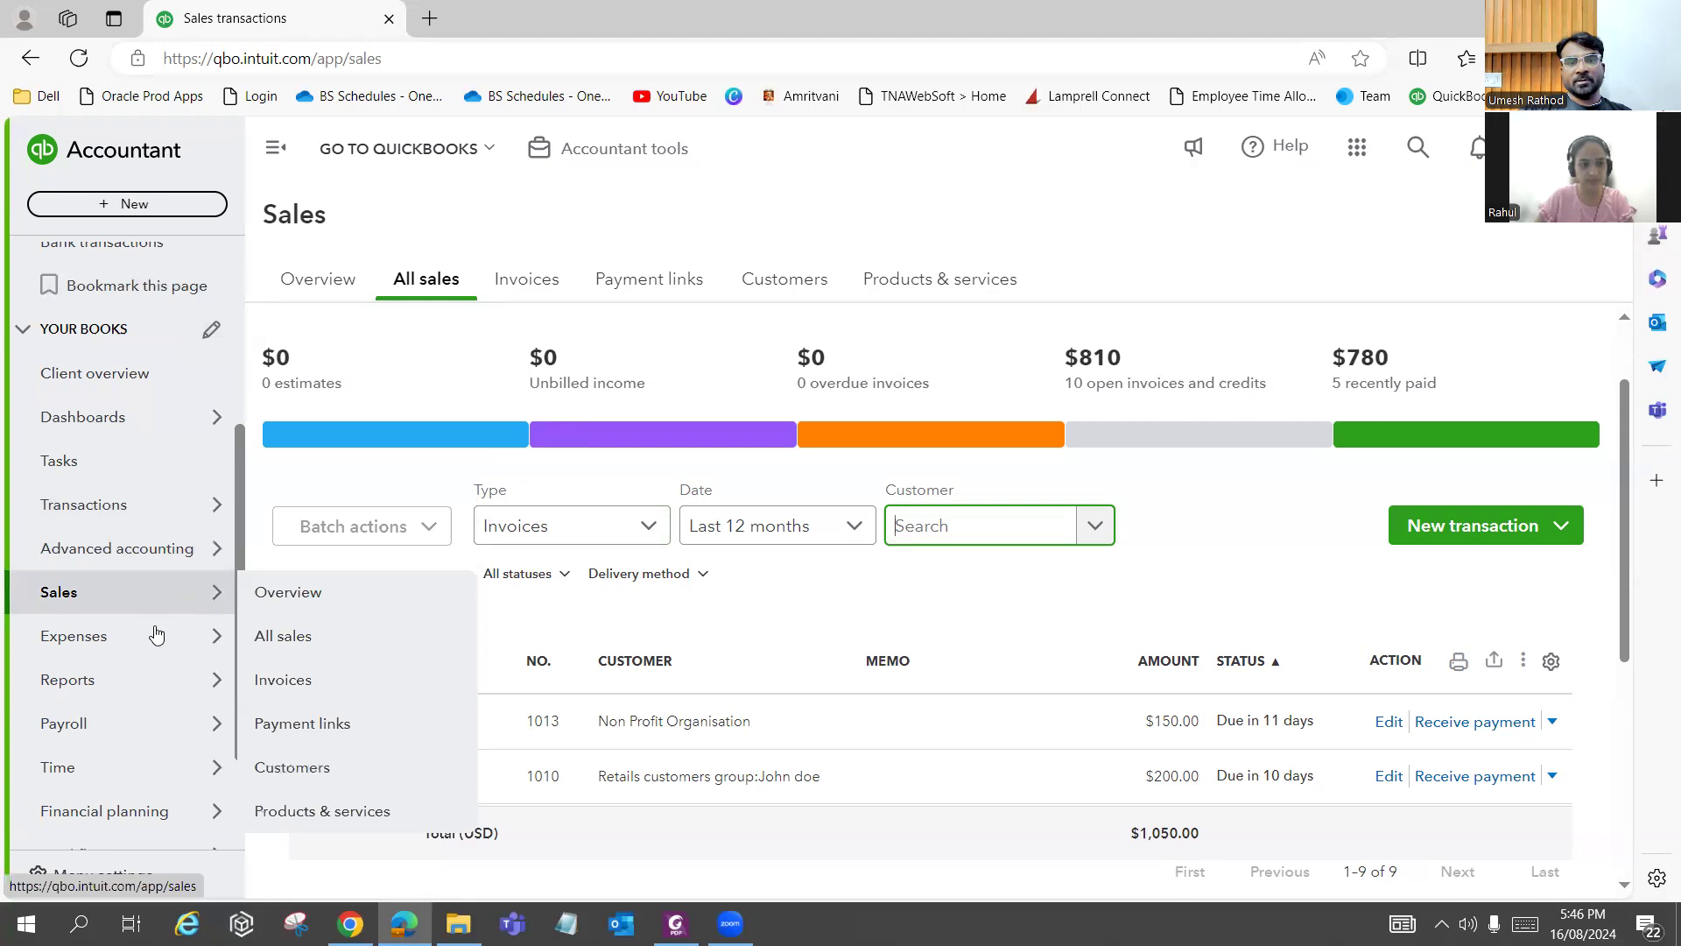
# Open the Reports page and view the custom reports list.
pyautogui.moveTo(187, 570)
pyautogui.click(304, 581)
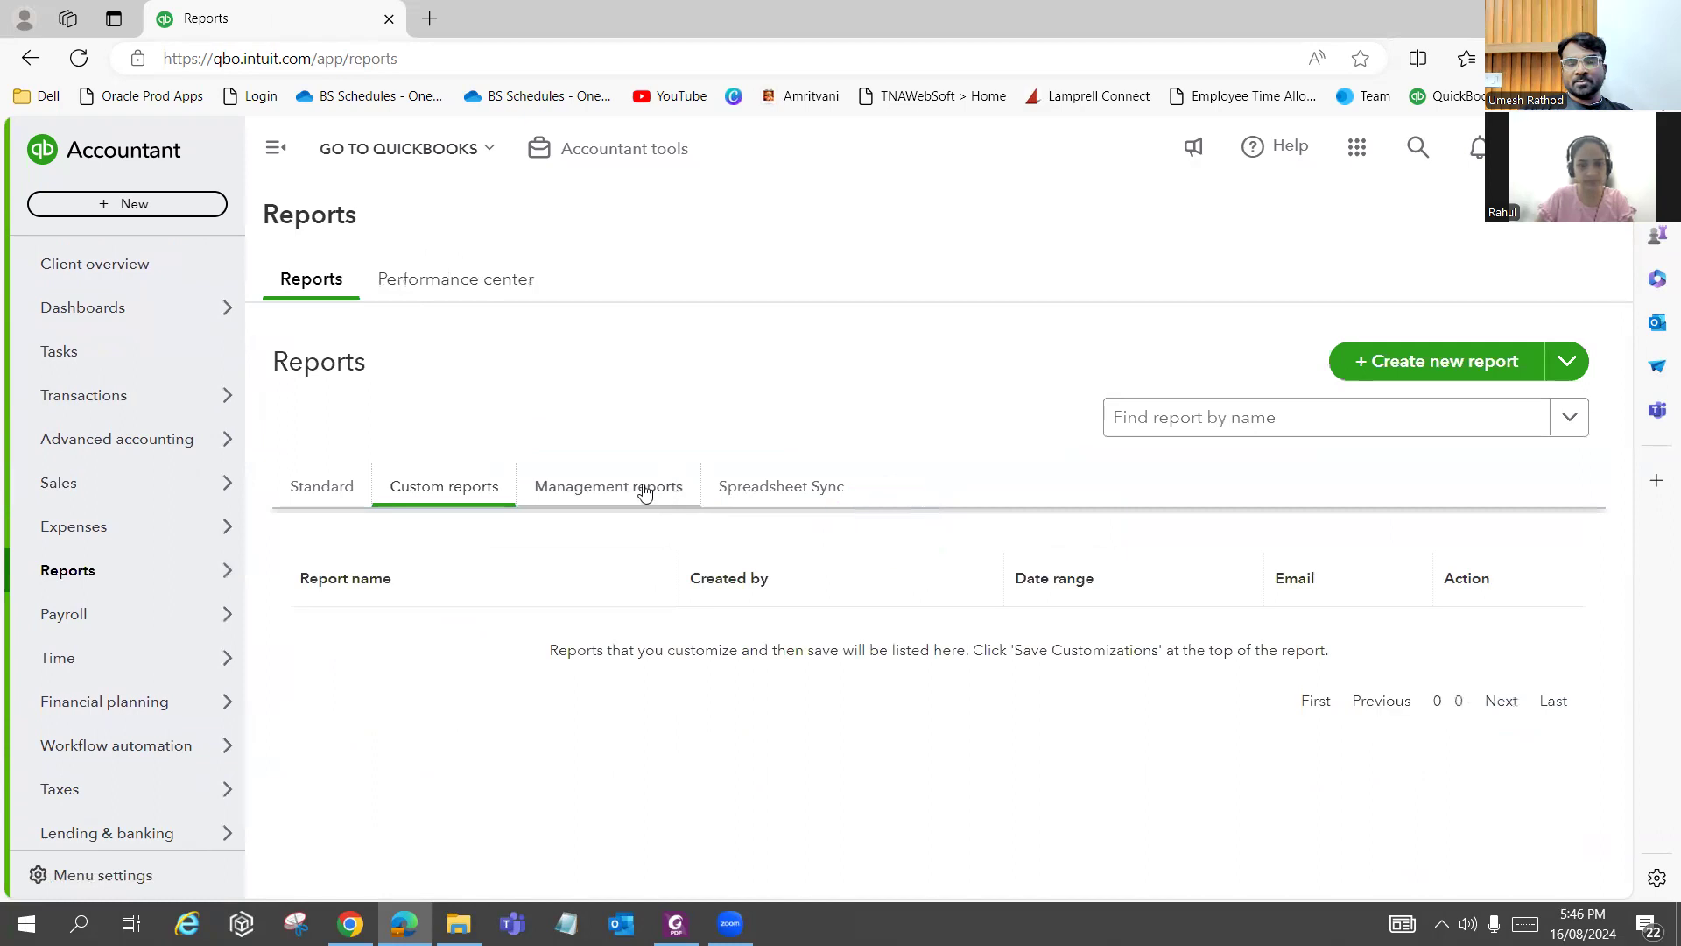
pyautogui.rightClick(456, 499)
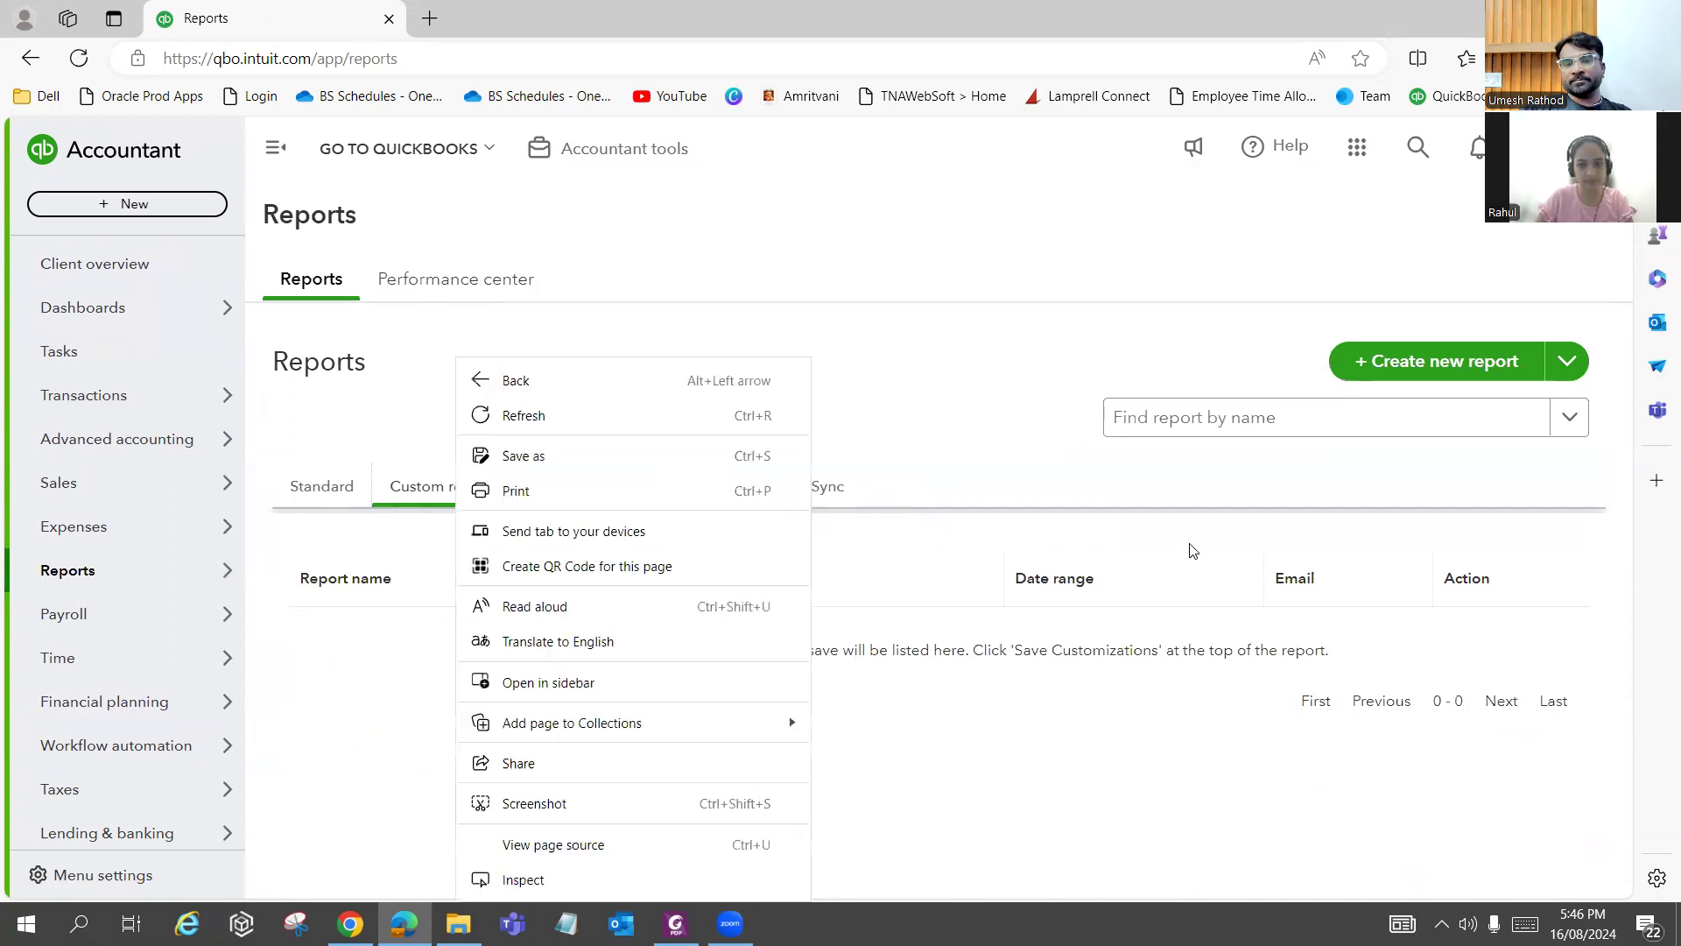
# Create a new report of type Invoice and accept the modern view introduction.
pyautogui.click(1364, 368)
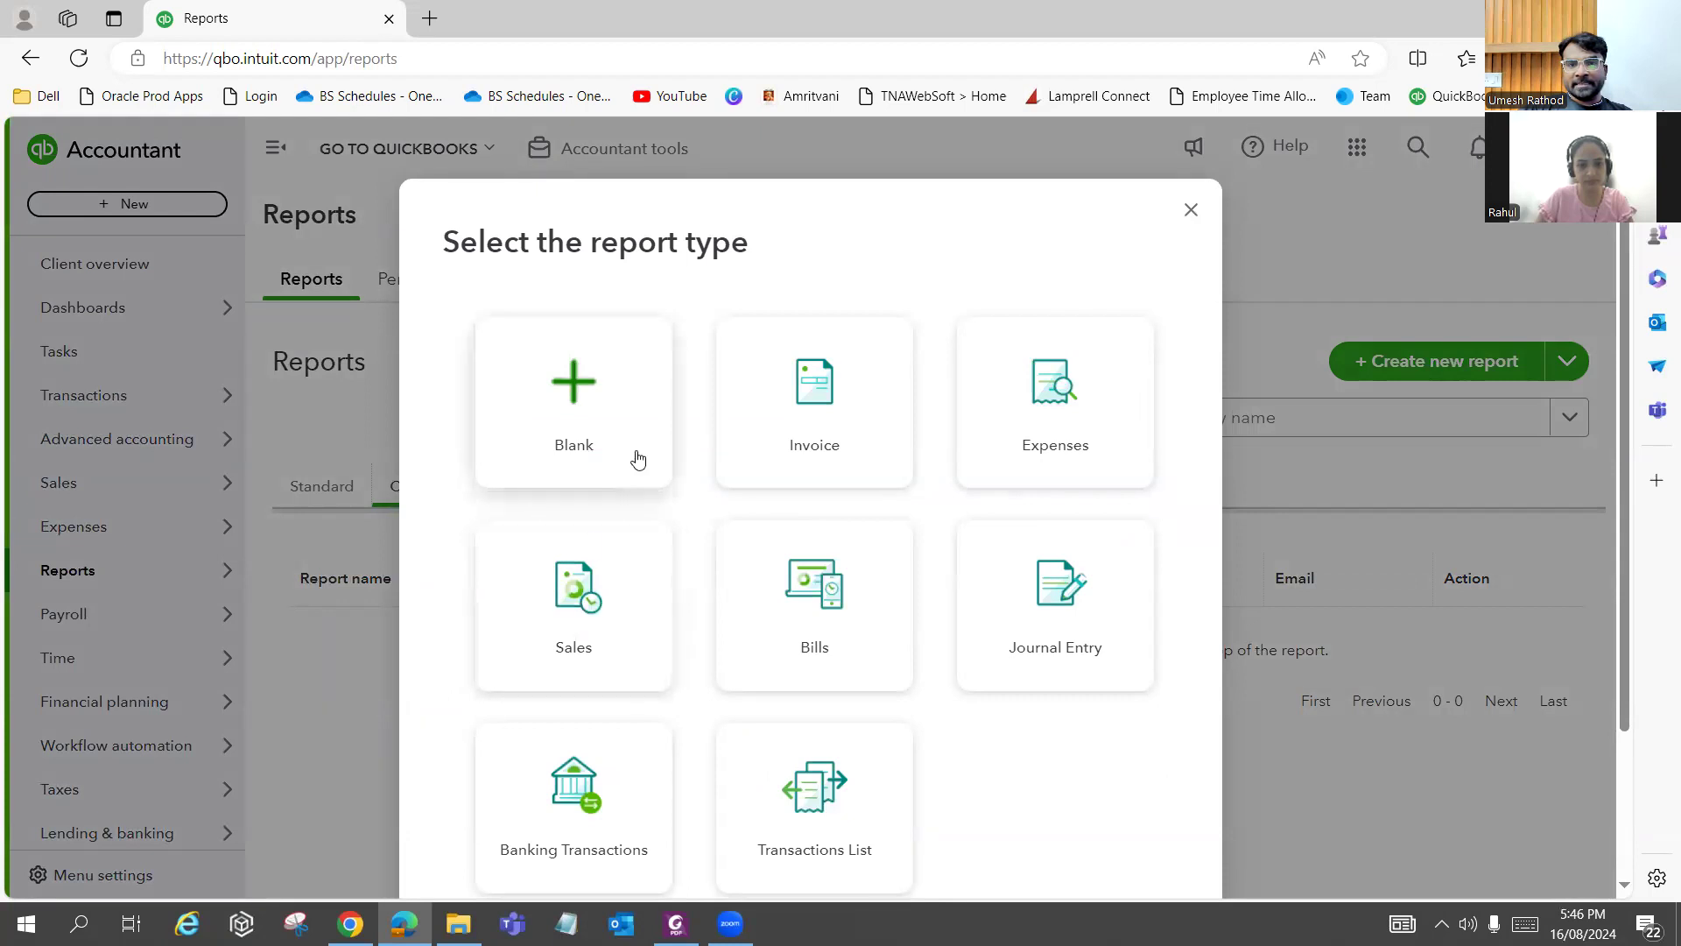
pyautogui.click(784, 405)
pyautogui.scroll(-1, 1055, 746)
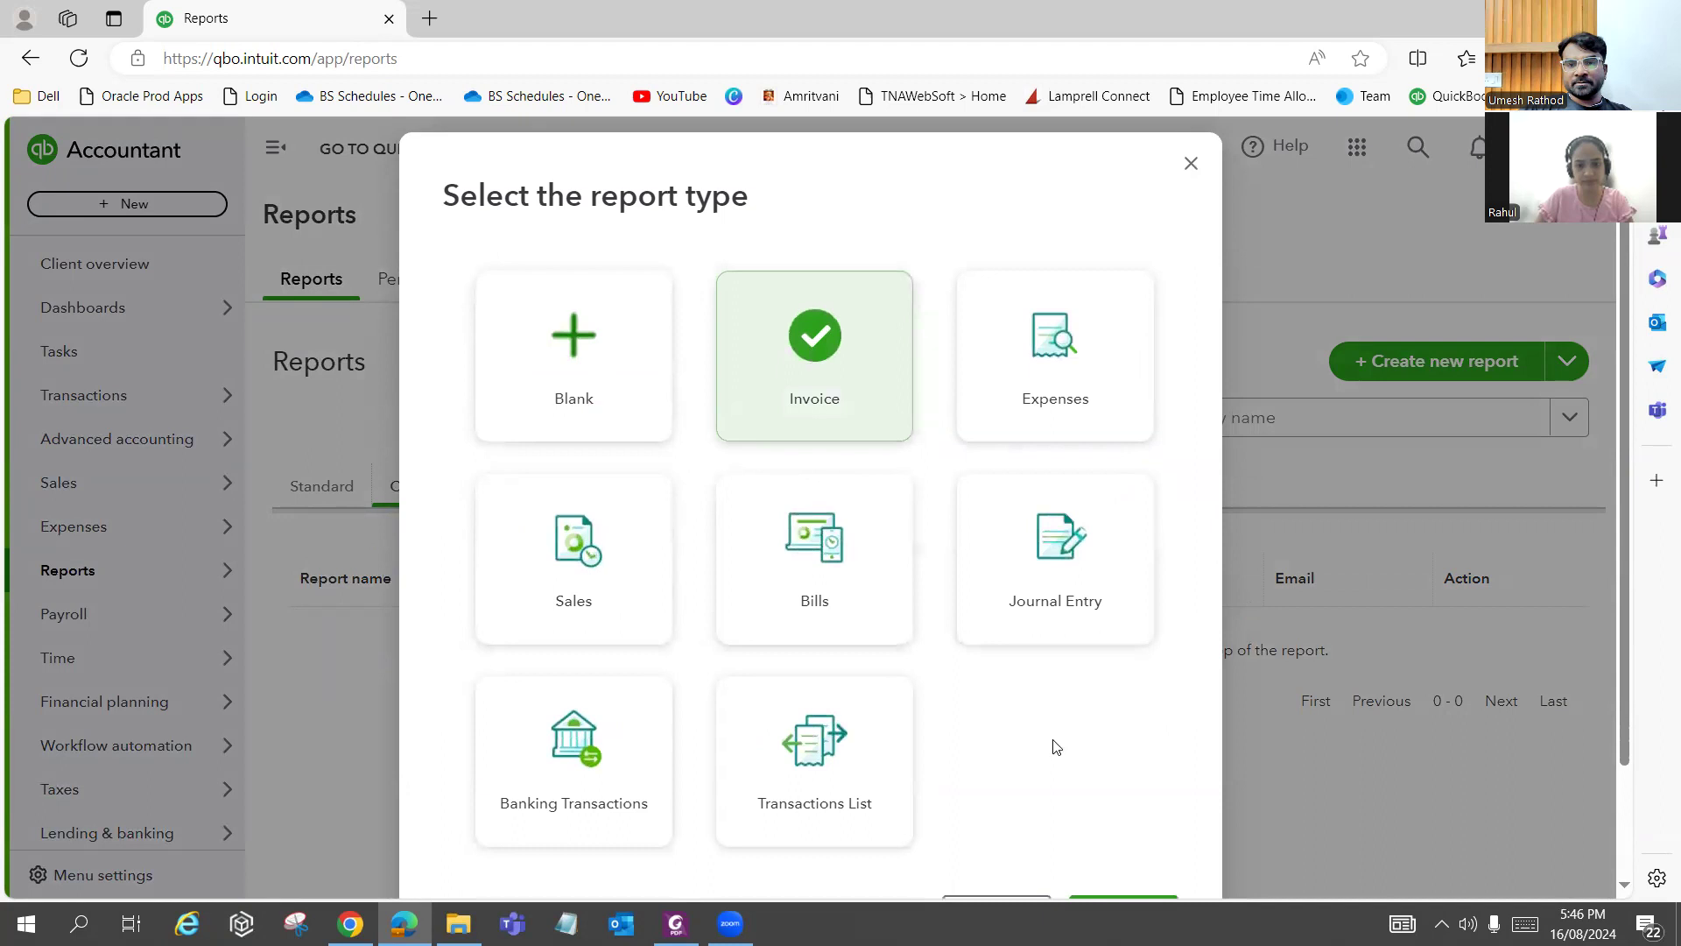
pyautogui.scroll(-3, 1055, 746)
pyautogui.click(1112, 772)
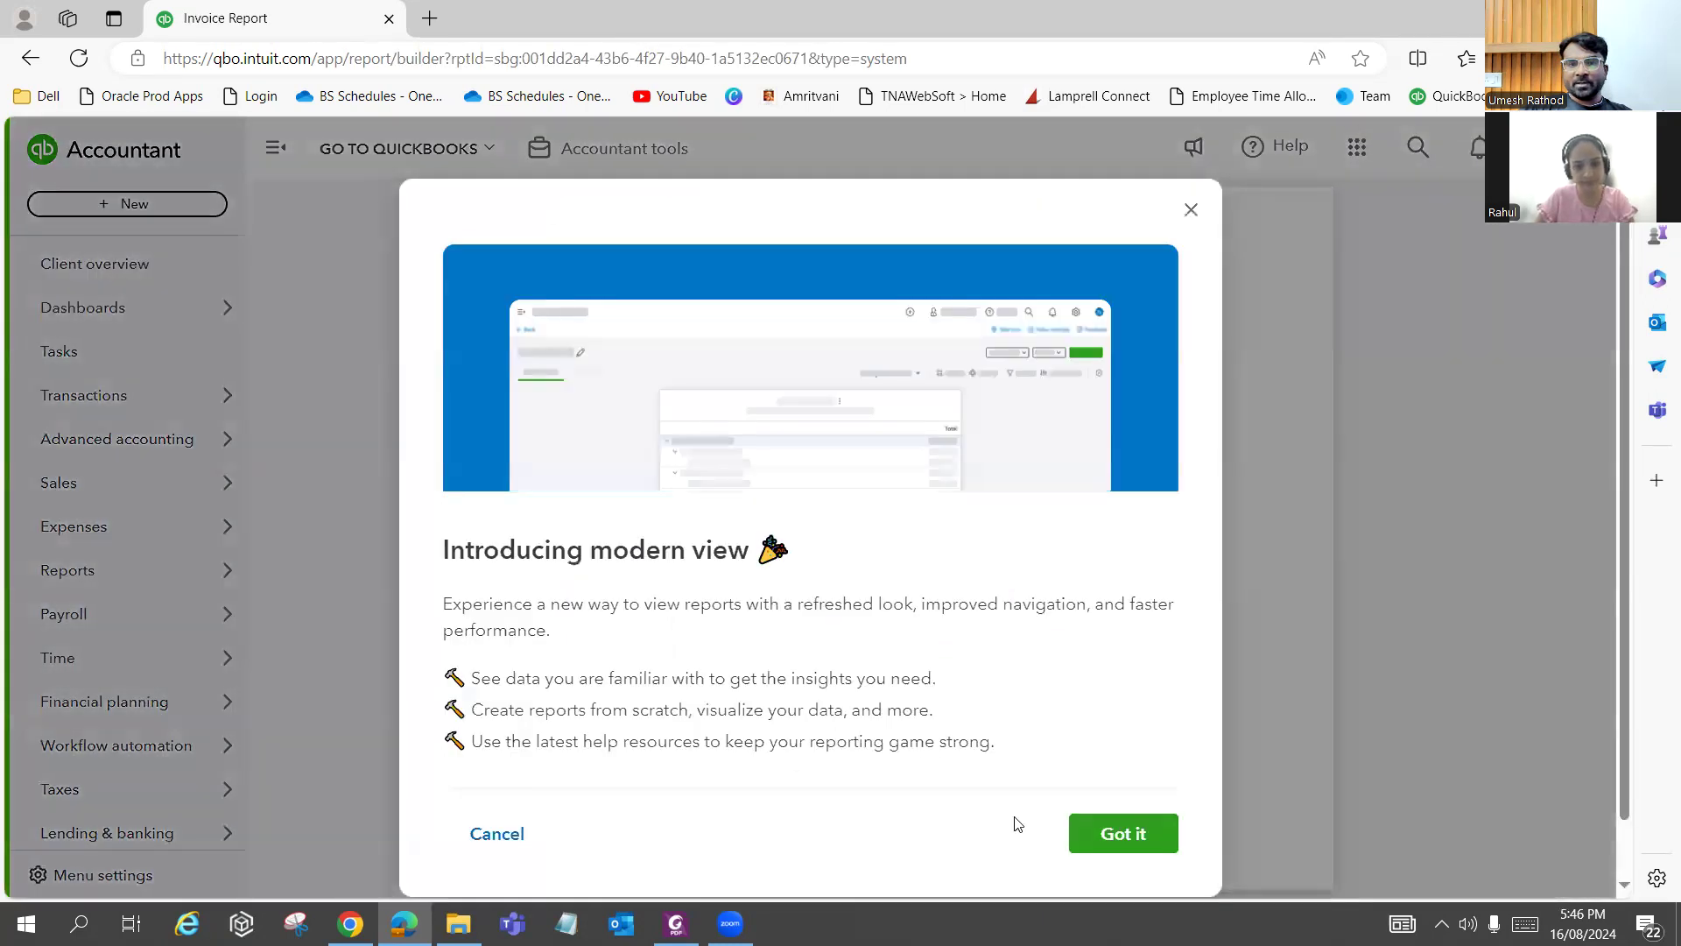
pyautogui.click(1113, 846)
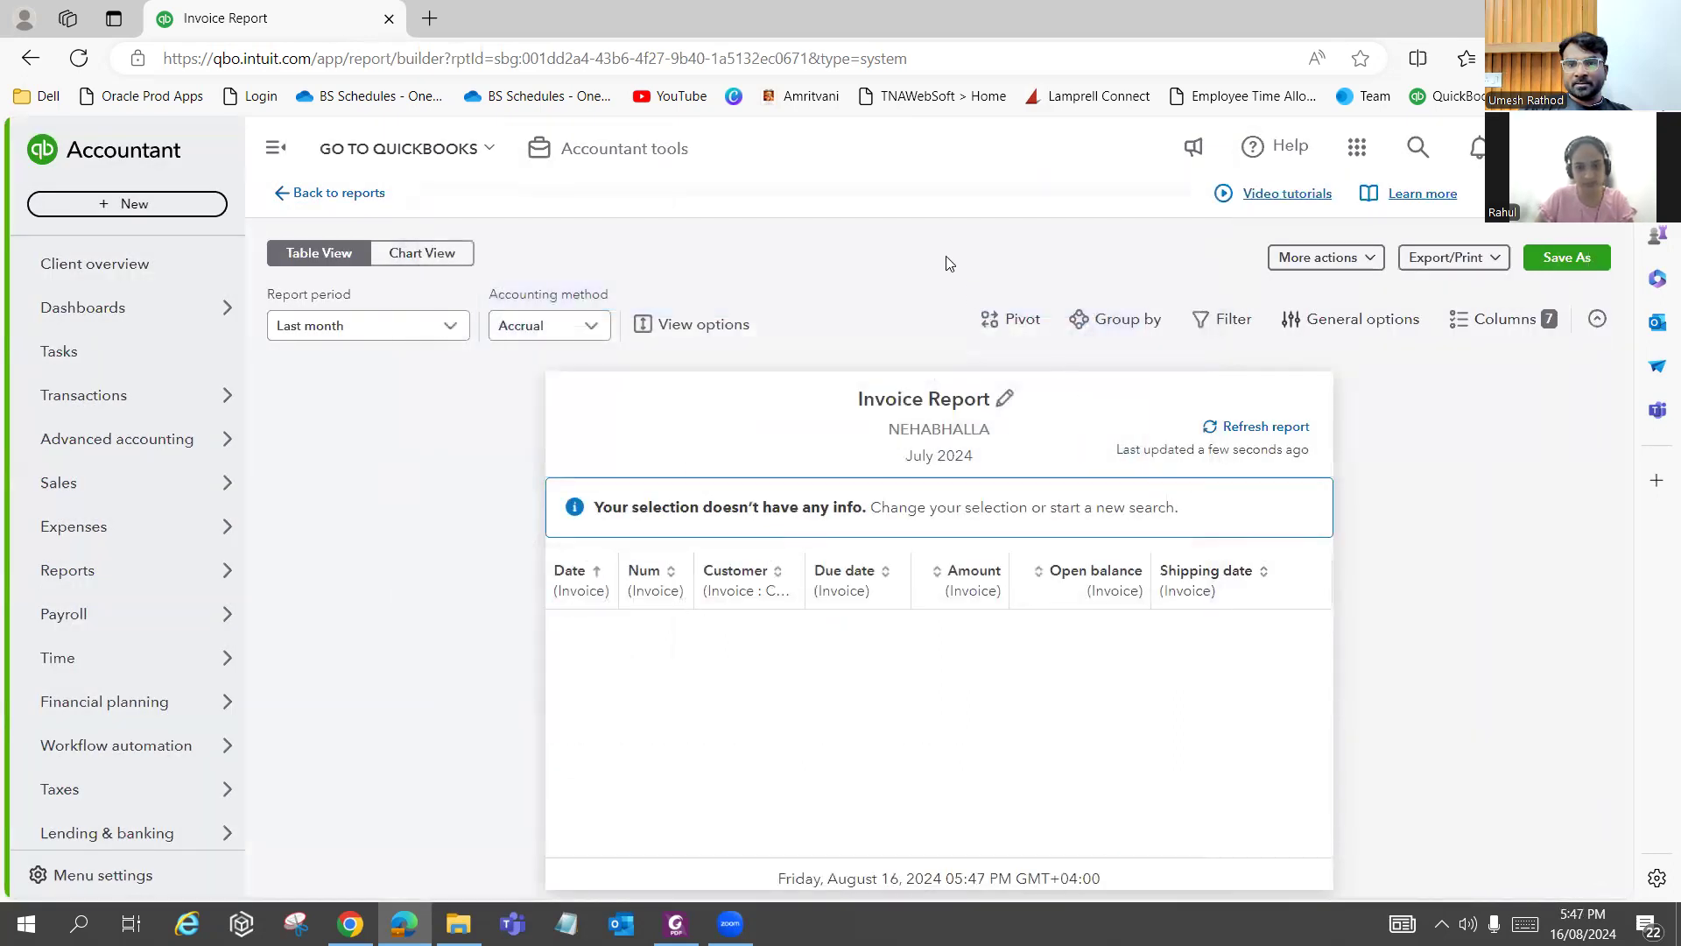
pyautogui.moveTo(946, 255); pyautogui.dragTo(1240, 451)
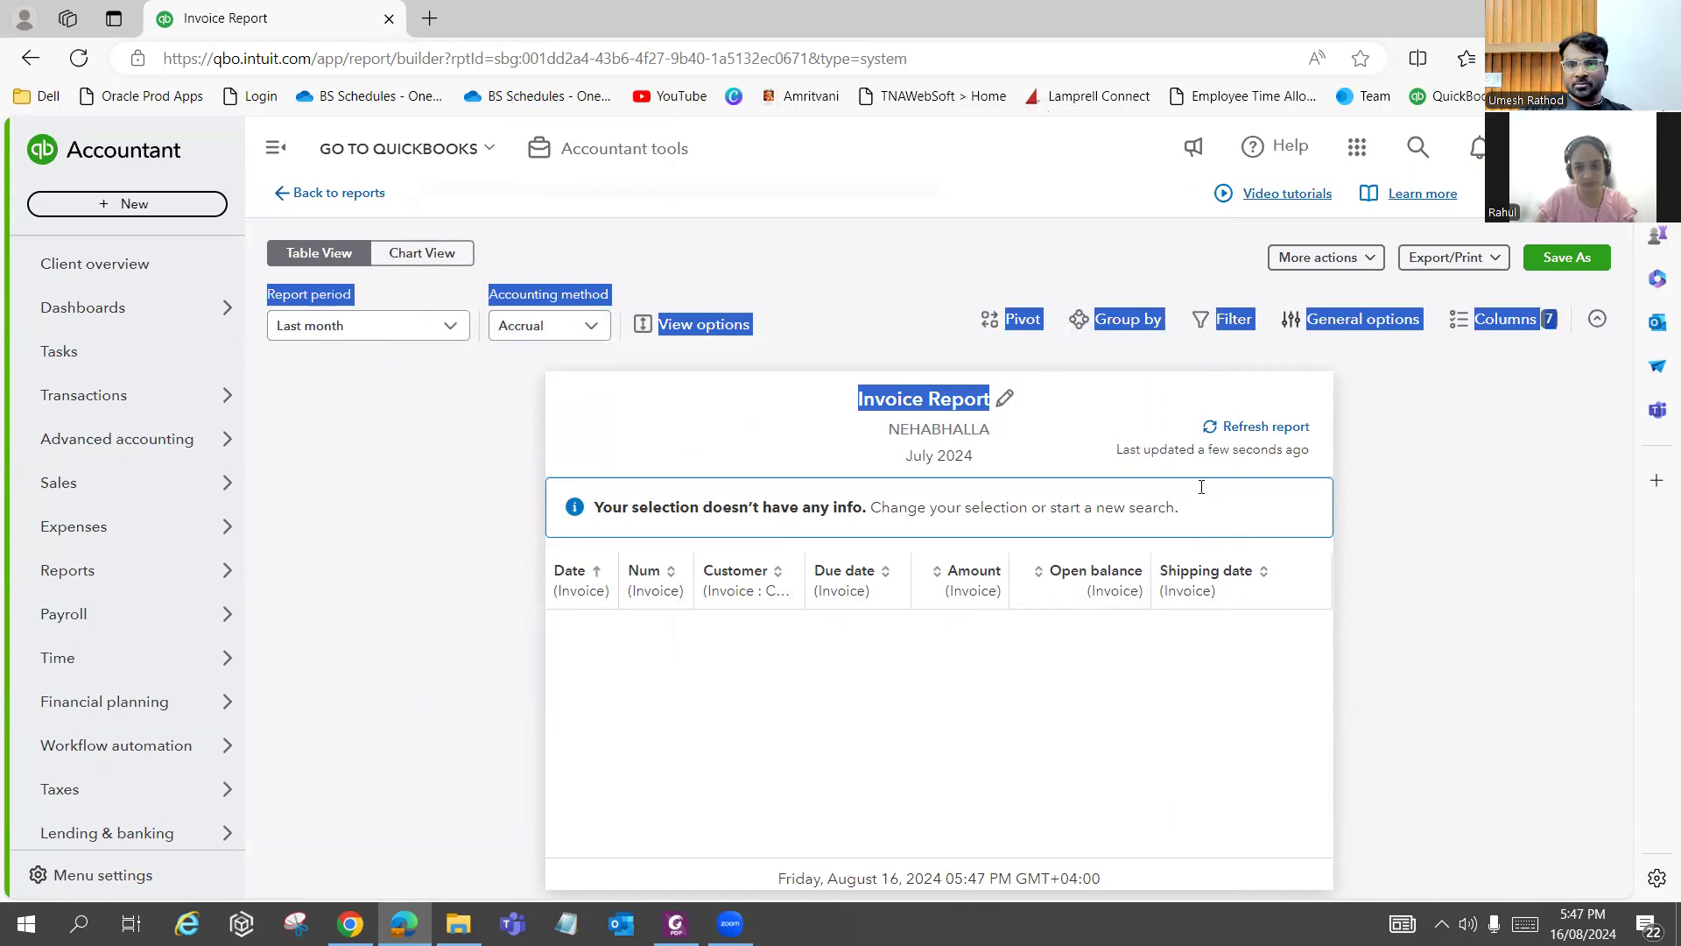
pyautogui.click(1243, 430)
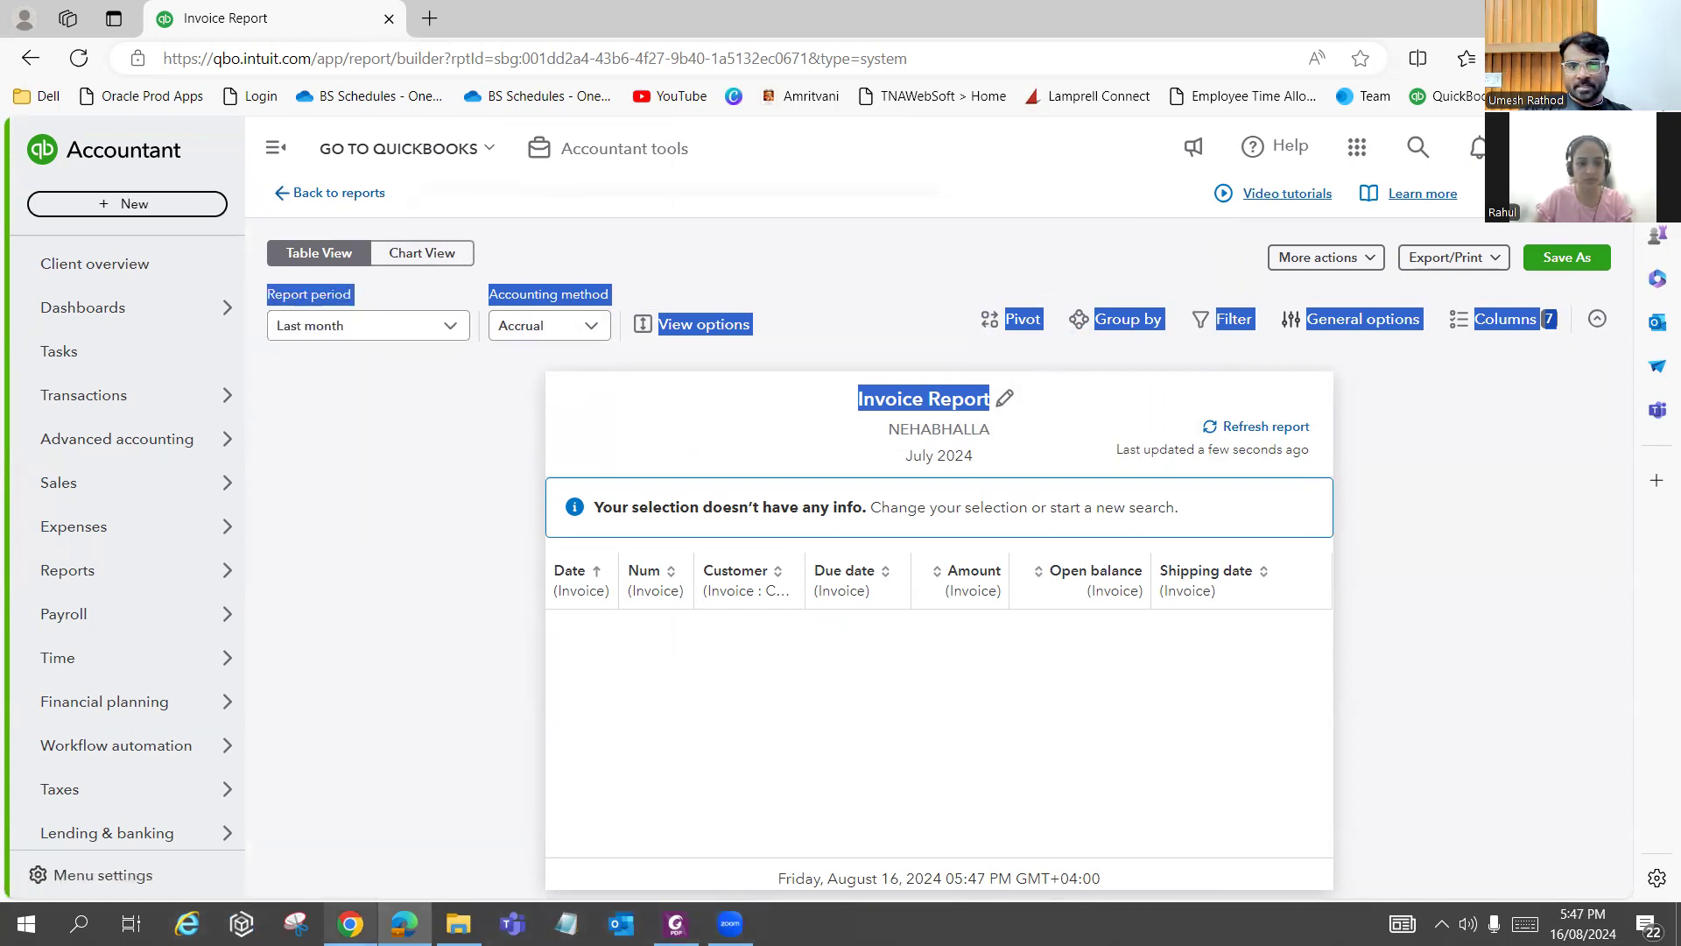
pyautogui.moveTo(350, 924)
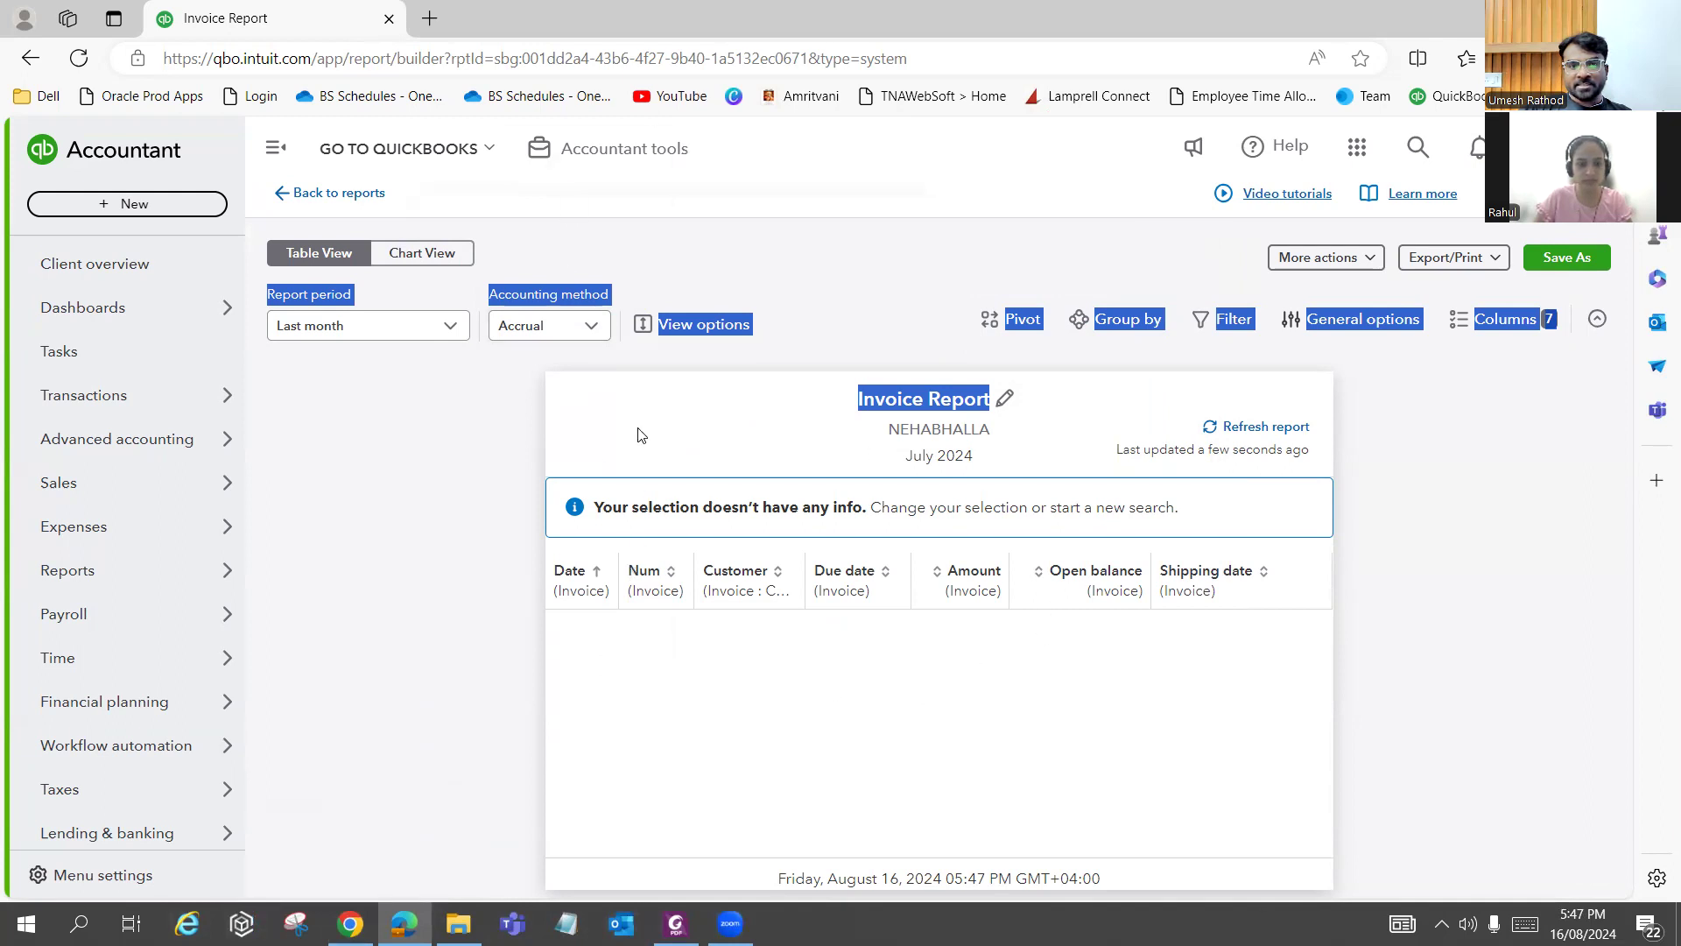
# Set the invoice report's period to All Dates.
pyautogui.click(412, 326)
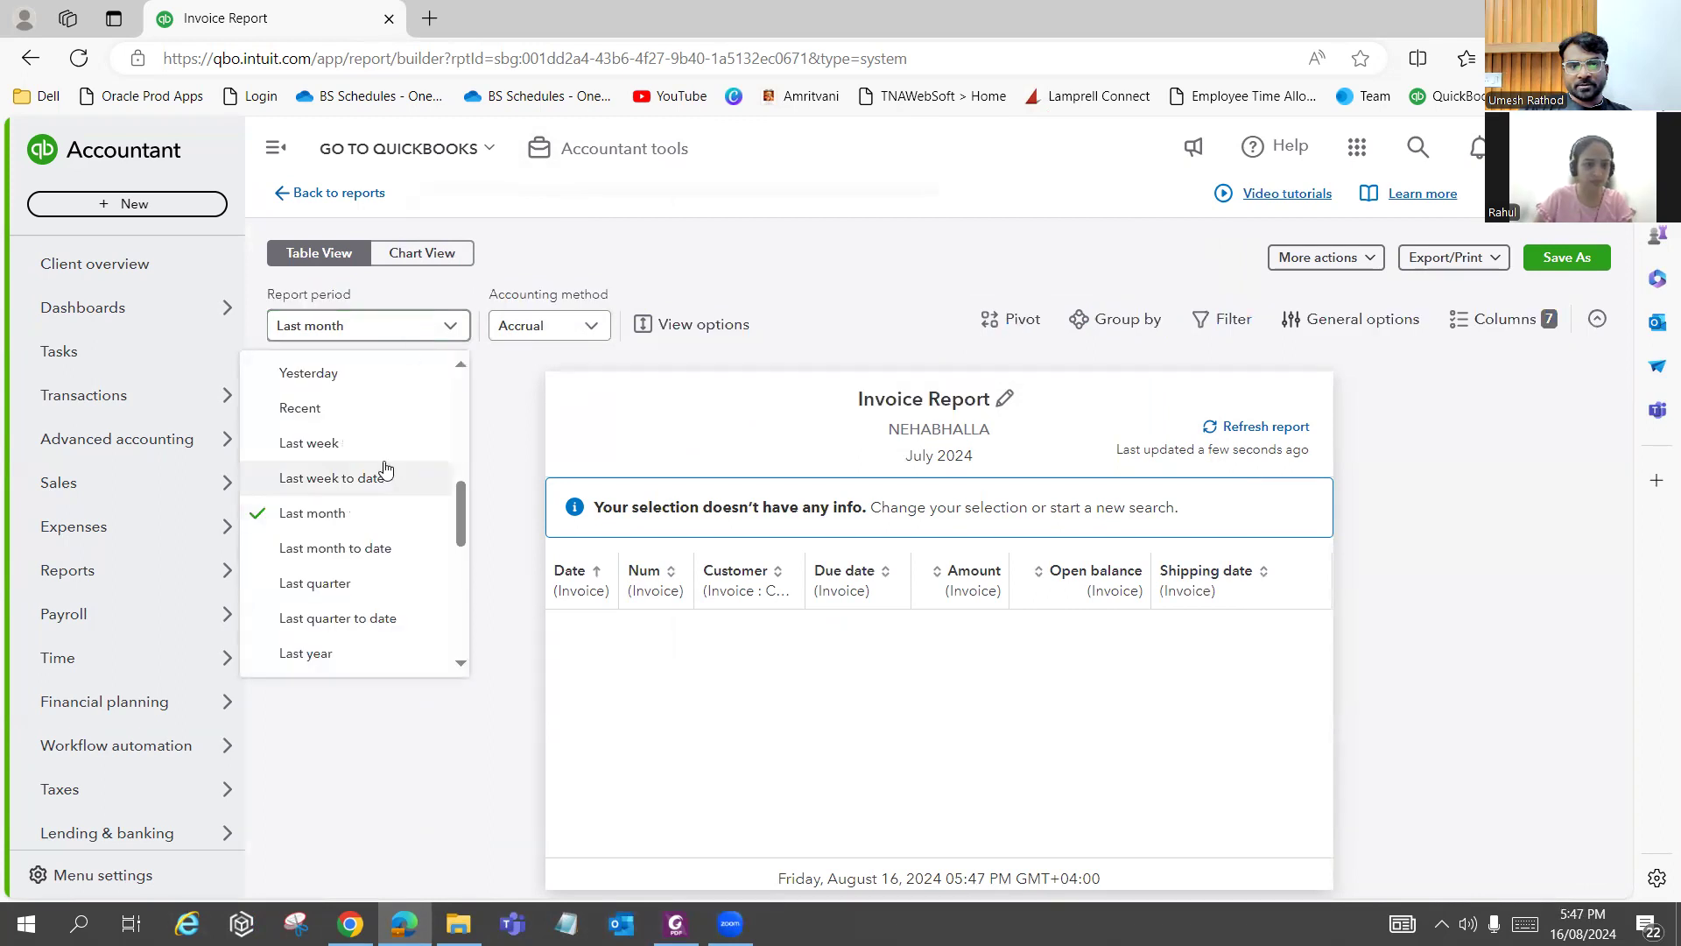
pyautogui.scroll(-4, 385, 473)
pyautogui.scroll(3, 385, 473)
pyautogui.scroll(-1, 386, 480)
pyautogui.scroll(-3, 385, 480)
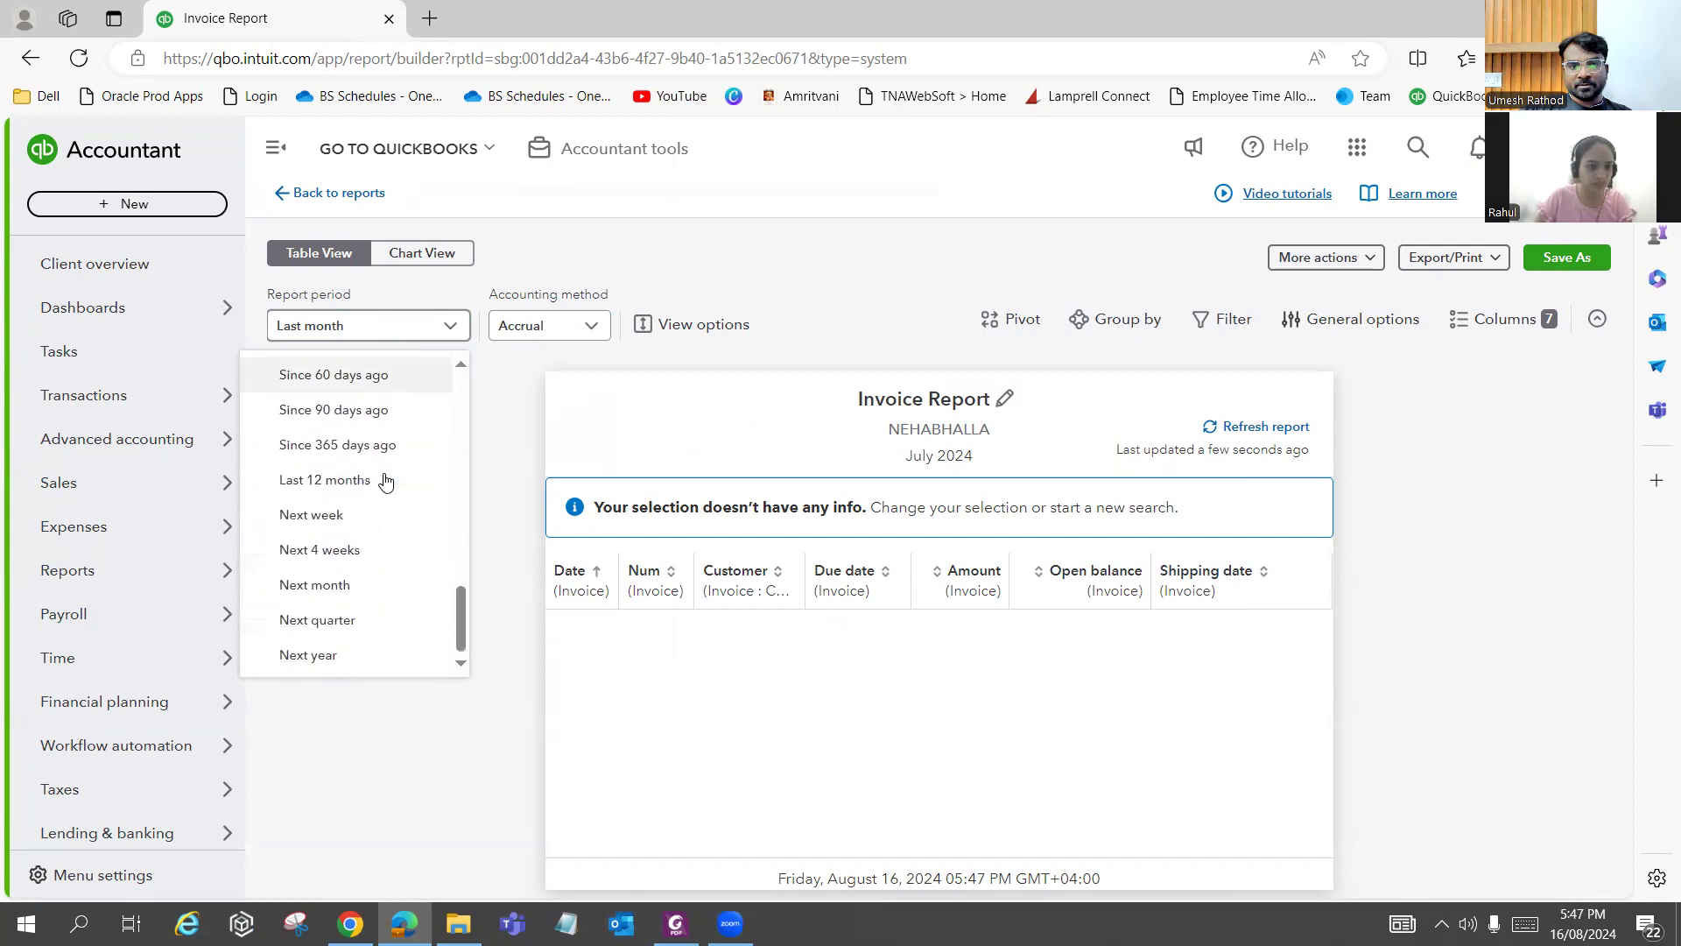
pyautogui.scroll(4, 385, 480)
pyautogui.scroll(-3, 385, 479)
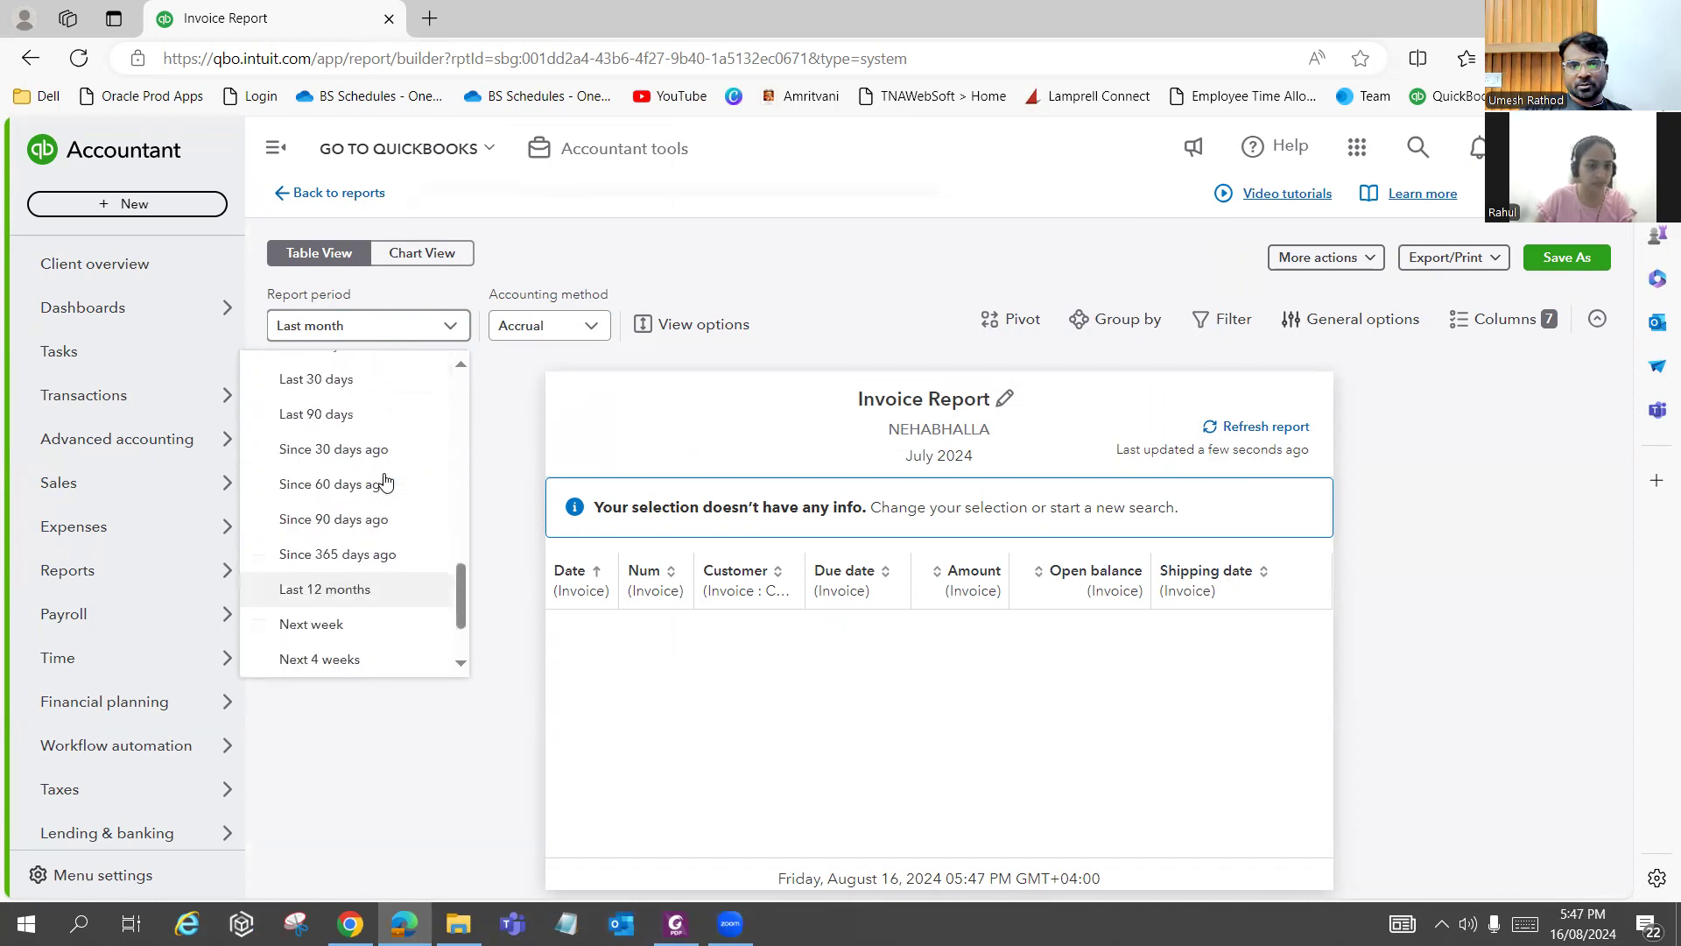
pyautogui.scroll(8, 379, 503)
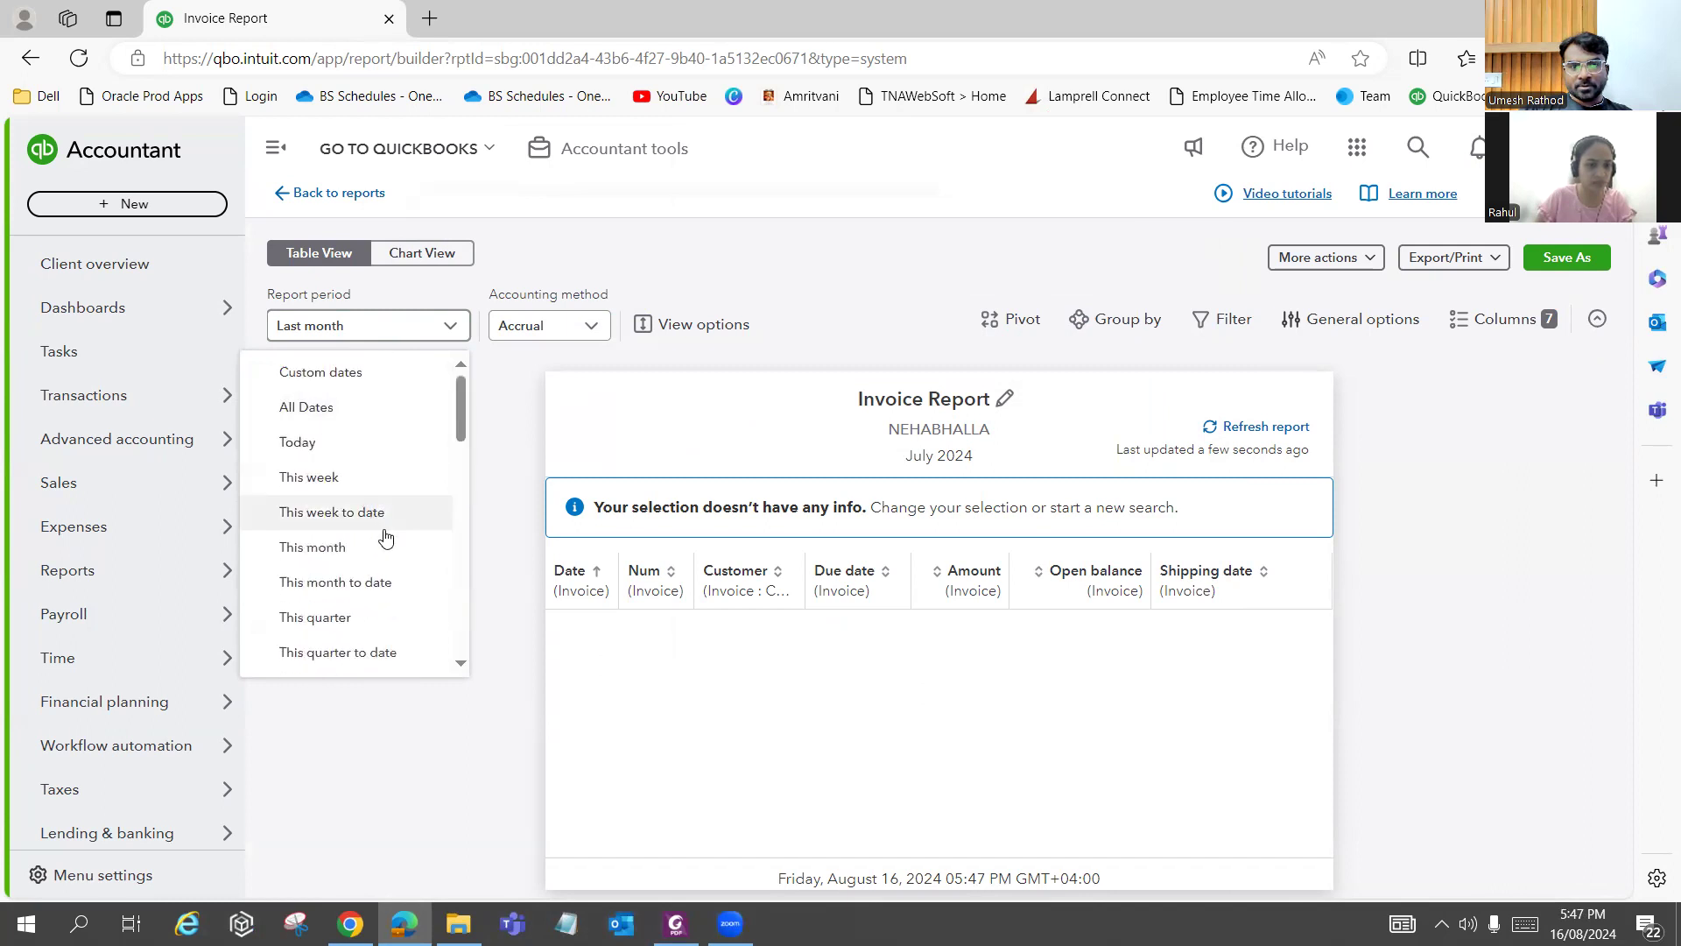
pyautogui.click(388, 422)
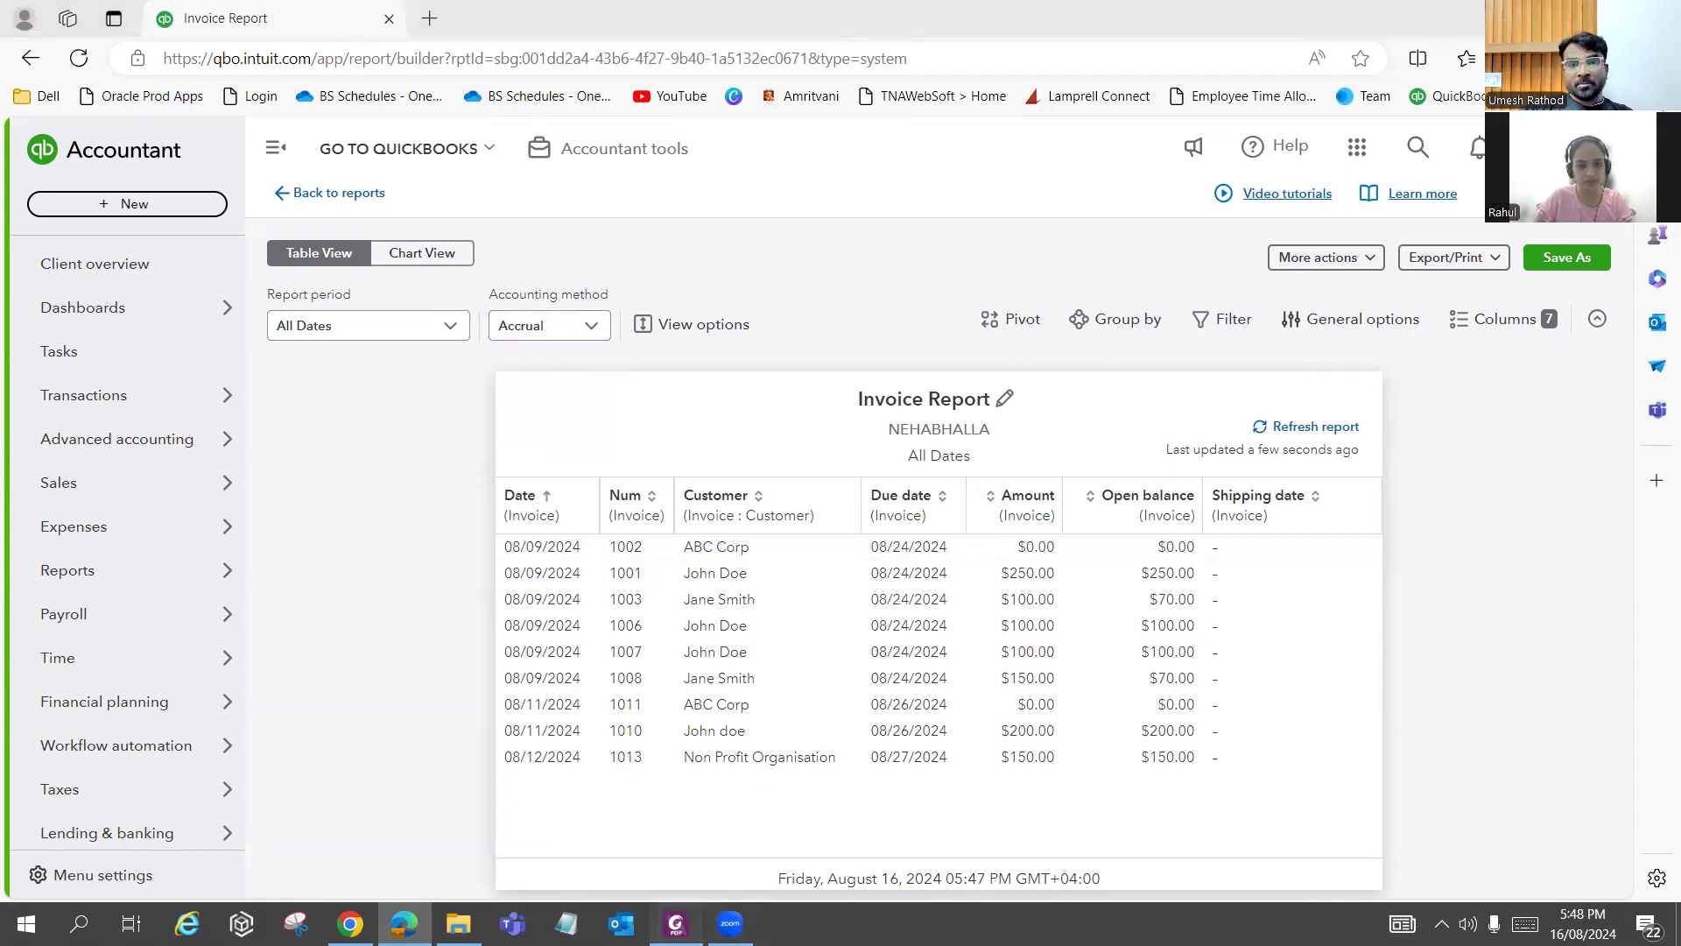
# Check the custom report exercise for invoices over $500 in the Foxit PhantomPDF document and return to the QuickBooks report.
pyautogui.click(675, 923)
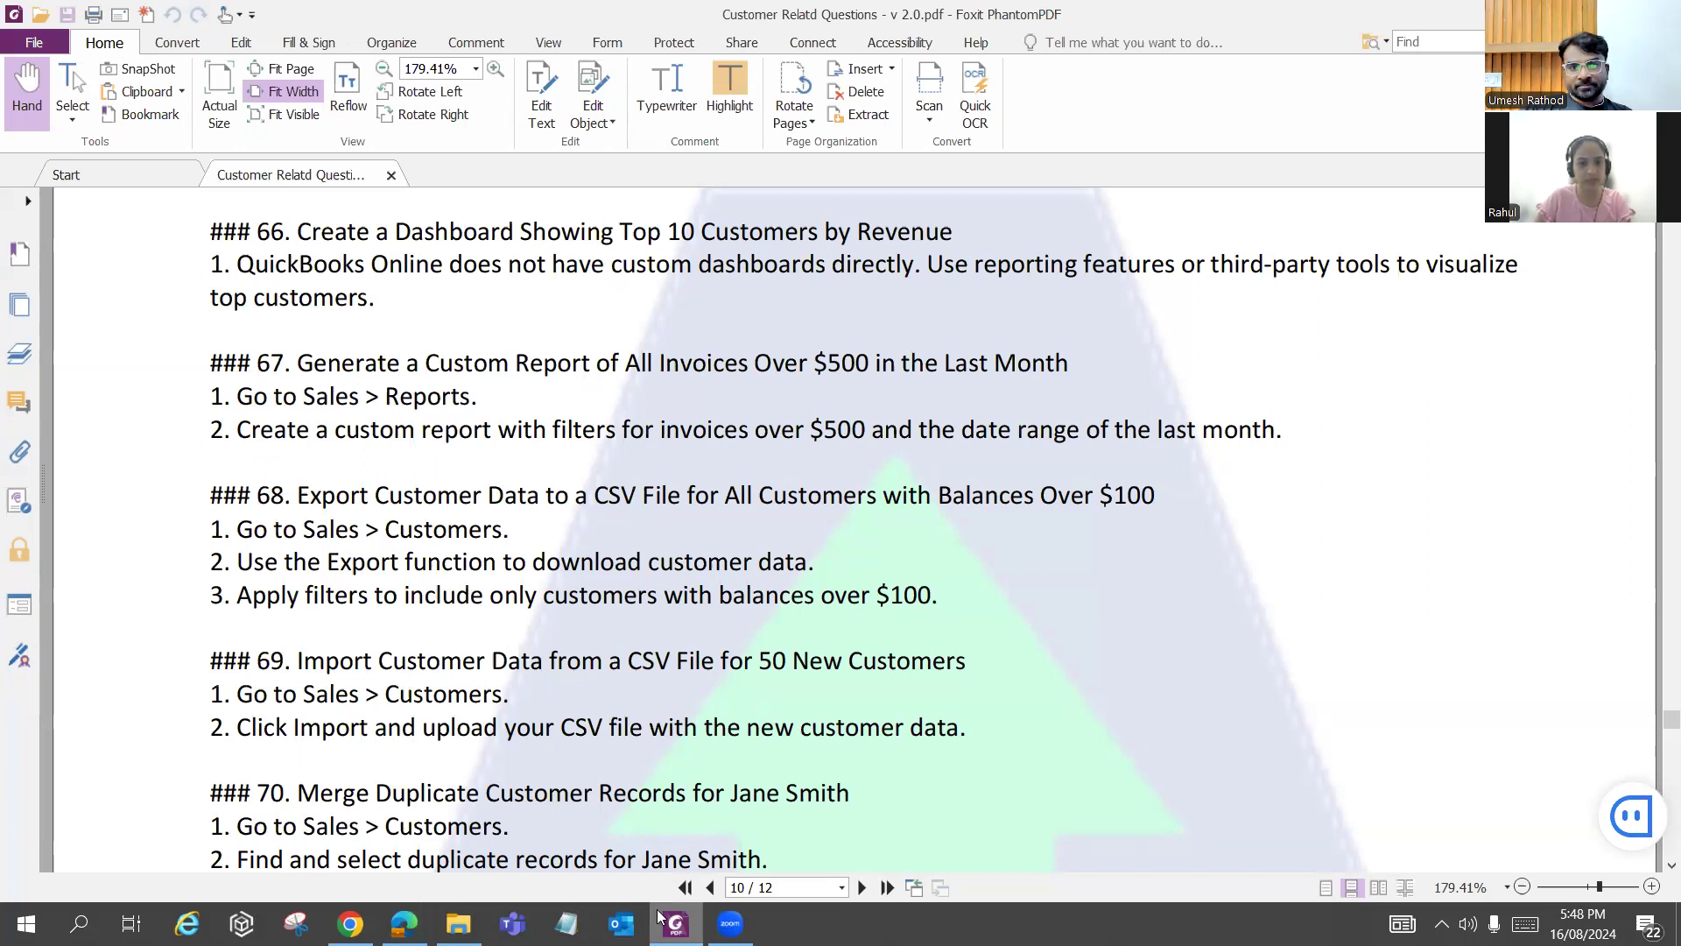
pyautogui.click(730, 922)
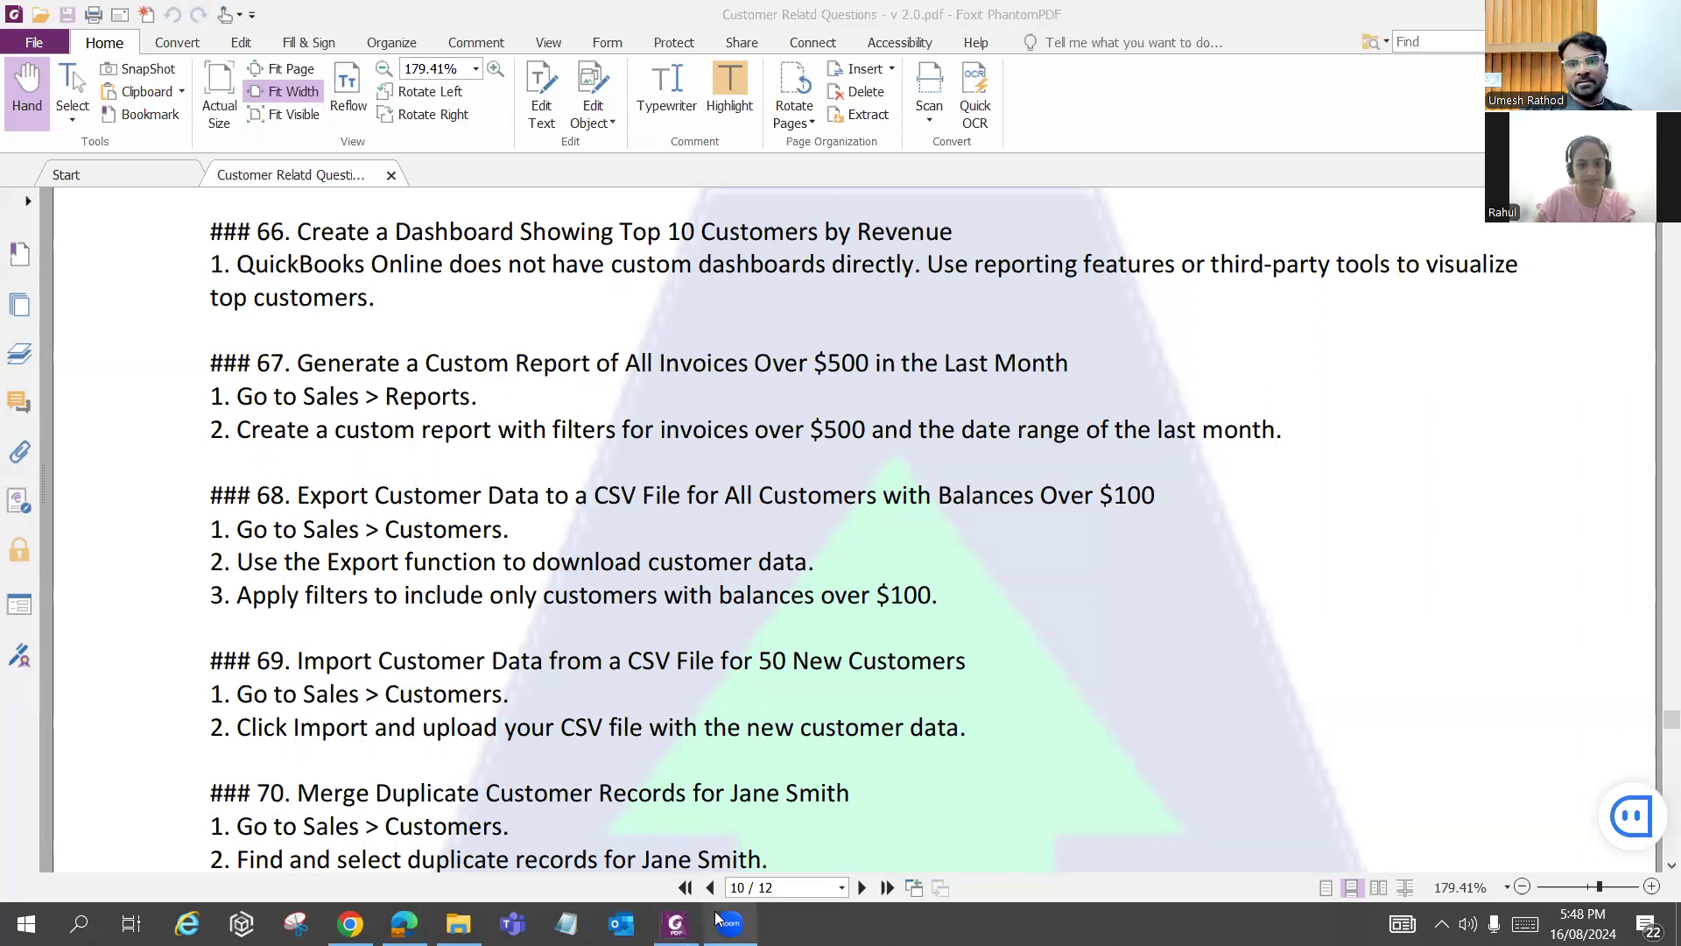
pyautogui.click(403, 923)
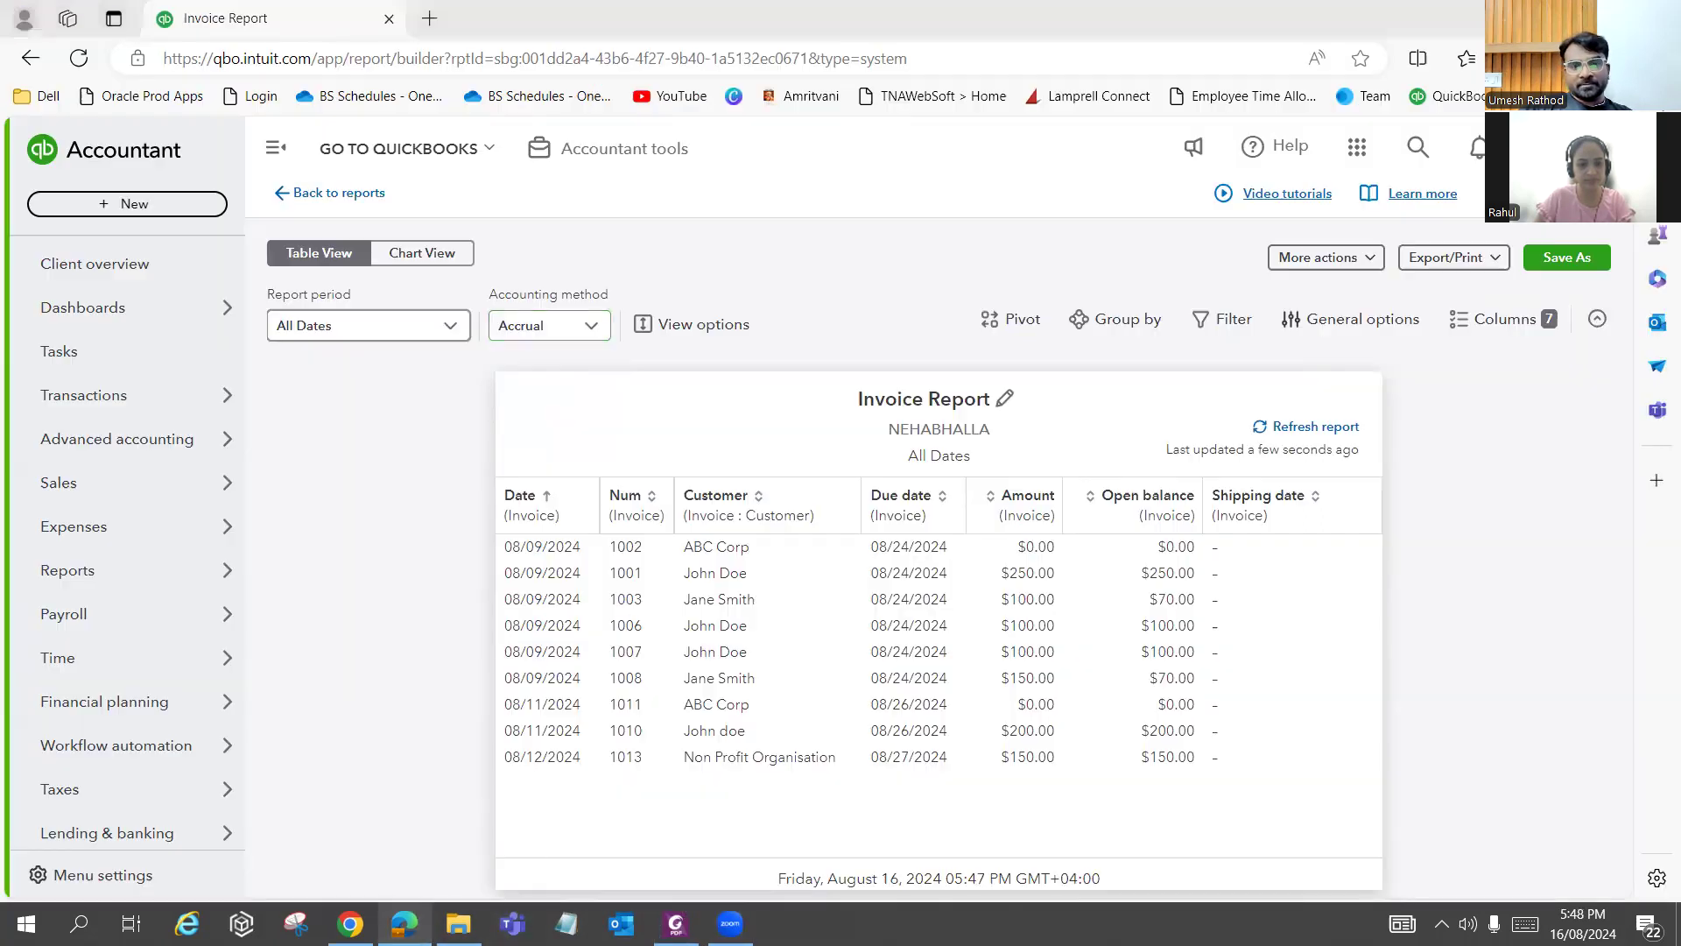
# Set the invoice report's period to Last month.
pyautogui.click(390, 327)
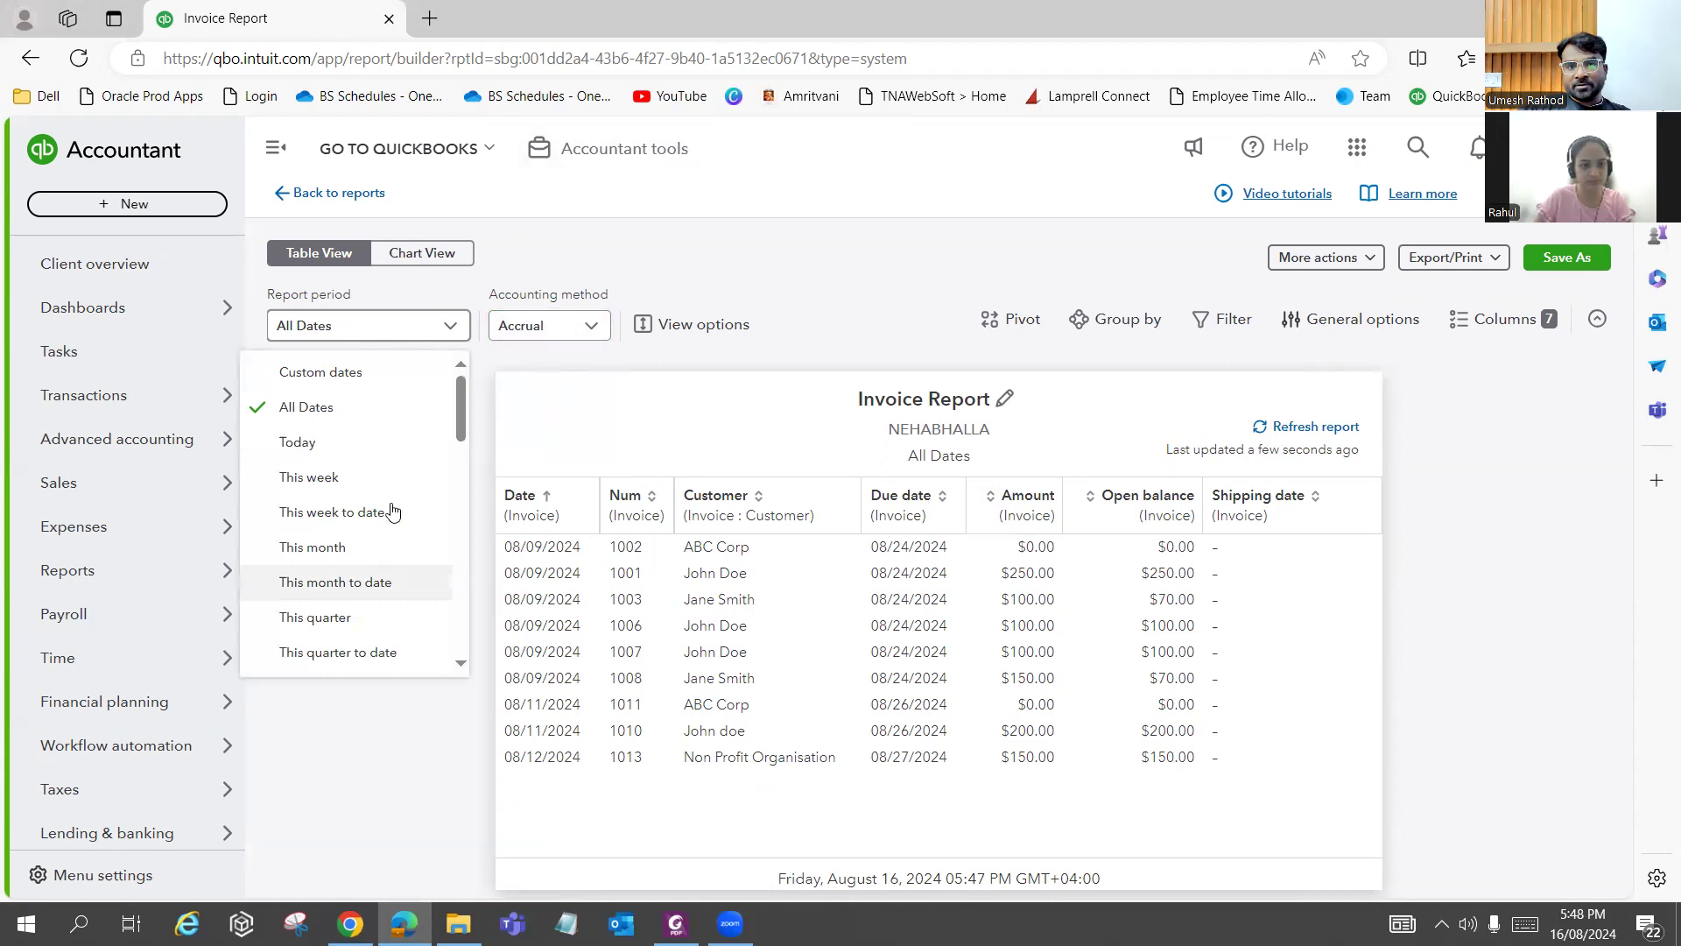
pyautogui.scroll(-1, 392, 503)
pyautogui.scroll(-1, 393, 506)
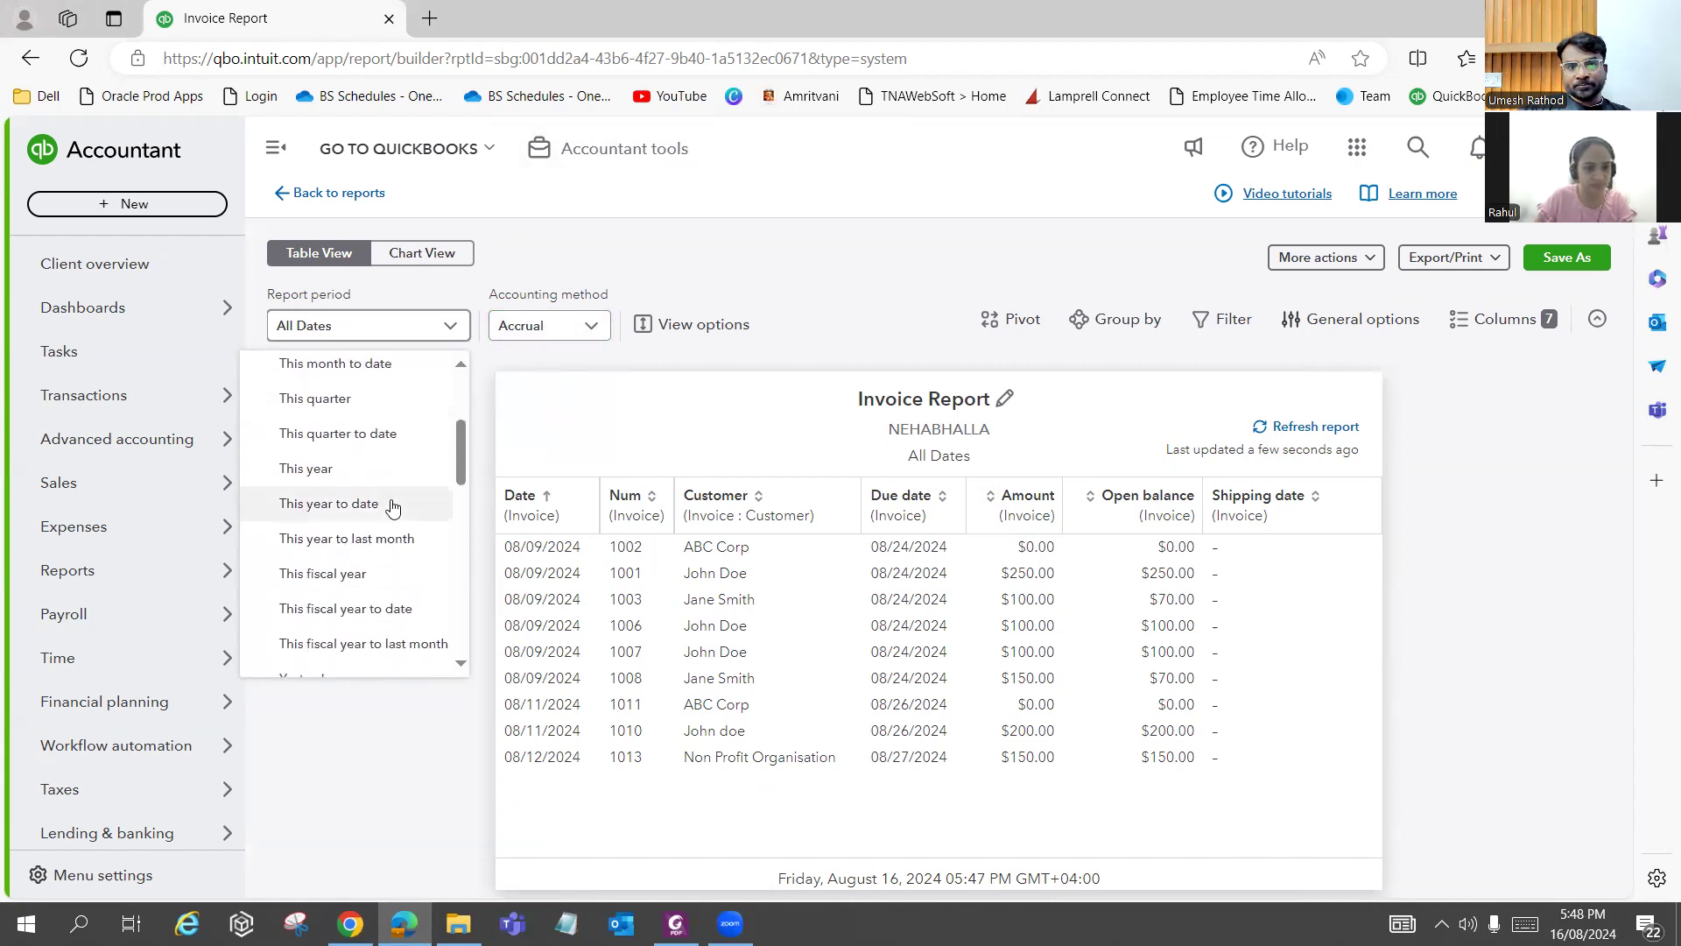
pyautogui.scroll(3, 392, 506)
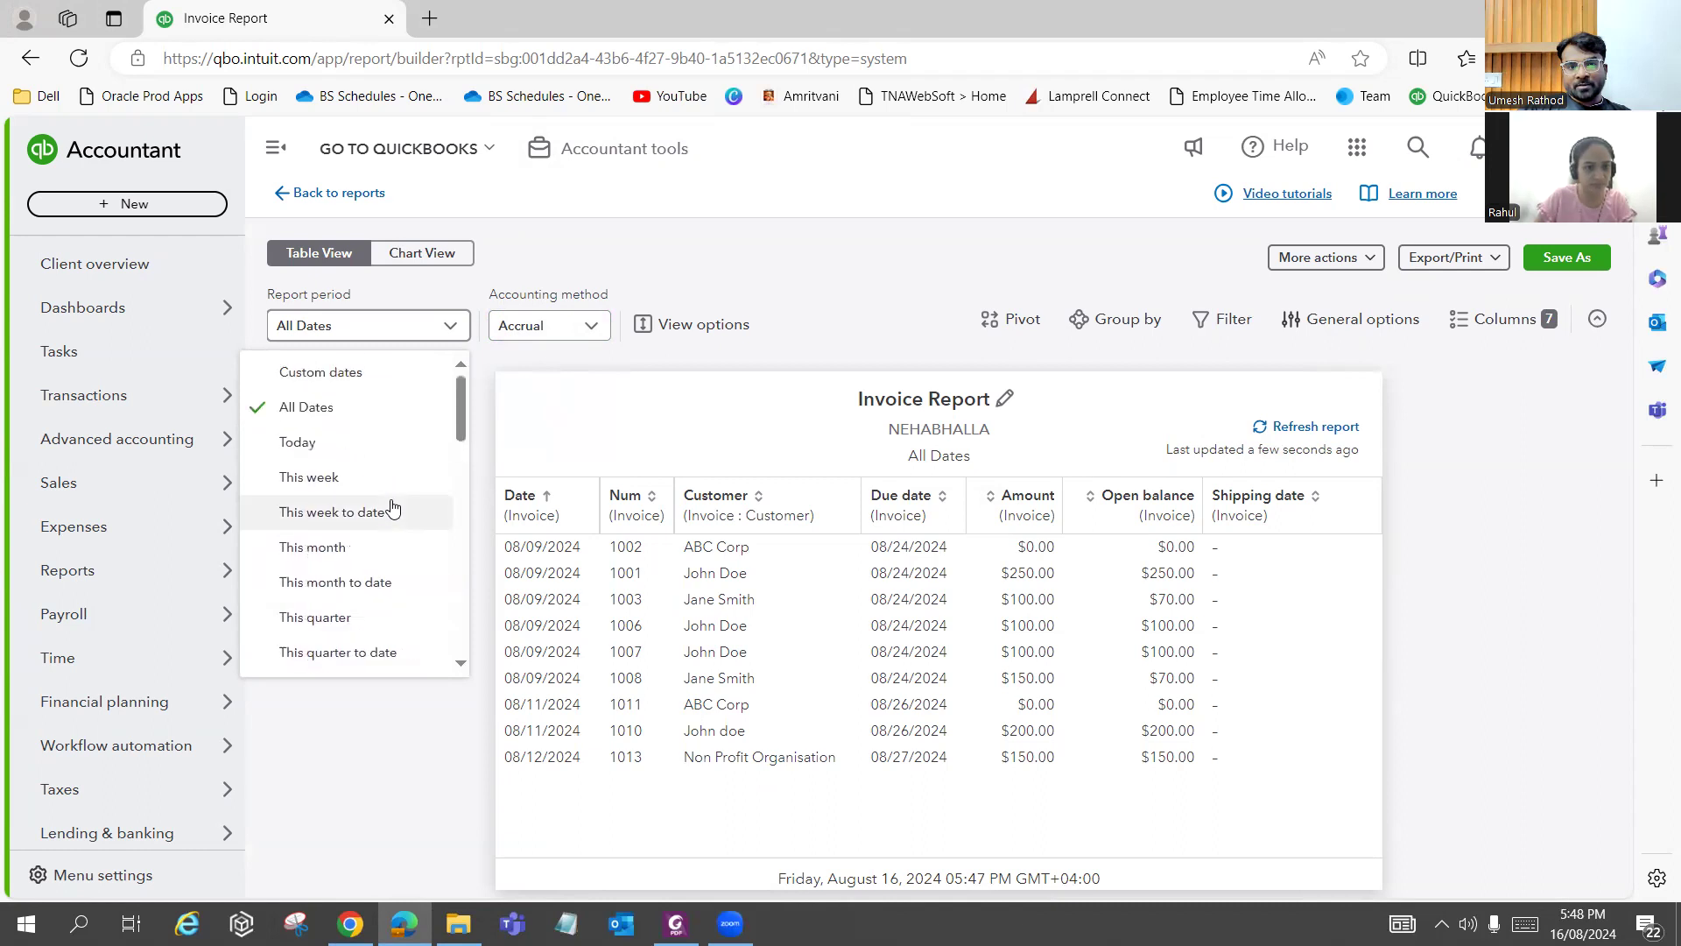
pyautogui.scroll(-4, 392, 508)
pyautogui.scroll(-1, 392, 508)
pyautogui.click(378, 496)
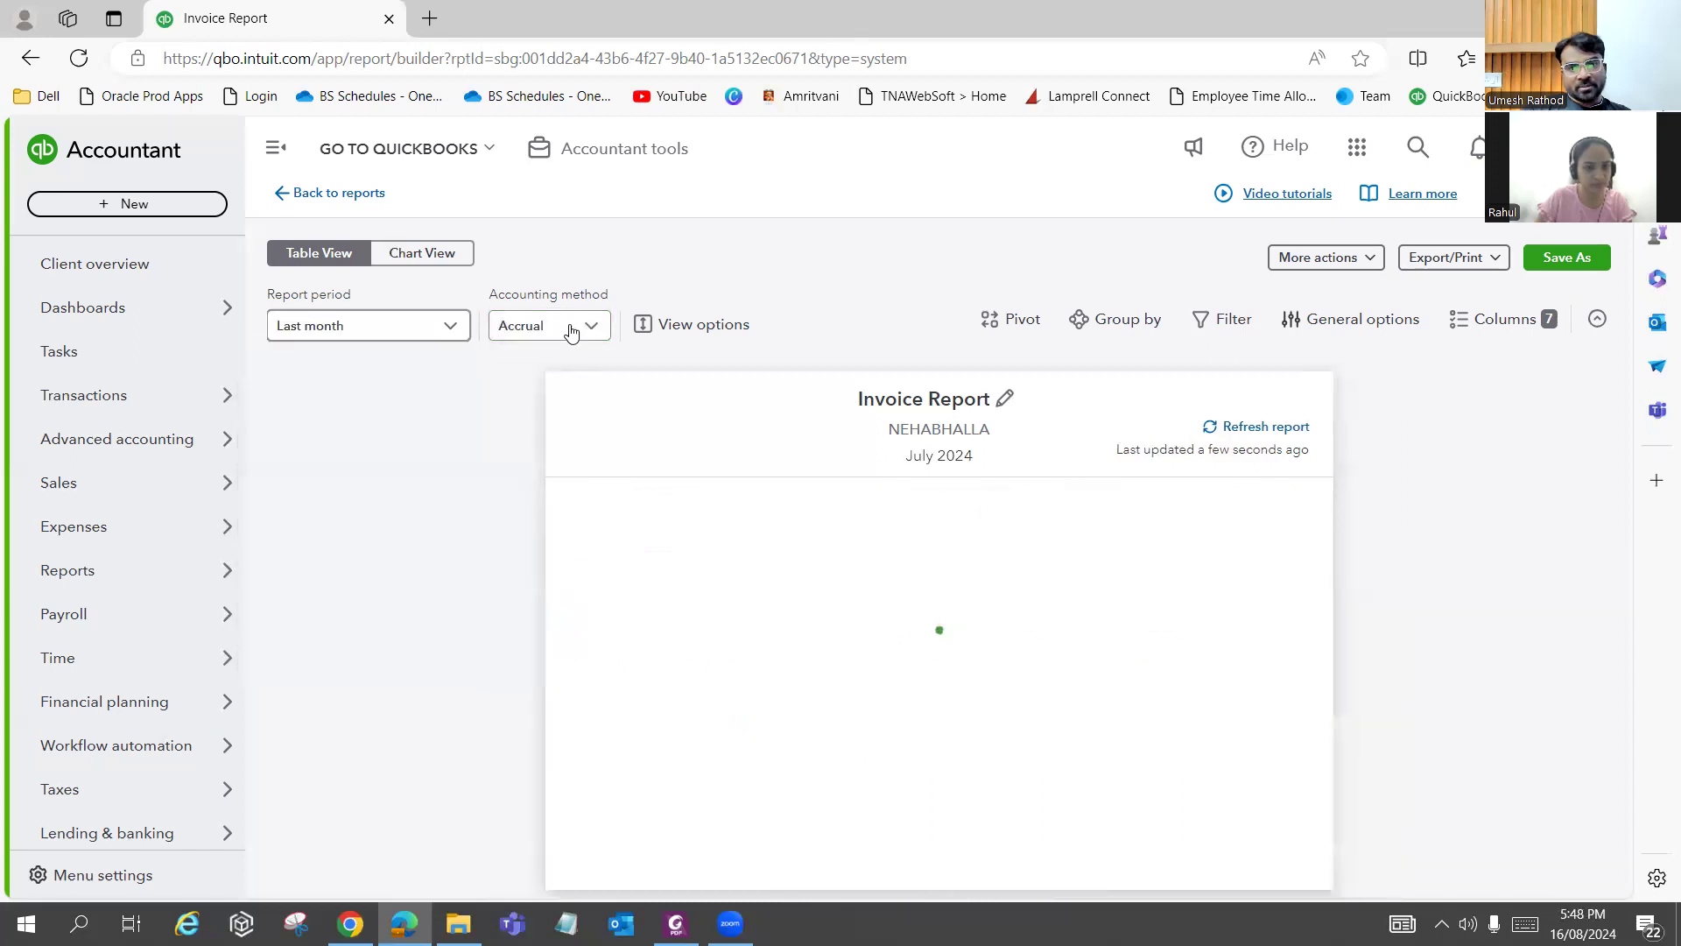
# Add a filter to the invoice report where Num equals 500.
pyautogui.click(572, 327)
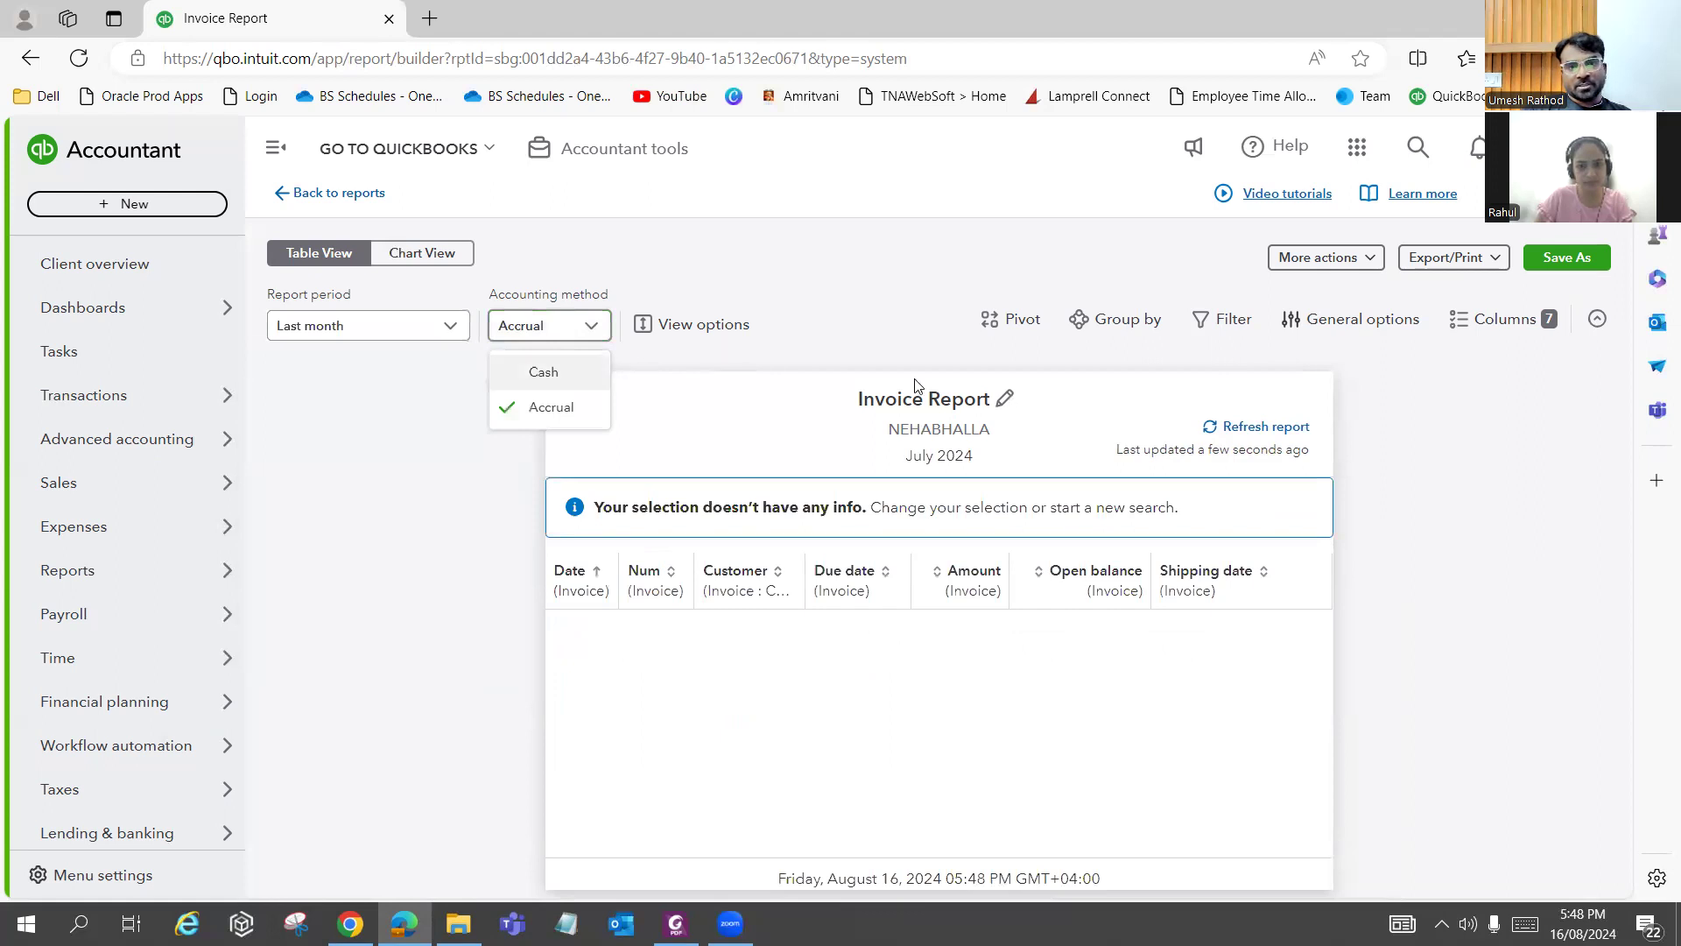
pyautogui.click(1221, 319)
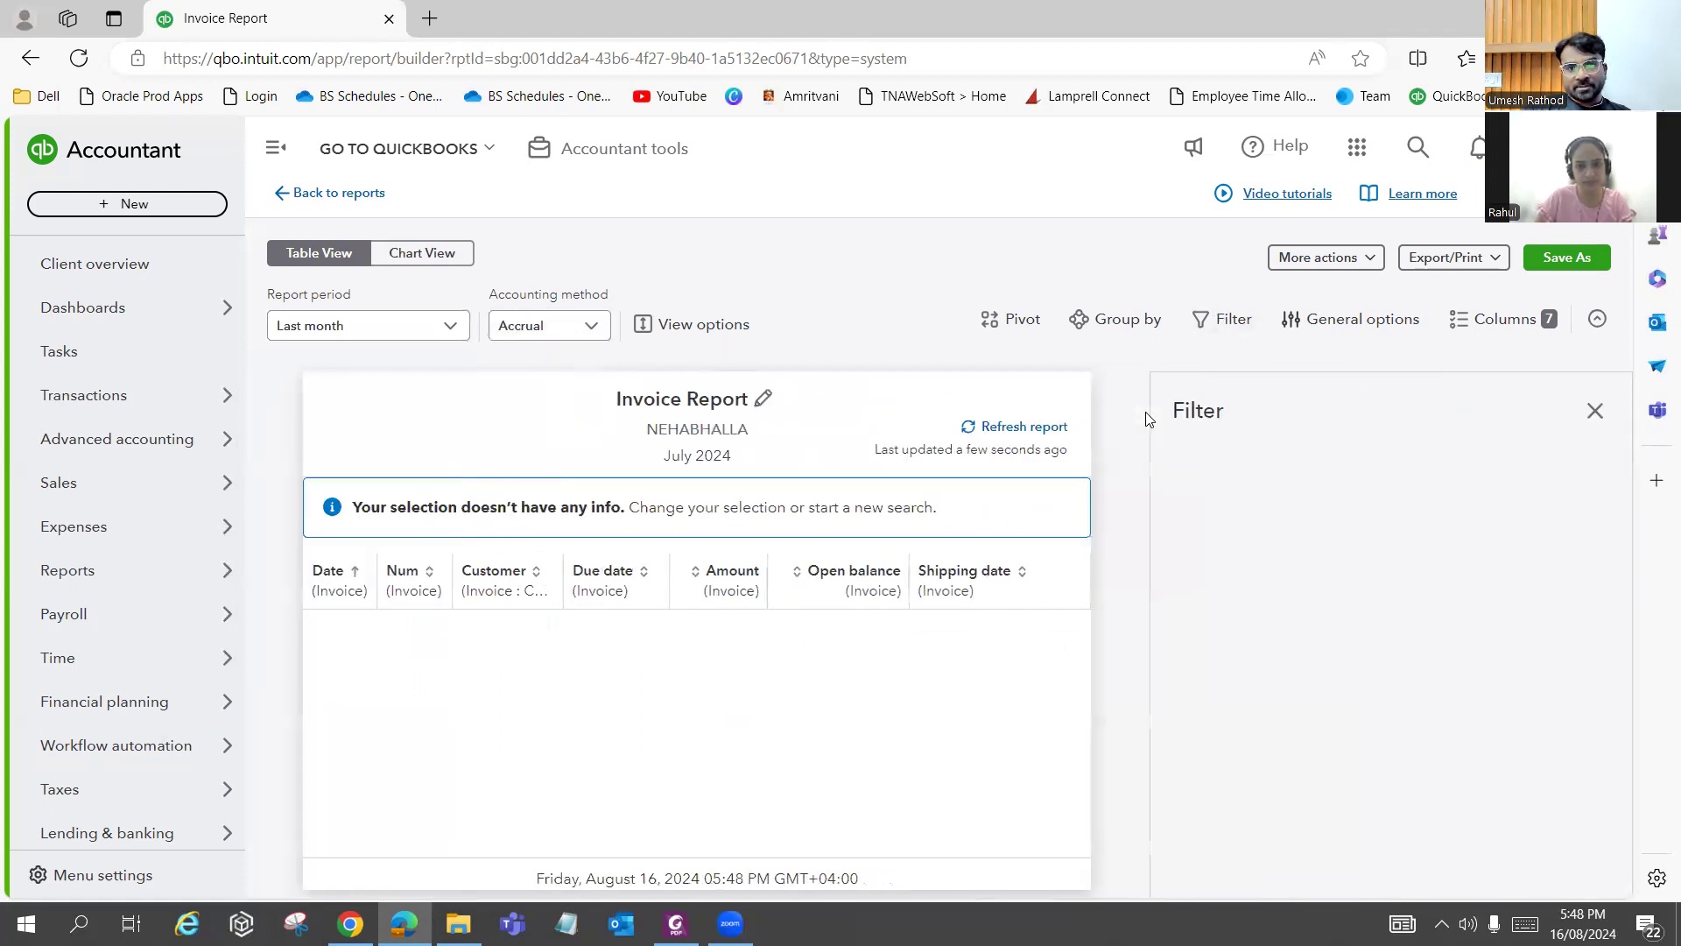
pyautogui.click(1107, 530)
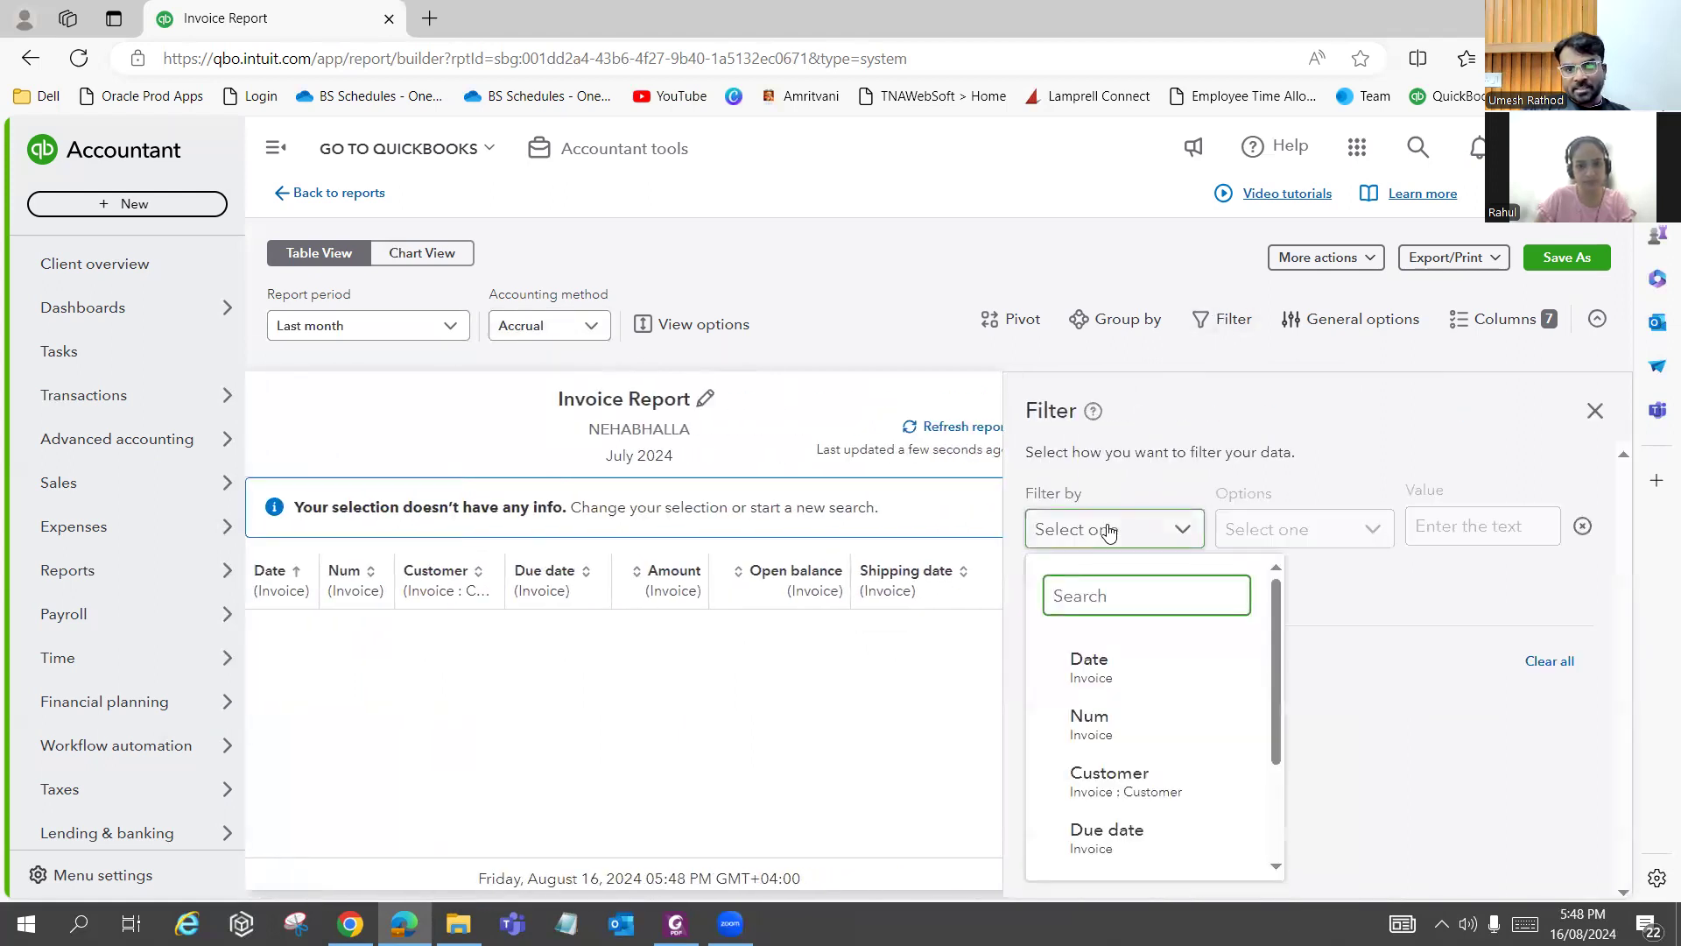
pyautogui.click(1160, 735)
pyautogui.click(1477, 527)
pyautogui.write('500')
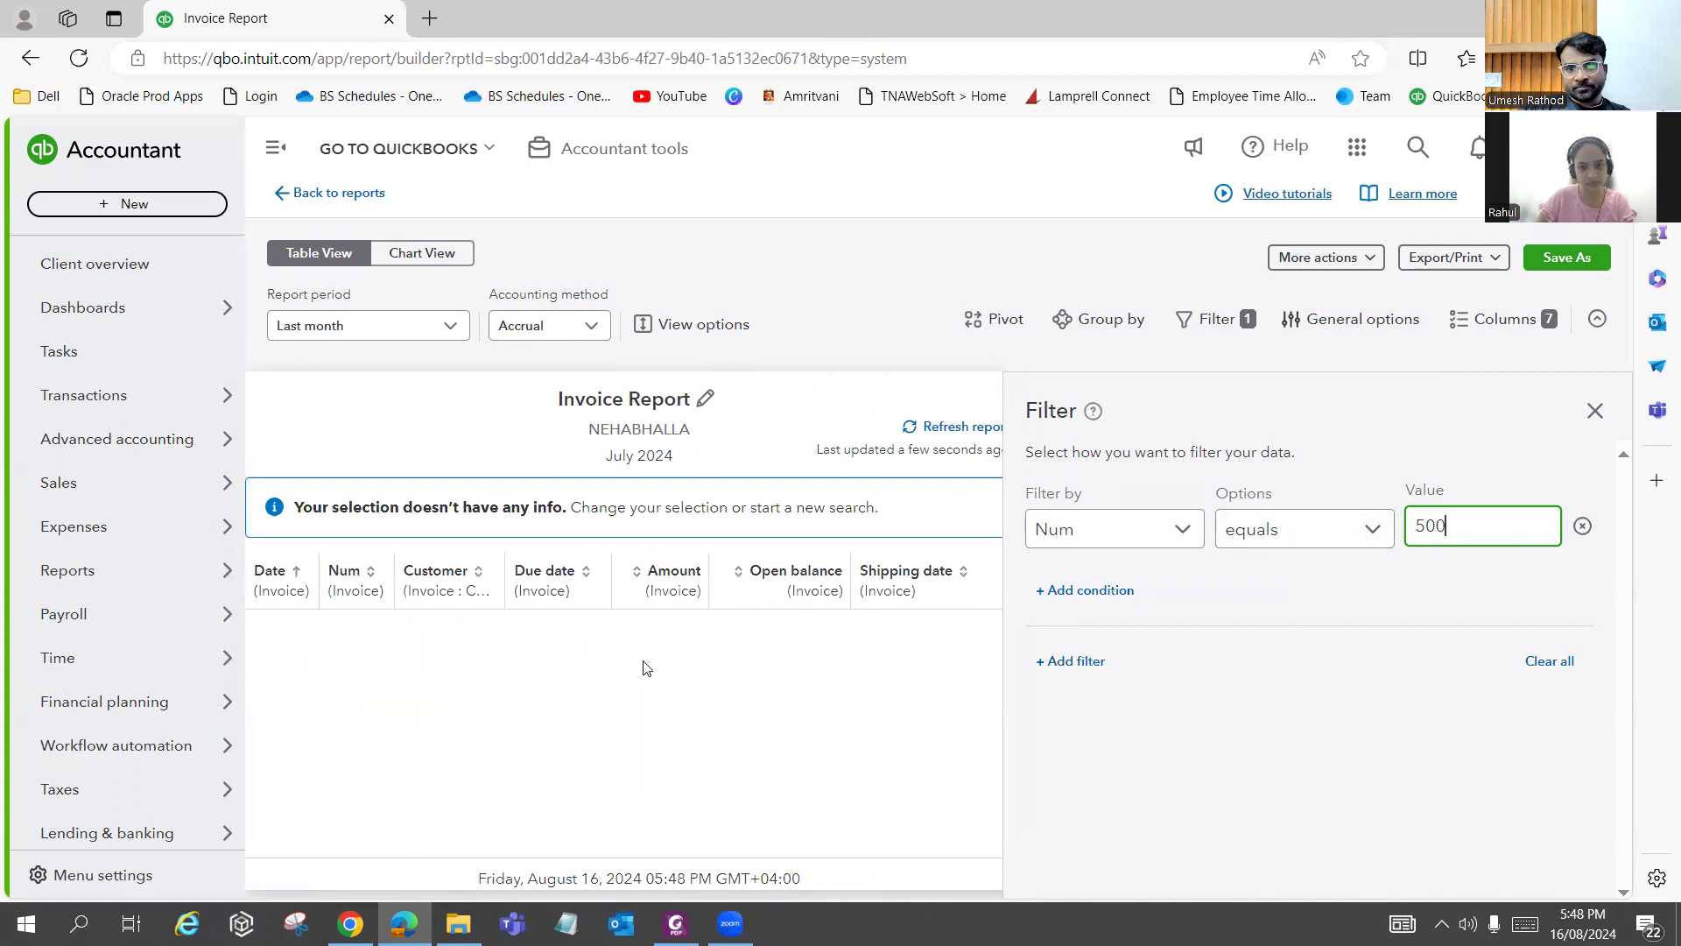
# Change the report filter to Amount with the condition "is greater than" and the value 500.
pyautogui.click(1114, 530)
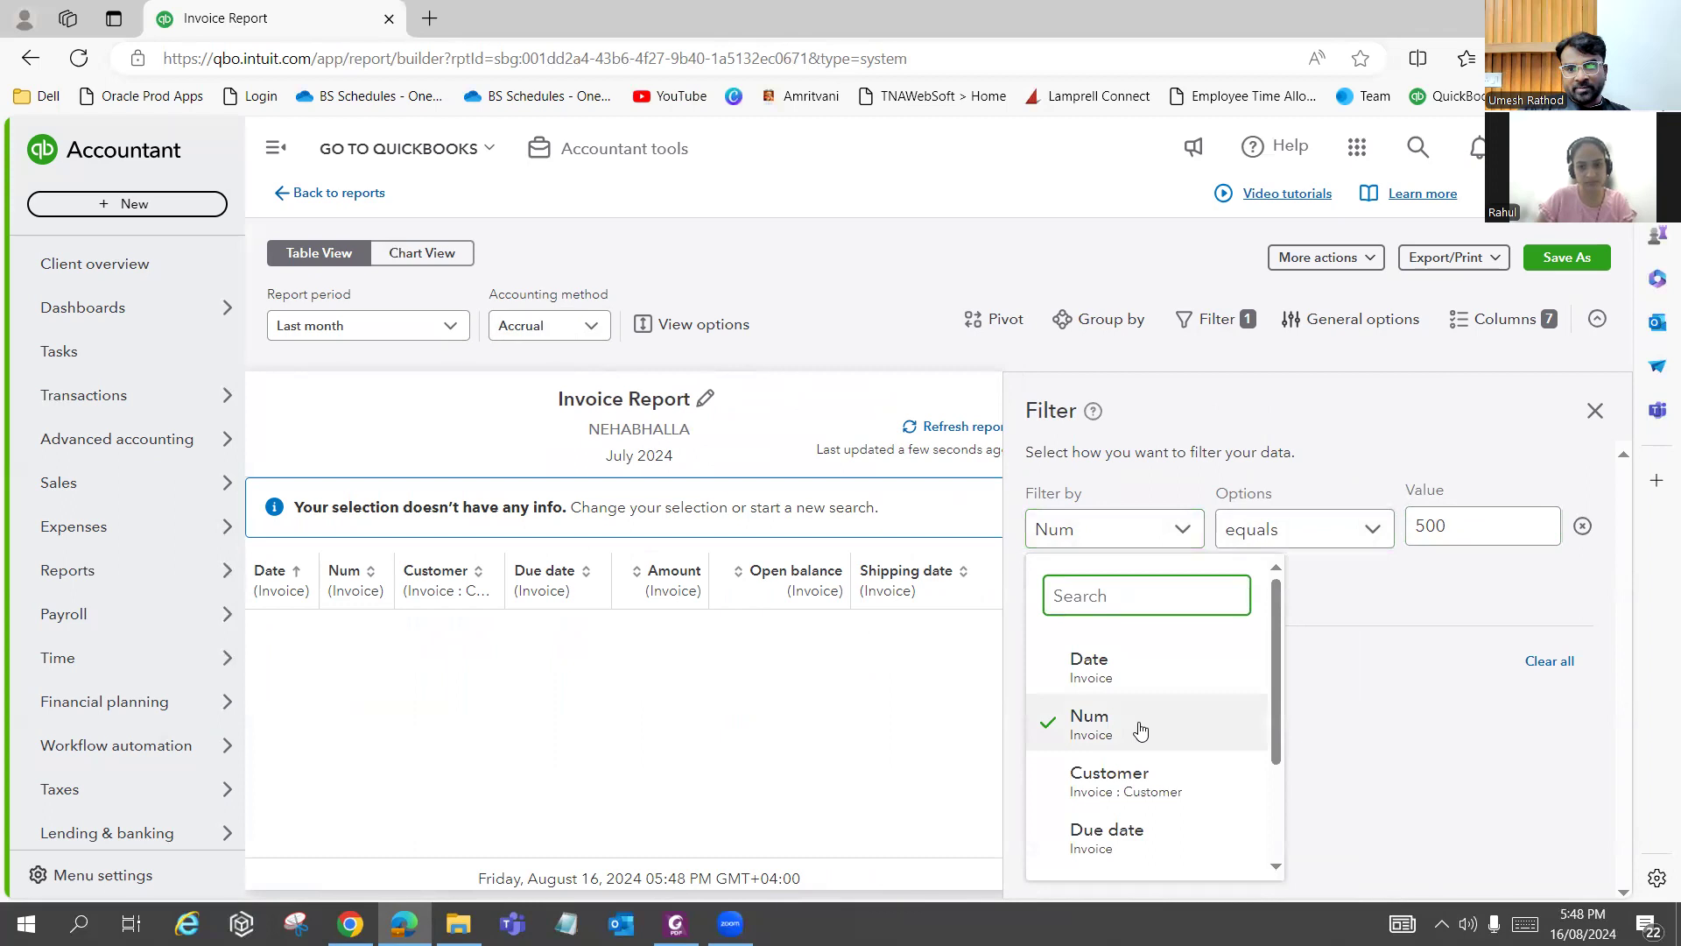
pyautogui.scroll(-2, 1146, 730)
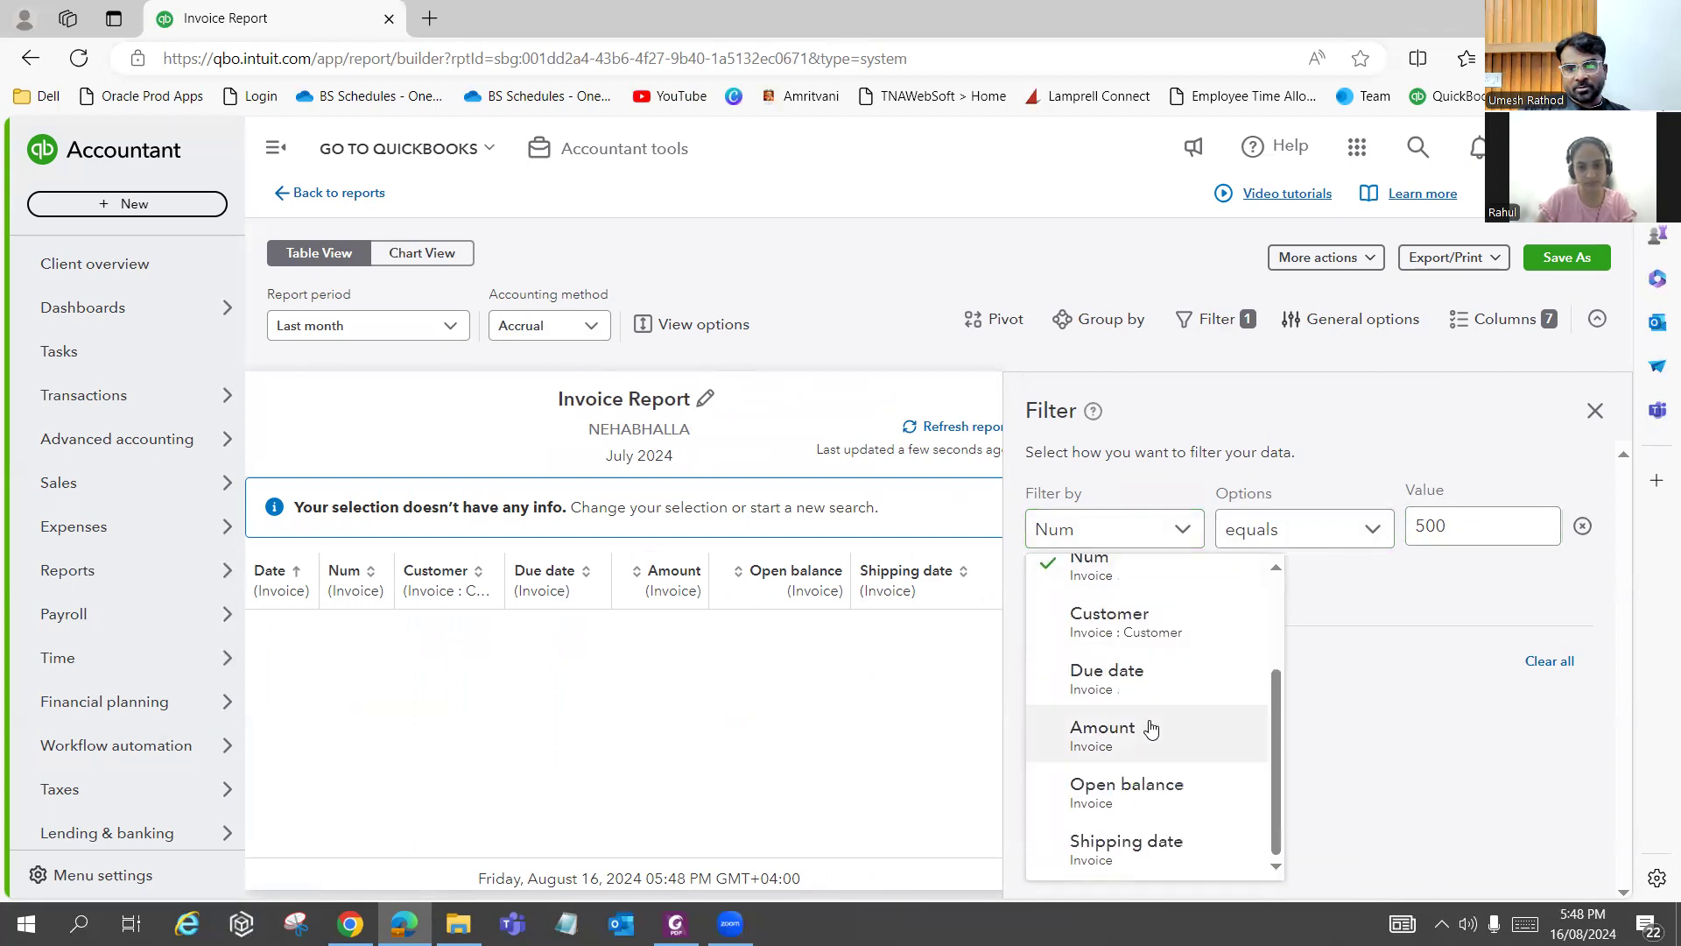
pyautogui.scroll(2, 1151, 731)
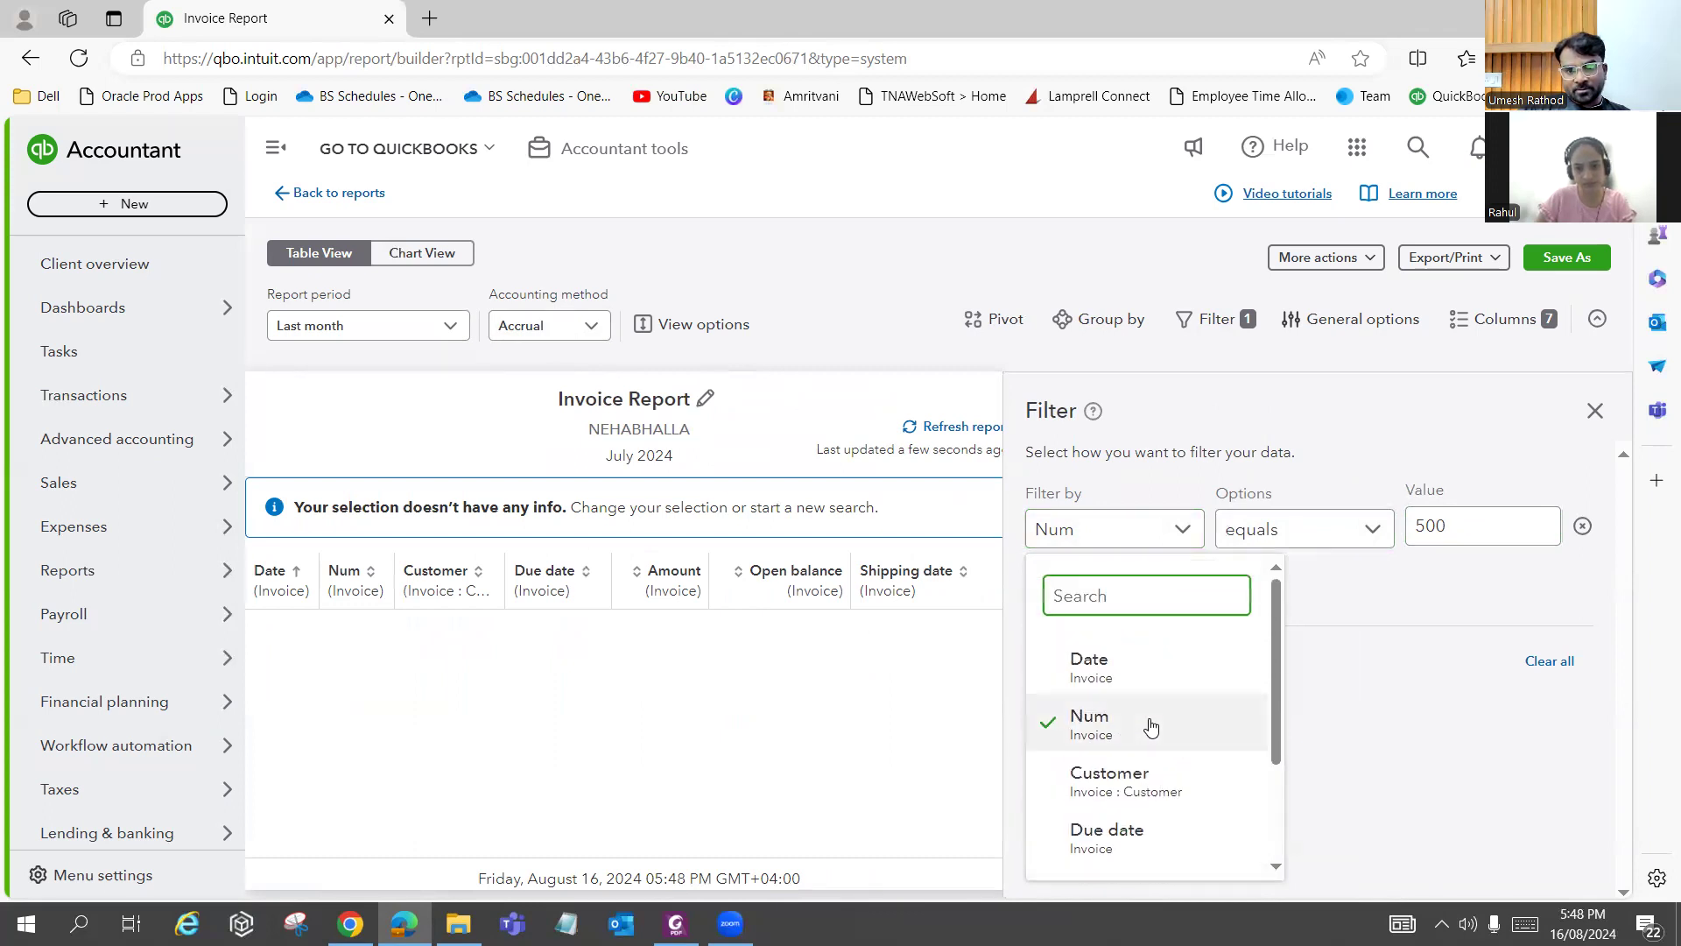
pyautogui.scroll(-2, 1151, 727)
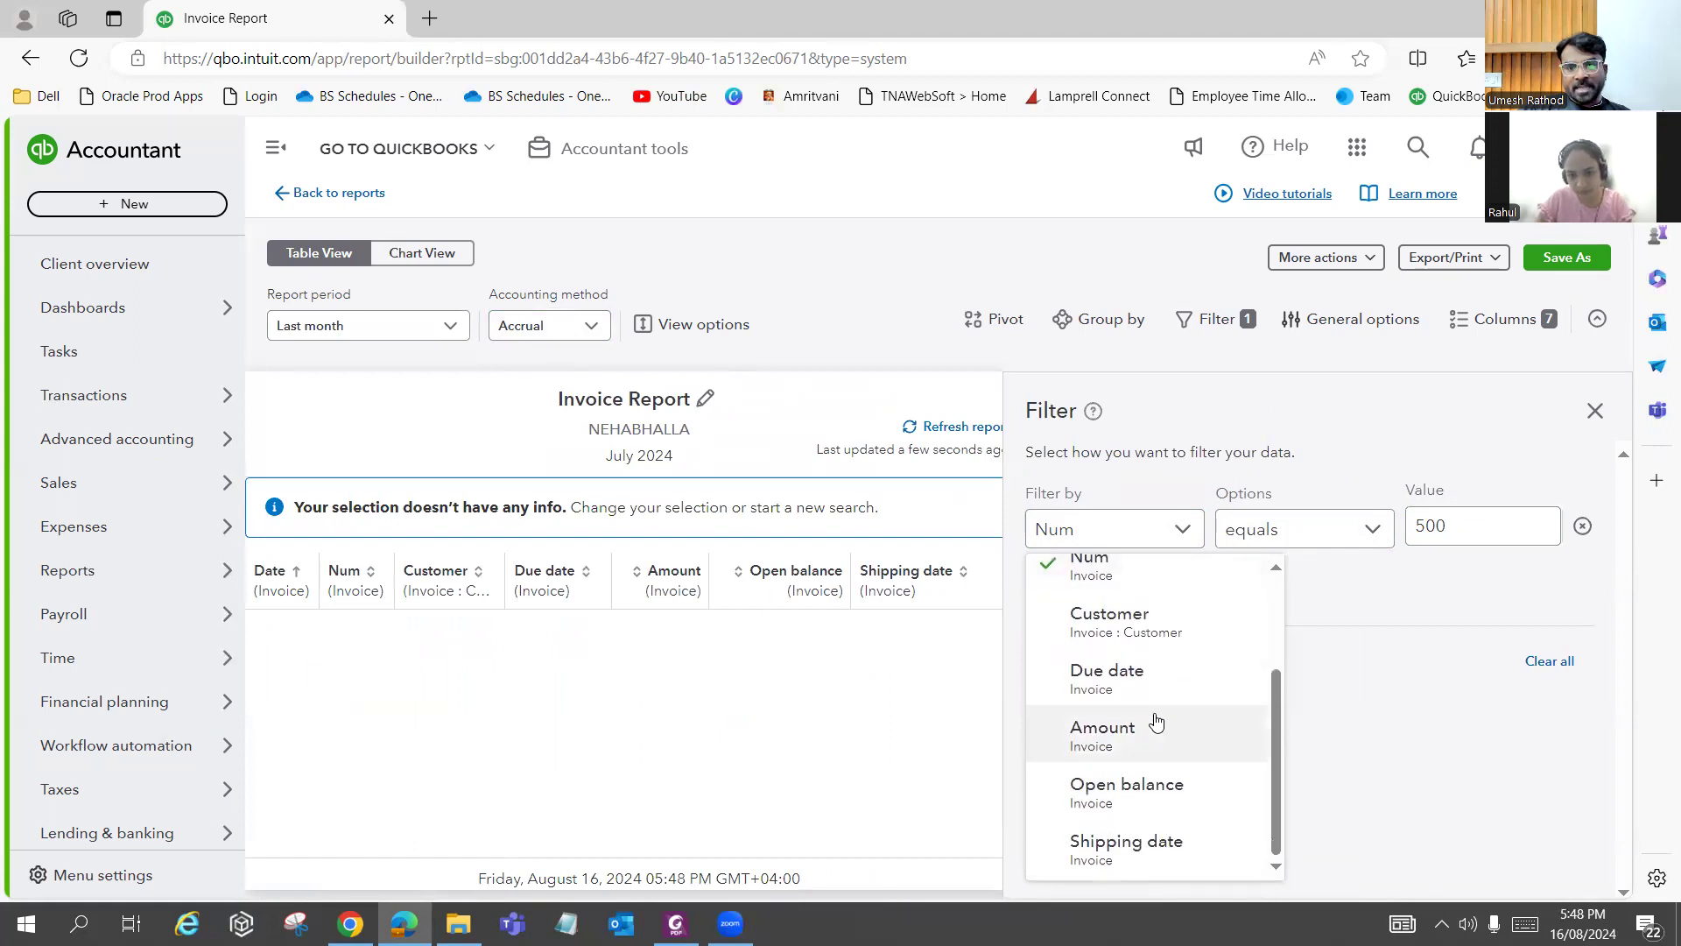
pyautogui.click(1156, 727)
pyautogui.click(1478, 528)
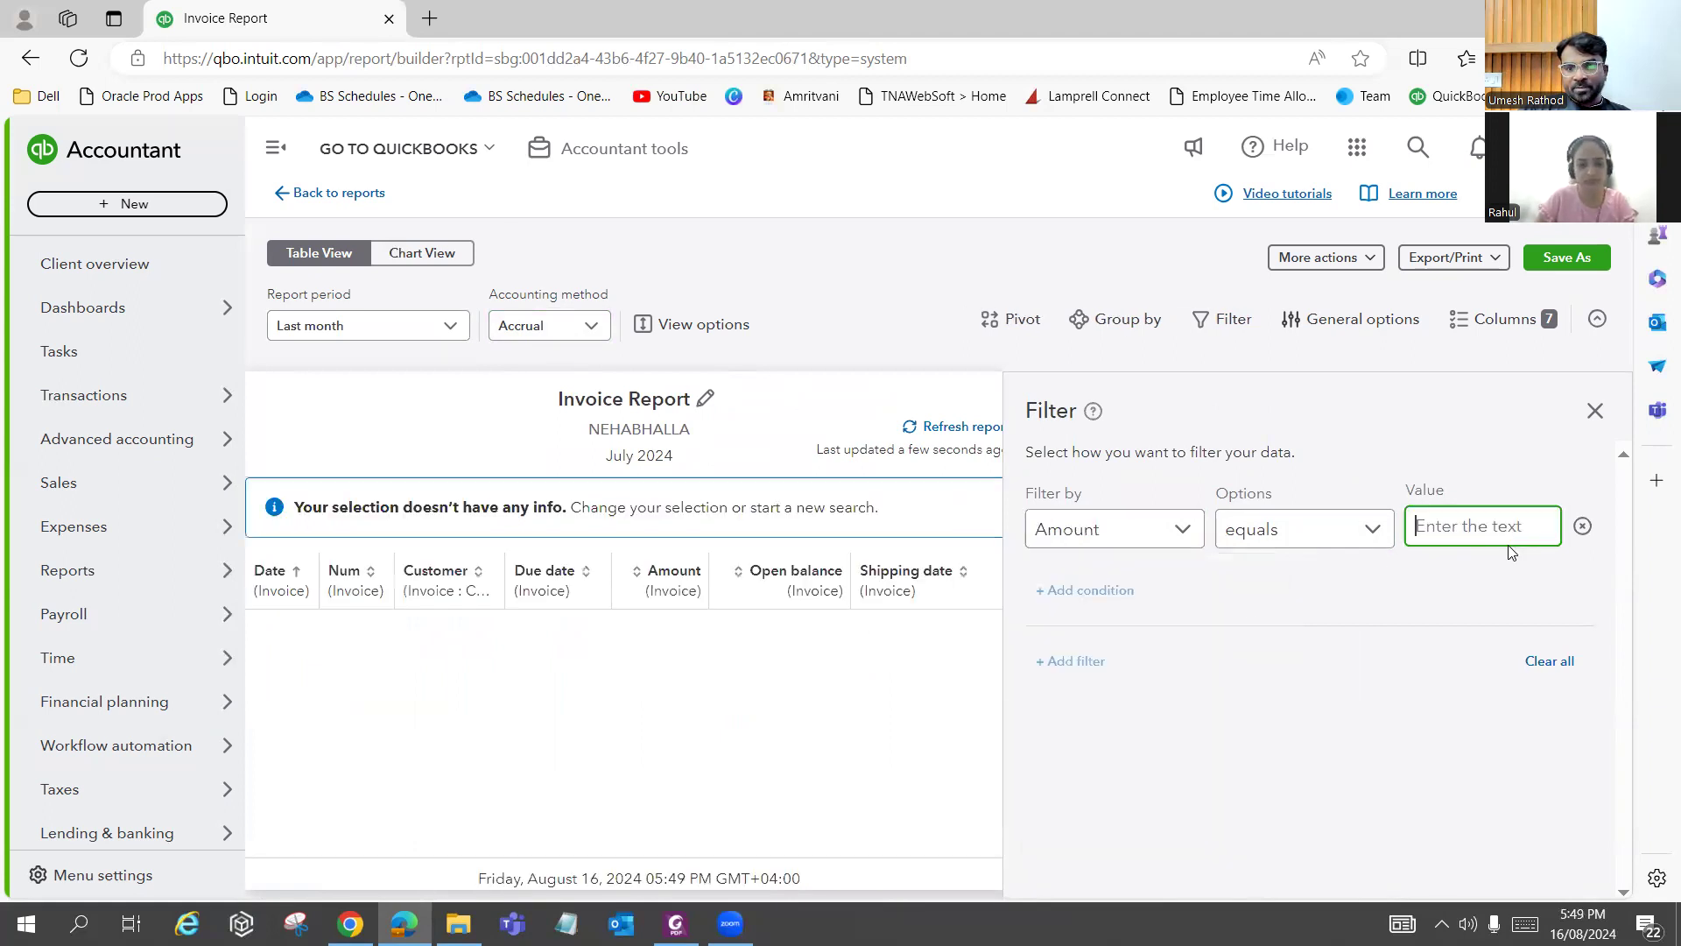
pyautogui.write('500')
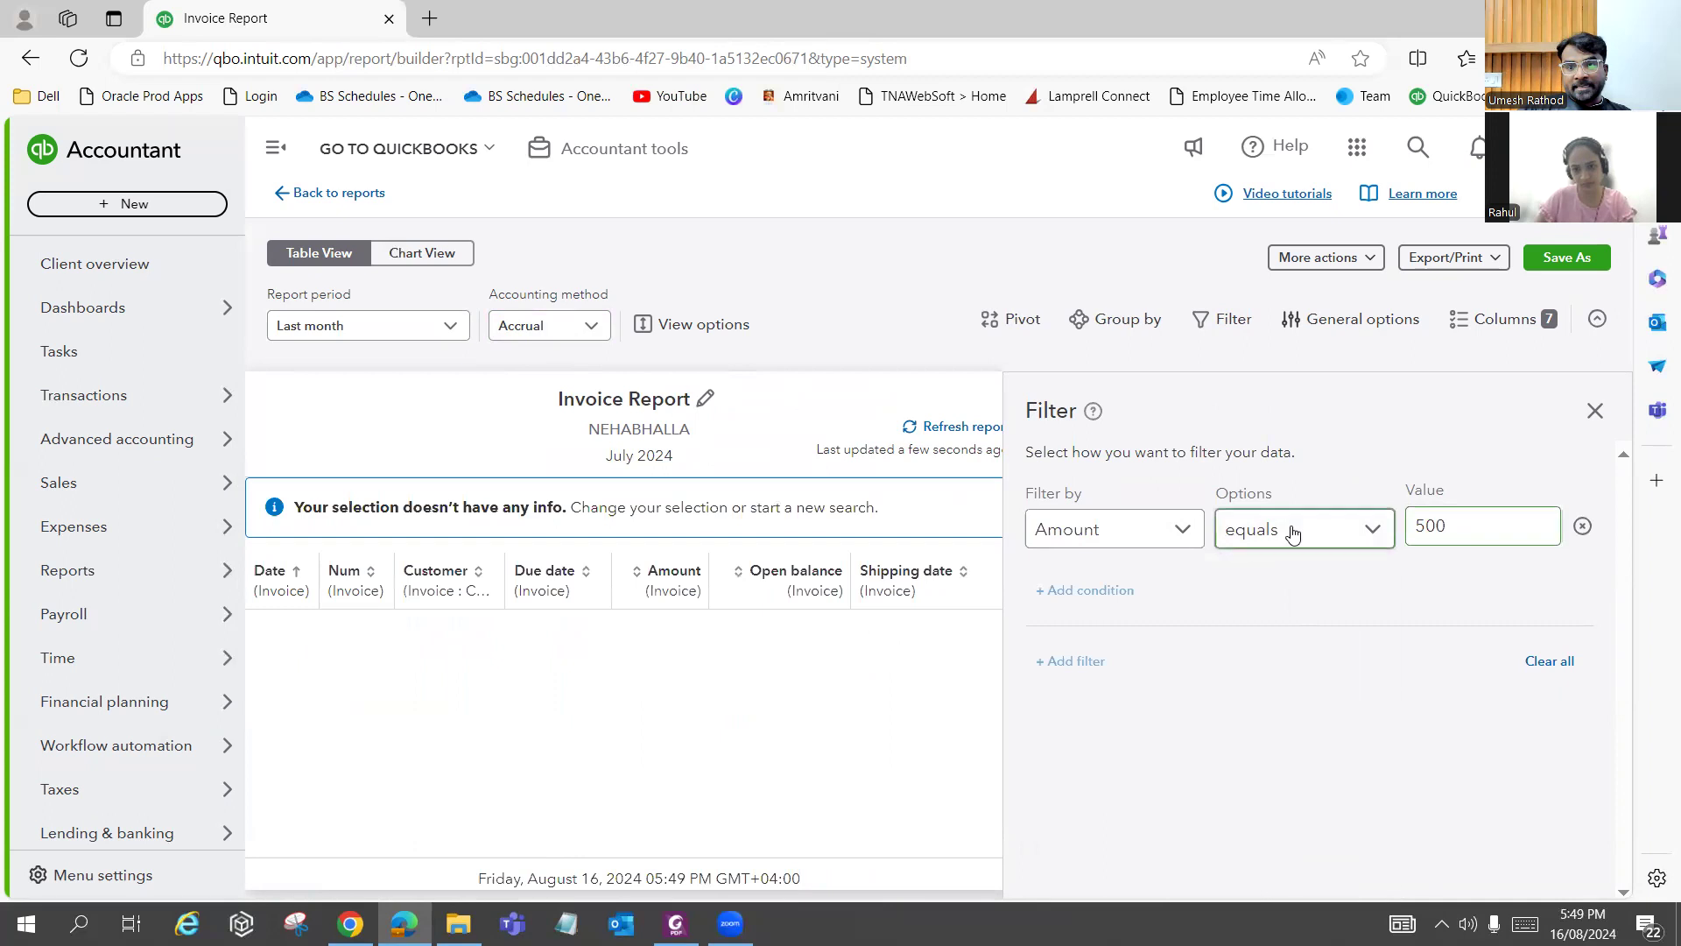
pyautogui.click(1292, 530)
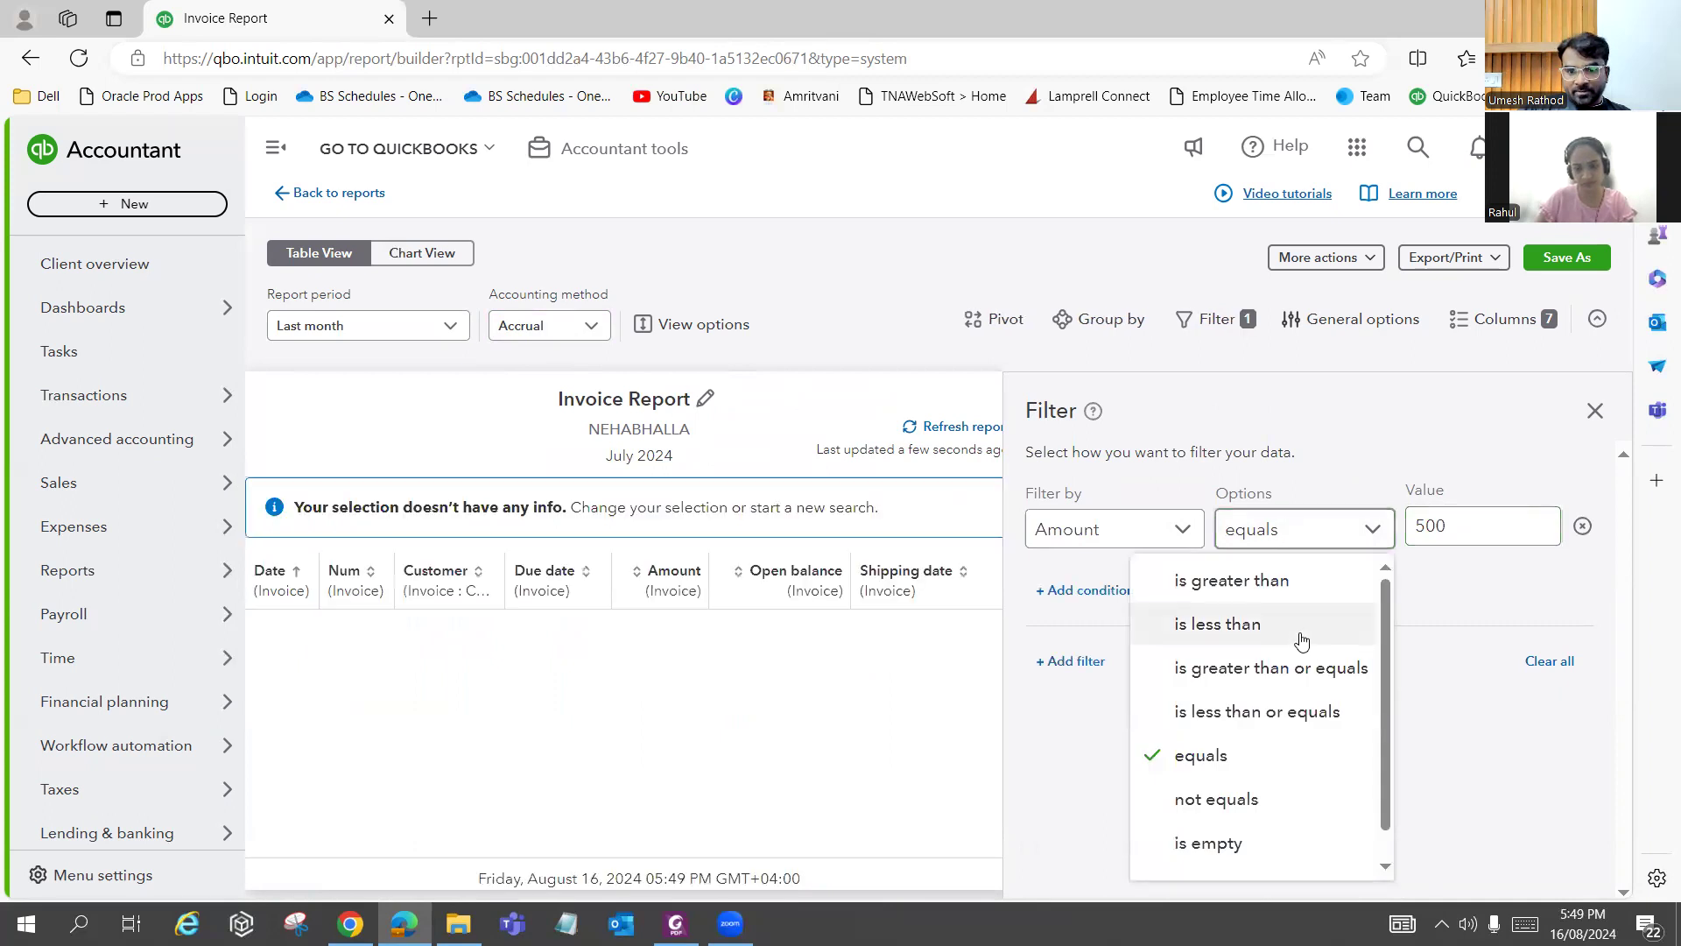
pyautogui.click(1301, 582)
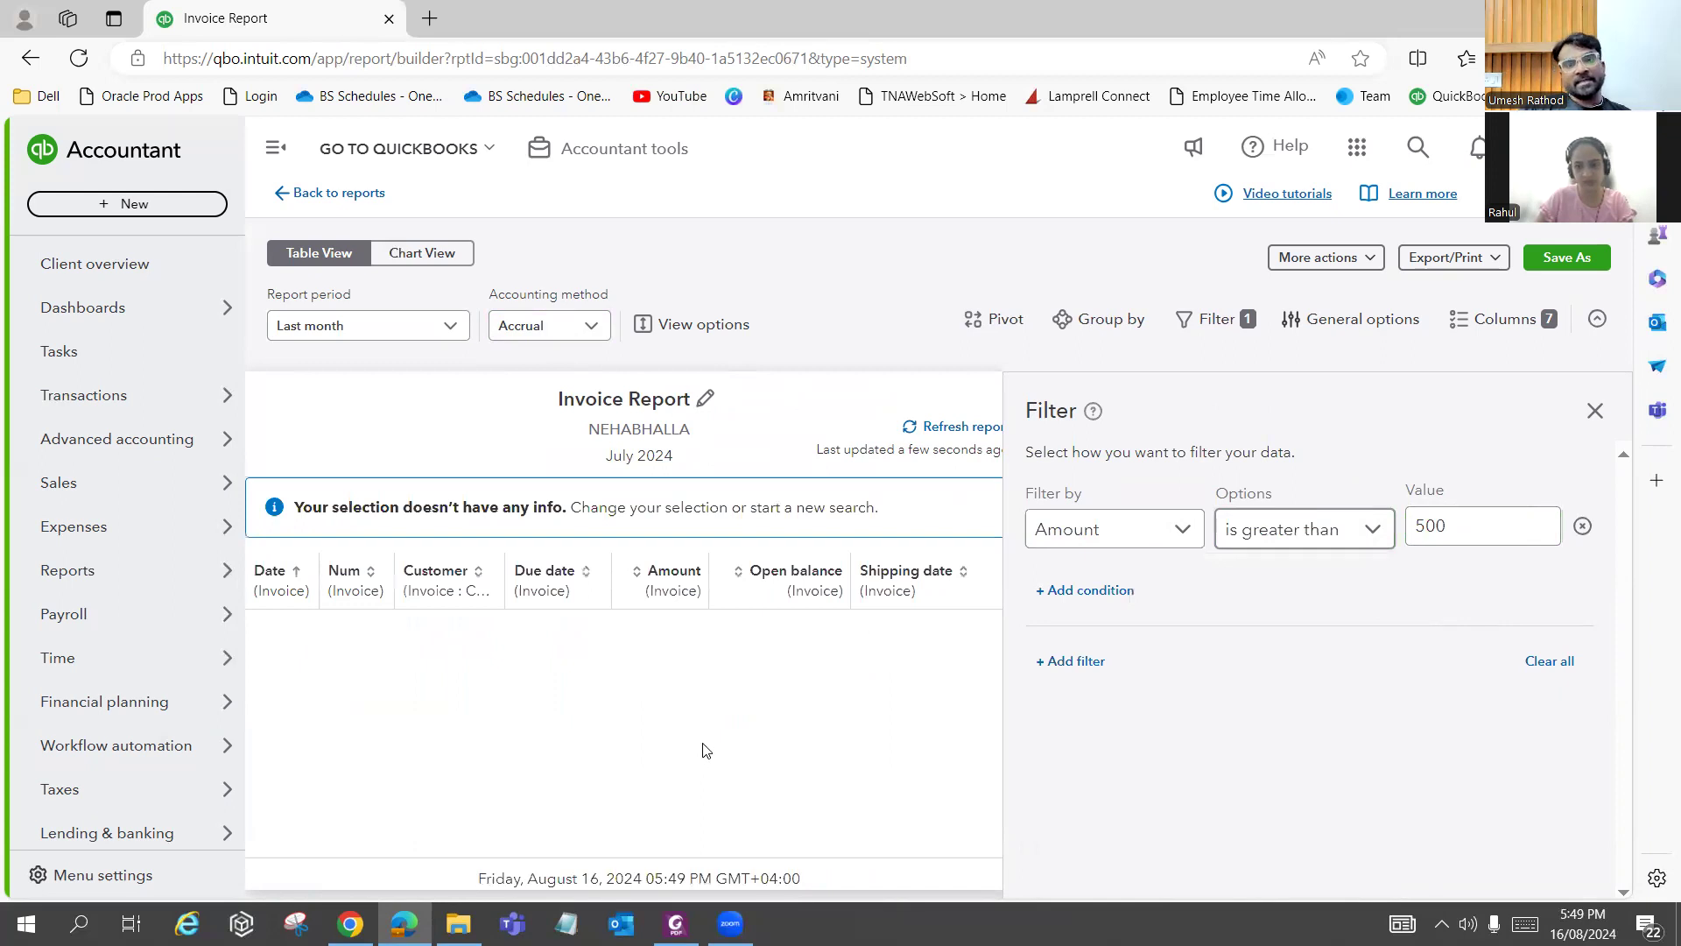
# Set the Amount filter's value to 499.
pyautogui.click(1427, 528)
pyautogui.doubleClick(1427, 527)
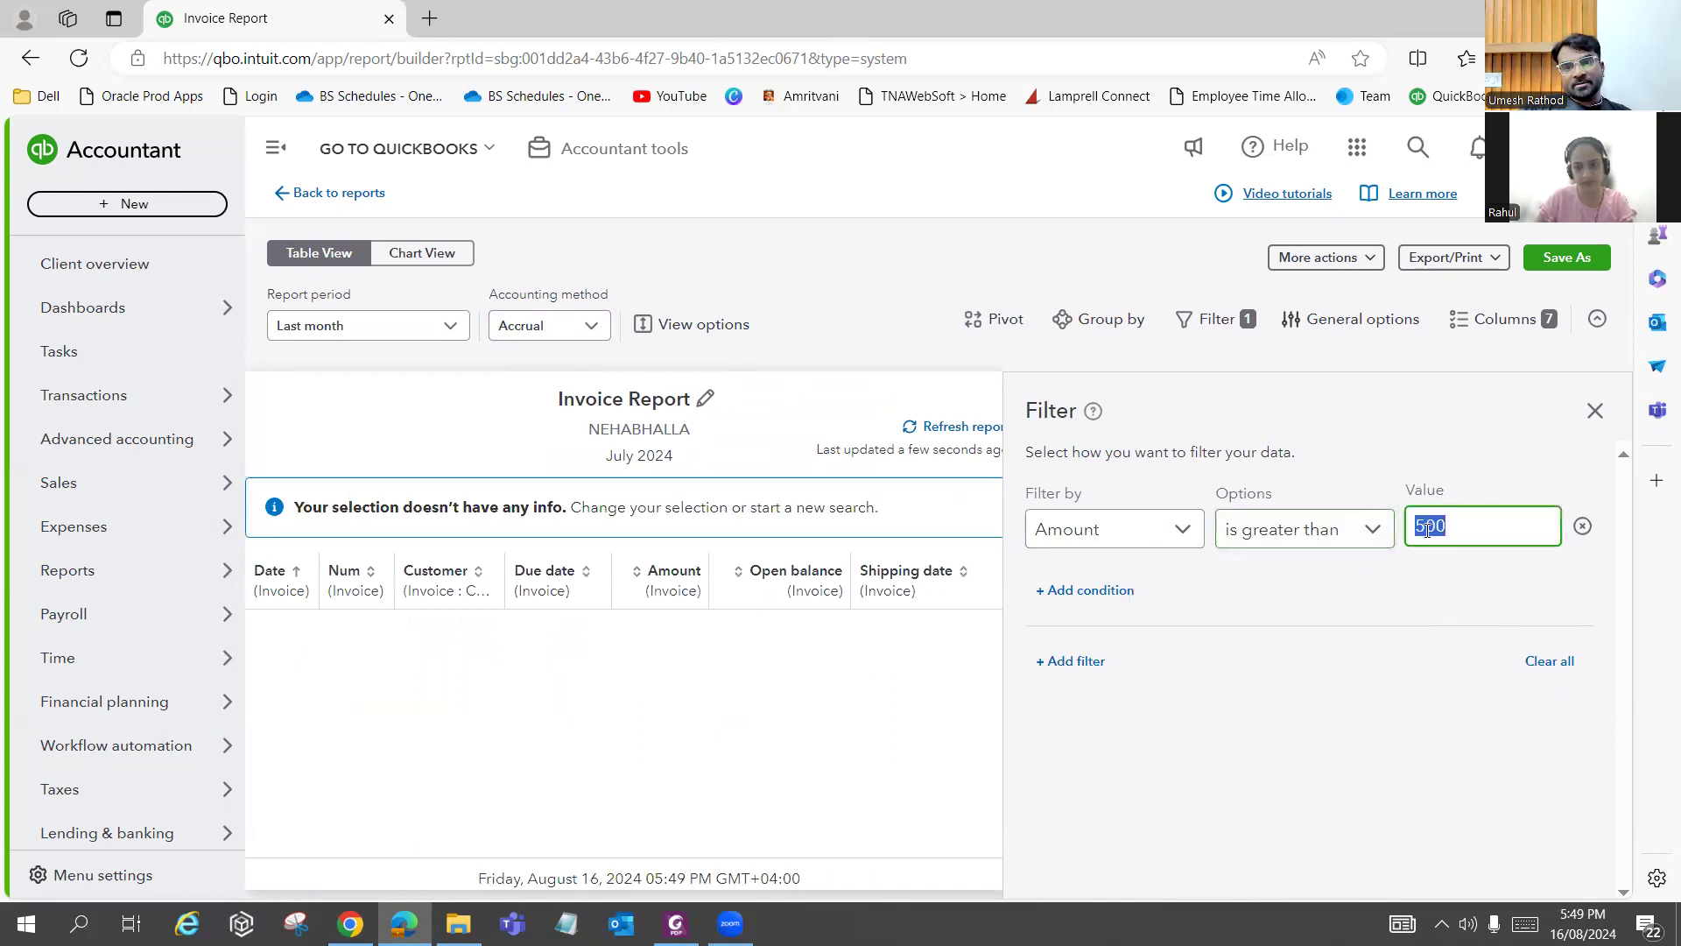
pyautogui.press('BackSpace')
pyautogui.write('499')
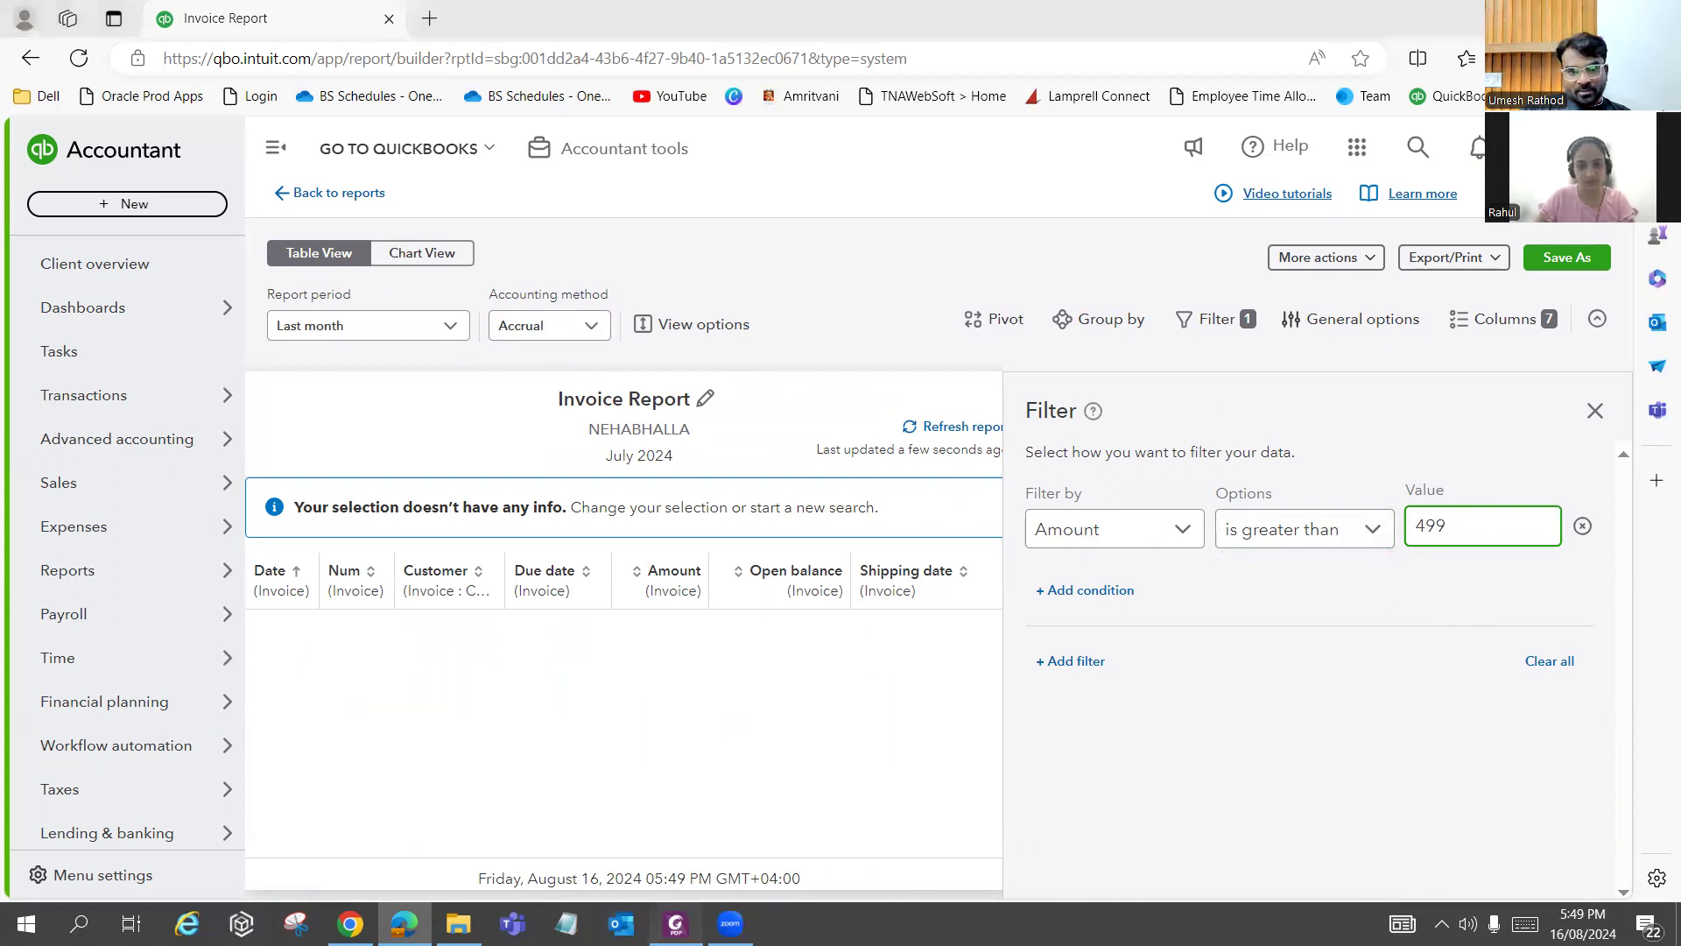
# Check the instructions for question 67 in the Foxit PDF and return to the invoice report in Edge.
pyautogui.hotkey('alt', 'Tab')
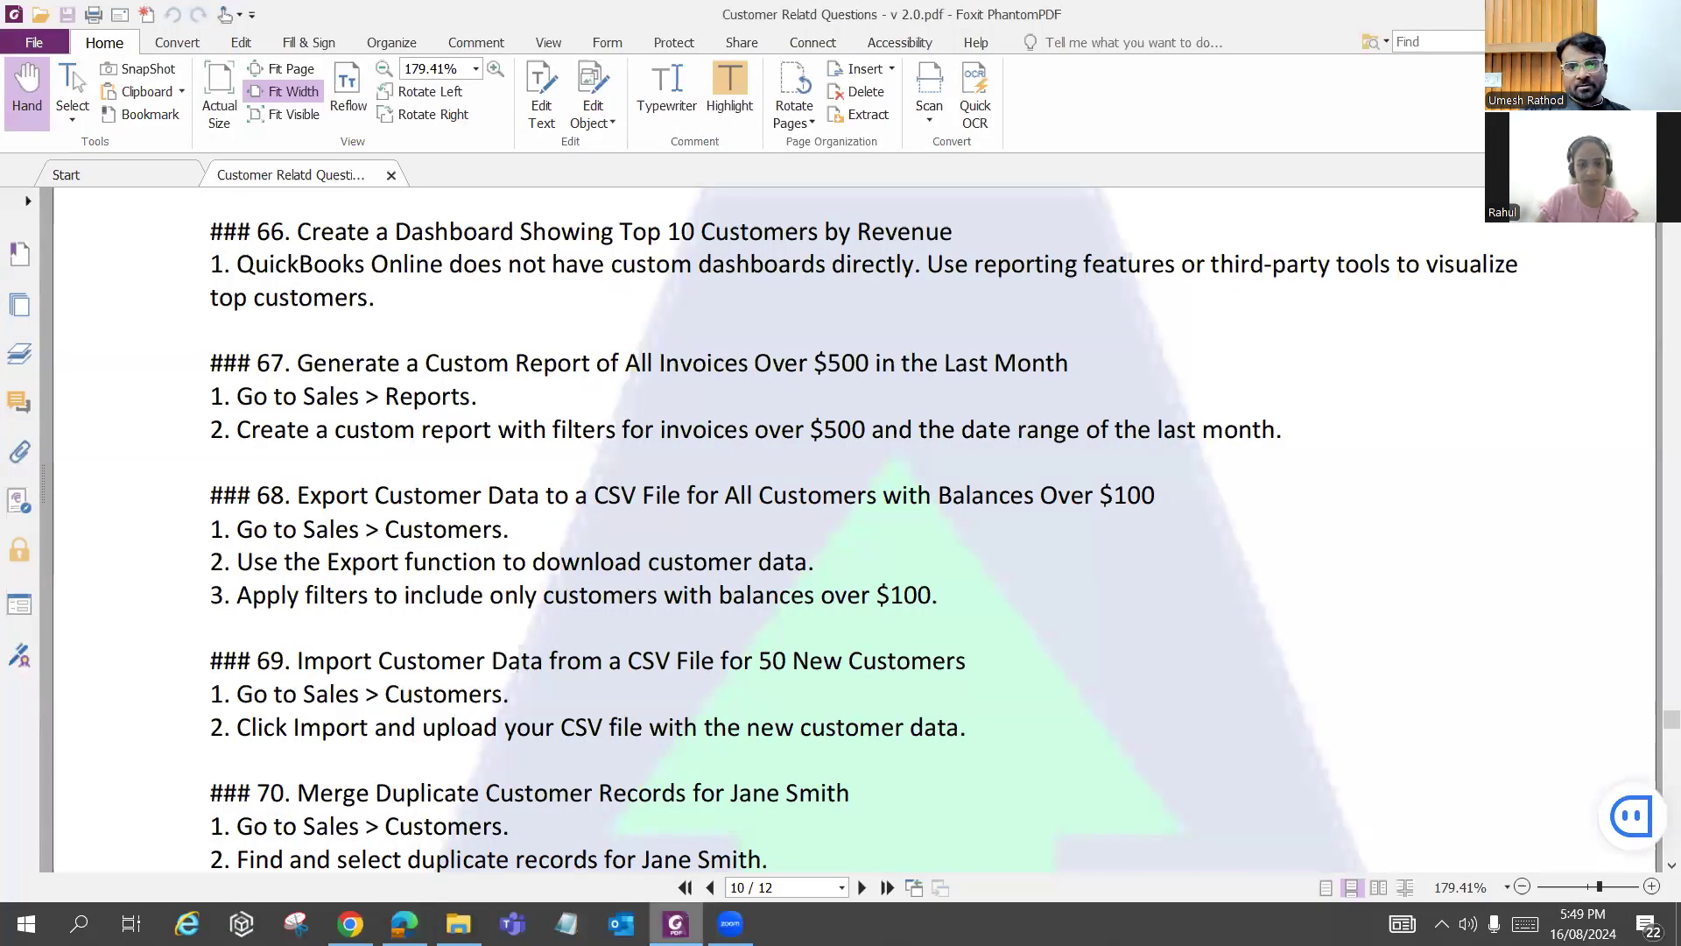
pyautogui.hotkey('alt', 'Tab')
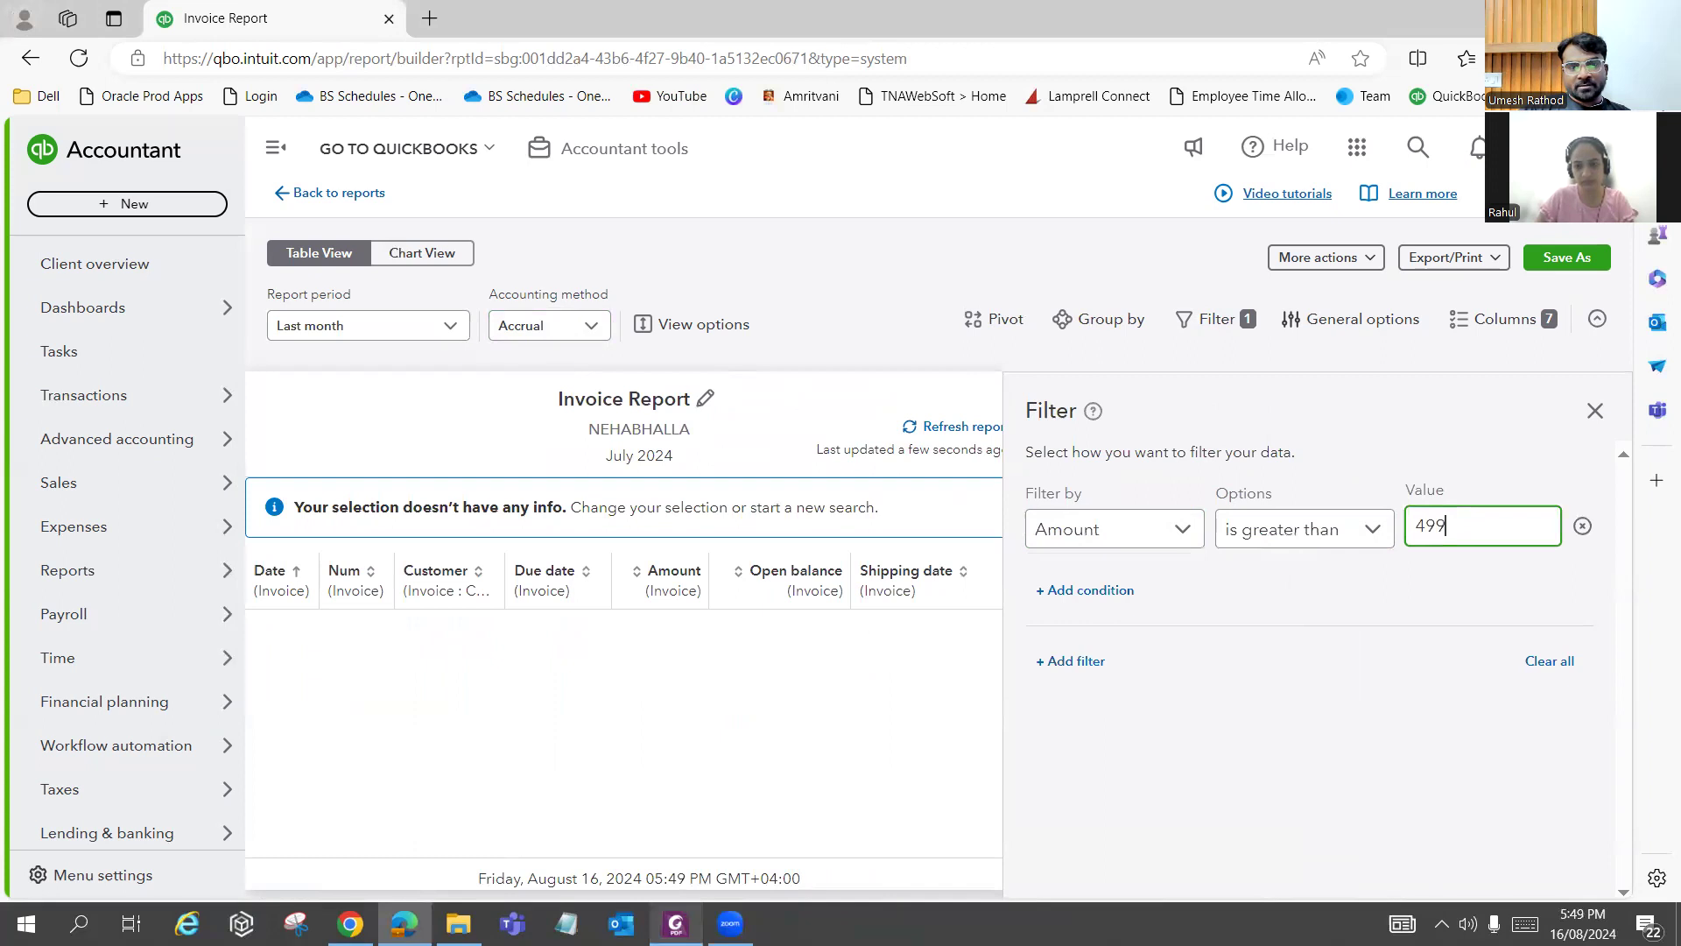
pyautogui.hotkey('alt', 'Tab')
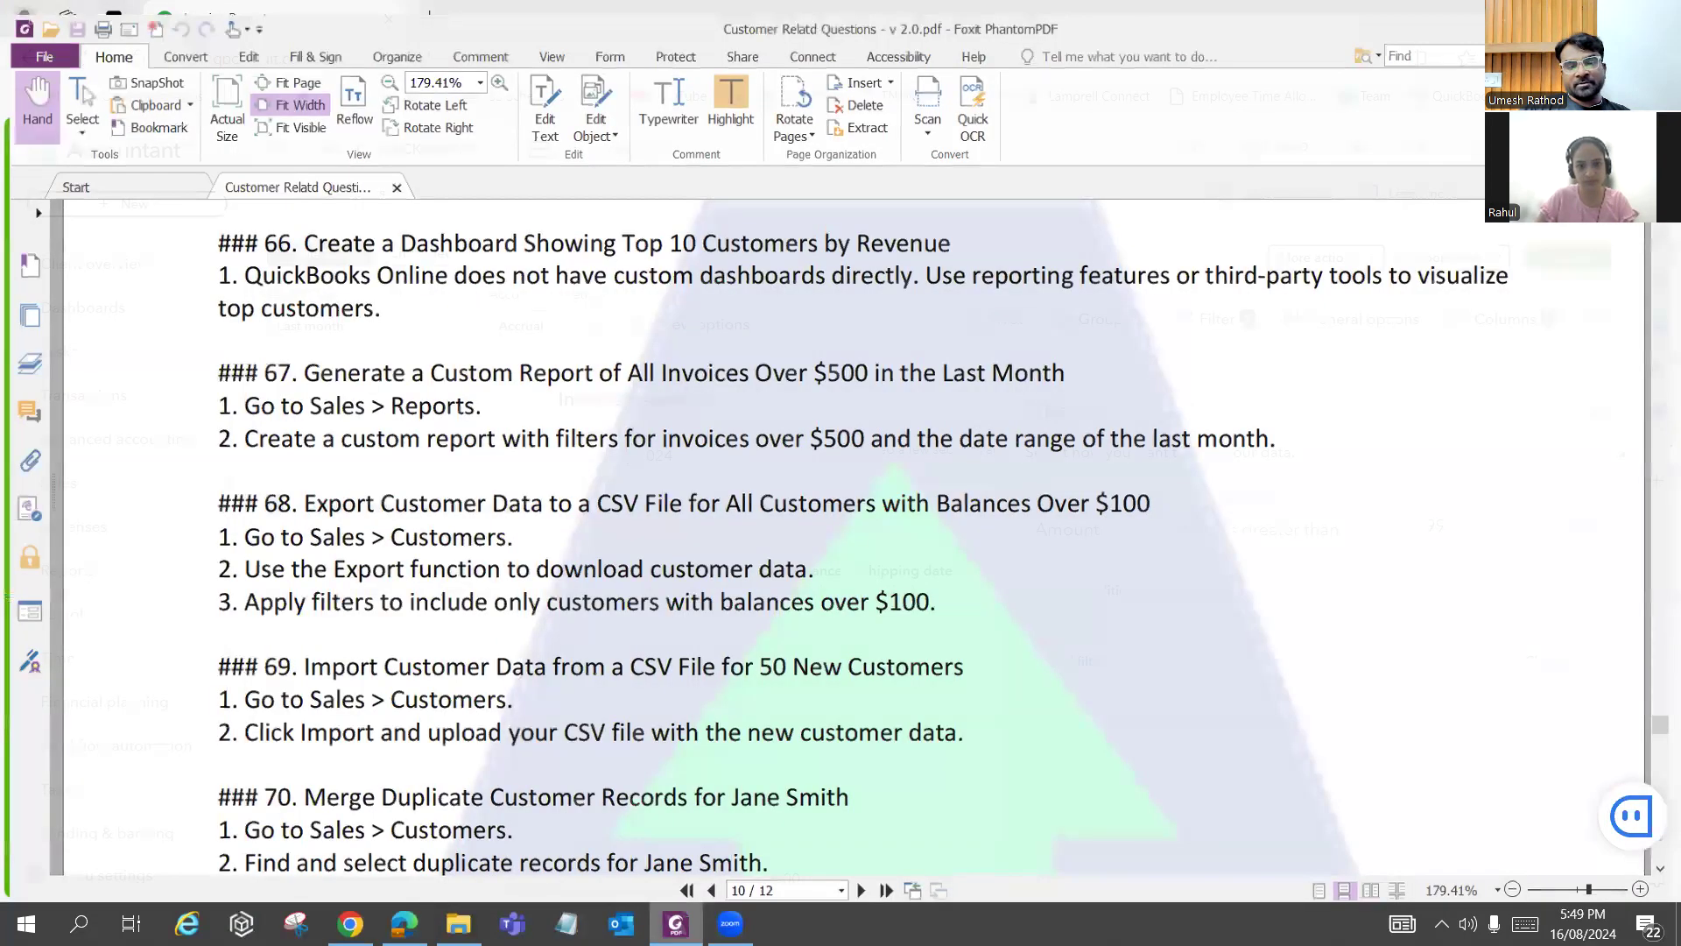
pyautogui.click(677, 921)
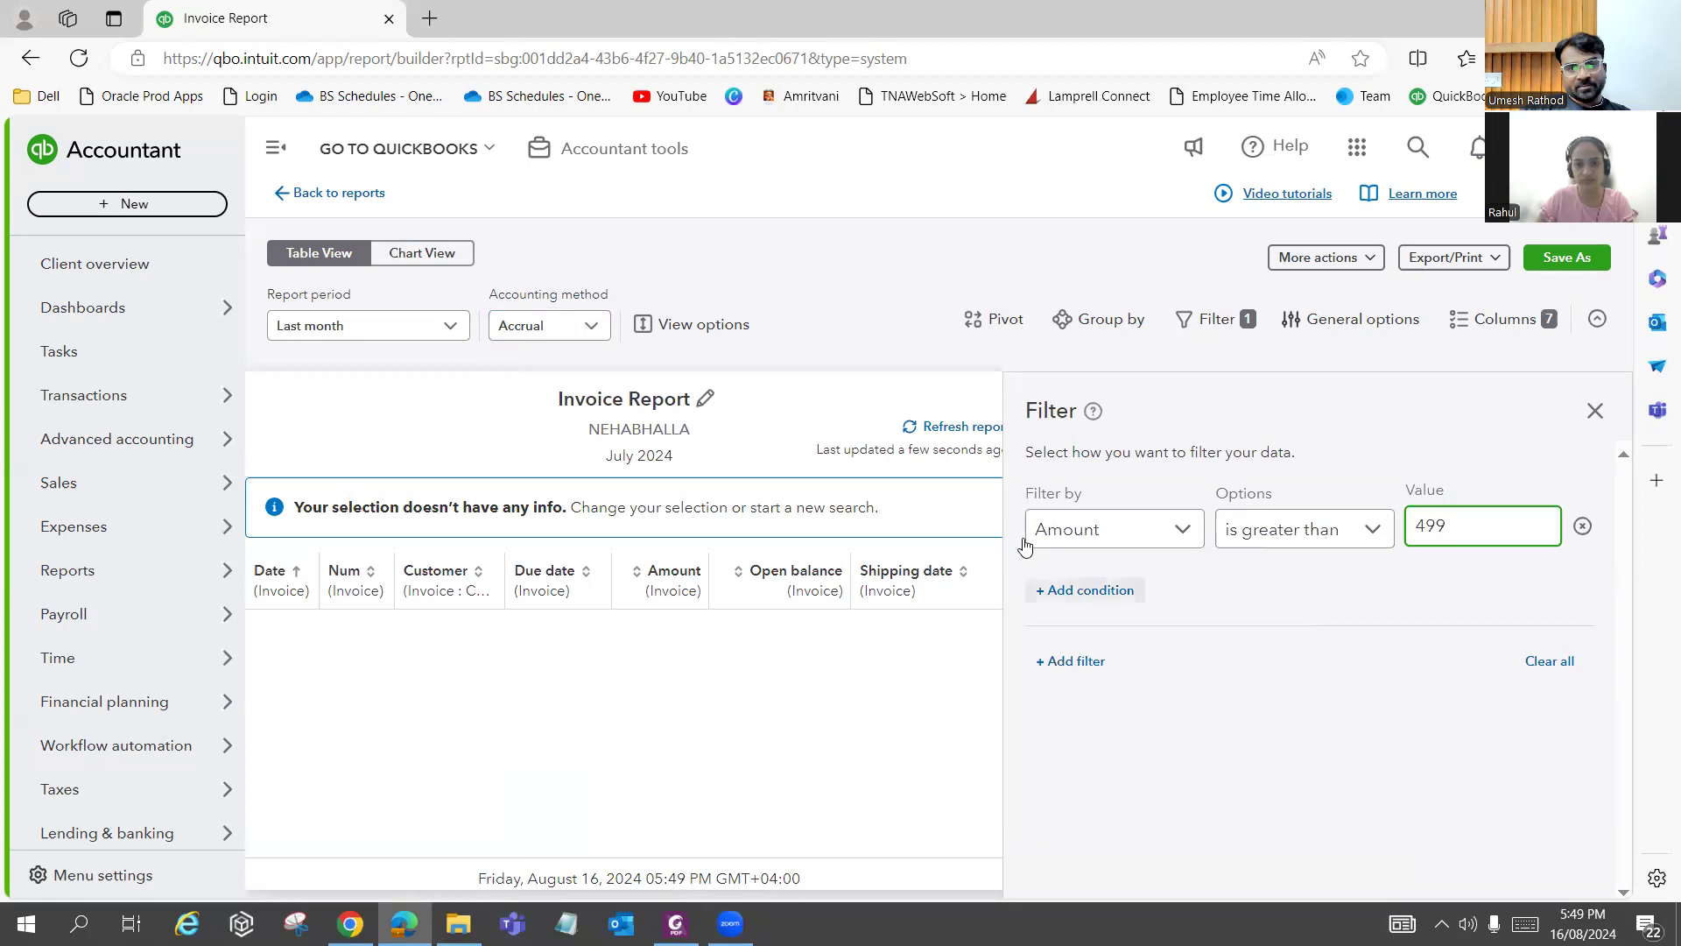
# Set the invoice report's period to All Dates, close the filter settings and go back to the Reports page.
pyautogui.click(420, 330)
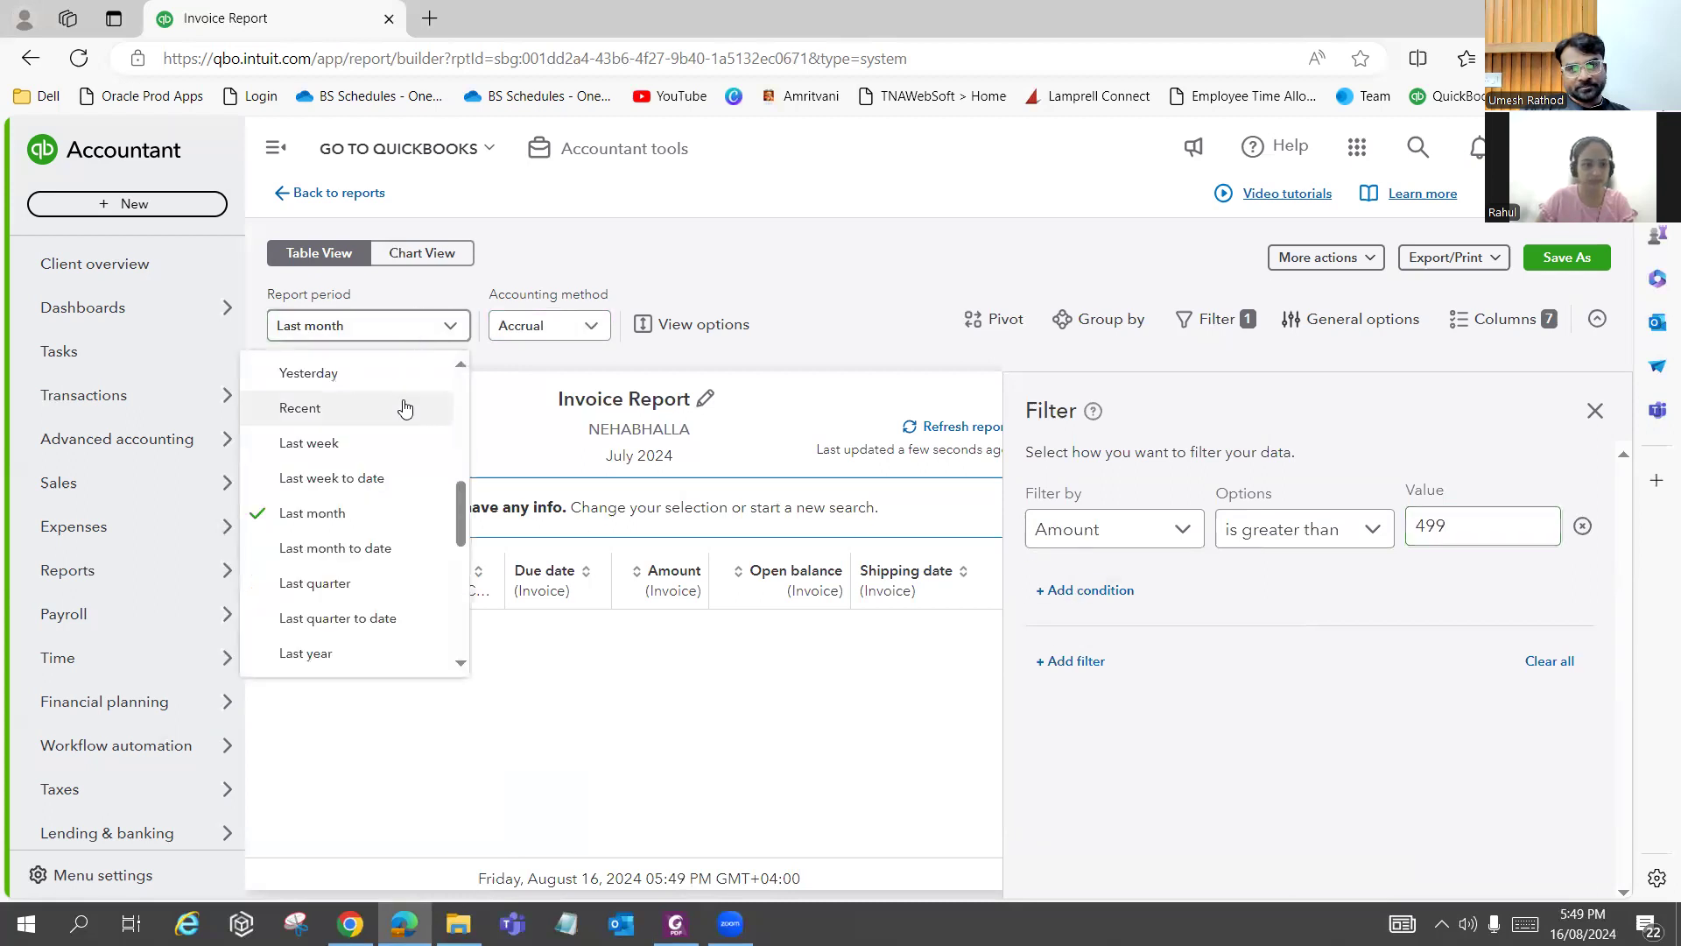
pyautogui.scroll(5, 403, 409)
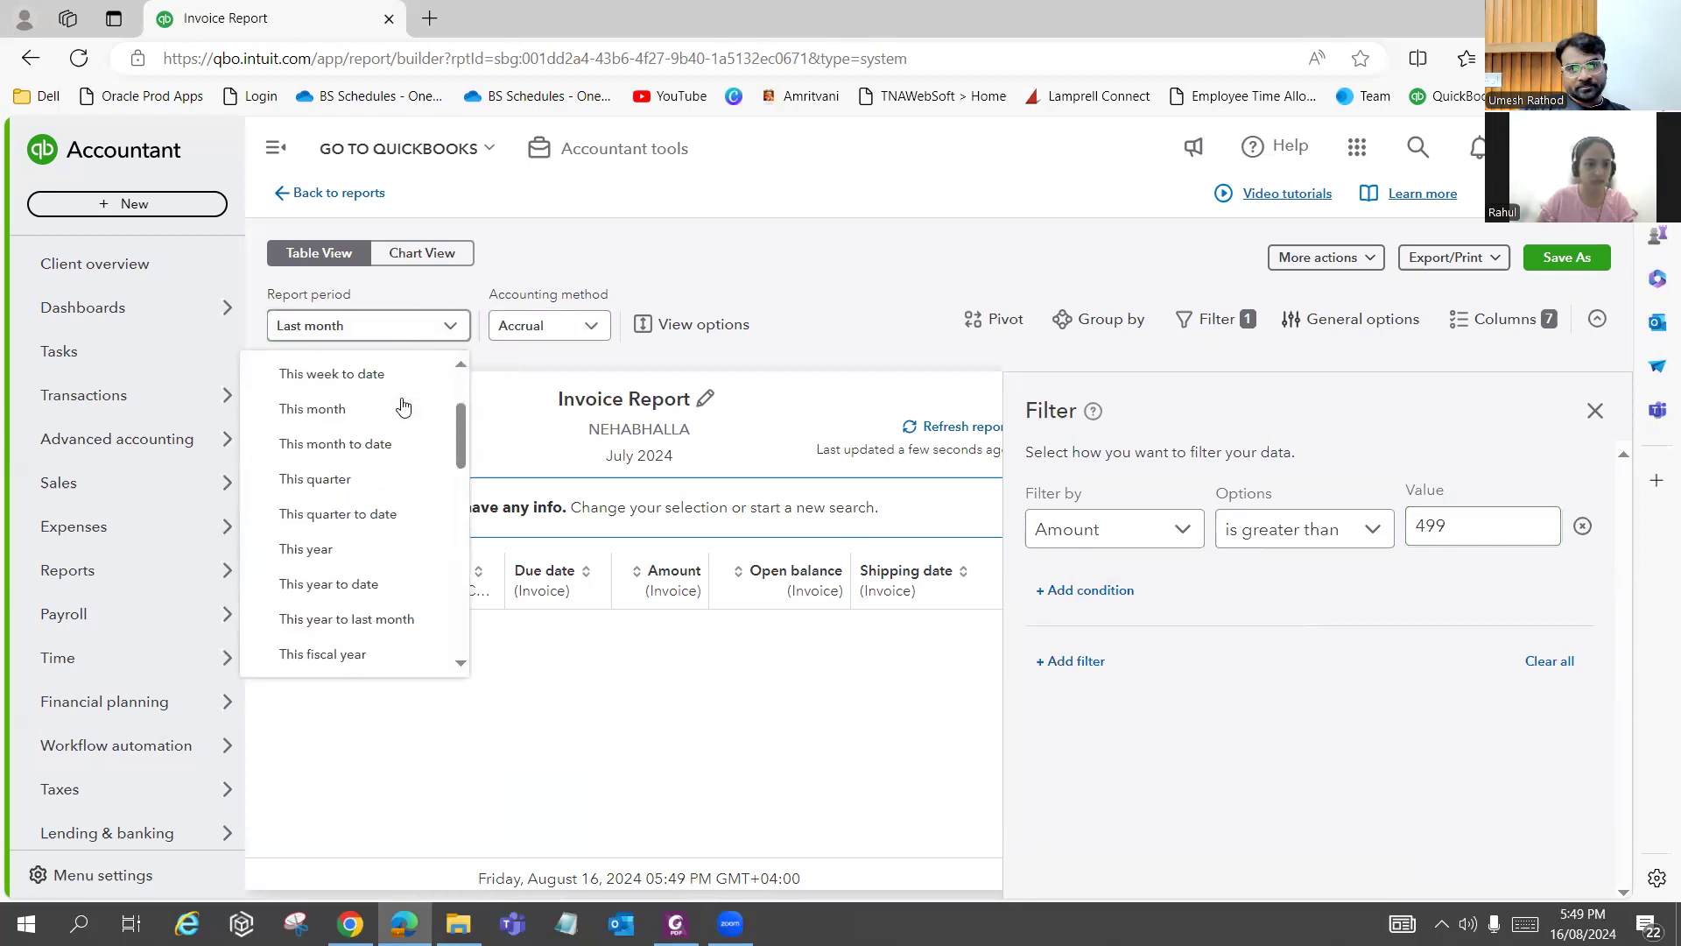
pyautogui.click(403, 406)
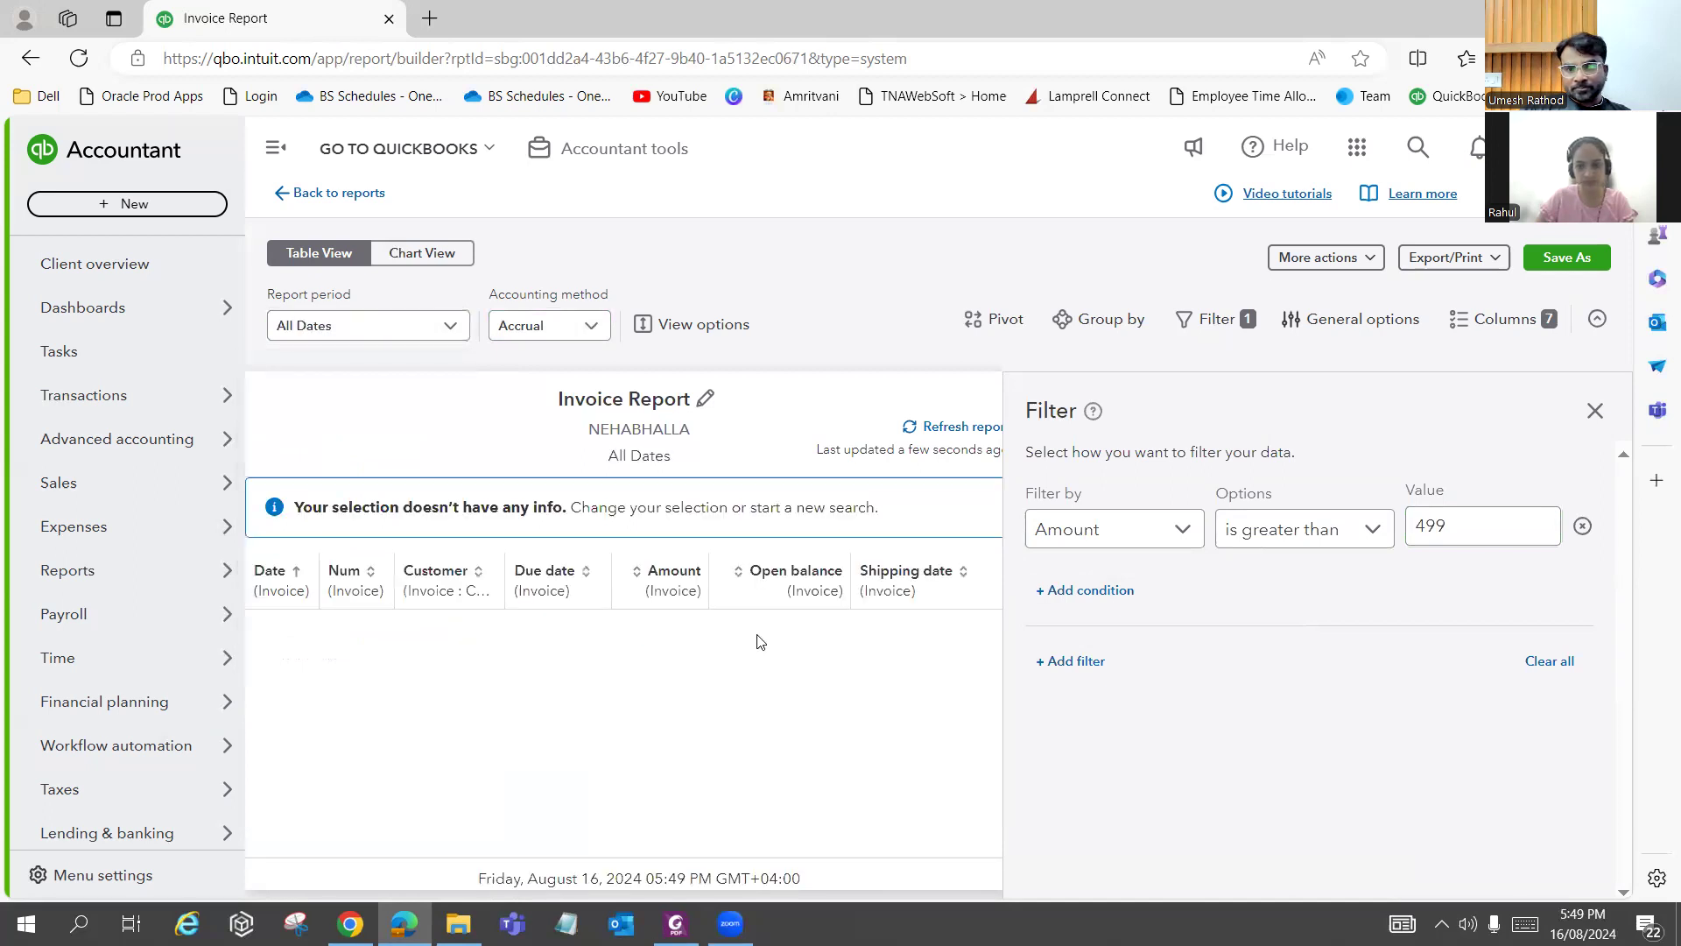
pyautogui.click(803, 617)
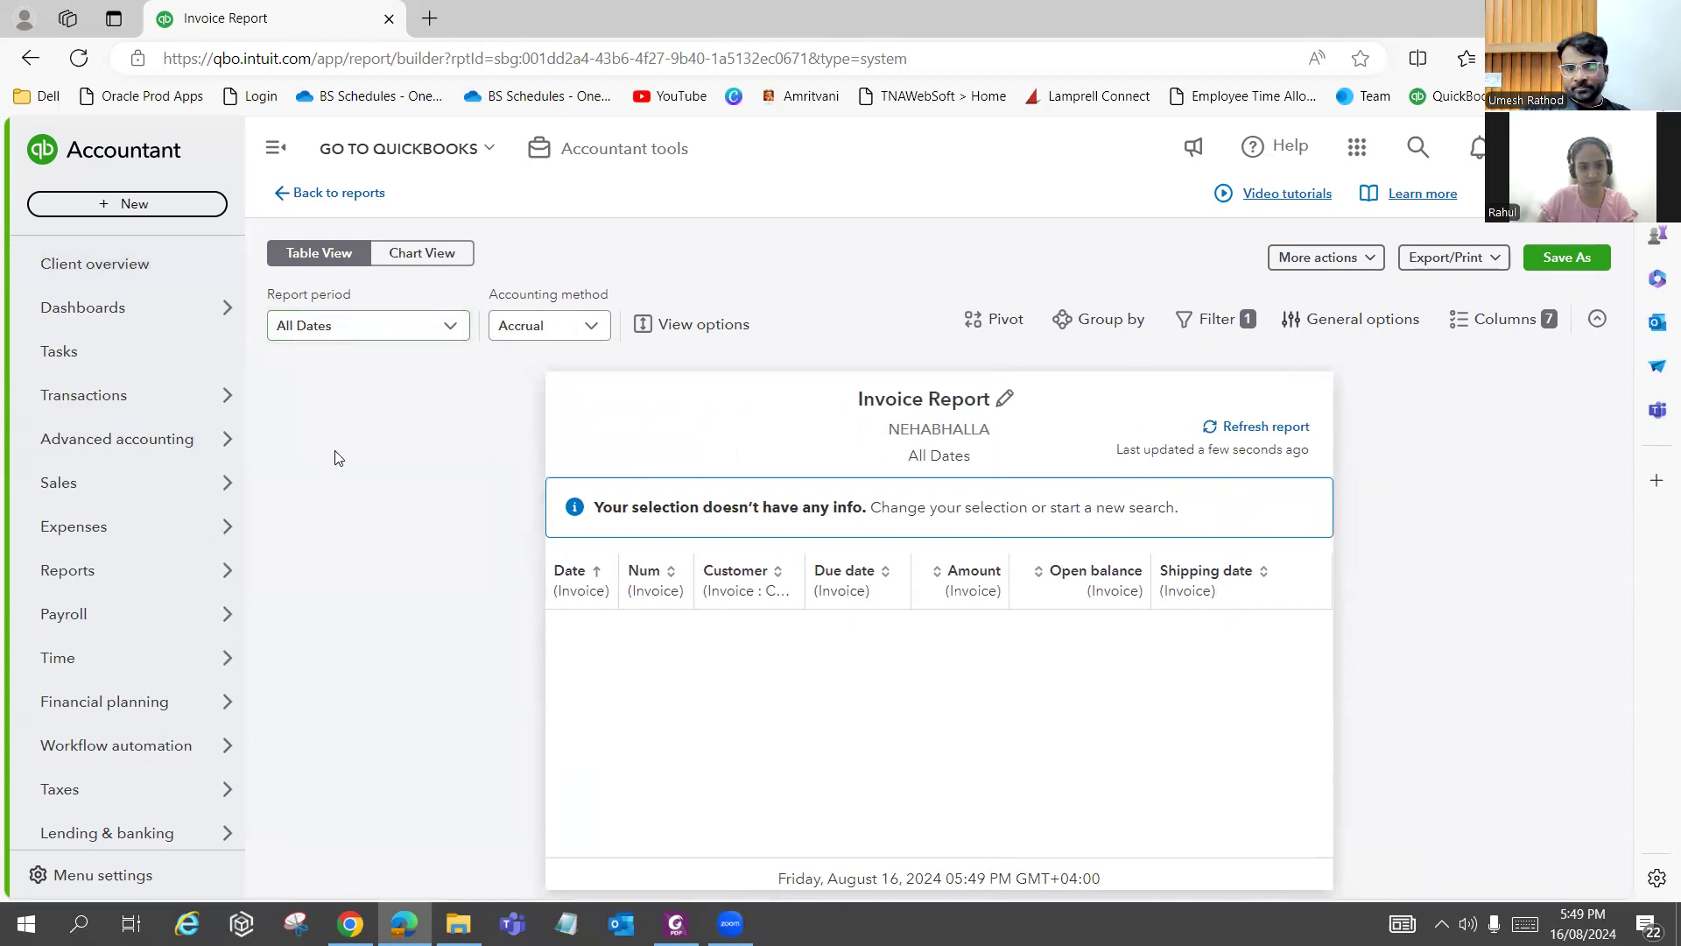
pyautogui.moveTo(235, 482)
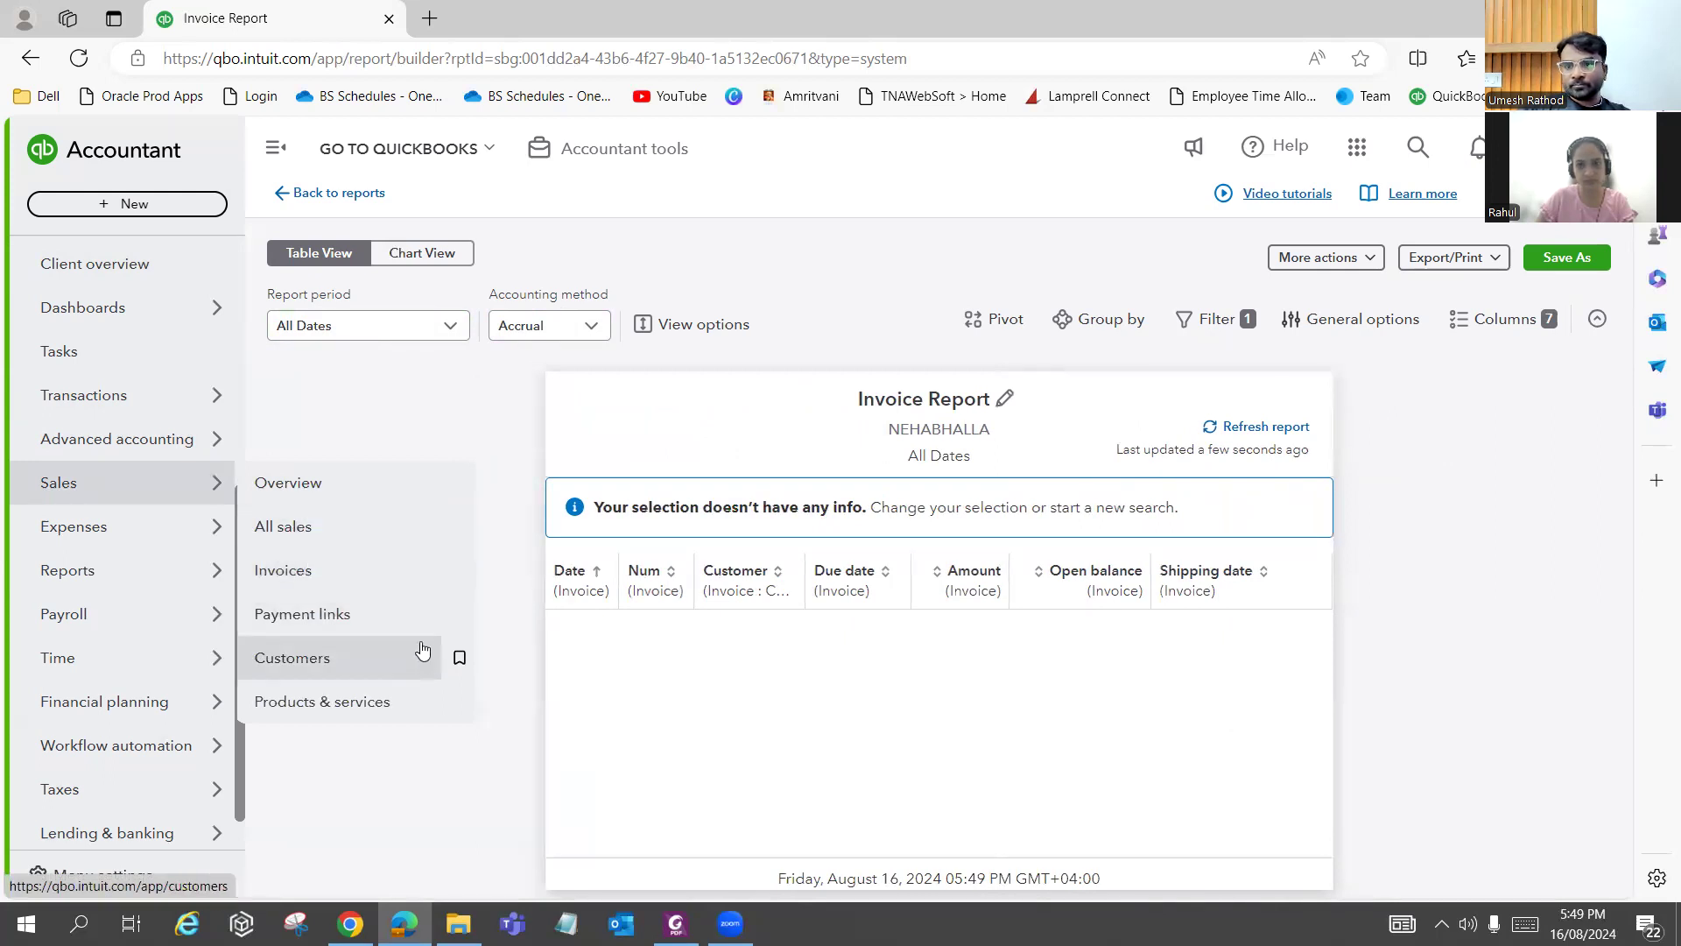
pyautogui.click(29, 59)
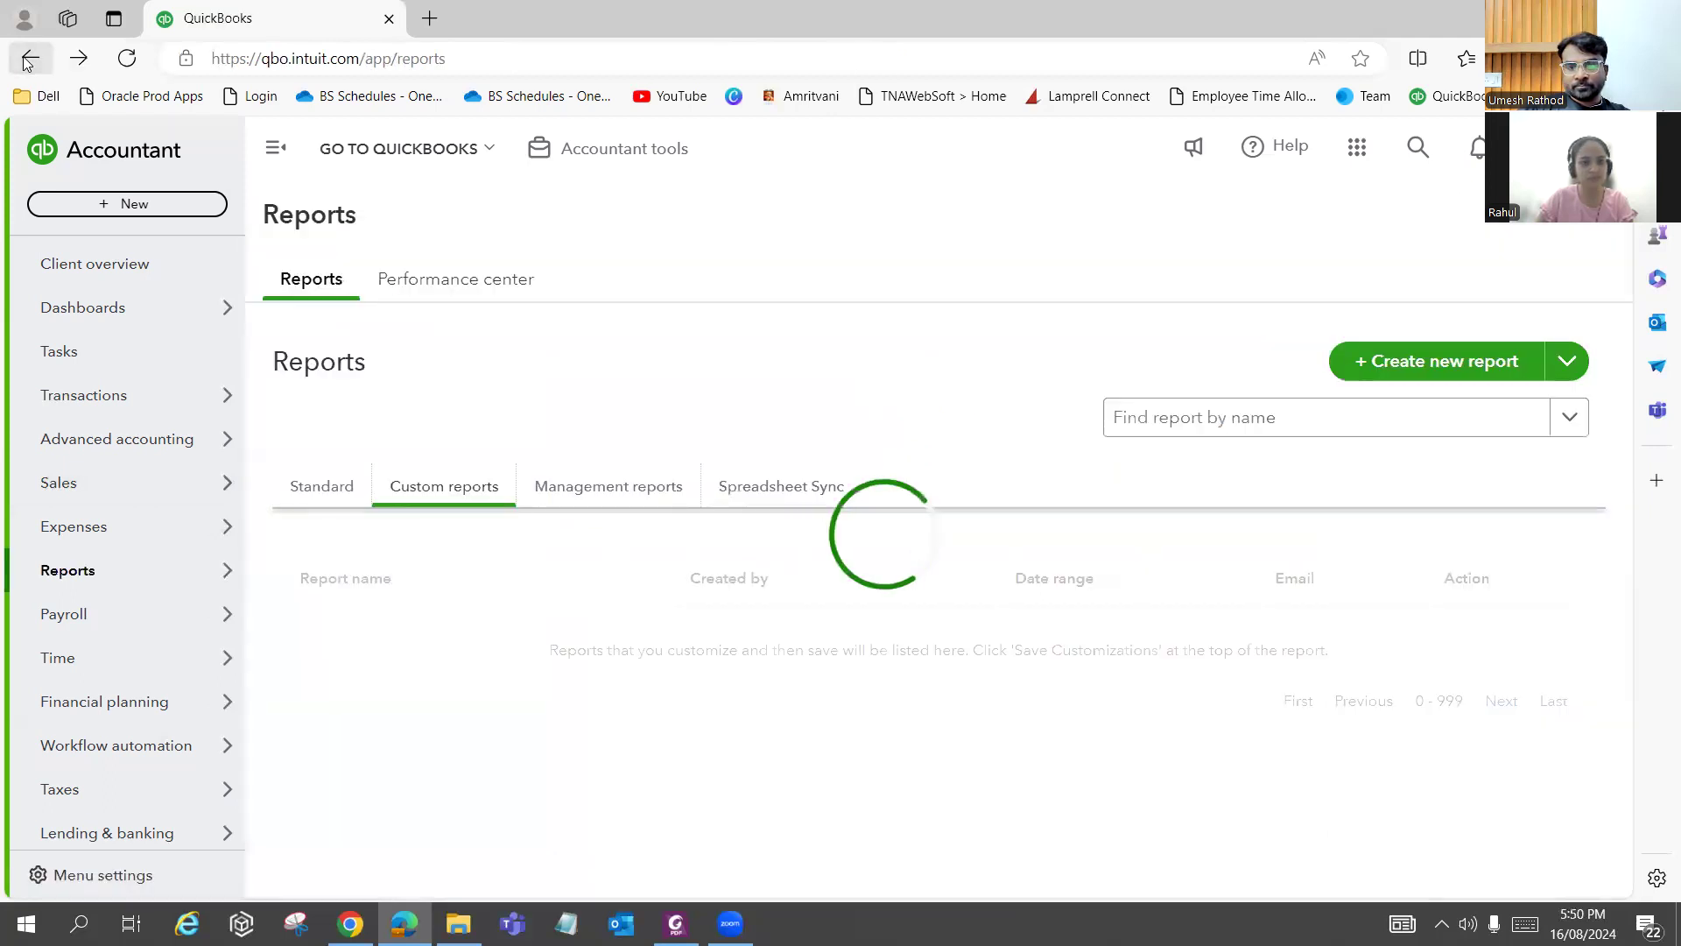
# Switch to Gmail in Chrome and search the mailbox for messages involving the contact's work e-mail address.
pyautogui.click(404, 923)
pyautogui.click(404, 922)
pyautogui.click(349, 923)
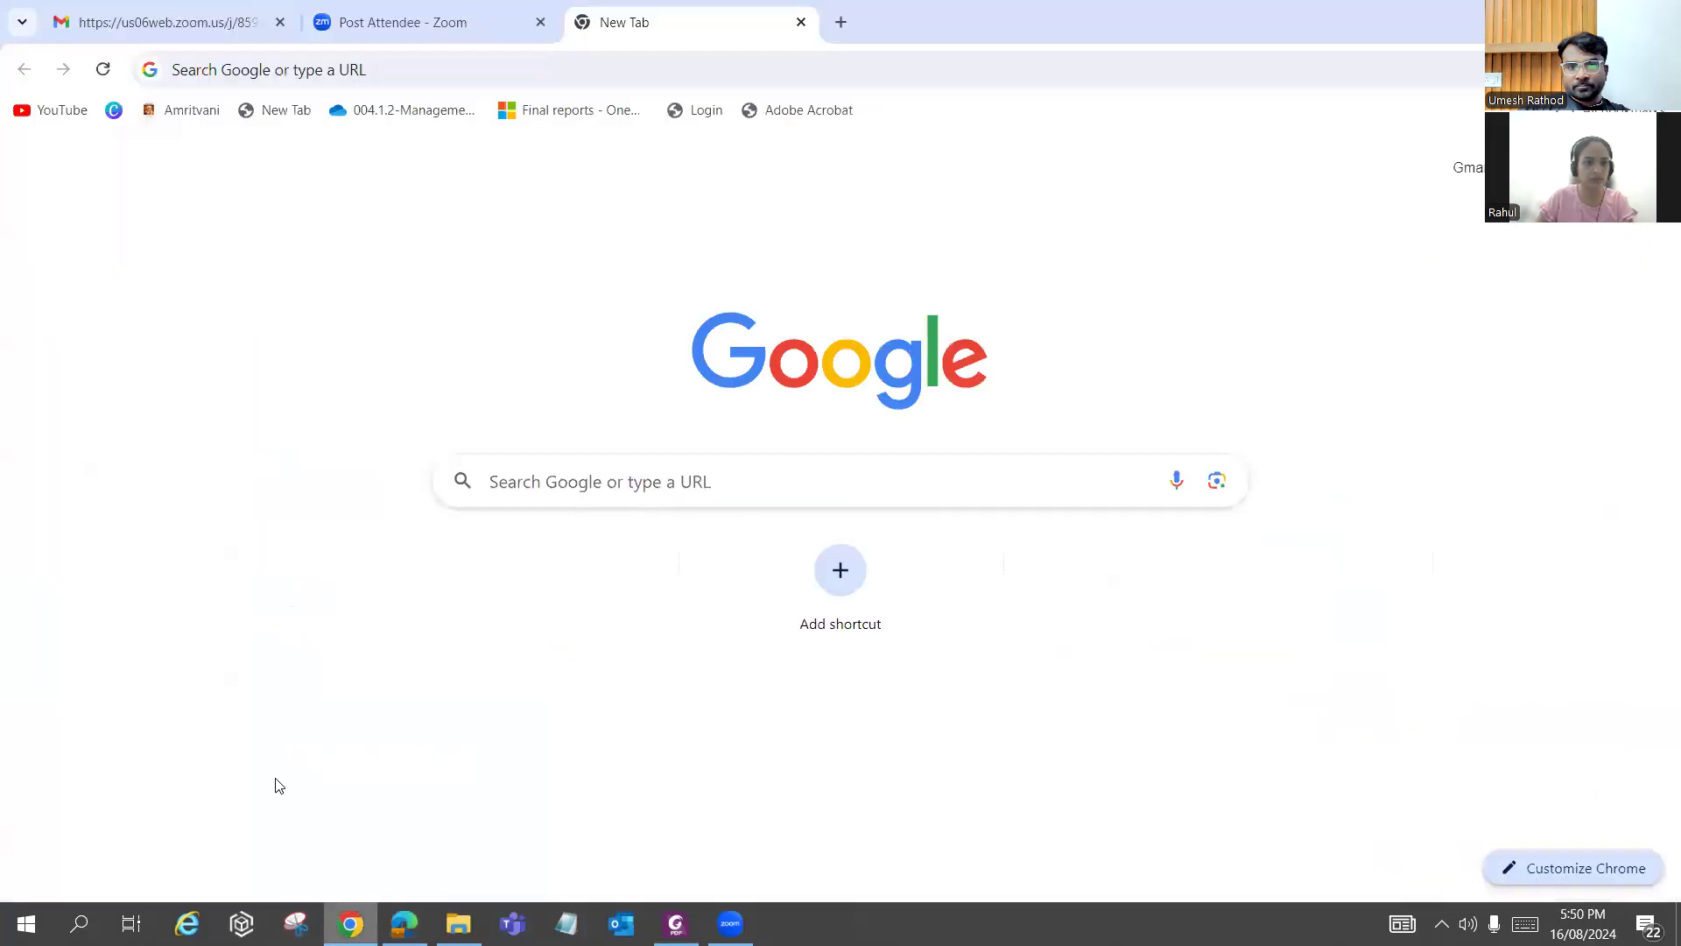
pyautogui.click(252, 31)
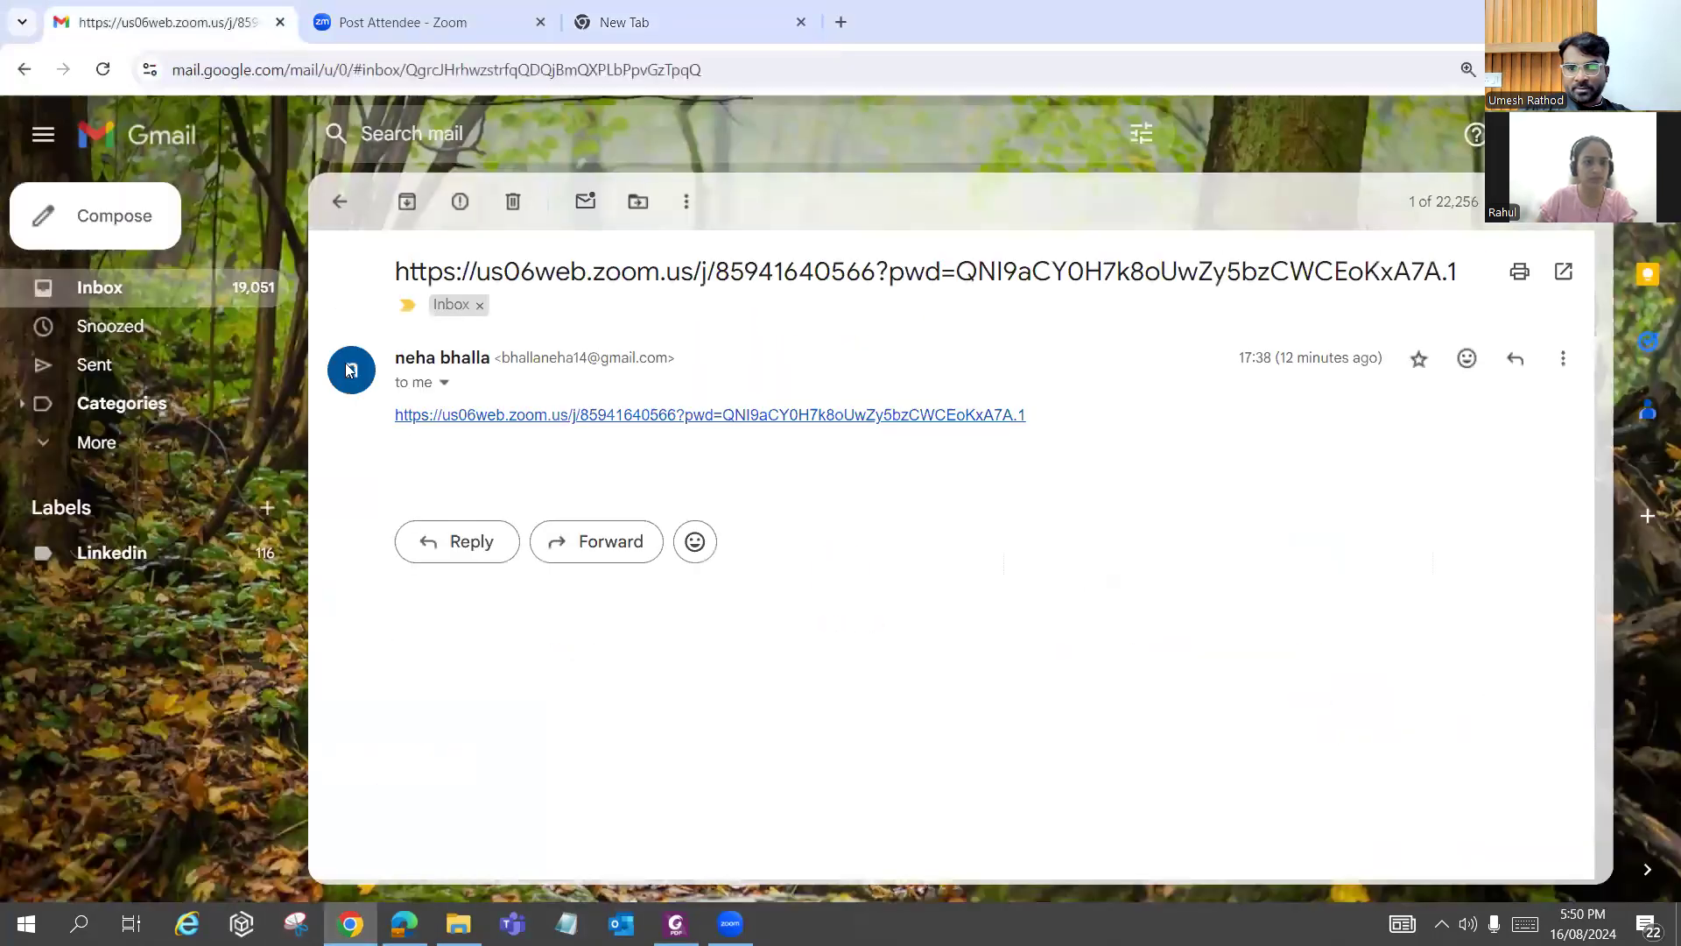
pyautogui.click(225, 299)
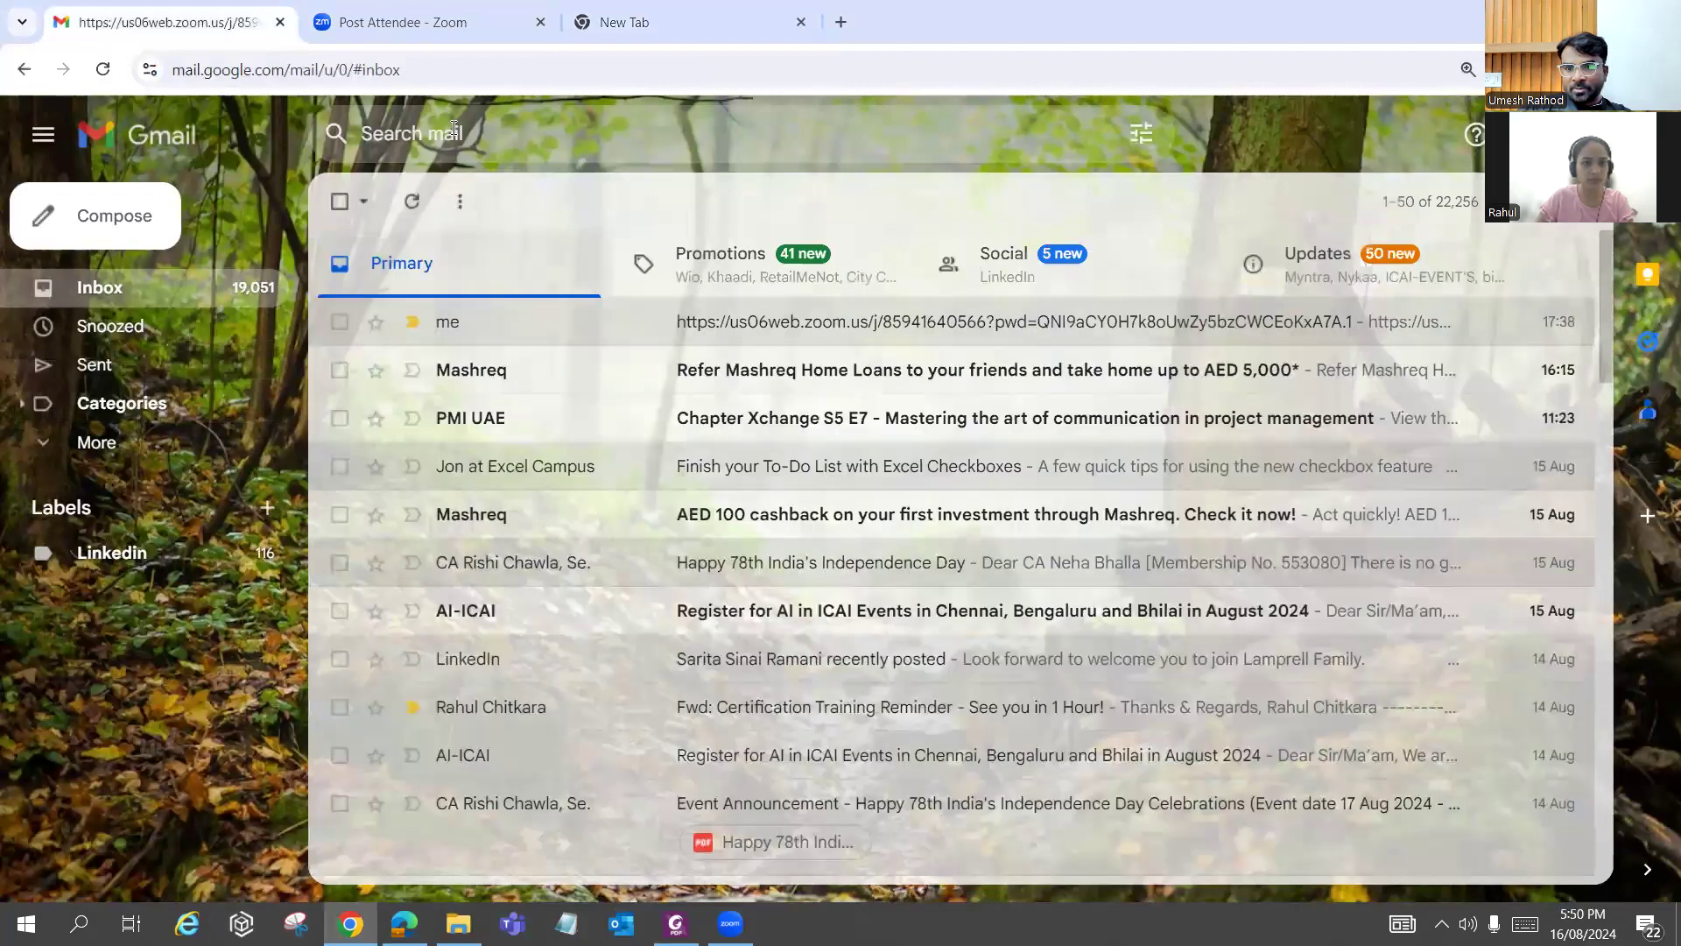
pyautogui.click(453, 129)
pyautogui.write('umesh')
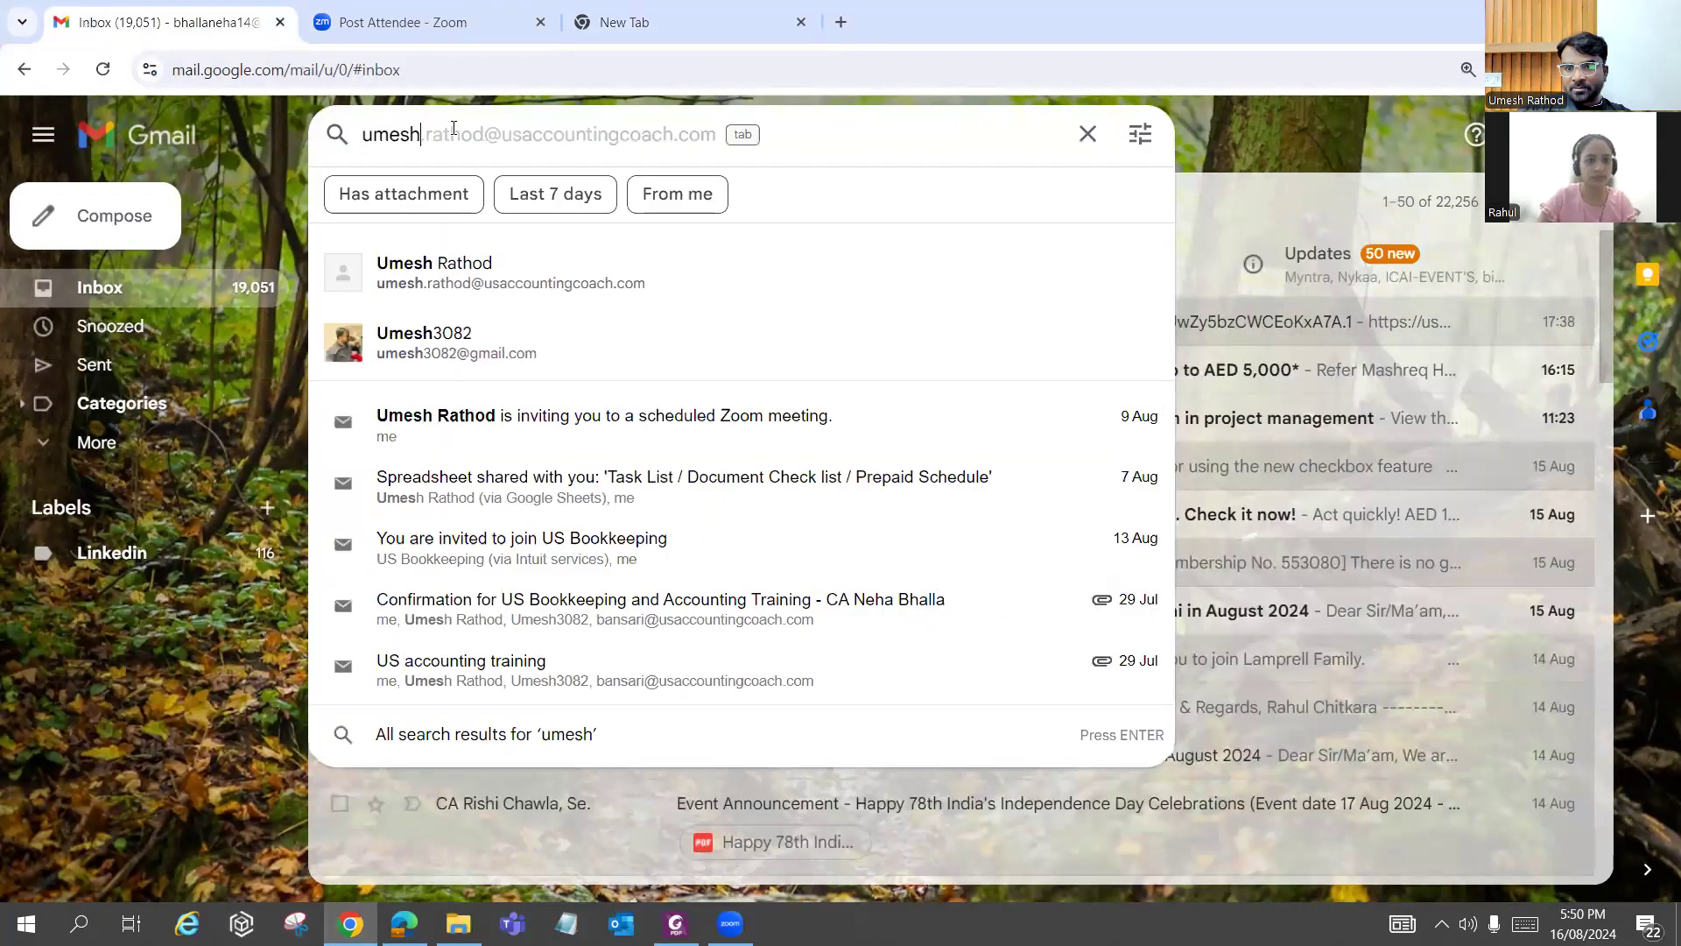
pyautogui.click(479, 280)
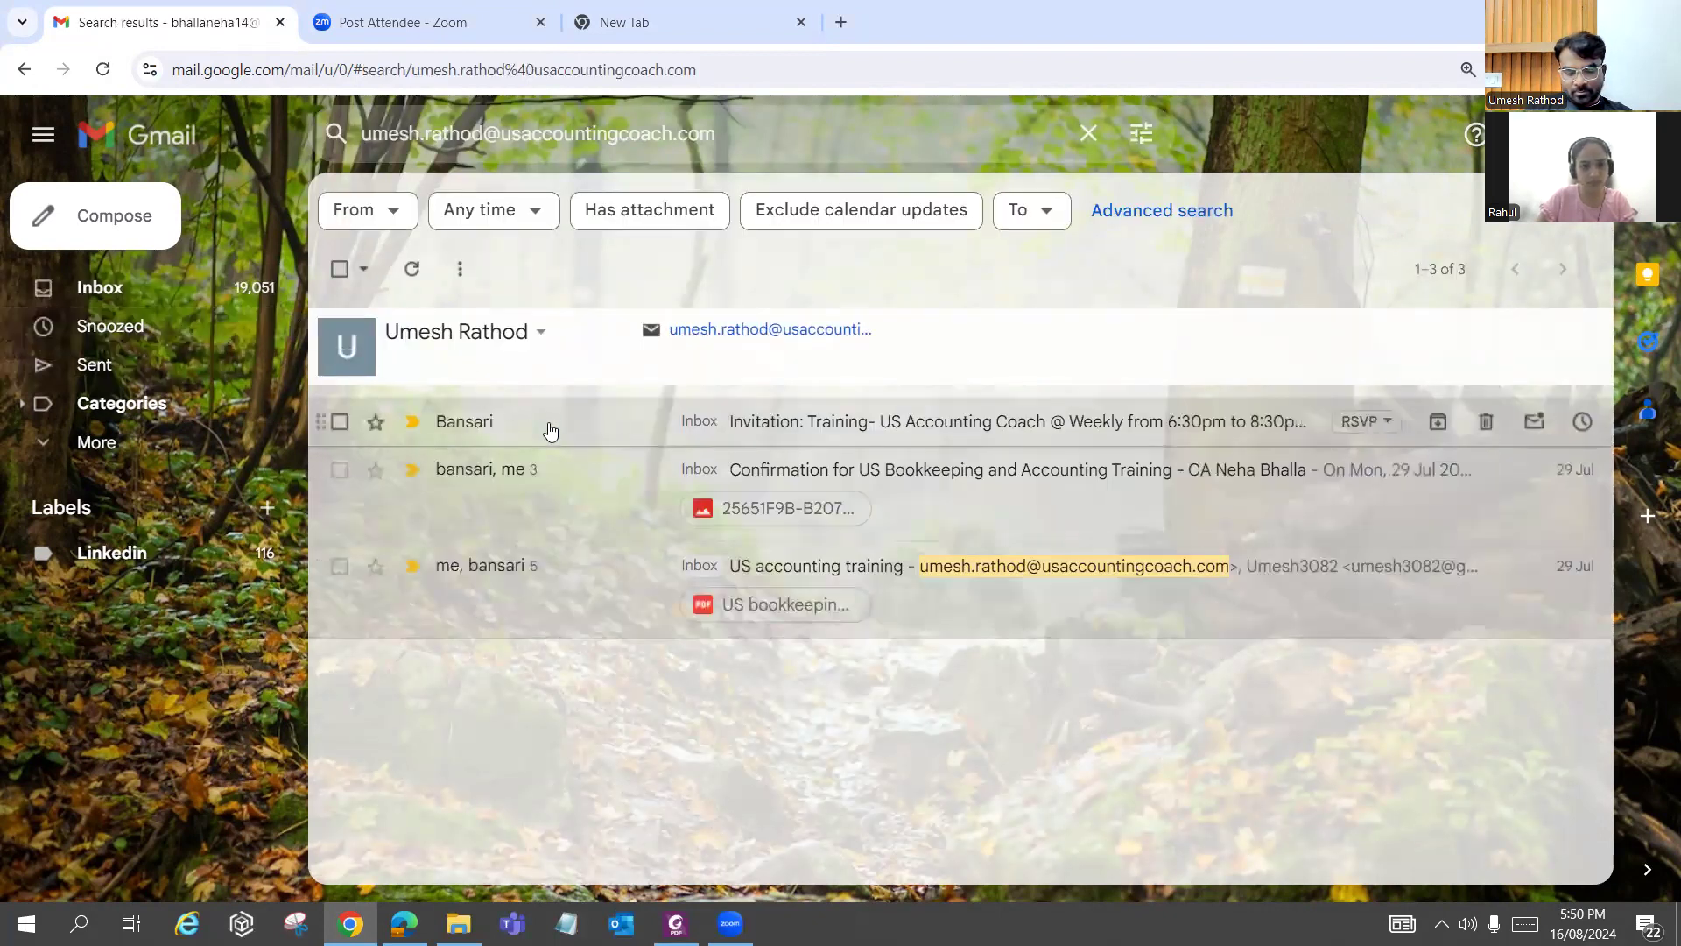
pyautogui.click(546, 425)
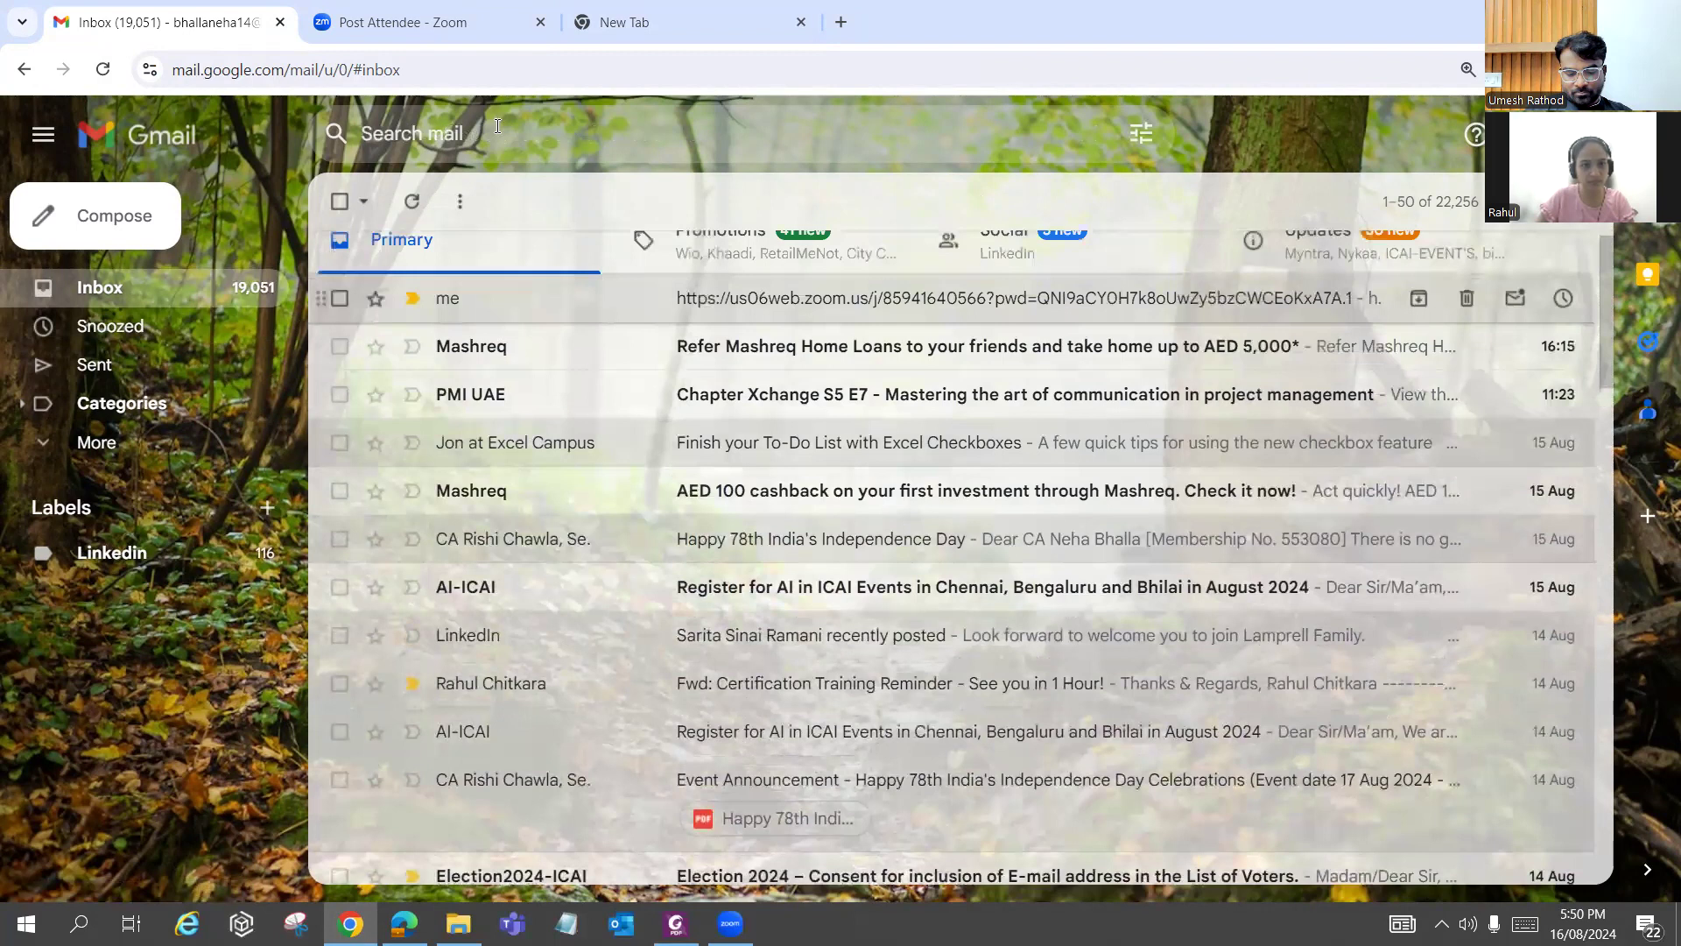
# Repeat the mailbox search from the inbox using the same contact's work e-mail address.
pyautogui.click(489, 134)
pyautogui.write('um')
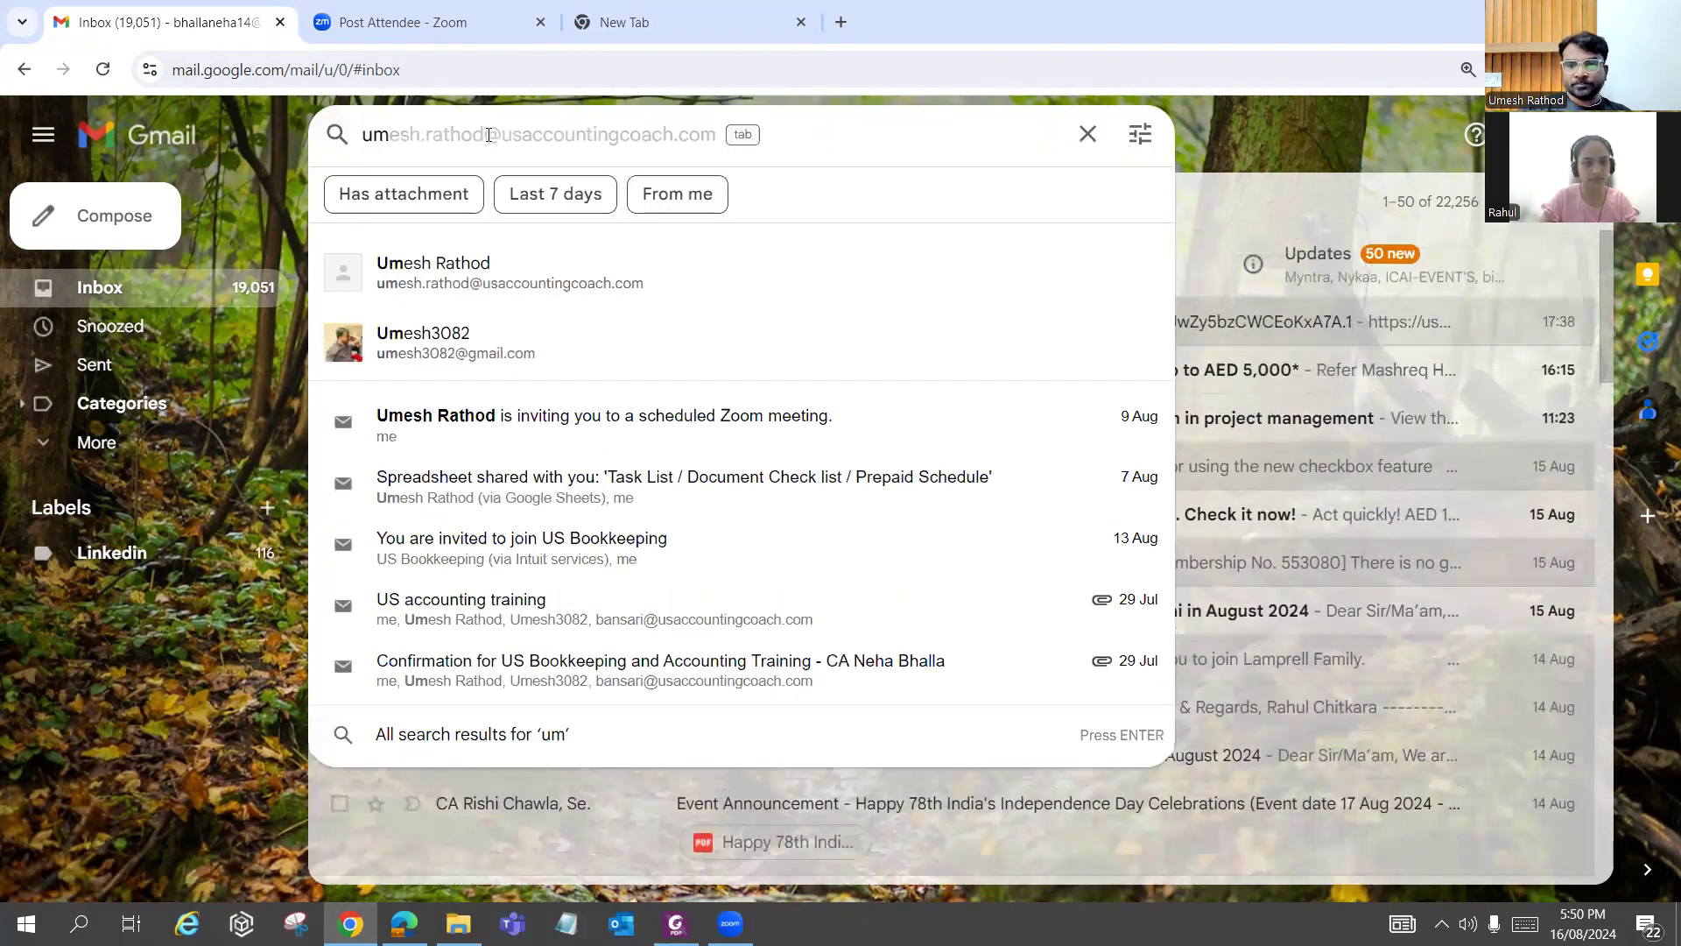
pyautogui.write('e')
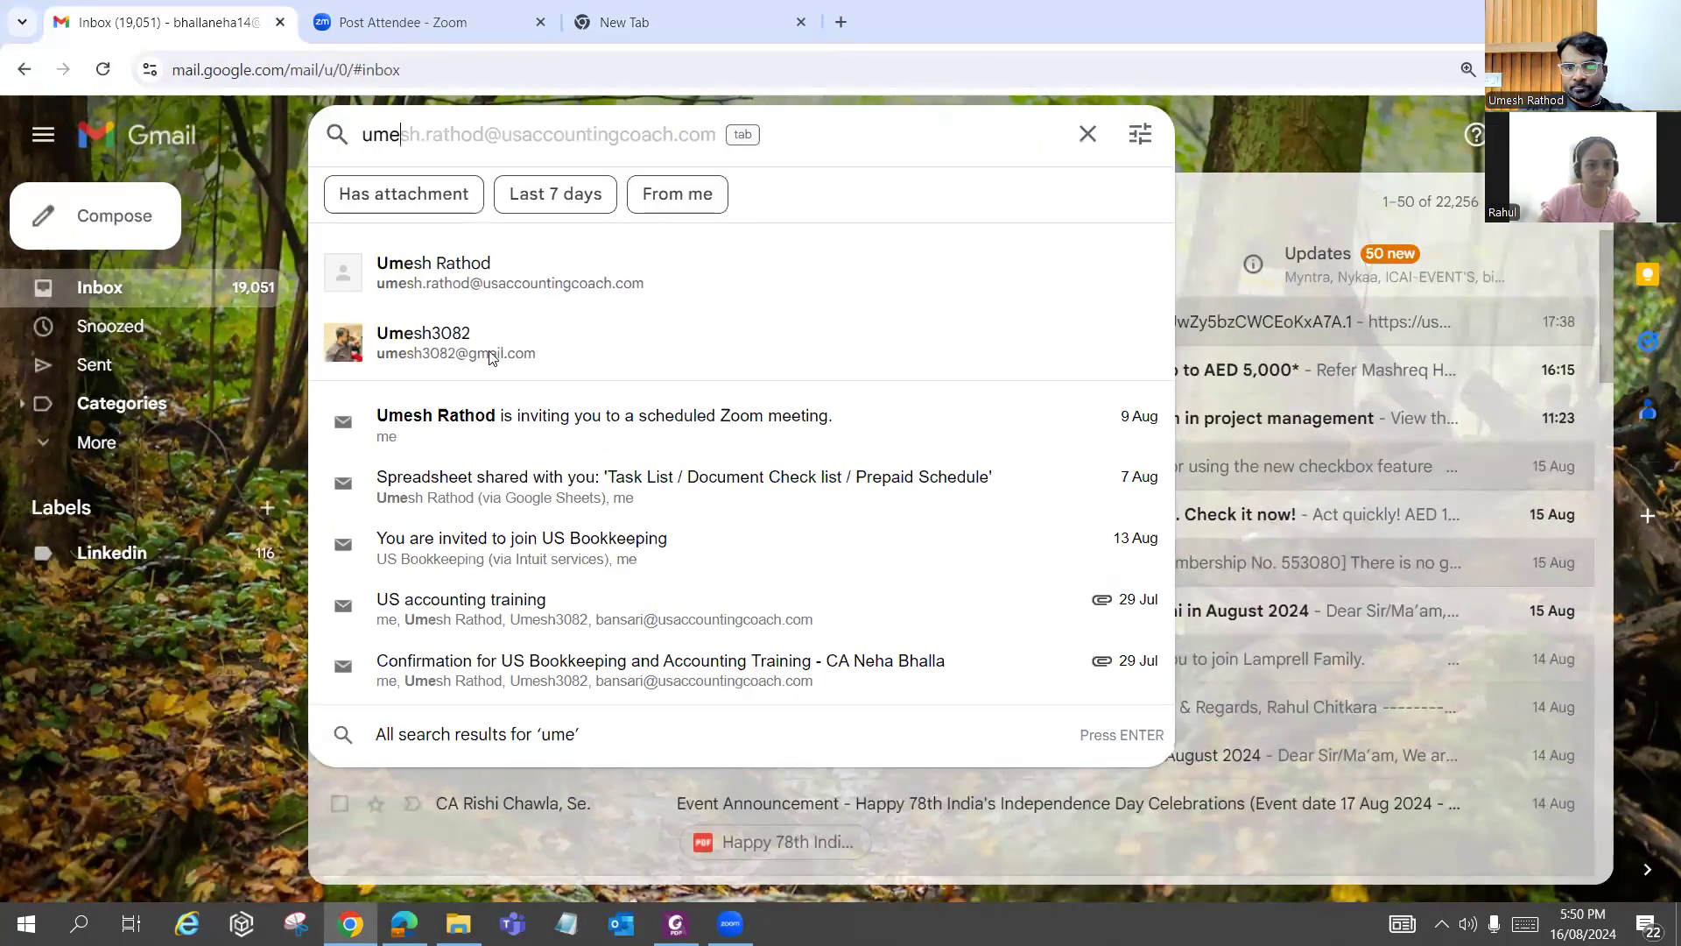
pyautogui.click(517, 298)
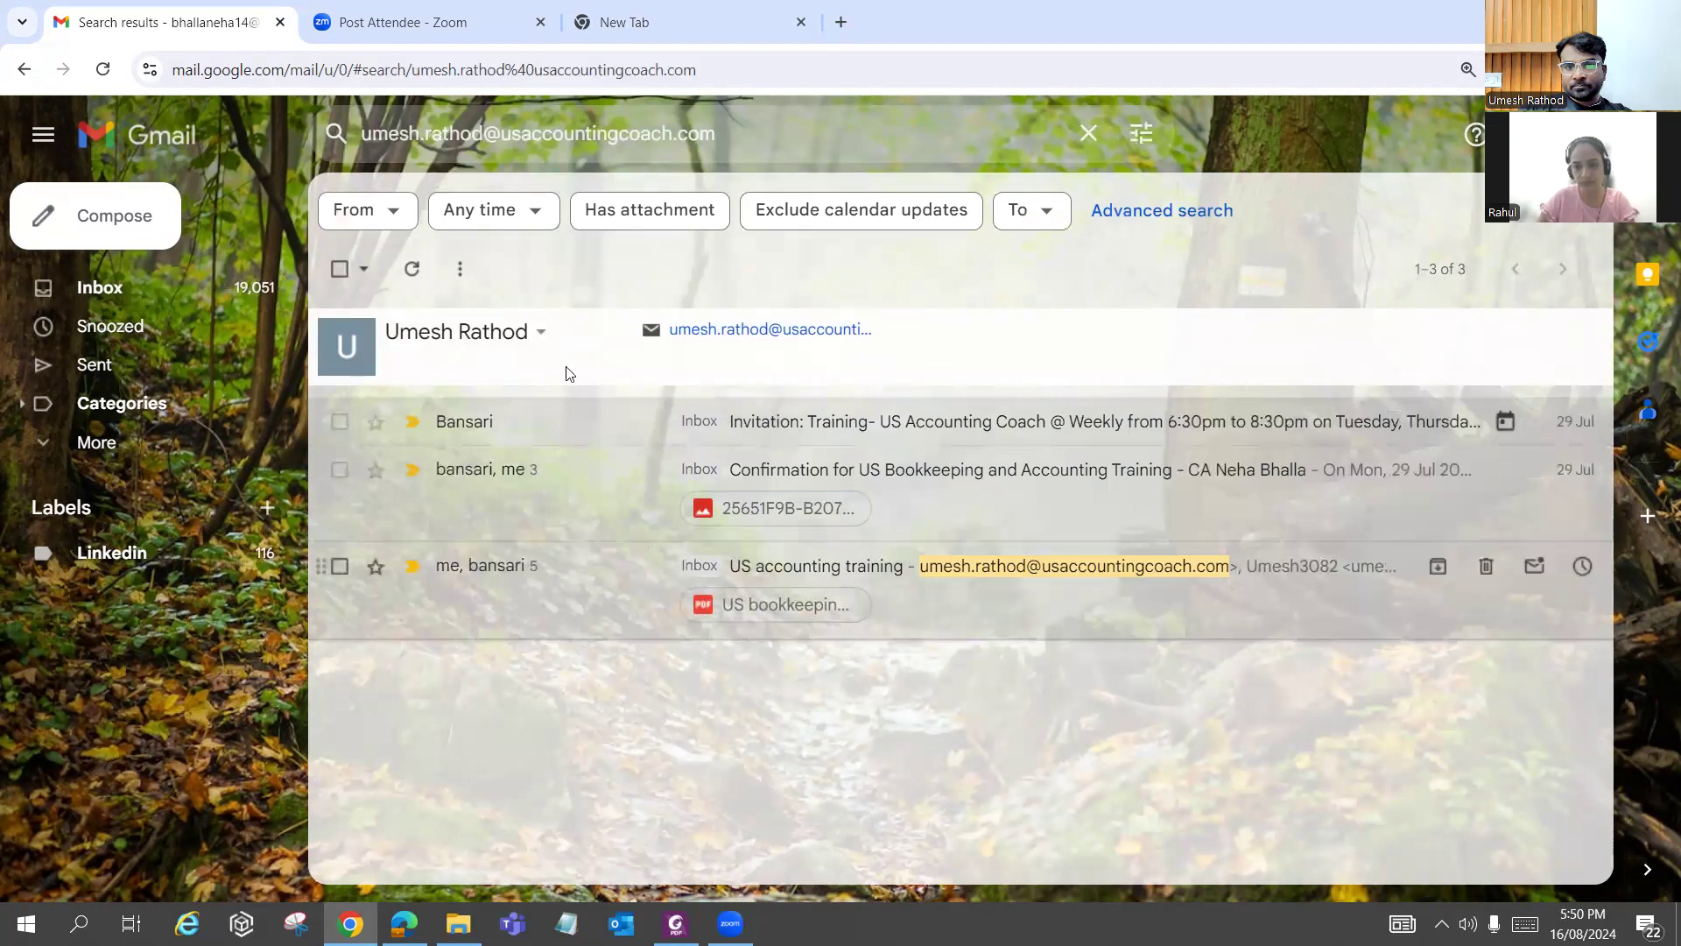
# Search the mail for the contact's personal e-mail address, view the spreadsheet-sharing message and return to the inbox.
pyautogui.moveTo(723, 133); pyautogui.dragTo(363, 131)
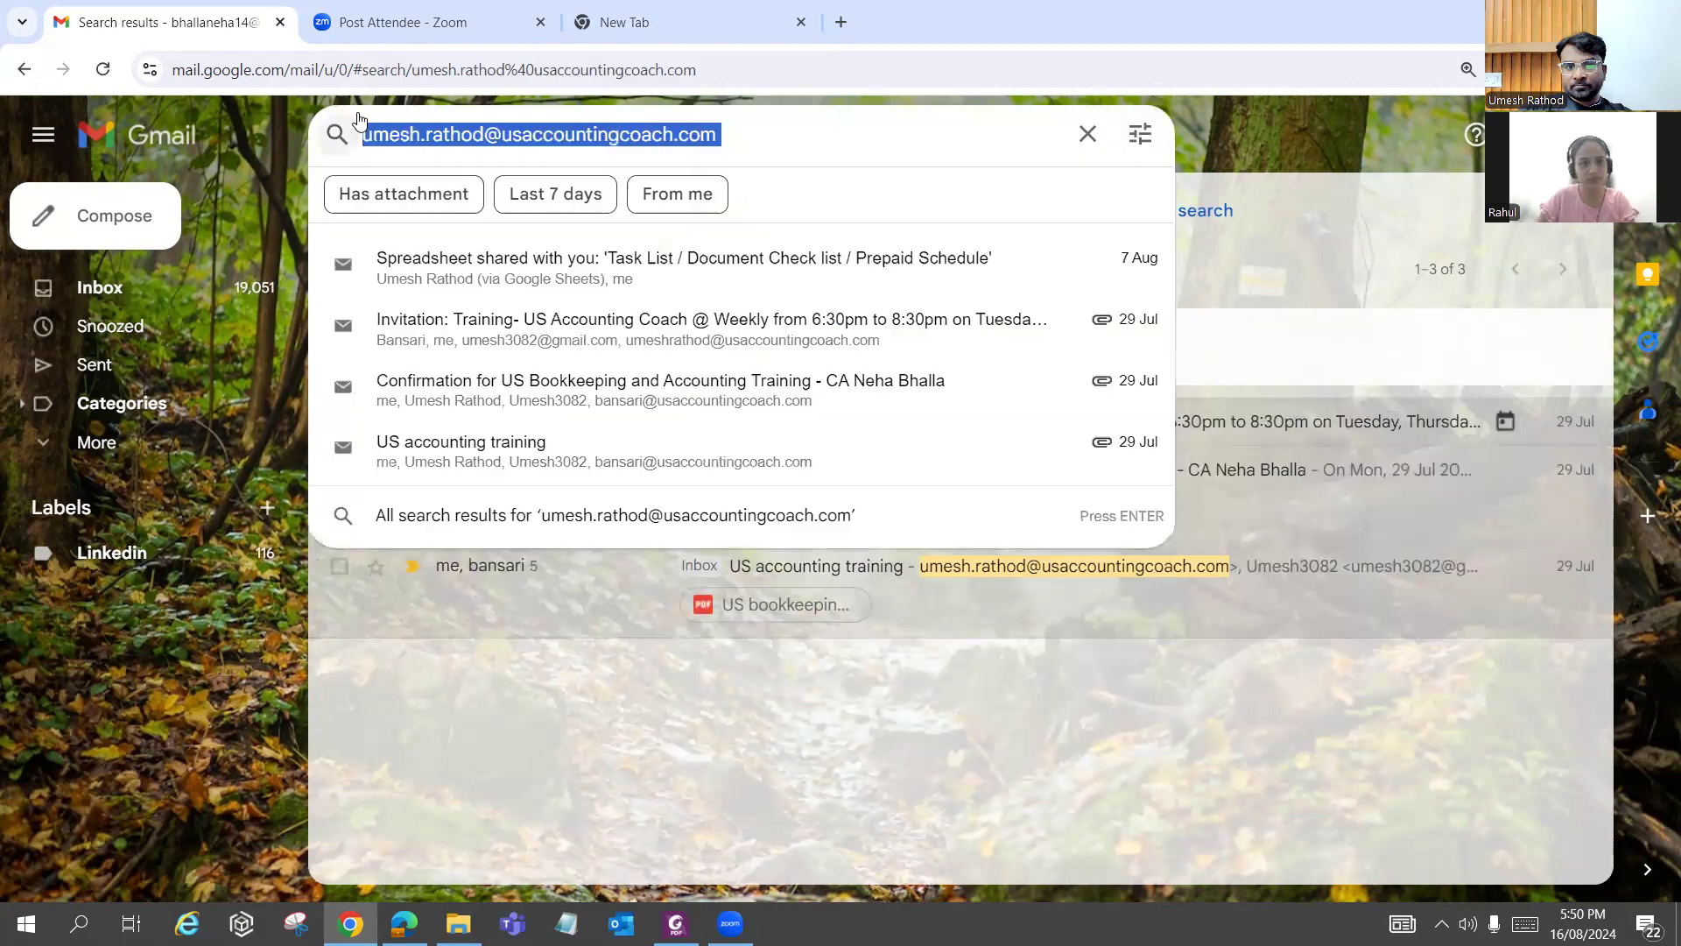
pyautogui.write('umesh')
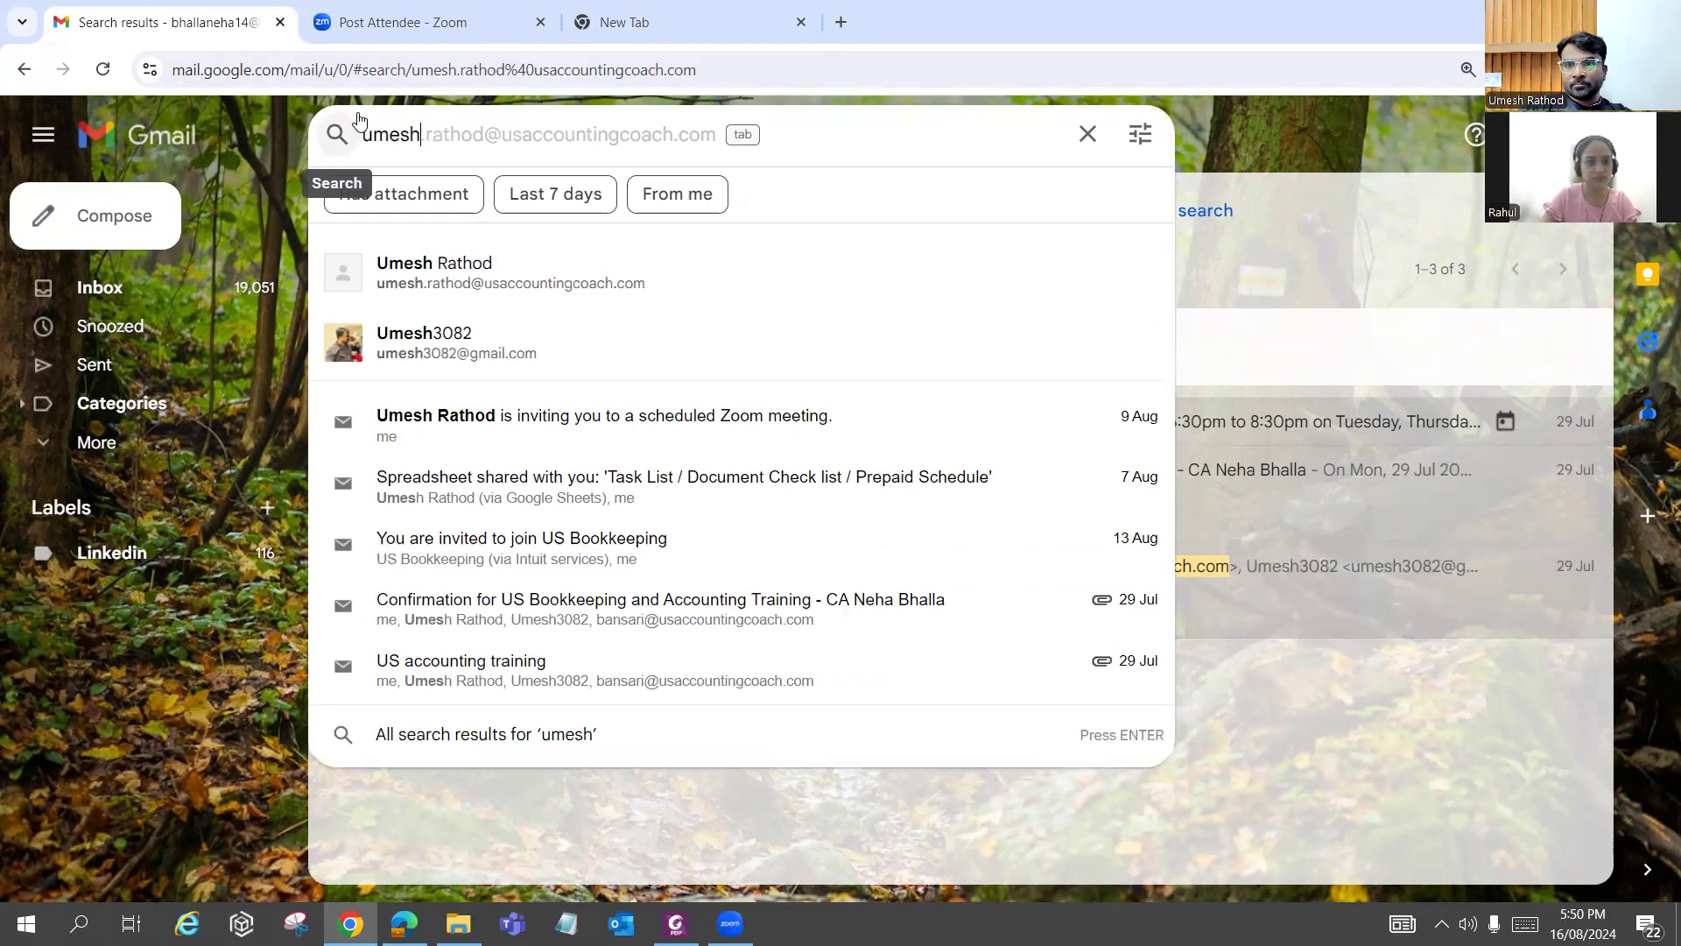
pyautogui.click(506, 357)
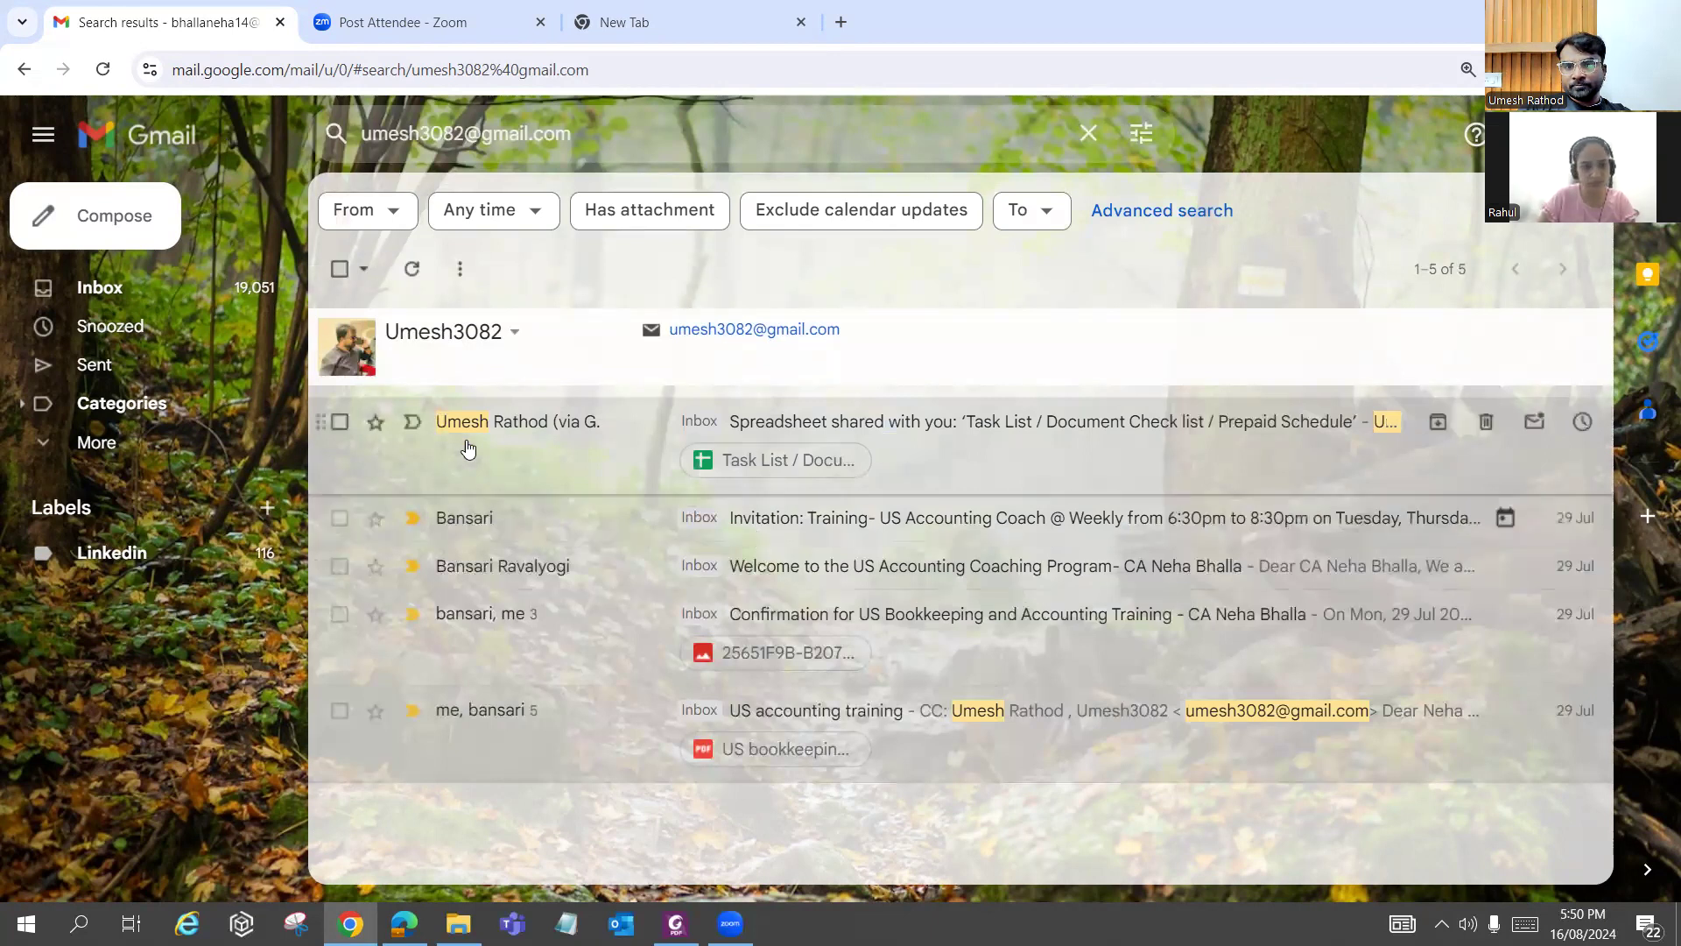
pyautogui.click(692, 486)
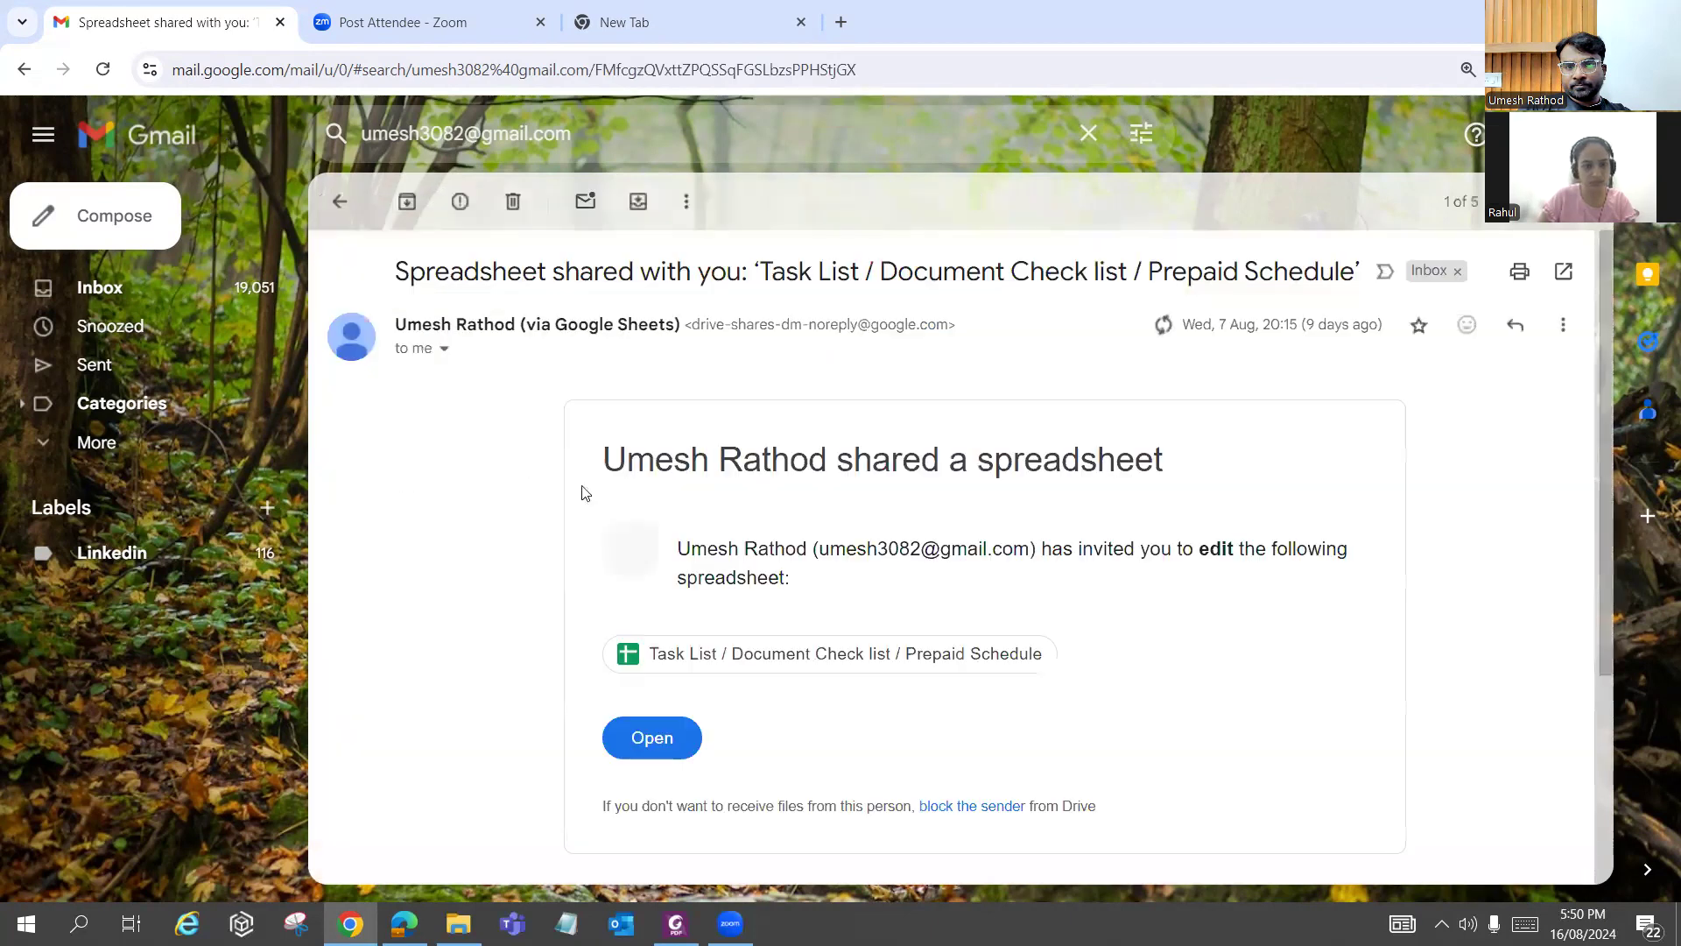
pyautogui.click(120, 305)
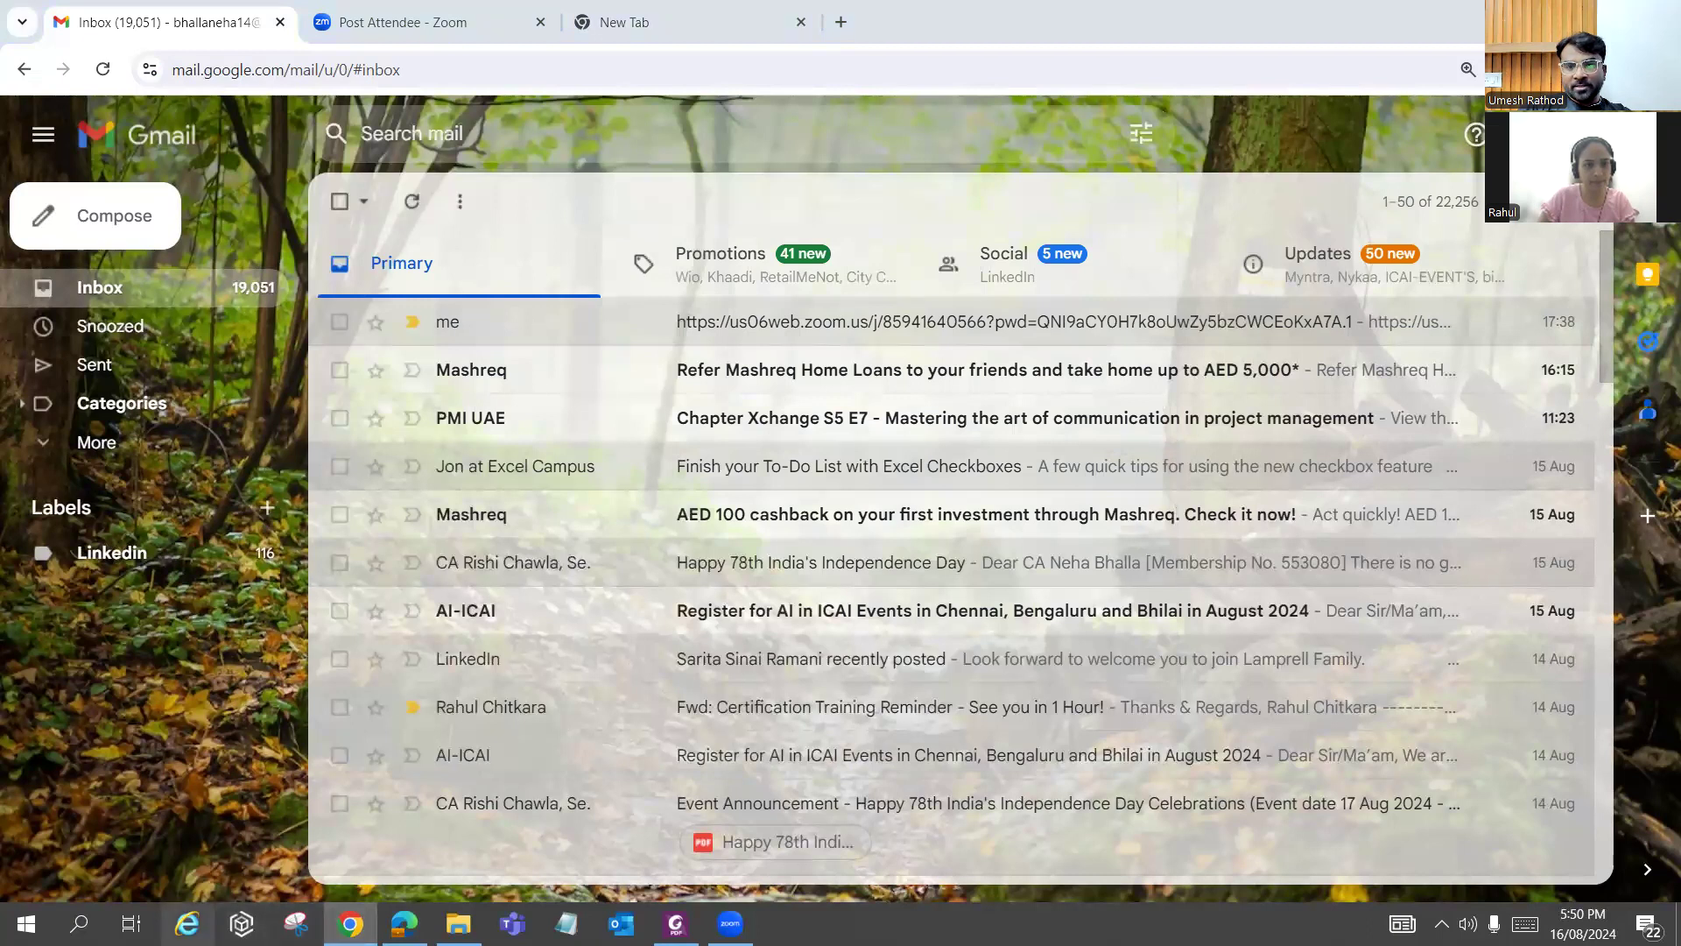
# Switch to Edge, open QuickBooks Online from its bookmark in the second tab and sign out of the account.
pyautogui.click(188, 923)
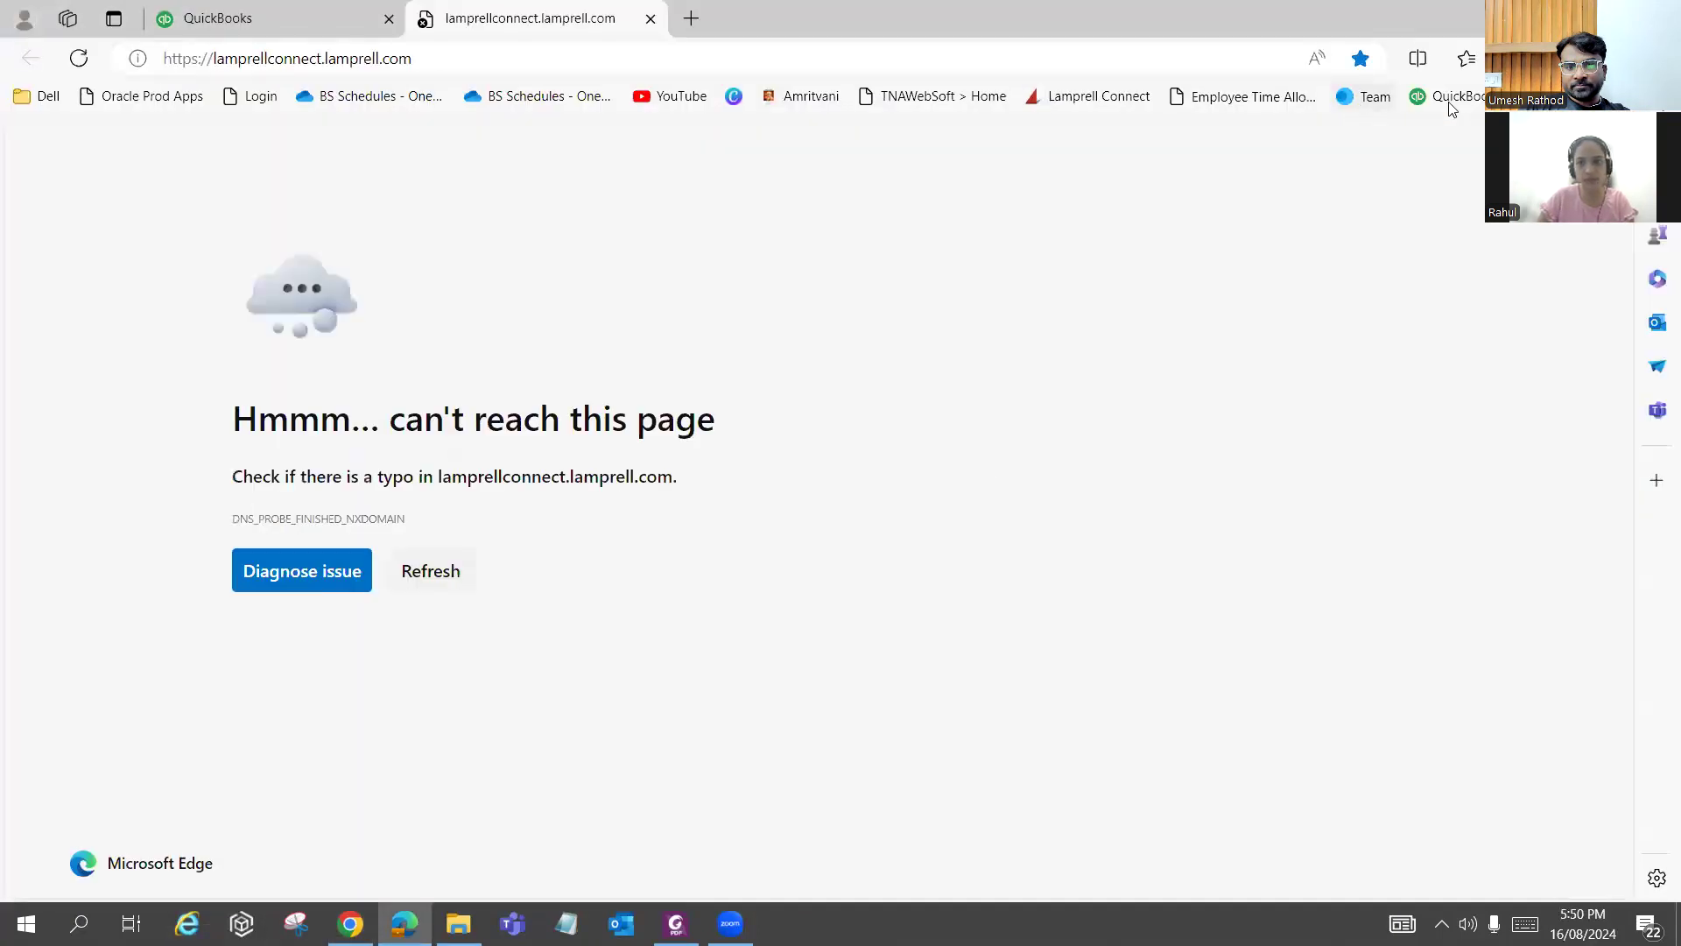
pyautogui.click(1450, 98)
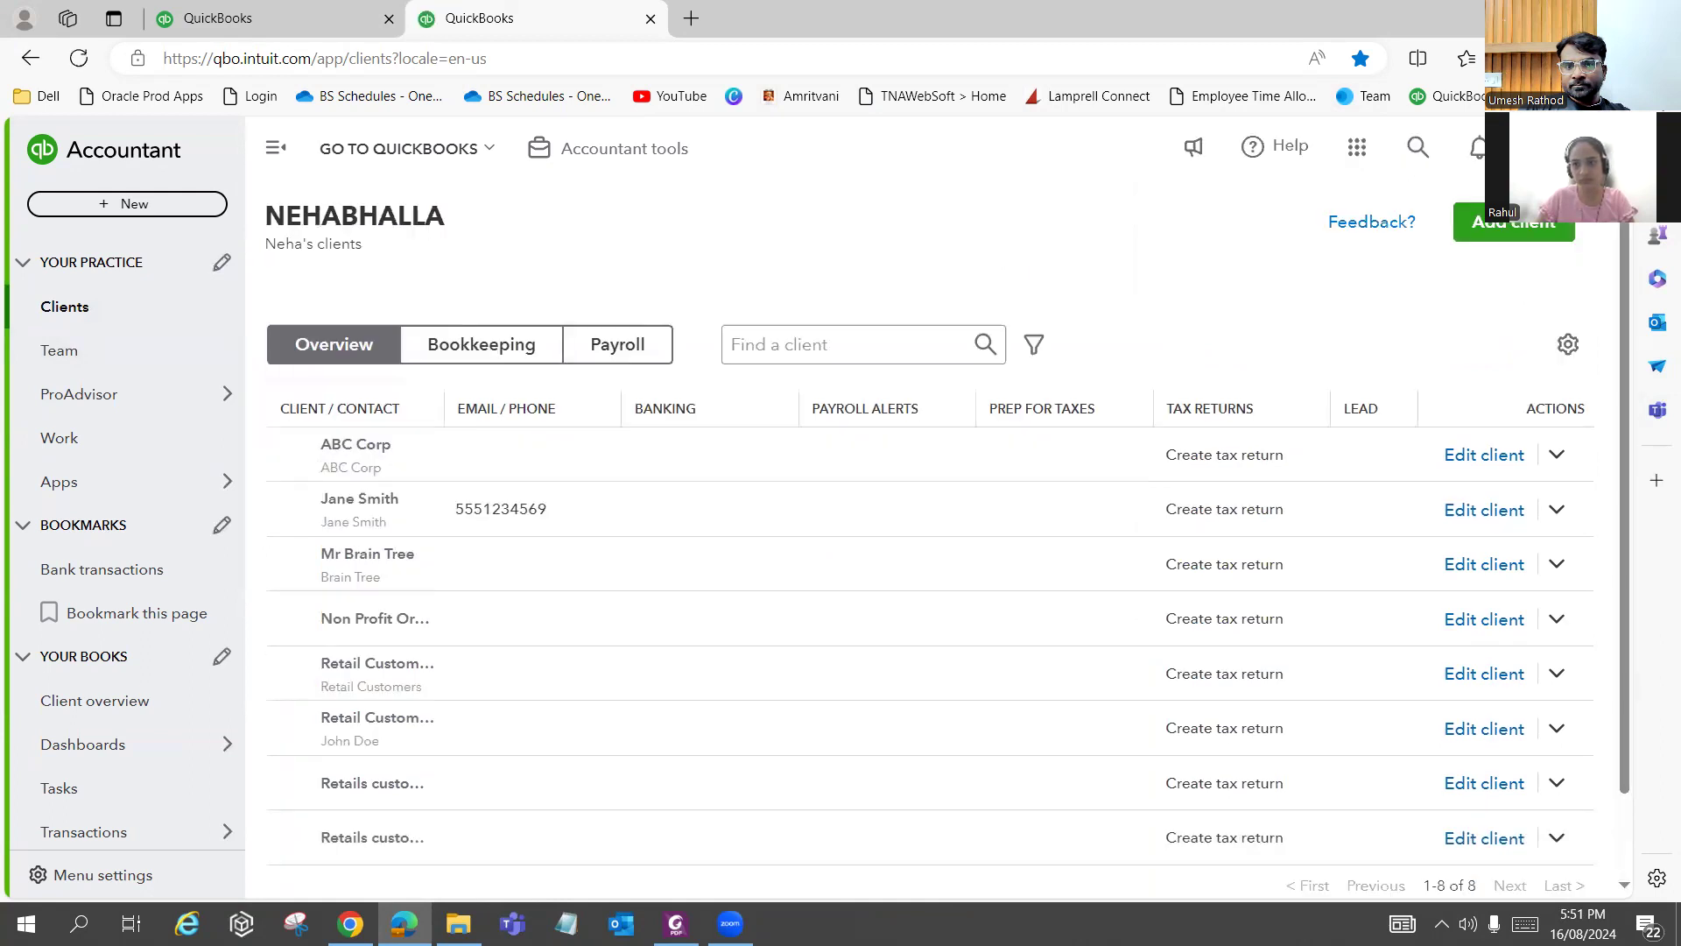
pyautogui.click(1595, 147)
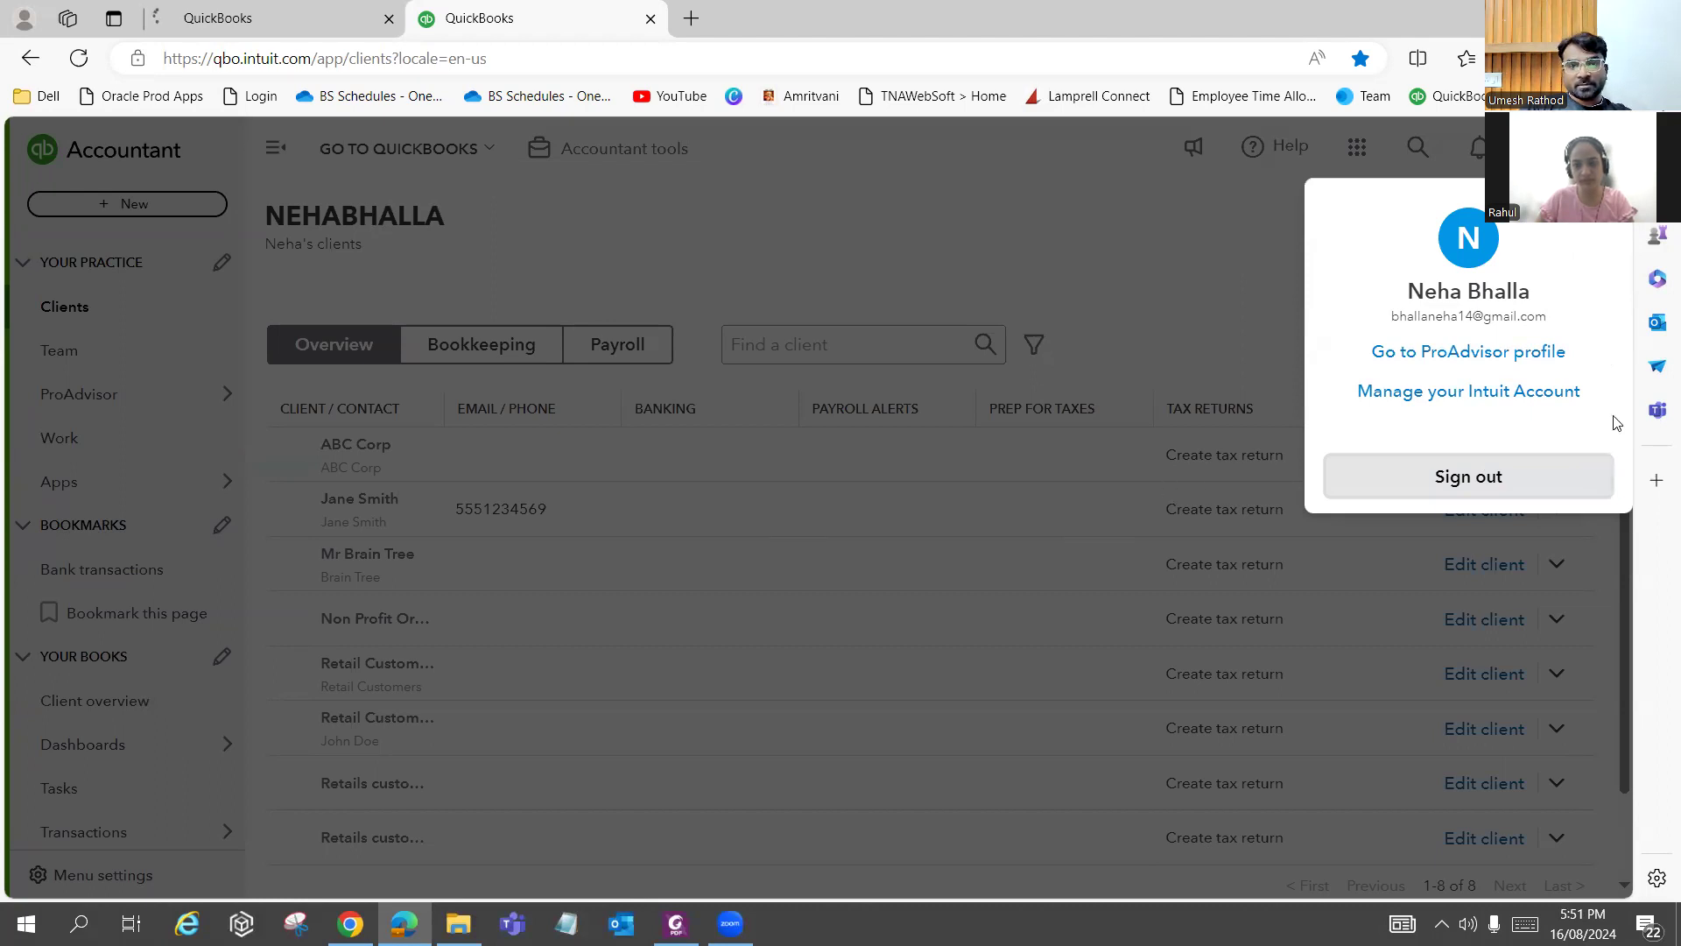
pyautogui.click(1497, 476)
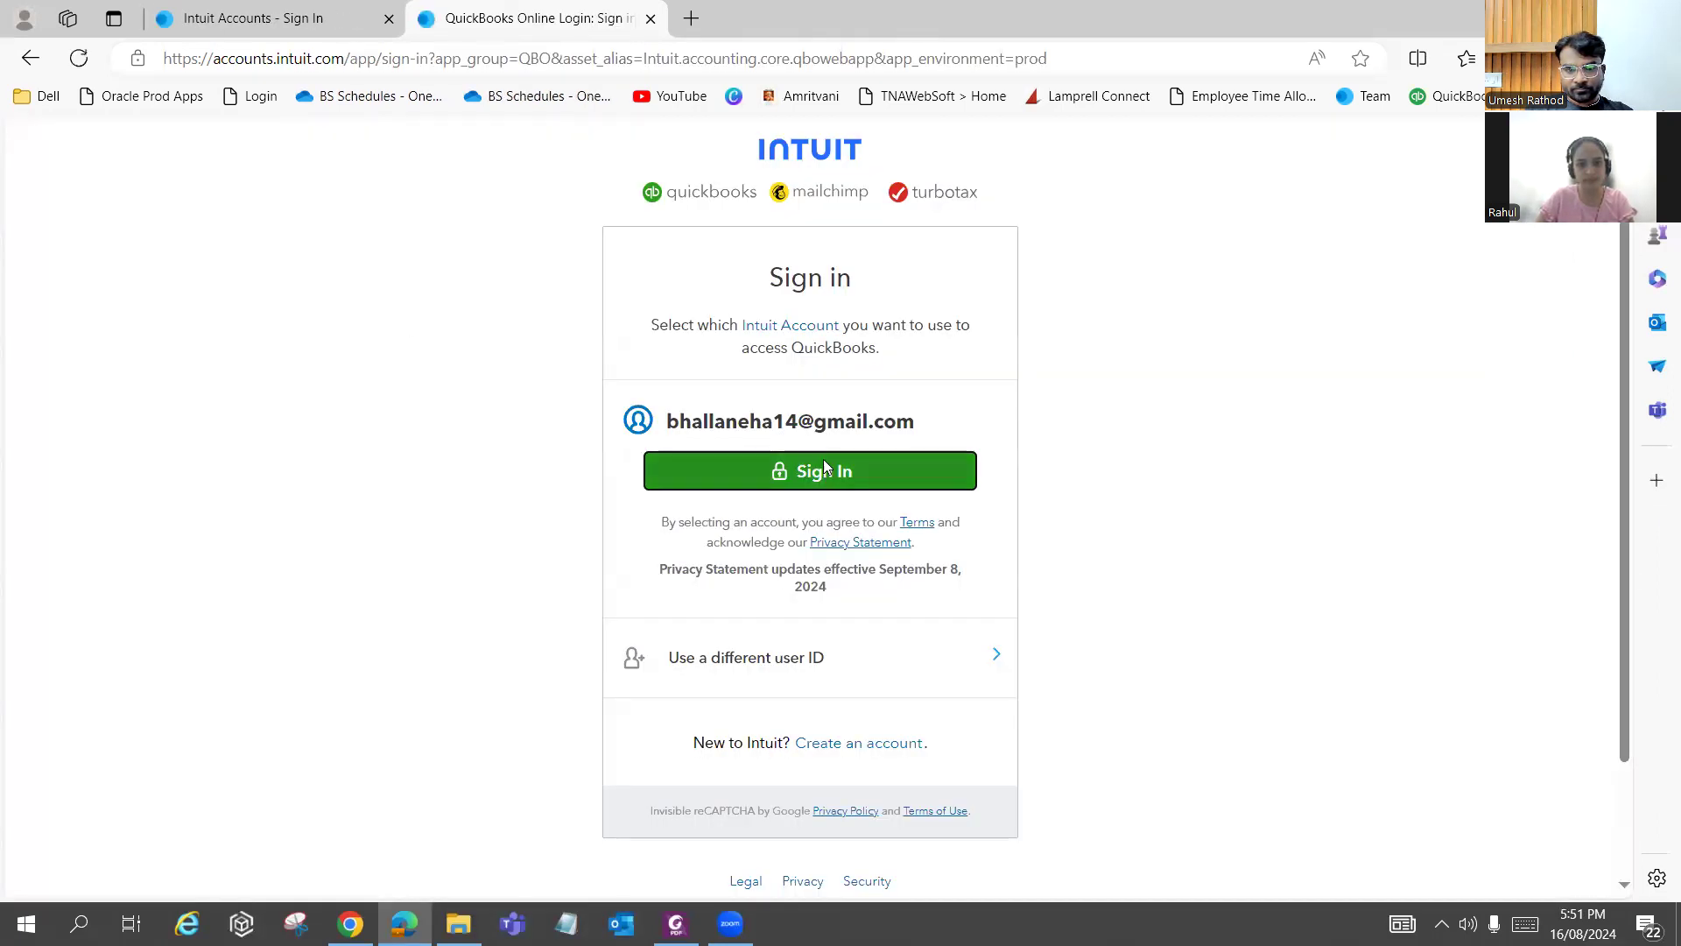
# Sign back in to the Intuit account with the account password and choose the US Bookkeeping company.
pyautogui.click(833, 470)
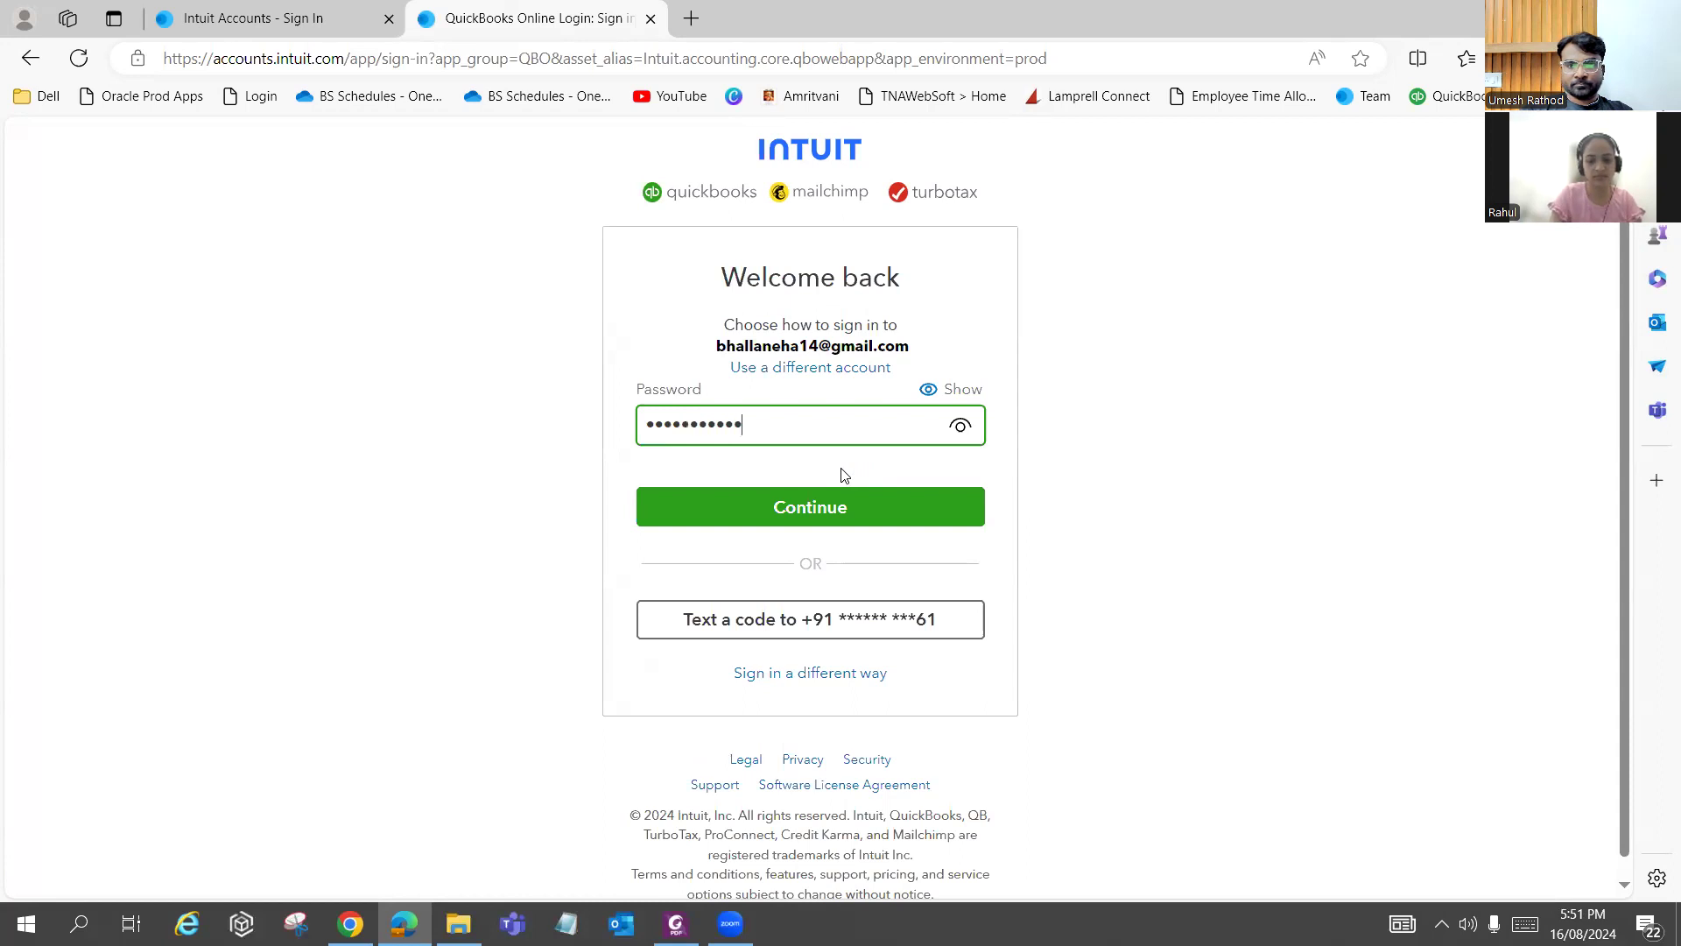
pyautogui.press('Return')
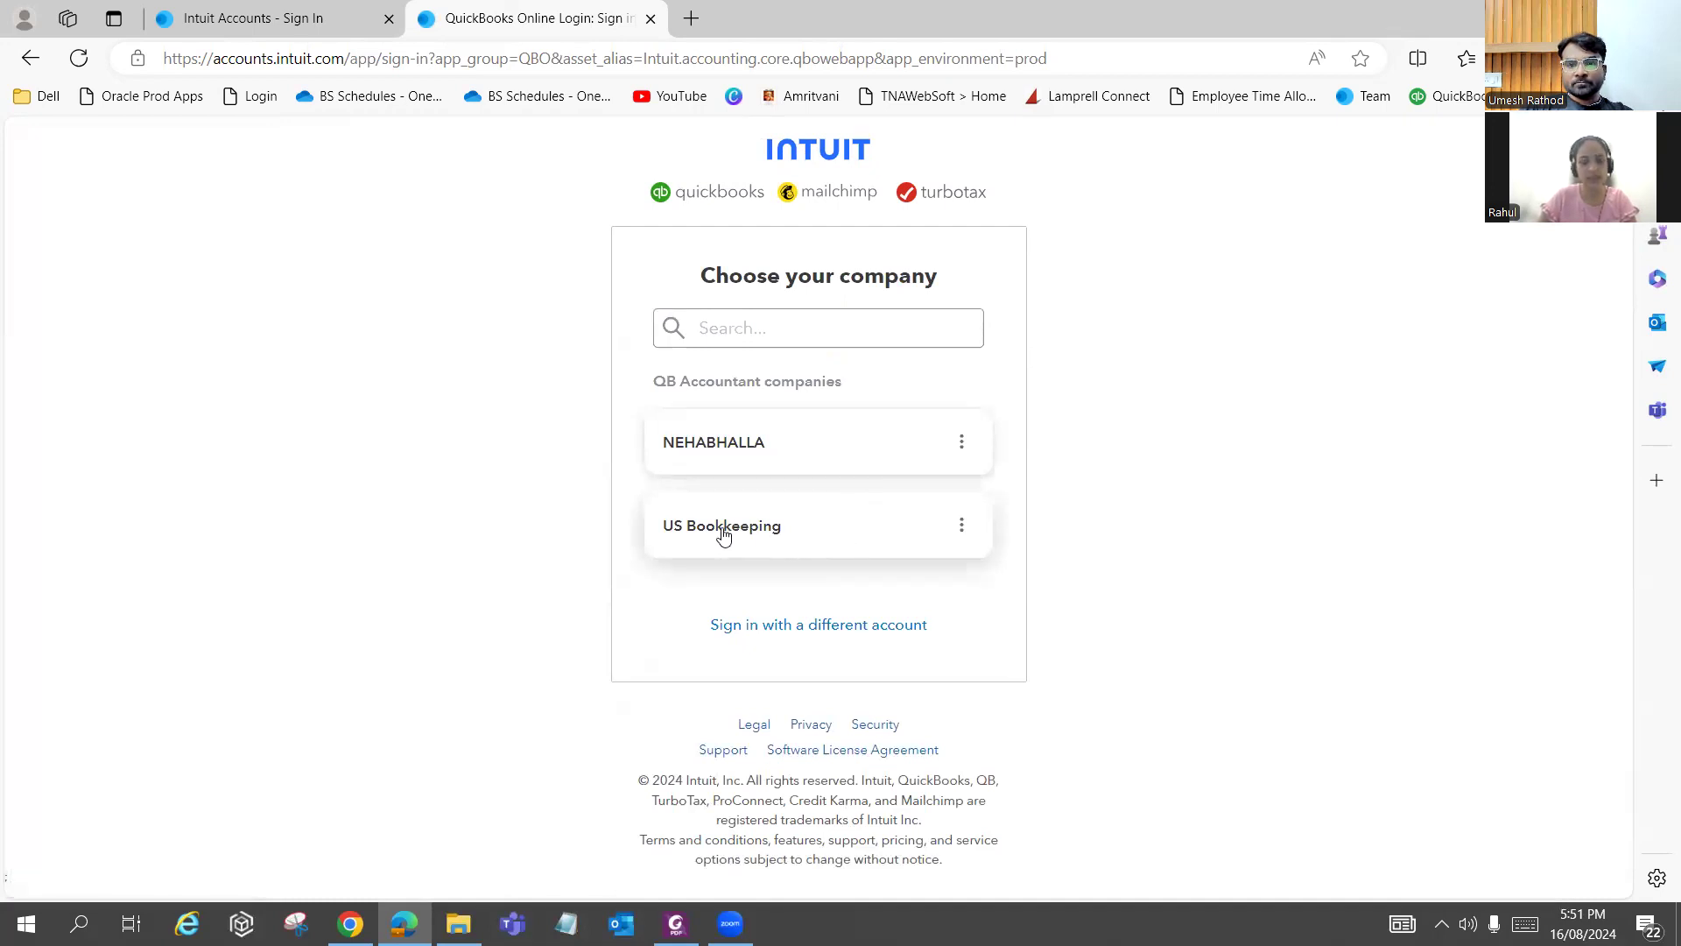
pyautogui.click(726, 541)
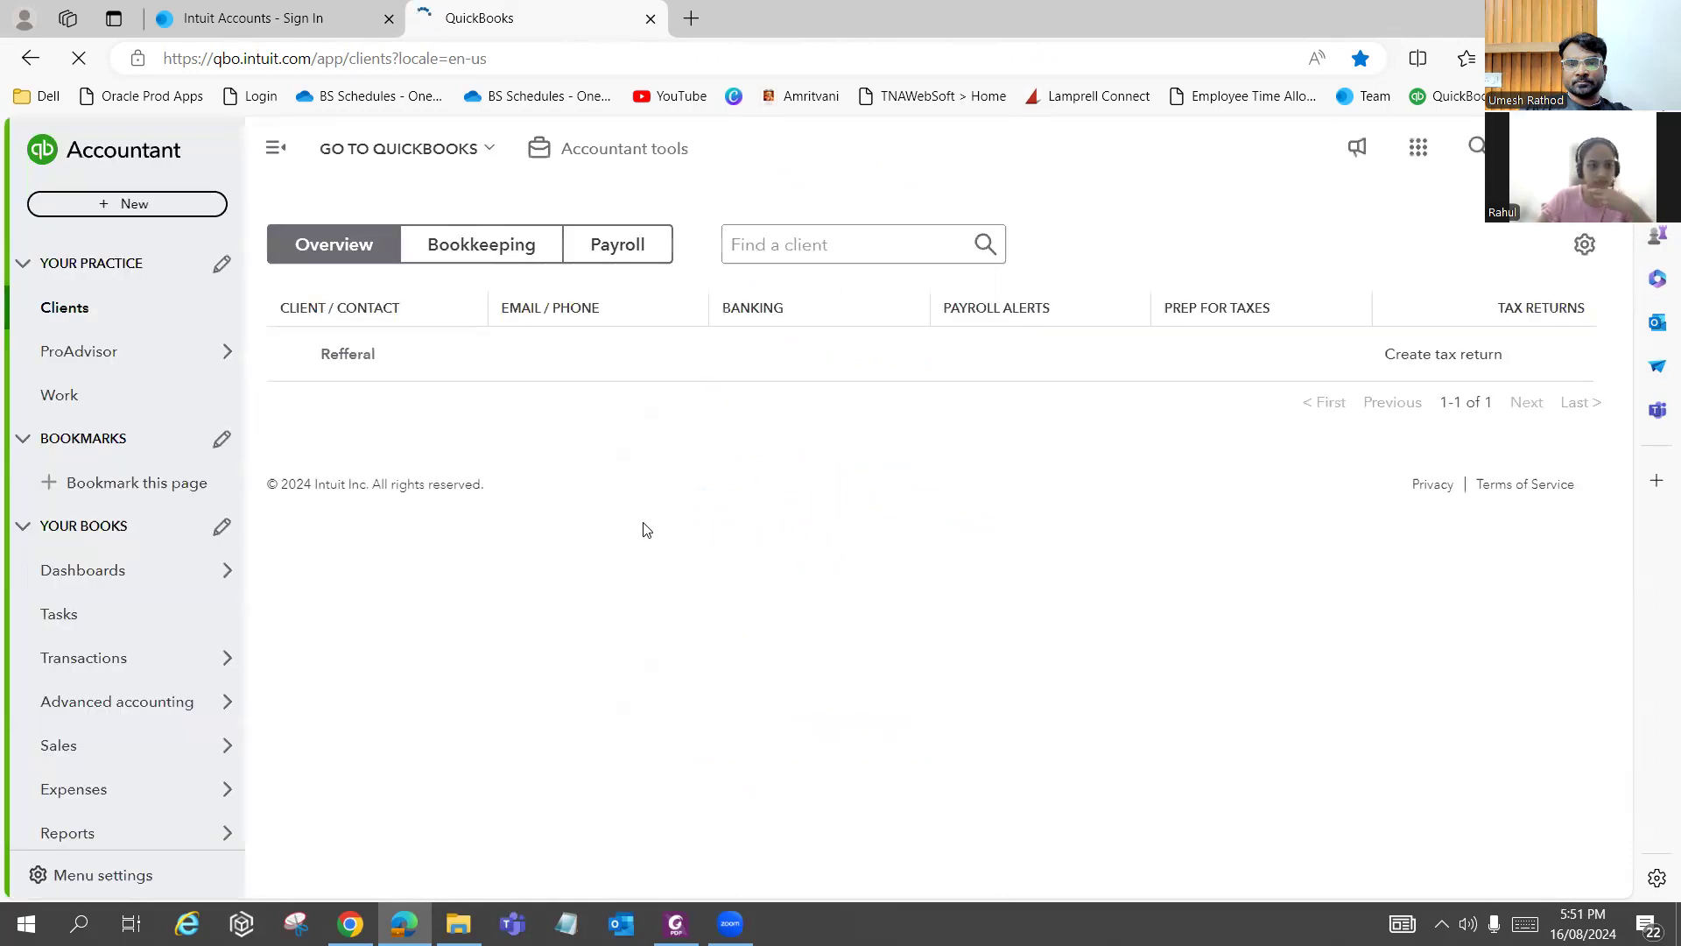
# Open the Reports page of the US Bookkeeping company and start a new custom report.
pyautogui.moveTo(176, 754)
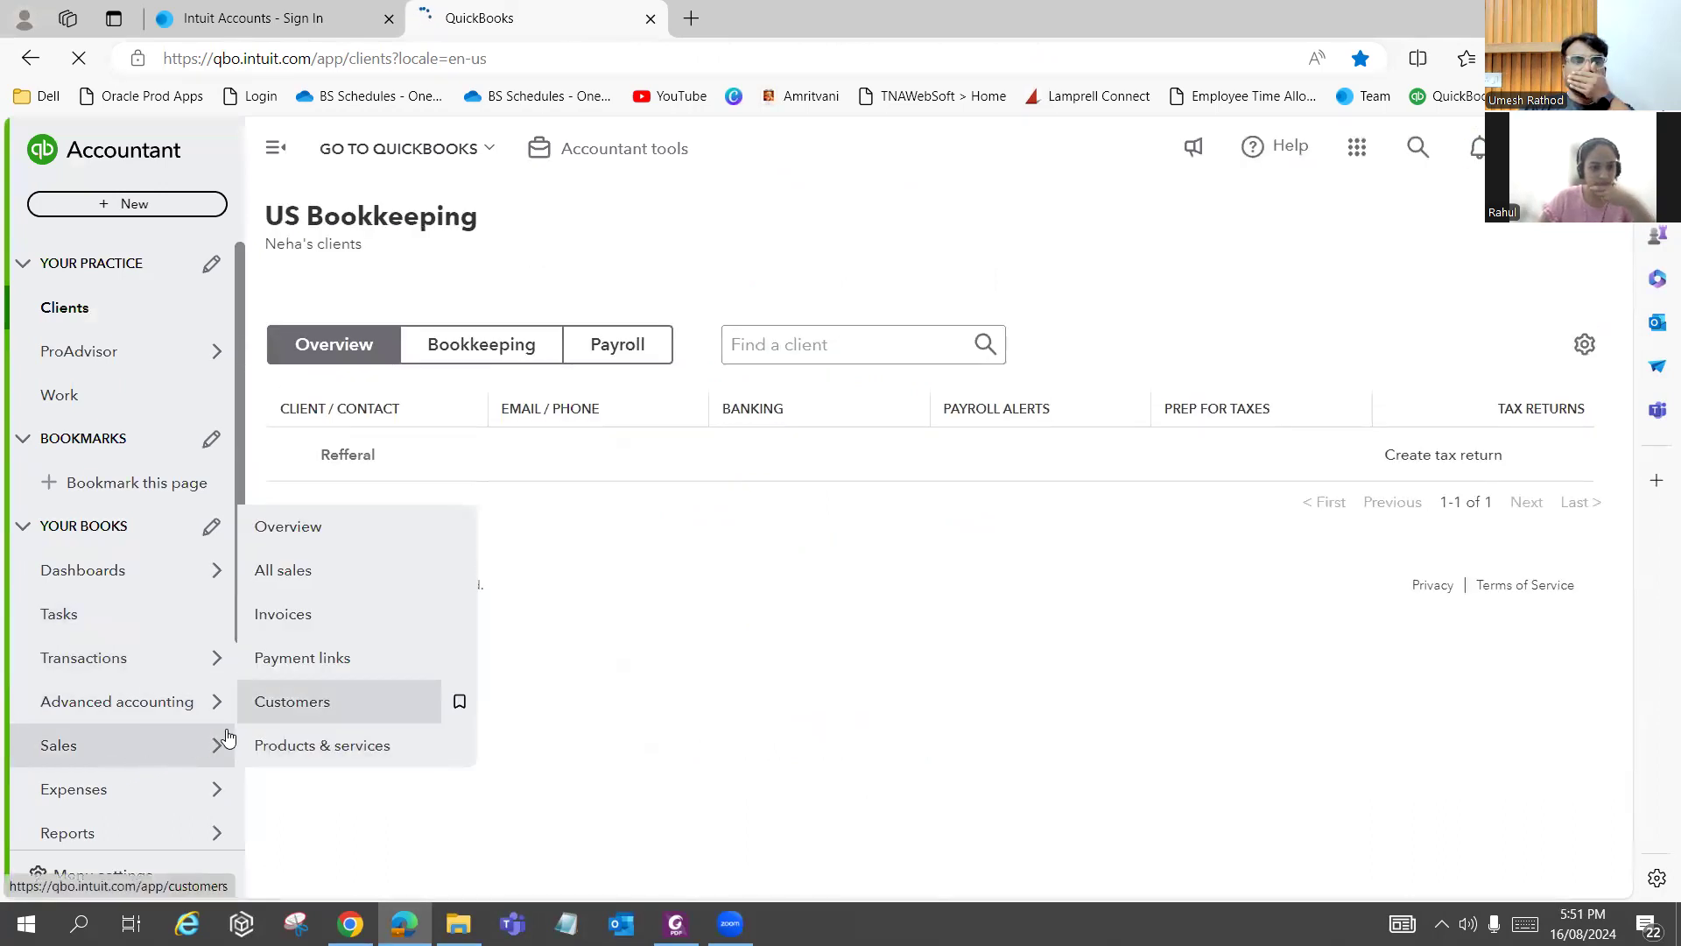
pyautogui.scroll(-4, 158, 648)
pyautogui.moveTo(175, 523)
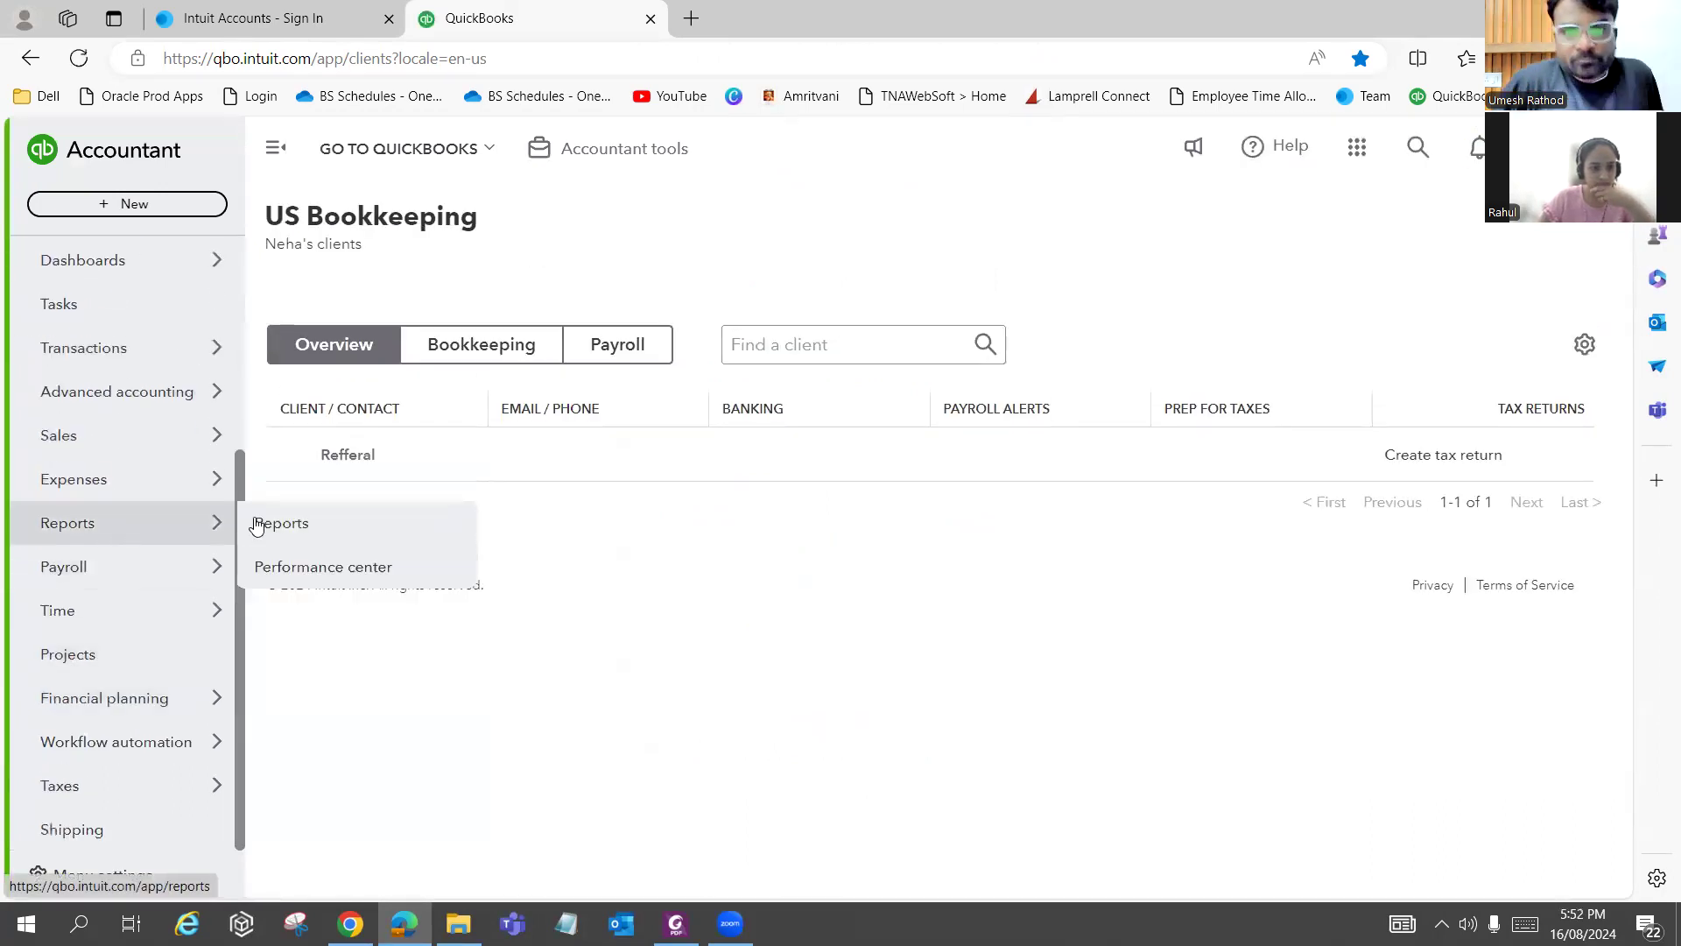
pyautogui.click(349, 526)
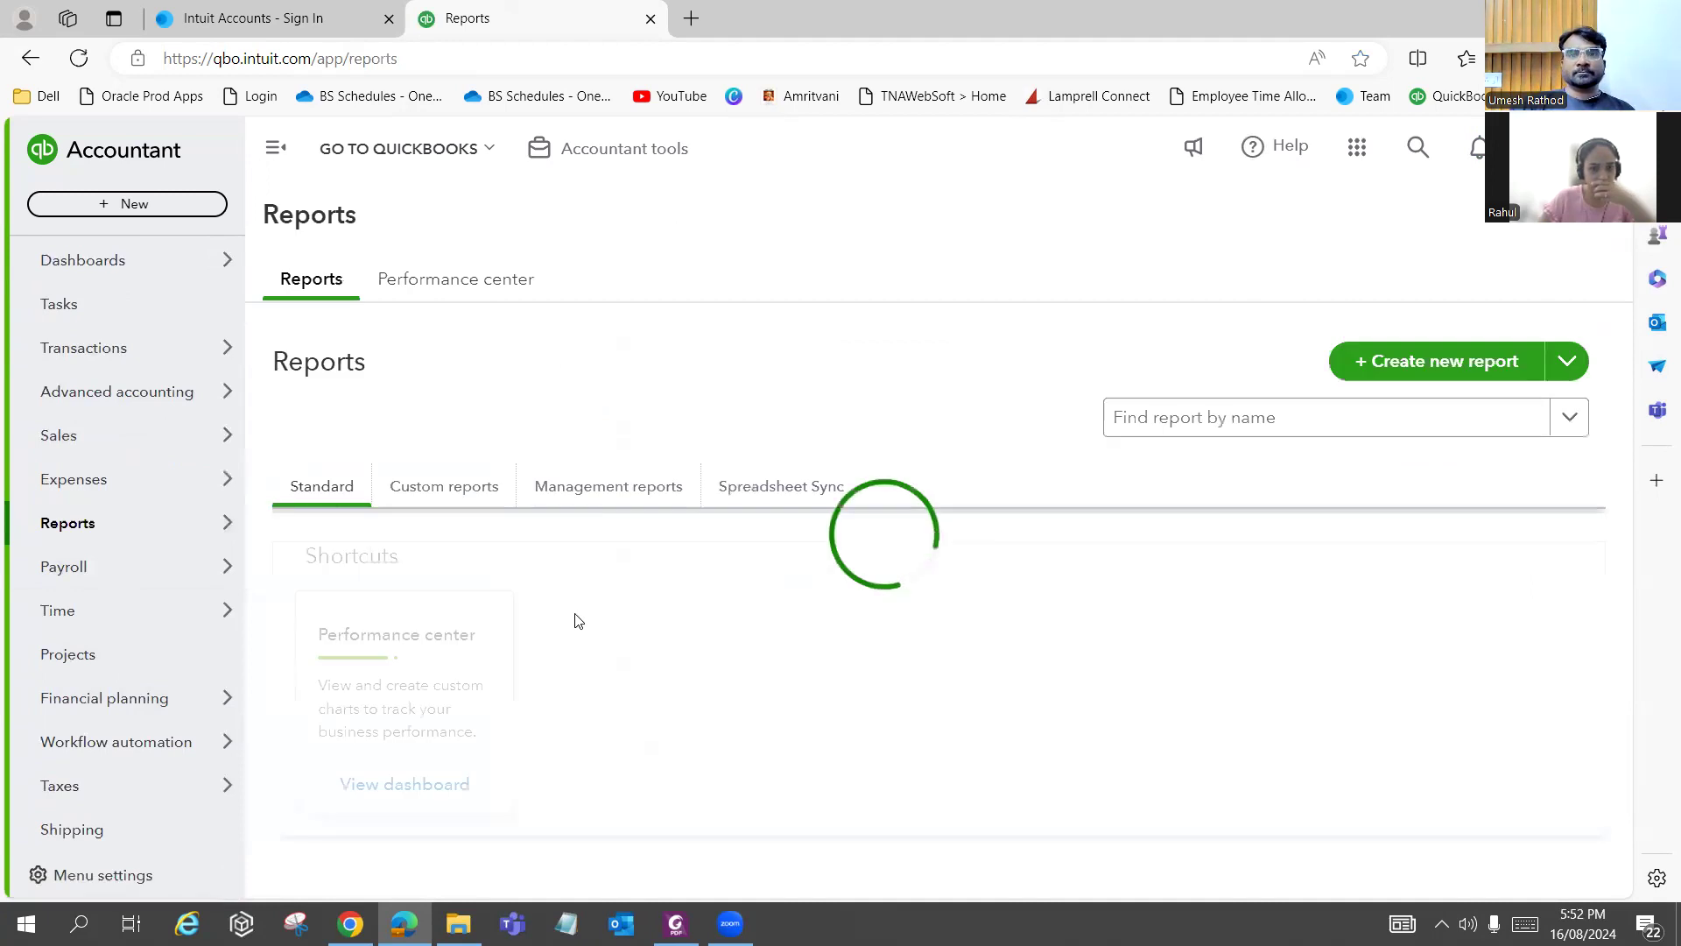
pyautogui.click(1389, 361)
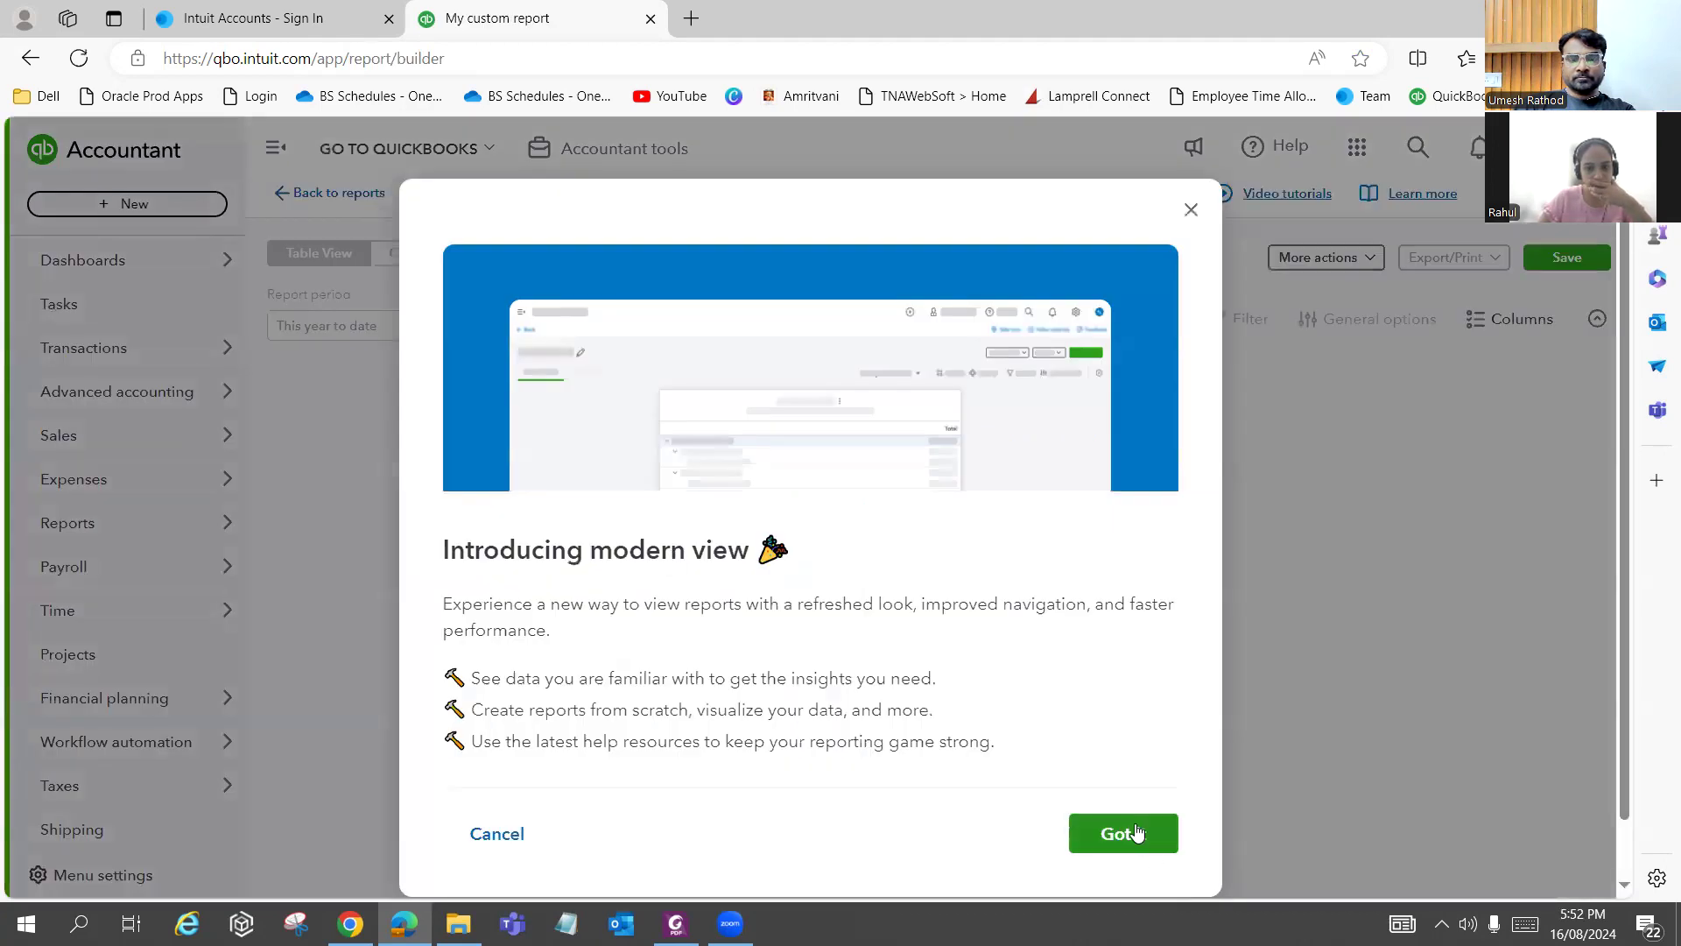
# Dismiss the modern view introduction and build the custom report with the report creation wizard, choosing Invoices.
pyautogui.click(1129, 834)
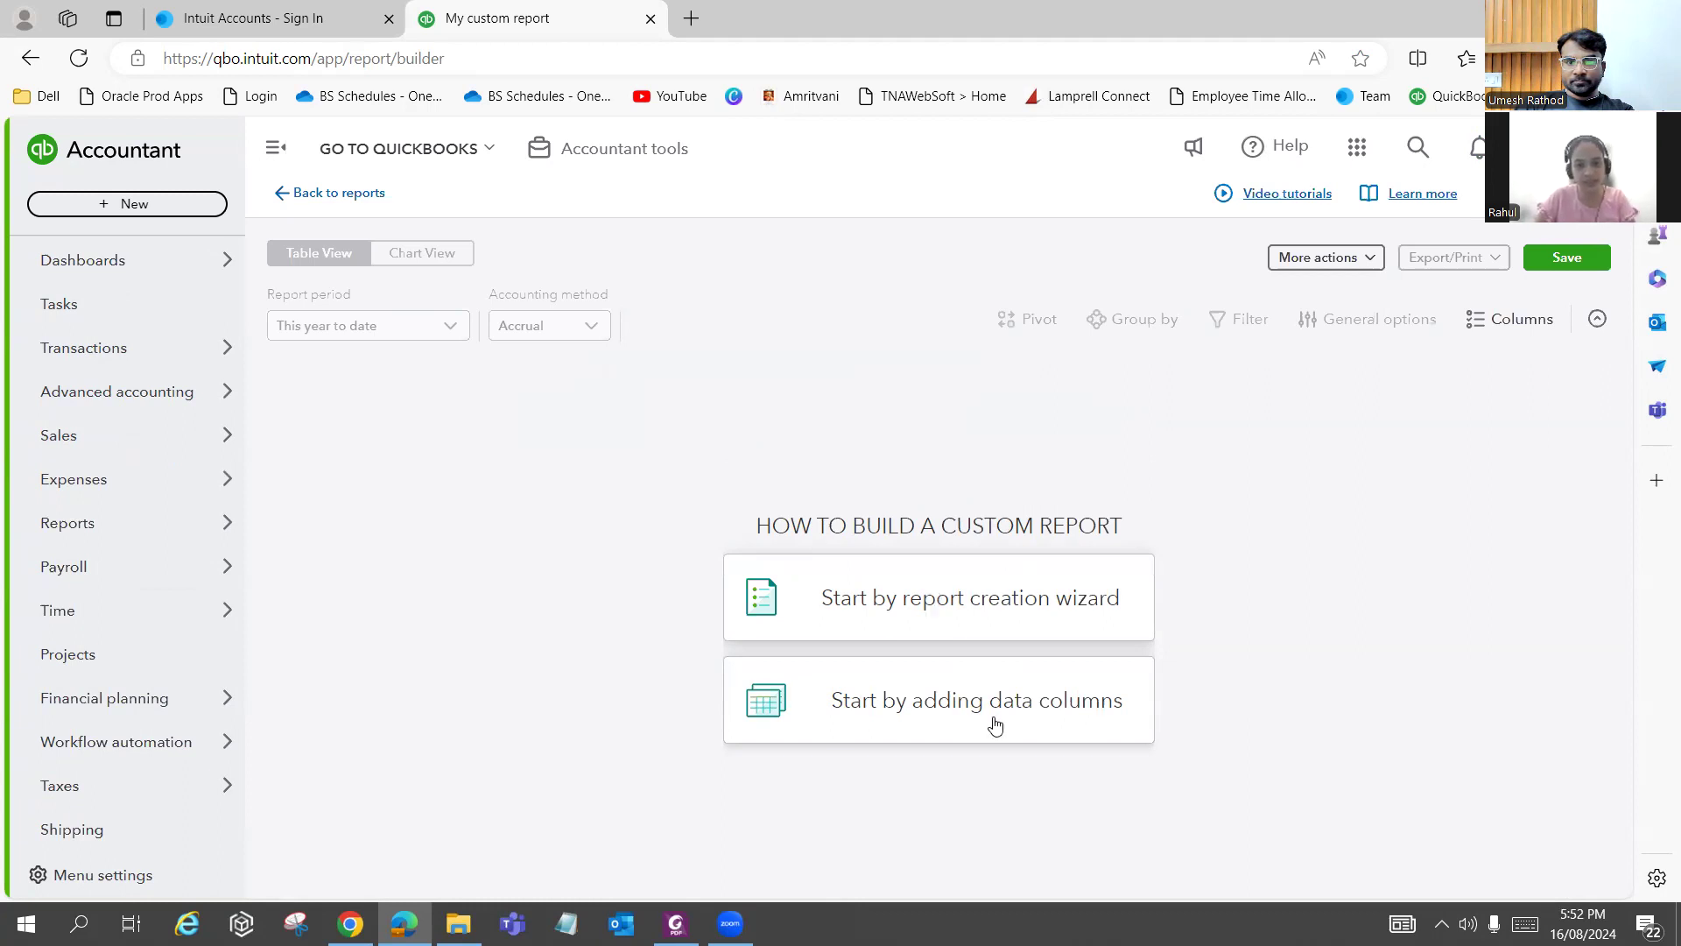
pyautogui.click(921, 633)
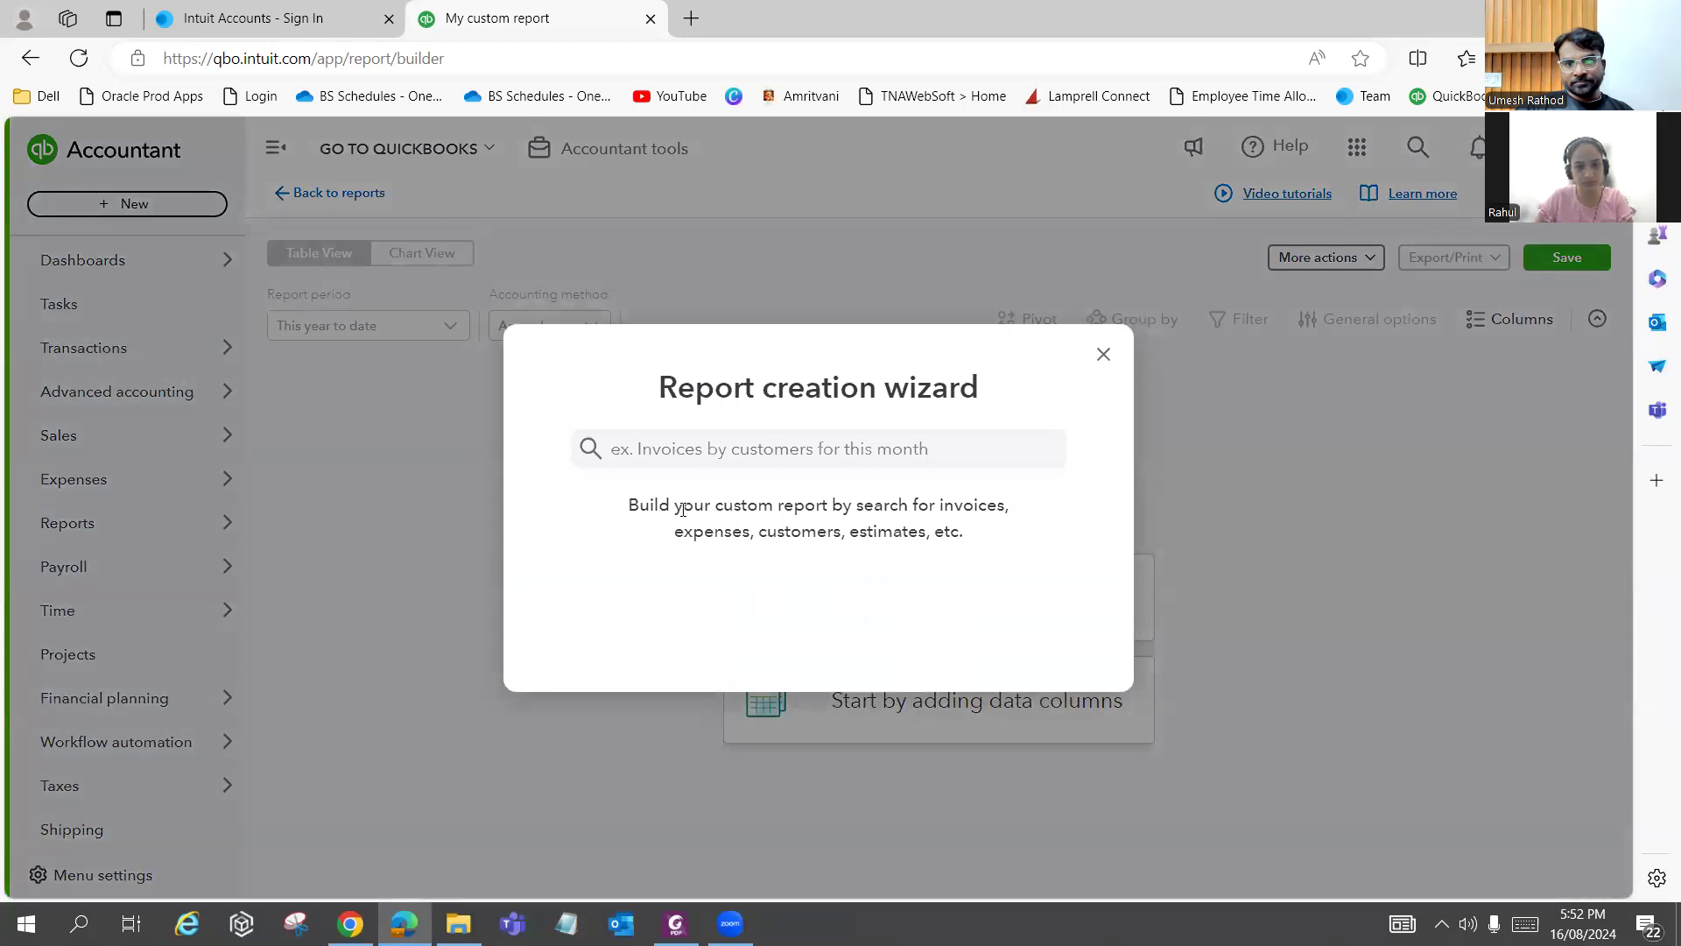
pyautogui.click(709, 440)
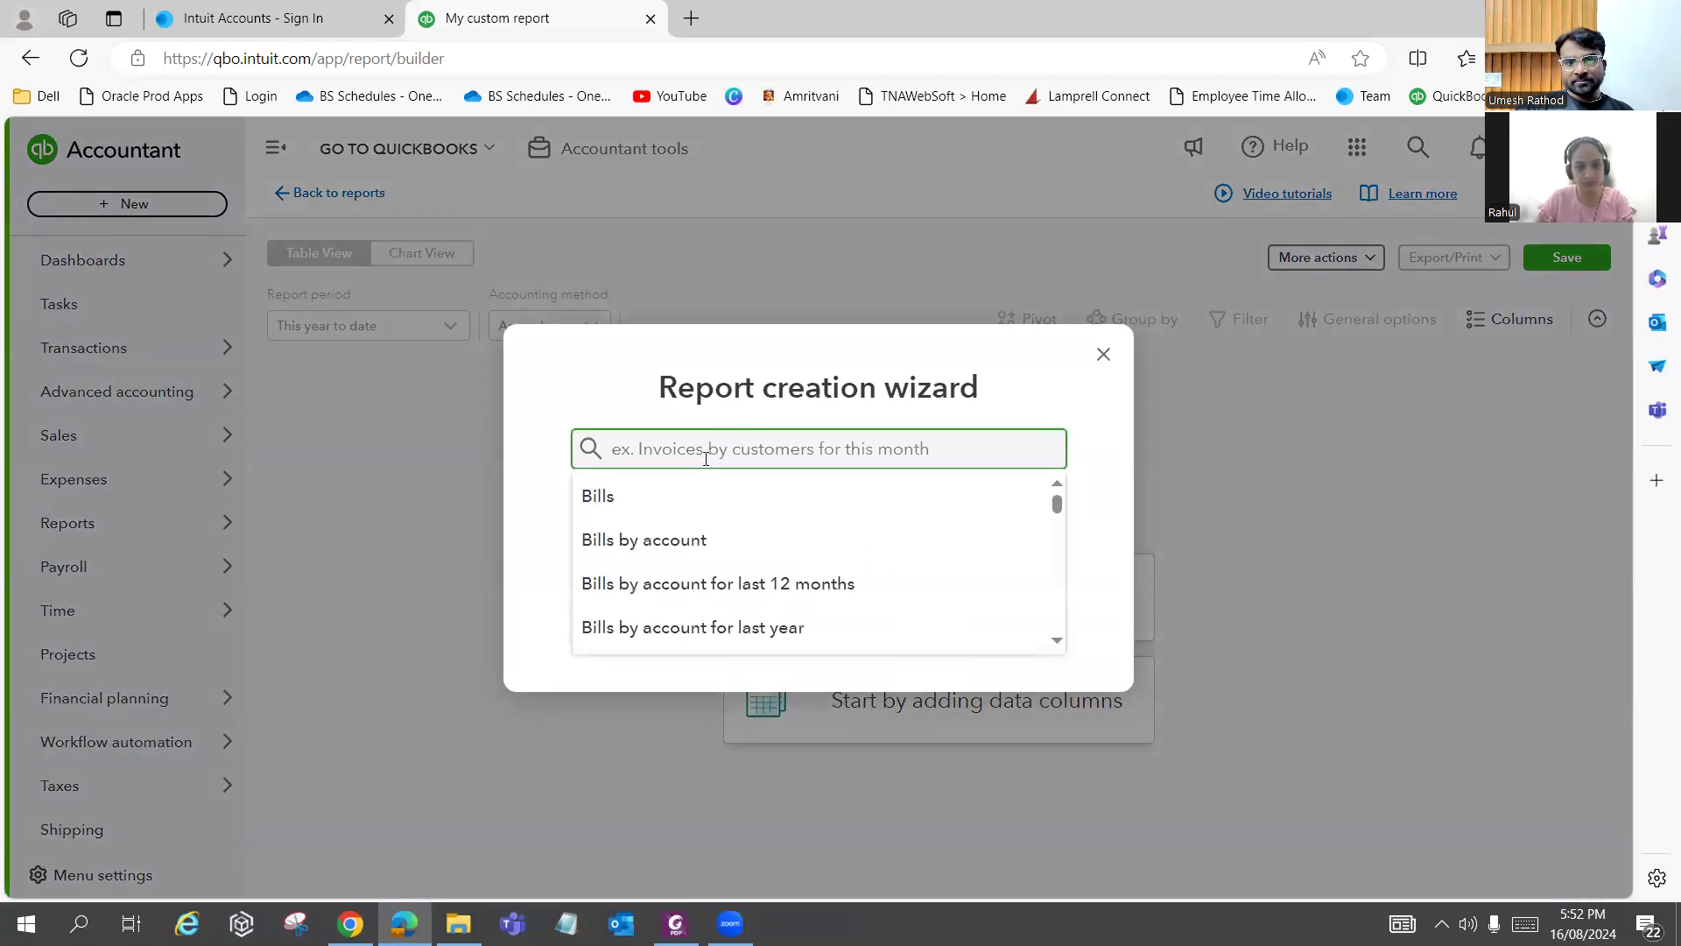
pyautogui.write('inv')
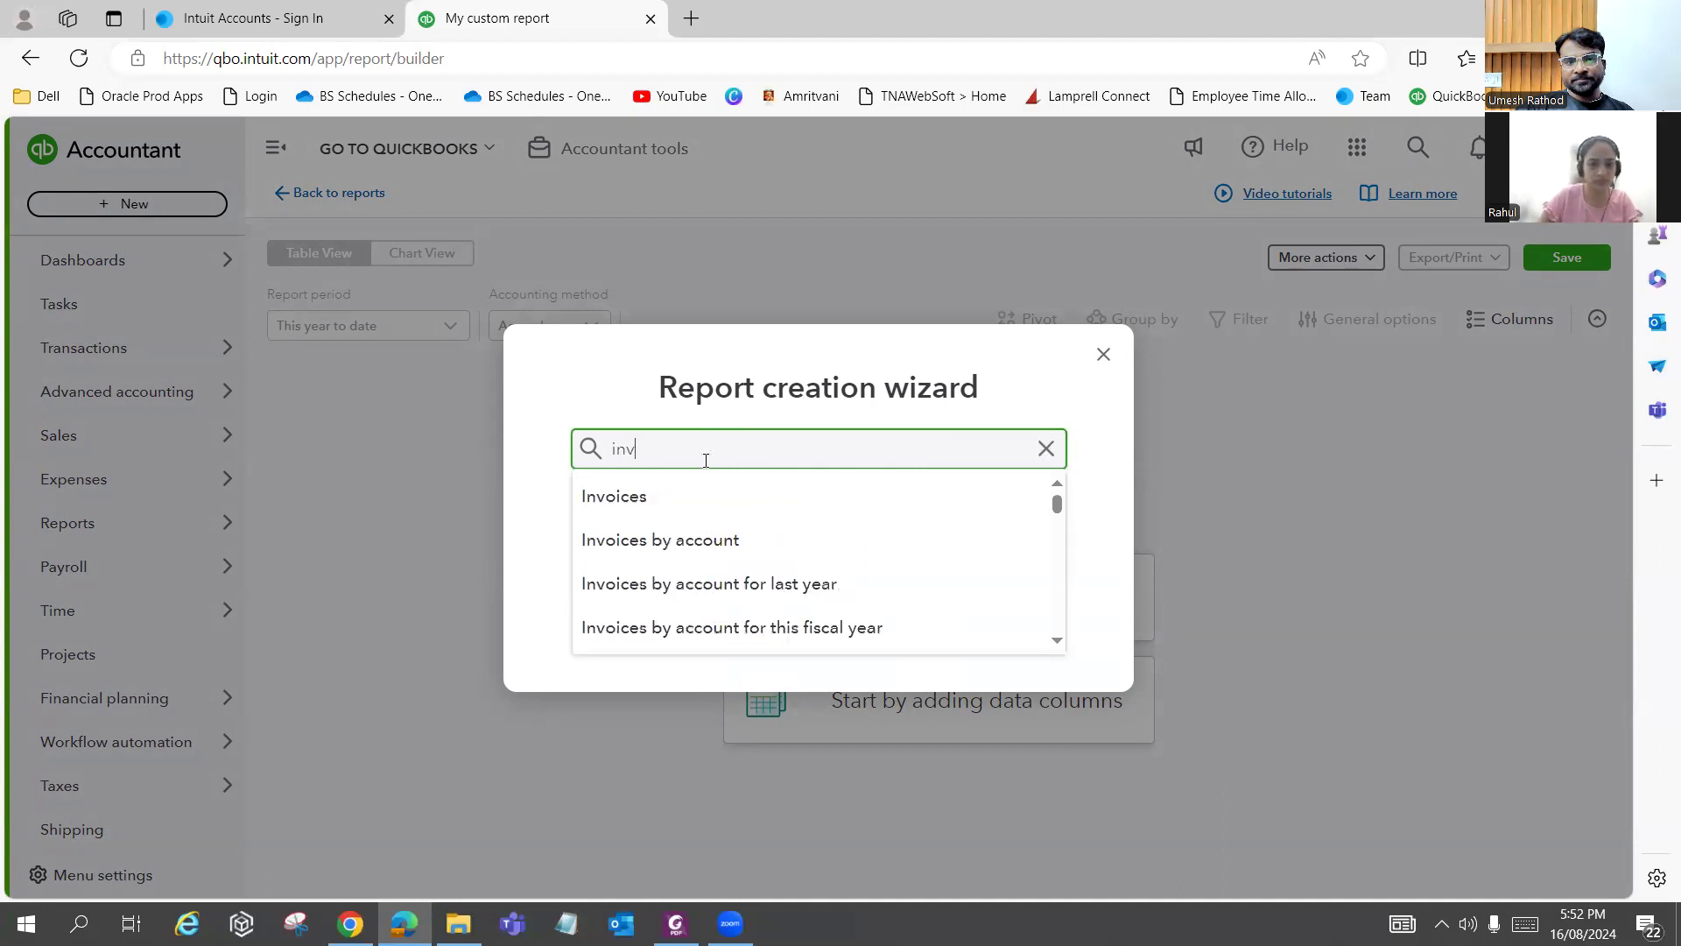
pyautogui.click(690, 492)
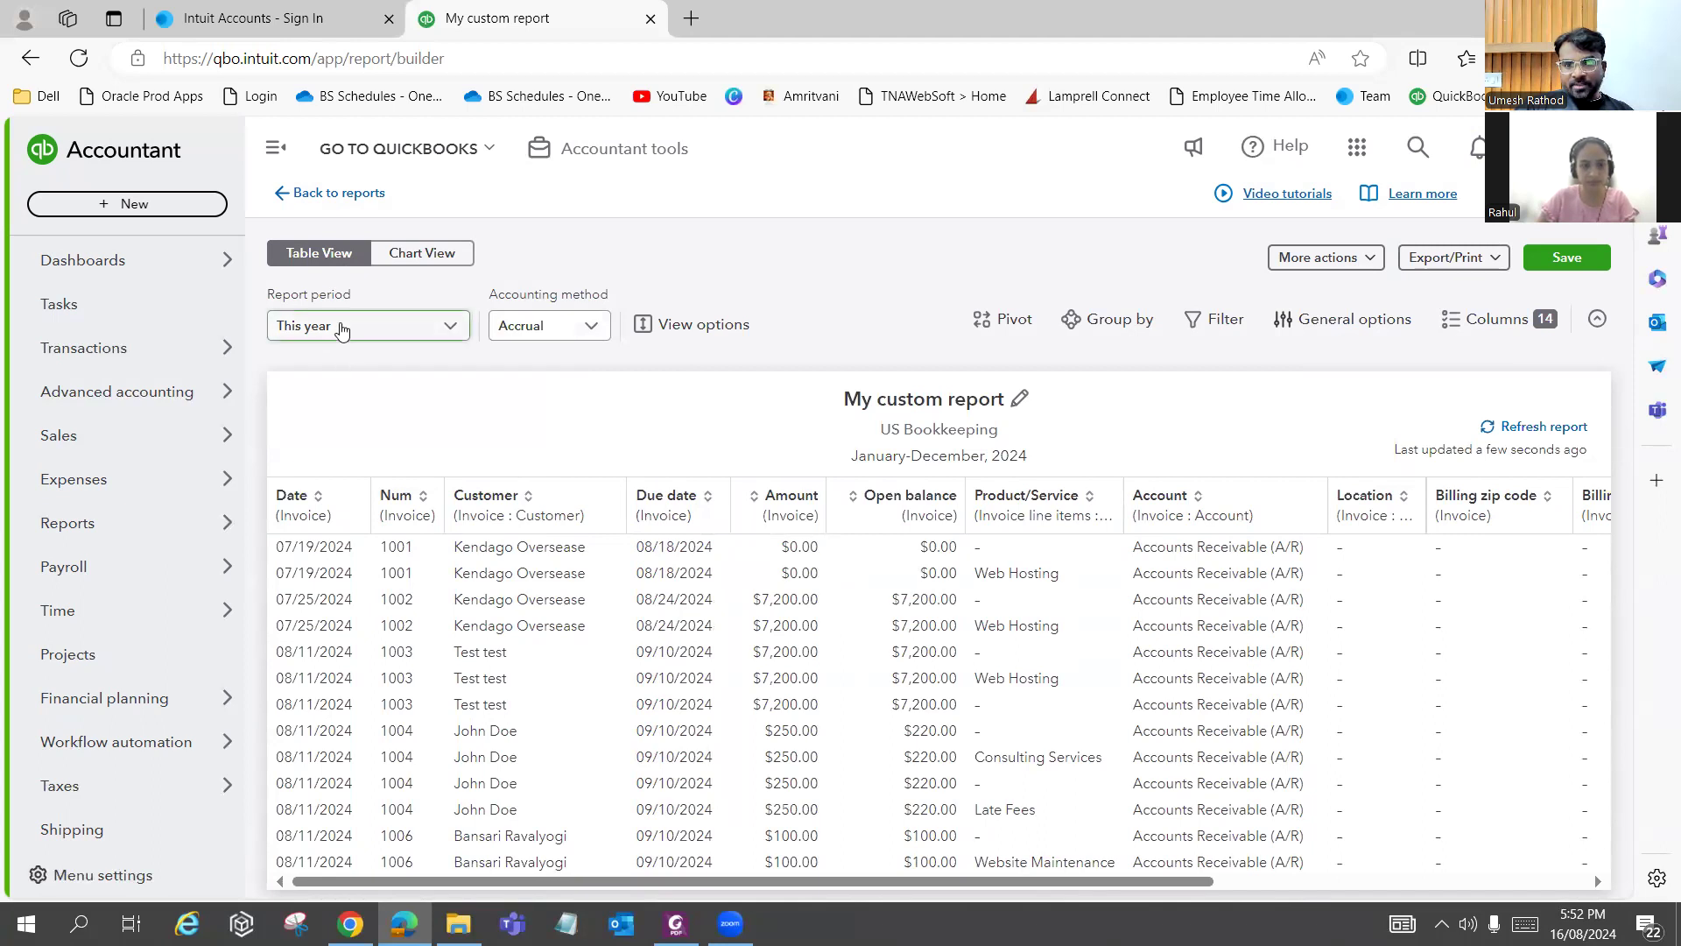
# Set the invoice report's period to Last month.
pyautogui.click(341, 330)
pyautogui.scroll(2, 375, 435)
pyautogui.scroll(-3, 375, 435)
pyautogui.scroll(3, 368, 508)
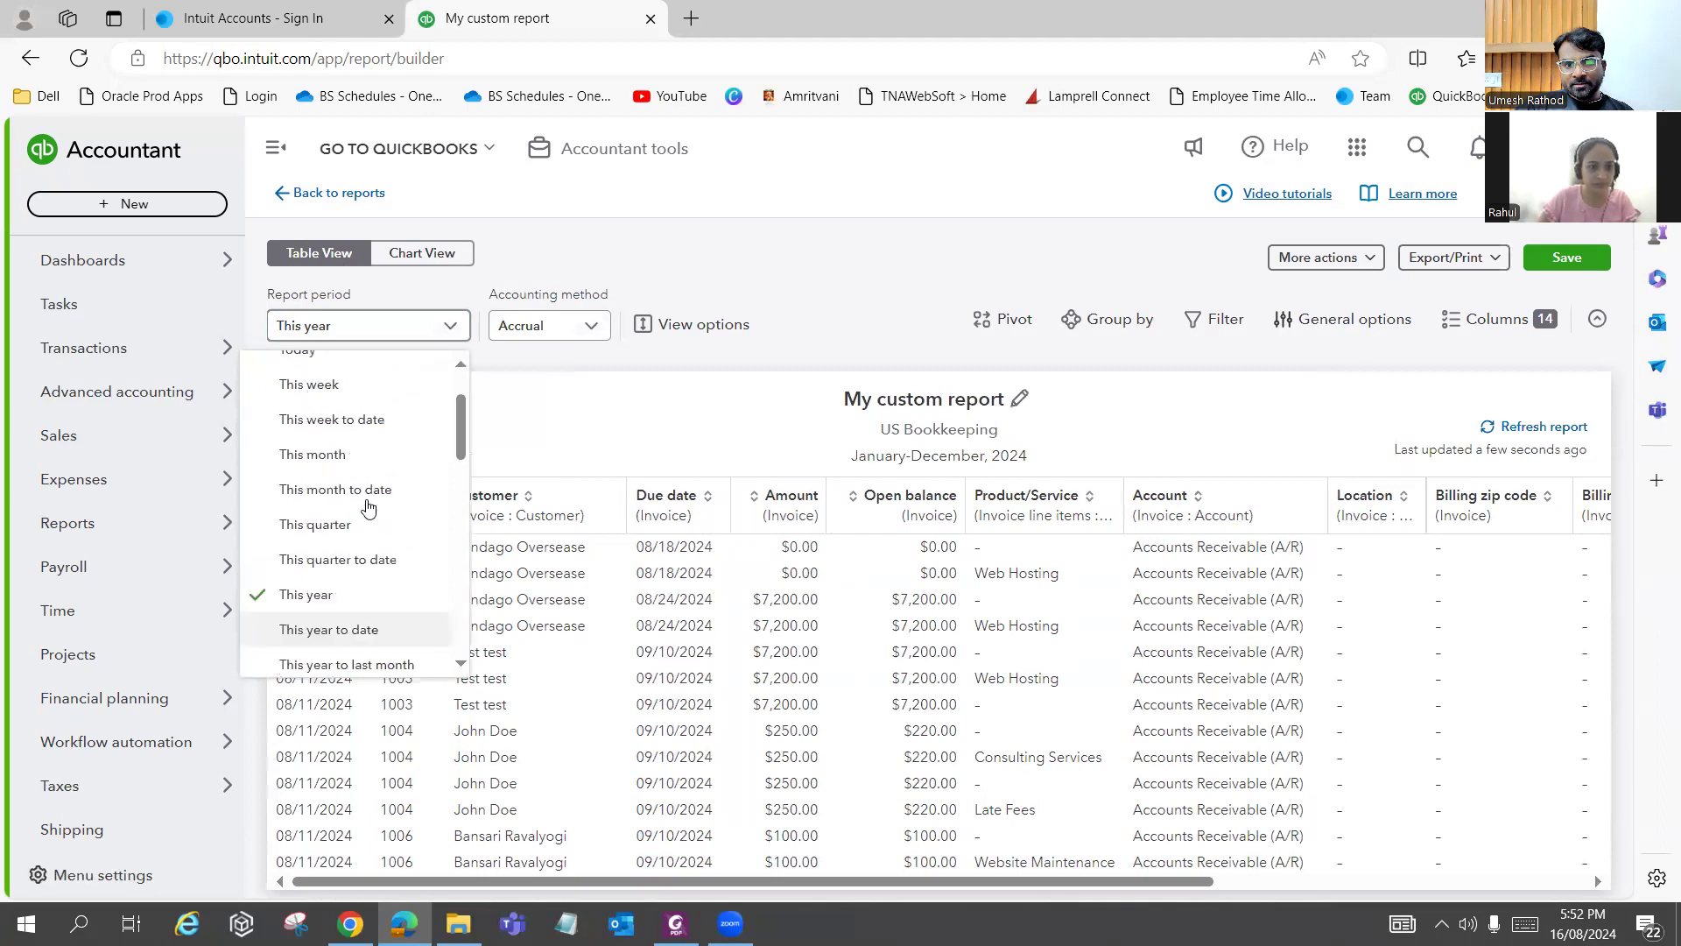
pyautogui.press('l')
pyautogui.press('l')
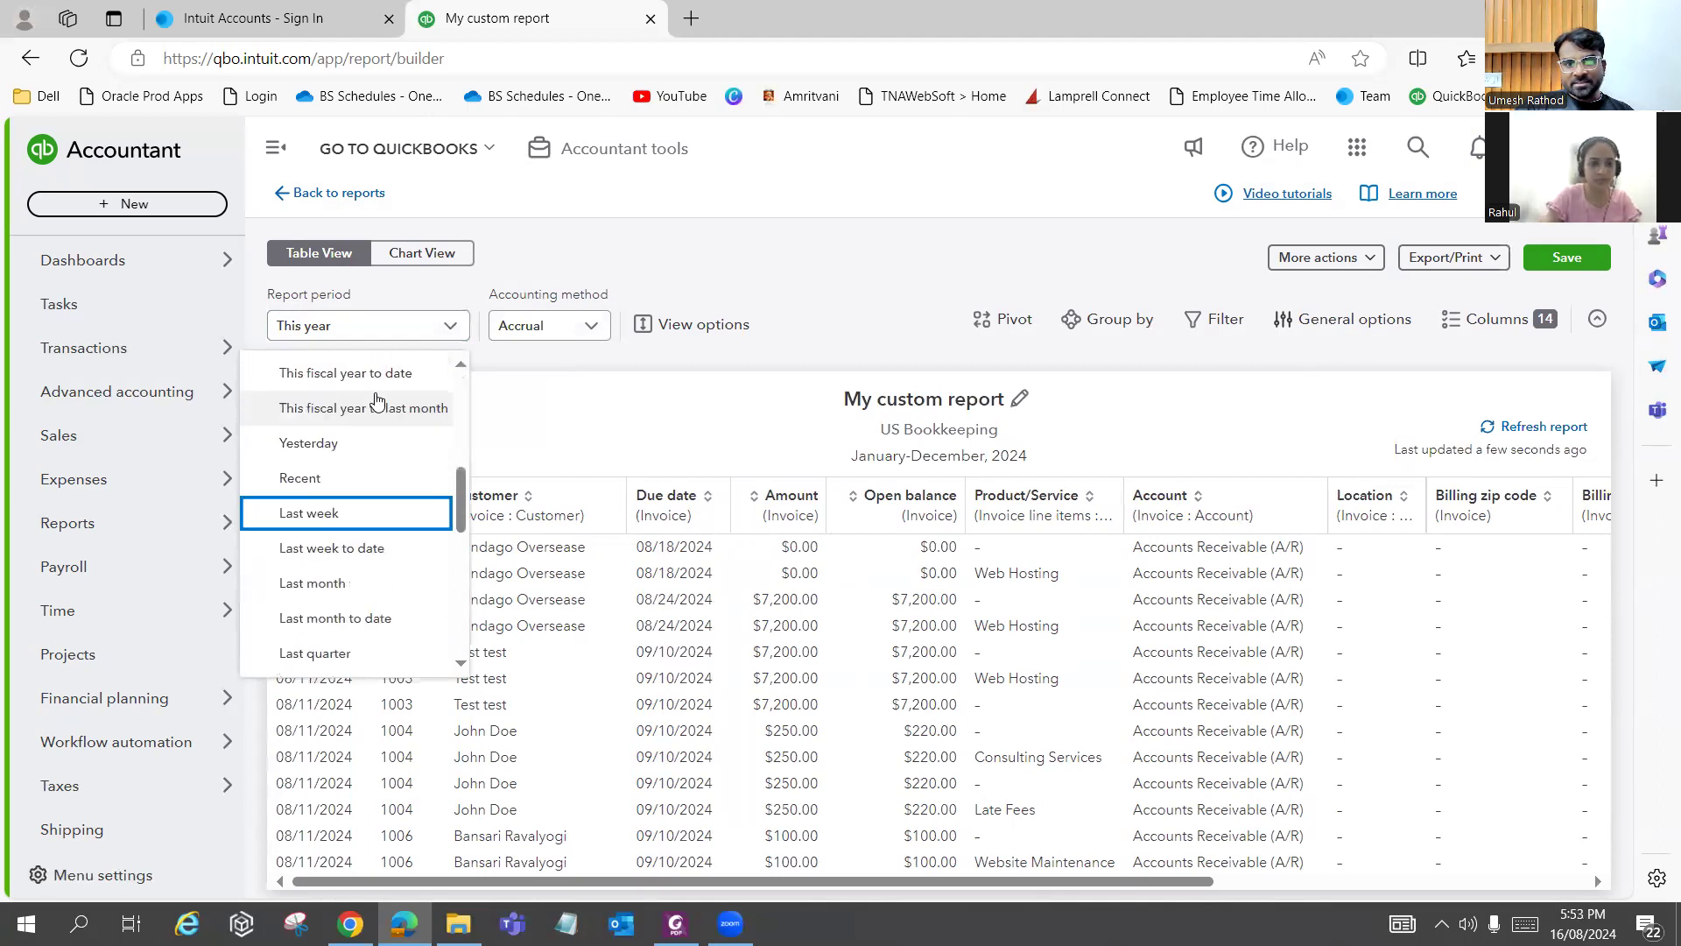
pyautogui.press('l')
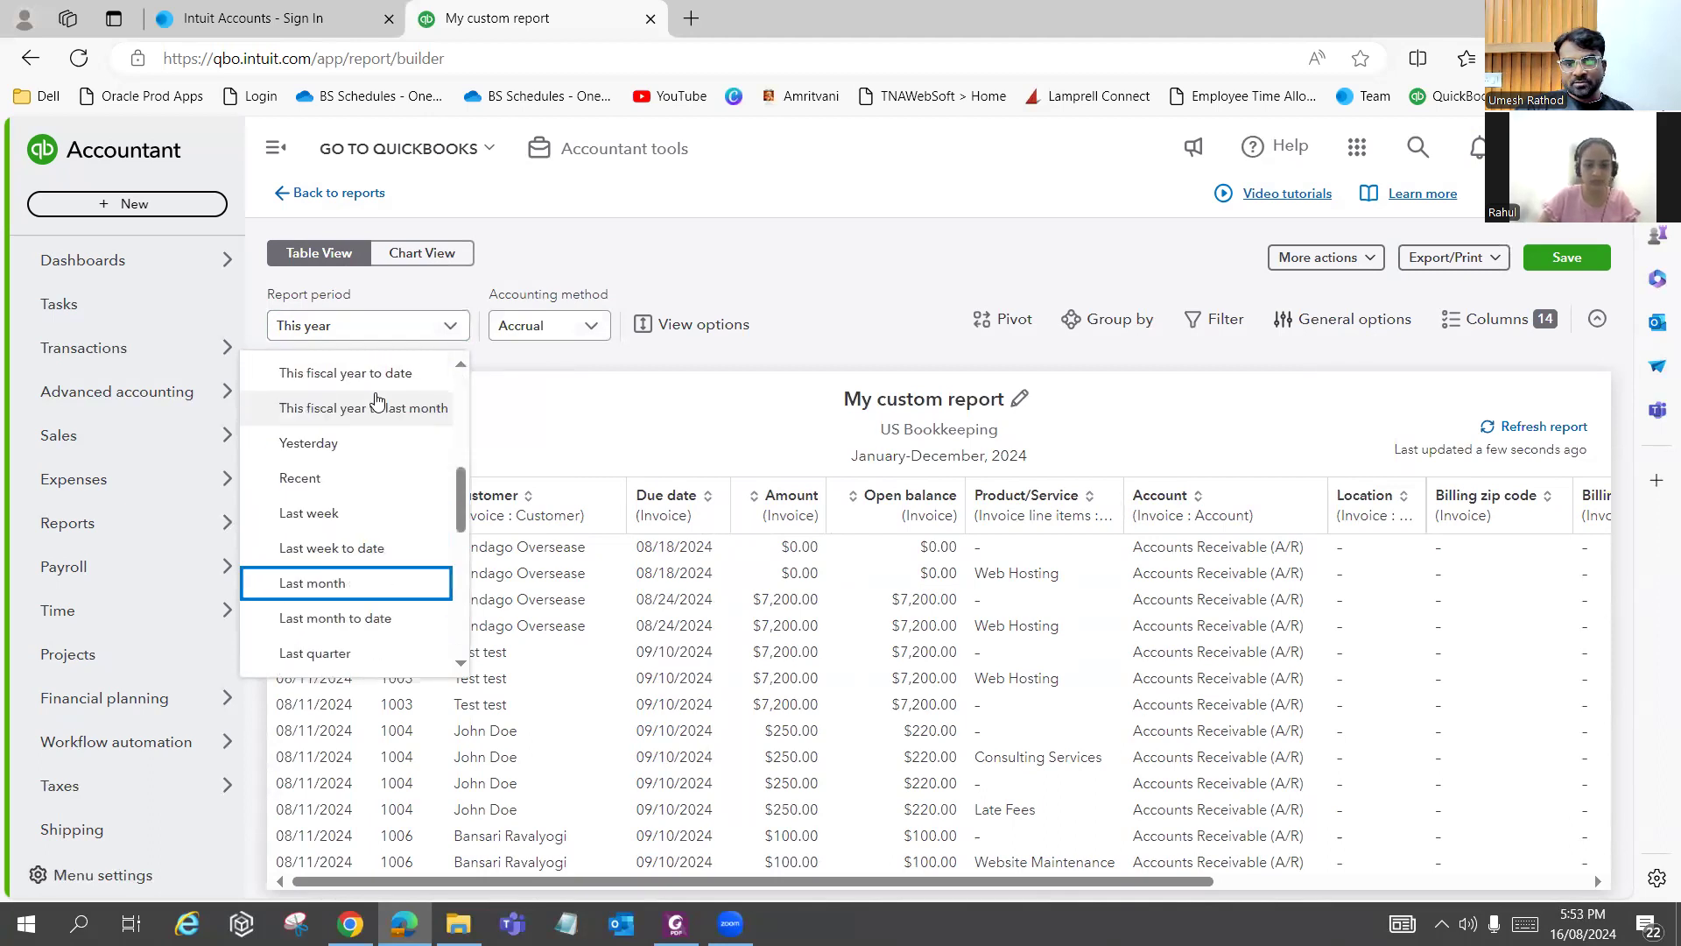
pyautogui.press('Return')
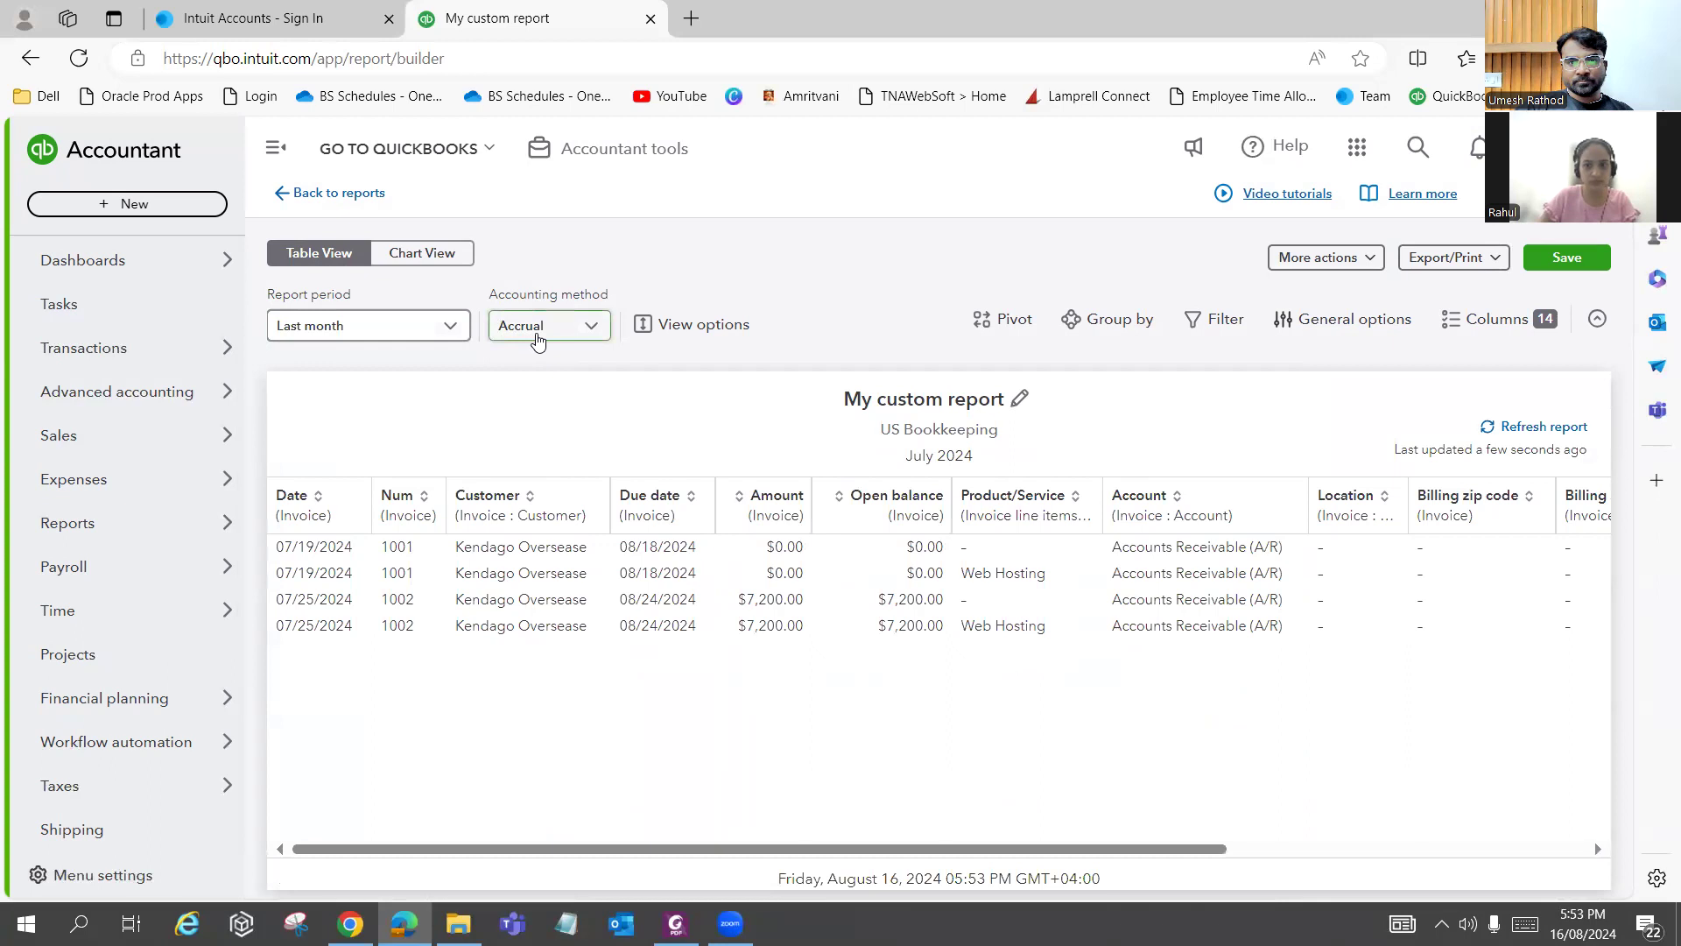
# Filter the report to invoices whose Amount is greater than 499 and close the filter settings.
pyautogui.click(1215, 319)
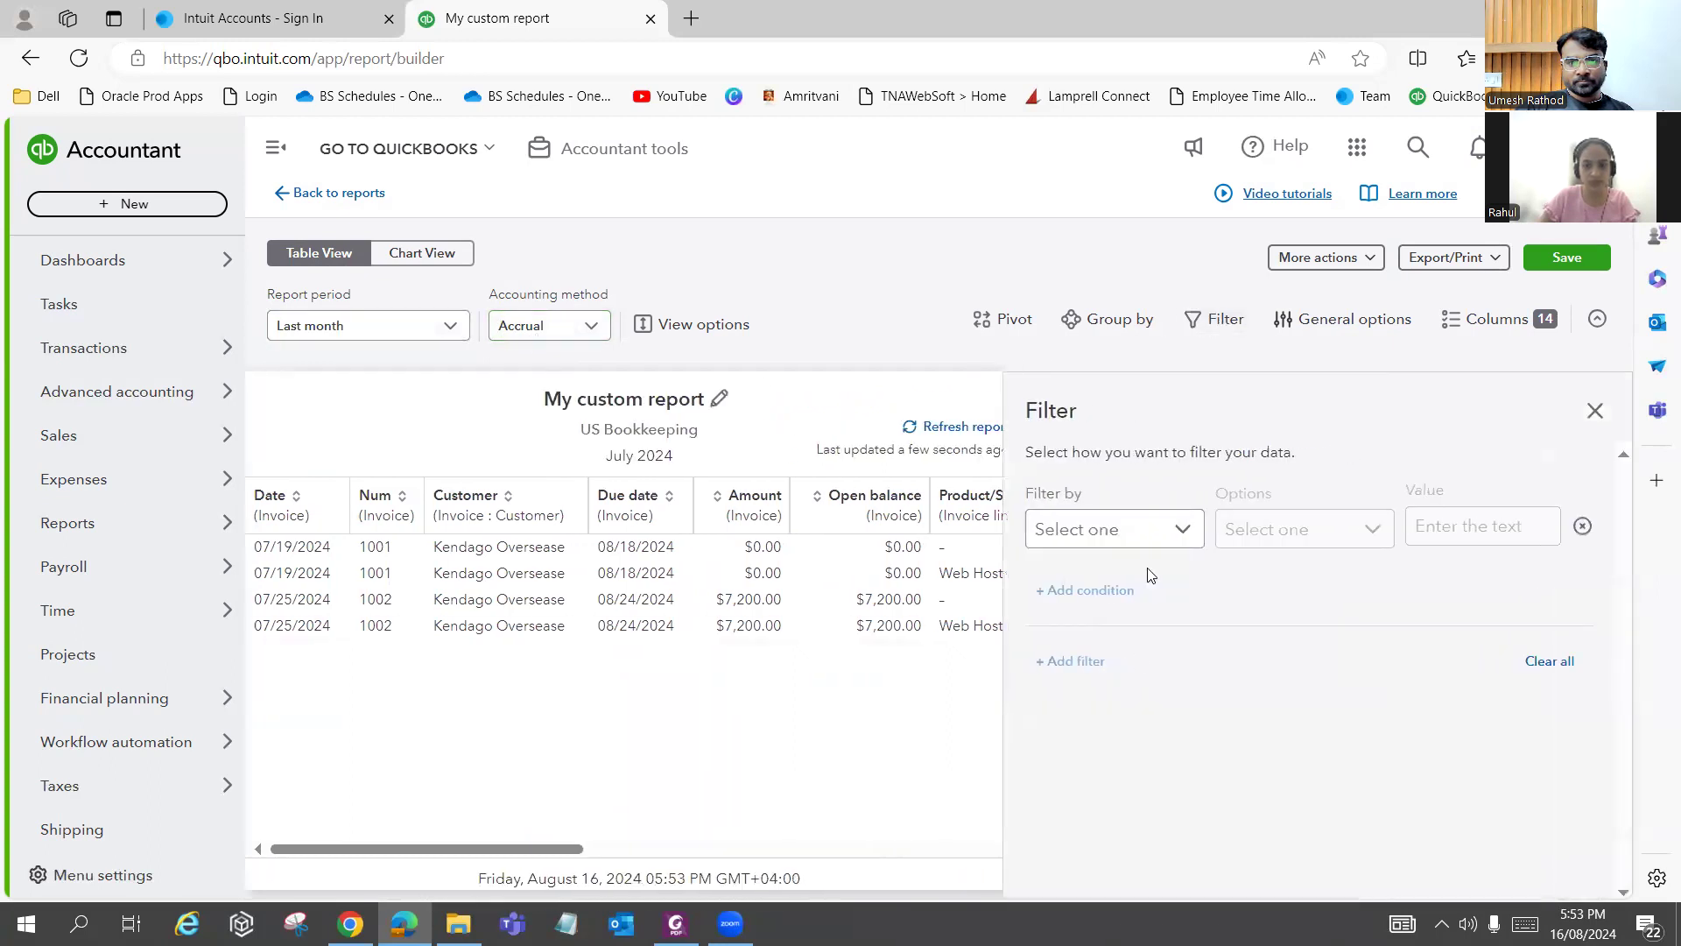
pyautogui.click(1099, 529)
pyautogui.scroll(-1, 1142, 738)
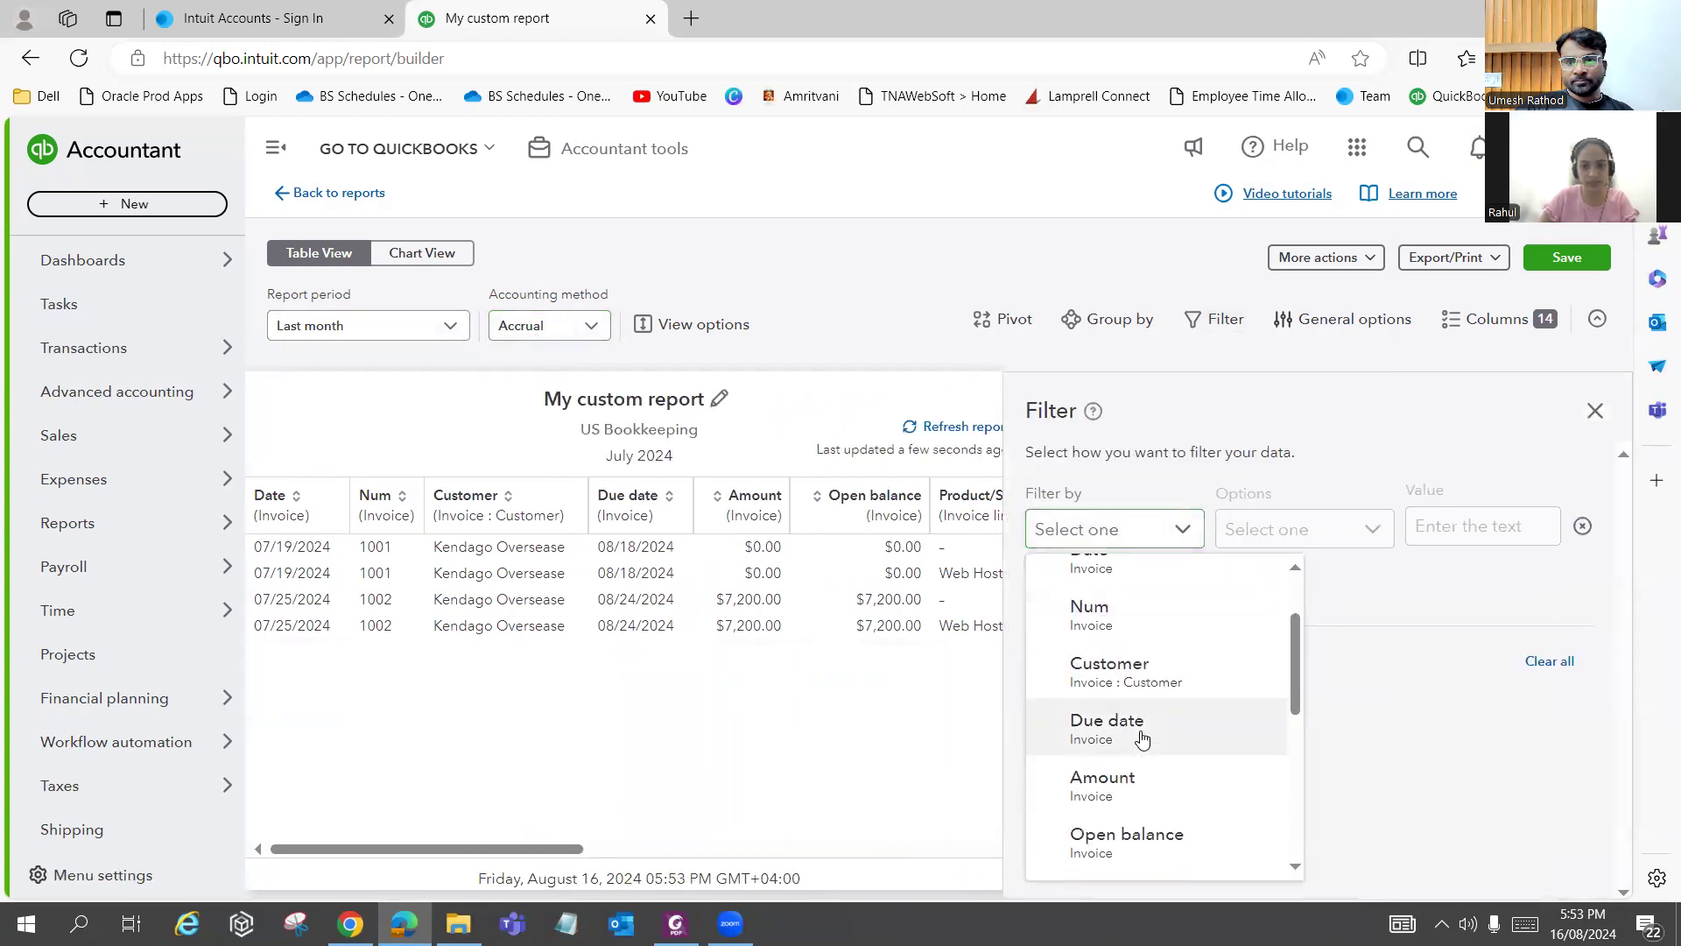
pyautogui.click(1450, 535)
pyautogui.write('499')
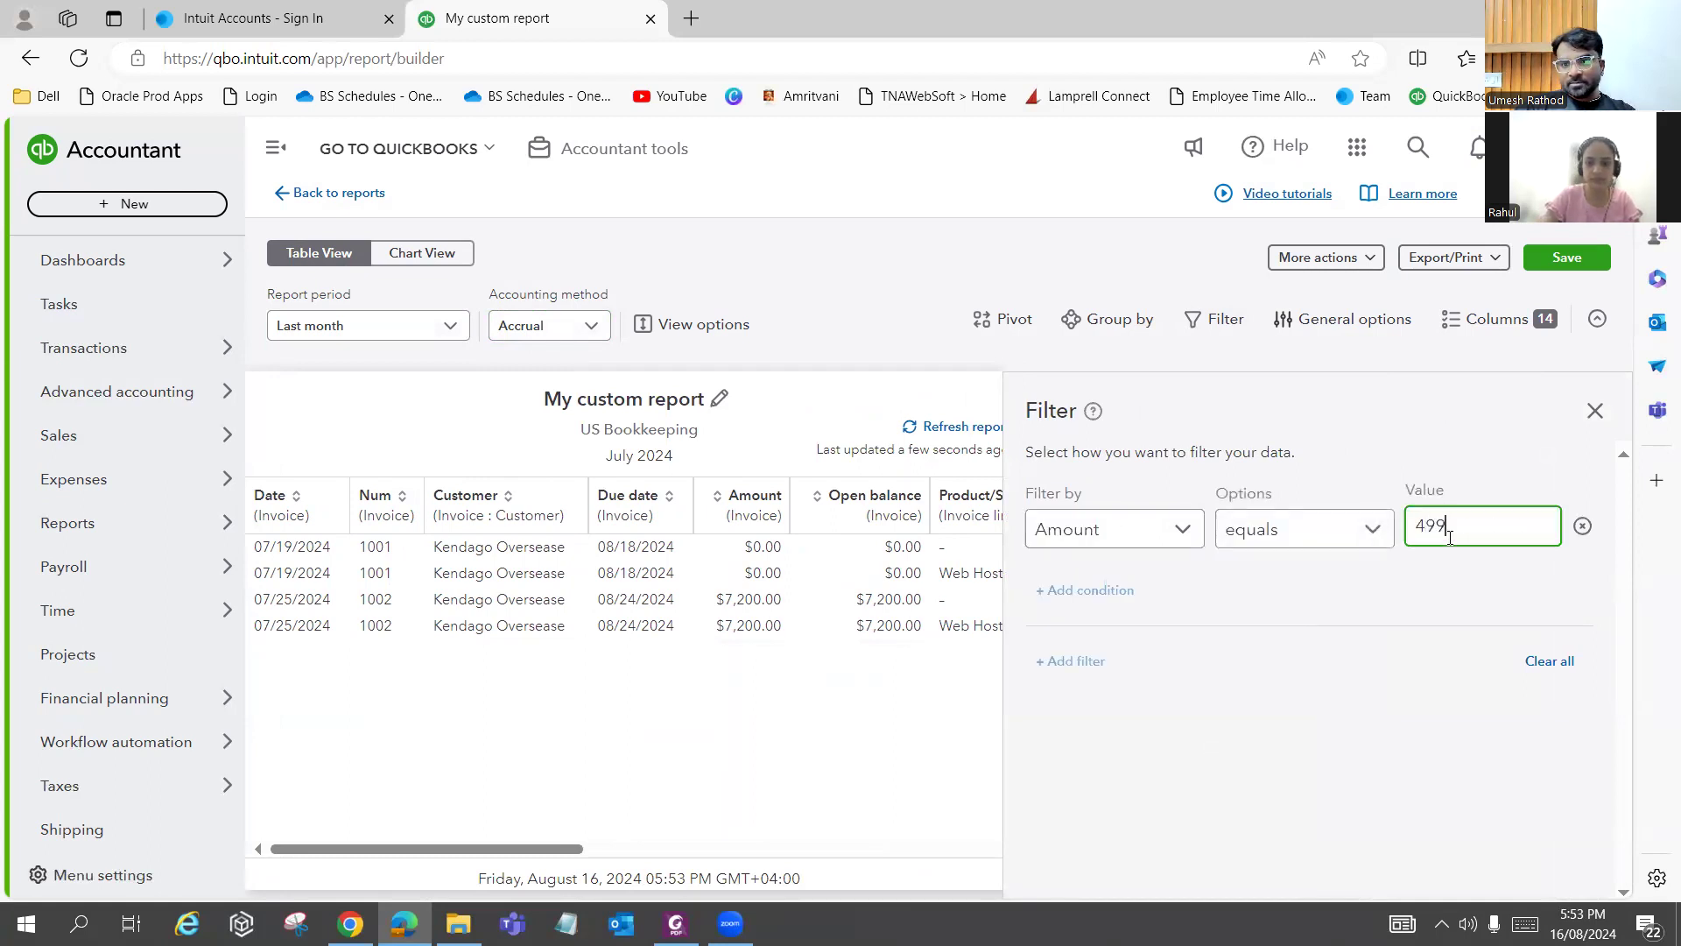
pyautogui.click(1363, 528)
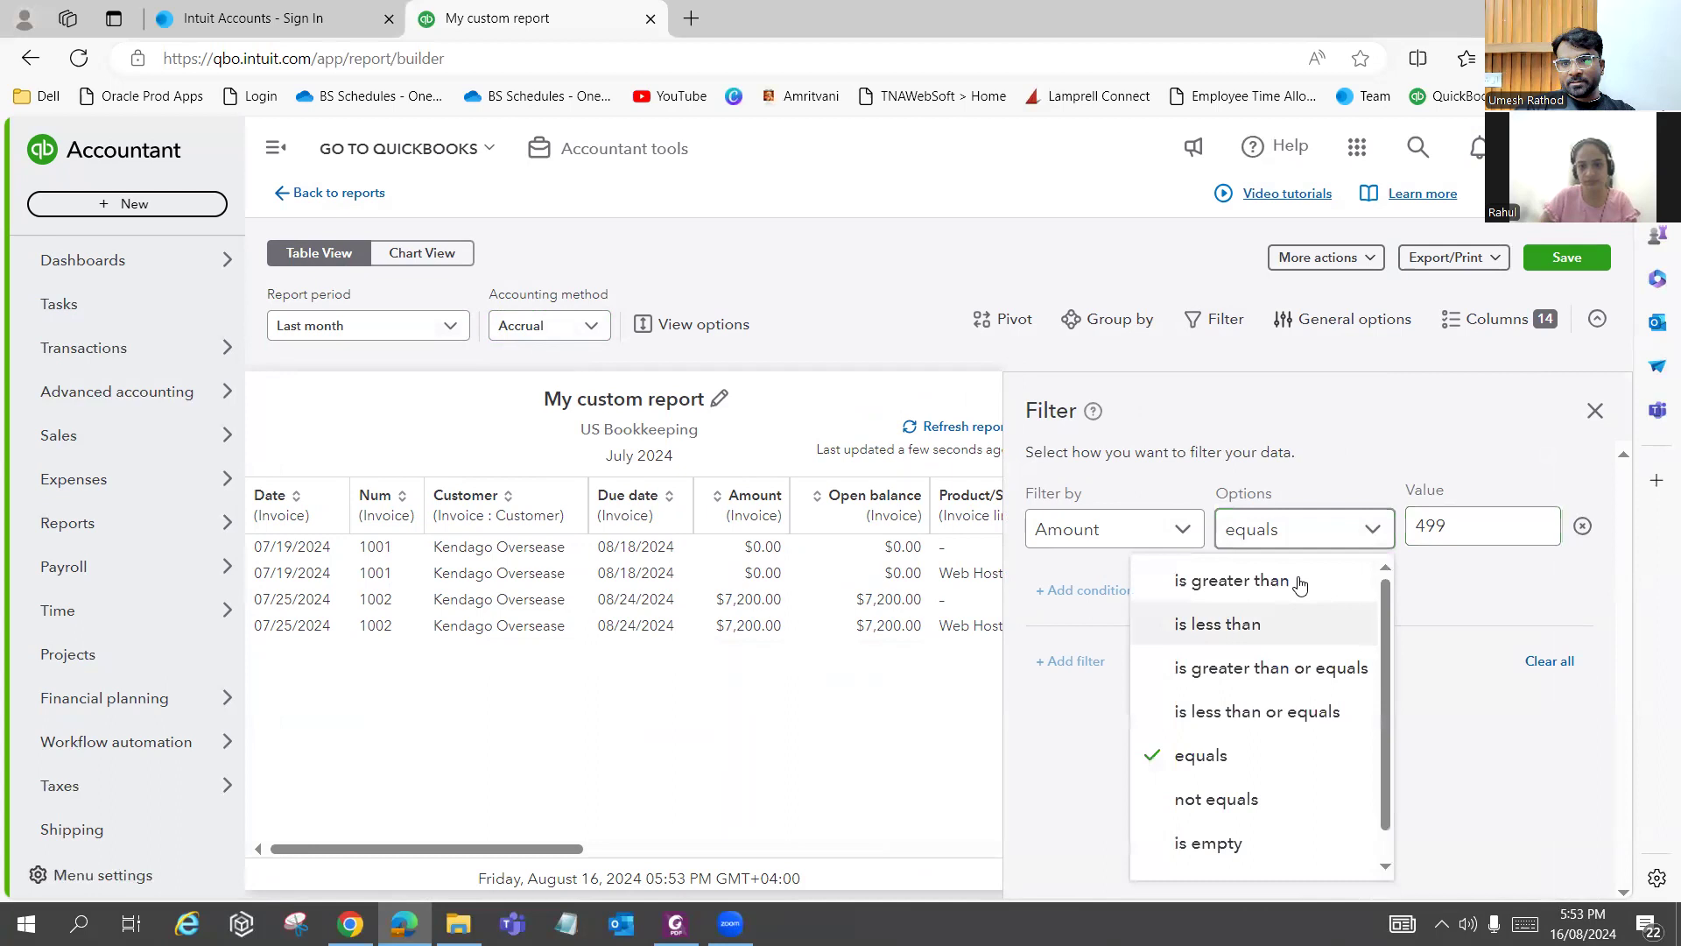
pyautogui.click(1287, 582)
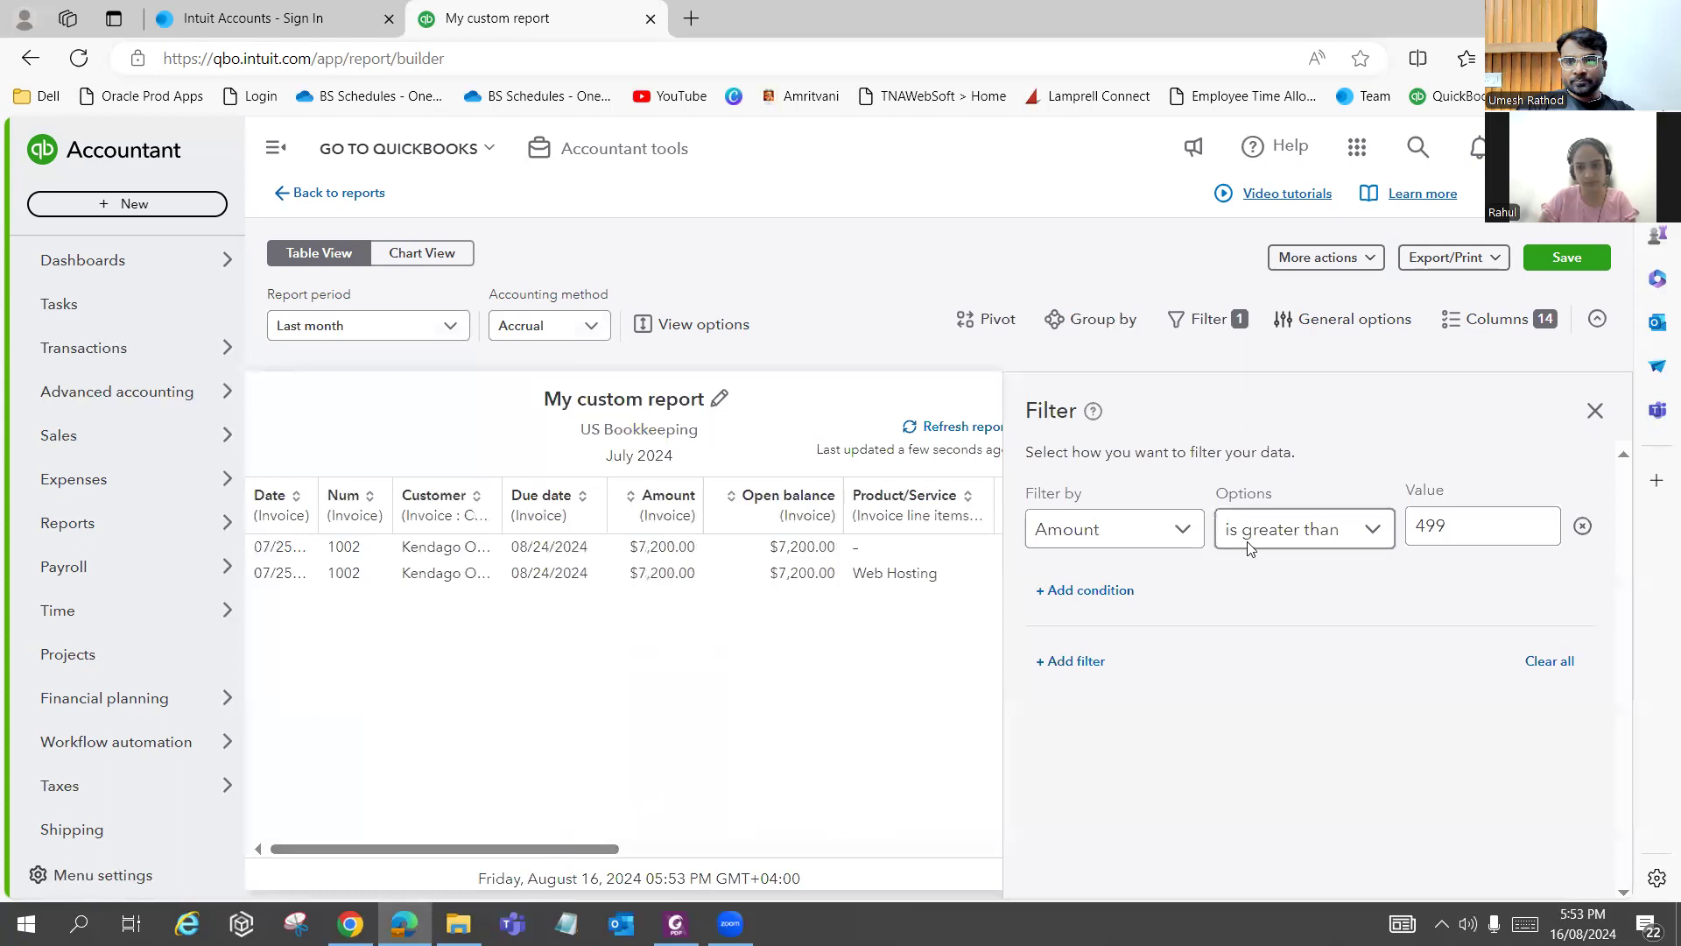
pyautogui.click(799, 850)
pyautogui.moveTo(803, 852); pyautogui.dragTo(683, 842)
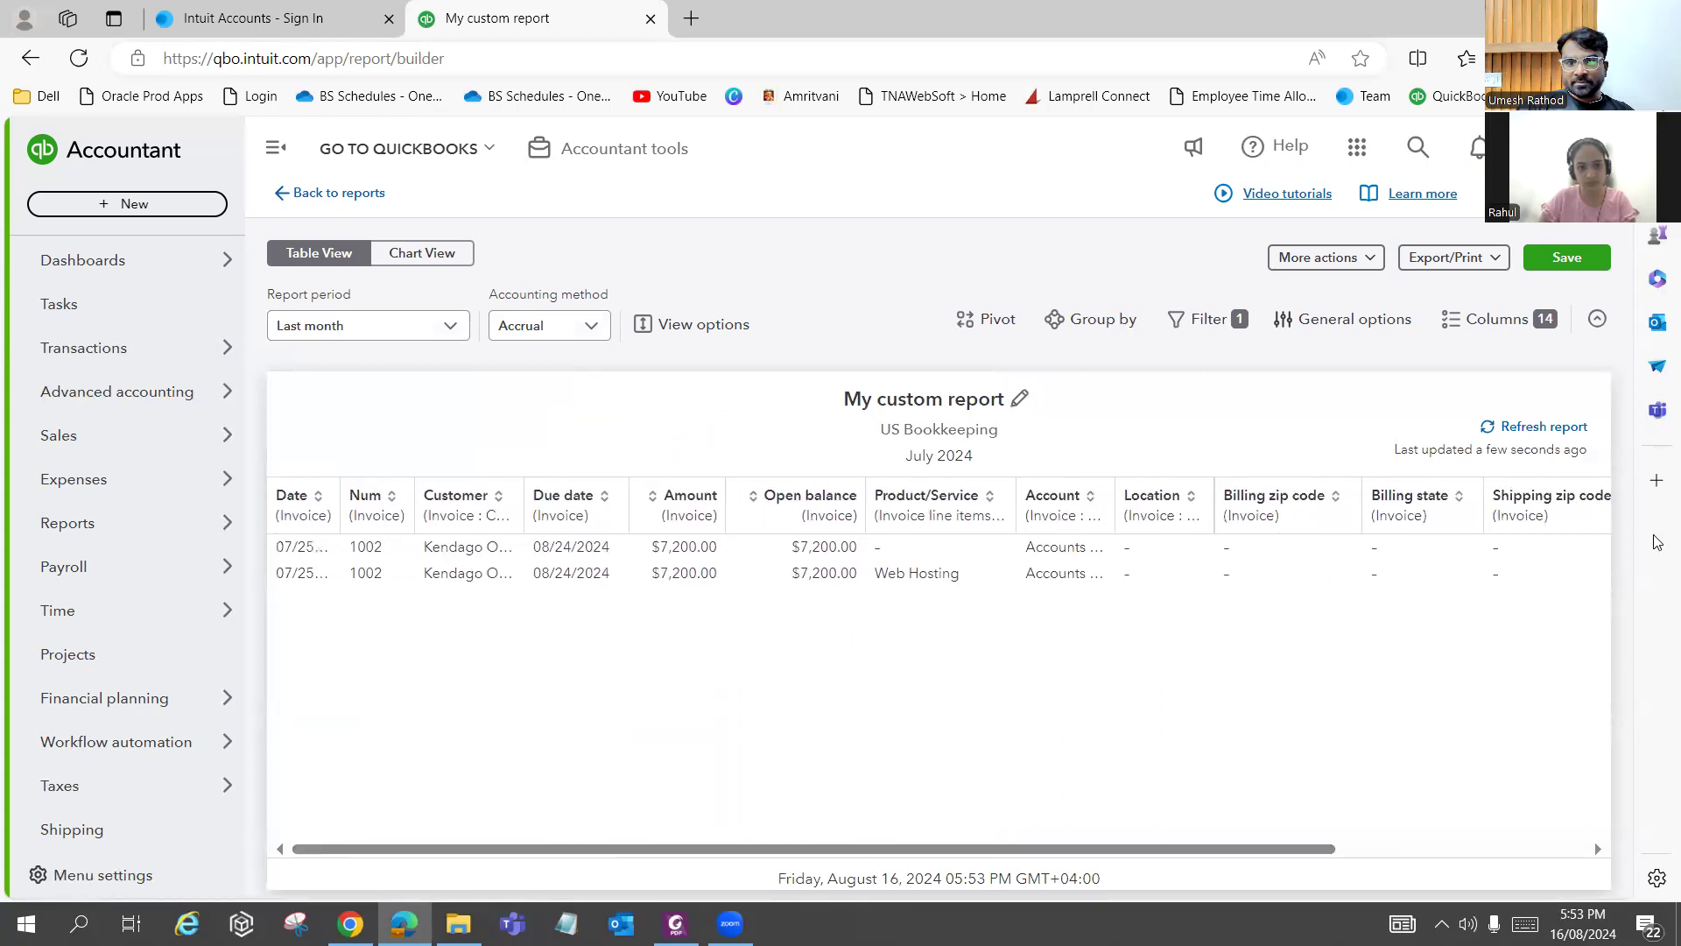
# Start saving the report and set its period to This year, after trying This week, reviewing the listed invoices.
pyautogui.click(1546, 264)
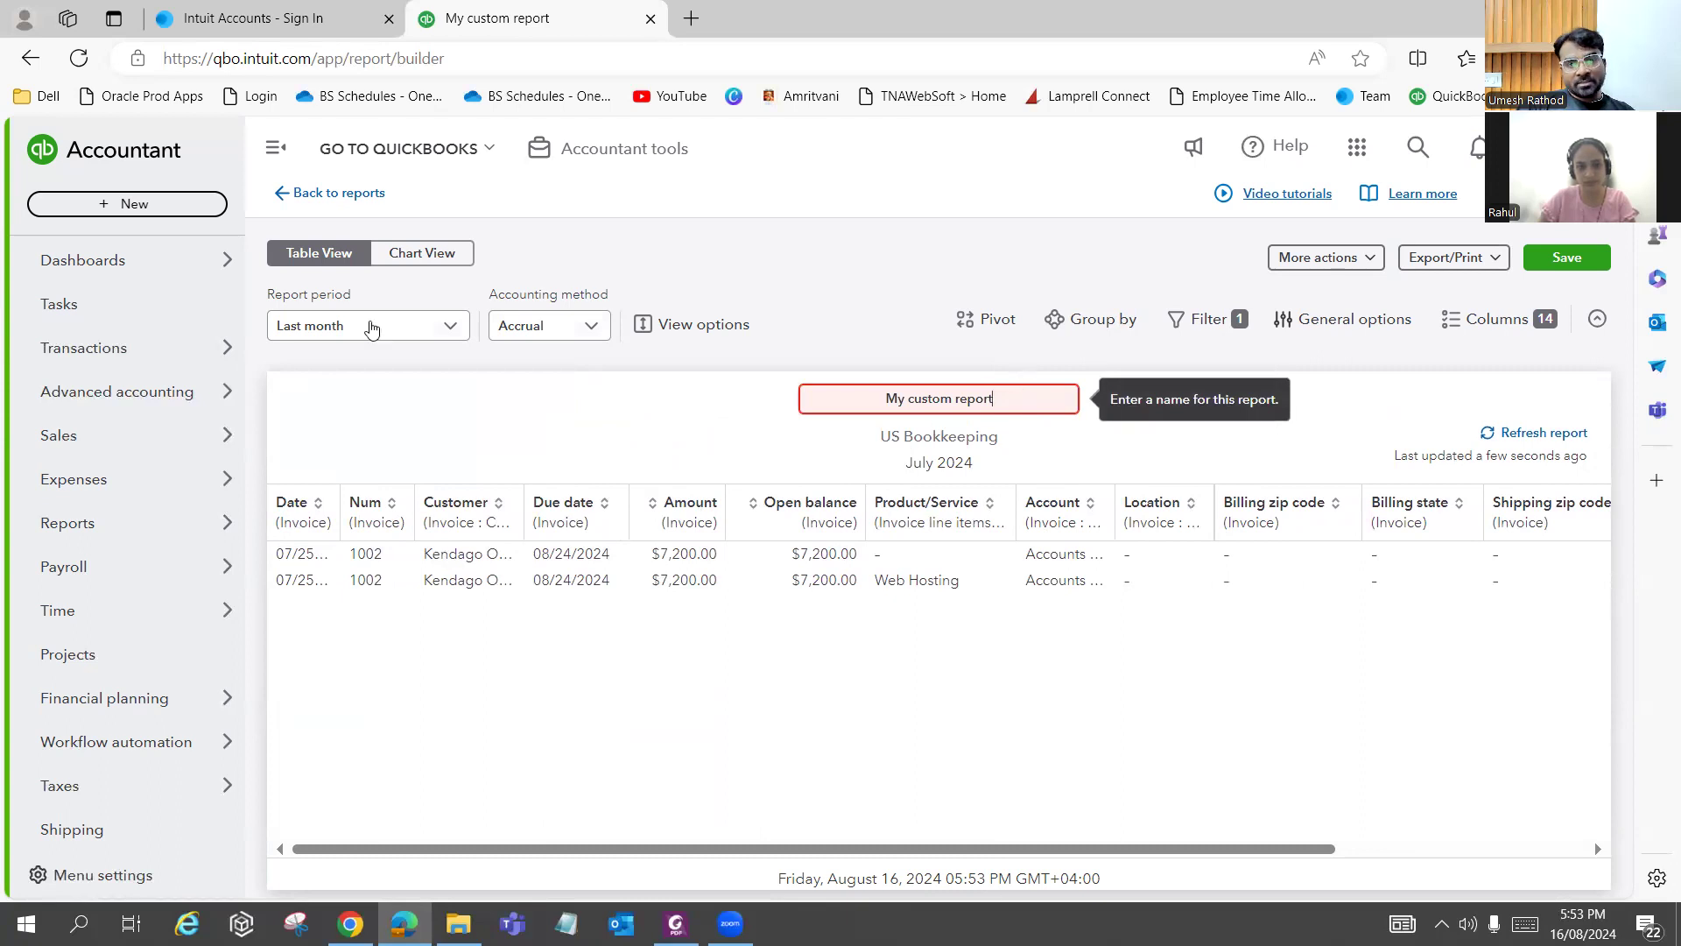
pyautogui.click(371, 328)
pyautogui.scroll(3, 357, 423)
pyautogui.scroll(3, 357, 424)
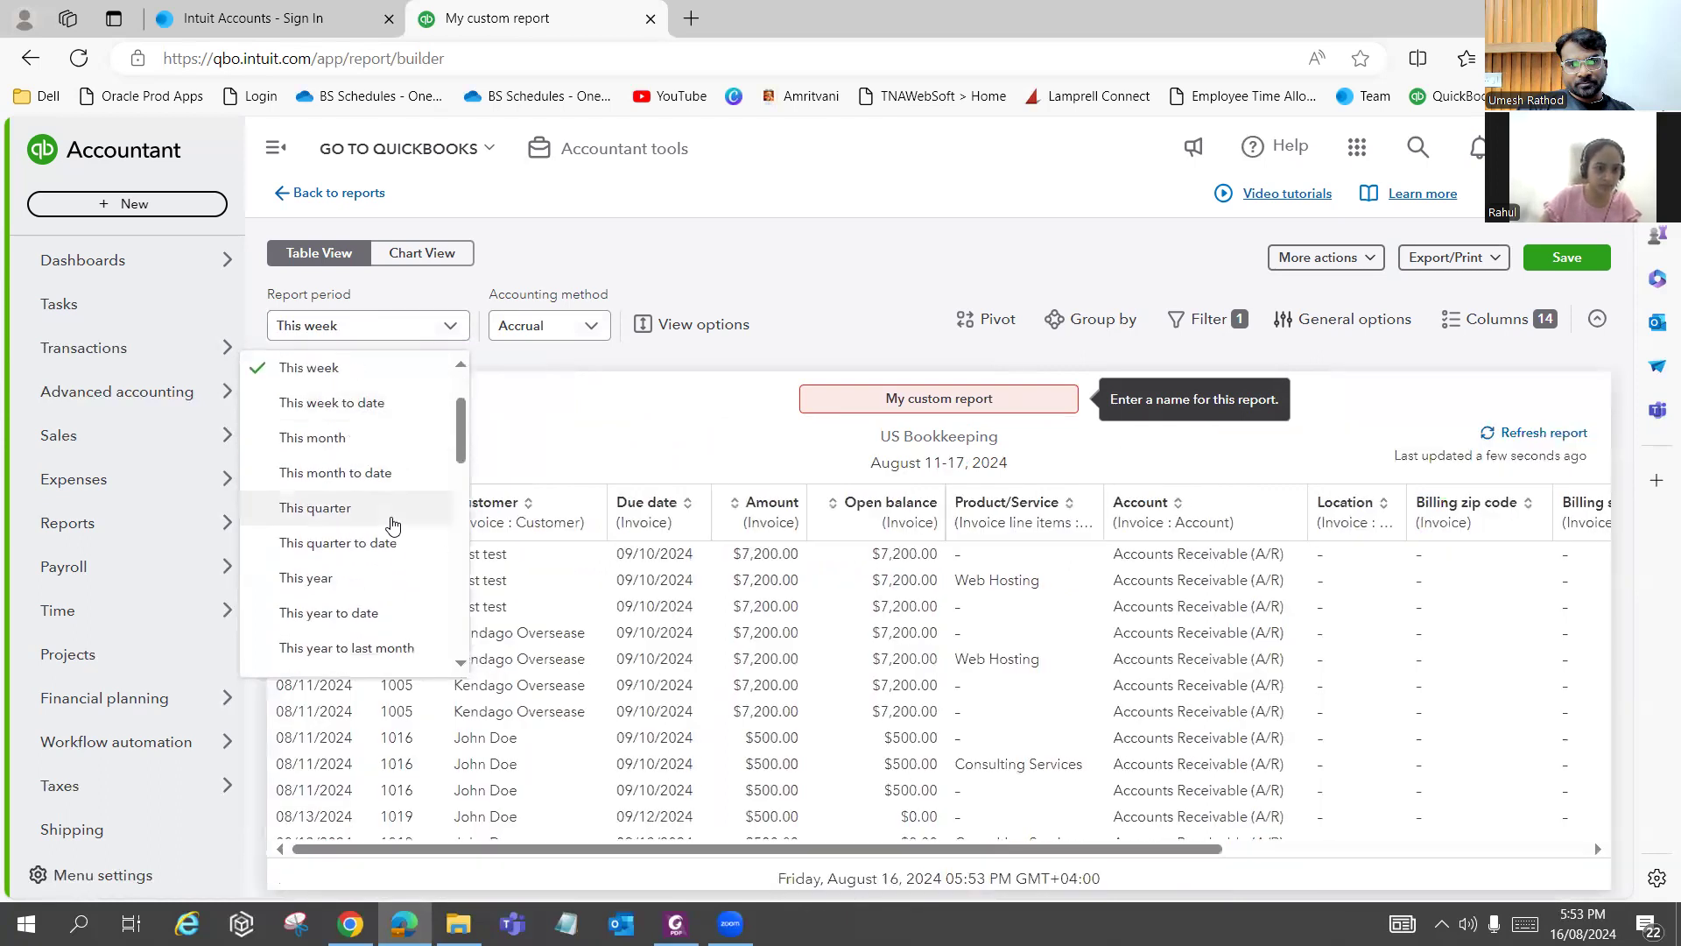
pyautogui.scroll(-3, 391, 525)
pyautogui.click(342, 367)
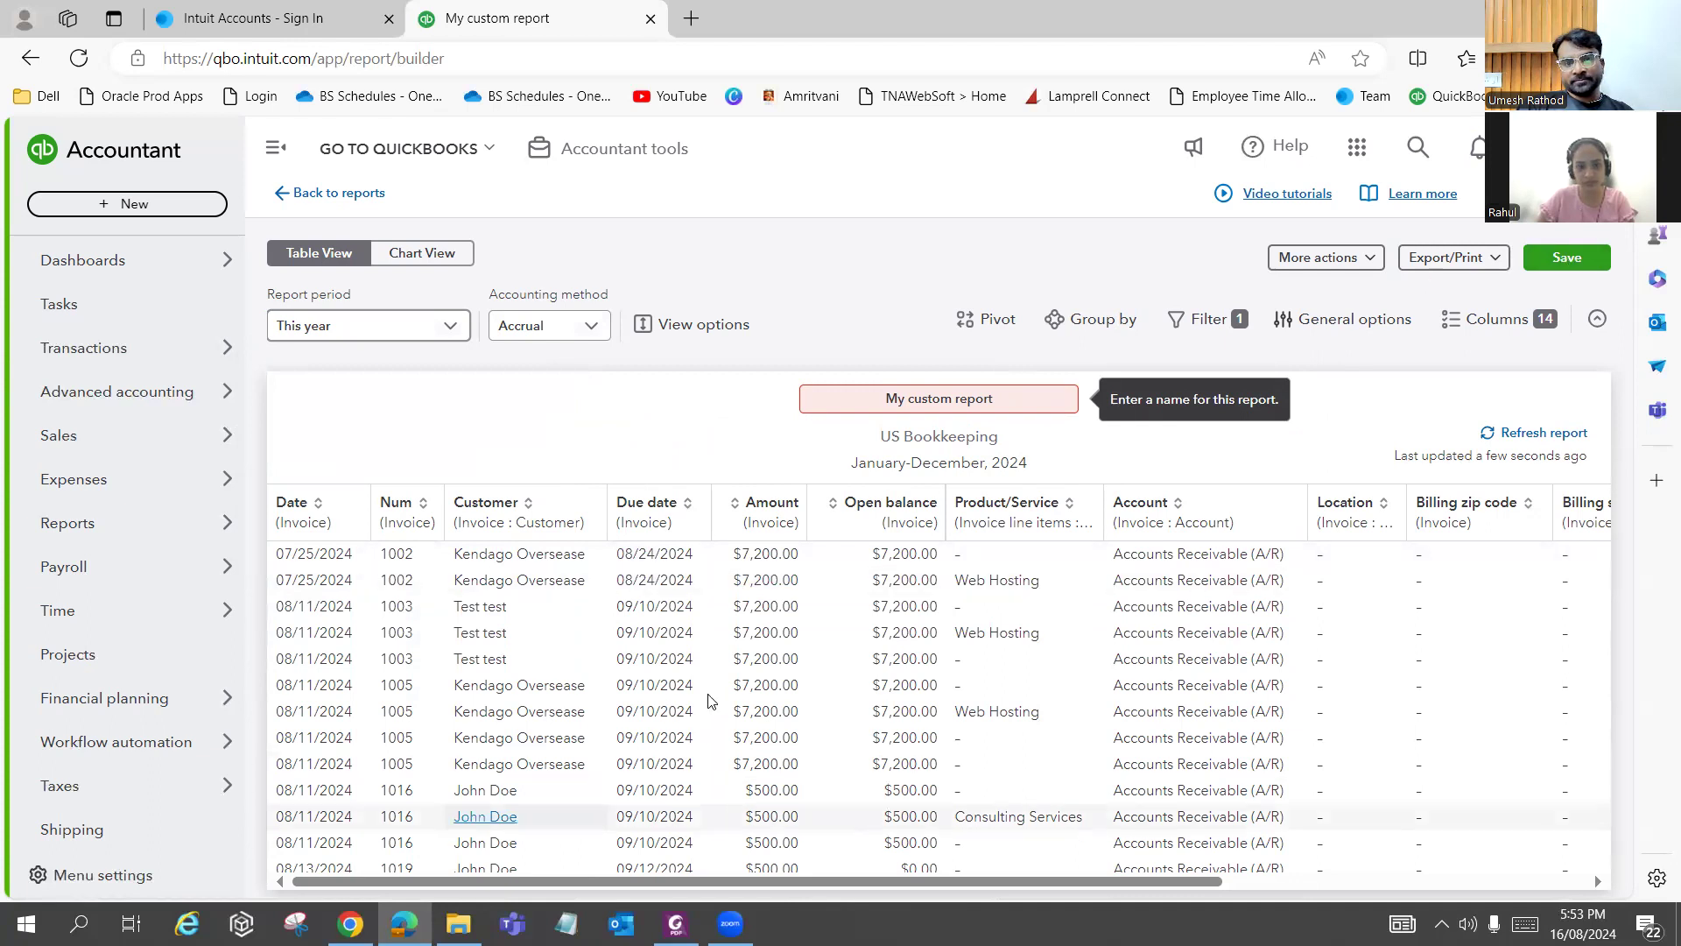
pyautogui.scroll(-2, 709, 696)
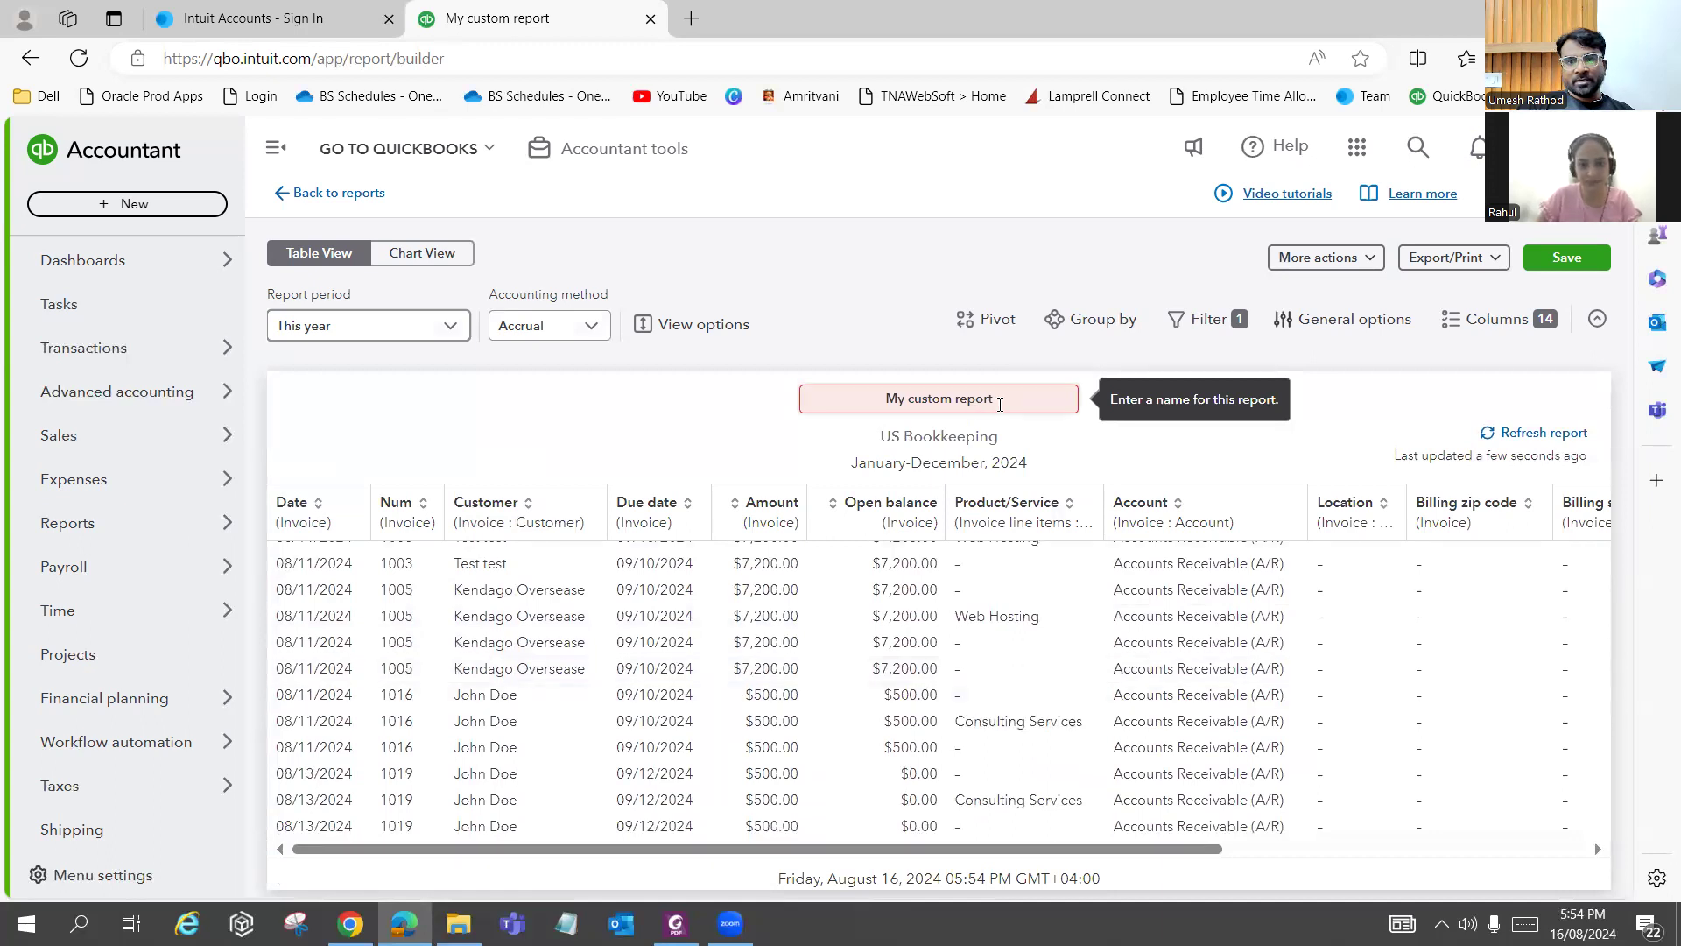
# Rename the custom report as "Invoice report" and save it.
pyautogui.moveTo(1017, 400); pyautogui.dragTo(882, 400)
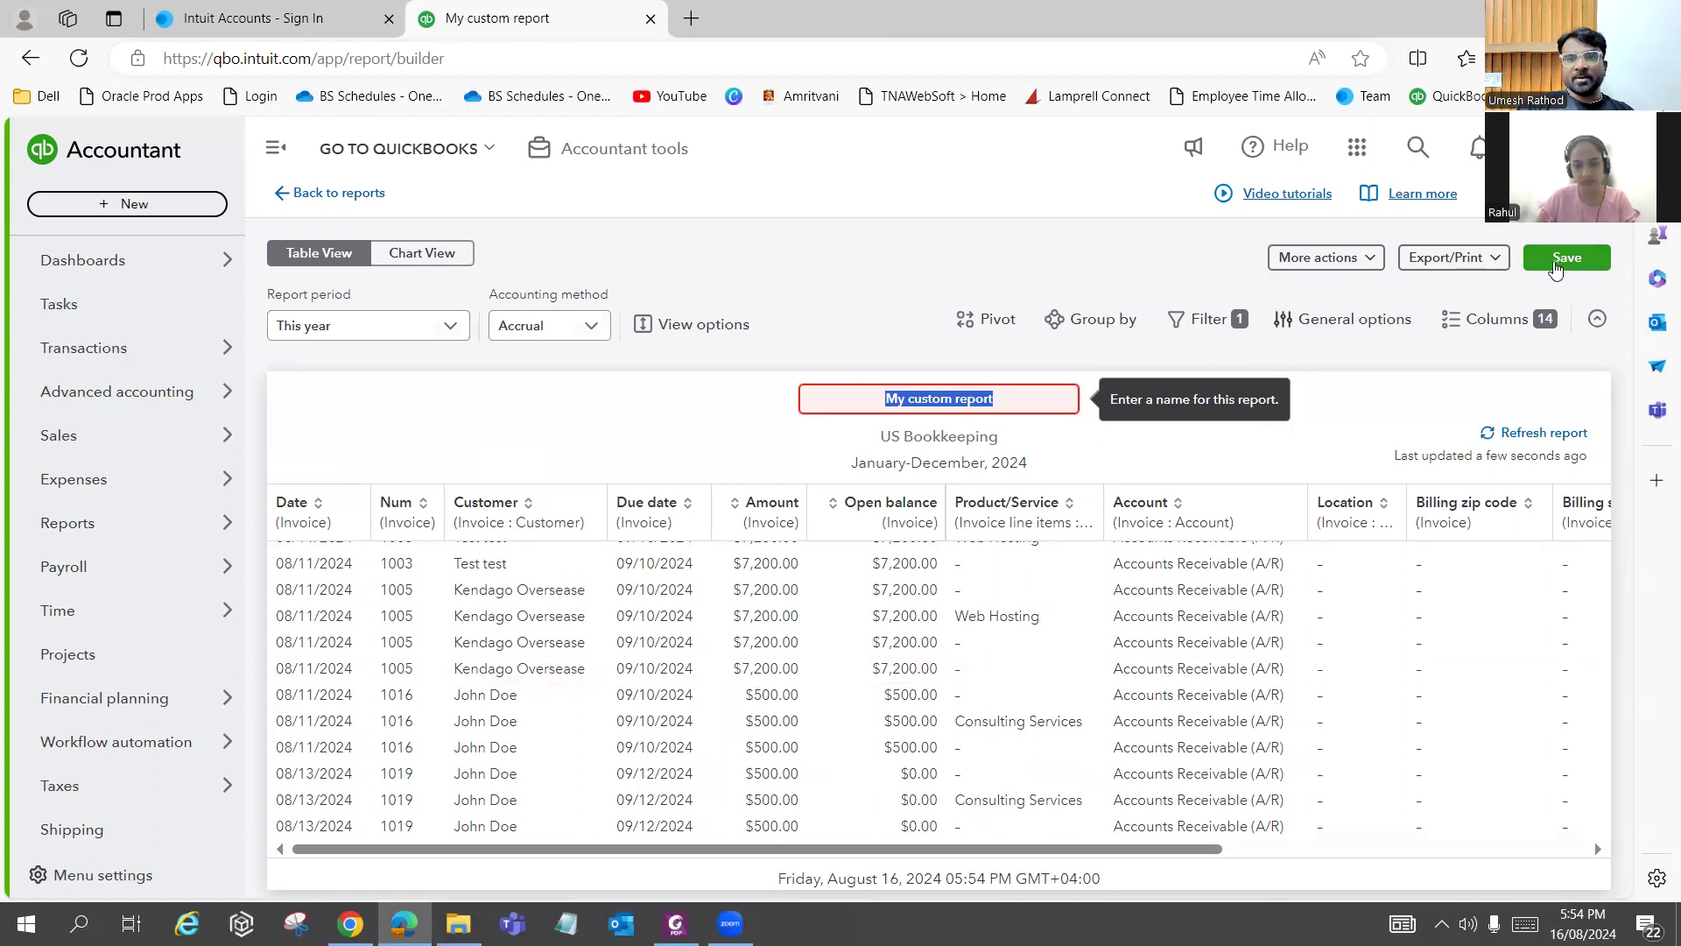
pyautogui.click(1555, 262)
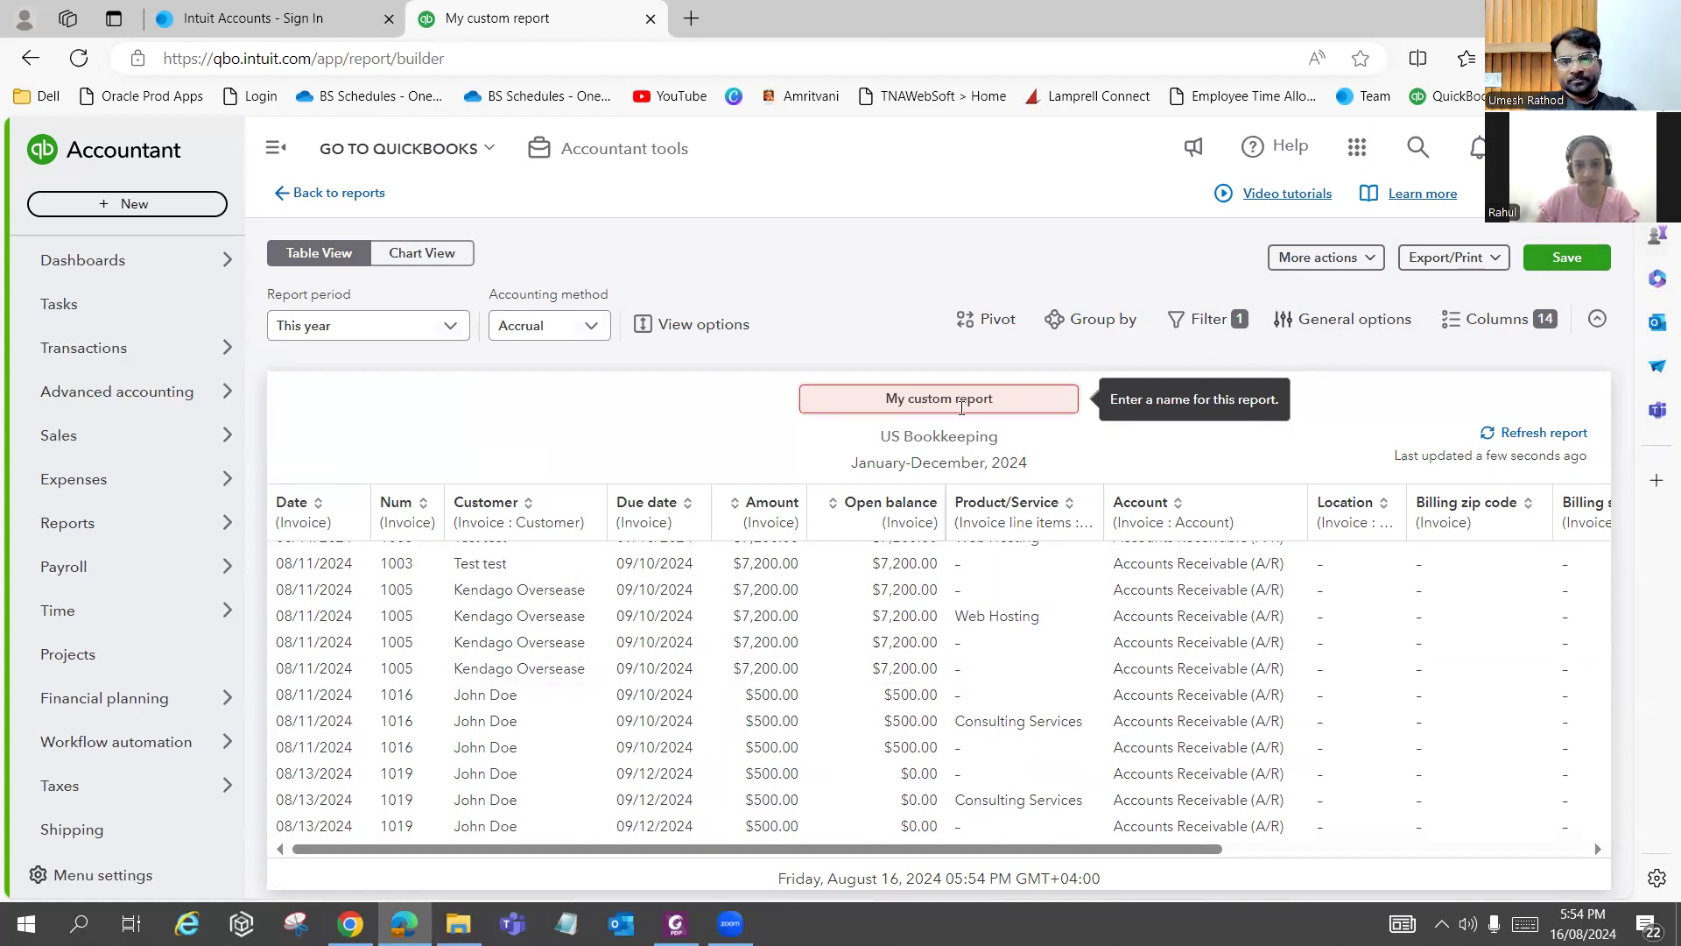
pyautogui.moveTo(883, 411); pyautogui.dragTo(1029, 440)
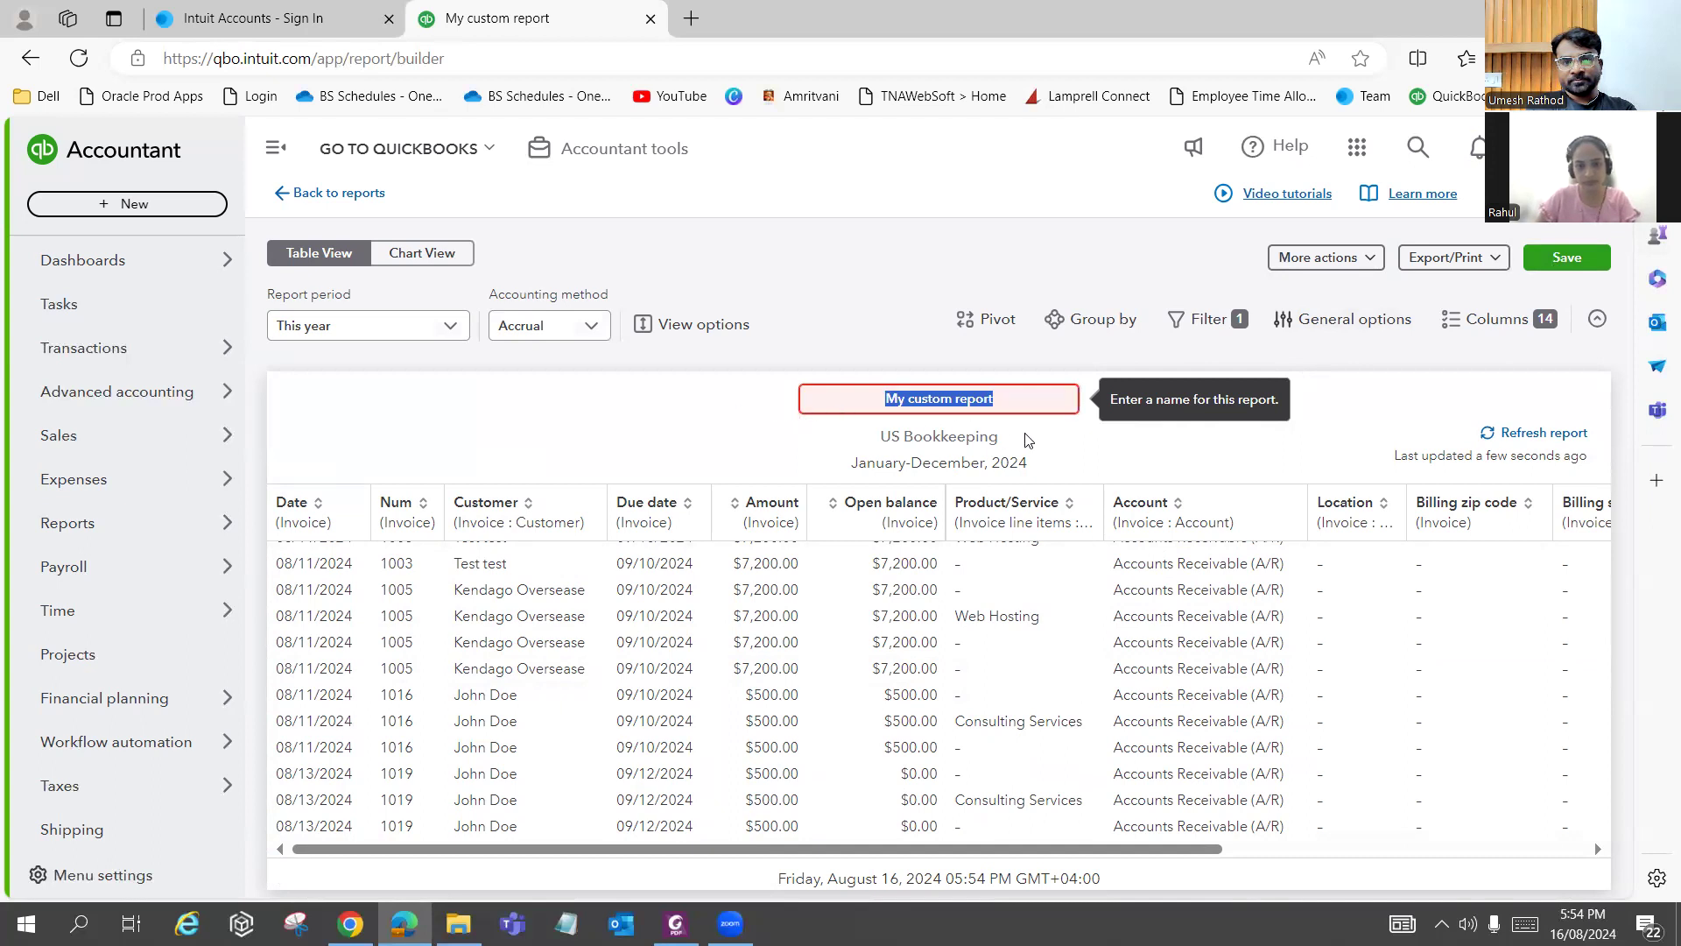
pyautogui.press('BackSpace')
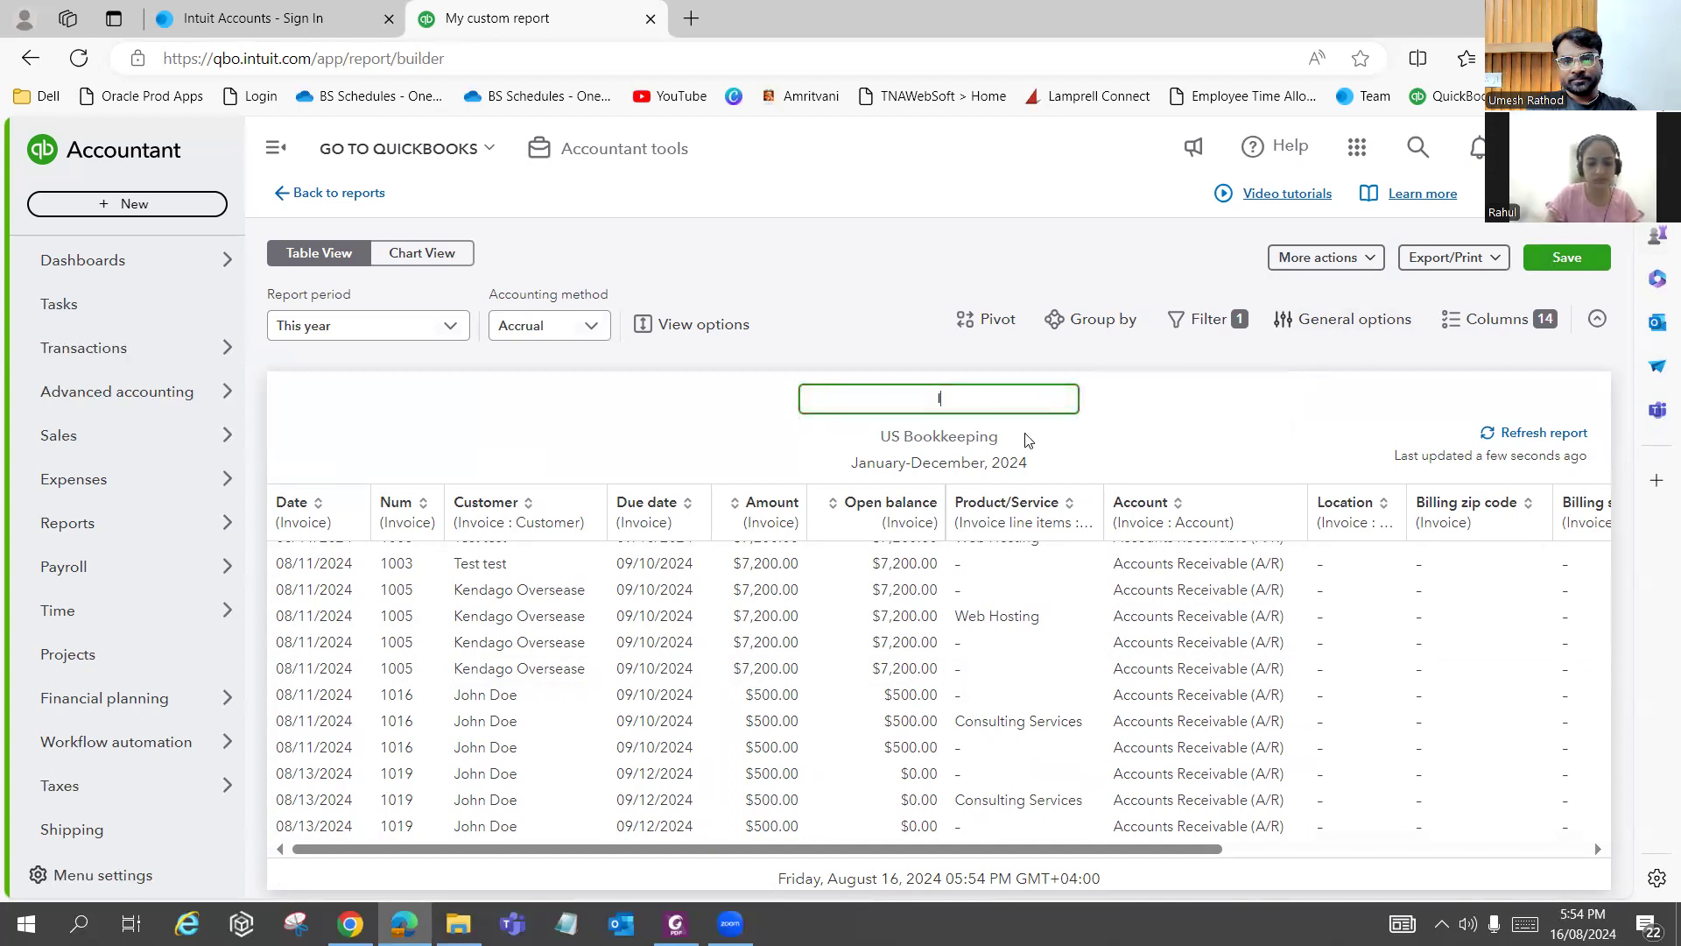
pyautogui.write('Invoice')
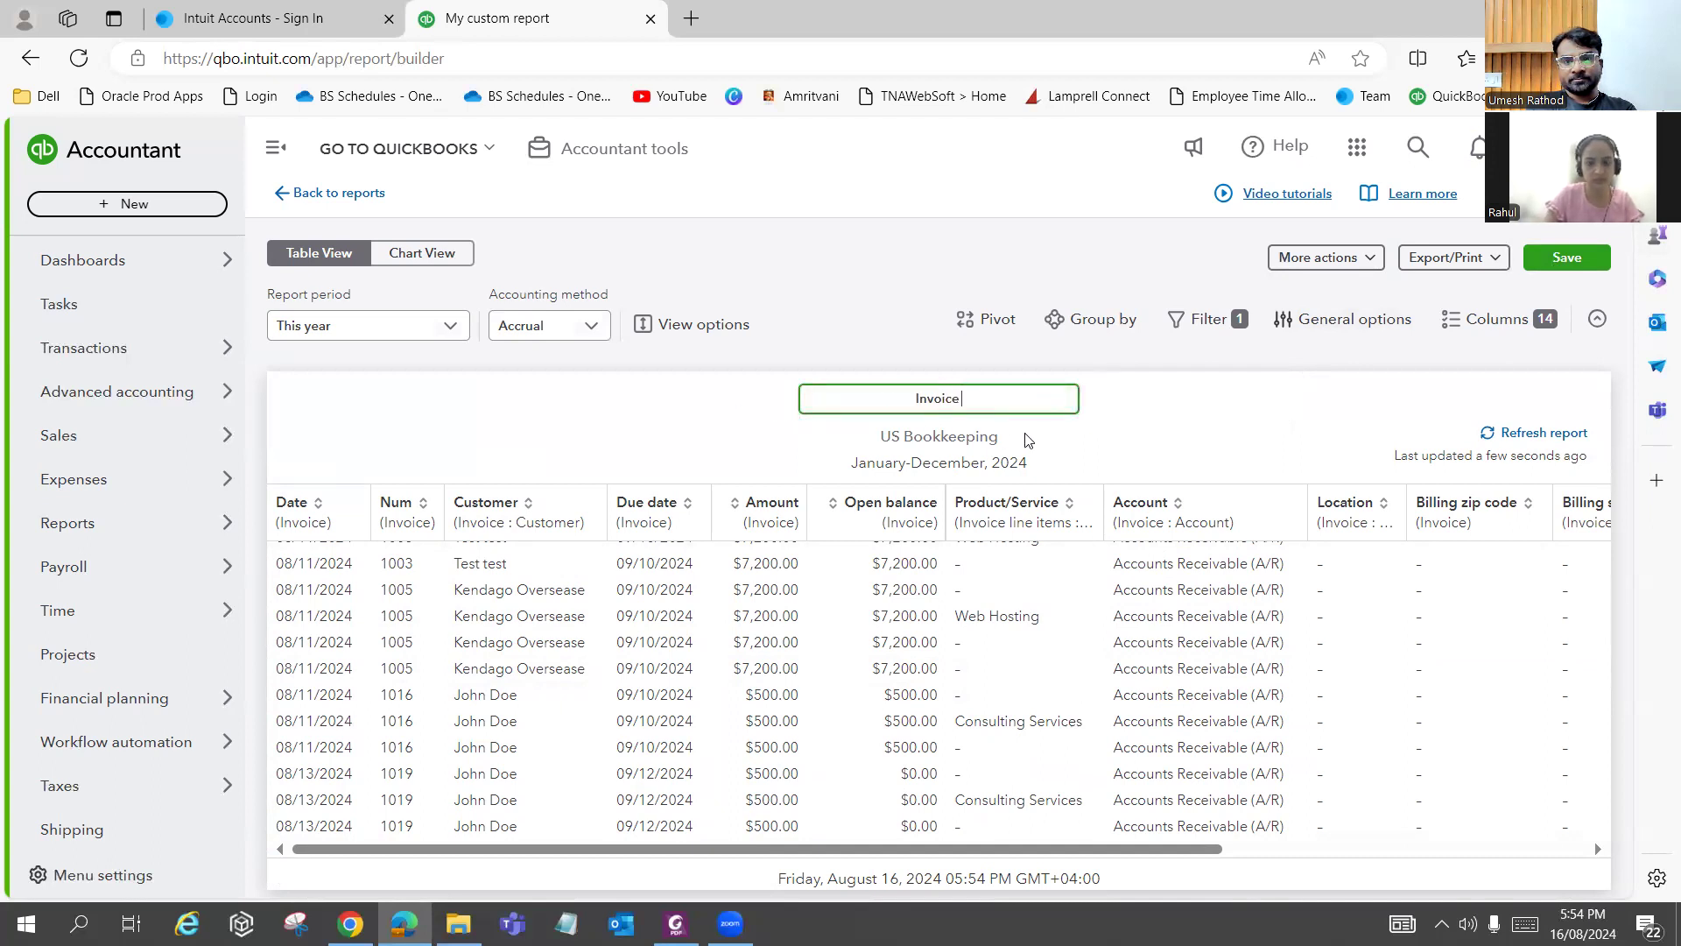
pyautogui.write(' report')
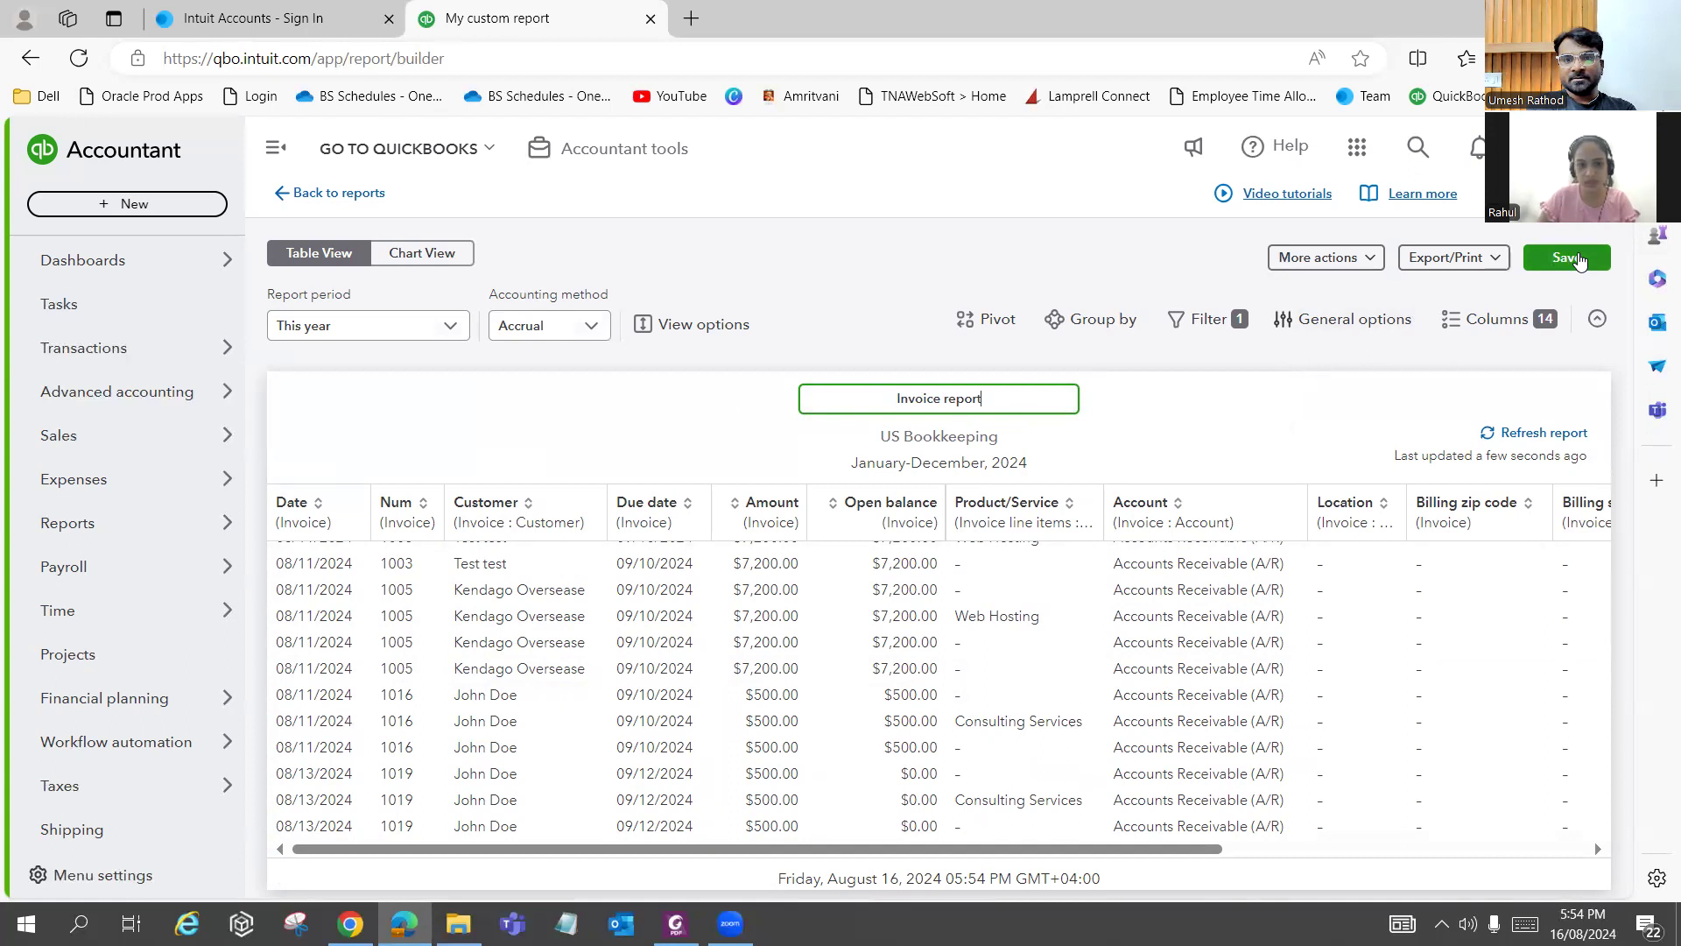
pyautogui.click(1579, 257)
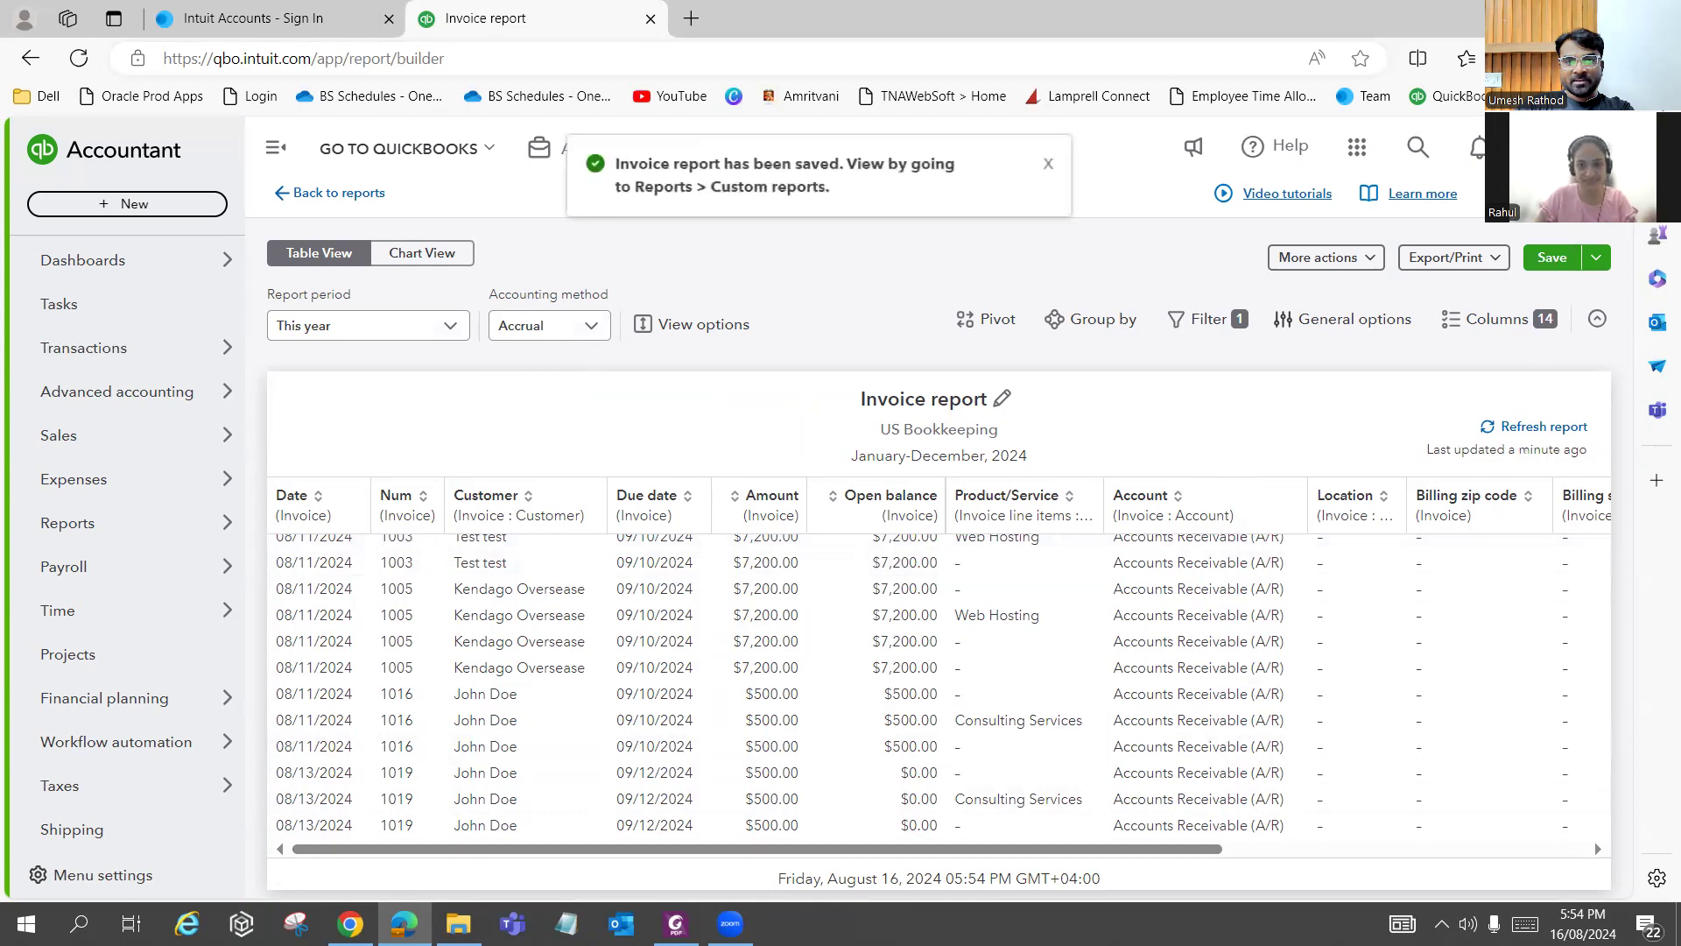
# Check the task list in Foxit PhantomPDF, return to QuickBooks and view the first saved Invoice Report's available actions among the custom reports.
pyautogui.hotkey('alt', 'Tab')
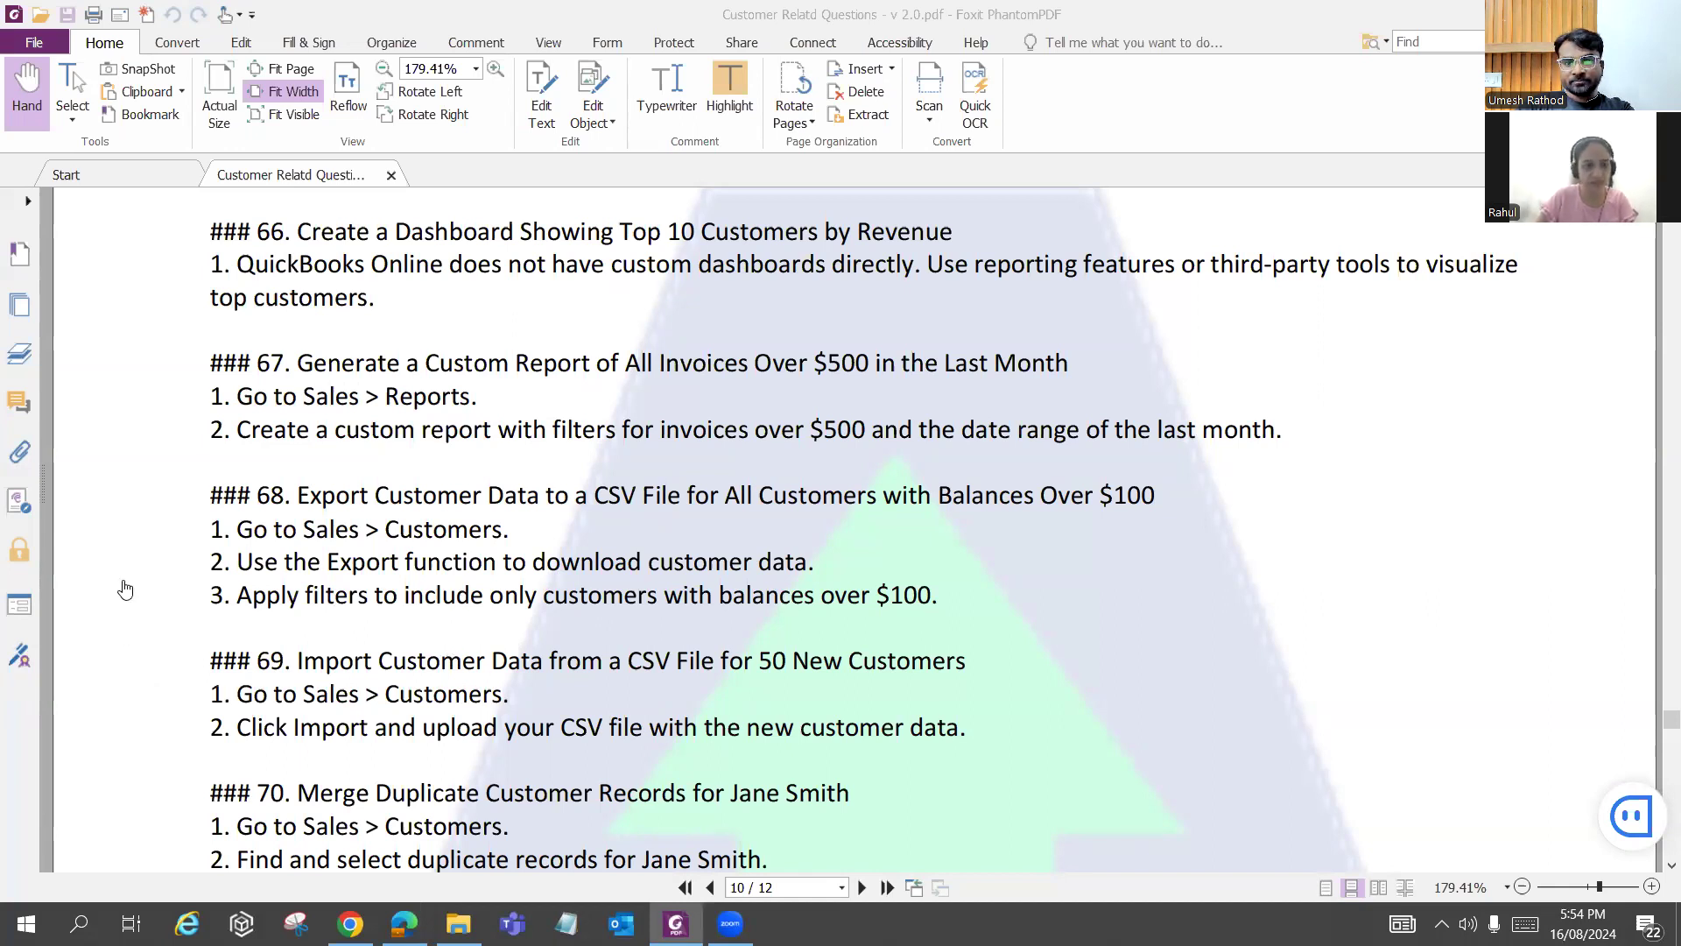
pyautogui.hotkey('alt', 'Tab')
pyautogui.moveTo(103, 518)
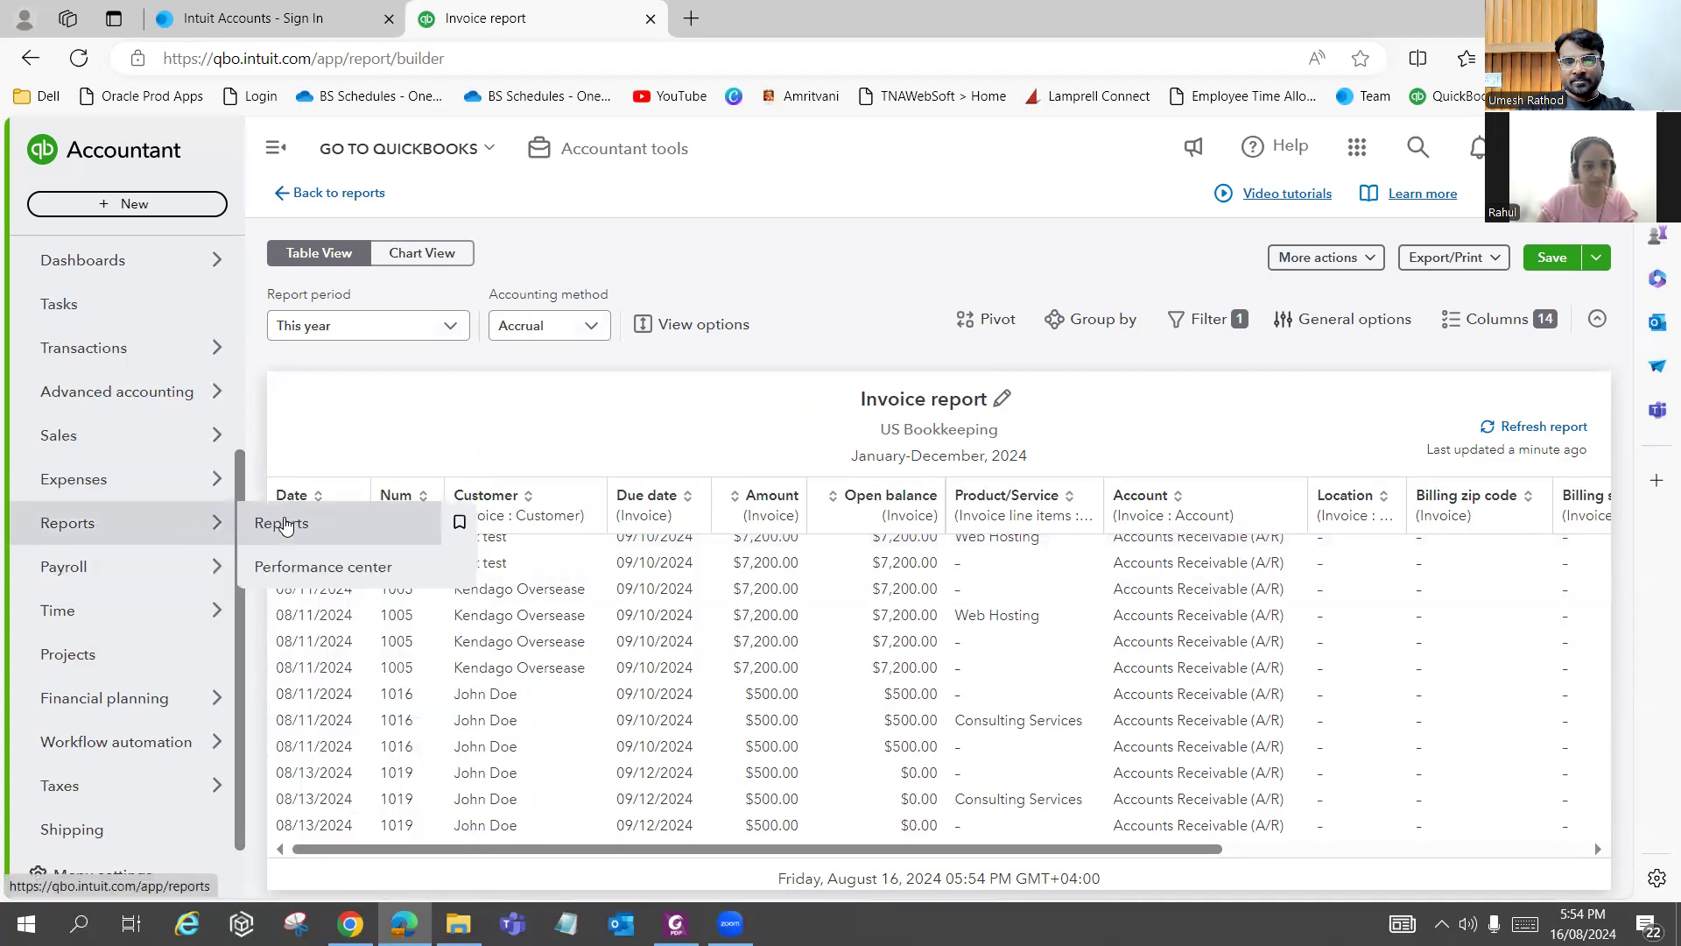
pyautogui.click(284, 524)
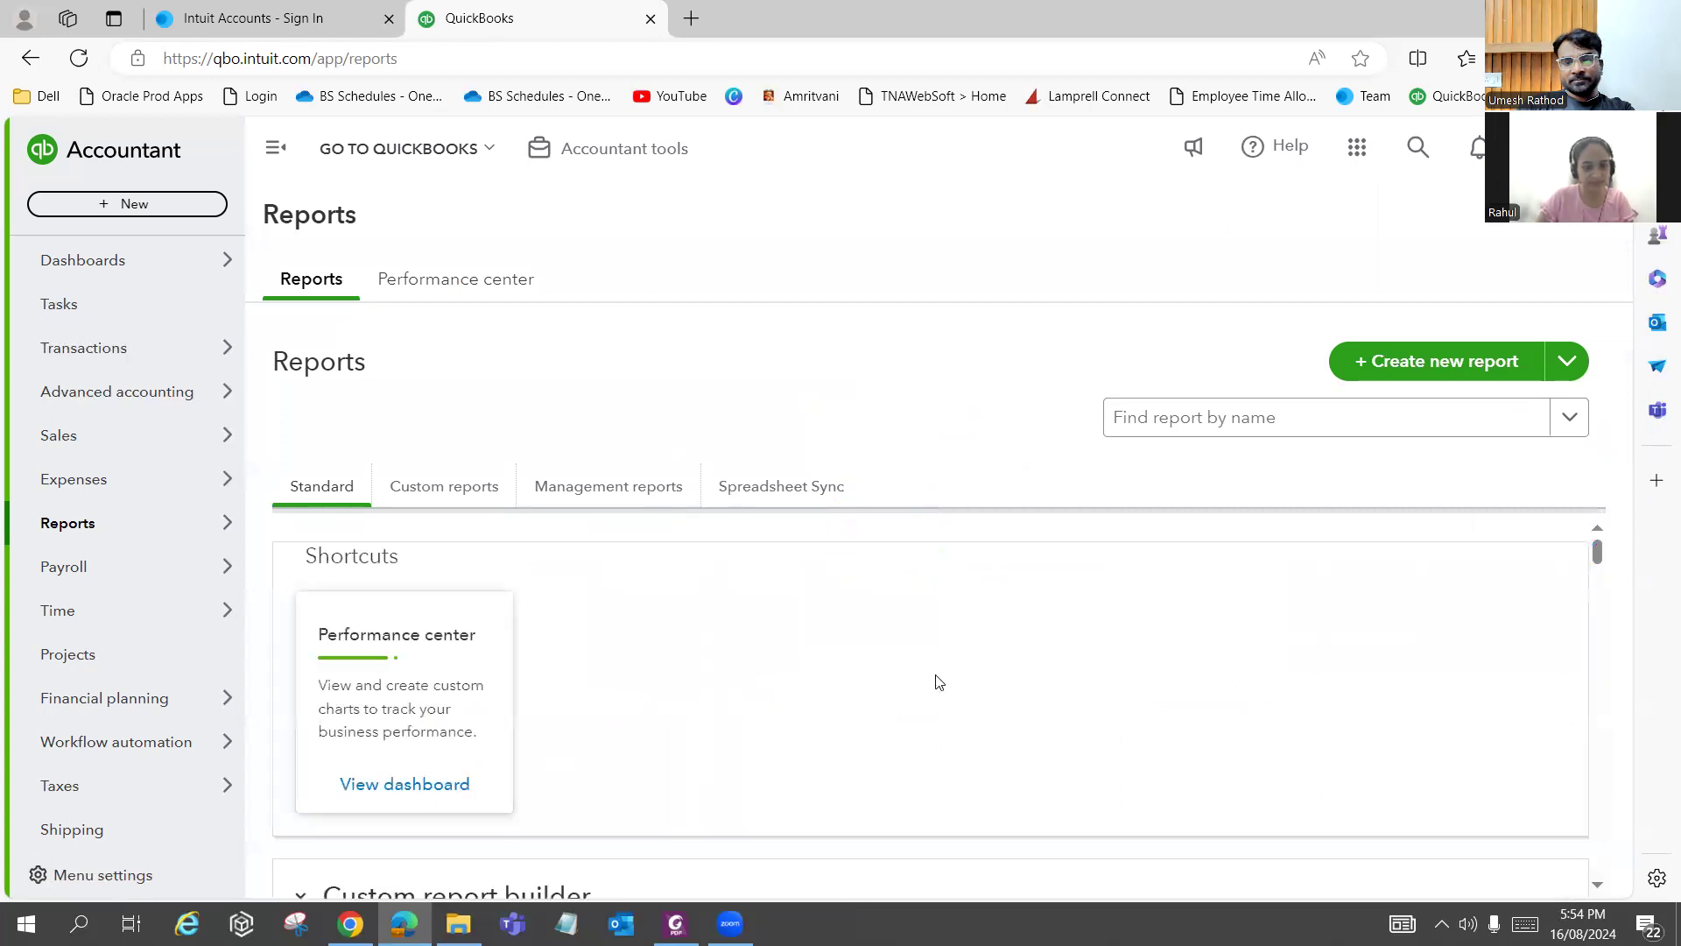
pyautogui.scroll(-1, 596, 525)
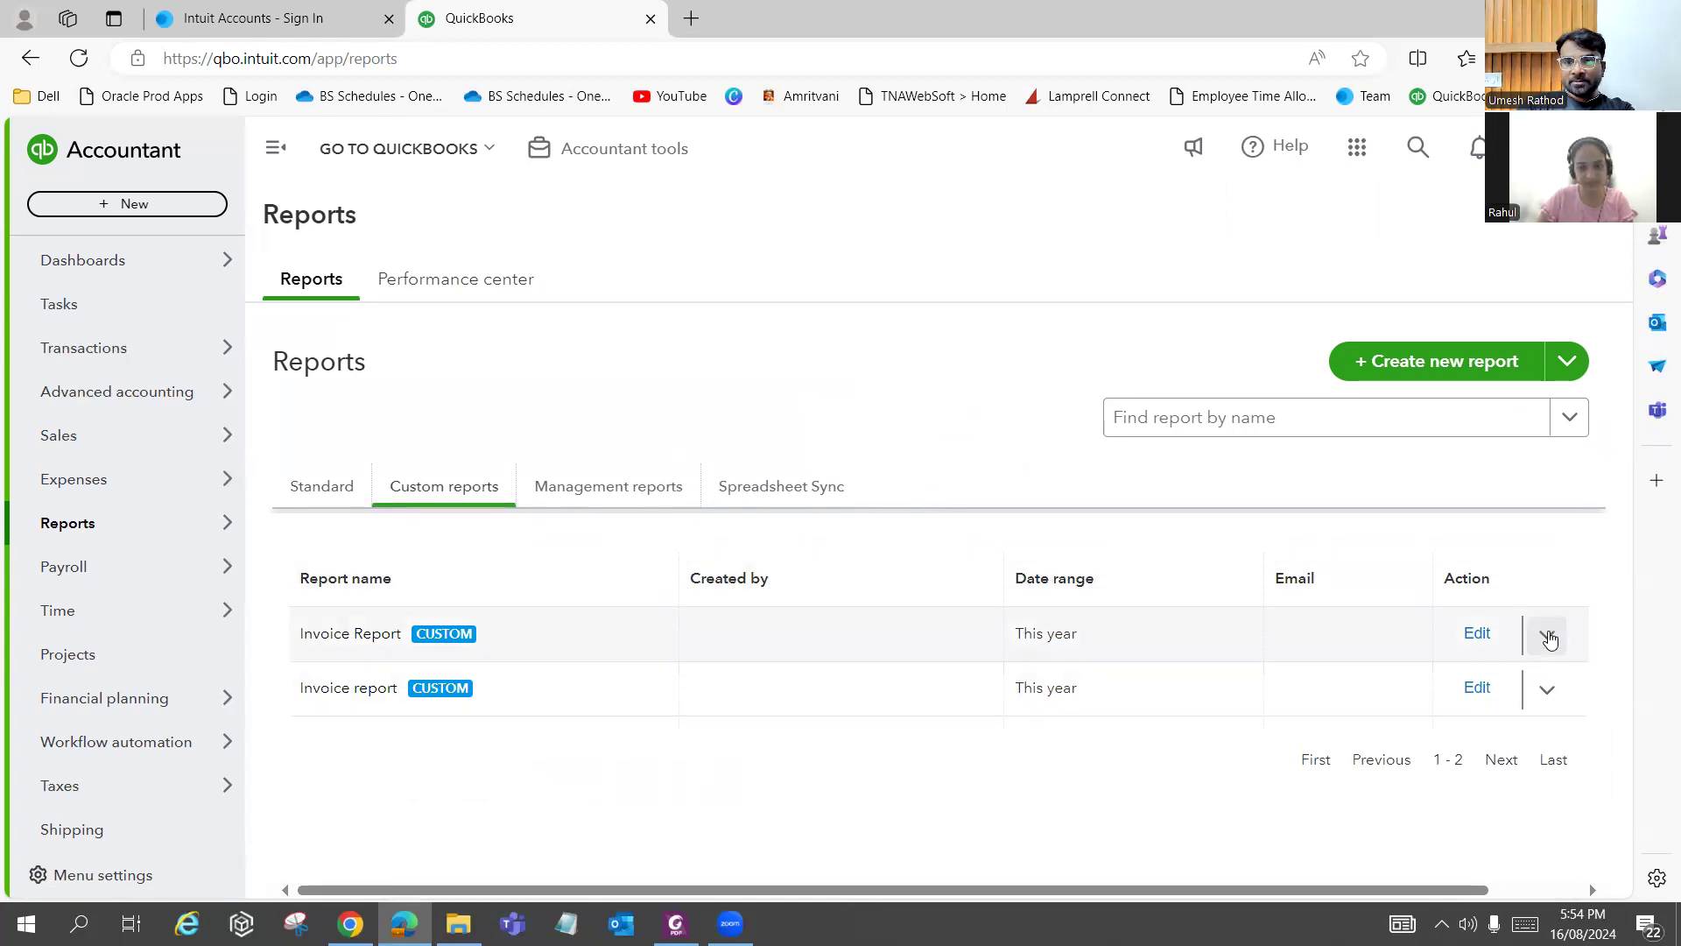
pyautogui.click(1547, 637)
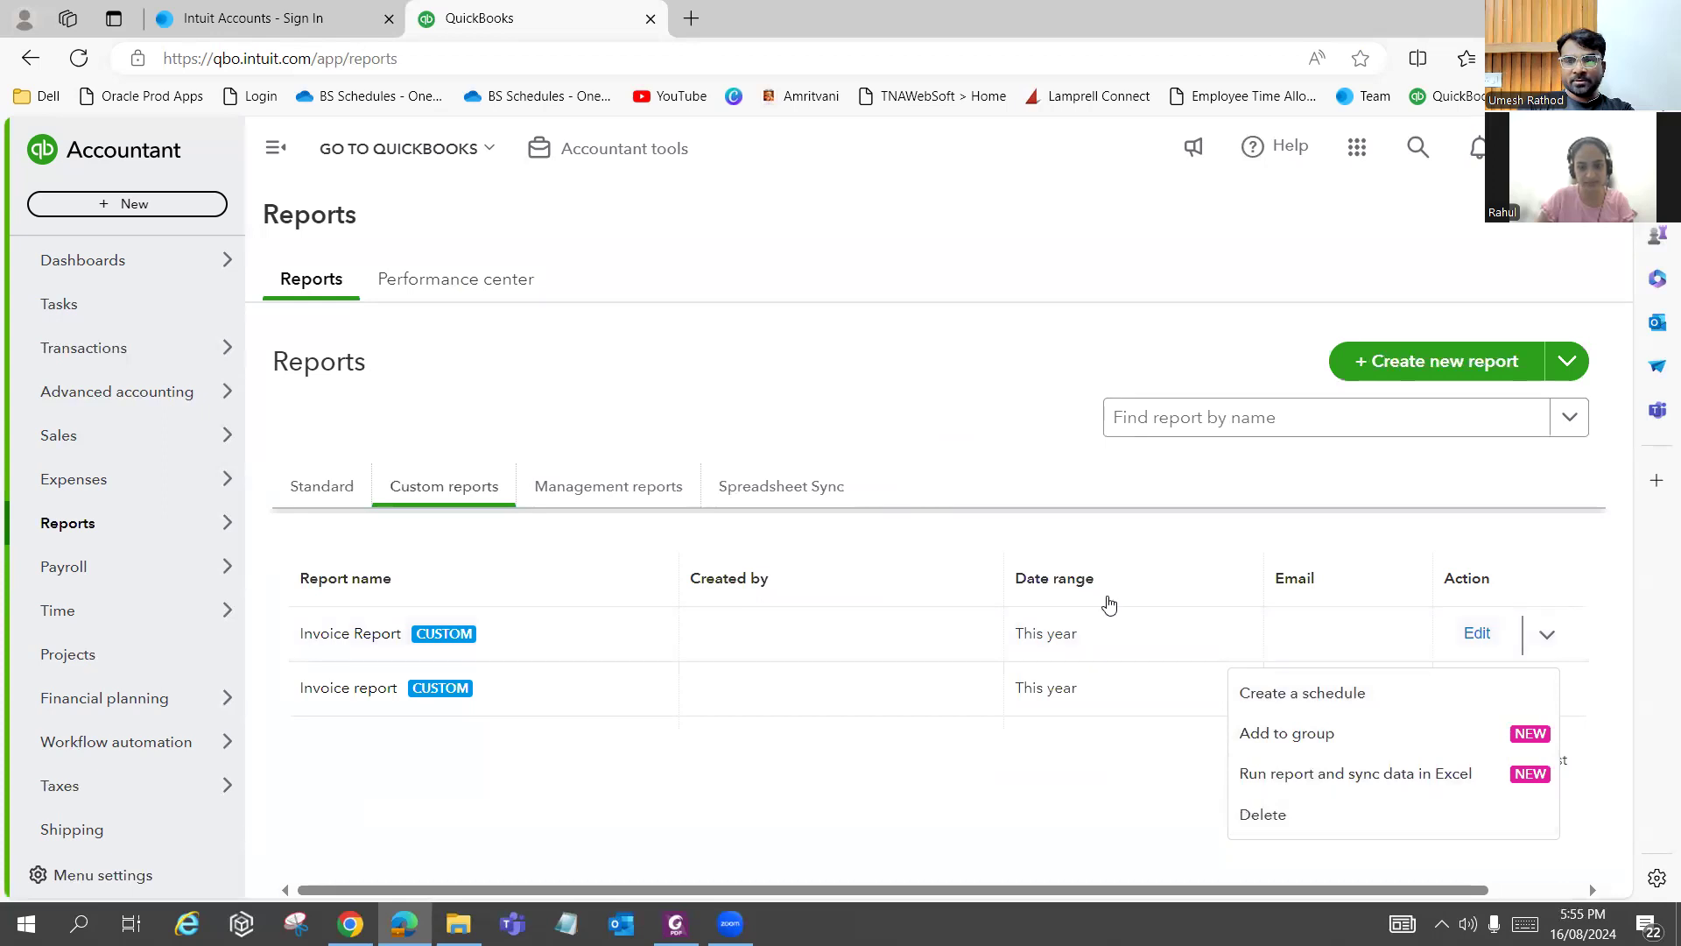
# Create a new custom report with the report creation wizard, searching for "inv" and choosing the Invoices template.
pyautogui.click(1453, 377)
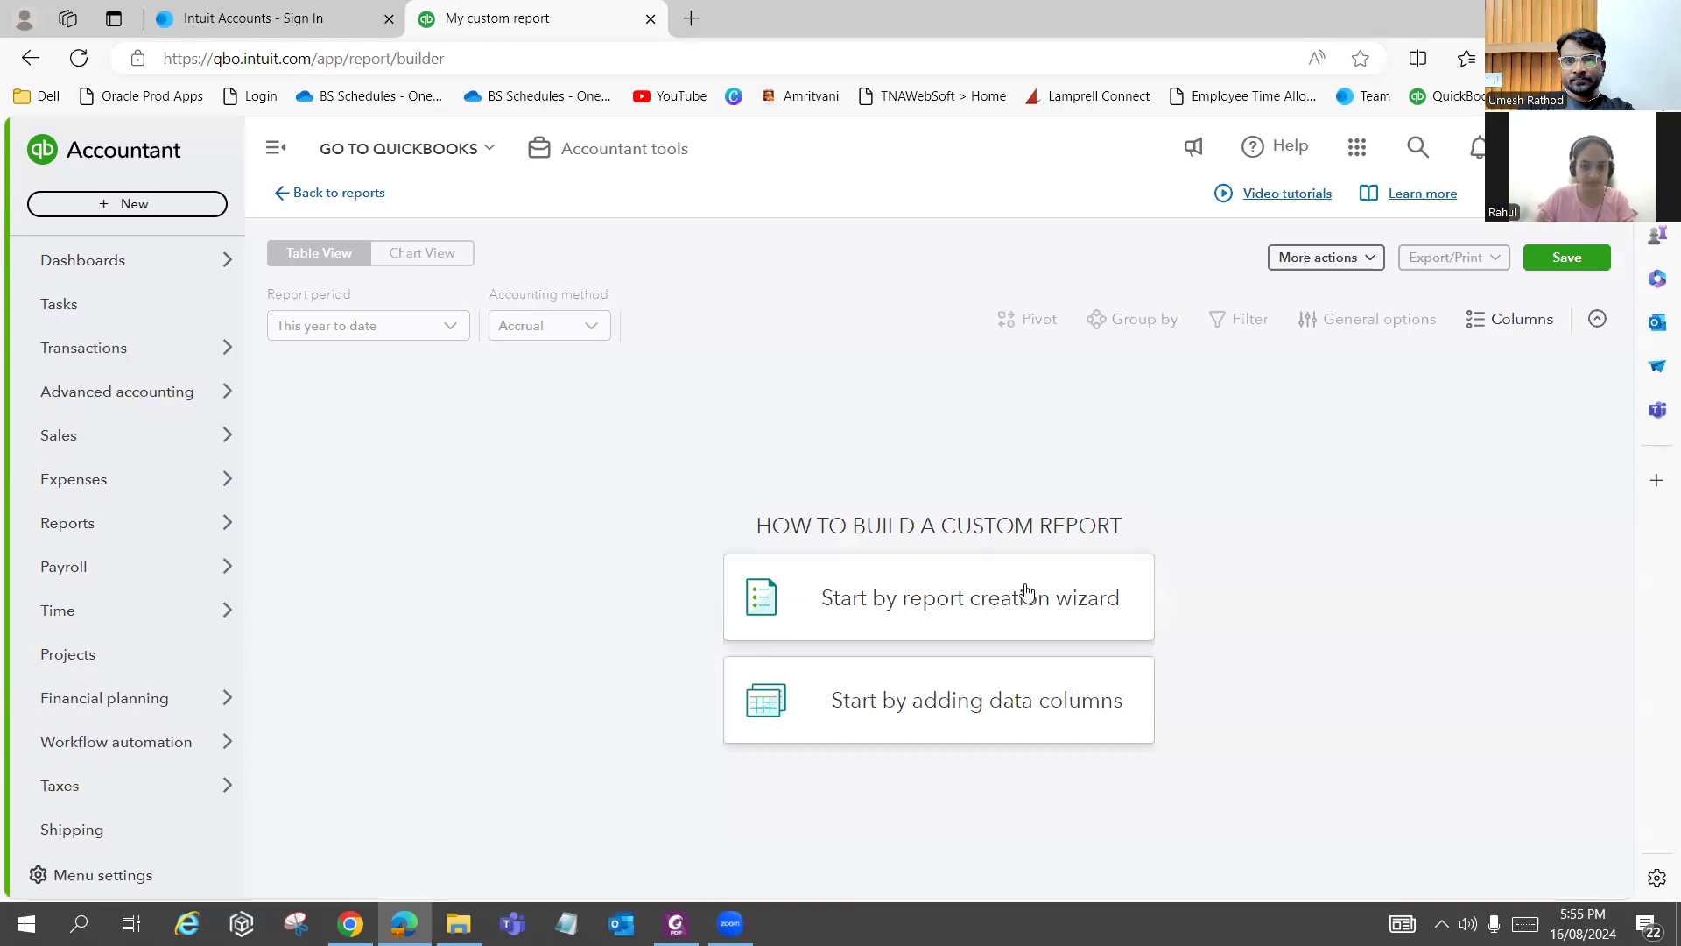
pyautogui.click(1028, 593)
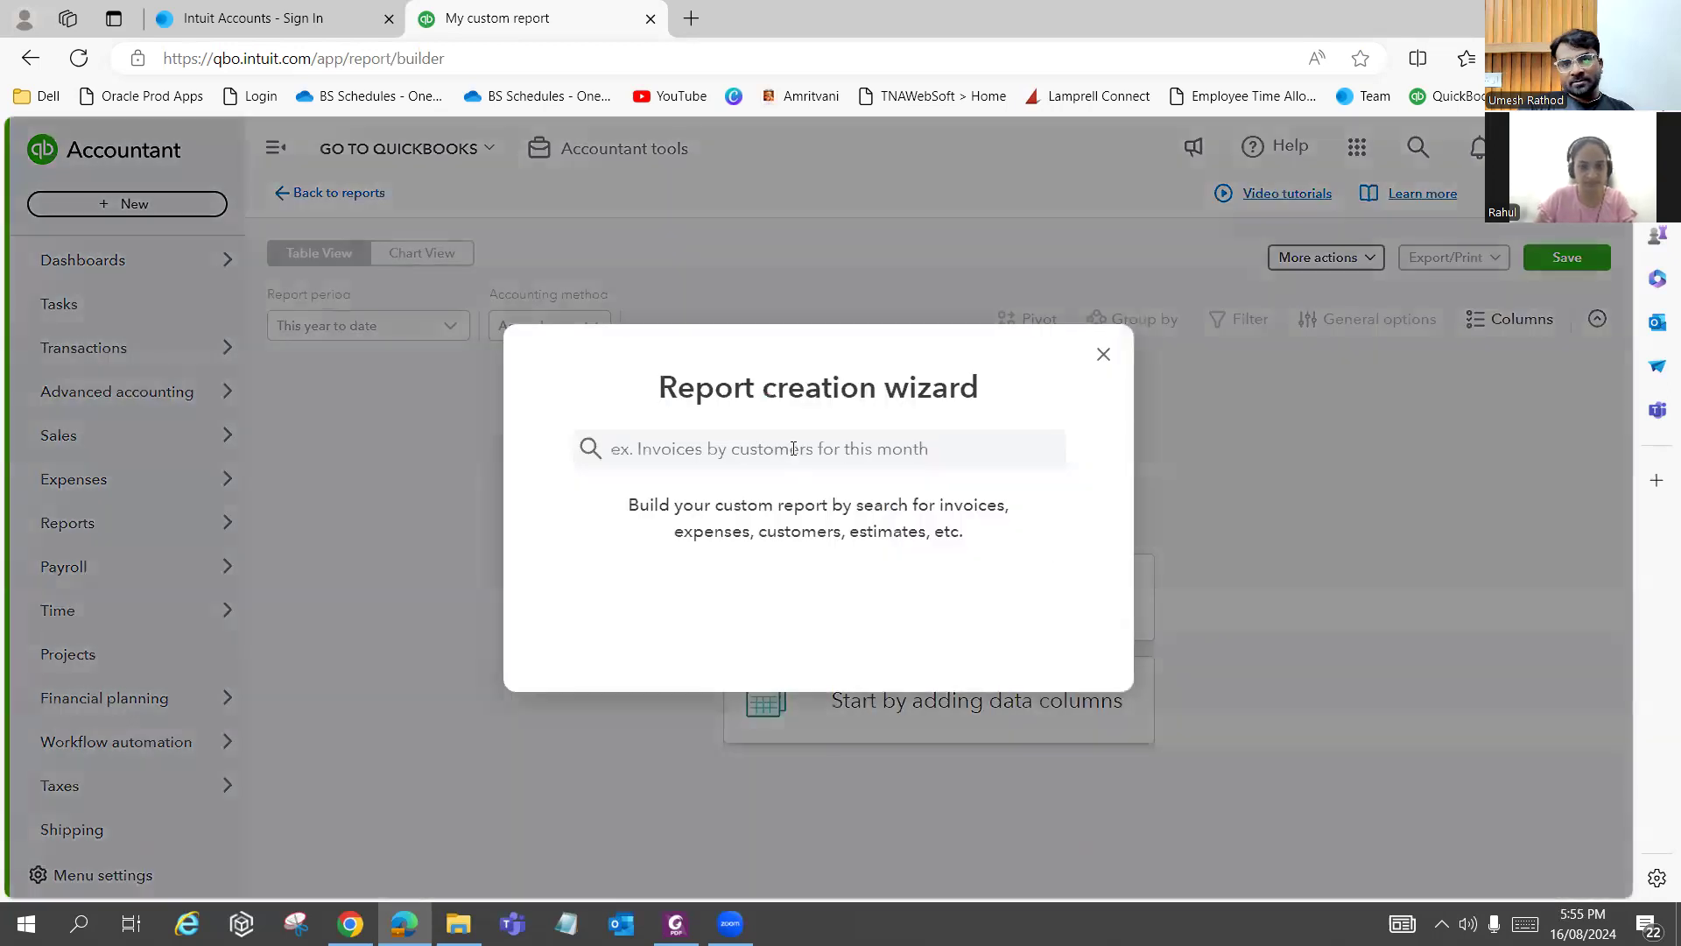
pyautogui.click(793, 448)
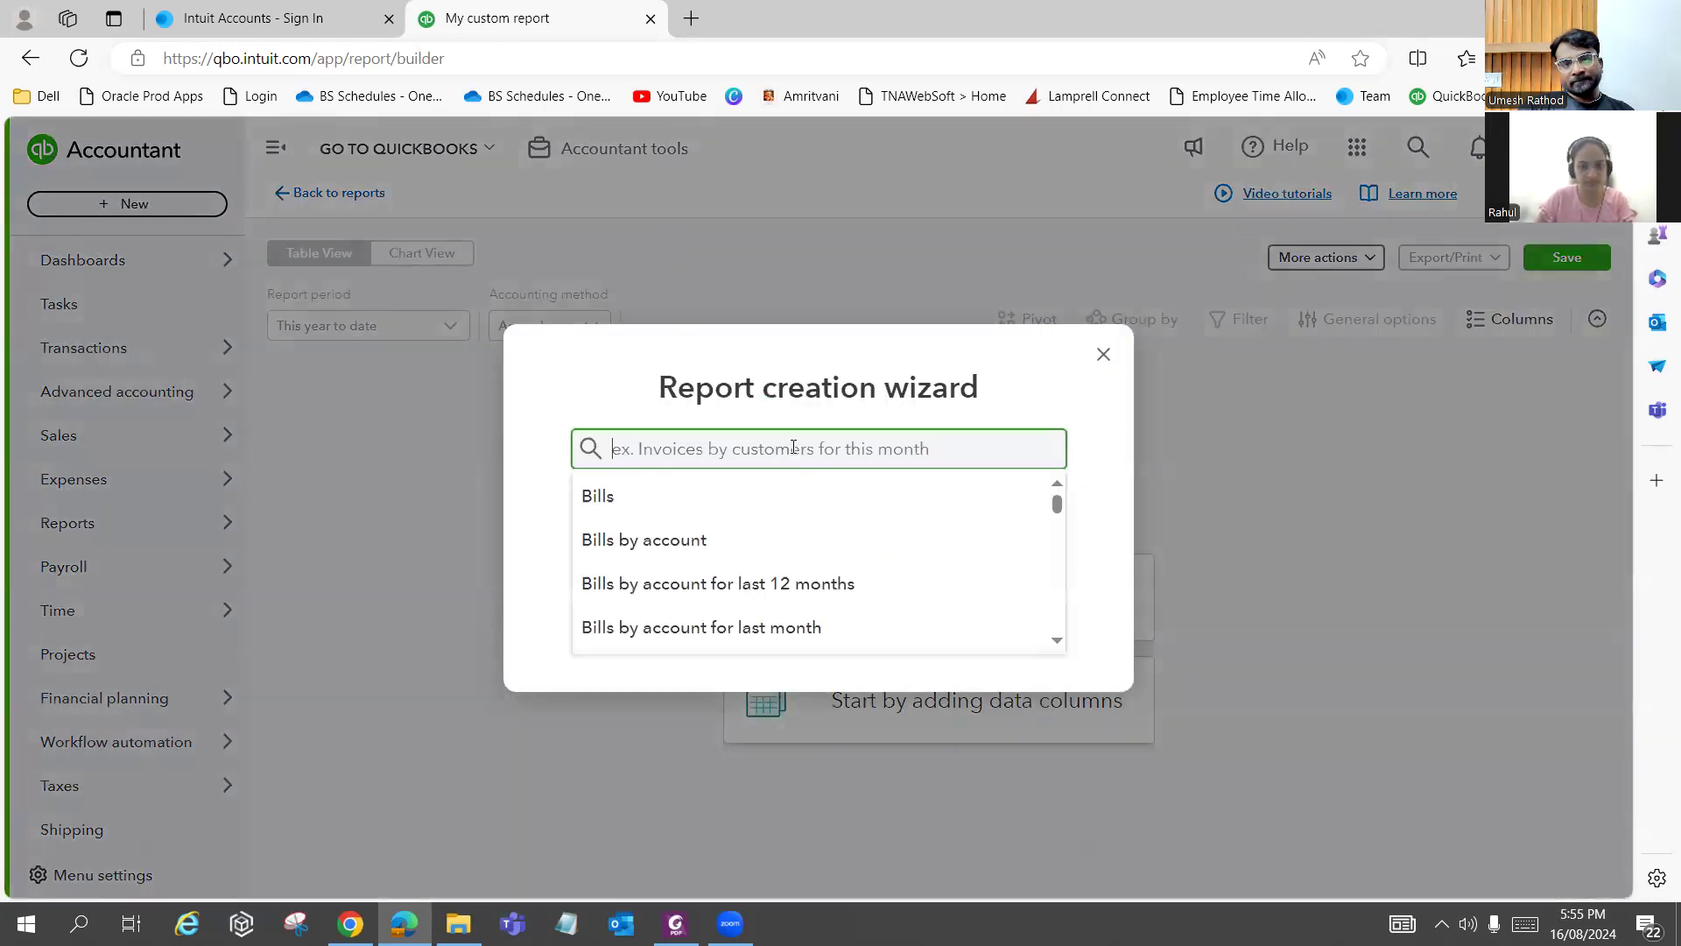
pyautogui.write('in')
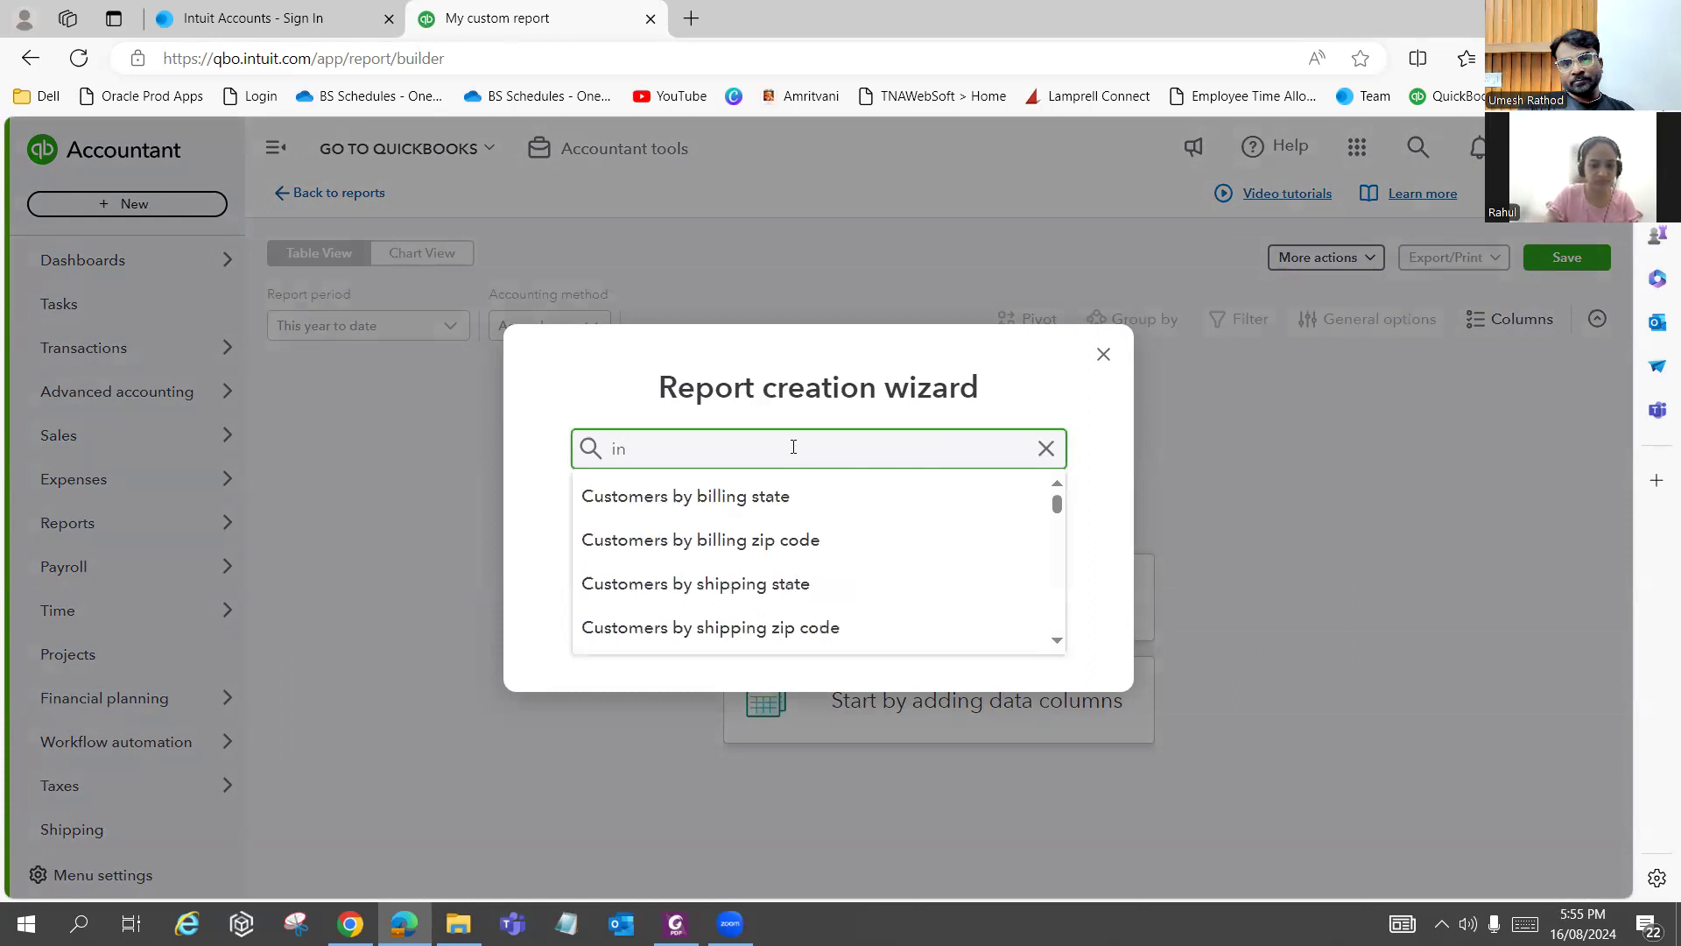
pyautogui.write('v')
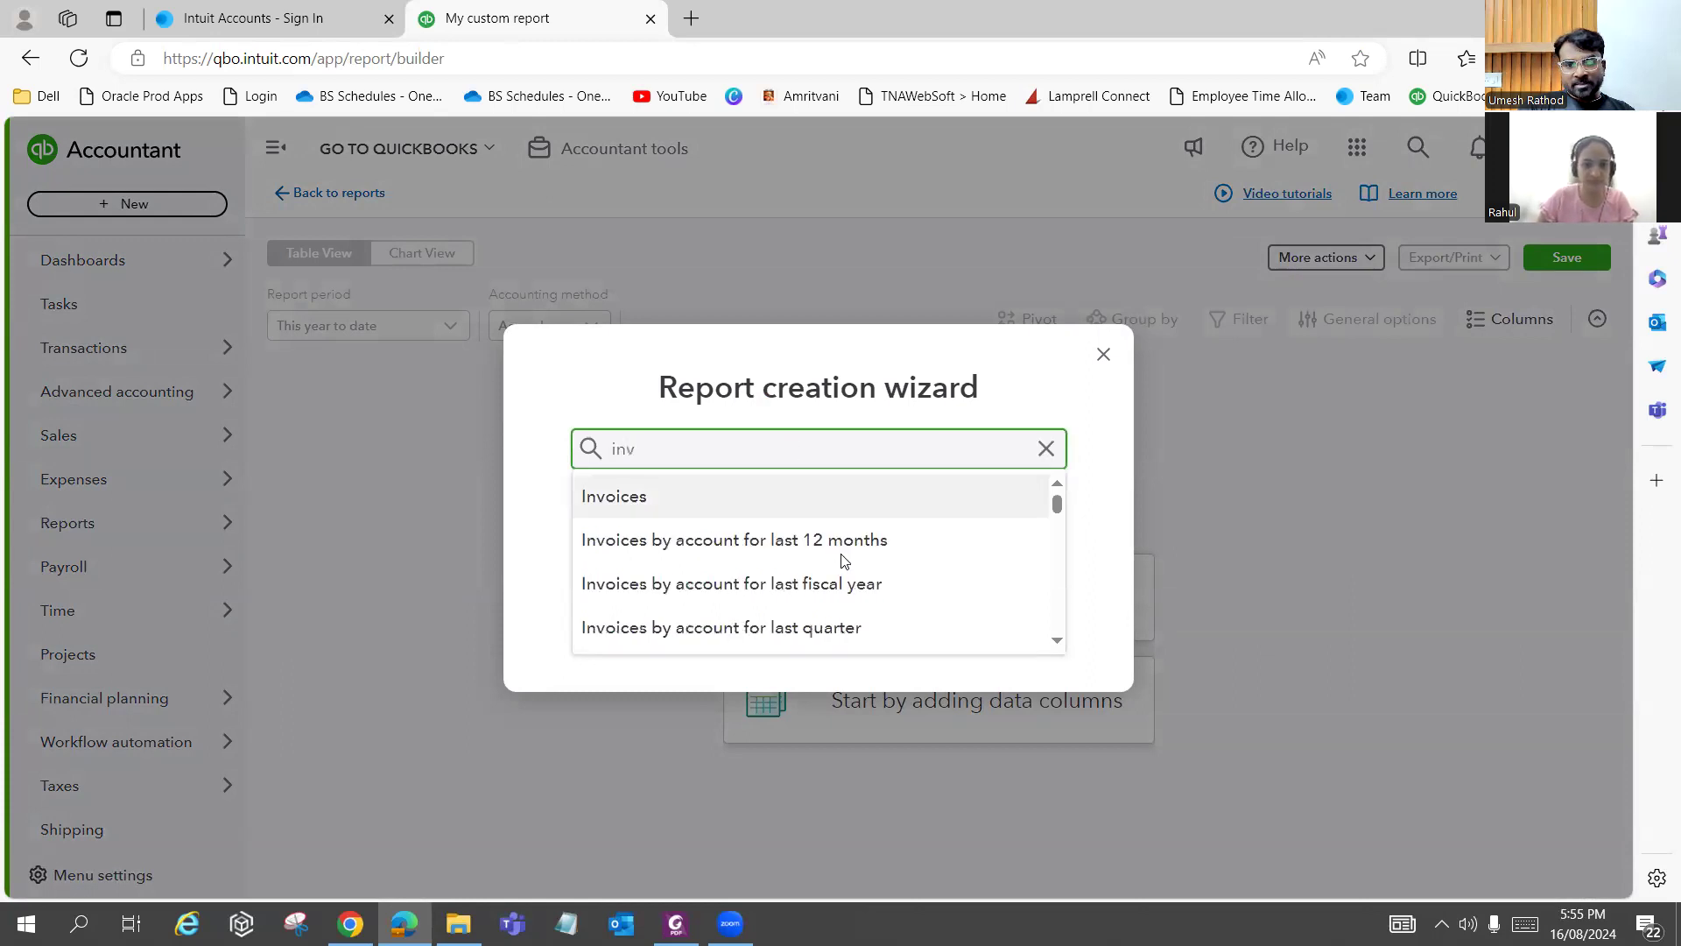
pyautogui.click(795, 496)
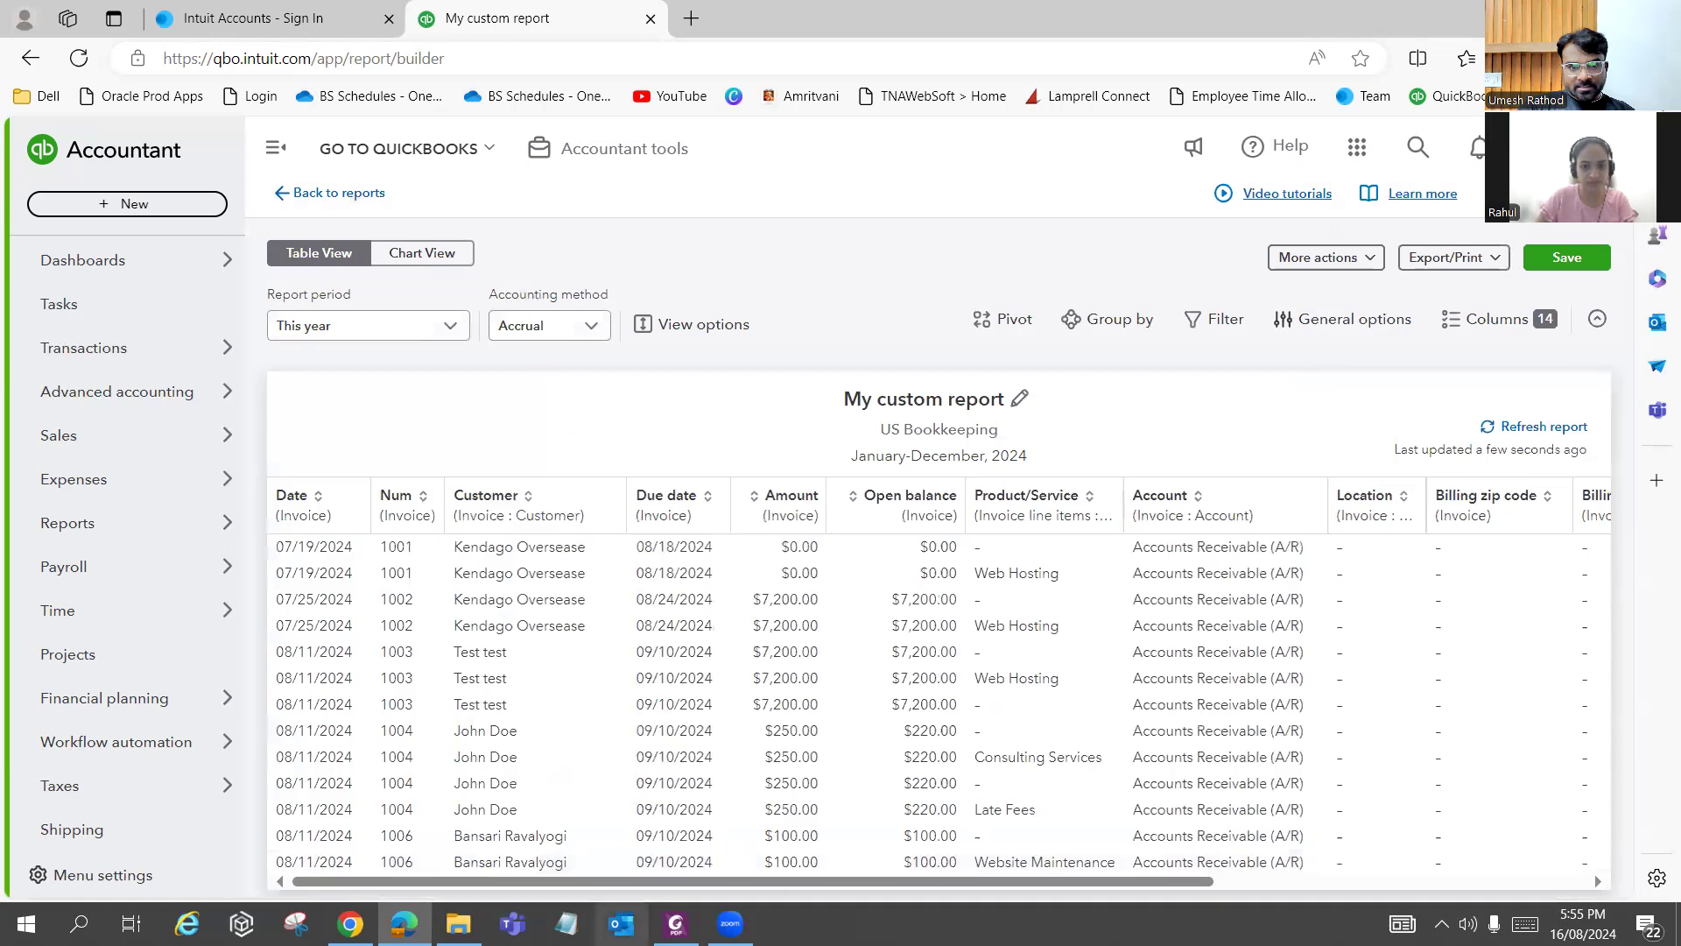
# Check the custom report task in the Foxit PhantomPDF task list and return to QuickBooks.
pyautogui.hotkey('alt', 'Tab')
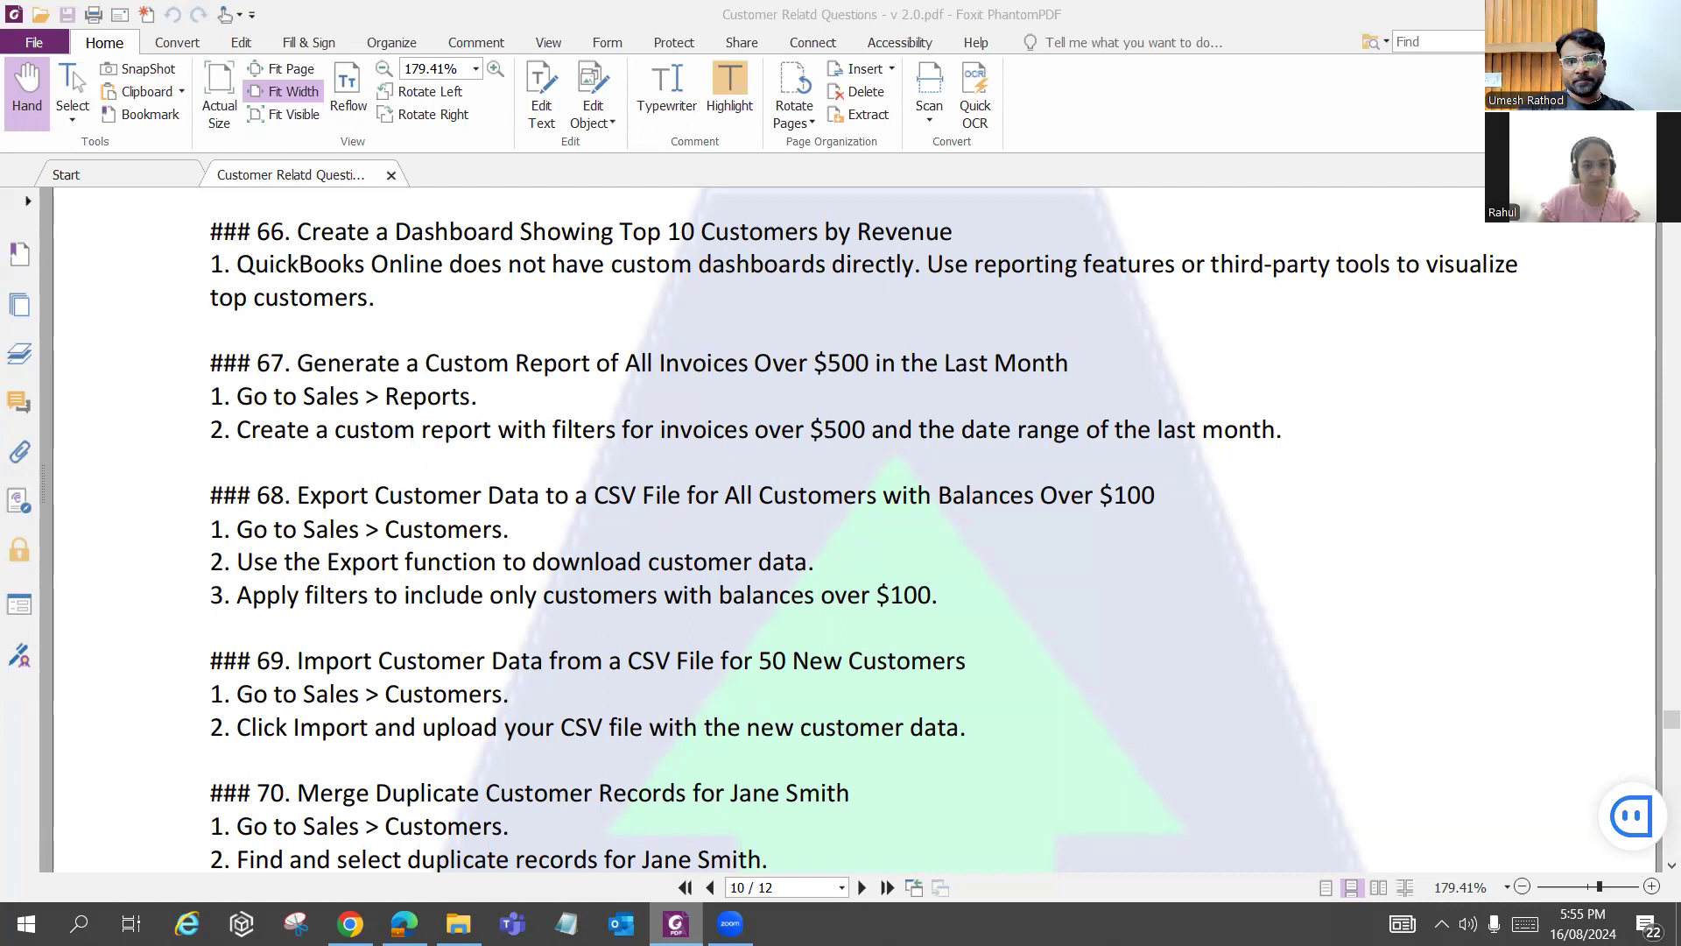
pyautogui.hotkey('alt', 'Tab')
pyautogui.moveTo(162, 569)
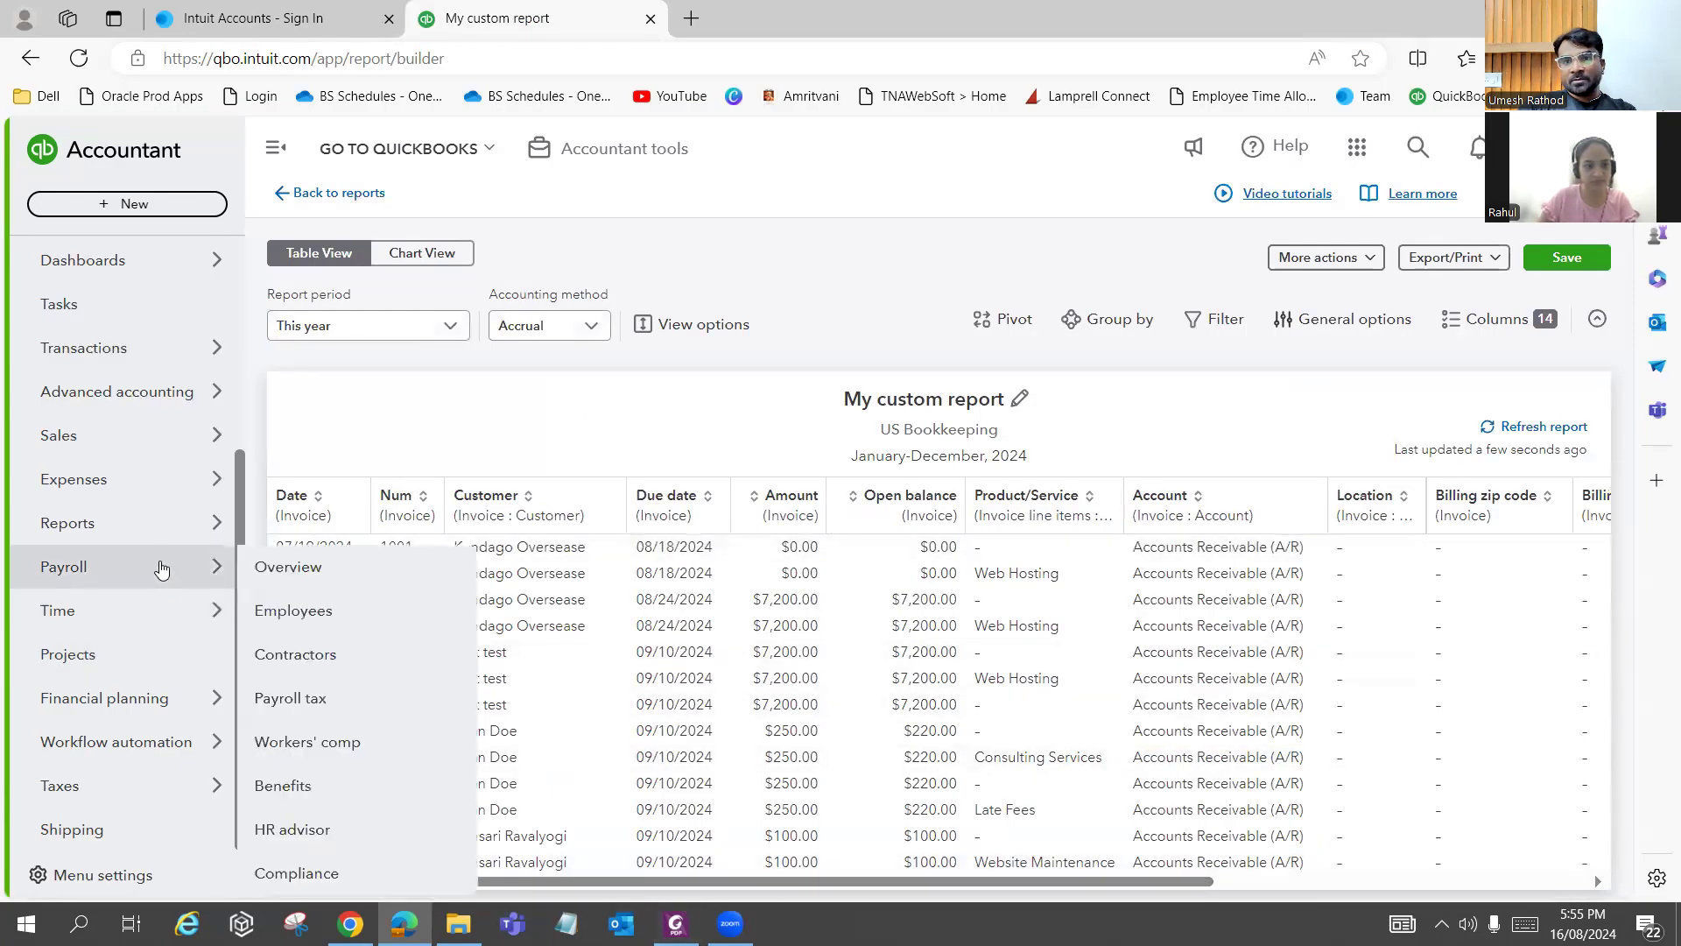
pyautogui.moveTo(162, 526)
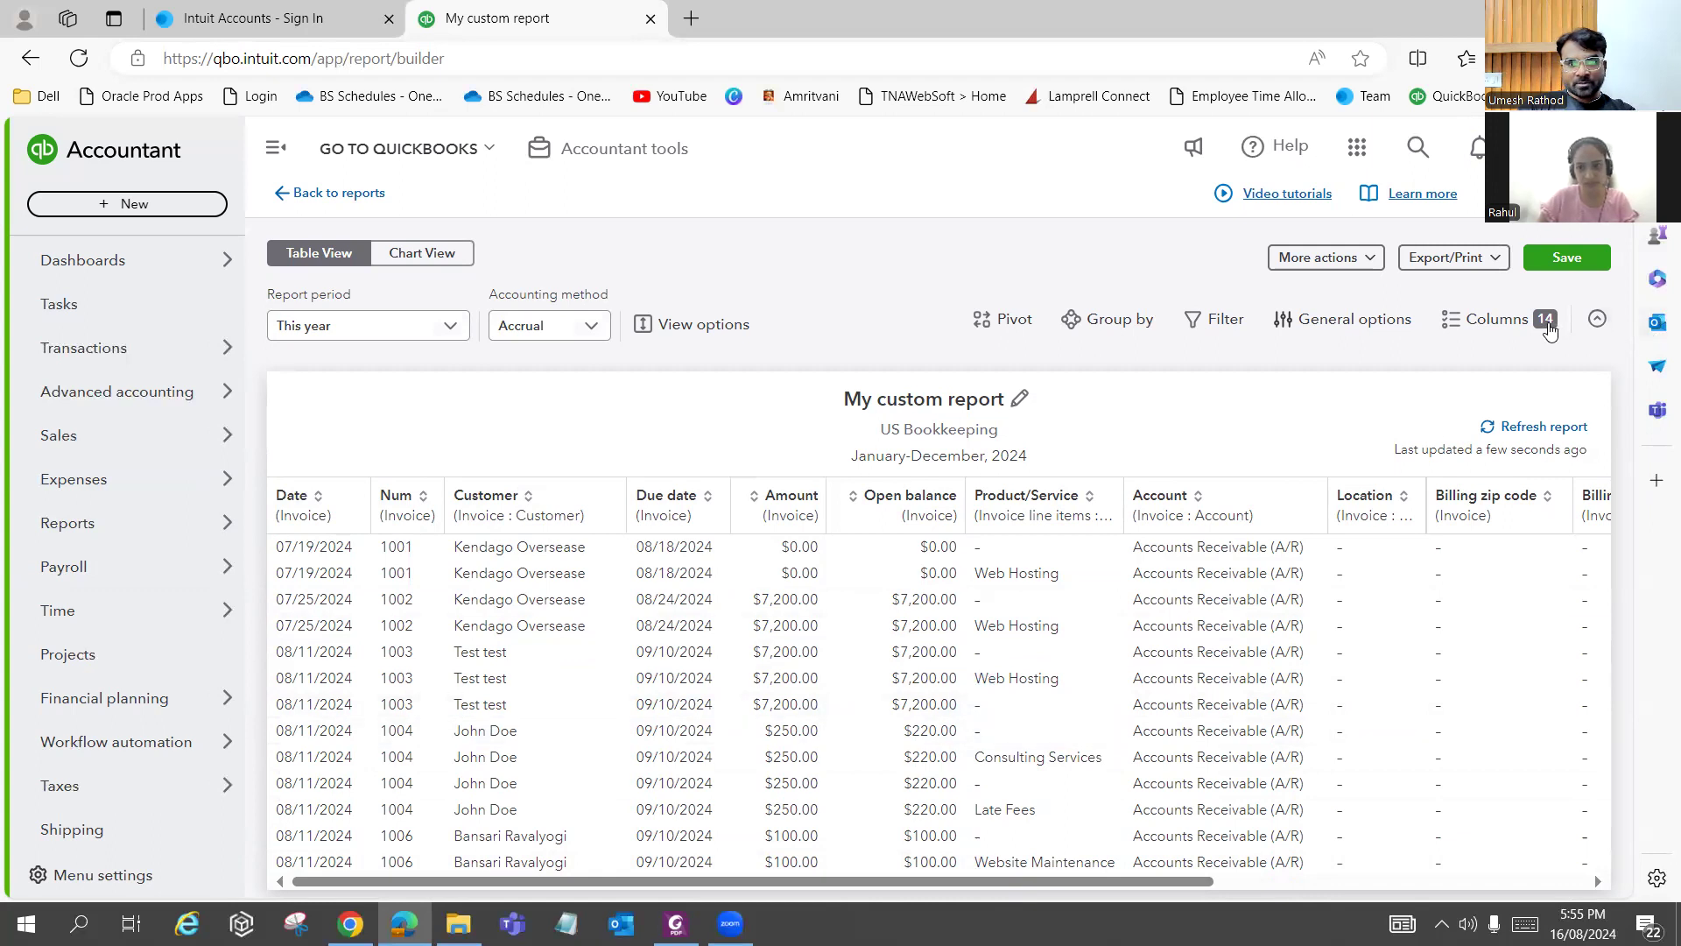
# Examine the columns available for the custom invoice report, close the column settings and review the listed invoices.
pyautogui.click(1547, 324)
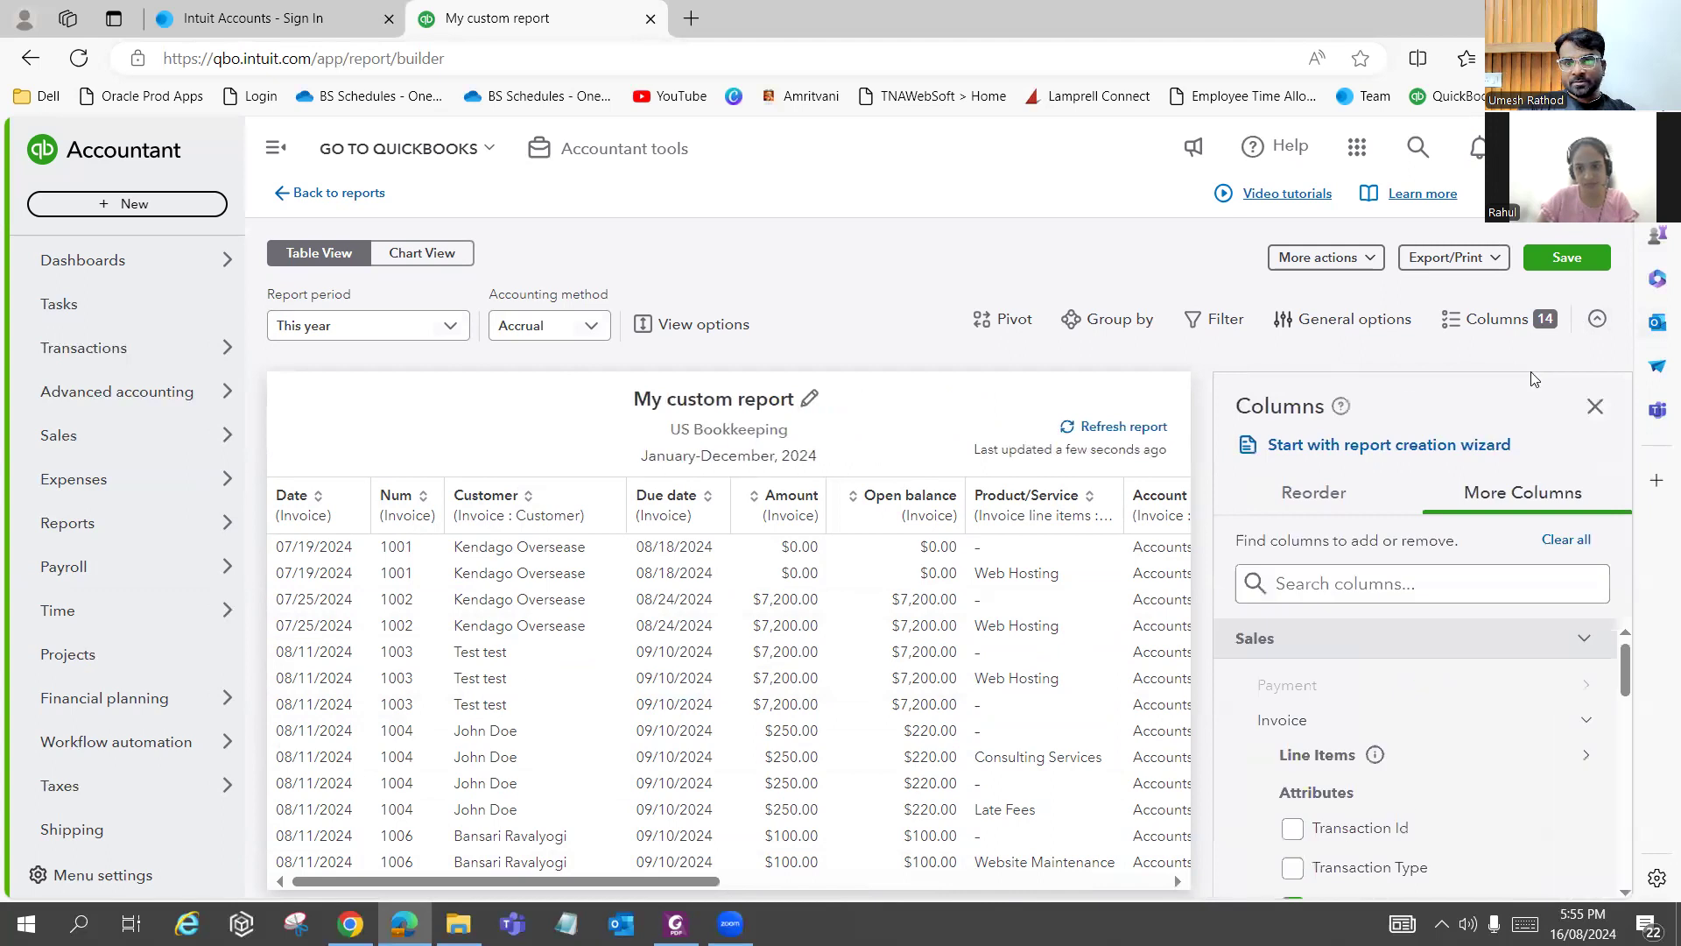
pyautogui.scroll(-10, 1411, 811)
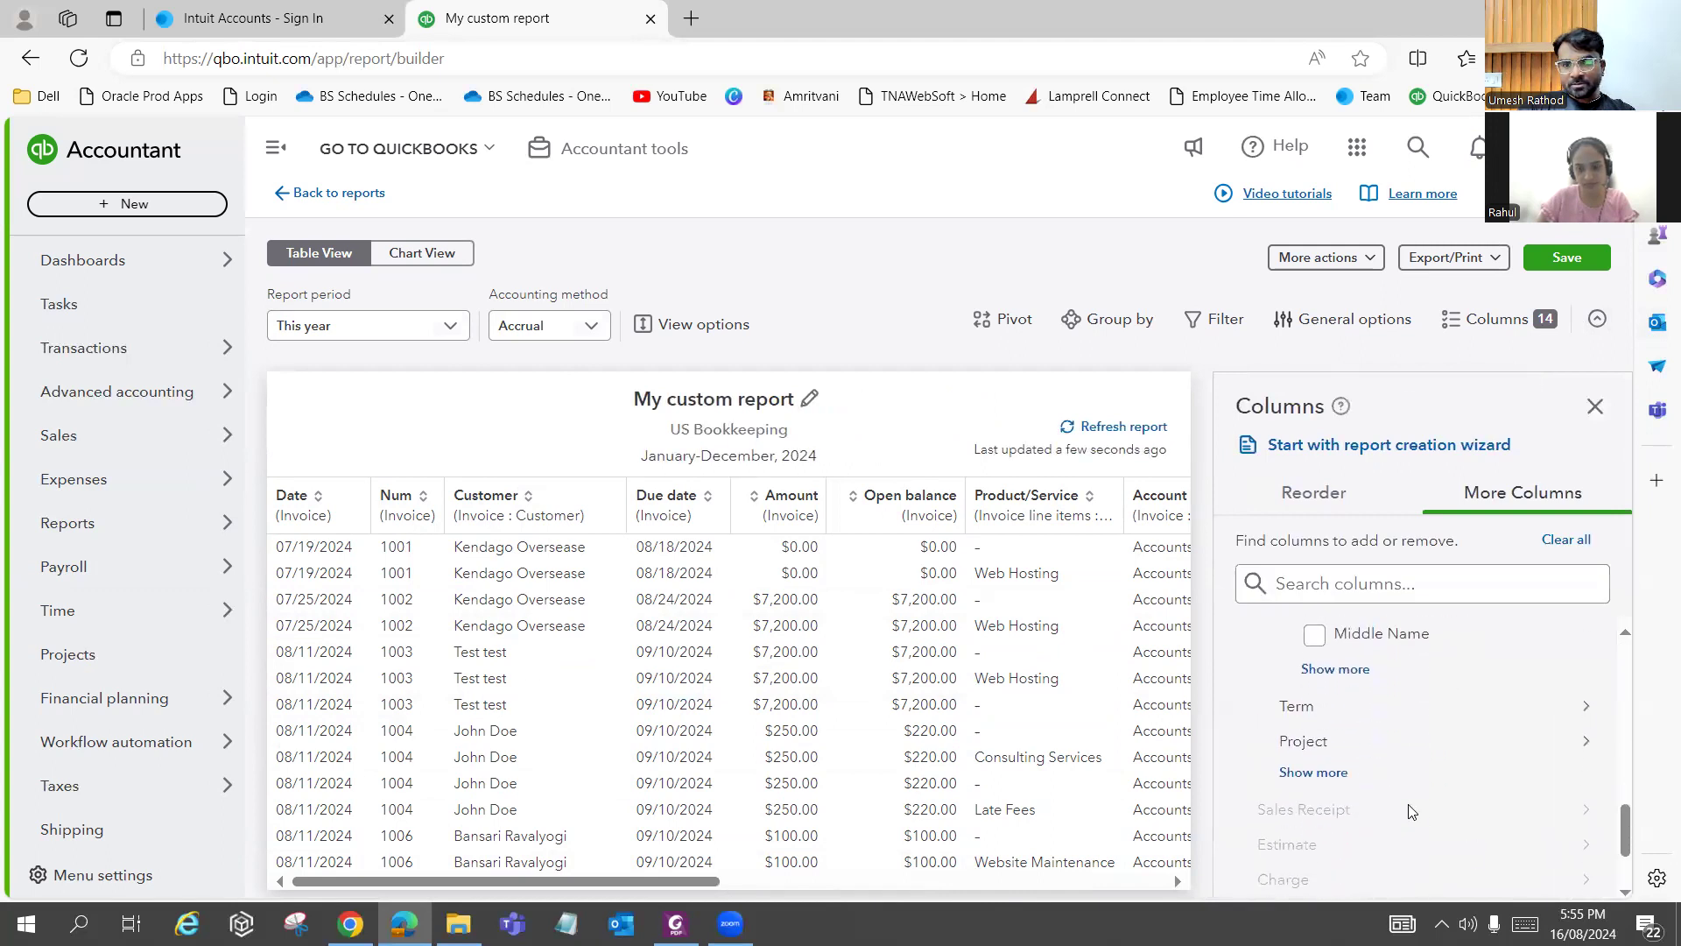
pyautogui.scroll(-2, 1411, 811)
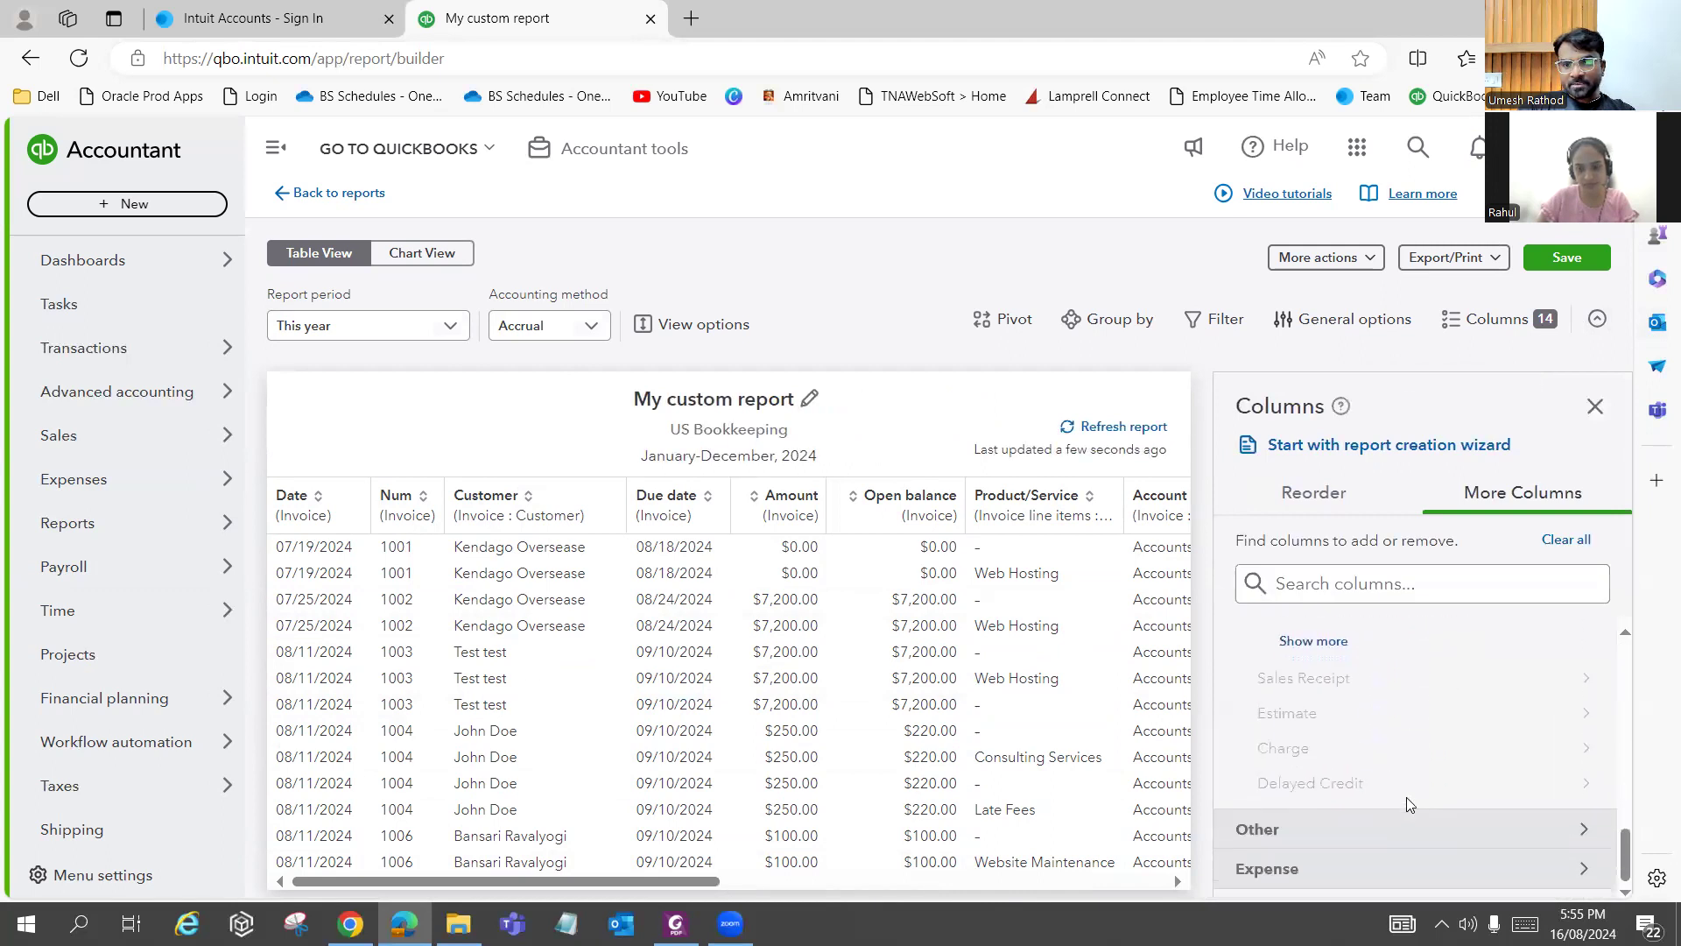
pyautogui.click(1593, 404)
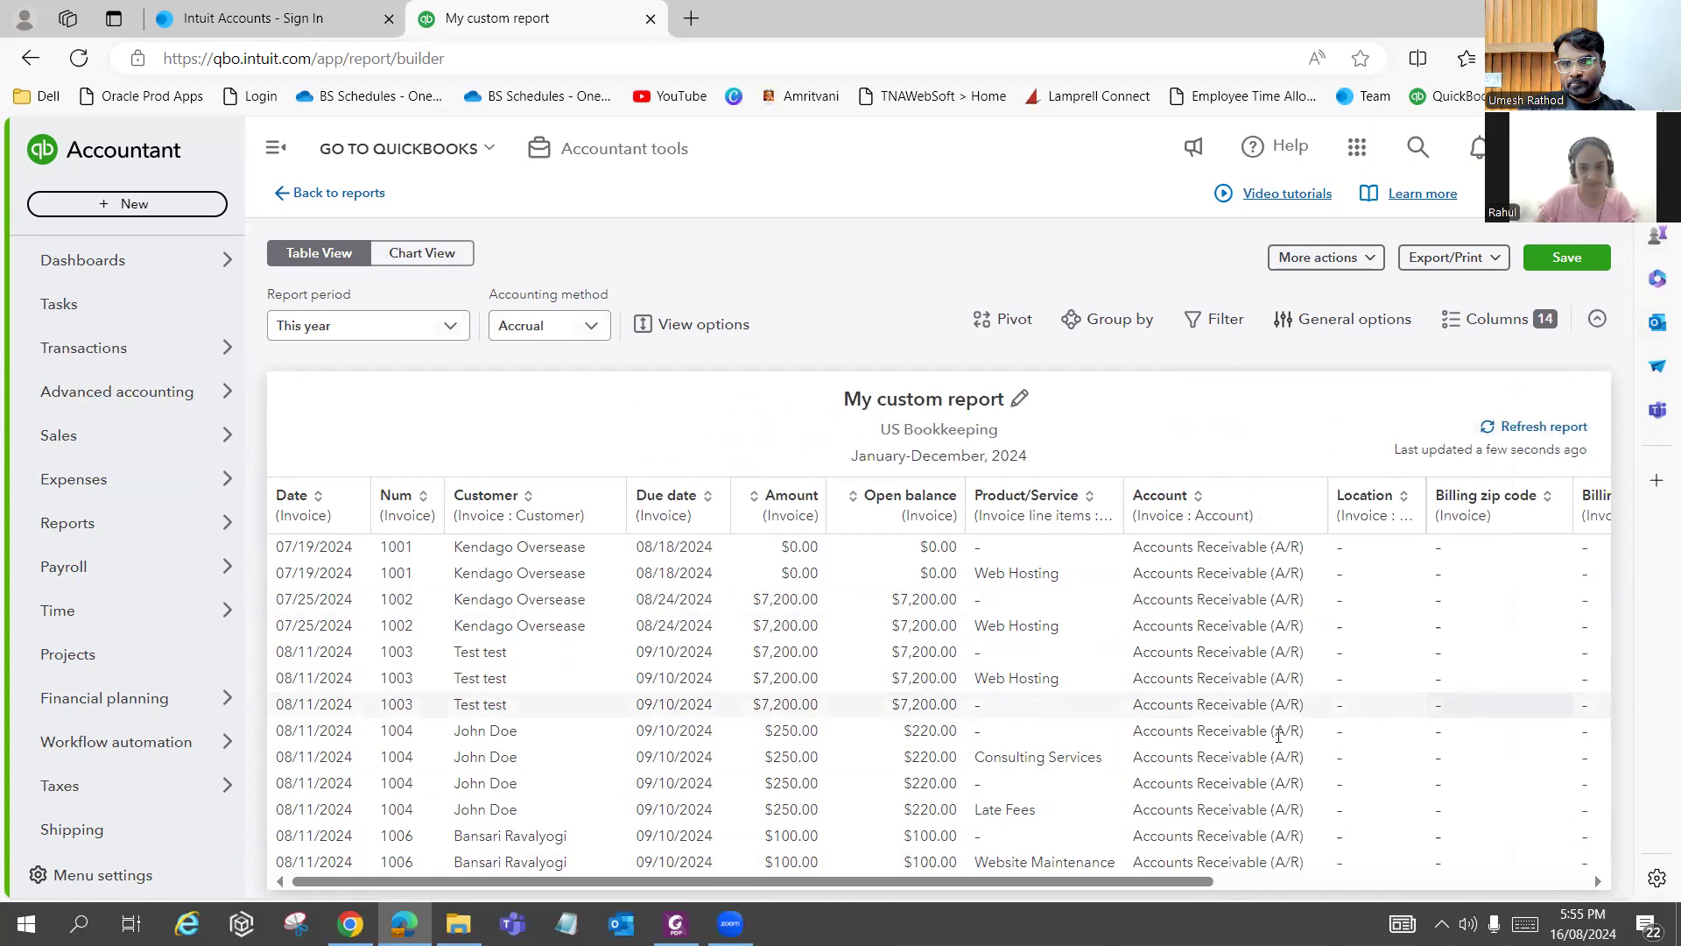
pyautogui.scroll(-1, 1235, 742)
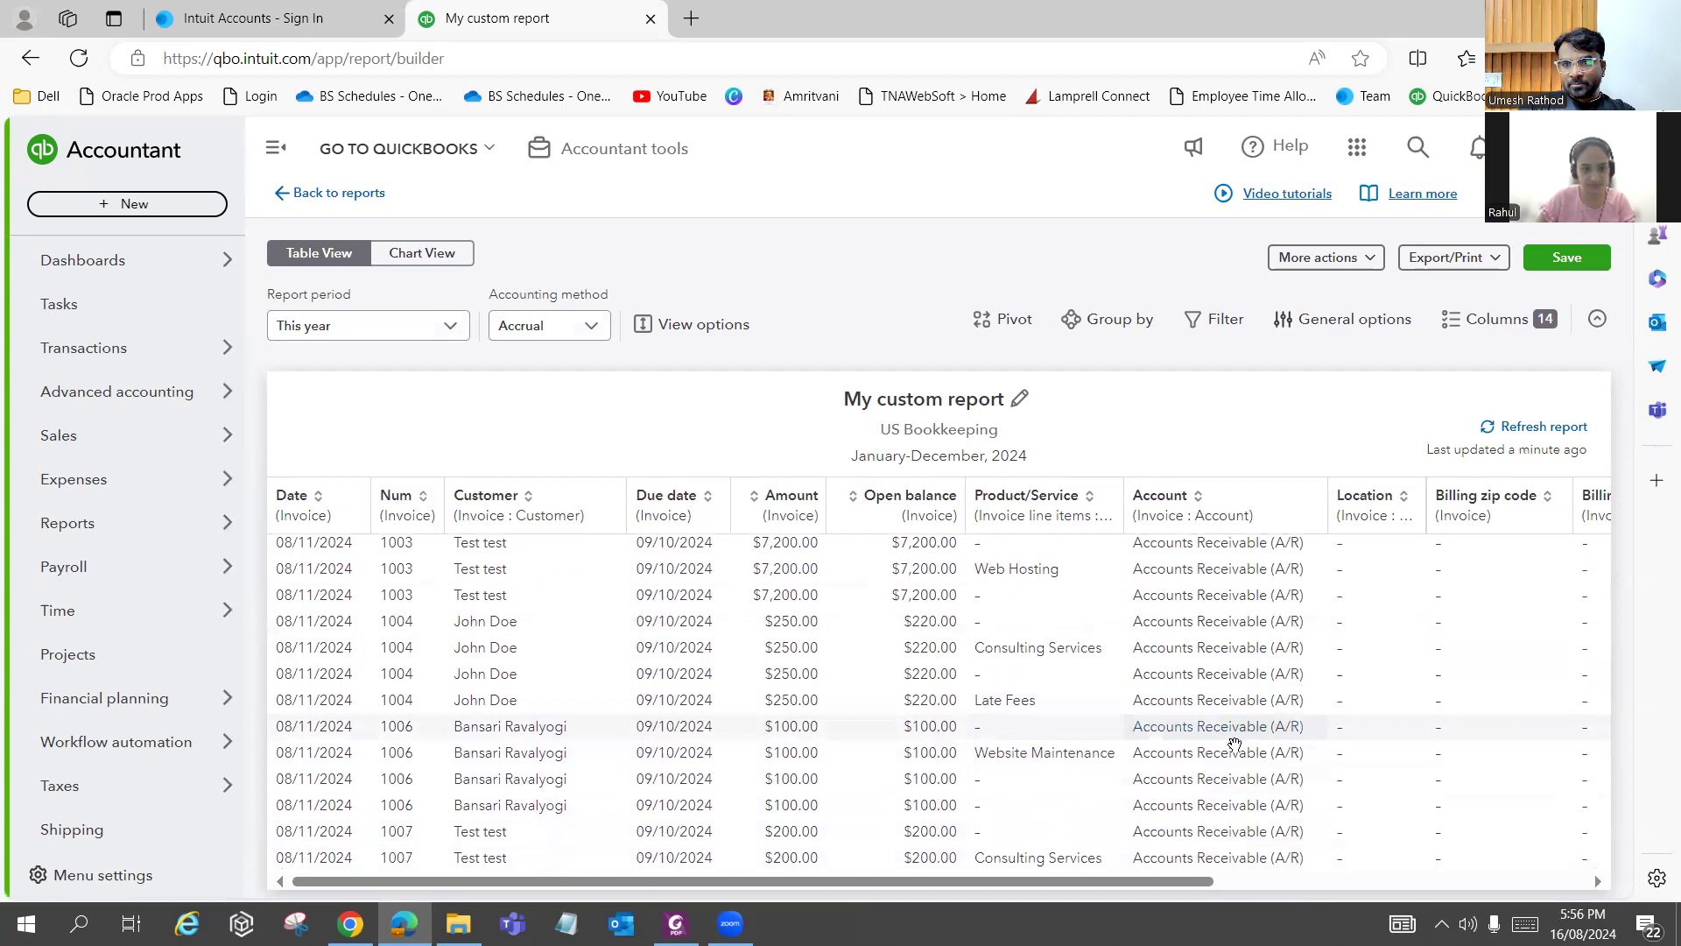
# Check the customer data export task in Foxit PhantomPDF and open the Customers list under Sales in QuickBooks.
pyautogui.hotkey('alt', 'Tab')
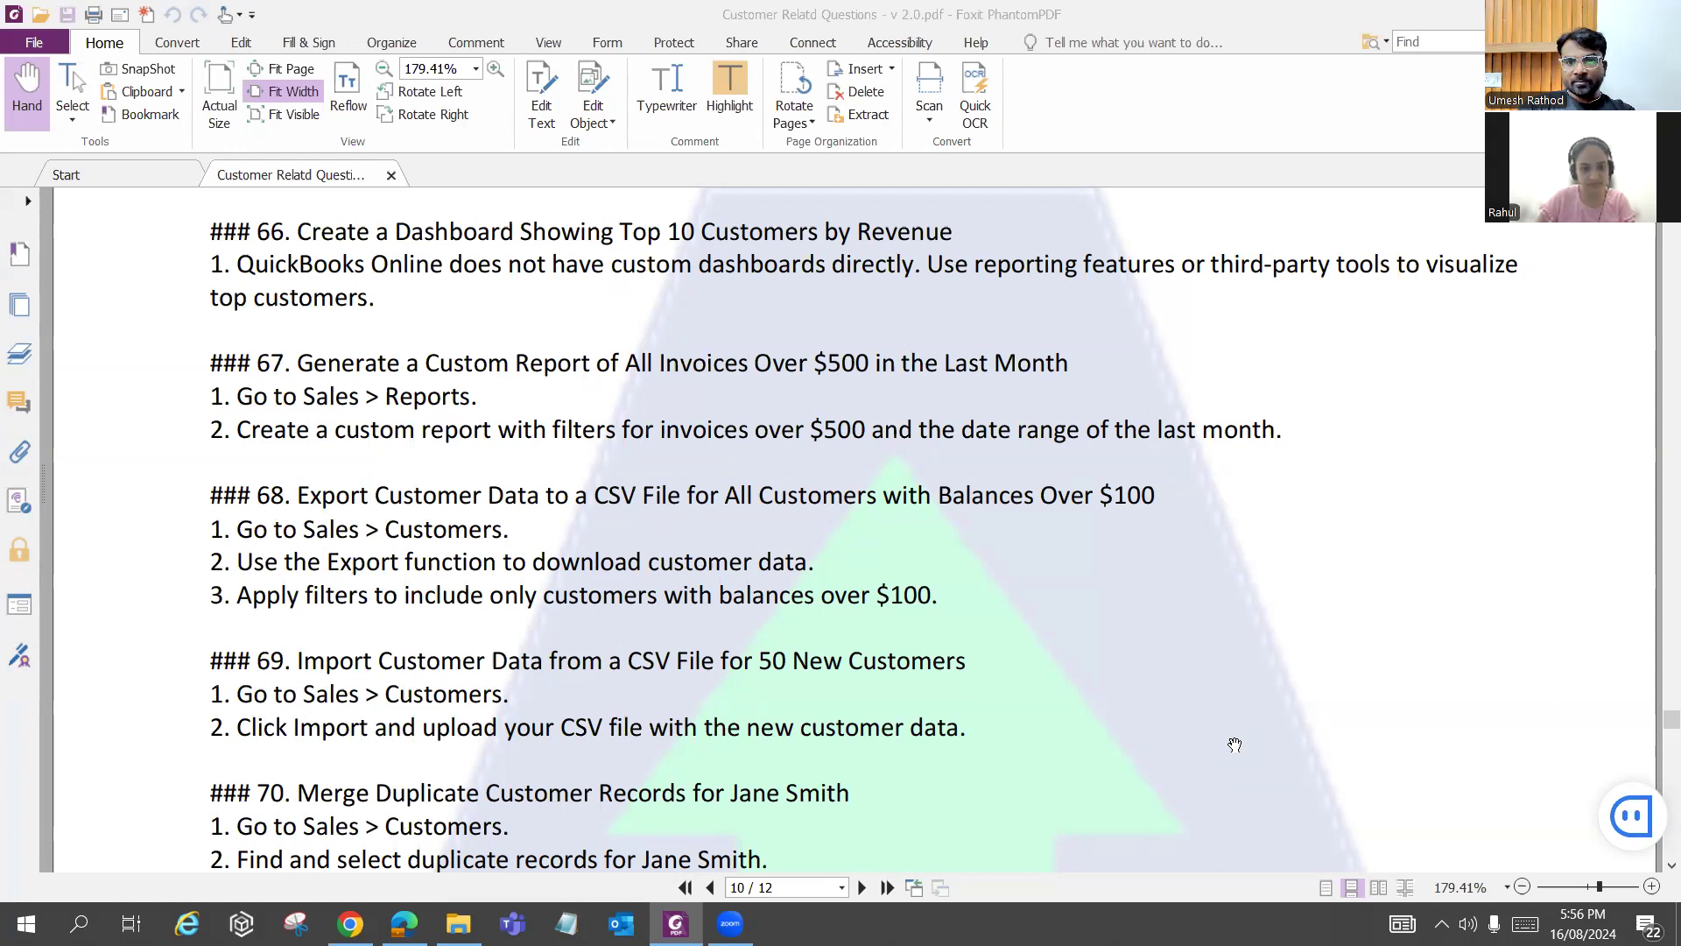
pyautogui.hotkey('alt', 'Tab')
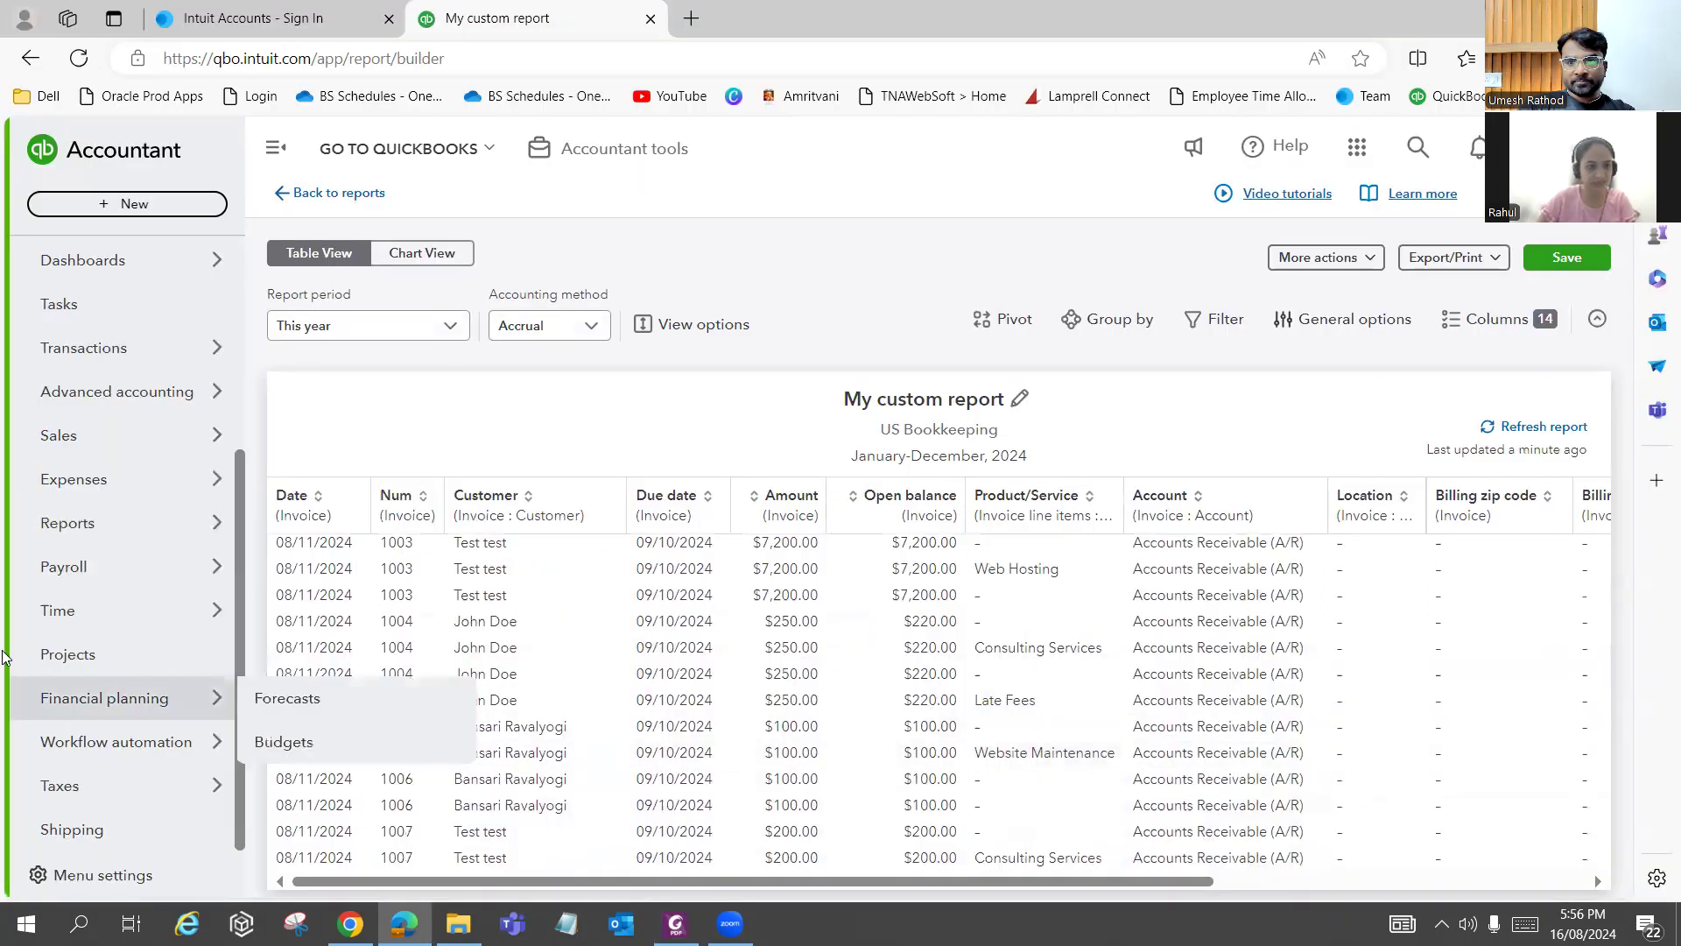
pyautogui.moveTo(84, 444)
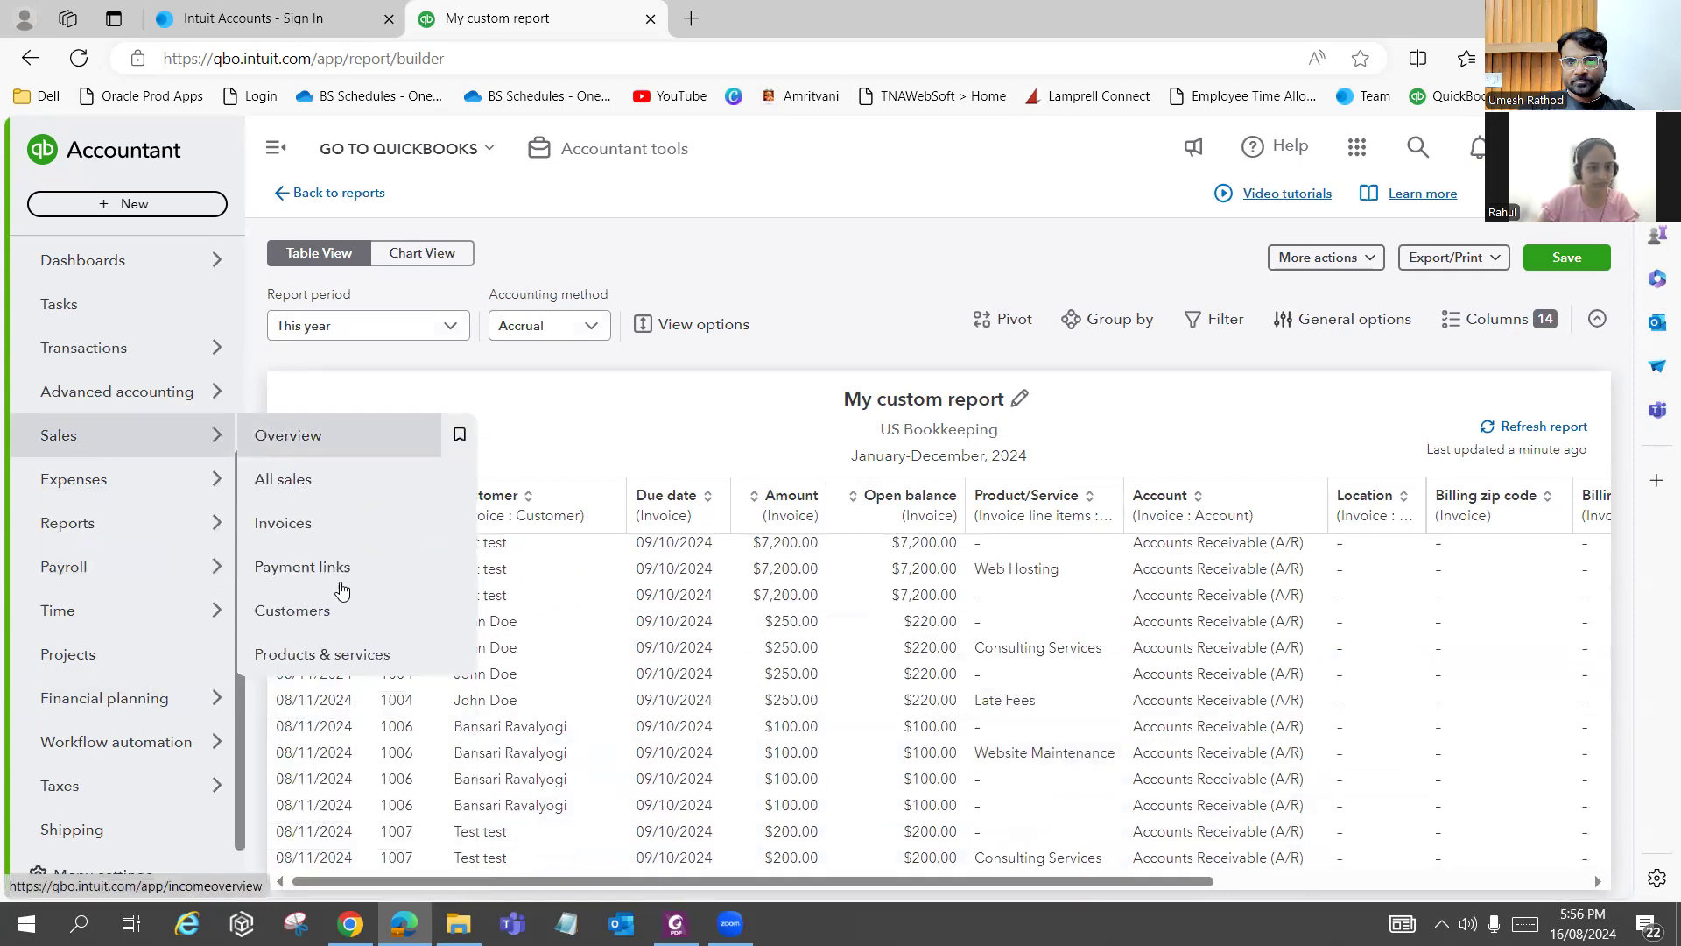
pyautogui.click(350, 608)
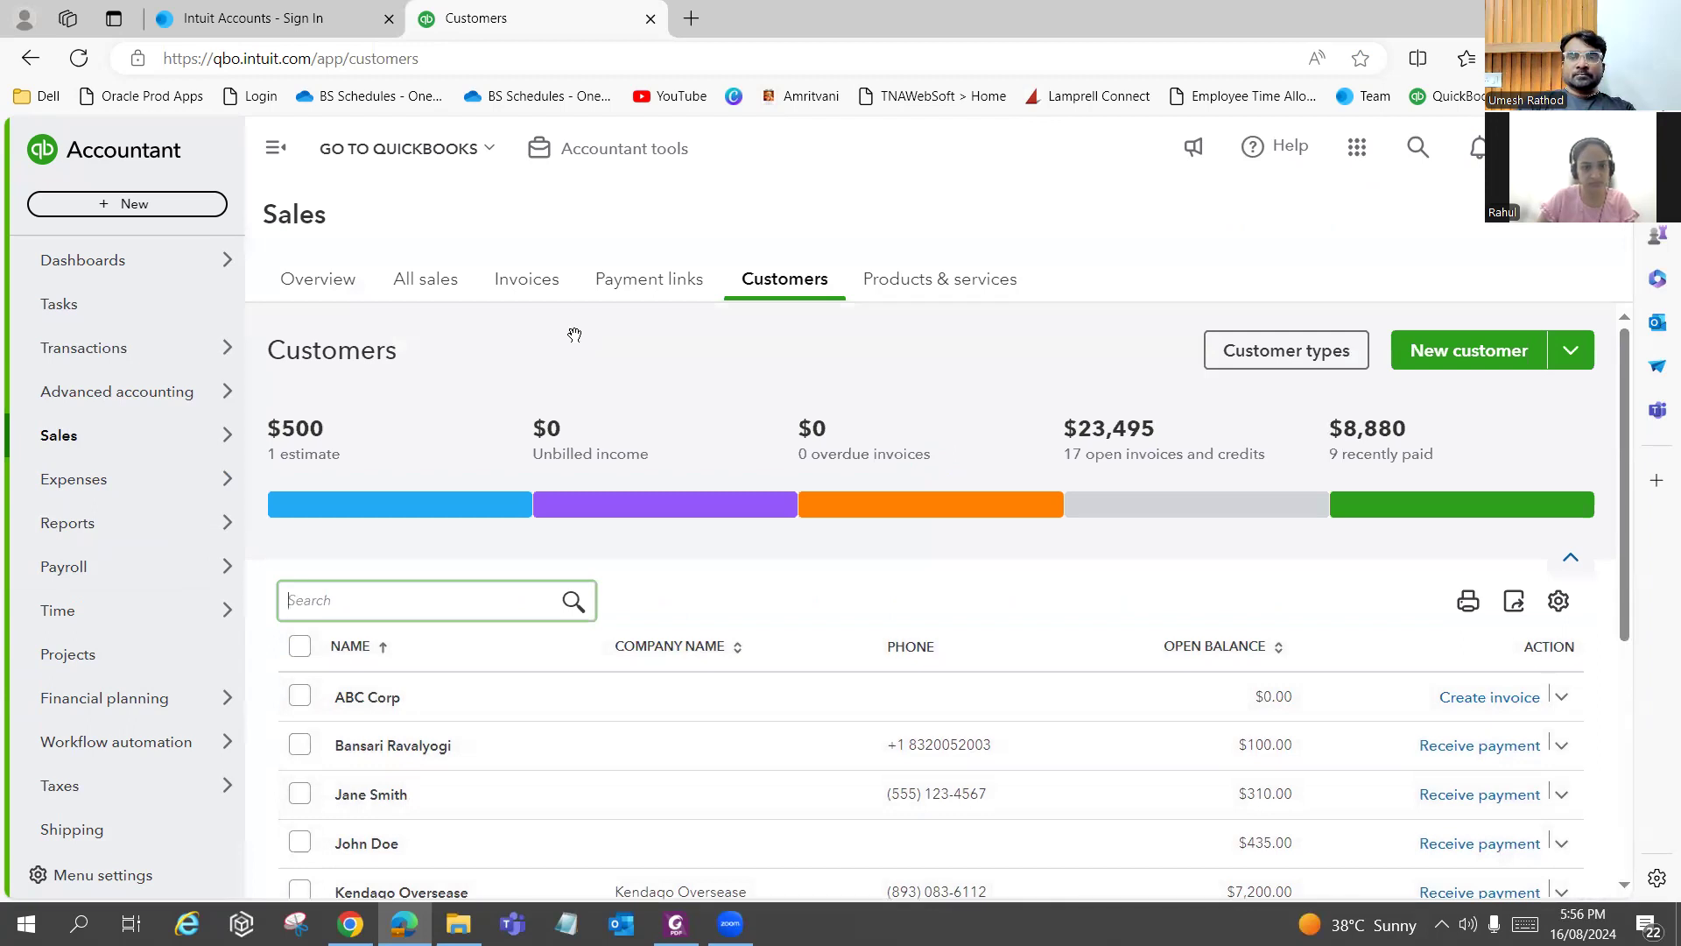
pyautogui.hotkey('alt', 'Tab')
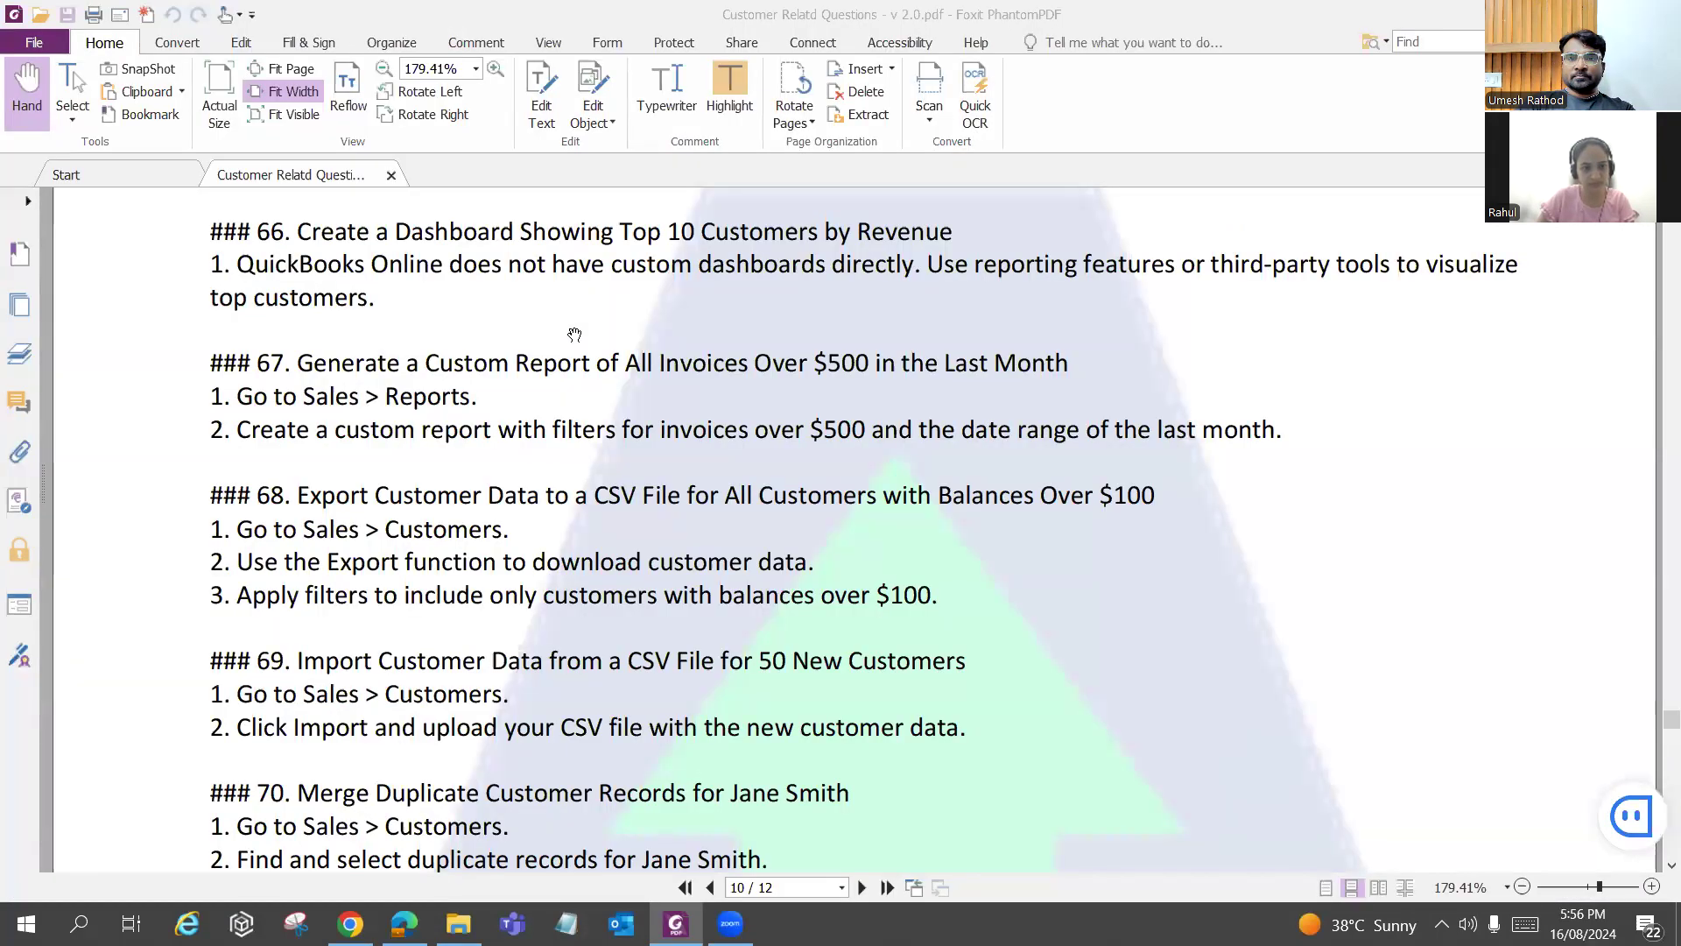
pyautogui.hotkey('alt', 'Tab')
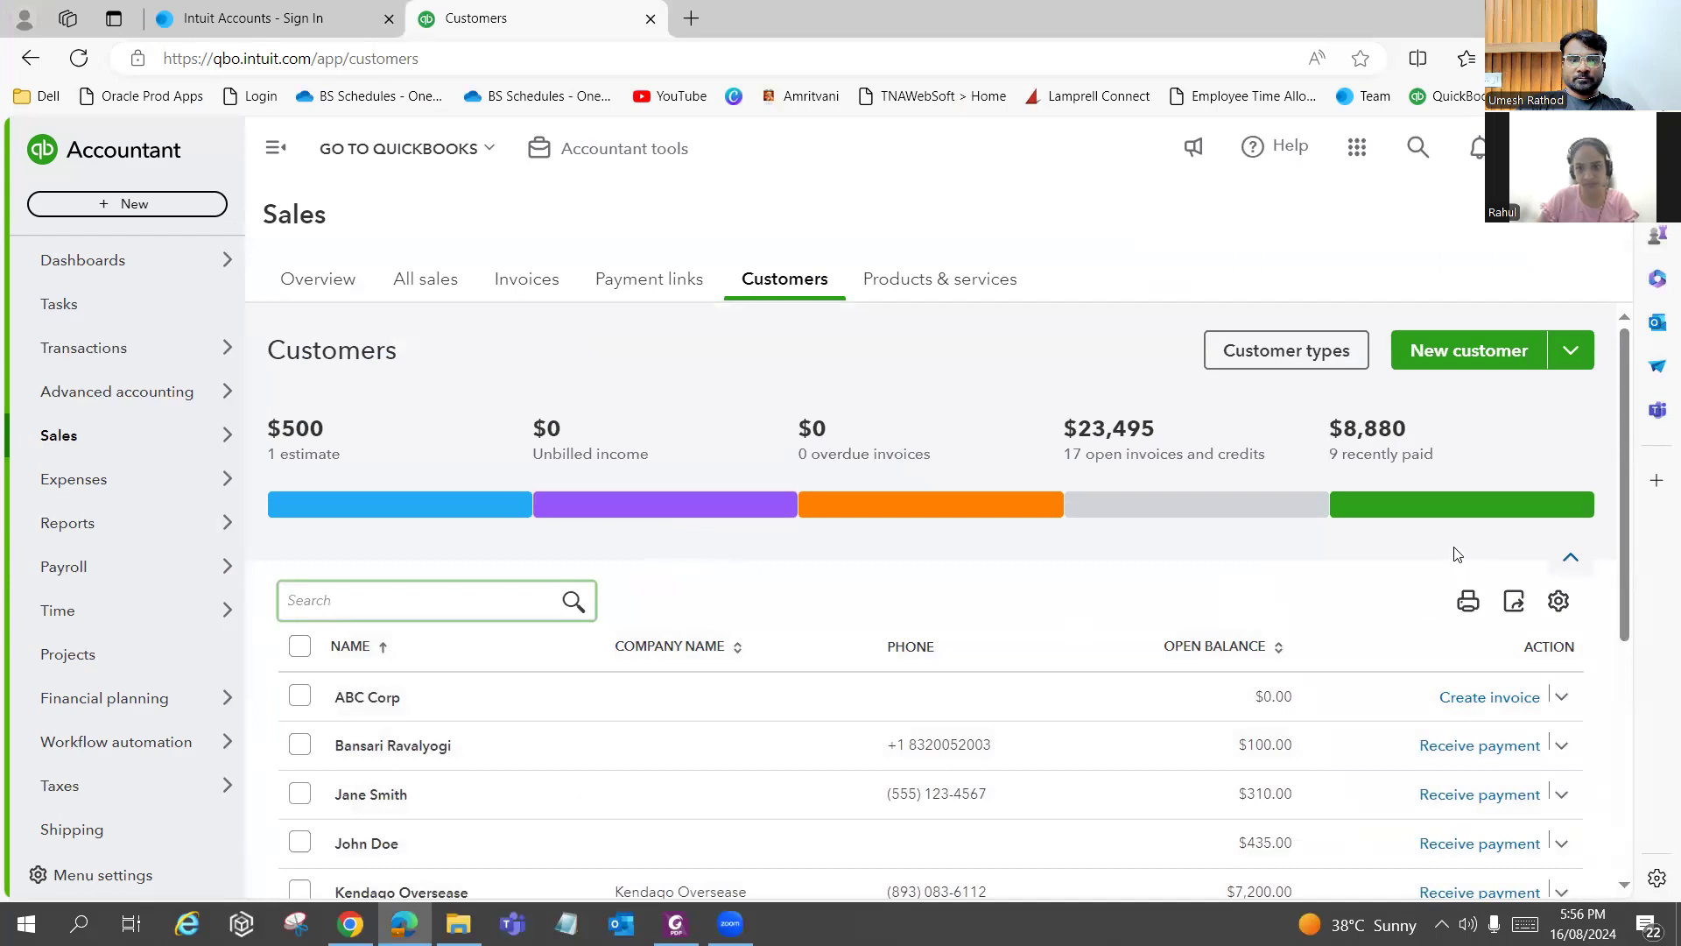
# Look at the customer types page, return to the Customers list and view the additional options for adding customers.
pyautogui.click(1317, 348)
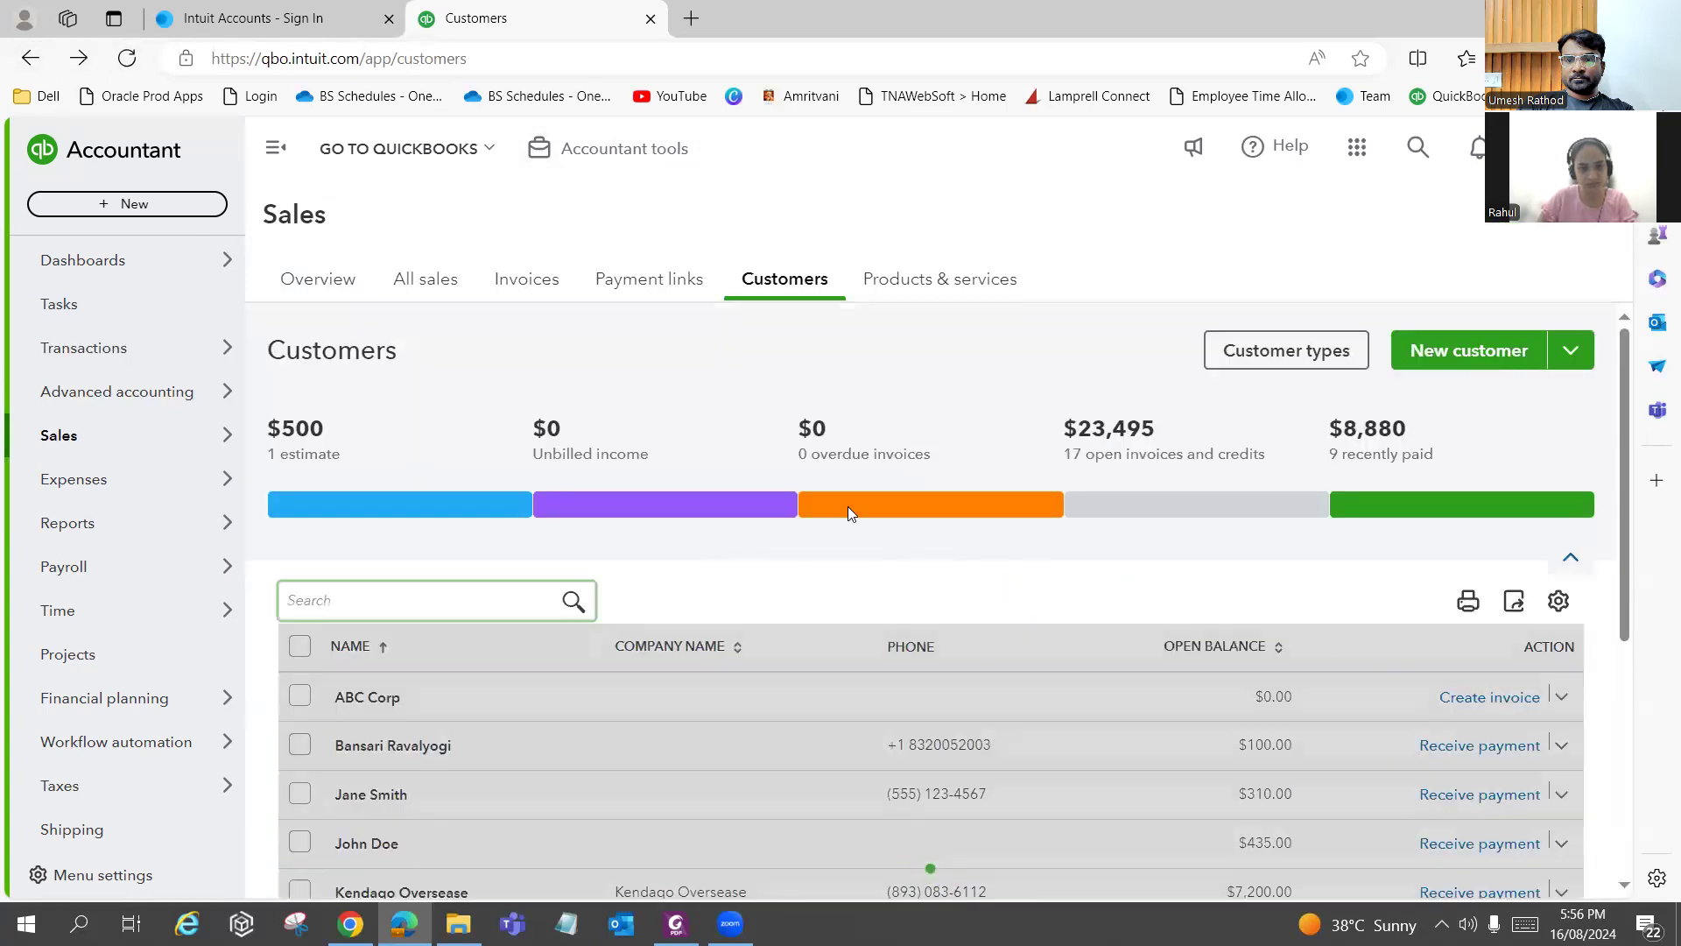
pyautogui.scroll(-5, 980, 475)
pyautogui.scroll(5, 980, 481)
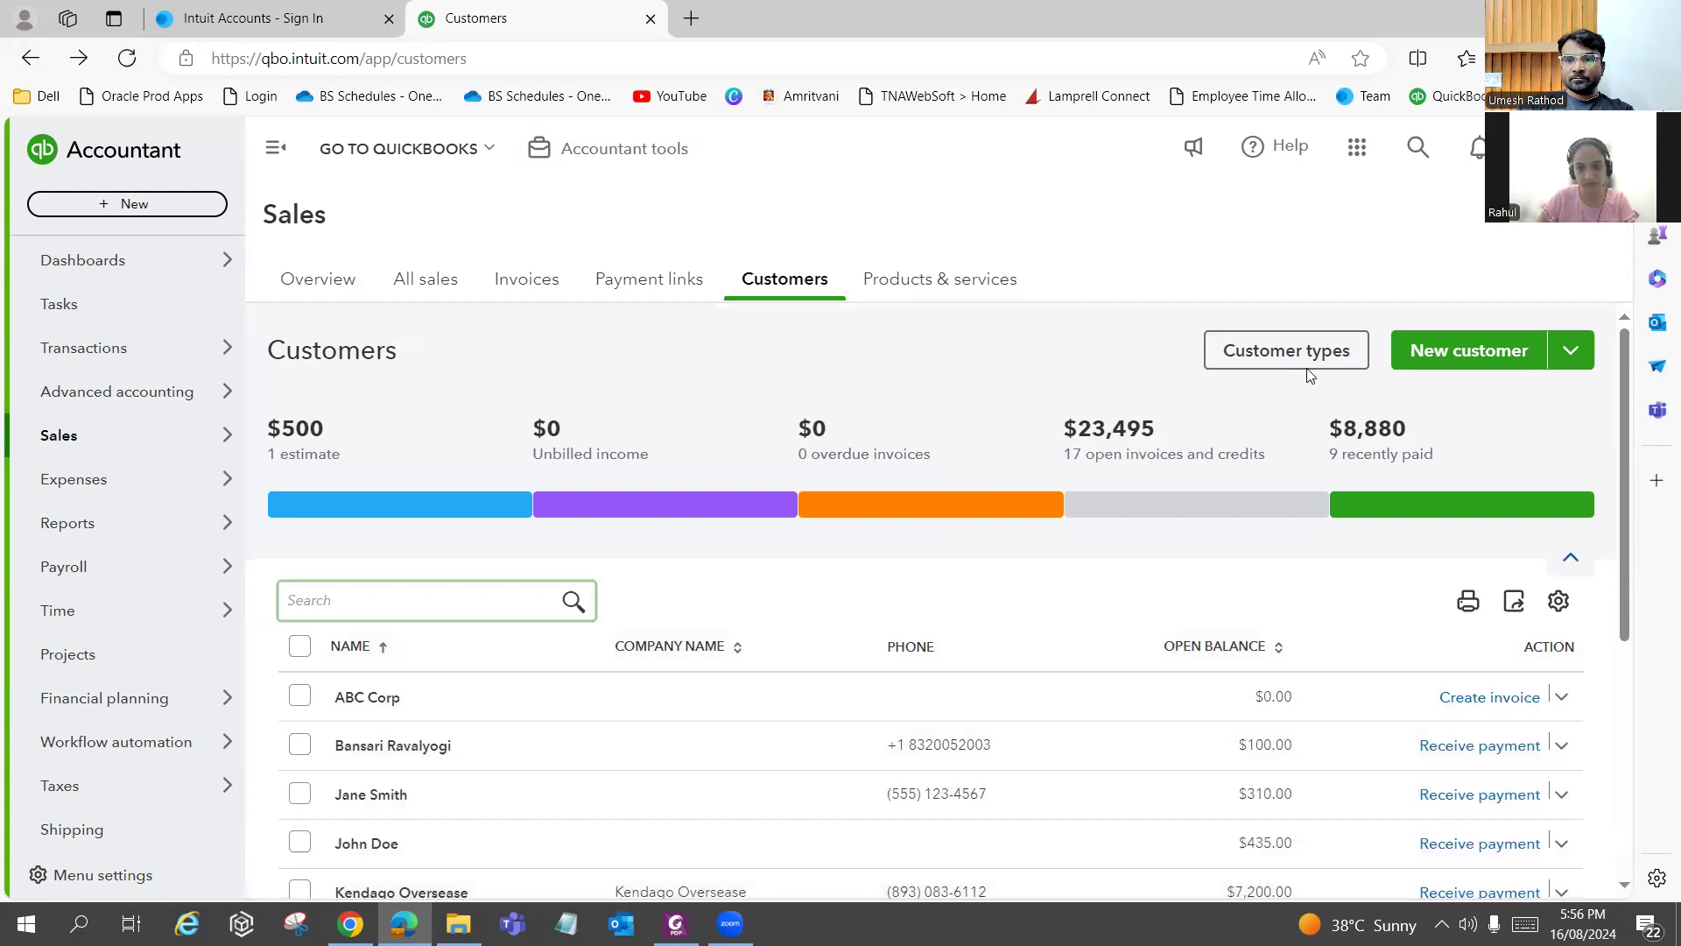
pyautogui.click(1572, 350)
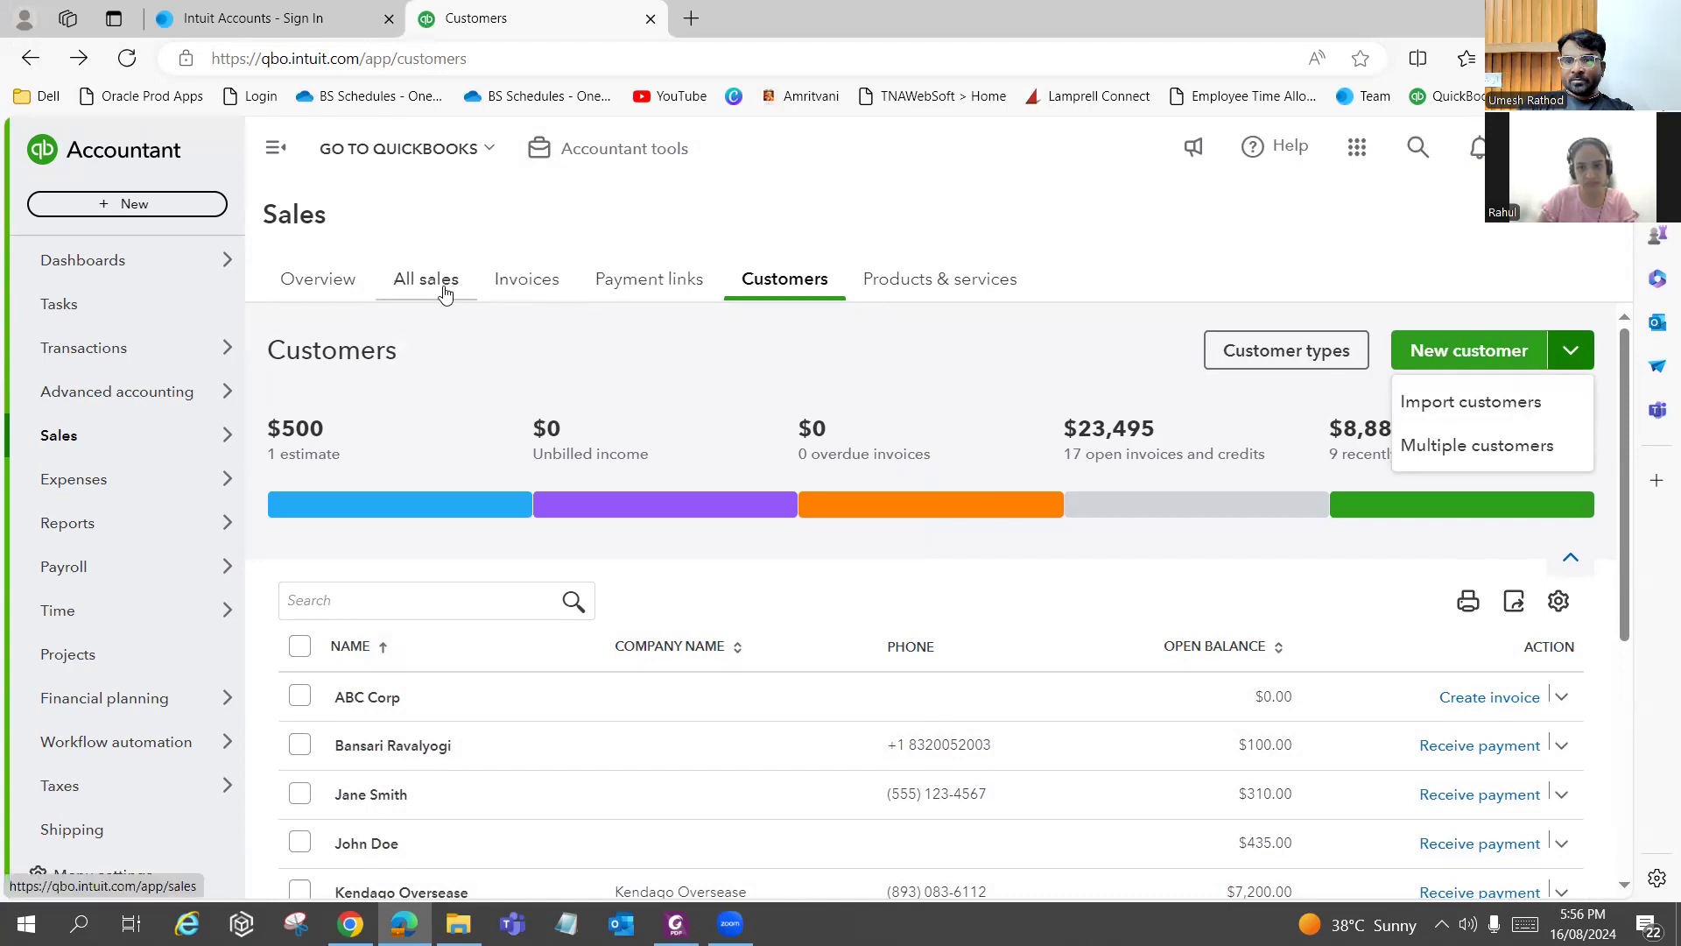
pyautogui.click(1555, 648)
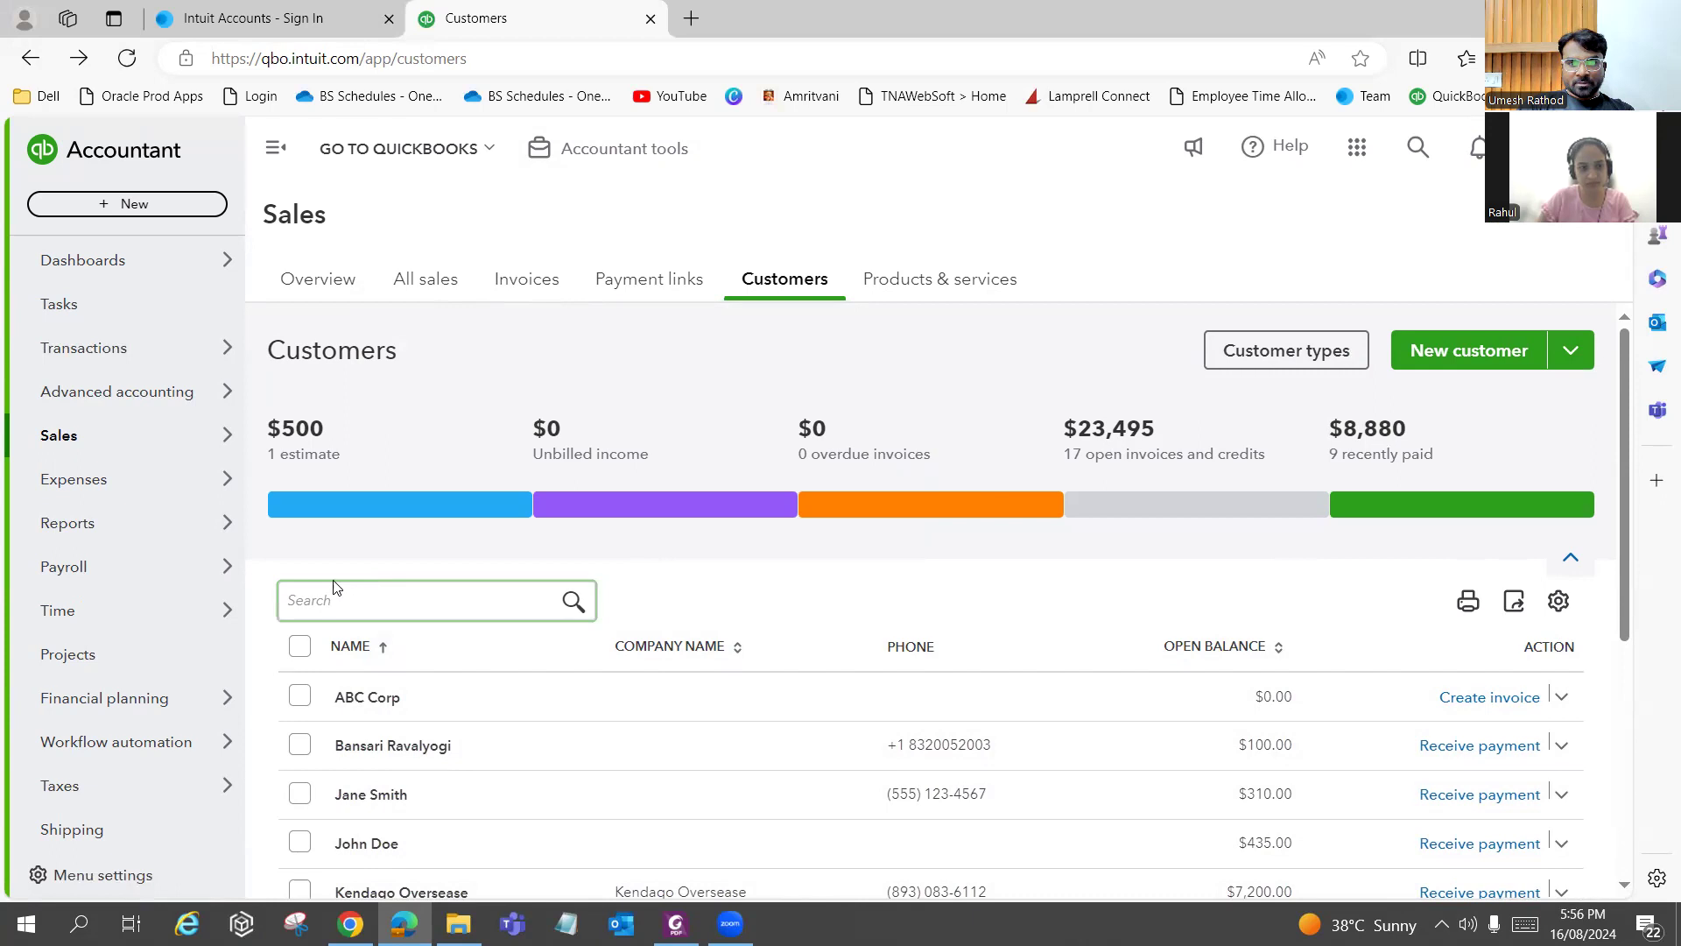
# Go to the reports and build another custom report with the creation wizard, searching for "invoice" and choosing Invoices.
pyautogui.moveTo(85, 535)
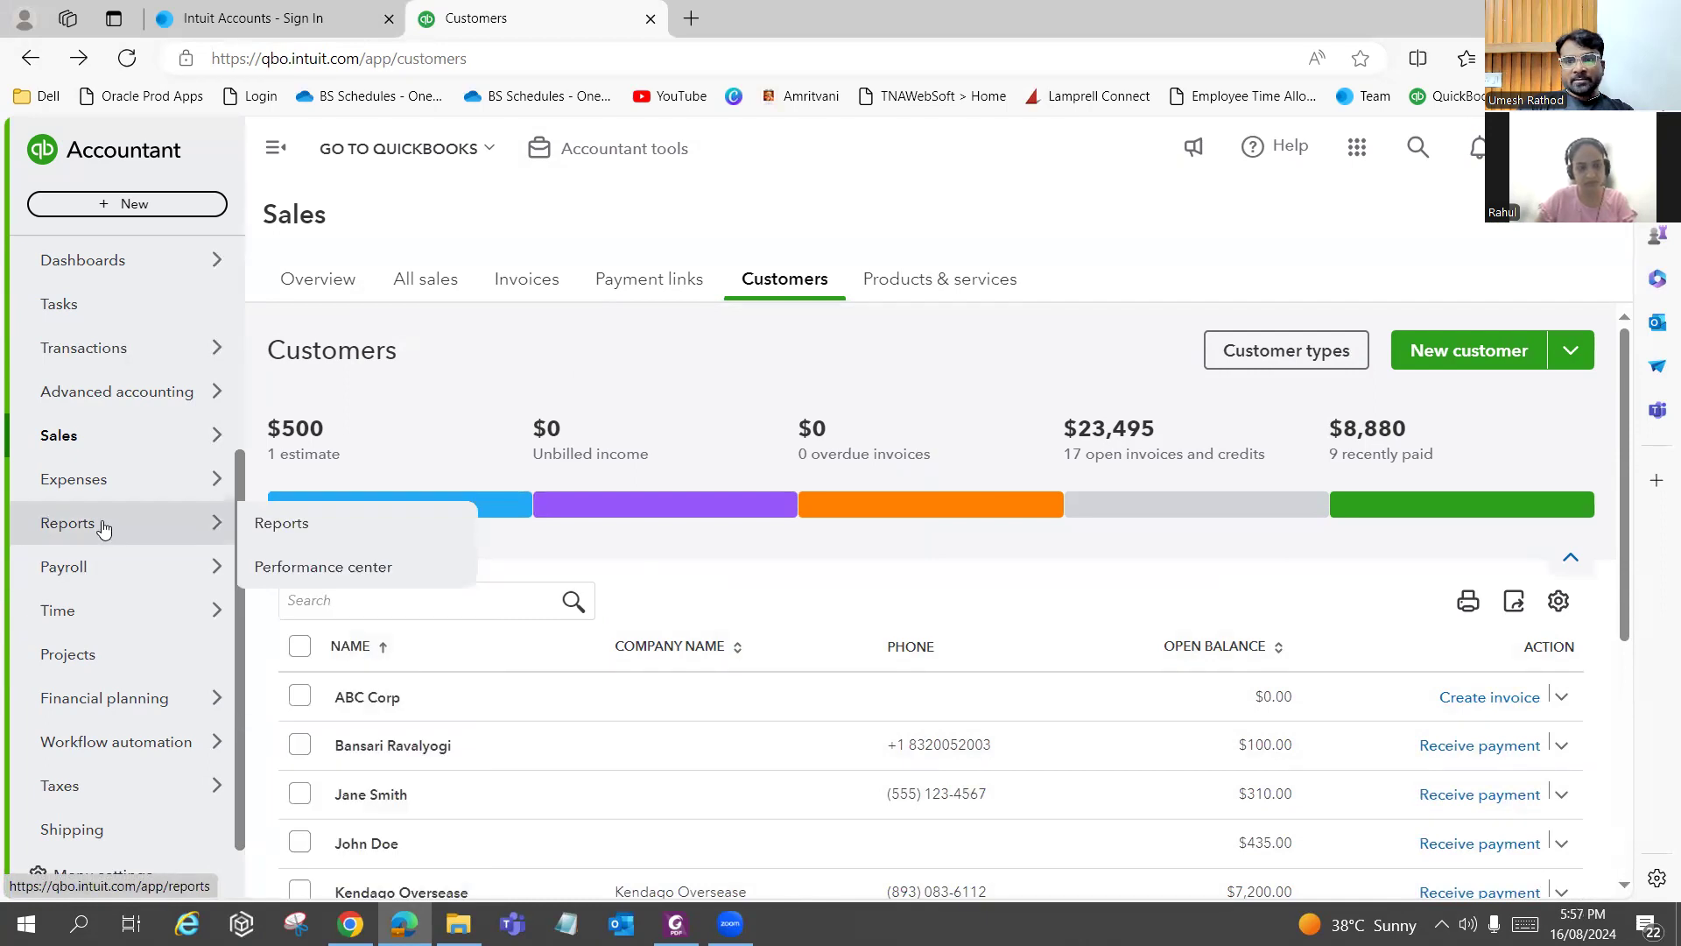
pyautogui.click(301, 532)
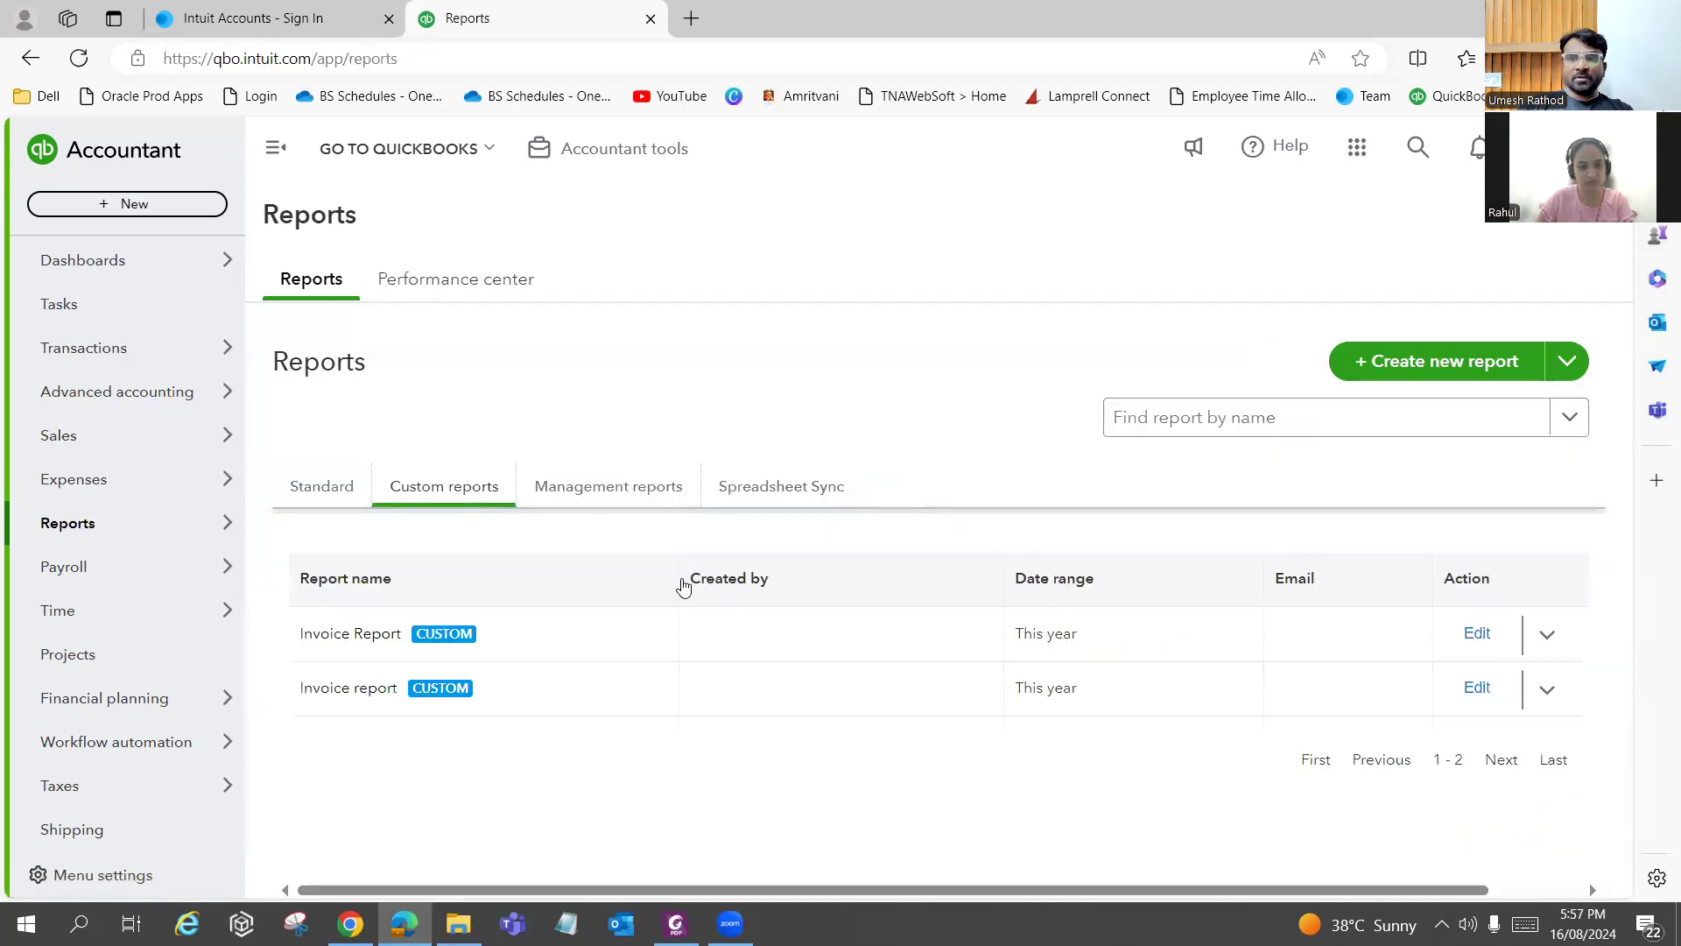
pyautogui.click(1444, 361)
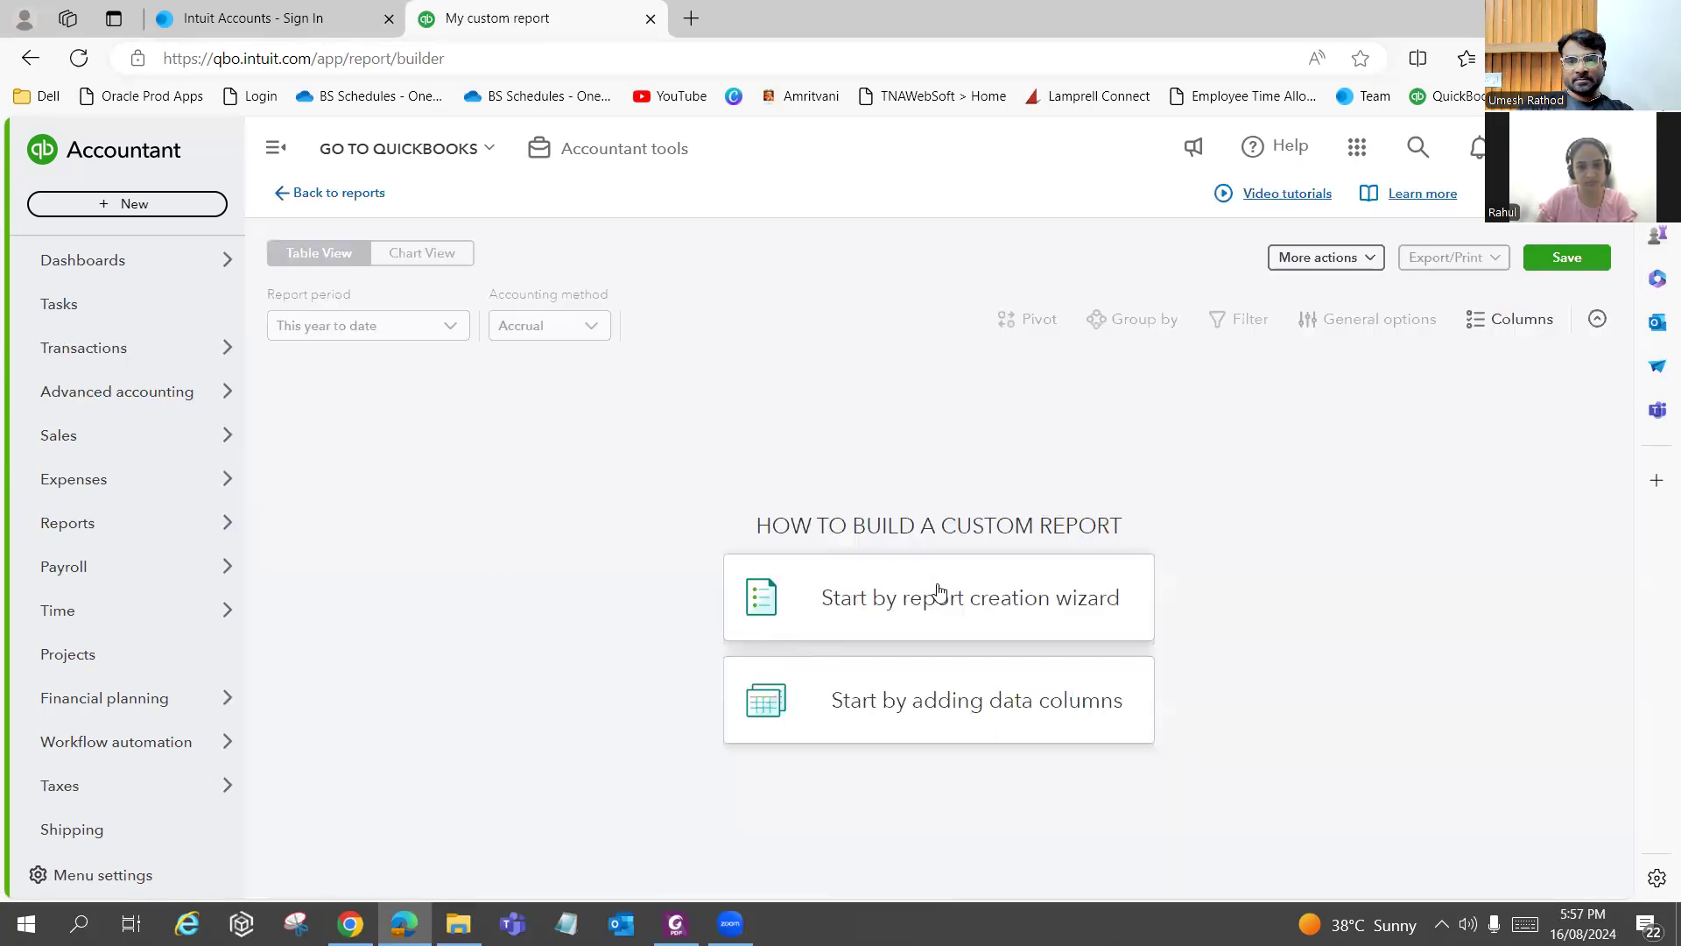
pyautogui.click(931, 595)
pyautogui.click(827, 457)
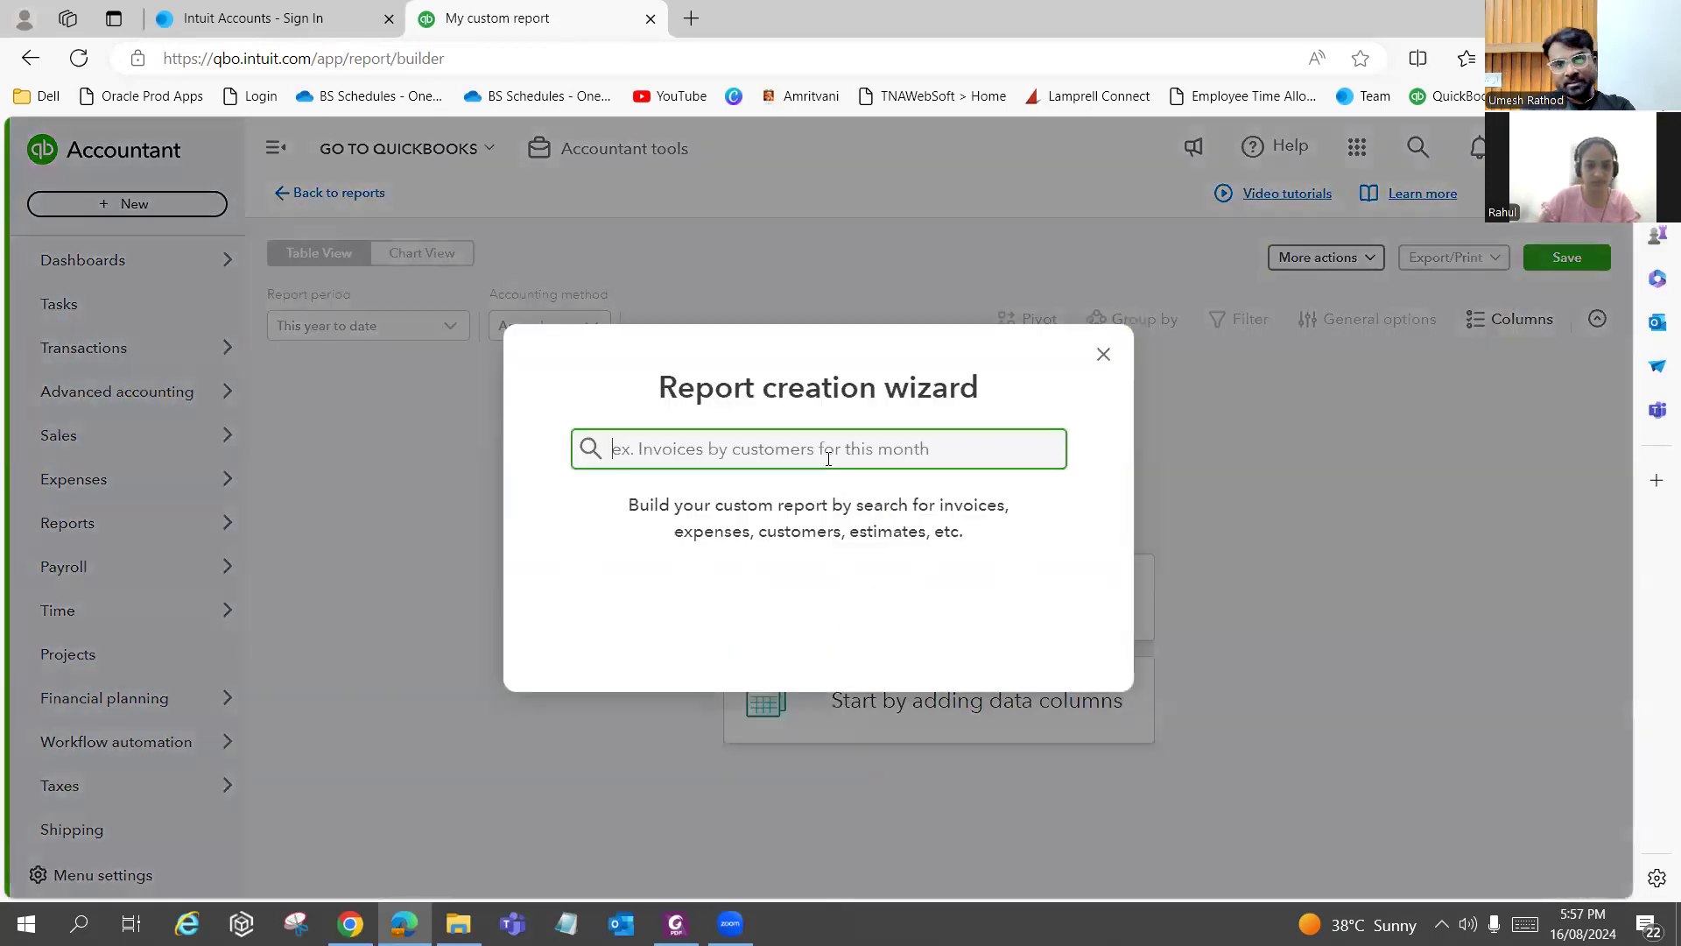
pyautogui.write('invp')
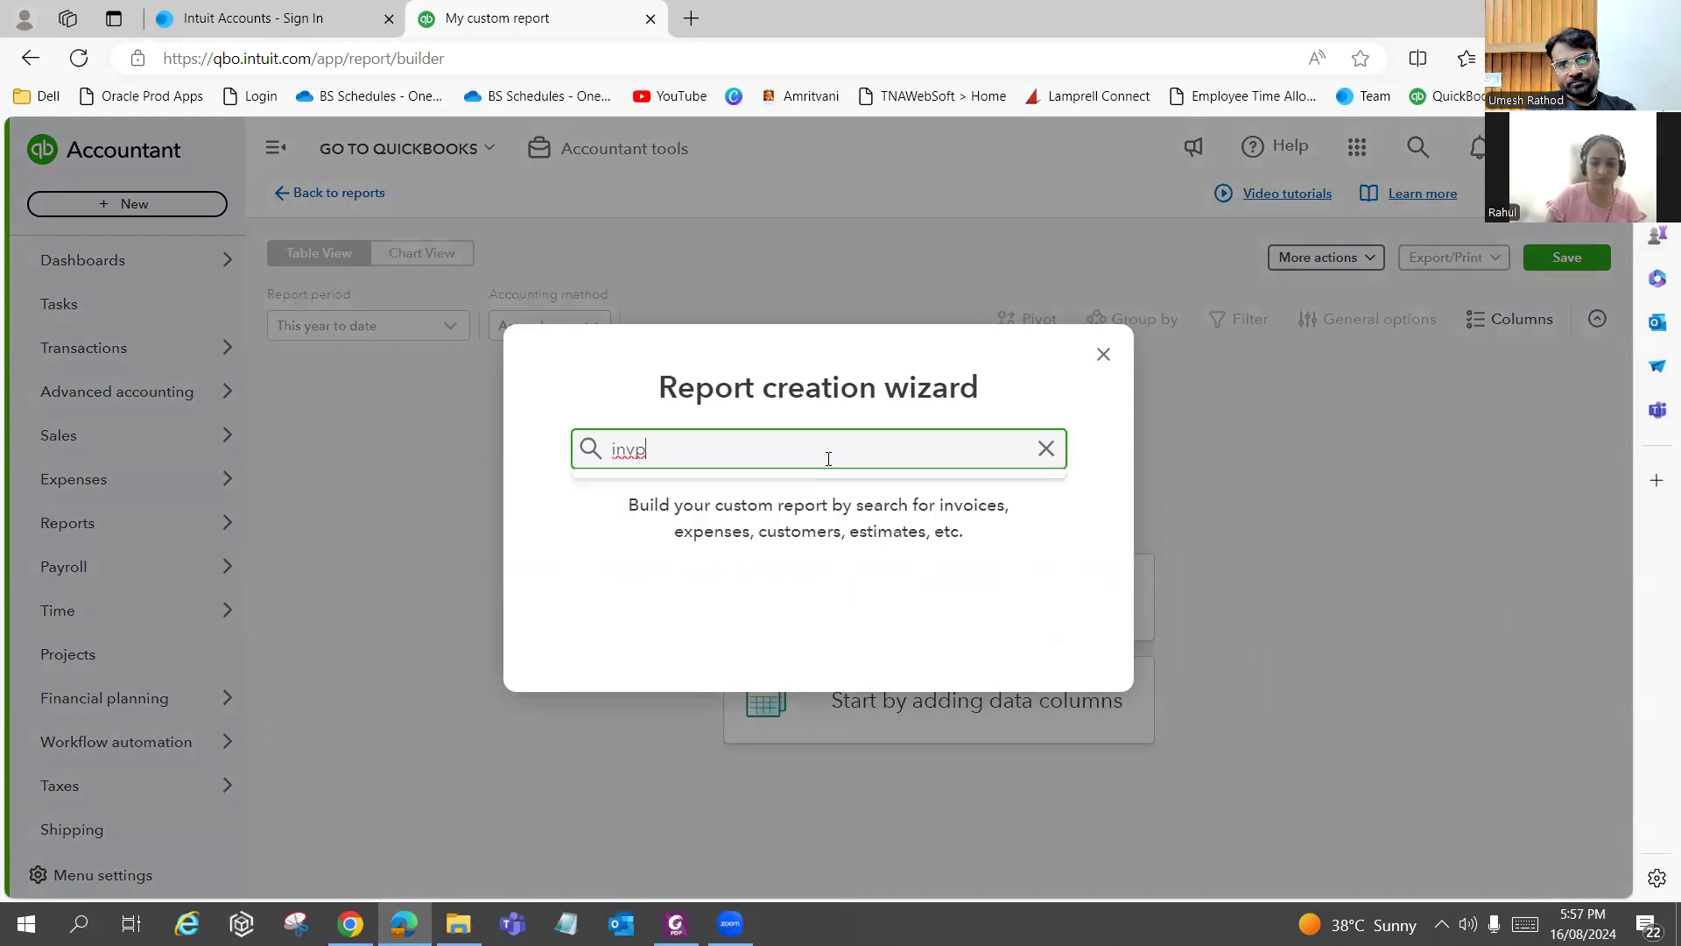
pyautogui.press('BackSpace')
pyautogui.write('oice')
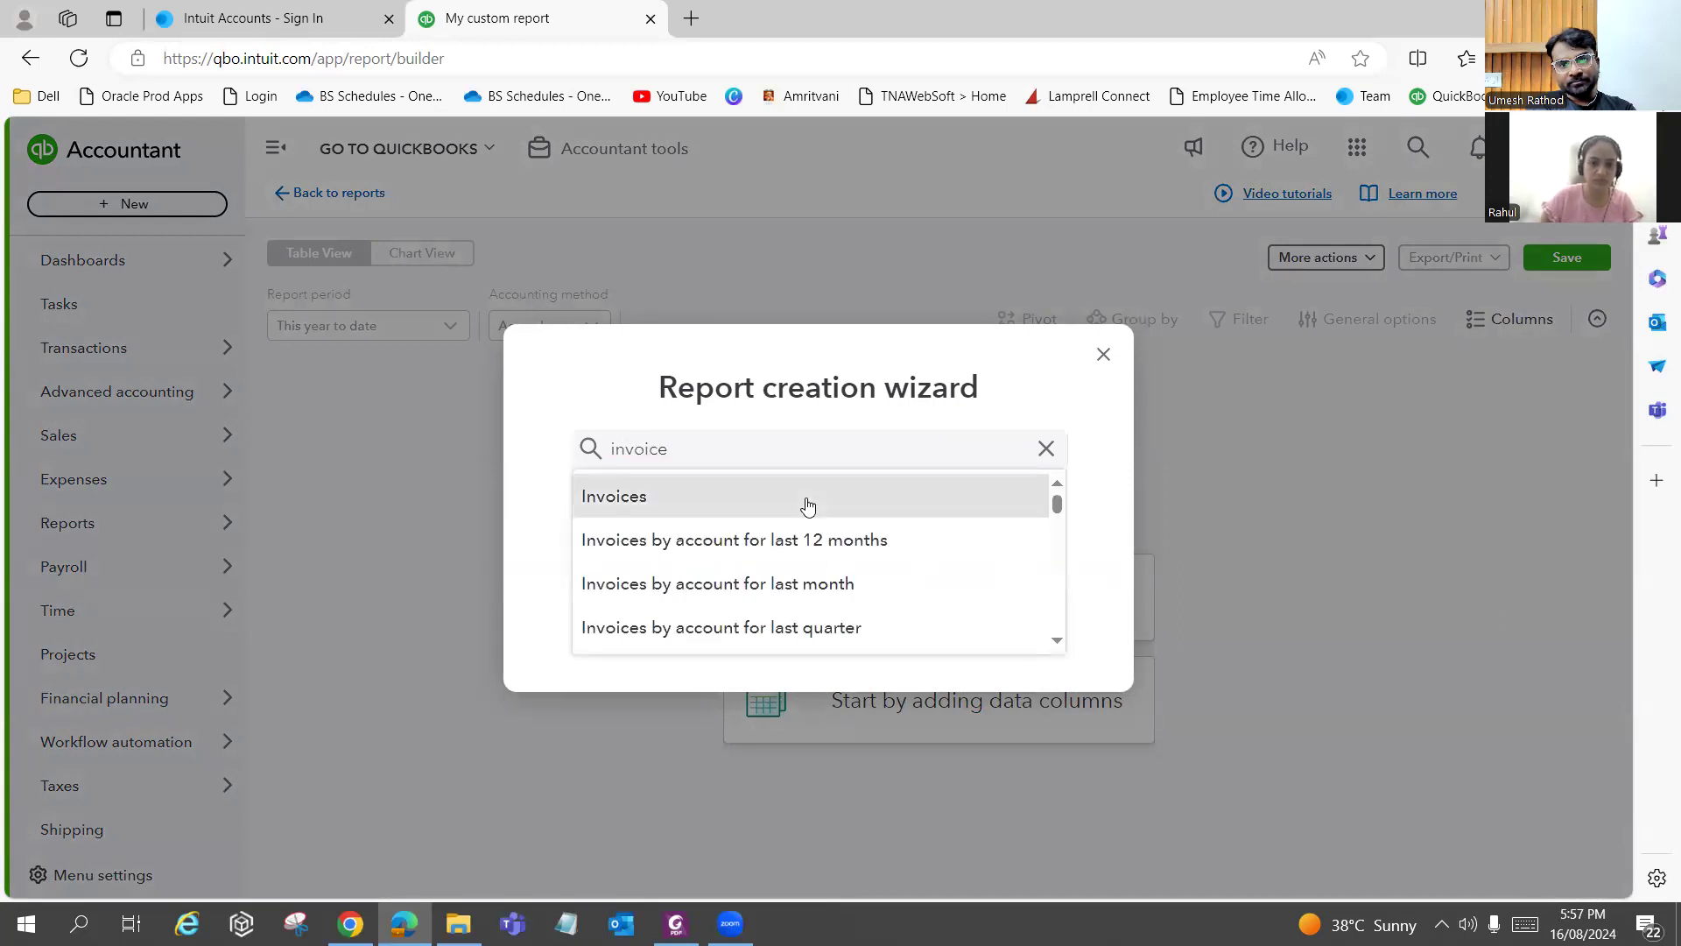
pyautogui.click(804, 498)
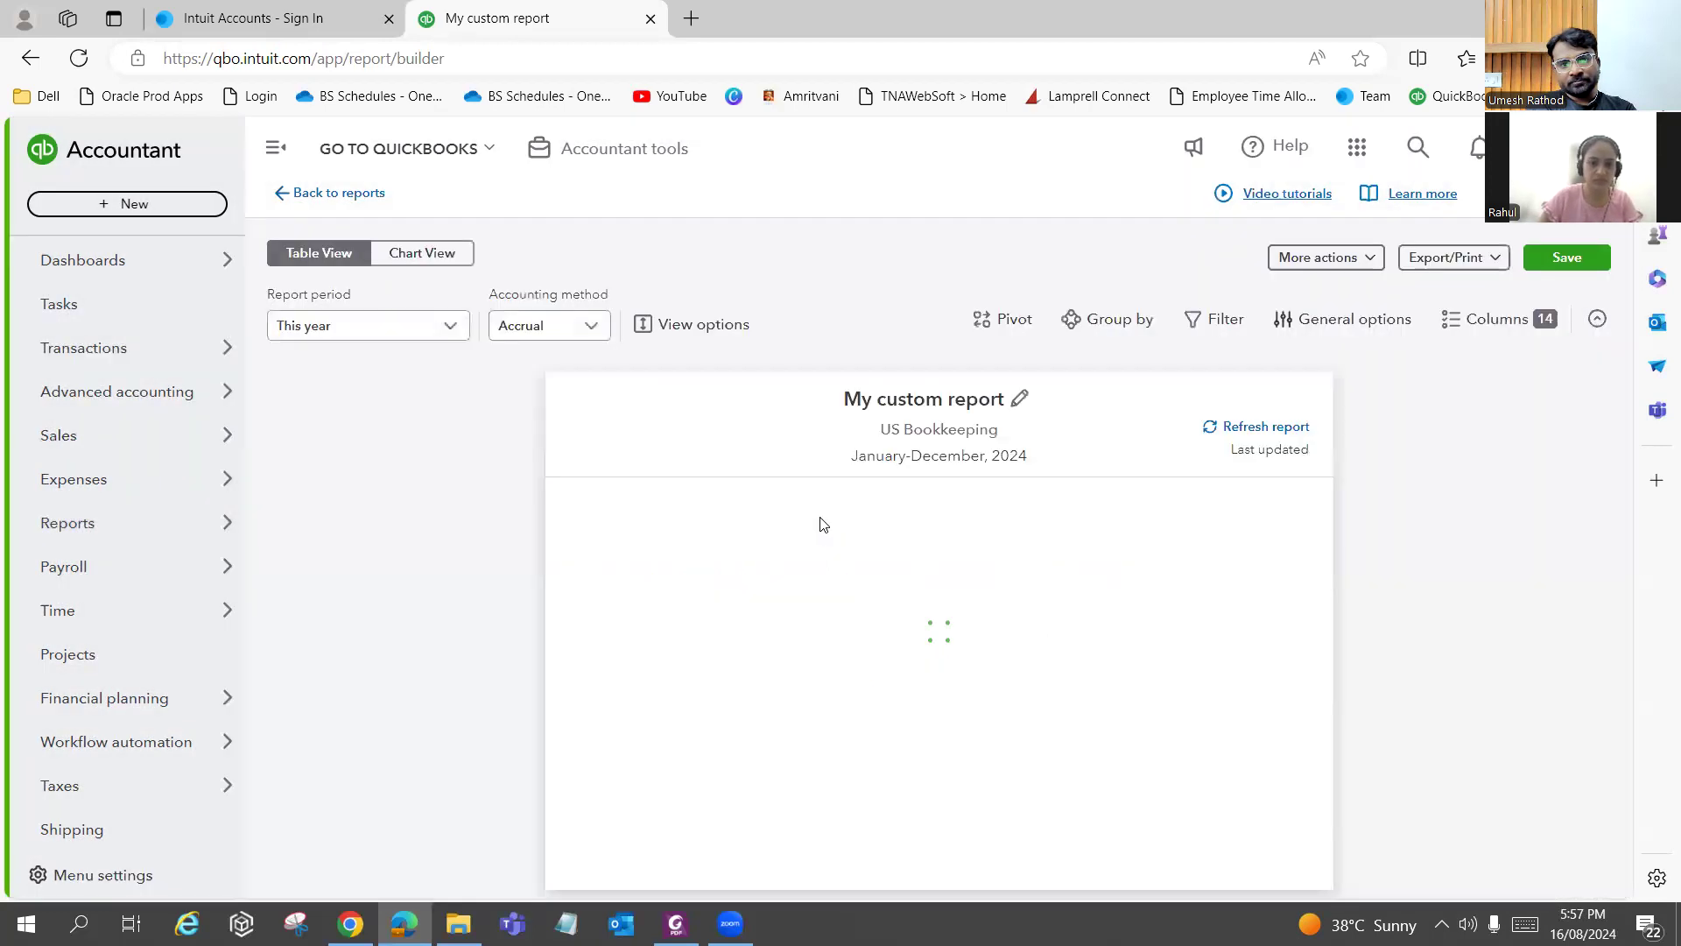
# View the report period choices and reread the customer export task in Foxit PhantomPDF before returning to the custom report in QuickBooks.
pyautogui.click(342, 333)
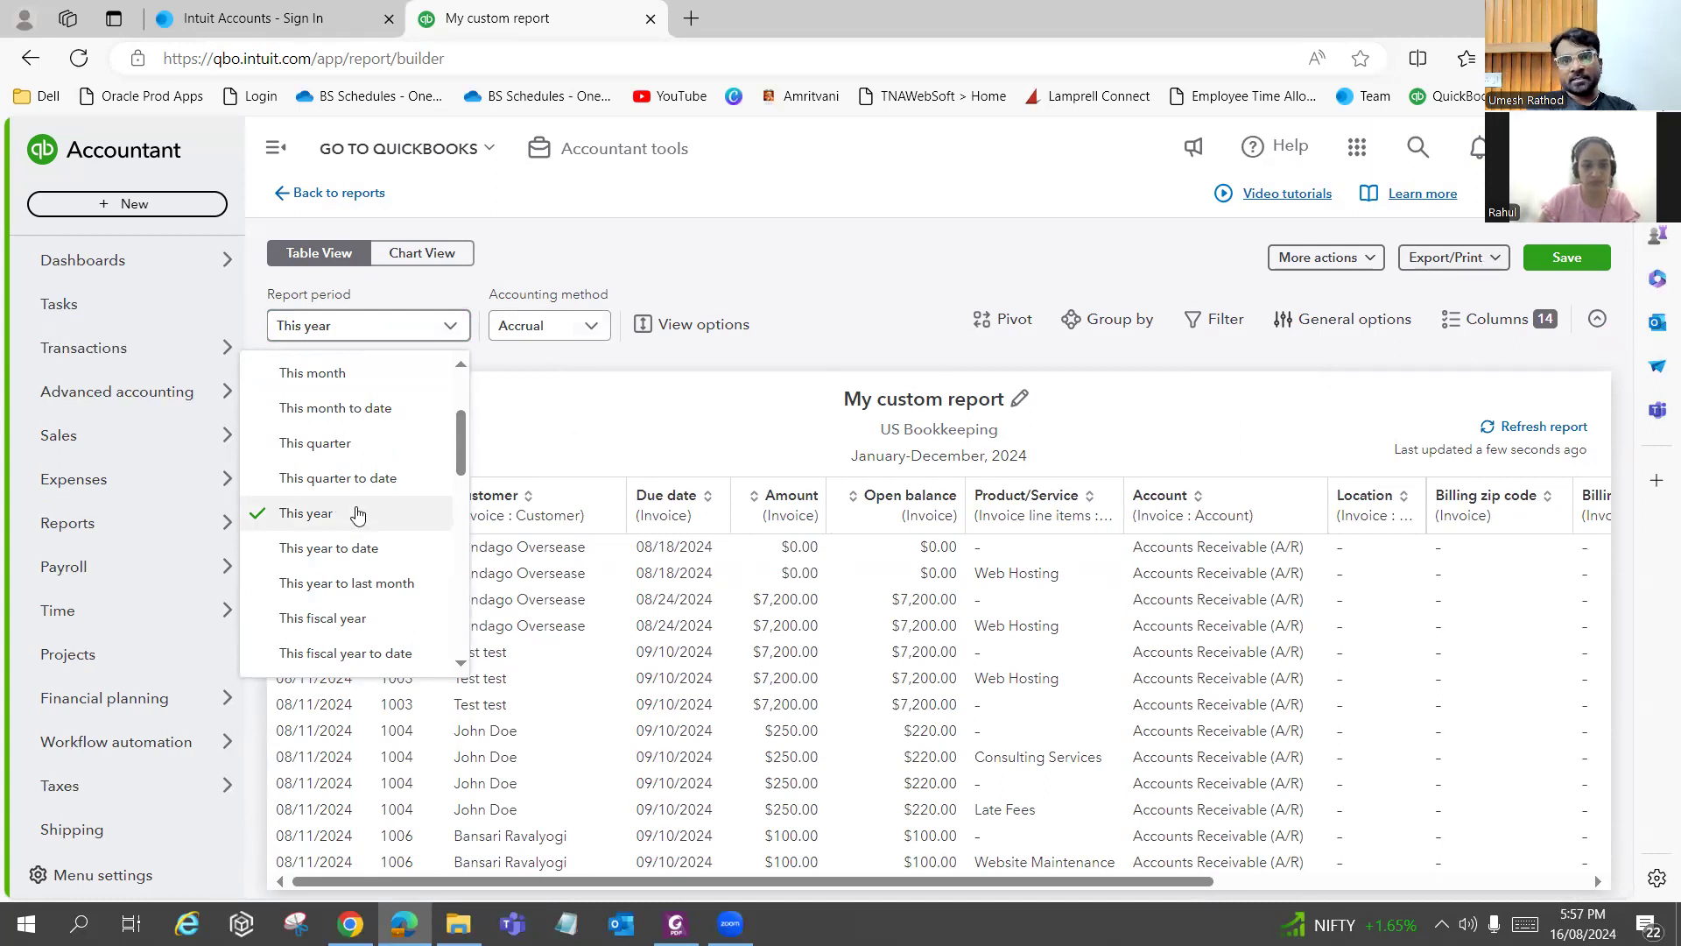
pyautogui.hotkey('alt', 'Tab')
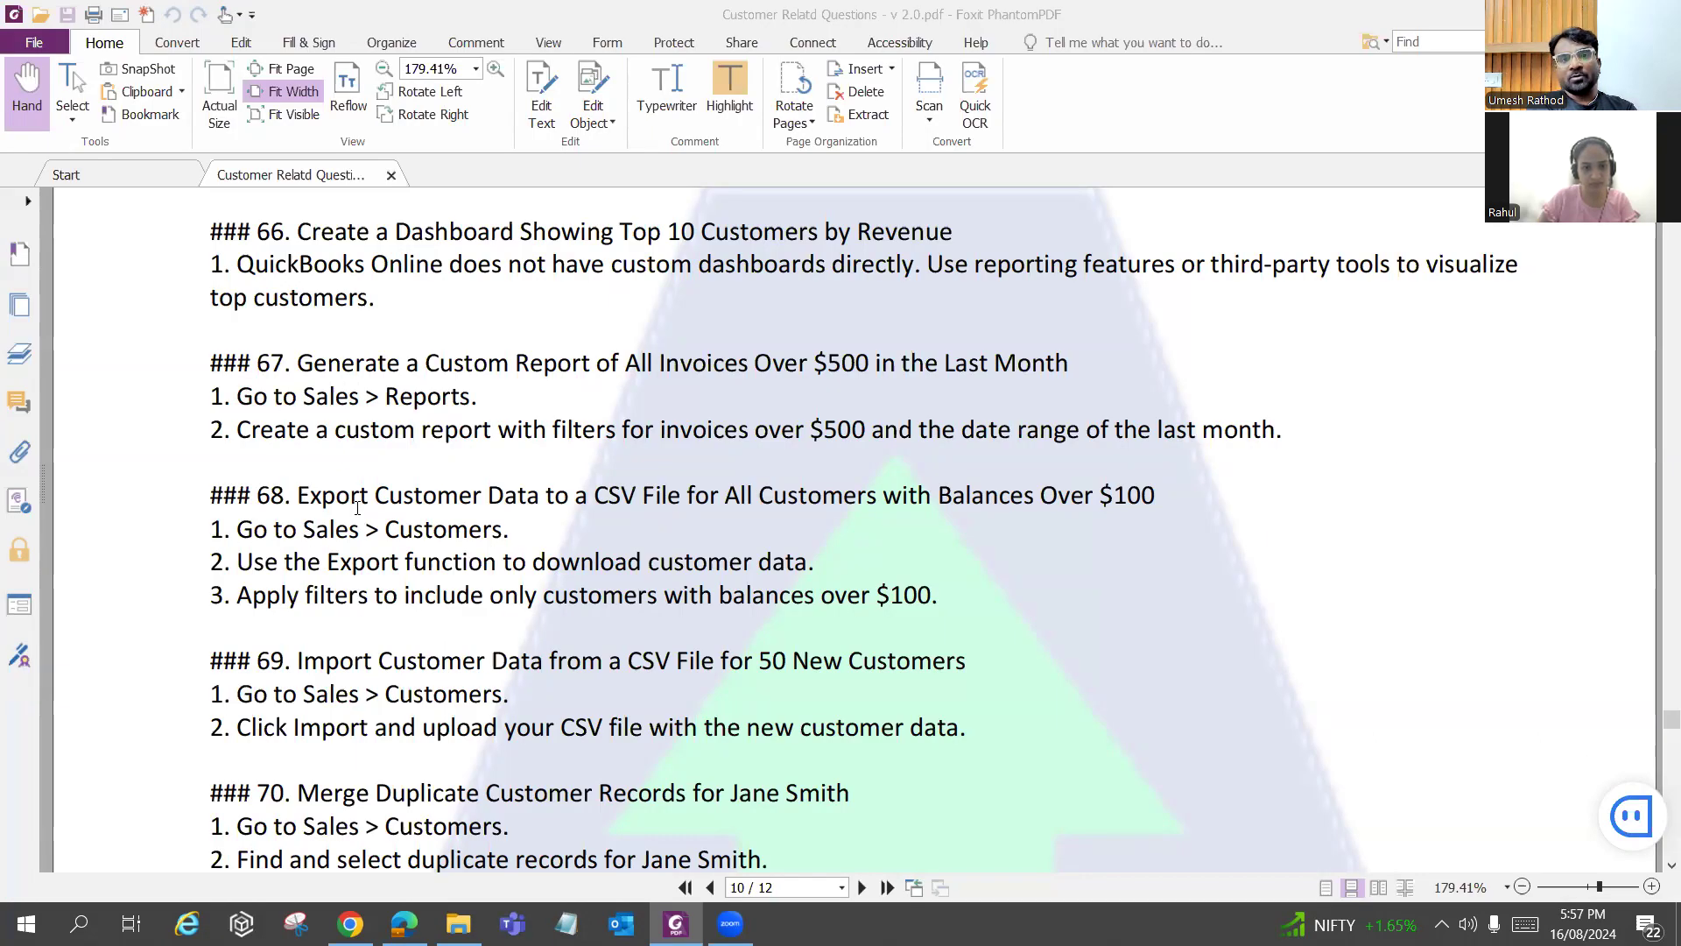
pyautogui.hotkey('alt', 'Tab')
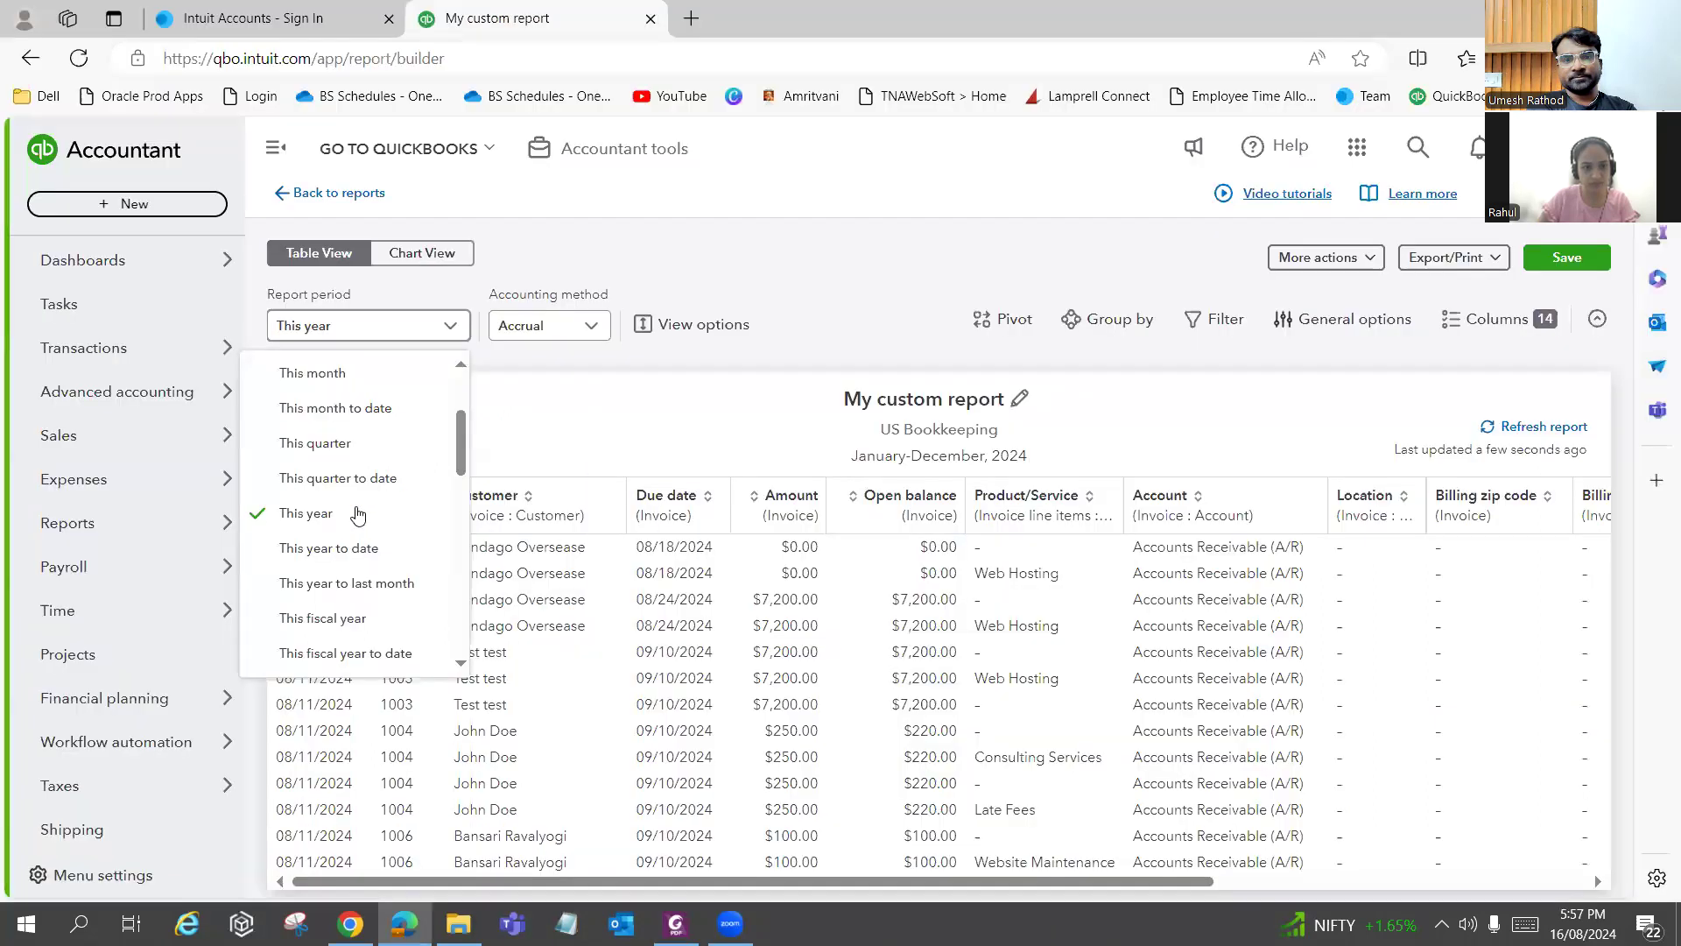
pyautogui.hotkey('alt', 'Tab')
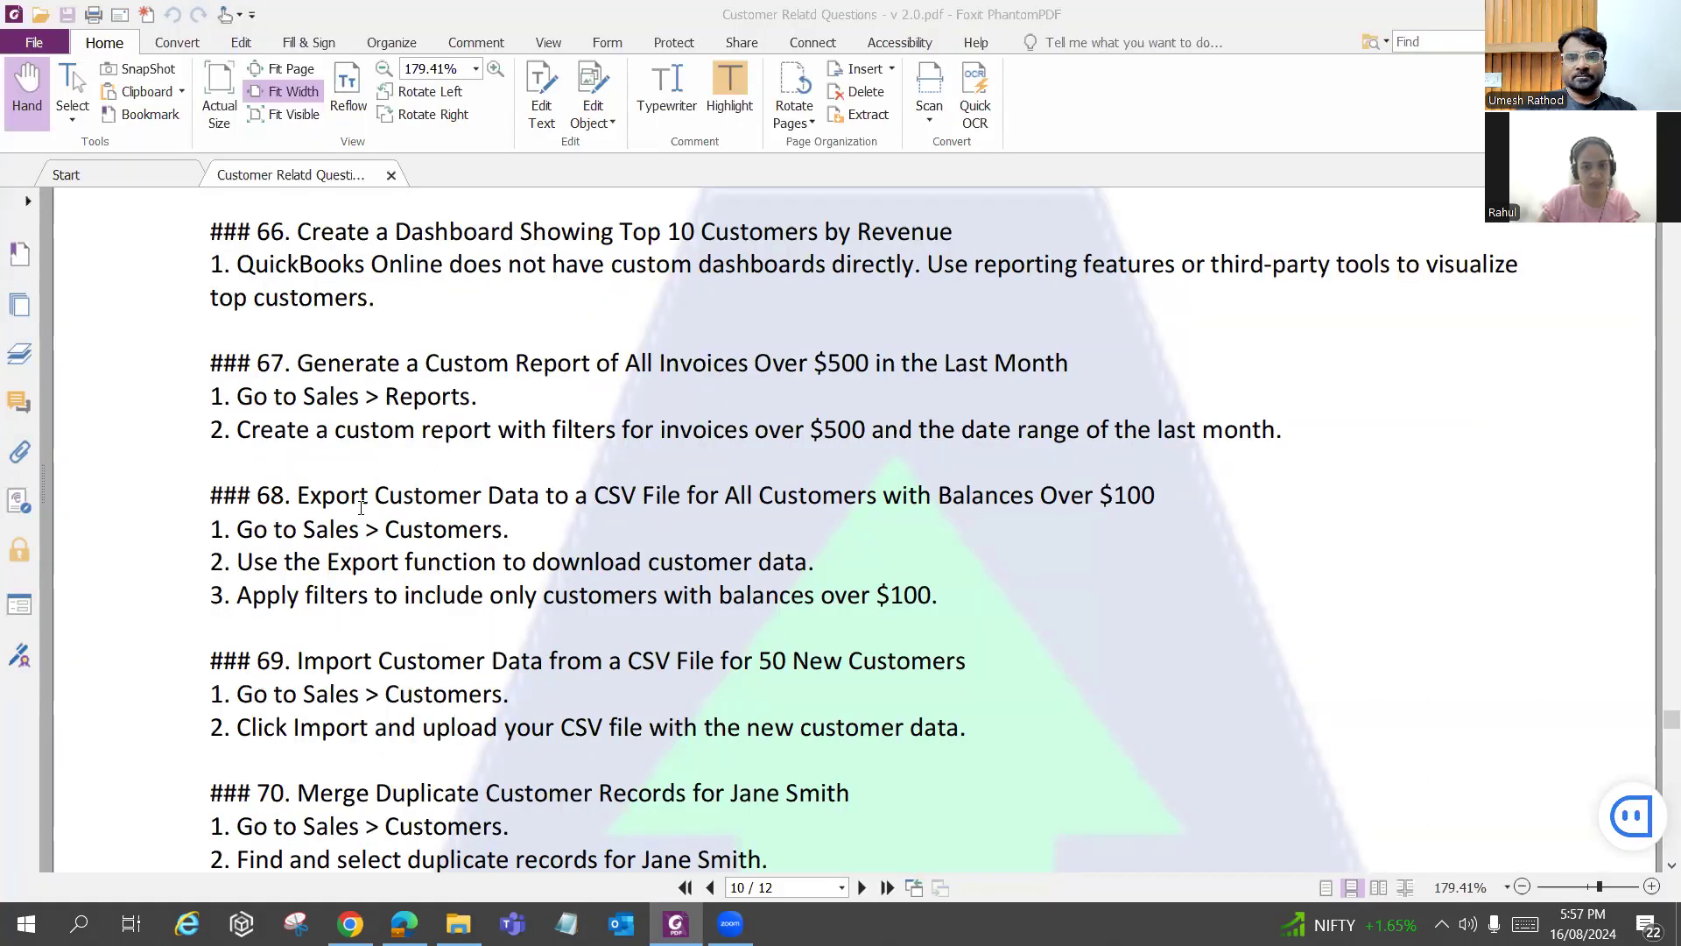
pyautogui.hotkey('alt', 'Tab')
pyautogui.click(477, 469)
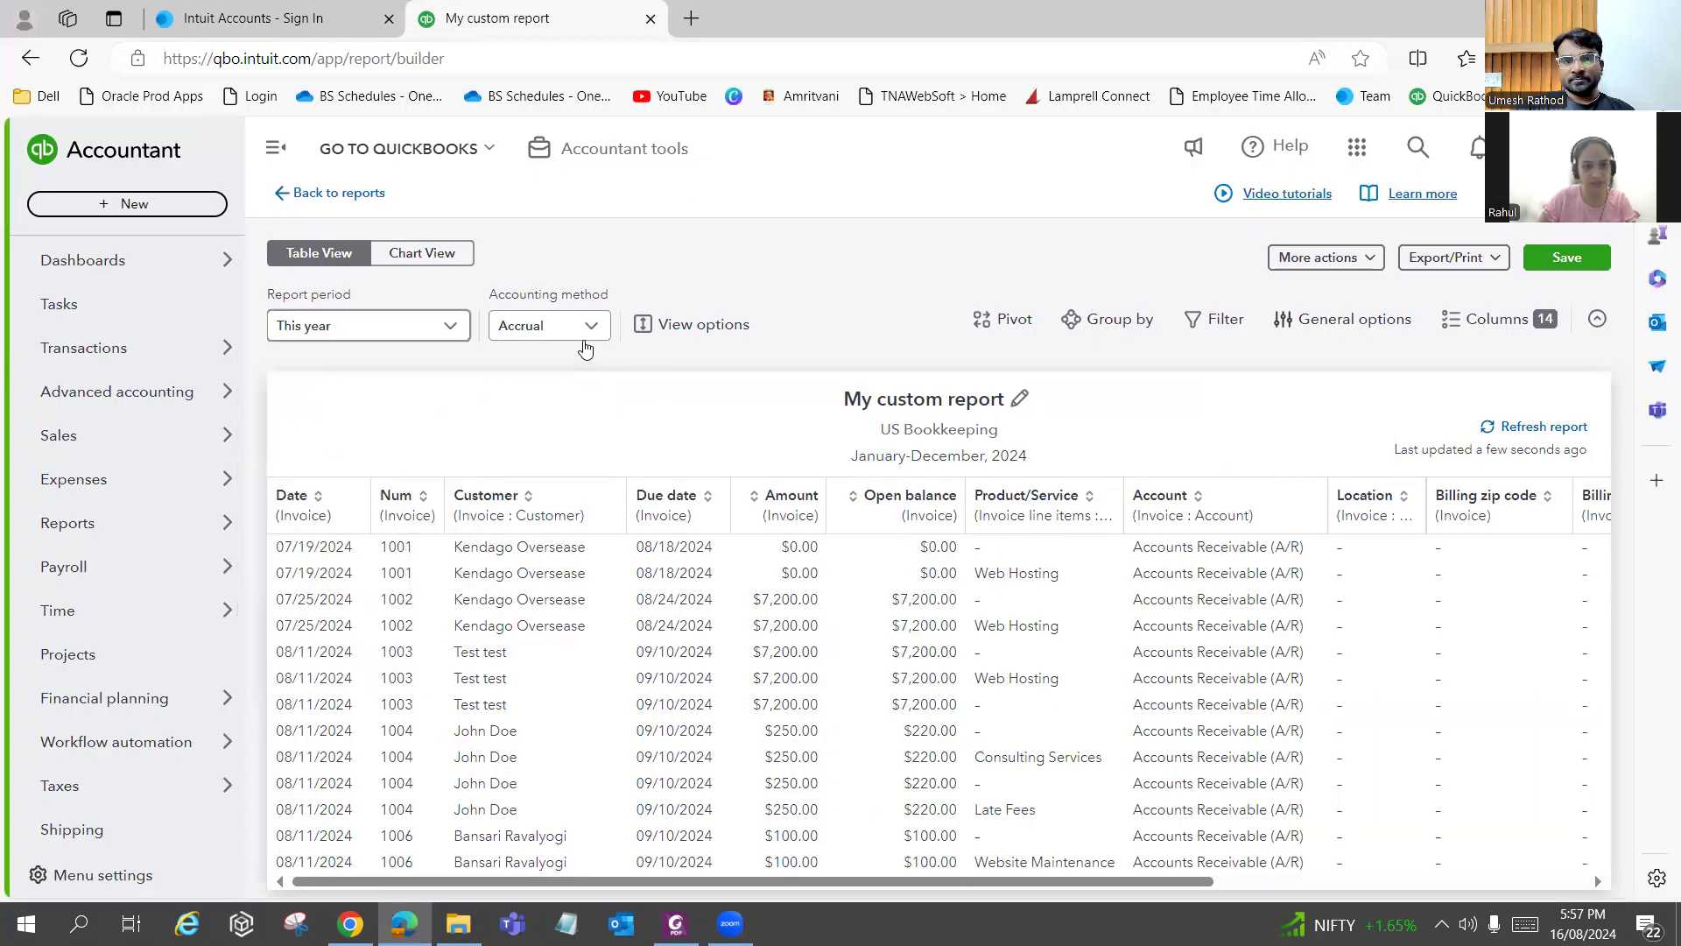
# Start a filter for the custom invoice report, searching the fields for "inv" and choosing Open balance as the field to filter by.
pyautogui.click(1195, 324)
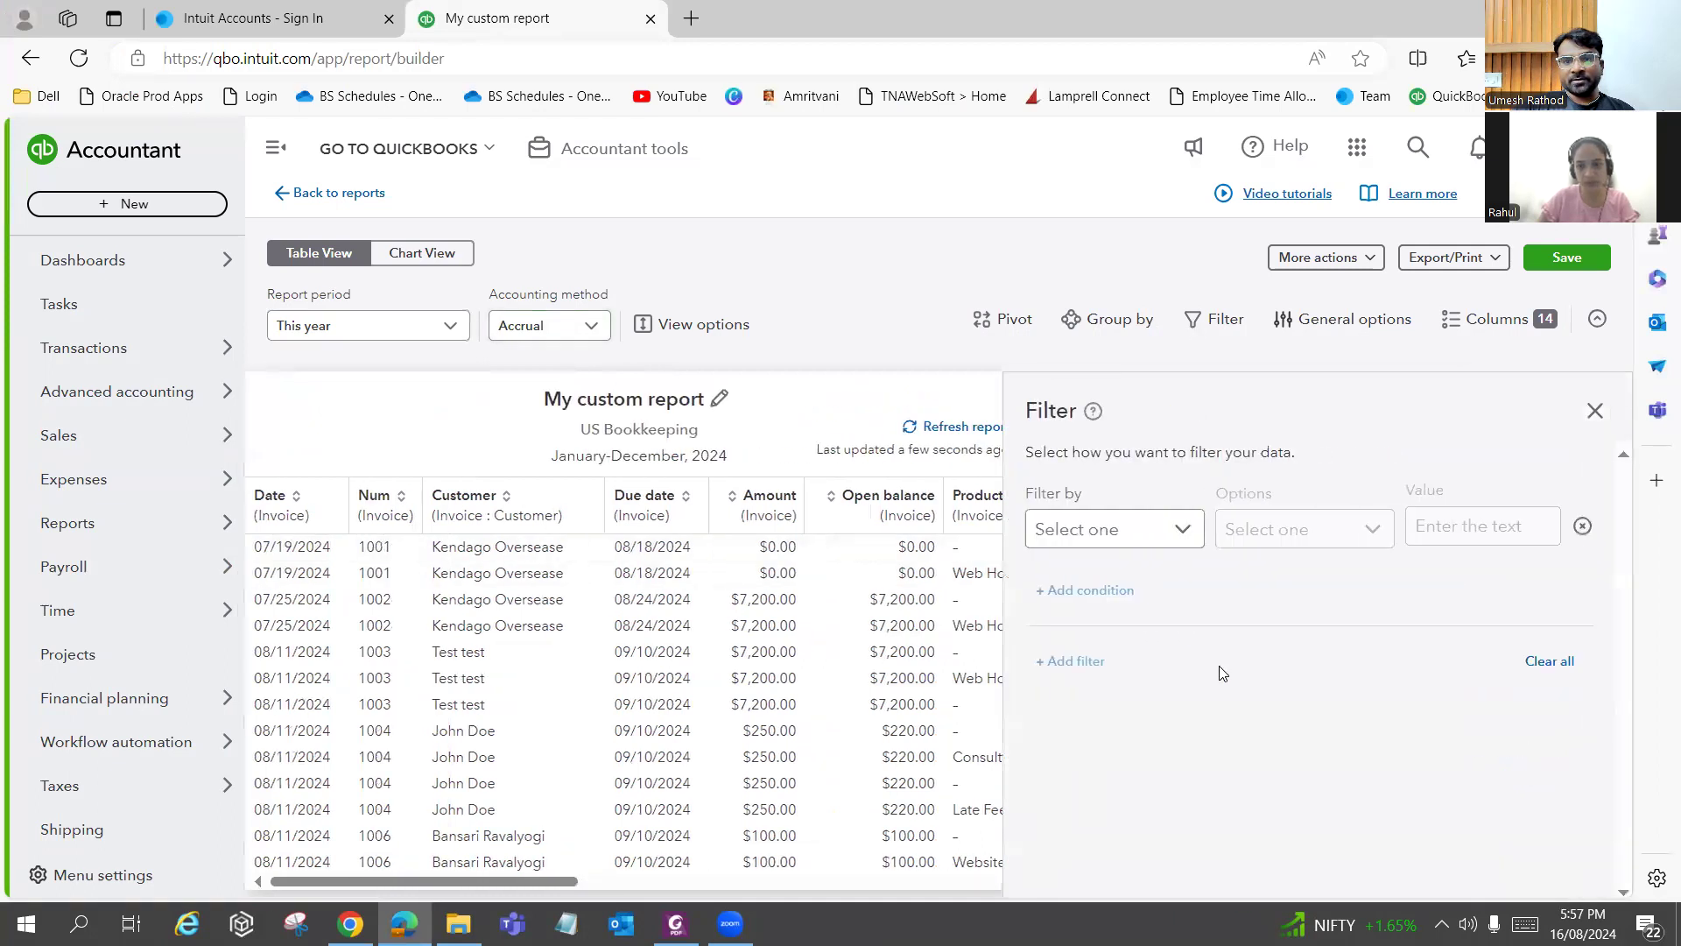
pyautogui.click(1168, 550)
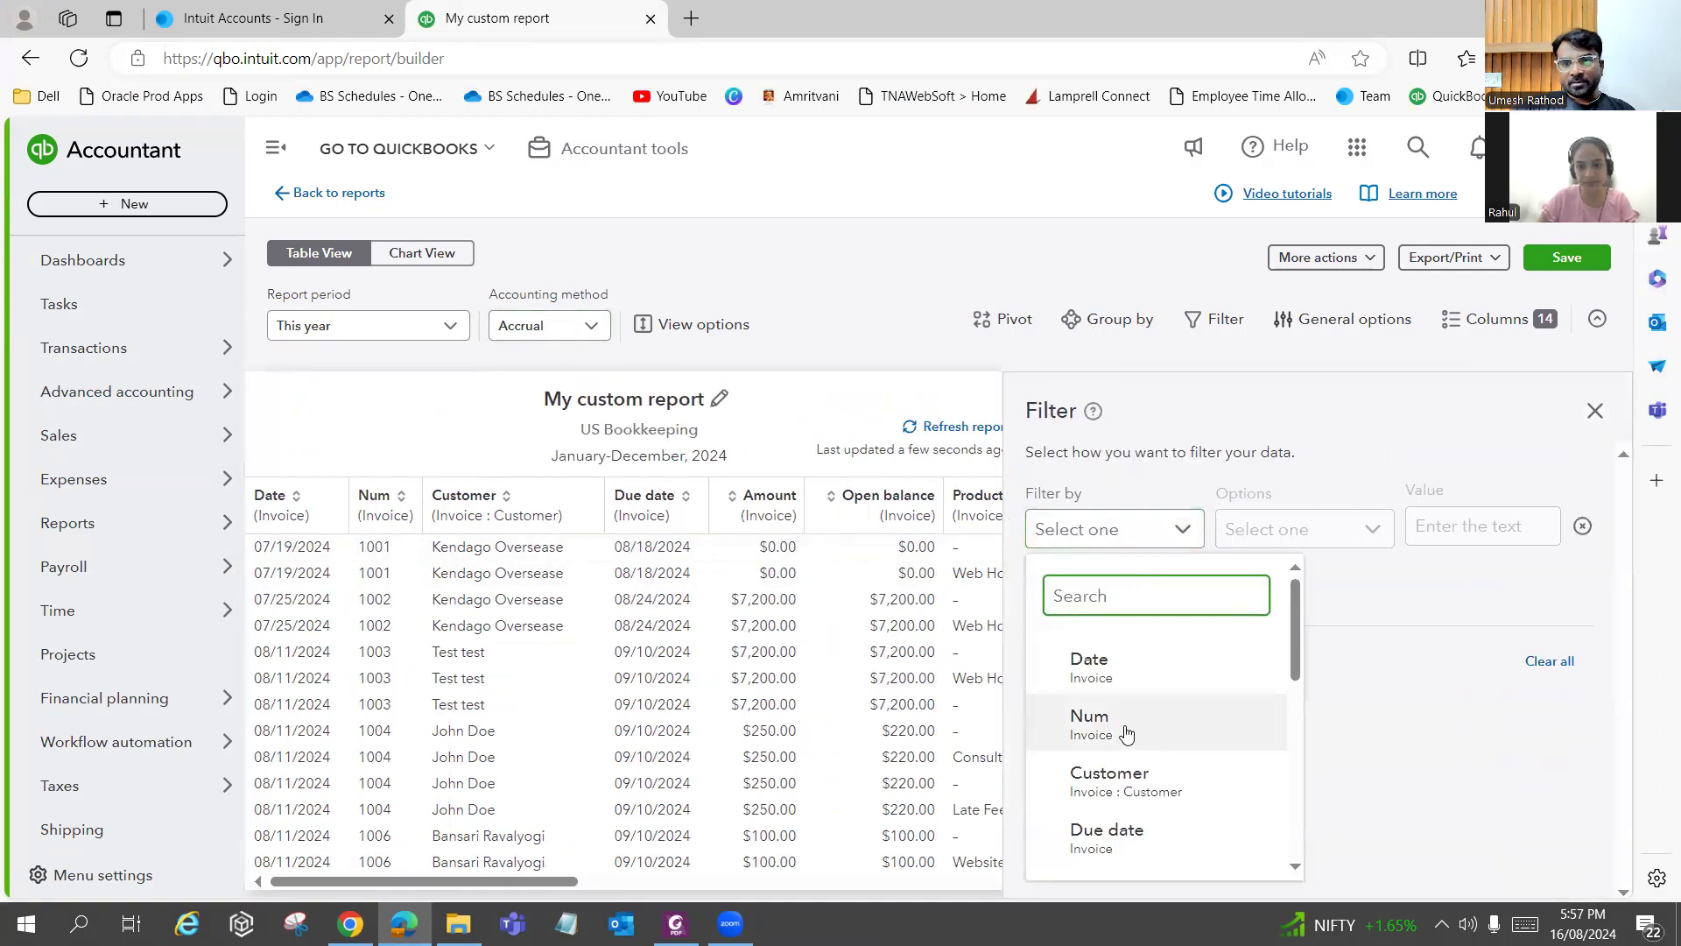
pyautogui.scroll(-5, 1127, 737)
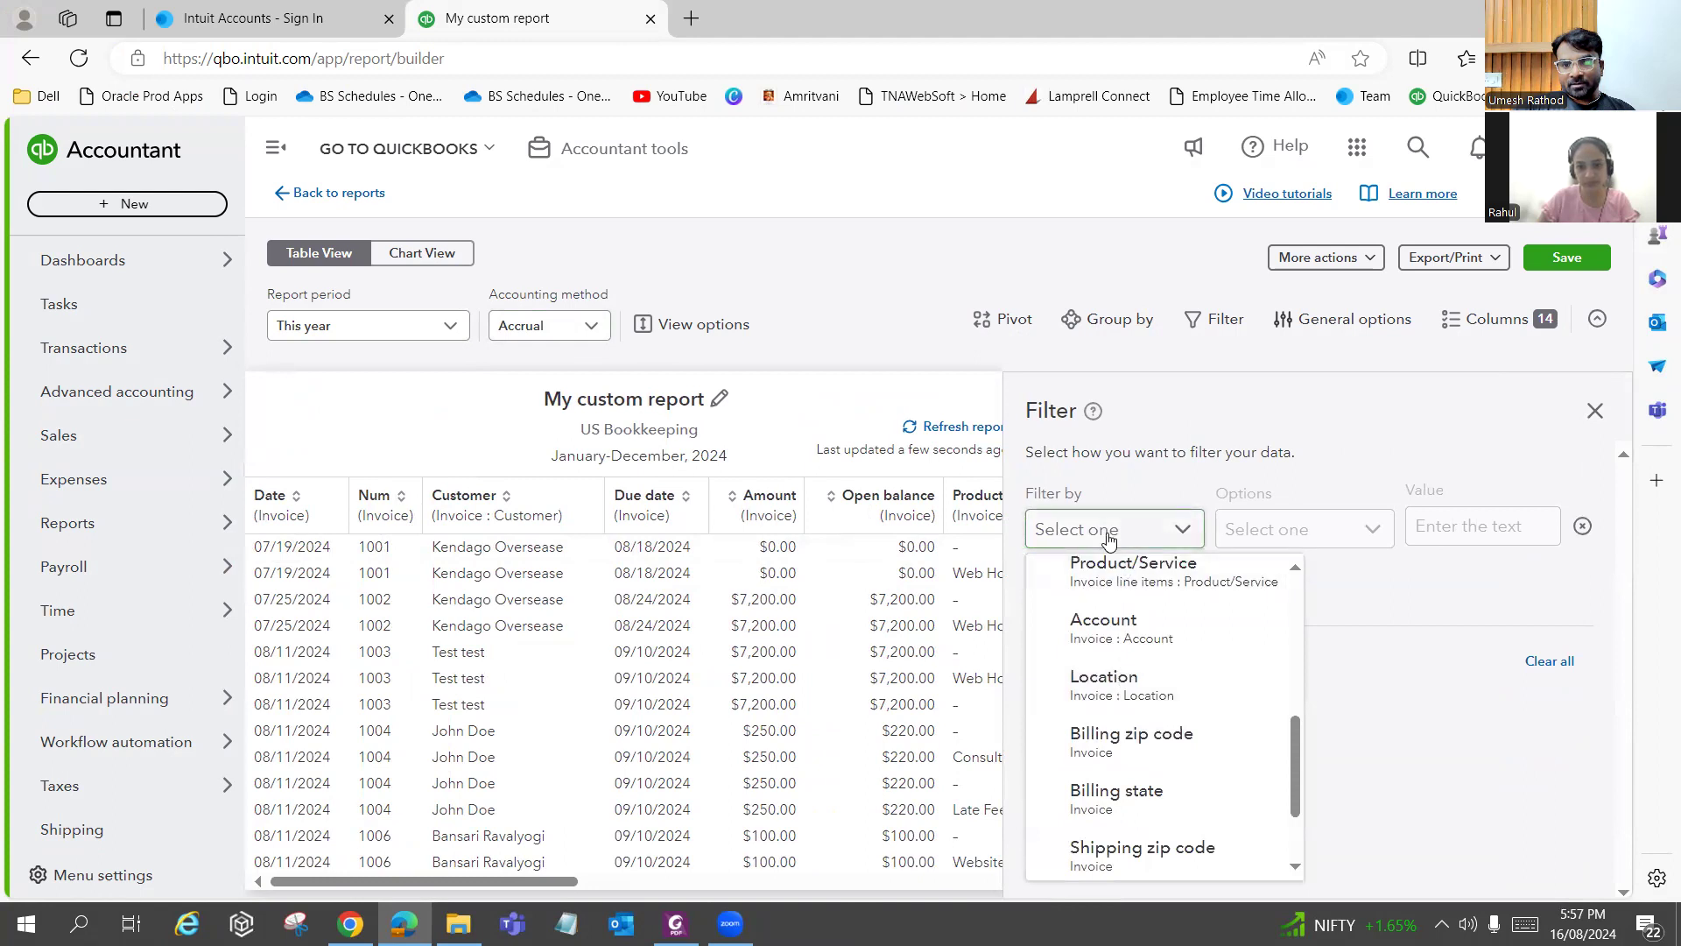
pyautogui.write('inv')
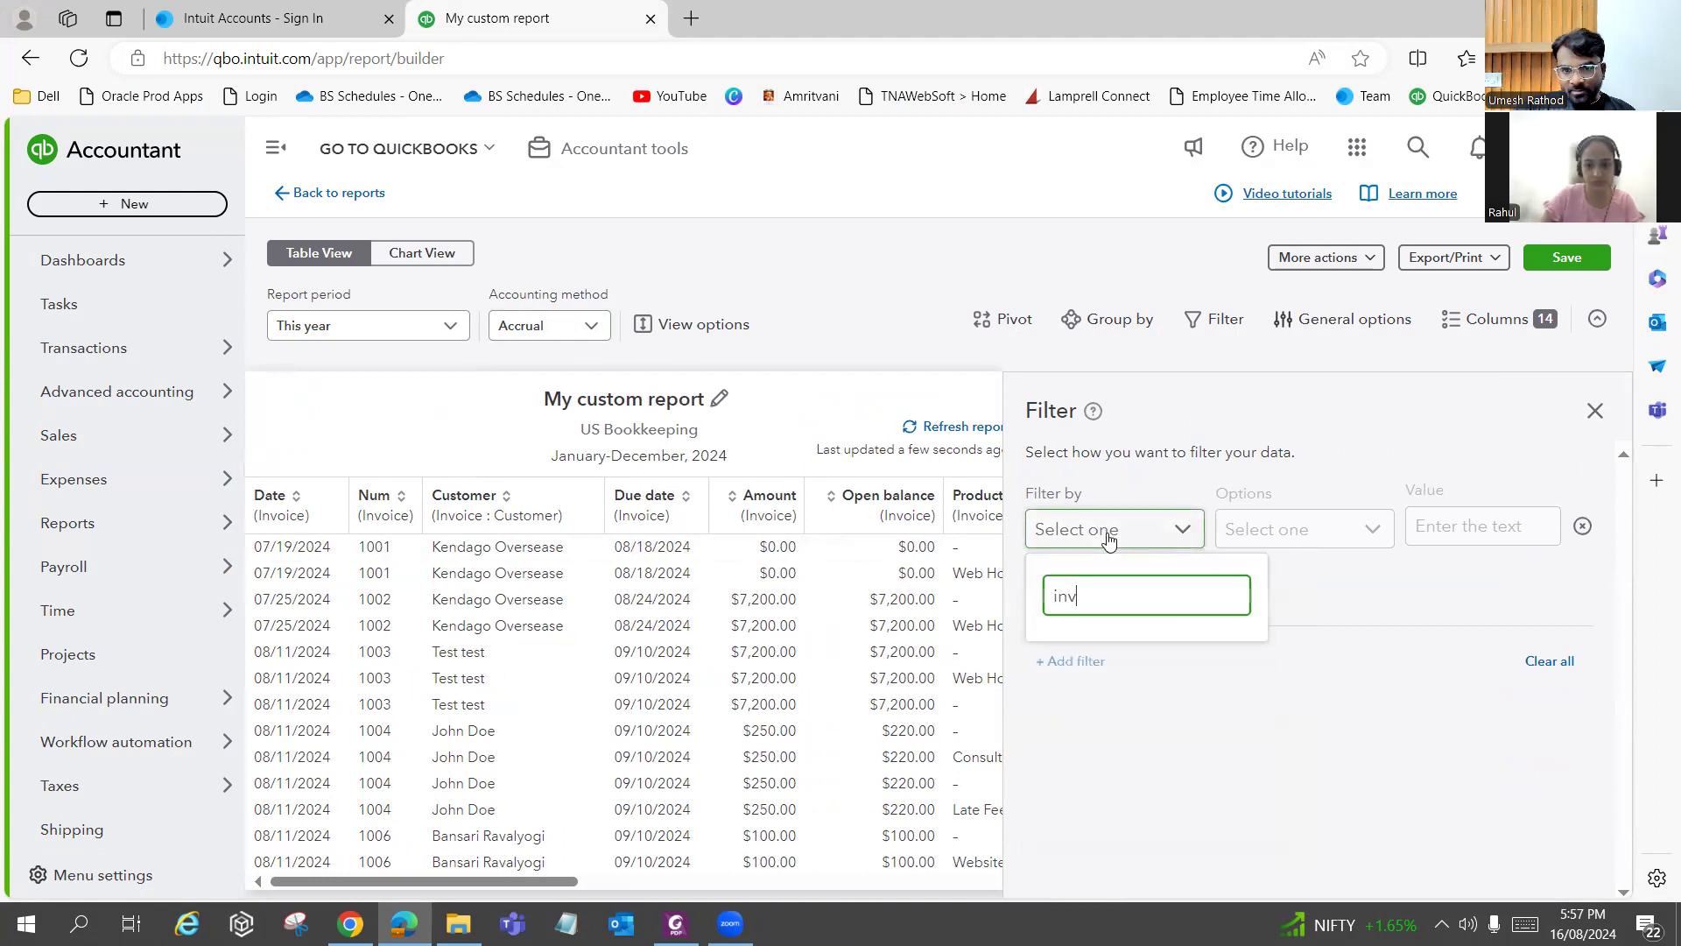
pyautogui.click(1108, 534)
pyautogui.click(1110, 531)
pyautogui.scroll(-3, 1137, 740)
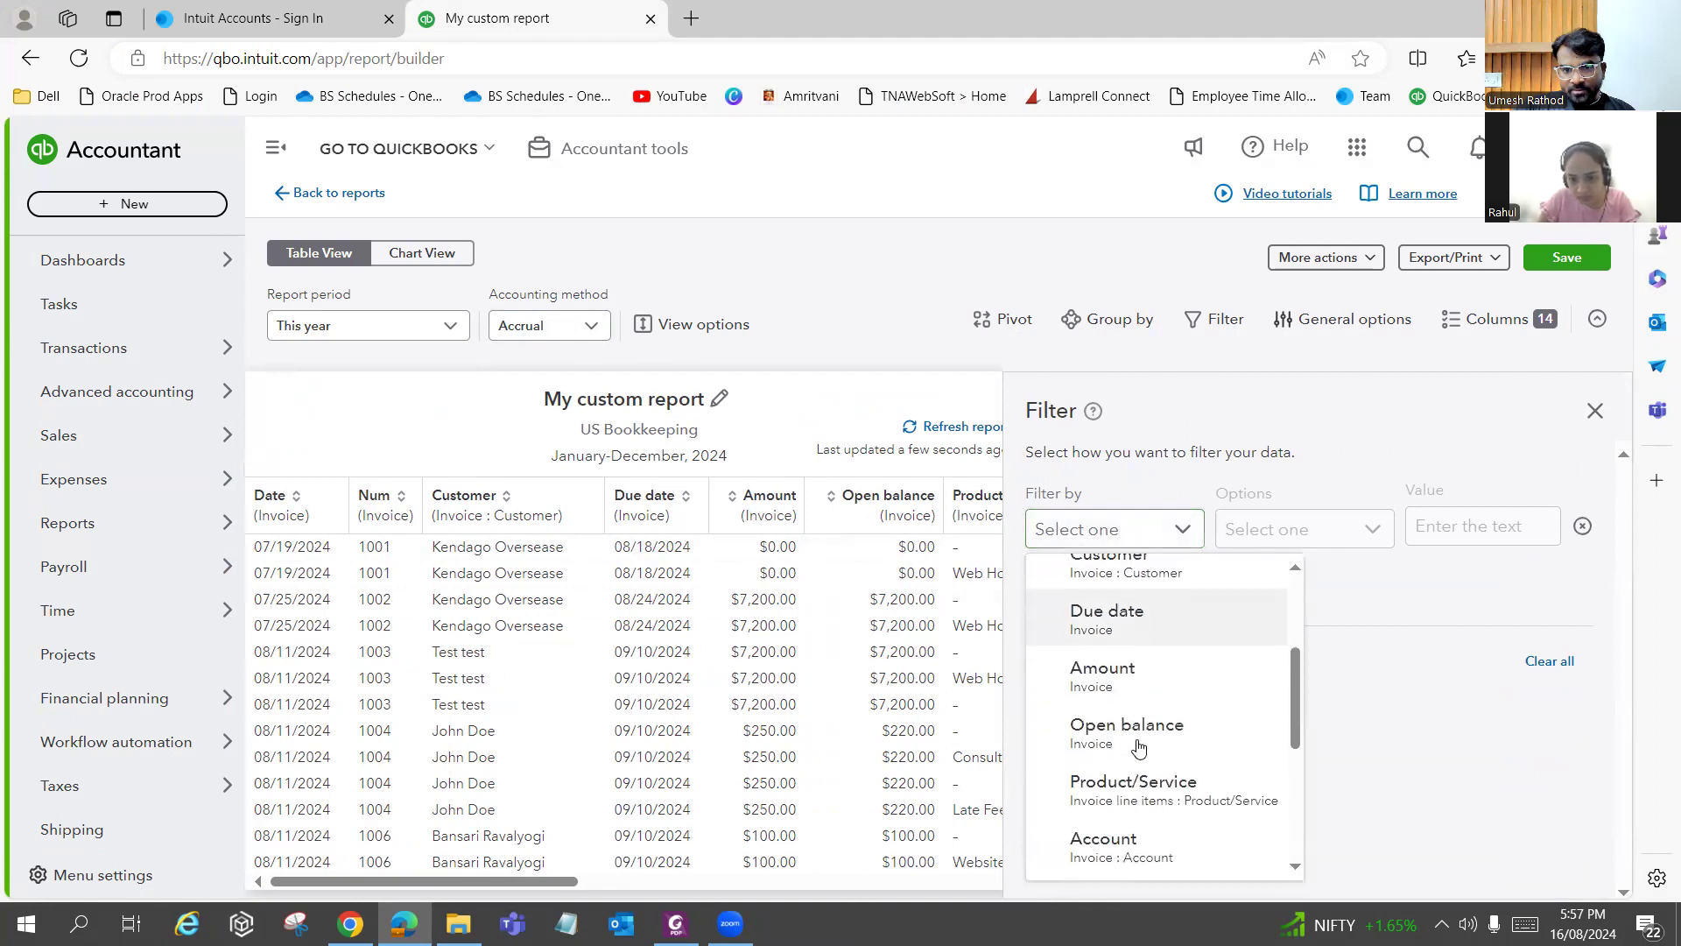
pyautogui.scroll(-1, 1137, 744)
pyautogui.scroll(3, 1139, 744)
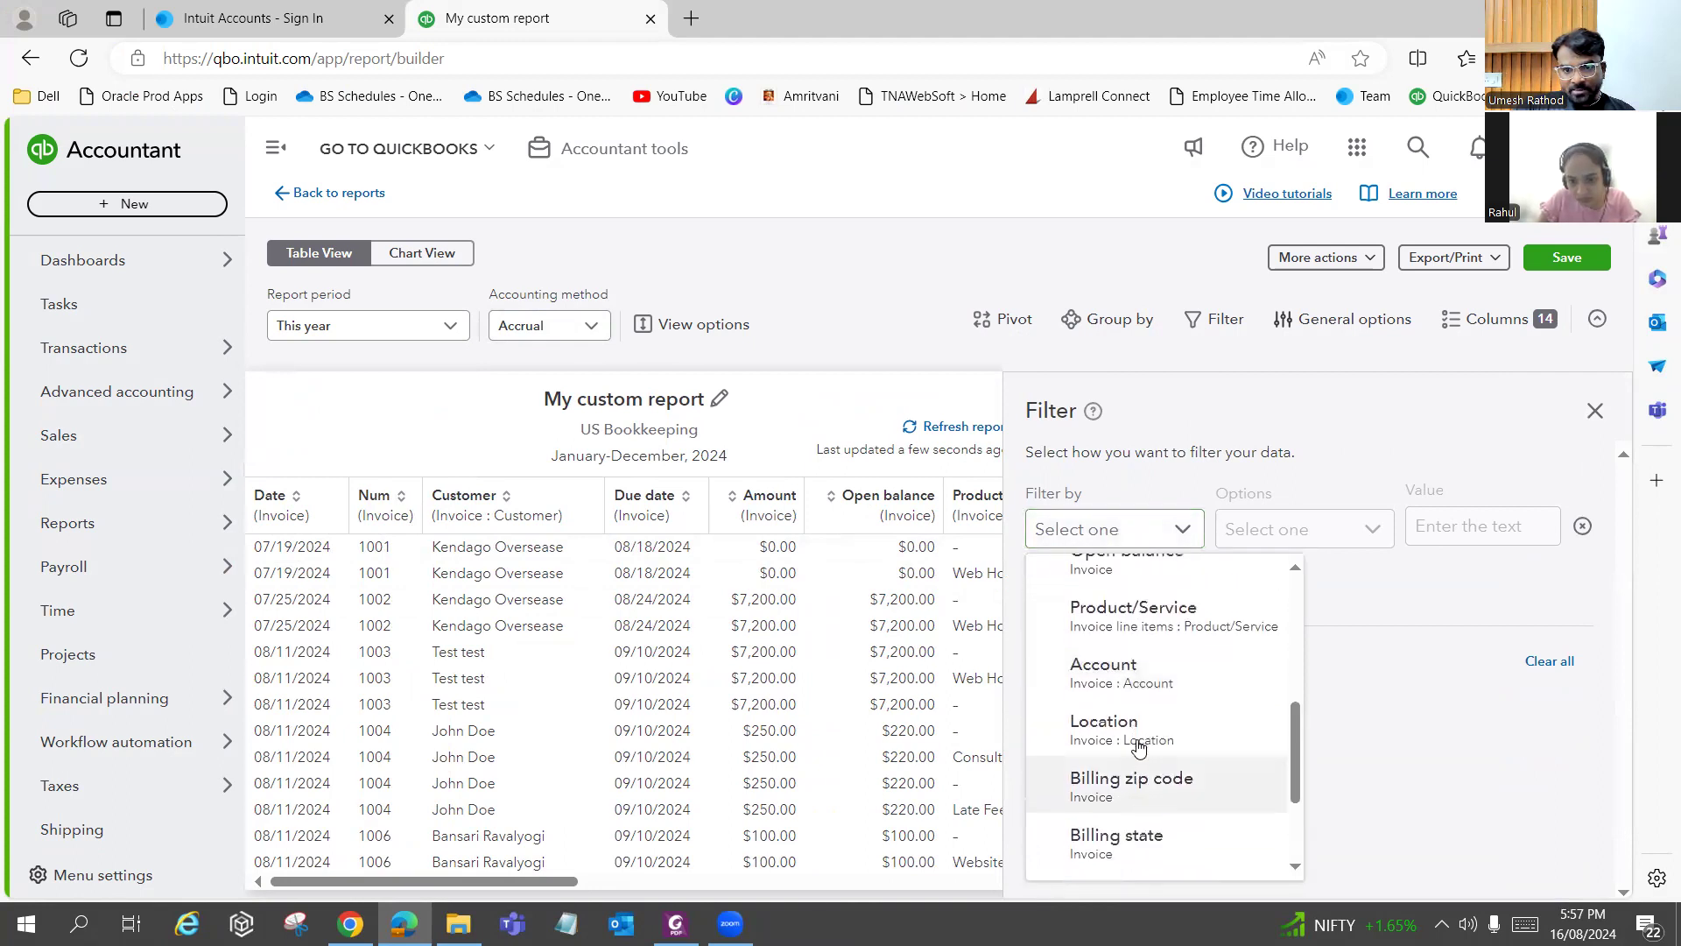
pyautogui.click(1151, 838)
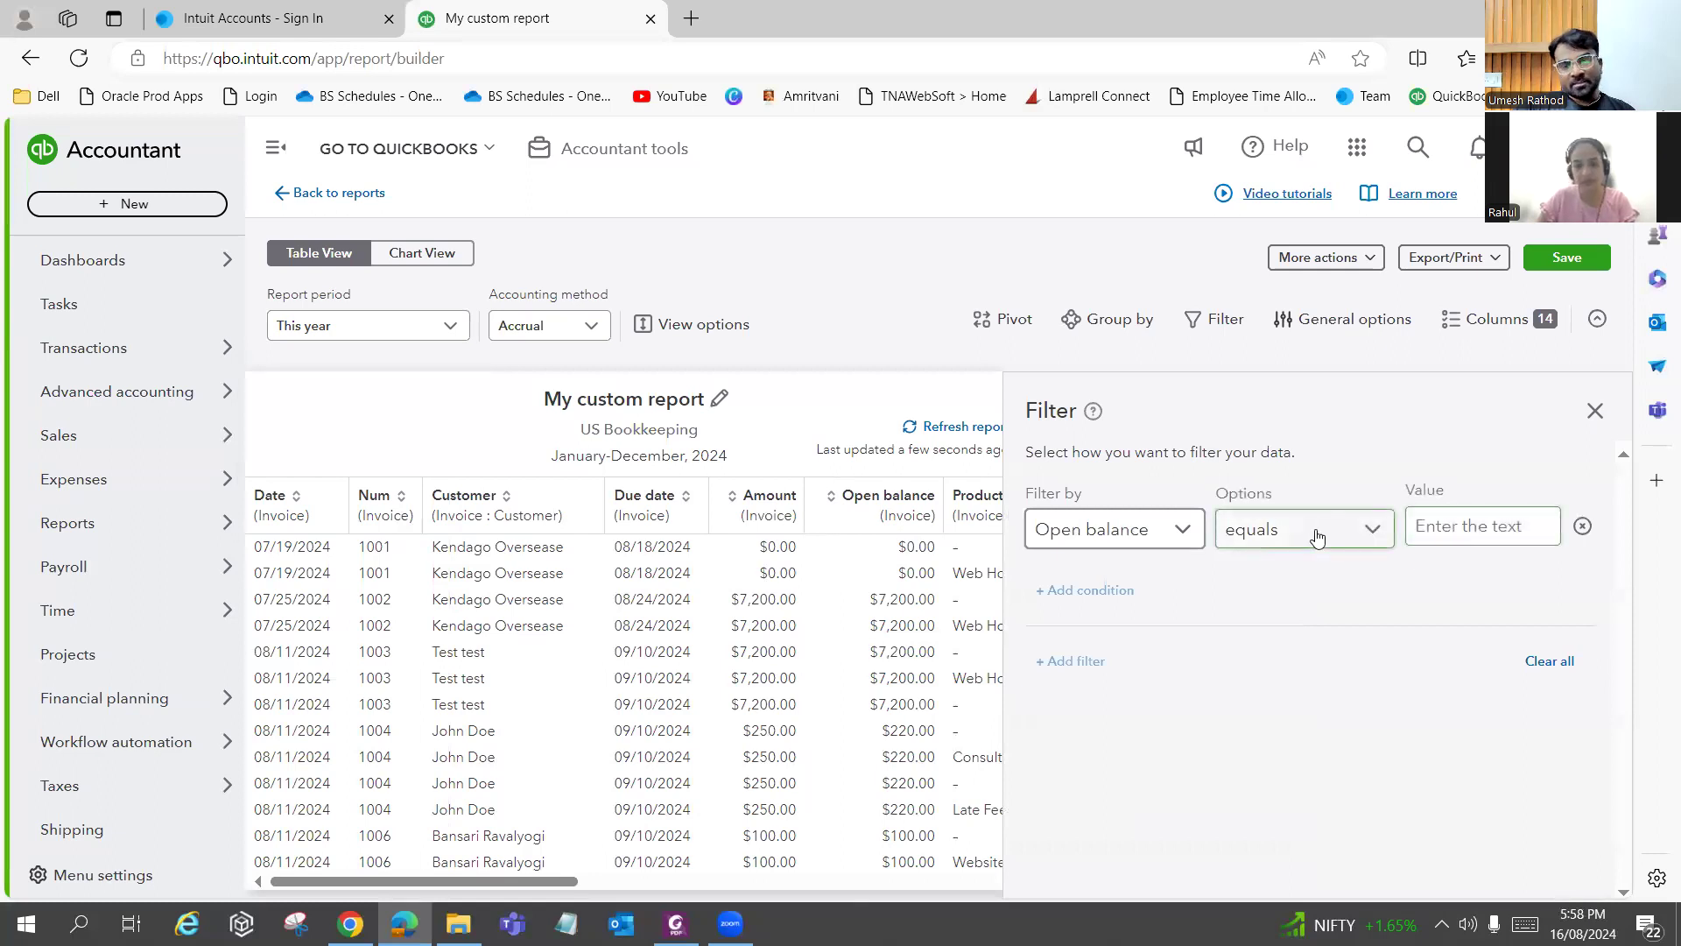
# Limit the report to open balances with the condition "is greater than or equals" 100 and close the filter settings.
pyautogui.click(1437, 539)
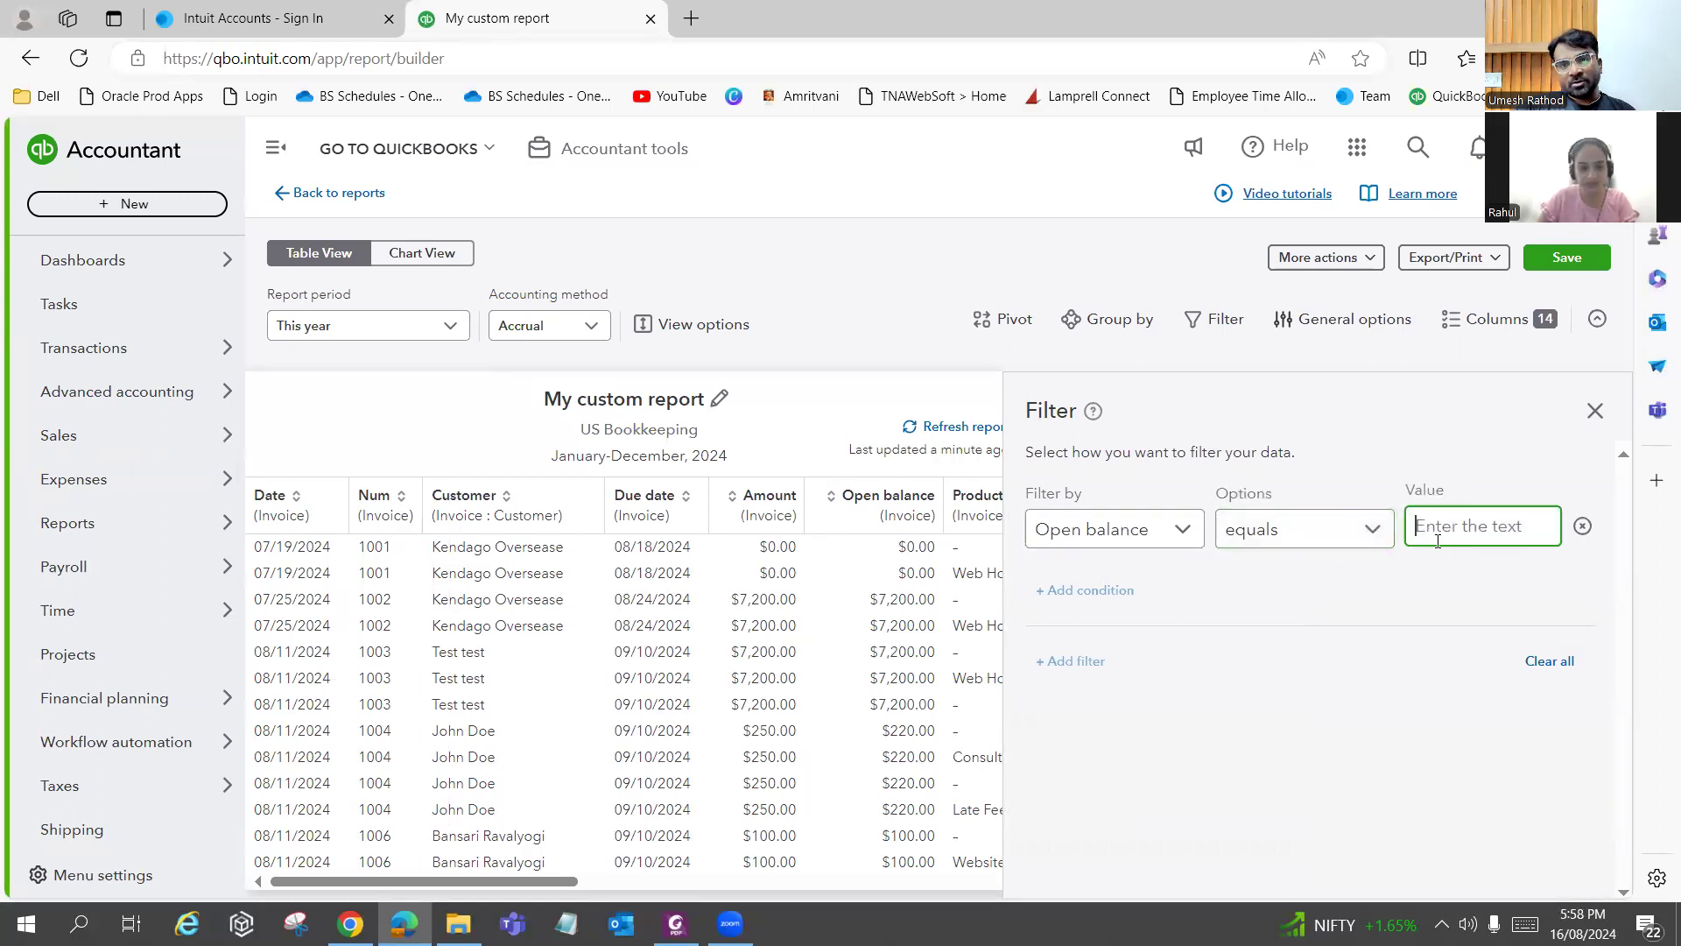
pyautogui.click(1309, 543)
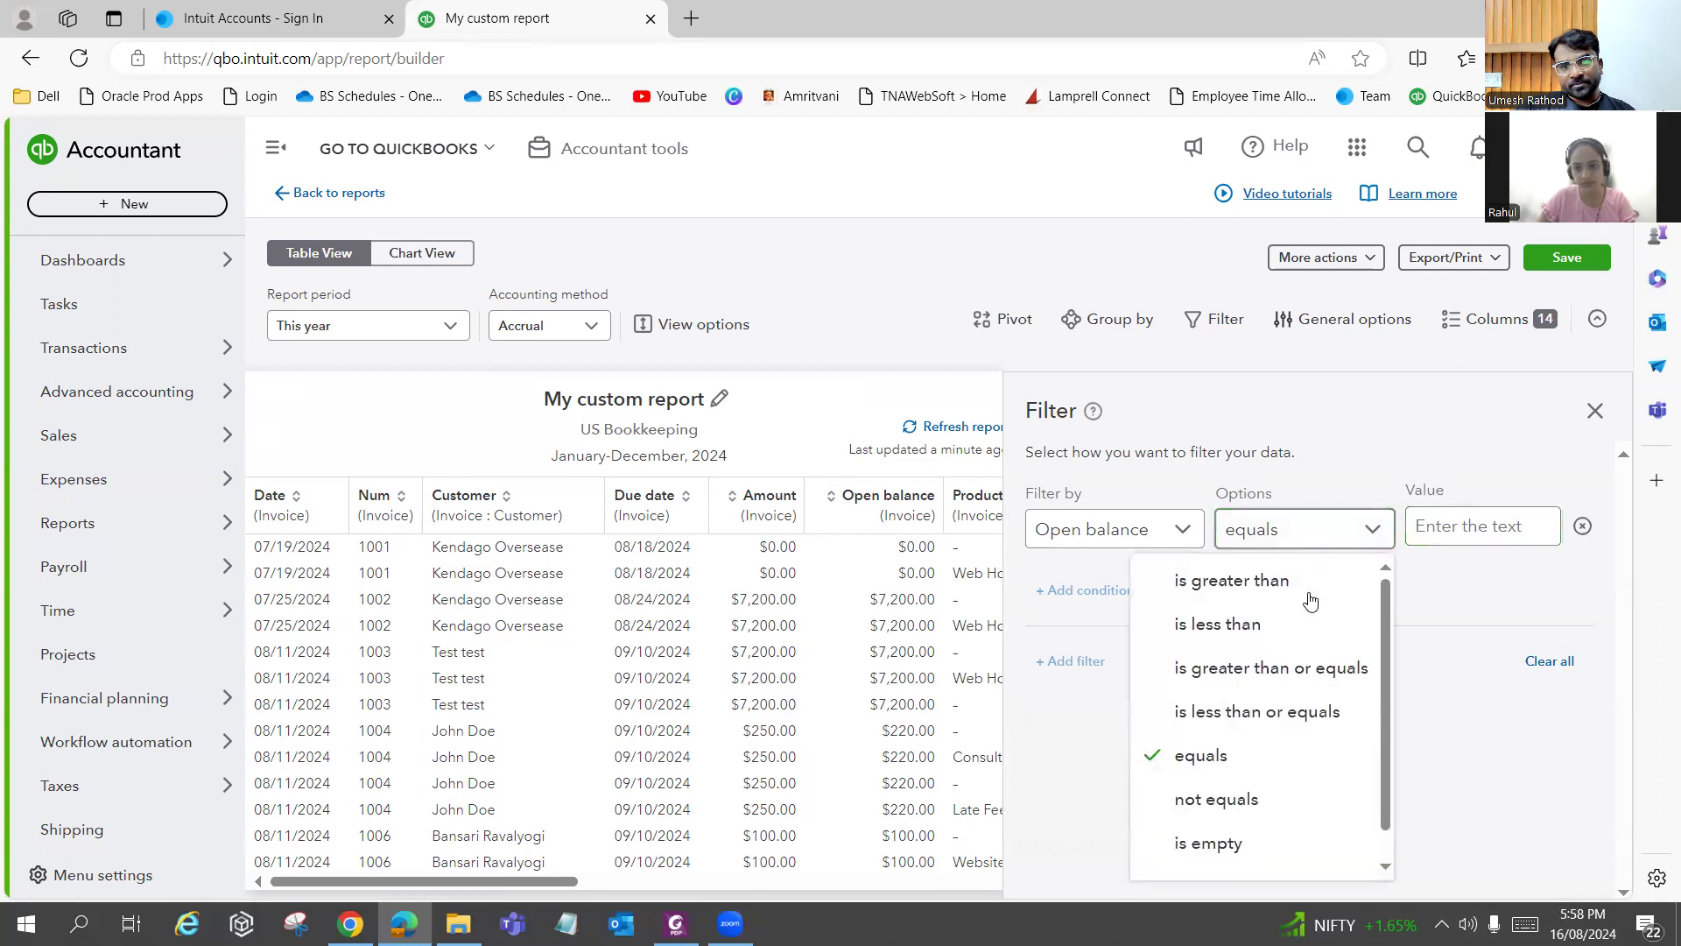
pyautogui.scroll(-1, 1292, 734)
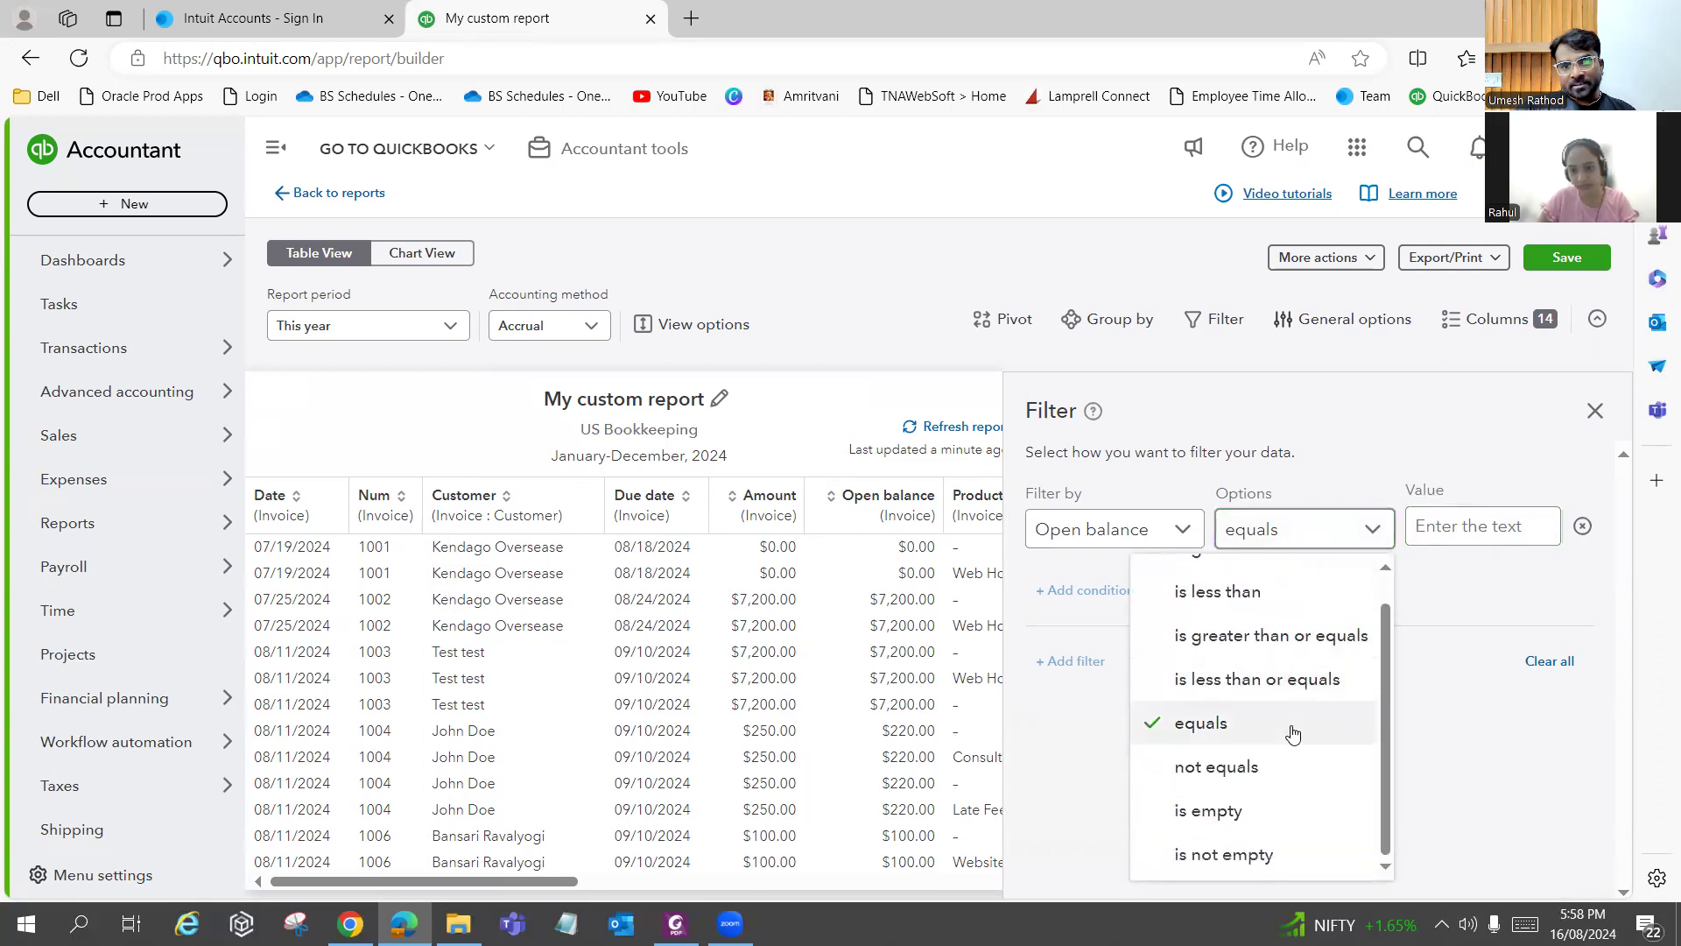
pyautogui.scroll(1, 1291, 734)
pyautogui.click(1278, 667)
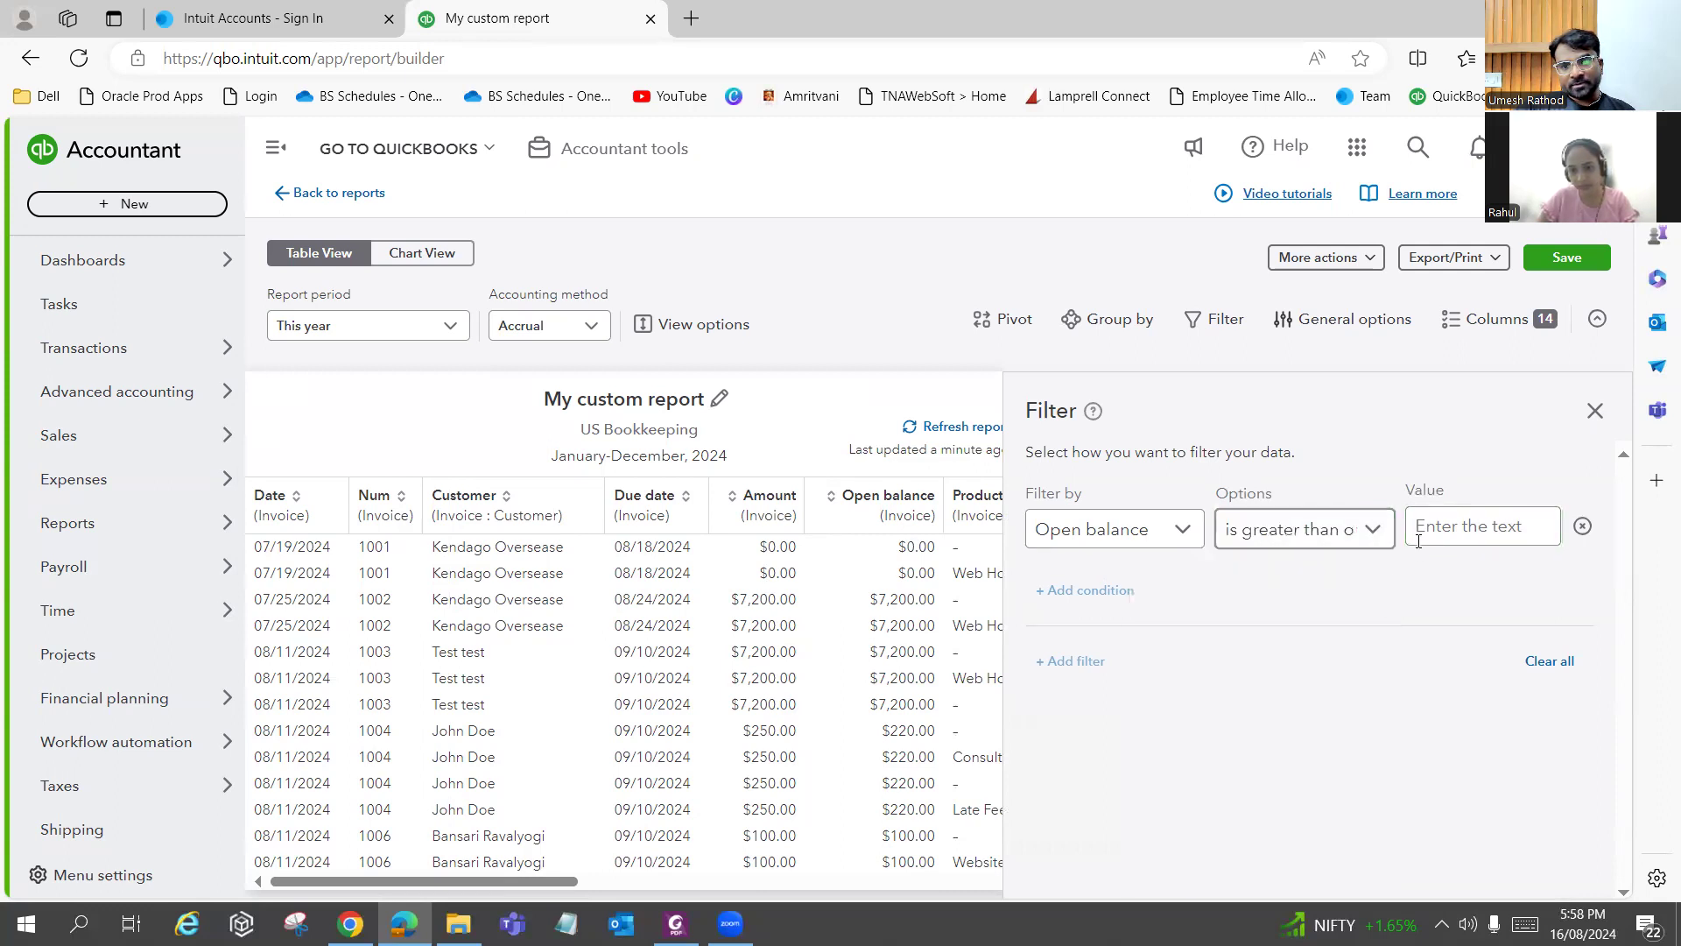
pyautogui.click(1487, 538)
pyautogui.write('100')
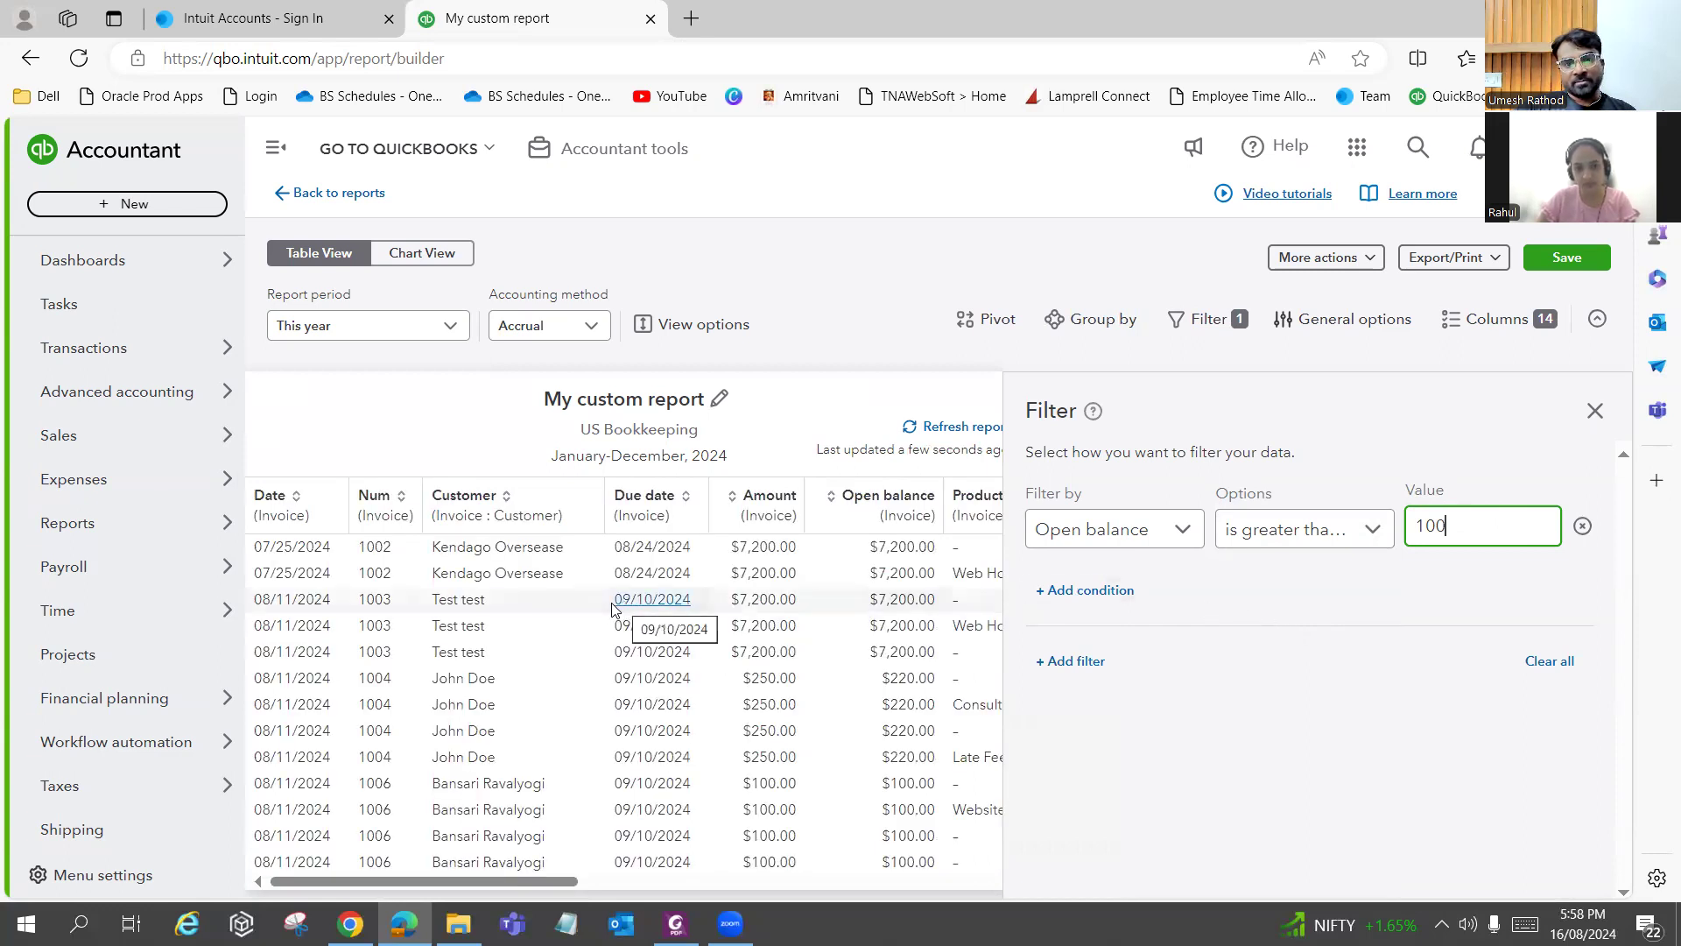
pyautogui.click(1595, 411)
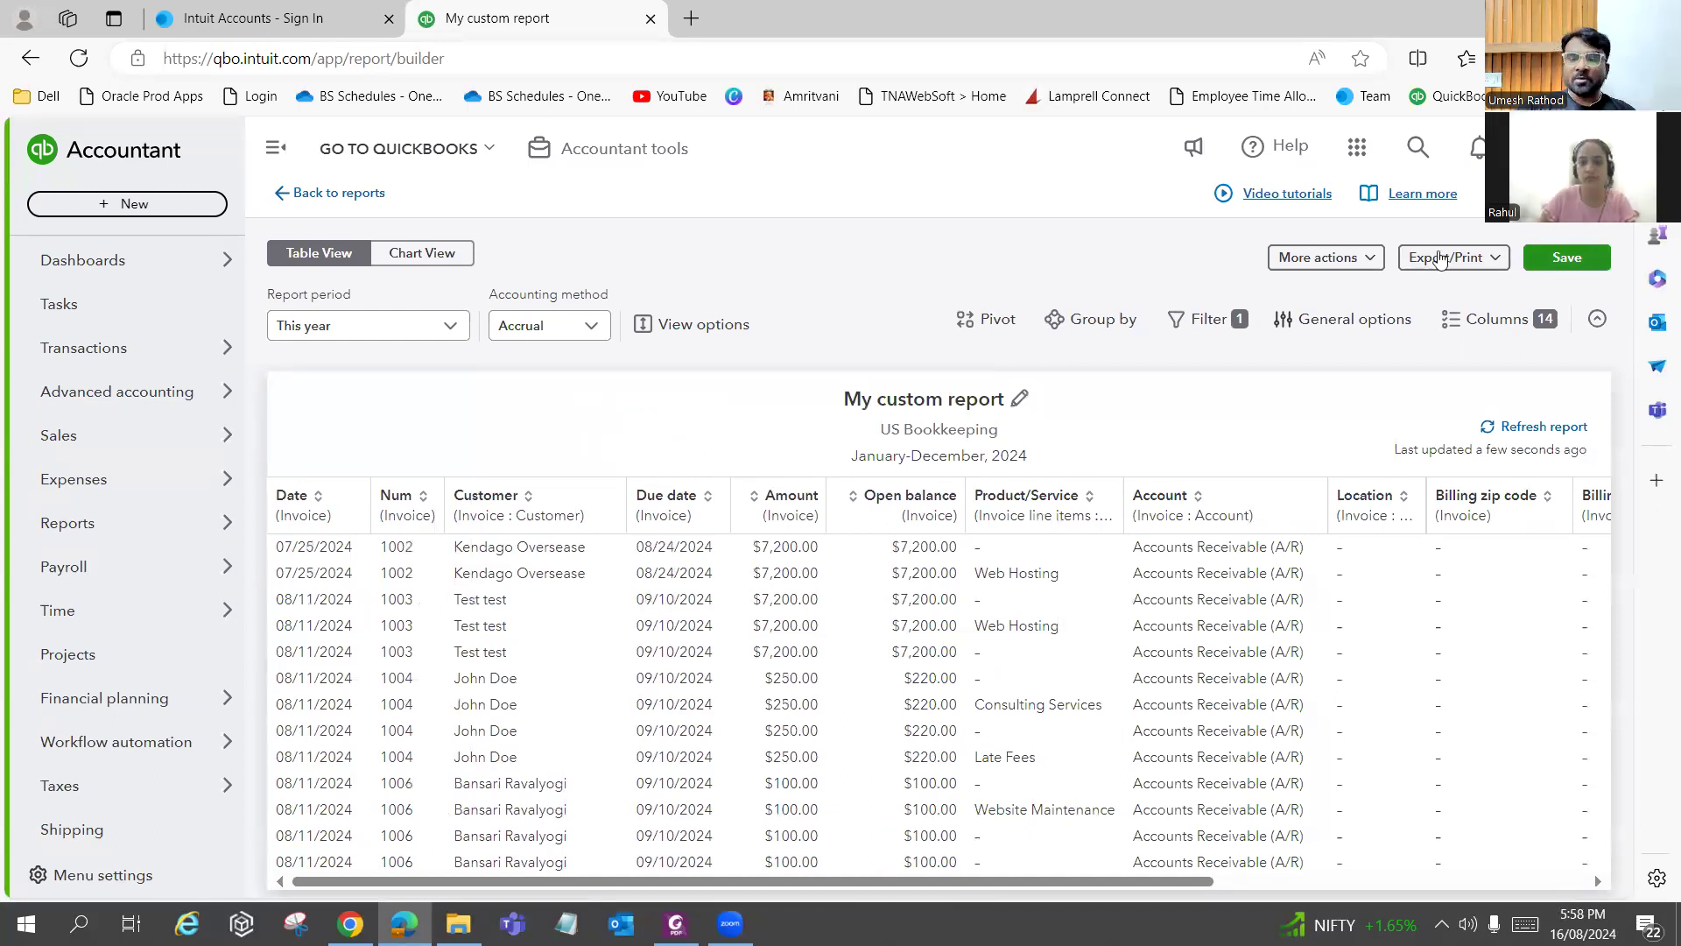
# Export the filtered report as CSV and open the file in Excel, removing the recovered documents offered there.
pyautogui.click(1449, 267)
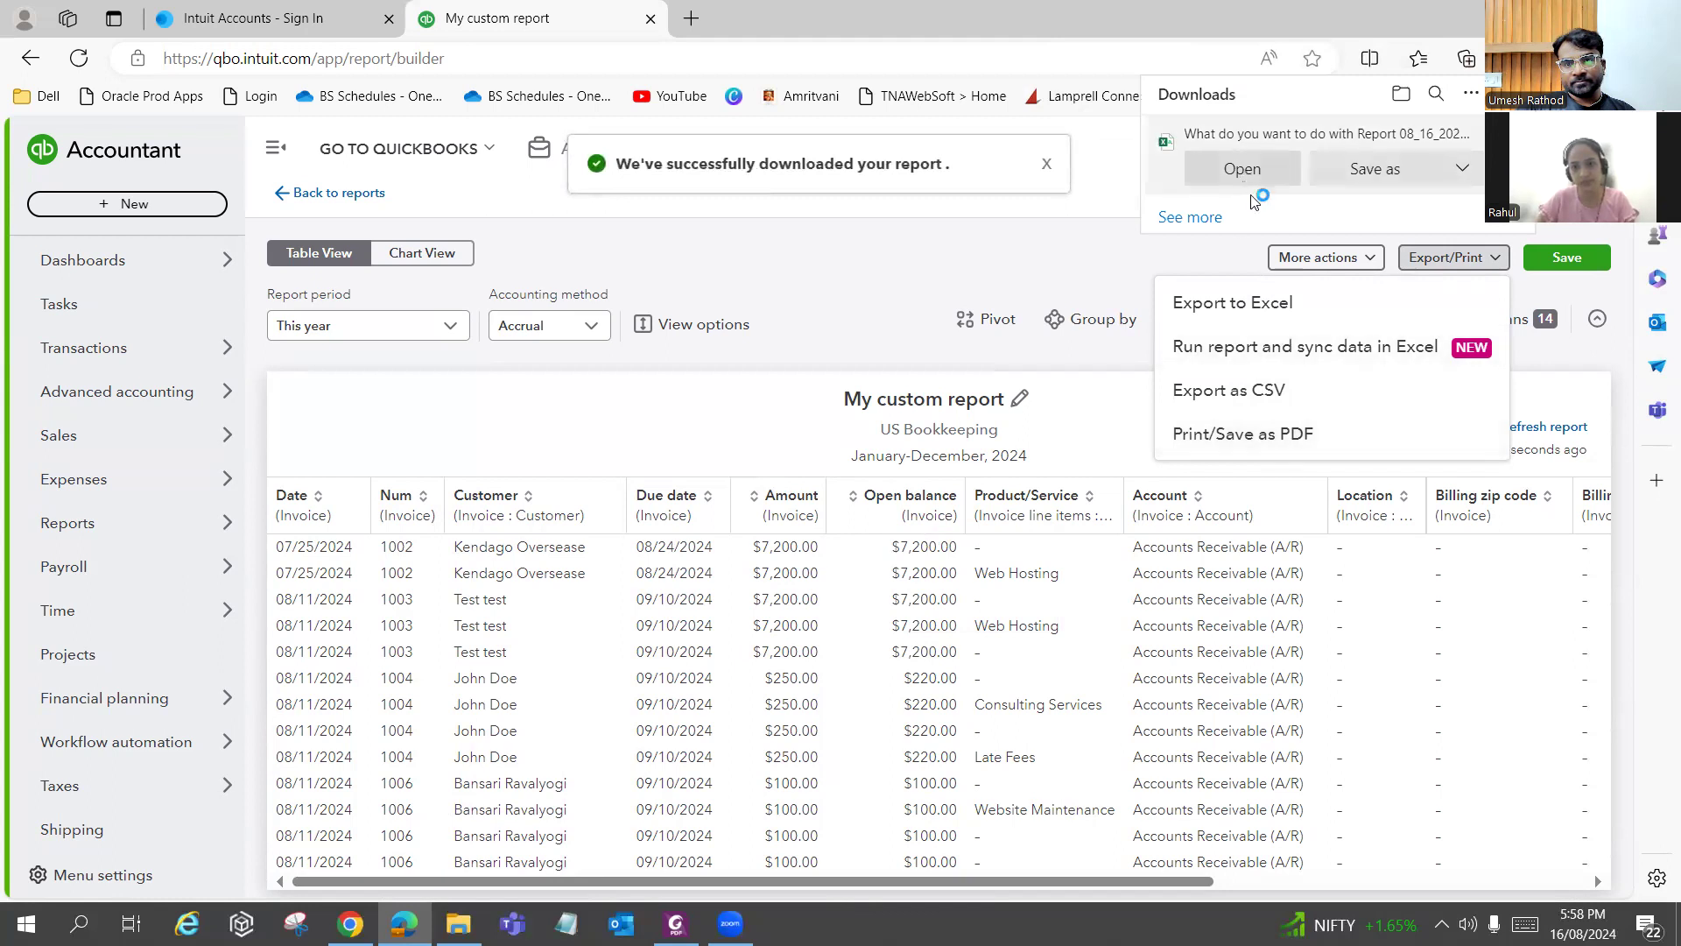
pyautogui.click(1239, 168)
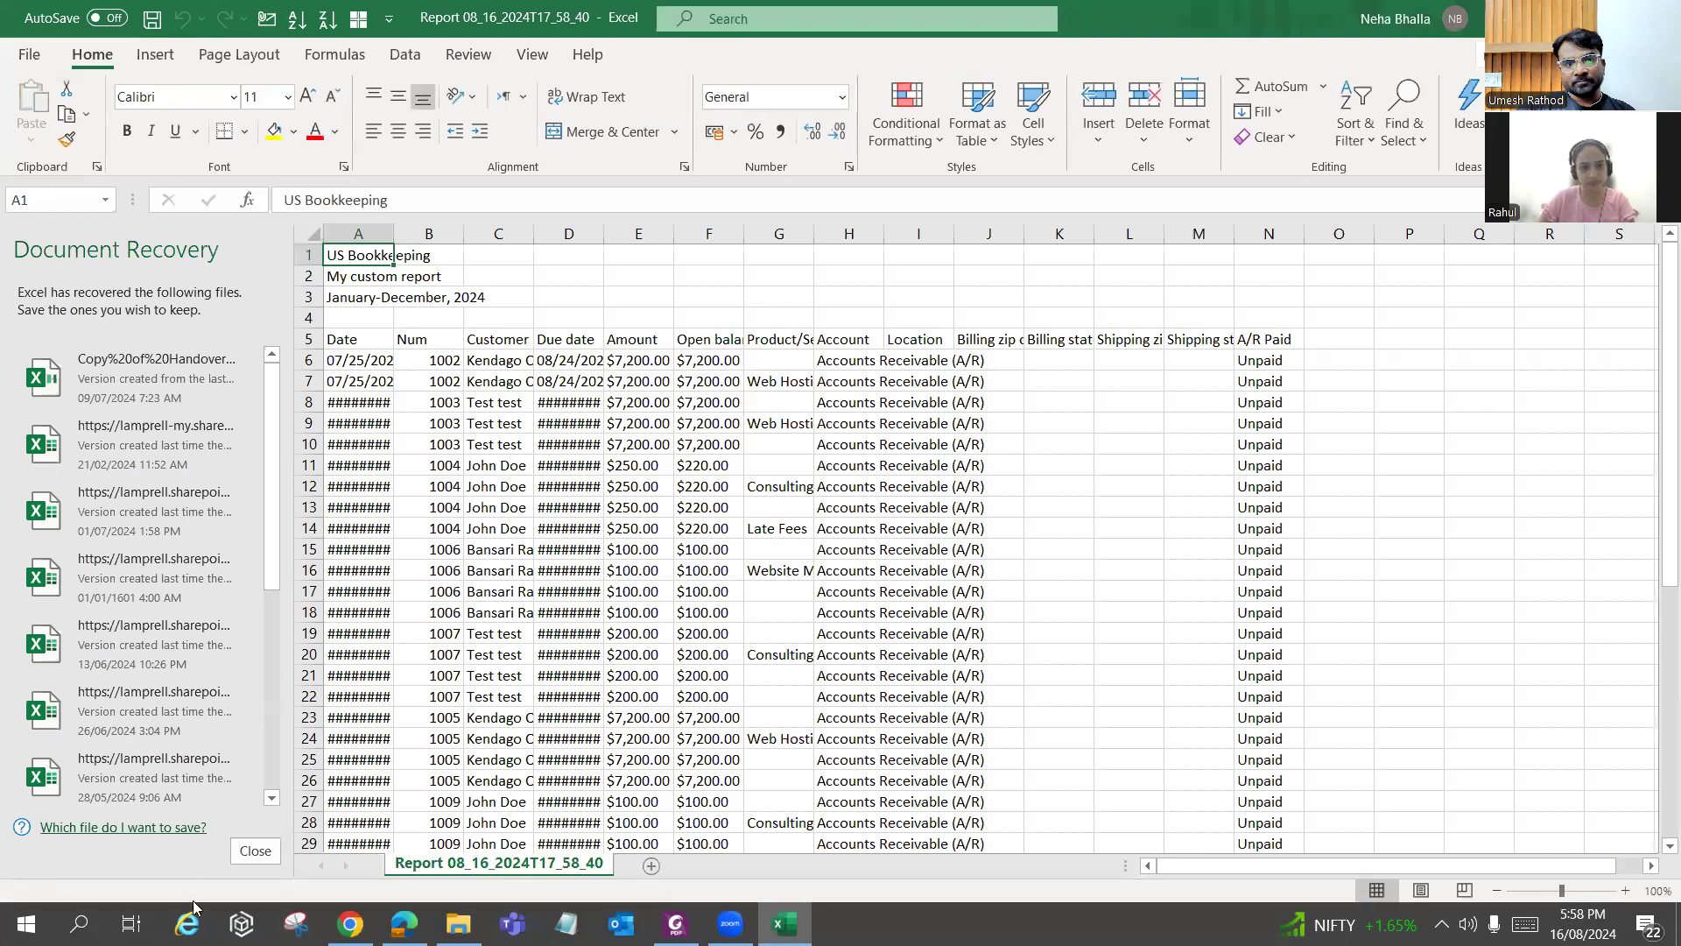
pyautogui.click(253, 852)
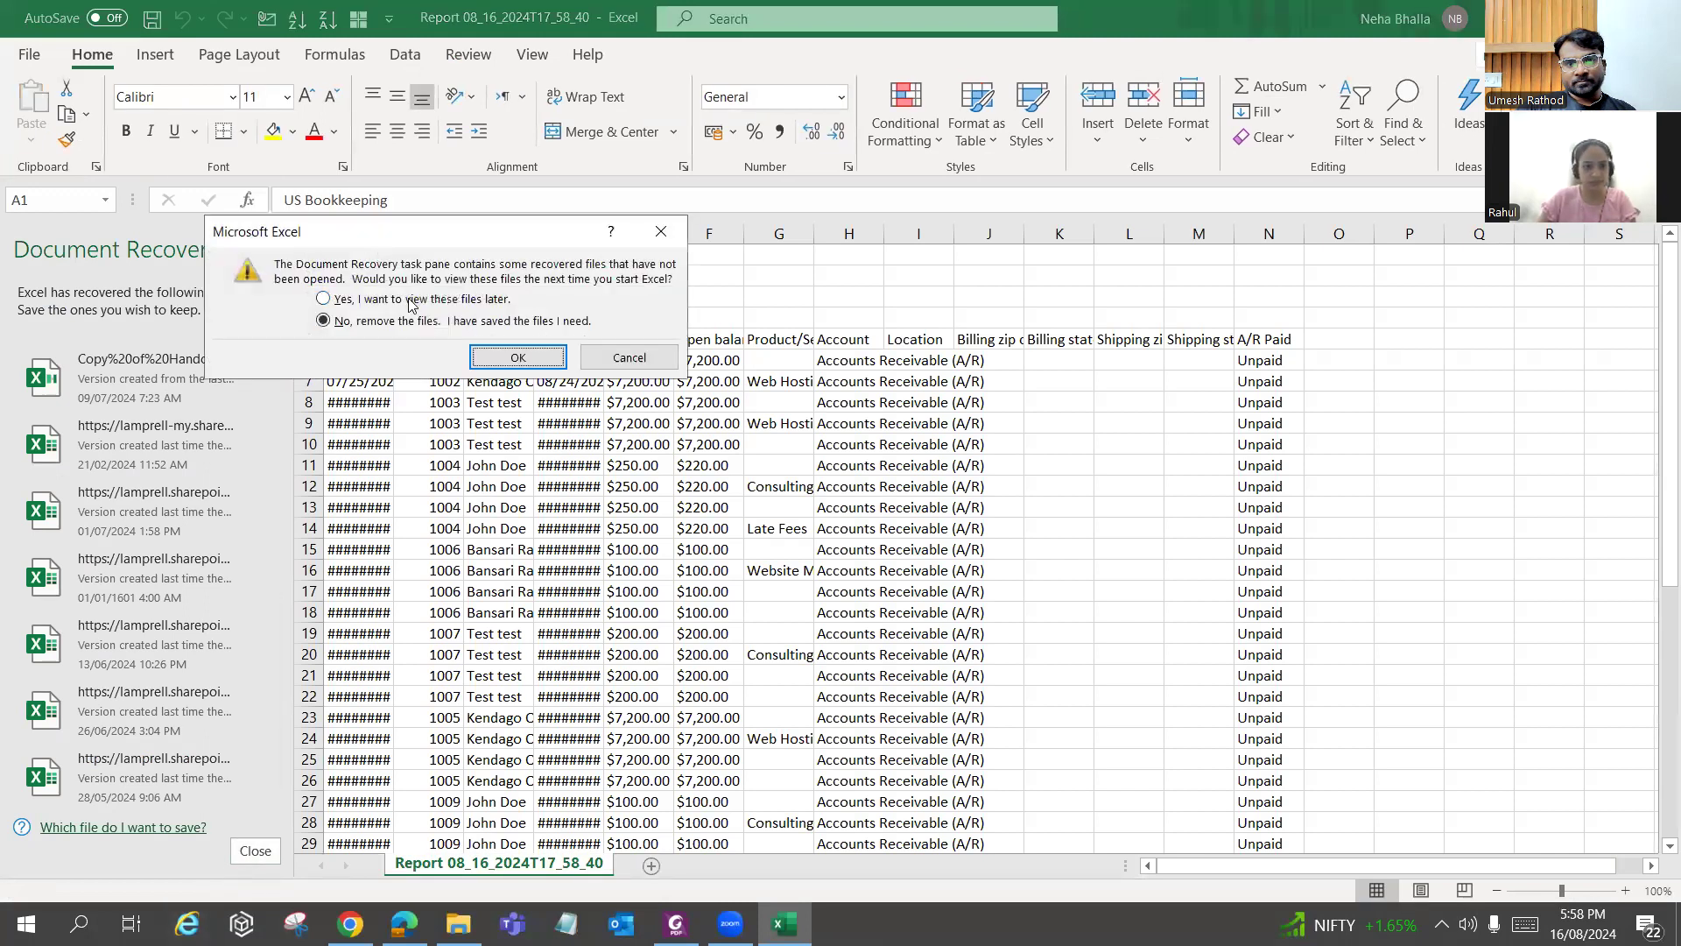
pyautogui.click(512, 361)
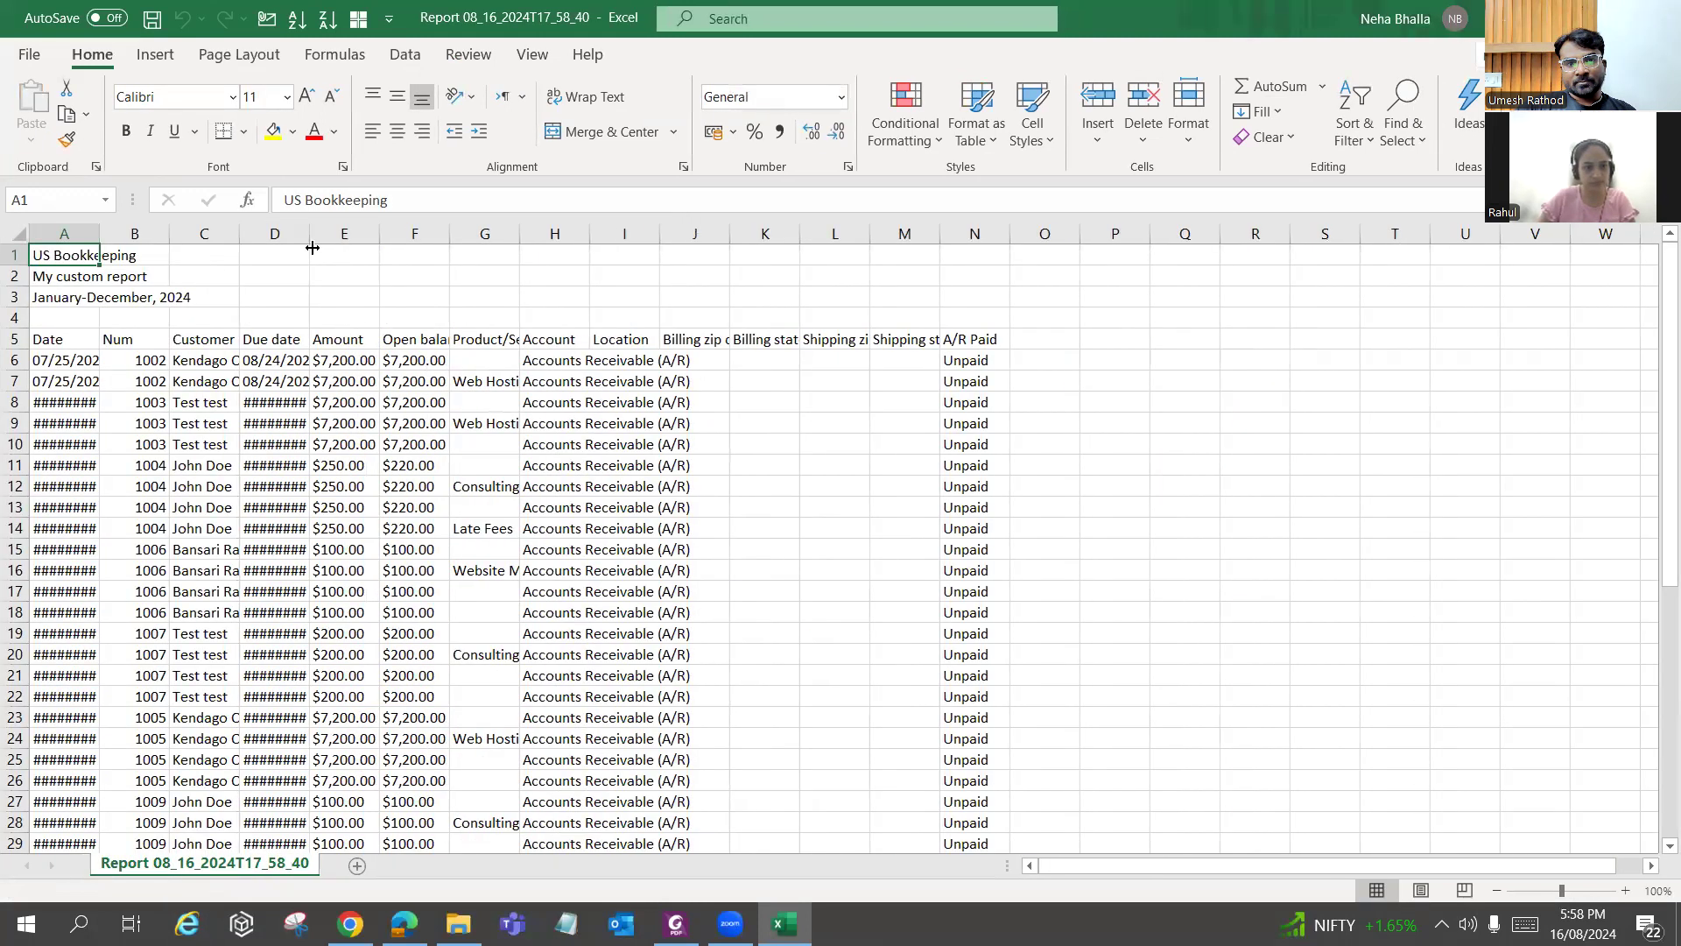
# Autofit the Due date and Customer columns and review the exported invoice rows through to the end of the sheet.
pyautogui.doubleClick(309, 233)
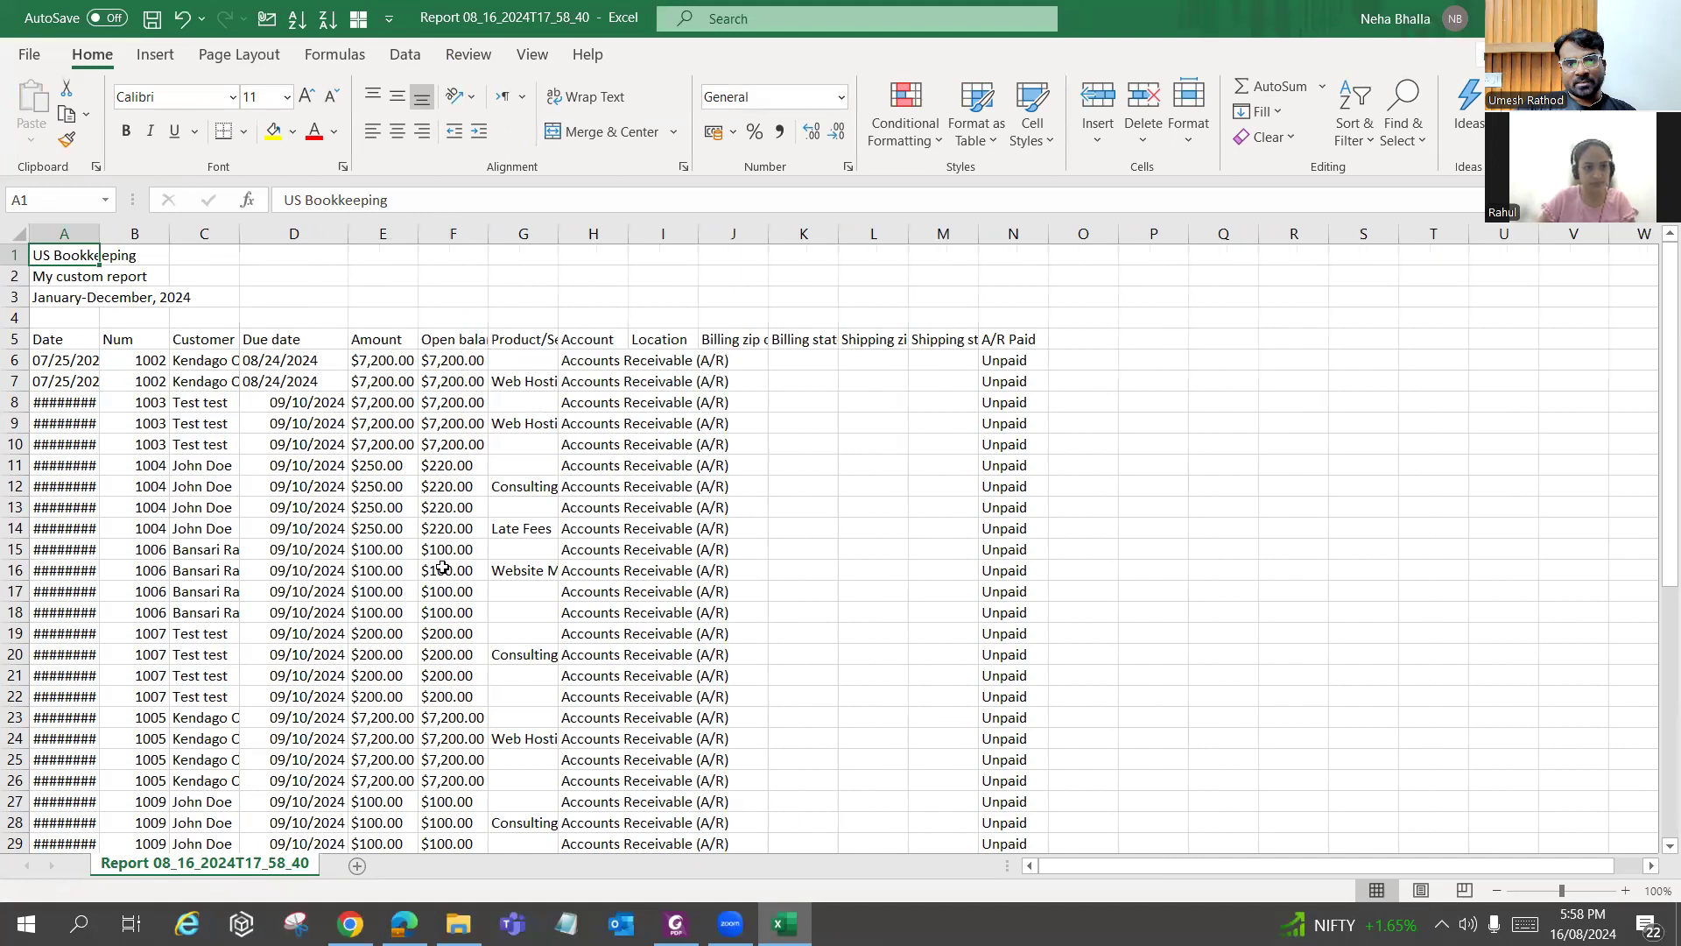
pyautogui.doubleClick(238, 233)
pyautogui.click(512, 446)
pyautogui.scroll(-3, 670, 620)
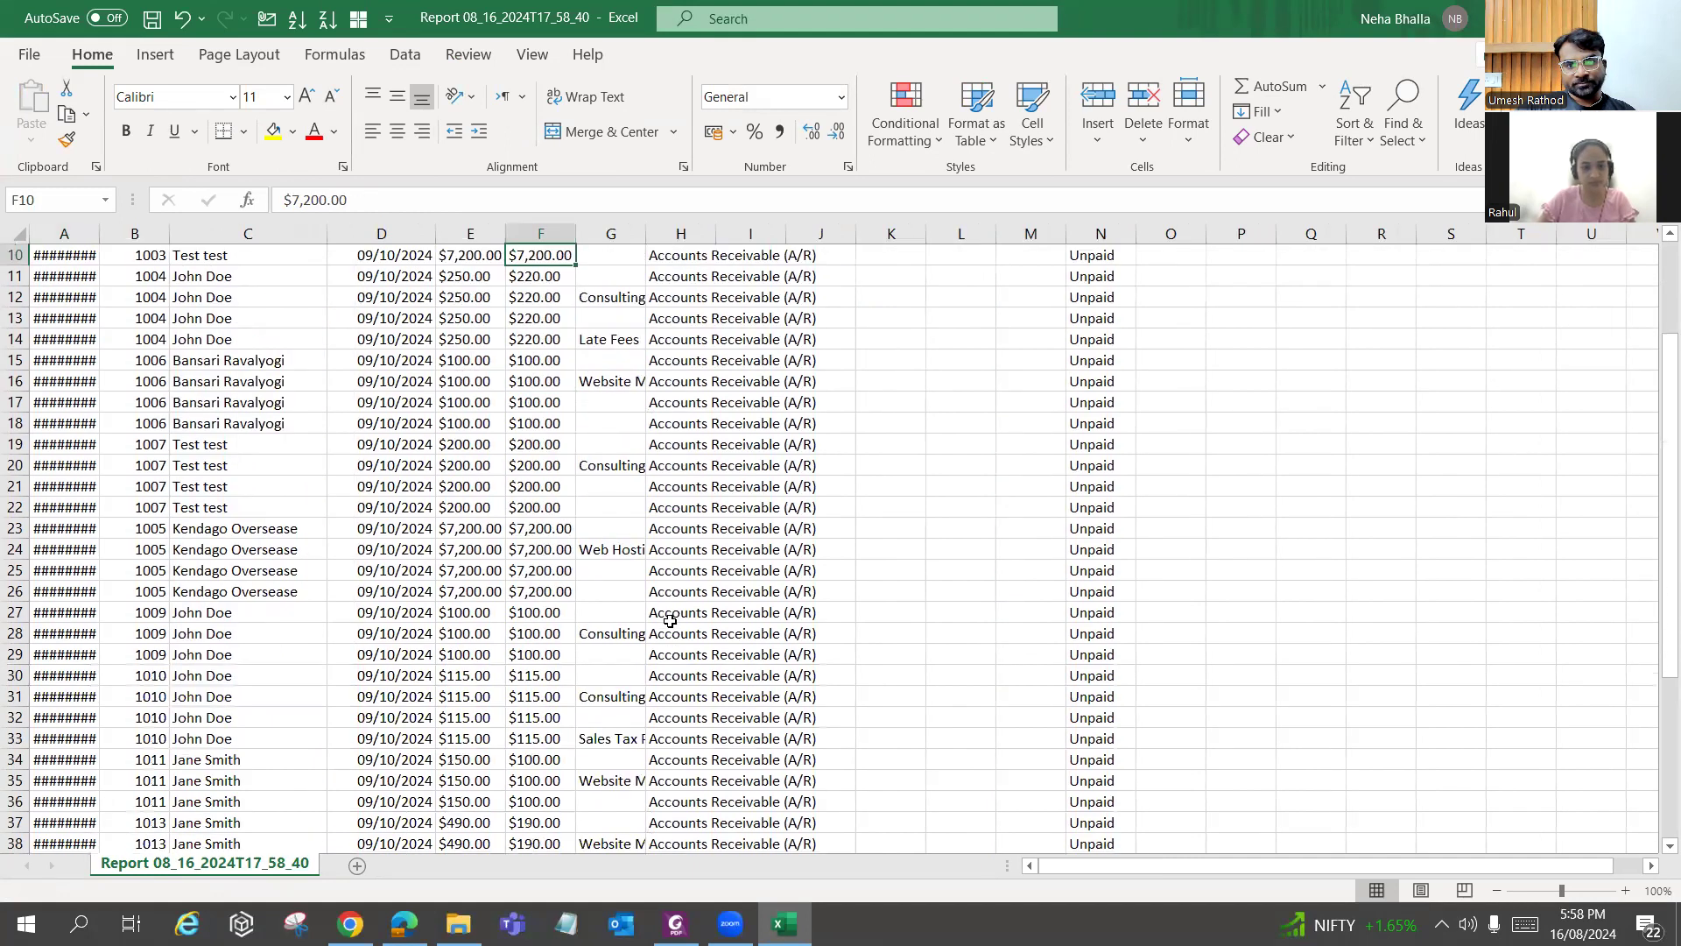
pyautogui.scroll(-7, 670, 620)
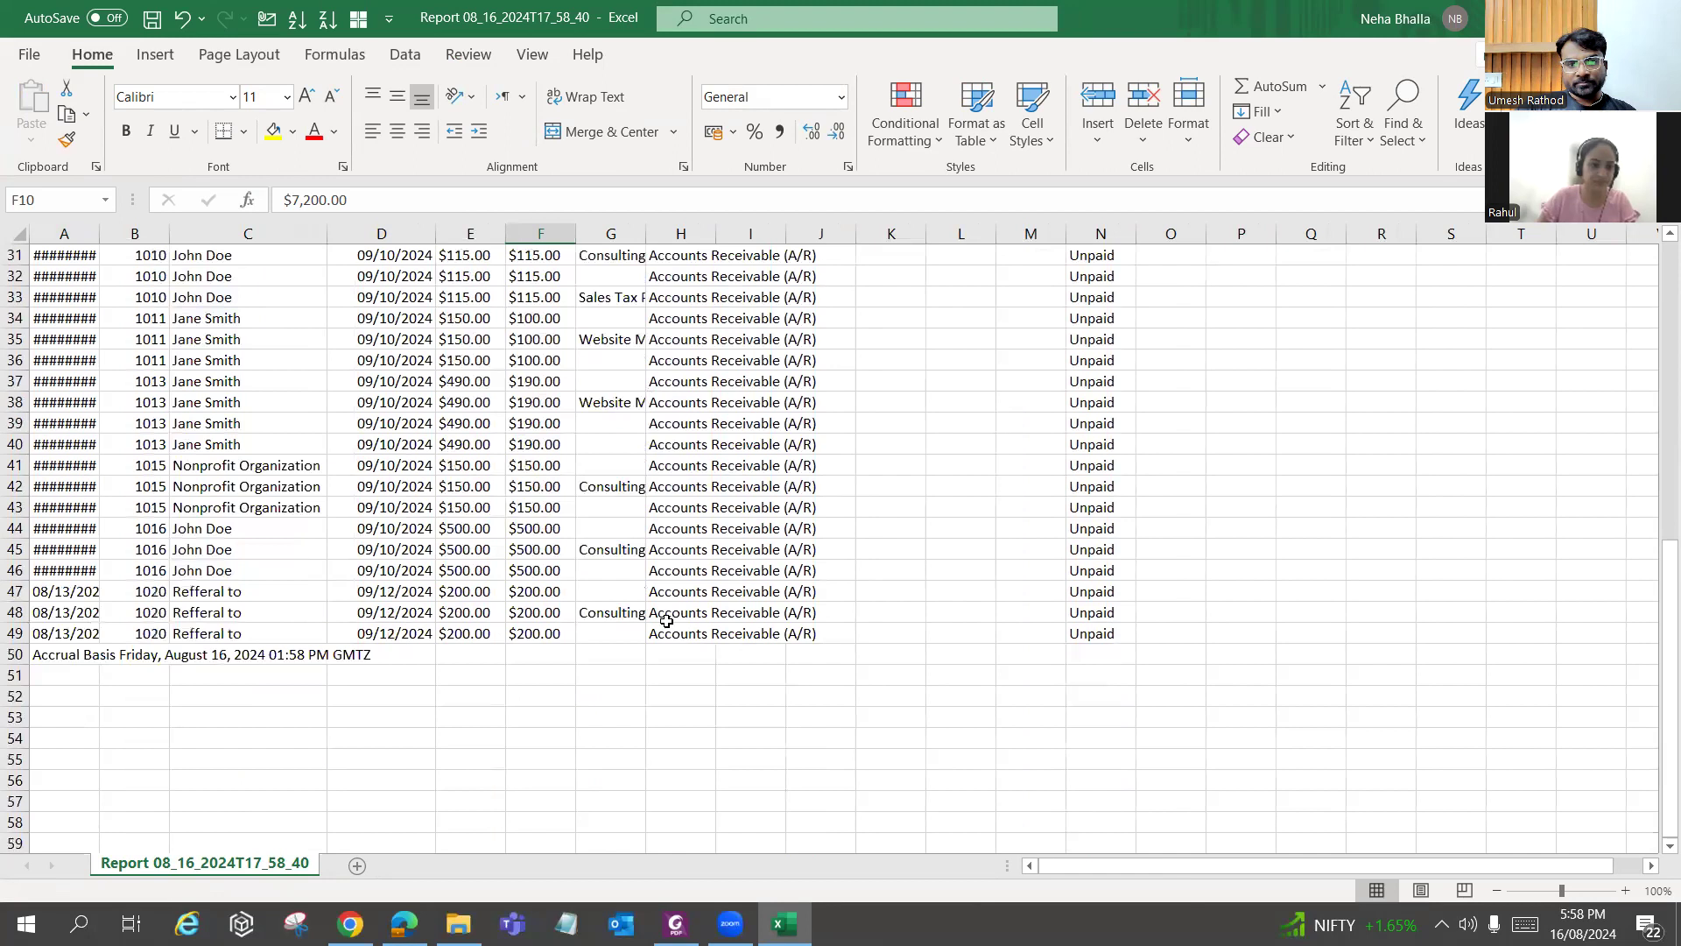
pyautogui.scroll(10, 667, 620)
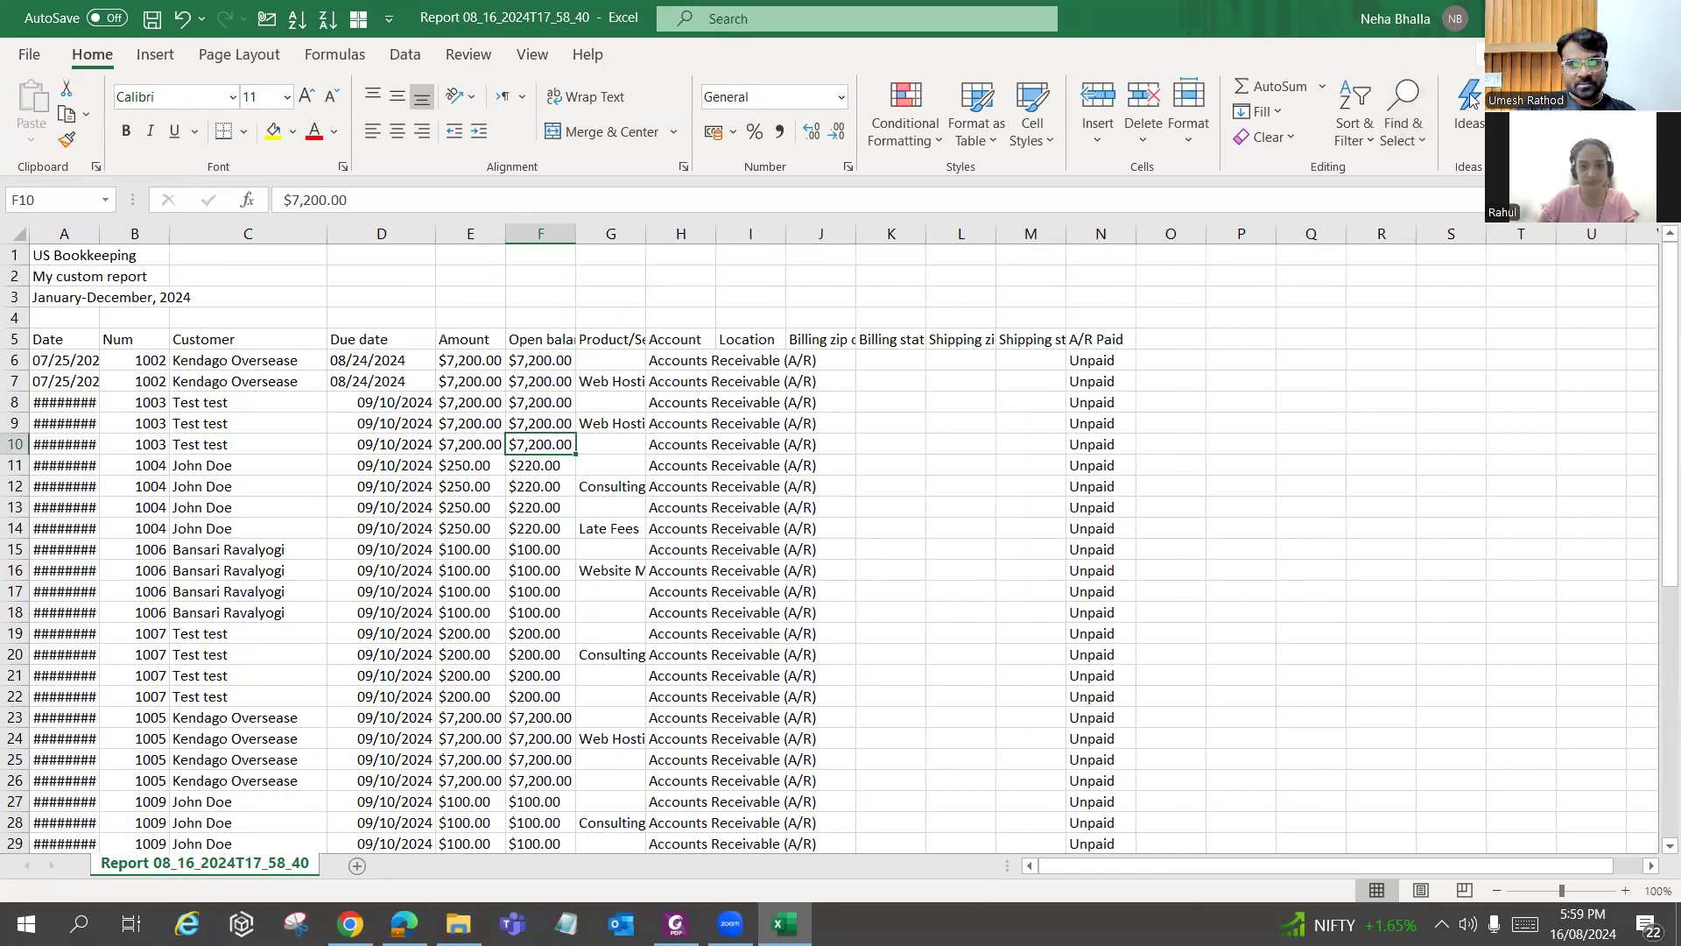
# Check the customer import task in Foxit PhantomPDF and open the Customers list under Sales in QuickBooks.
pyautogui.click(732, 923)
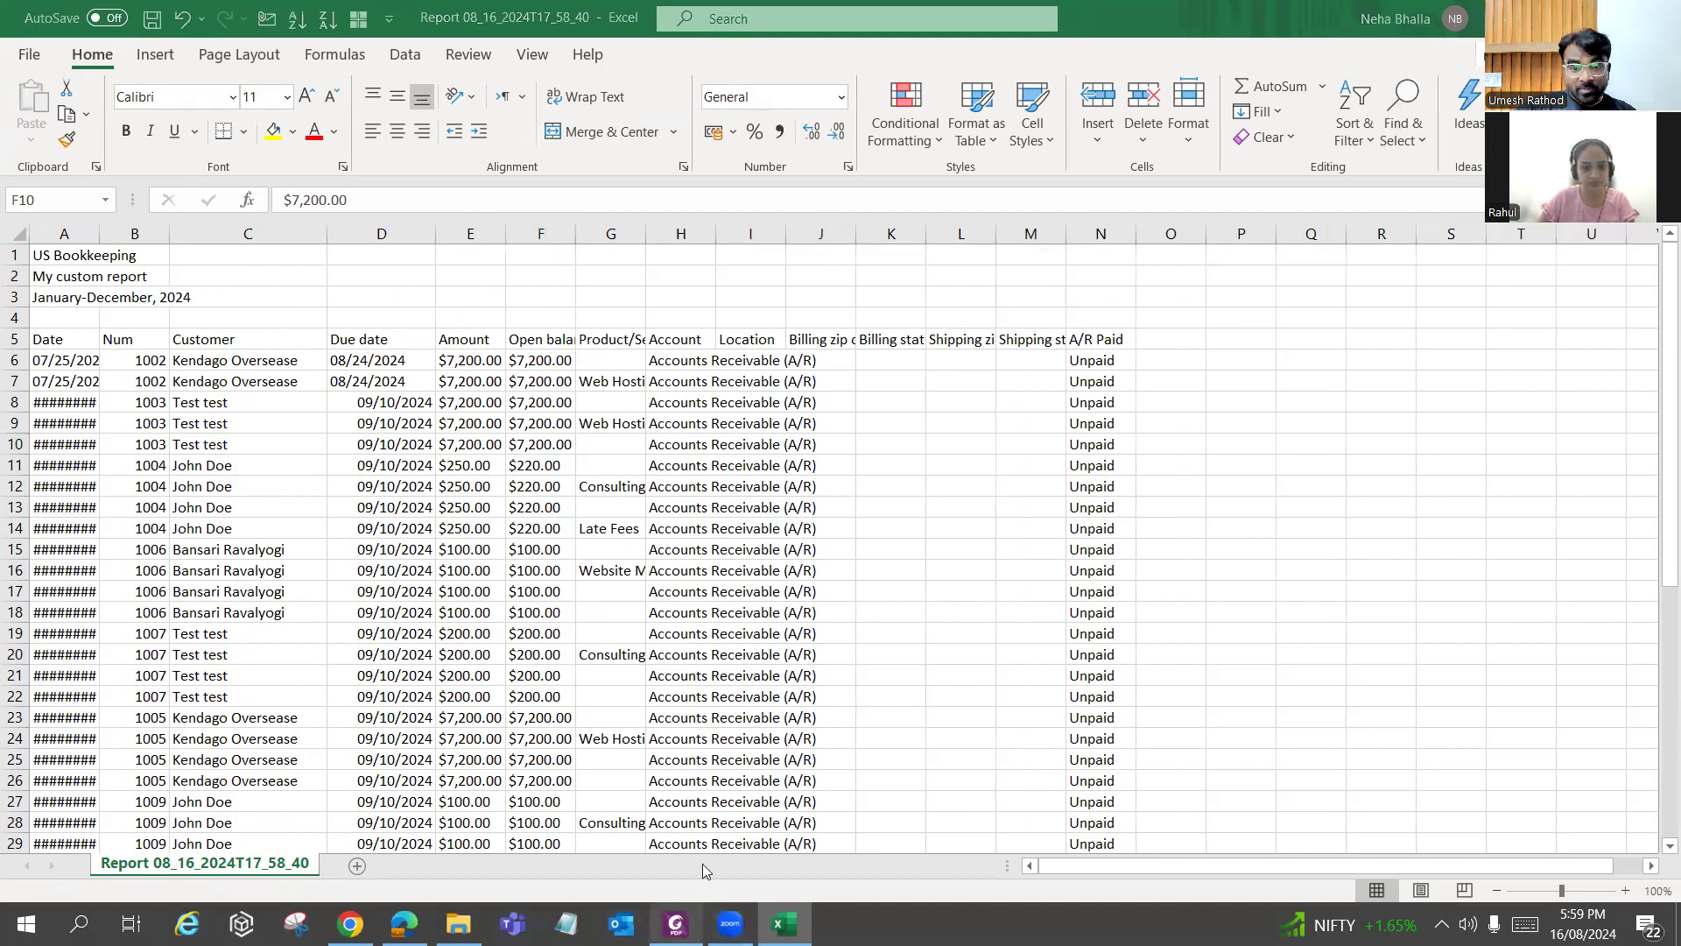
pyautogui.scroll(-1, 456, 666)
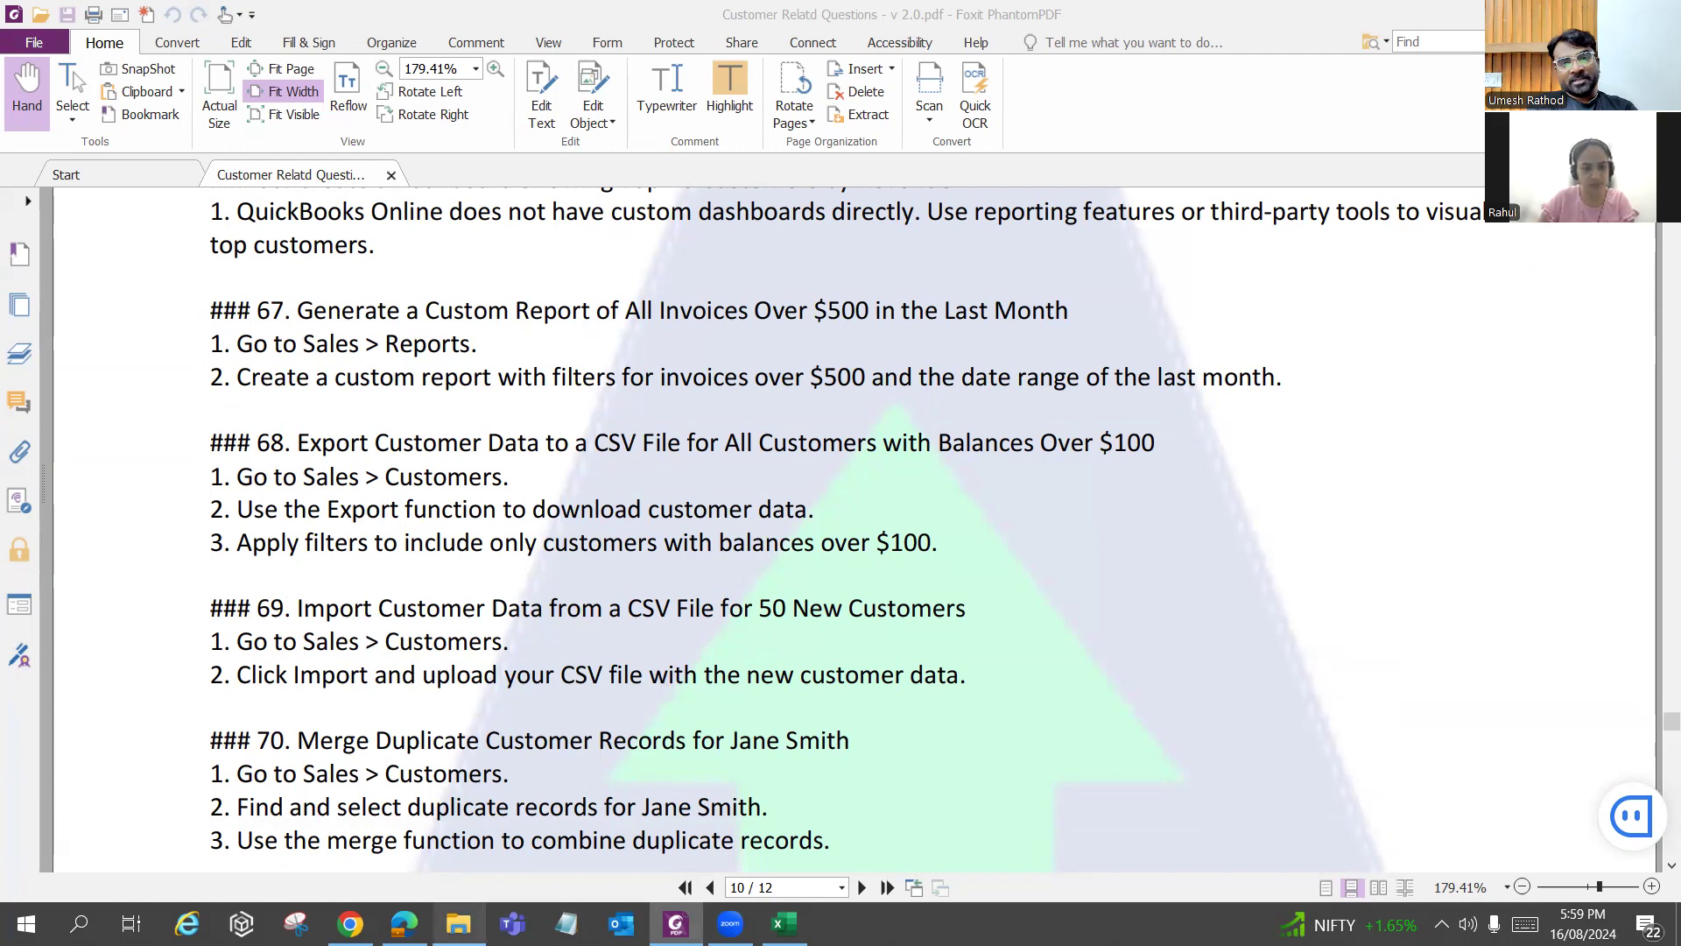
pyautogui.click(457, 923)
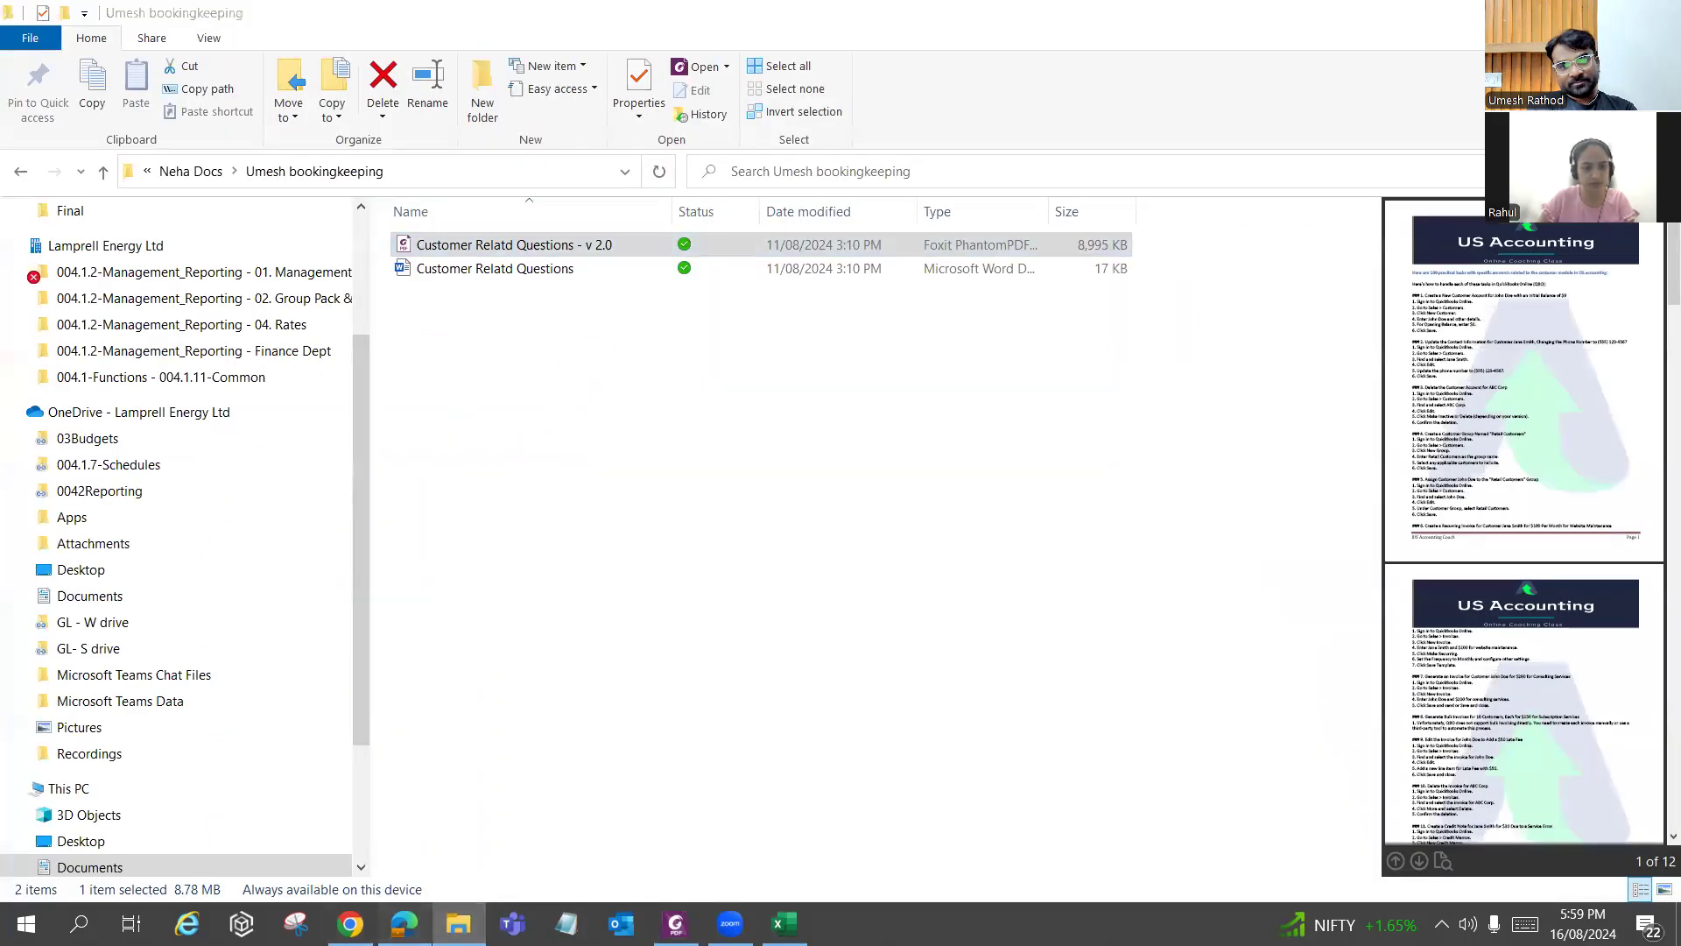
pyautogui.click(403, 923)
pyautogui.moveTo(107, 441)
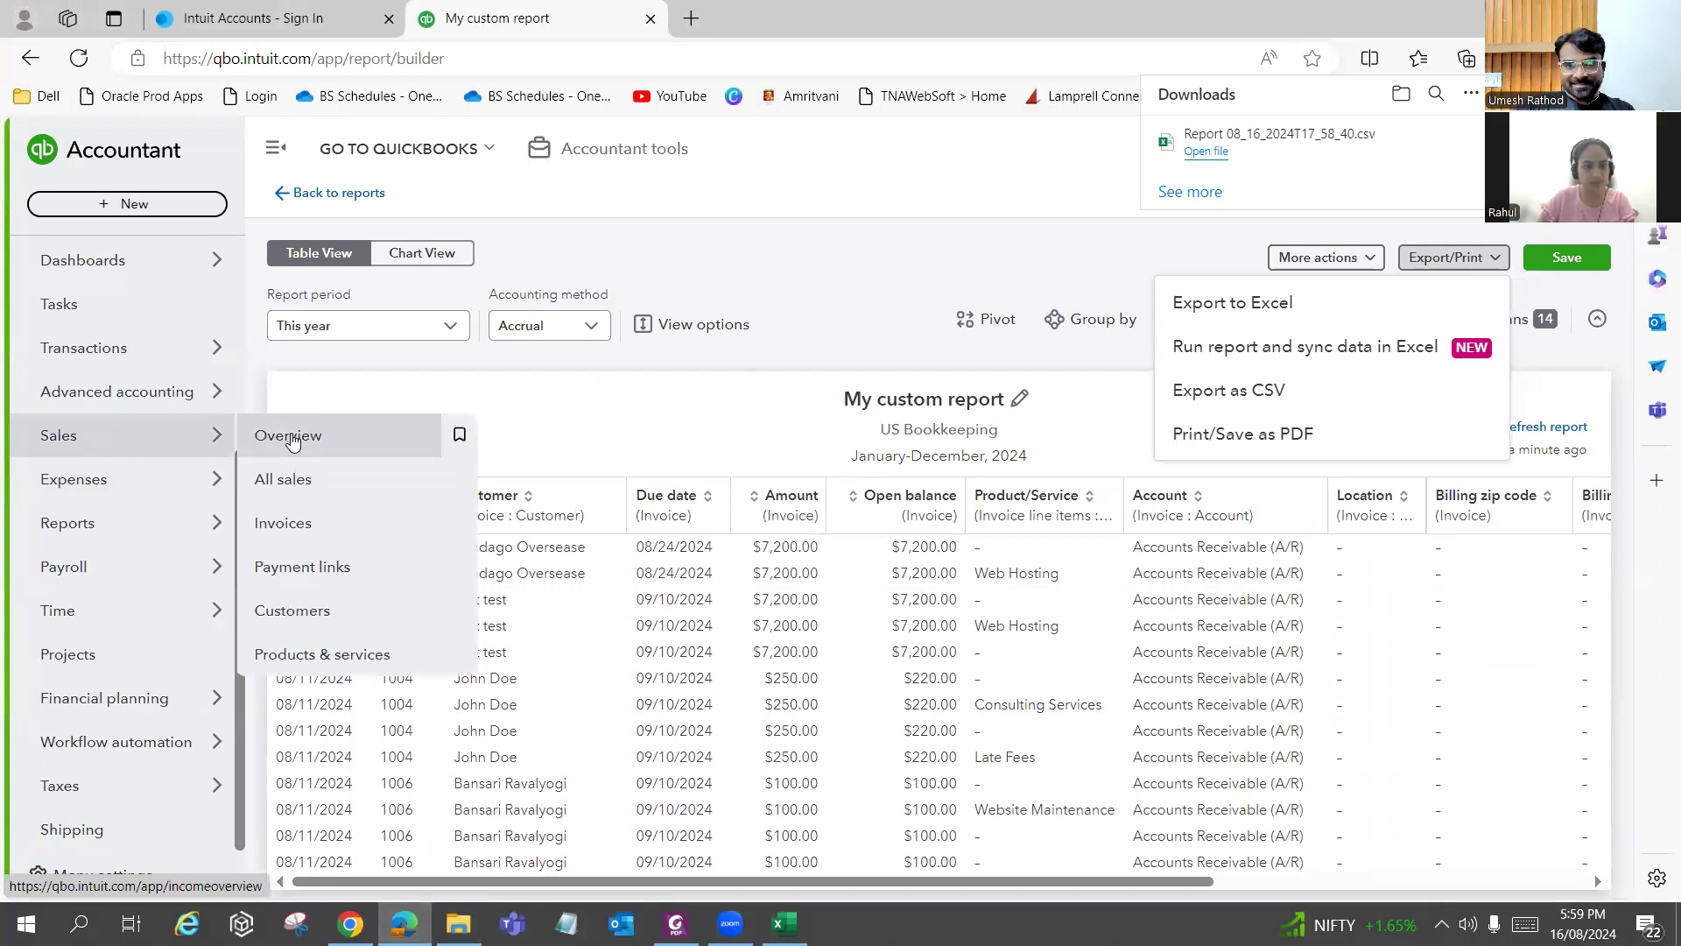
pyautogui.click(293, 440)
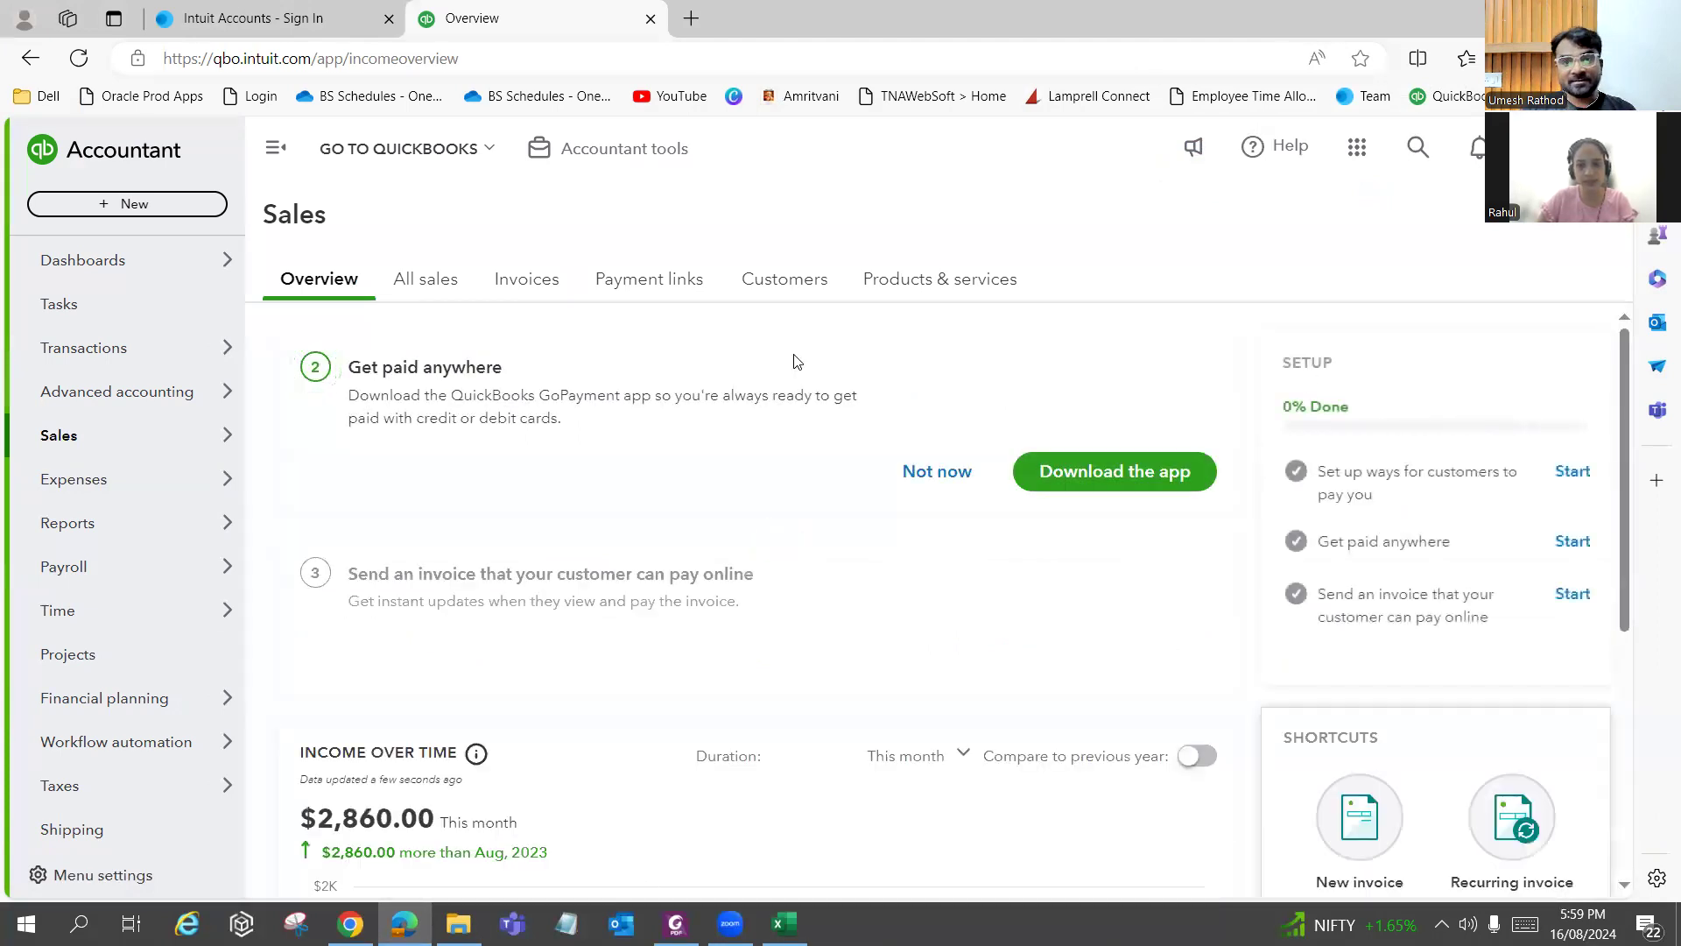
pyautogui.click(761, 289)
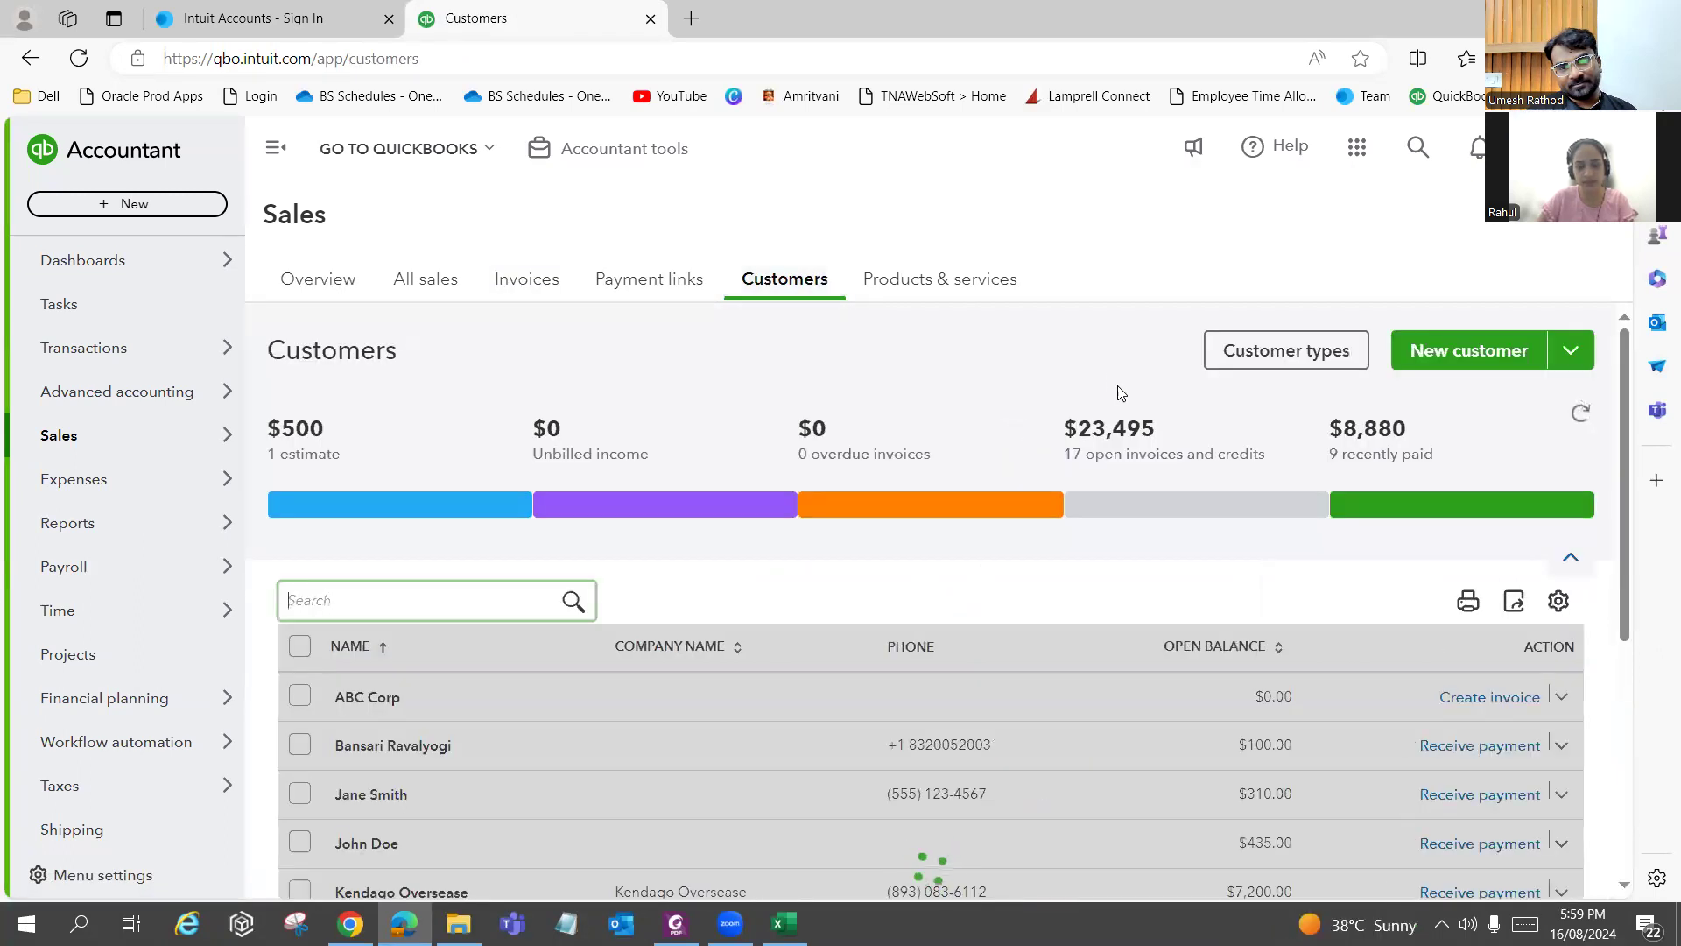
# Open the Import customers page to view its upload options and return to the task list in Foxit PhantomPDF.
pyautogui.click(1560, 359)
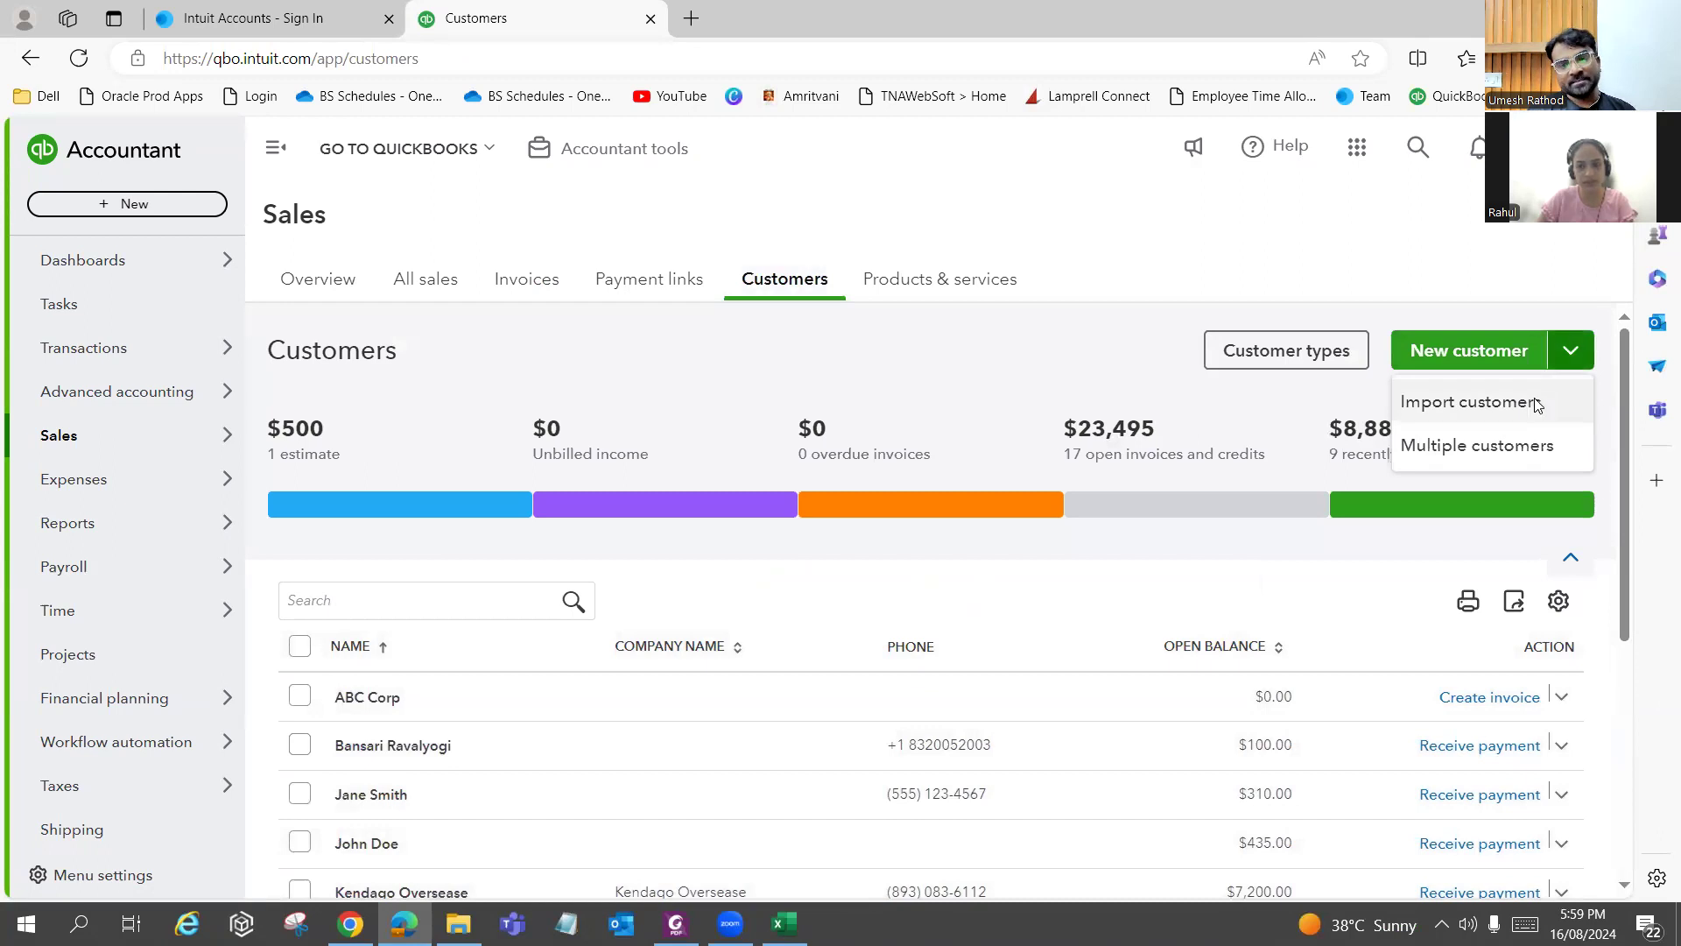
pyautogui.click(1539, 402)
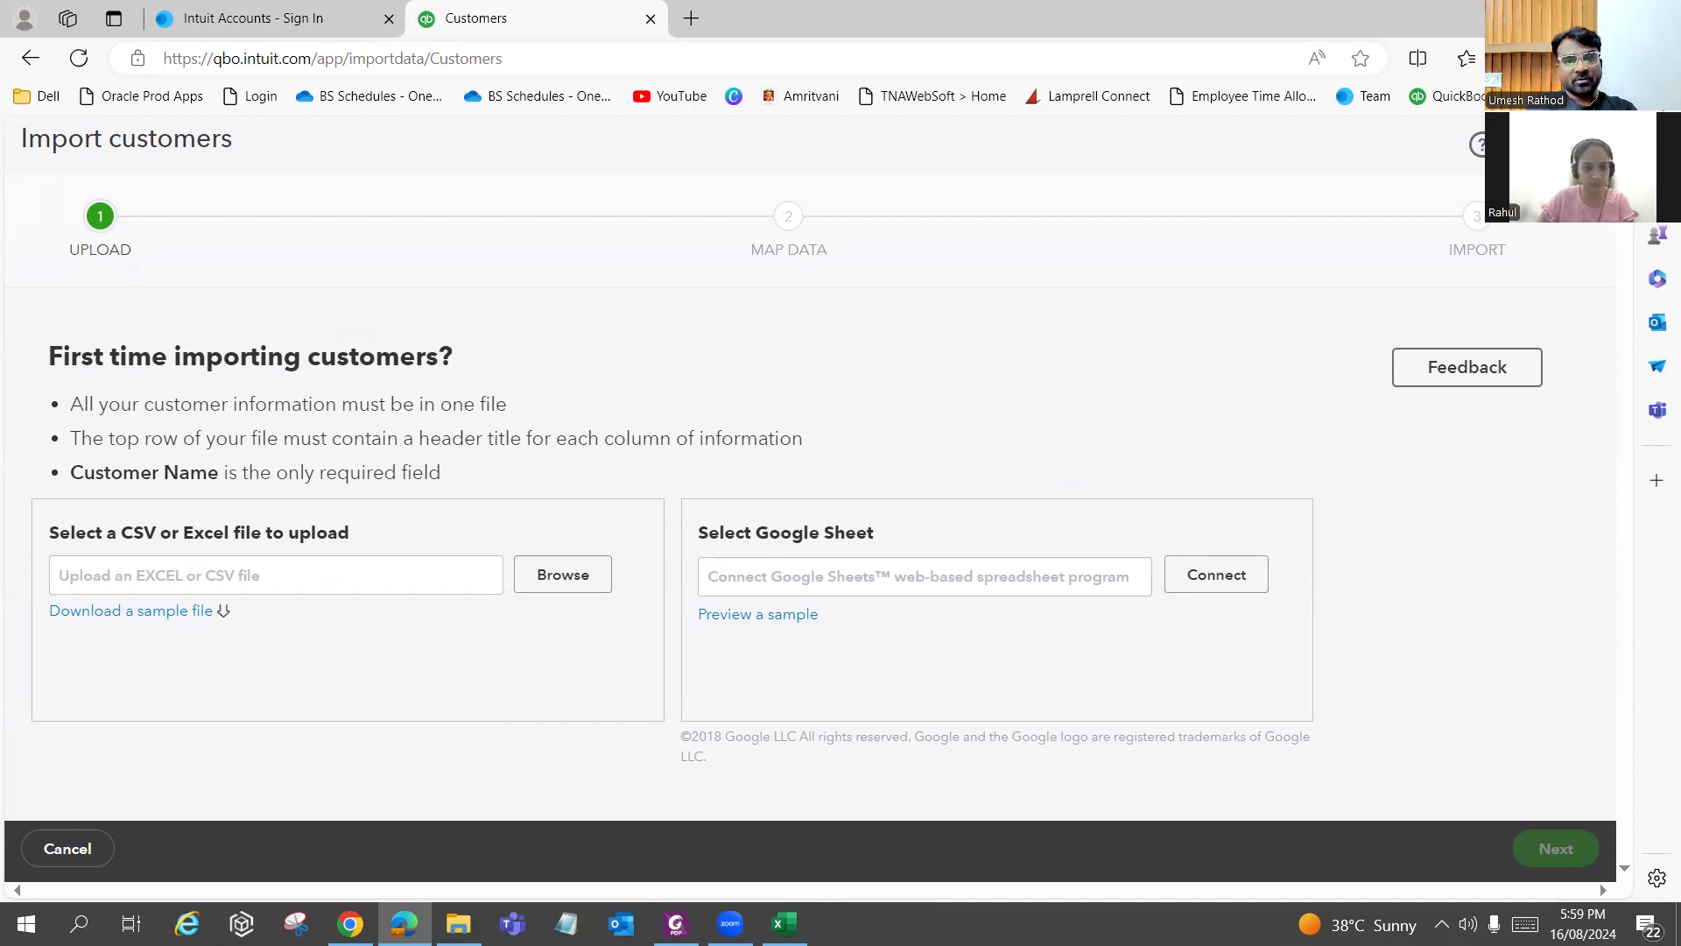
pyautogui.click(675, 923)
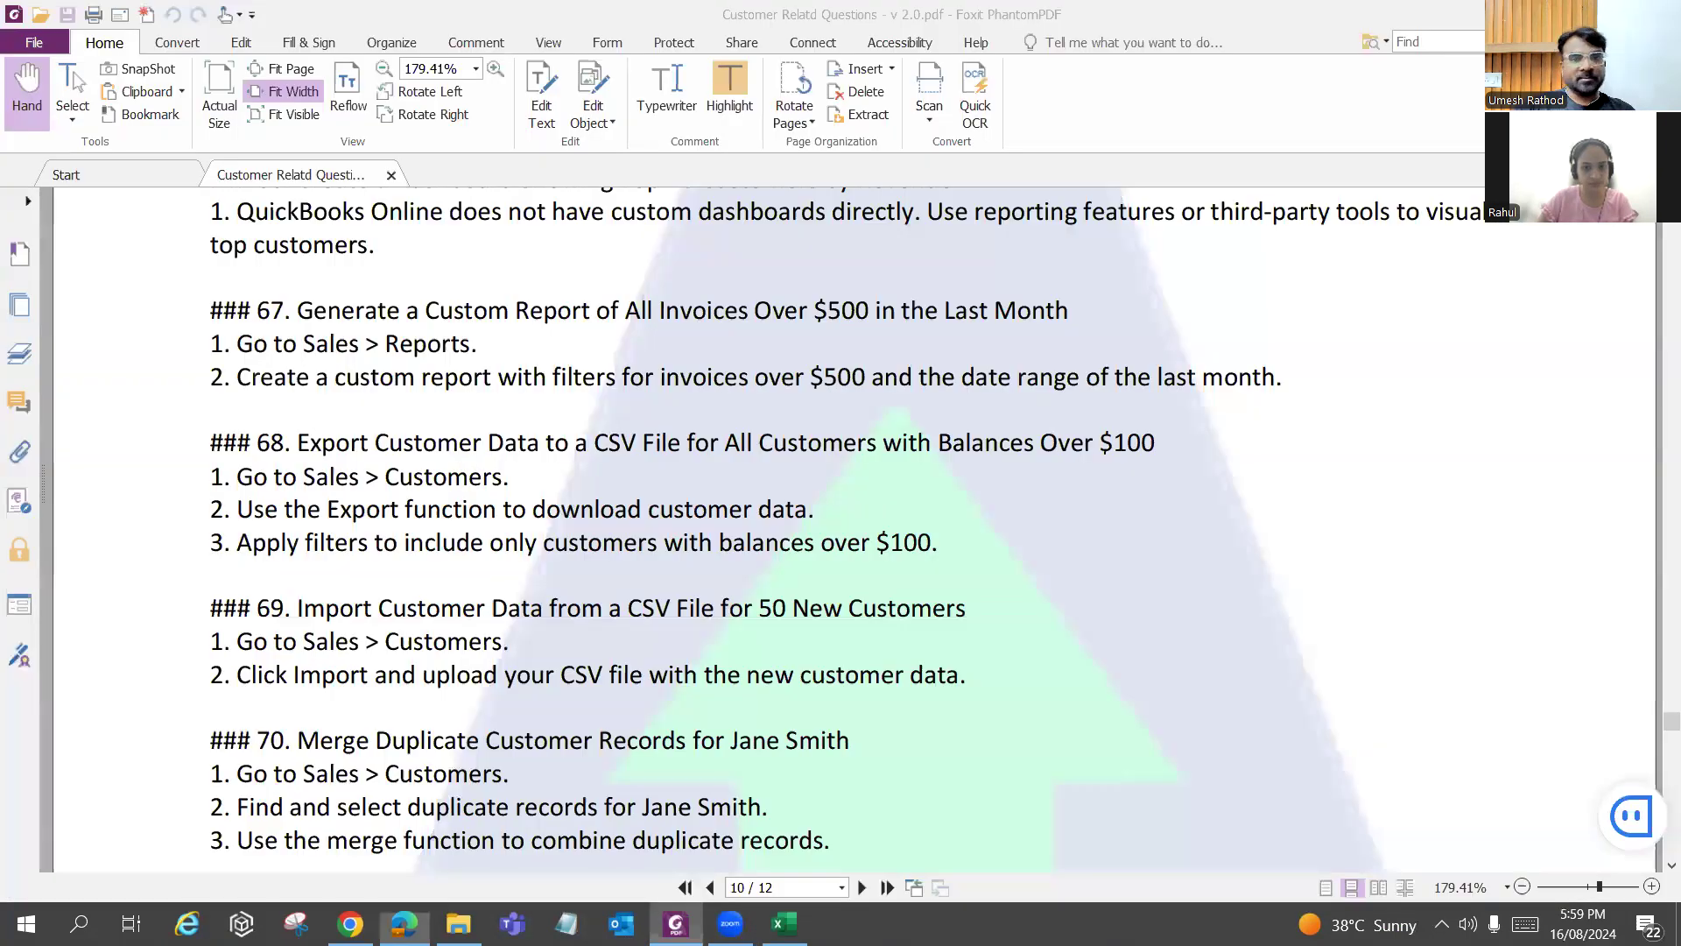
# Switch to the Import customers page in QuickBooks, open the sample customer file, and review its columns through Resale Number.
pyautogui.hotkey('alt', 'Tab')
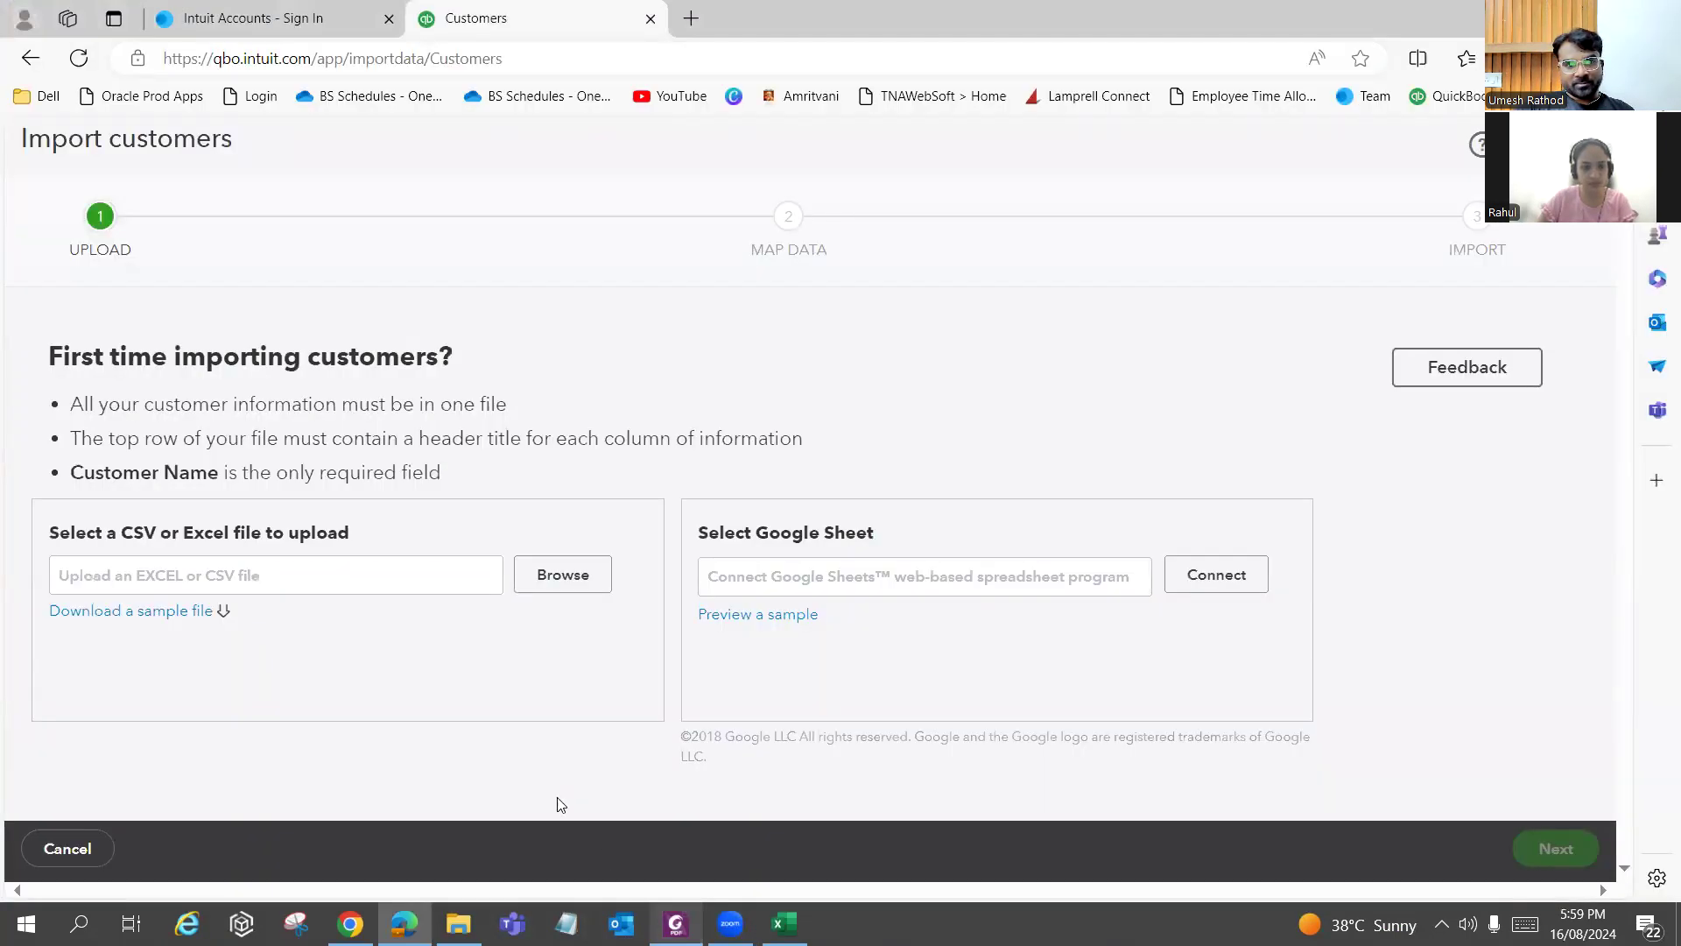
pyautogui.click(222, 616)
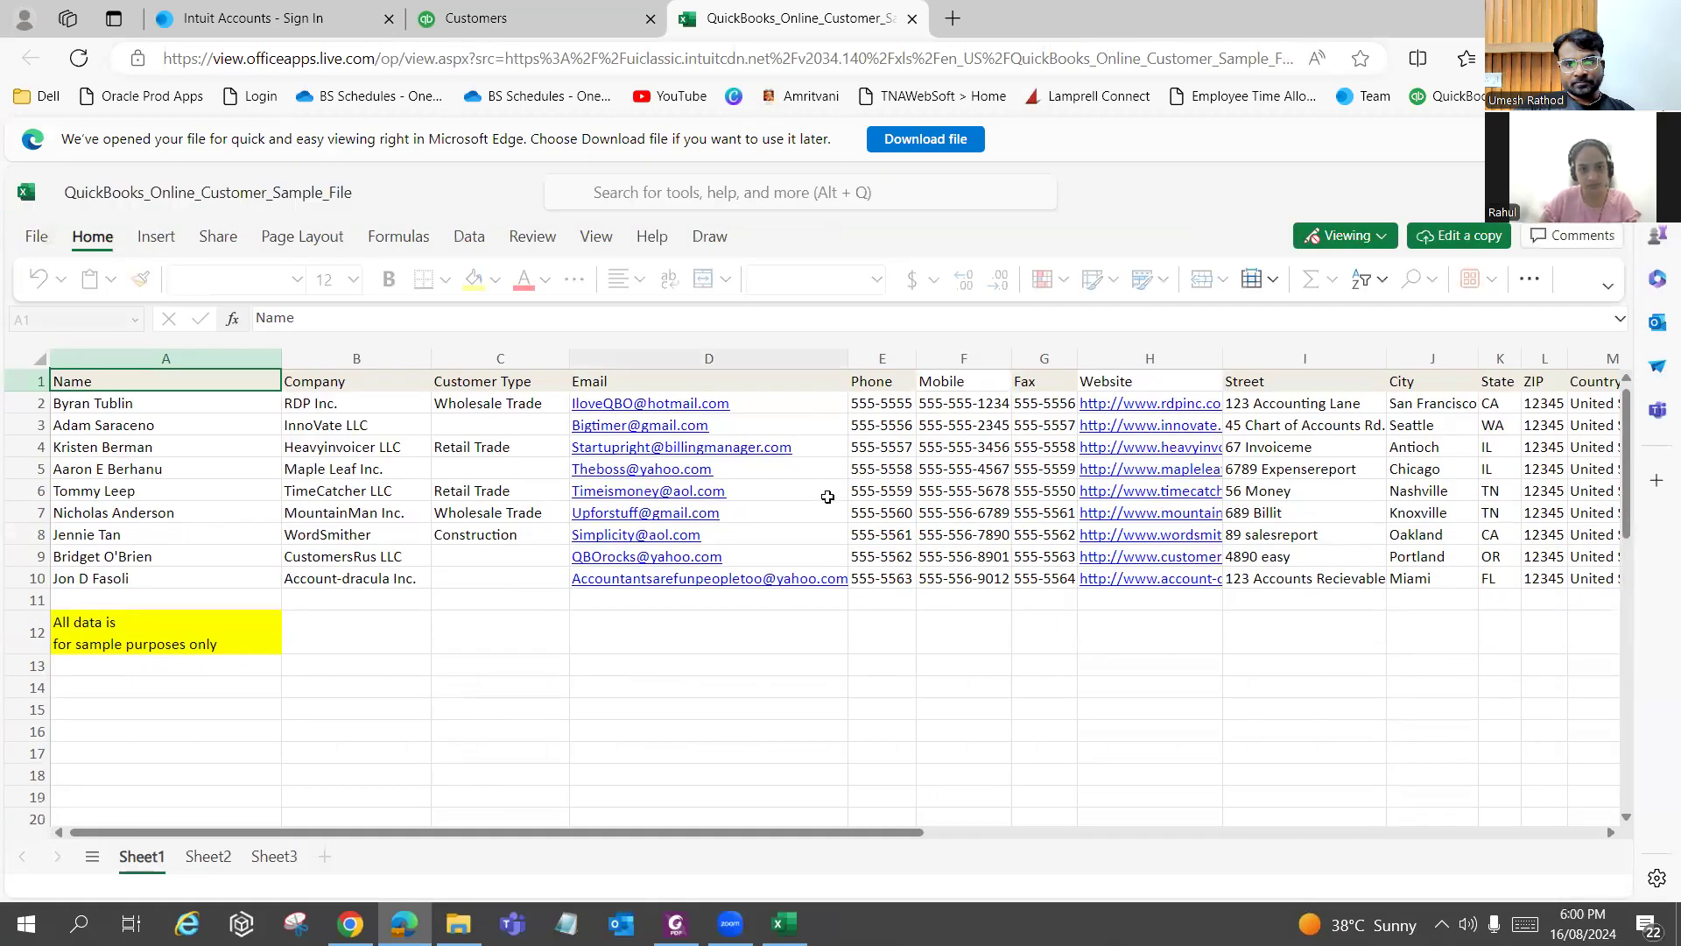
pyautogui.scroll(-2, 825, 497)
pyautogui.scroll(2, 825, 496)
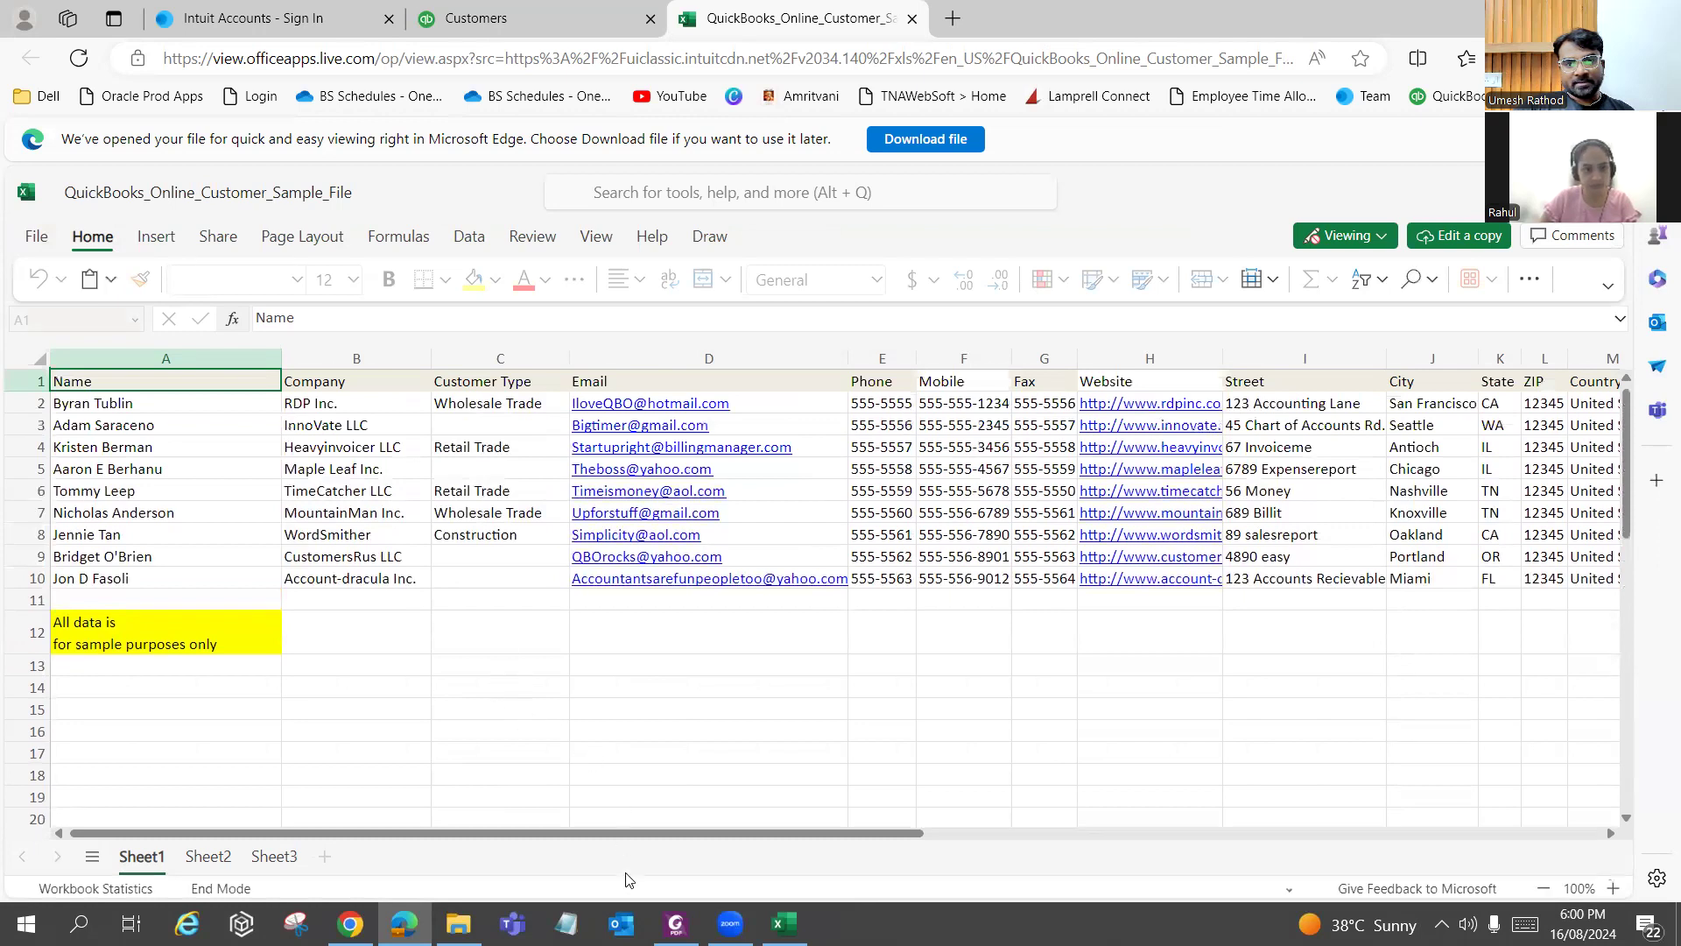
pyautogui.moveTo(651, 830); pyautogui.dragTo(1126, 841)
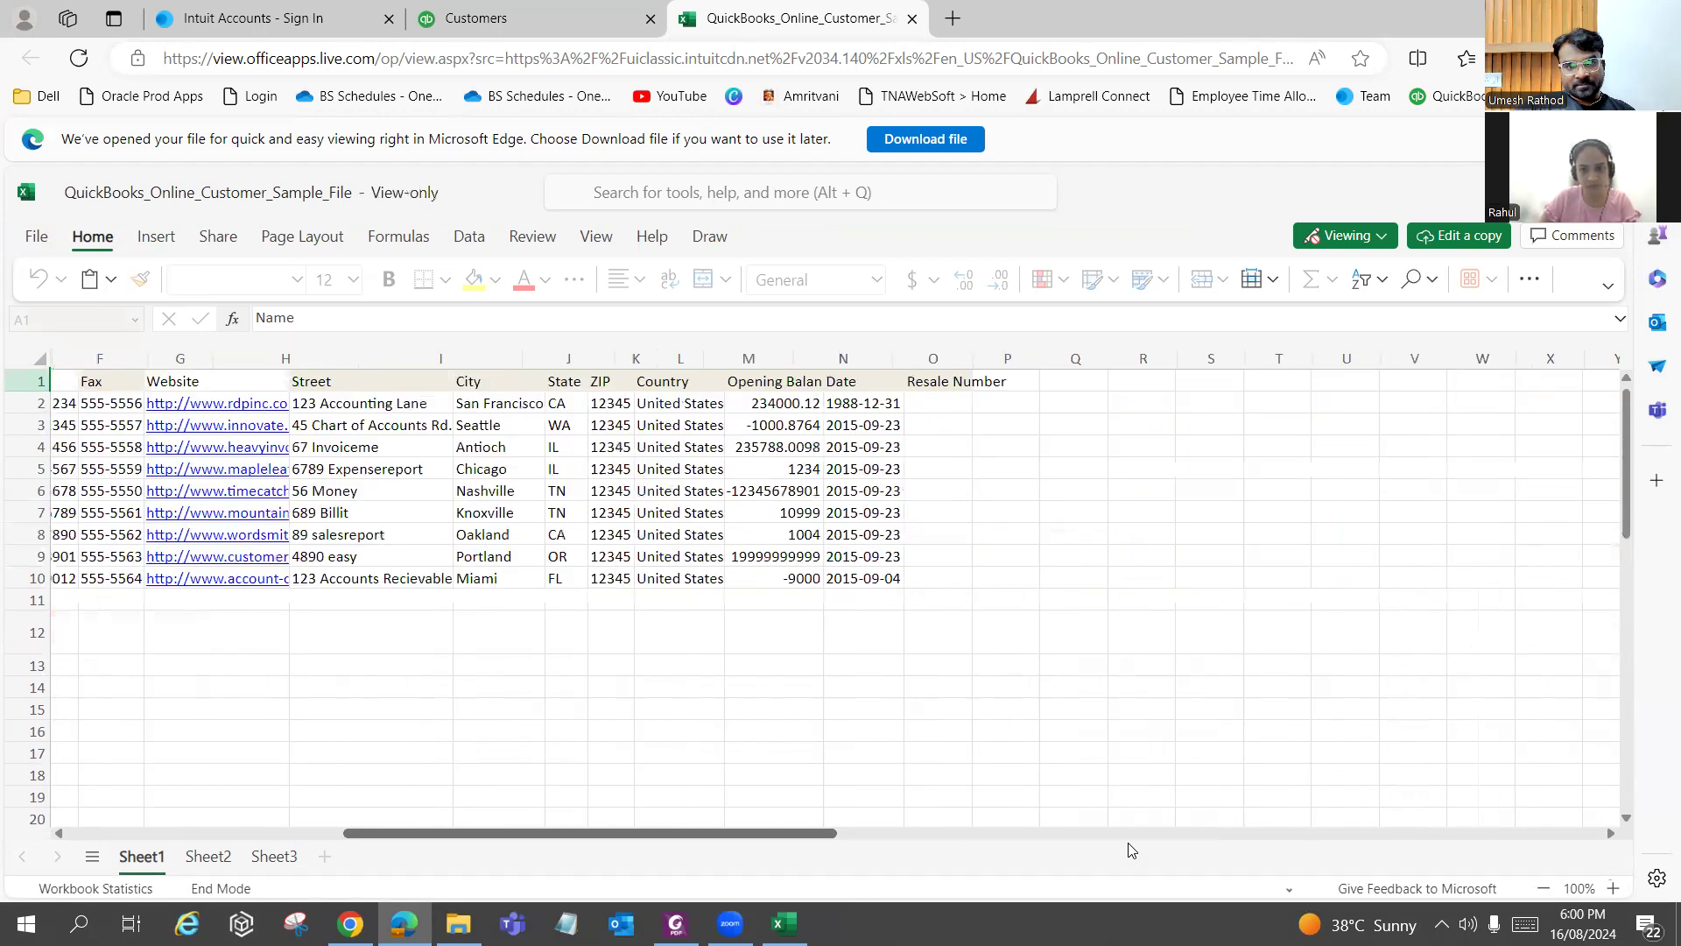
pyautogui.hscroll(-10, 830, 816)
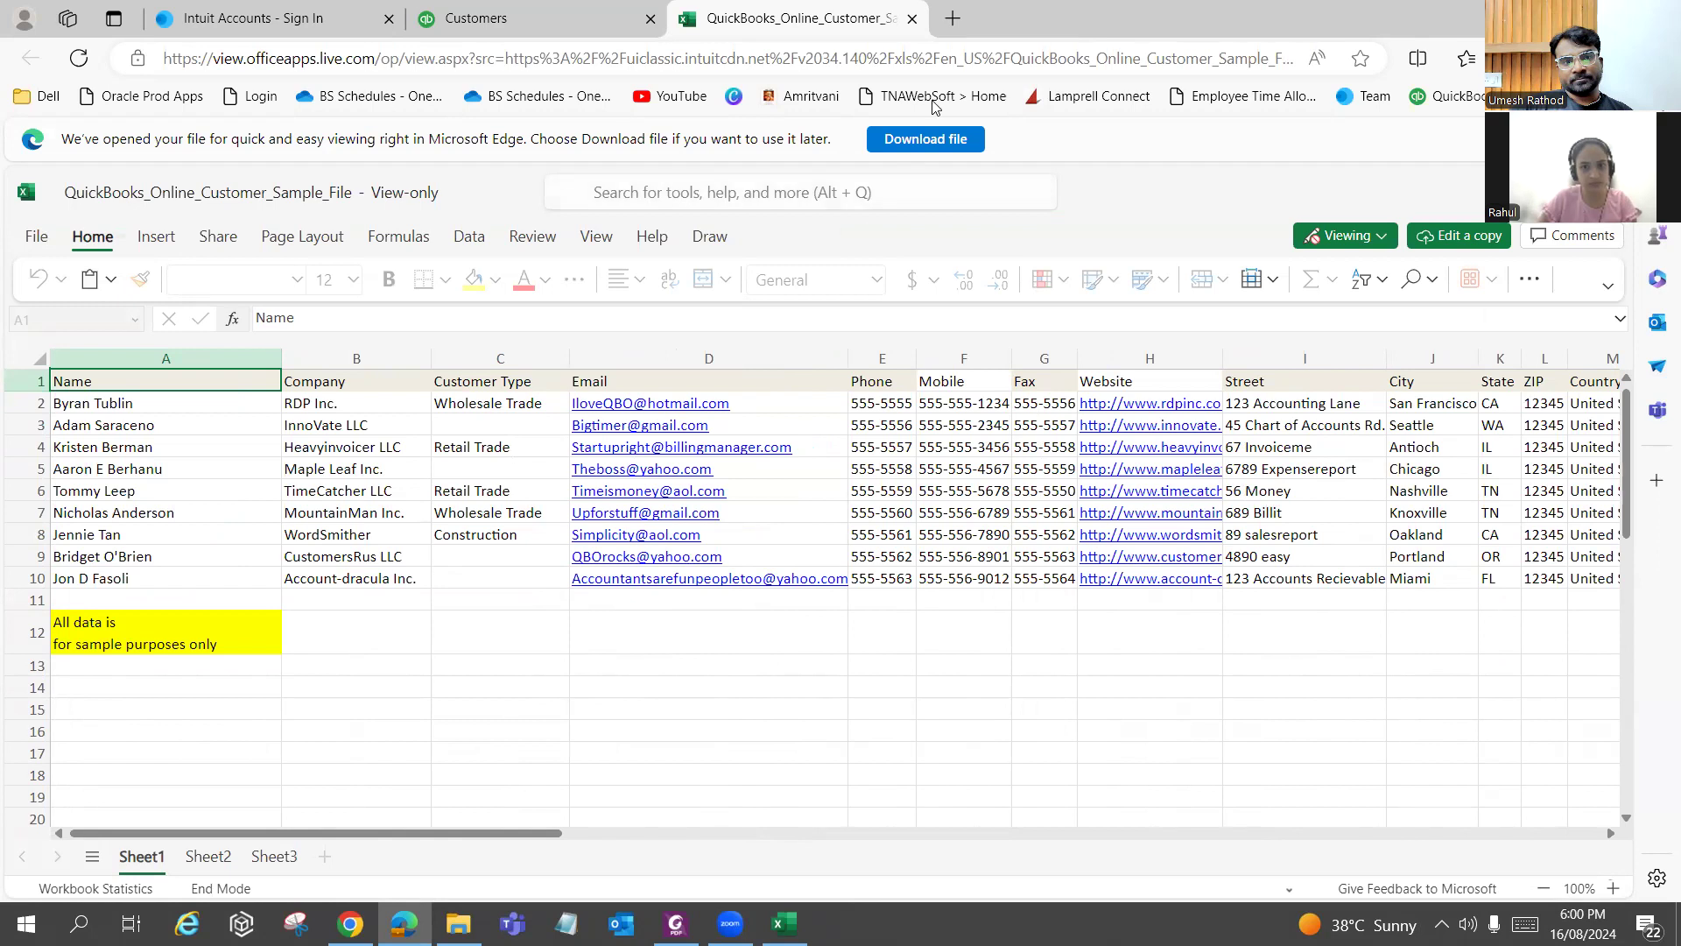
# Download the sample file as QuickBooks_Online_Customer_Sample_File to the OneDrive Desktop folder with the file type set to All files.
pyautogui.click(946, 137)
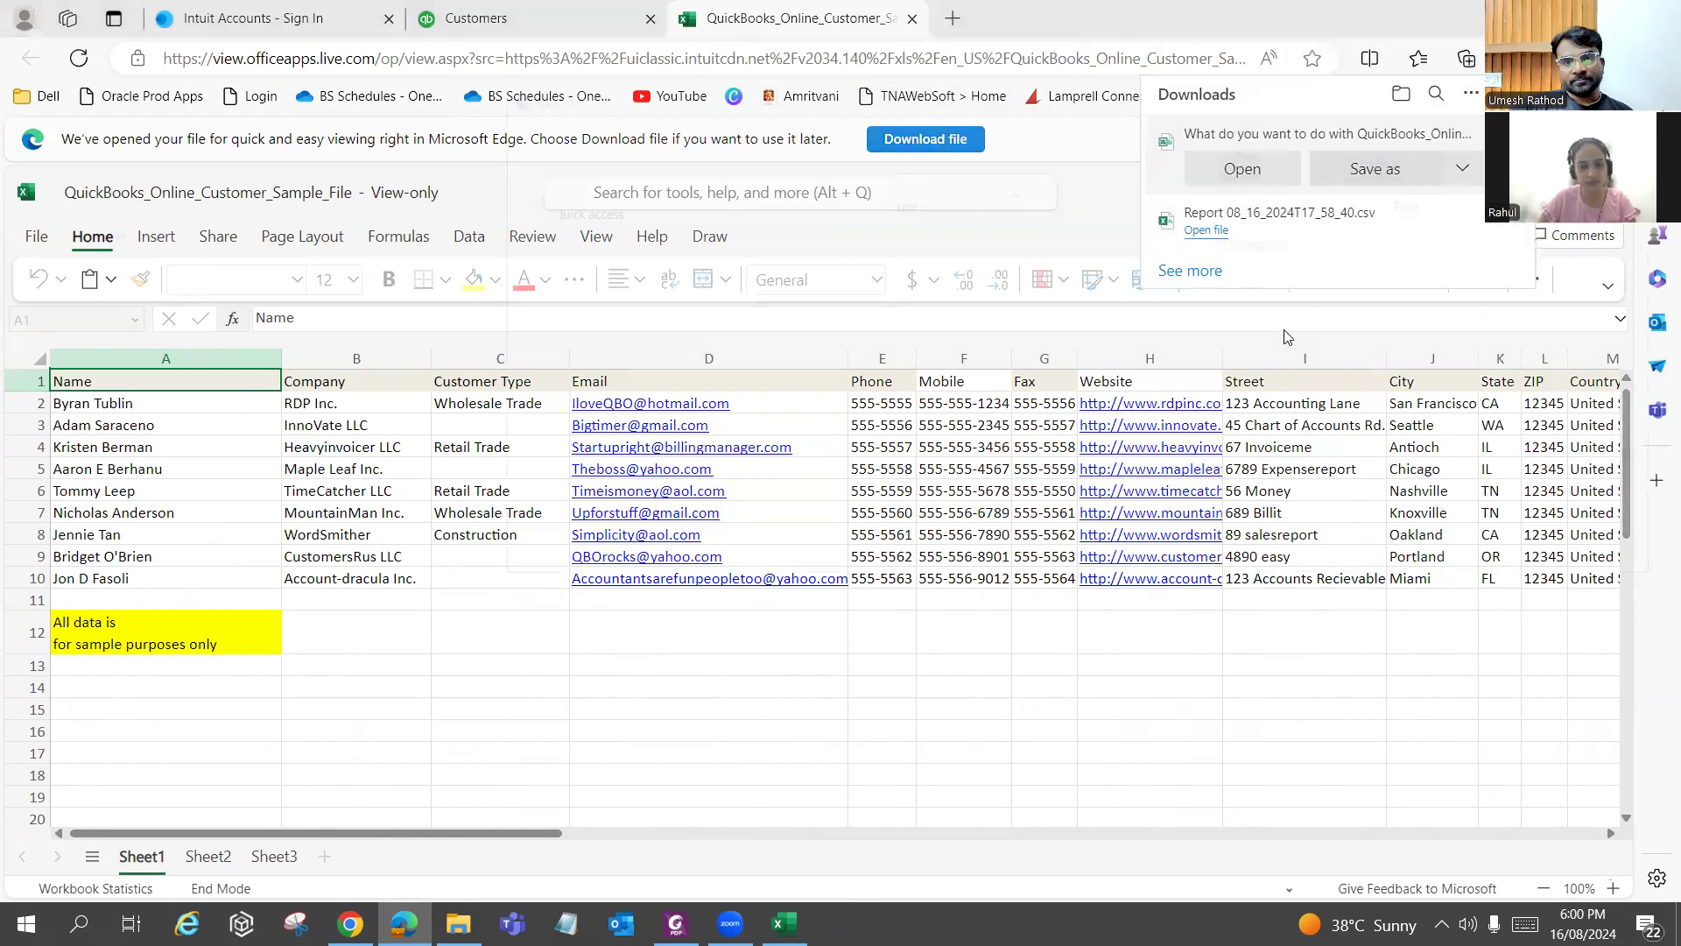
pyautogui.click(1373, 168)
pyautogui.click(749, 459)
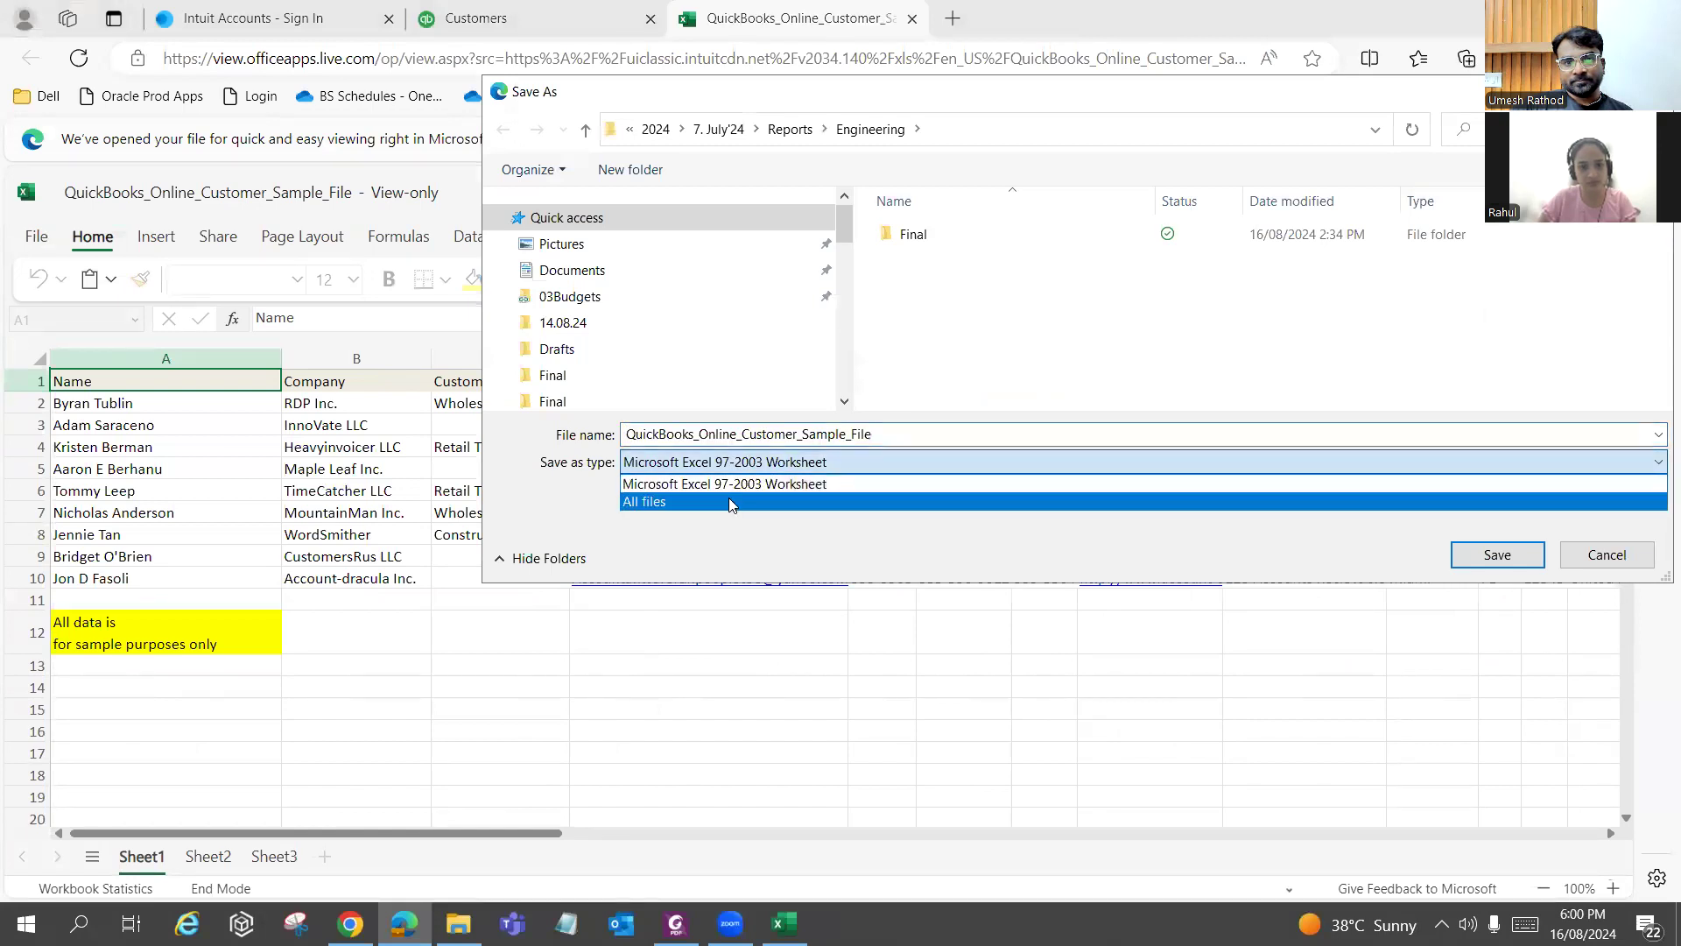
pyautogui.click(728, 499)
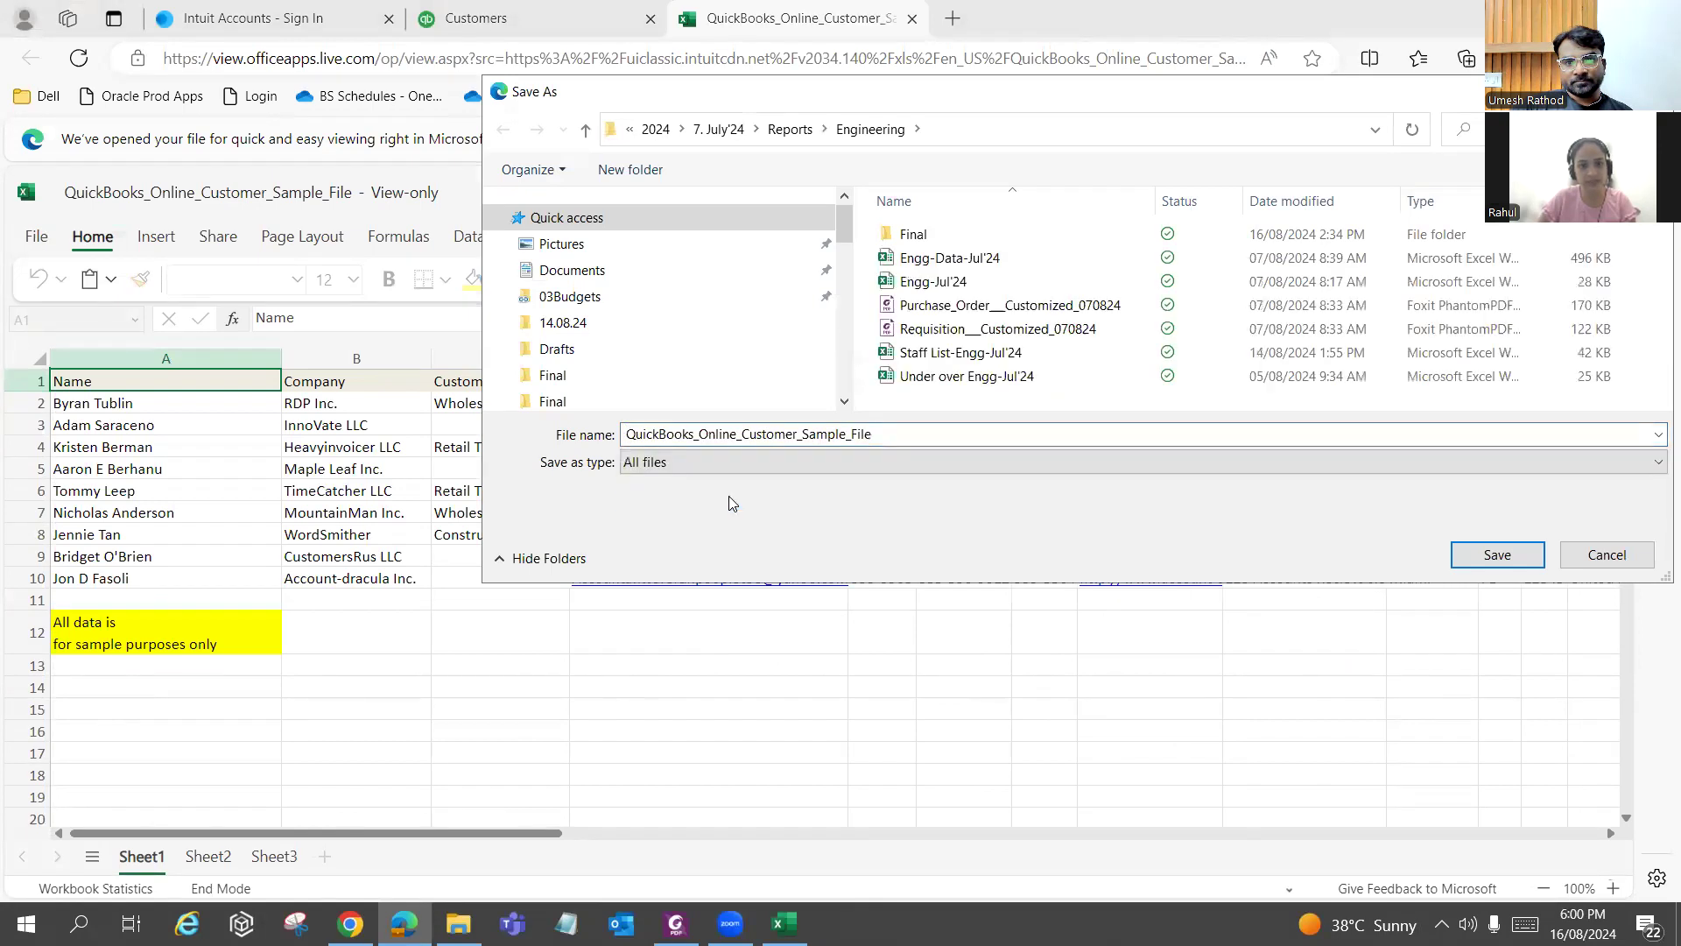
pyautogui.click(740, 277)
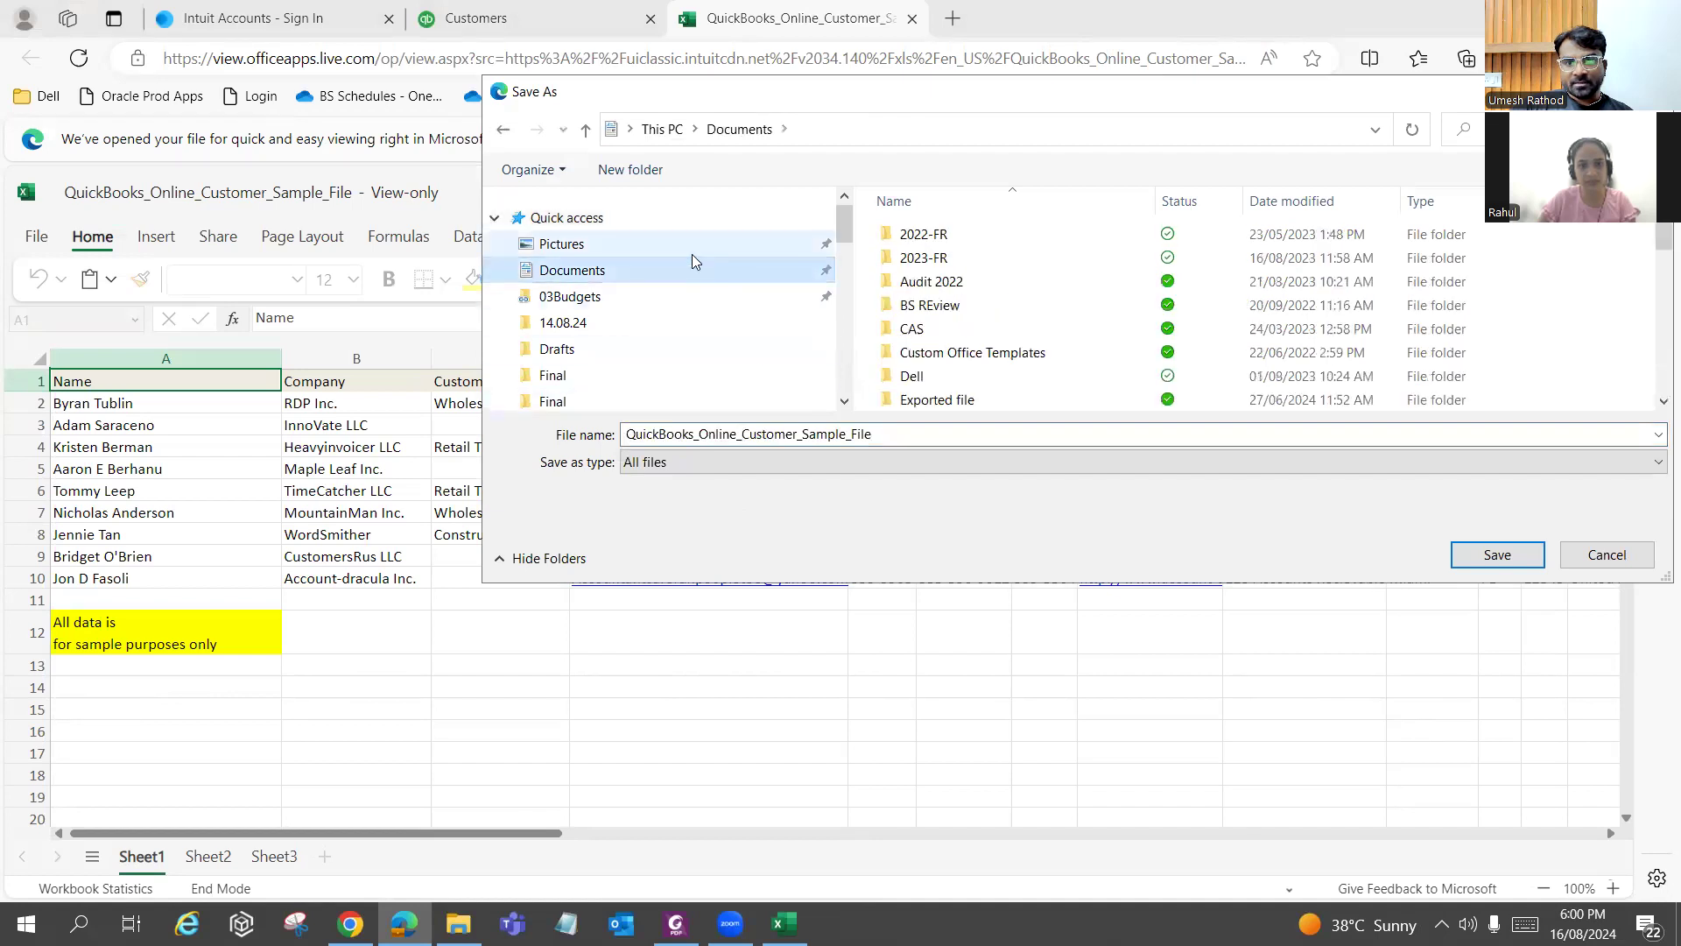
pyautogui.scroll(-8, 696, 267)
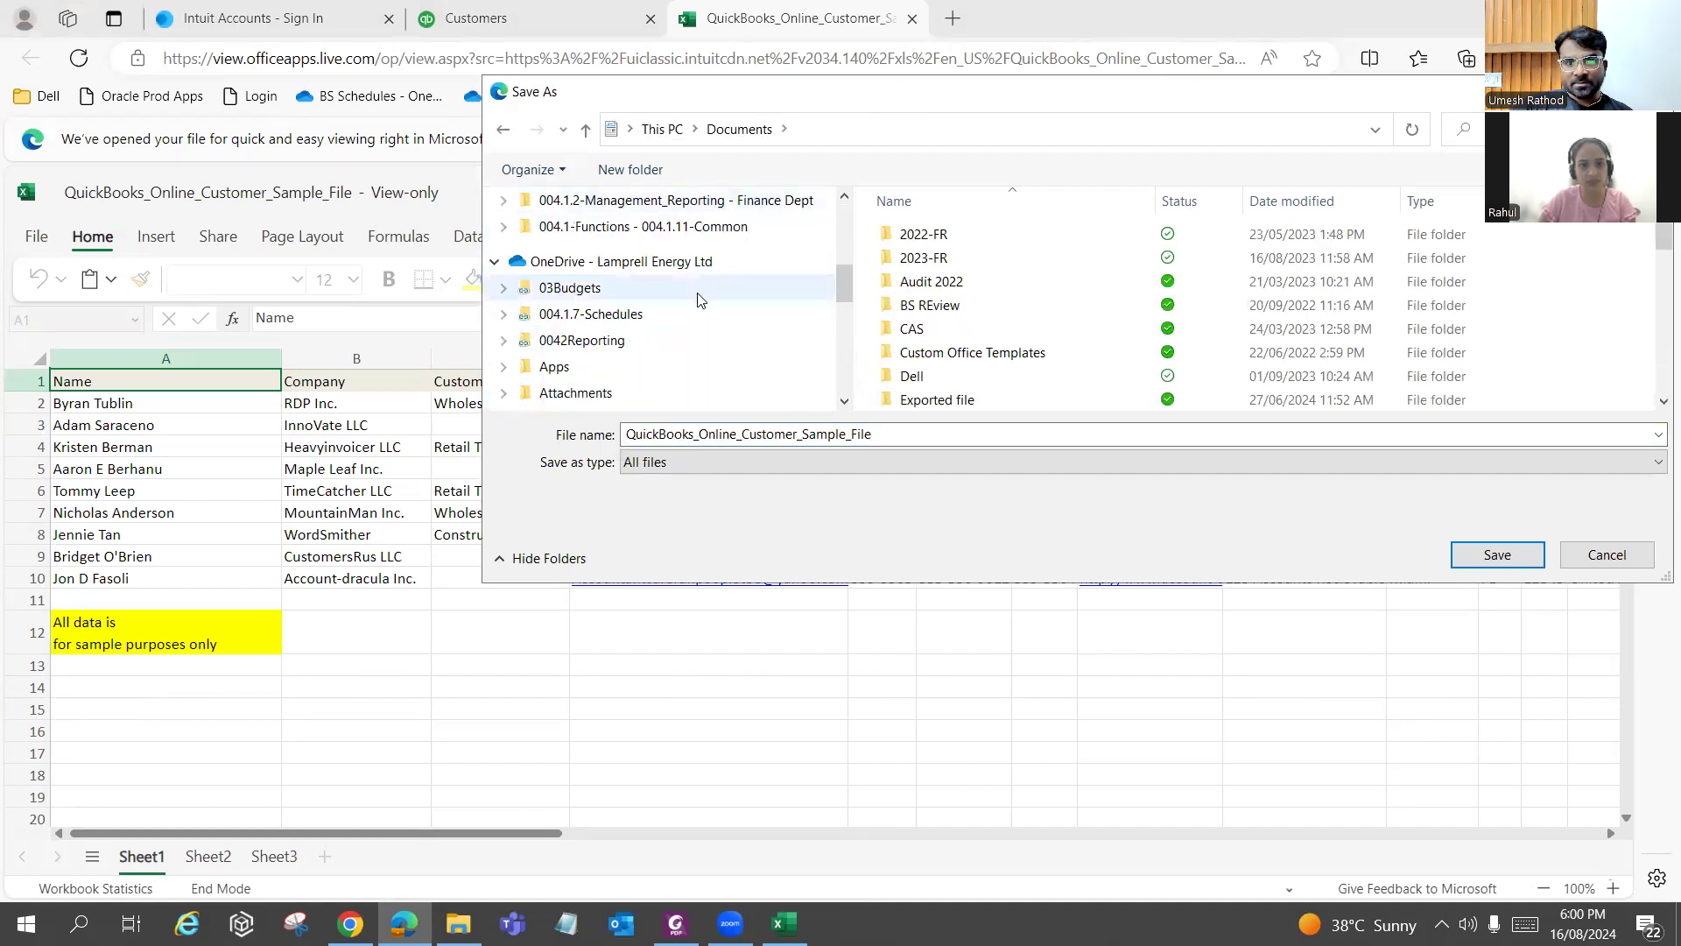
pyautogui.scroll(-2, 701, 284)
pyautogui.click(655, 365)
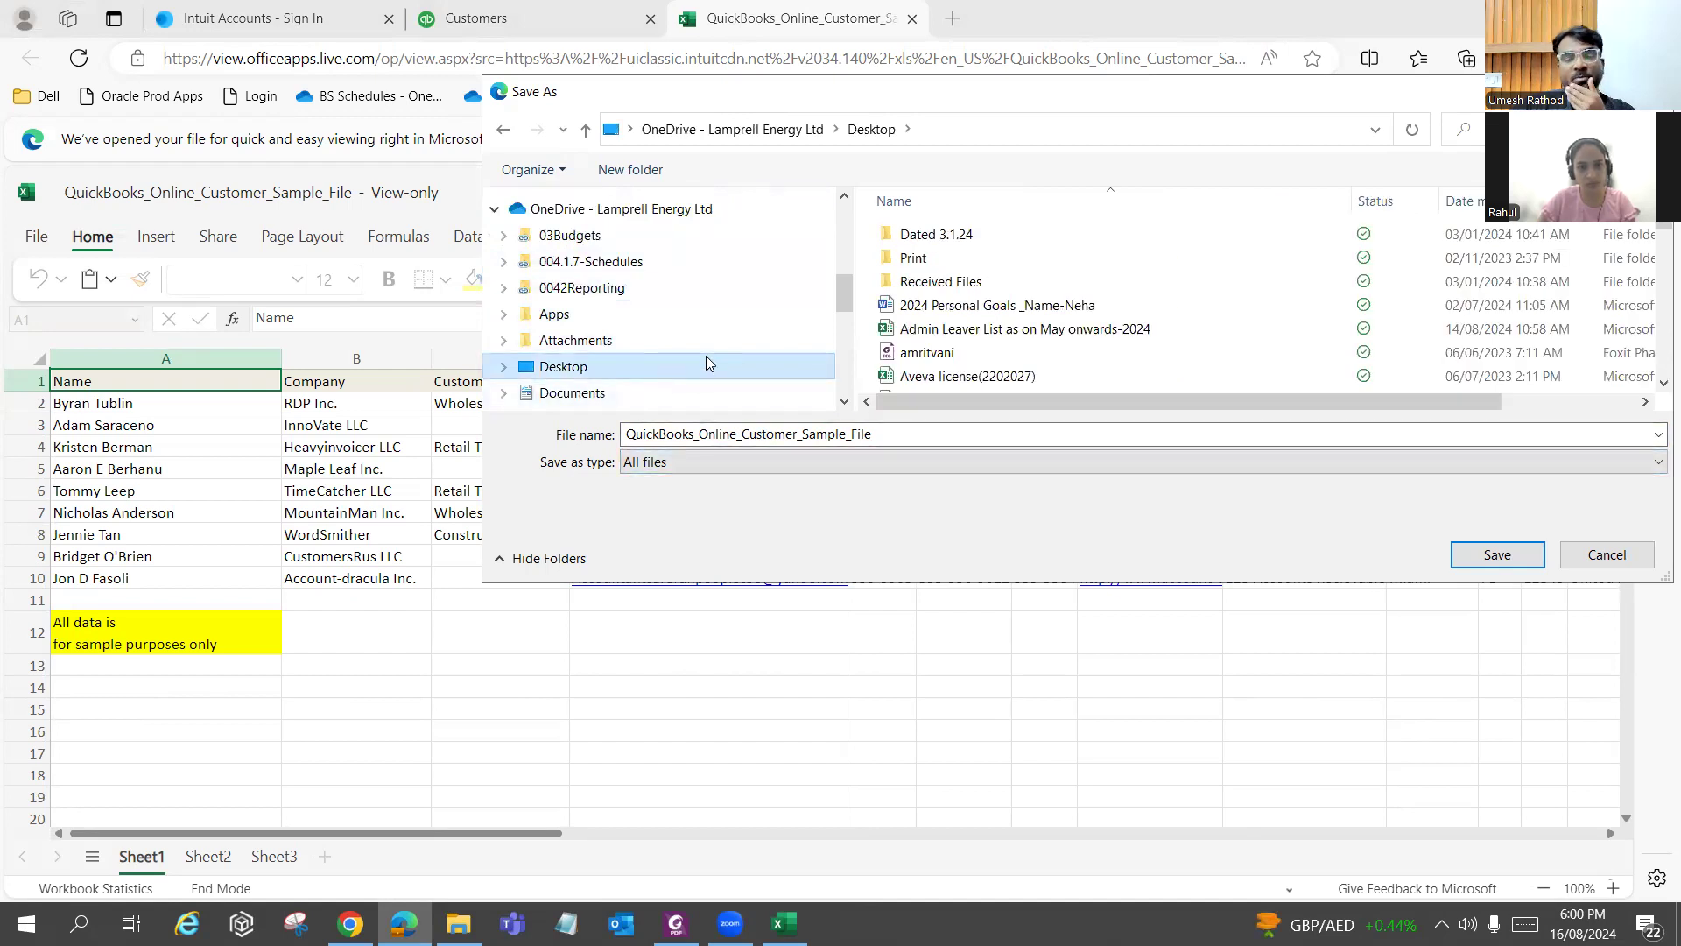
pyautogui.scroll(-2, 961, 375)
pyautogui.click(875, 433)
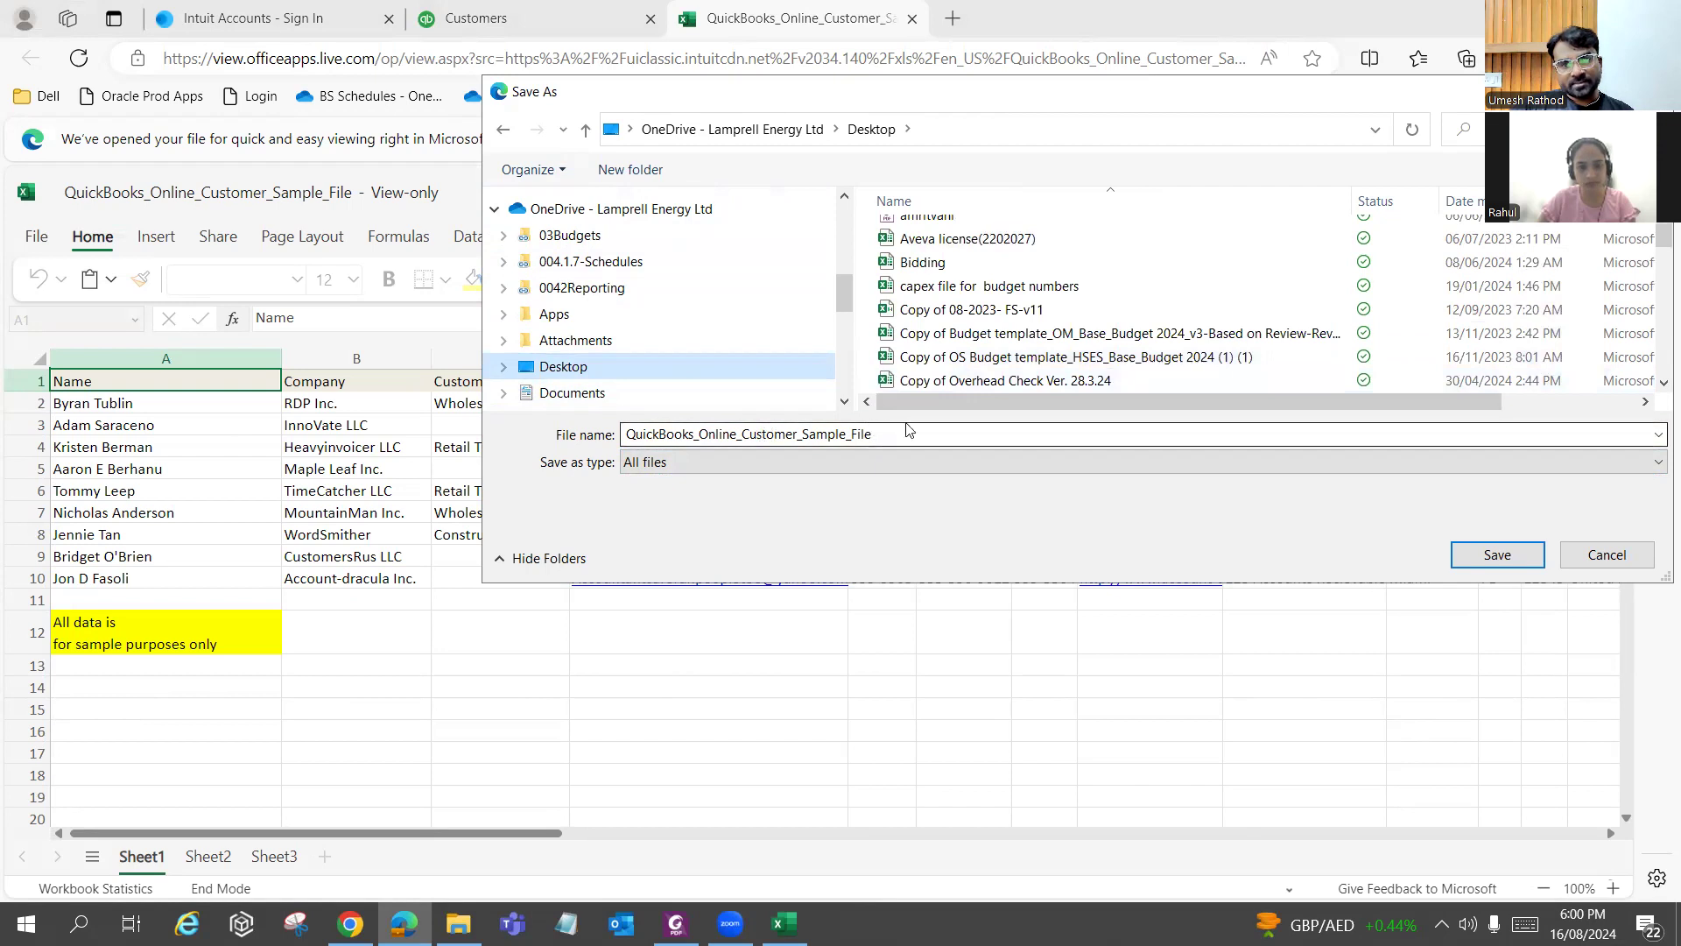
pyautogui.doubleClick(879, 433)
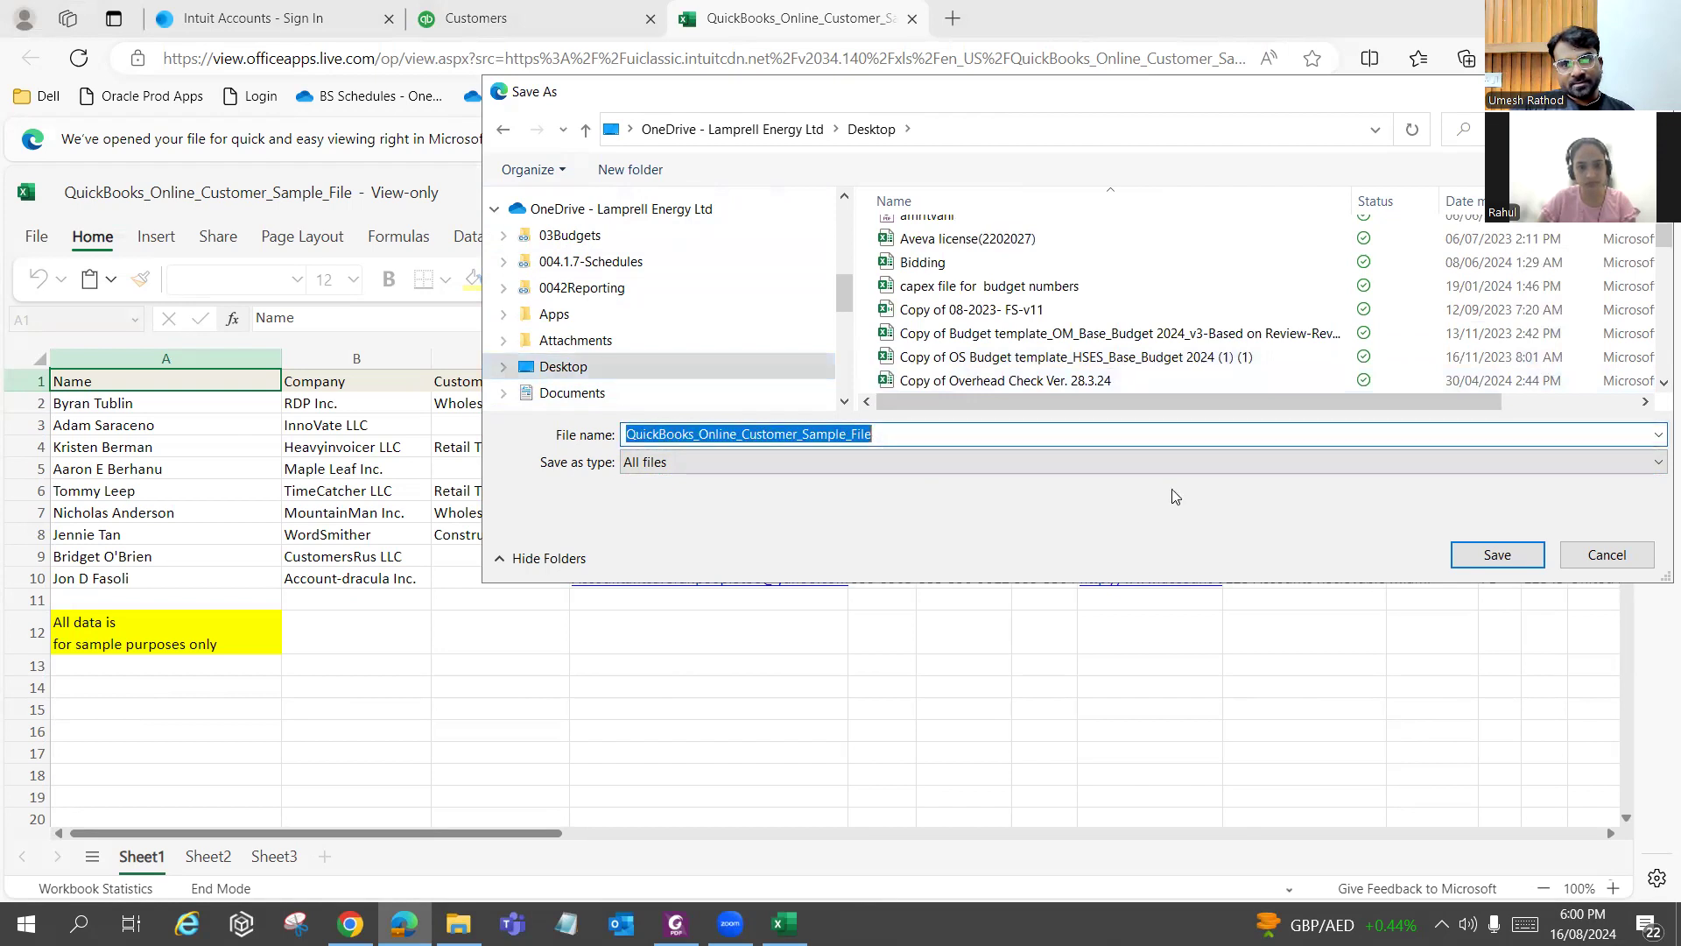
pyautogui.click(1523, 557)
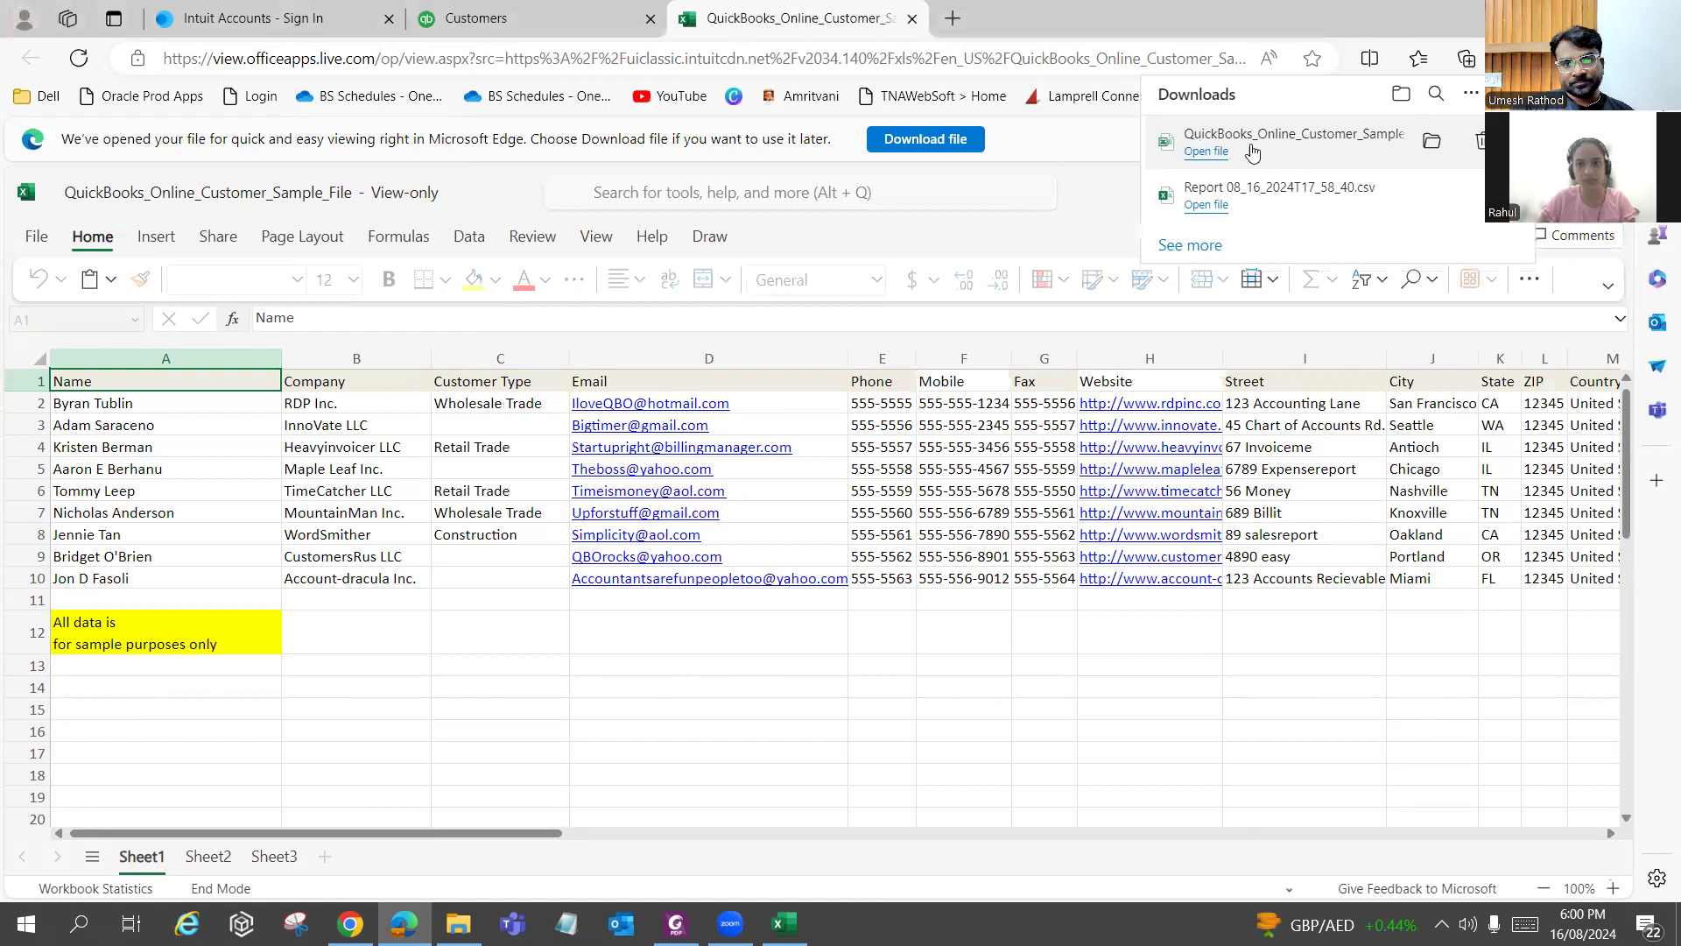
# Open the downloaded sample file in Excel and delete row 12 containing the sample-data note.
pyautogui.click(1245, 184)
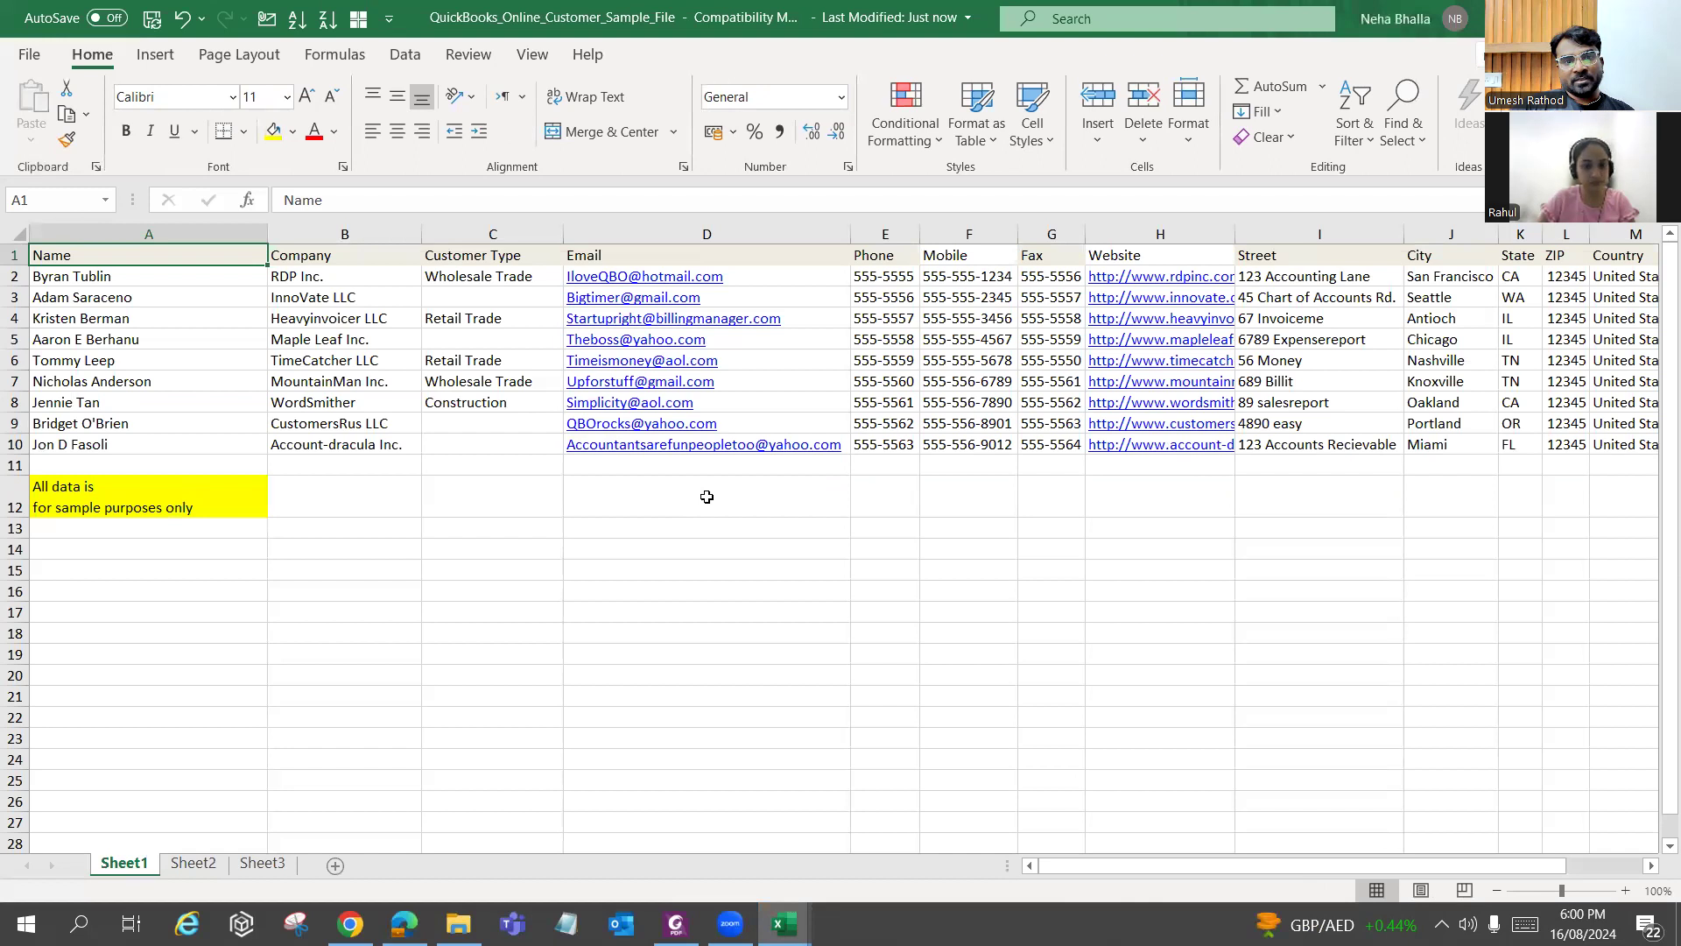
pyautogui.click(29, 55)
pyautogui.press('Escape')
pyautogui.moveTo(1171, 863); pyautogui.dragTo(201, 847)
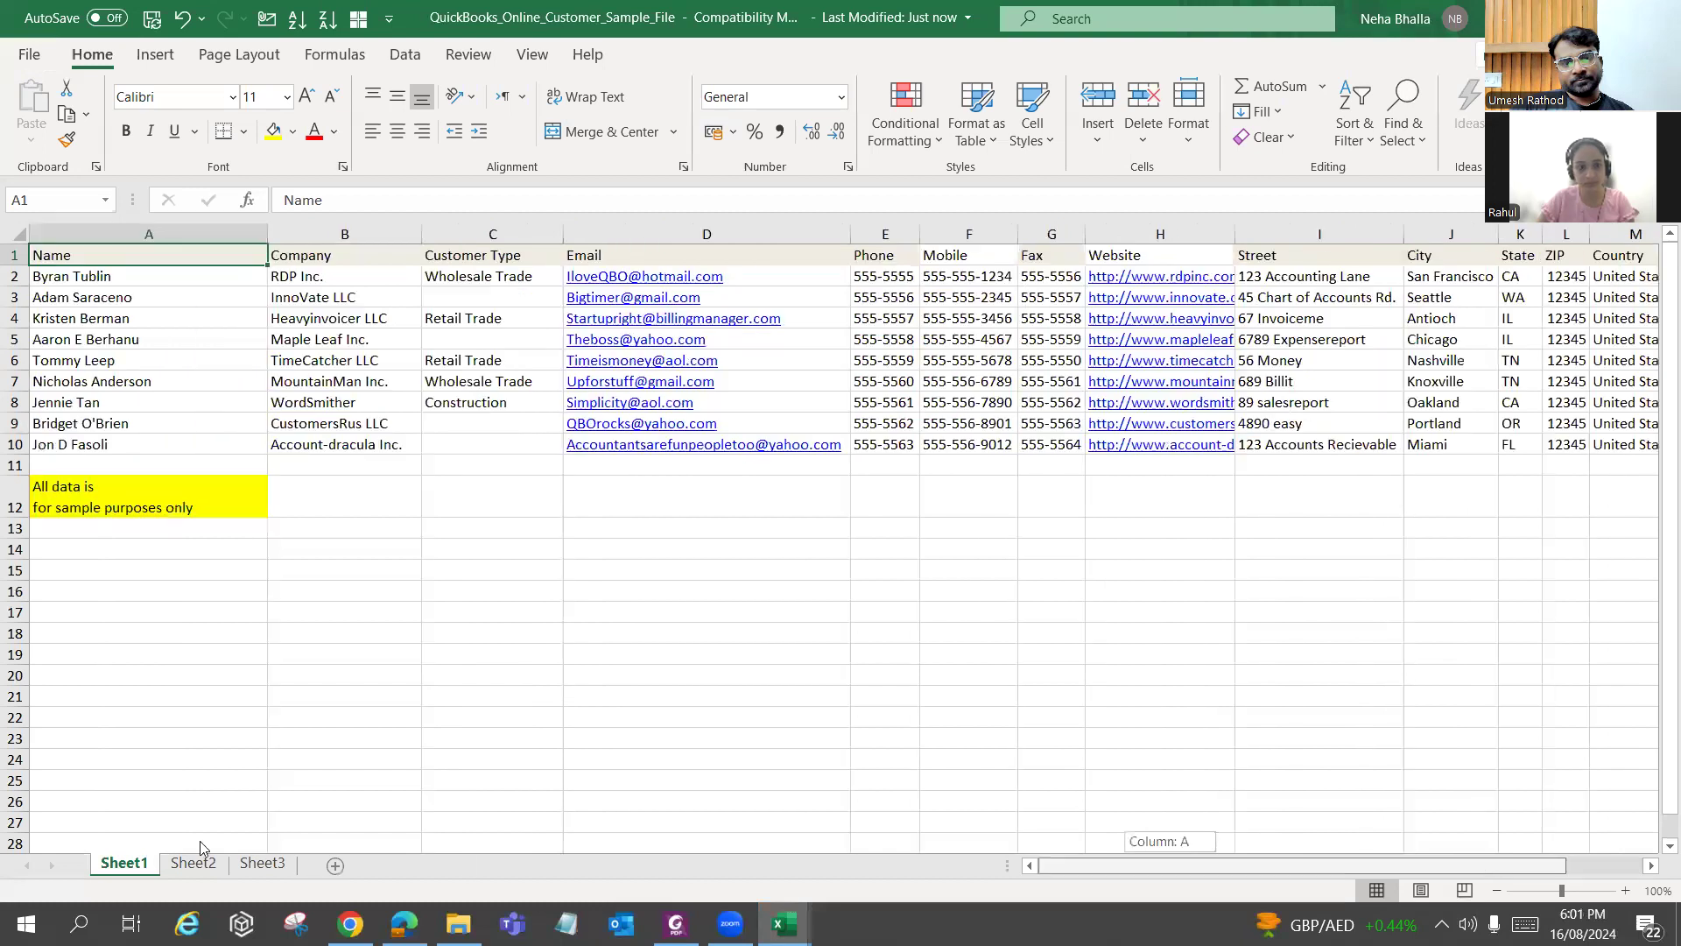
pyautogui.click(15, 486)
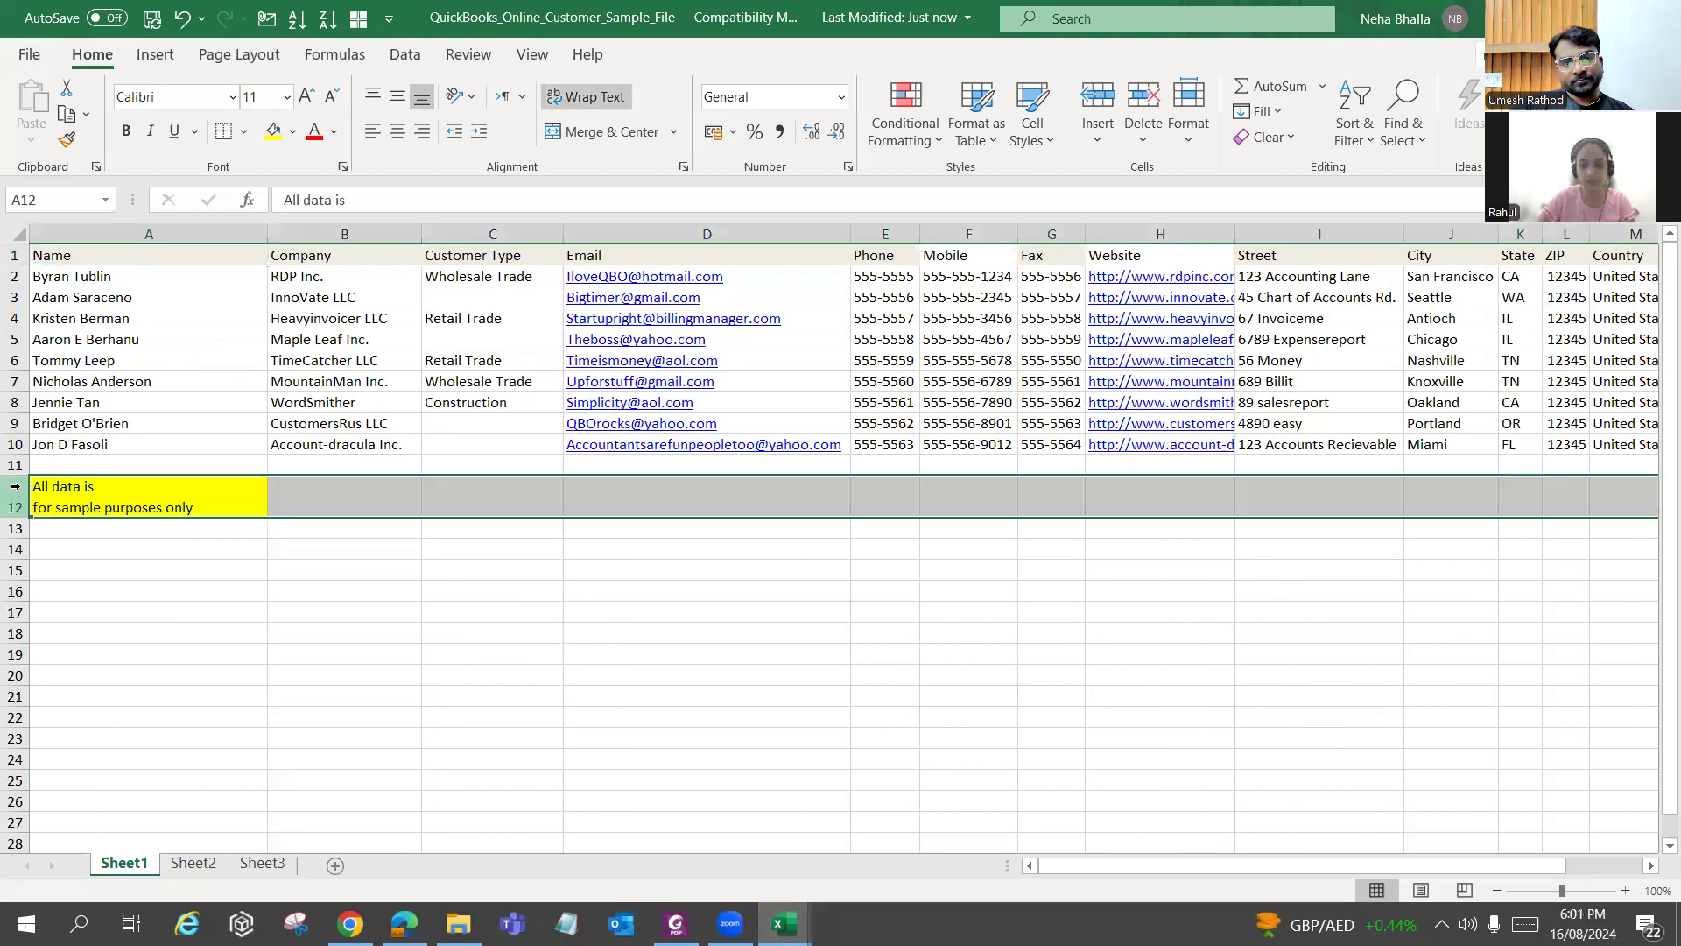
pyautogui.press('Delete')
pyautogui.hotkey('ctrl', '-')
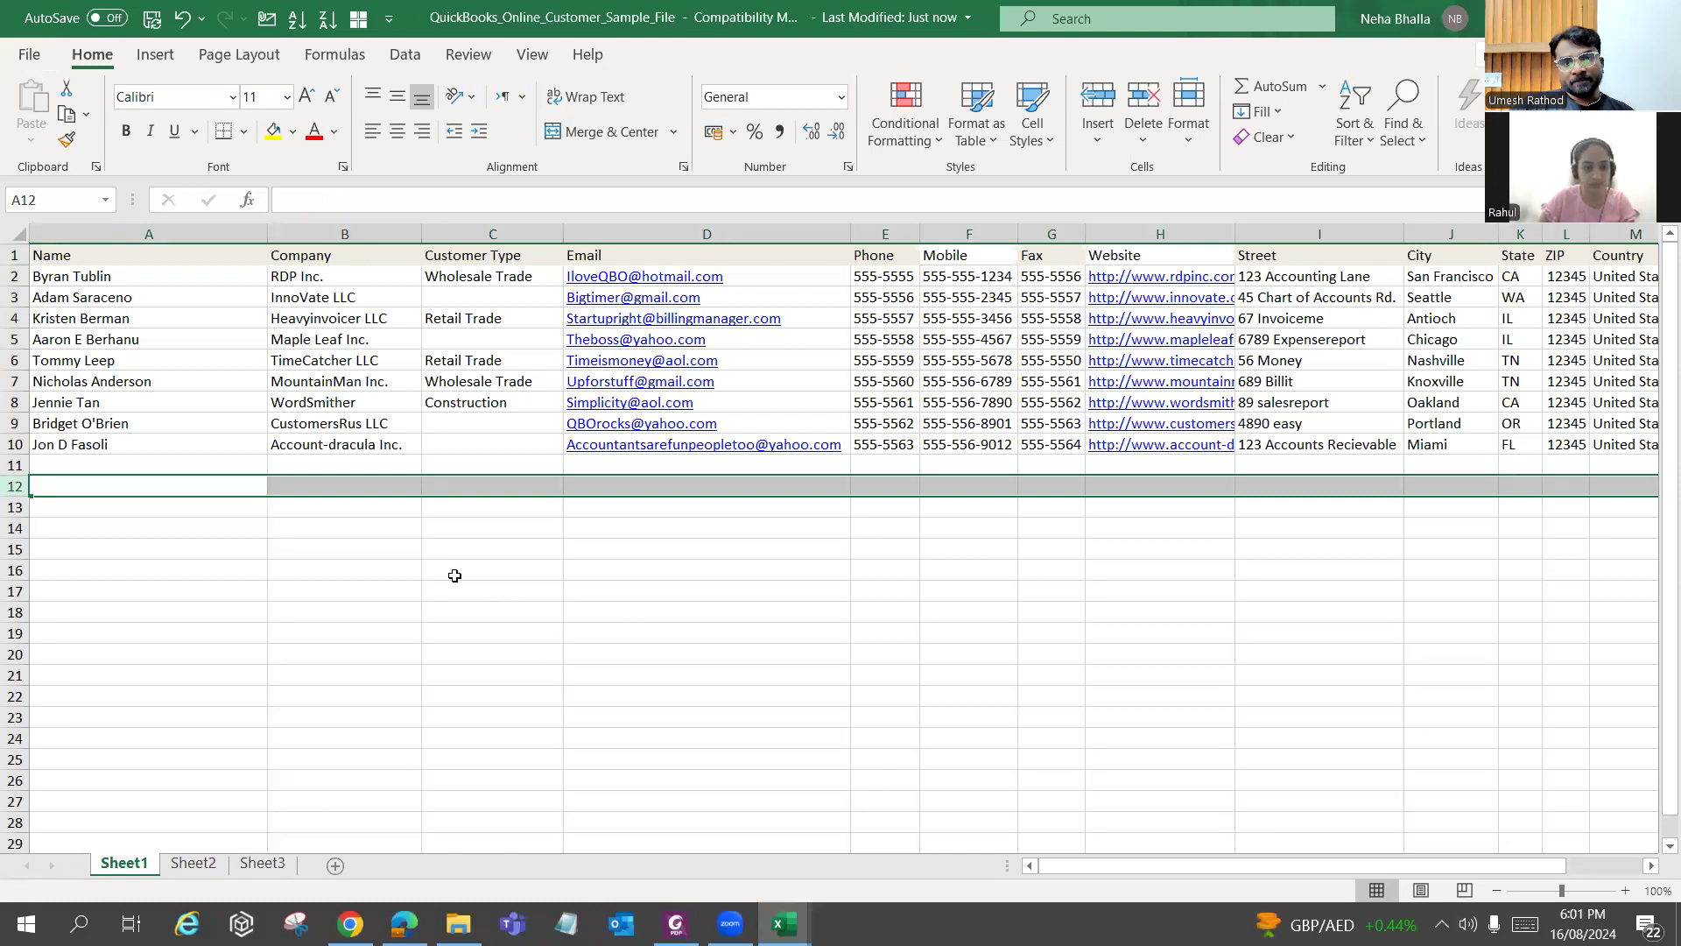
# Save only the active sheet to the OneDrive Desktop as QuickBooks_Online_Customer_Sample_File in CSV (Comma delimited) format.
pyautogui.press('F12')
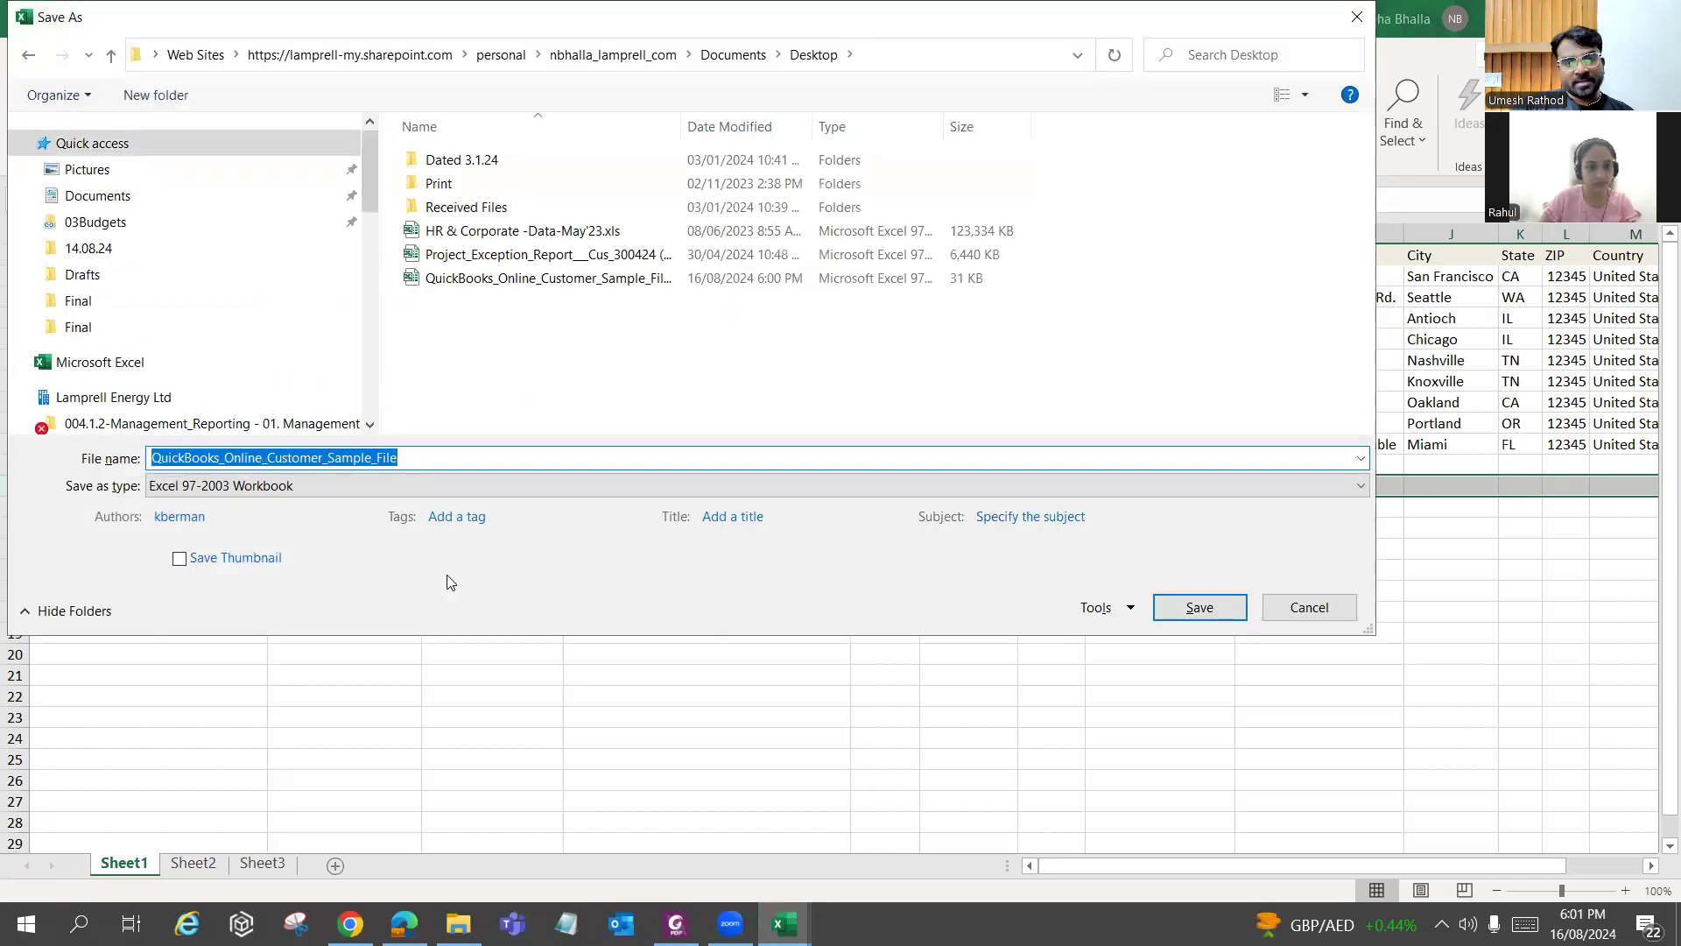
pyautogui.scroll(-3, 251, 326)
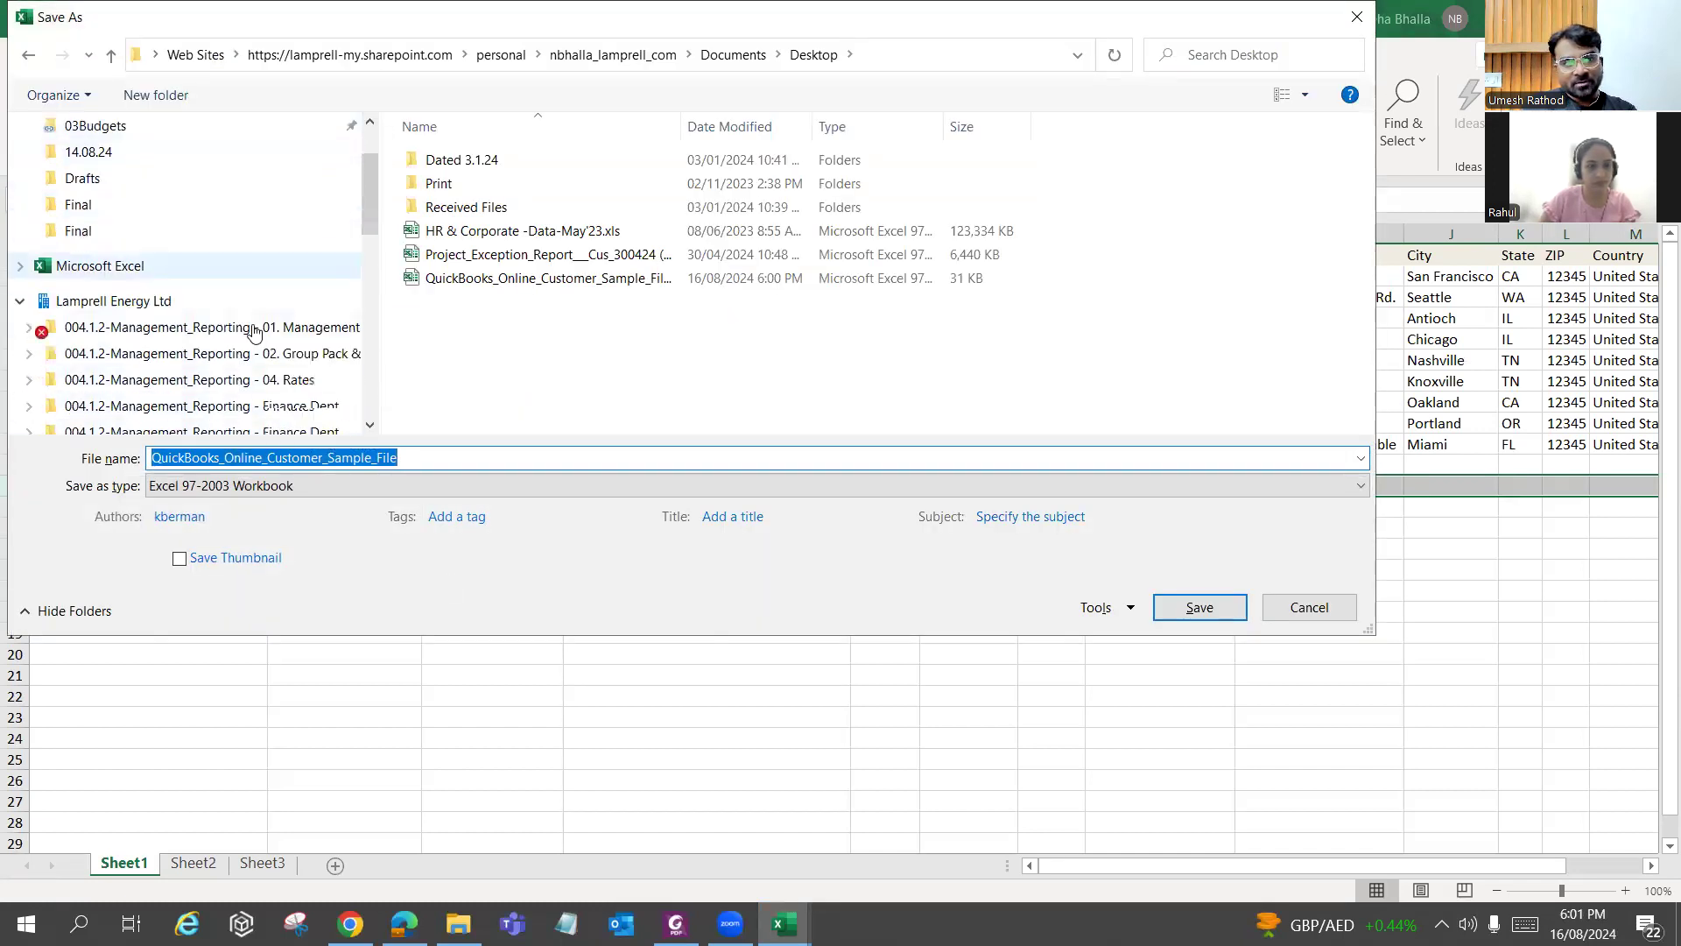
pyautogui.press('Tab')
pyautogui.click(243, 488)
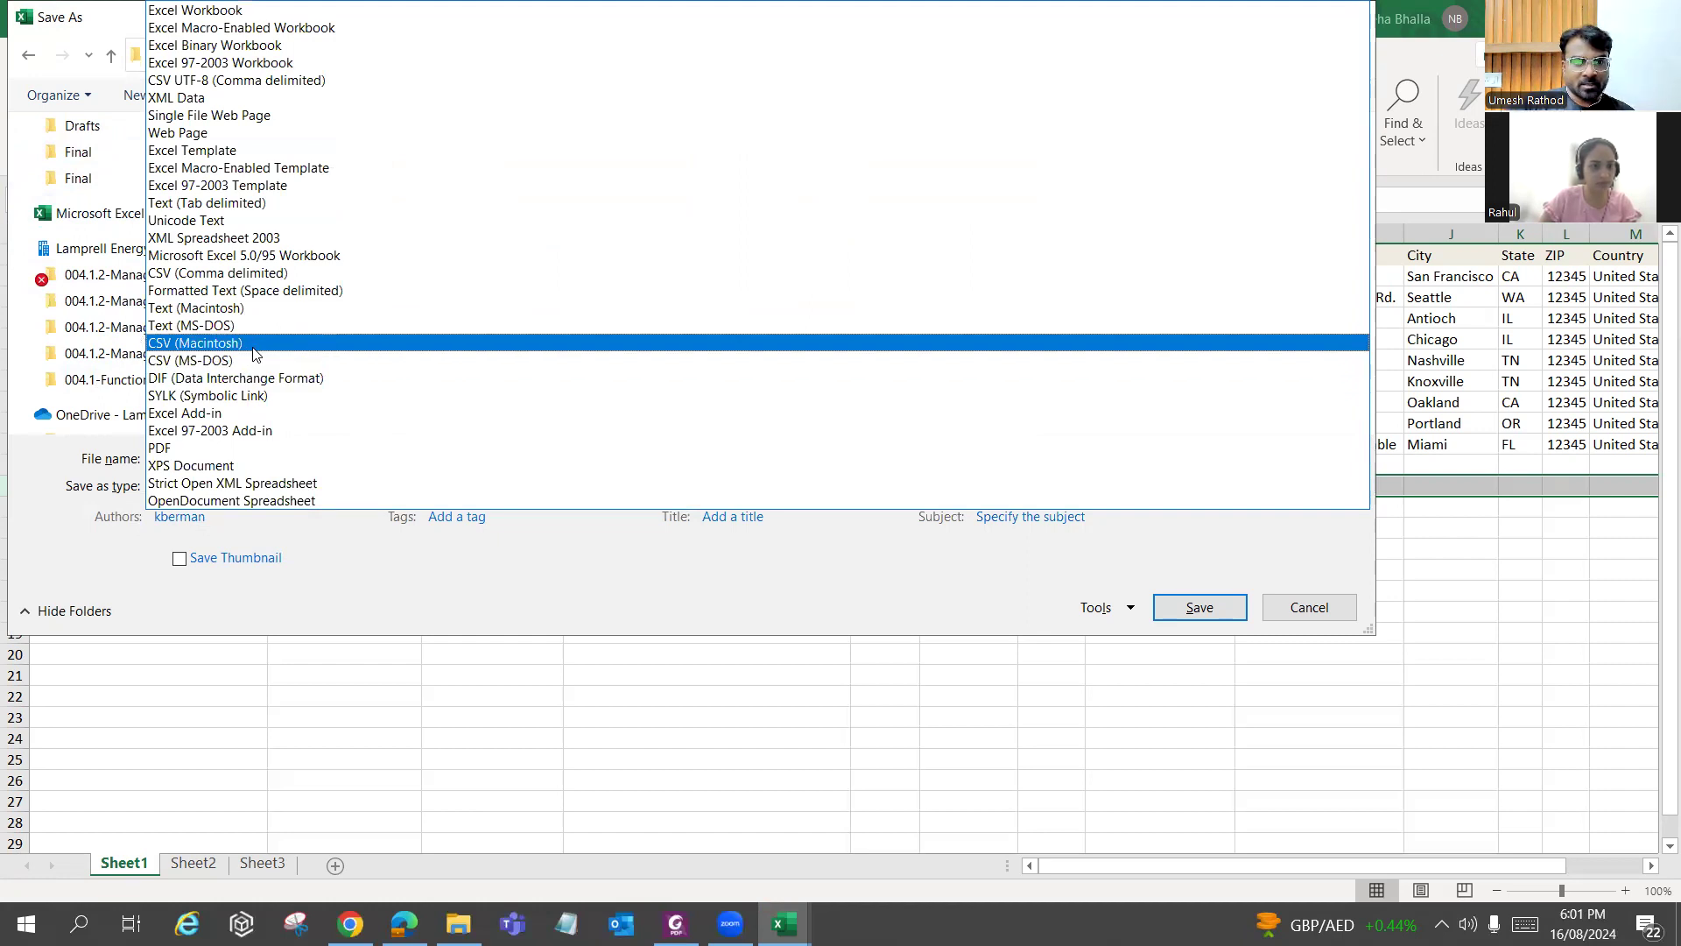
pyautogui.click(276, 86)
pyautogui.scroll(3, 225, 300)
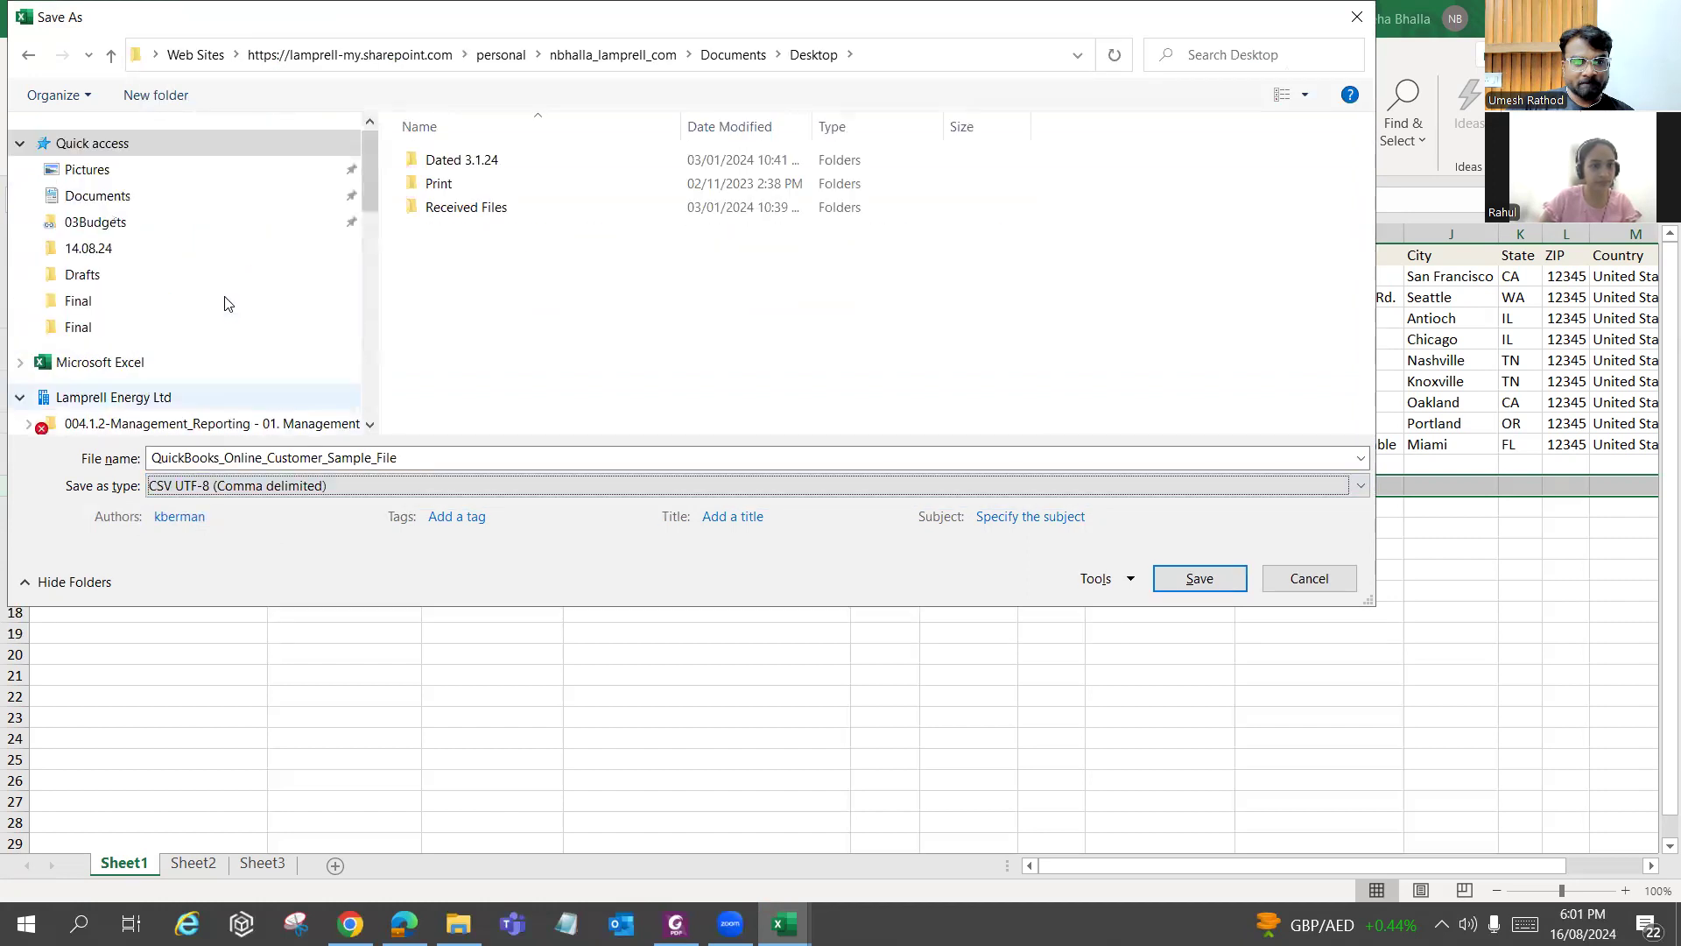
pyautogui.scroll(-3, 220, 286)
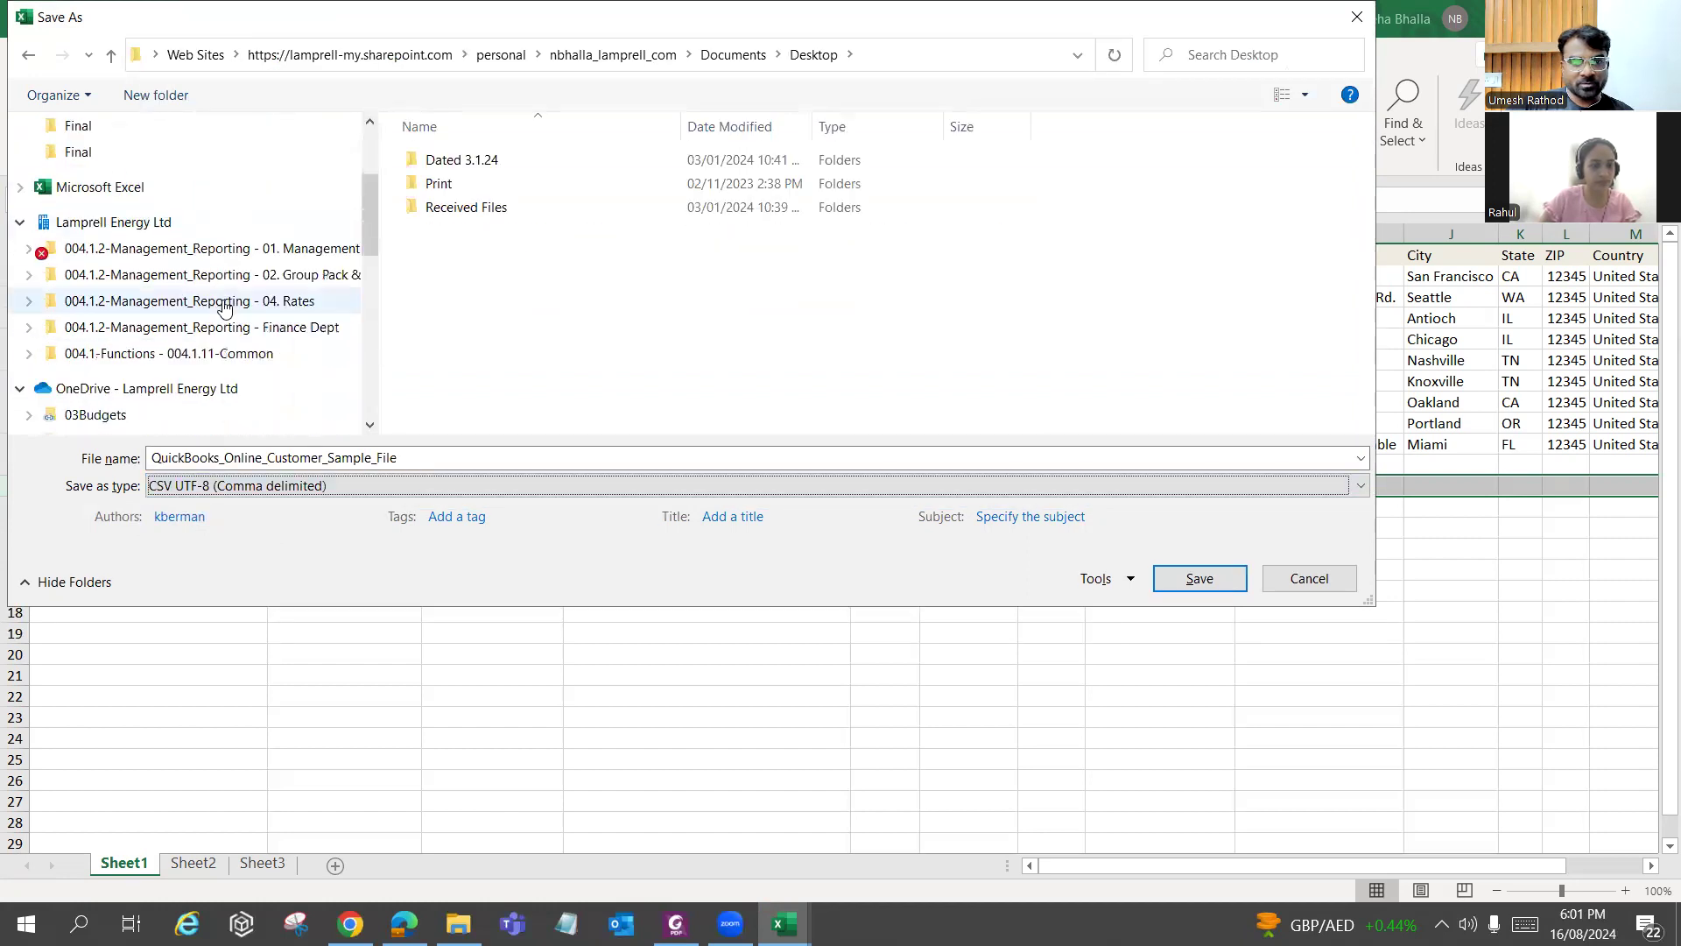
pyautogui.click(267, 486)
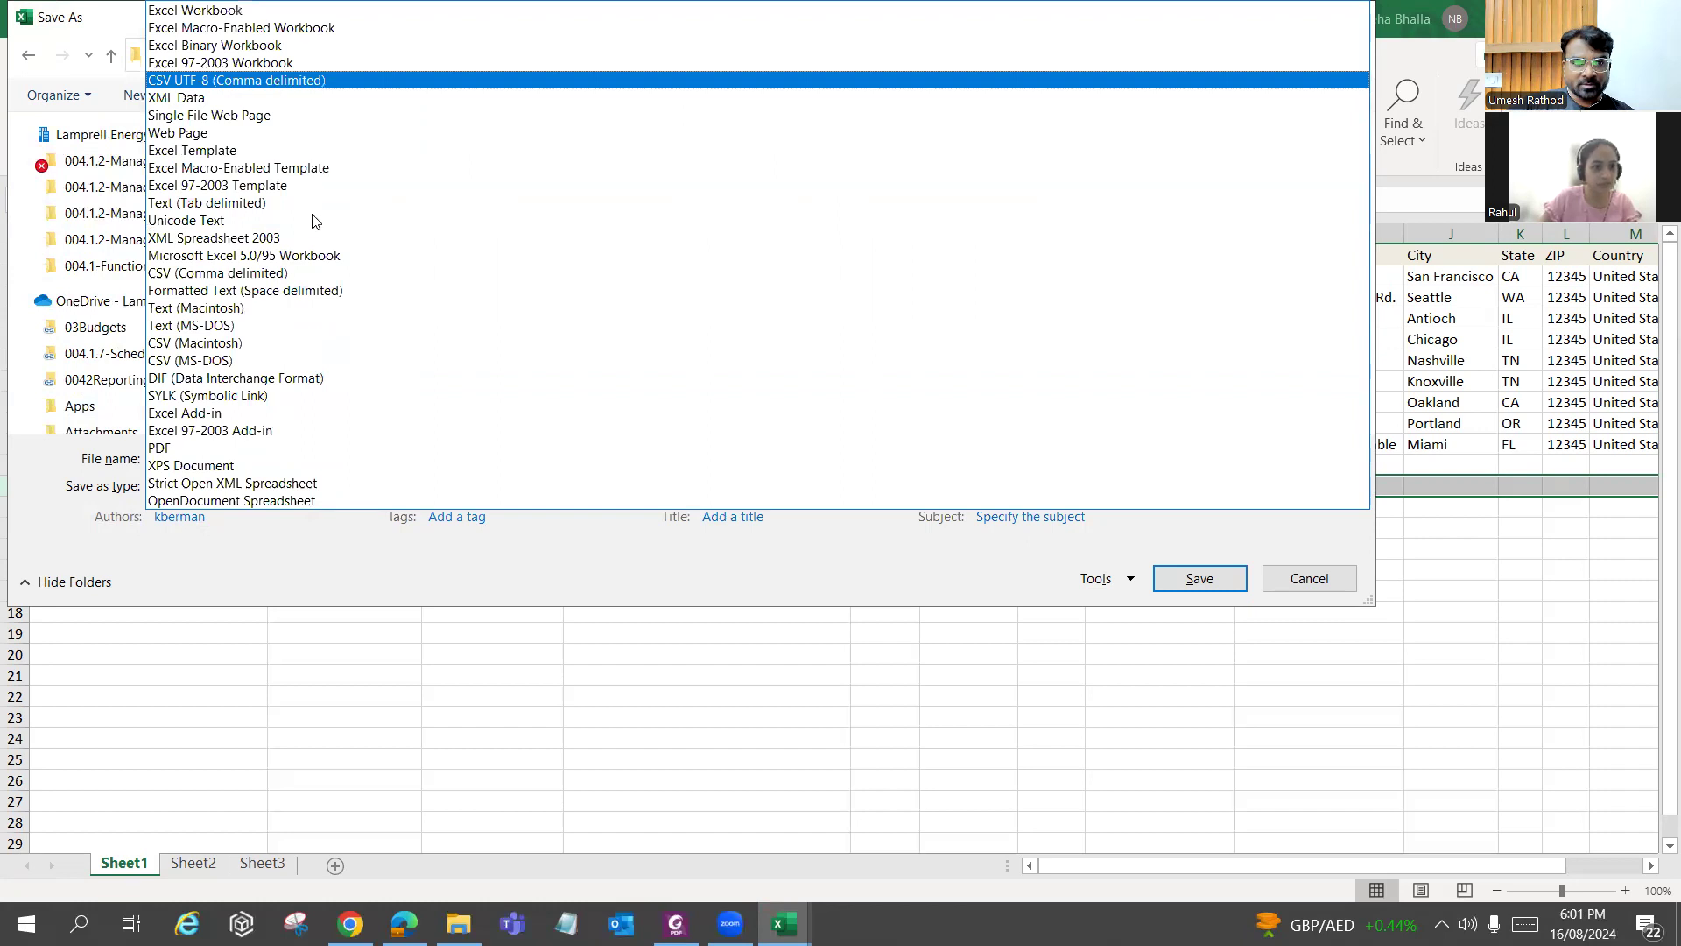
pyautogui.click(318, 275)
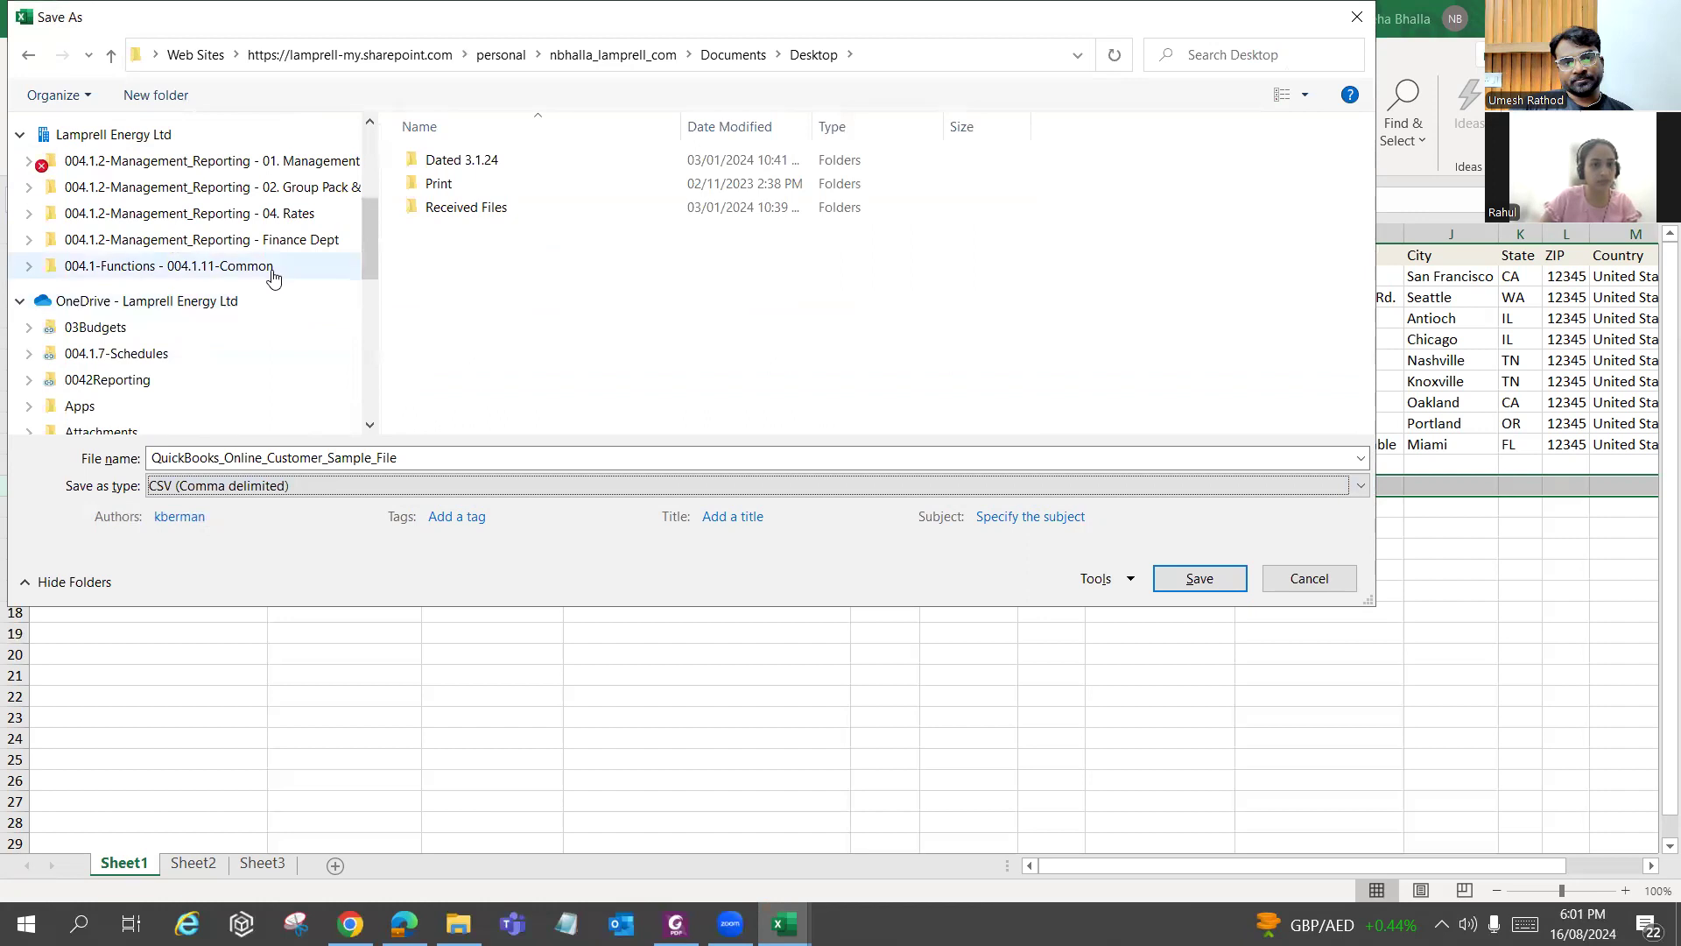
pyautogui.scroll(-2, 228, 315)
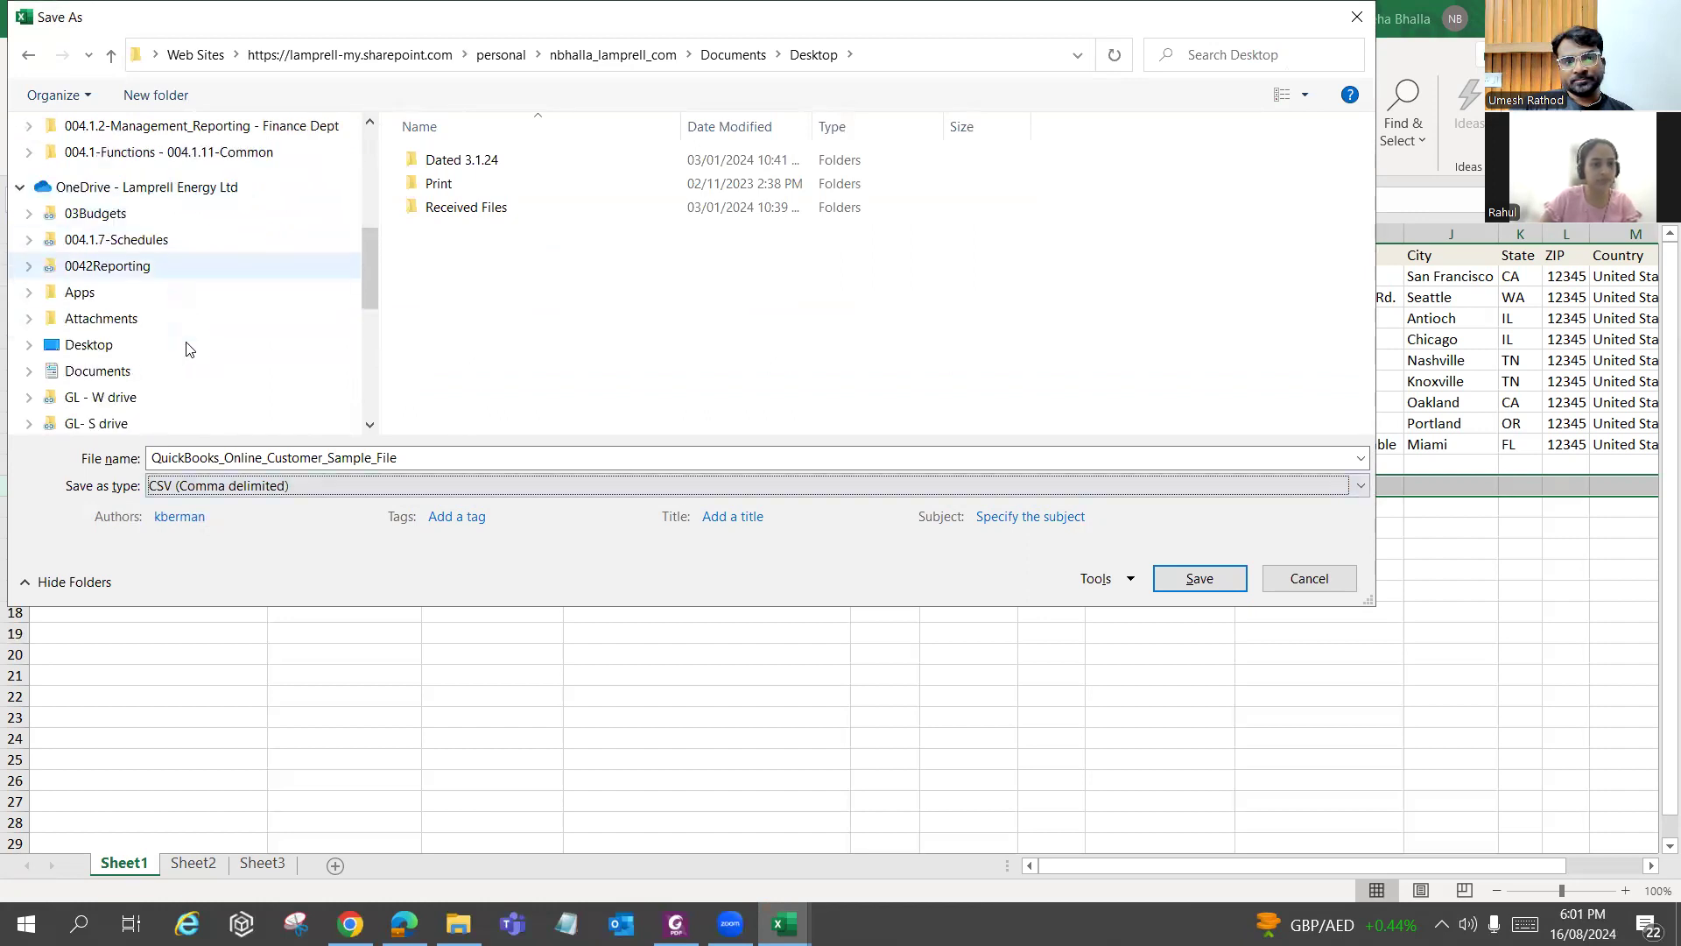
pyautogui.click(187, 345)
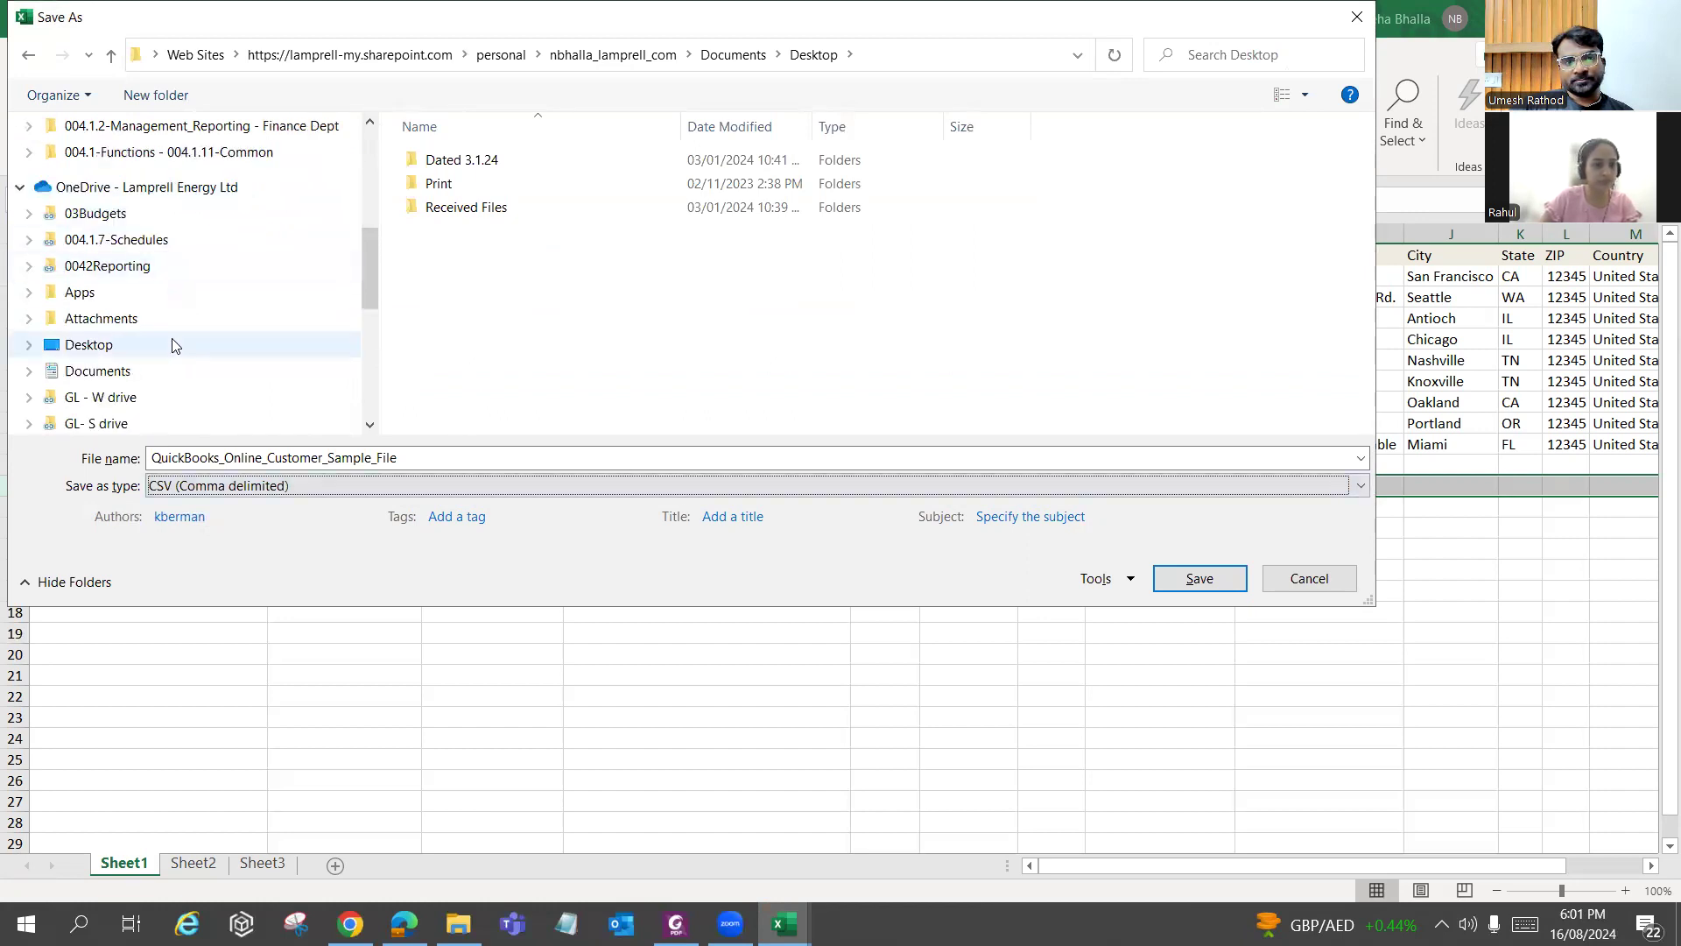
pyautogui.click(1217, 580)
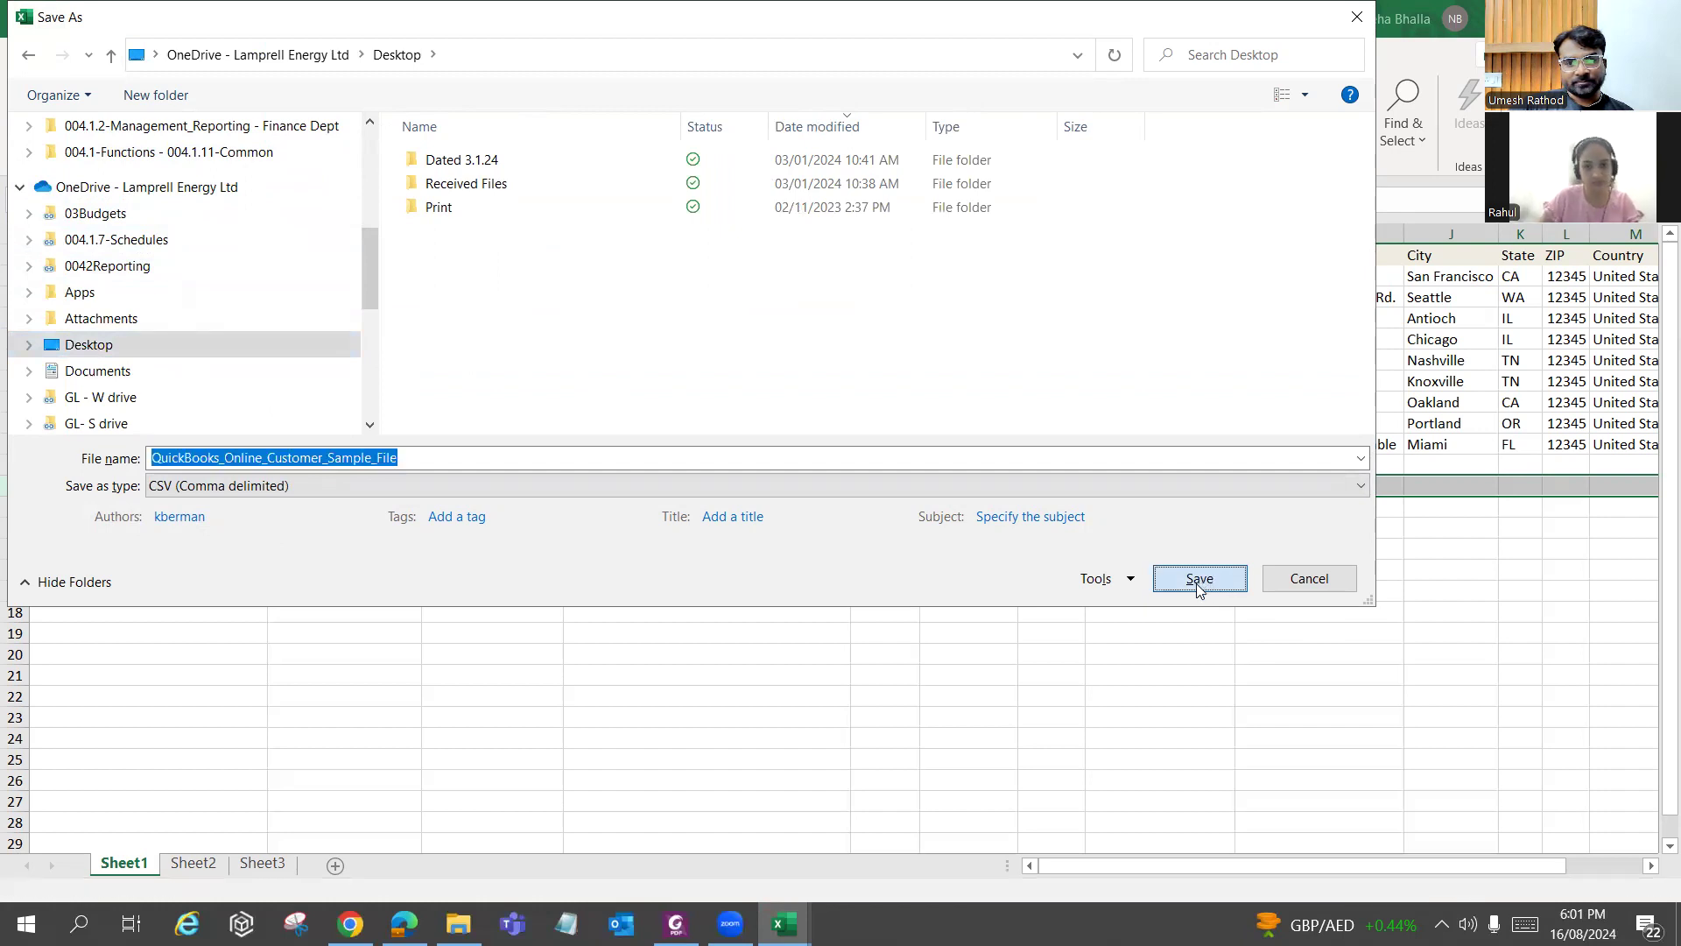
pyautogui.click(1198, 580)
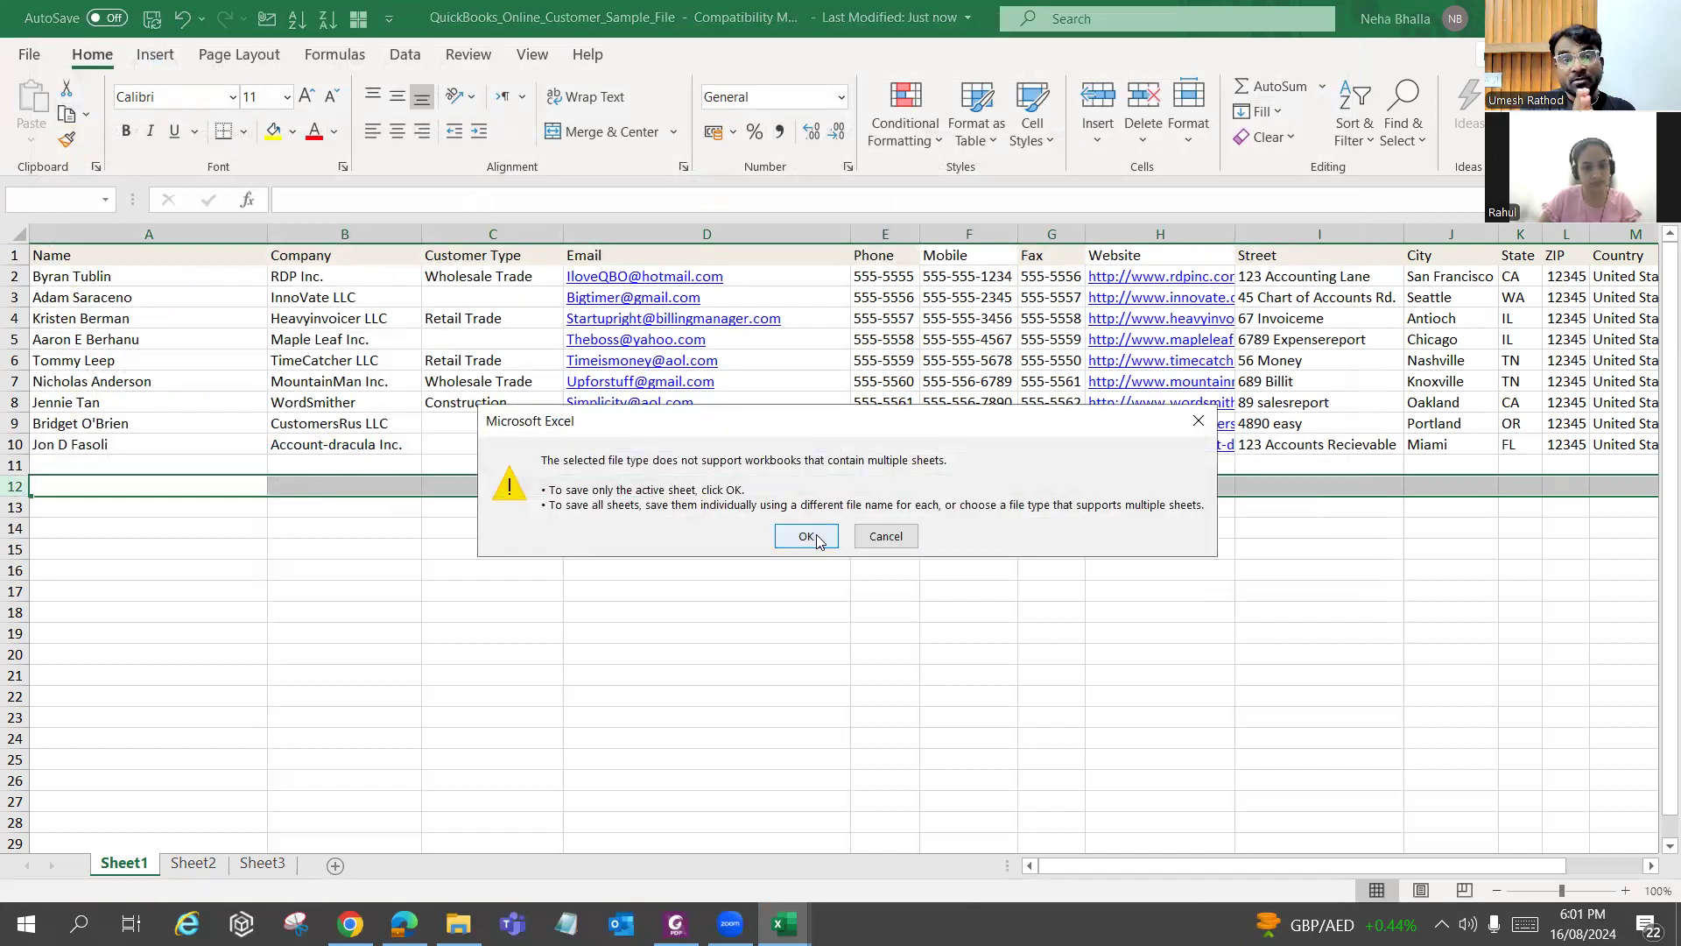
pyautogui.click(806, 536)
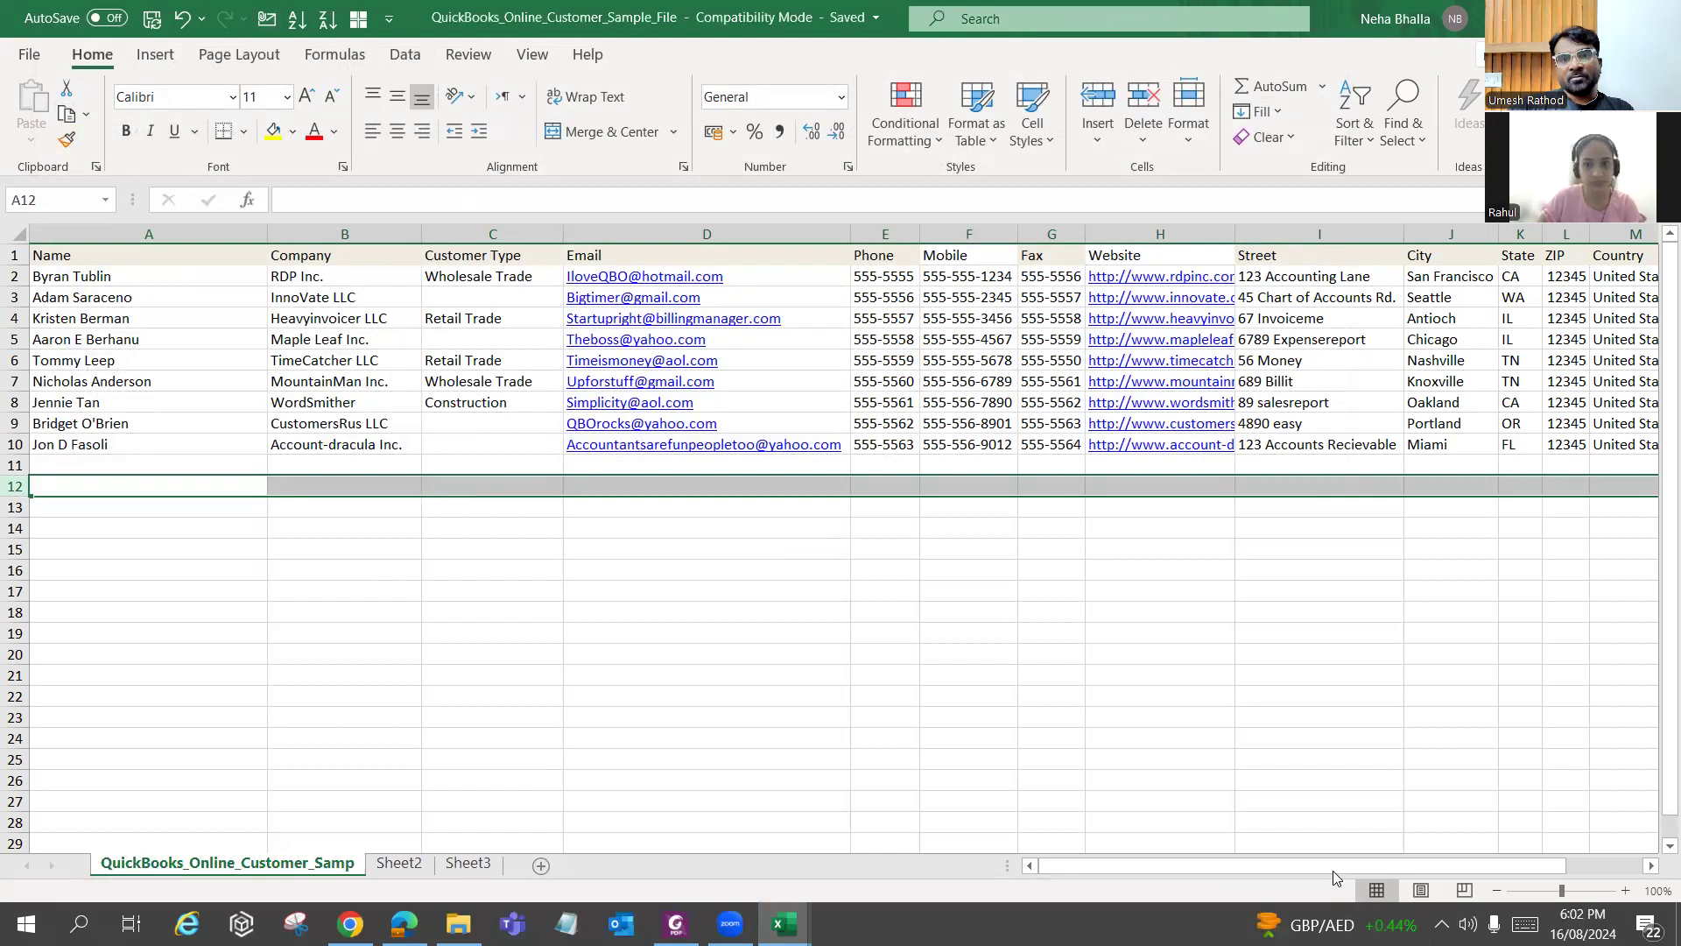
# Review the customer columns through Resale Number and narrow the Name column to fit its entries.
pyautogui.moveTo(1333, 869); pyautogui.dragTo(1517, 876)
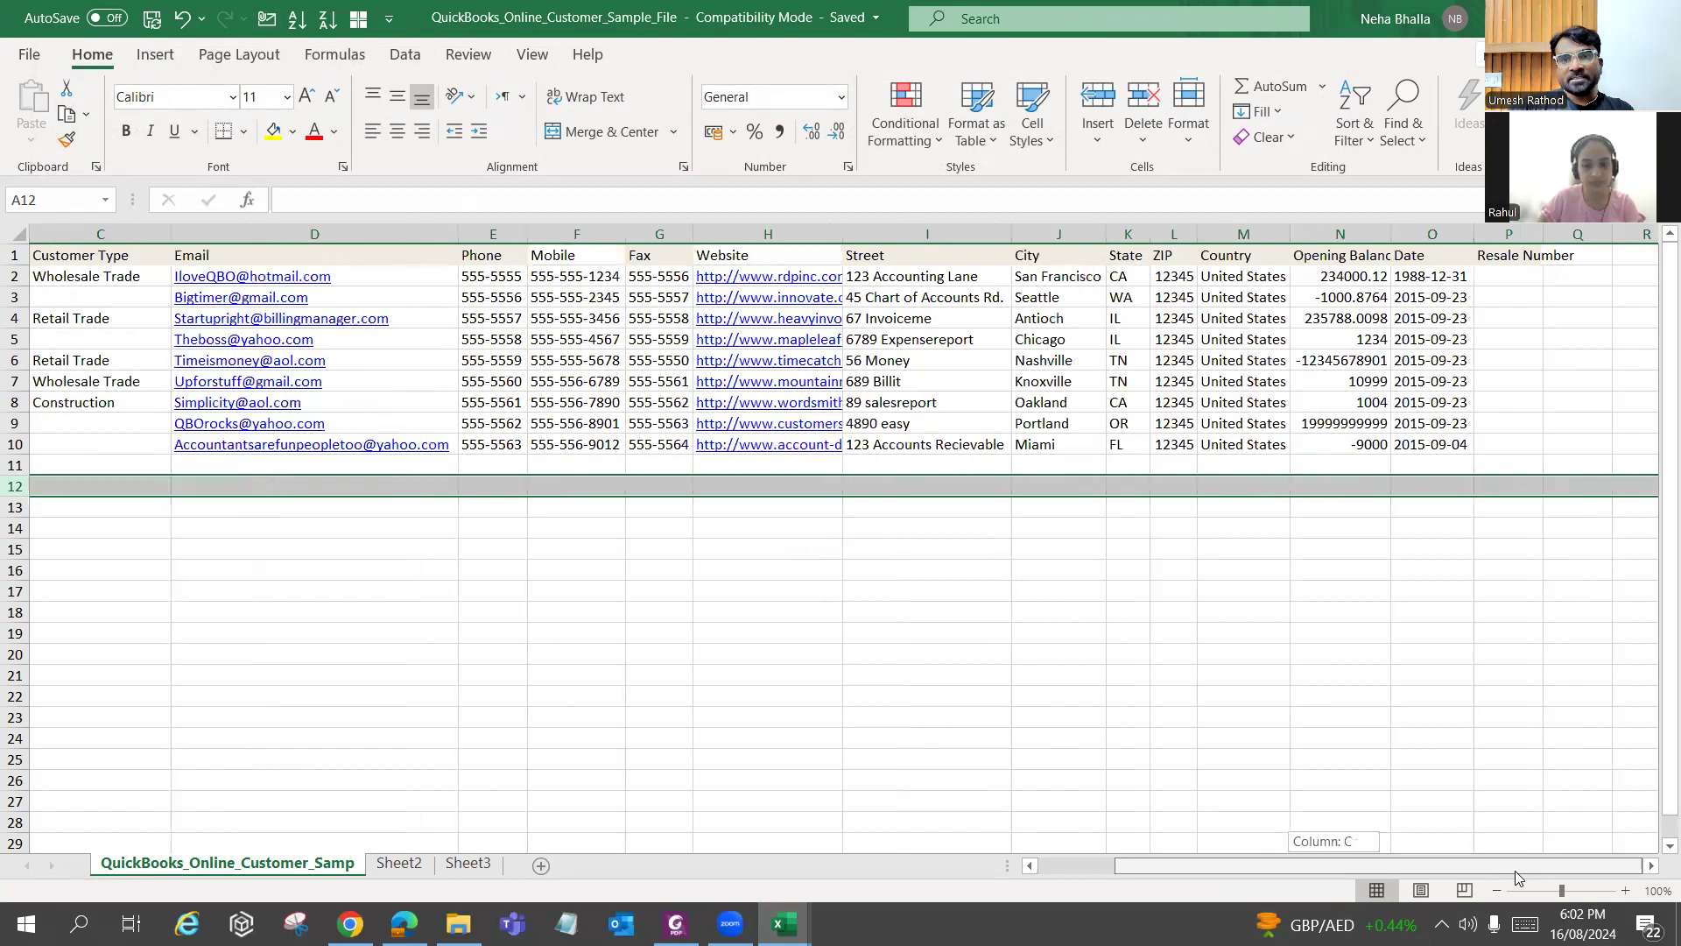
pyautogui.moveTo(1517, 878); pyautogui.dragTo(1349, 870)
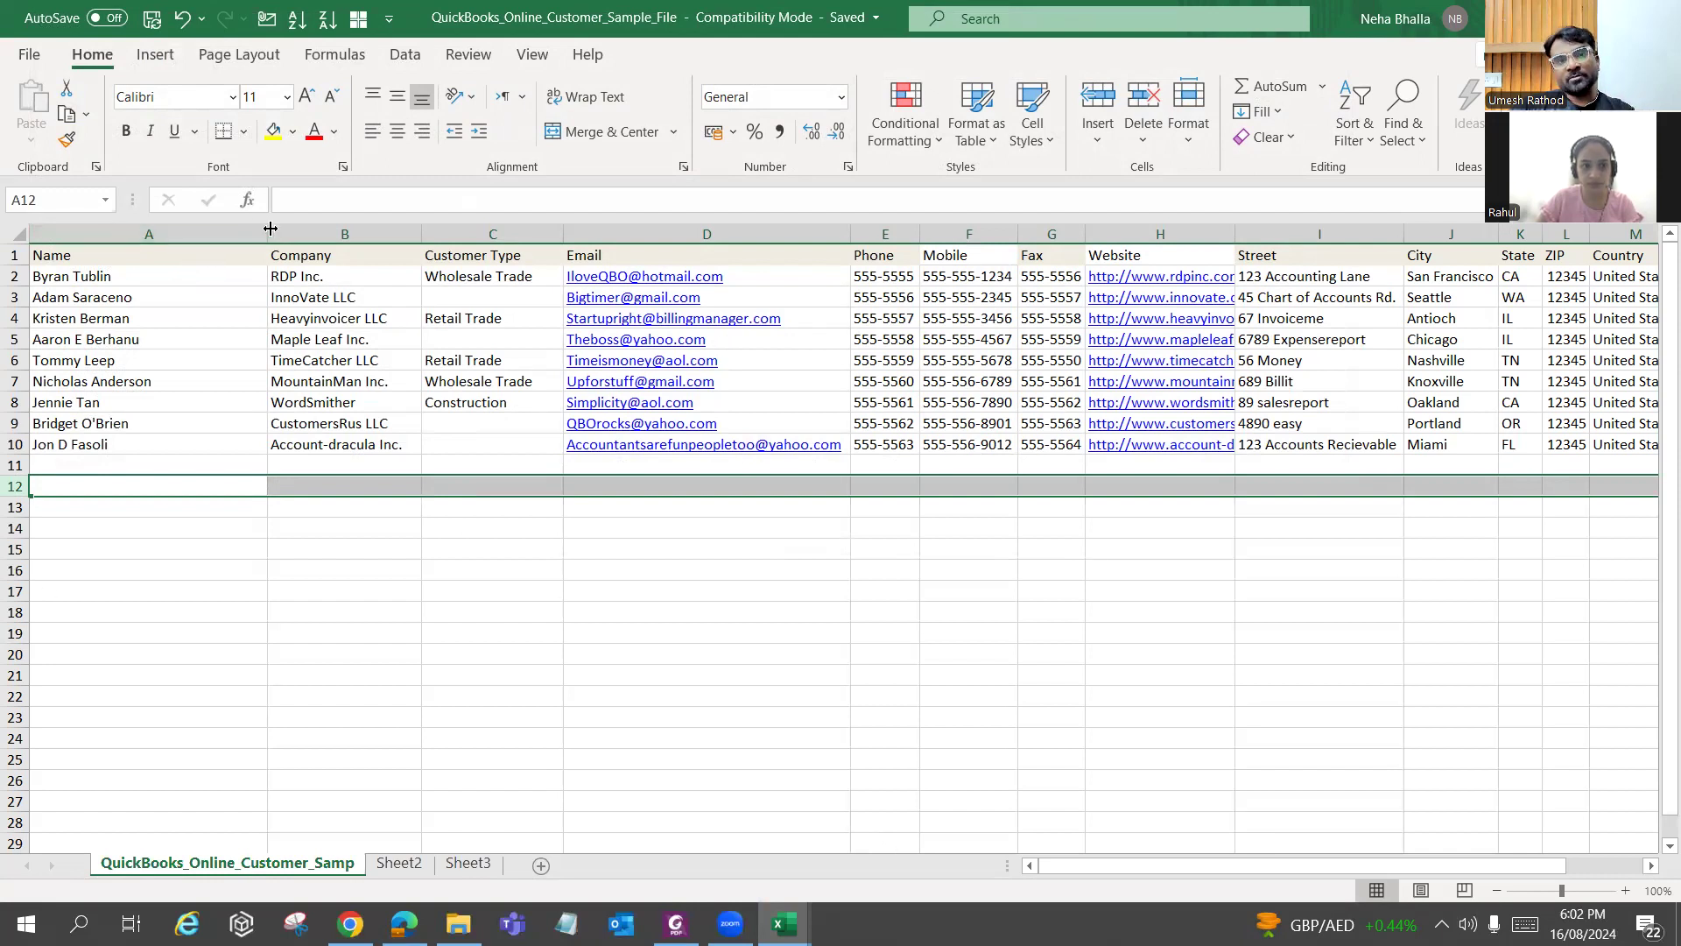
pyautogui.moveTo(268, 229); pyautogui.dragTo(215, 229)
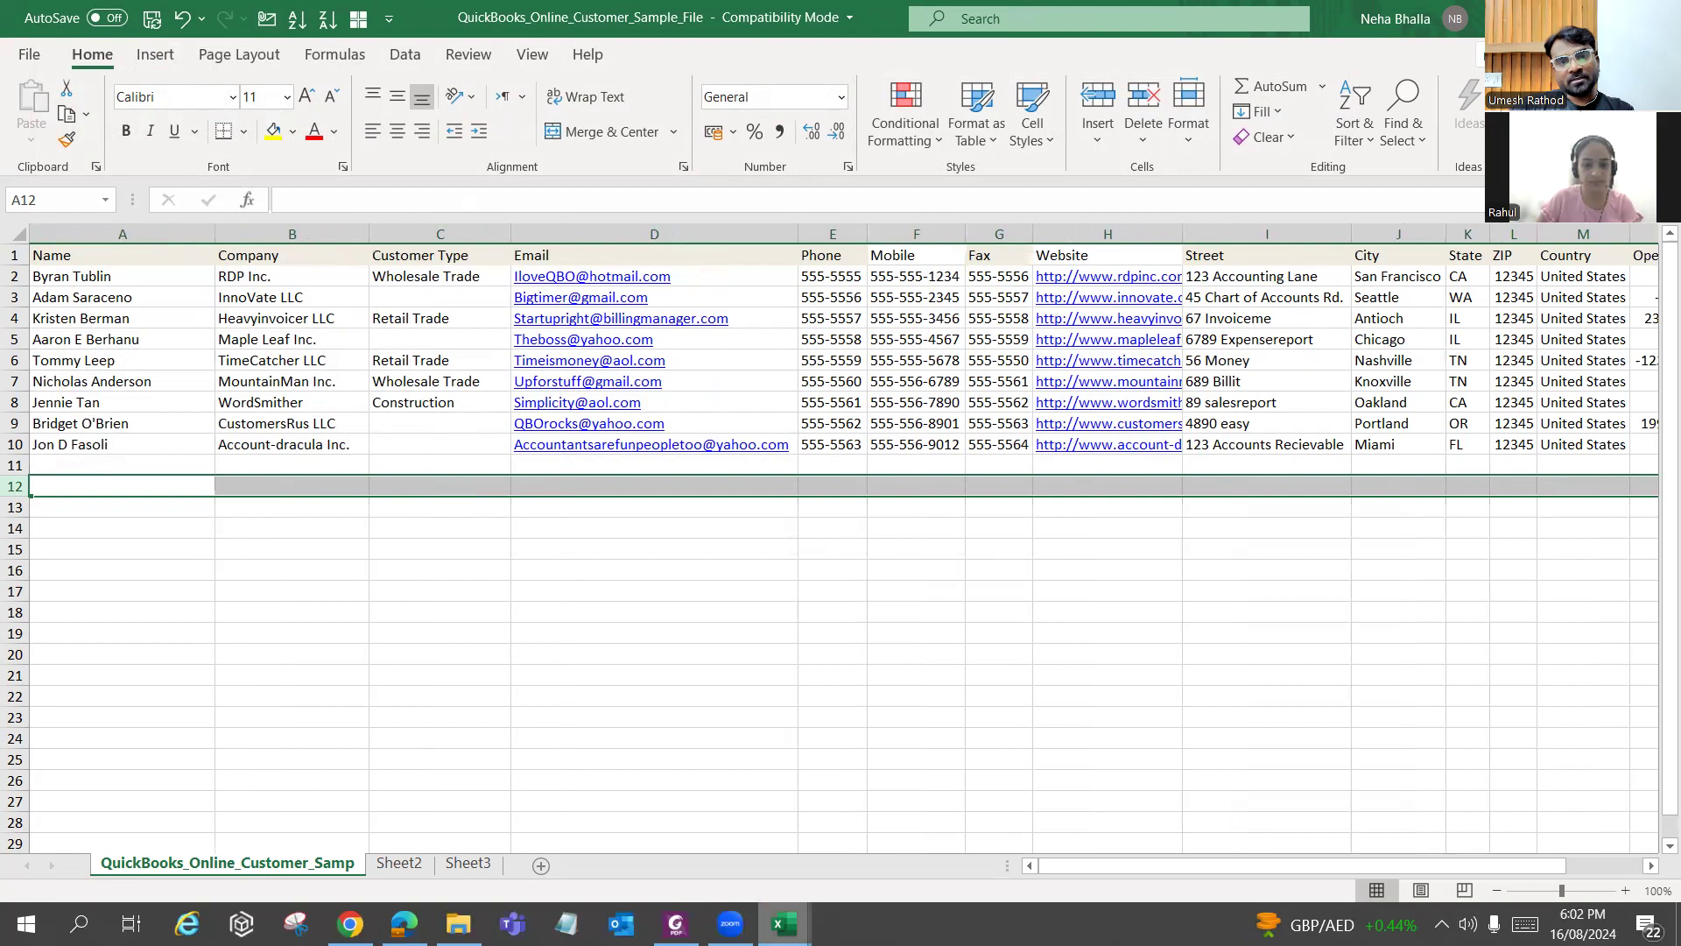
# Check the customer import task in Foxit PhantomPDF and return to the sample file in the Edge browser.
pyautogui.click(675, 924)
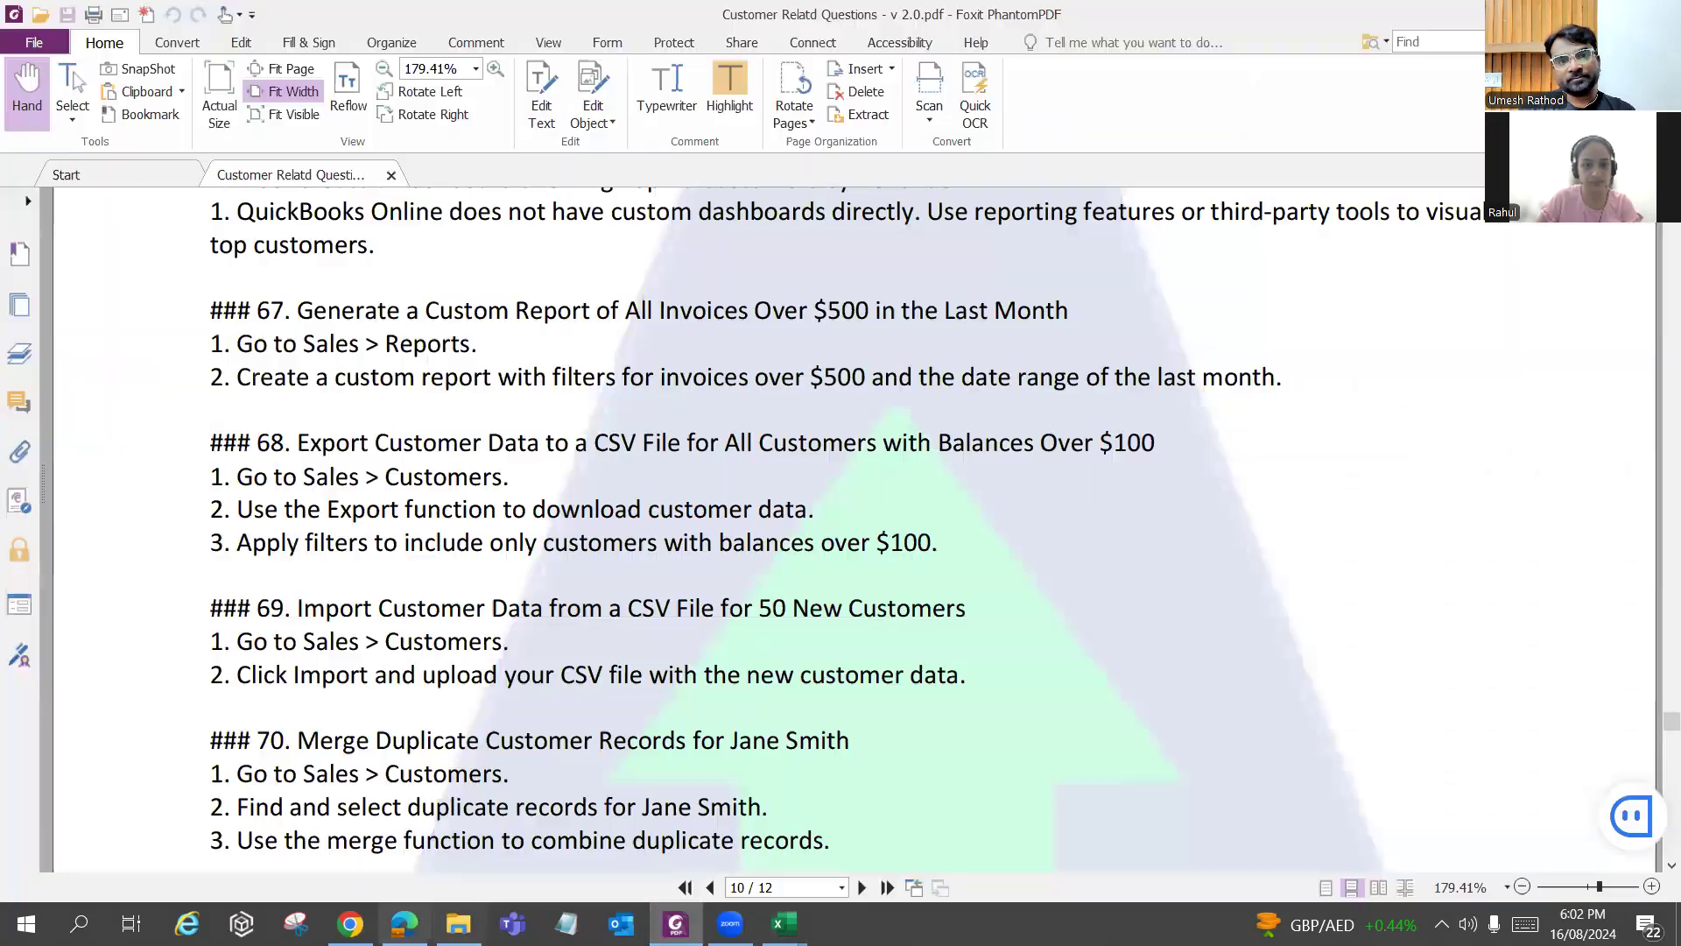
pyautogui.click(350, 924)
pyautogui.click(403, 924)
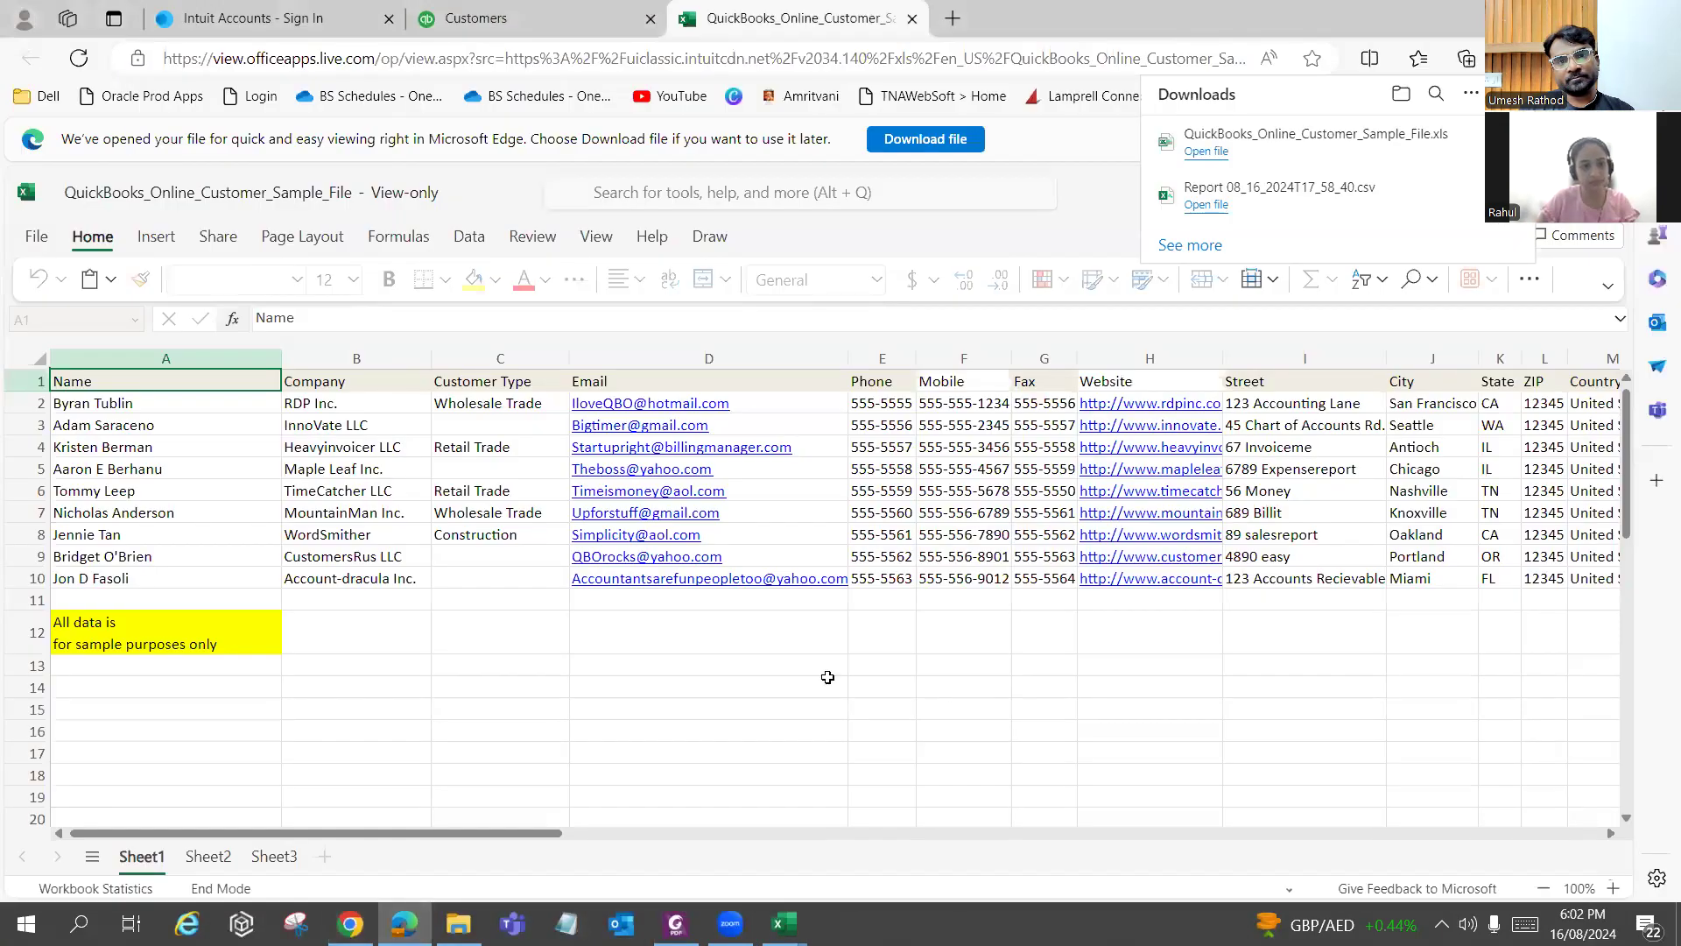
pyautogui.click(196, 24)
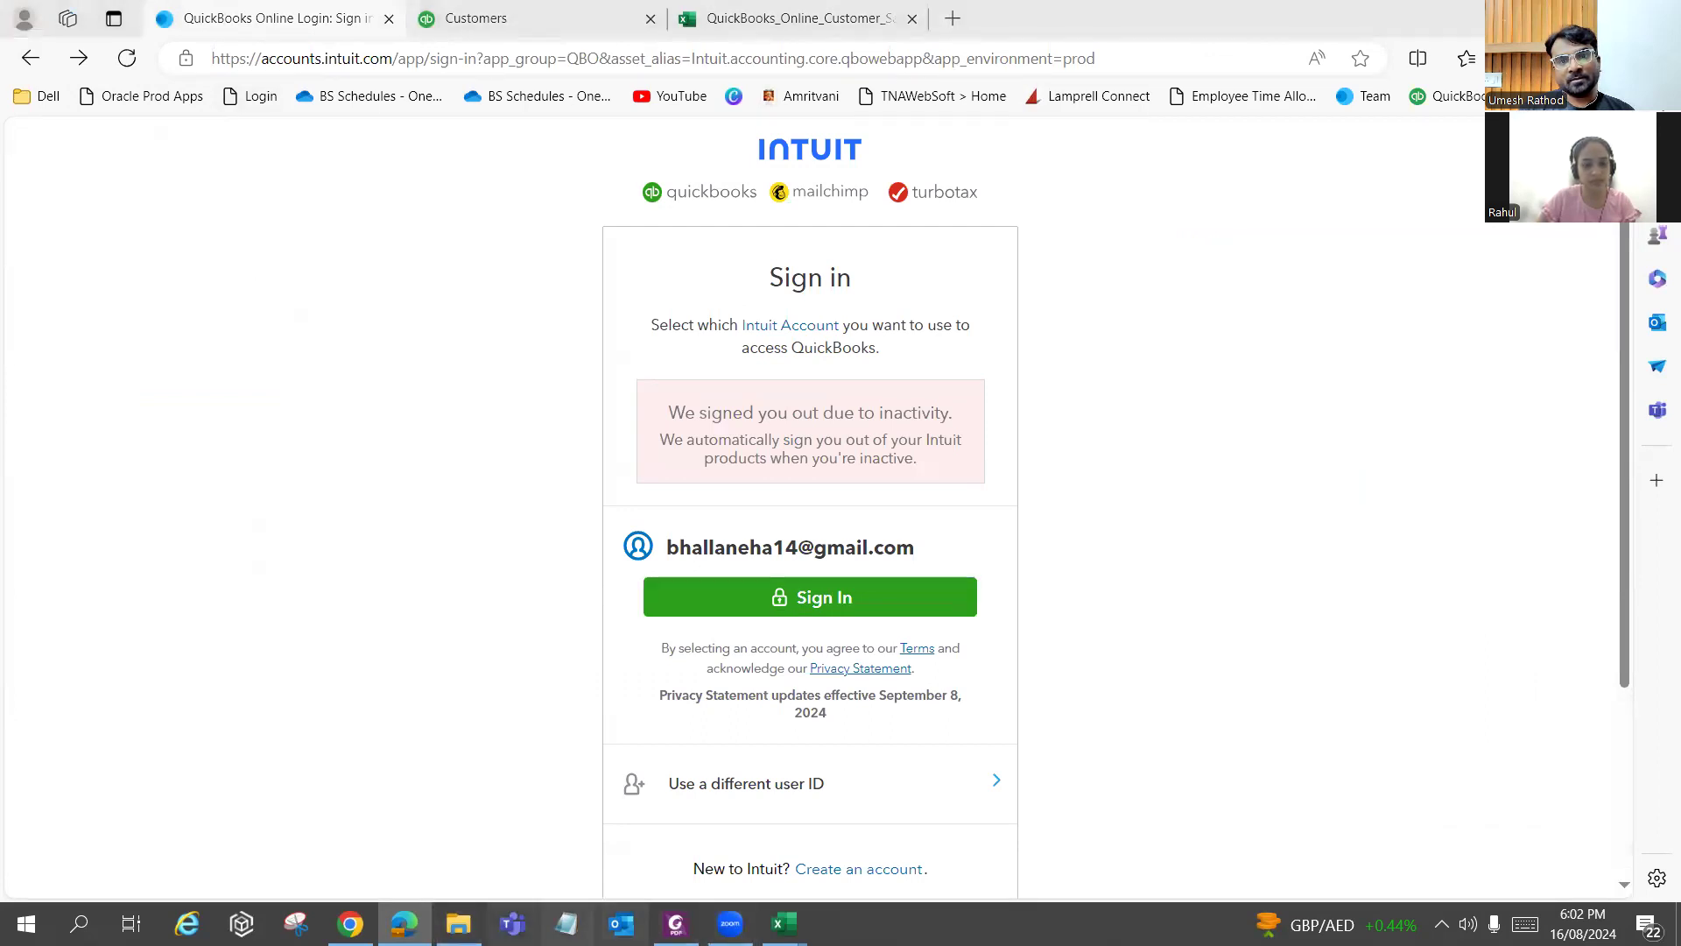
pyautogui.click(350, 924)
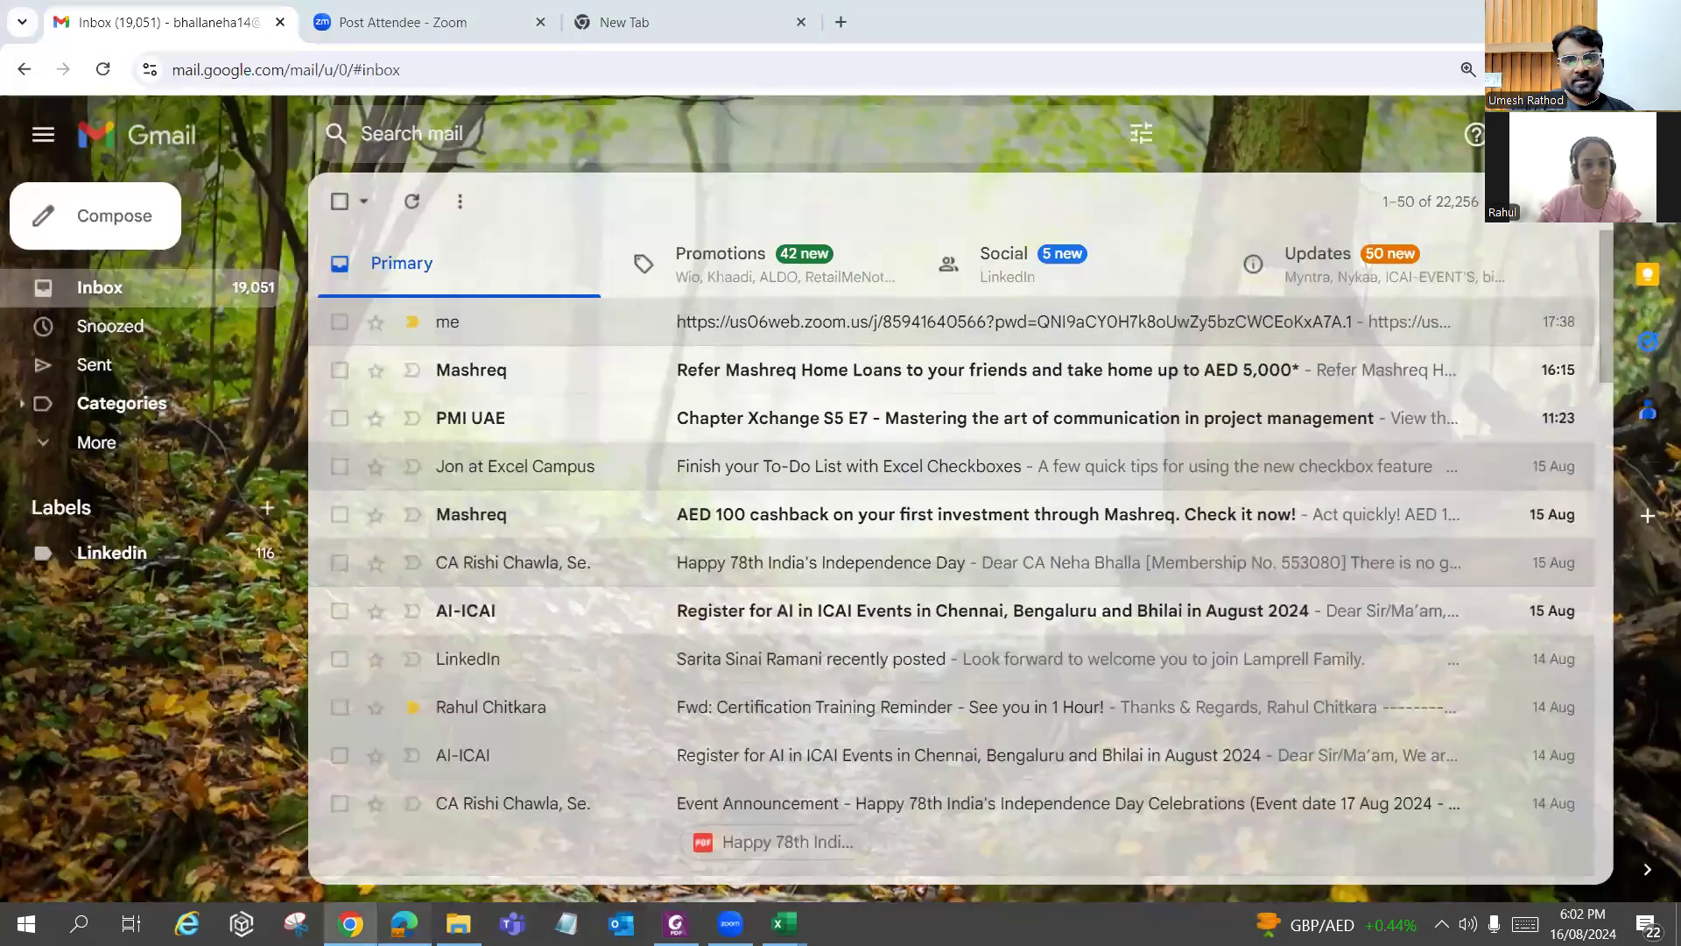
pyautogui.click(349, 924)
pyautogui.click(458, 924)
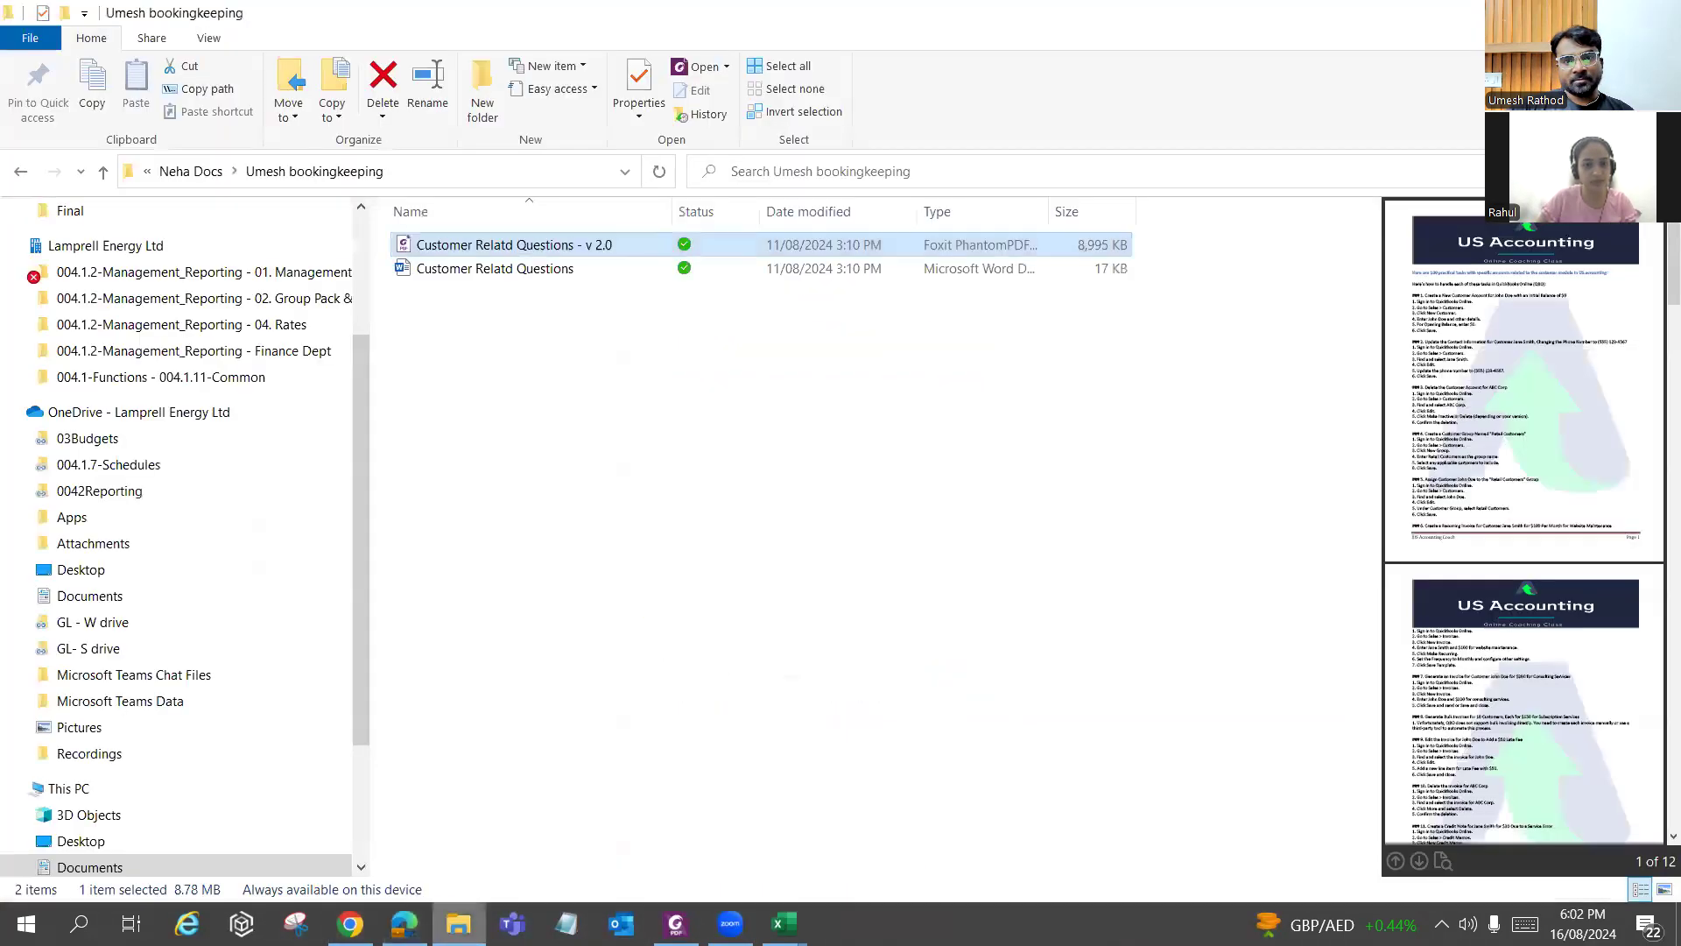
pyautogui.moveTo(404, 924)
pyautogui.click(391, 891)
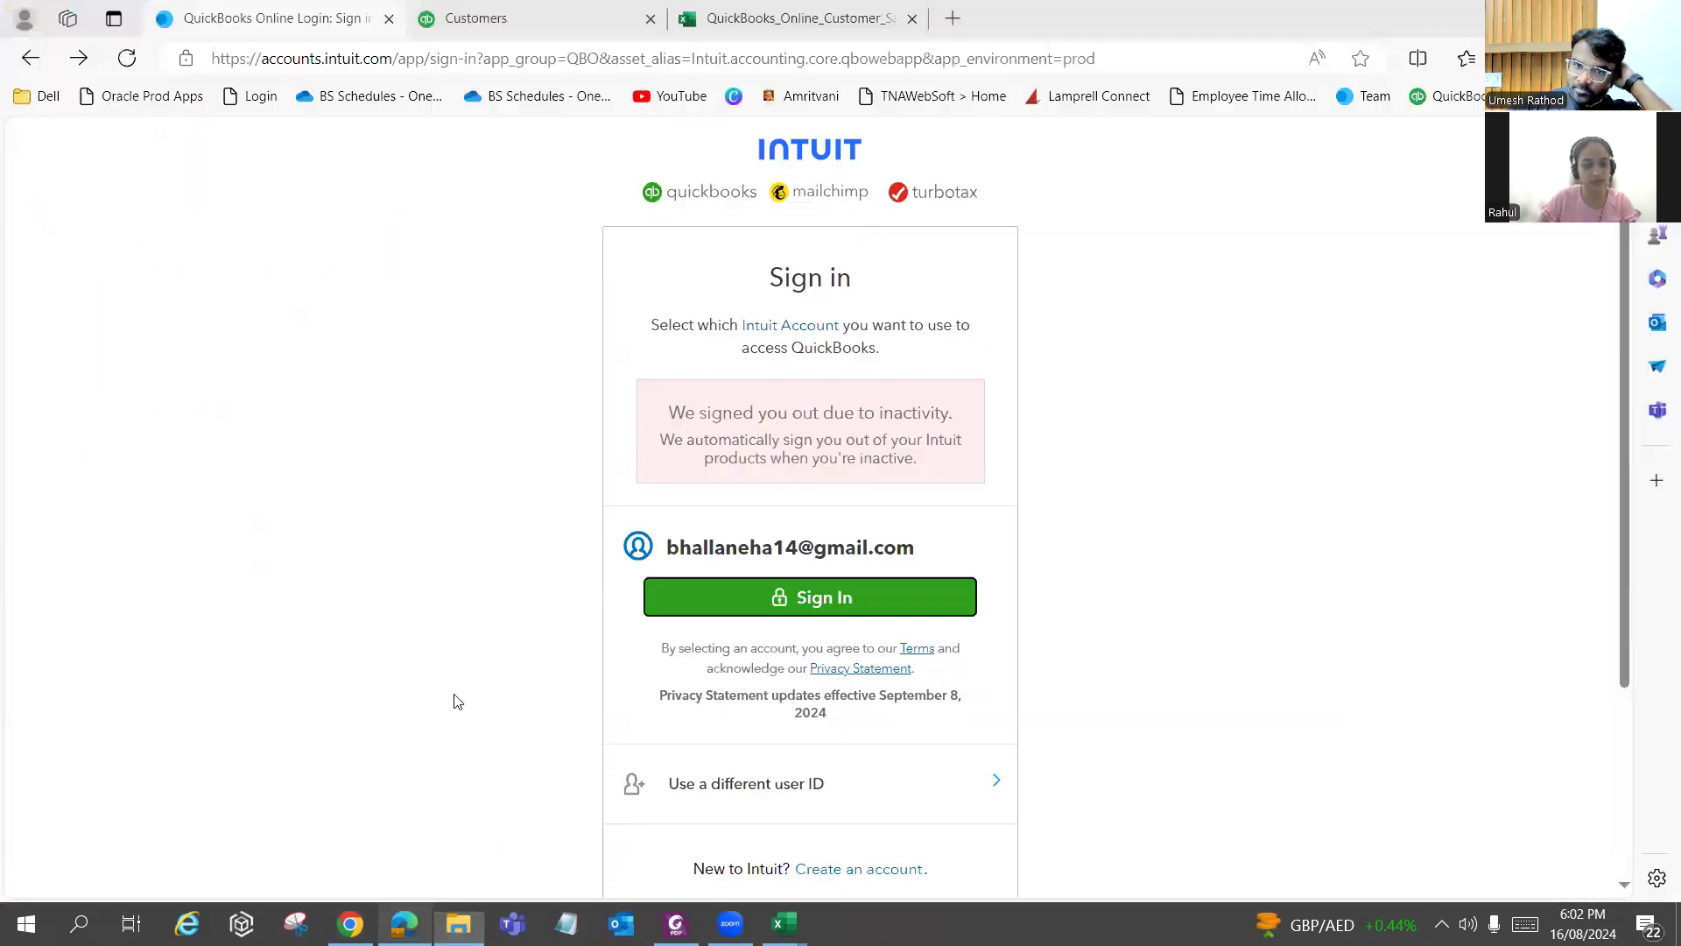
# Return to the customer import page and browse to the OneDrive Desktop folder for the upload file.
pyautogui.click(473, 17)
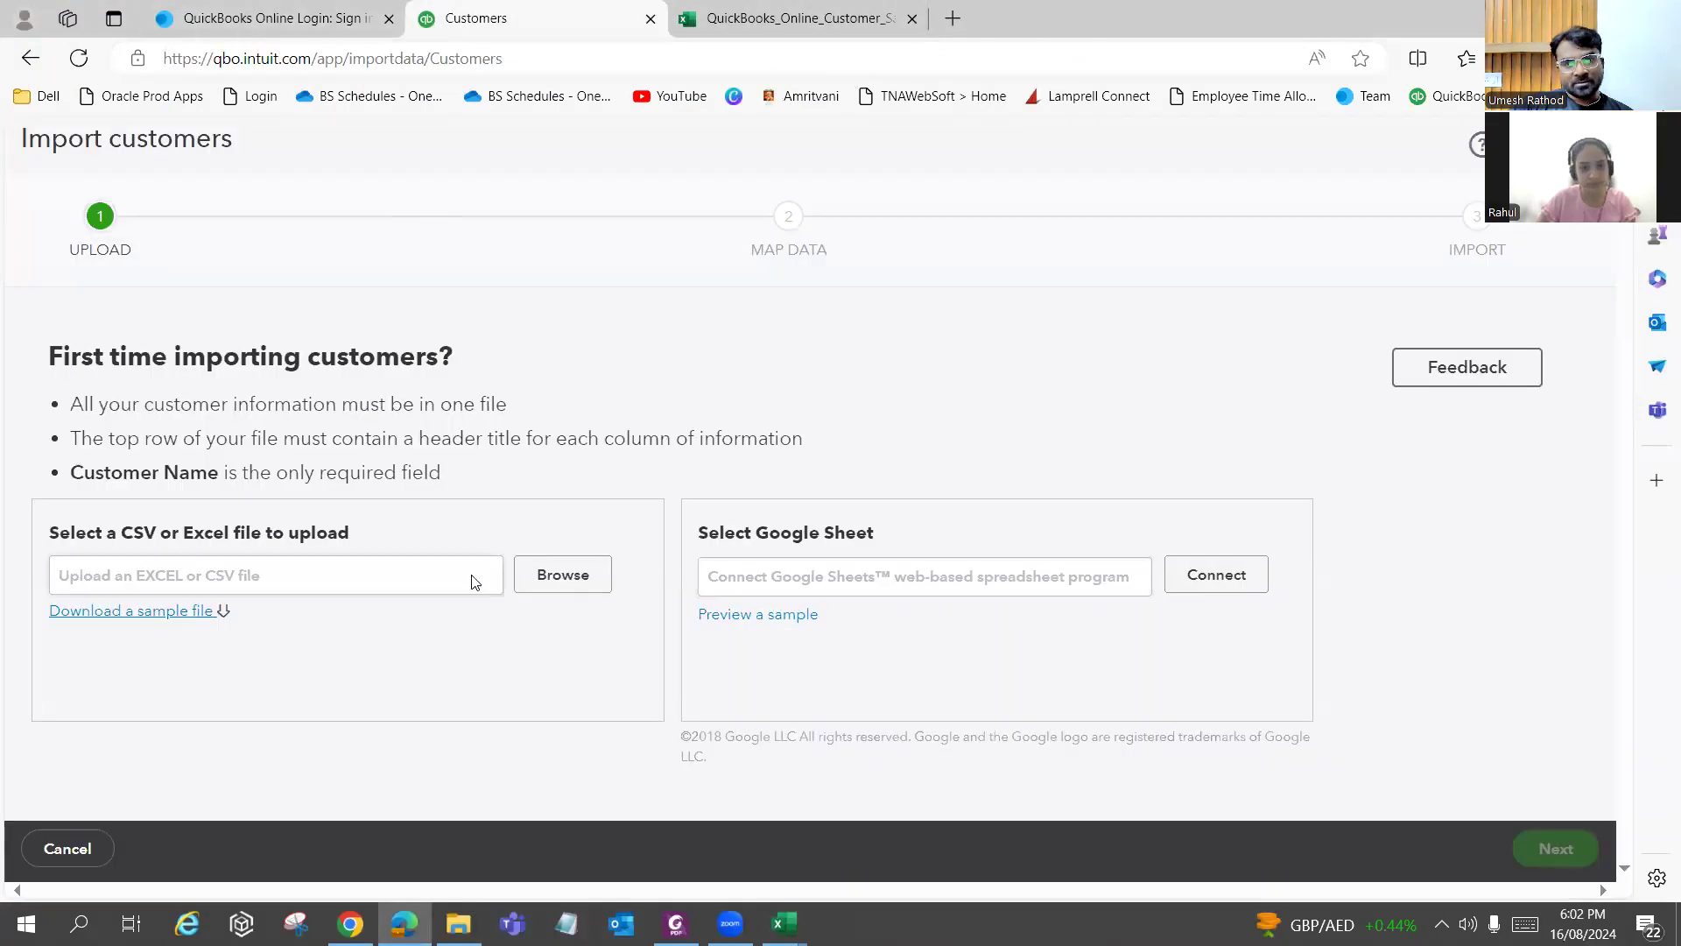
pyautogui.click(552, 580)
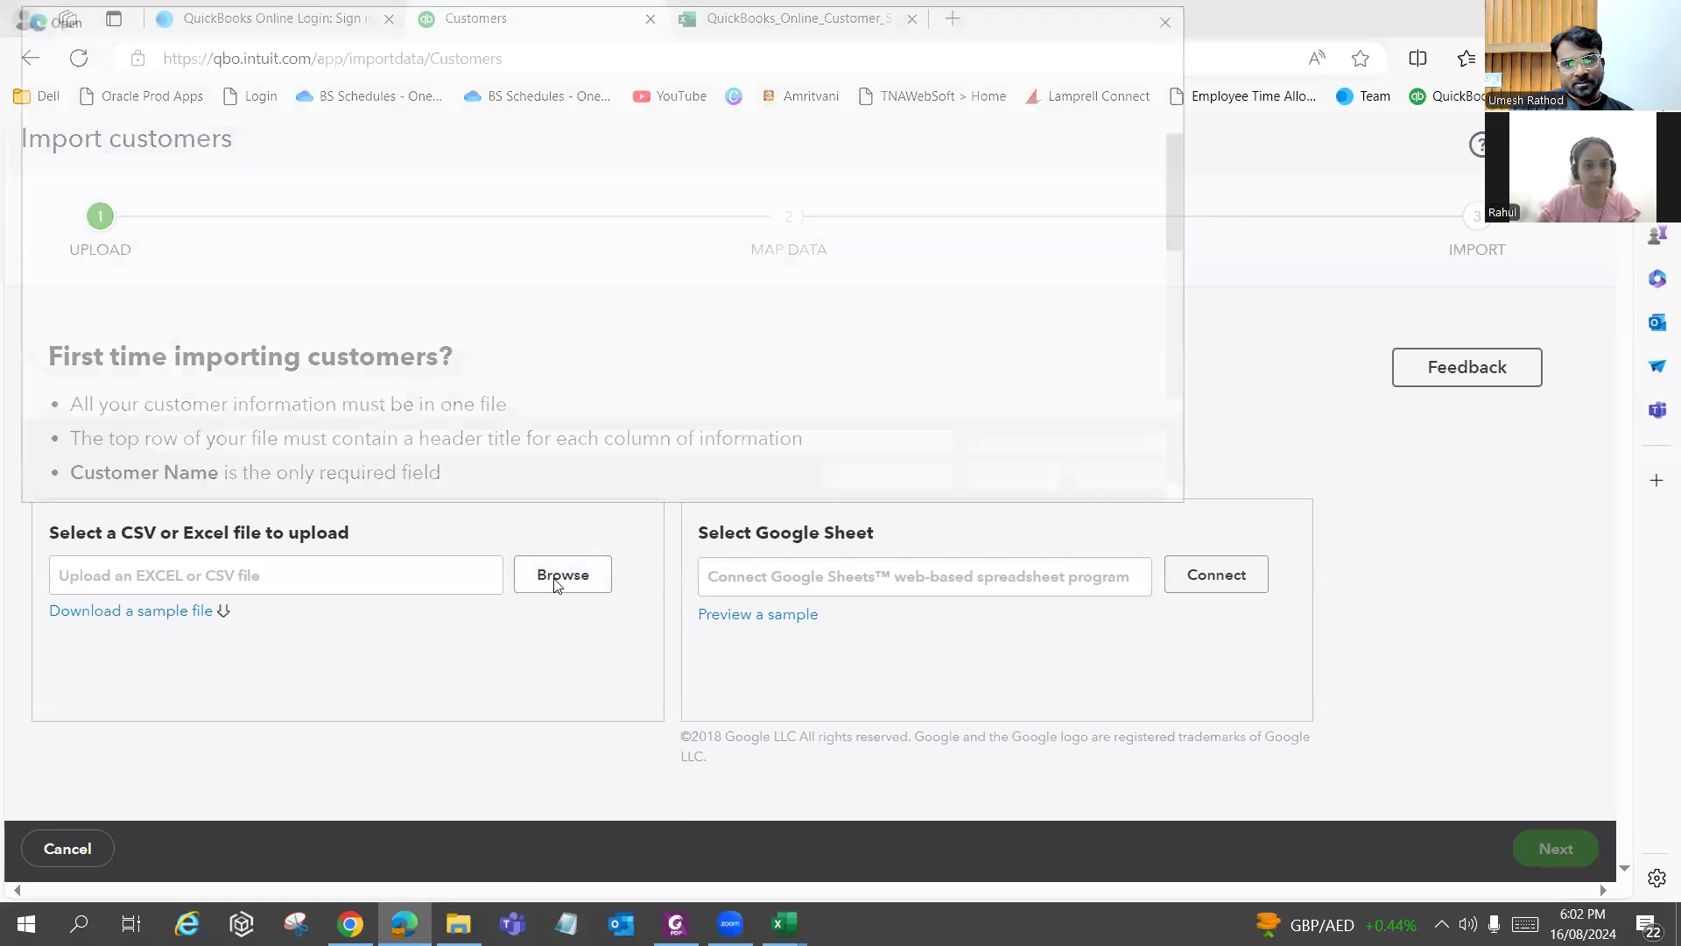
pyautogui.scroll(3, 112, 218)
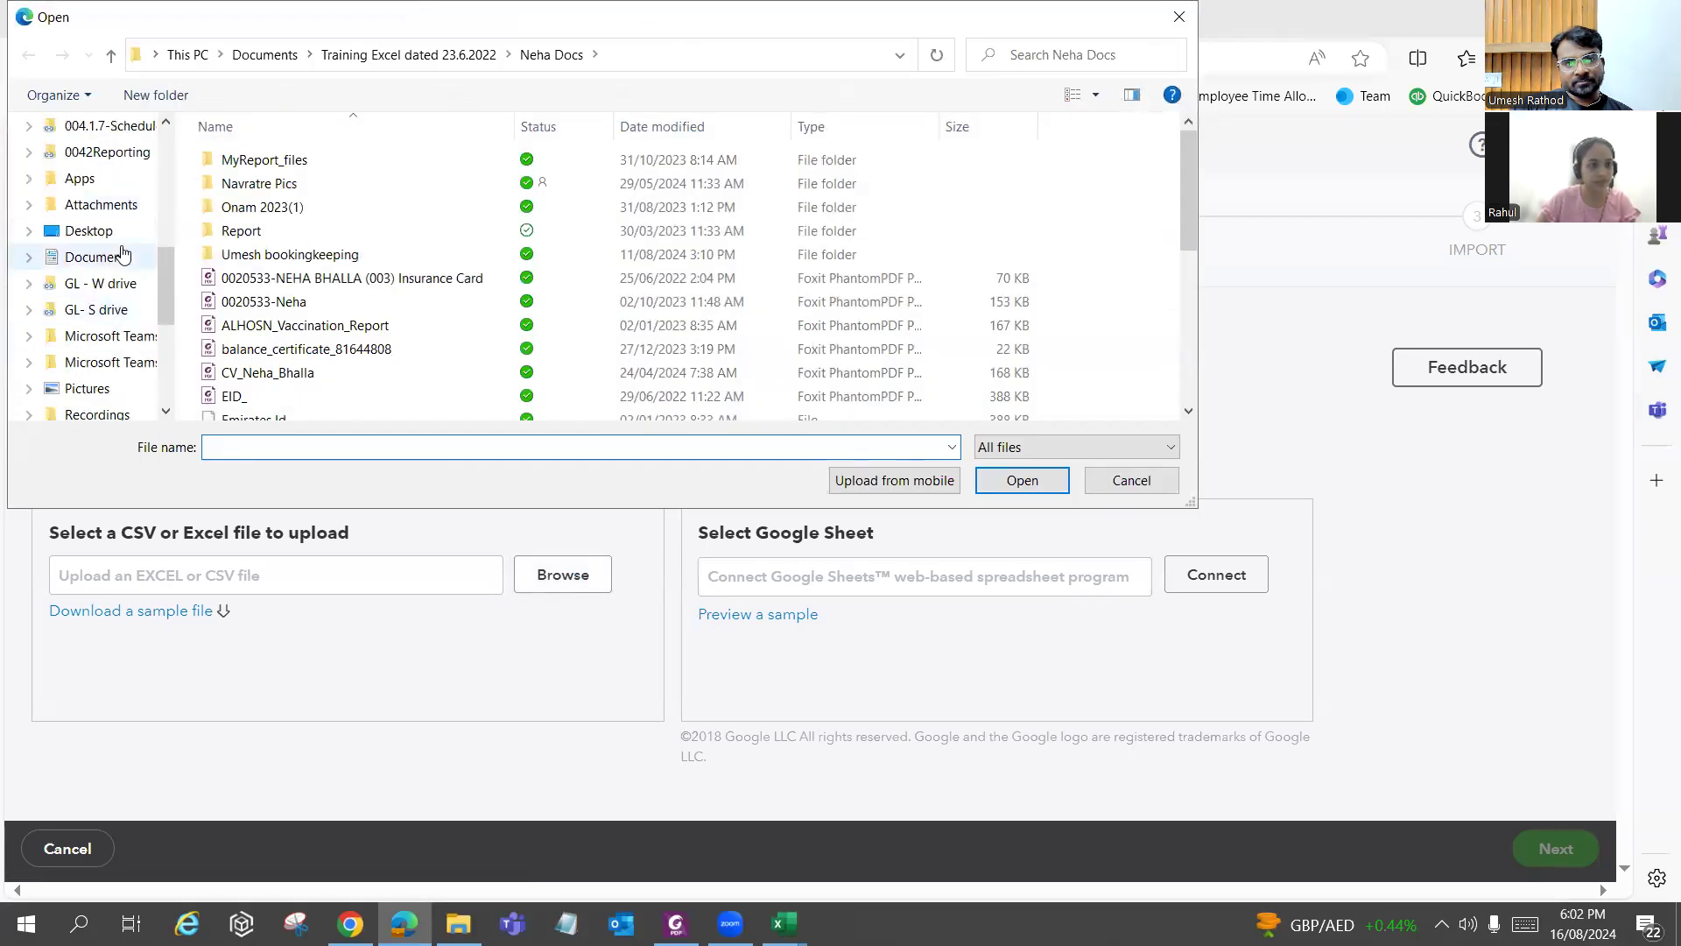
pyautogui.click(121, 238)
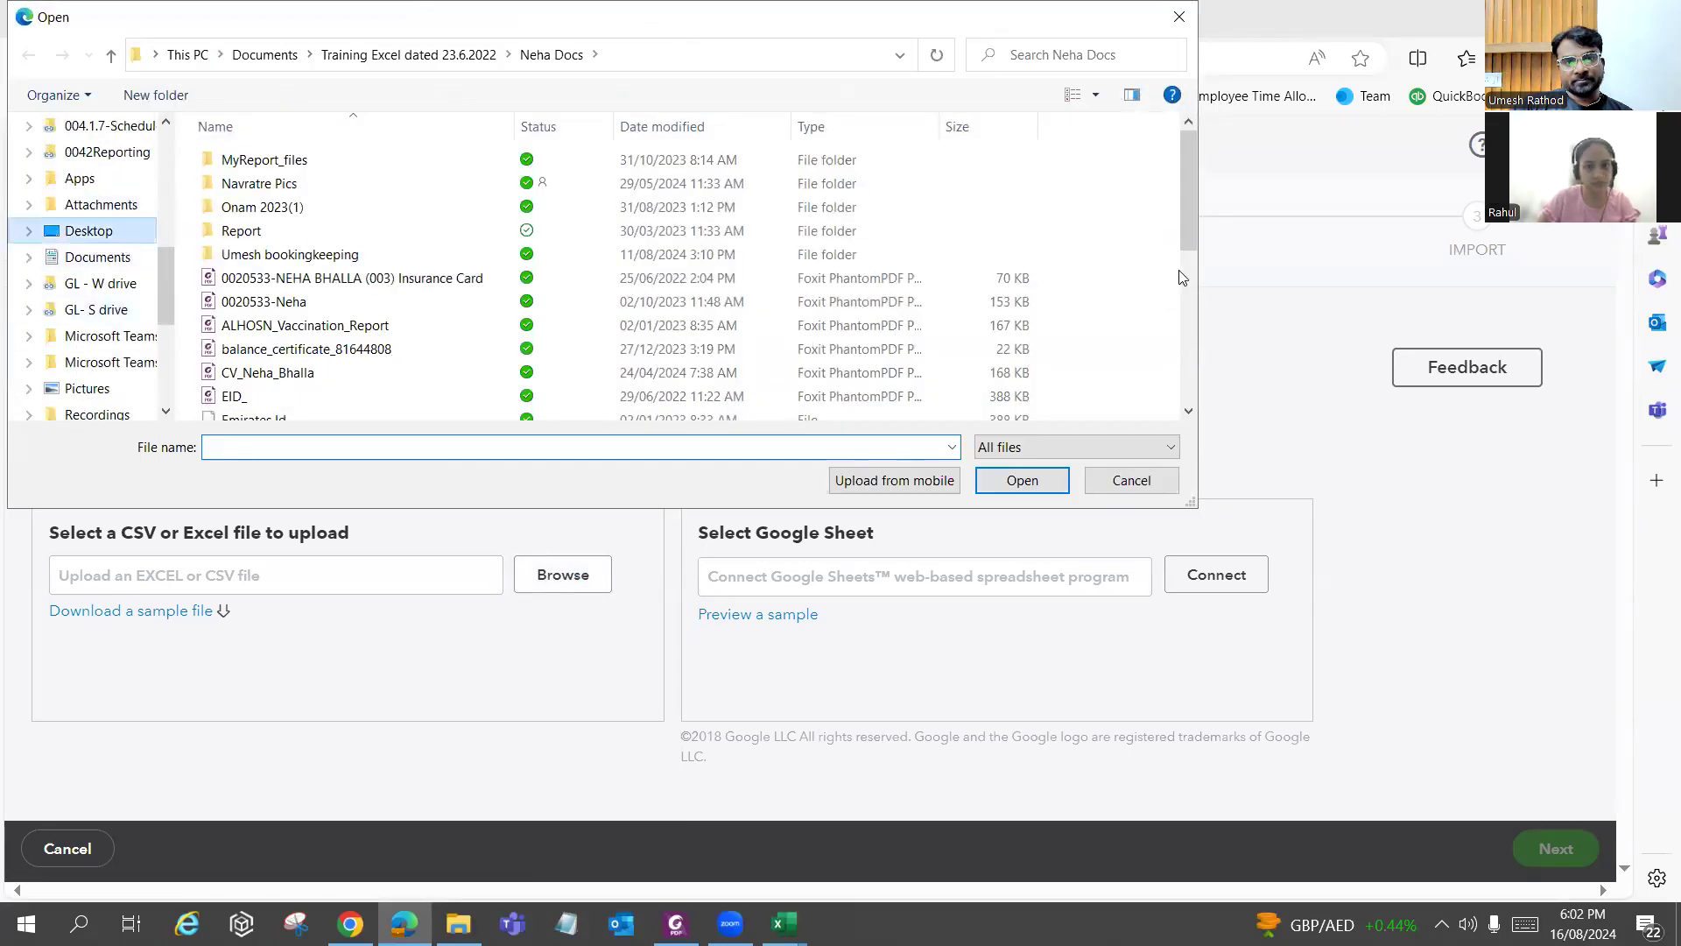
pyautogui.scroll(-2, 919, 192)
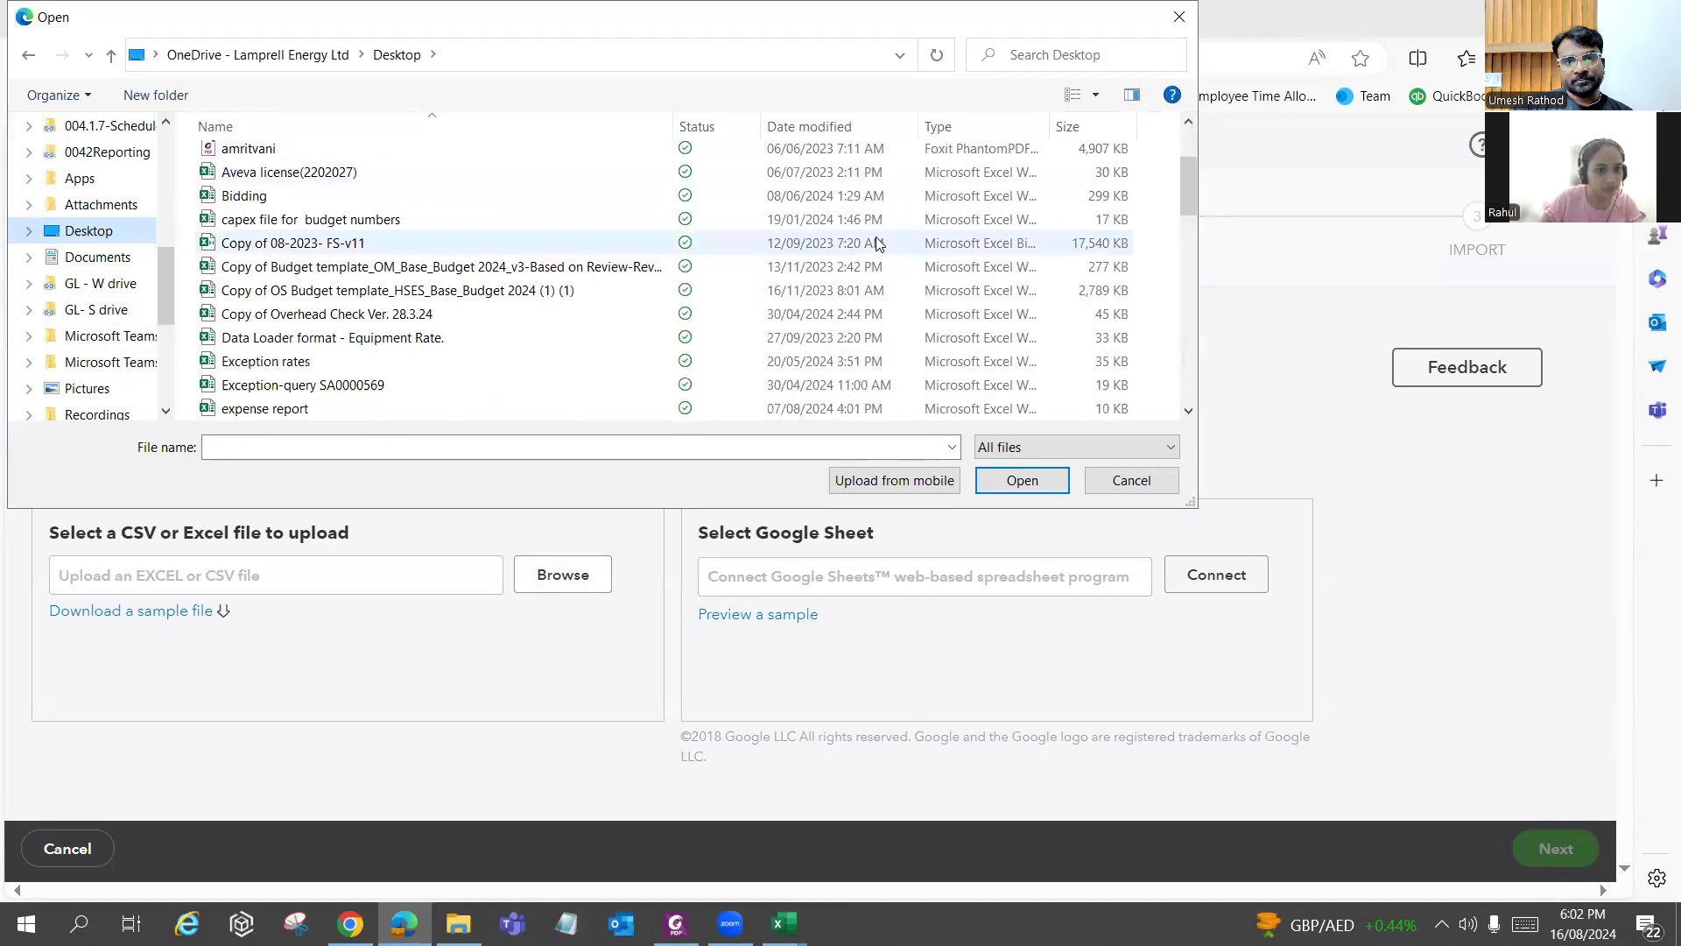
pyautogui.scroll(2, 910, 179)
# Filter the files to the modified date 16 August 2024 and choose the CSV version of QuickBooks_Online_Customer_Sample_File for upload.
pyautogui.click(909, 126)
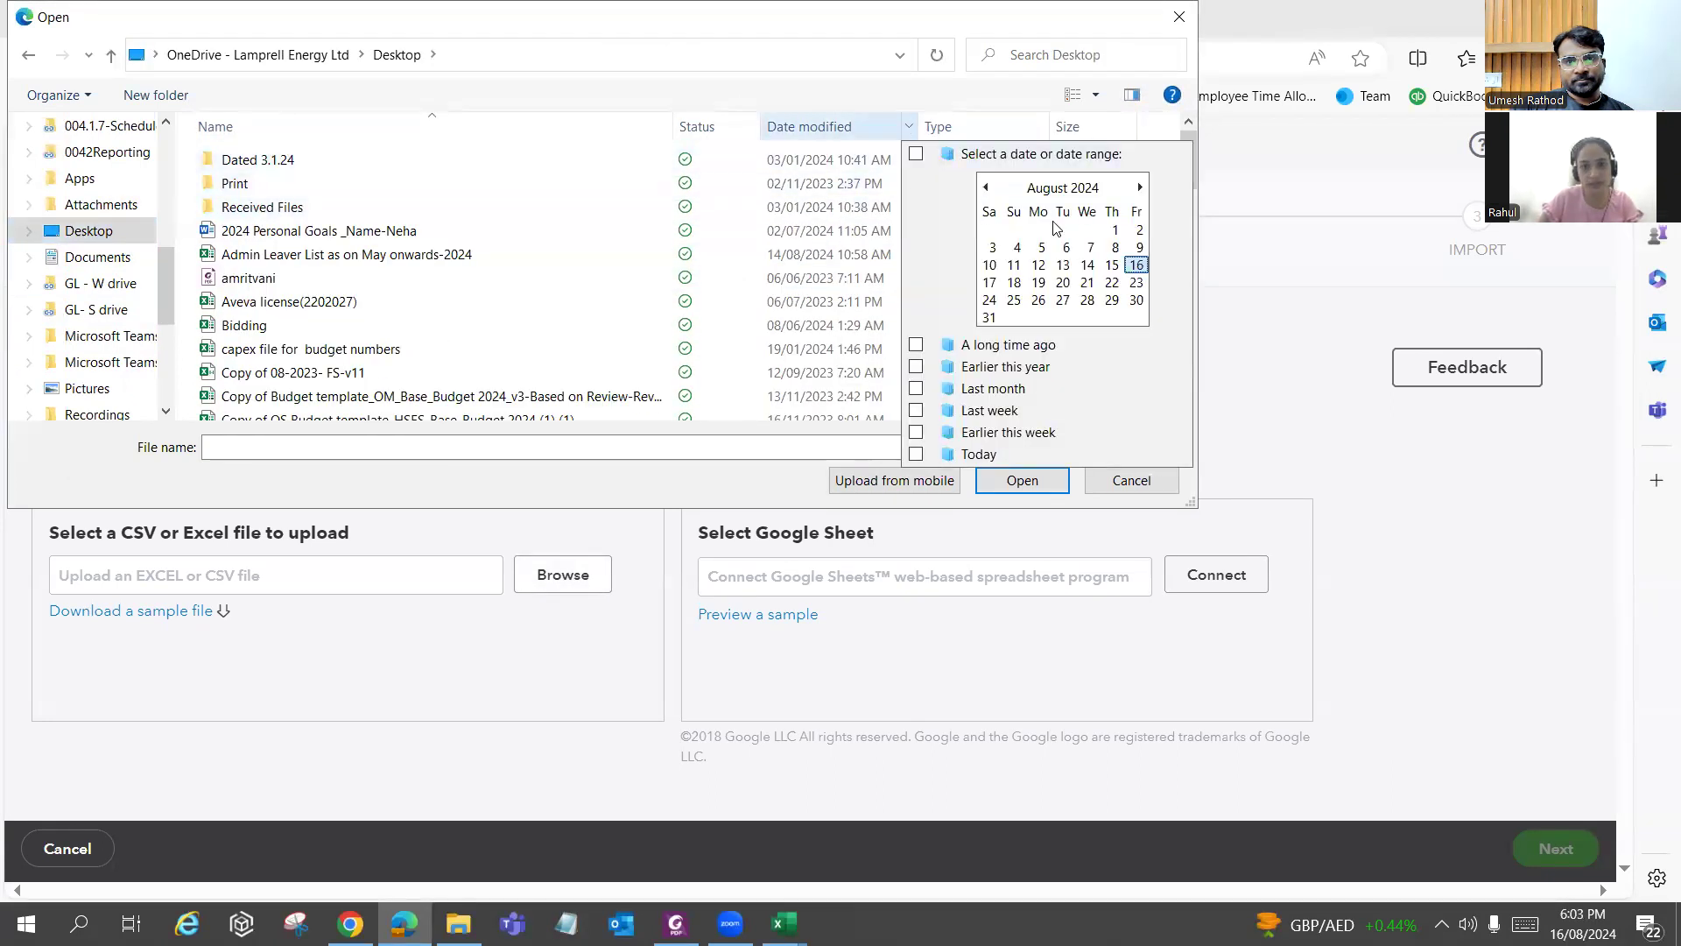
pyautogui.click(1135, 265)
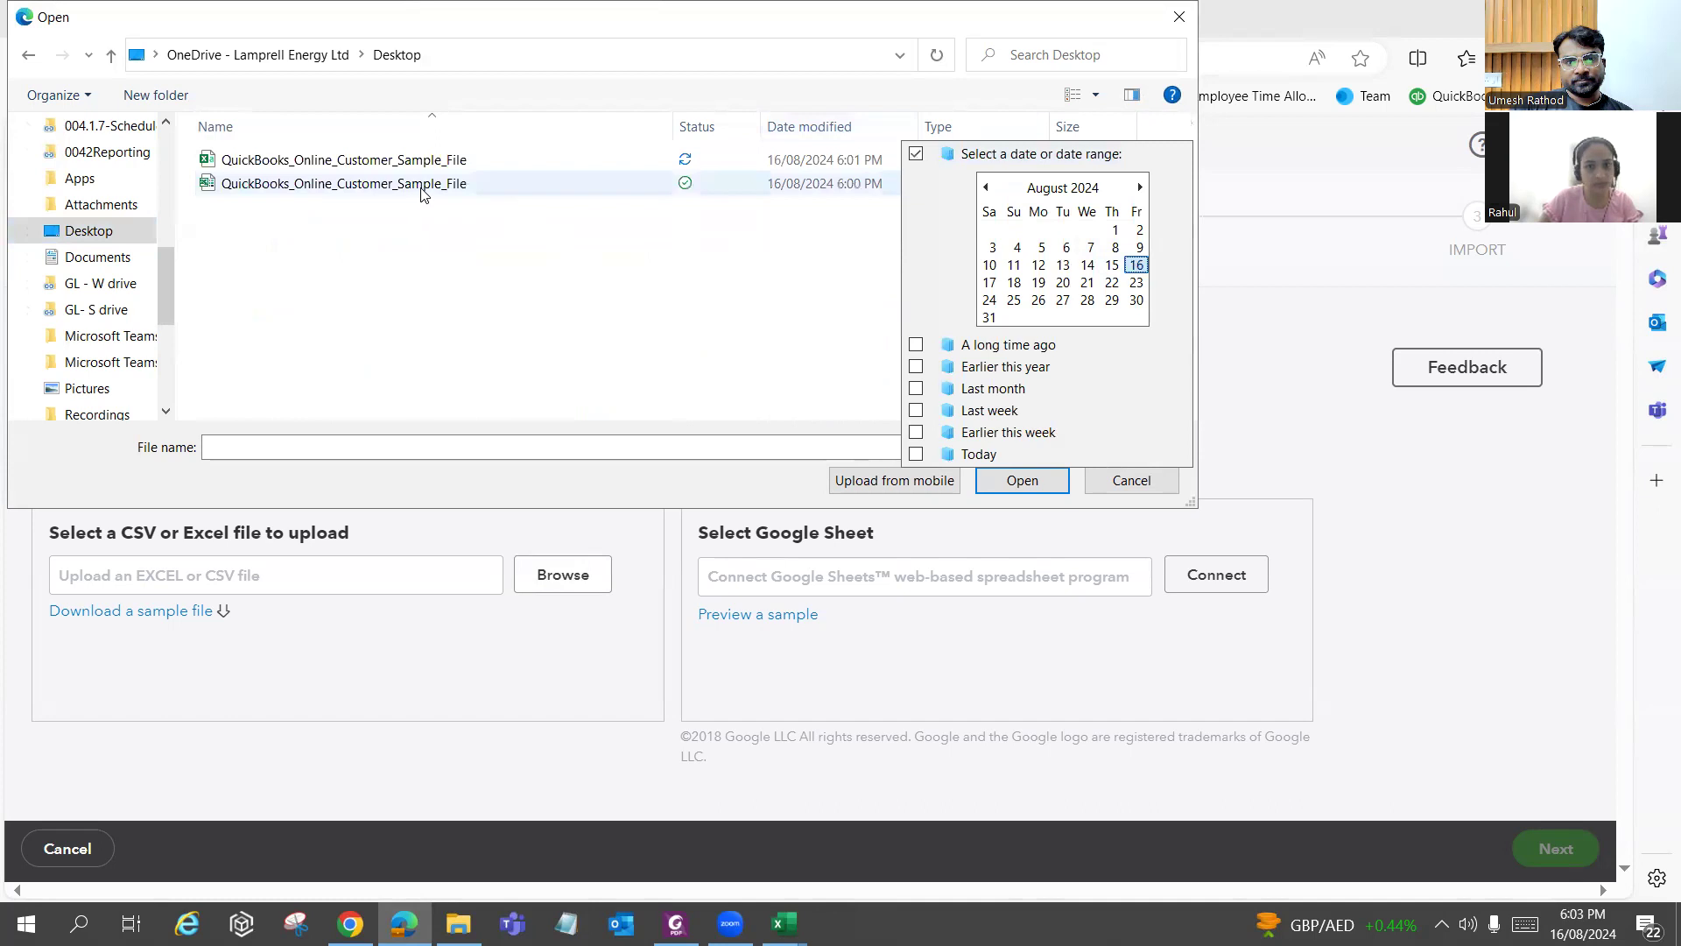
pyautogui.click(422, 160)
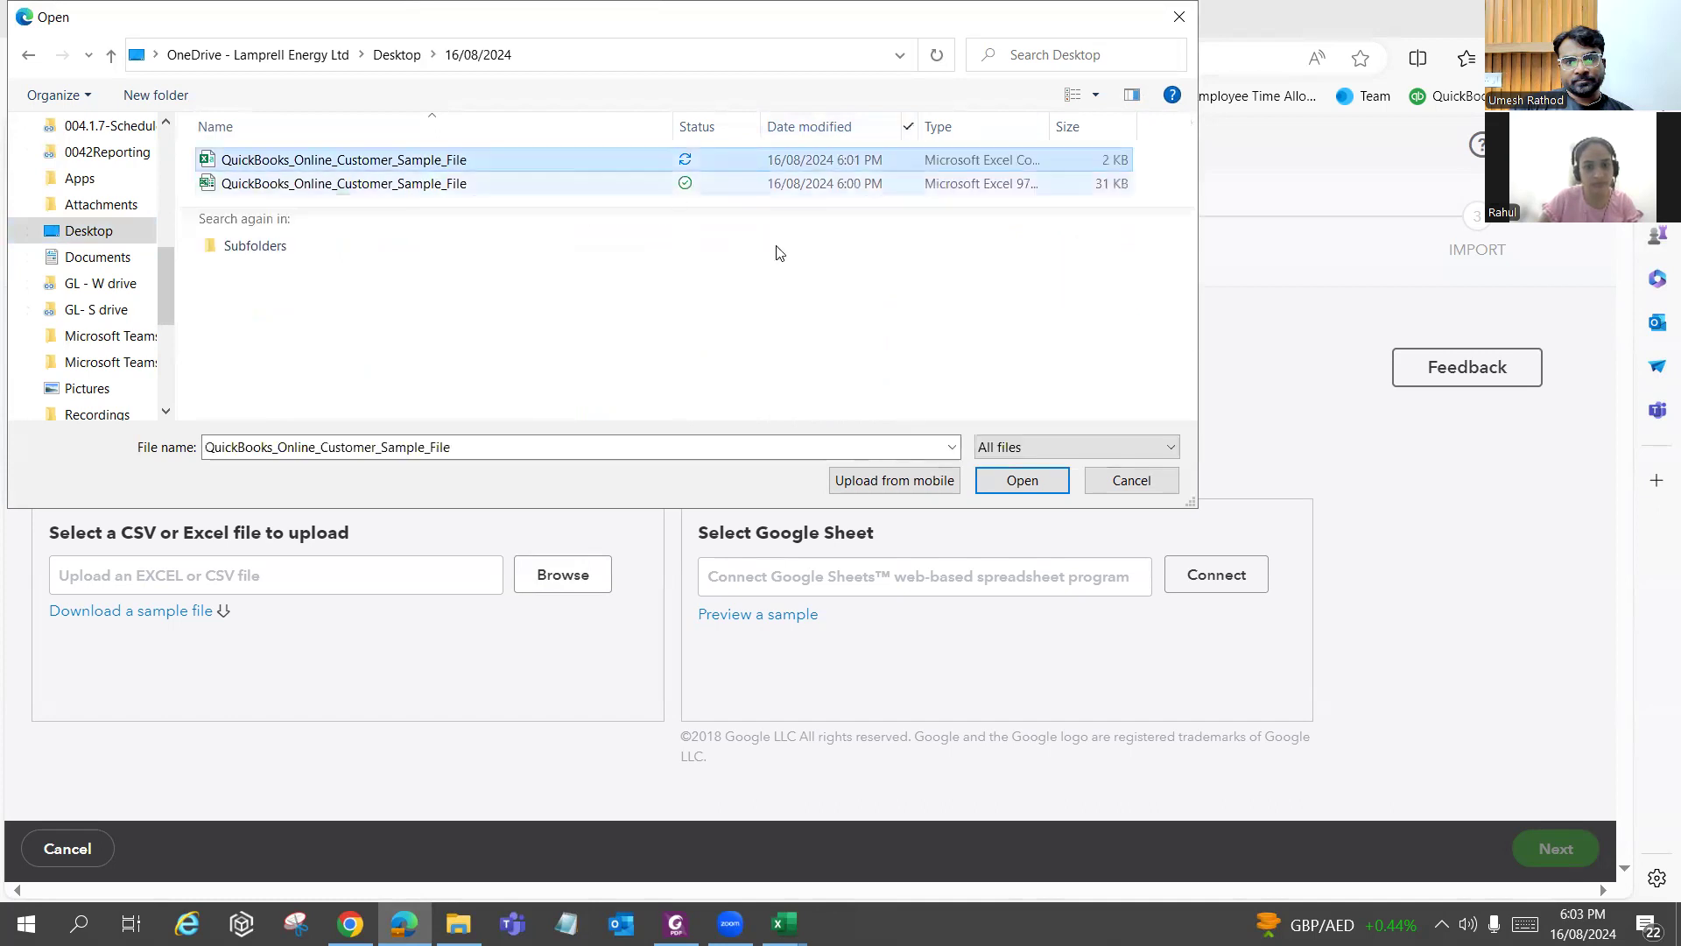
pyautogui.click(1021, 481)
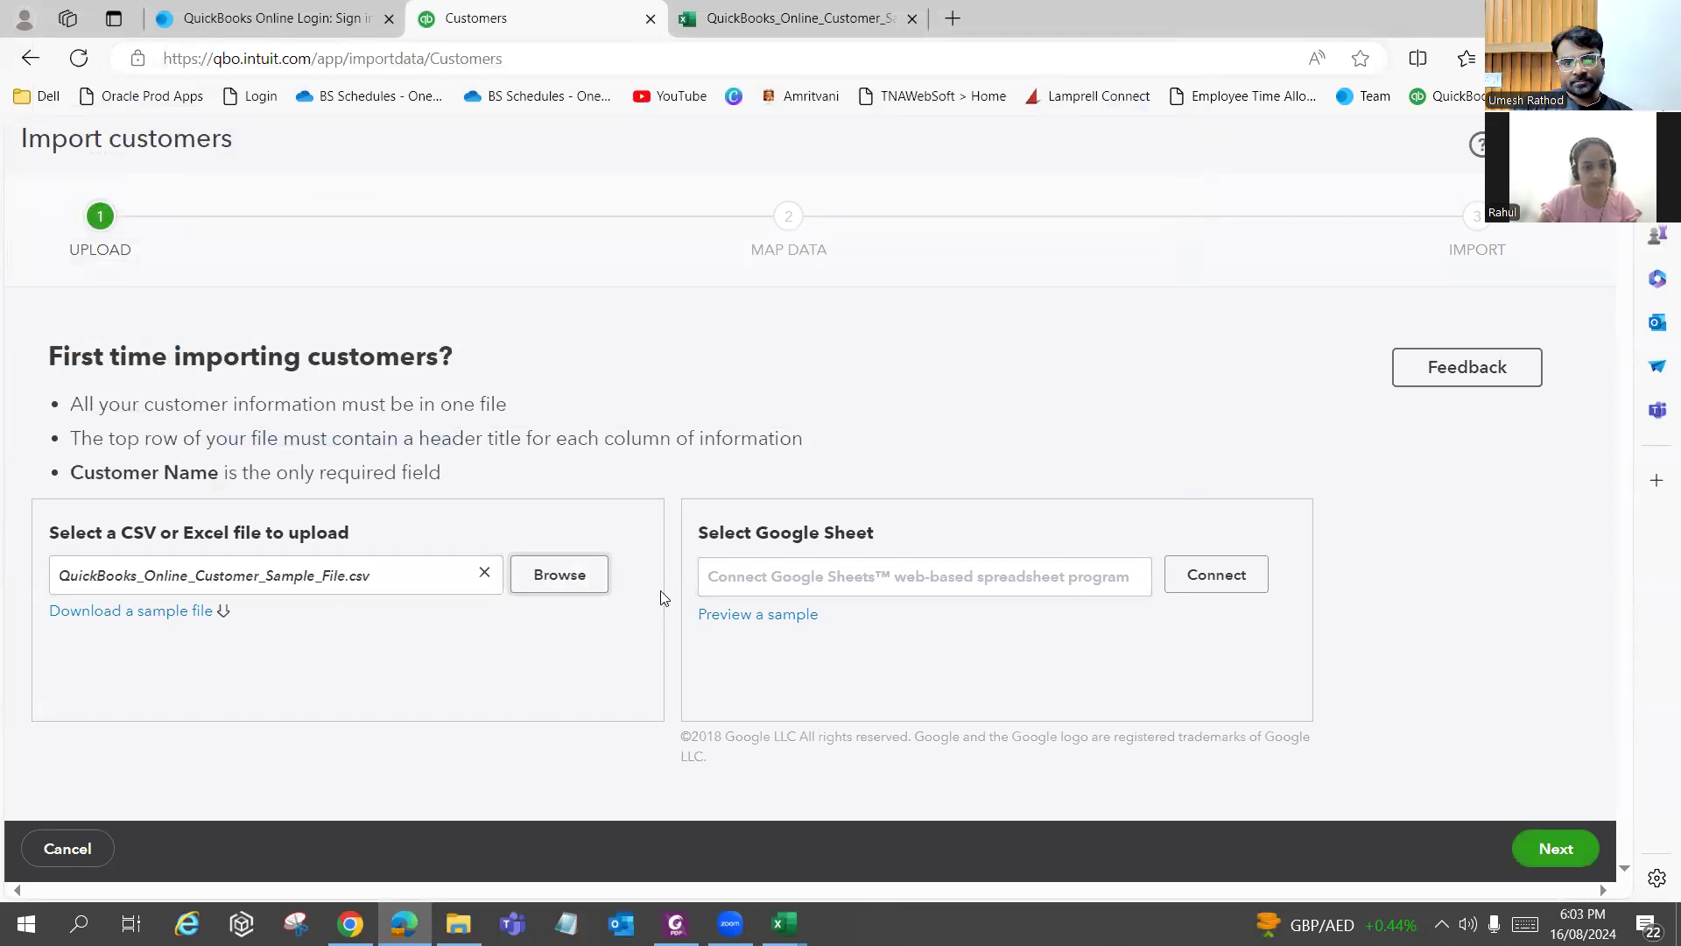
# Continue to the data mapping stage and review the field matches from Name through Customer Type.
pyautogui.click(1543, 850)
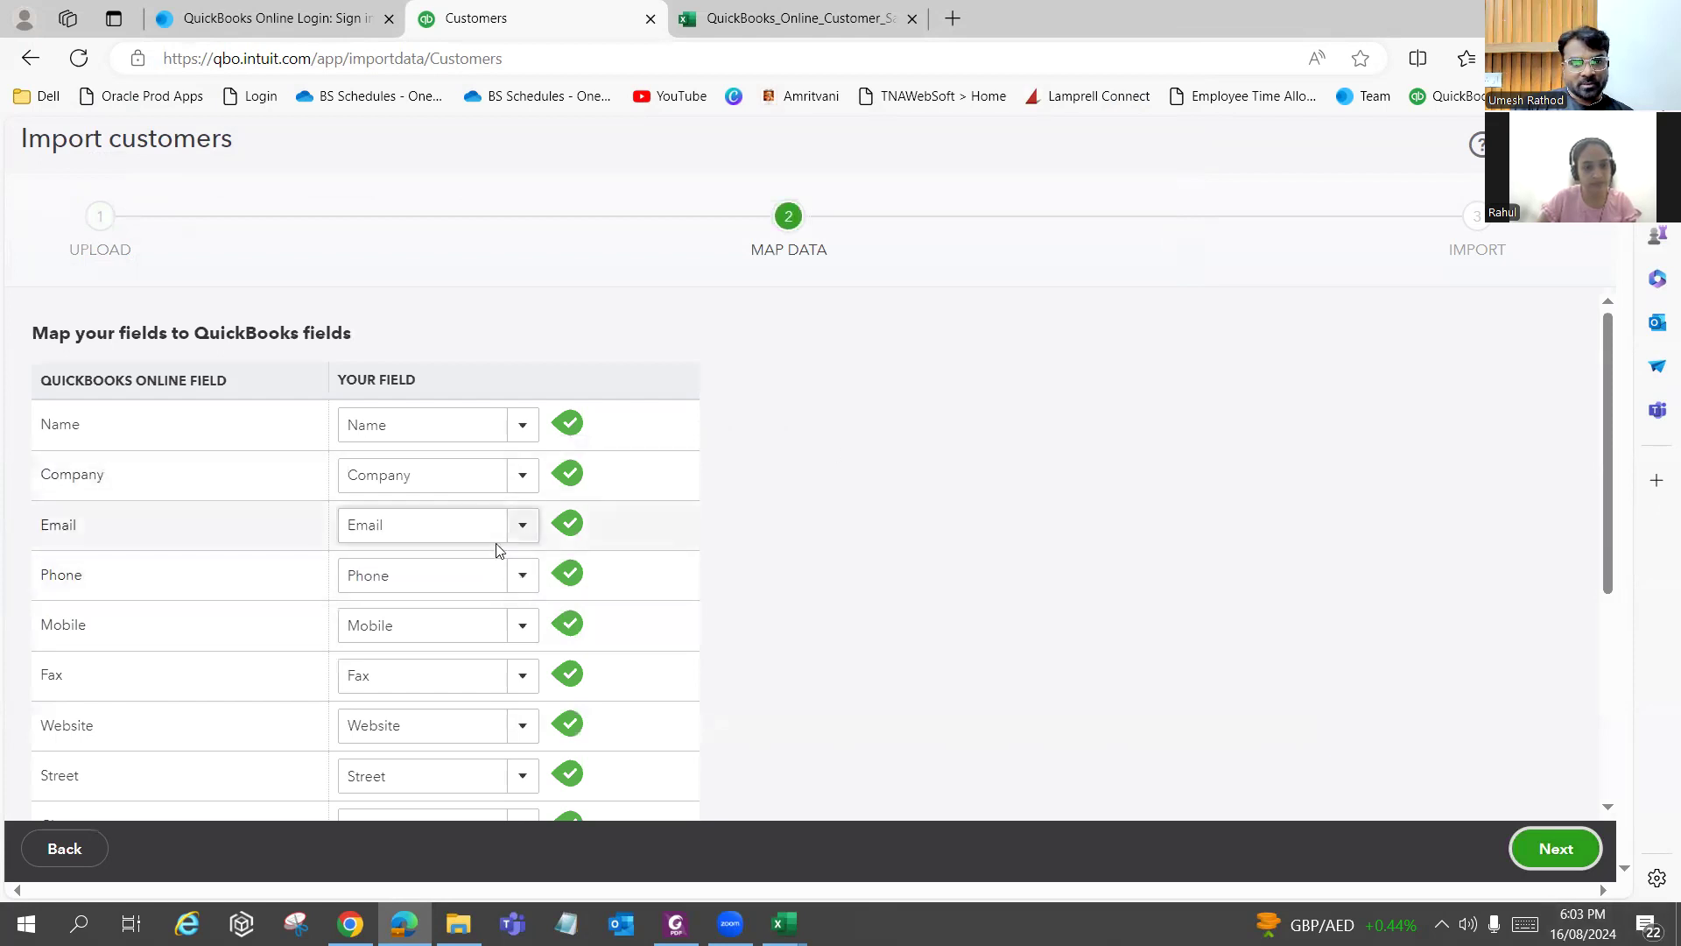
pyautogui.scroll(-1, 482, 515)
pyautogui.scroll(1, 481, 514)
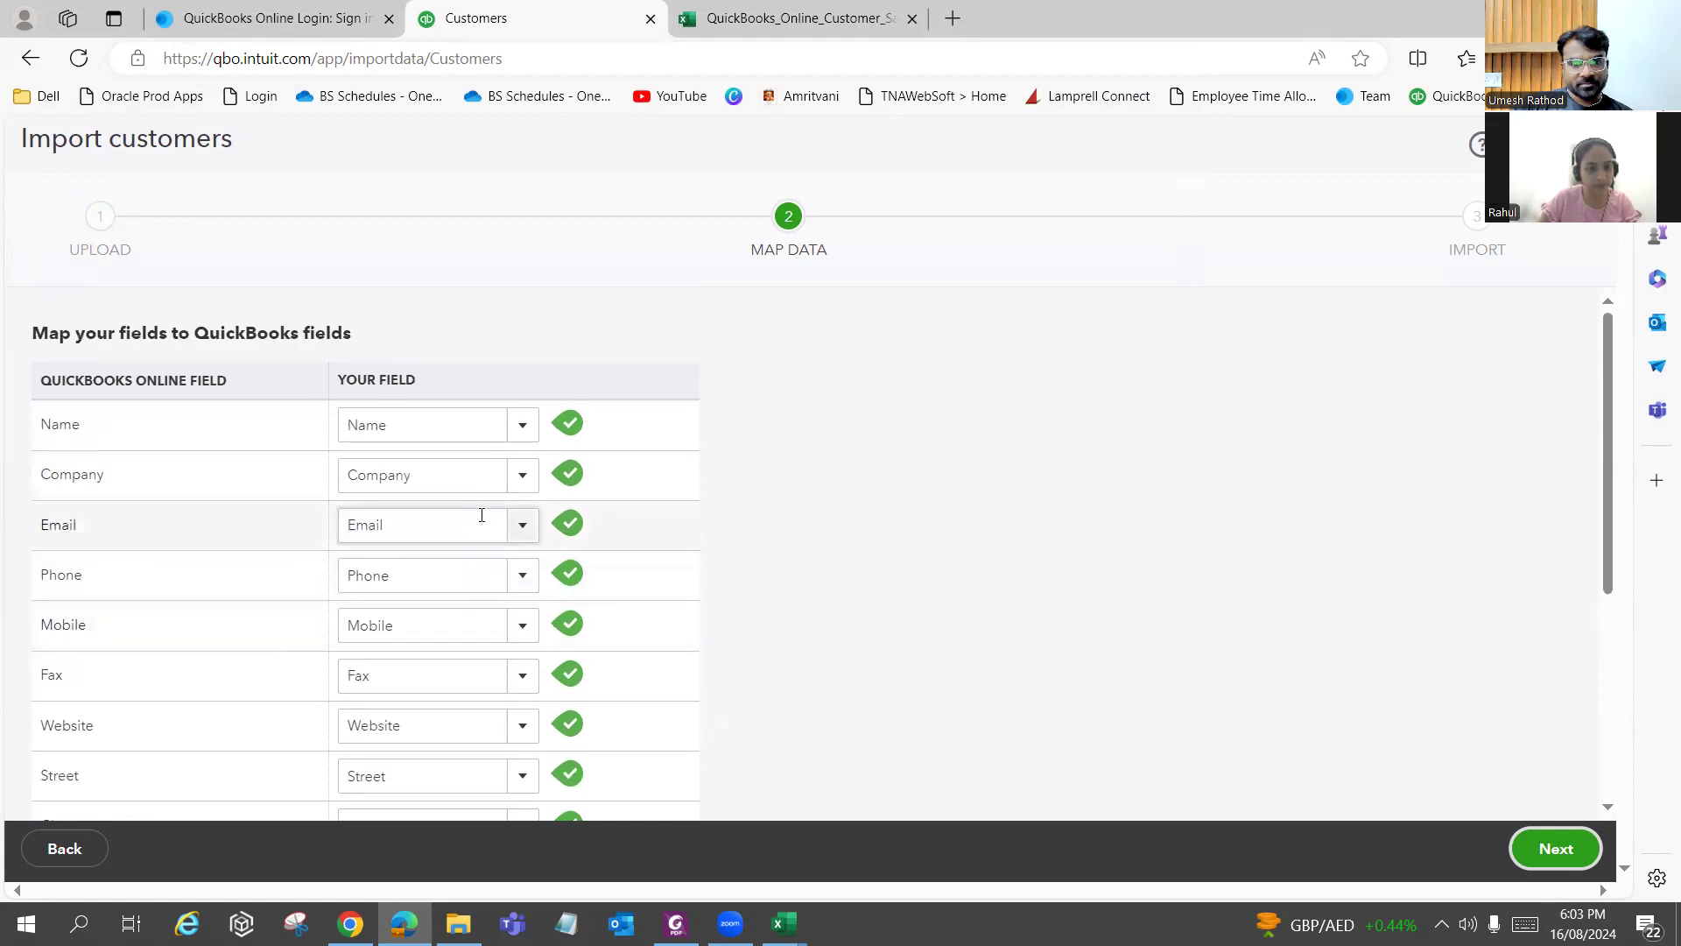
pyautogui.scroll(-1, 482, 515)
pyautogui.scroll(1, 482, 515)
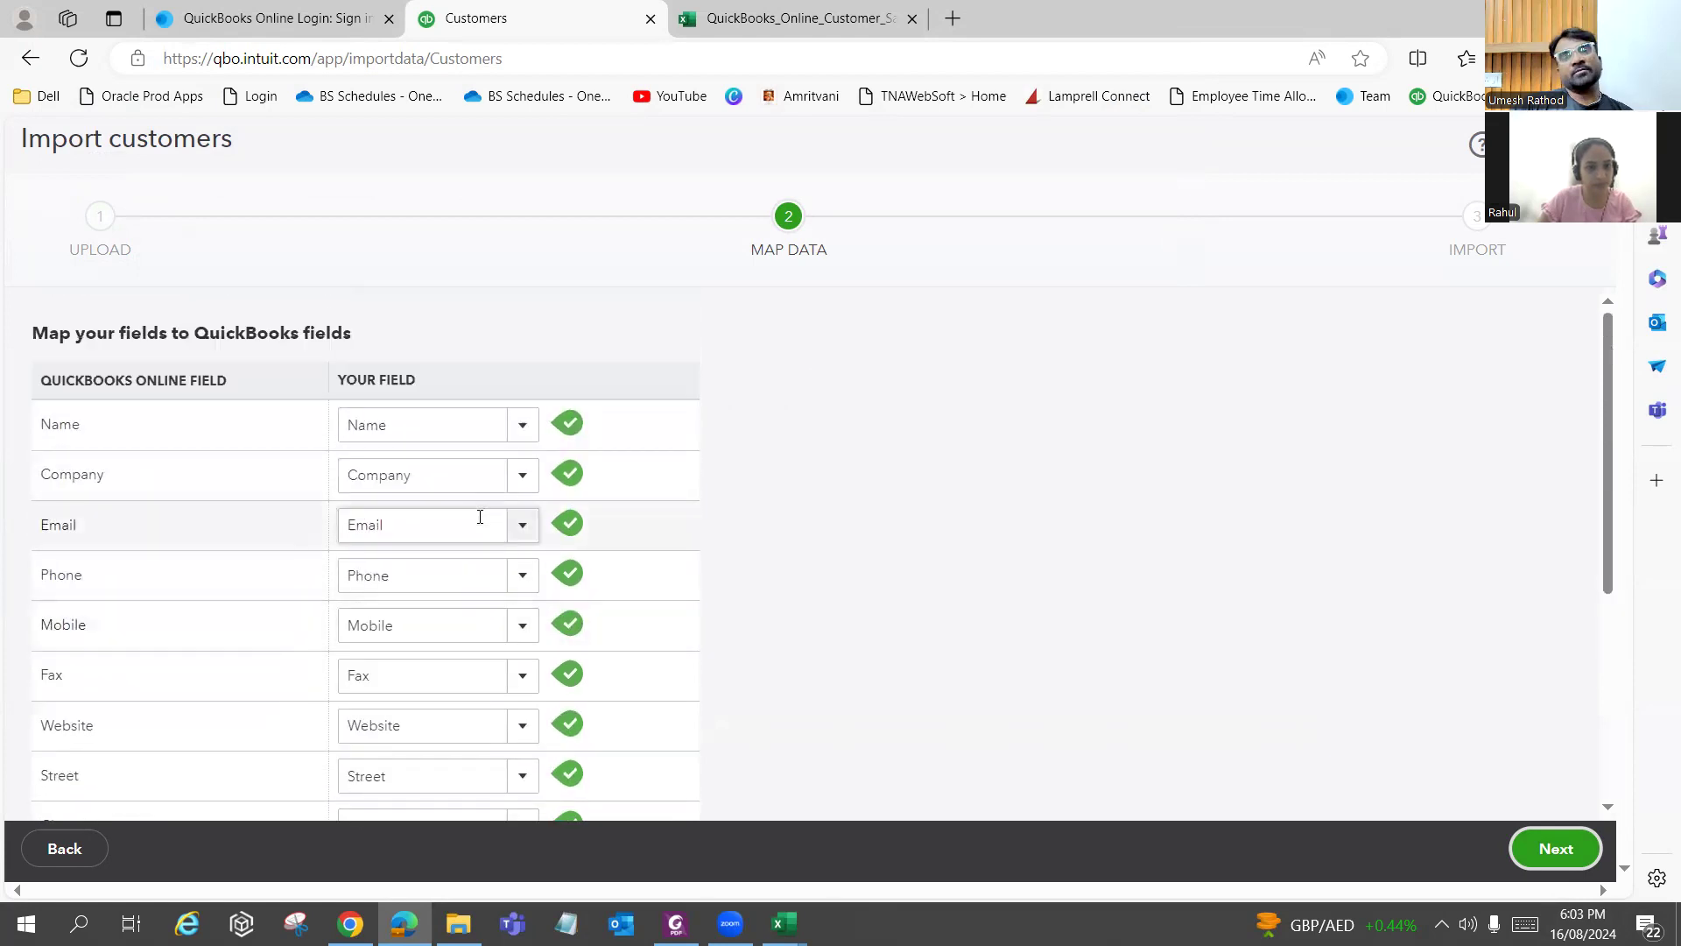
pyautogui.scroll(-4, 480, 518)
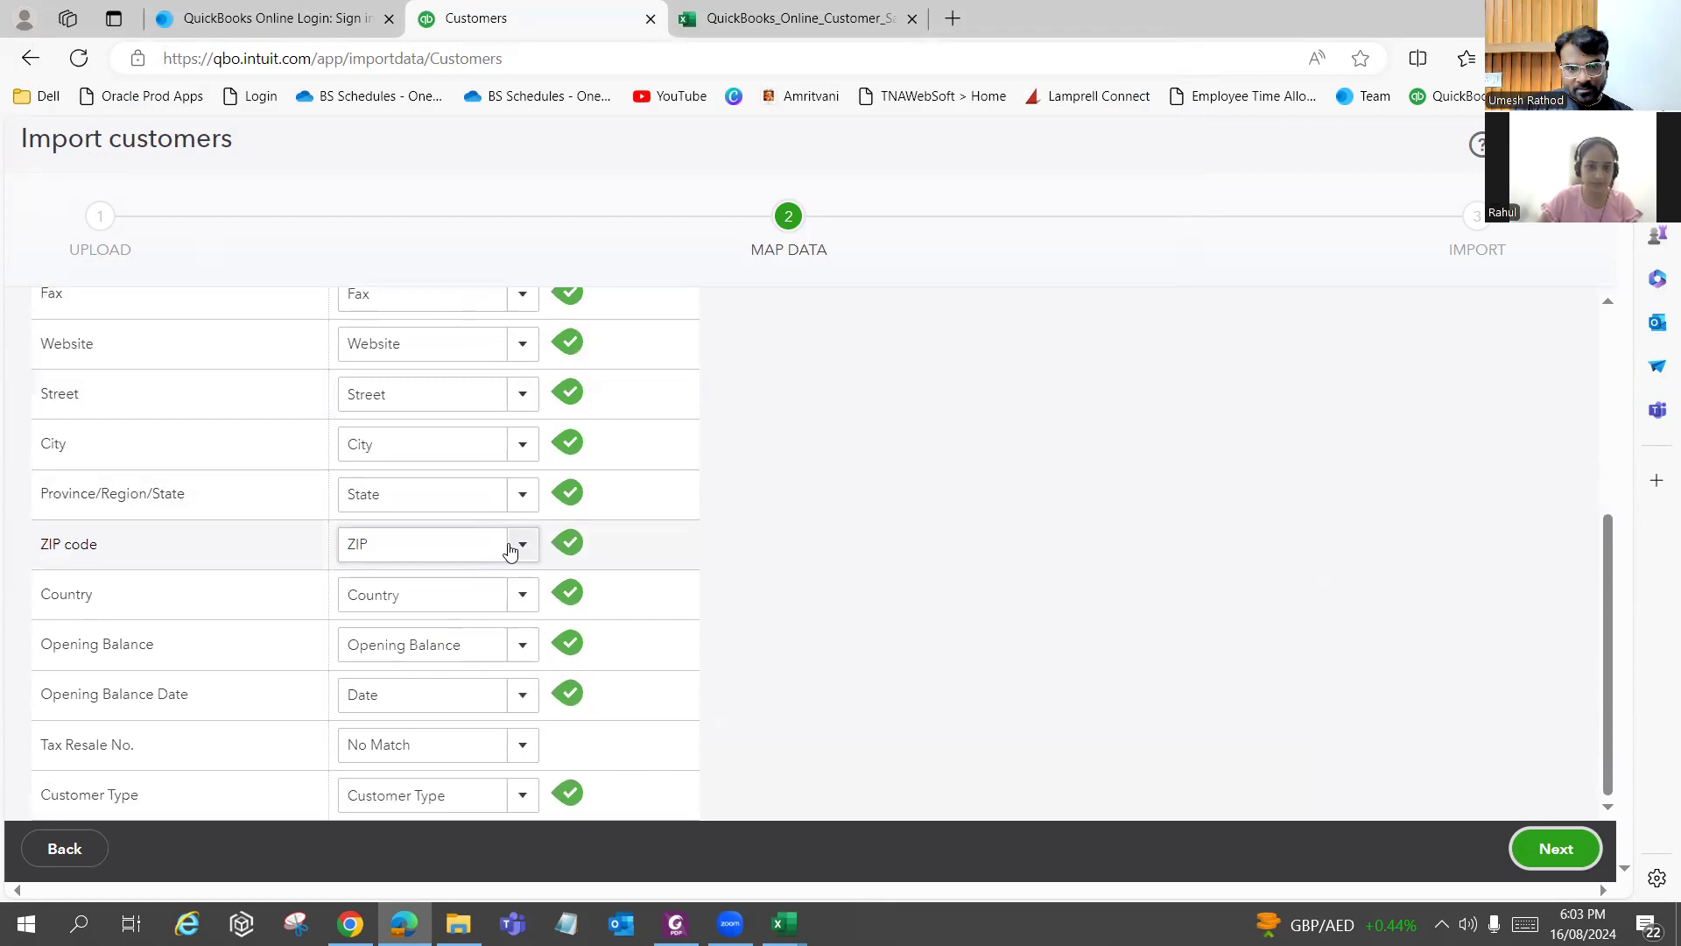
pyautogui.scroll(4, 511, 549)
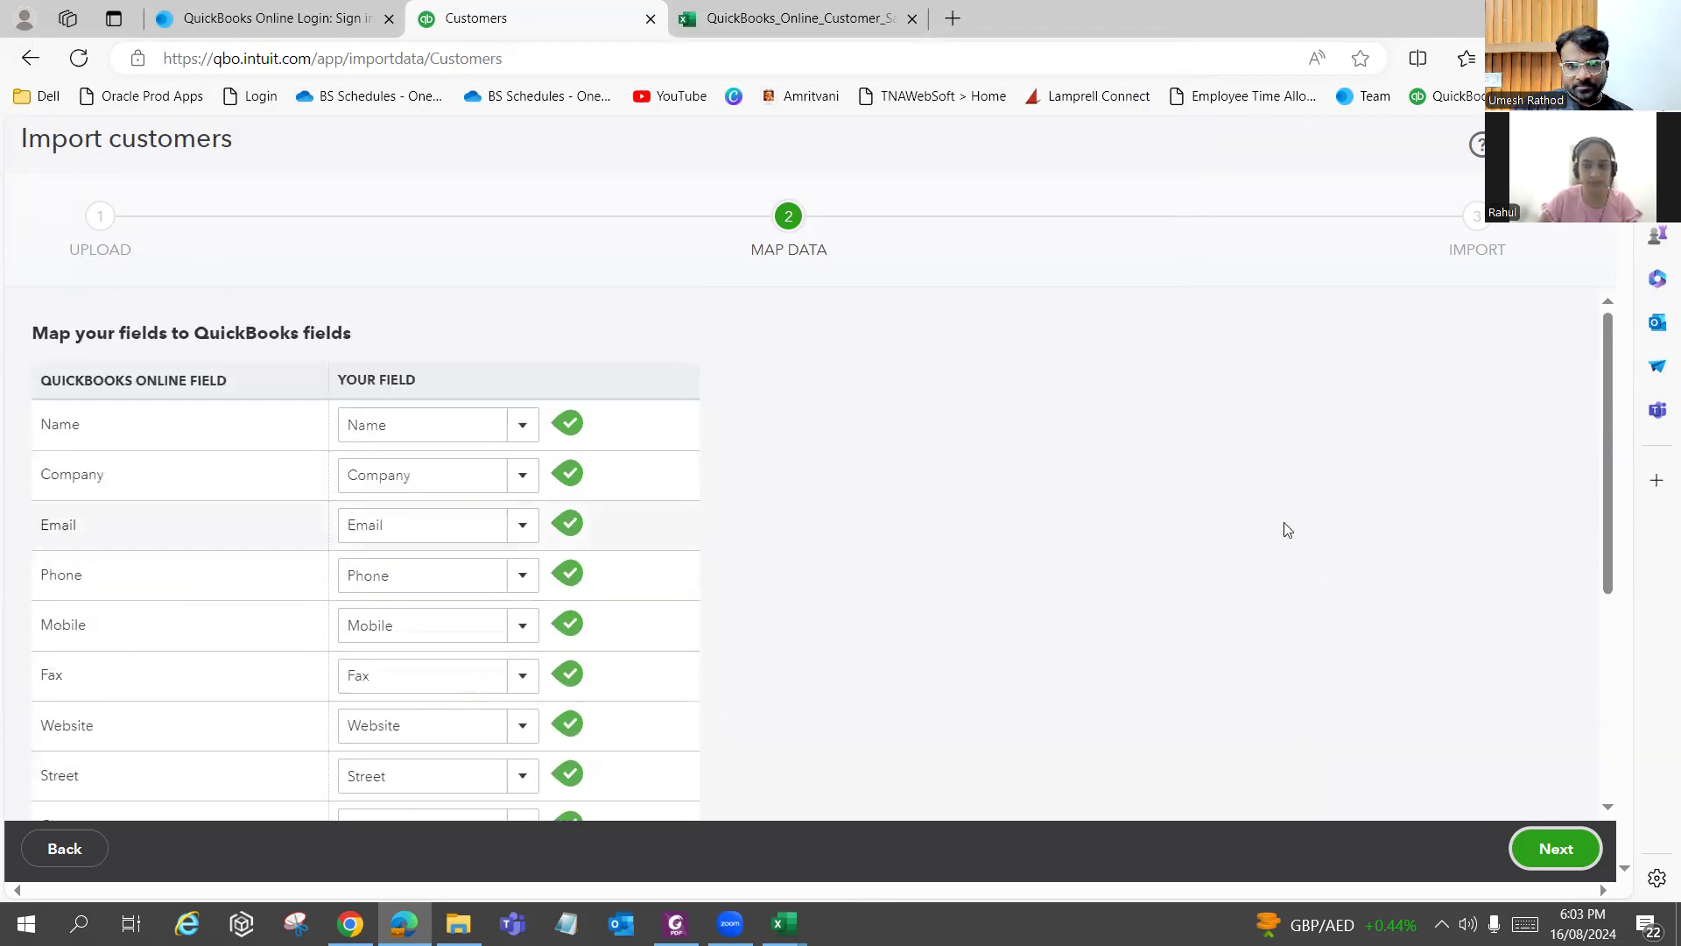
# Accept the field mapping and import all the listed customers after reviewing their records.
pyautogui.click(1555, 848)
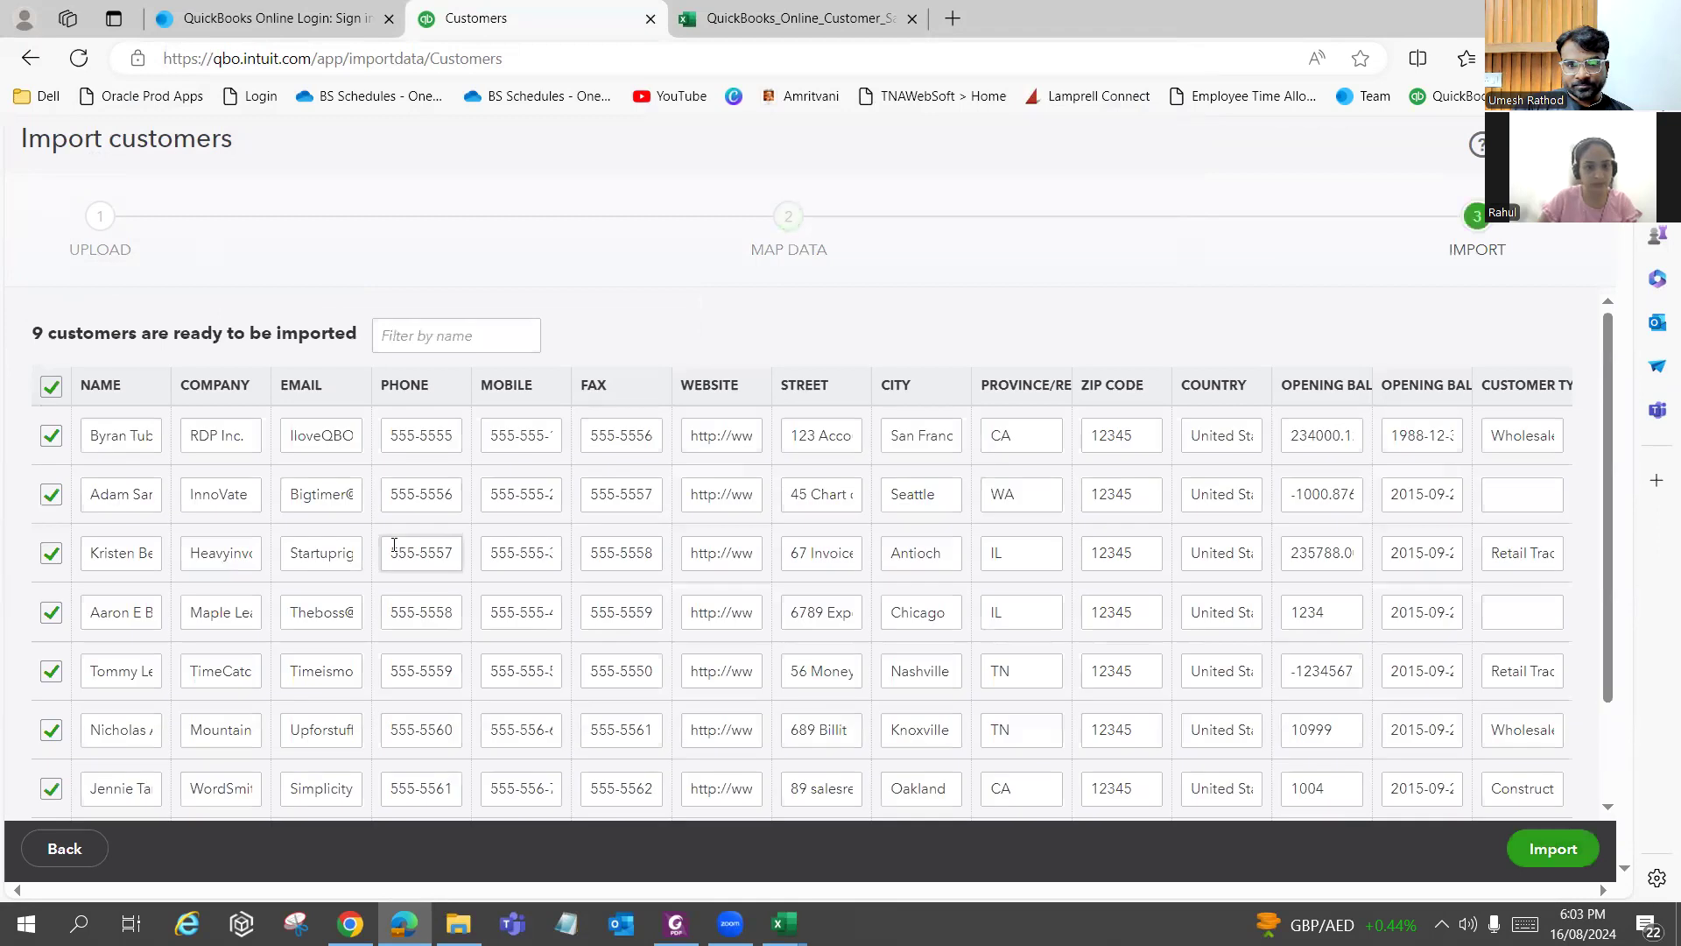
pyautogui.scroll(-3, 394, 545)
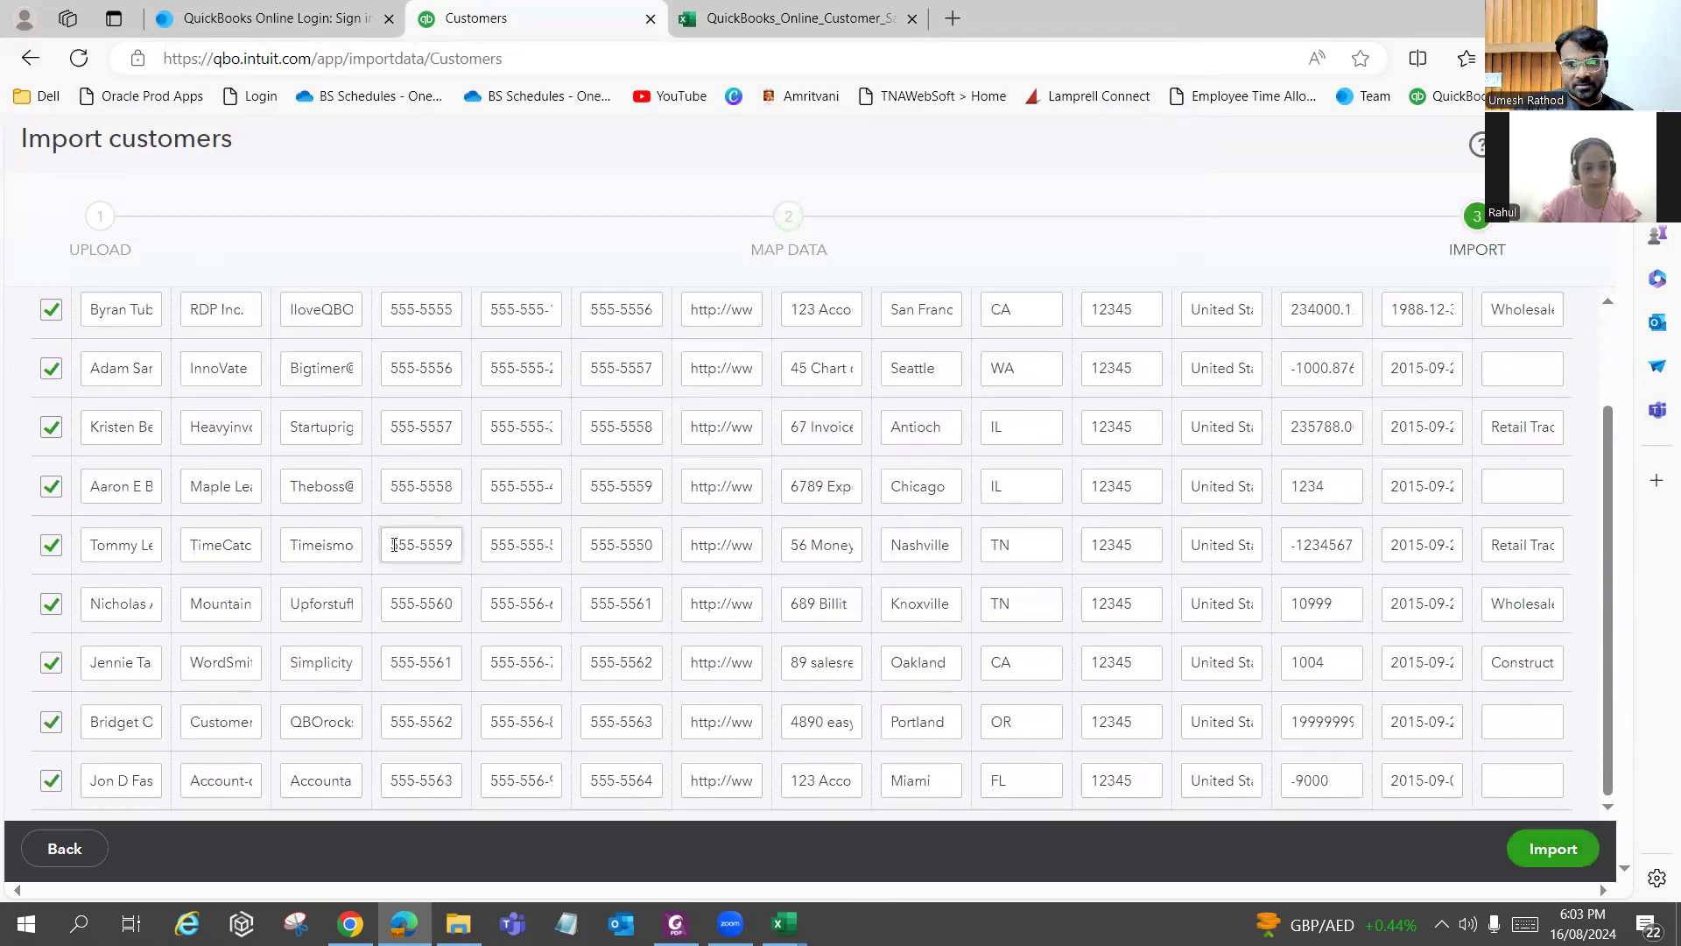
pyautogui.scroll(3, 394, 545)
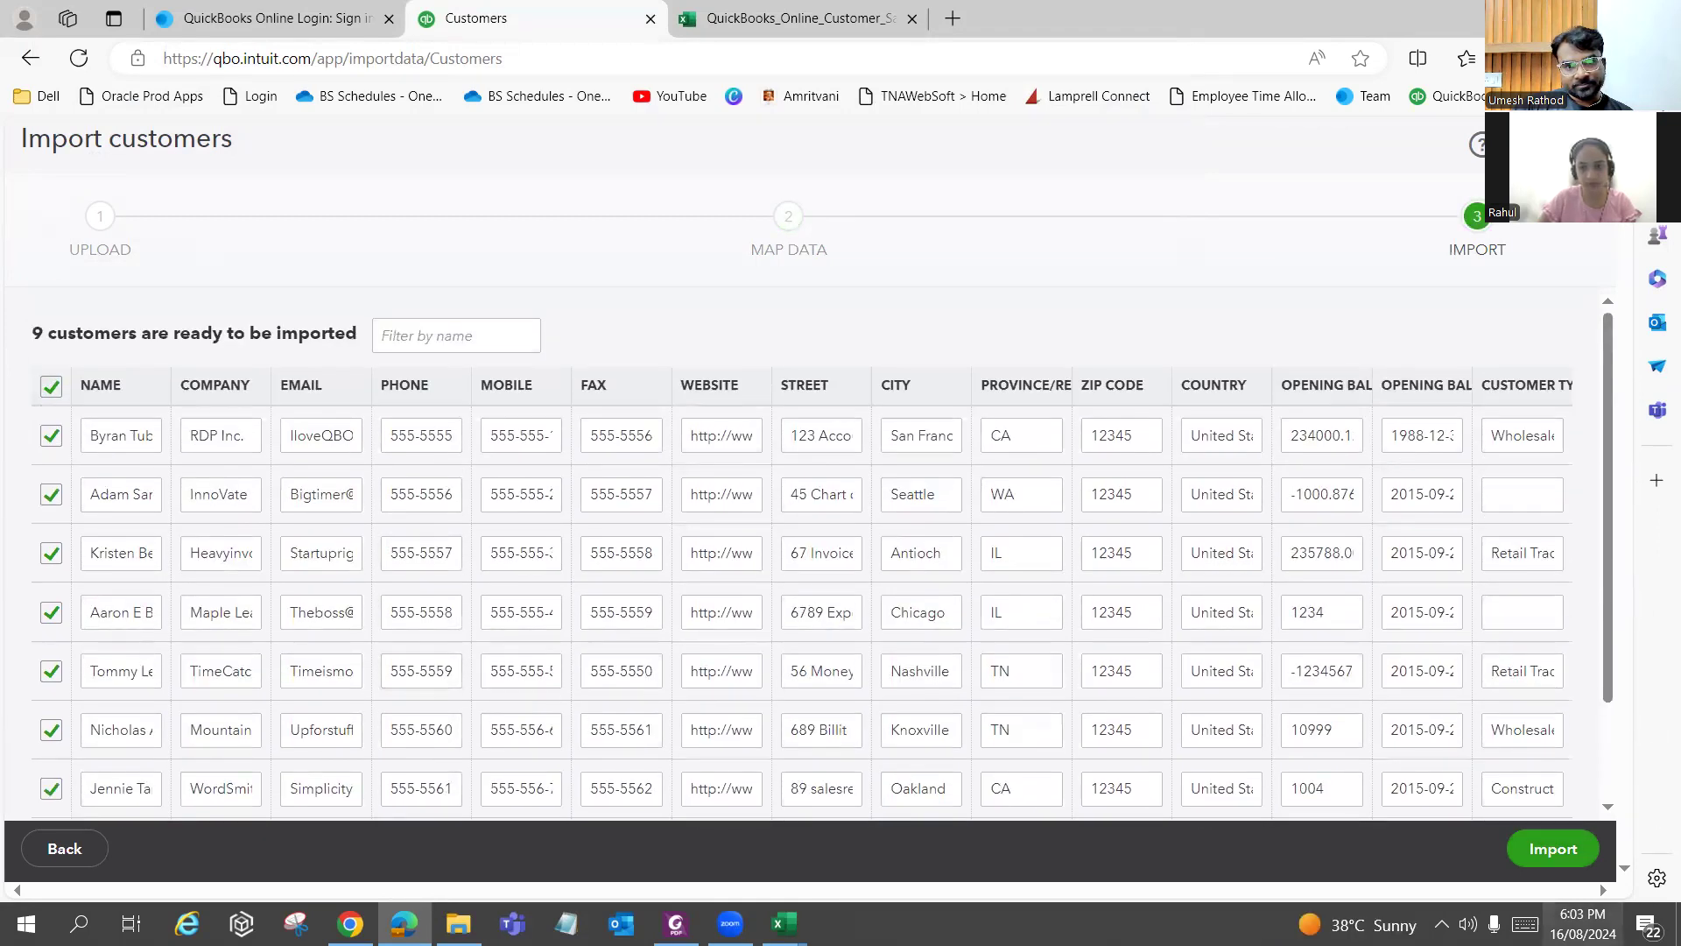
pyautogui.click(1541, 856)
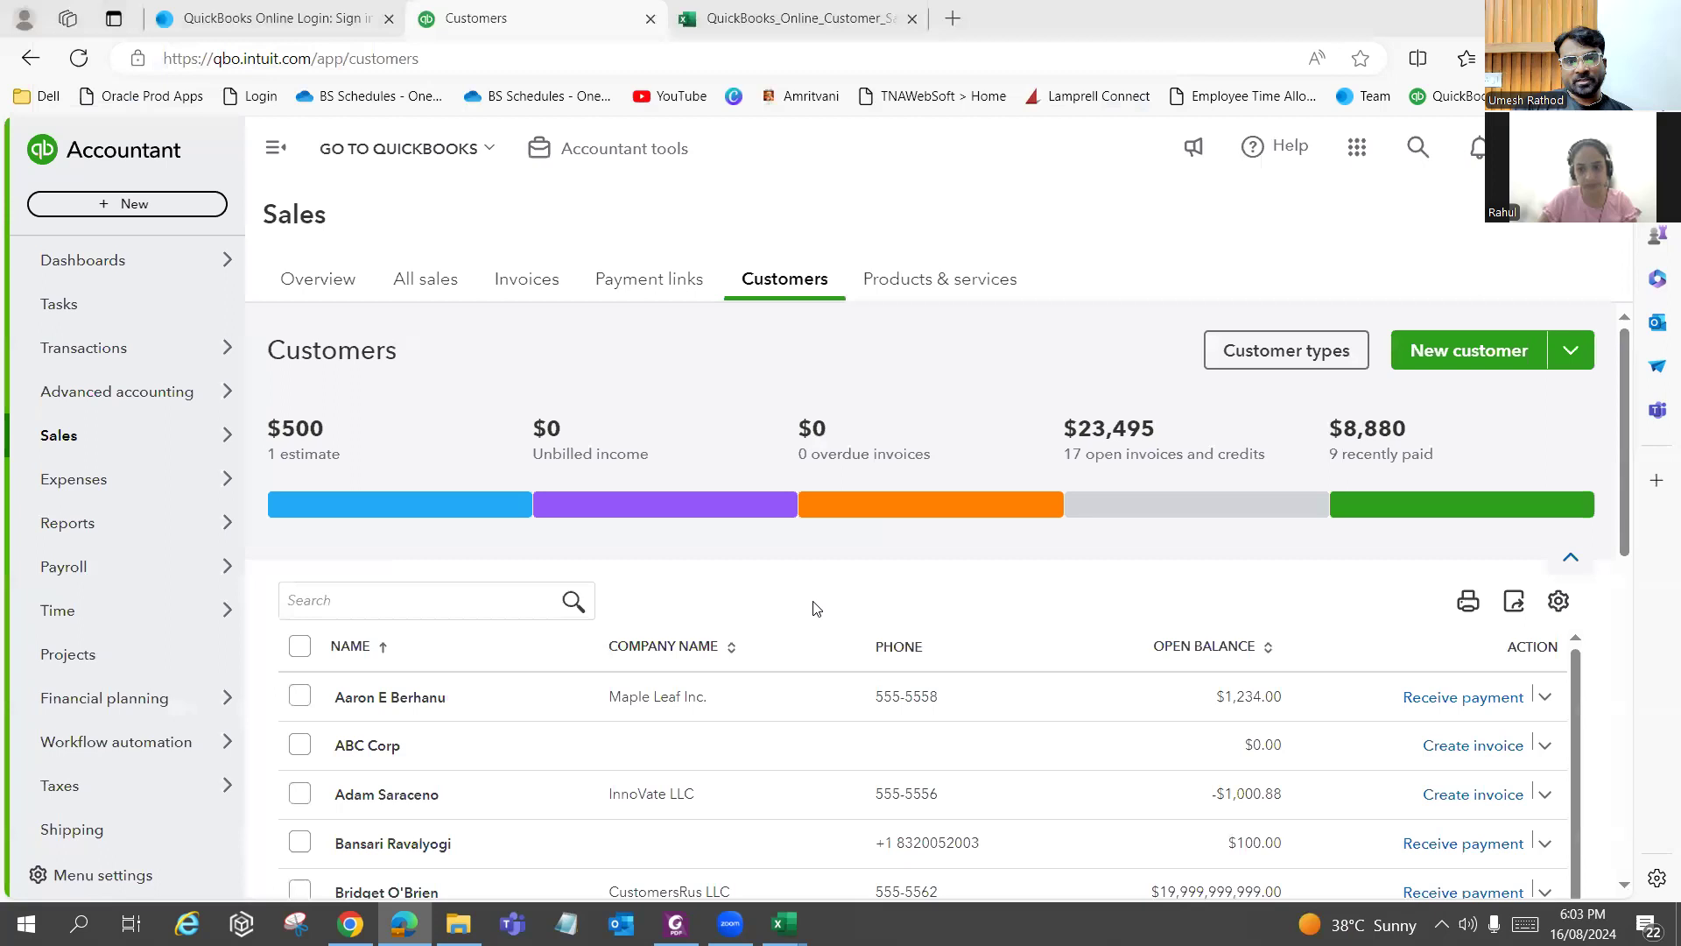
# Review the imported customers' names, companies and open balances in the Customers list.
pyautogui.scroll(-3, 816, 607)
pyautogui.scroll(3, 816, 608)
pyautogui.scroll(-3, 770, 784)
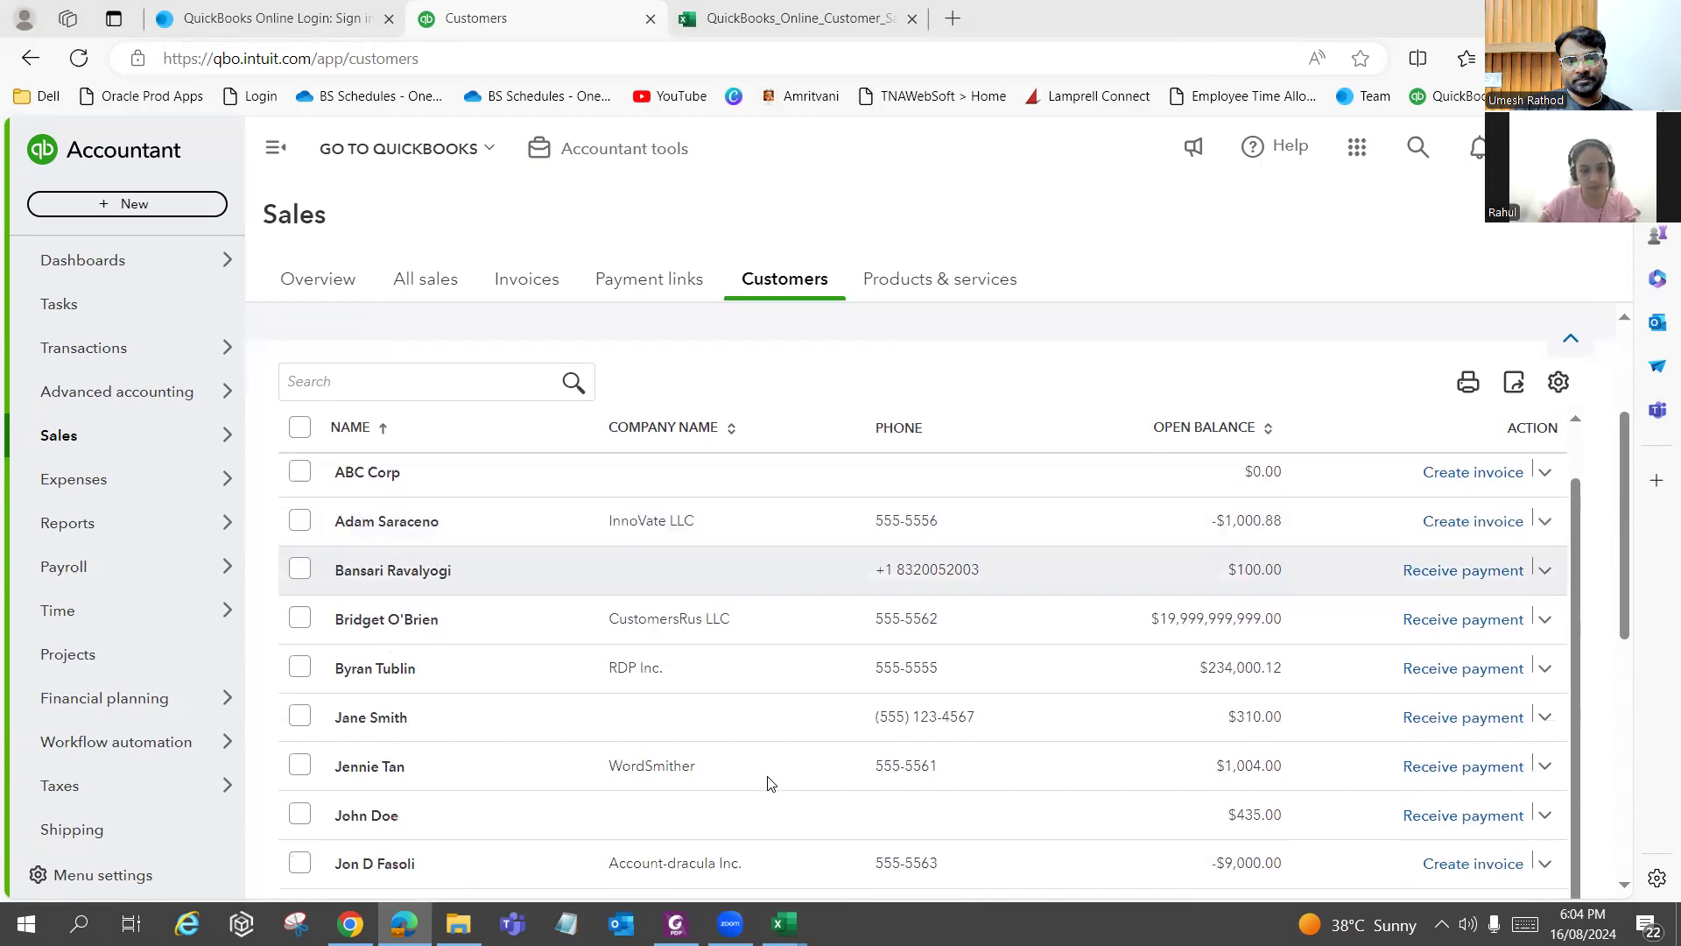
pyautogui.scroll(1, 768, 782)
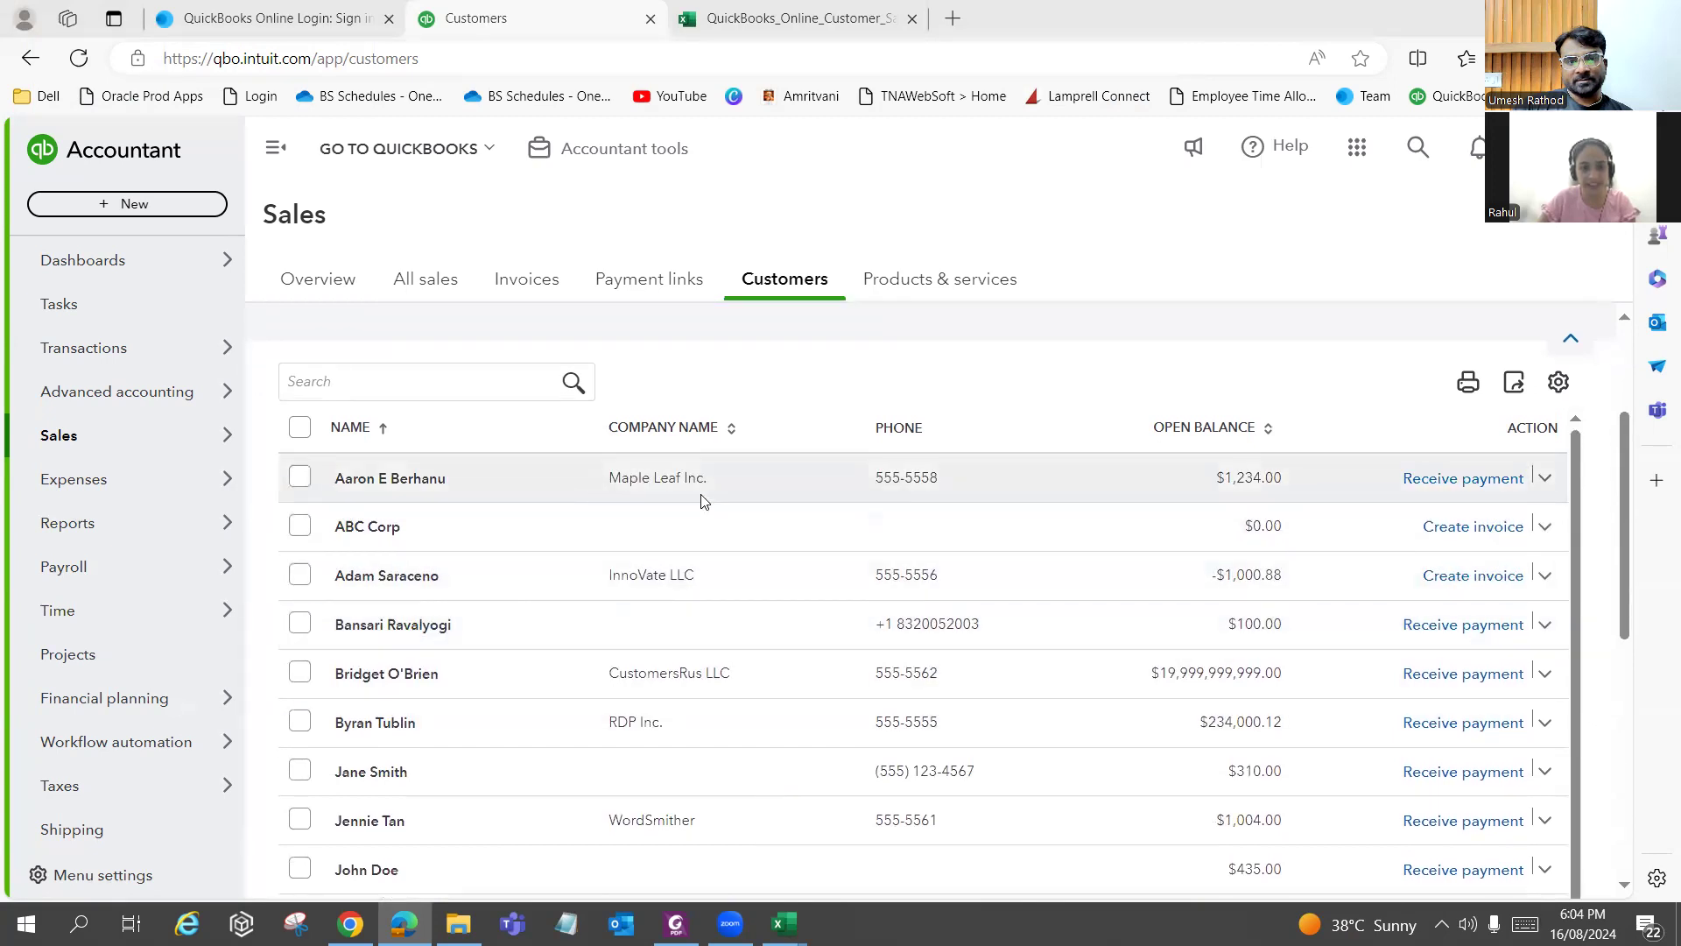
pyautogui.scroll(-1, 720, 512)
pyautogui.scroll(-5, 720, 511)
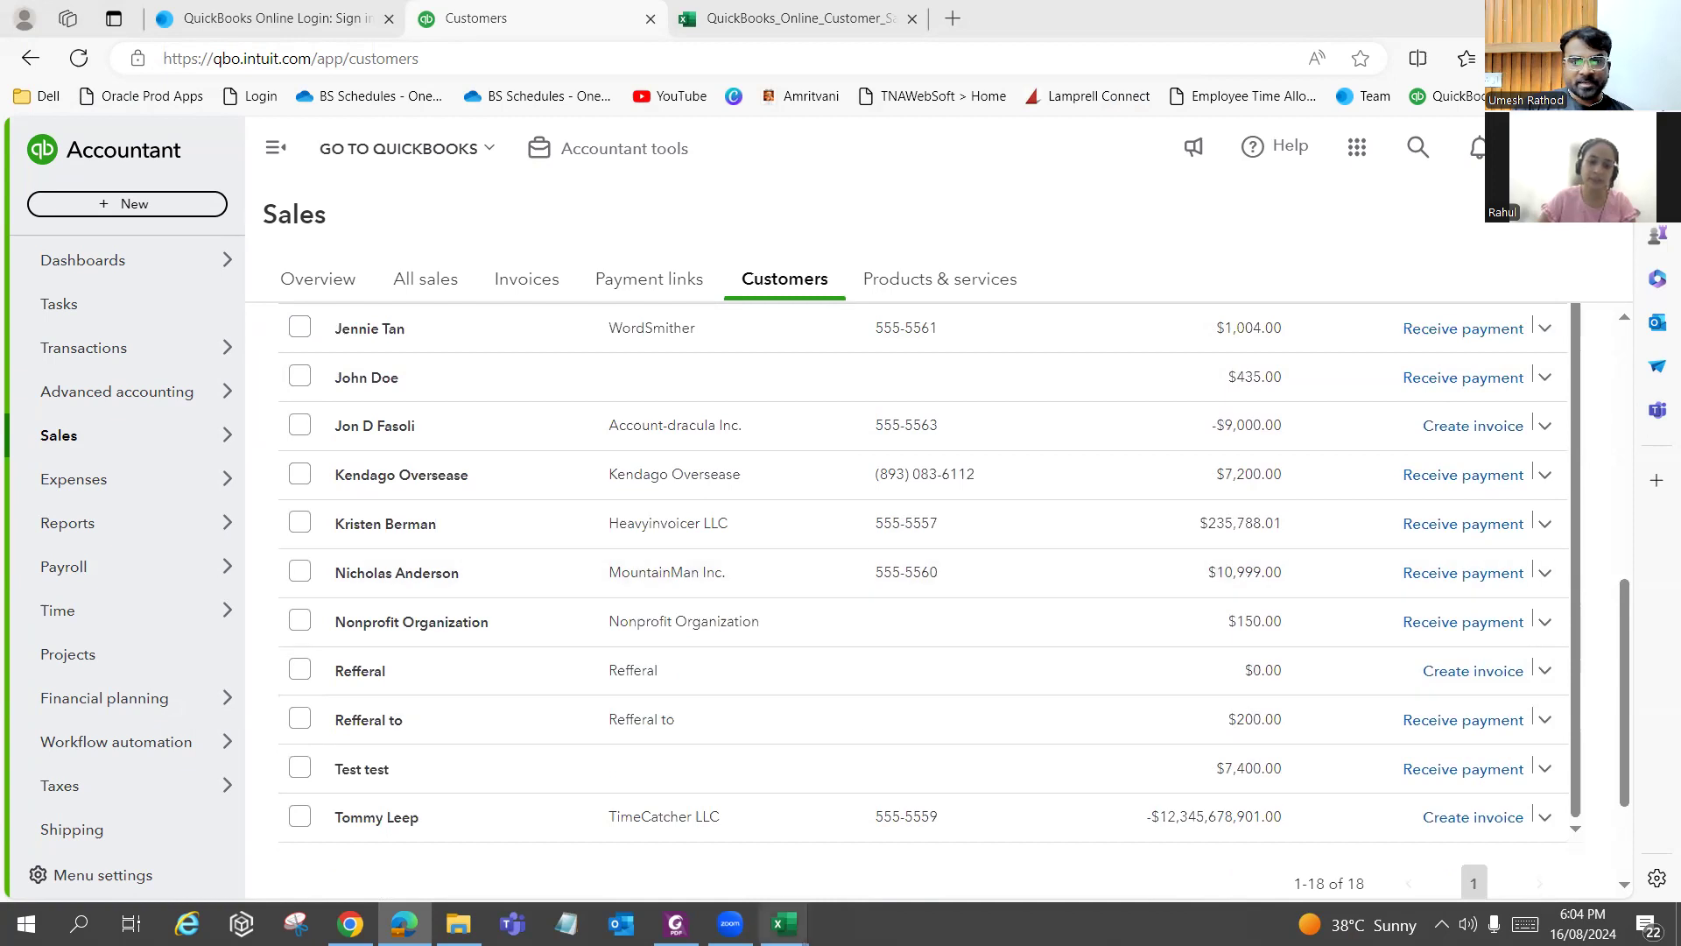
# Compare the customer sample file in Excel with the Customers list in the Edge browser.
pyautogui.moveTo(784, 923)
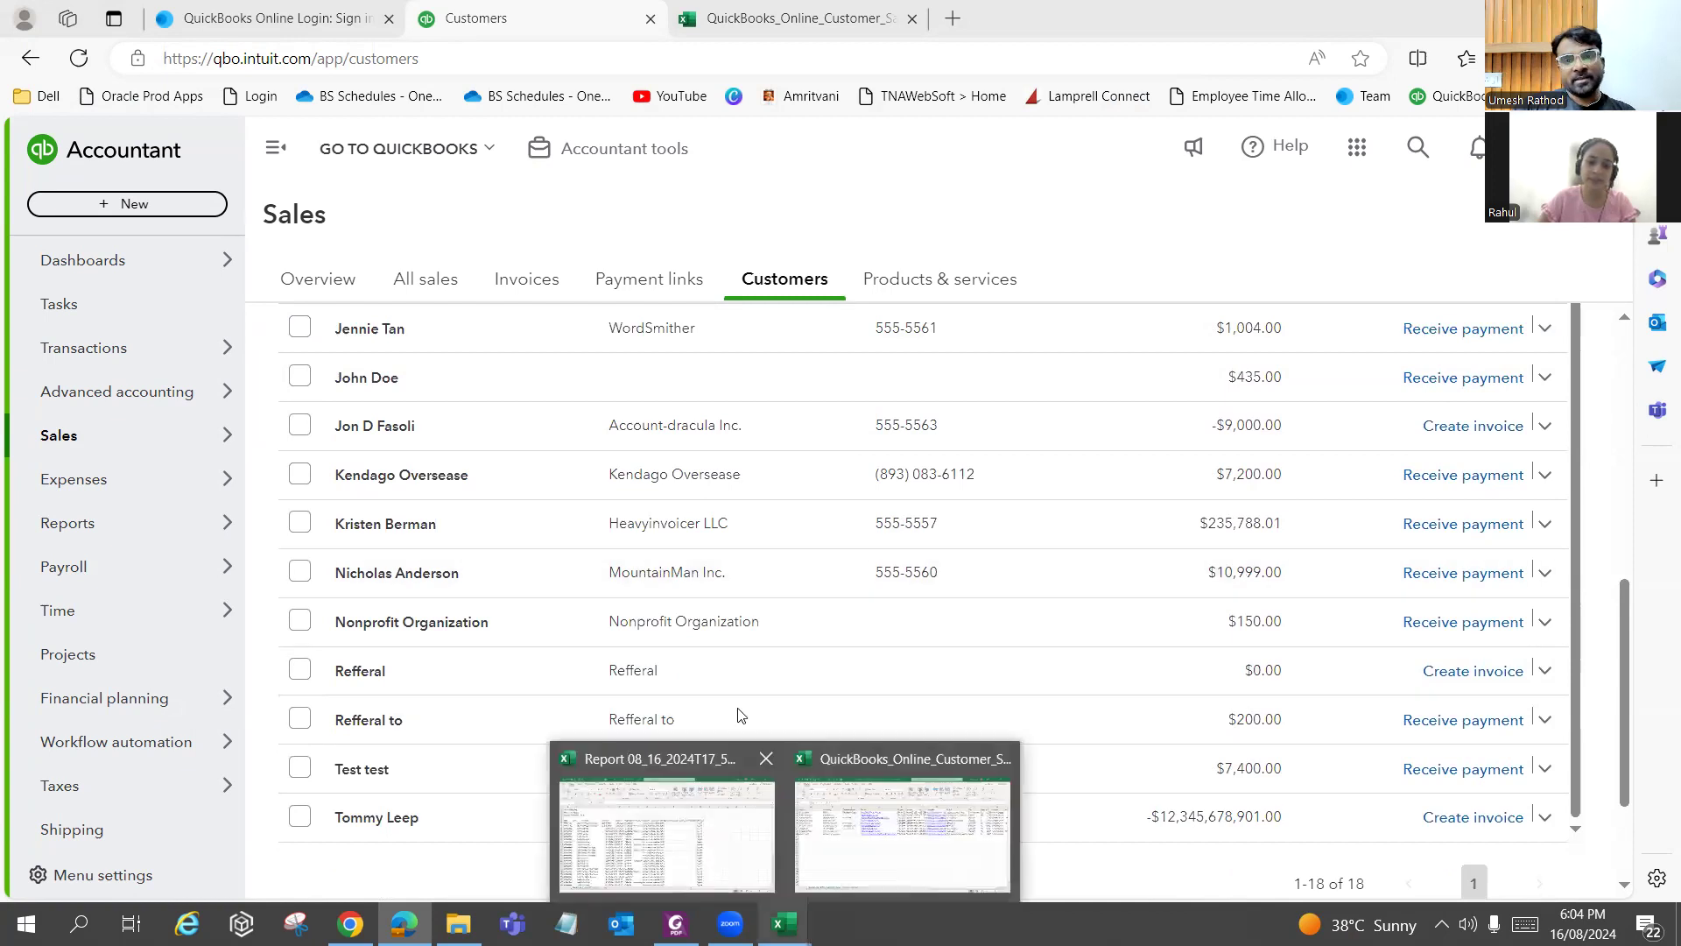
pyautogui.click(873, 851)
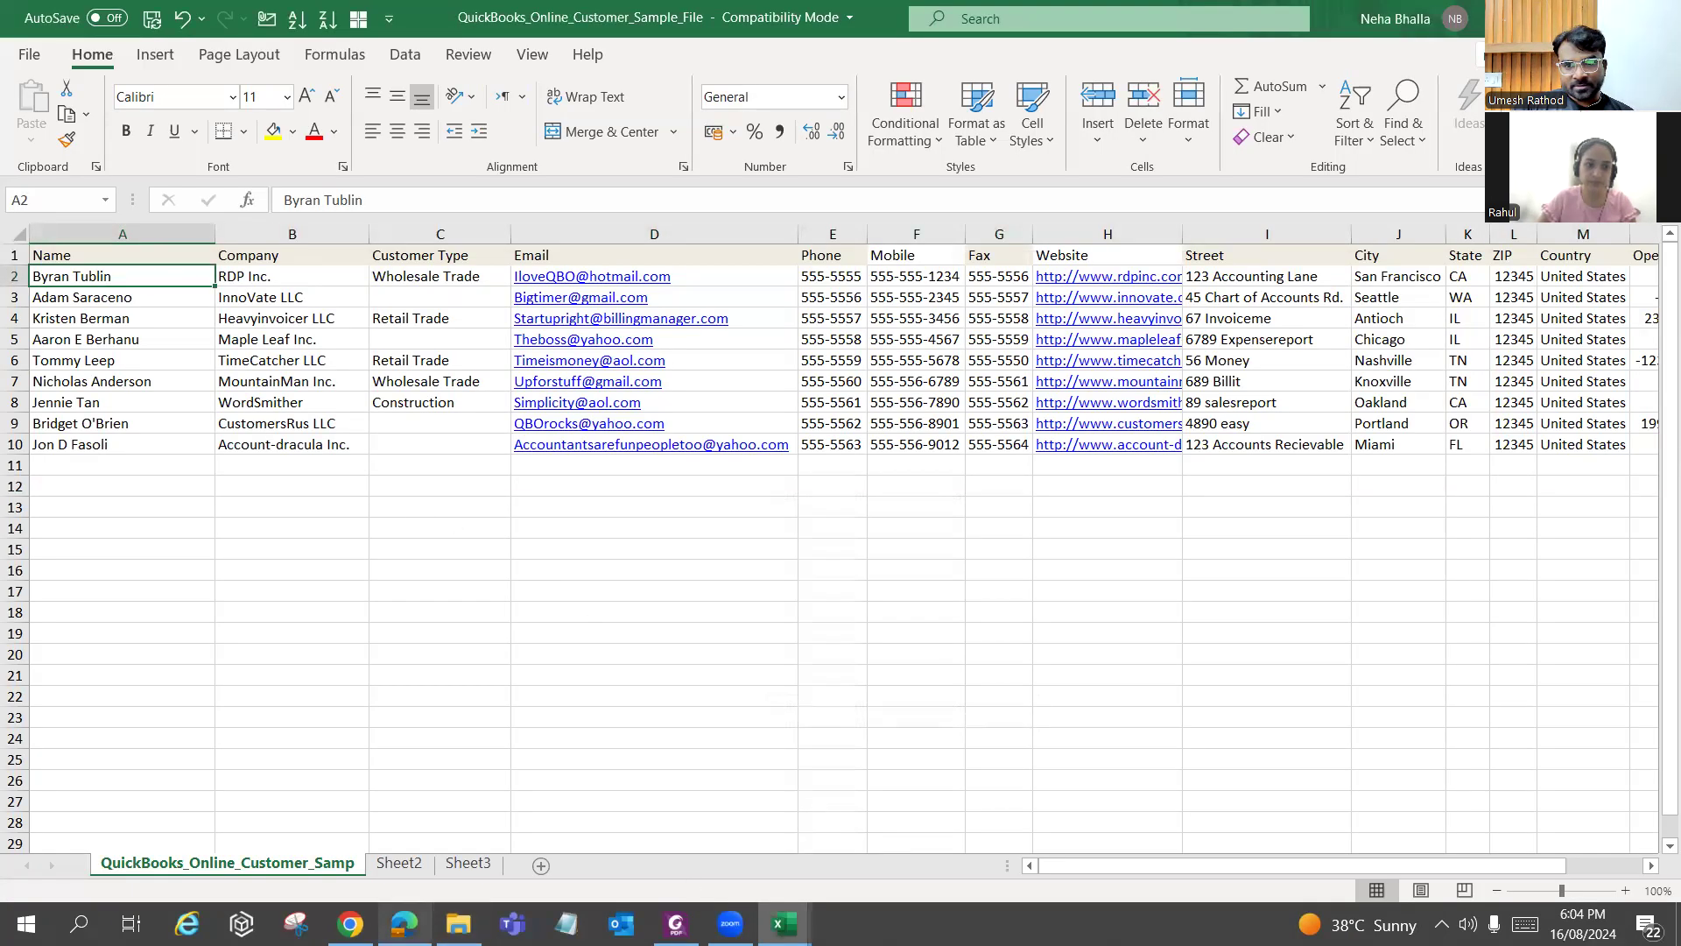
pyautogui.click(404, 923)
pyautogui.scroll(-2, 526, 763)
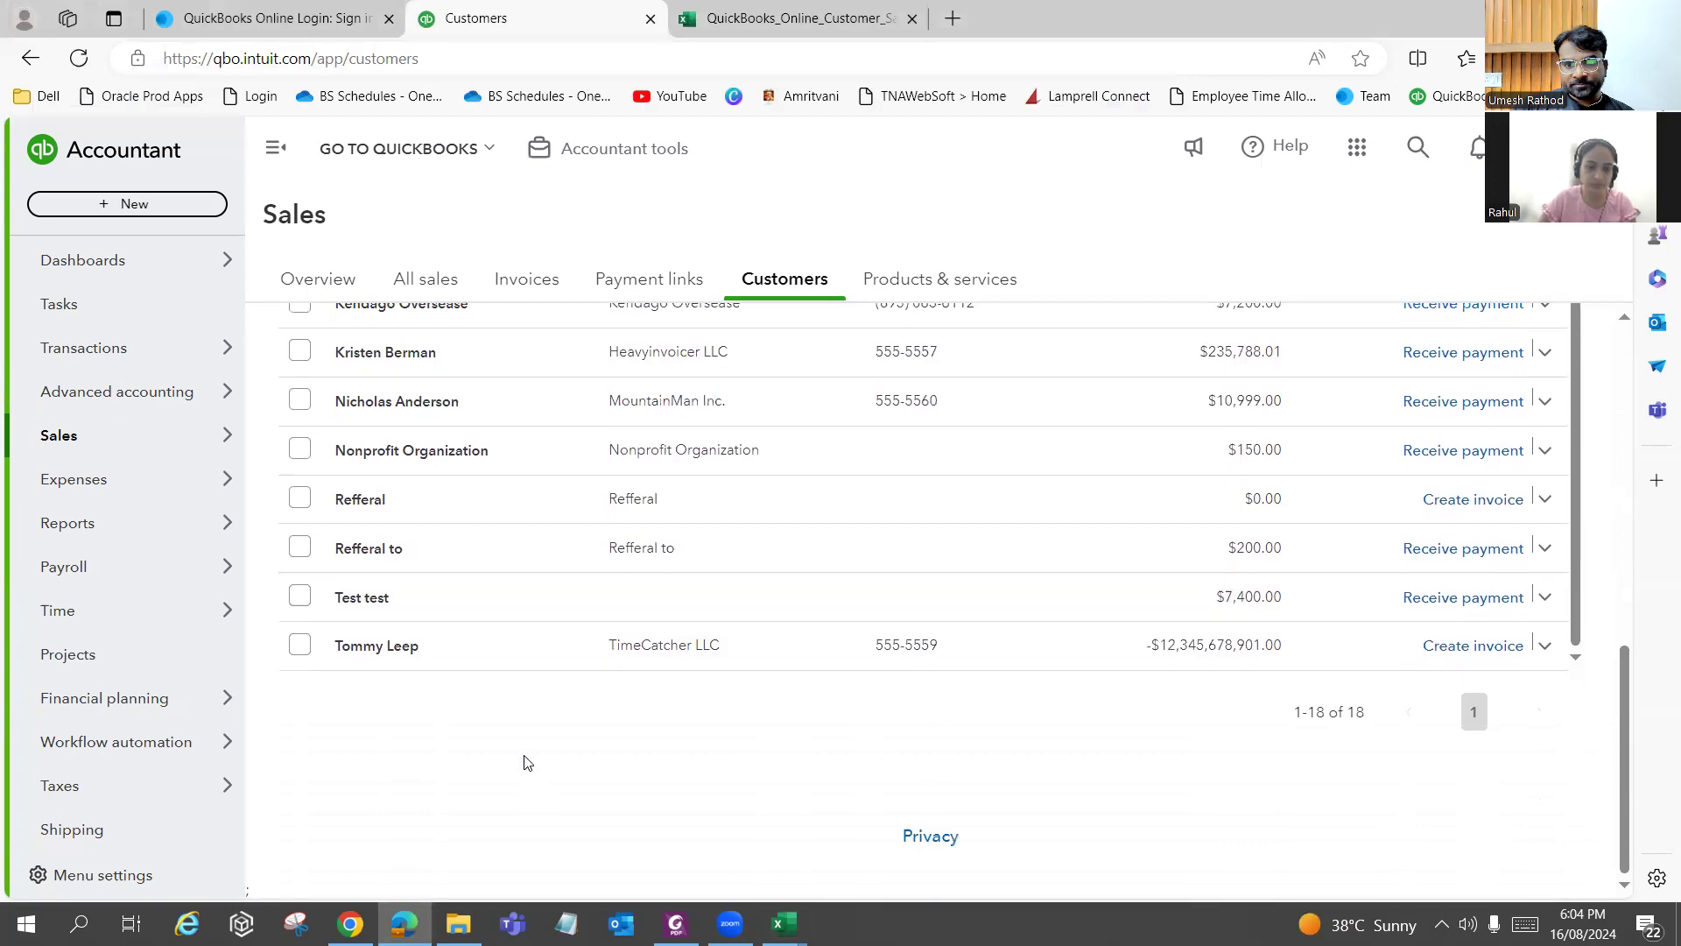
pyautogui.scroll(8, 525, 763)
pyautogui.scroll(-1, 552, 744)
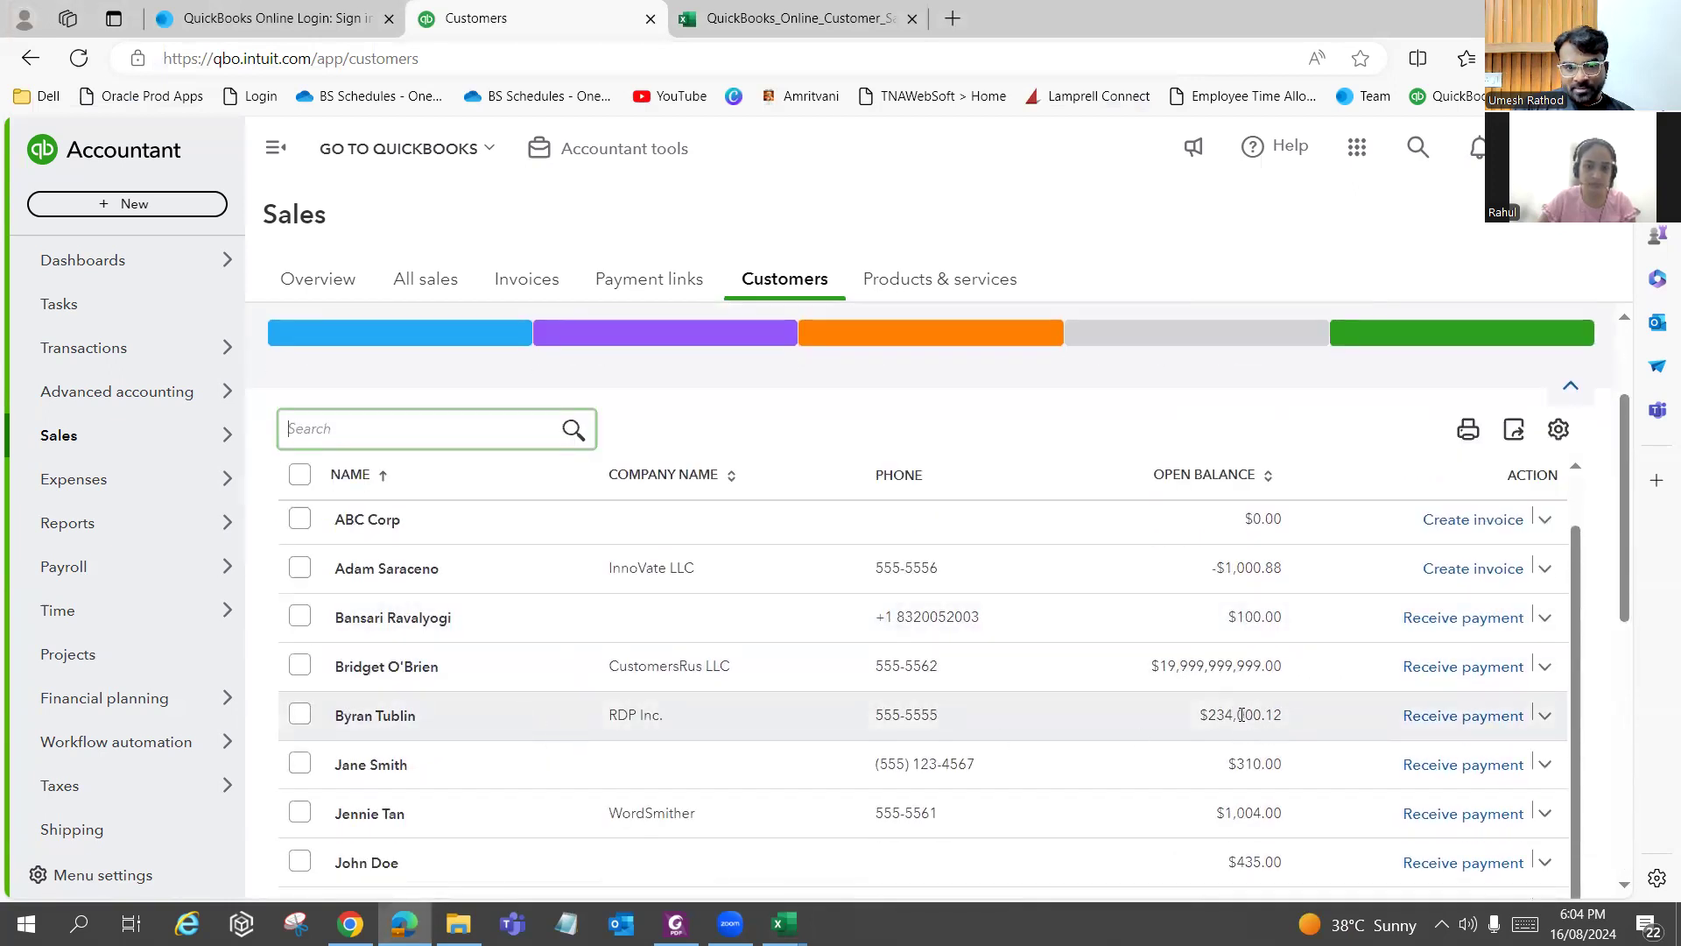
# Apply the comma number style to the Opening Balance values in N2:N10 of the Excel sample file, and return to the Customers list in Edge.
pyautogui.hotkey('alt', 'Tab')
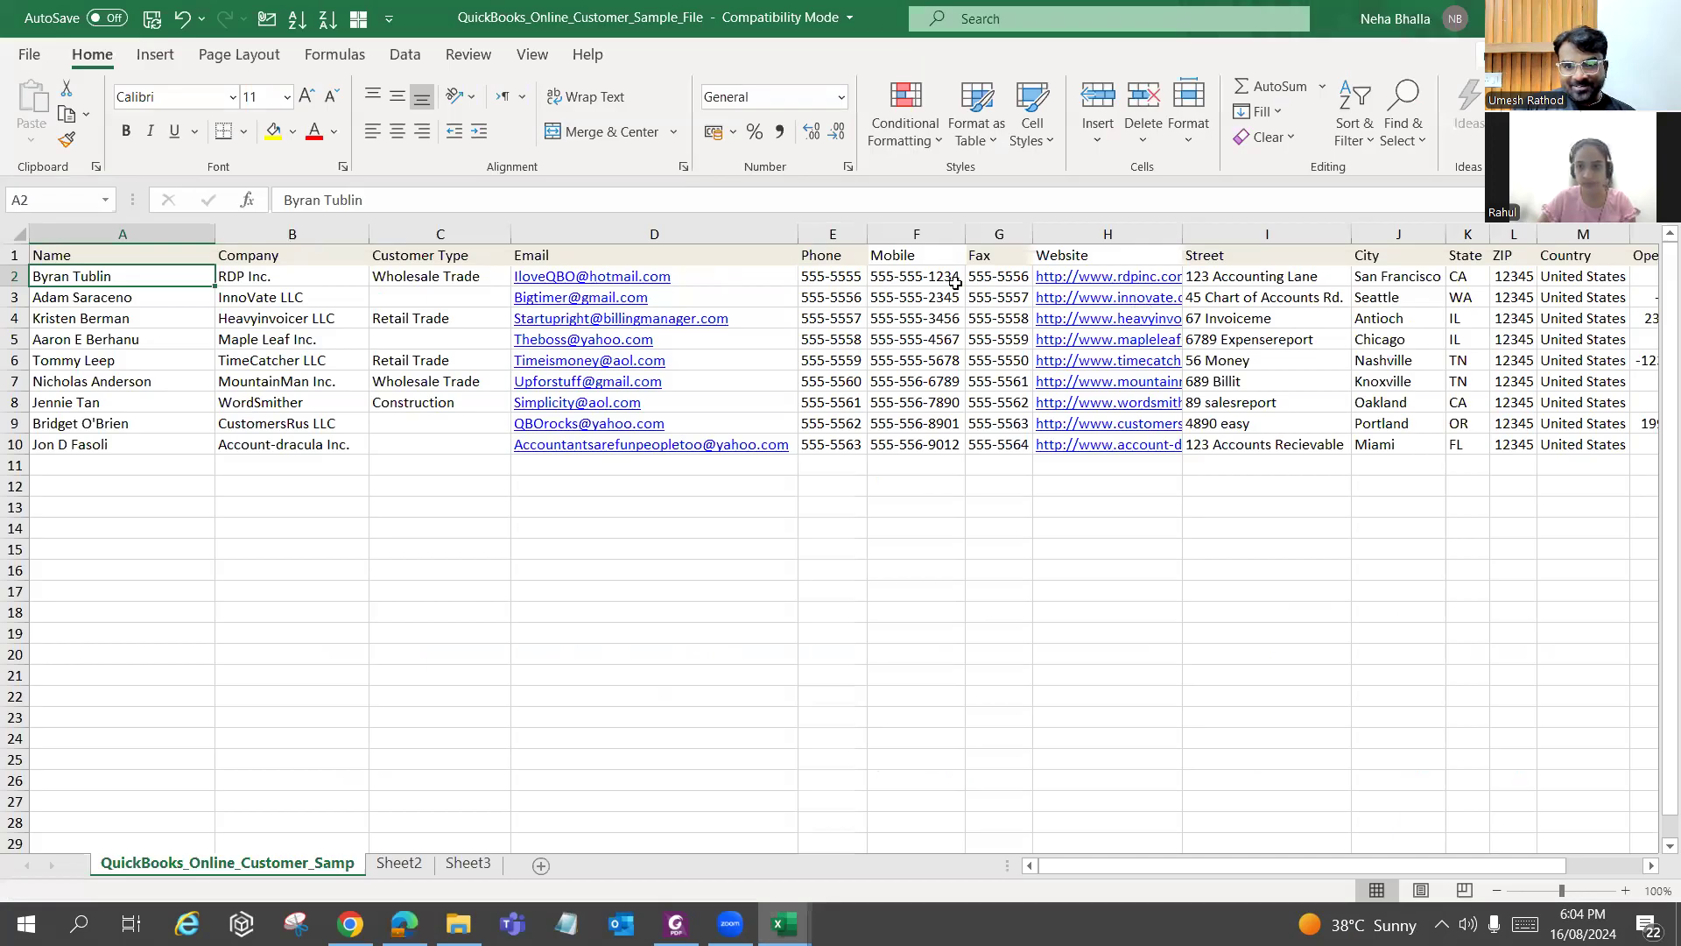
pyautogui.hscroll(2, 1383, 863)
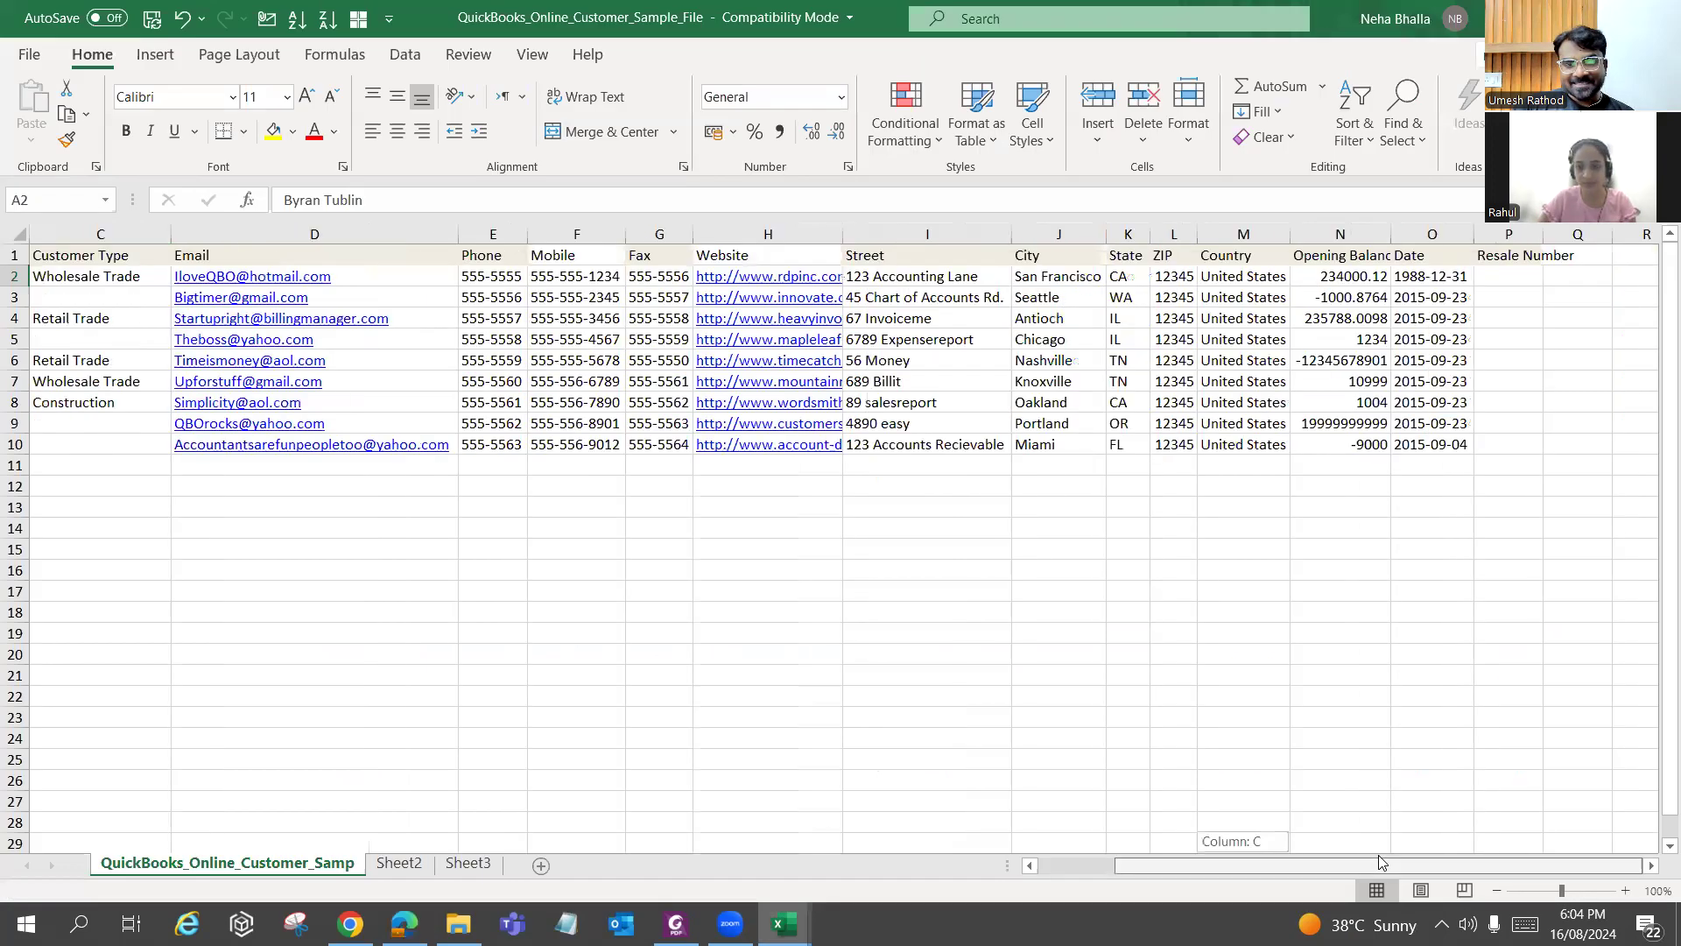
pyautogui.click(1352, 276)
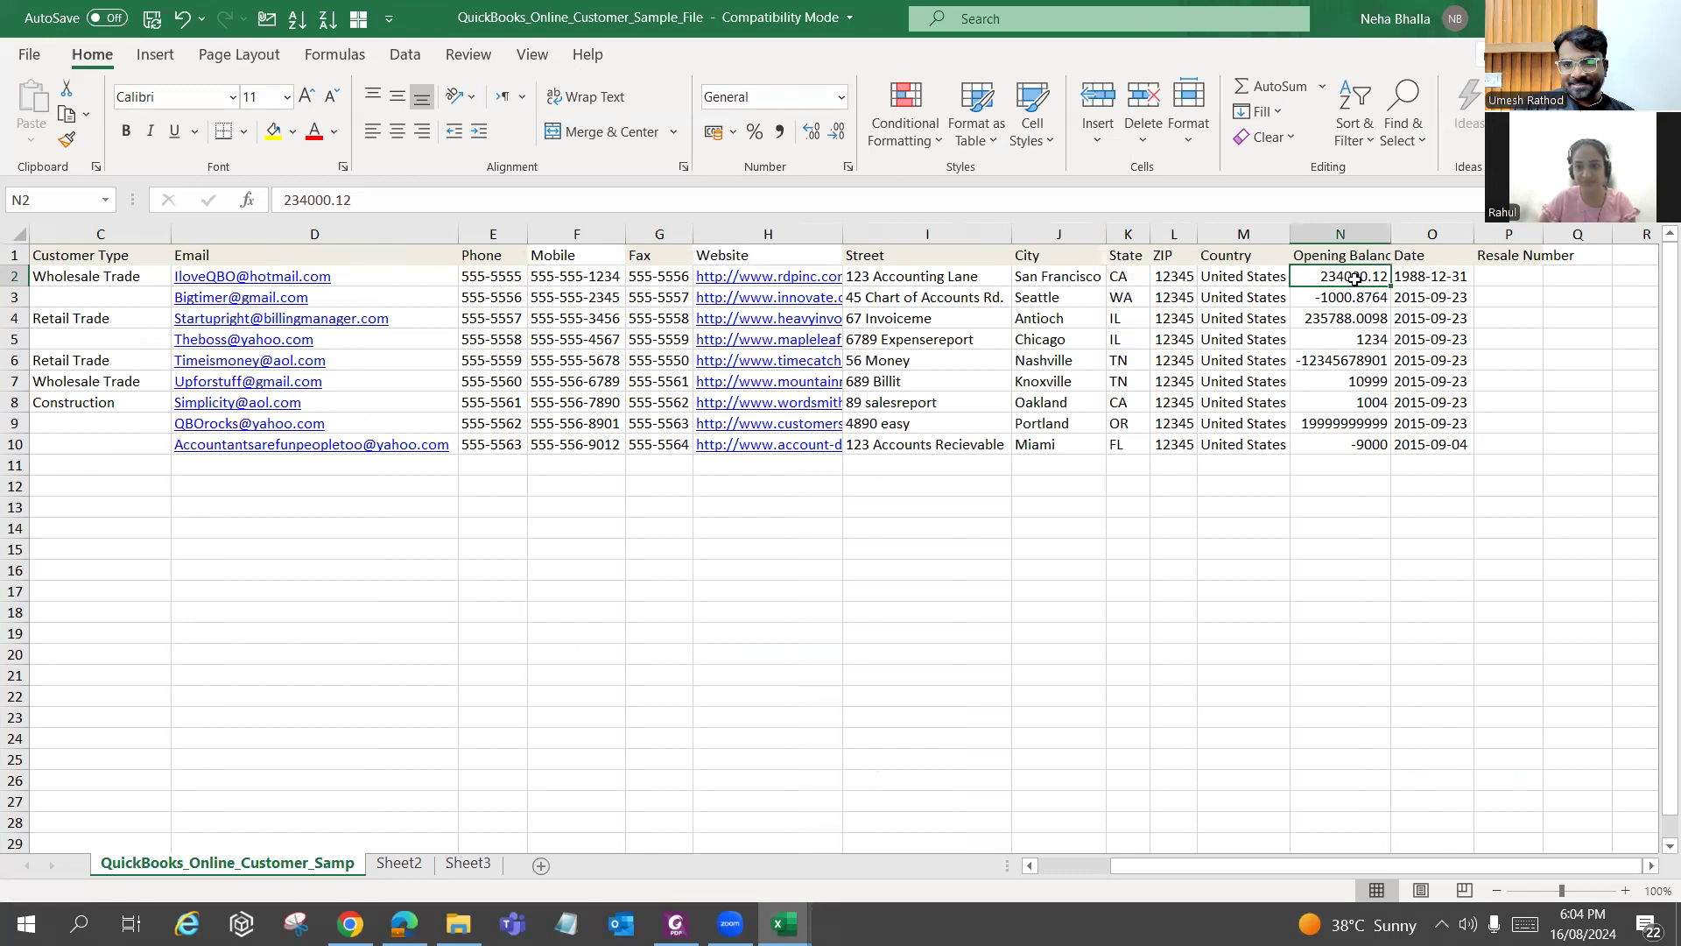
pyautogui.moveTo(1353, 276); pyautogui.dragTo(1349, 446)
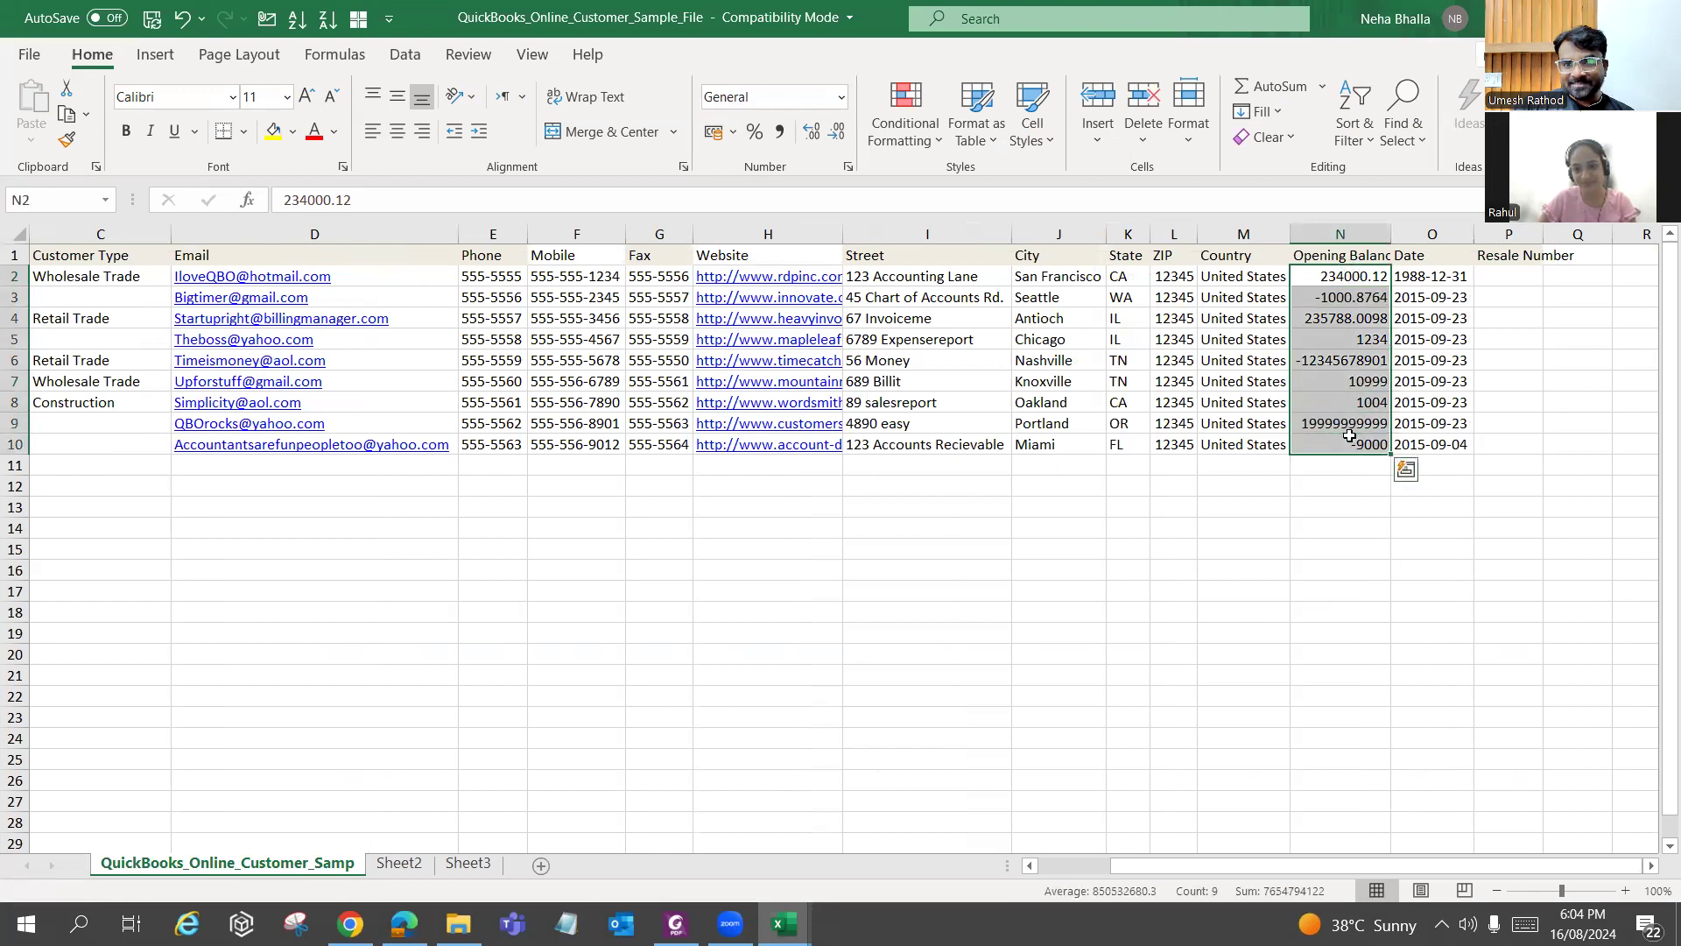
pyautogui.click(779, 132)
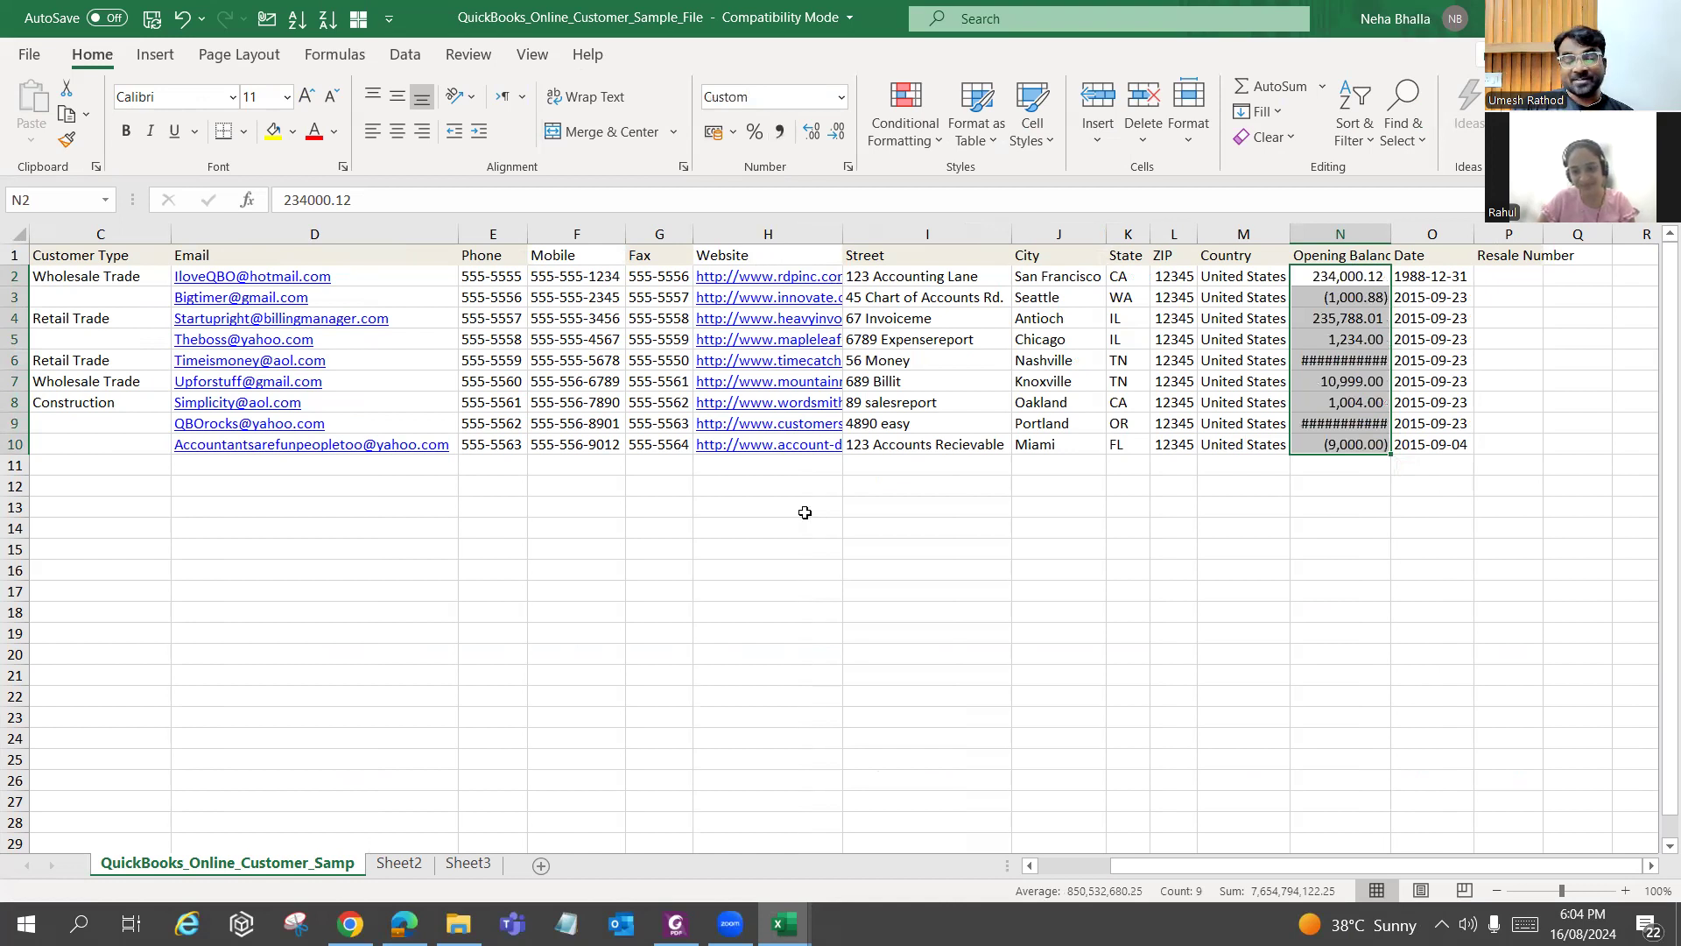
pyautogui.hotkey('alt', 'Tab')
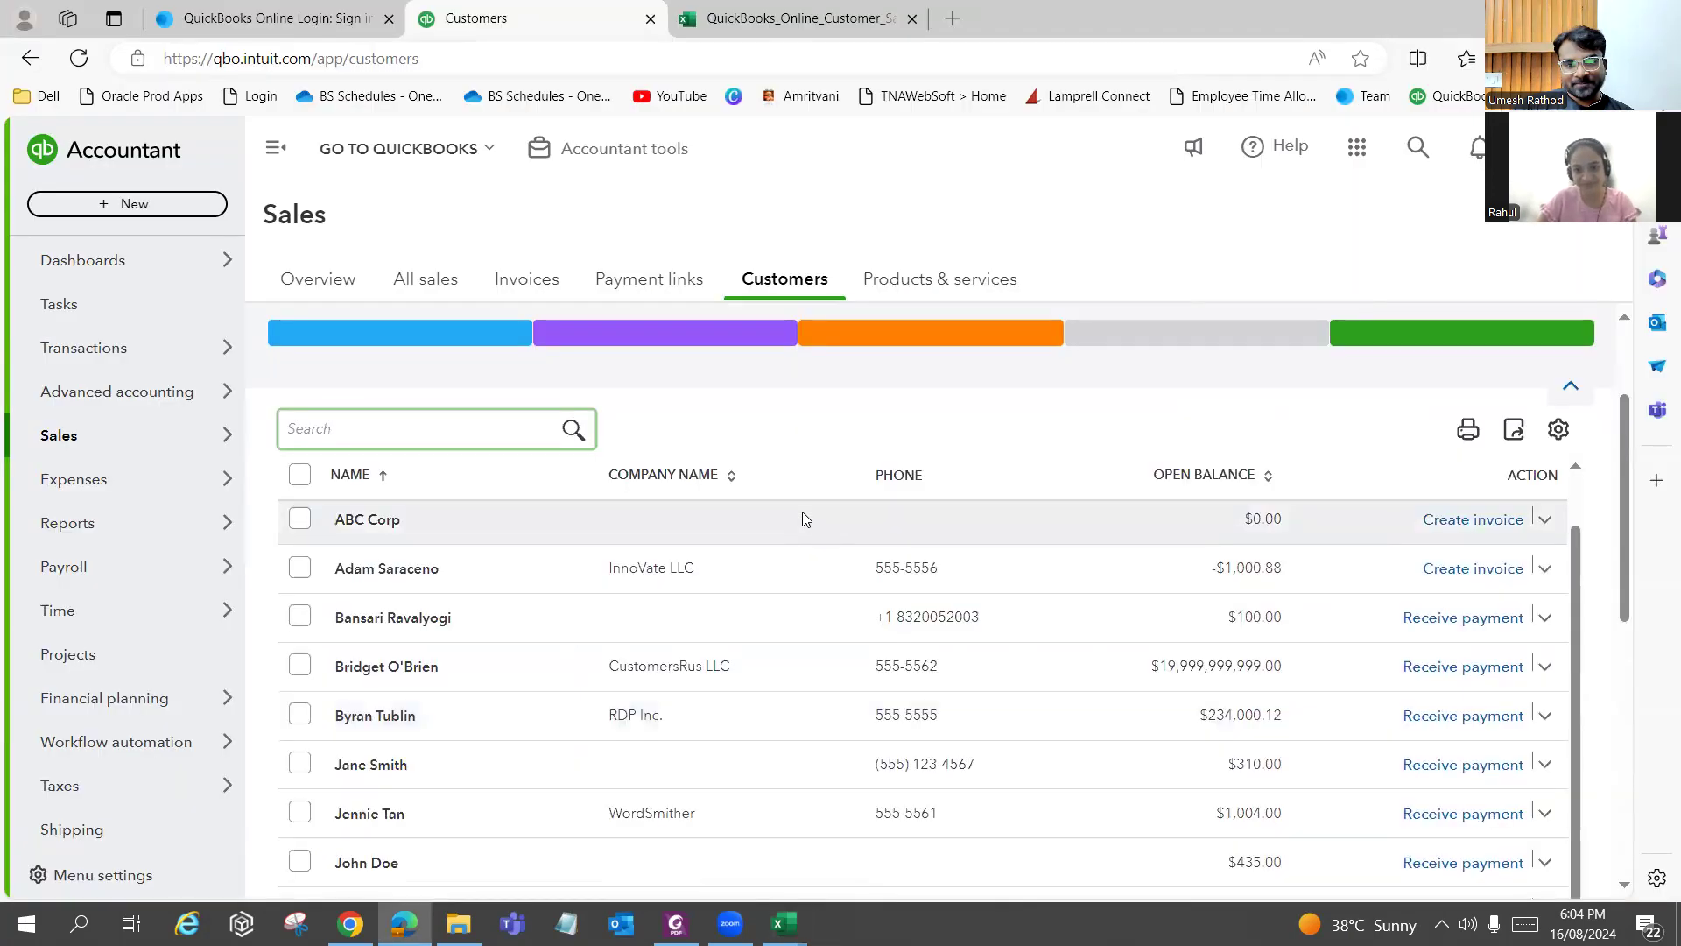
# Switch to the customer questions PDF in Foxit PhantomPDF and read tasks 70 and 71 on merging and archiving customer records.
pyautogui.hotkey('alt', 'Tab')
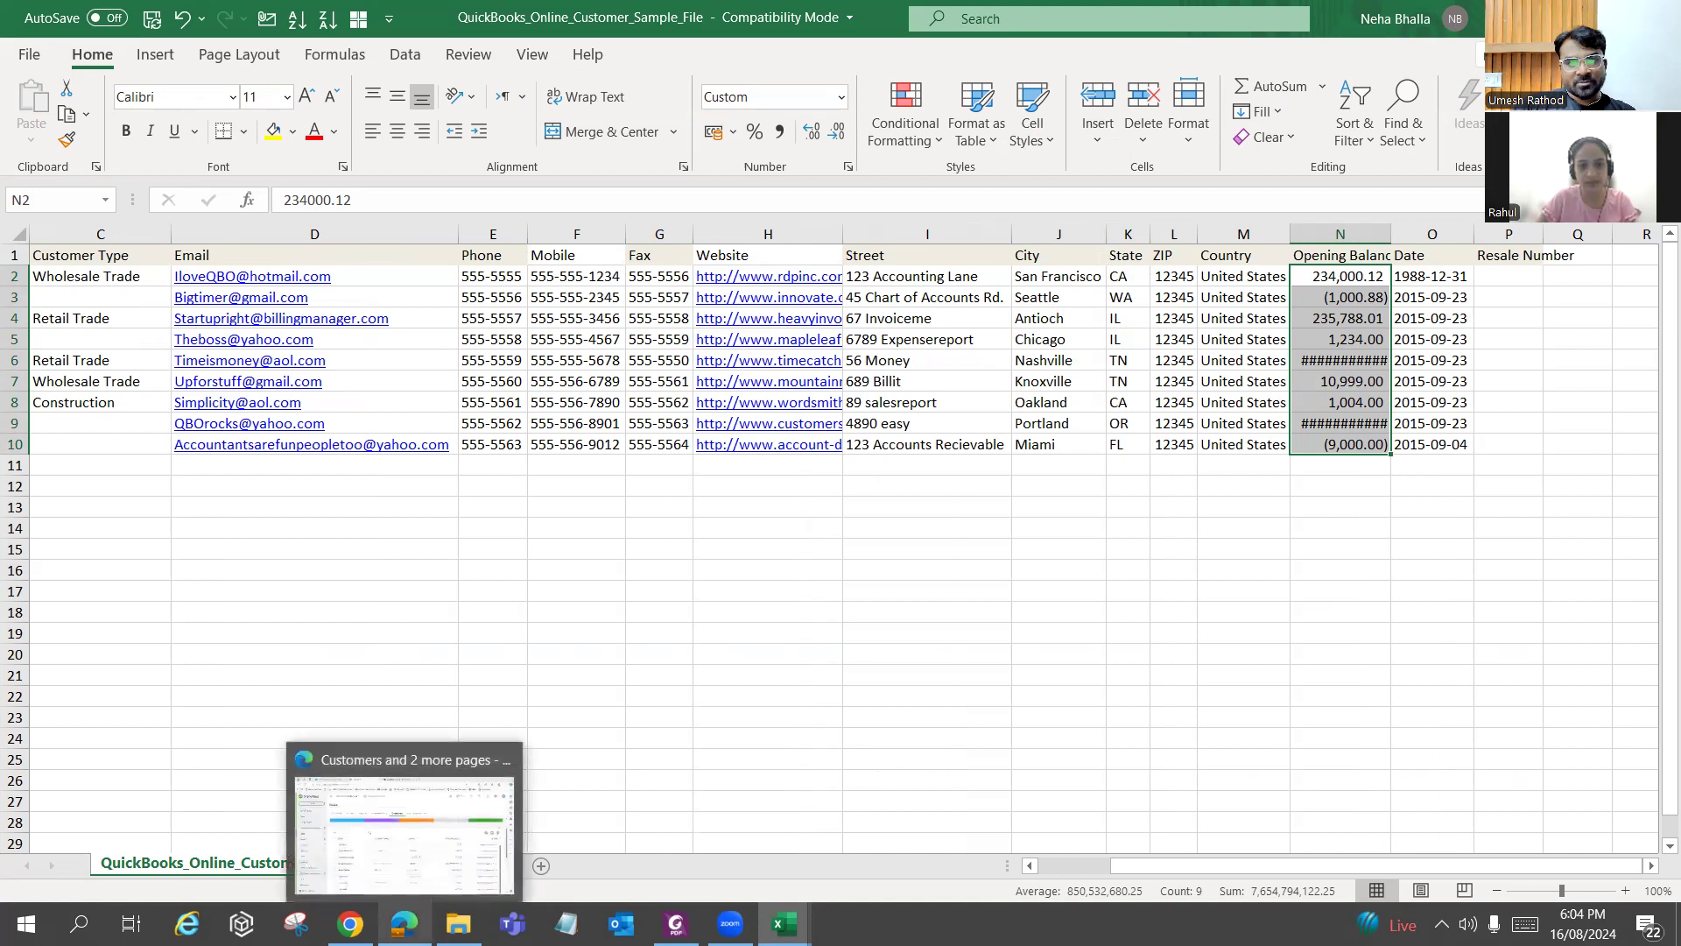
pyautogui.click(401, 805)
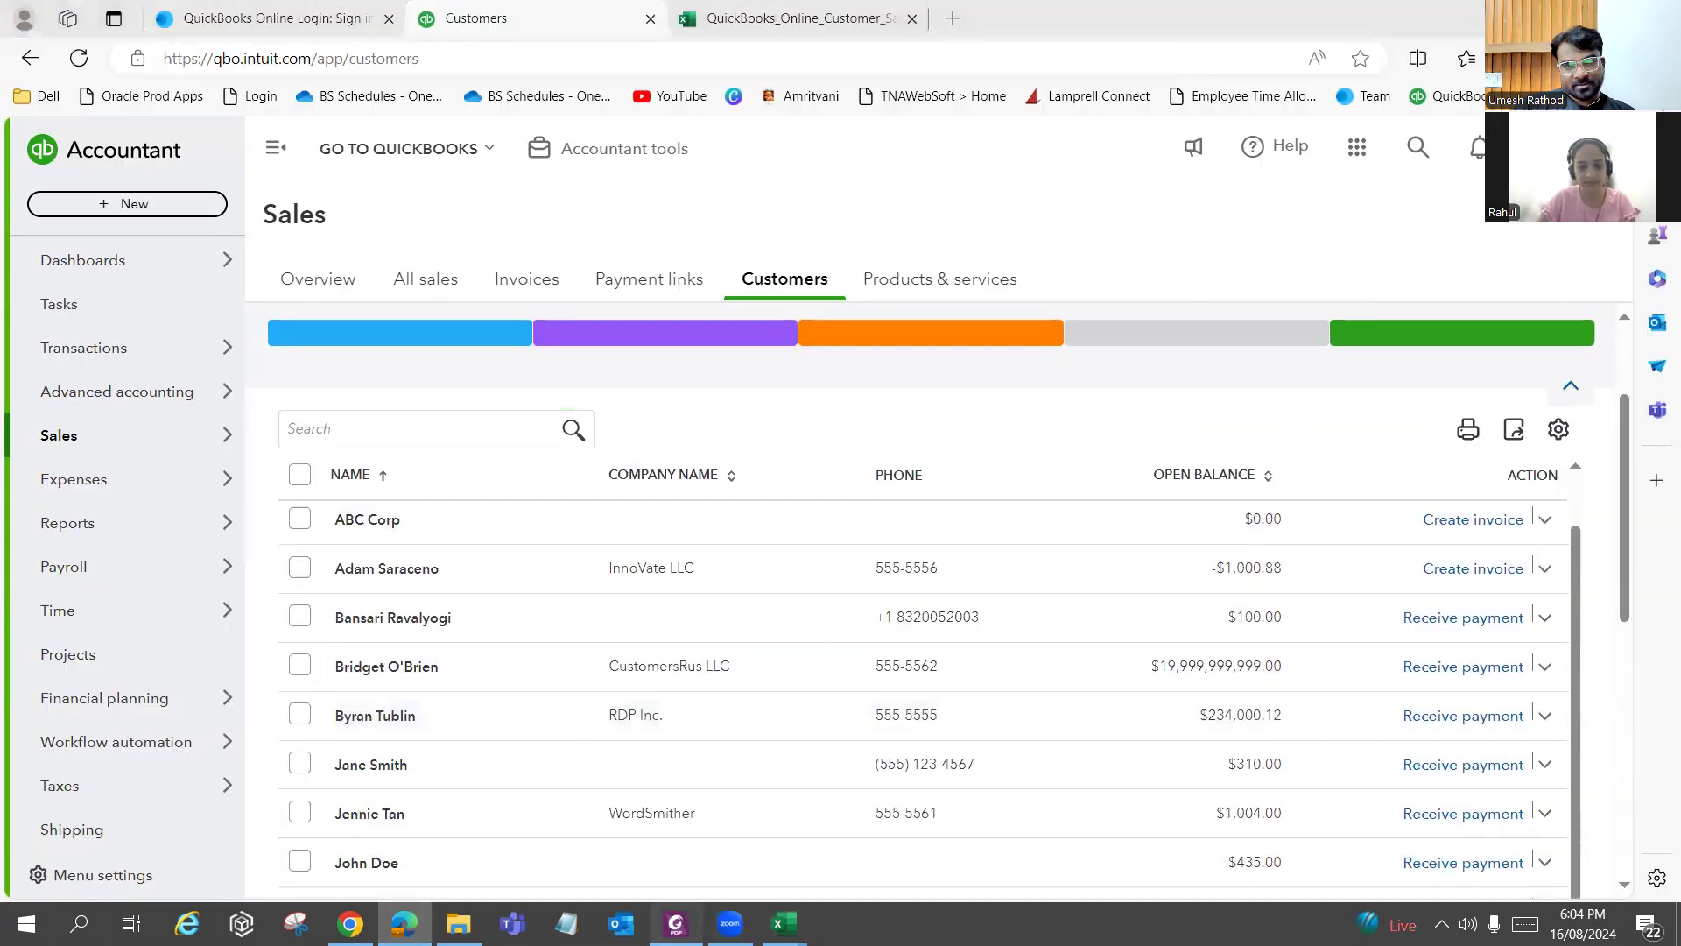
pyautogui.click(675, 923)
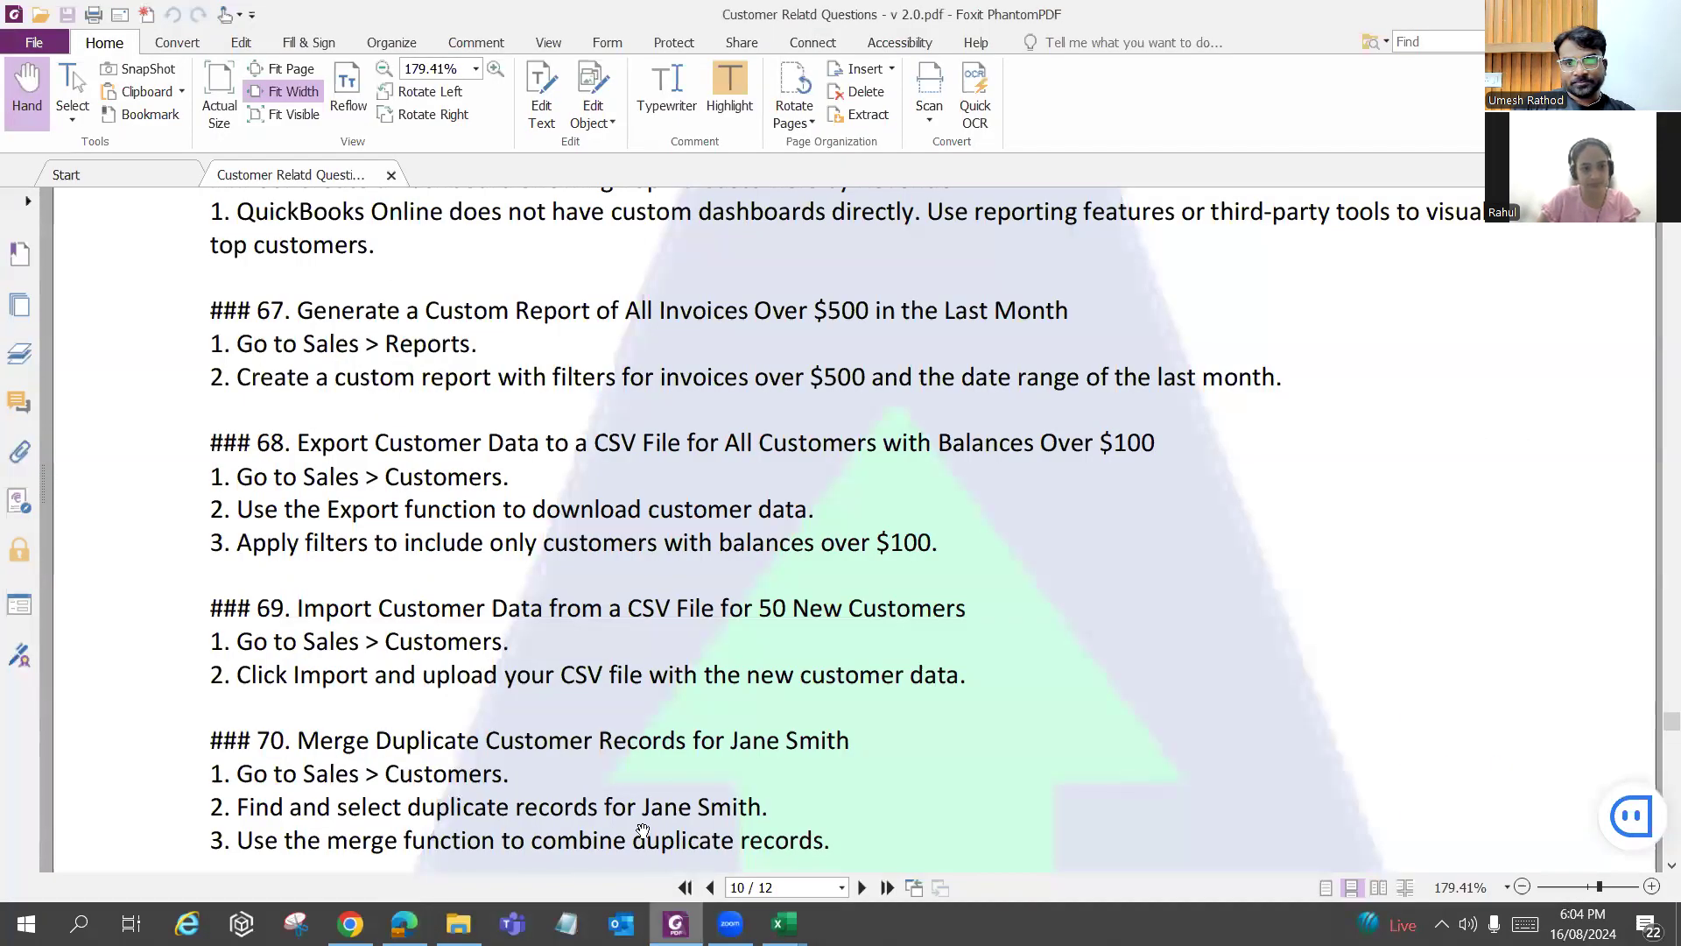
pyautogui.scroll(-1, 339, 746)
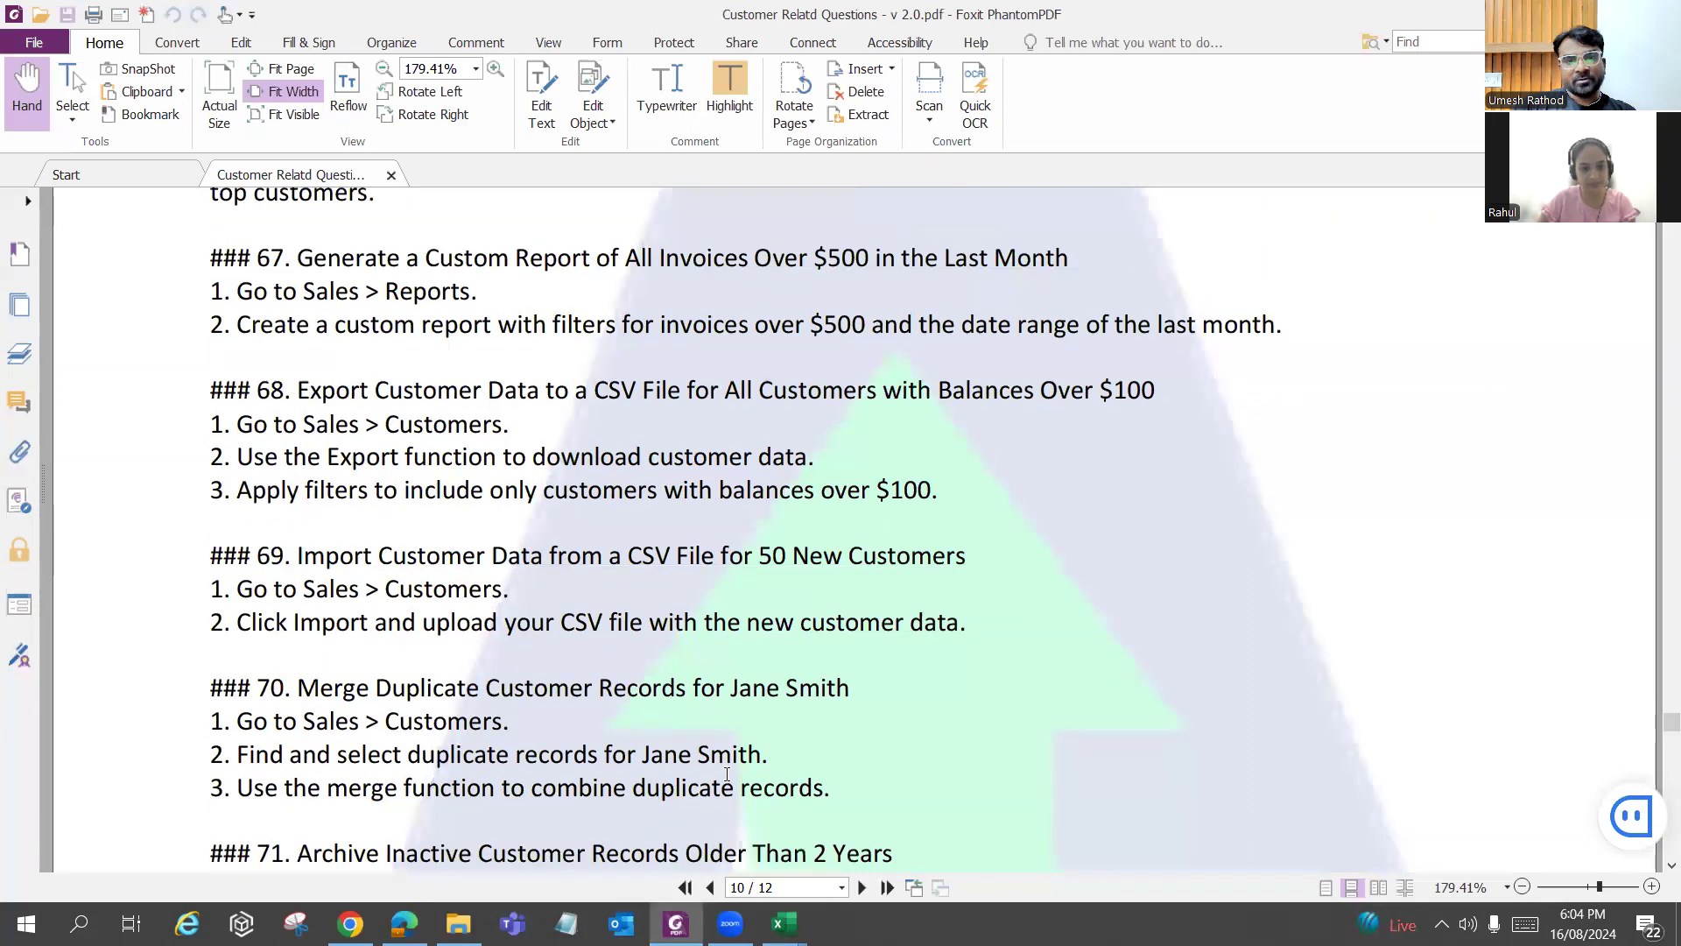
pyautogui.scroll(-1, 809, 736)
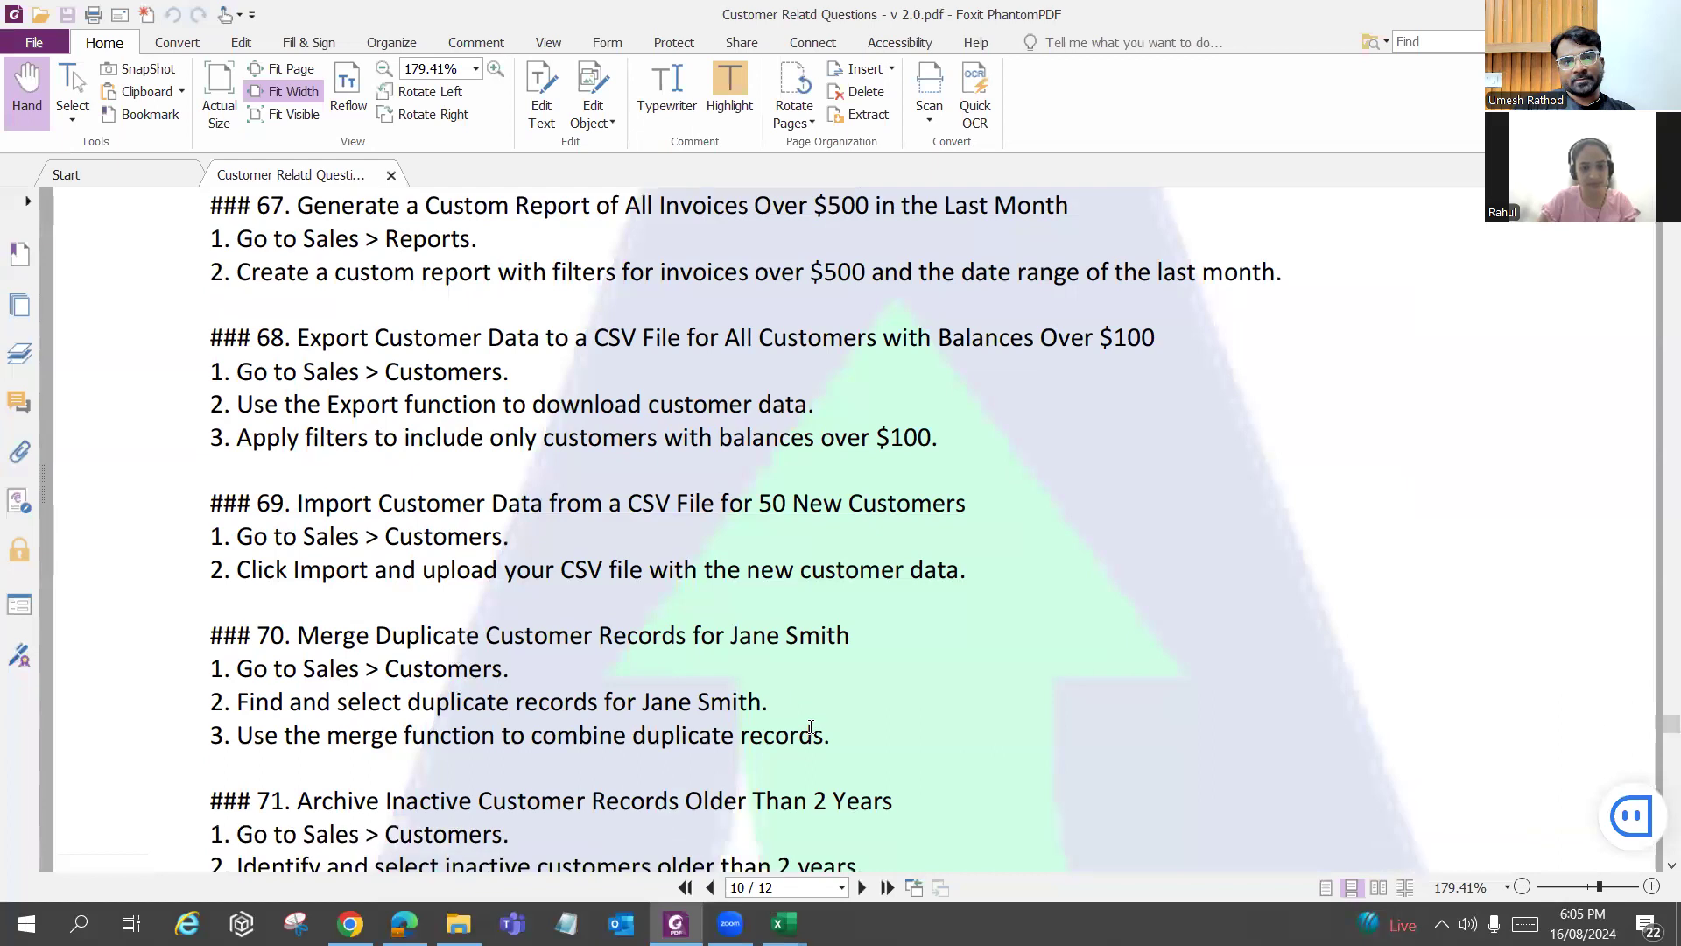
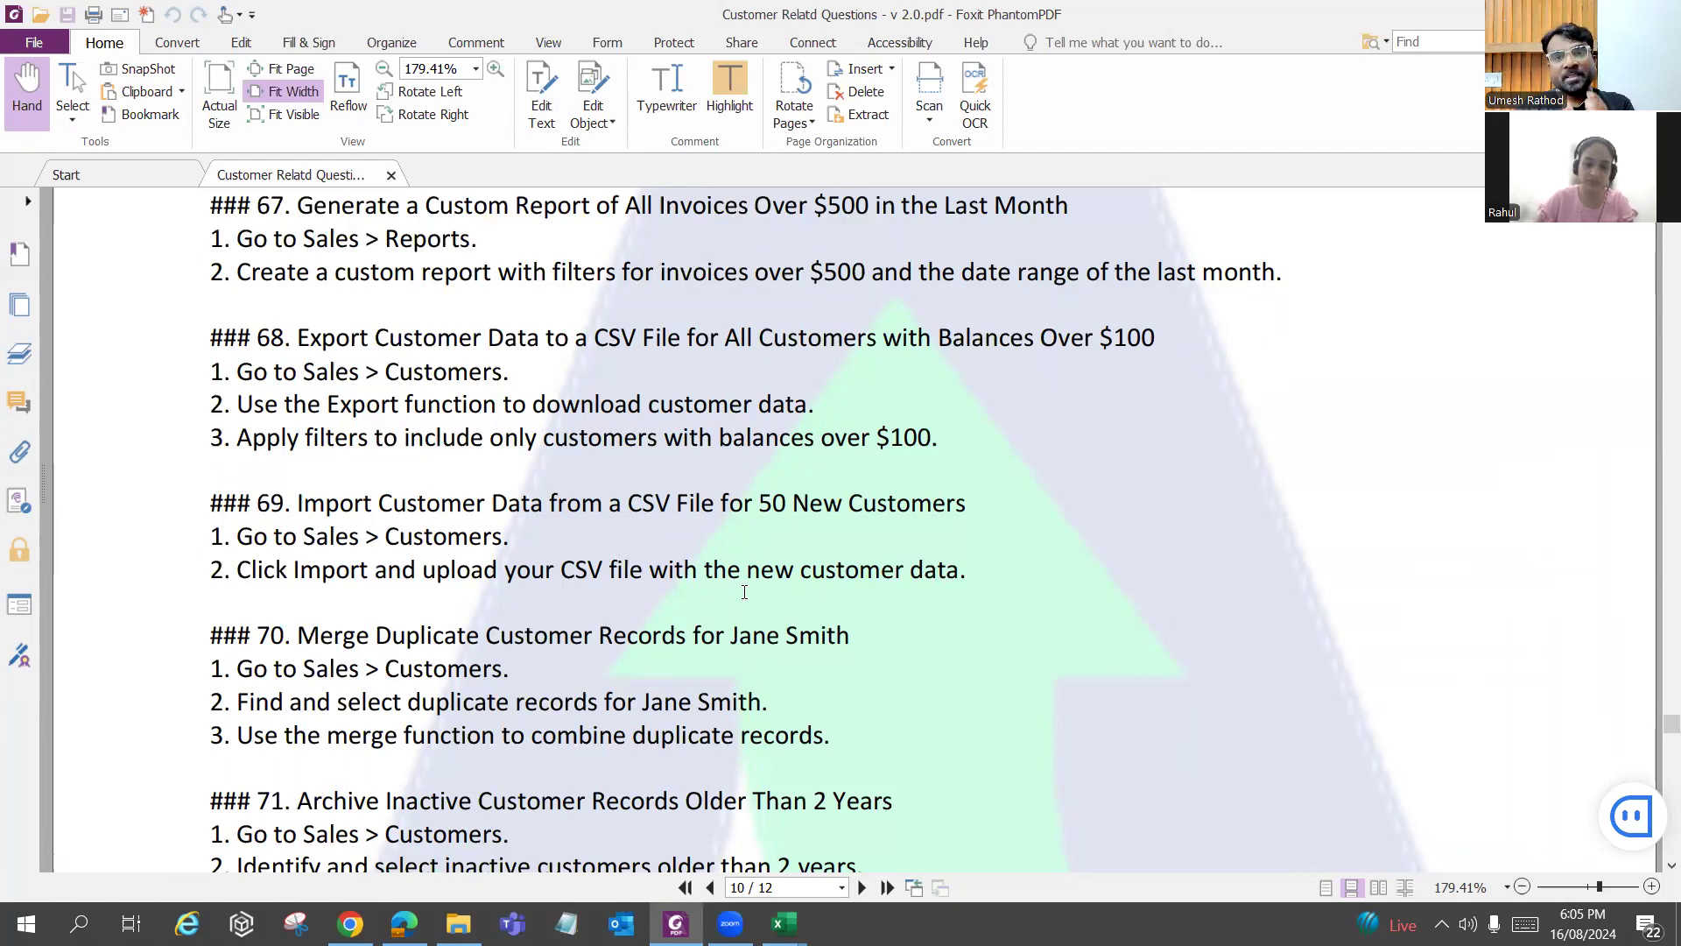
pyautogui.scroll(-2, 739, 580)
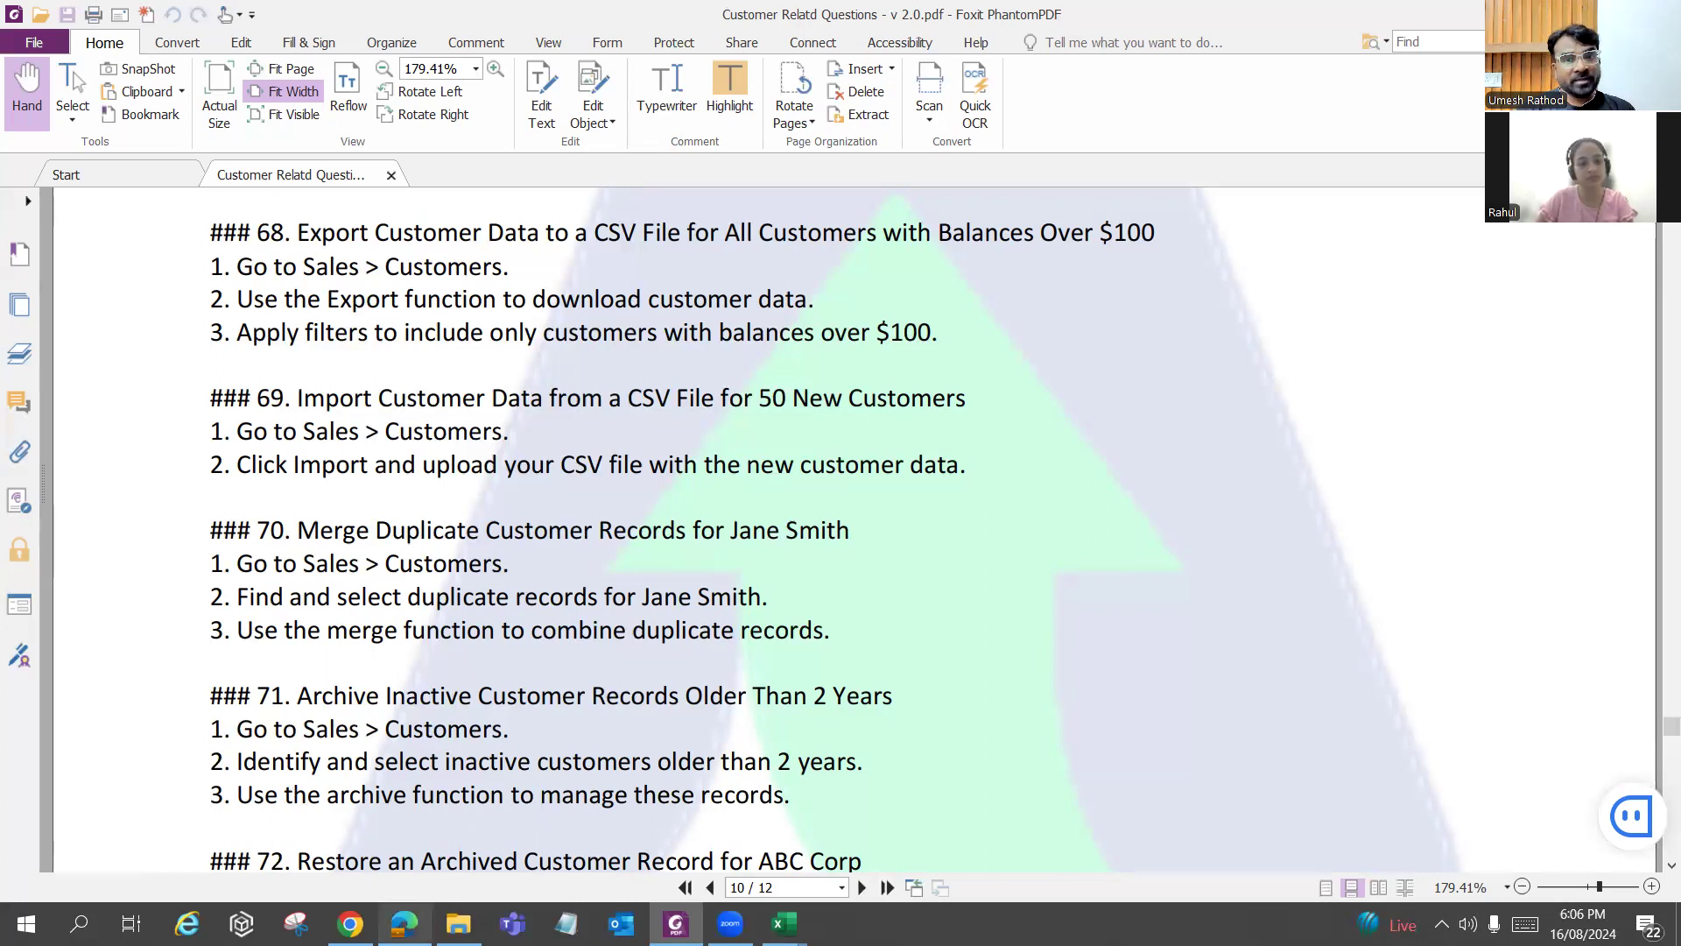
# Return to the Customers list in Edge and search it for "abc".
pyautogui.click(403, 924)
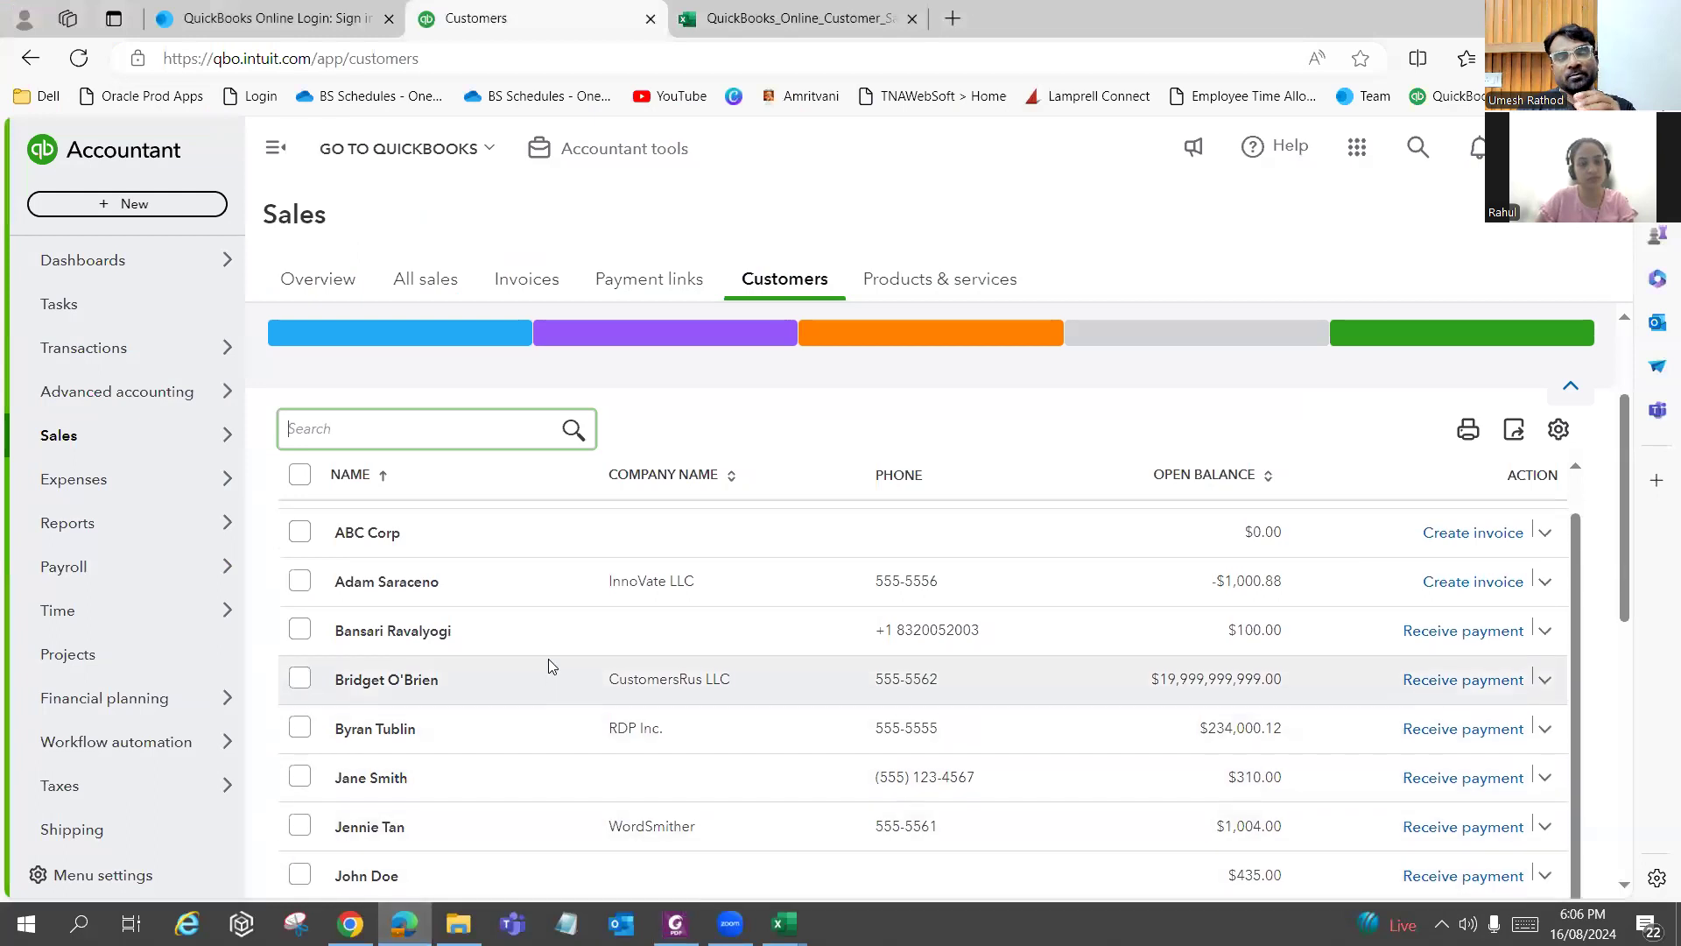
pyautogui.scroll(2, 574, 668)
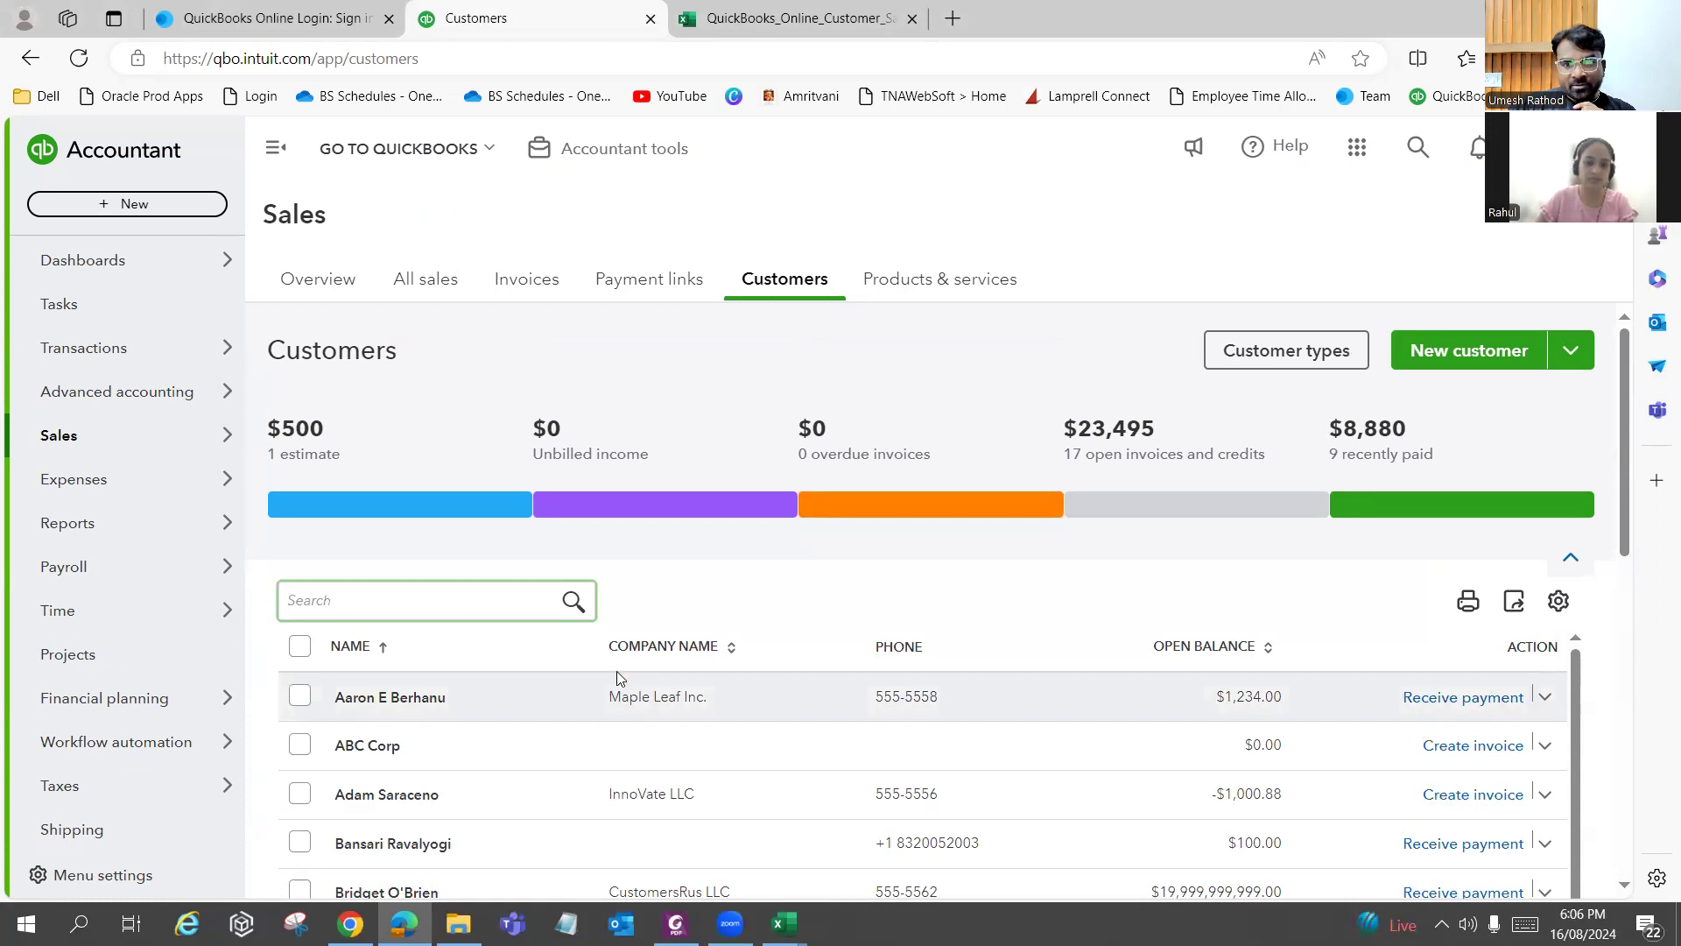
pyautogui.scroll(-1, 613, 696)
pyautogui.scroll(1, 621, 696)
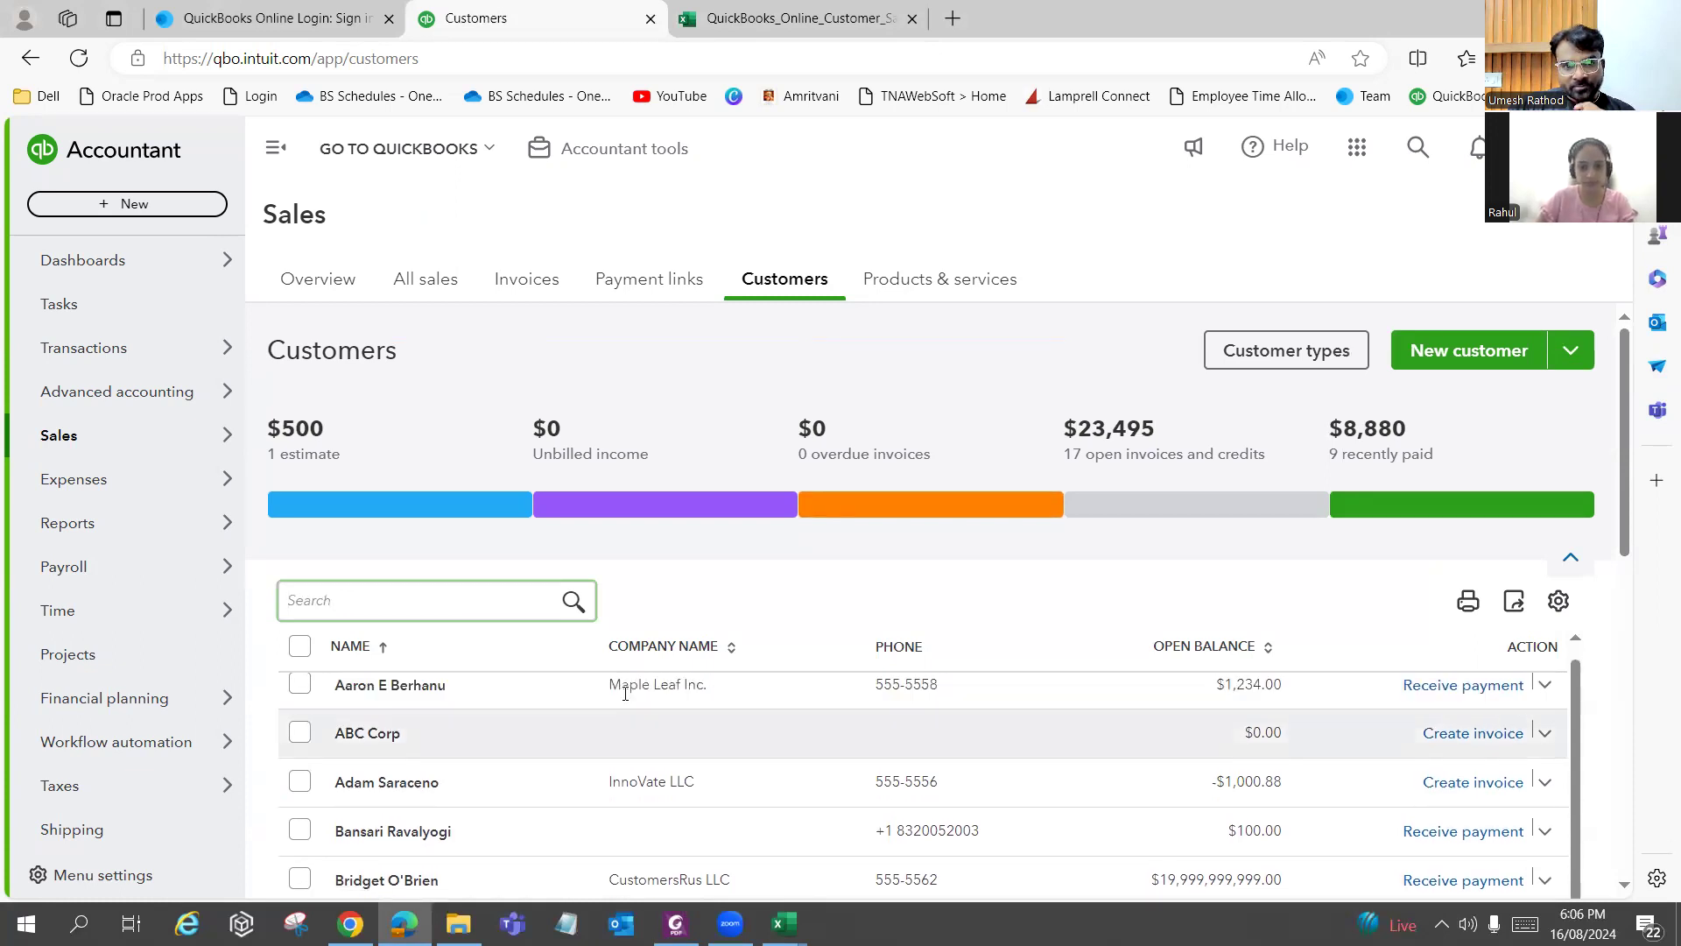
pyautogui.write('abc')
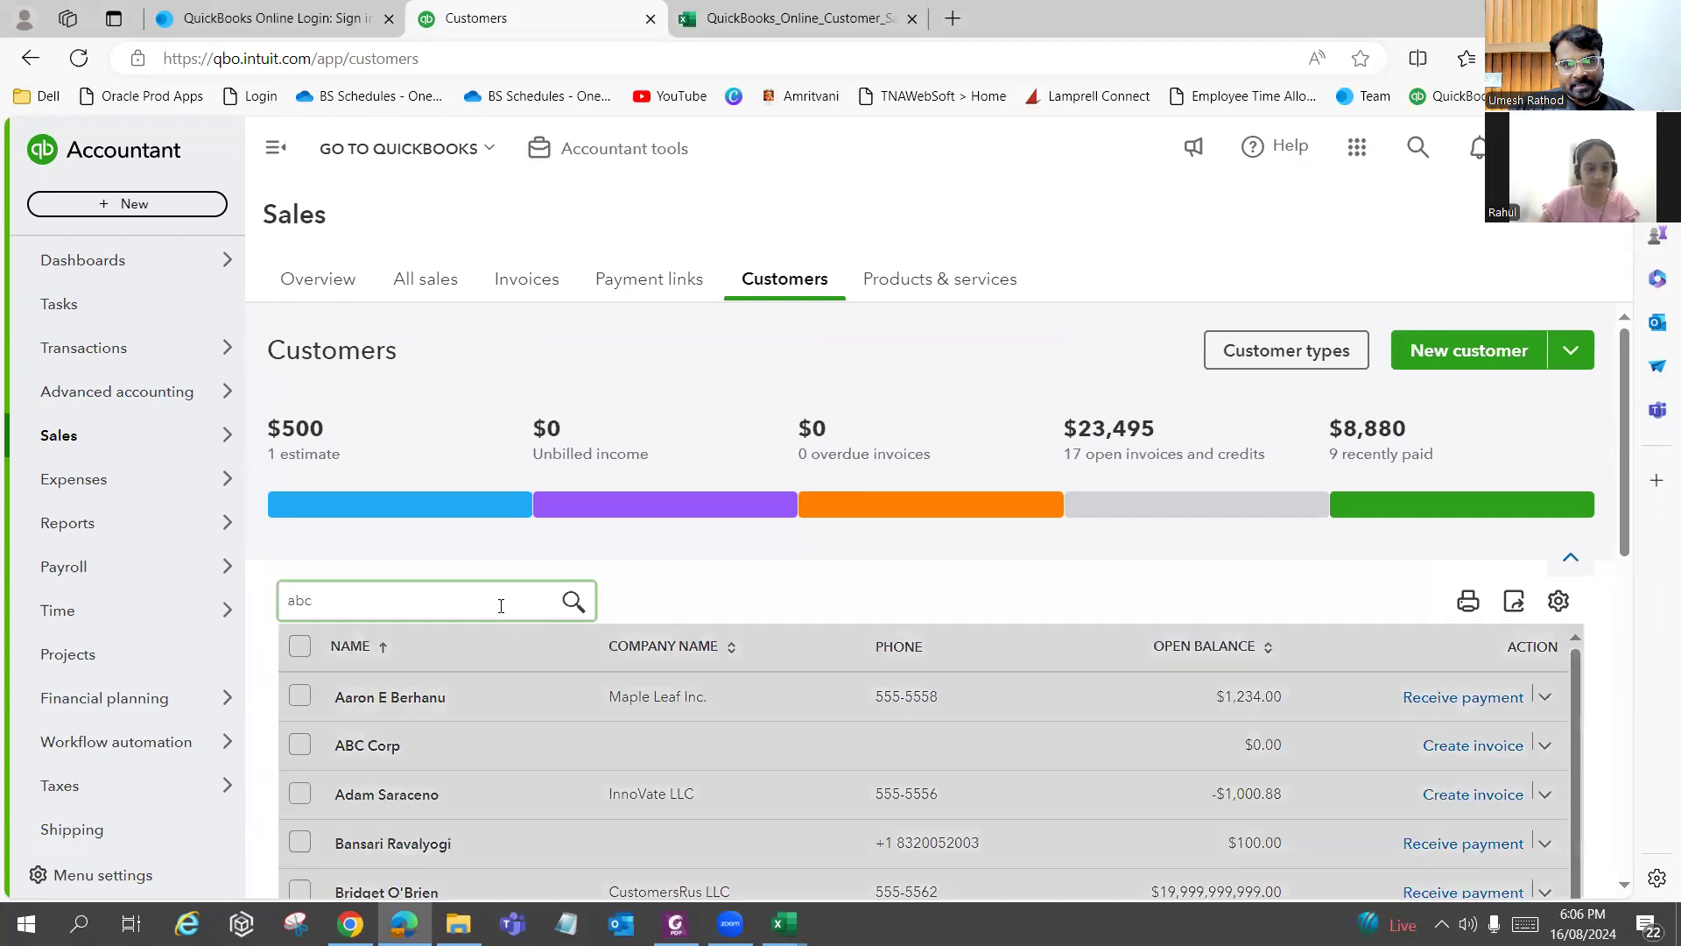
pyautogui.scroll(-1, 635, 683)
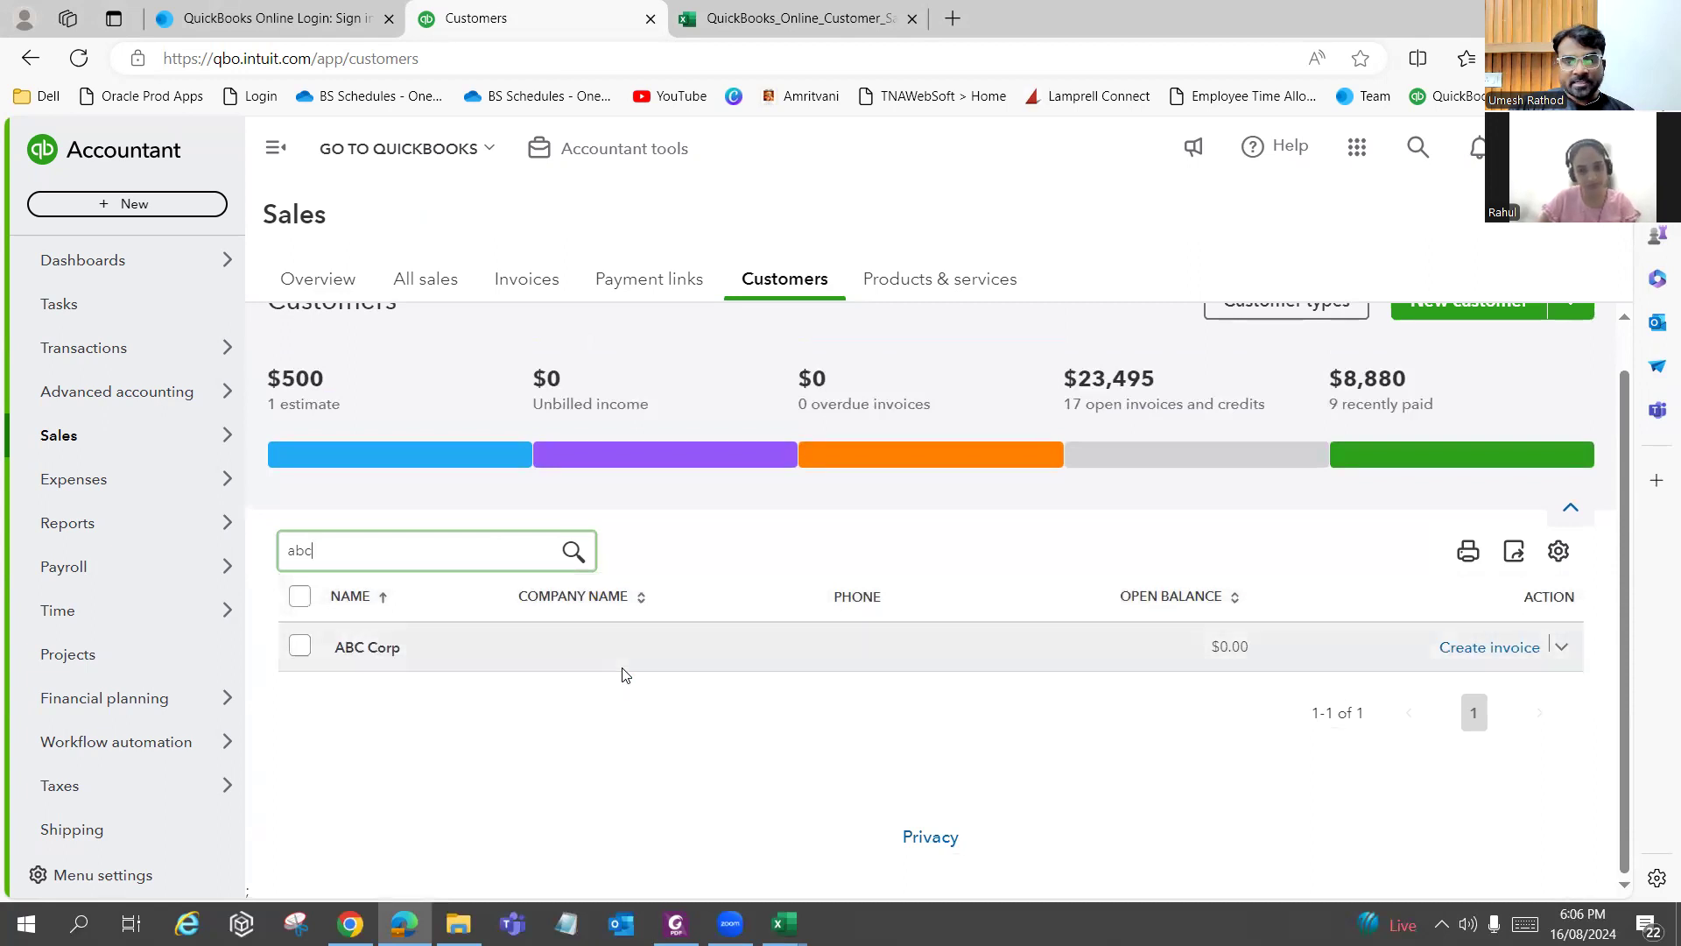
# Open the ABC Corp customer record and review all columns of its transaction list.
pyautogui.click(776, 648)
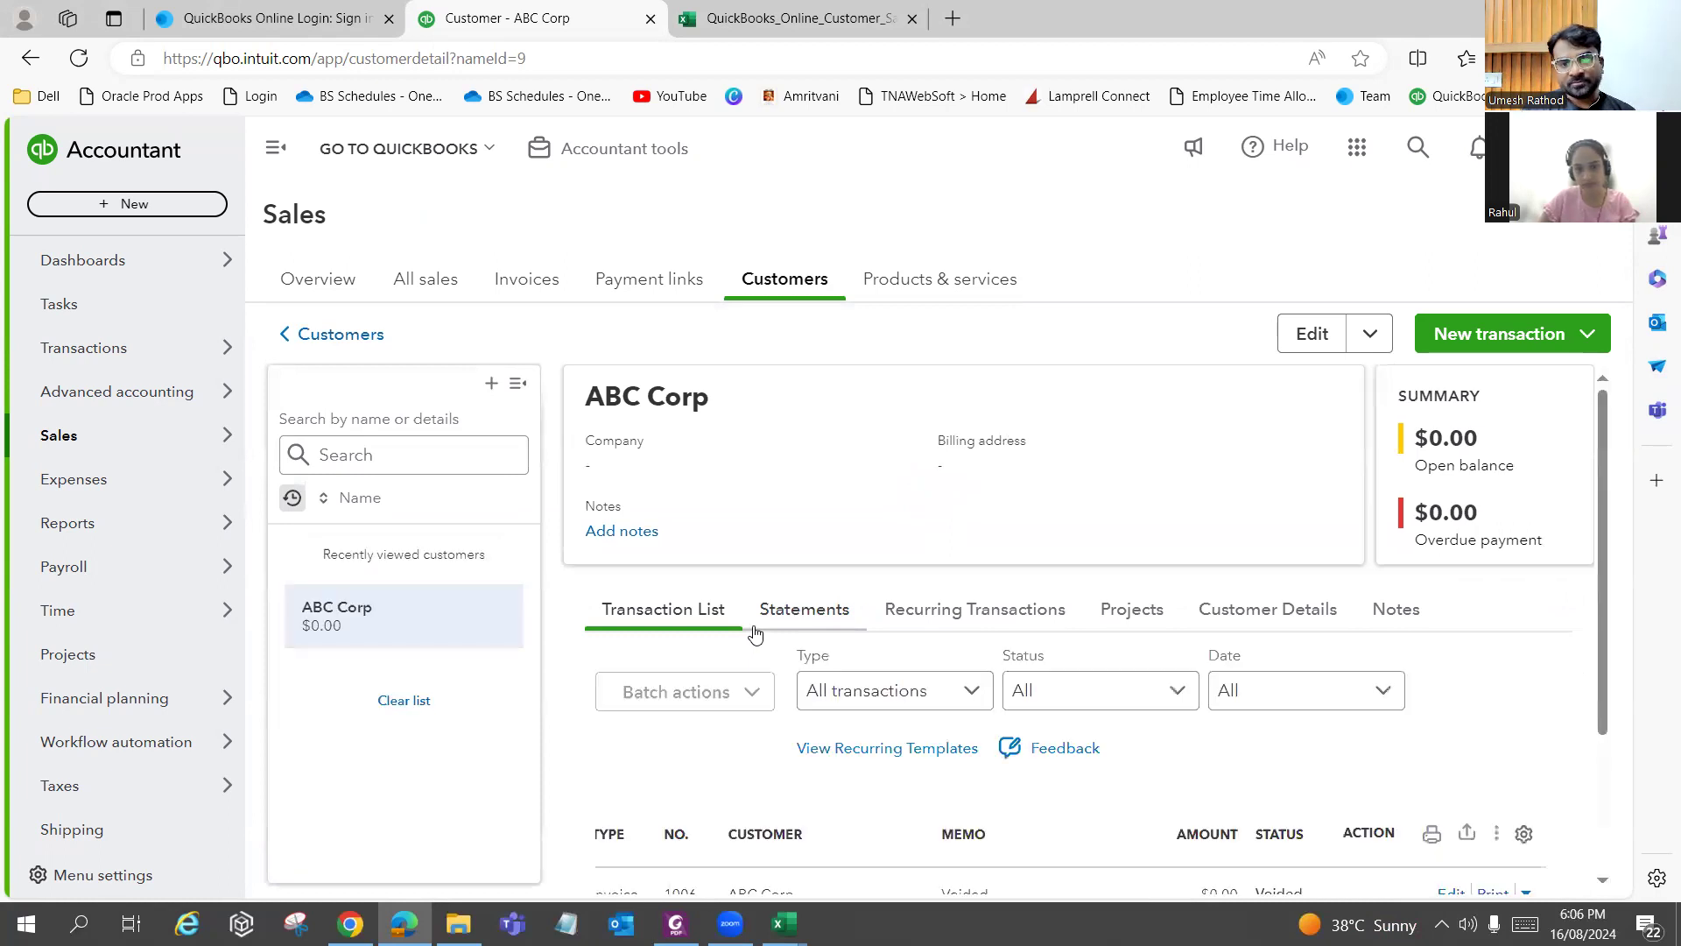
pyautogui.scroll(-3, 751, 634)
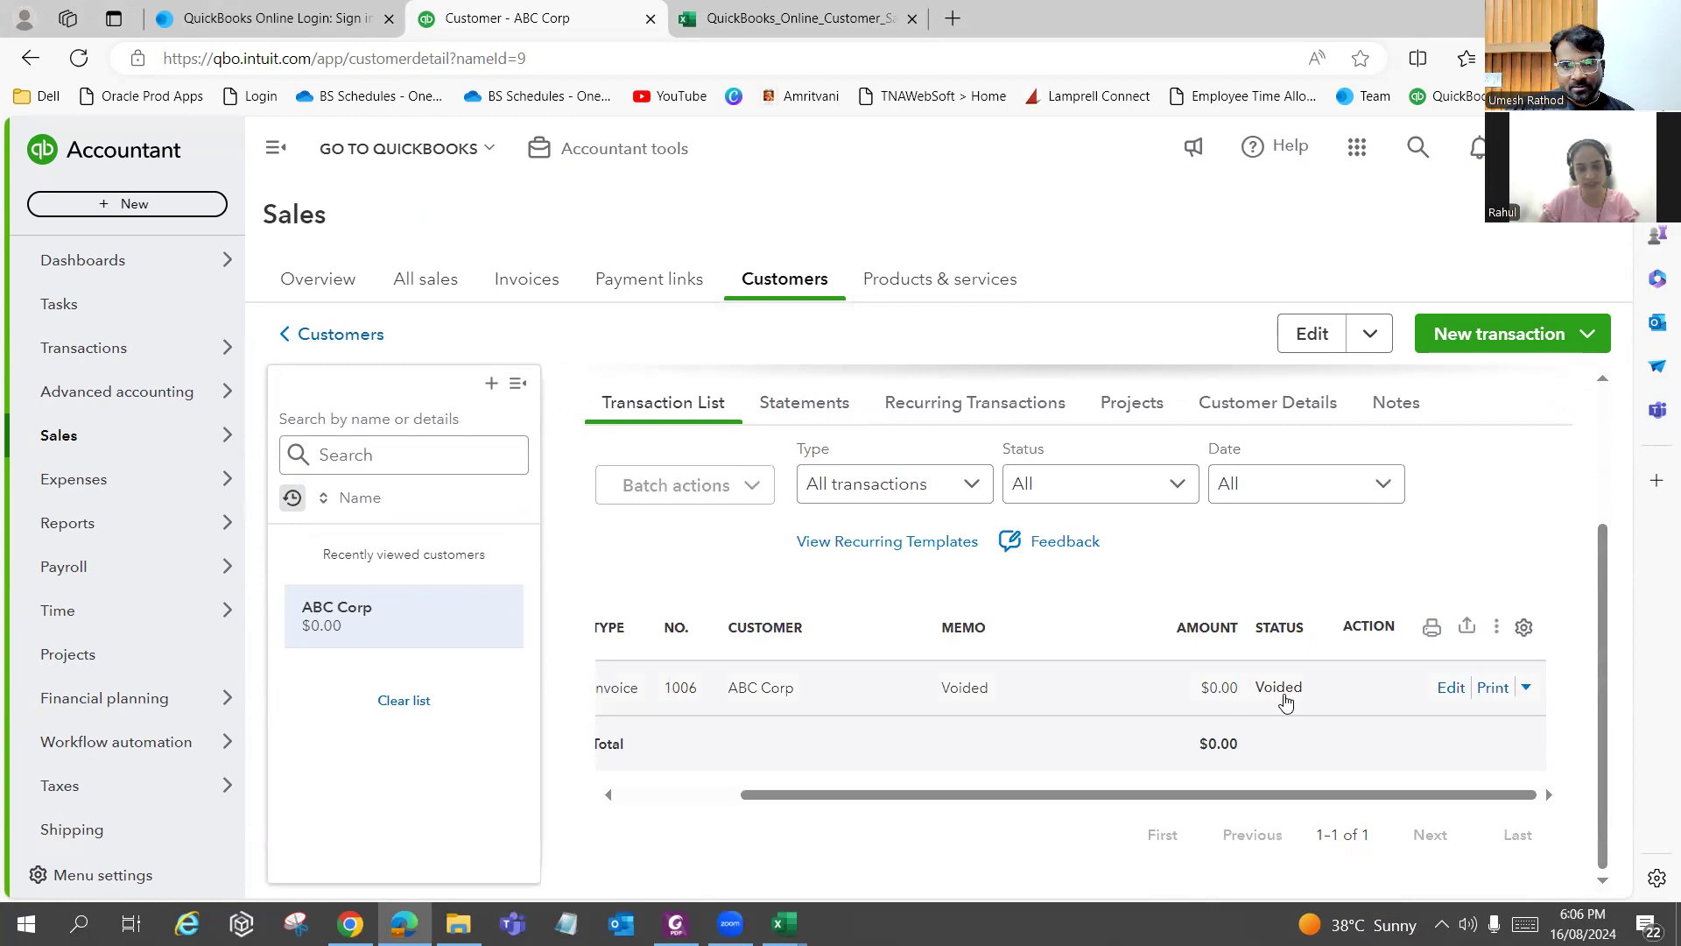
pyautogui.moveTo(781, 794); pyautogui.dragTo(503, 781)
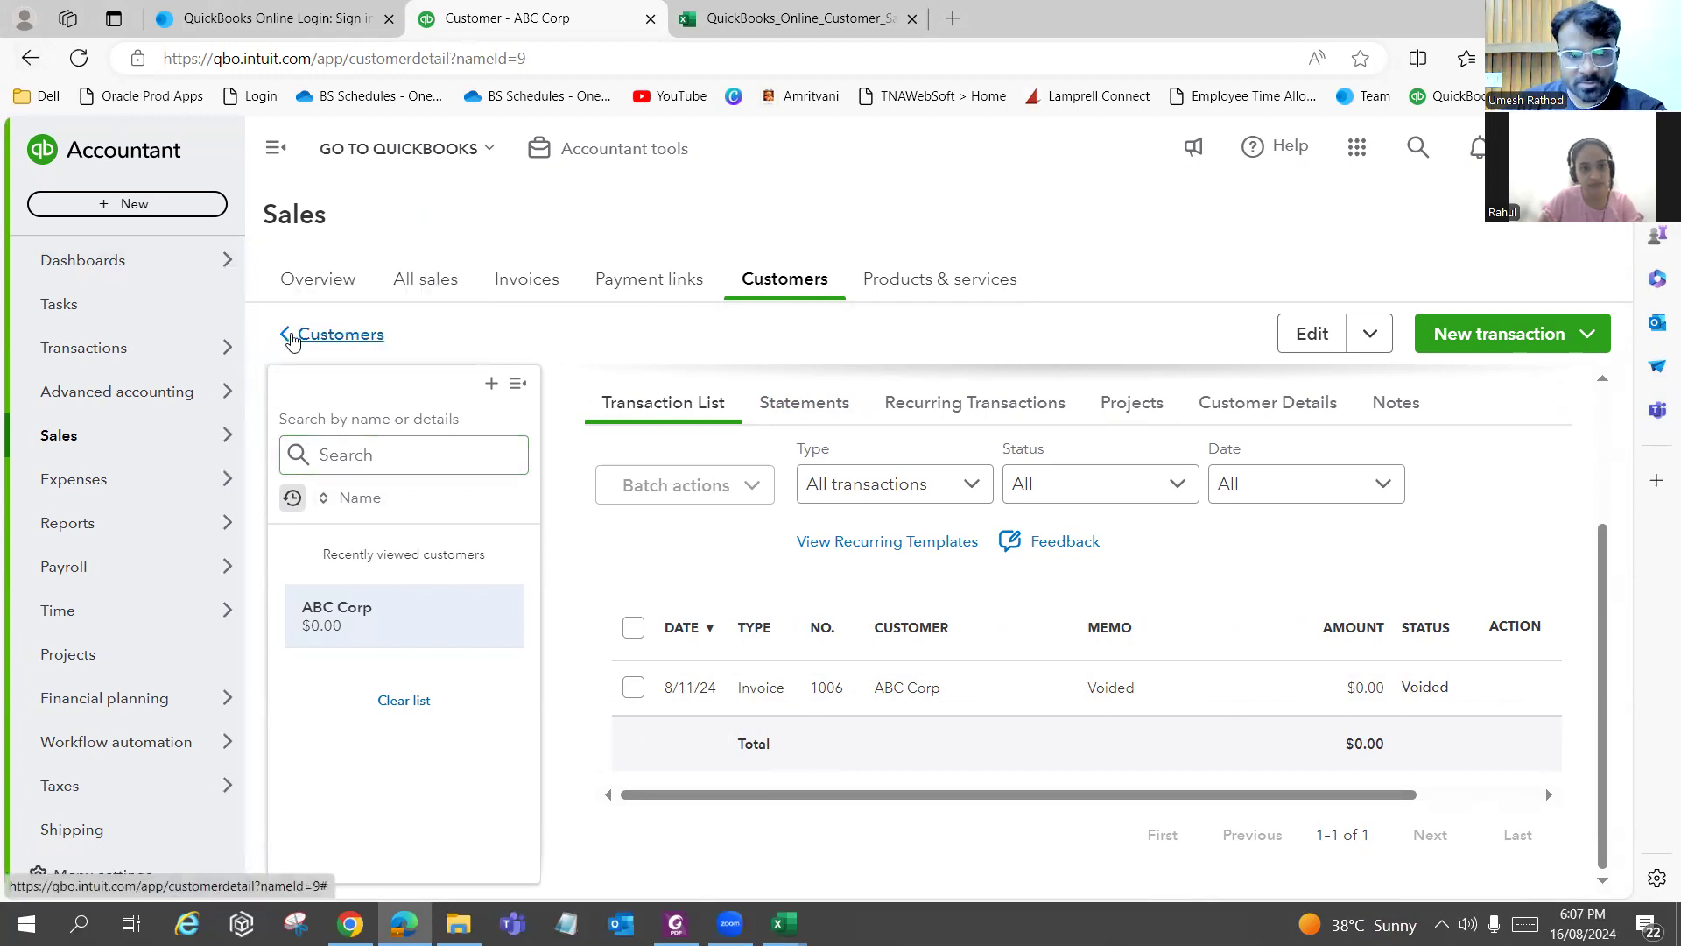
# Go back to the Customers list, open the Maple Leaf Inc. customer and review its transactions.
pyautogui.click(294, 335)
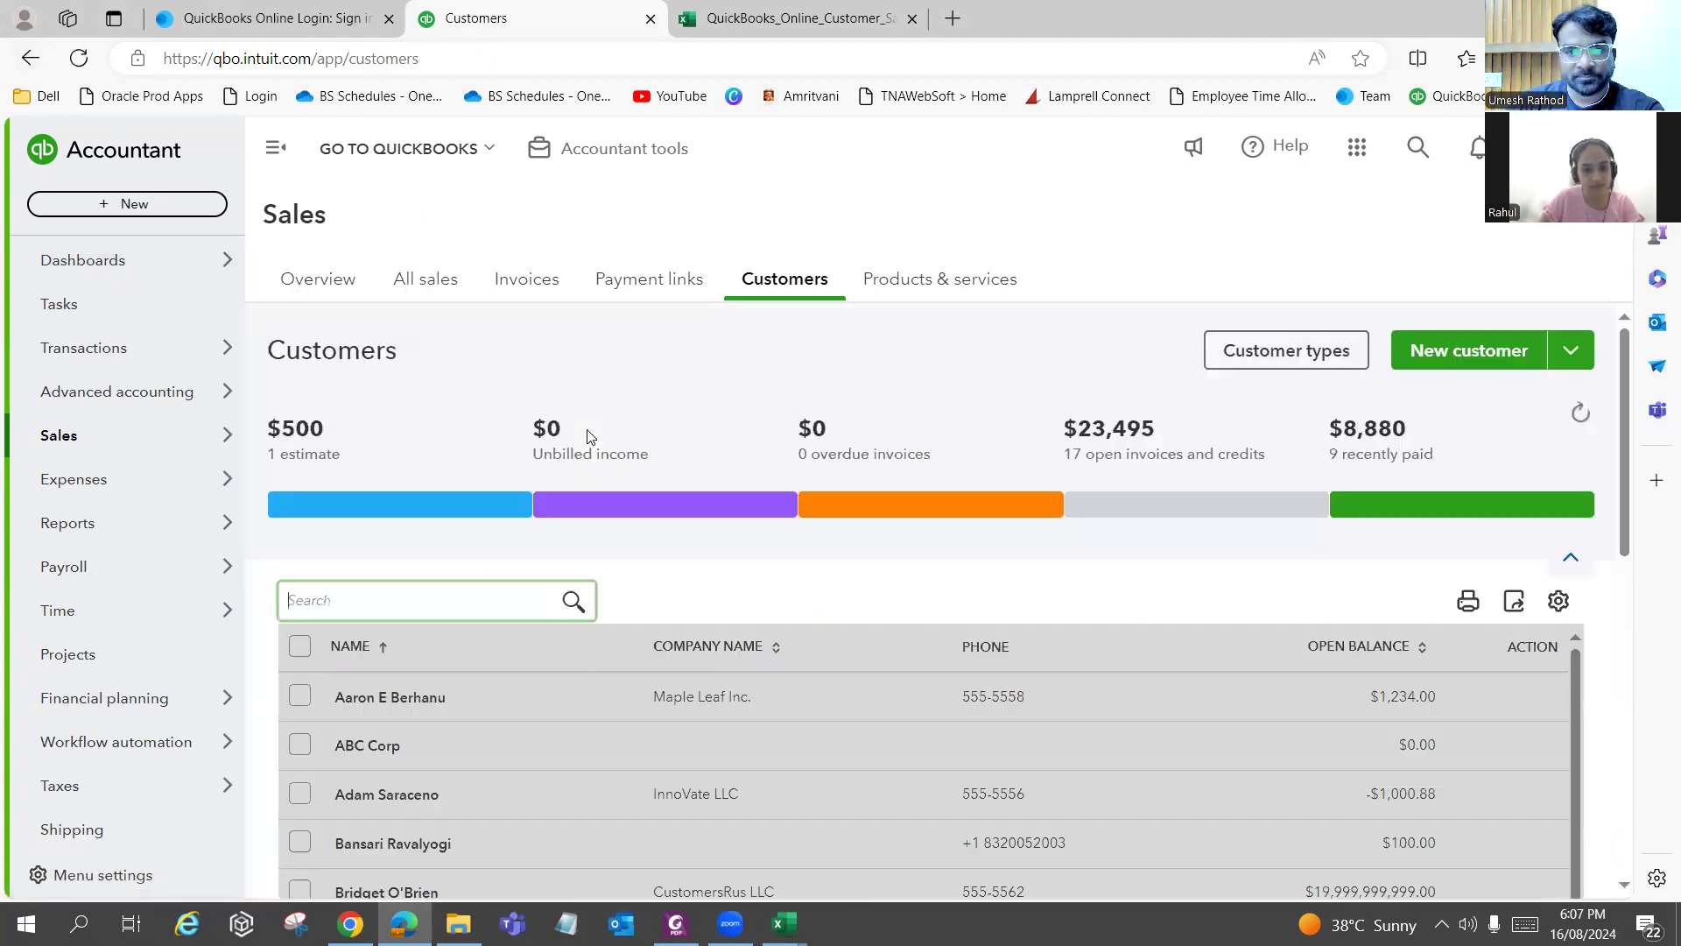
pyautogui.scroll(-3, 788, 715)
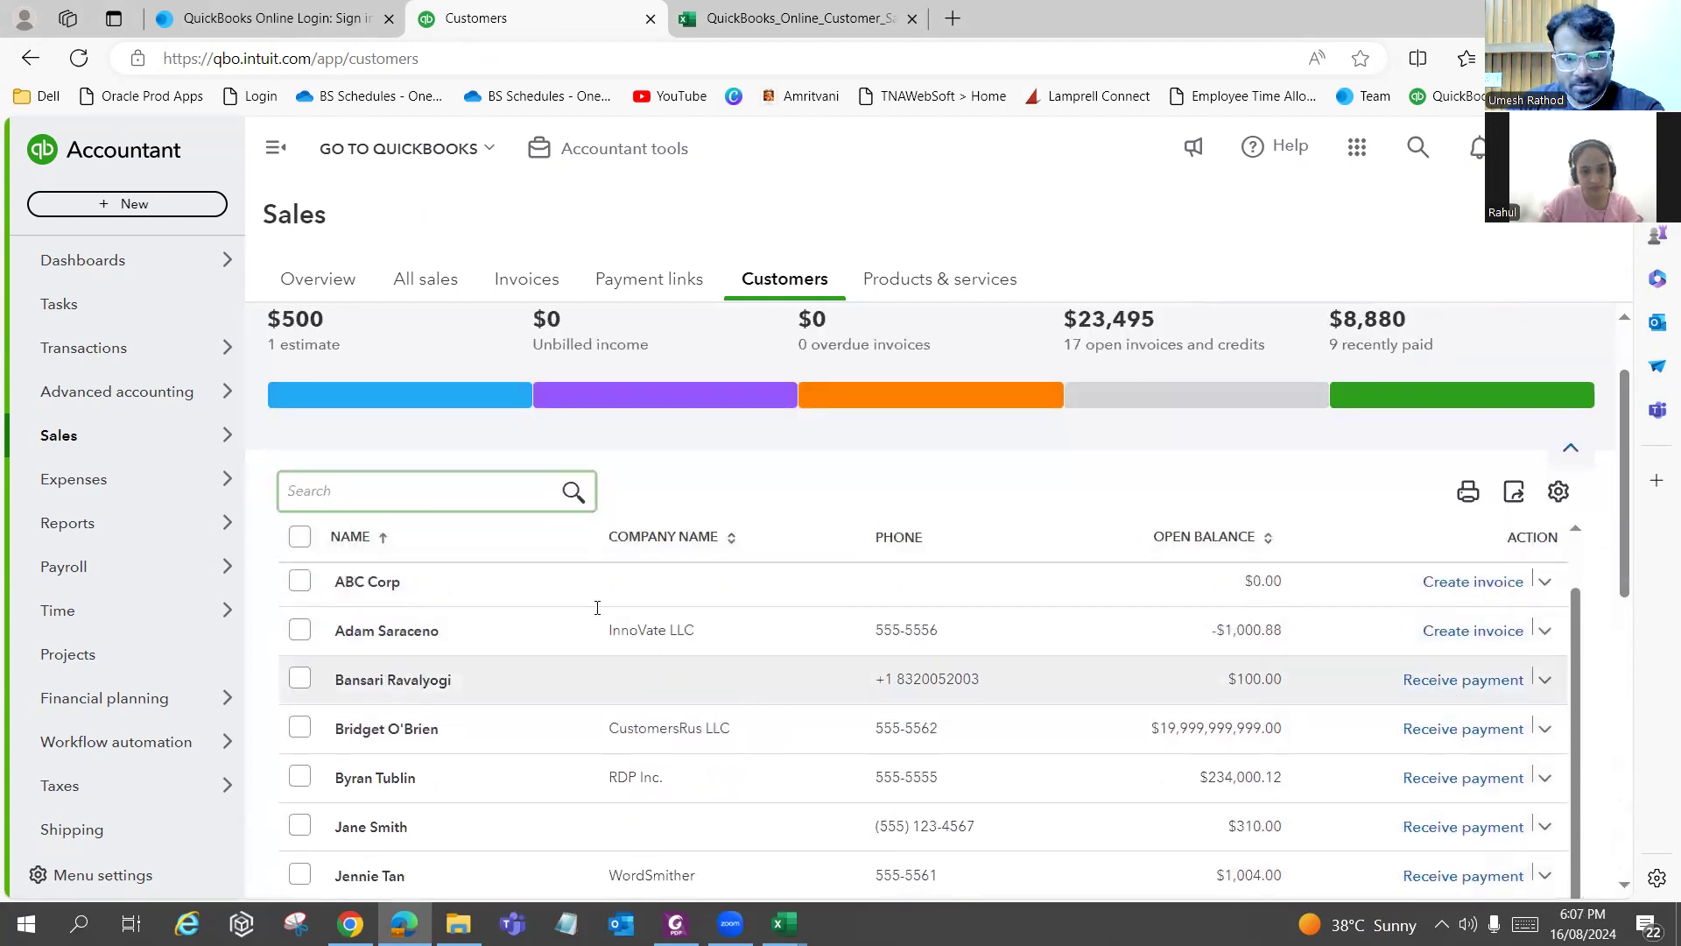
pyautogui.scroll(1, 543, 578)
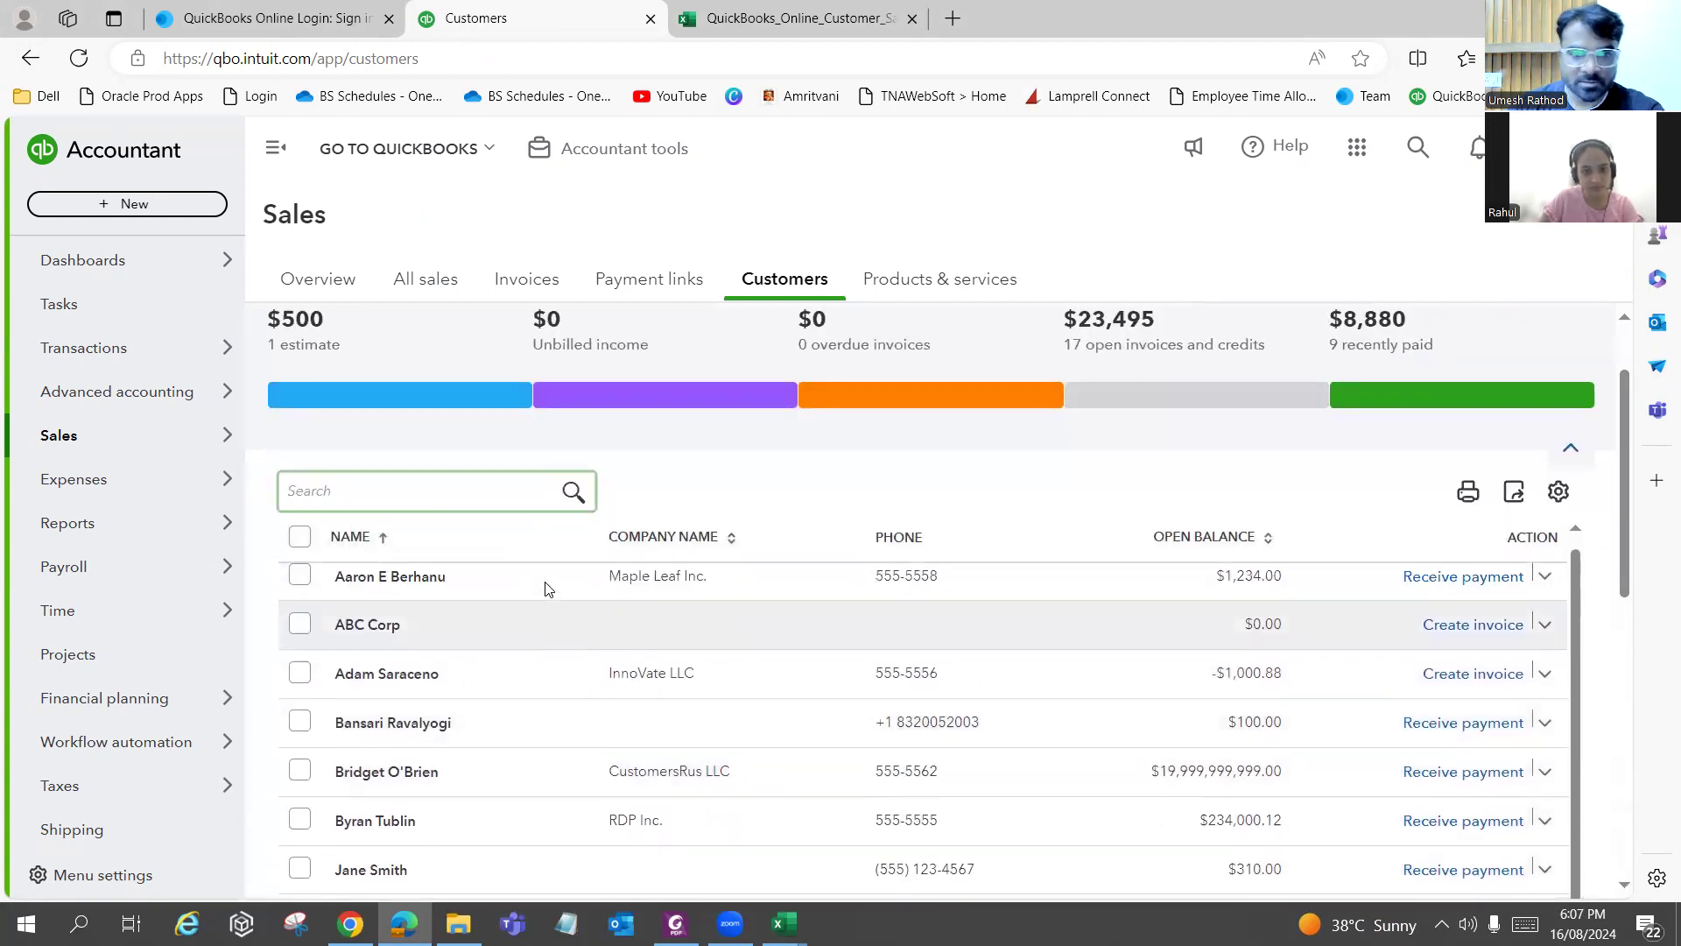
pyautogui.click(418, 587)
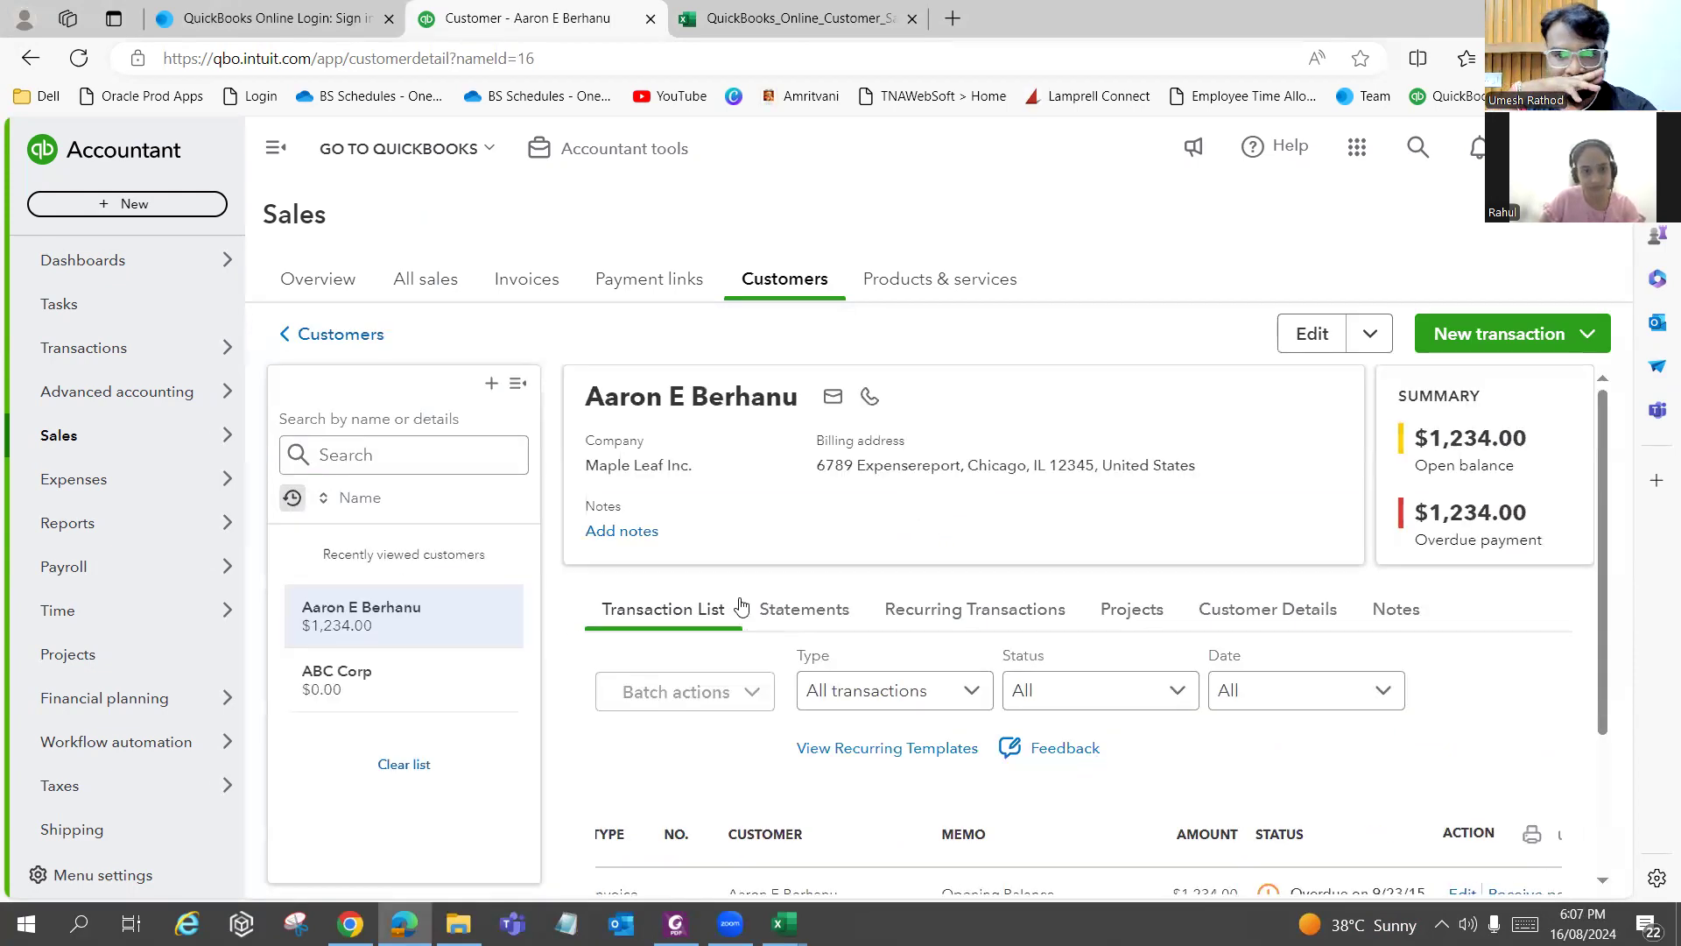
pyautogui.scroll(-1, 739, 606)
pyautogui.scroll(-1, 739, 605)
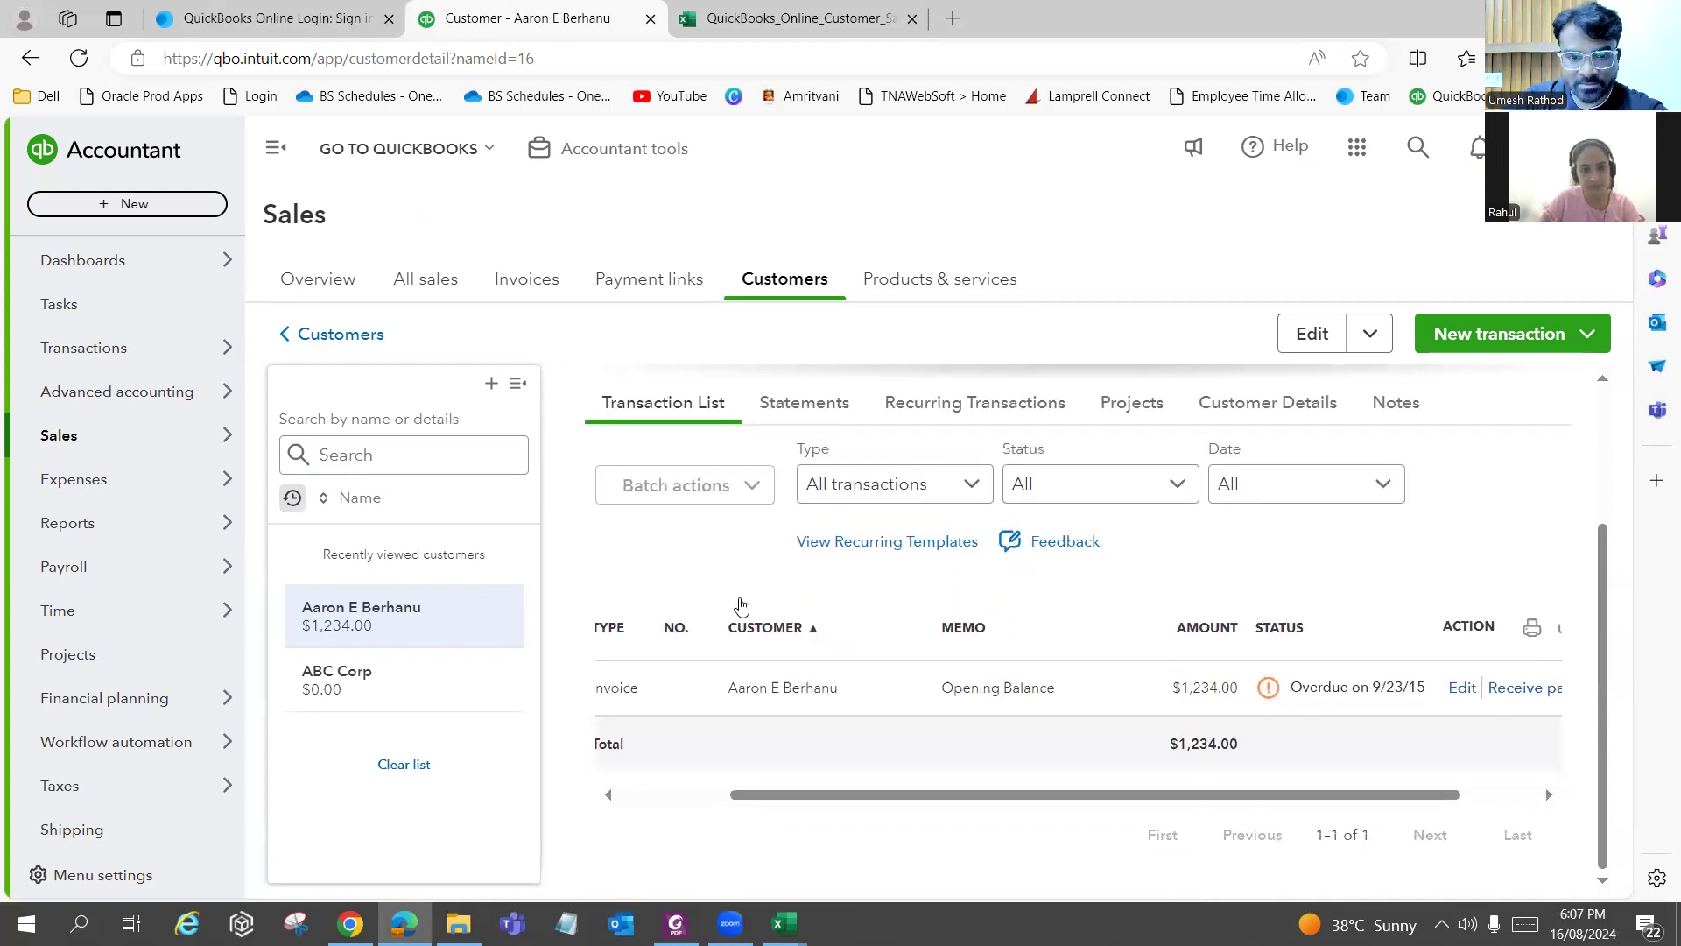
pyautogui.scroll(2, 740, 606)
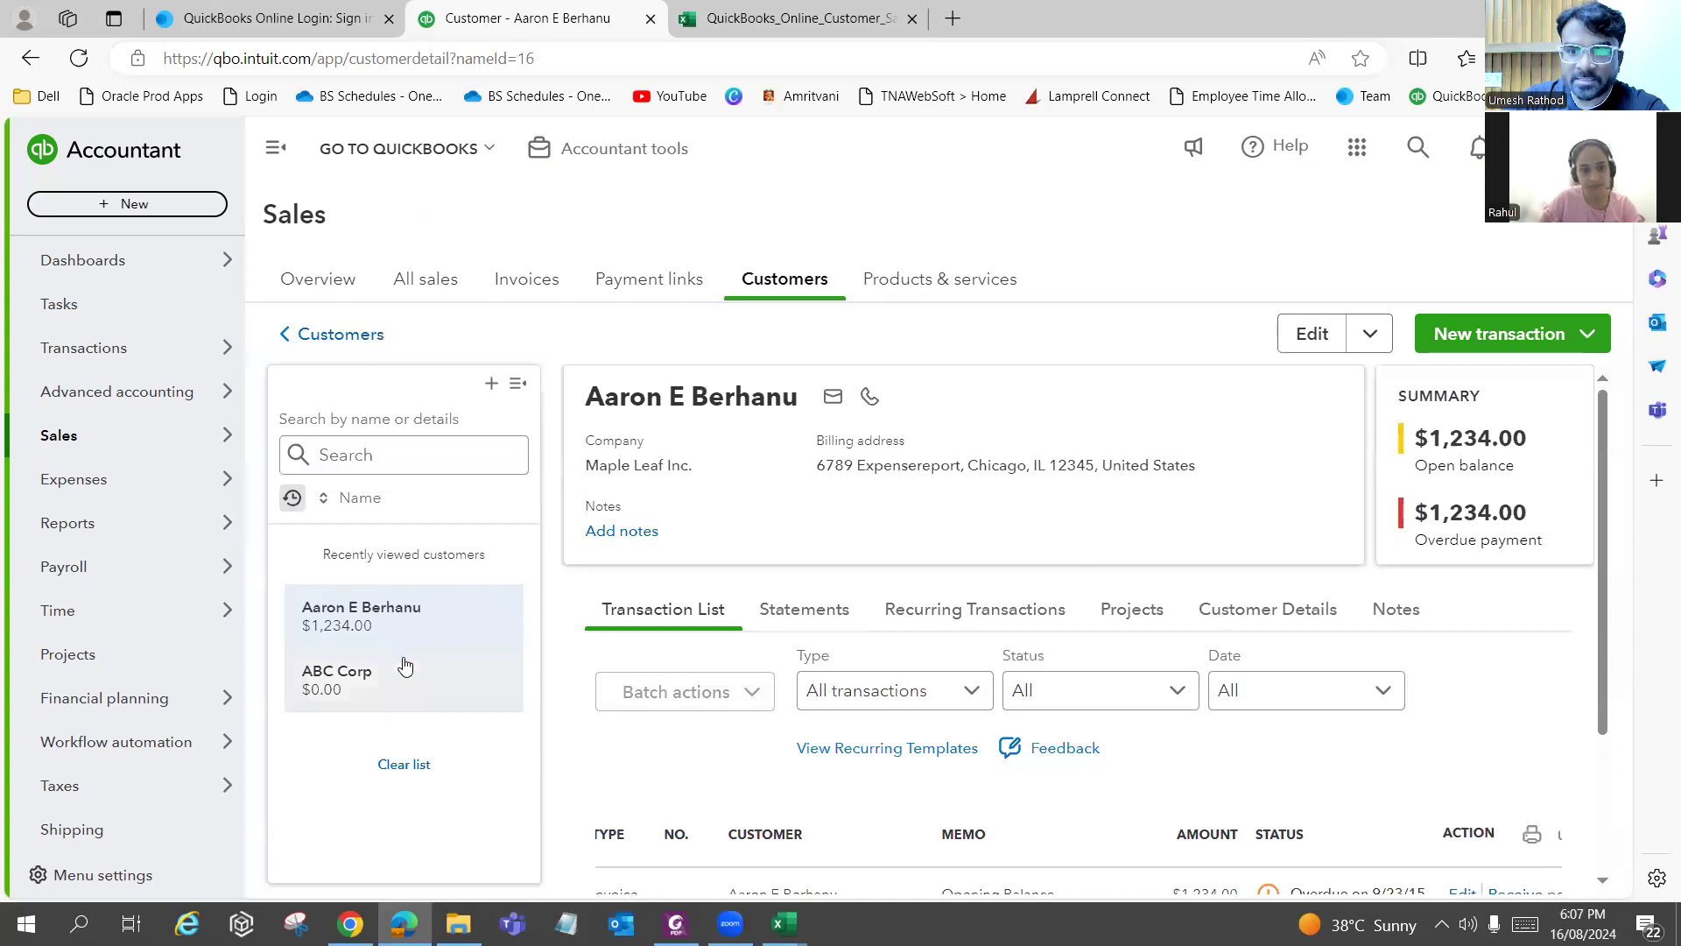
# Check how ABC Corp's name is entered in its customer details, and close the form without changes.
pyautogui.click(391, 687)
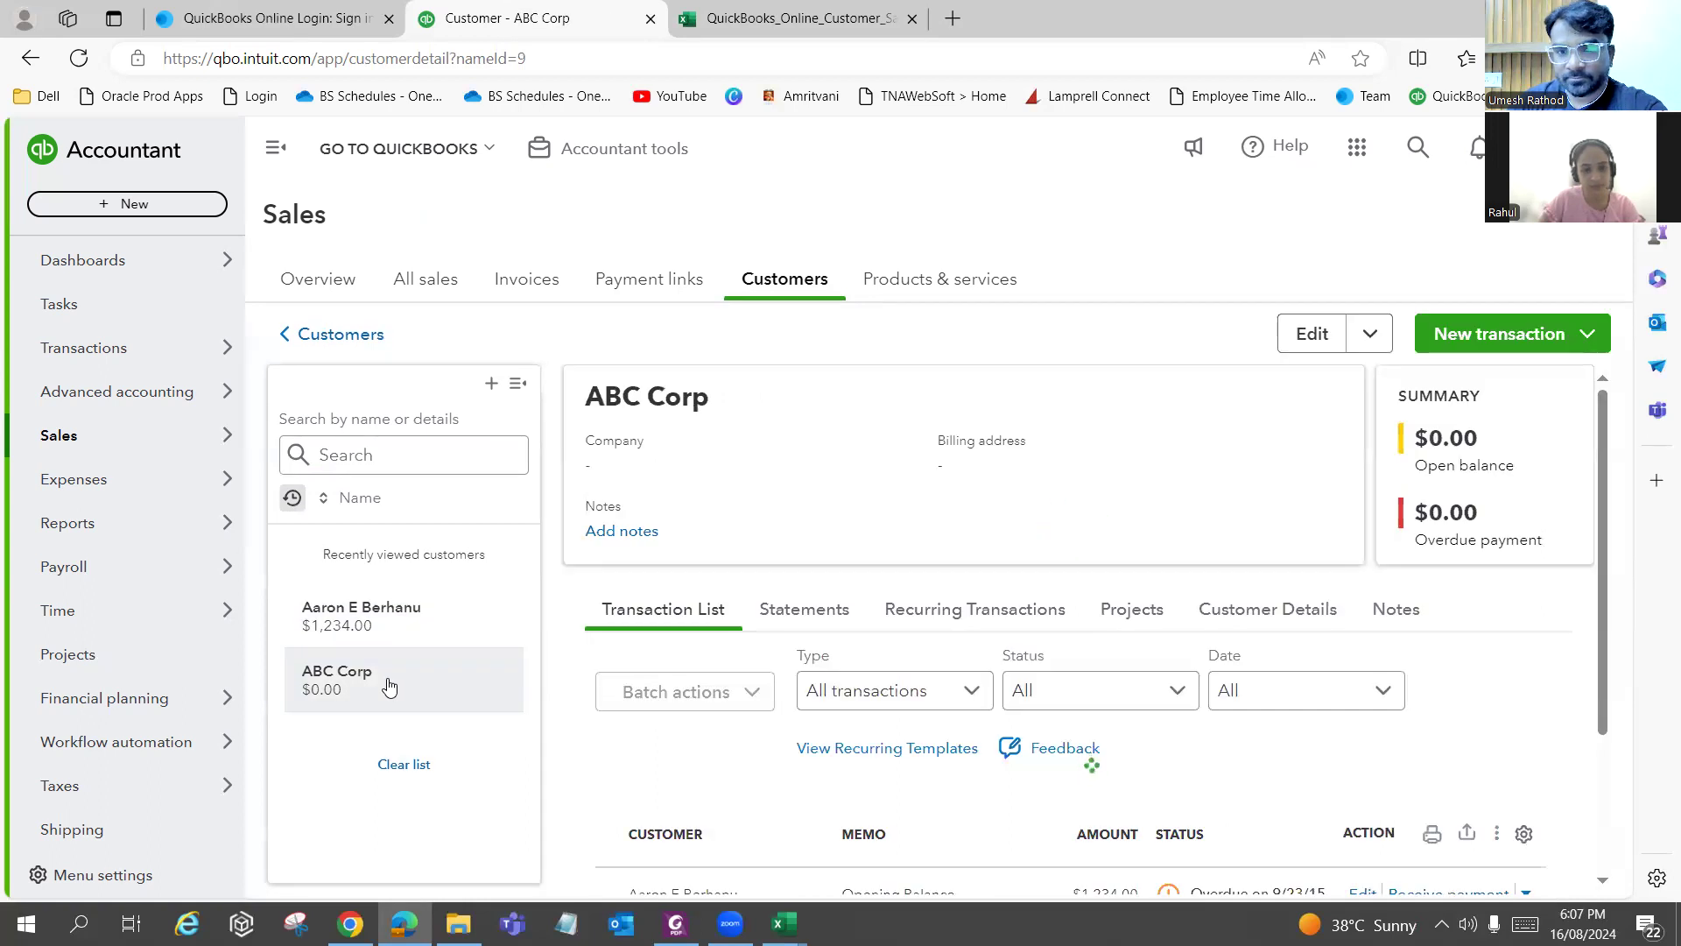
pyautogui.click(1314, 334)
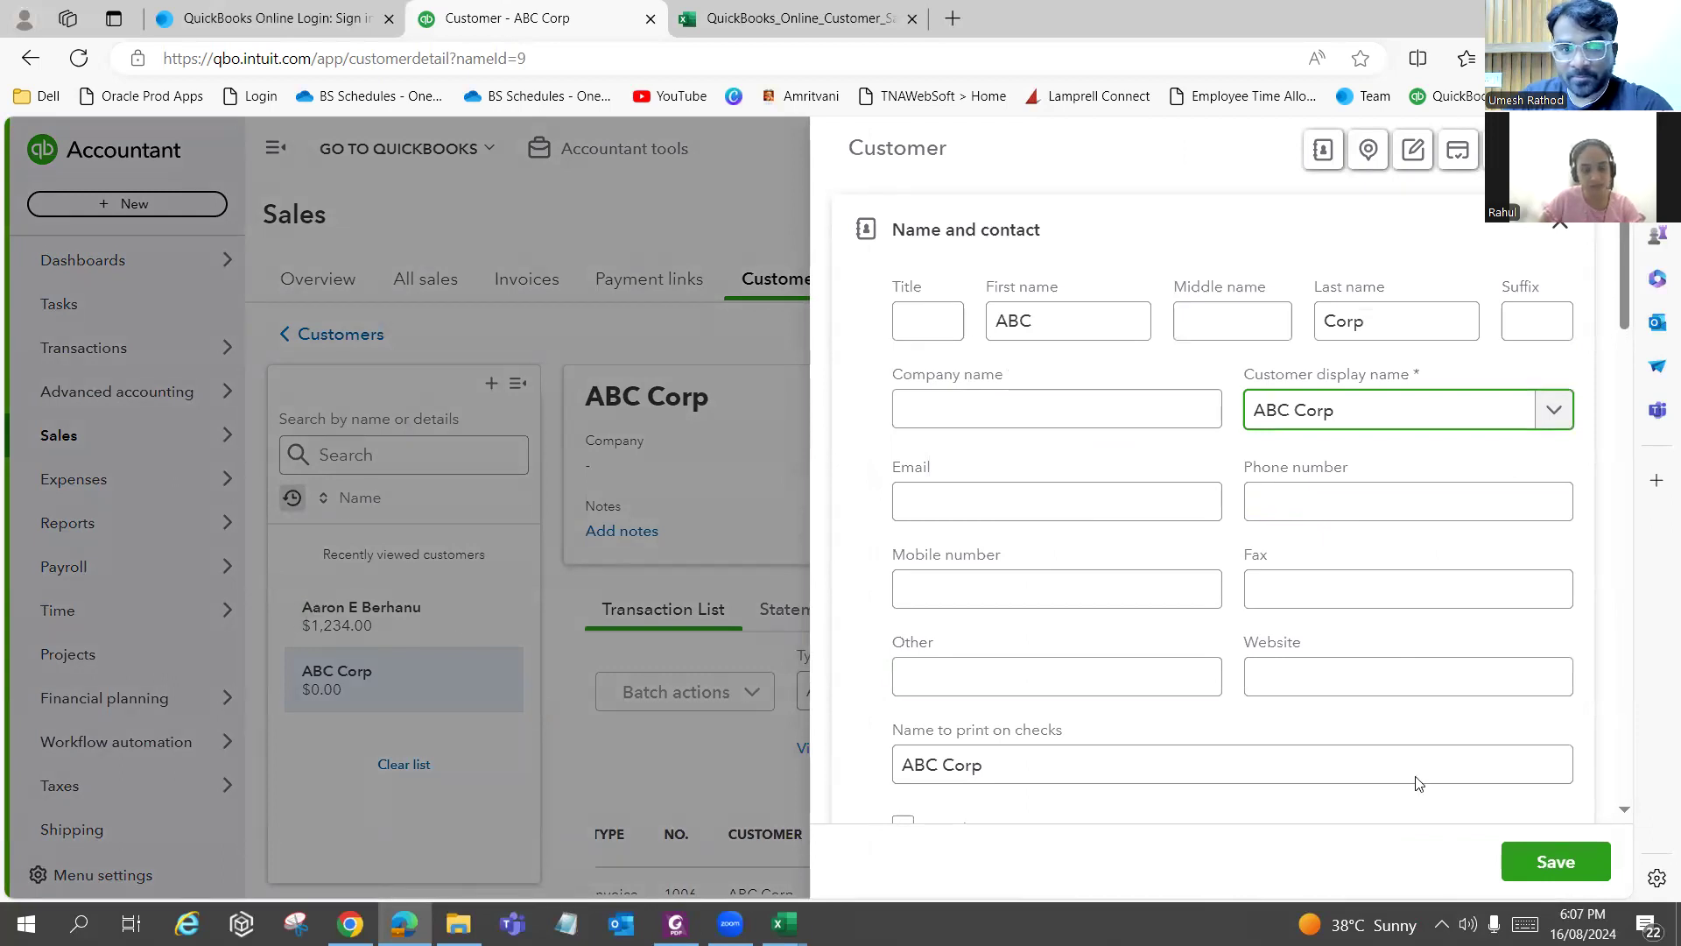
pyautogui.click(1593, 148)
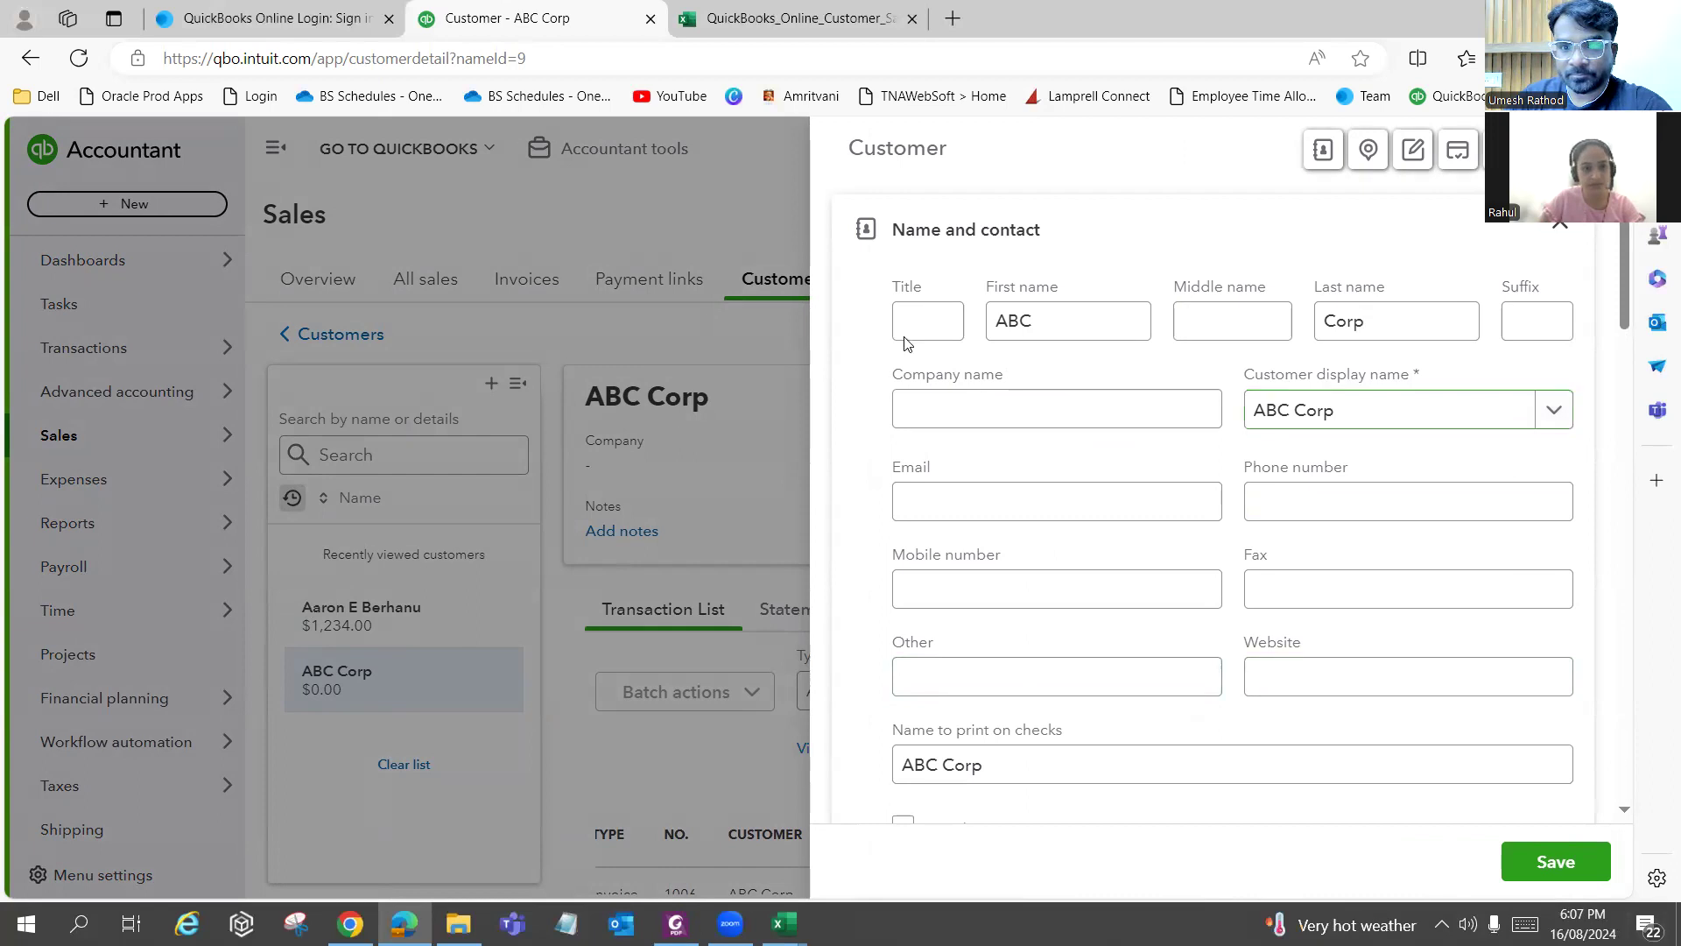
# Edit the Maple Leaf Inc. customer, setting the first name to ABC and last name to Corp, and clearing the middle name.
pyautogui.click(398, 613)
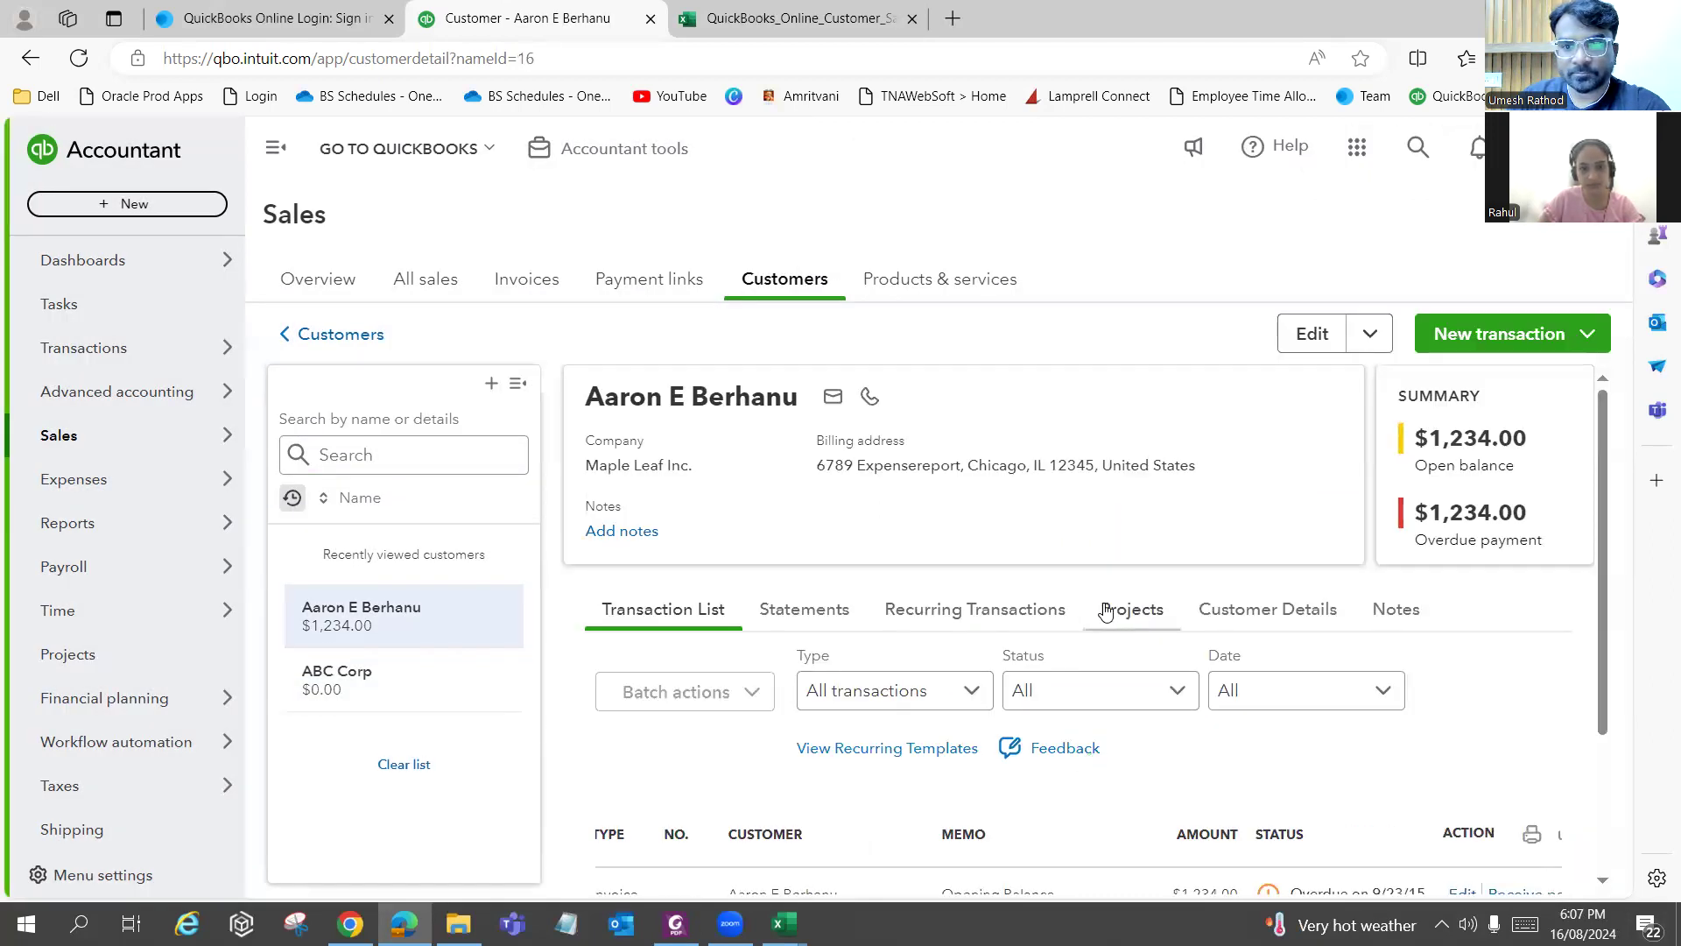
pyautogui.click(1311, 336)
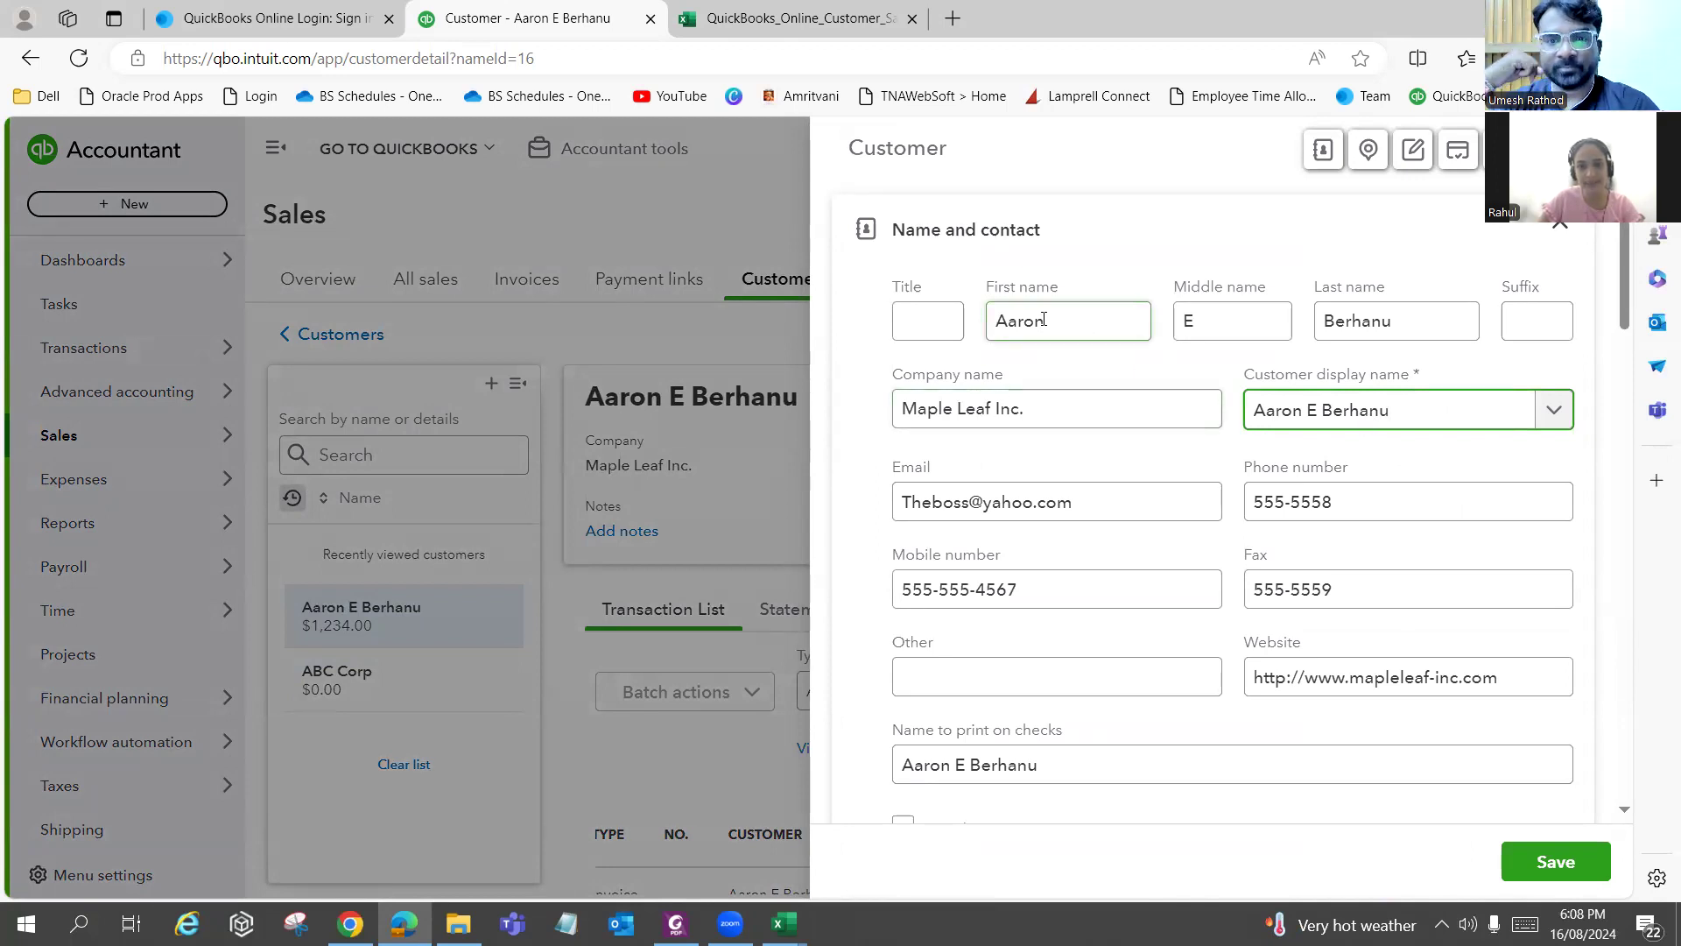
pyautogui.moveTo(1053, 323); pyautogui.dragTo(978, 318)
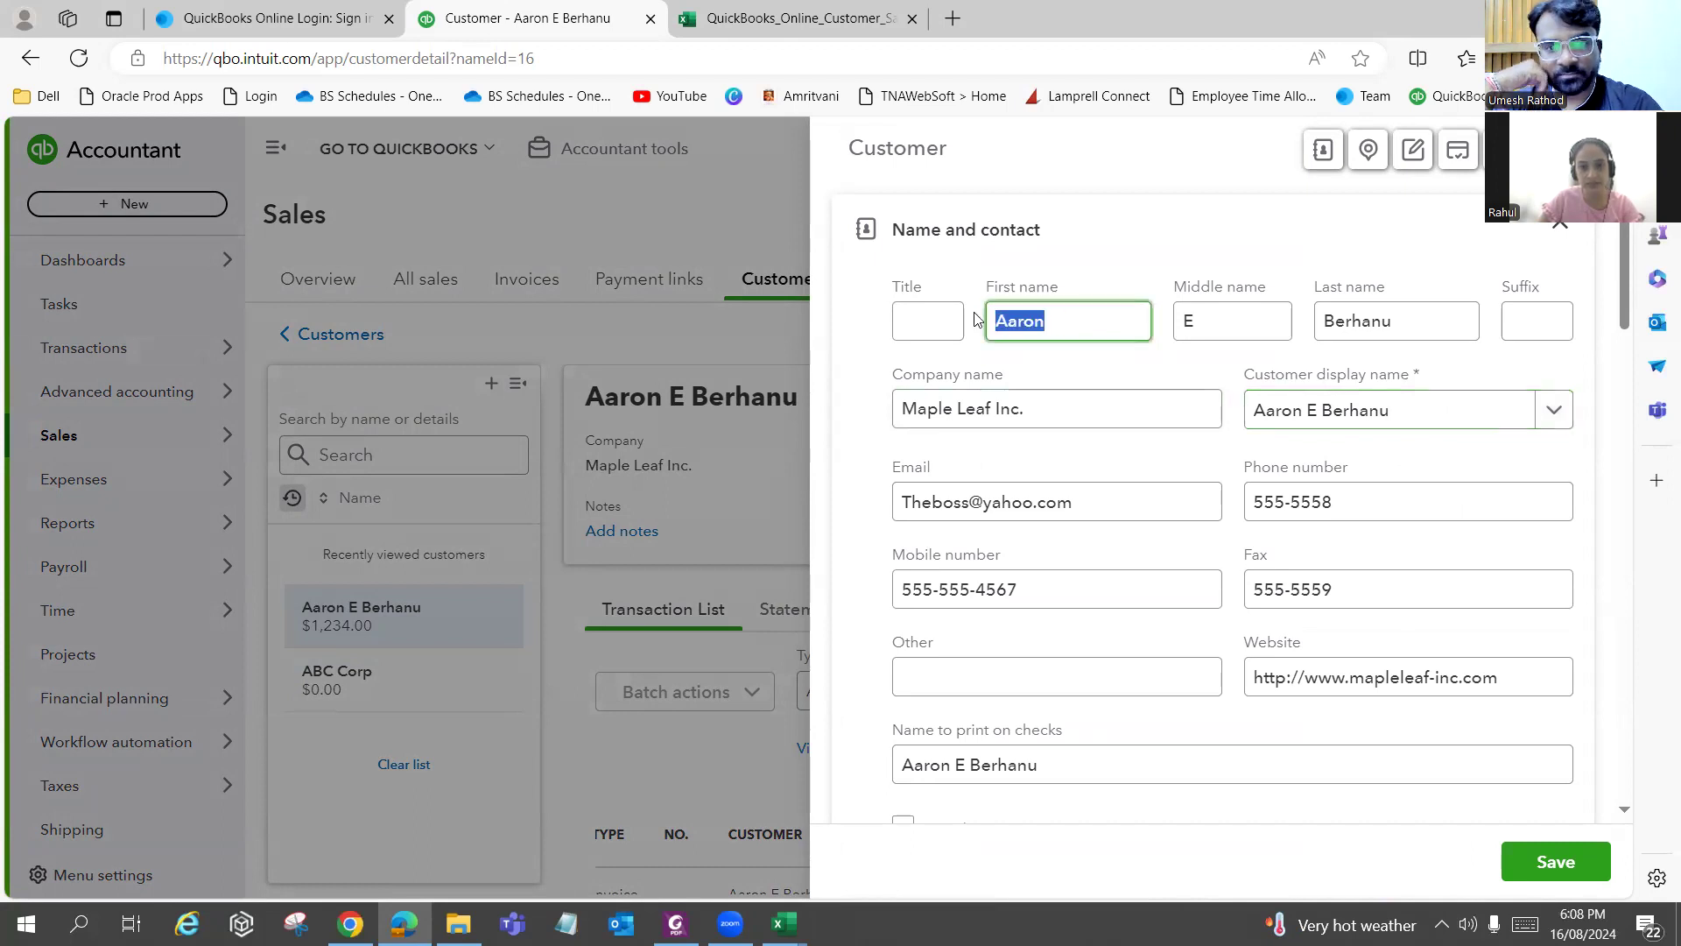
pyautogui.press('BackSpace')
pyautogui.write('ABC')
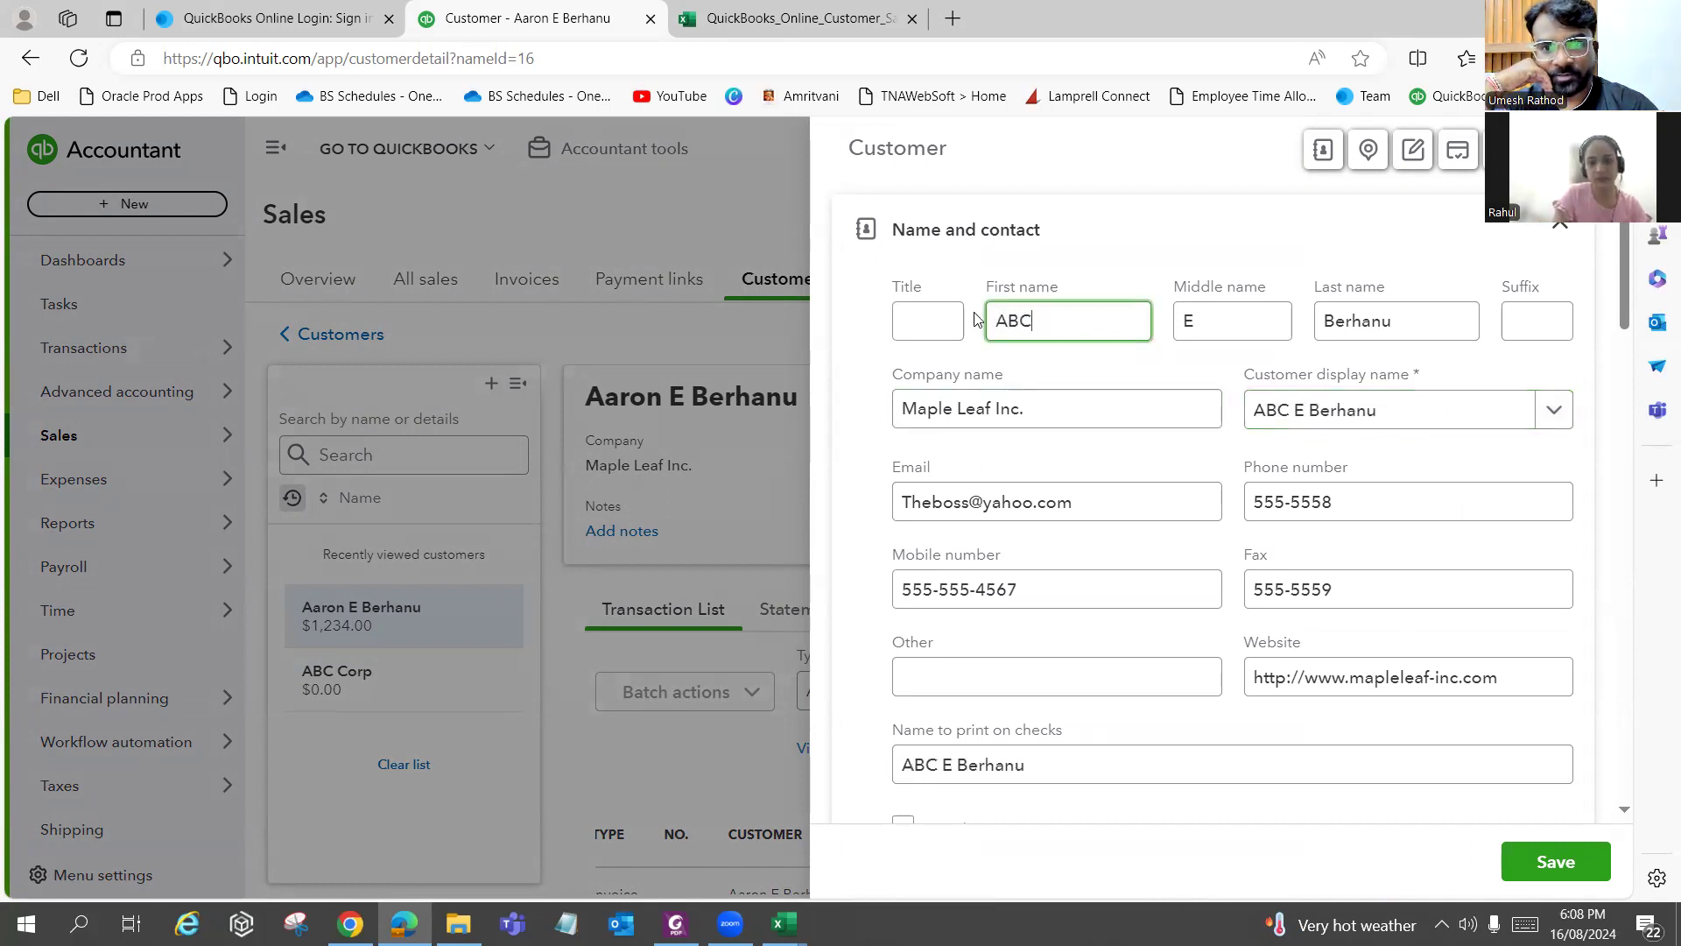
pyautogui.click(1187, 331)
pyautogui.press('Delete')
pyautogui.doubleClick(1428, 323)
pyautogui.press('Delete')
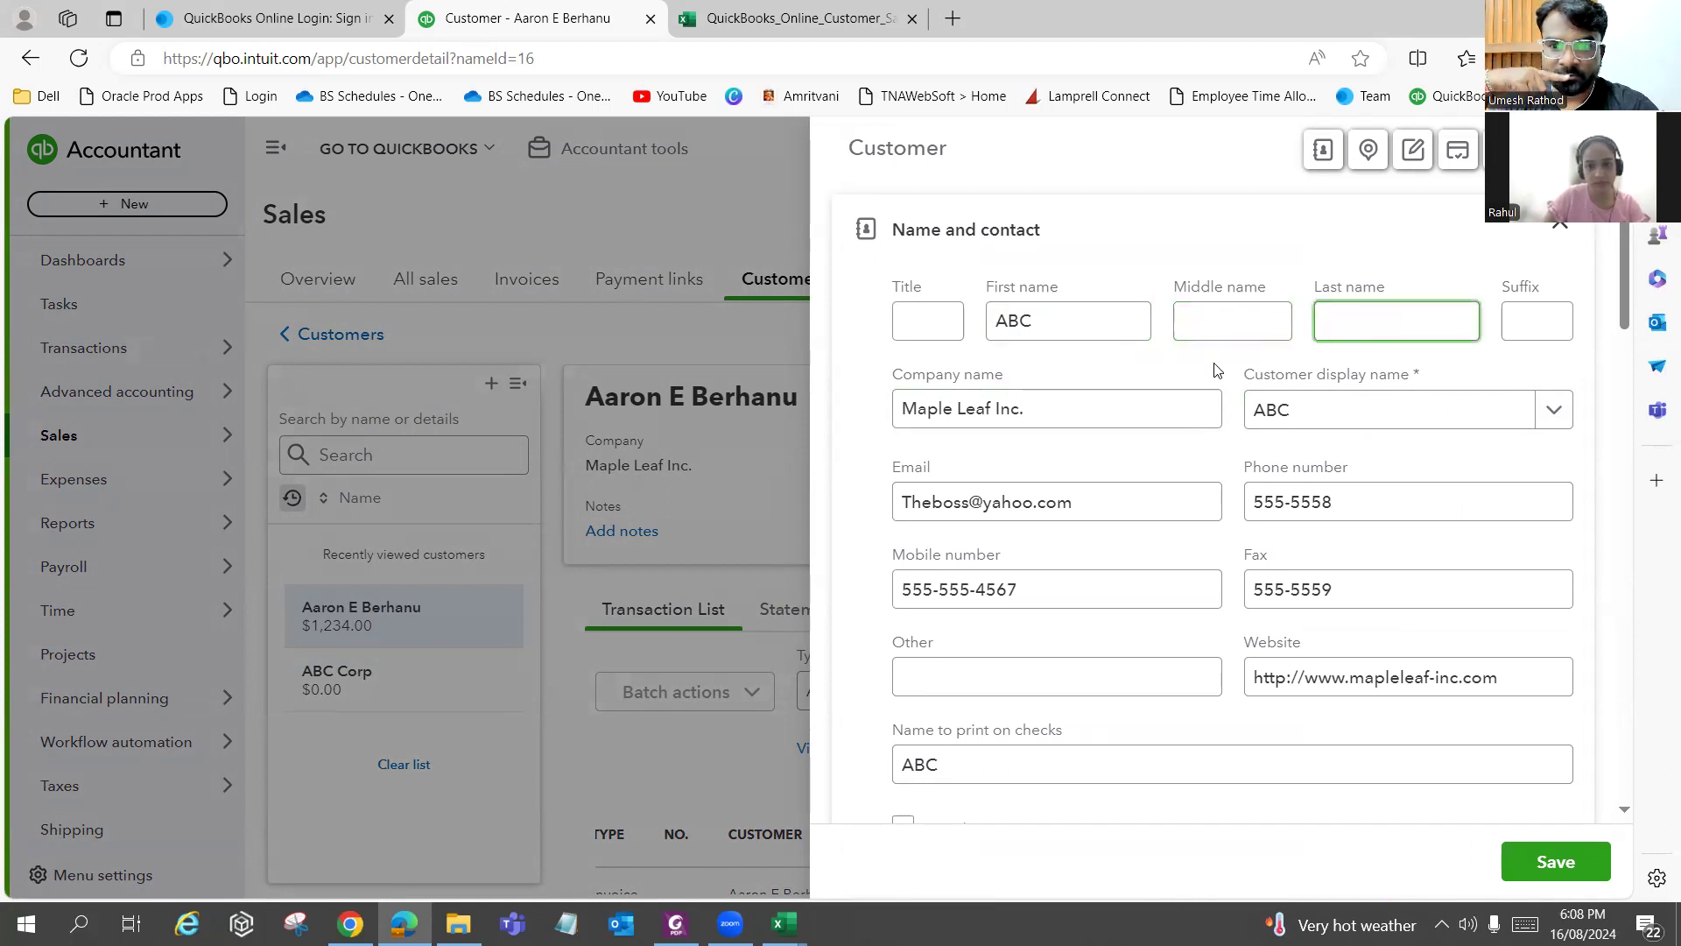
pyautogui.write('Corp')
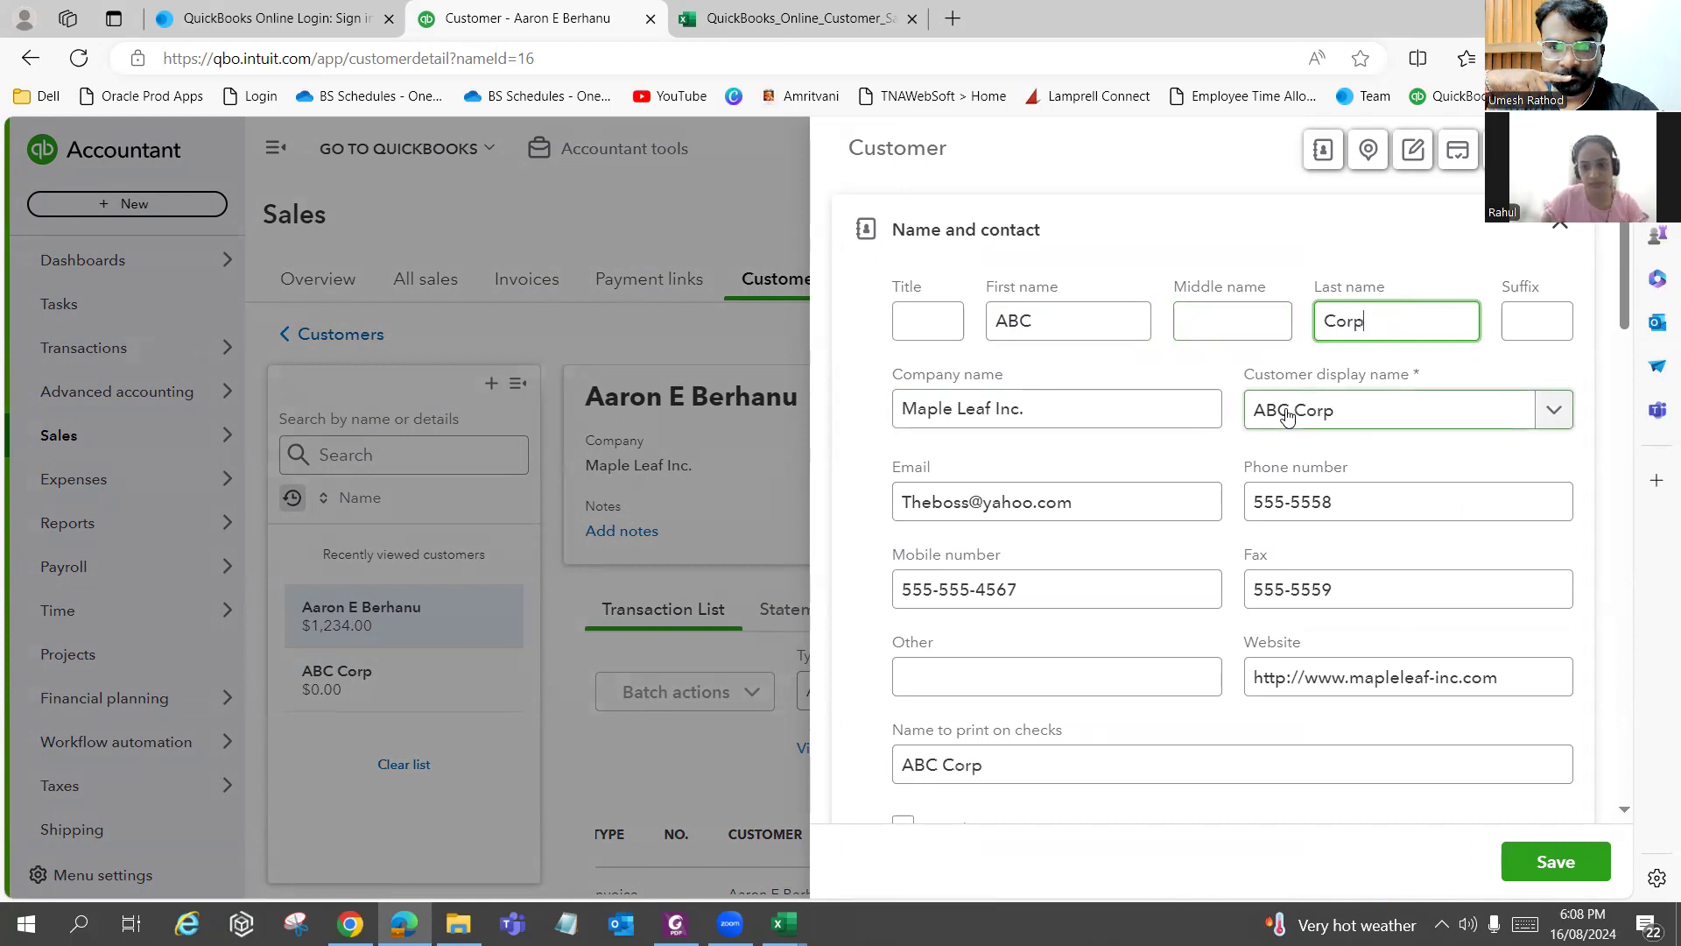
# Set the company name to ABC Corp, save the customer and agree to merge it with the existing ABC Corp record.
pyautogui.tripleClick(955, 425)
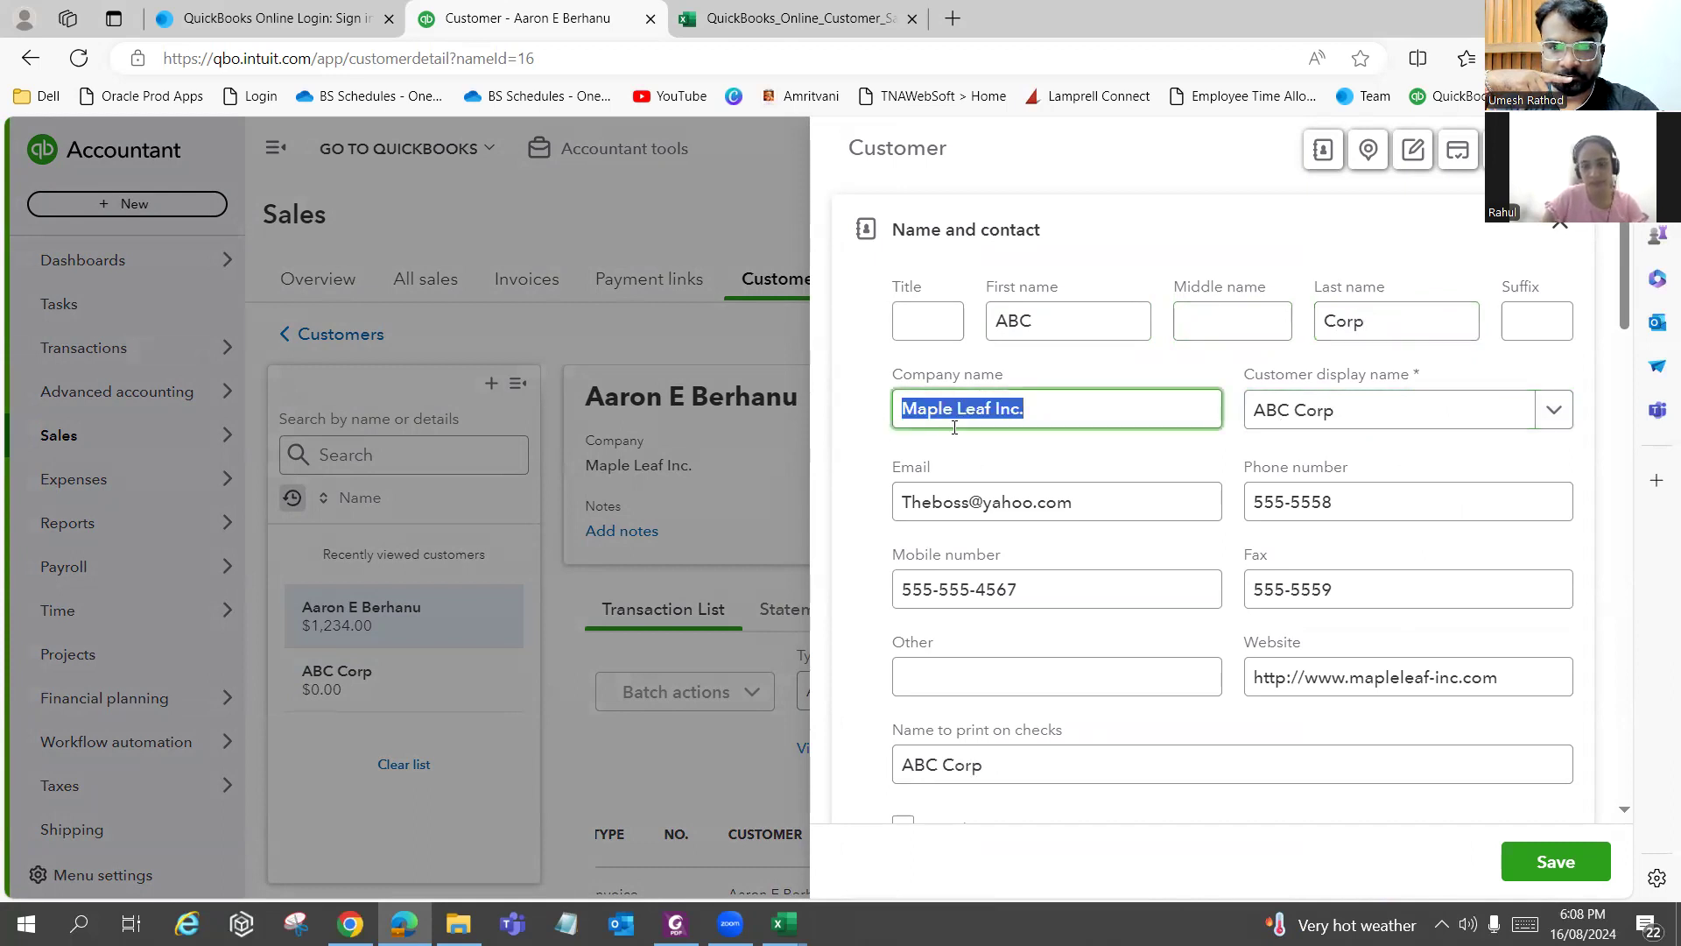
pyautogui.press('BackSpace')
pyautogui.write('AB')
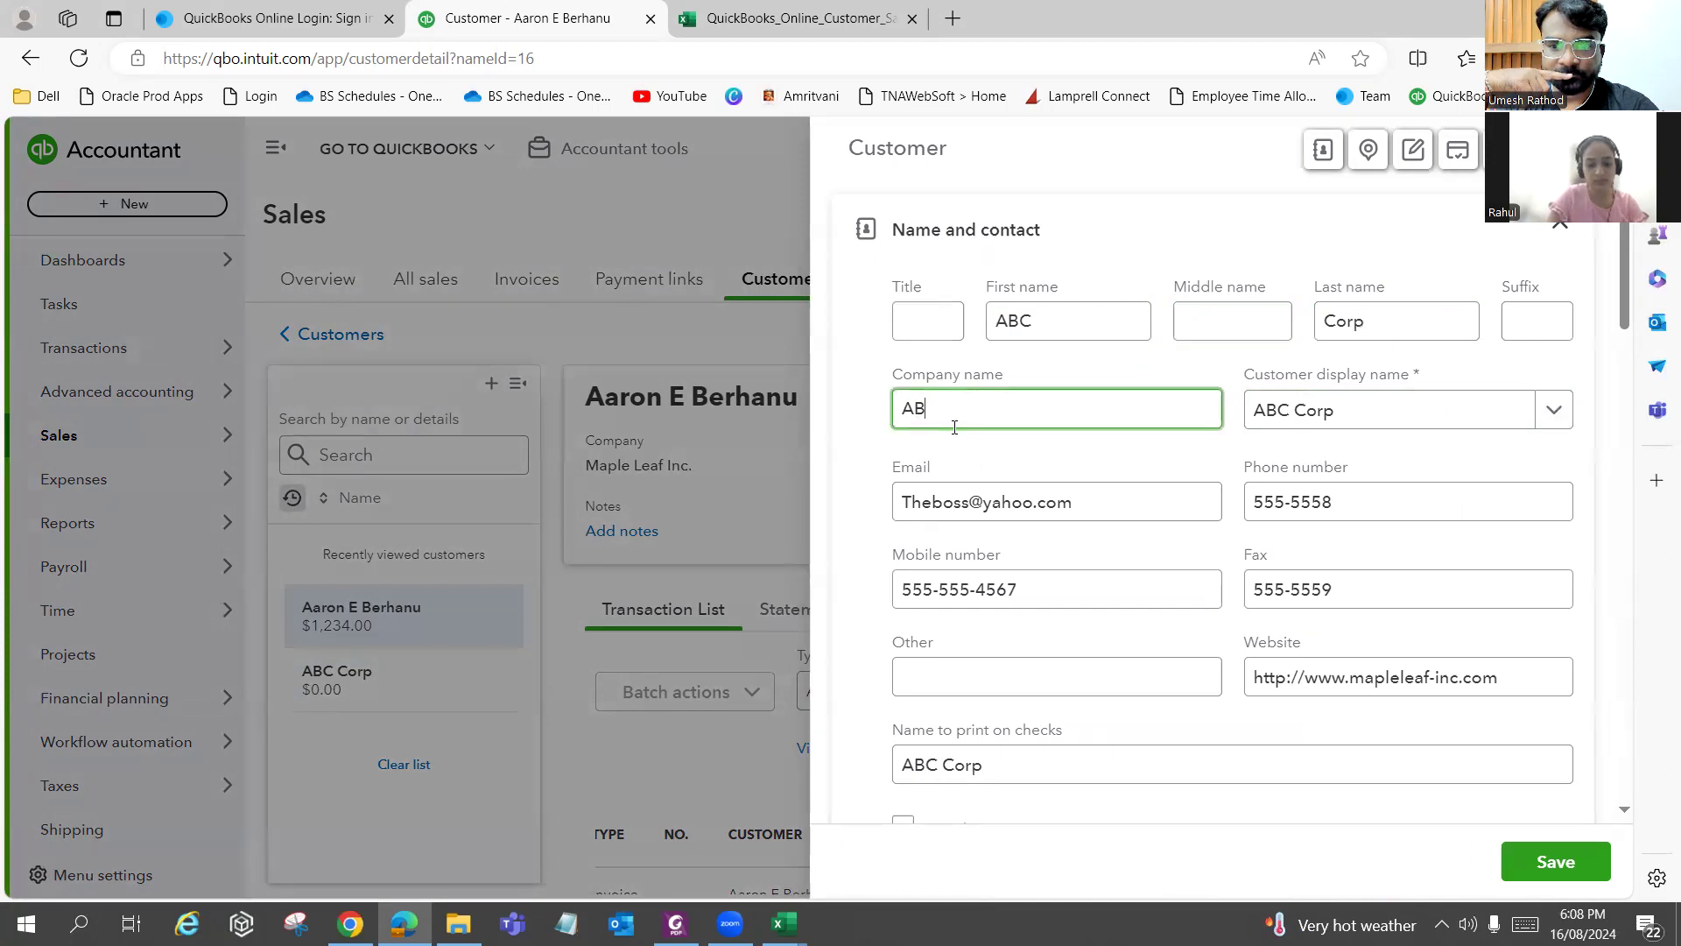
pyautogui.write('C Corp')
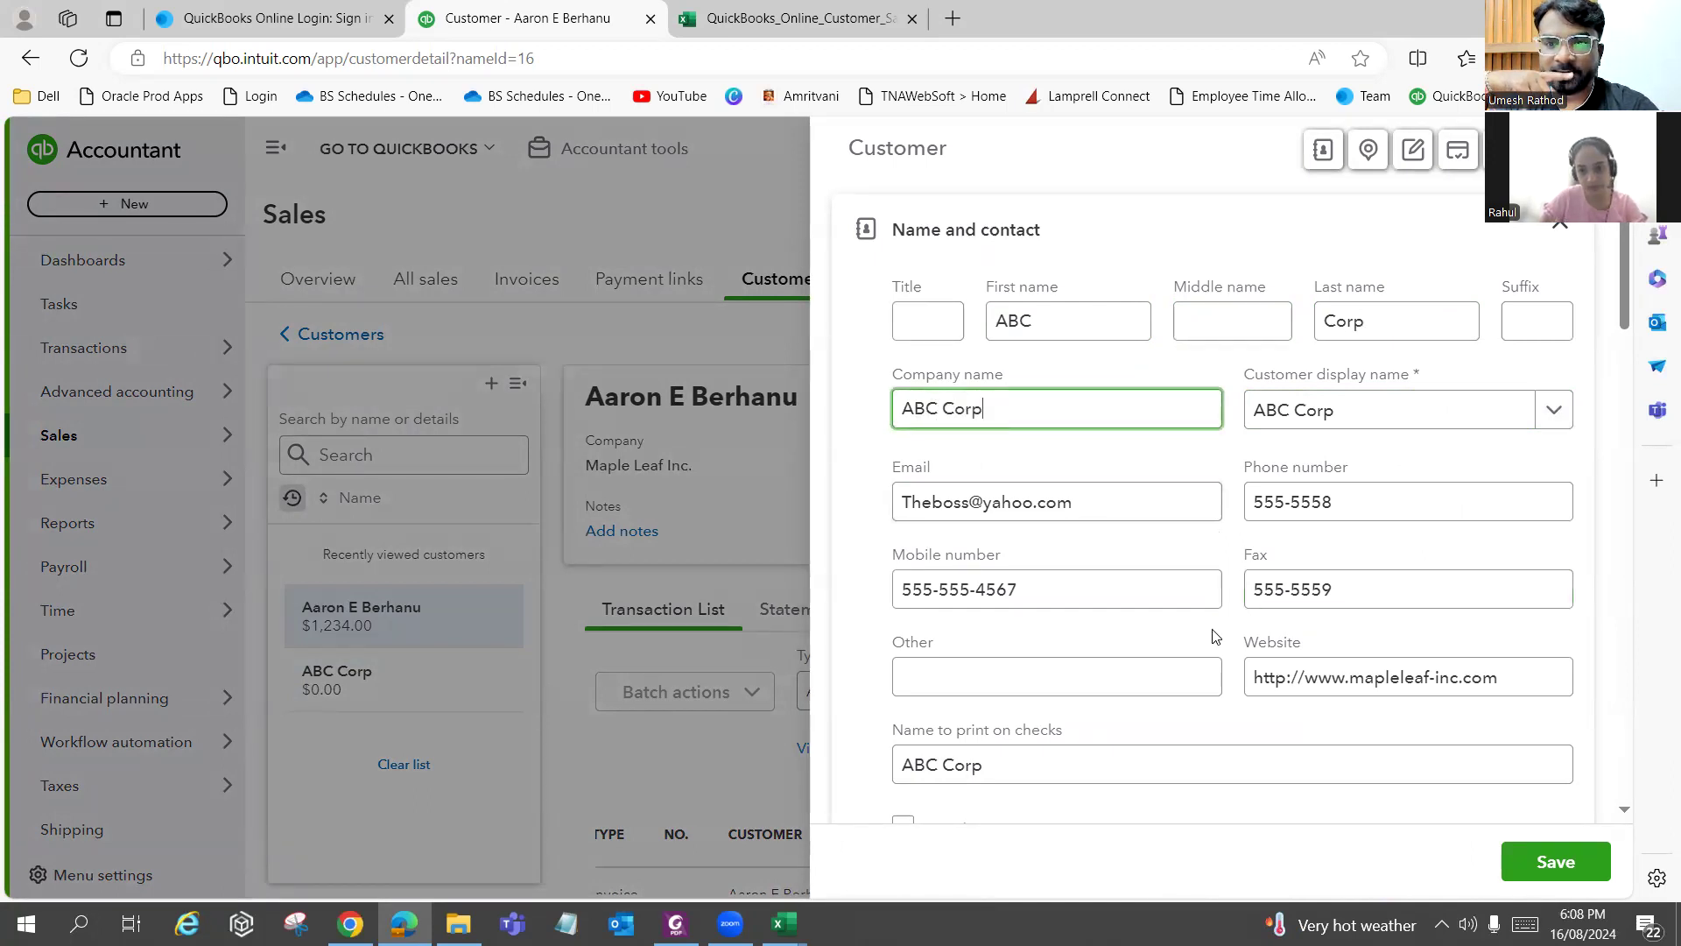
pyautogui.click(1564, 867)
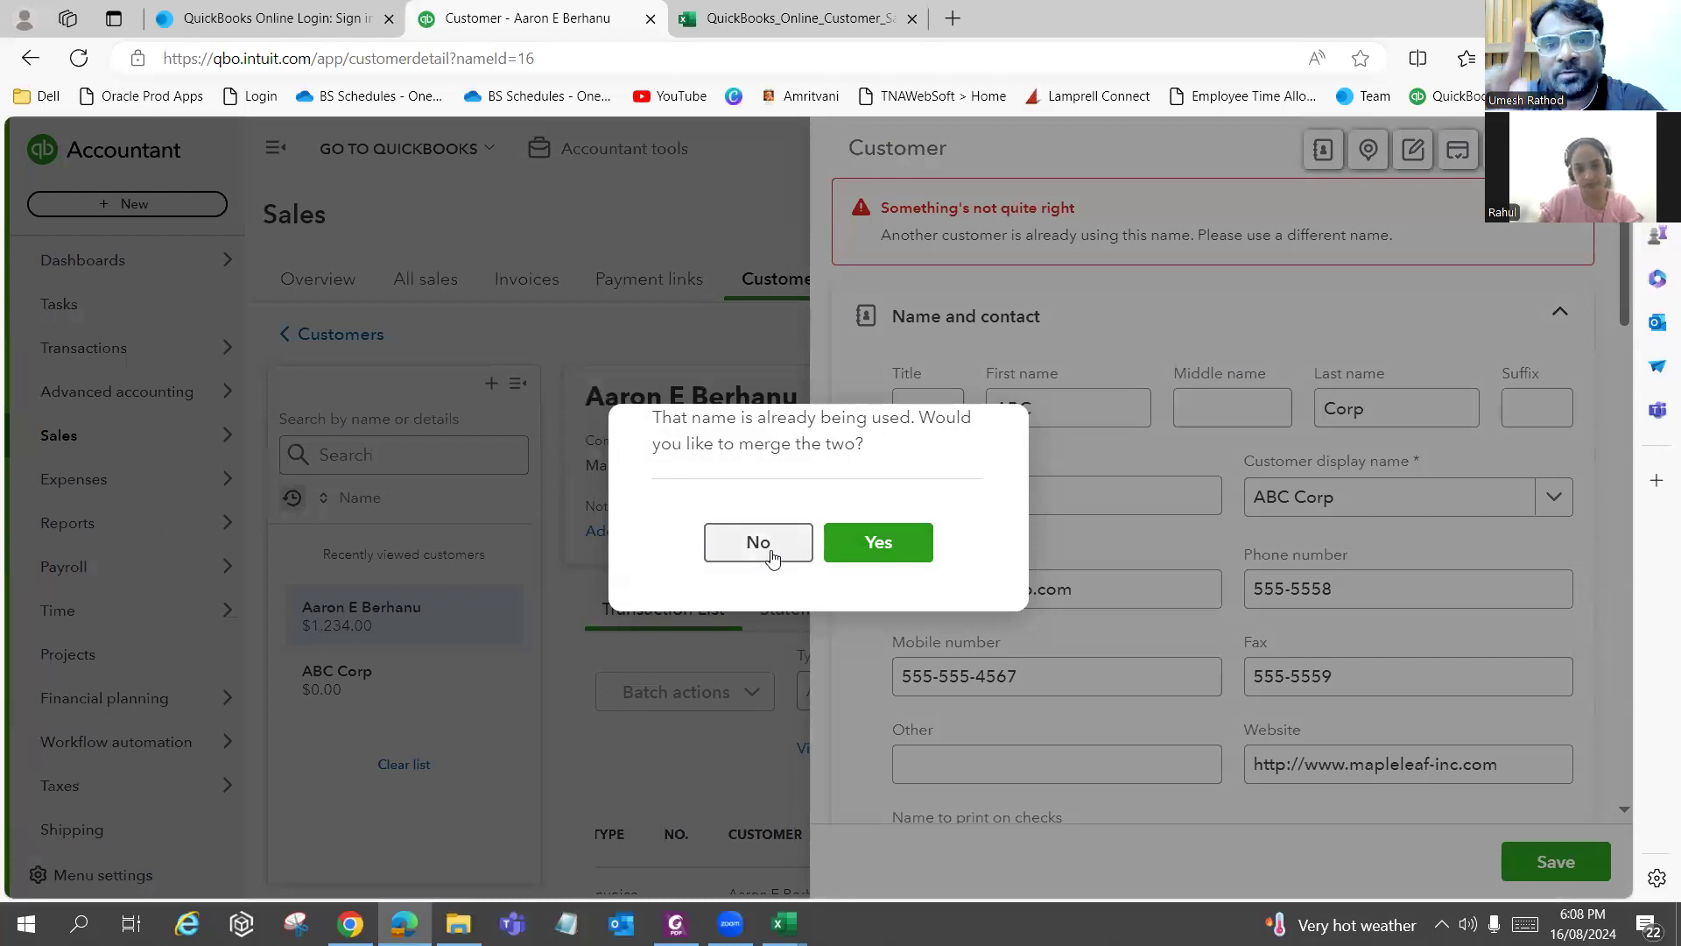
pyautogui.click(882, 558)
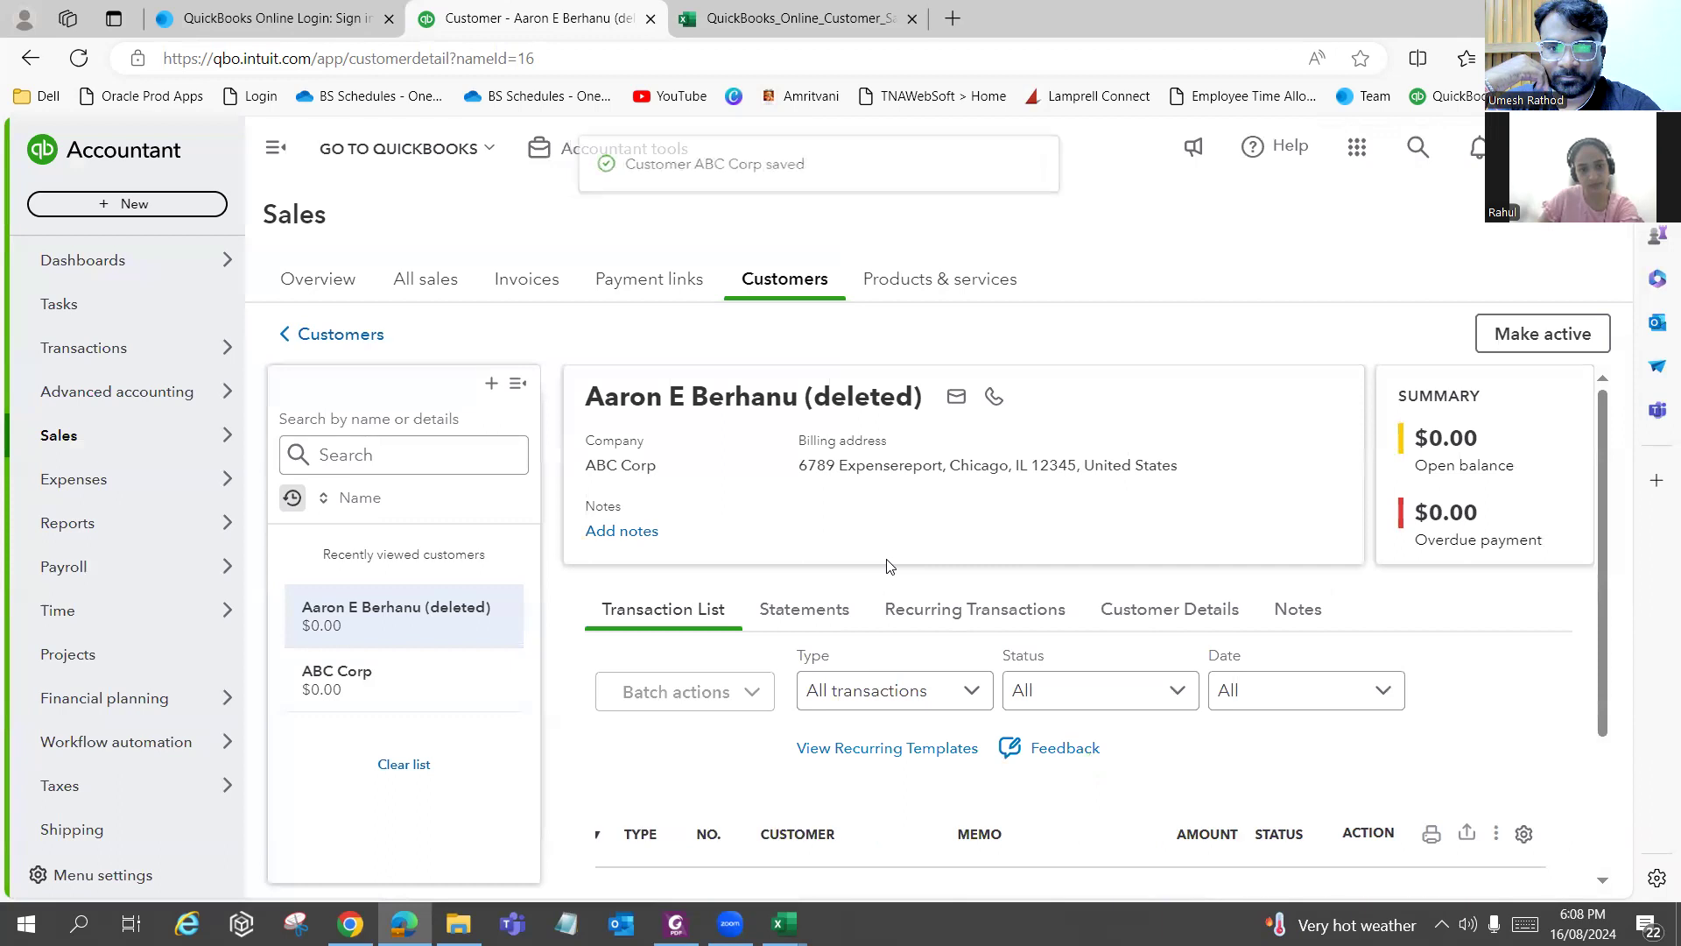
# Review the merged customer's transaction list, refresh the page and check ABC Corp's balance among the recently viewed customers.
pyautogui.scroll(-2, 894, 556)
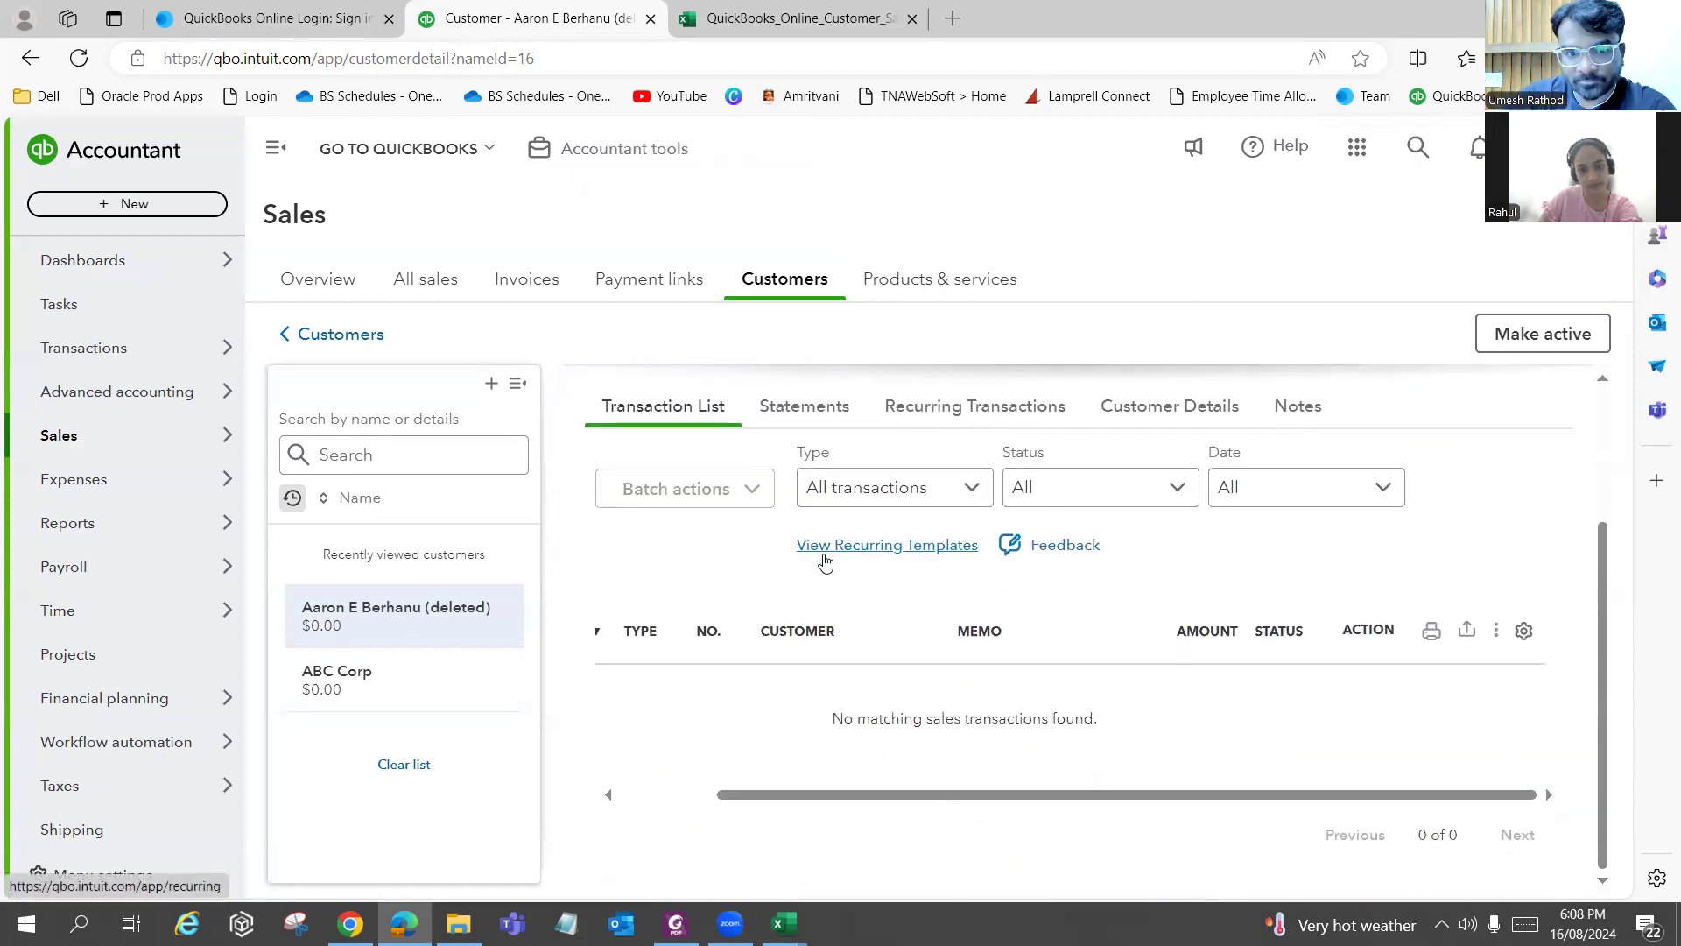
pyautogui.moveTo(215, 742)
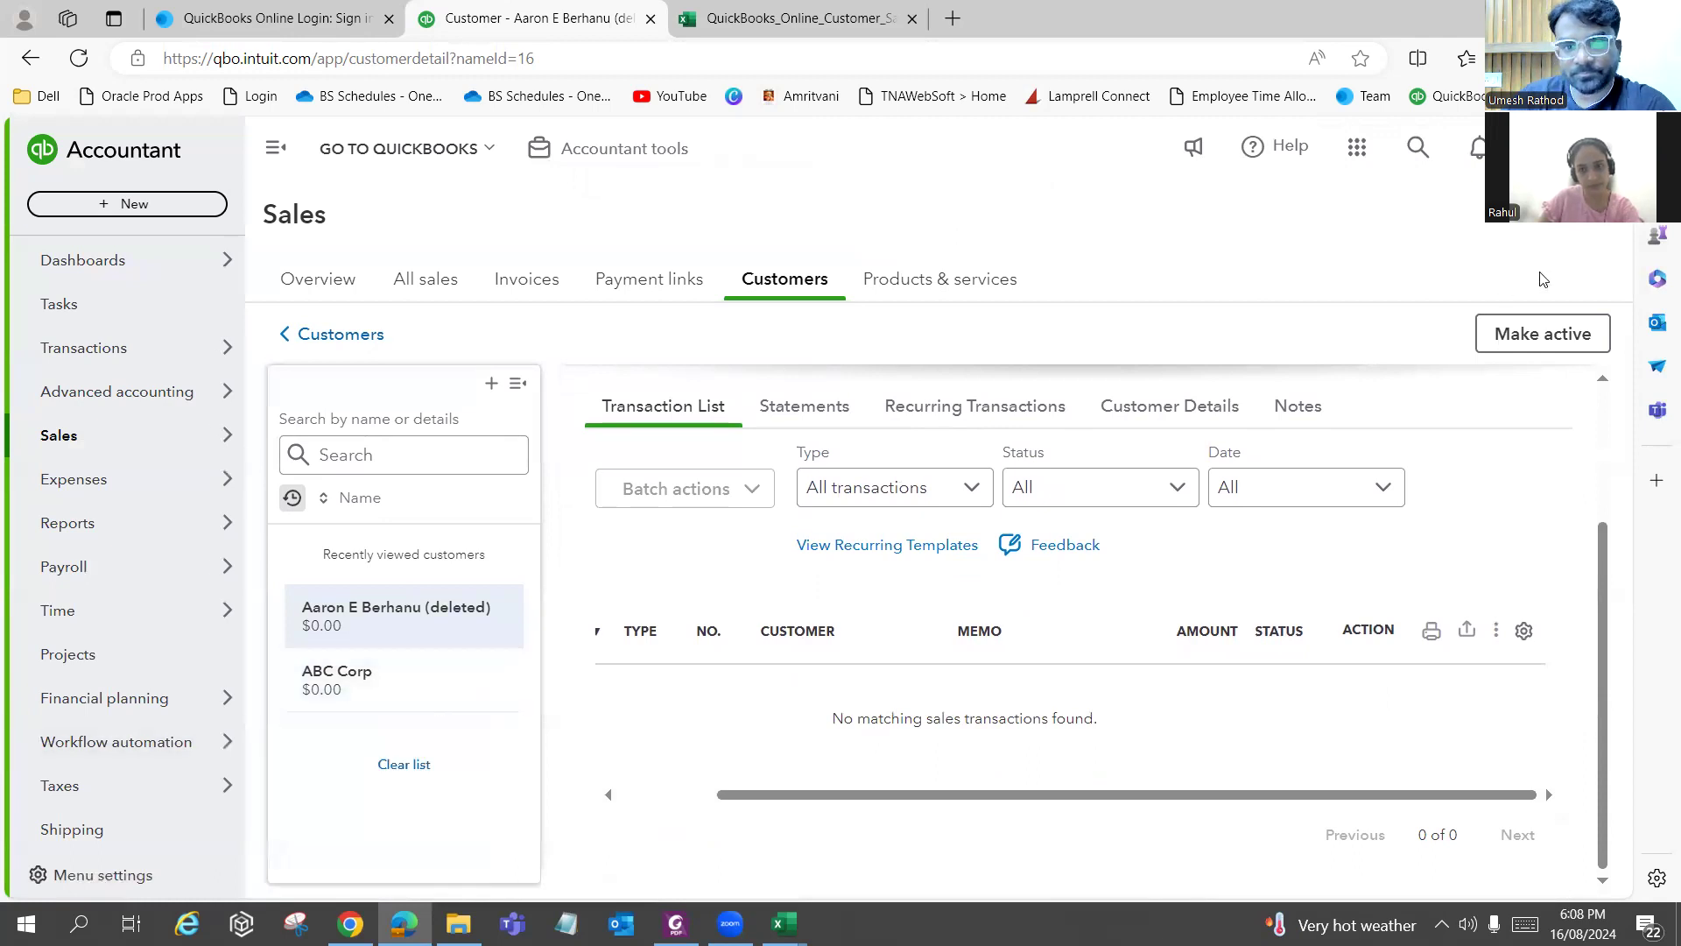
pyautogui.scroll(3, 1049, 383)
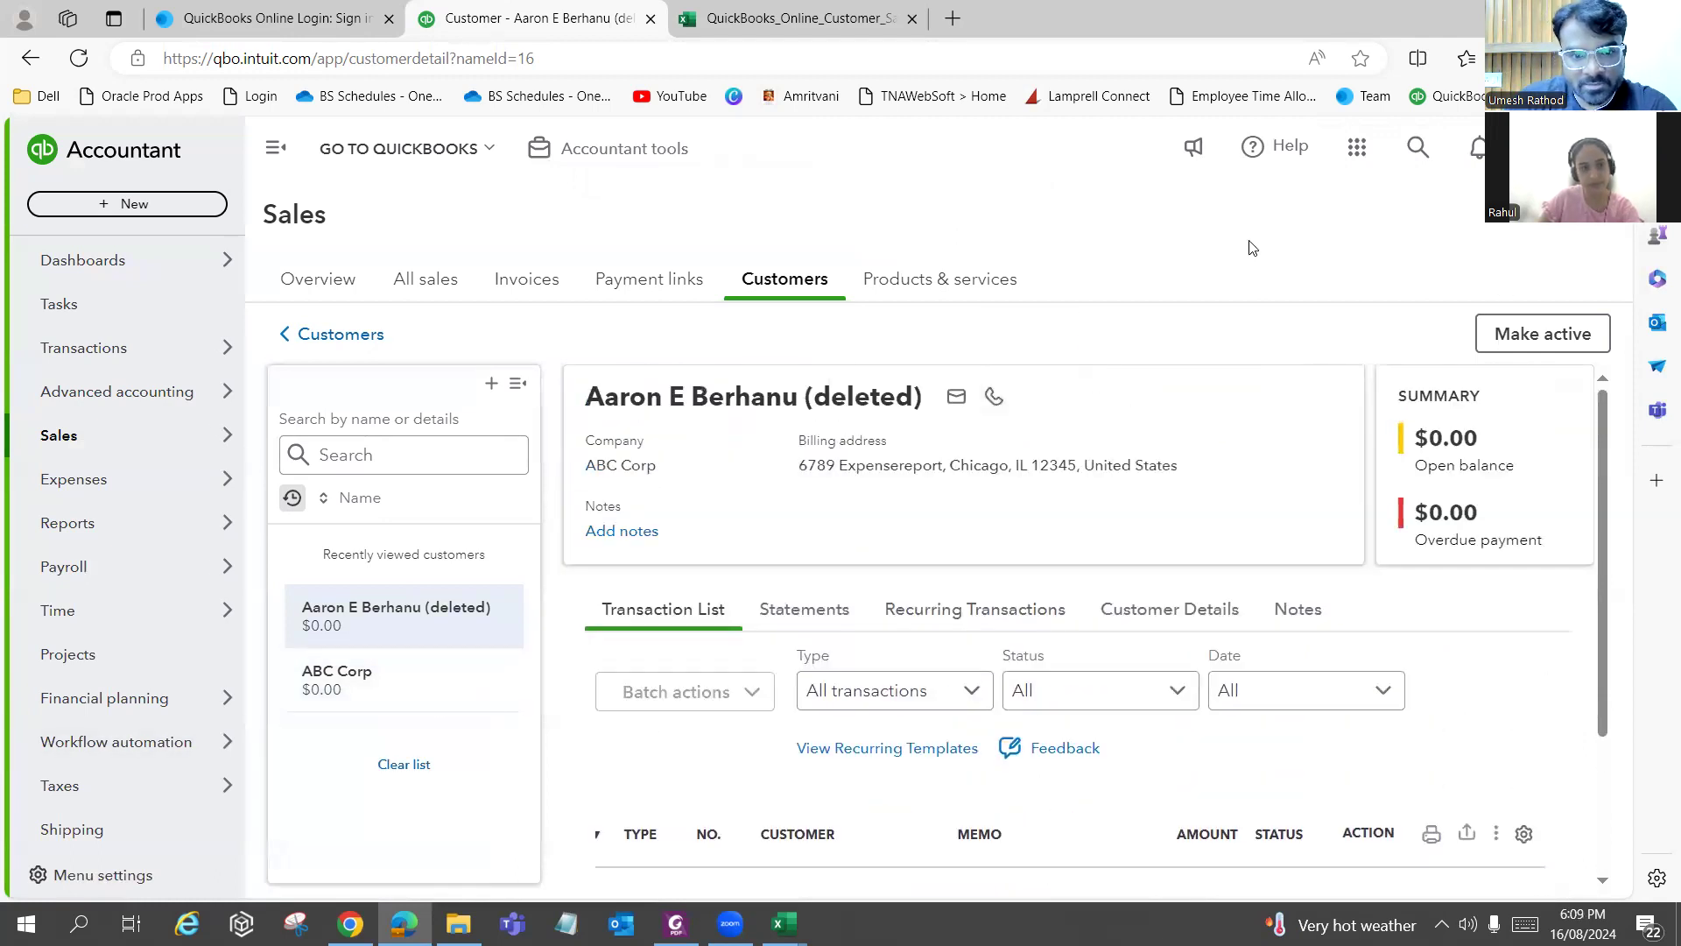
pyautogui.scroll(-3, 1118, 442)
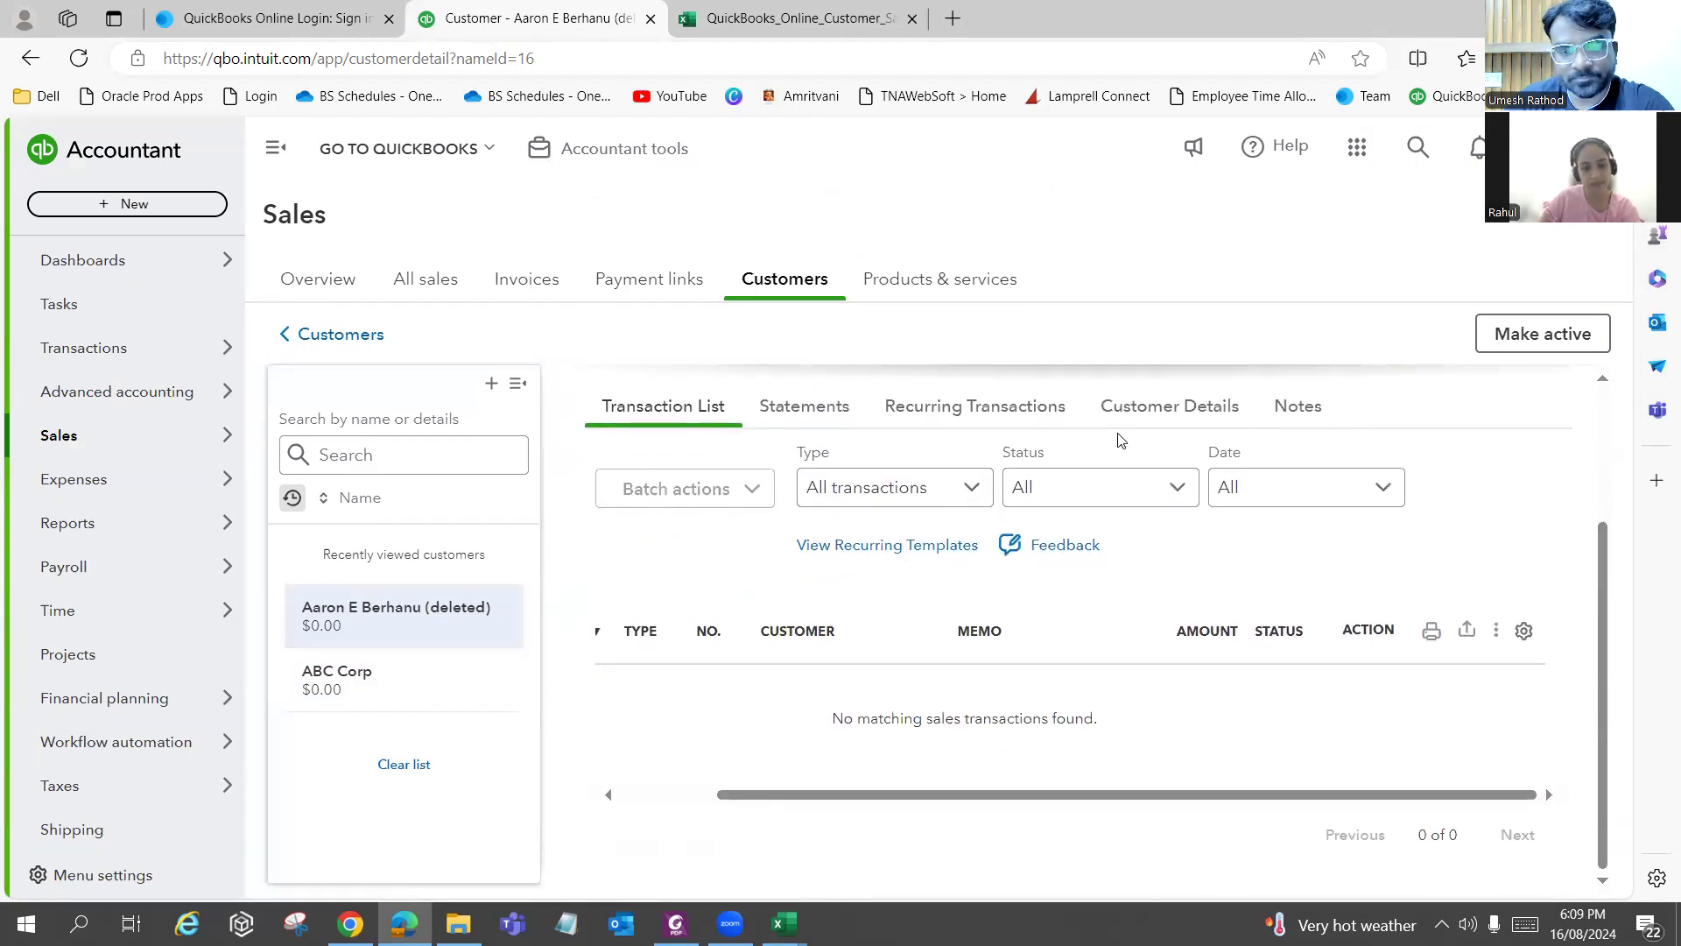
pyautogui.press('F5')
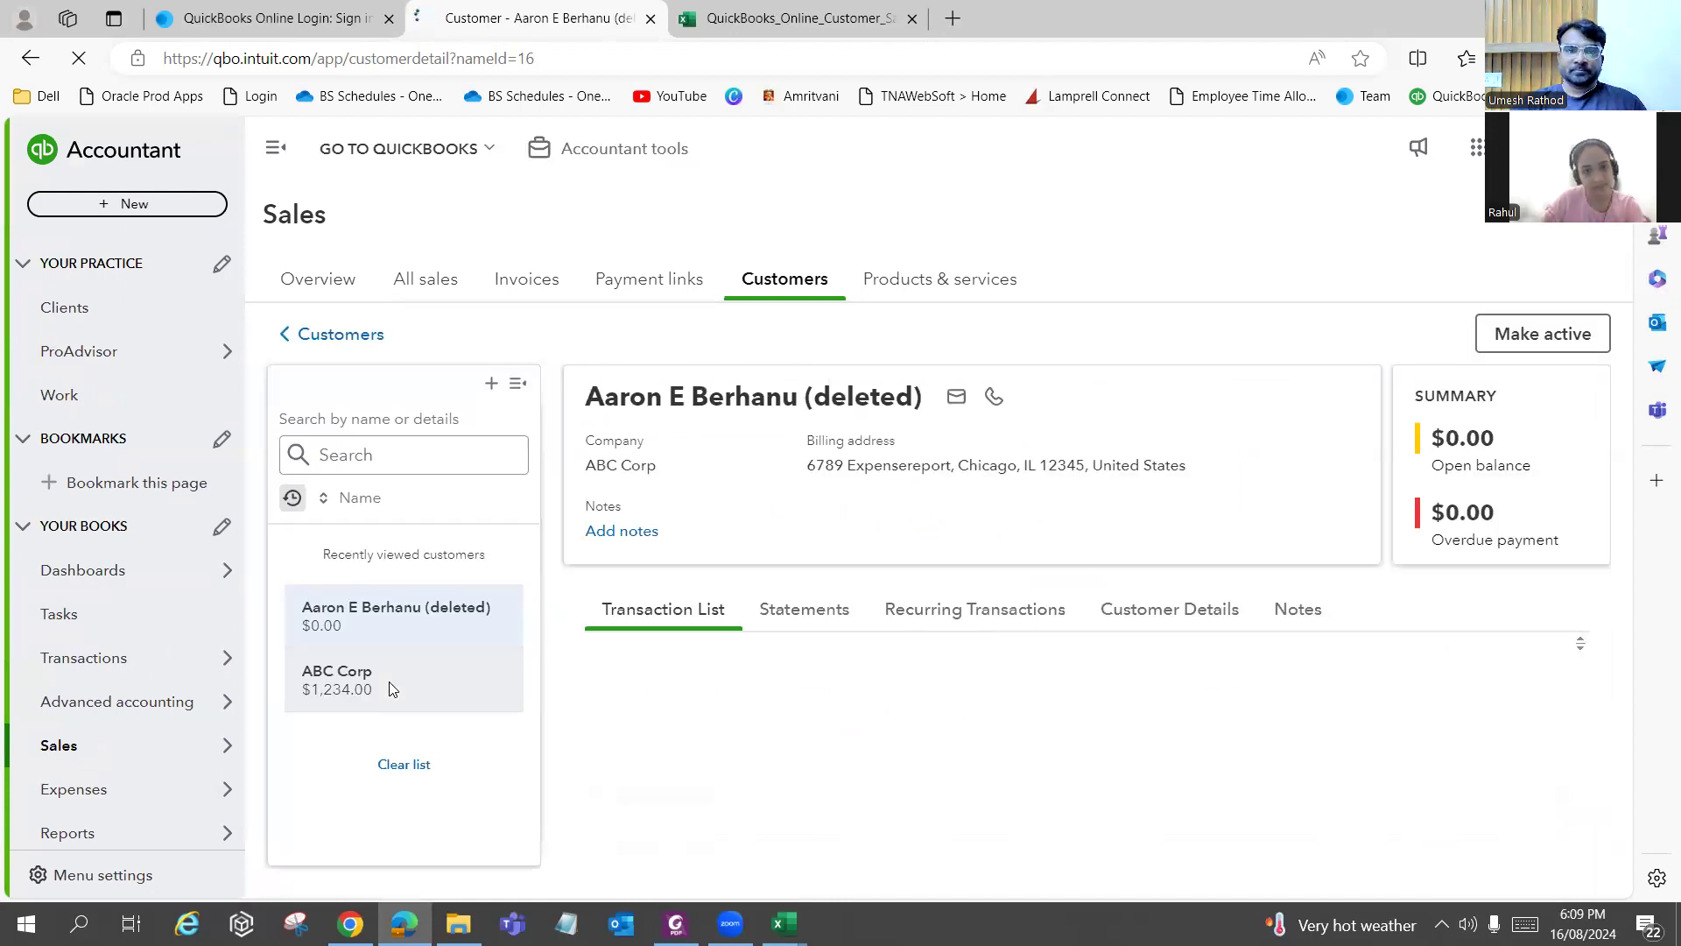
pyautogui.scroll(-2, 882, 650)
pyautogui.moveTo(346, 698)
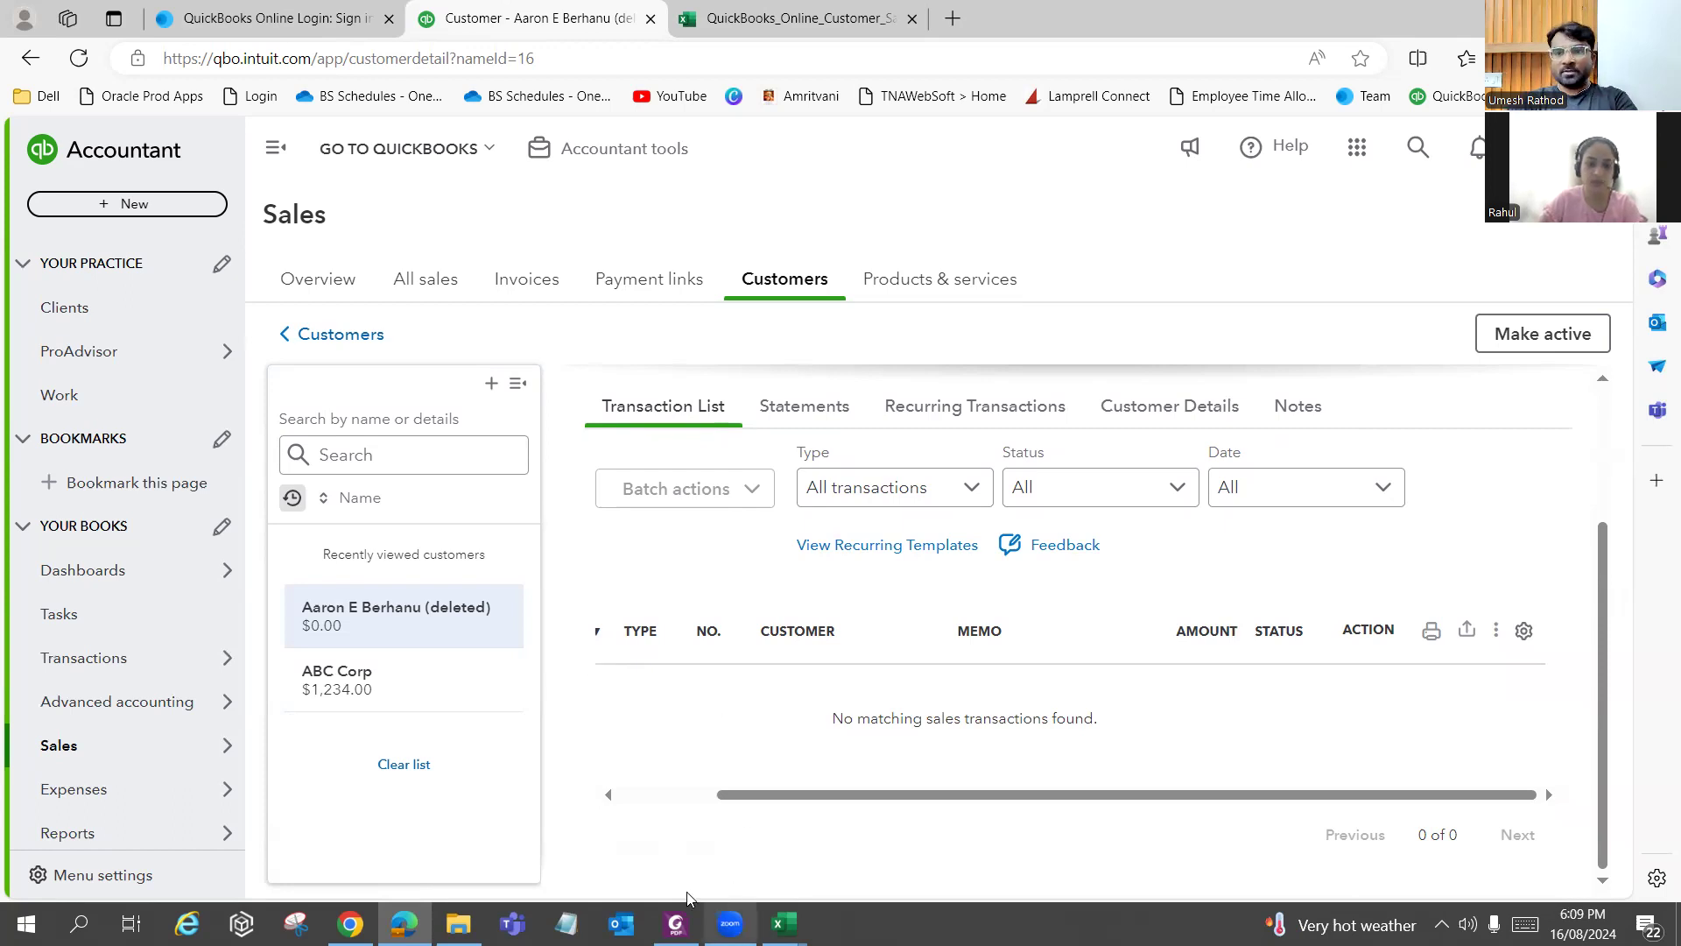
# Switch to the Customer Relatd Questions PDF in Foxit PhantomPDF and read tasks 70 to 75 on merging, archiving, restoring and portal access.
pyautogui.moveTo(675, 923)
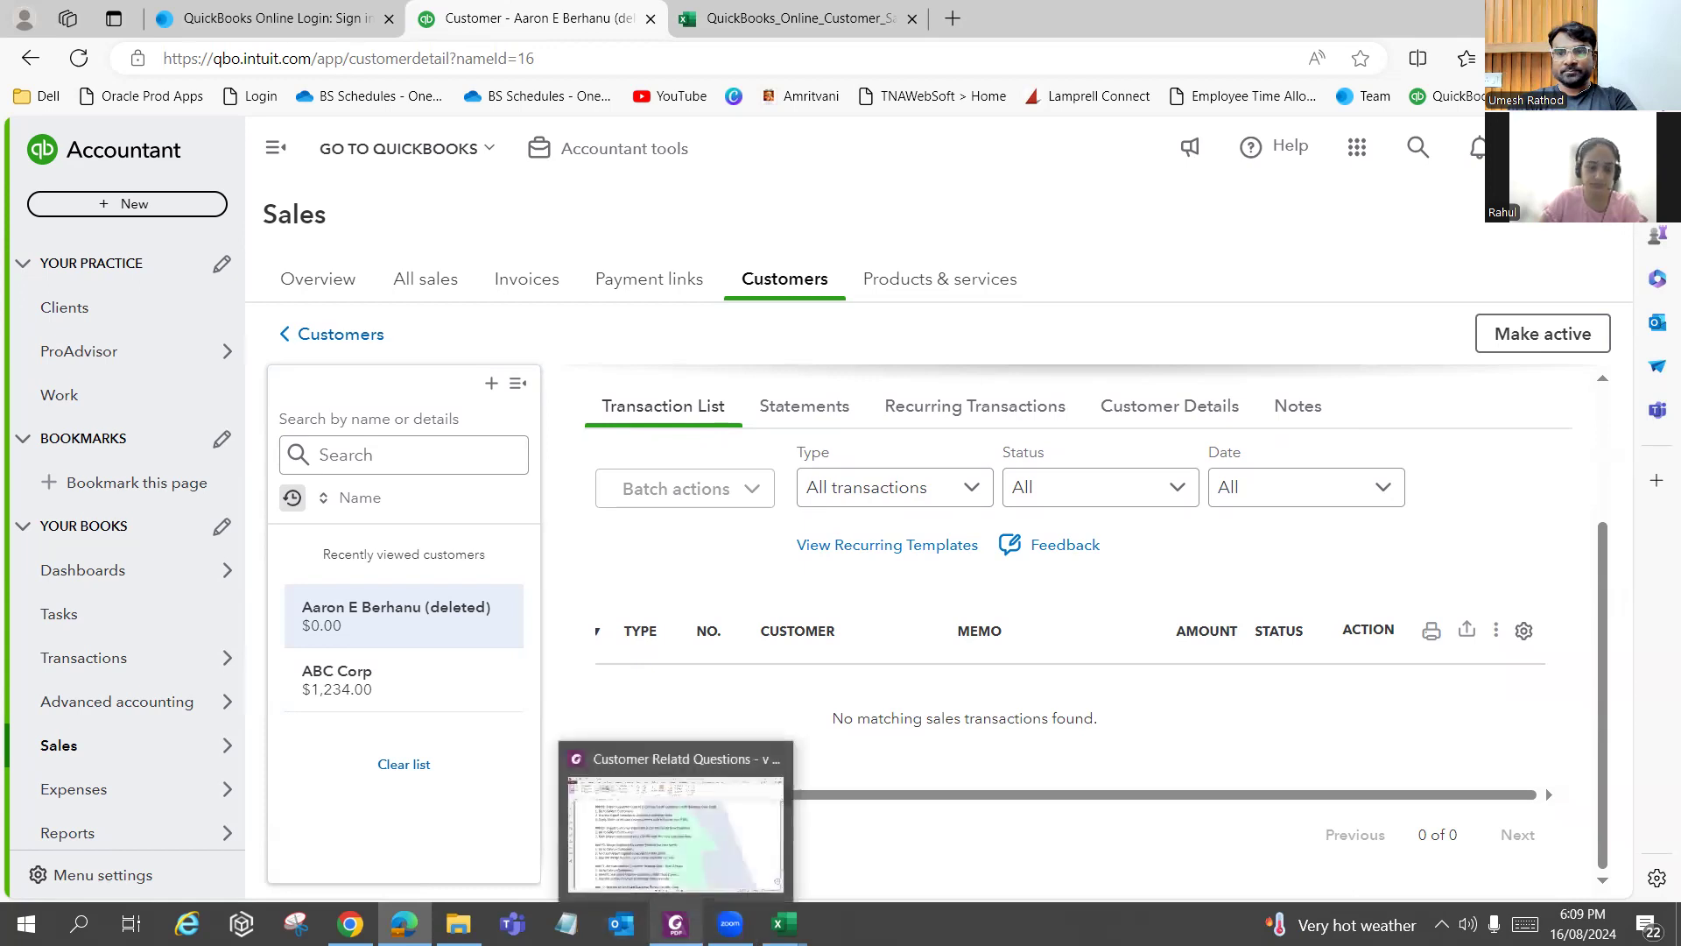
pyautogui.click(667, 828)
pyautogui.scroll(-1, 896, 509)
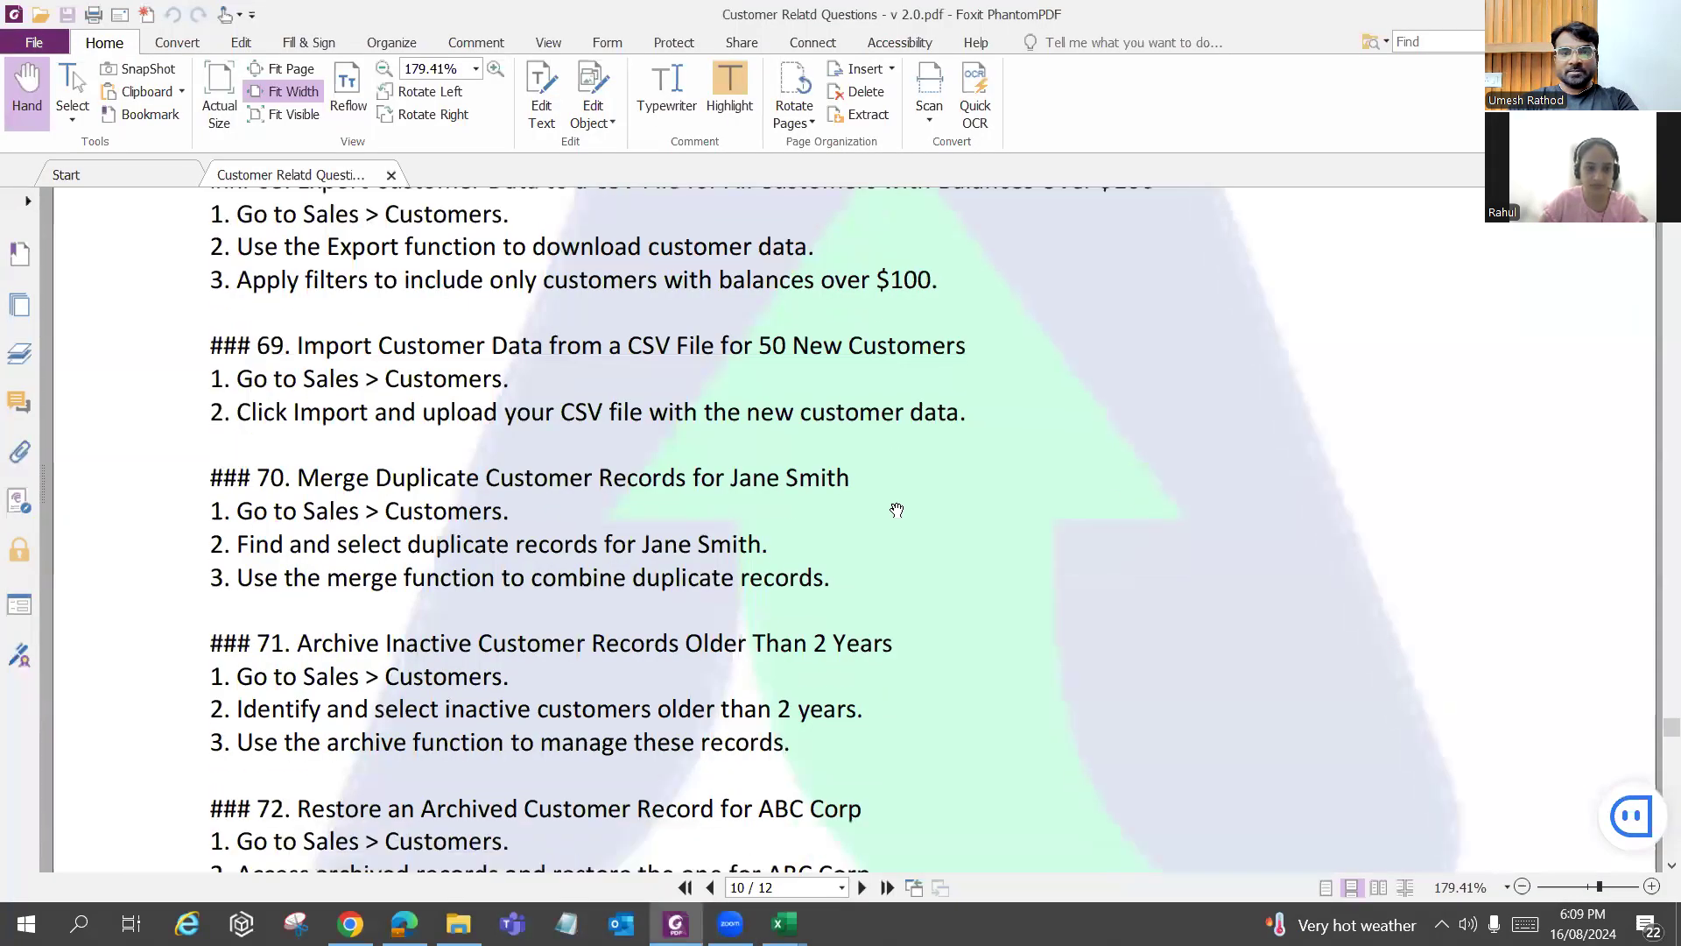
pyautogui.scroll(-4, 896, 509)
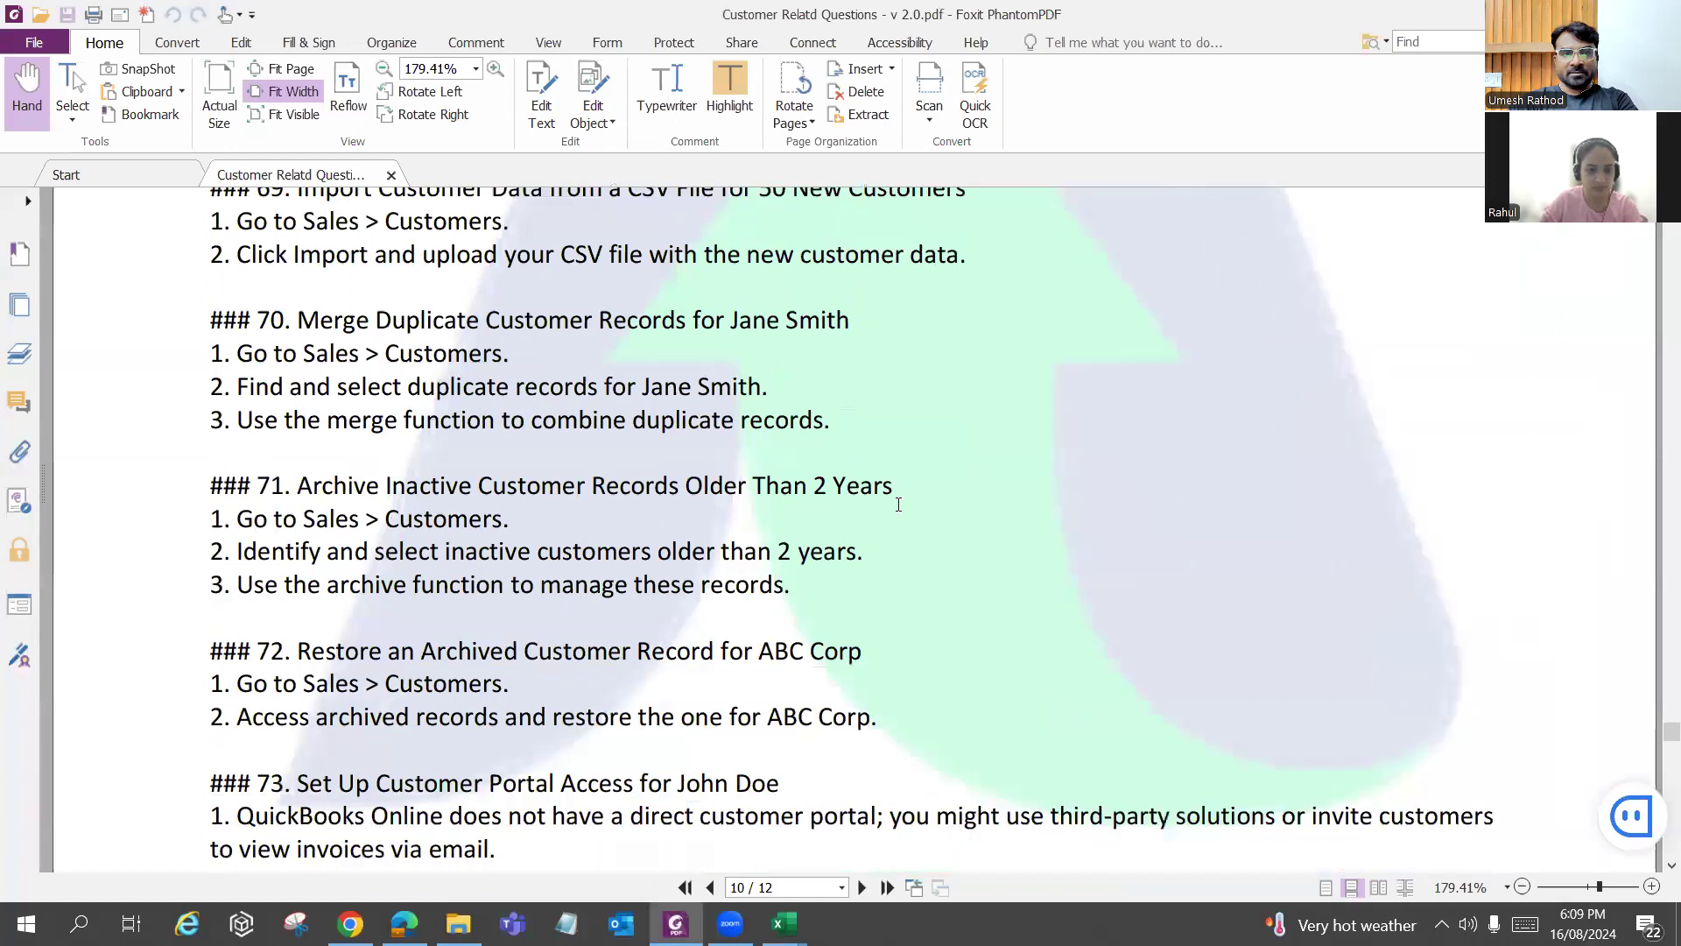
pyautogui.scroll(-1, 898, 505)
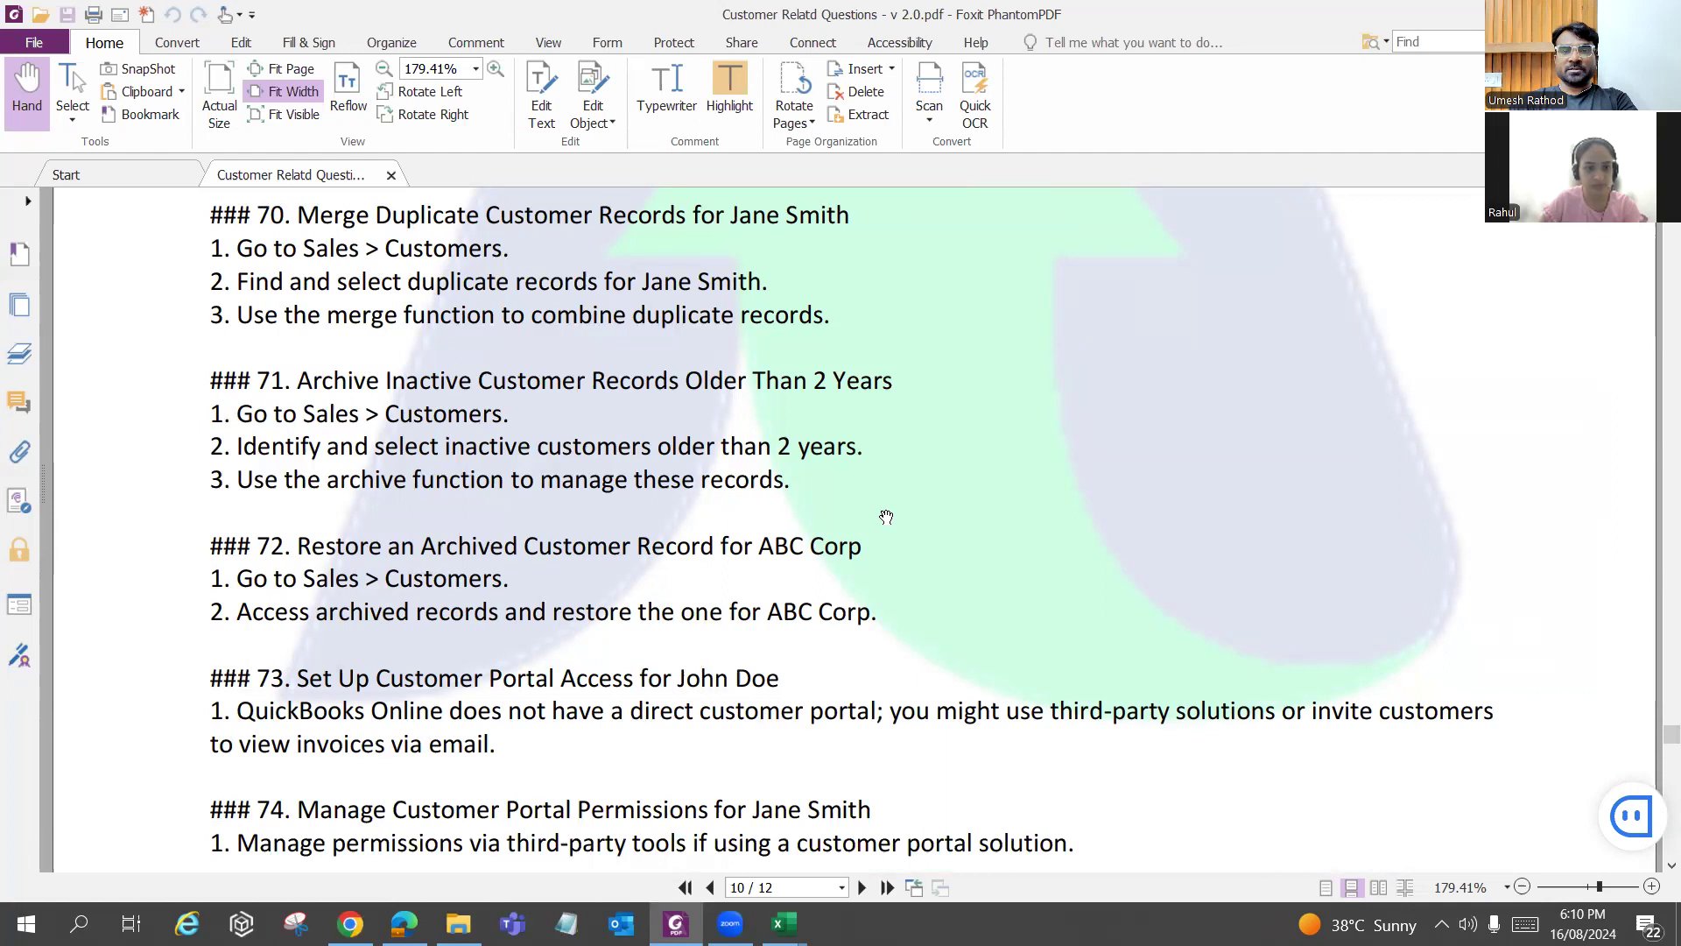
pyautogui.scroll(-1, 886, 516)
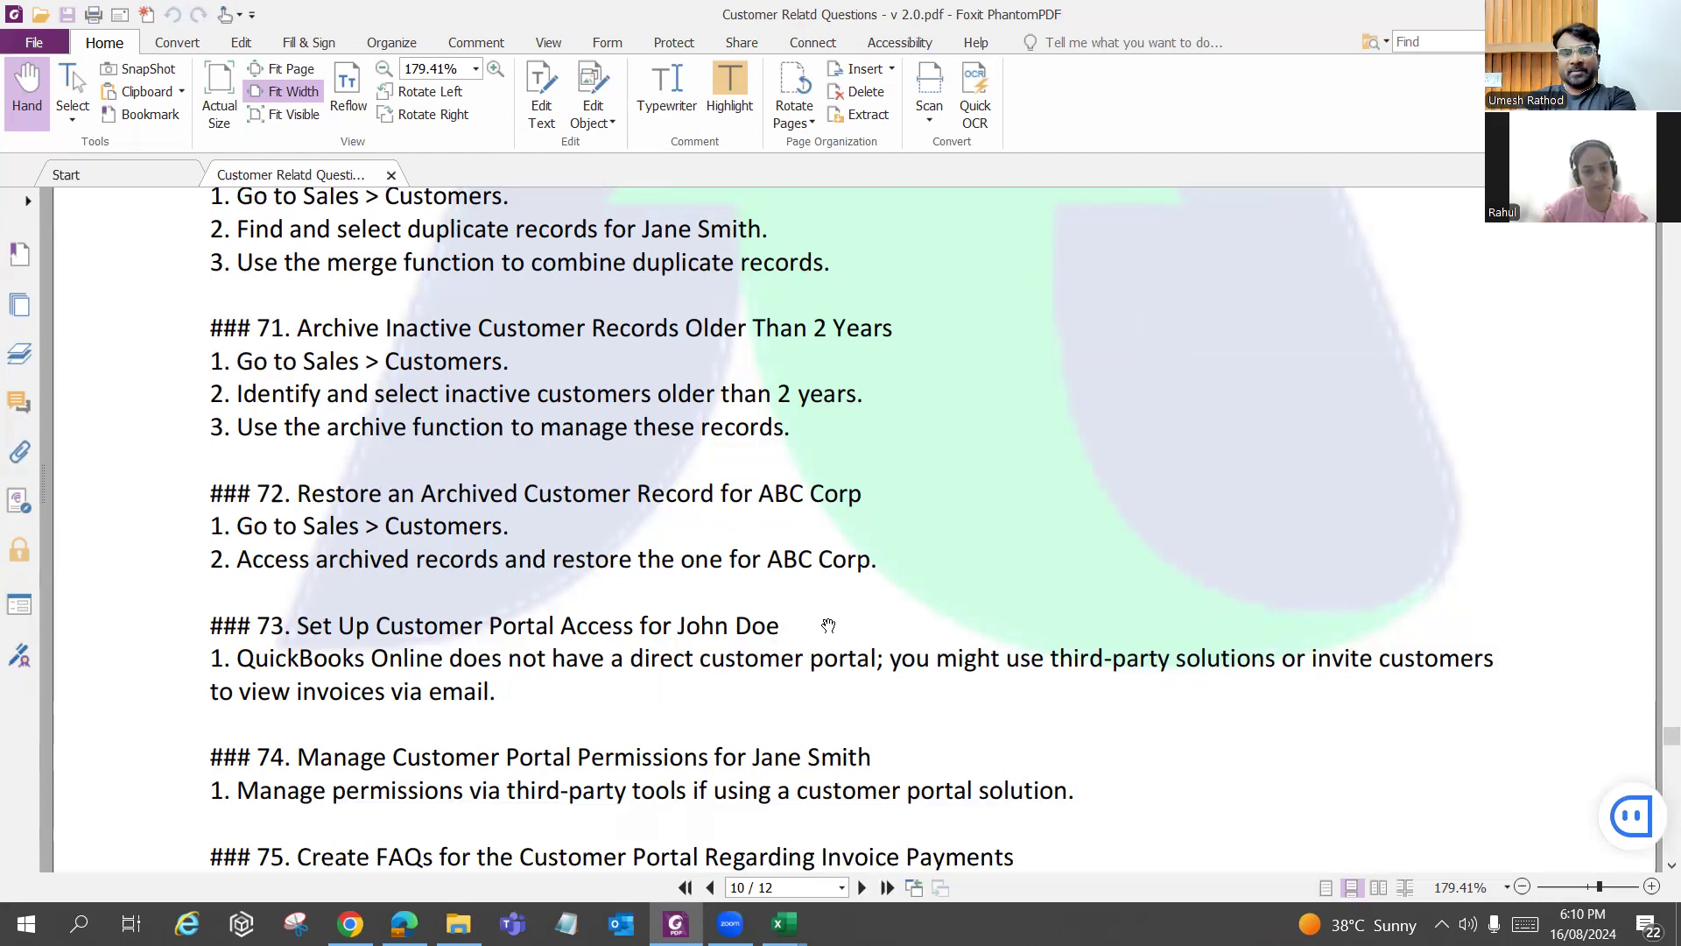
pyautogui.scroll(-1, 828, 625)
pyautogui.scroll(-1, 828, 625)
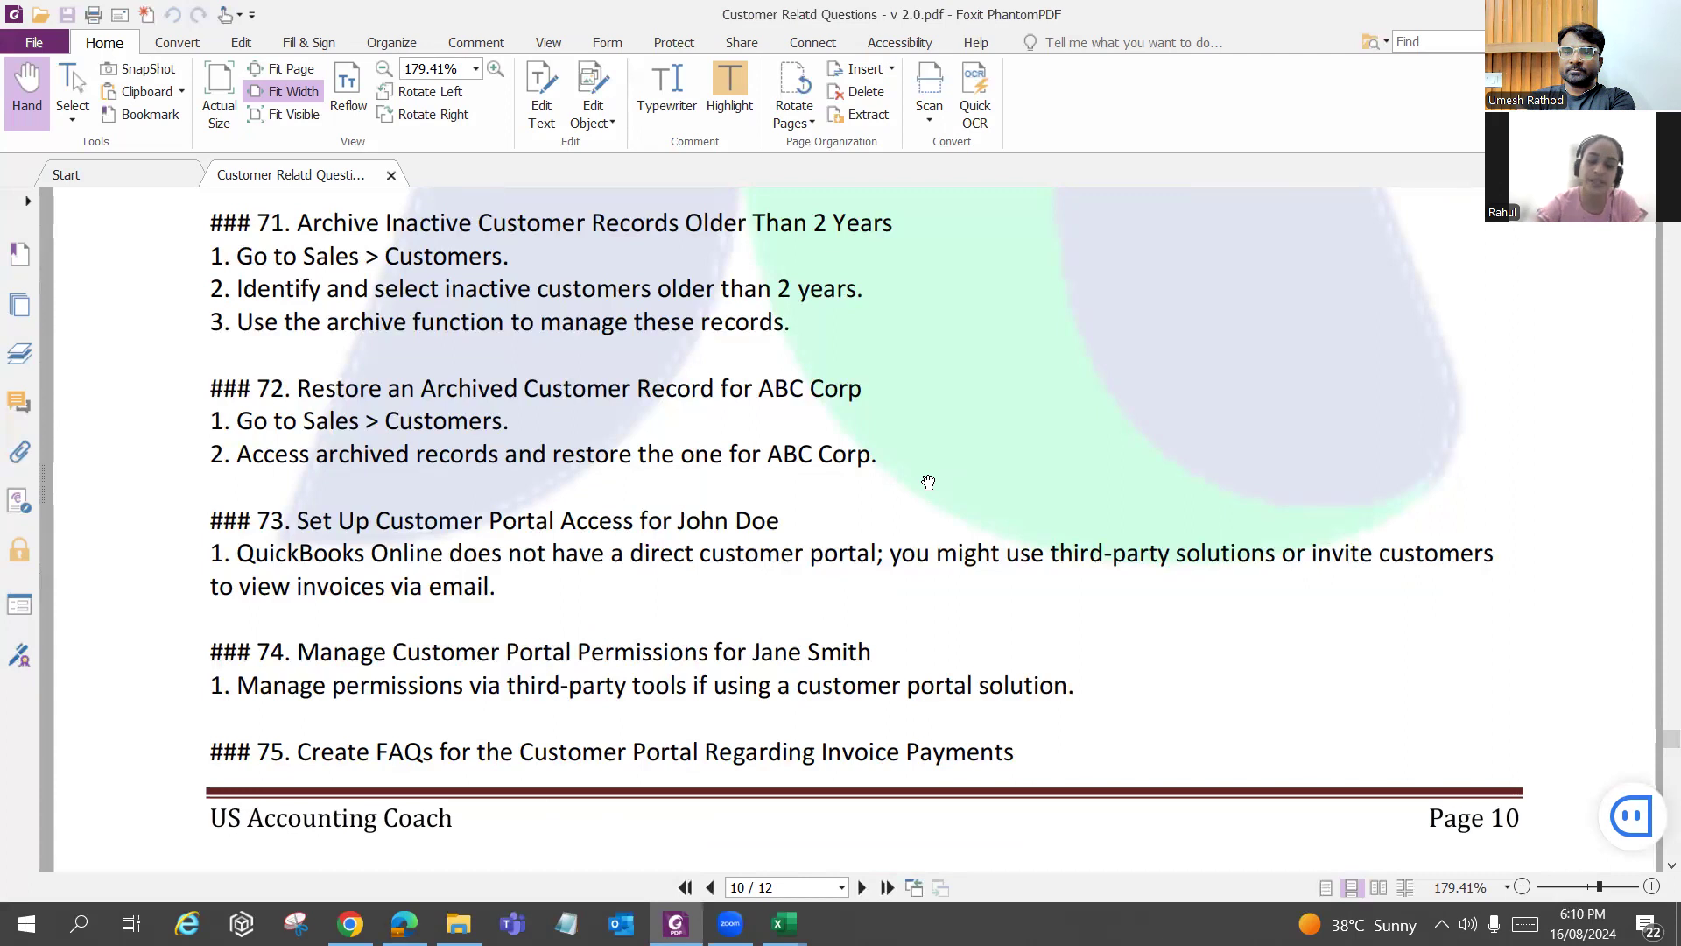
pyautogui.hotkey('alt', 'Tab')
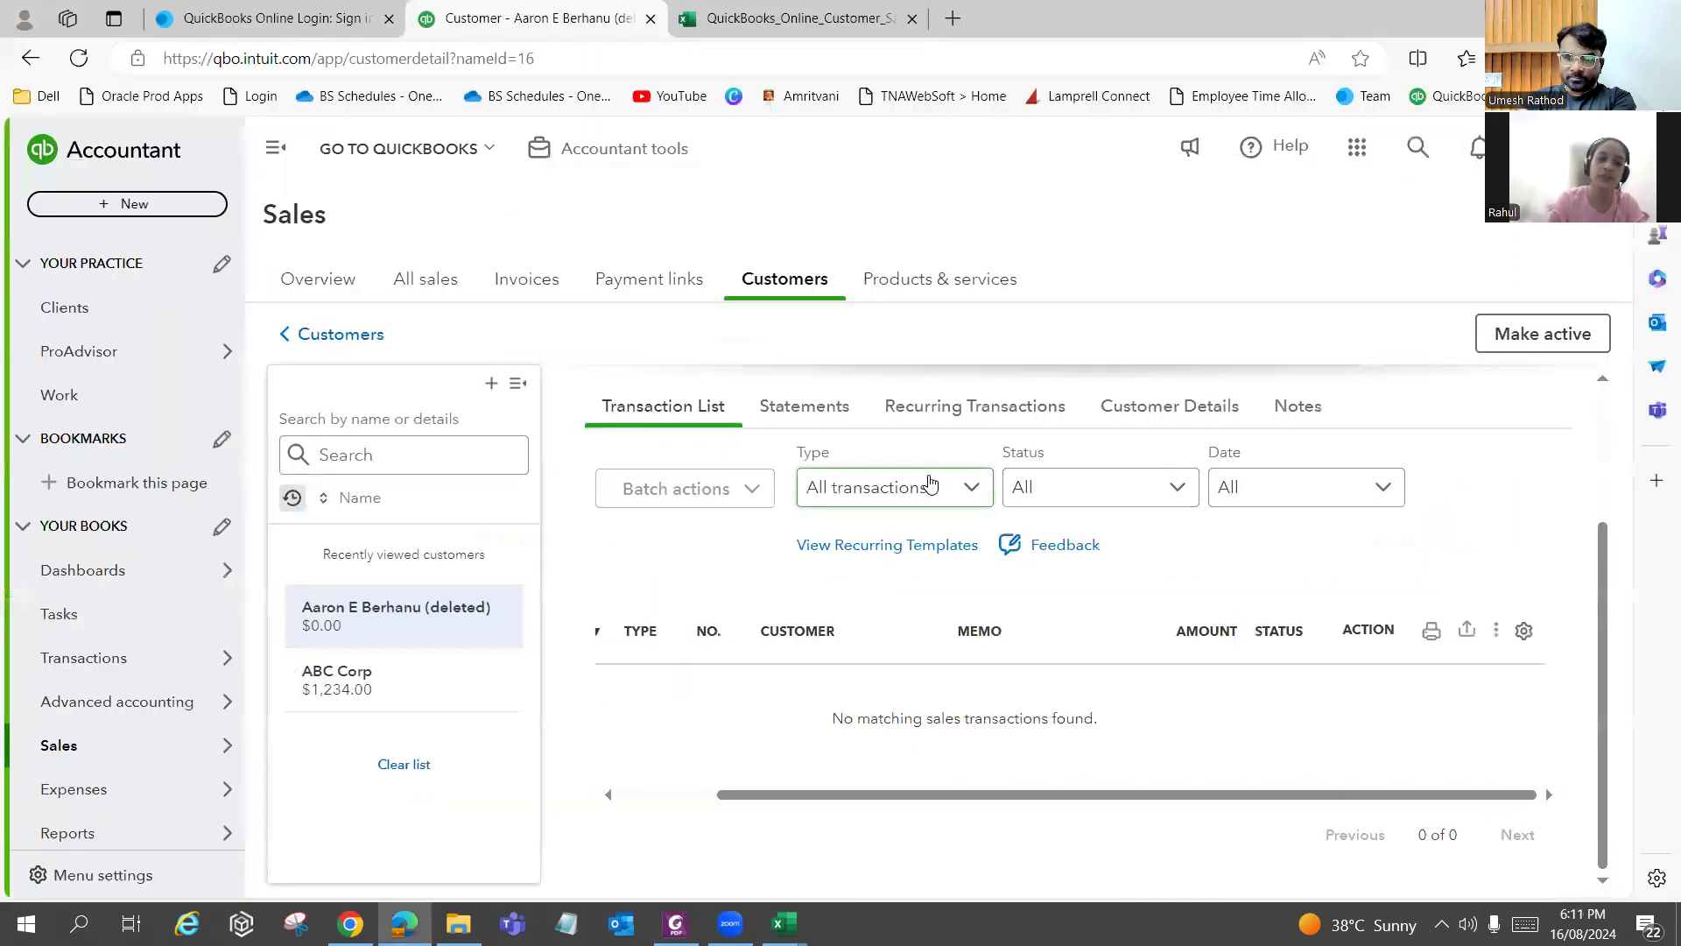
pyautogui.hotkey('alt', 'Tab')
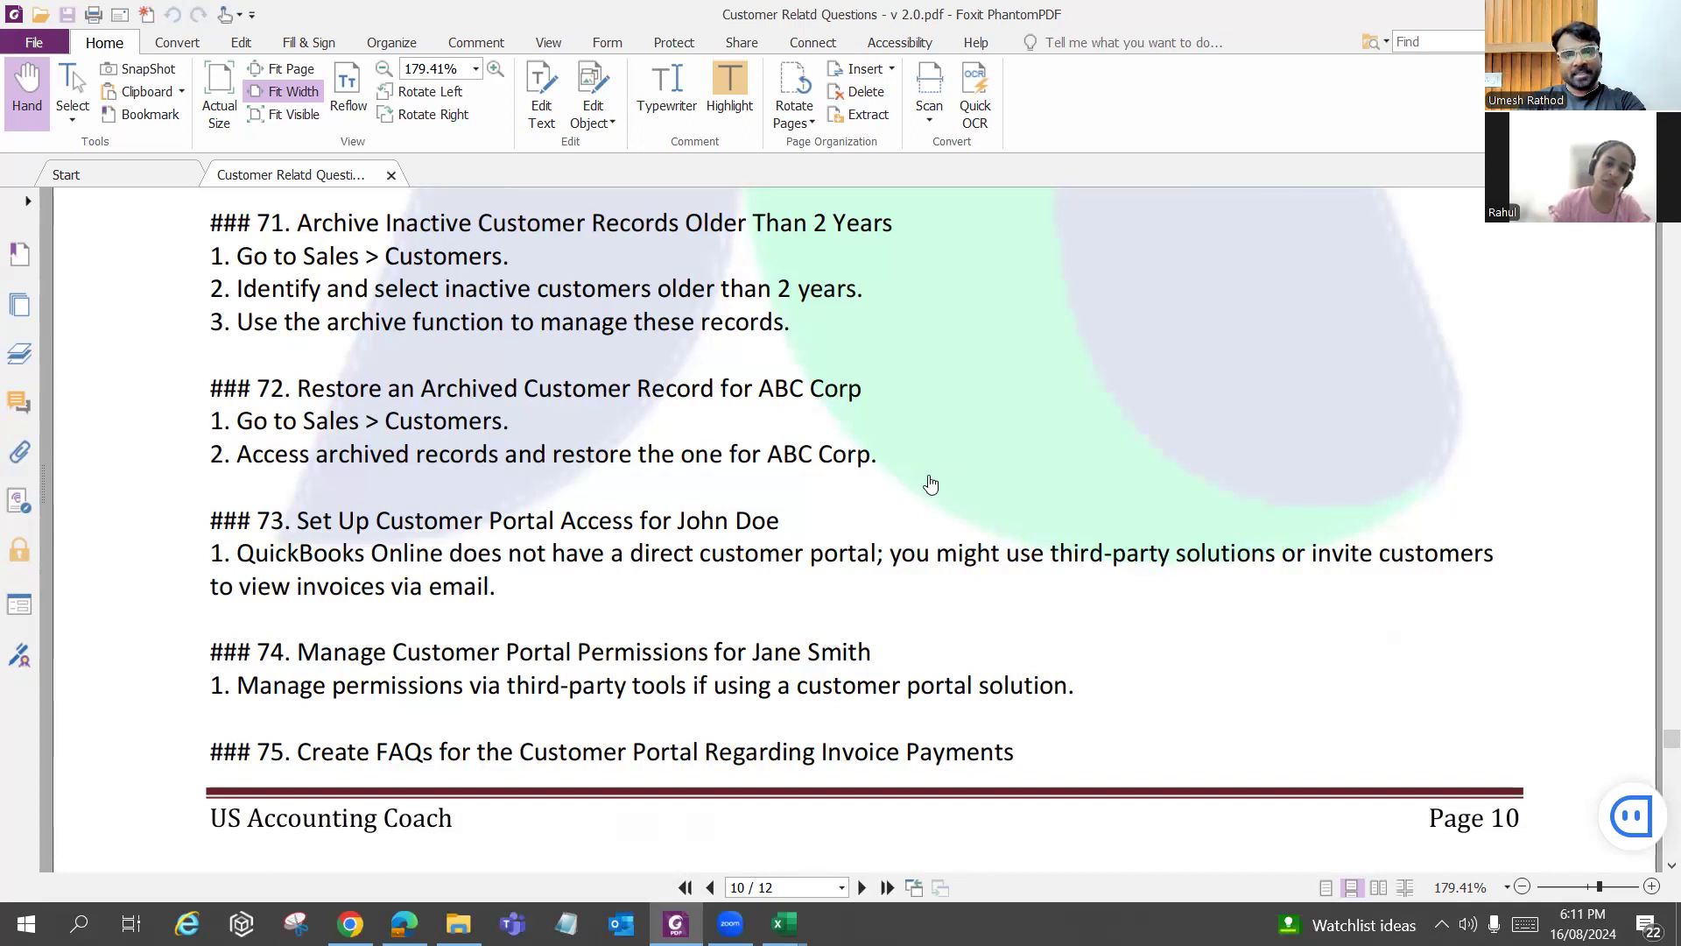
# Switch back to QuickBooks Online and look through the practice, bookmarks and books sections of the navigation, including their sub-entries.
pyautogui.hotkey('alt', 'Tab')
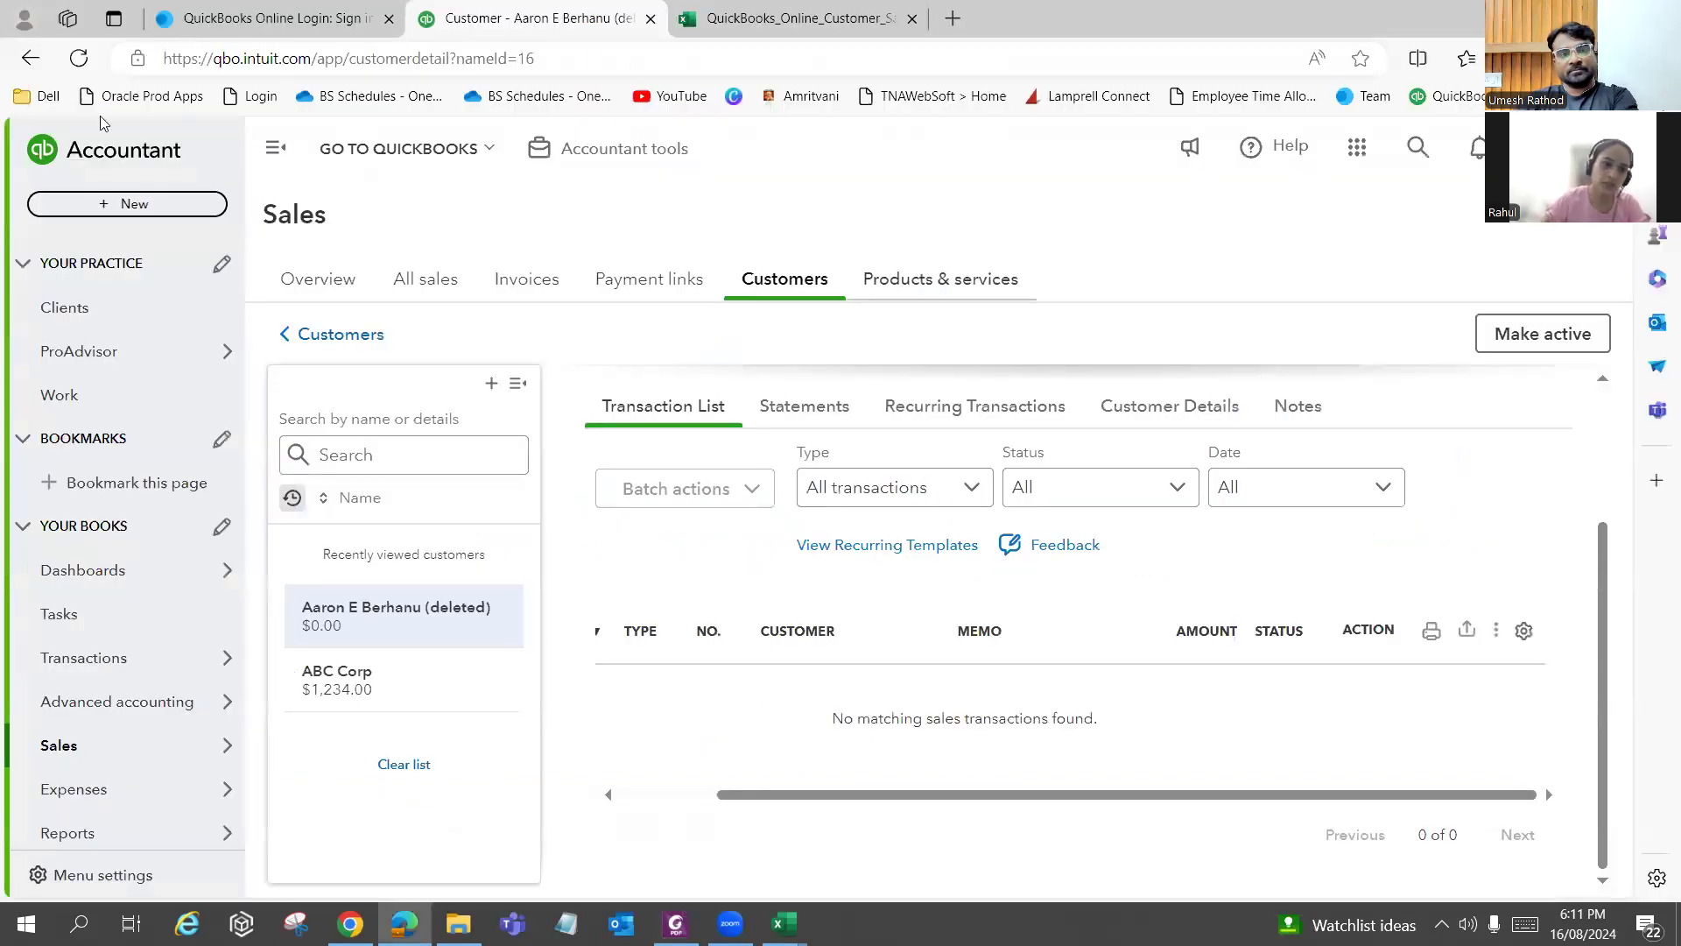
pyautogui.scroll(-3, 120, 438)
pyautogui.scroll(-1, 120, 442)
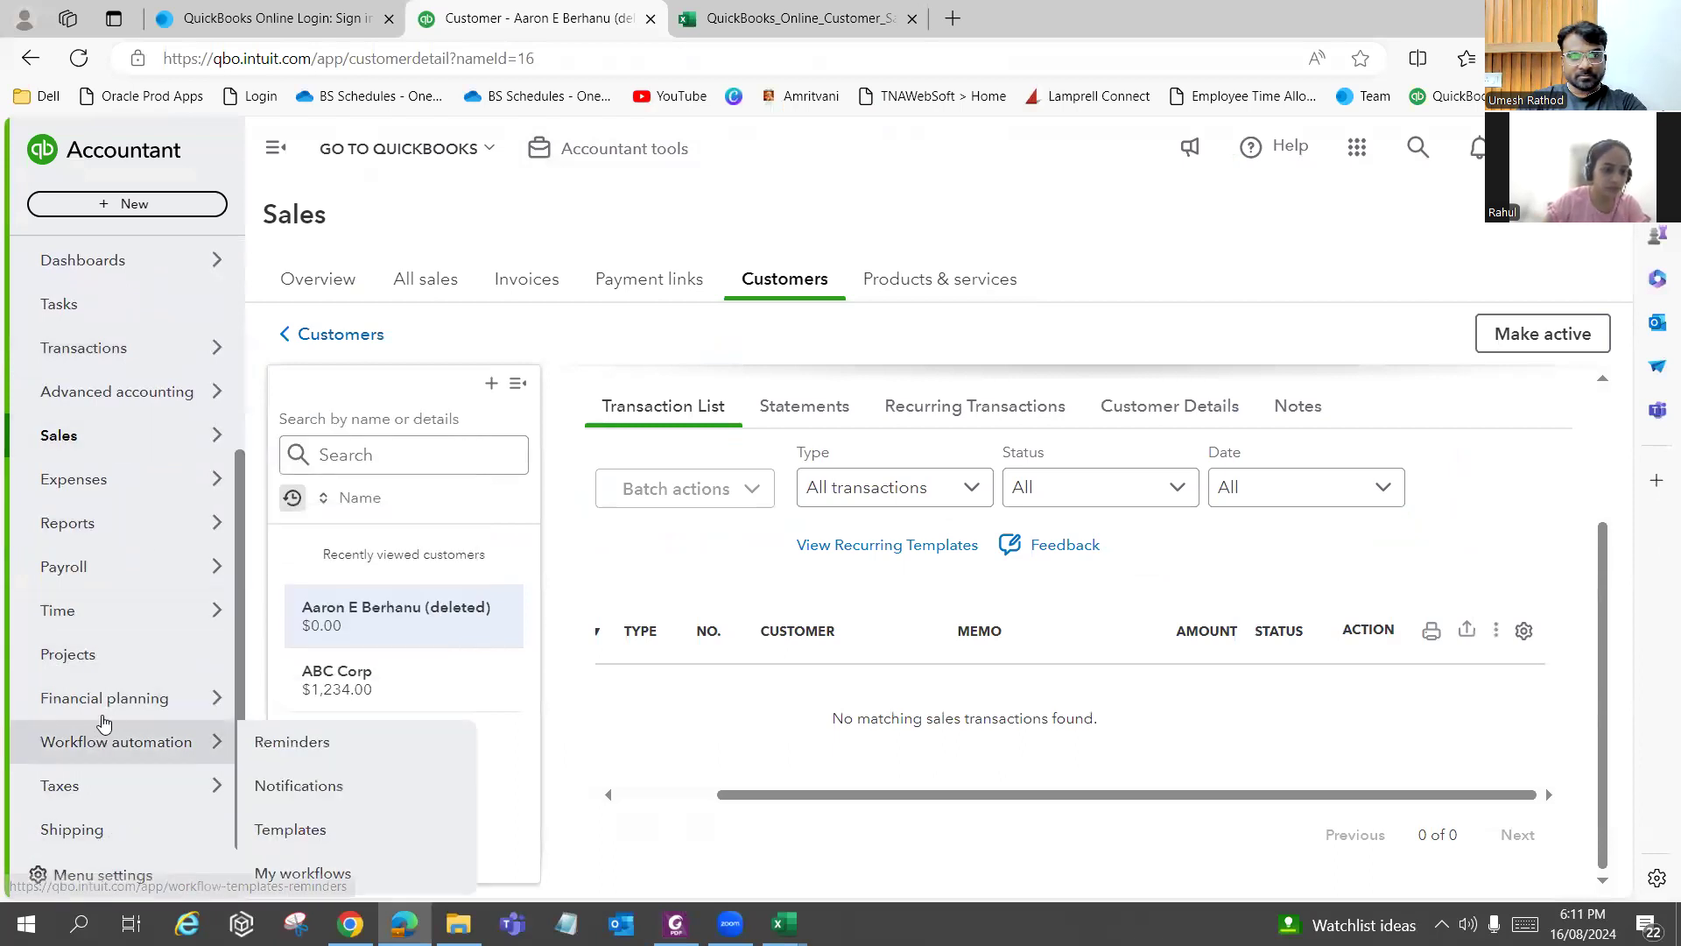
pyautogui.scroll(4, 107, 666)
pyautogui.scroll(-4, 108, 667)
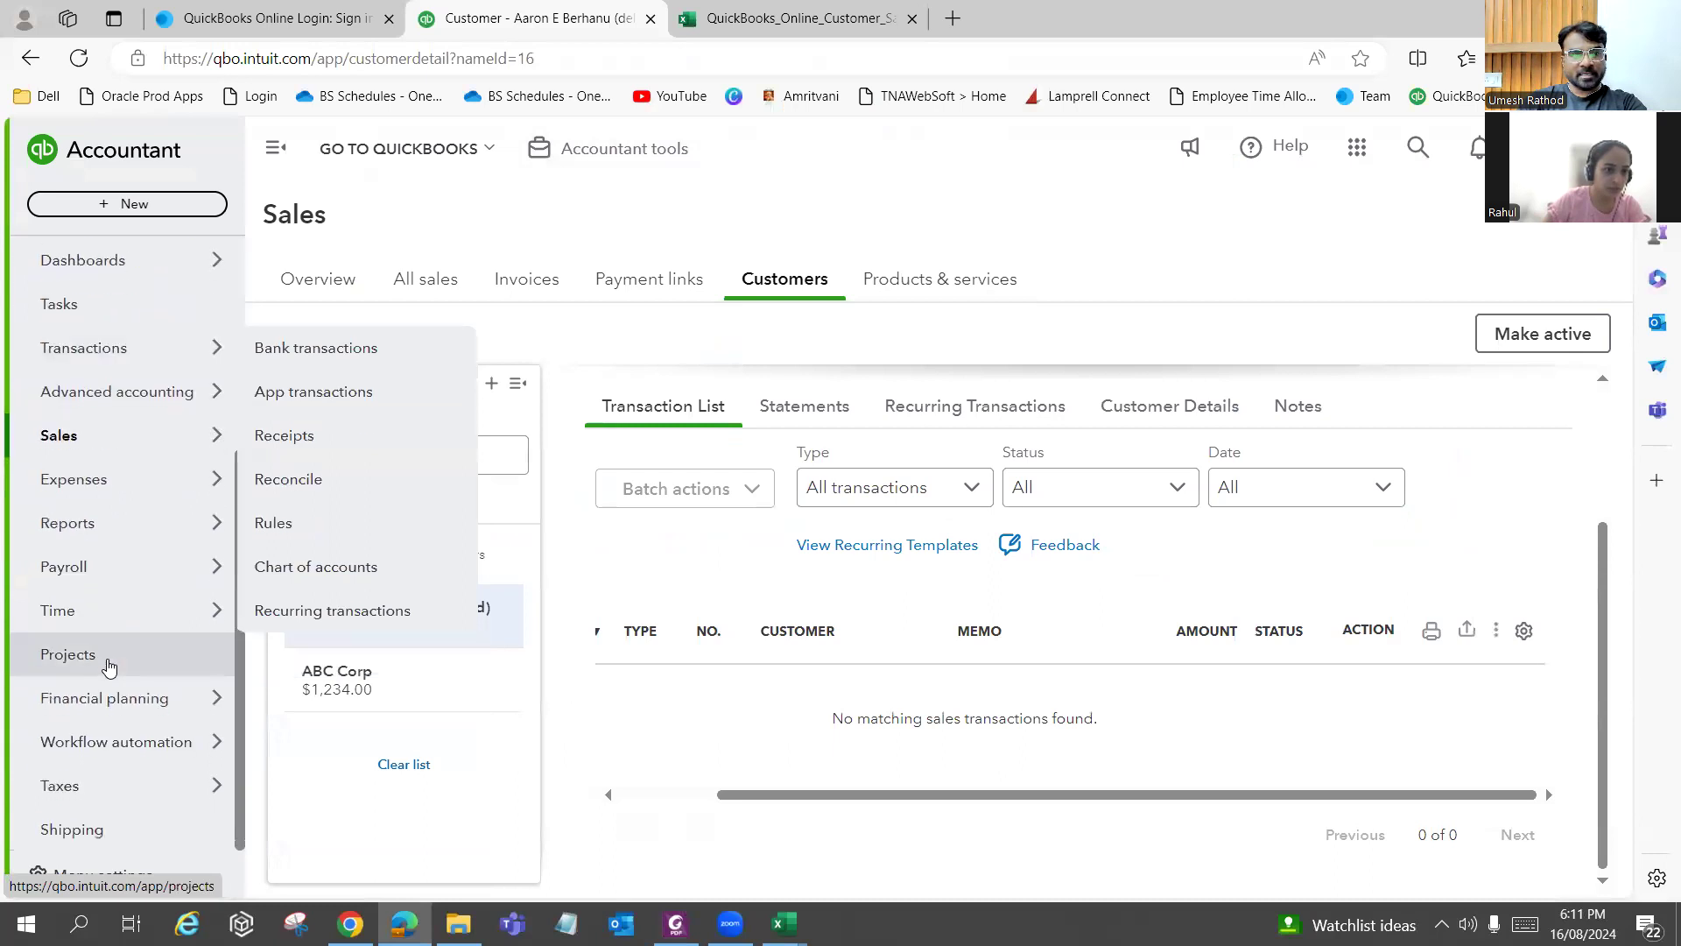
pyautogui.scroll(3, 108, 667)
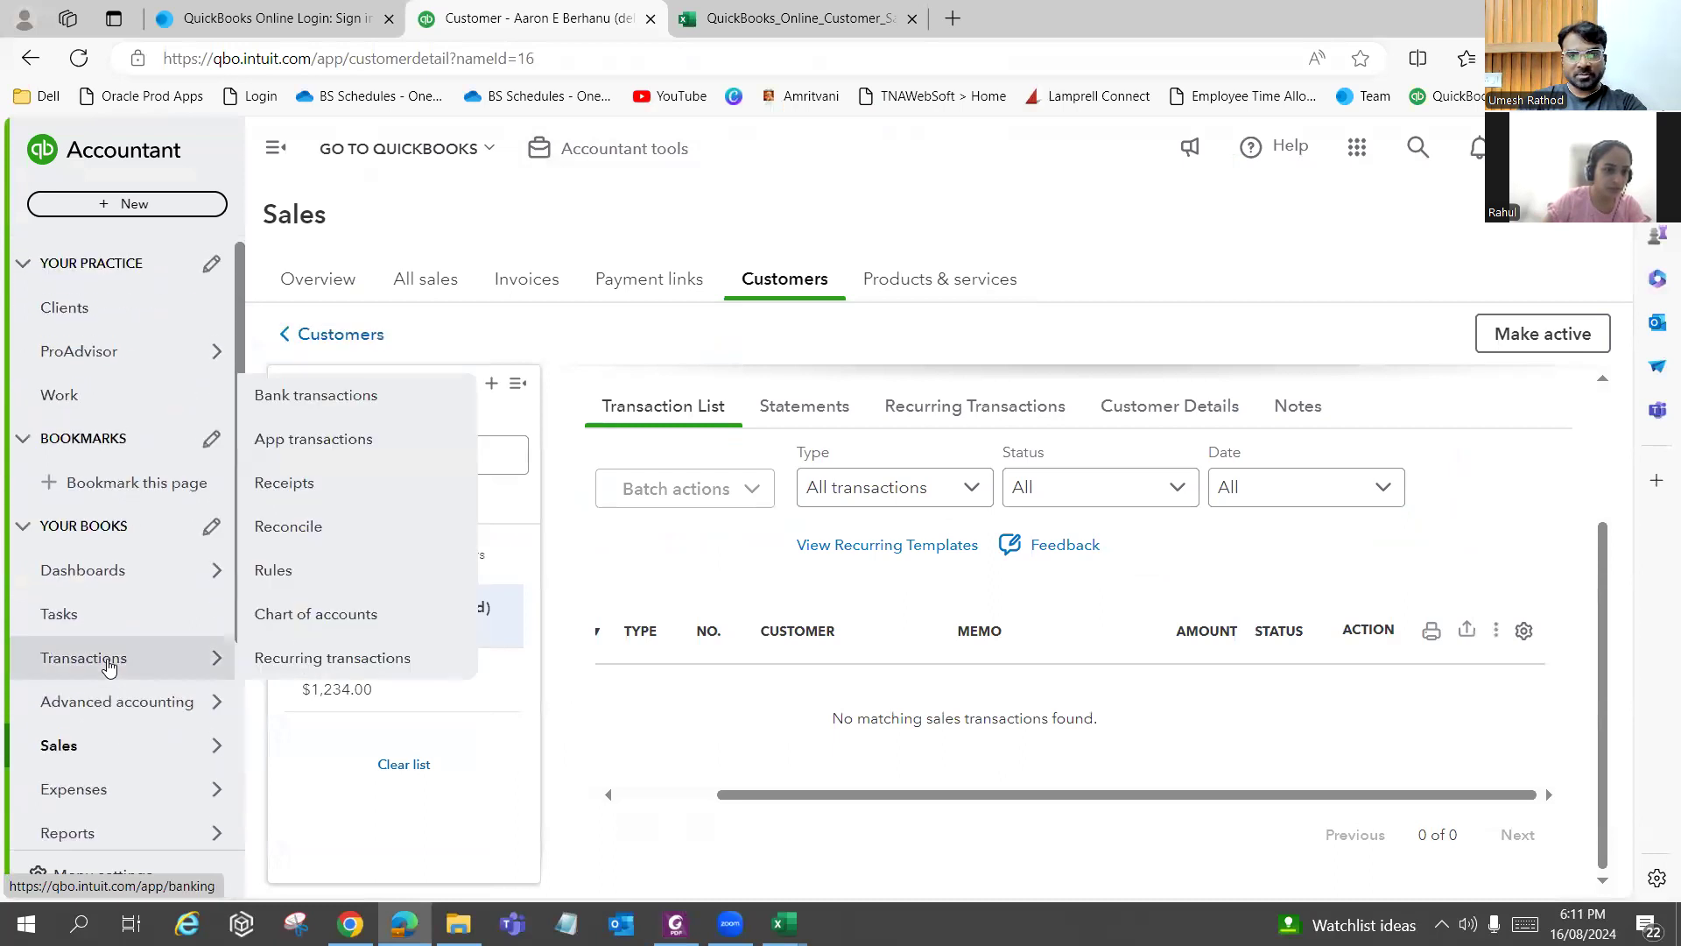
pyautogui.scroll(-2, 108, 667)
pyautogui.moveTo(109, 667)
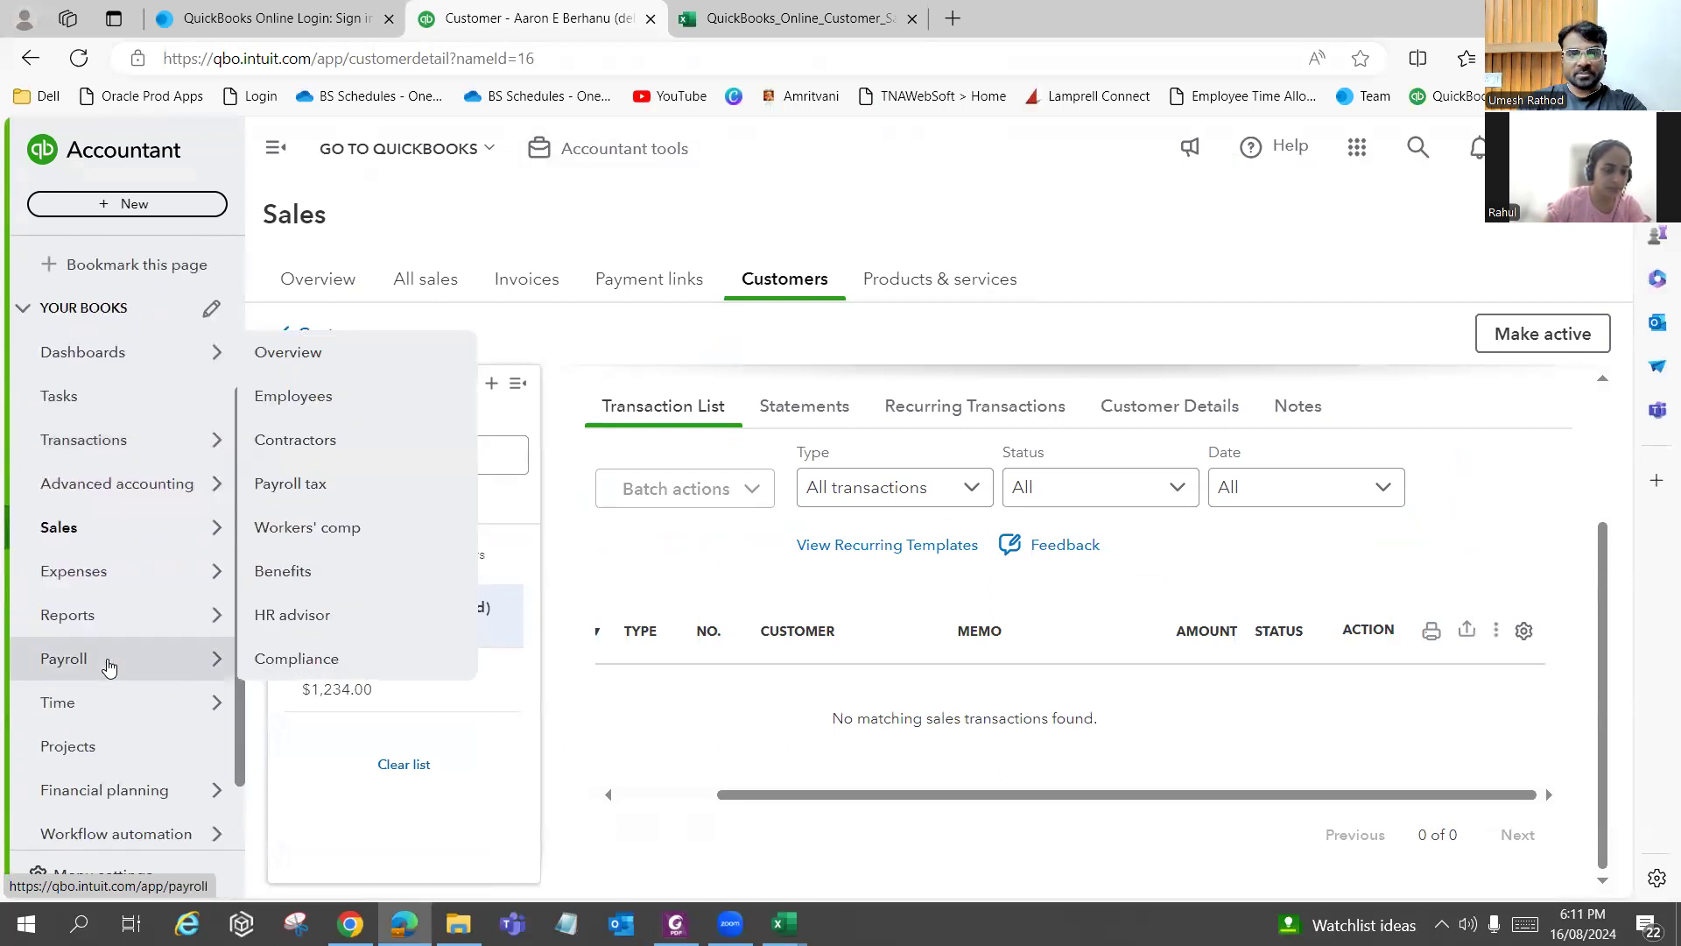
pyautogui.scroll(-1, 109, 667)
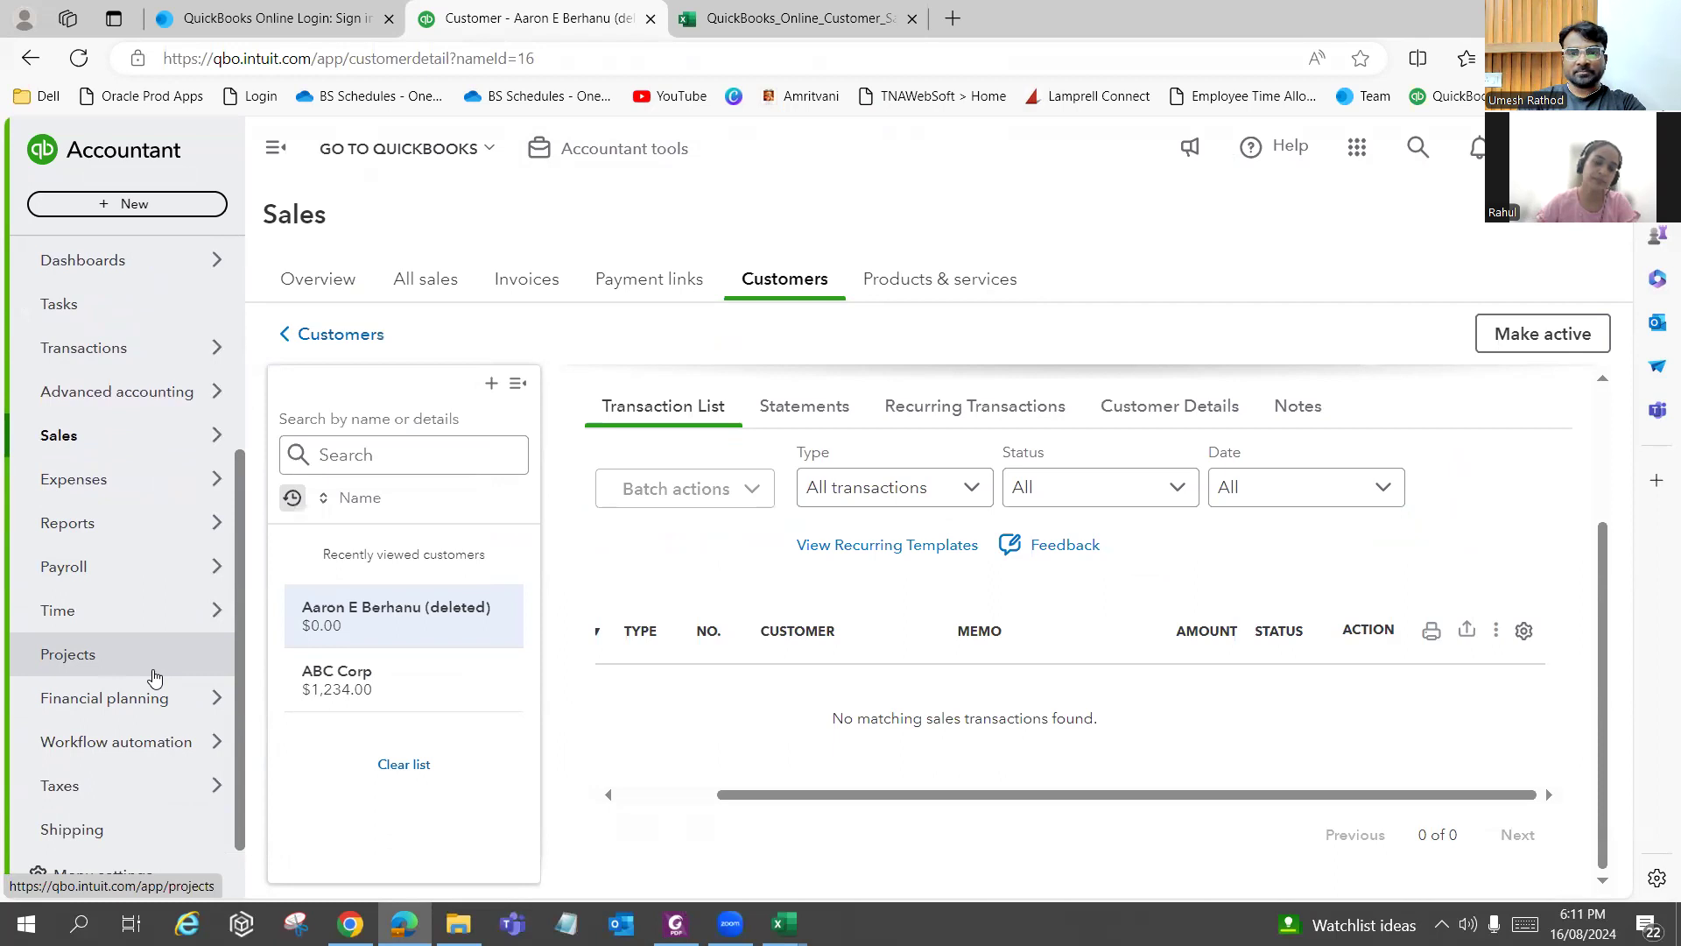
pyautogui.scroll(3, 154, 677)
pyautogui.moveTo(161, 674)
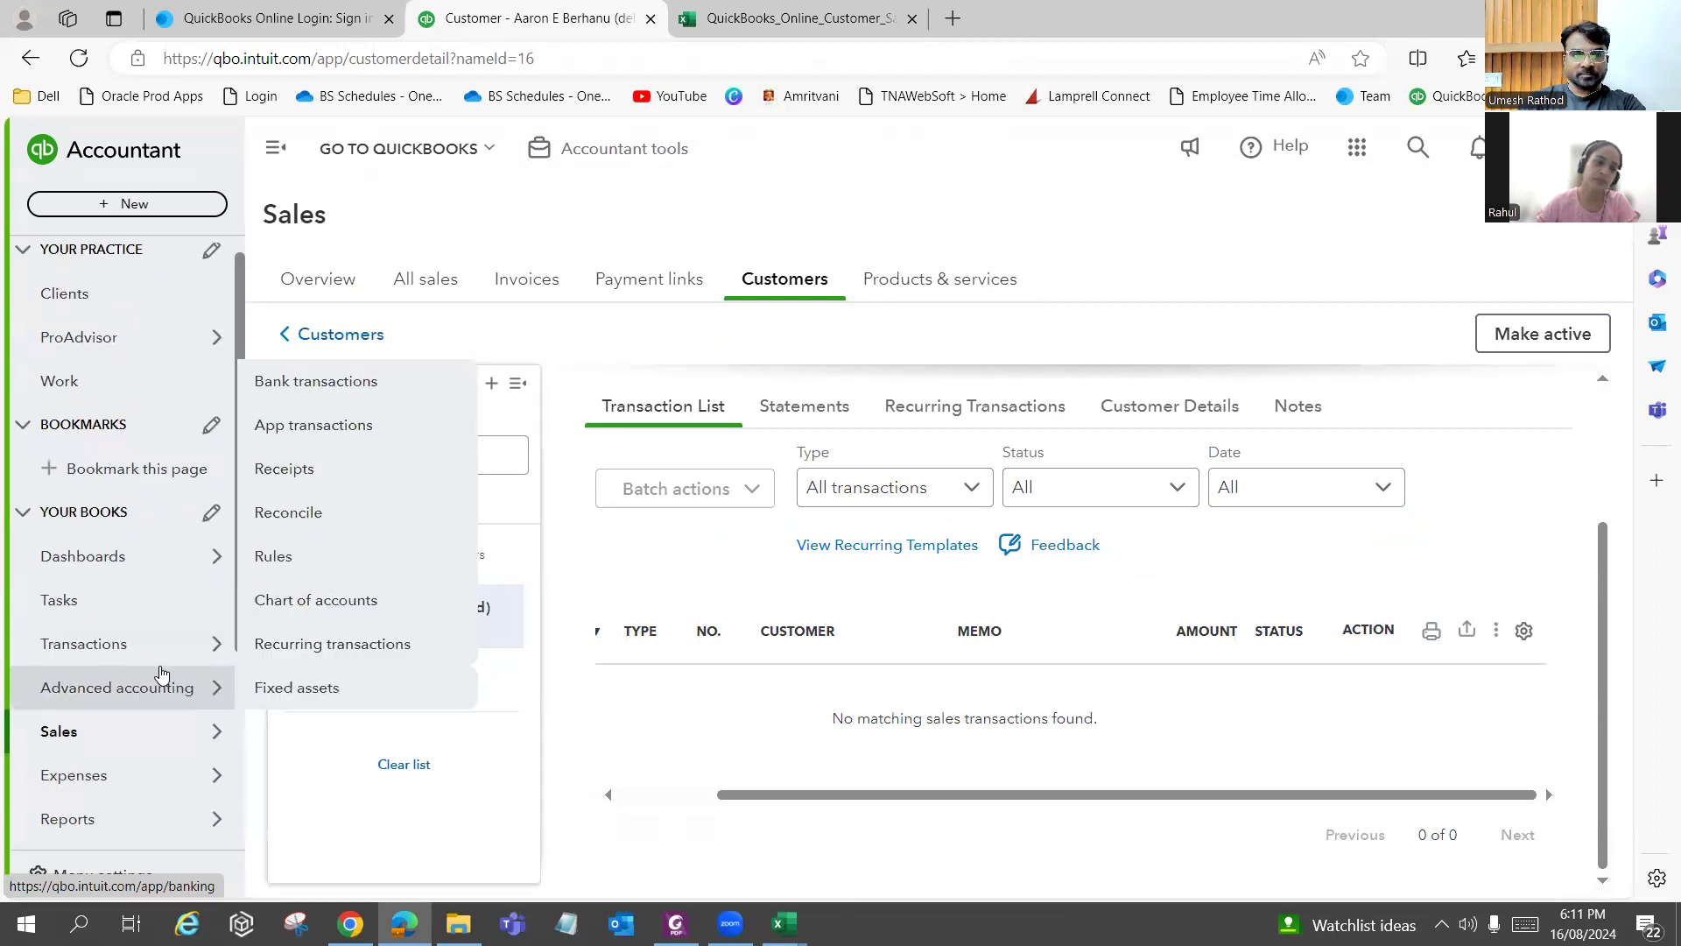
pyautogui.scroll(-2, 161, 674)
pyautogui.moveTo(136, 602)
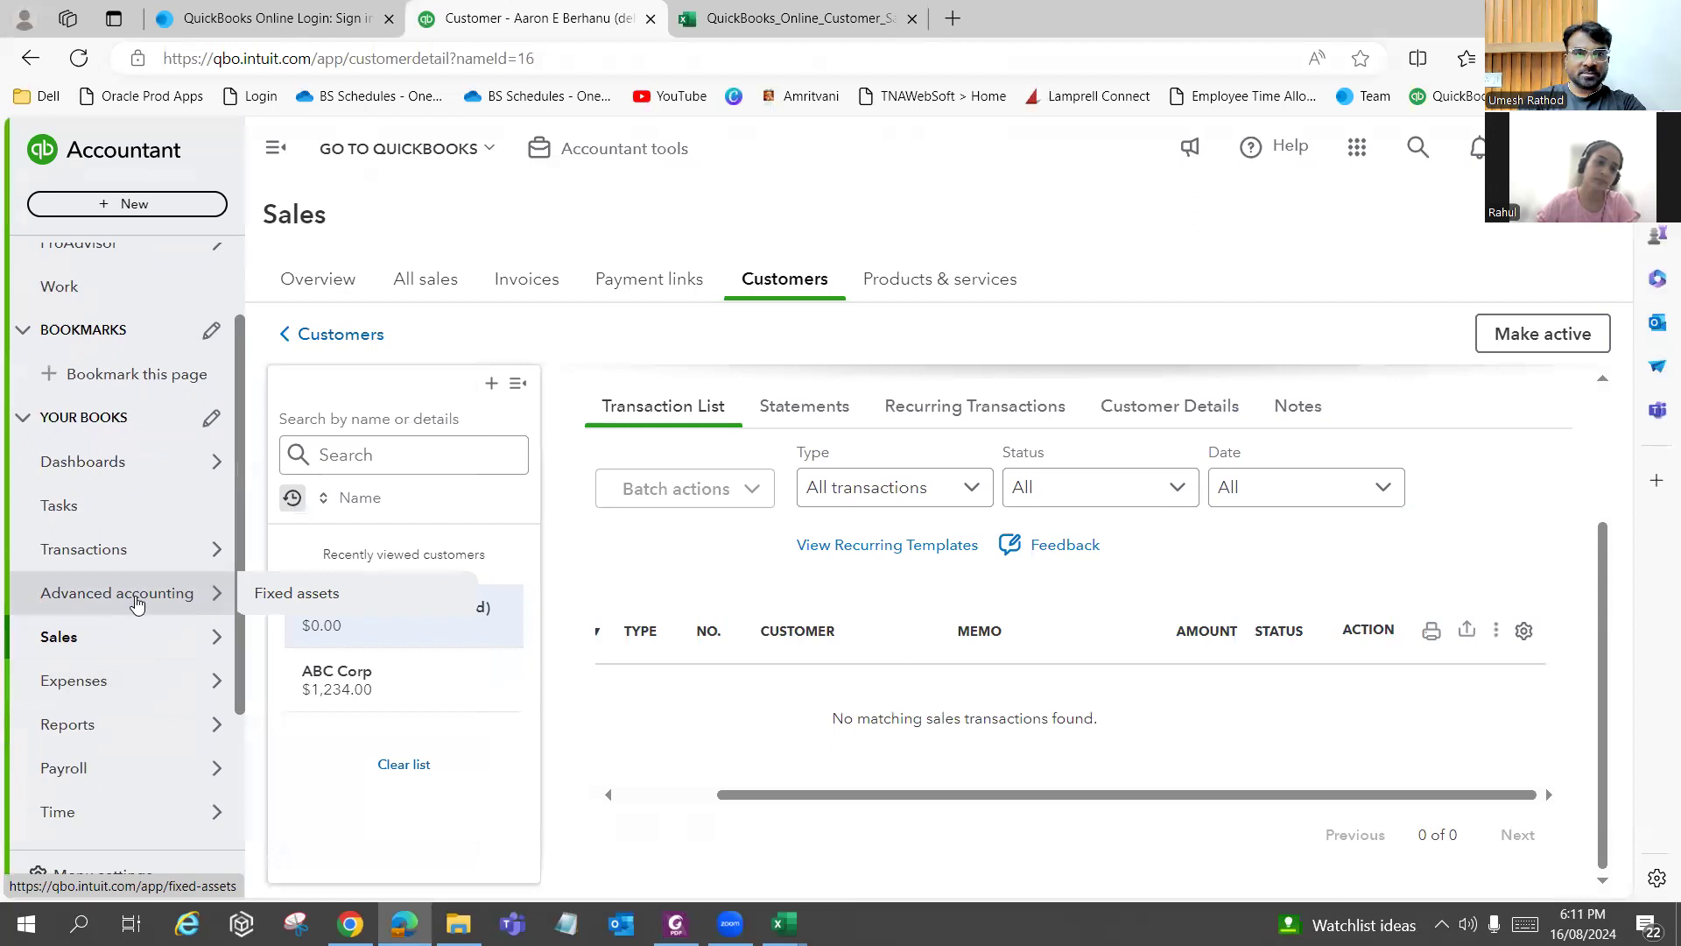
pyautogui.scroll(-4, 136, 604)
pyautogui.scroll(6, 136, 604)
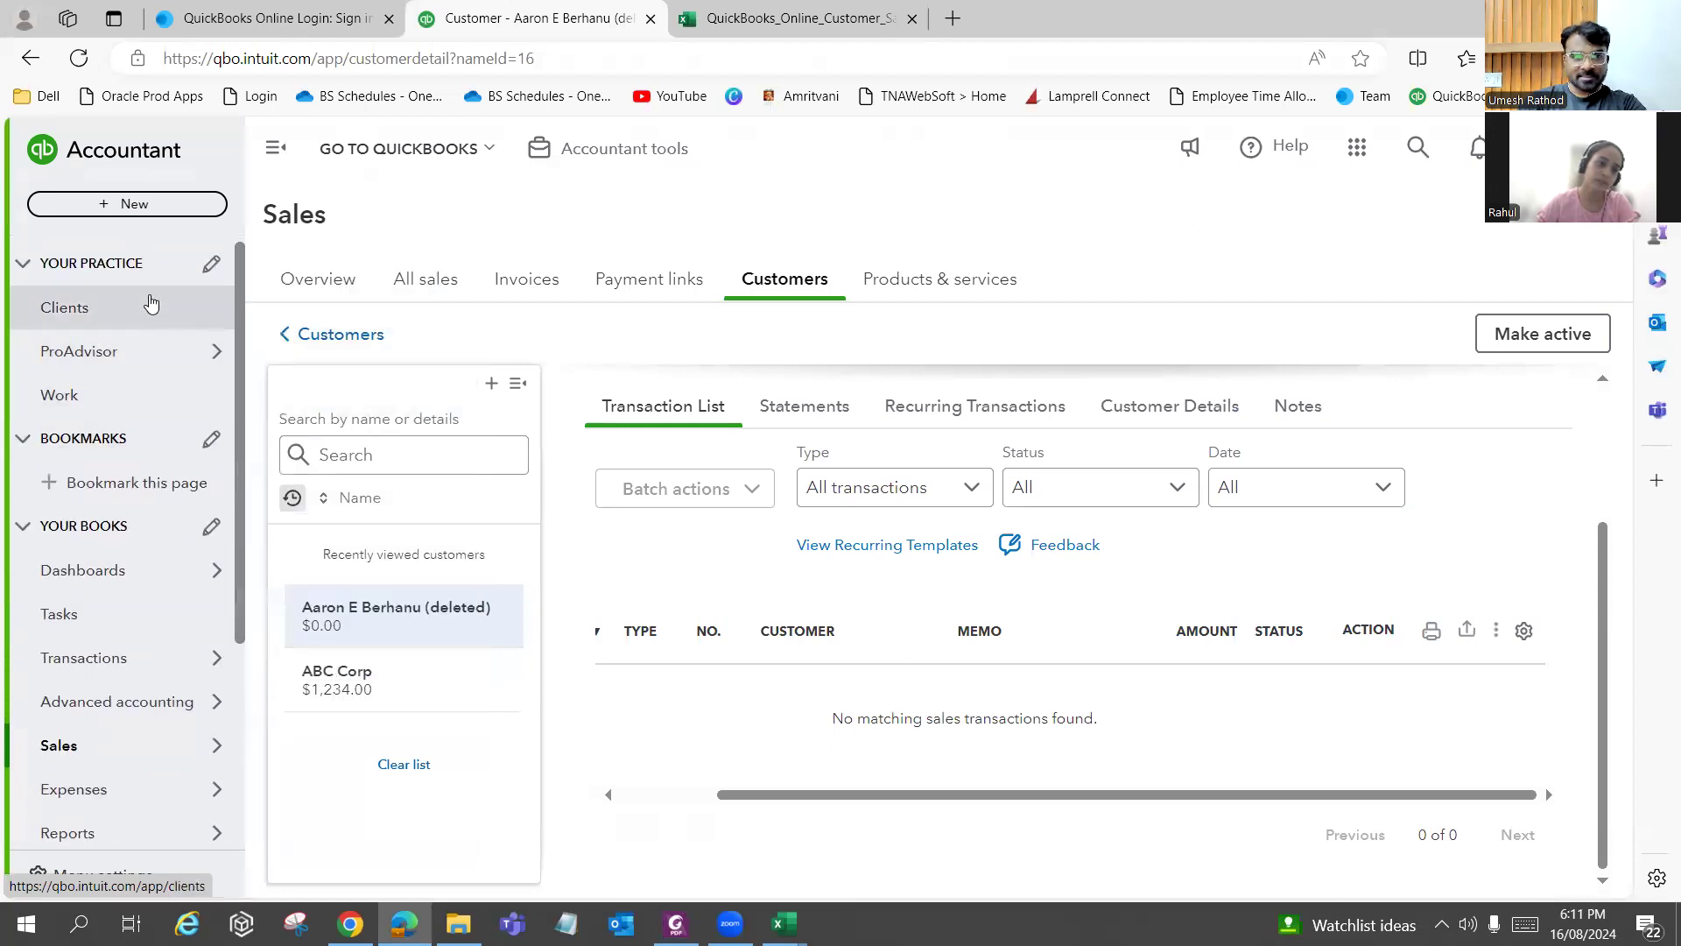
pyautogui.moveTo(181, 646)
pyautogui.scroll(-3, 181, 646)
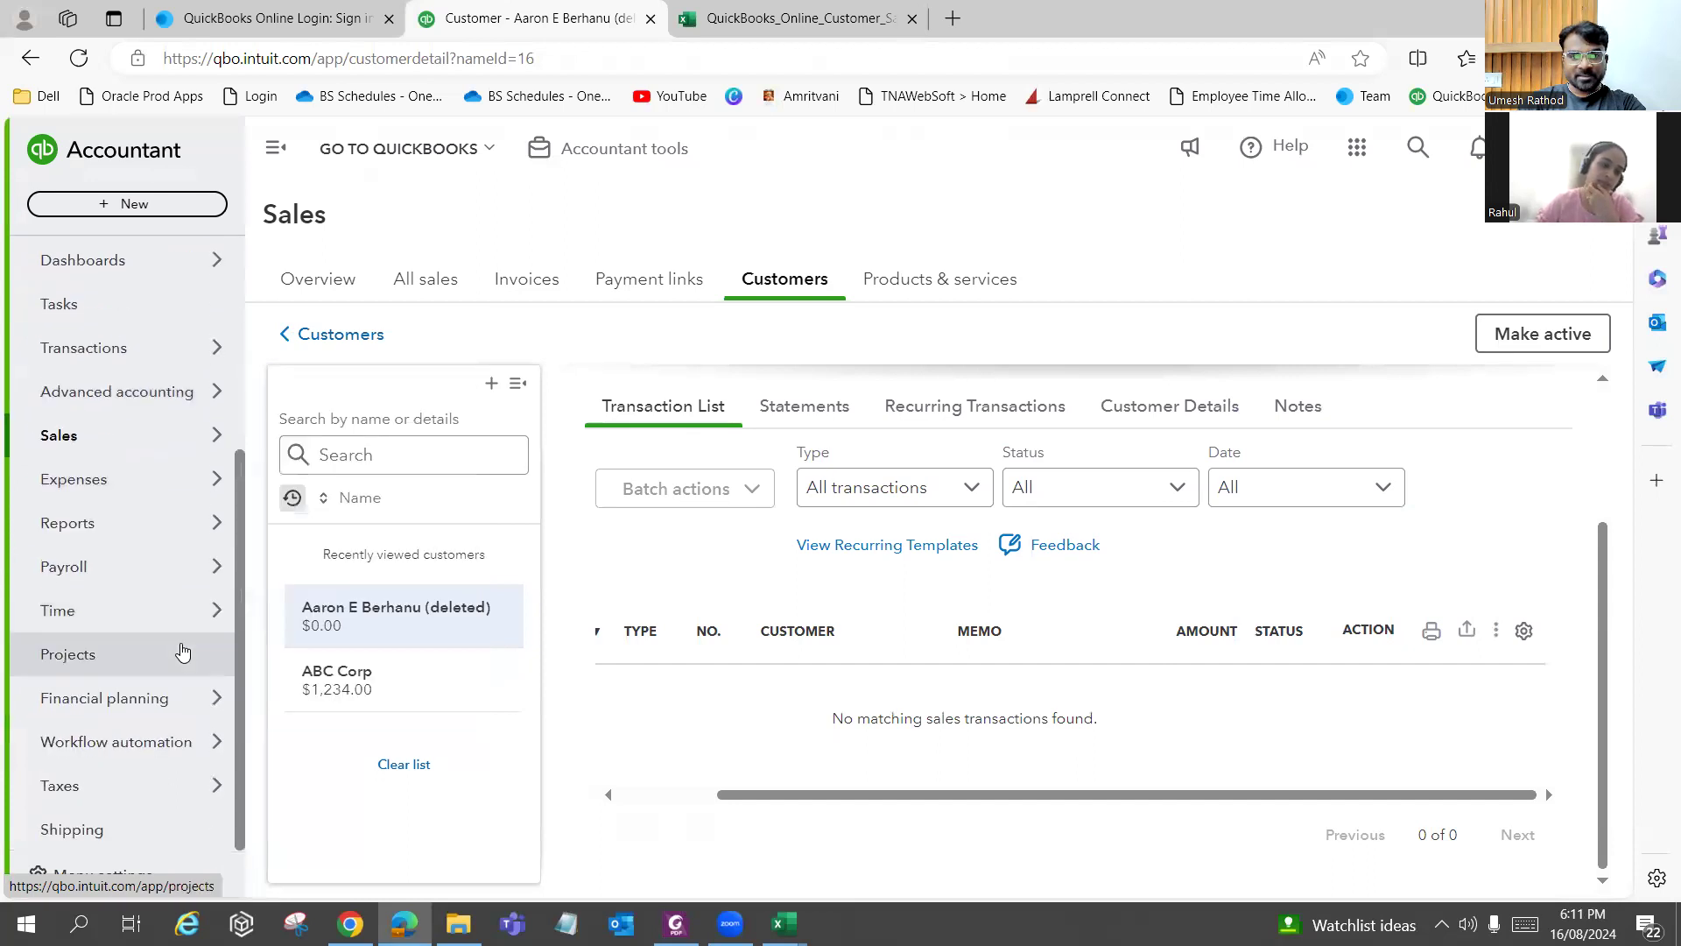
pyautogui.scroll(3, 181, 652)
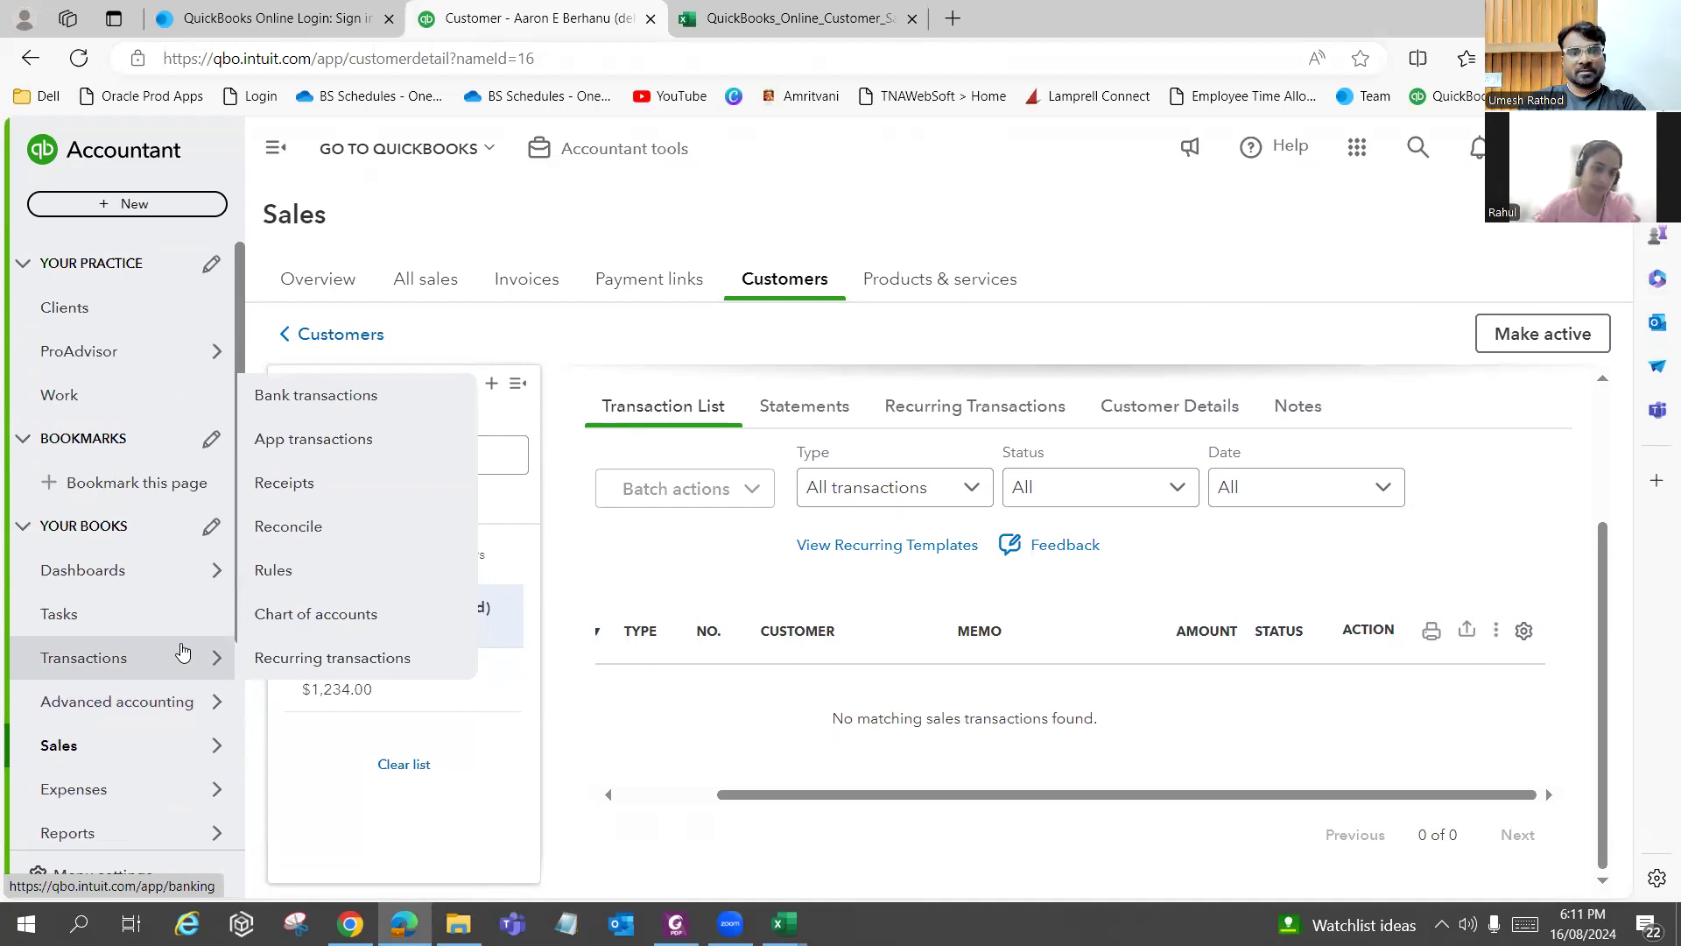
pyautogui.scroll(-2, 182, 652)
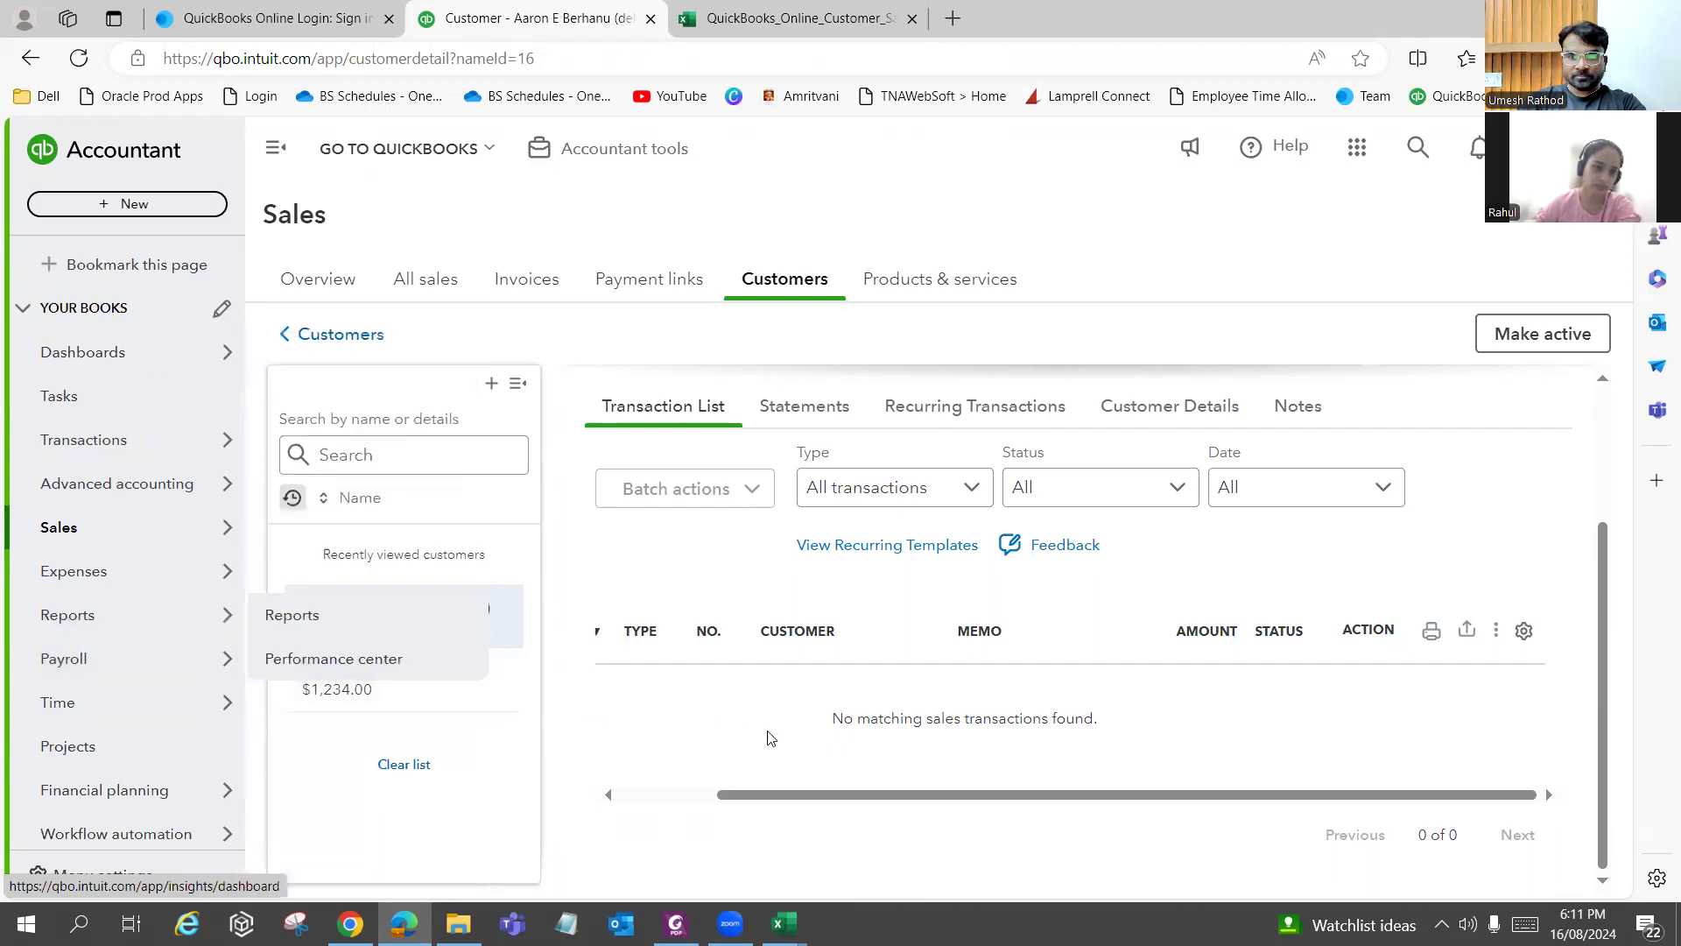
# Return to the Customer Relatd Questions PDF in Foxit PhantomPDF and read on through tasks 75 to 81 on portals, support tickets and subscriptions.
pyautogui.moveTo(675, 922)
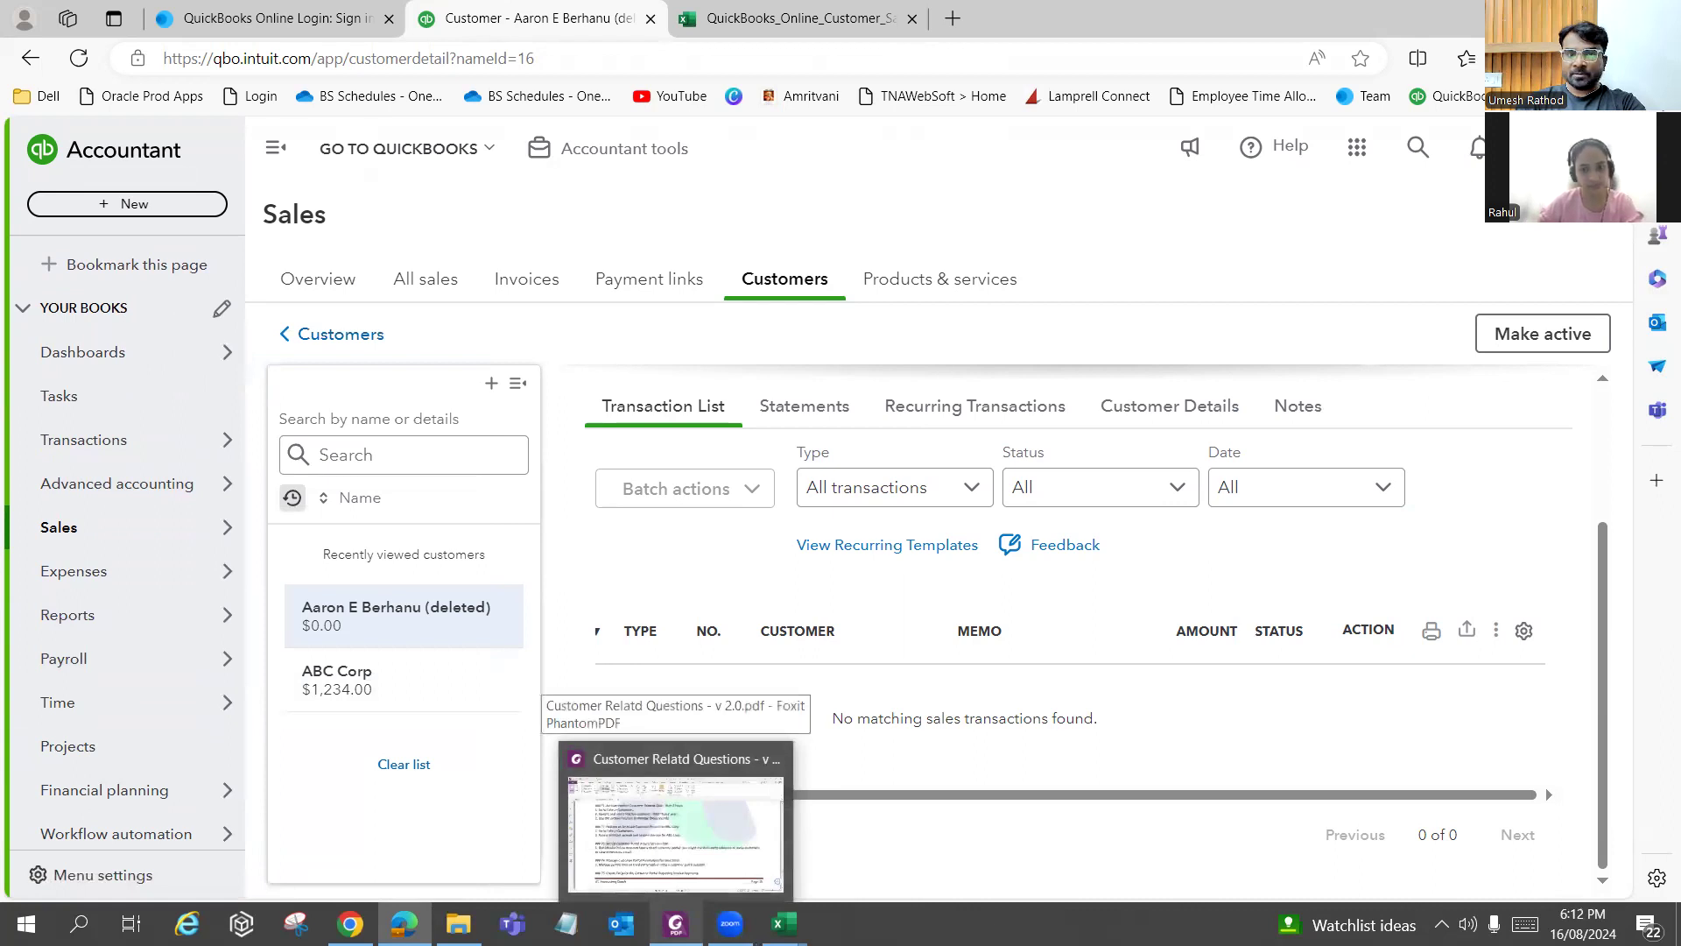
pyautogui.click(675, 814)
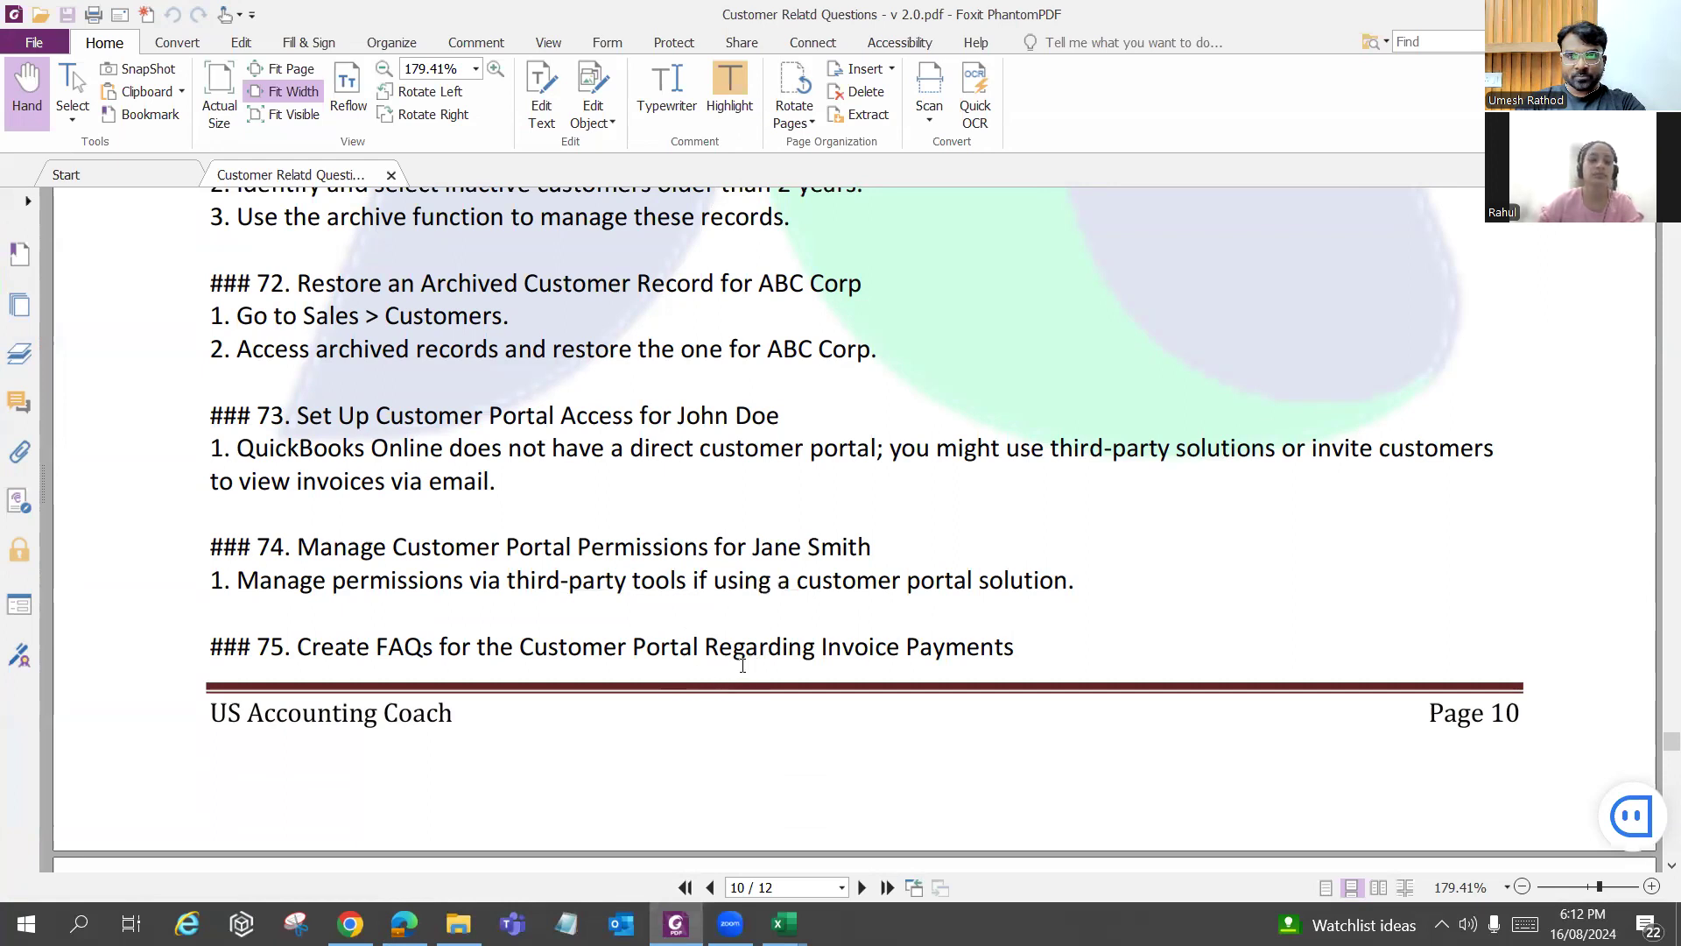
pyautogui.scroll(-1, 740, 668)
pyautogui.scroll(-3, 742, 666)
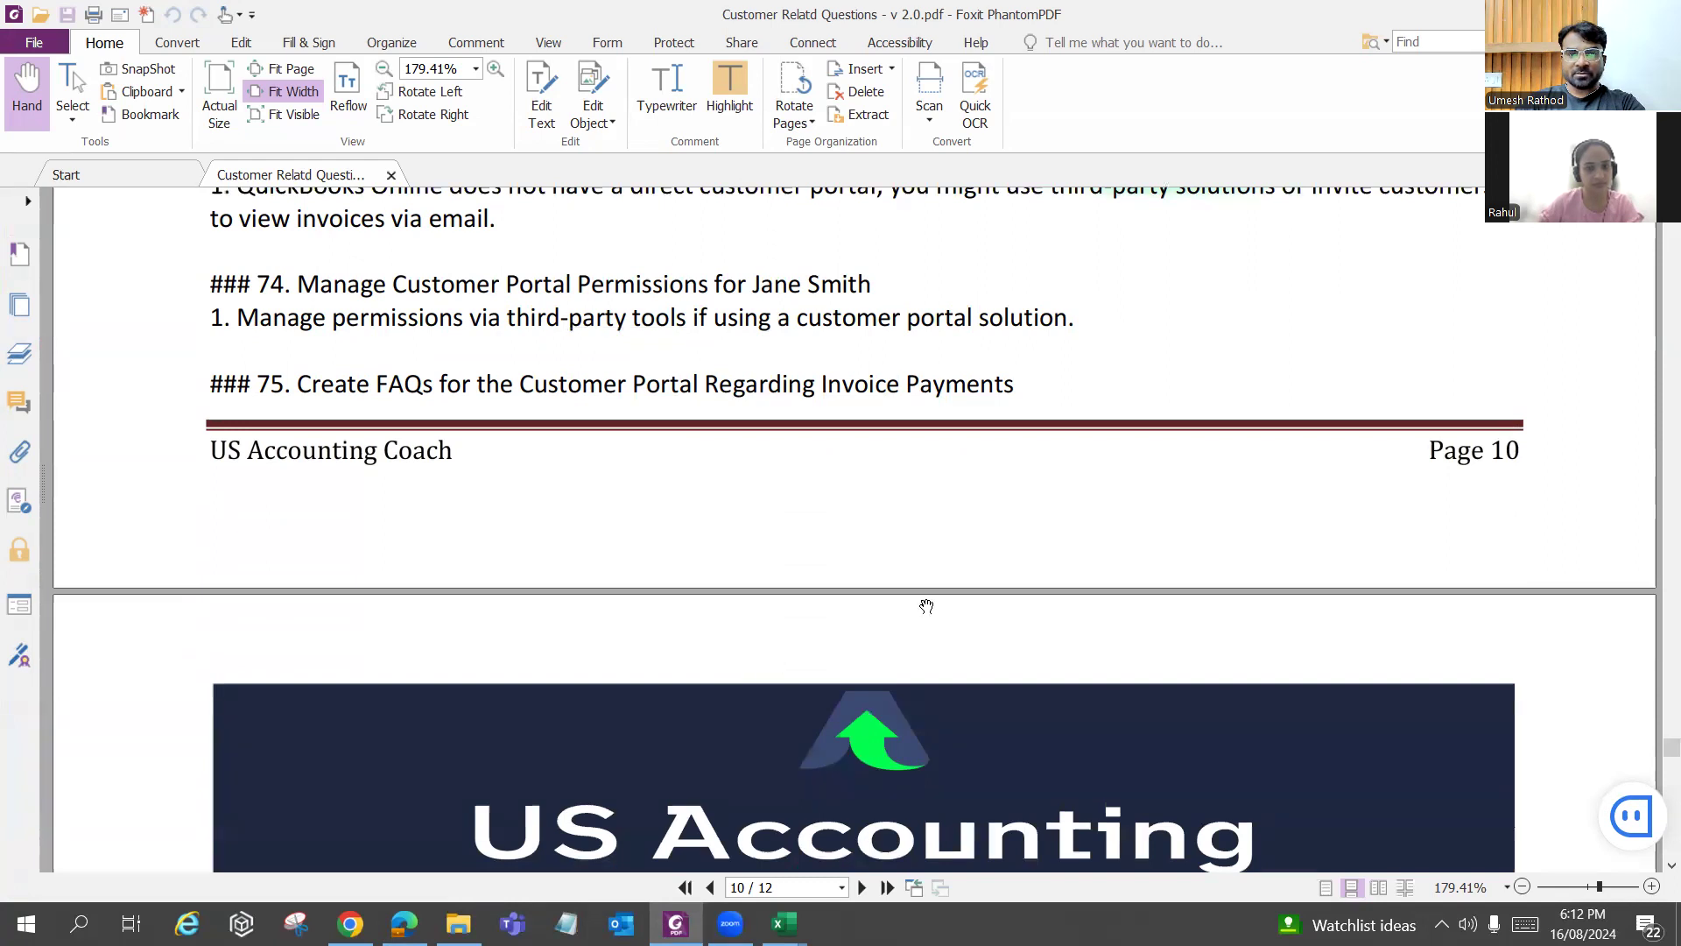
pyautogui.scroll(-1, 927, 606)
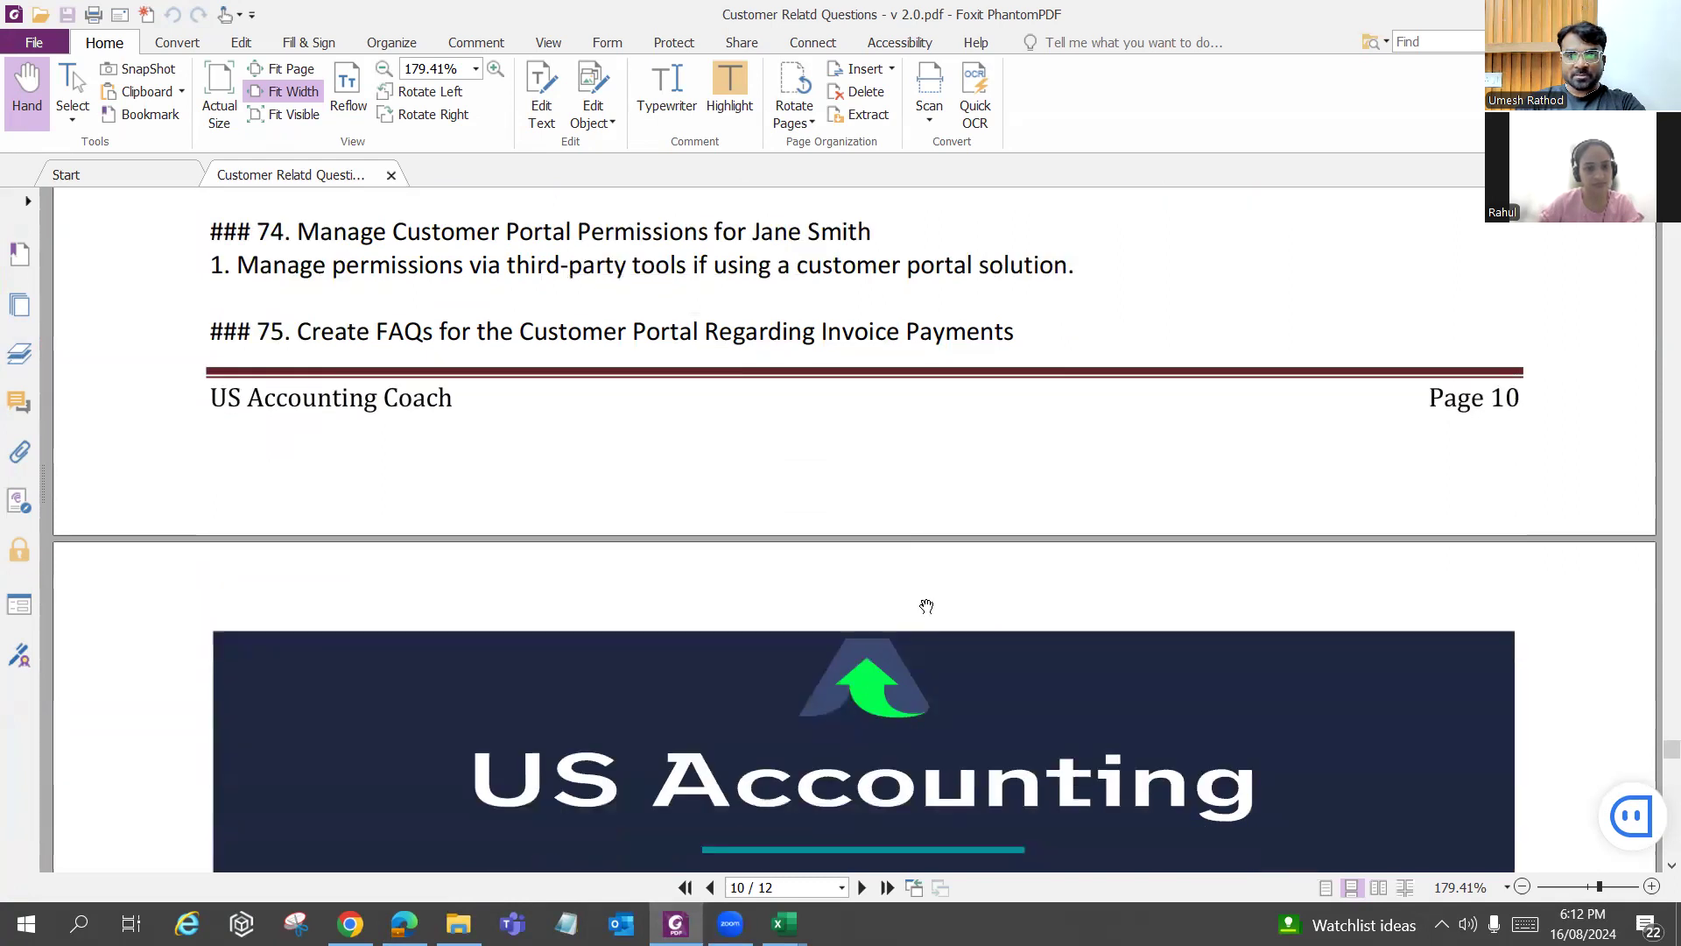
pyautogui.scroll(-8, 926, 606)
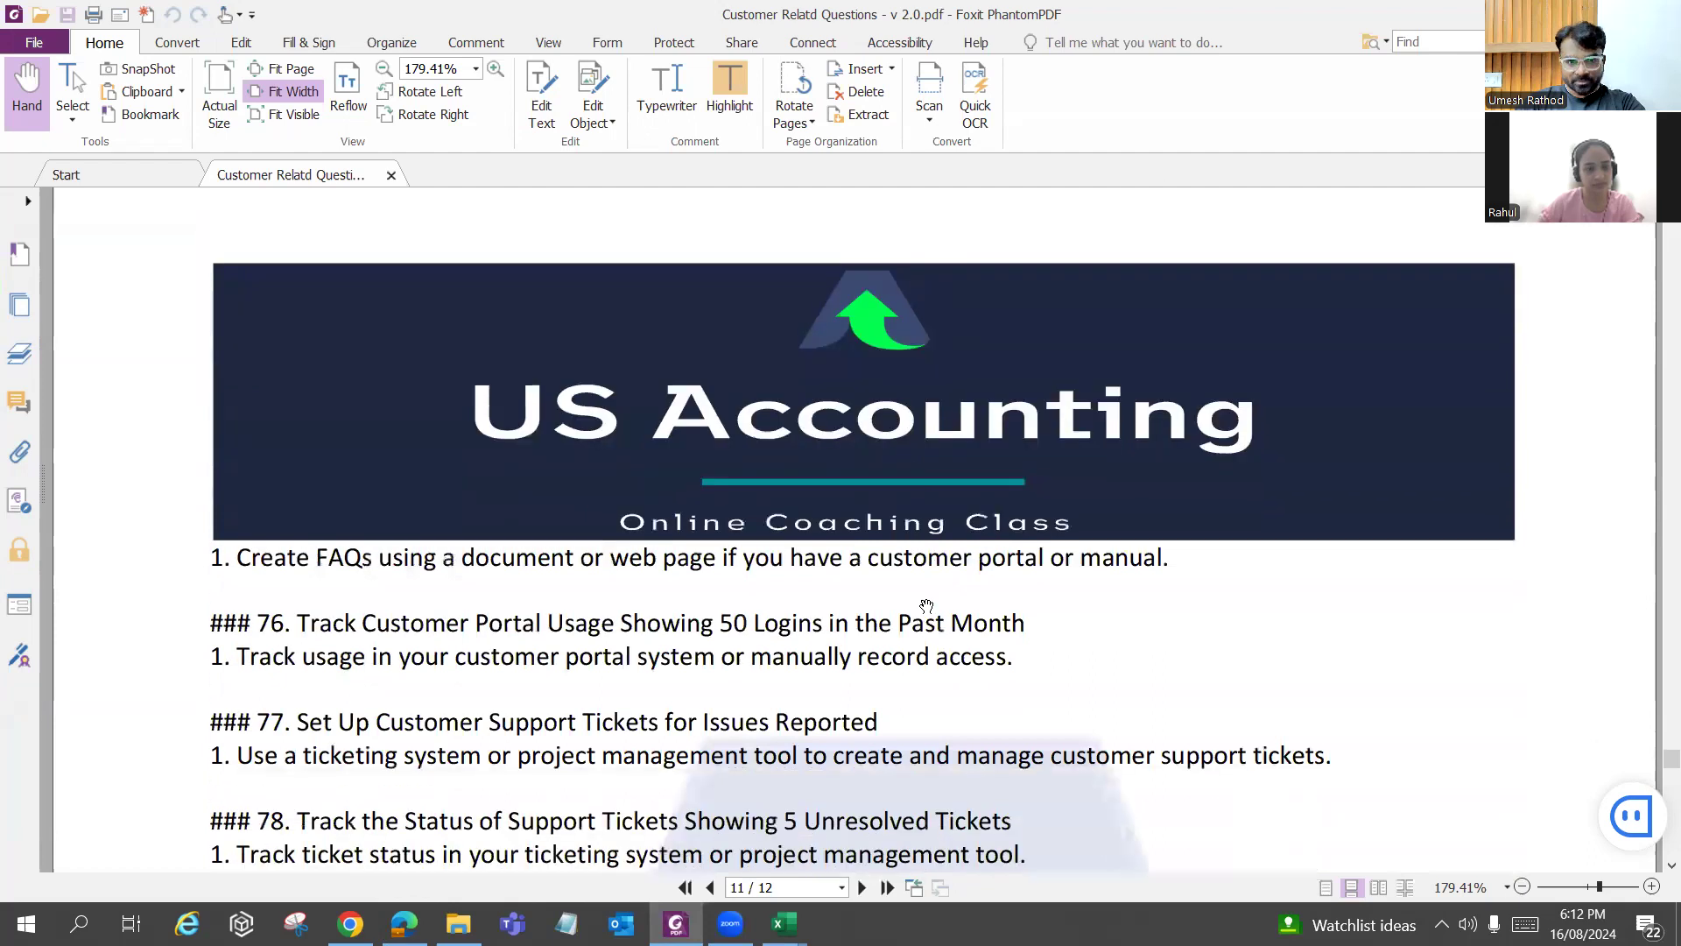
pyautogui.scroll(-2, 926, 606)
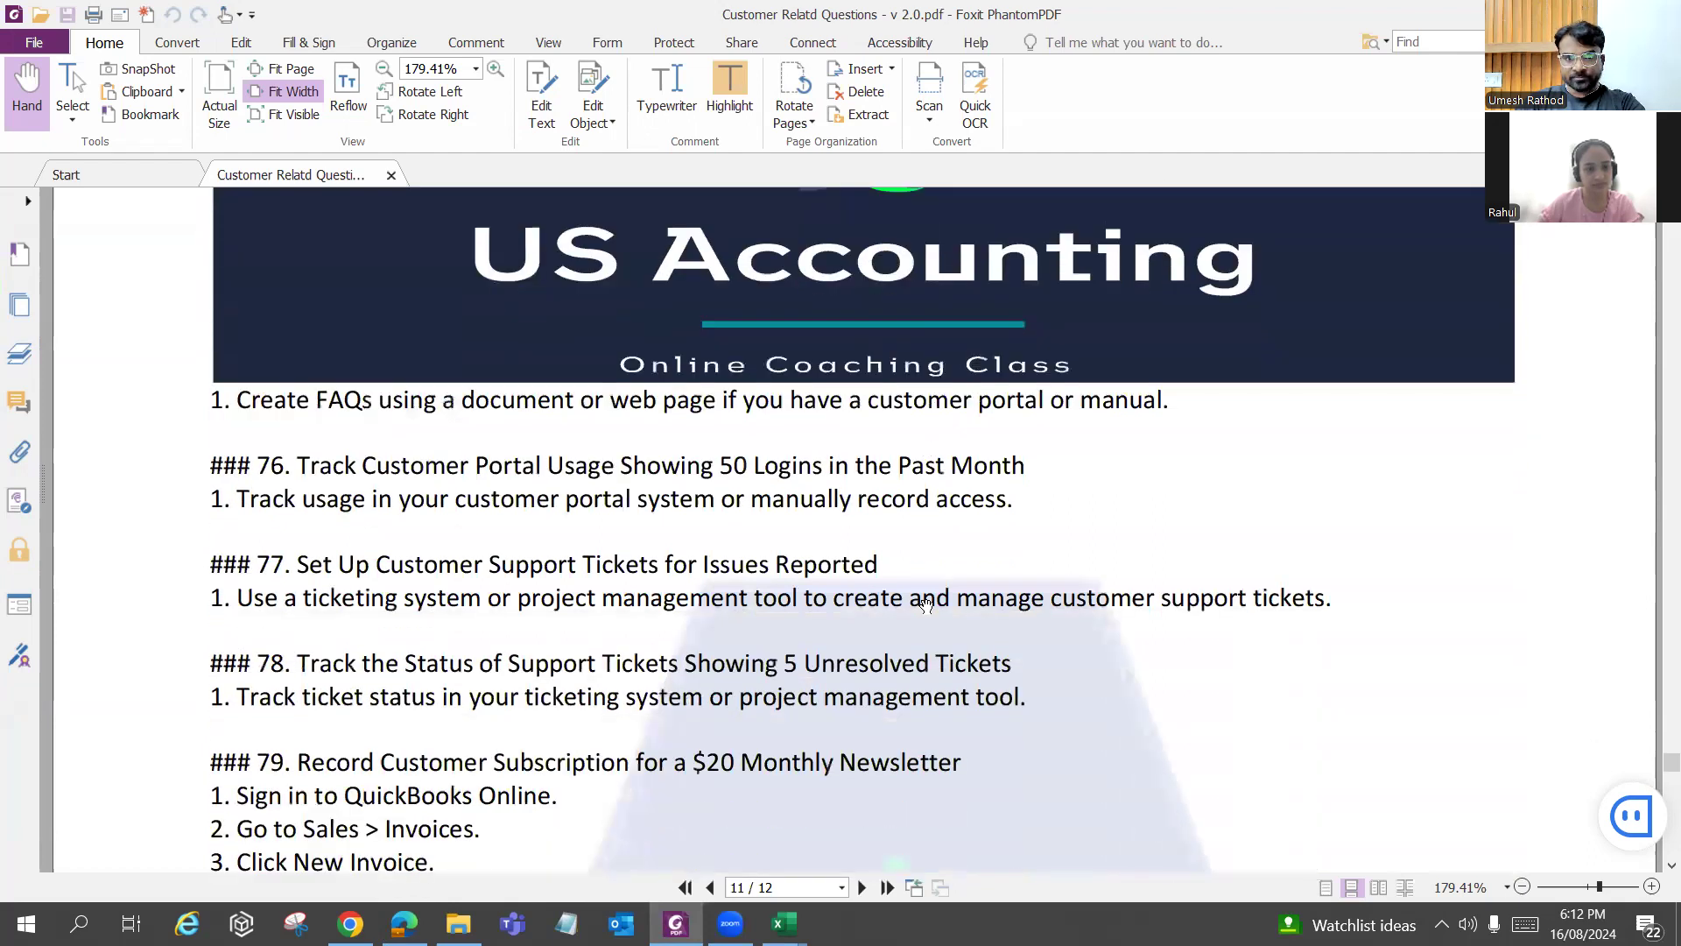
pyautogui.scroll(-2, 919, 602)
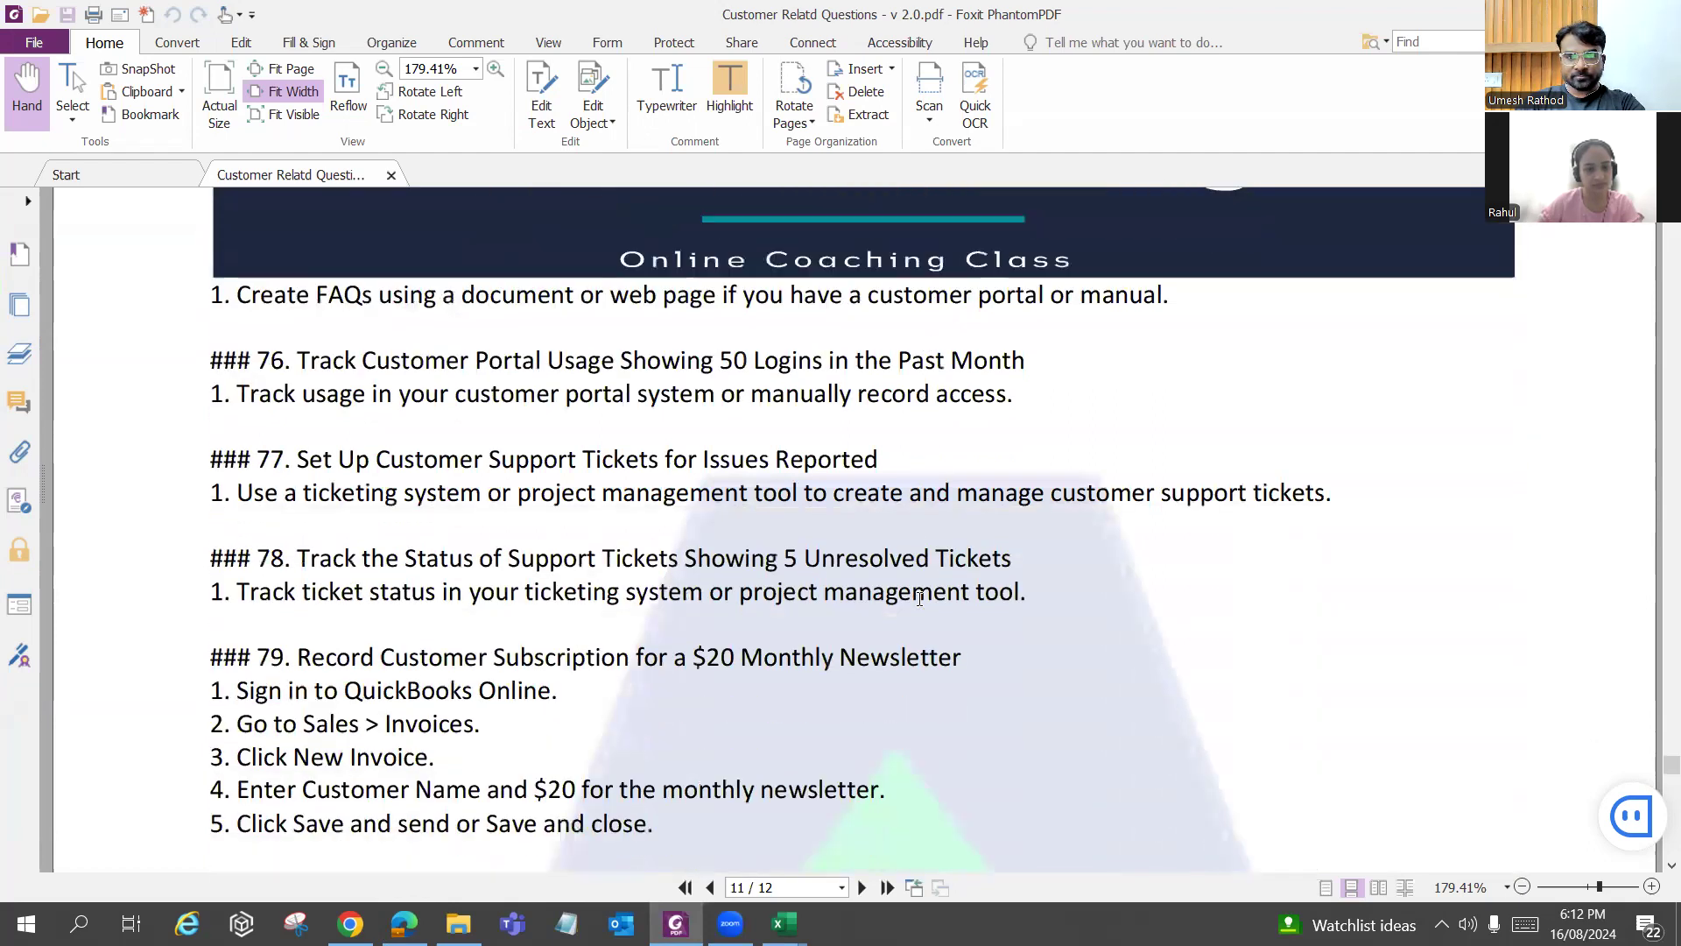
pyautogui.scroll(-2, 919, 601)
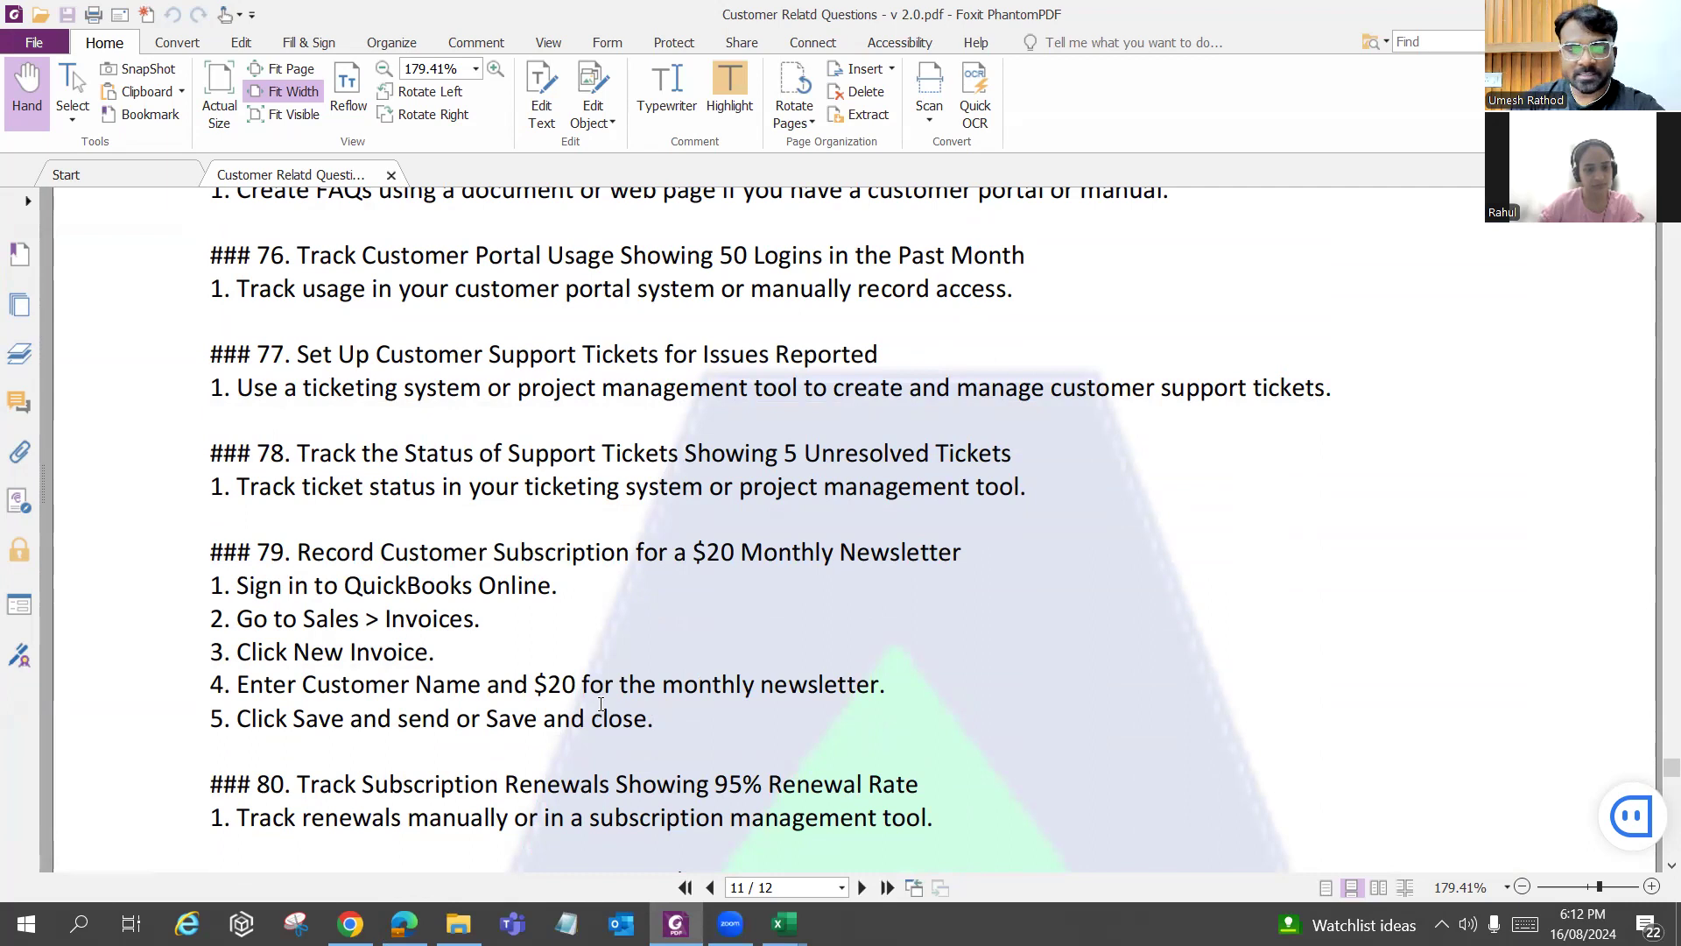
pyautogui.scroll(-1, 600, 703)
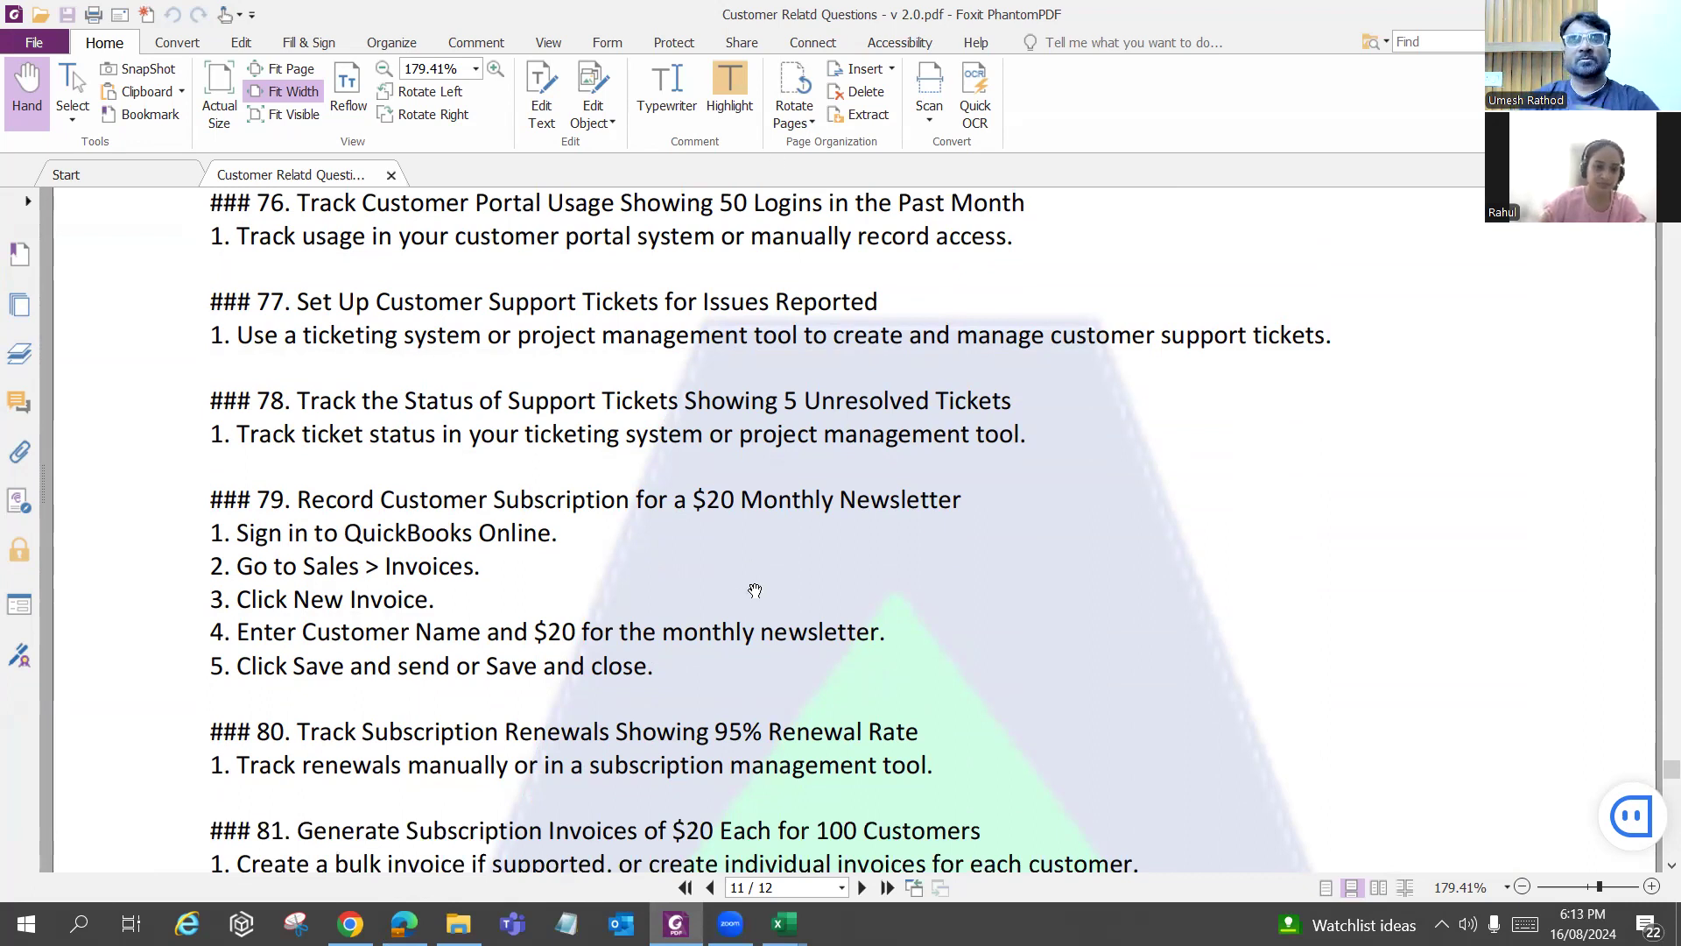
# Switch to QuickBooks Online, go back to the customer list and start a new invoice for the InnoVate LLC customer.
pyautogui.hotkey('alt', 'Tab')
pyautogui.hotkey('alt', 'Tab')
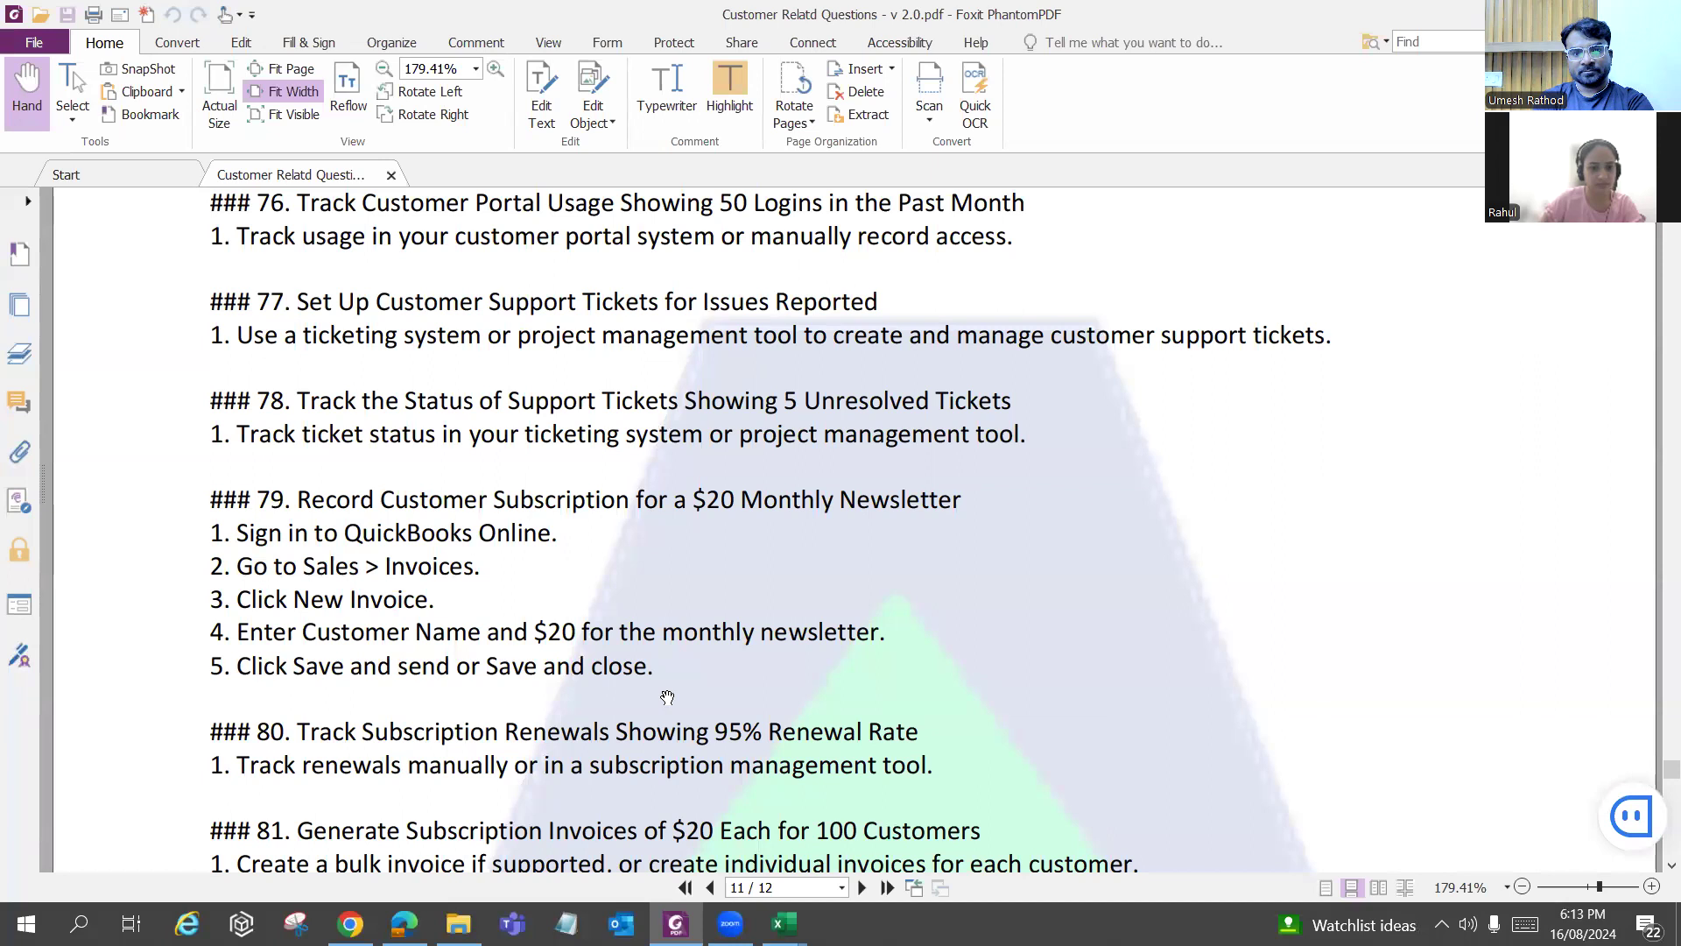
pyautogui.hotkey('alt', 'Tab')
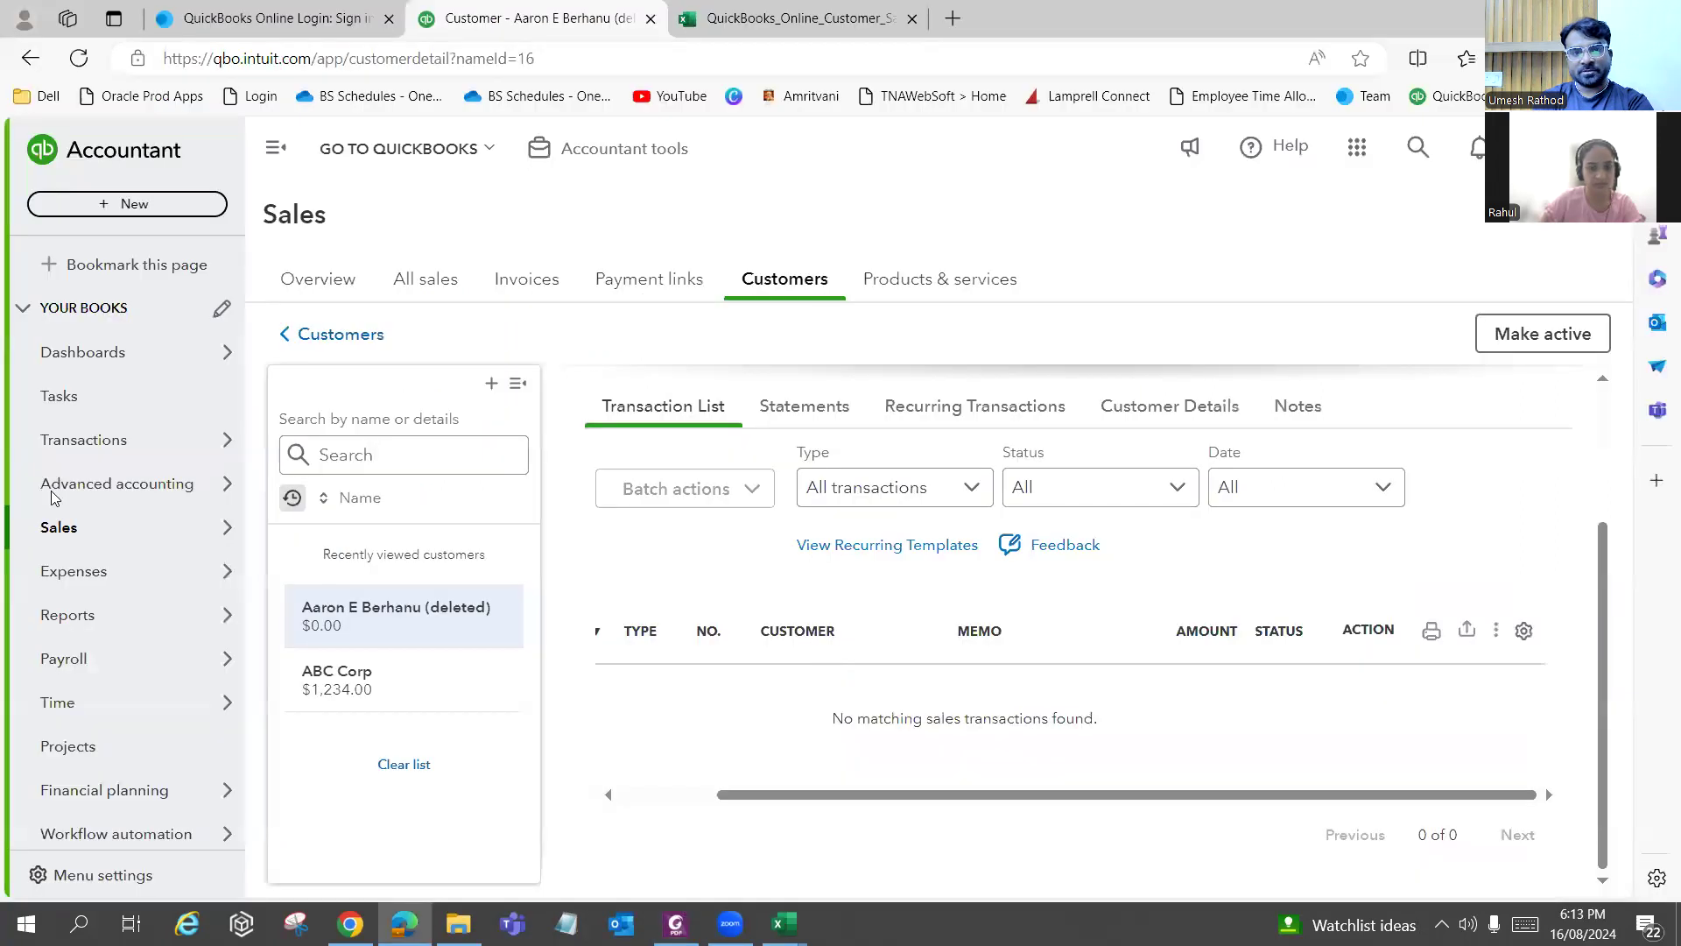
pyautogui.click(788, 282)
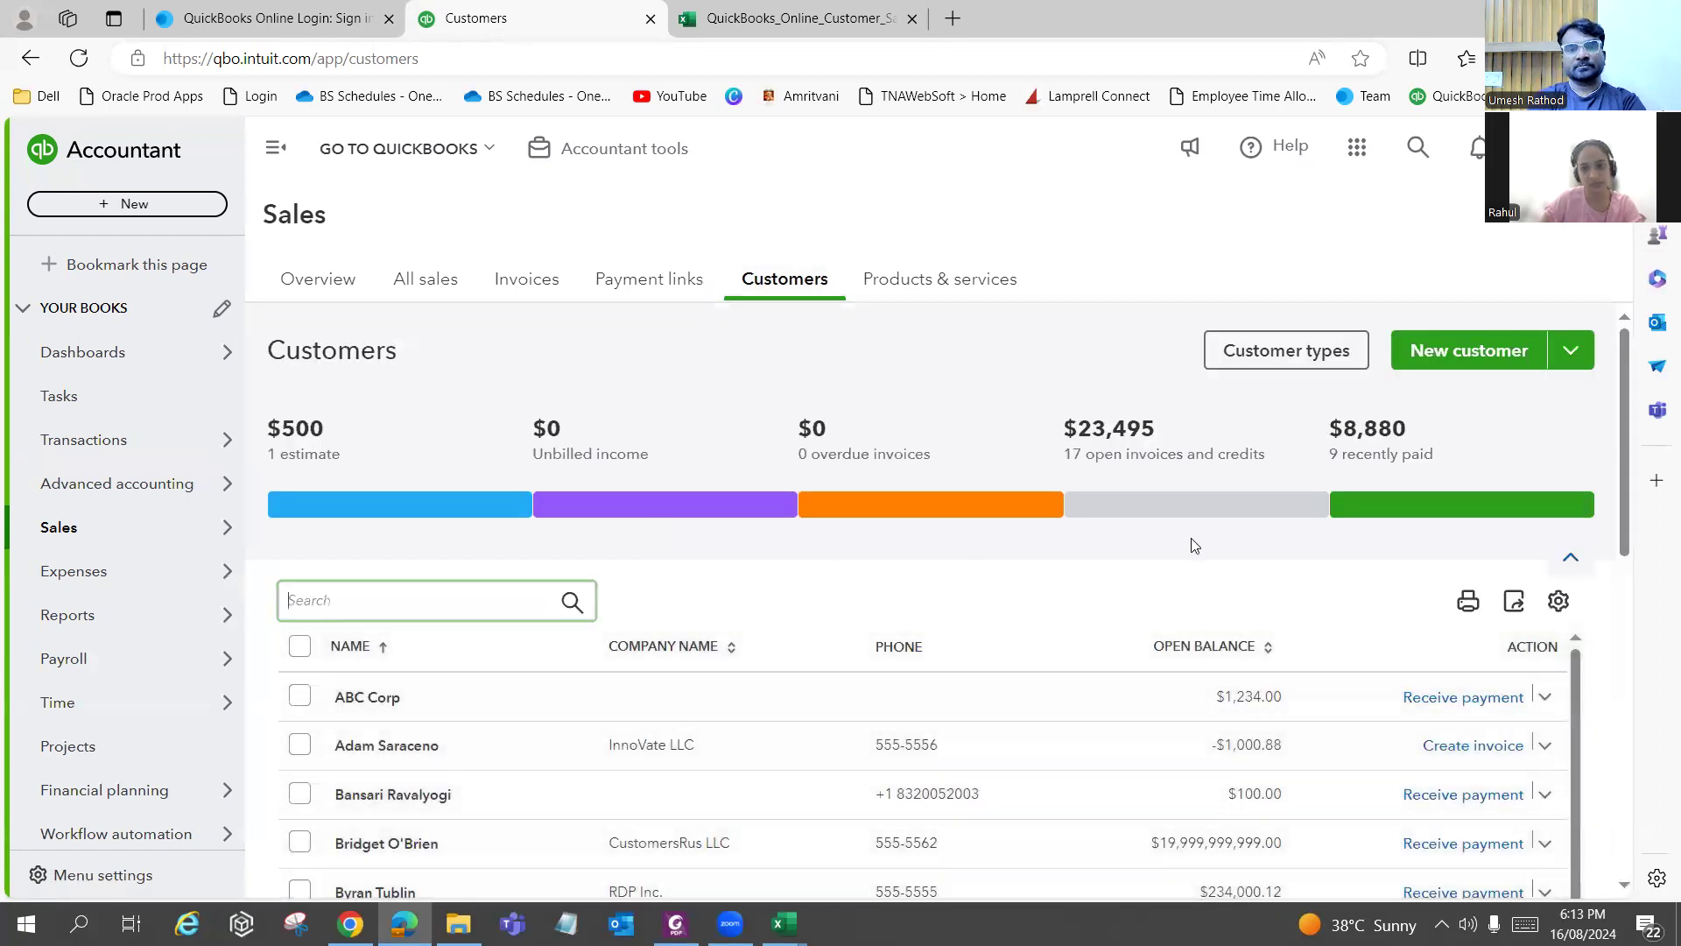
pyautogui.scroll(-1, 384, 731)
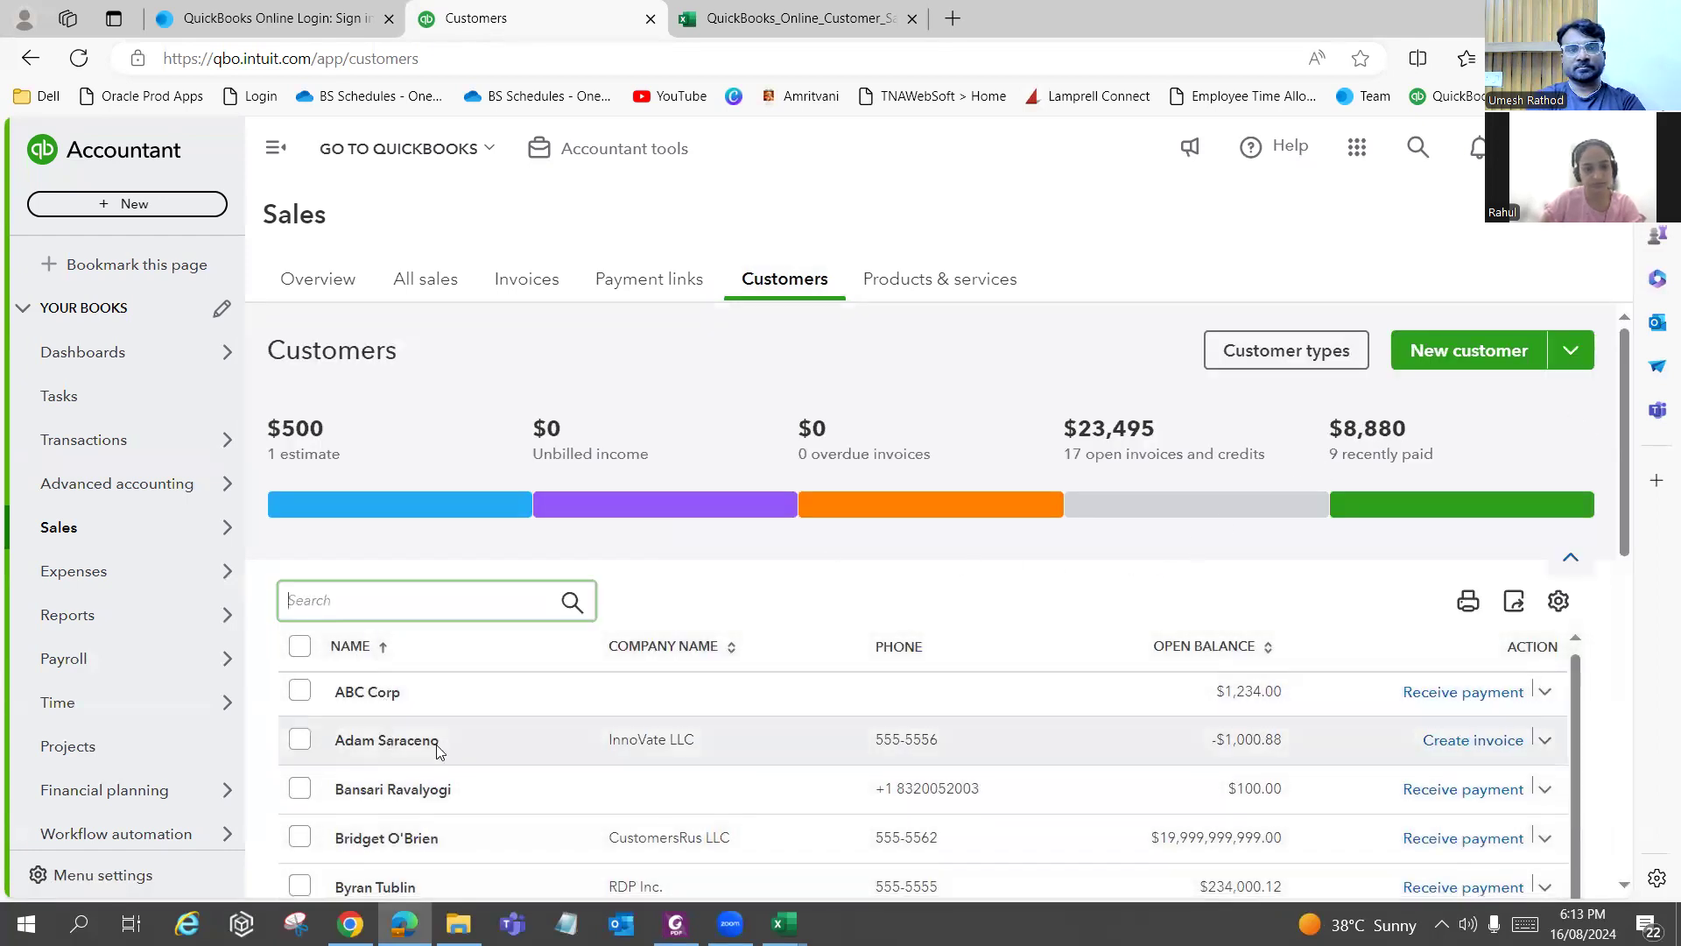
pyautogui.click(1460, 746)
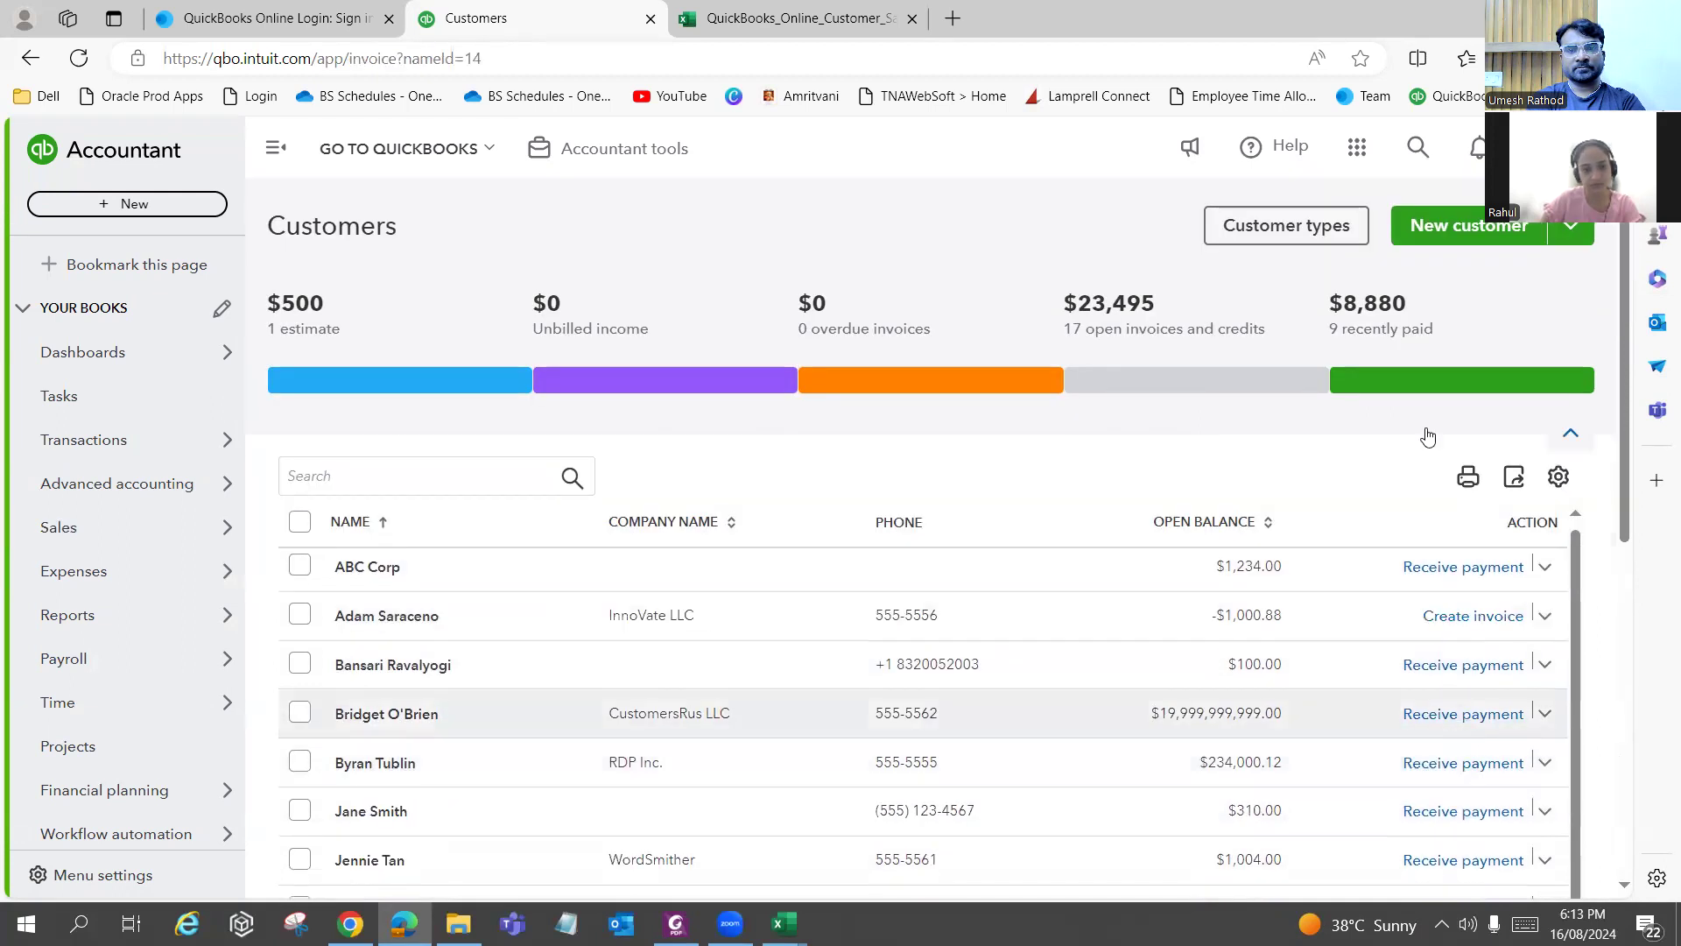
pyautogui.click(176, 208)
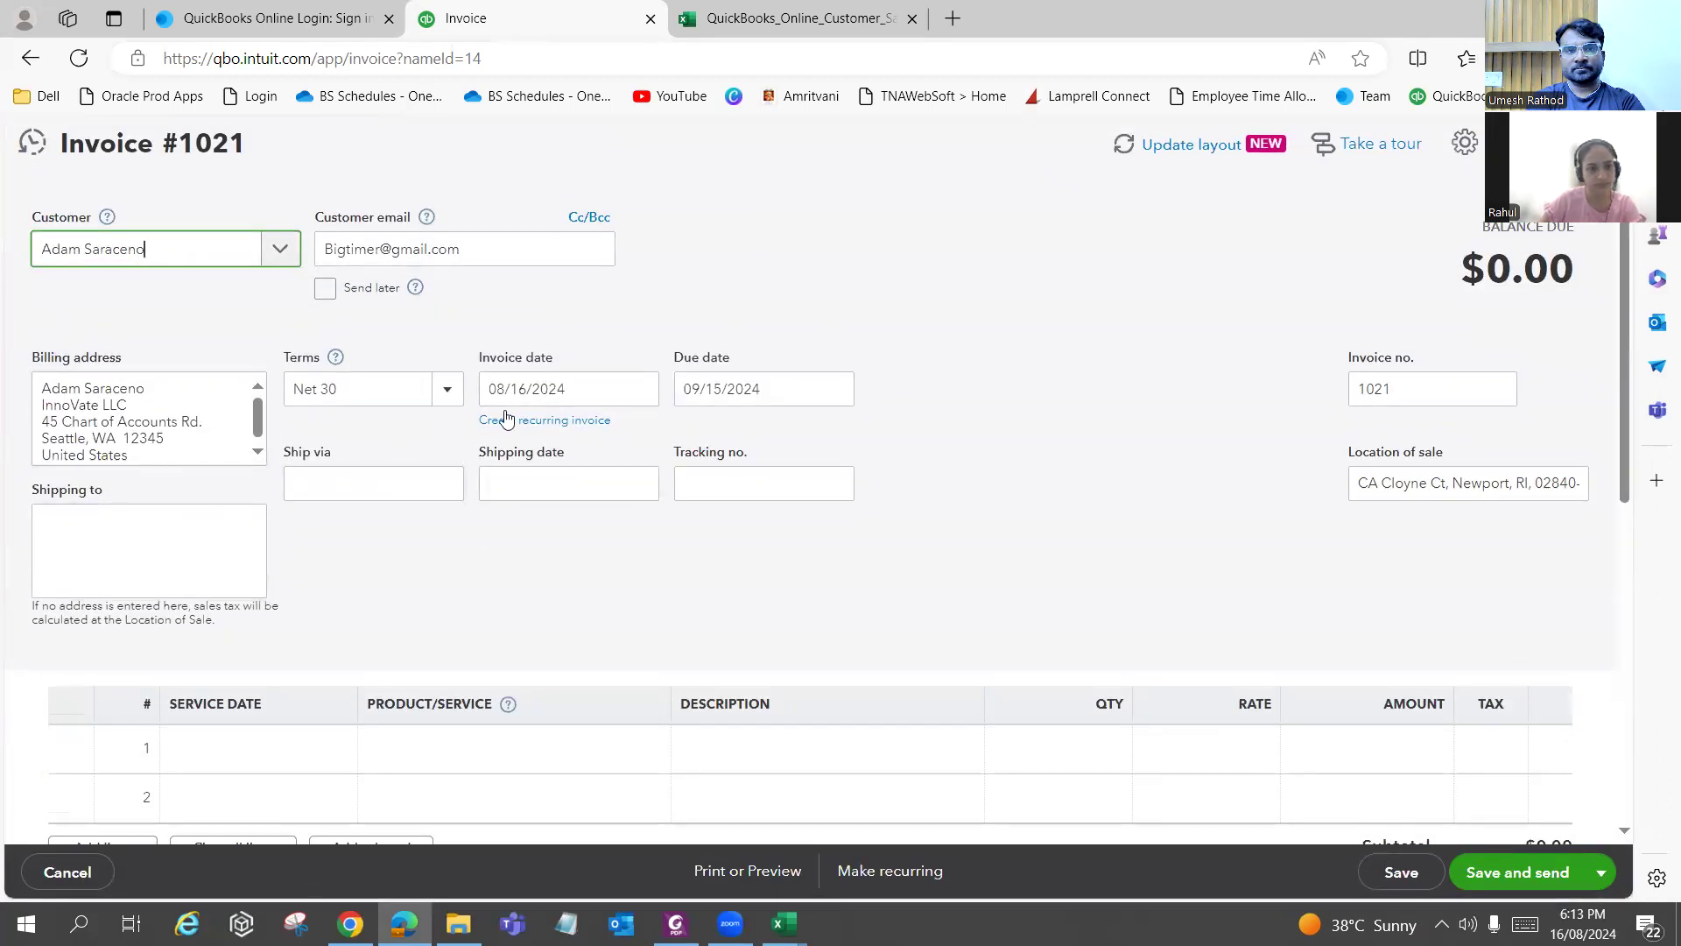
# Check task 79, the $20 monthly newsletter subscription, in the Foxit PhantomPDF question list and return to the invoice in QuickBooks Online.
pyautogui.scroll(-1, 541, 399)
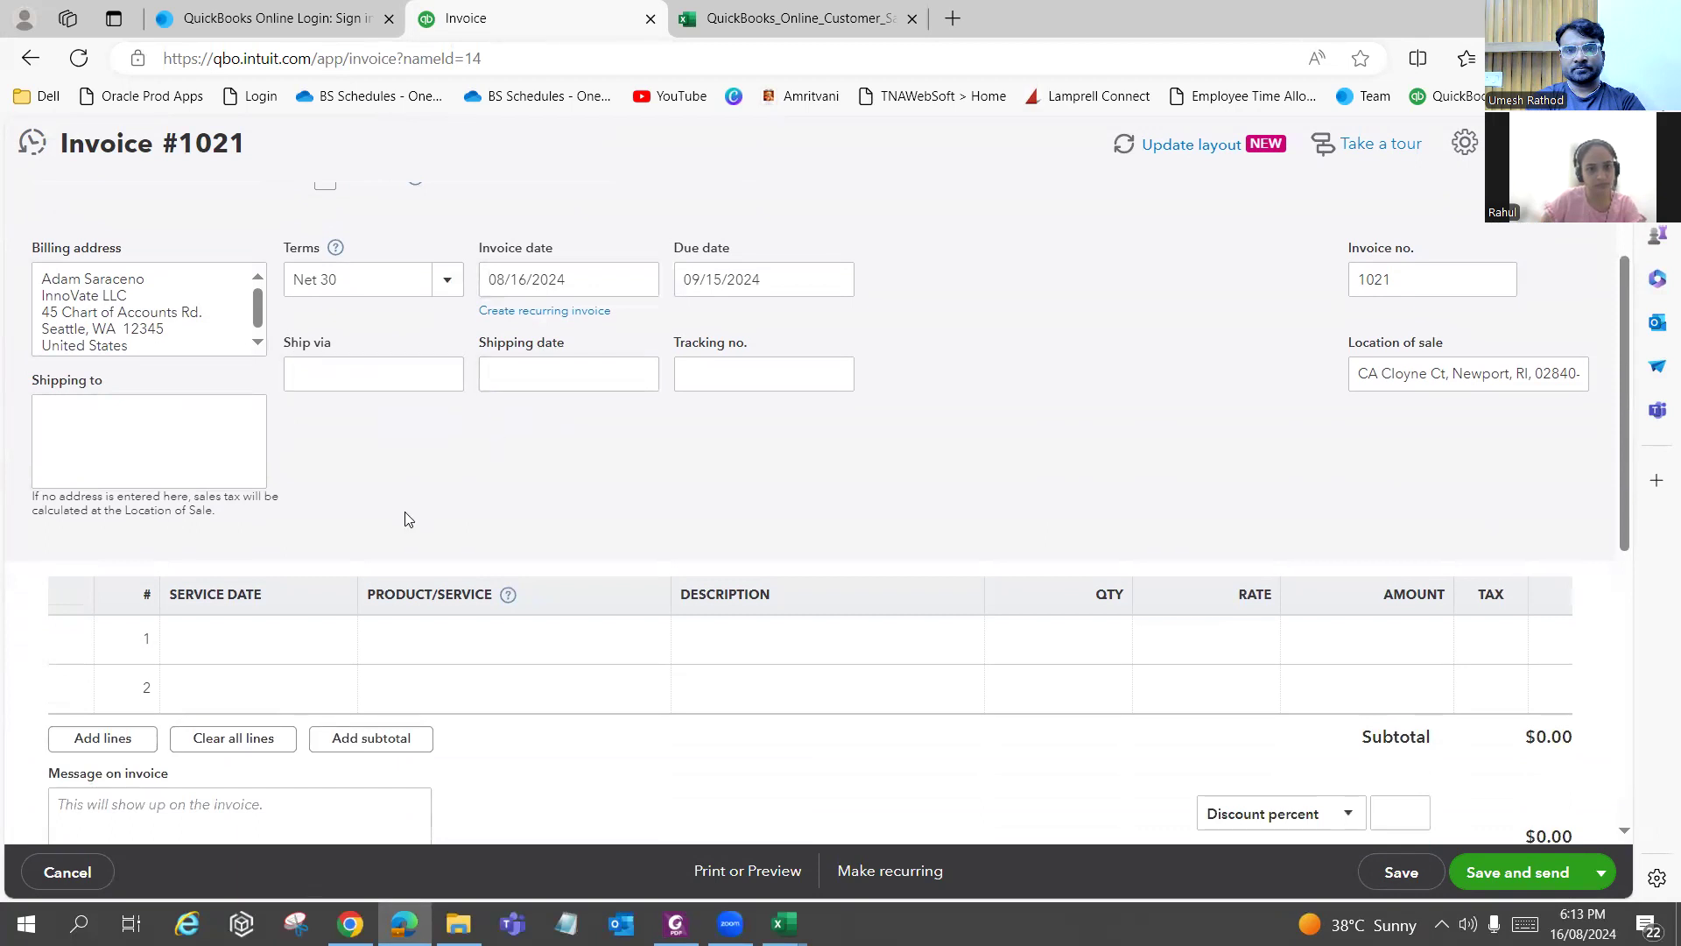
pyautogui.scroll(-2, 405, 517)
pyautogui.hotkey('alt', 'Tab')
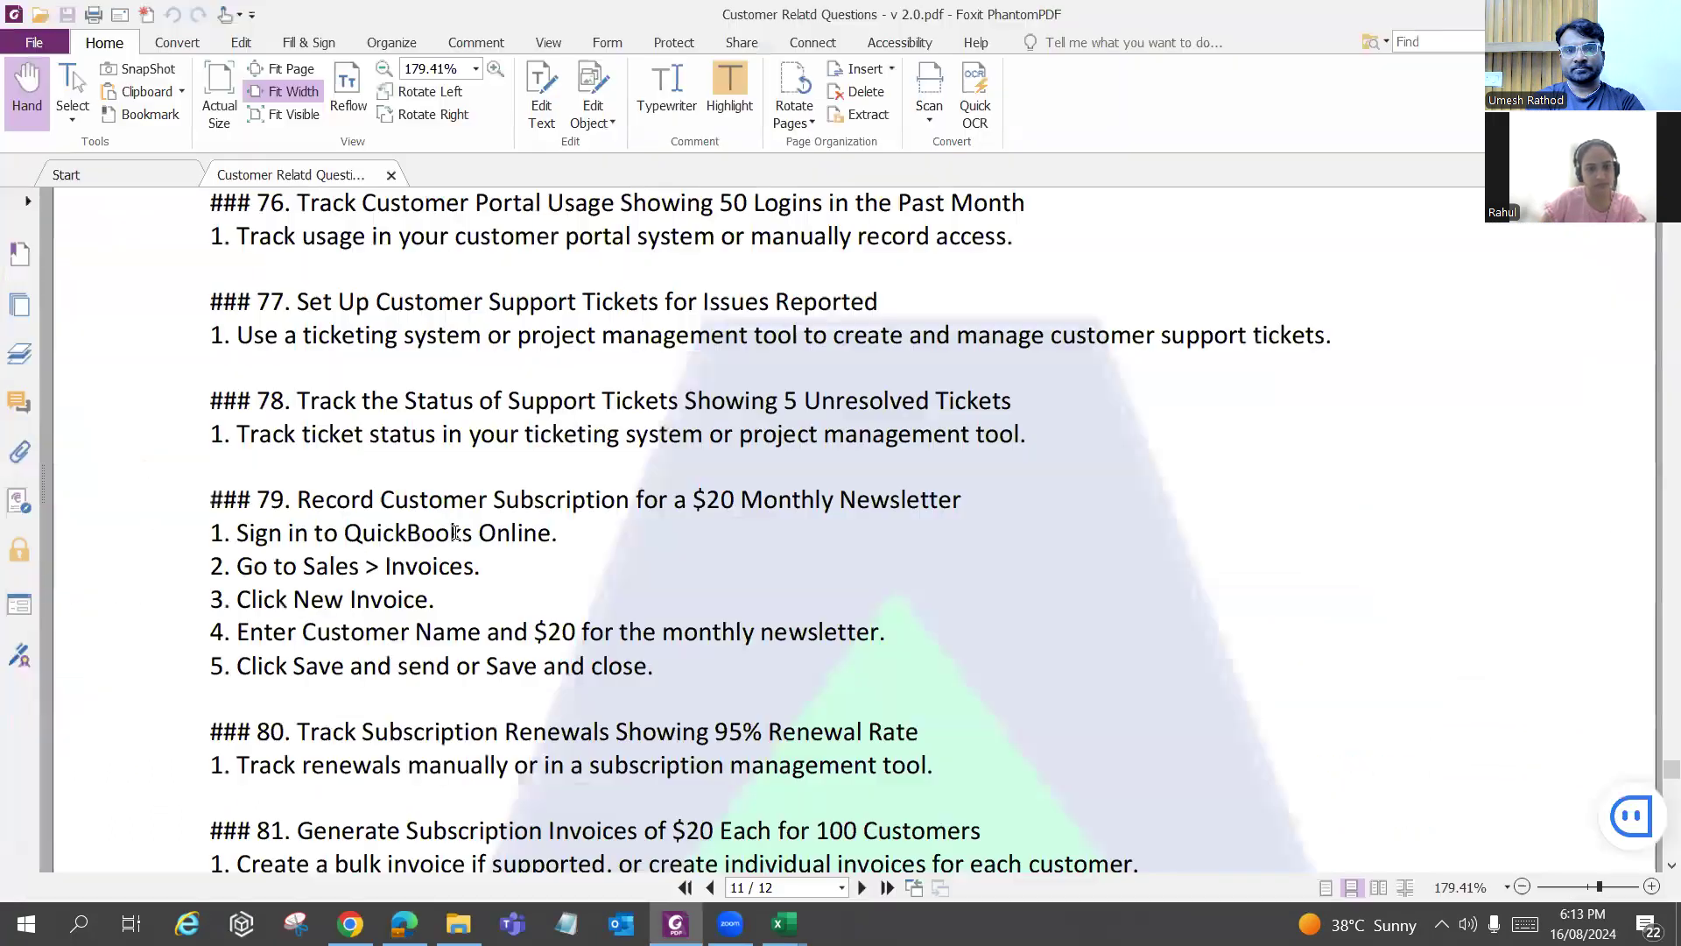
pyautogui.hotkey('alt', 'Tab')
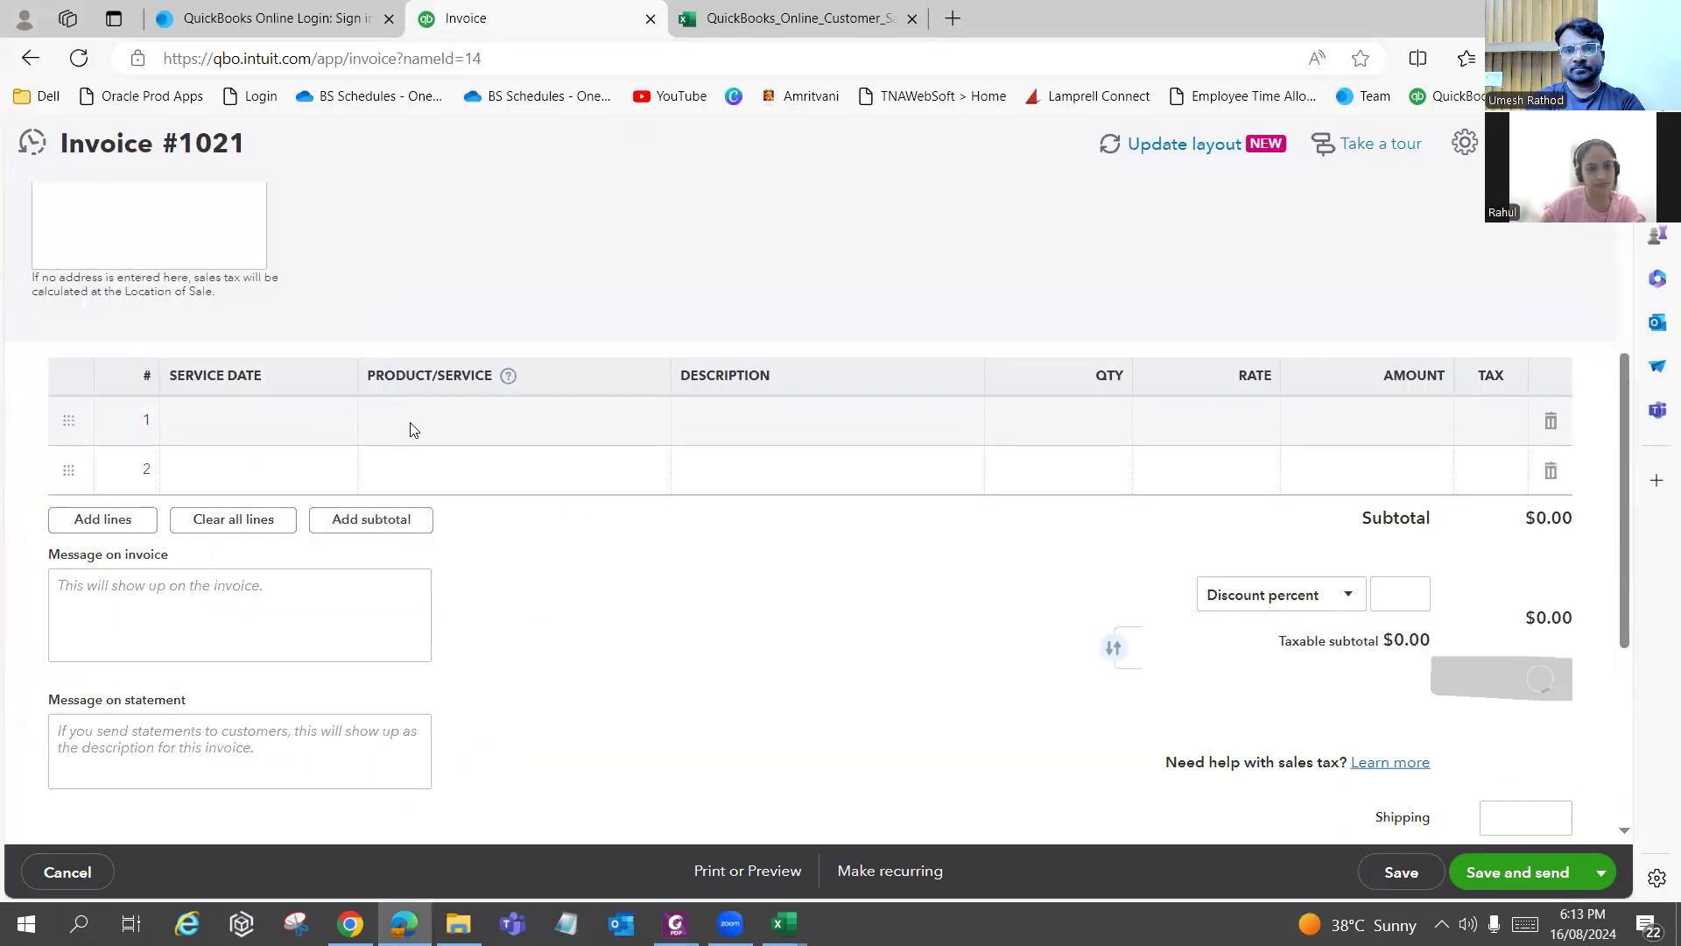
# Enter Newsletter as the product/service on the first invoice line and open the form for adding it as a new item.
pyautogui.scroll(1, 401, 488)
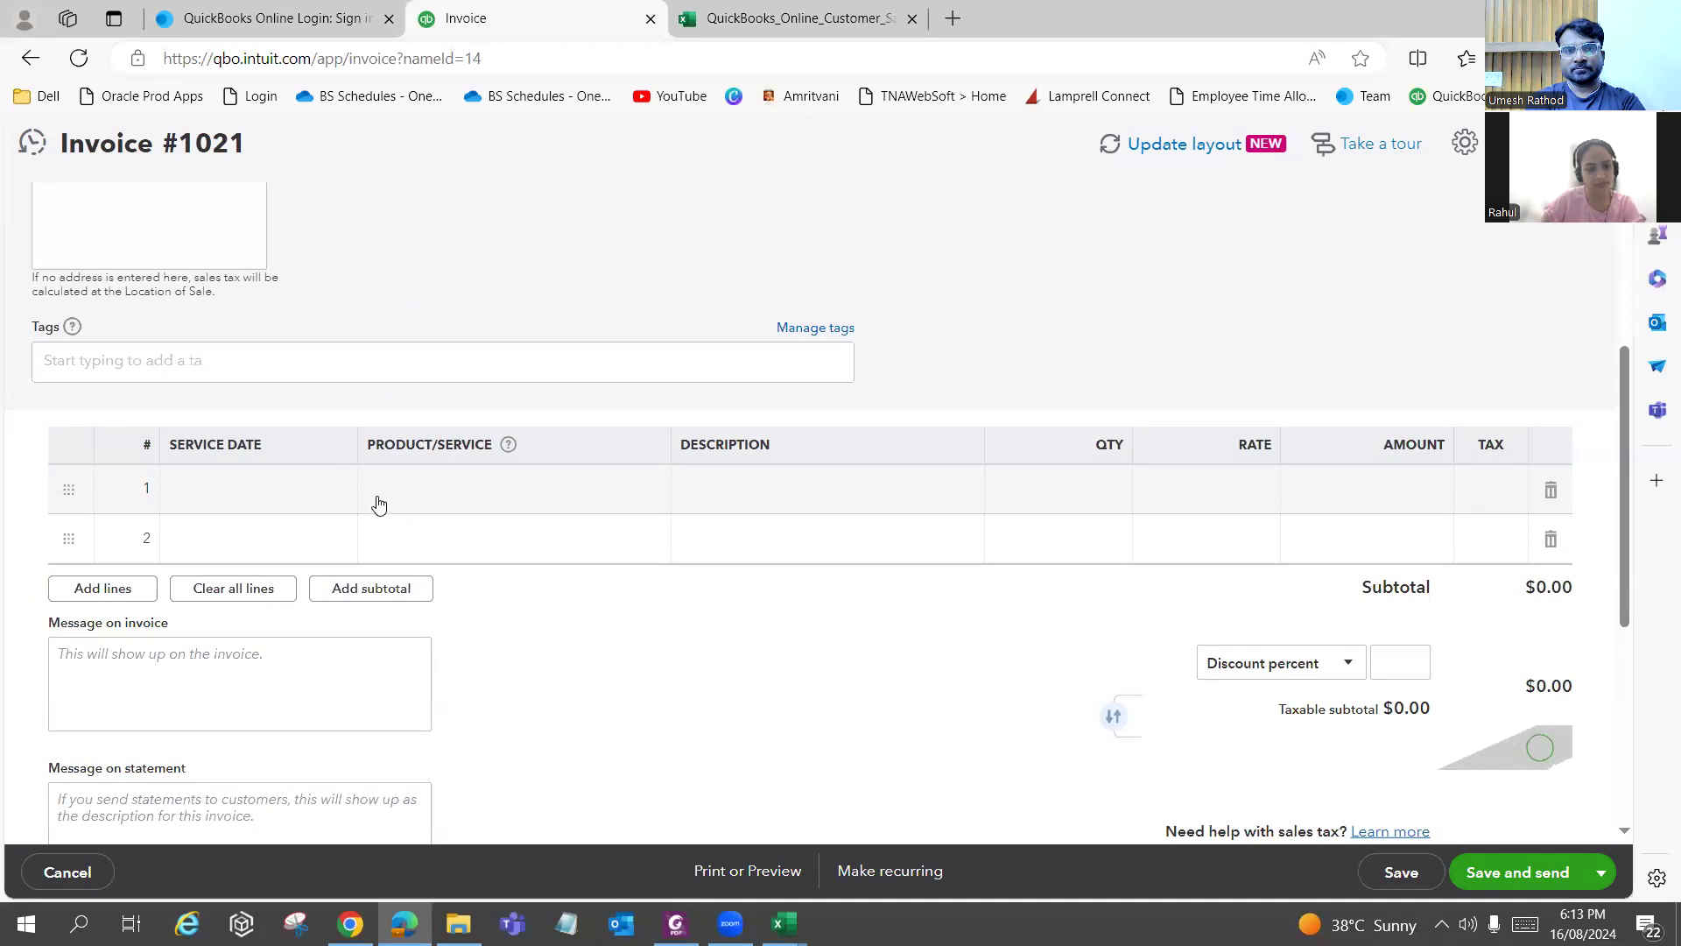
pyautogui.click(378, 502)
pyautogui.click(445, 499)
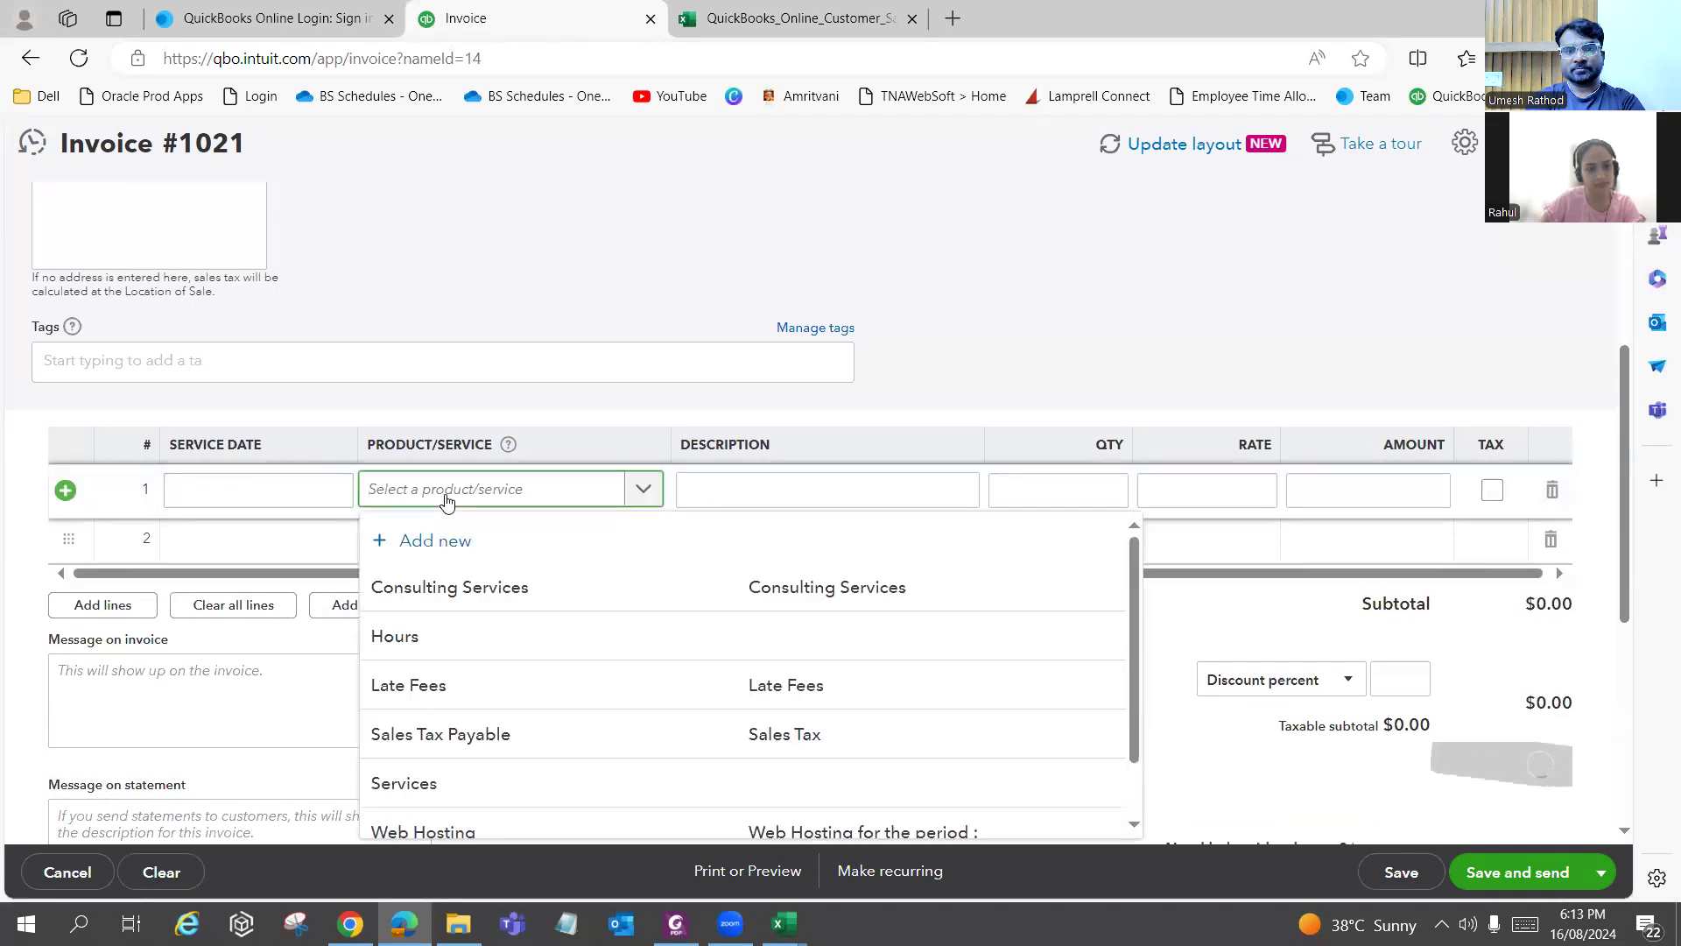
pyautogui.write('N')
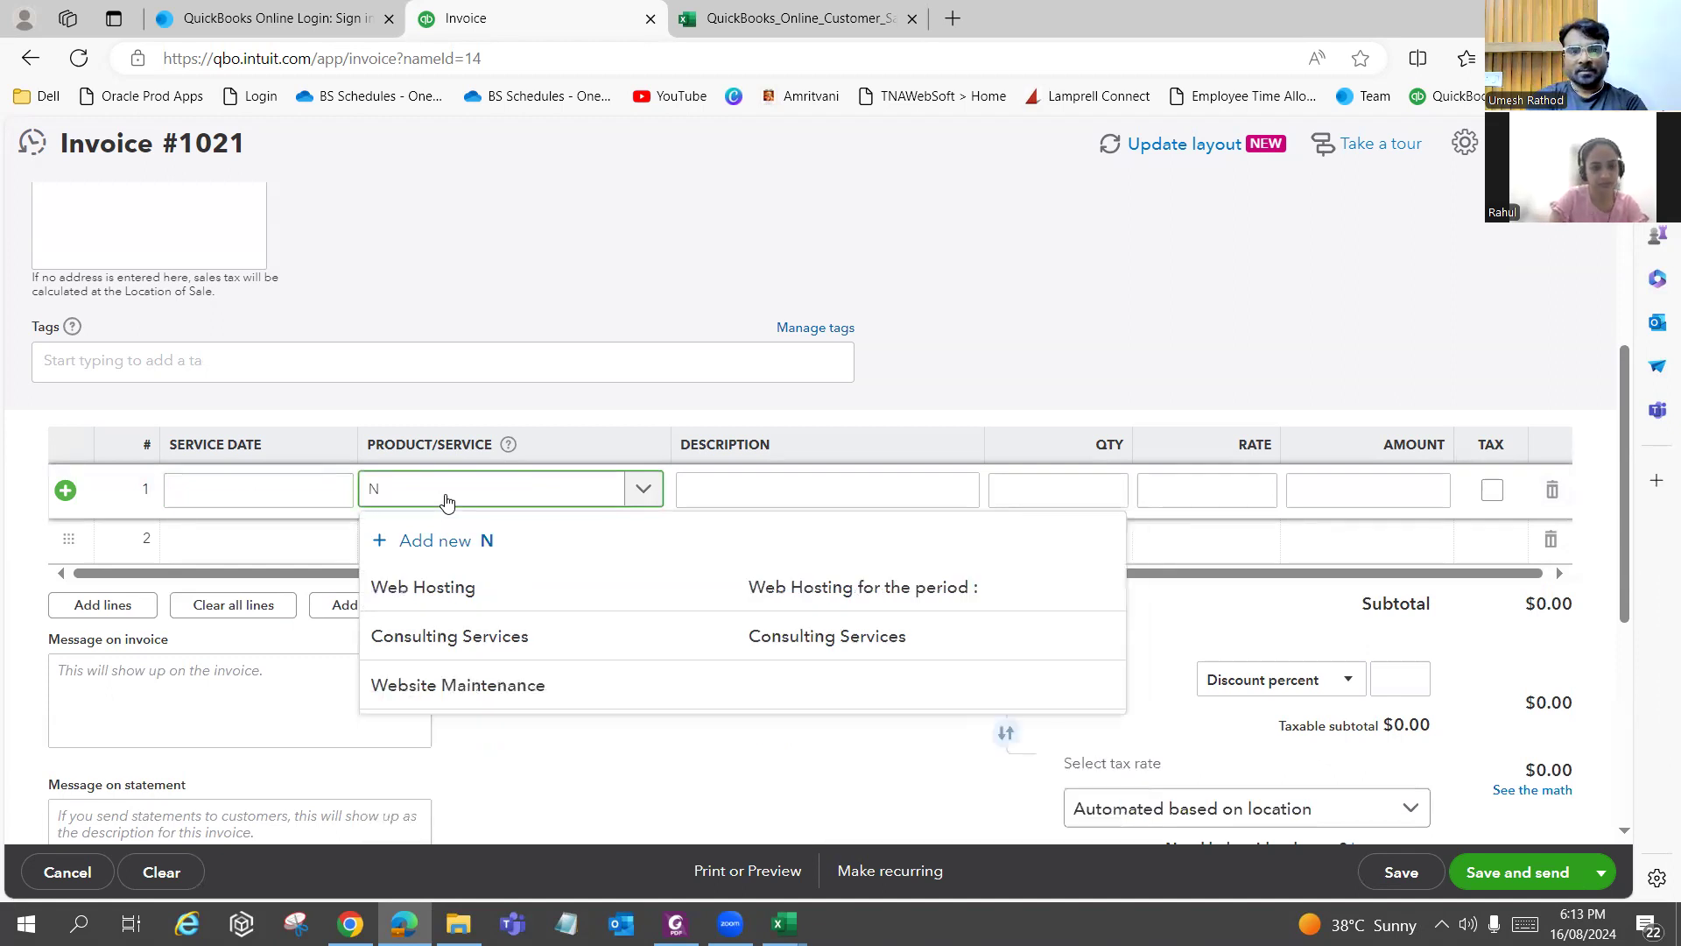
pyautogui.write('ew')
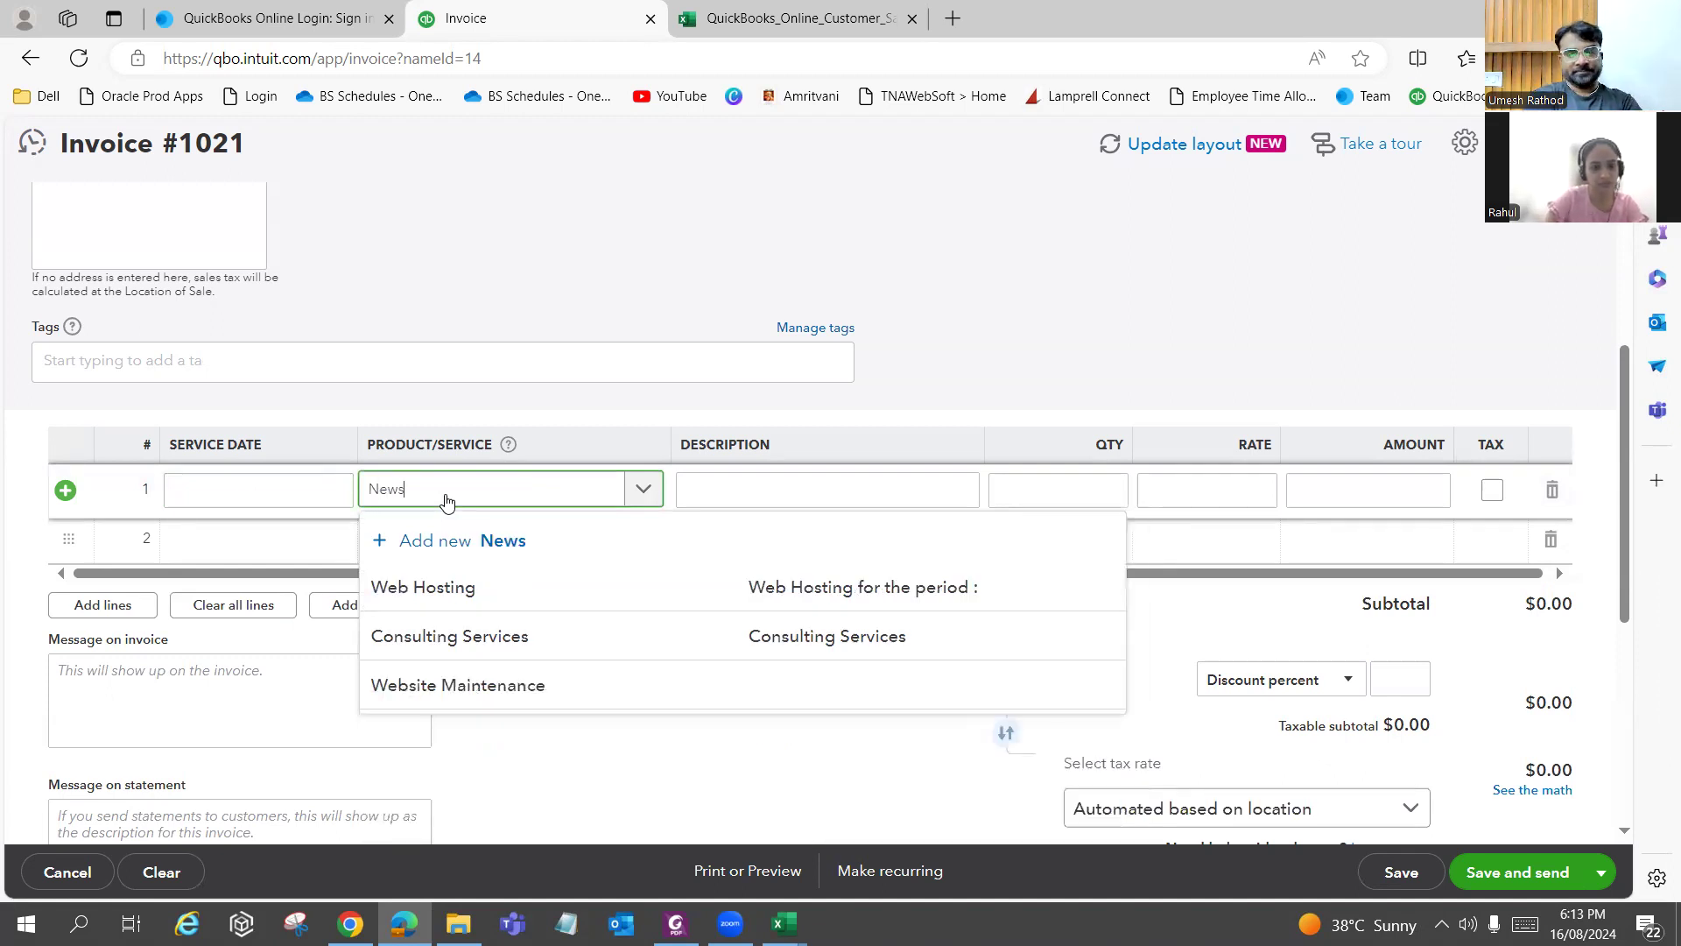
pyautogui.write('sletter')
pyautogui.click(462, 539)
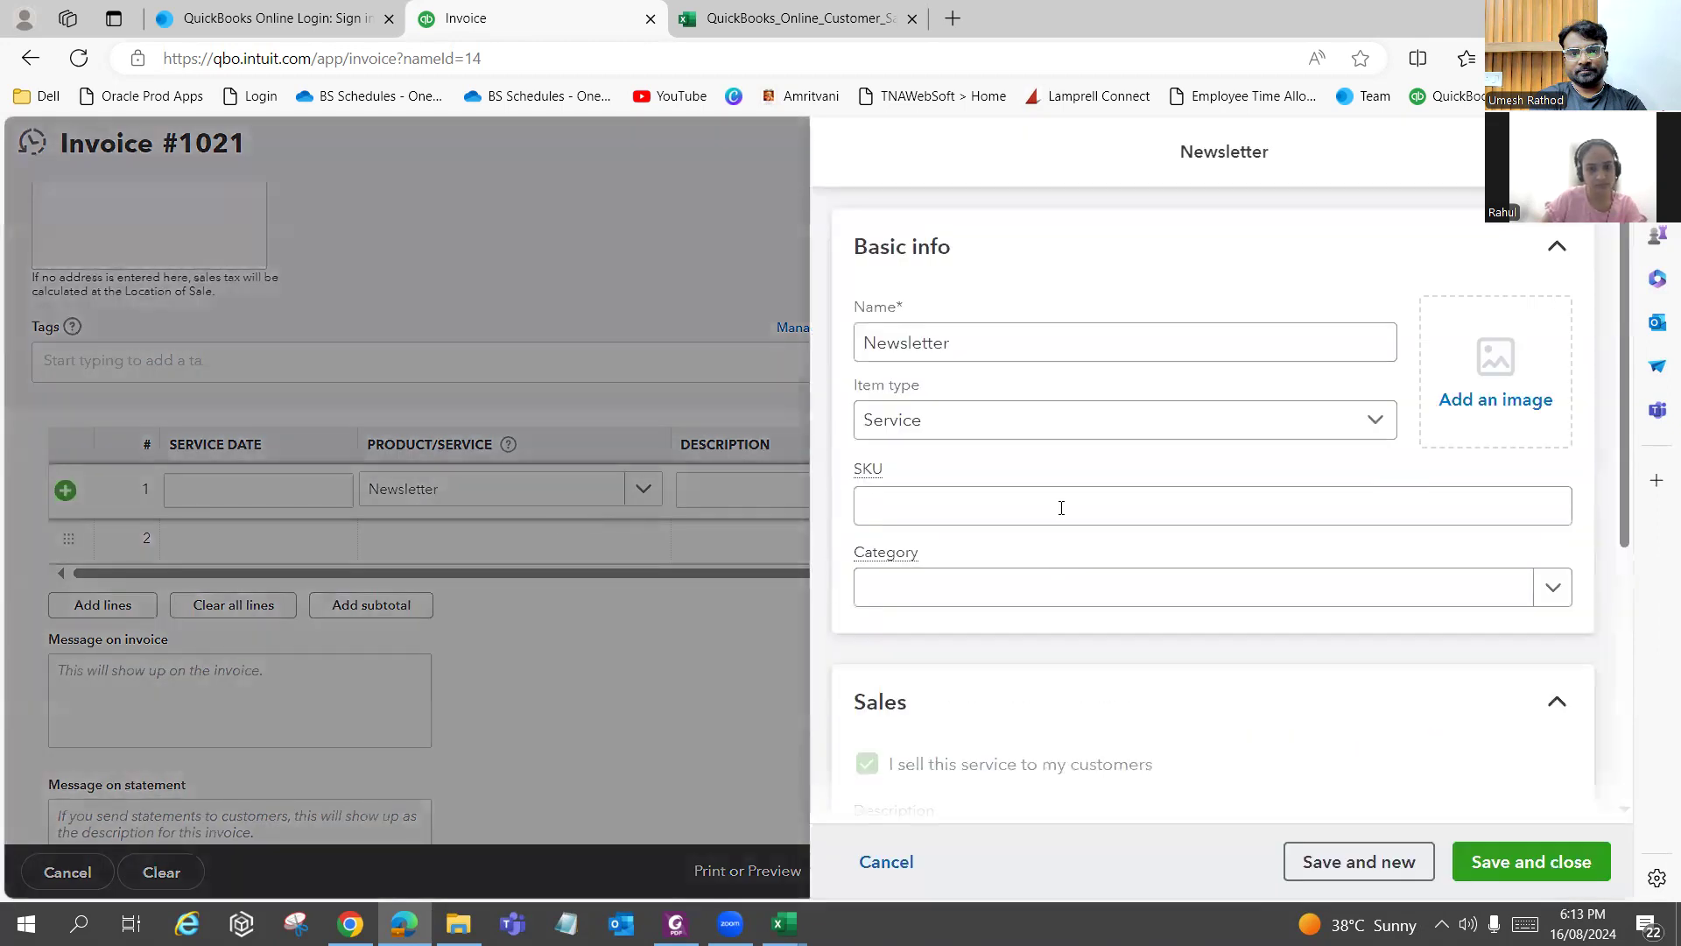
# Look over the new Newsletter item's basic info, sales fields and available item types.
pyautogui.scroll(-1, 1021, 596)
pyautogui.click(968, 498)
pyautogui.scroll(-5, 998, 497)
pyautogui.scroll(3, 998, 497)
pyautogui.click(968, 528)
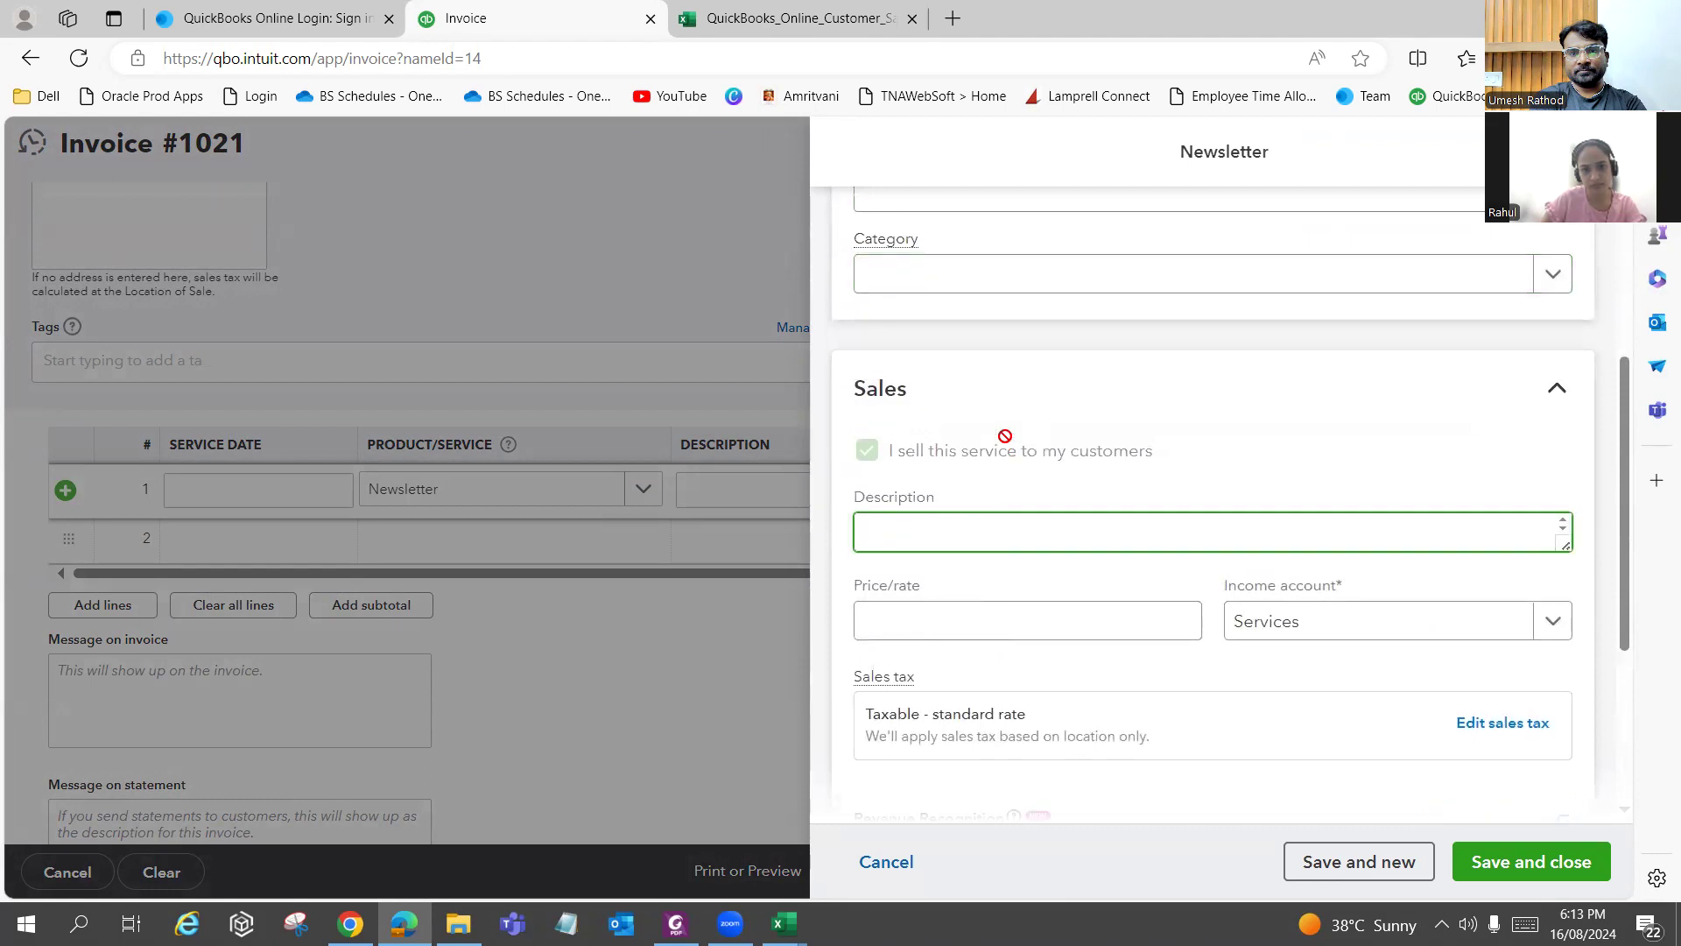
pyautogui.scroll(3, 968, 474)
pyautogui.scroll(-3, 968, 469)
pyautogui.scroll(3, 953, 470)
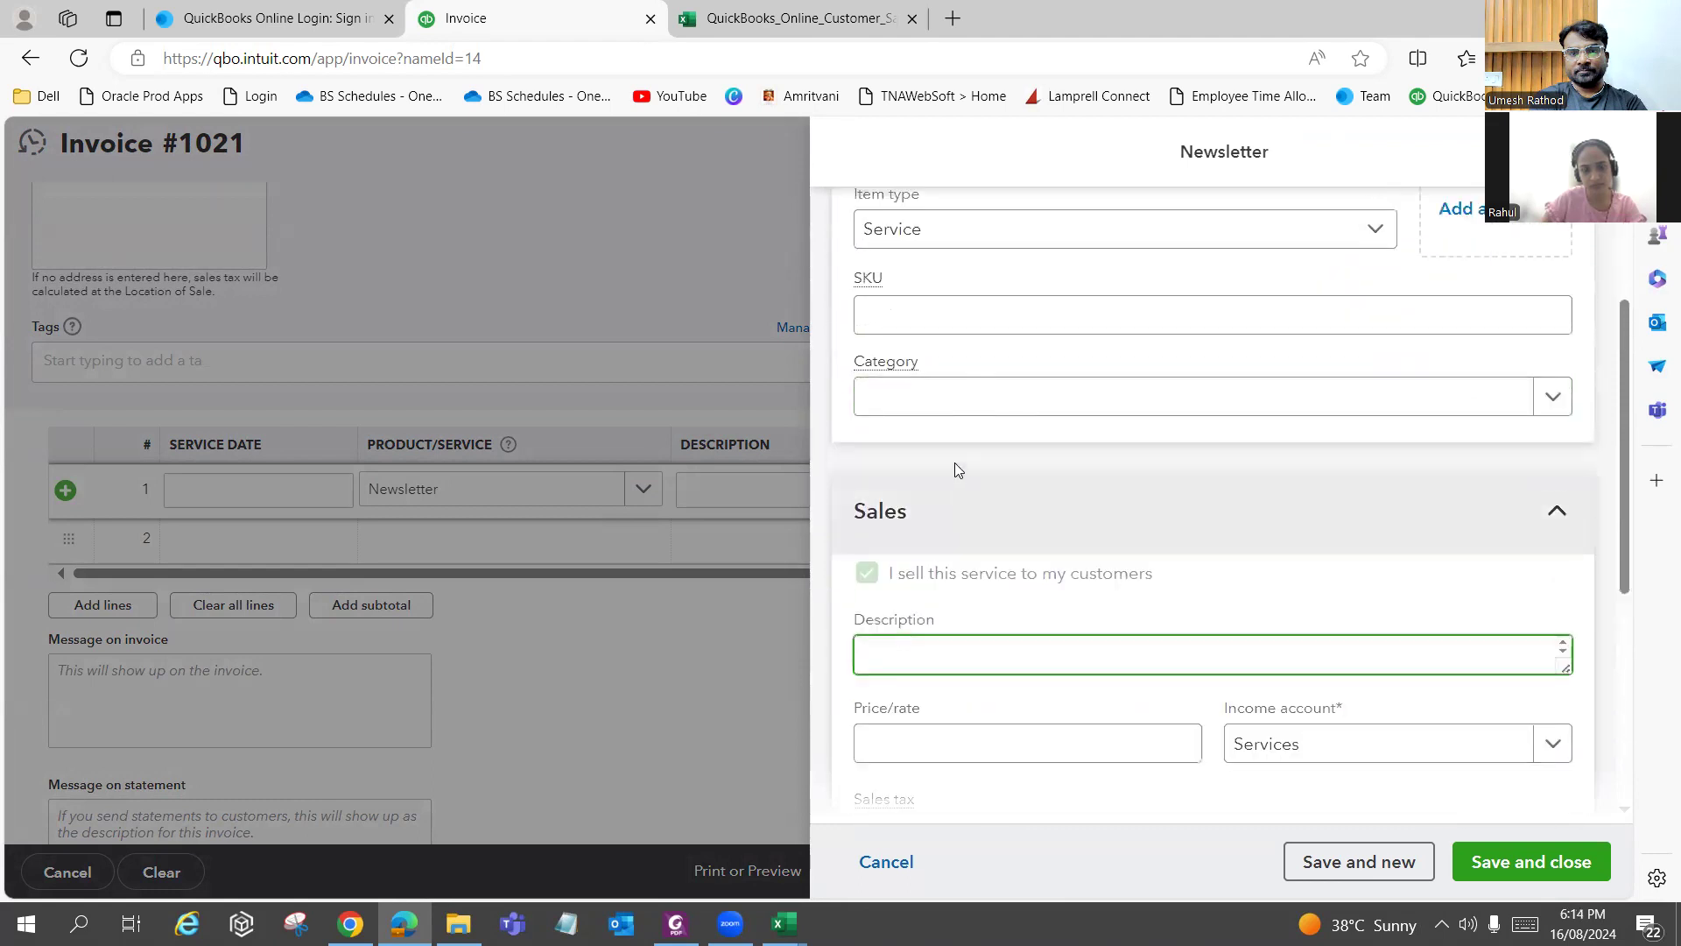
pyautogui.click(952, 431)
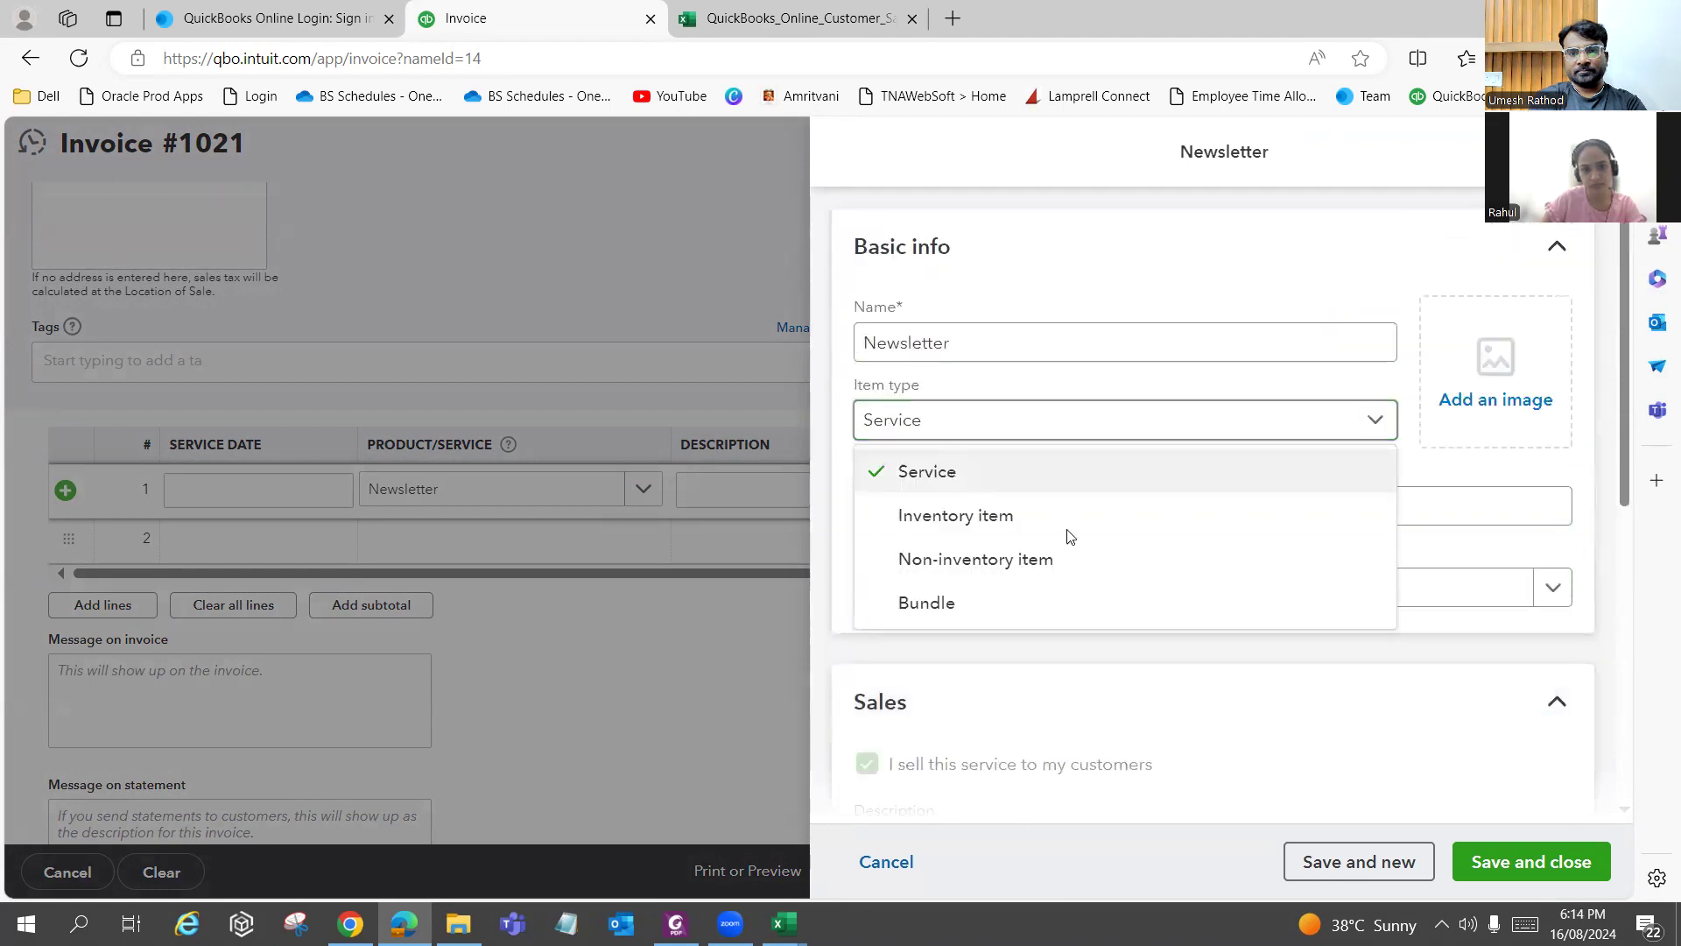
pyautogui.scroll(-5, 1238, 675)
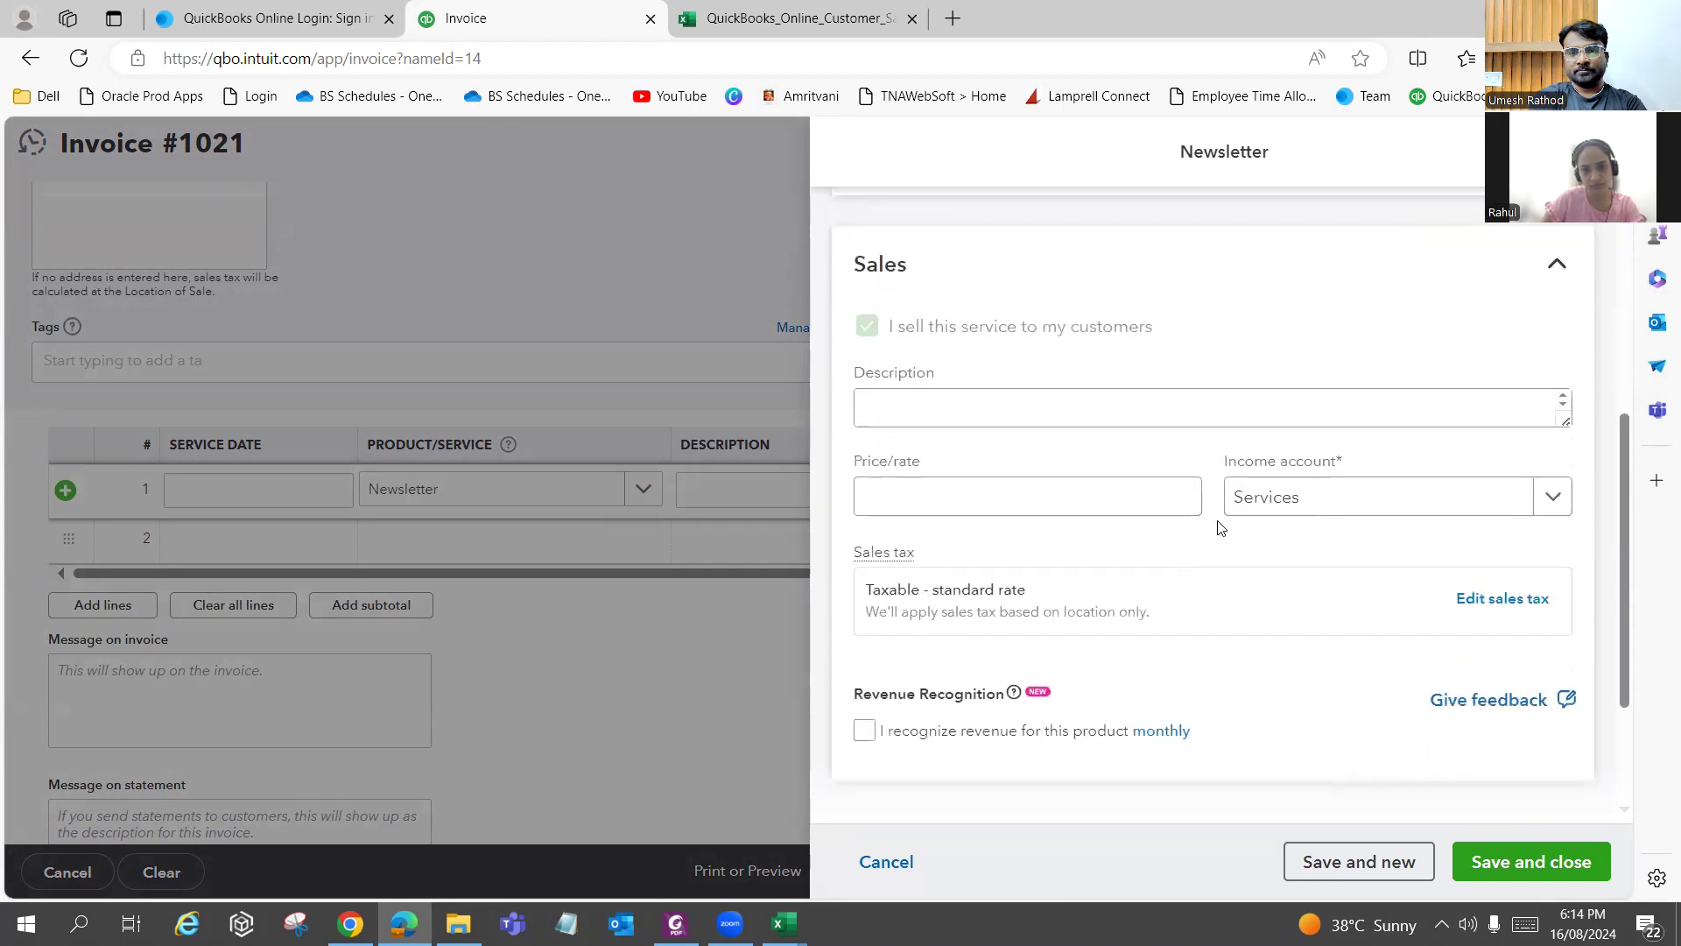
# Look through the accounts available as the Newsletter item's income account and choose Services.
pyautogui.click(1248, 499)
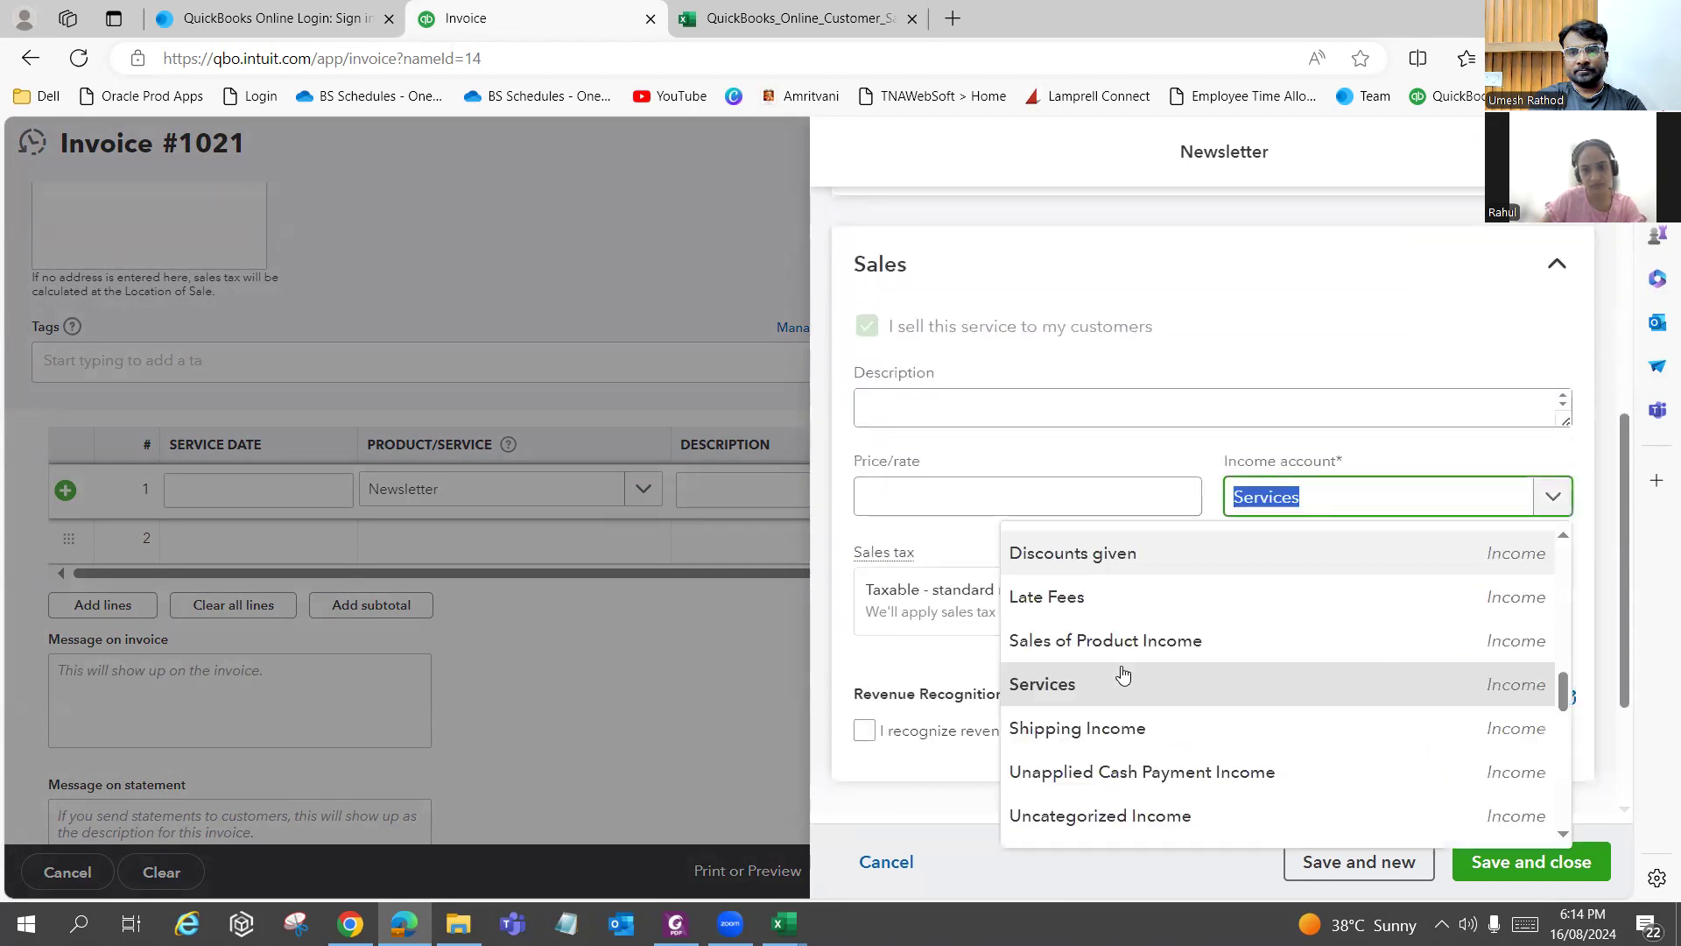
pyautogui.scroll(-1, 1121, 675)
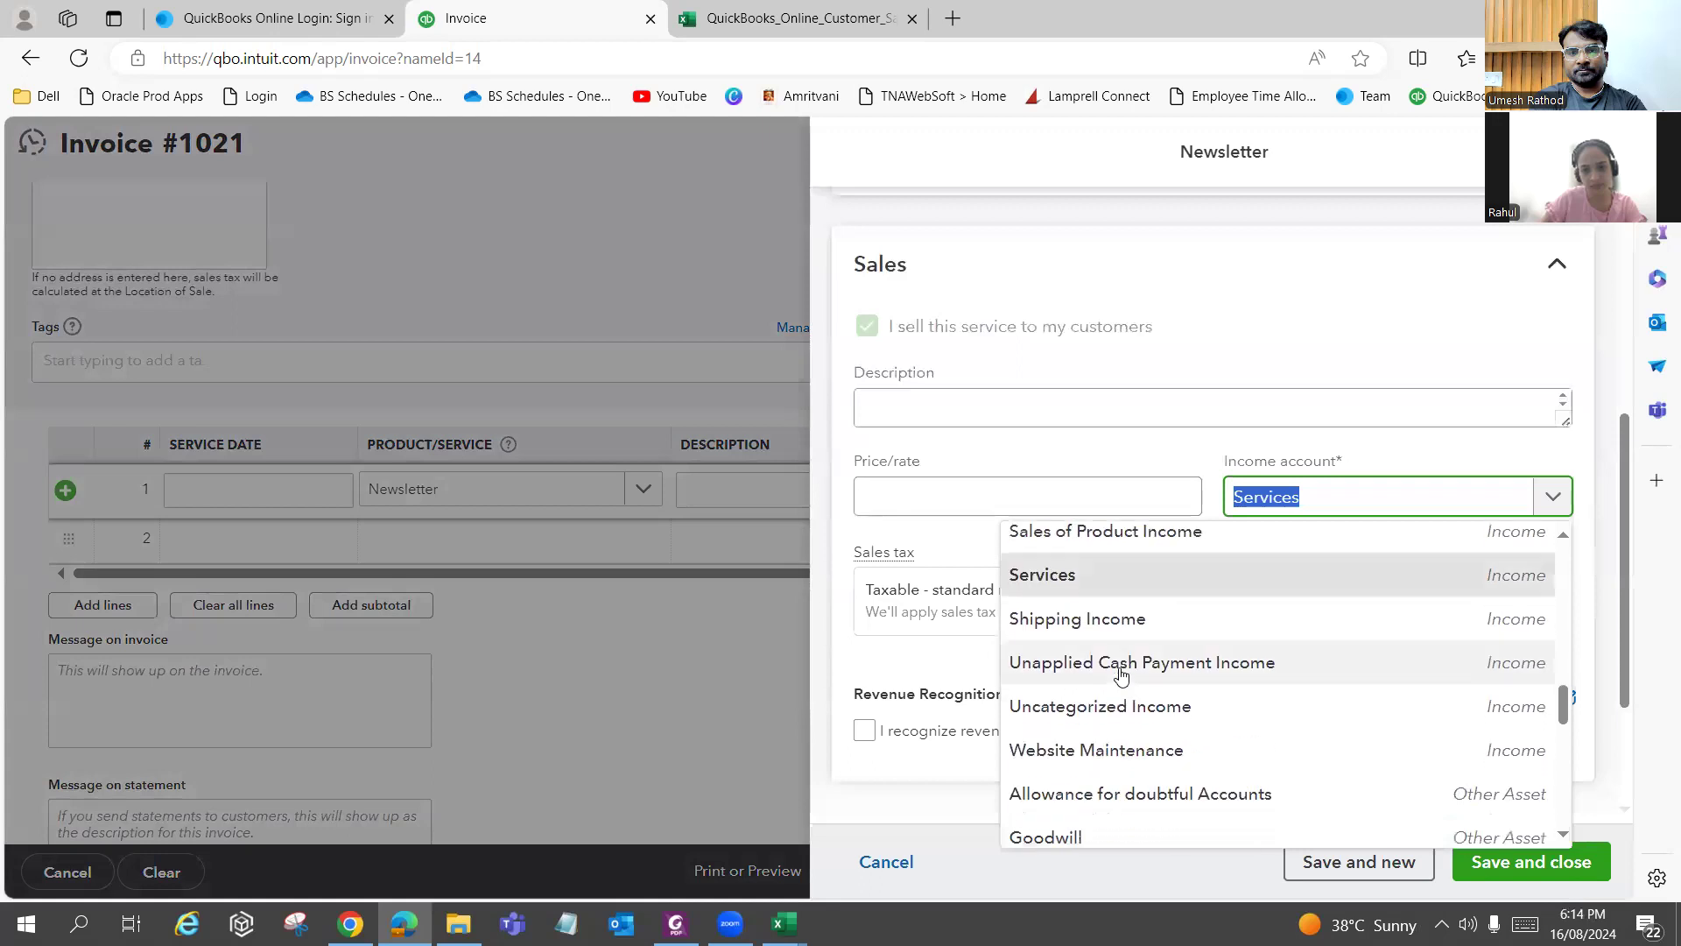
pyautogui.scroll(-3, 1121, 675)
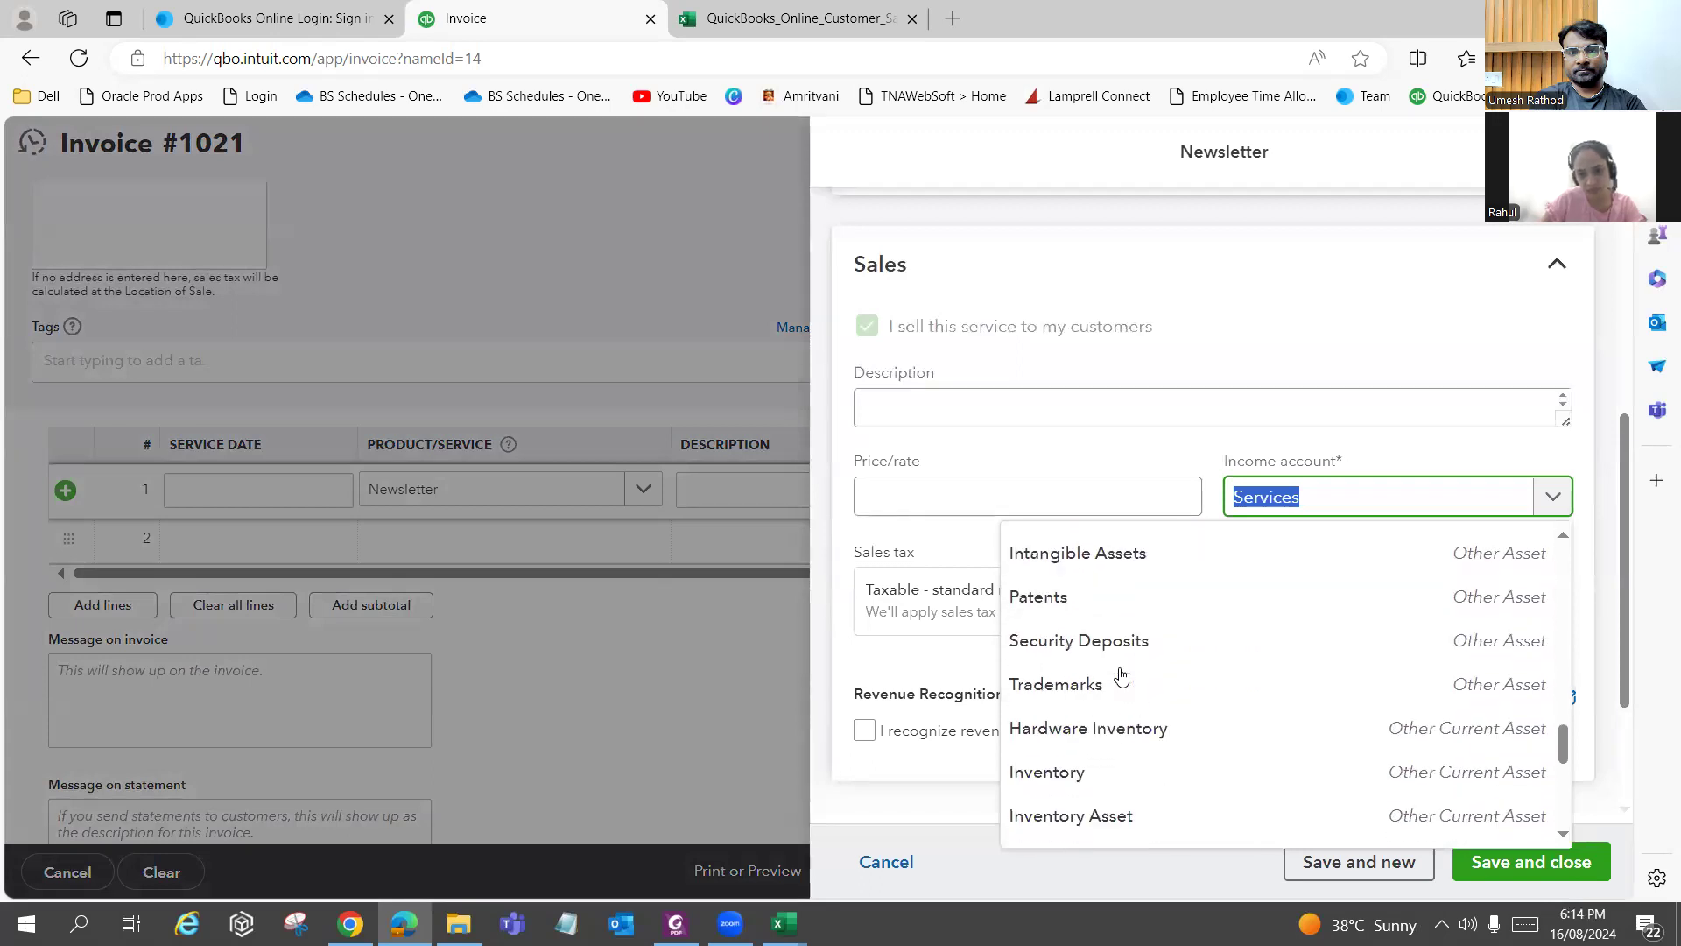
pyautogui.scroll(10, 1122, 675)
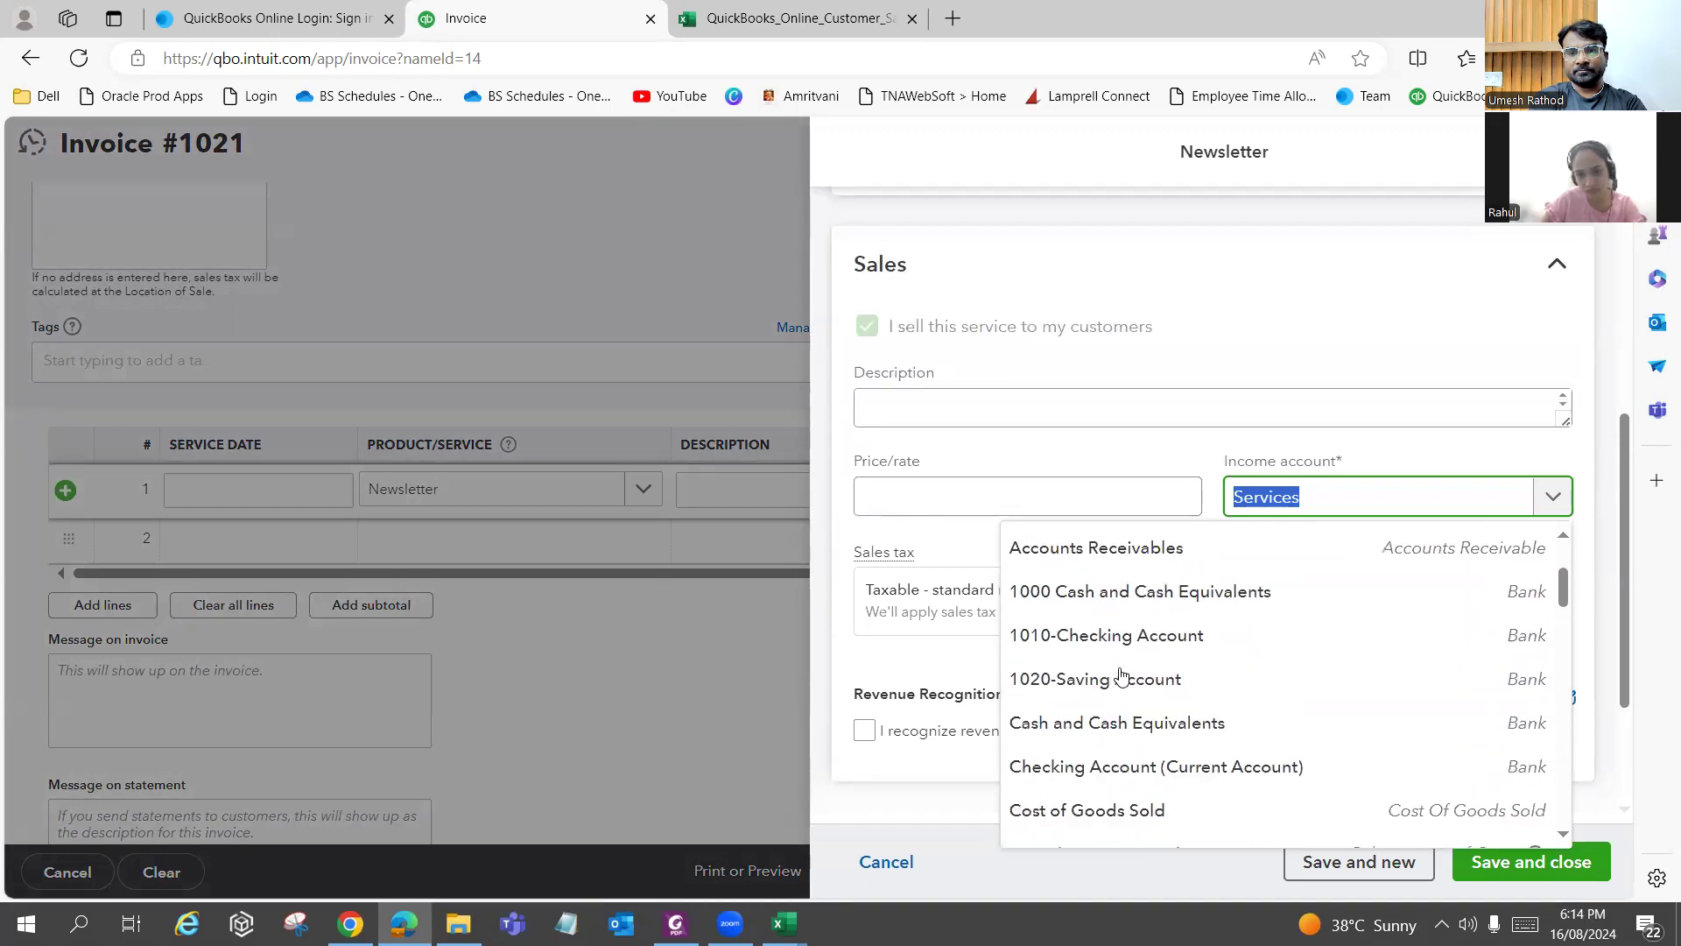
pyautogui.scroll(-5, 1122, 675)
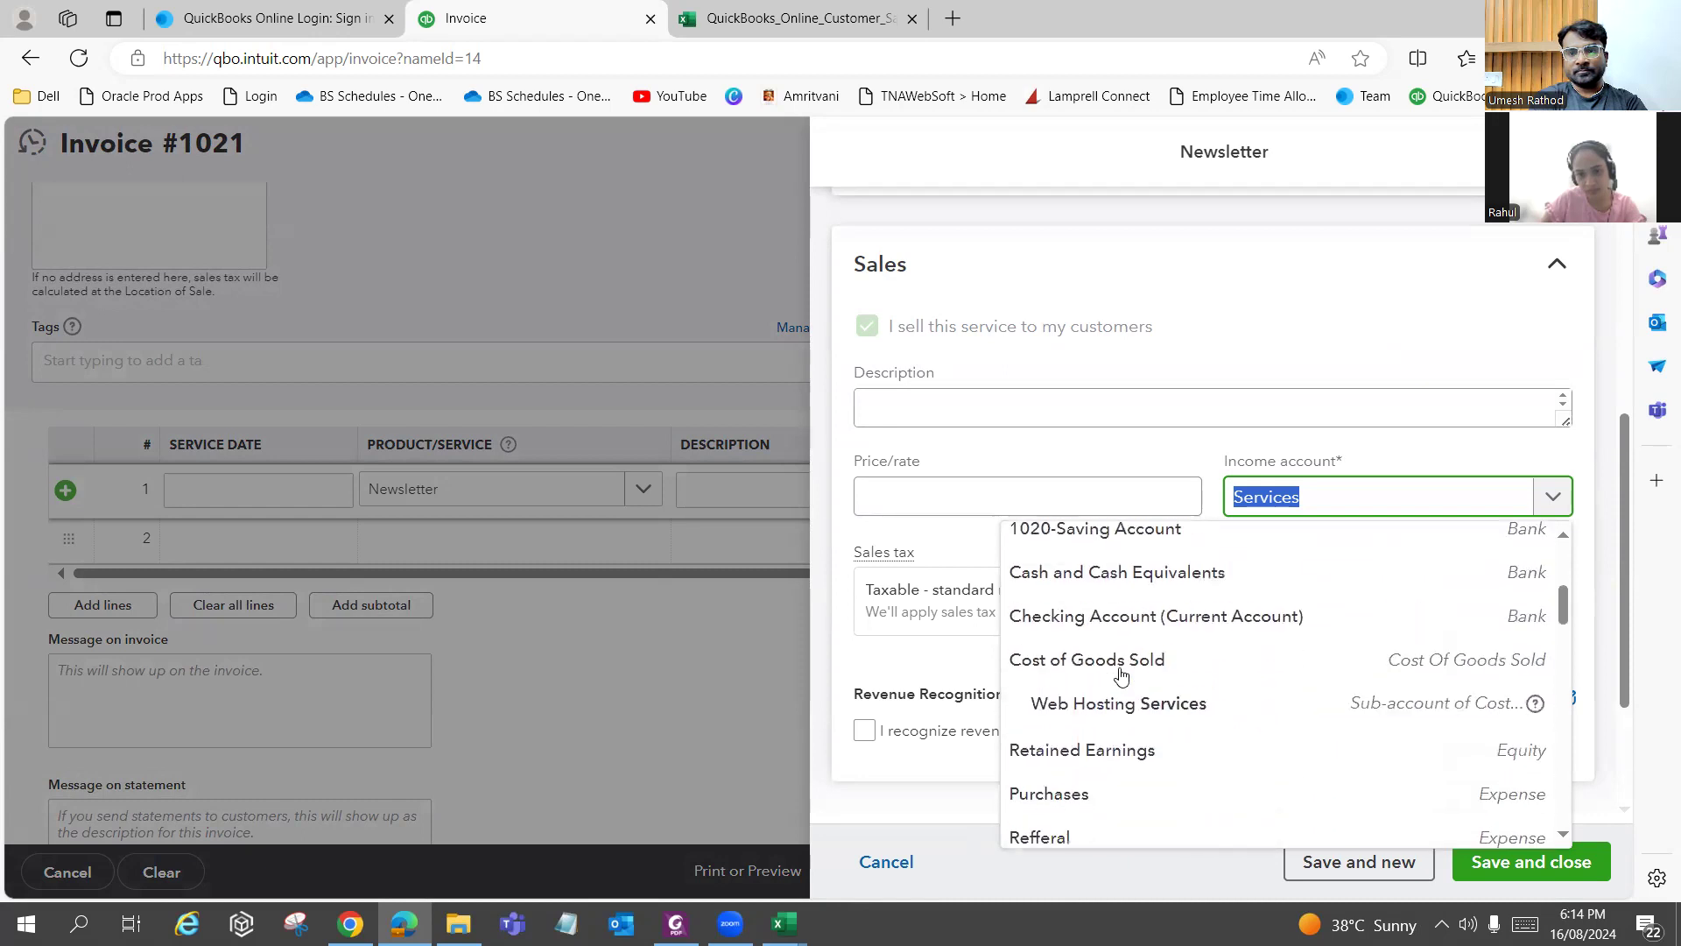
pyautogui.scroll(-3, 1122, 675)
pyautogui.scroll(3, 1122, 675)
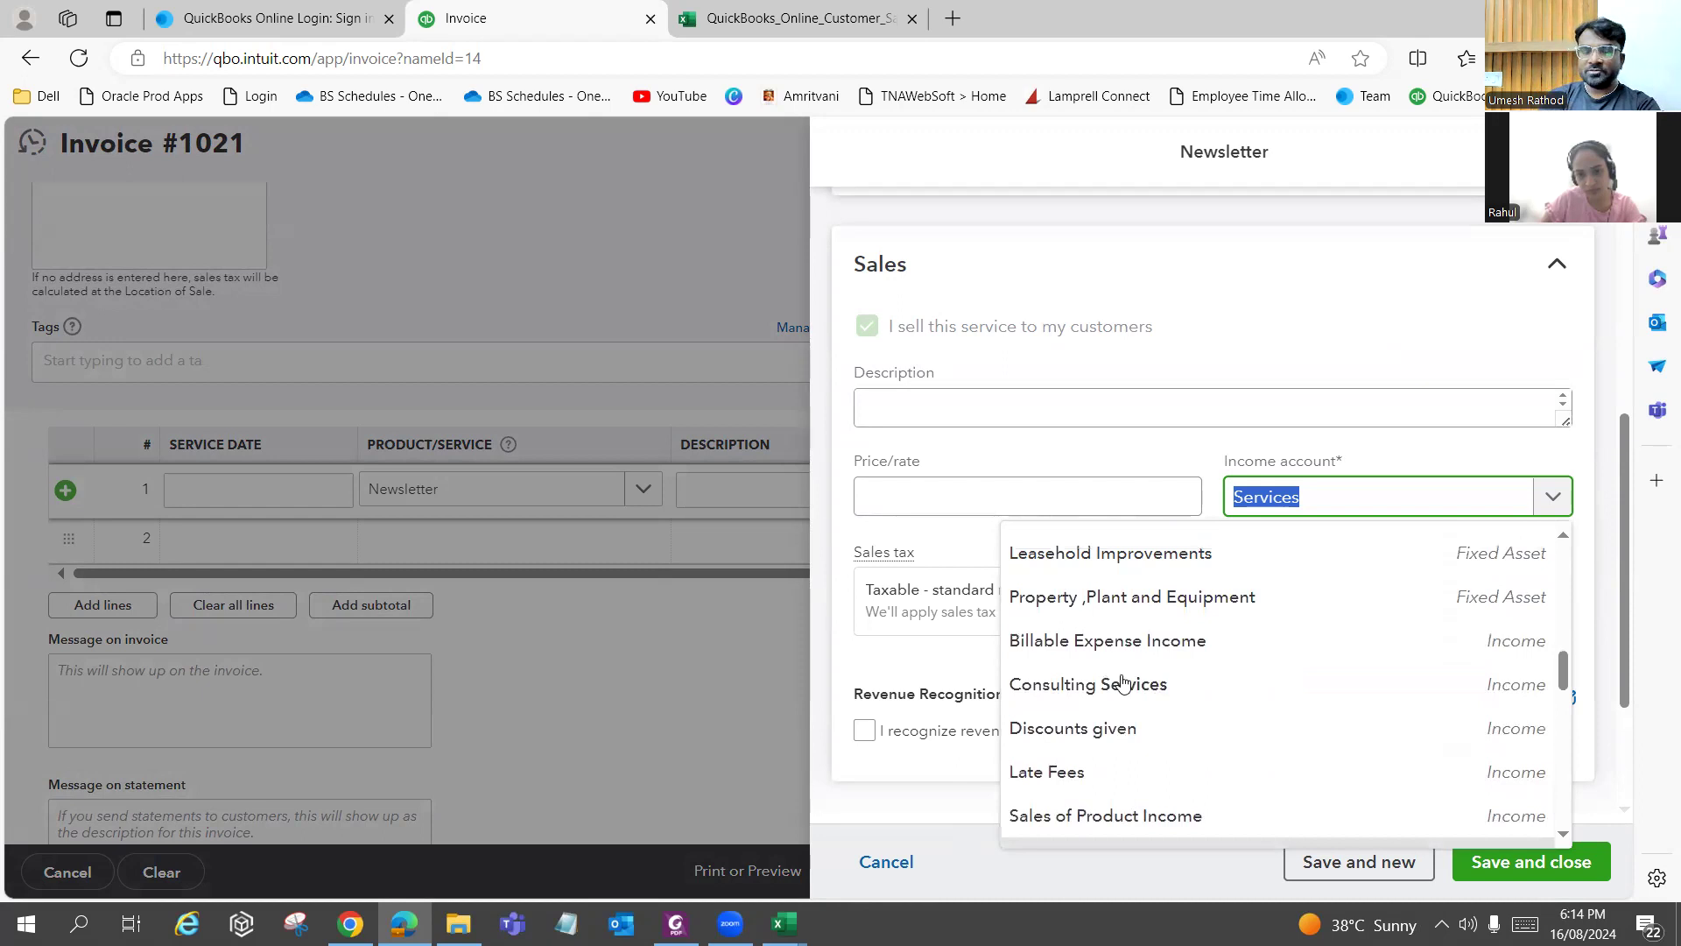
pyautogui.scroll(-3, 1123, 679)
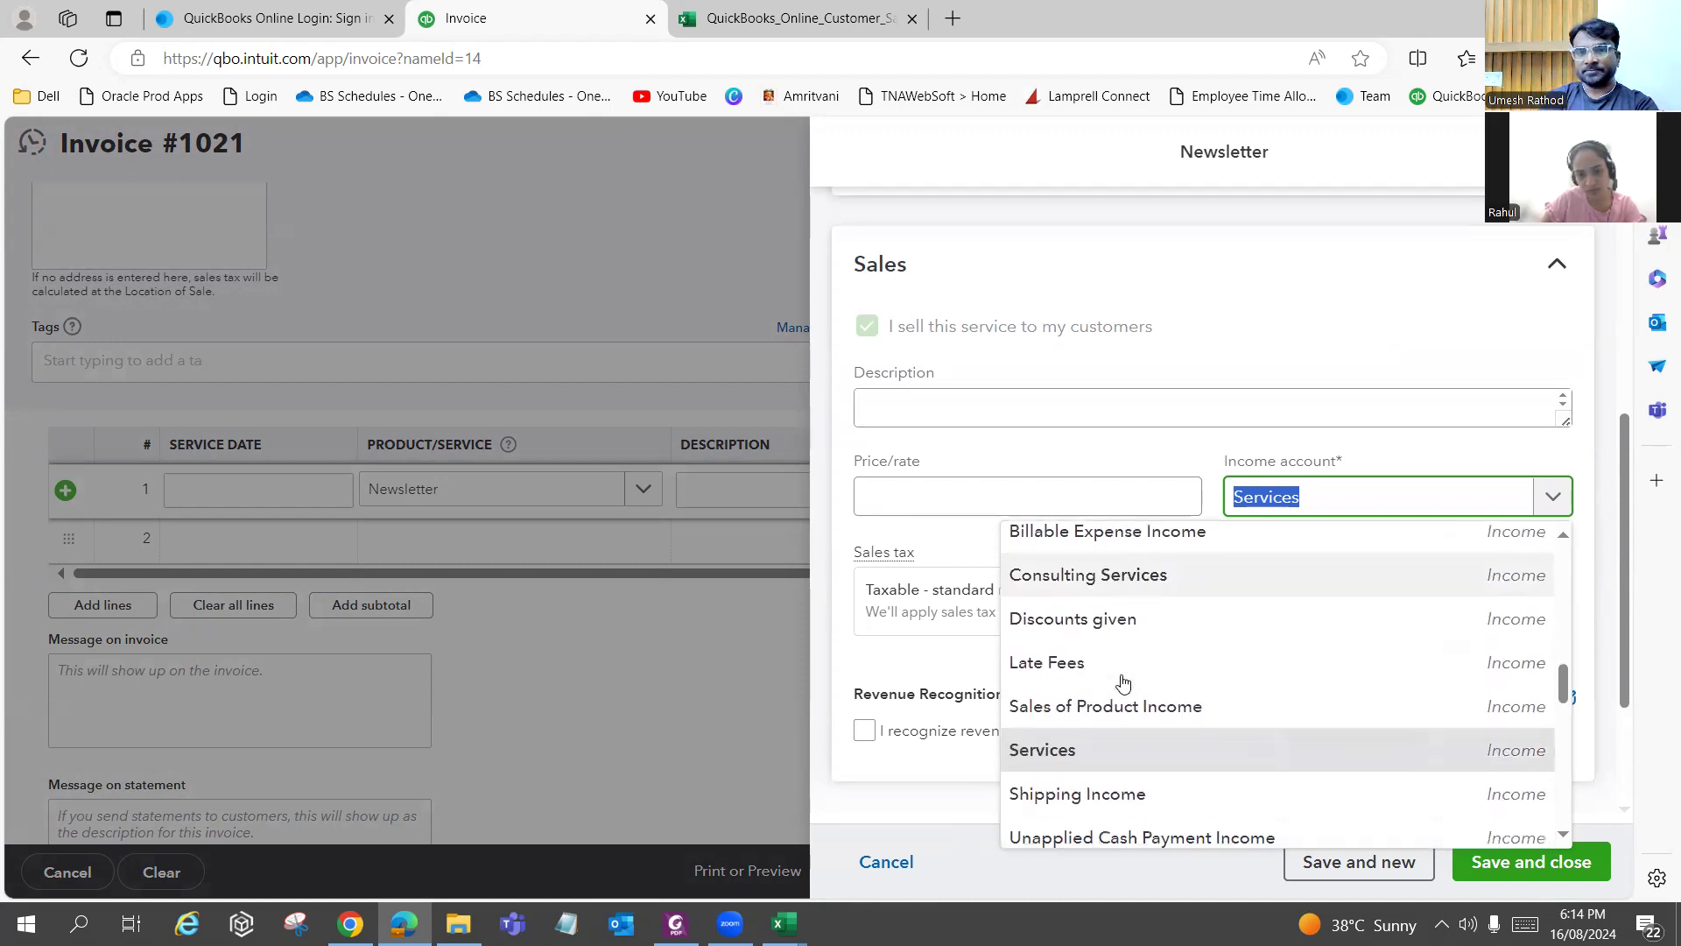
pyautogui.click(1109, 755)
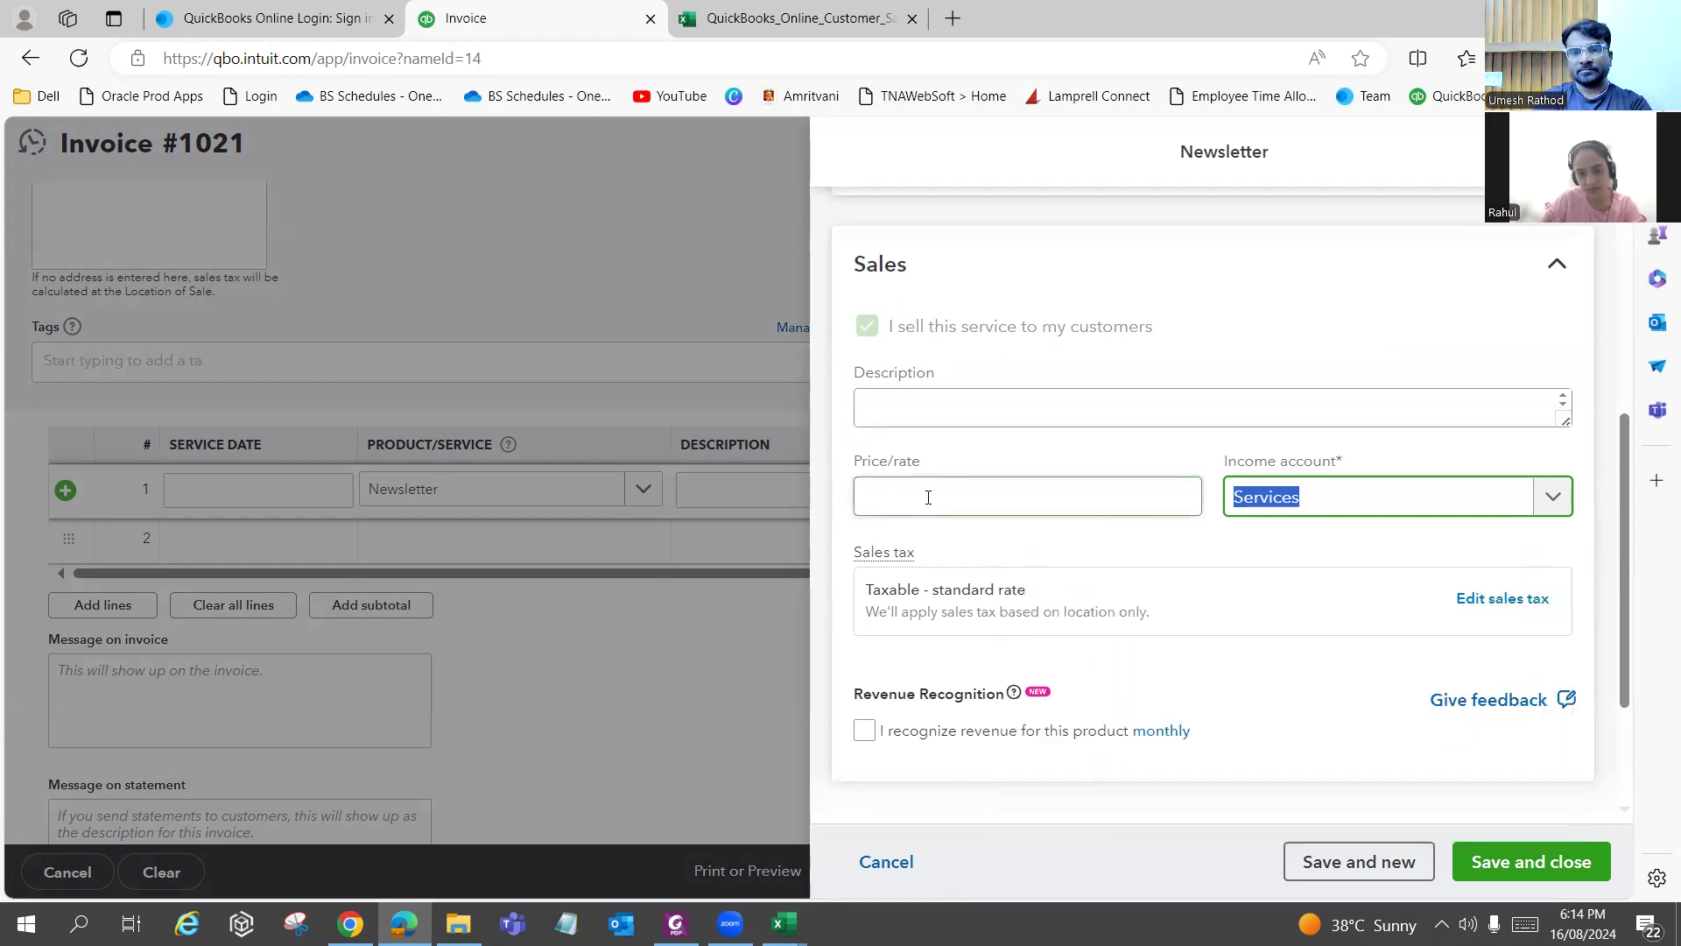
# Recheck the Newsletter item's name, price and description fields and its item type options.
pyautogui.scroll(5, 928, 497)
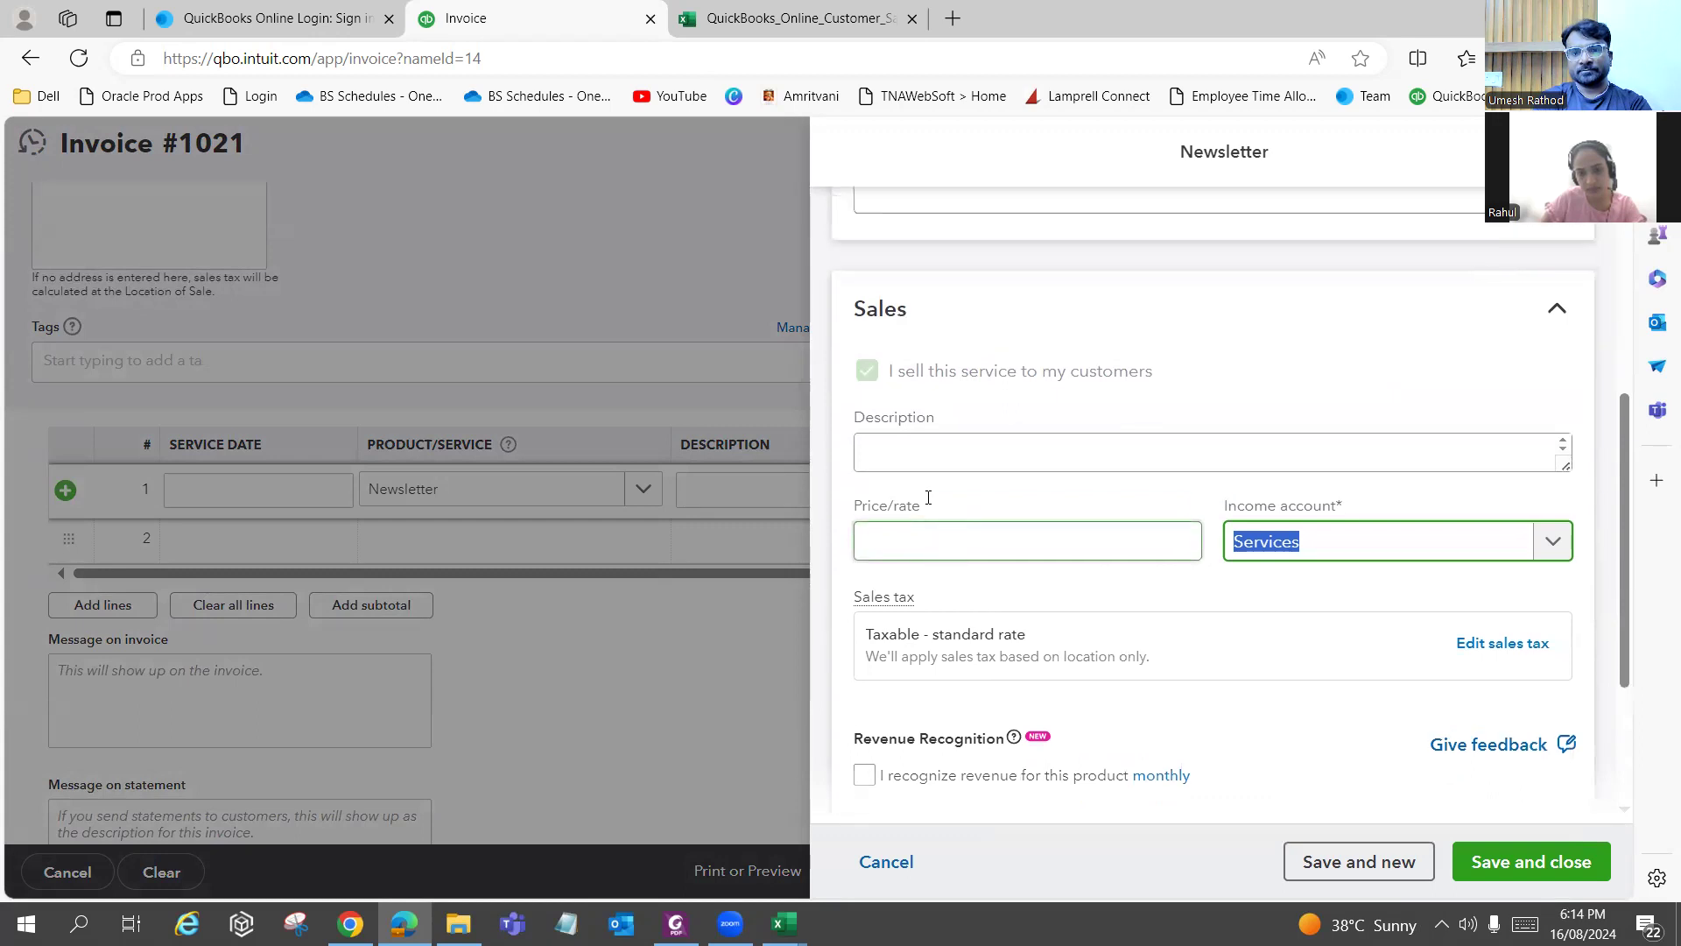
pyautogui.click(928, 497)
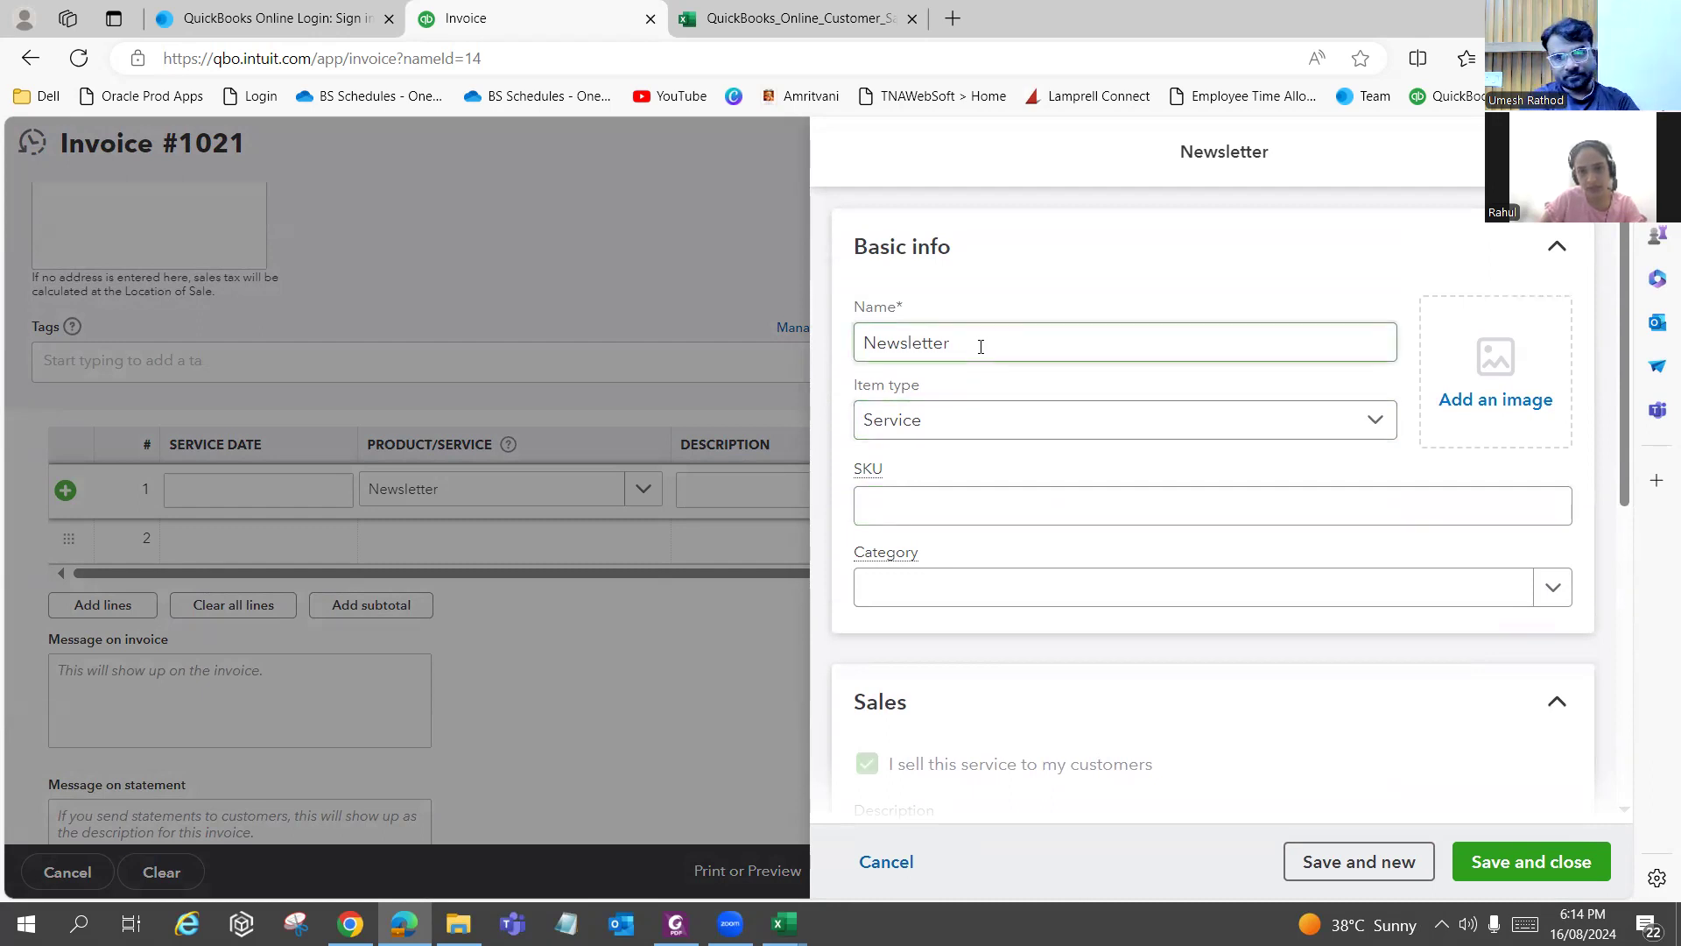
pyautogui.scroll(-4, 1002, 417)
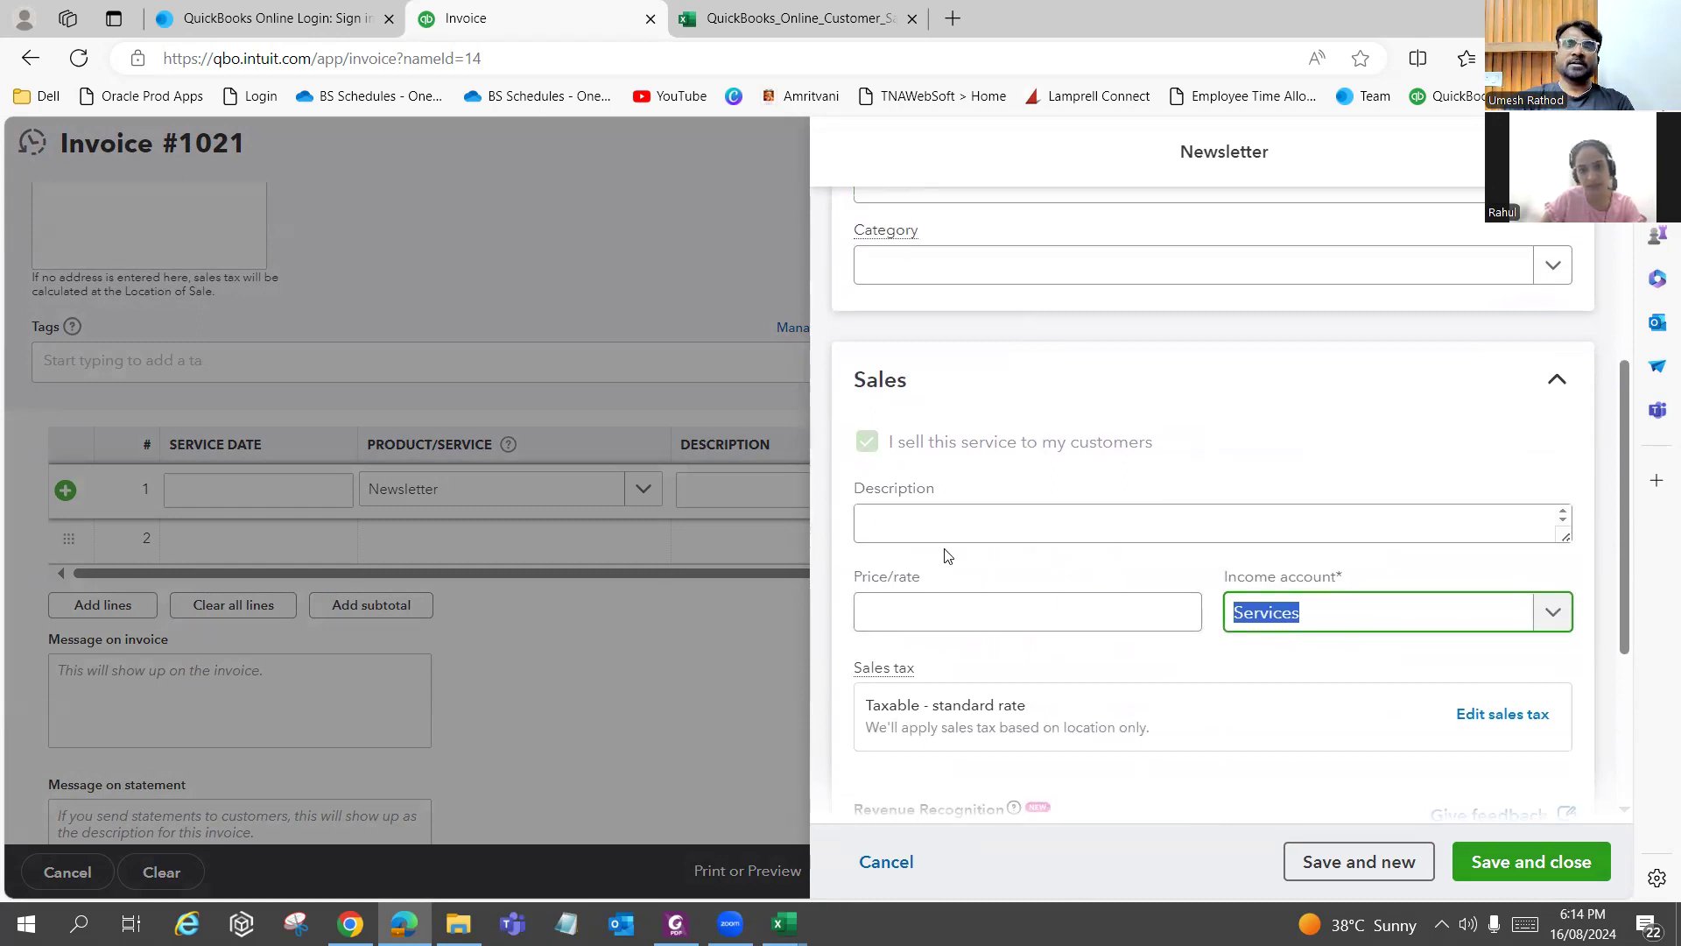
pyautogui.scroll(4, 937, 554)
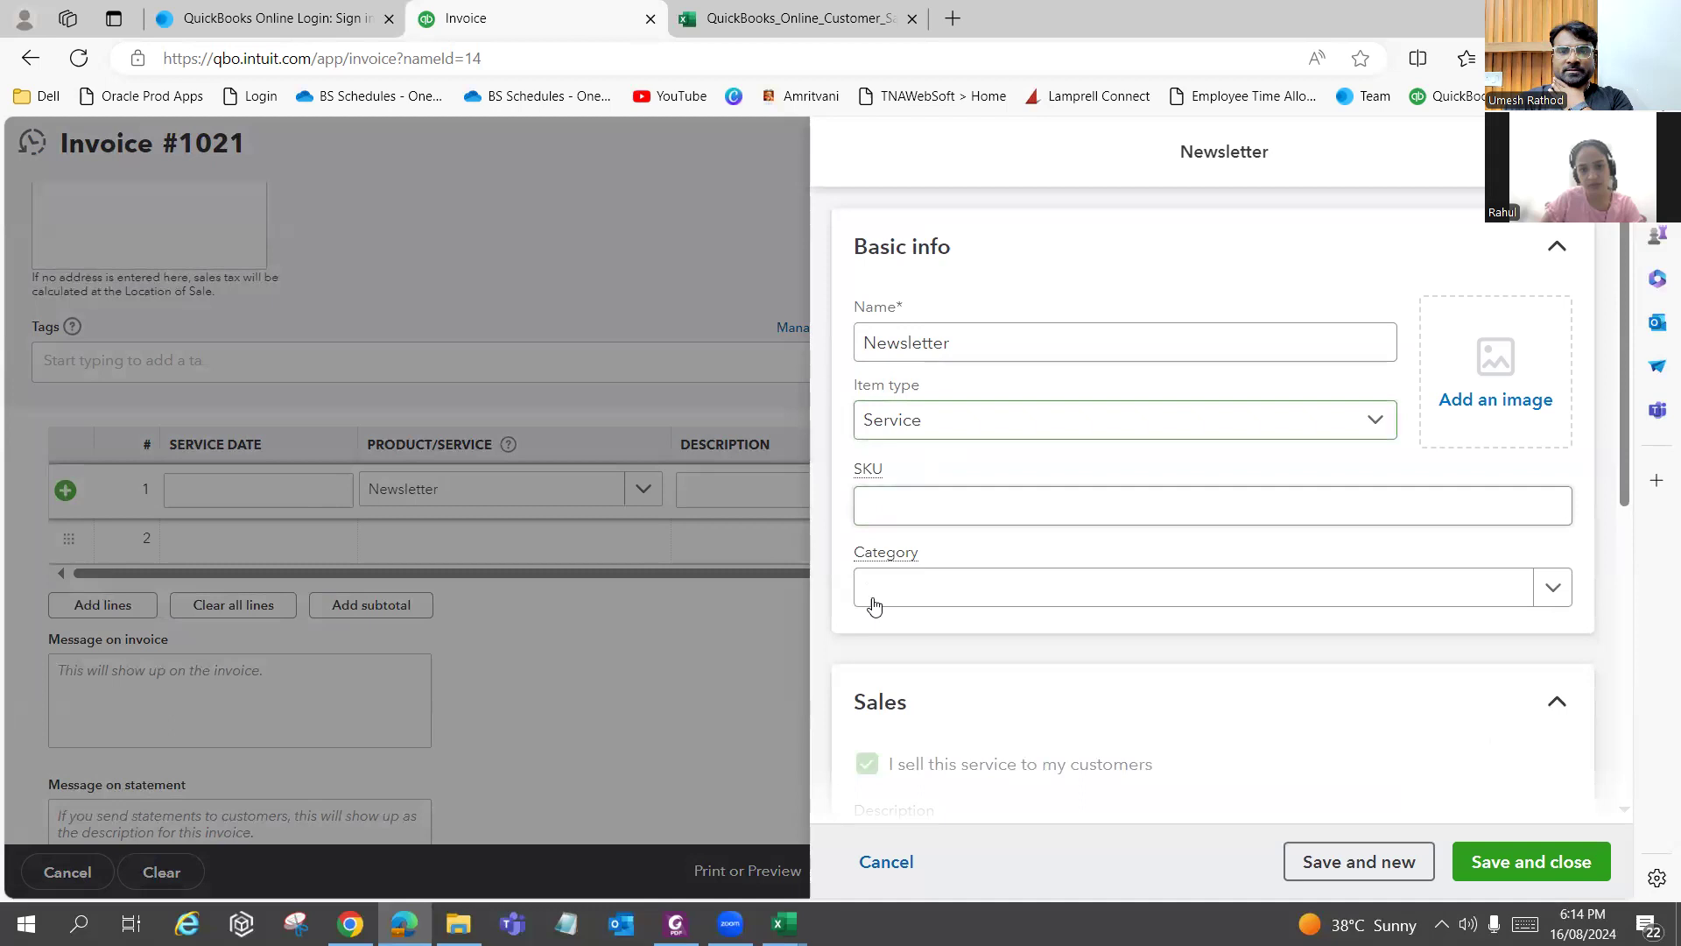
pyautogui.click(986, 356)
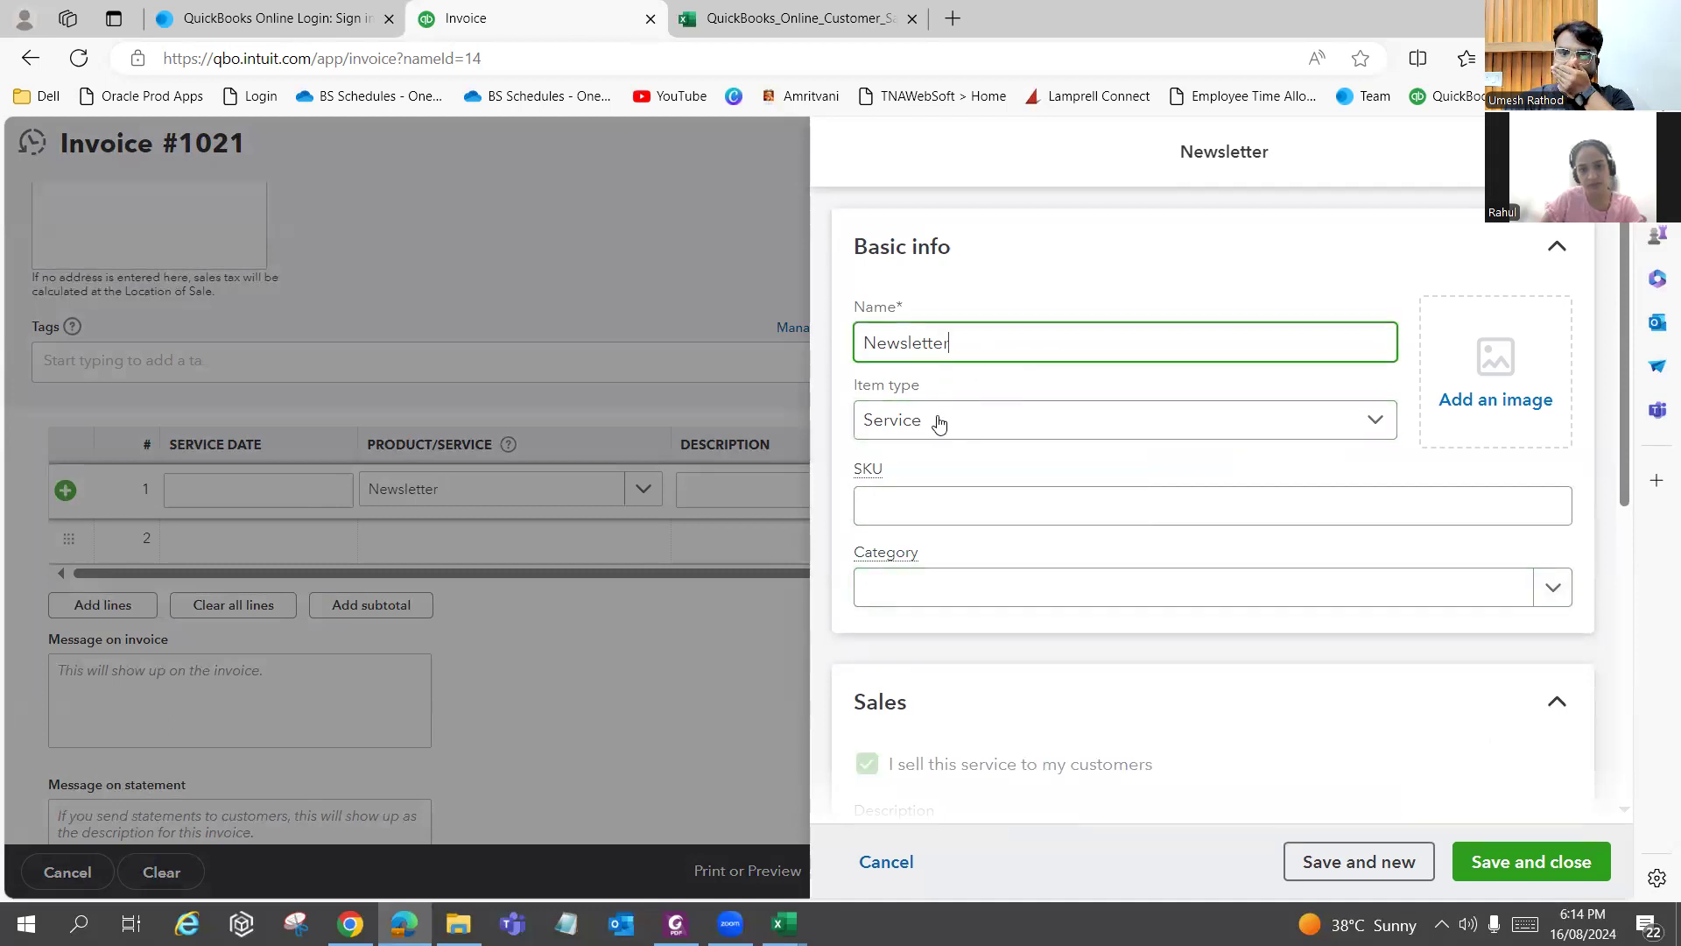
pyautogui.click(939, 424)
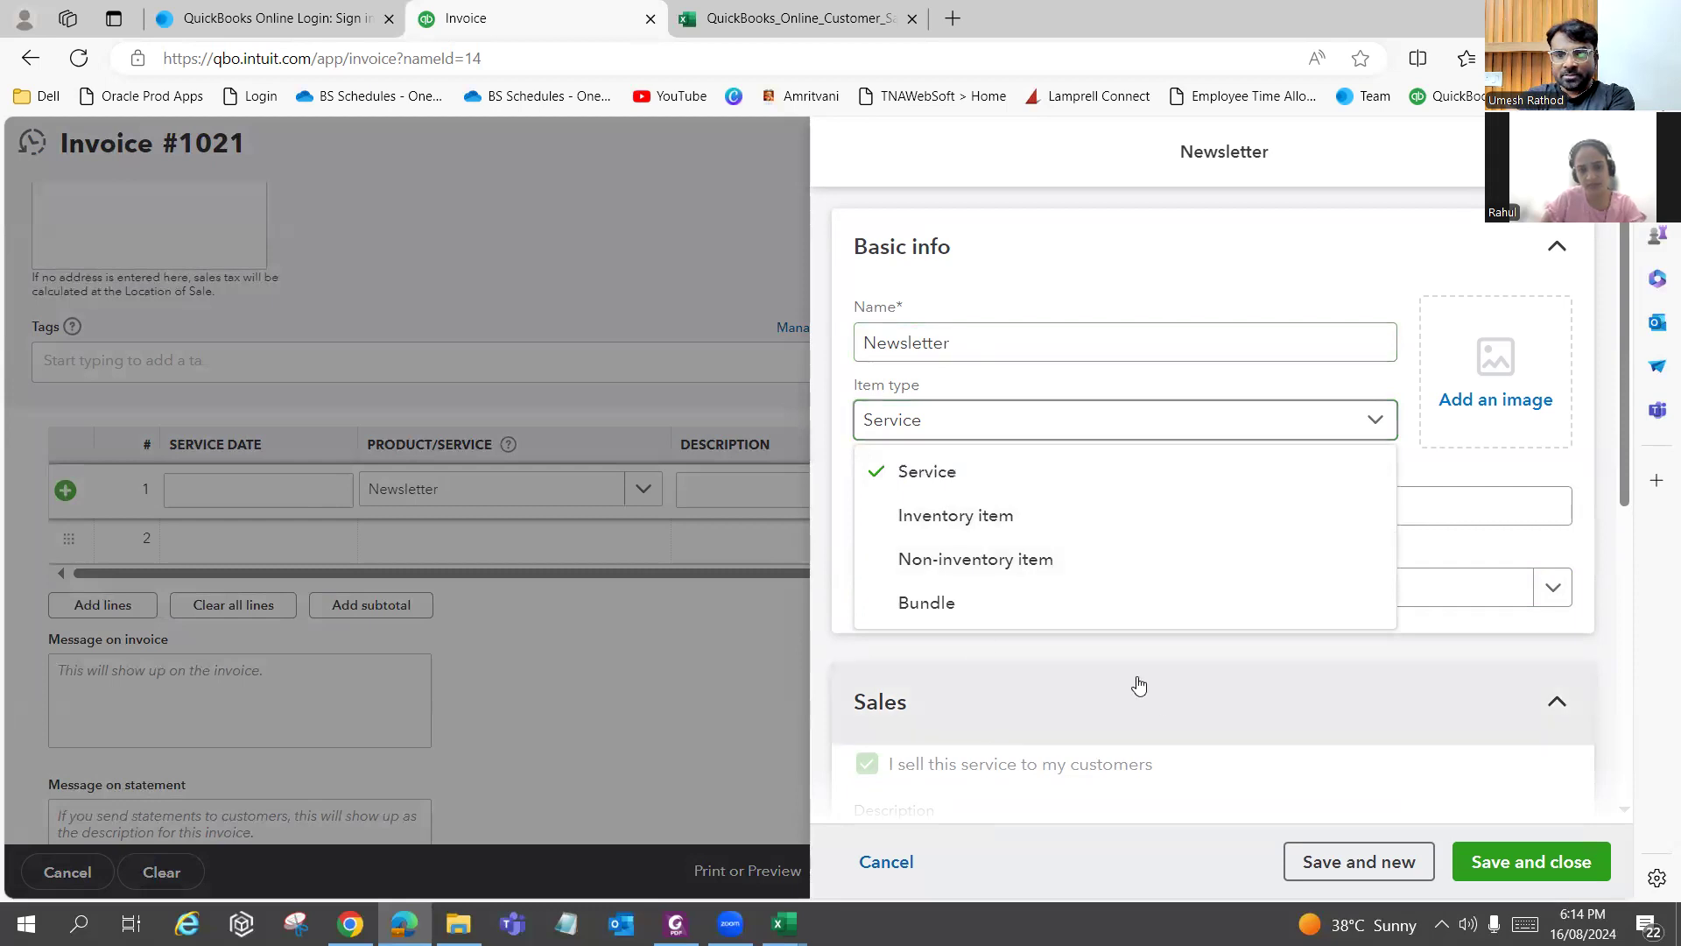
# Close the new item form and reopen it for adding Newsletter from the first invoice line.
pyautogui.press('Escape')
pyautogui.scroll(-1, 1166, 705)
pyautogui.scroll(4, 1166, 698)
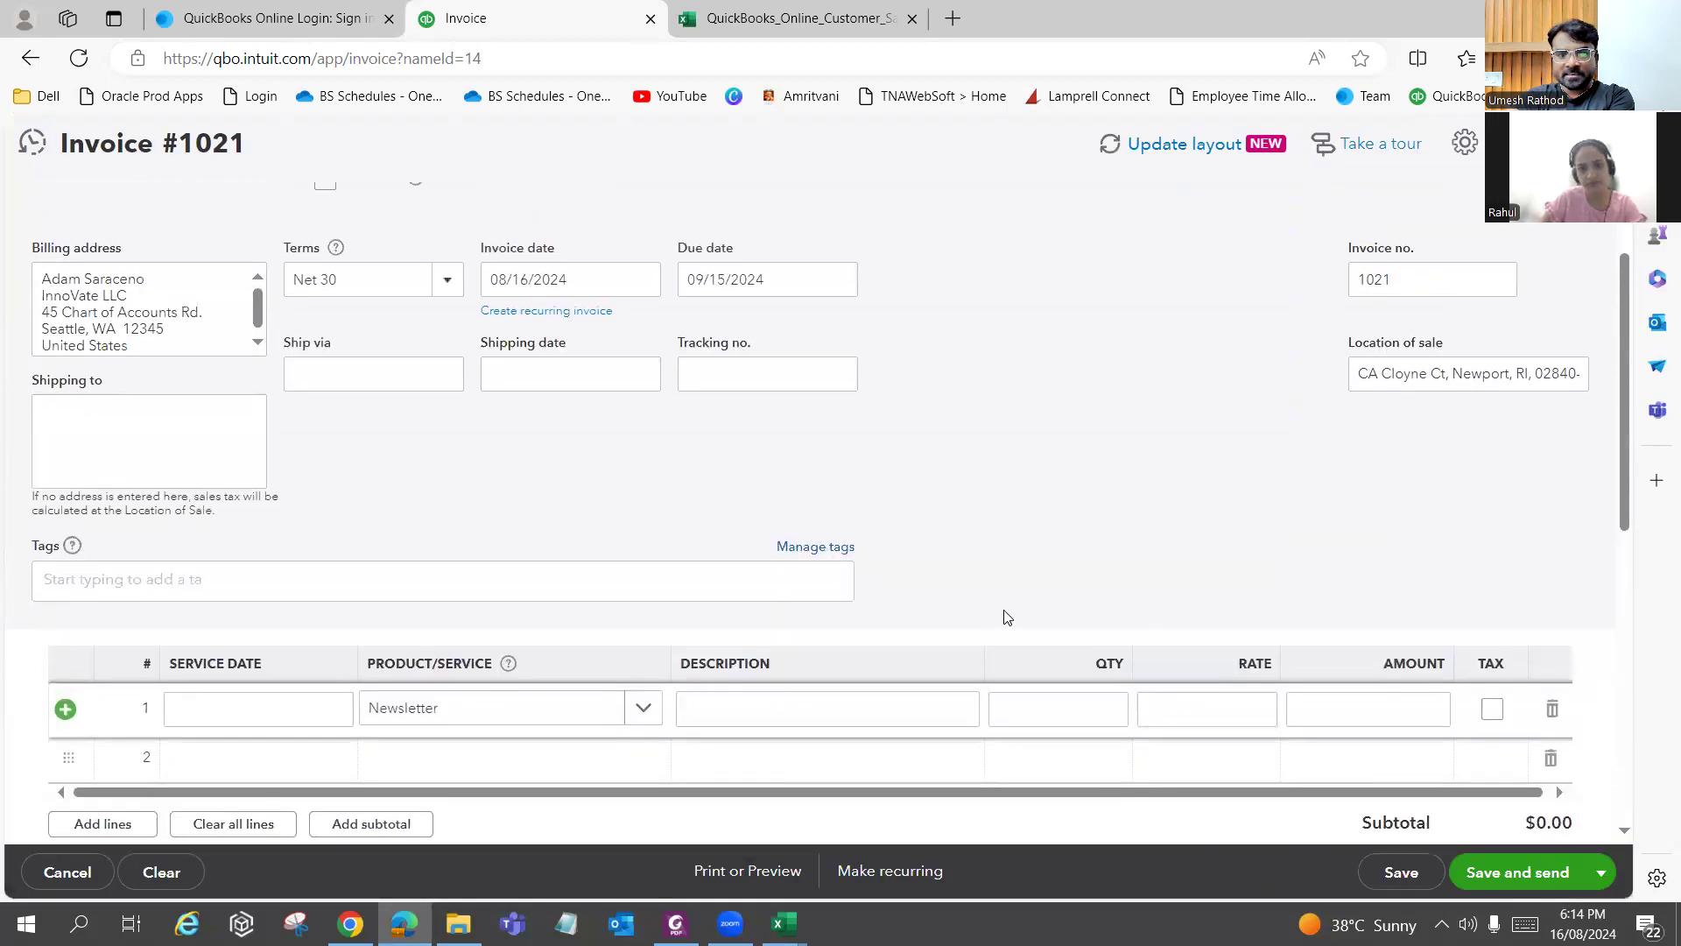
pyautogui.click(542, 705)
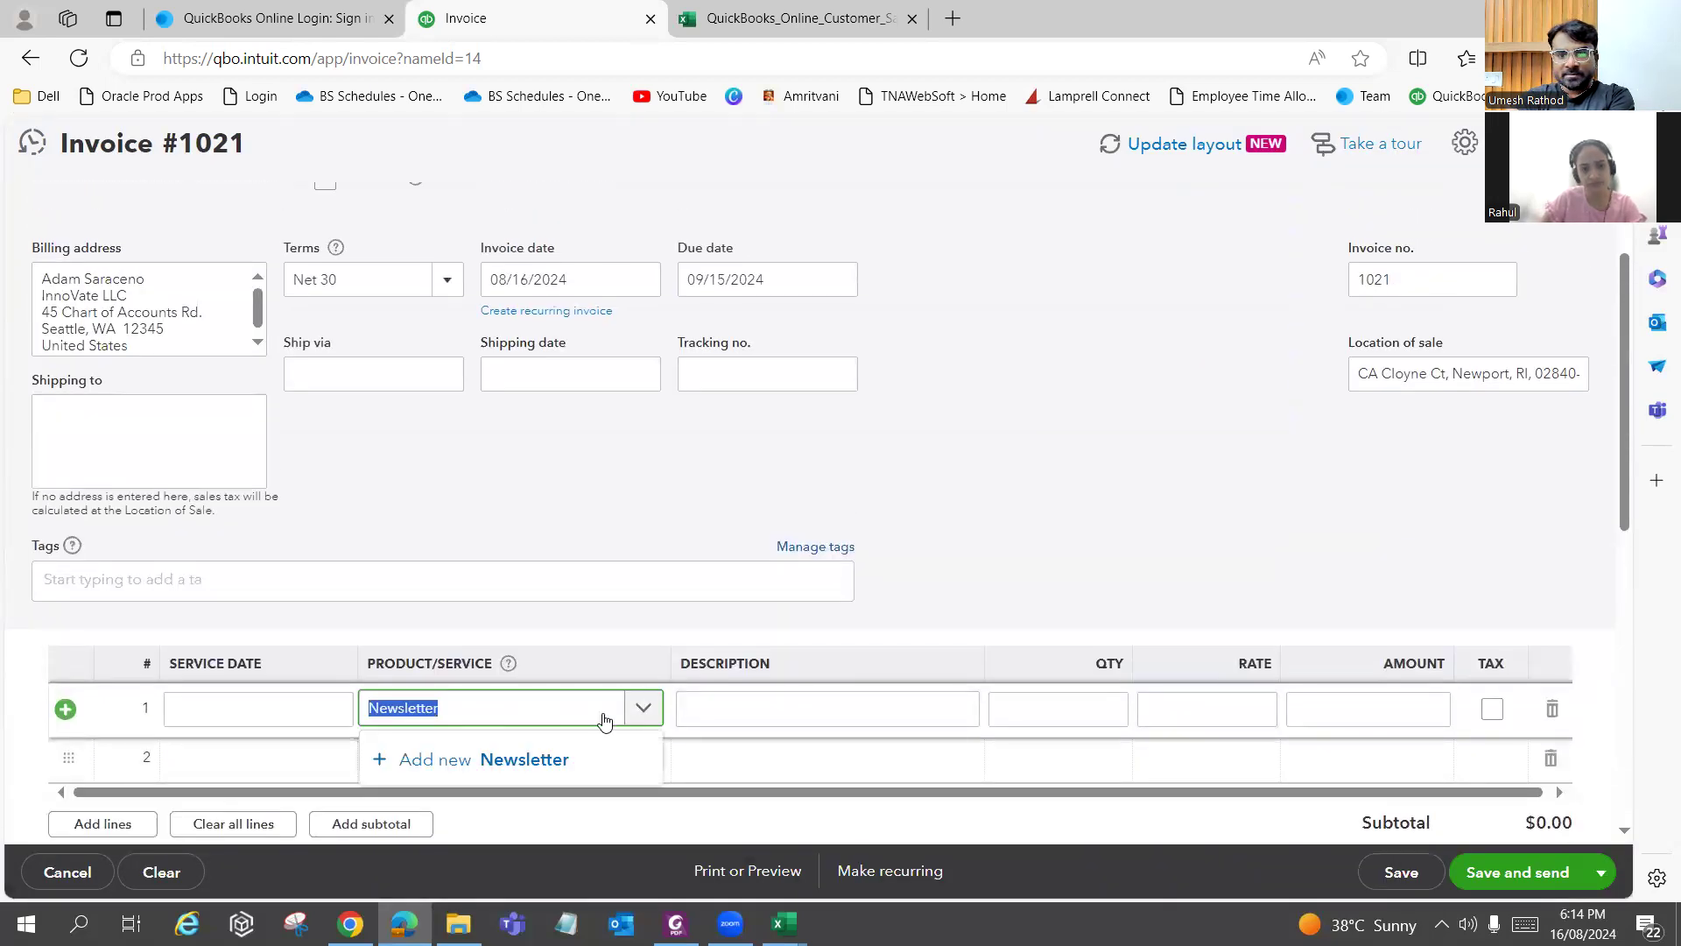
pyautogui.click(522, 766)
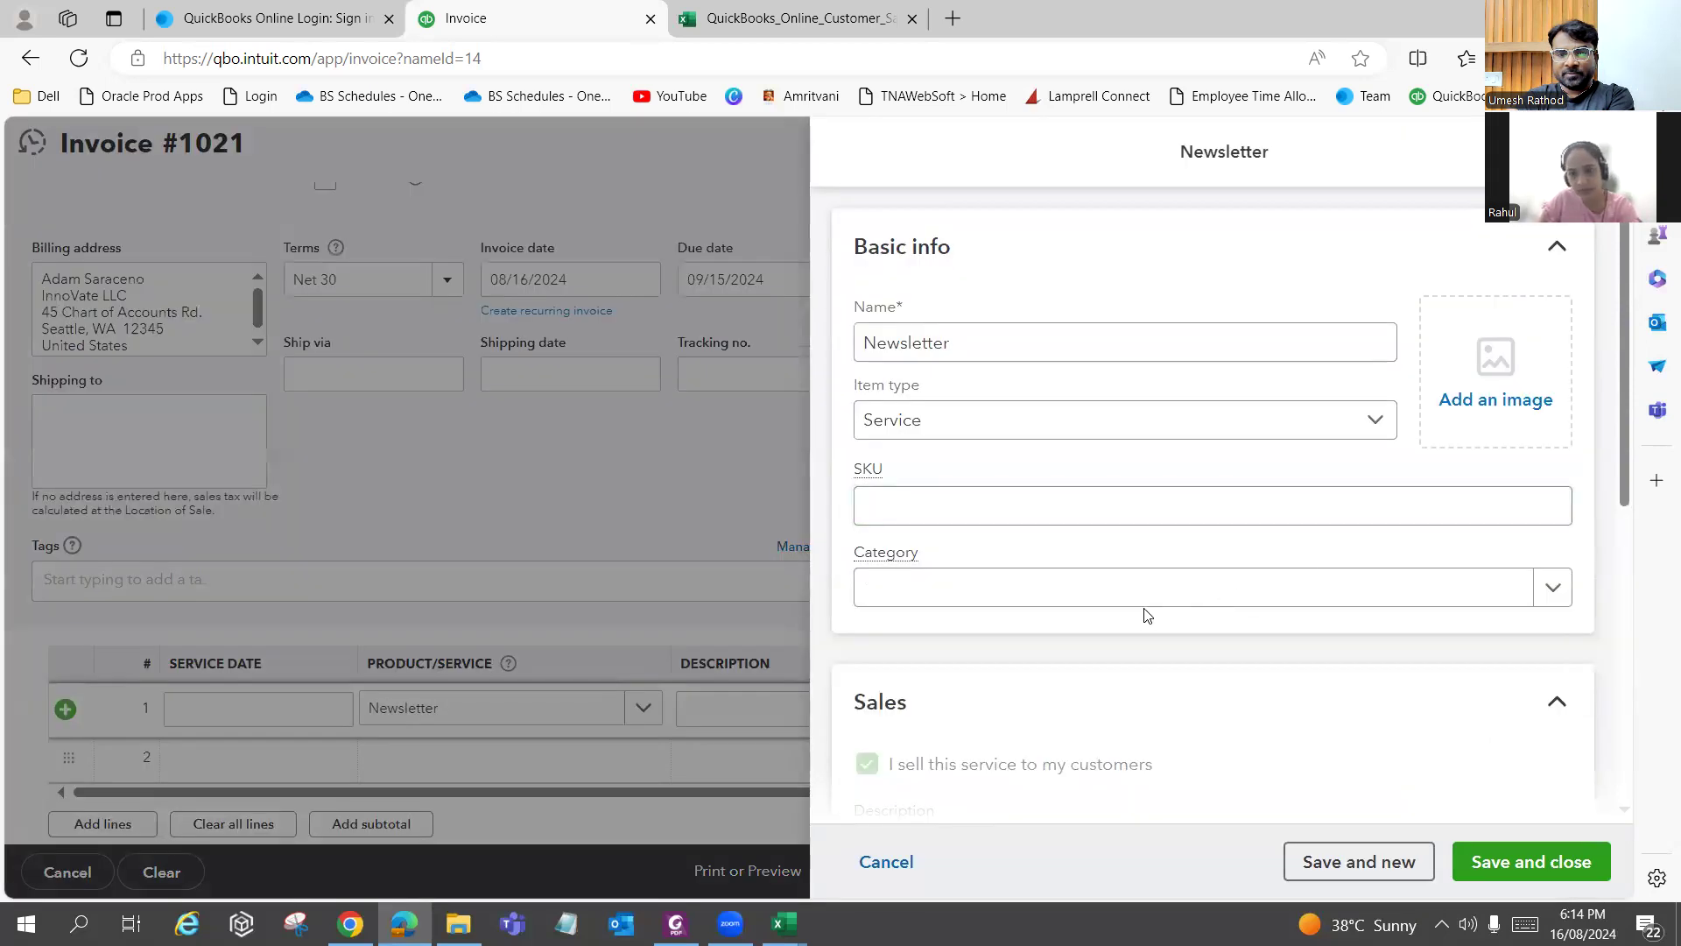
# Enter news letter as the Newsletter item's income account and open the form for adding it as a new account.
pyautogui.scroll(-3, 1127, 612)
pyautogui.click(1131, 611)
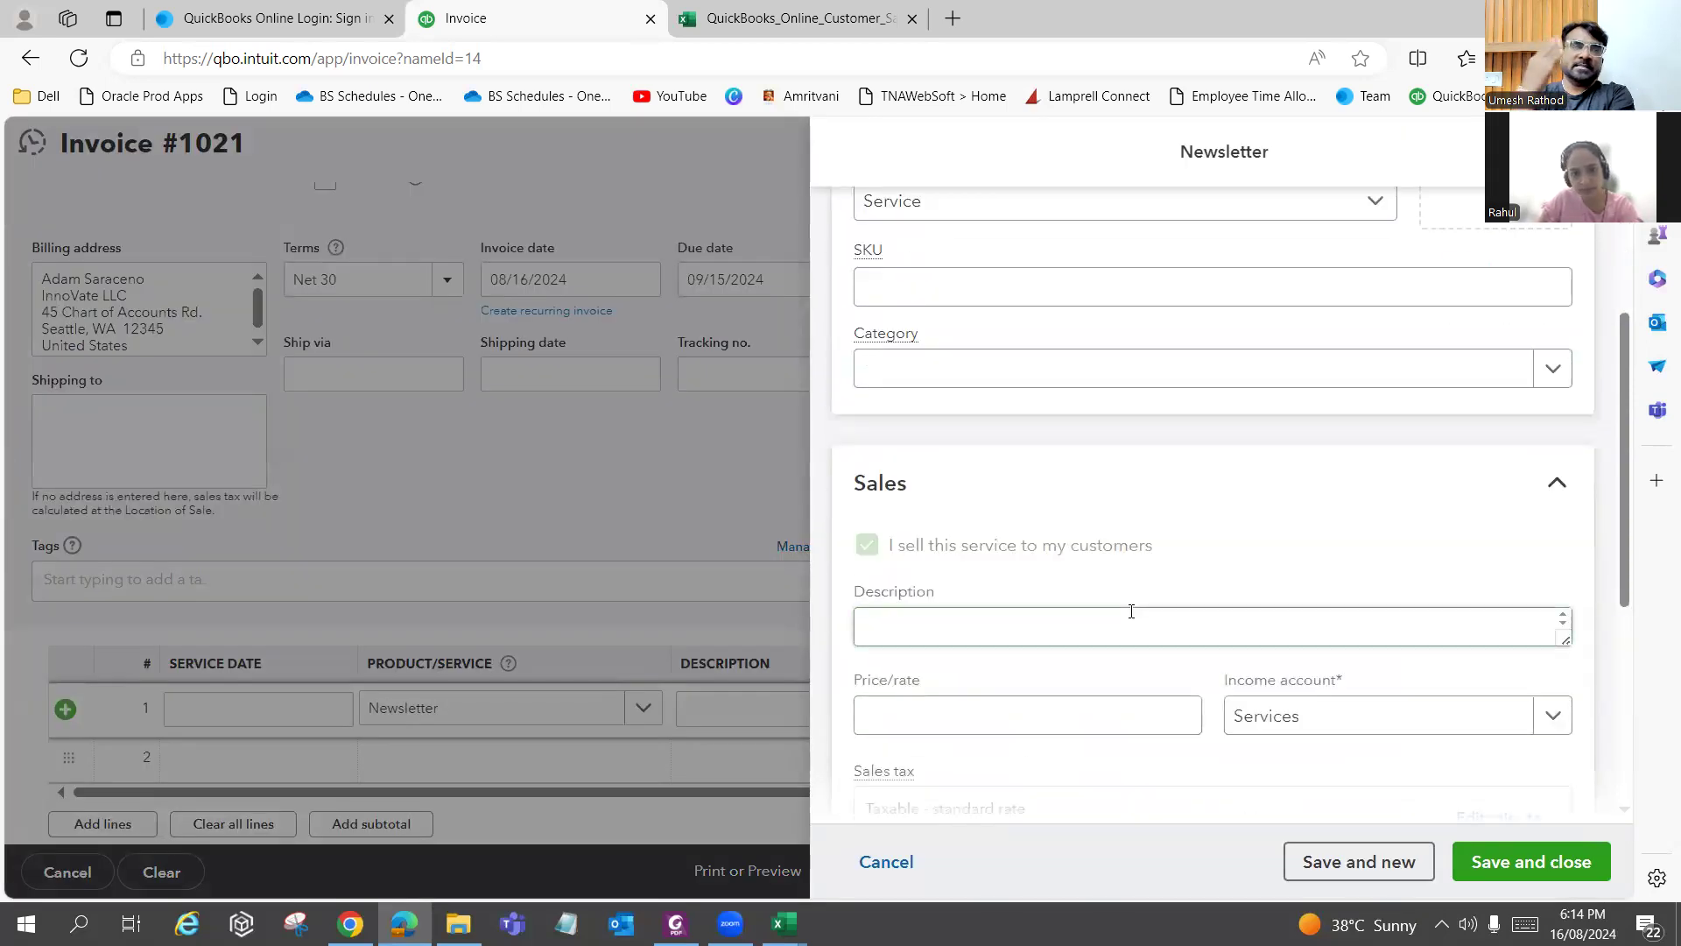
pyautogui.click(1296, 727)
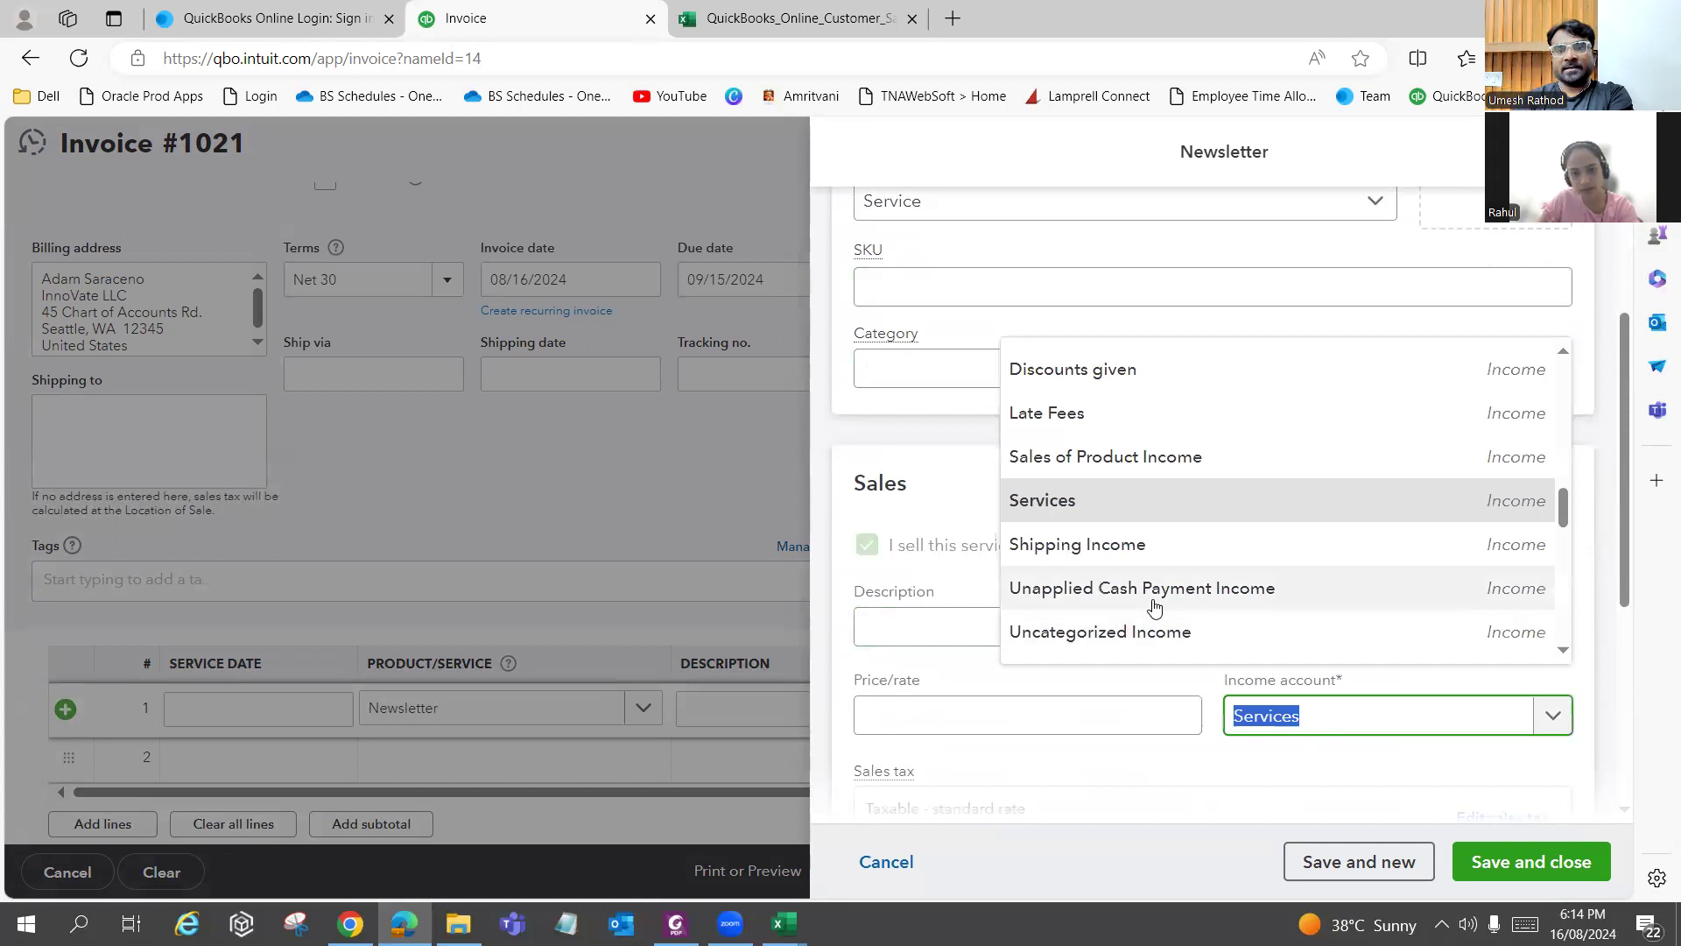
pyautogui.scroll(-2, 1154, 608)
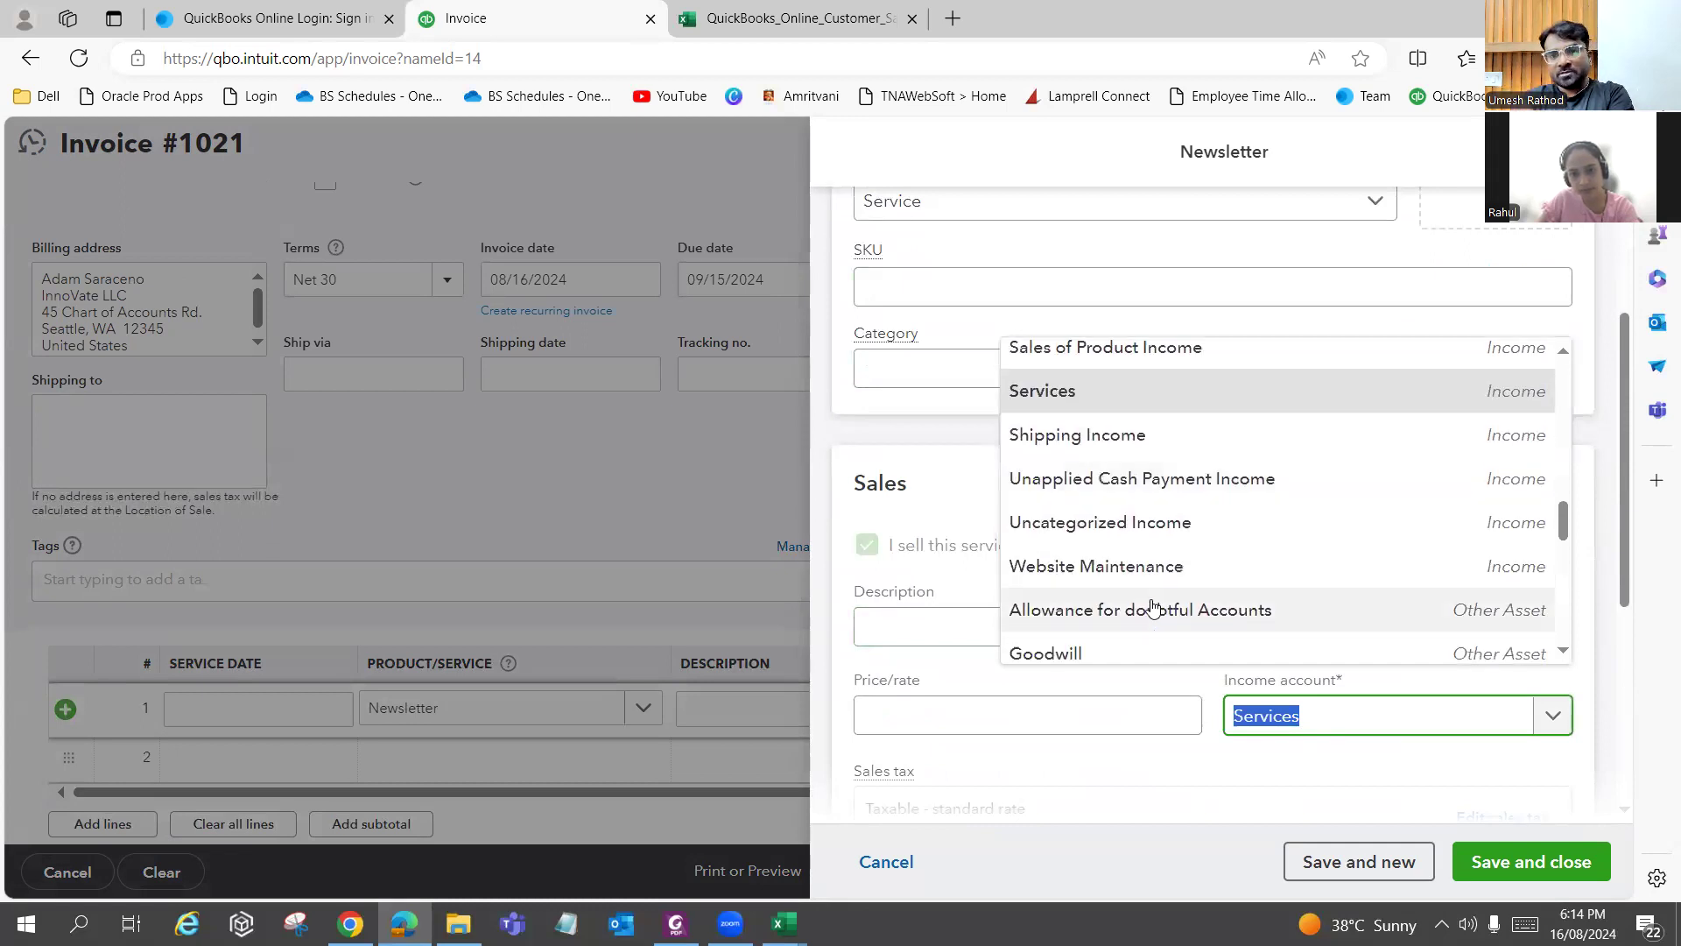
pyautogui.scroll(-8, 1152, 604)
pyautogui.scroll(5, 1152, 604)
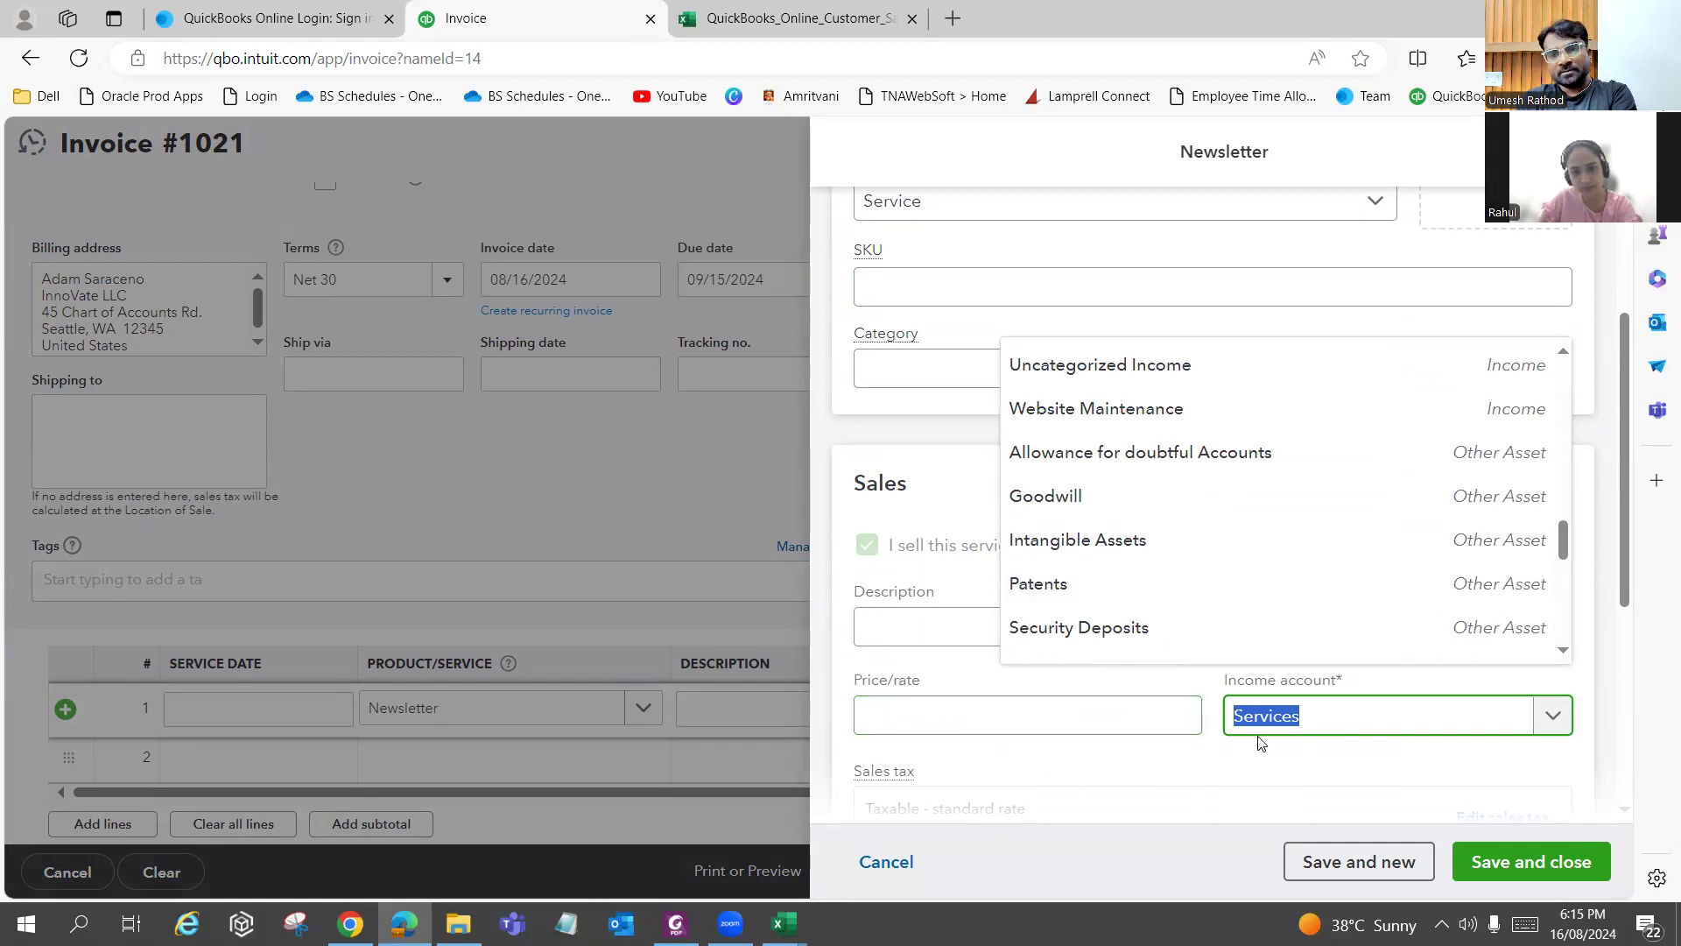
pyautogui.press('BackSpace')
pyautogui.write('news')
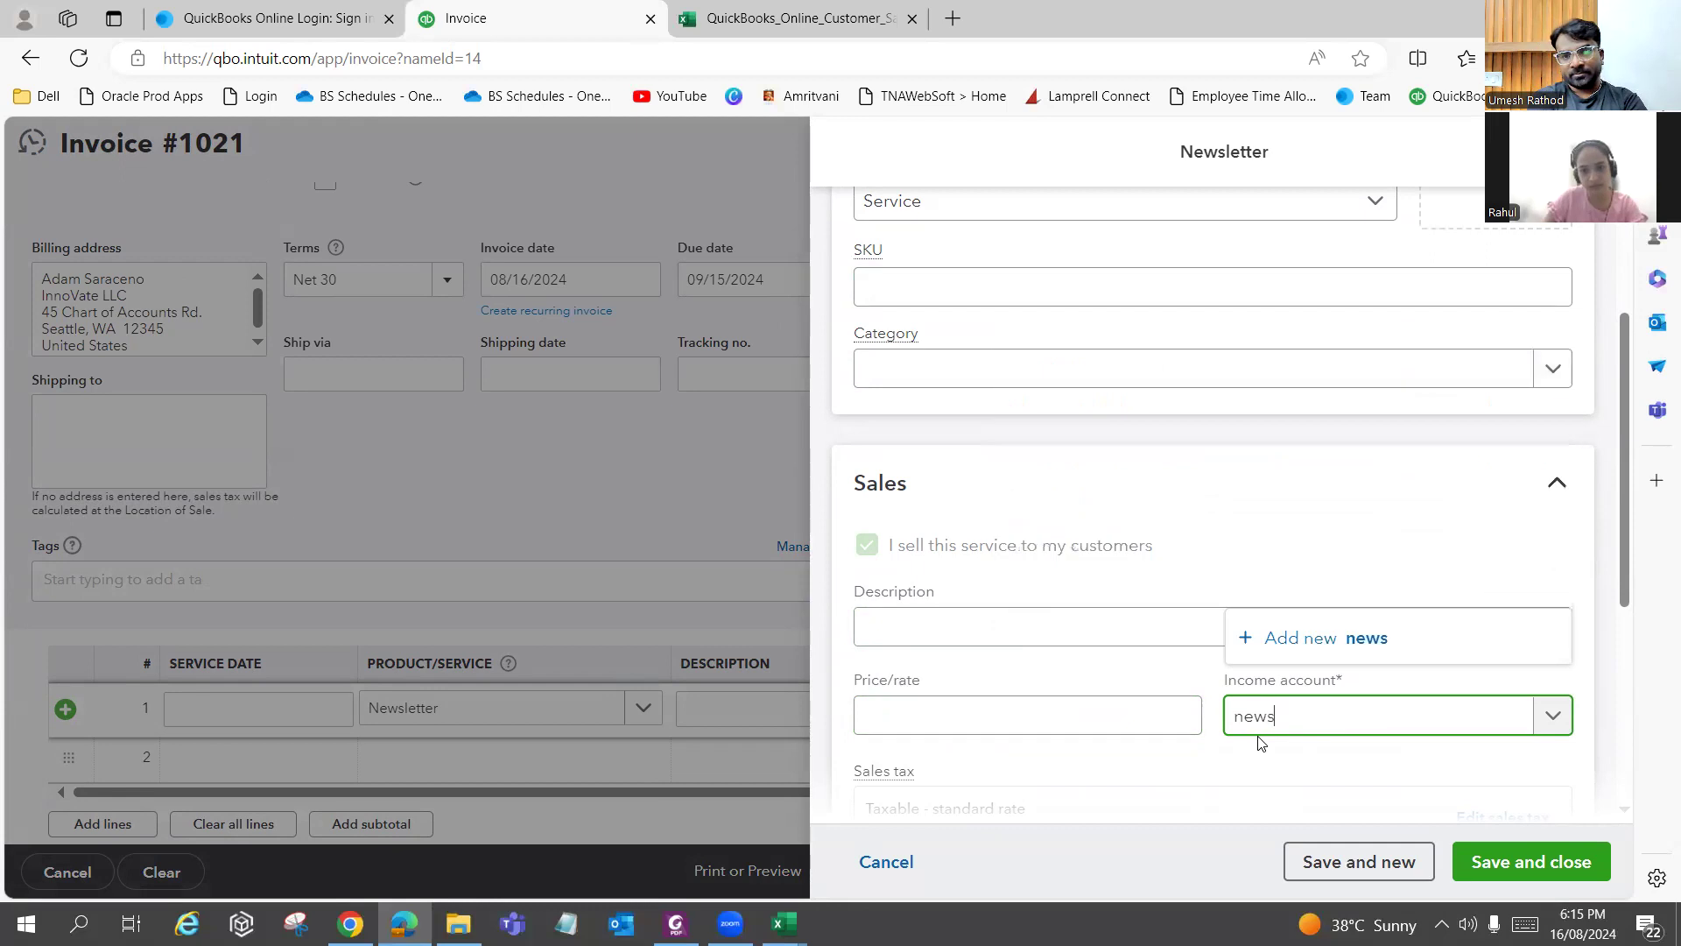
pyautogui.write(' letter')
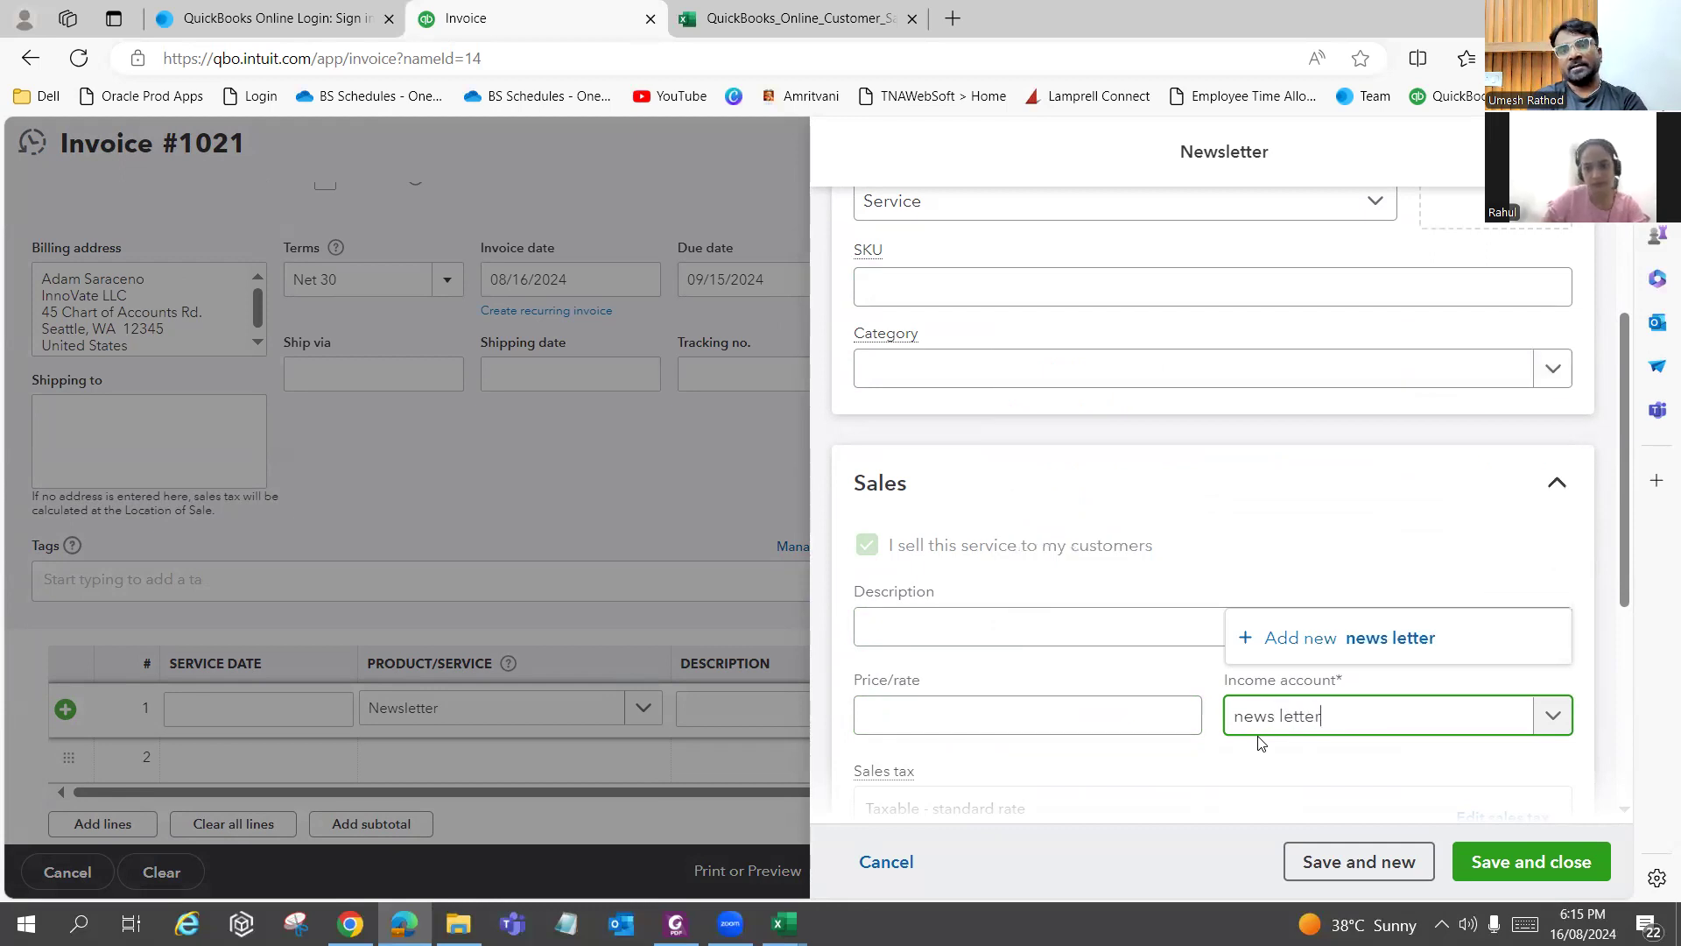
pyautogui.click(1389, 645)
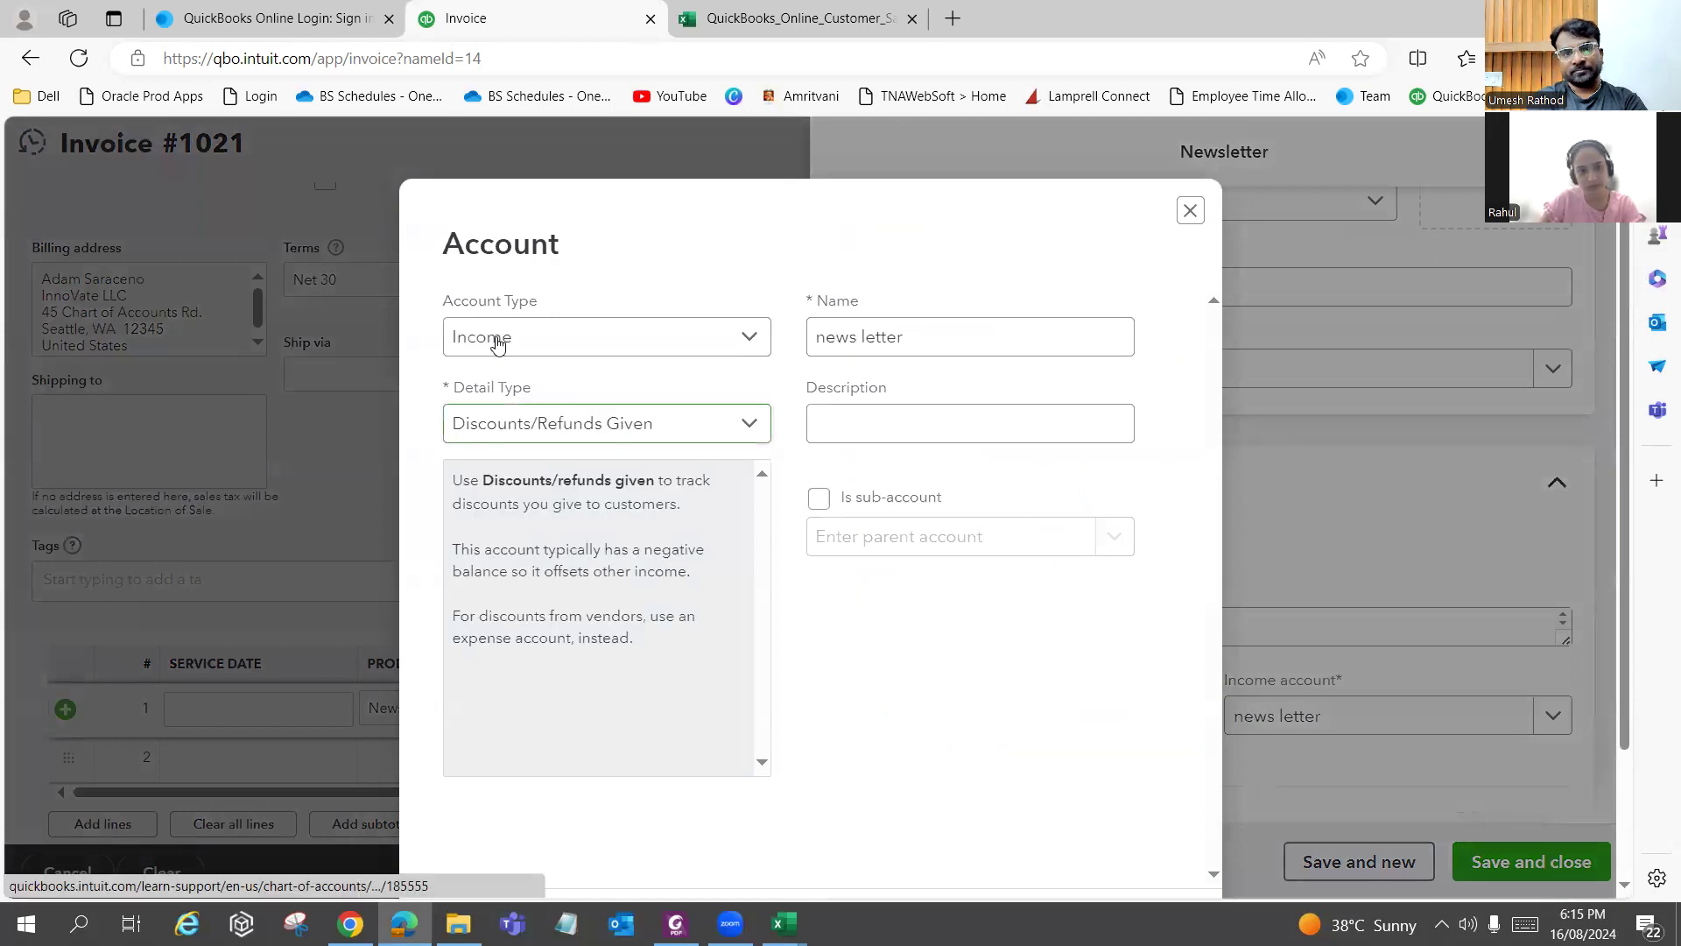
# Try to correct the new account's name to Newsletter.
pyautogui.click(829, 345)
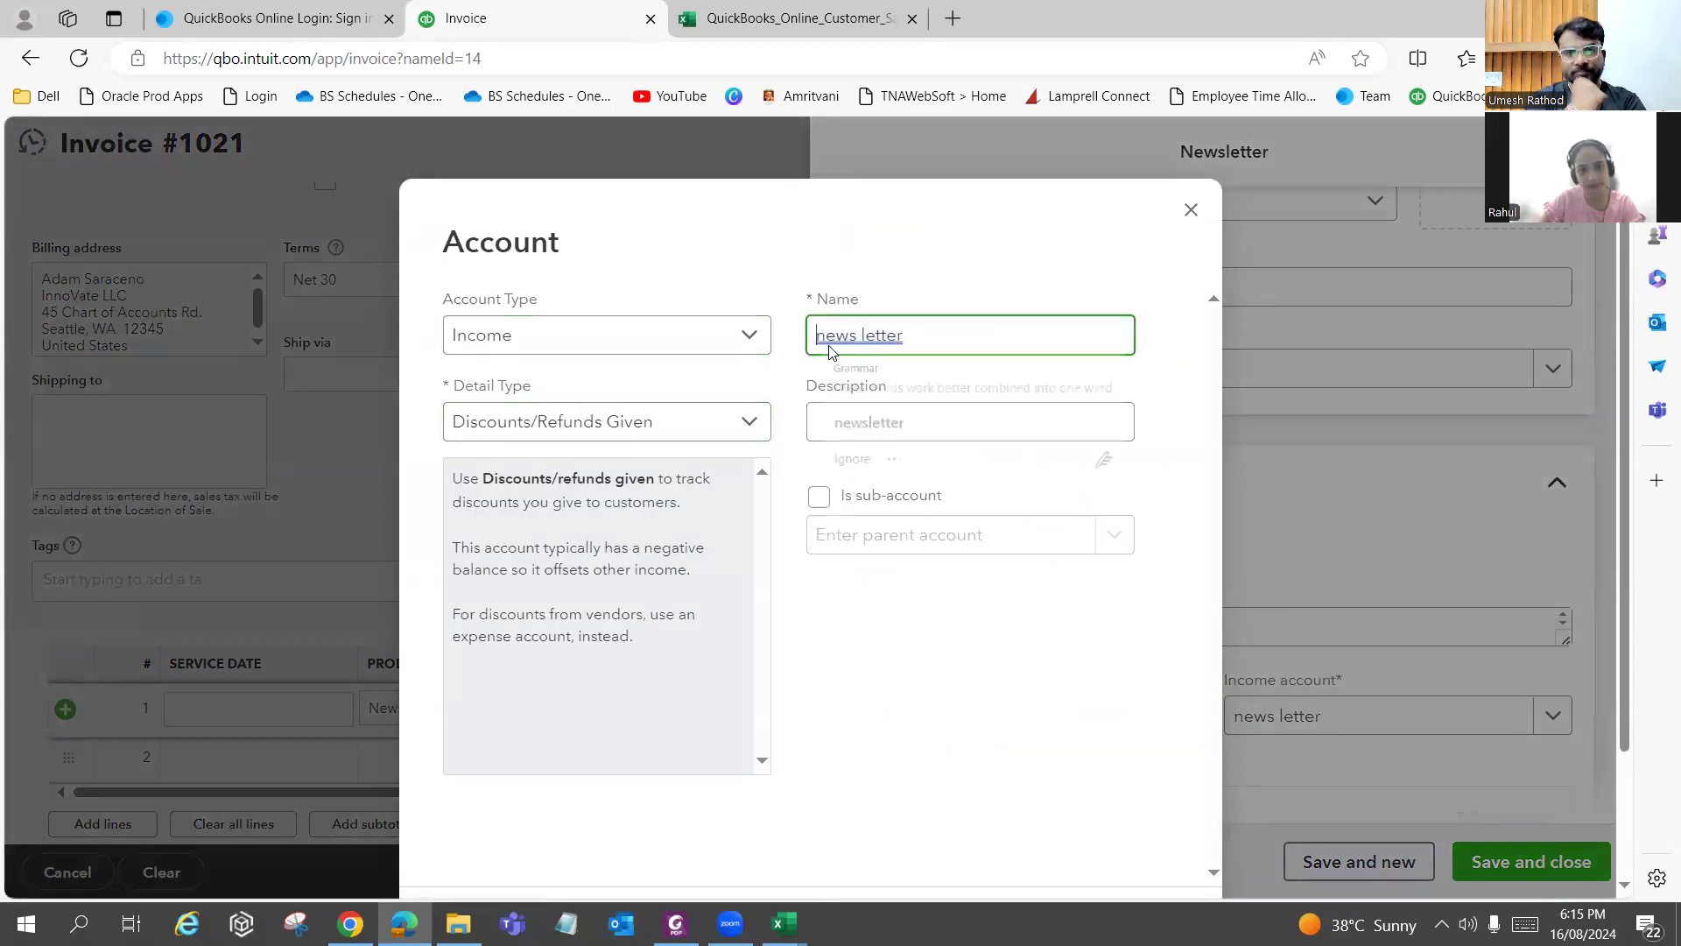
pyautogui.press('BackSpace')
pyautogui.write('N')
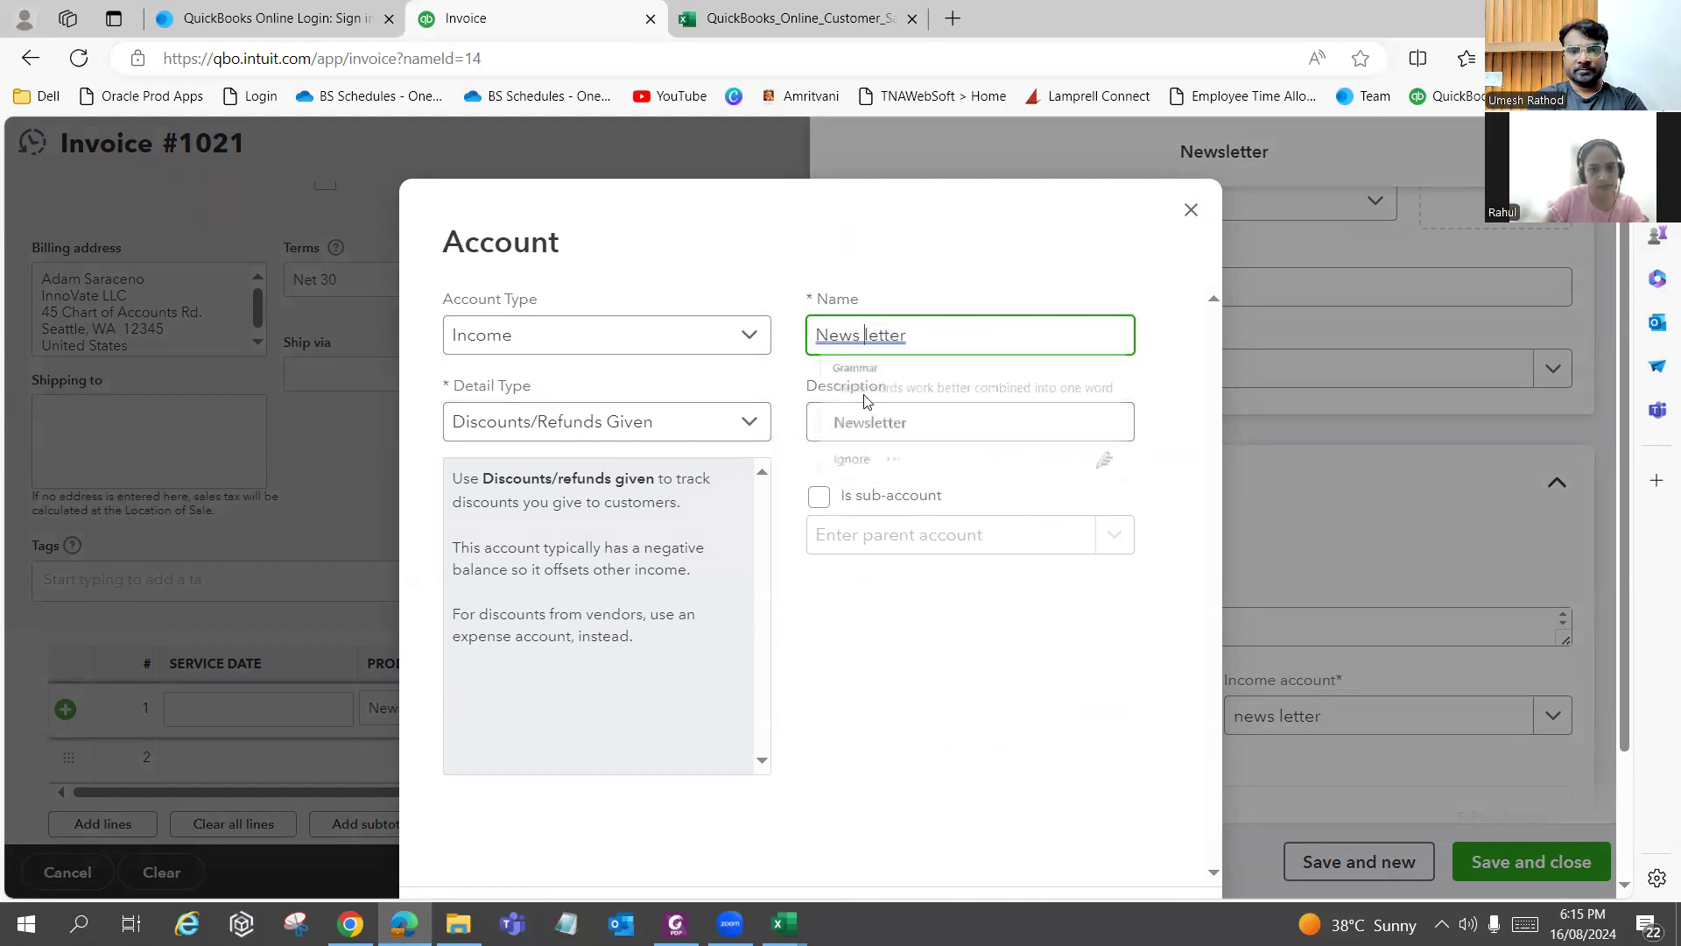
pyautogui.click(869, 422)
# Save the new income account with the detail type Service/Fee Income, and save the Newsletter item.
pyautogui.click(610, 428)
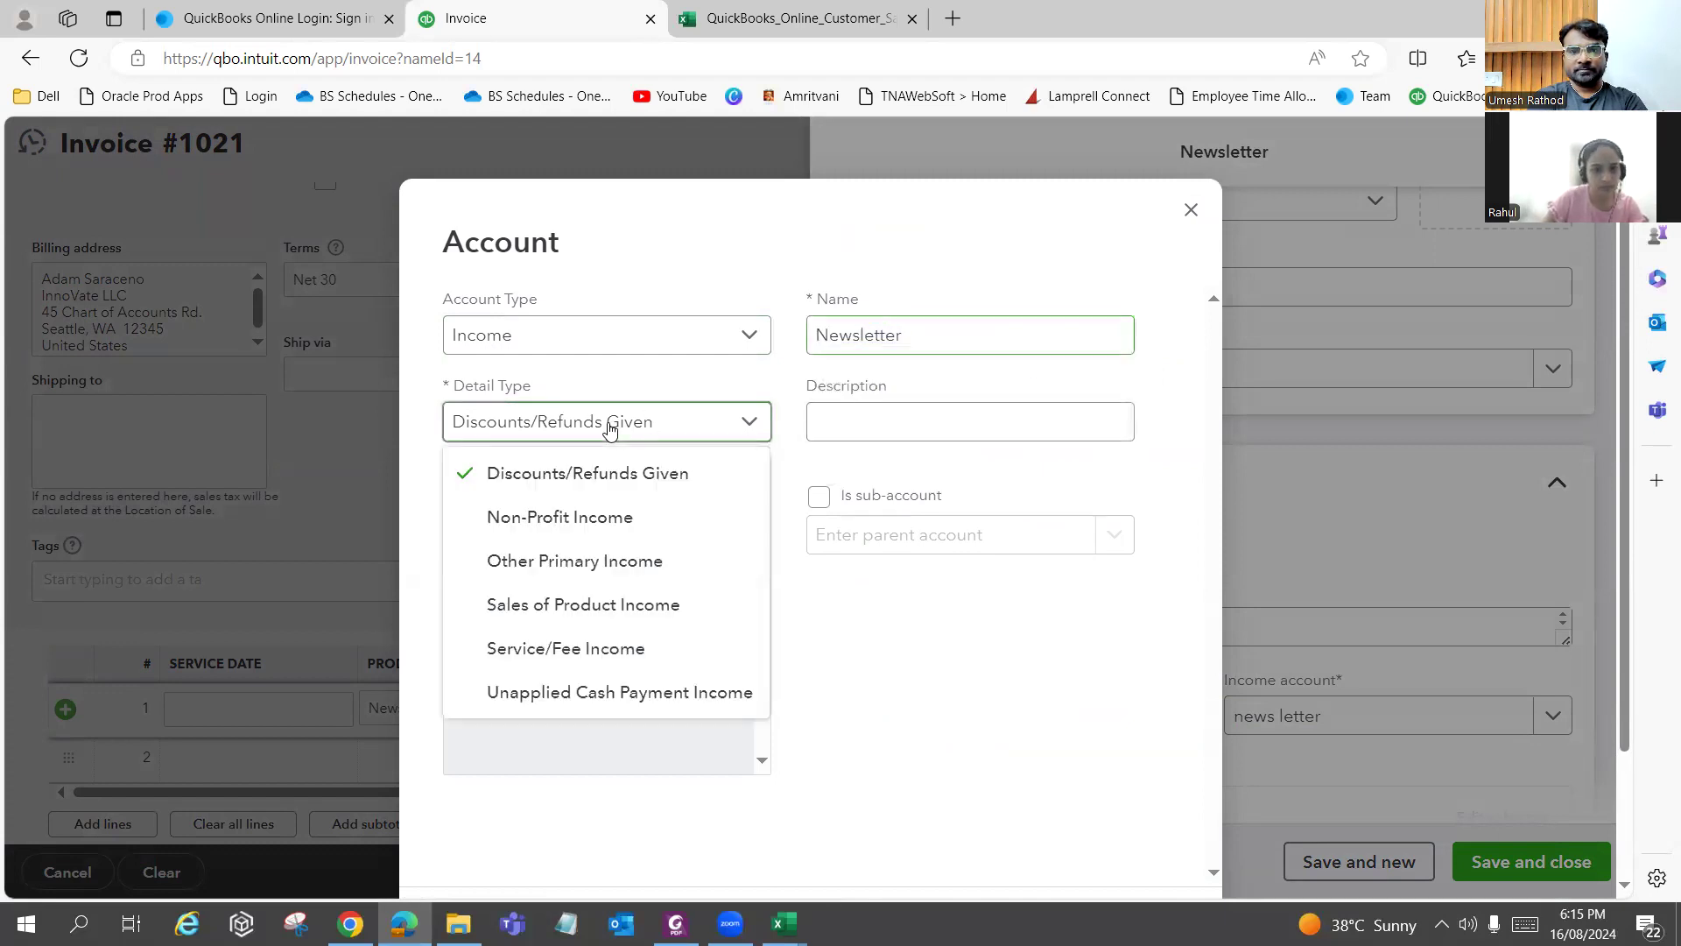
pyautogui.click(634, 653)
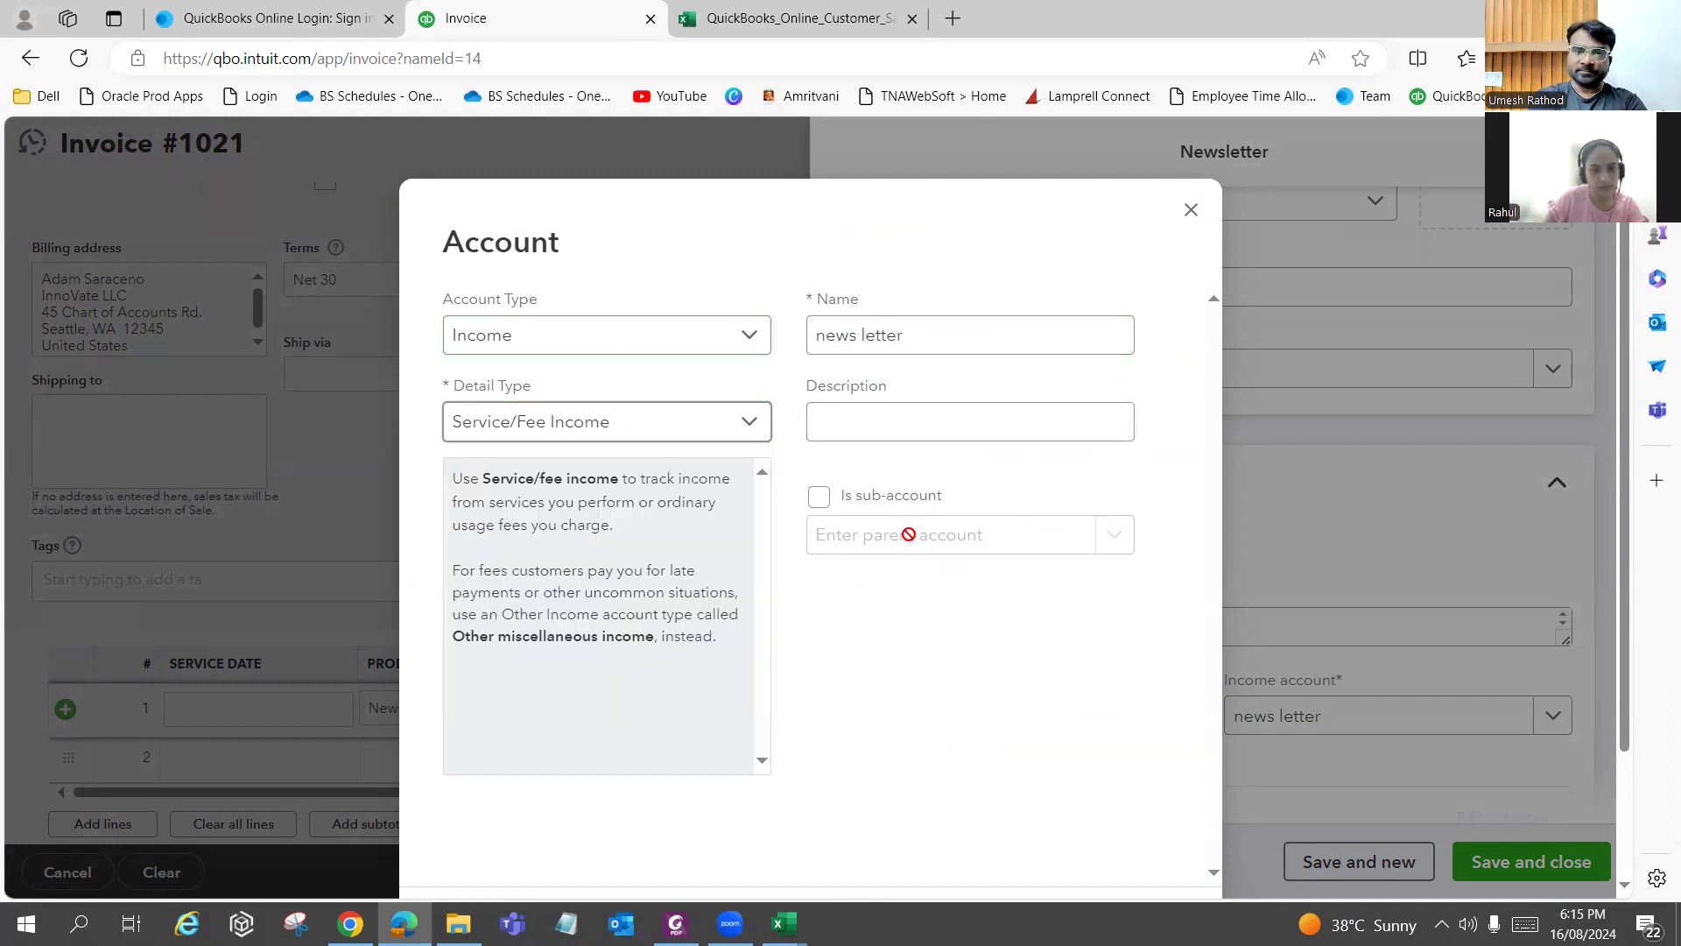
pyautogui.scroll(-3, 941, 592)
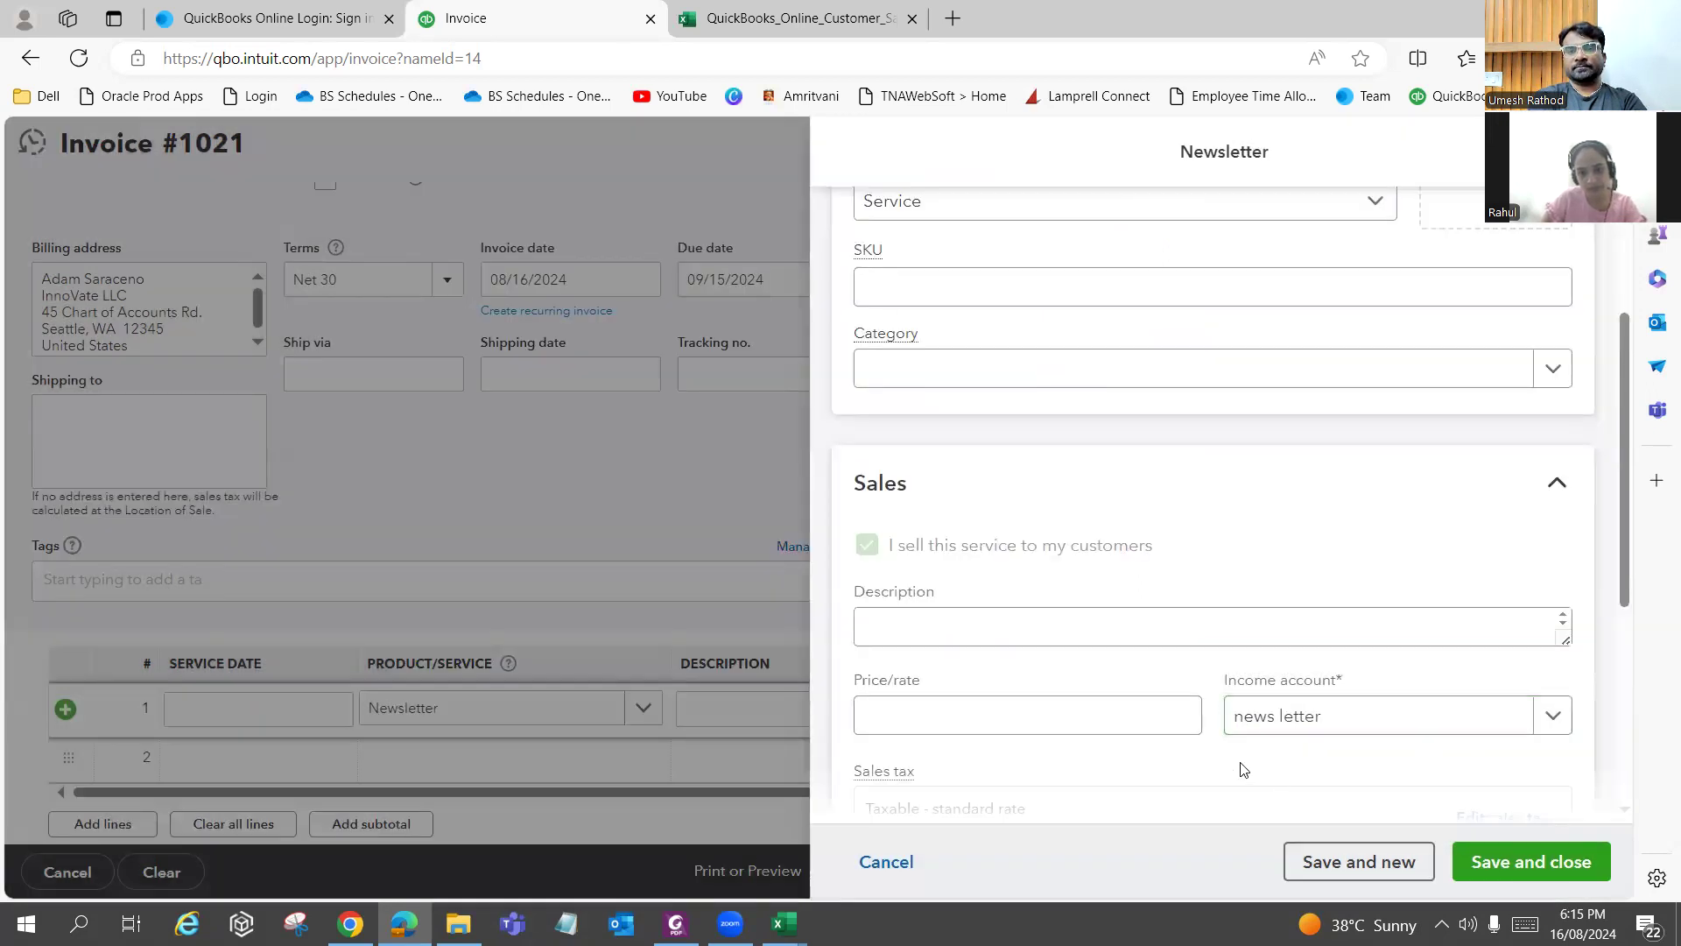
pyautogui.scroll(-3, 1243, 768)
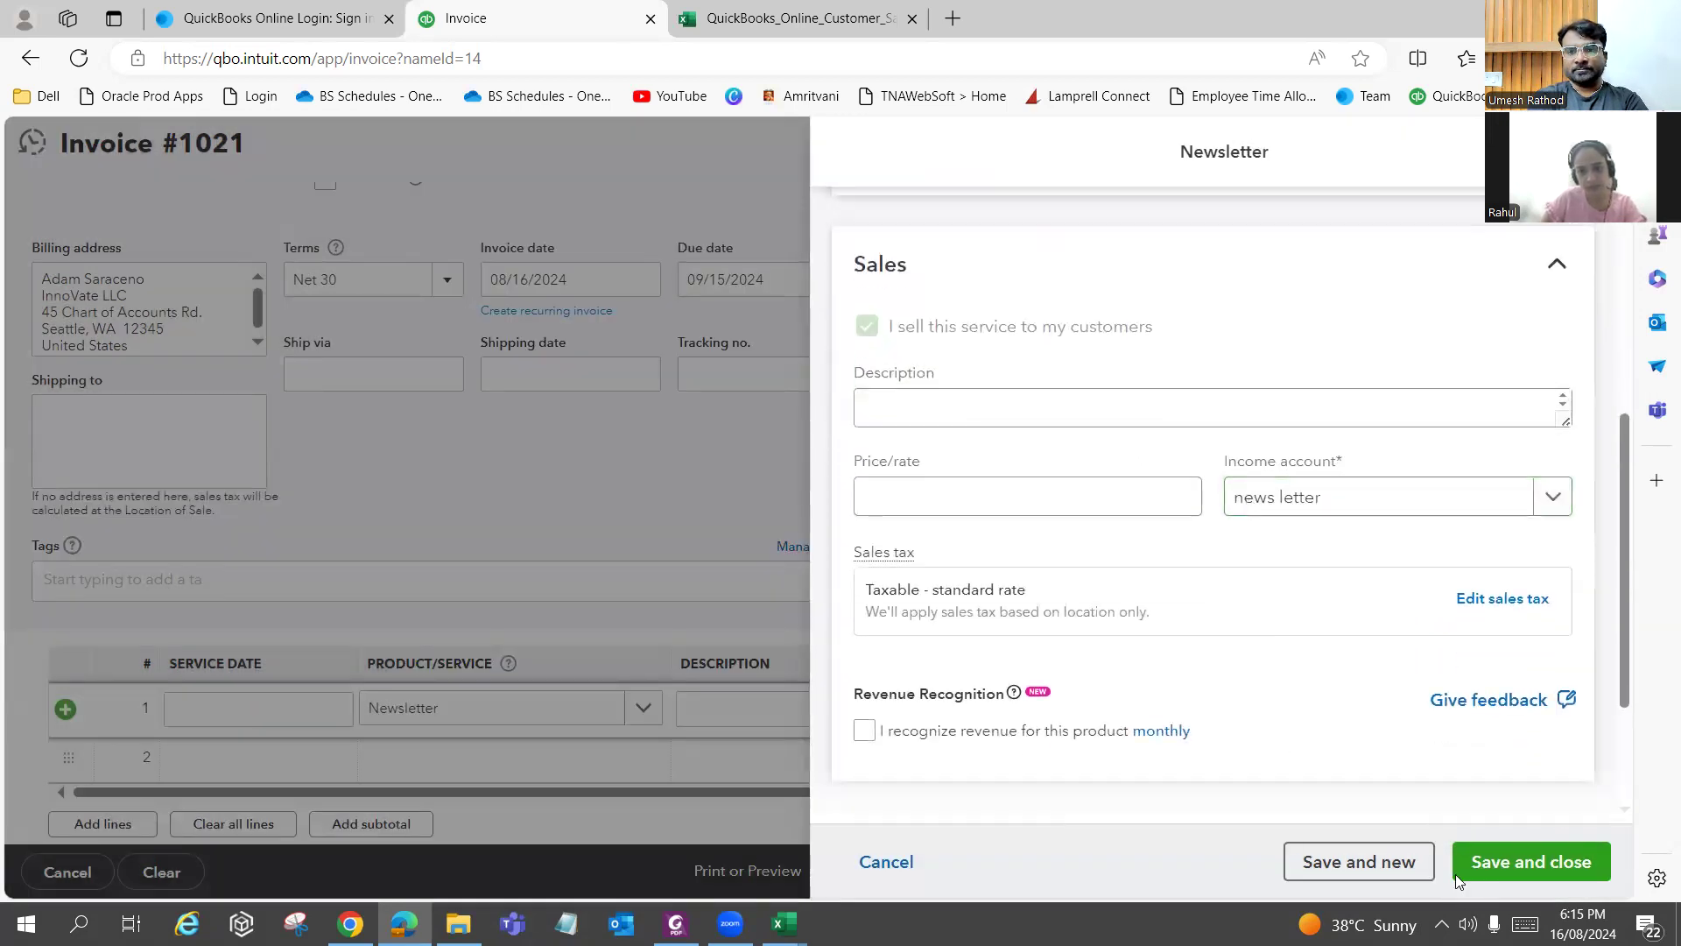
pyautogui.click(1511, 867)
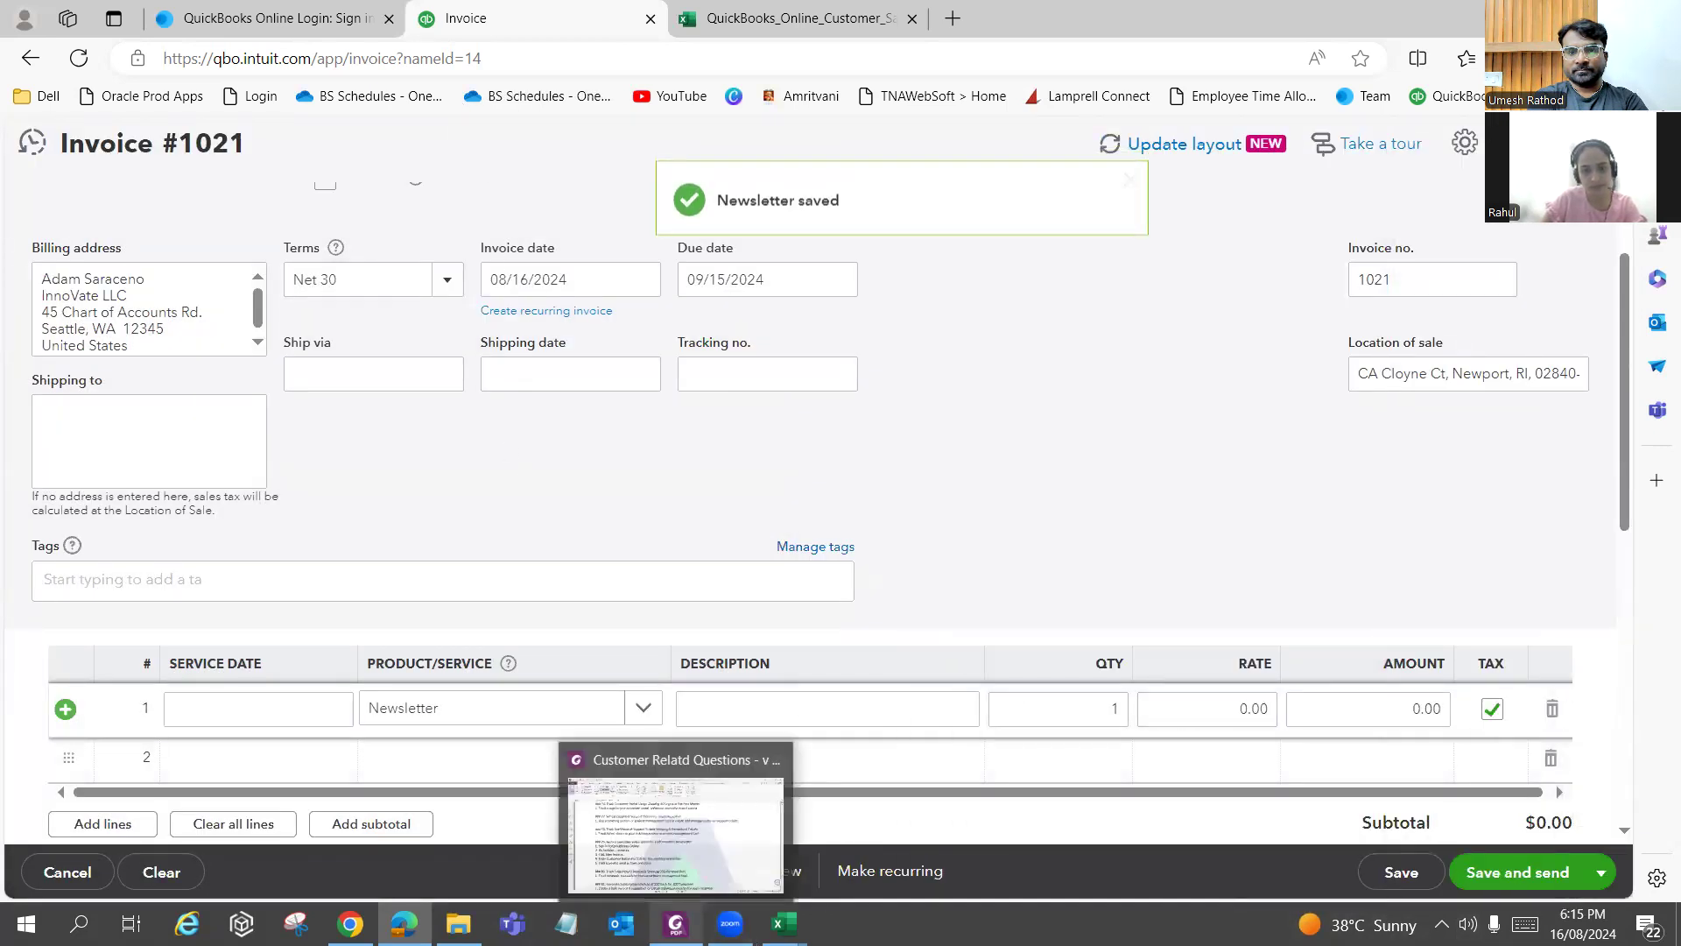
# Check the question list, return to the invoice and set the Newsletter line's rate to 20.
pyautogui.click(675, 922)
pyautogui.hotkey('alt', 'Tab')
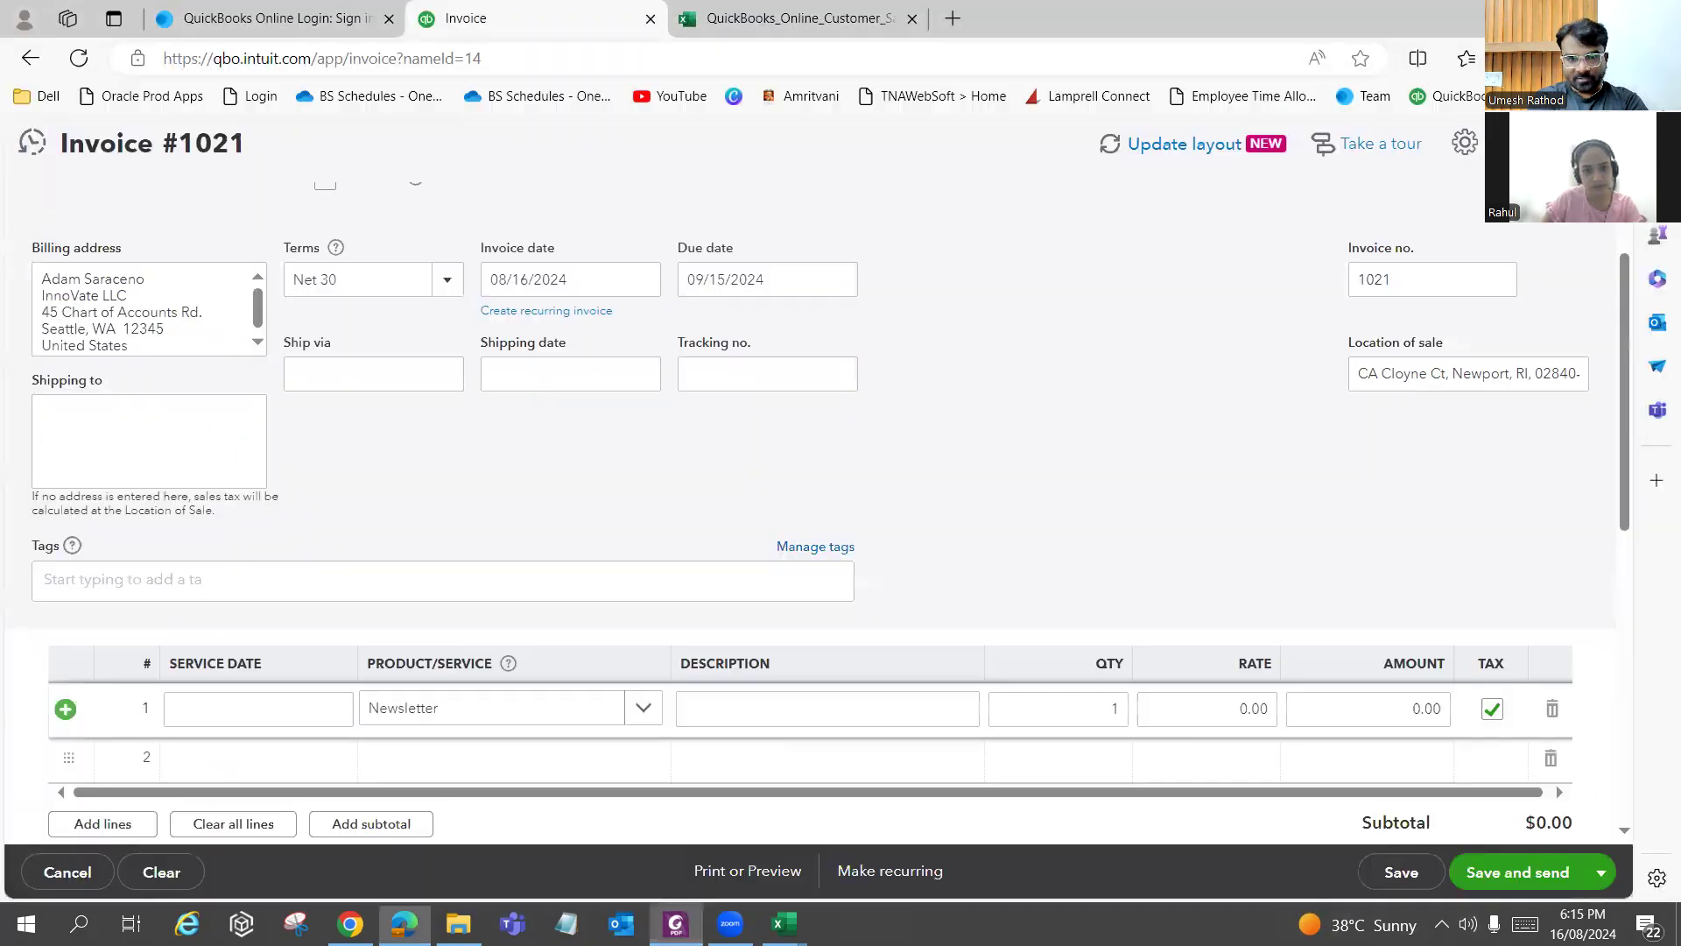
pyautogui.click(1236, 712)
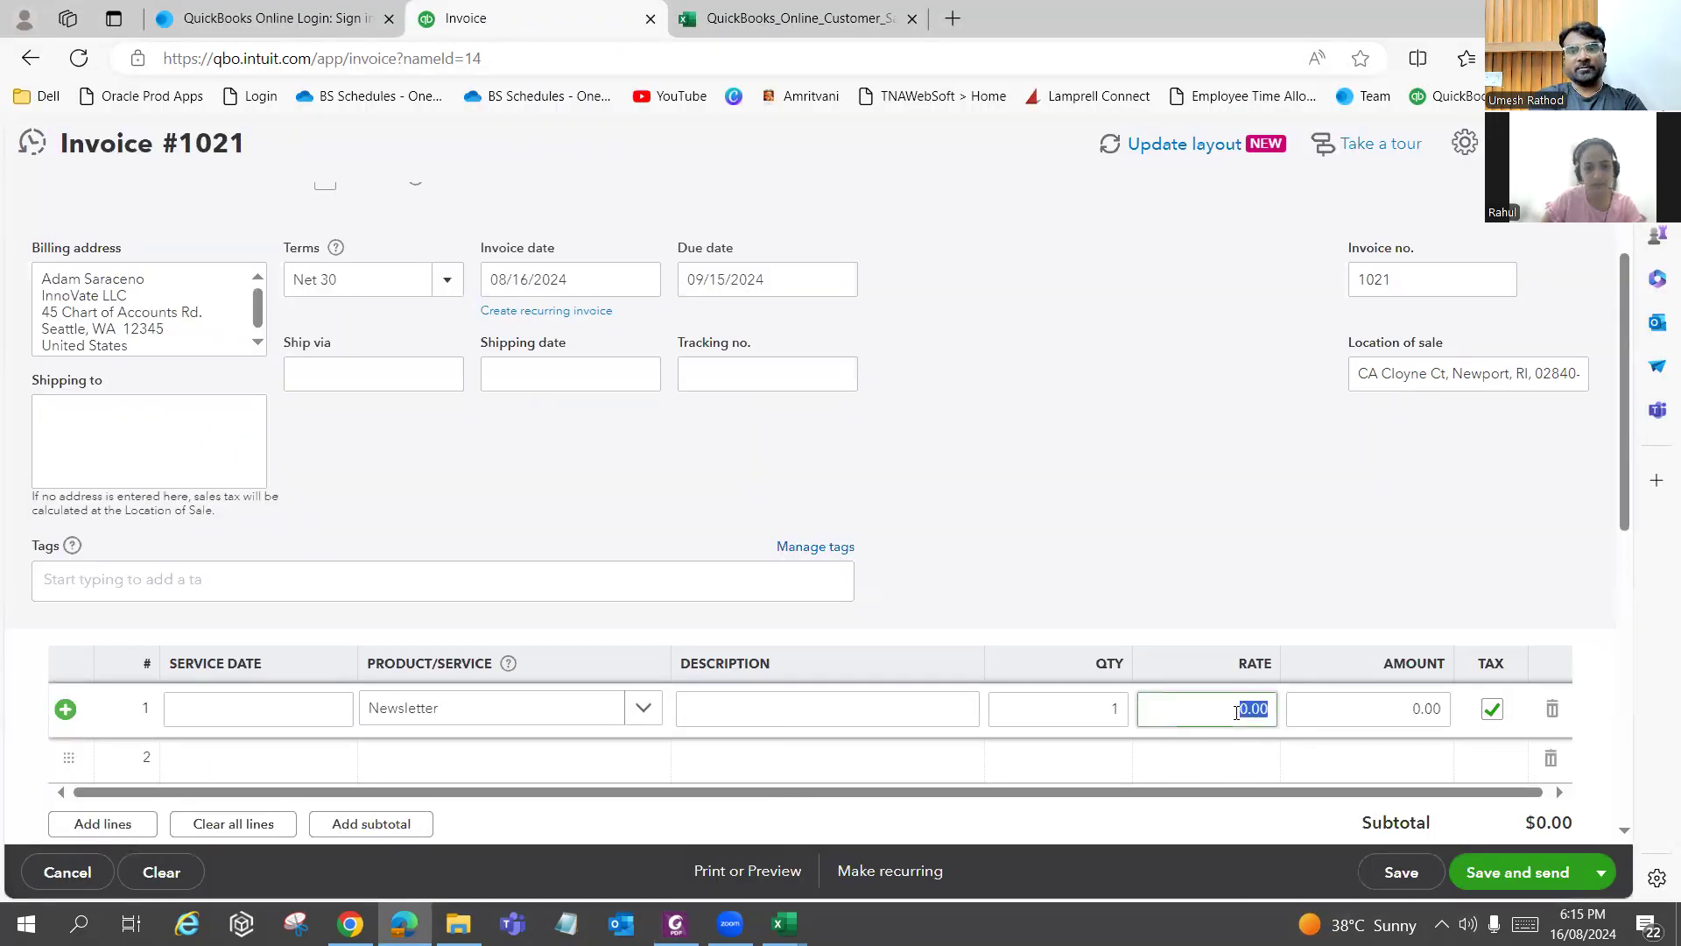
pyautogui.write('20')
pyautogui.click(1312, 729)
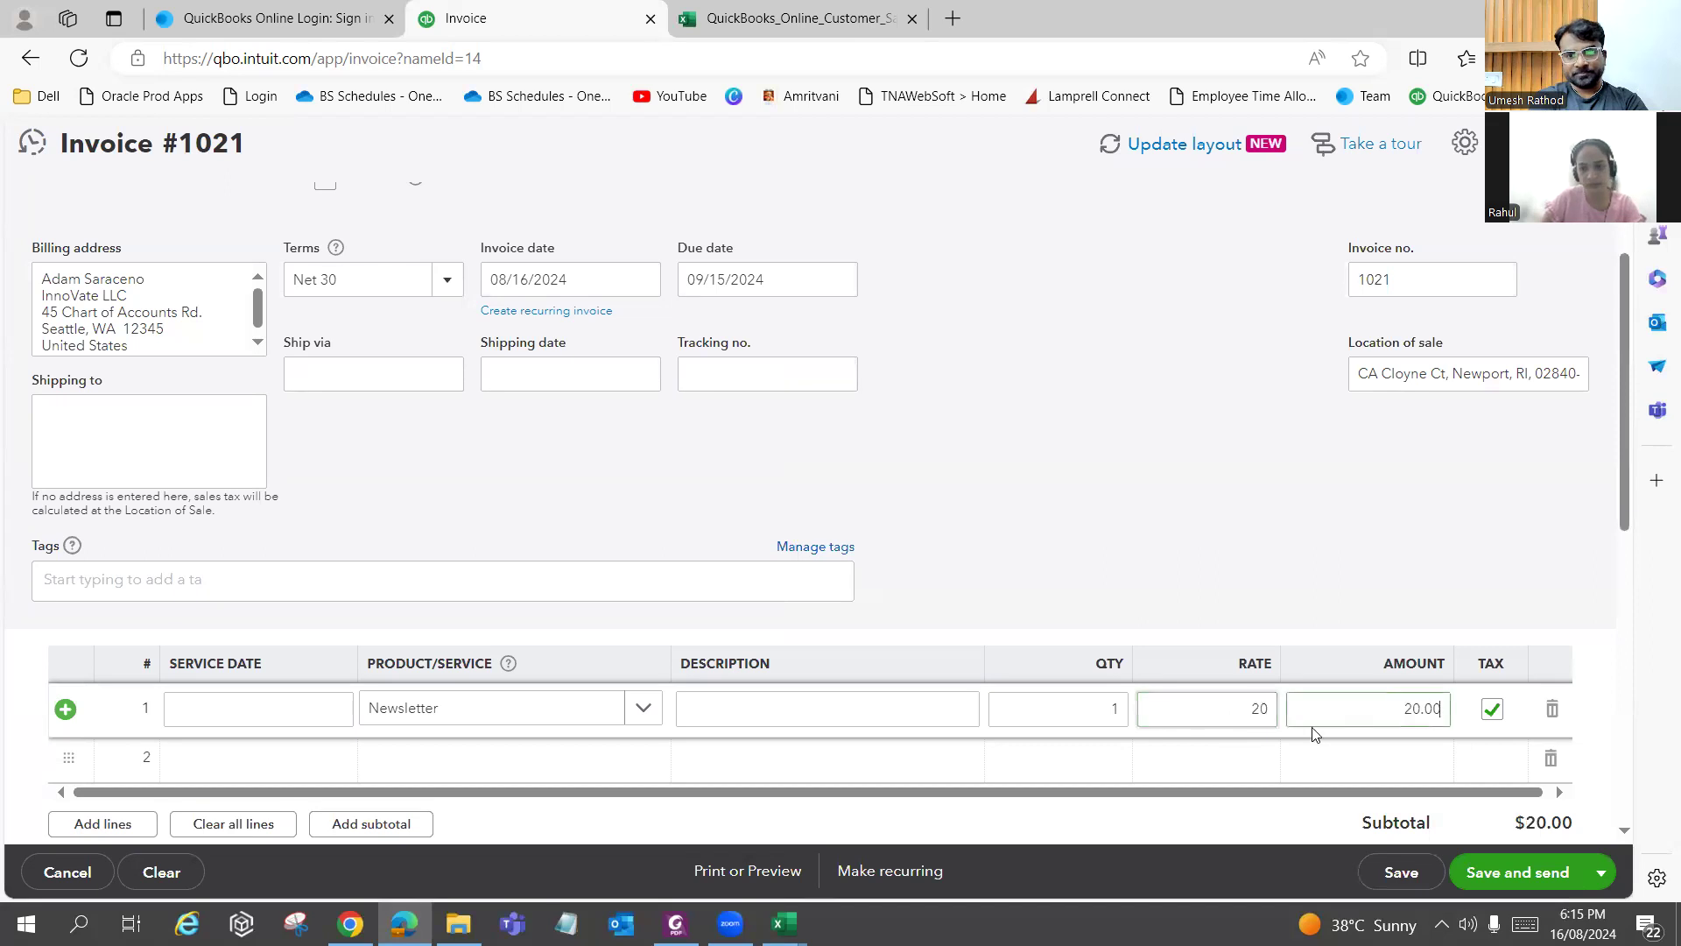
# Review the invoice from header to totals and turn it into a recurring invoice.
pyautogui.scroll(-5, 1305, 674)
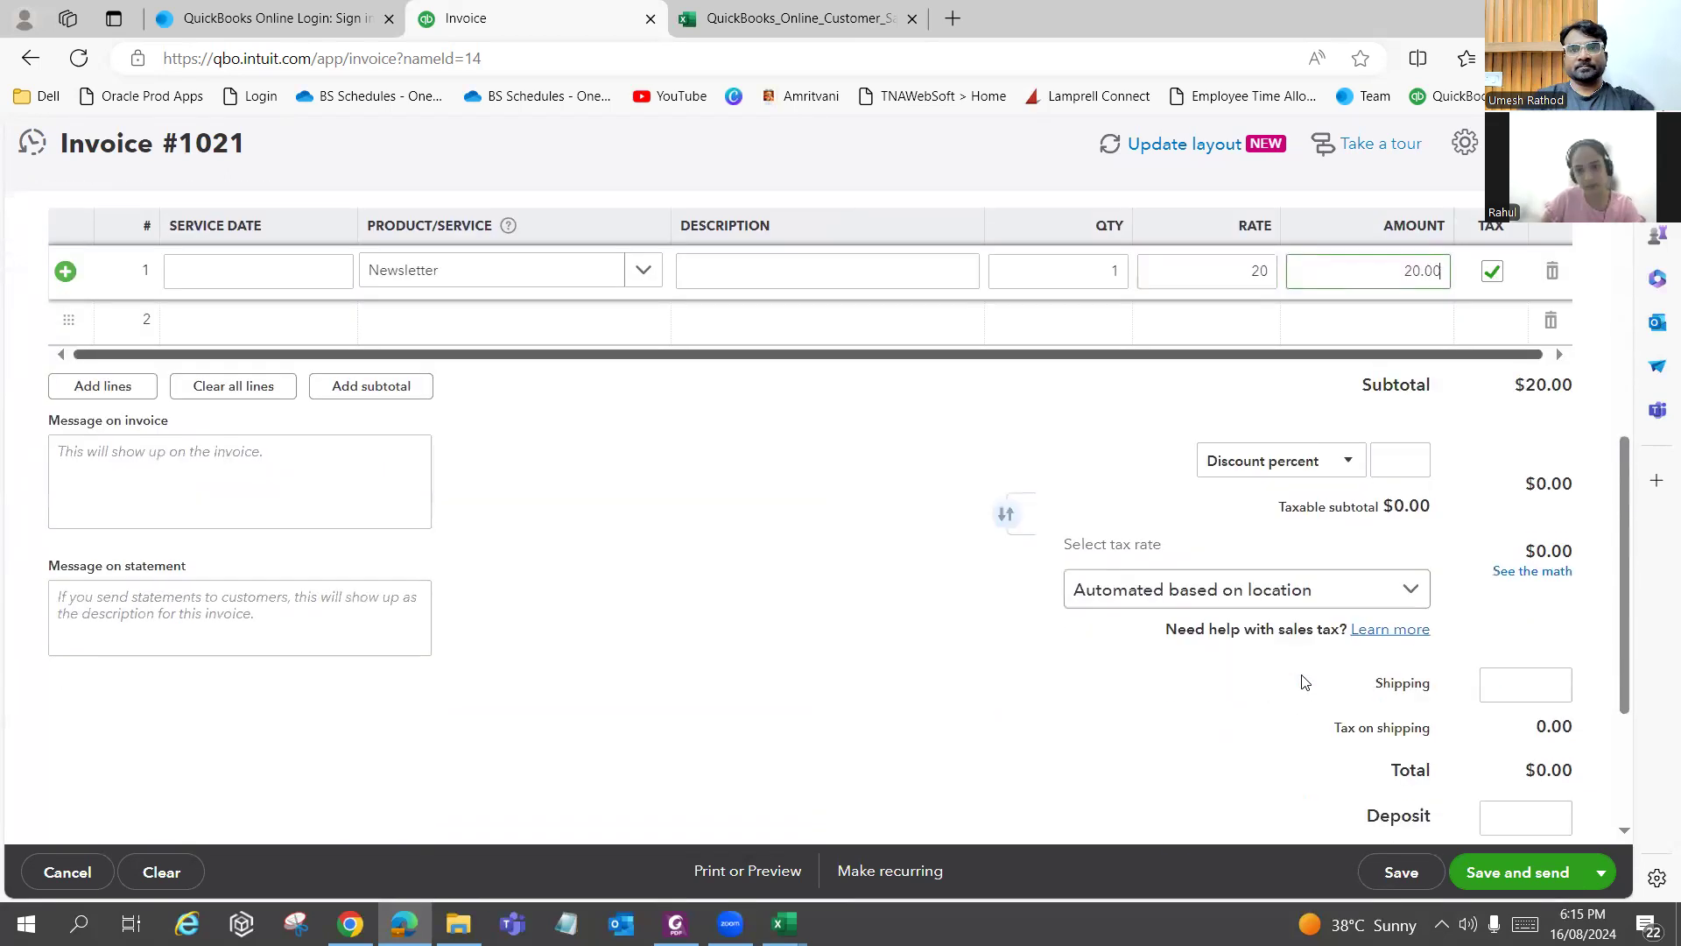
pyautogui.scroll(-4, 1094, 687)
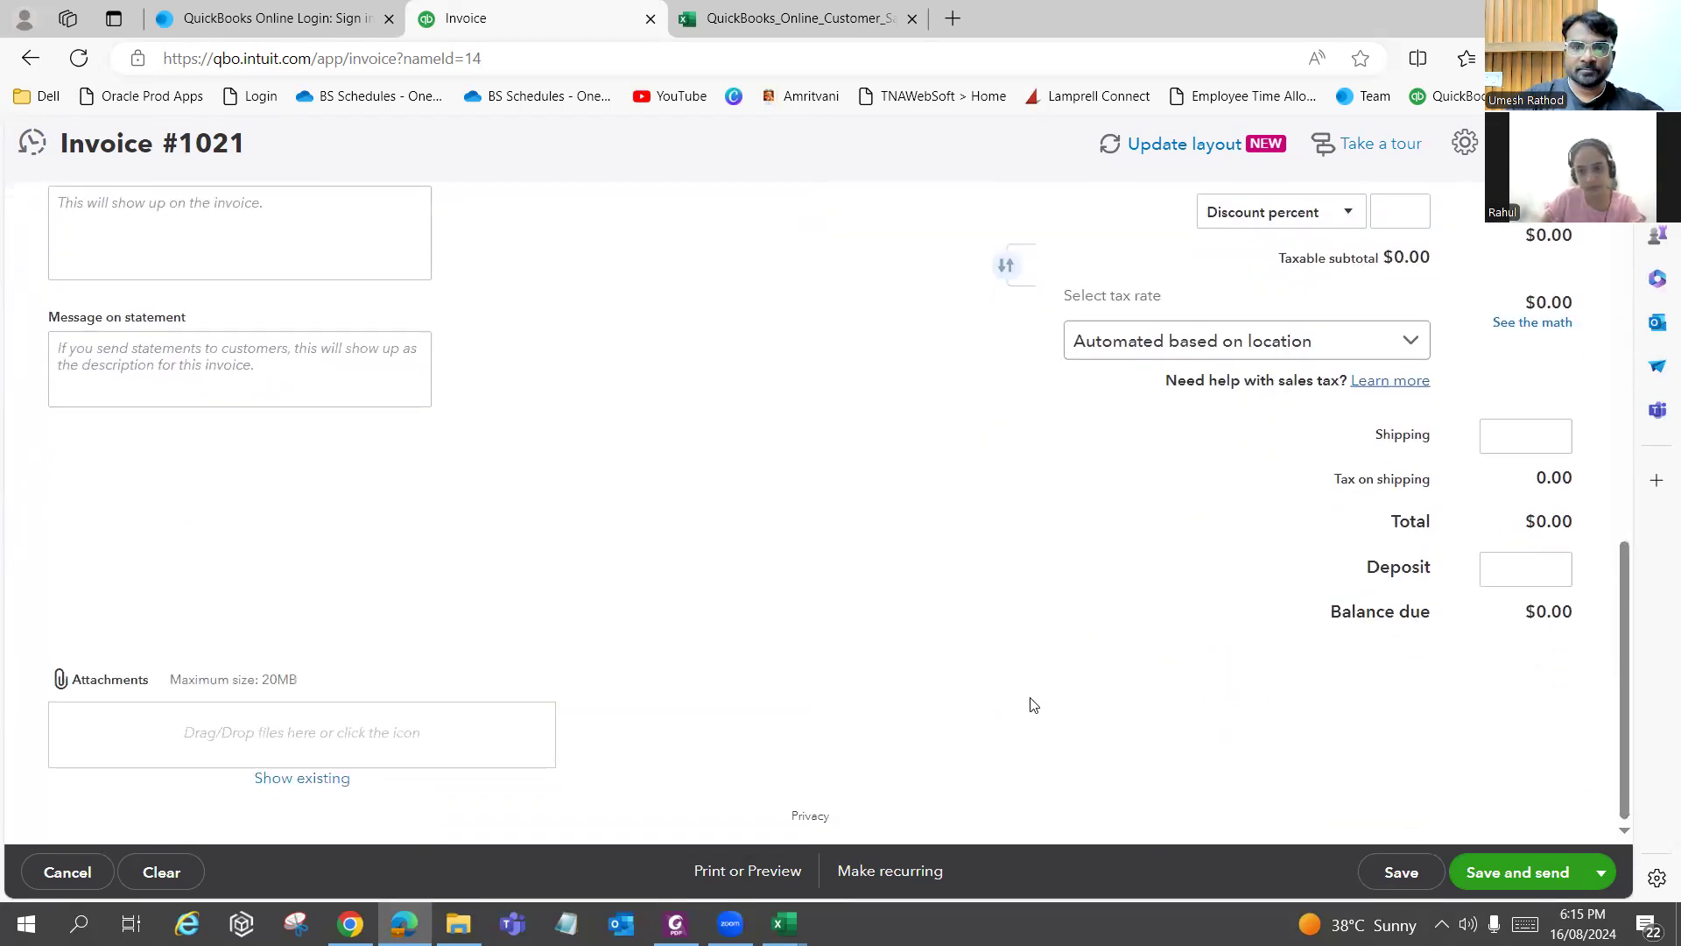
pyautogui.scroll(8, 858, 612)
pyautogui.scroll(3, 842, 588)
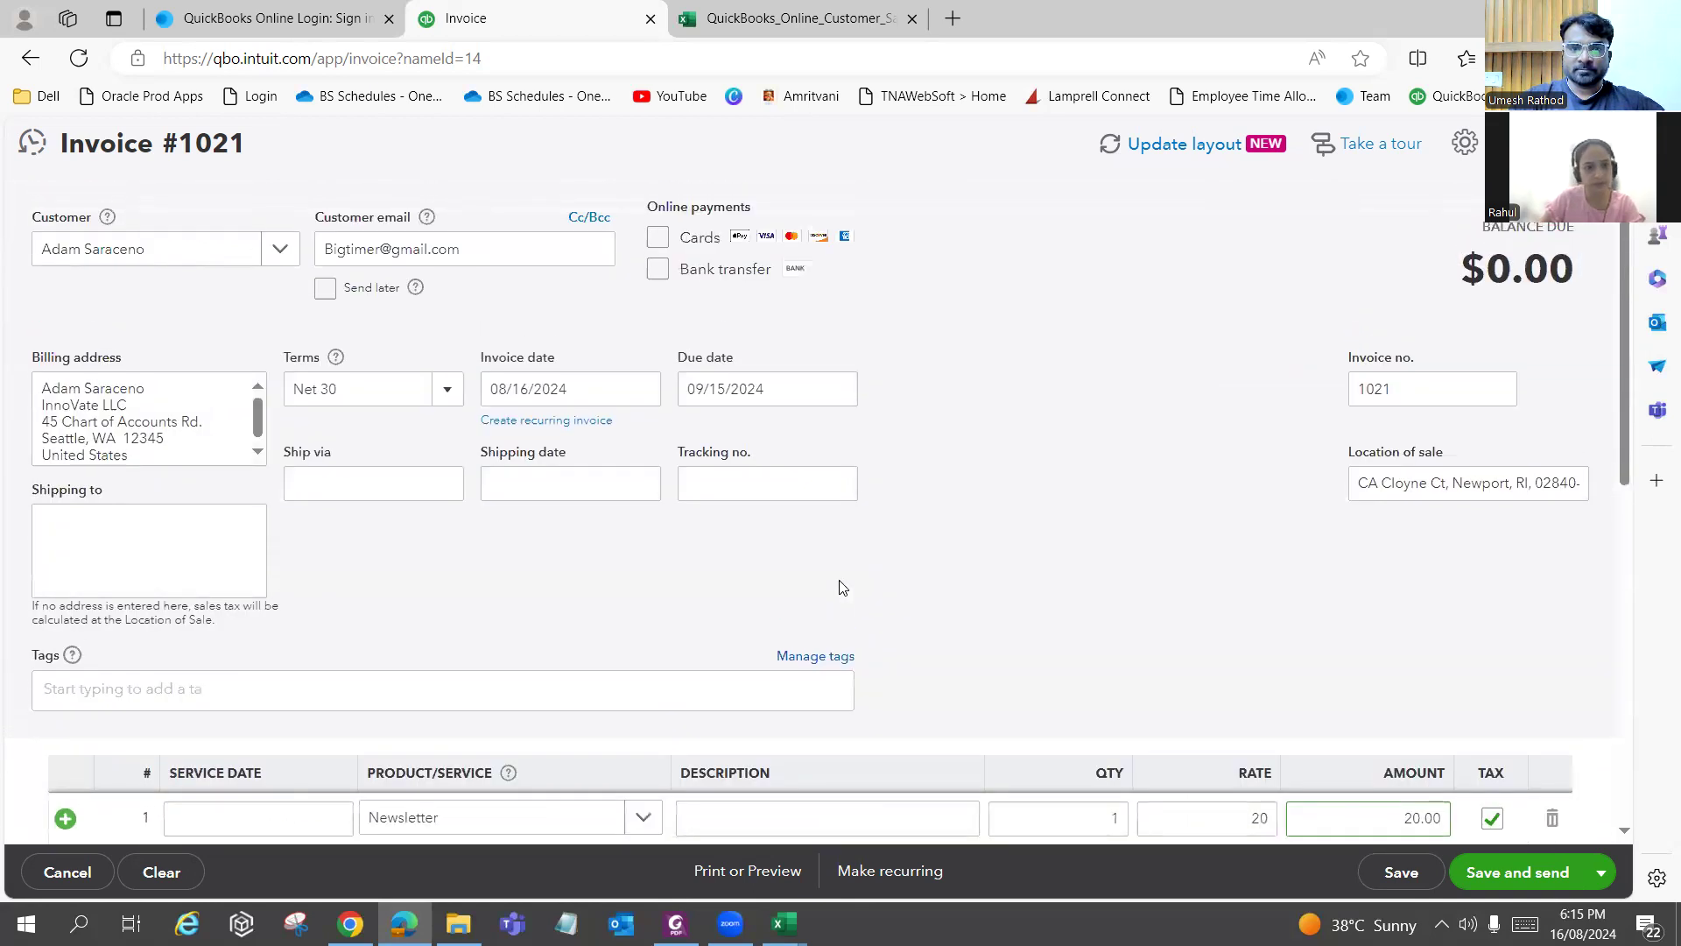
pyautogui.scroll(-8, 842, 587)
pyautogui.scroll(8, 842, 587)
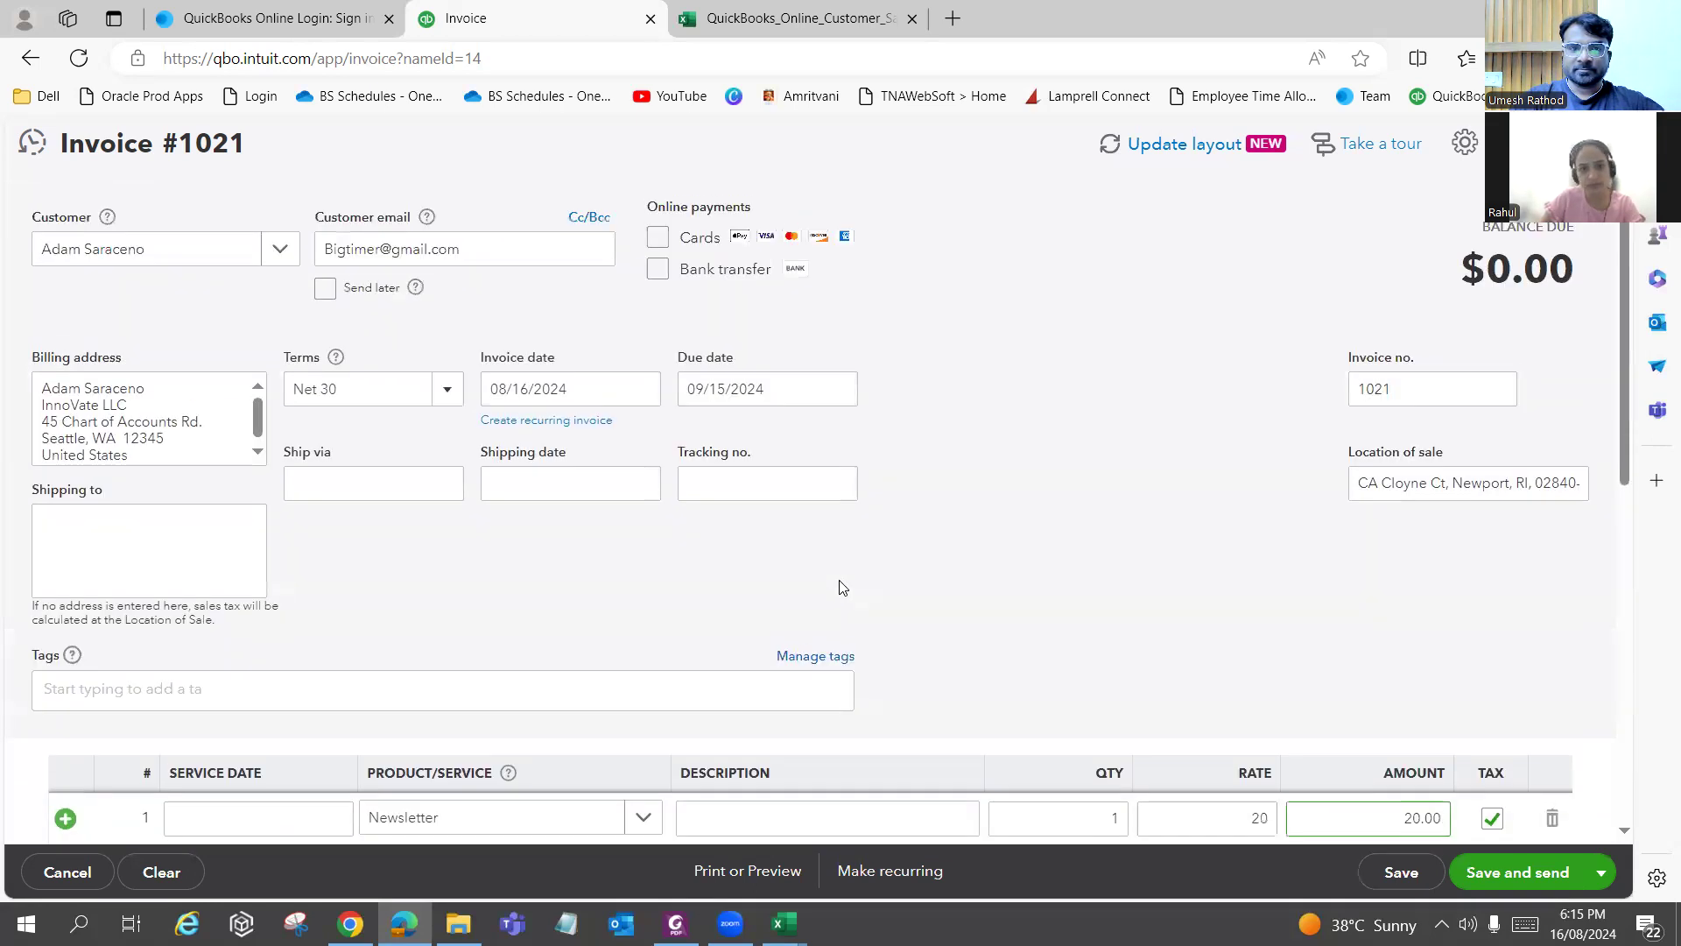
pyautogui.click(578, 420)
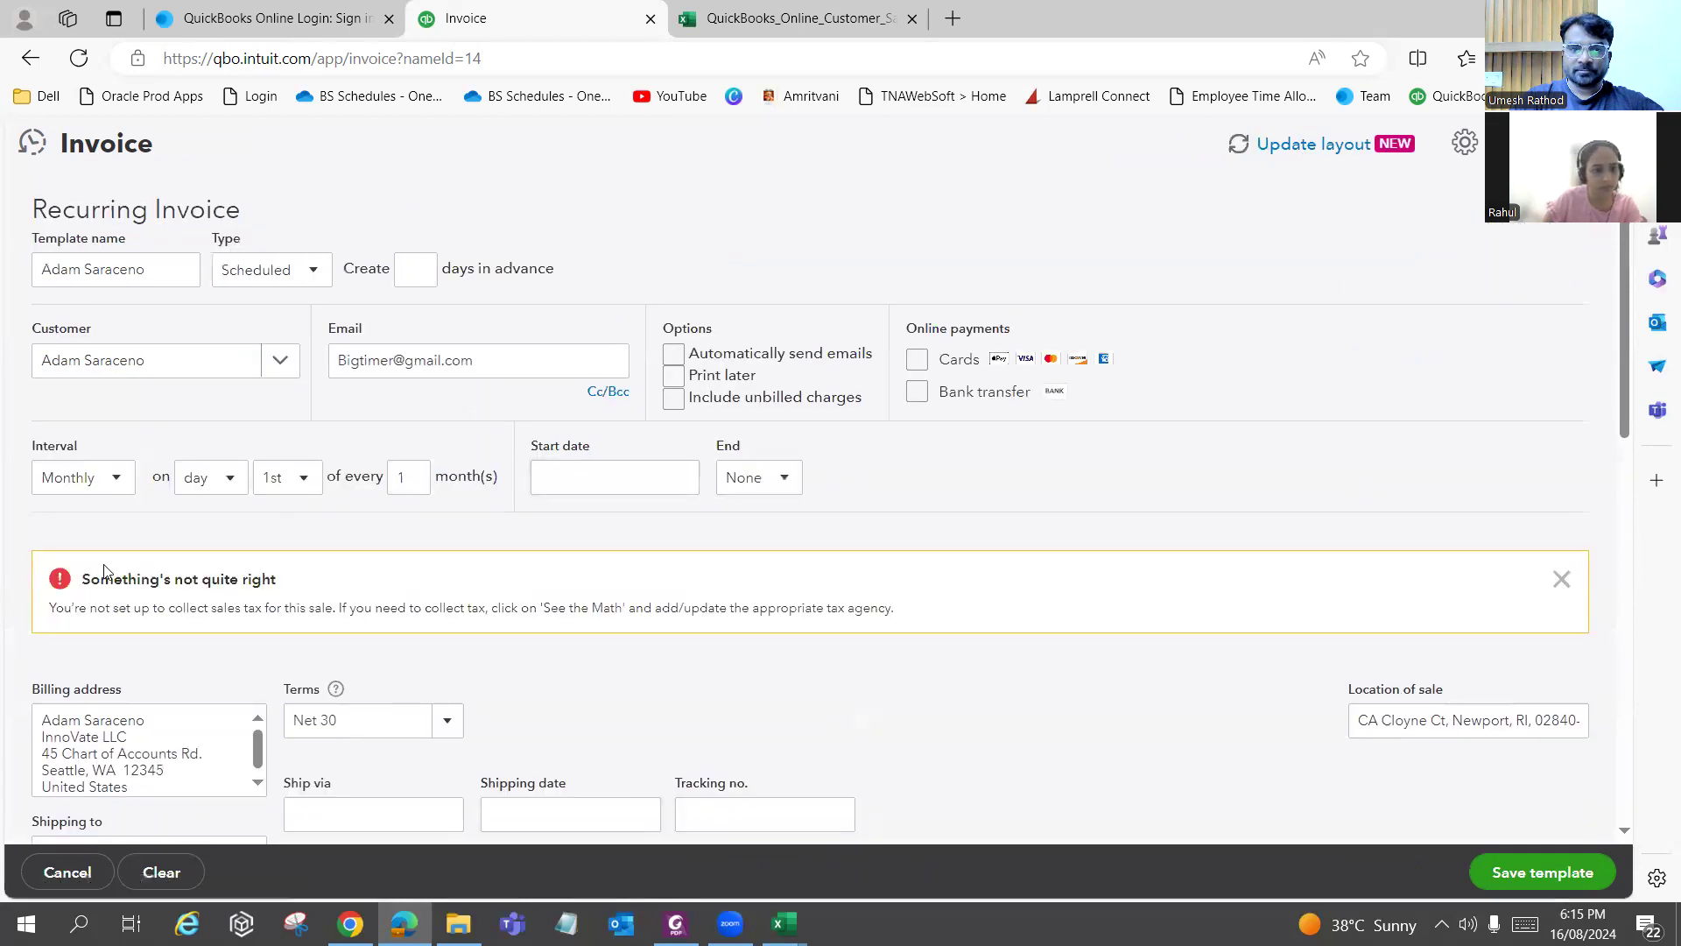
# Set the recurring invoice's start date to 08/16/2024 and its end option to By, consulting the question list.
pyautogui.click(679, 481)
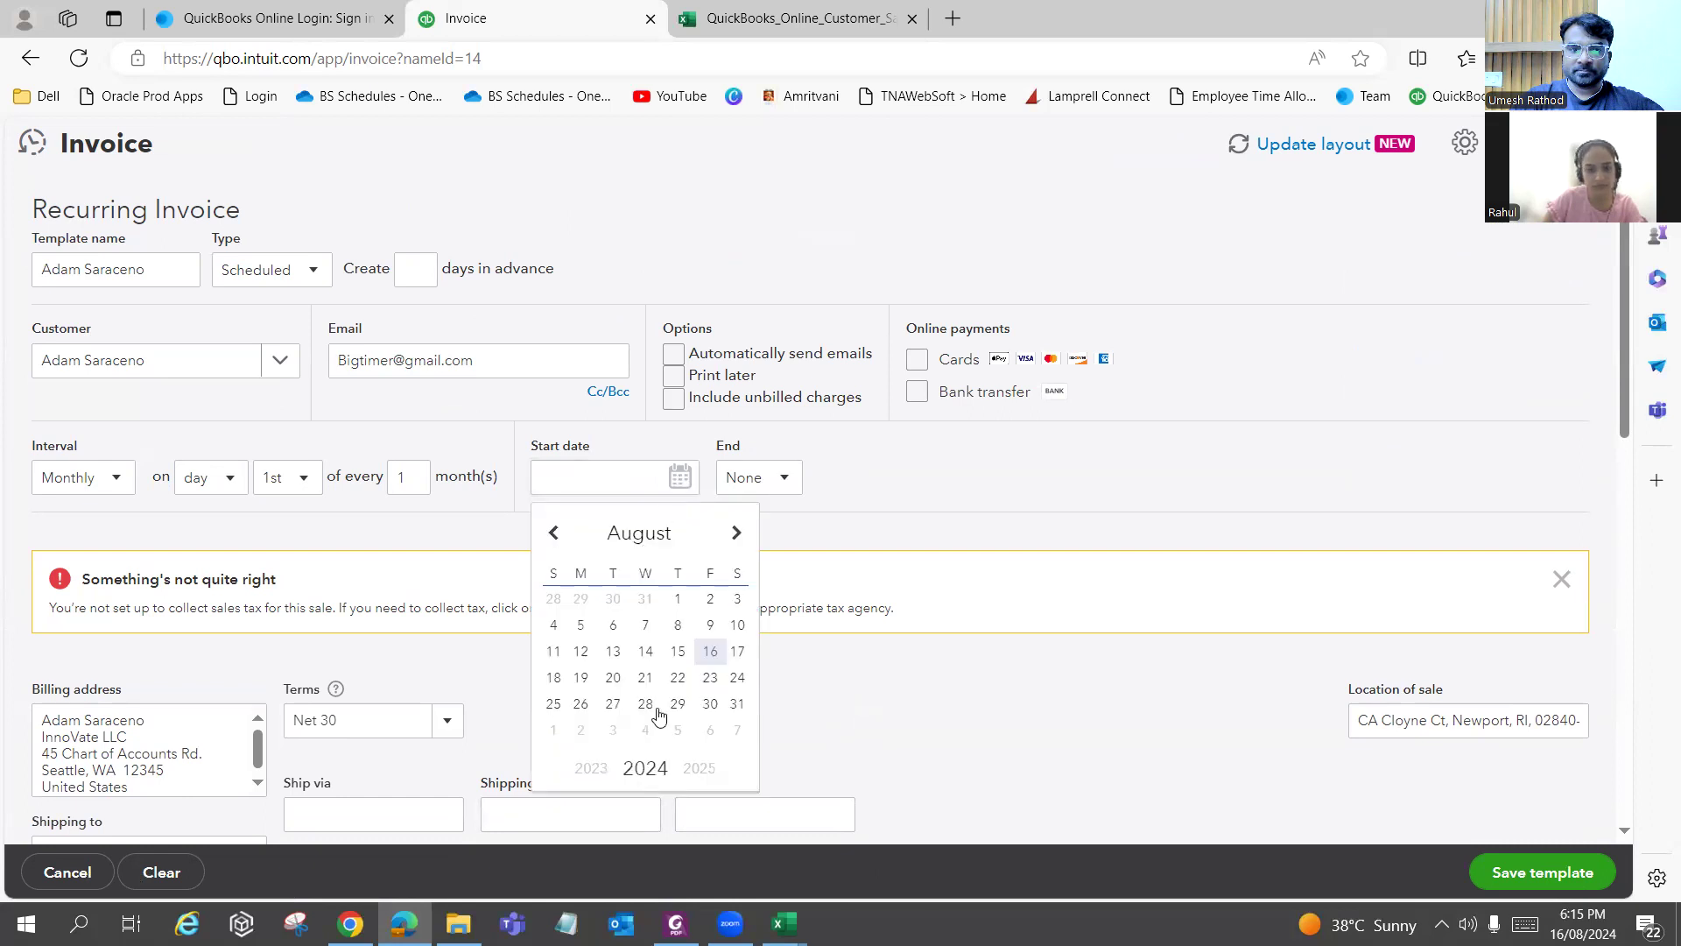
pyautogui.click(710, 652)
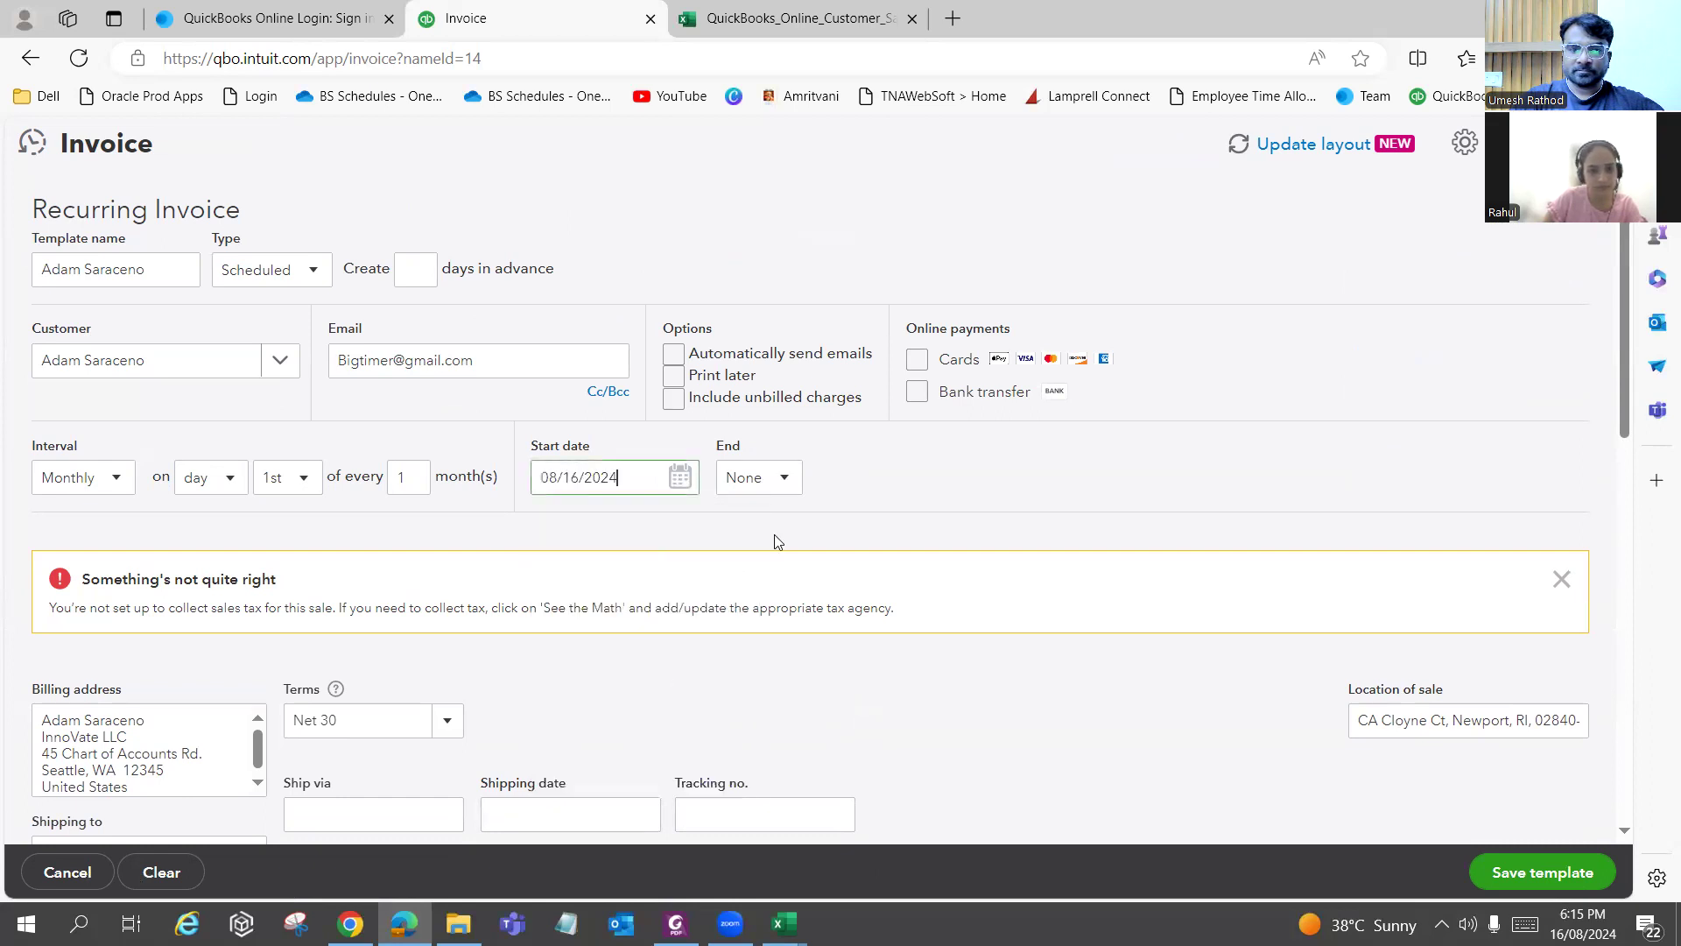
pyautogui.scroll(-1, 746, 371)
pyautogui.click(746, 368)
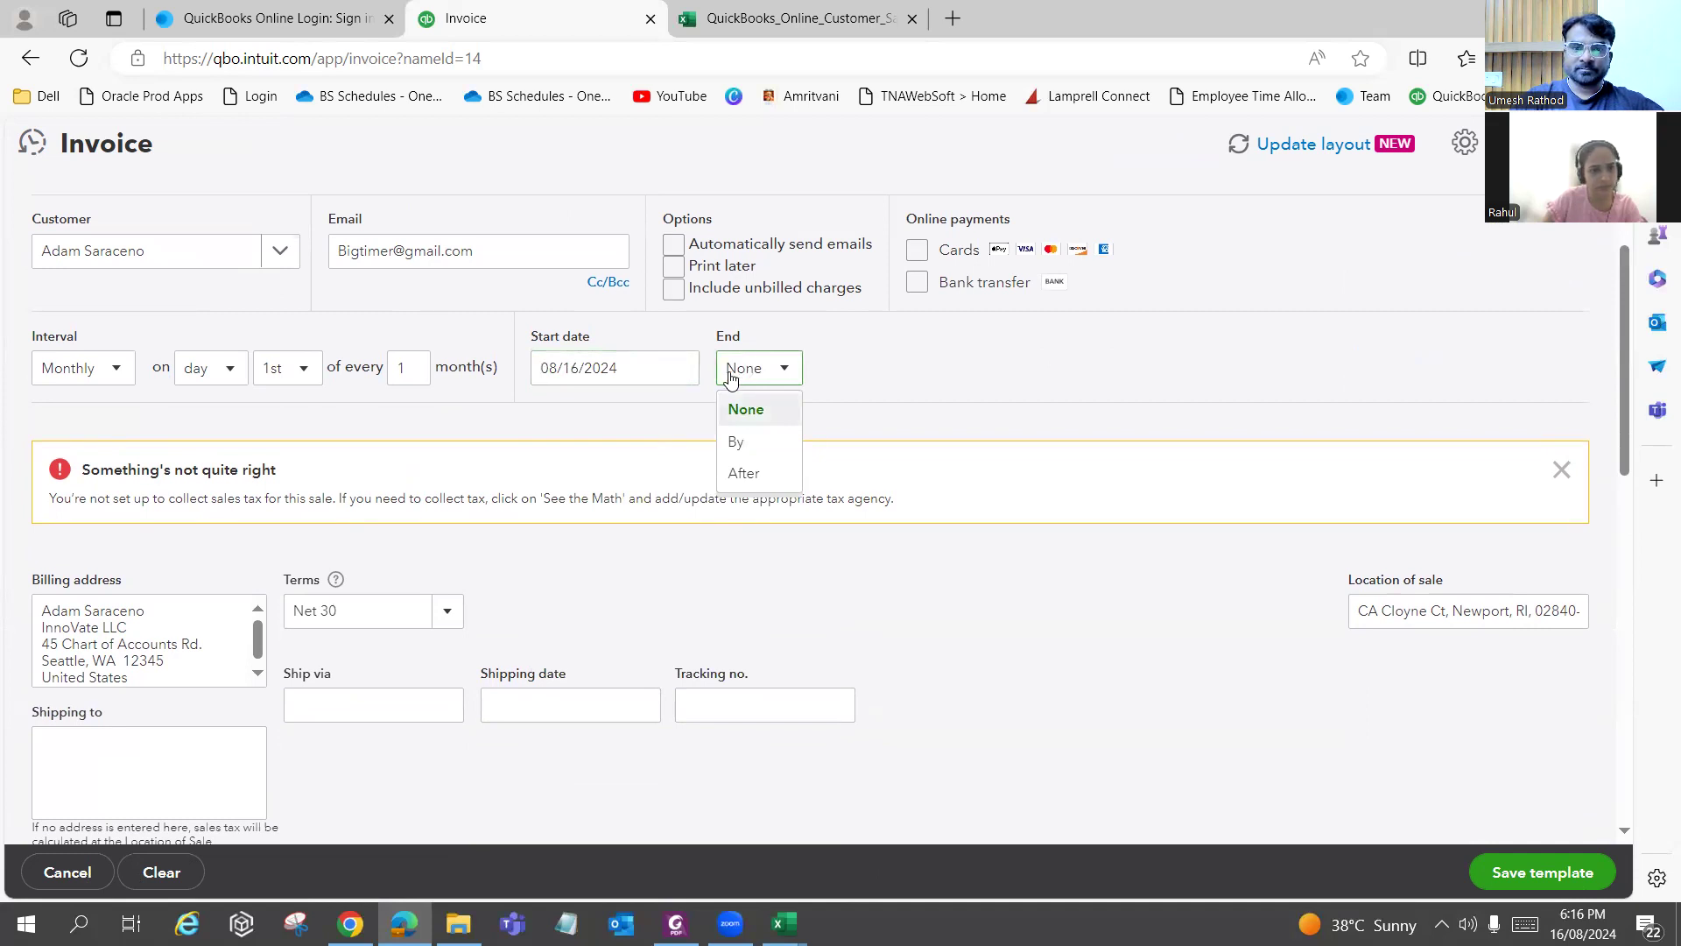
pyautogui.click(762, 445)
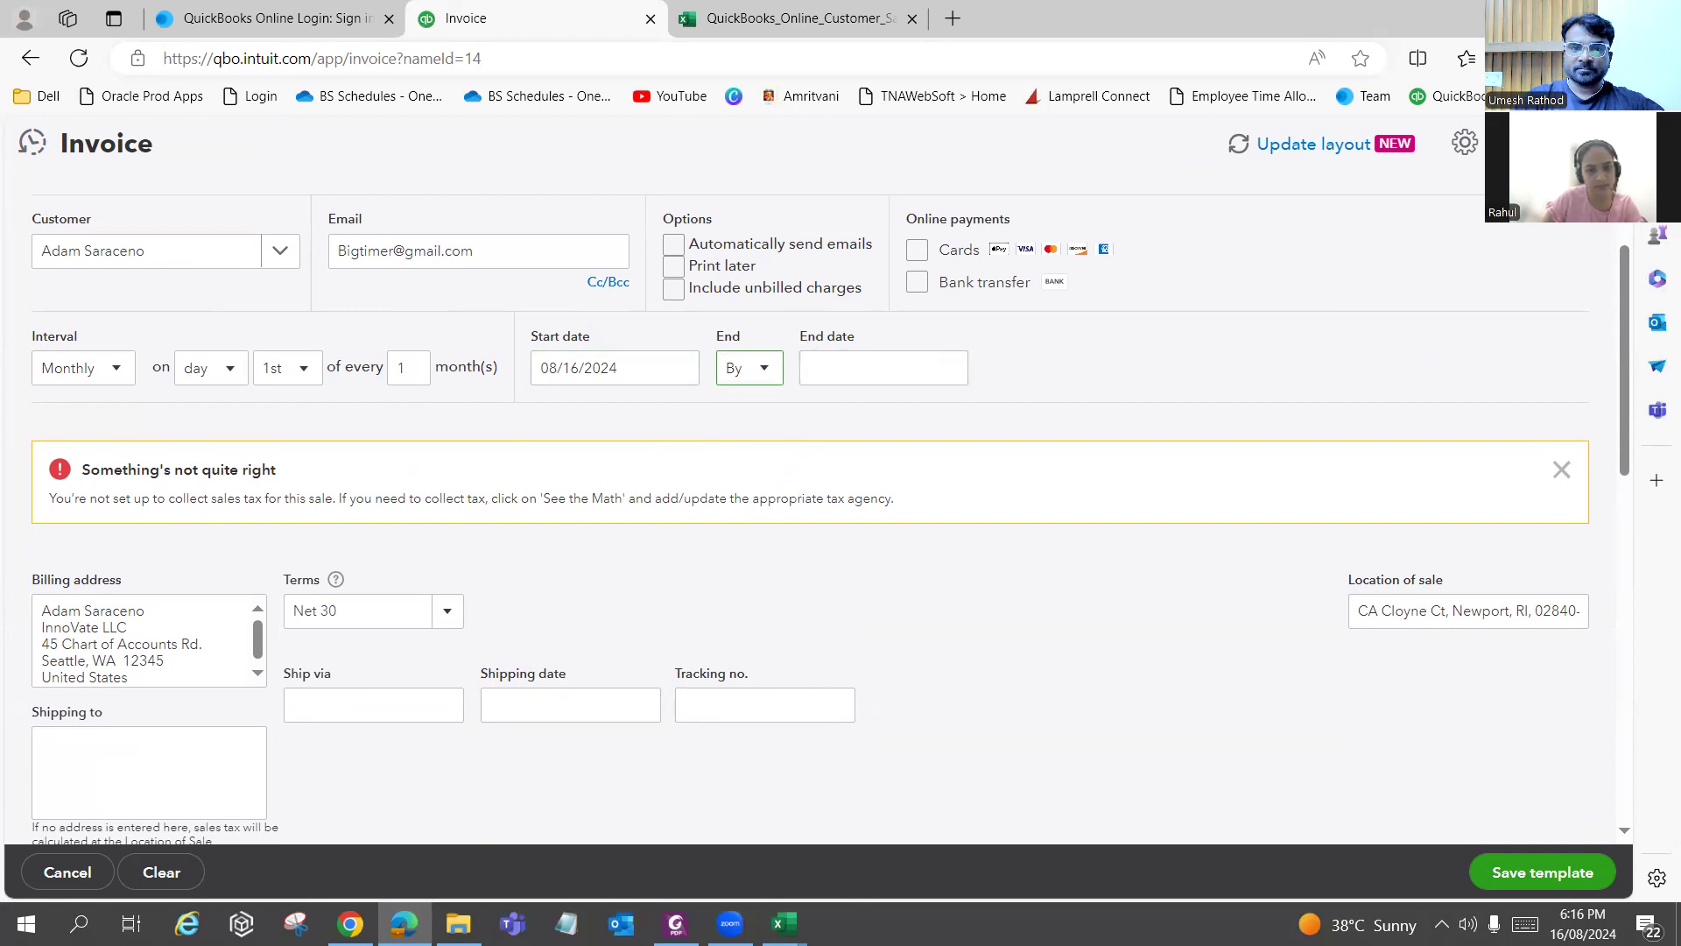
pyautogui.click(675, 924)
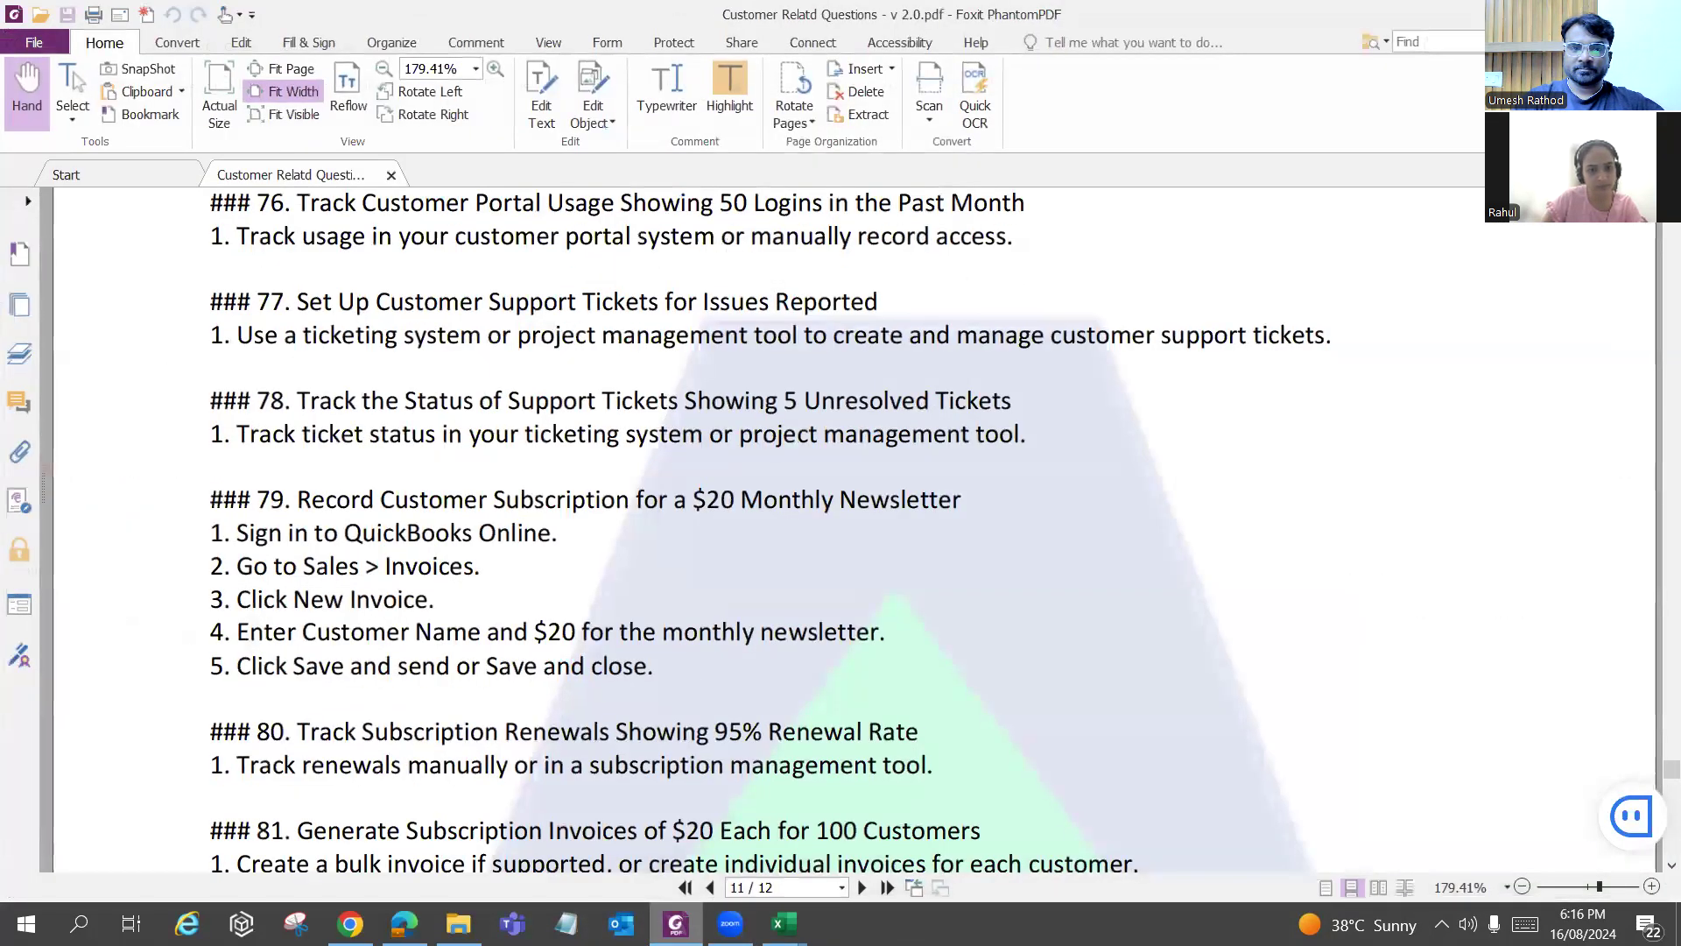
pyautogui.hotkey('alt', 'Tab')
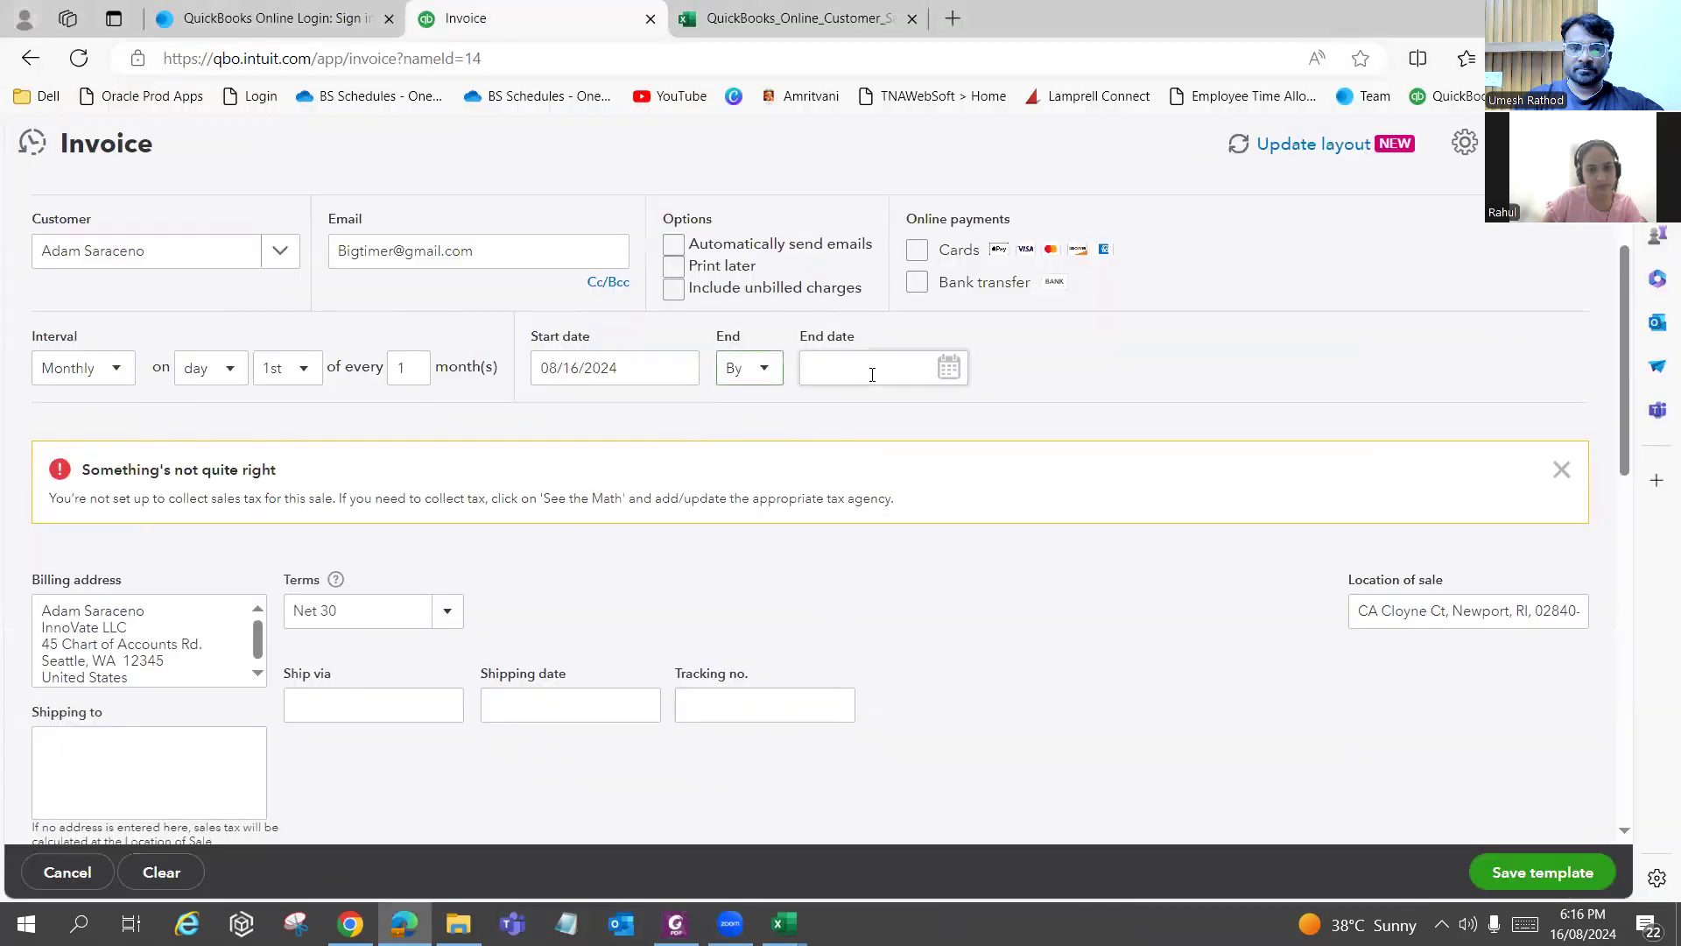
# Set the end date of the recurring monthly invoice to 12/31/2024.
pyautogui.click(951, 367)
pyautogui.click(1005, 424)
pyautogui.click(1005, 424)
pyautogui.click(1005, 423)
pyautogui.click(1005, 424)
pyautogui.click(881, 595)
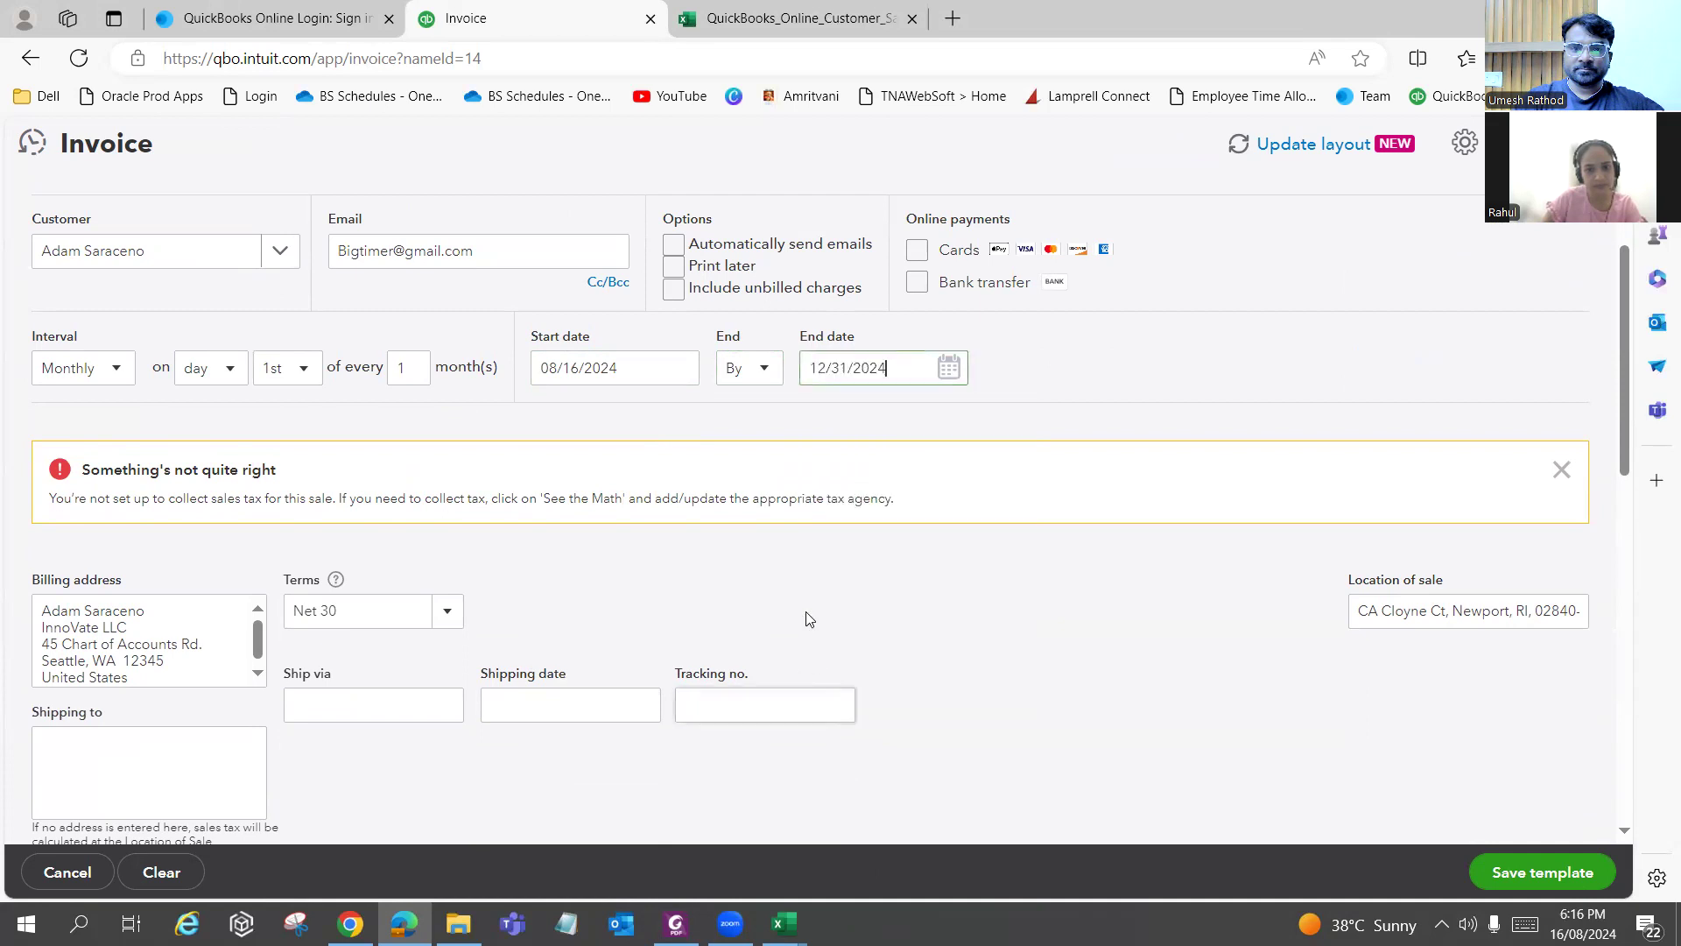
# Set the recurring invoice's end date to 12/15/2024 and review the template's line items and totals.
pyautogui.click(949, 367)
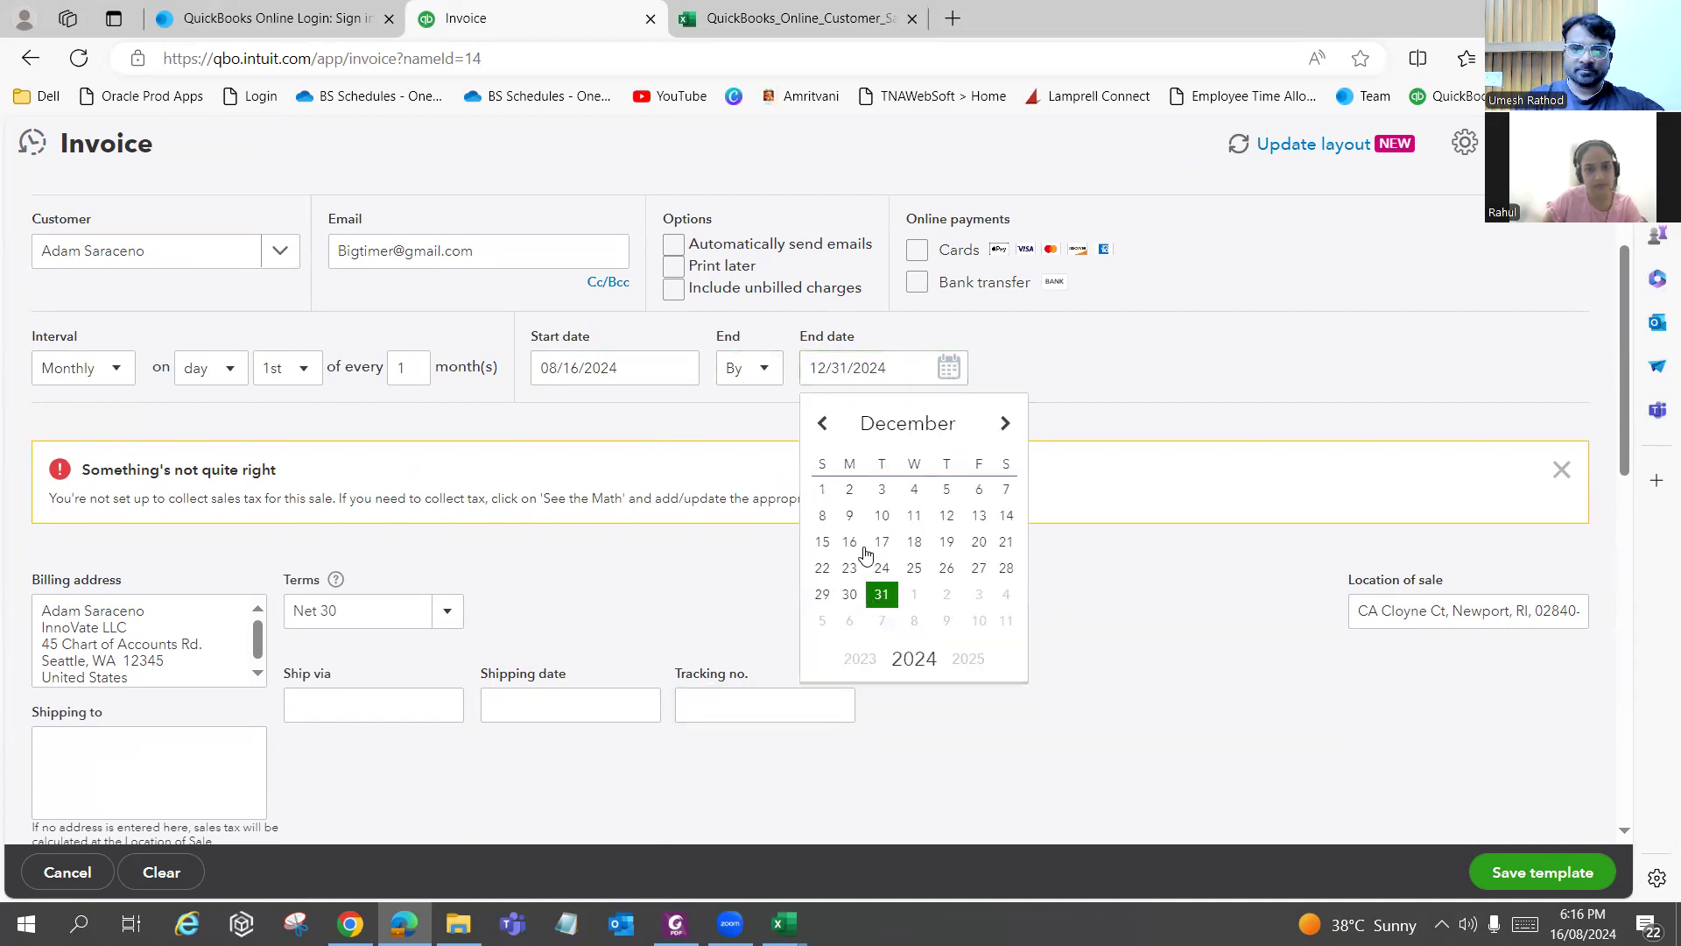
pyautogui.click(821, 541)
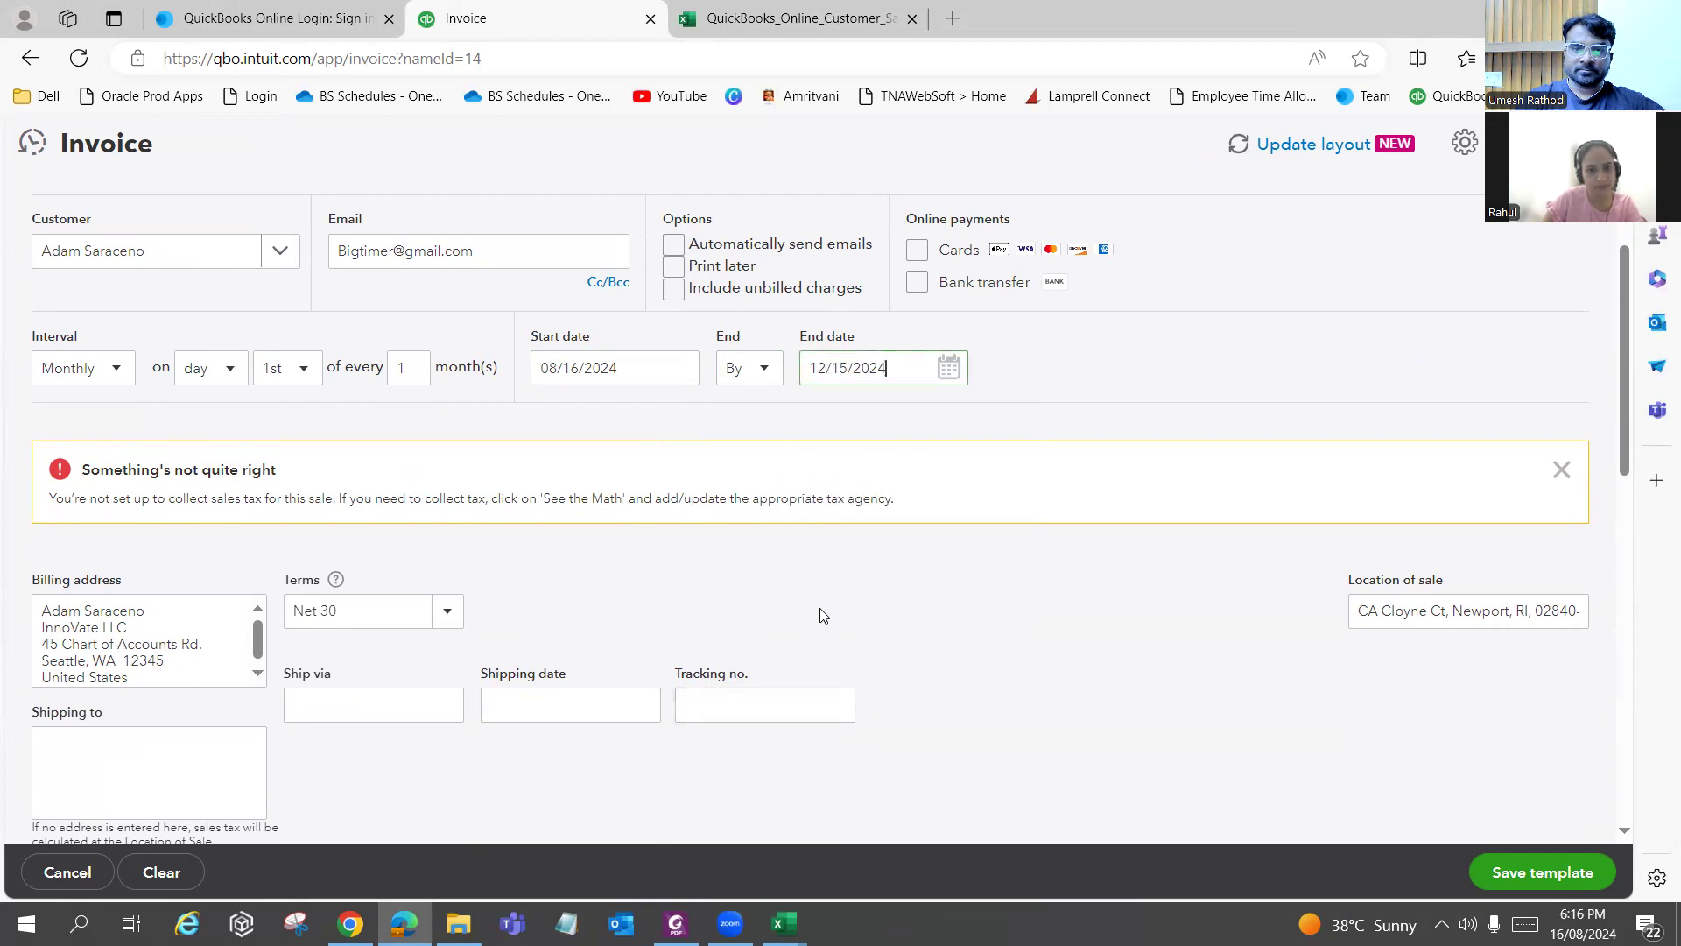
pyautogui.scroll(-2, 862, 652)
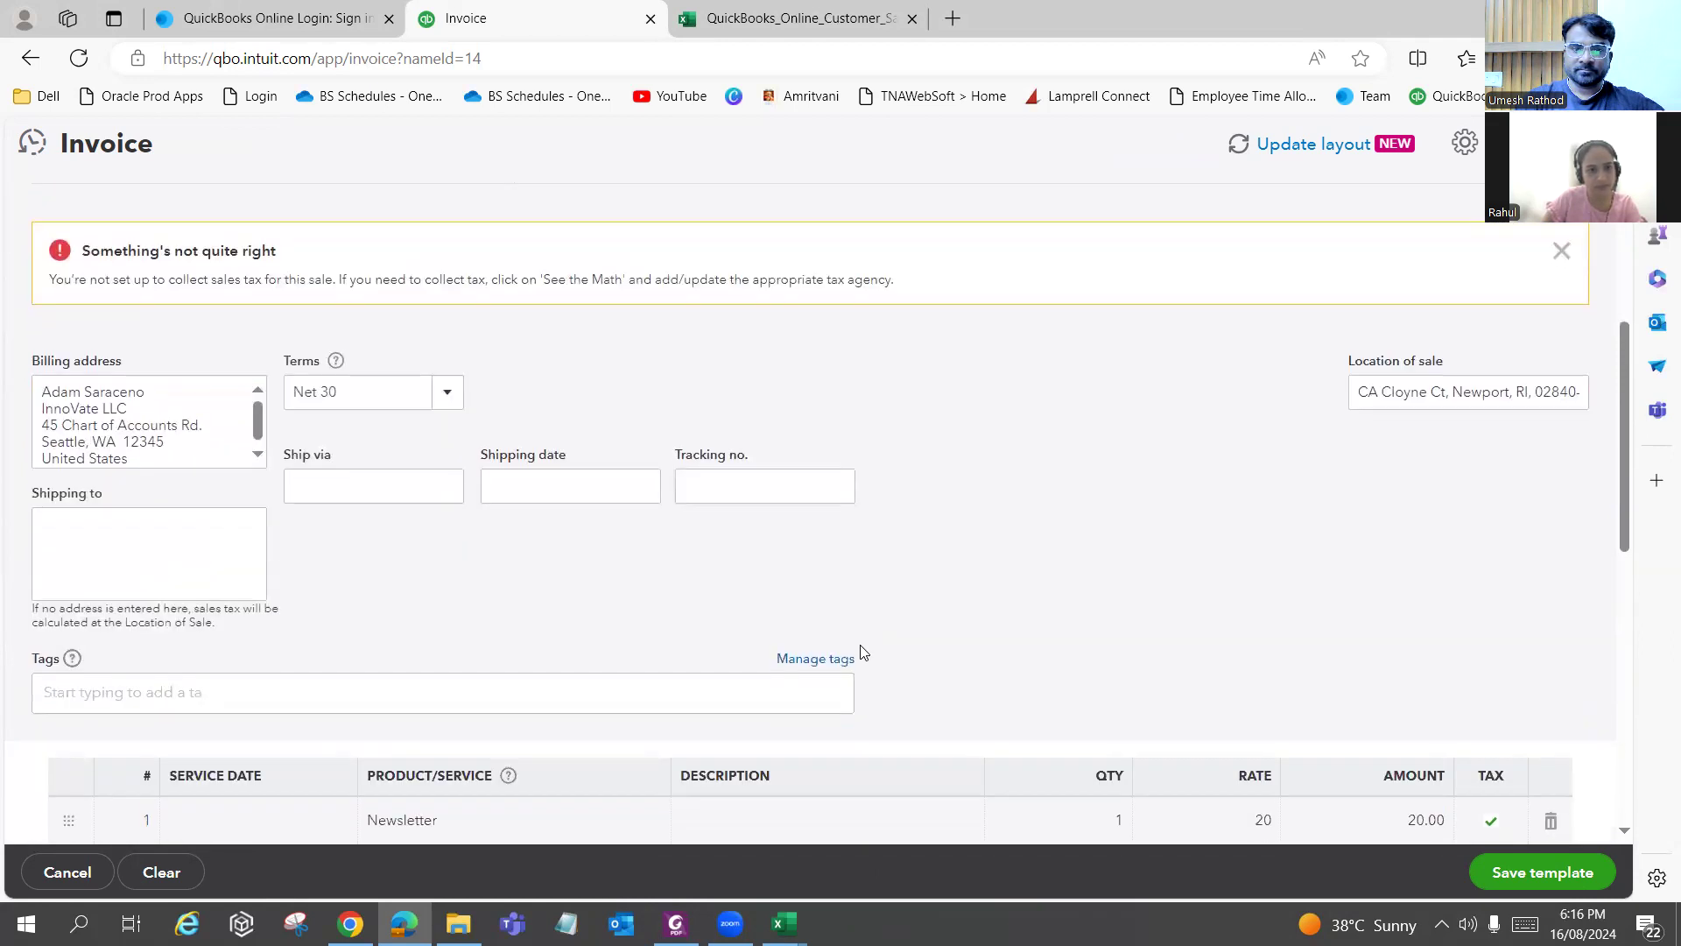
pyautogui.scroll(-6, 862, 652)
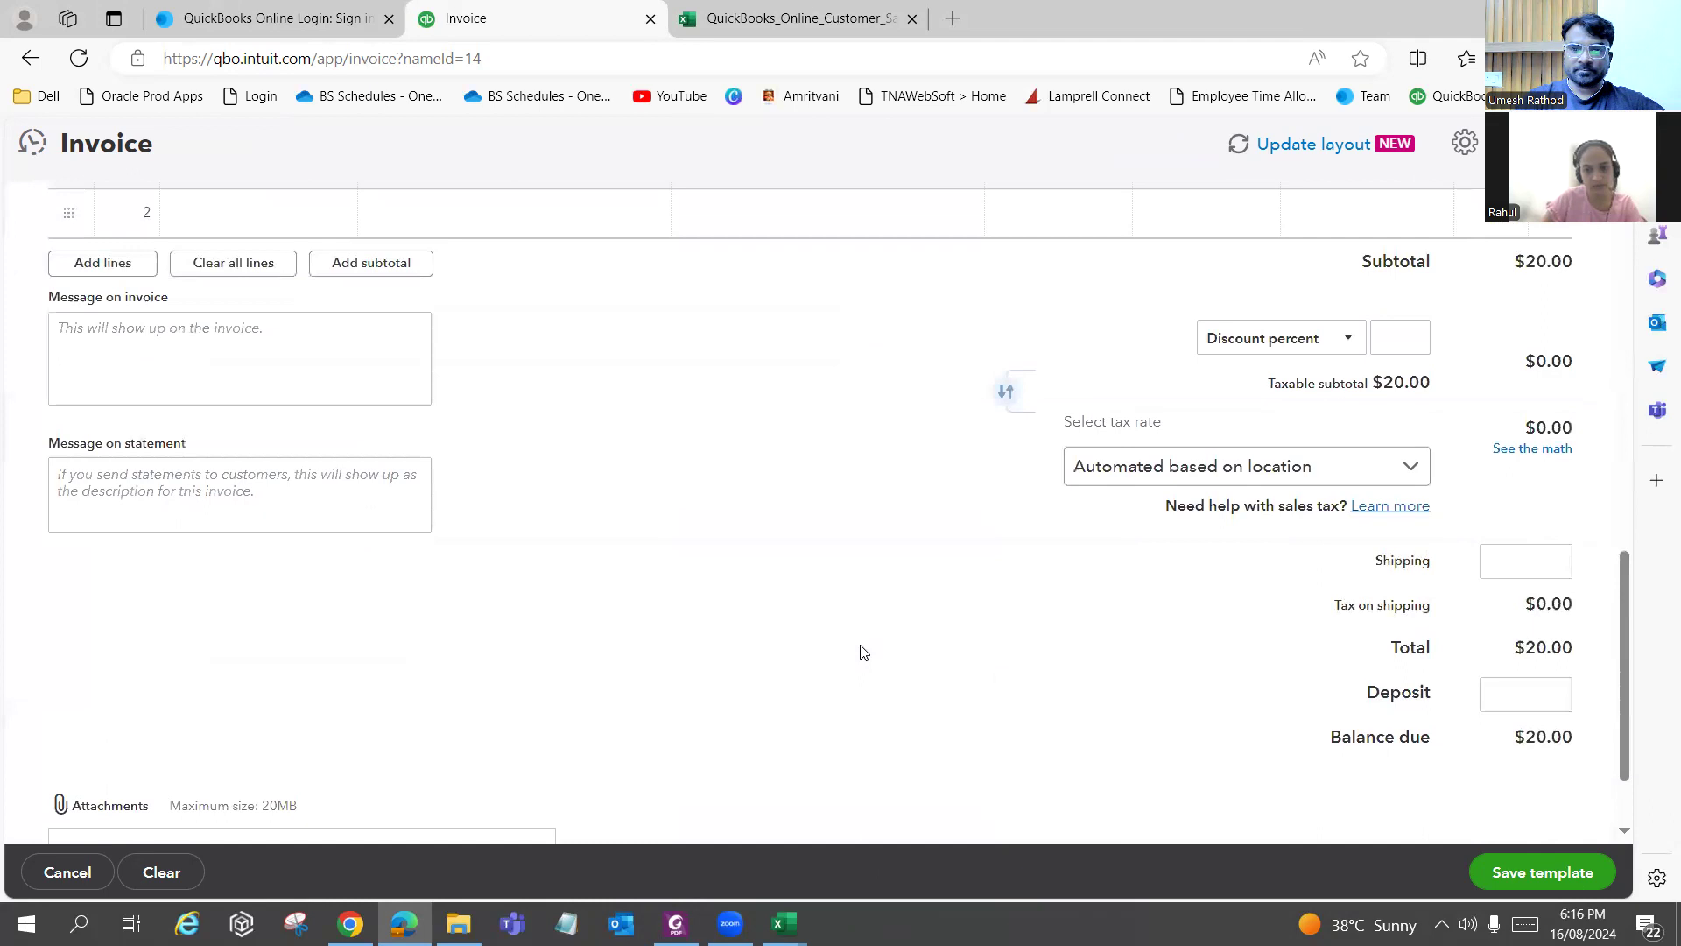
pyautogui.scroll(5, 862, 652)
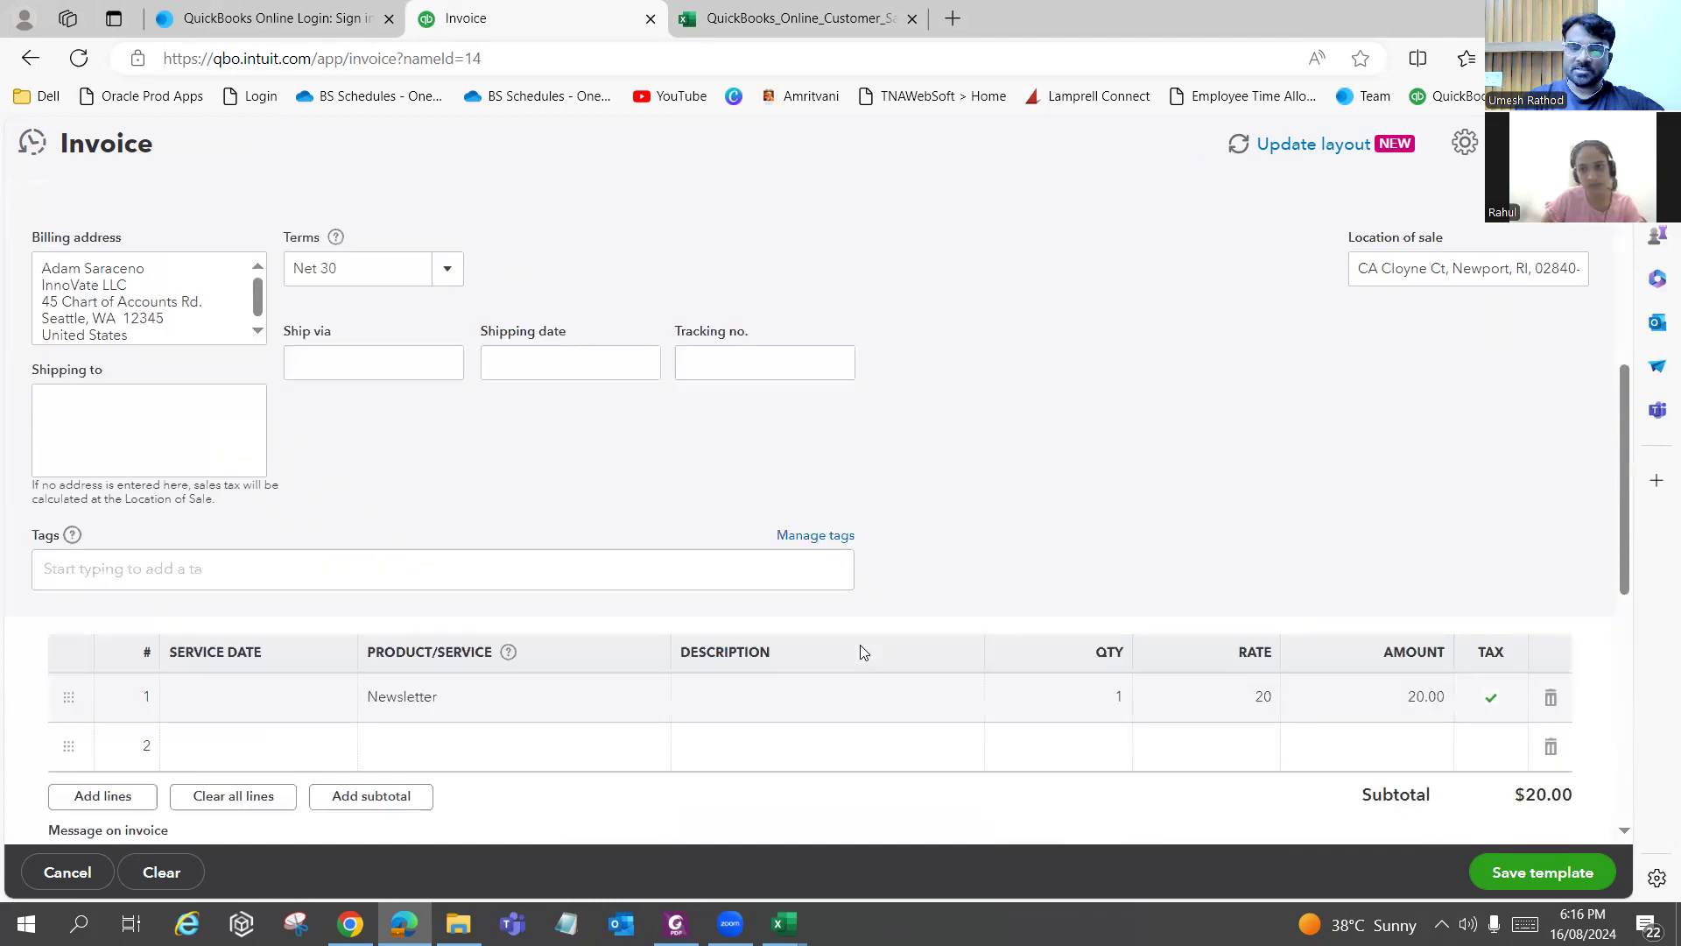
pyautogui.scroll(-5, 862, 653)
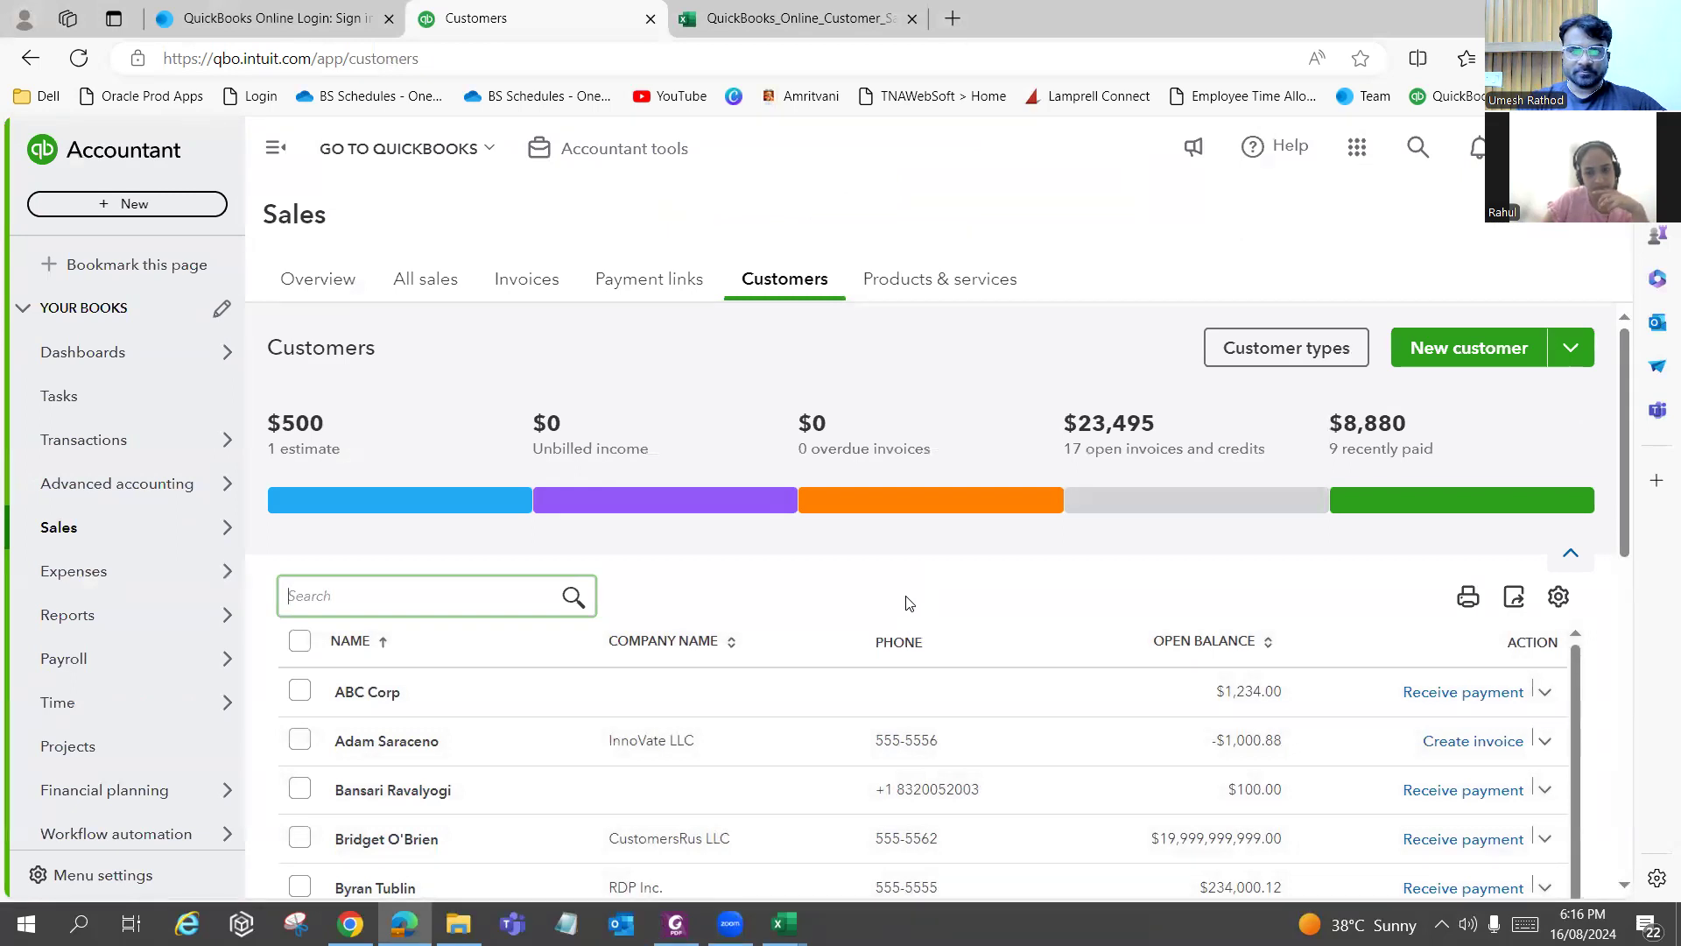
# Switch to the customer questions PDF in Foxit PhantomPDF and read the subscription invoice tasks from number 79 onward.
pyautogui.scroll(-1, 909, 602)
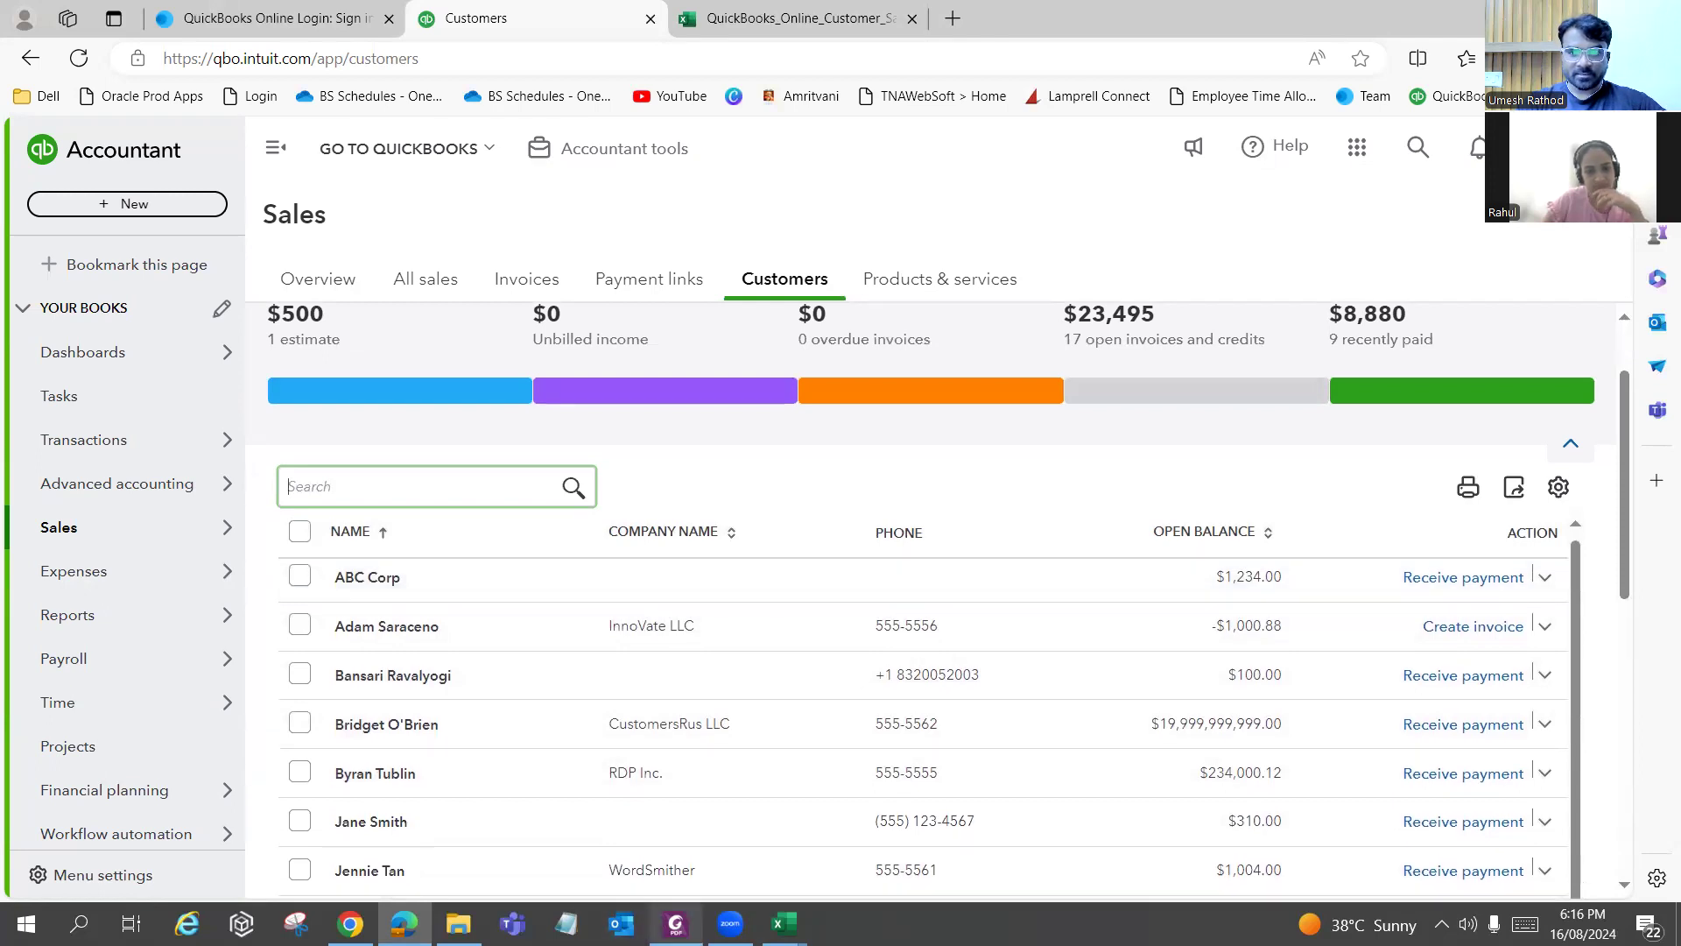
pyautogui.click(675, 923)
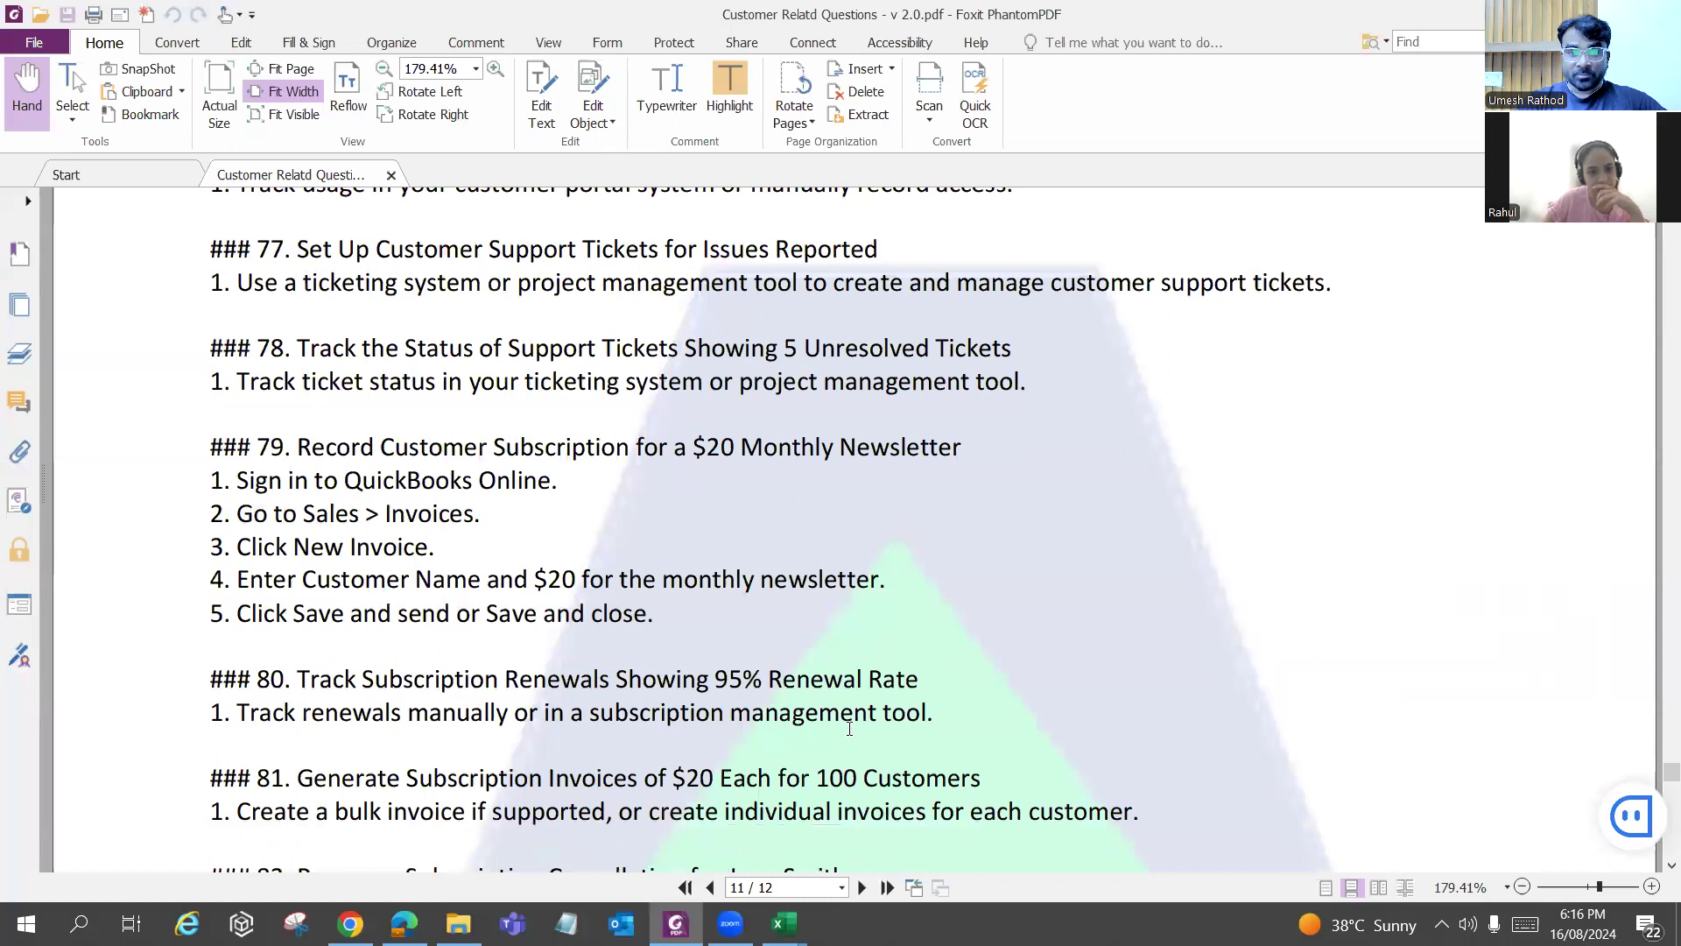
pyautogui.scroll(-1, 848, 728)
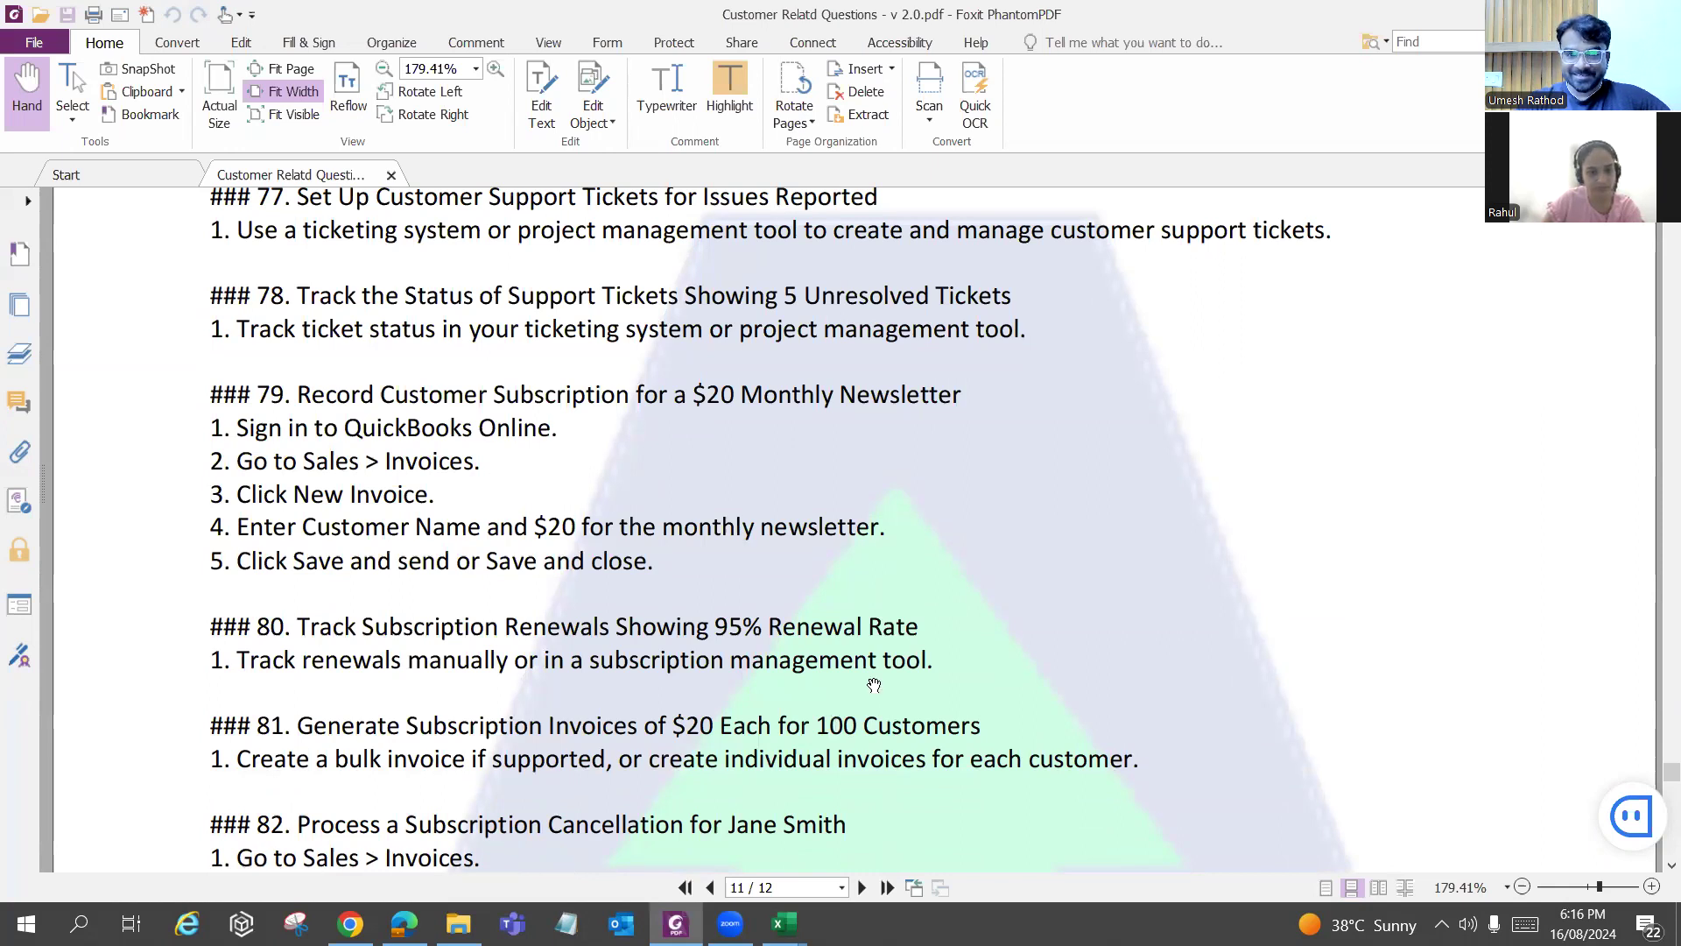
pyautogui.scroll(-1, 826, 683)
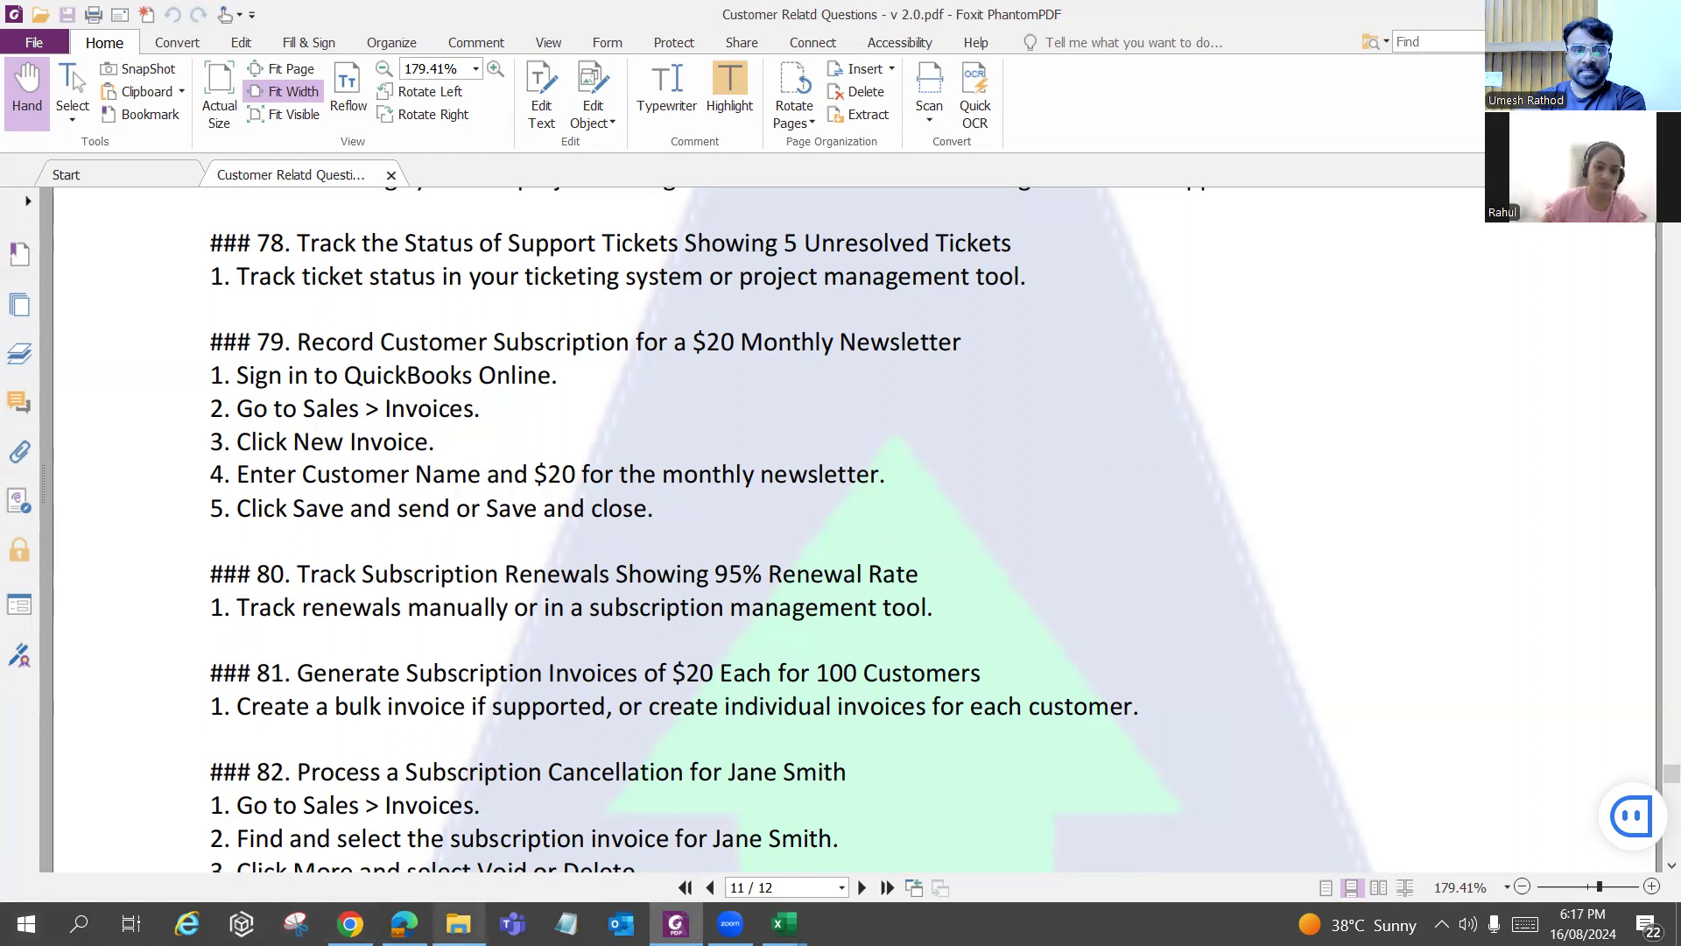
# Switch back to QuickBooks Online in the browser and open the list of sales invoices.
pyautogui.click(403, 923)
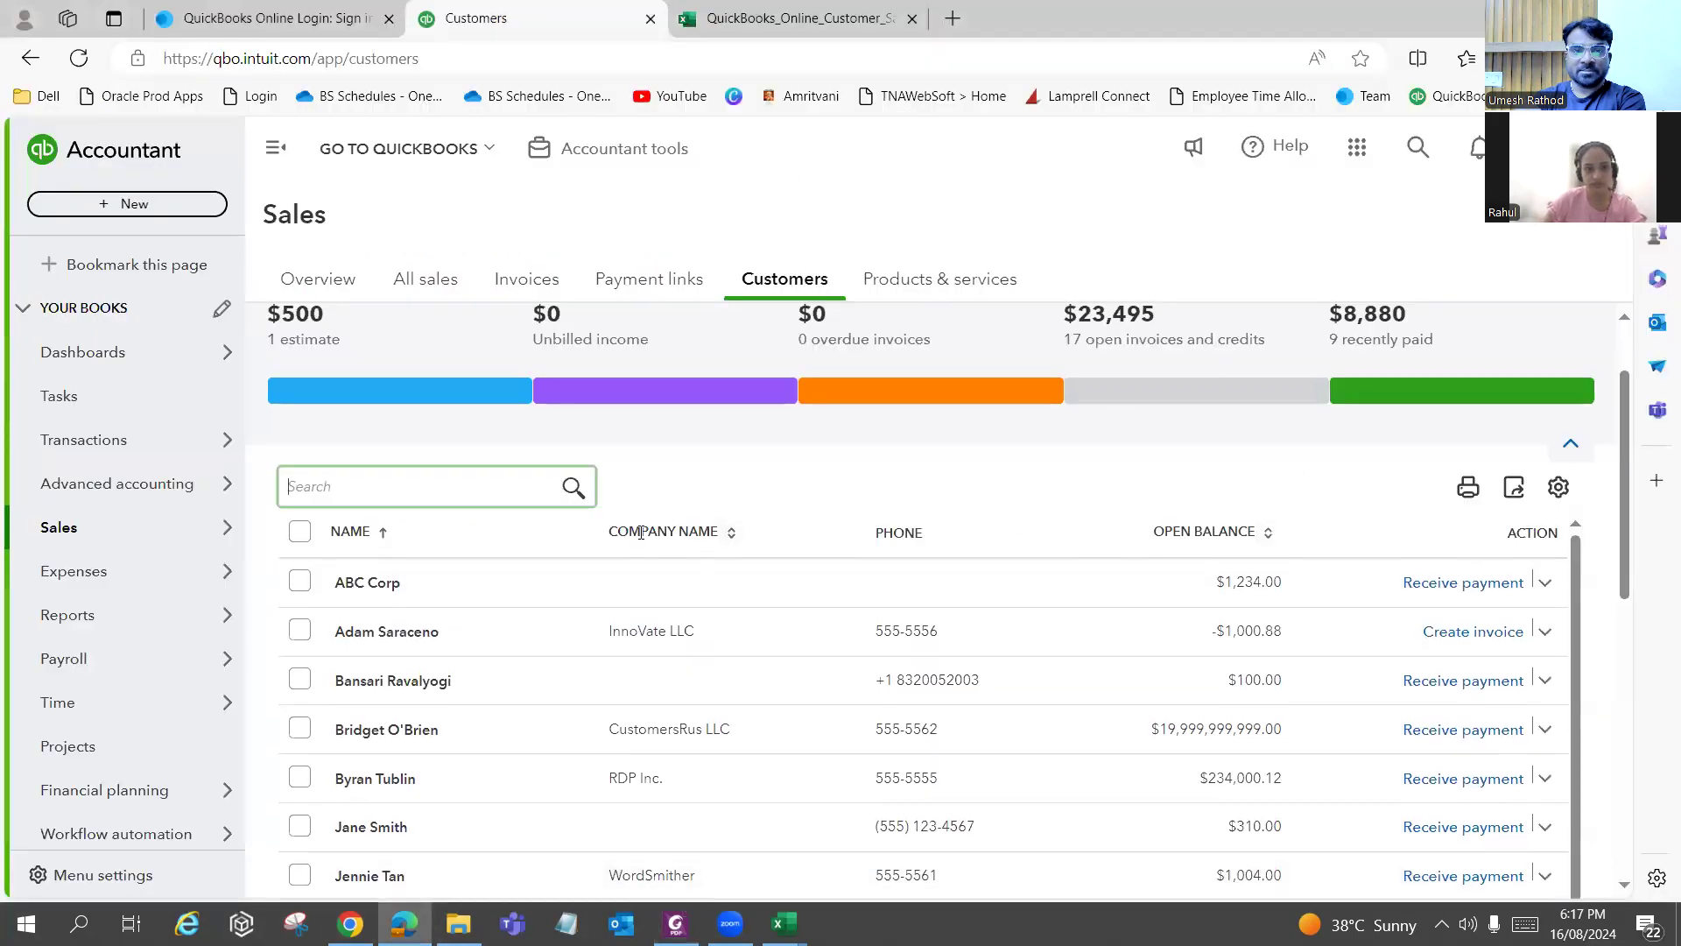
pyautogui.moveTo(144, 464)
pyautogui.moveTo(138, 523)
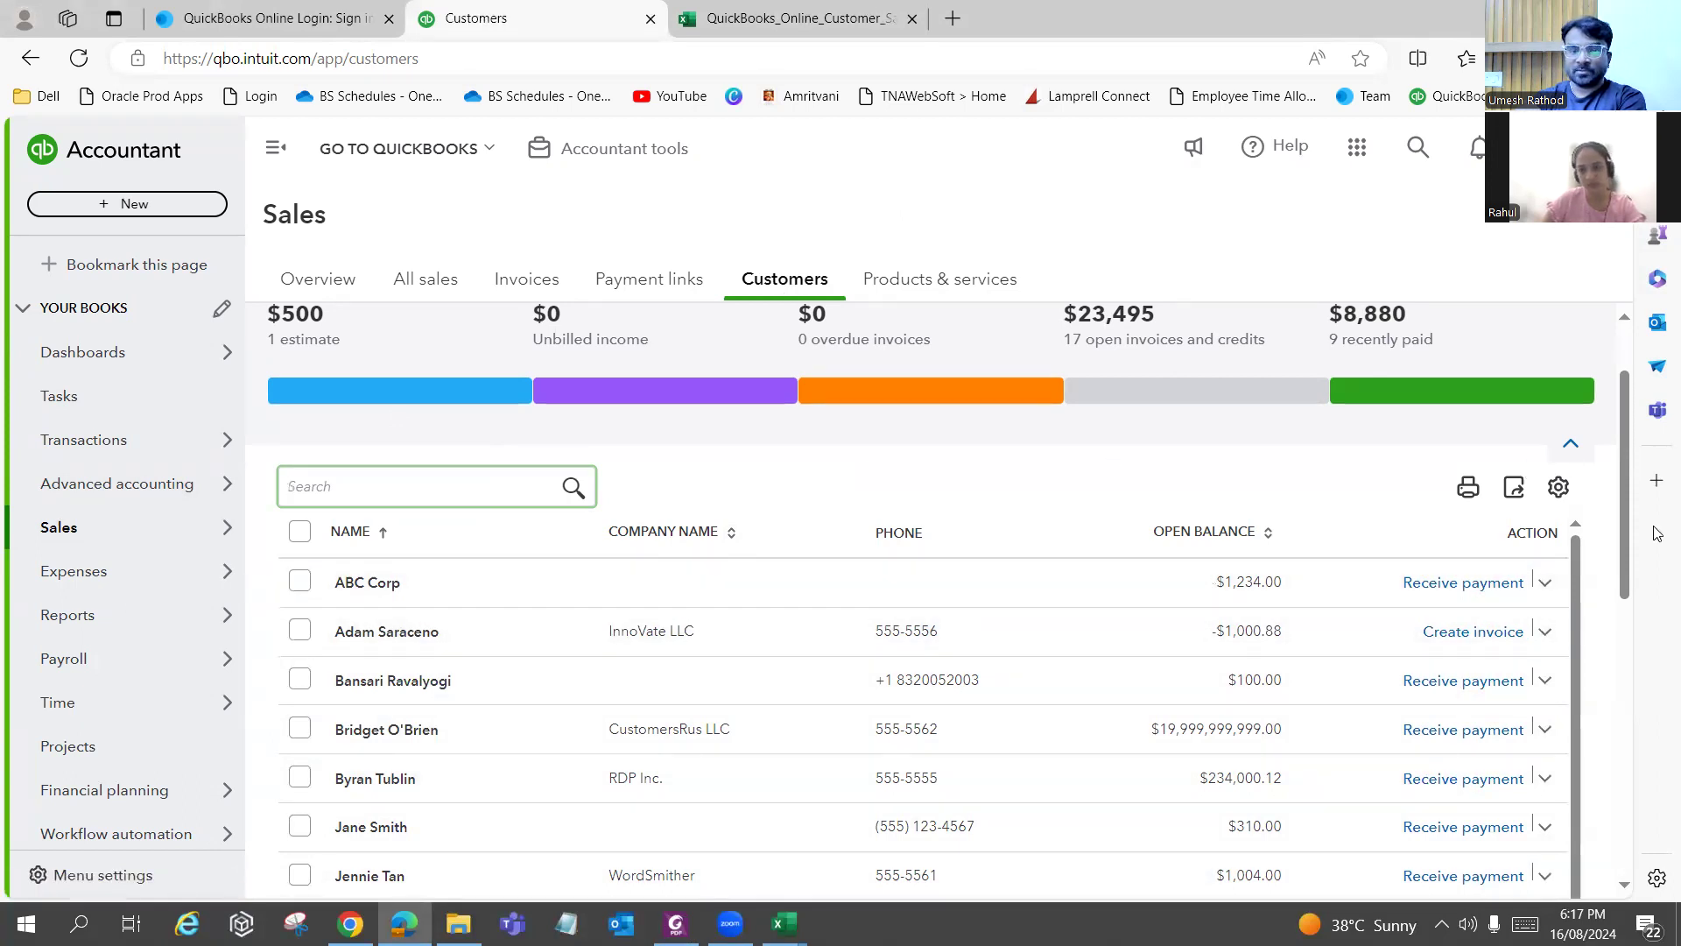
pyautogui.scroll(2, 1627, 464)
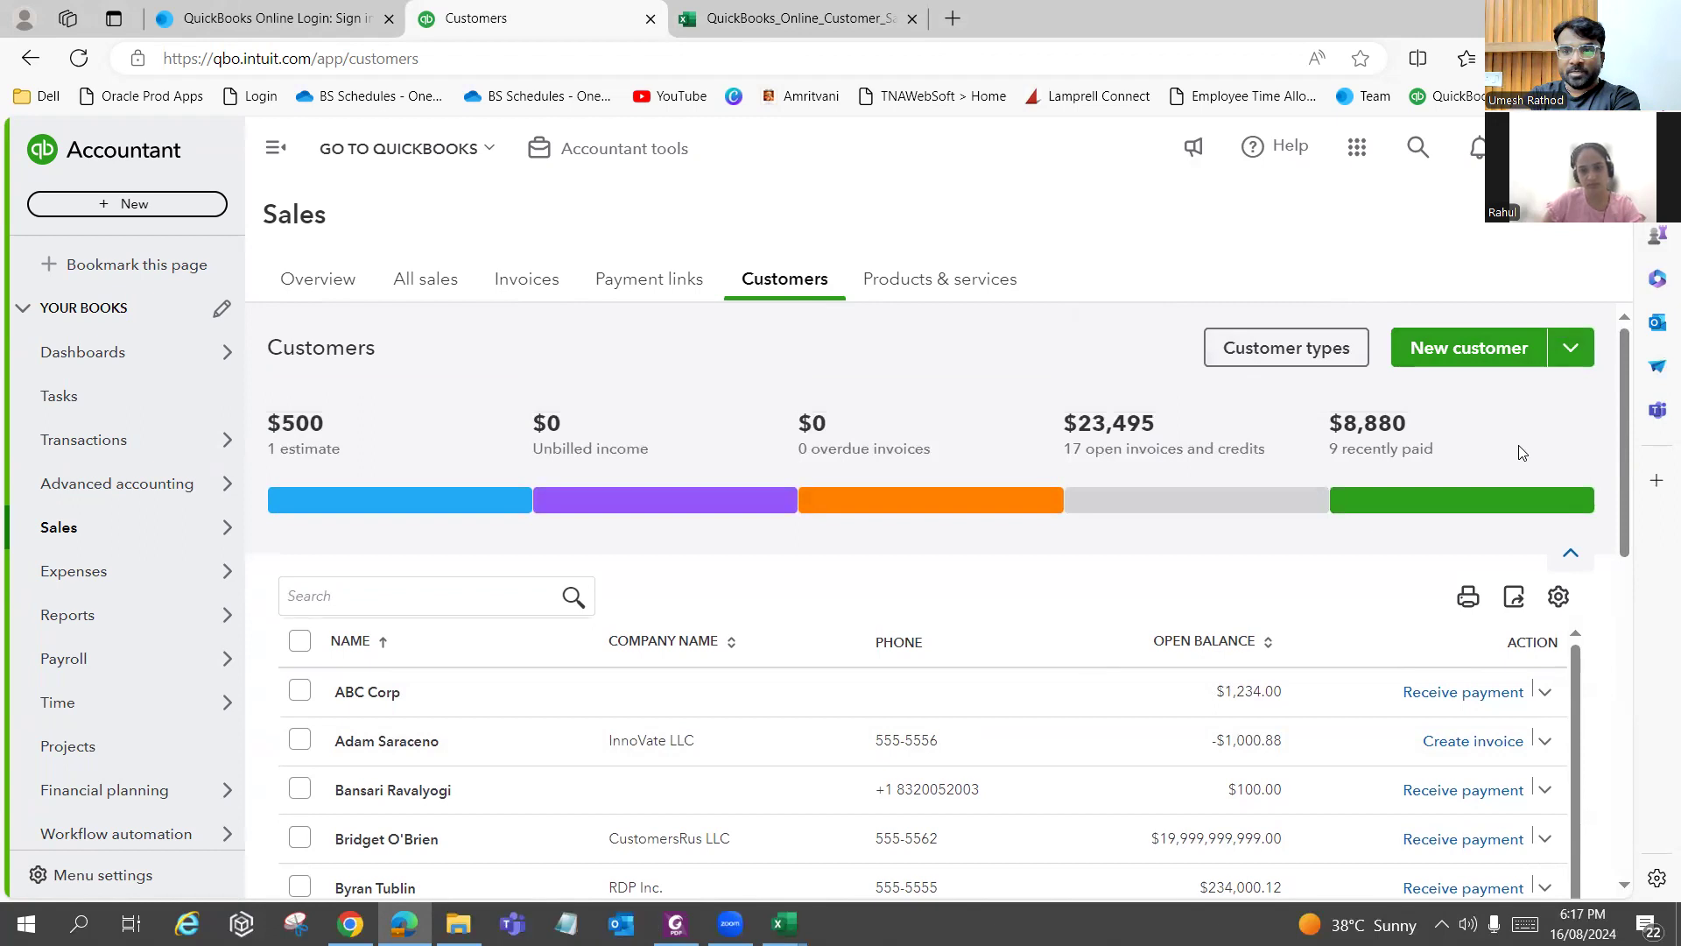
pyautogui.click(500, 286)
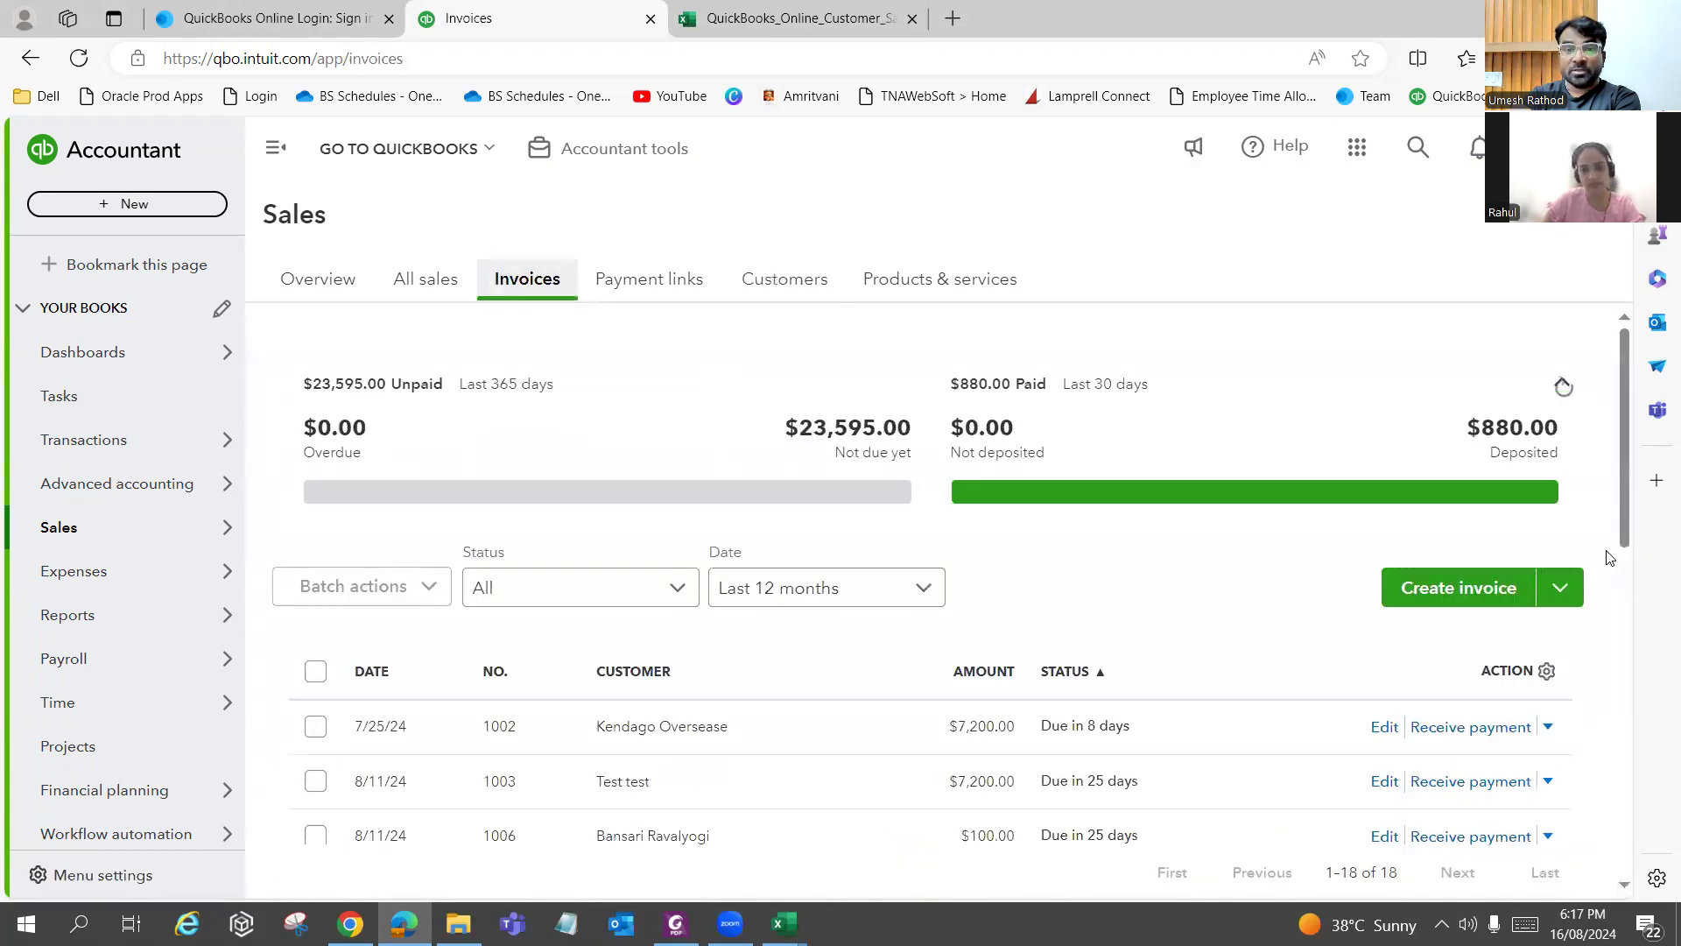
# Try to import invoices and return to the invoice list.
pyautogui.click(1559, 588)
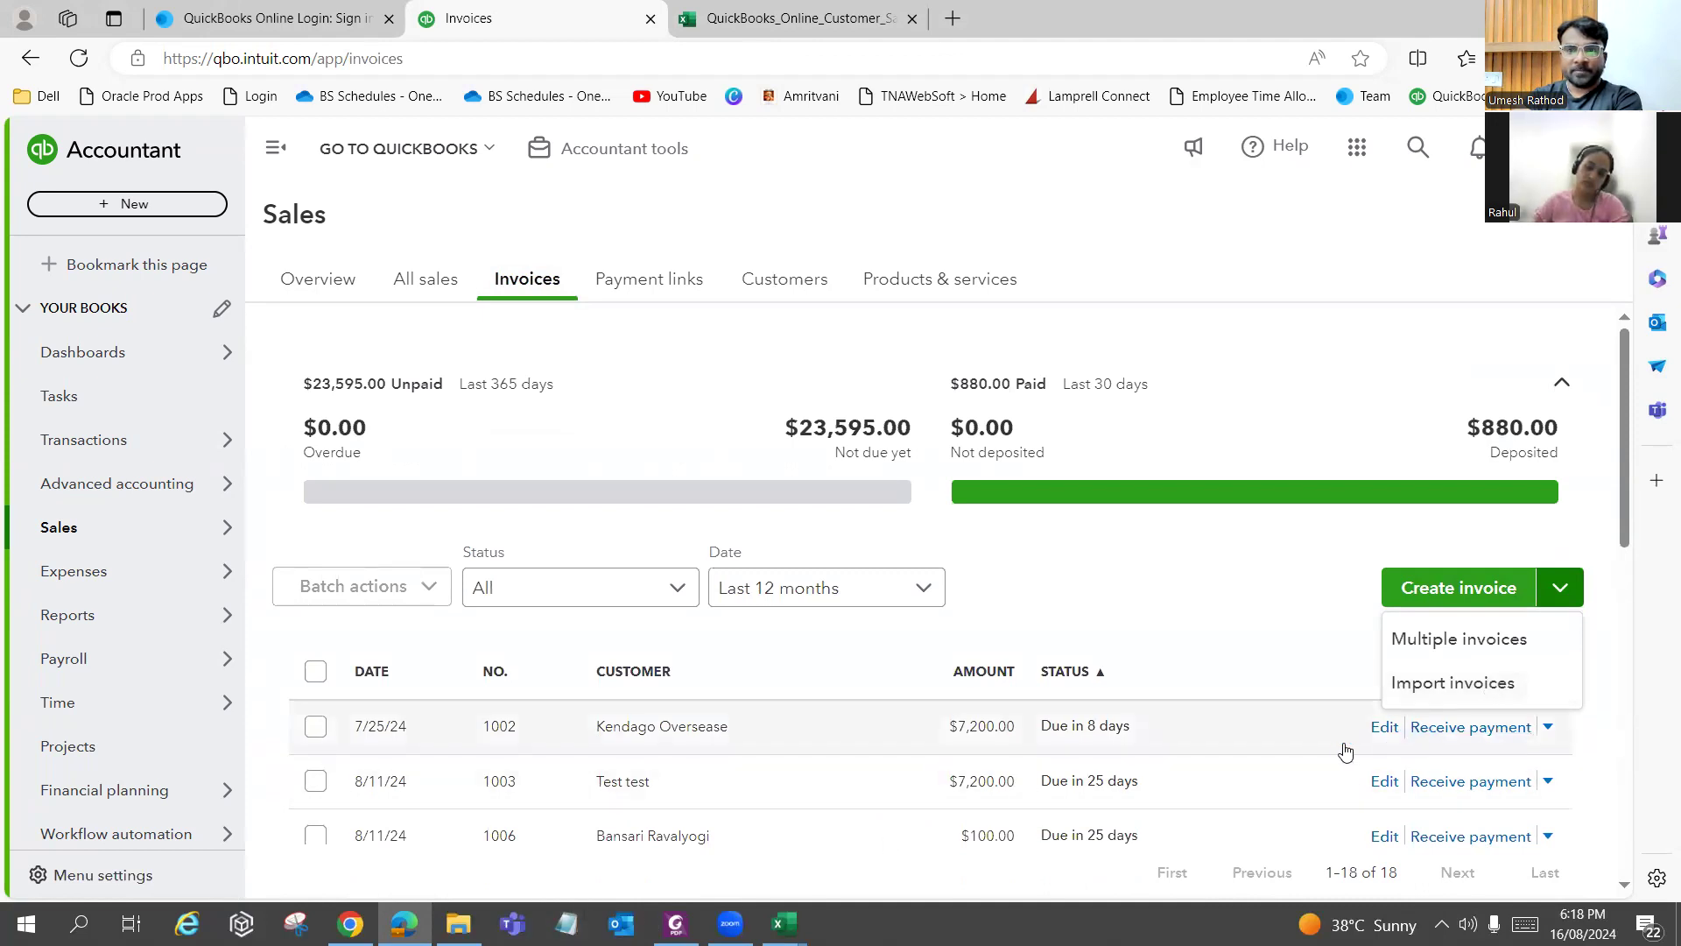
pyautogui.click(1452, 687)
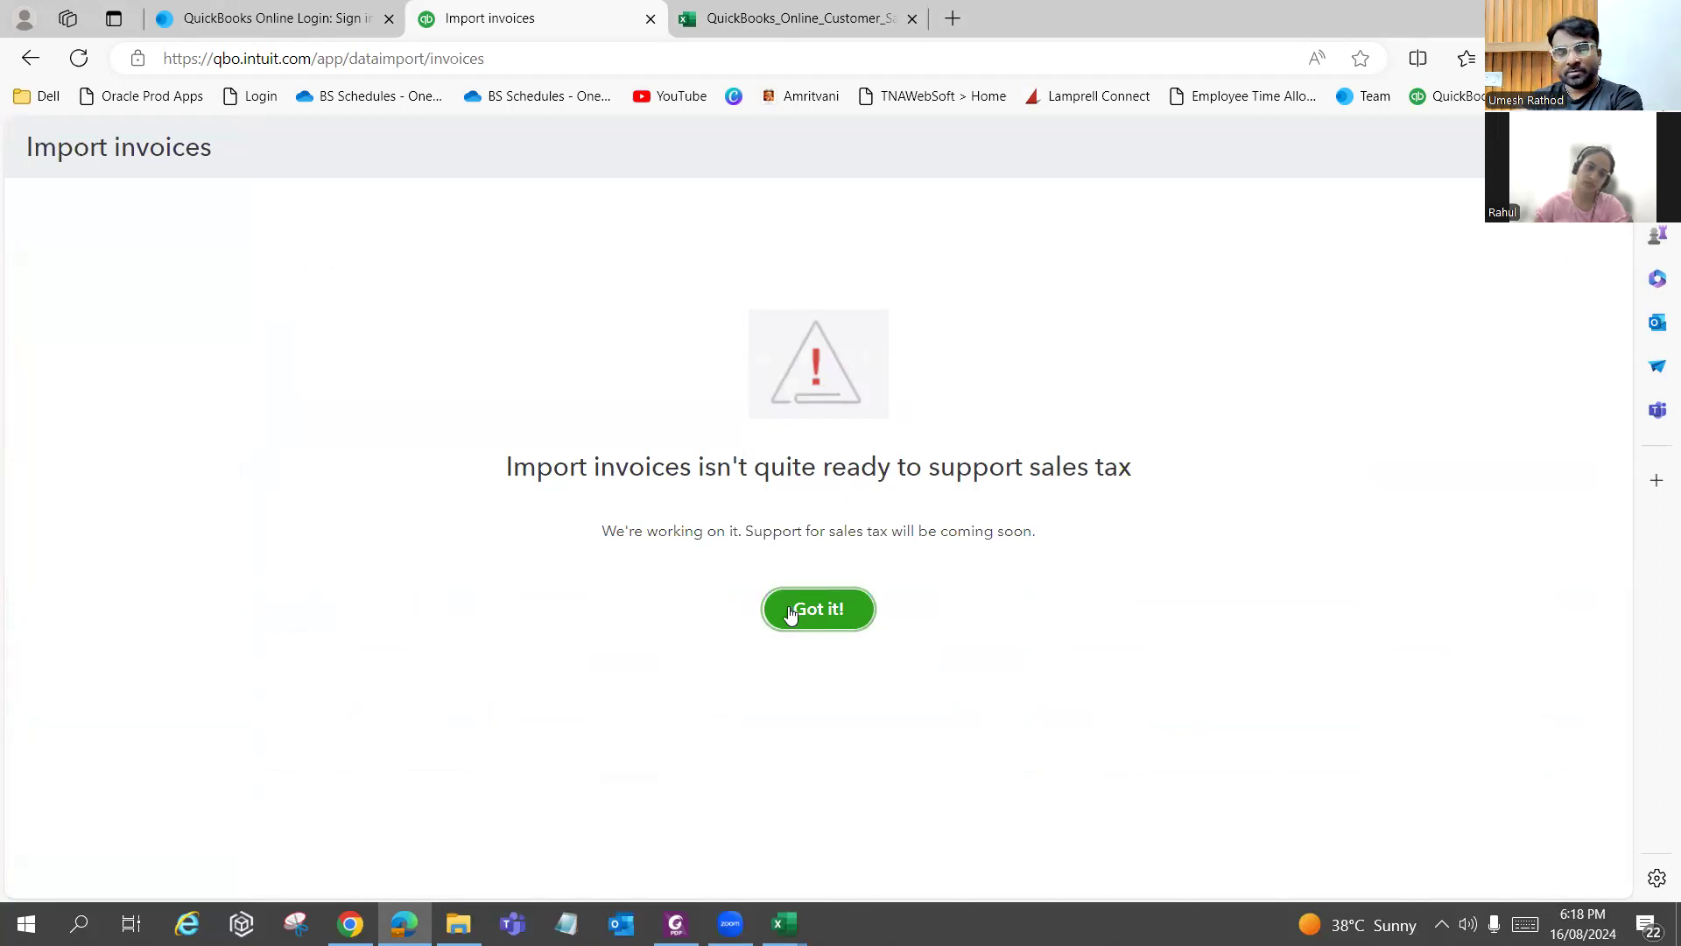
pyautogui.click(29, 58)
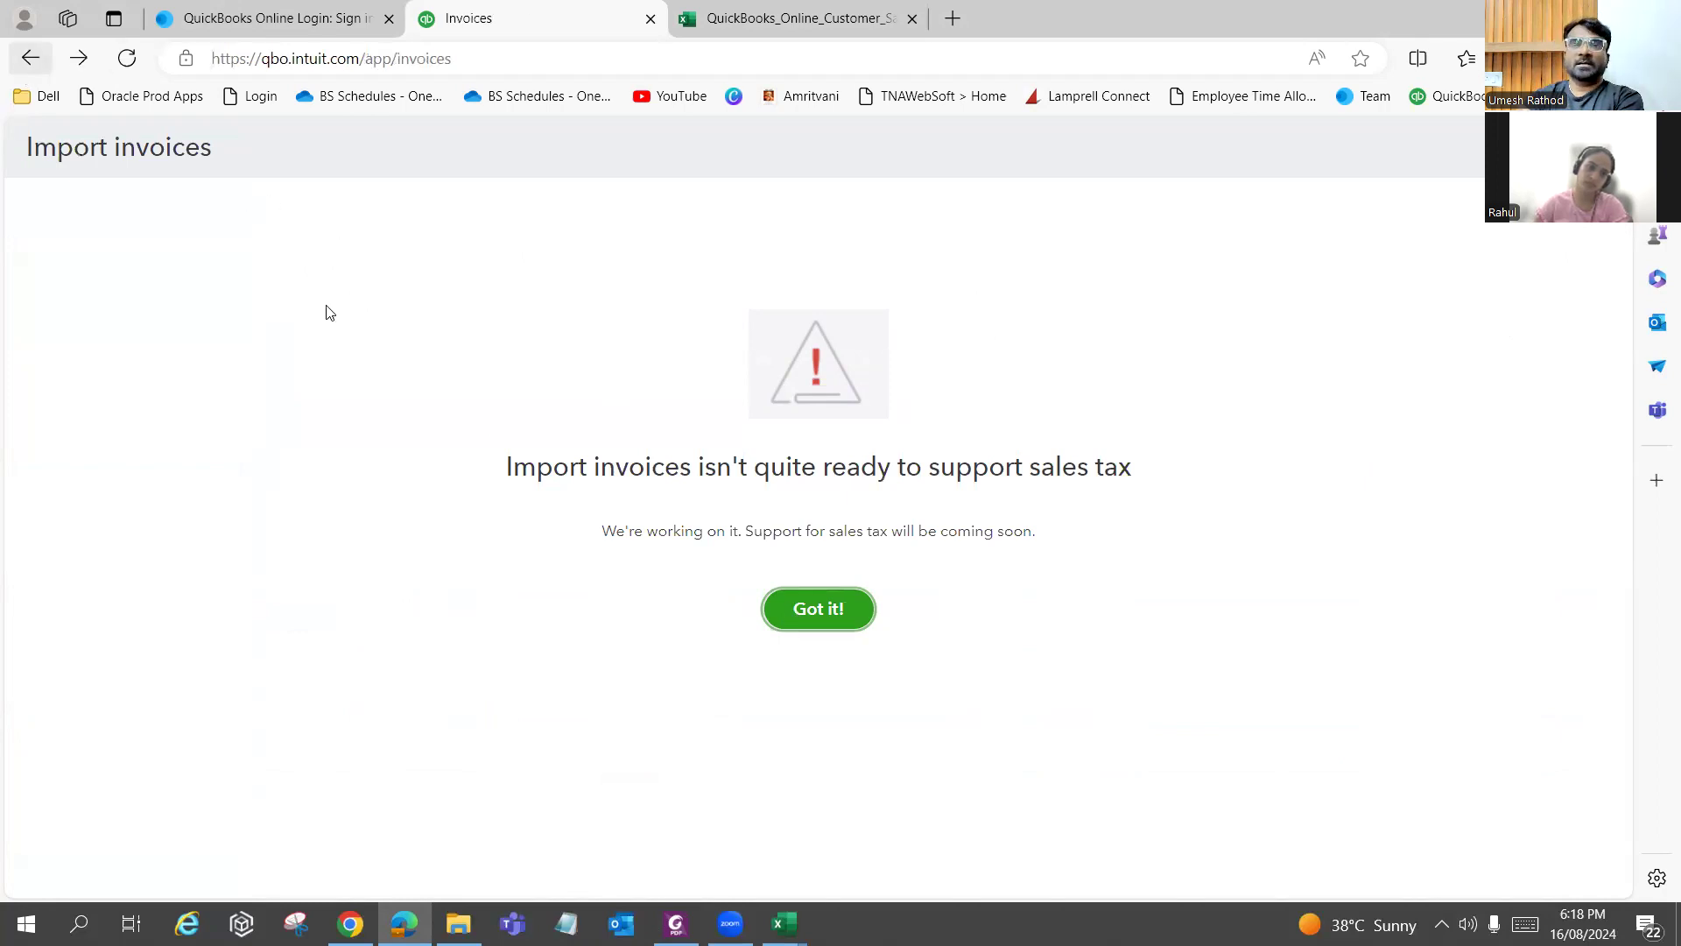
# Start creating multiple invoices as batch transactions, dismiss the introduction, and look over the entity type and the grid's columns.
pyautogui.click(1560, 588)
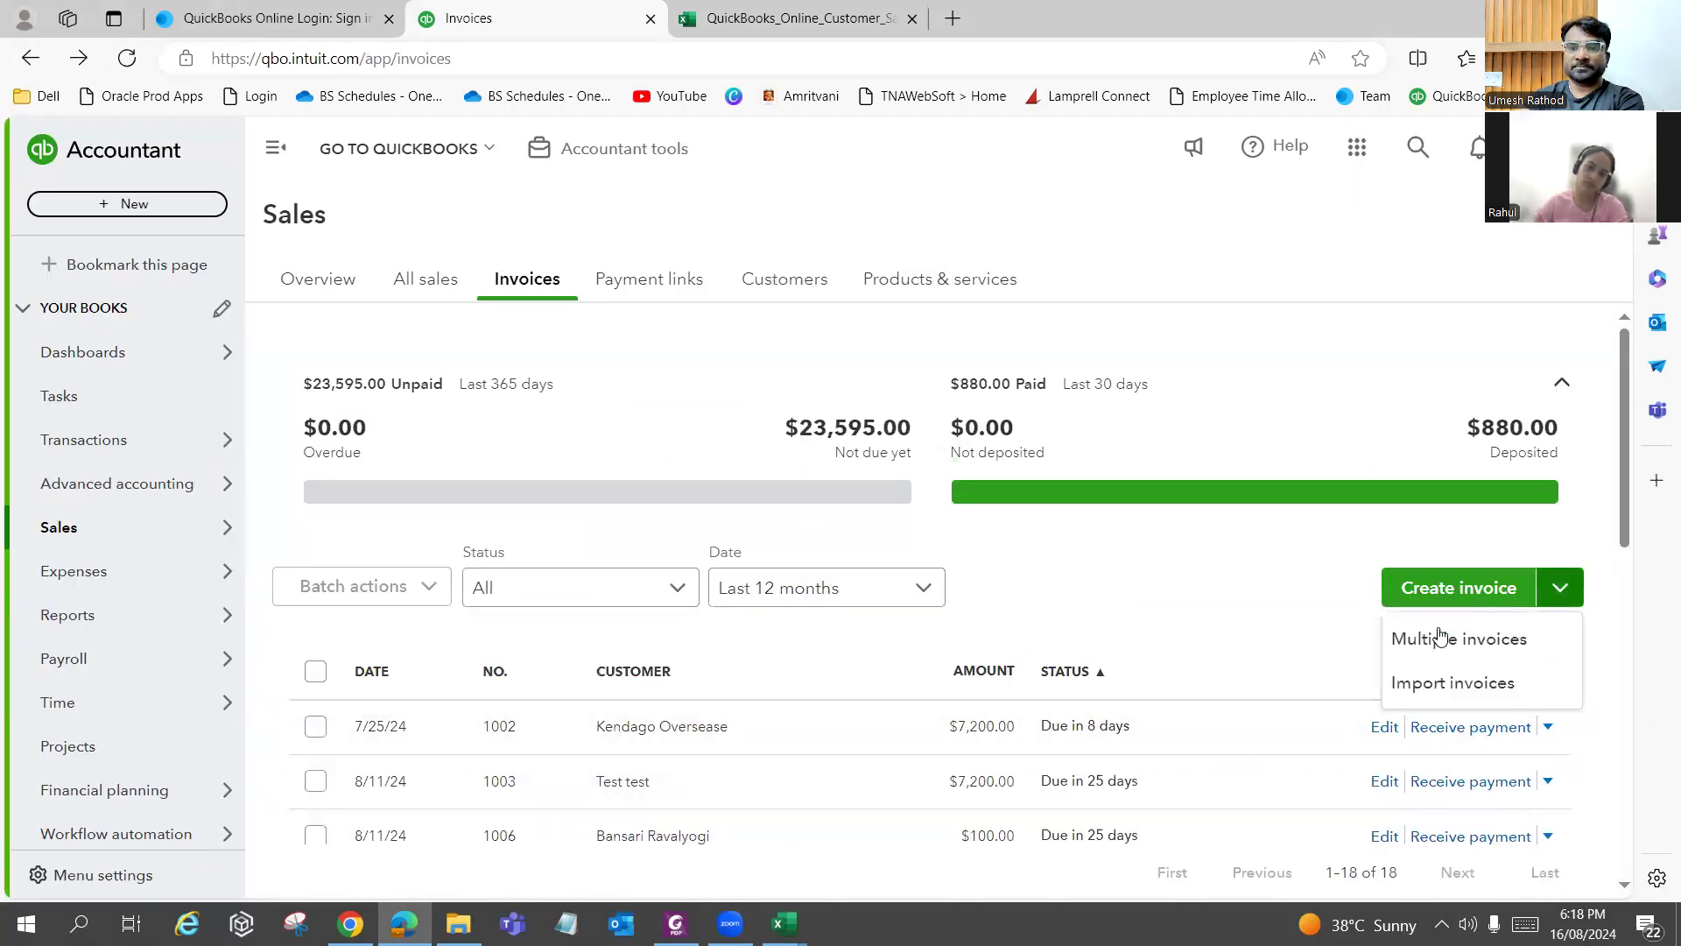
pyautogui.click(1449, 640)
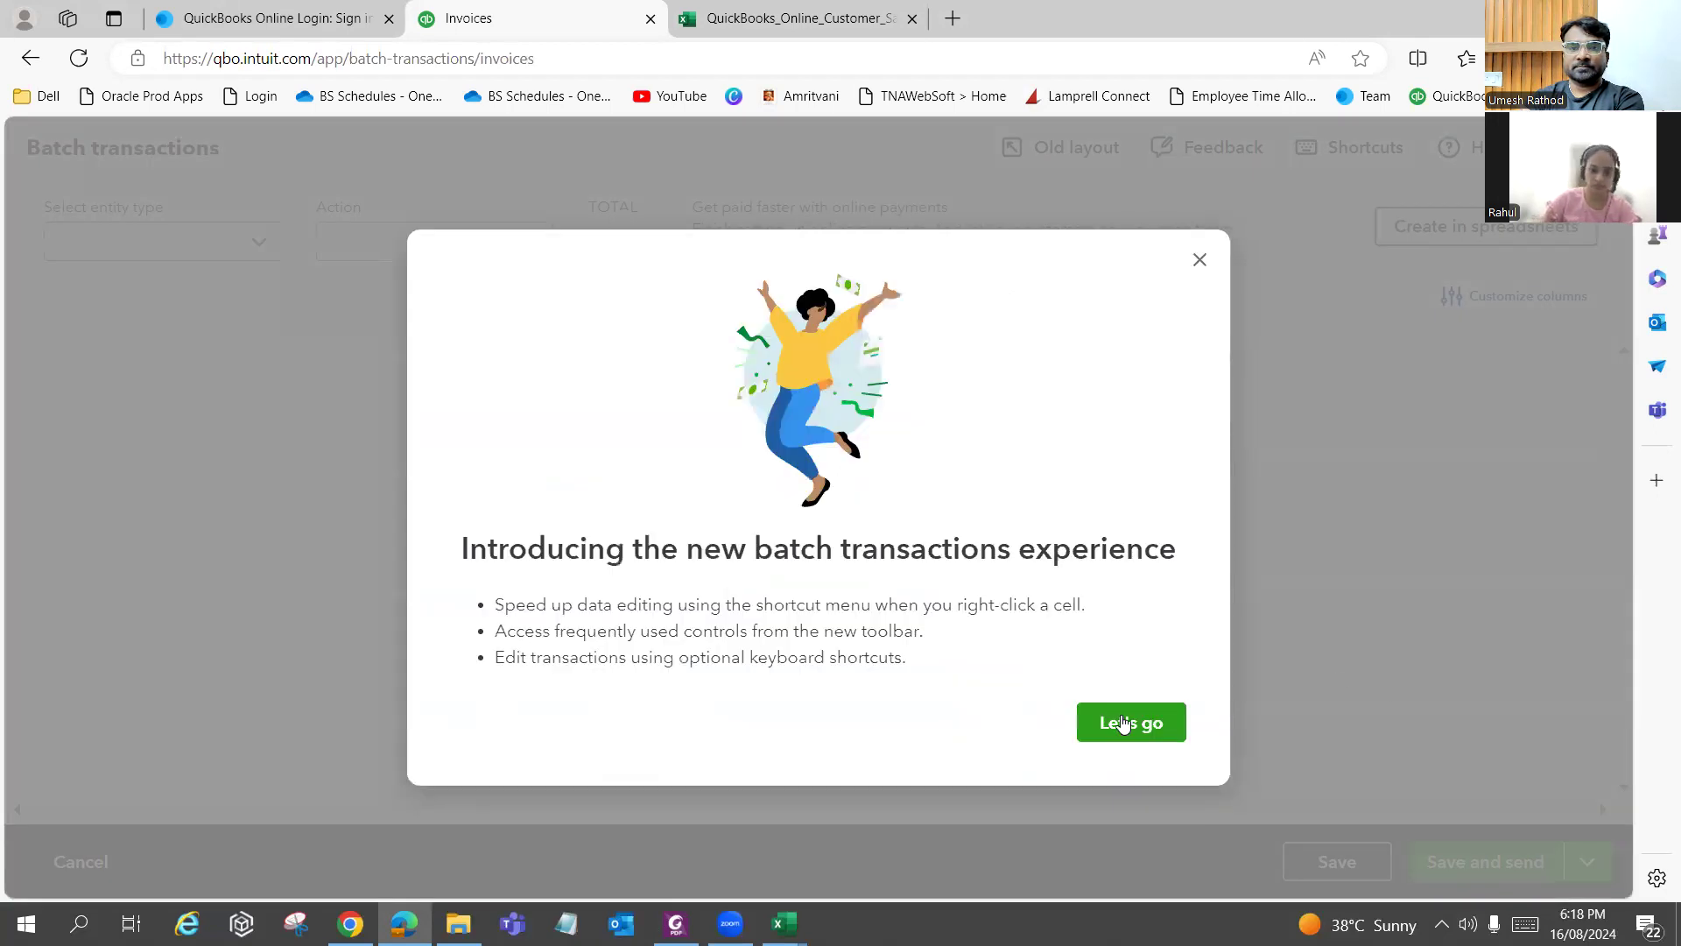
pyautogui.click(1123, 724)
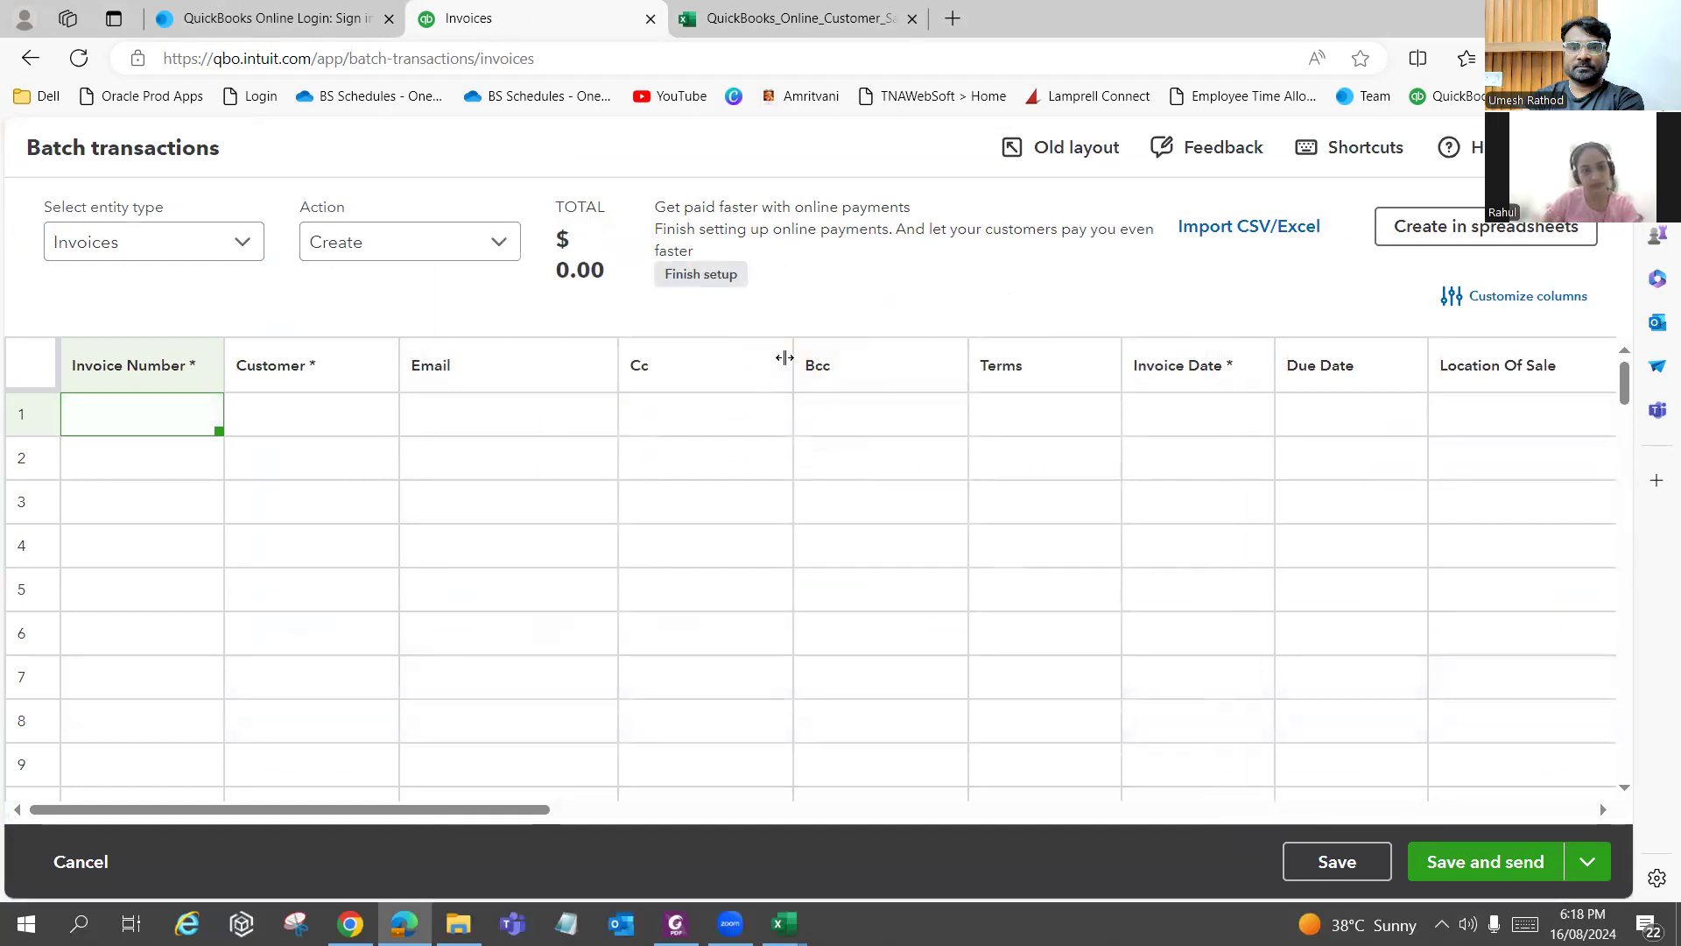
pyautogui.click(181, 243)
pyautogui.click(473, 349)
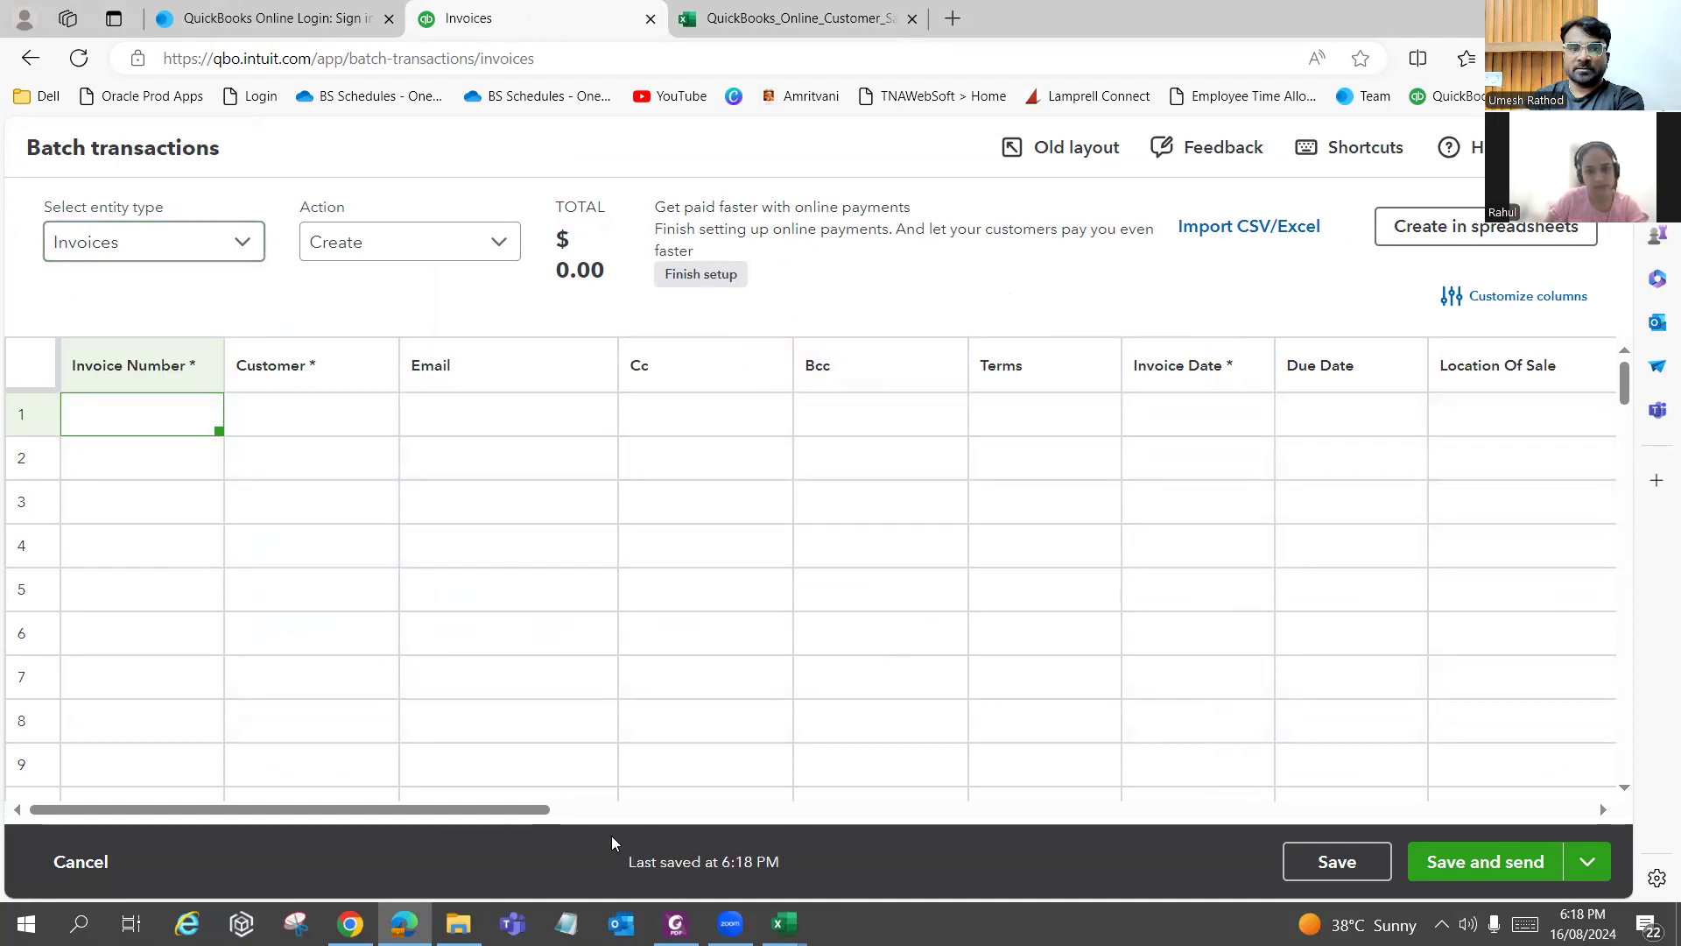
pyautogui.moveTo(504, 816); pyautogui.dragTo(1004, 836)
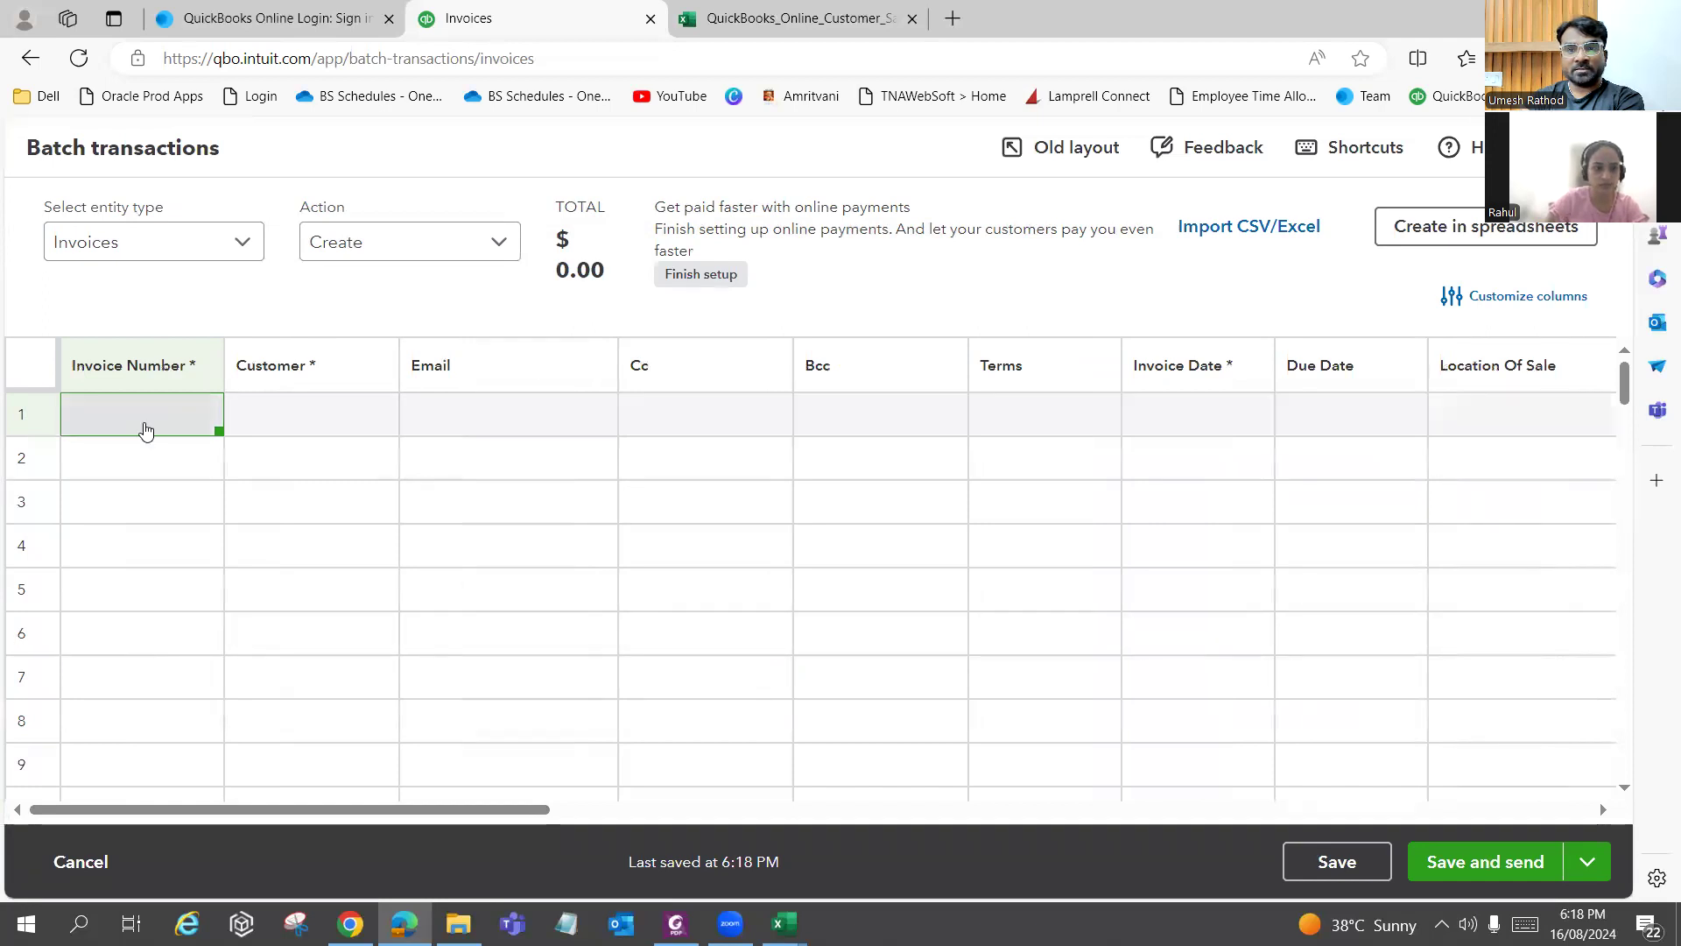
# In the first batch row, enter invoice number 1021 and choose ABC Corp as the customer.
pyautogui.write('1021')
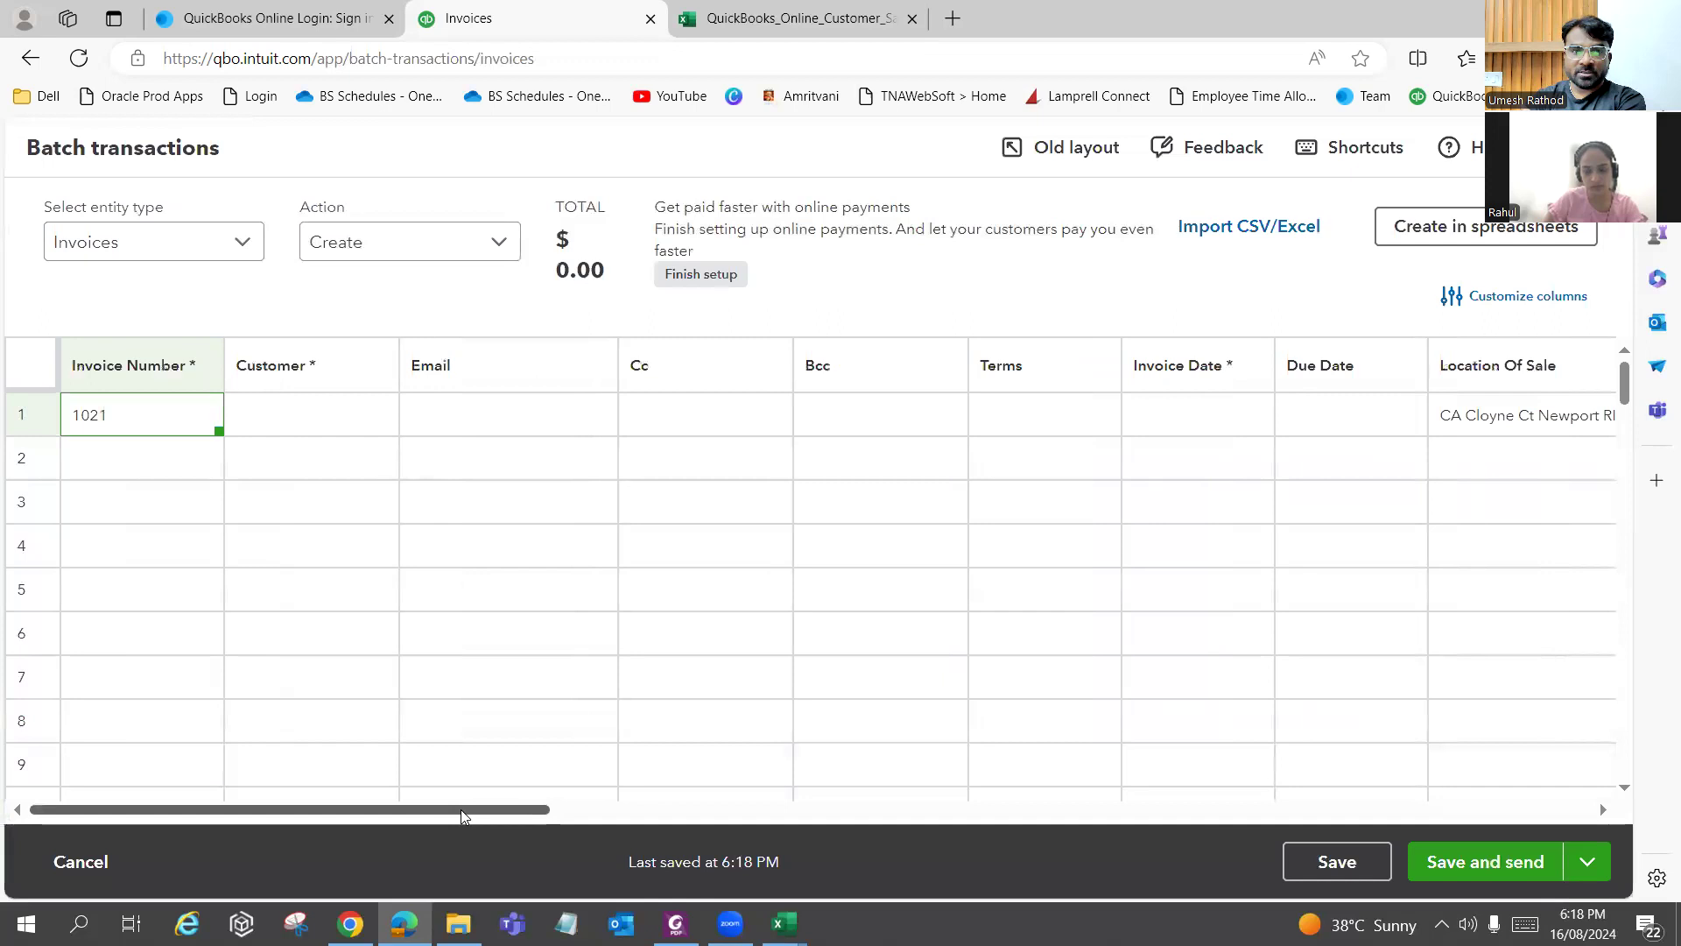
pyautogui.moveTo(482, 812); pyautogui.dragTo(570, 815)
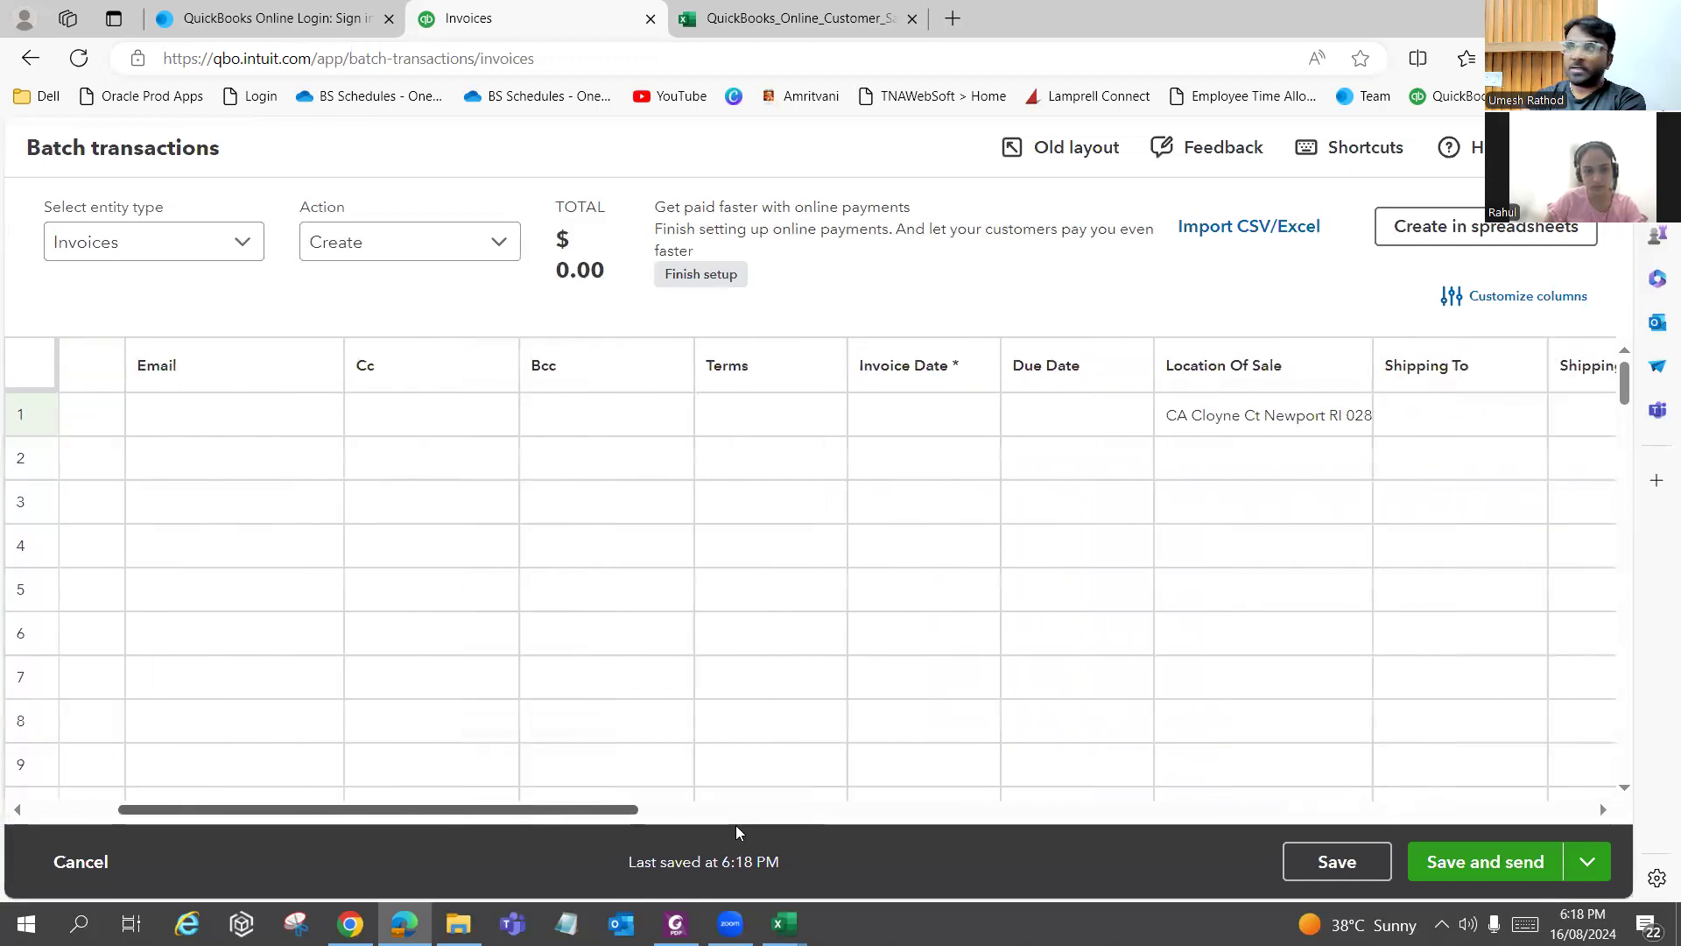
pyautogui.hscroll(-3, 132, 701)
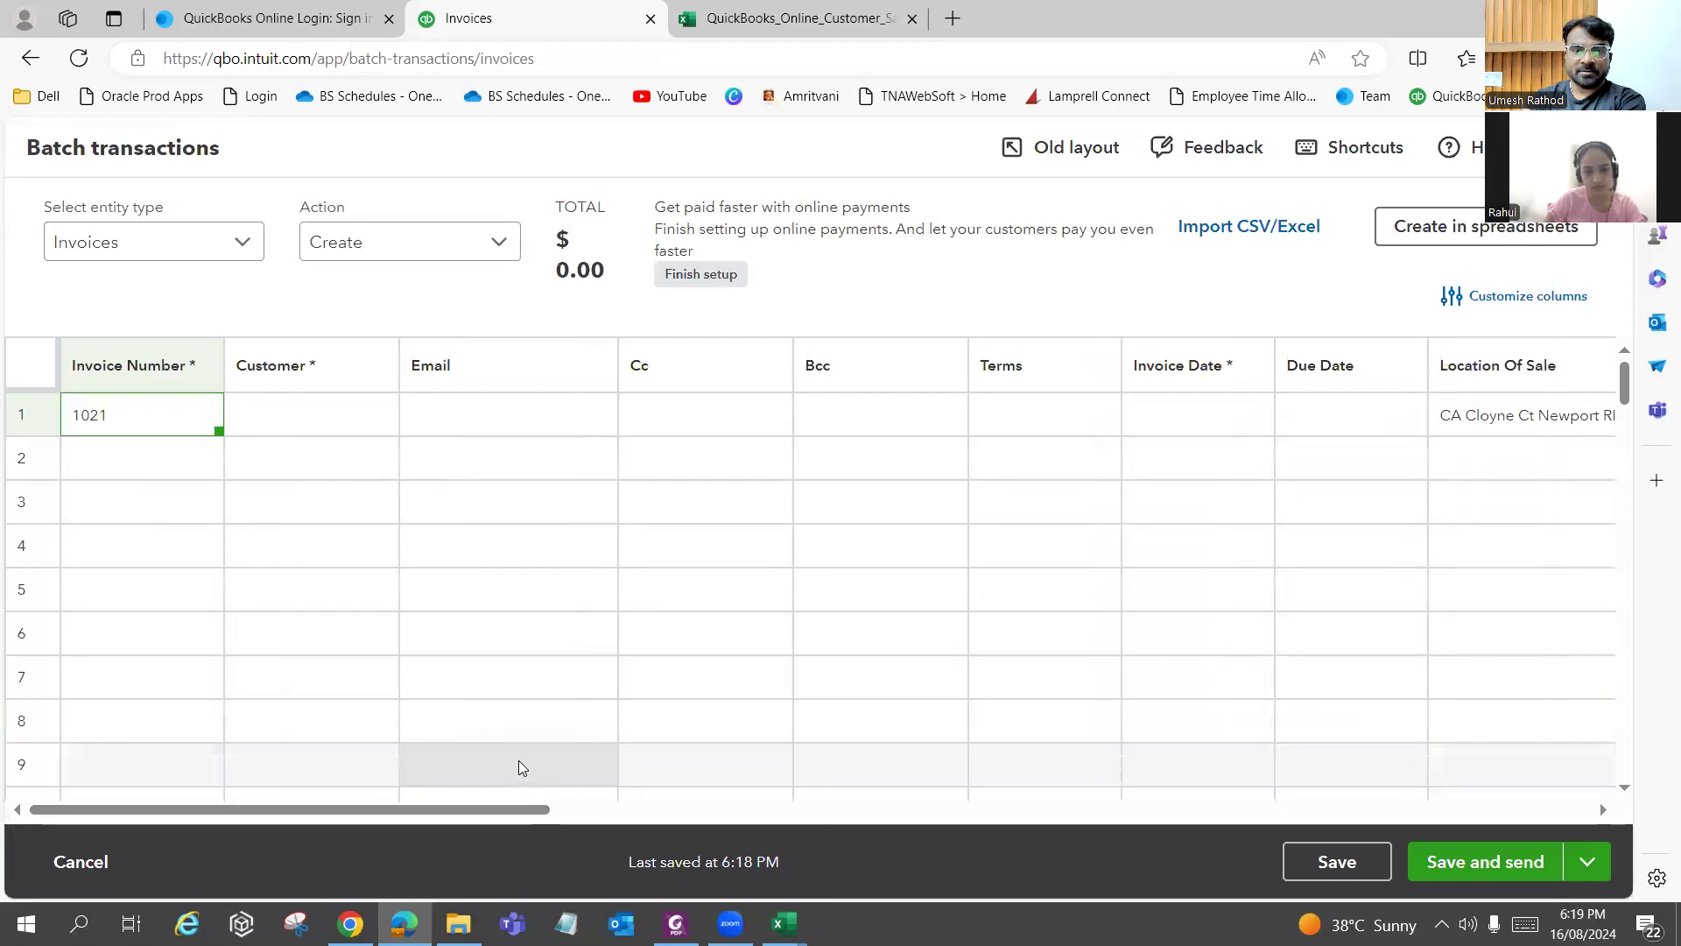
pyautogui.moveTo(491, 812); pyautogui.dragTo(924, 814)
pyautogui.moveTo(1046, 853); pyautogui.dragTo(1589, 801)
pyautogui.moveTo(1464, 823); pyautogui.dragTo(121, 821)
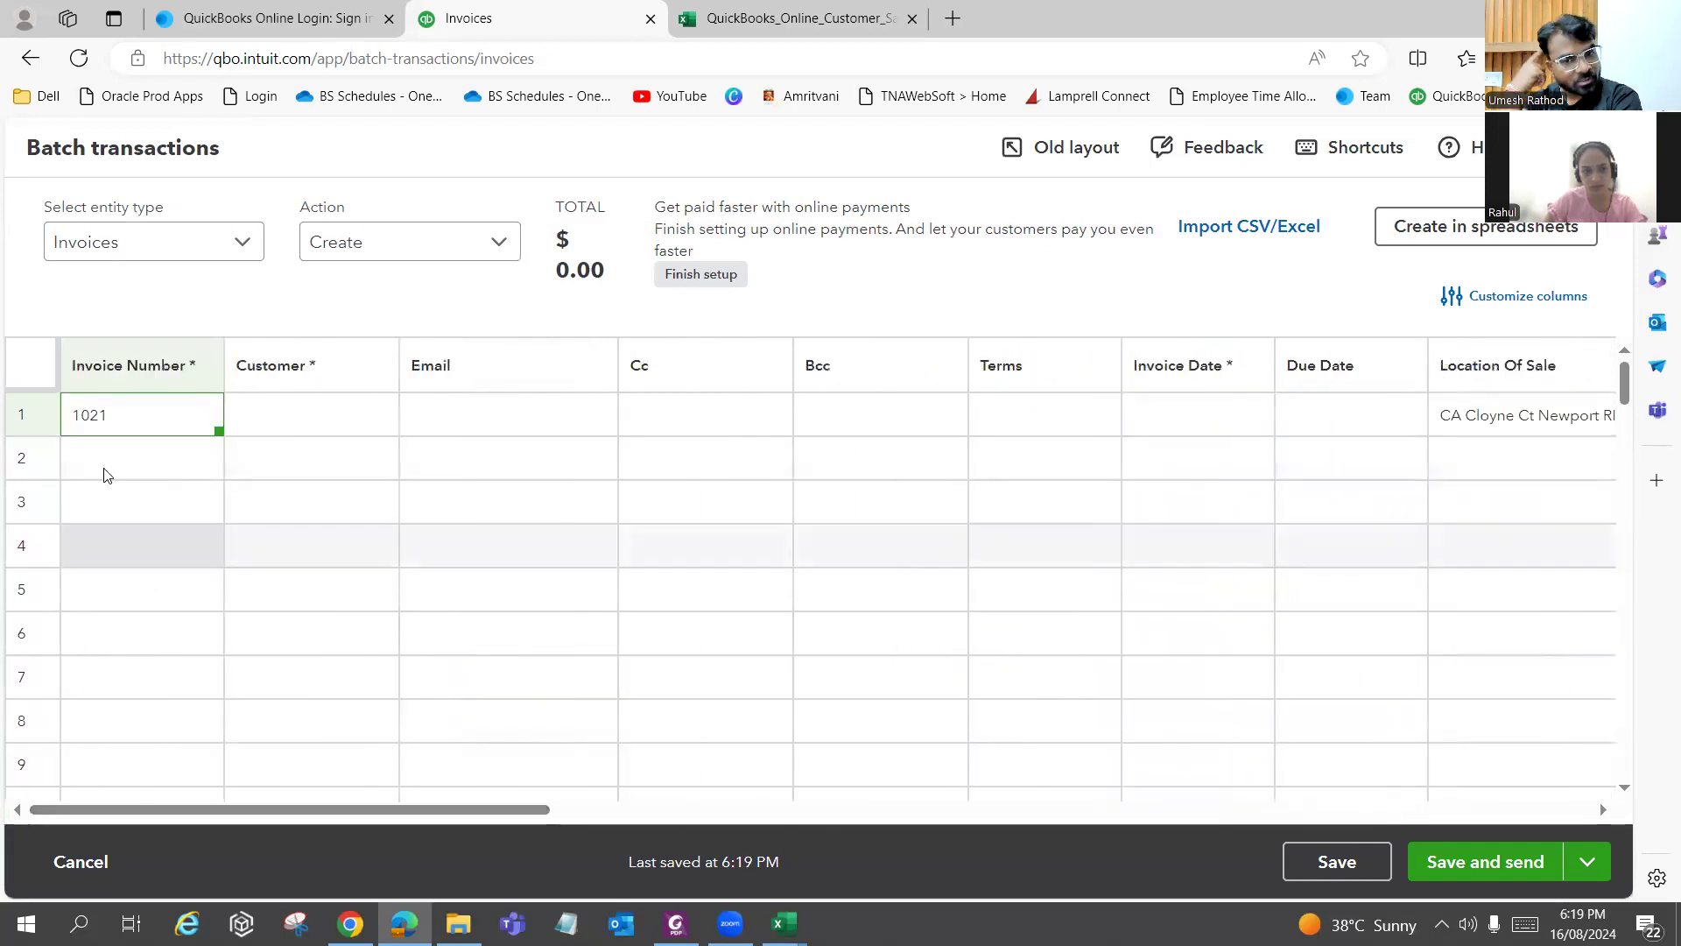
pyautogui.click(334, 419)
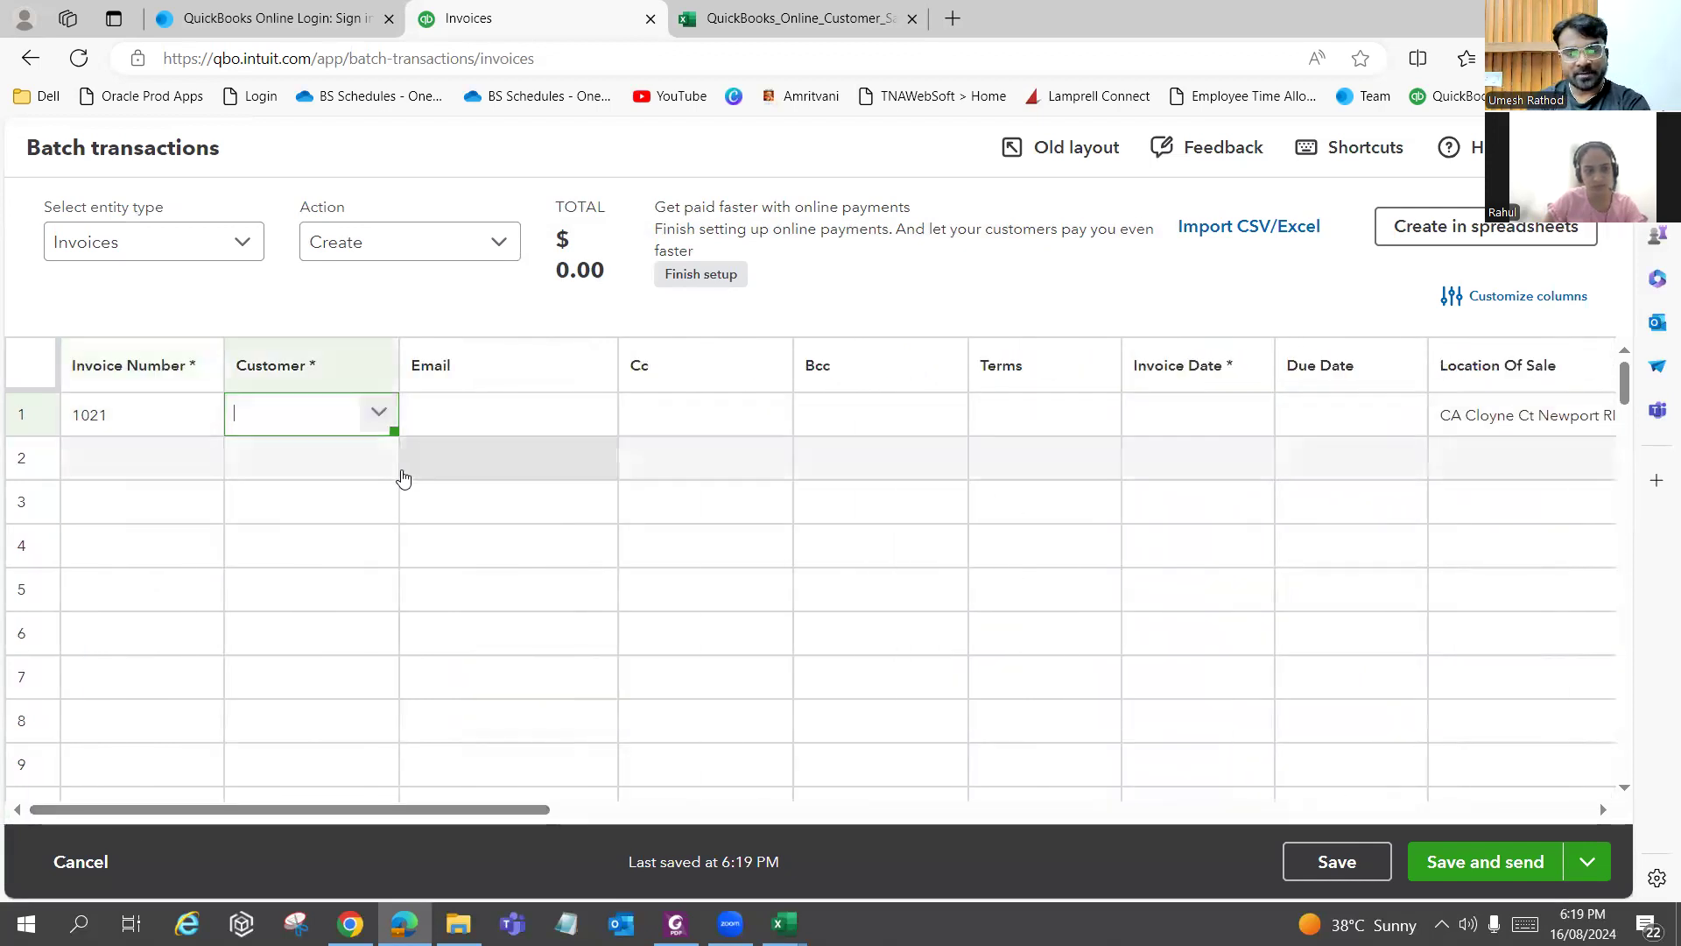
pyautogui.click(378, 416)
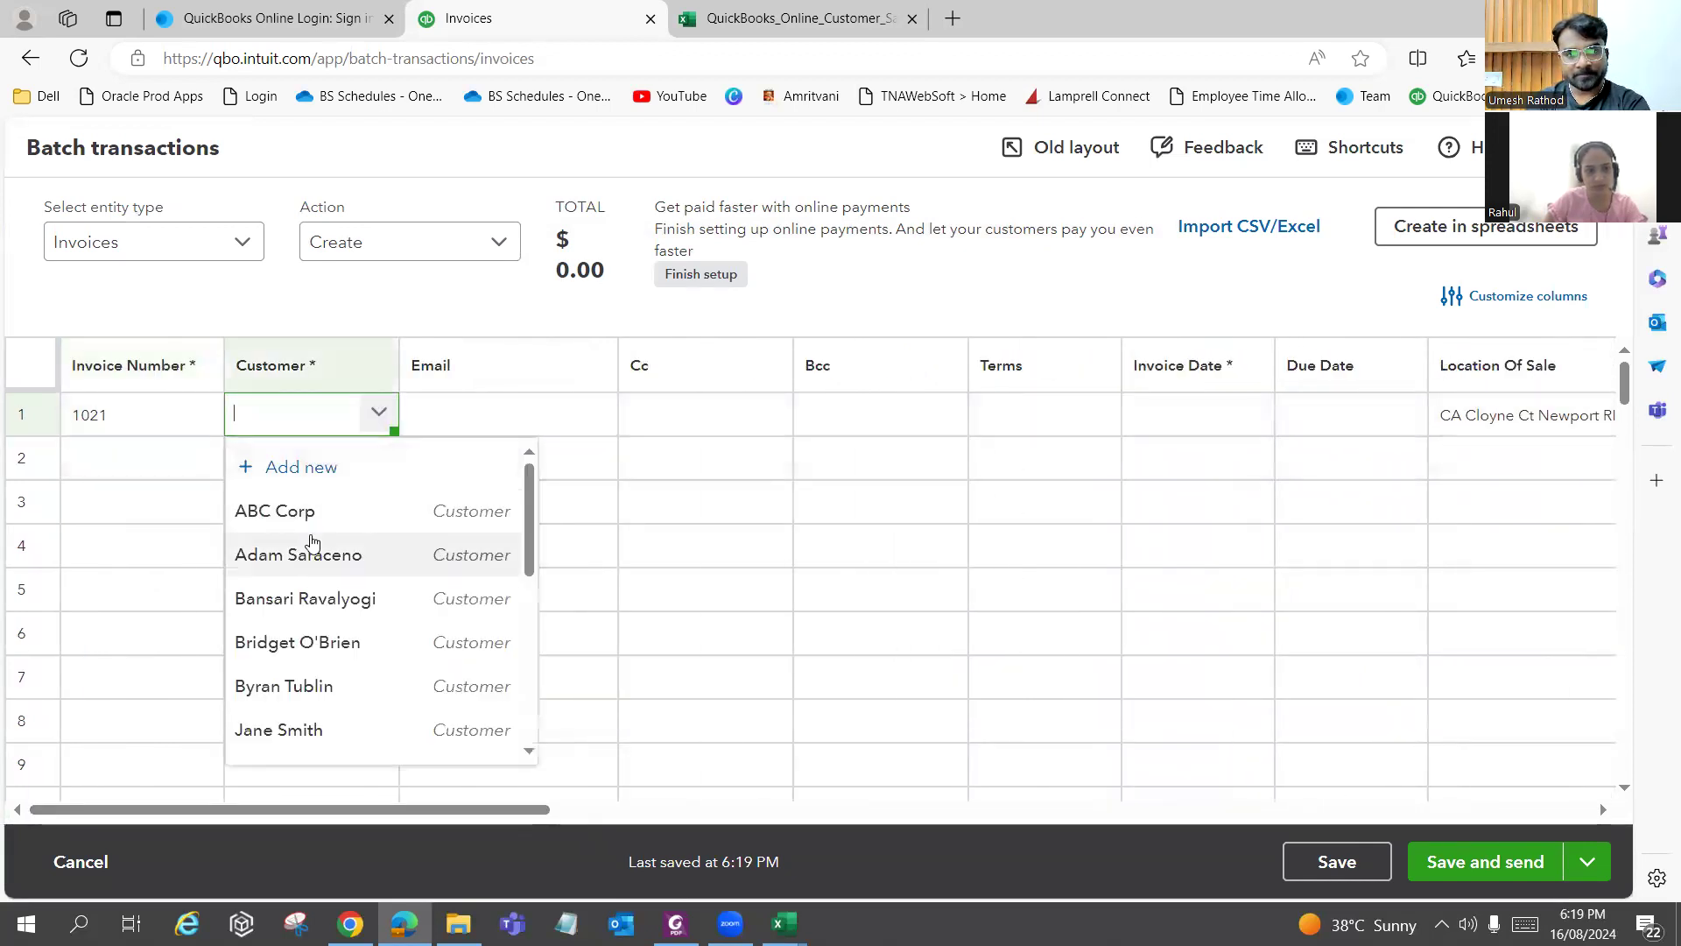
pyautogui.click(561, 418)
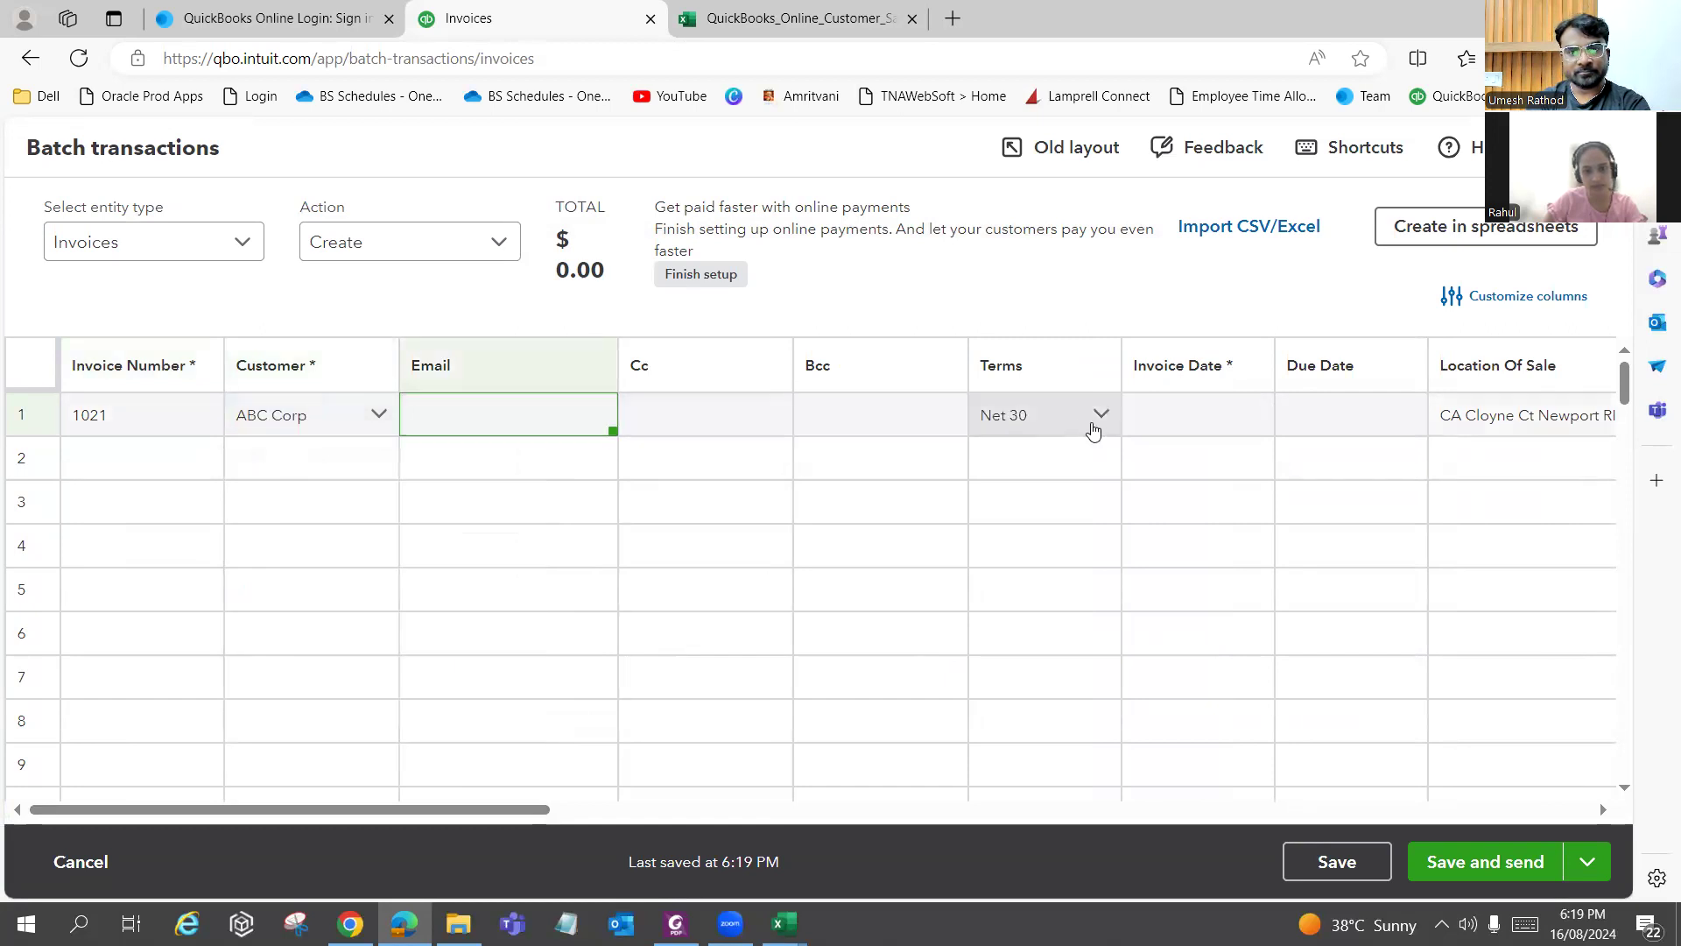
# Set the quantity to 1 and the rate to 20 for the ABC Corp invoice row.
pyautogui.moveTo(534, 810); pyautogui.dragTo(1269, 835)
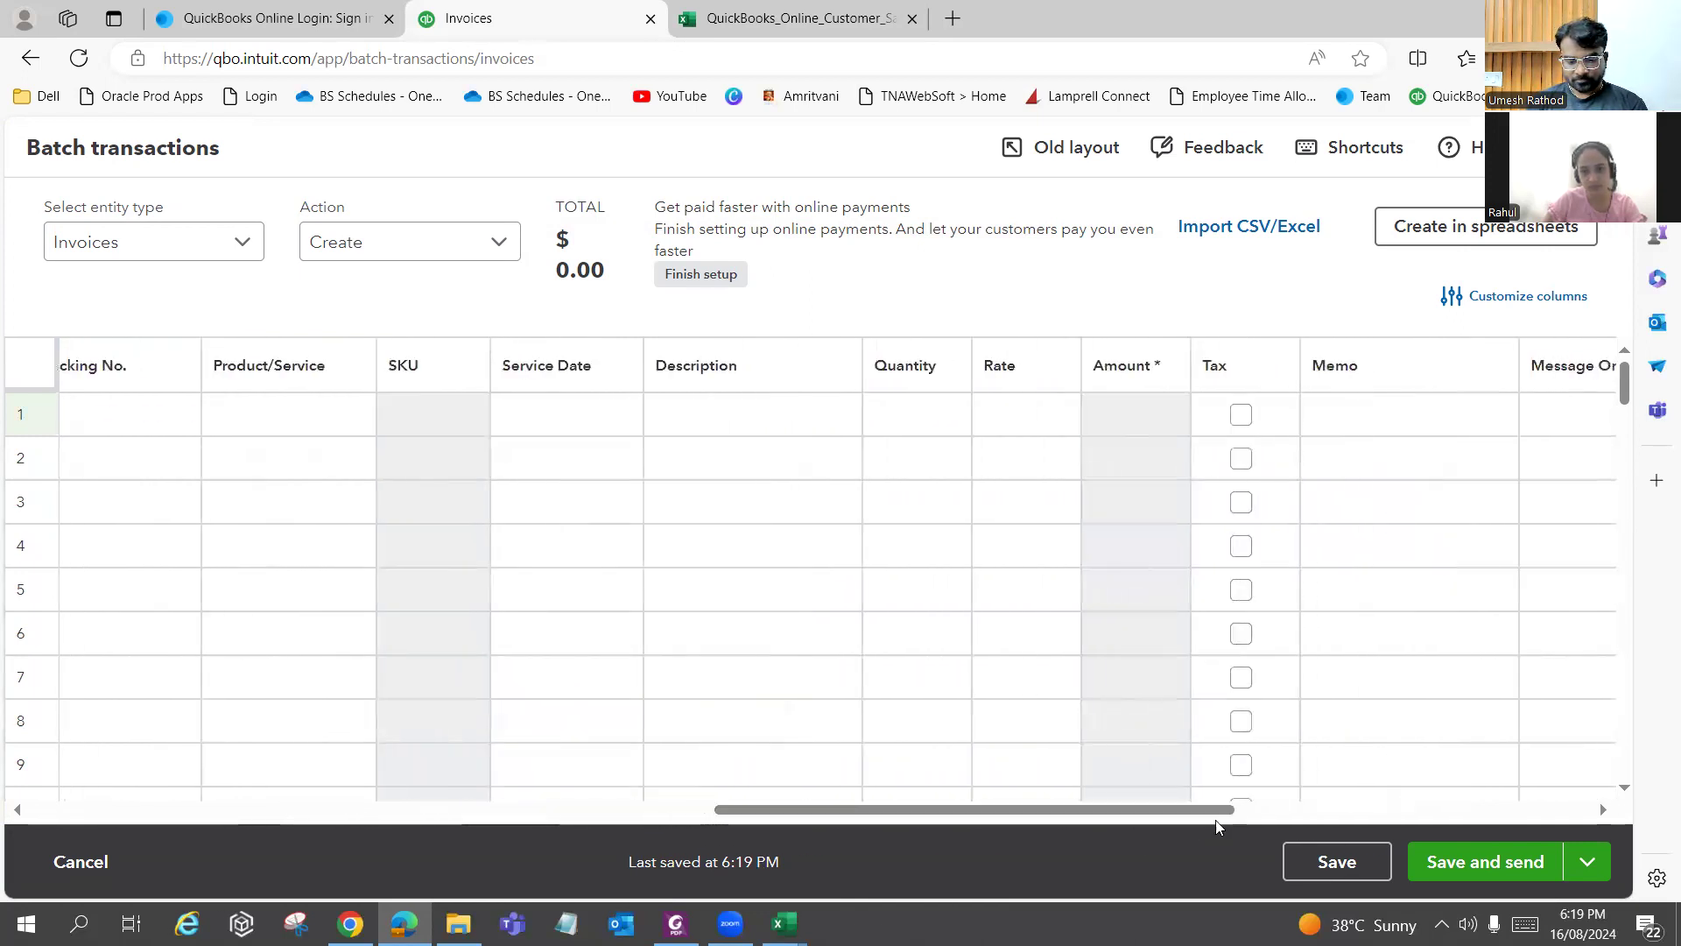
pyautogui.click(934, 419)
pyautogui.write('1')
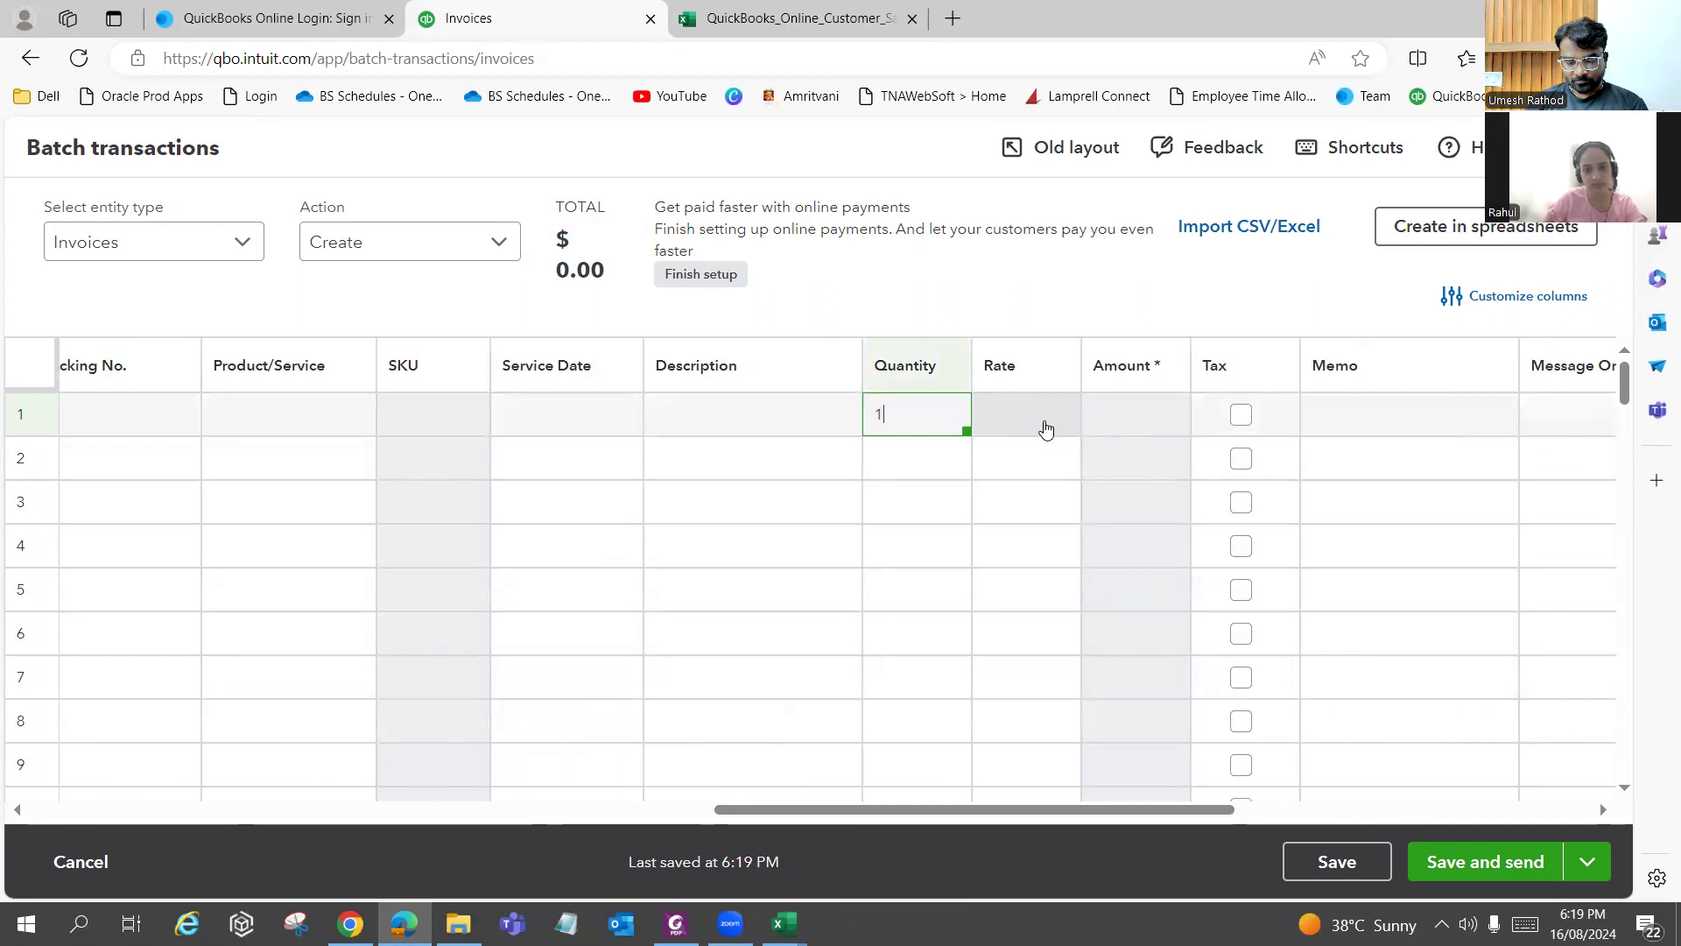
pyautogui.click(1045, 427)
pyautogui.write('20')
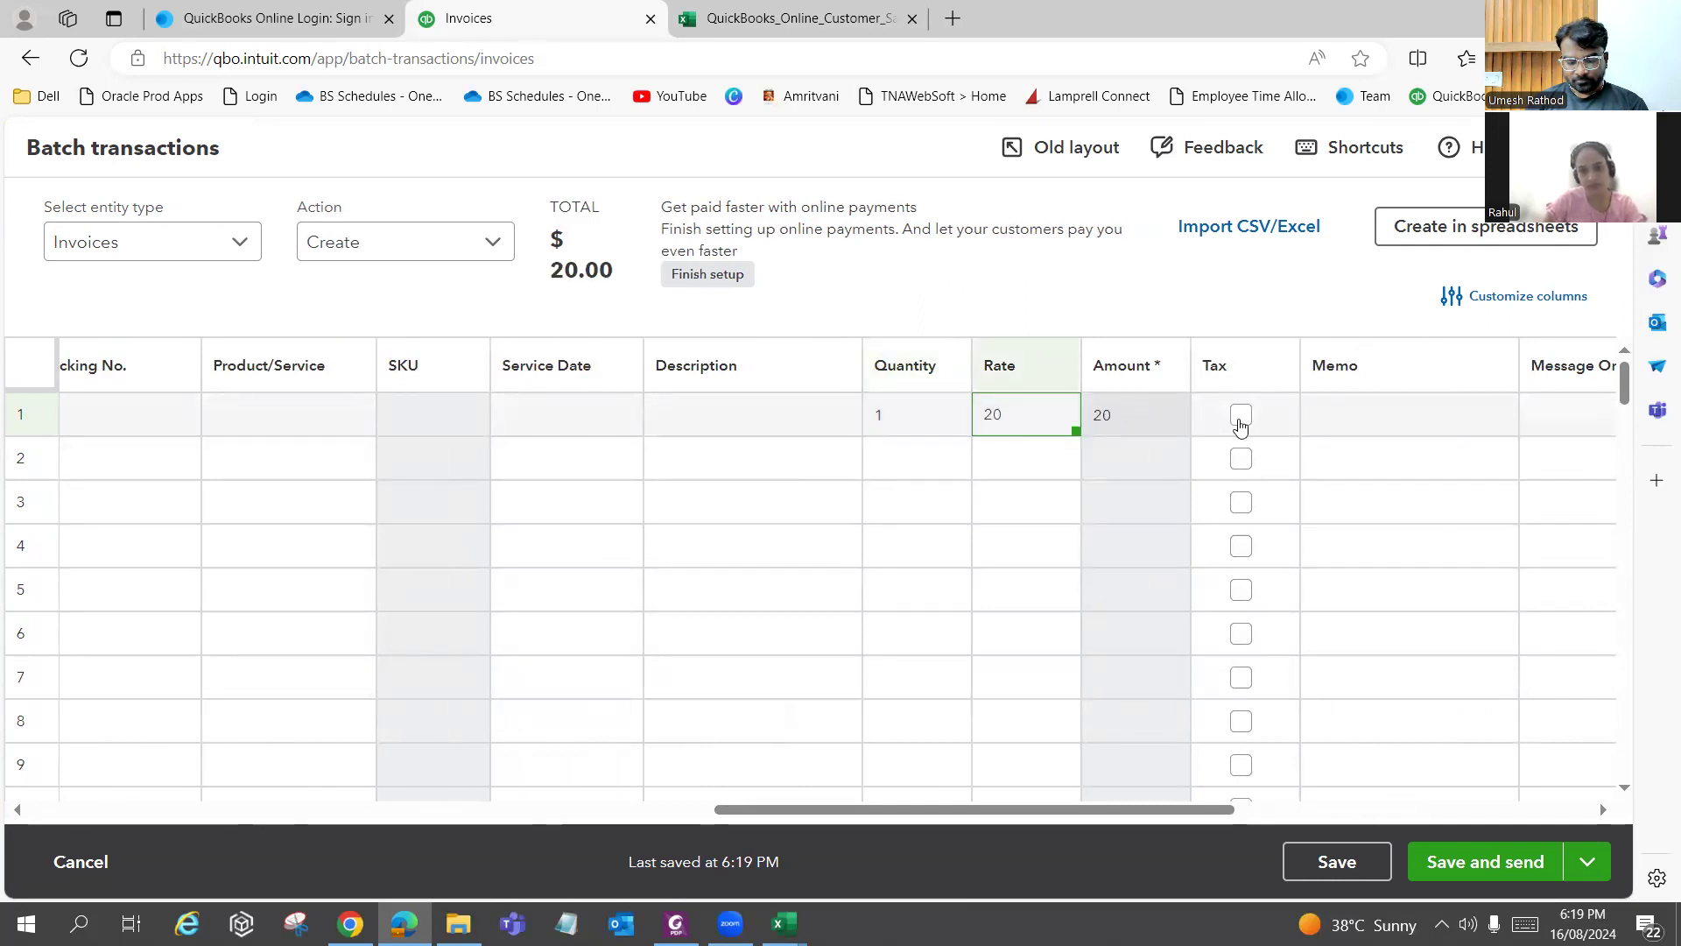
# Try to copy the ABC Corp invoice row into the second row of the batch grid.
pyautogui.moveTo(1049, 808); pyautogui.dragTo(7, 816)
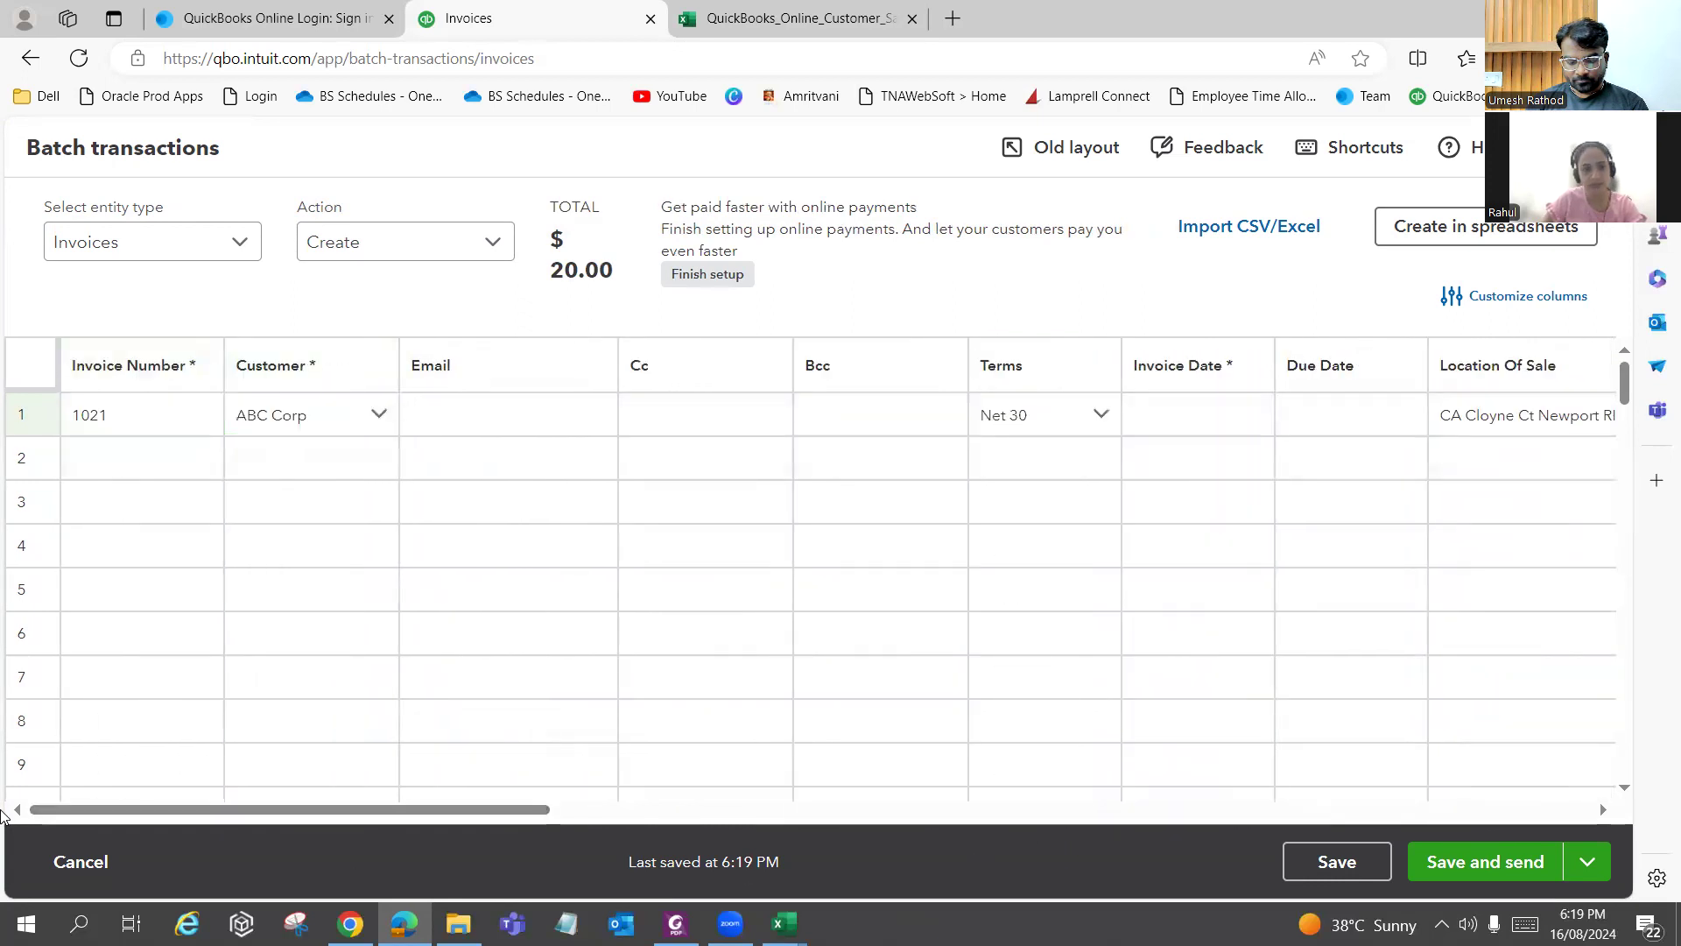
pyautogui.click(17, 418)
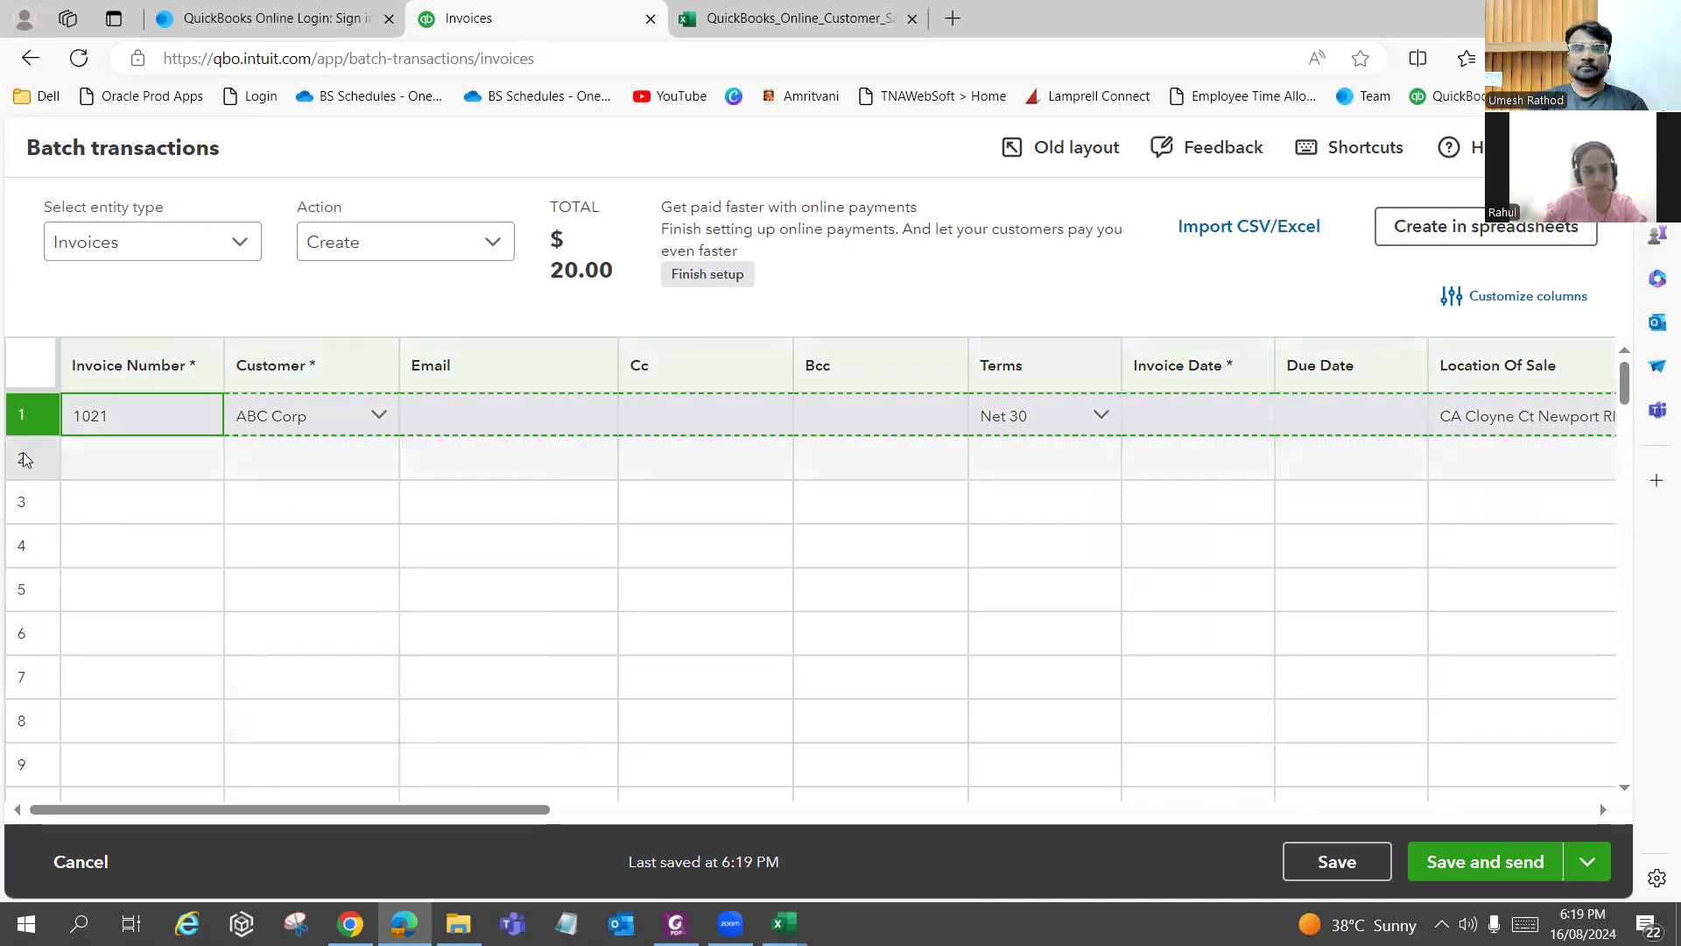
pyautogui.click(25, 459)
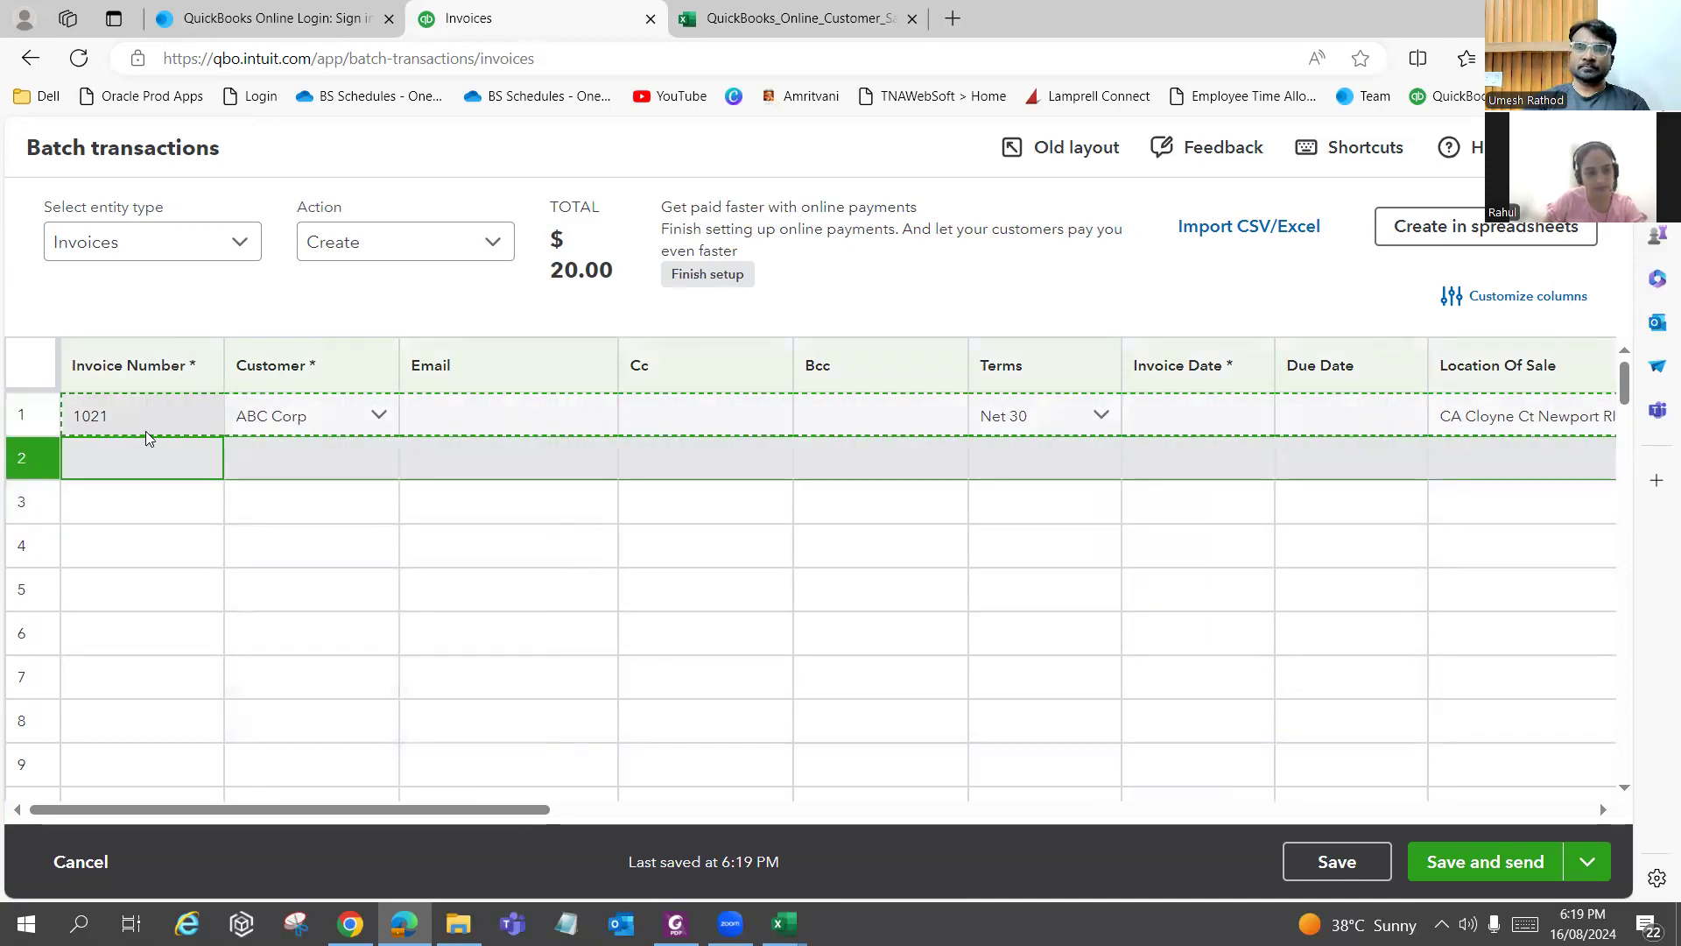
pyautogui.hscroll(10, 289, 517)
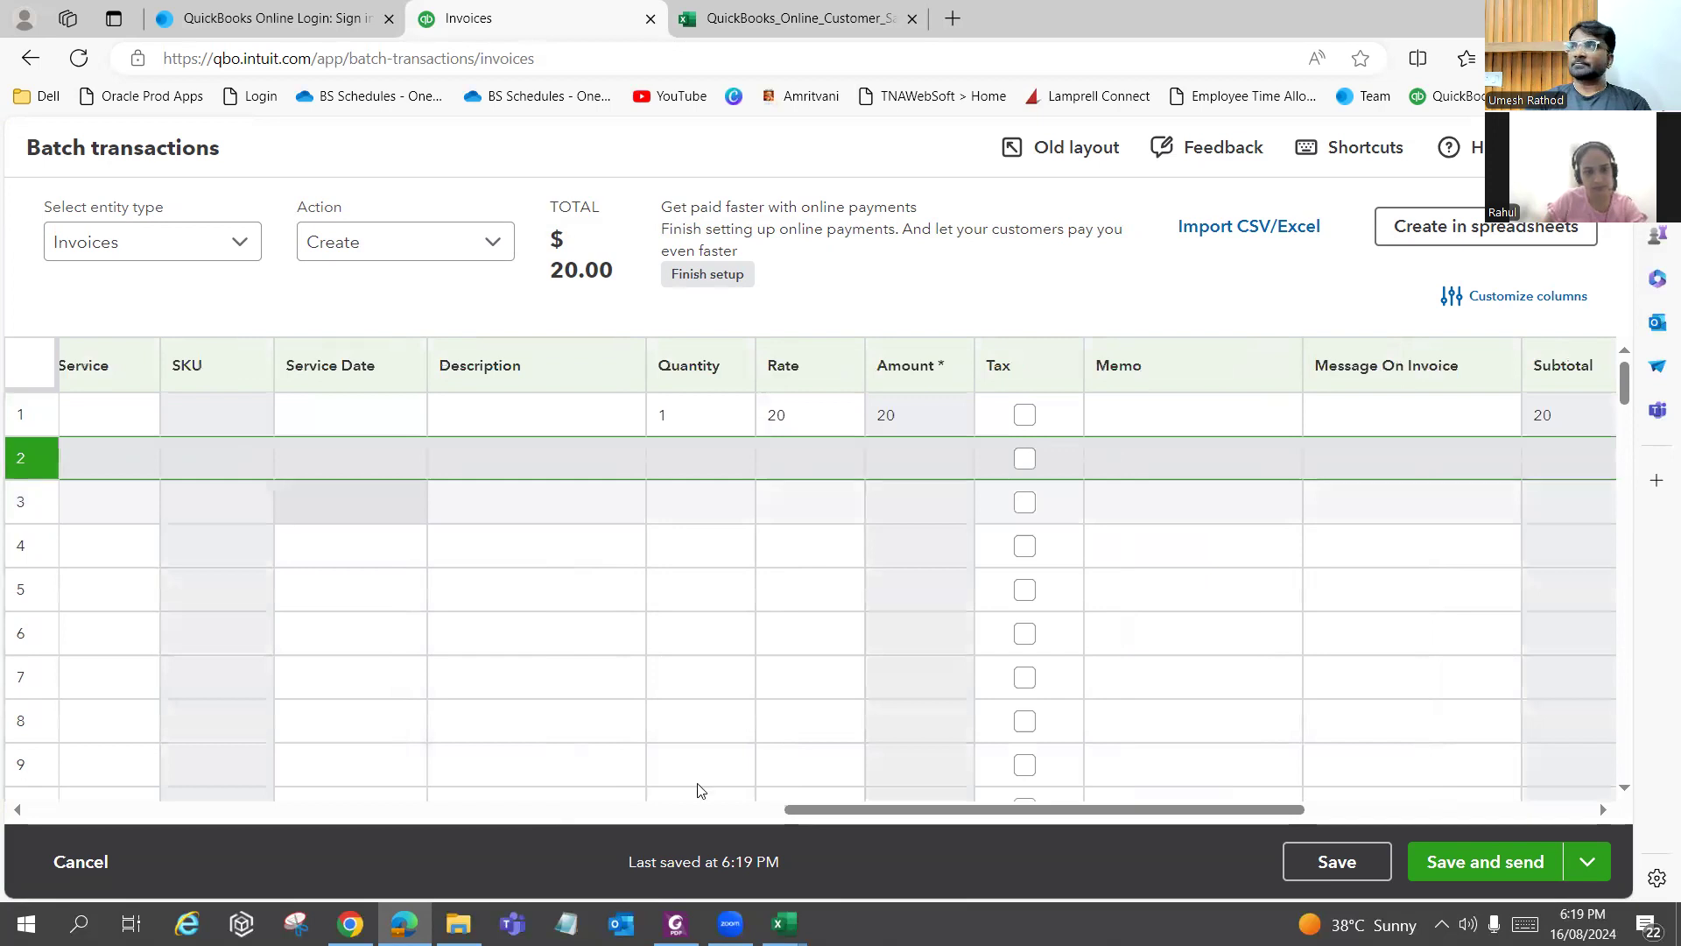
pyautogui.hscroll(-10, 390, 810)
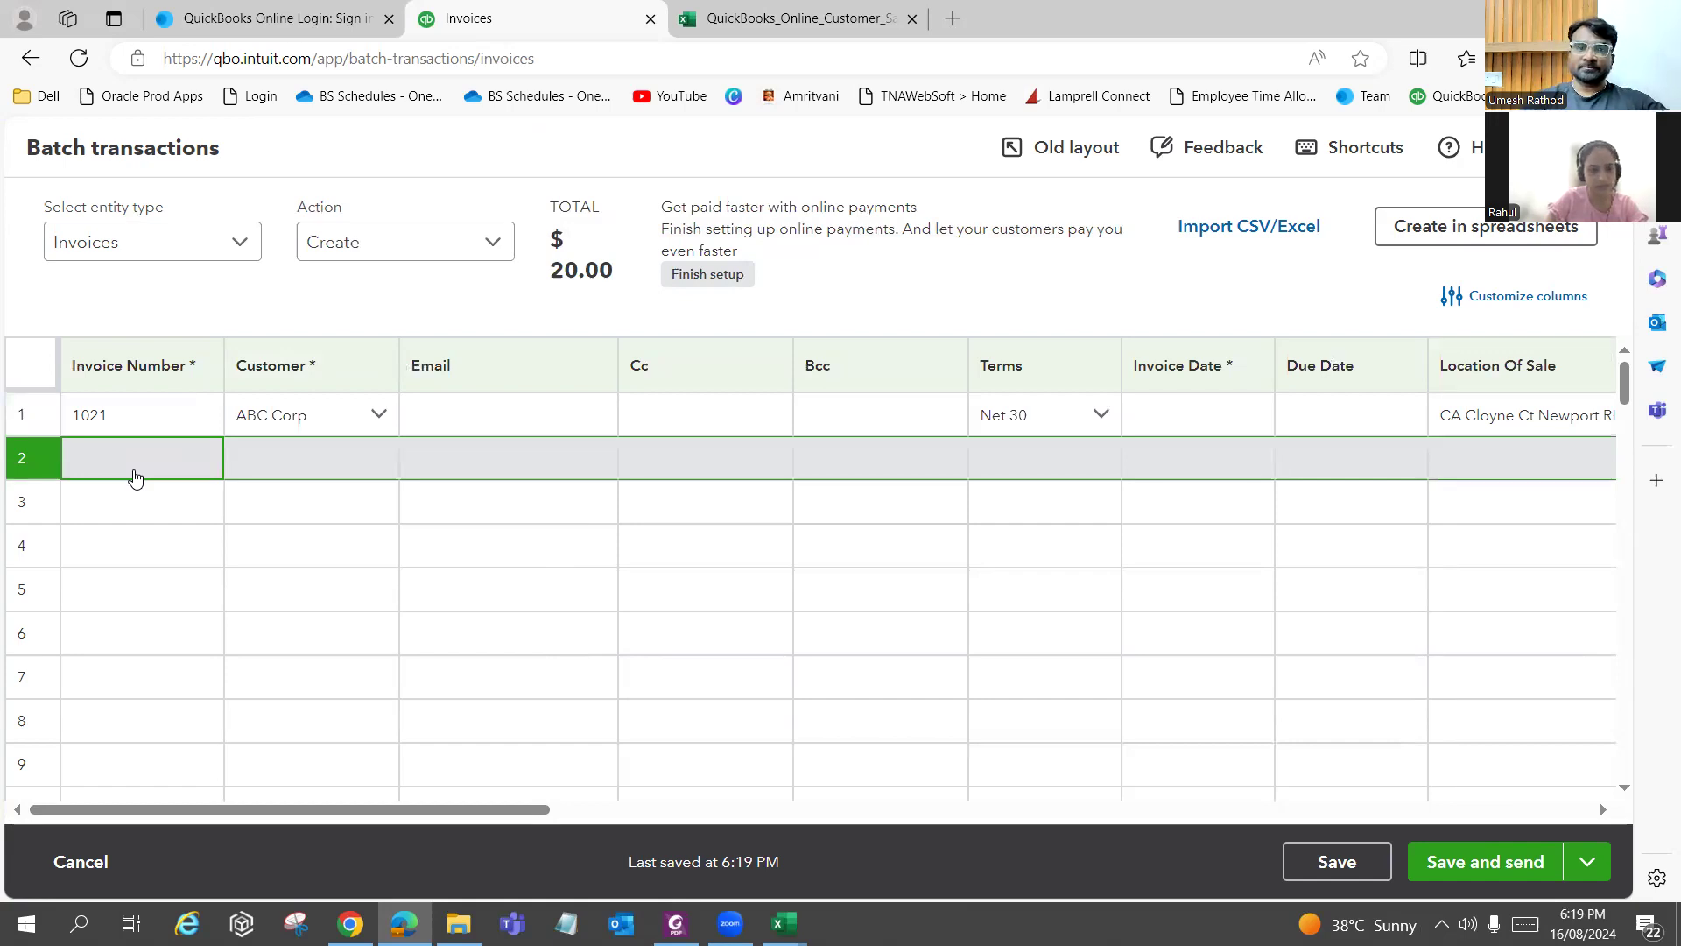
# Enter invoice numbers 1022 and 1023 for the second and third batch rows.
pyautogui.click(122, 502)
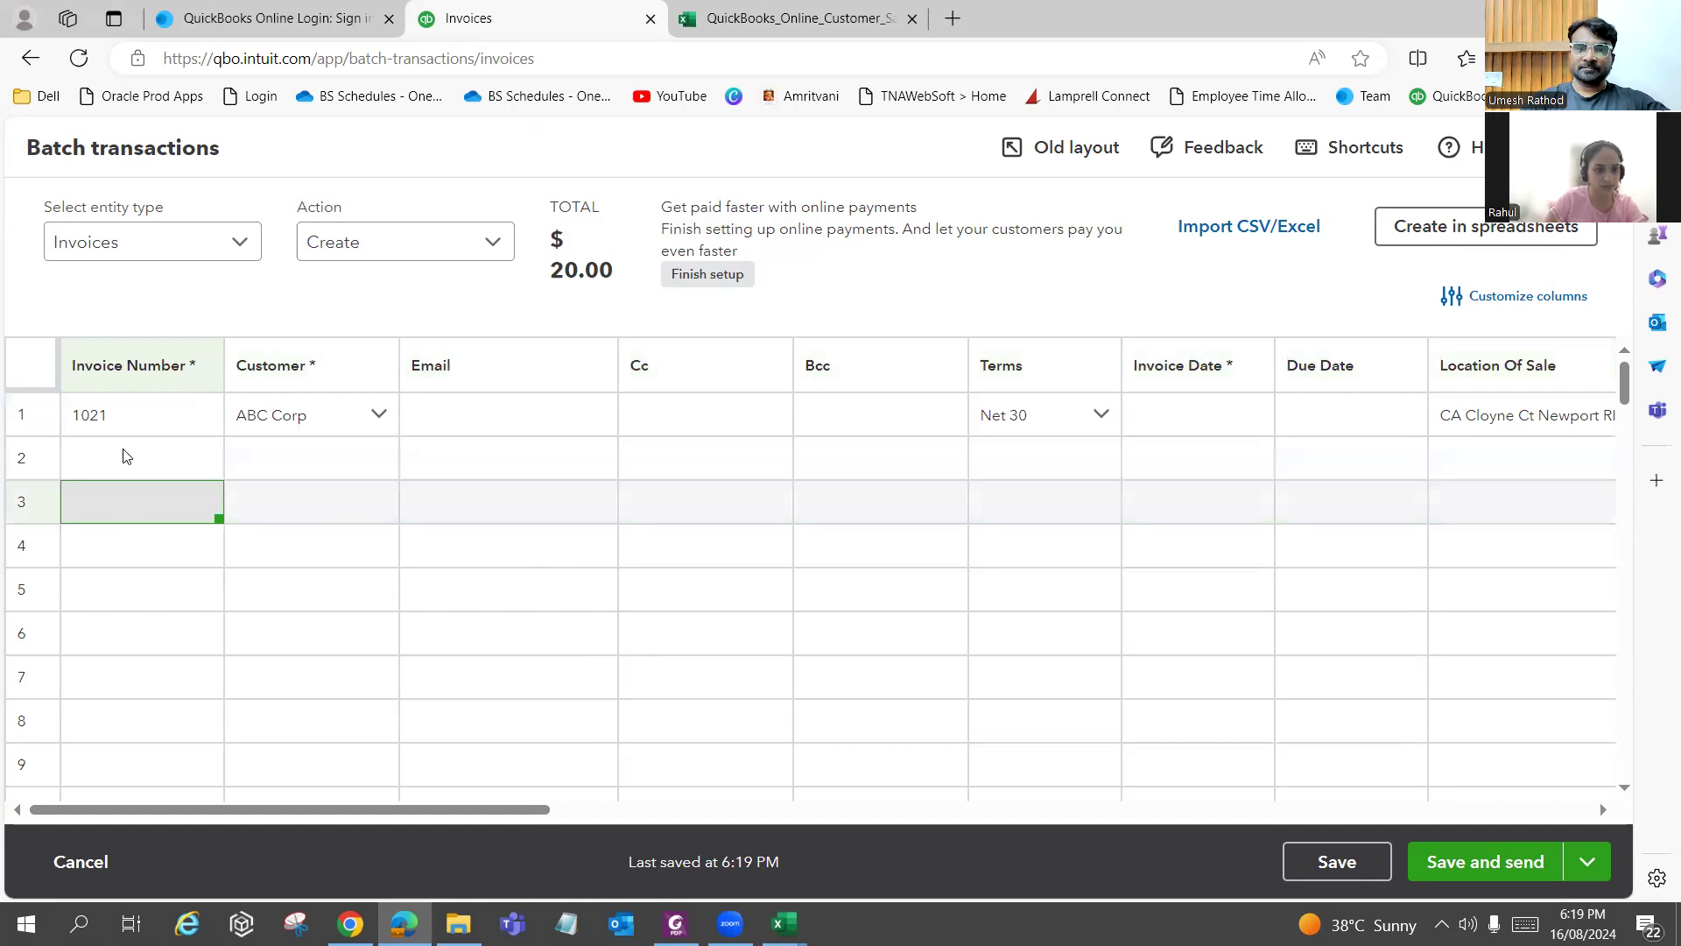
pyautogui.click(125, 457)
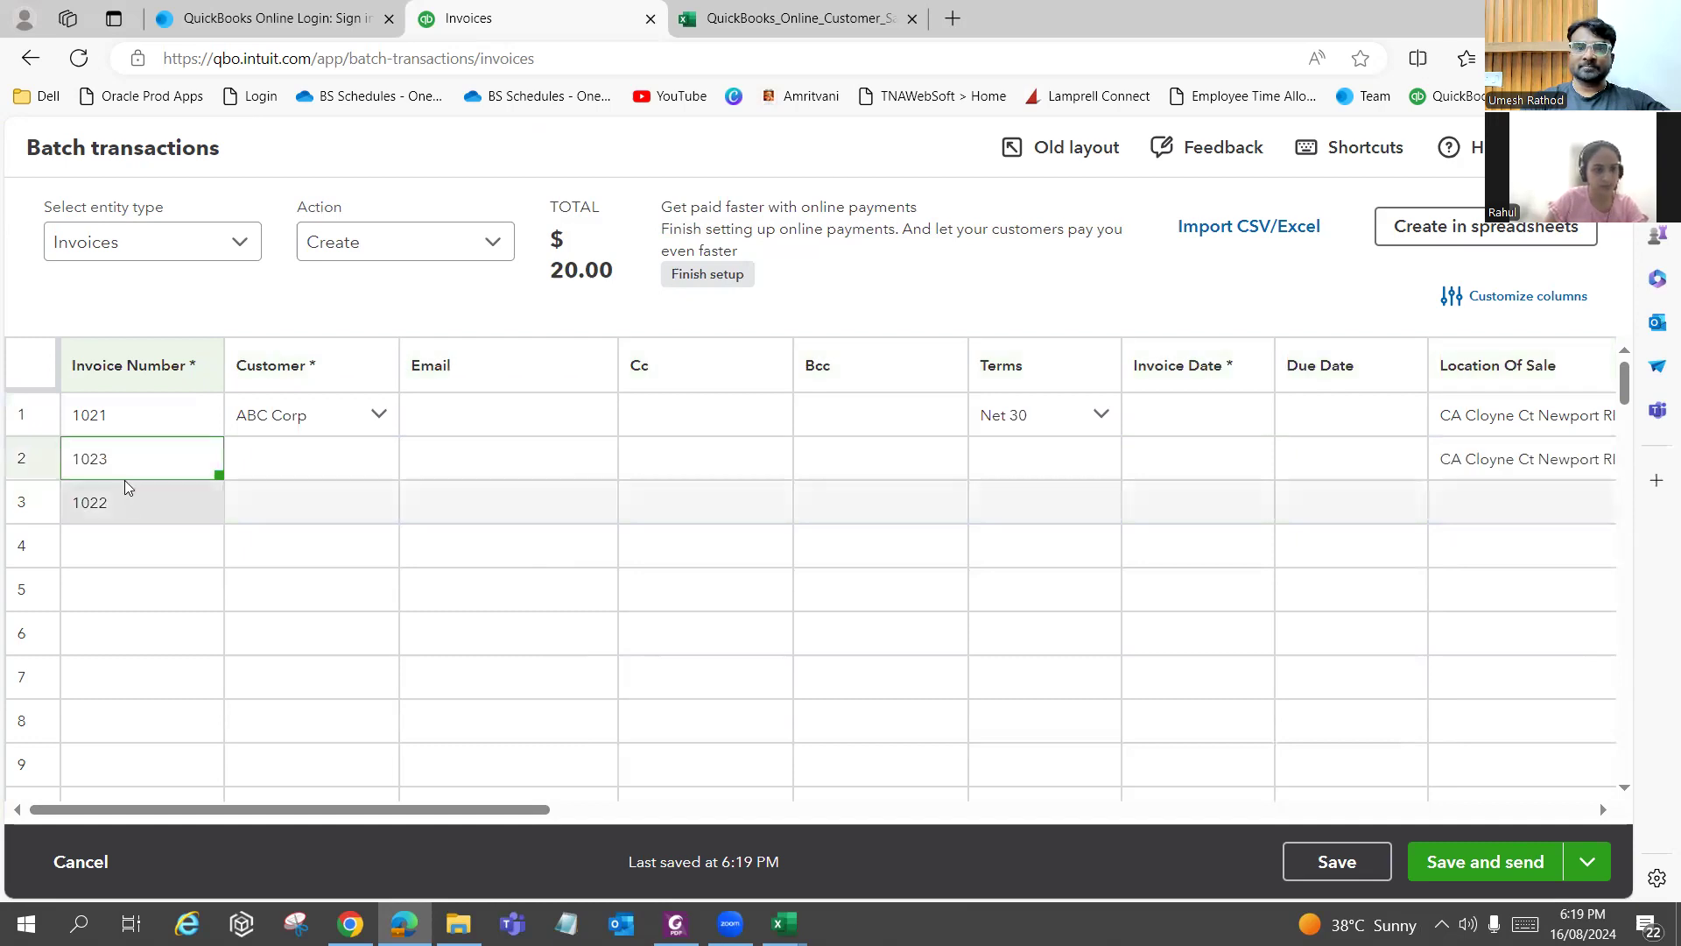
pyautogui.write('1022')
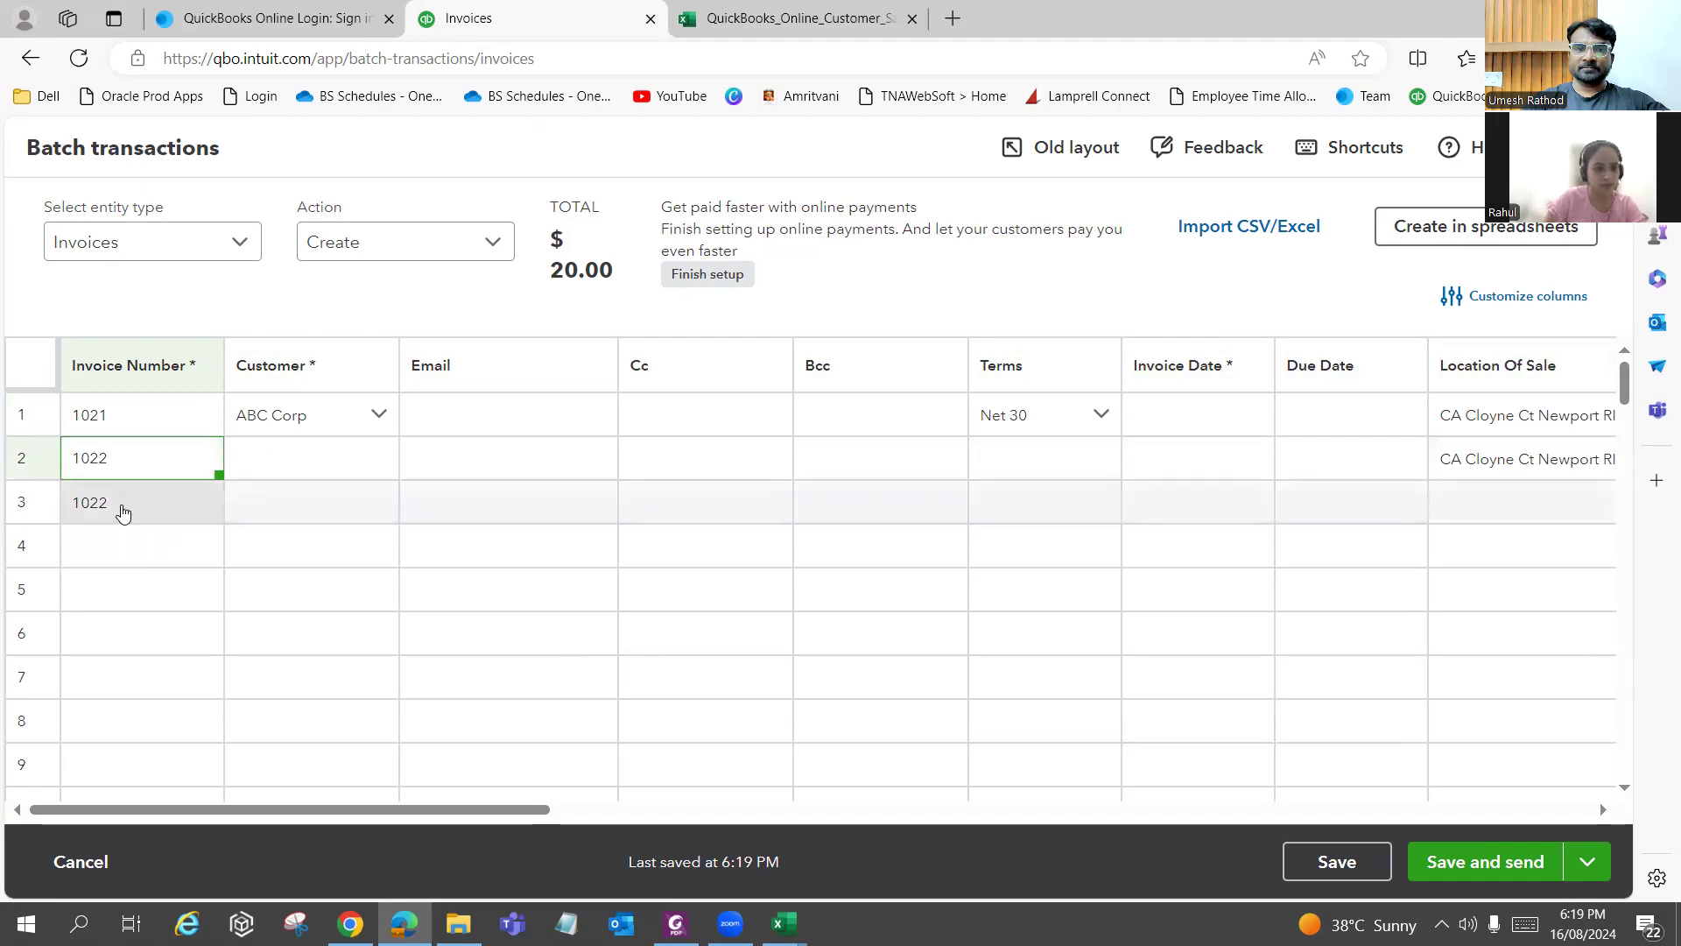
pyautogui.doubleClick(123, 512)
pyautogui.press('BackSpace')
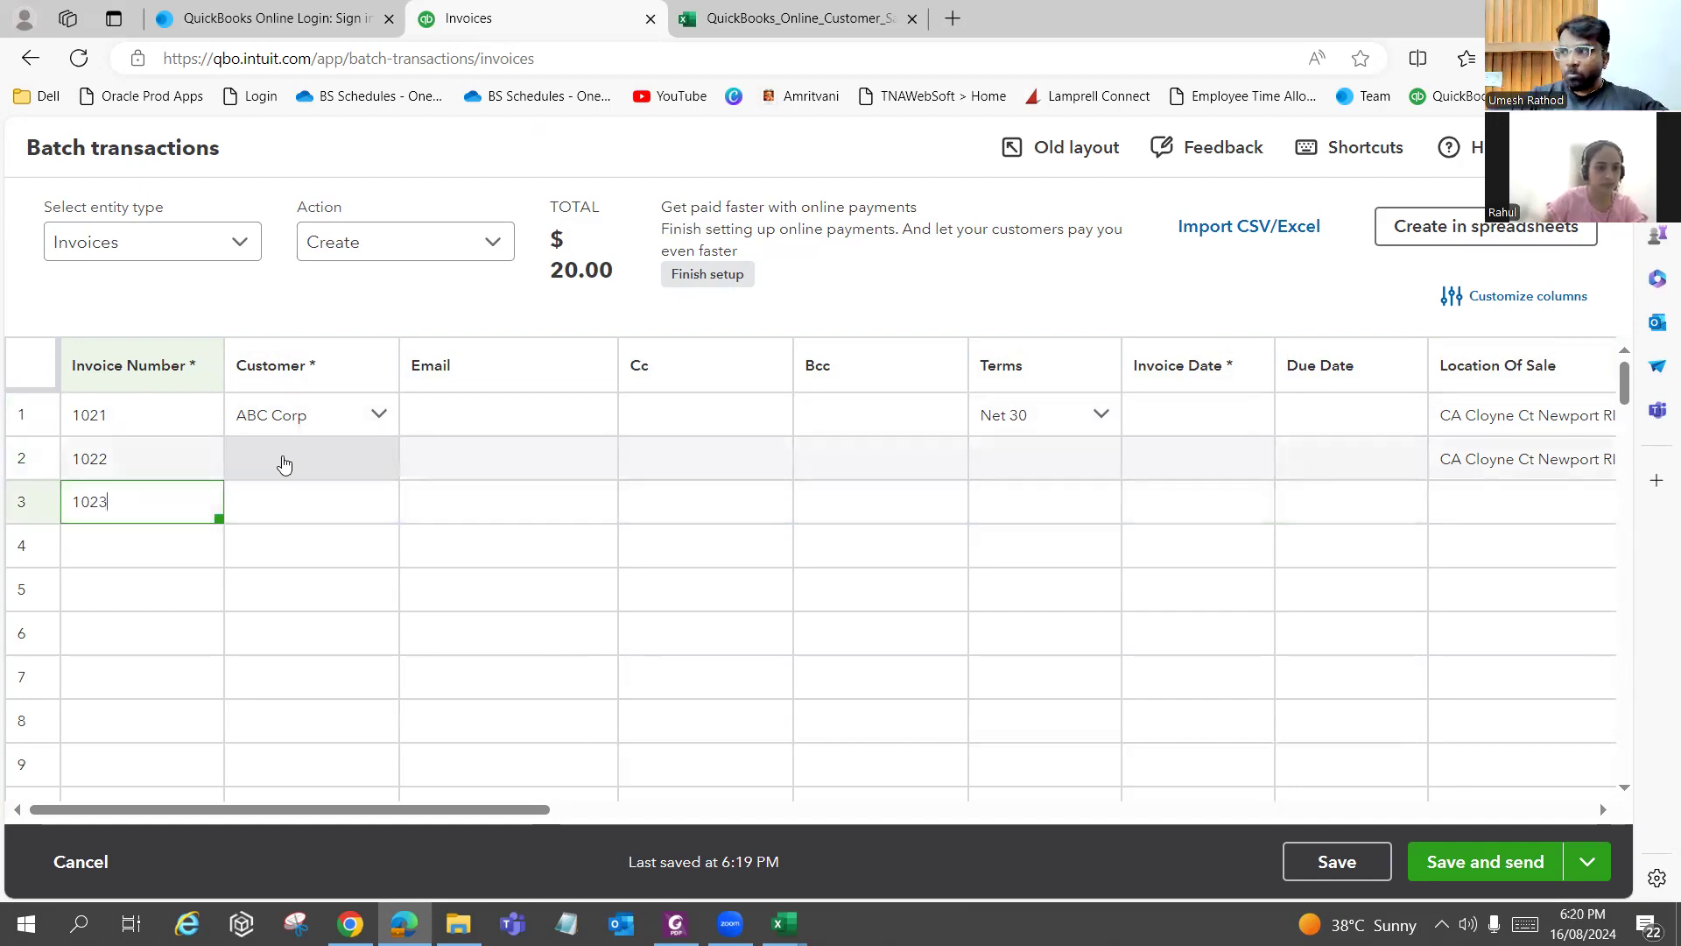
# Assign the two customers listed directly after ABC Corp to invoices 1022 and 1023, in list order.
pyautogui.click(358, 477)
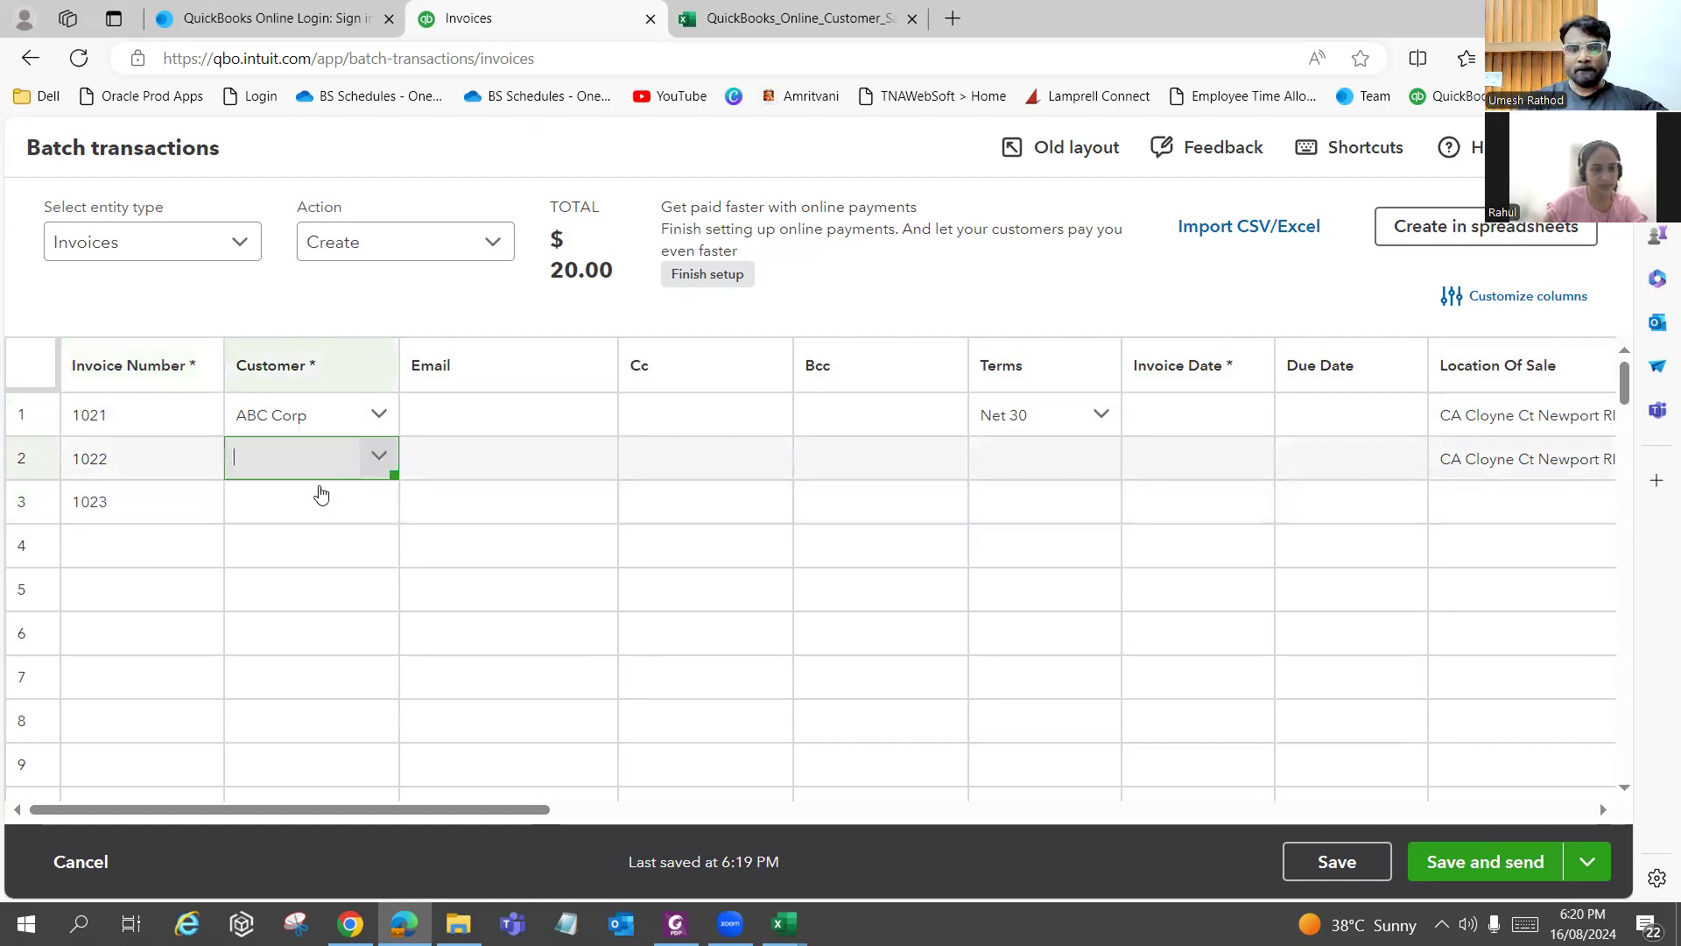
pyautogui.click(378, 456)
pyautogui.click(347, 598)
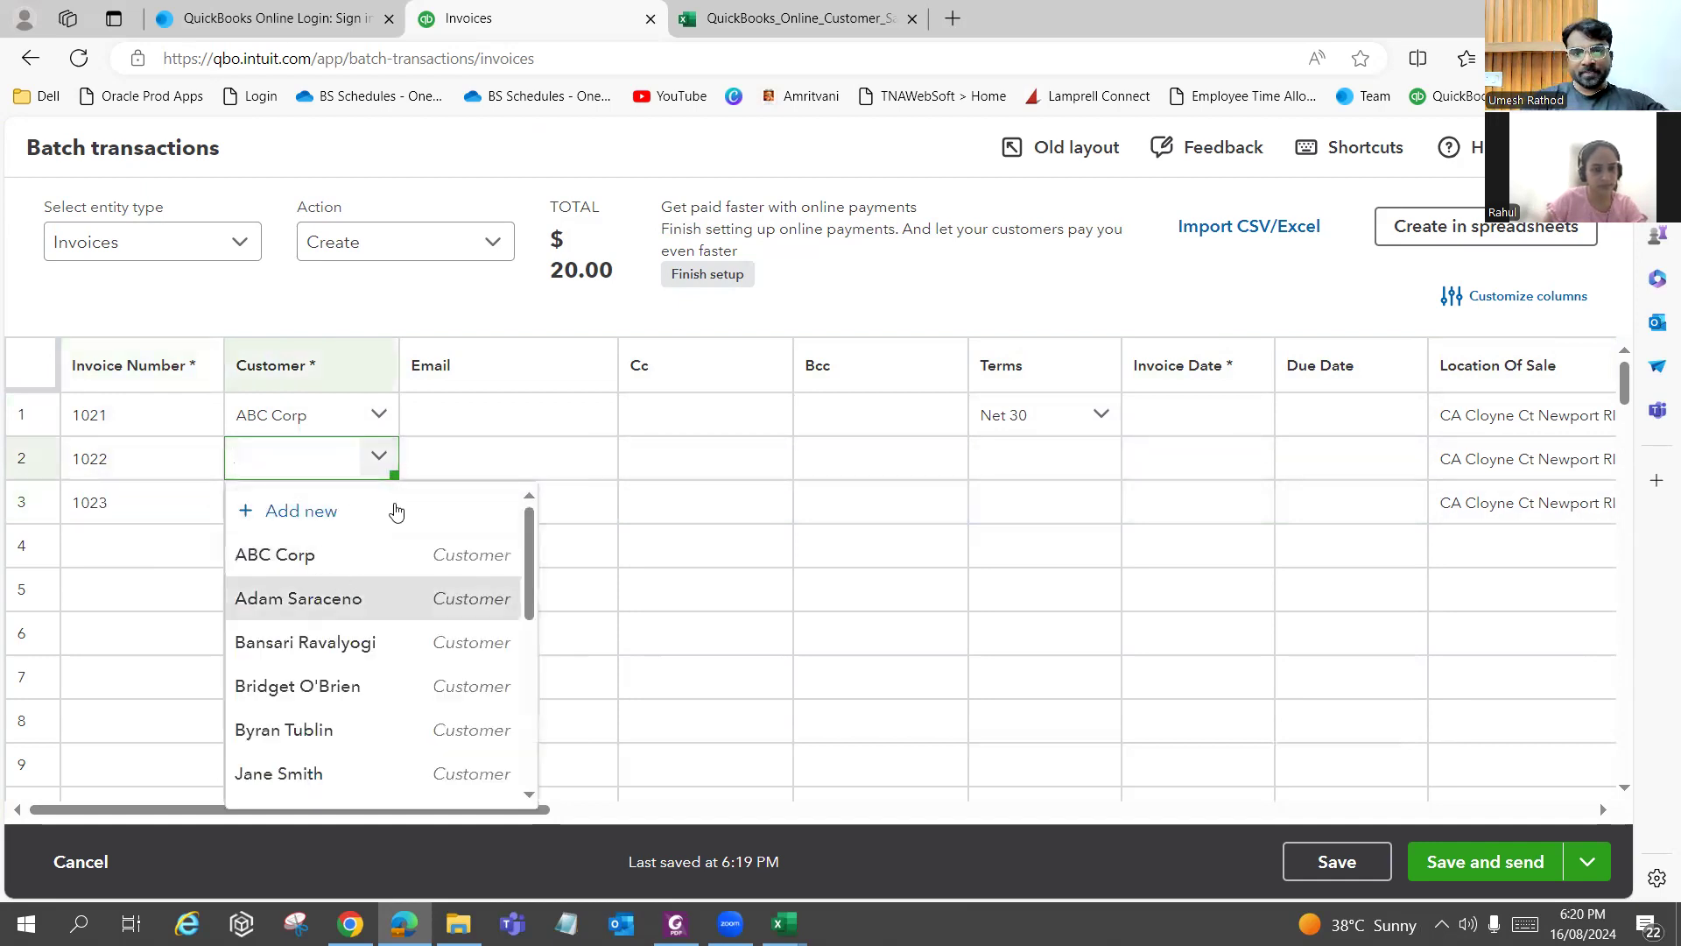
pyautogui.click(386, 508)
pyautogui.click(388, 511)
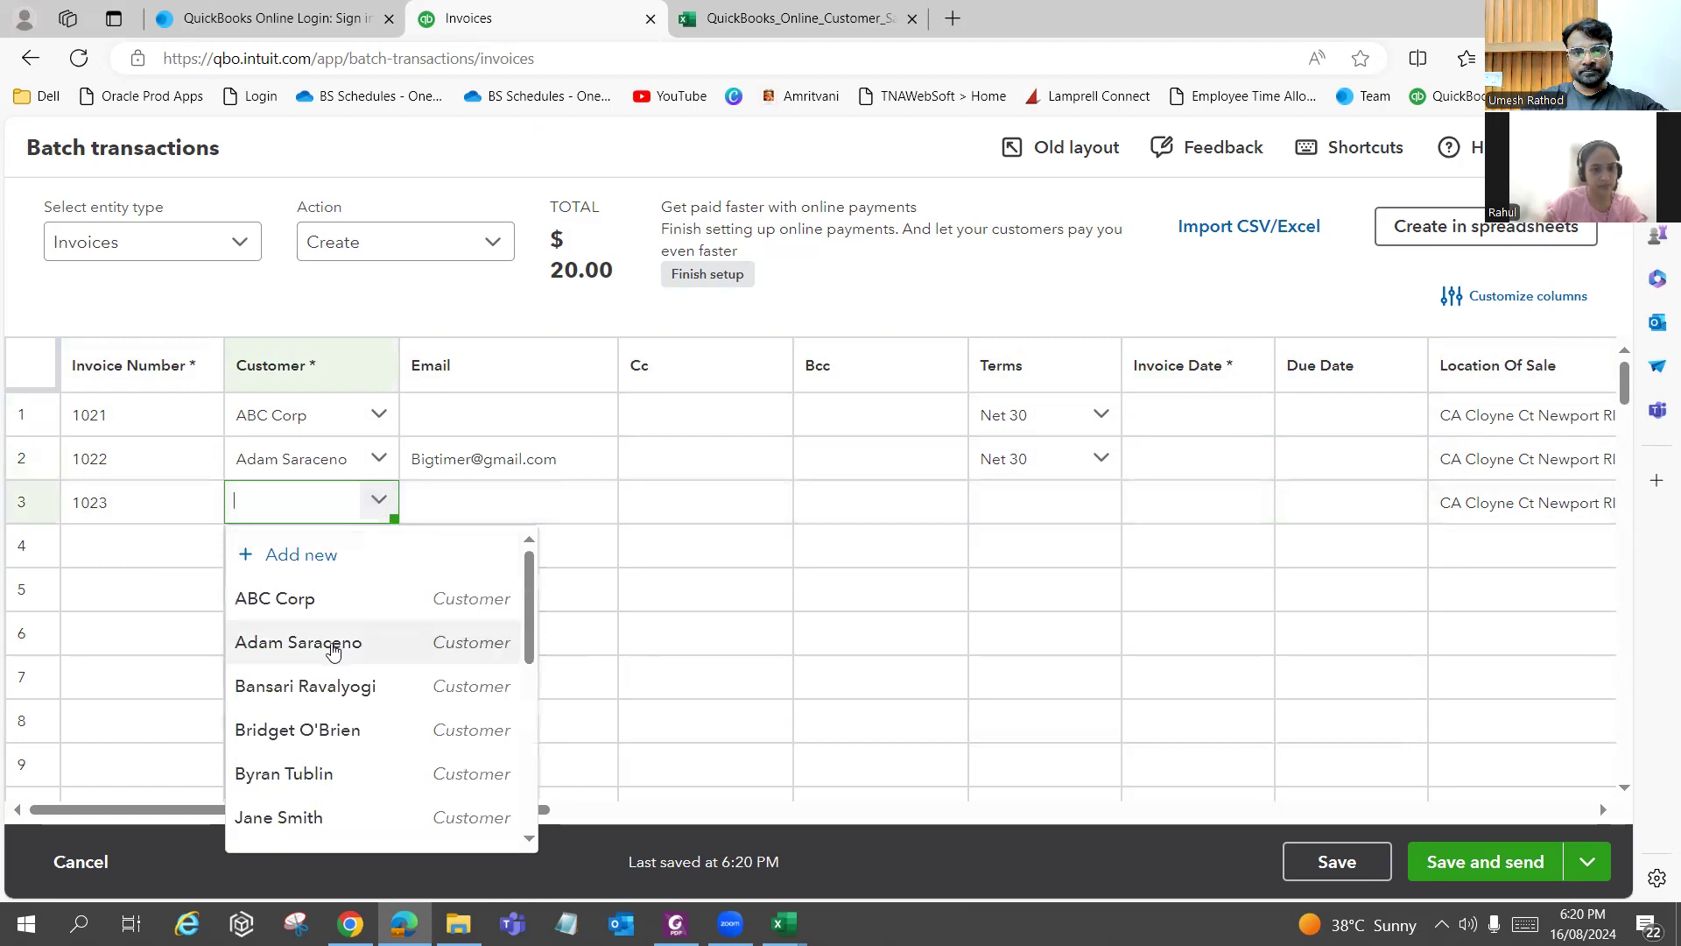
pyautogui.click(351, 686)
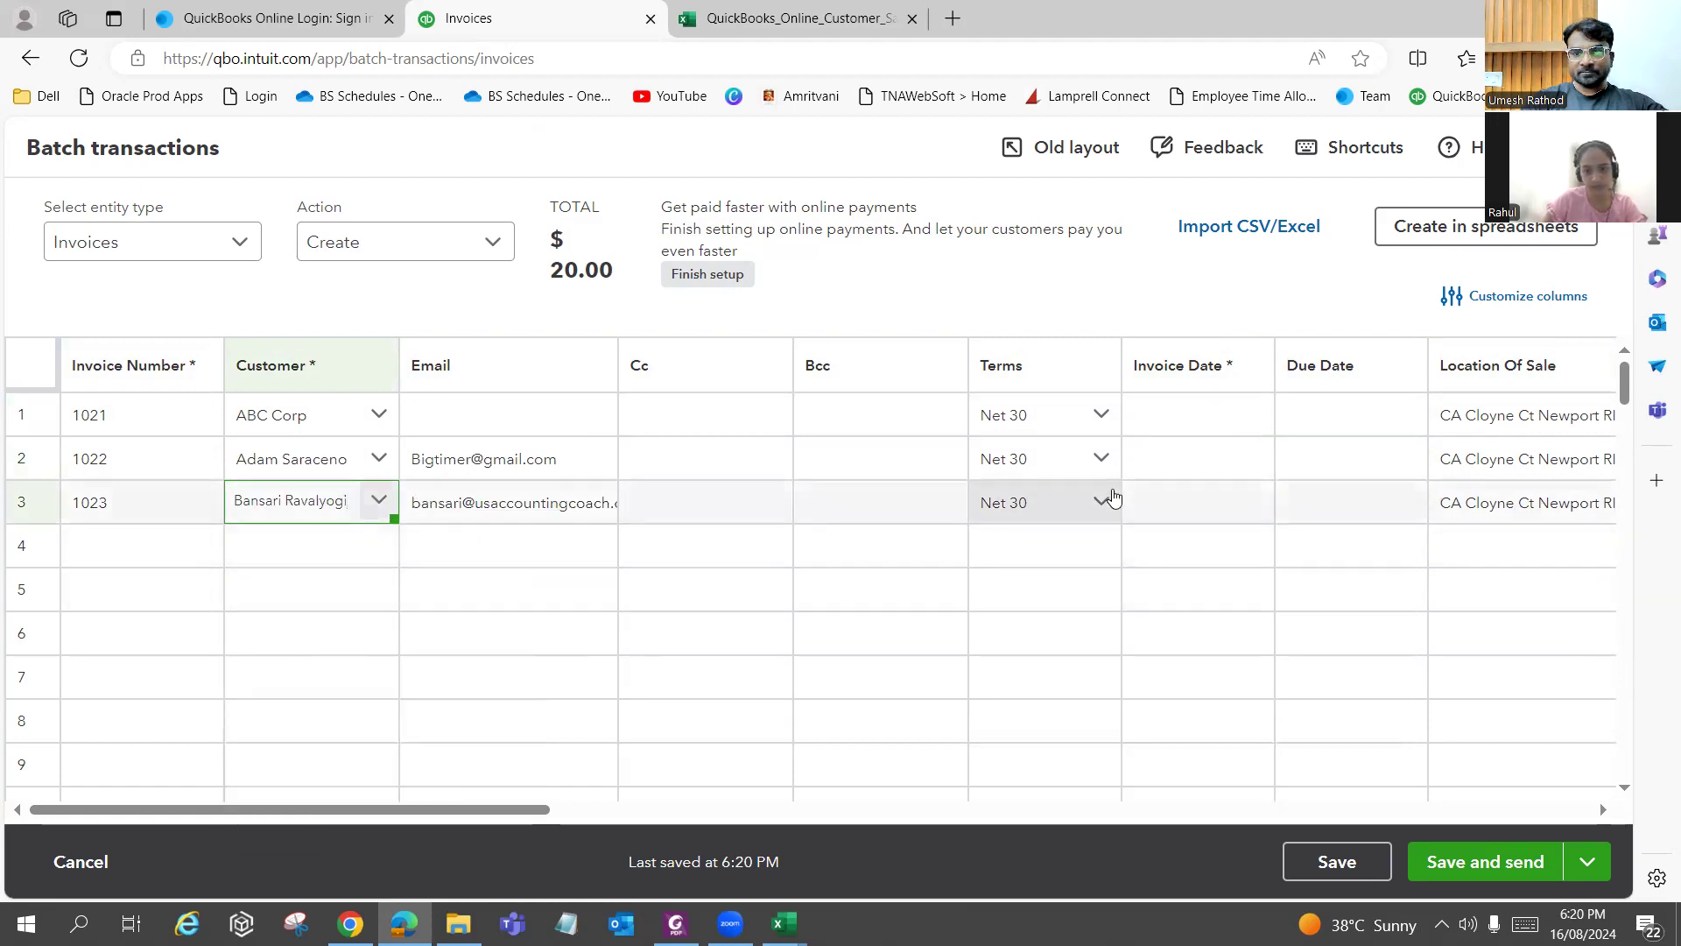
# Change the payment terms of invoices 1022 and 1023 to Net 15.
pyautogui.click(1051, 520)
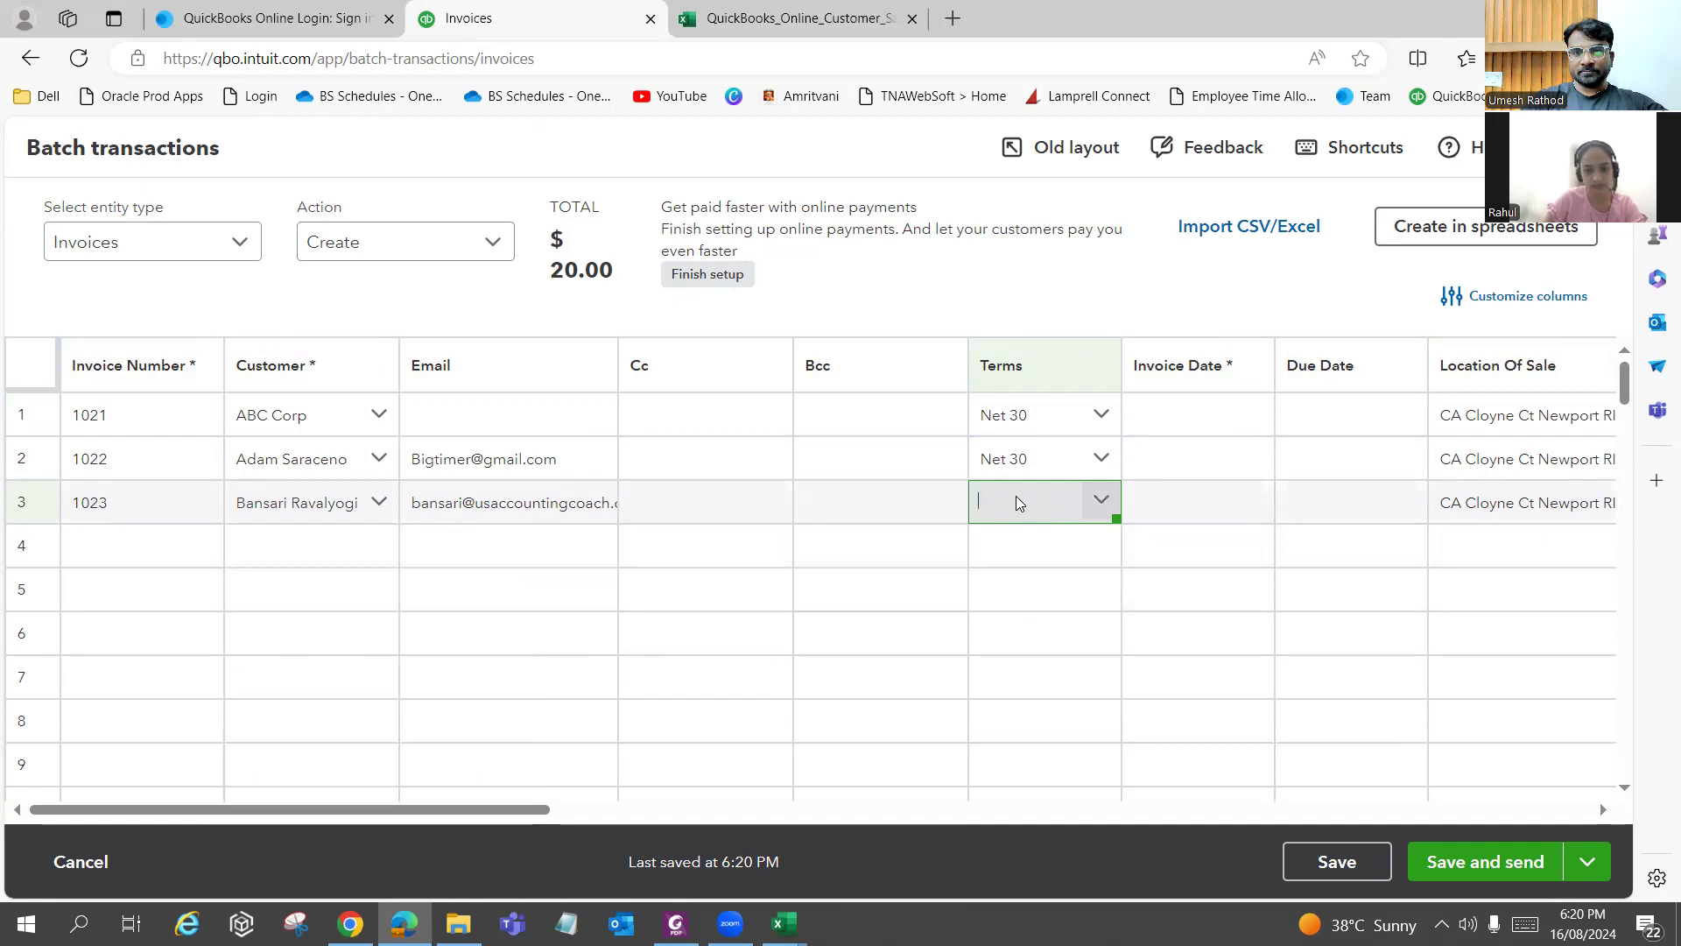
pyautogui.write('net')
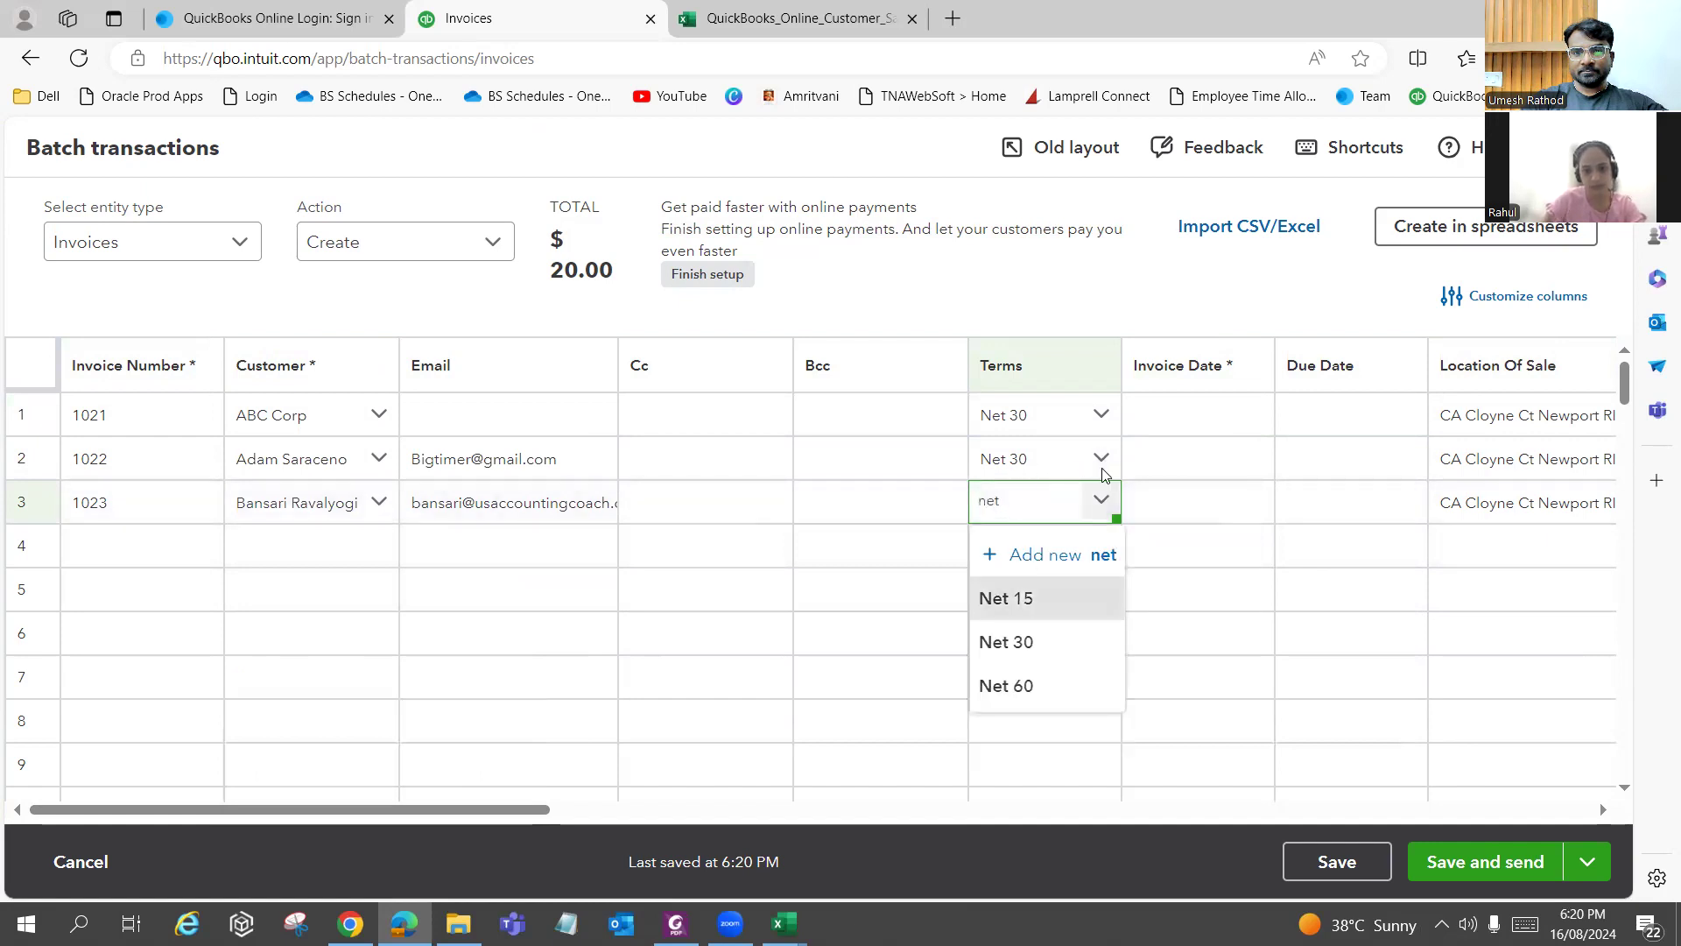
pyautogui.click(1049, 474)
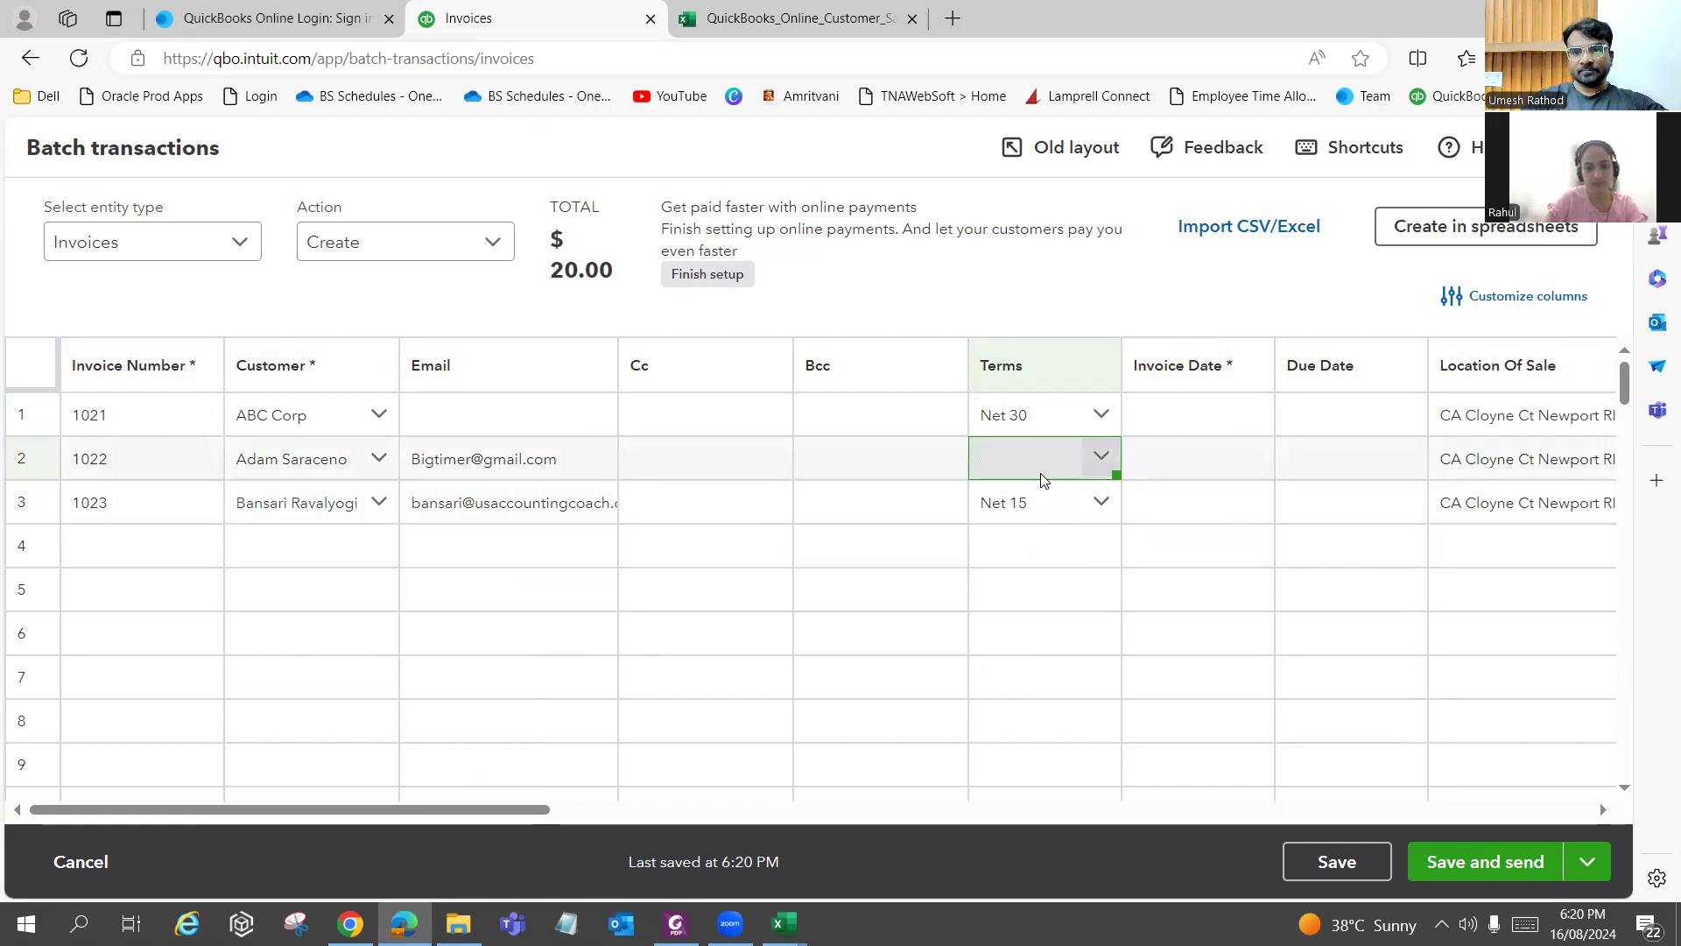
pyautogui.write('net')
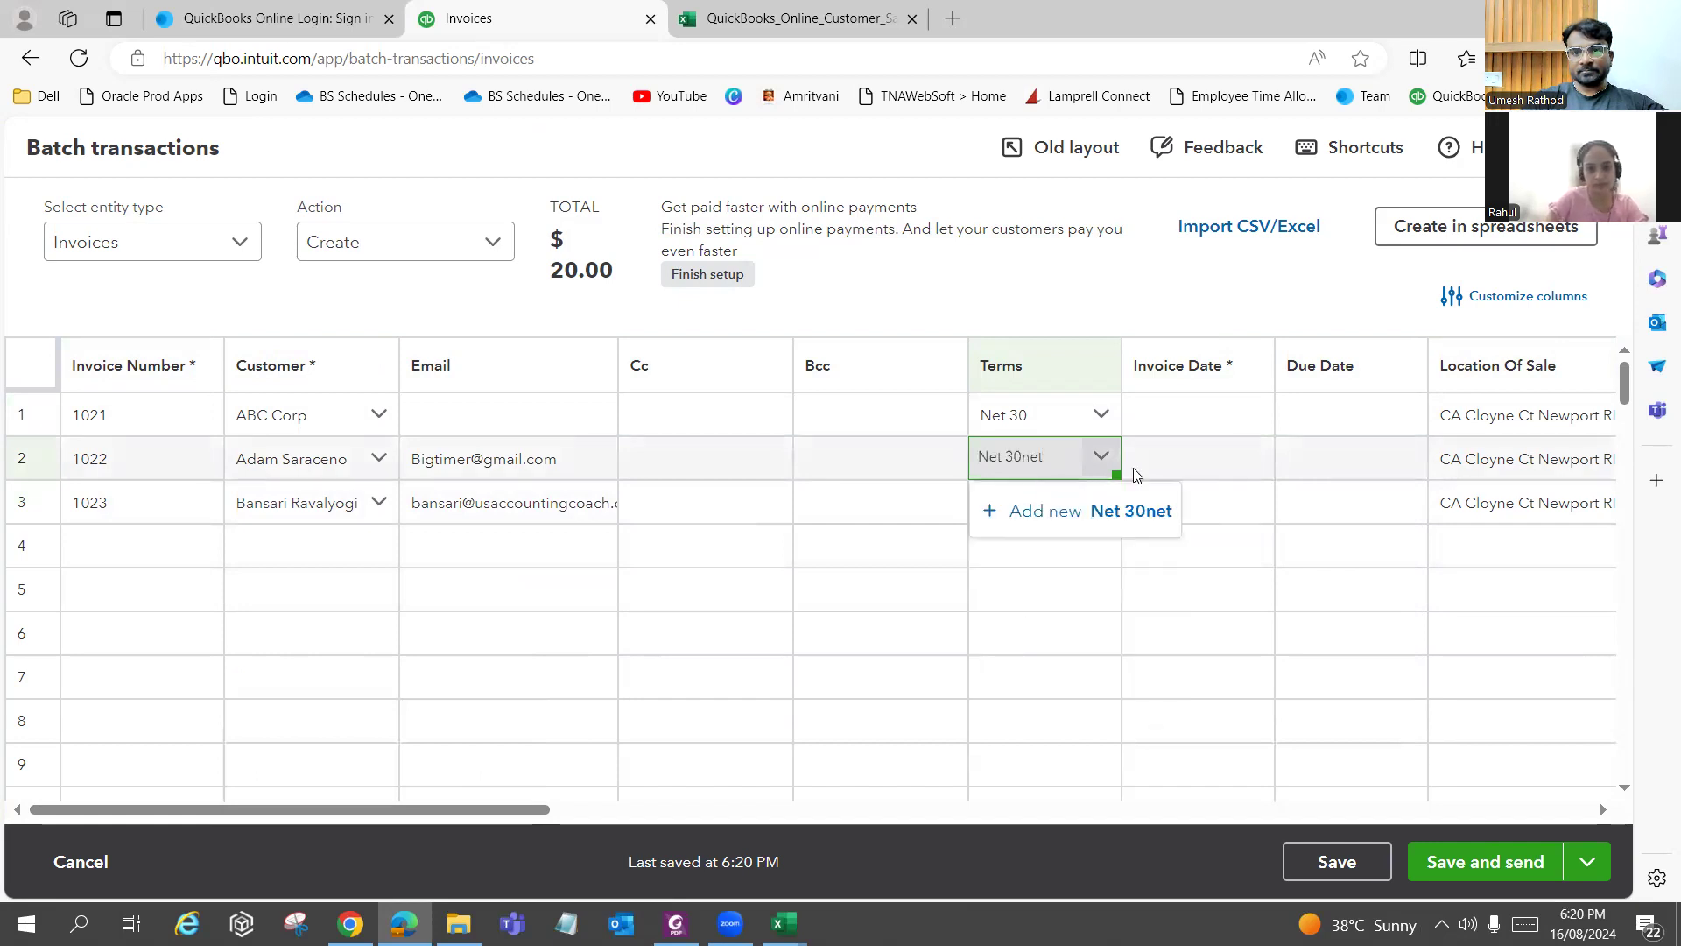
pyautogui.click(1096, 445)
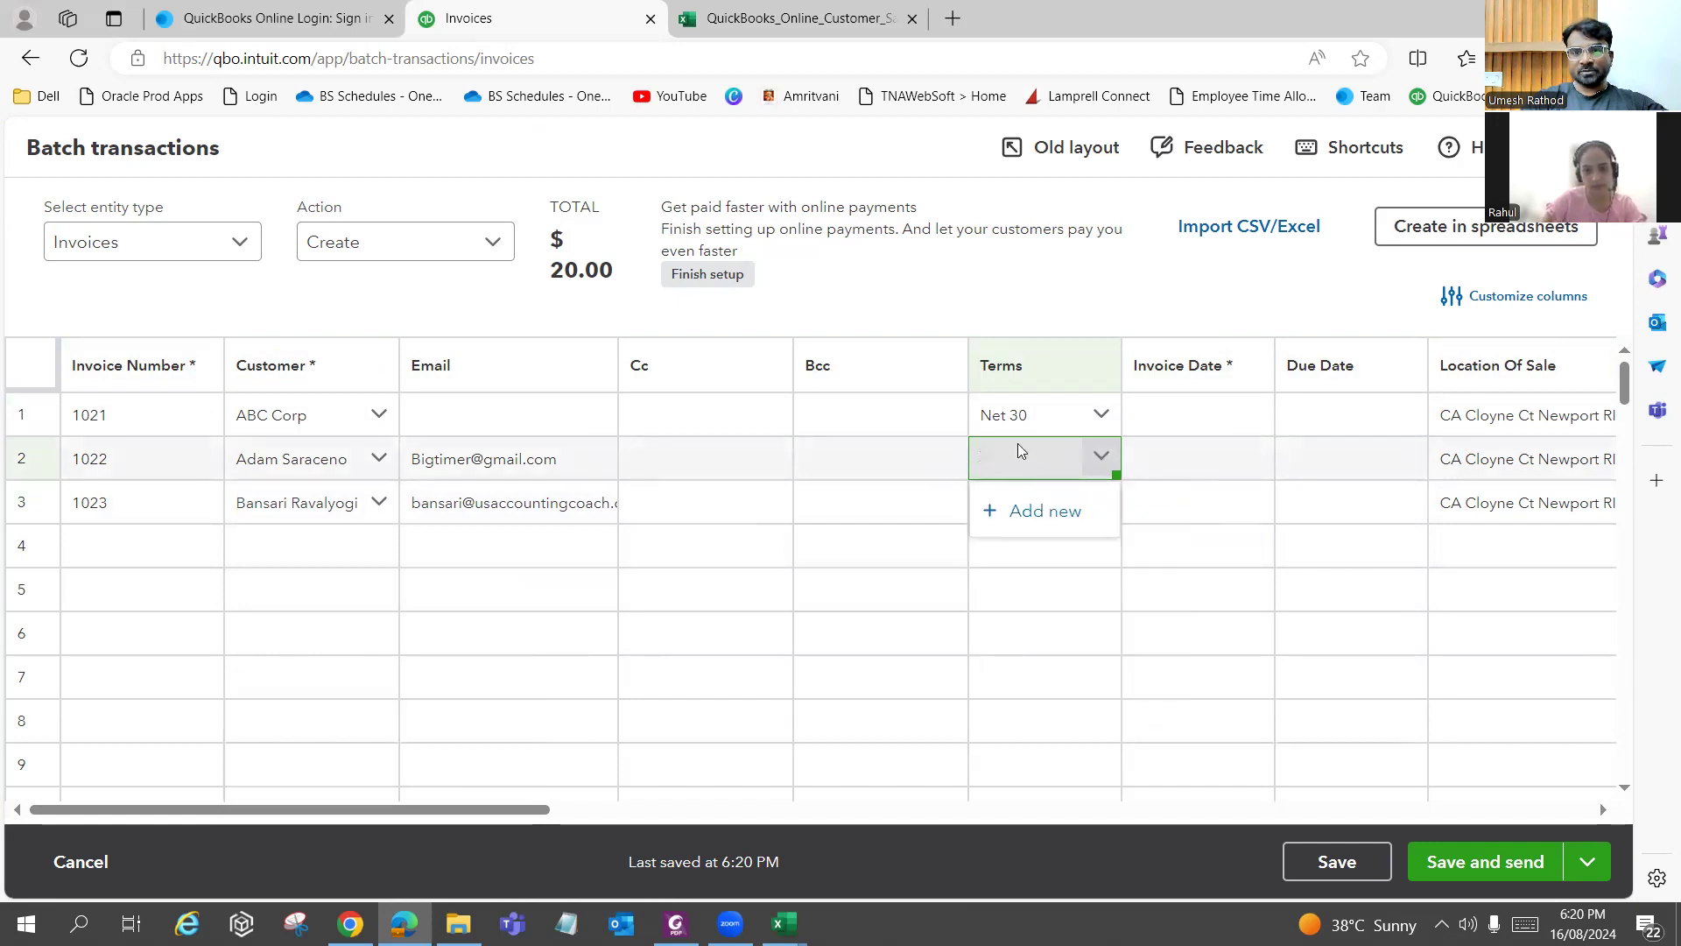
pyautogui.write('net')
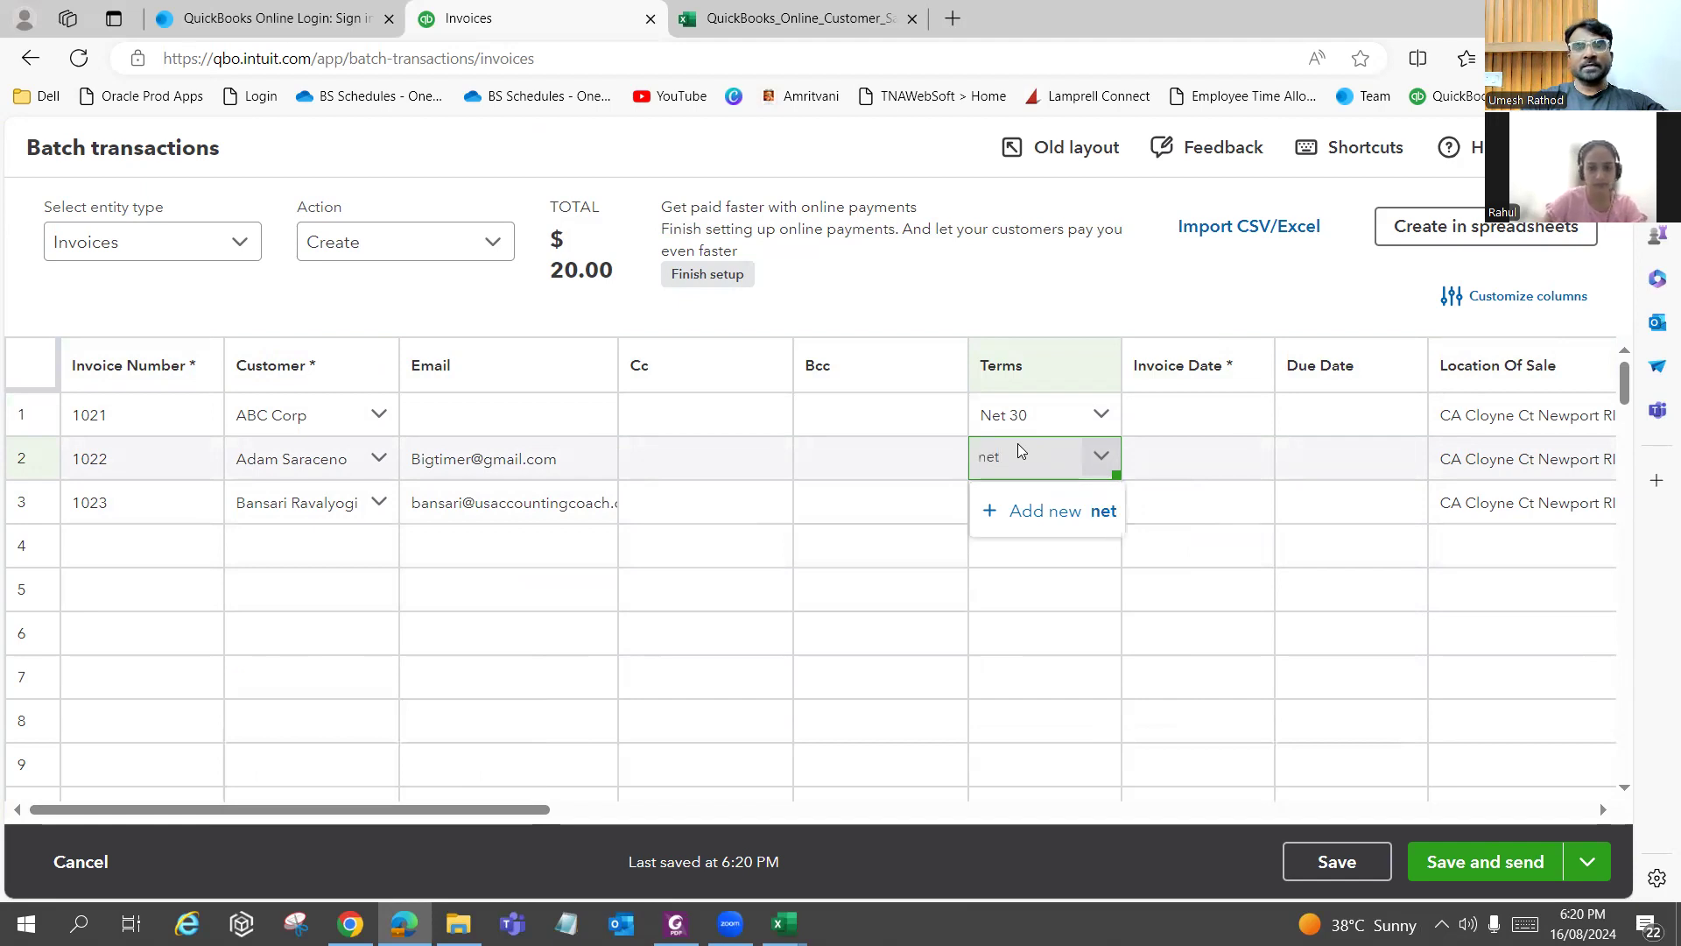
pyautogui.write(' 15')
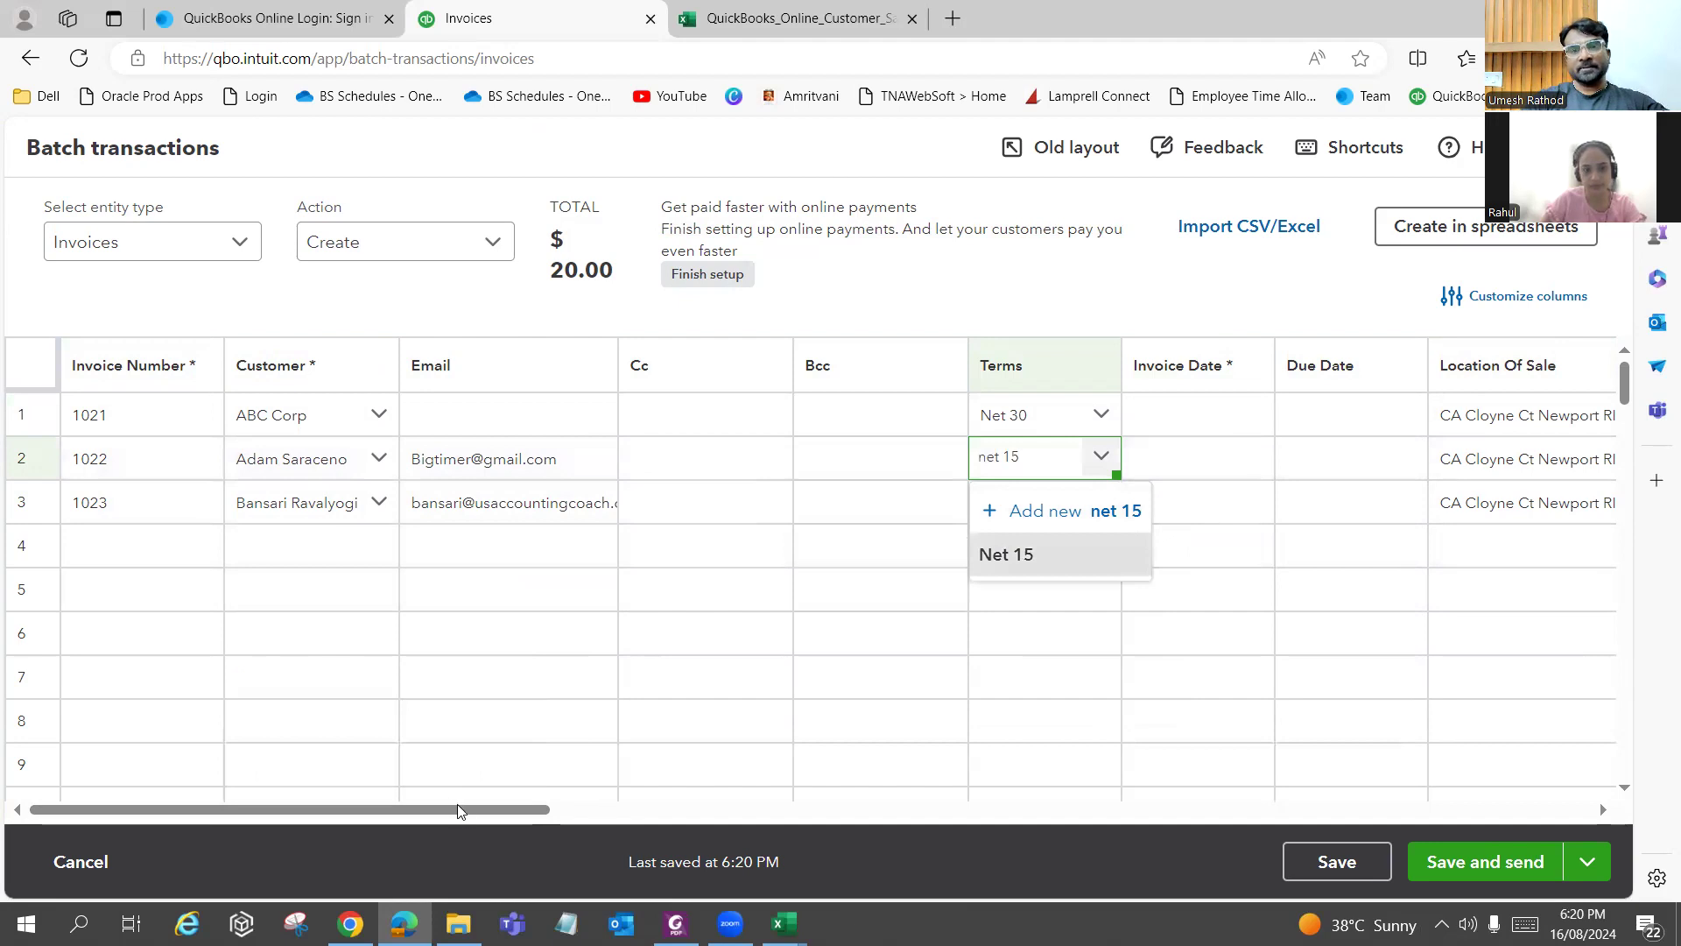
pyautogui.press('Return')
# Set the quantity to 1 and the rate to 20 for invoice 1022 in the second row.
pyautogui.moveTo(462, 808); pyautogui.dragTo(1185, 895)
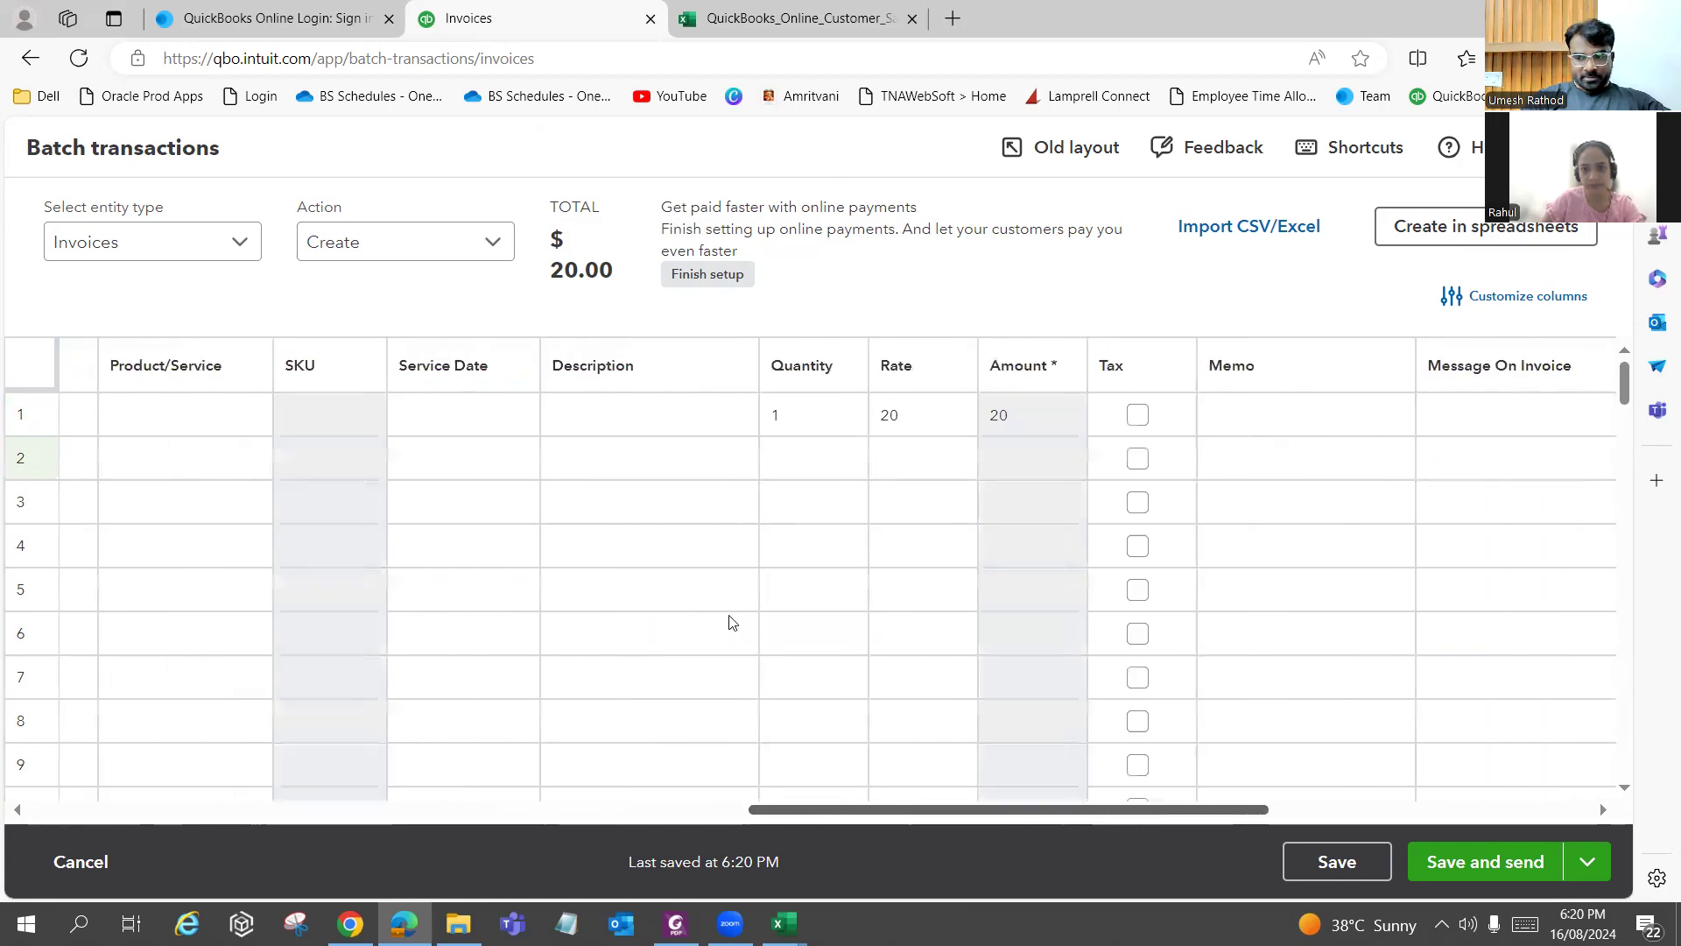
pyautogui.click(825, 466)
pyautogui.write('1')
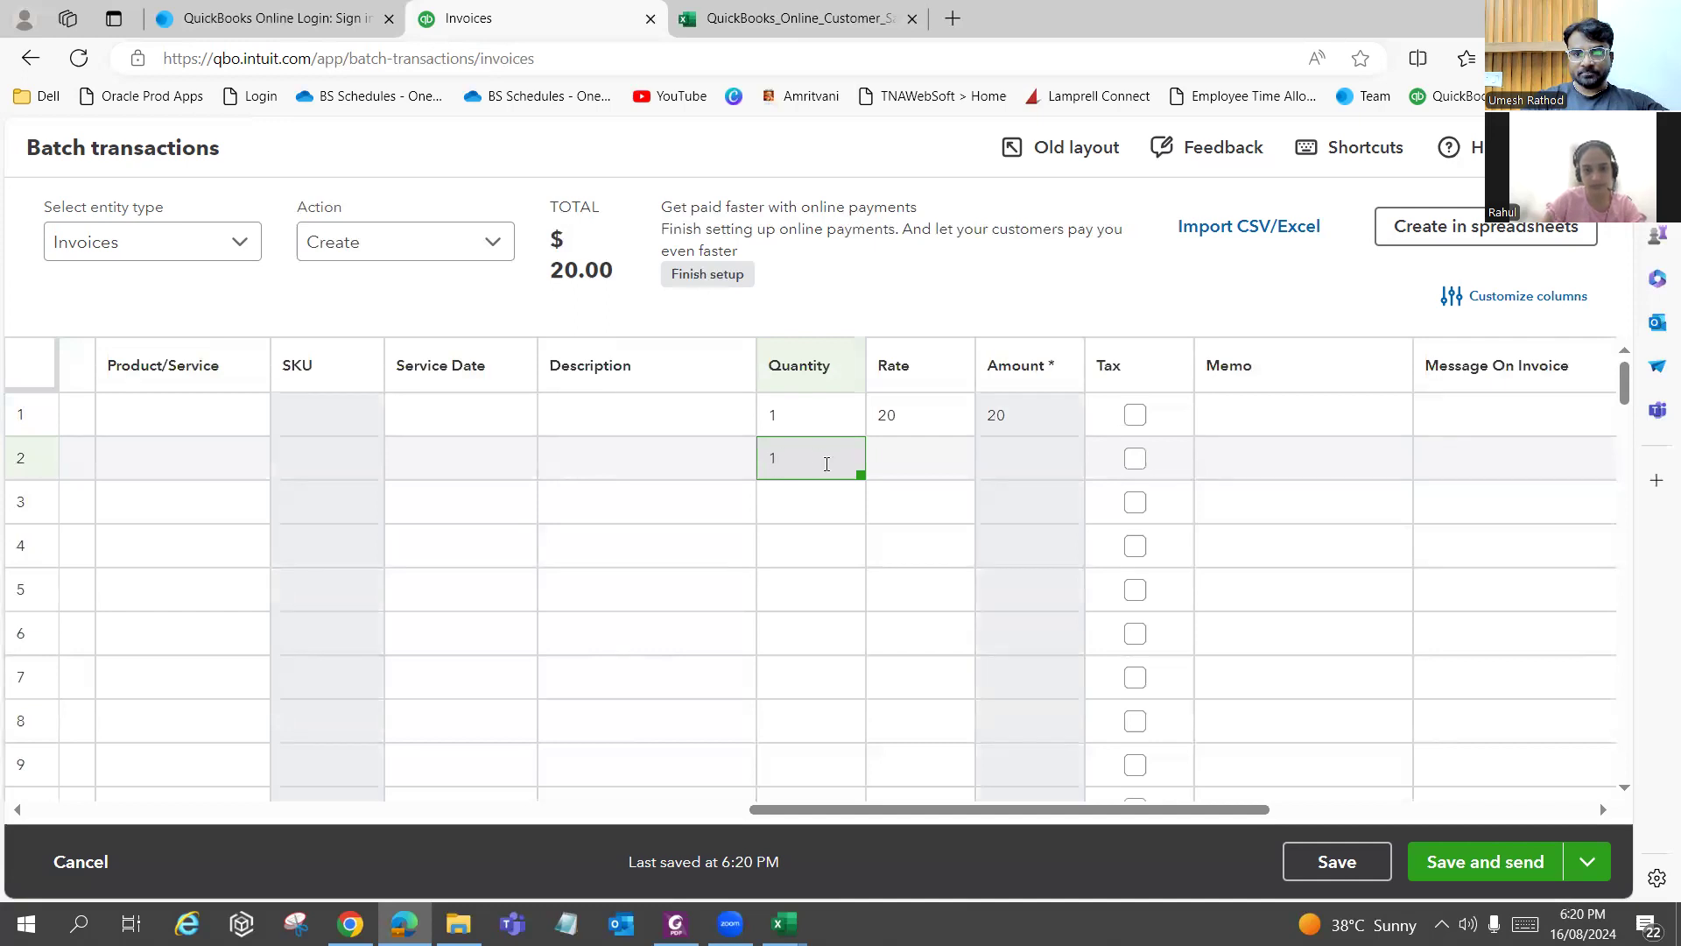
pyautogui.click(926, 454)
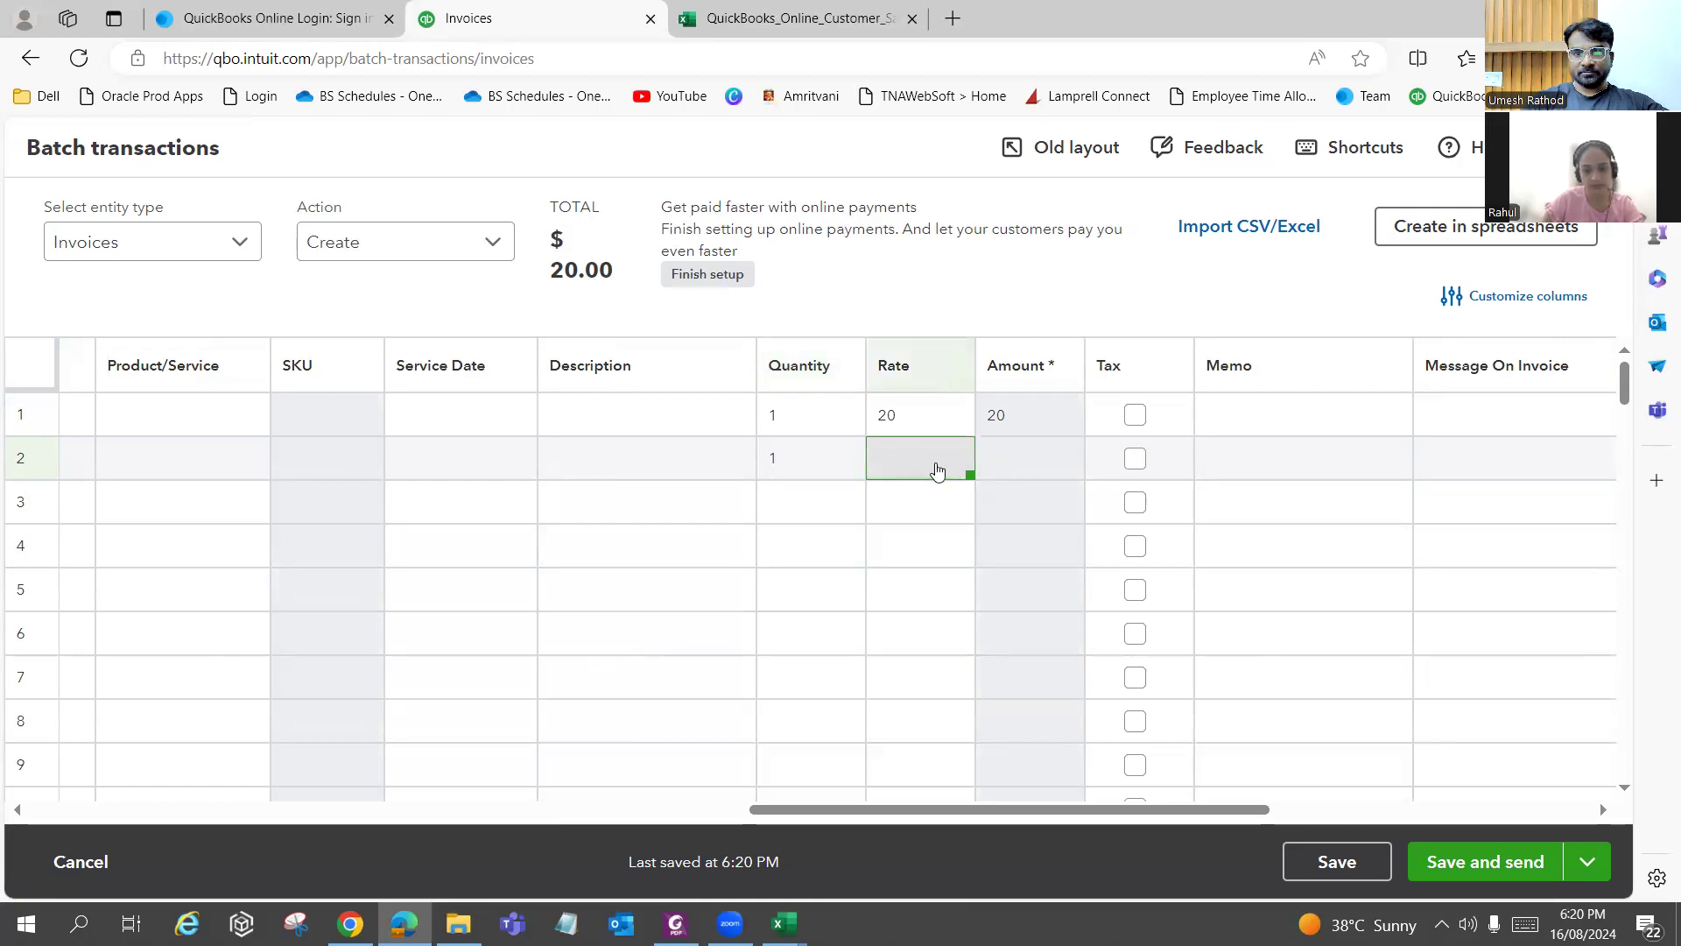
pyautogui.click(921, 464)
pyautogui.write('20')
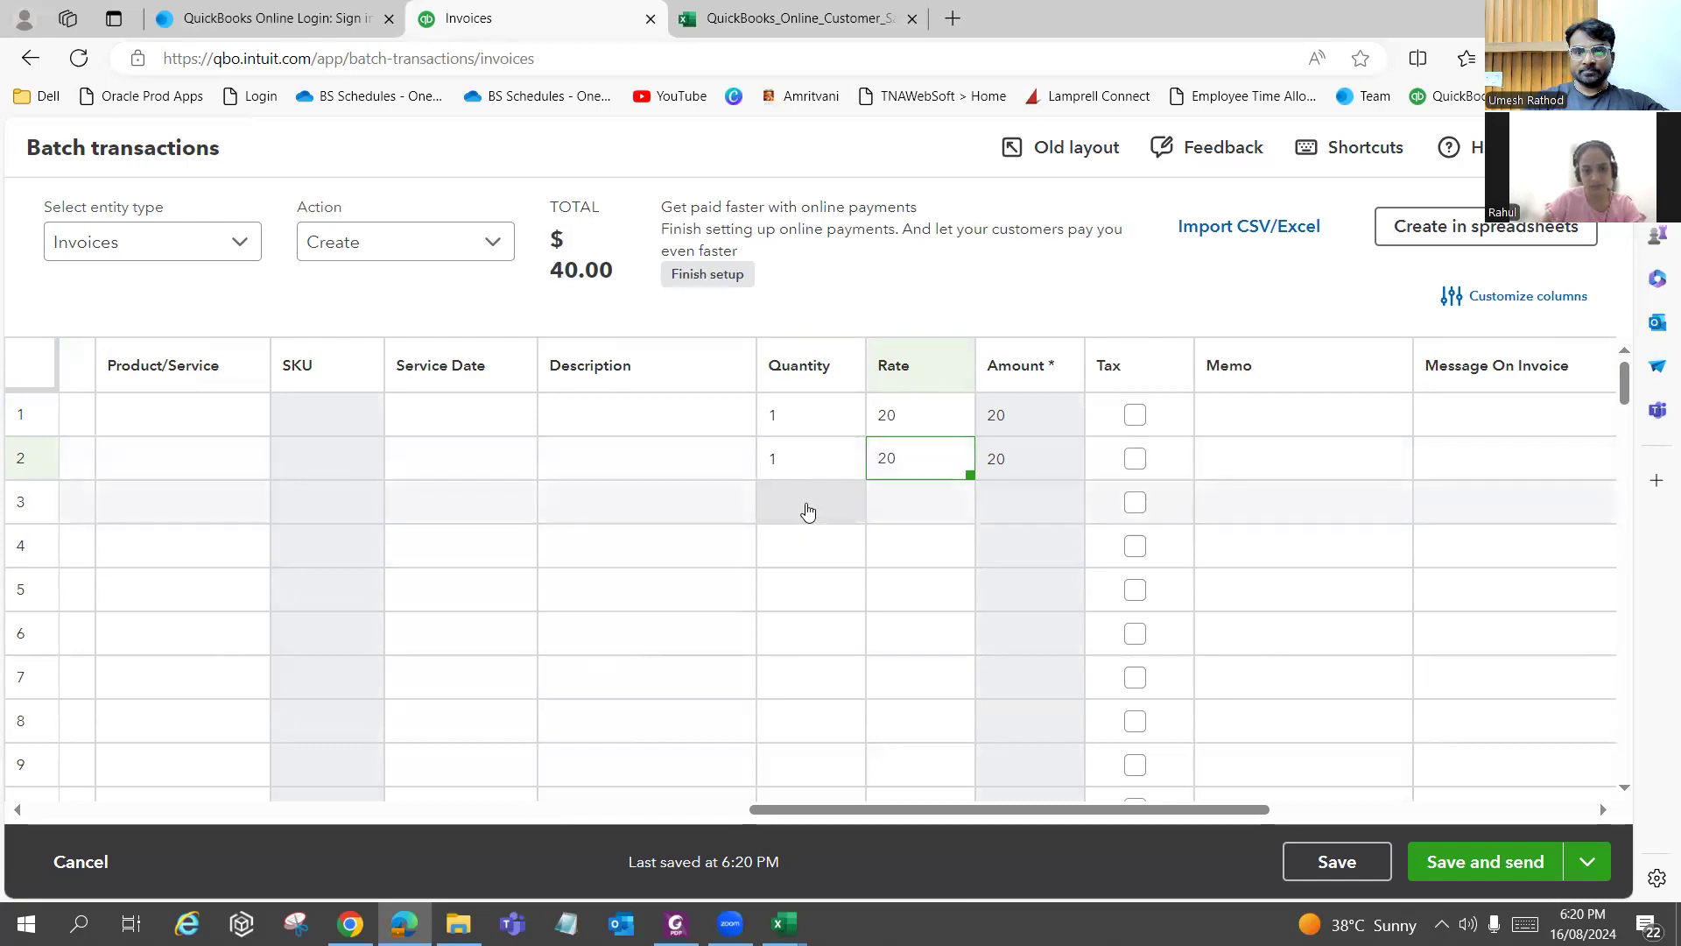
# Give invoice 1023 in the third row a quantity of 1 and a rate of 20.
pyautogui.click(841, 510)
pyautogui.write('1')
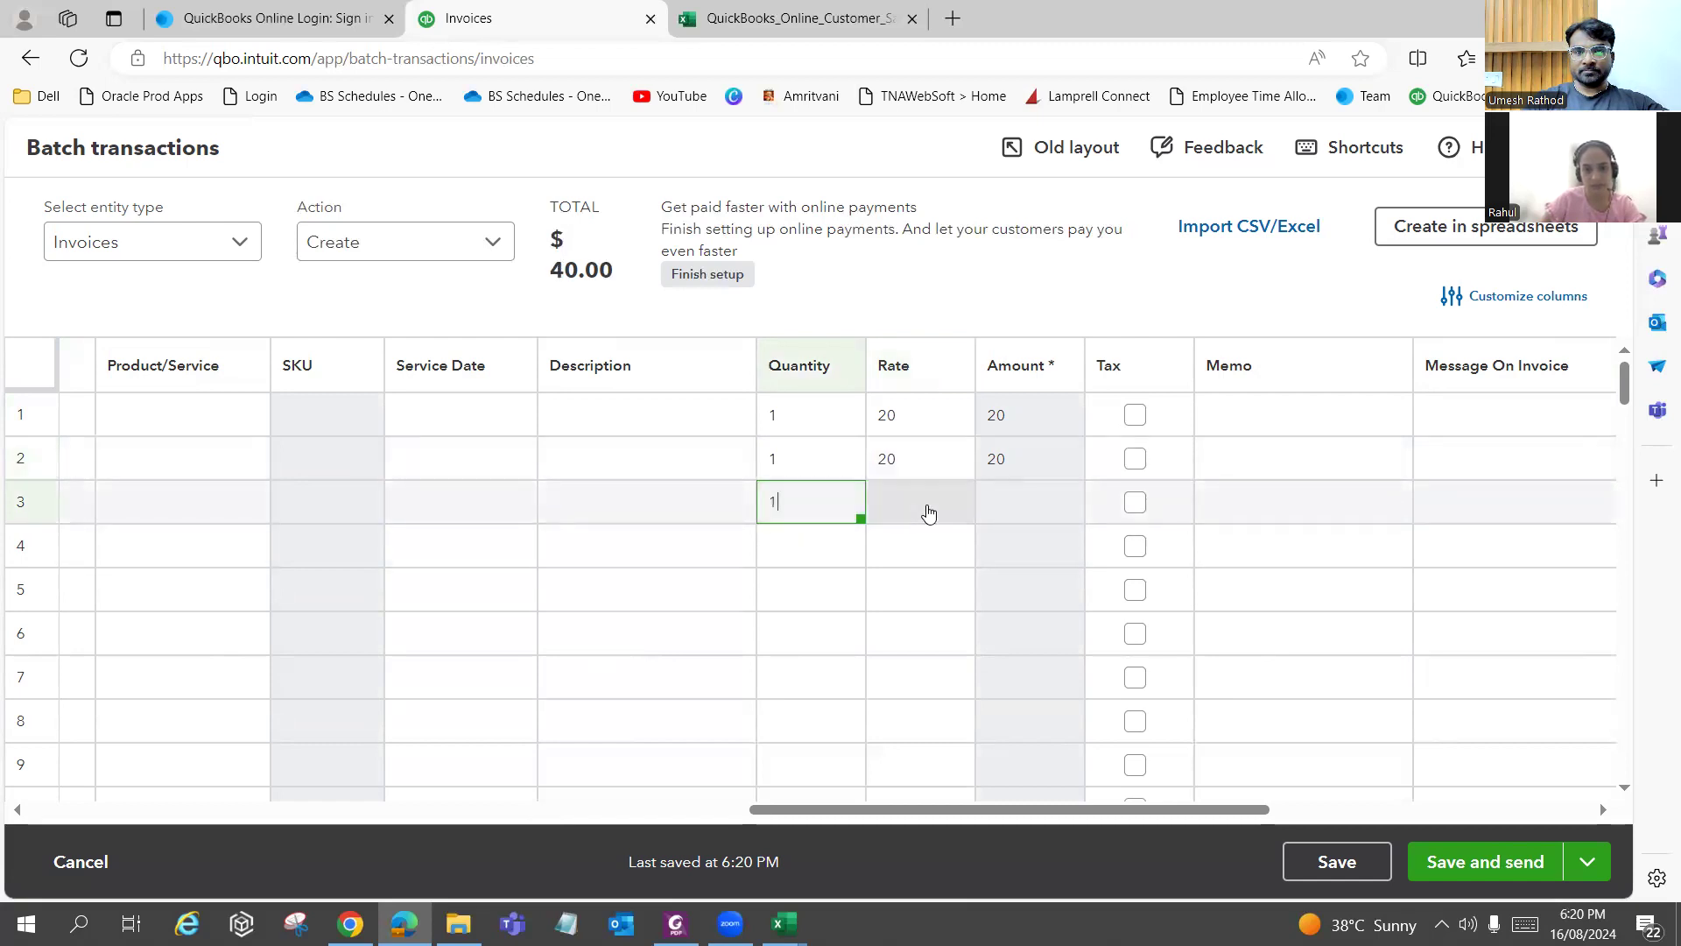
pyautogui.click(928, 506)
pyautogui.write('20')
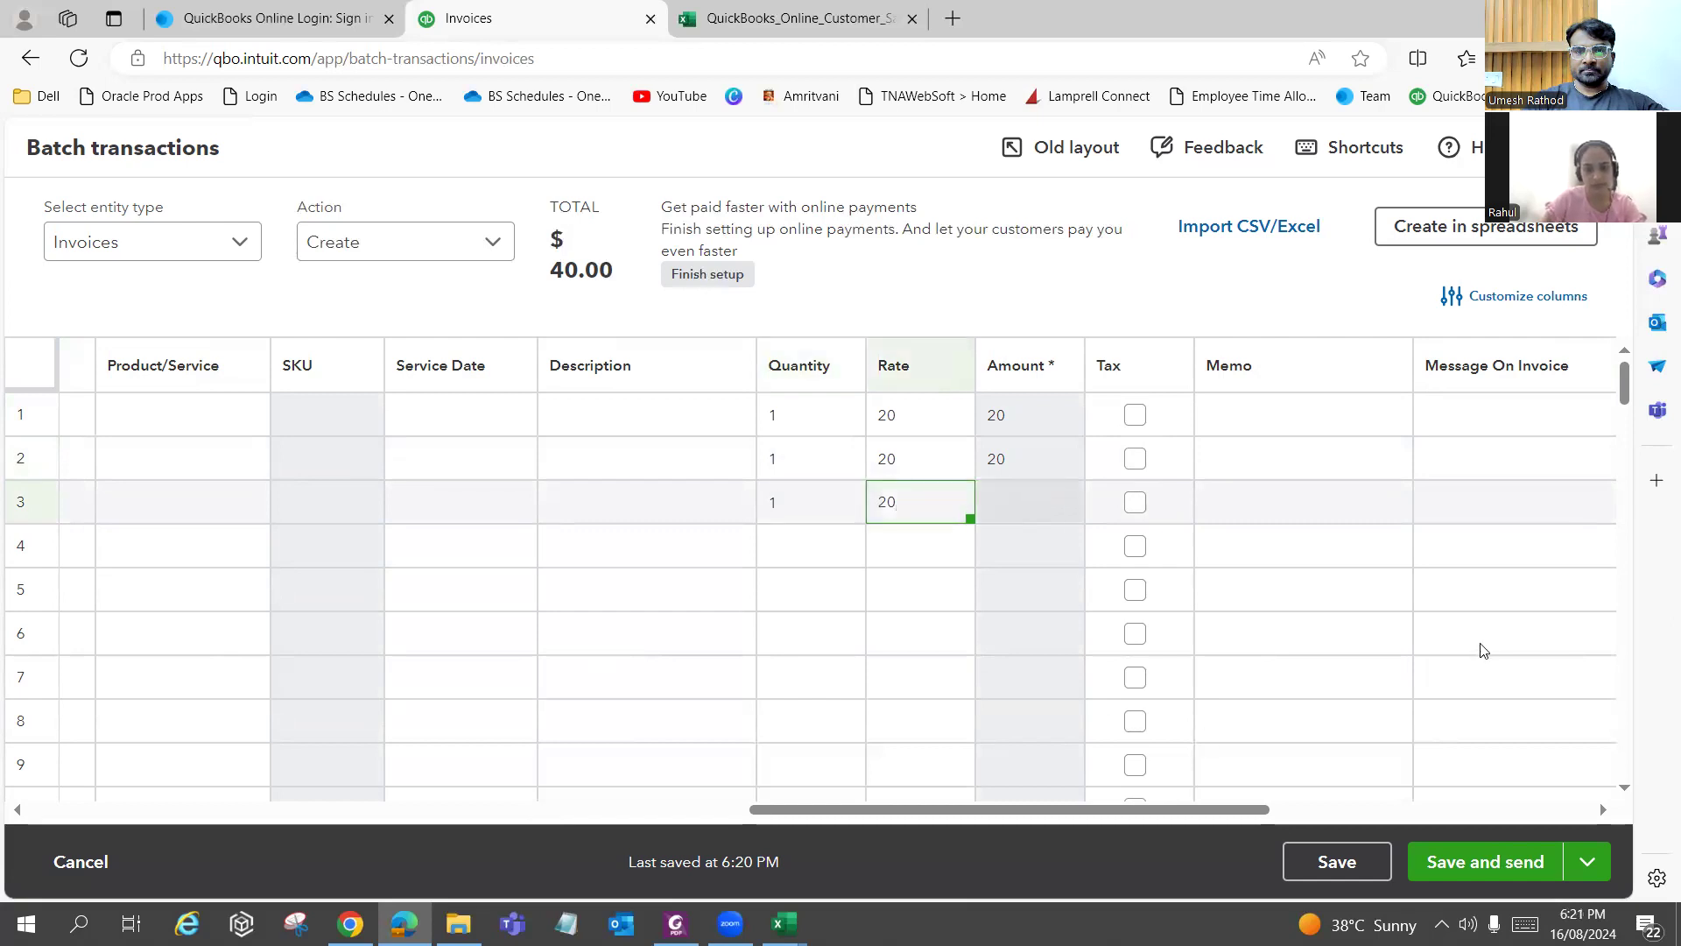
# Try to save and send the batch invoices, and check the grid's columns for missing or invalid entries.
pyautogui.click(1445, 865)
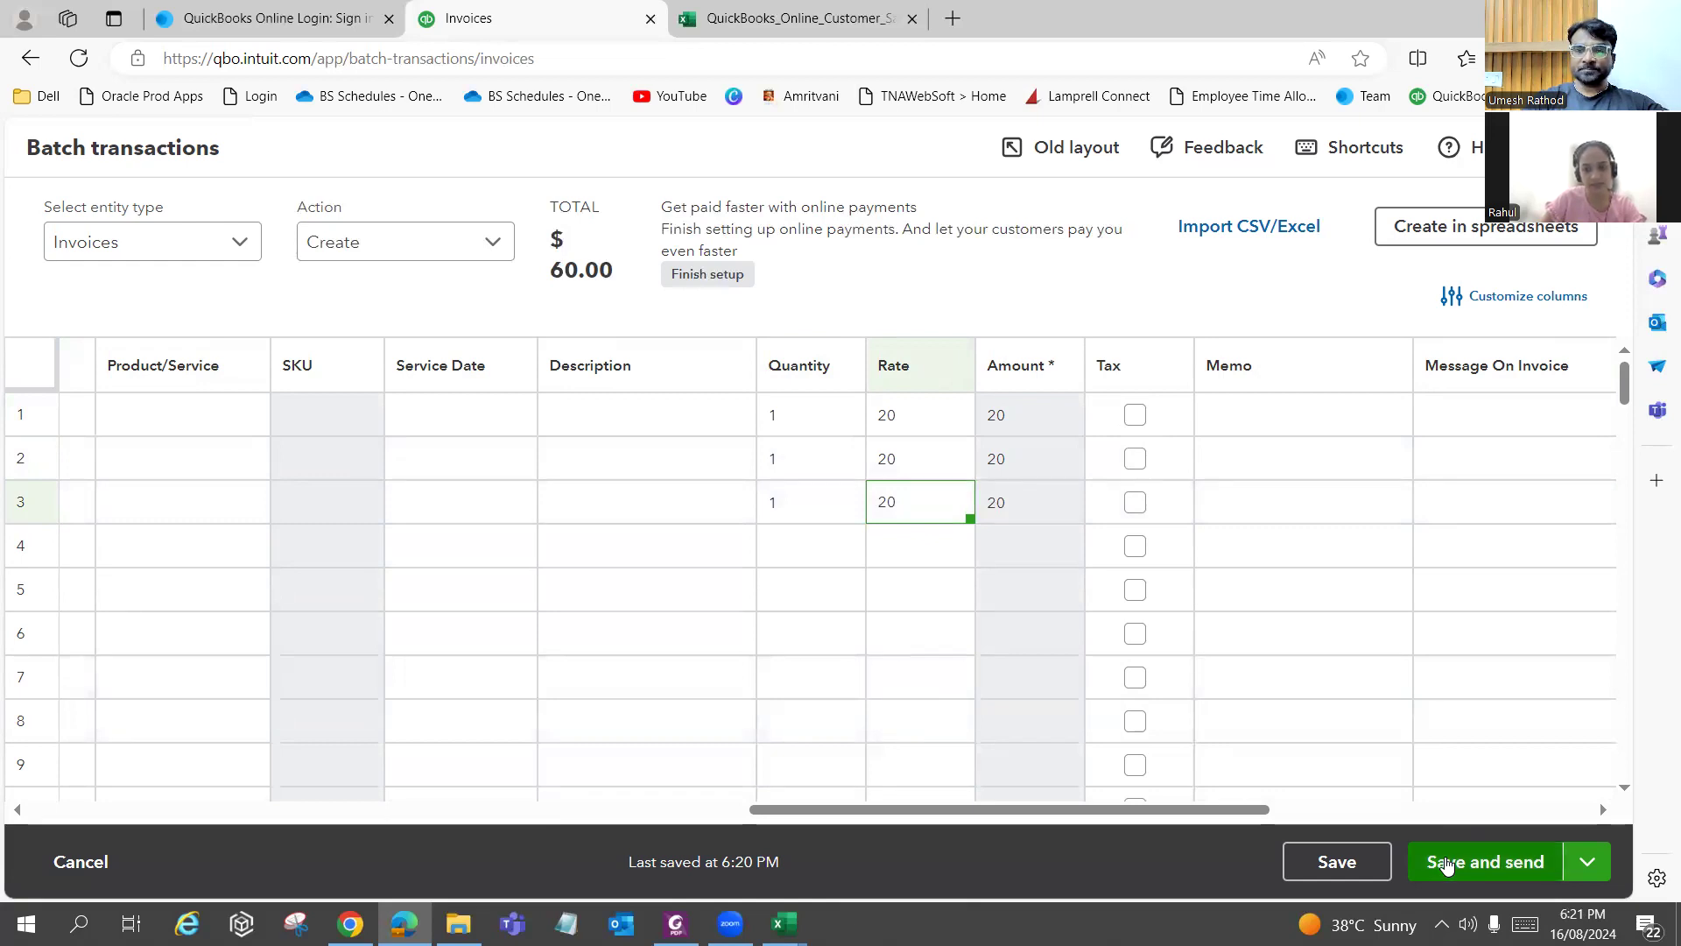
pyautogui.click(1588, 865)
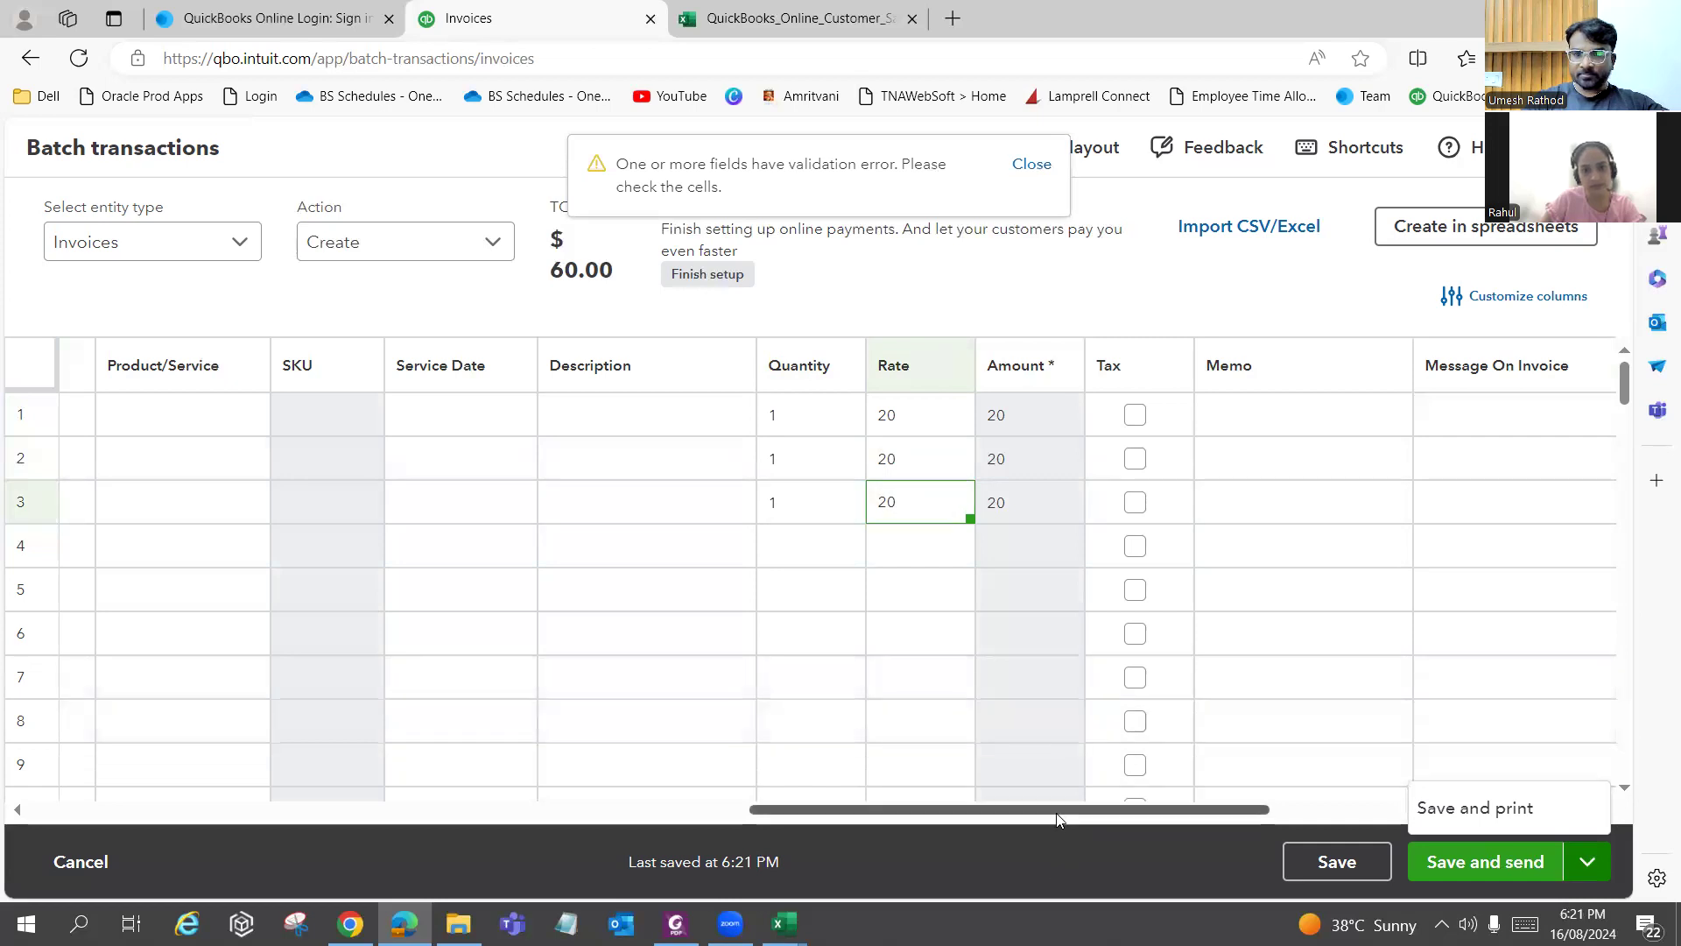
pyautogui.moveTo(1057, 819); pyautogui.dragTo(1418, 832)
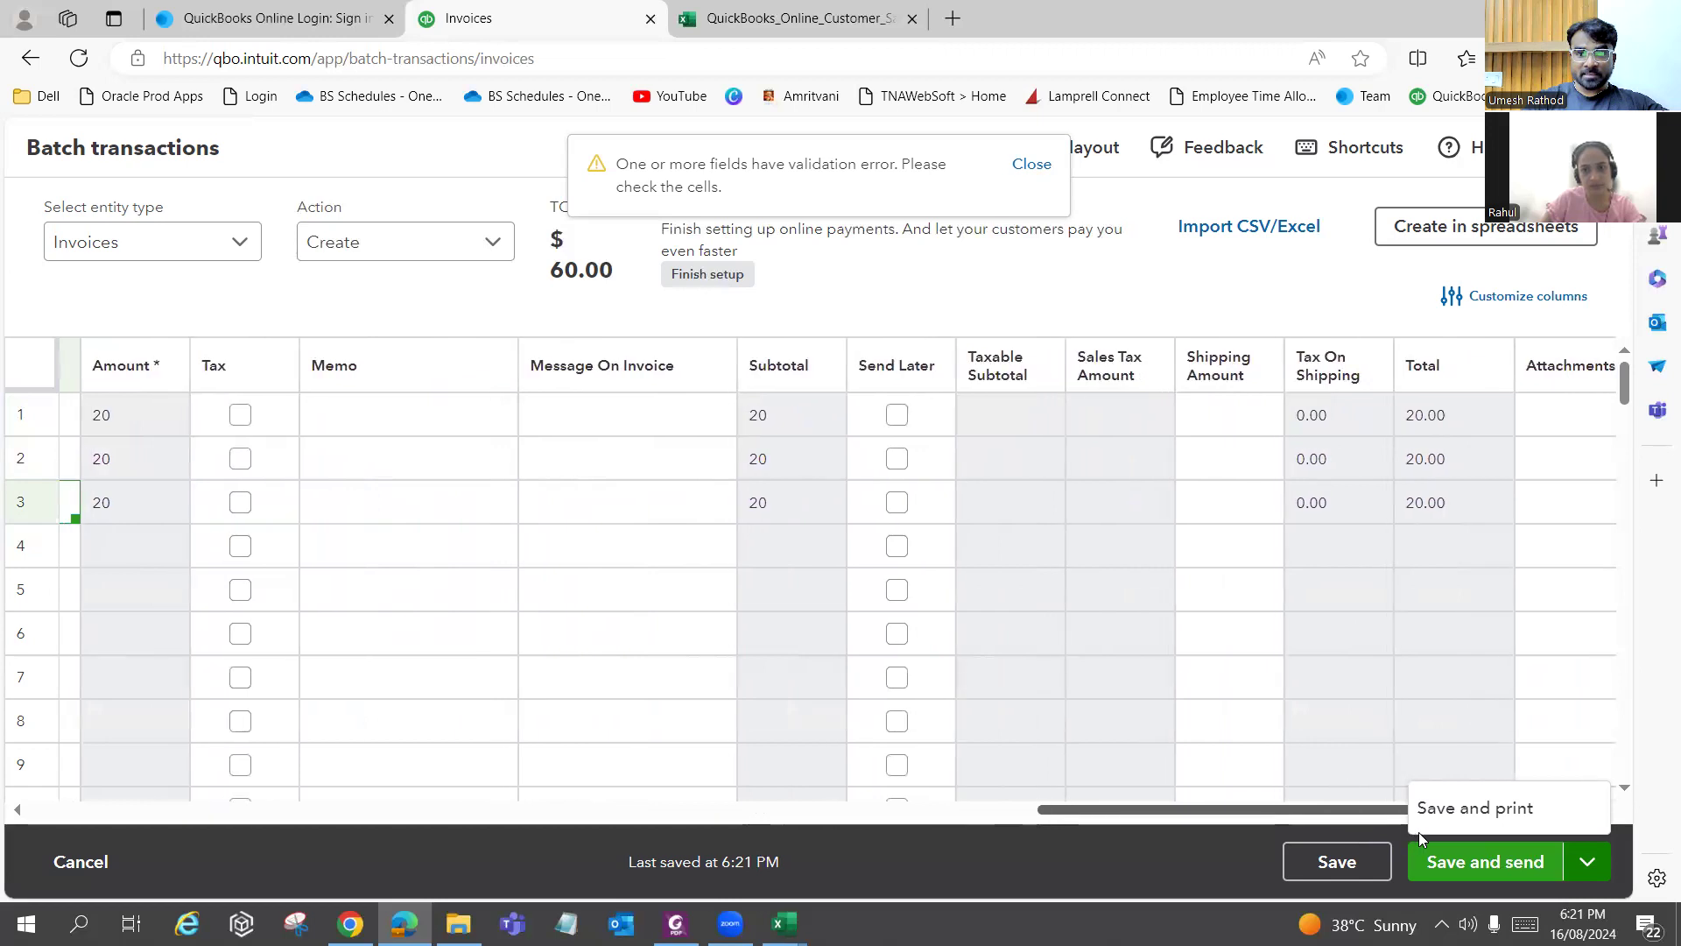
pyautogui.moveTo(957, 844); pyautogui.dragTo(872, 837)
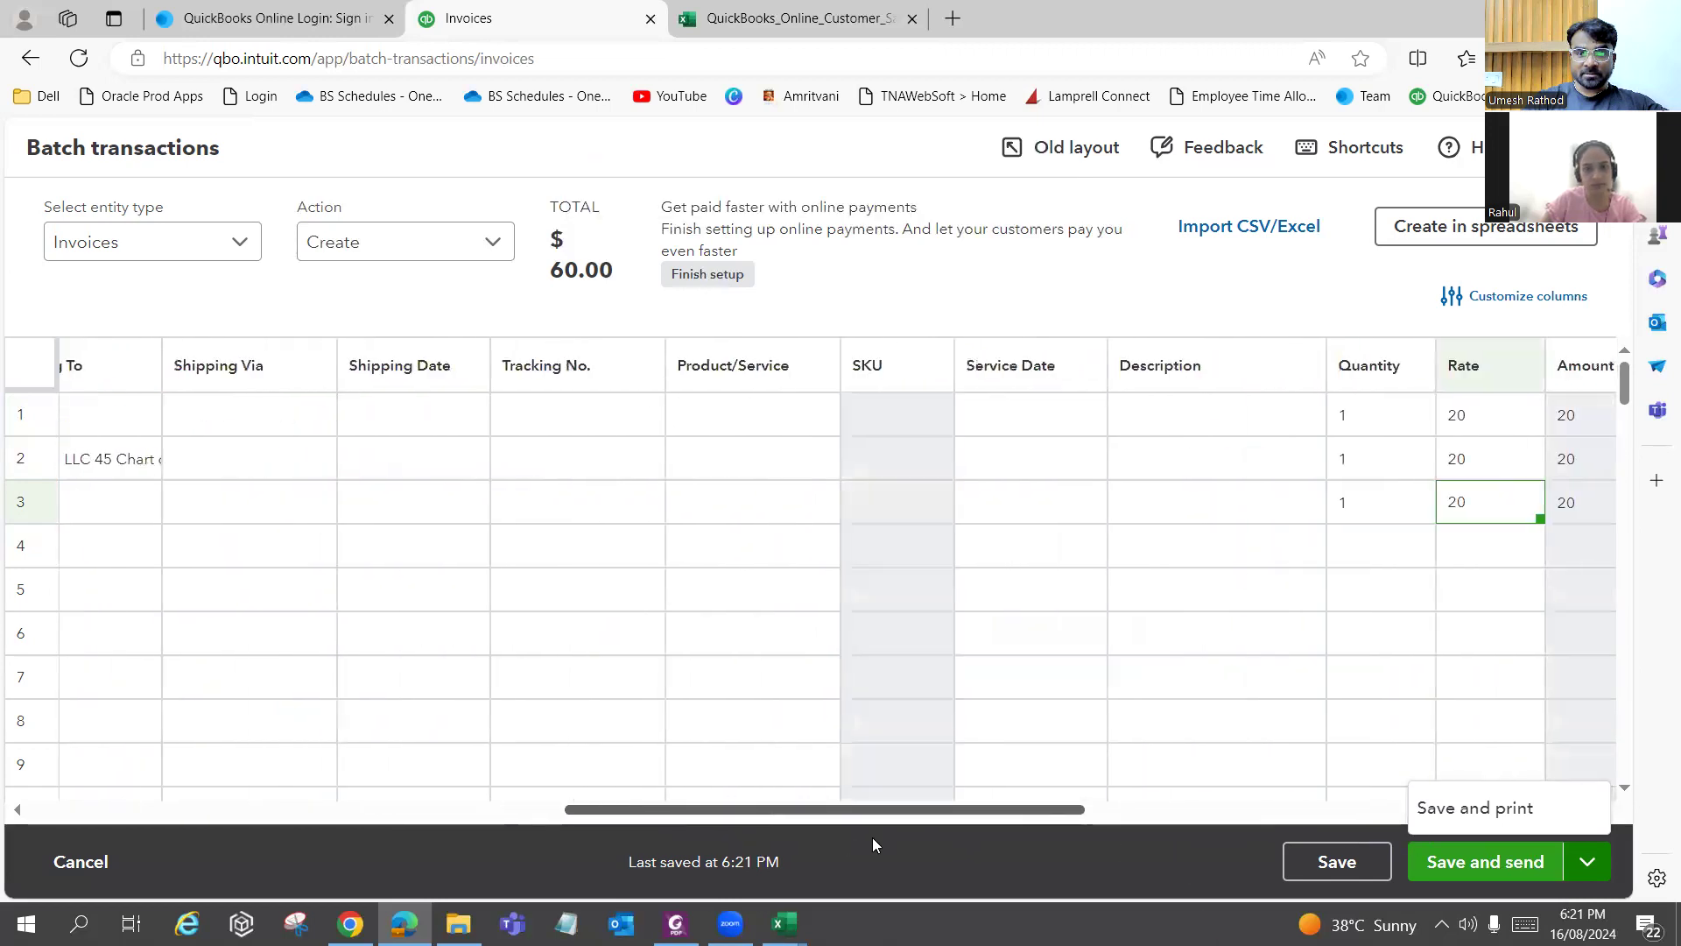
# Choose Newsletter as the product/service for the ABC Corp invoice in the first row.
pyautogui.click(751, 419)
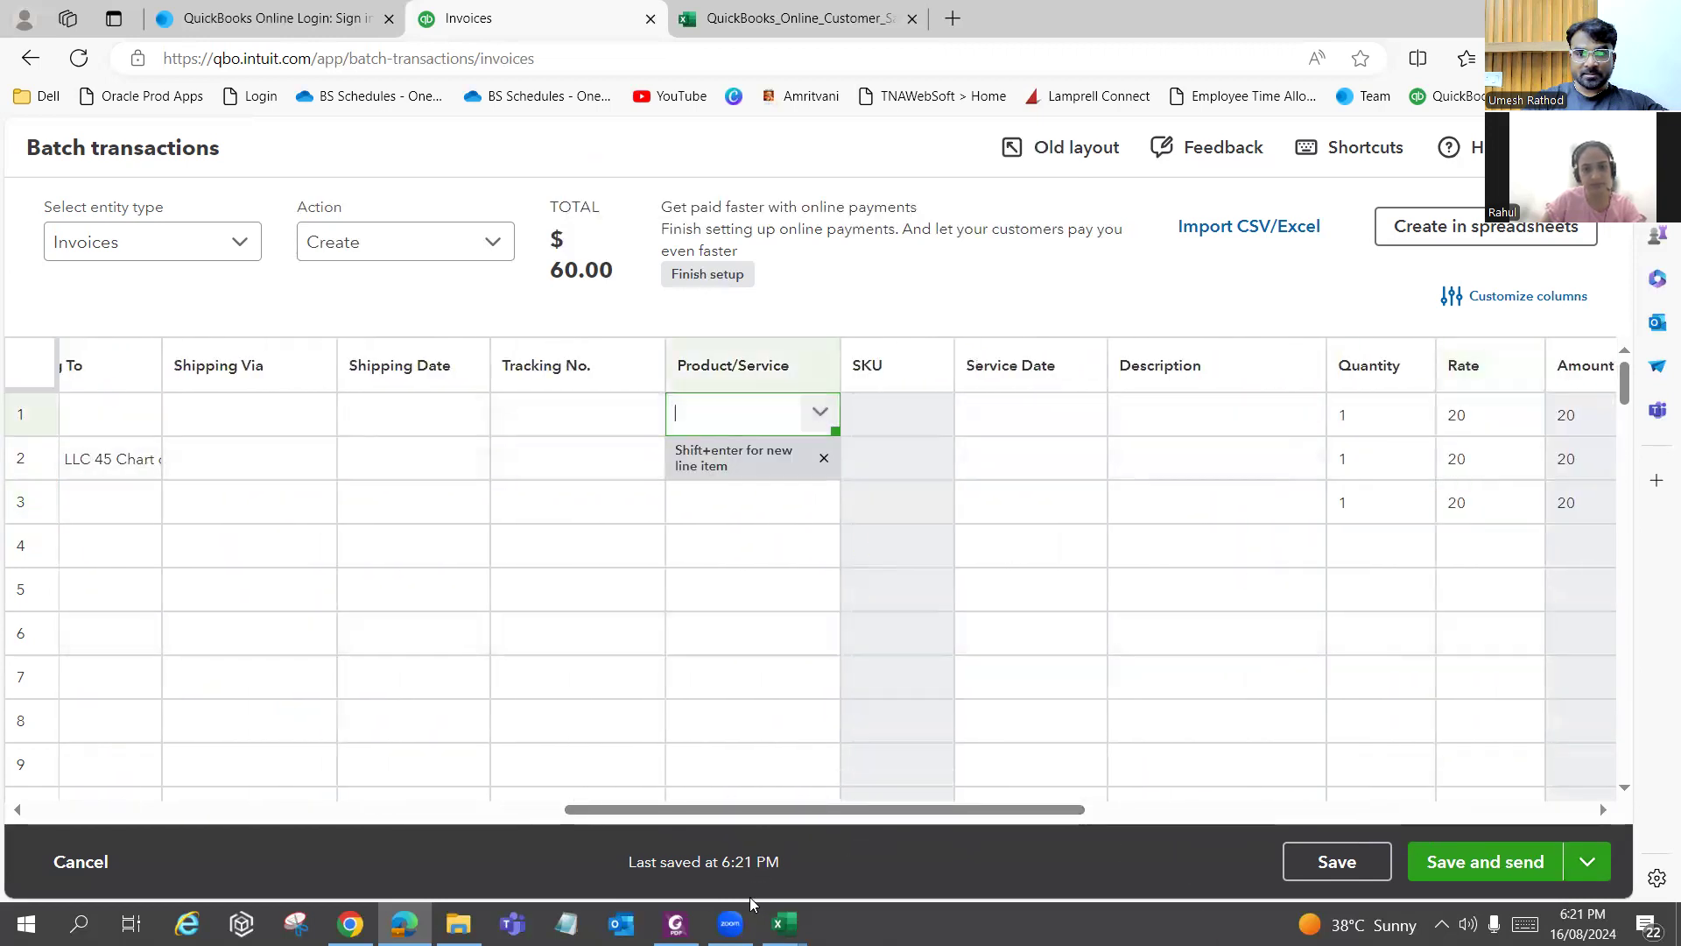
pyautogui.click(675, 923)
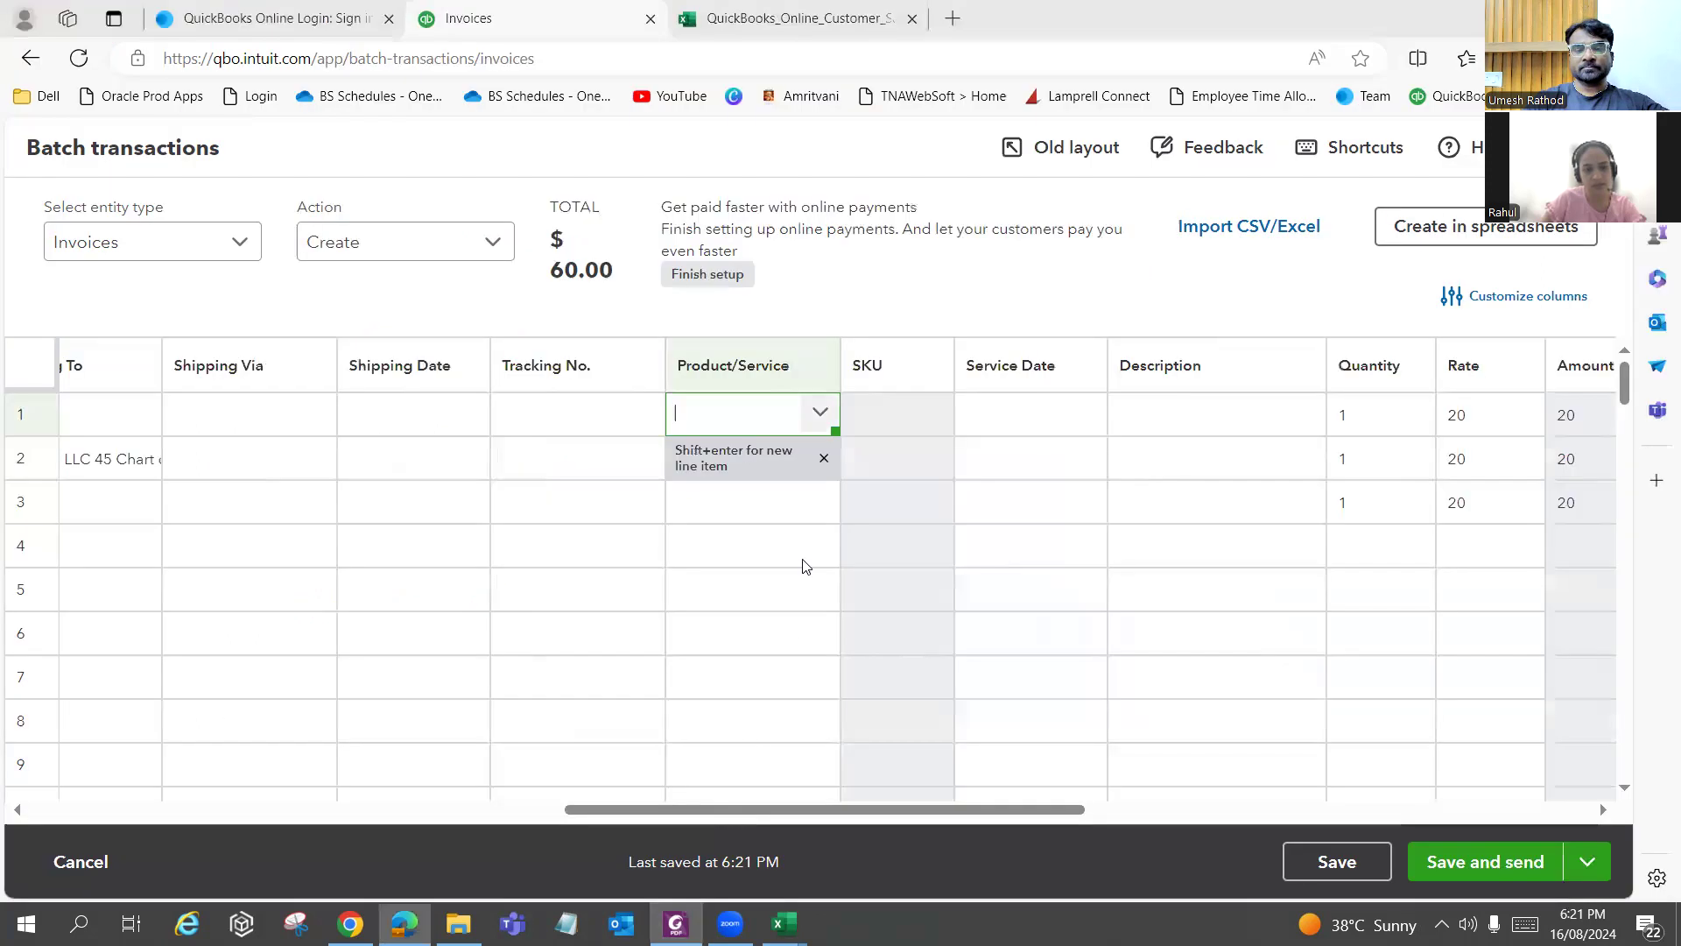
pyautogui.hotkey('alt', 'Tab')
pyautogui.write('new')
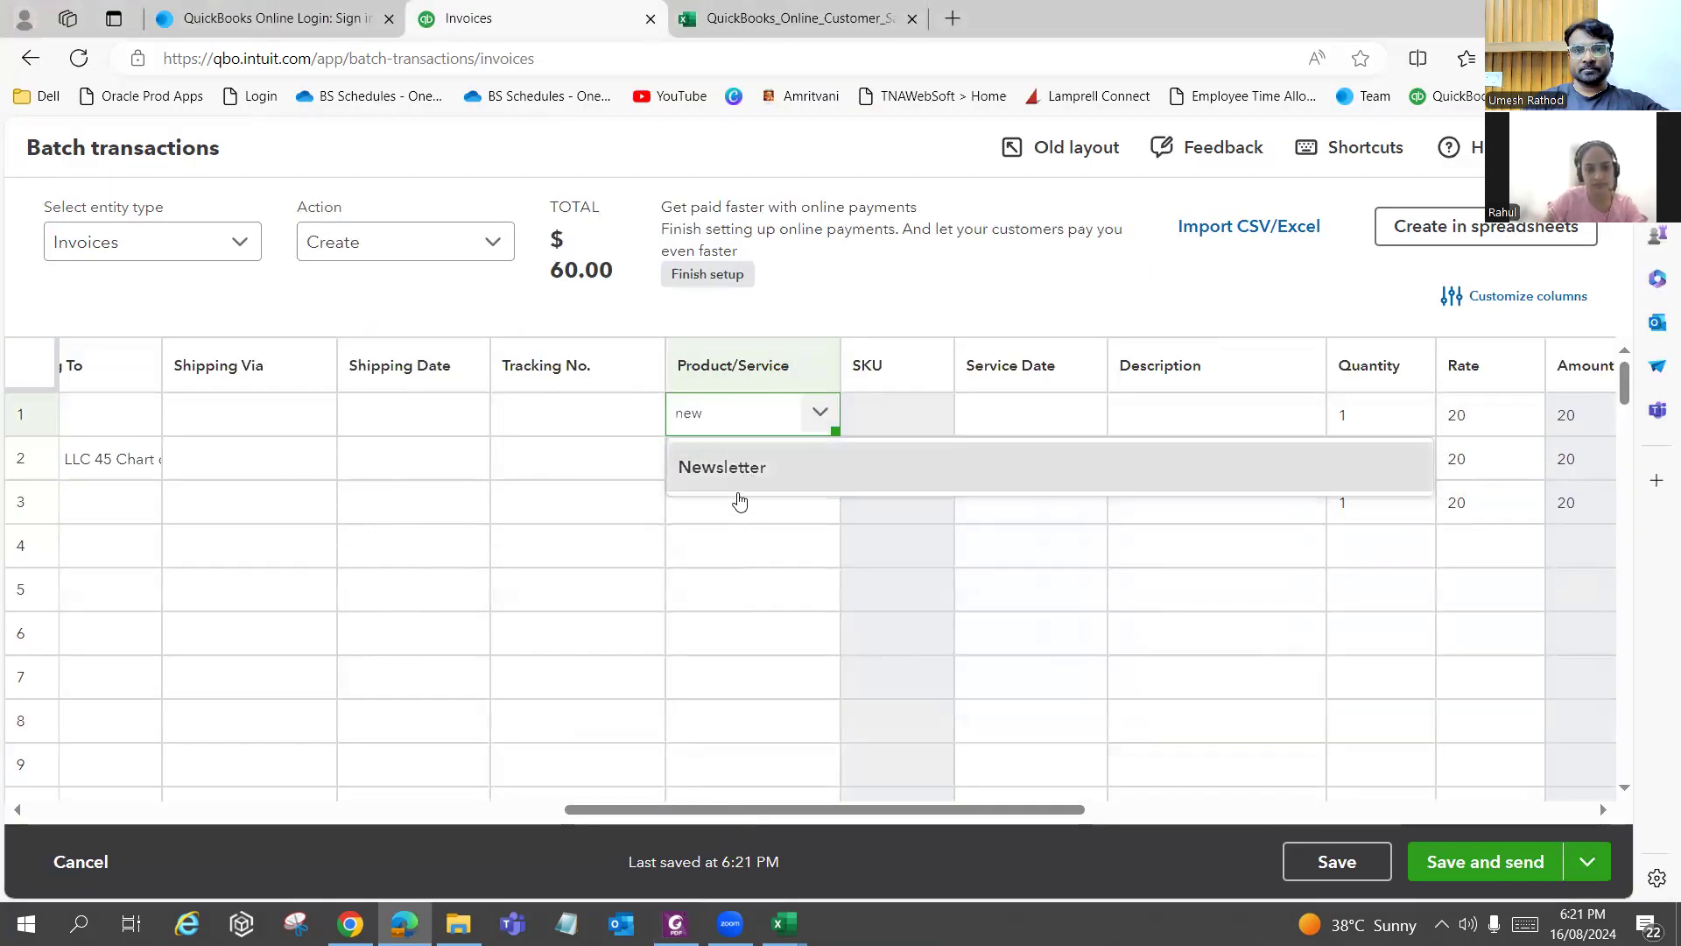
pyautogui.click(739, 466)
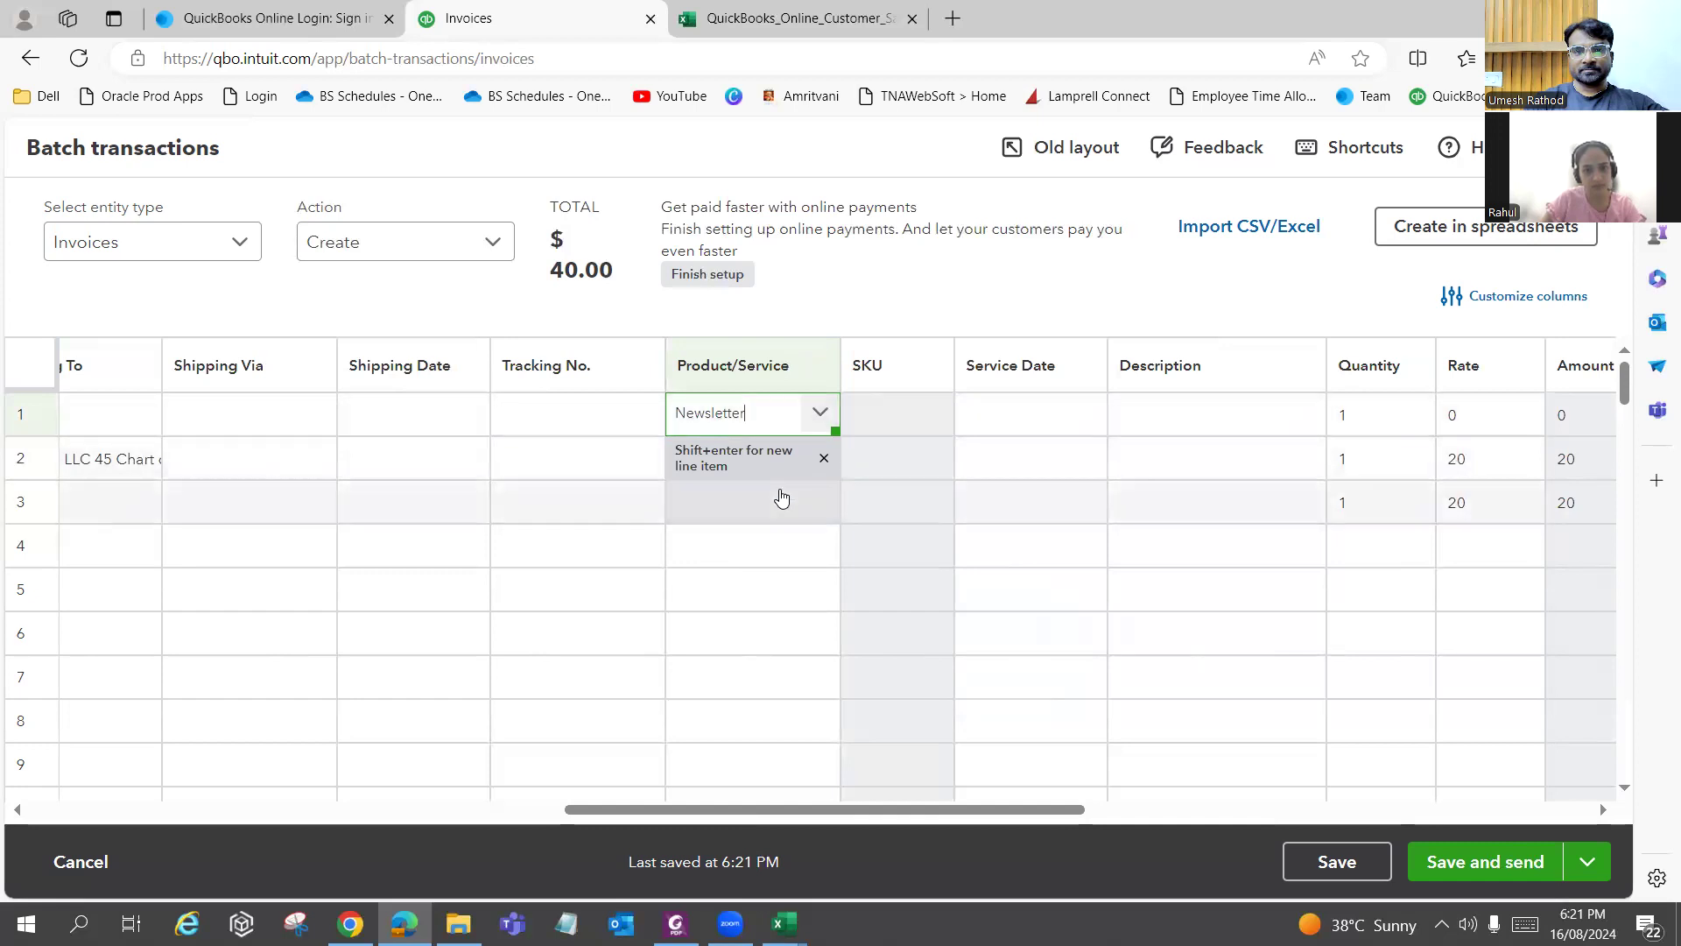
# Choose Newsletter as the product/service for the invoices in the second and third rows.
pyautogui.click(771, 501)
pyautogui.click(705, 464)
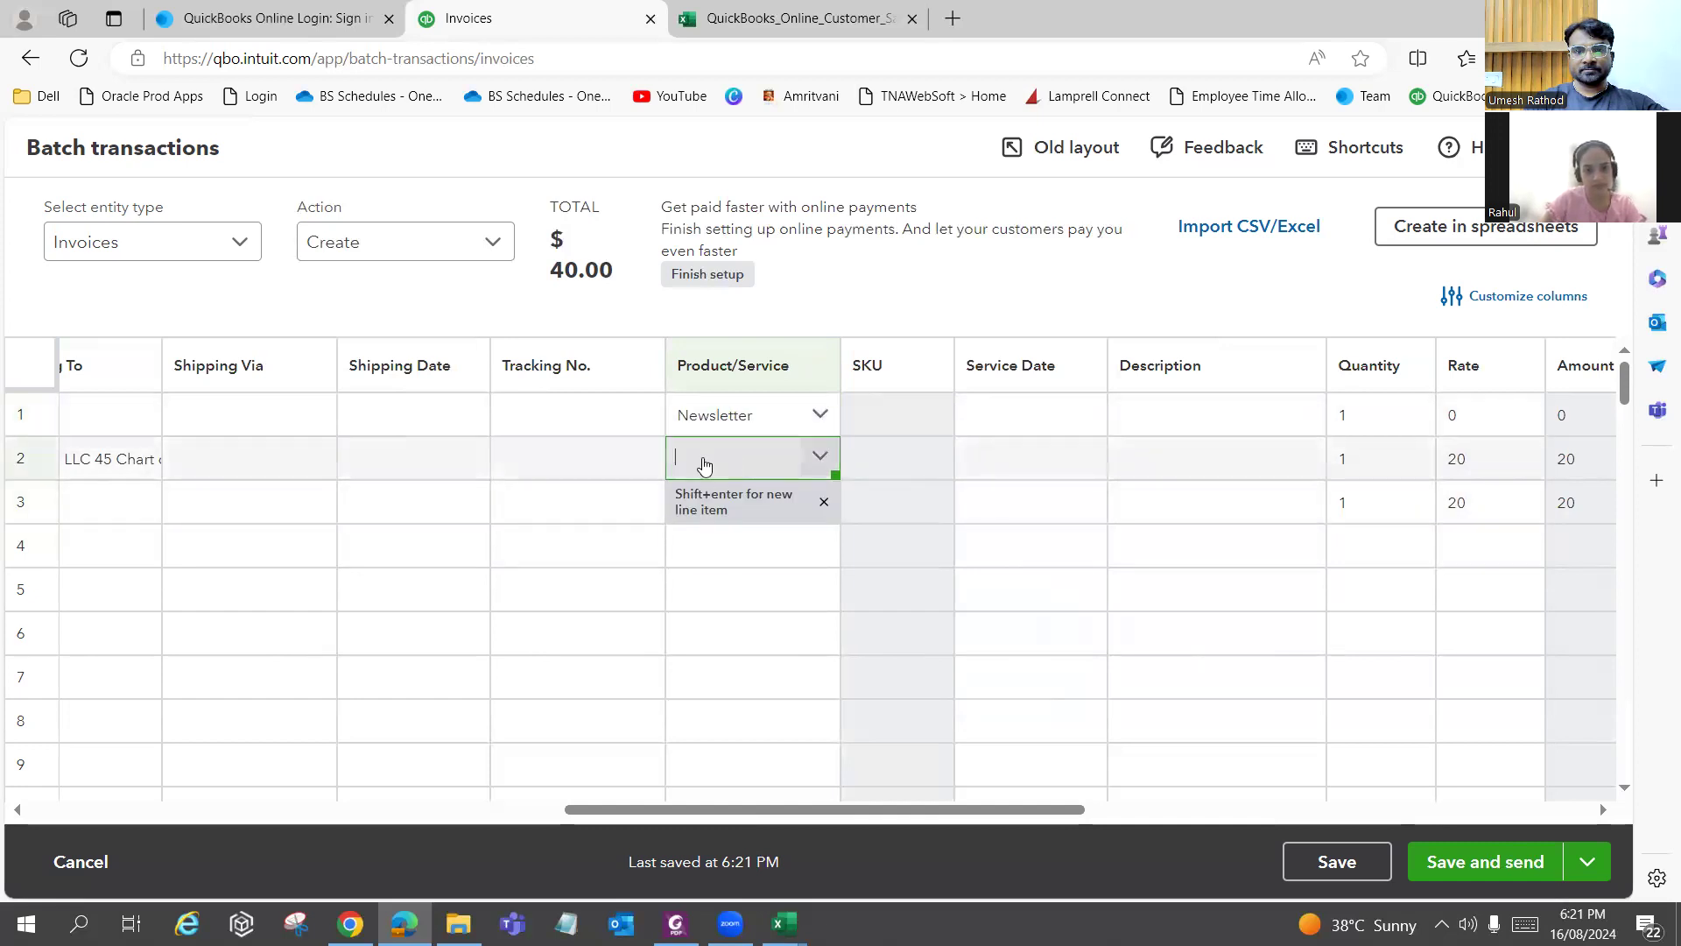
pyautogui.write('nwe')
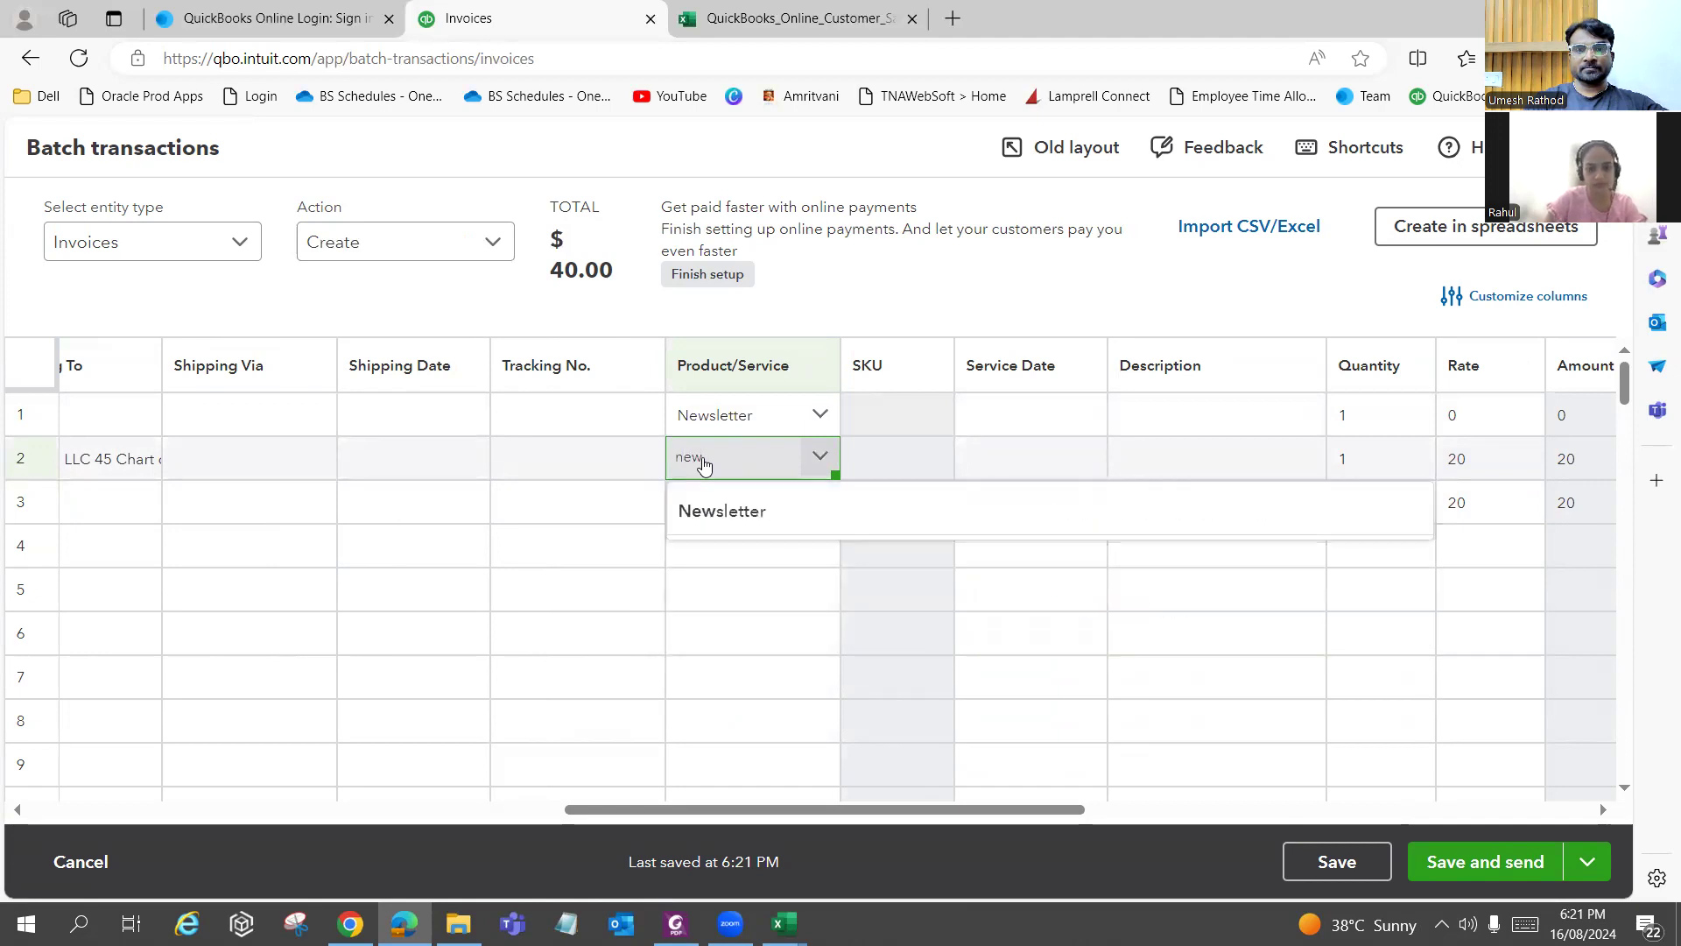
pyautogui.press('Return')
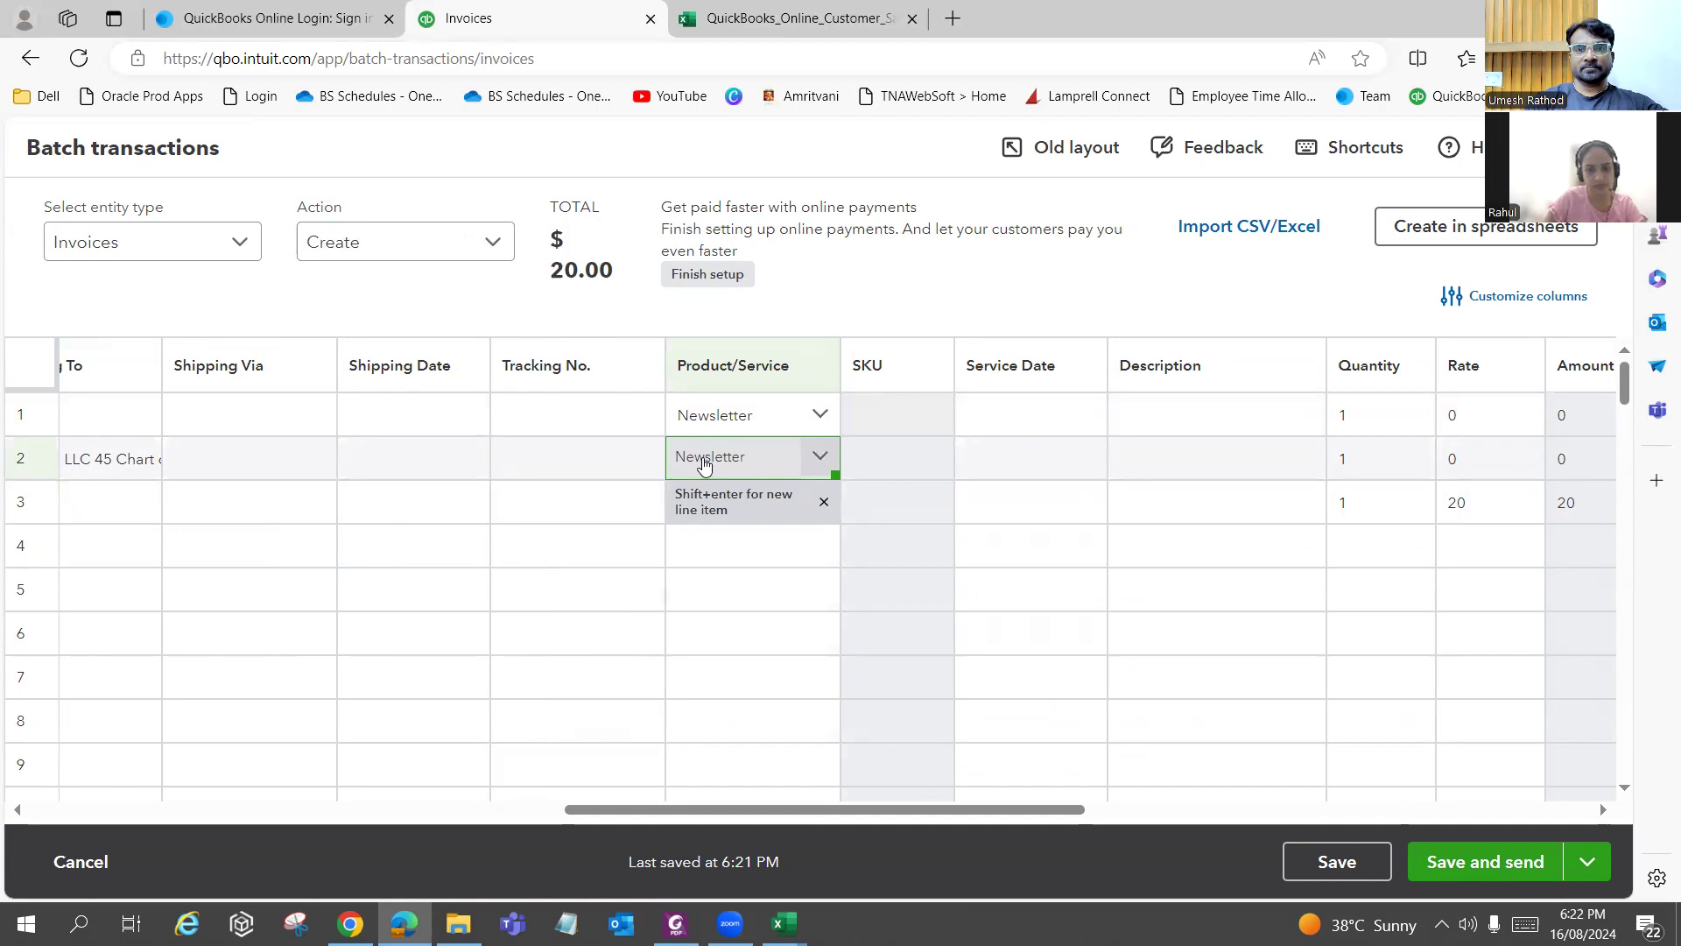
pyautogui.click(777, 583)
pyautogui.click(807, 498)
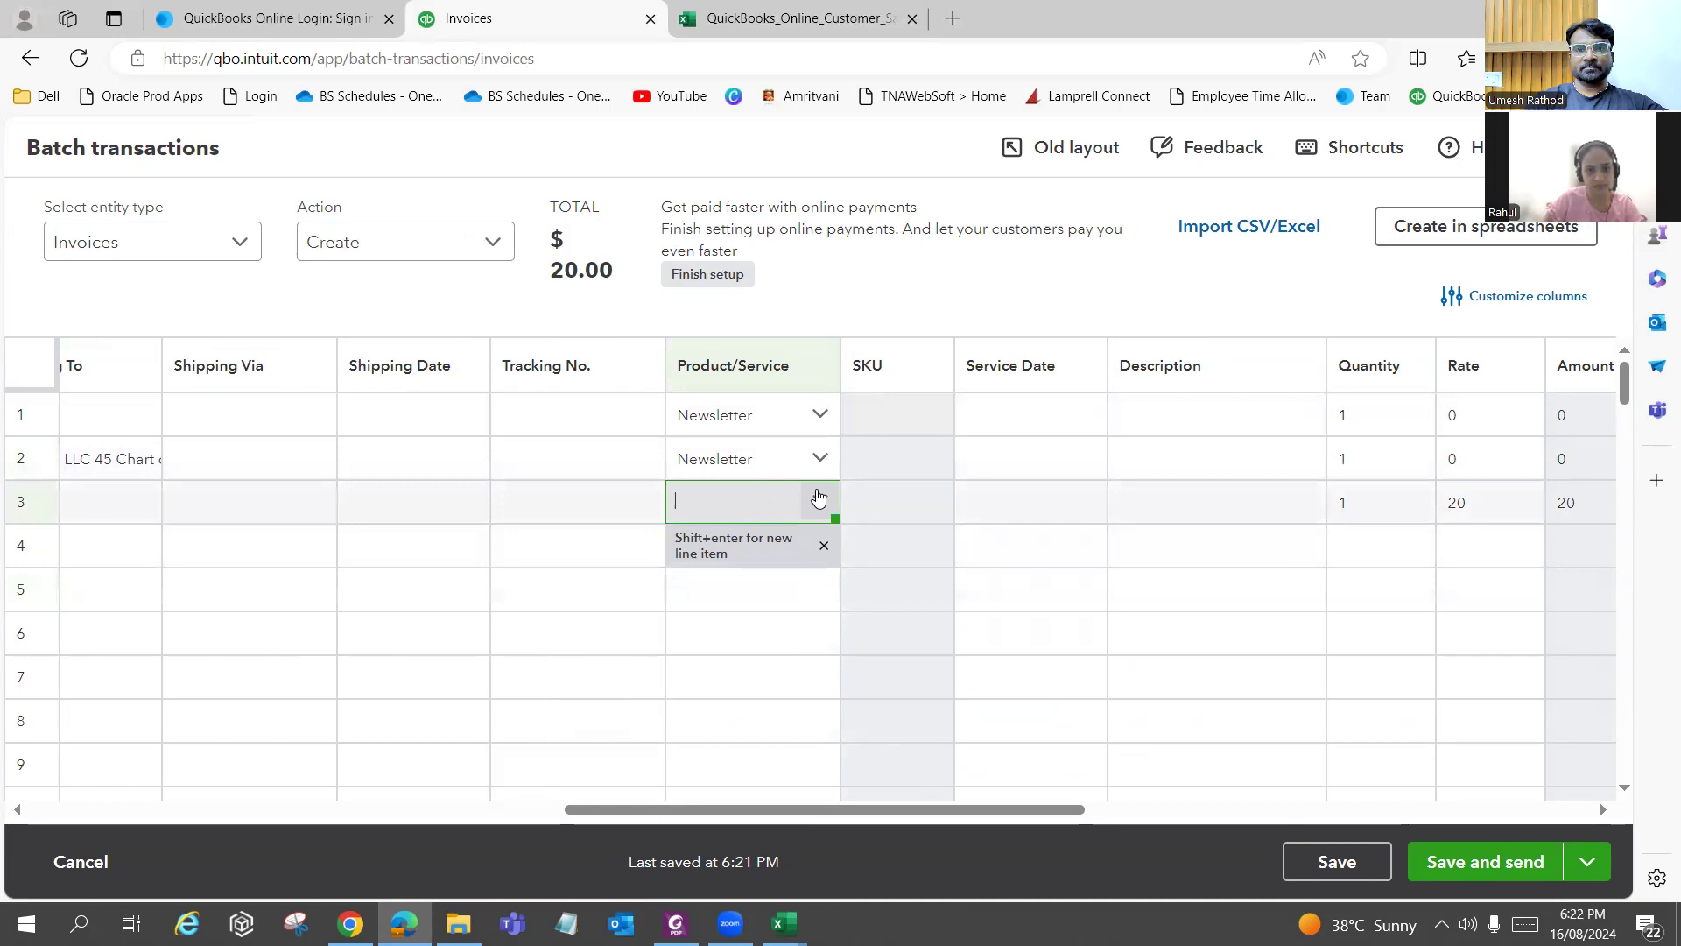
pyautogui.click(817, 497)
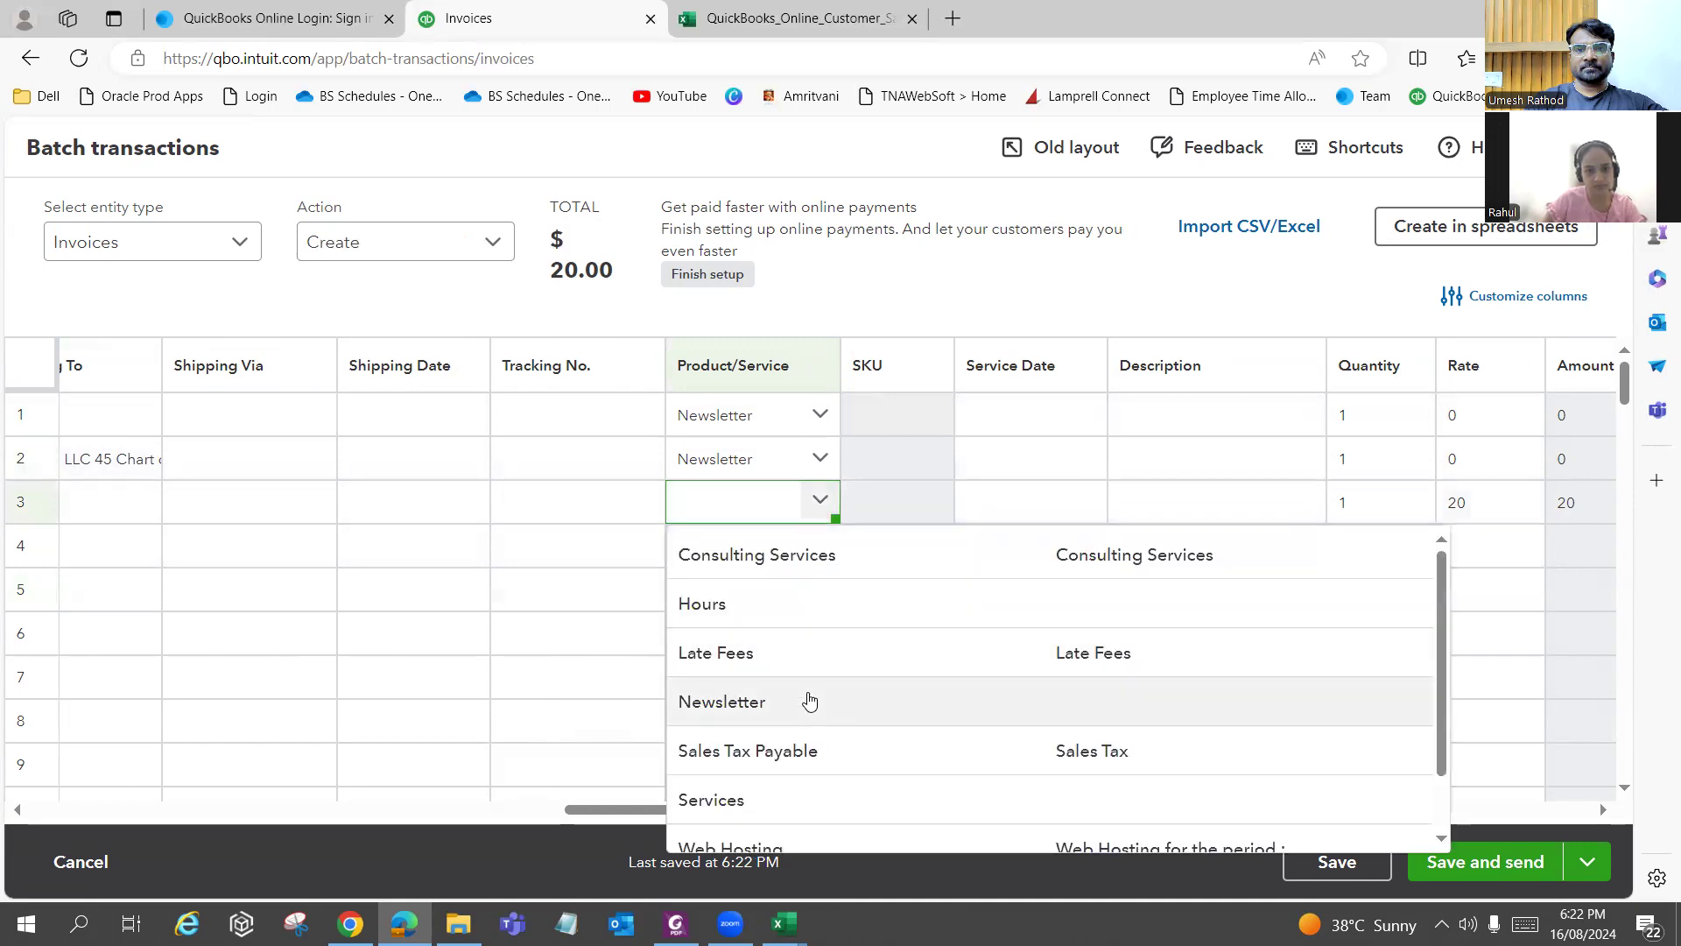
pyautogui.press('Return')
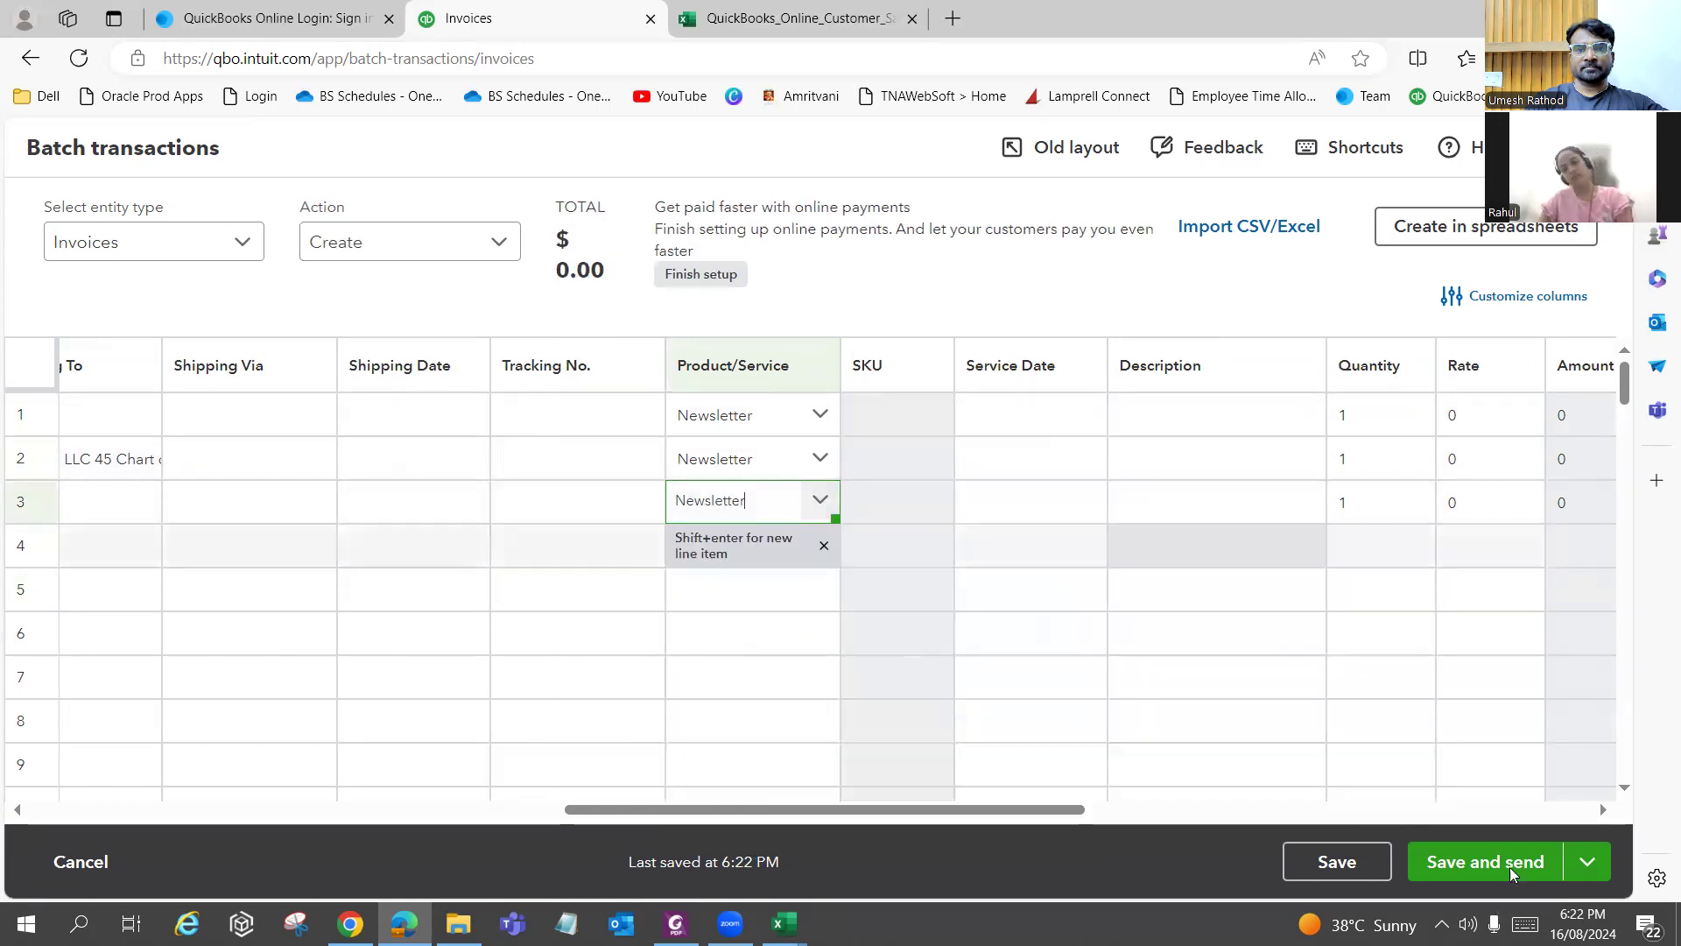
# Try to save and send the batch, and set the ABC Corp invoice's date to 08/16/2024.
pyautogui.click(1509, 867)
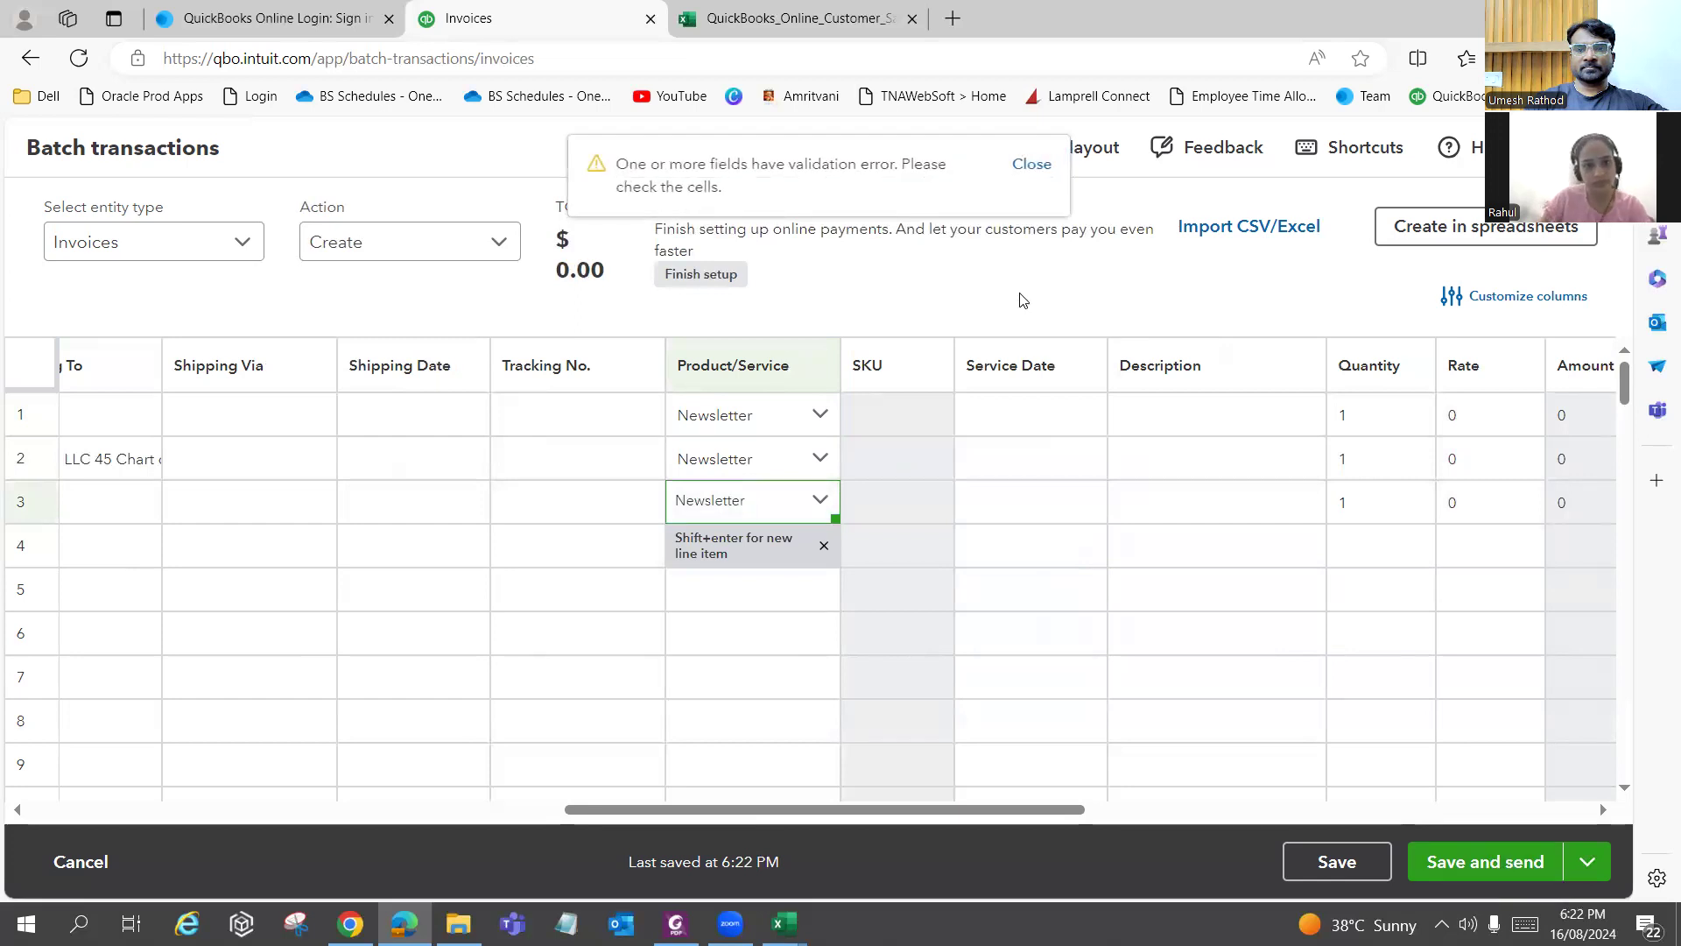
pyautogui.moveTo(893, 809); pyautogui.dragTo(386, 742)
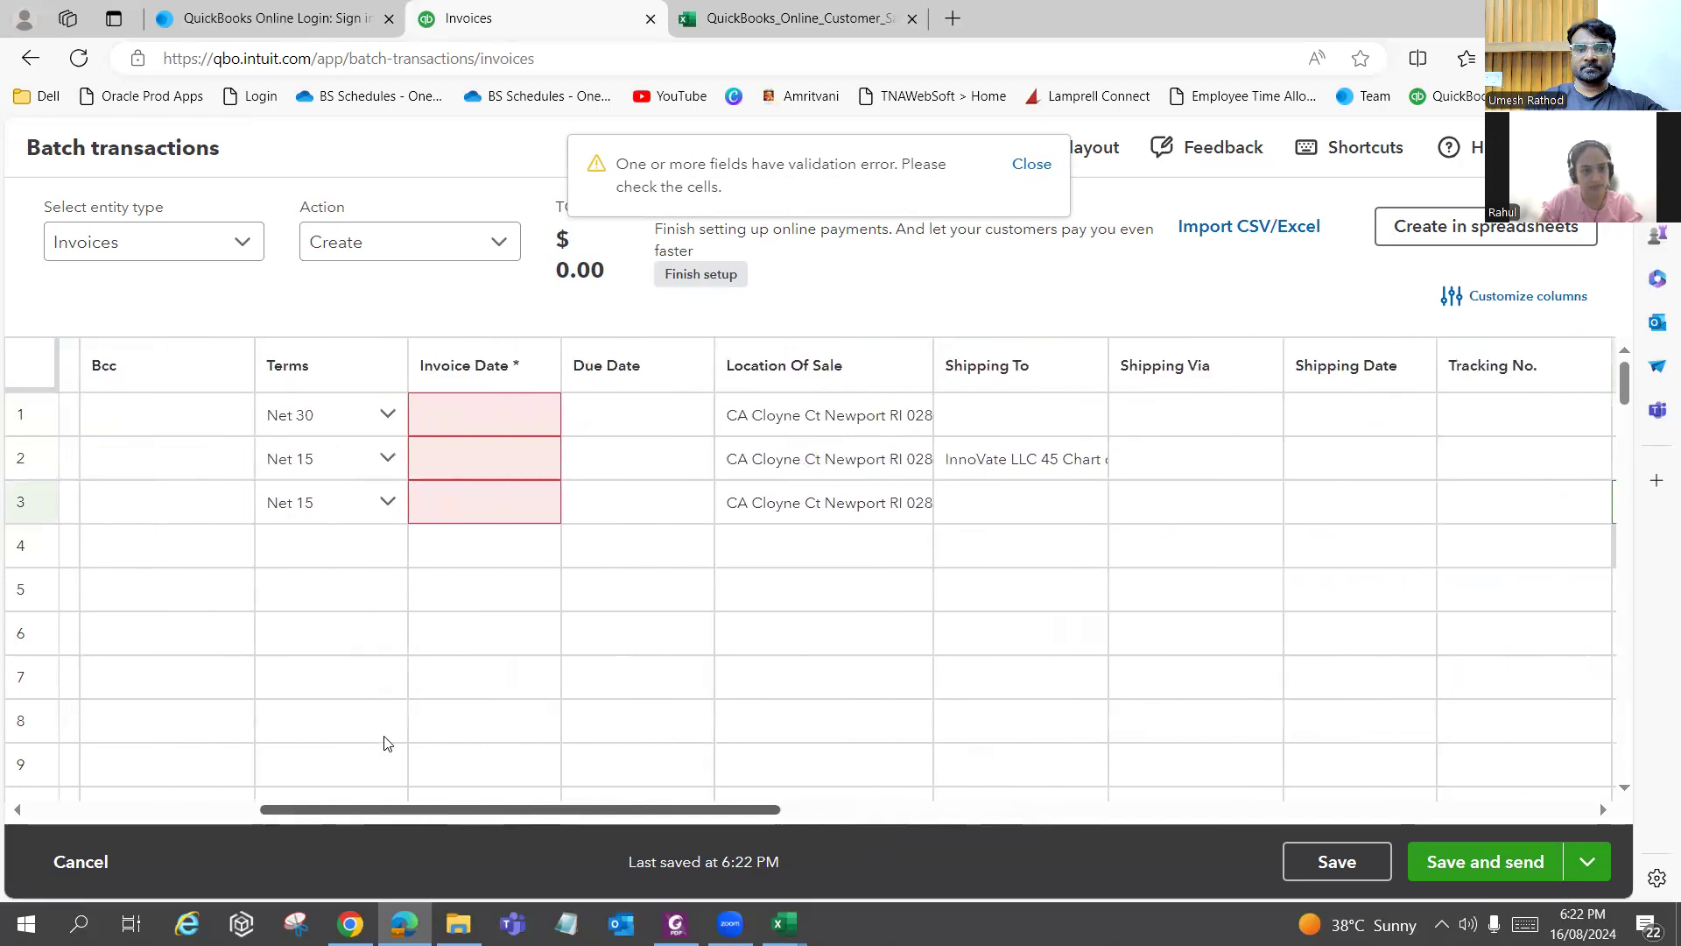
pyautogui.click(1209, 413)
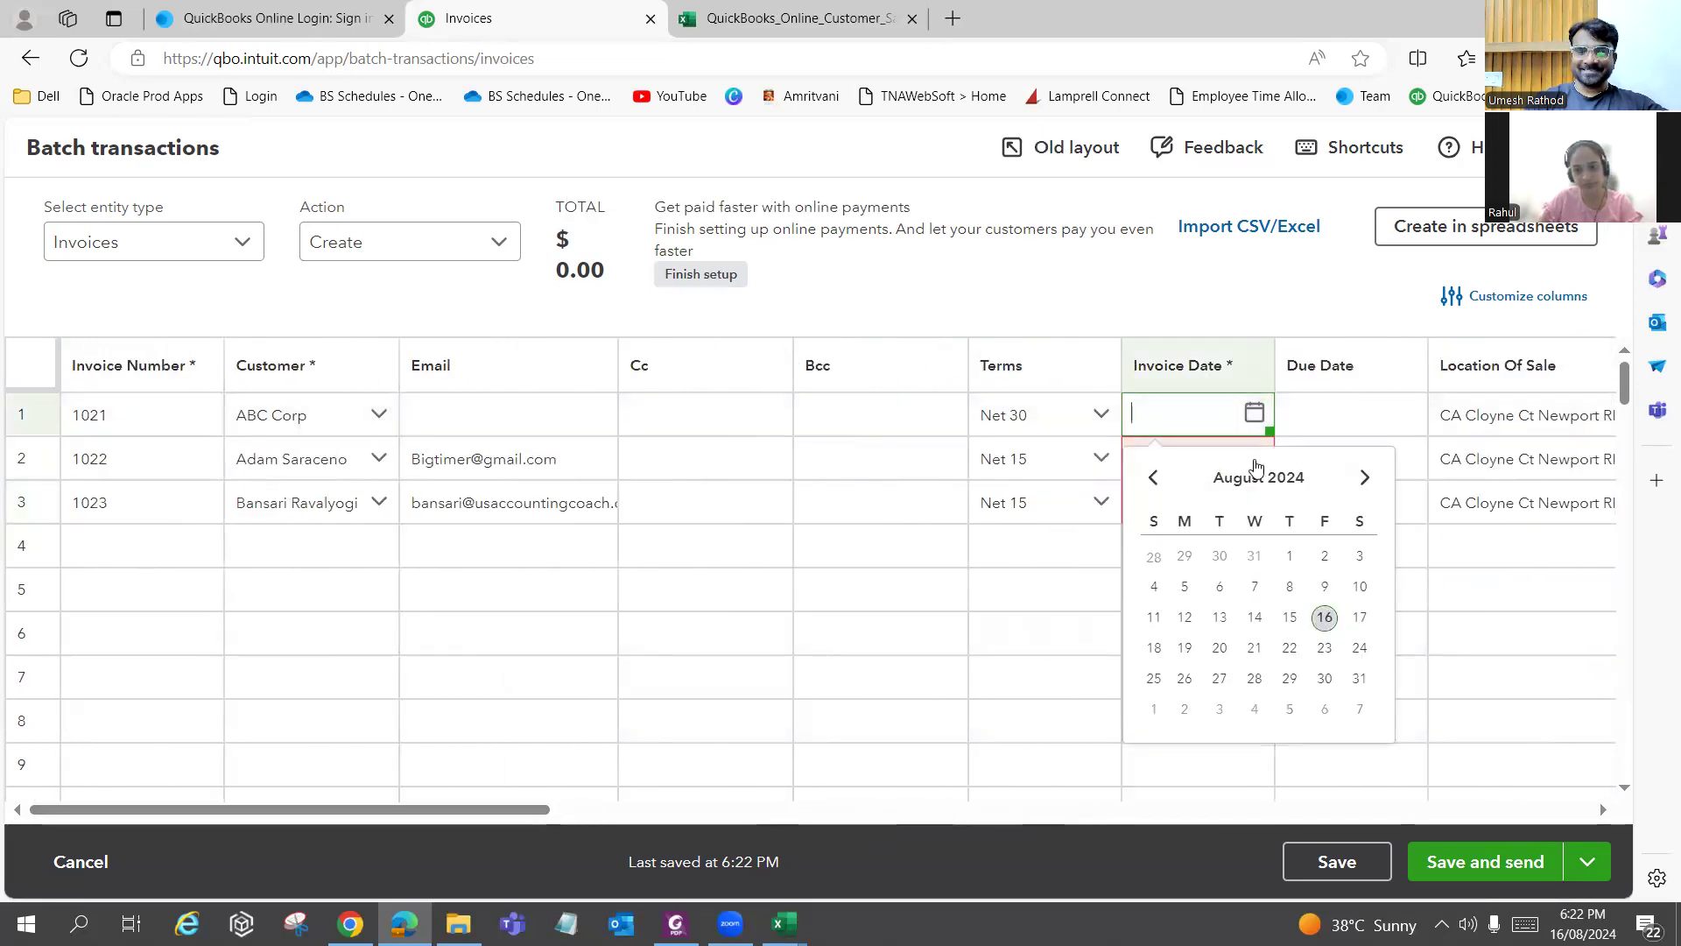
pyautogui.click(1246, 459)
# Set the invoice date of invoice 1022 in the second row to 08/16/2024.
pyautogui.click(1257, 458)
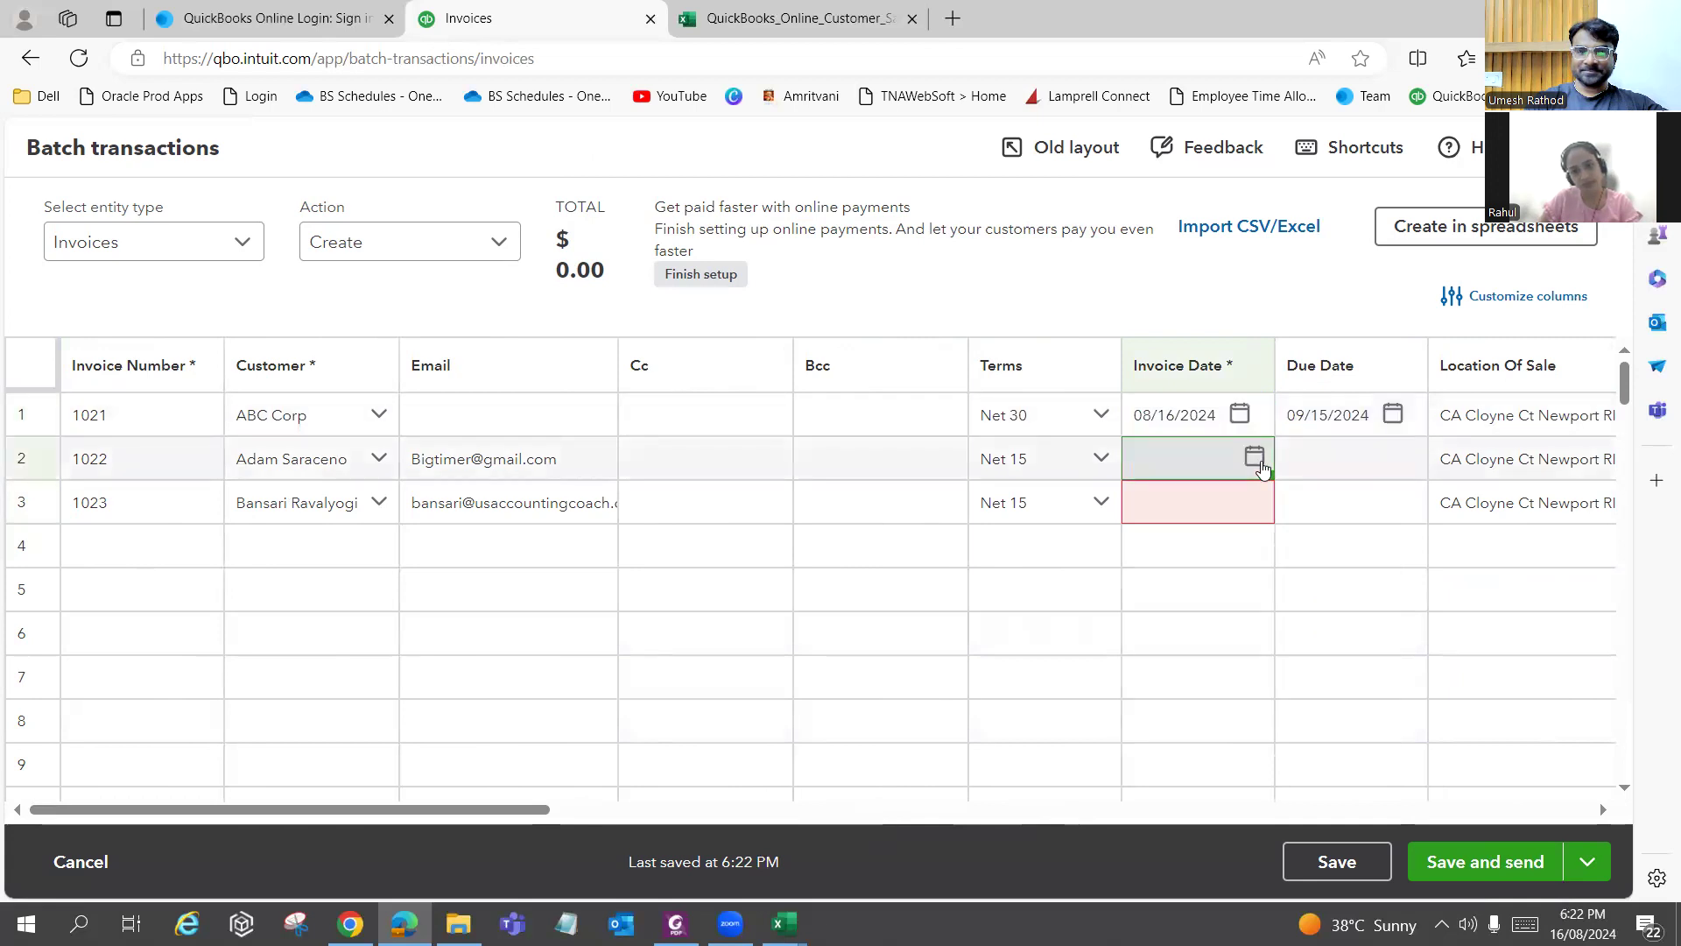
pyautogui.click(1257, 460)
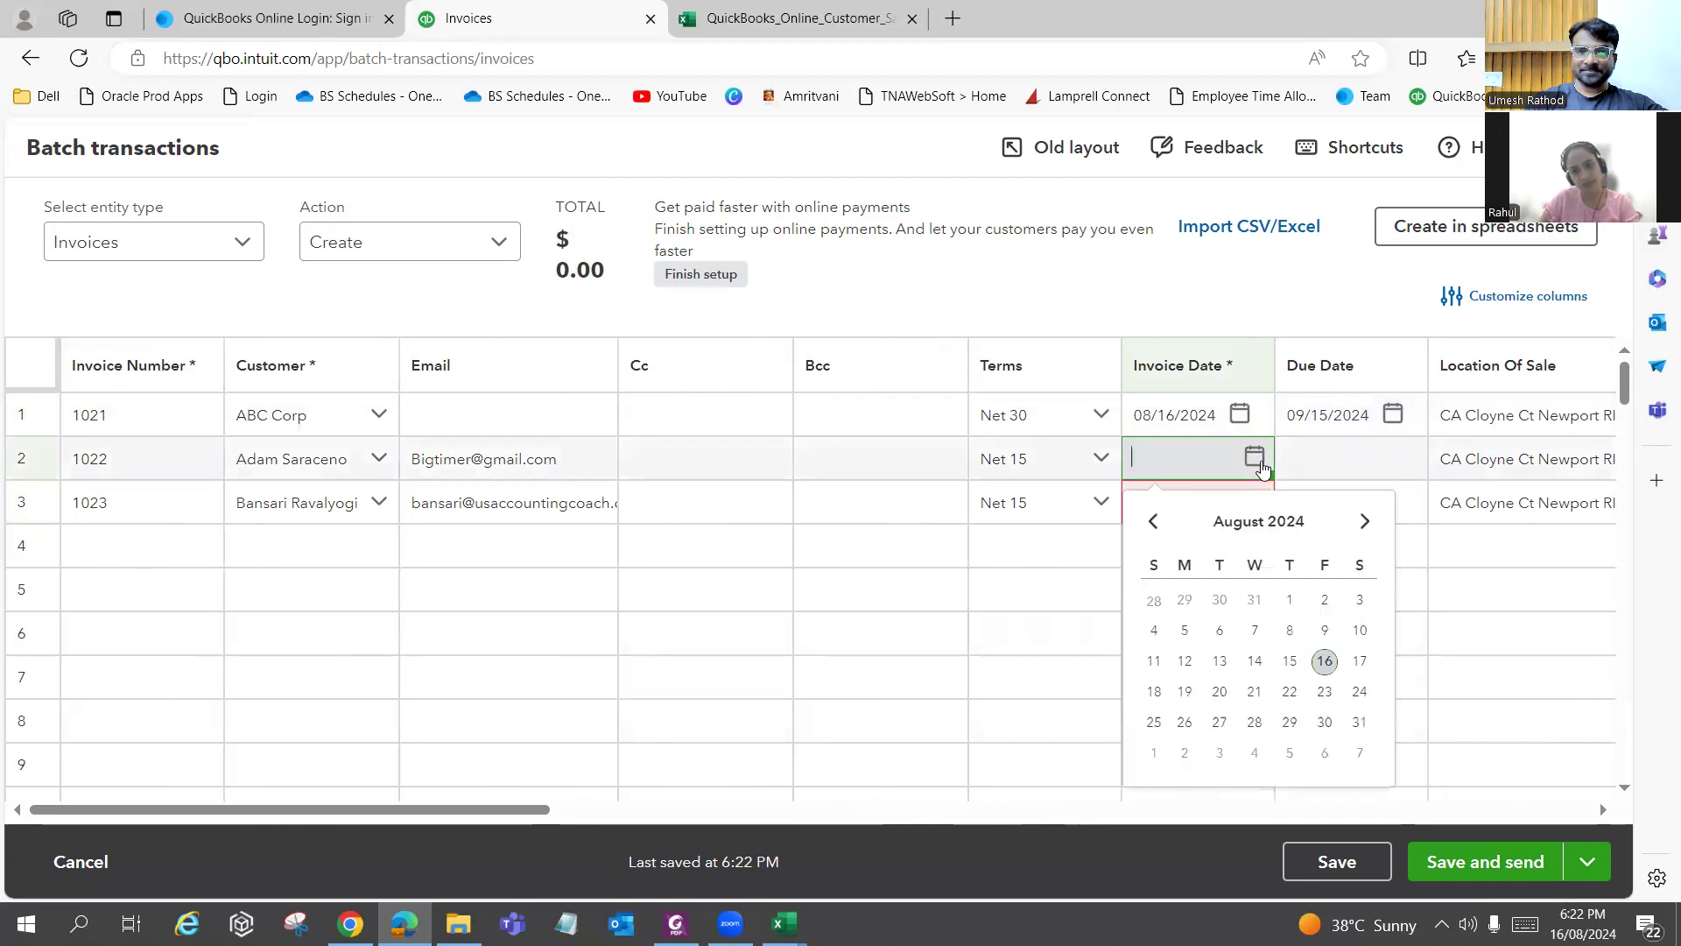
pyautogui.click(1325, 661)
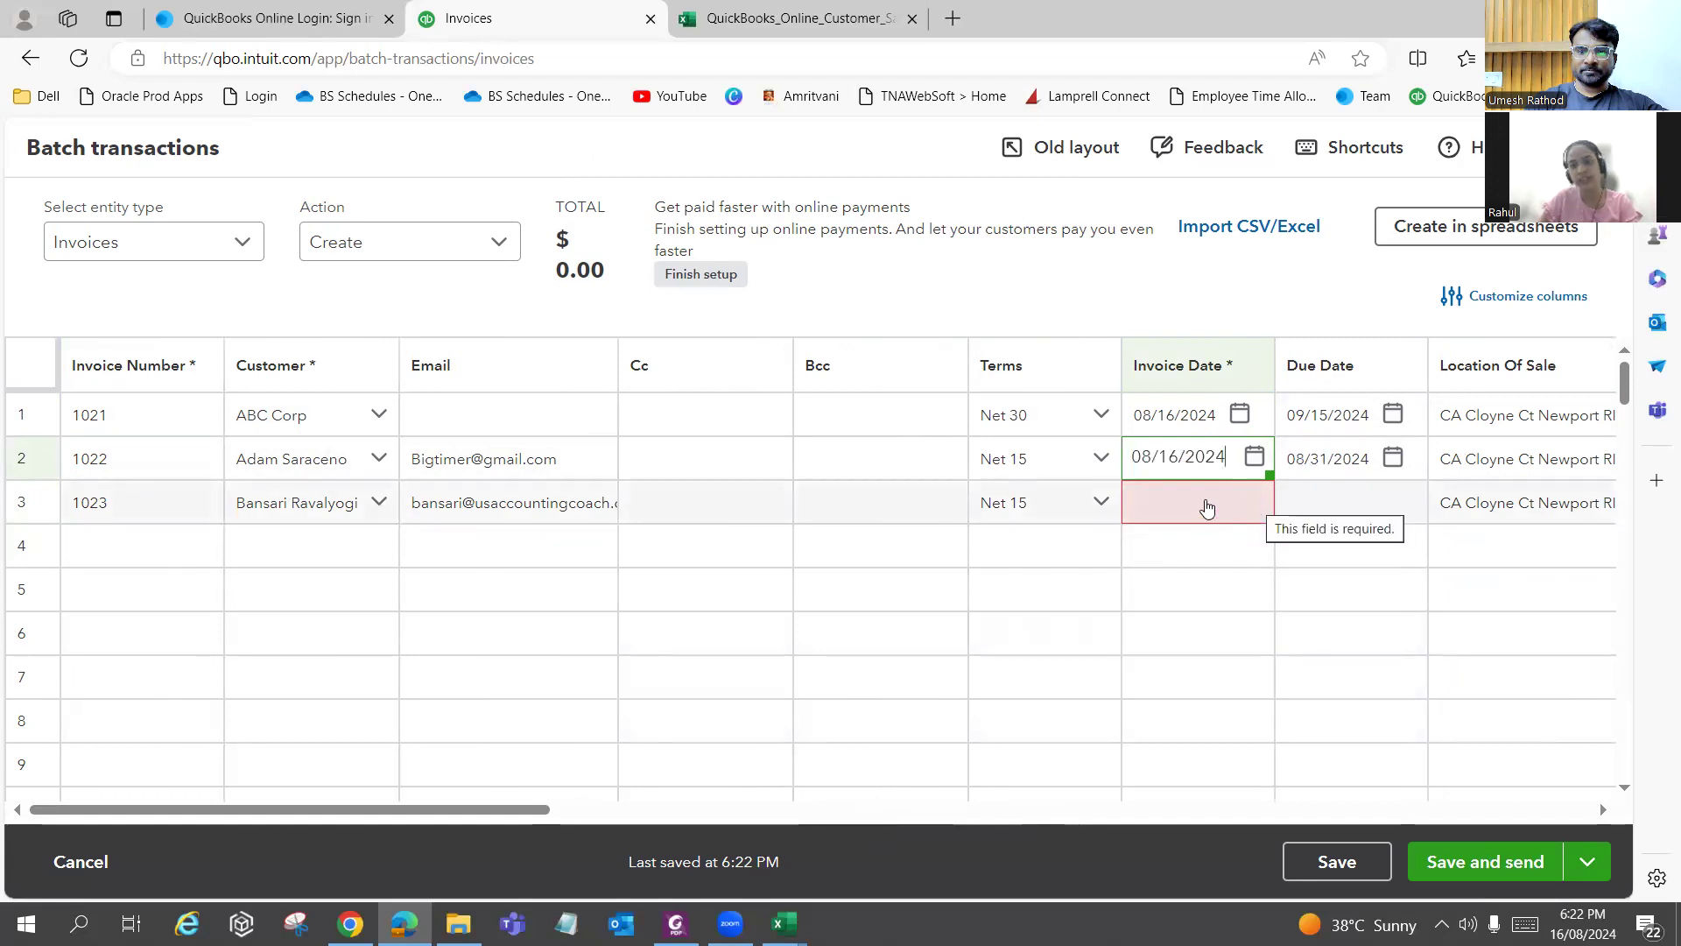
# Set the invoice date of invoice 1023 in the third row to 08/20/2024.
pyautogui.click(1270, 502)
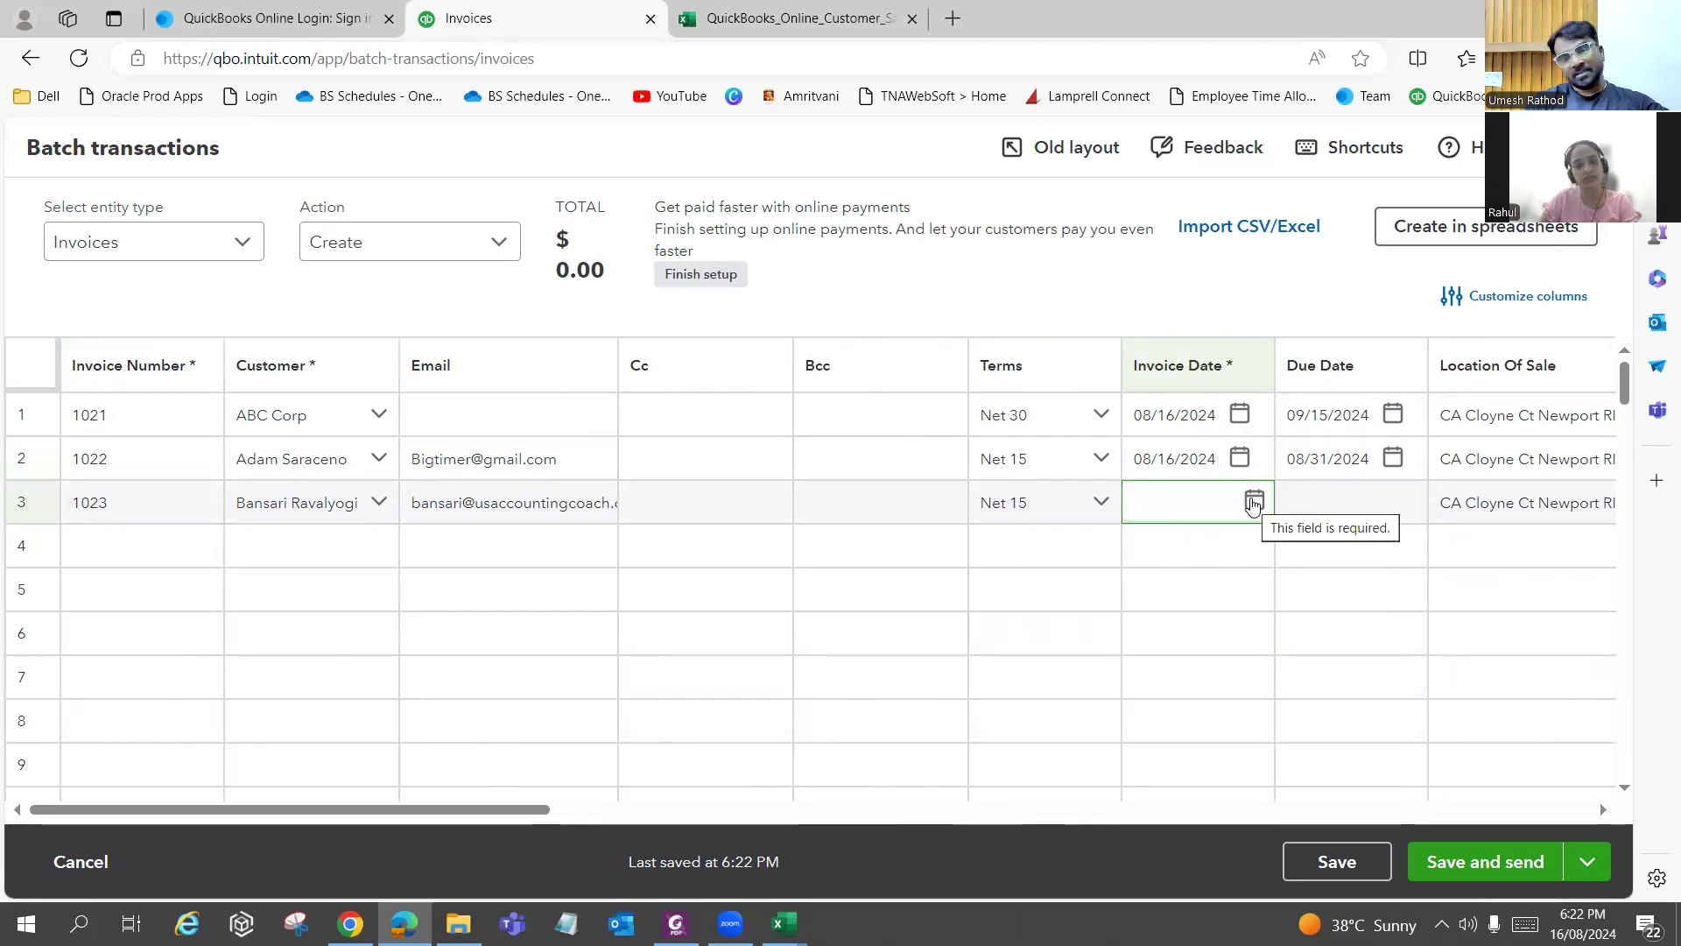
pyautogui.click(1254, 502)
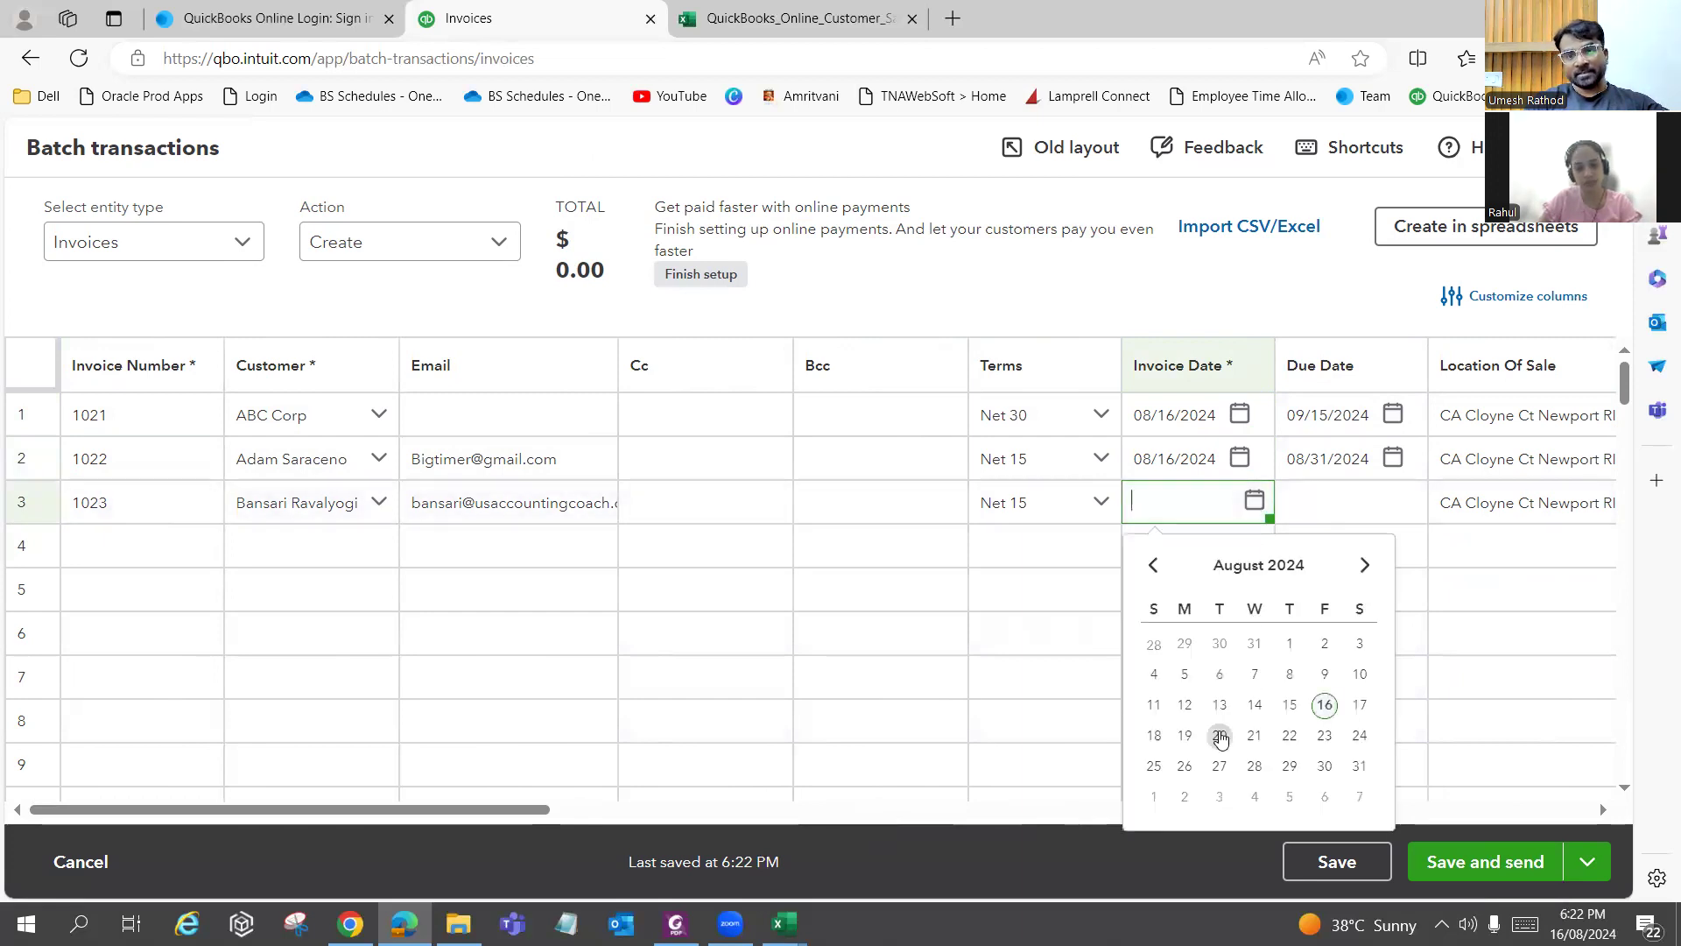
pyautogui.click(1221, 737)
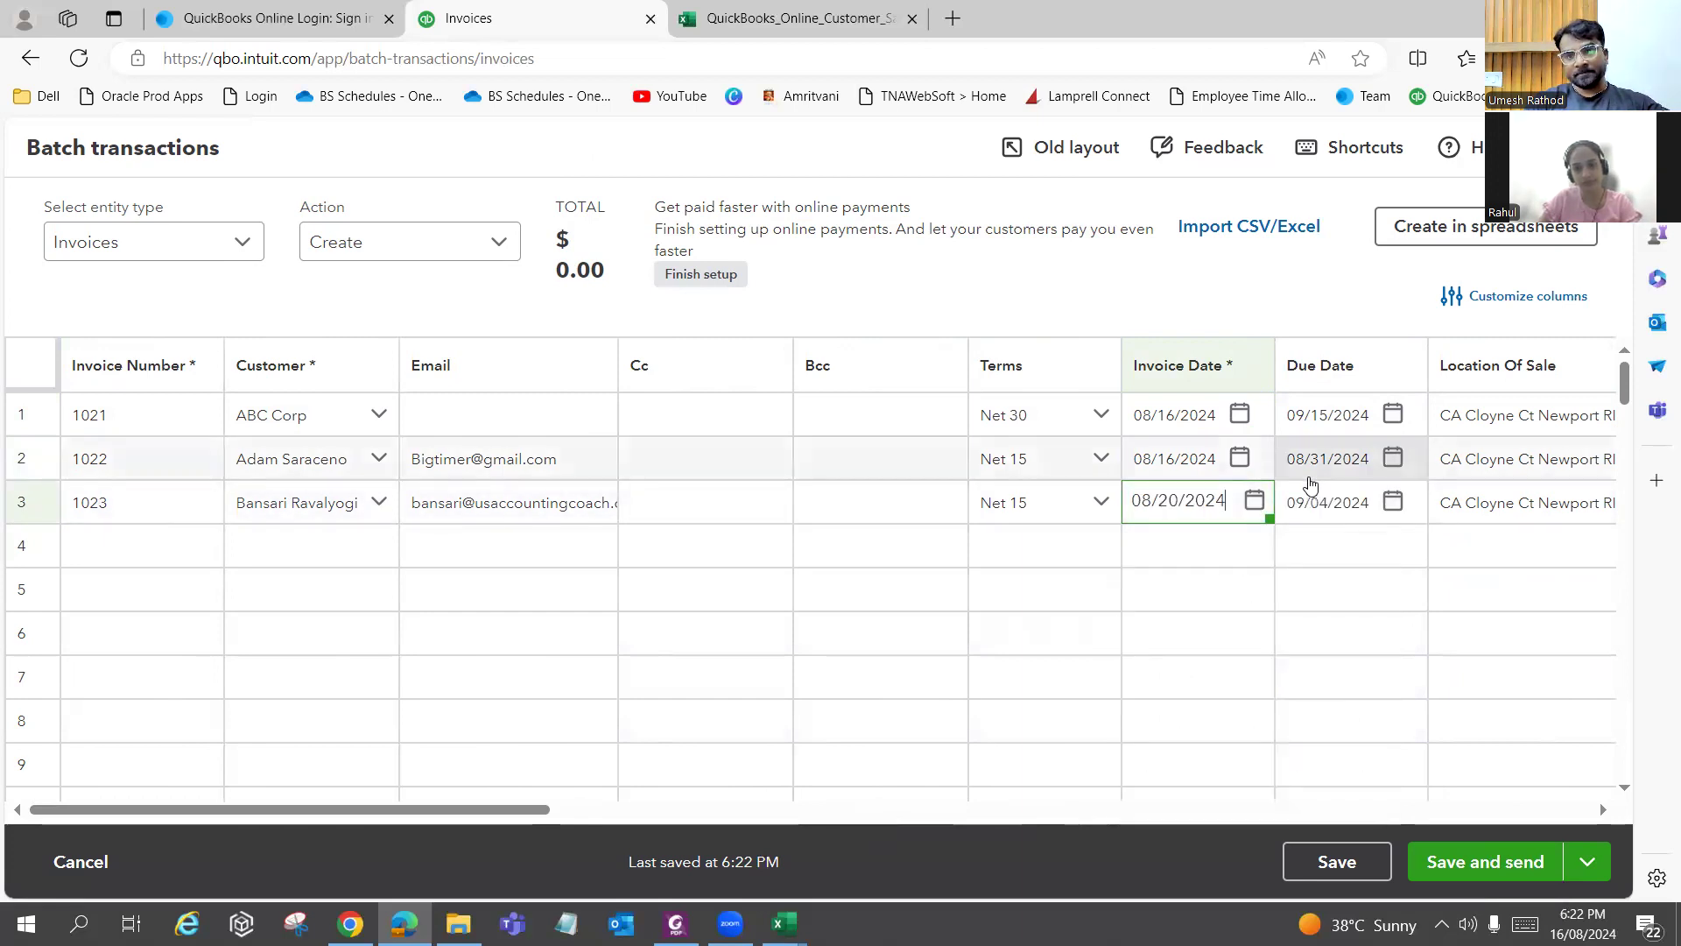
# Change the invoice date of invoice 1022 in the second row to 09/09/2024.
pyautogui.press('Up')
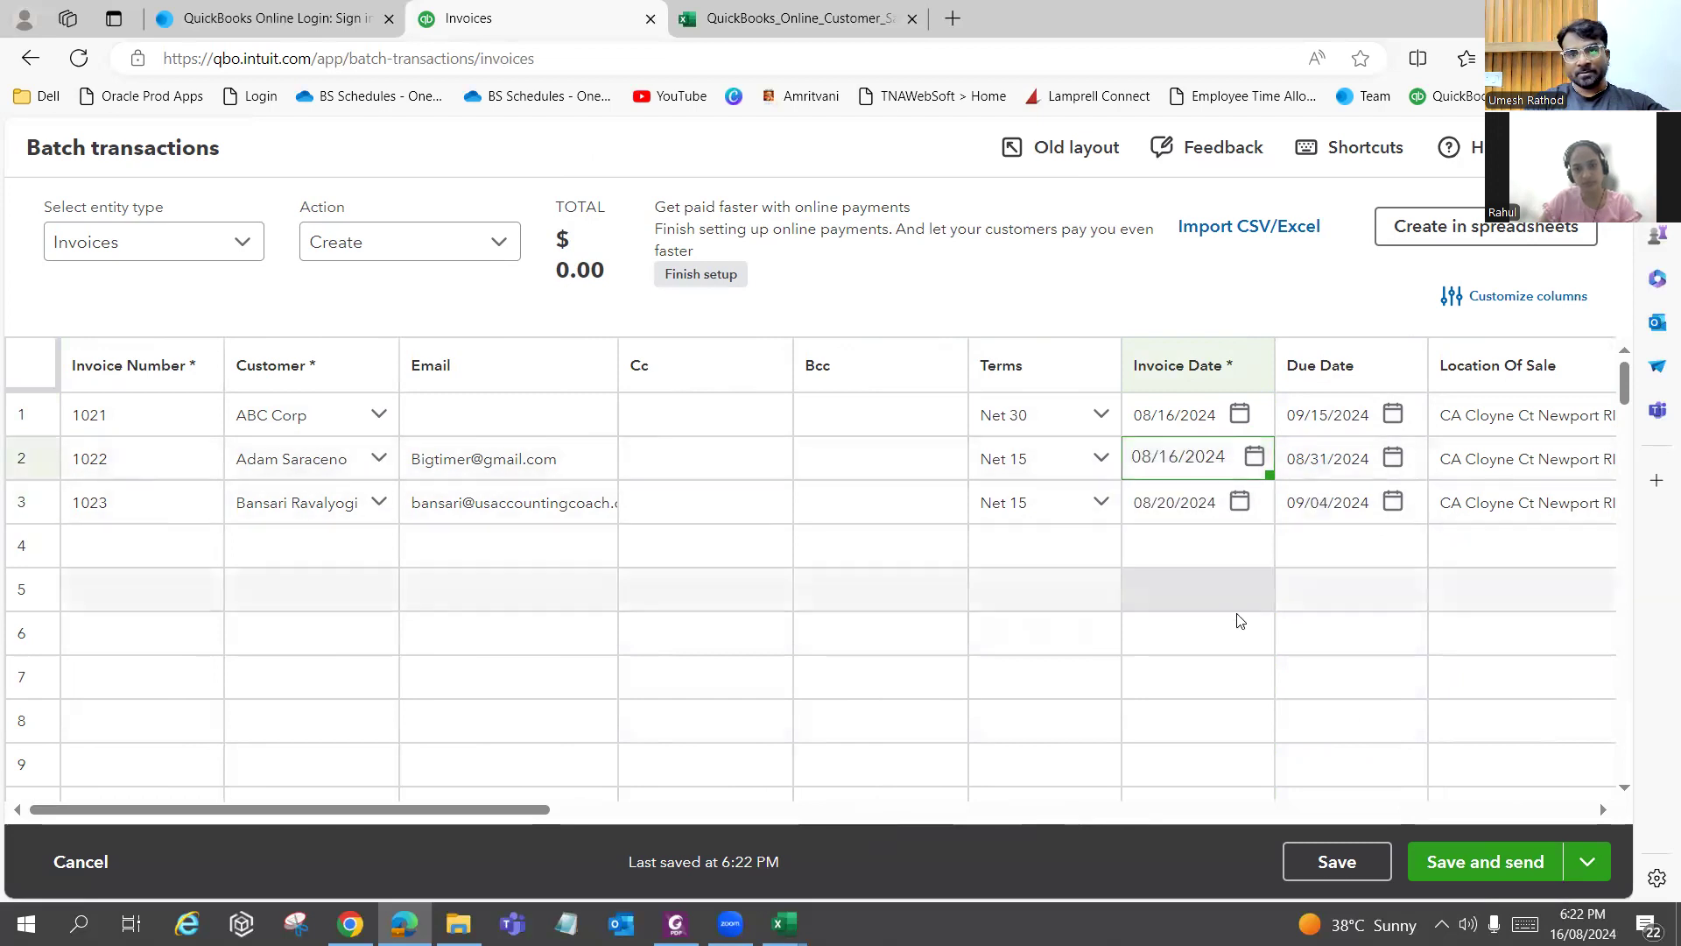
pyautogui.click(1254, 456)
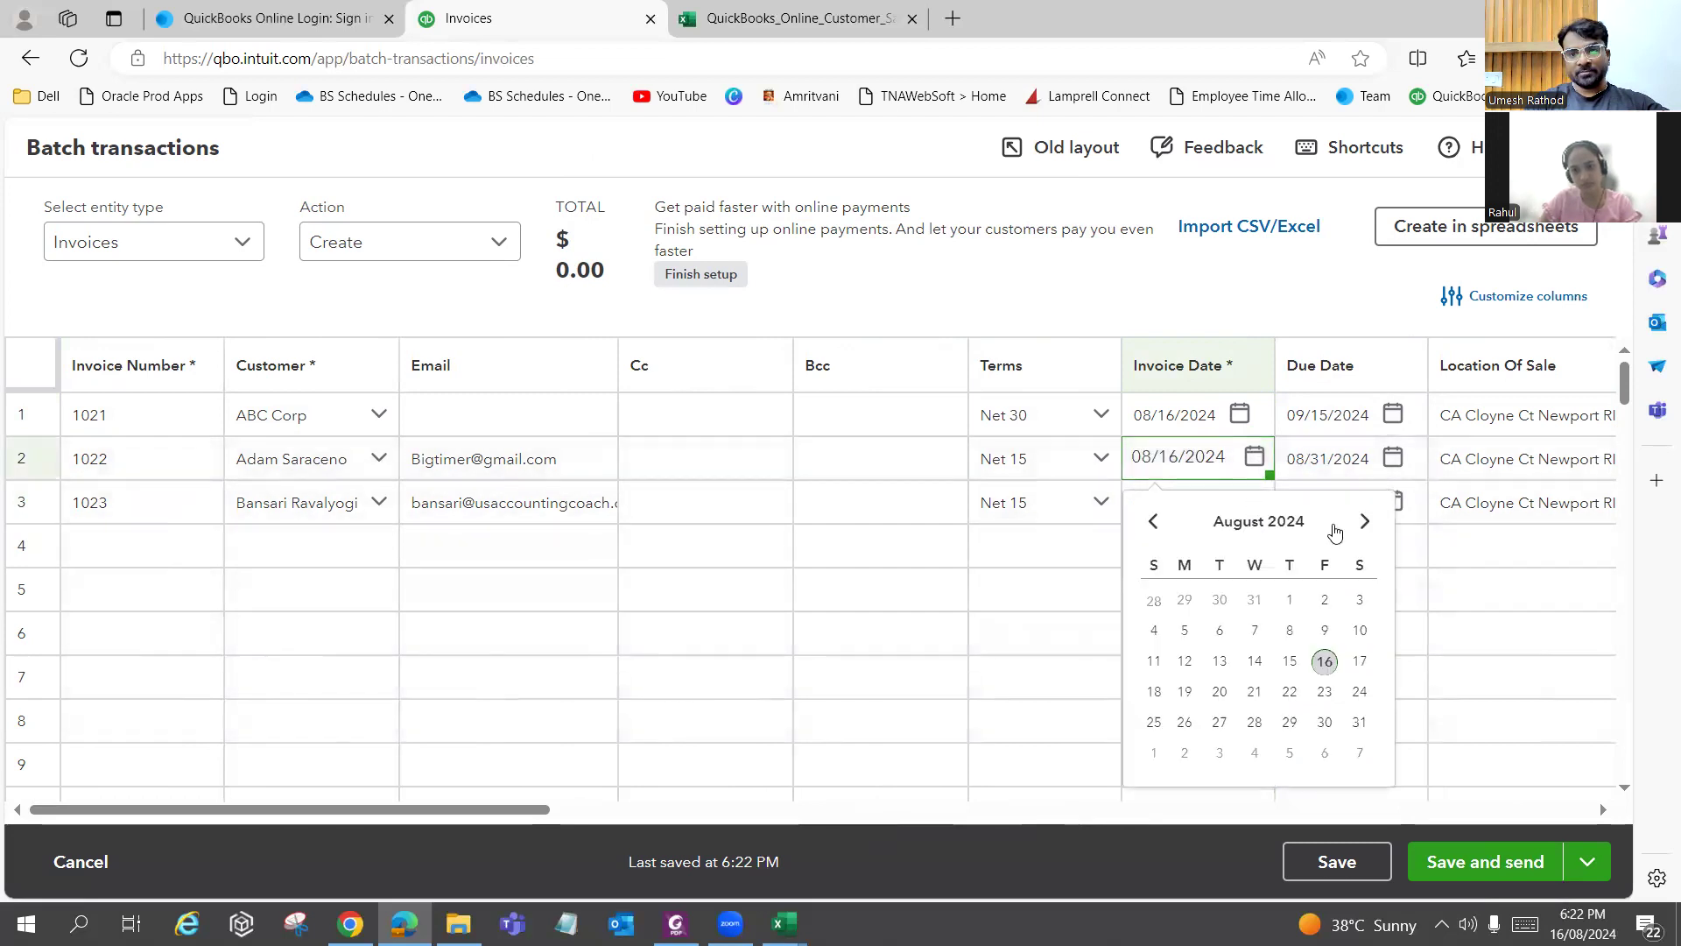
pyautogui.click(1366, 523)
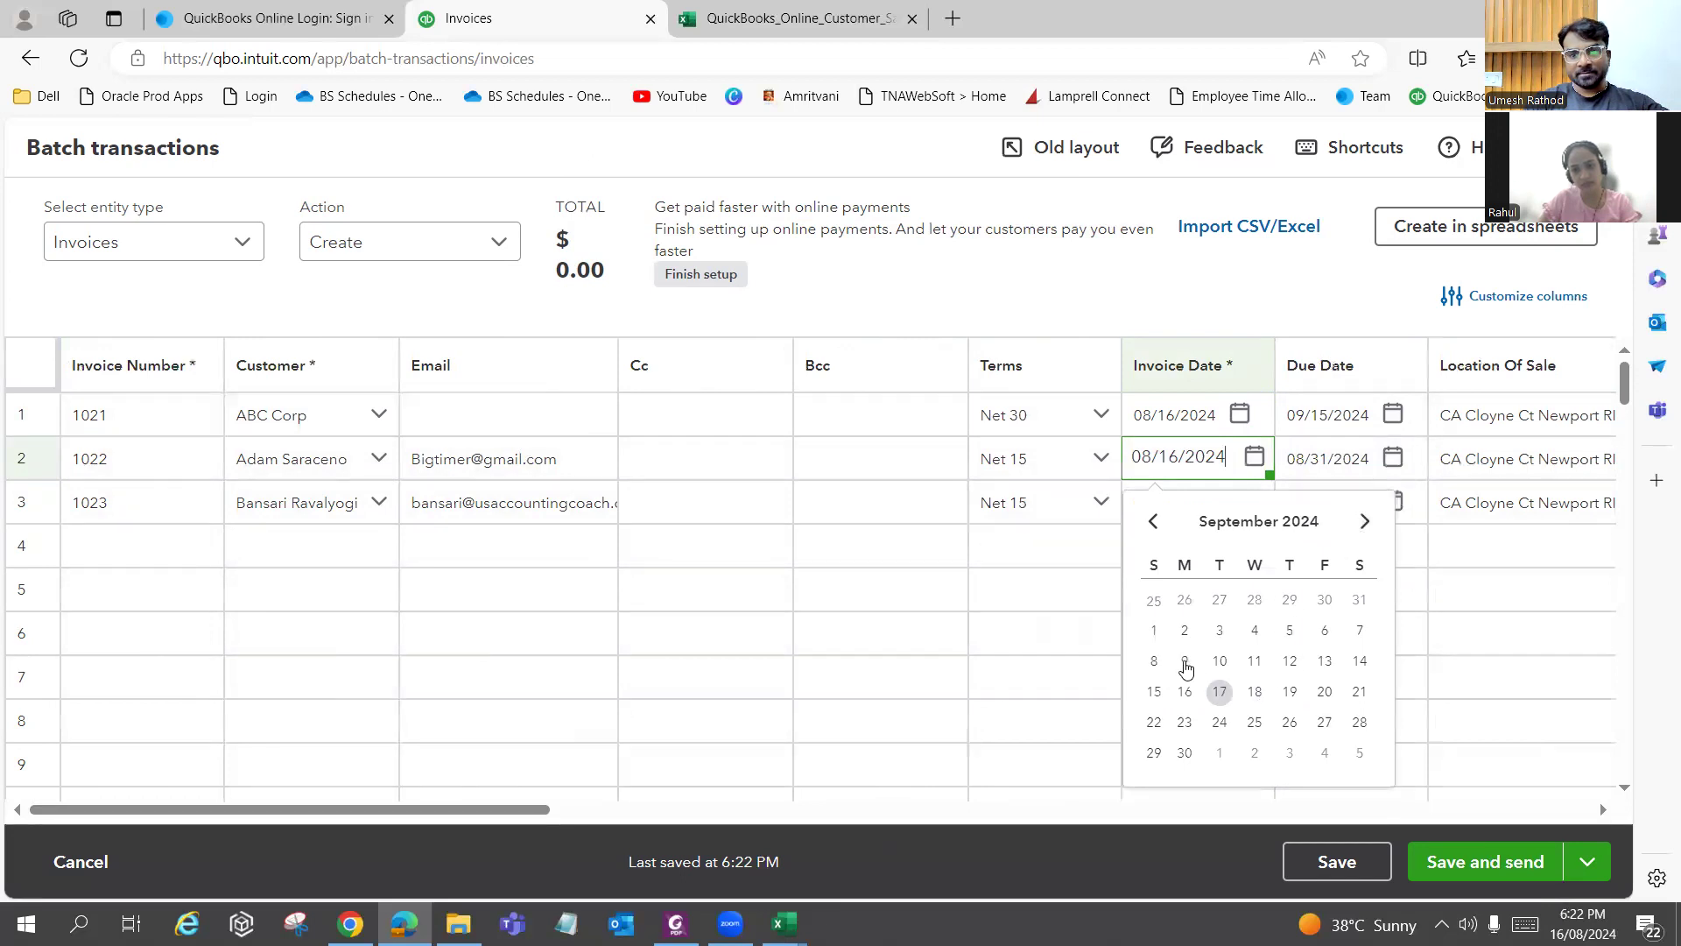
pyautogui.click(1184, 662)
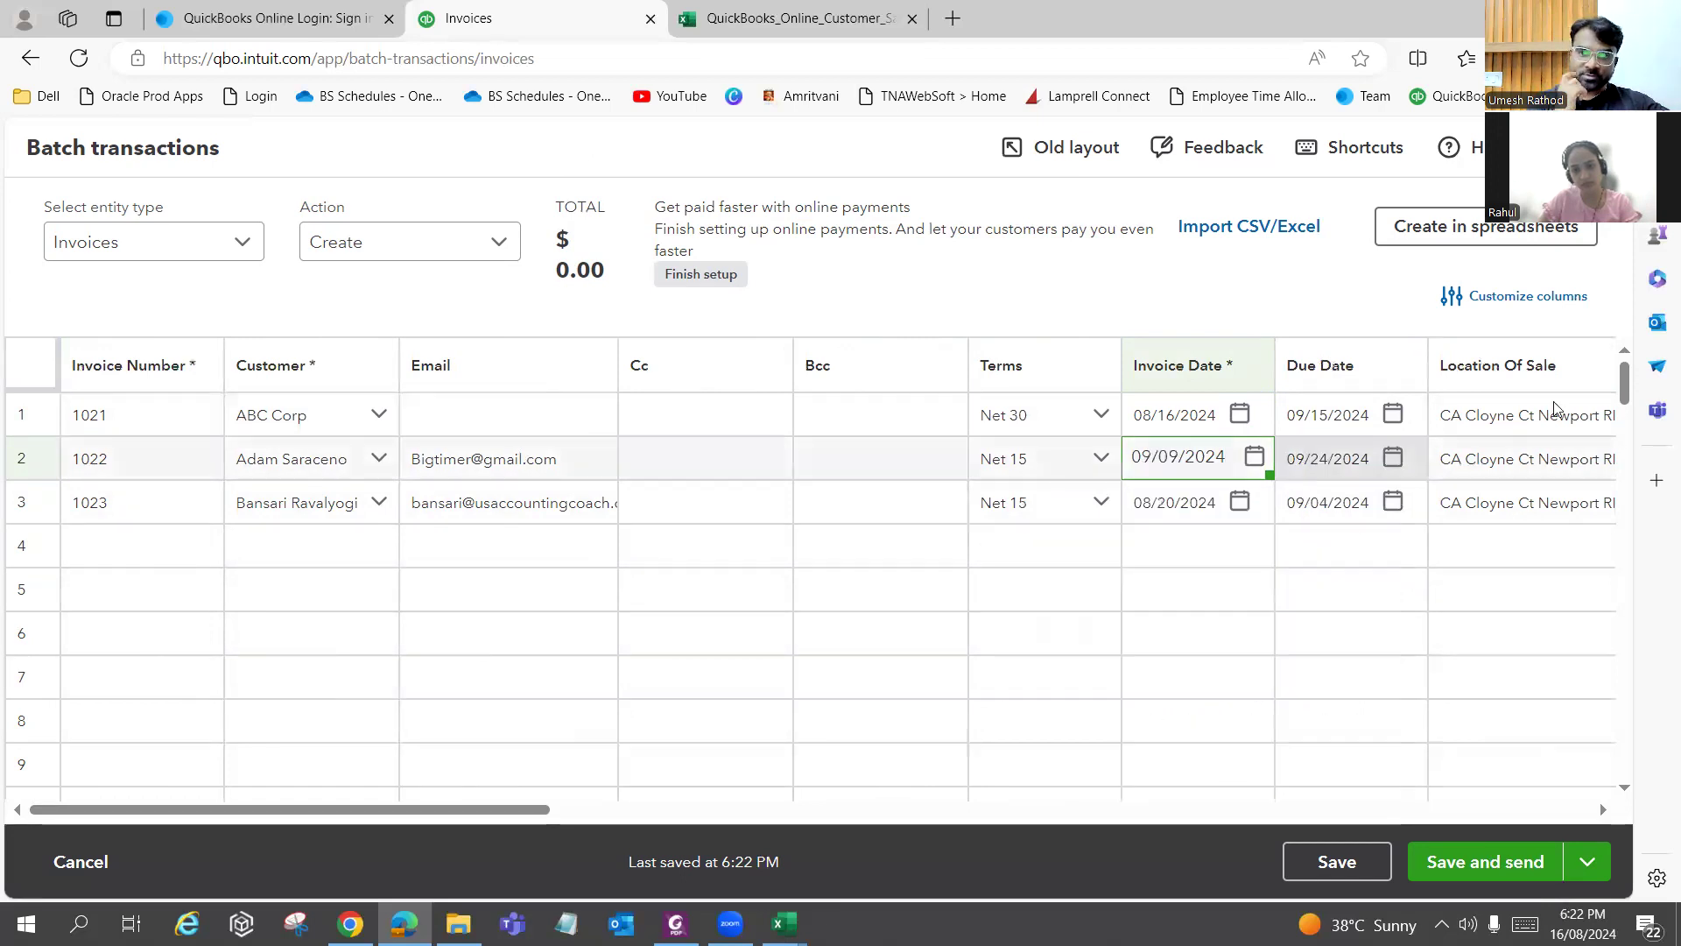
# Try to save the batch invoices with abc entered as the email for the ABC Corp invoice.
pyautogui.click(1514, 863)
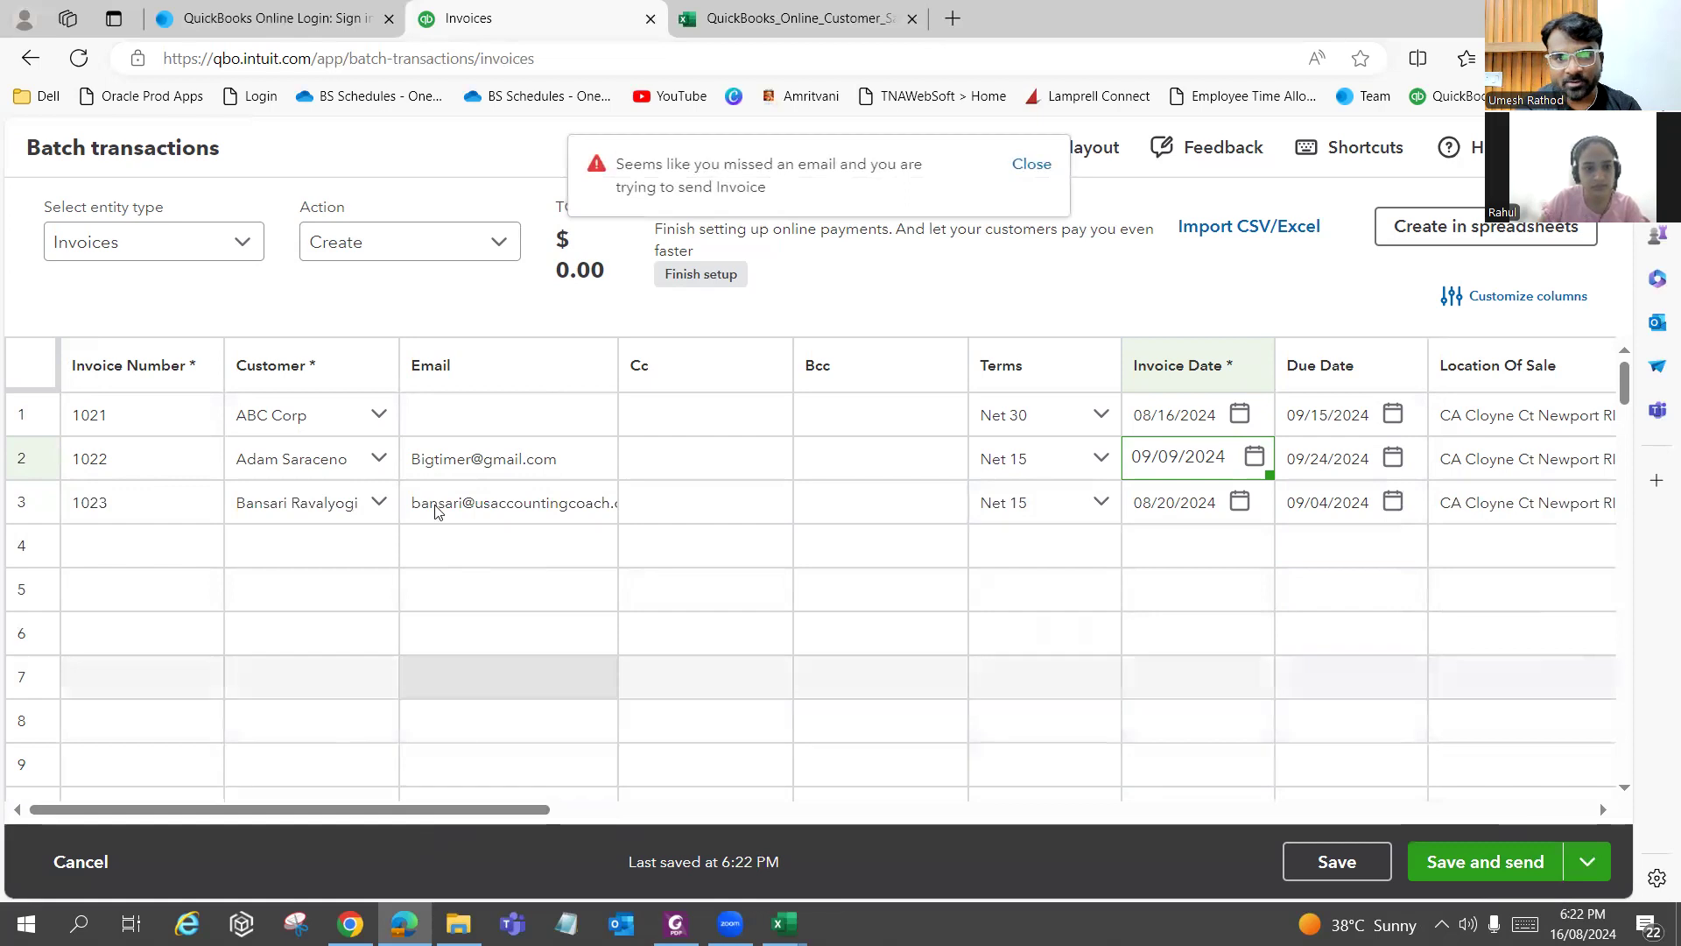
pyautogui.click(479, 415)
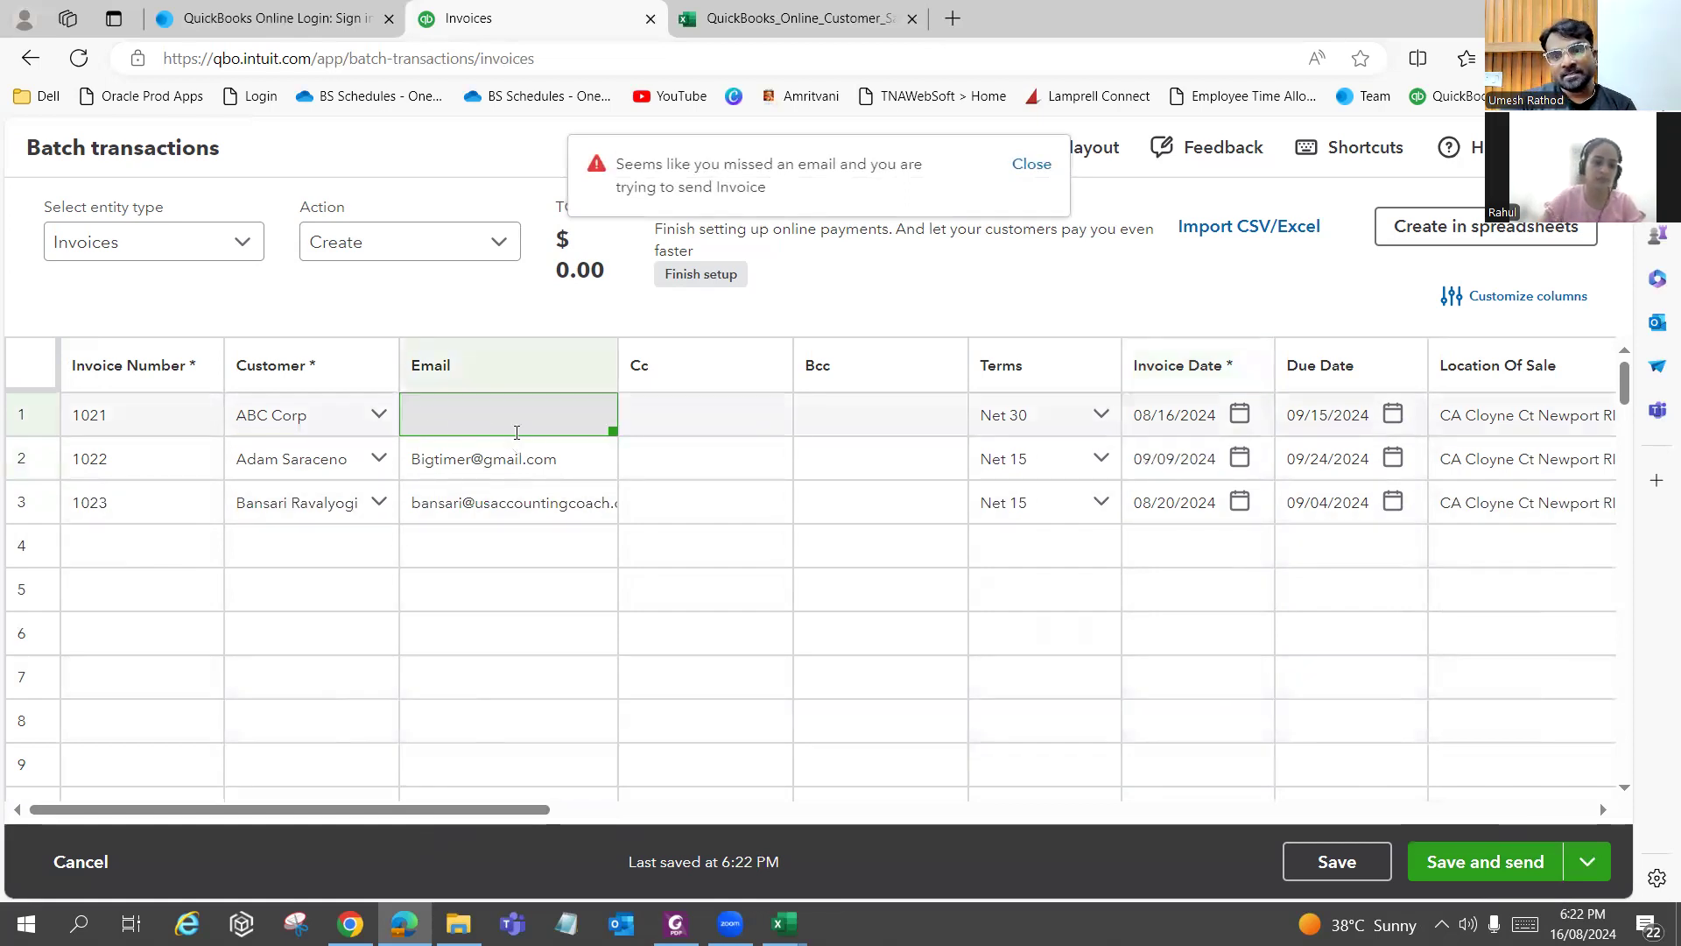
pyautogui.press('Tab')
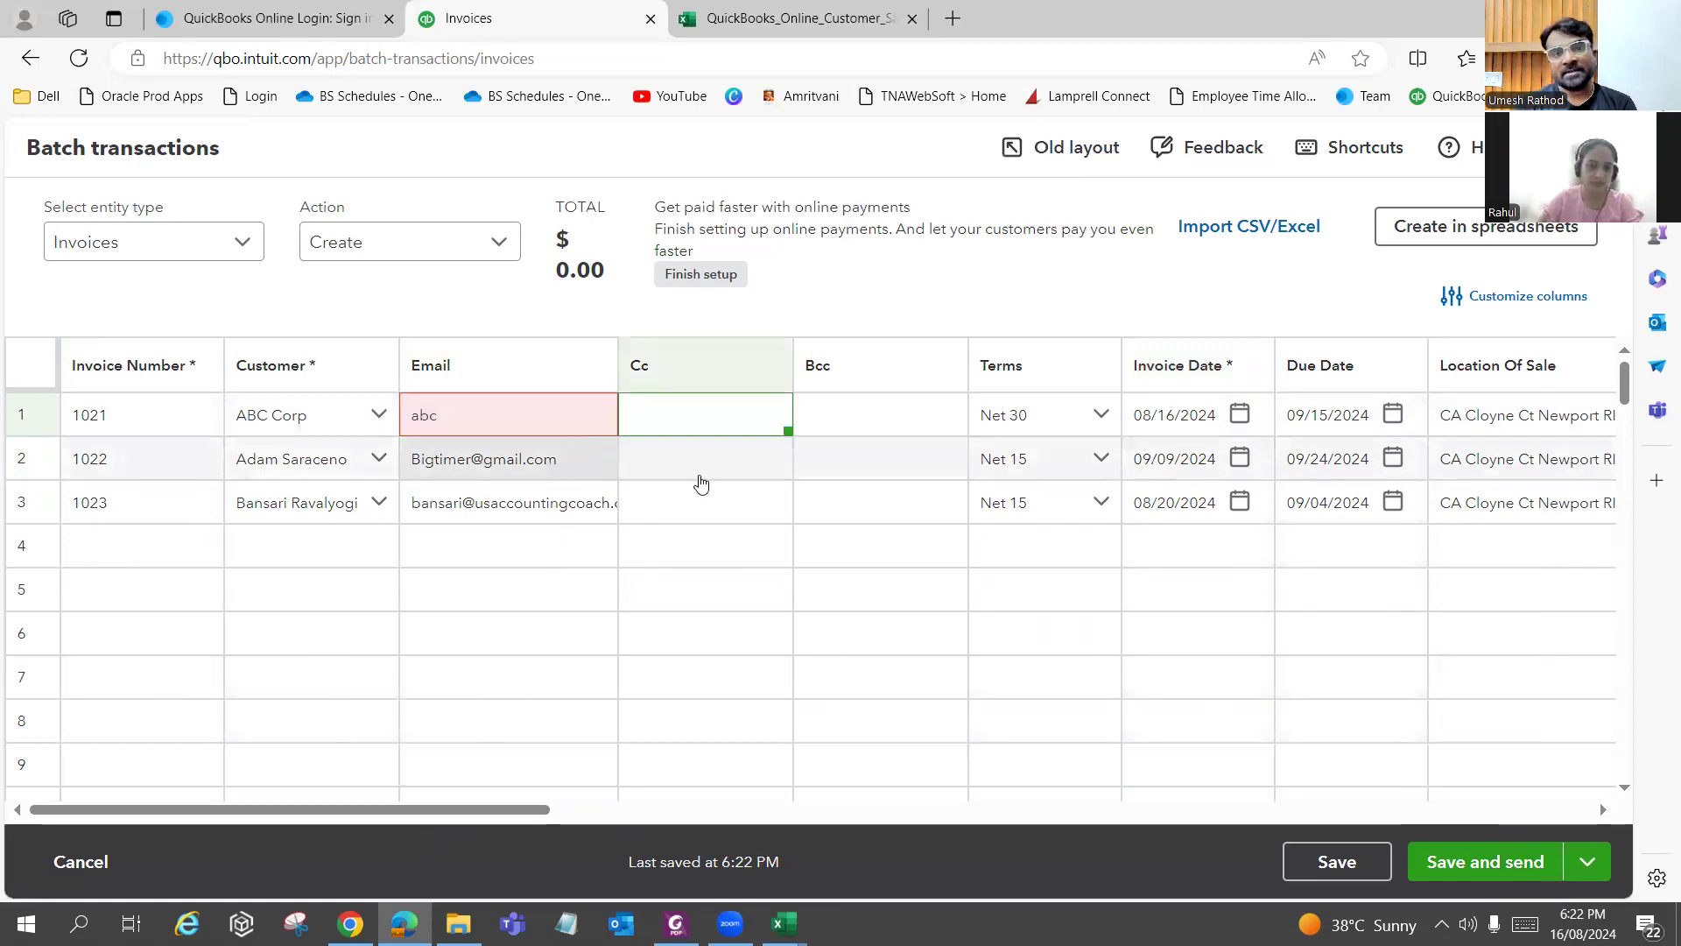
pyautogui.click(1338, 861)
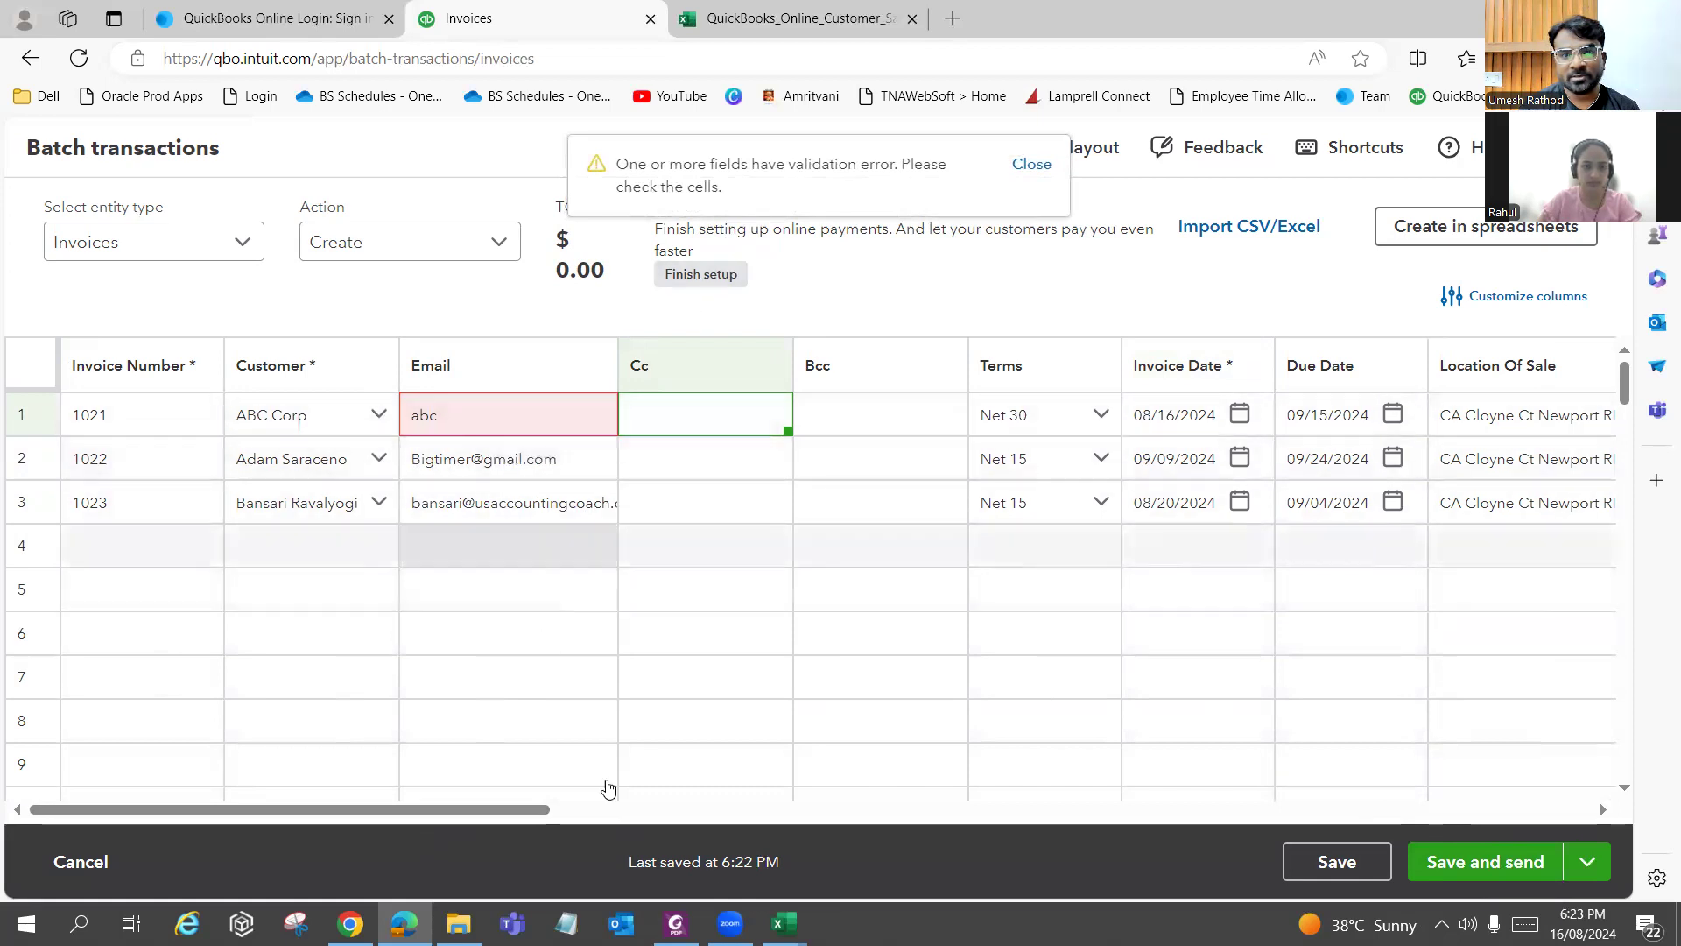
# Replace the ABC Corp invoice's email entry with an email address, and save the batch invoices.
pyautogui.click(474, 414)
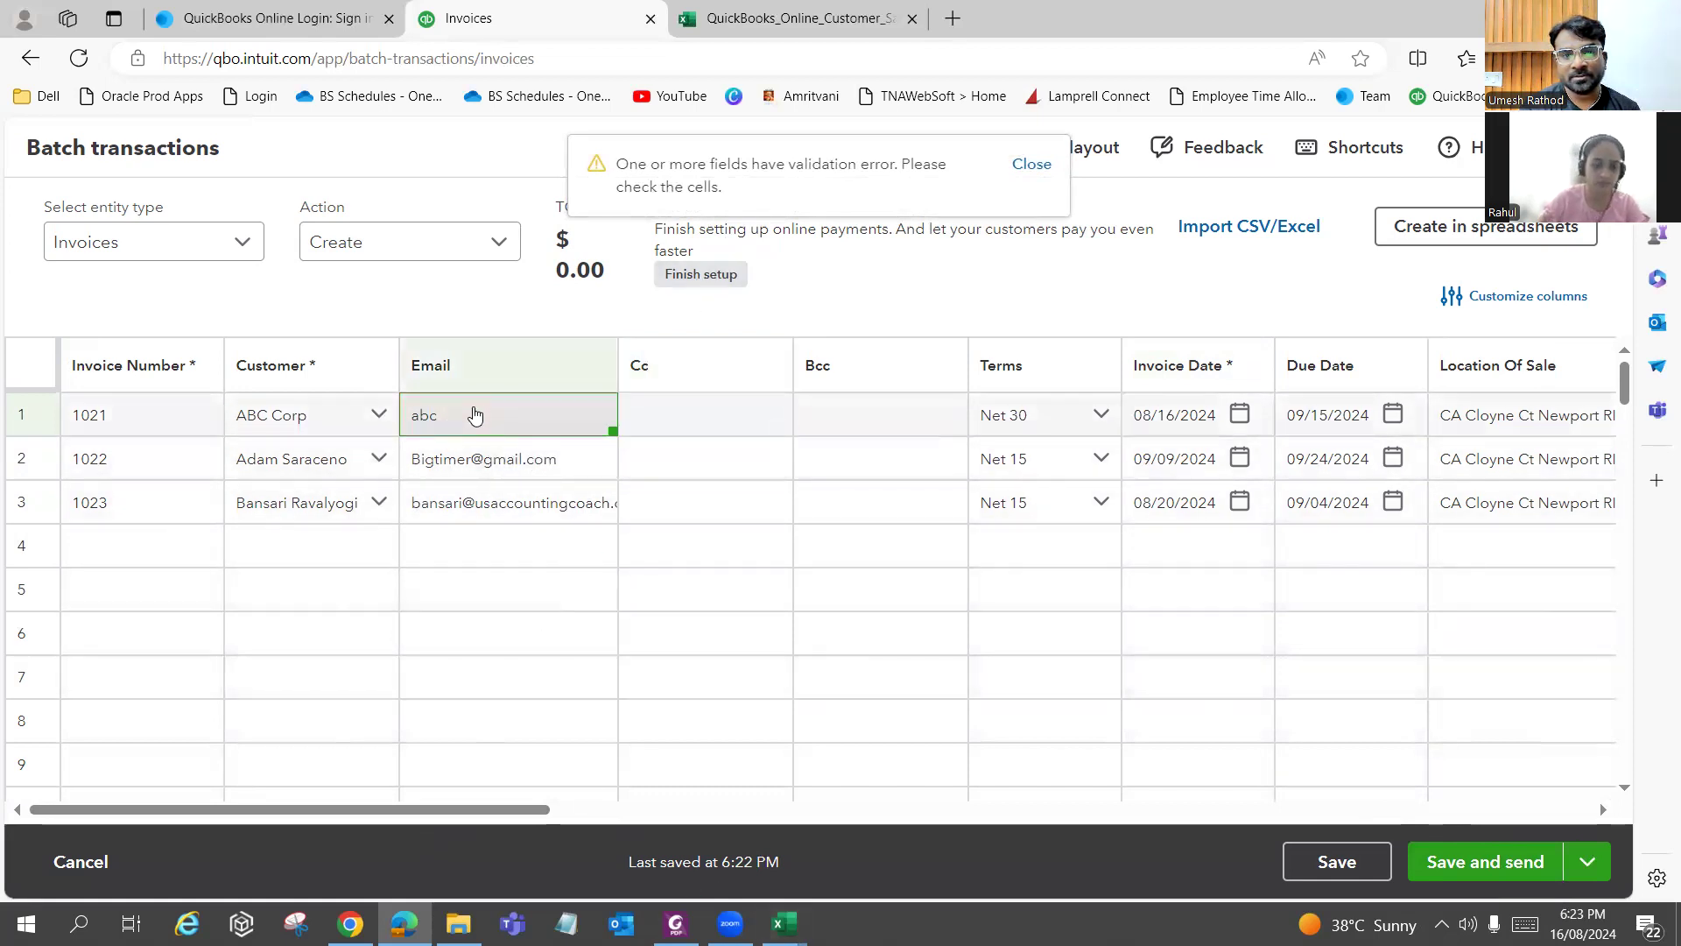
pyautogui.write('a')
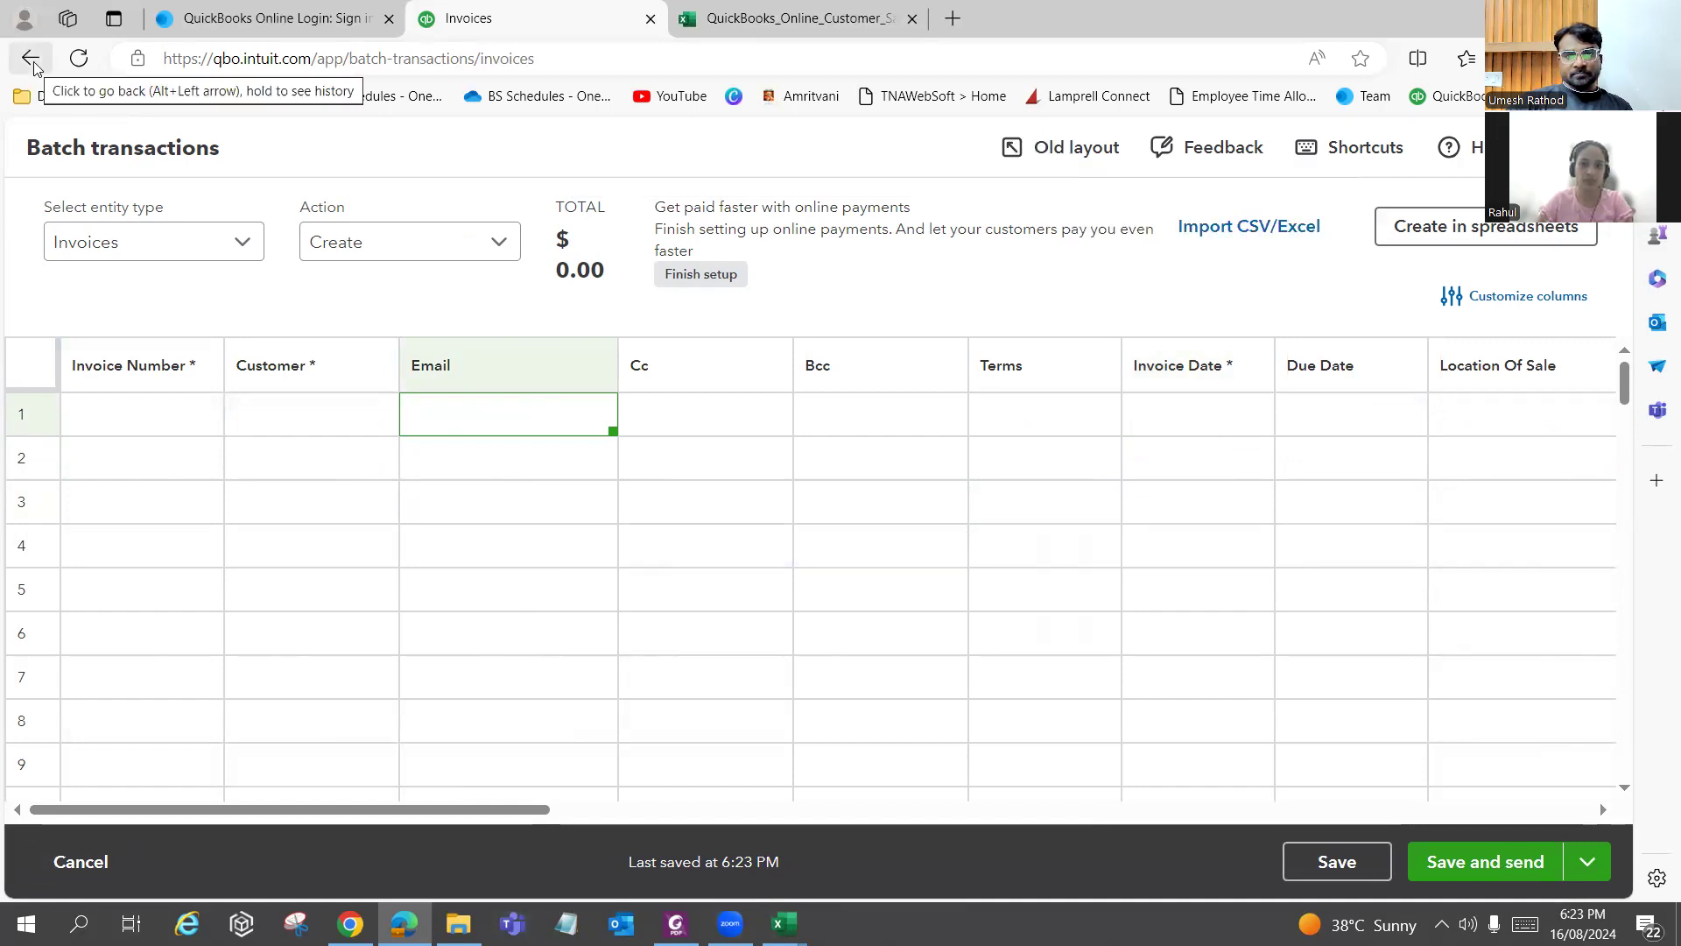
pyautogui.click(1598, 865)
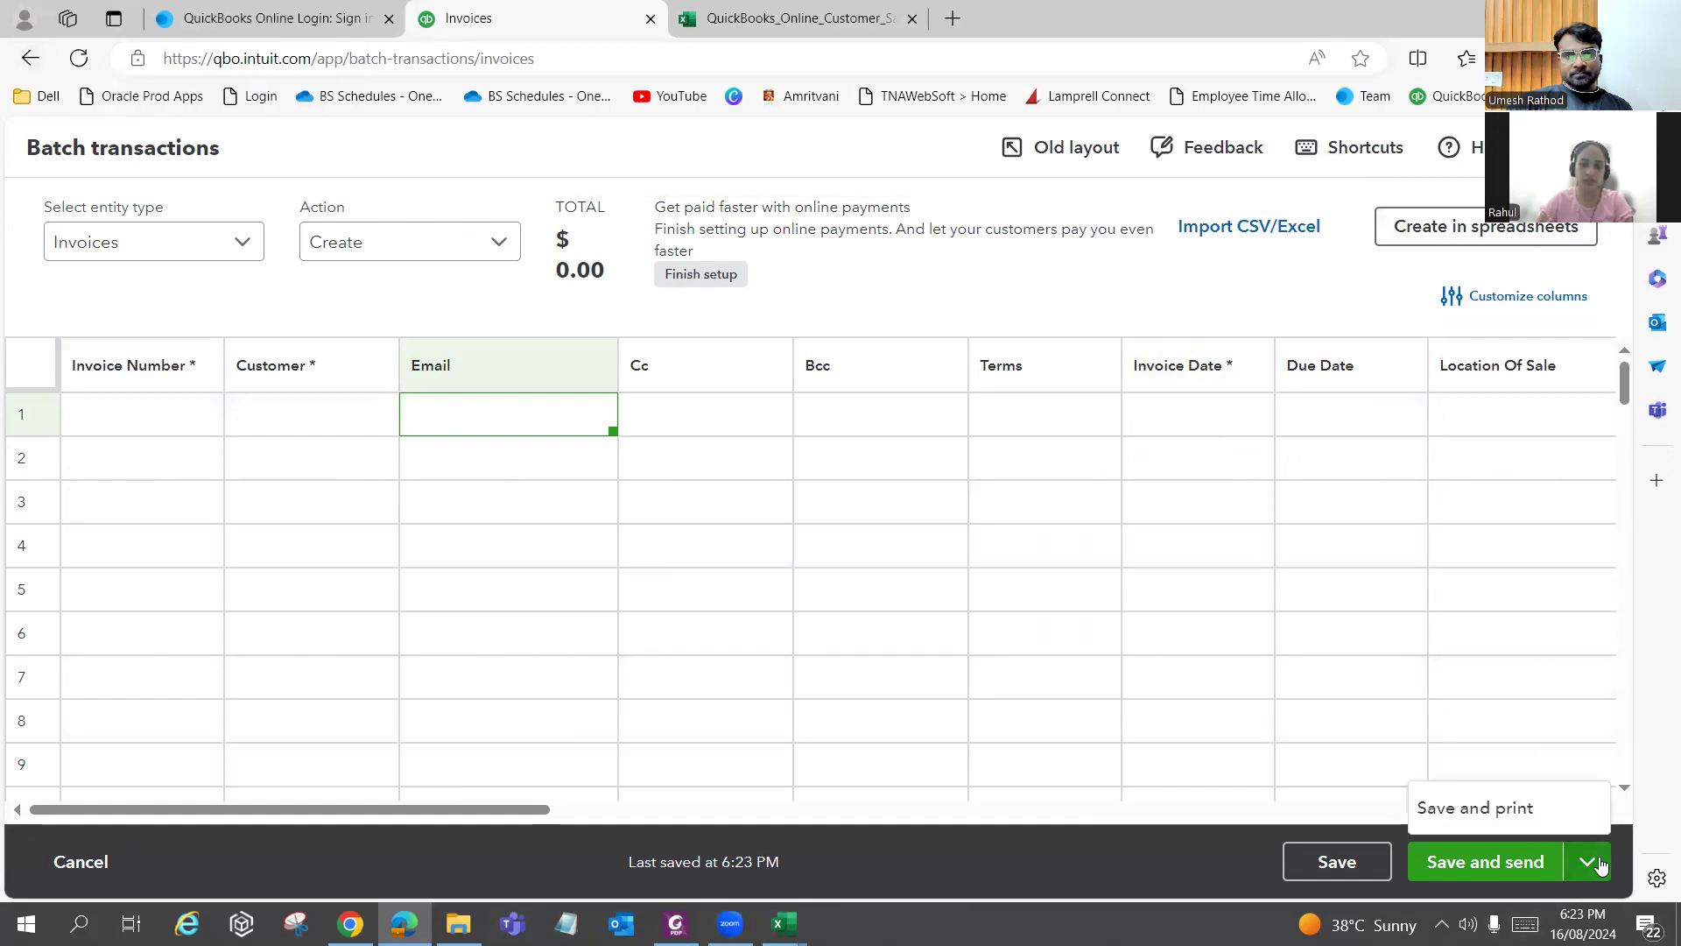
# Return to the sales invoices list, and switch to Foxit PhantomPDF to read exercise 82 on processing a subscription cancellation.
pyautogui.click(29, 58)
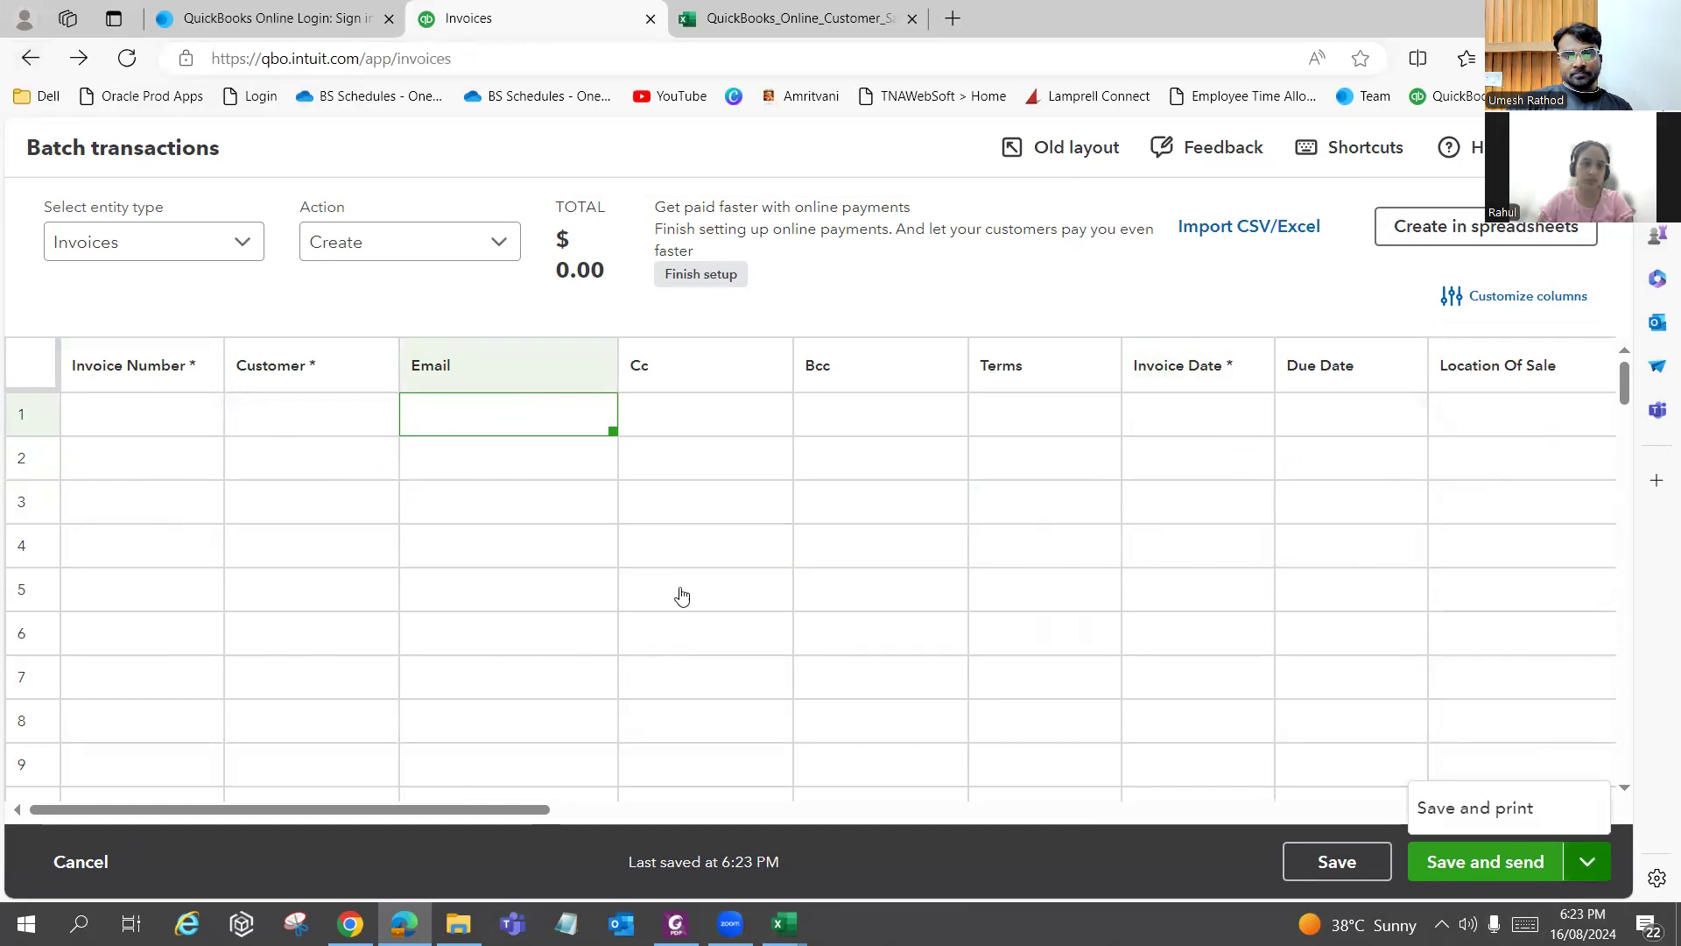
pyautogui.scroll(-1, 1112, 624)
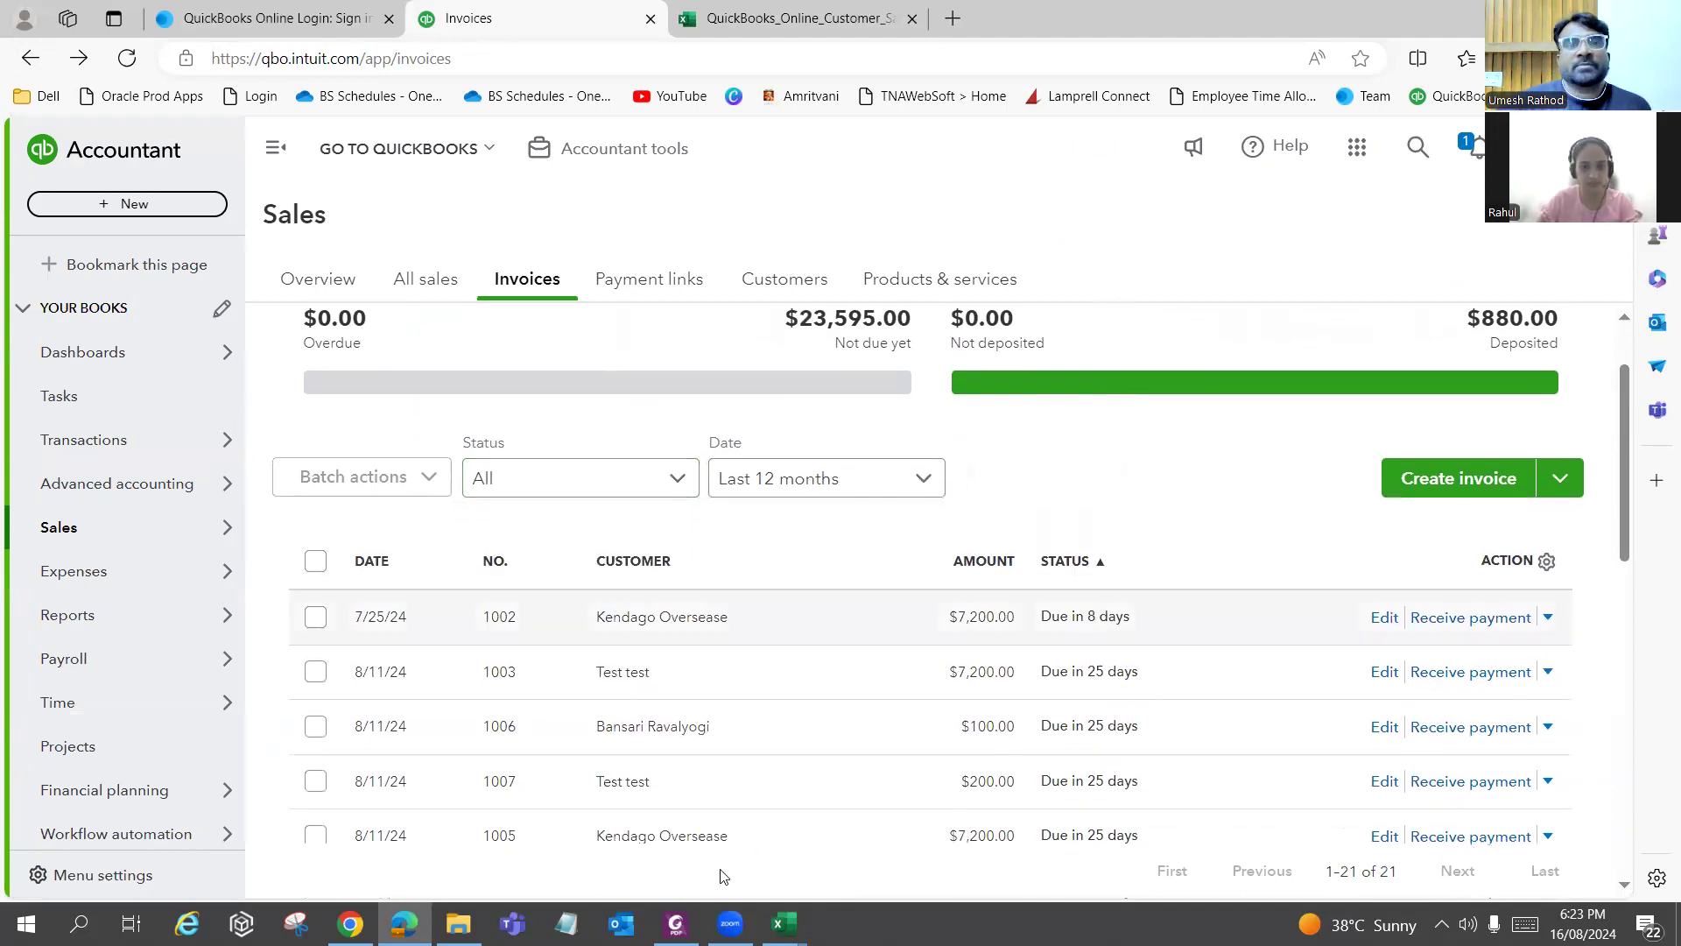
pyautogui.moveTo(676, 923)
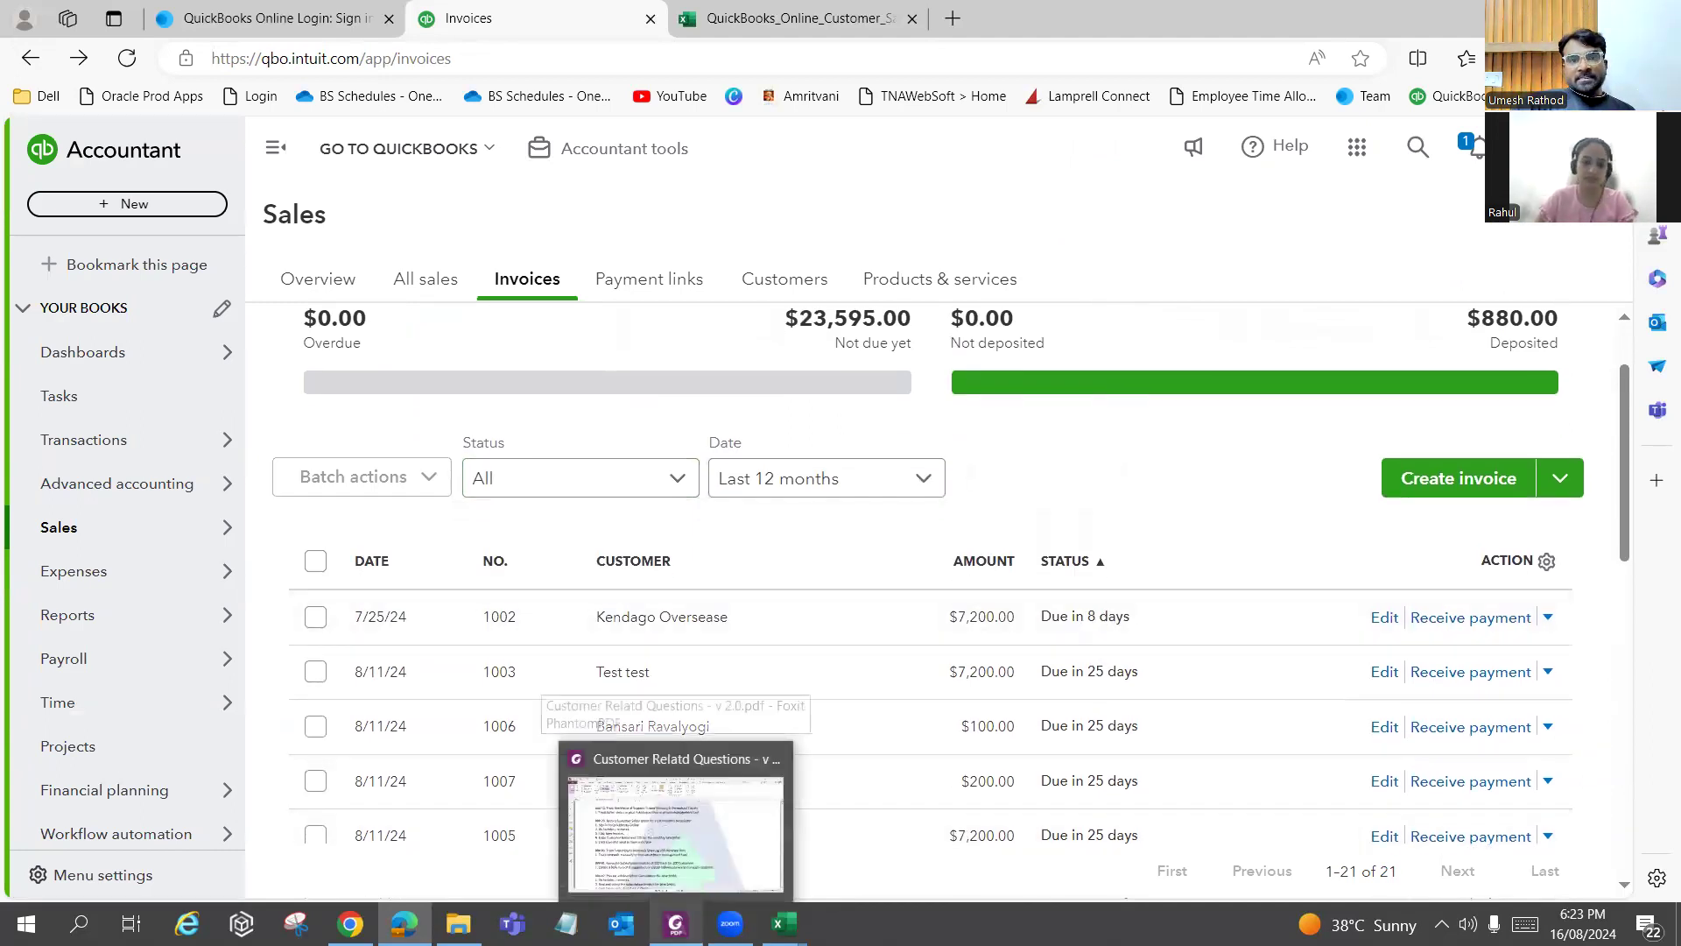
pyautogui.click(662, 865)
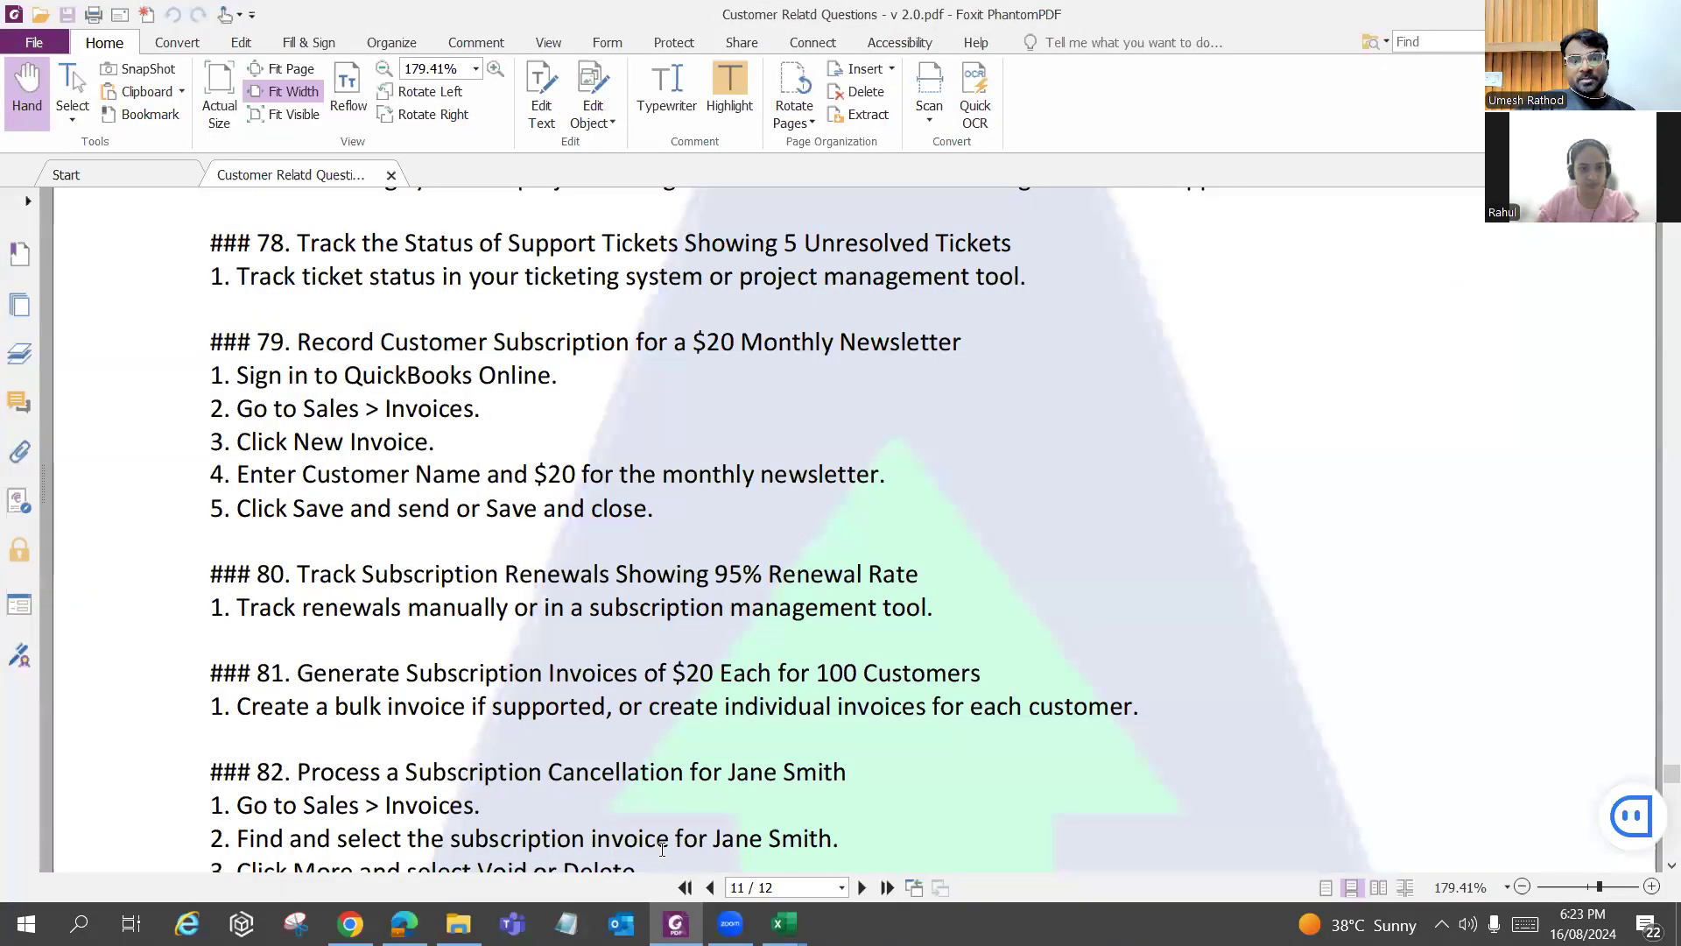
pyautogui.scroll(-2, 826, 727)
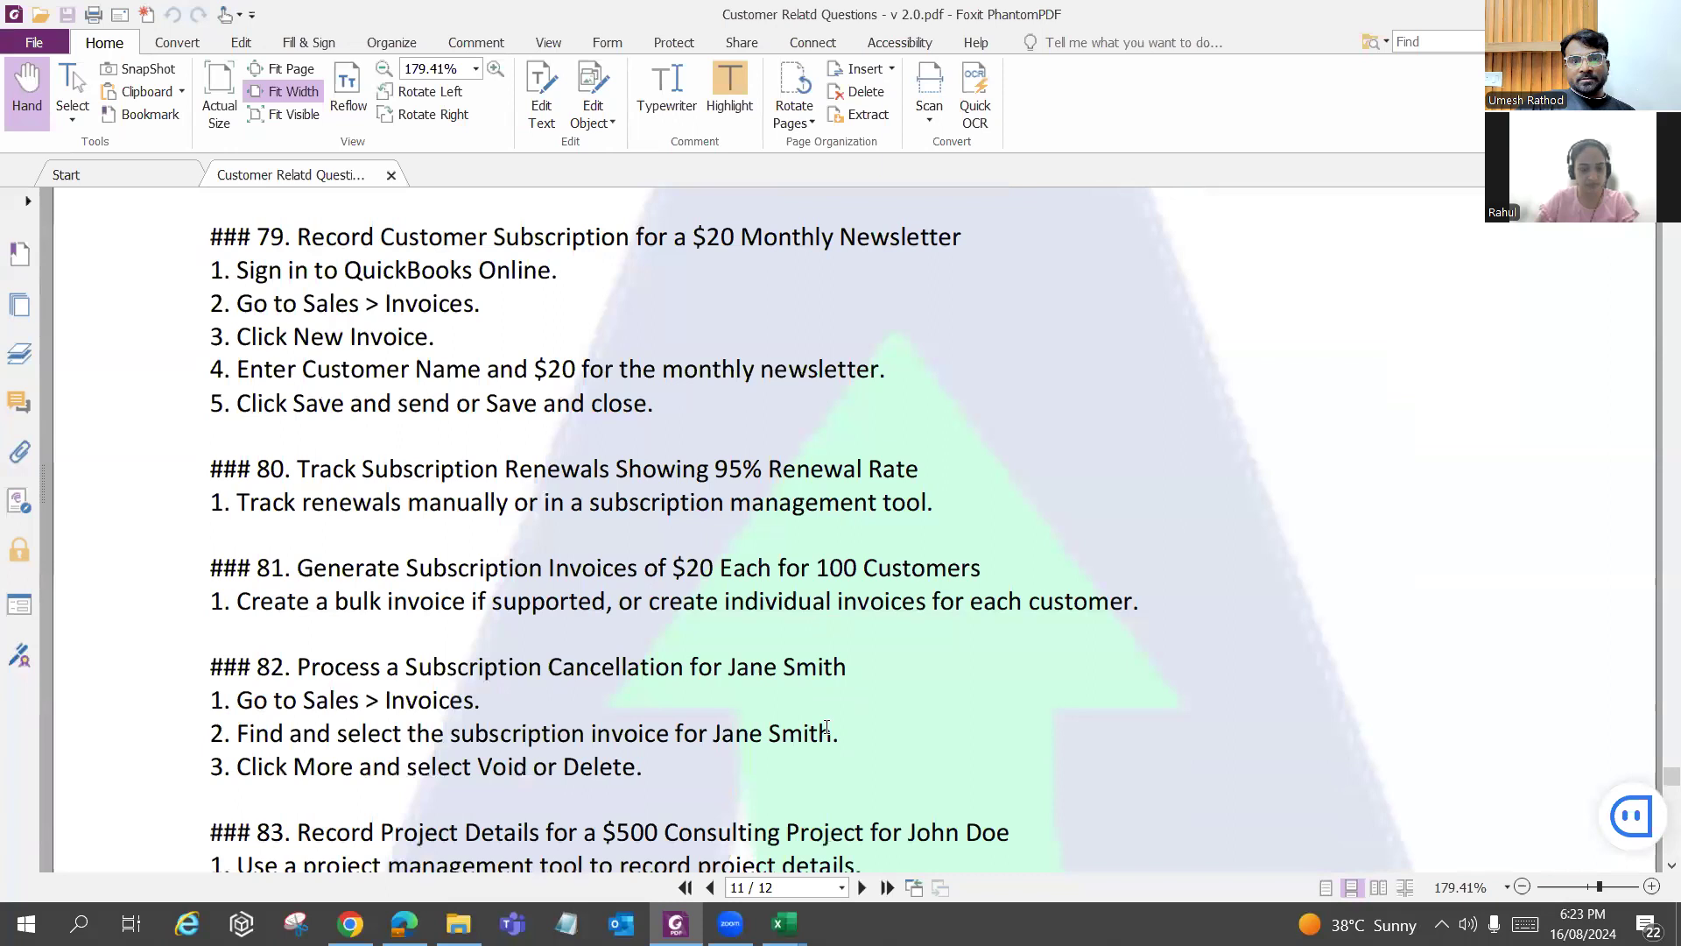
pyautogui.scroll(-1, 827, 727)
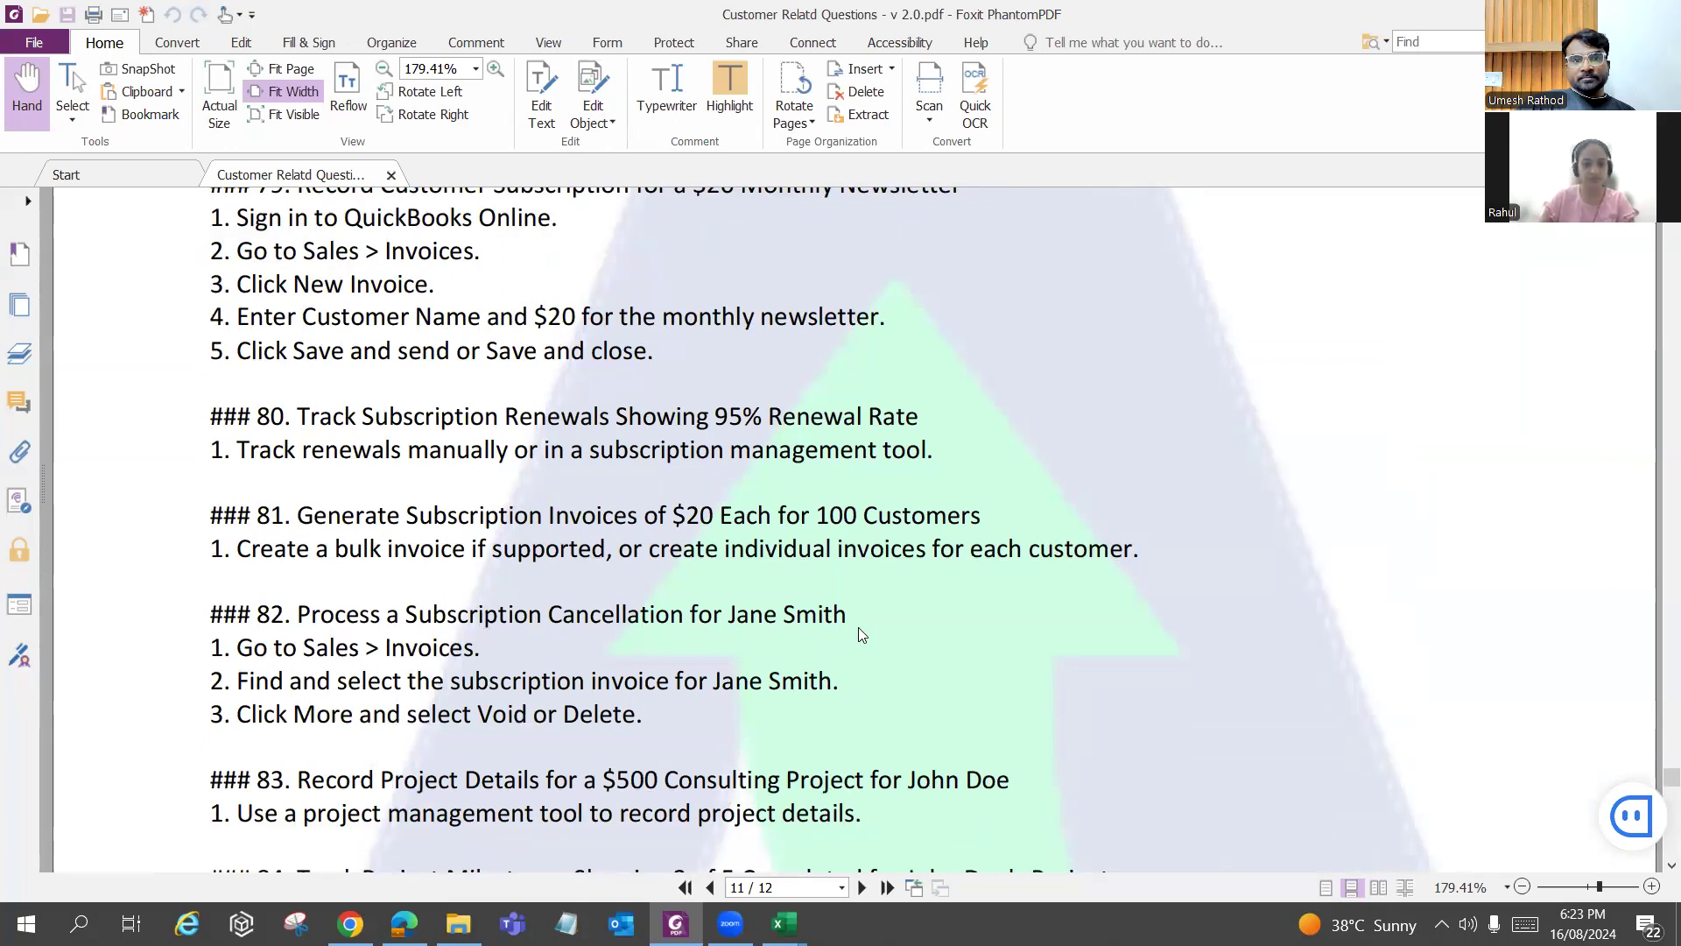
# Switch back to QuickBooks Online, look through the invoices for the subscription customer, and open the customers list.
pyautogui.hotkey('alt', 'Tab')
pyautogui.scroll(-3, 855, 645)
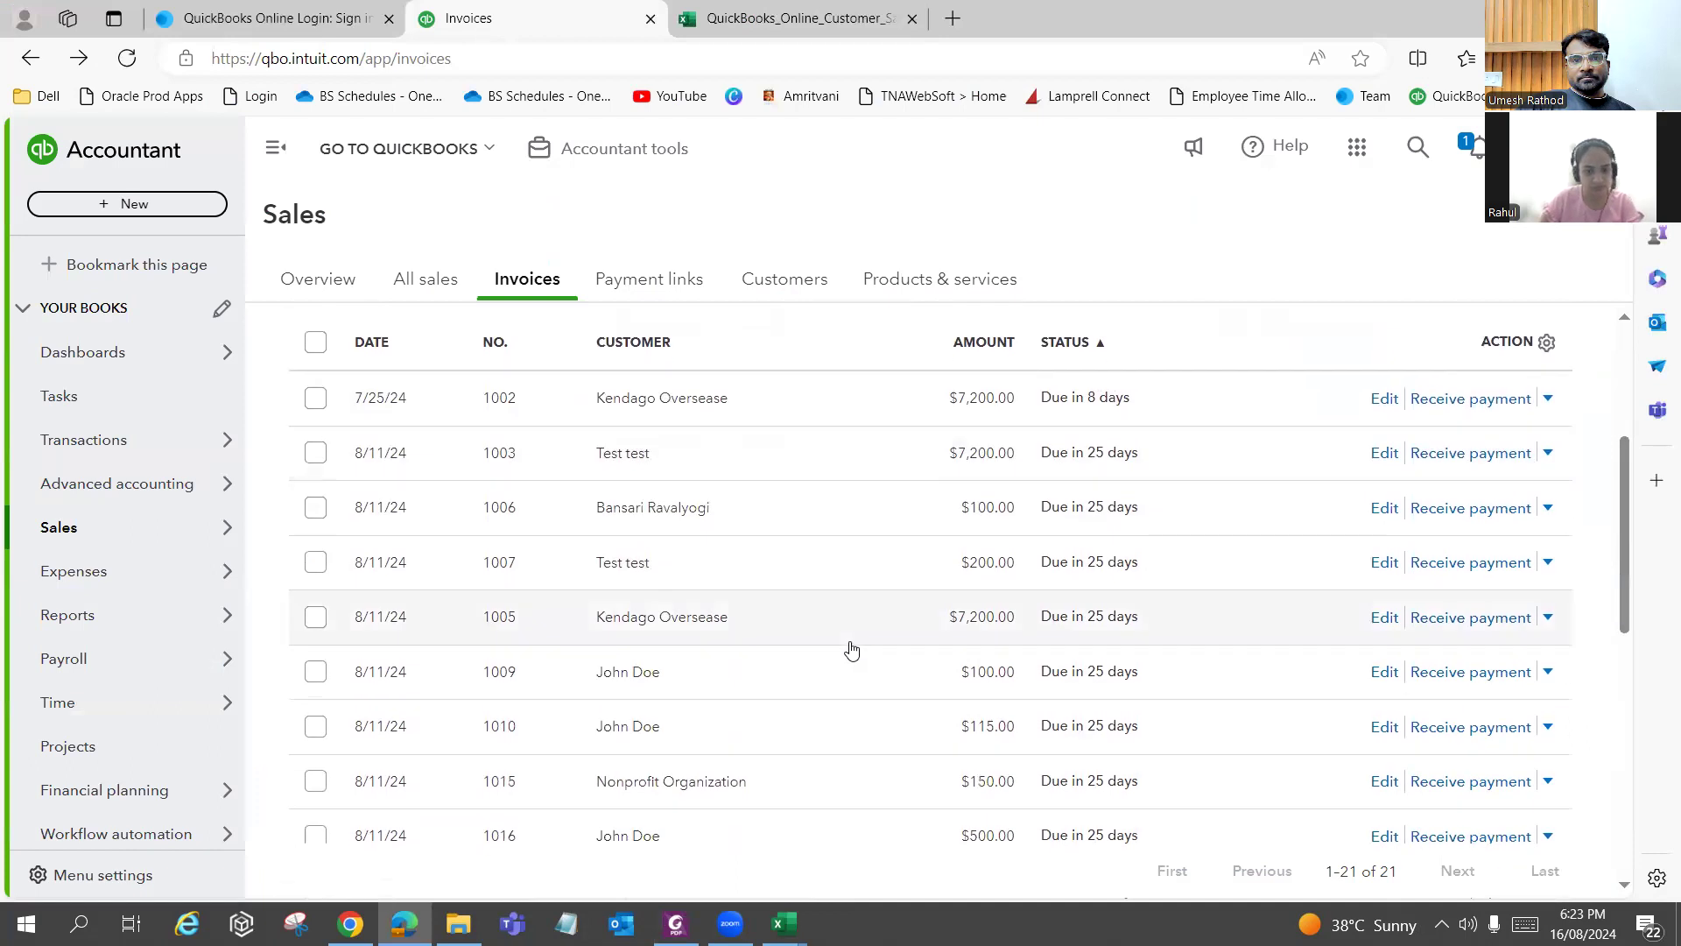
pyautogui.hotkey('alt', 'Tab')
pyautogui.hotkey('alt', 'Tab')
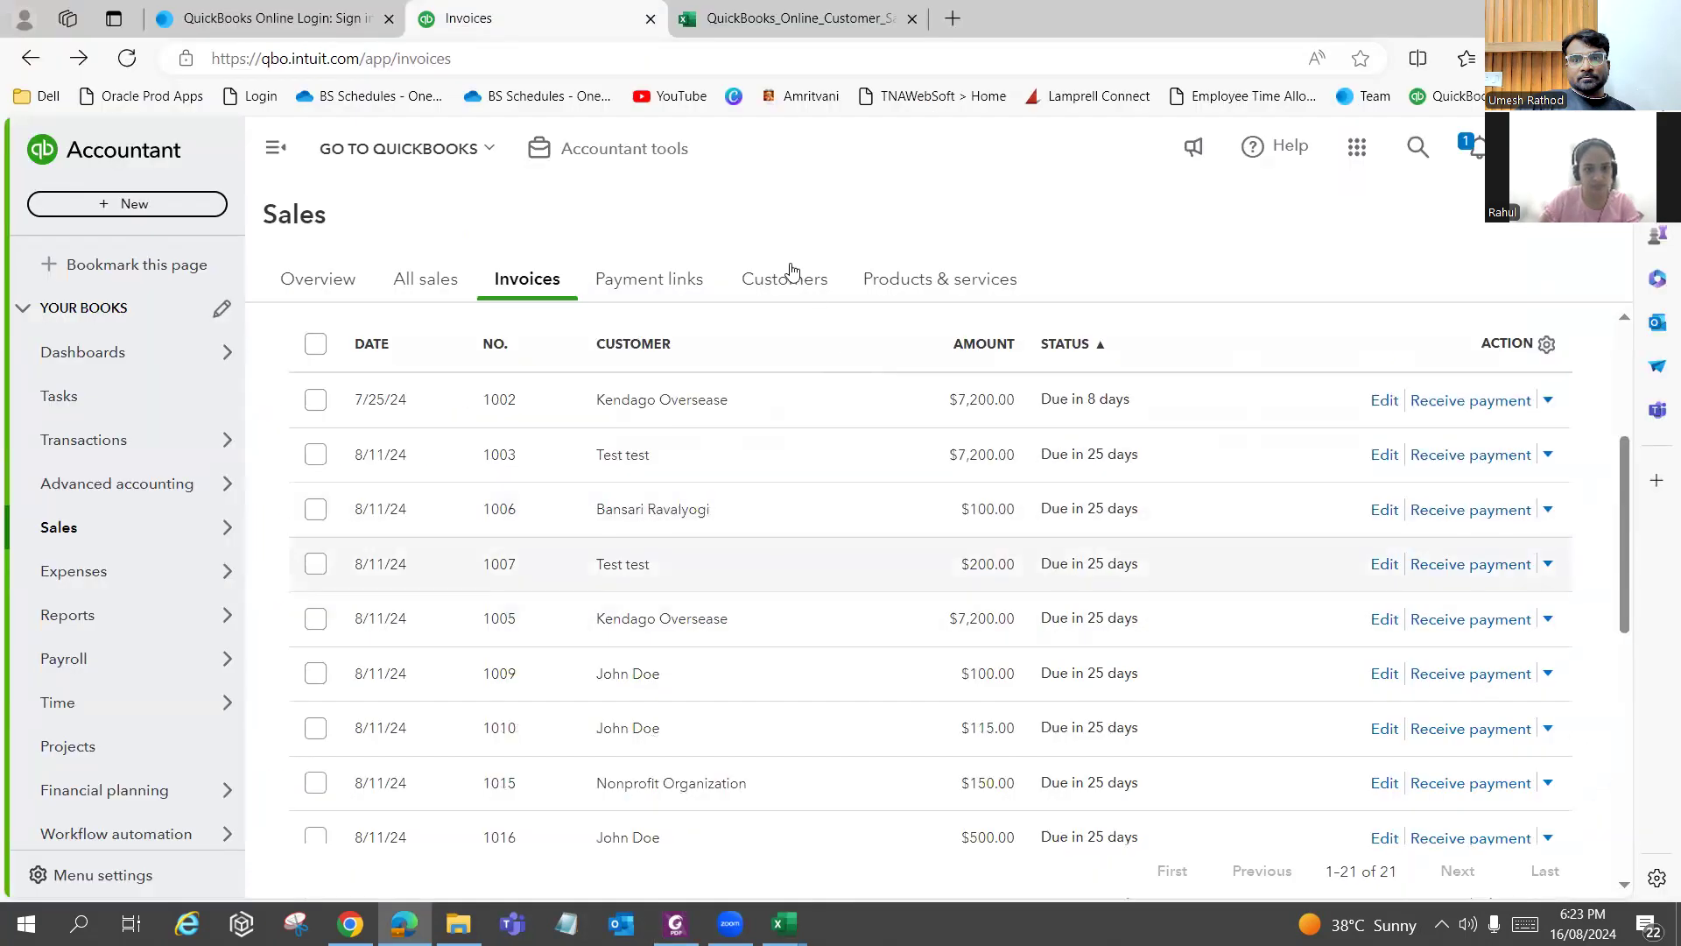
pyautogui.scroll(3, 790, 269)
pyautogui.click(785, 278)
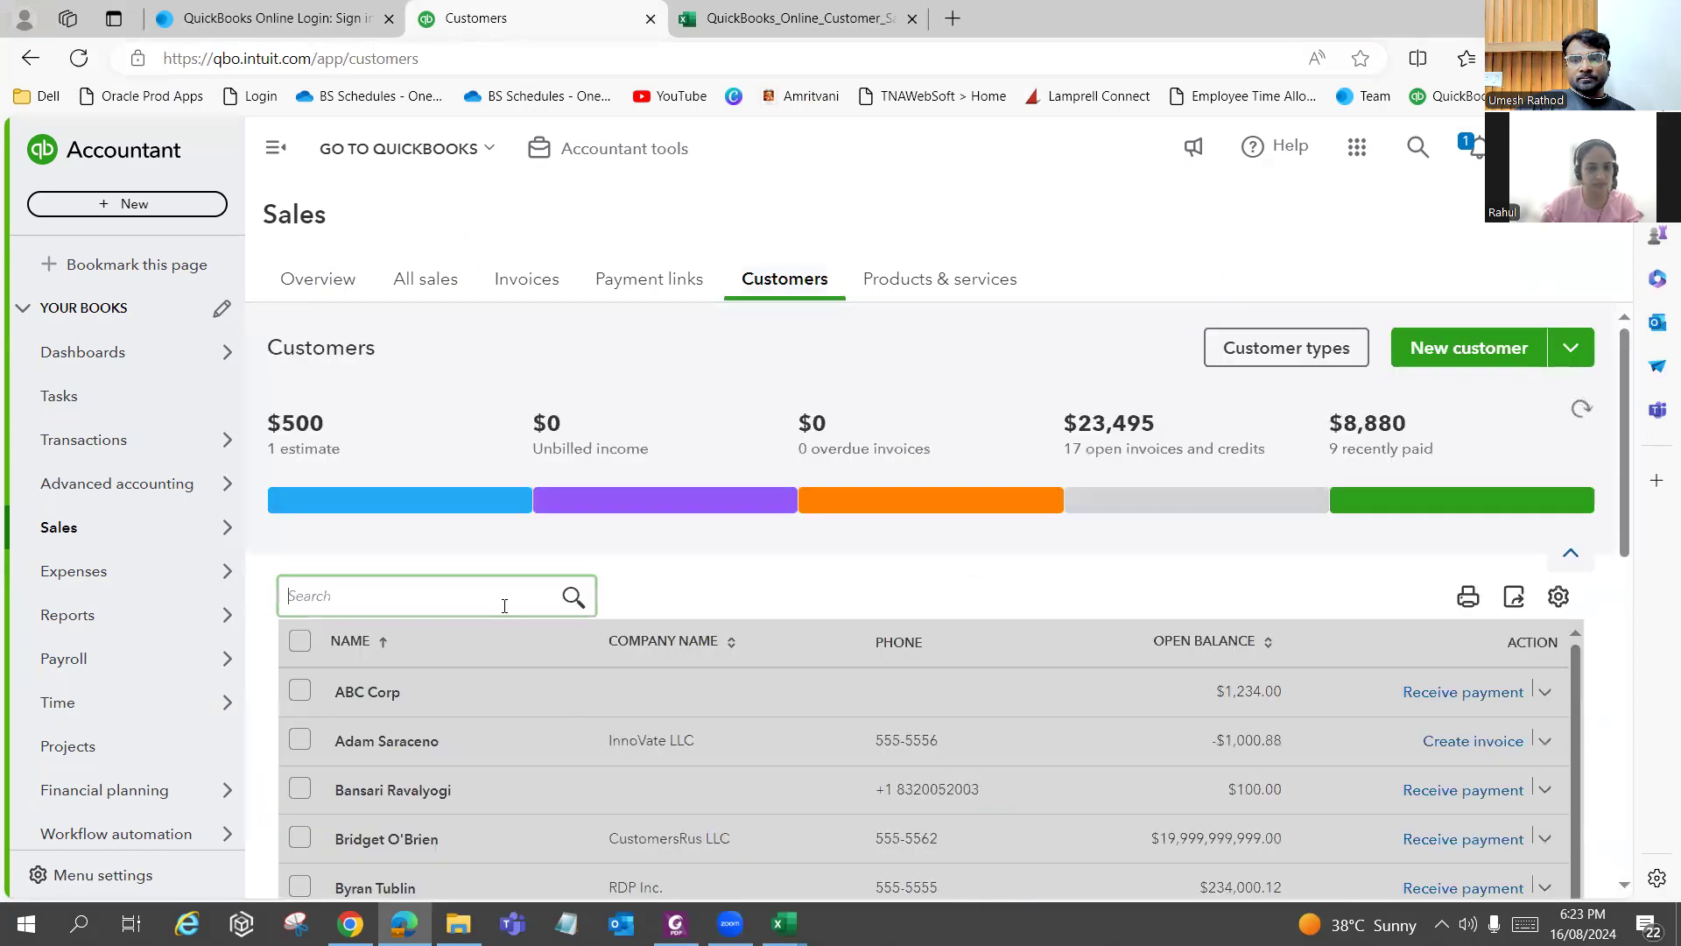
# Search the customers list for jane, and open the subscription customer's record.
pyautogui.click(448, 595)
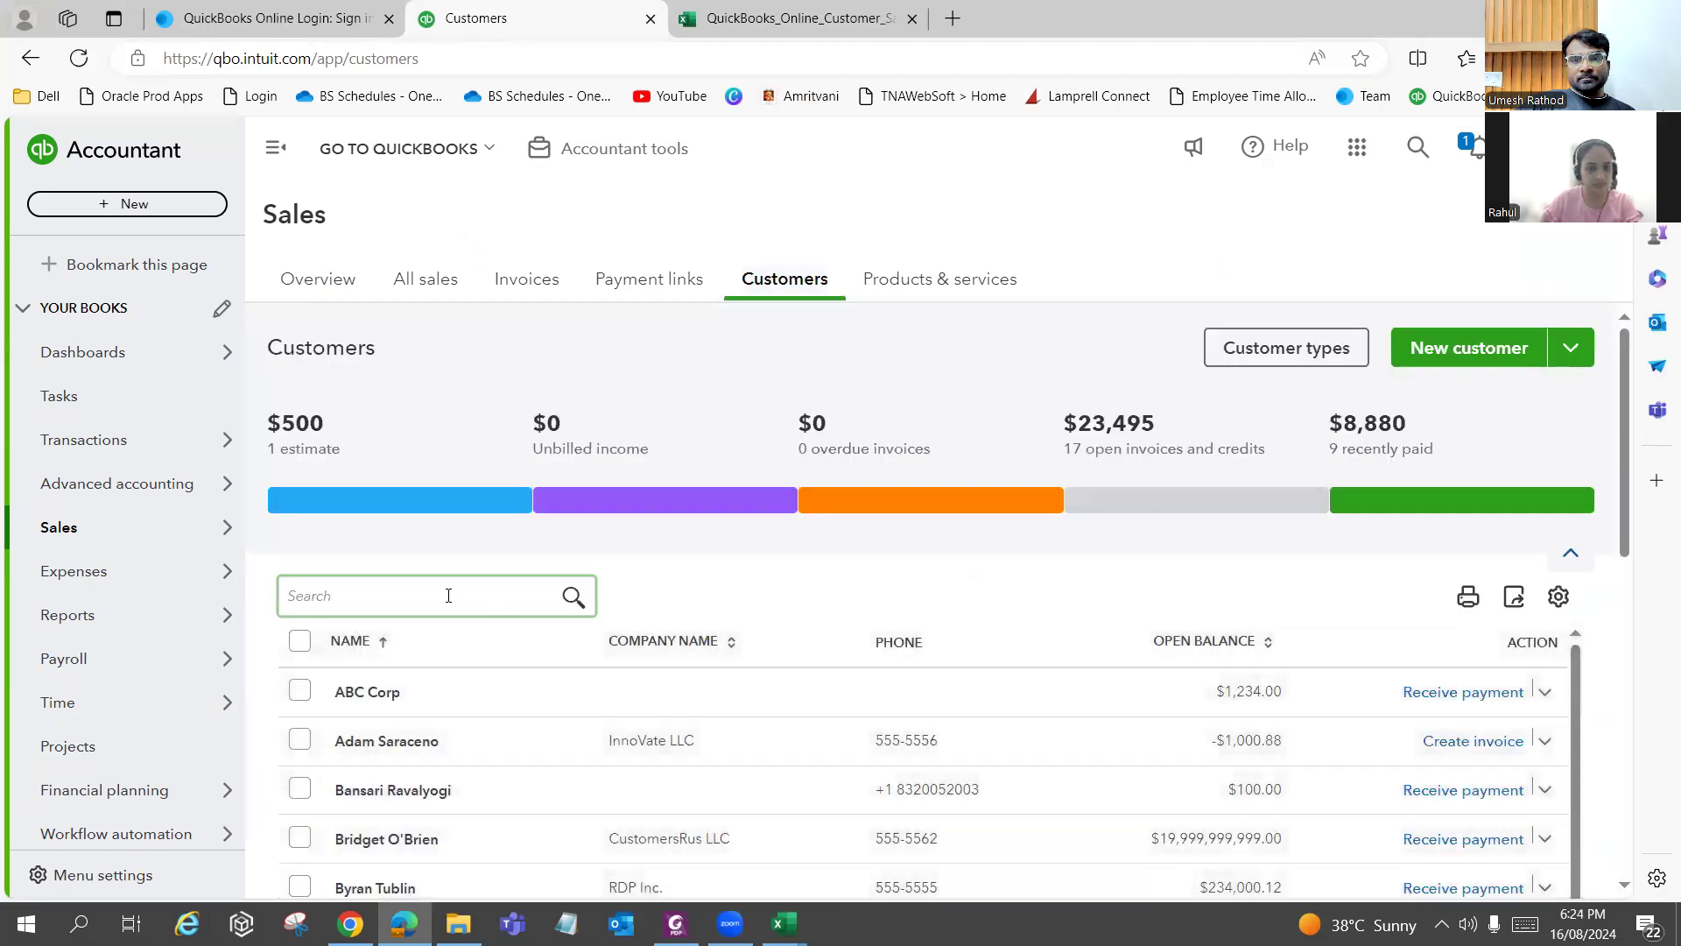
pyautogui.write('jane')
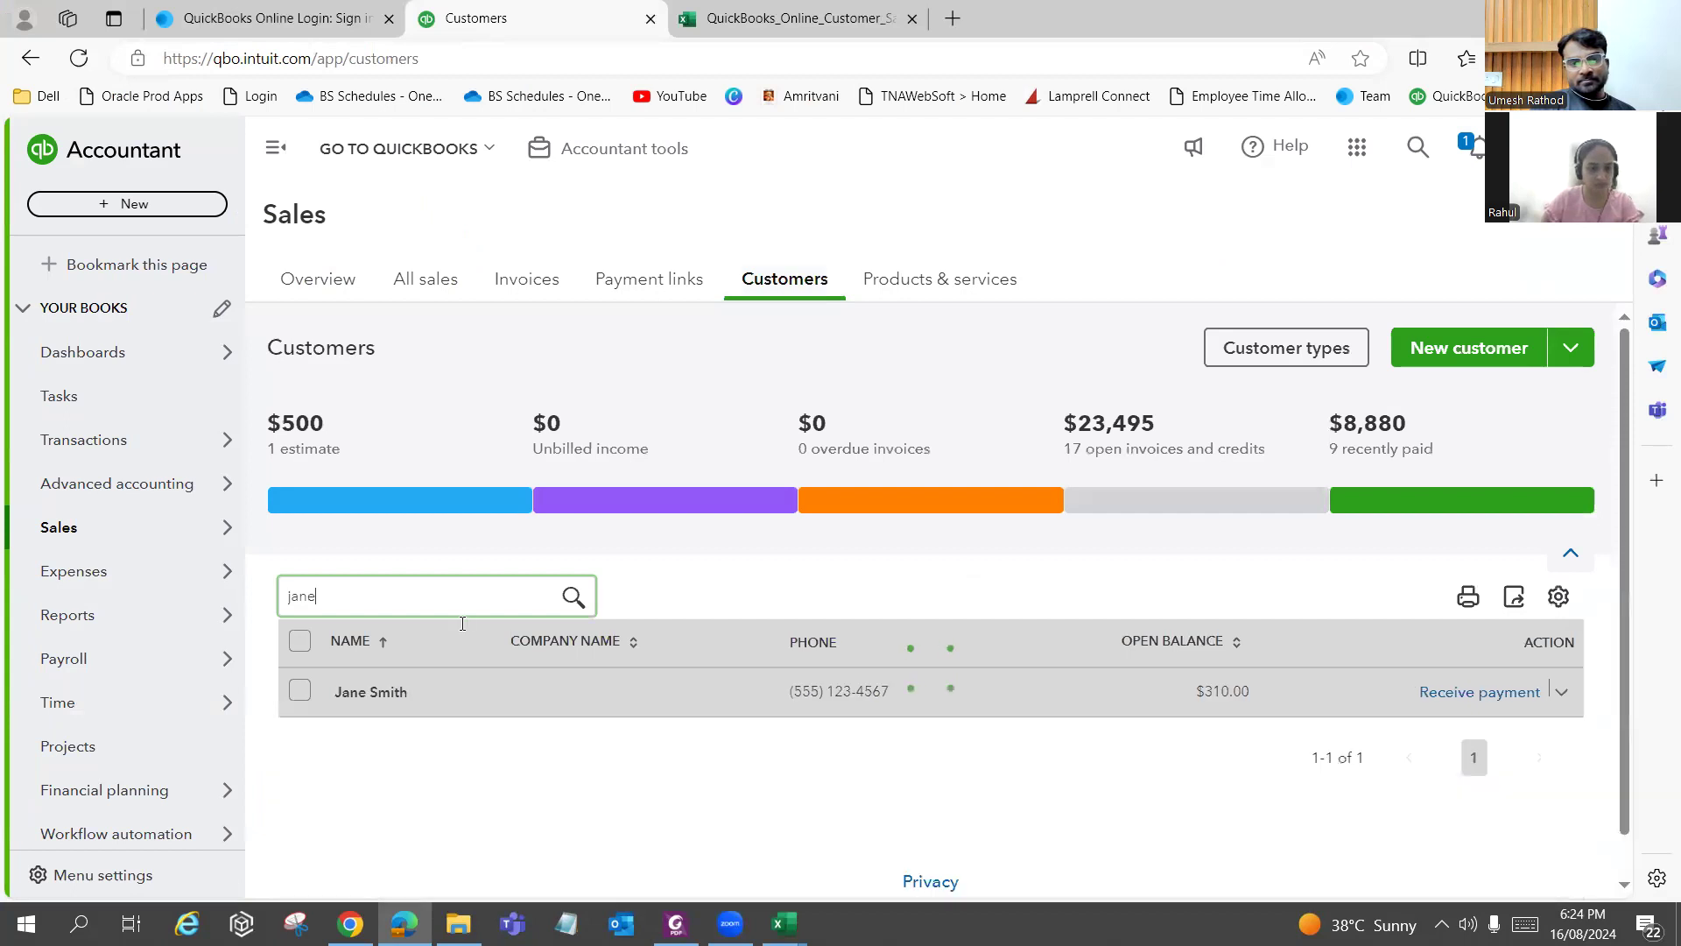
pyautogui.click(553, 695)
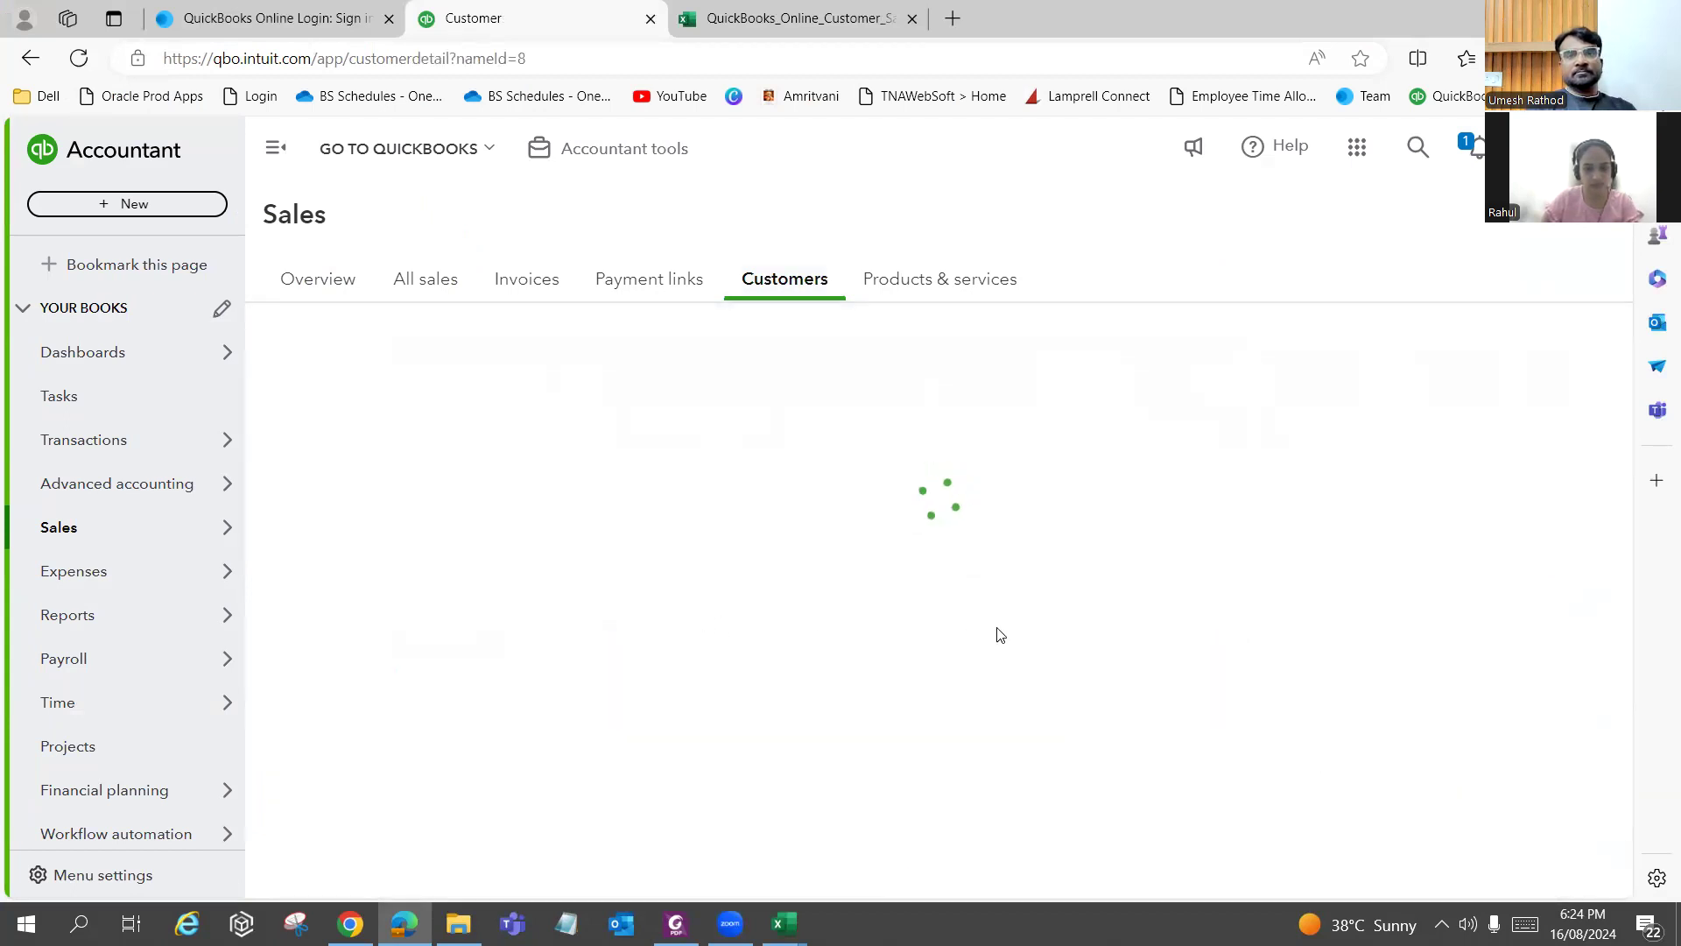
# Examine the subscription customer's transaction list for the invoices, credit memos and payments, with their amounts and statuses.
pyautogui.scroll(-1, 998, 629)
pyautogui.scroll(-8, 1078, 687)
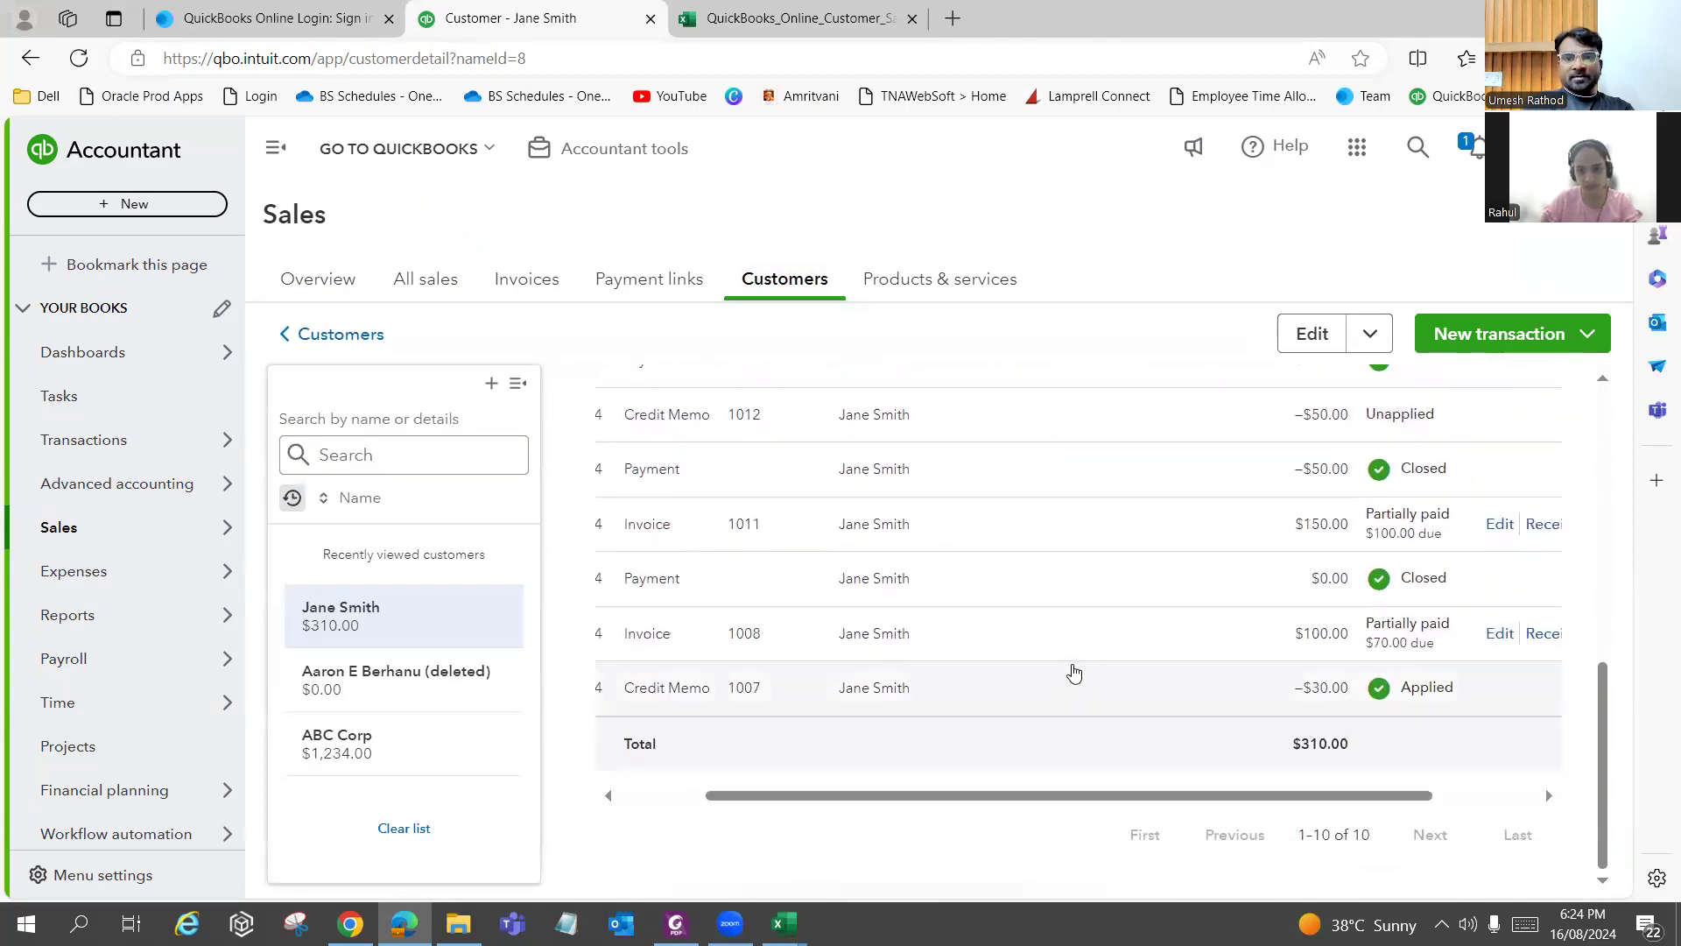
pyautogui.scroll(3, 1082, 666)
pyautogui.scroll(3, 1081, 665)
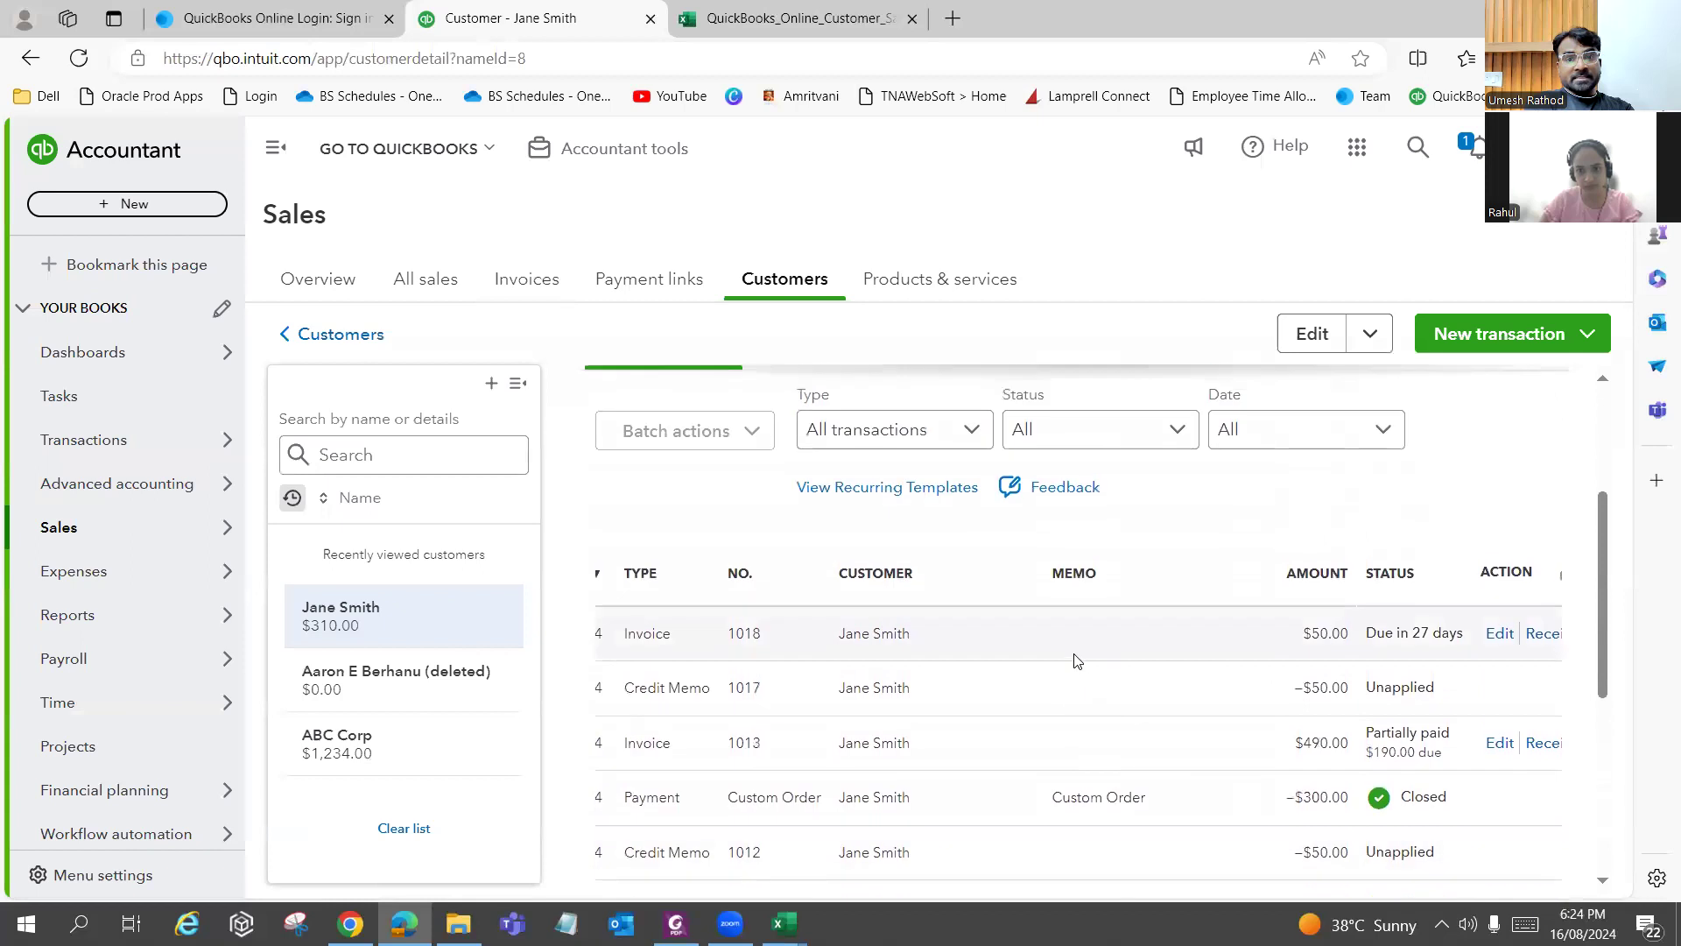
pyautogui.moveTo(675, 923)
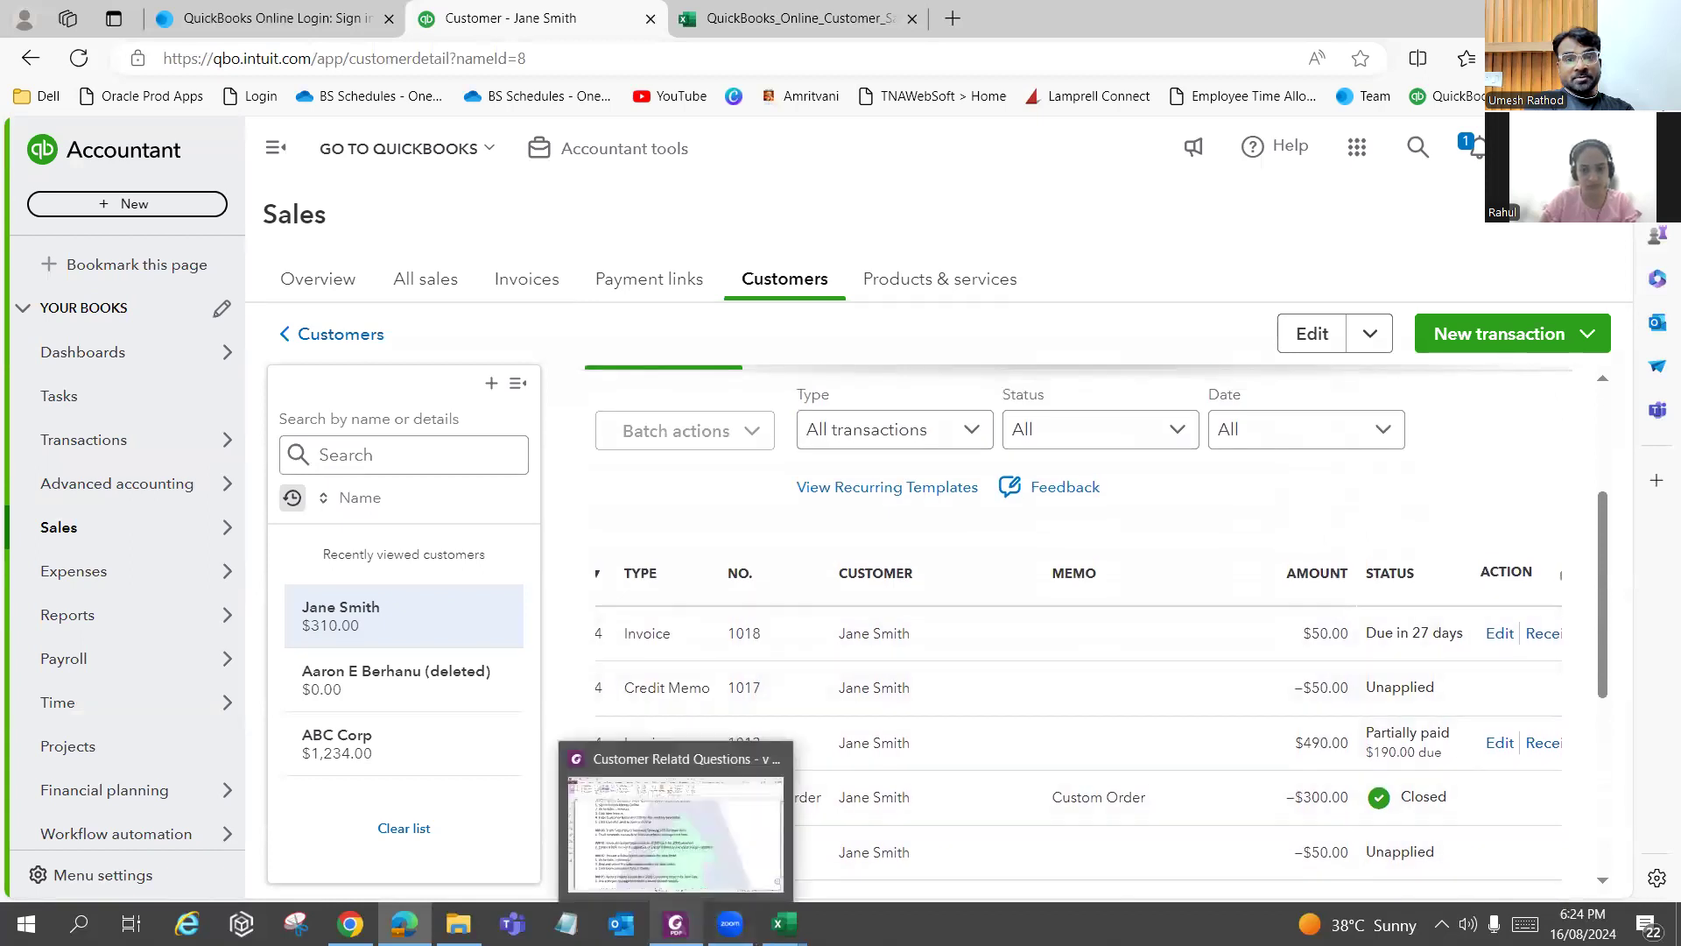
pyautogui.scroll(-3, 992, 626)
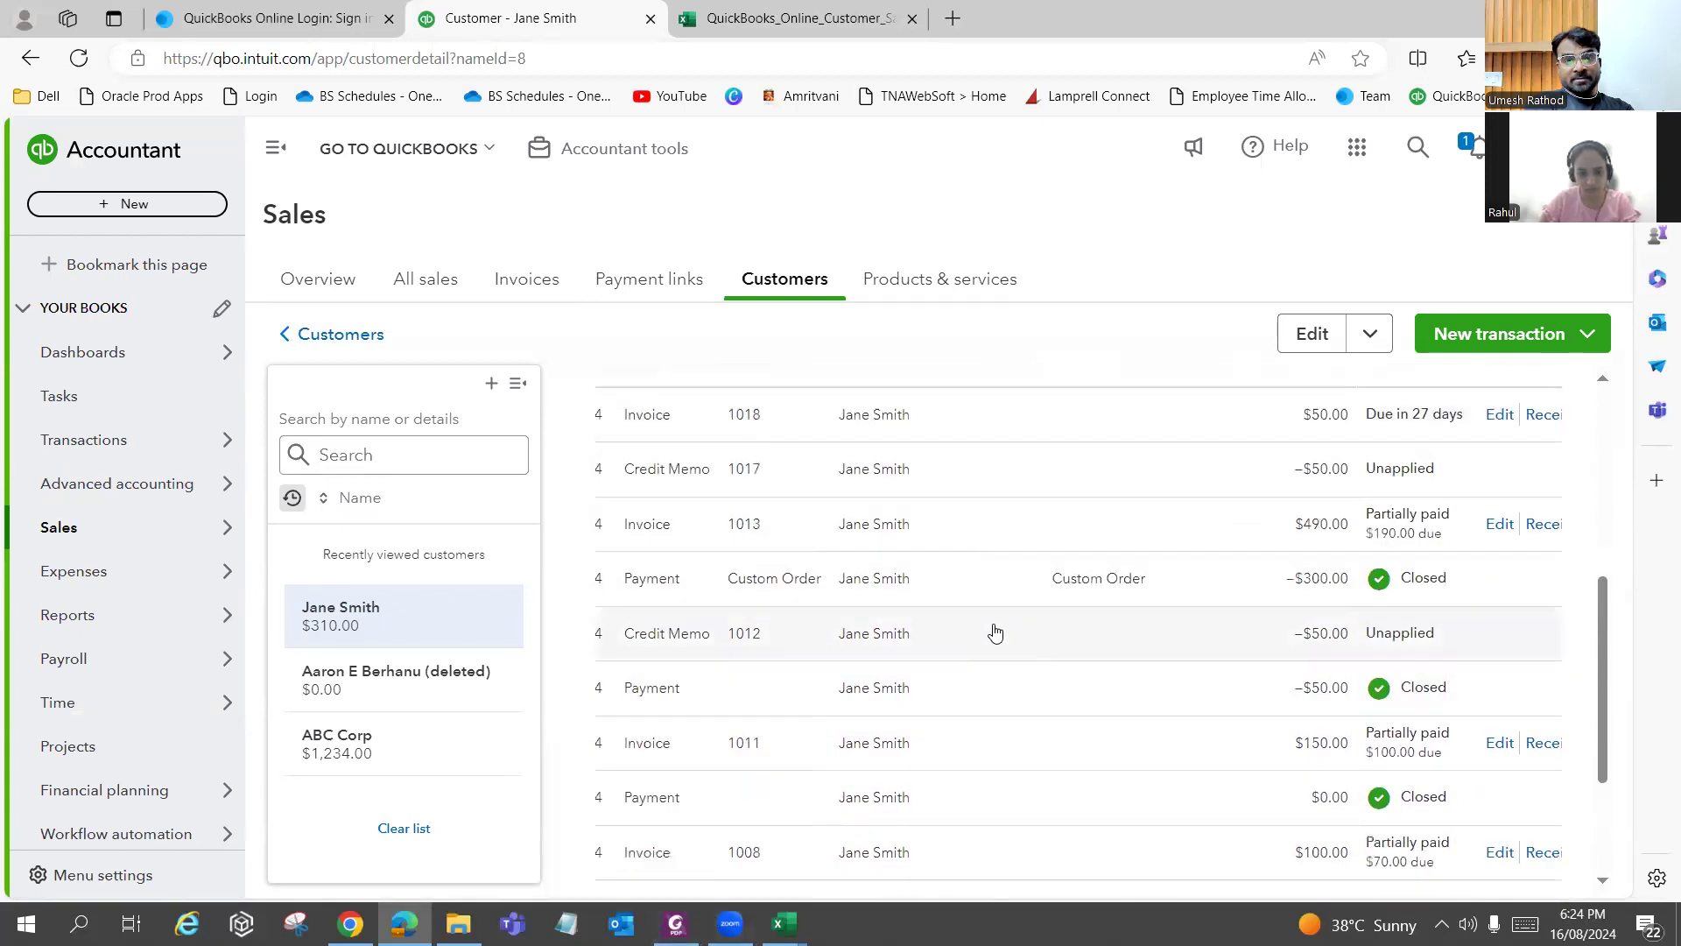
pyautogui.scroll(-3, 995, 633)
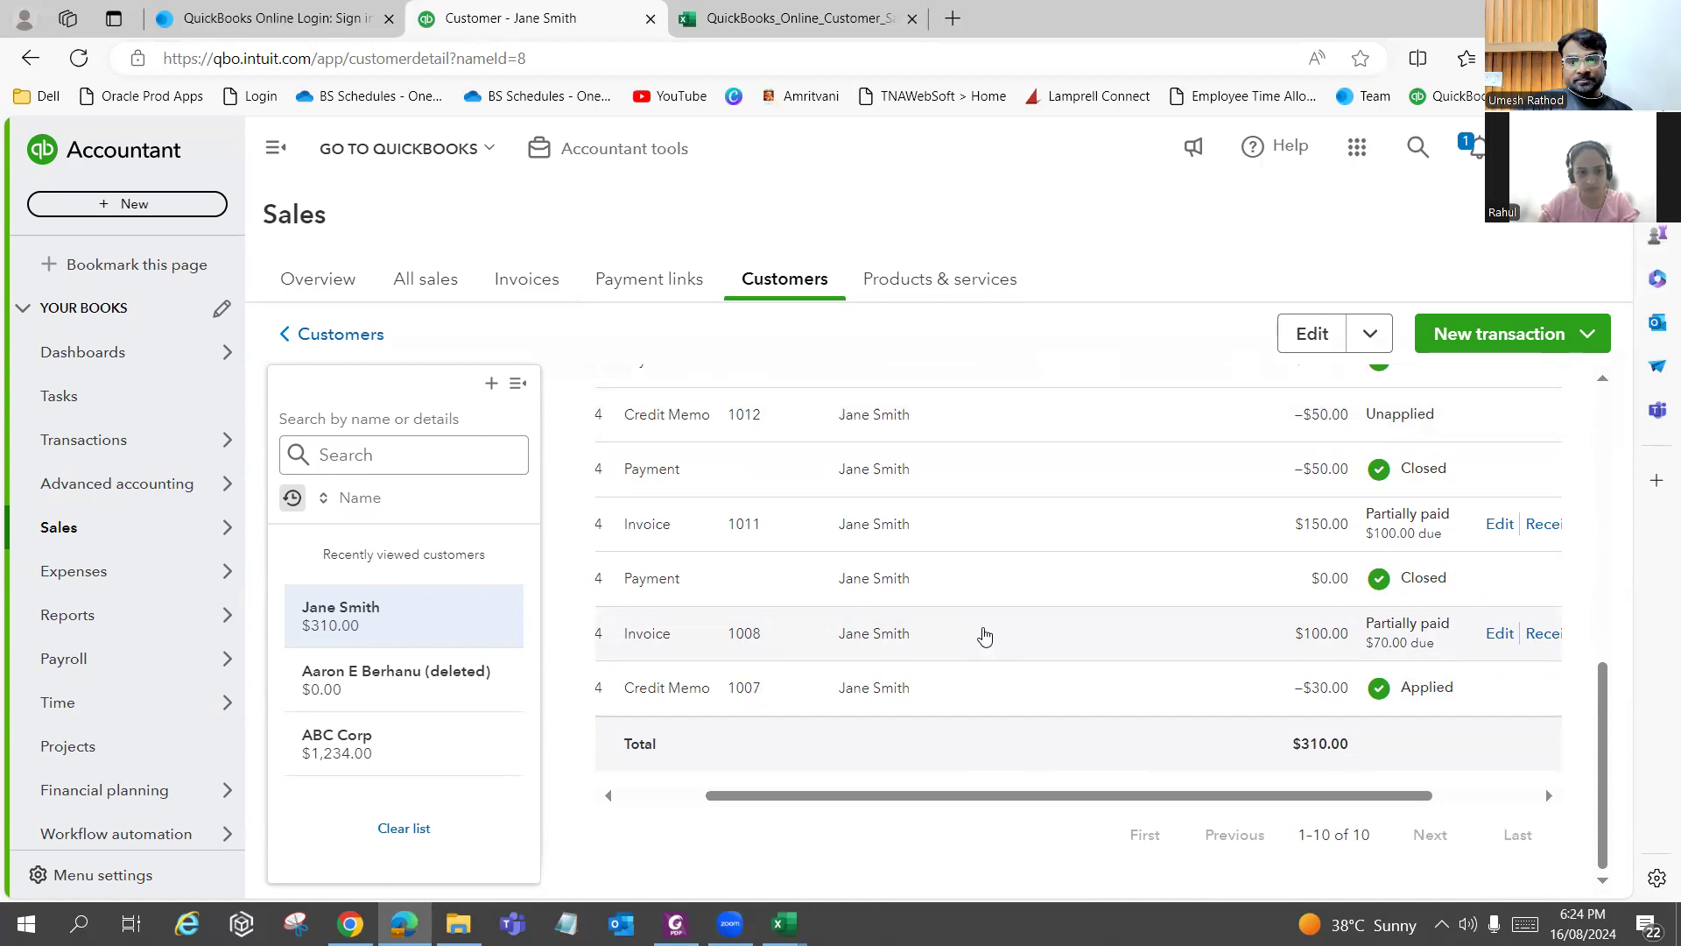
pyautogui.scroll(1, 984, 637)
pyautogui.scroll(2, 984, 636)
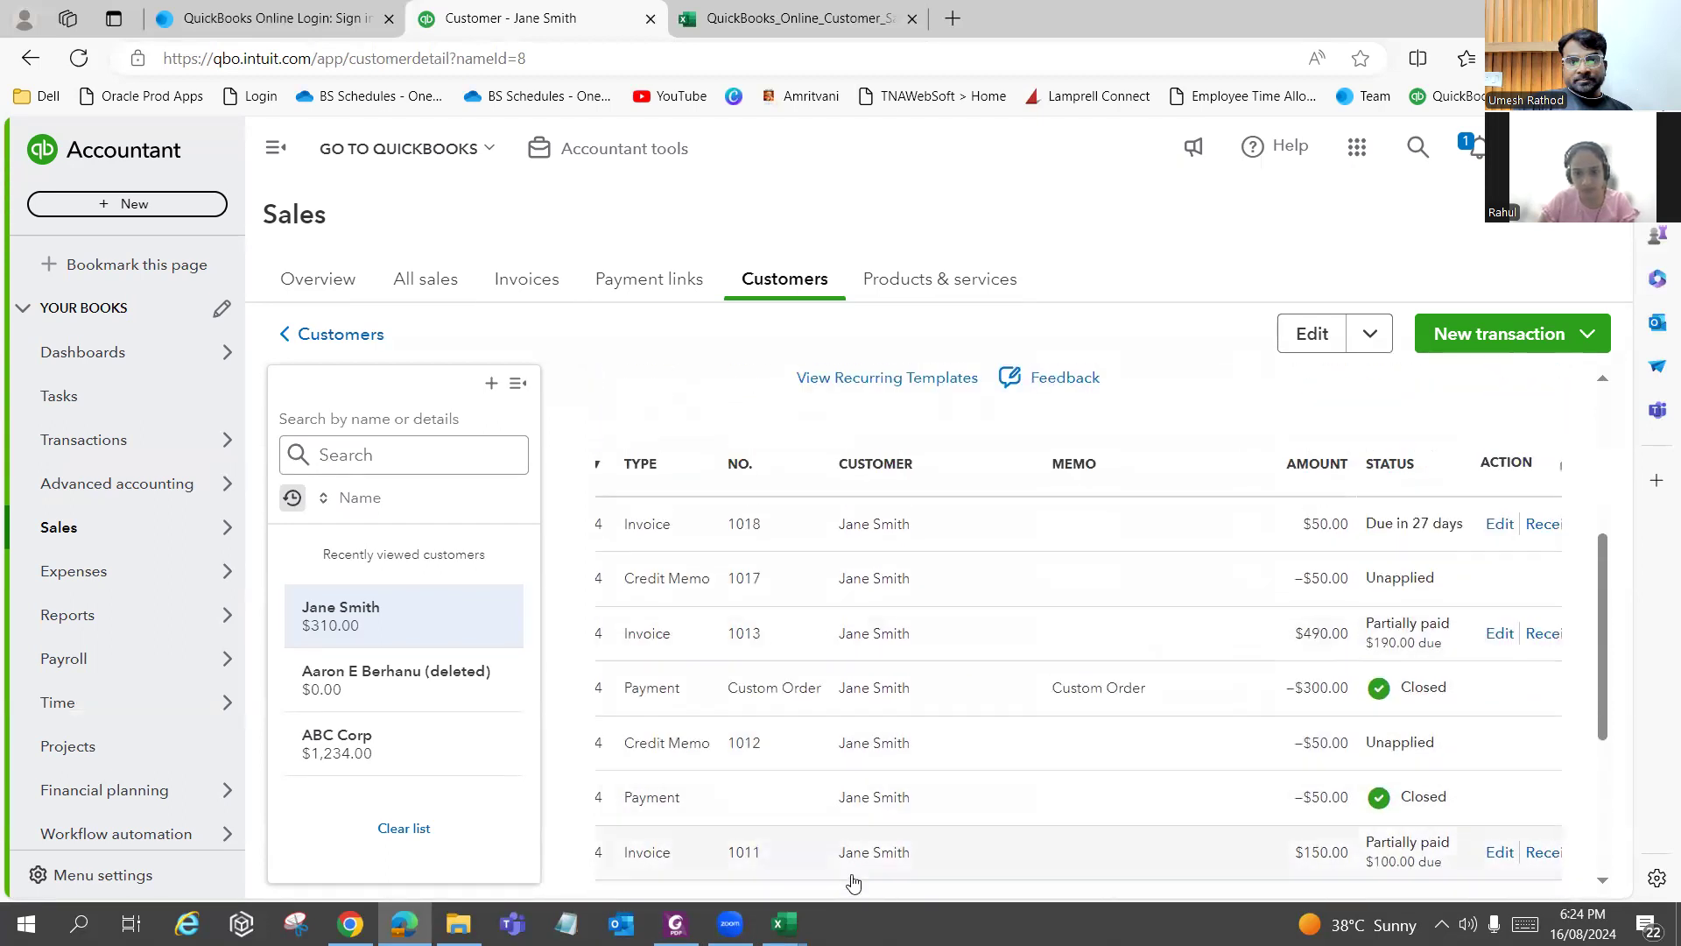
pyautogui.scroll(-1, 907, 680)
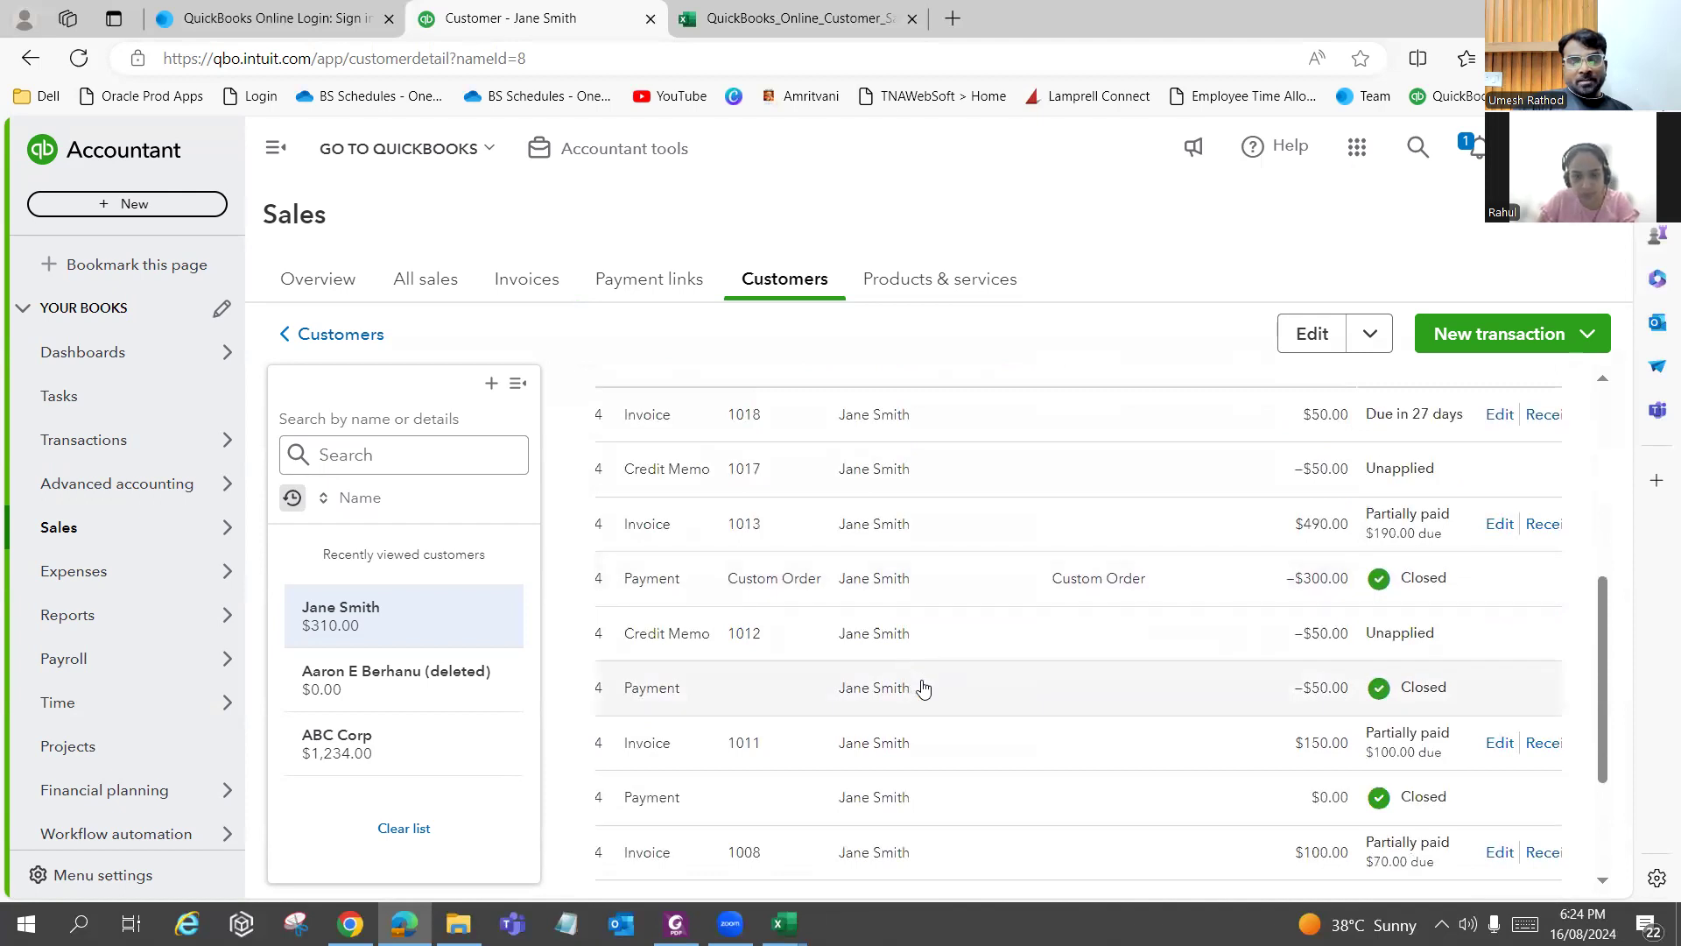
pyautogui.scroll(3, 923, 689)
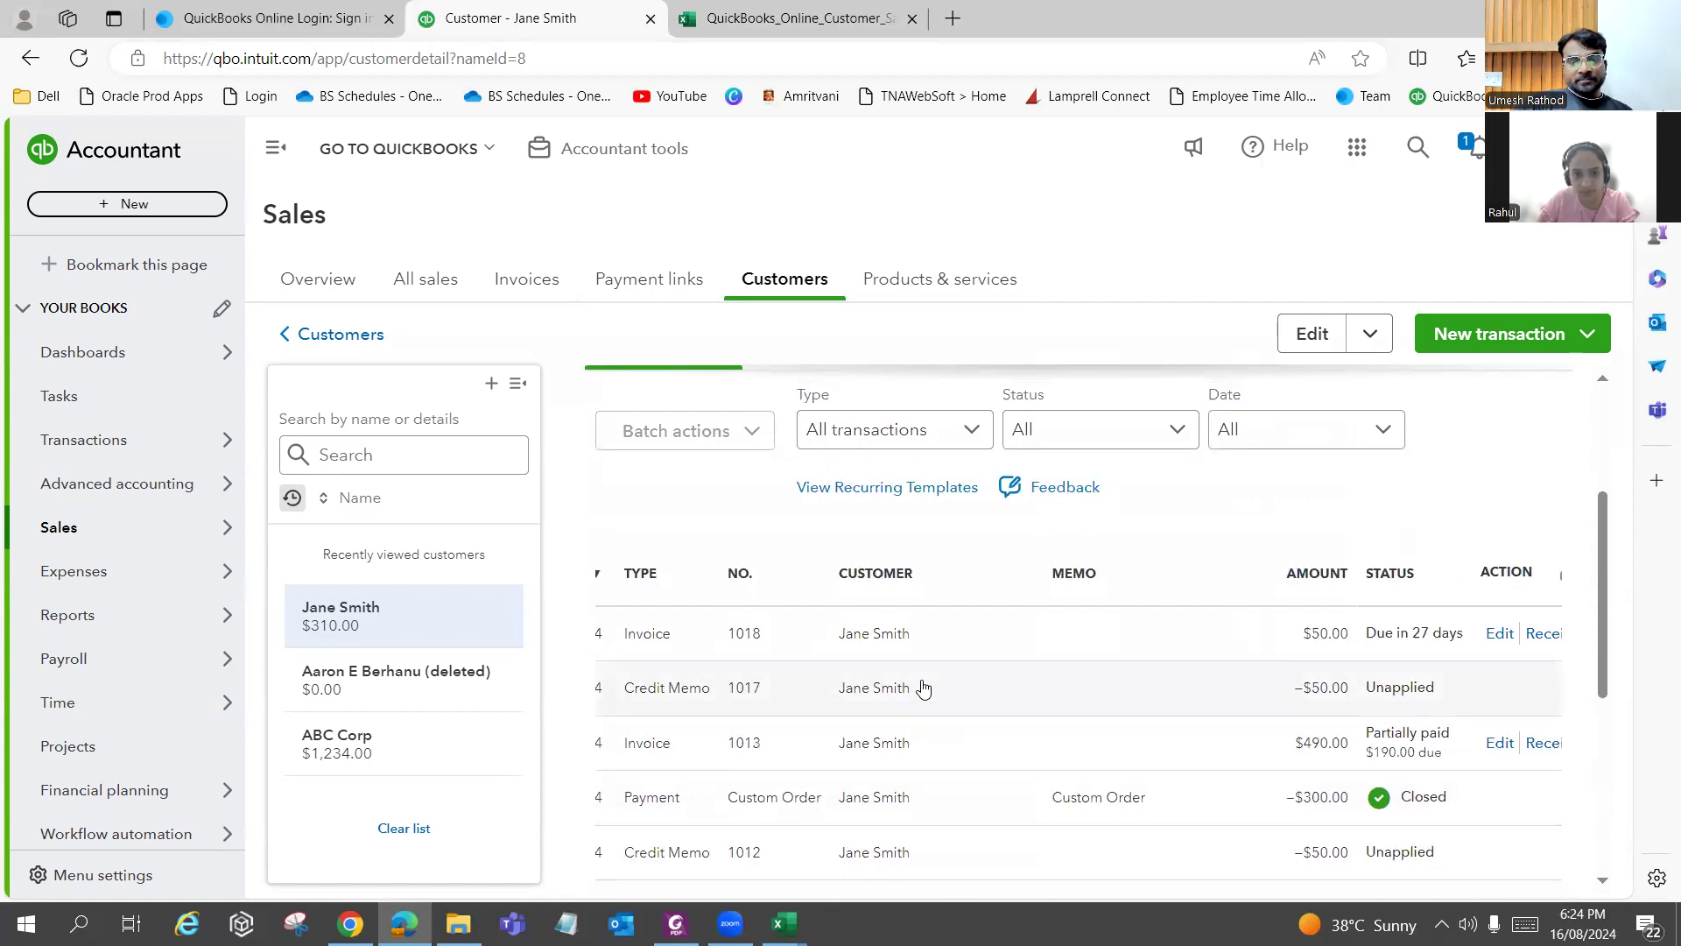
# Open the recurring templates list, and check it against exercise 82 in Foxit PhantomPDF before returning to QuickBooks Online.
pyautogui.click(876, 488)
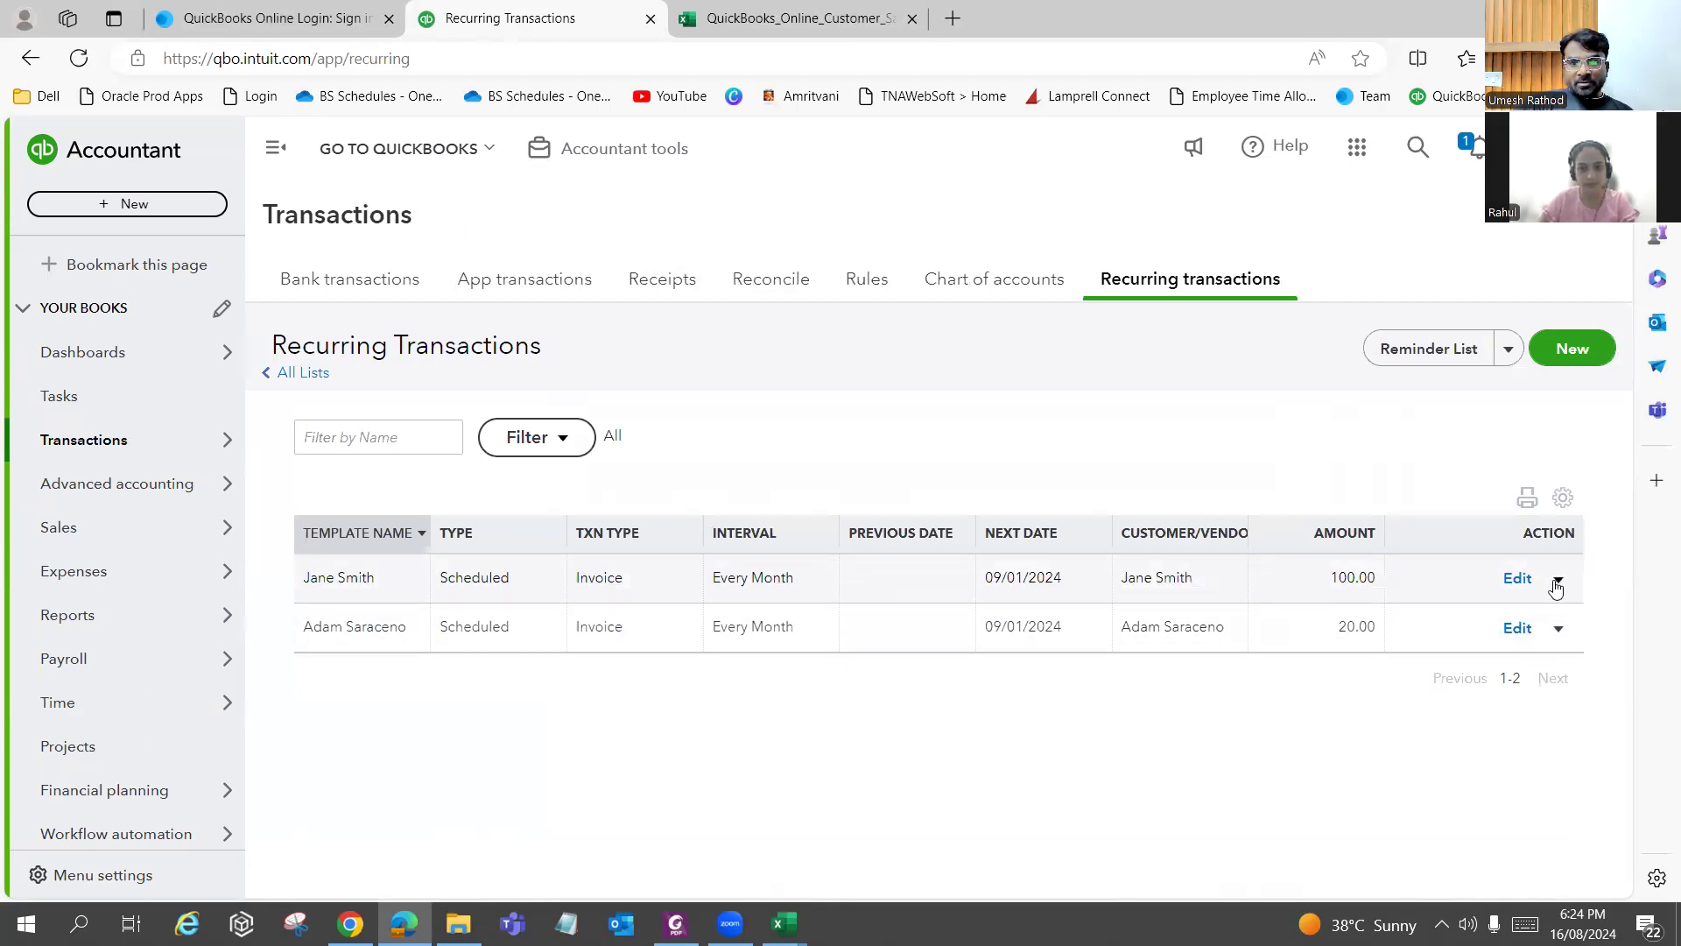
pyautogui.click(675, 923)
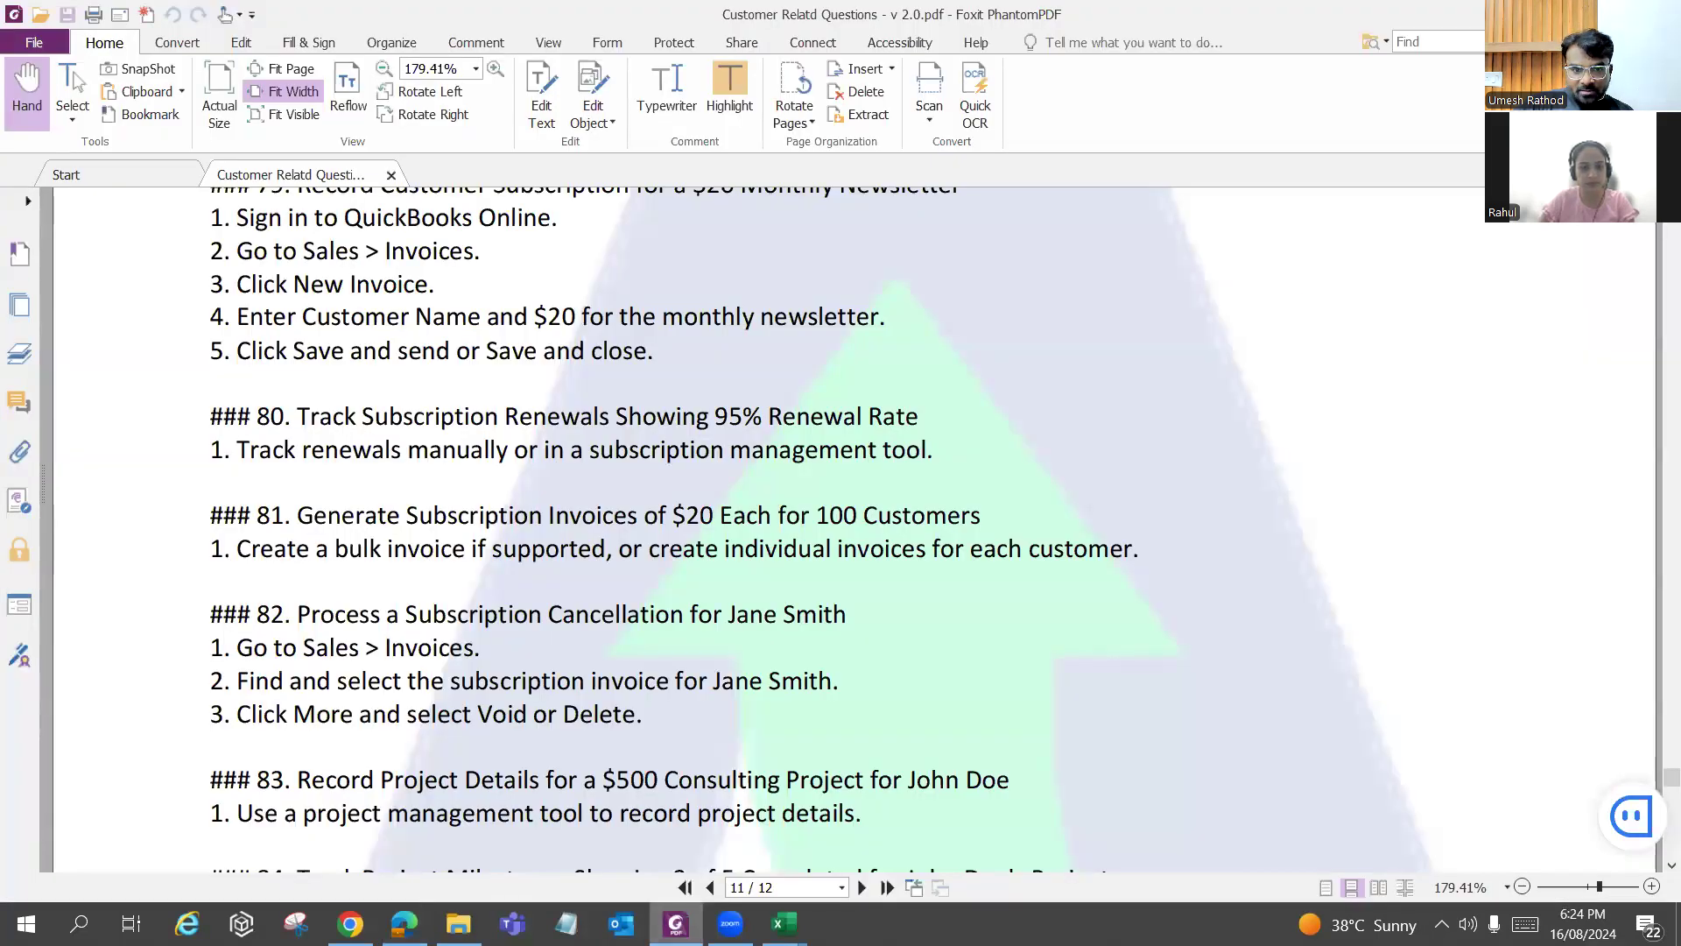
pyautogui.click(675, 923)
pyautogui.click(675, 923)
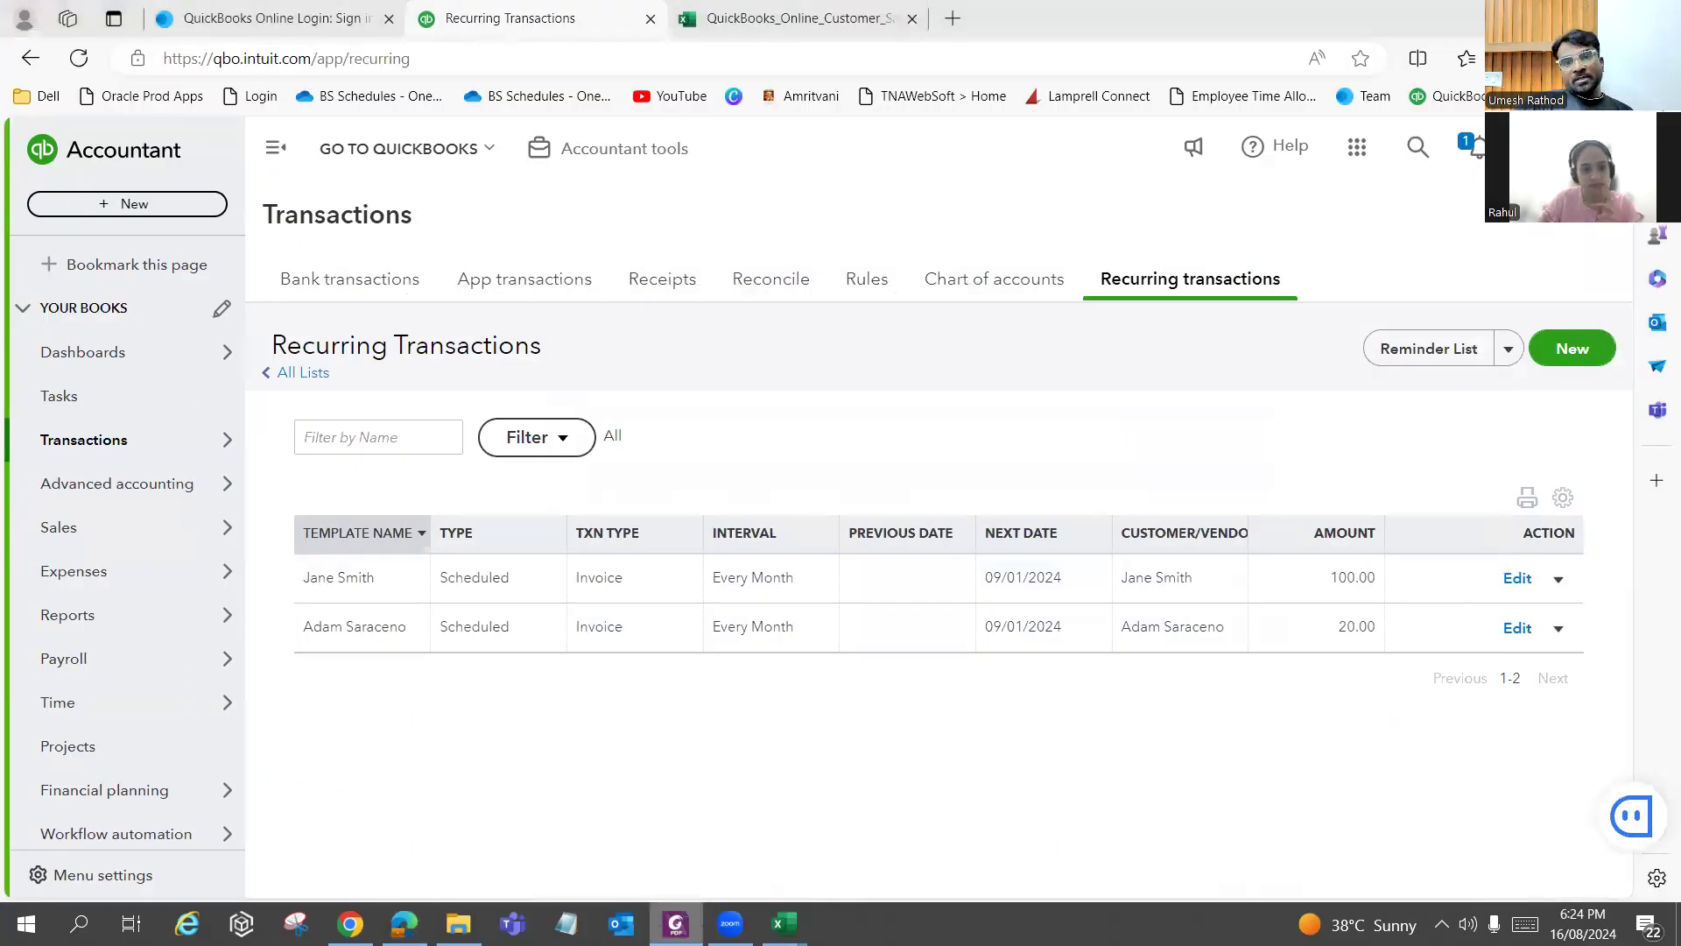
pyautogui.hotkey('alt', 'Tab')
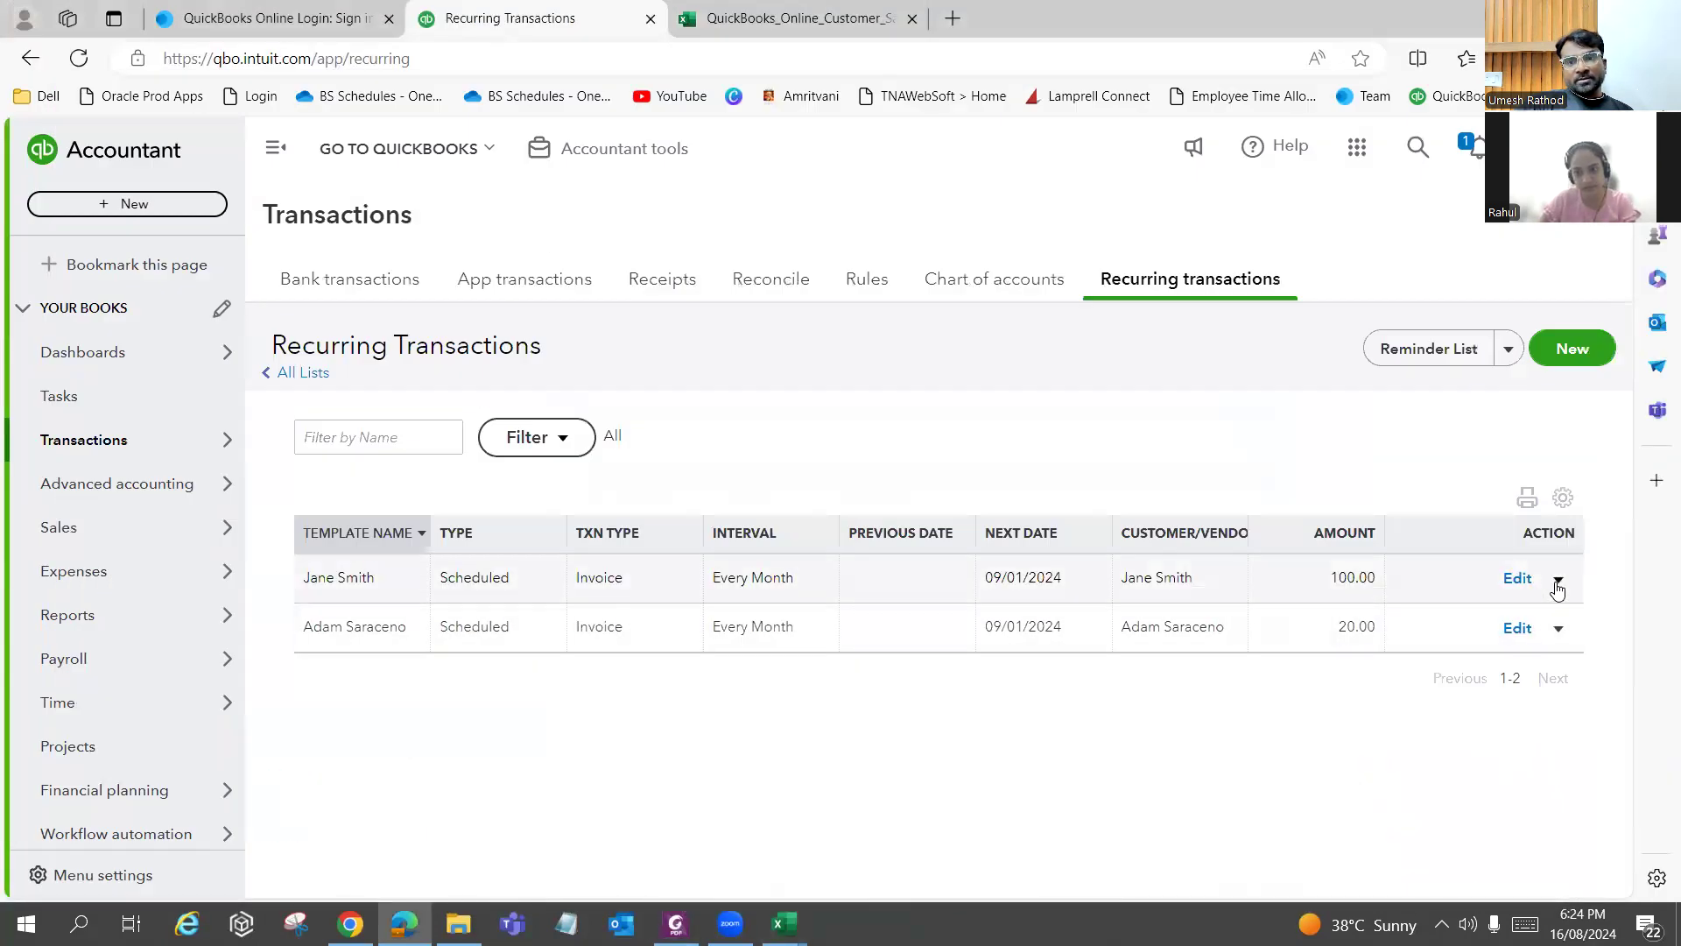
# Delete the subscription customer's 100.00 monthly recurring invoice template, and return to the sales customers list.
pyautogui.click(1558, 580)
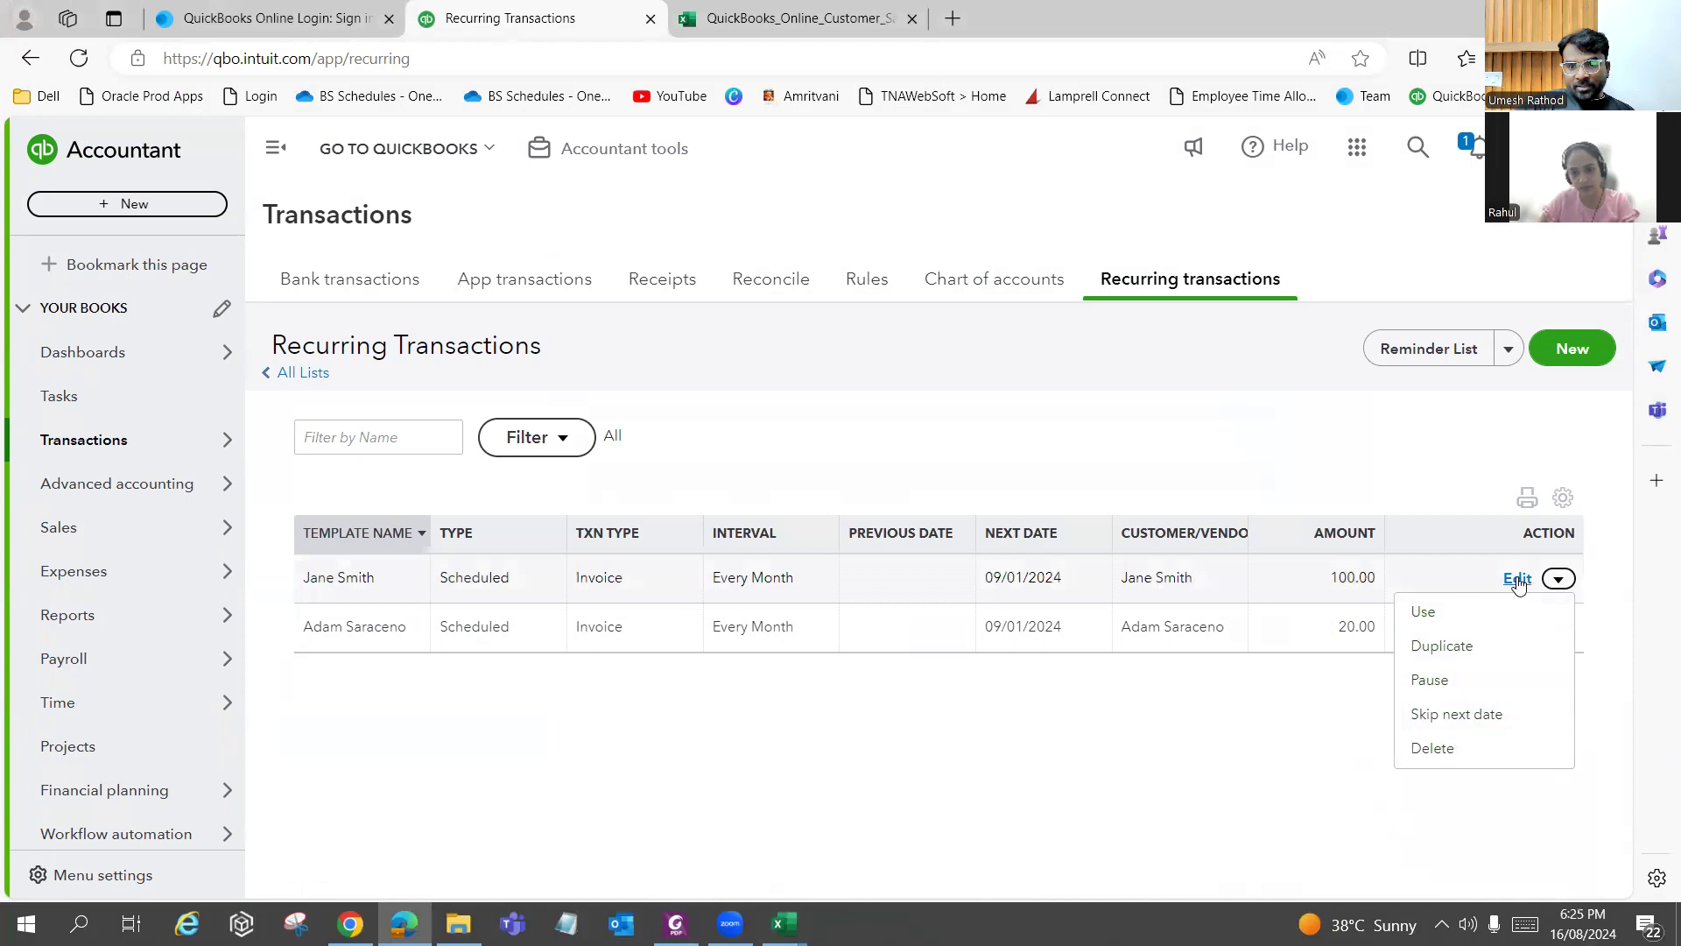
pyautogui.click(1460, 750)
pyautogui.click(931, 538)
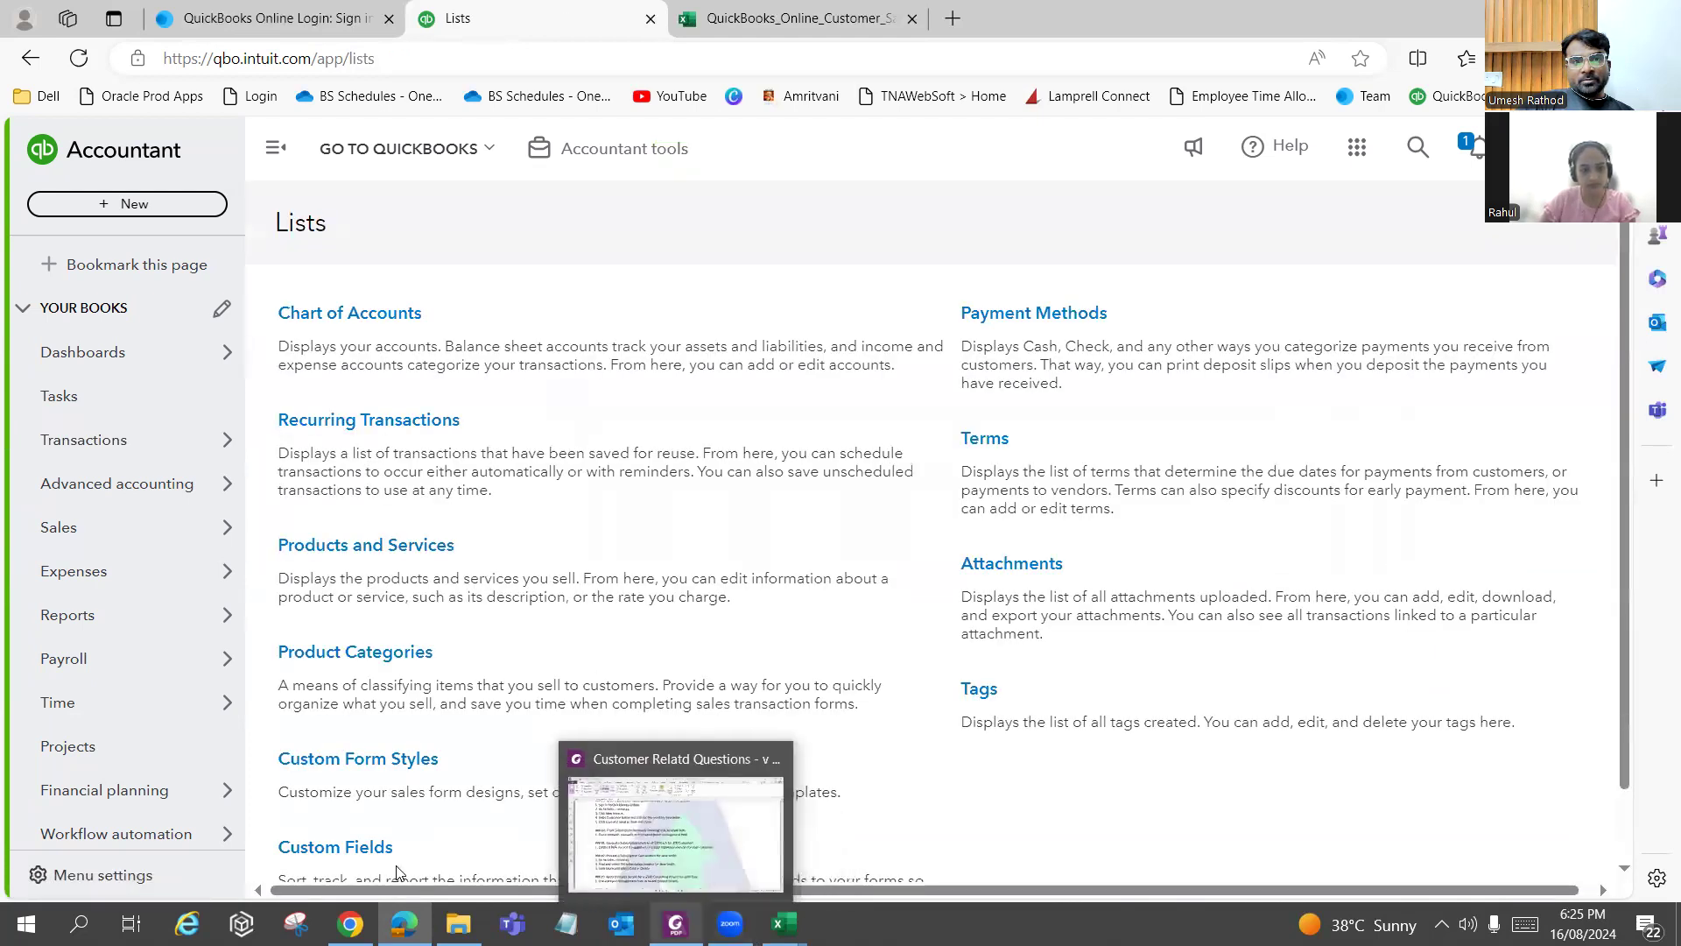
pyautogui.click(90, 536)
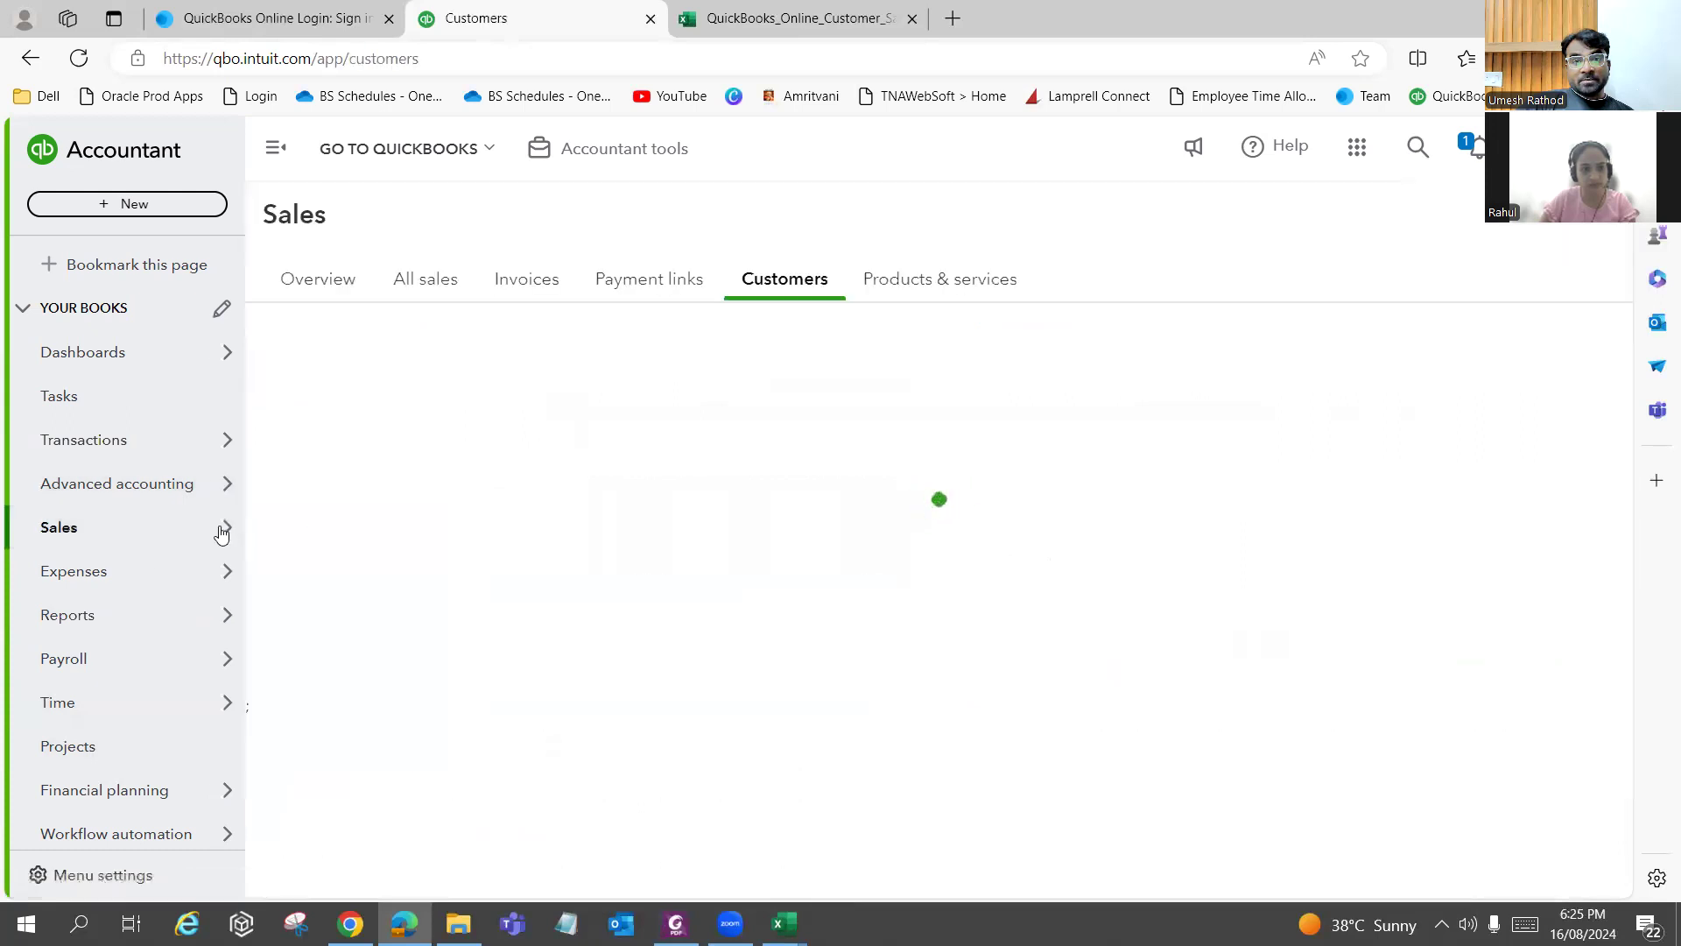
# Switch to Foxit PhantomPDF and read exercises 83 to 86 on the consulting project's details, milestones, invoices and expenses.
pyautogui.click(675, 924)
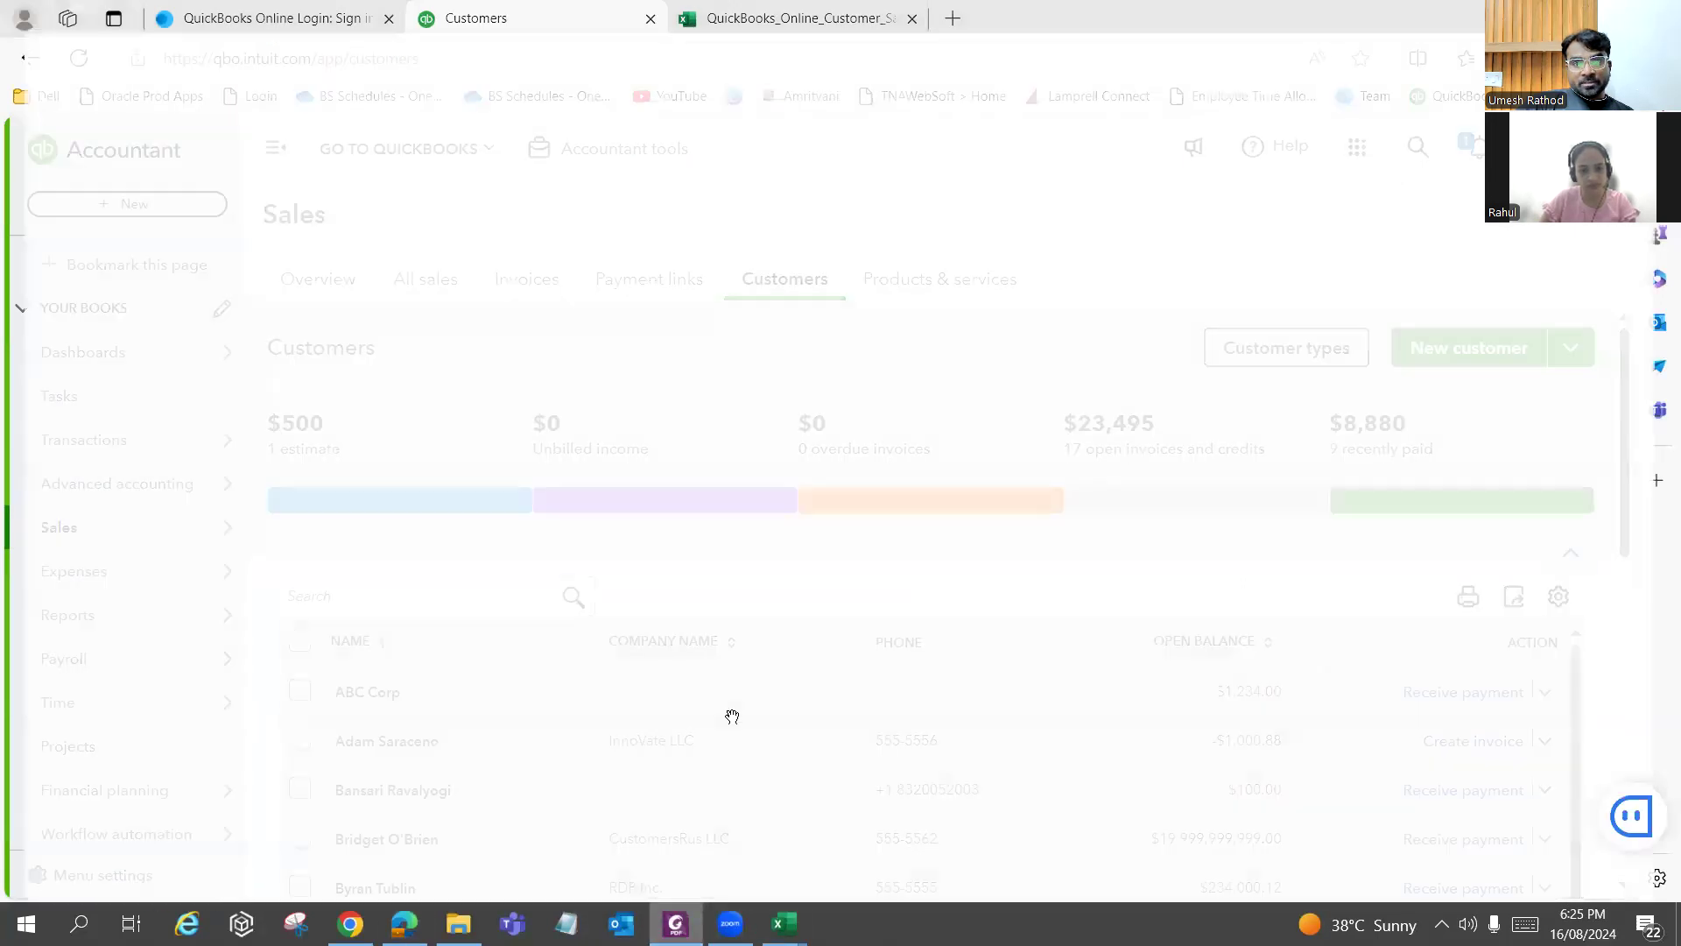
pyautogui.scroll(-1, 732, 679)
pyautogui.scroll(-2, 733, 665)
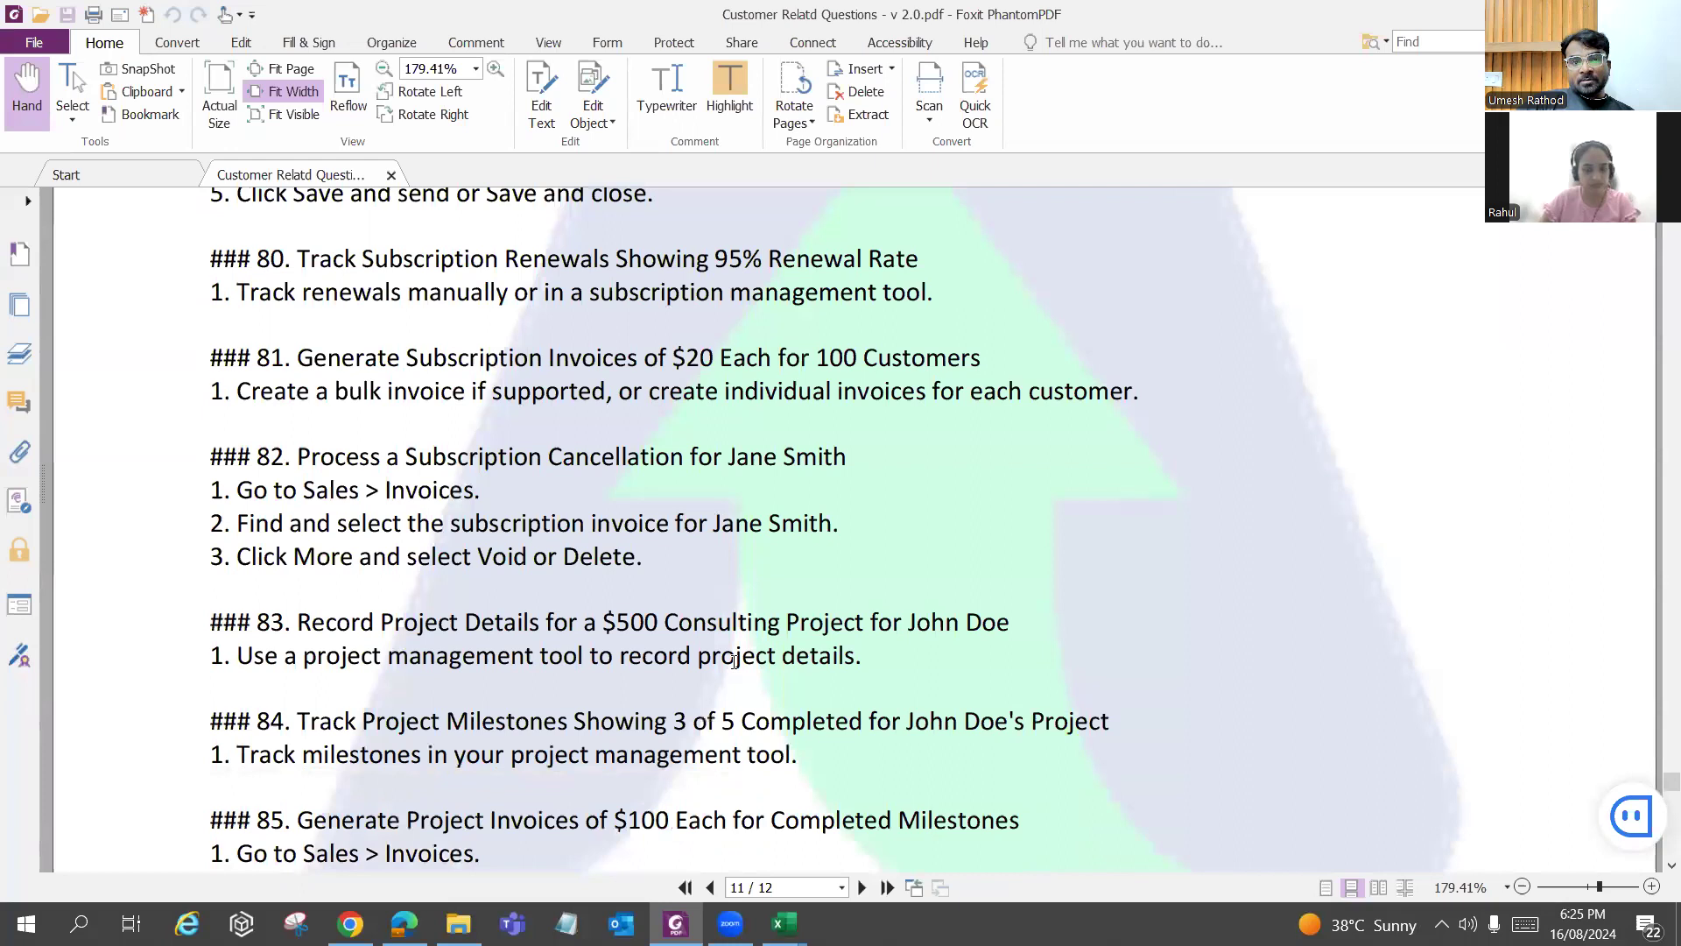
pyautogui.scroll(-1, 734, 661)
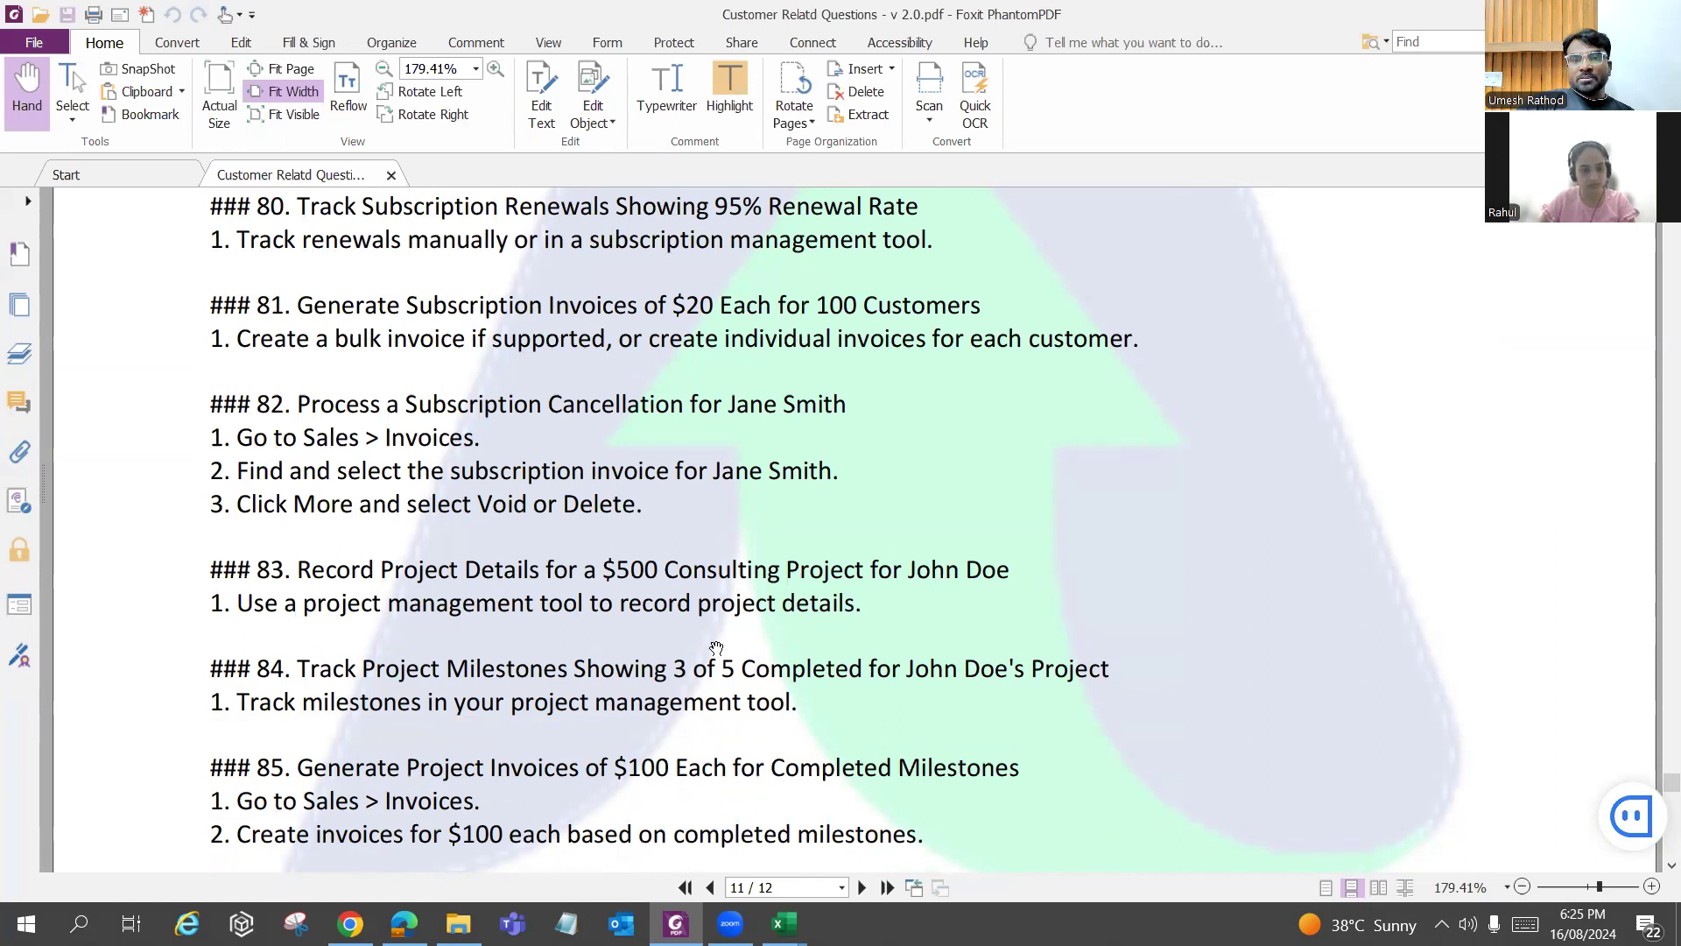
pyautogui.scroll(-1, 716, 648)
pyautogui.scroll(-1, 718, 641)
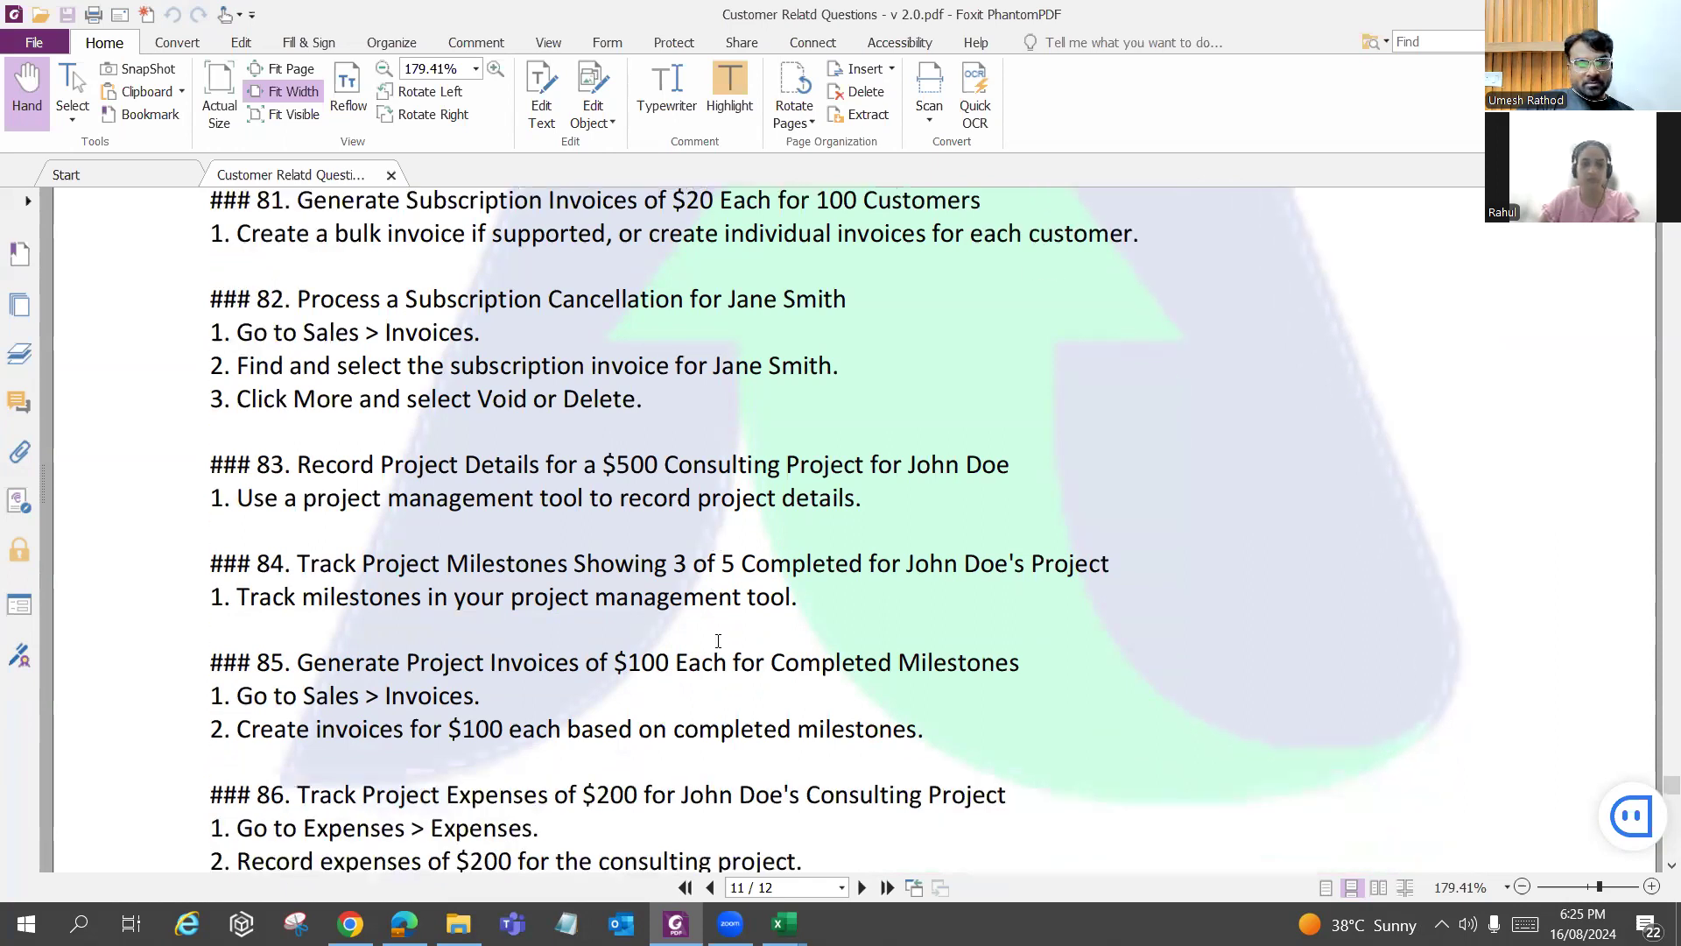
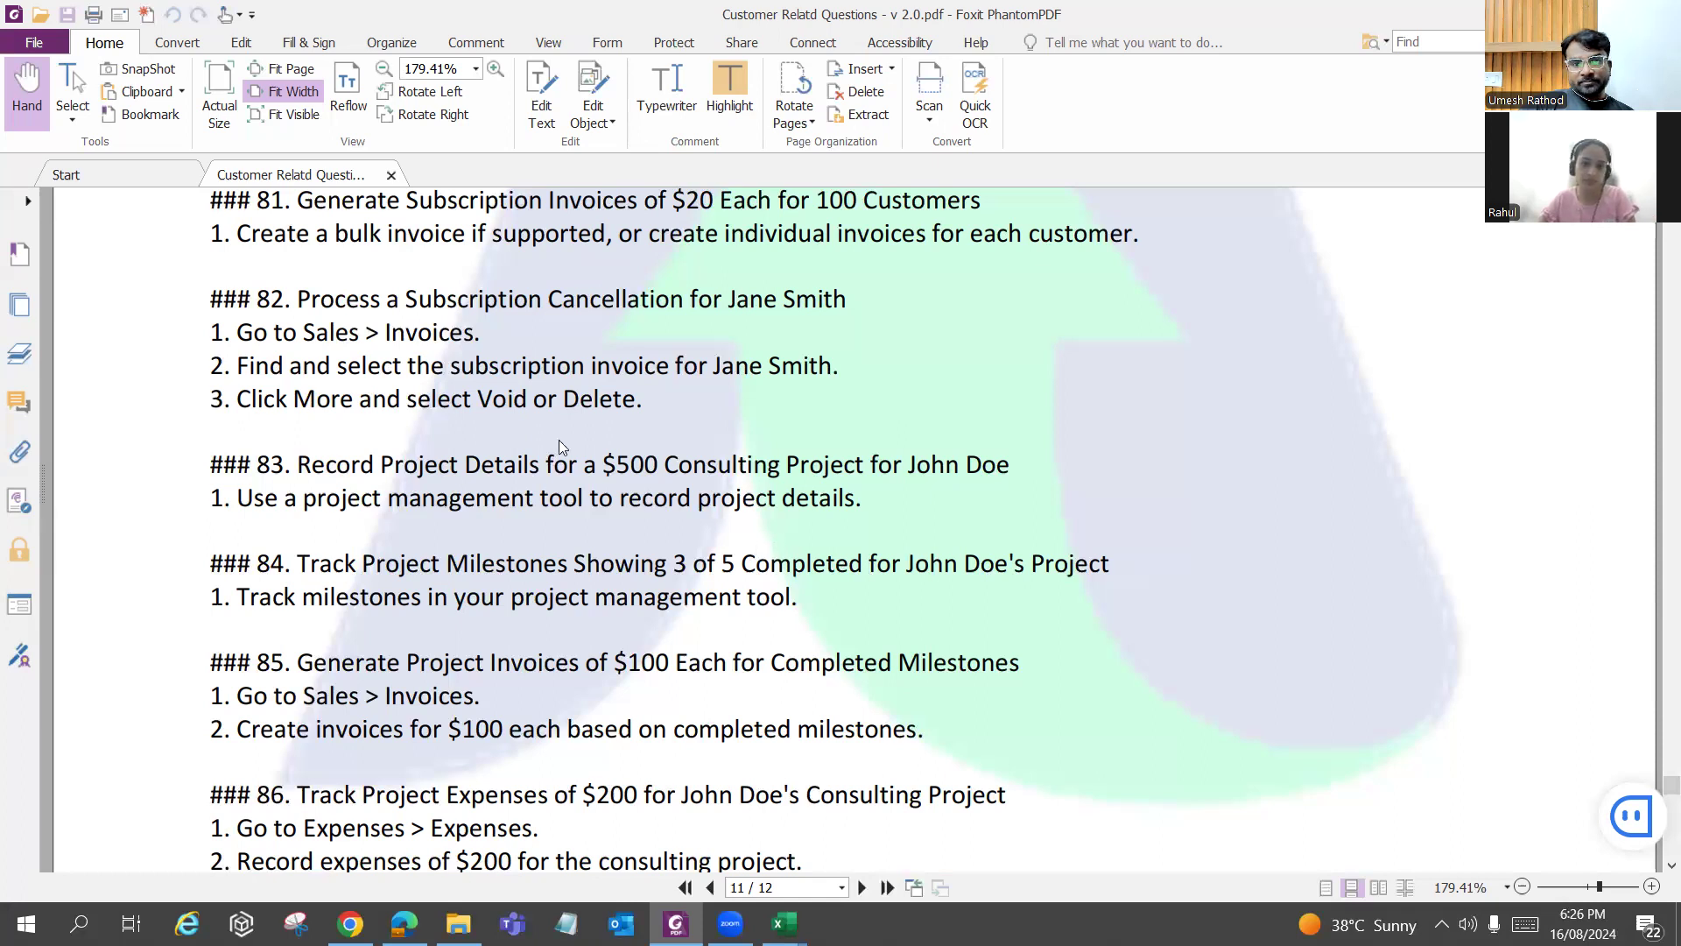
# Switch back to QuickBooks Online, start a new estimate, and compare it with exercise 83 in Foxit PhantomPDF.
pyautogui.hotkey('alt', 'Tab')
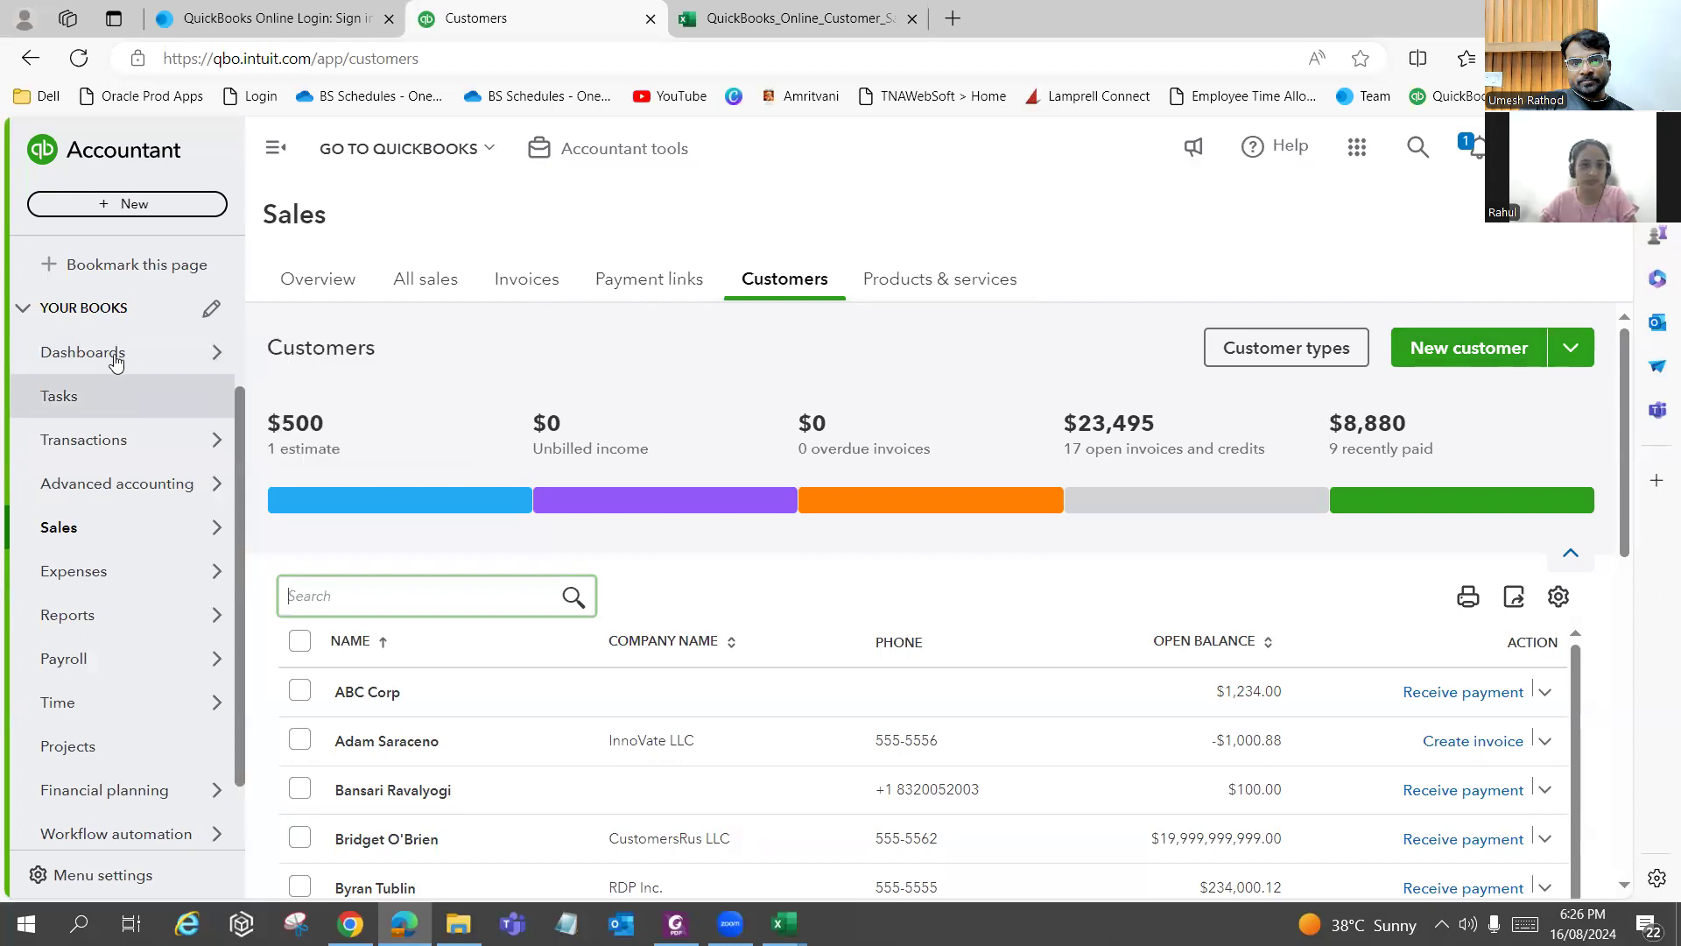
pyautogui.click(133, 208)
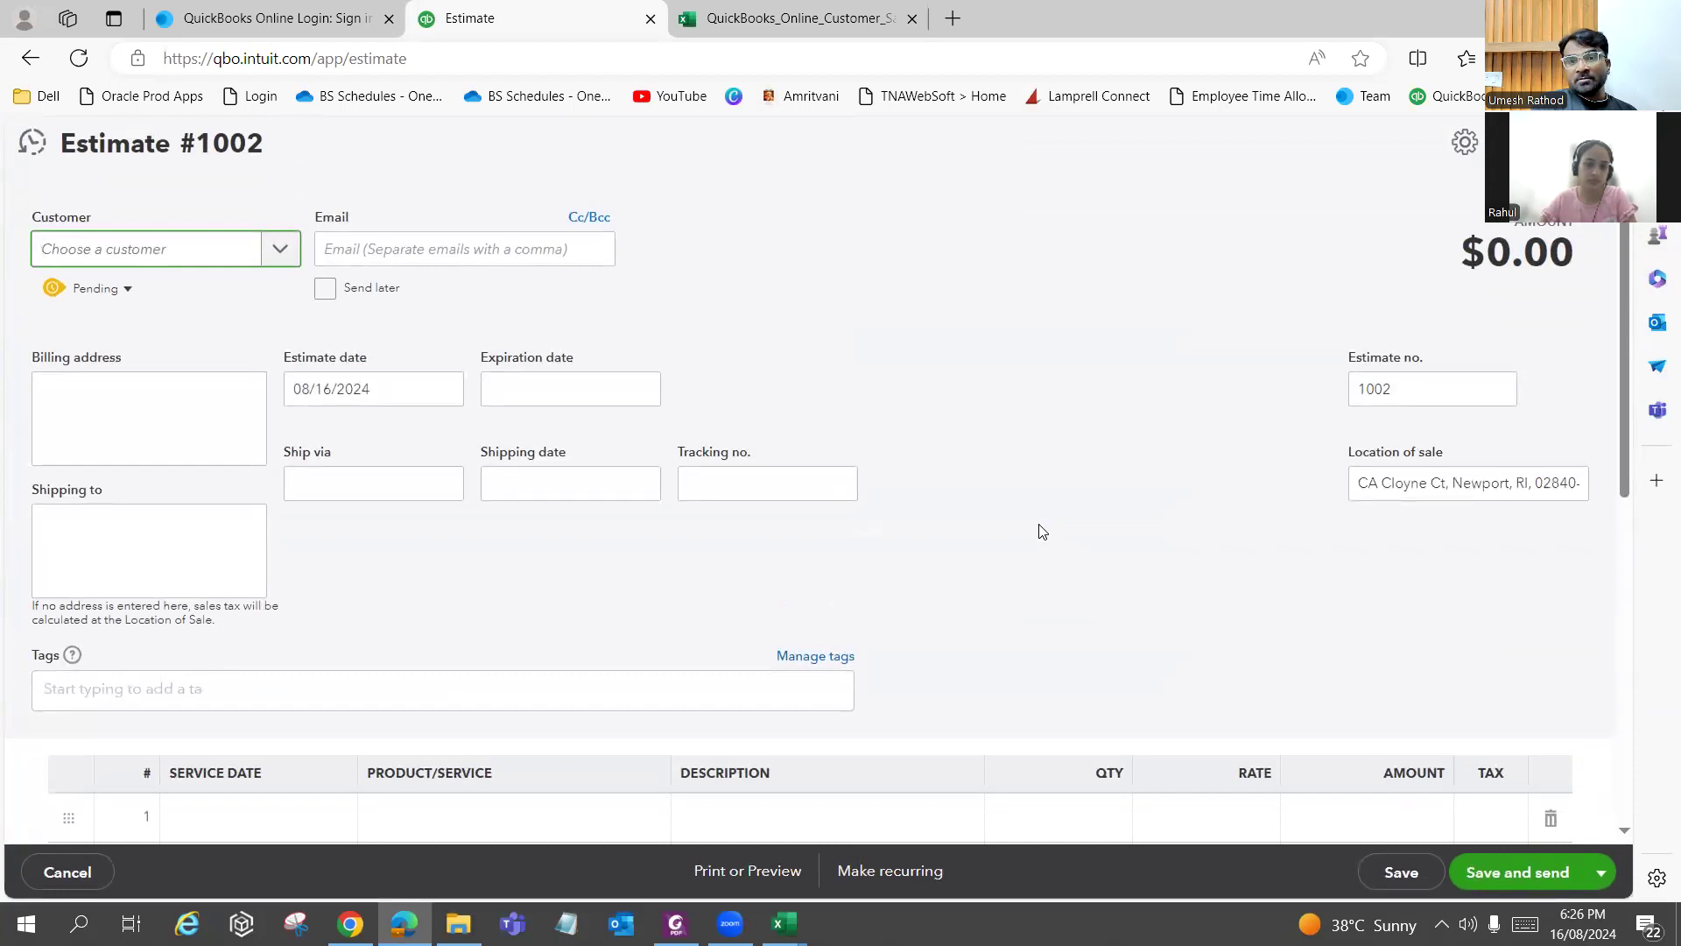
pyautogui.hotkey('alt', 'Tab')
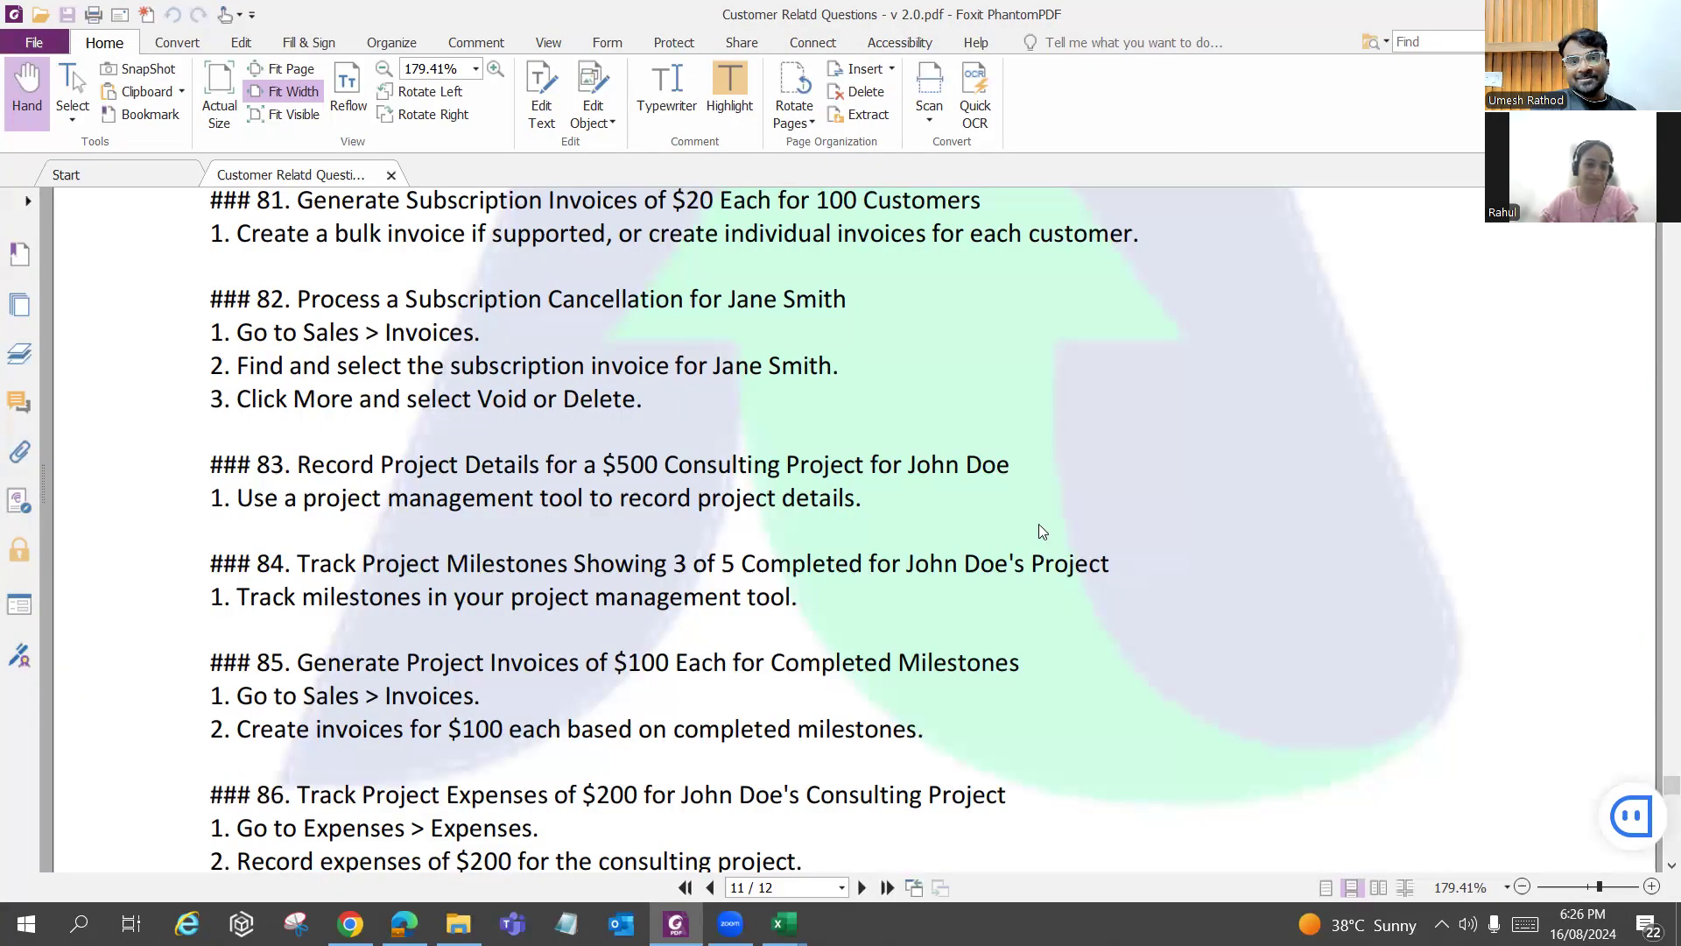
pyautogui.hotkey('alt', 'Tab')
pyautogui.hotkey('alt', 'Tab')
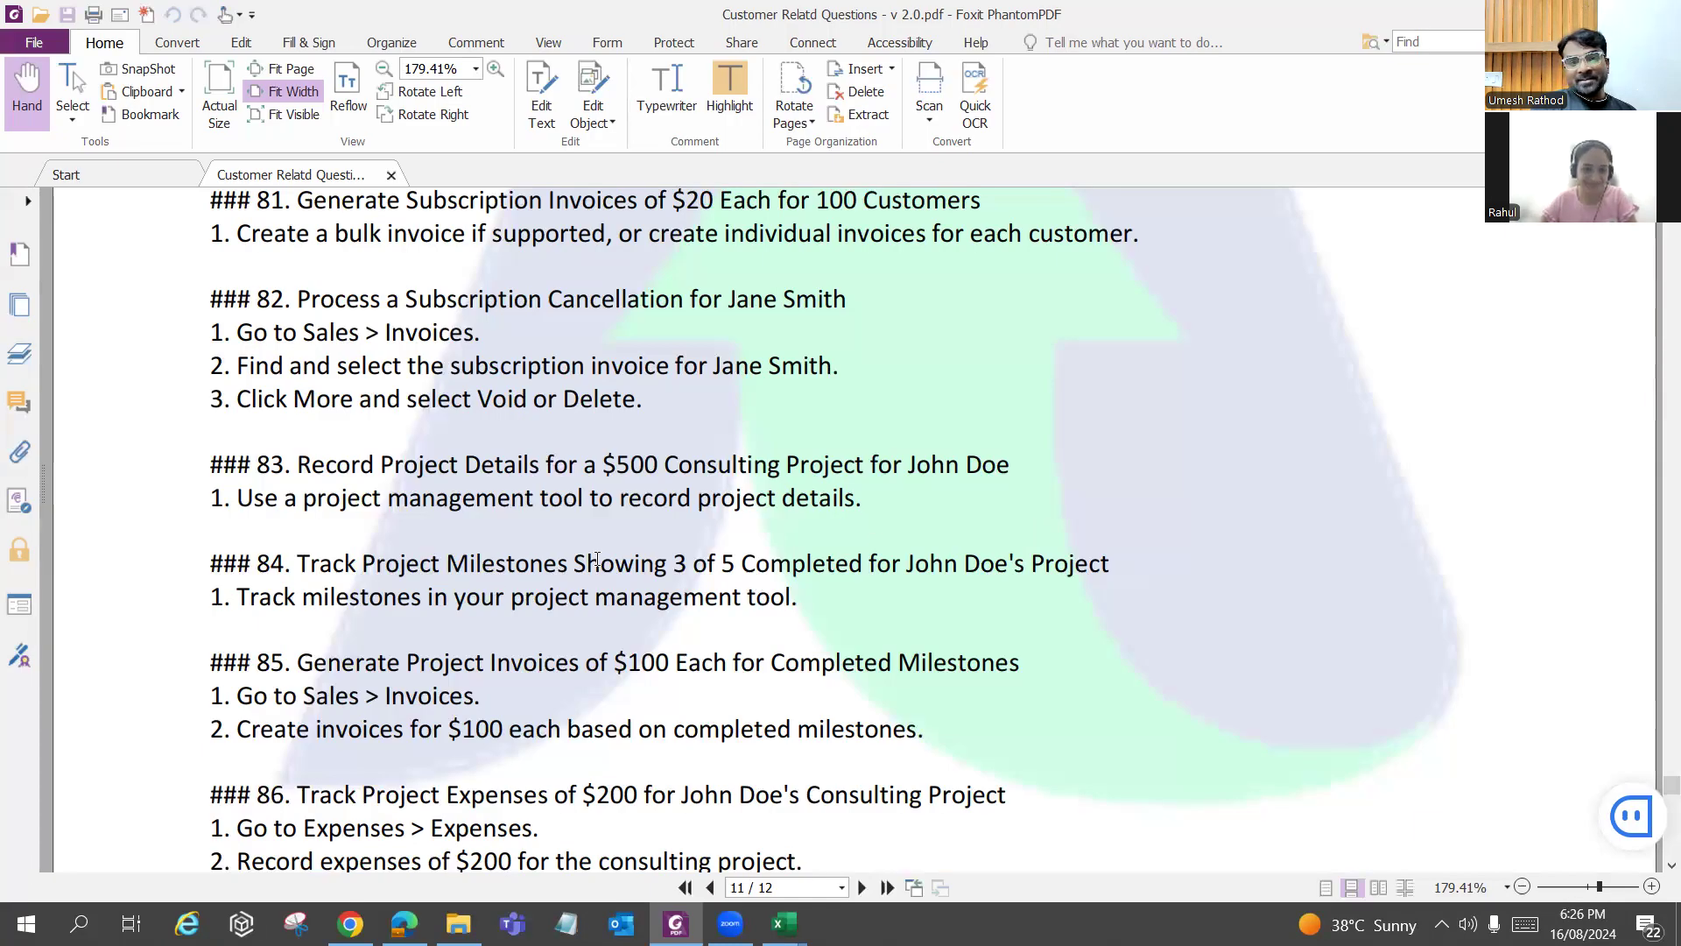
pyautogui.scroll(-1, 597, 560)
pyautogui.scroll(1, 382, 555)
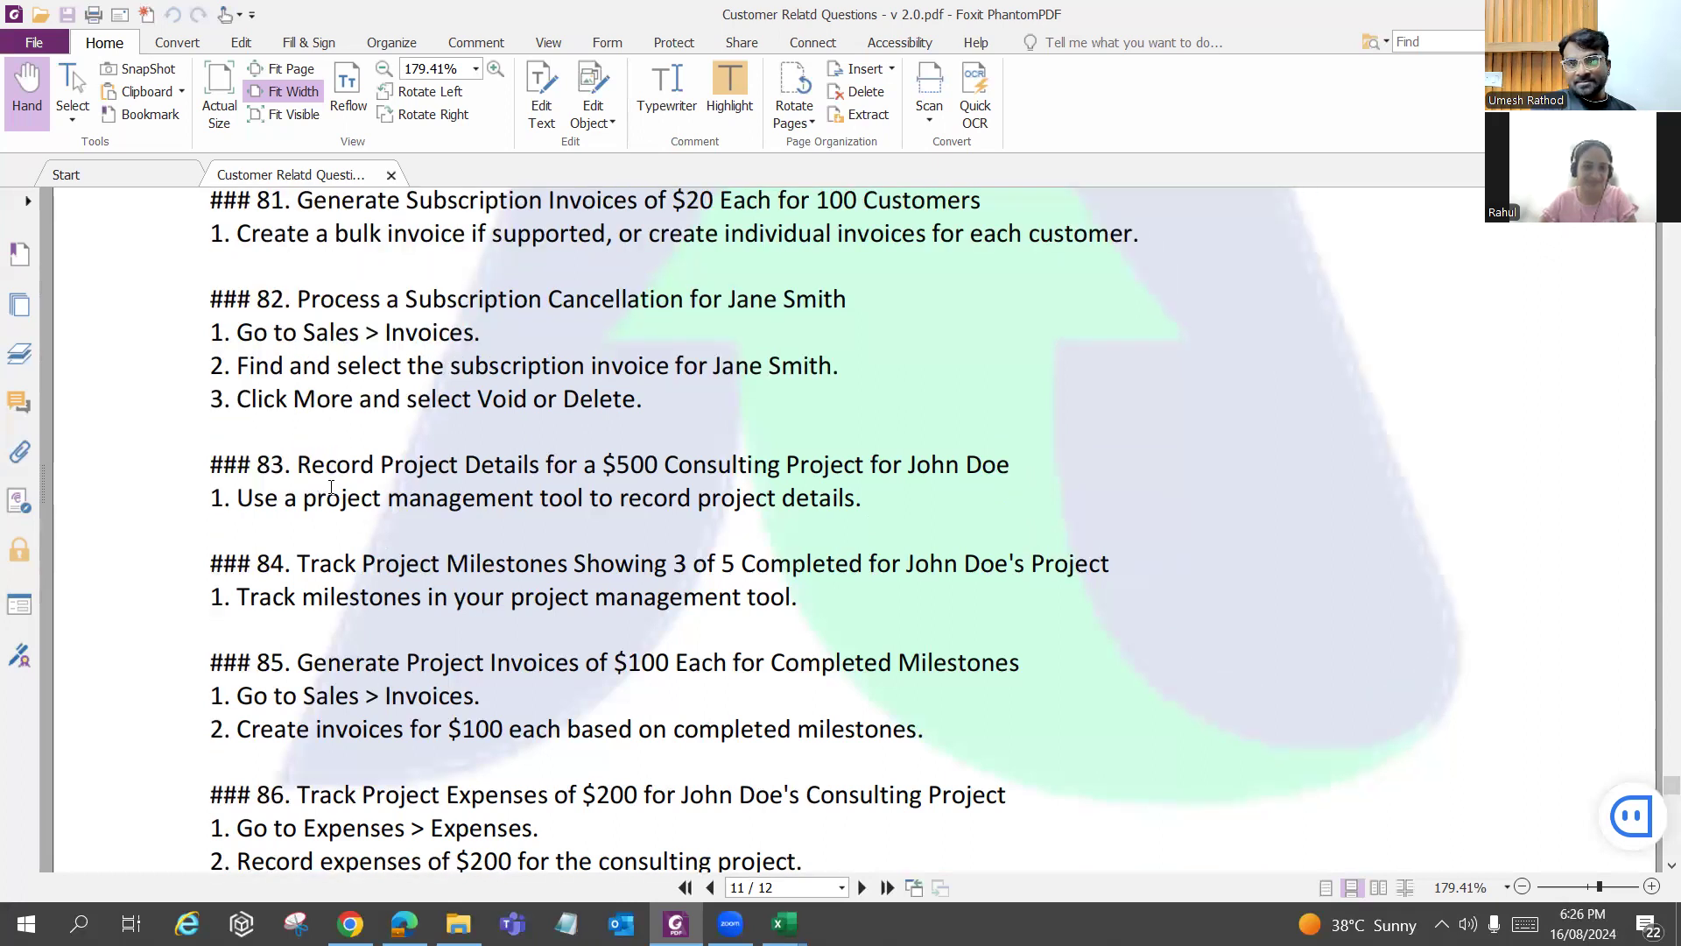
pyautogui.hotkey('alt', 'Tab')
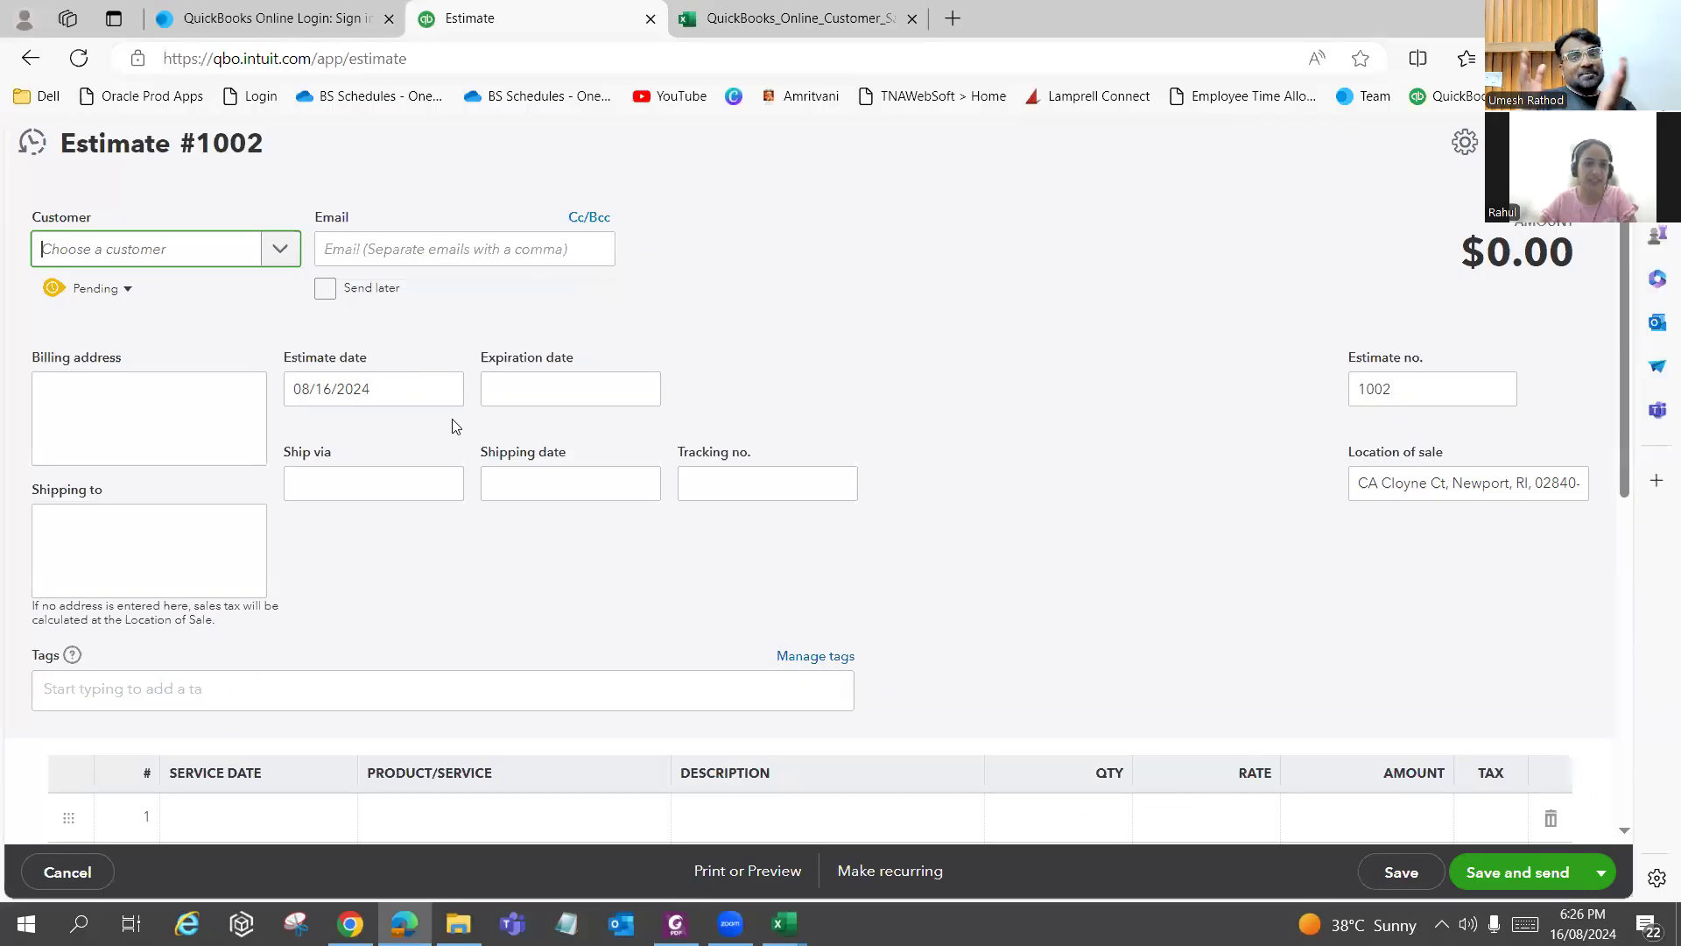
pyautogui.hotkey('alt', 'Tab')
pyautogui.hotkey('alt', 'Tab')
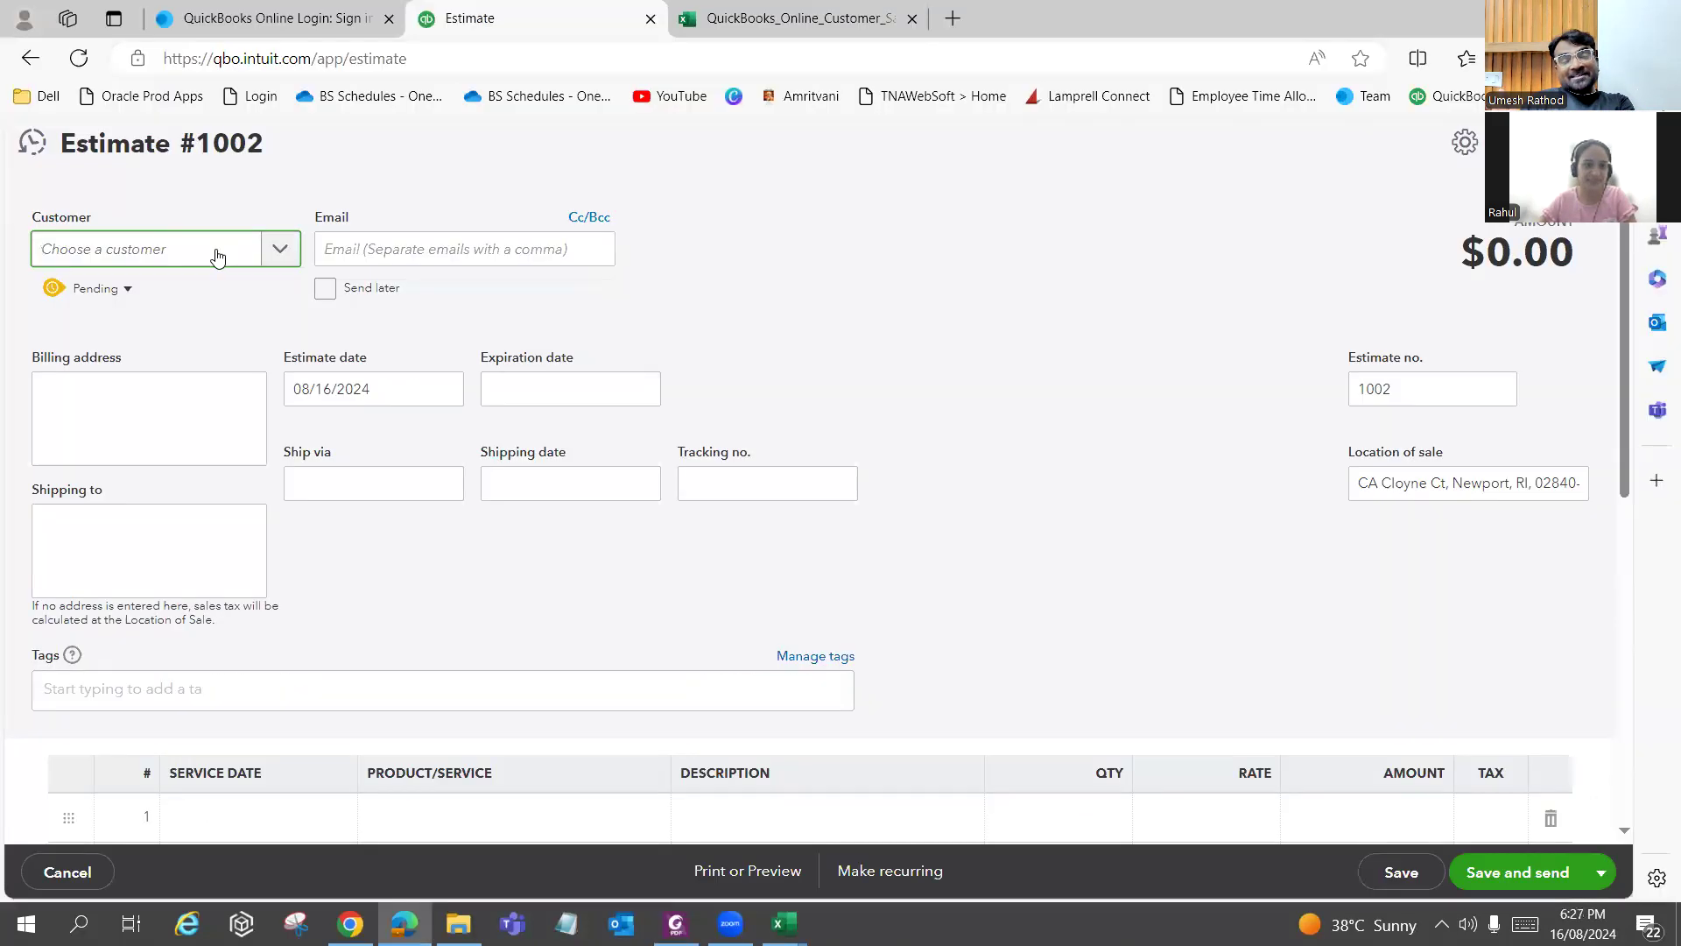
# Choose the consulting project's customer for the estimate, and recheck exercise 83 in Foxit PhantomPDF for the project details.
pyautogui.write('joh')
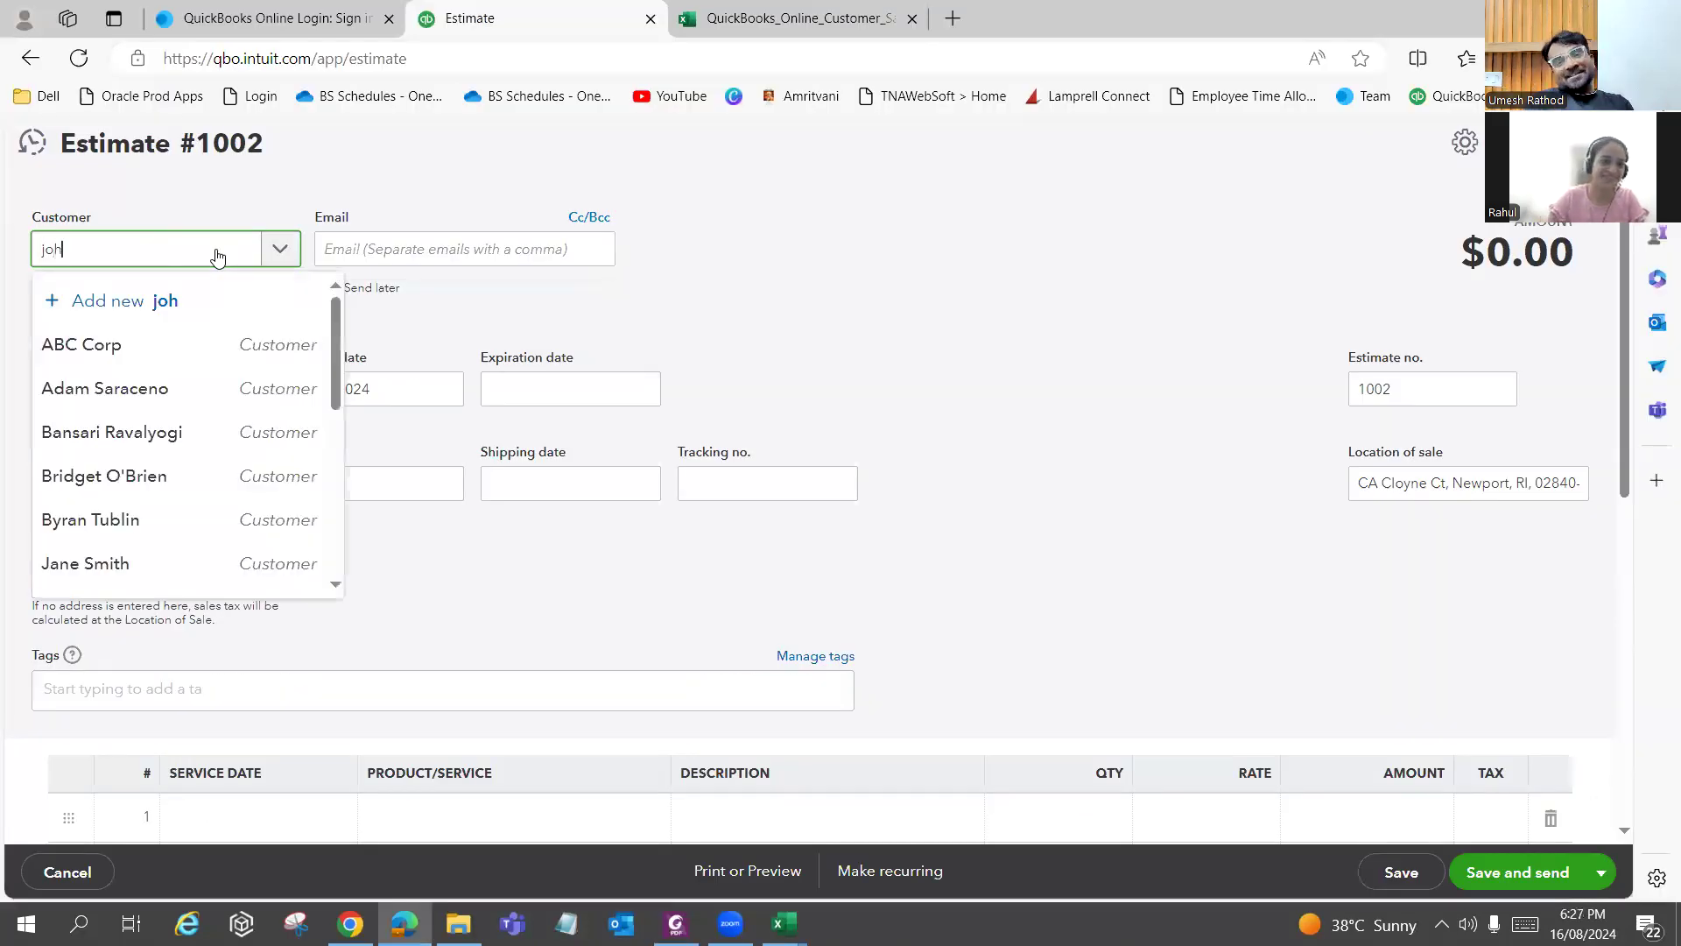
pyautogui.write('n')
pyautogui.click(149, 350)
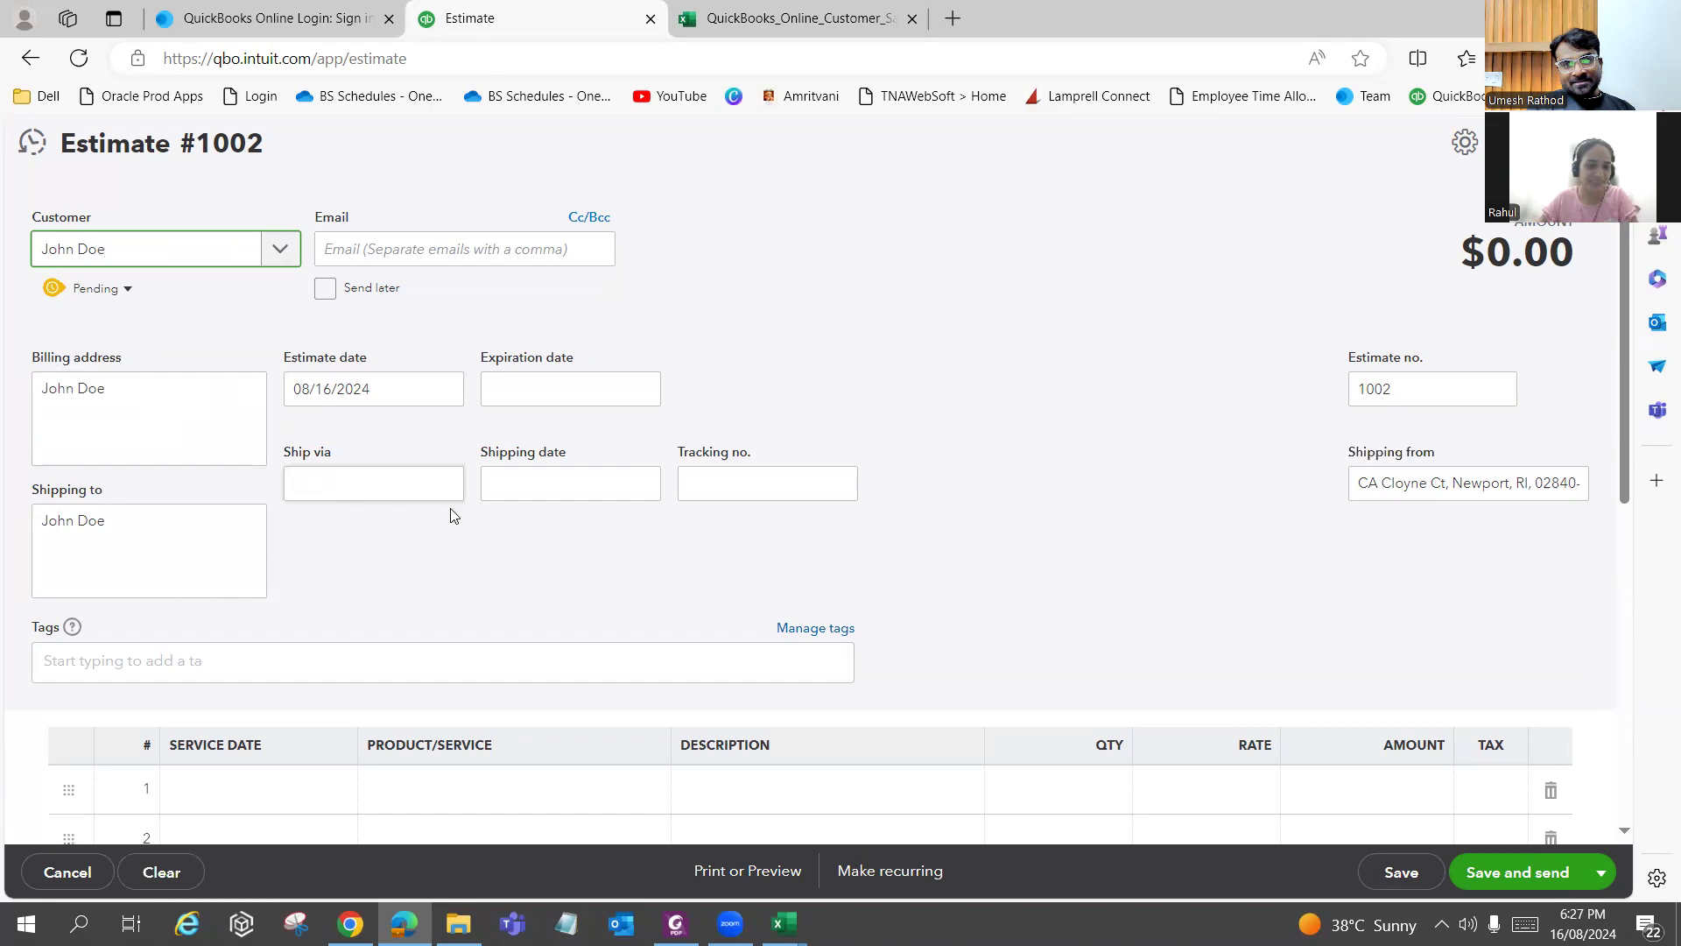
pyautogui.scroll(-1, 585, 484)
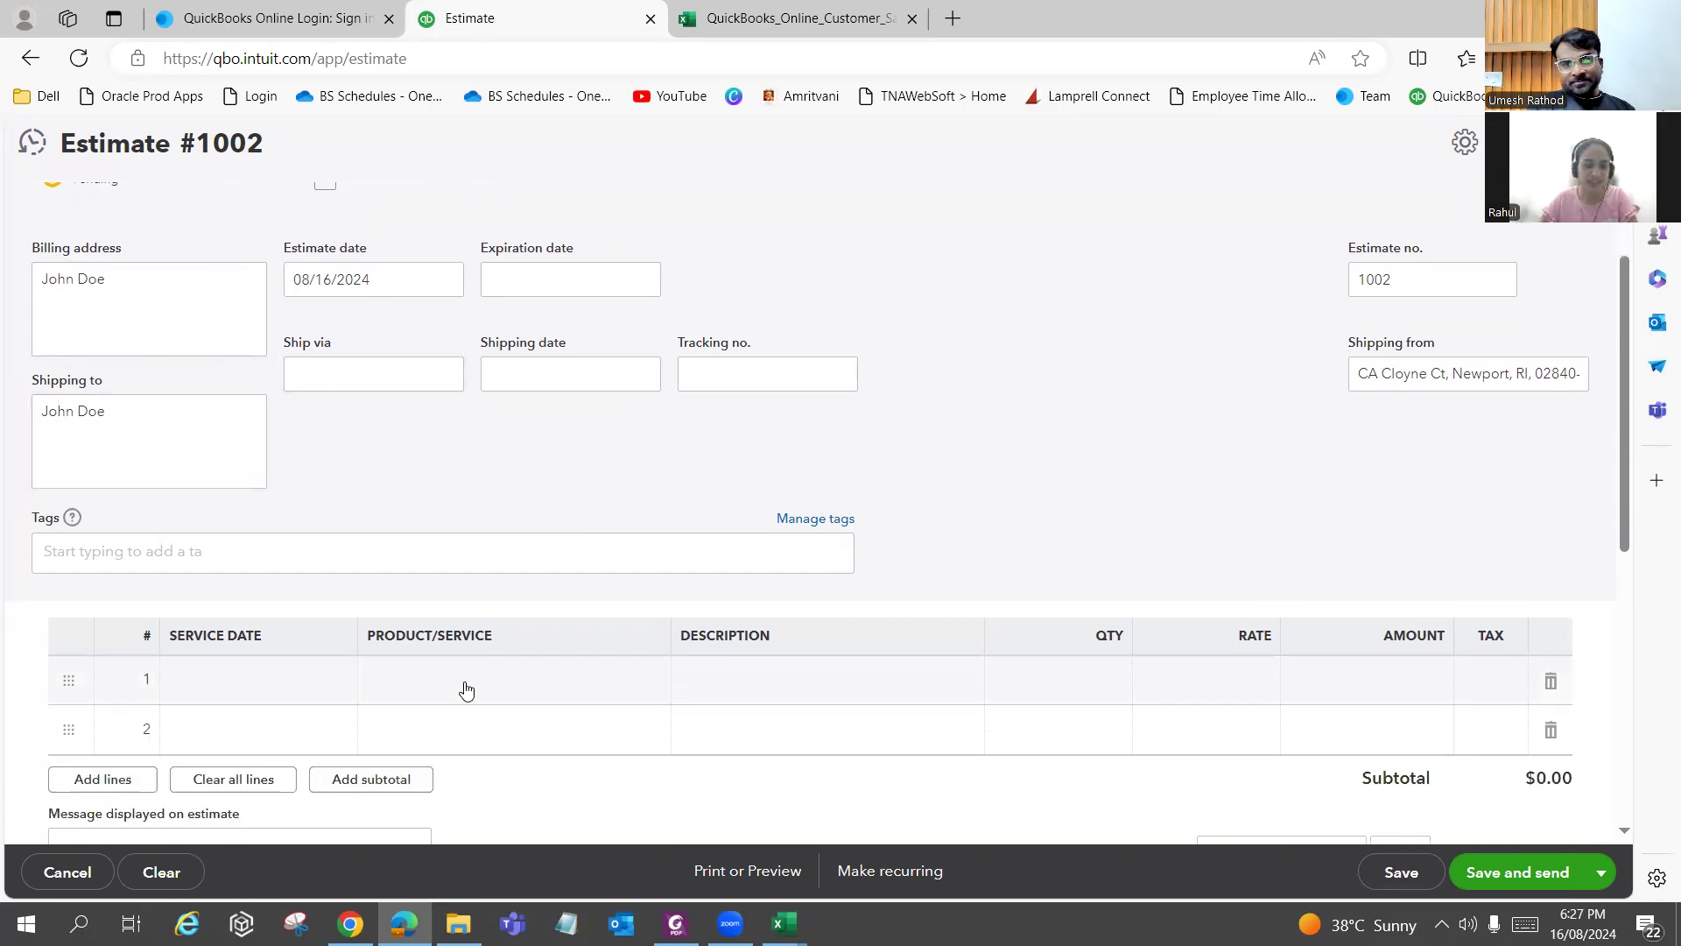
pyautogui.hotkey('alt', 'Tab')
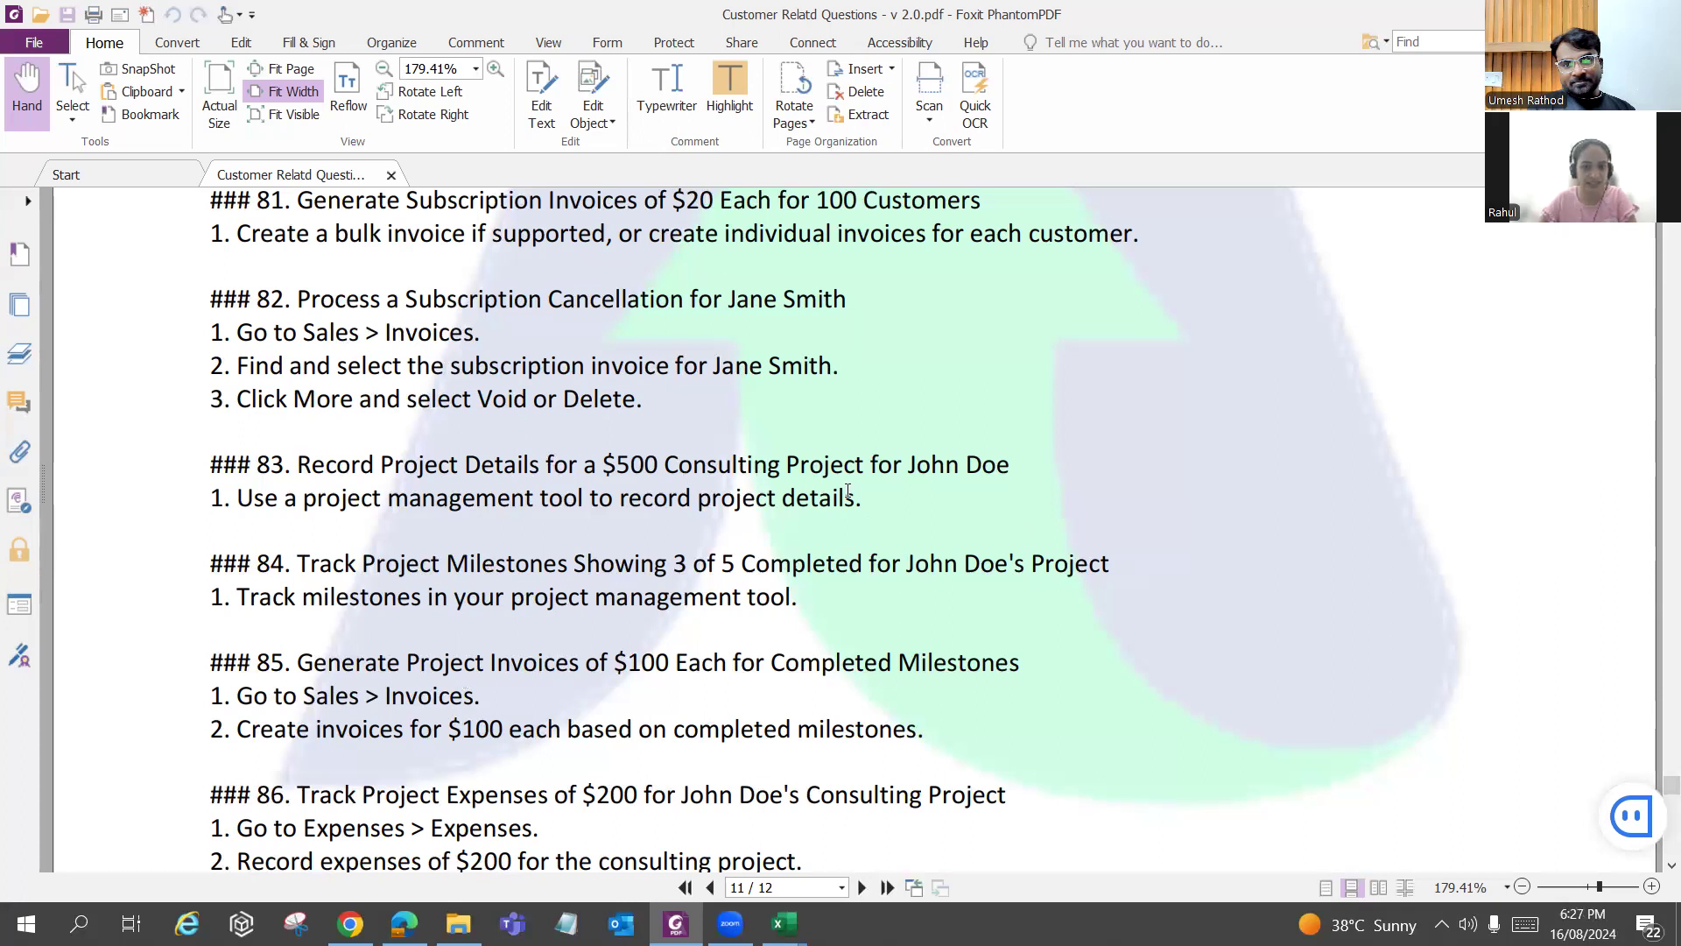
pyautogui.hotkey('alt', 'Tab')
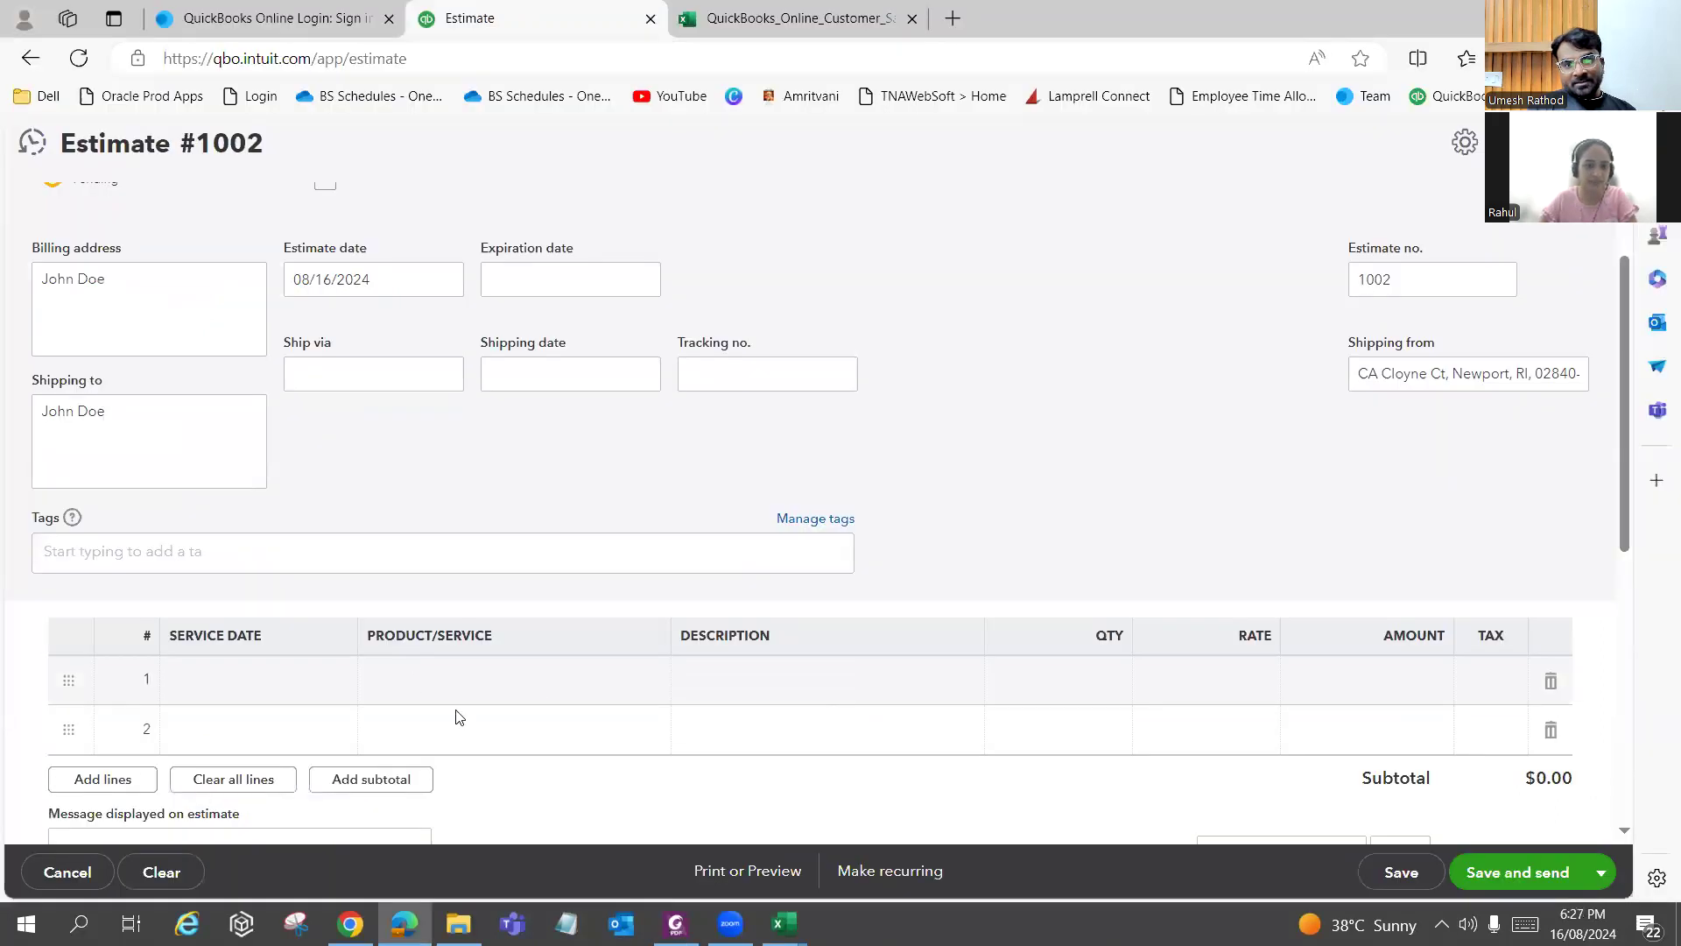
# Add a Consulting Services line to the estimate with a rate of 500.
pyautogui.click(537, 682)
pyautogui.write('c')
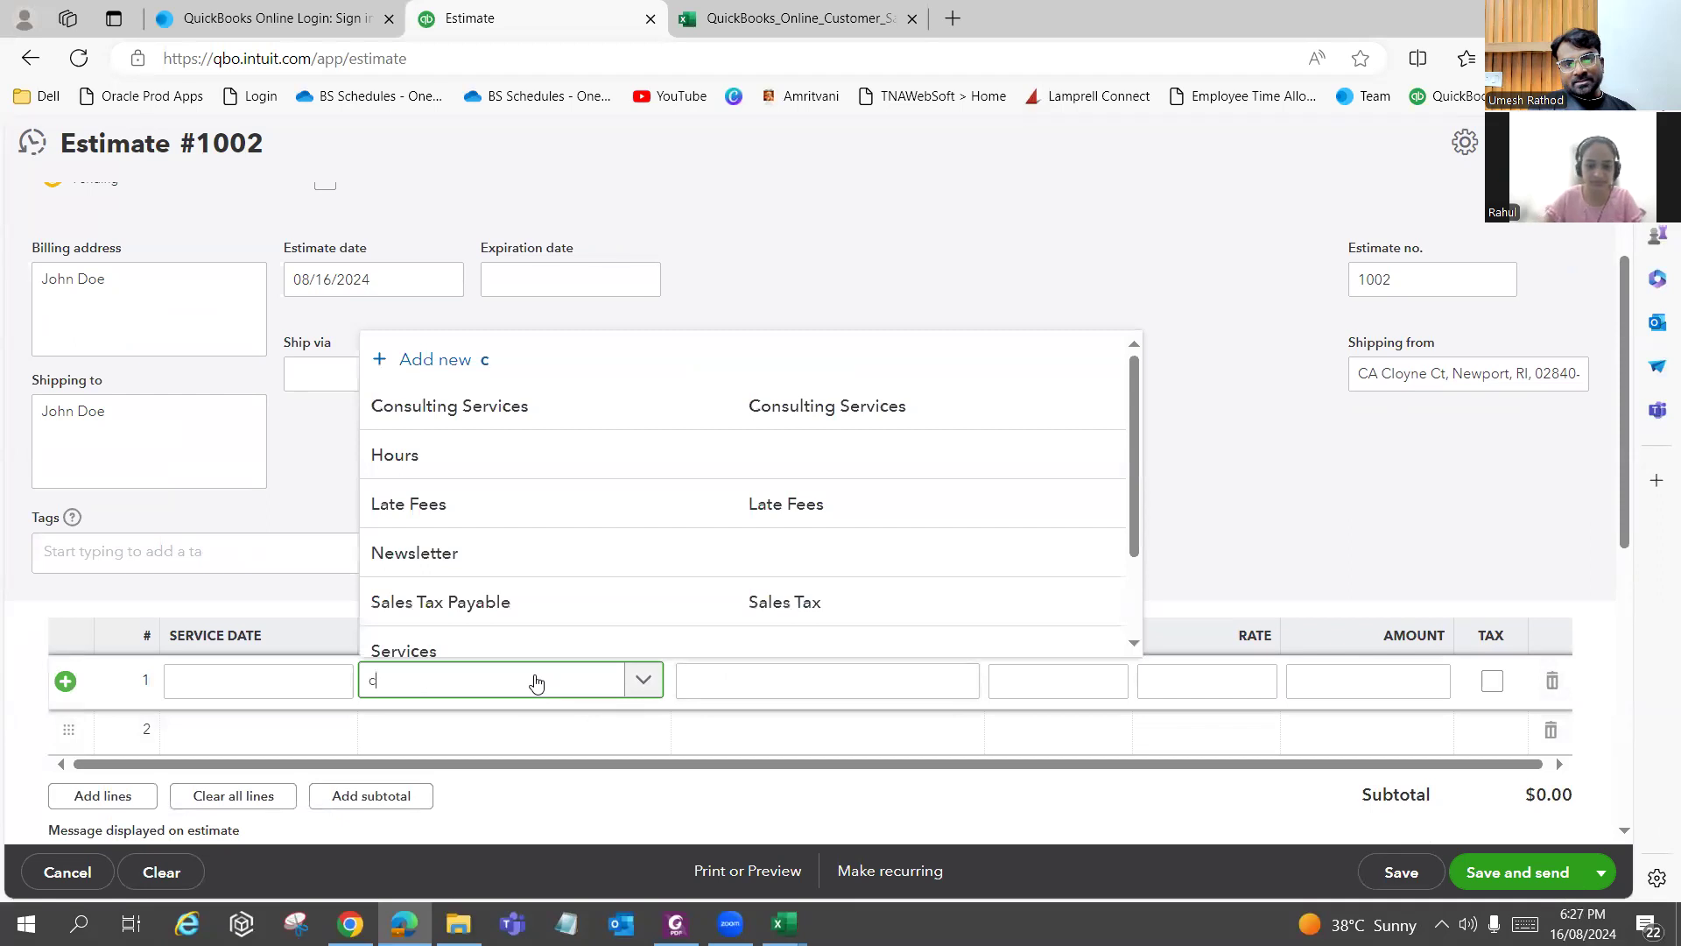
pyautogui.write('on')
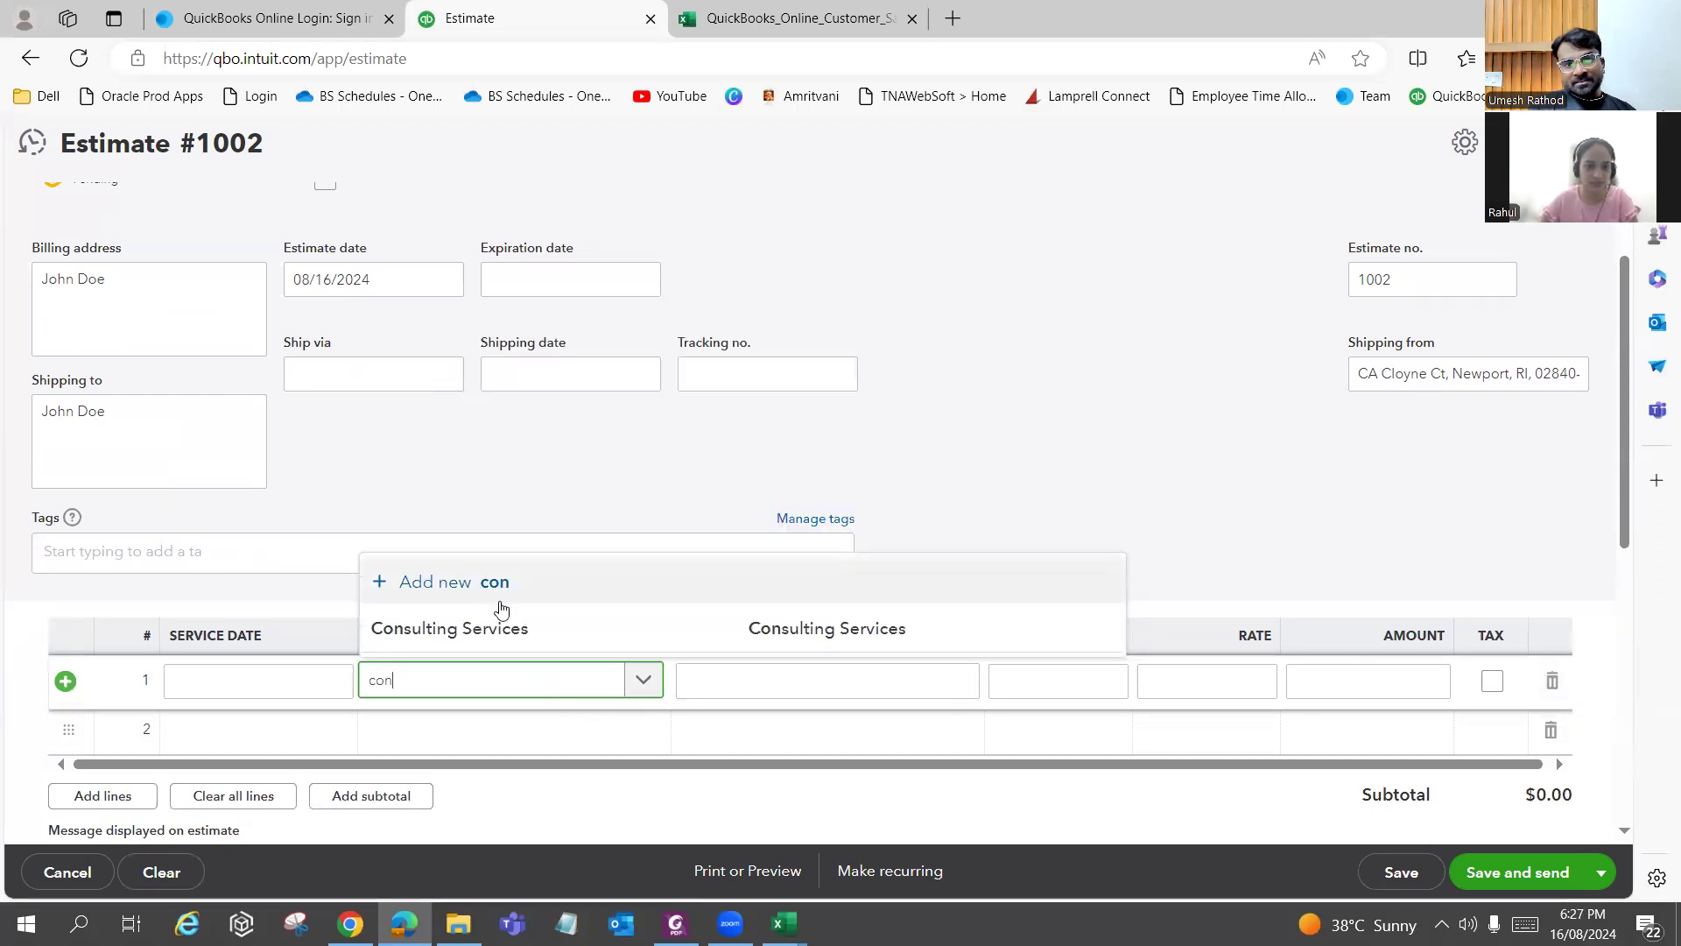
pyautogui.click(529, 627)
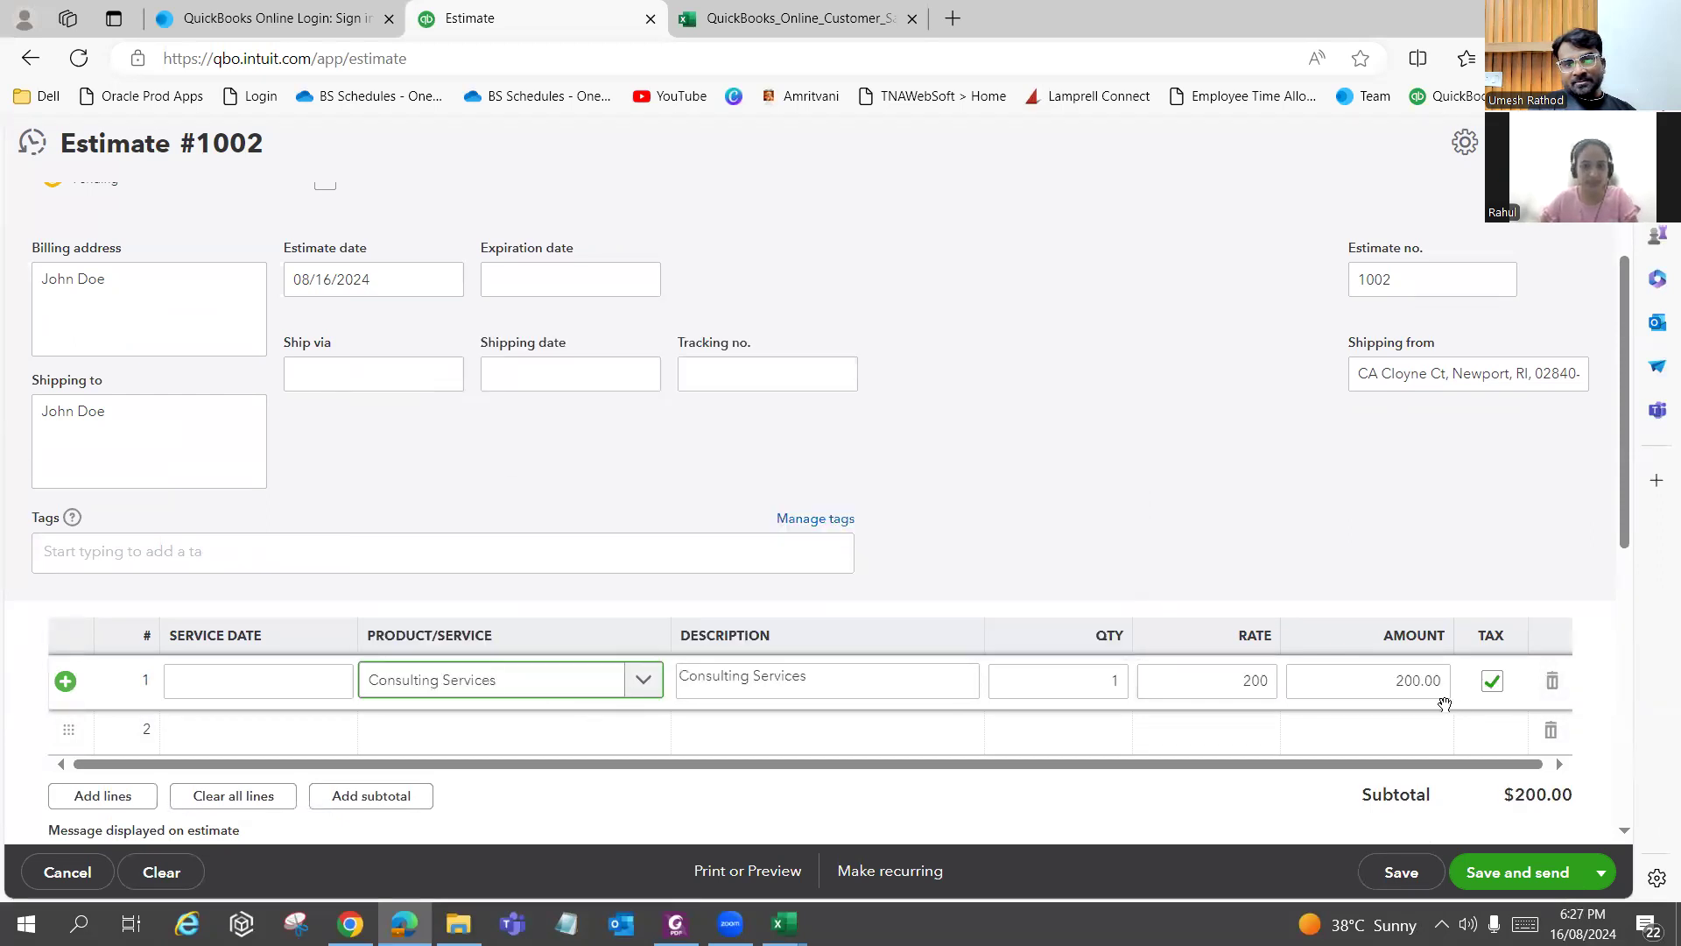
pyautogui.hotkey('alt', 'Tab')
pyautogui.hotkey('alt', 'Tab')
pyautogui.click(1238, 683)
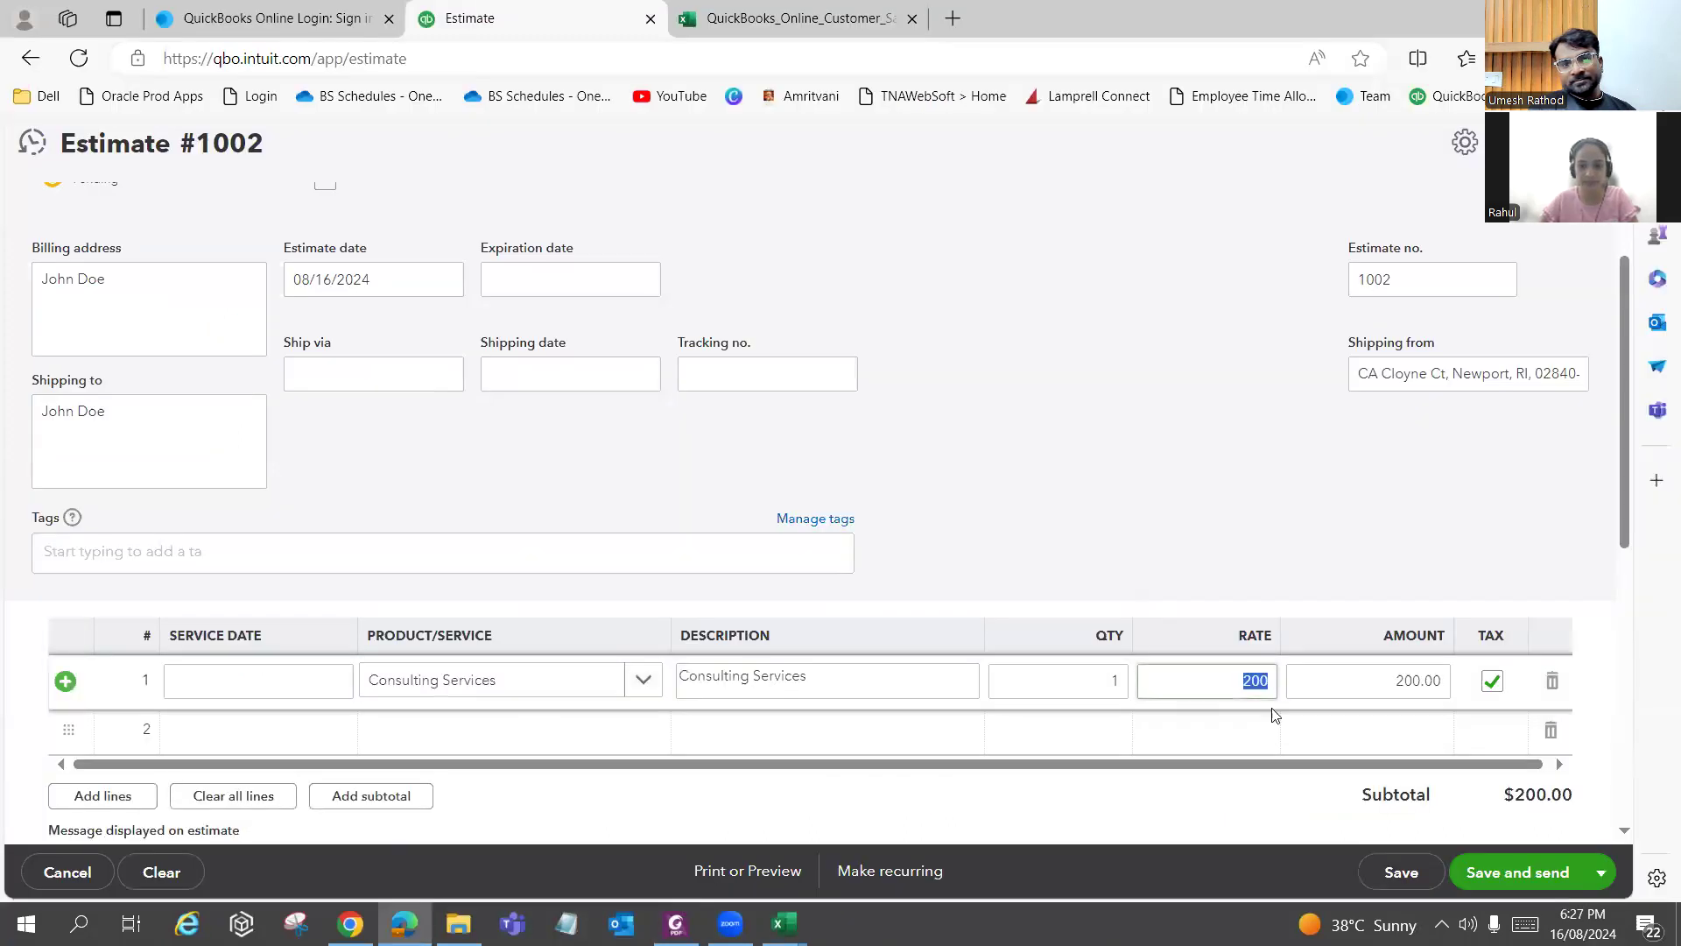
pyautogui.write('500')
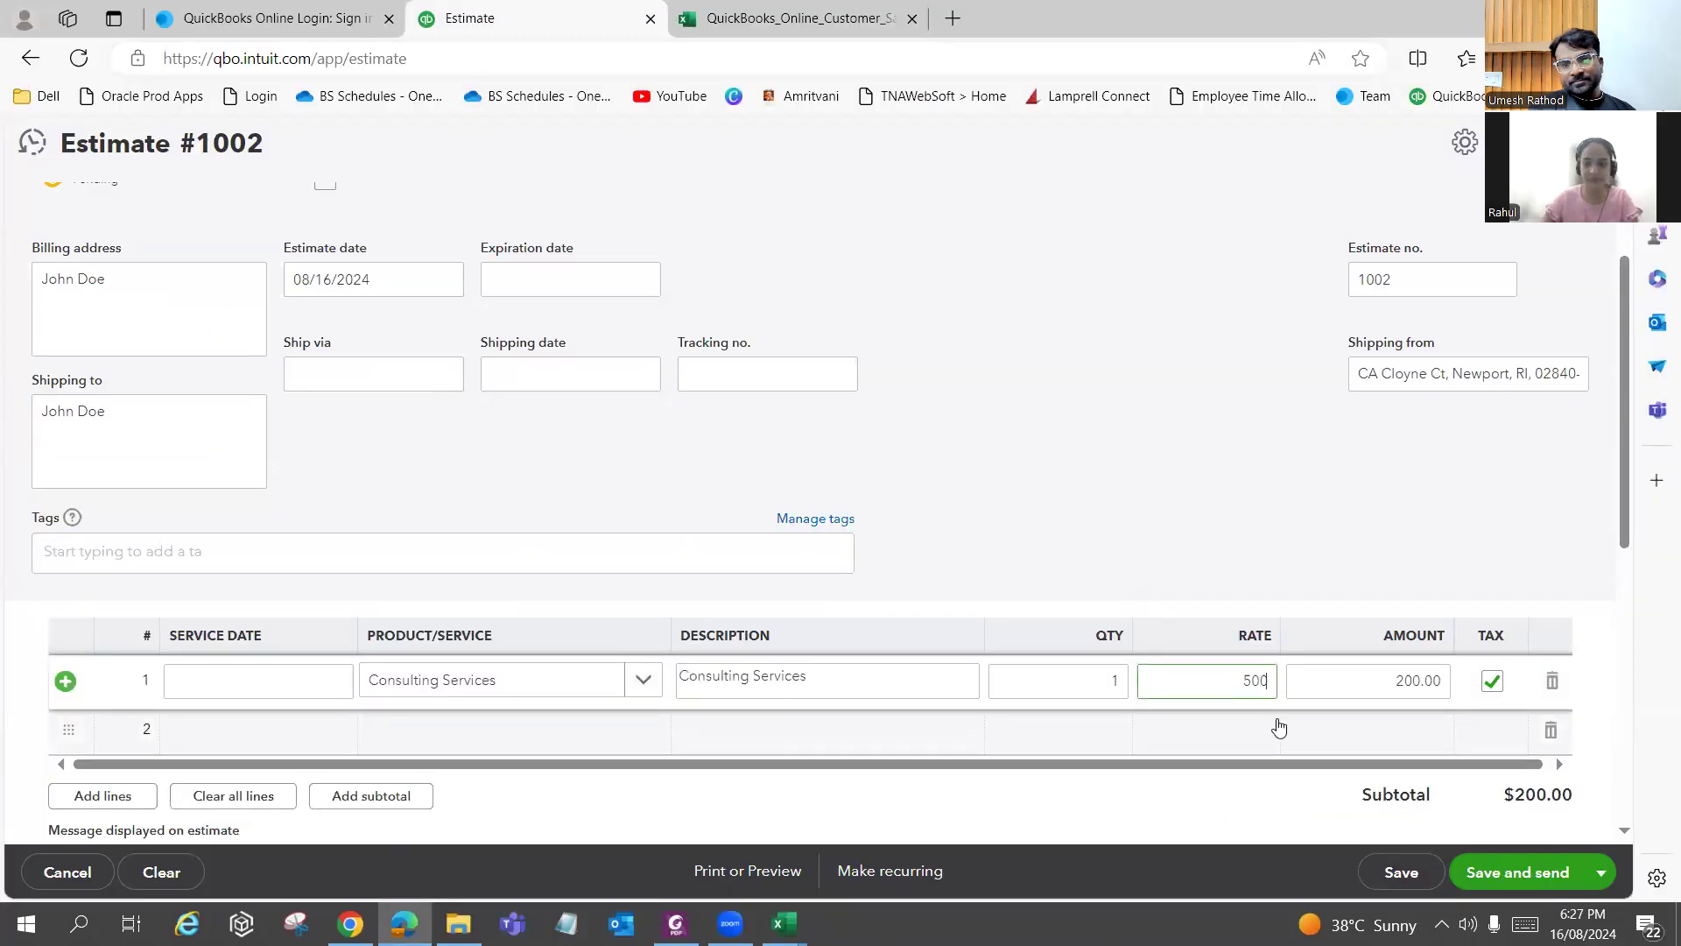
pyautogui.scroll(-4, 1278, 727)
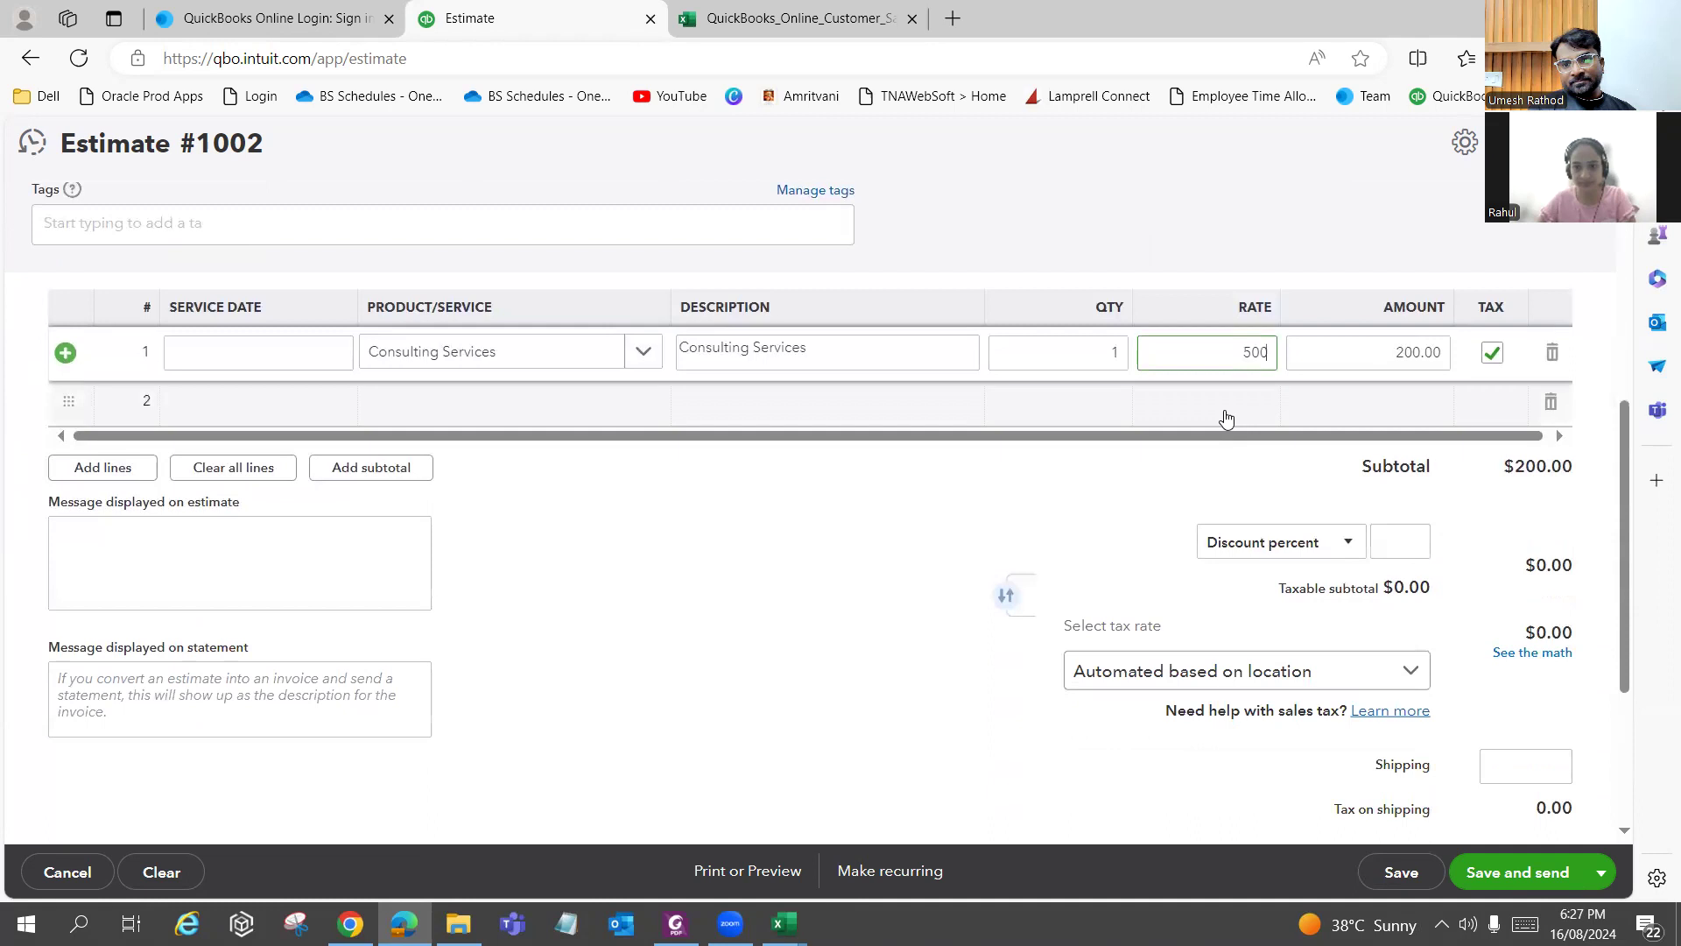
pyautogui.click(1054, 500)
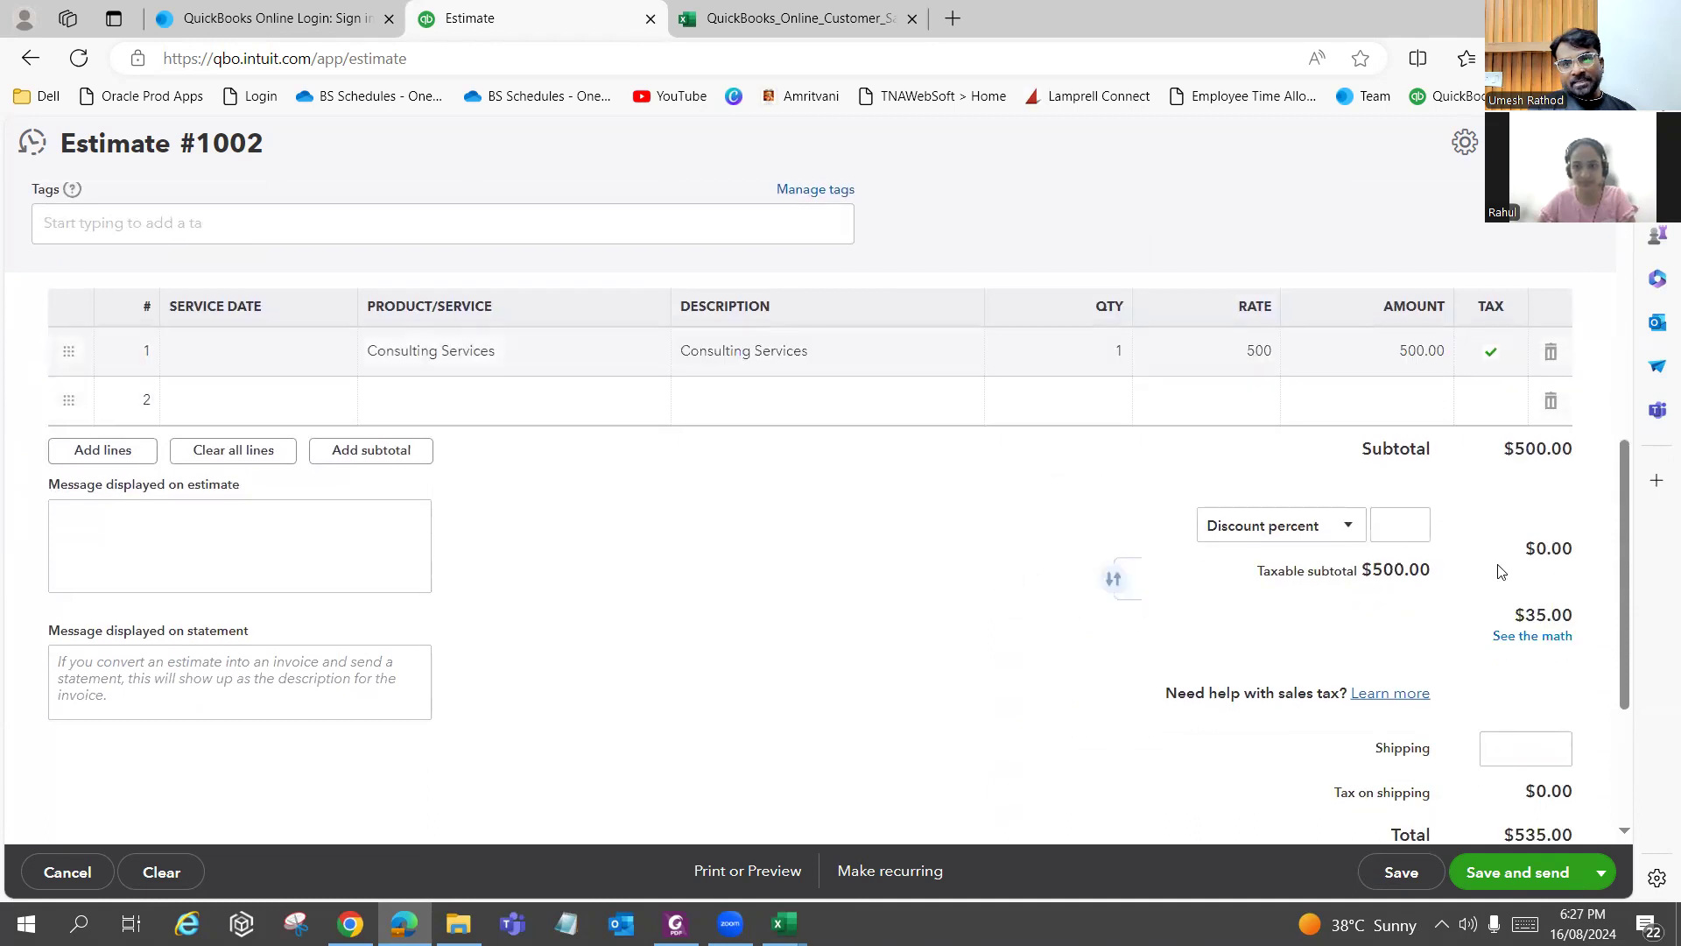
# Remove the tax from the Consulting Services line, then save and close the estimate.
pyautogui.scroll(-1, 1436, 472)
pyautogui.scroll(1, 1435, 473)
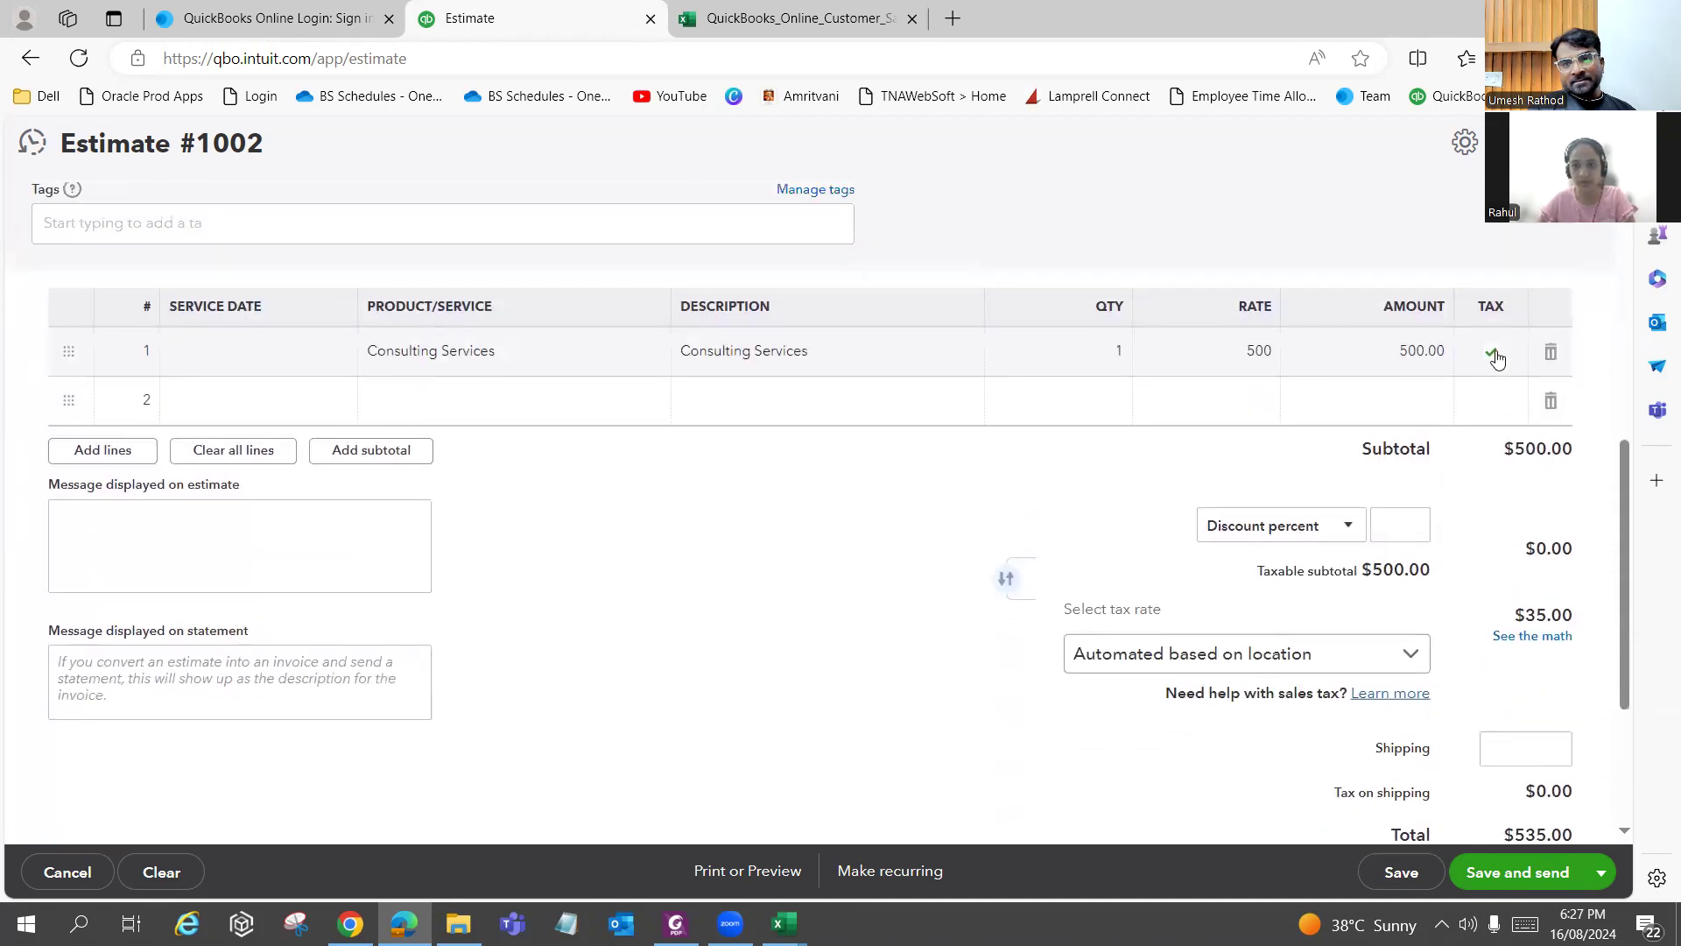
pyautogui.click(1493, 352)
pyautogui.click(1491, 353)
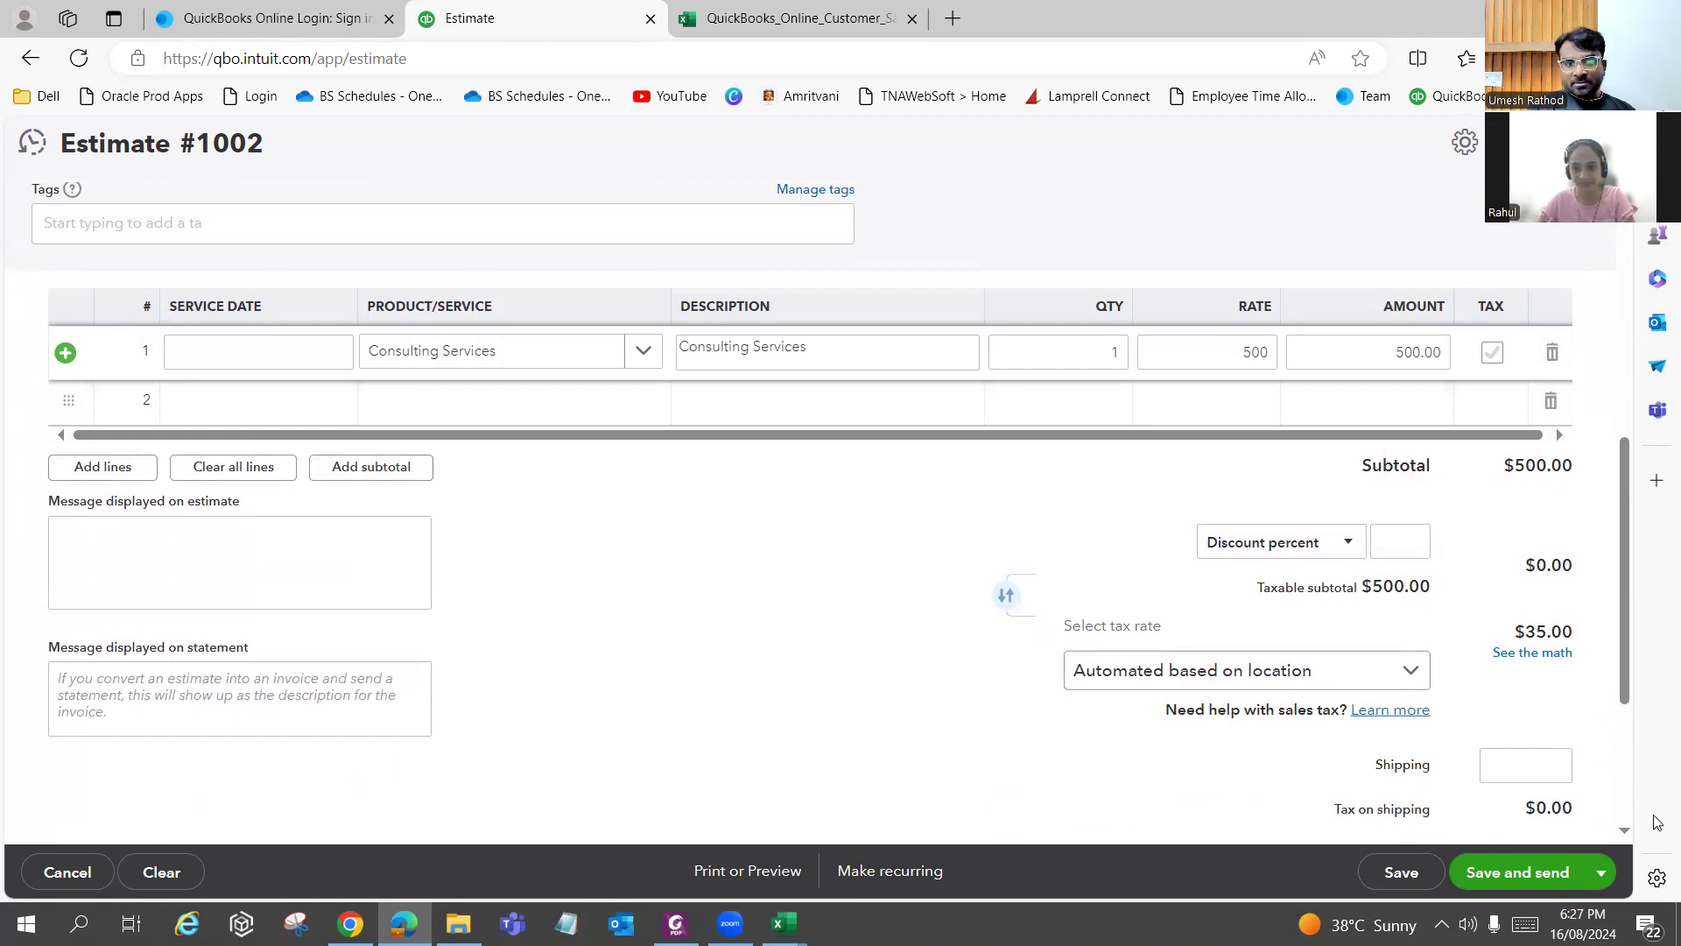
pyautogui.click(1600, 872)
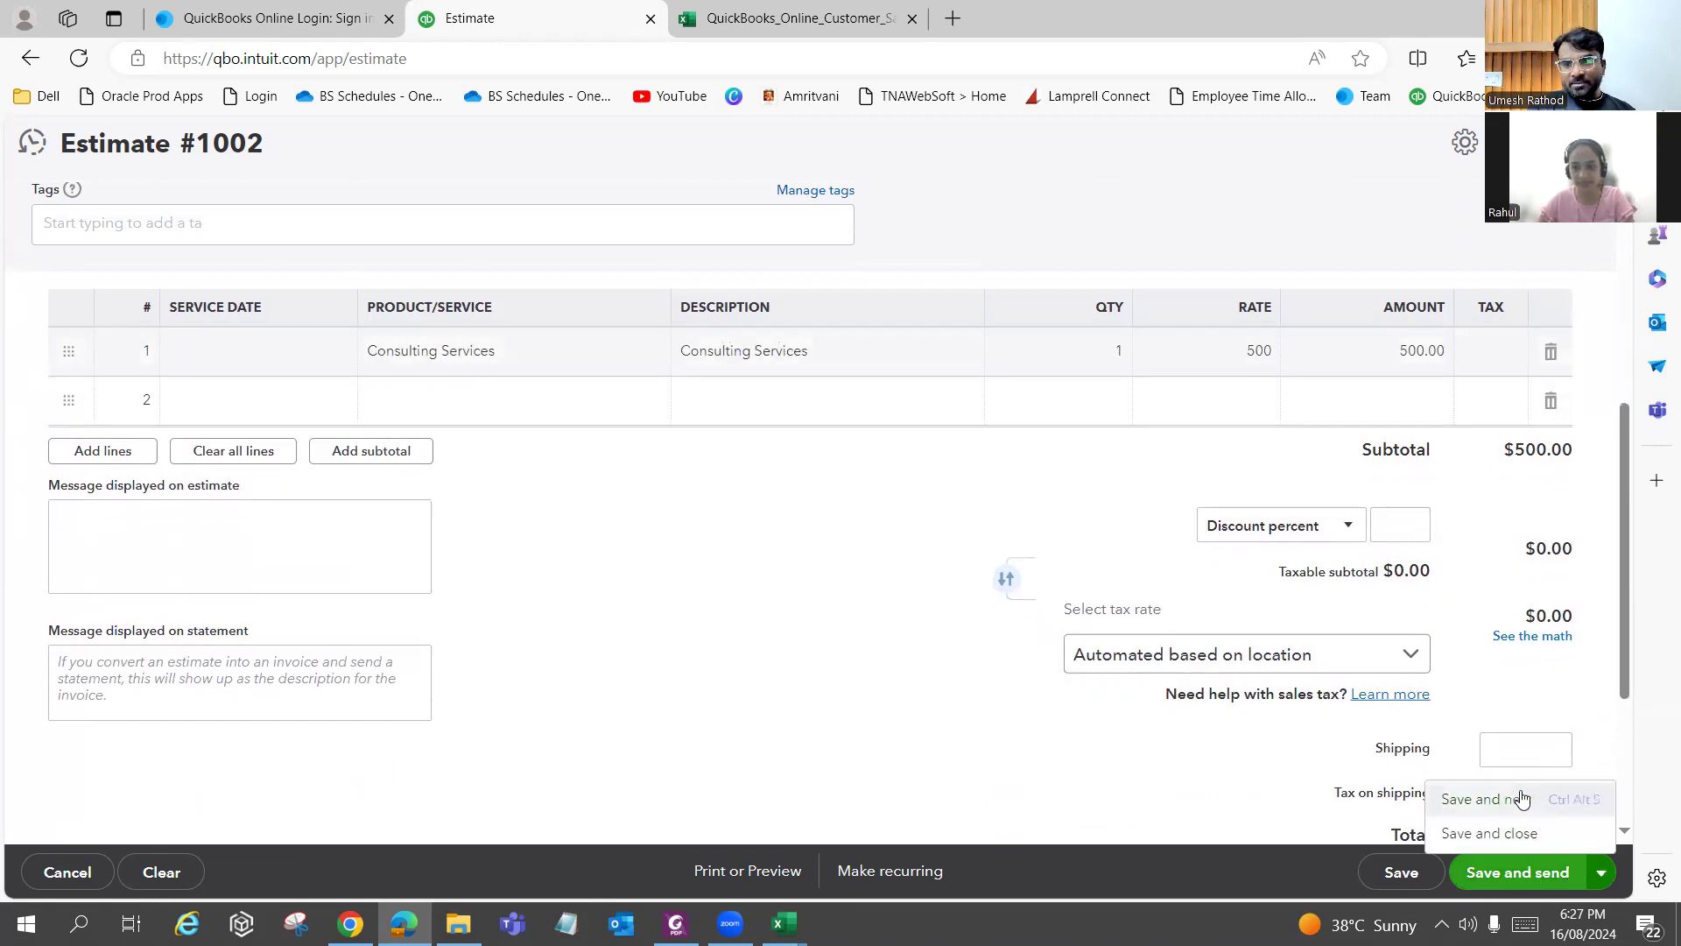
pyautogui.click(1567, 834)
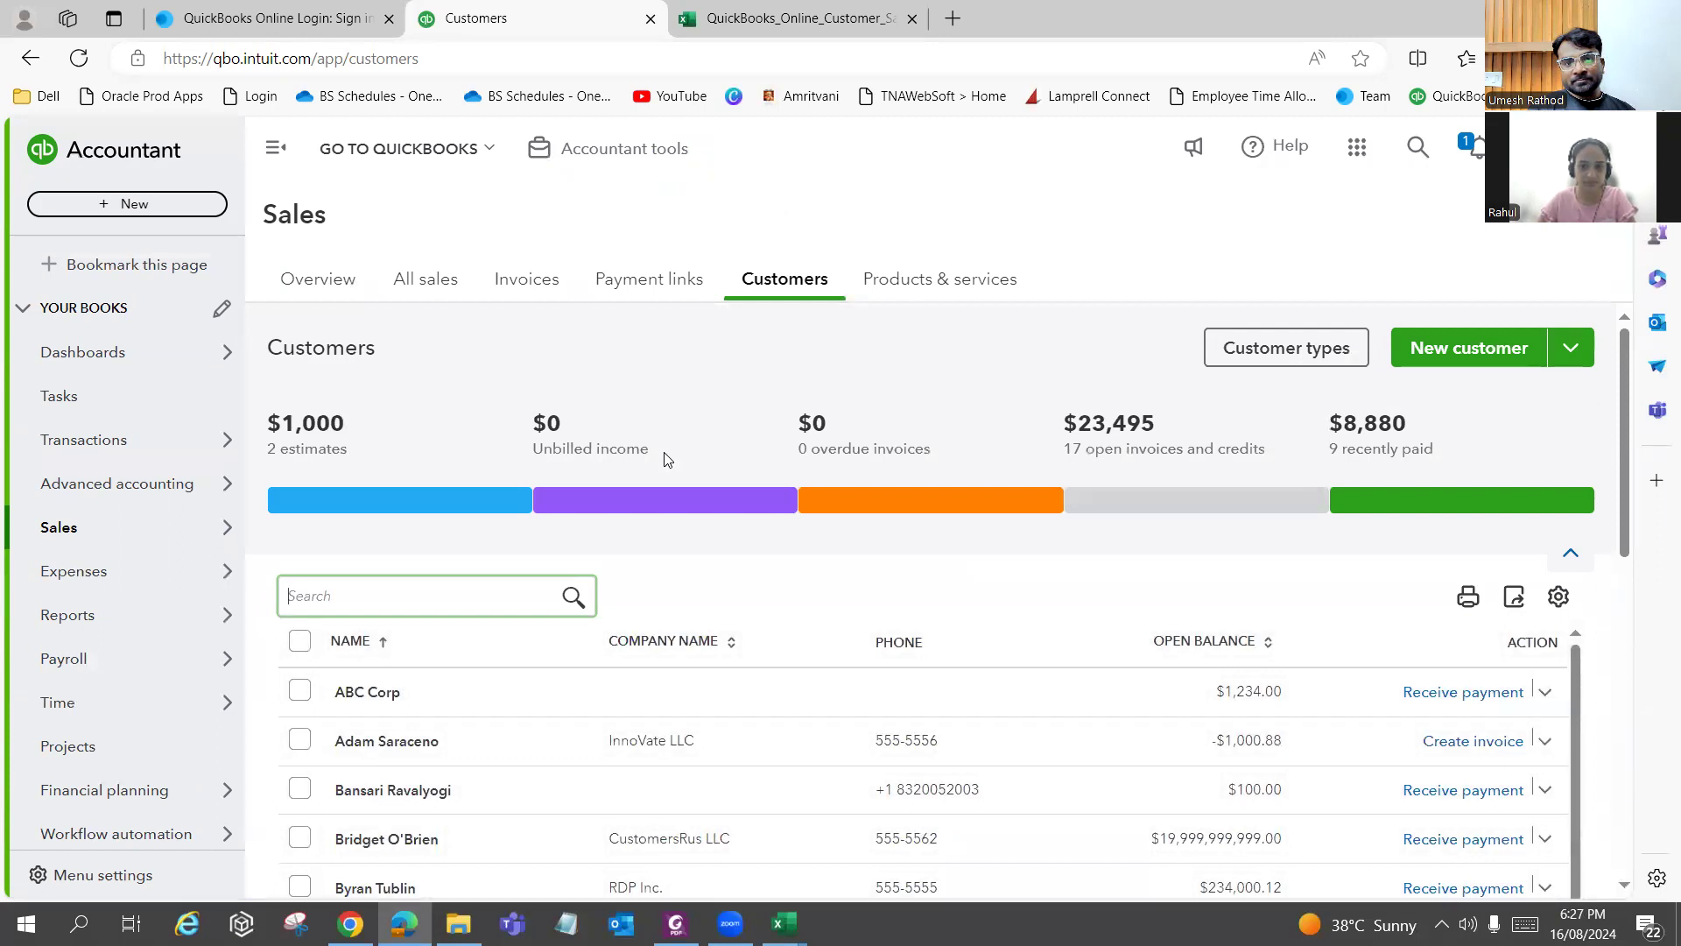
# Switch to Foxit PhantomPDF and read exercises 84 to 87 on project milestones, invoices, expenses and the inventory order.
pyautogui.hotkey('alt', 'Tab')
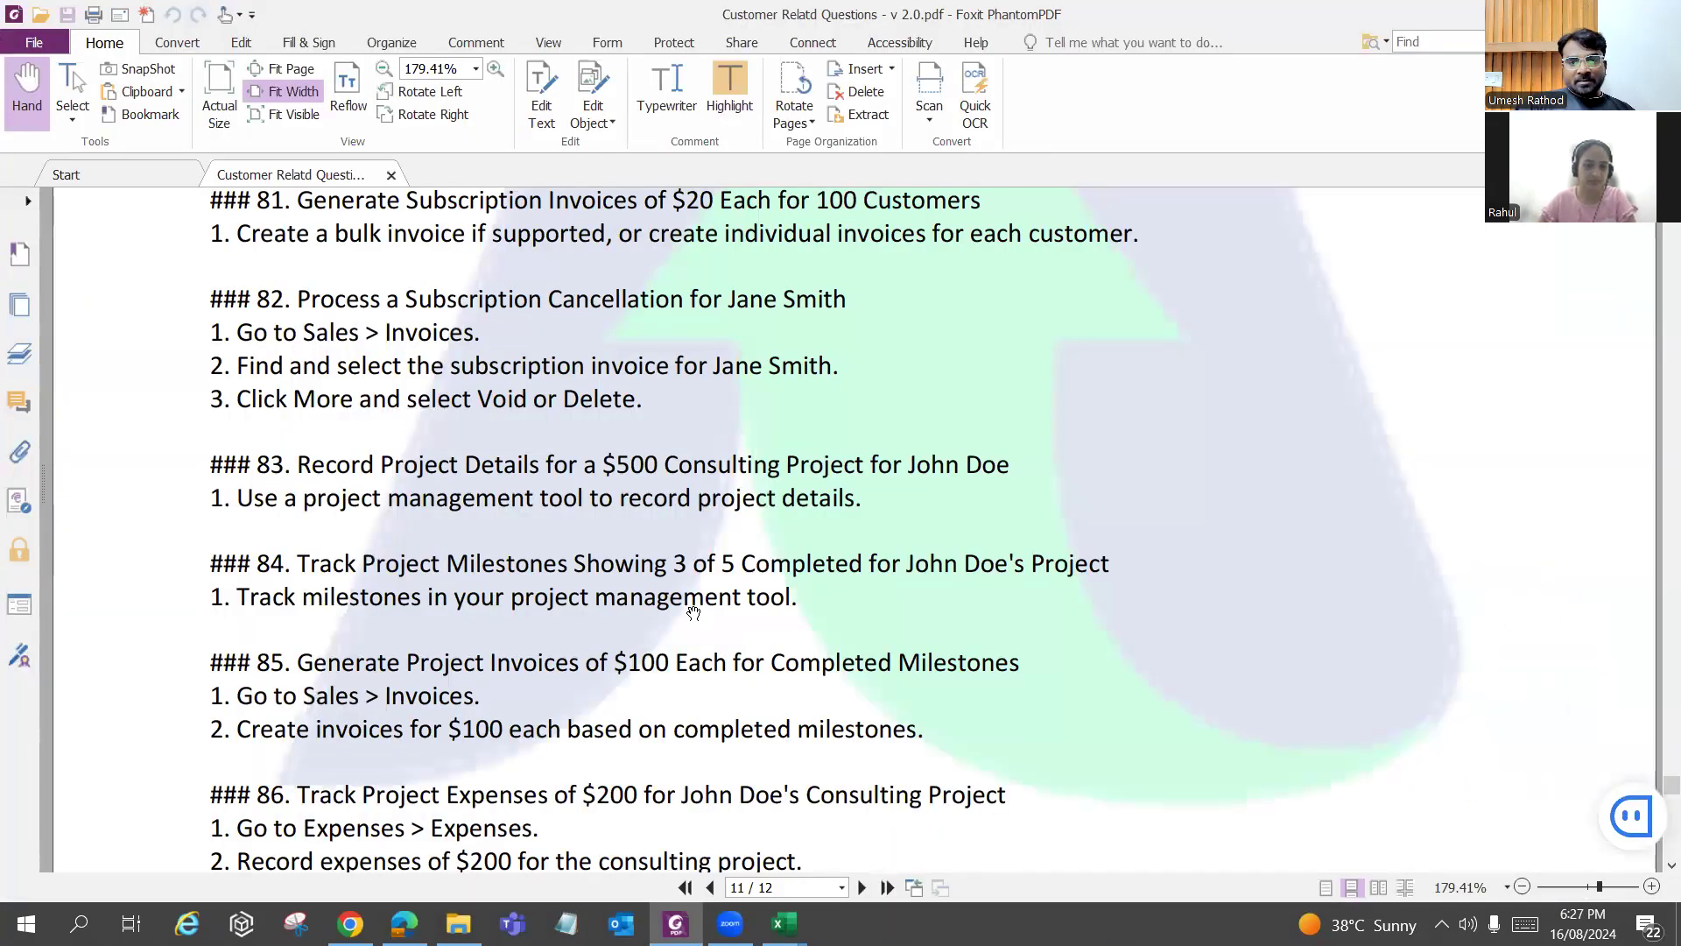
pyautogui.scroll(-1, 695, 608)
pyautogui.scroll(-1, 695, 609)
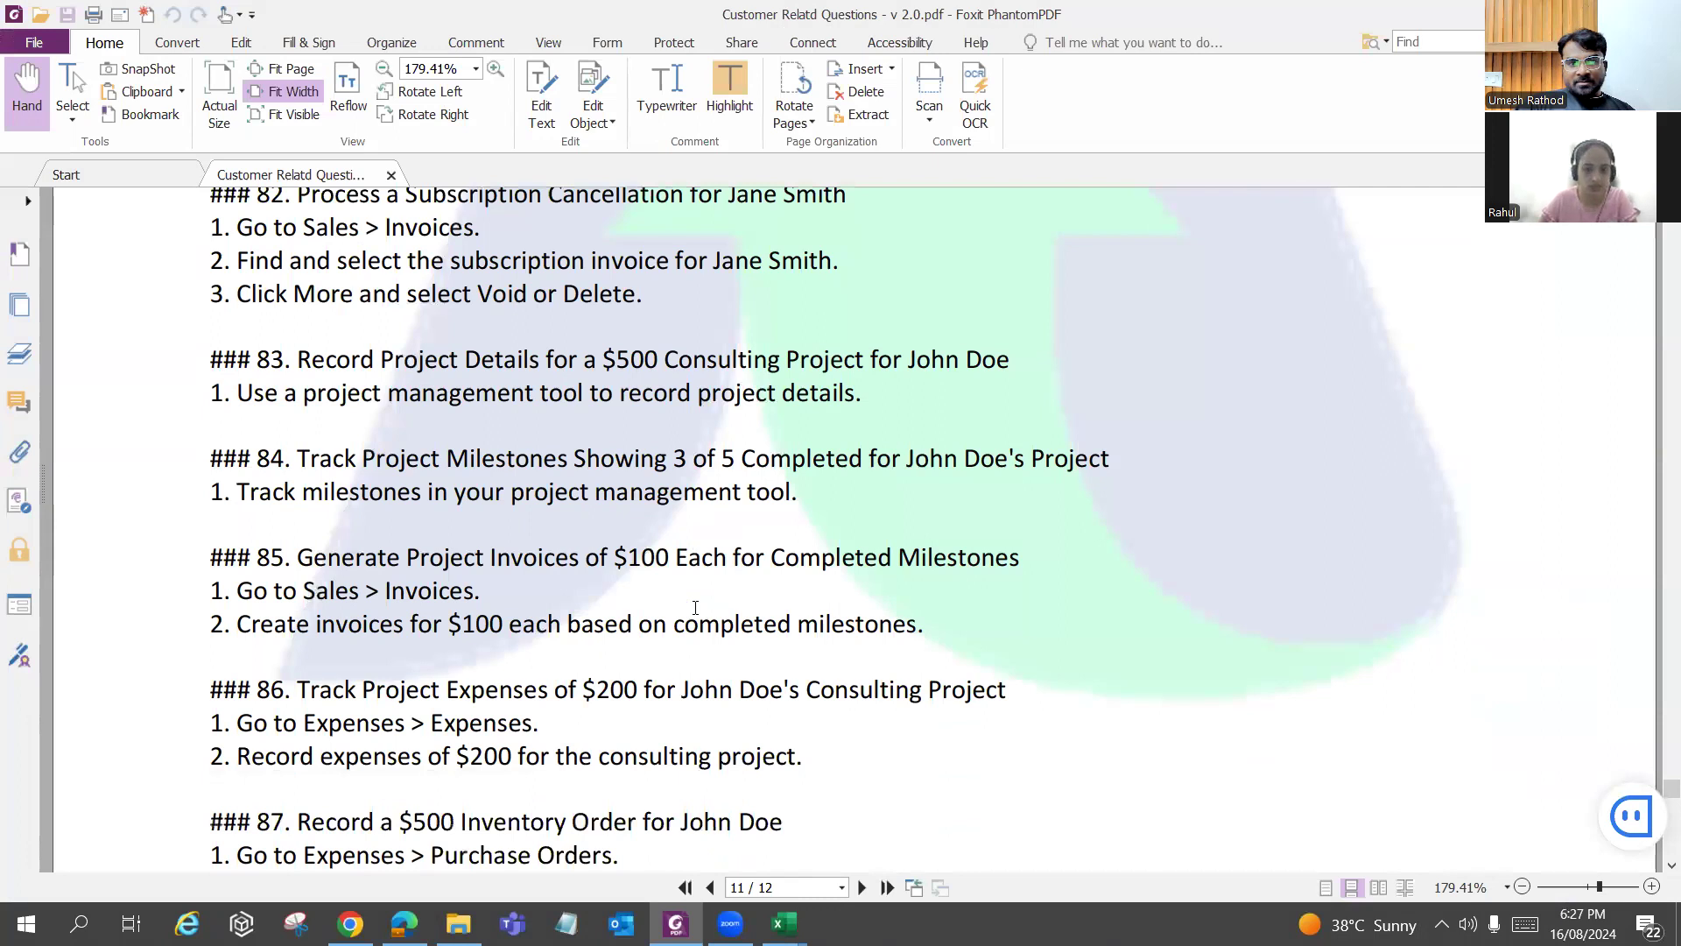
pyautogui.scroll(-1, 695, 608)
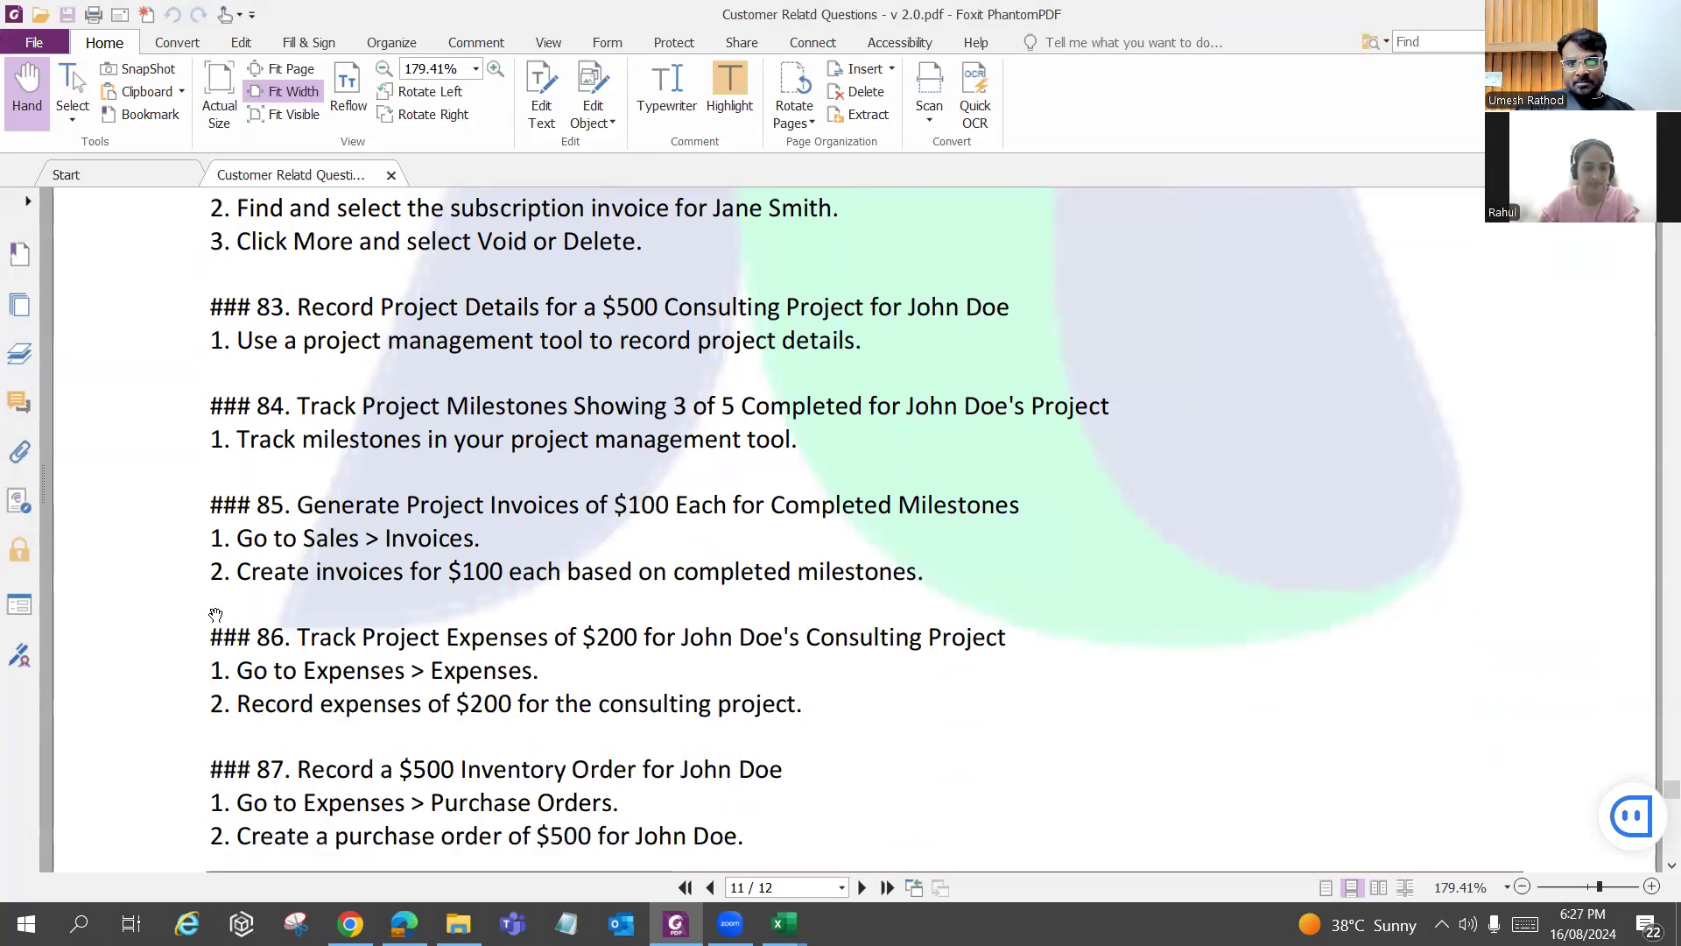
pyautogui.scroll(-1, 1032, 559)
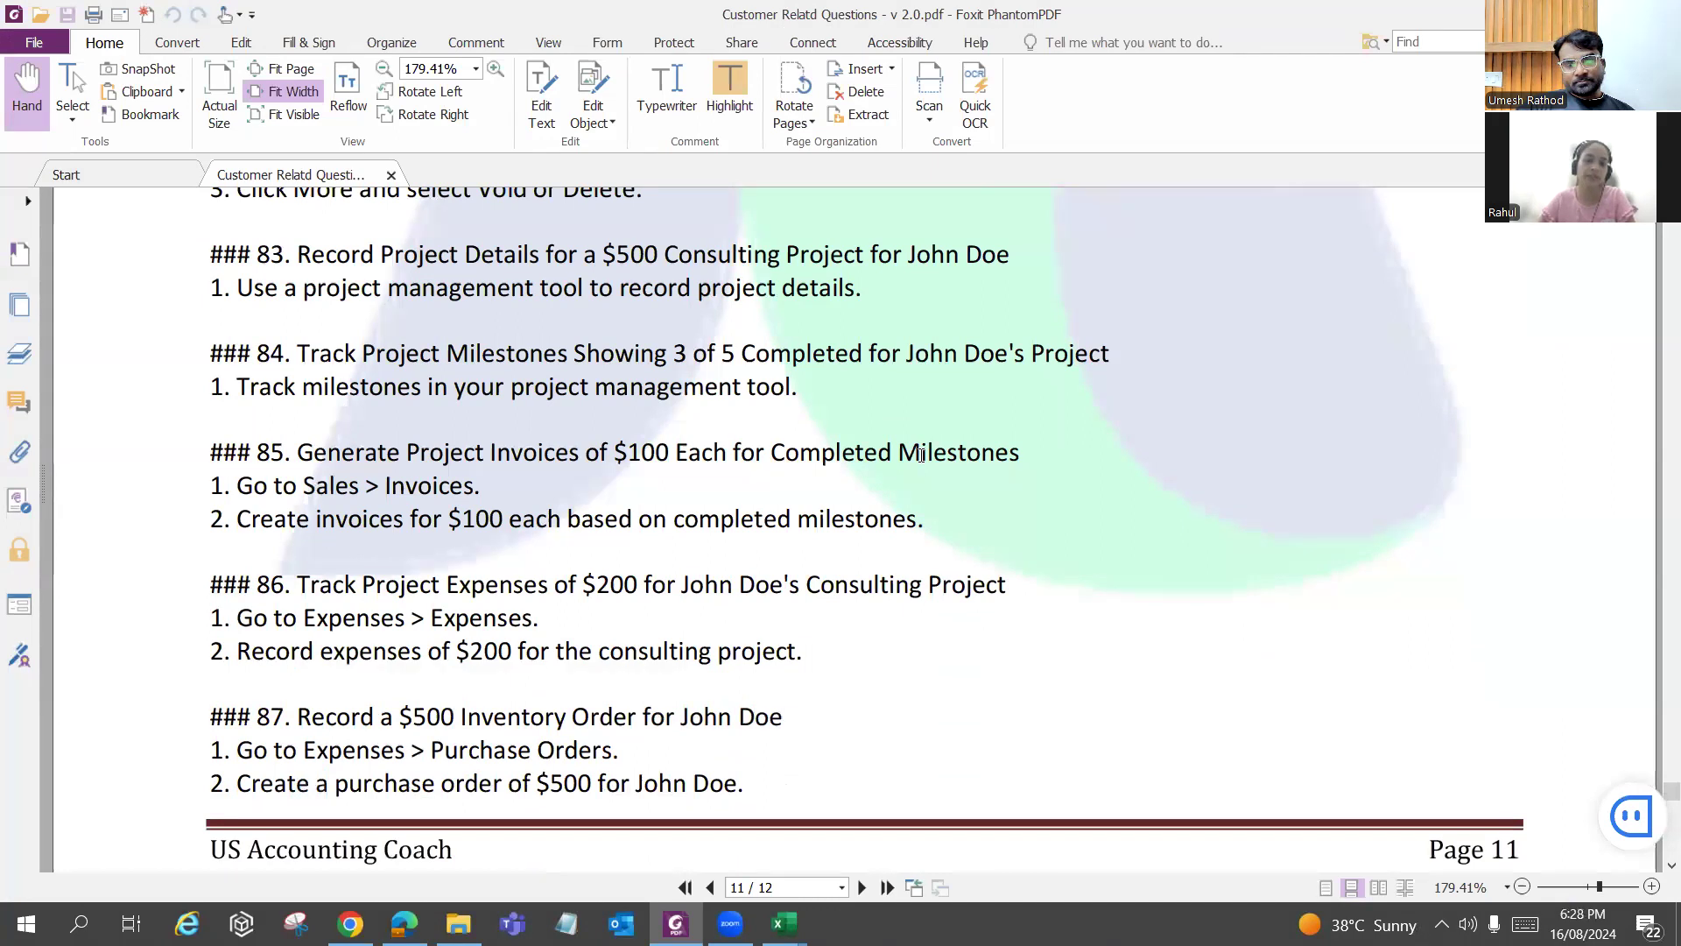
# Switch back to QuickBooks Online, find the consulting project's customer, review estimate 1002, and return to the customer's transactions.
pyautogui.hotkey('alt', 'Tab')
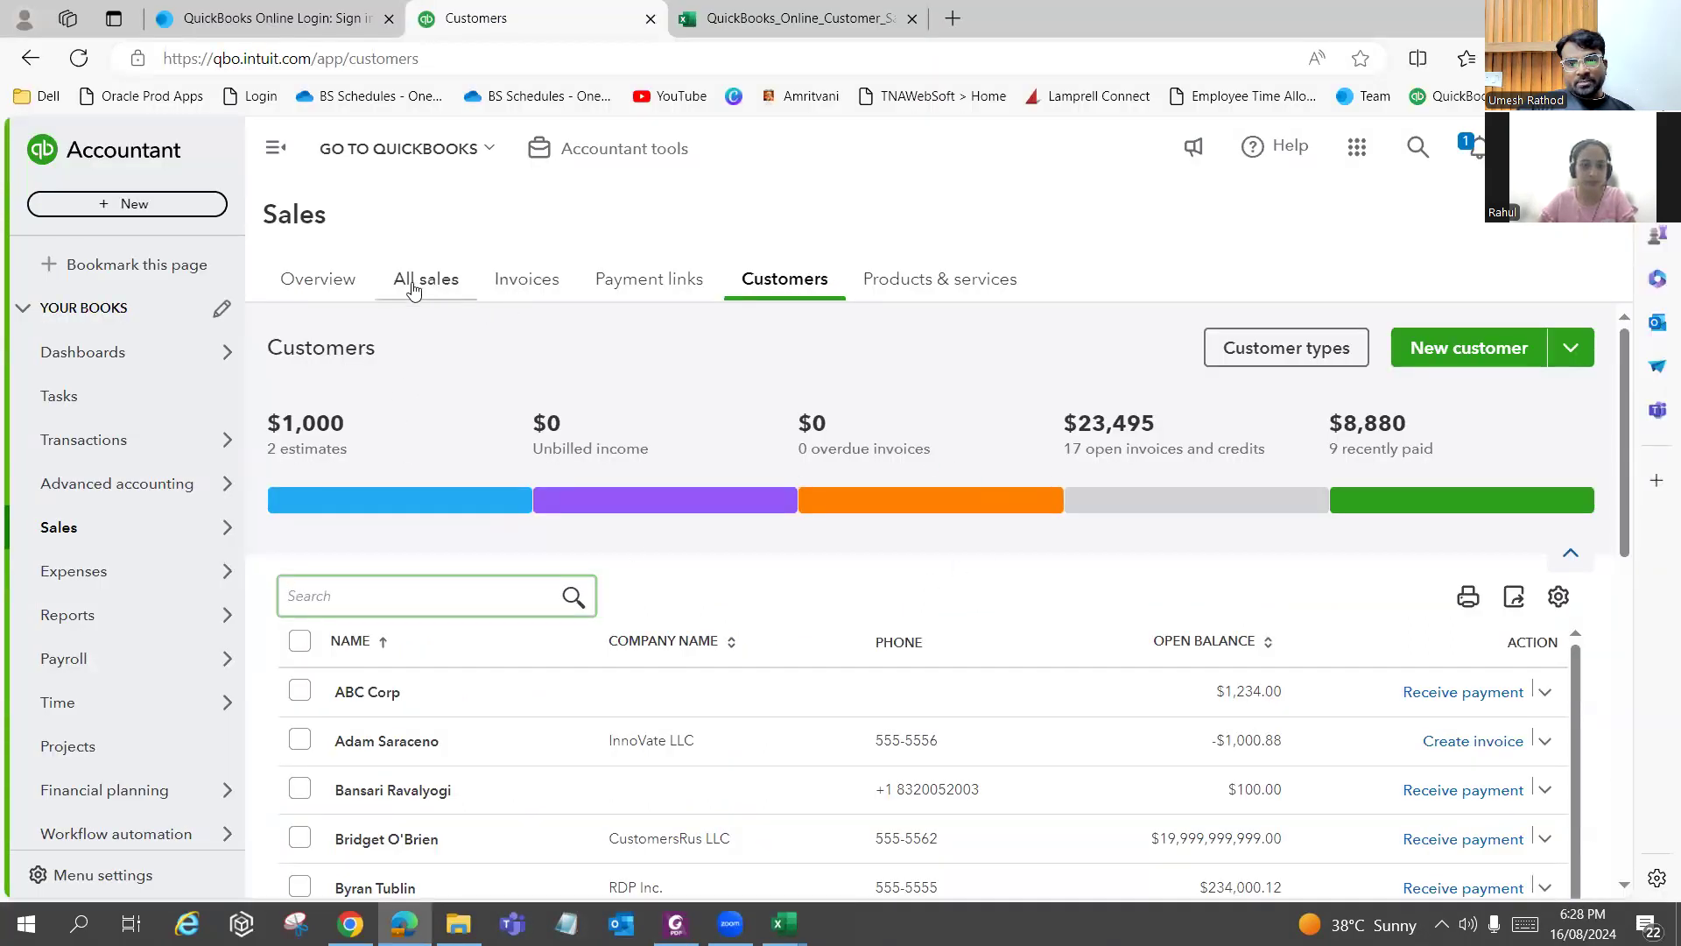
pyautogui.write('john')
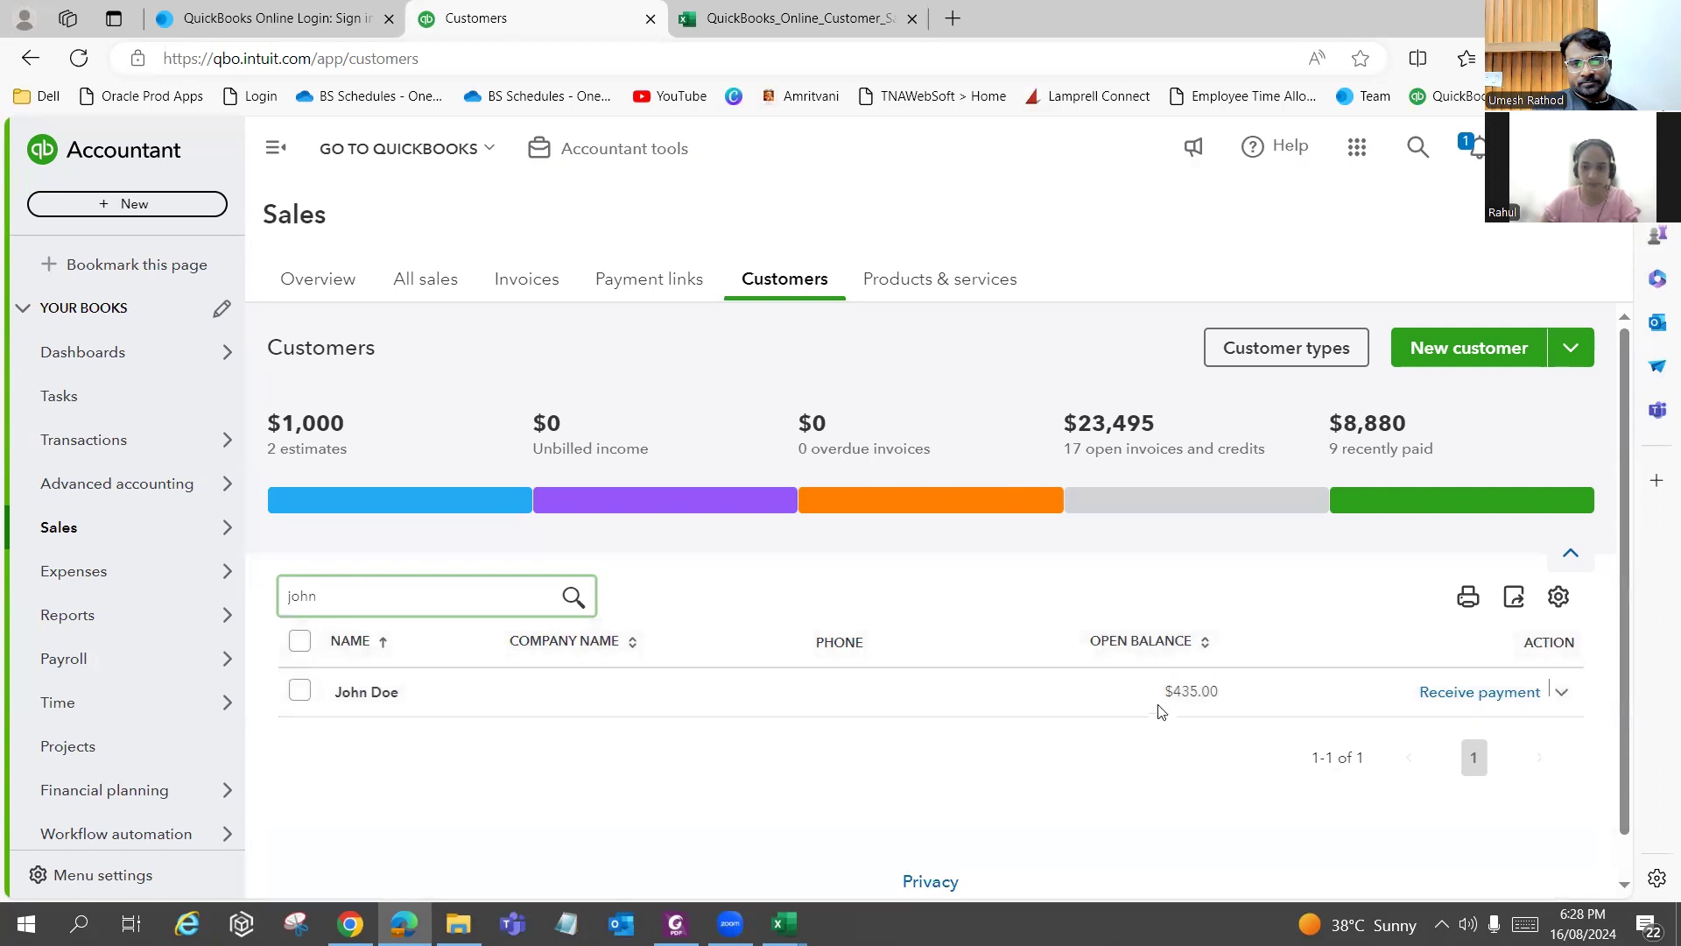
pyautogui.click(987, 691)
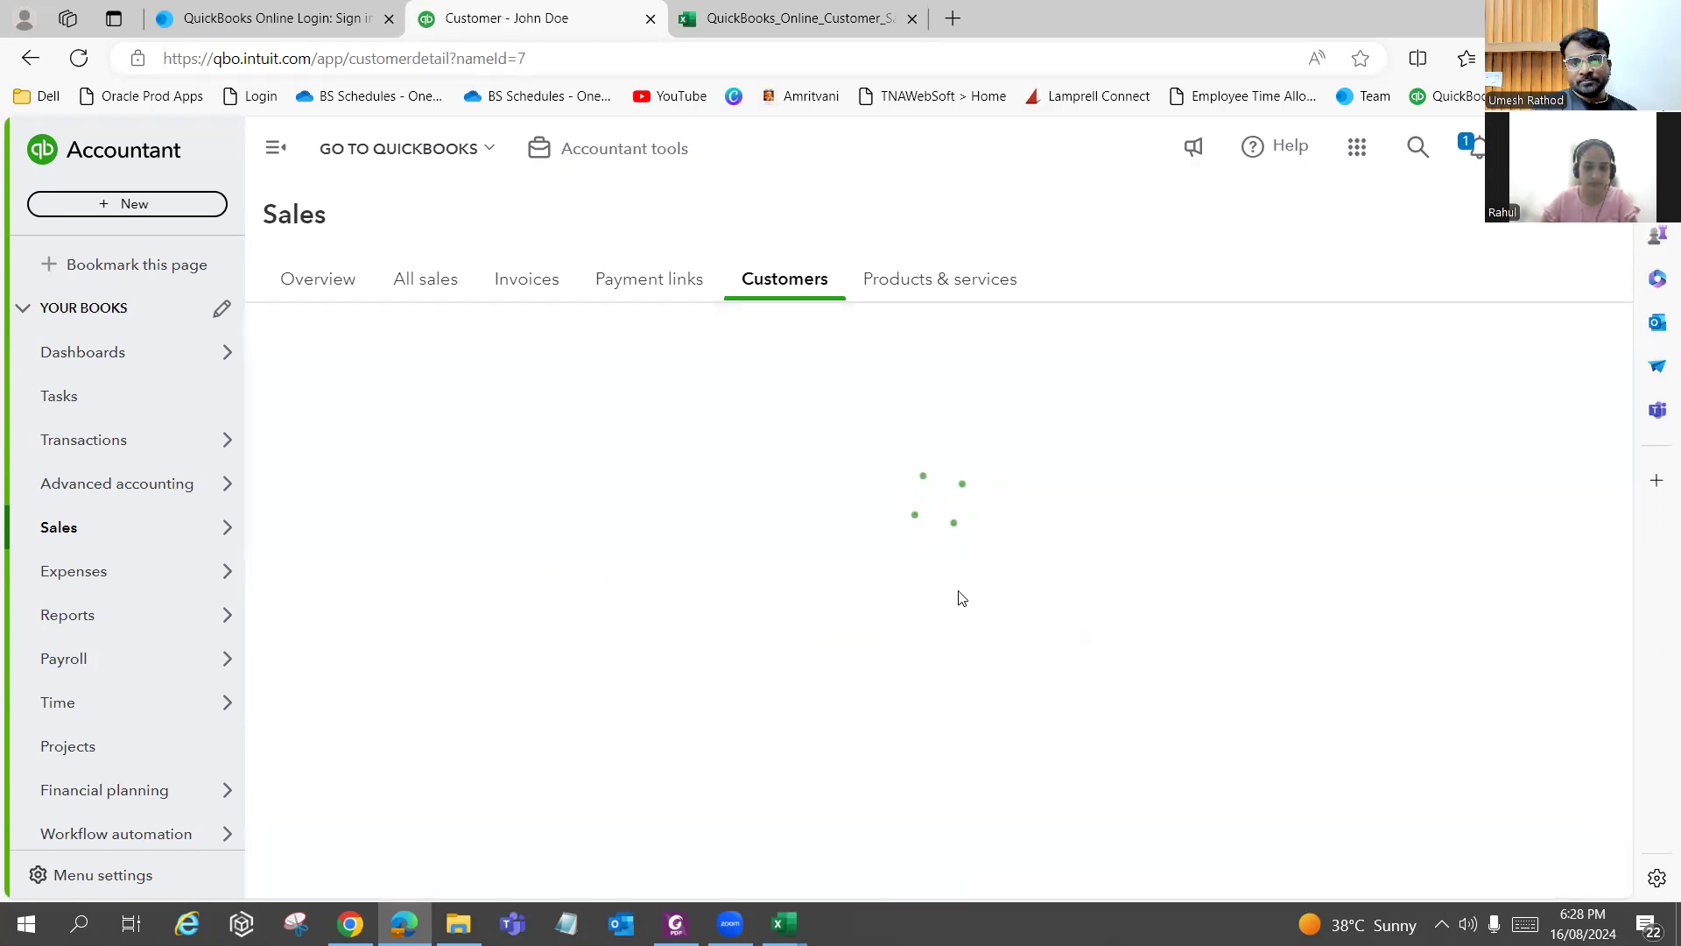
pyautogui.scroll(-5, 1115, 696)
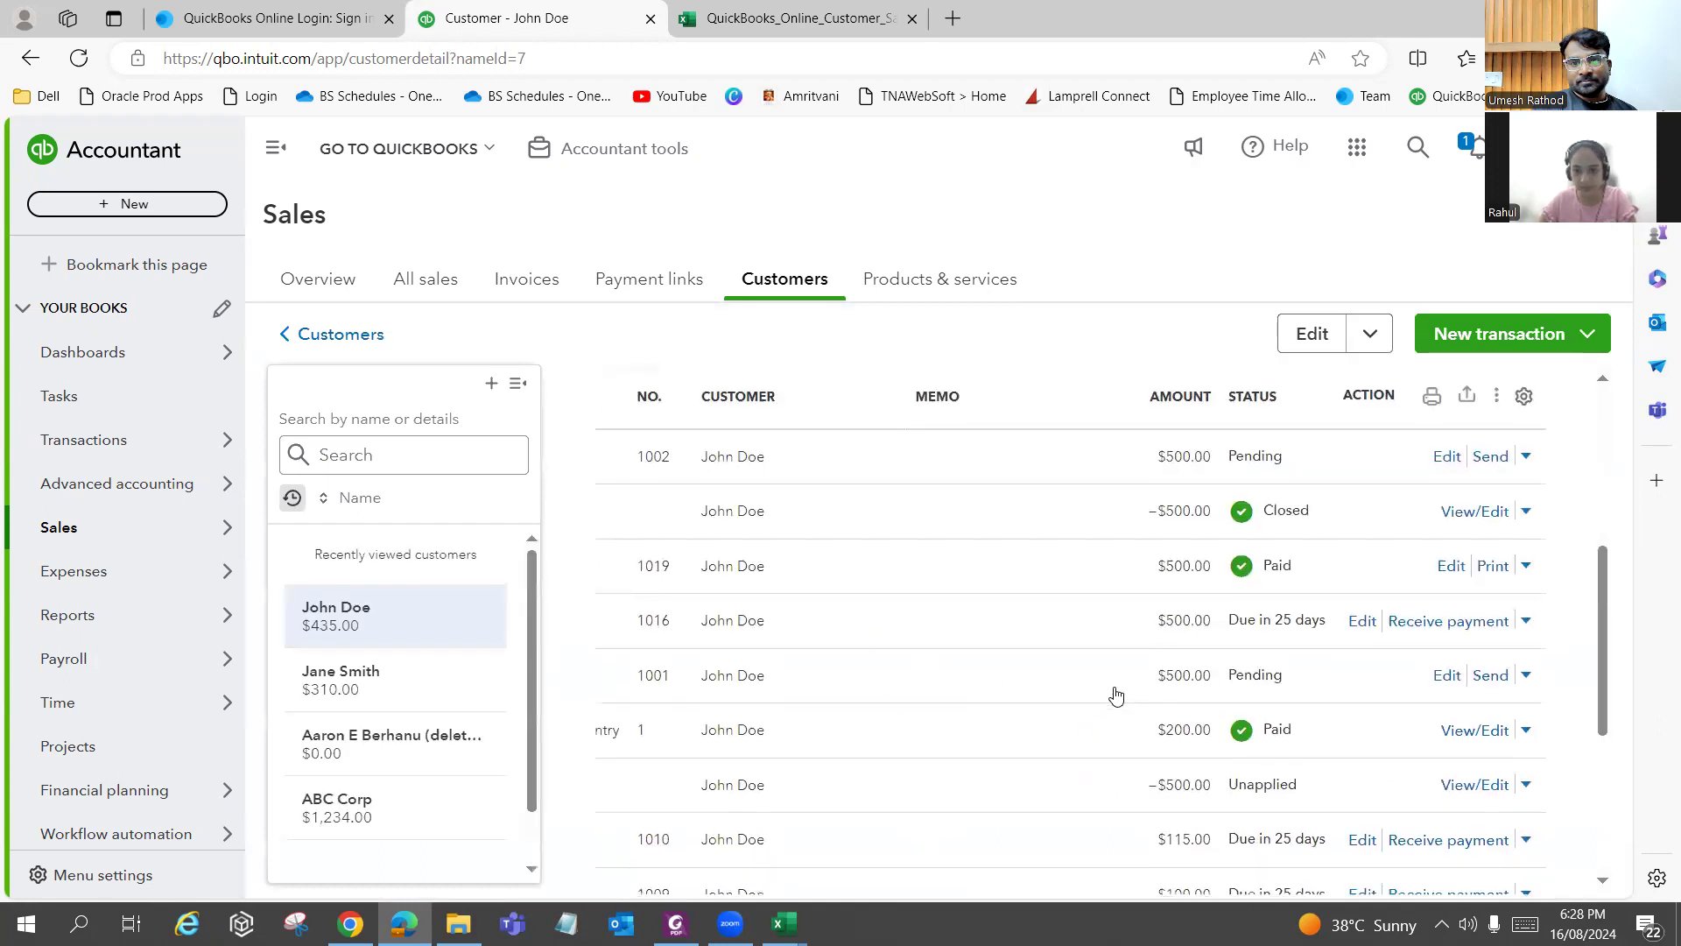
pyautogui.click(1447, 457)
pyautogui.scroll(-2, 1387, 532)
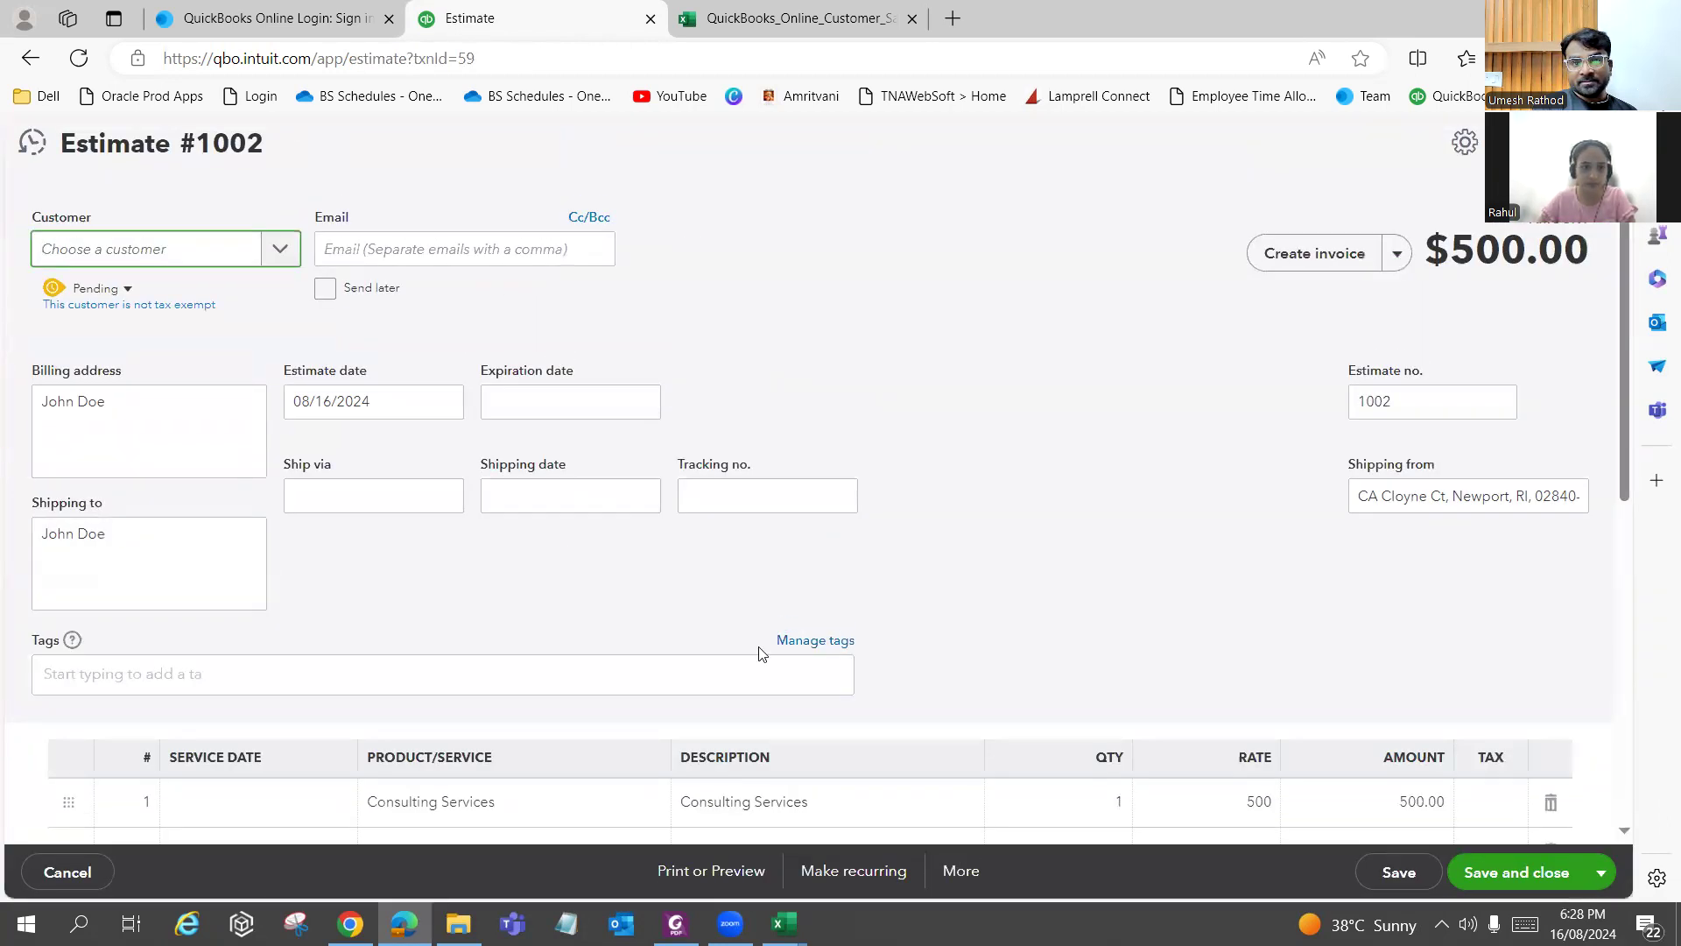
pyautogui.click(30, 57)
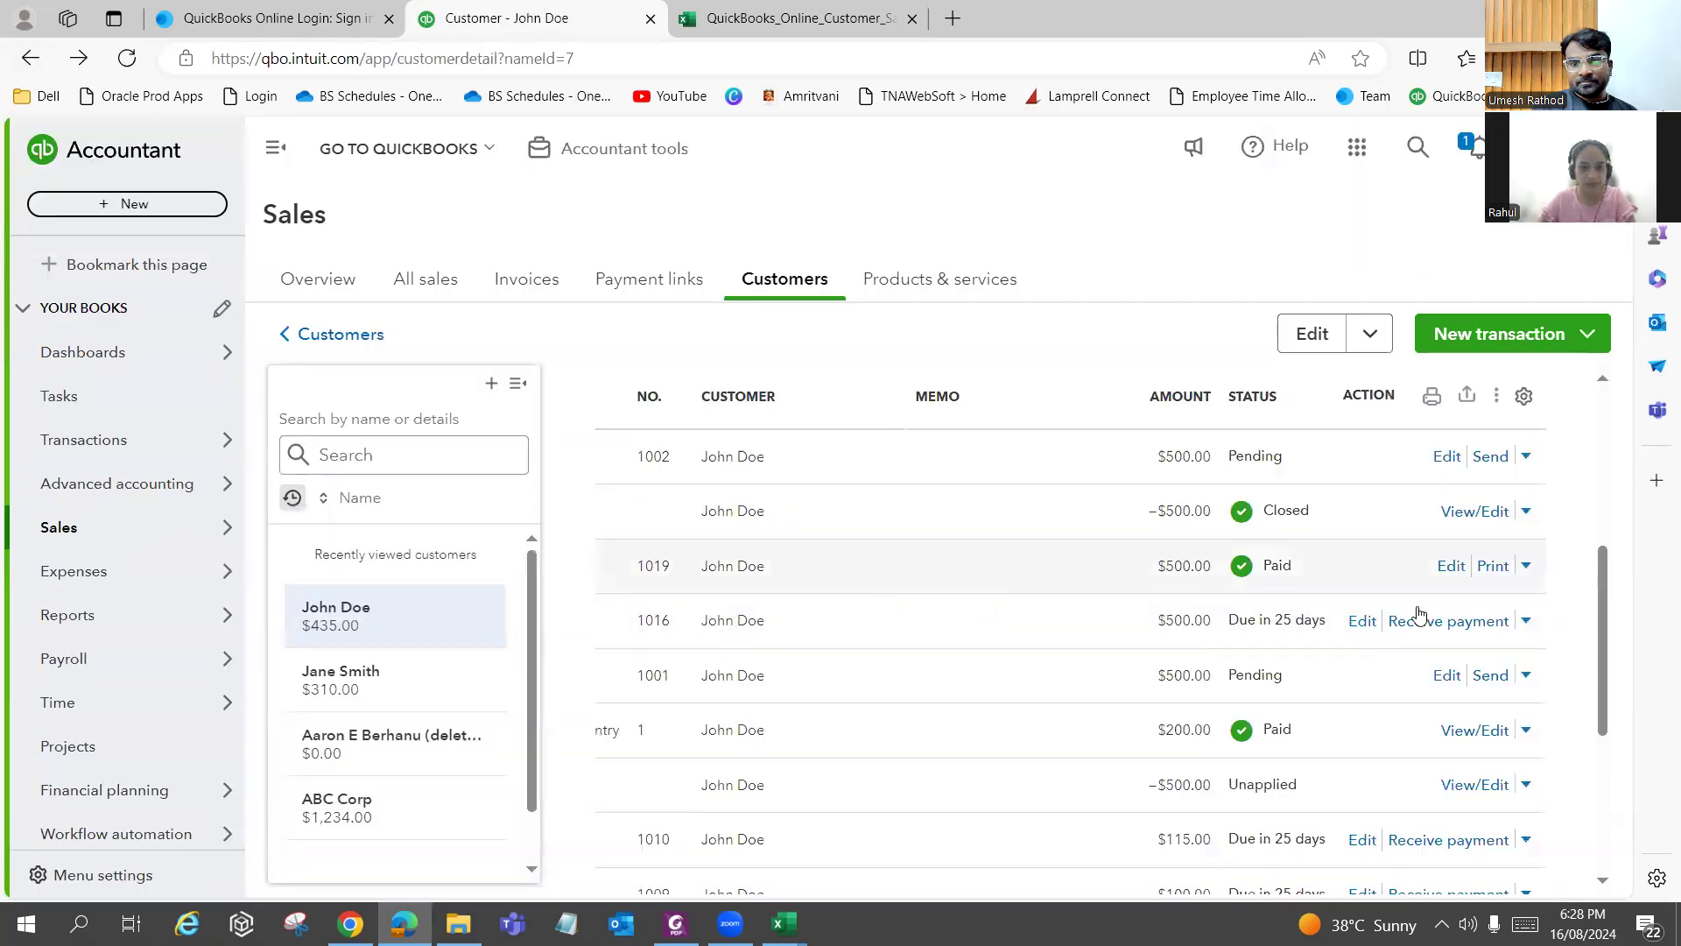
# Mark the customer's estimate 1002 as accepted.
pyautogui.click(1525, 459)
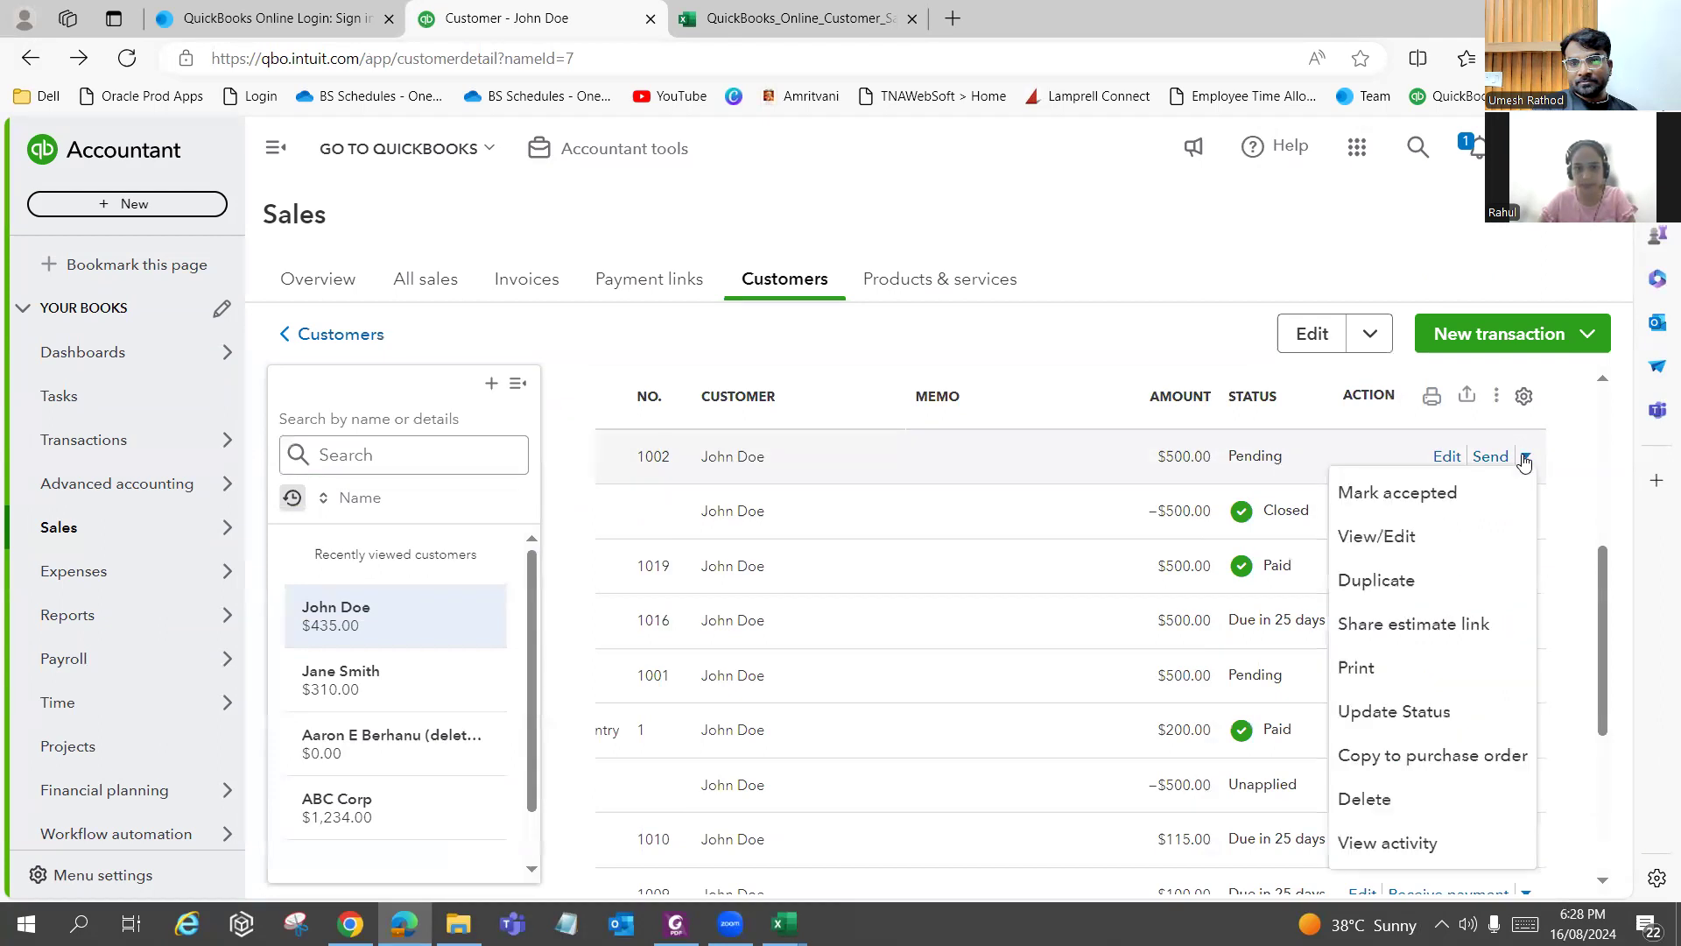
pyautogui.click(1448, 501)
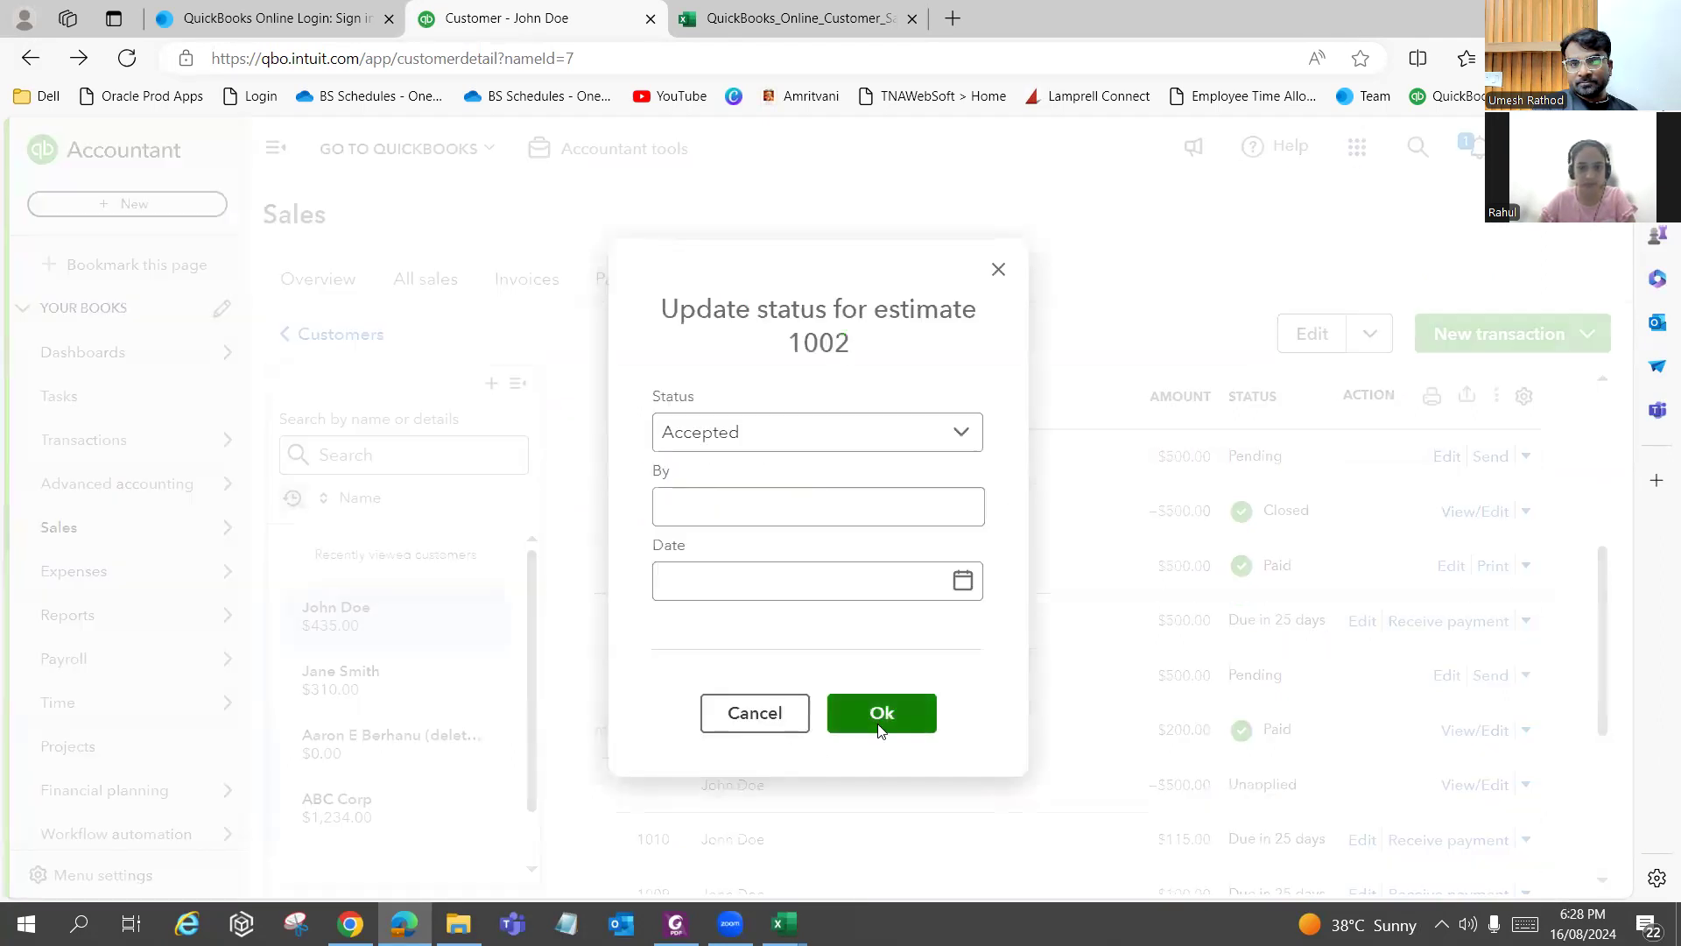
pyautogui.click(880, 722)
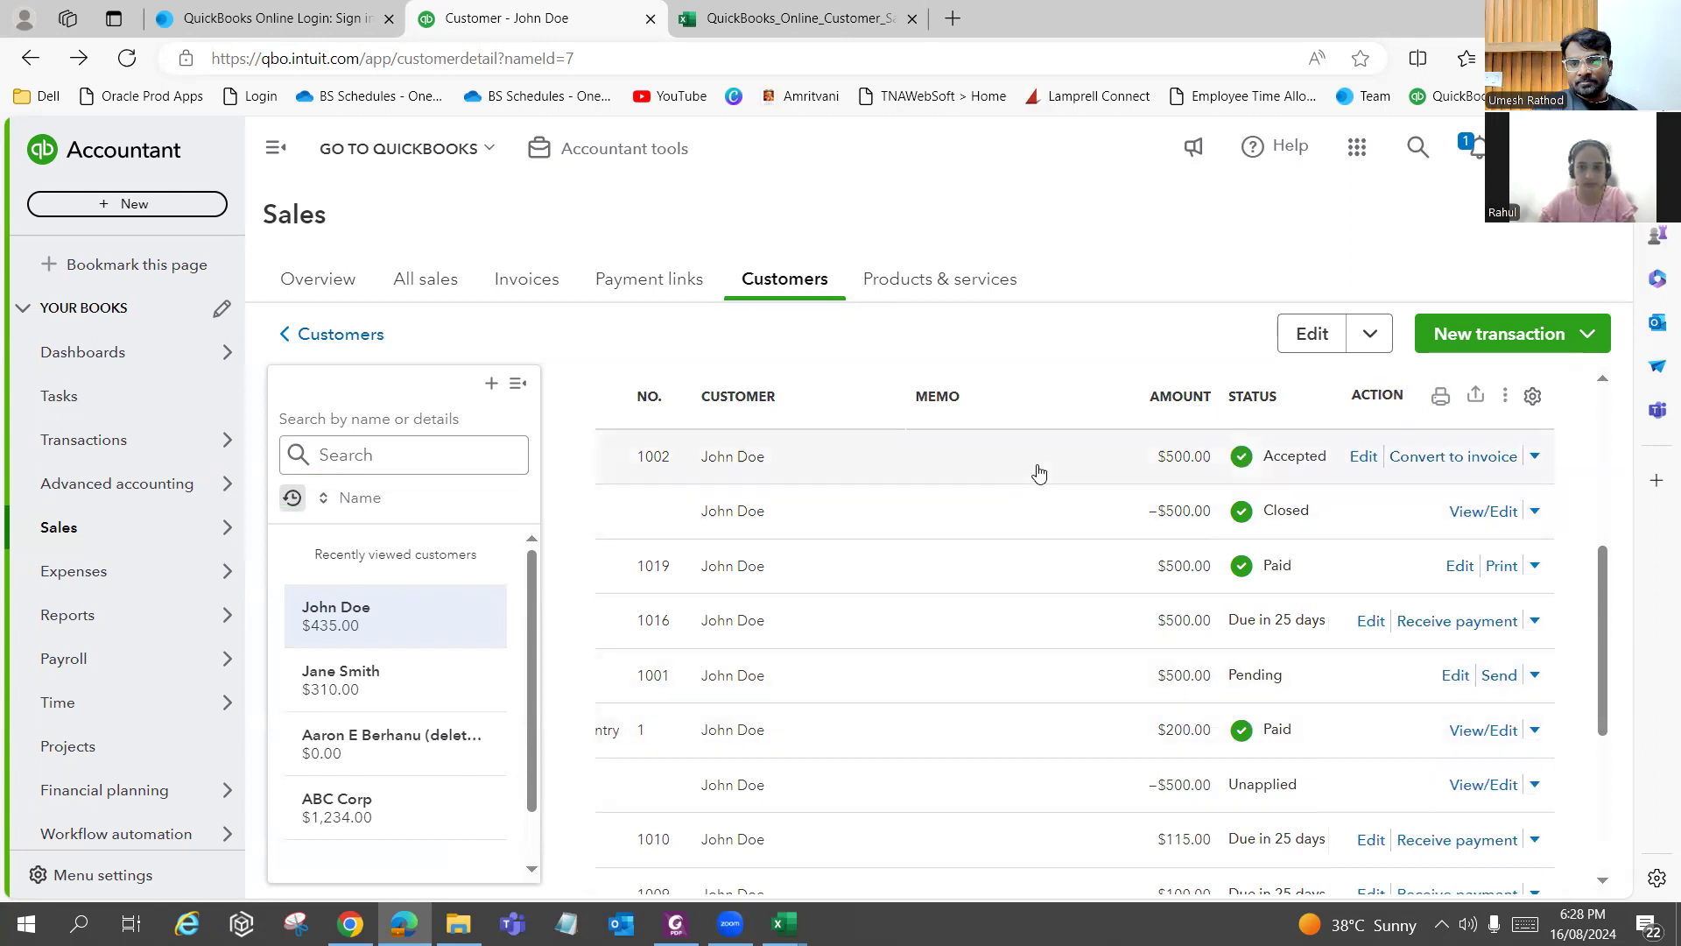
pyautogui.click(1460, 457)
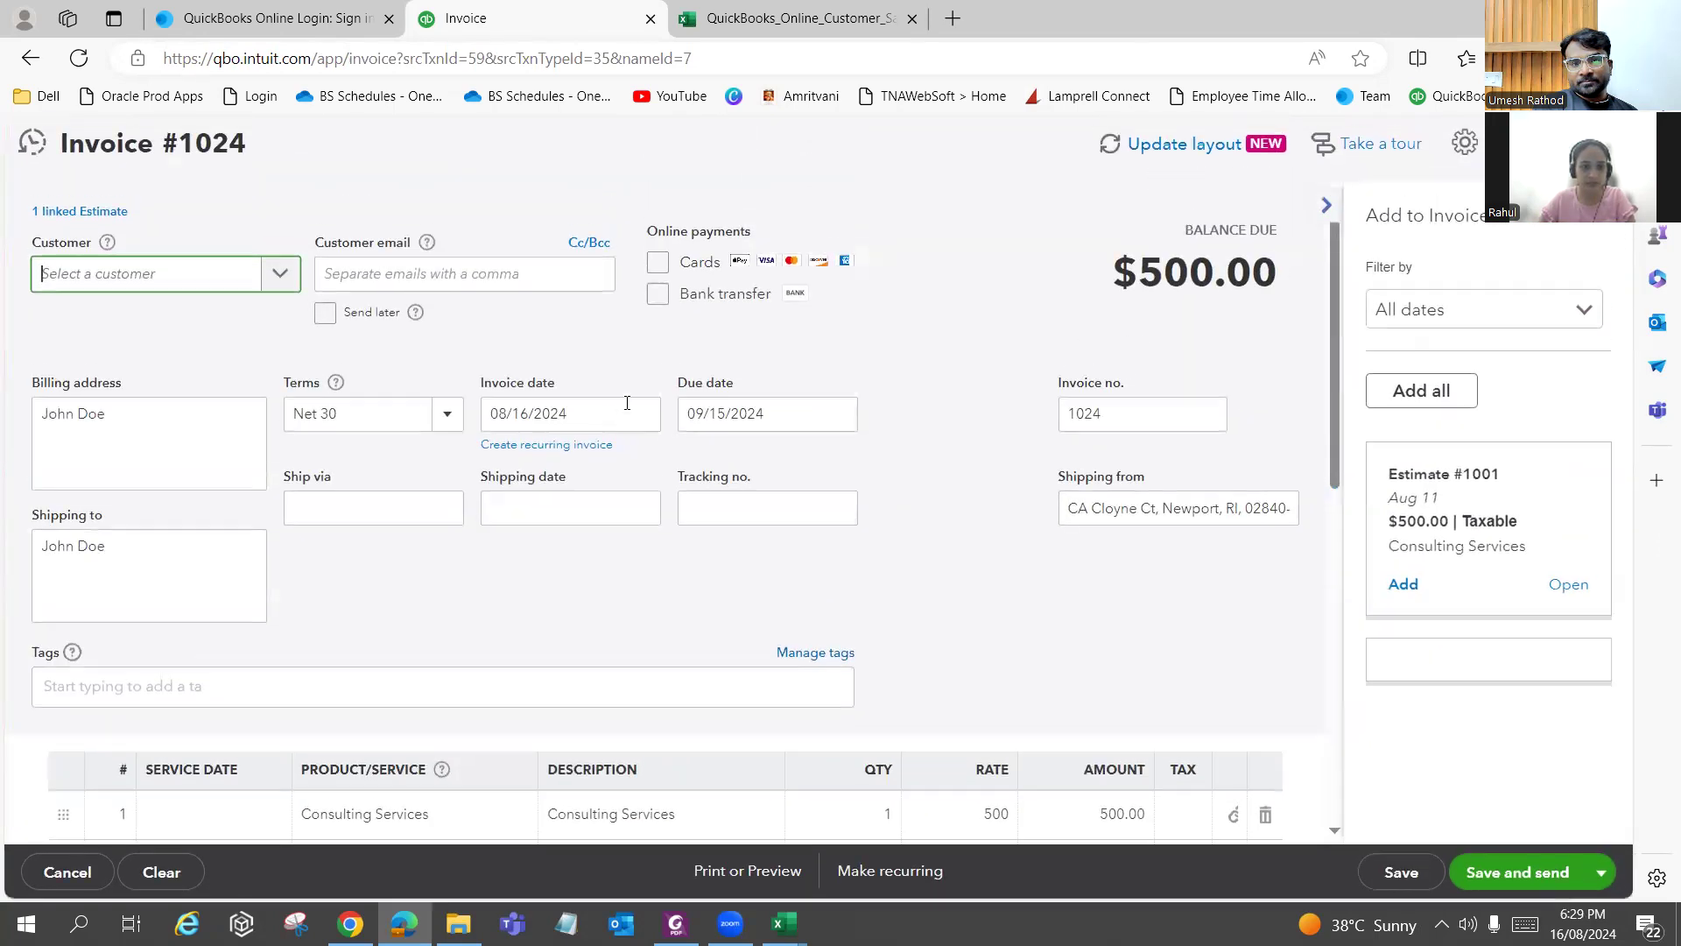
pyautogui.scroll(-2, 428, 578)
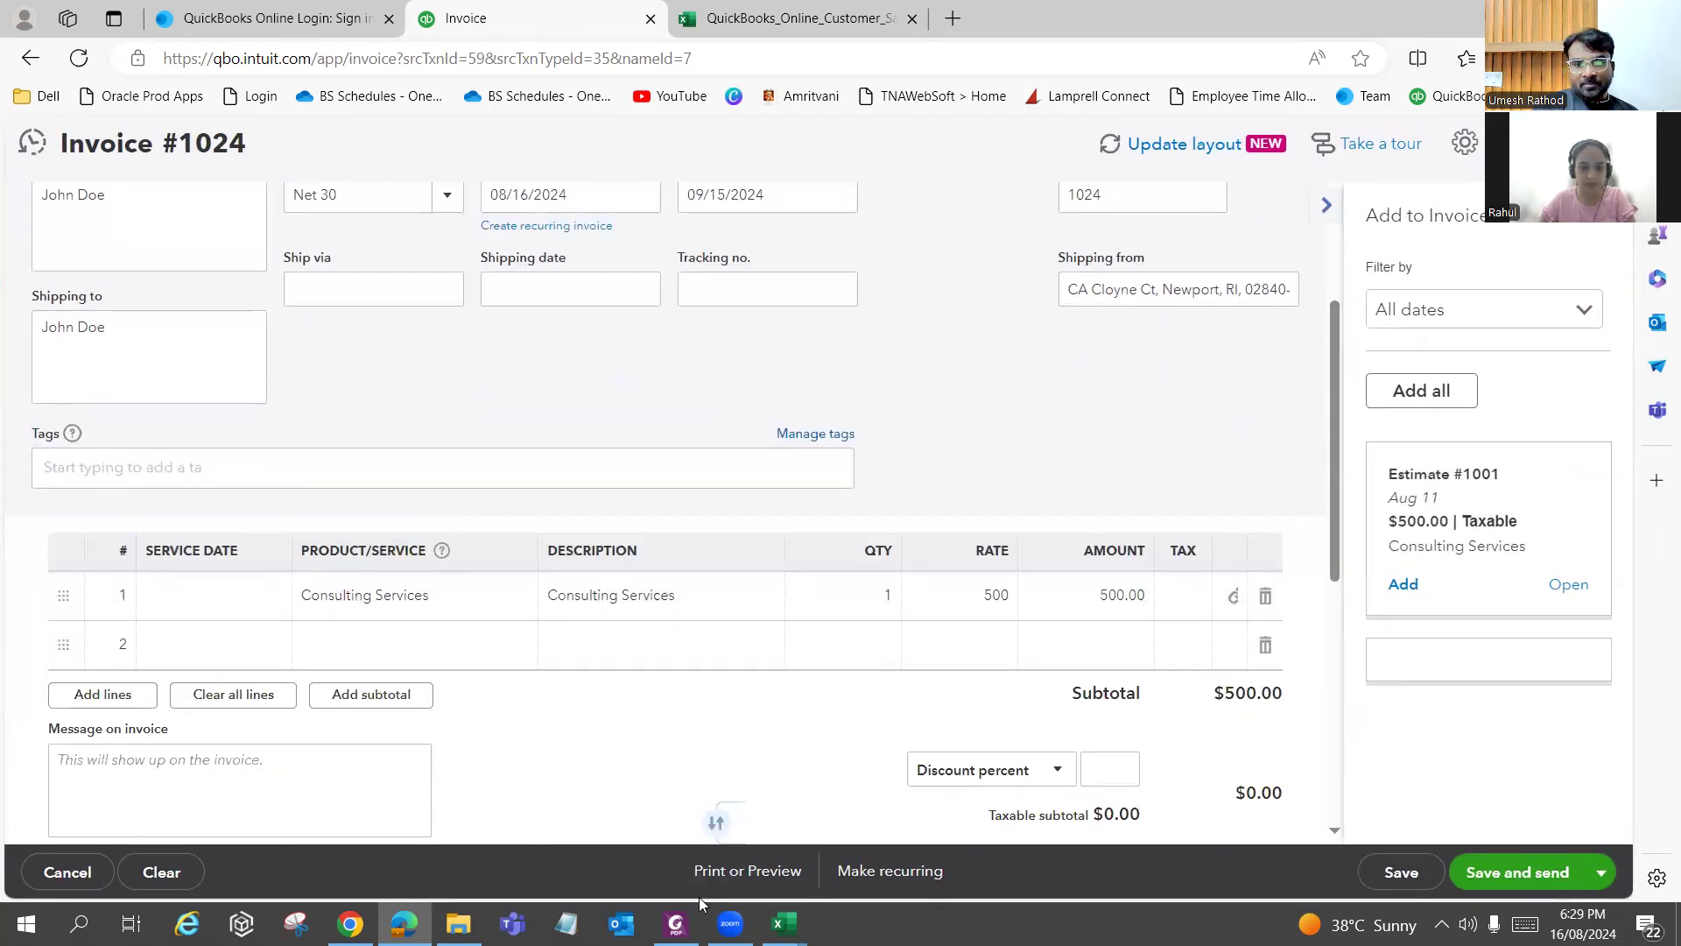
pyautogui.hotkey('alt', 'Tab')
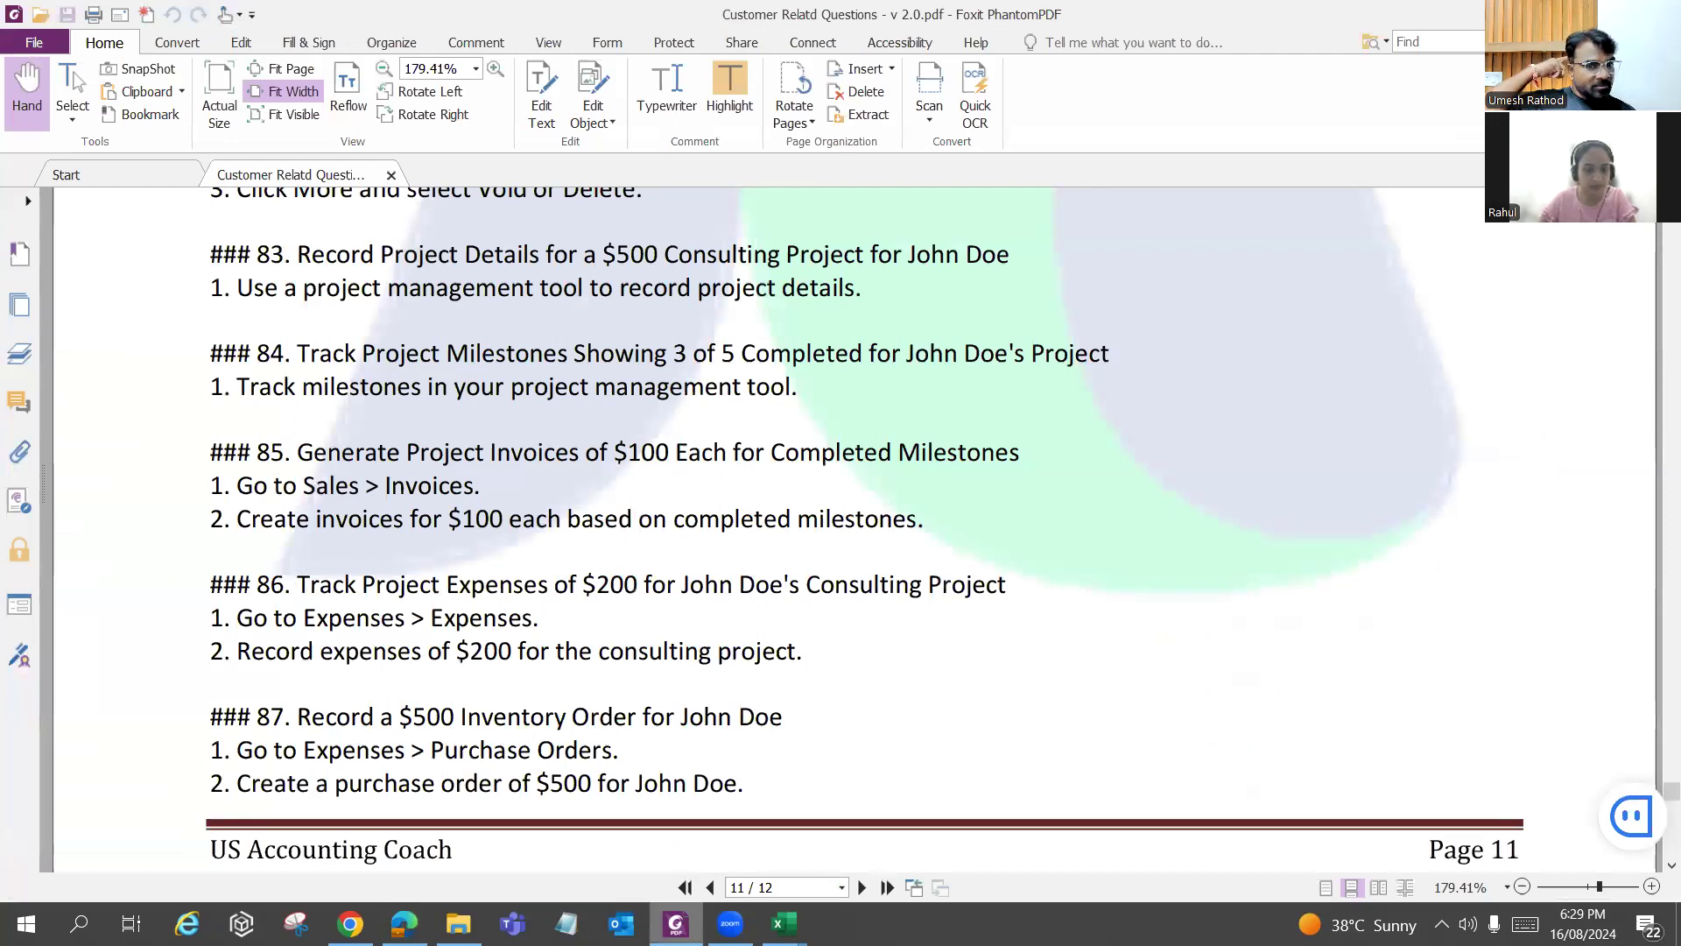
pyautogui.hotkey('alt', 'Tab')
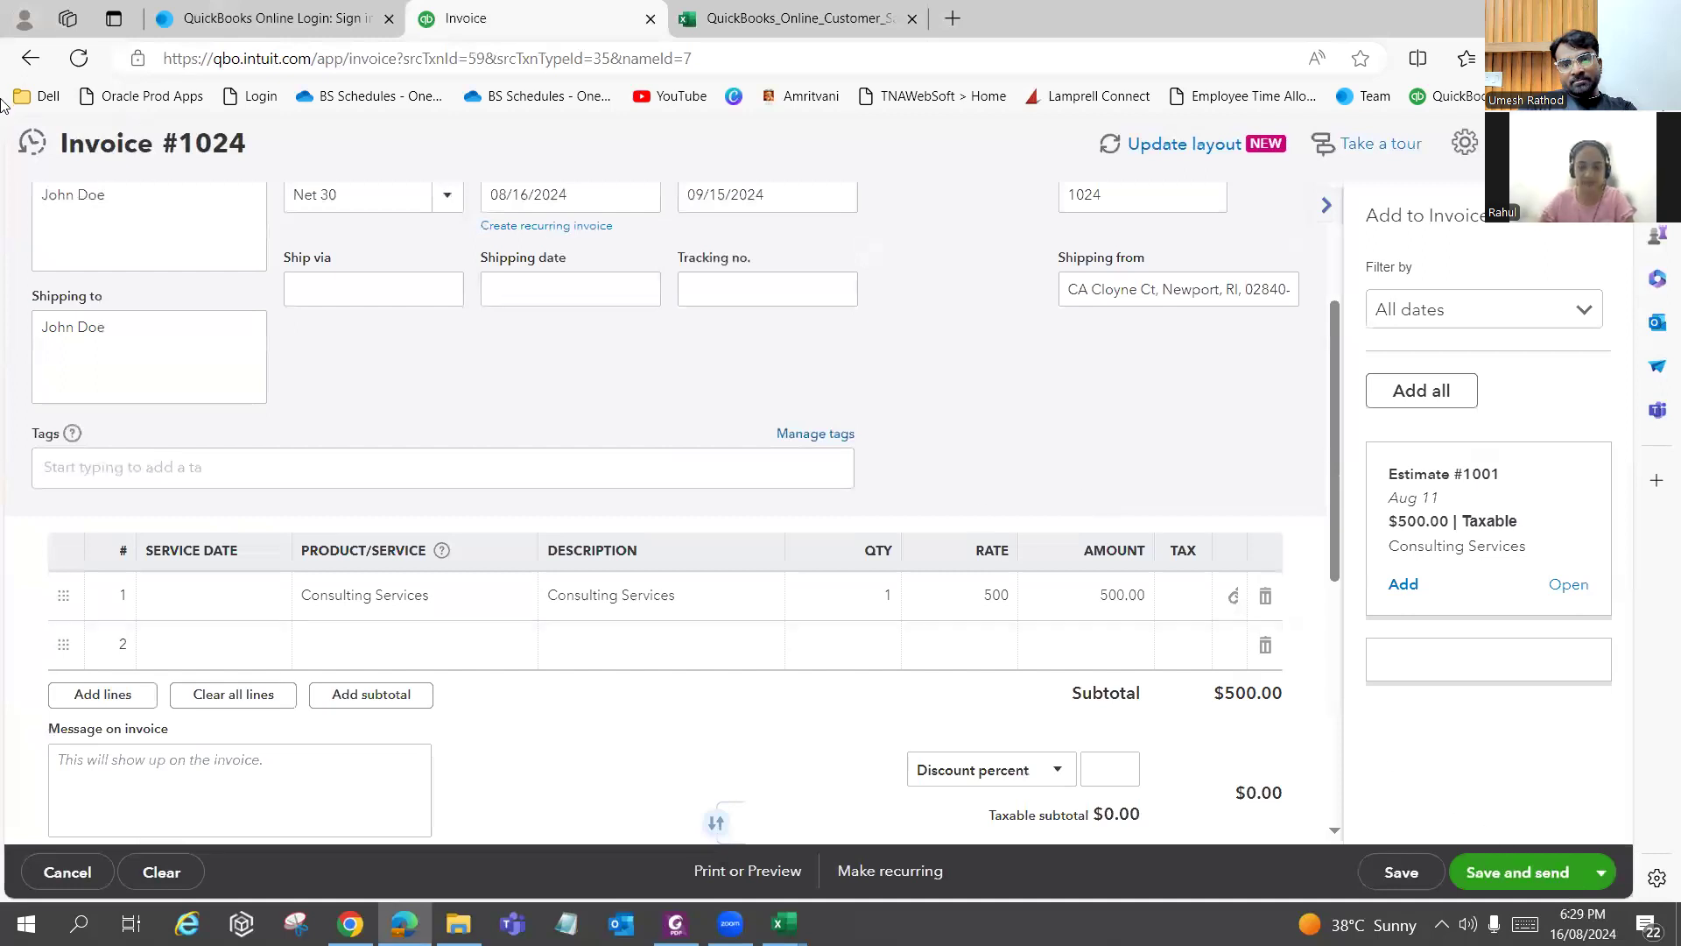
pyautogui.click(31, 59)
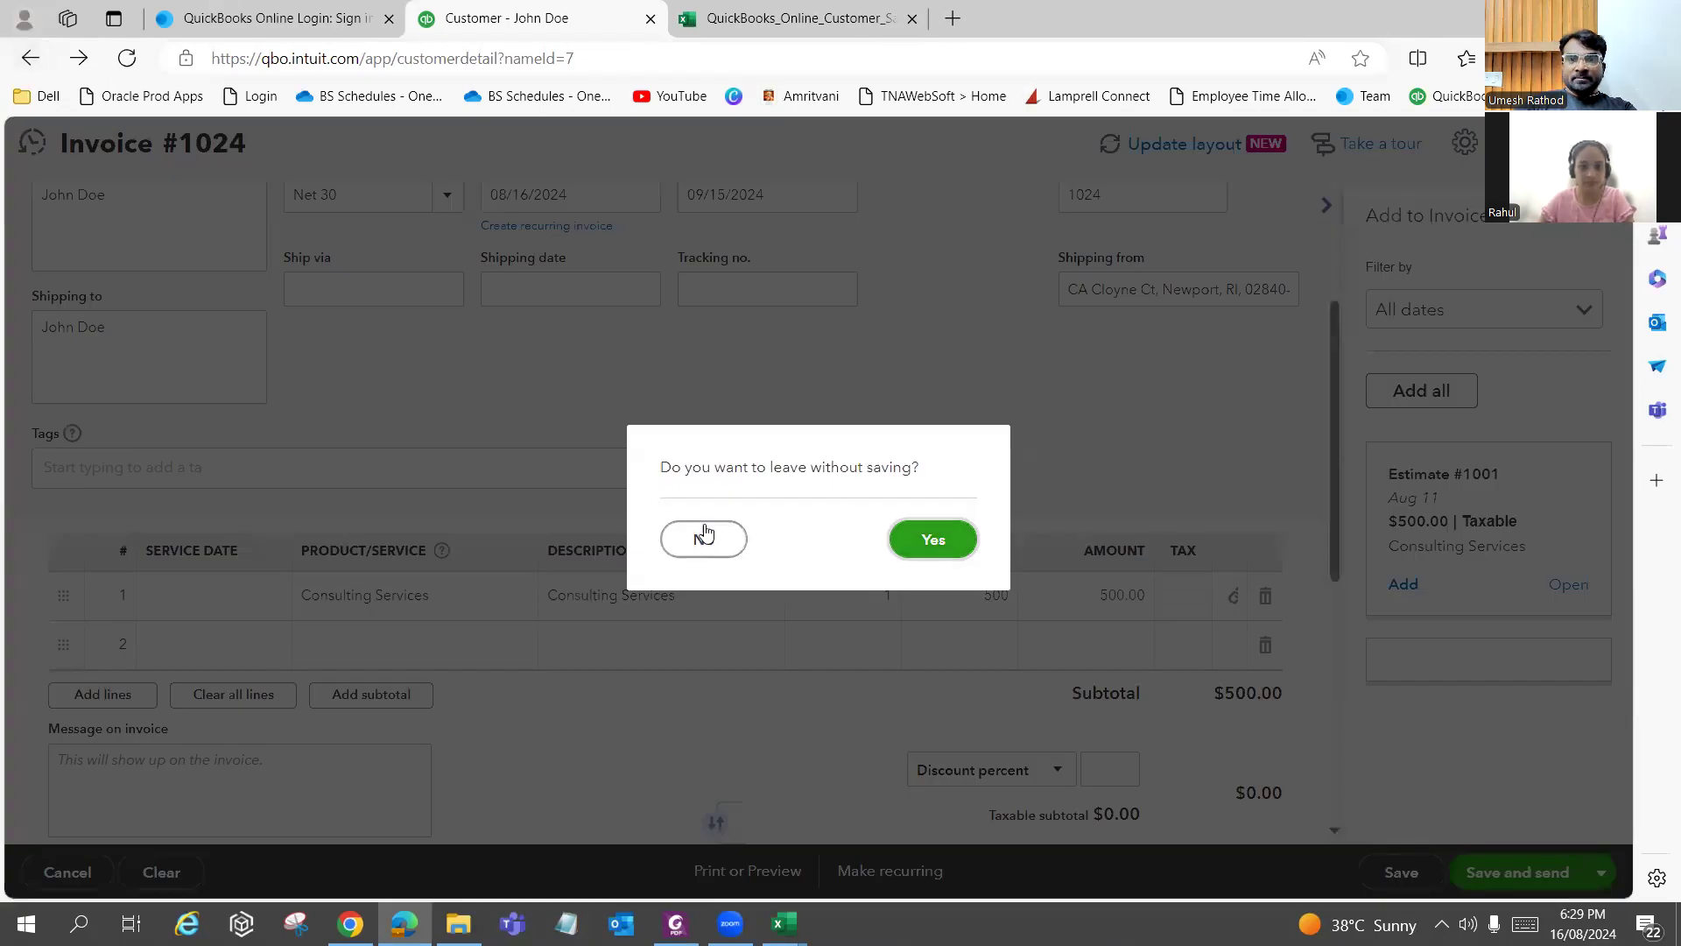
pyautogui.click(931, 537)
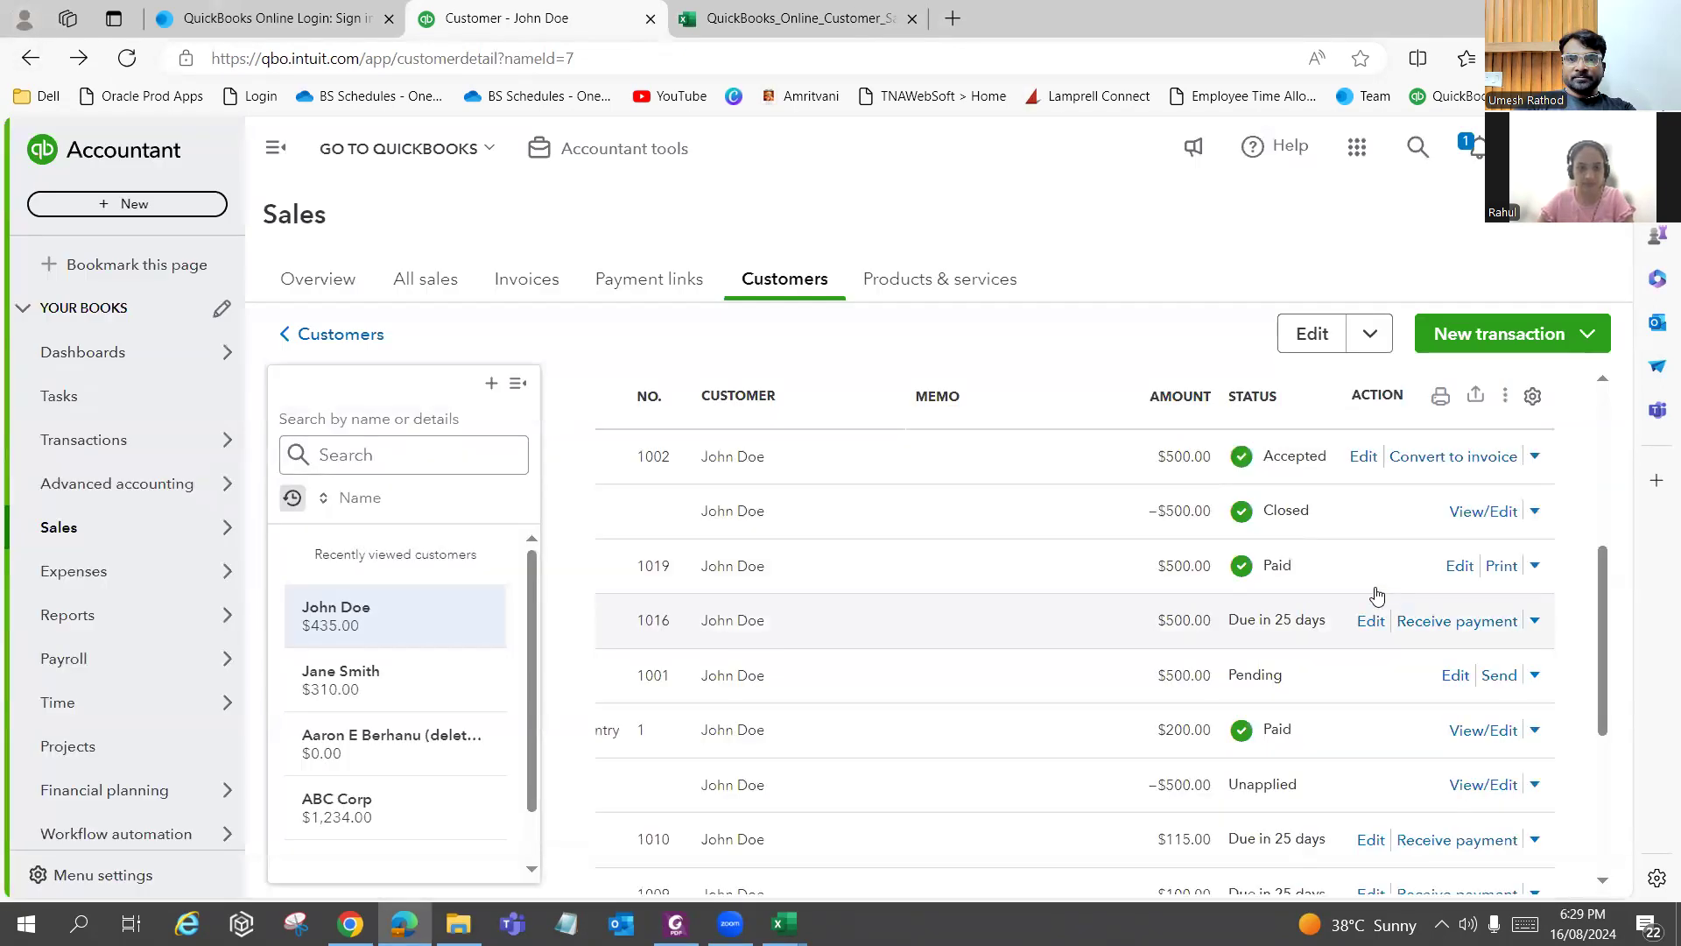
# Open estimate 1002 for editing and set its status to Pending.
pyautogui.click(1363, 456)
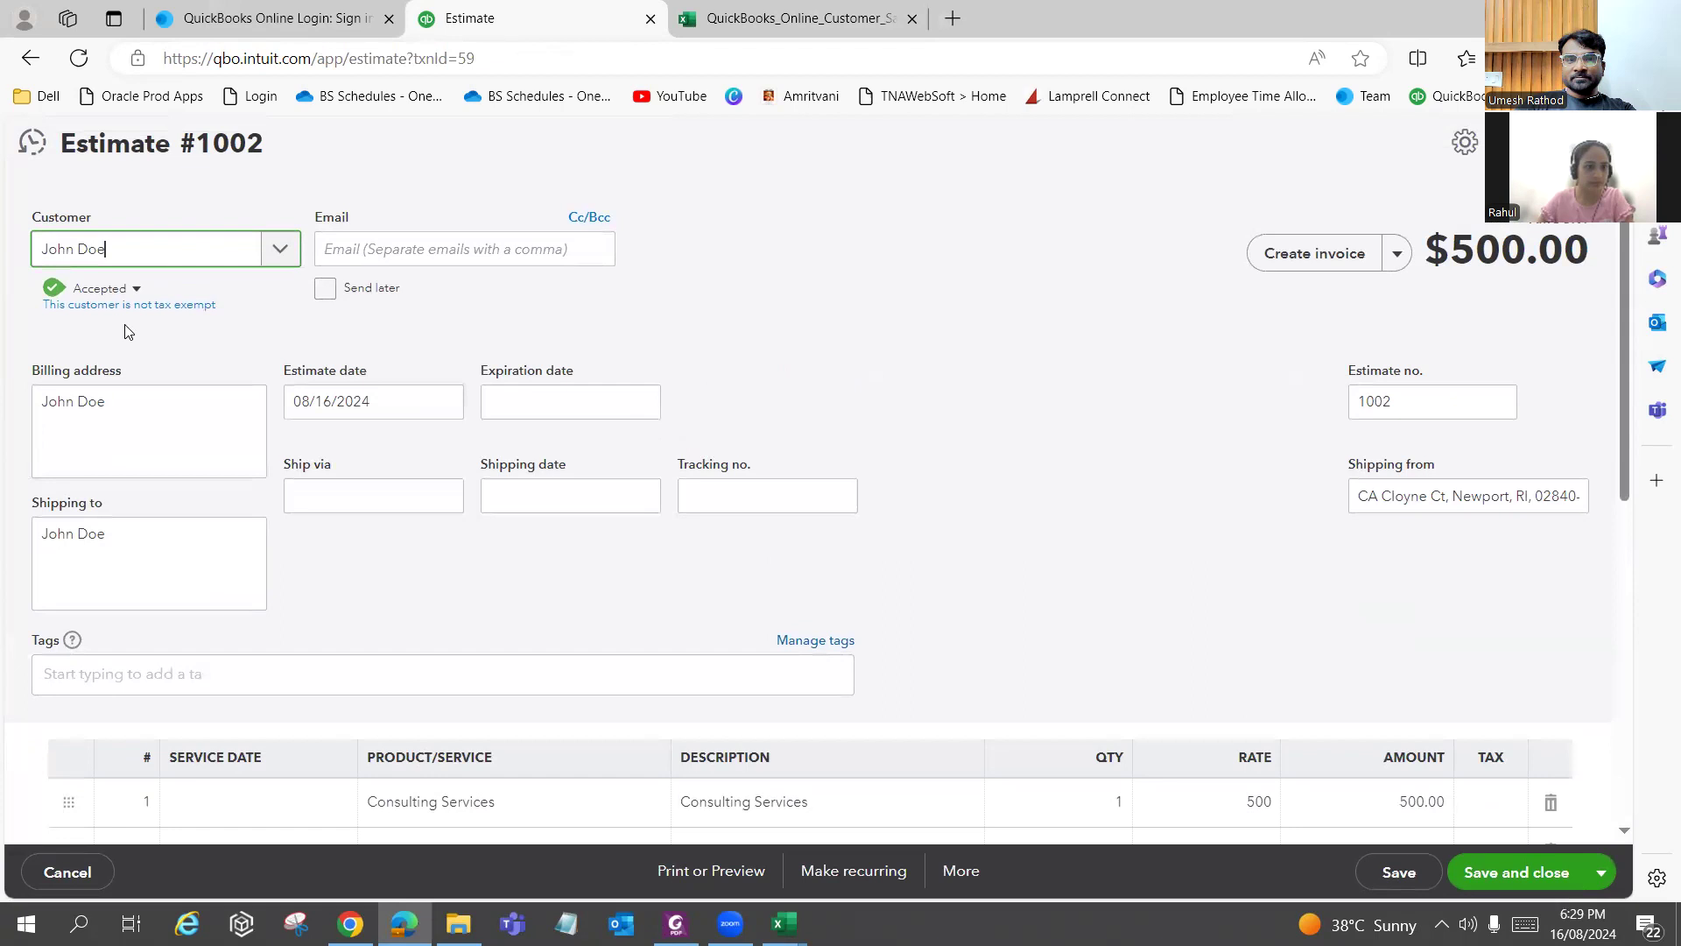
pyautogui.click(117, 289)
pyautogui.click(232, 307)
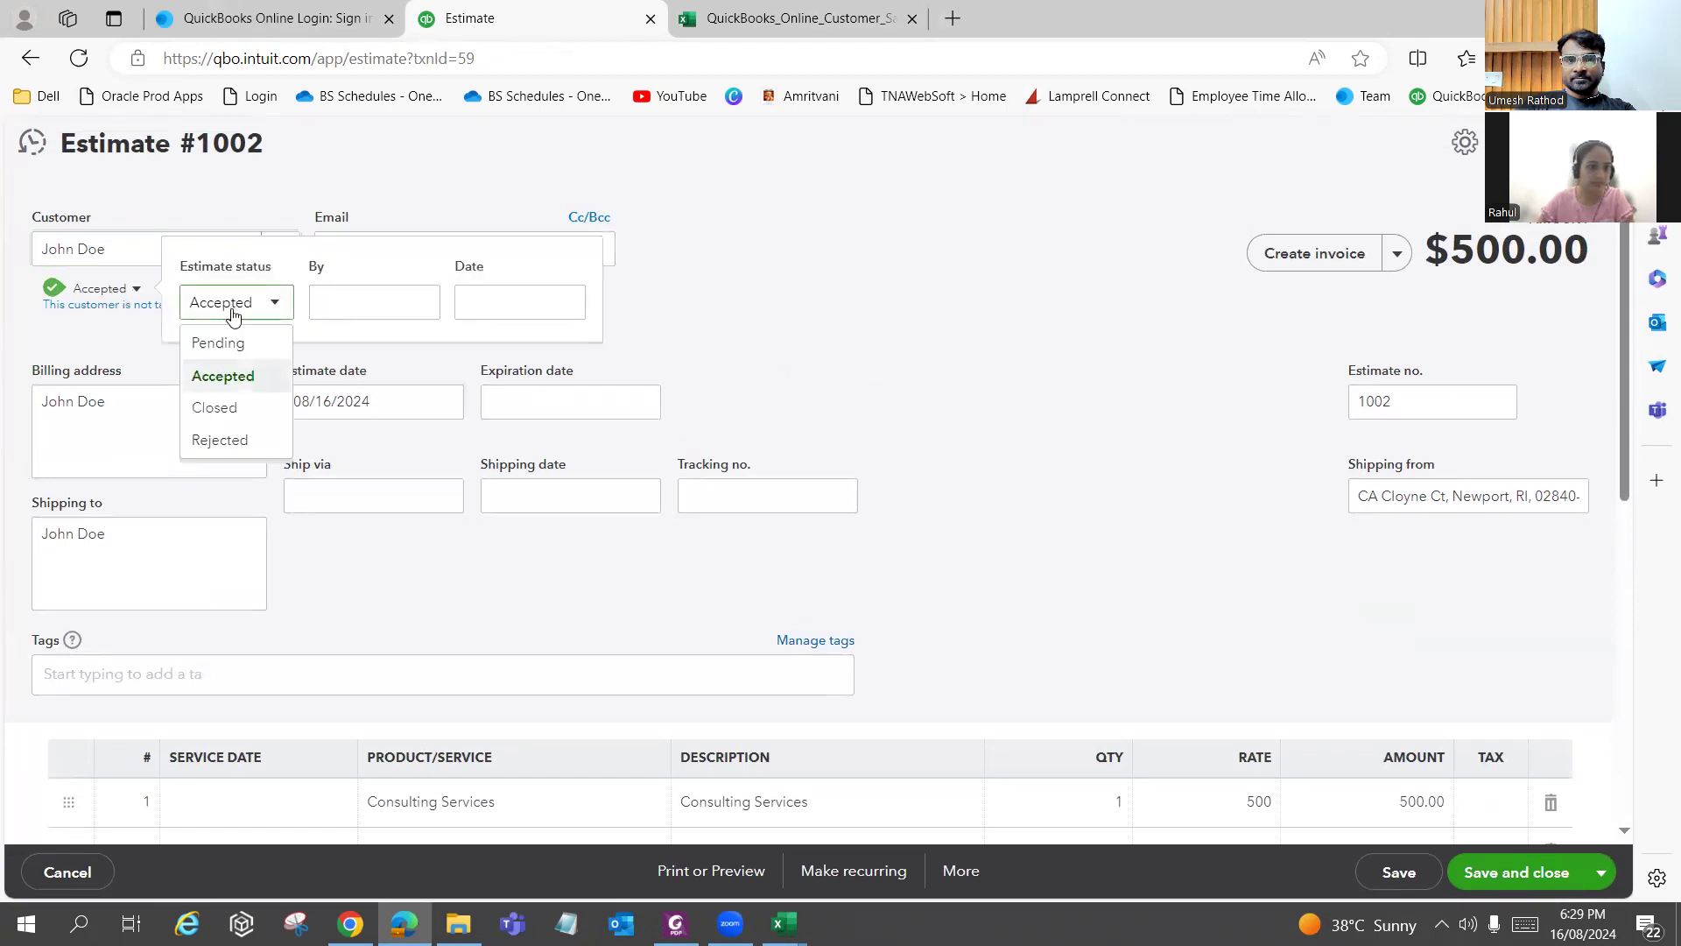
pyautogui.click(242, 357)
pyautogui.click(735, 311)
# Set the rate of the Consulting Services line on estimate 1002 to 100.
pyautogui.scroll(-4, 623, 522)
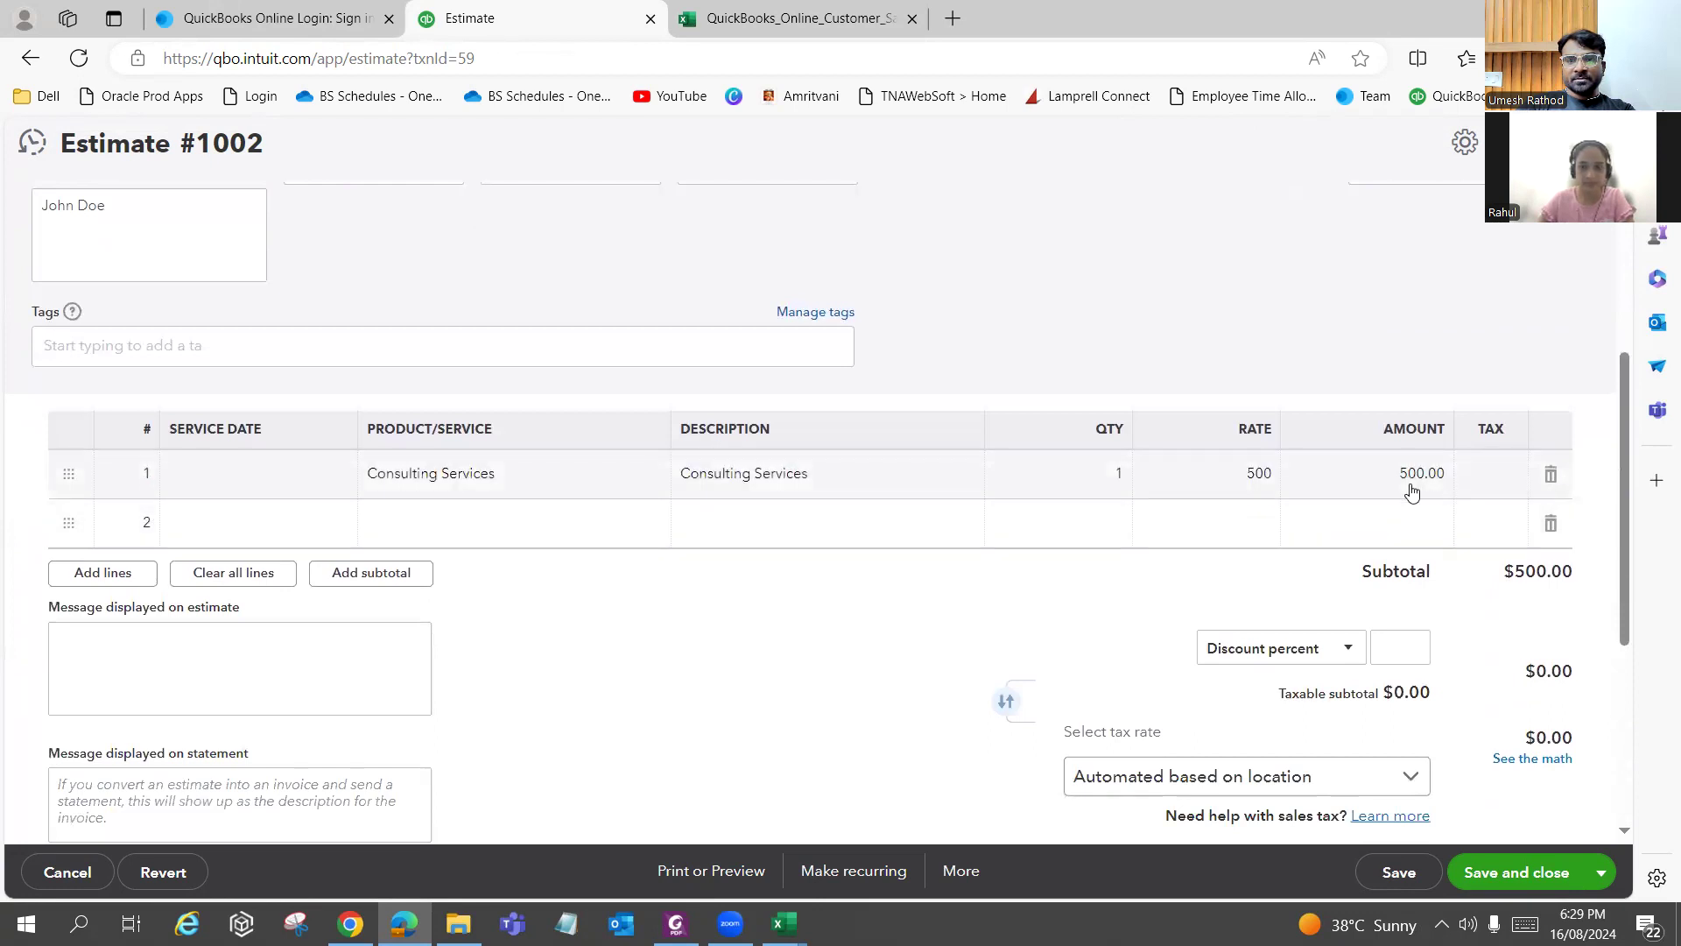
pyautogui.click(1210, 475)
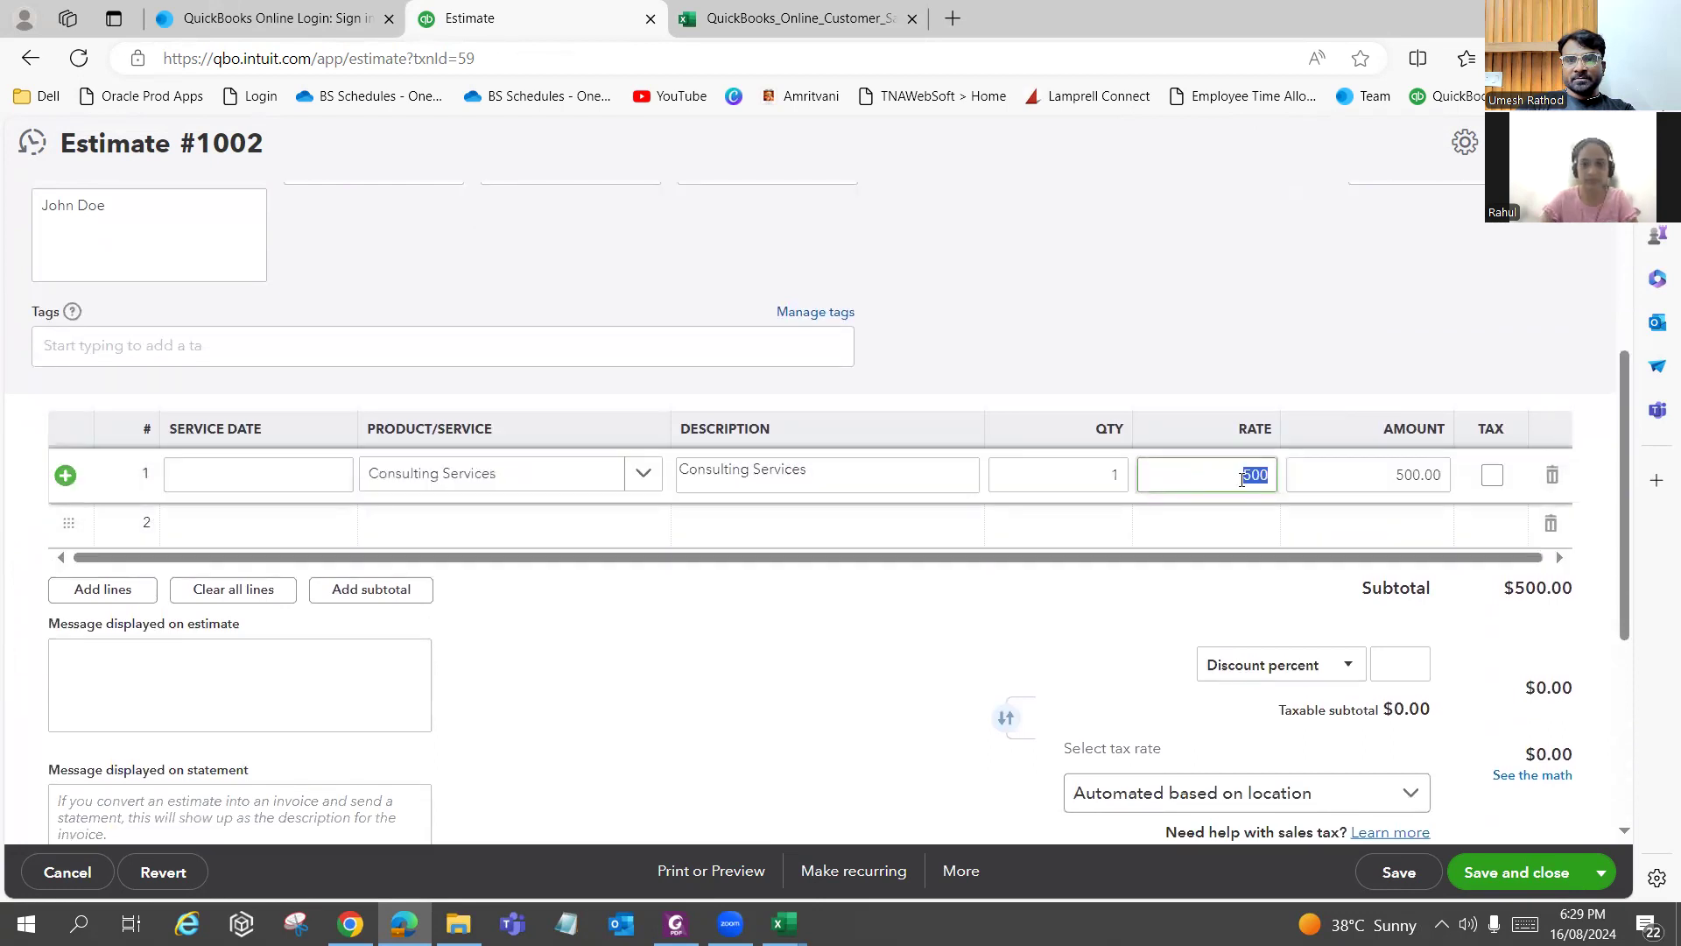
pyautogui.press('BackSpace')
pyautogui.write('100')
pyautogui.click(64, 482)
pyautogui.click(424, 473)
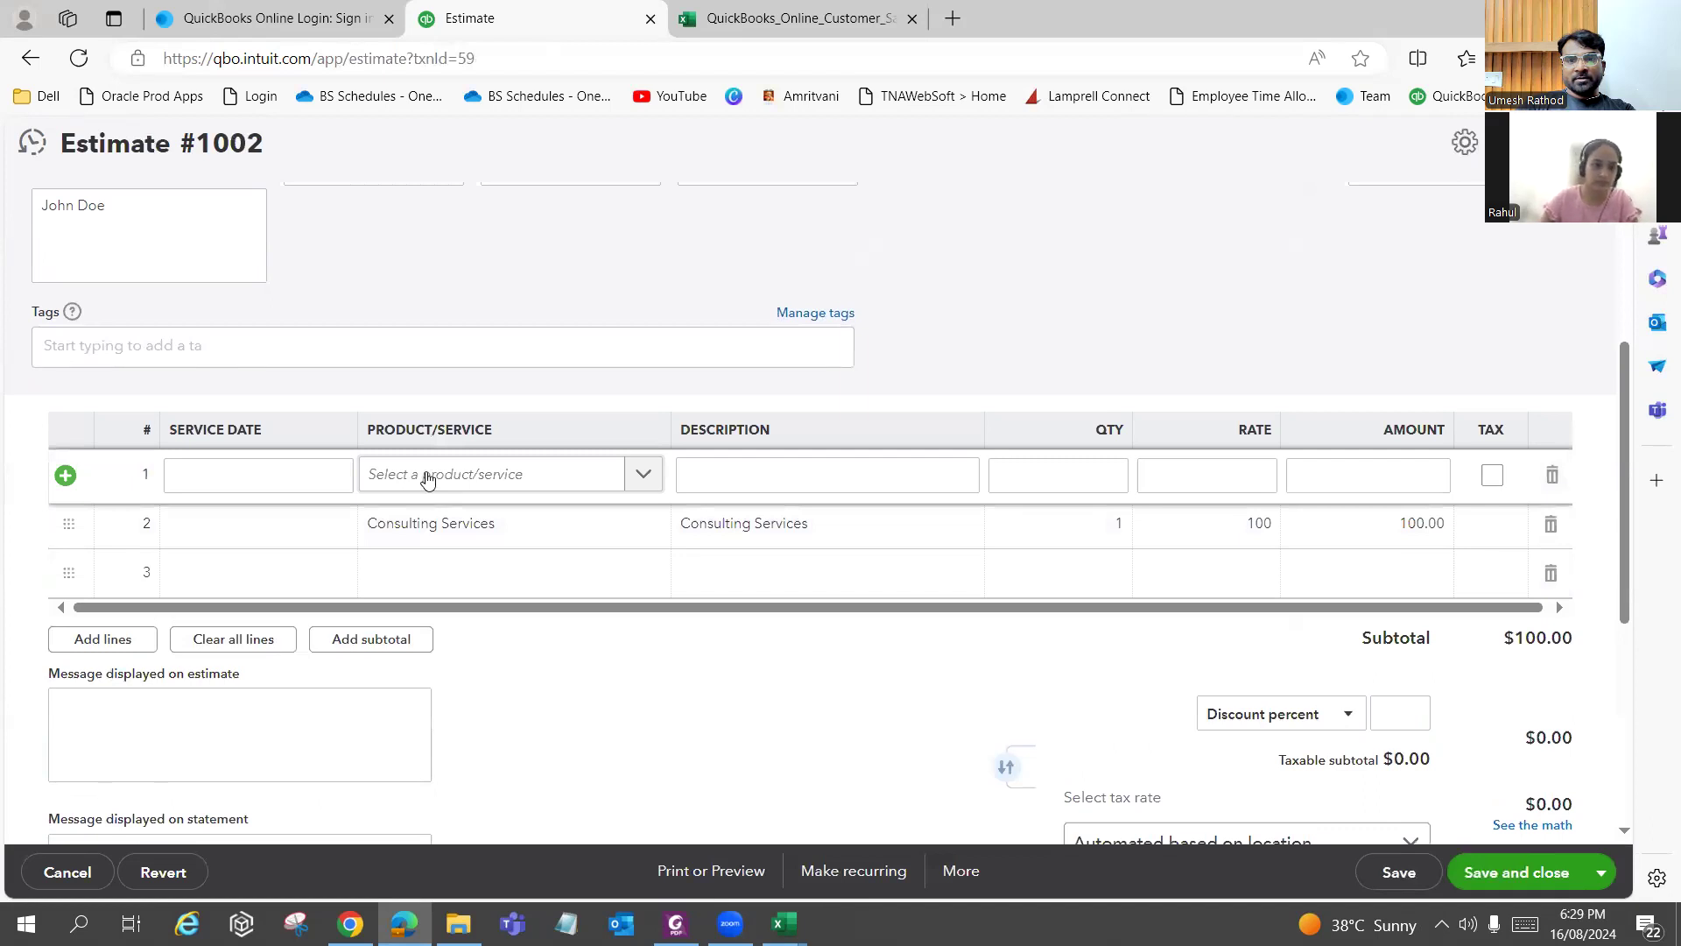
pyautogui.click(427, 475)
pyautogui.press('Escape')
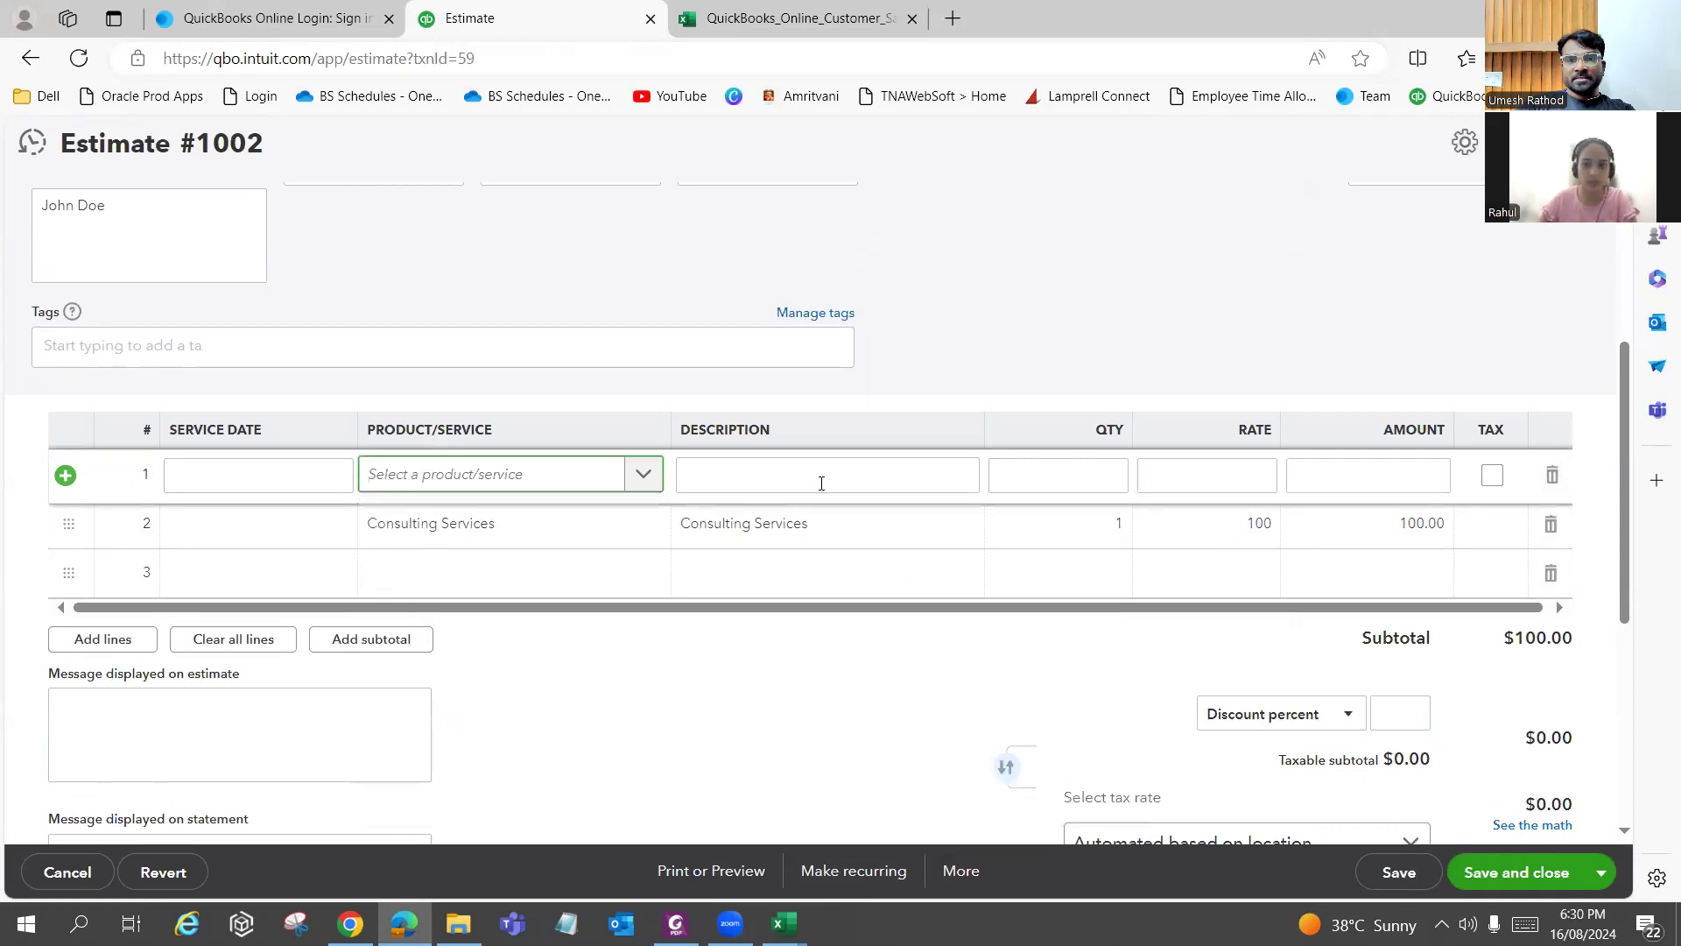
# Set the quantity of the Consulting Services line to 5, then save and close the estimate.
pyautogui.click(173, 533)
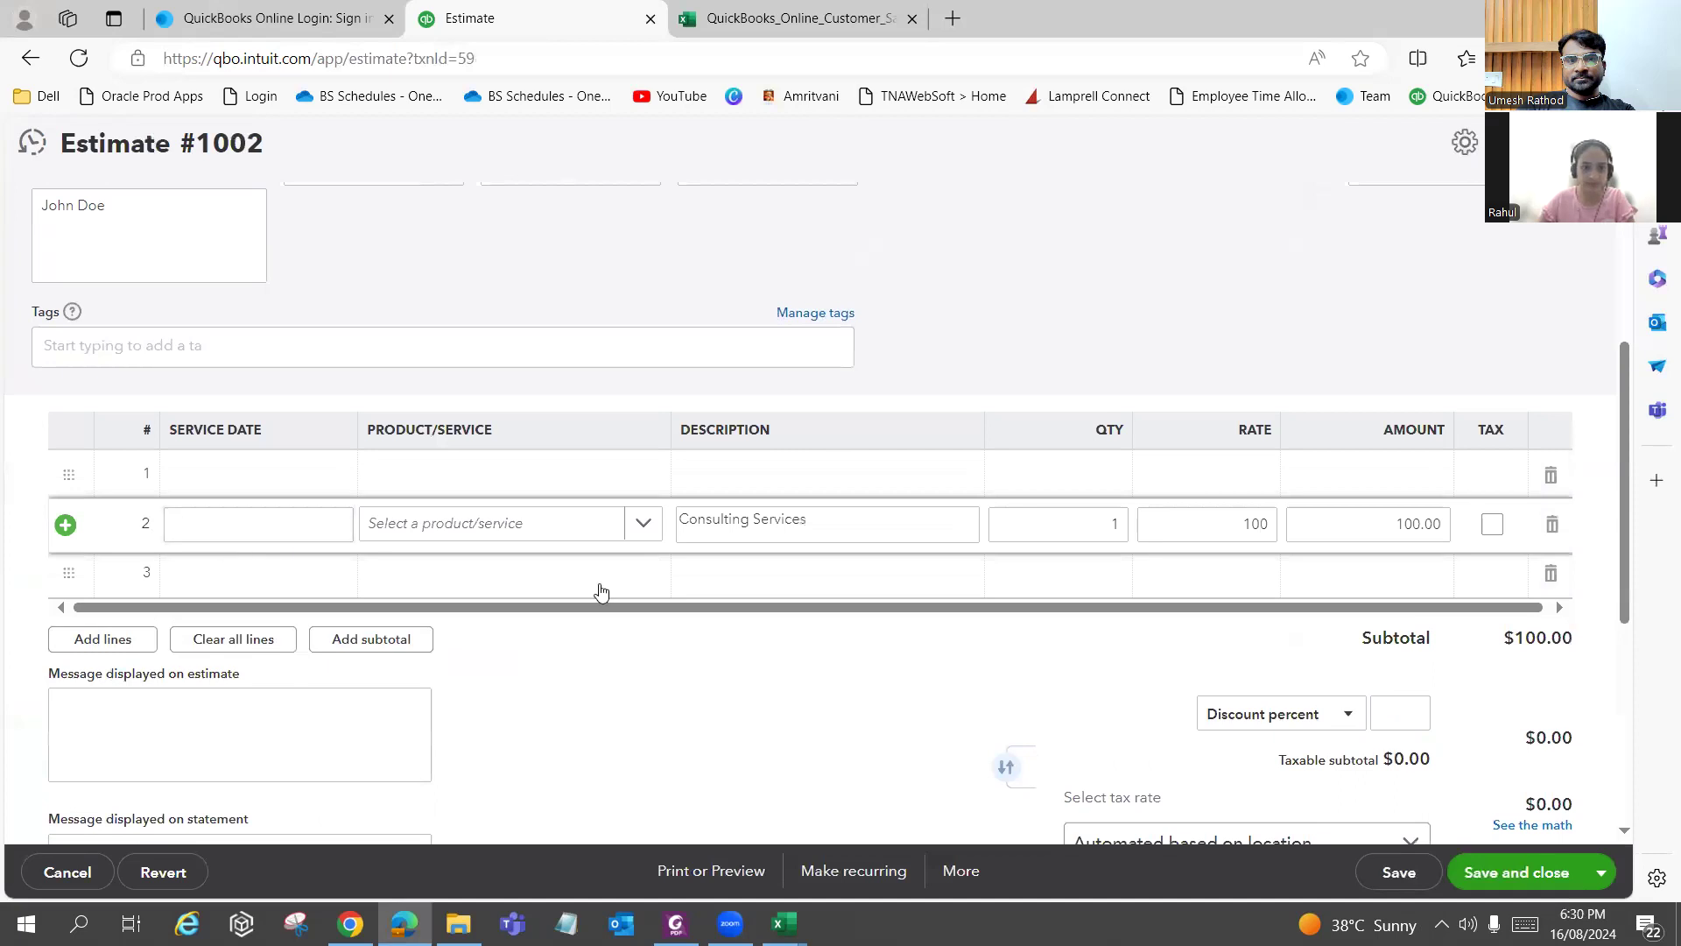
pyautogui.click(1112, 525)
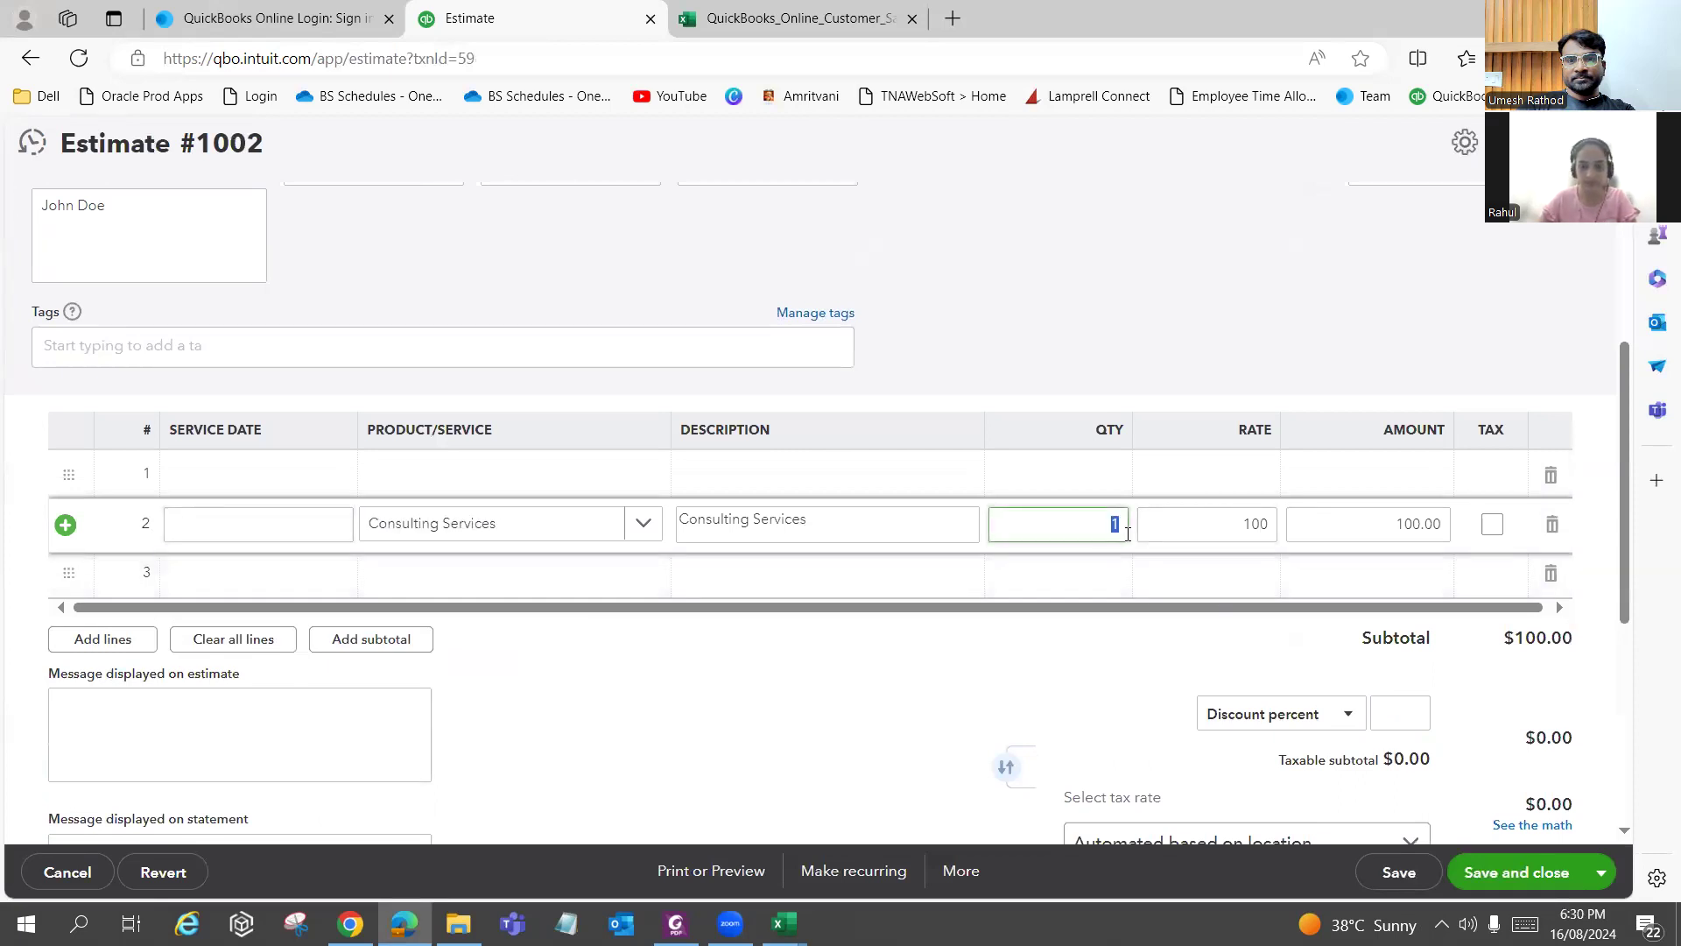
pyautogui.write('5')
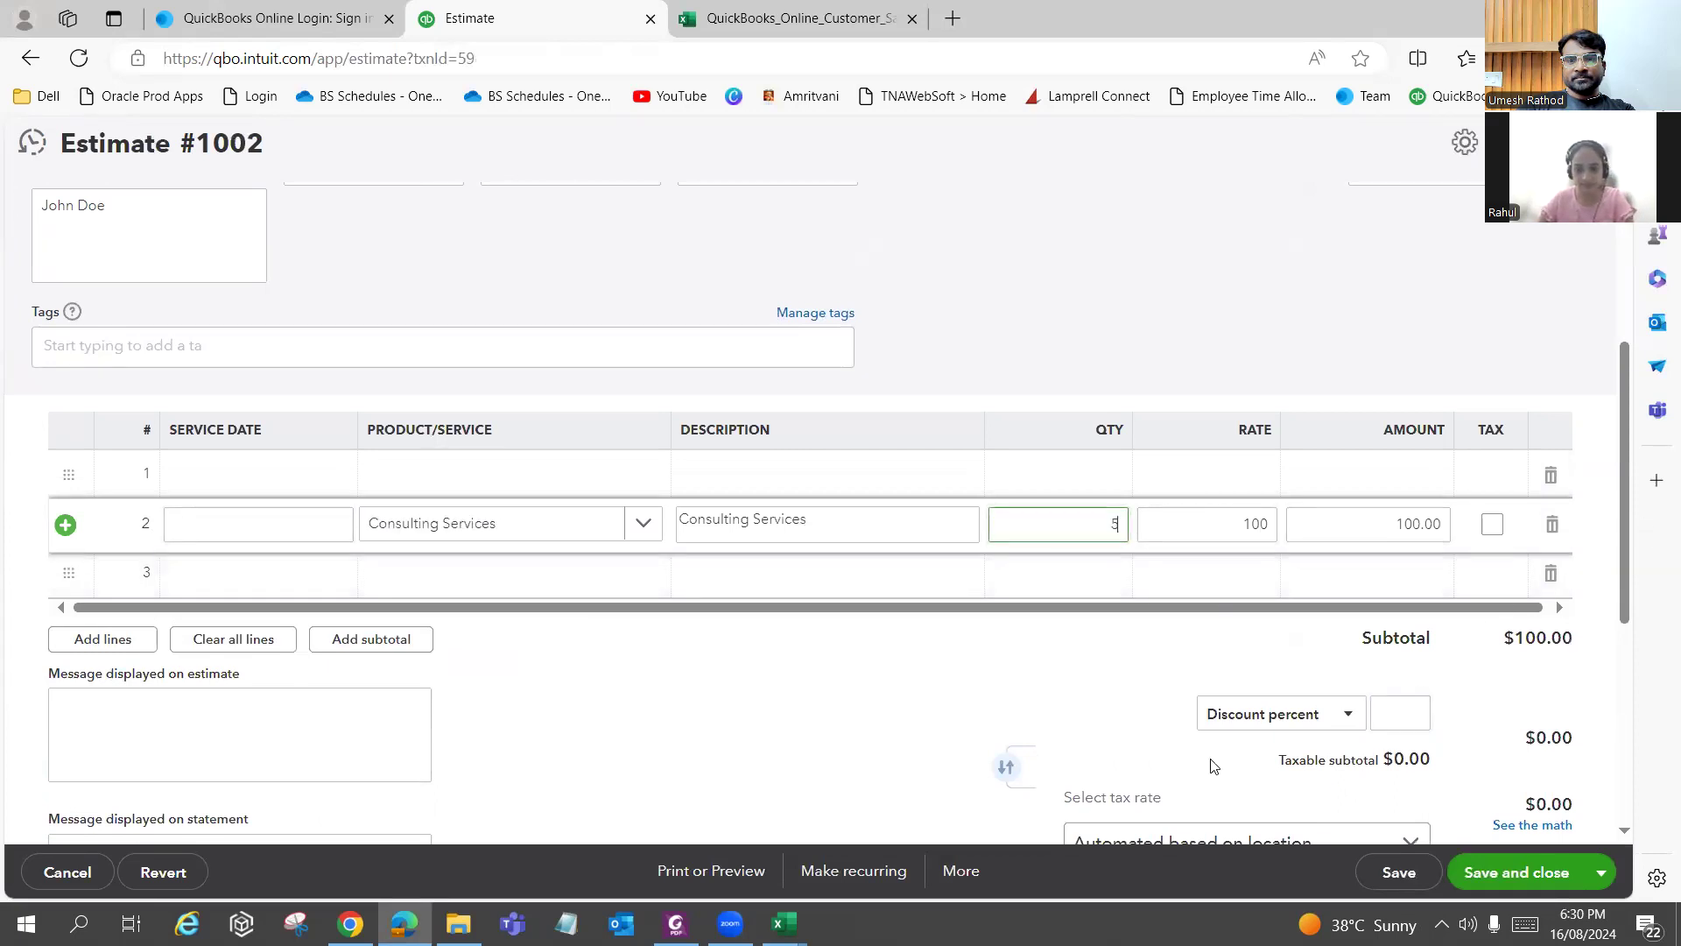
pyautogui.click(1040, 668)
pyautogui.scroll(-1, 1344, 511)
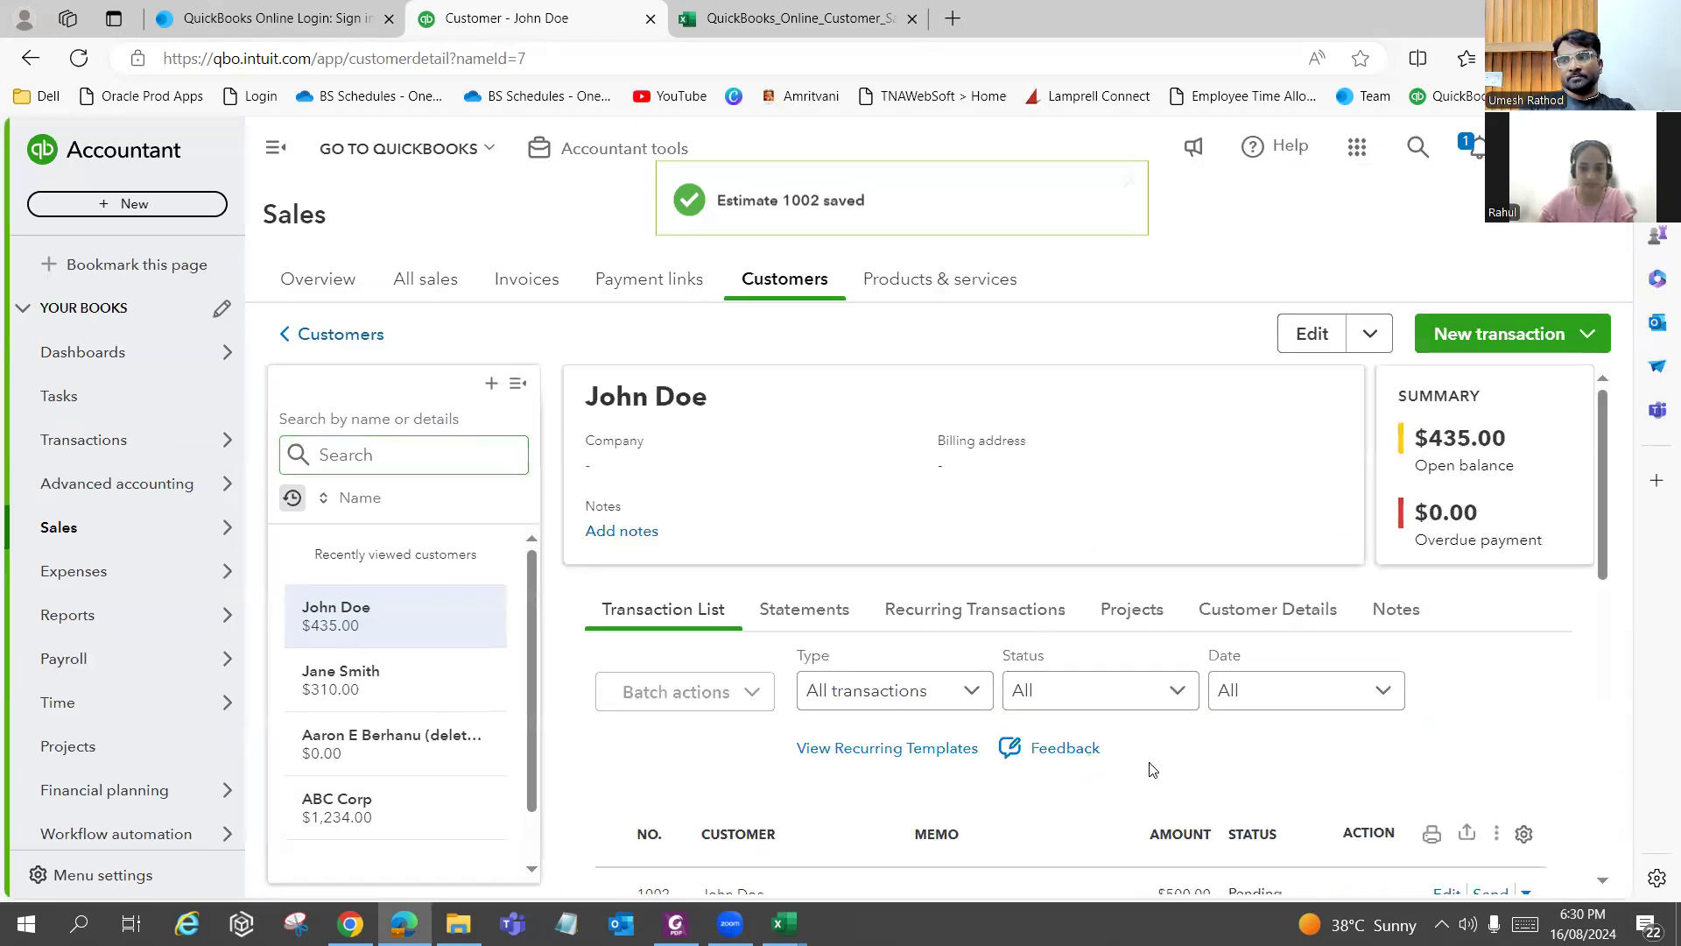
# Mark the customer's estimate 1002 as Accepted without filling in who accepted it or the date.
pyautogui.scroll(-3, 1173, 744)
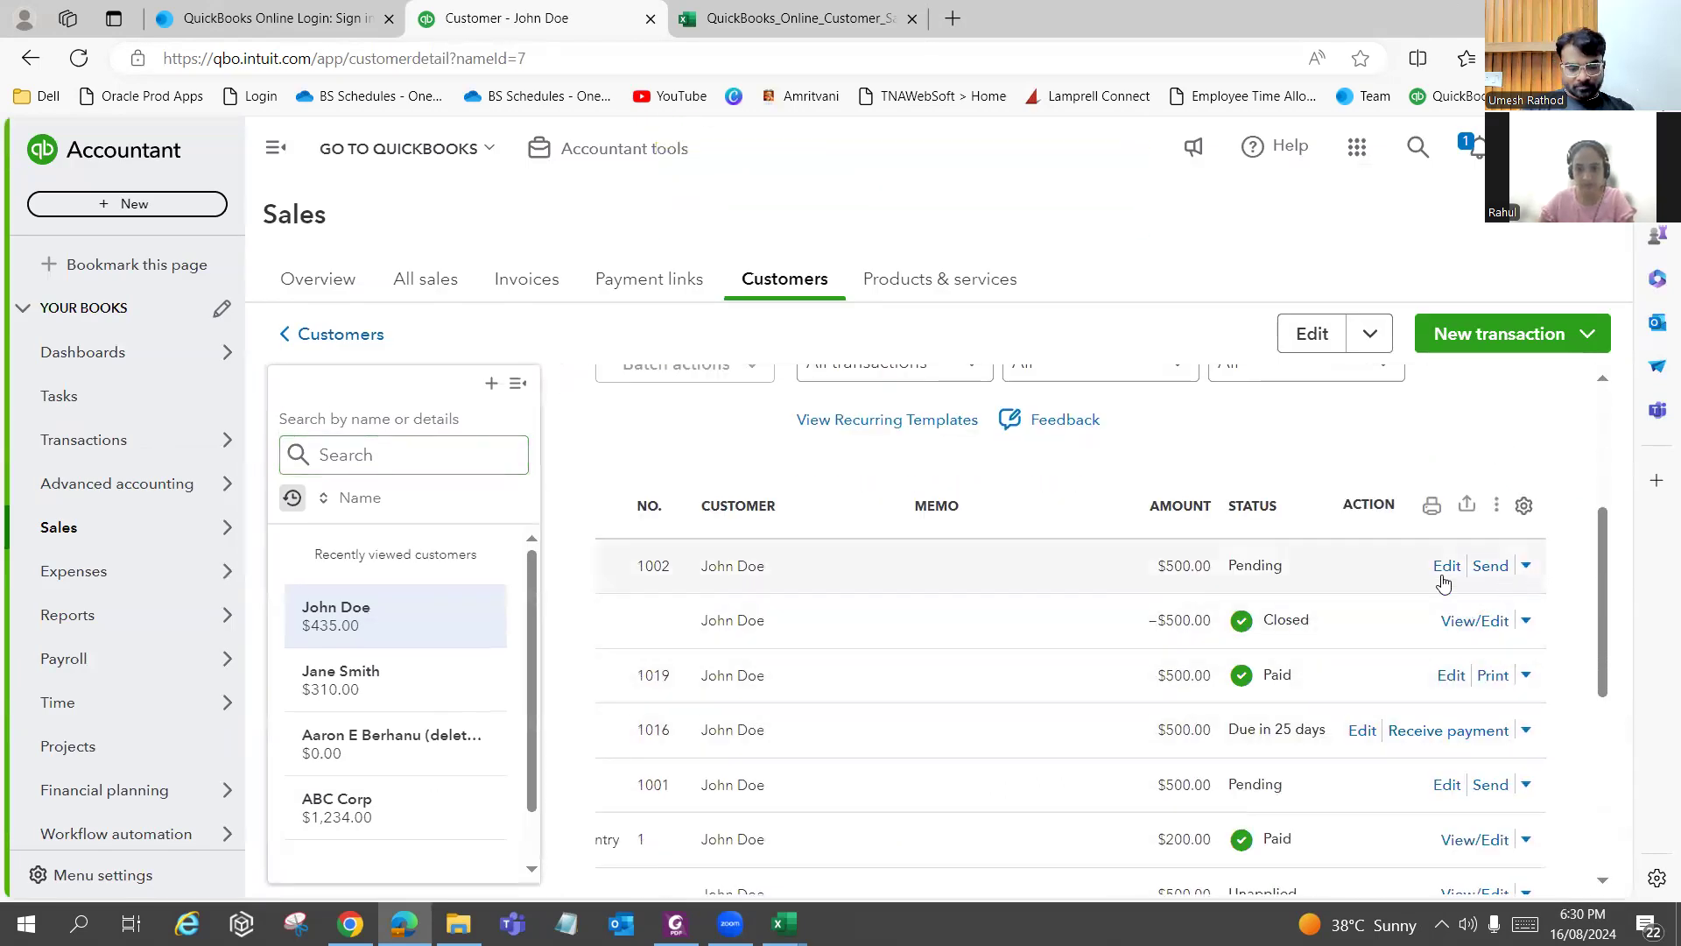
pyautogui.click(1525, 564)
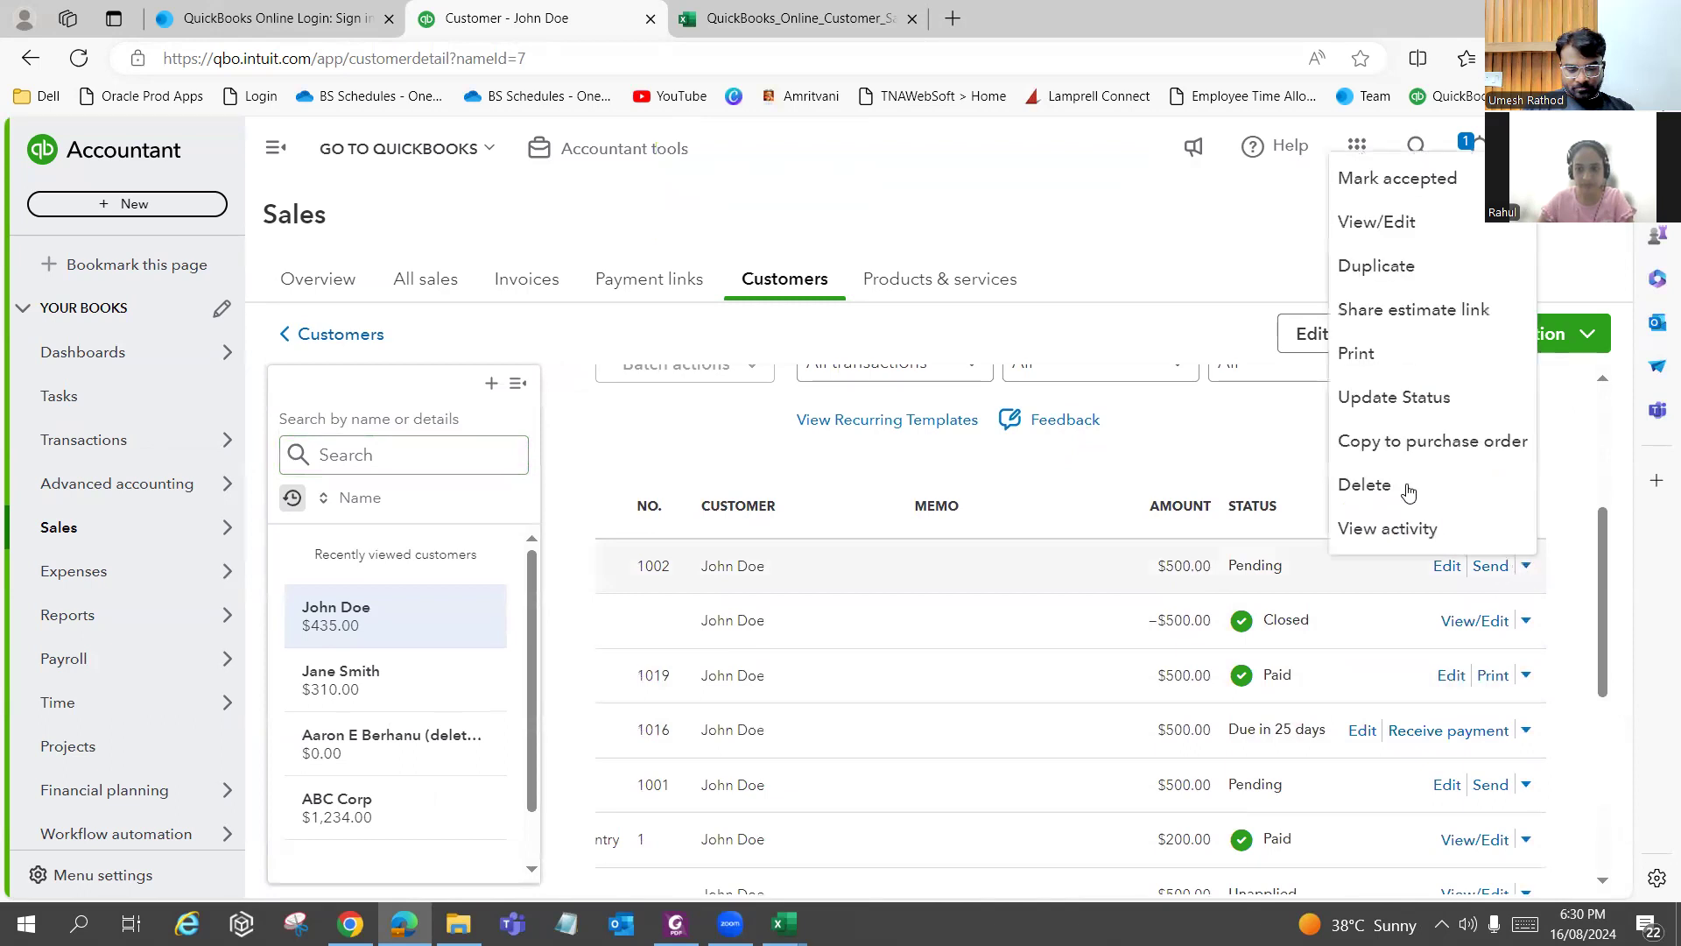
pyautogui.click(1419, 187)
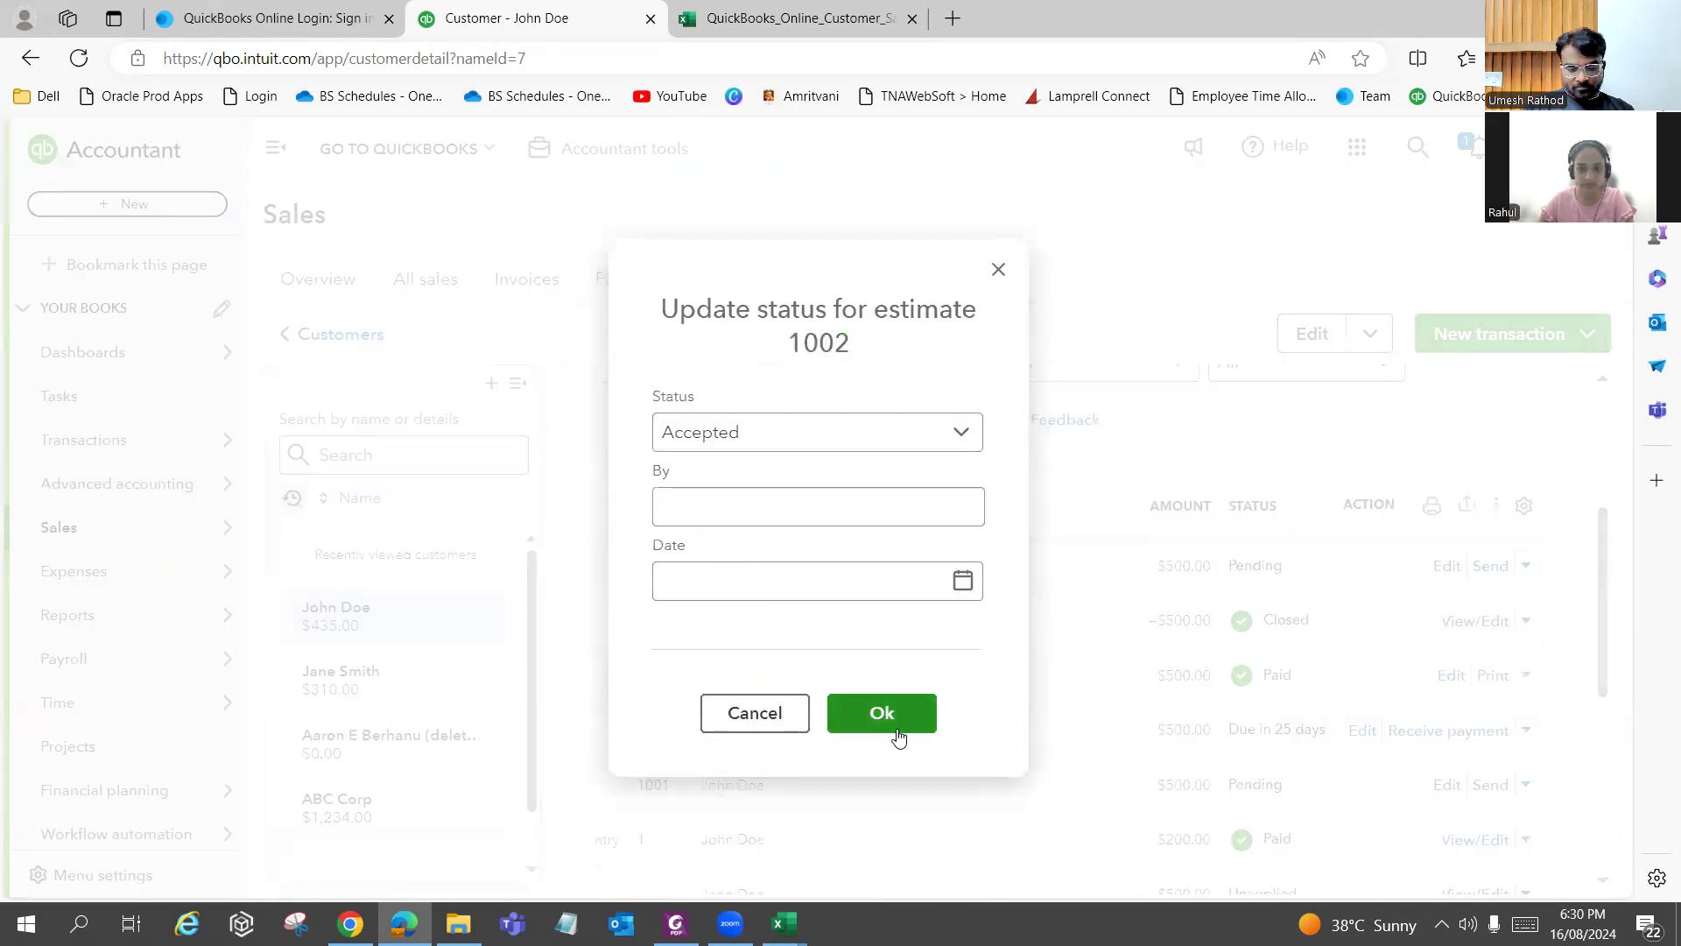
pyautogui.click(898, 723)
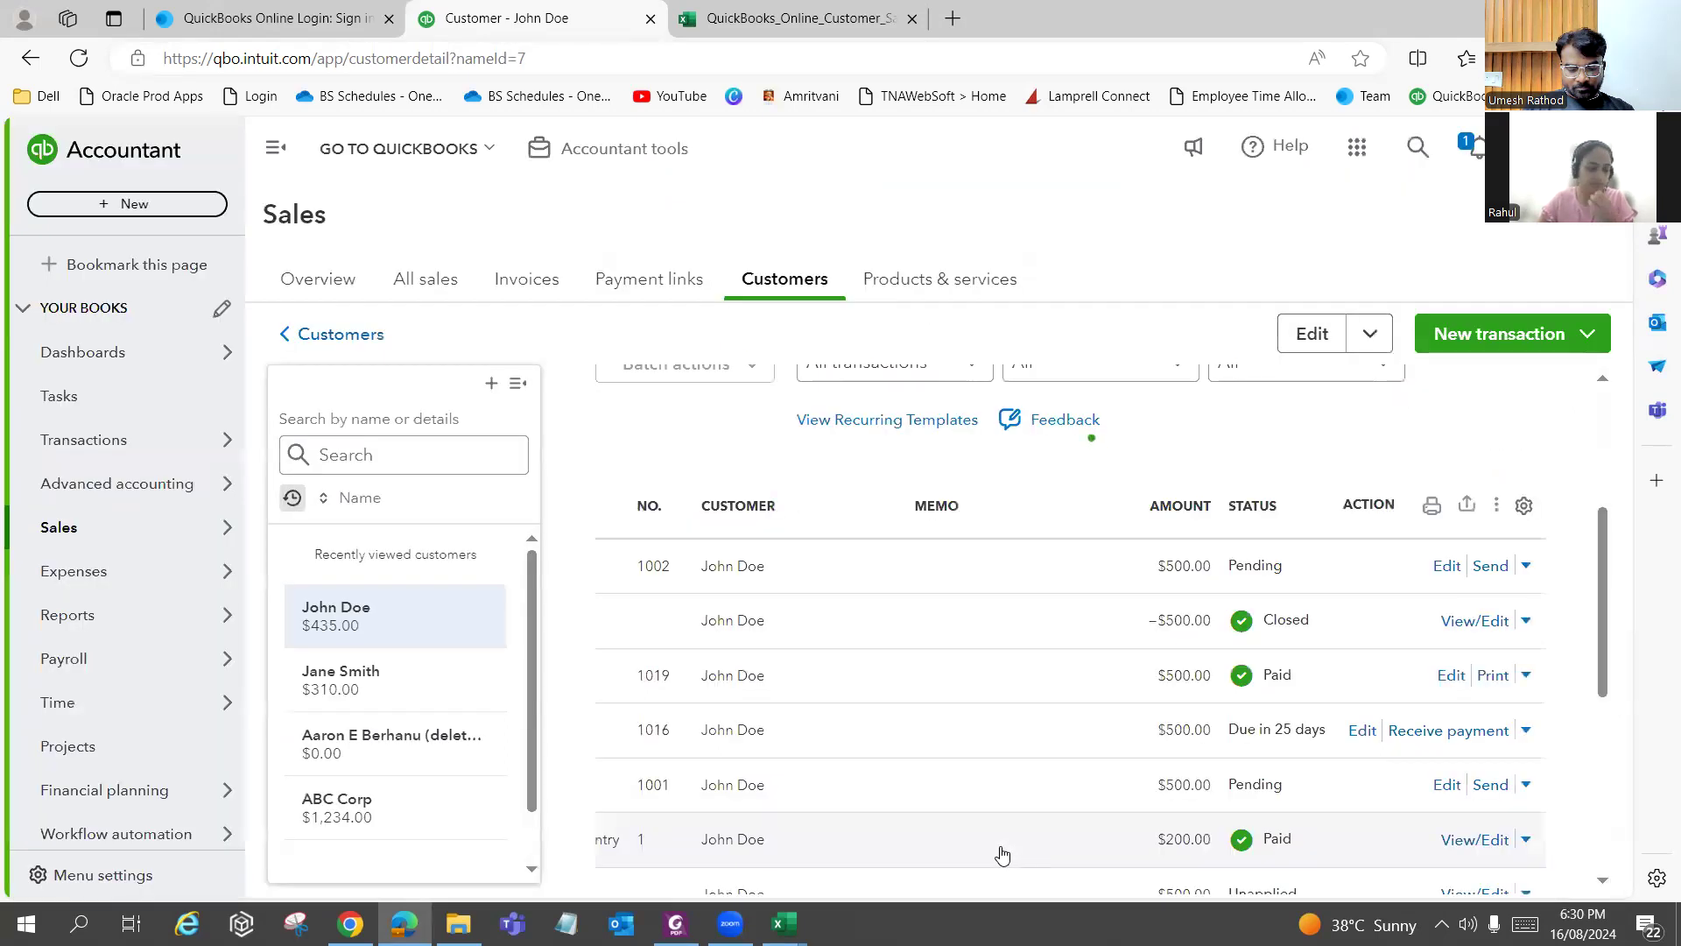
# Create an invoice from estimate 1002 and check the milestone invoicing instructions of exercise 85 in Foxit PhantomPDF.
pyautogui.click(1464, 565)
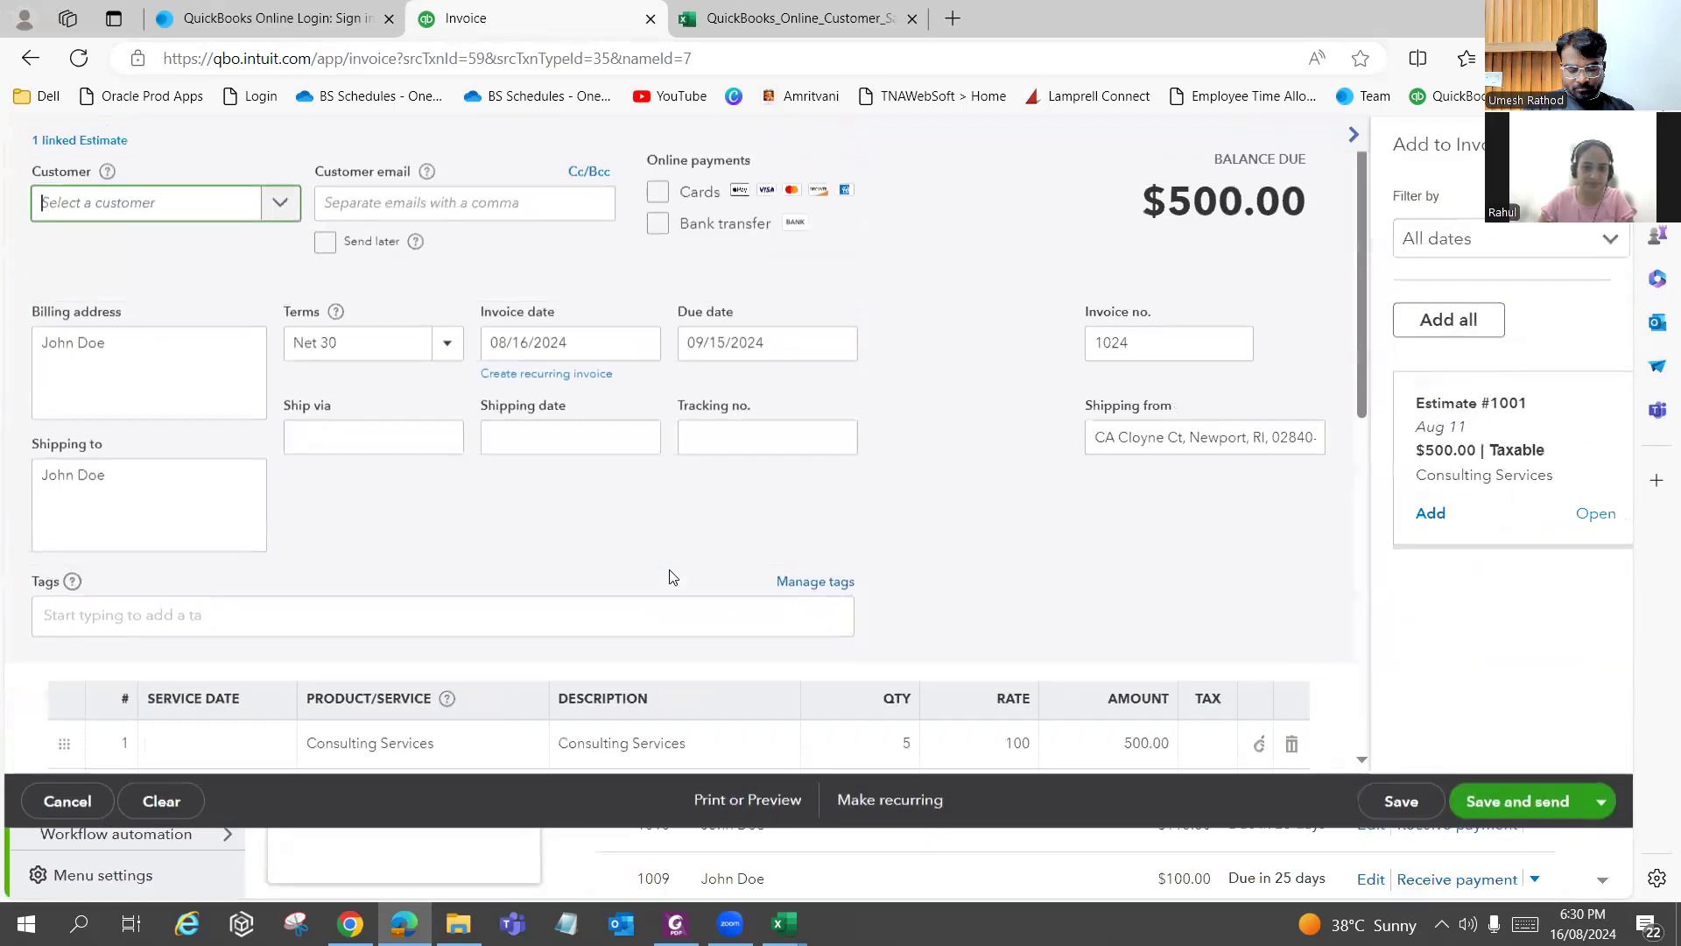
pyautogui.scroll(-3, 671, 576)
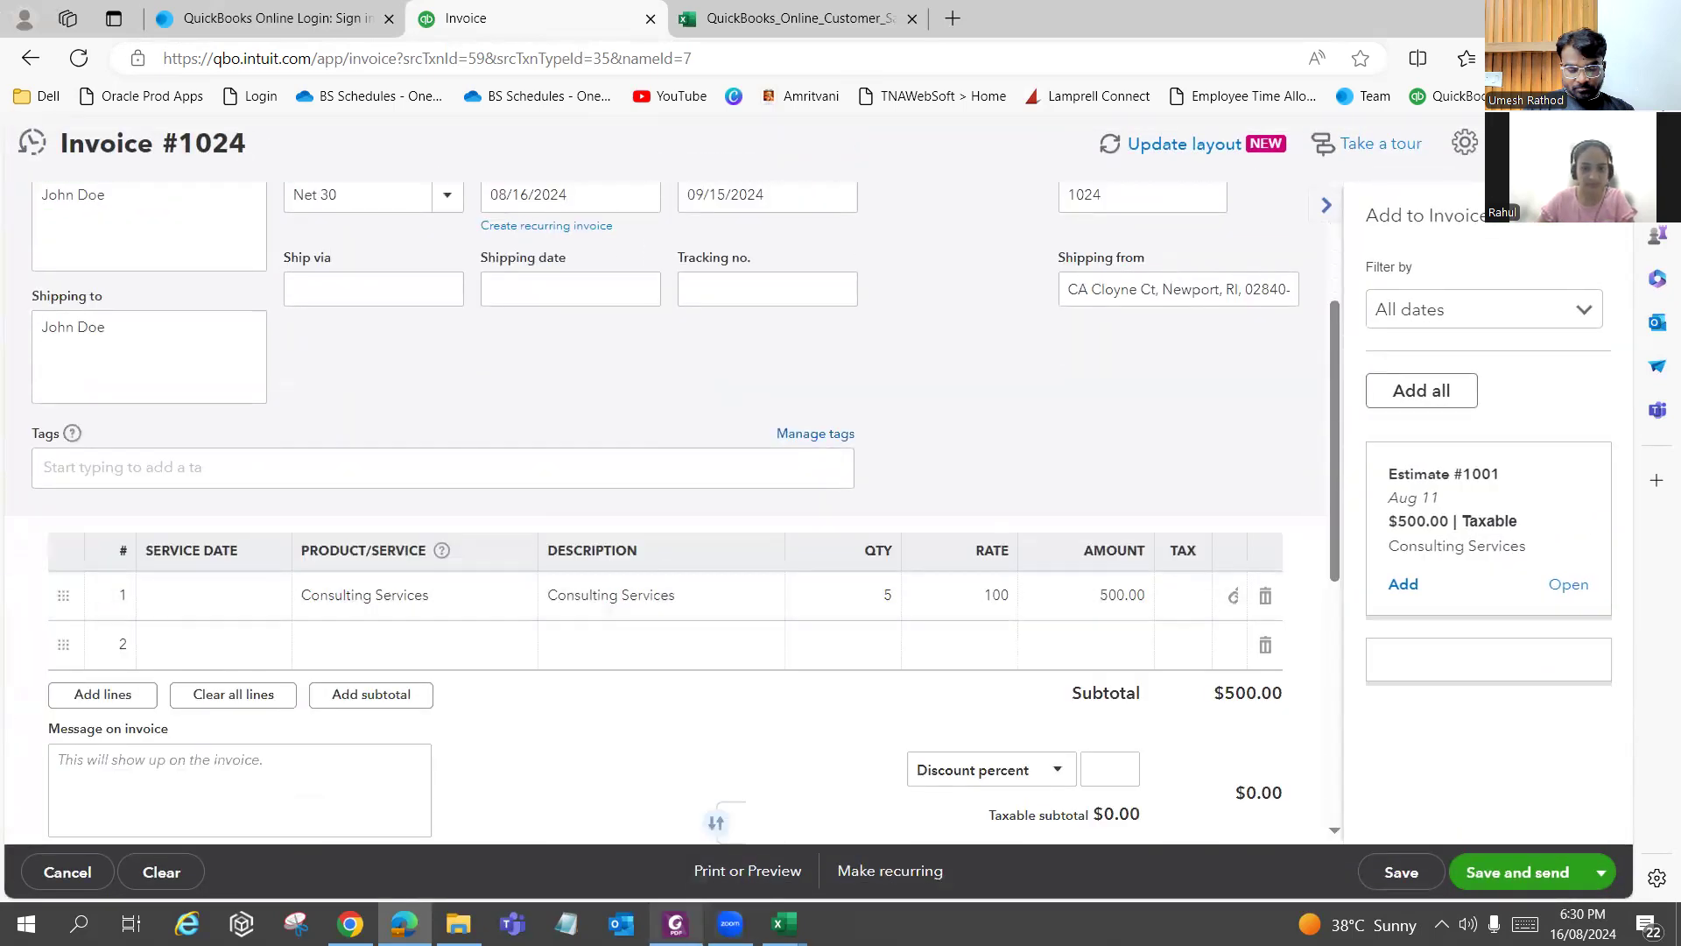
pyautogui.click(675, 924)
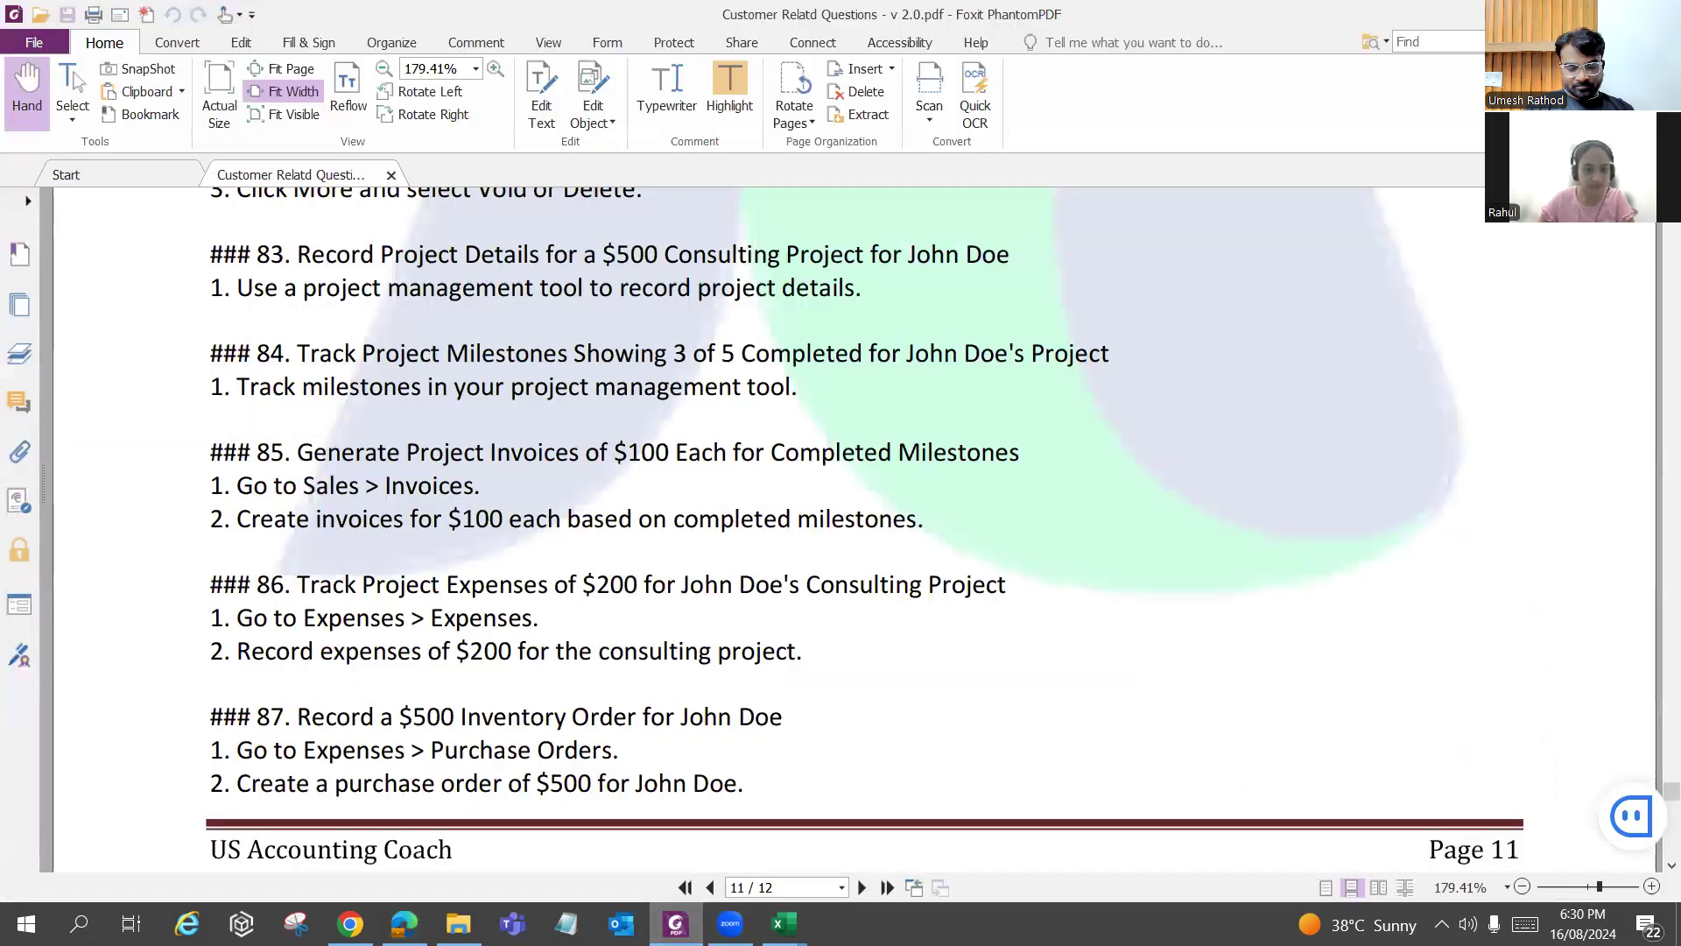
pyautogui.hotkey('alt', 'Tab')
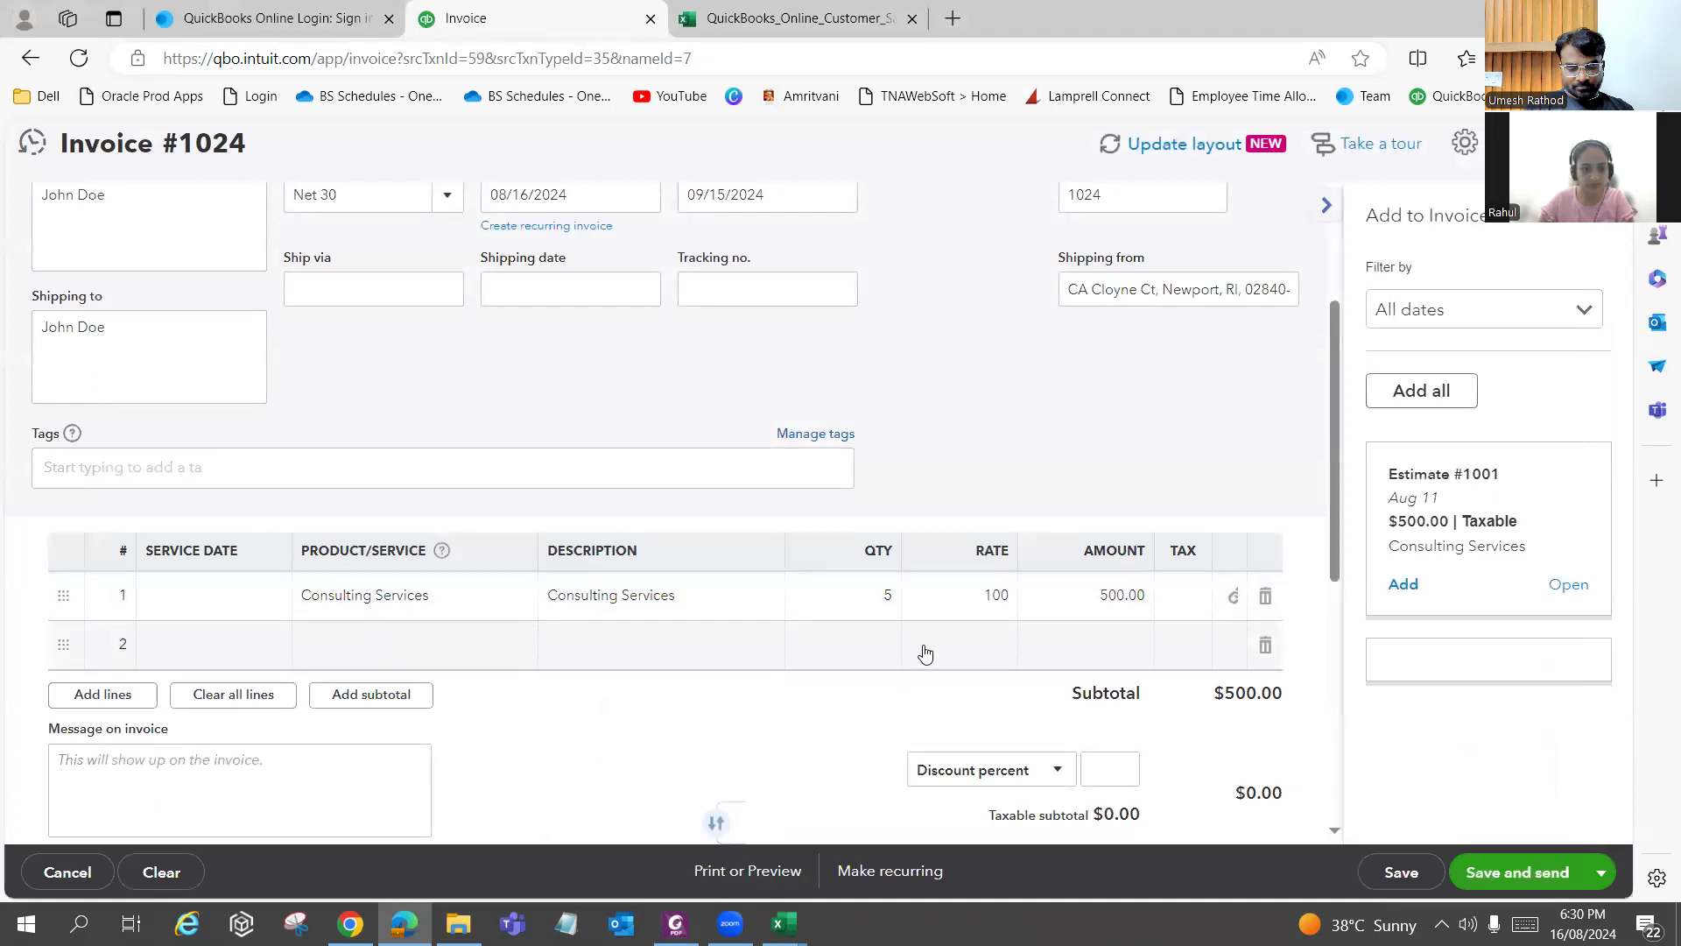
# Reduce the quantity of the invoice's Consulting Services line to 1 to bill a single $100 milestone.
pyautogui.scroll(-1, 270, 642)
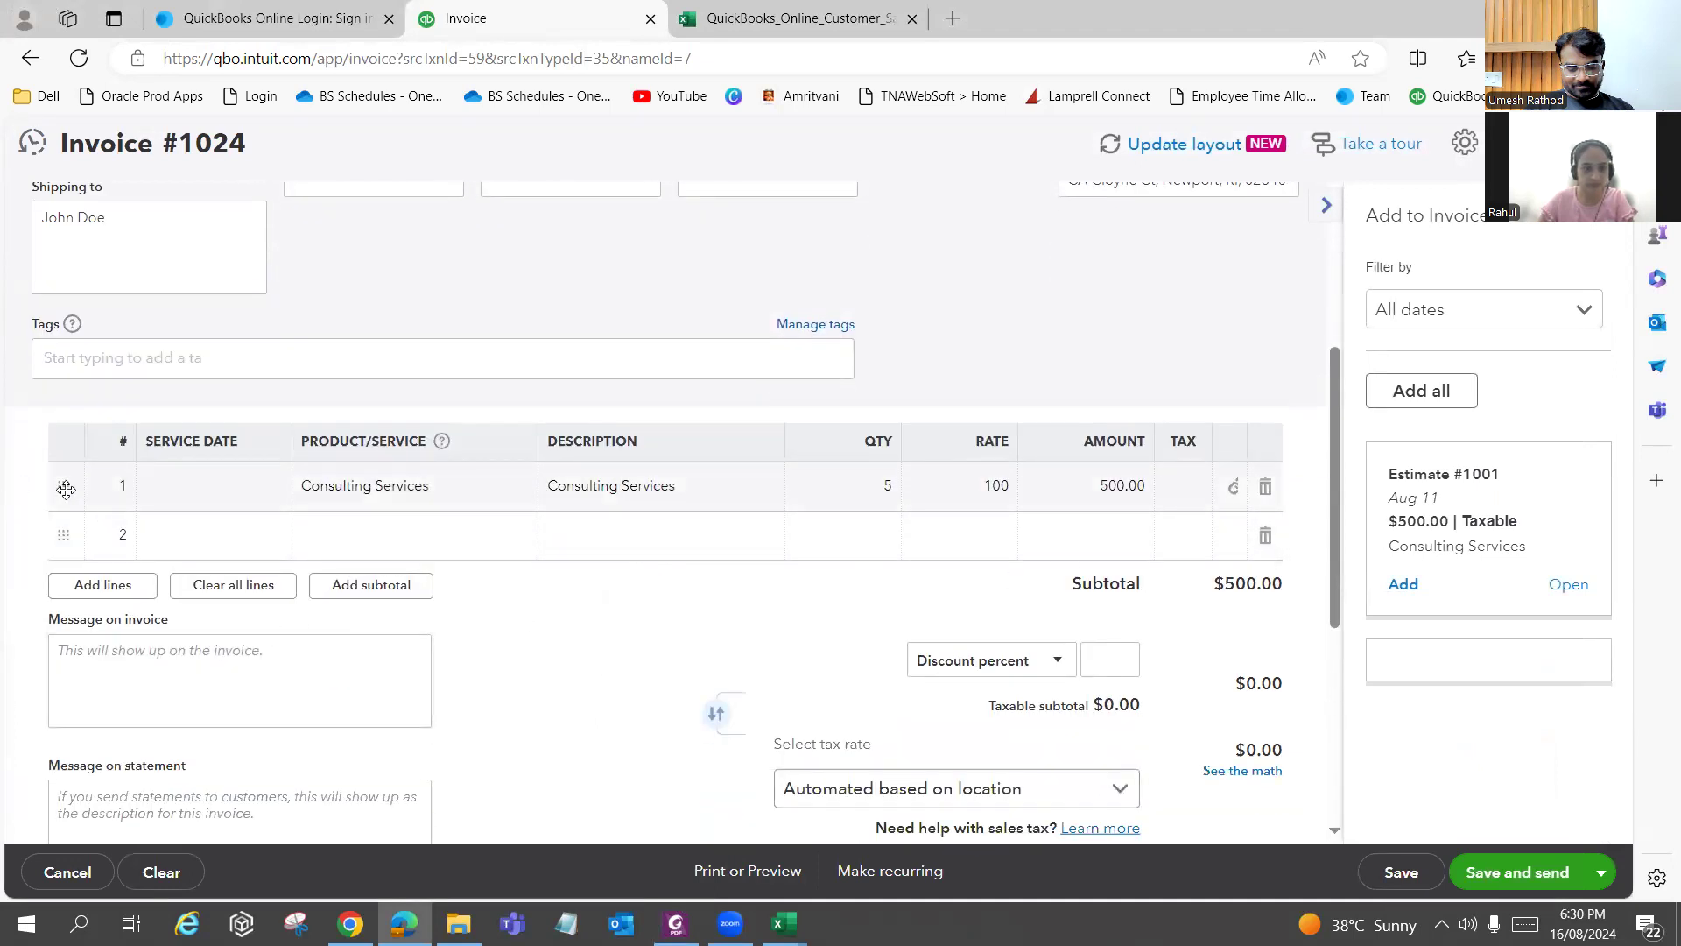
pyautogui.click(564, 489)
pyautogui.click(879, 491)
pyautogui.press('BackSpace')
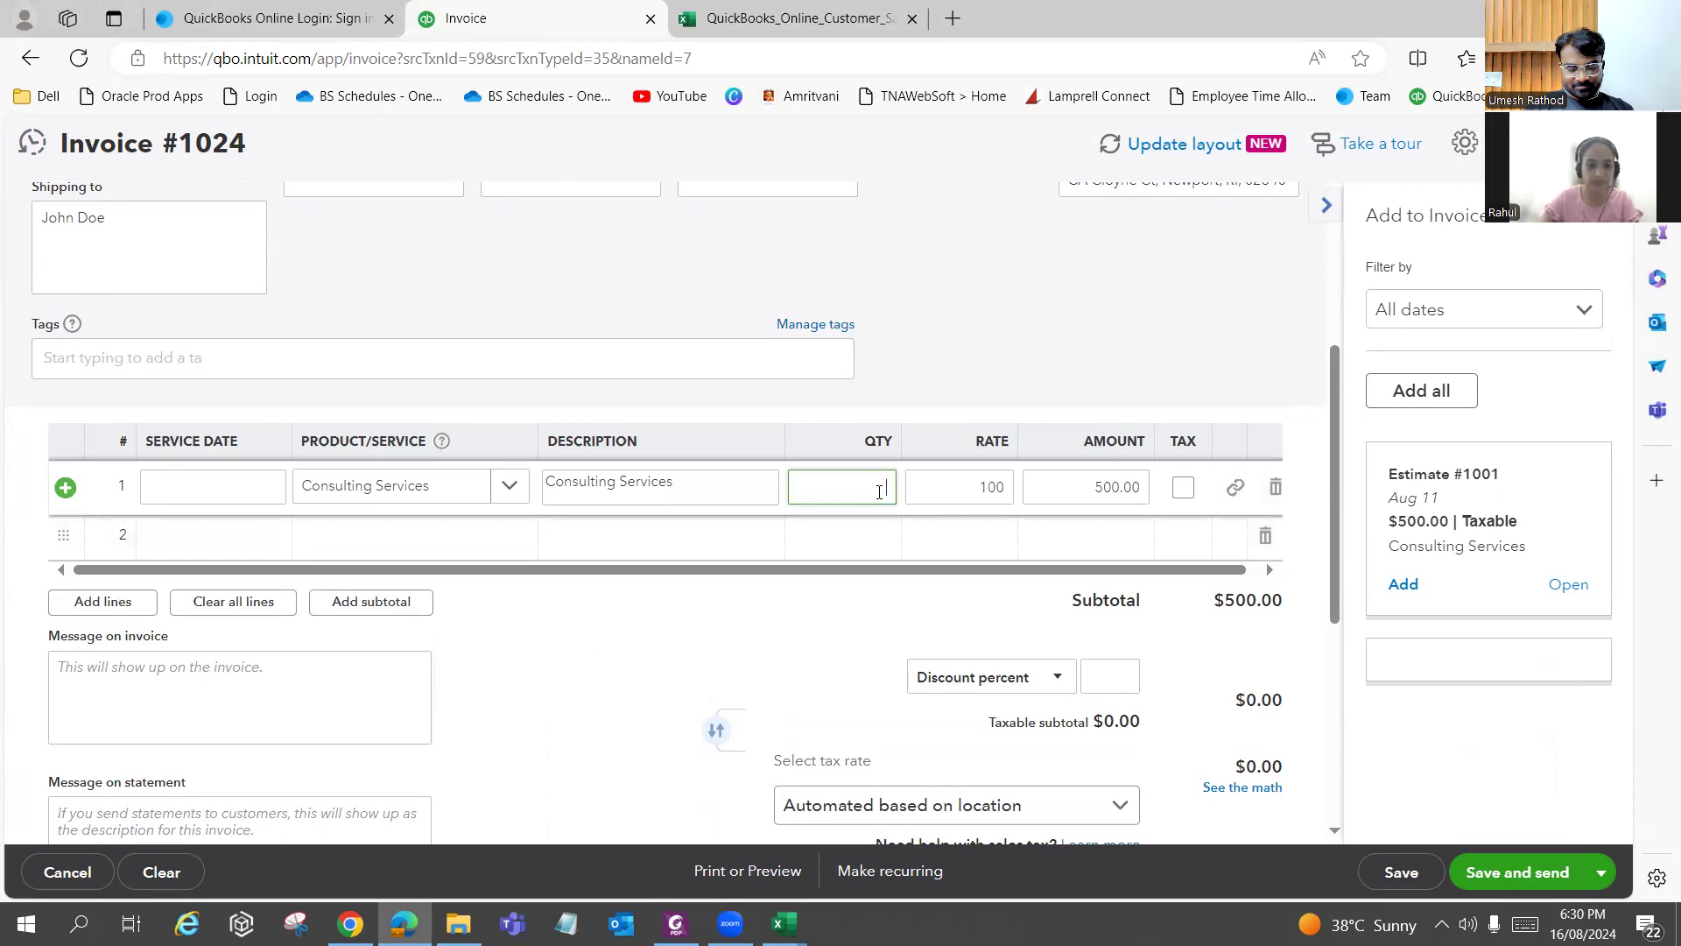
pyautogui.click(945, 543)
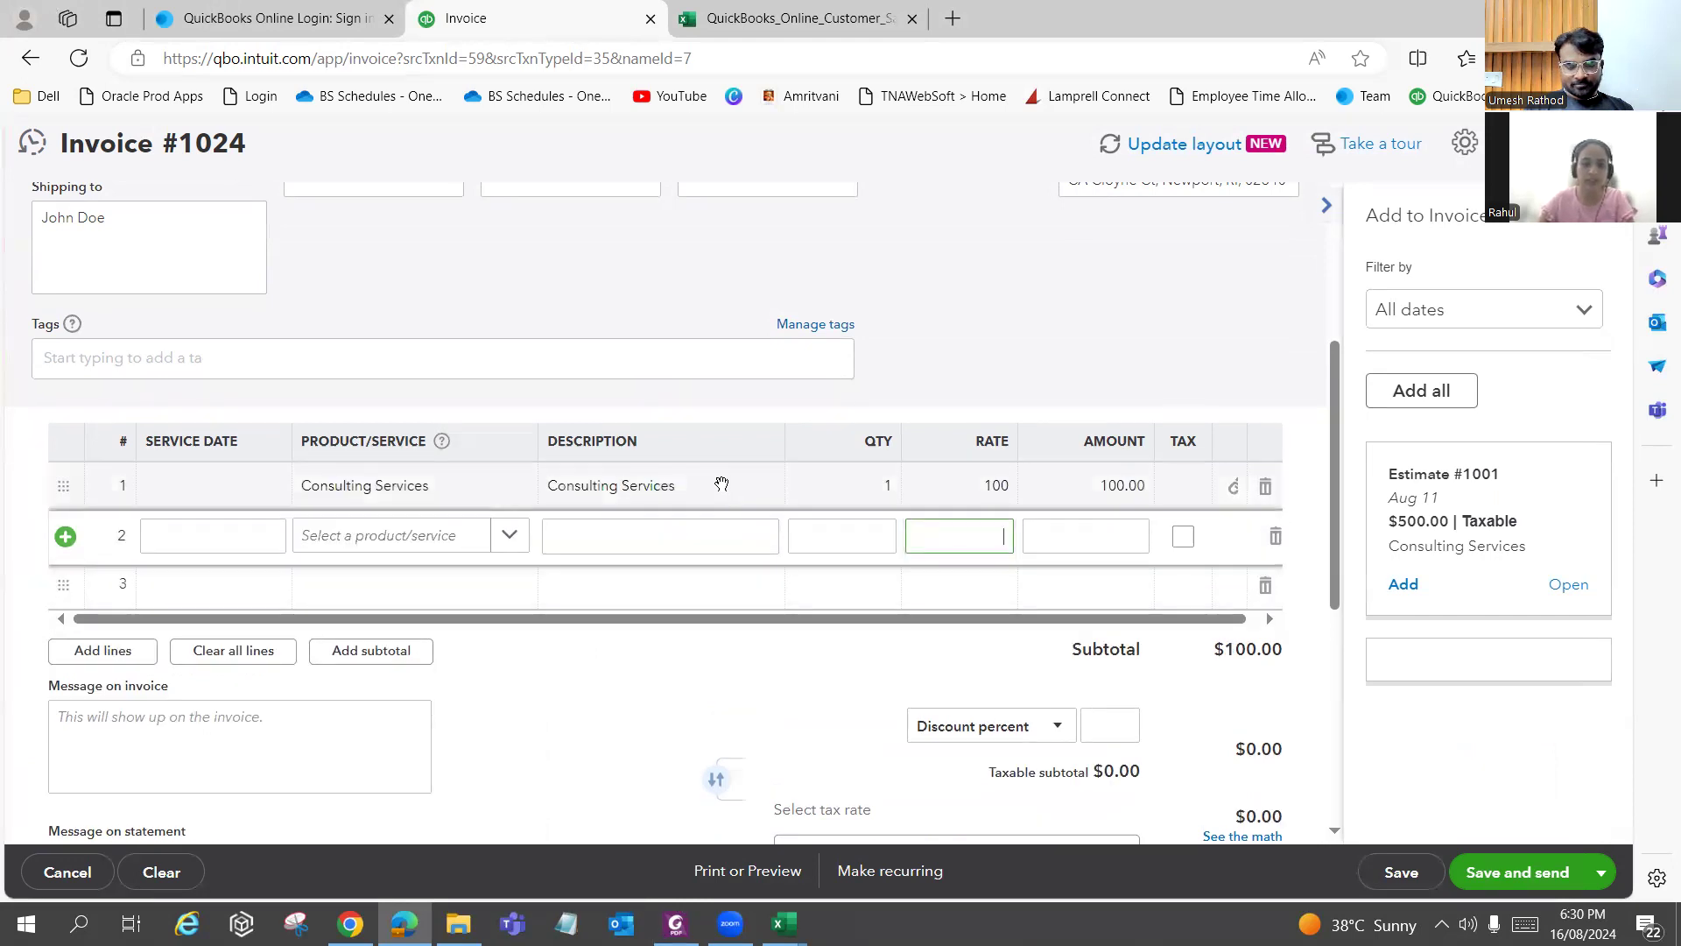
# Recheck exercise 85 in Foxit PhantomPDF, switch back to QuickBooks Online, and save the $100 milestone invoice.
pyautogui.hotkey('alt', 'Tab')
pyautogui.hotkey('alt', 'Tab')
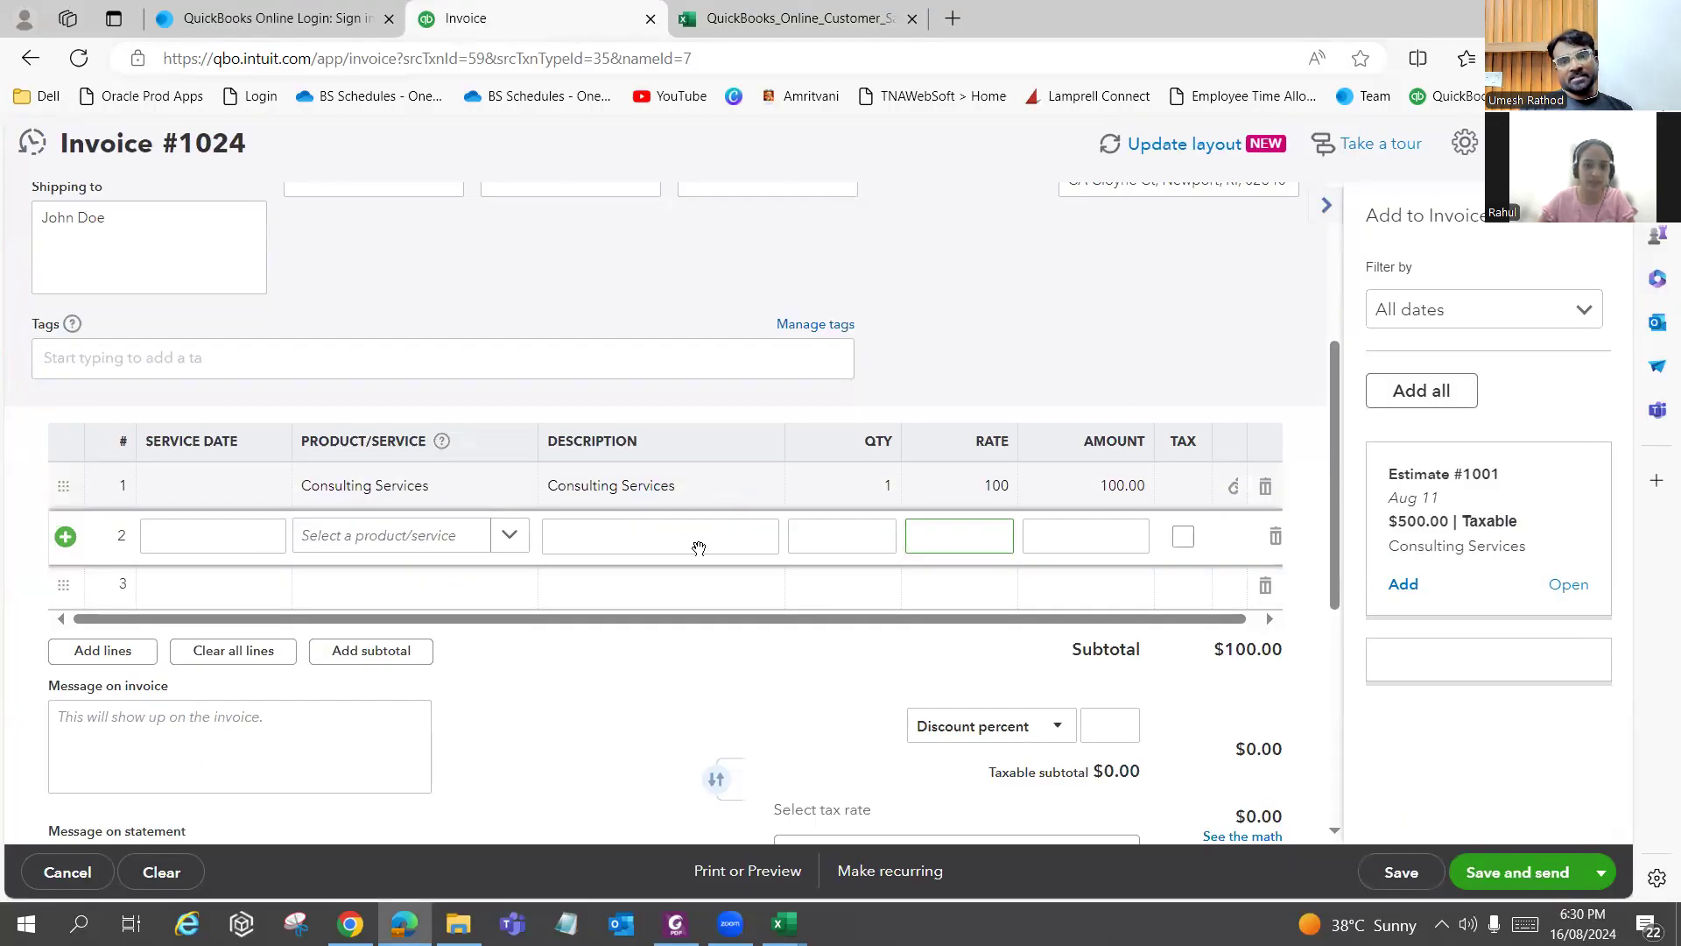
pyautogui.hotkey('alt', 'Tab')
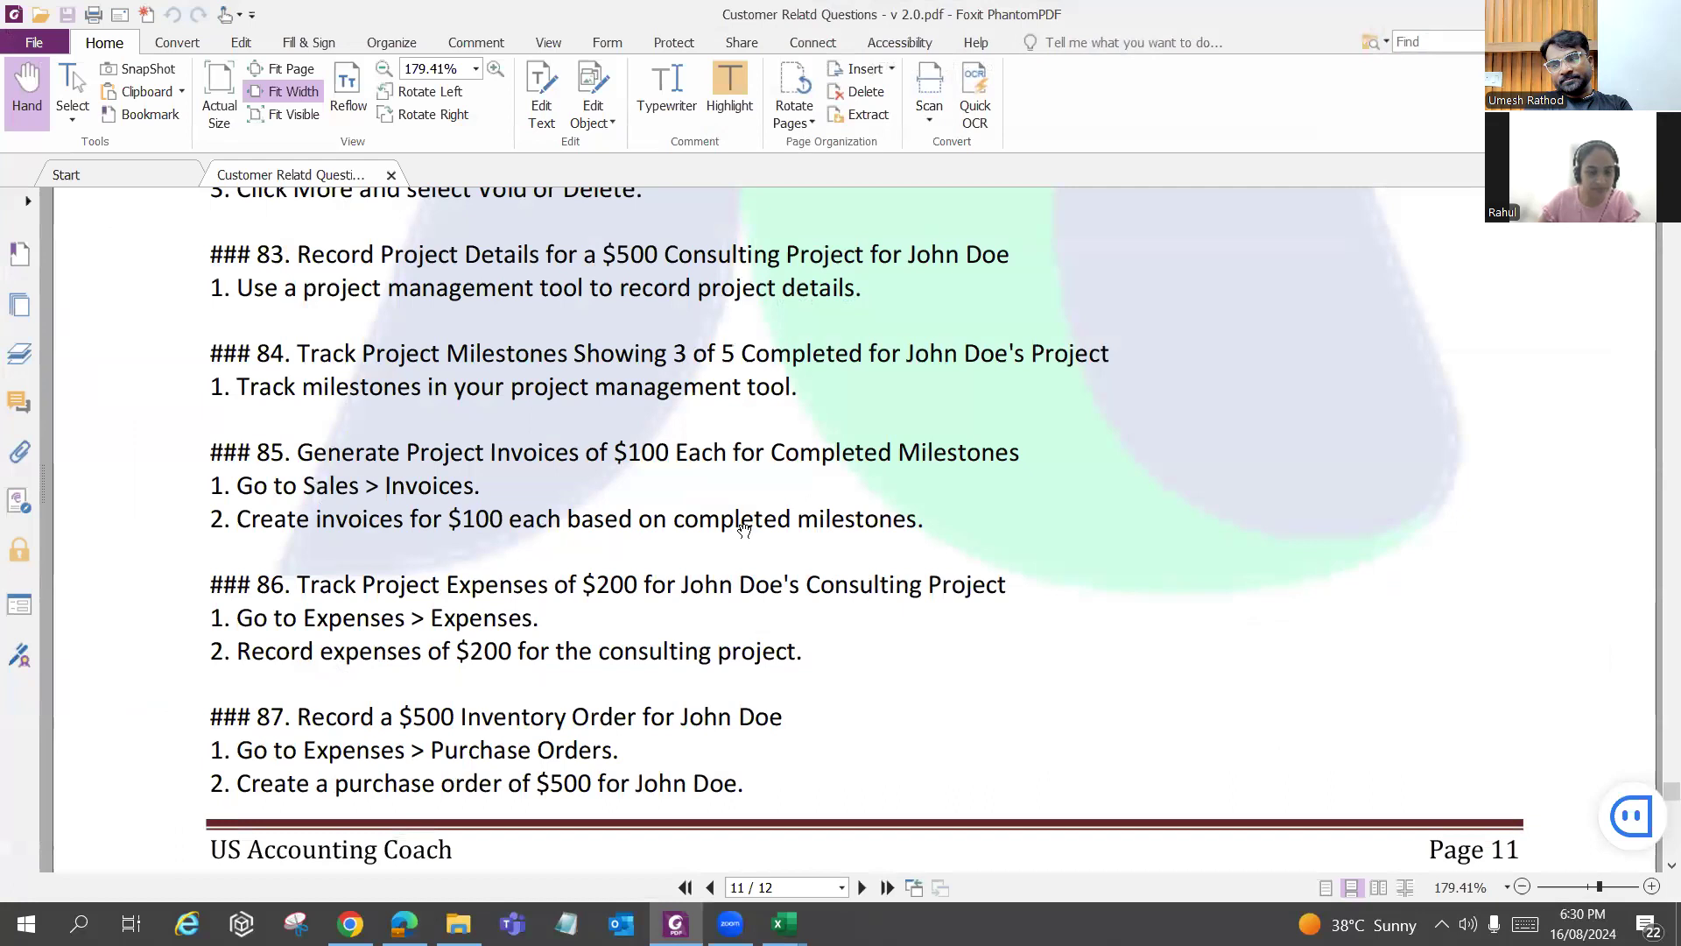
pyautogui.hotkey('alt', 'Tab')
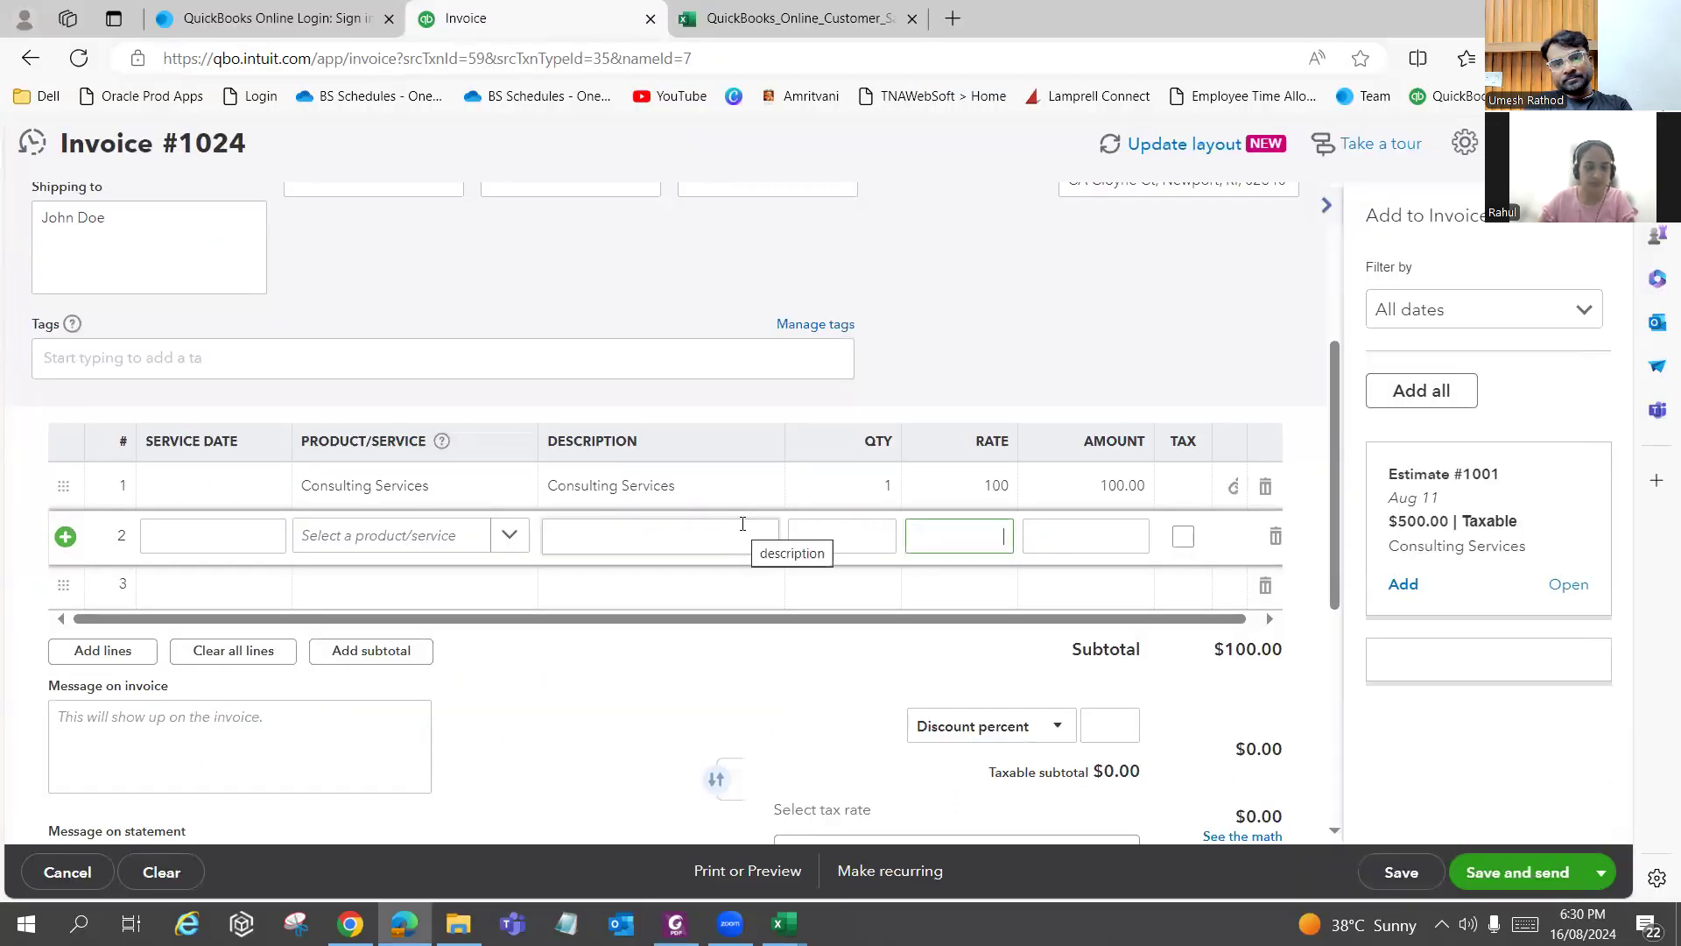
pyautogui.hotkey('alt', 'Tab')
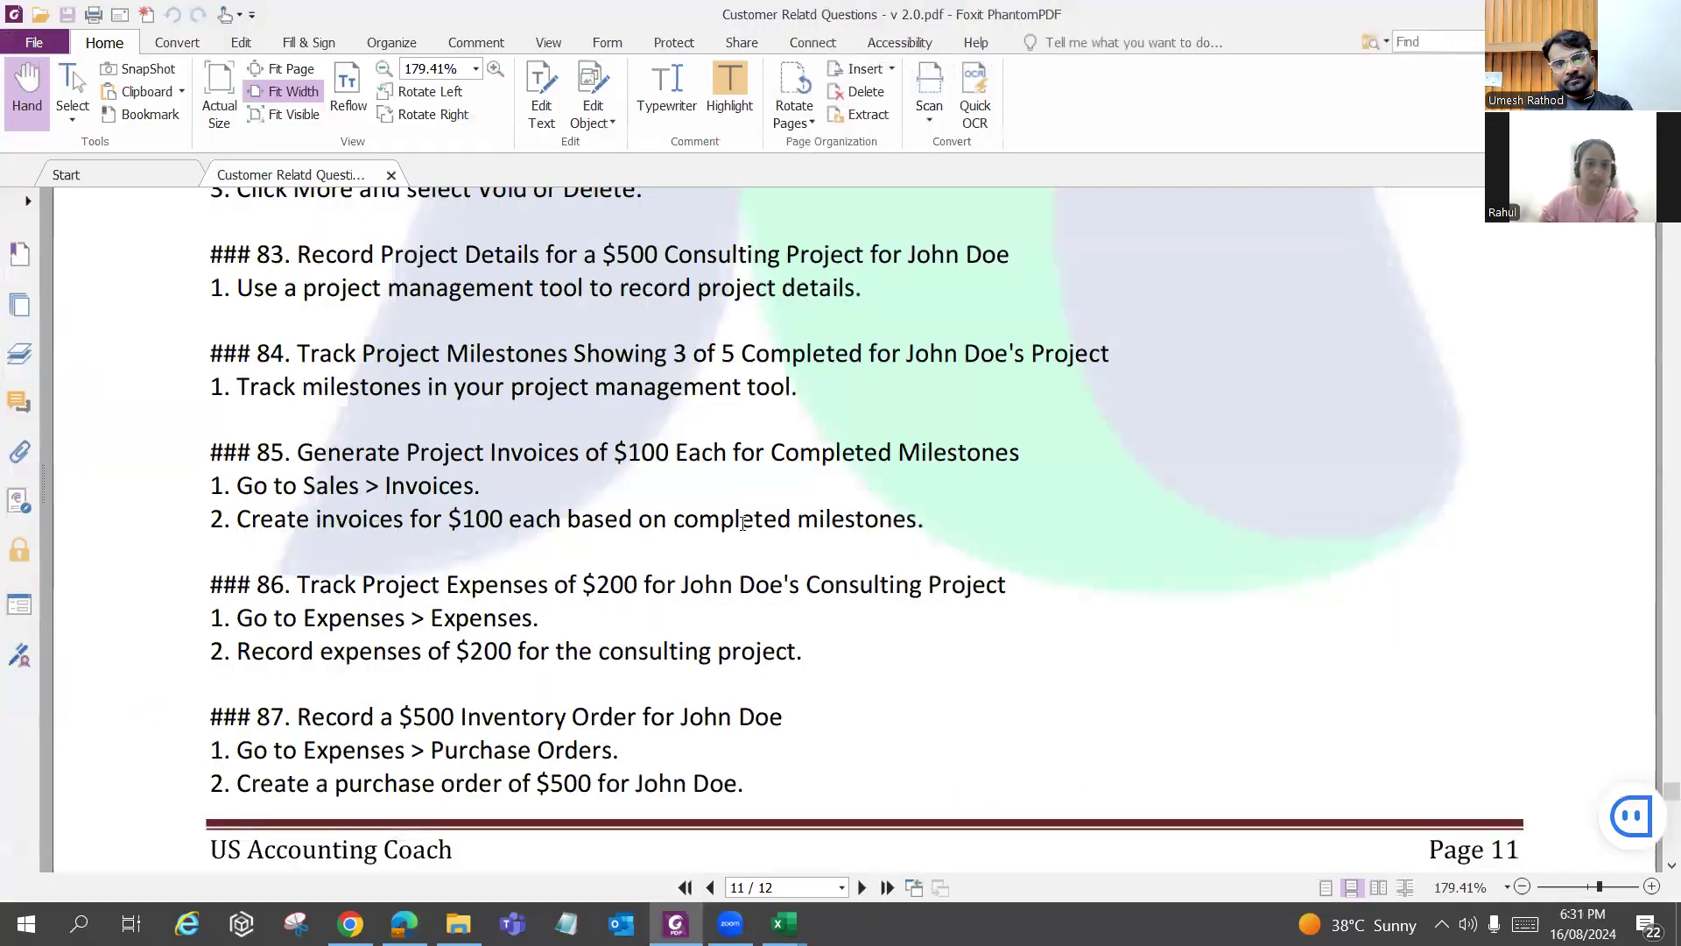
pyautogui.hotkey('alt', 'Tab')
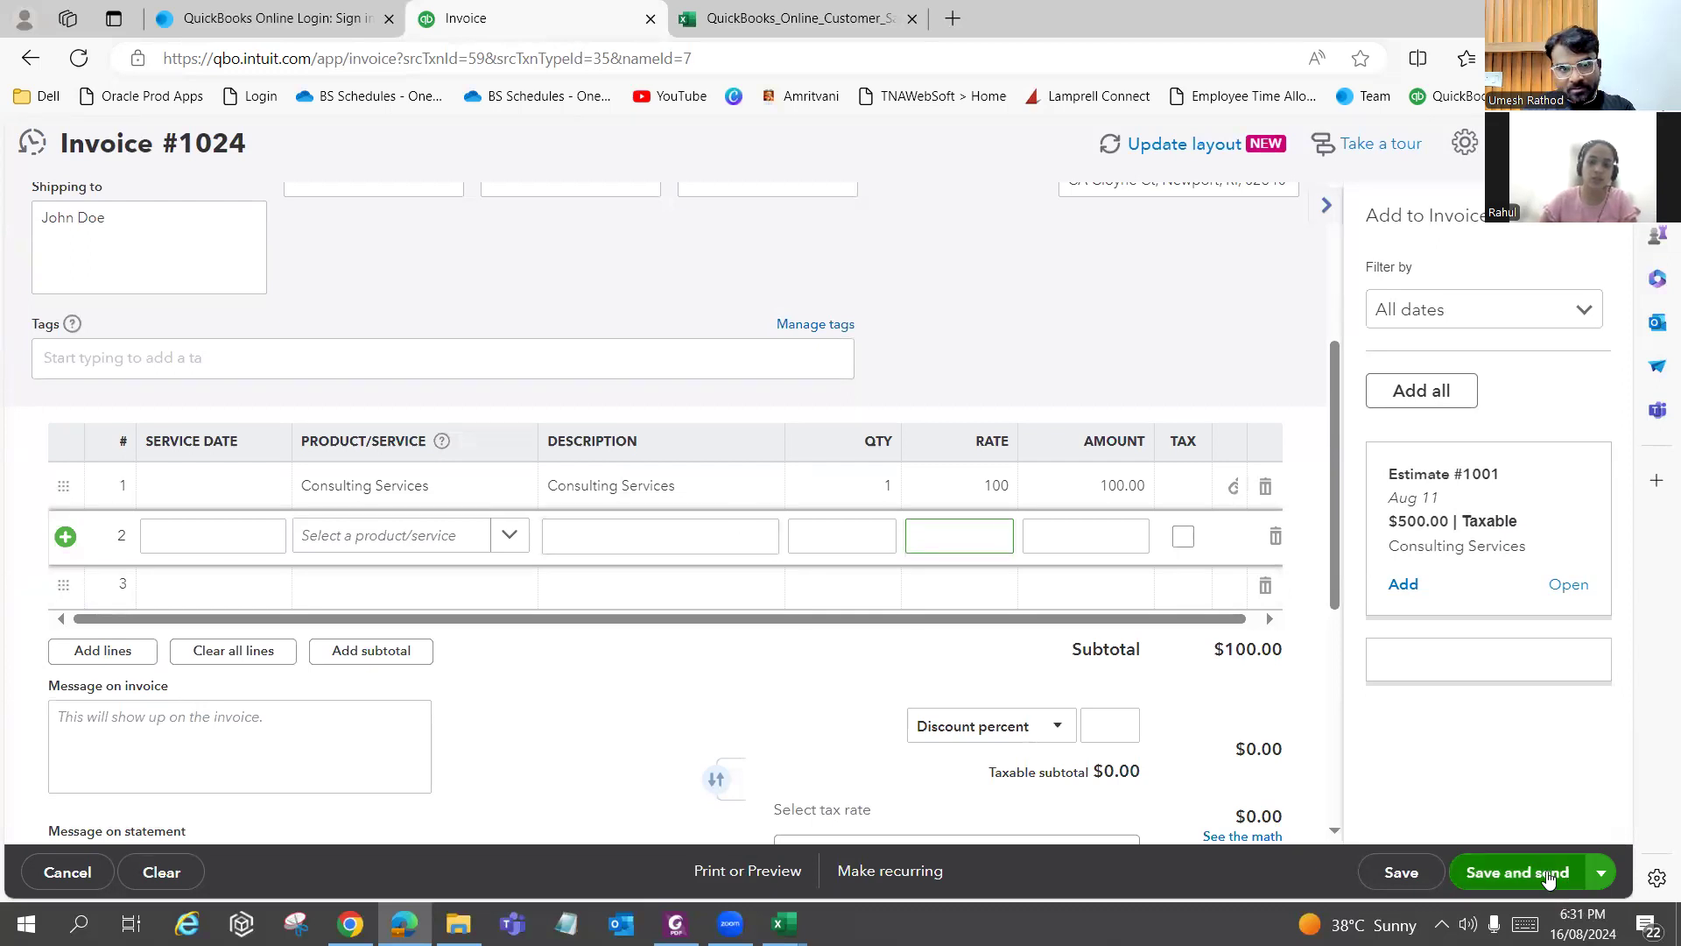
pyautogui.click(1610, 875)
pyautogui.click(1502, 798)
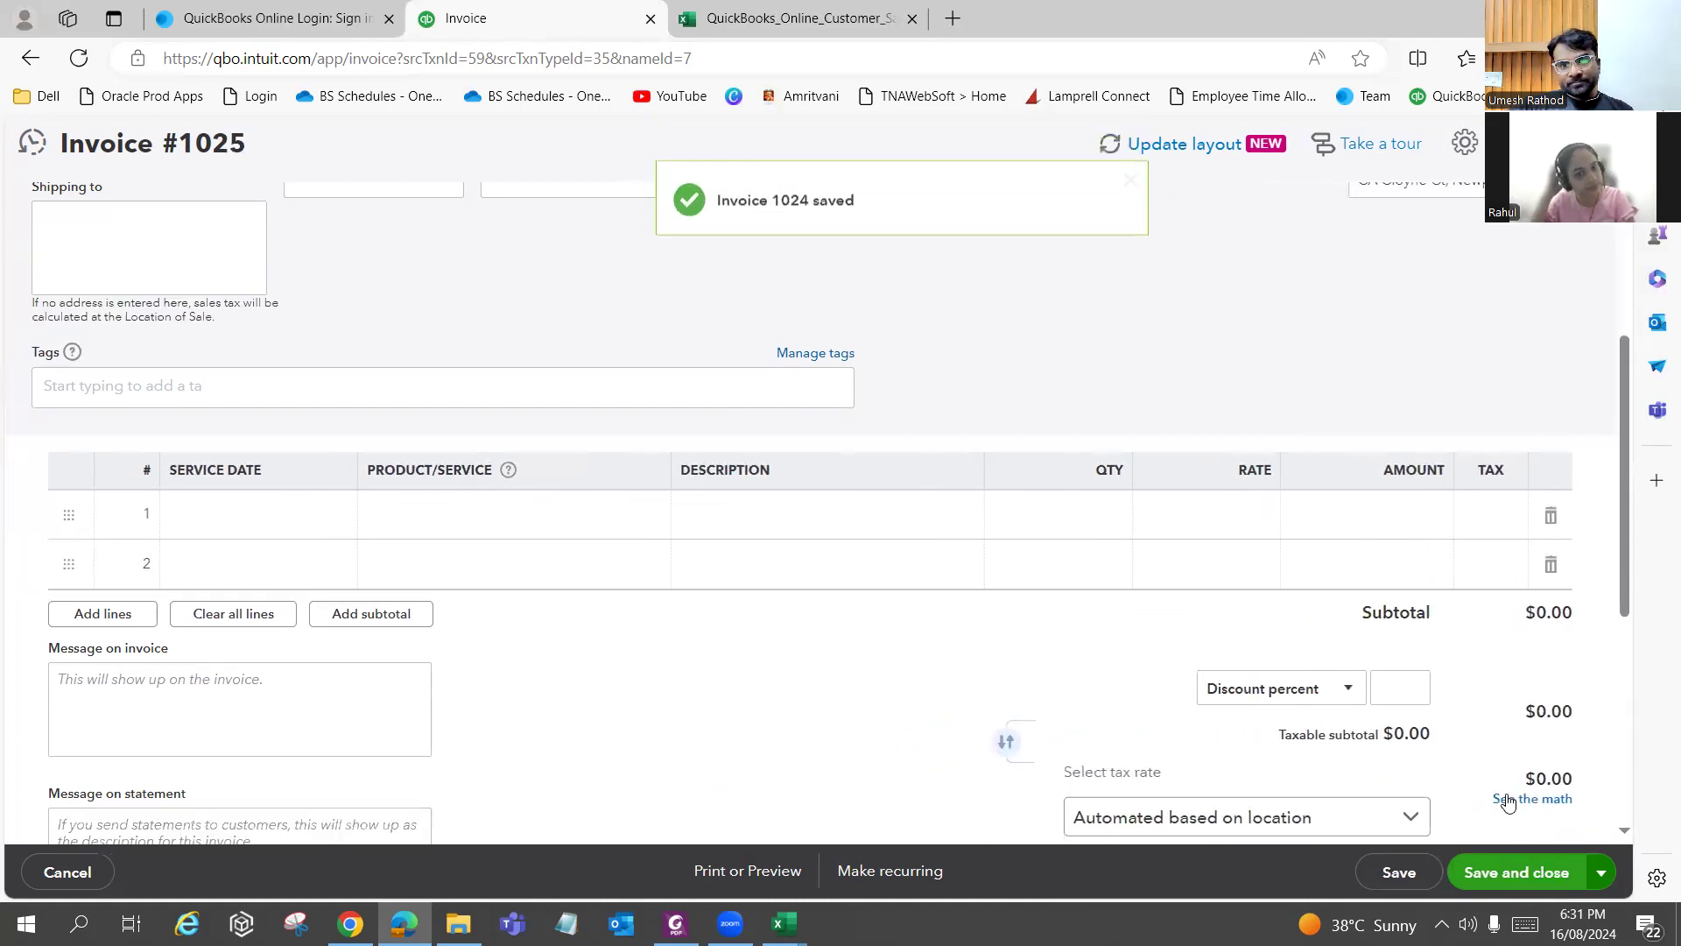
# Duplicate the customer's invoice 1024 and save the copy as a second $100 milestone invoice.
pyautogui.scroll(-1, 1268, 729)
pyautogui.scroll(-3, 1268, 729)
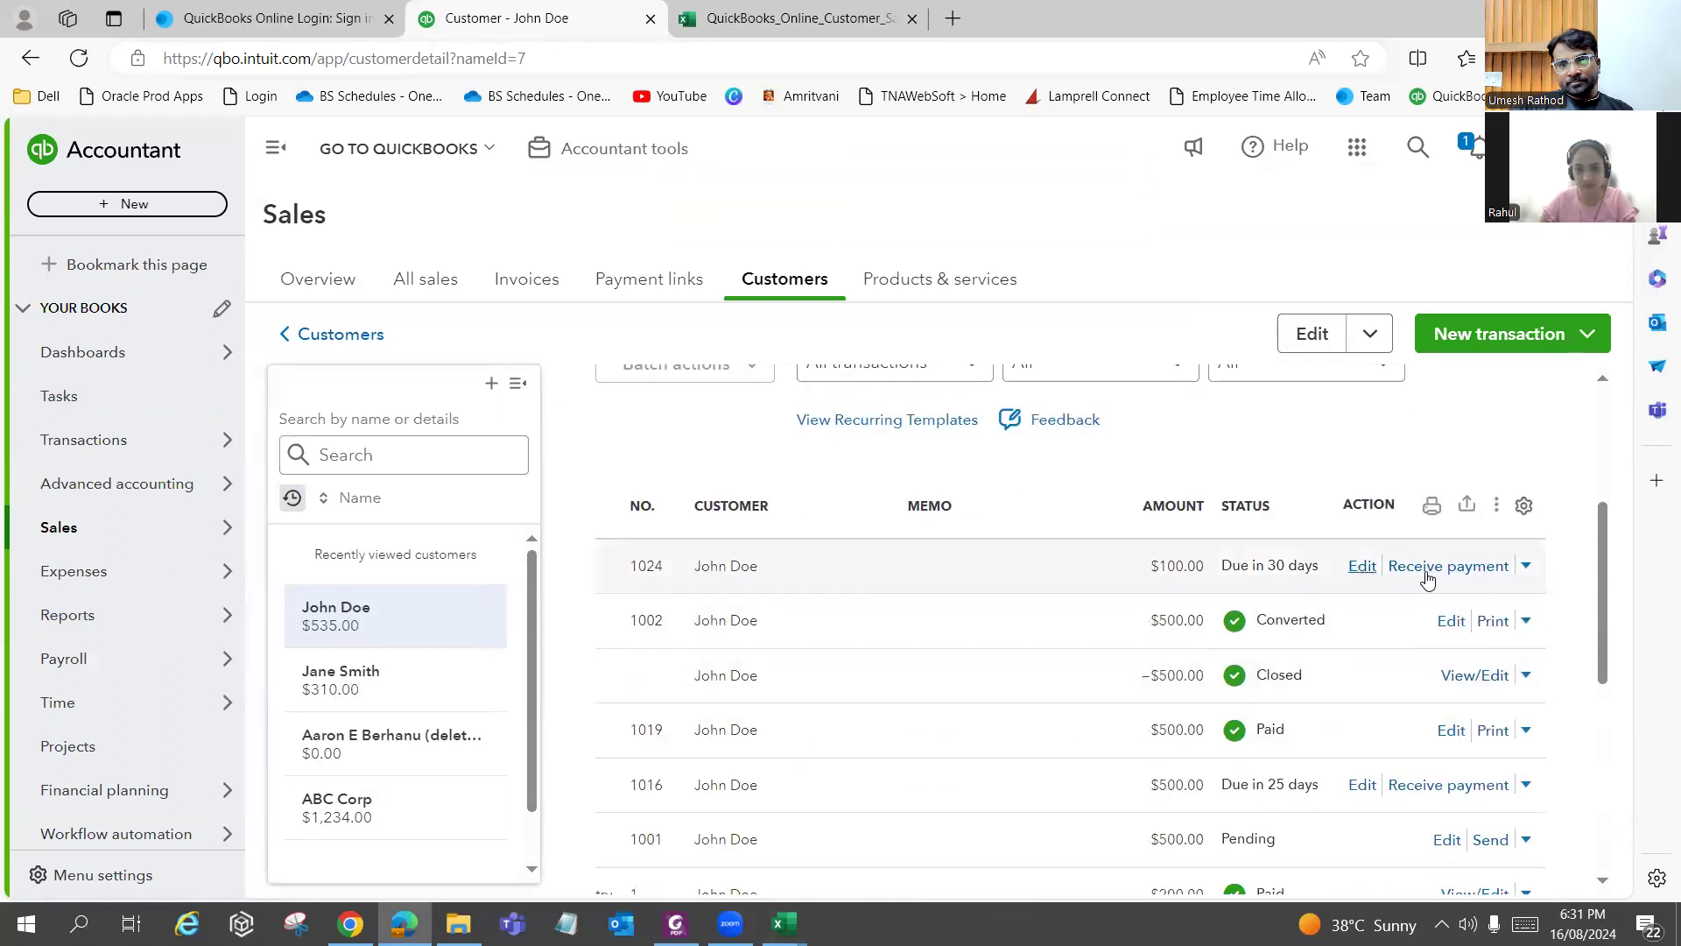
pyautogui.click(1526, 567)
pyautogui.click(1462, 643)
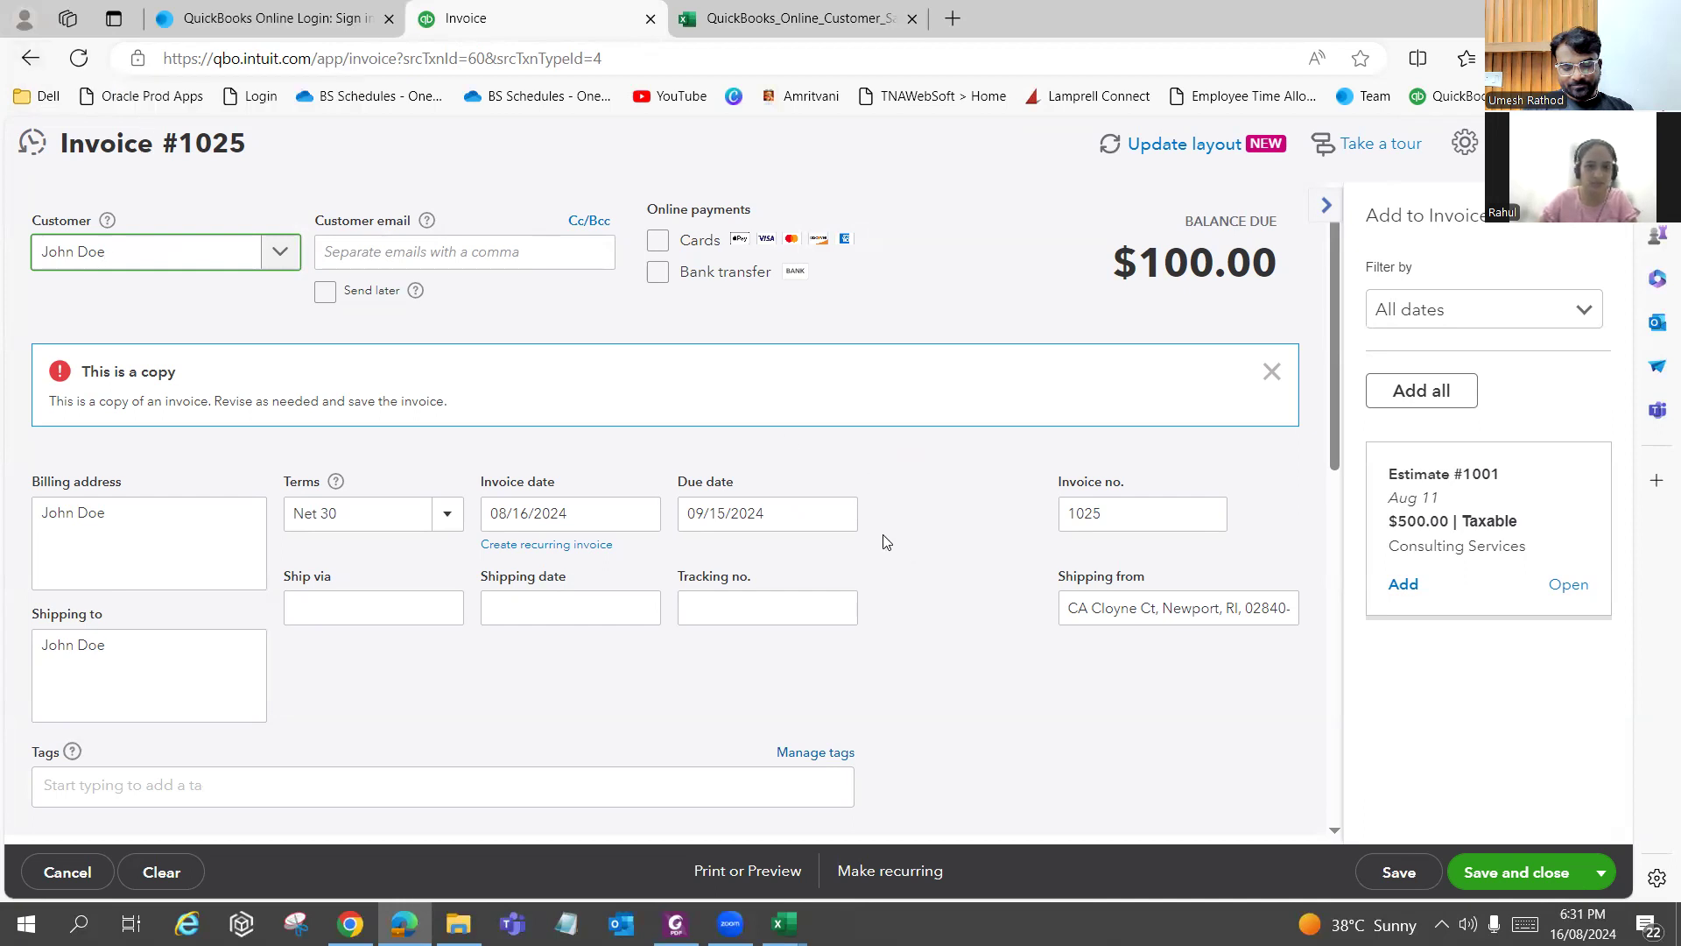
pyautogui.scroll(-5, 885, 542)
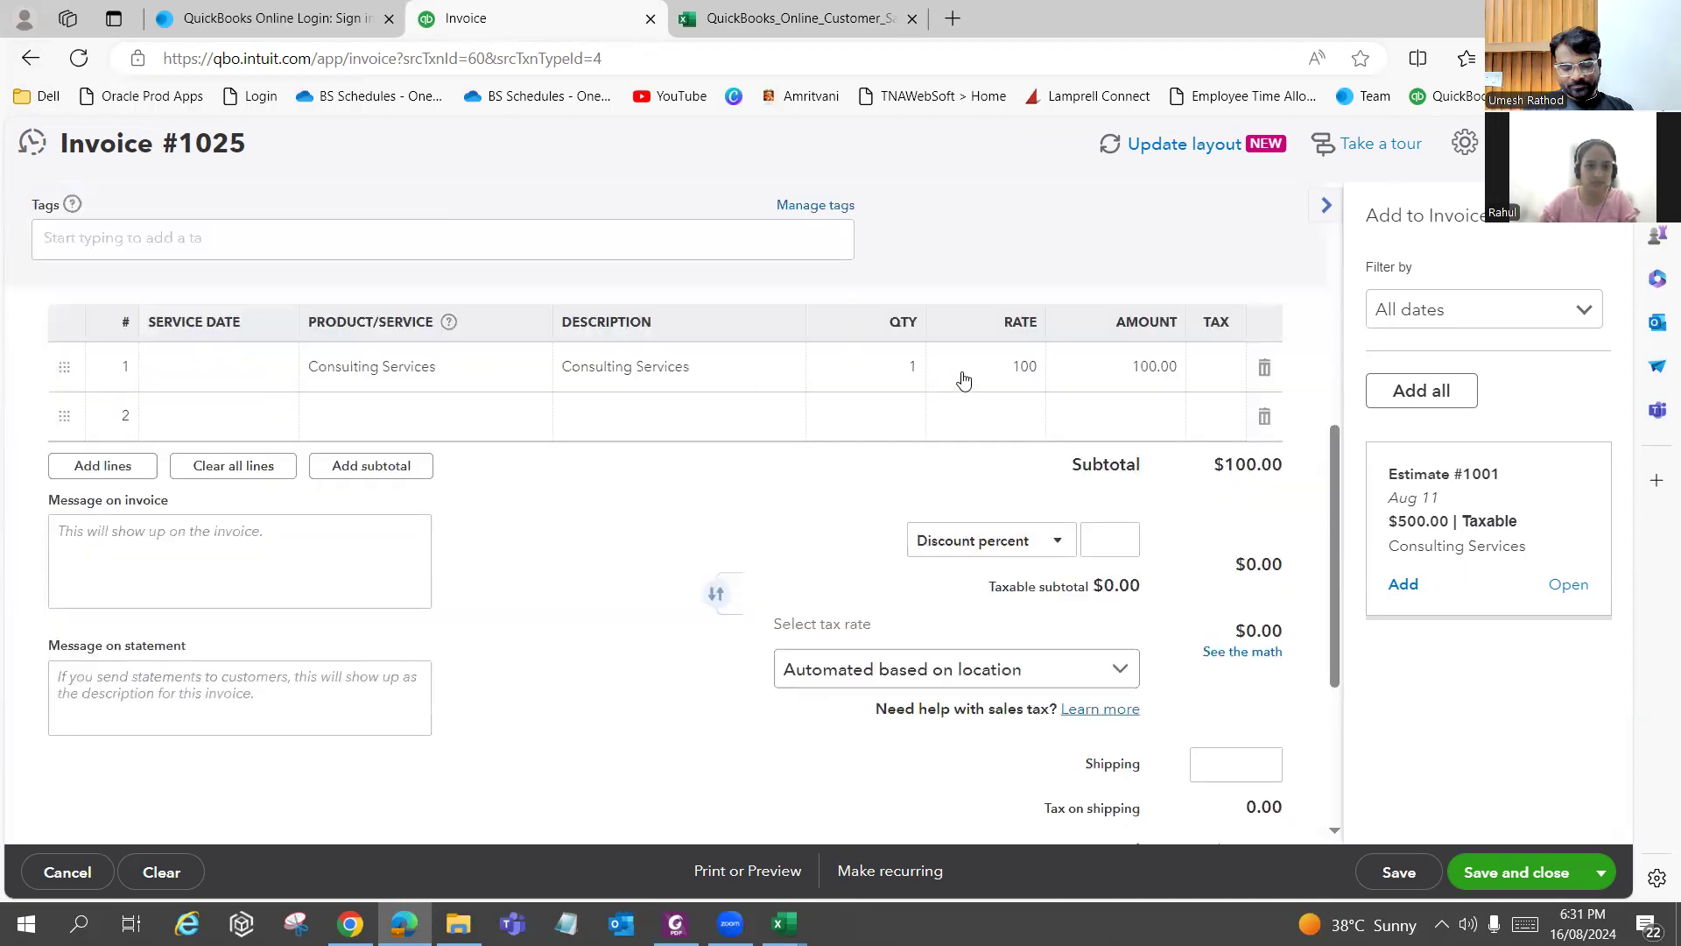
pyautogui.click(1602, 872)
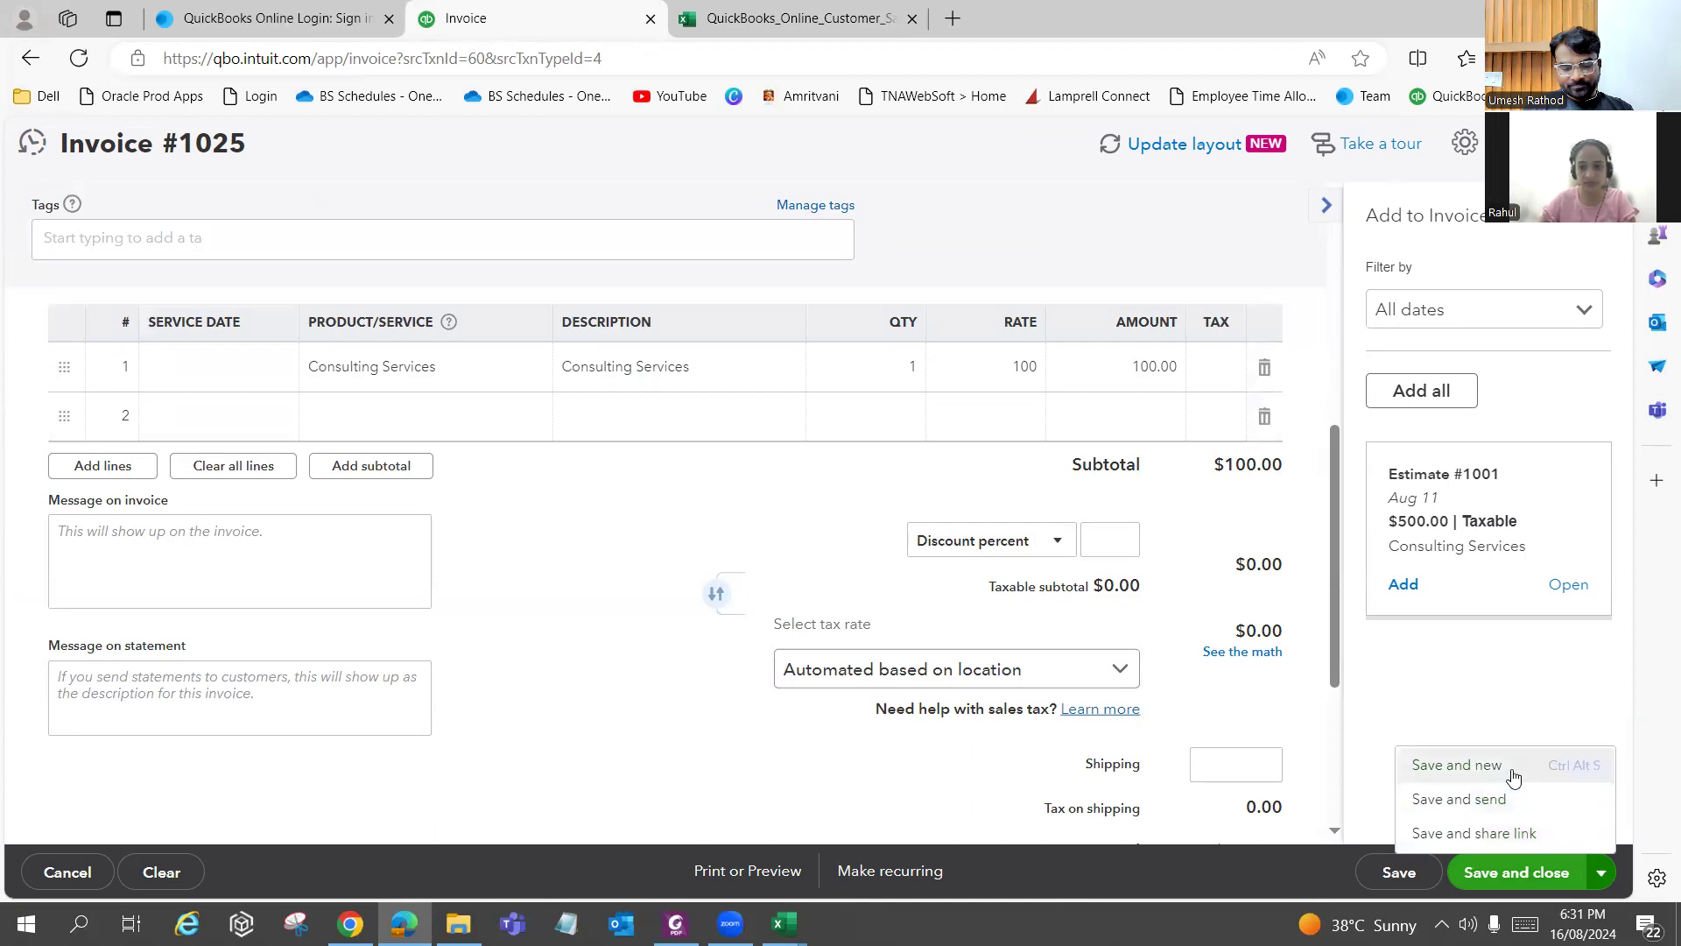
pyautogui.click(1495, 874)
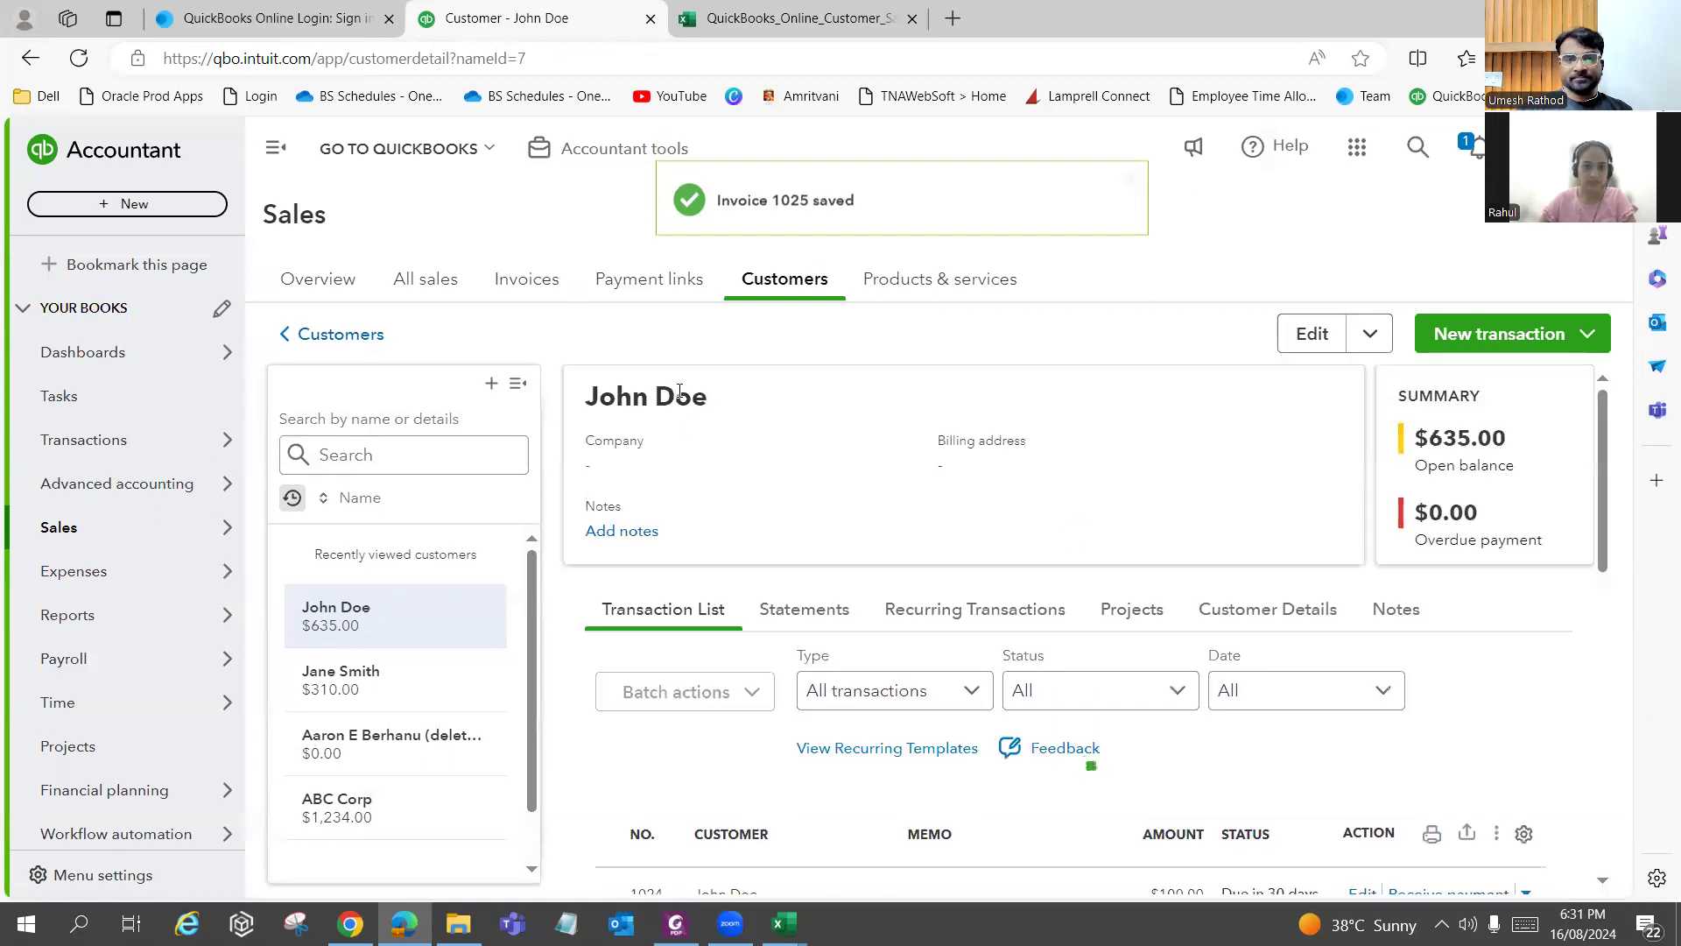
# Review the customer's transactions and the Invoices list in QuickBooks Online against exercises 84 to 87 in Foxit PhantomPDF.
pyautogui.scroll(-5, 982, 474)
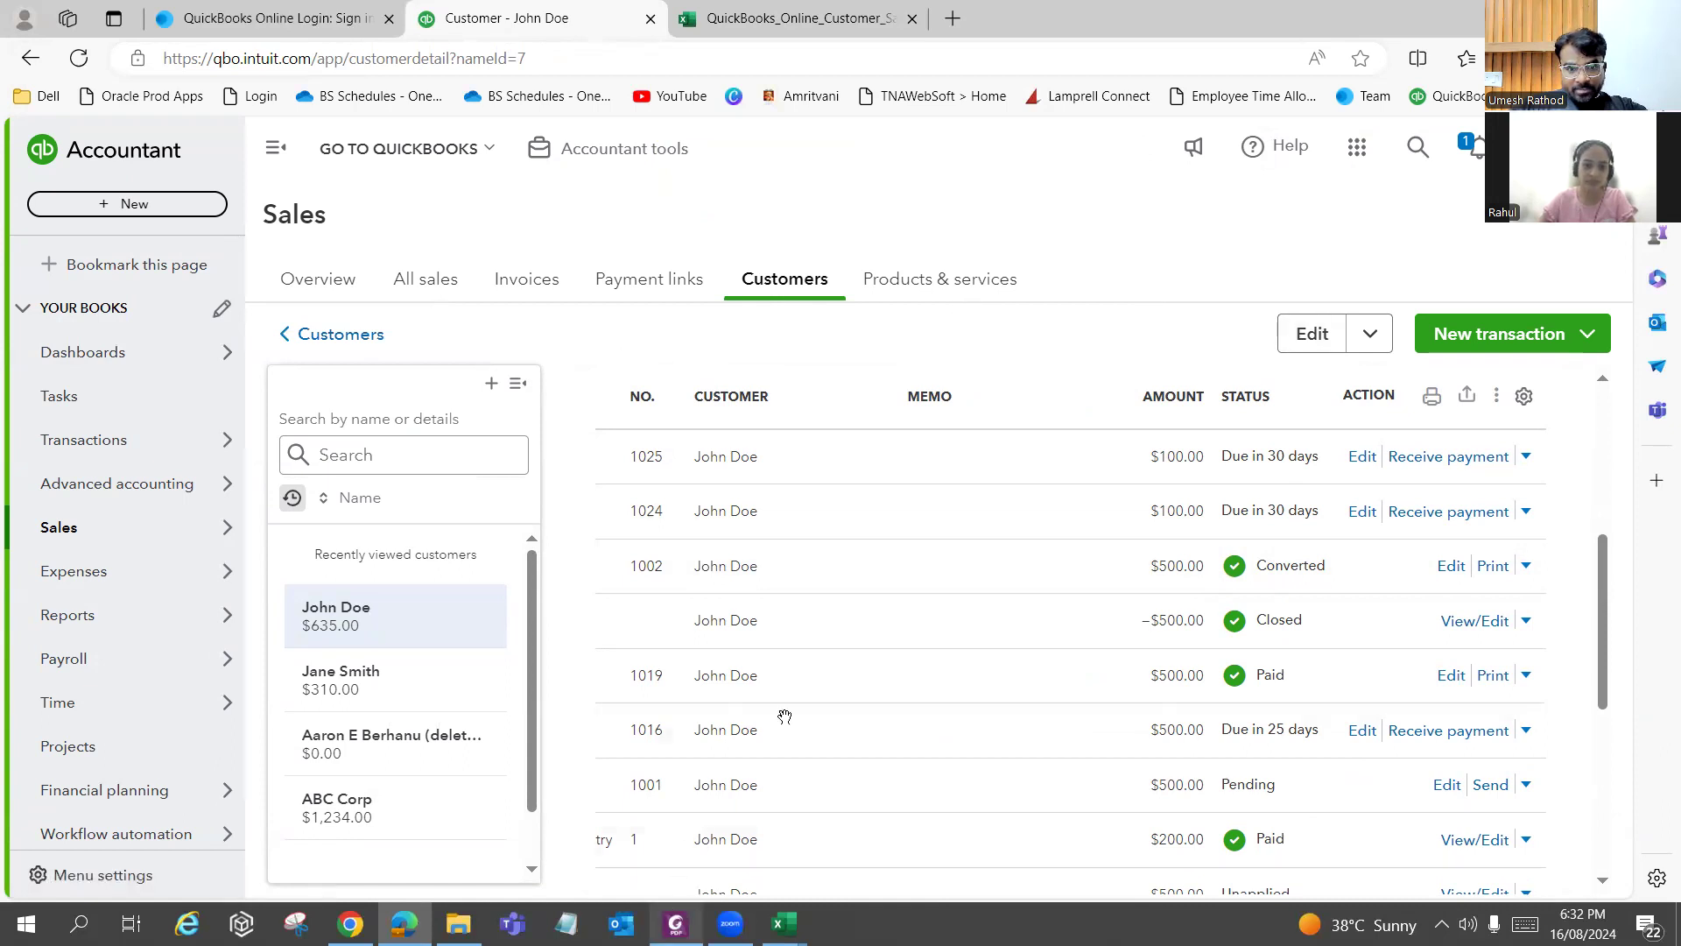
pyautogui.hotkey('alt', 'Tab')
pyautogui.scroll(-2, 929, 536)
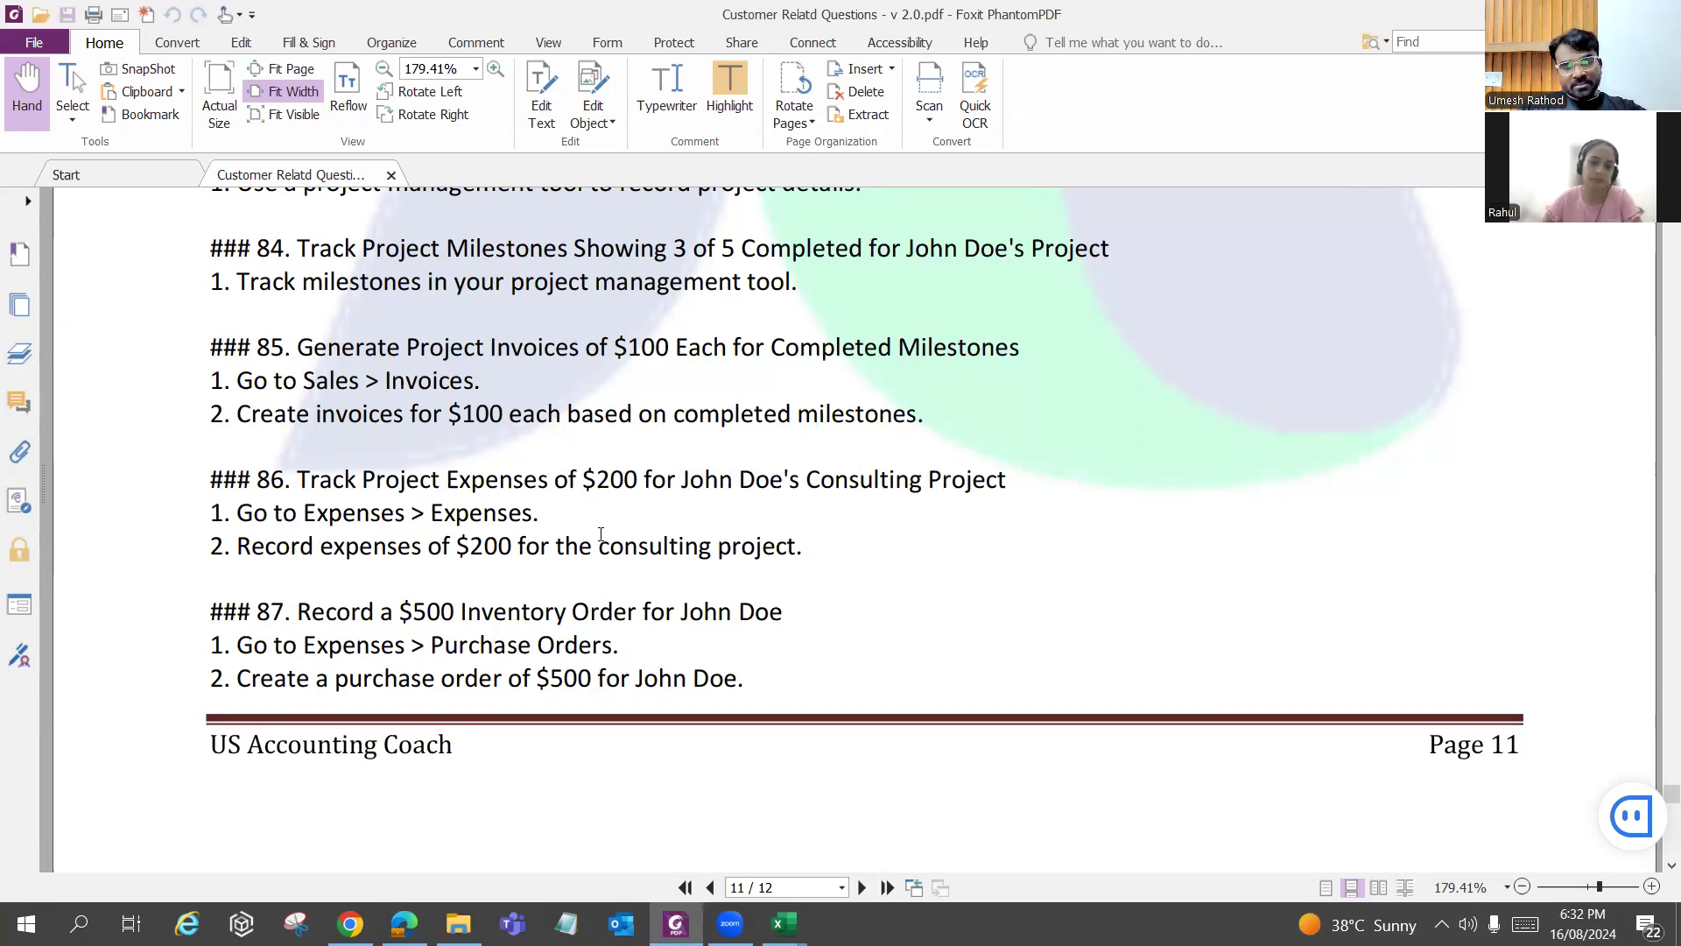
pyautogui.hotkey('alt', 'Tab')
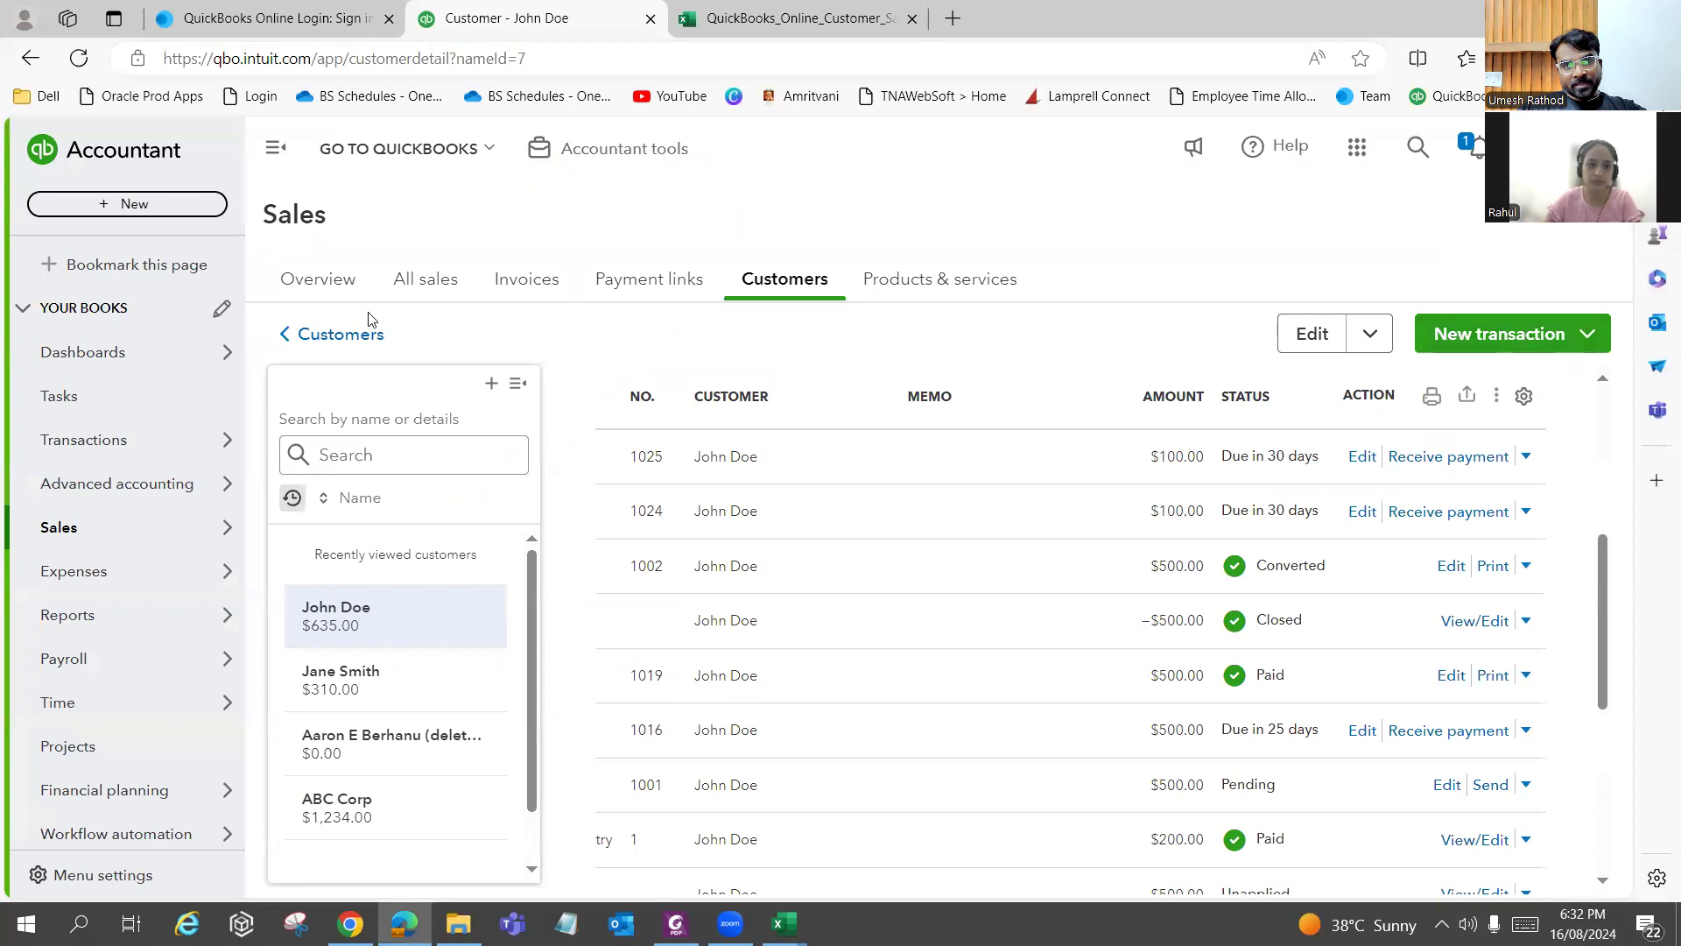
pyautogui.click(527, 278)
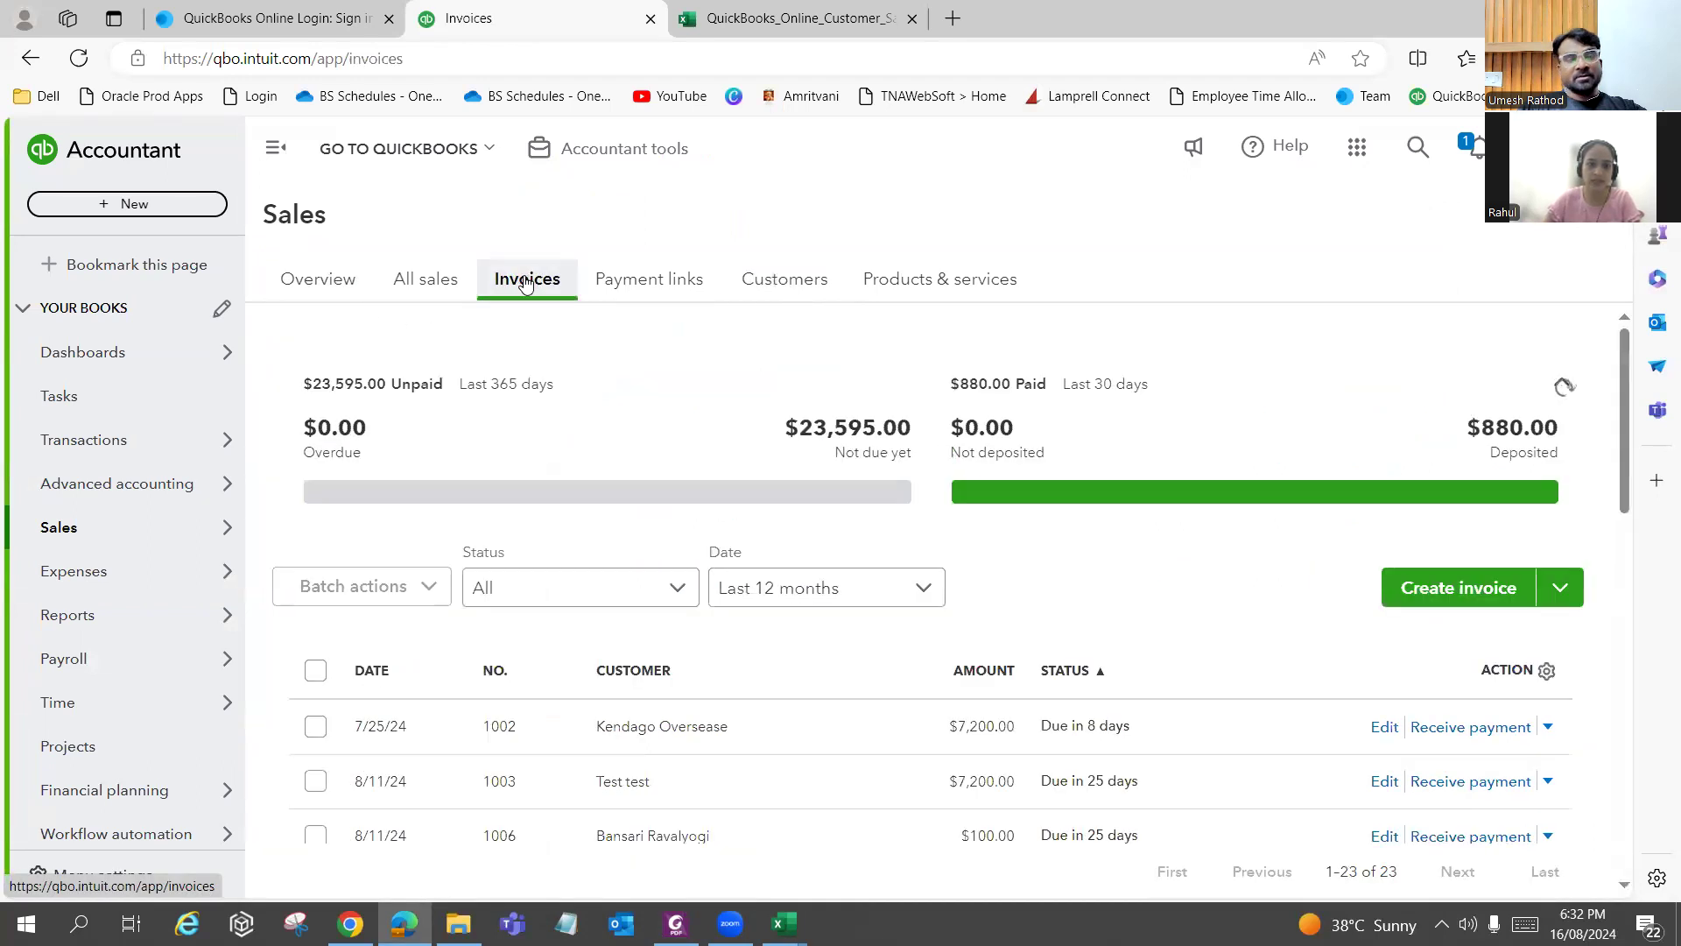
pyautogui.hotkey('alt', 'Tab')
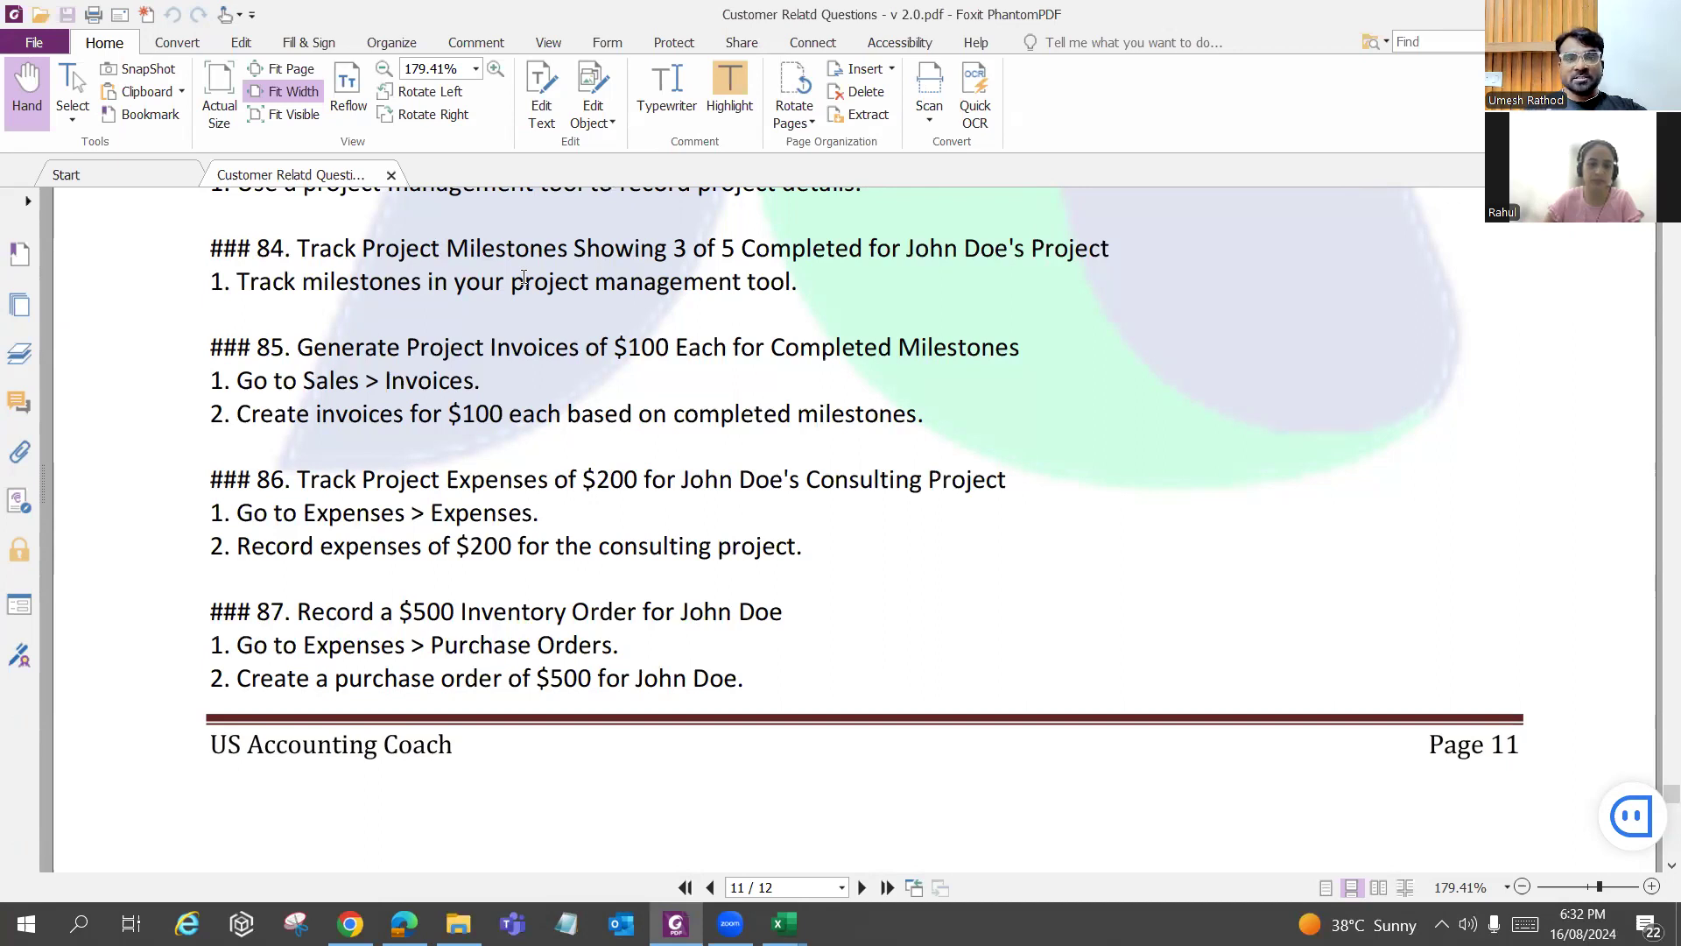
# Start a new expense in QuickBooks Online for exercise 86 in Foxit PhantomPDF and choose the project customer as payee.
pyautogui.hotkey('alt', 'Tab')
pyautogui.click(198, 217)
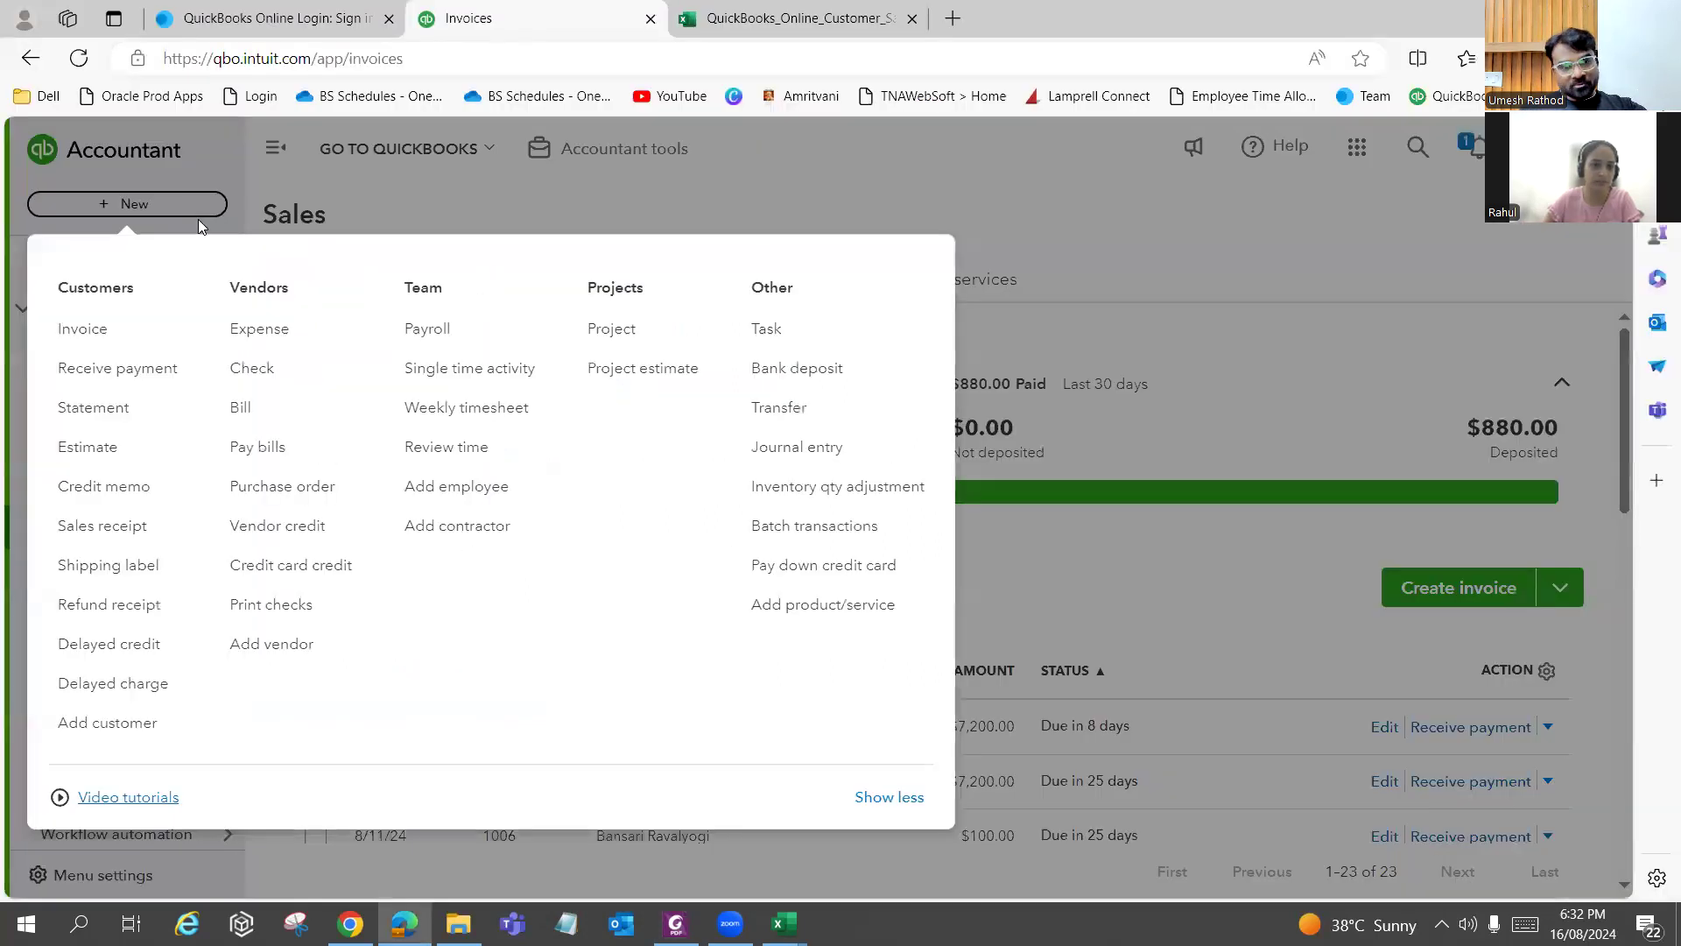
pyautogui.click(286, 331)
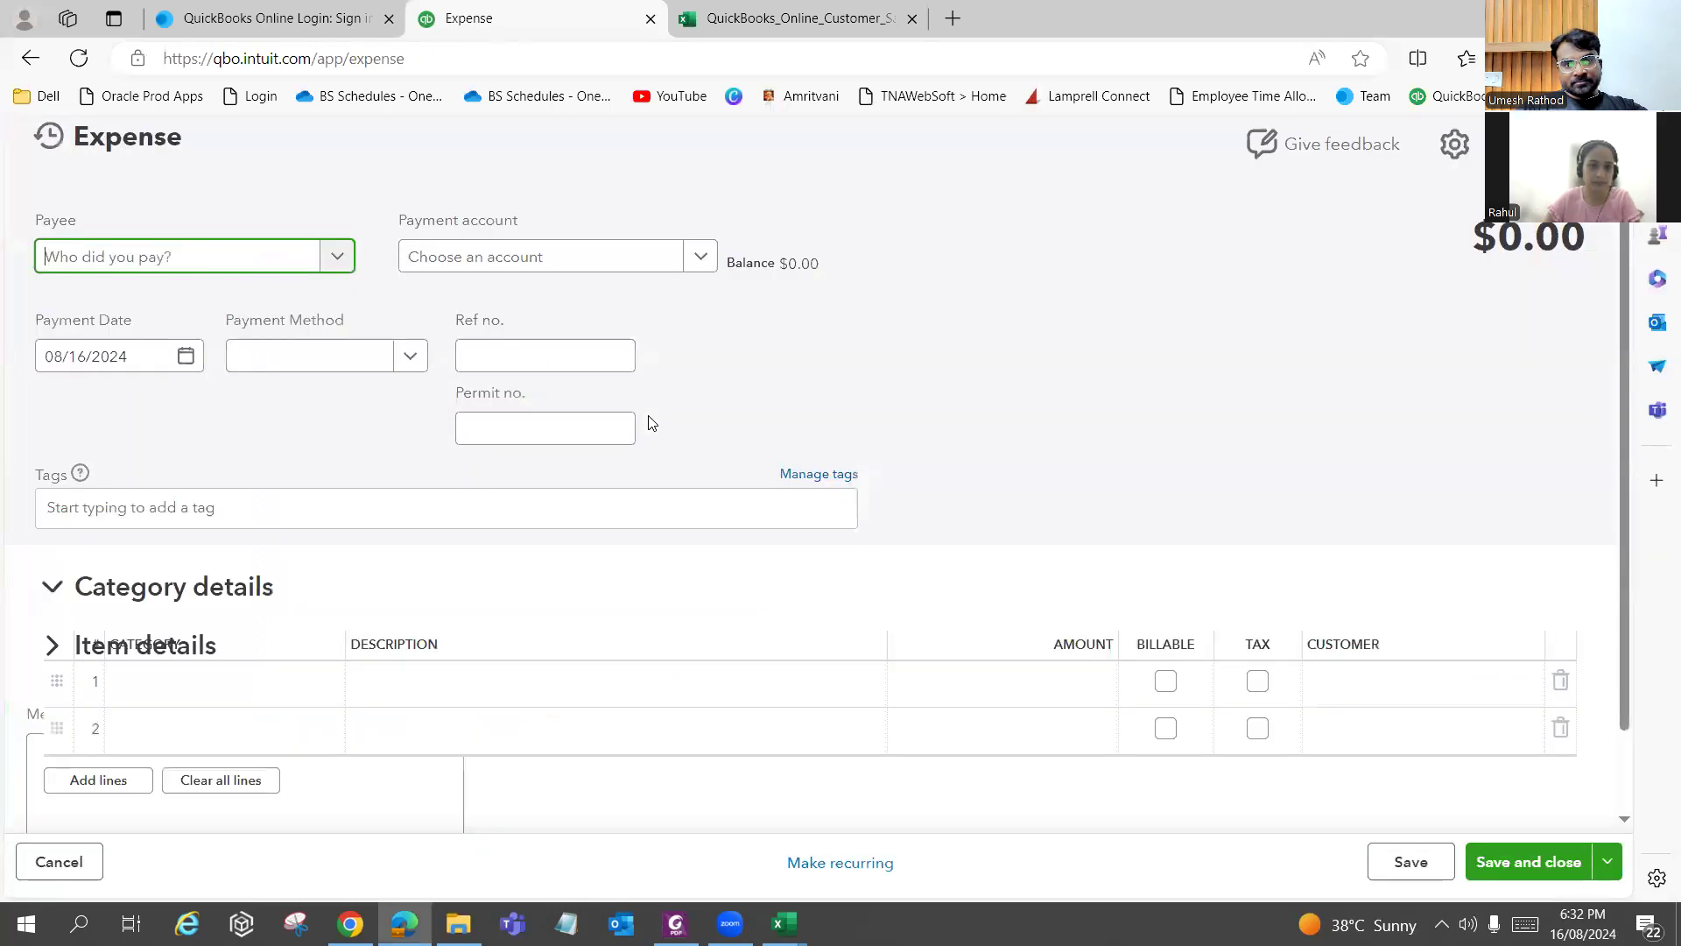
pyautogui.hotkey('alt', 'Tab')
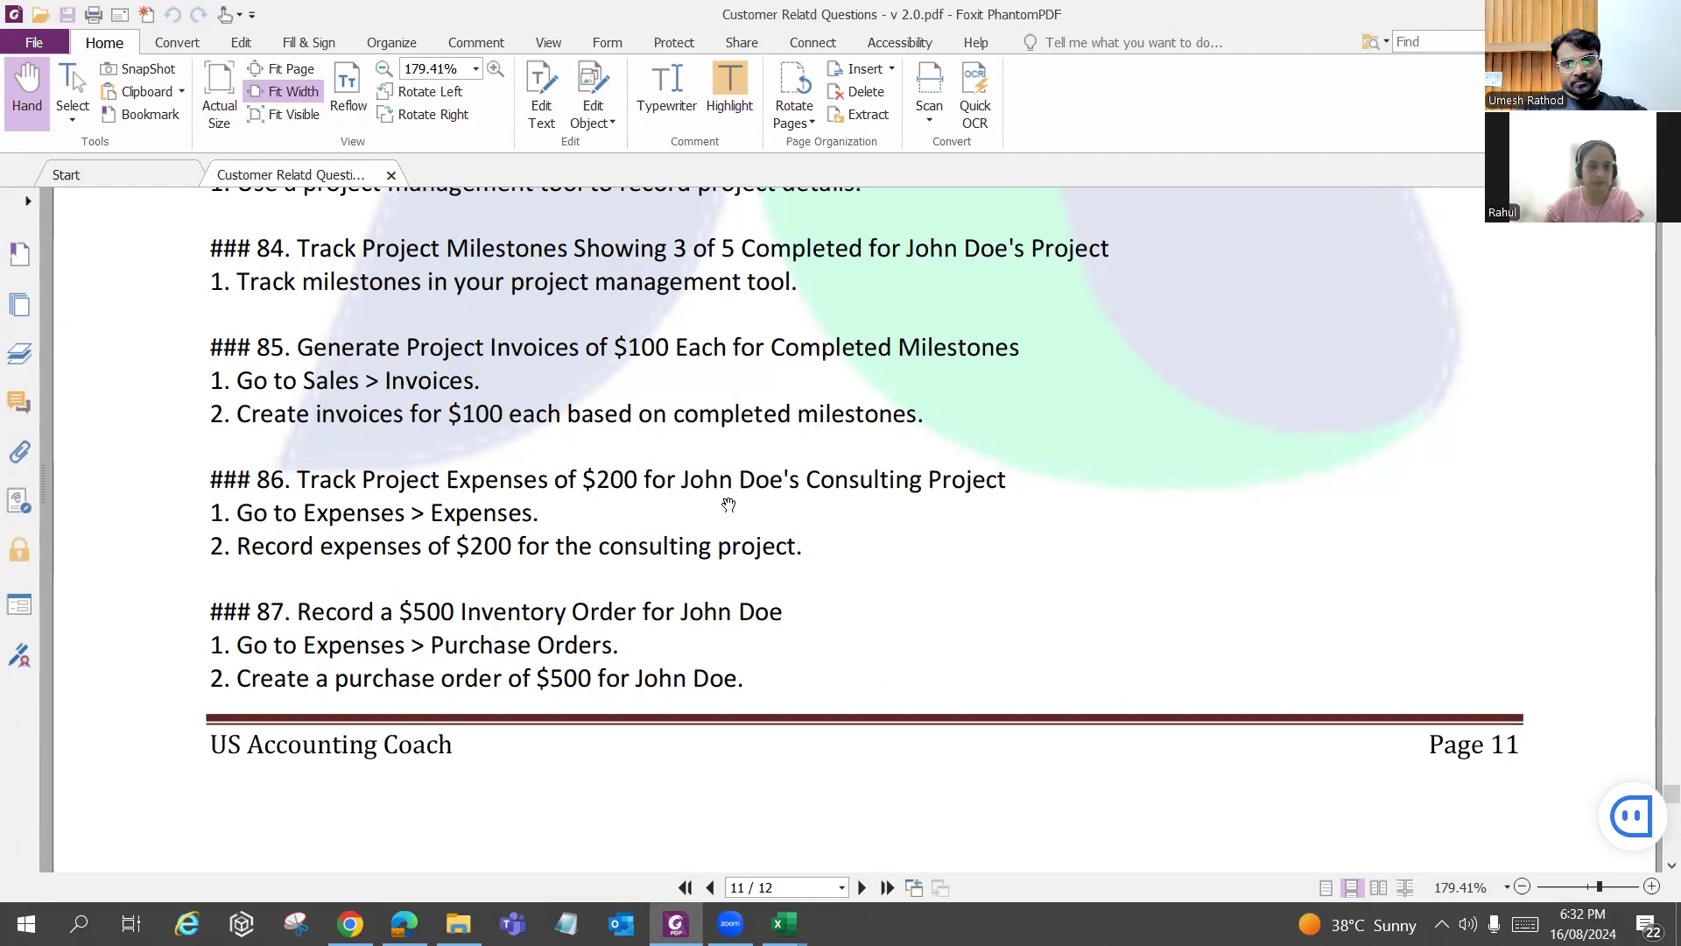
pyautogui.hotkey('alt', 'Tab')
pyautogui.write('jo')
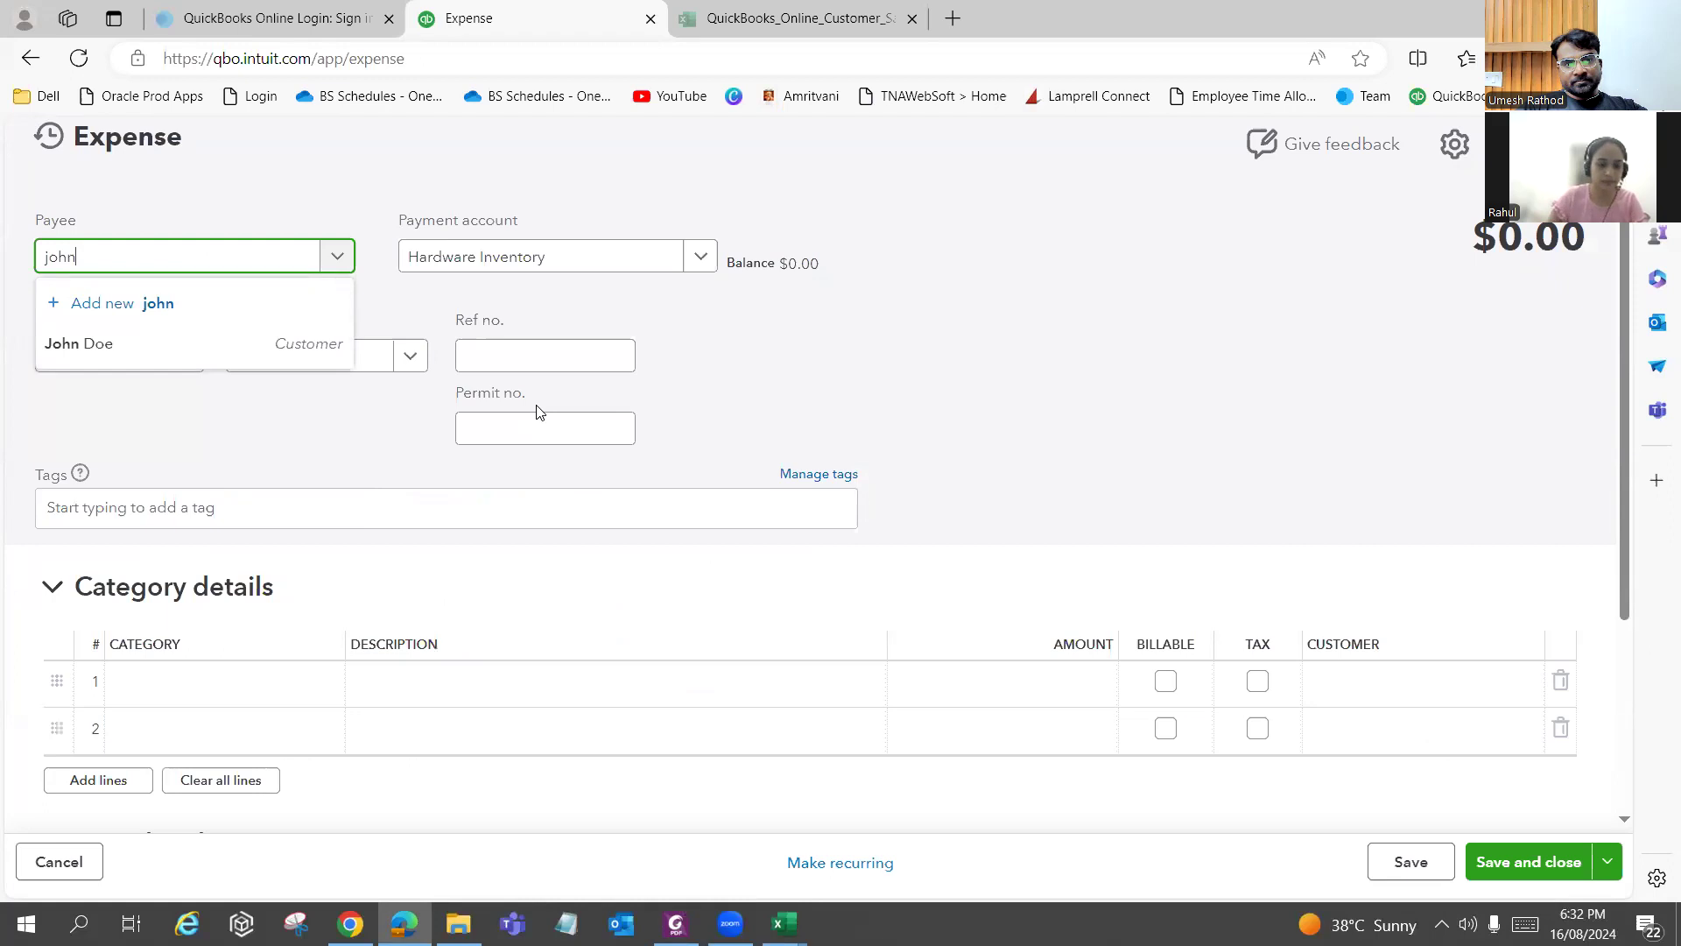
pyautogui.click(90, 348)
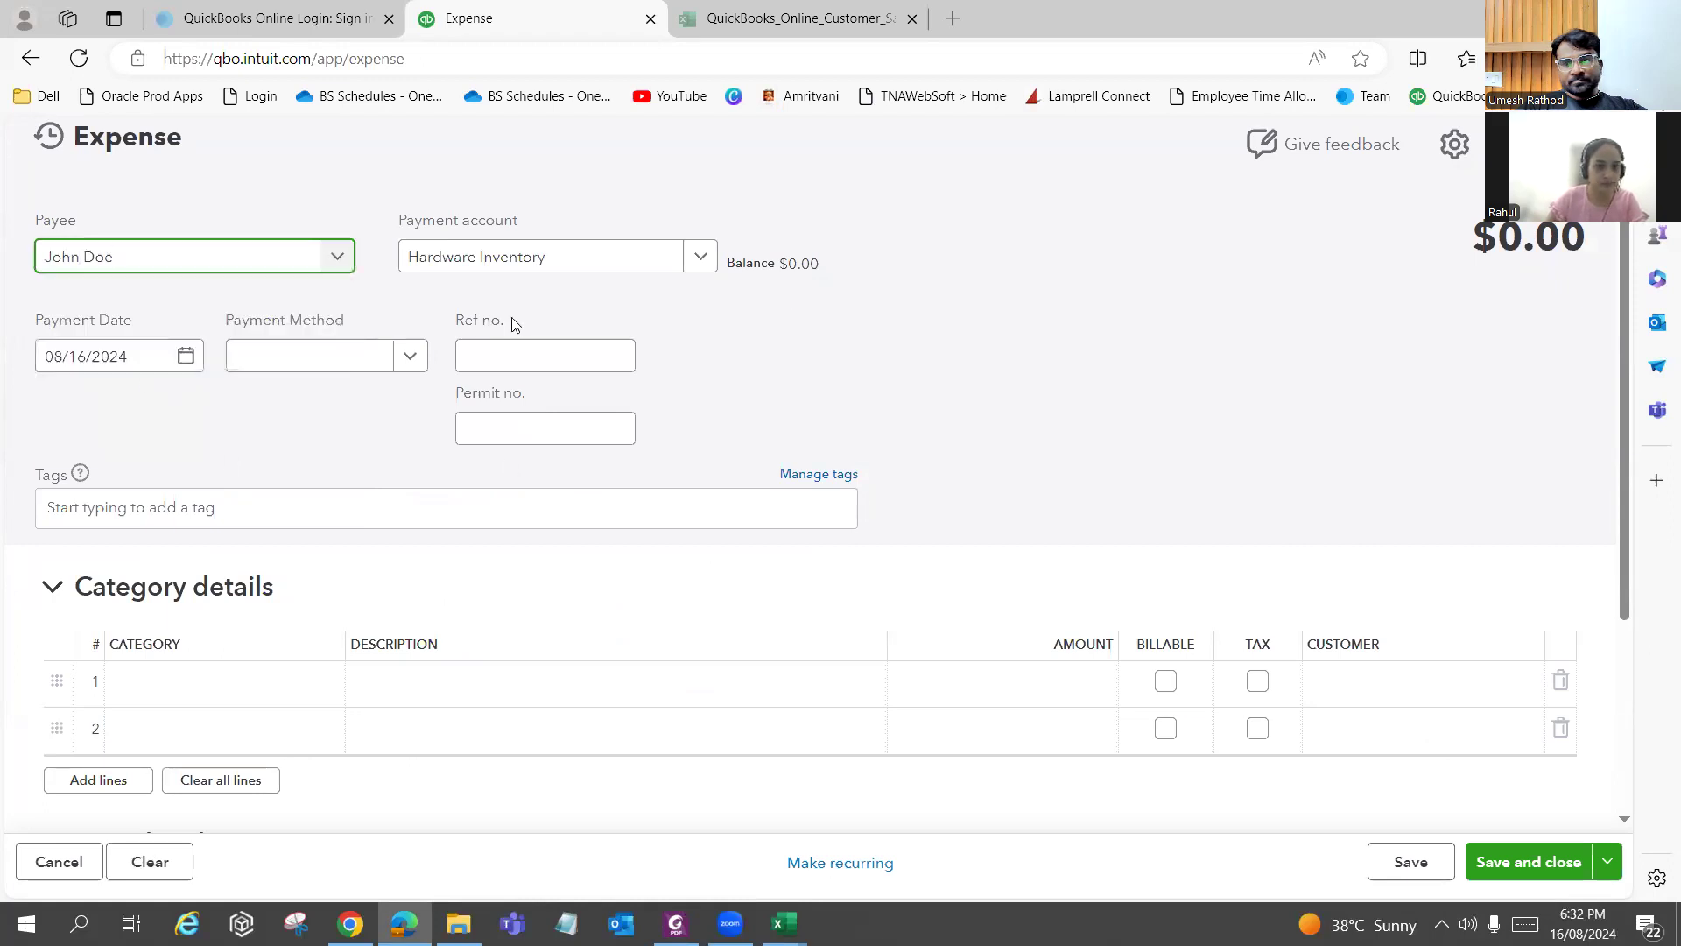
# Recheck exercise 86, give the first category line the description "consul", and assign it the Consulting Services category.
pyautogui.scroll(-1, 394, 473)
pyautogui.click(366, 569)
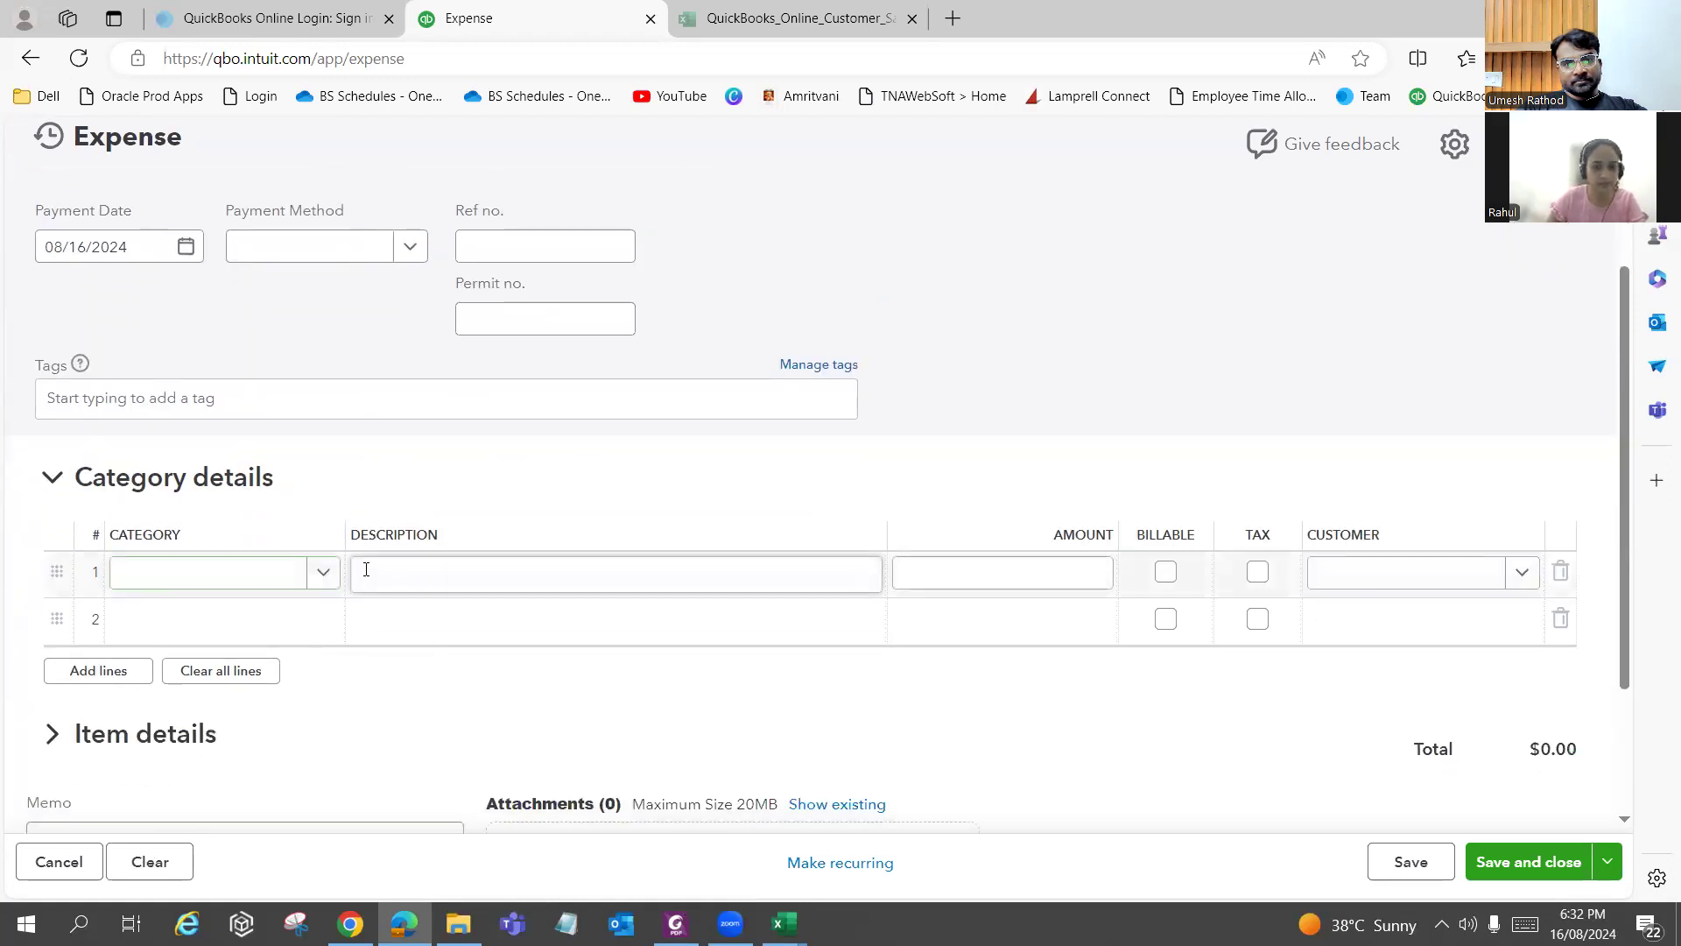
pyautogui.hotkey('alt', 'Tab')
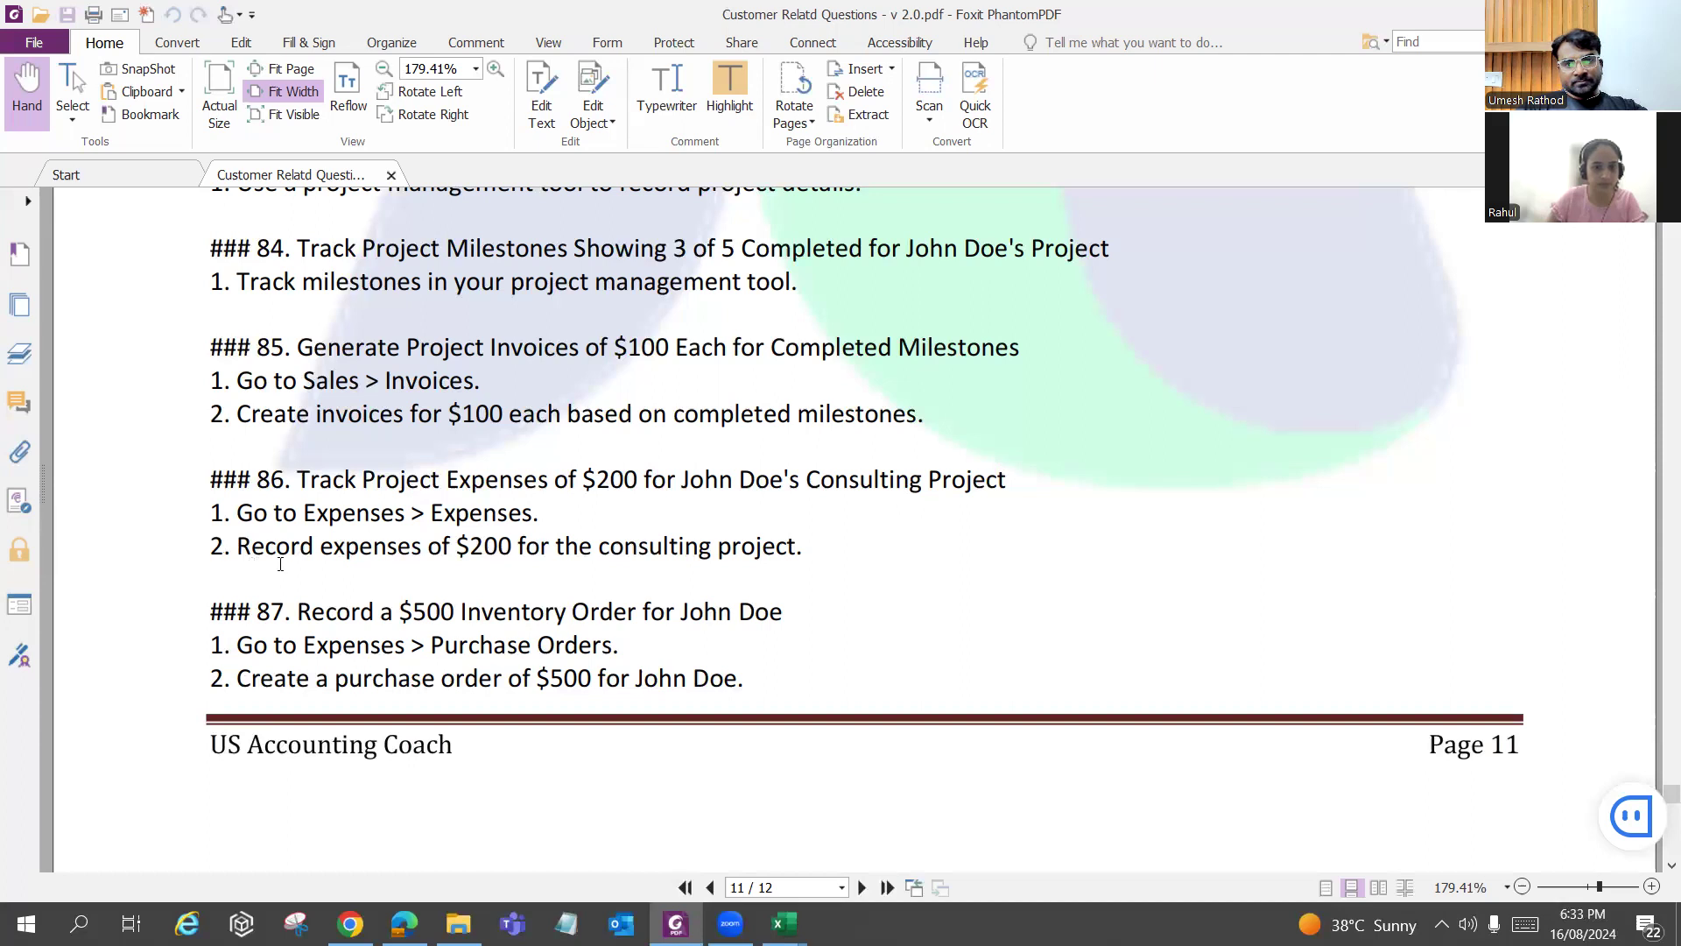
pyautogui.hotkey('alt', 'Tab')
pyautogui.click(386, 571)
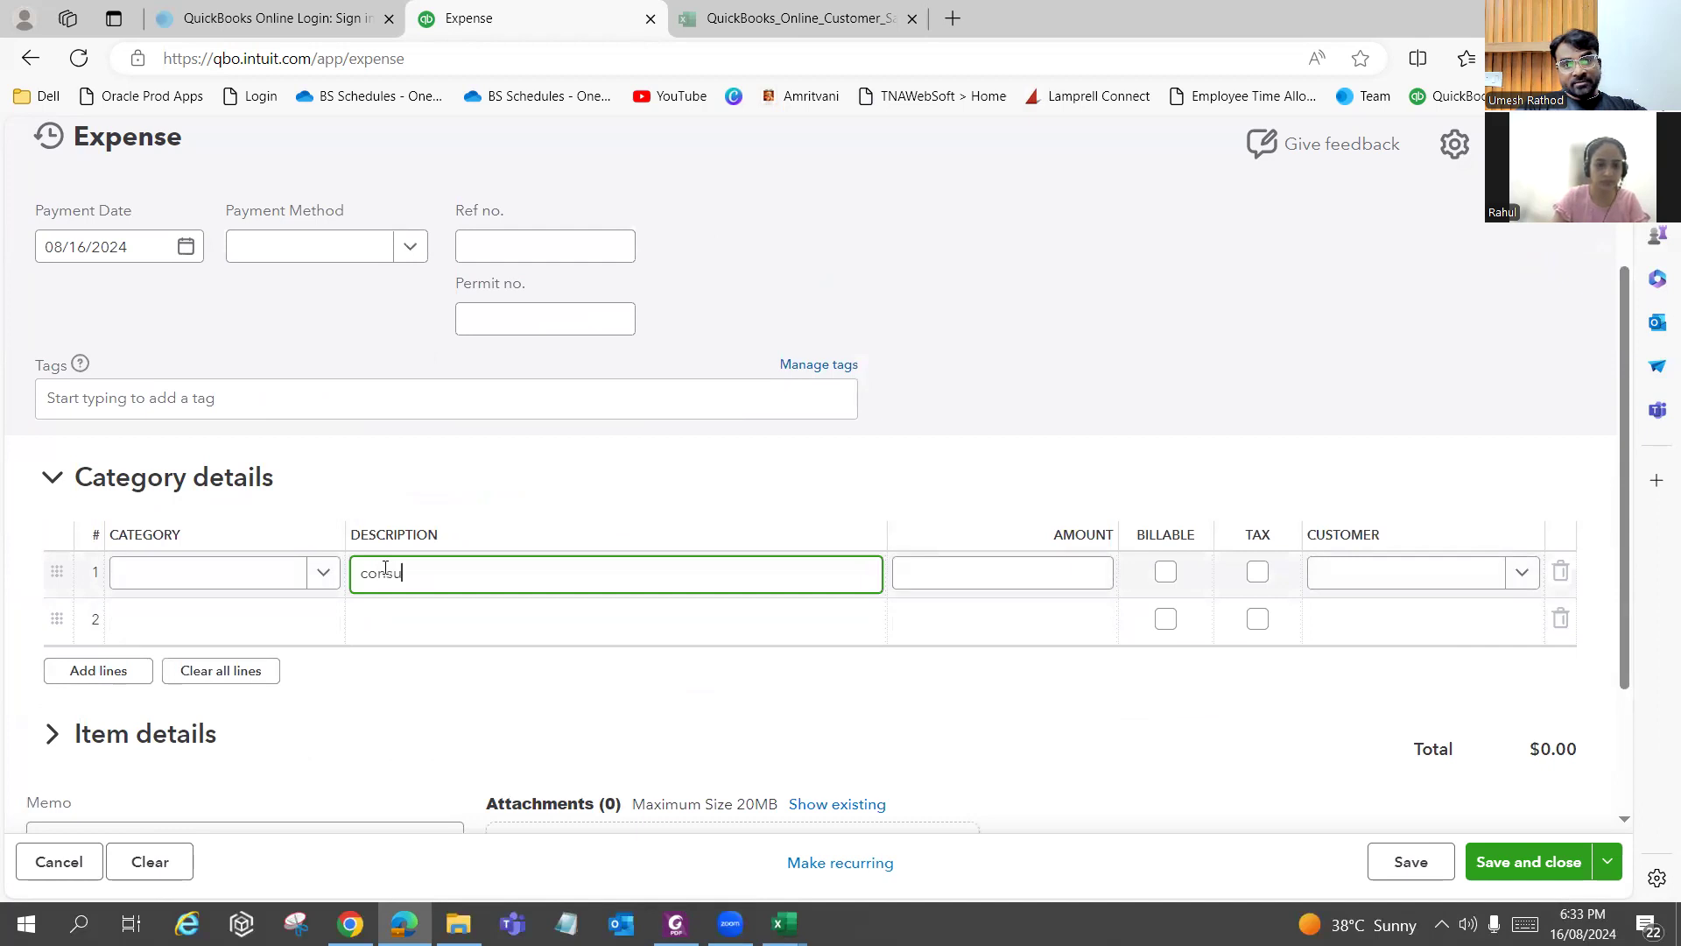
pyautogui.click(210, 574)
pyautogui.scroll(-7, 261, 372)
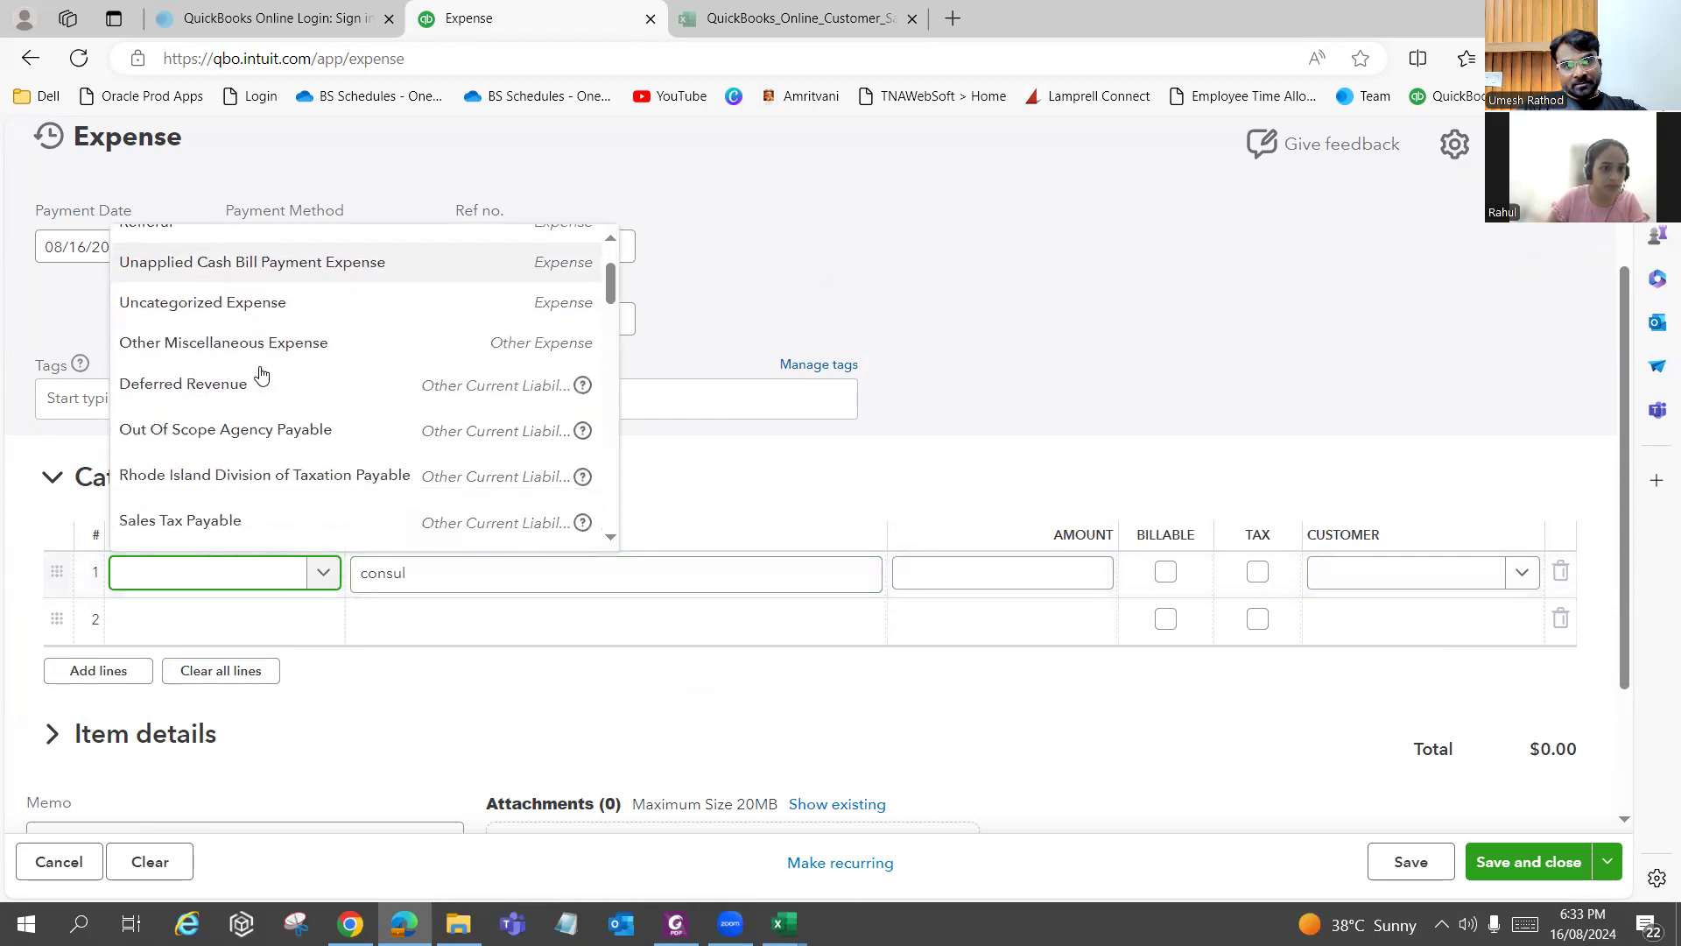
pyautogui.scroll(-5, 262, 386)
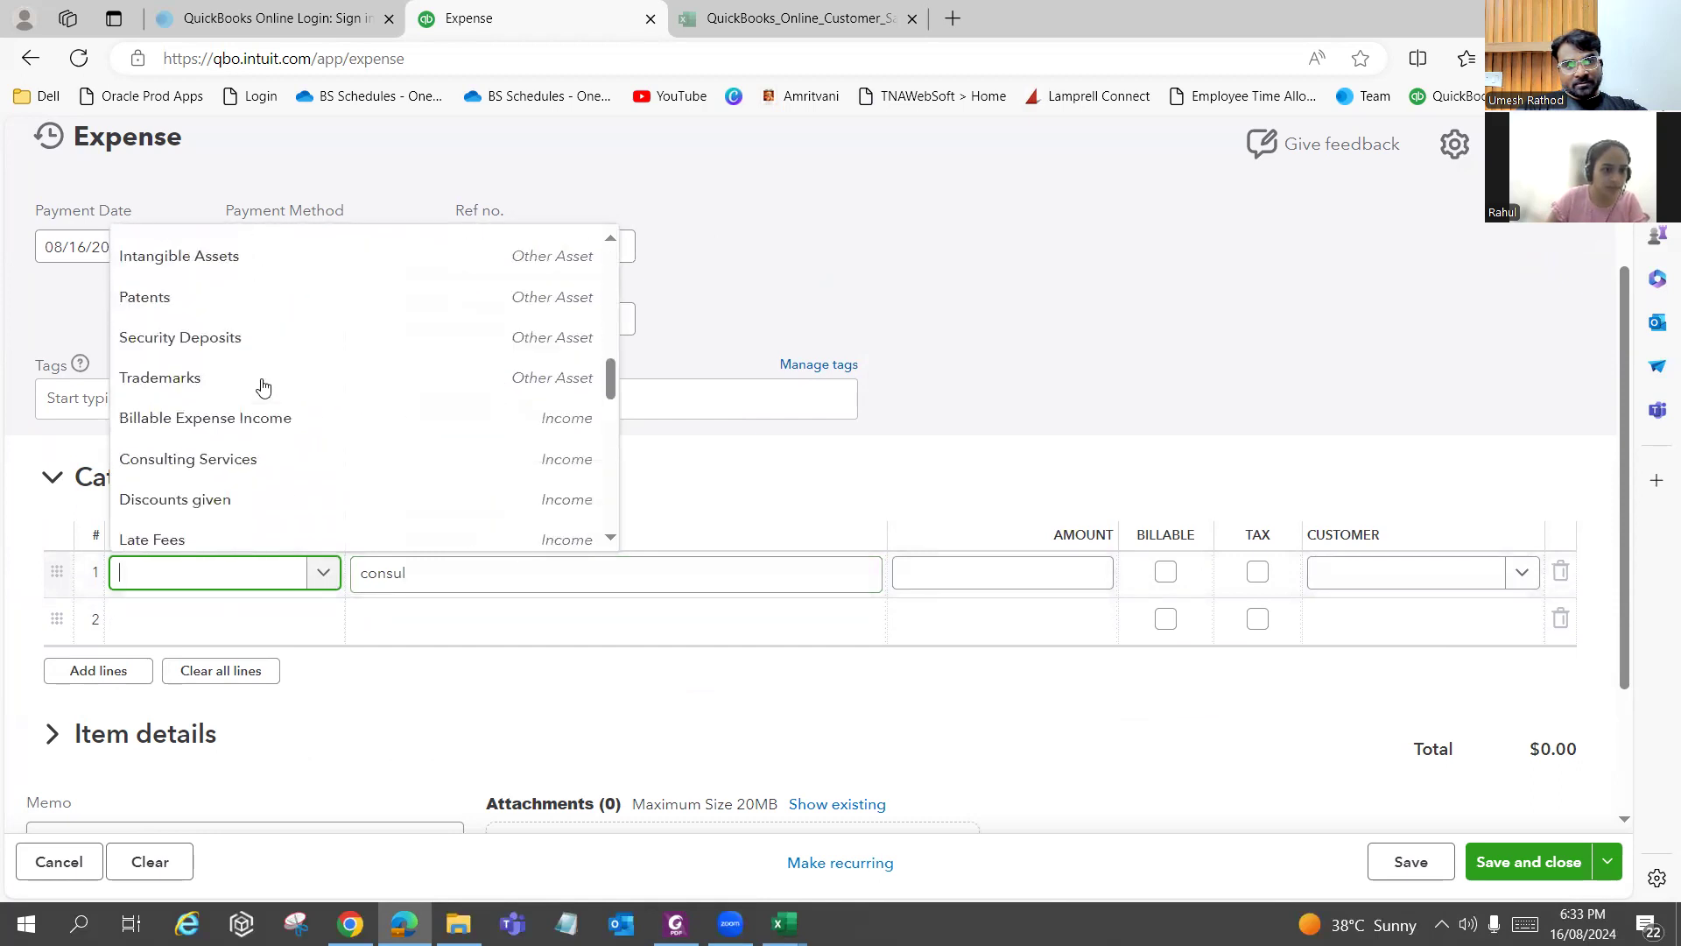
# Change the first category line's description to "consu".
pyautogui.doubleClick(508, 579)
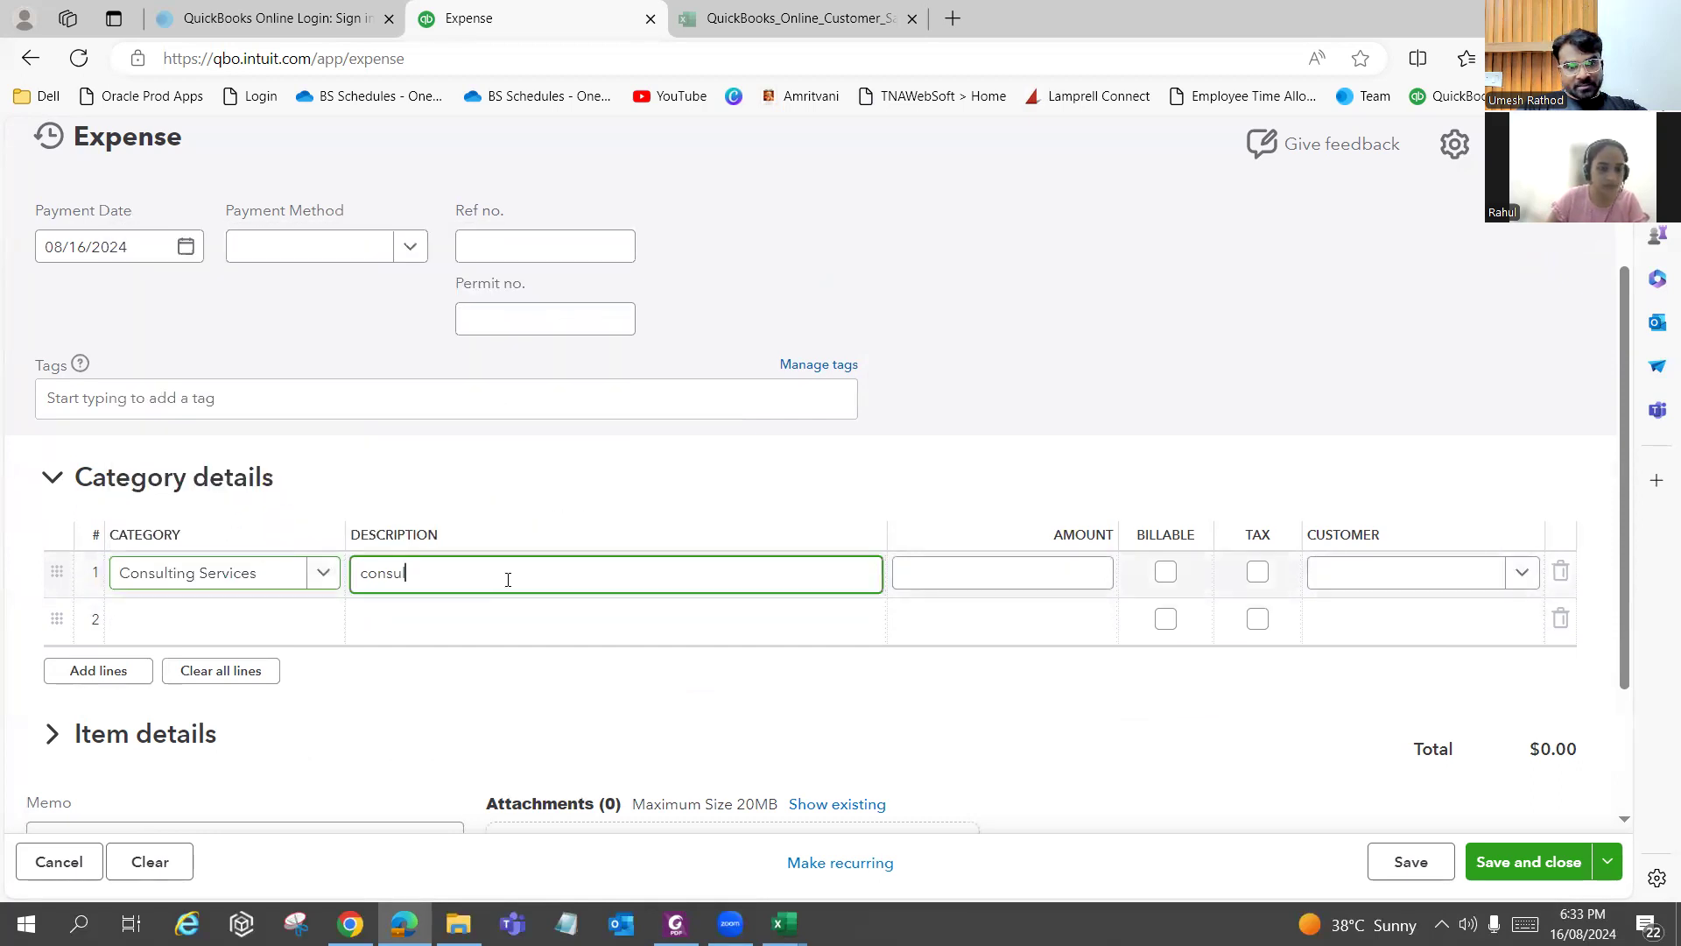
pyautogui.press('BackSpace')
pyautogui.write('consu')
pyautogui.press('Tab')
pyautogui.doubleClick(403, 583)
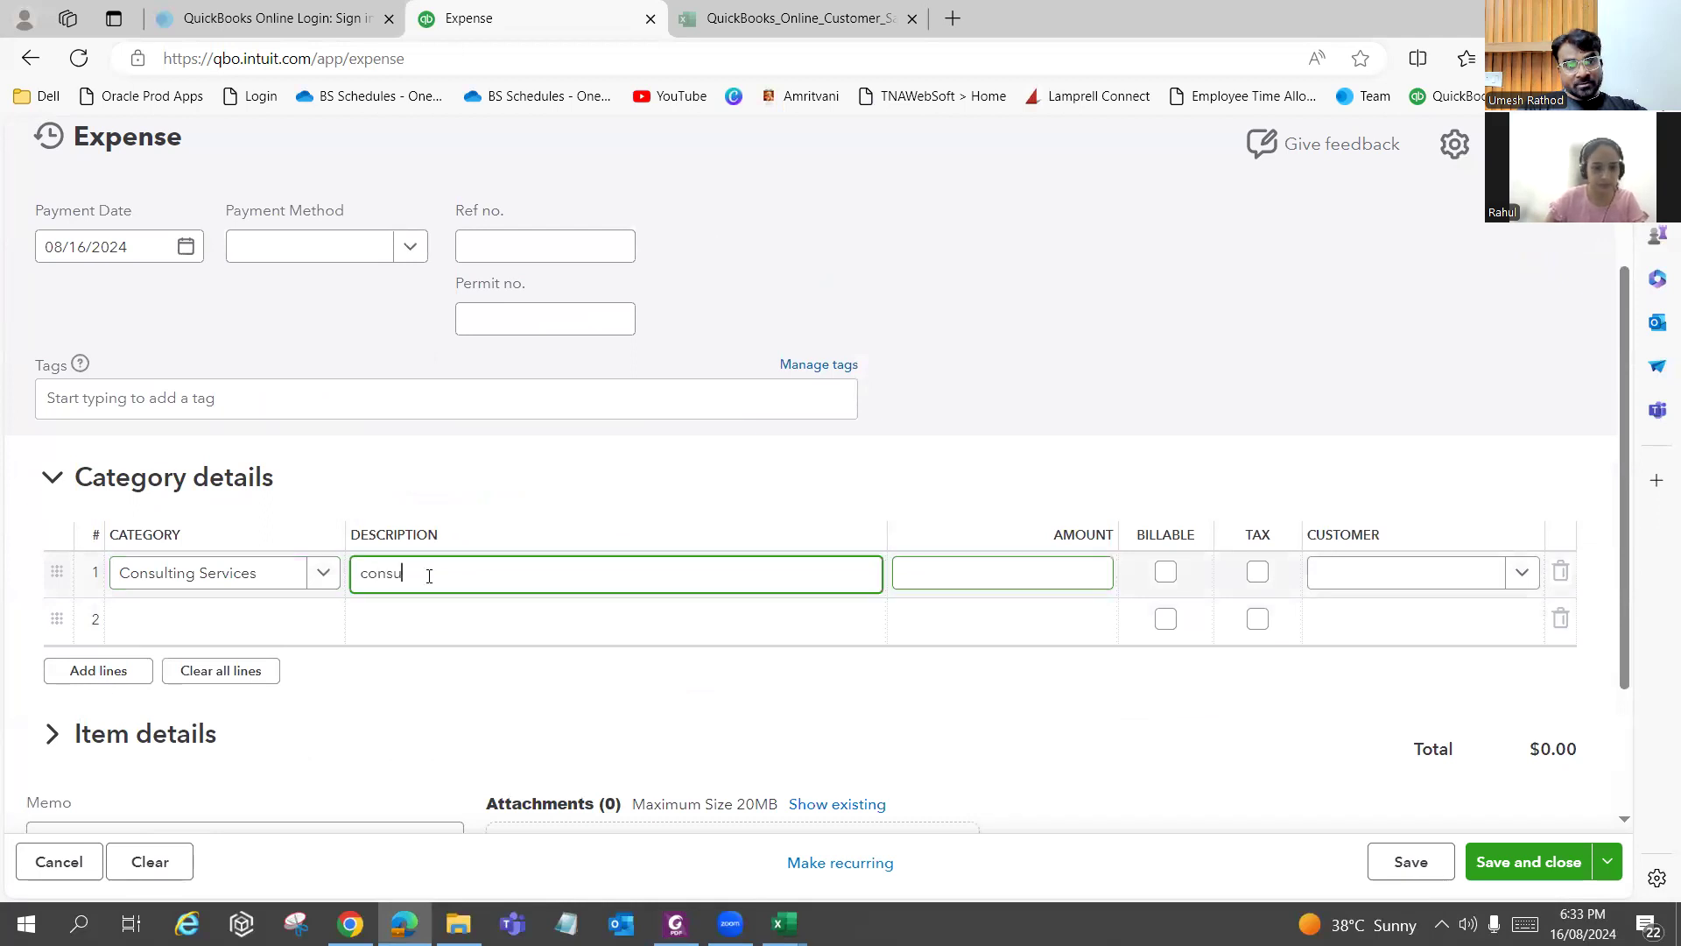
# Look through the accounts for the line's category, search for "consu", and start adding a new account.
pyautogui.click(272, 578)
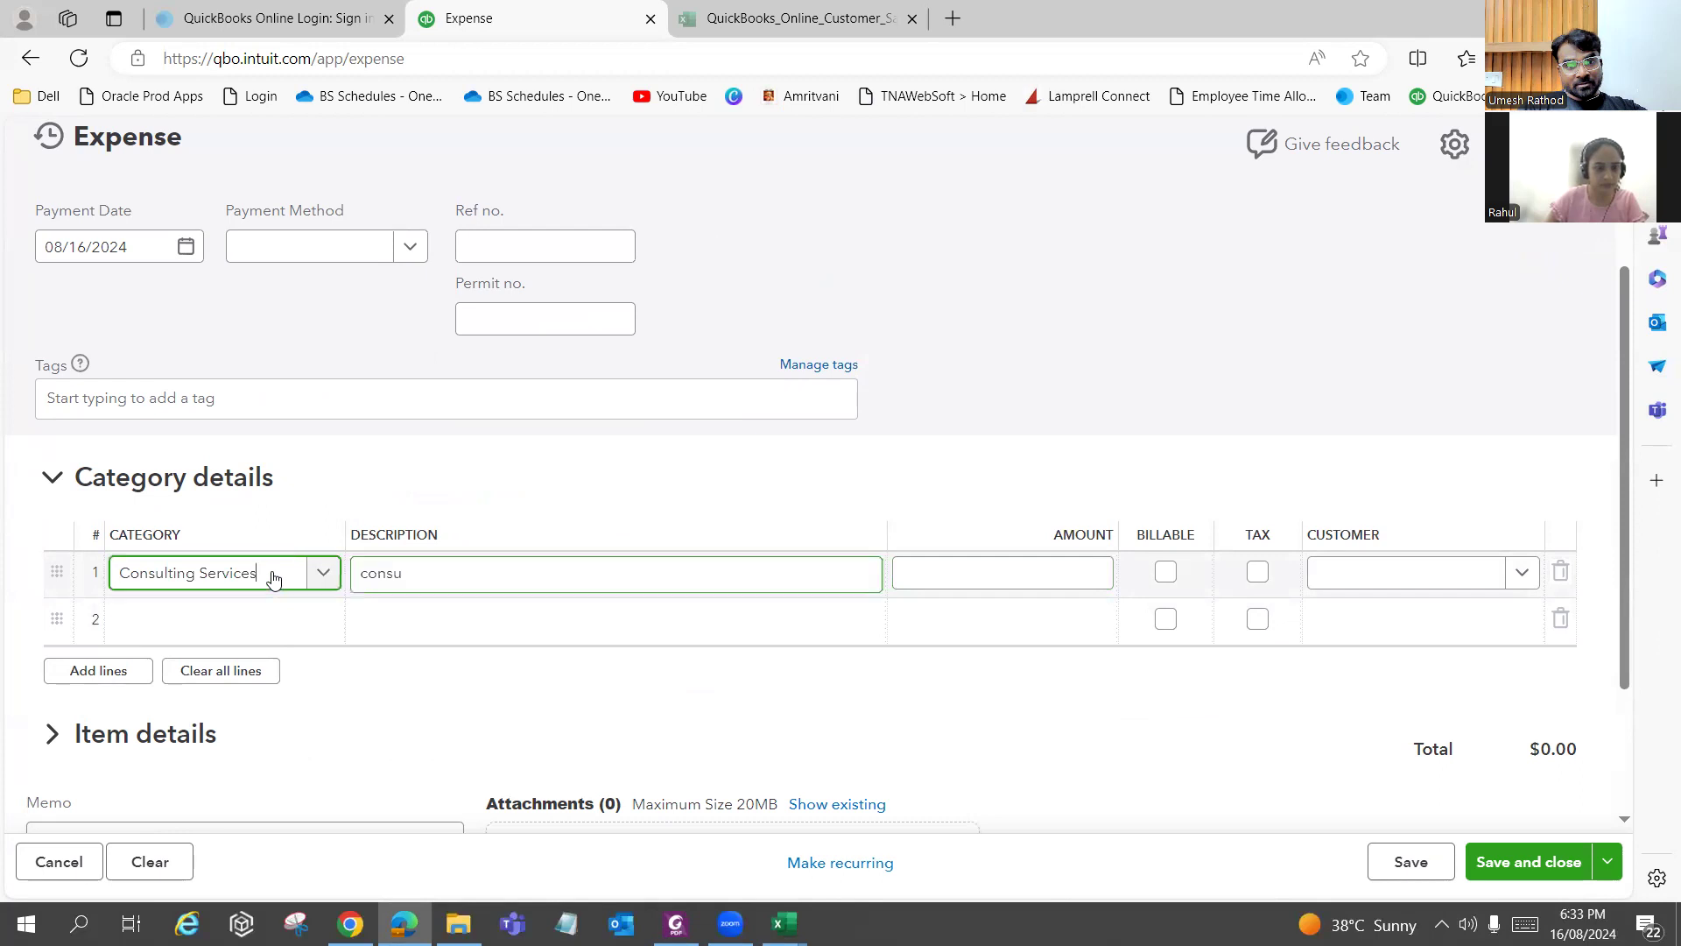
pyautogui.scroll(-2, 337, 463)
pyautogui.scroll(-7, 337, 462)
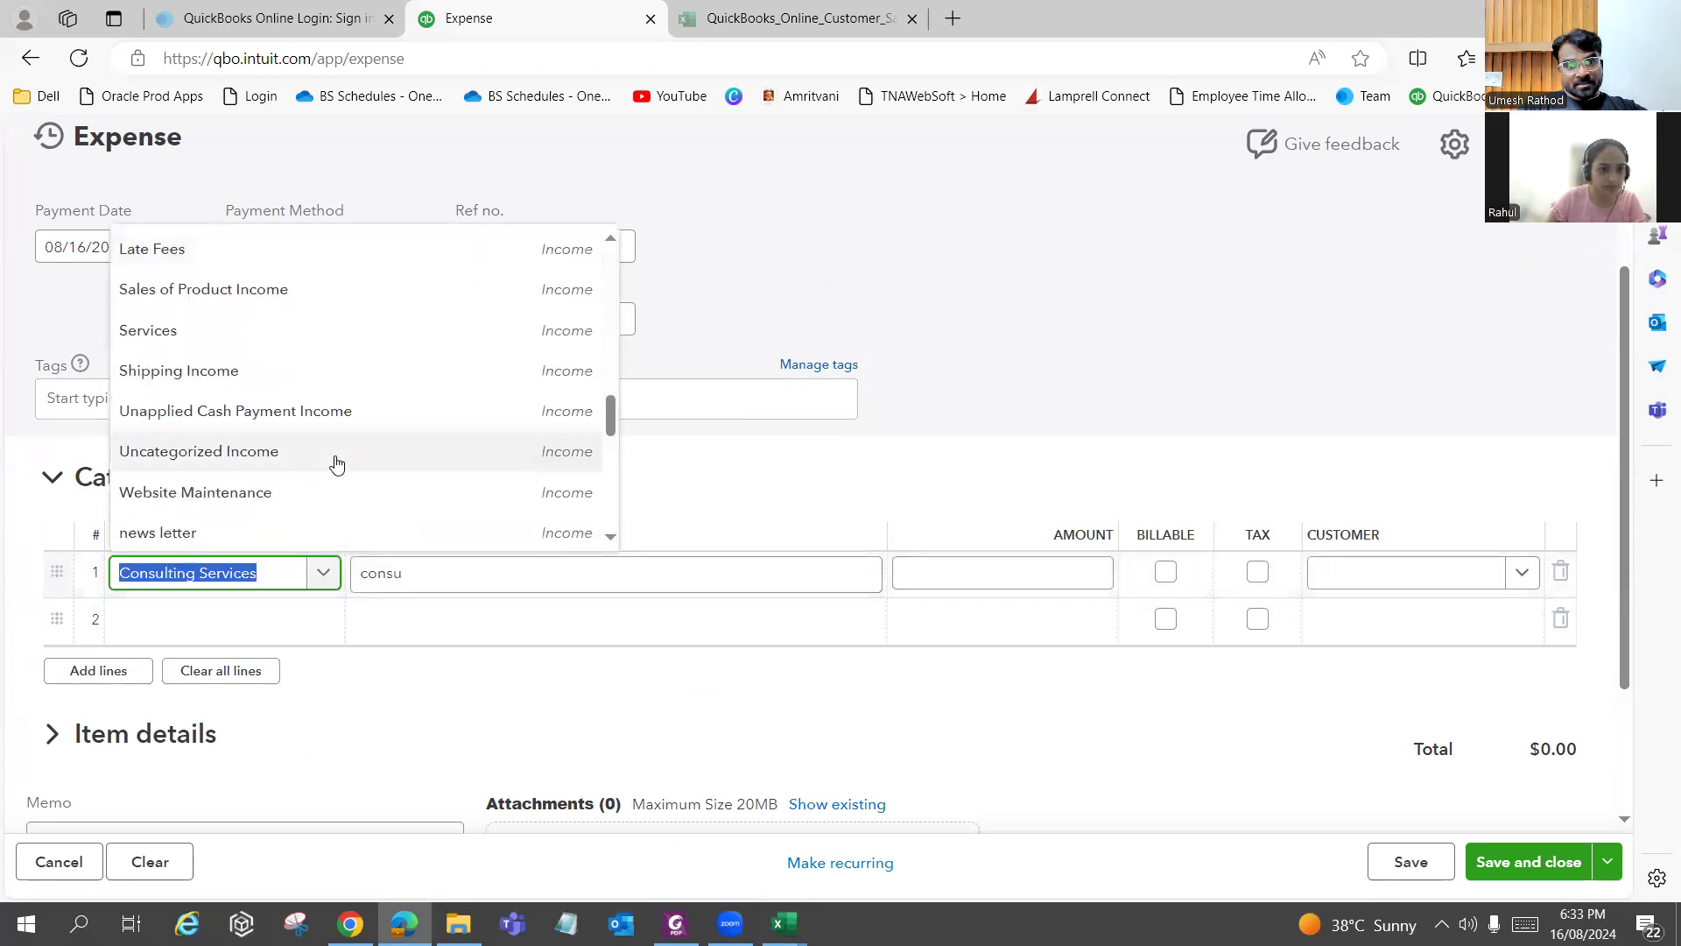
pyautogui.scroll(-2, 335, 462)
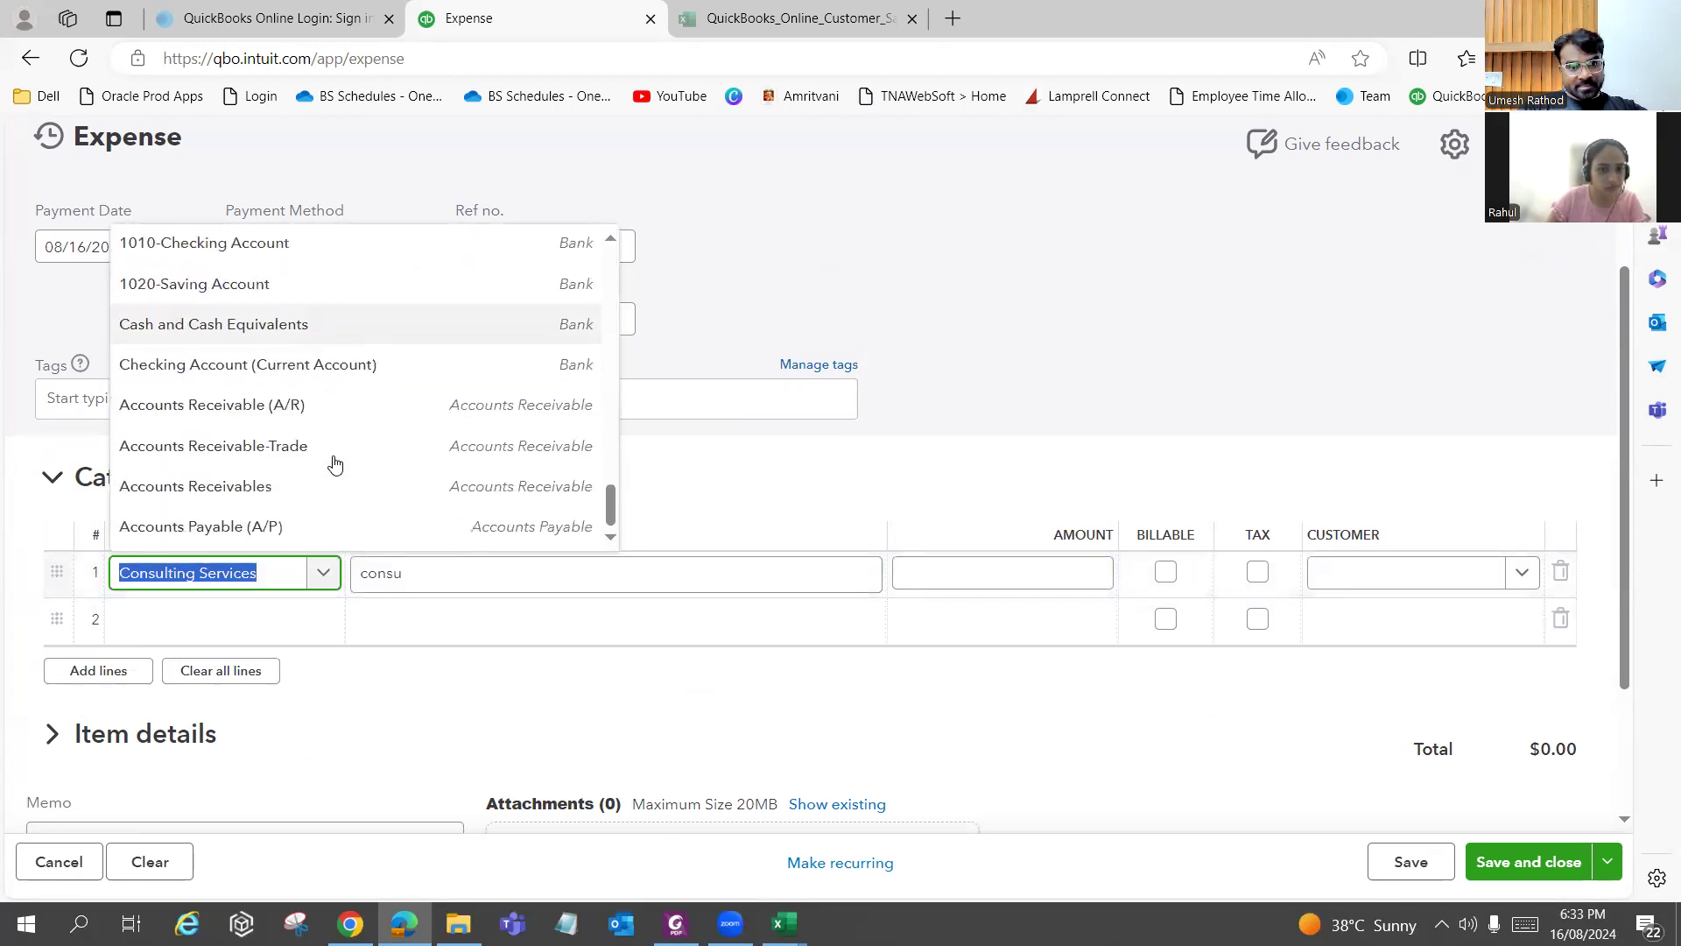
pyautogui.scroll(-10, 336, 462)
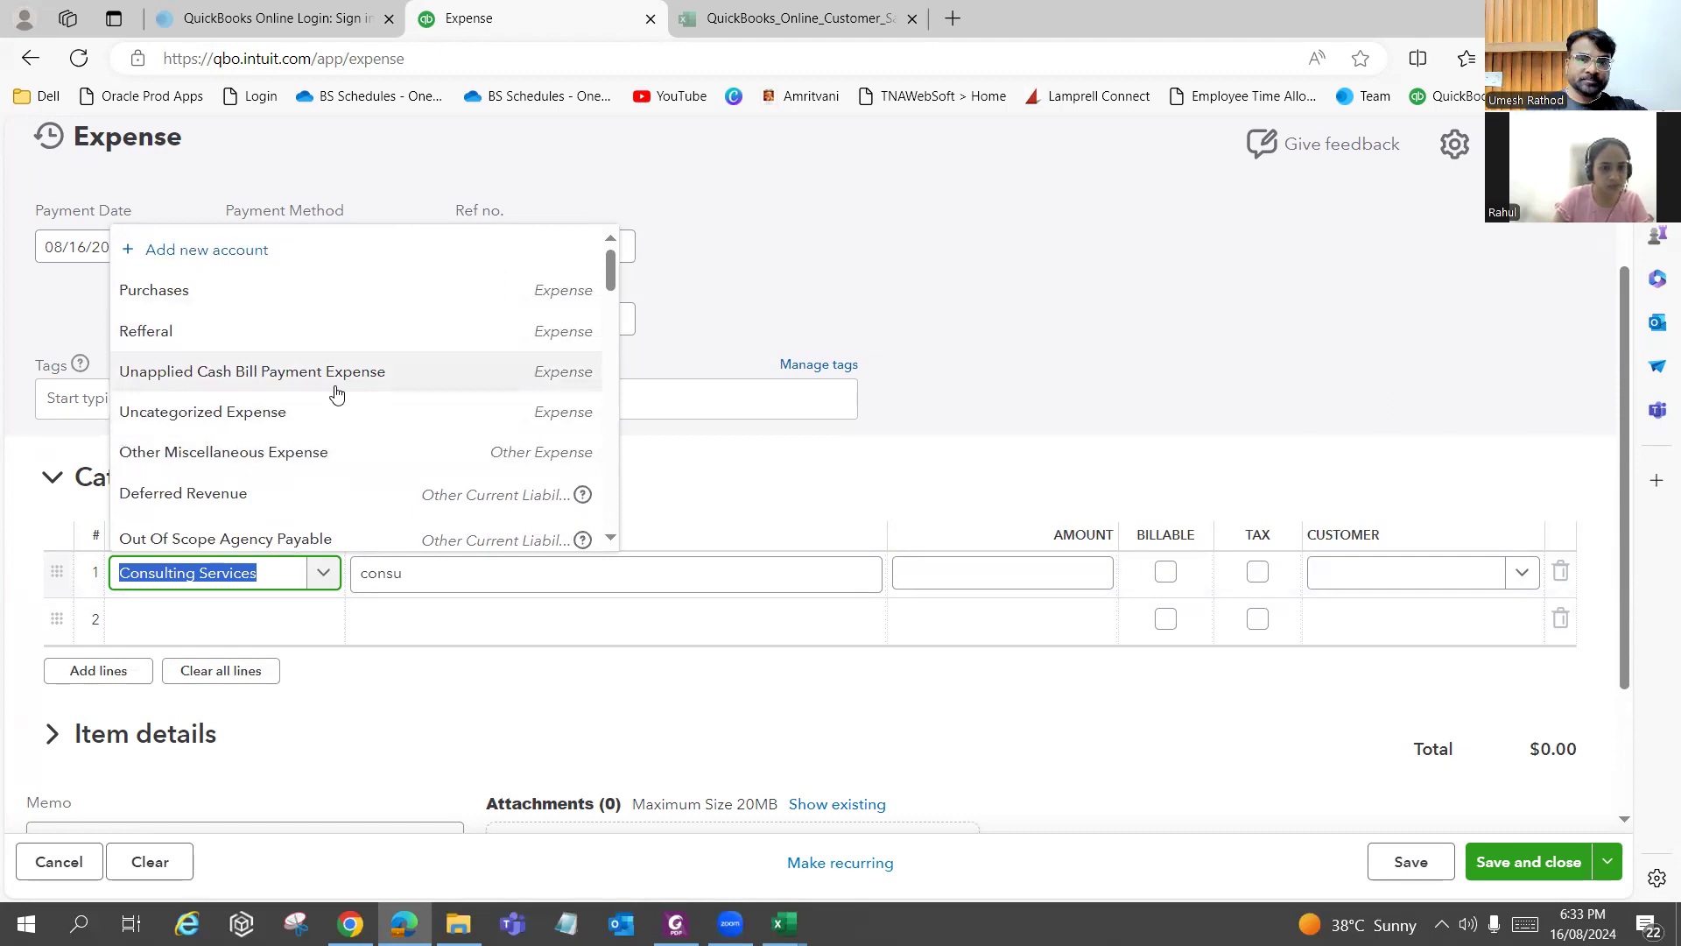
pyautogui.press('BackSpace')
pyautogui.write('consu')
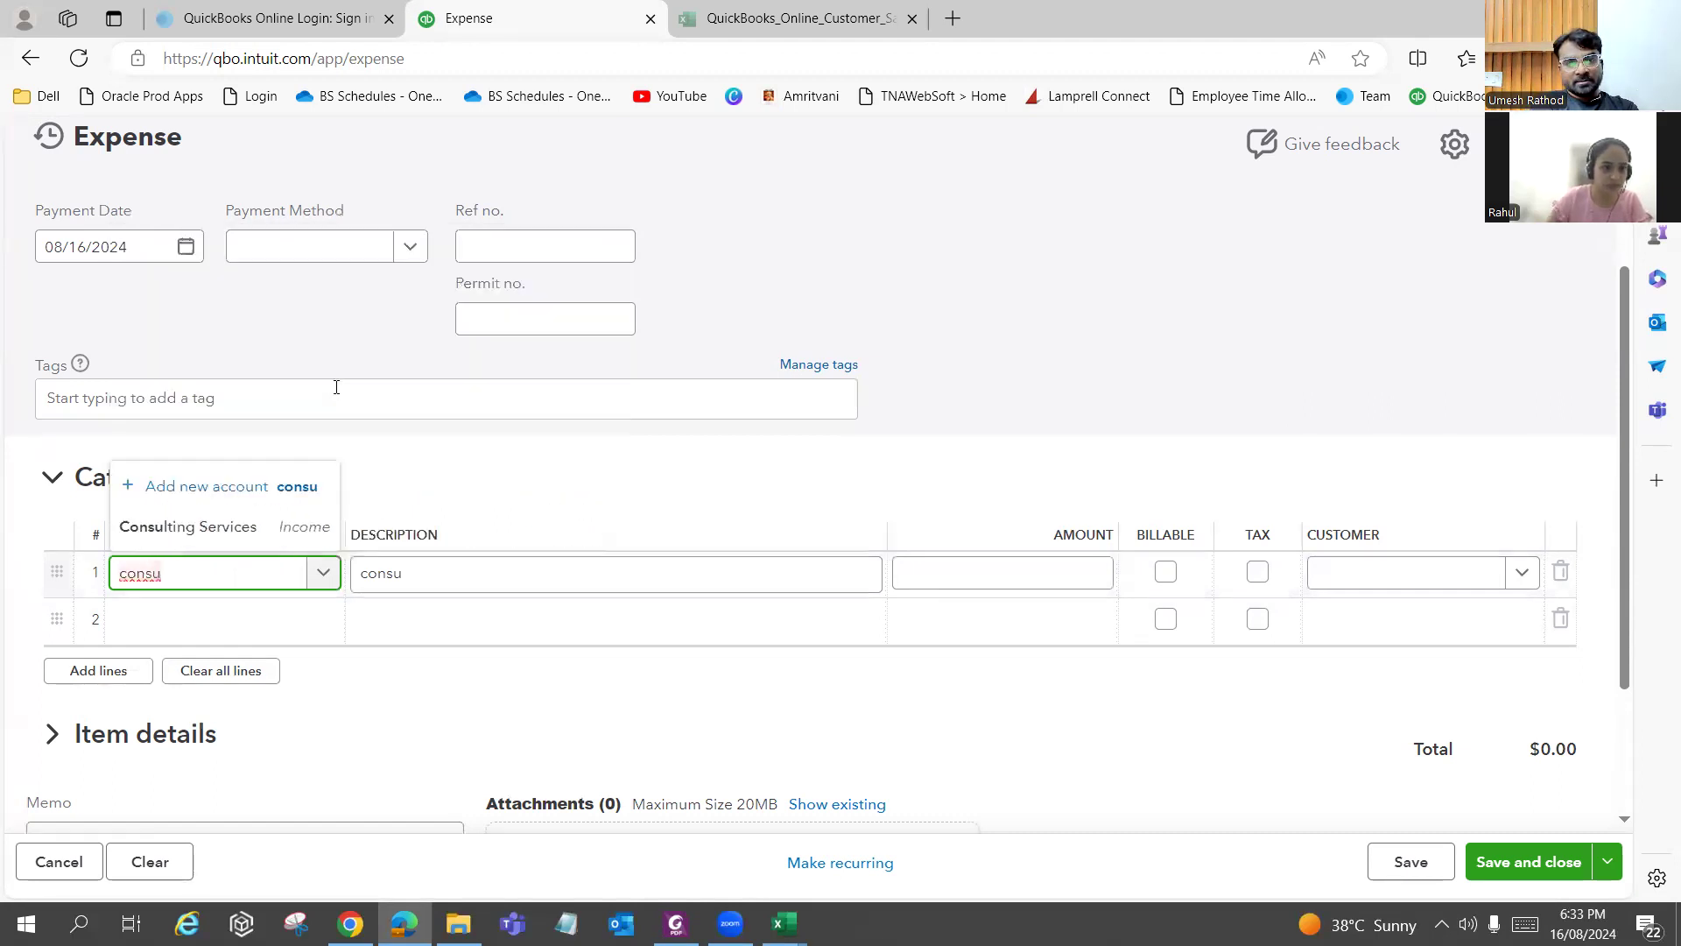
pyautogui.click(250, 482)
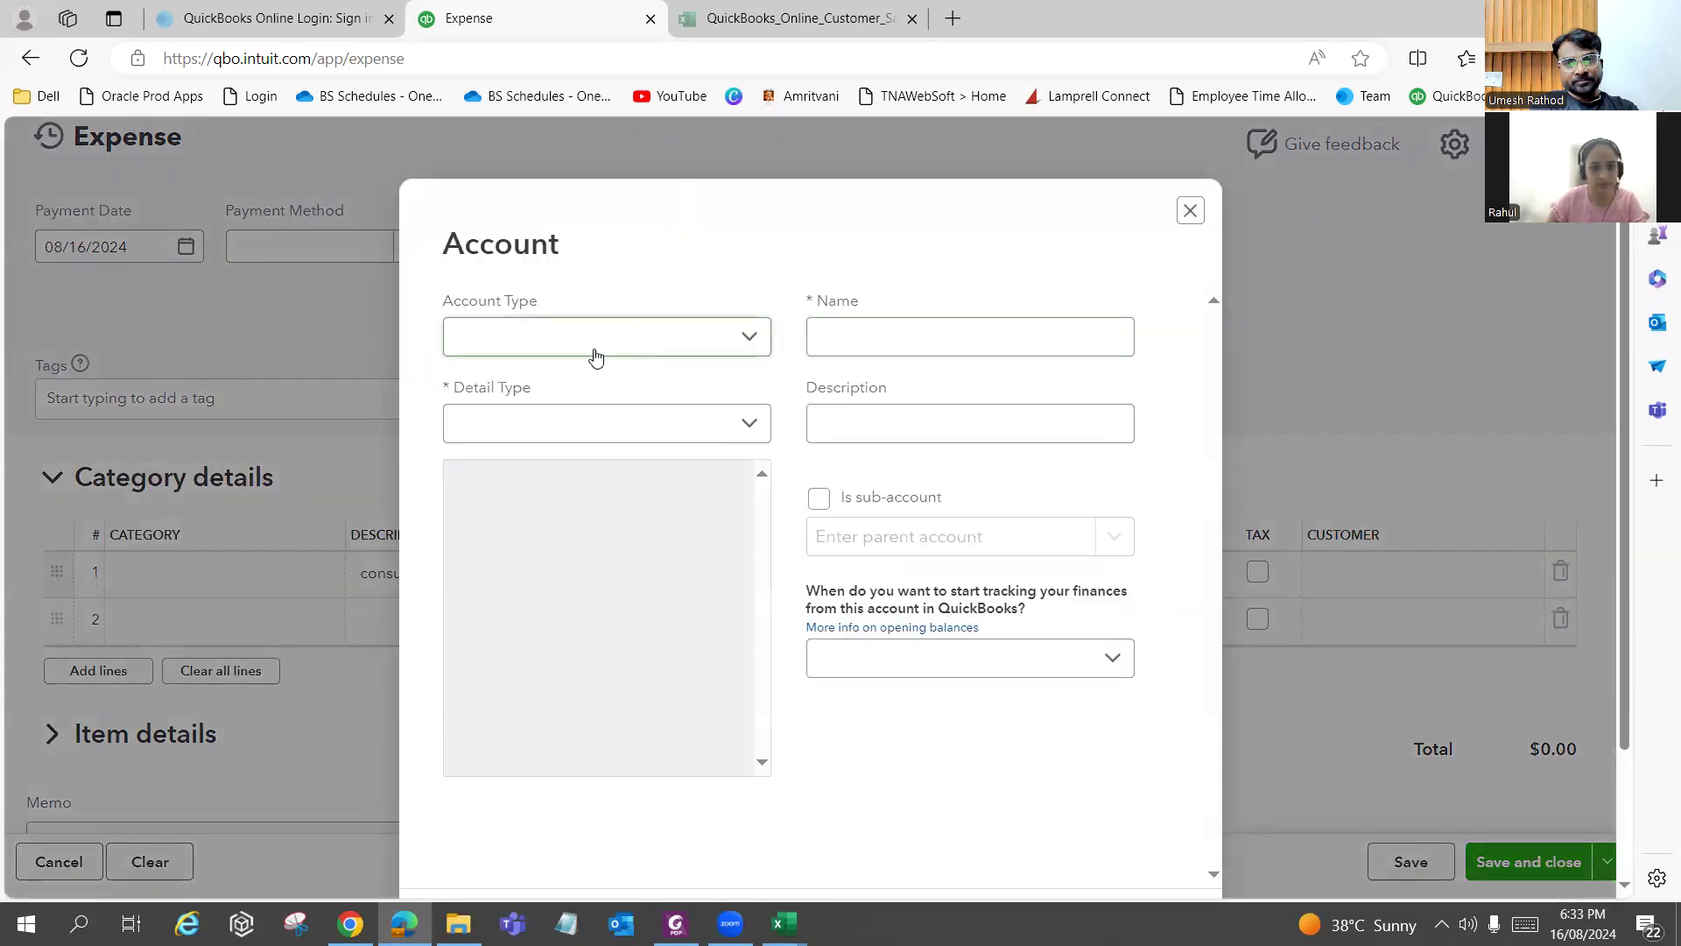
# Set the new account's type to Expenses.
pyautogui.click(543, 345)
pyautogui.scroll(-3, 570, 588)
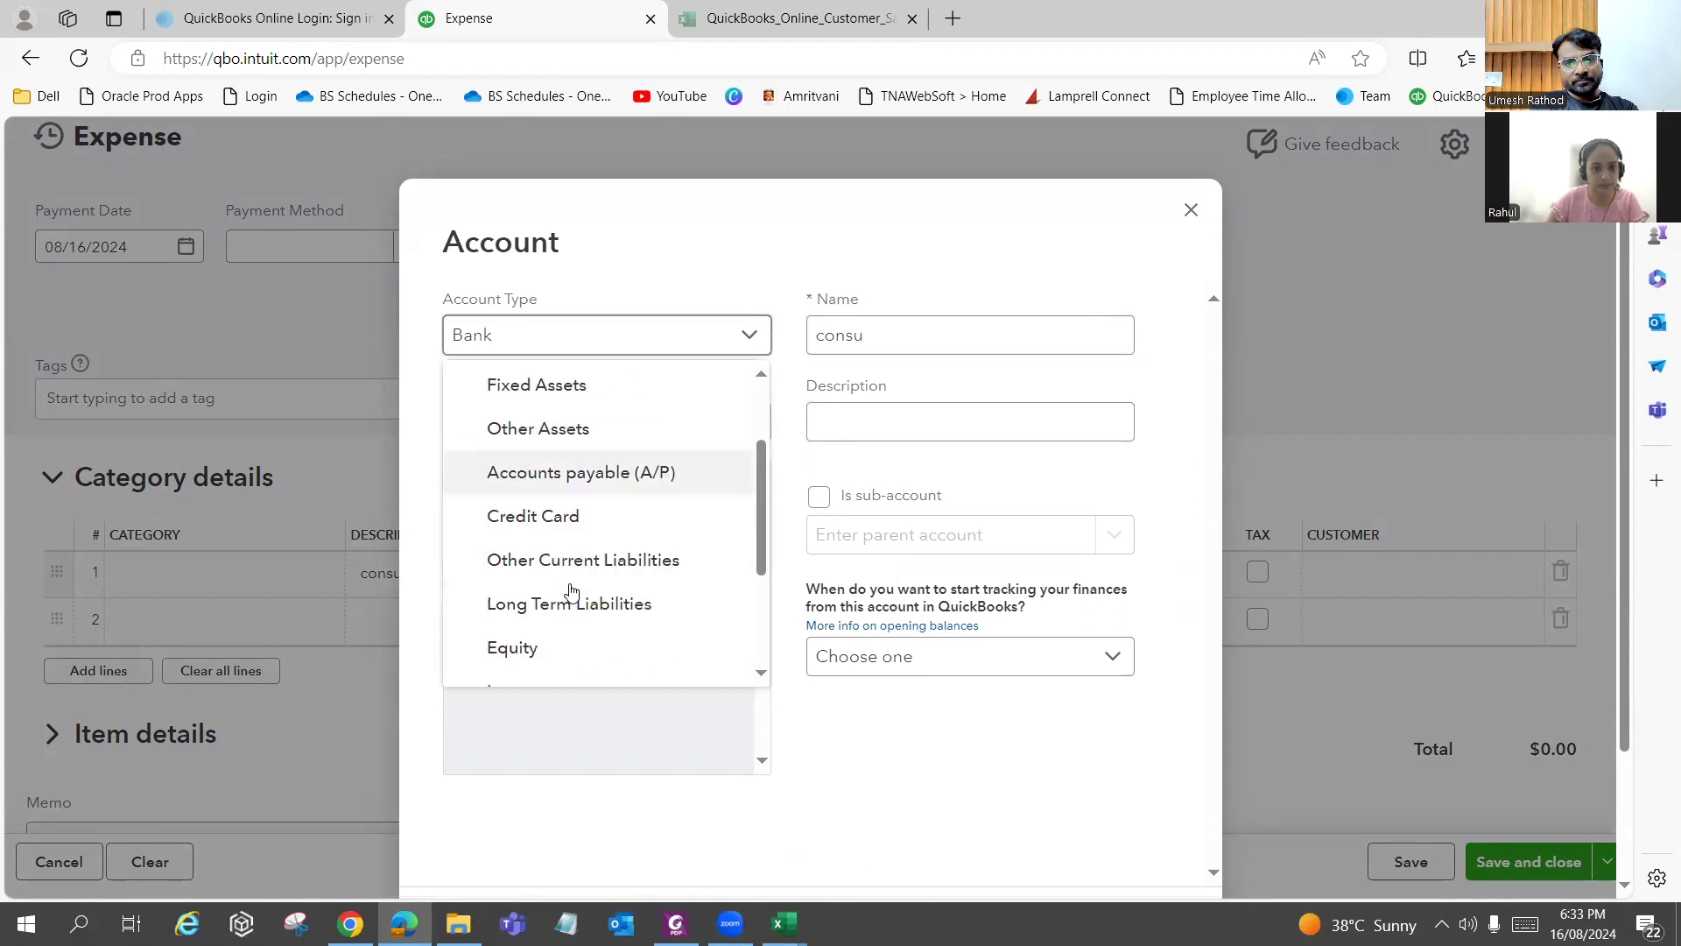
pyautogui.click(555, 614)
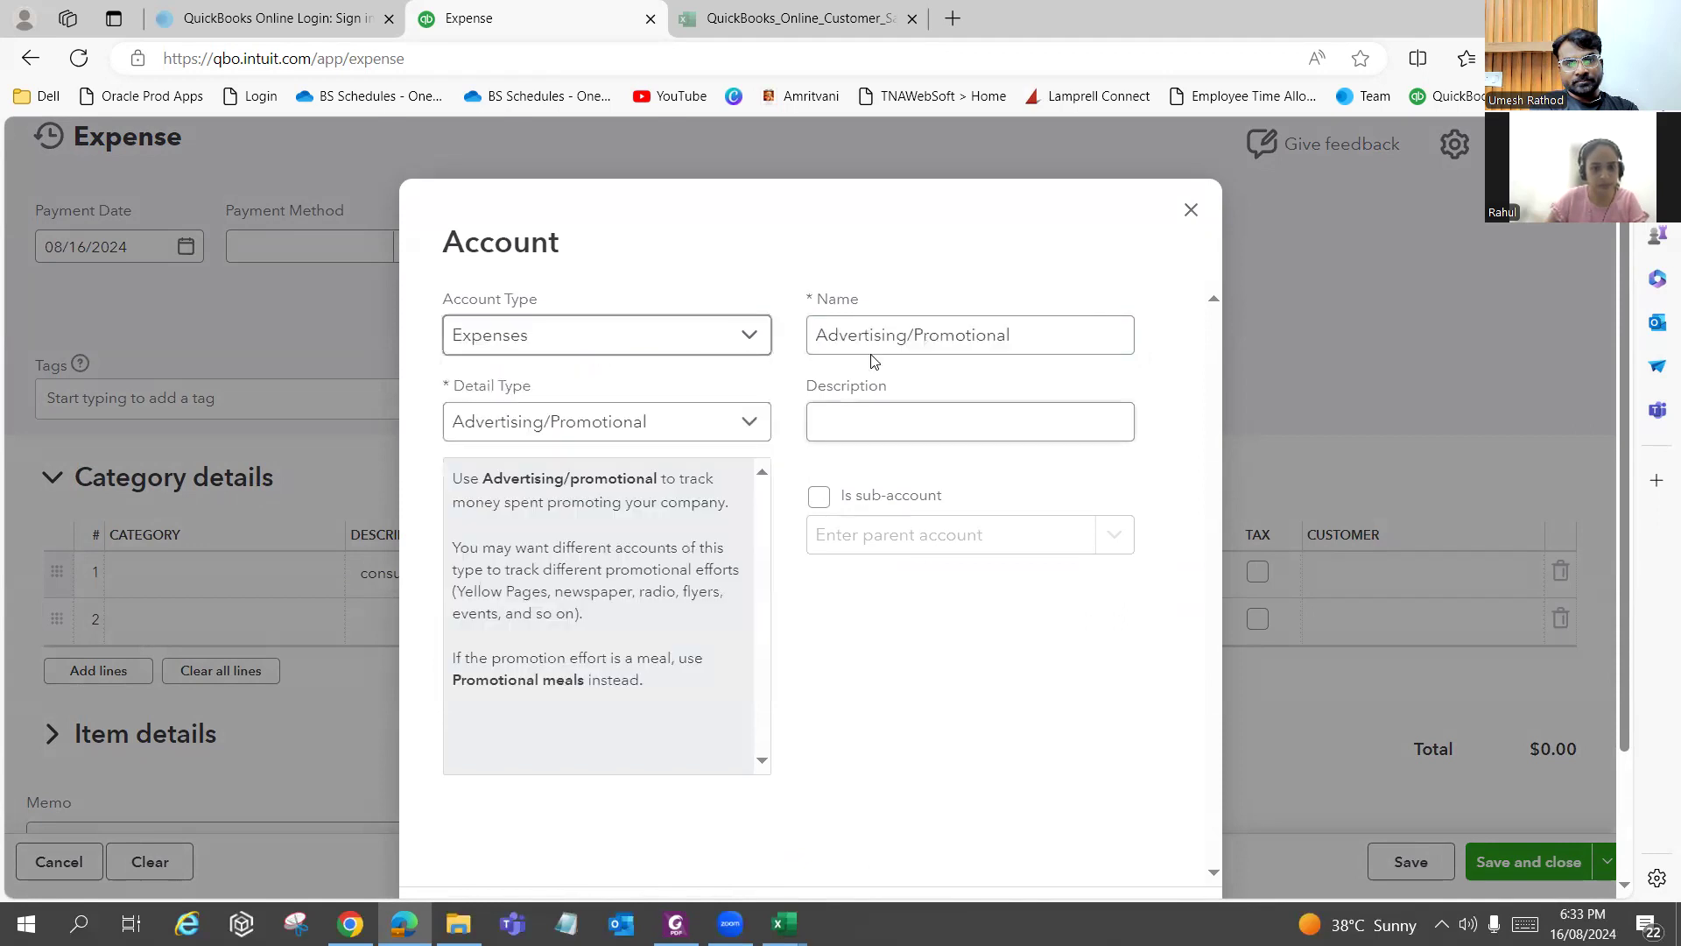
# Name the new account "Consultation expense", correcting the spelling with the suggested word.
pyautogui.click(890, 338)
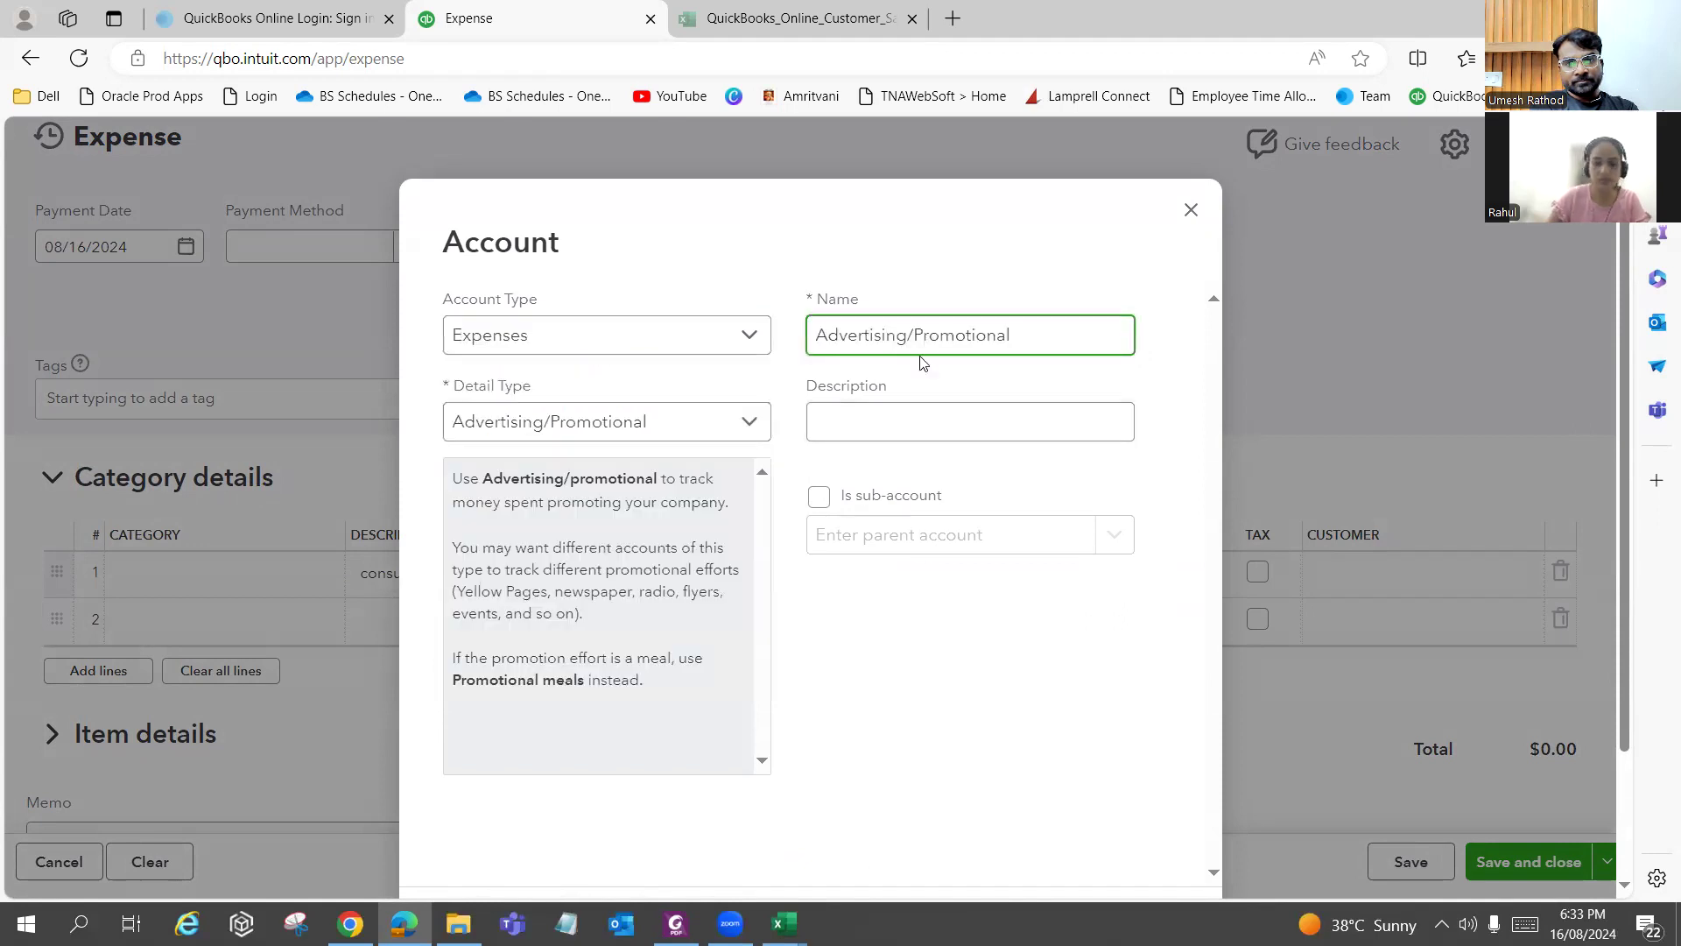
pyautogui.hotkey('ctrl', 'a')
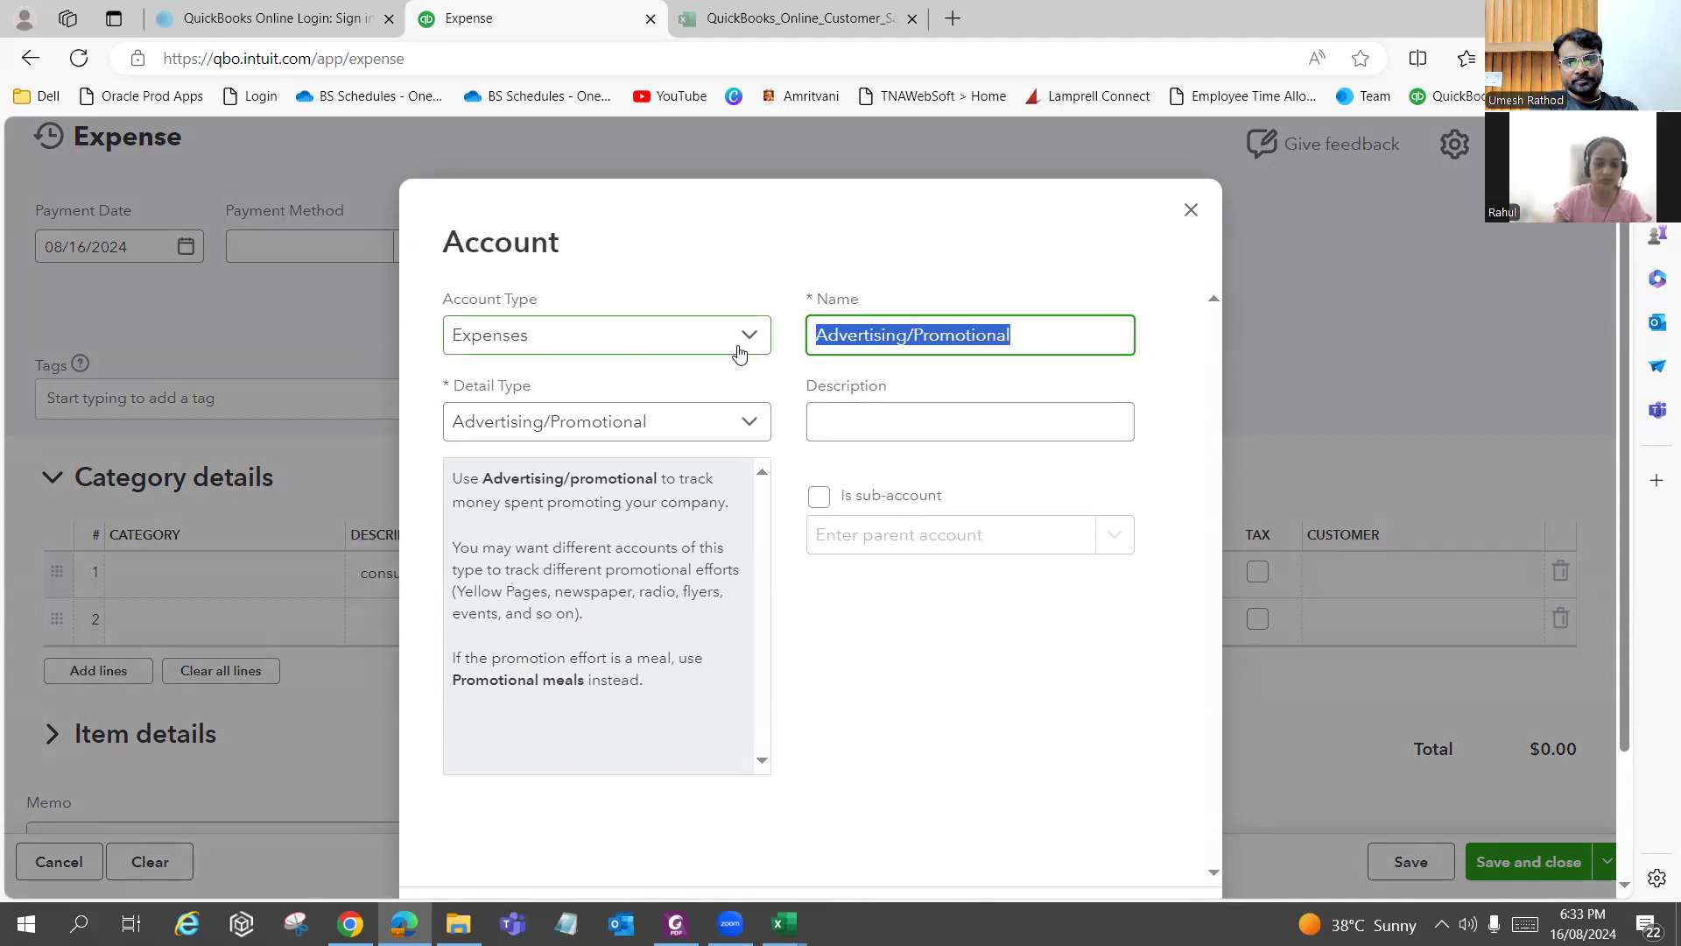
pyautogui.write('Consultion expensi')
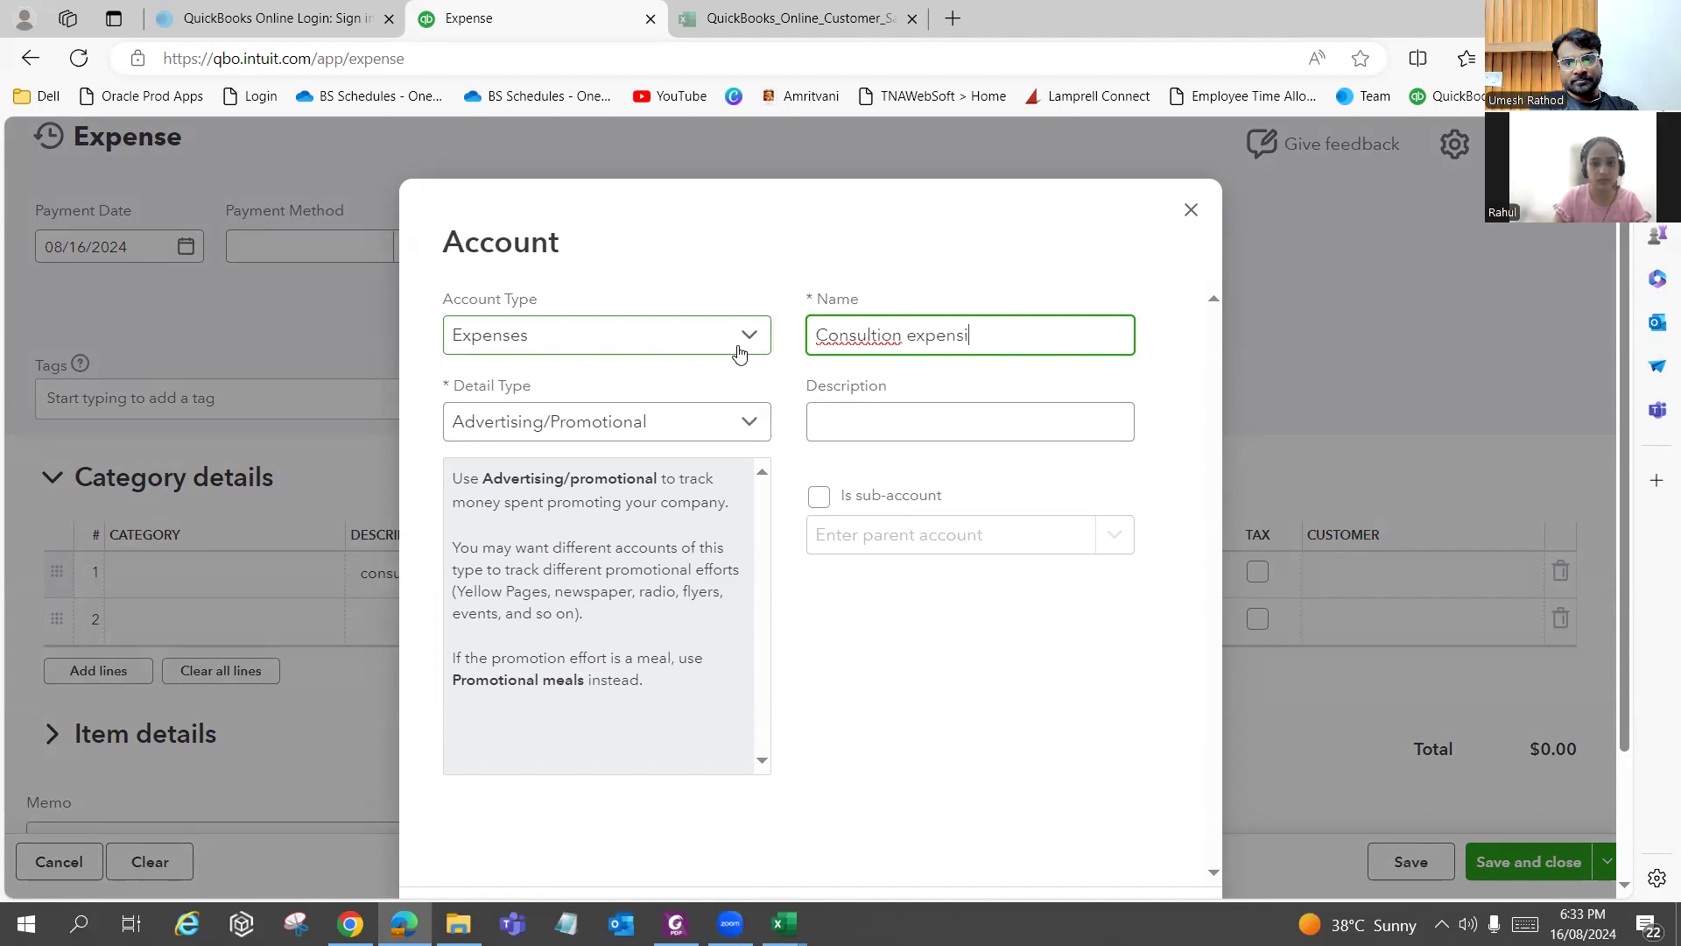
pyautogui.write('se')
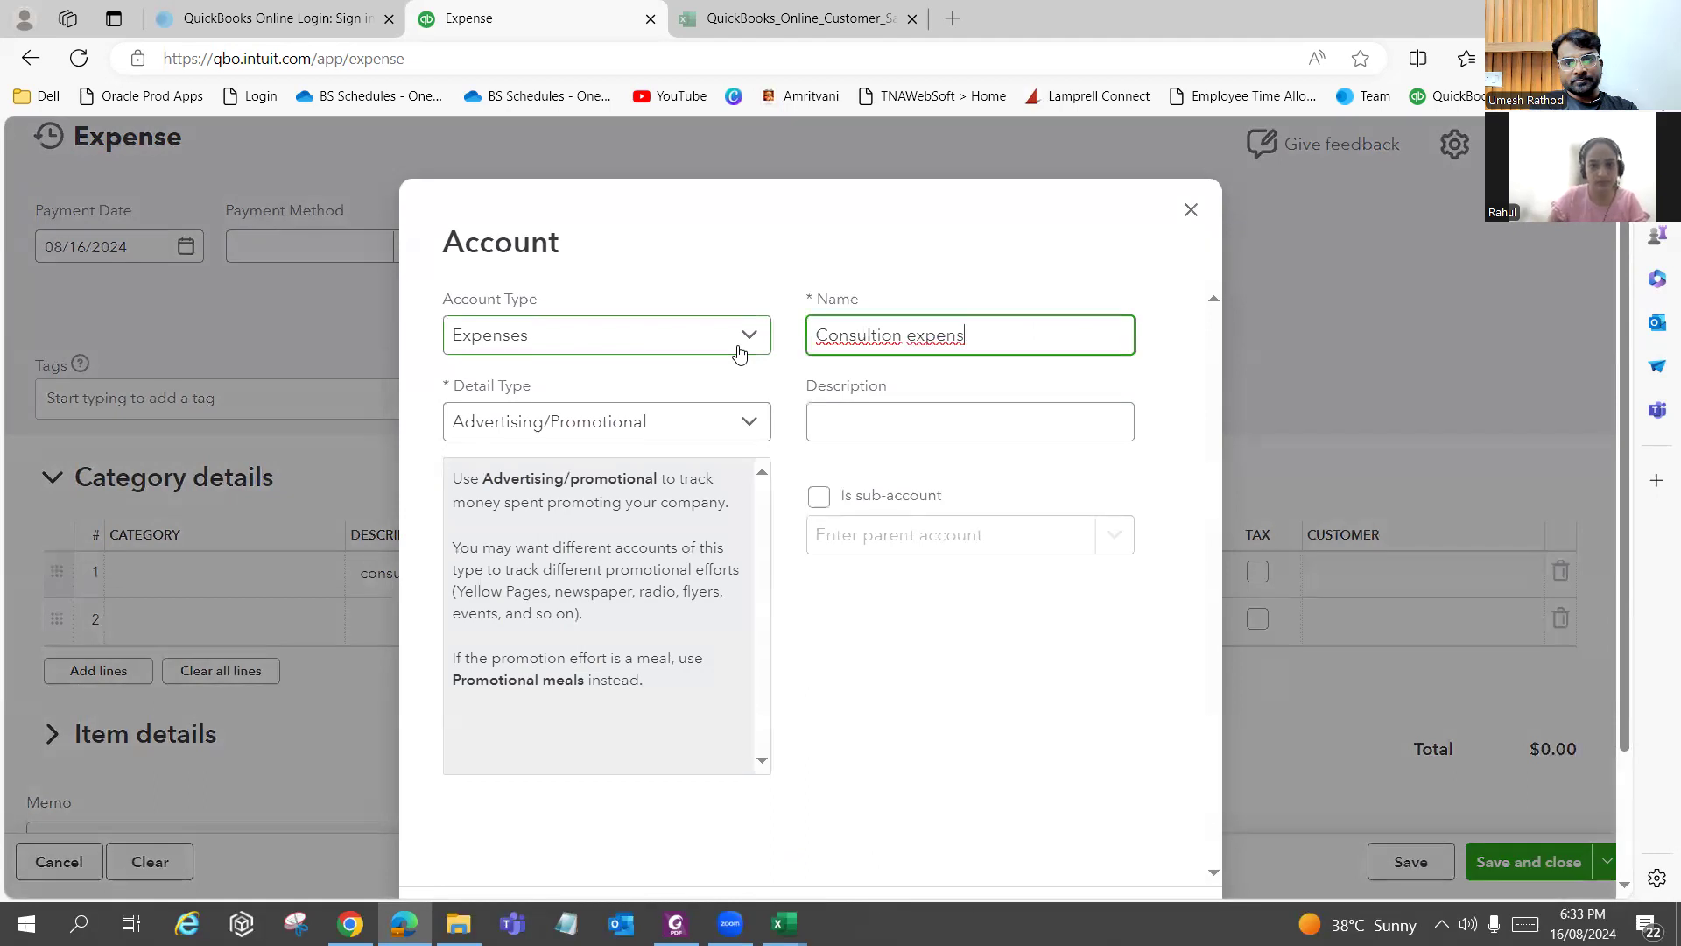
pyautogui.rightClick(872, 337)
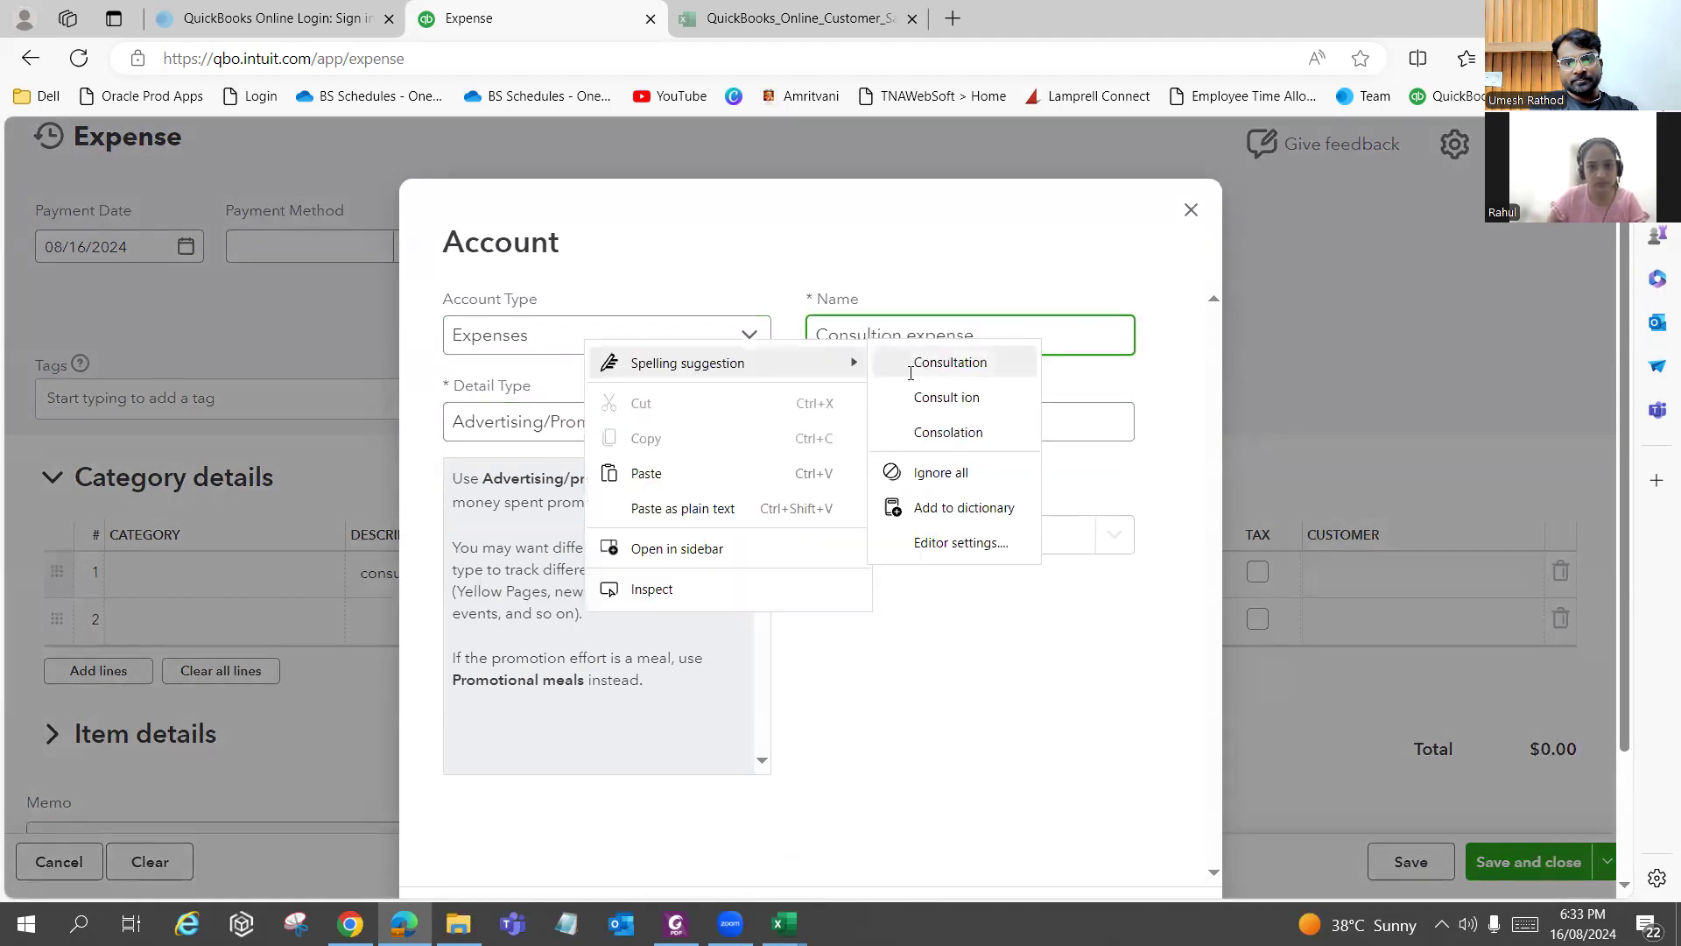
pyautogui.click(921, 361)
pyautogui.click(878, 435)
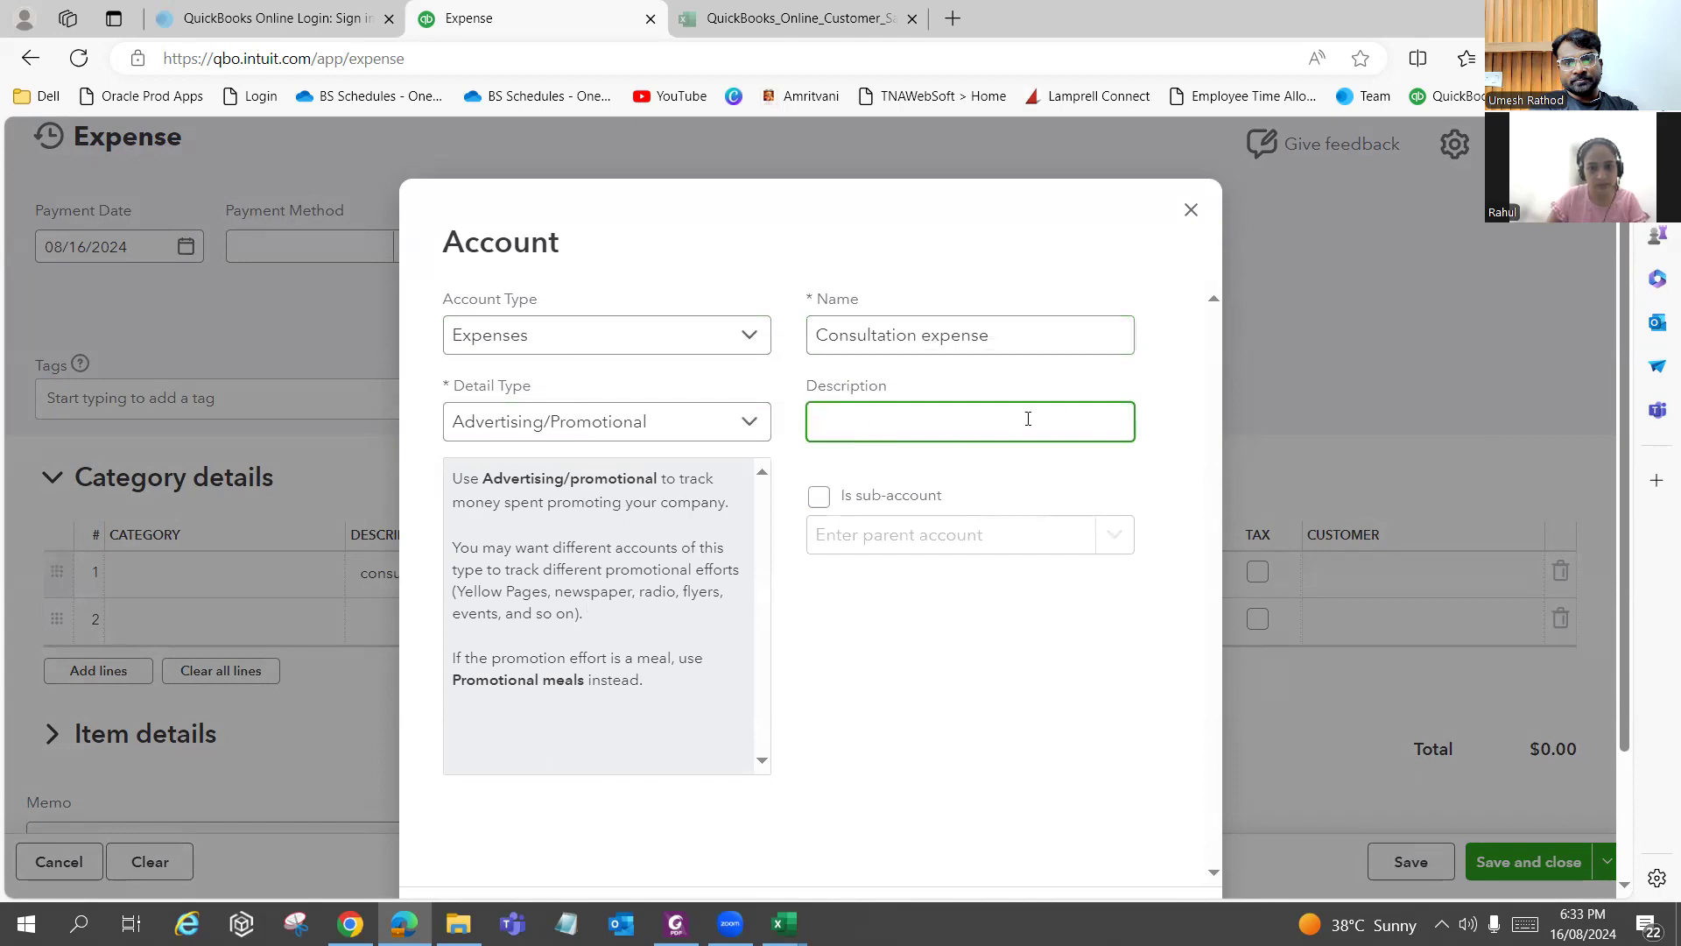
# Choose Legal & Professional Fees as the account's detail type and save the account as the expense line's category.
pyautogui.click(648, 420)
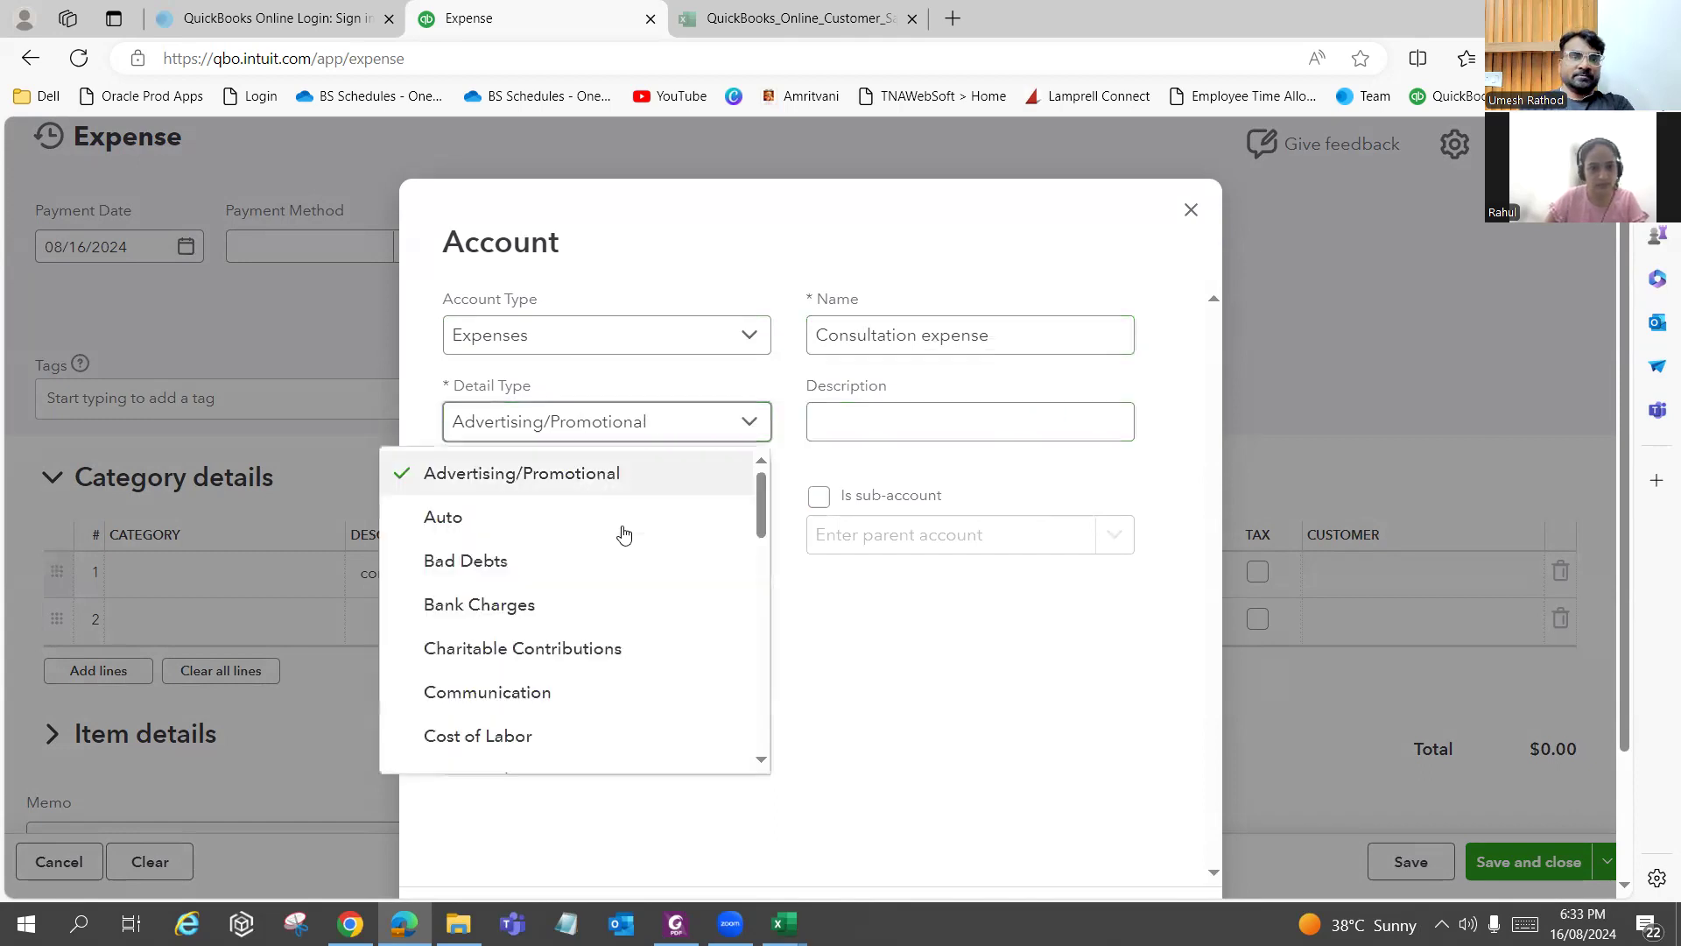
pyautogui.scroll(-2, 623, 536)
pyautogui.scroll(-6, 620, 561)
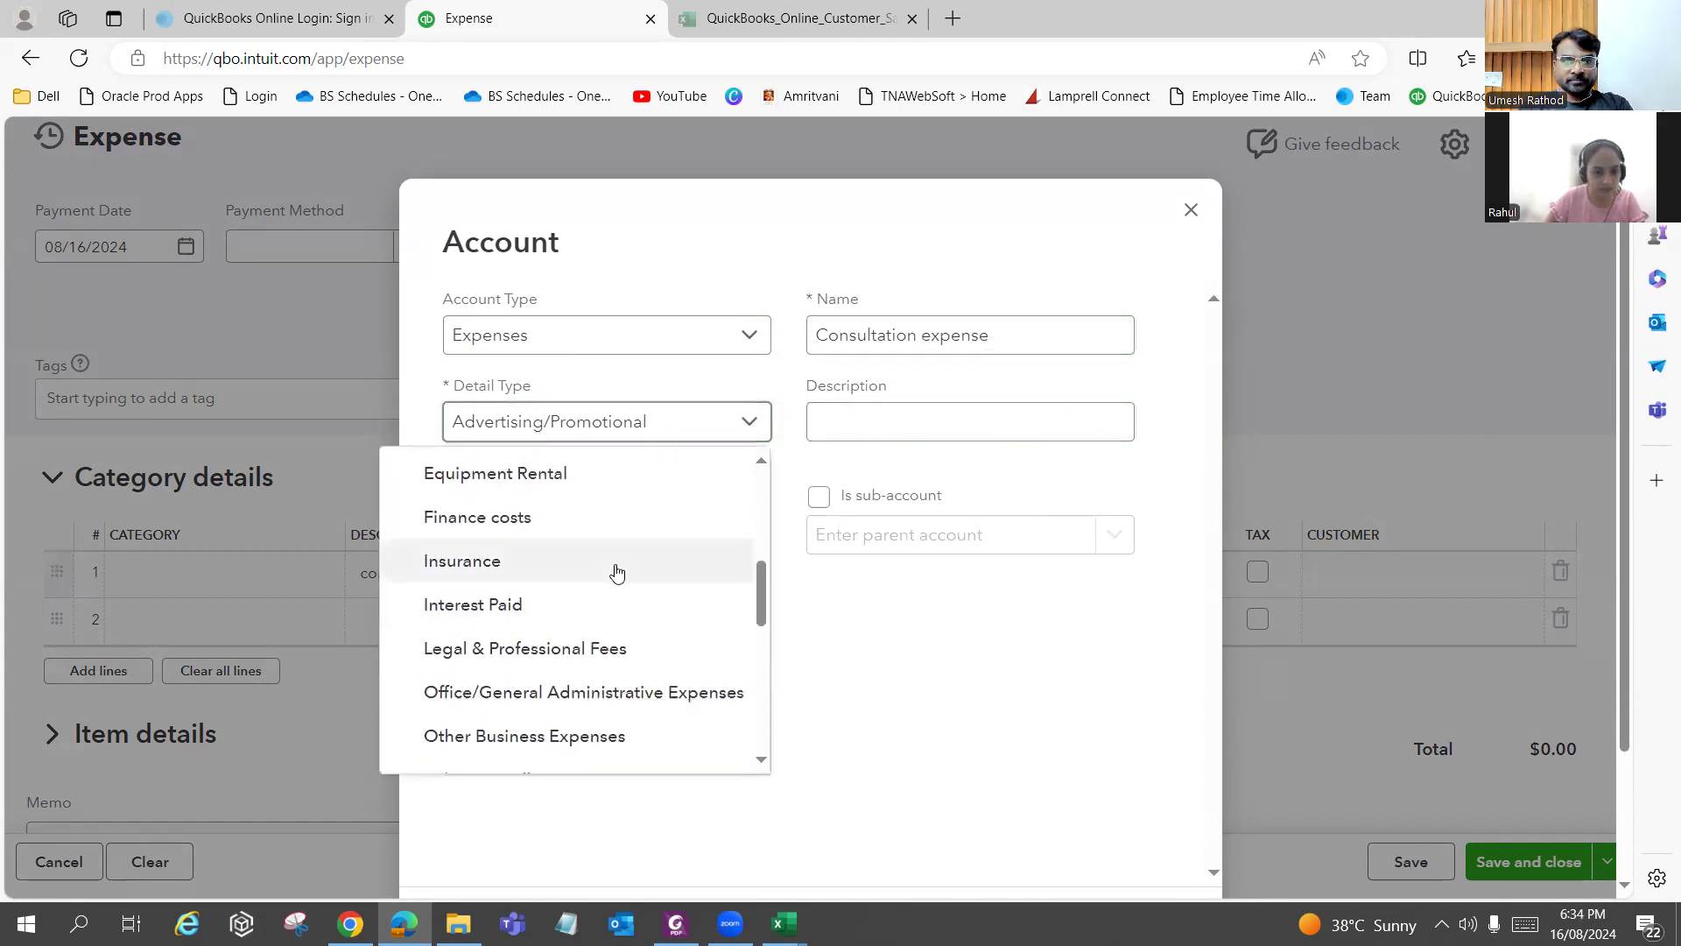
pyautogui.scroll(-5, 616, 574)
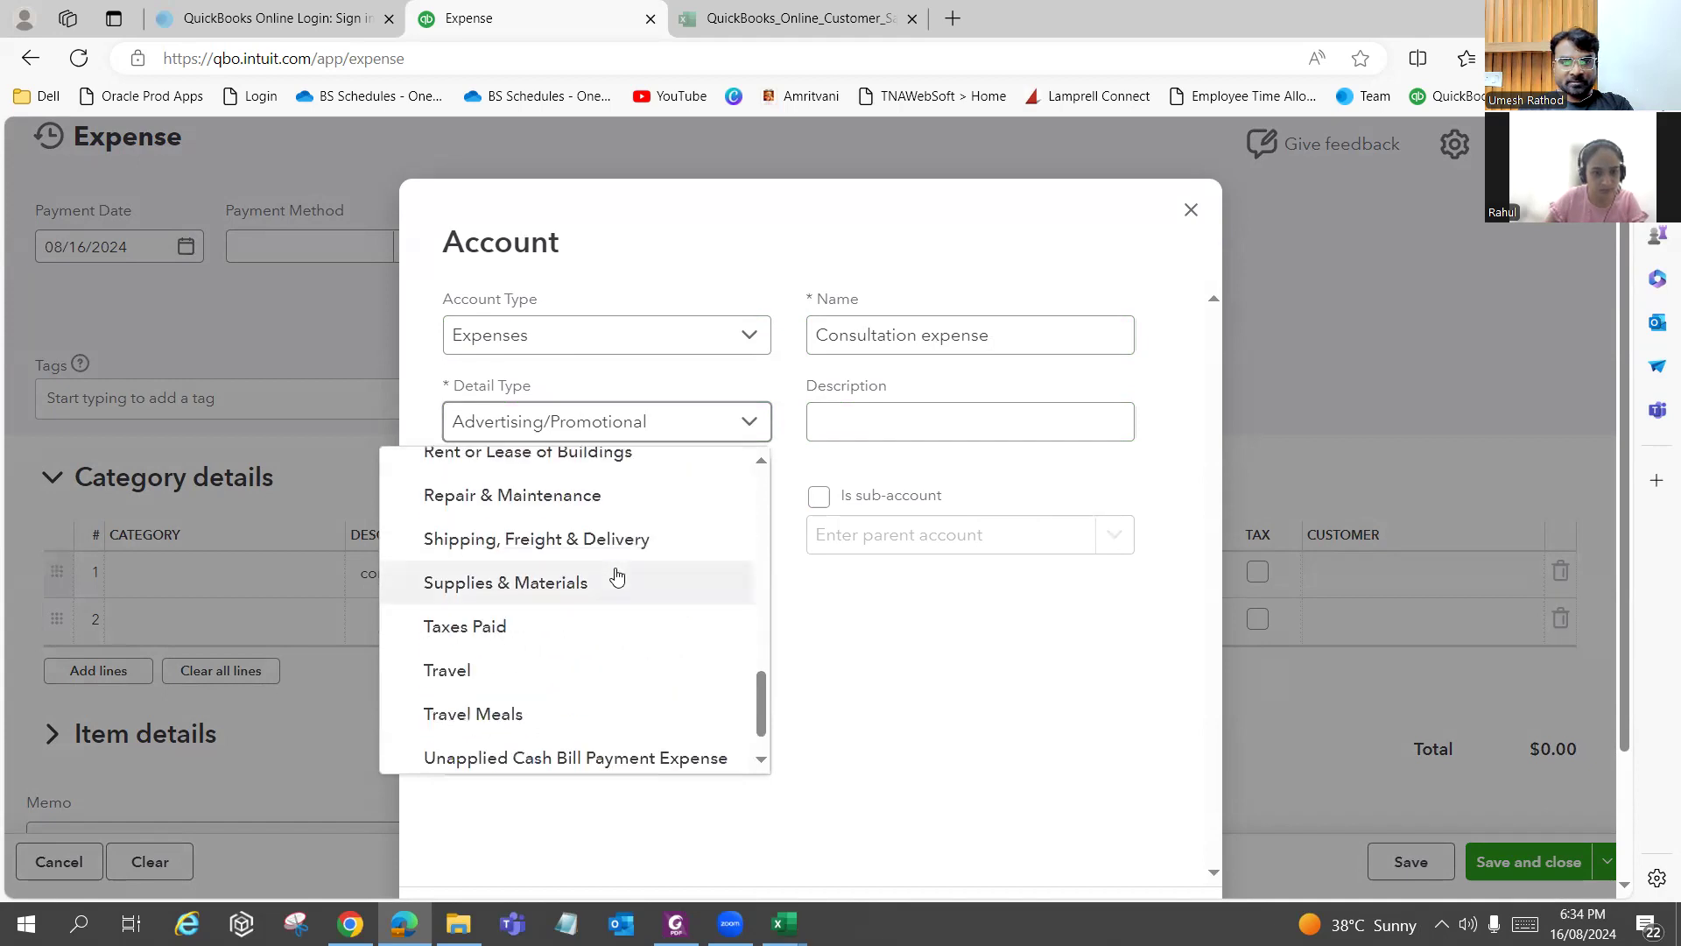
pyautogui.scroll(6, 616, 574)
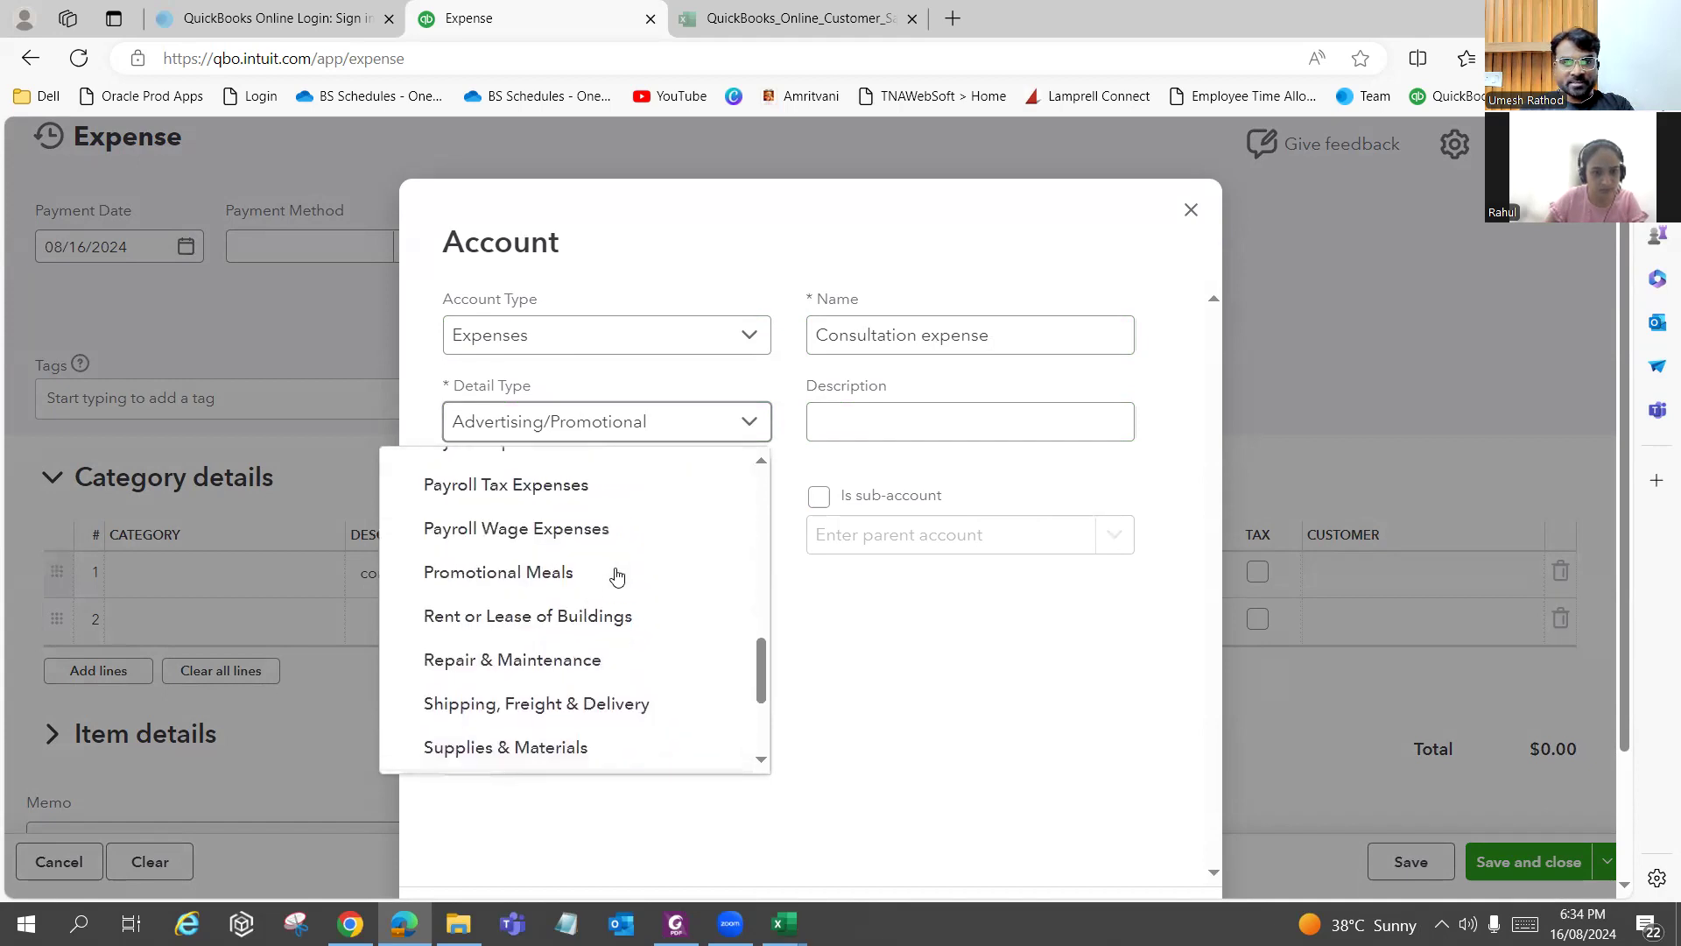
pyautogui.click(590, 486)
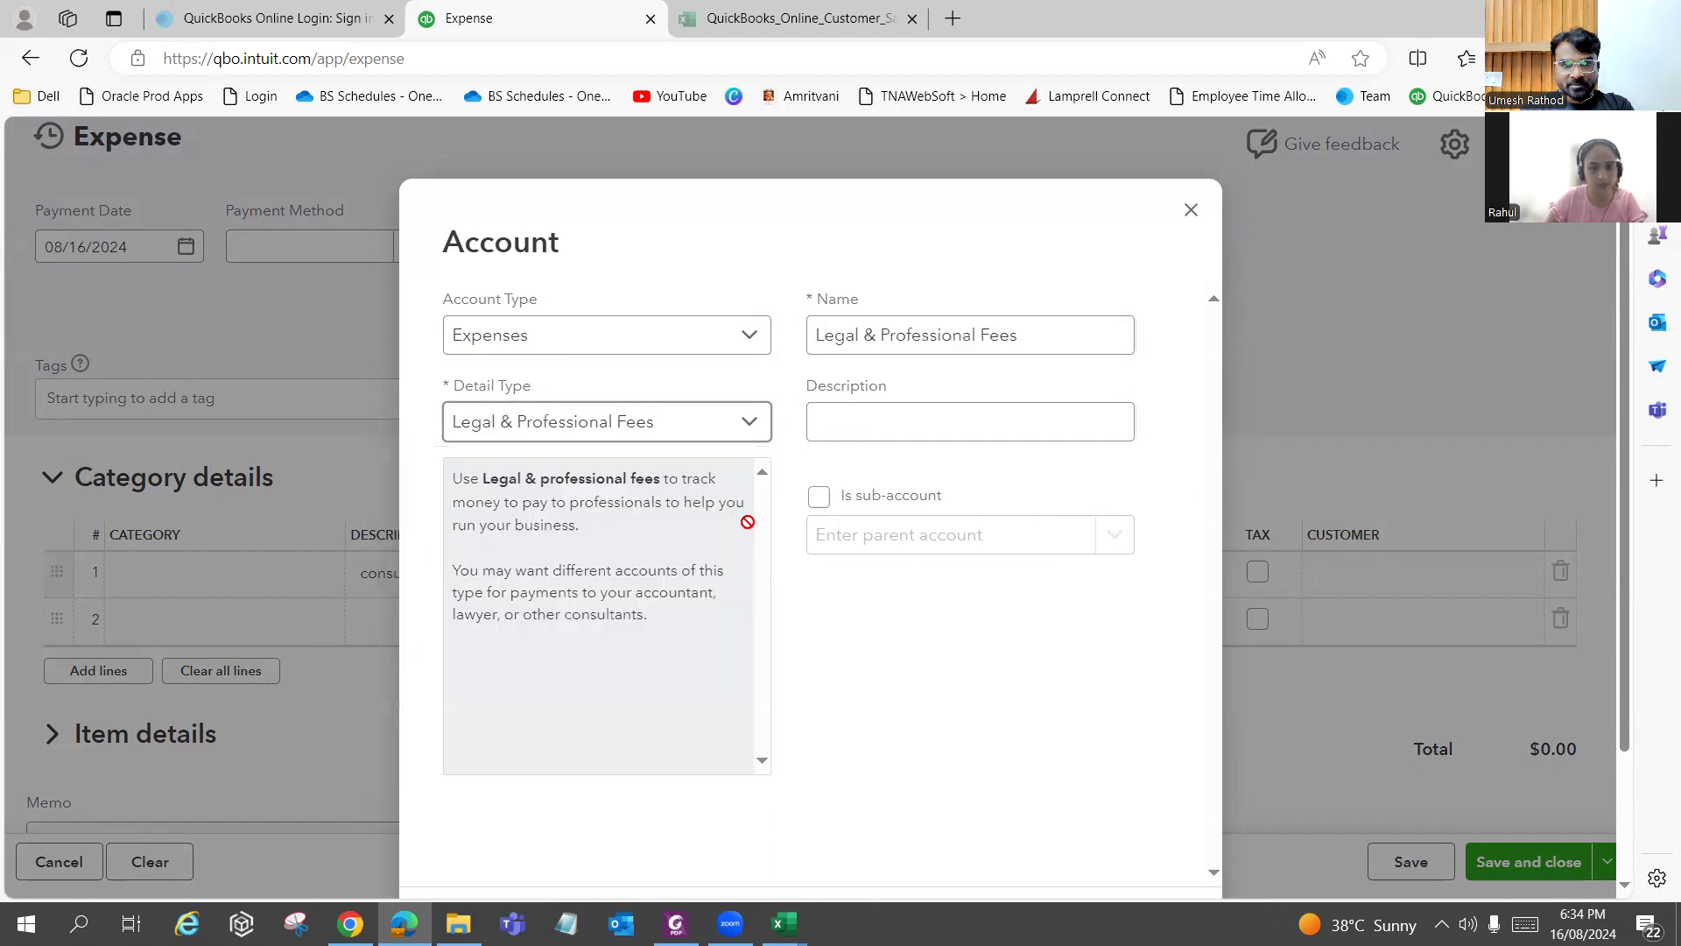
pyautogui.scroll(-2, 1055, 589)
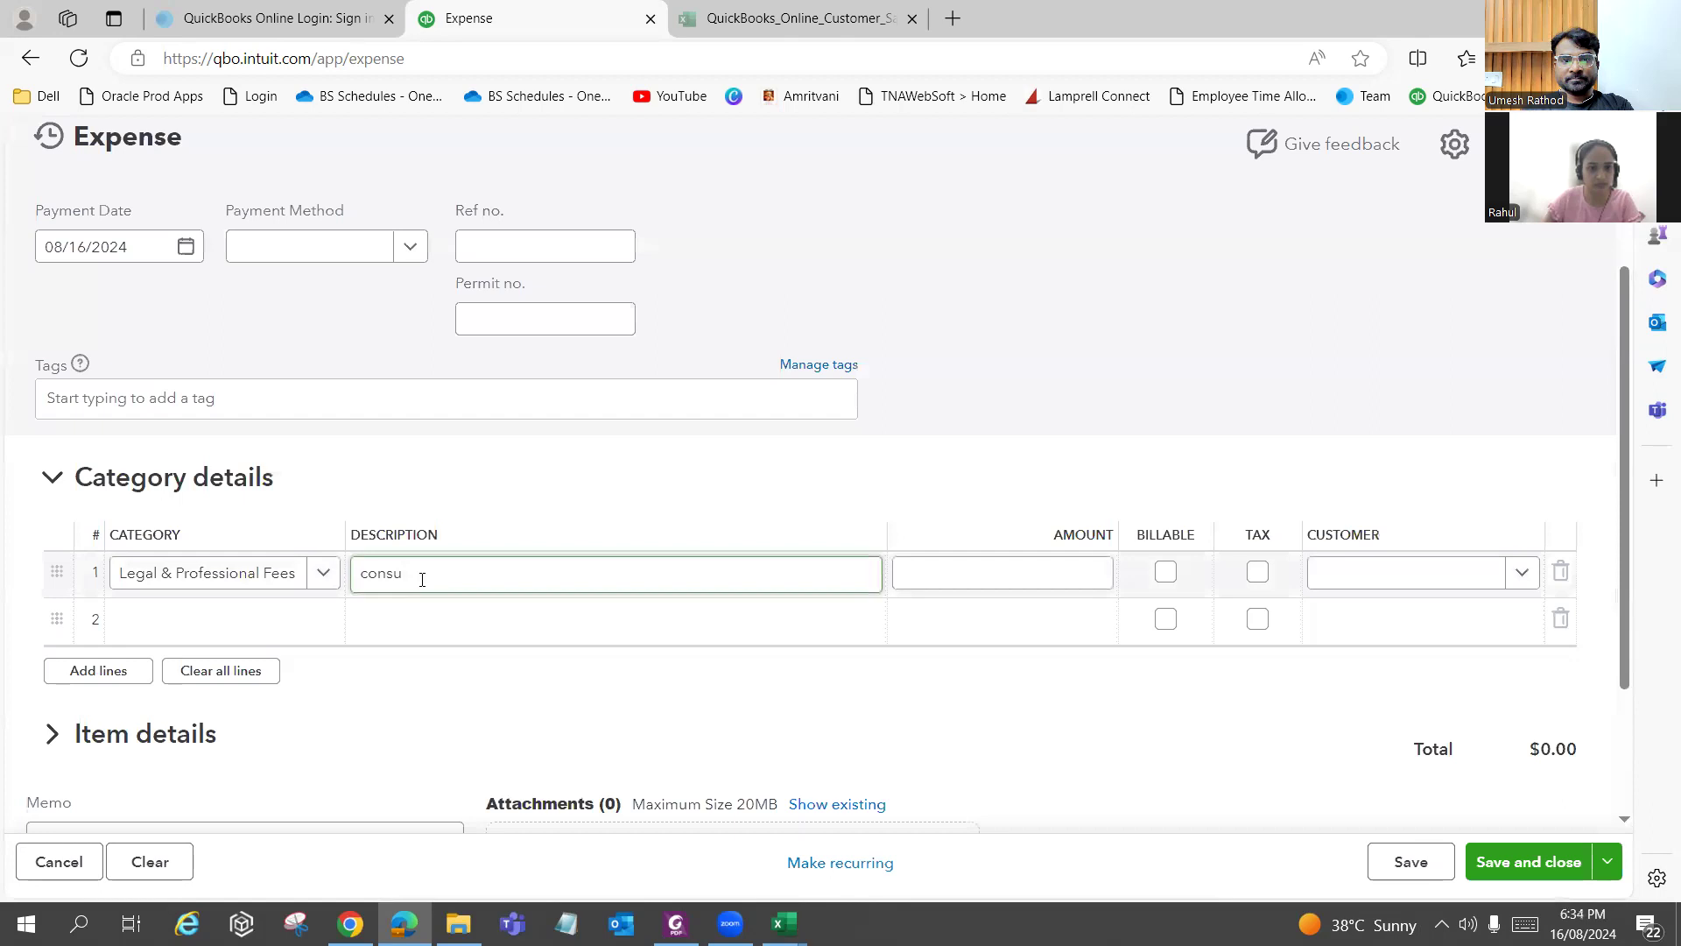
# Enter "consultation" as the description of the Legal & Professional Fees line.
pyautogui.click(640, 581)
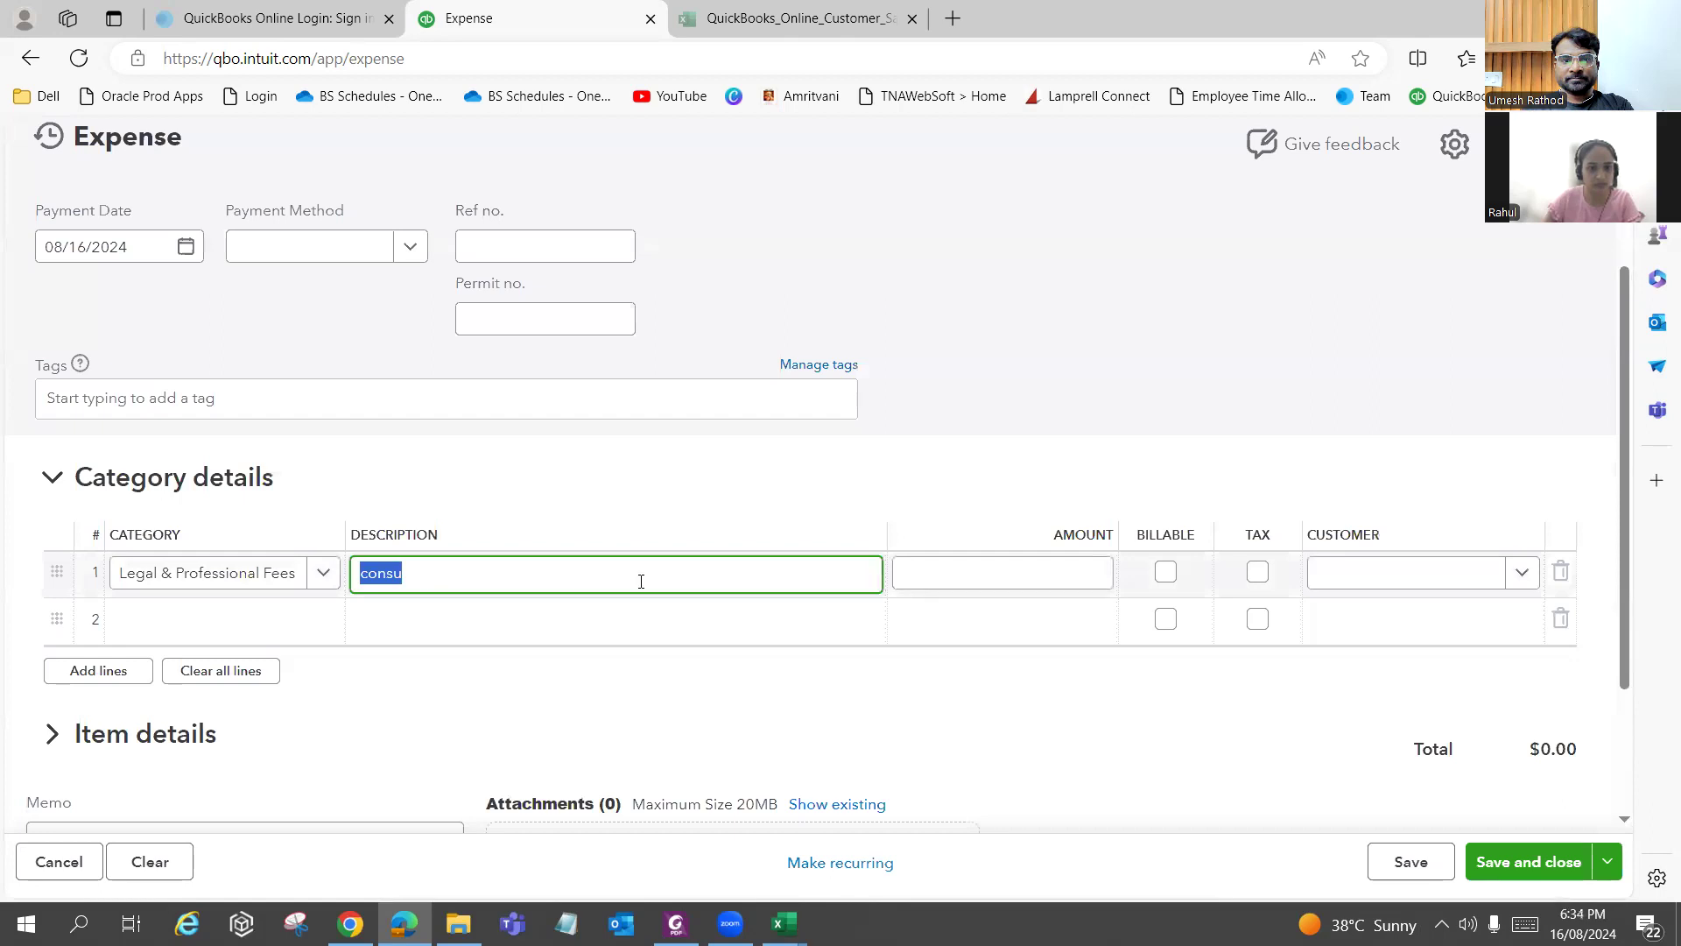
pyautogui.click(592, 576)
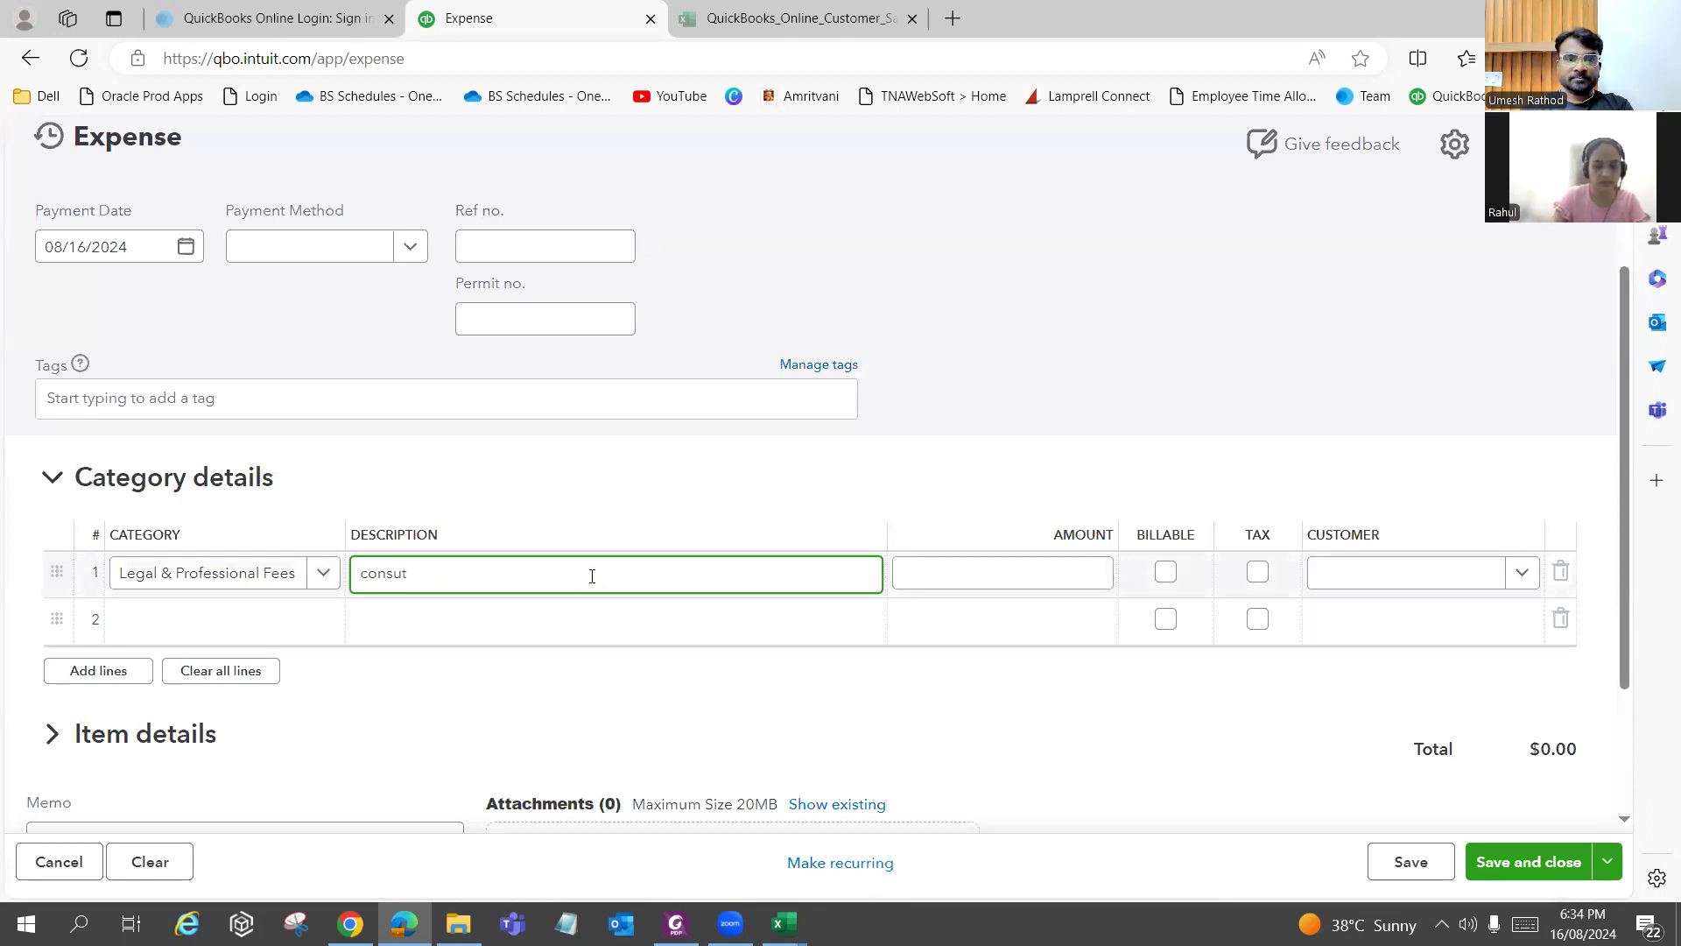
pyautogui.write('t')
pyautogui.click(458, 590)
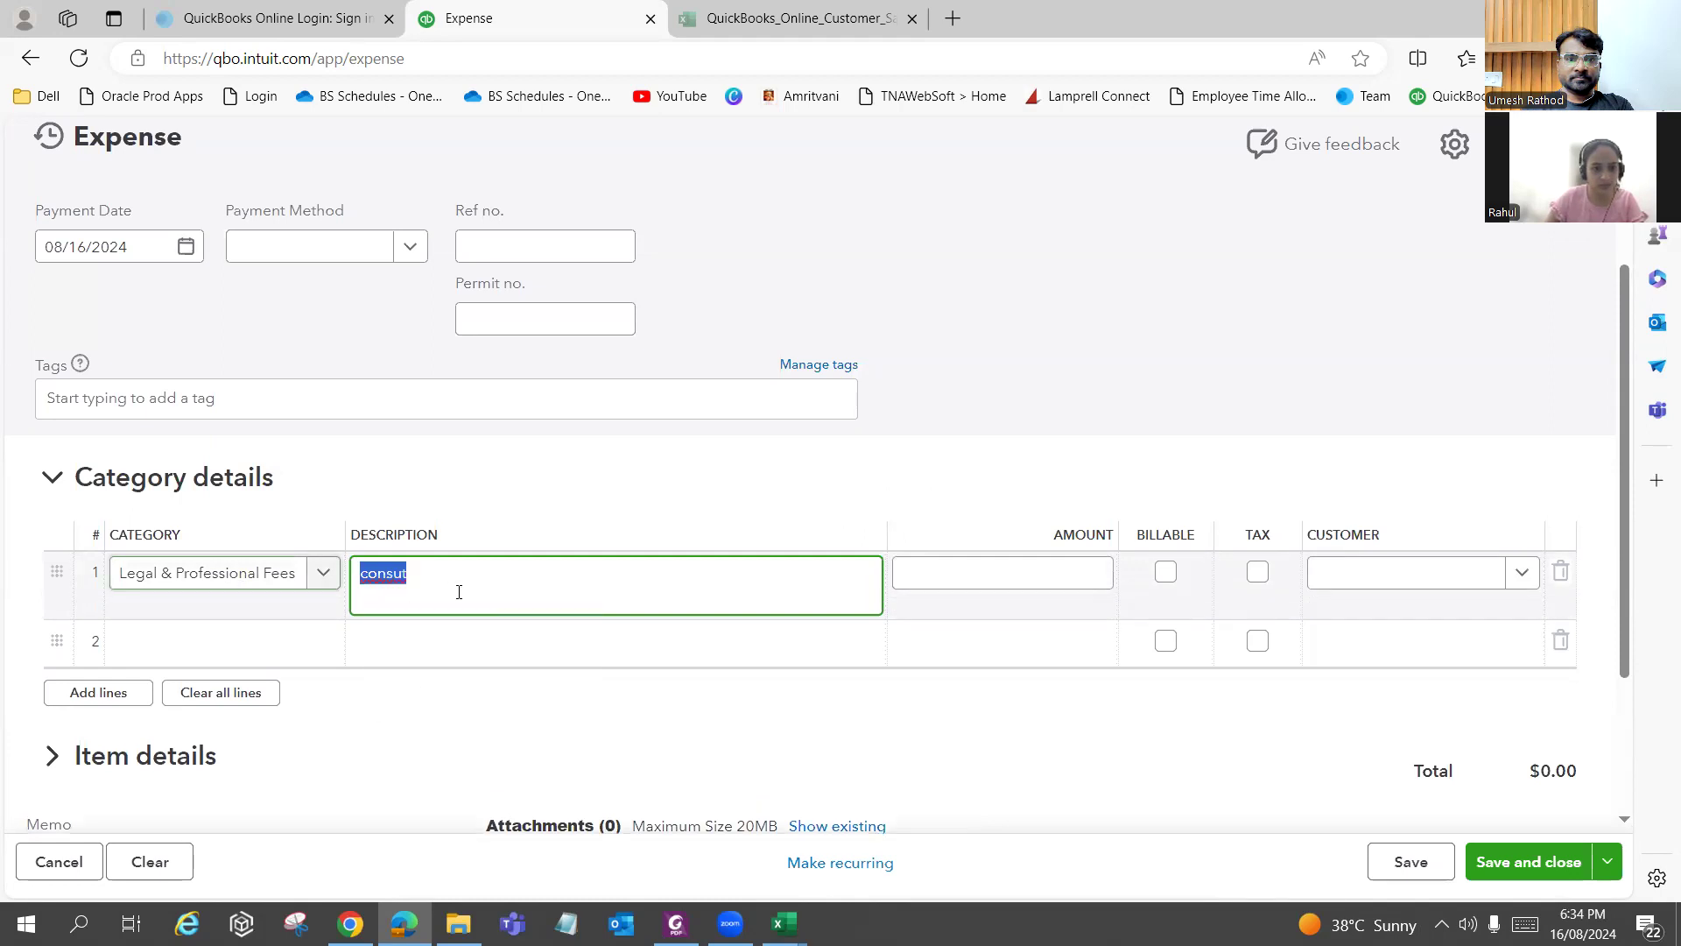
pyautogui.write('consu')
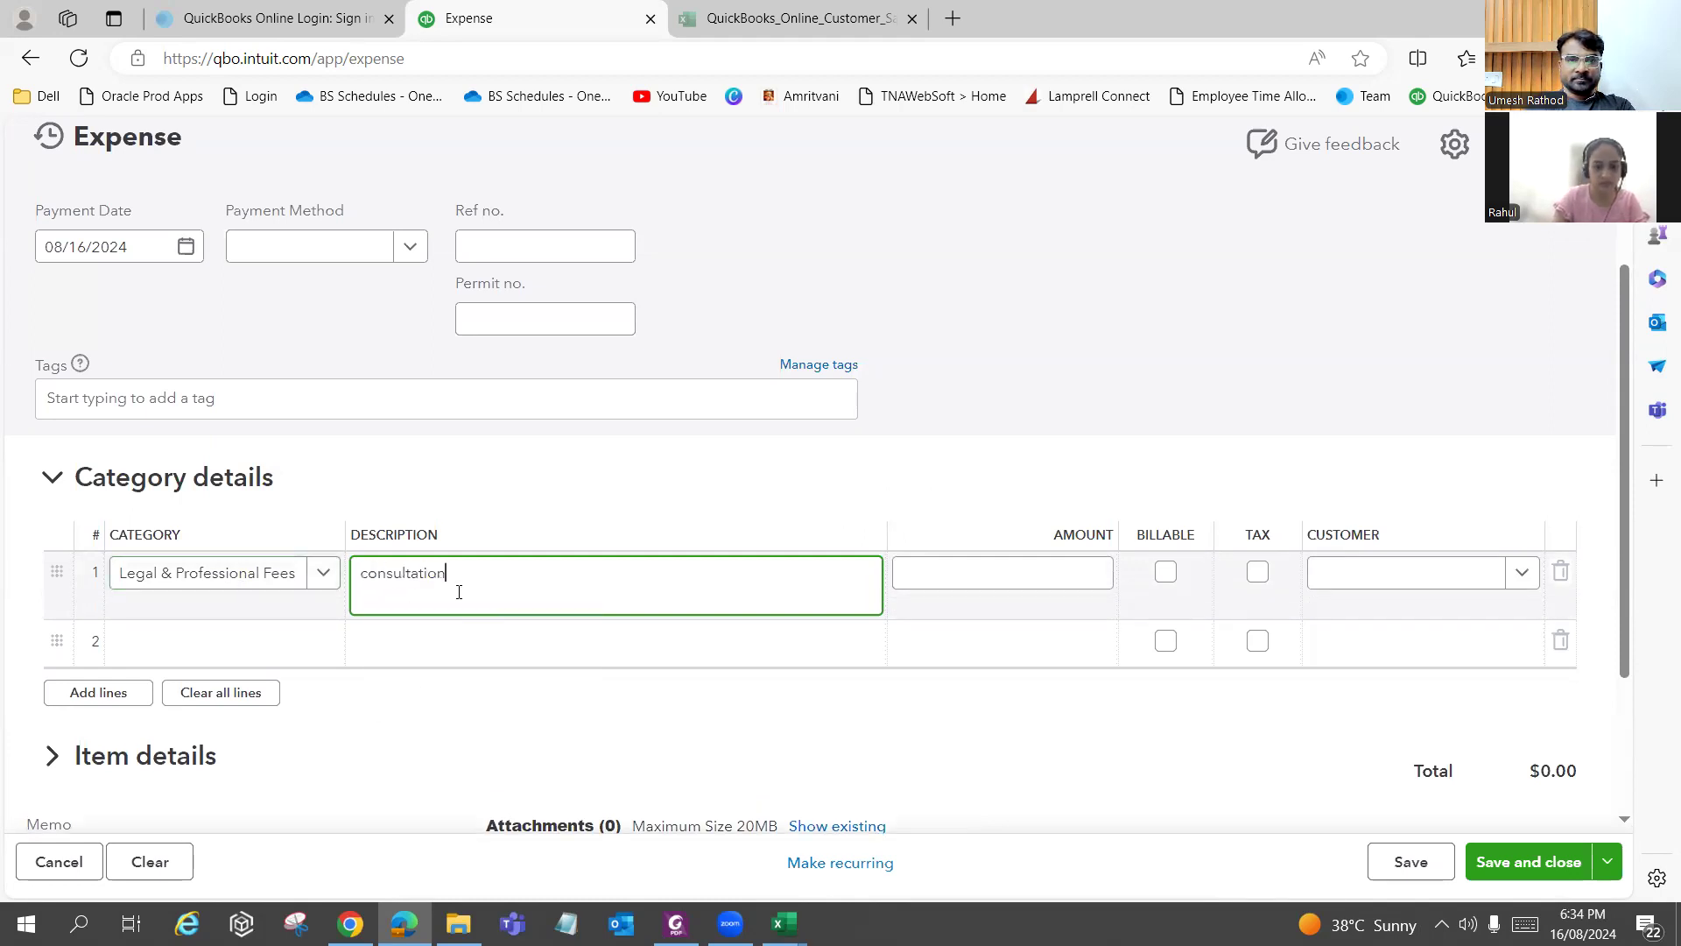
pyautogui.write('ltation')
pyautogui.press('Return')
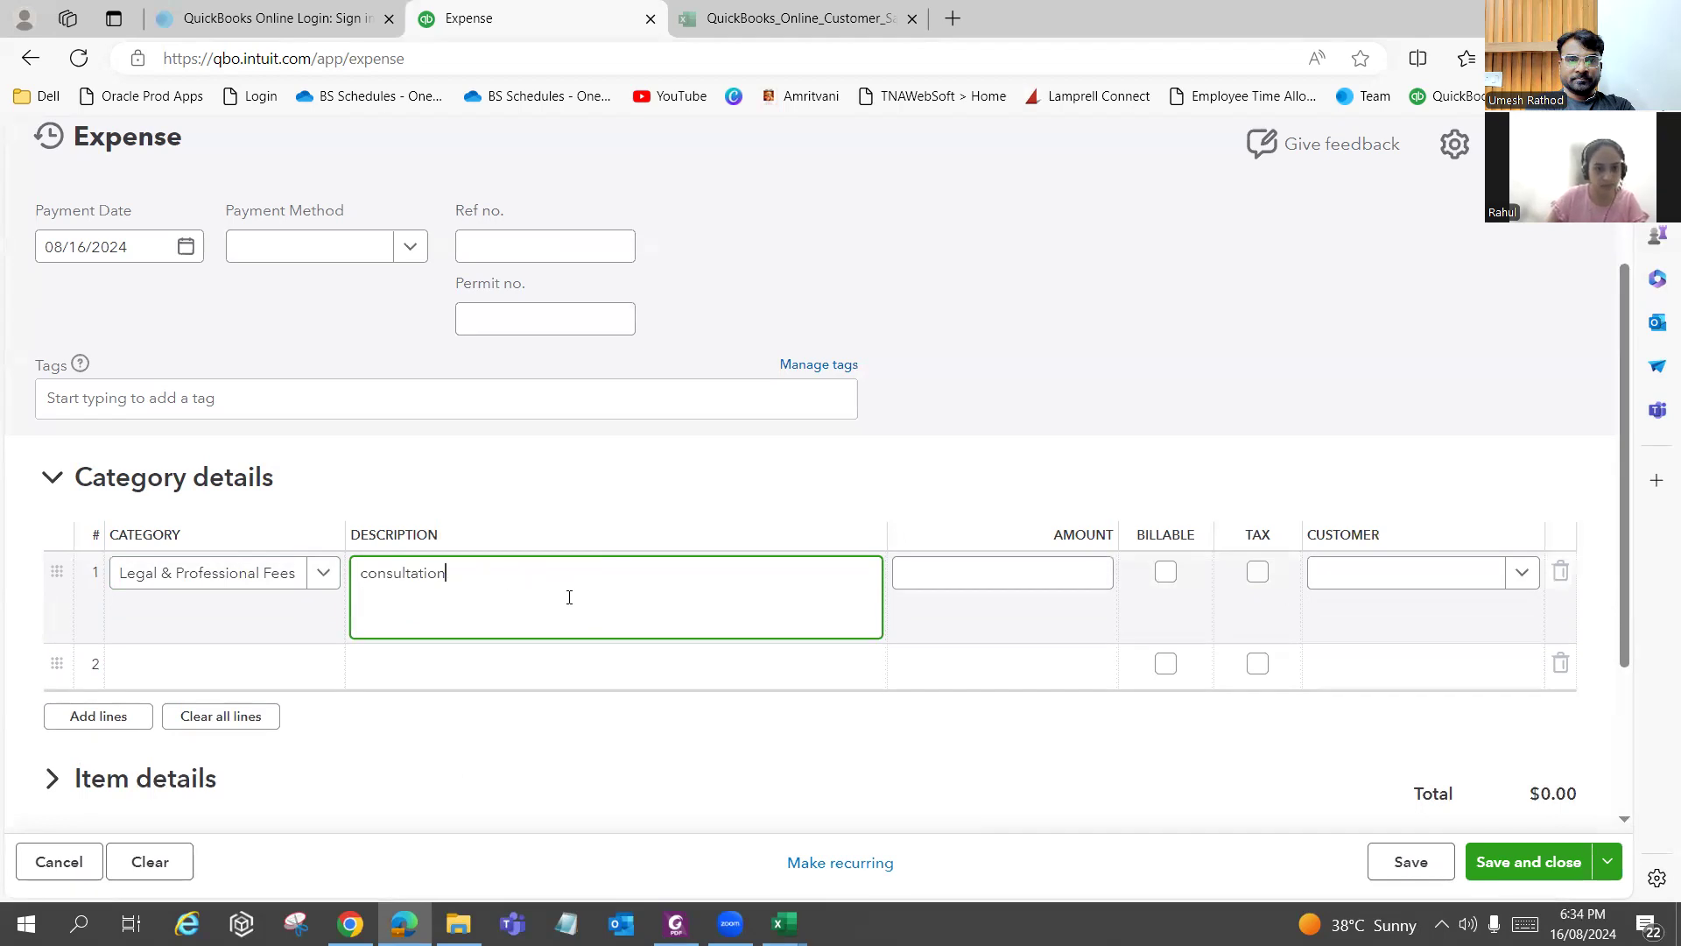
# Set the consultation line's amount to $200.
pyautogui.click(1102, 587)
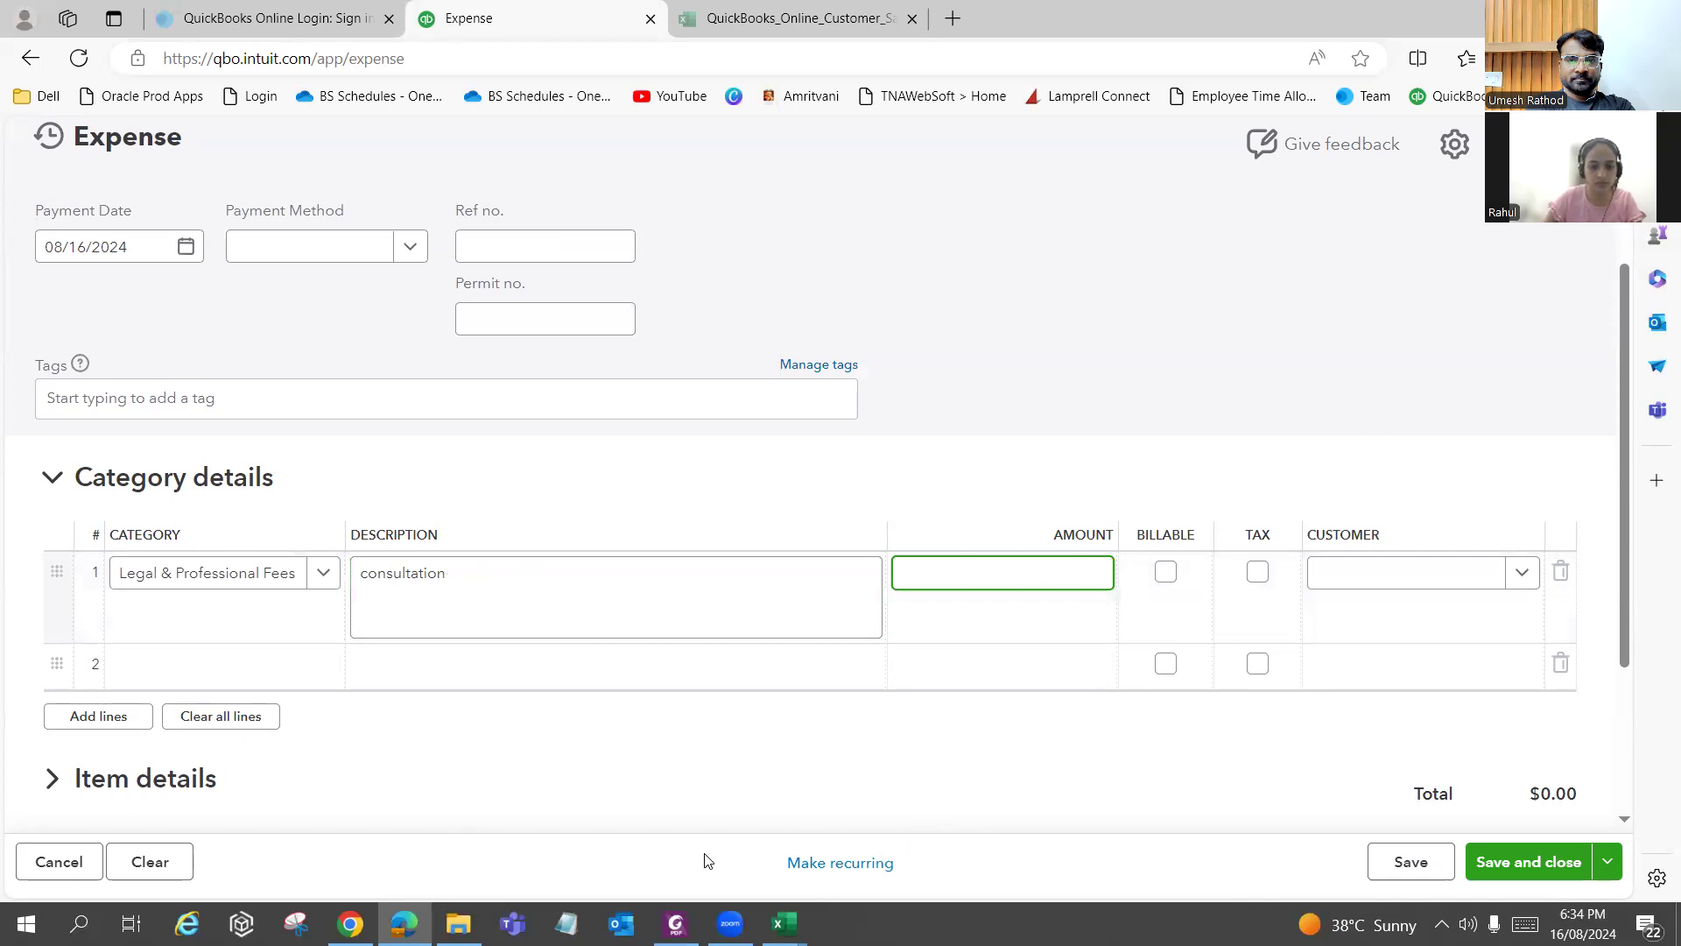
pyautogui.click(678, 921)
pyautogui.click(678, 919)
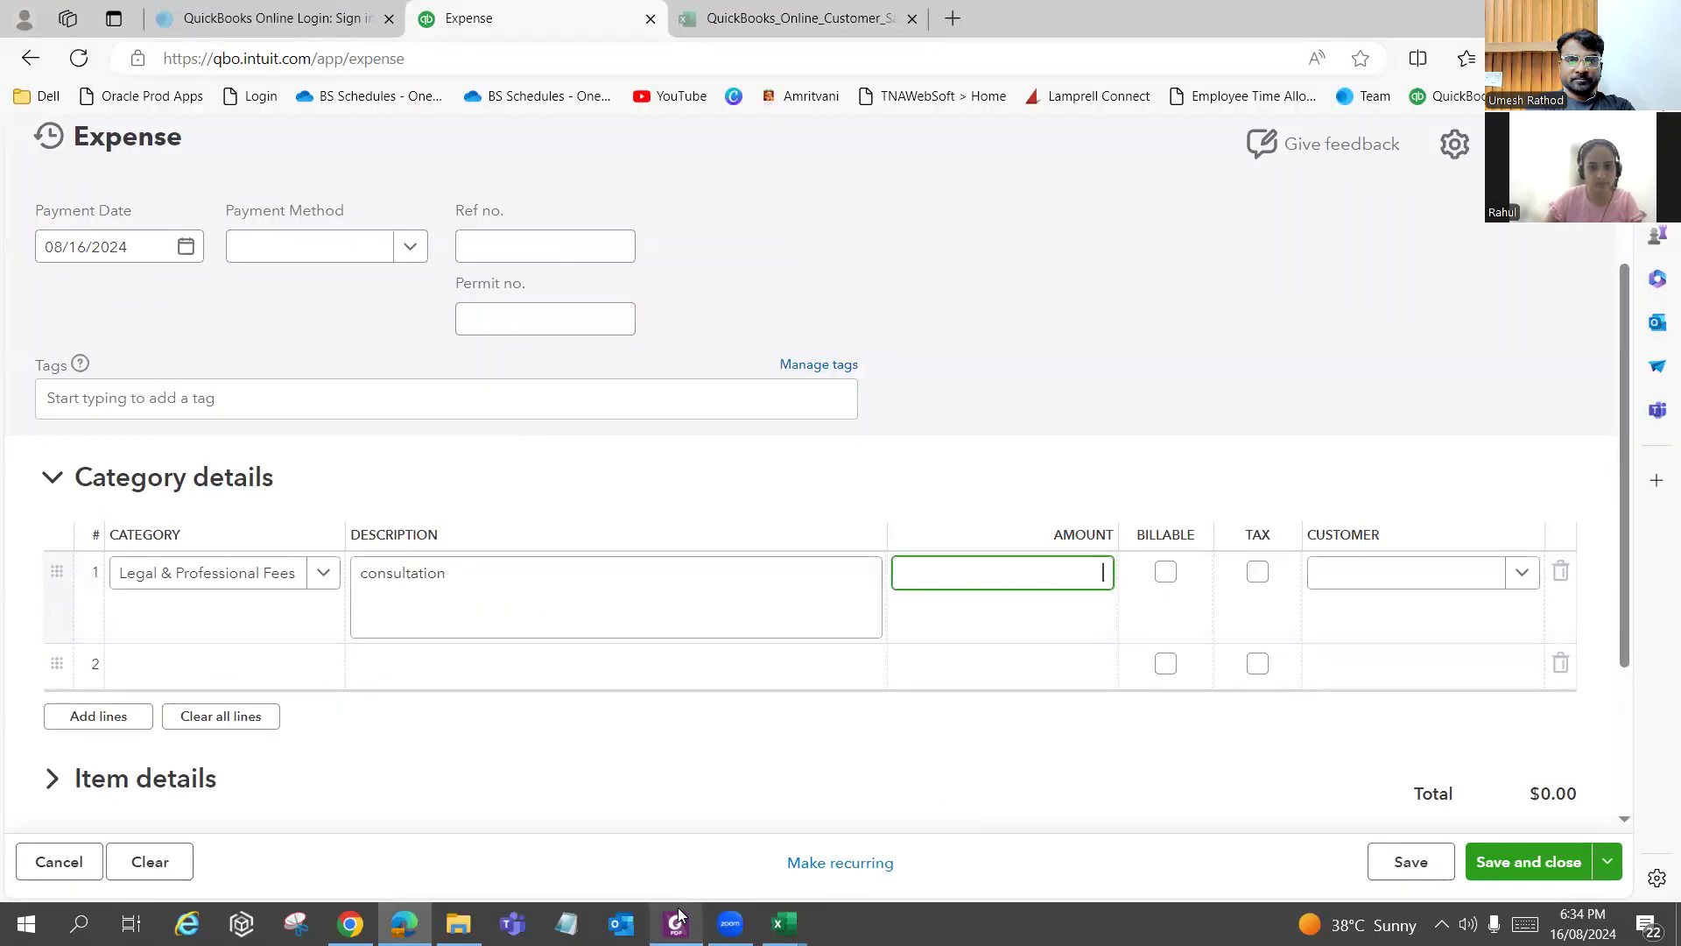
pyautogui.write('200')
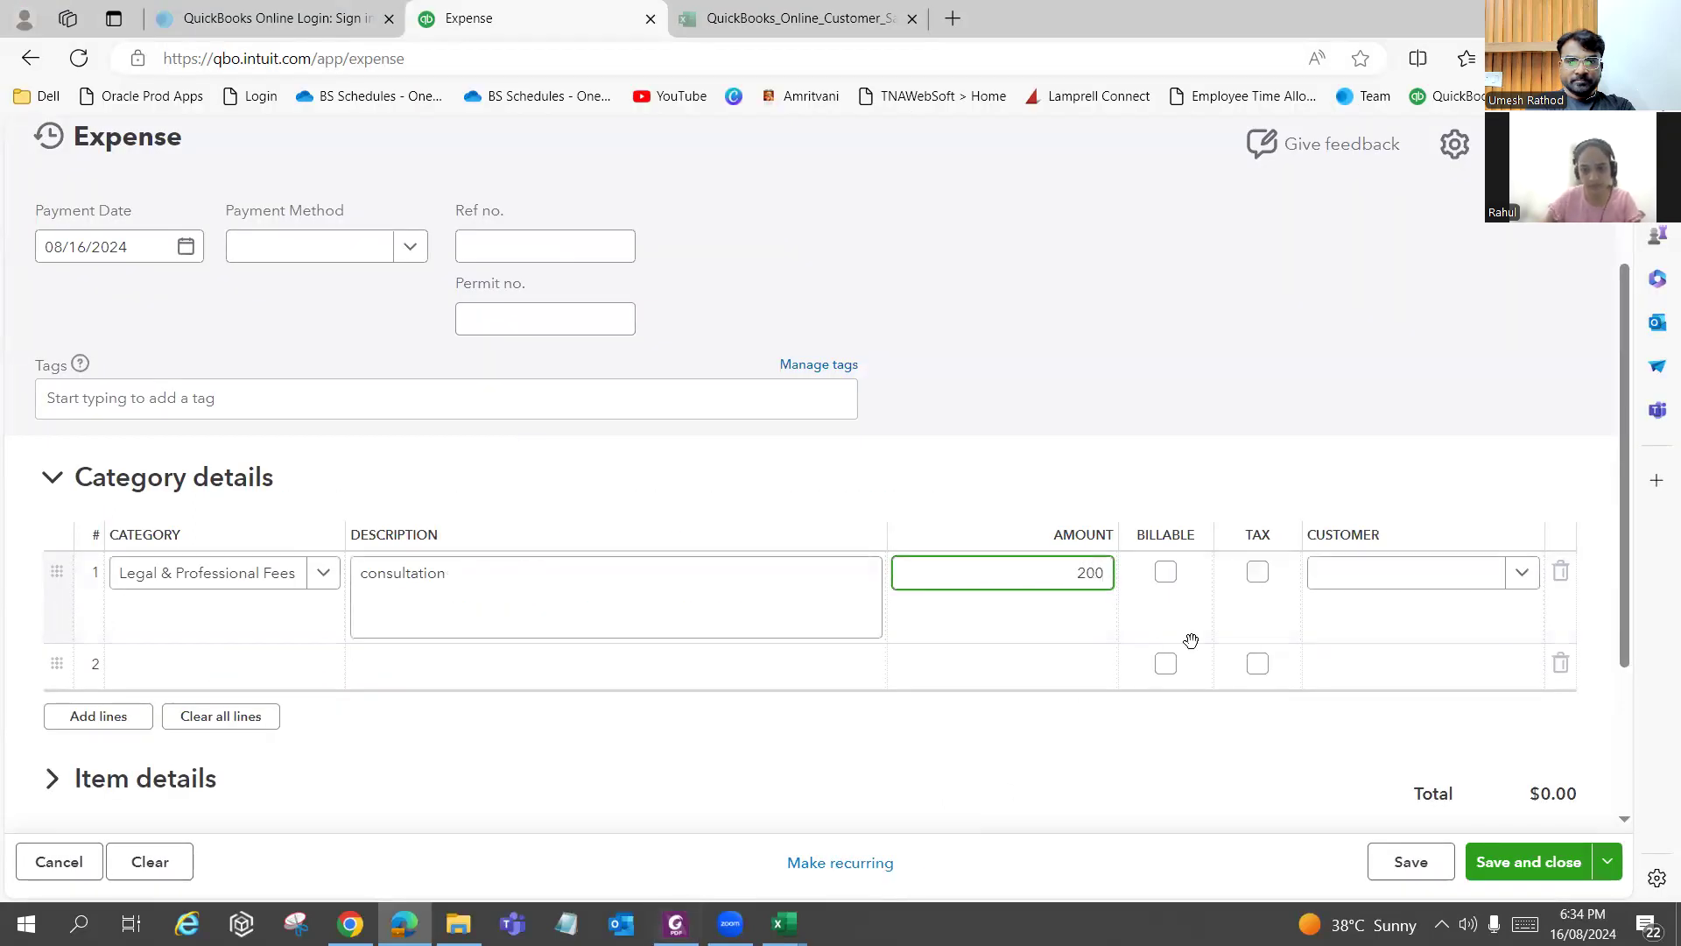
# Assign the consultation line to the customer named in exercise 86, checking the exercise document for the project details.
pyautogui.scroll(-2, 1217, 472)
pyautogui.scroll(-1, 1217, 473)
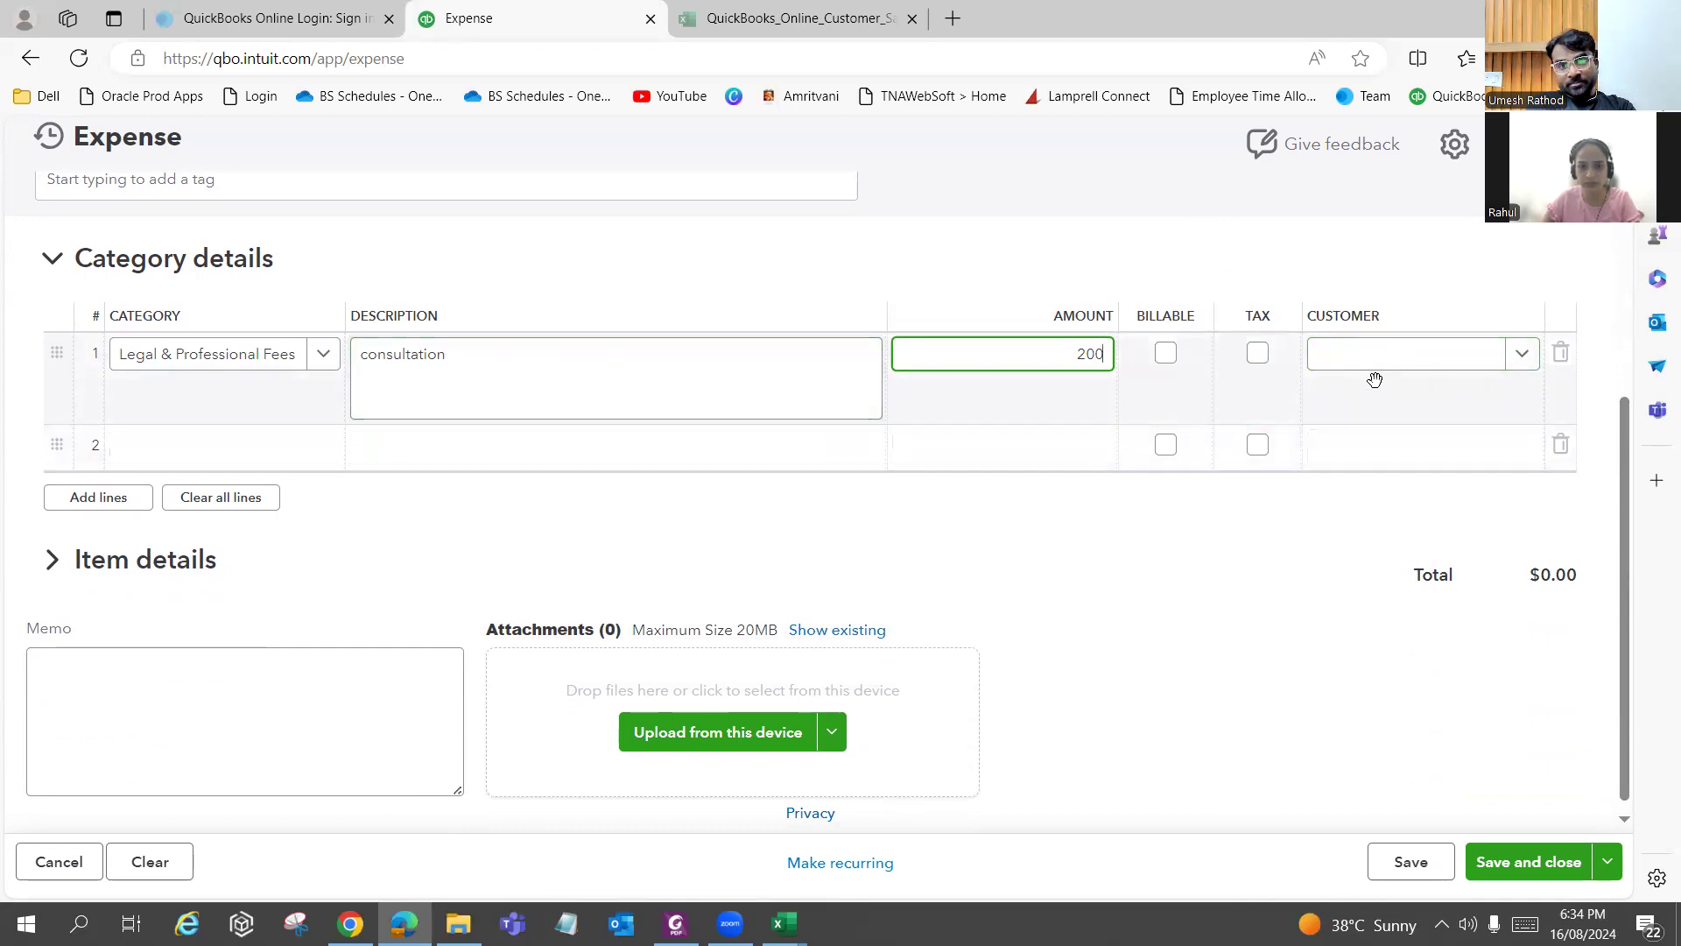
pyautogui.click(1411, 368)
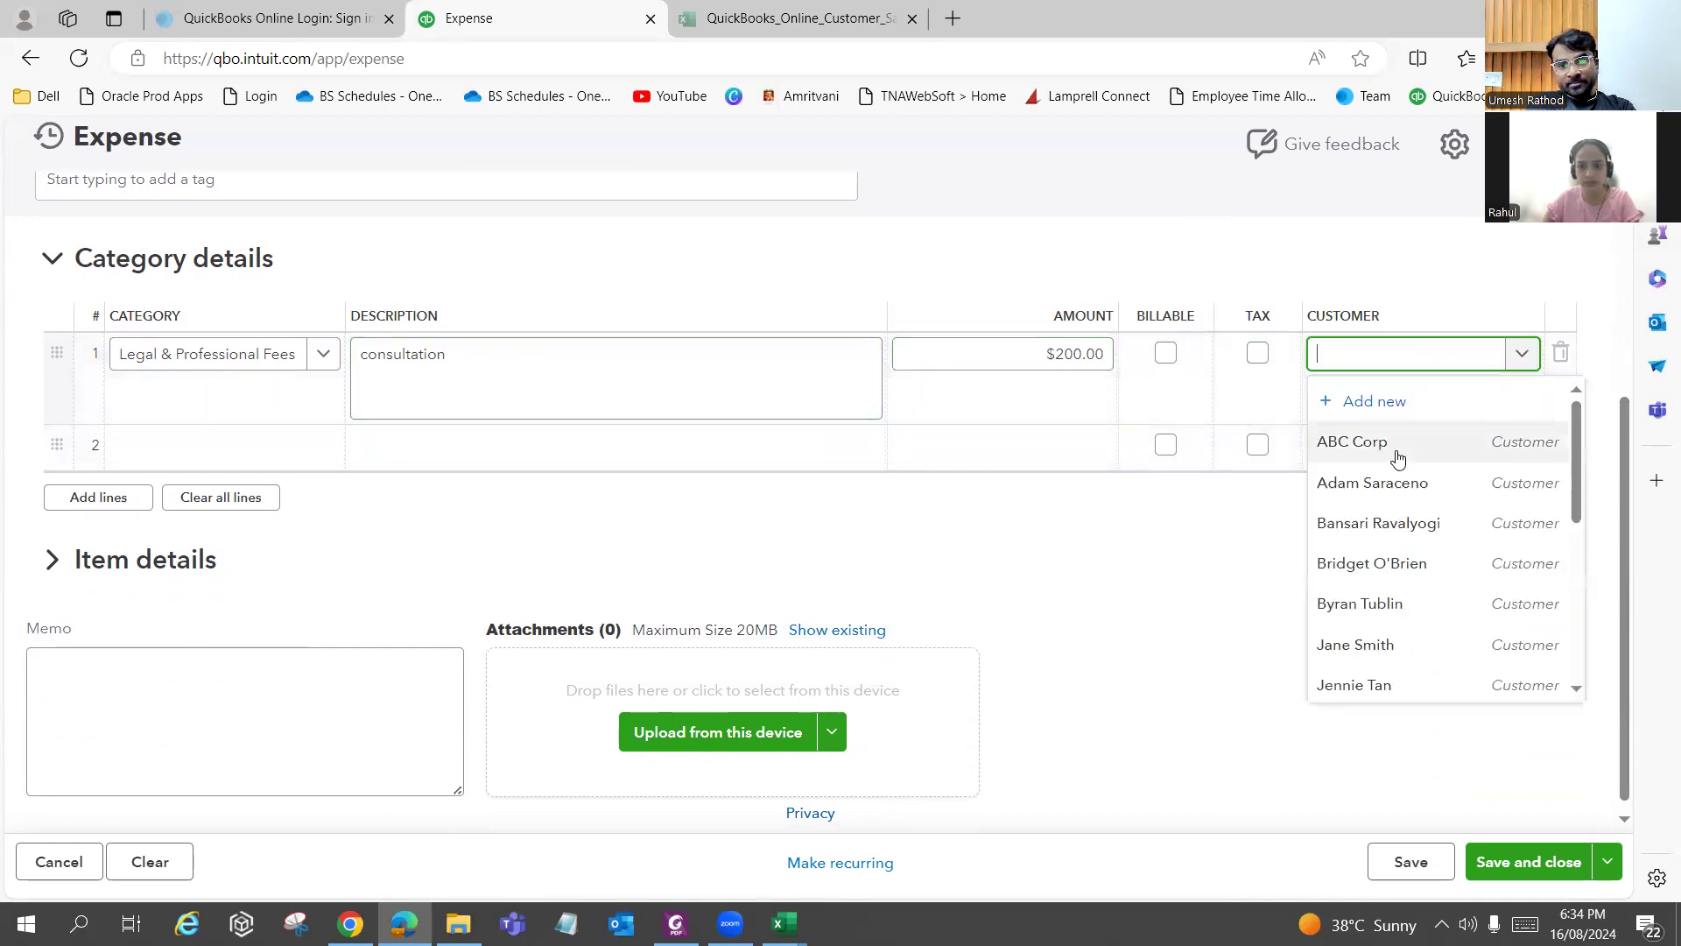
pyautogui.hotkey('alt', 'Tab')
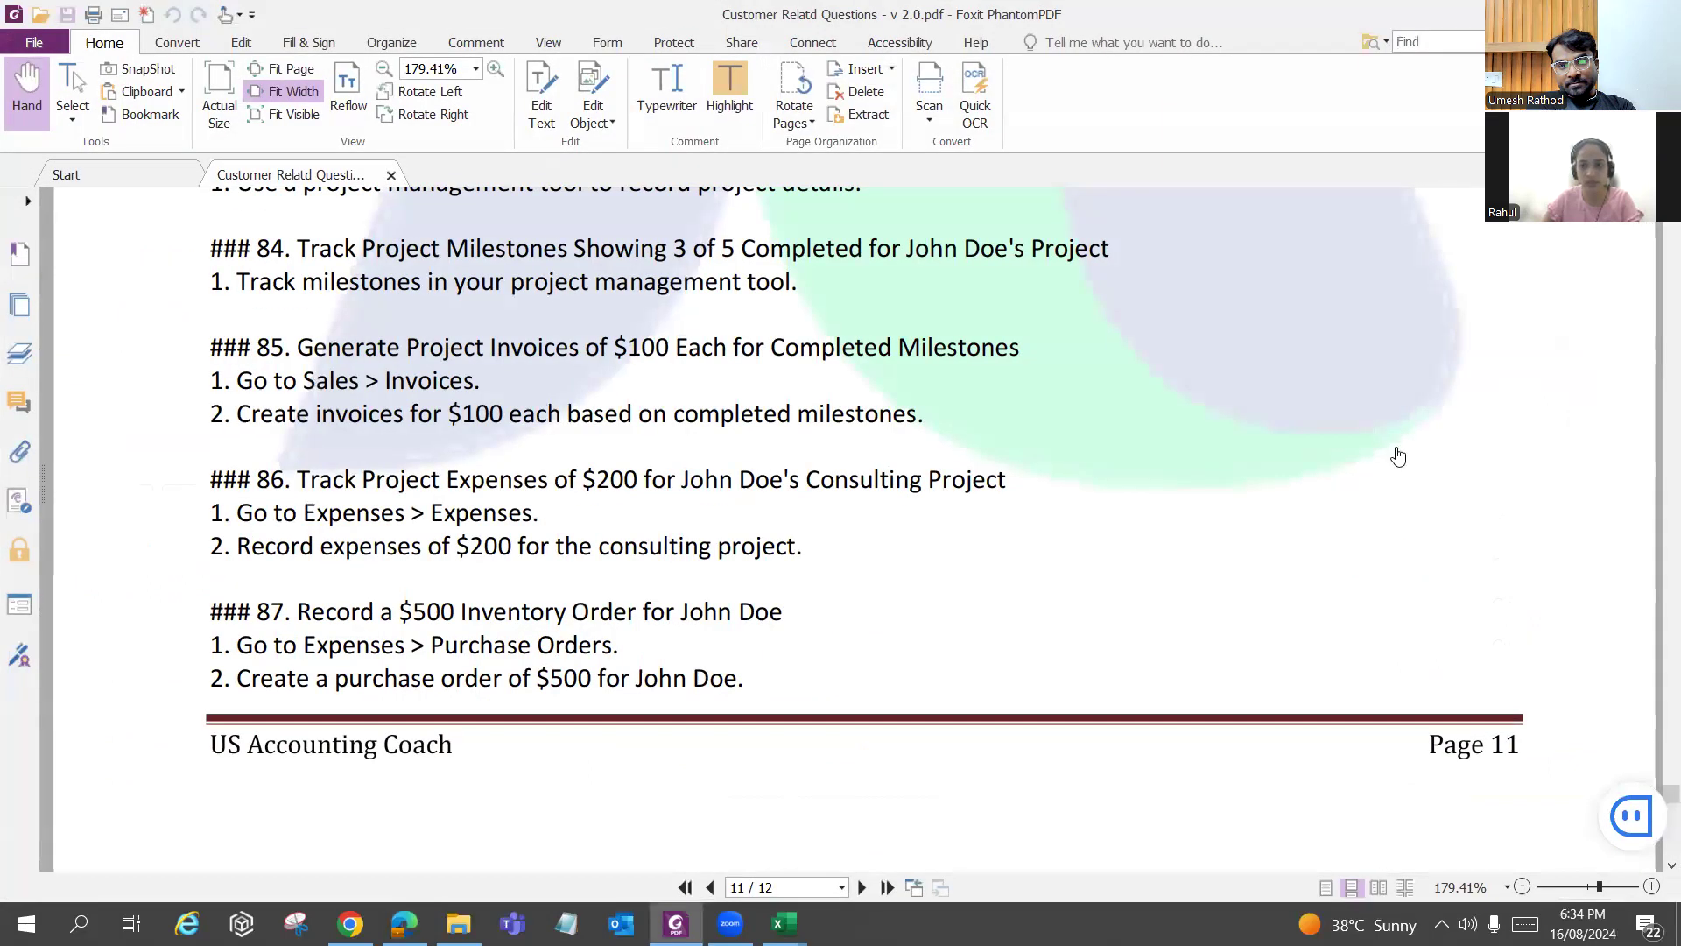
pyautogui.hotkey('alt', 'Tab')
pyautogui.write('jo')
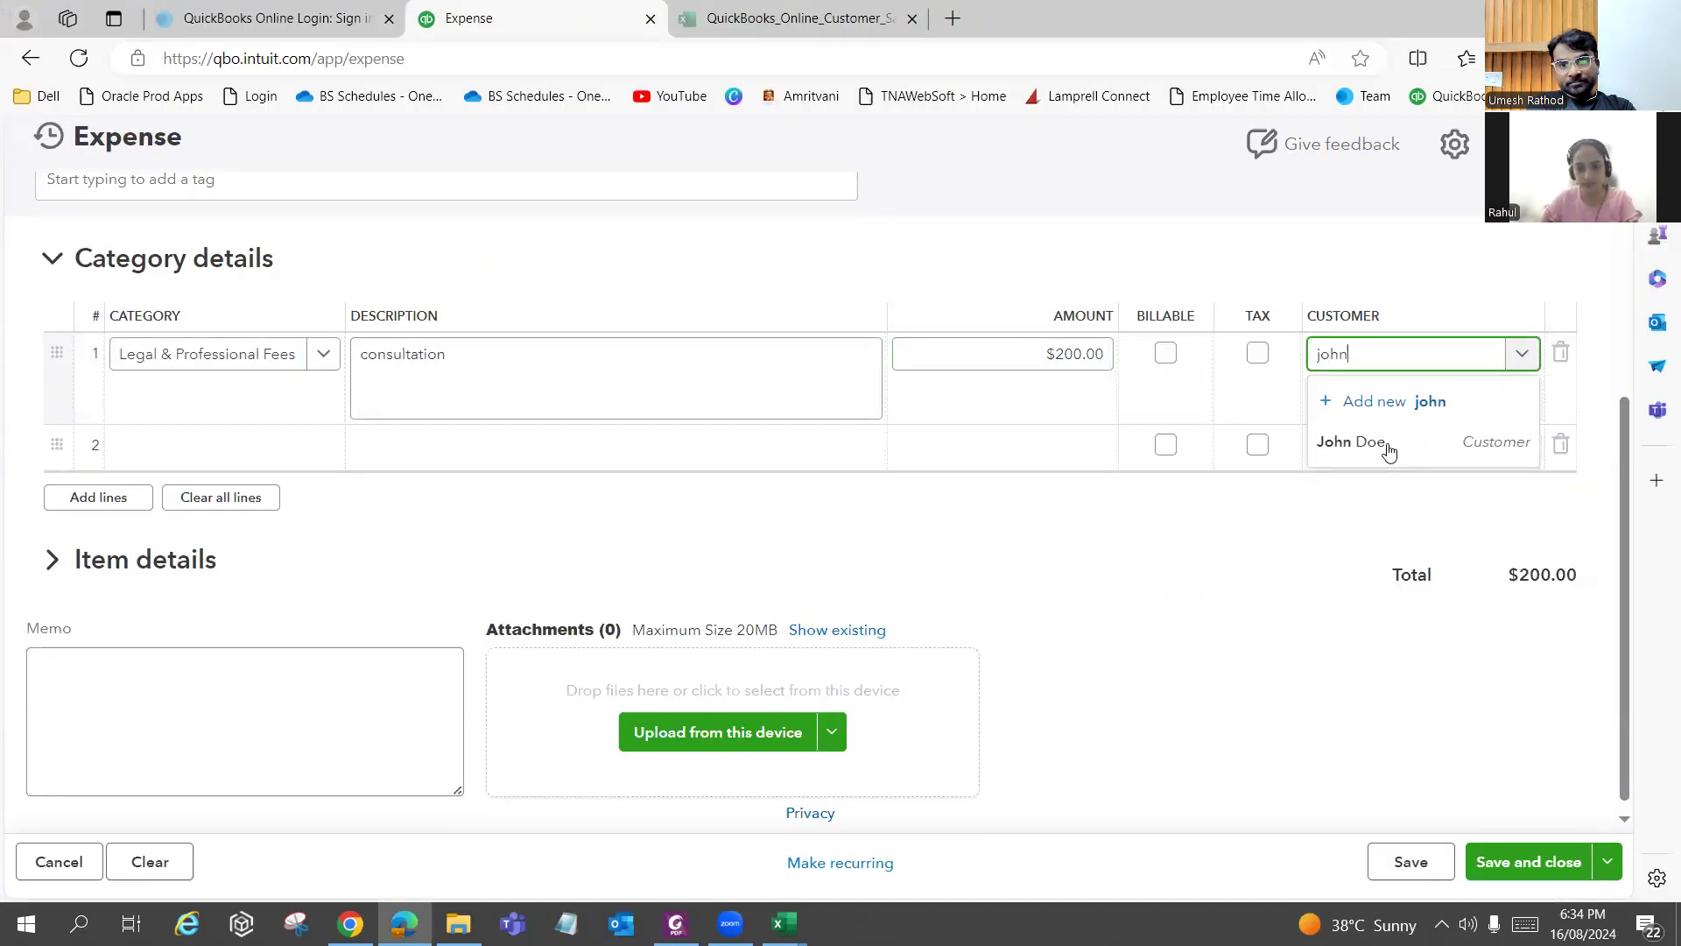
pyautogui.click(1389, 449)
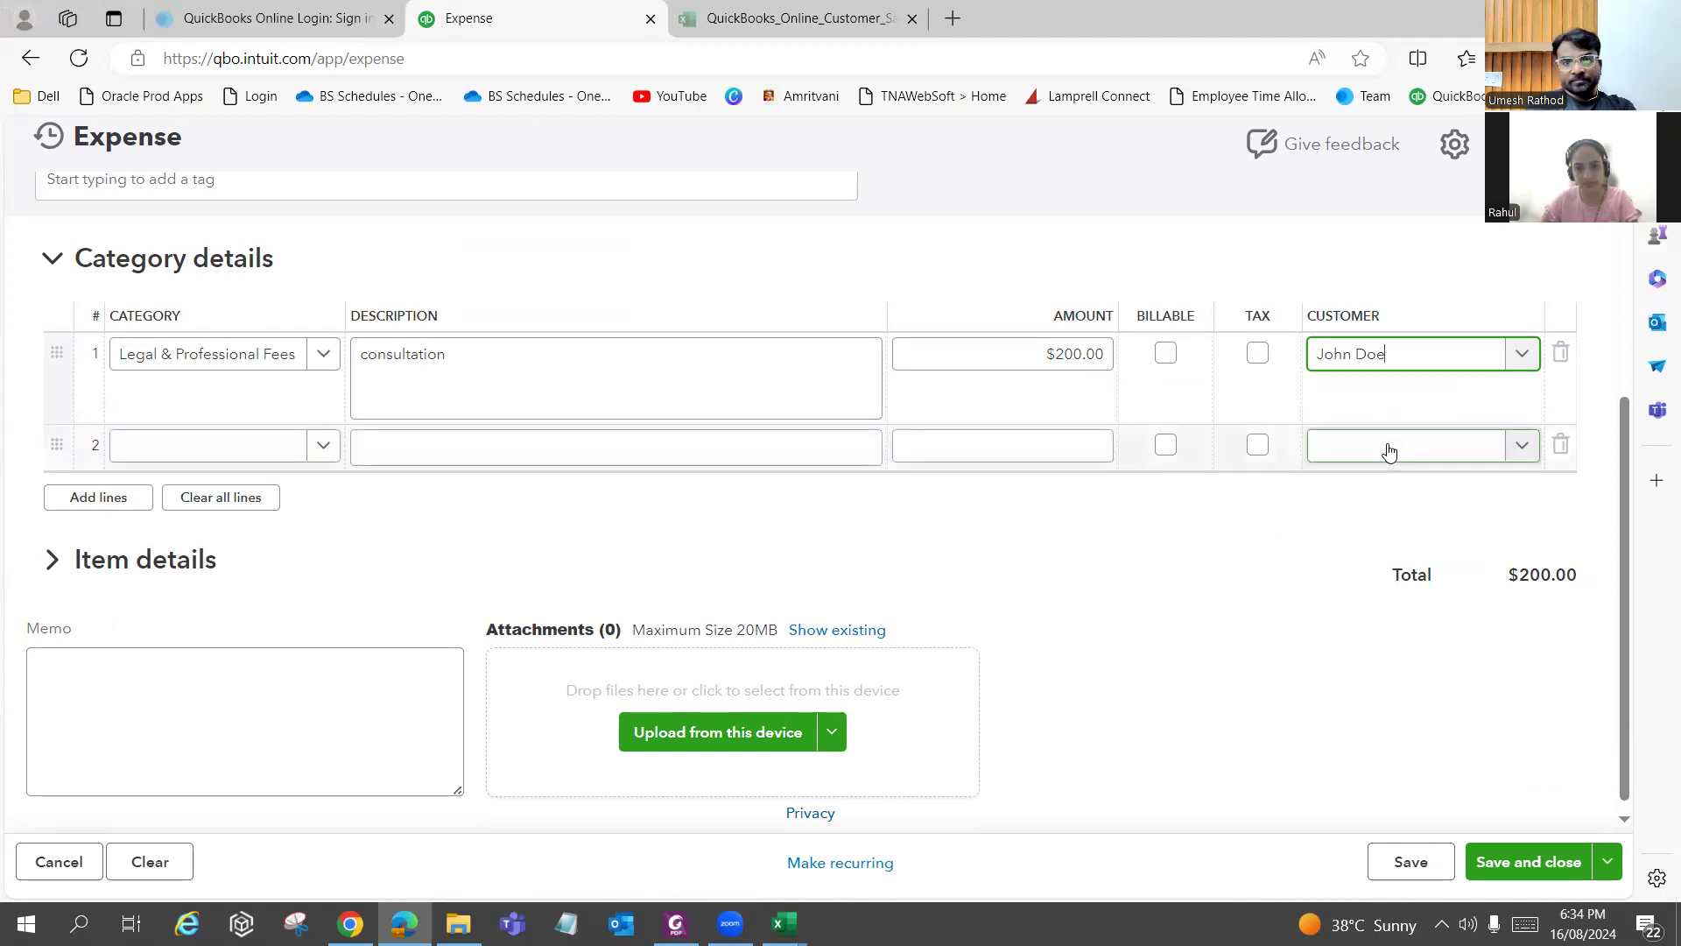
pyautogui.hotkey('alt', 'Tab')
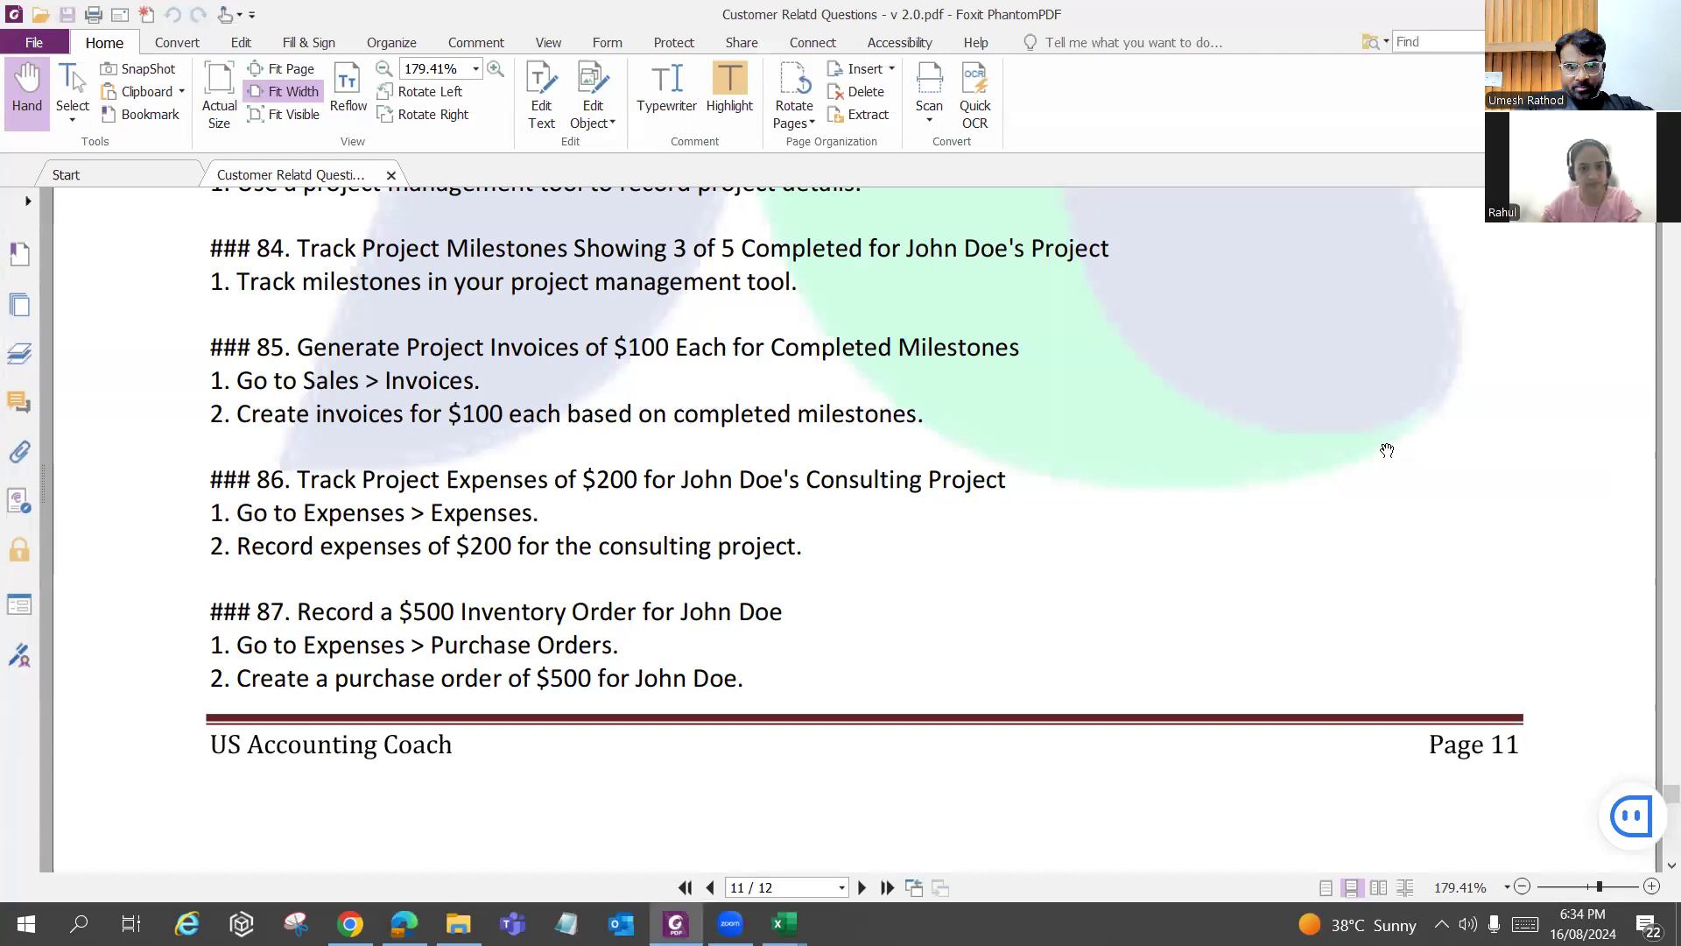
pyautogui.hotkey('alt', 'Tab')
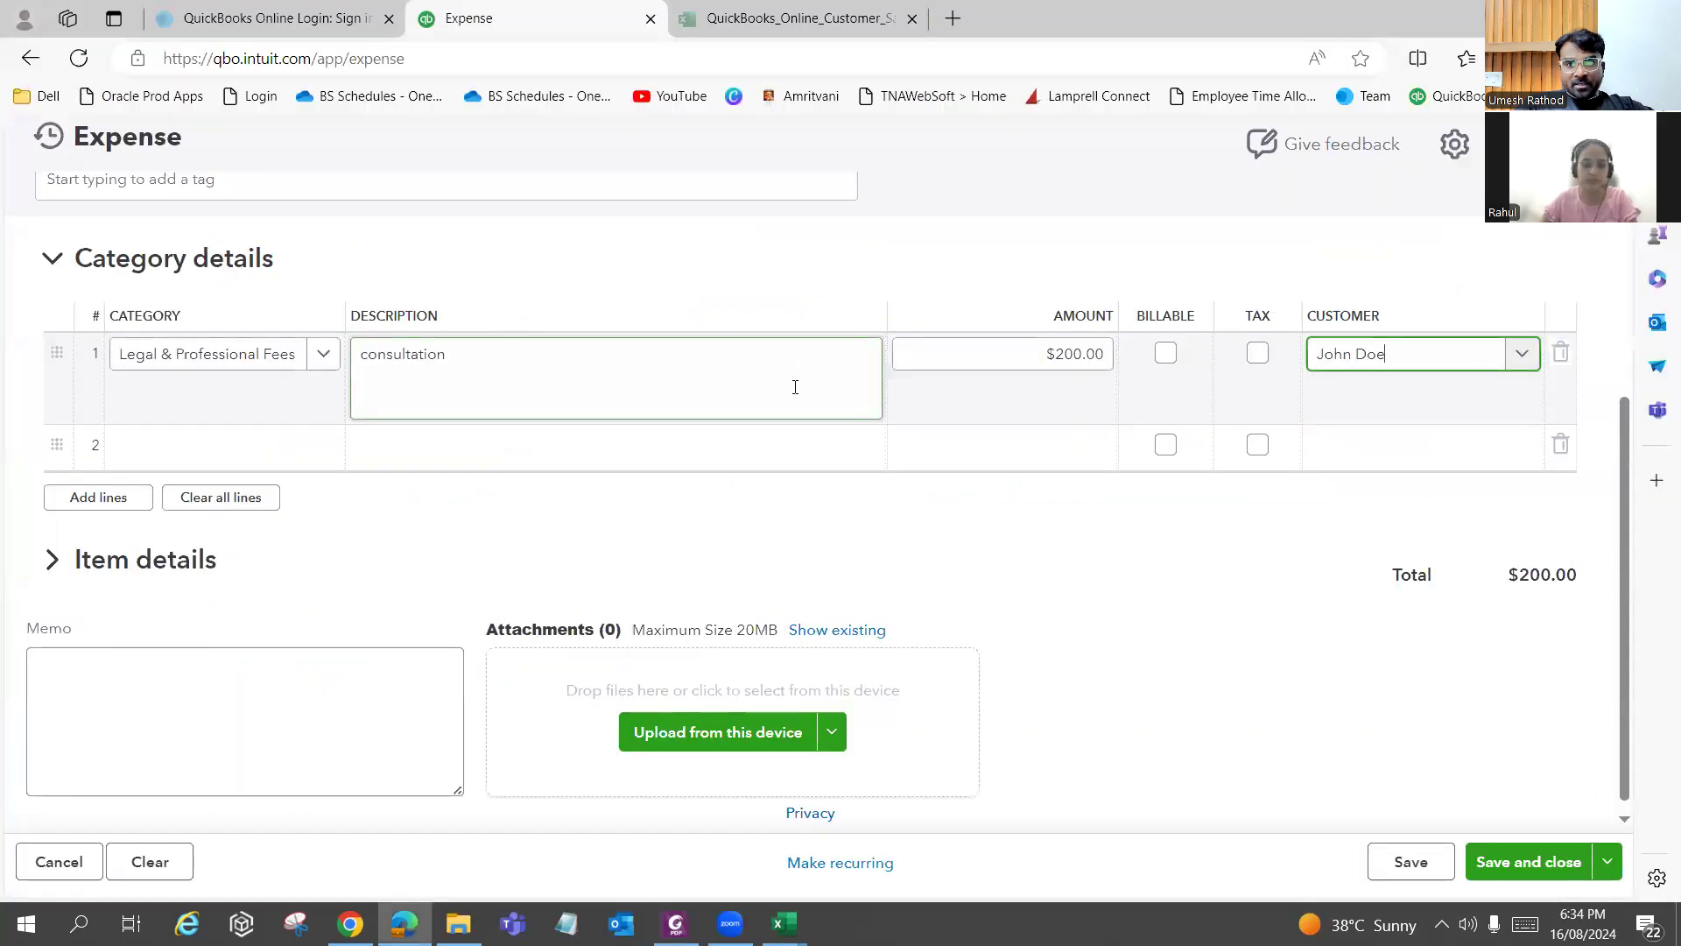
pyautogui.hotkey('alt', 'Tab')
pyautogui.hotkey('alt', 'Tab')
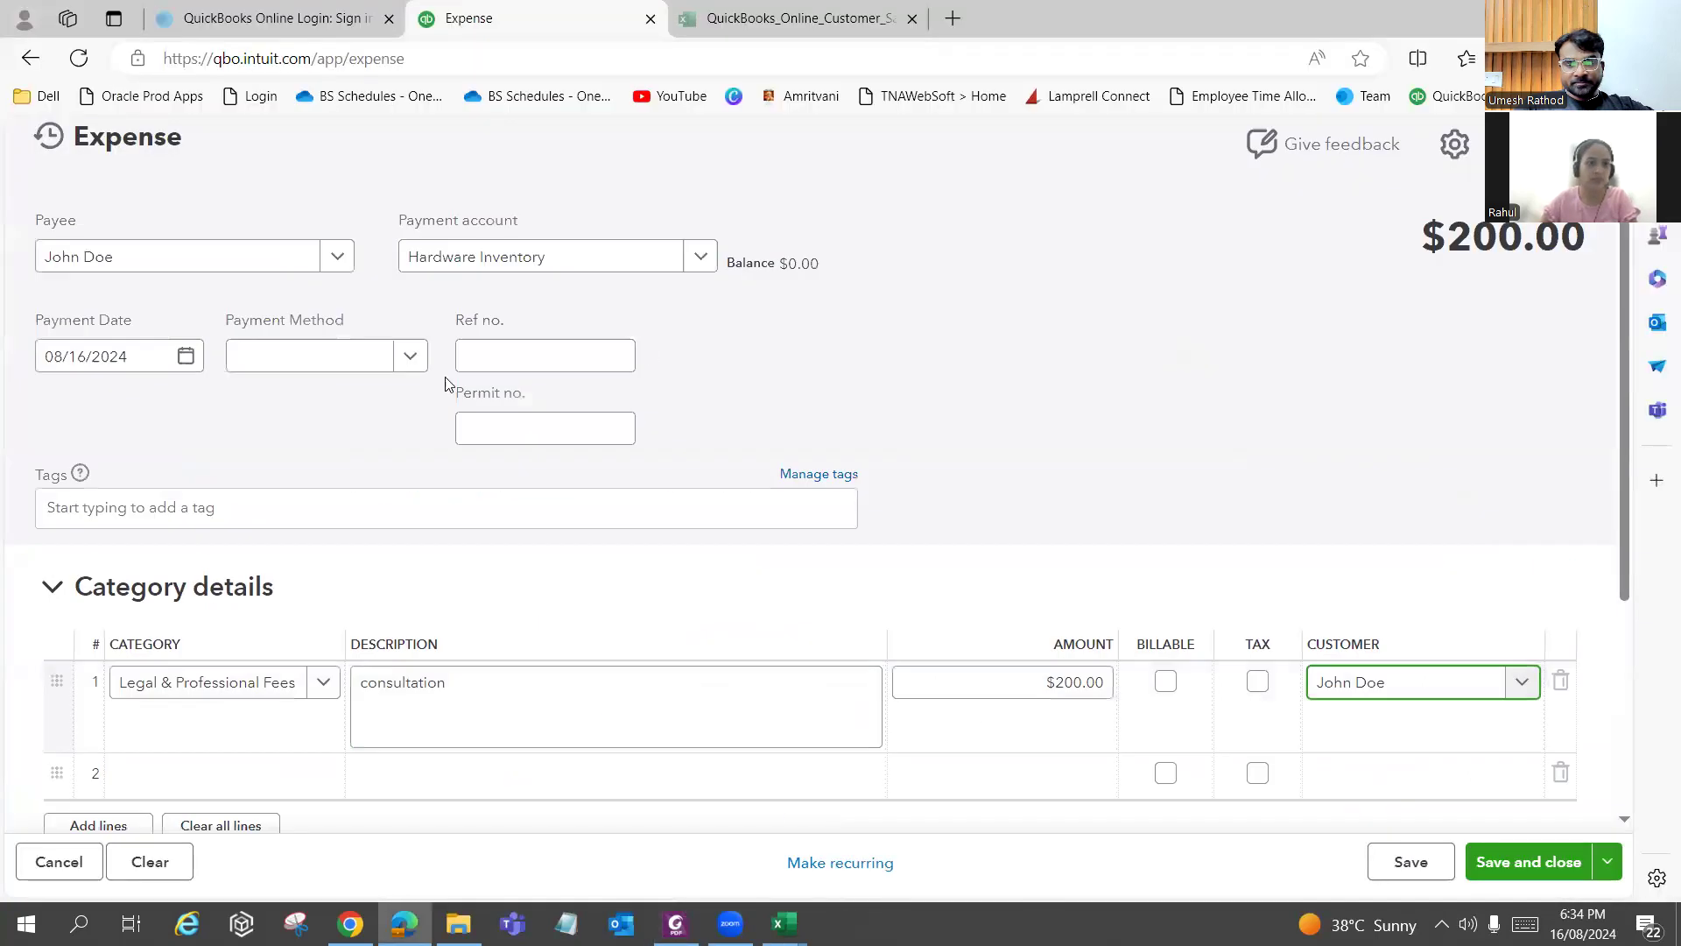
# Add a new vendor with the company name "Remote consulting" and save it as the expense's payee.
pyautogui.click(213, 266)
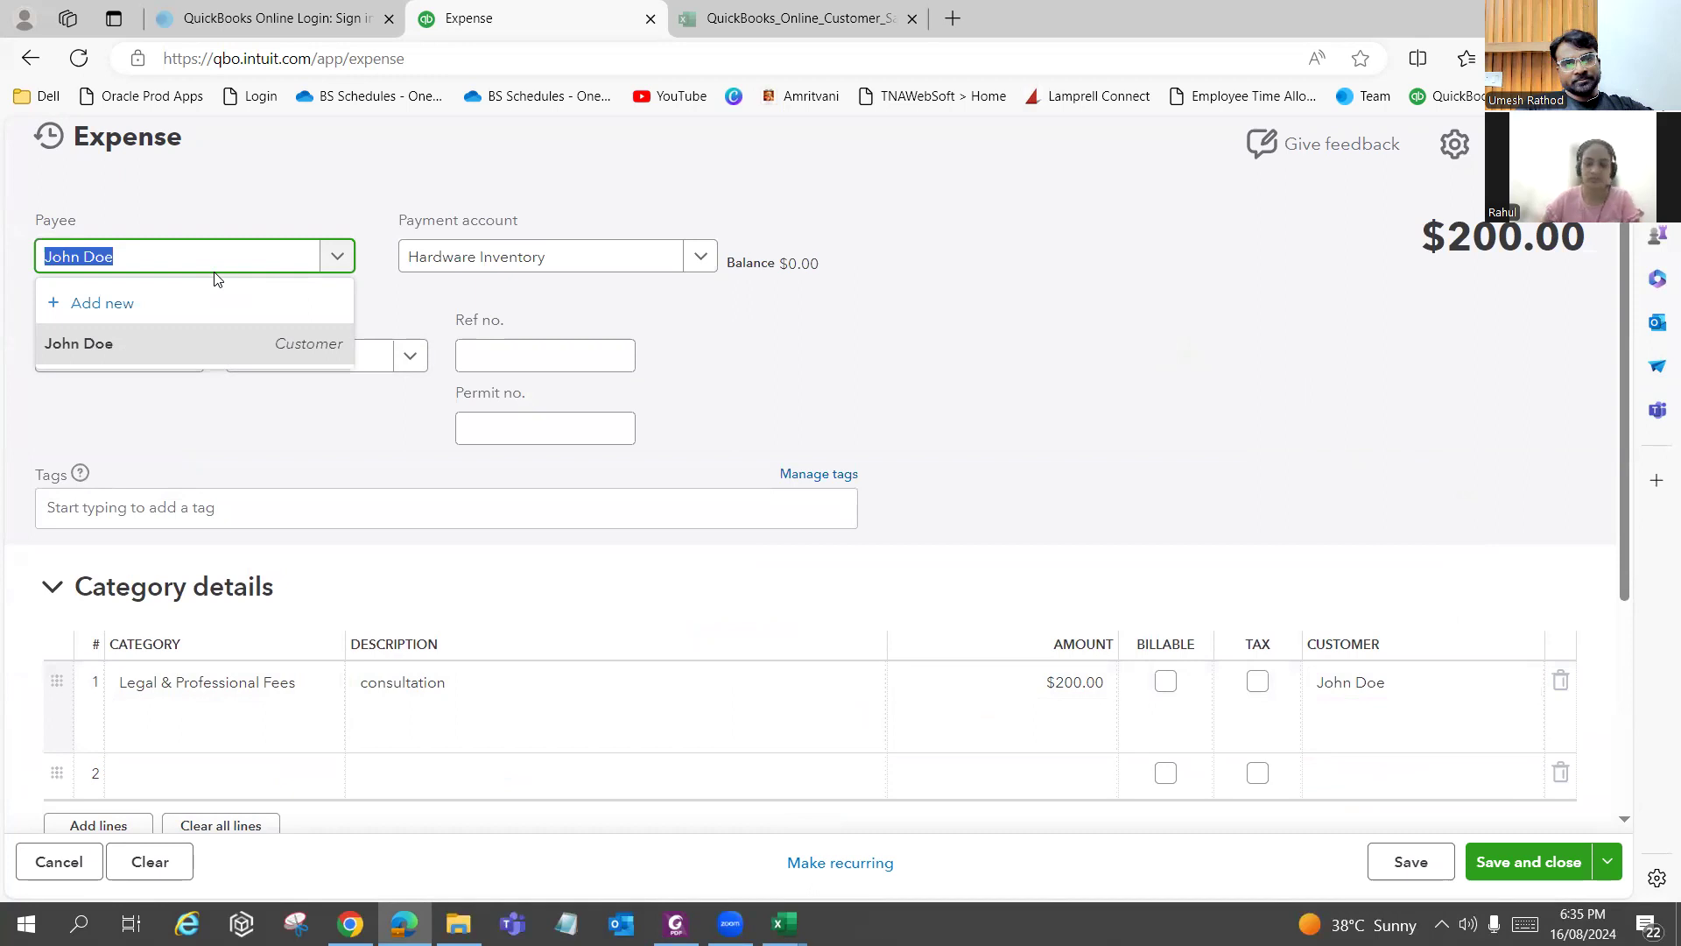
pyautogui.click(208, 300)
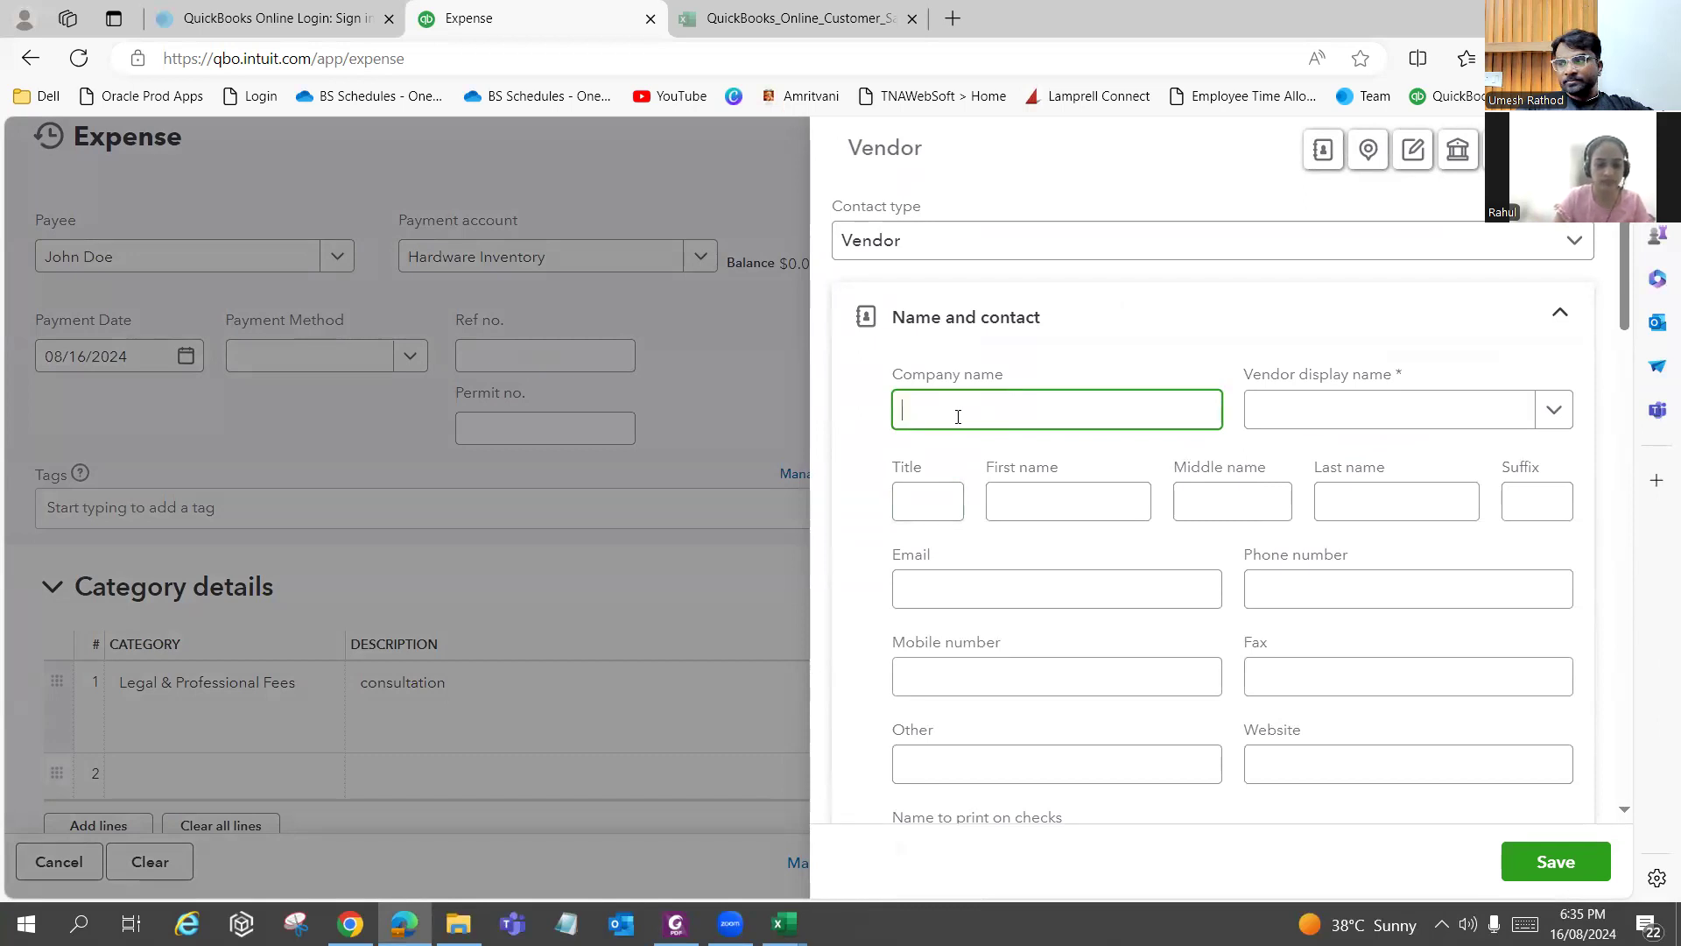
pyautogui.write('RE')
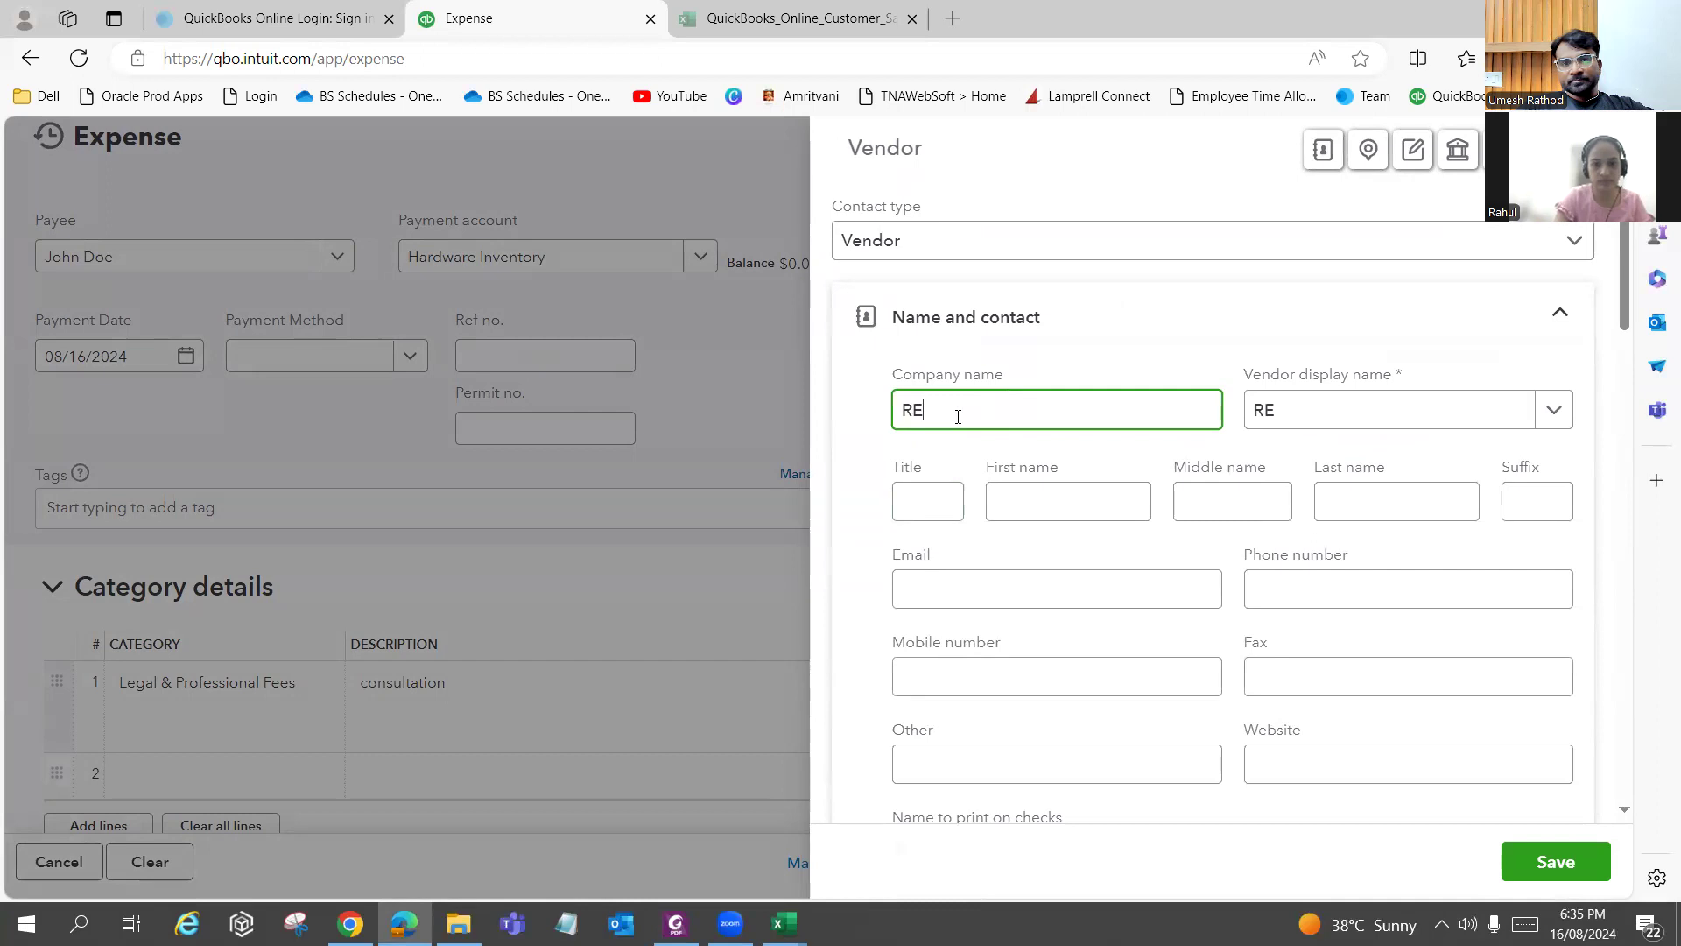
pyautogui.write('mo')
pyautogui.press('BackSpace')
pyautogui.press('BackSpace')
pyautogui.press('BackSpace')
pyautogui.press('BackSpace')
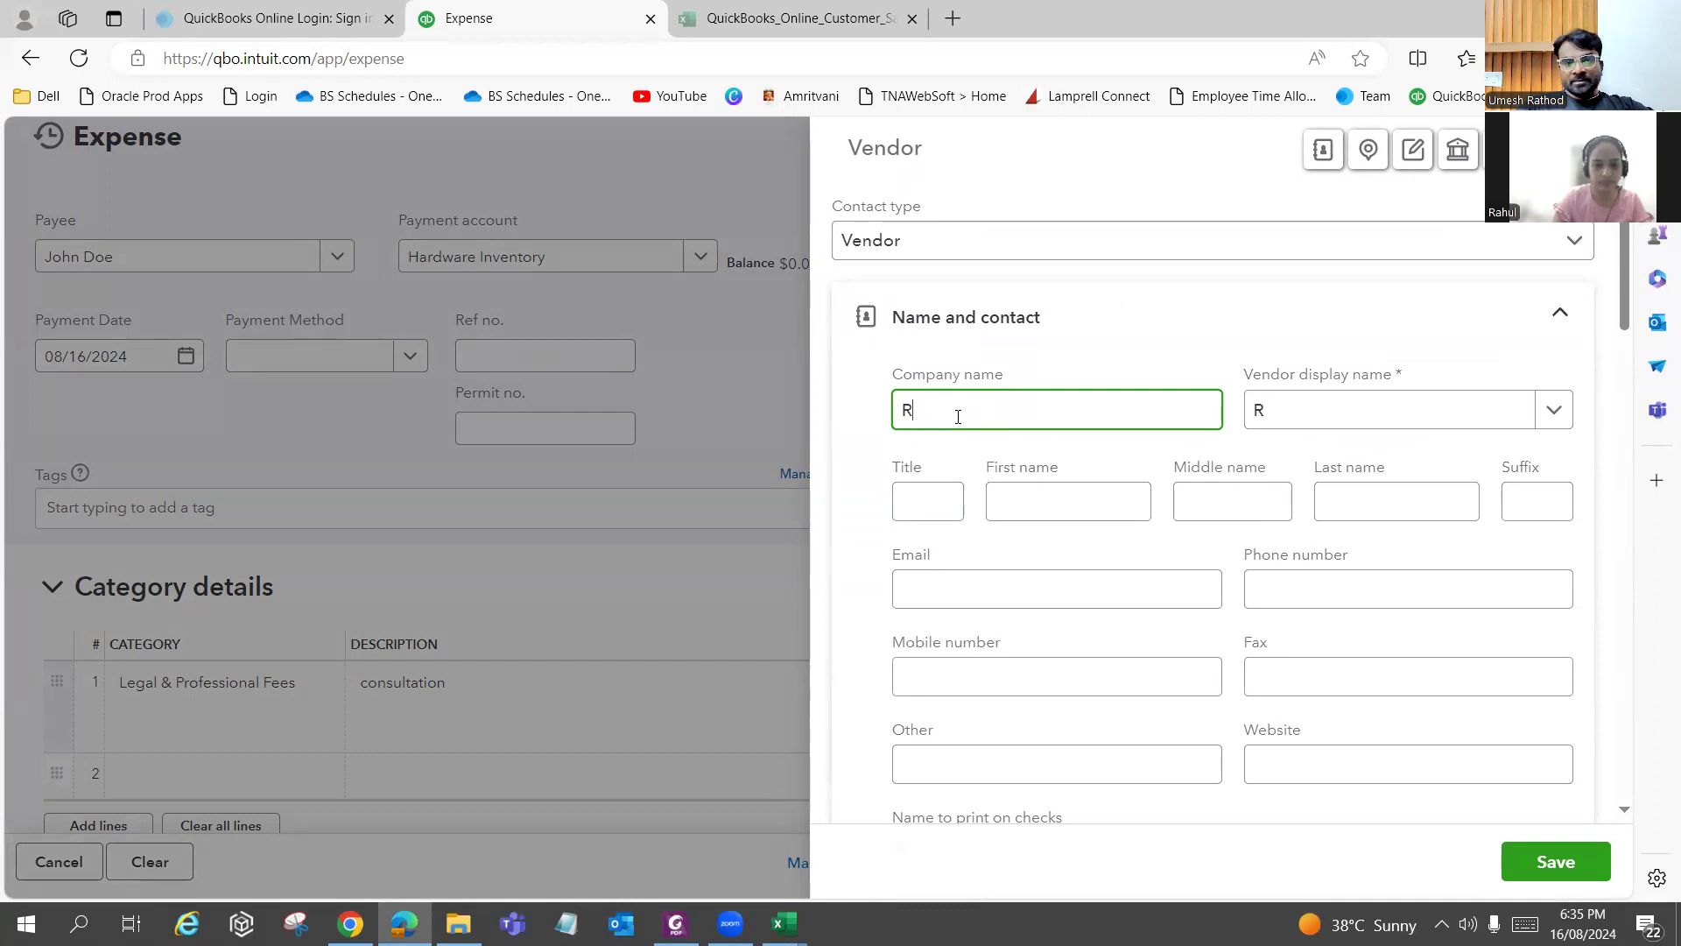
pyautogui.write('Remo')
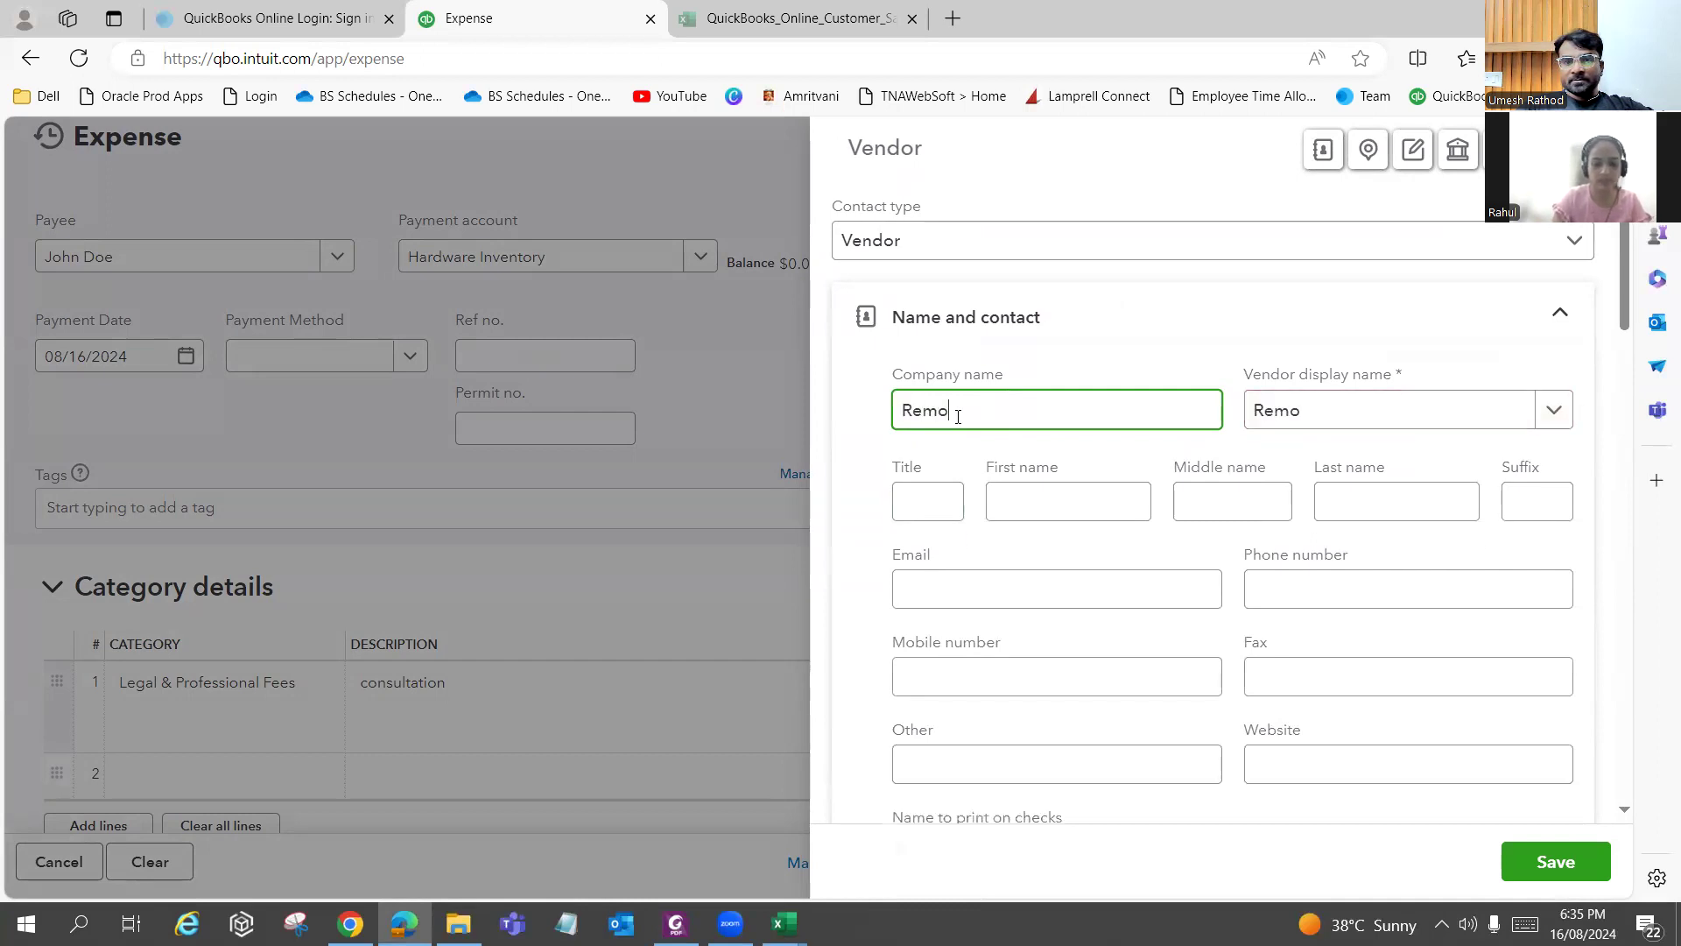
pyautogui.write('te consulting')
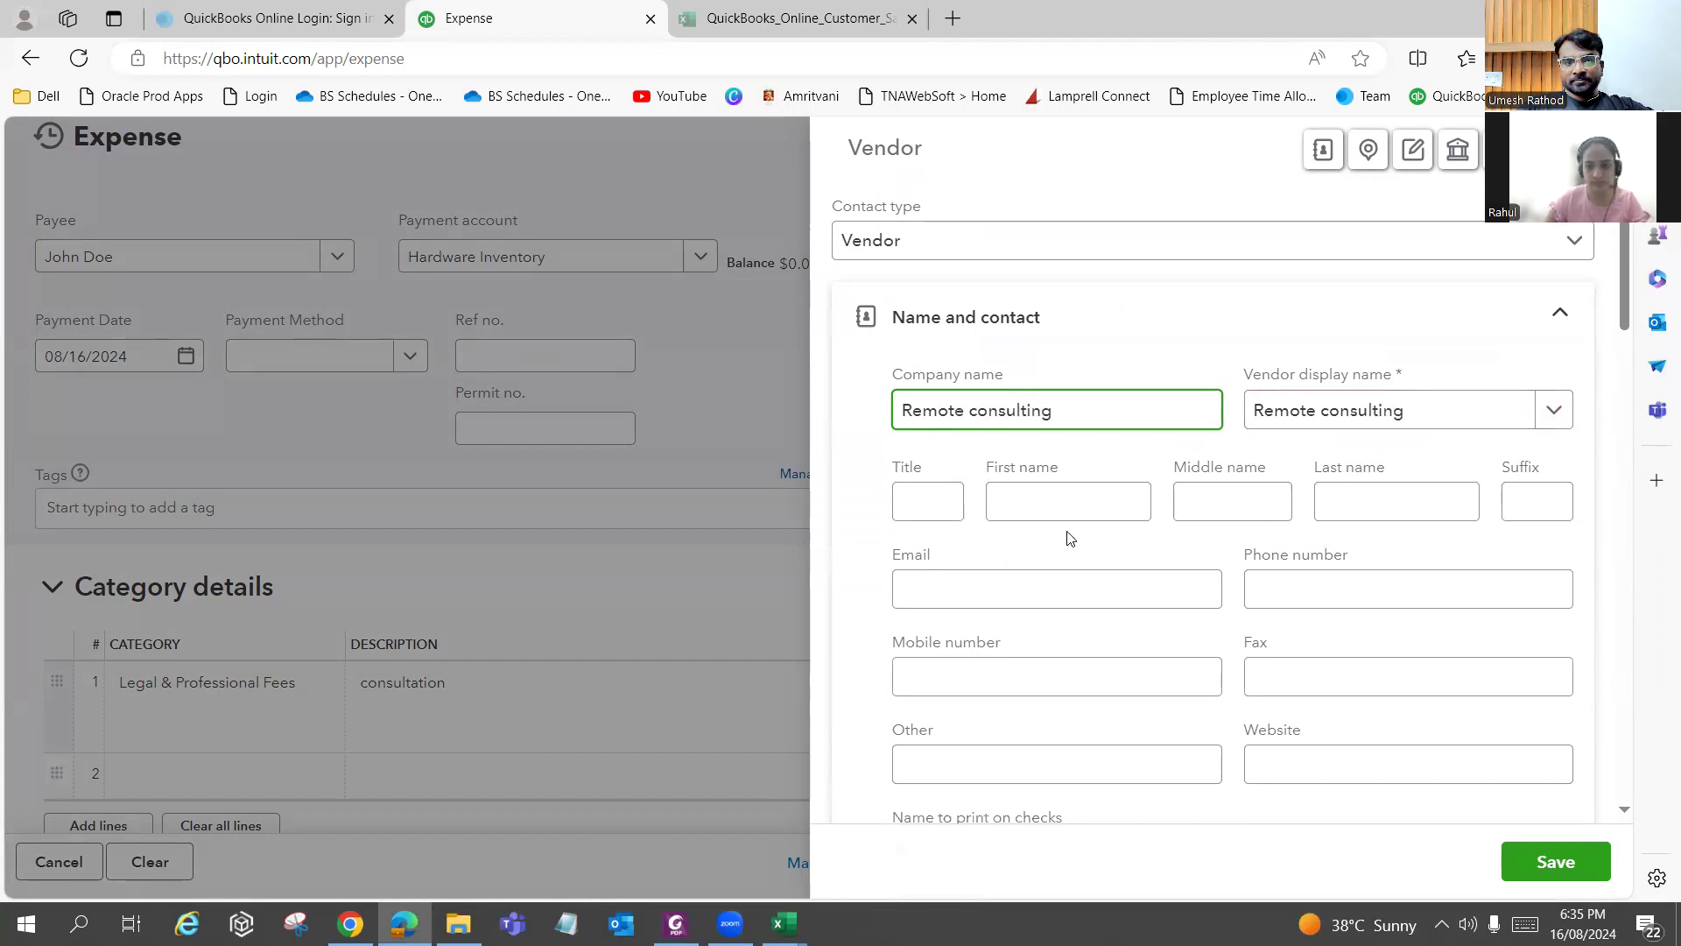
pyautogui.scroll(-5, 1091, 531)
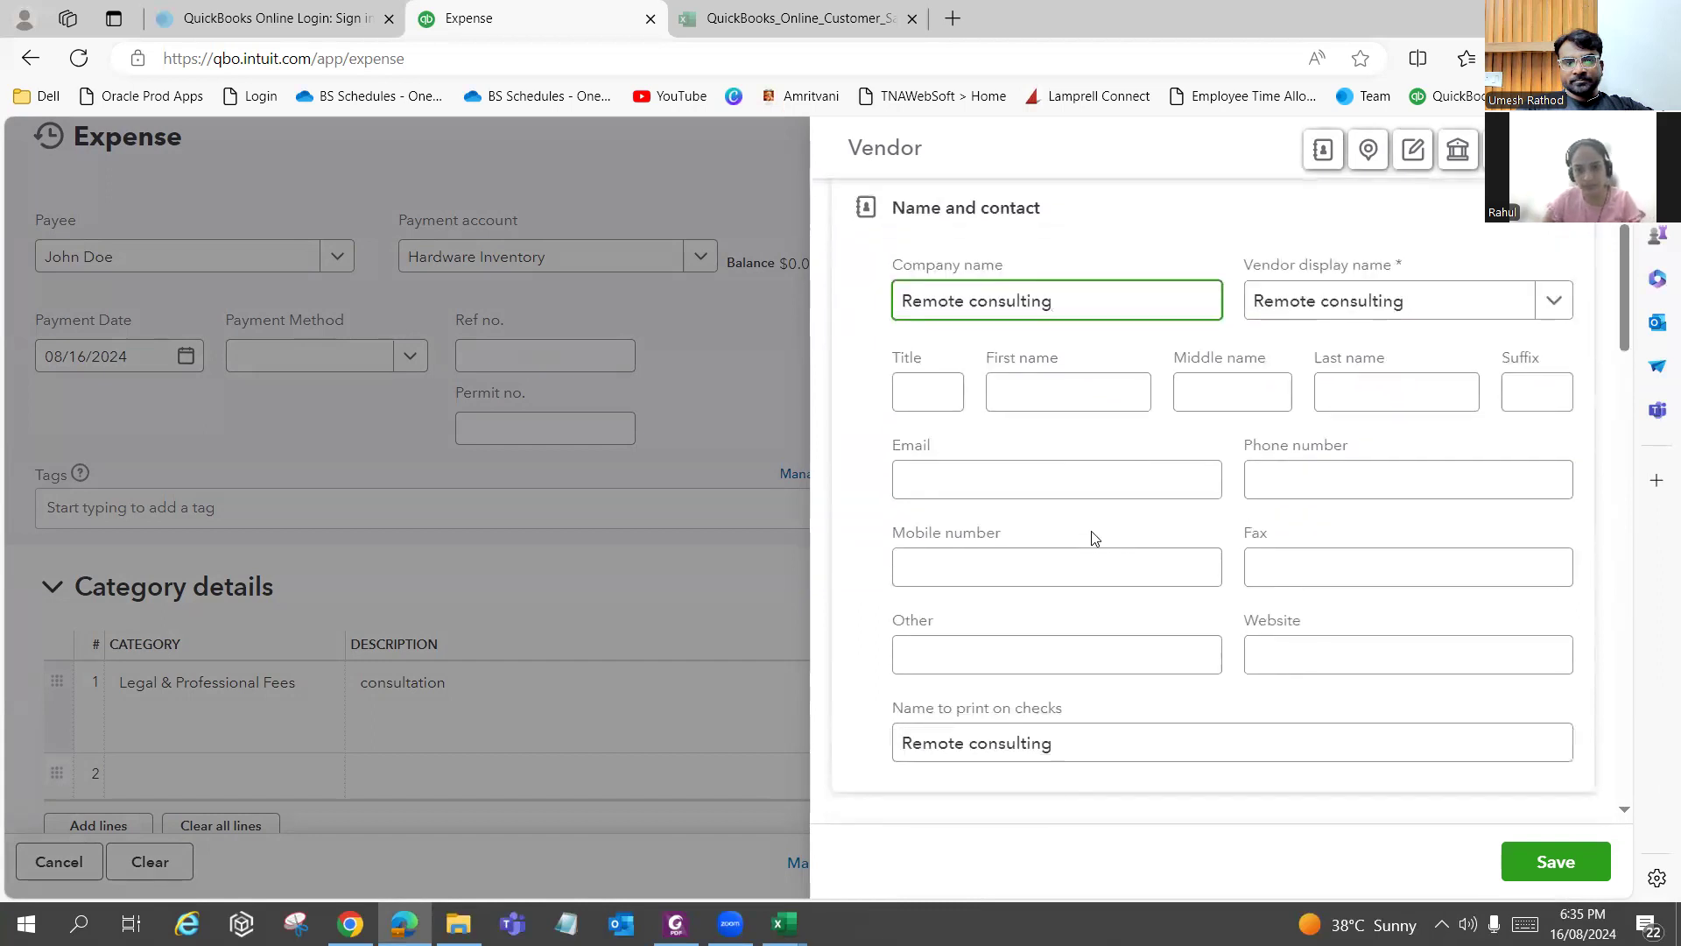
pyautogui.click(1574, 864)
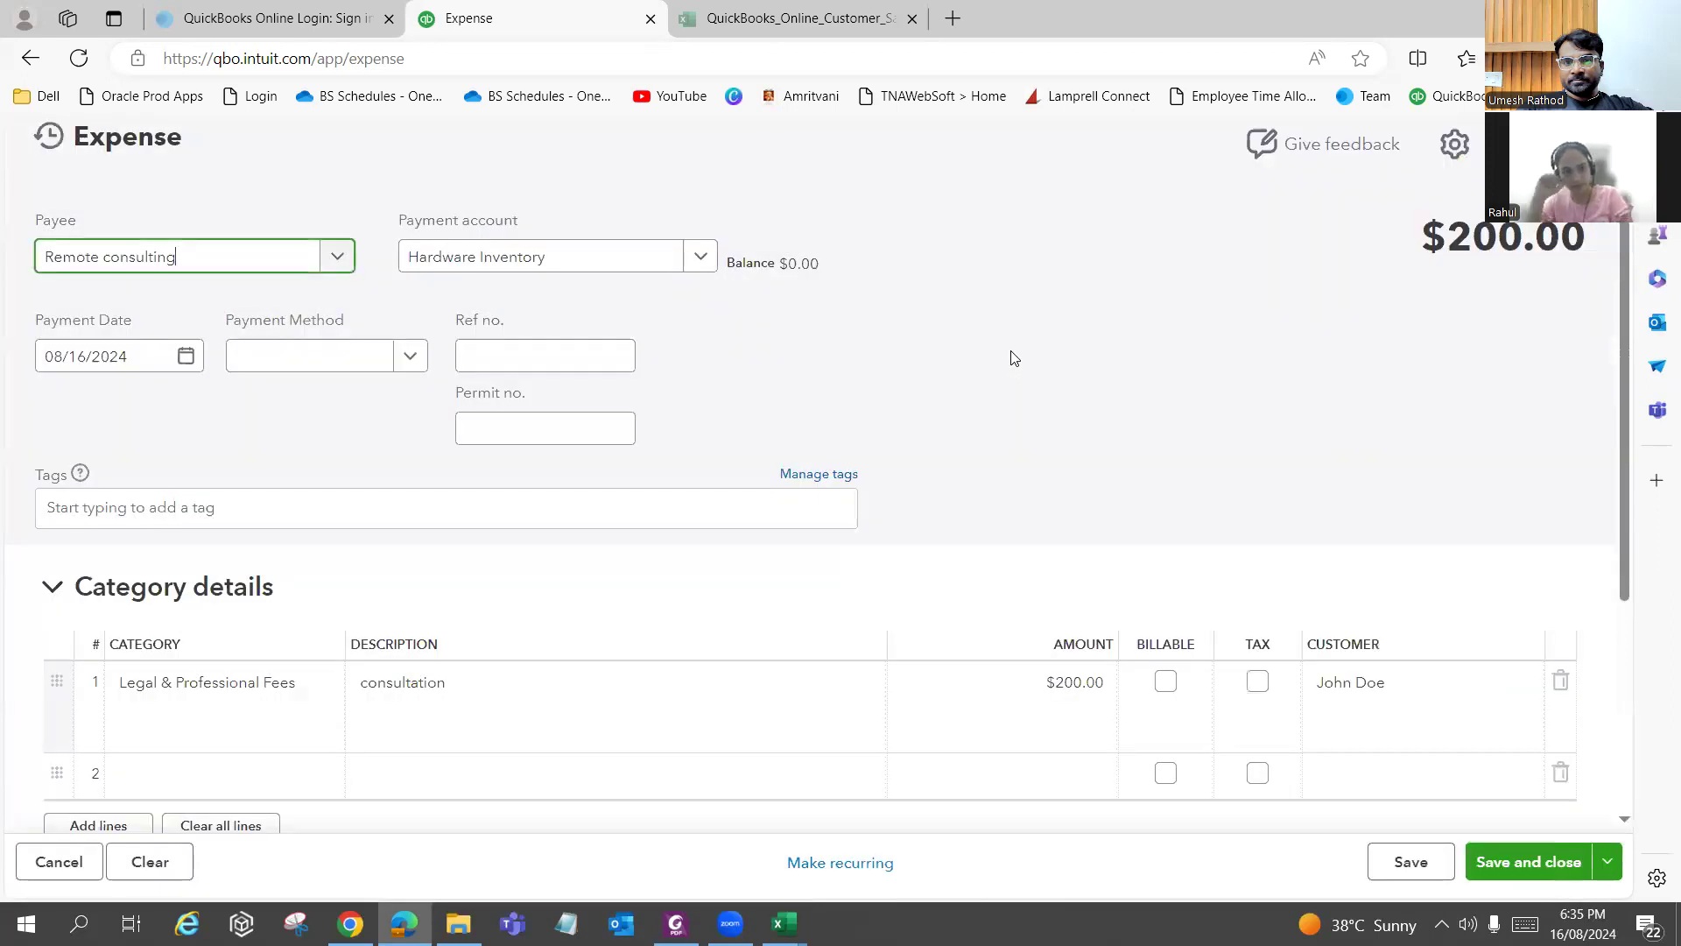
# Try to save and close the expense with Hardware Inventory as its payment account.
pyautogui.scroll(-3, 1150, 556)
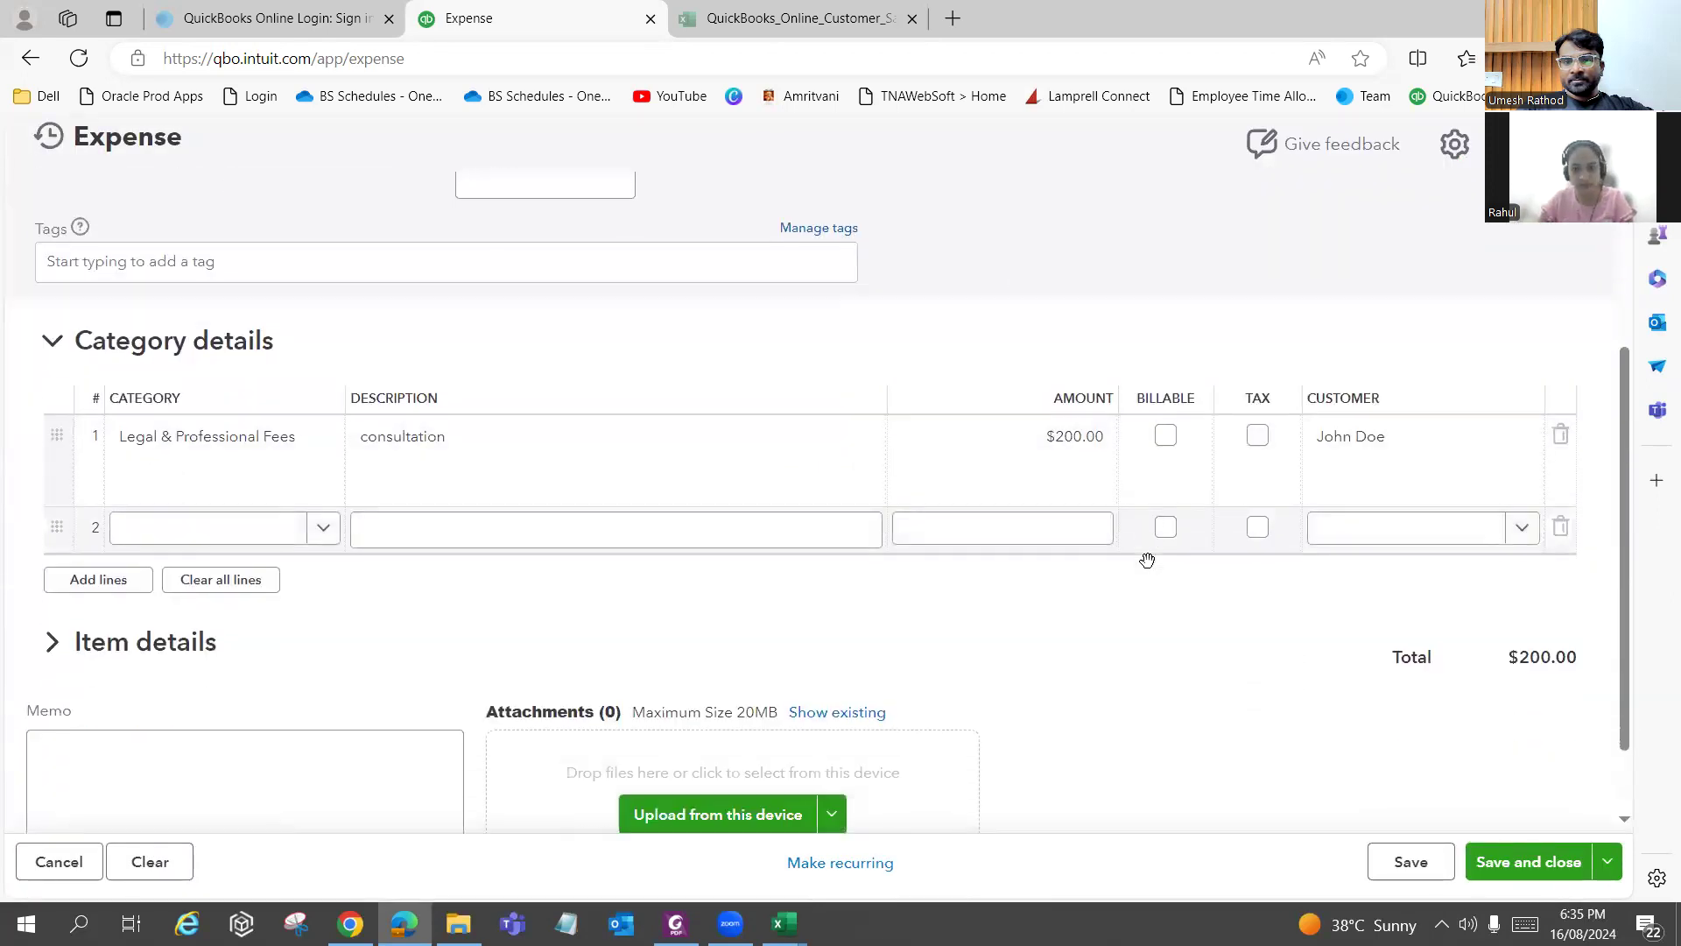
pyautogui.scroll(-1, 1147, 559)
pyautogui.click(1530, 862)
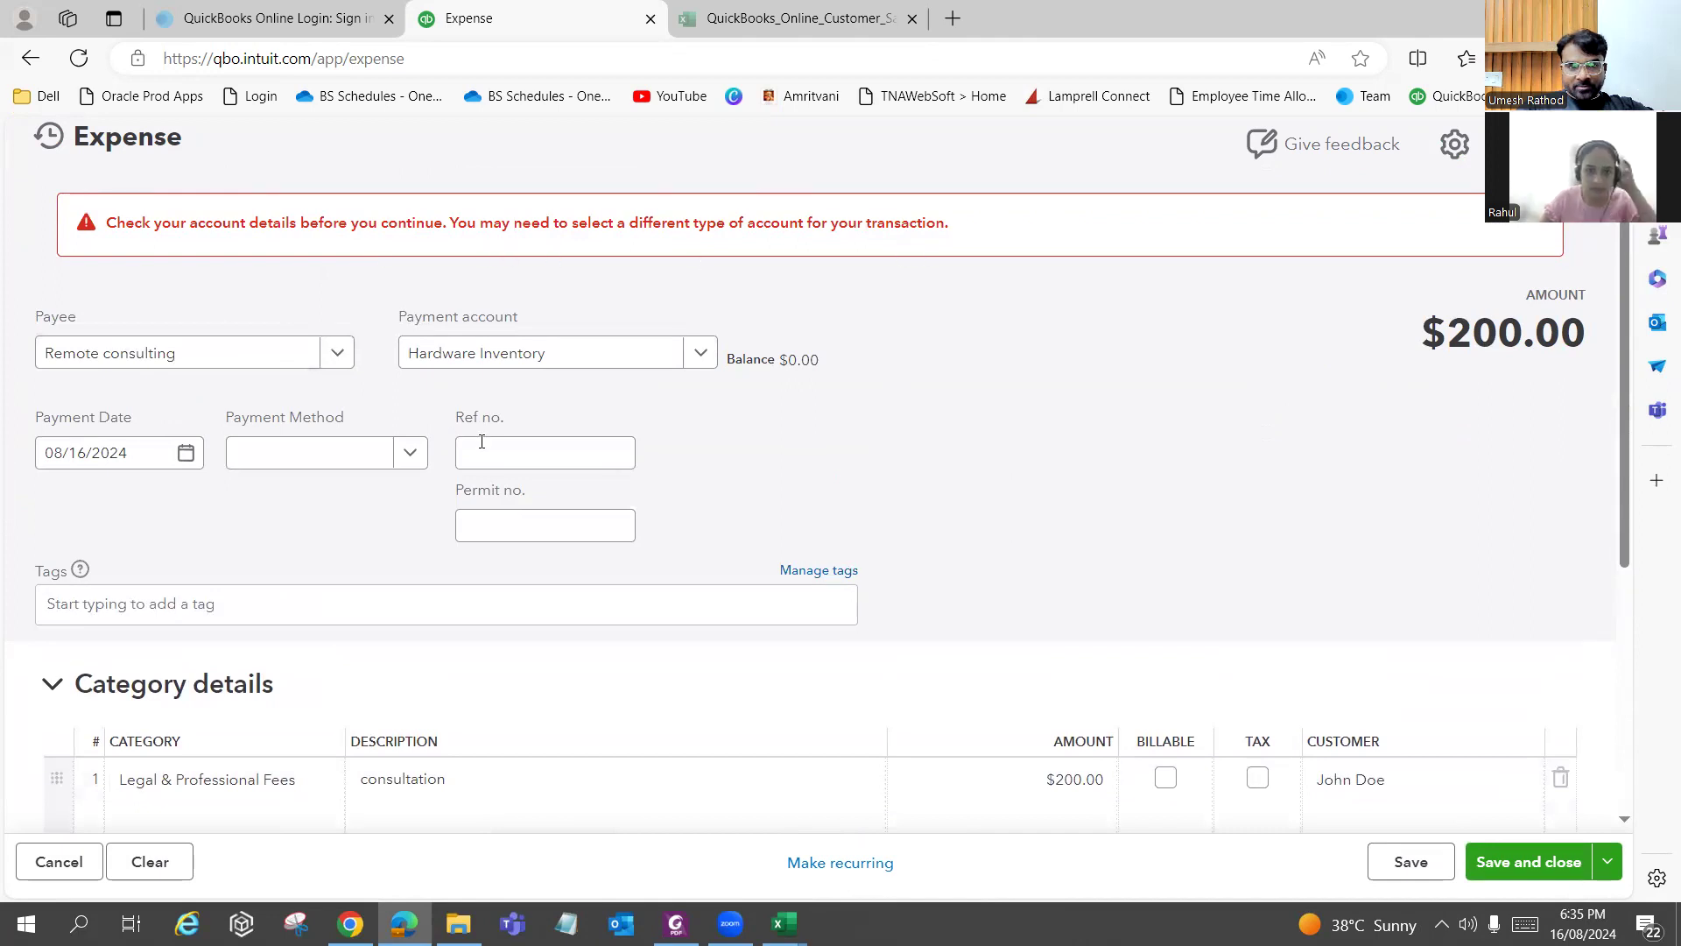
# Change the expense's payment account to 1010-Checking Account, and save and close the expense.
pyautogui.scroll(-3, 679, 536)
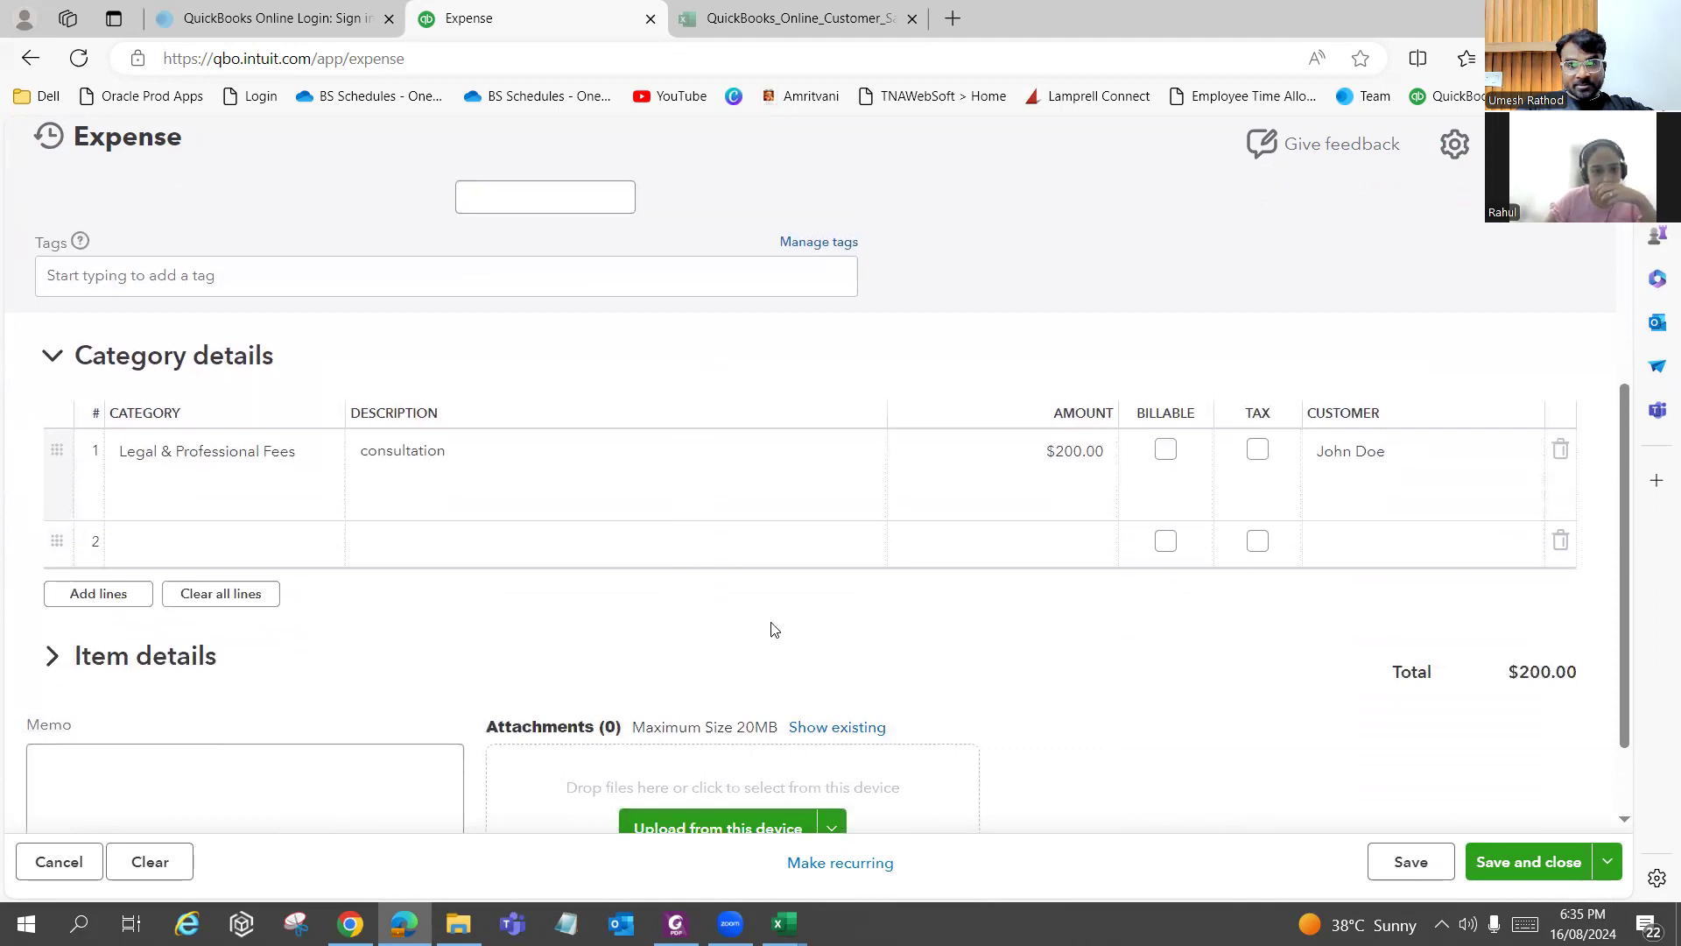
pyautogui.scroll(-1, 770, 625)
pyautogui.scroll(4, 1246, 473)
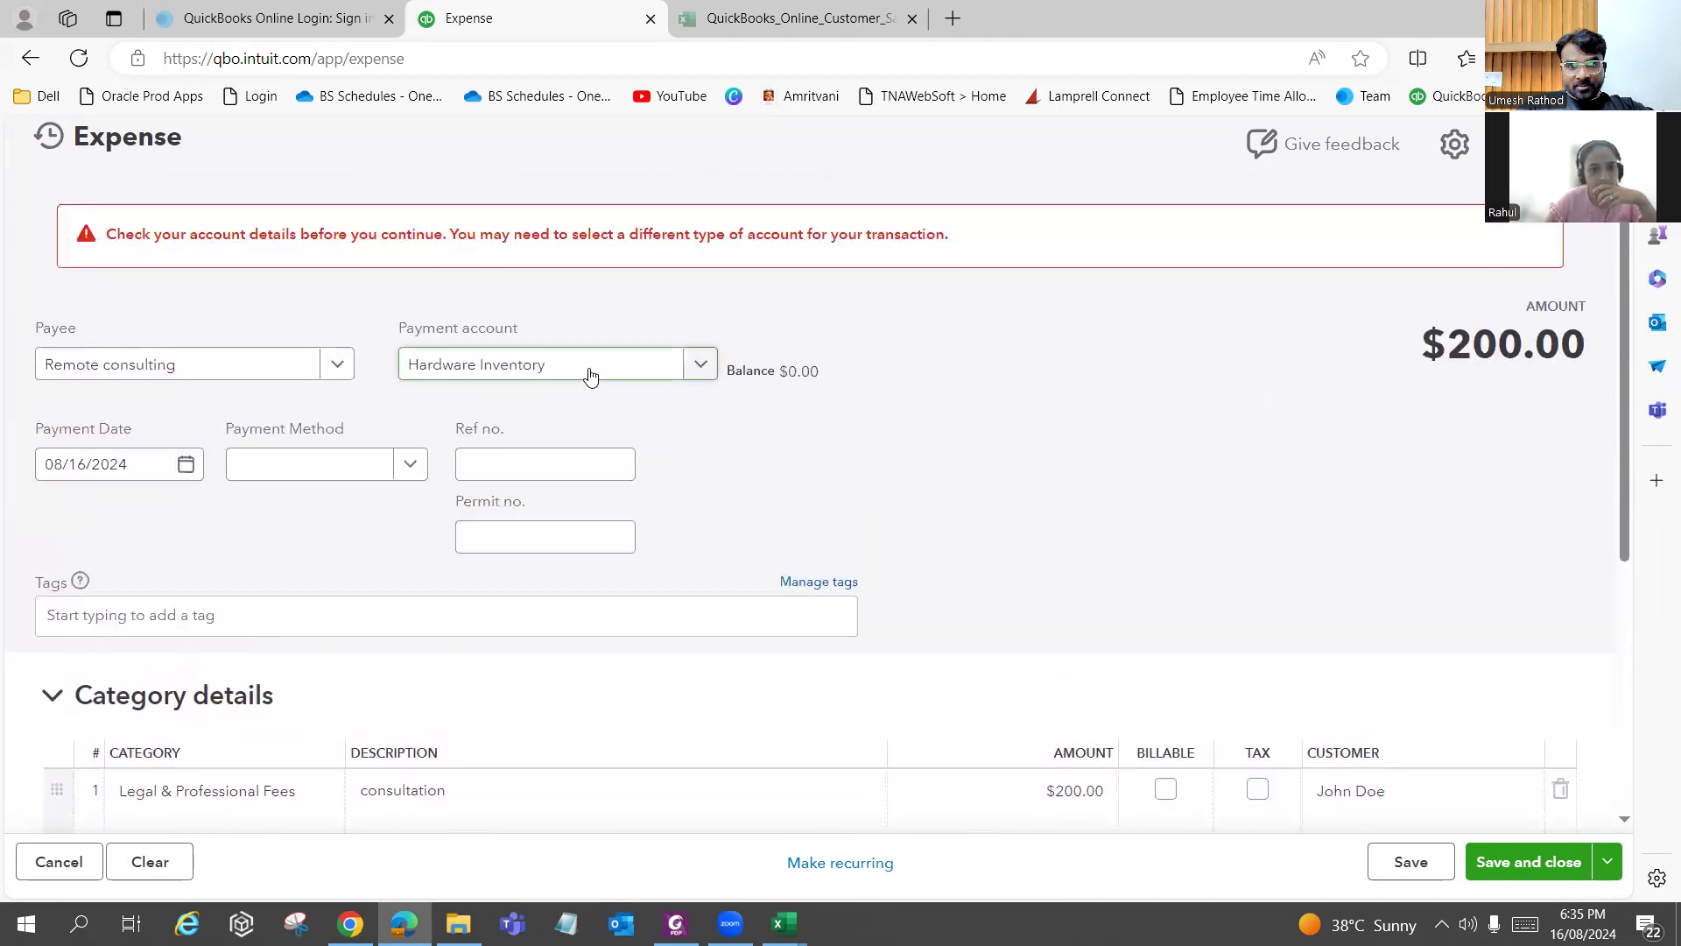
pyautogui.click(589, 375)
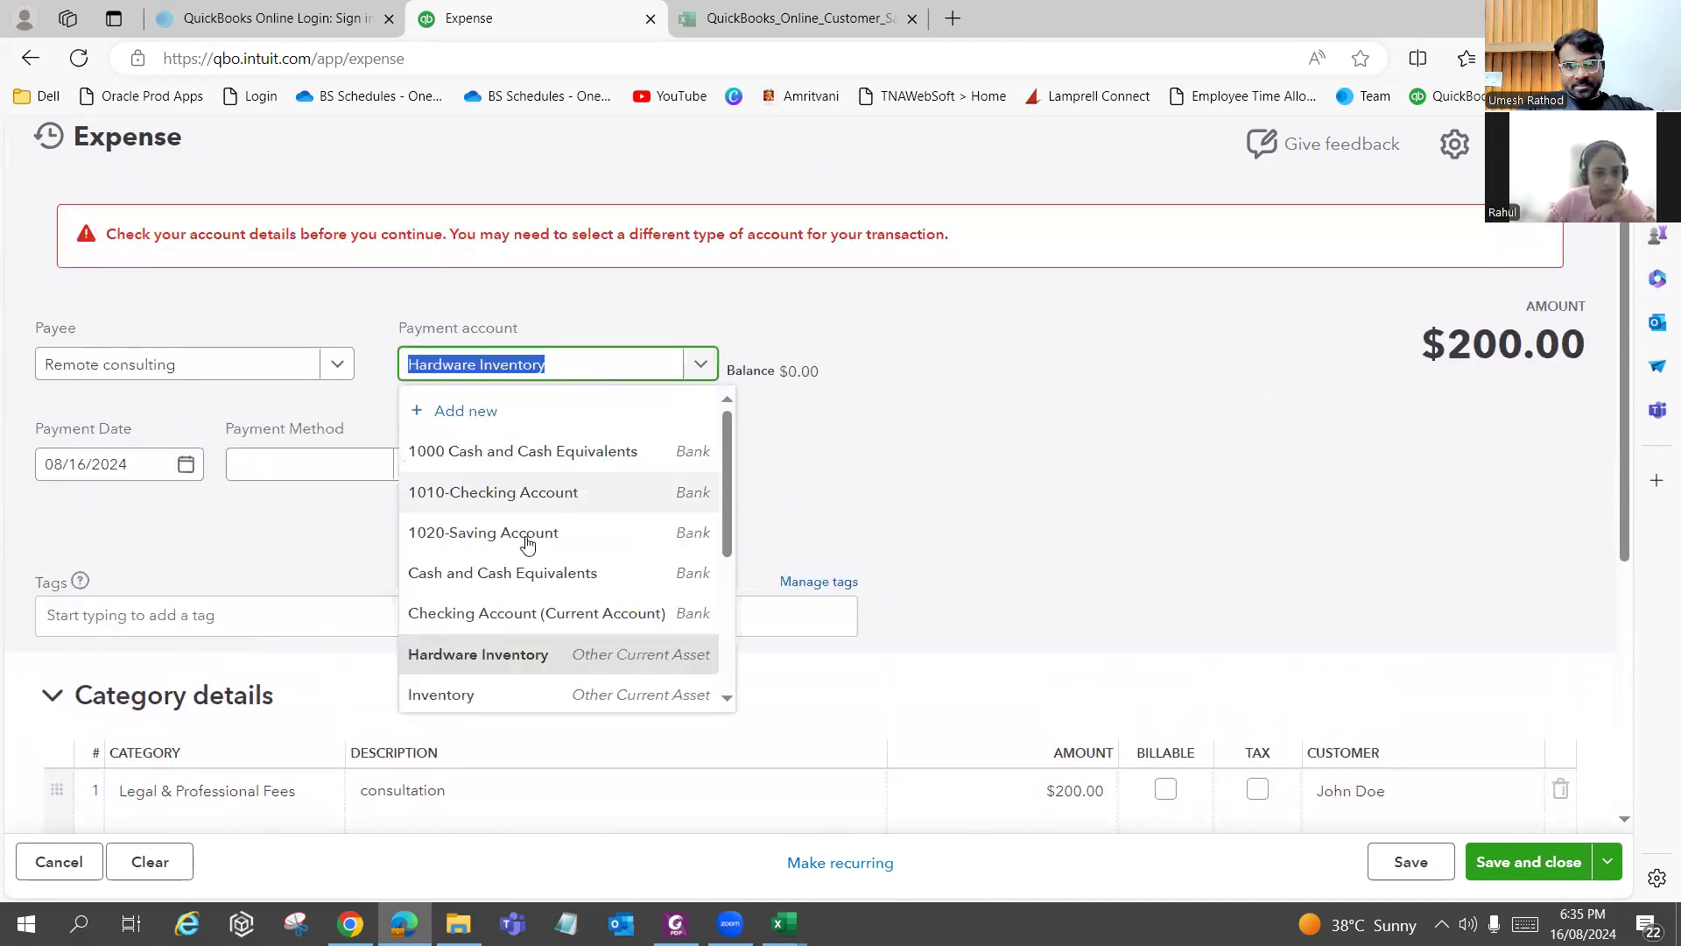
pyautogui.click(551, 499)
pyautogui.click(1534, 863)
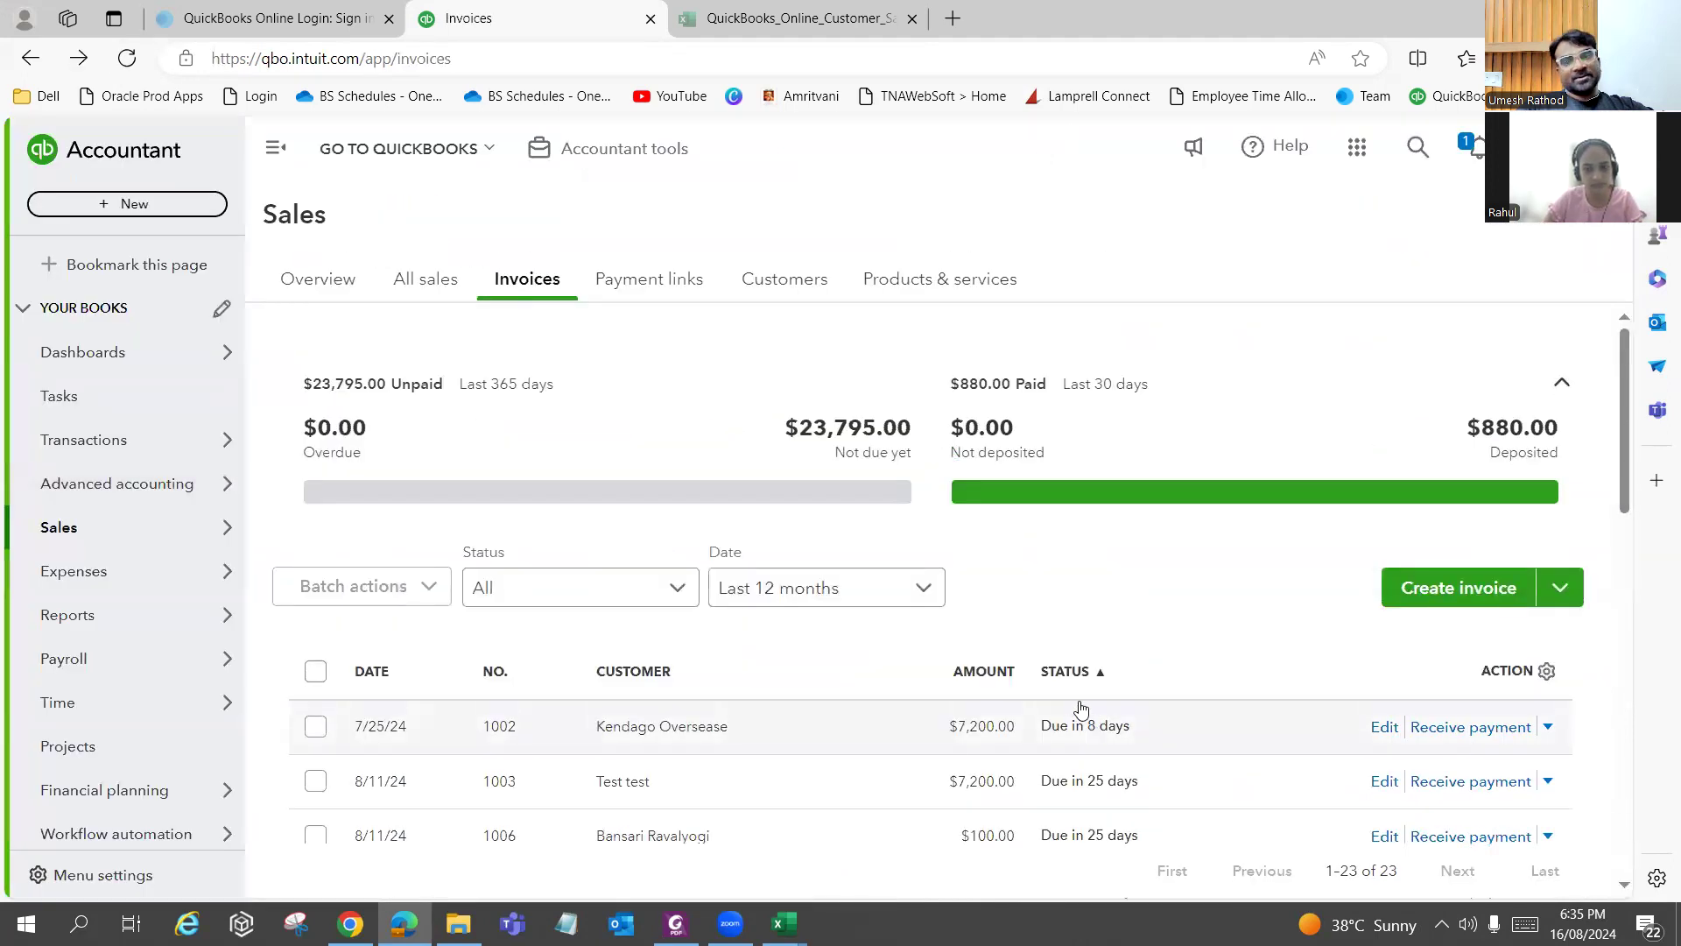
# Reopen the $200 Remote consulting expense from the recent transactions and mark its consultation line as billable.
pyautogui.scroll(-1, 1083, 709)
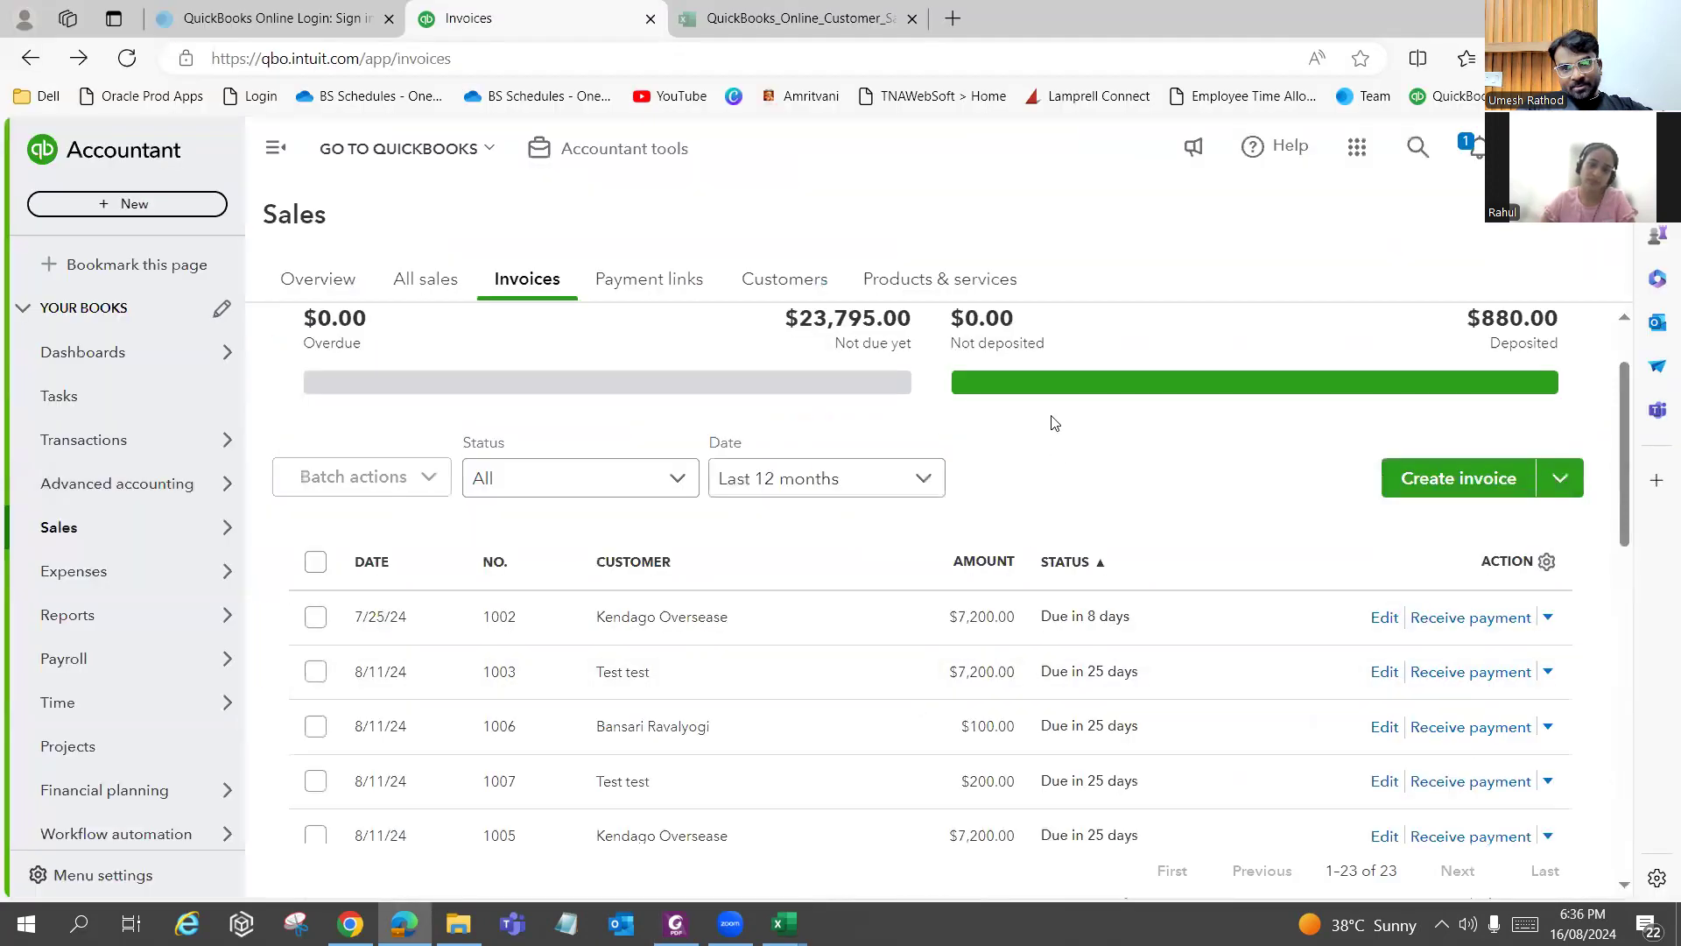
pyautogui.scroll(1, 460, 499)
pyautogui.moveTo(206, 444)
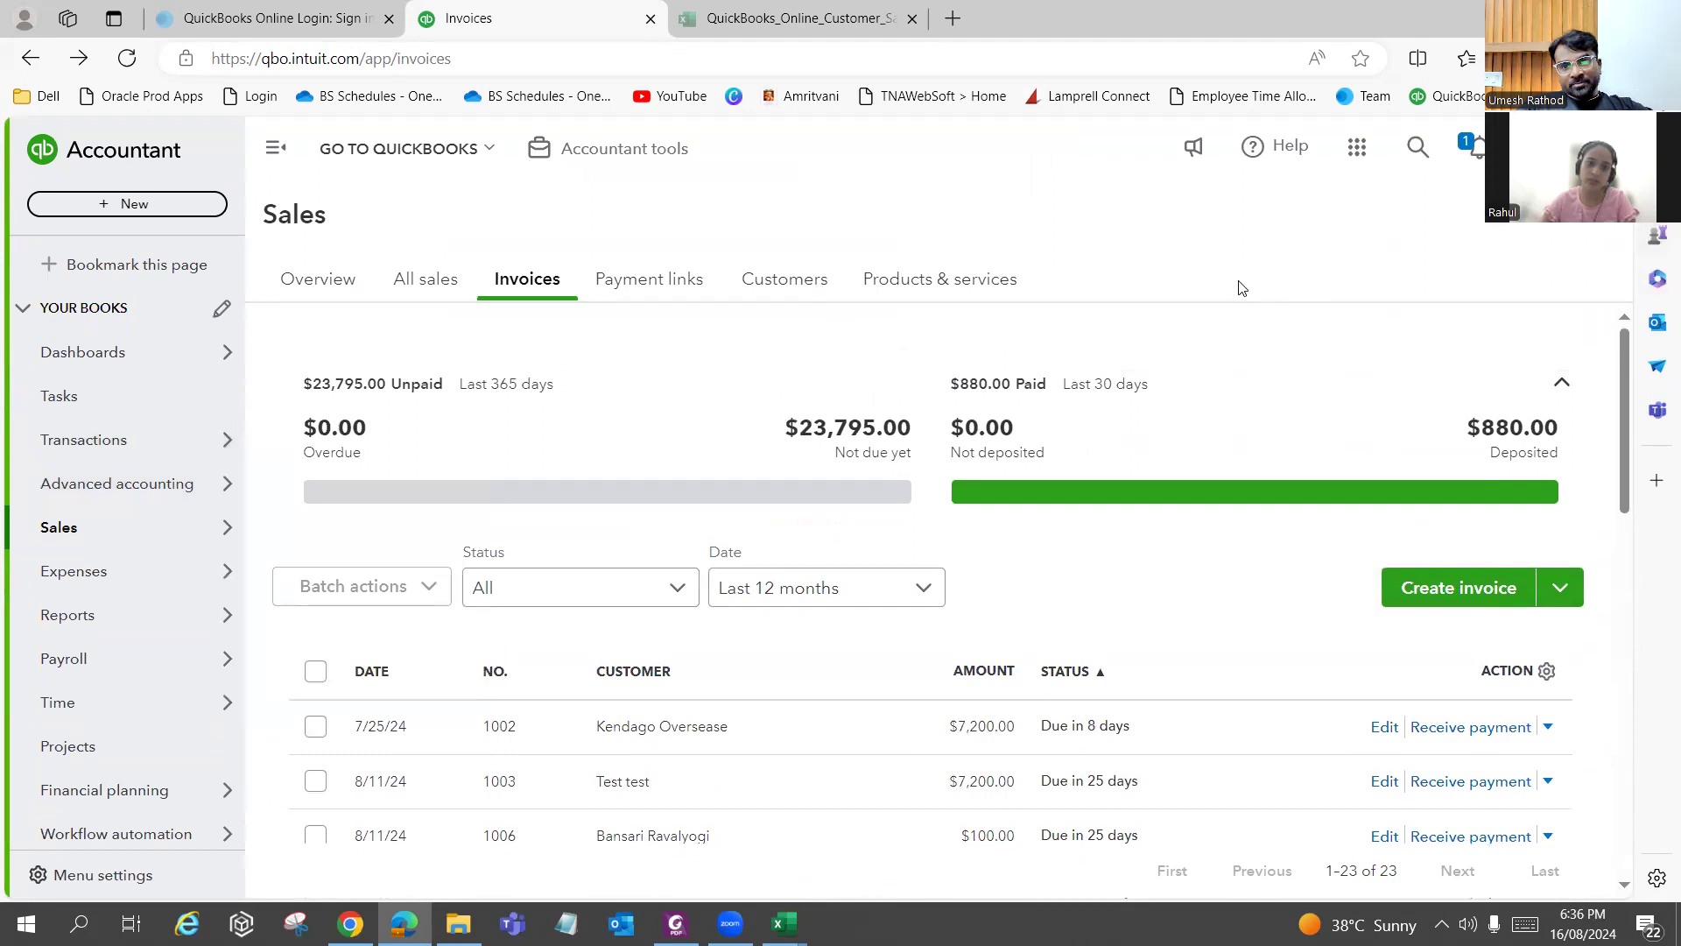
pyautogui.click(1410, 151)
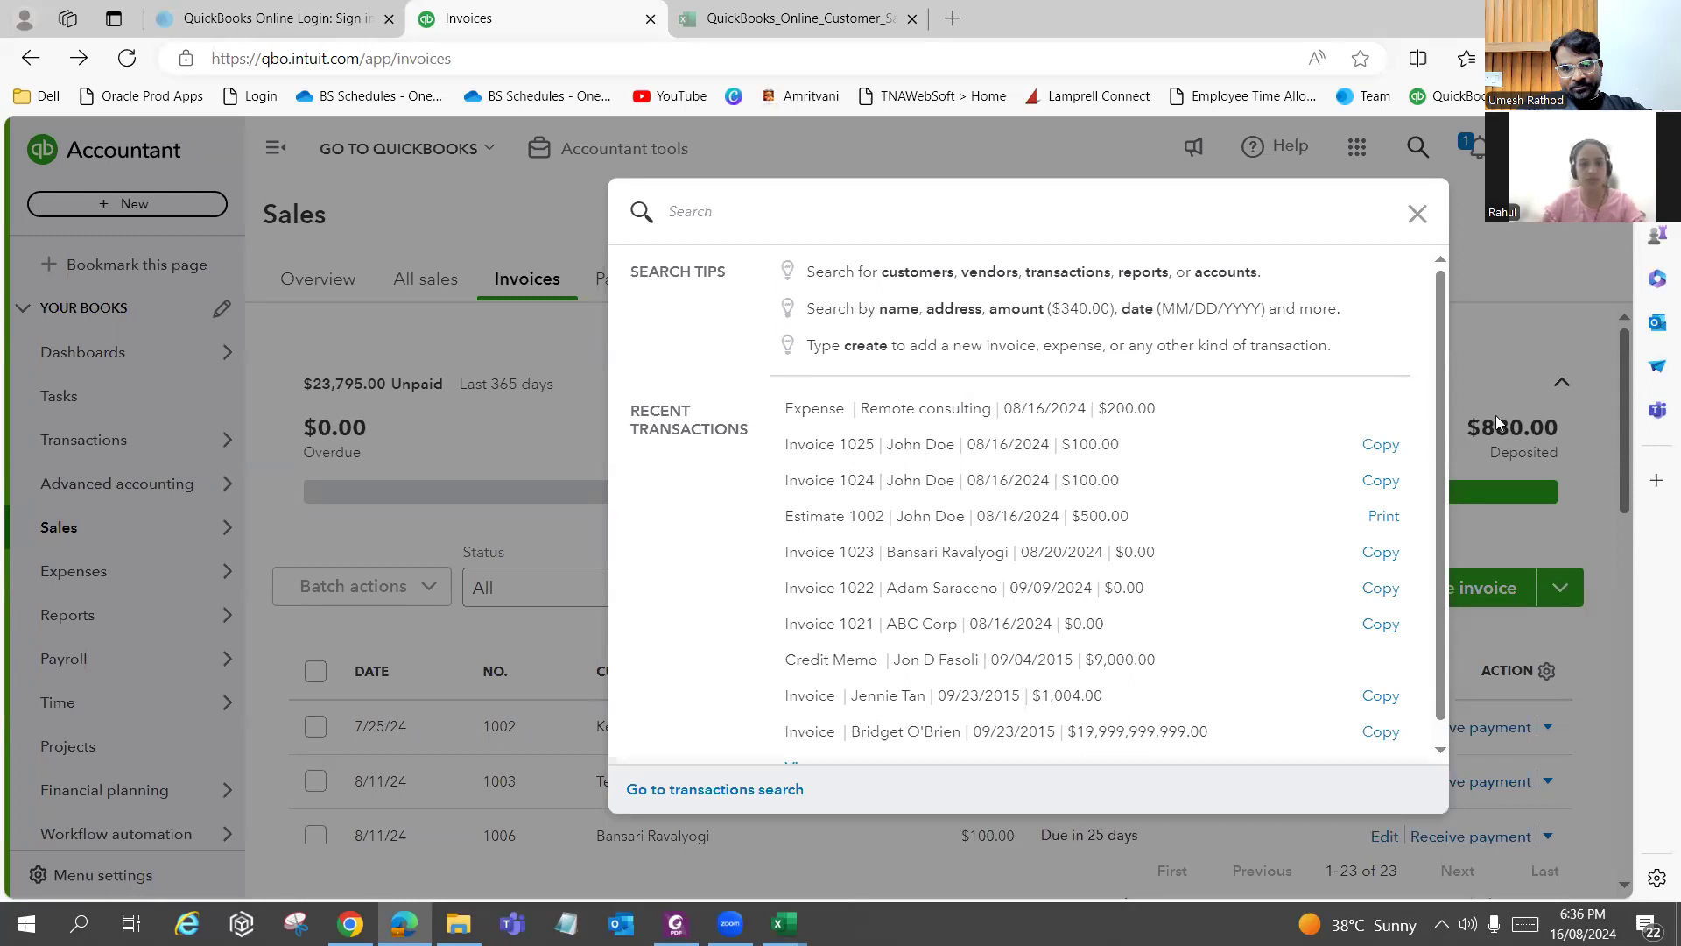
pyautogui.click(1001, 418)
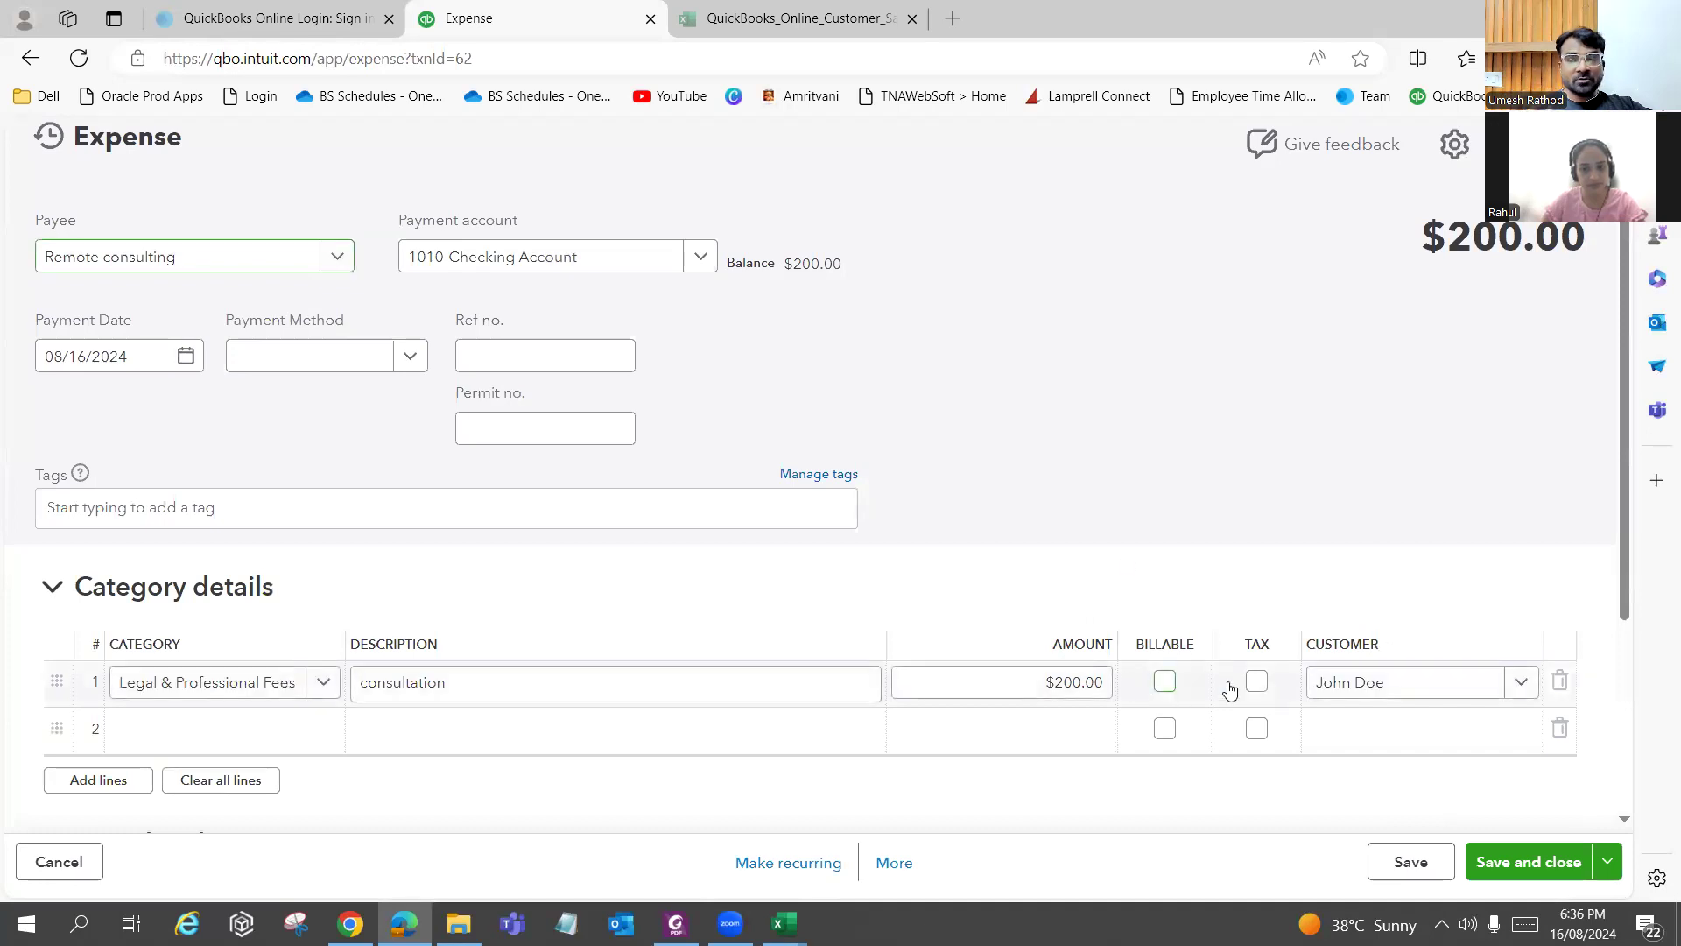
pyautogui.click(1165, 681)
pyautogui.scroll(-1, 1283, 571)
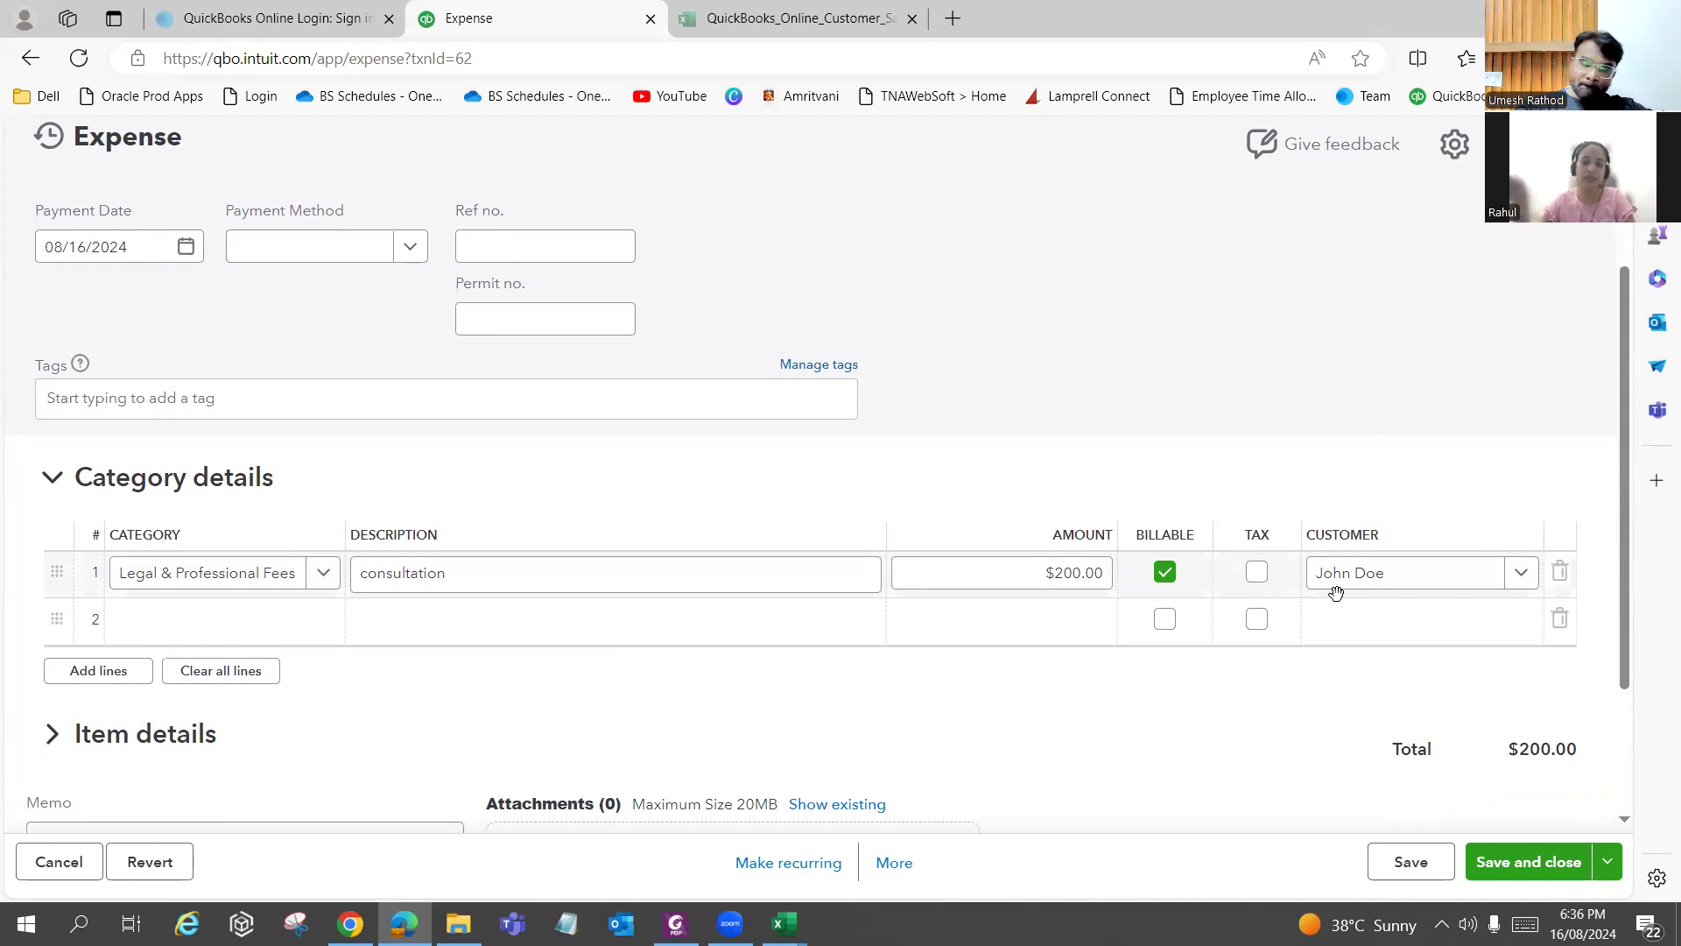
# Save and close the billable expense, and reopen the $200 Remote consulting expense from the recent searches to check its consultation line.
pyautogui.click(1528, 862)
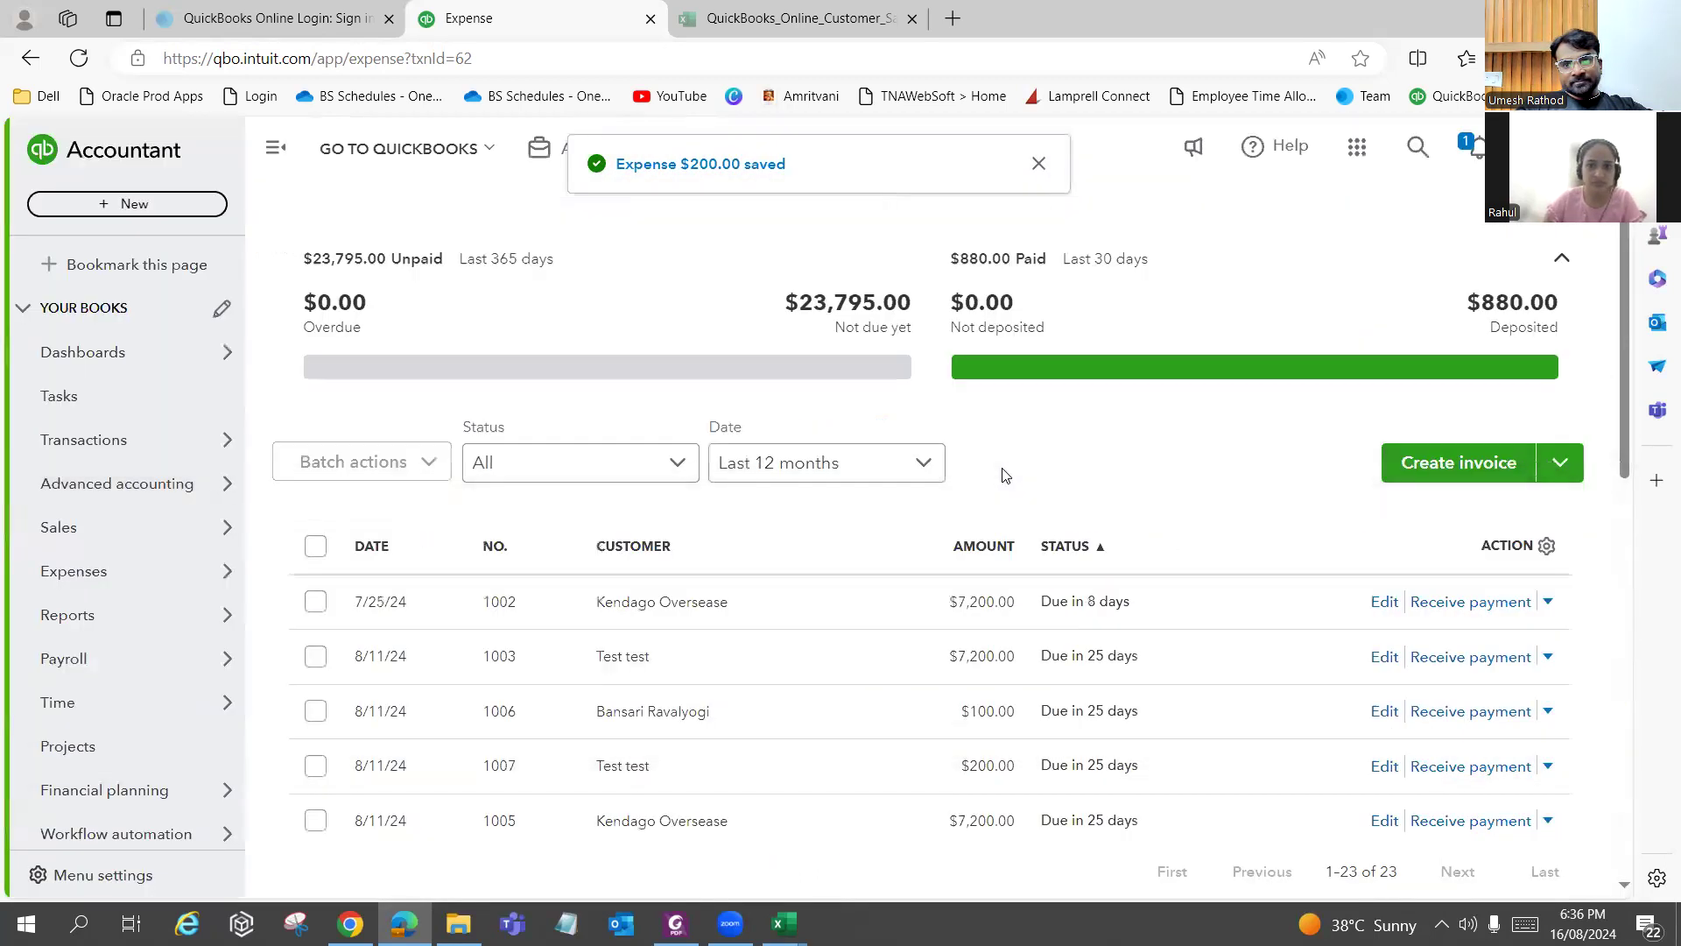
pyautogui.click(1419, 151)
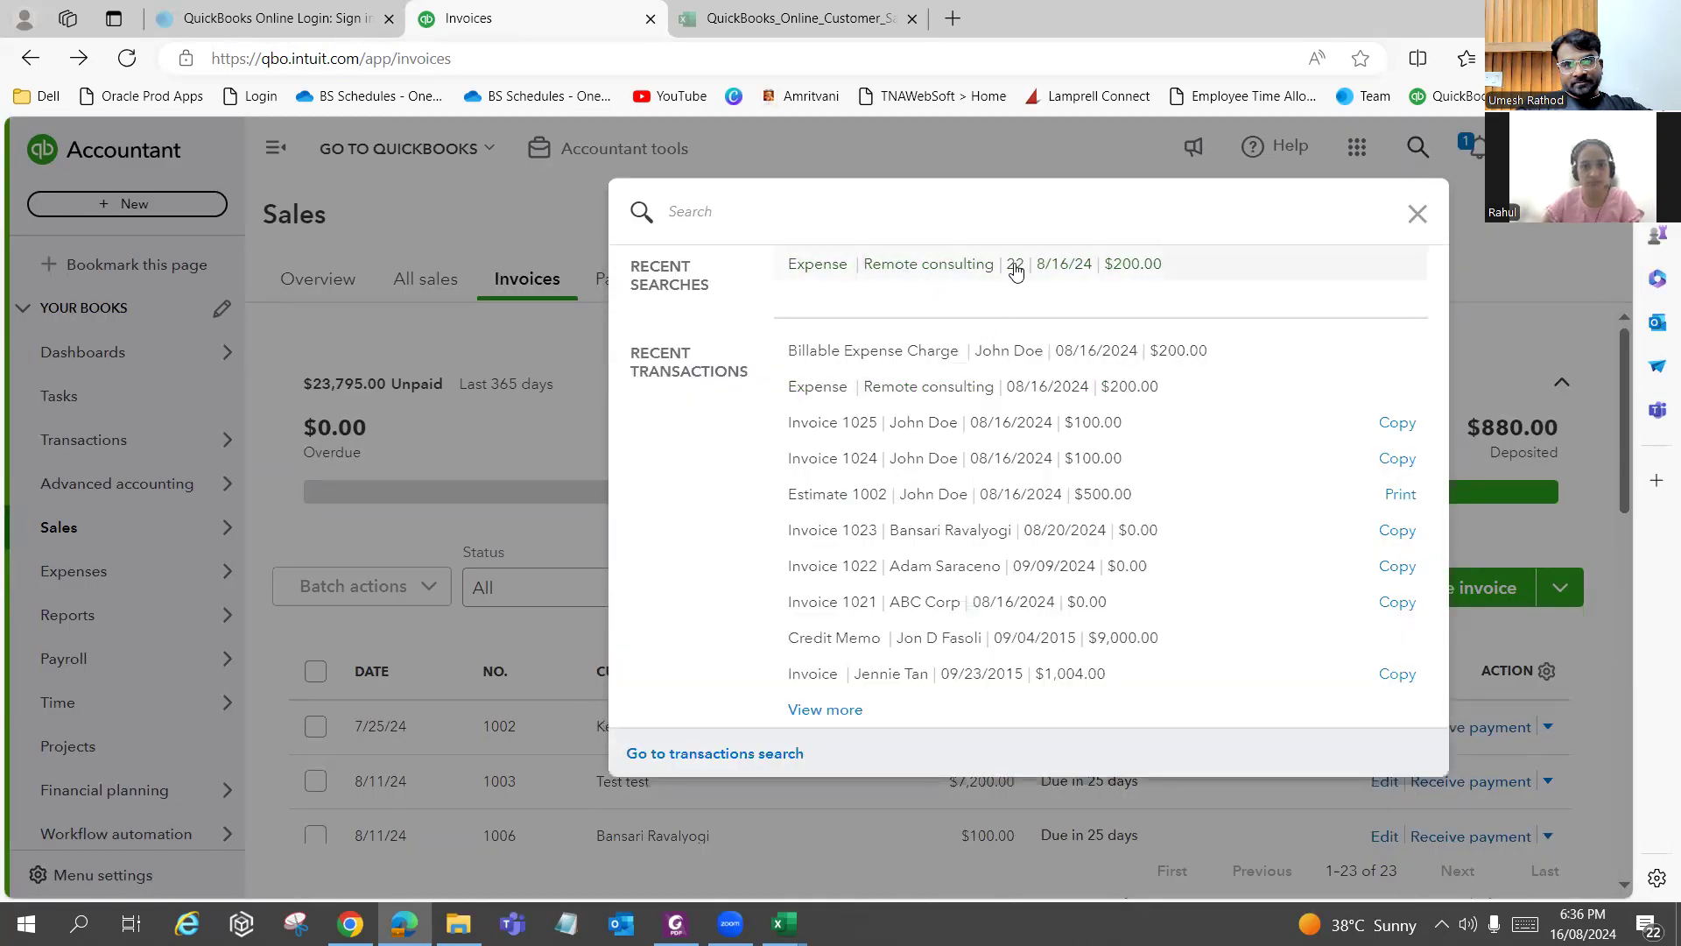
pyautogui.click(1015, 272)
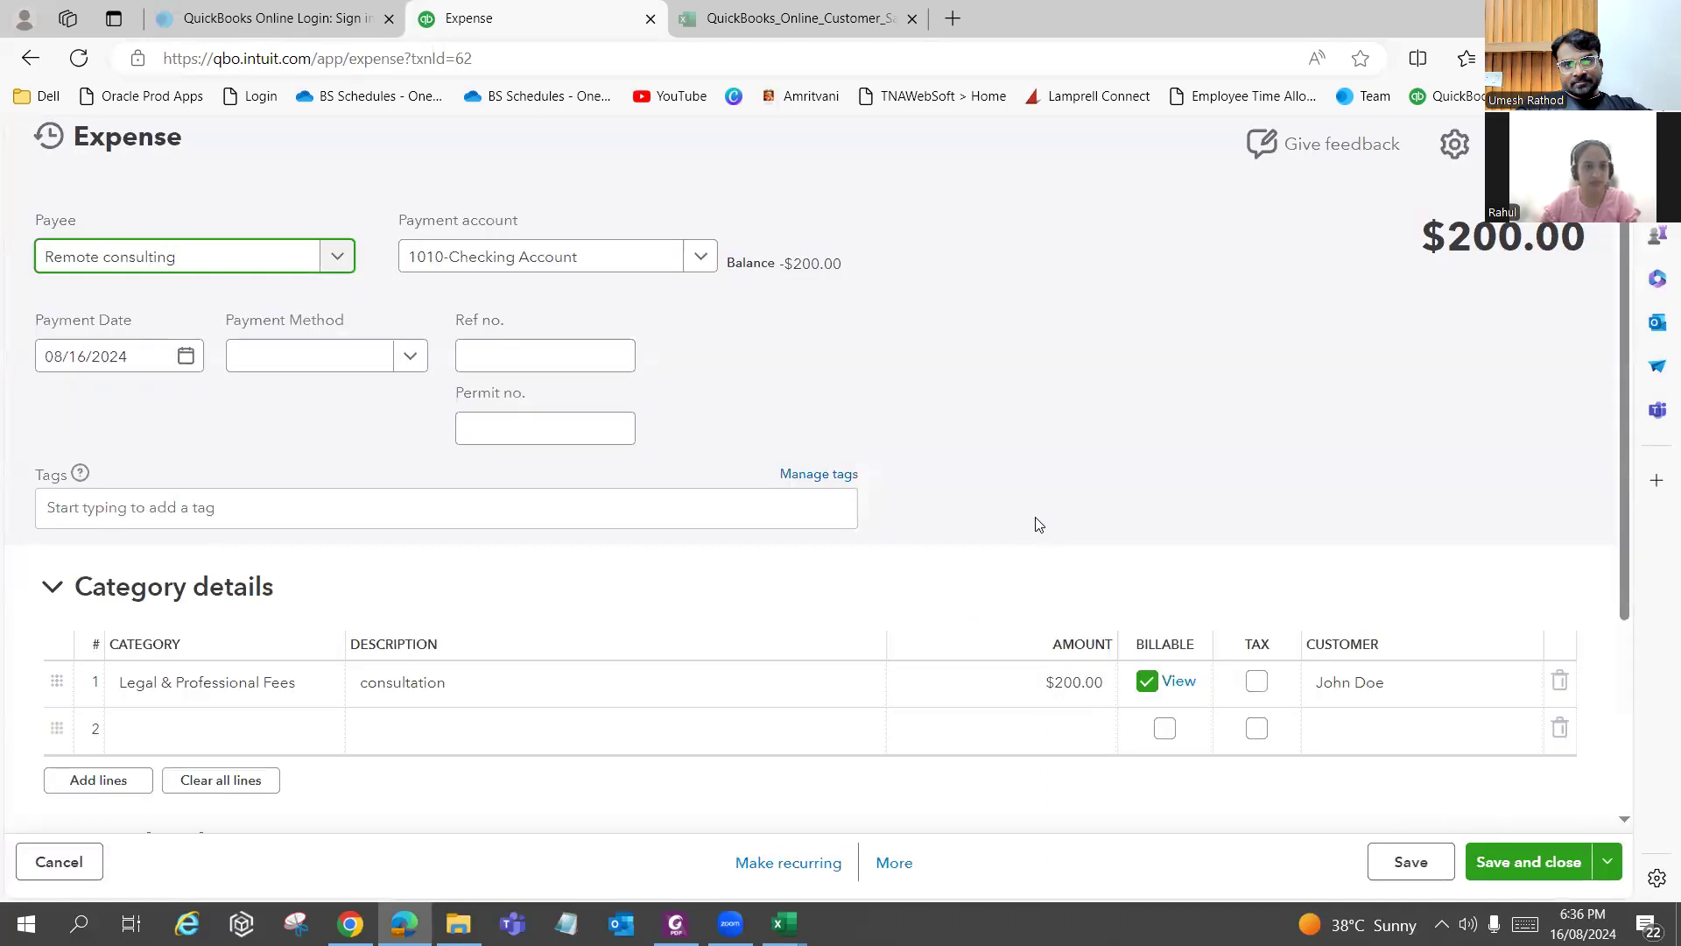
pyautogui.scroll(-2, 1033, 524)
pyautogui.click(1030, 520)
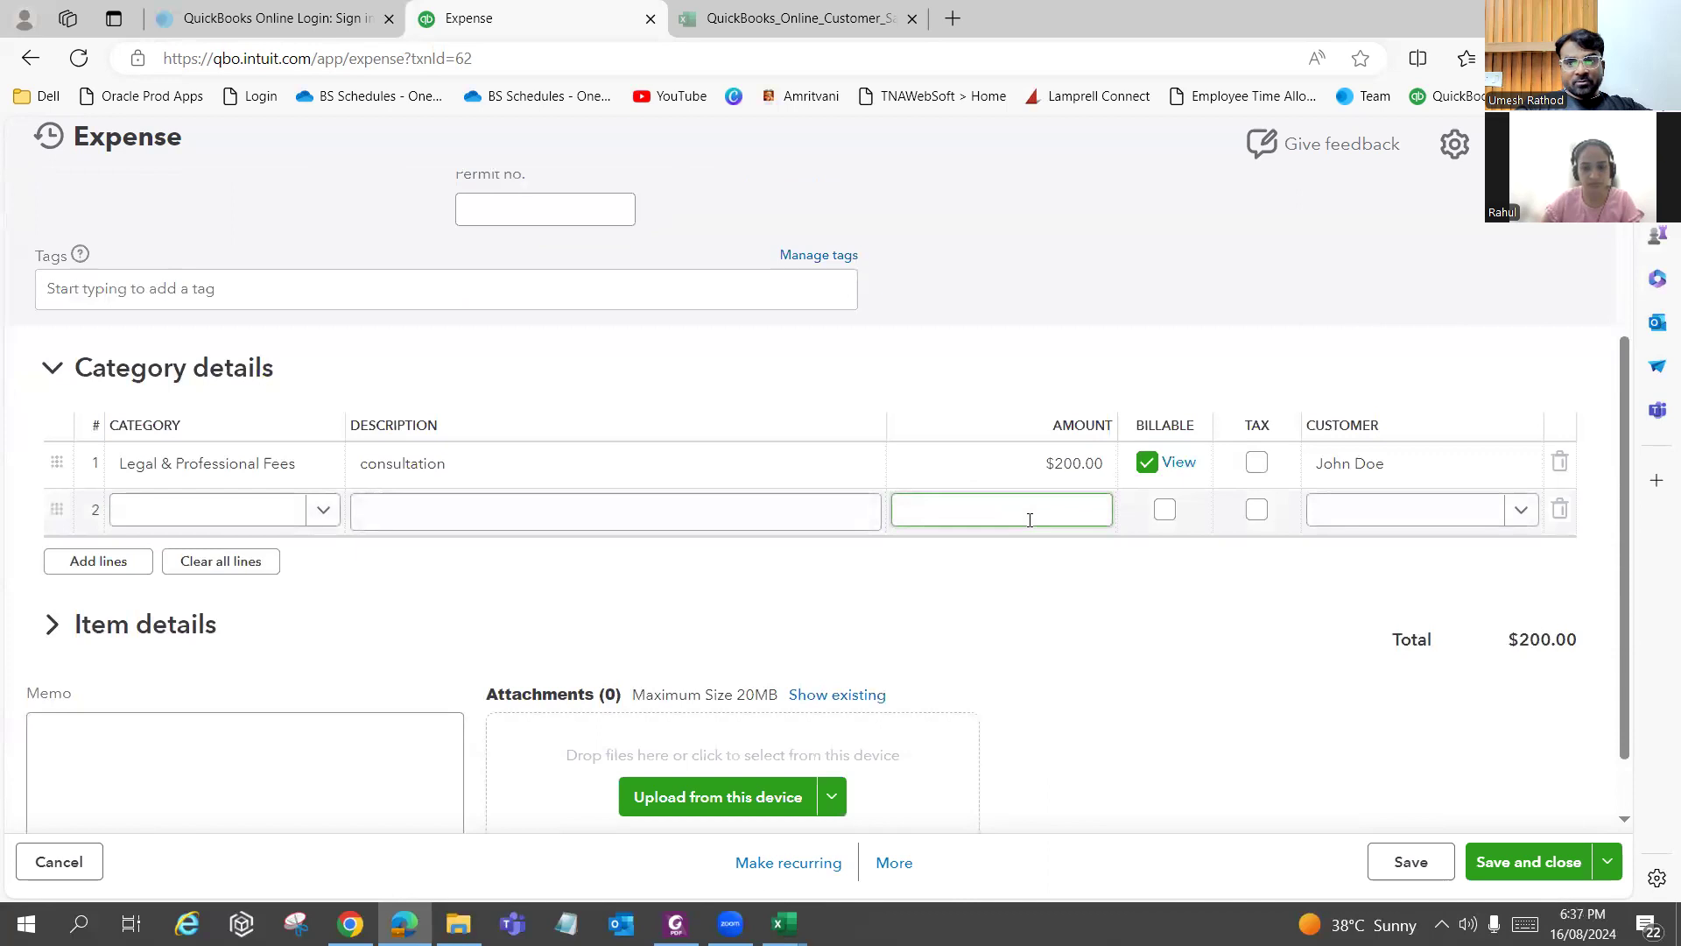
pyautogui.scroll(3, 1030, 519)
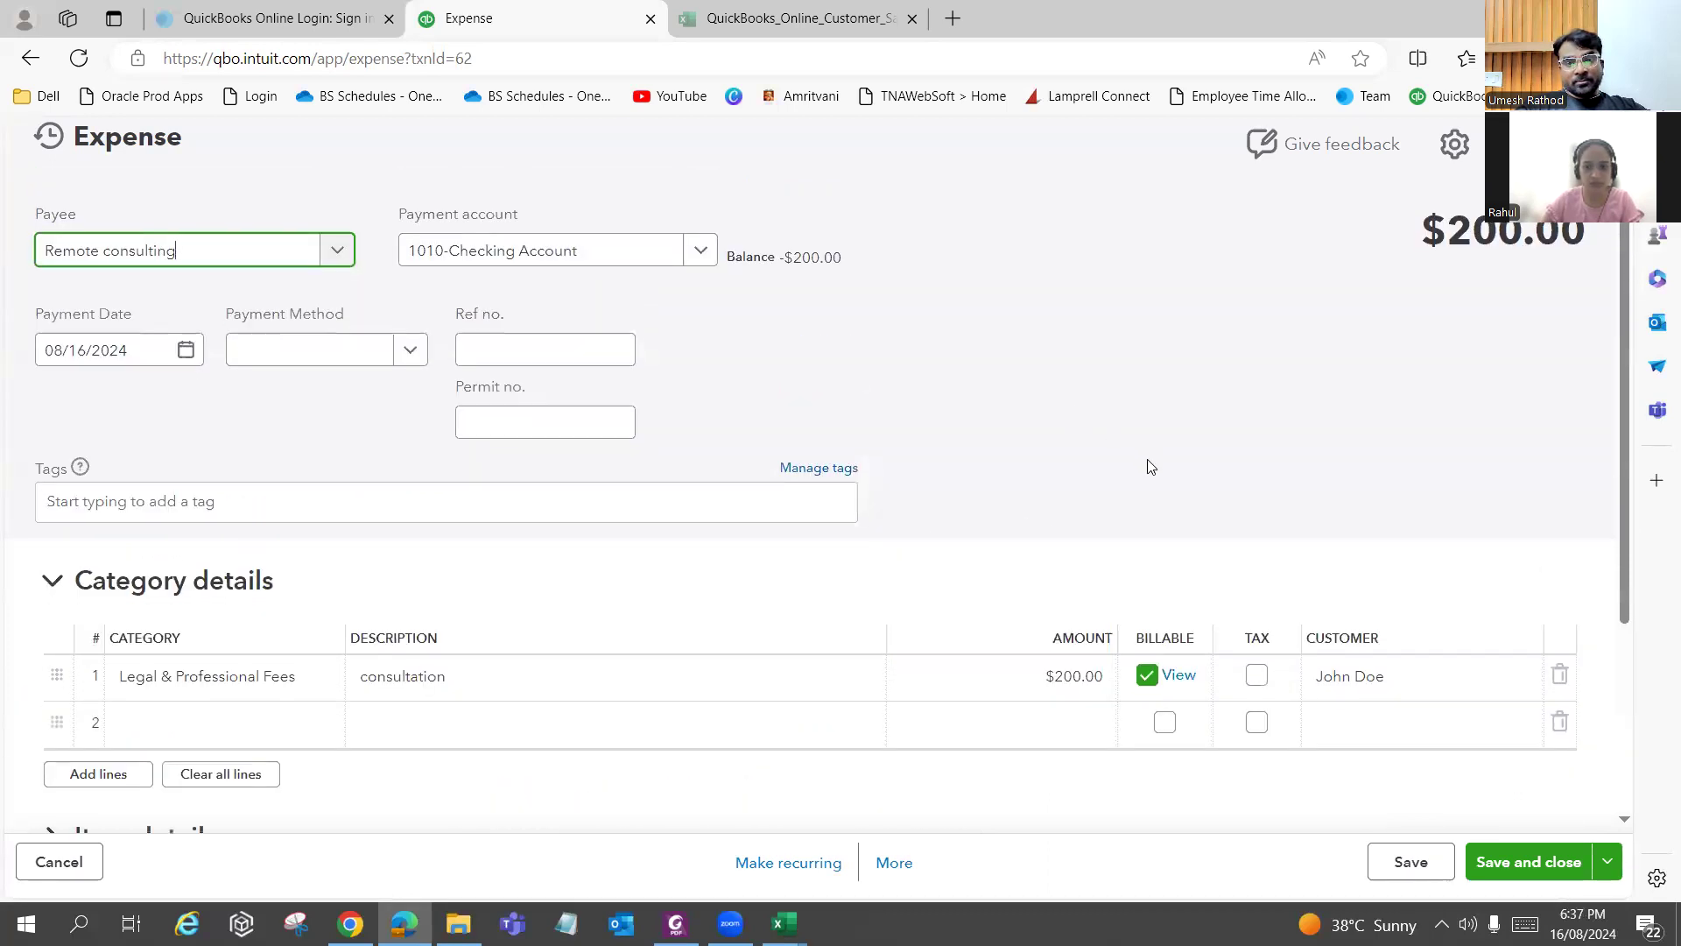
# Check the customer assigned to the billable consultation line, and save and close the expense.
pyautogui.scroll(-1, 1144, 484)
pyautogui.click(1372, 574)
pyautogui.click(1521, 574)
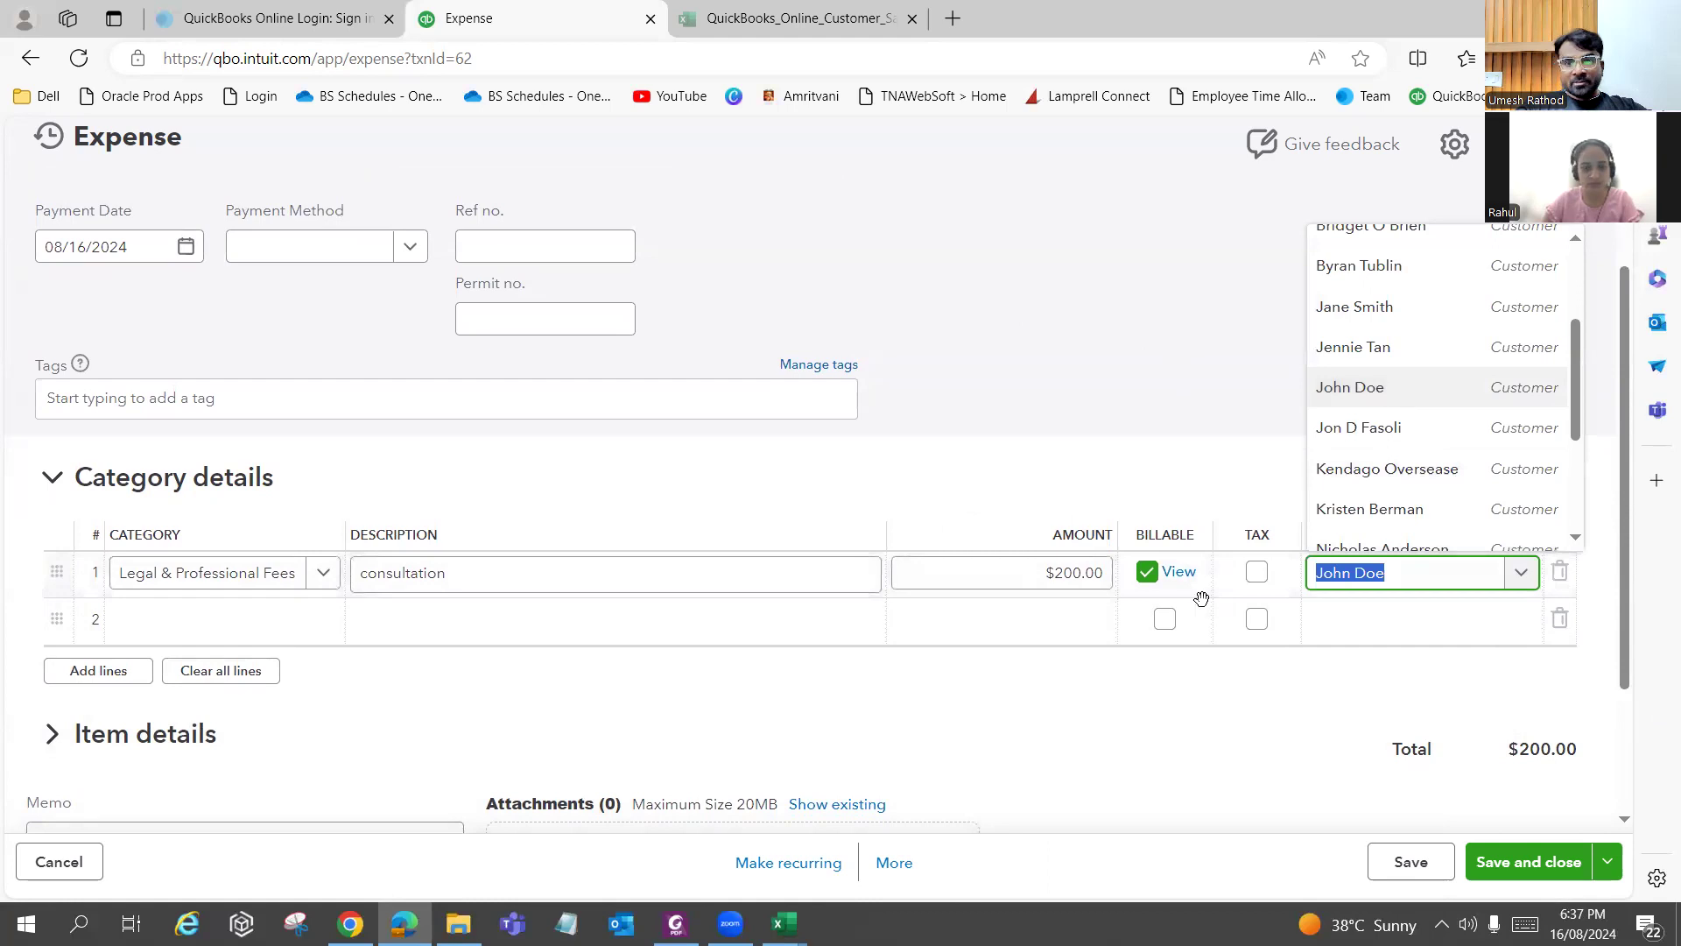
pyautogui.click(1026, 711)
pyautogui.click(1570, 863)
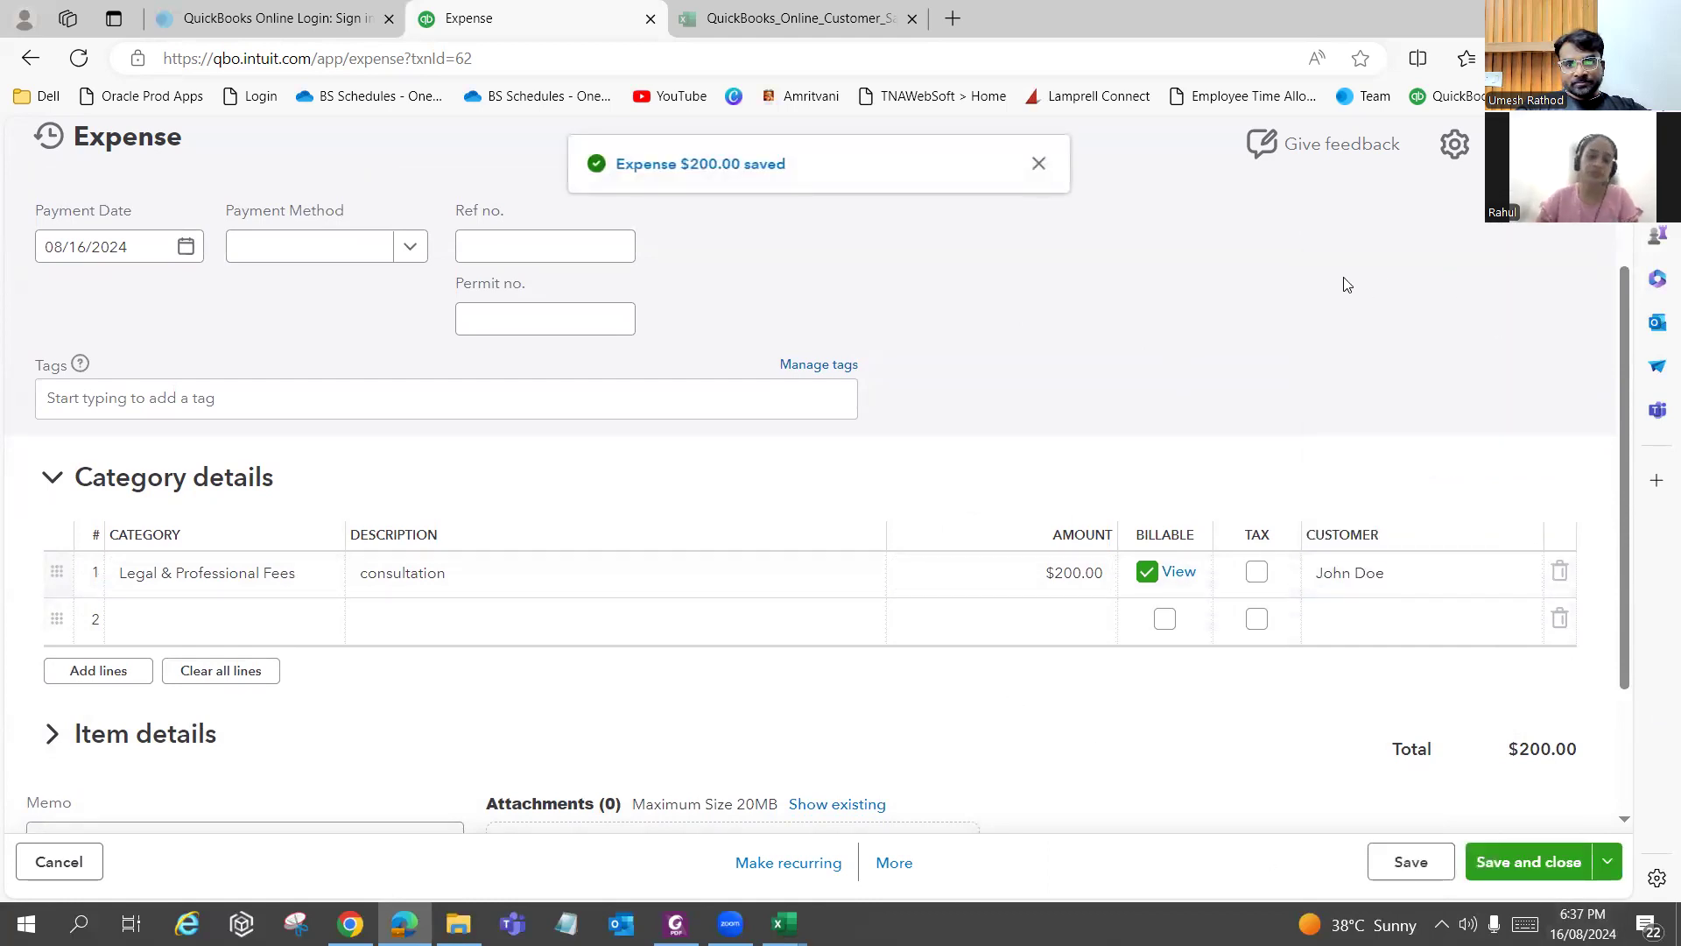
pyautogui.click(29, 60)
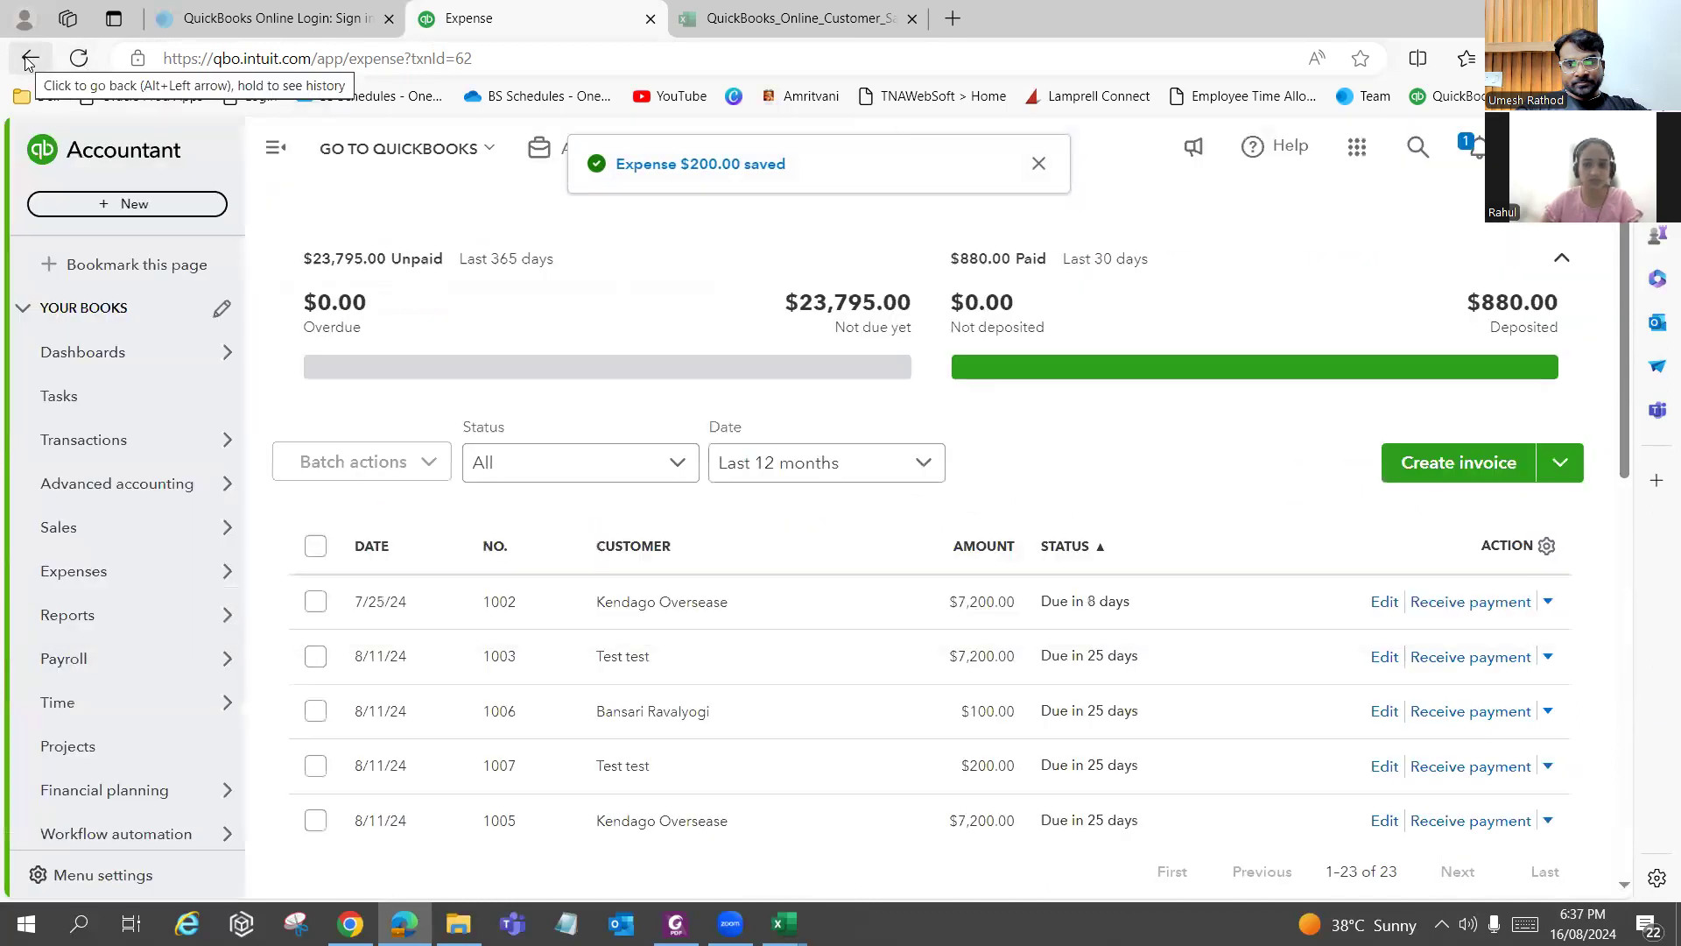
# Search the sales customer list for the consulting project's customer and open that customer's transaction list.
pyautogui.moveTo(140, 560)
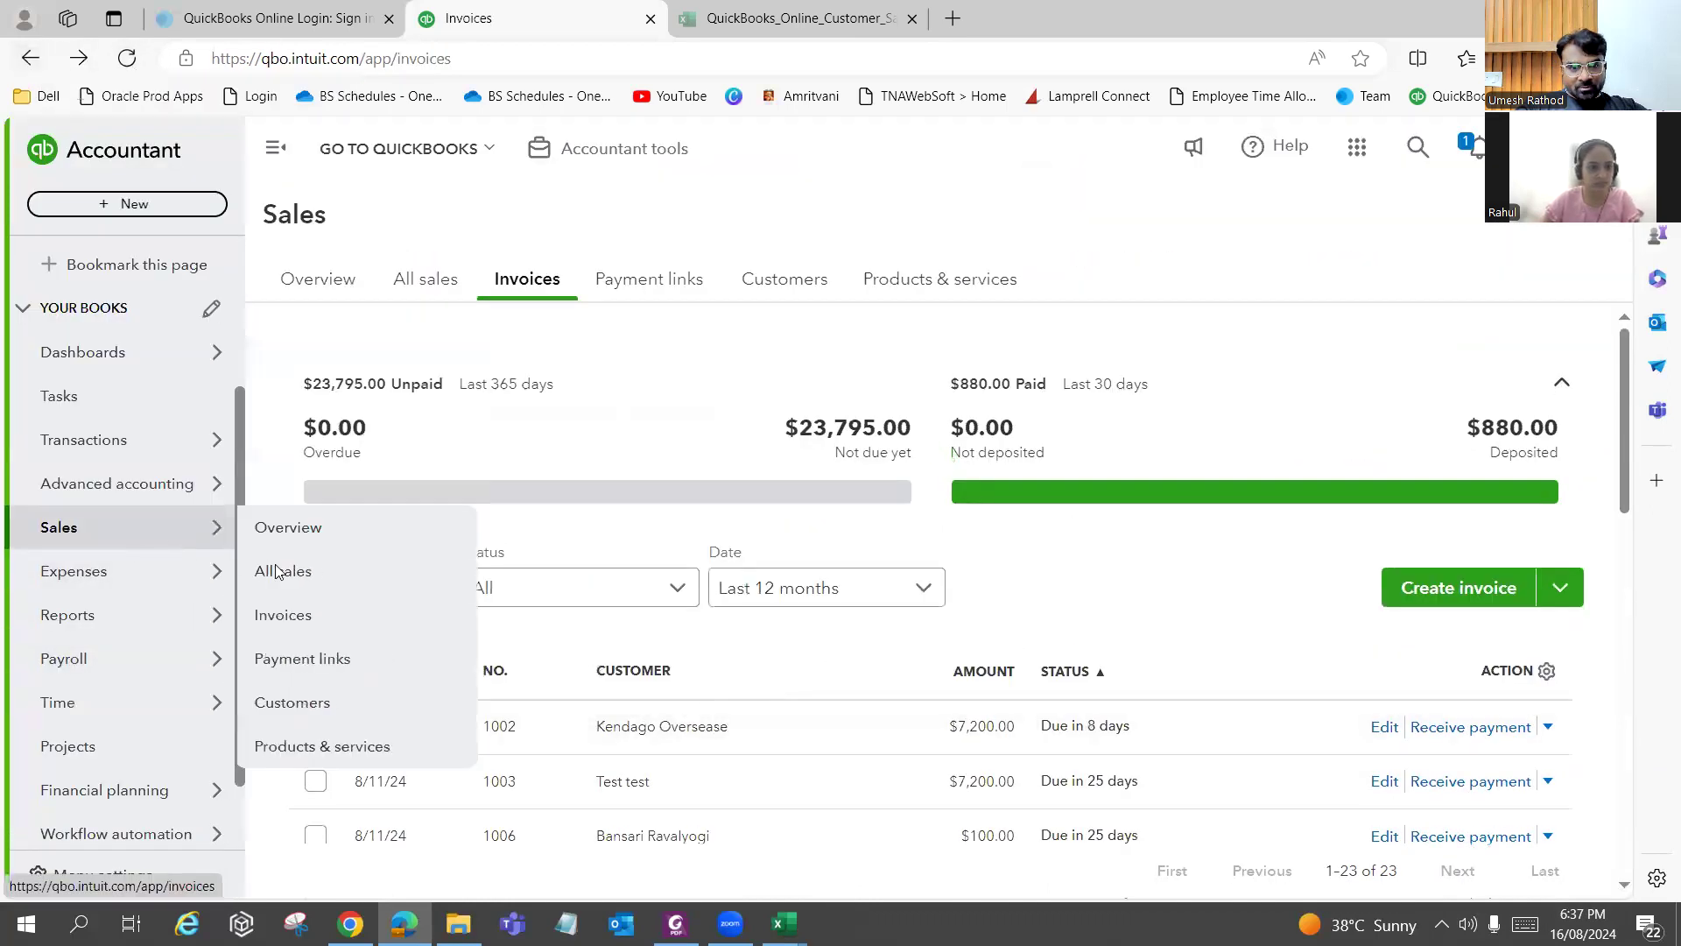
pyautogui.moveTo(221, 527)
pyautogui.click(277, 538)
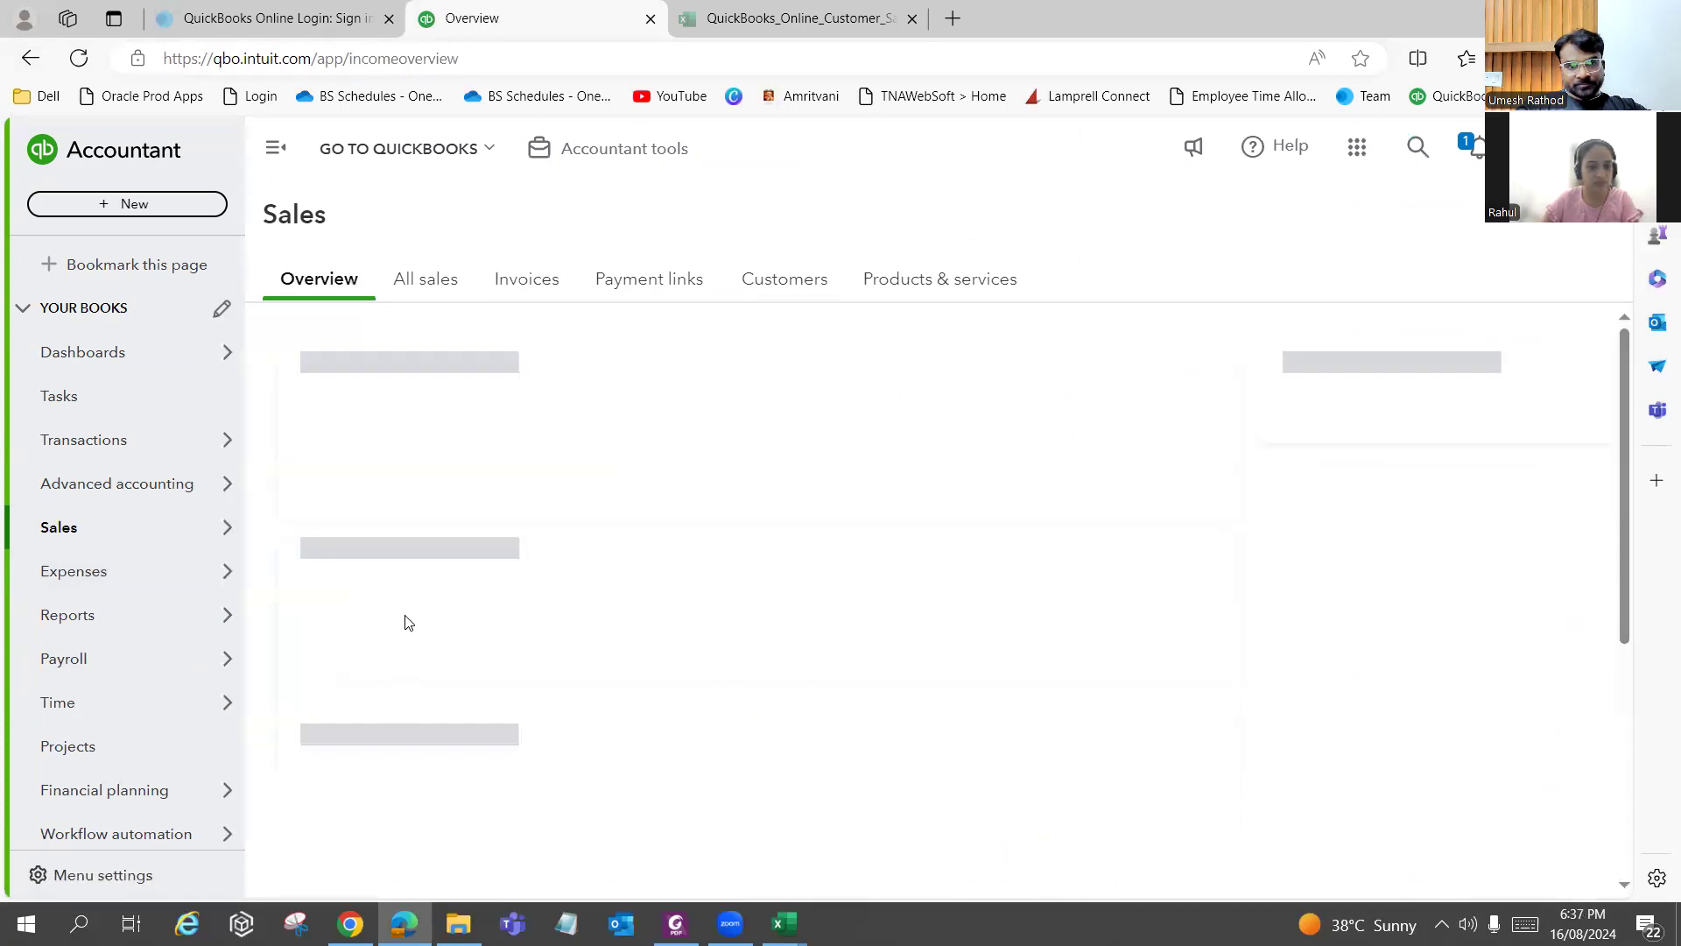
pyautogui.click(782, 280)
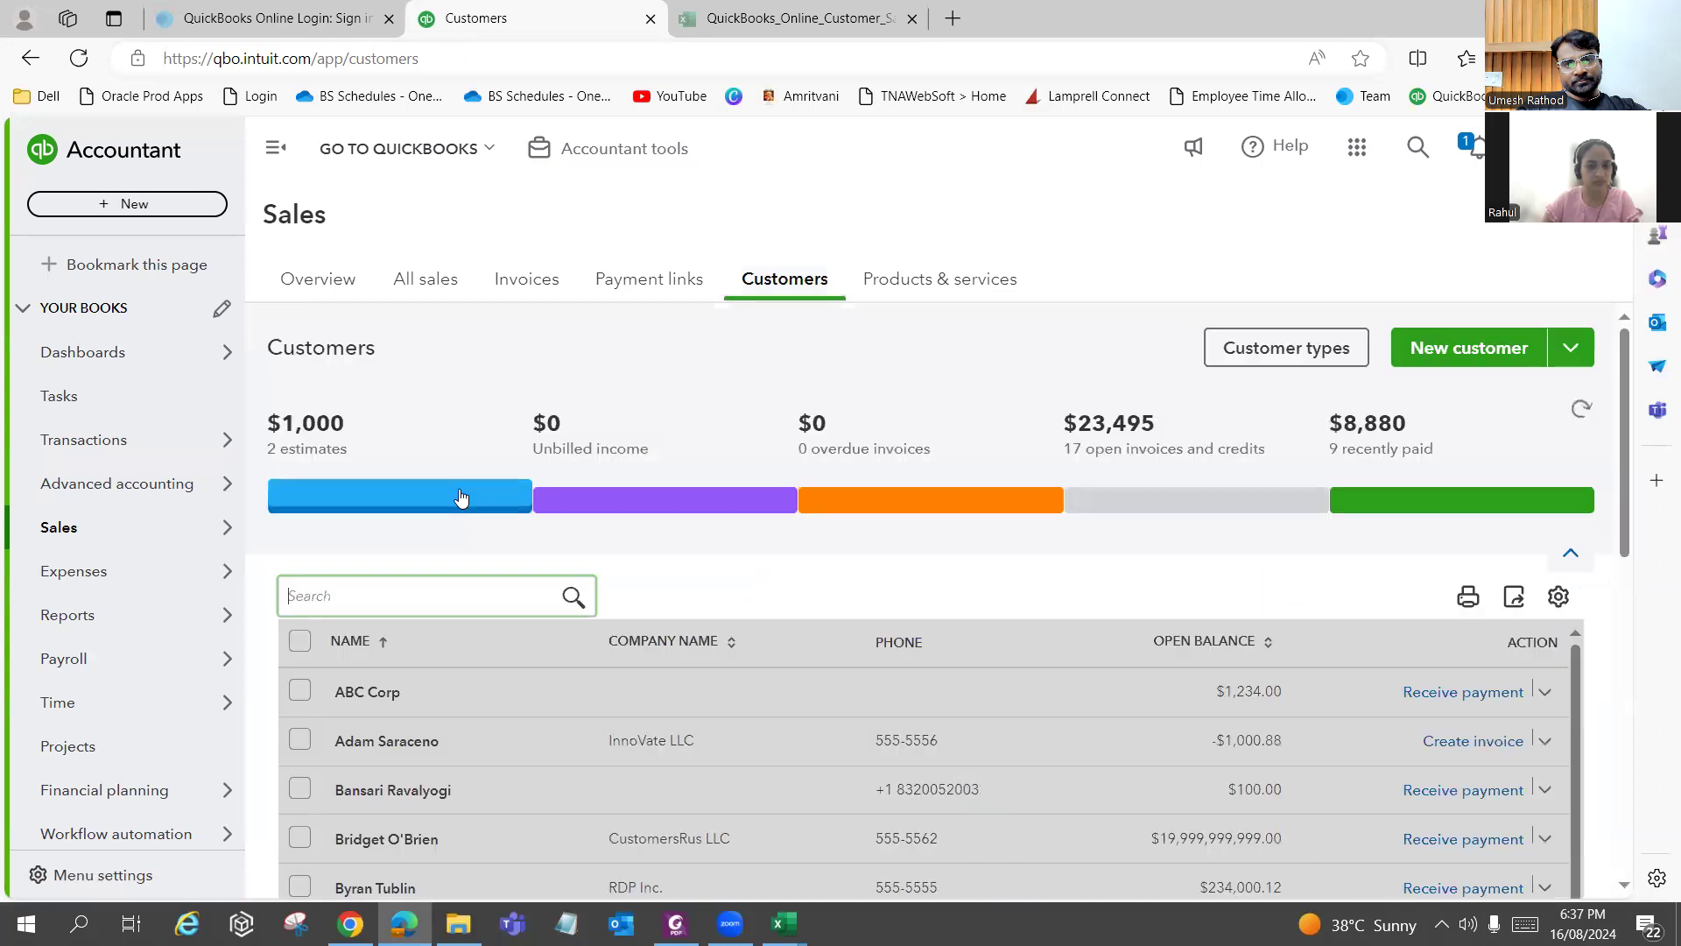
pyautogui.write('john')
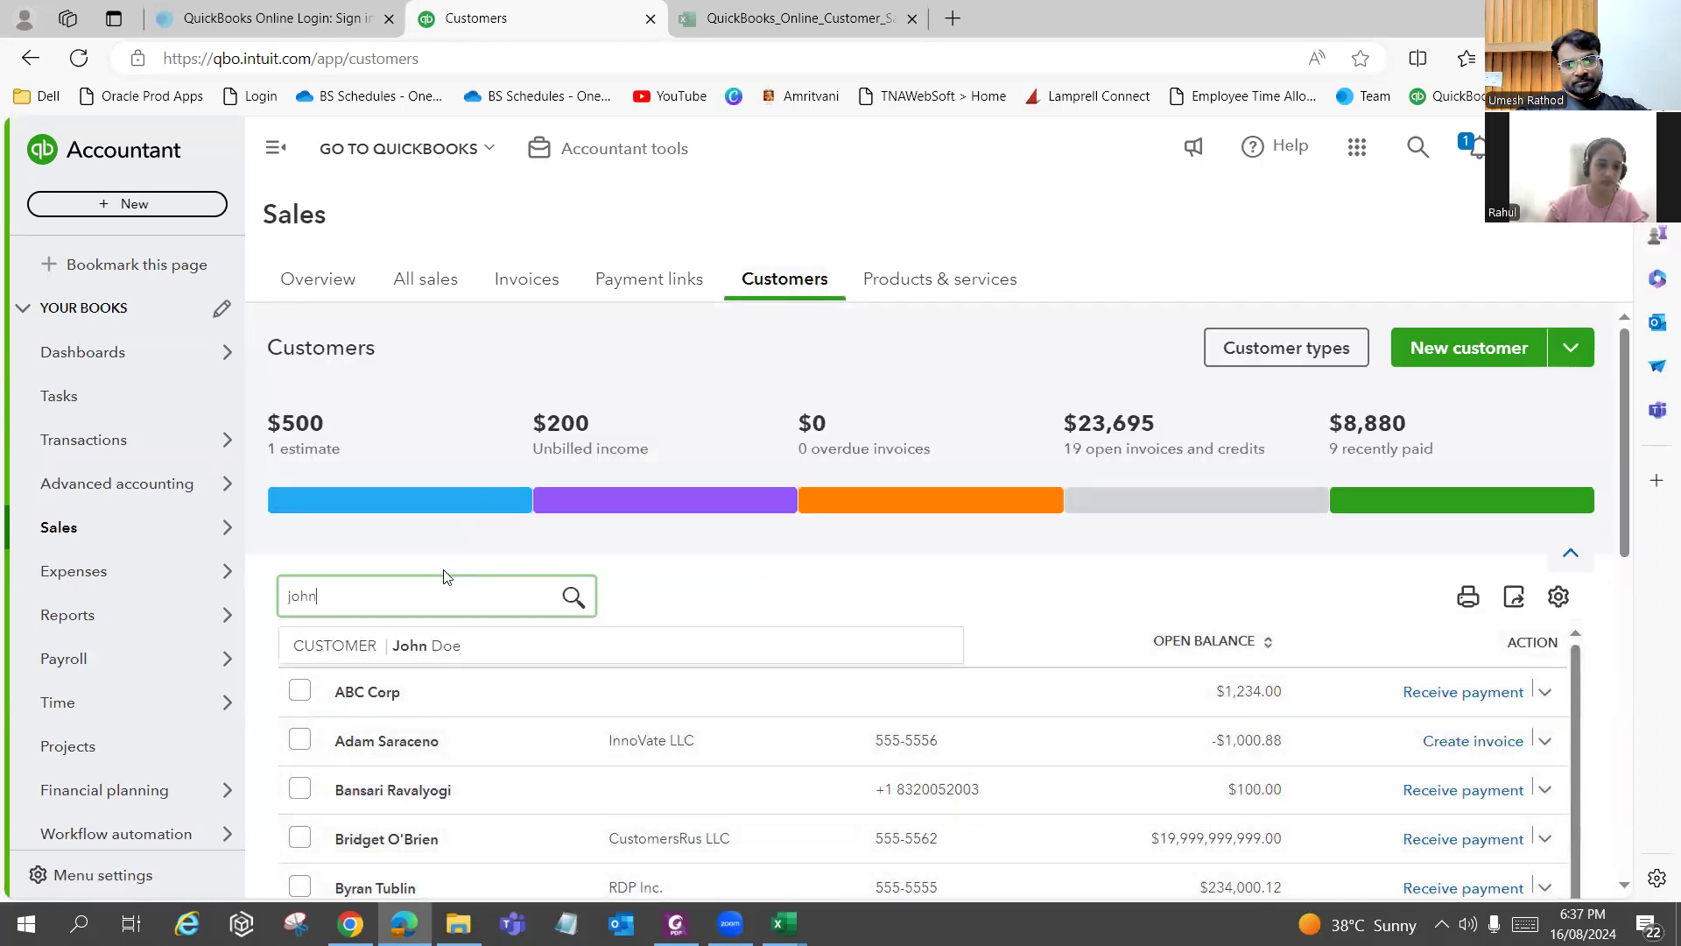
pyautogui.click(407, 645)
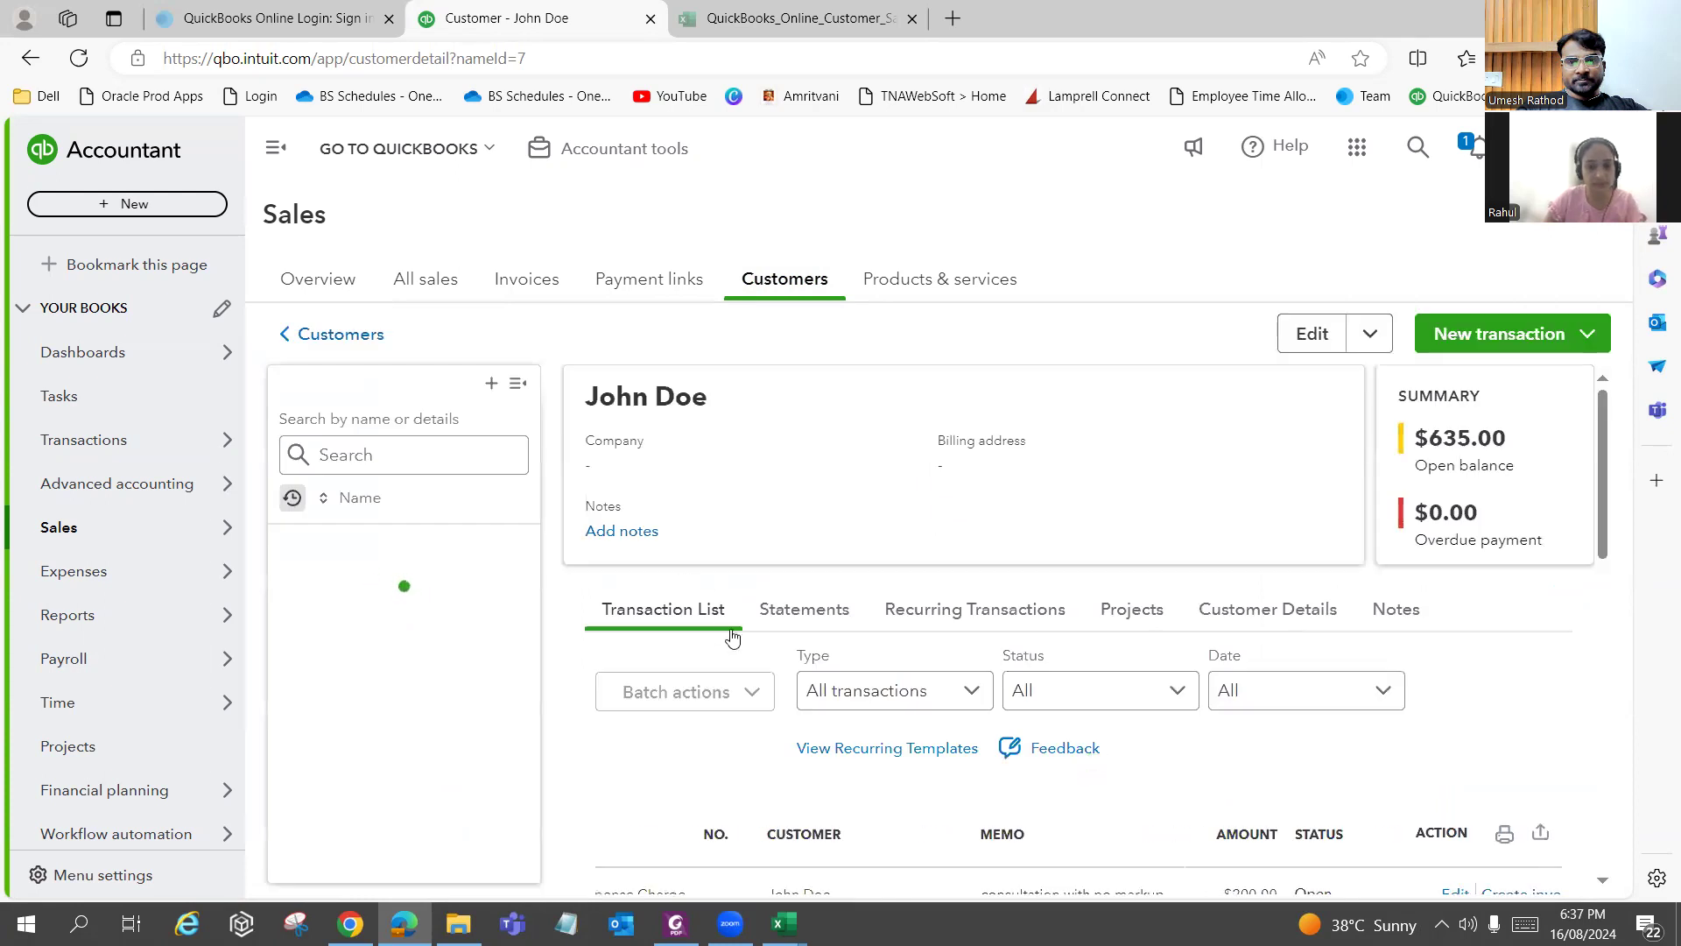
pyautogui.scroll(-3, 1152, 688)
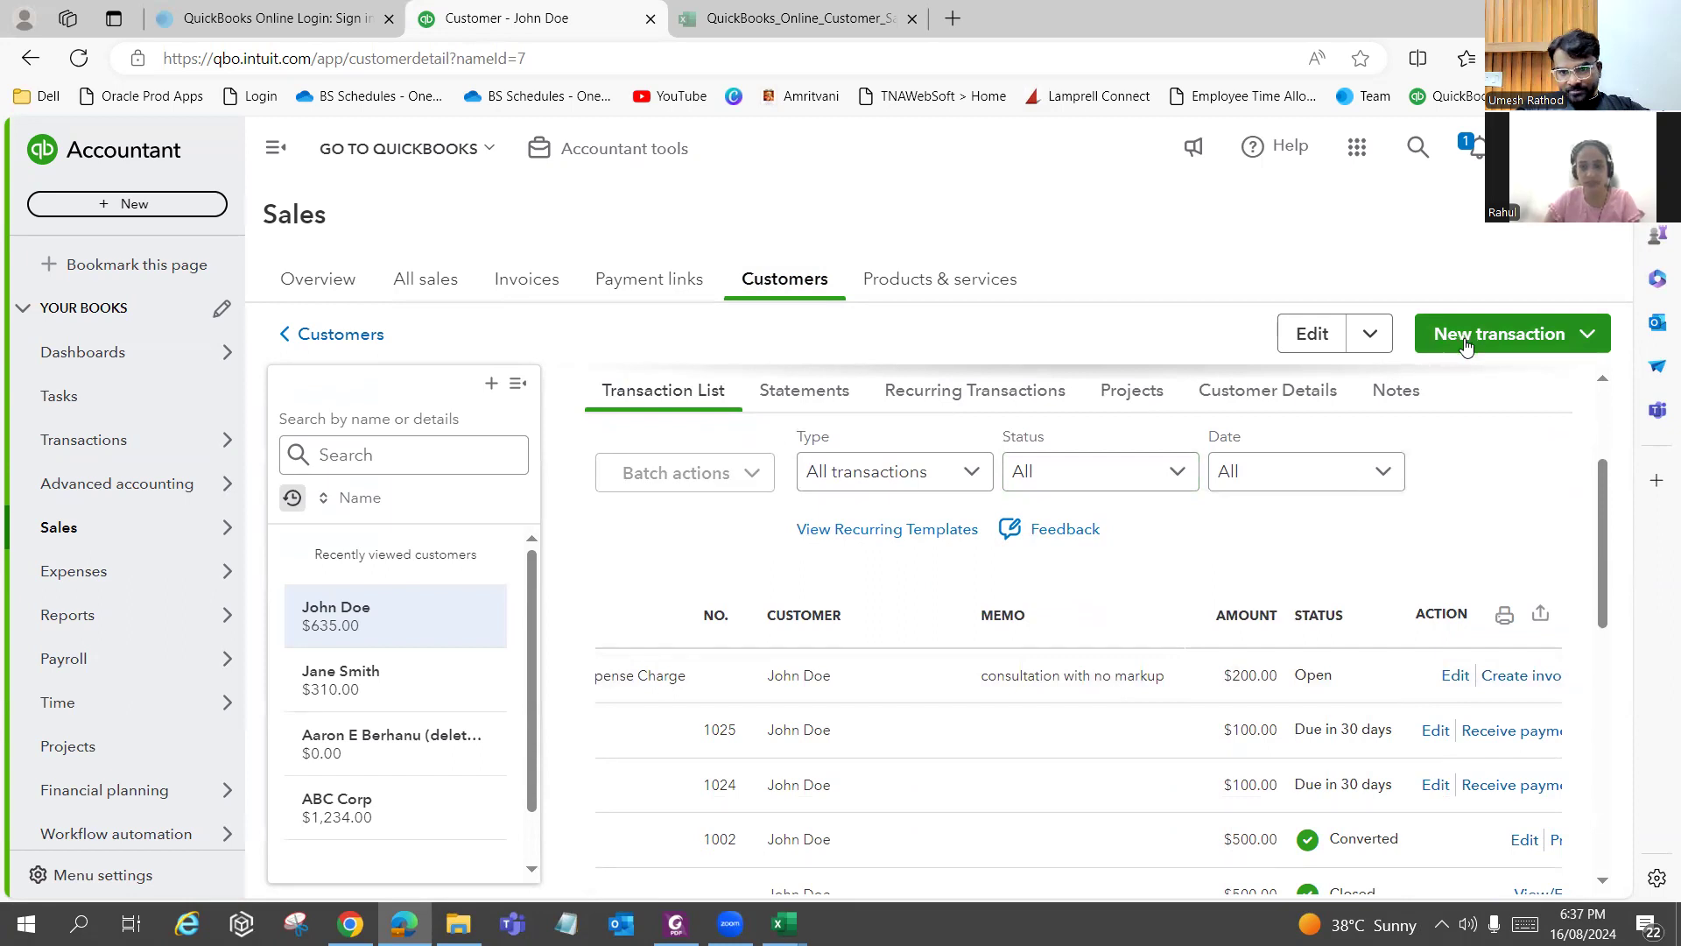
# Create a new invoice for this customer and add the $200 billable consultation expense to it.
pyautogui.click(1499, 340)
pyautogui.click(1482, 405)
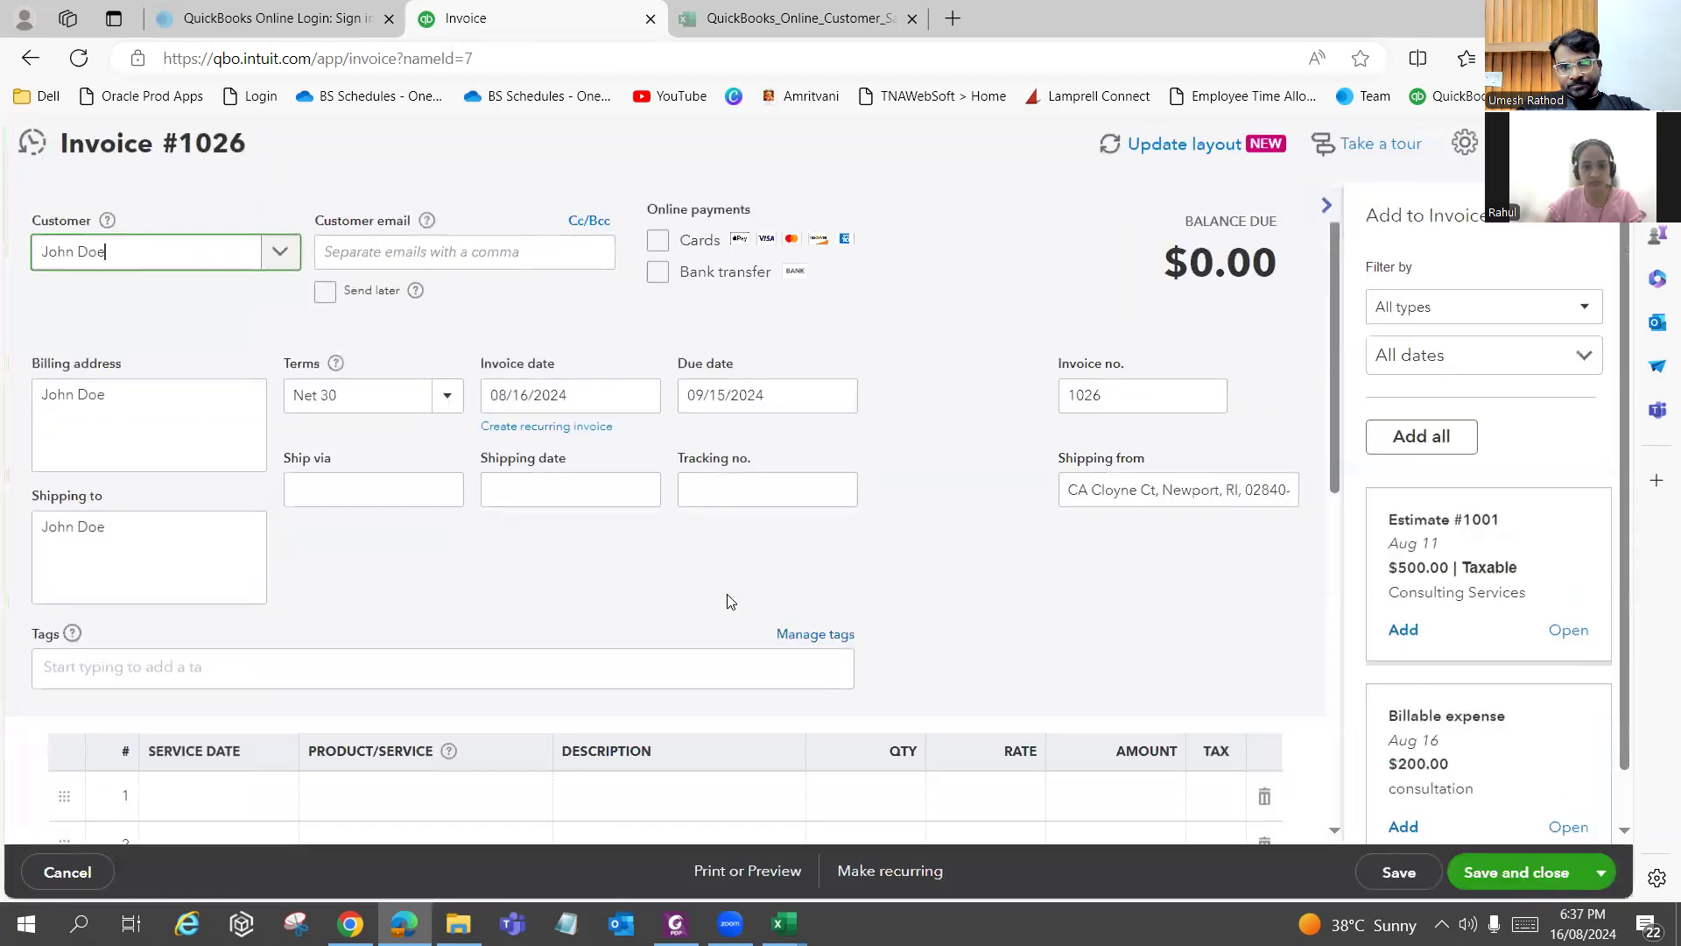
pyautogui.scroll(-3, 874, 543)
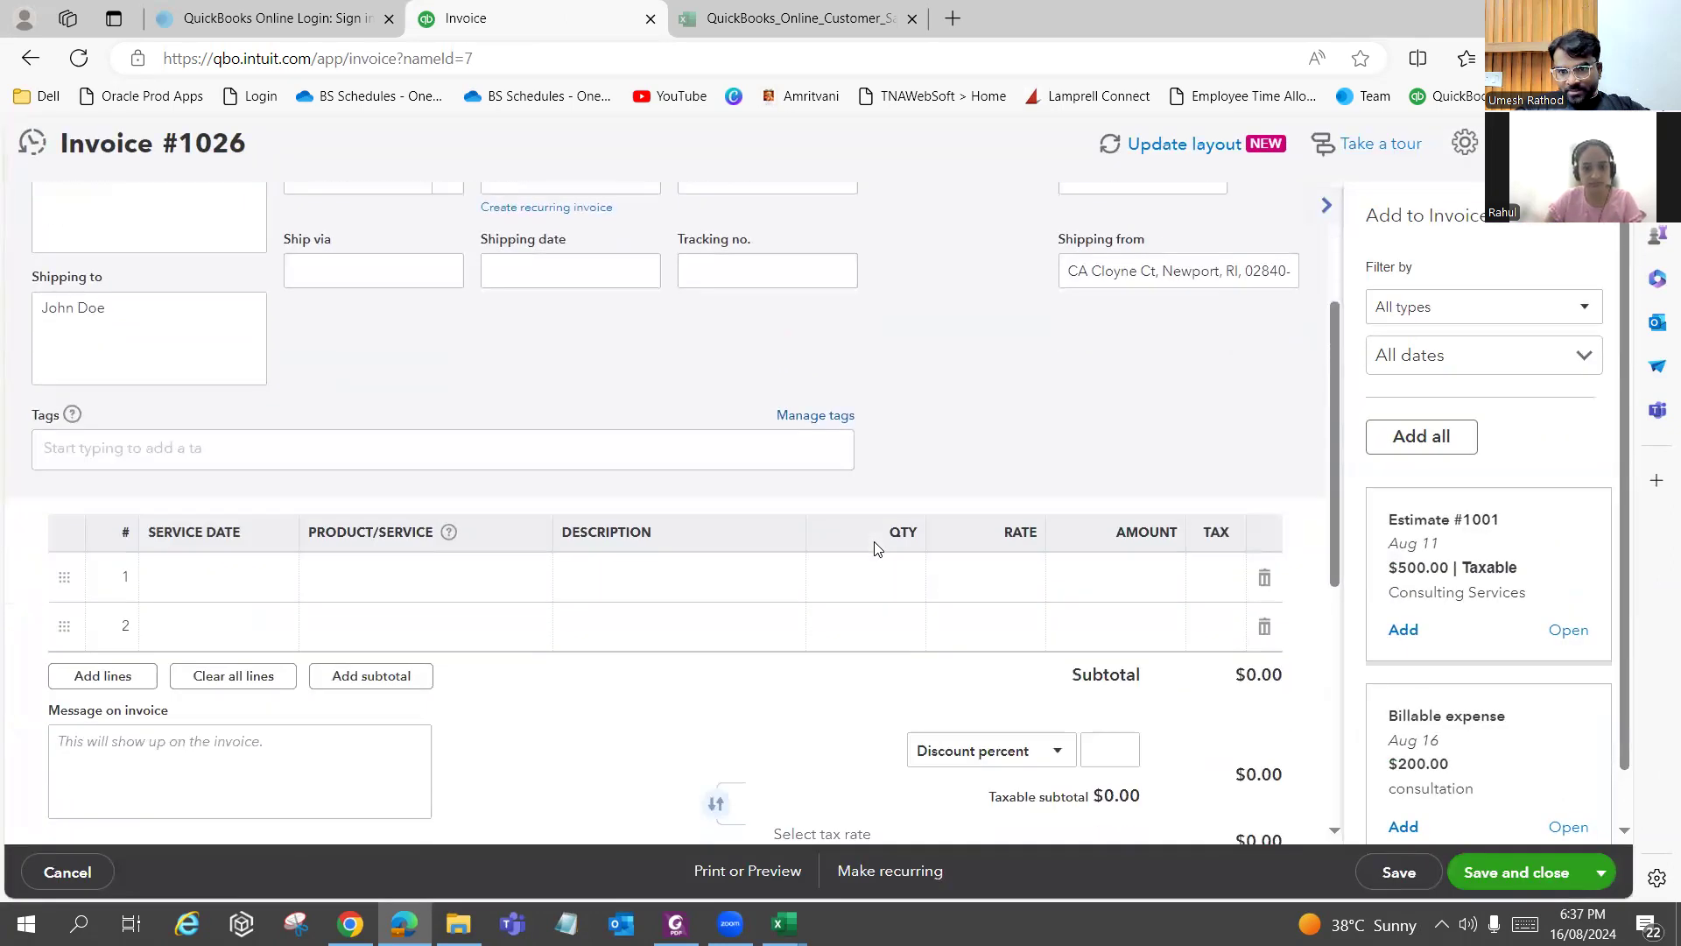
pyautogui.scroll(3, 874, 548)
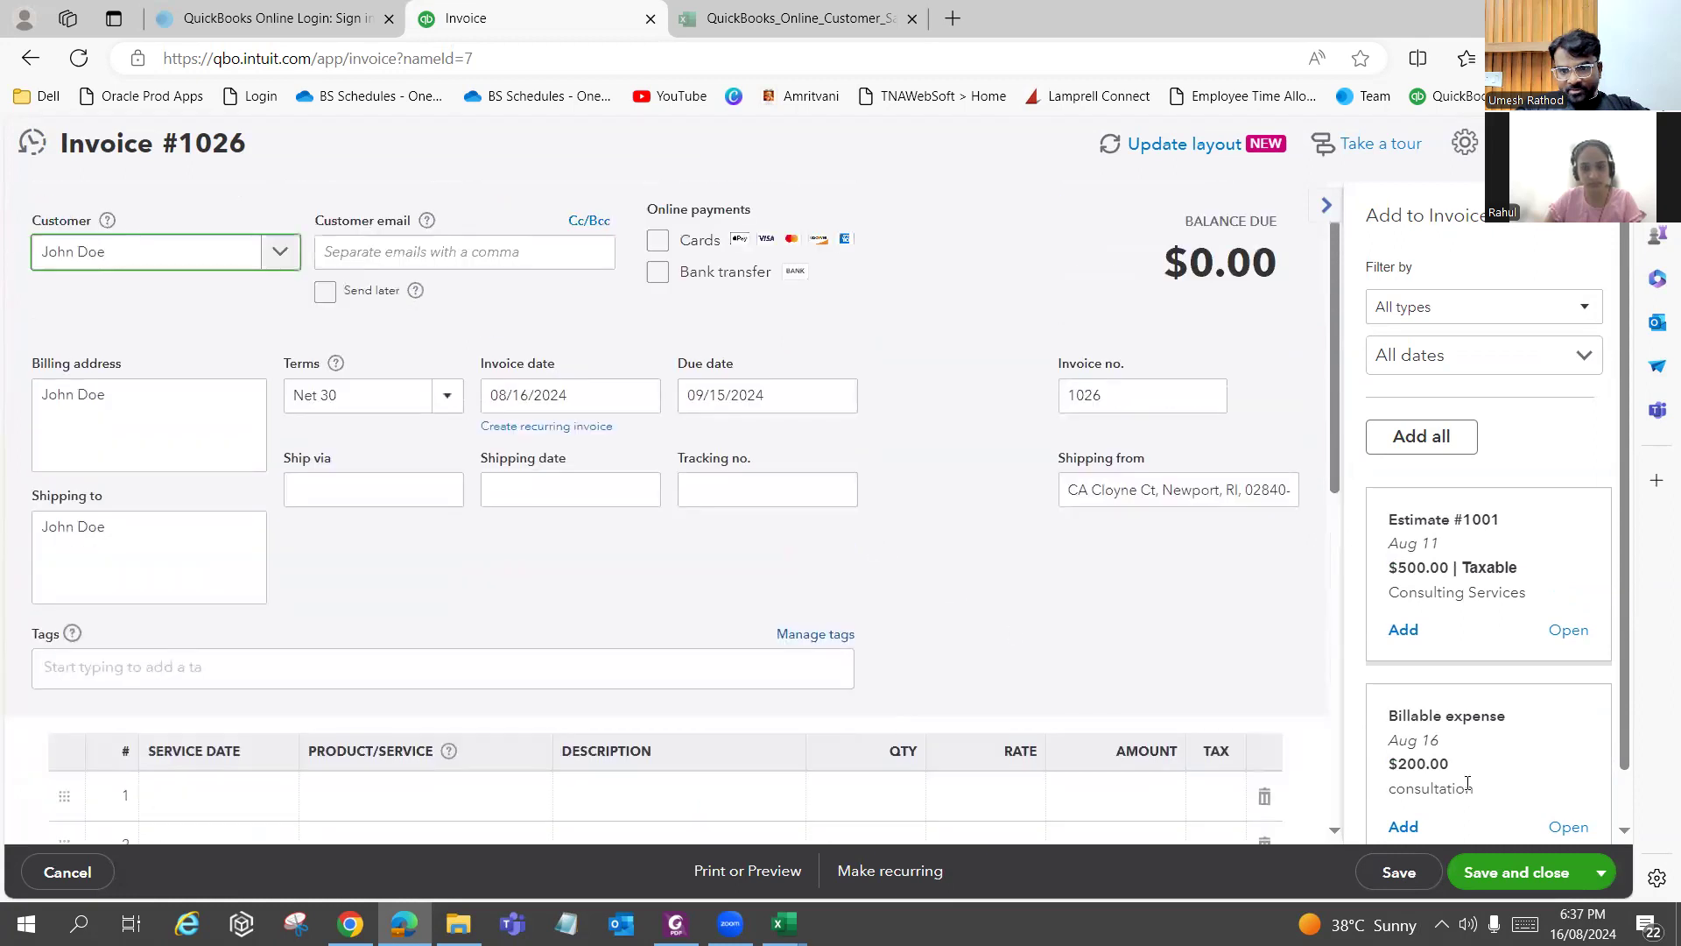
pyautogui.scroll(-1, 1443, 780)
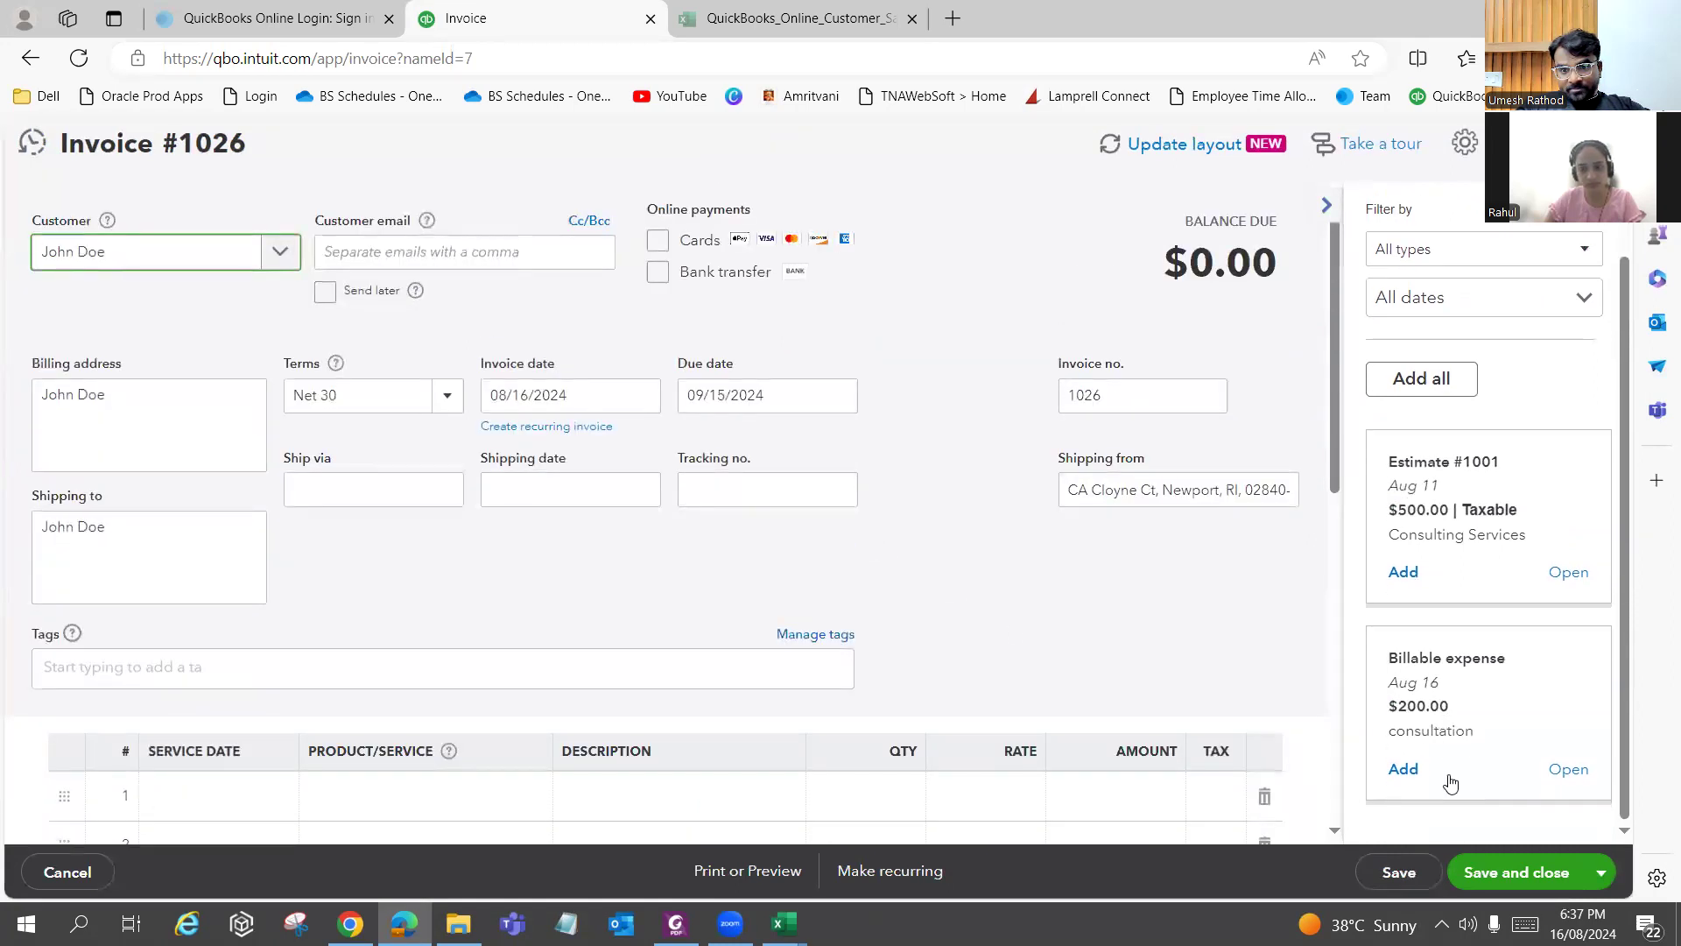
pyautogui.click(1403, 769)
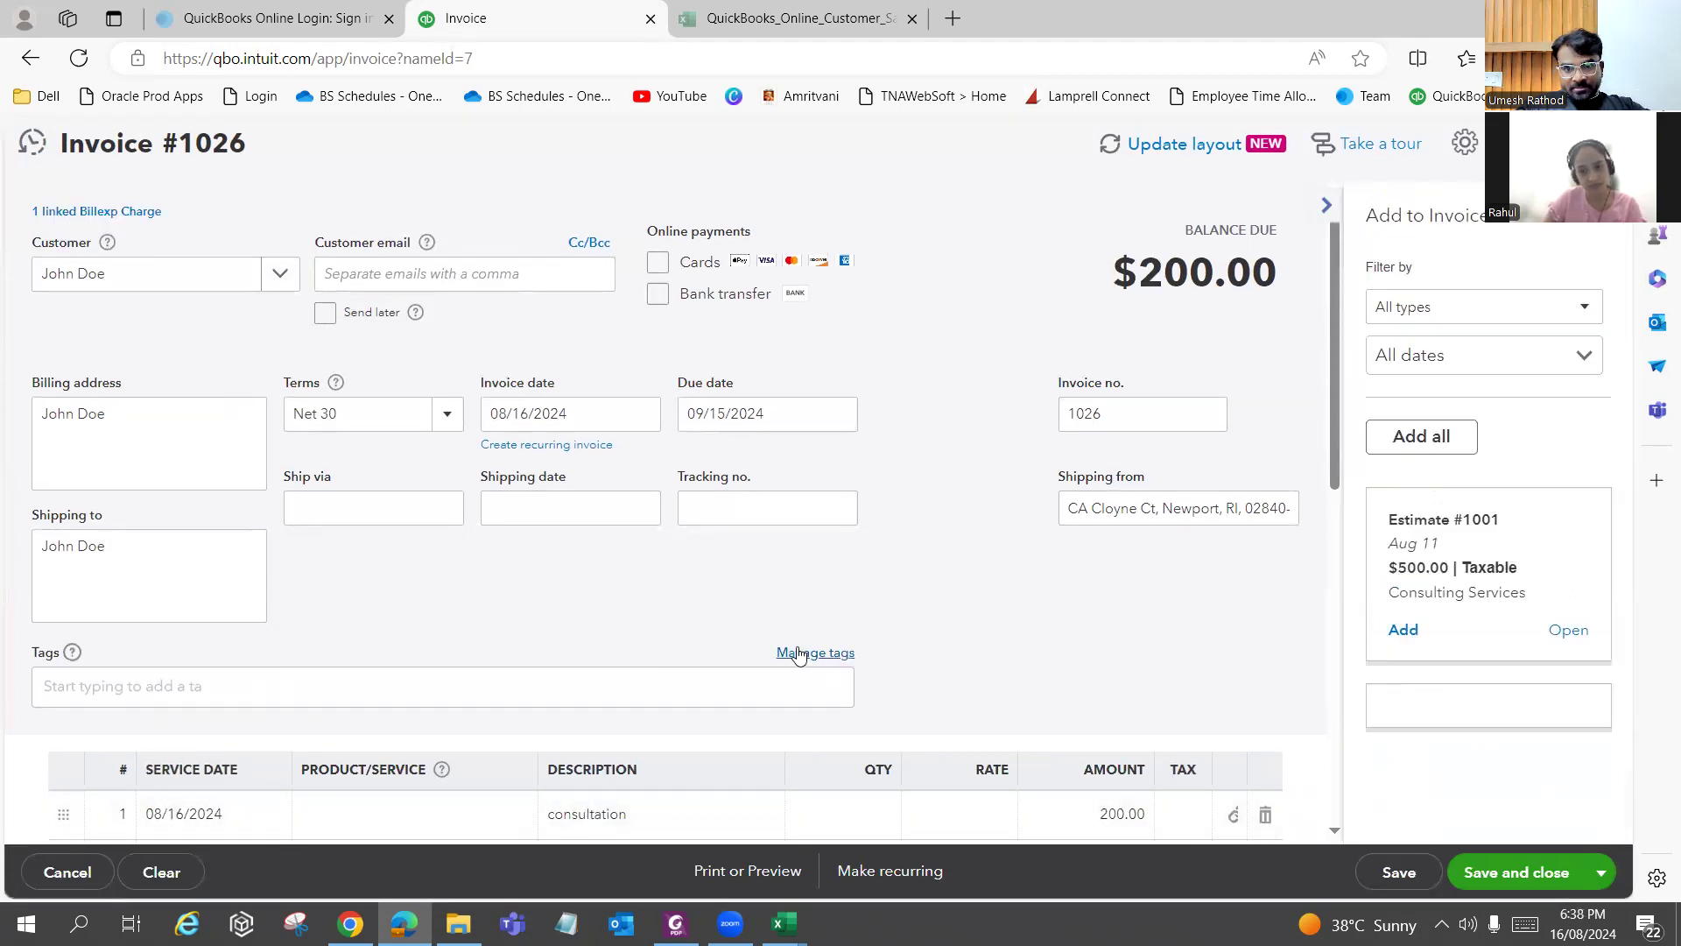
# Save and close the $200 invoice, review the customer's transaction list, and return to the list of all customers.
pyautogui.scroll(-3, 799, 654)
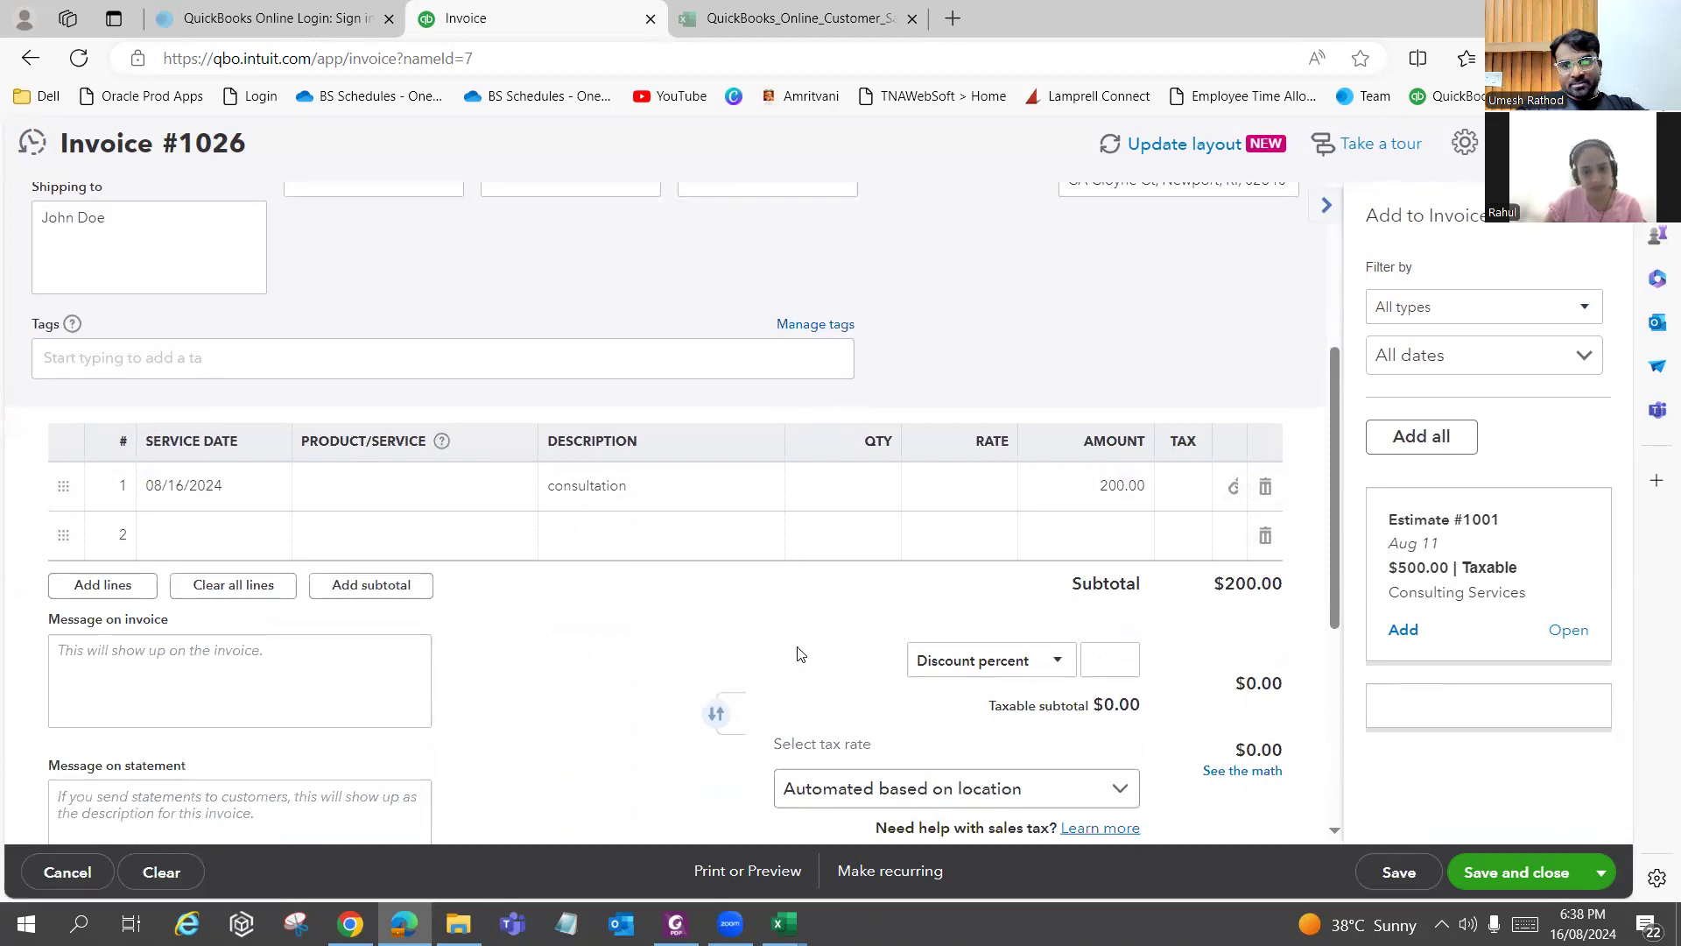
pyautogui.scroll(-4, 799, 655)
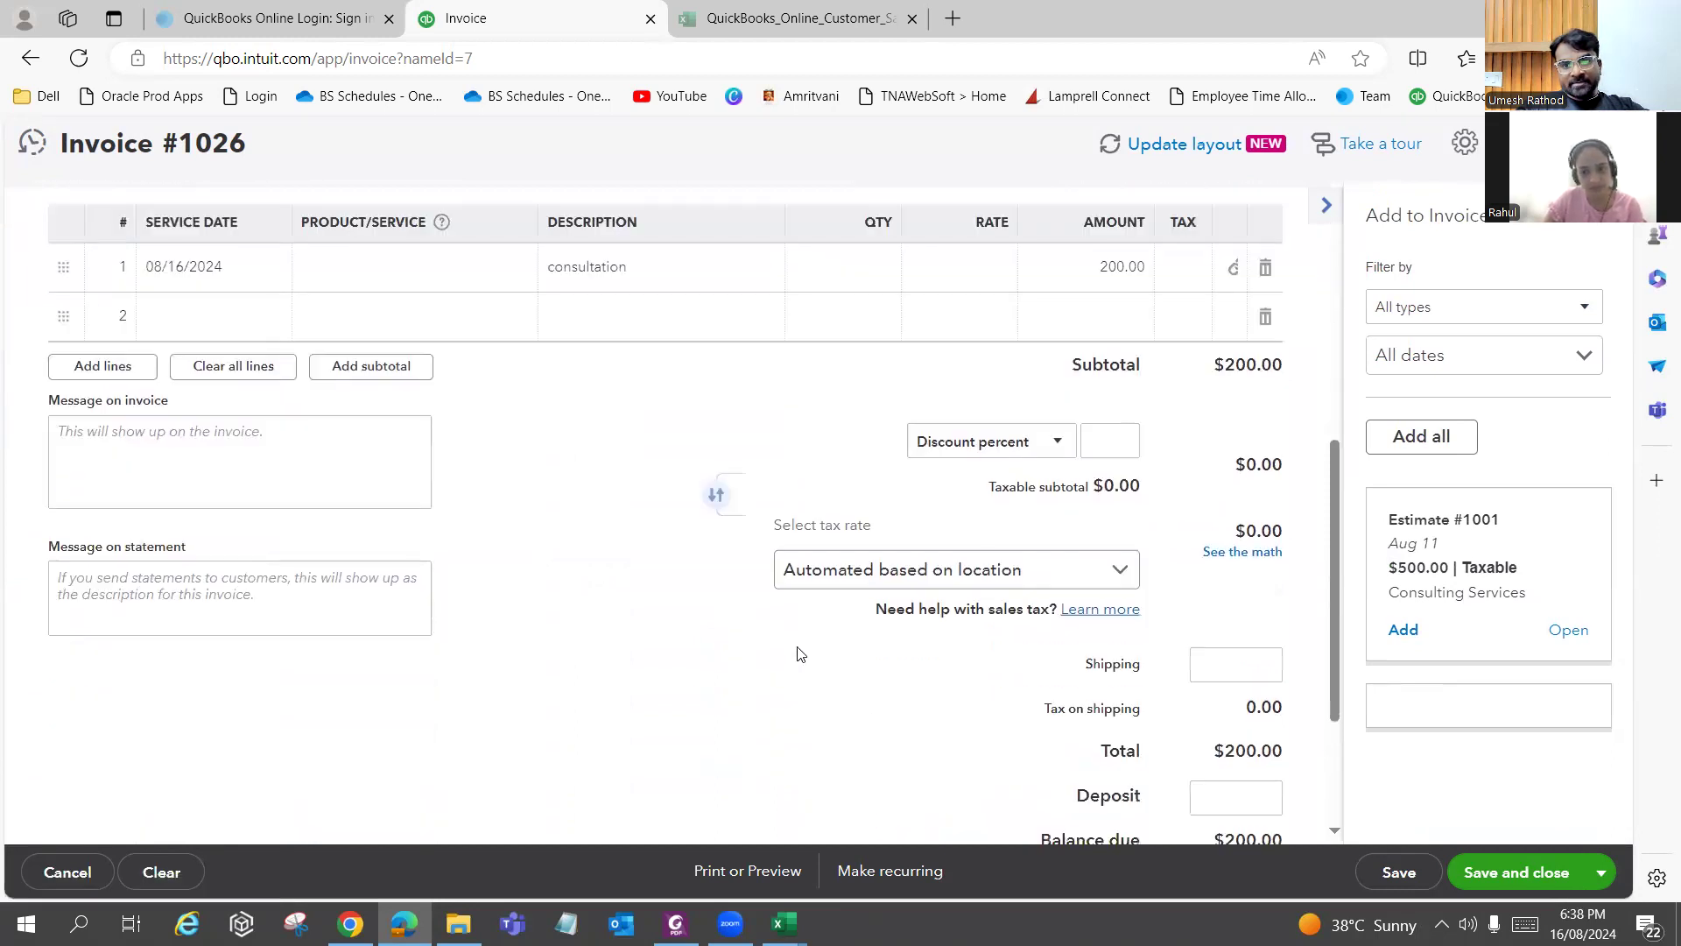
pyautogui.click(1518, 878)
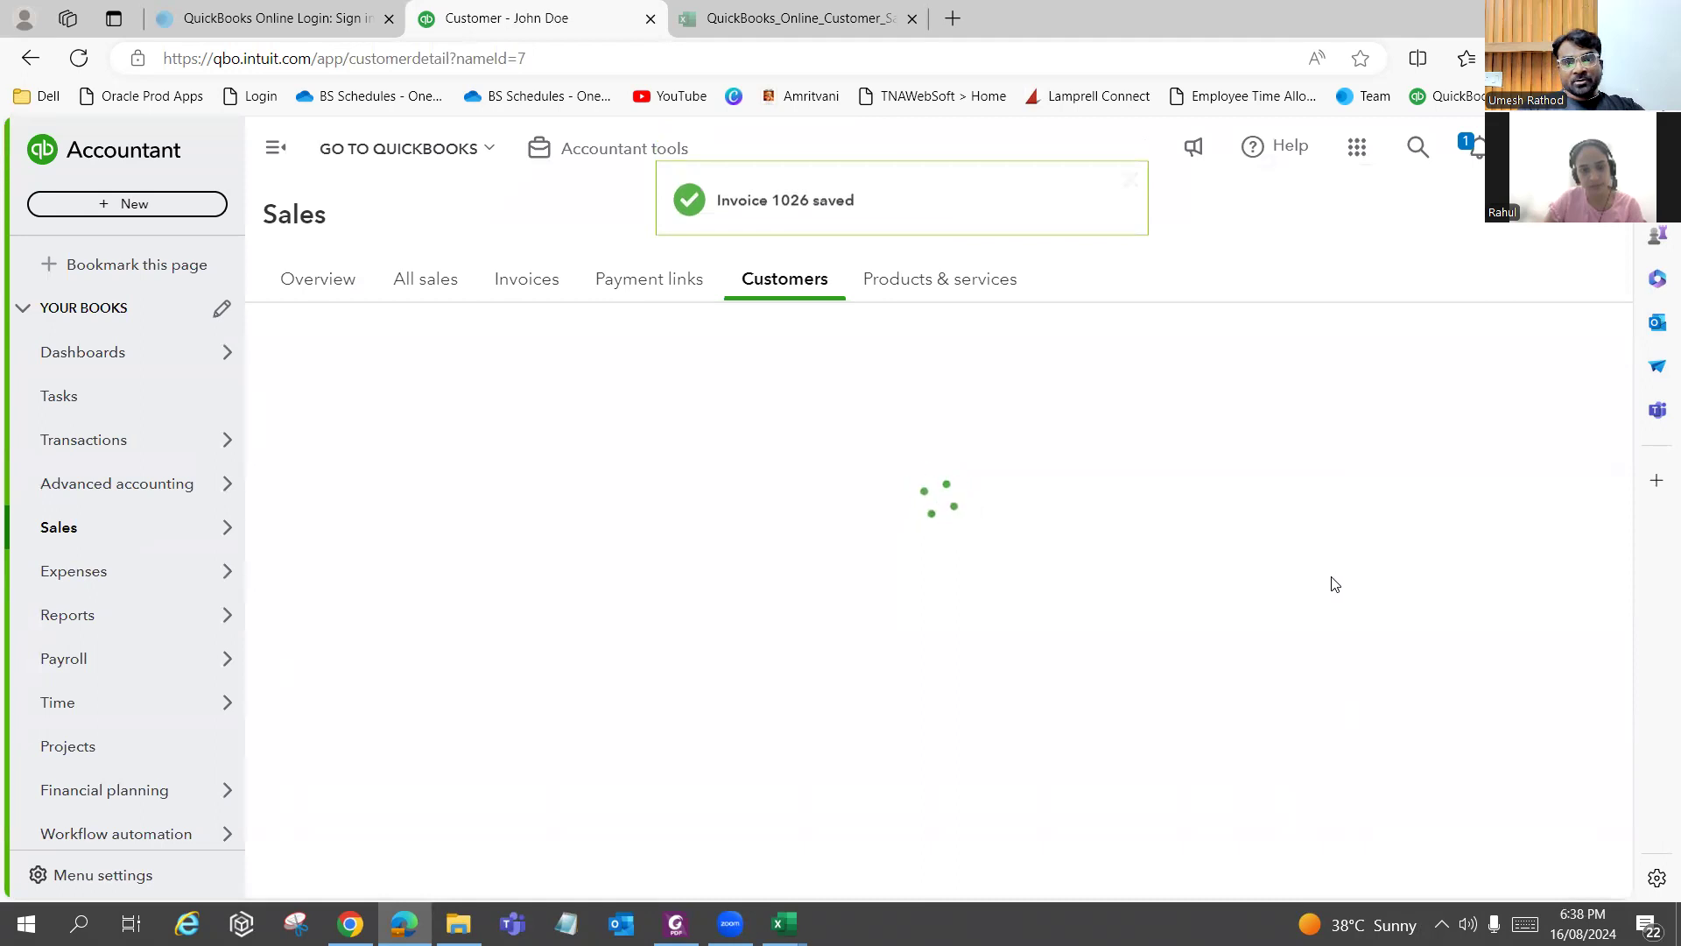
pyautogui.scroll(-3, 1330, 612)
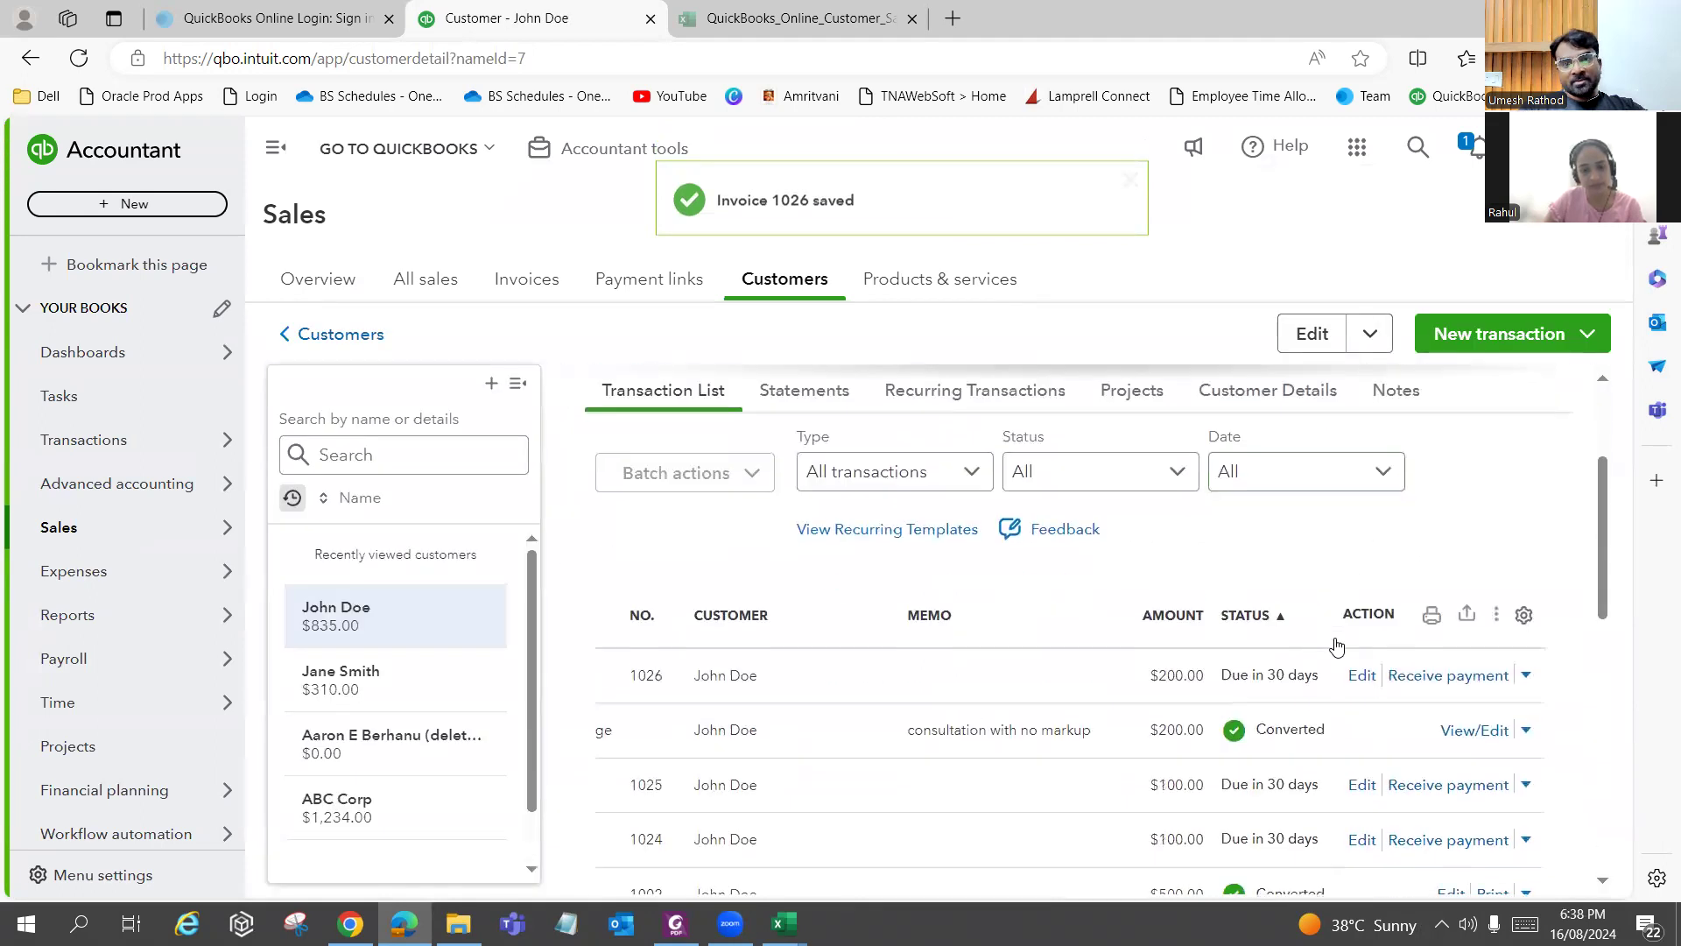
pyautogui.scroll(-1, 1336, 647)
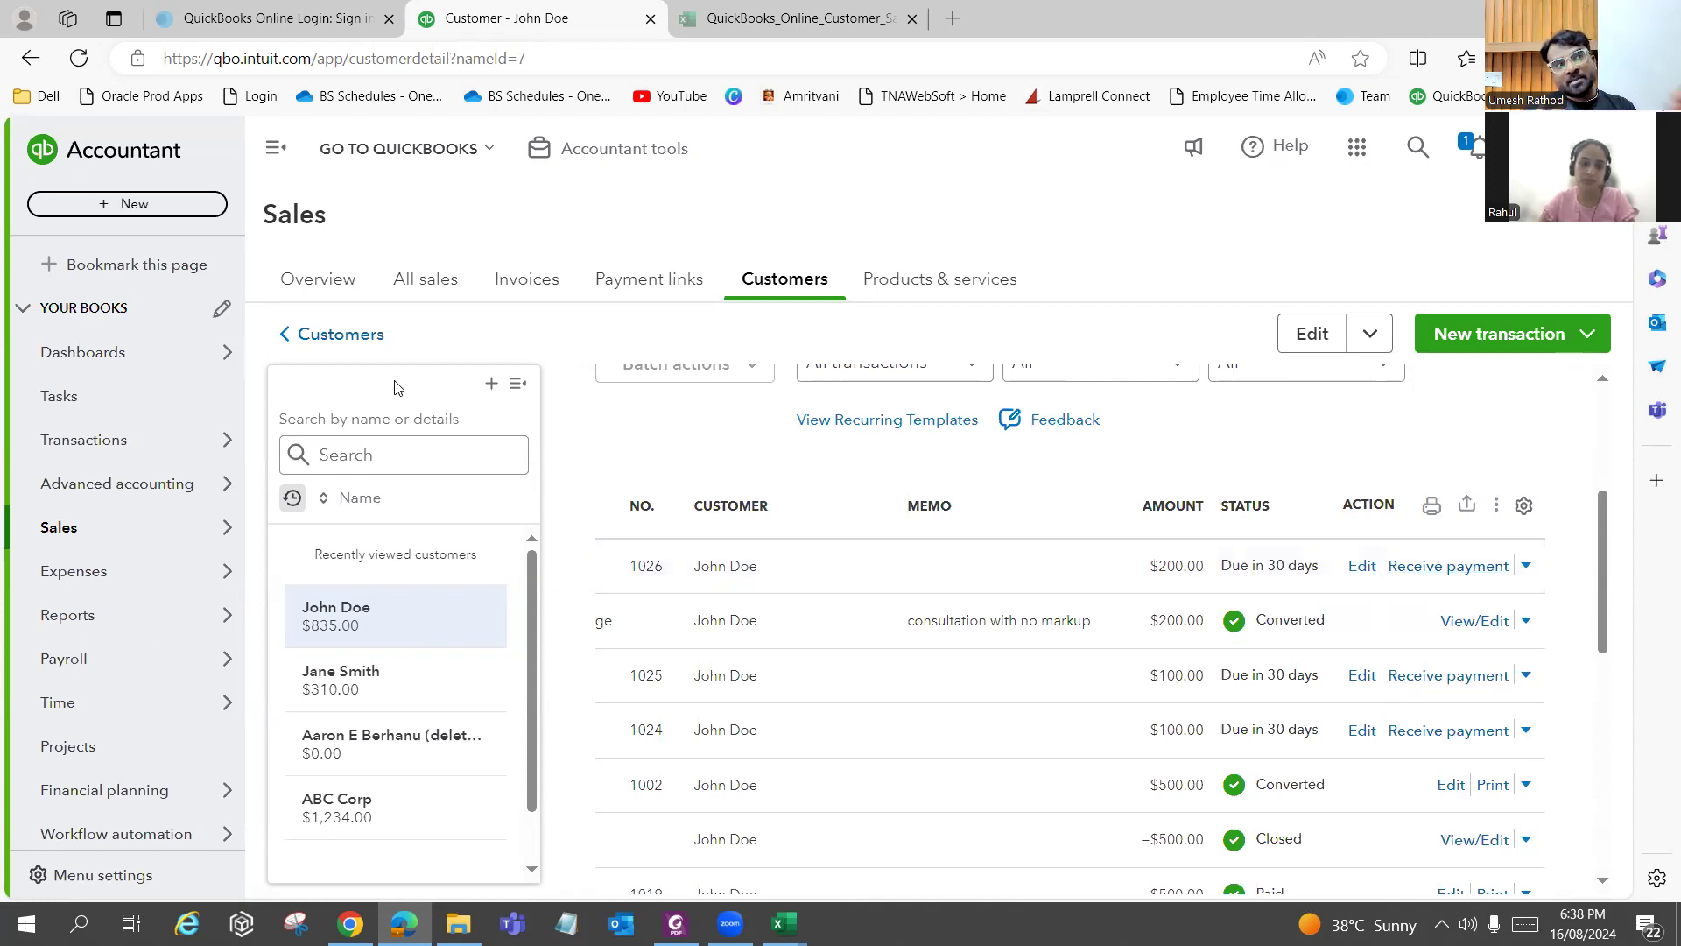
pyautogui.click(289, 335)
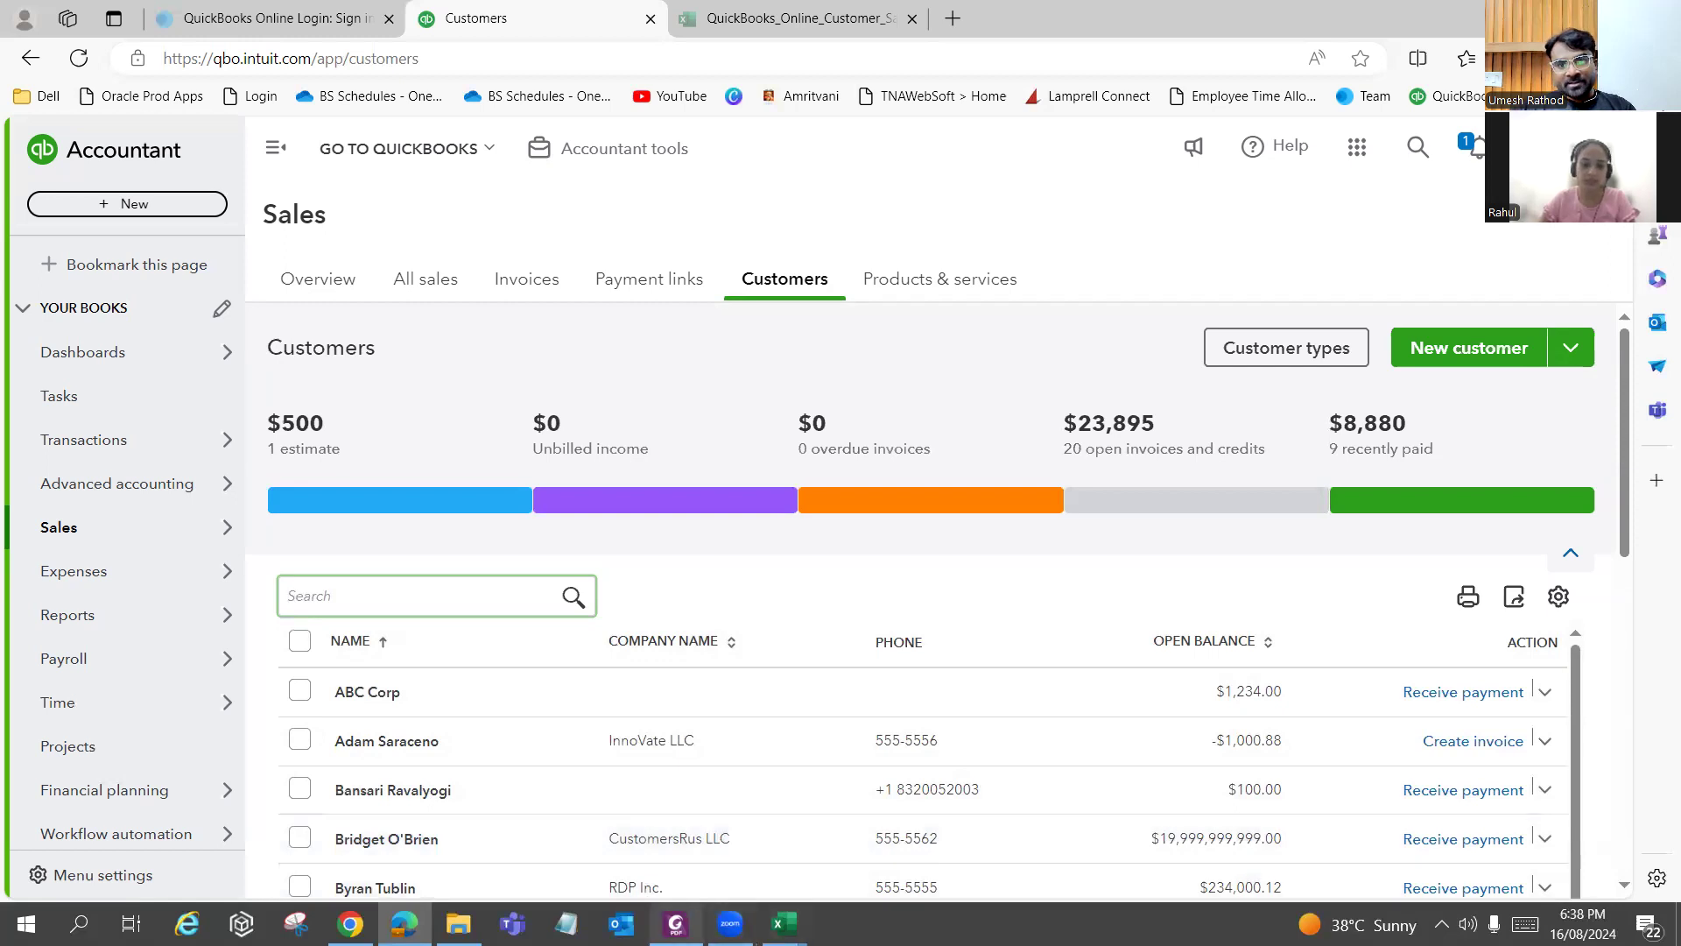
# Switch to the Customer Relatd Questions PDF in Foxit PhantomPDF and read exercise 87 about the $500 inventory order.
pyautogui.moveTo(675, 923)
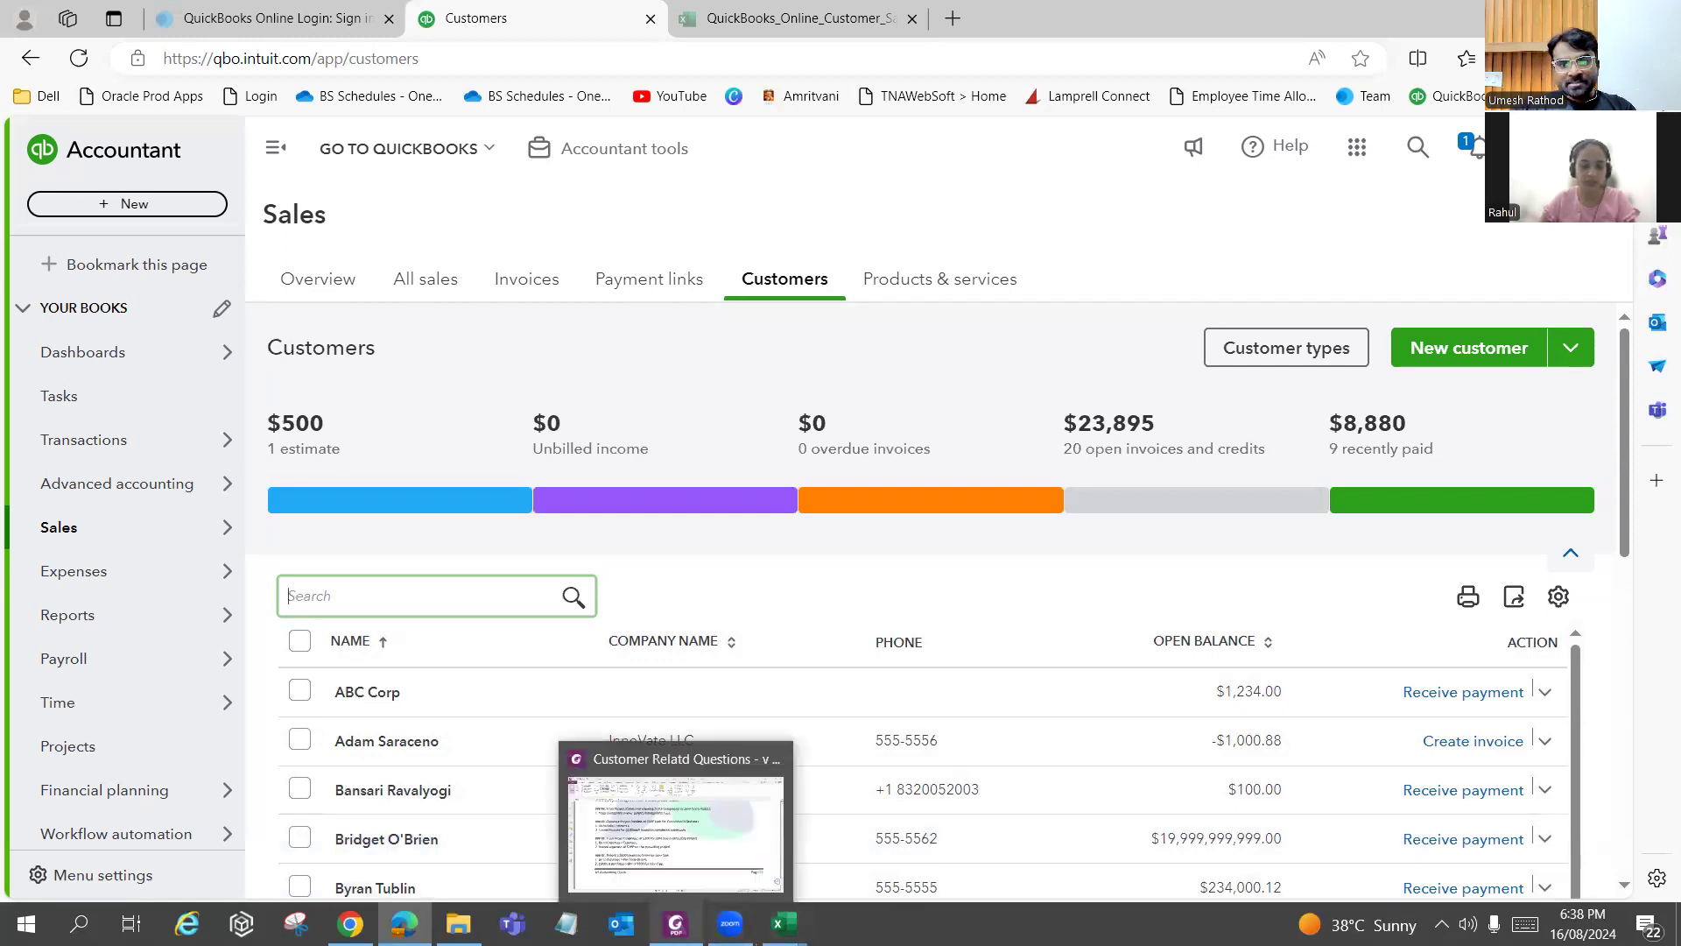
pyautogui.click(679, 802)
pyautogui.scroll(-1, 1137, 622)
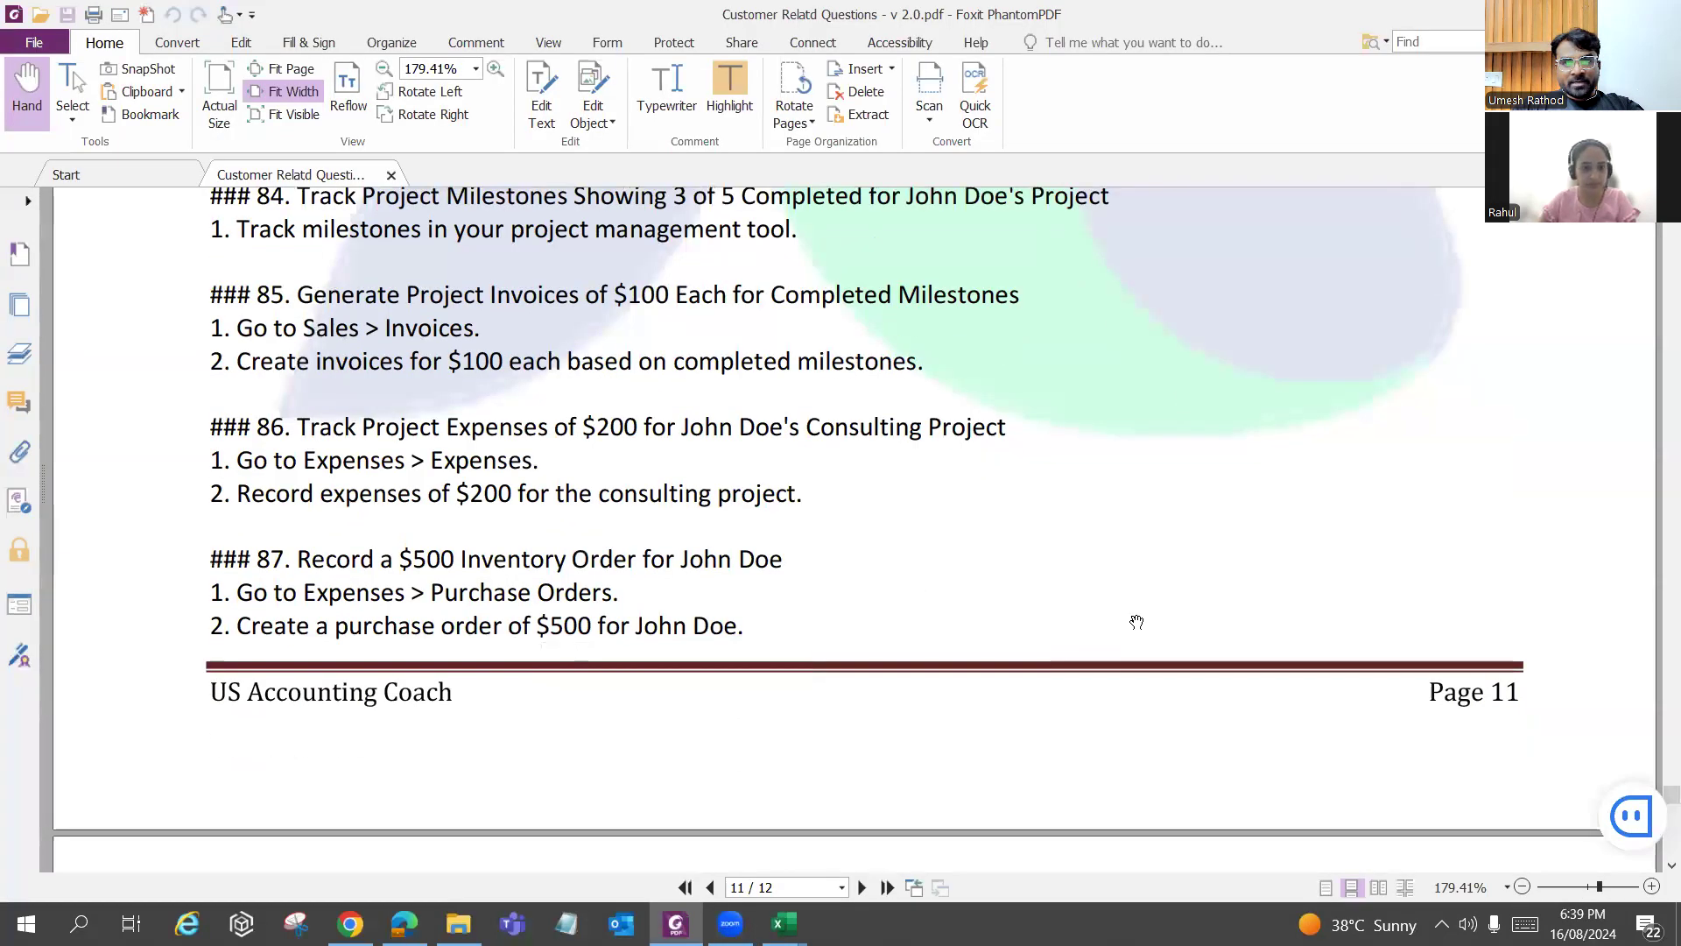
pyautogui.scroll(-2, 1136, 623)
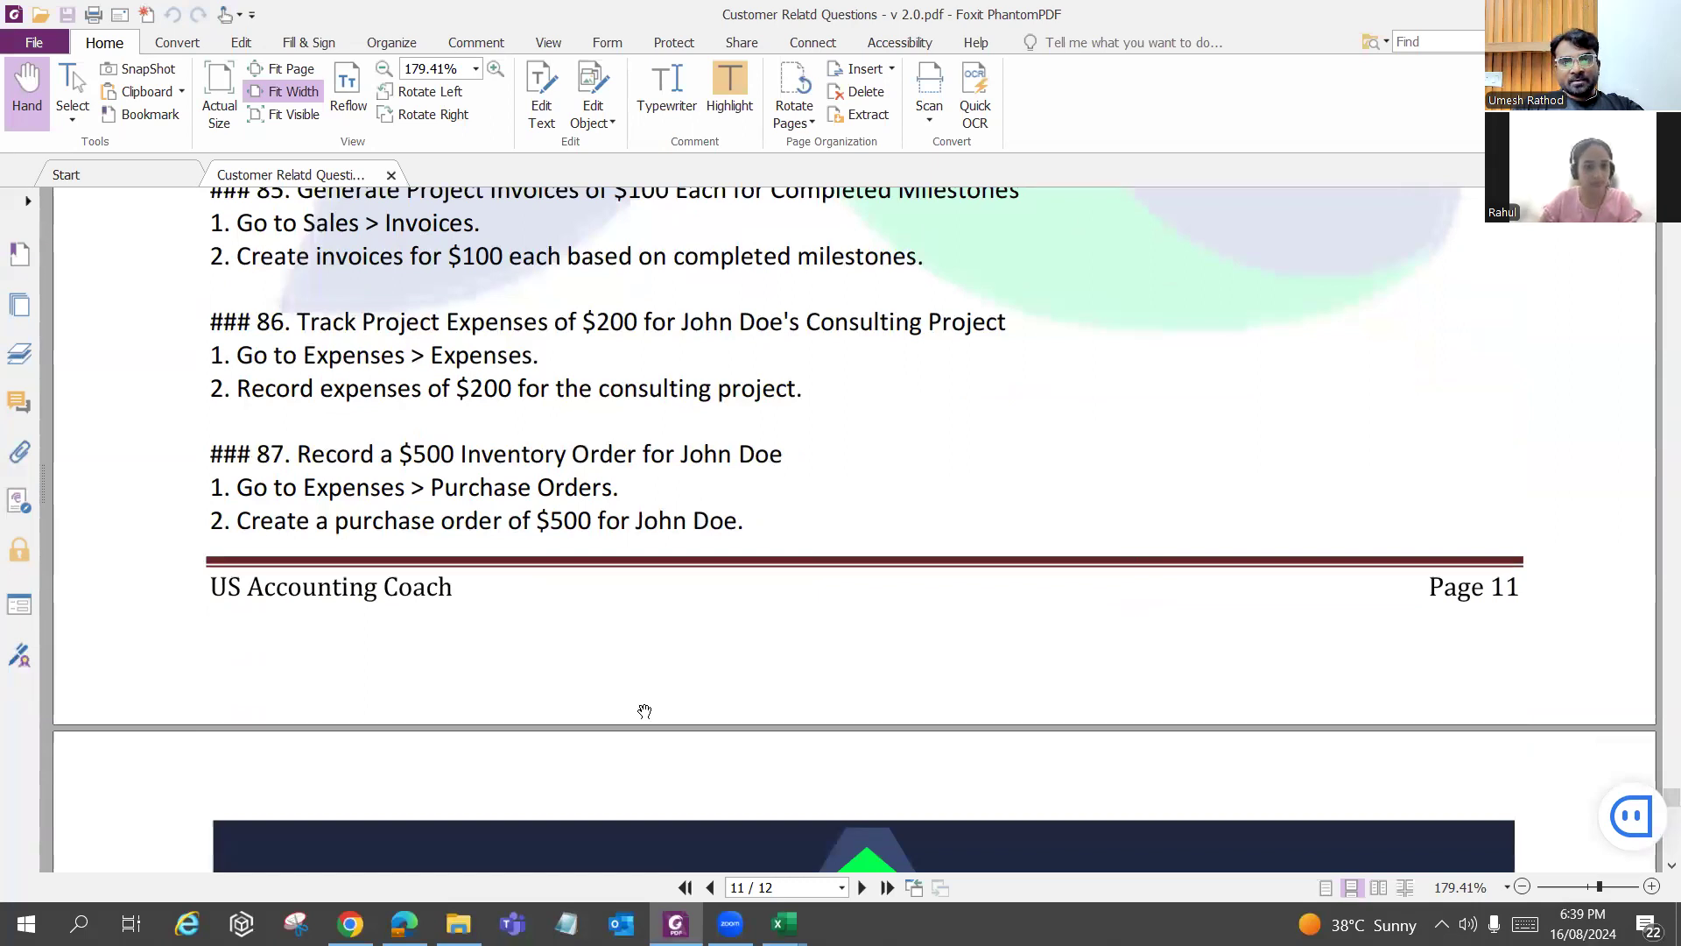
pyautogui.scroll(-1, 746, 697)
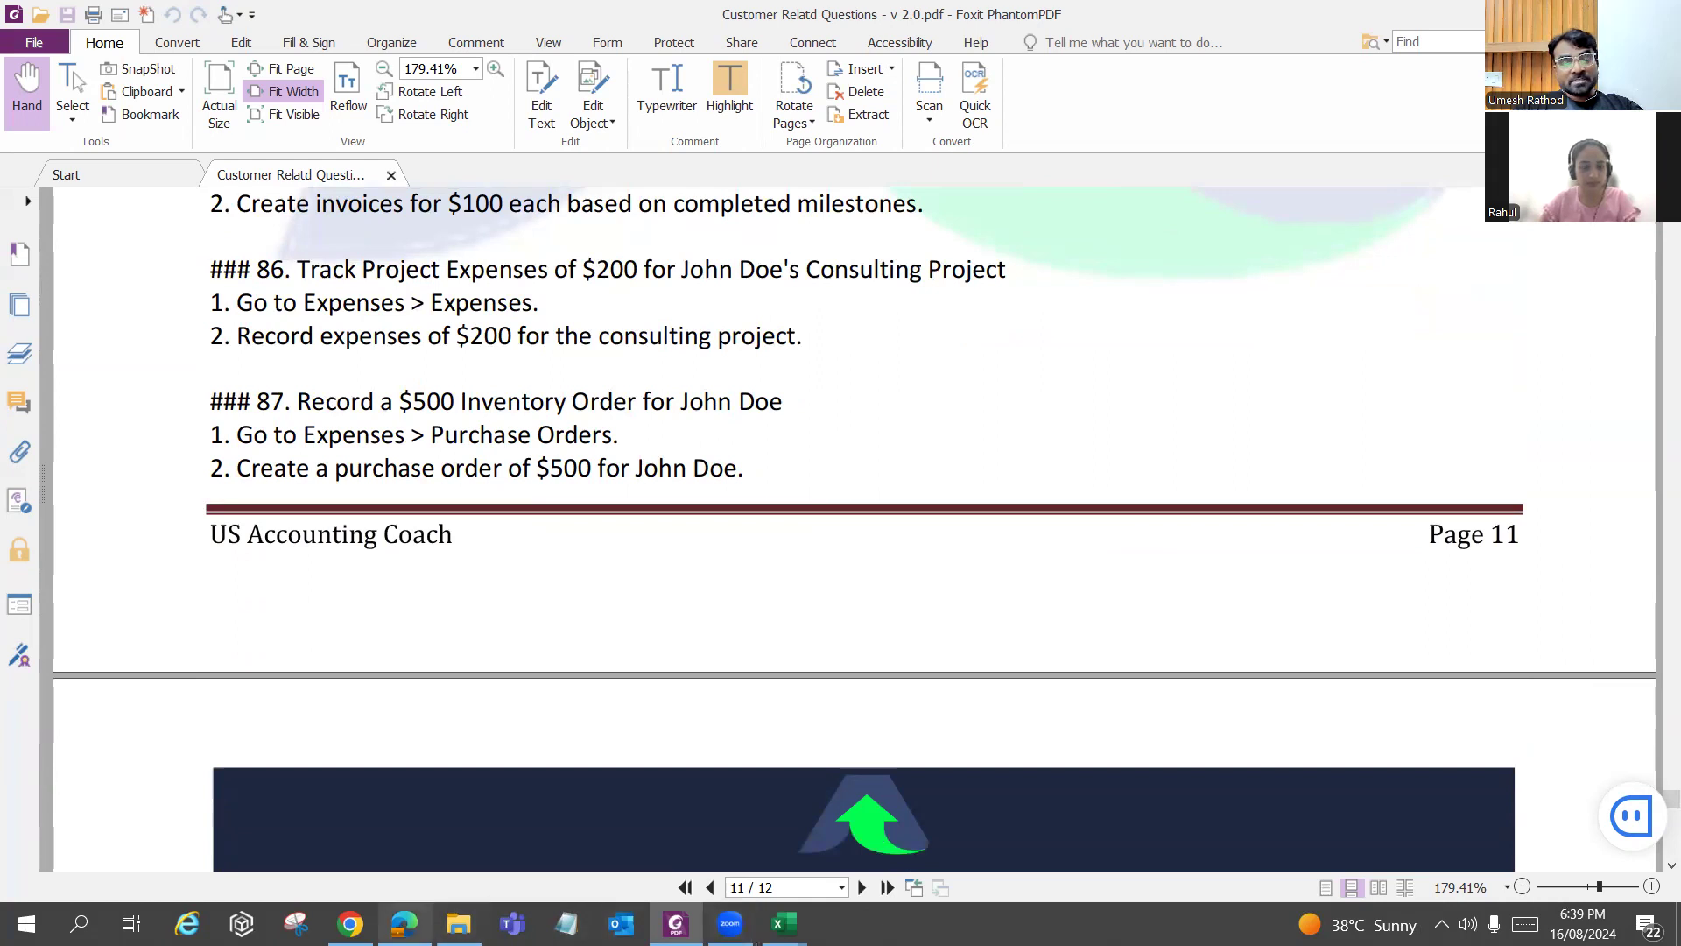
pyautogui.scroll(-3, 1009, 605)
pyautogui.scroll(1, 1009, 605)
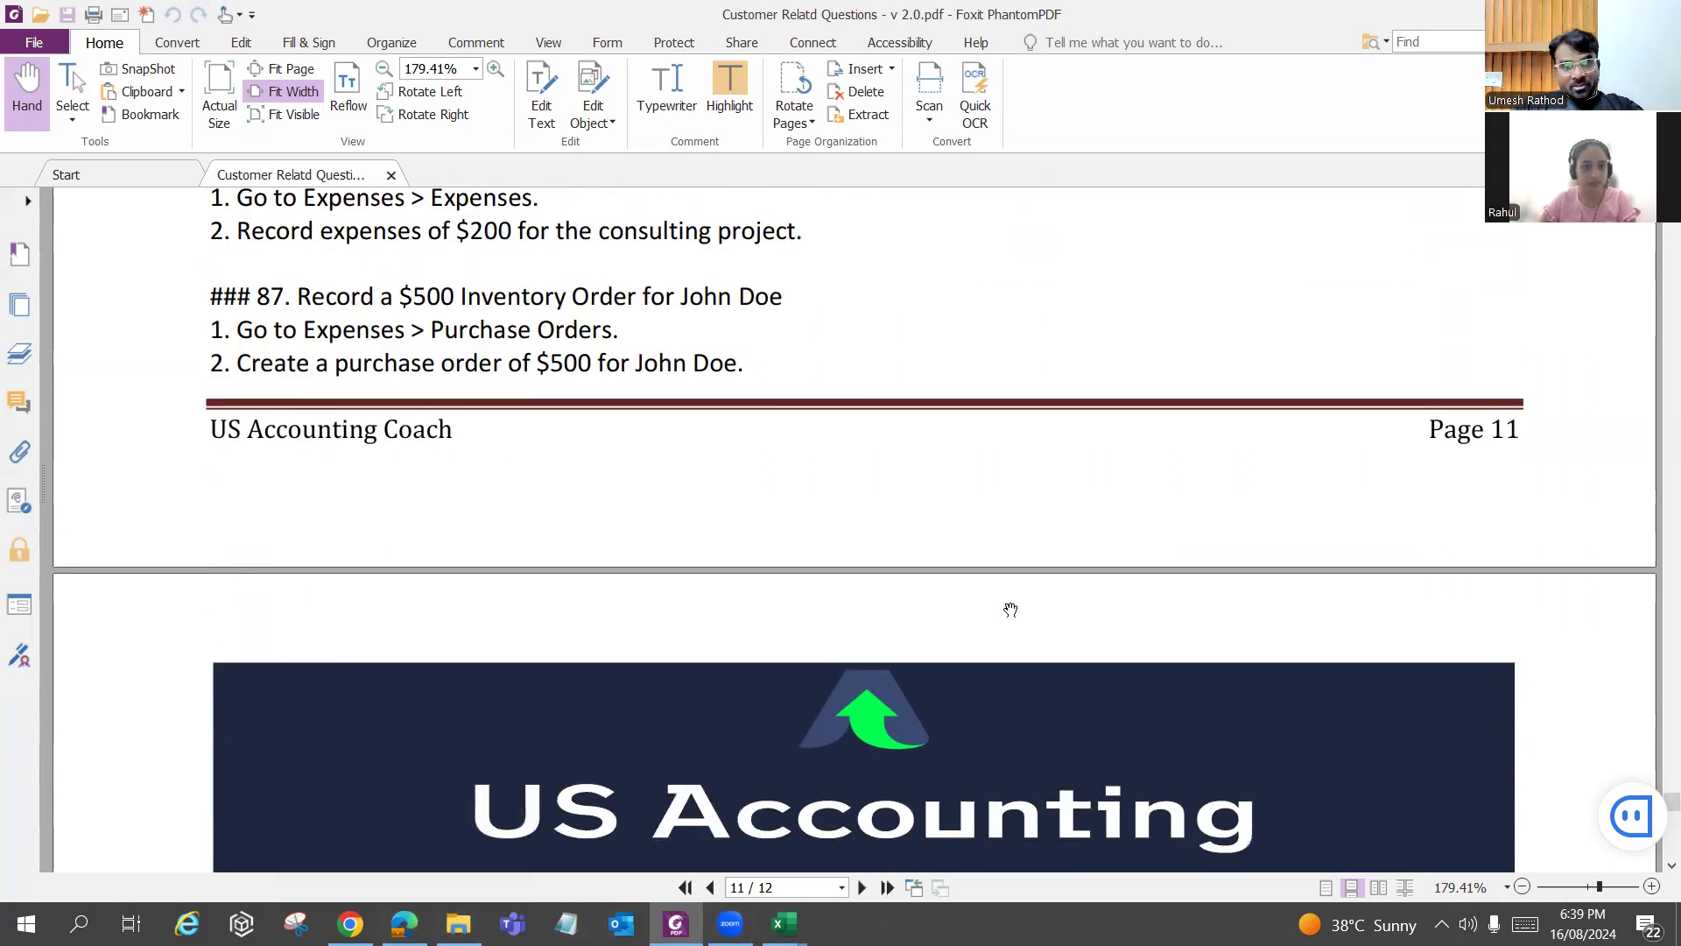
pyautogui.scroll(-9, 1007, 608)
pyautogui.scroll(9, 1010, 611)
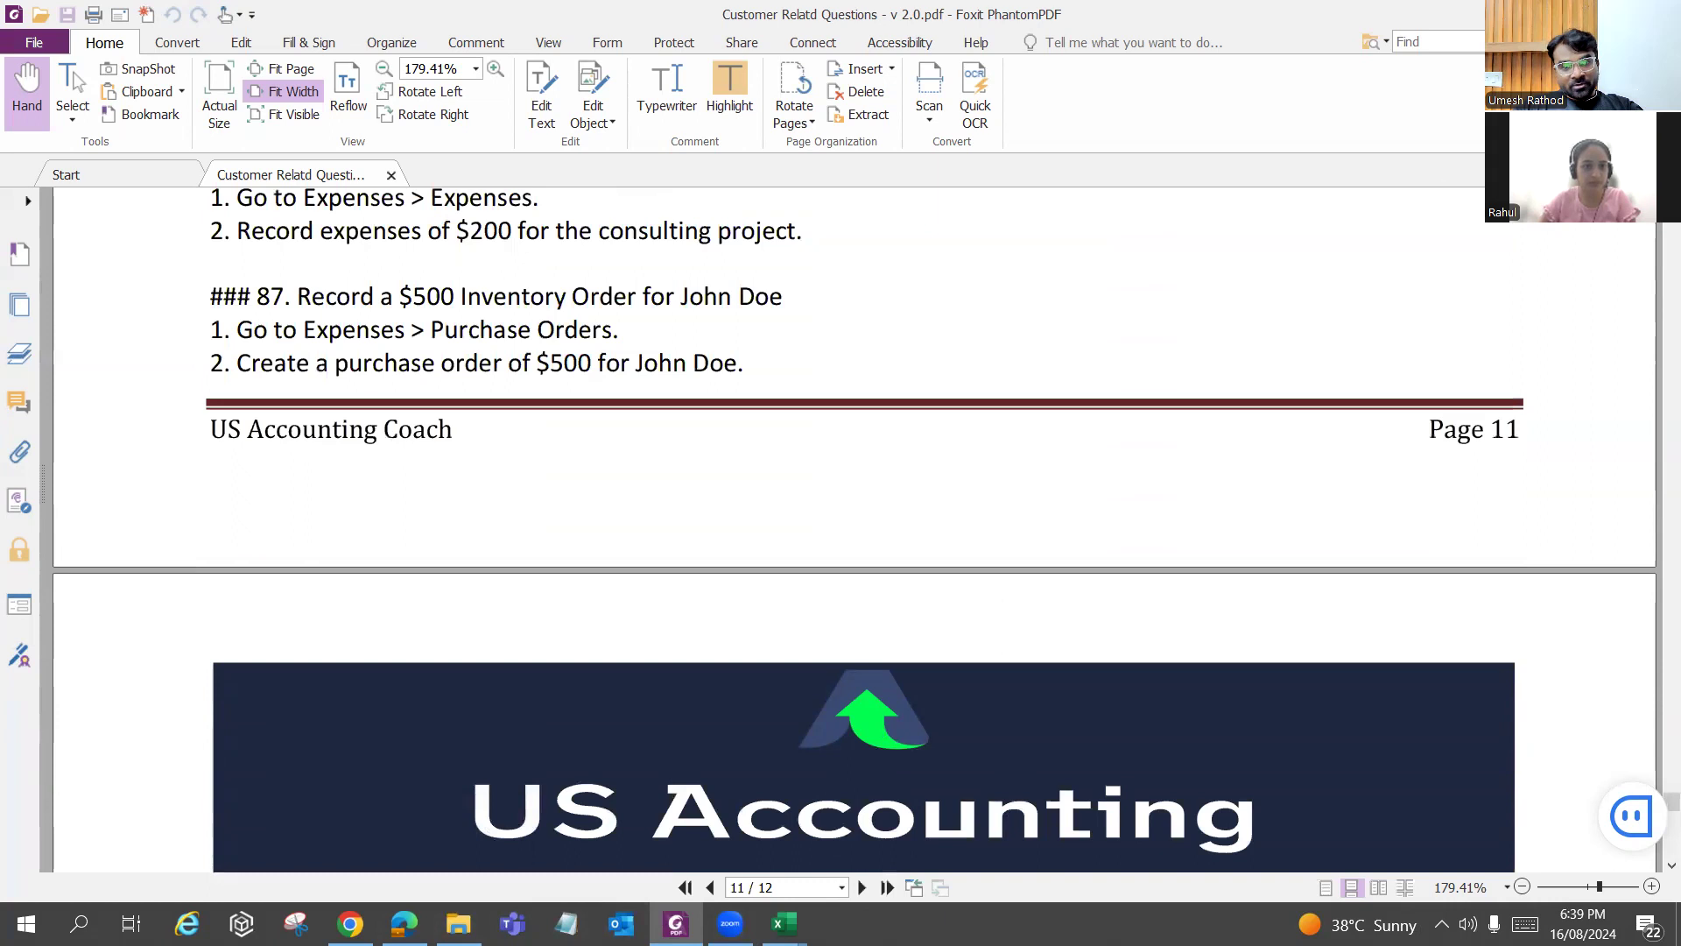
# Switch to QuickBooks Online in the browser and start a new purchase order.
pyautogui.click(404, 923)
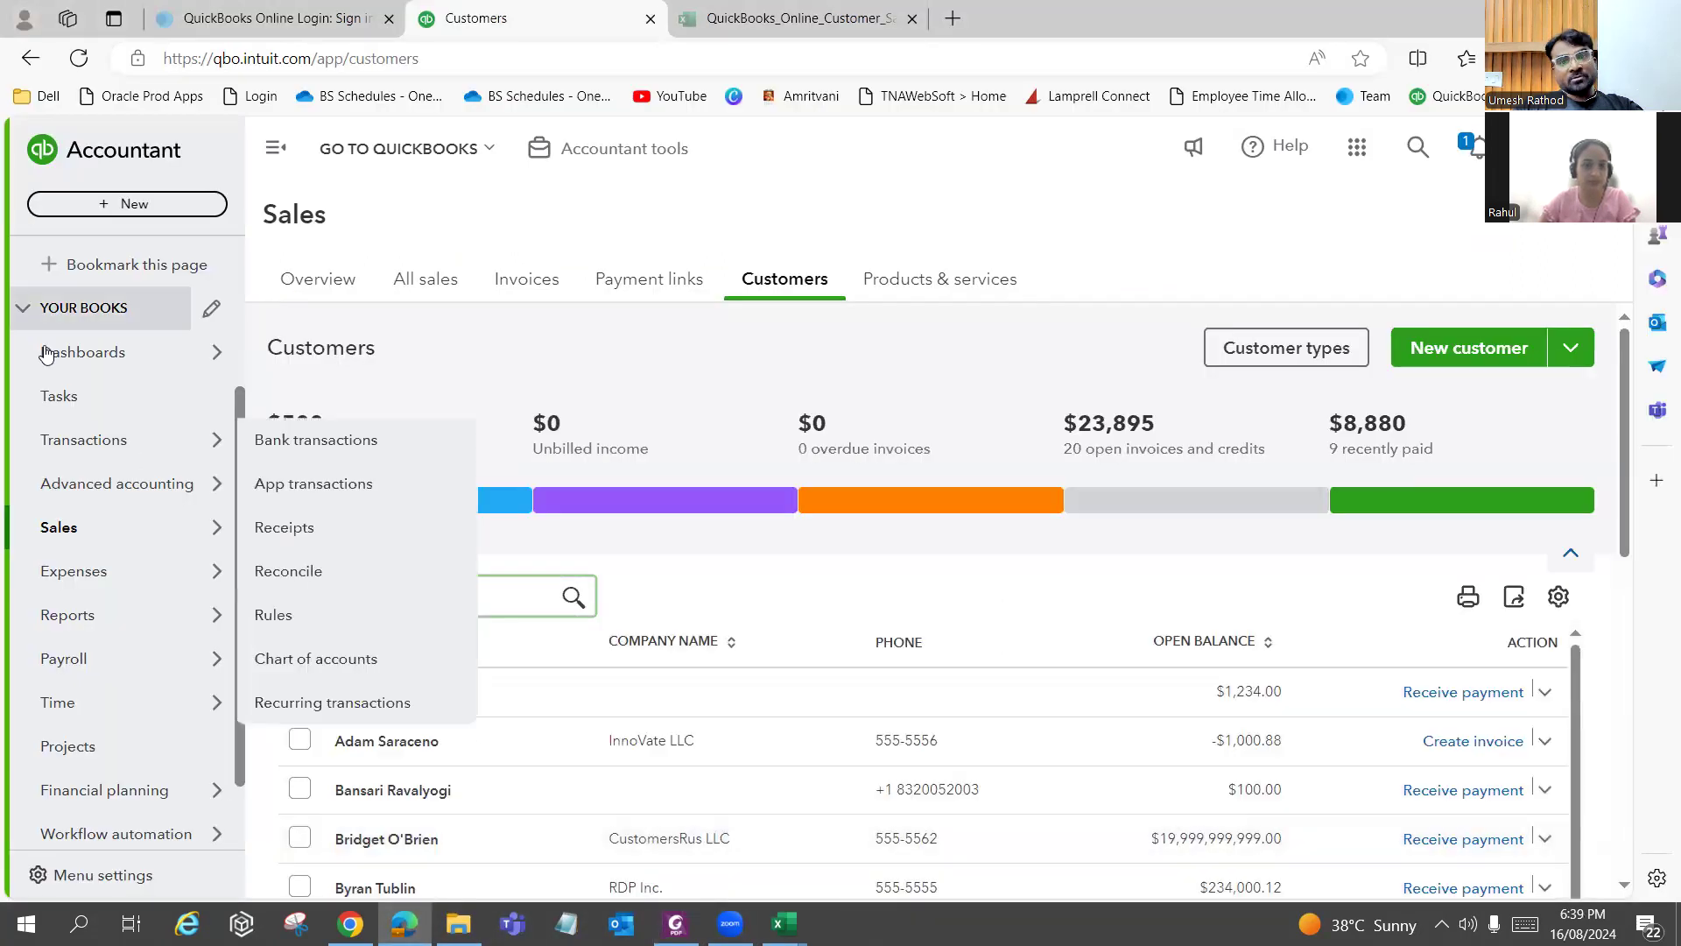
pyautogui.click(166, 208)
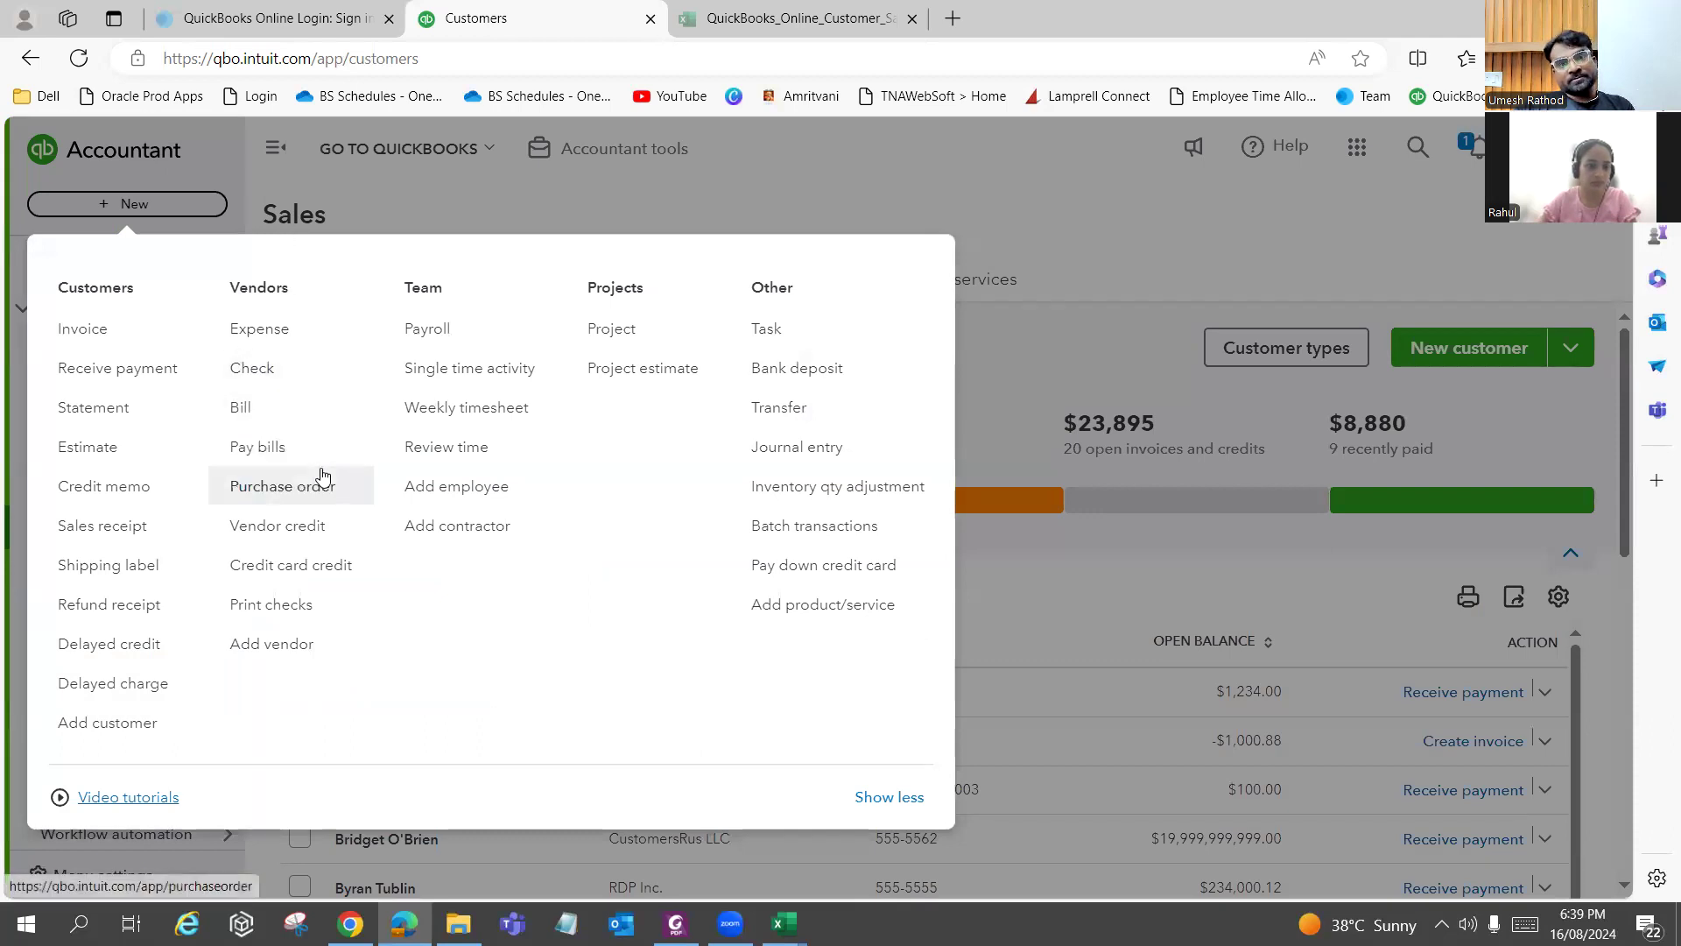
pyautogui.click(320, 497)
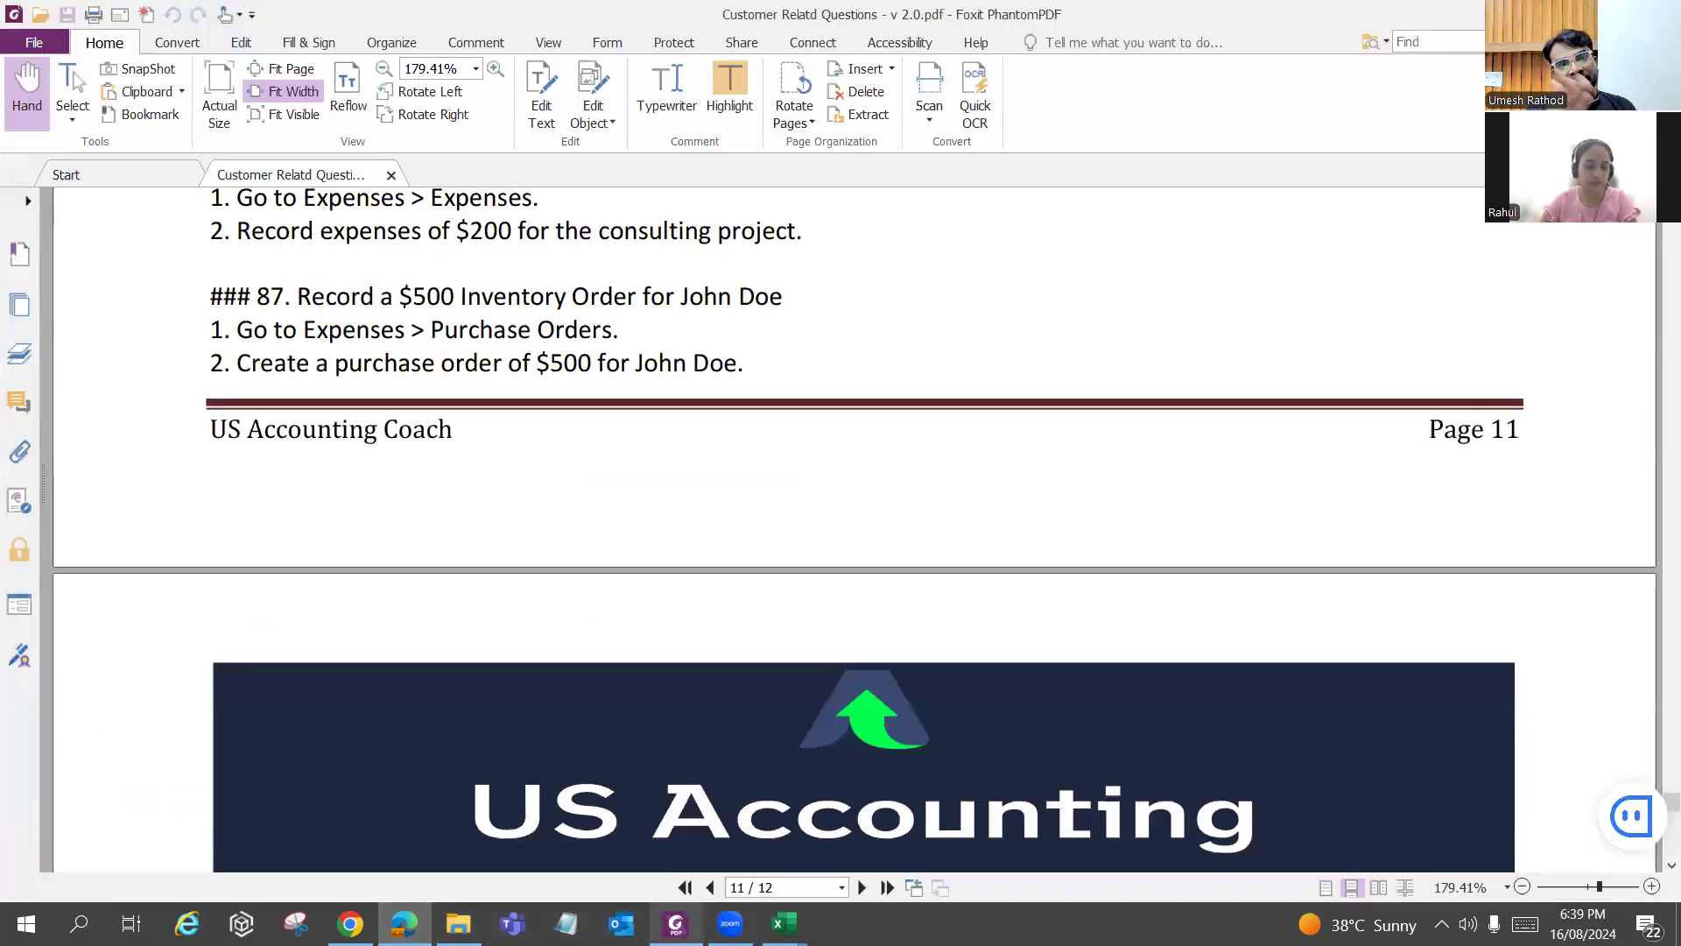
# Switch to the PDF in Foxit PhantomPDF and reread whom exercise 87's $500 purchase order is for, comparing it with the blank order form.
pyautogui.click(676, 923)
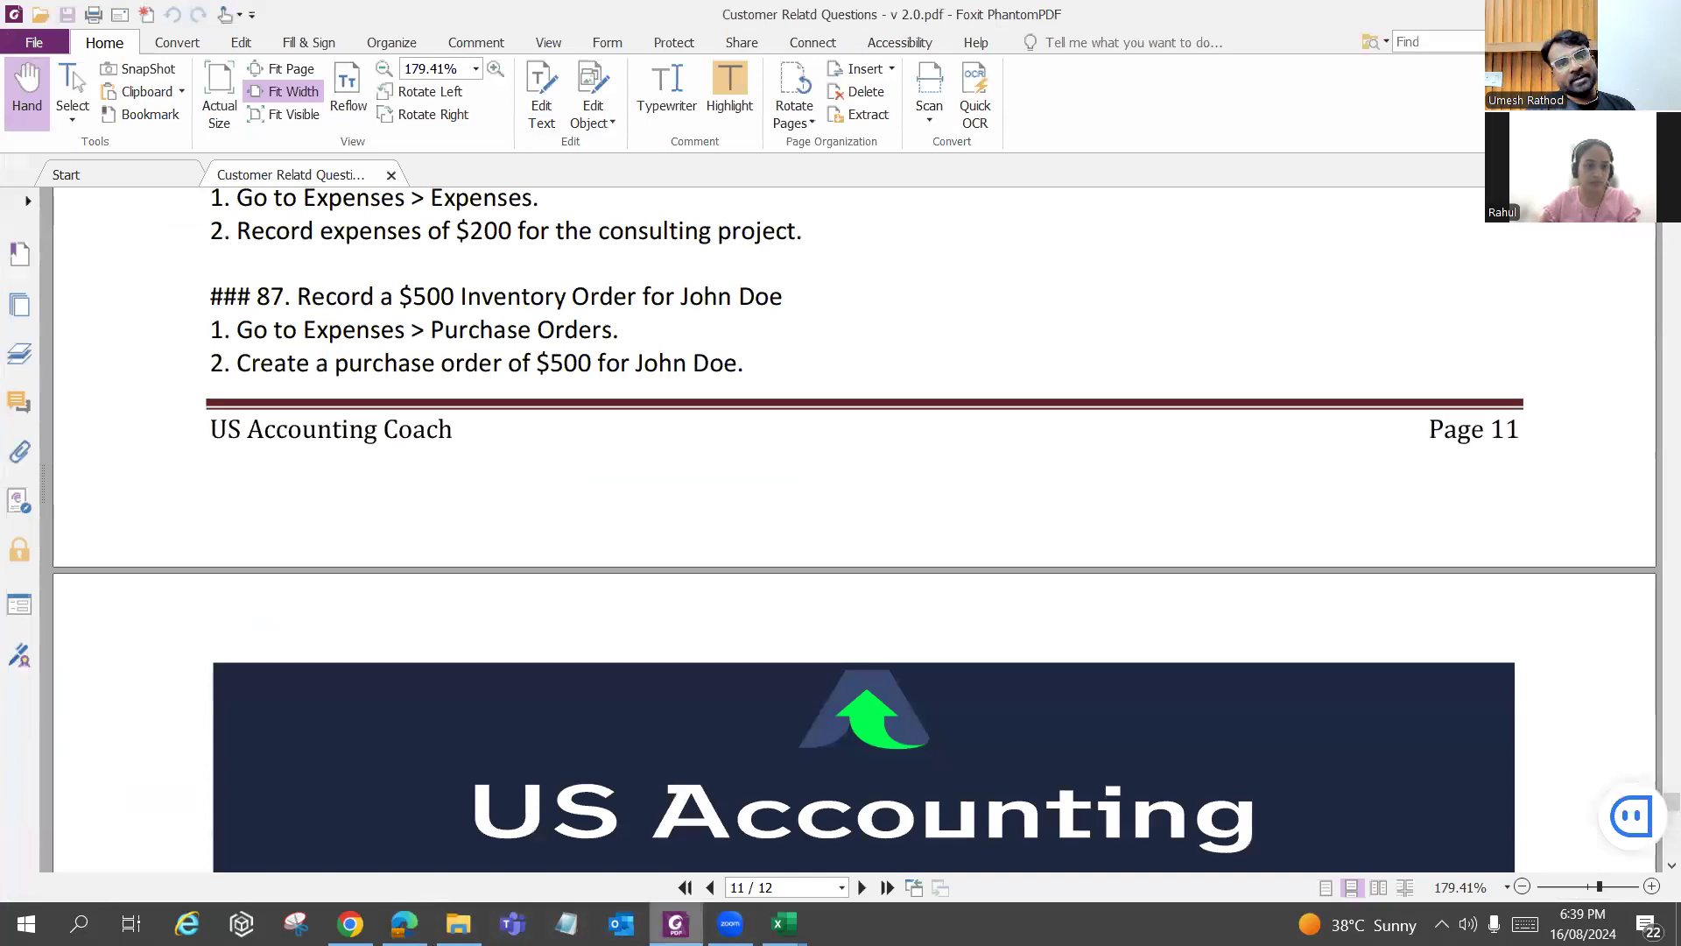
pyautogui.hotkey('alt', 'Tab')
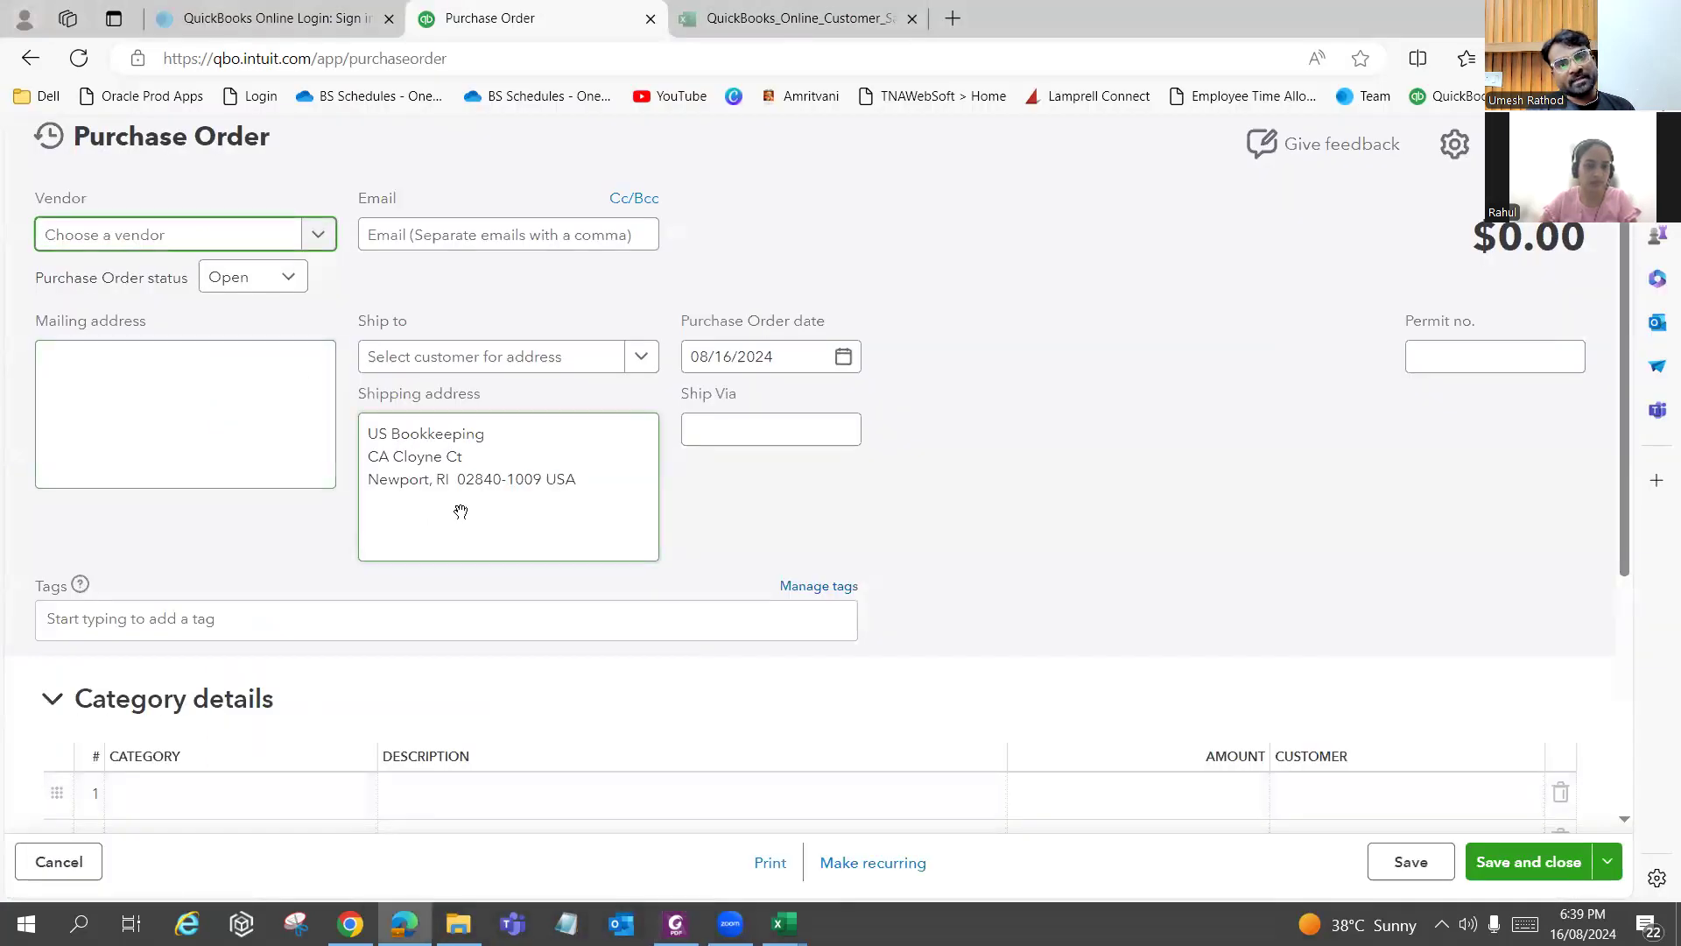
pyautogui.hotkey('alt', 'Tab')
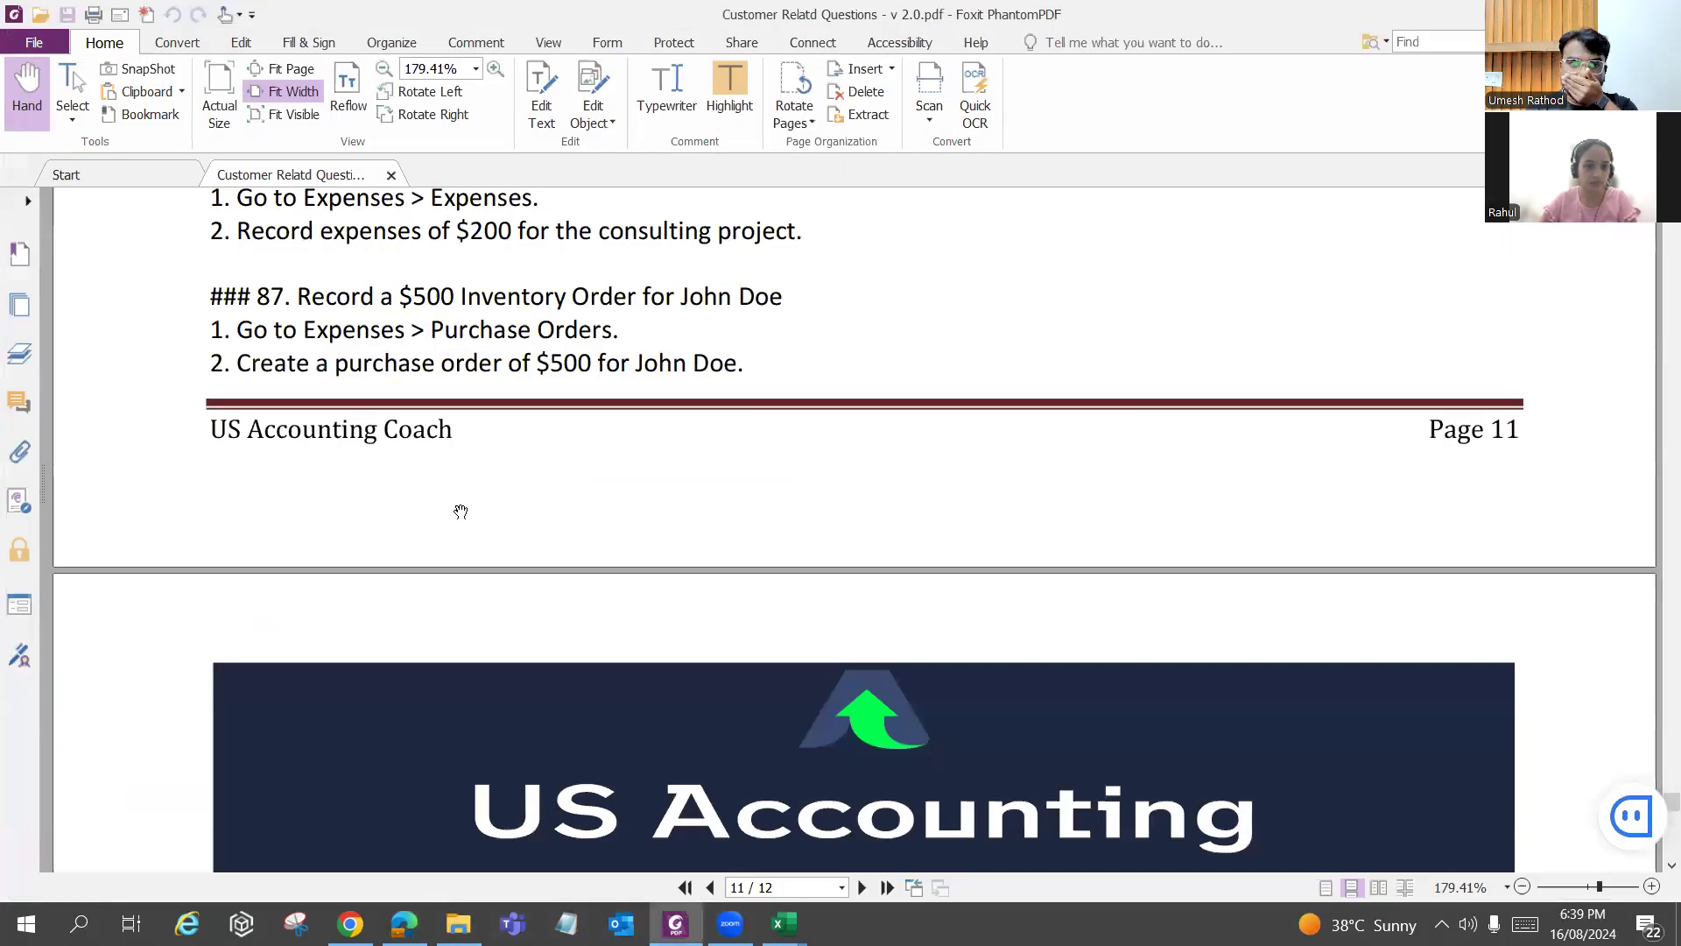
pyautogui.scroll(1, 460, 512)
pyautogui.hotkey('alt', 'Tab')
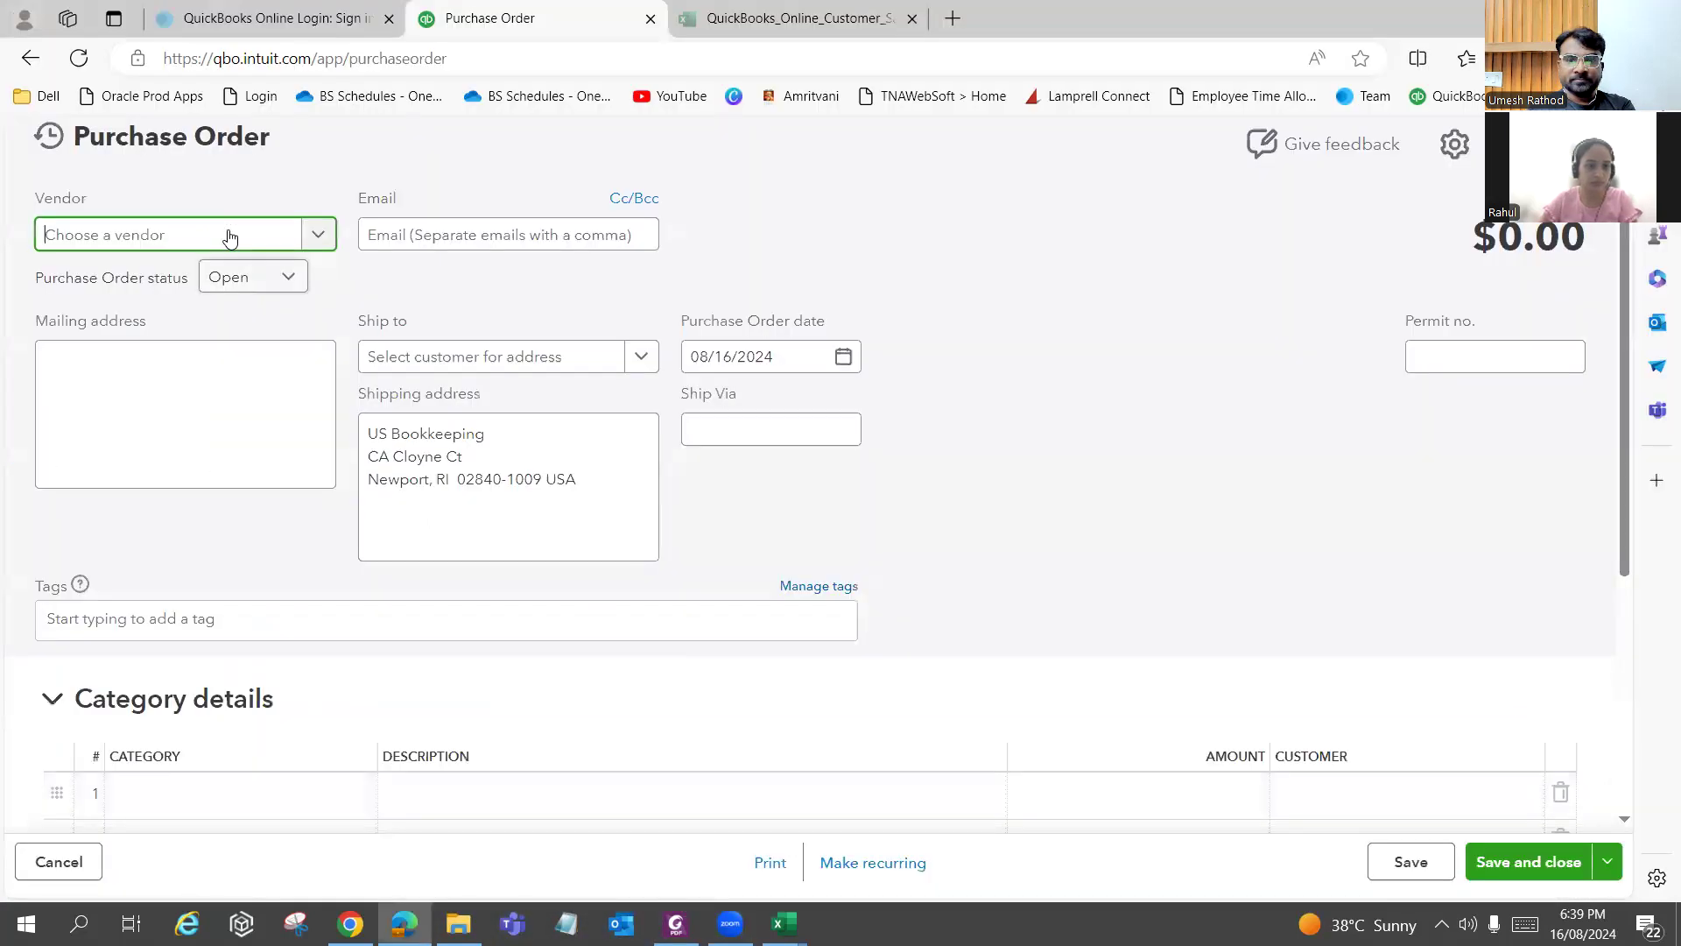
pyautogui.hotkey('alt', 'Tab')
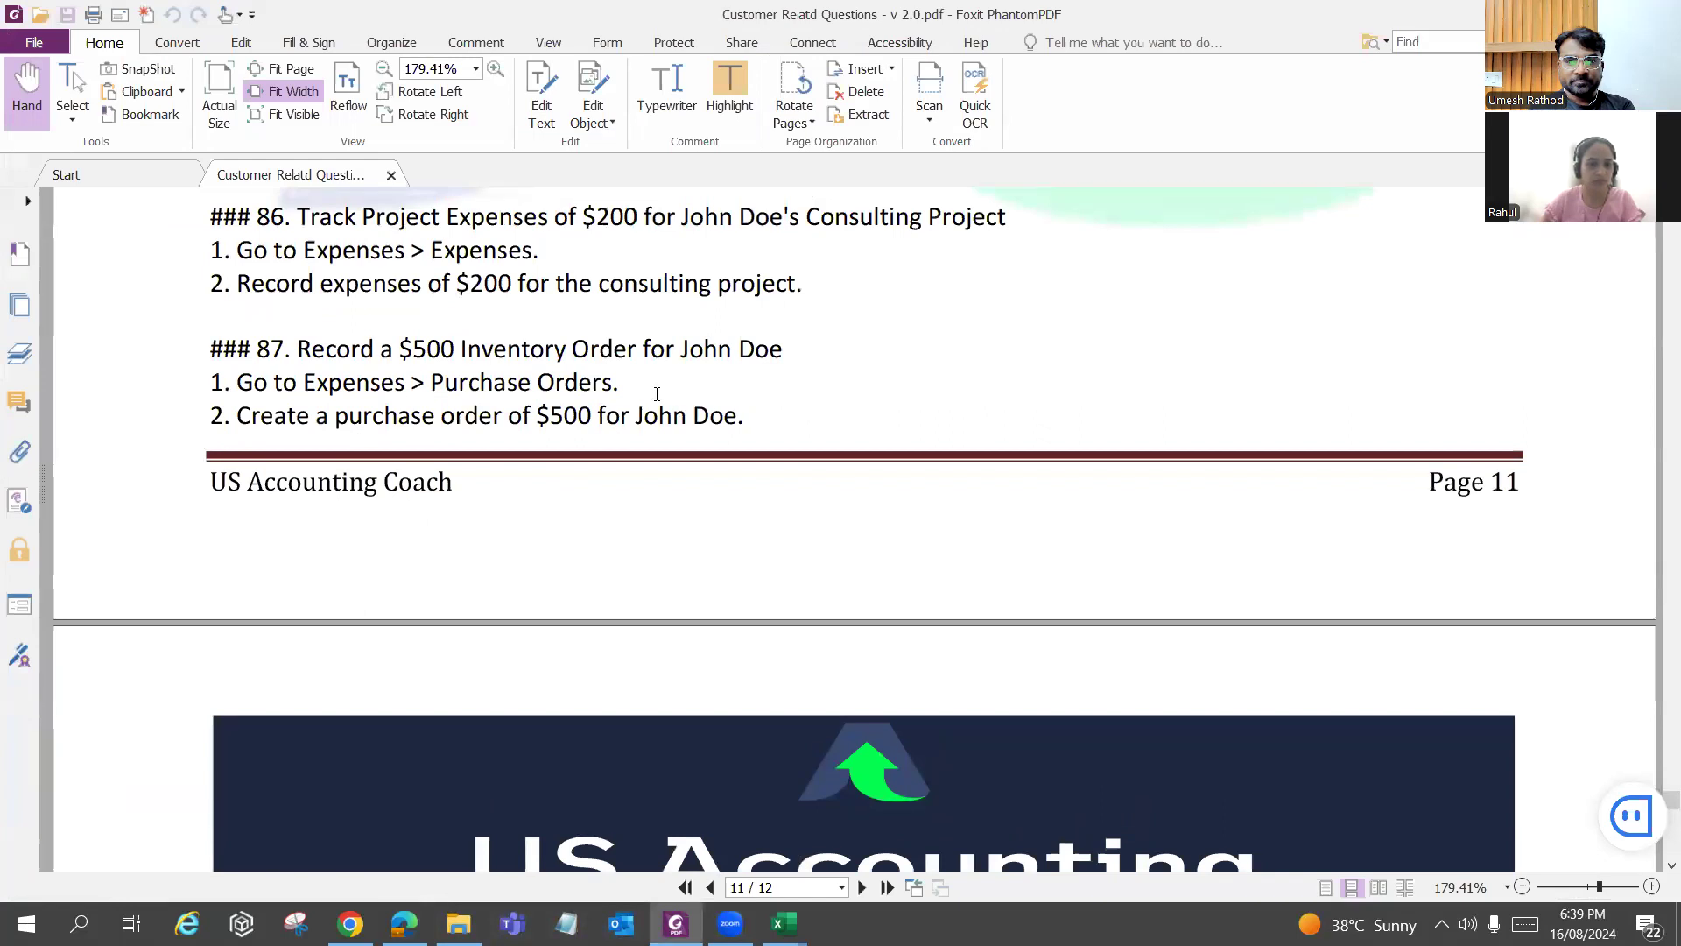
pyautogui.moveTo(637, 416); pyautogui.dragTo(754, 417)
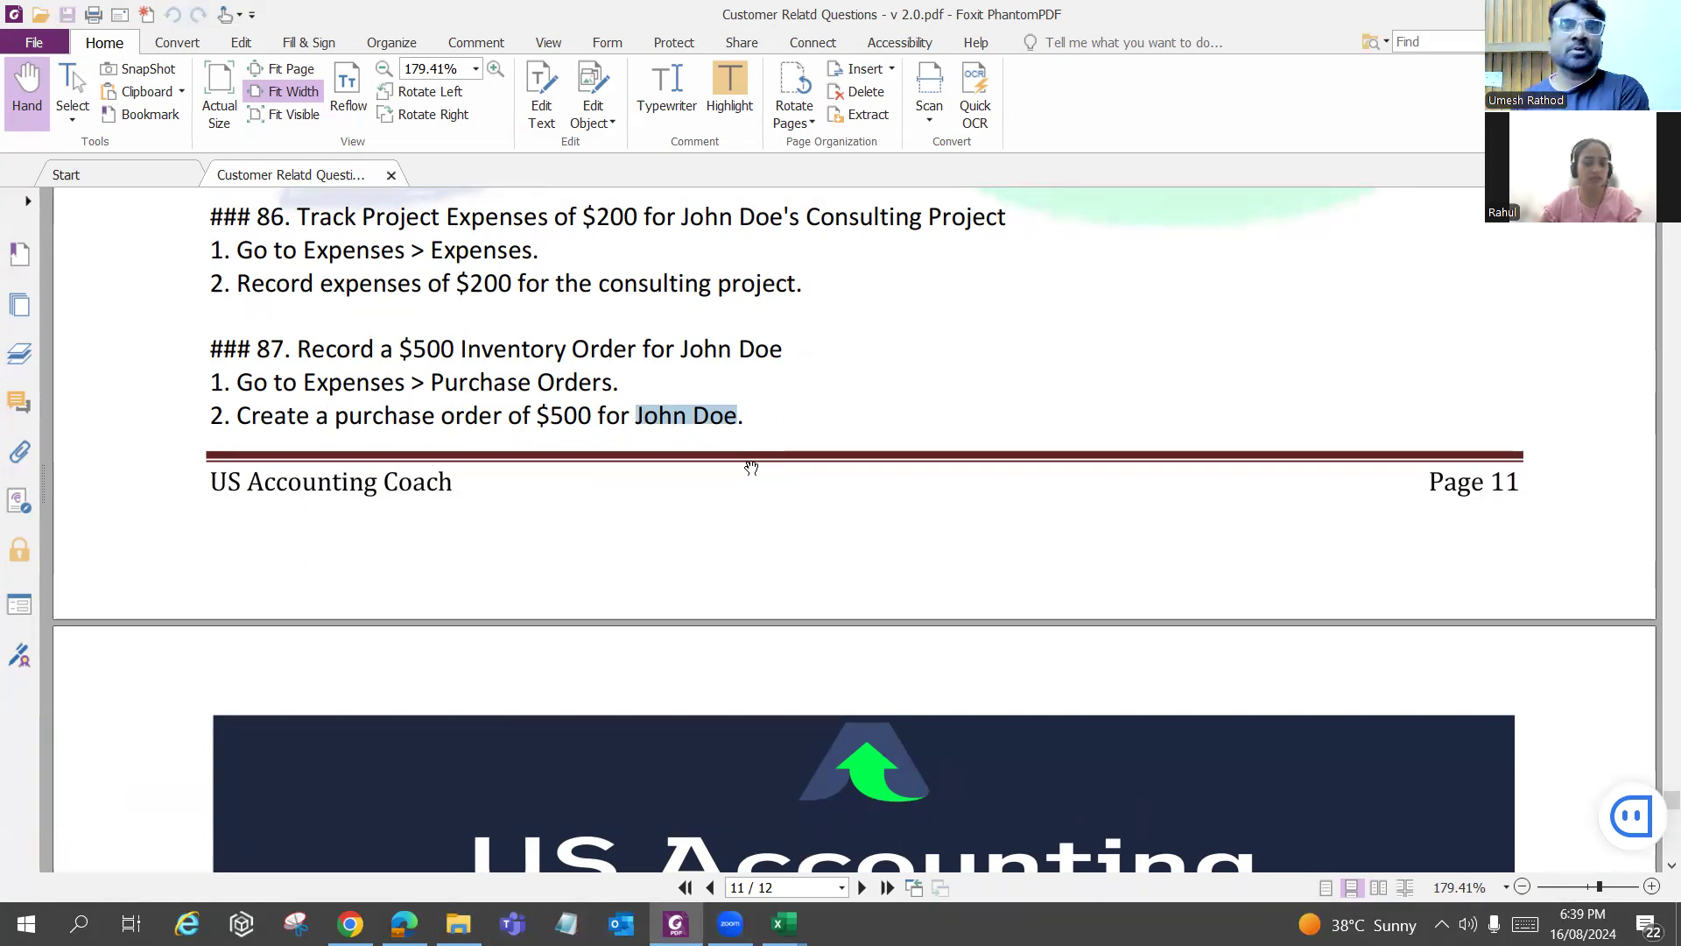
# Return to the purchase order in QuickBooks Online and choose Hyperzone as the vendor.
pyautogui.hotkey('alt', 'Tab')
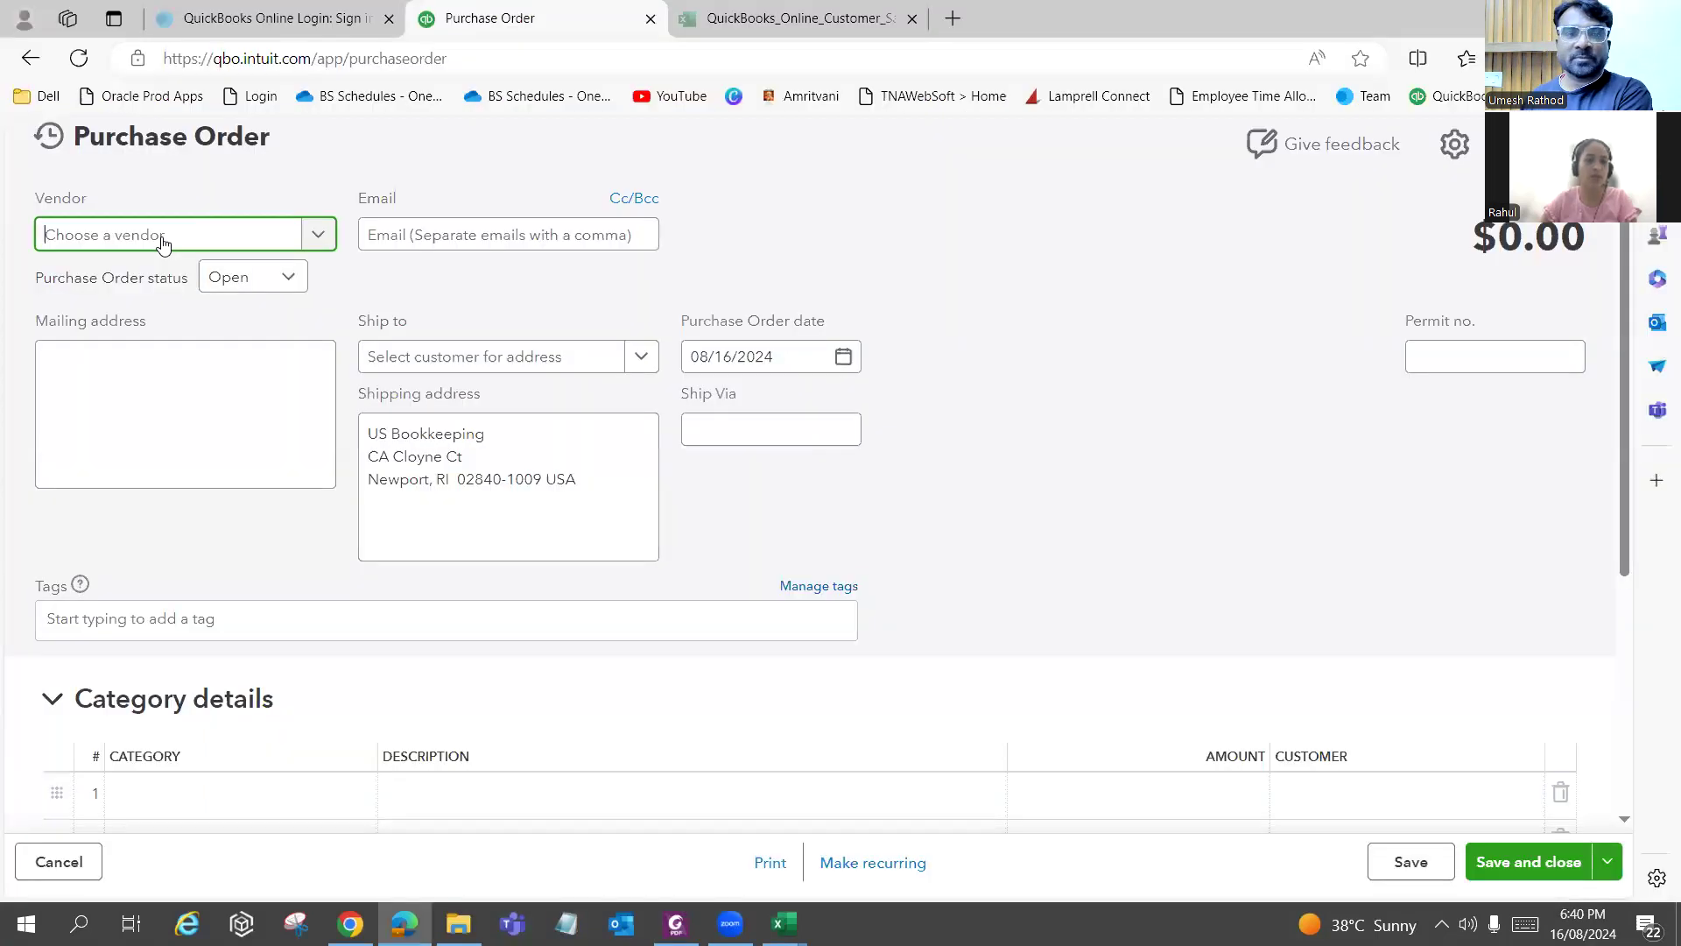
pyautogui.click(163, 238)
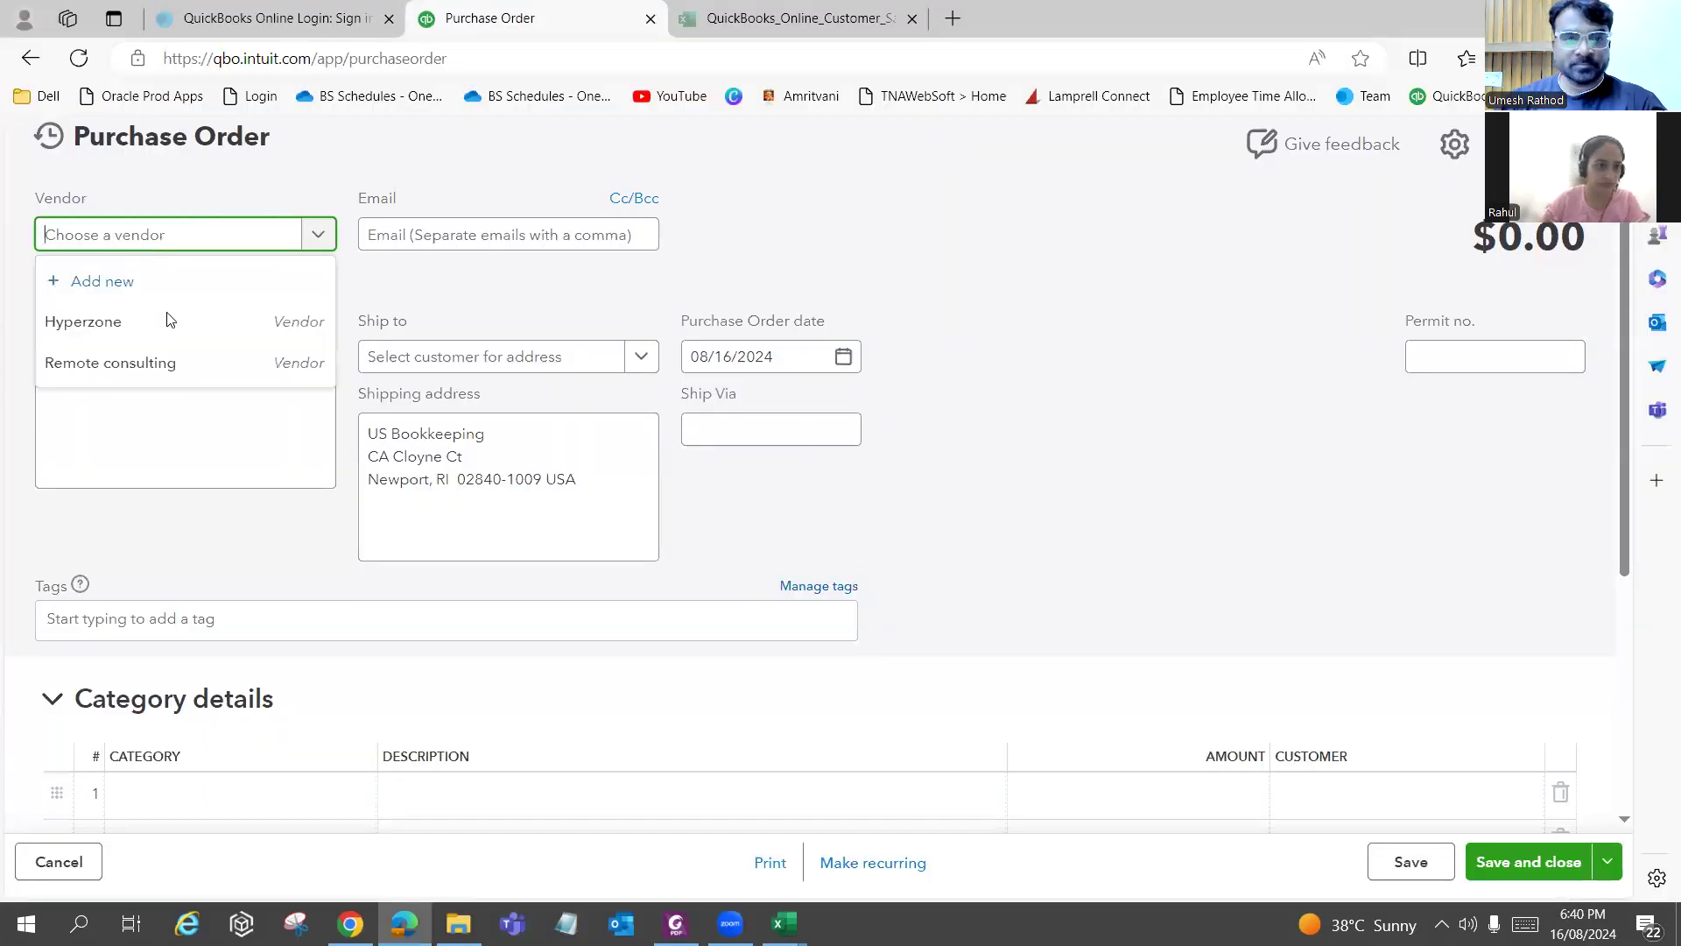
pyautogui.click(263, 322)
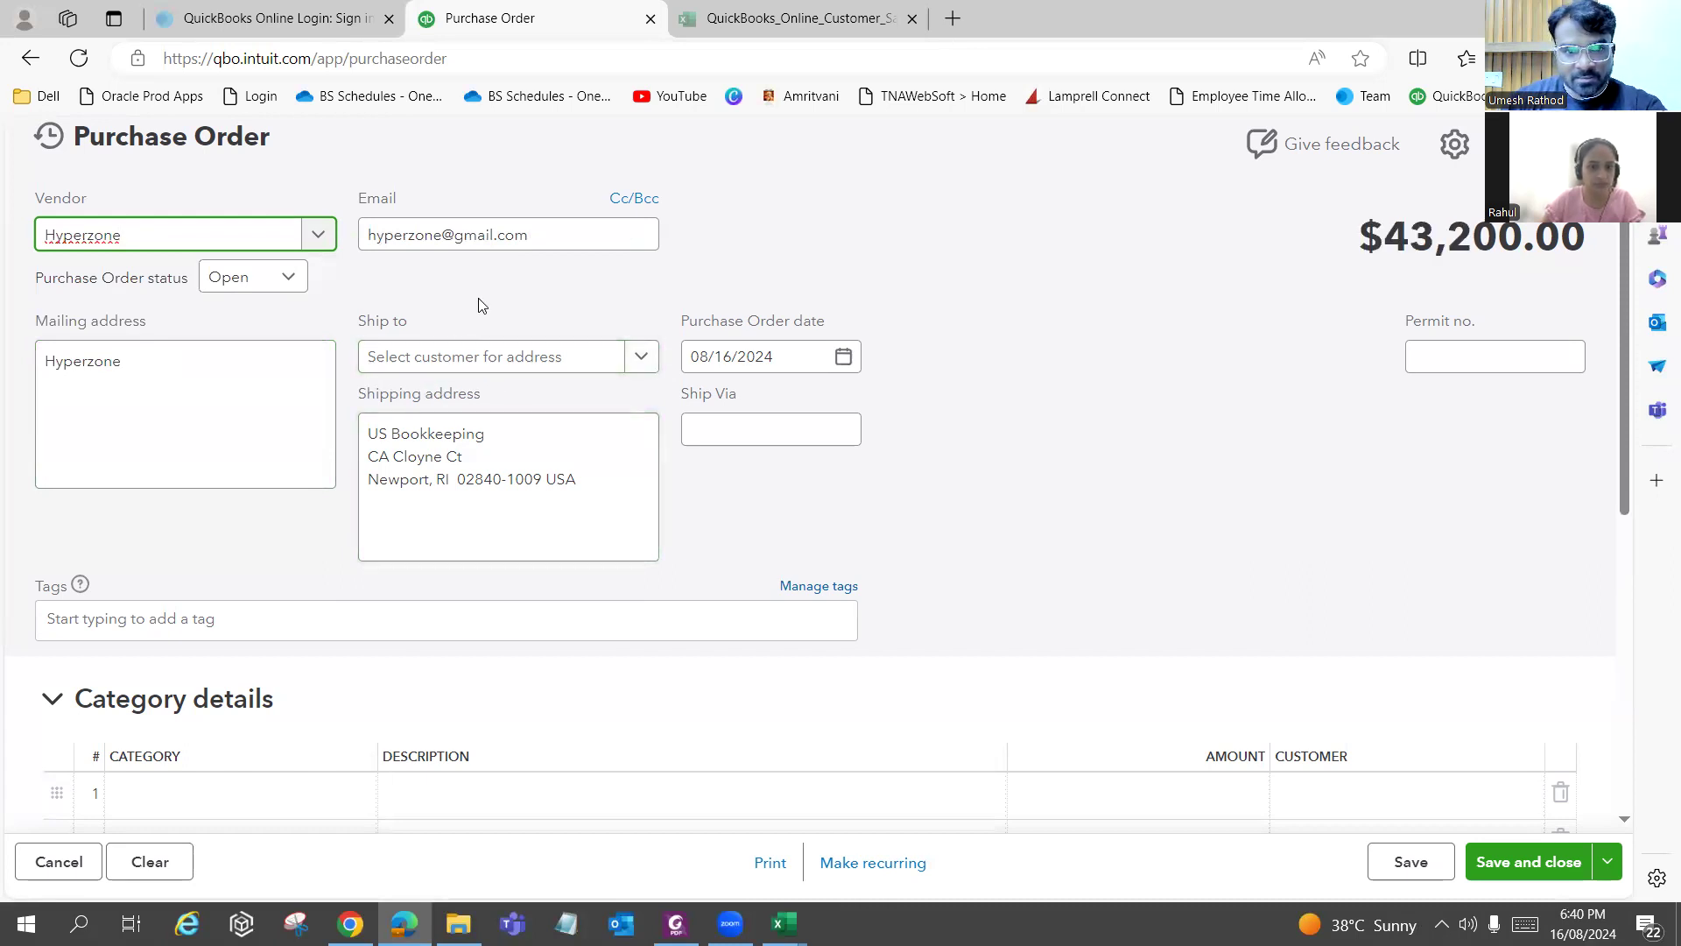
pyautogui.scroll(-1, 480, 308)
pyautogui.scroll(-1, 478, 317)
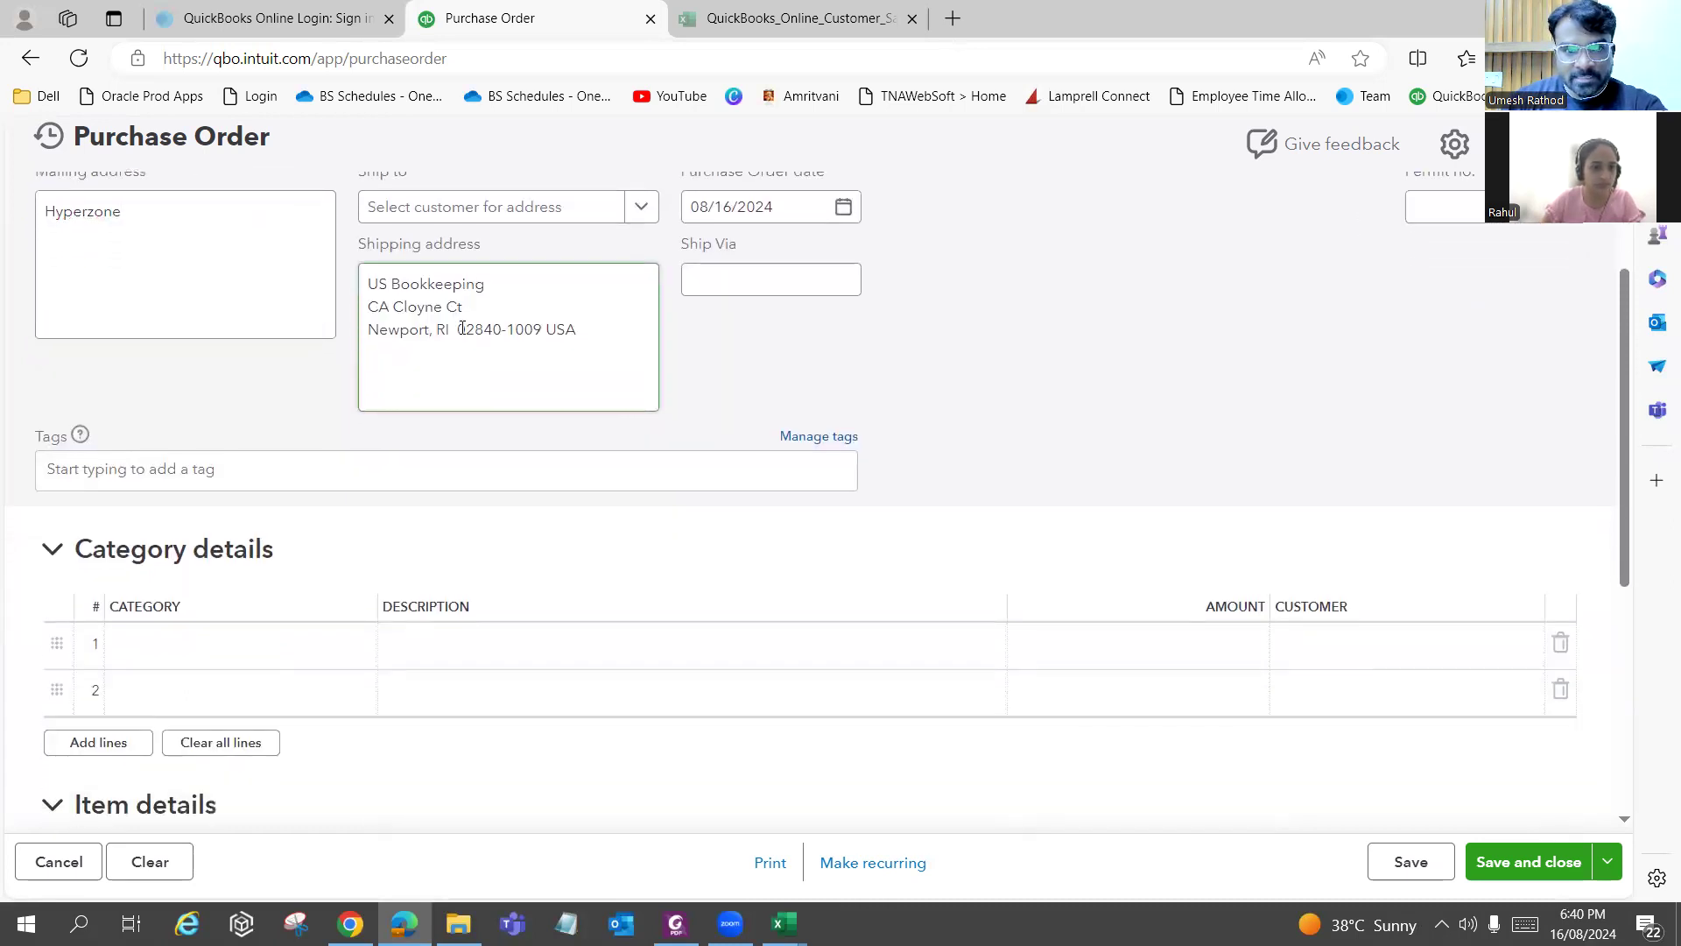
# Recheck exercise 87 in the PDF and set the purchase order's Ship to field to the customer named there.
pyautogui.hotkey('alt', 'Tab')
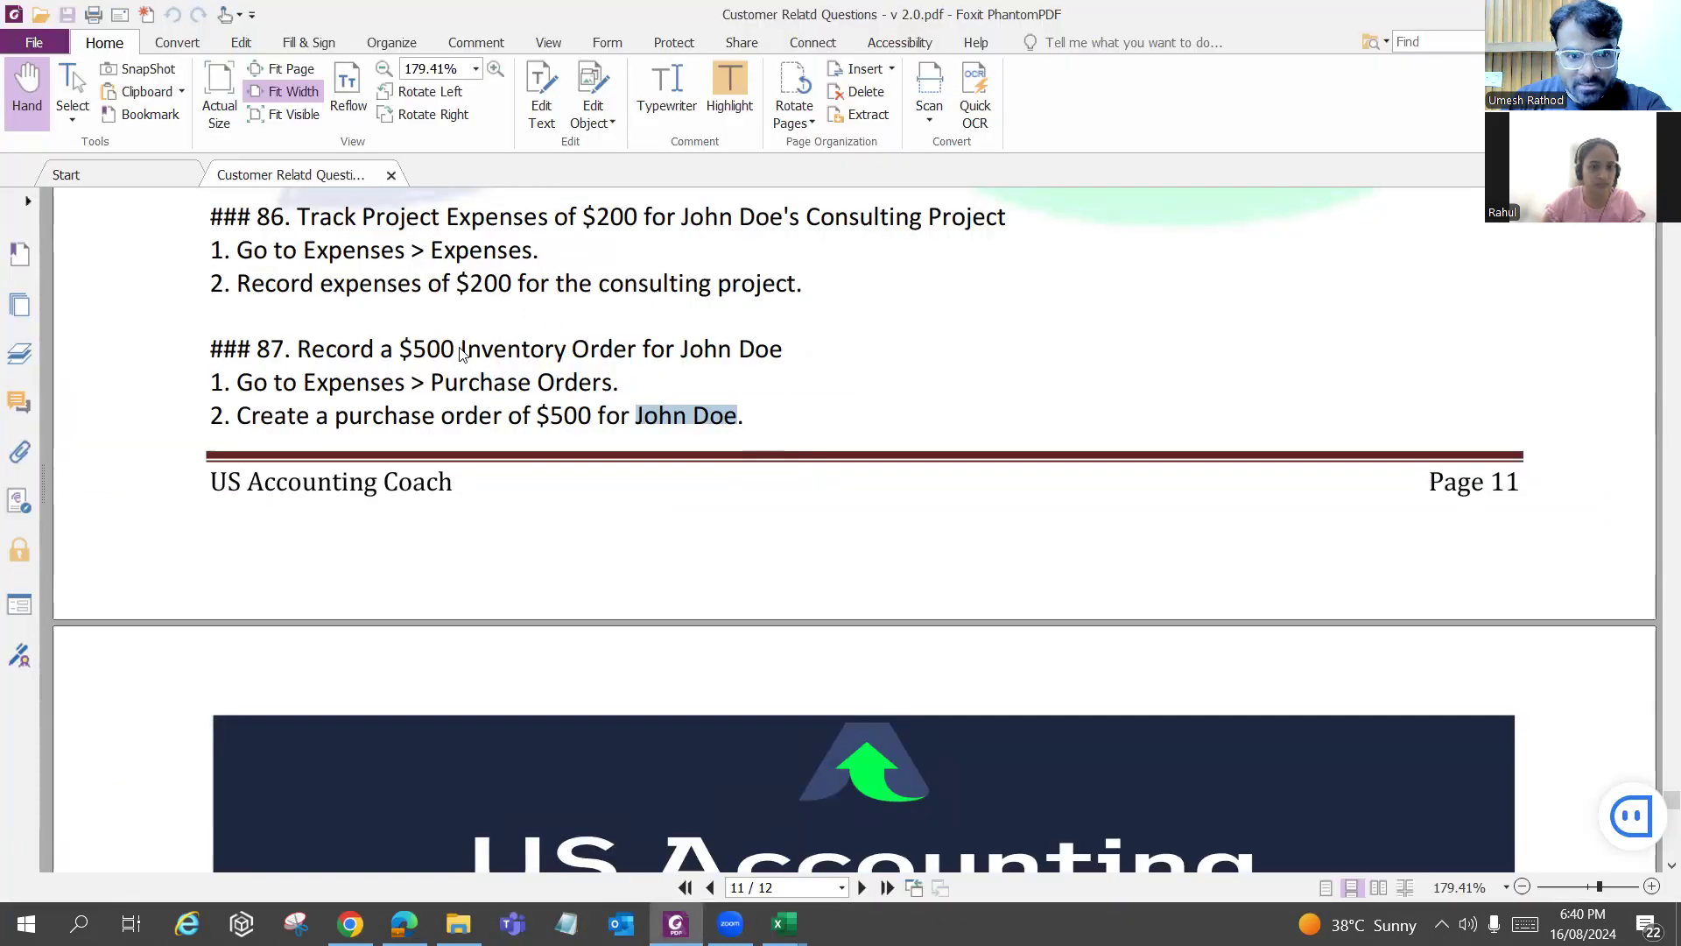
pyautogui.hotkey('alt', 'Tab')
pyautogui.scroll(2, 195, 425)
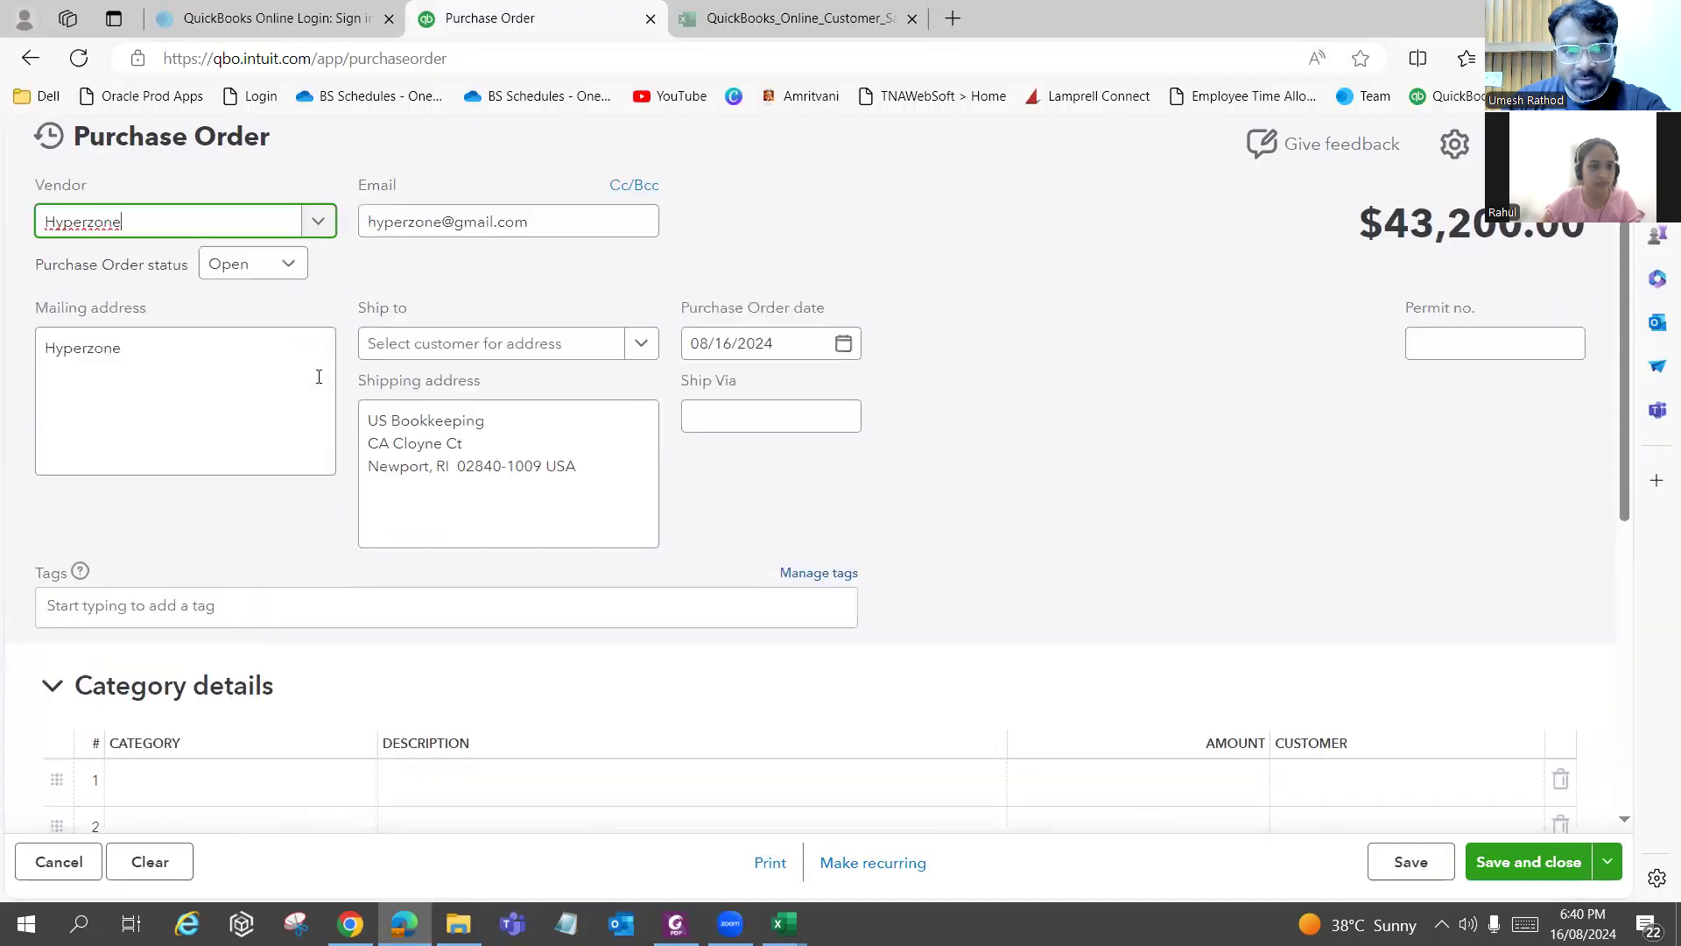
pyautogui.click(412, 359)
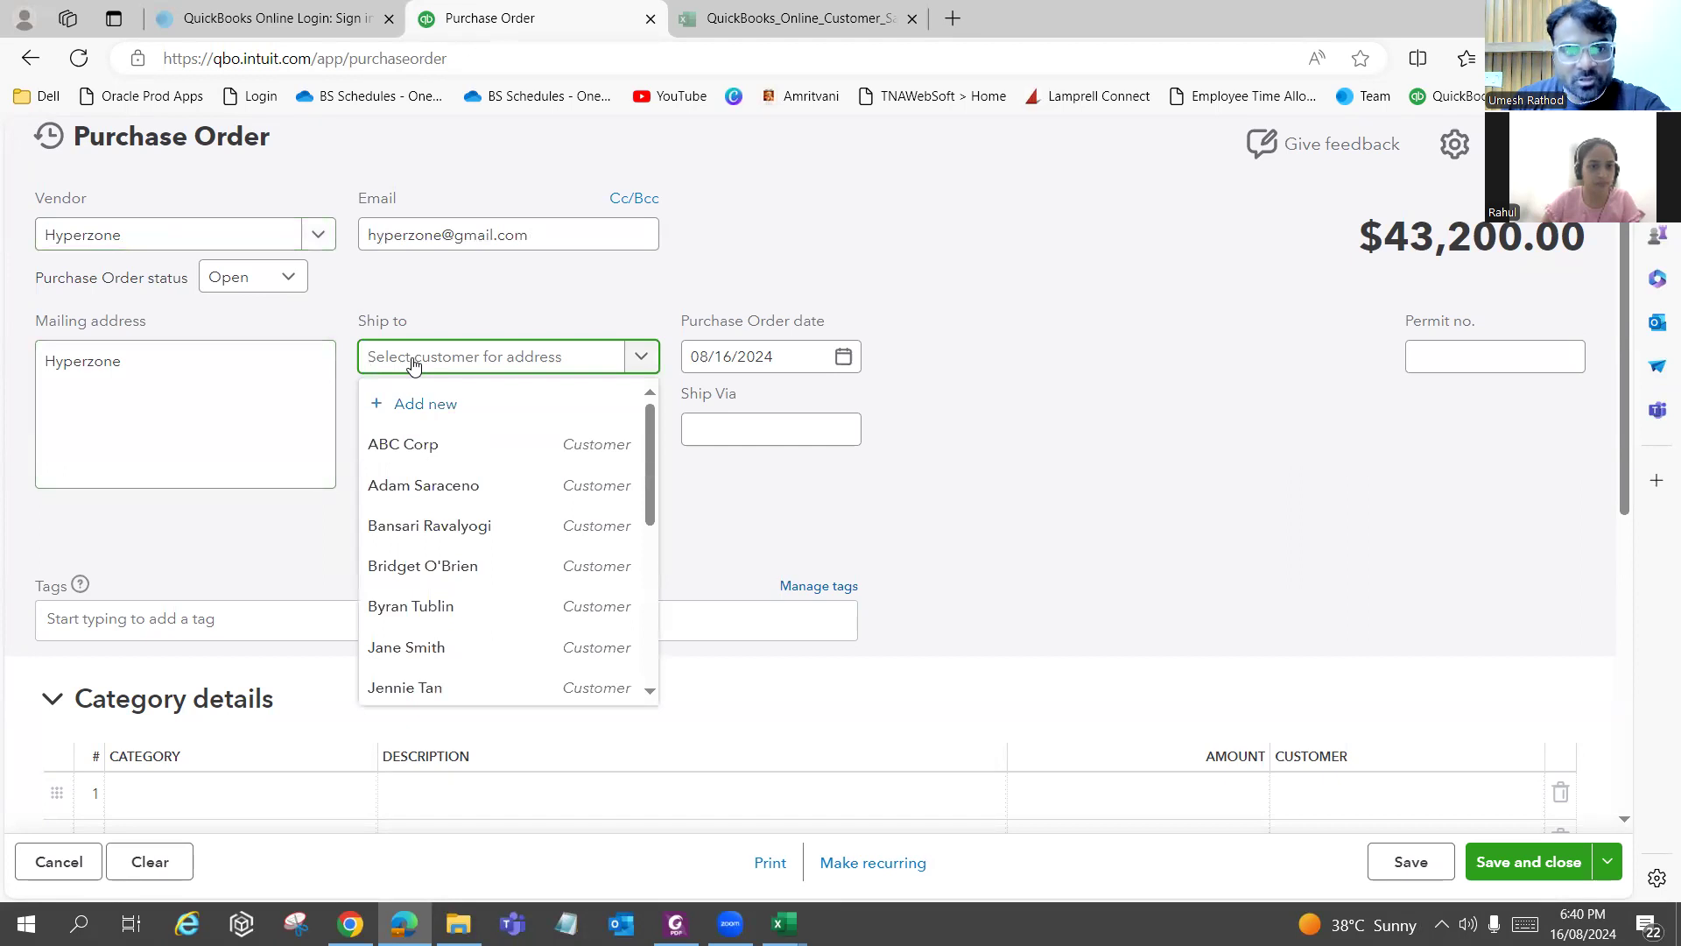
pyautogui.write('john')
pyautogui.press('Down')
pyautogui.press('Down')
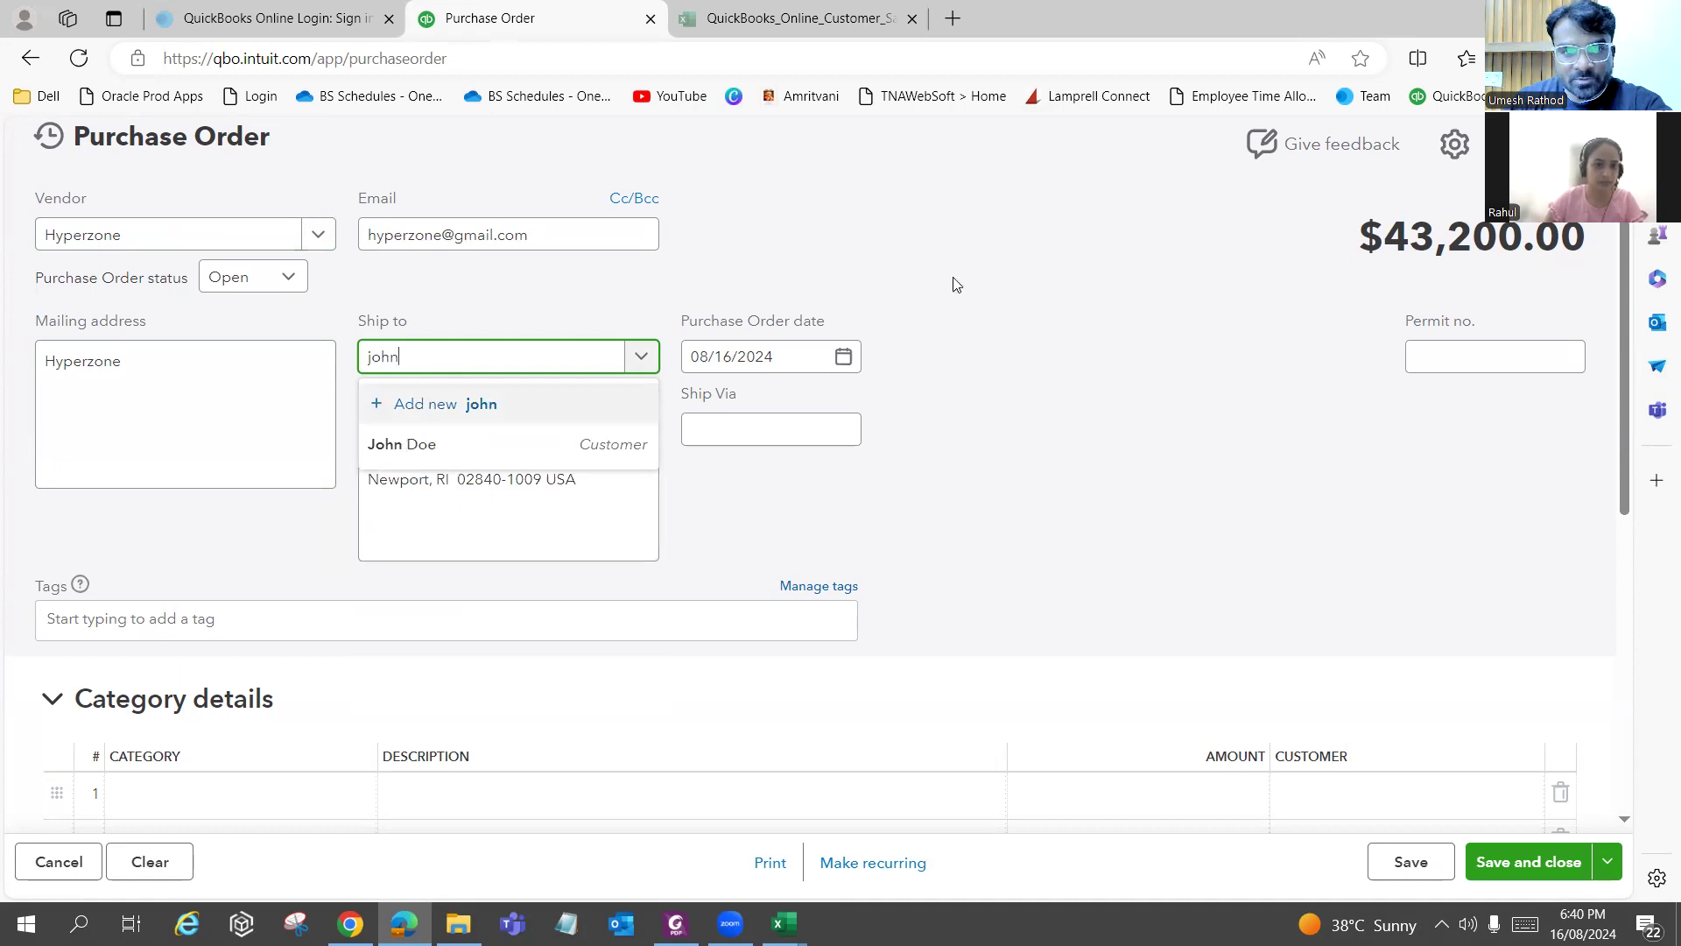
pyautogui.press('Return')
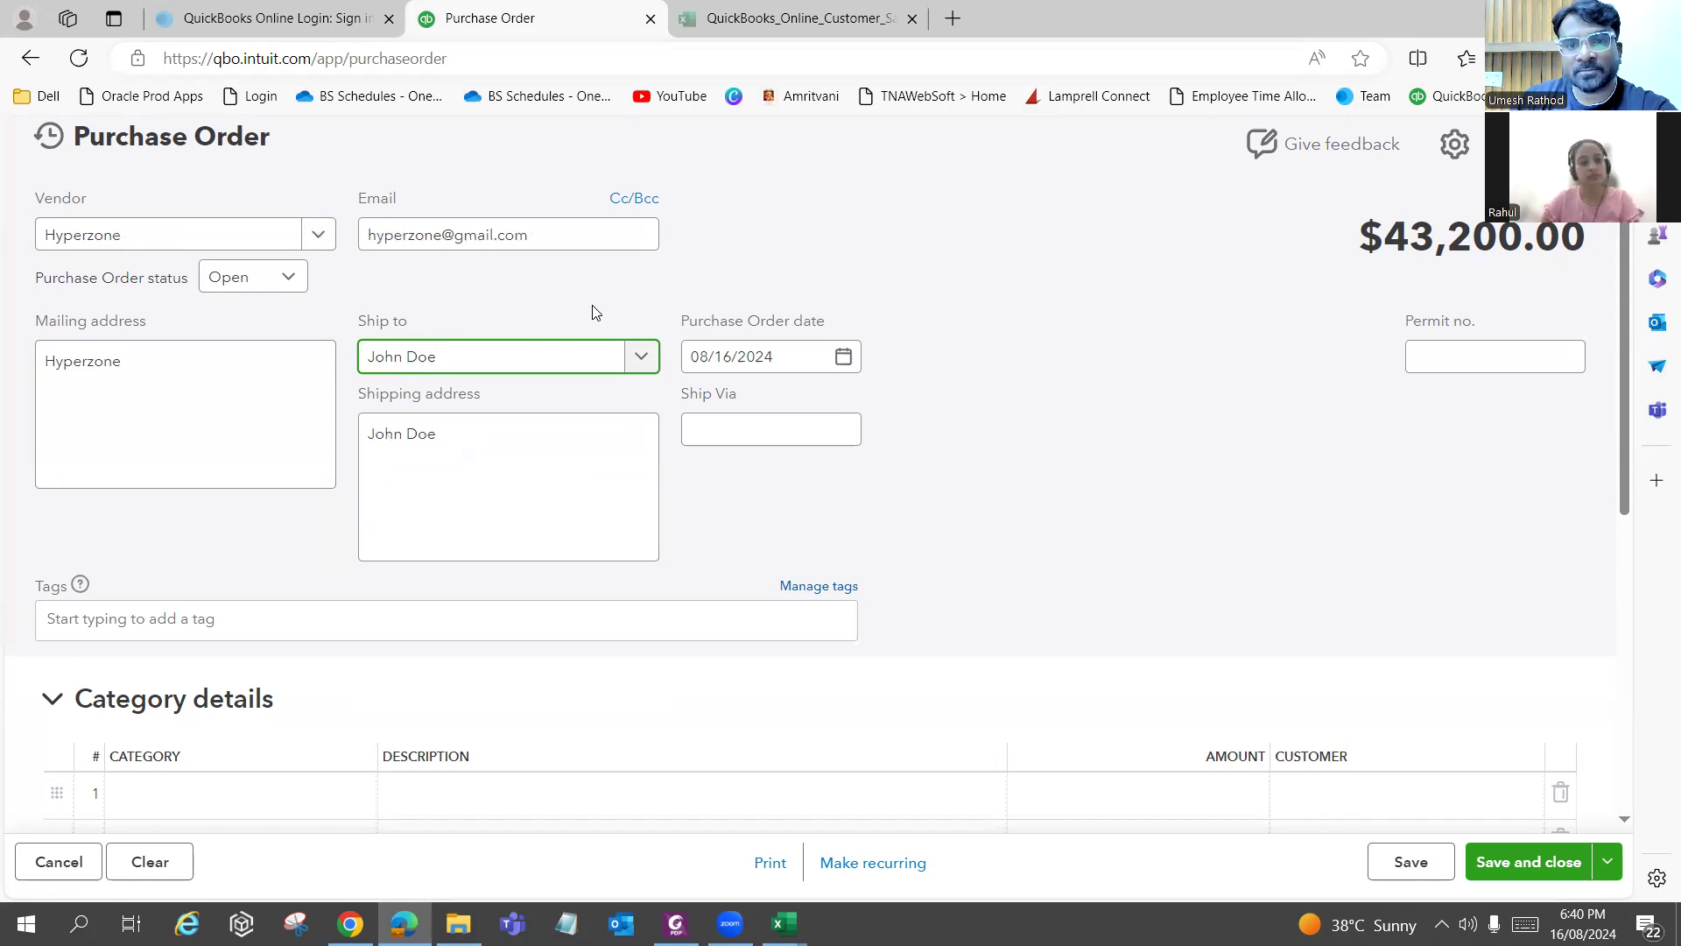
# Try Purchases as the category of the first category line and review the alternative accounts.
pyautogui.click(581, 510)
pyautogui.scroll(-3, 488, 585)
pyautogui.click(267, 578)
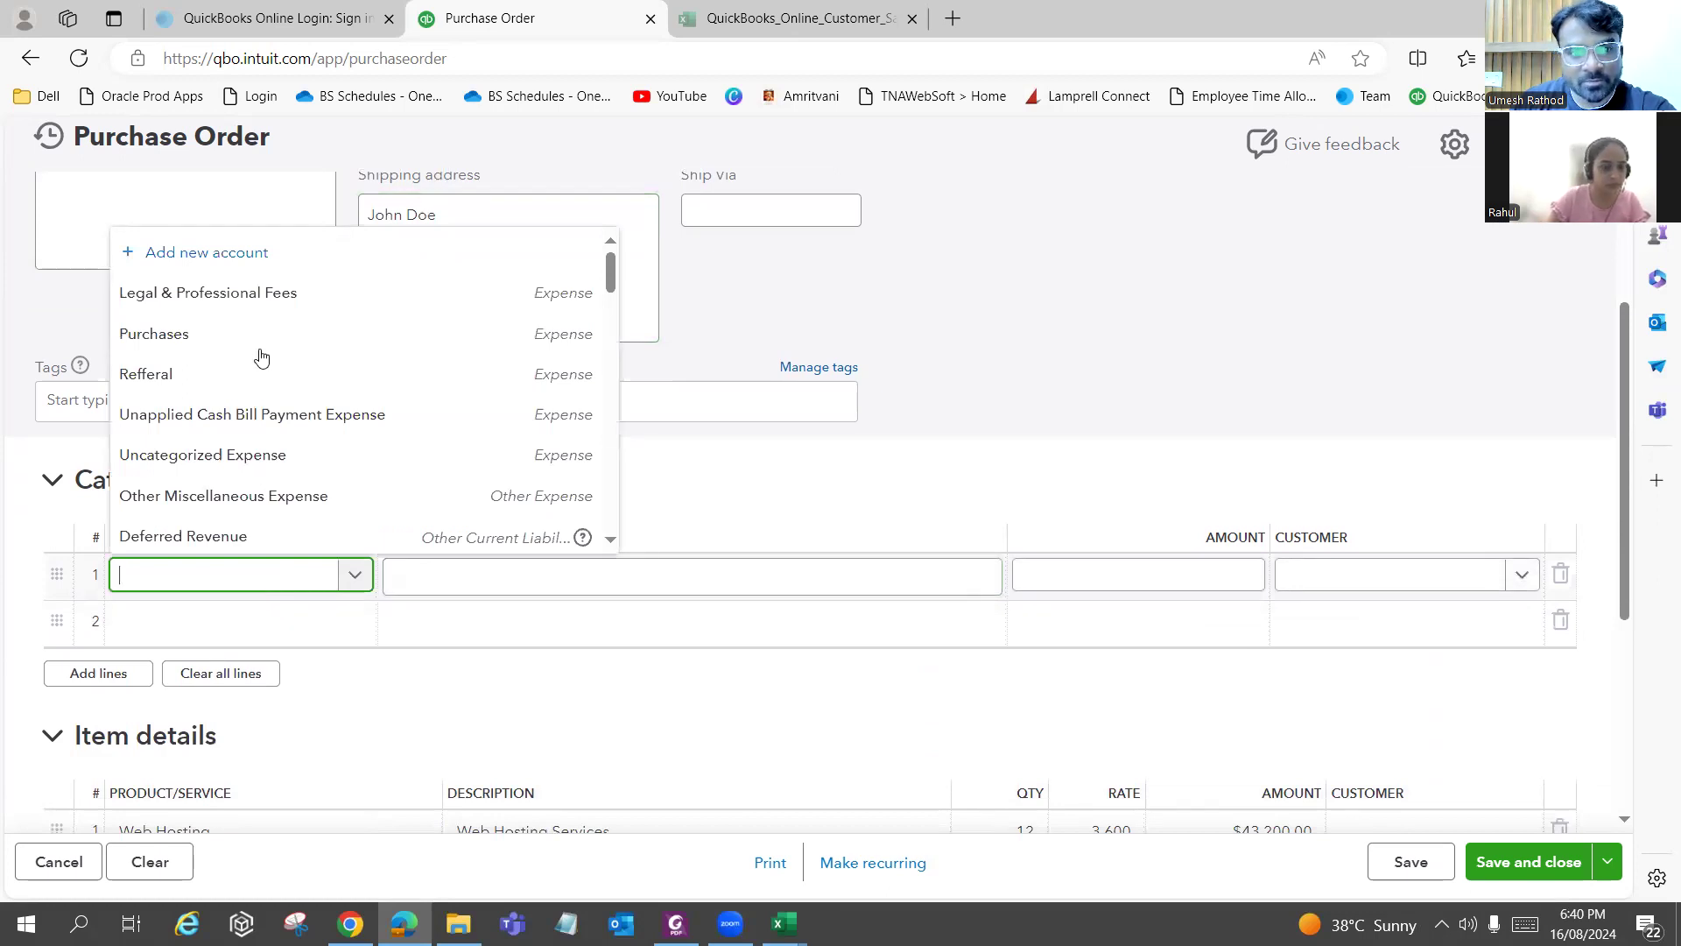
pyautogui.click(251, 339)
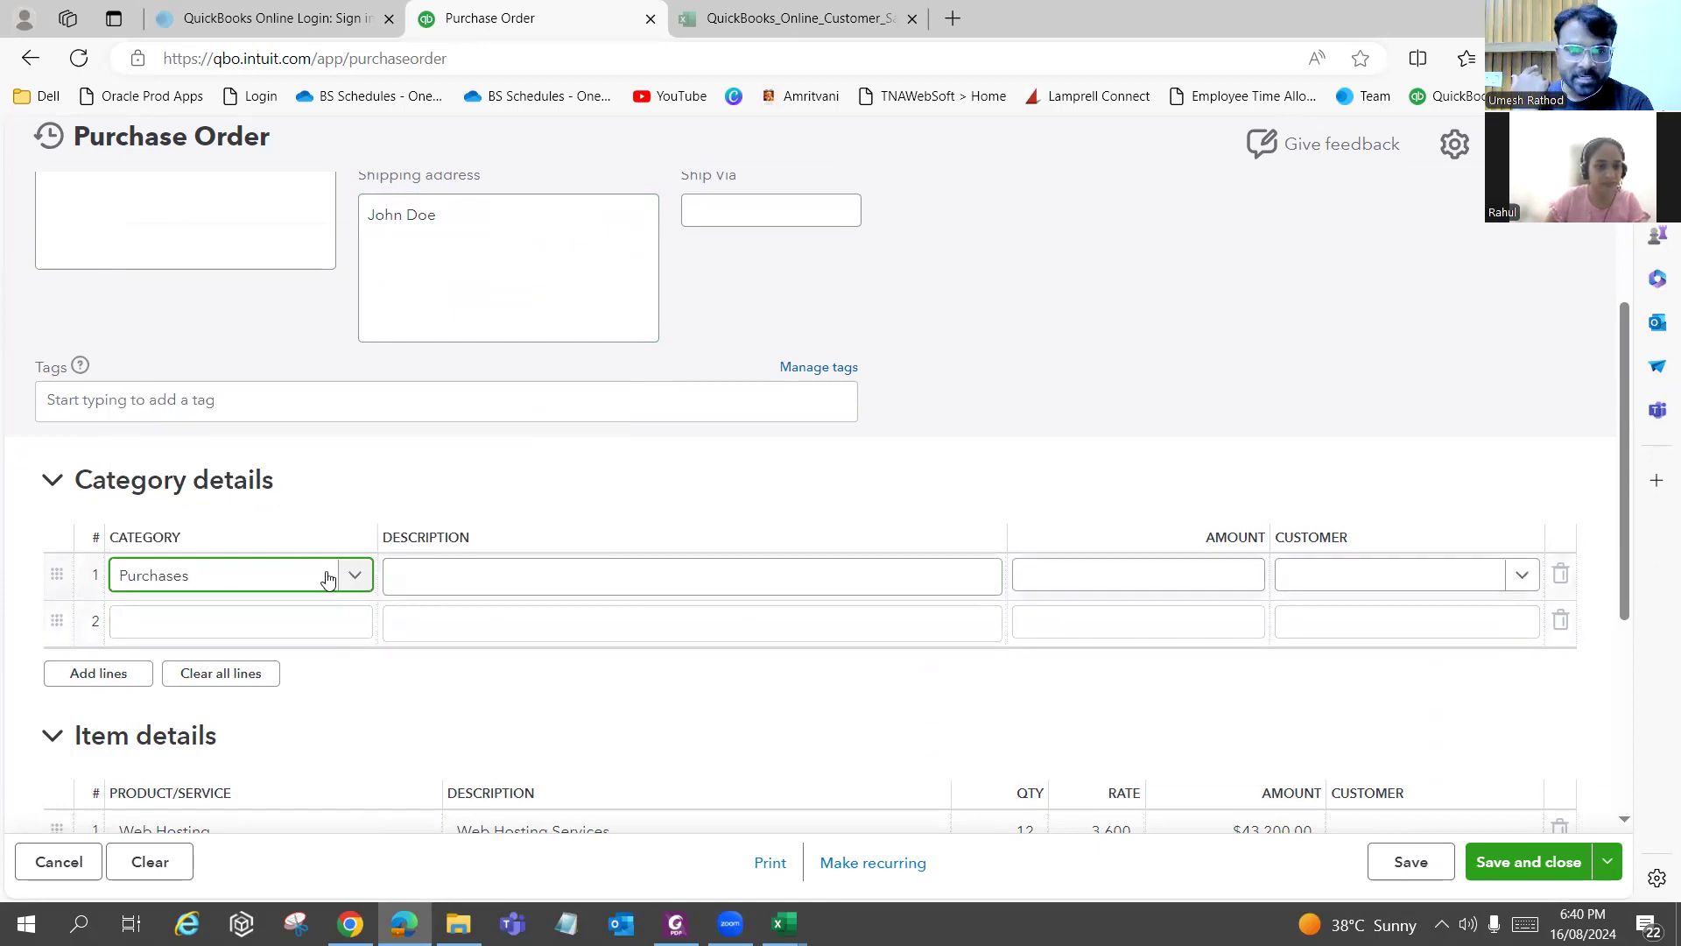
pyautogui.click(355, 582)
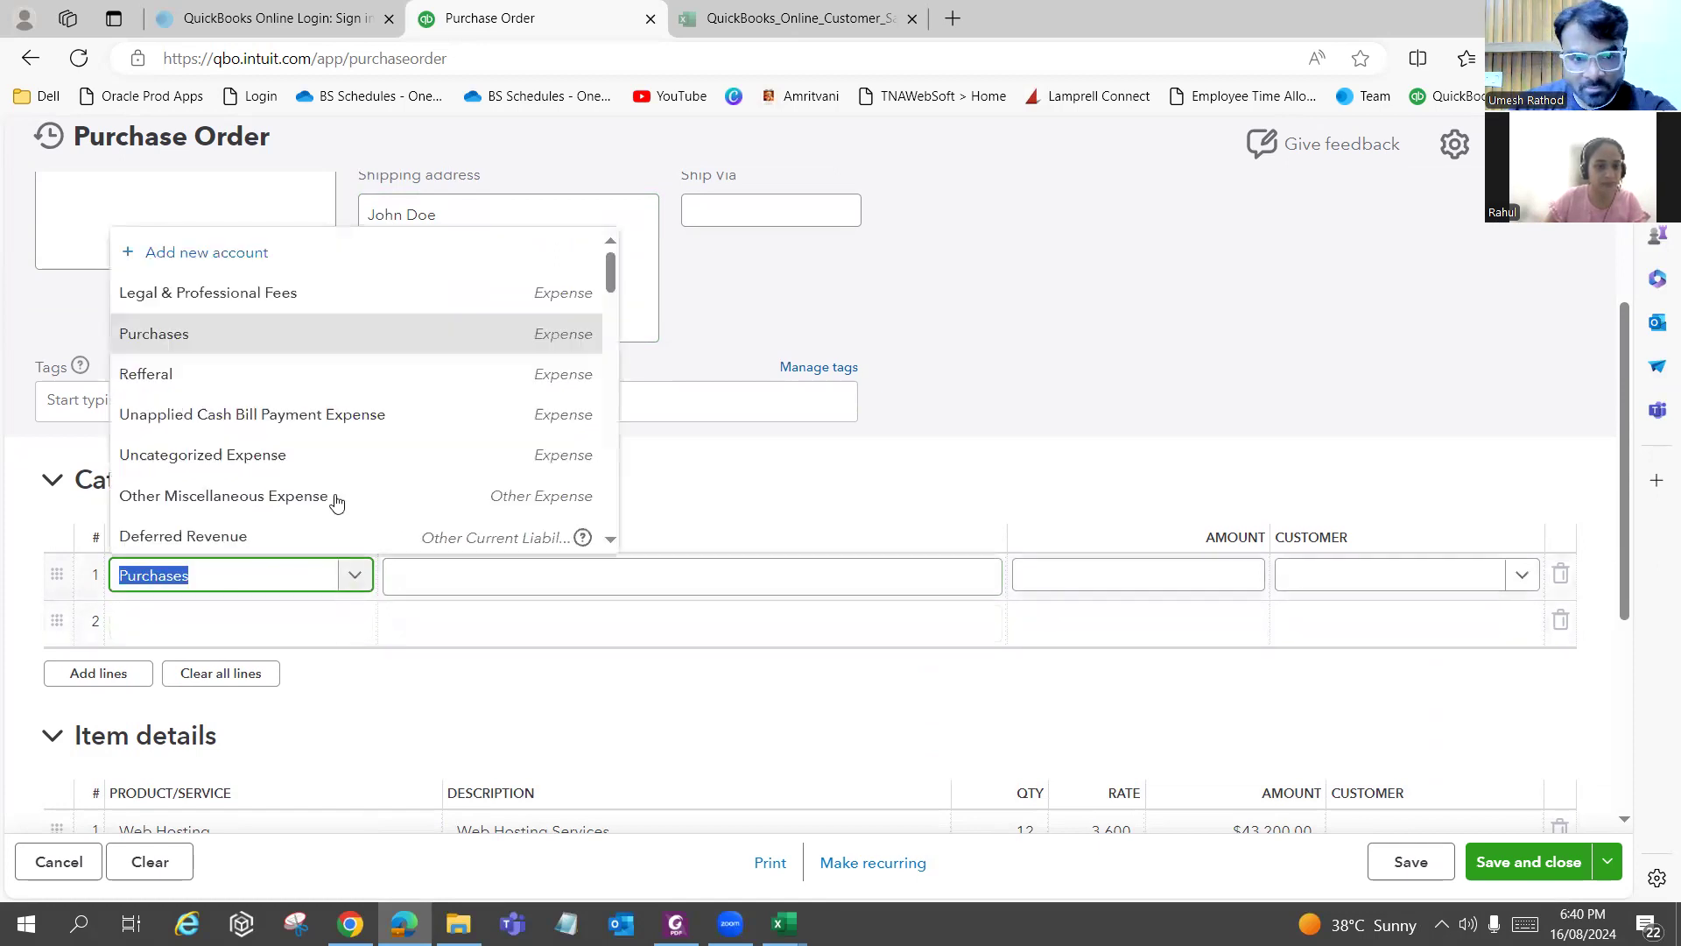
pyautogui.scroll(-1, 337, 501)
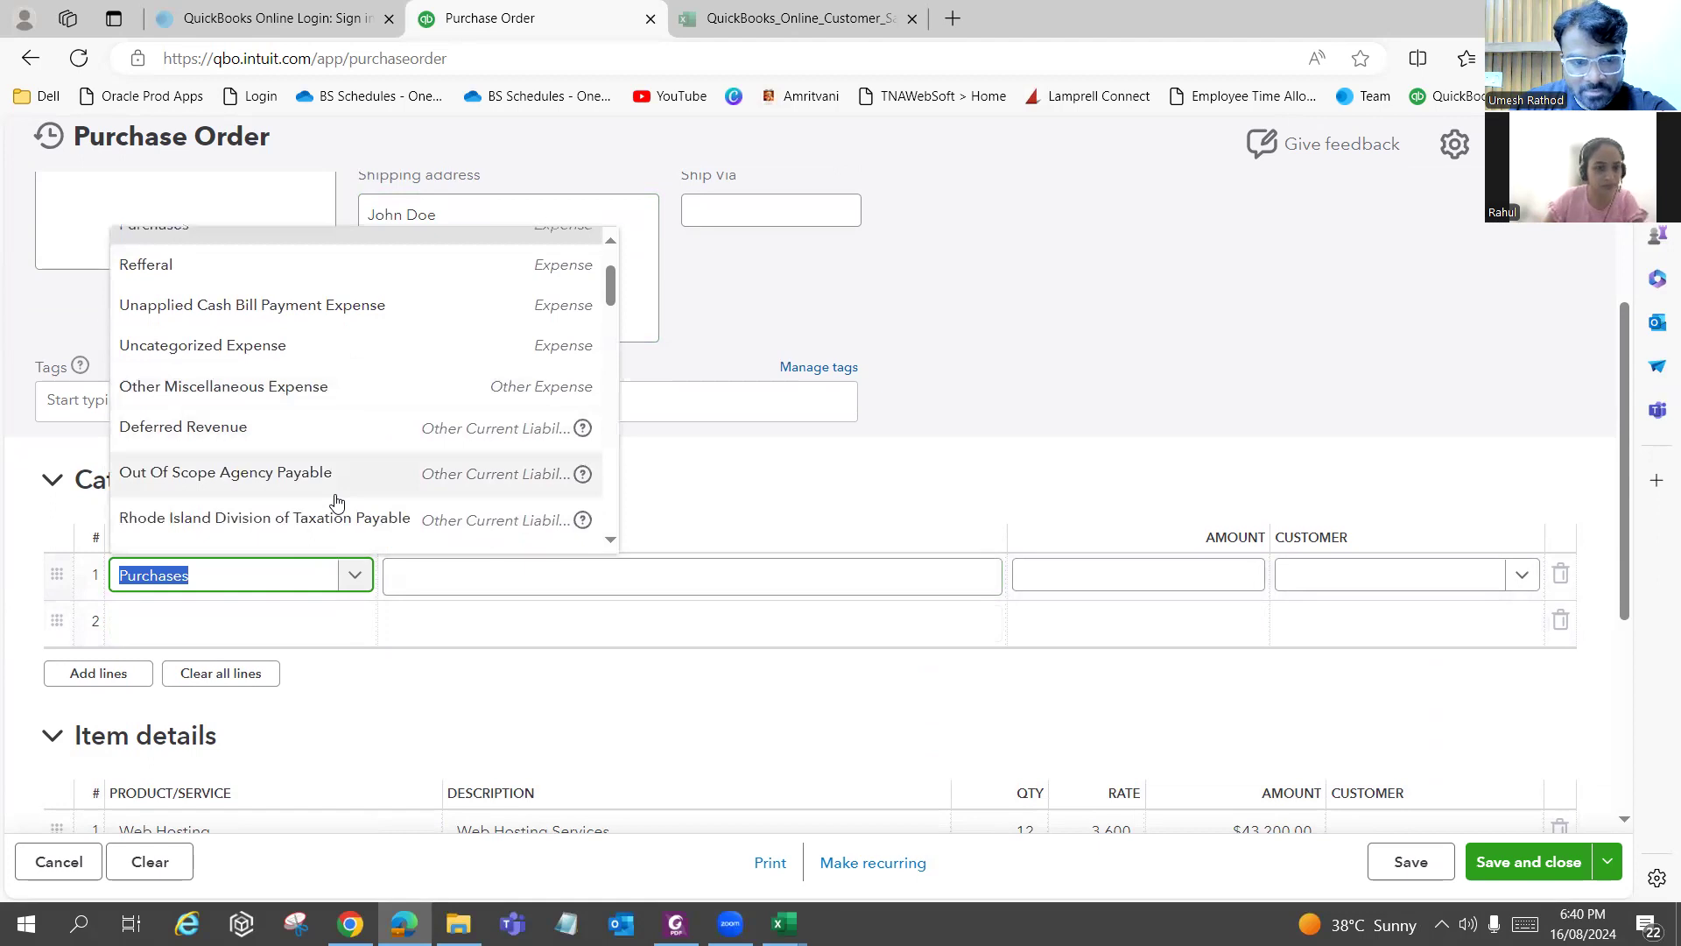
pyautogui.scroll(1, 366, 455)
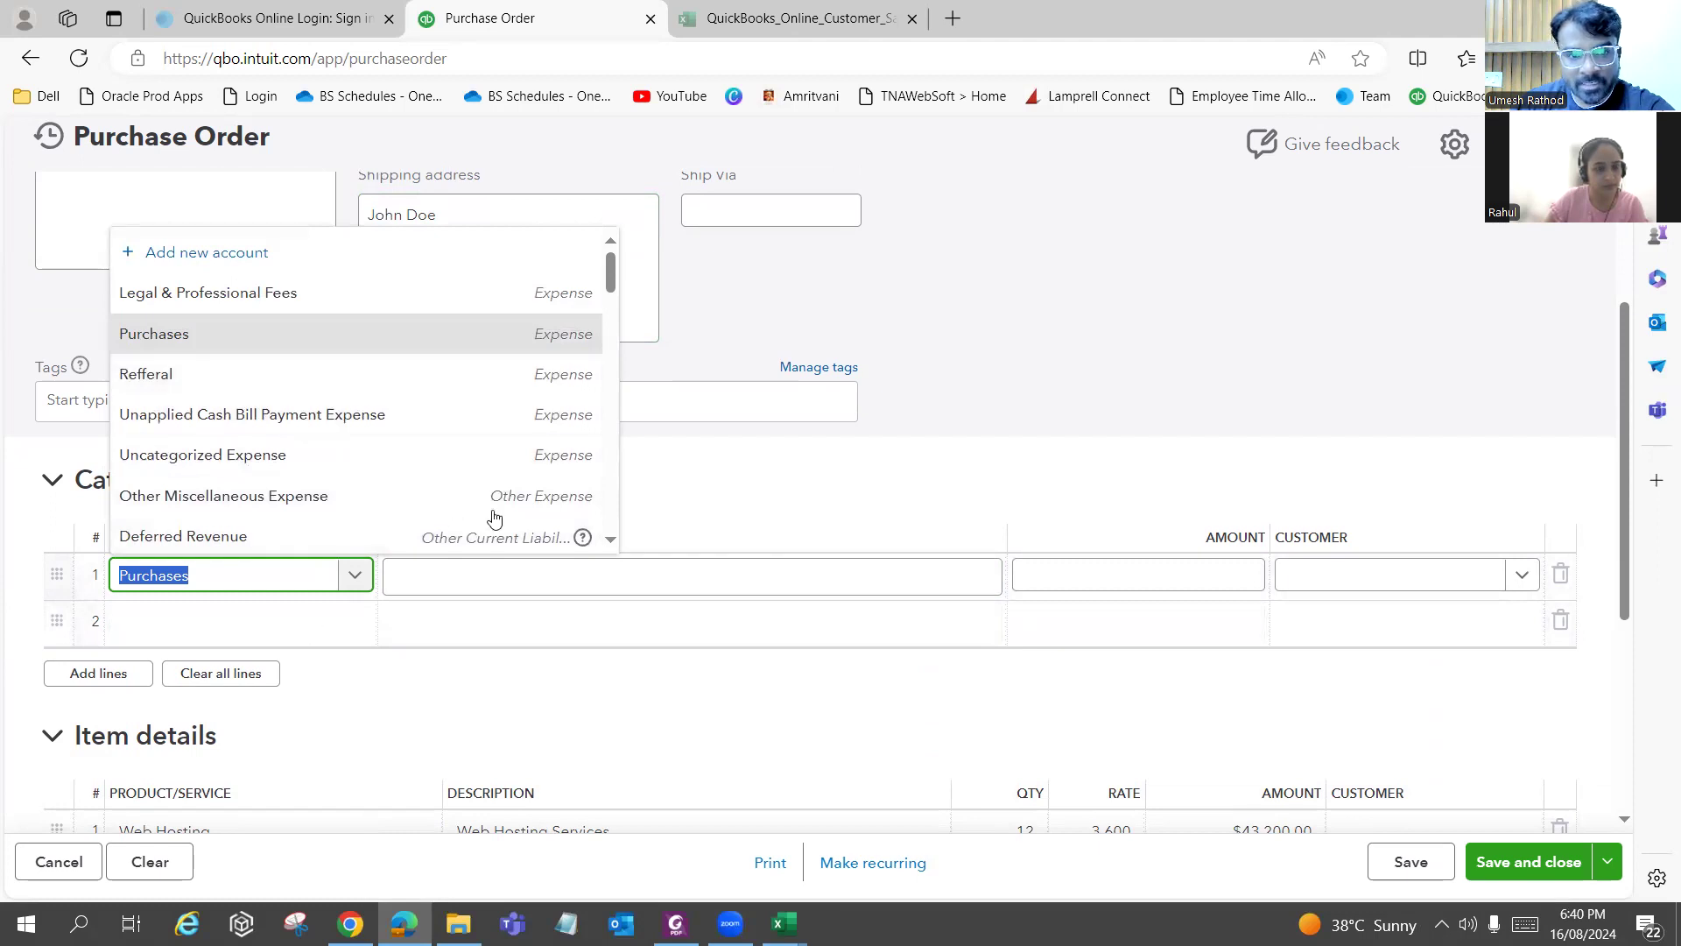
pyautogui.click(418, 624)
pyautogui.click(460, 585)
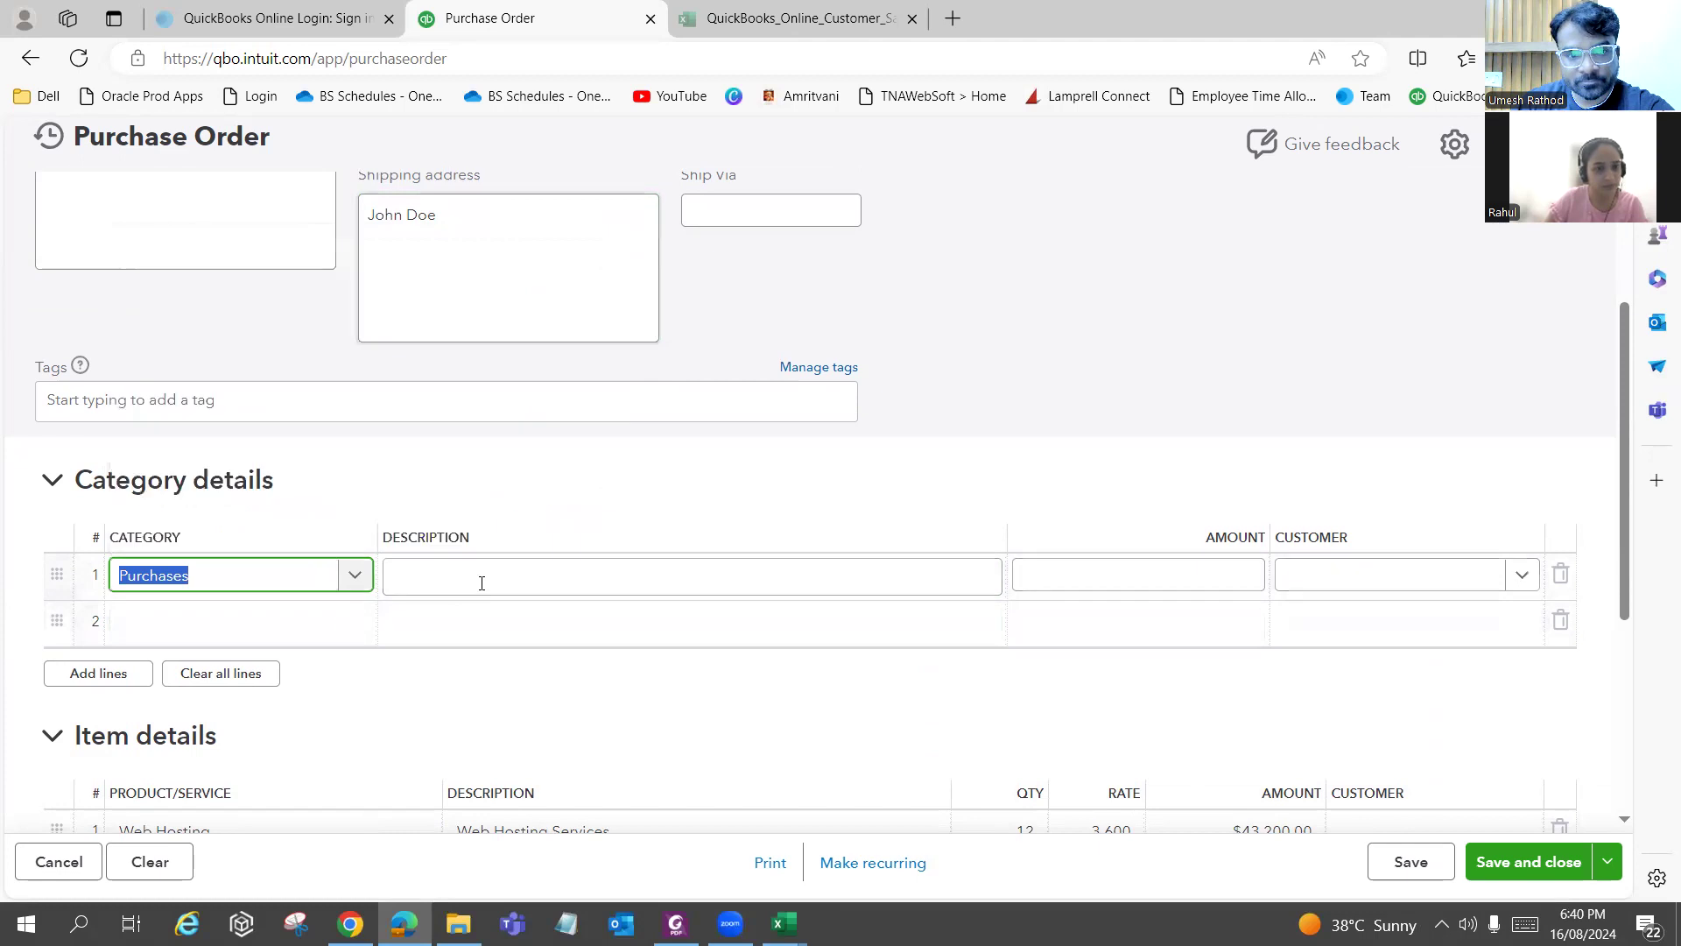
# Set the category of the first category line to Inventory.
pyautogui.click(289, 570)
pyautogui.scroll(-3, 285, 352)
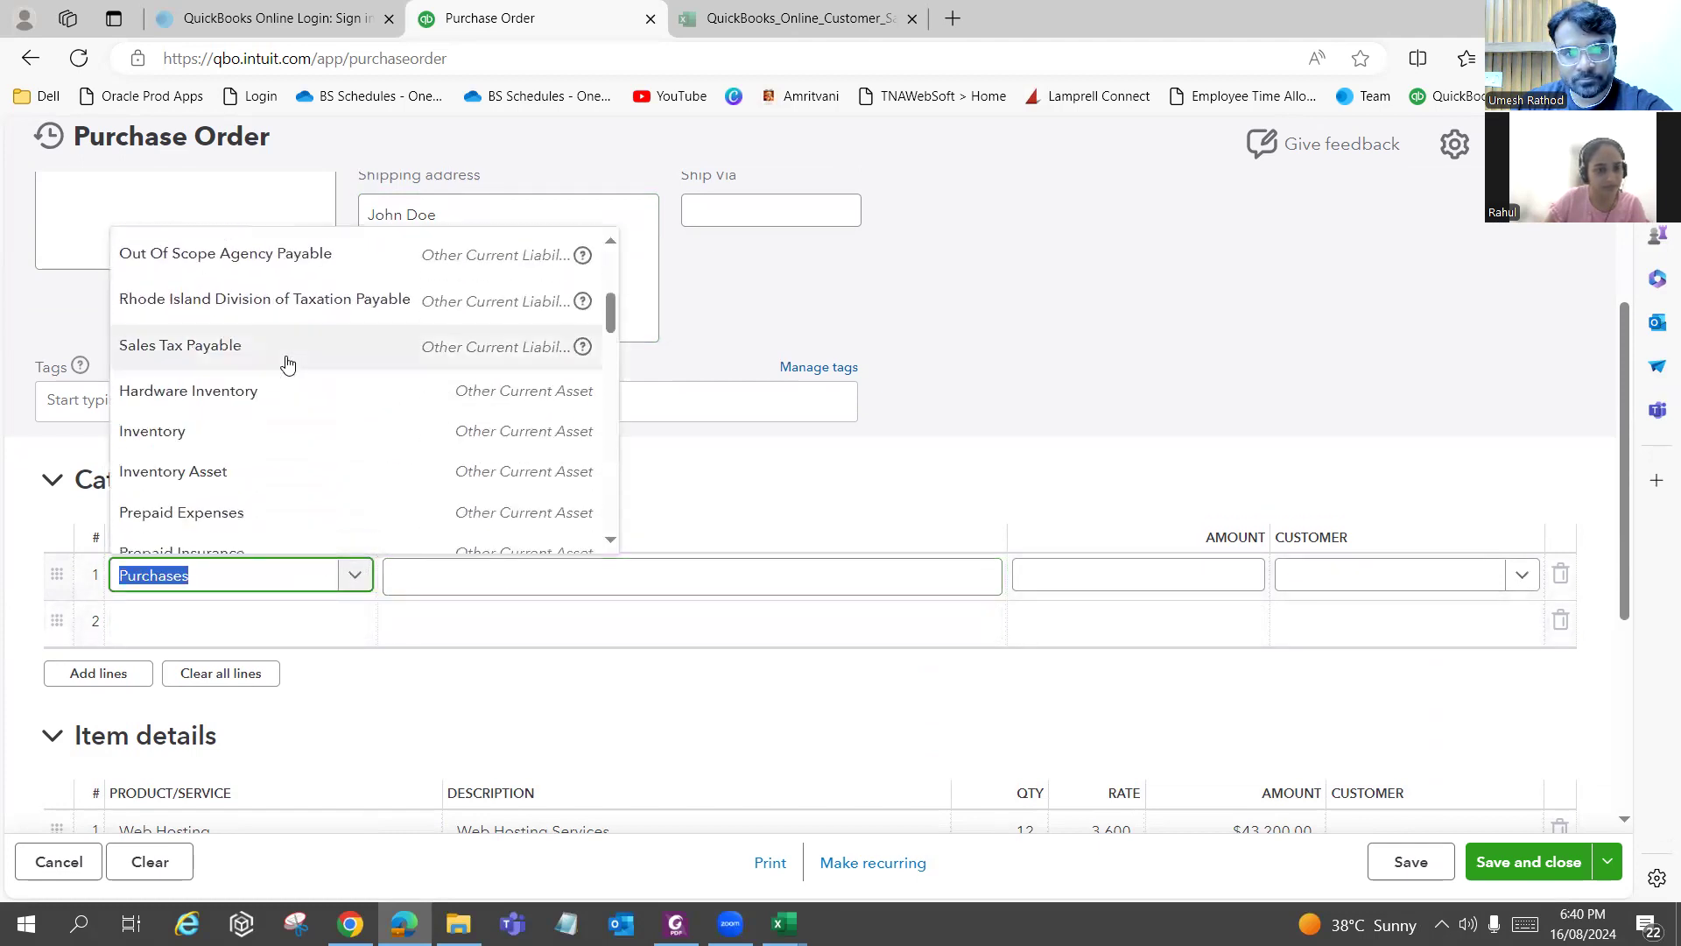
pyautogui.scroll(-1, 281, 357)
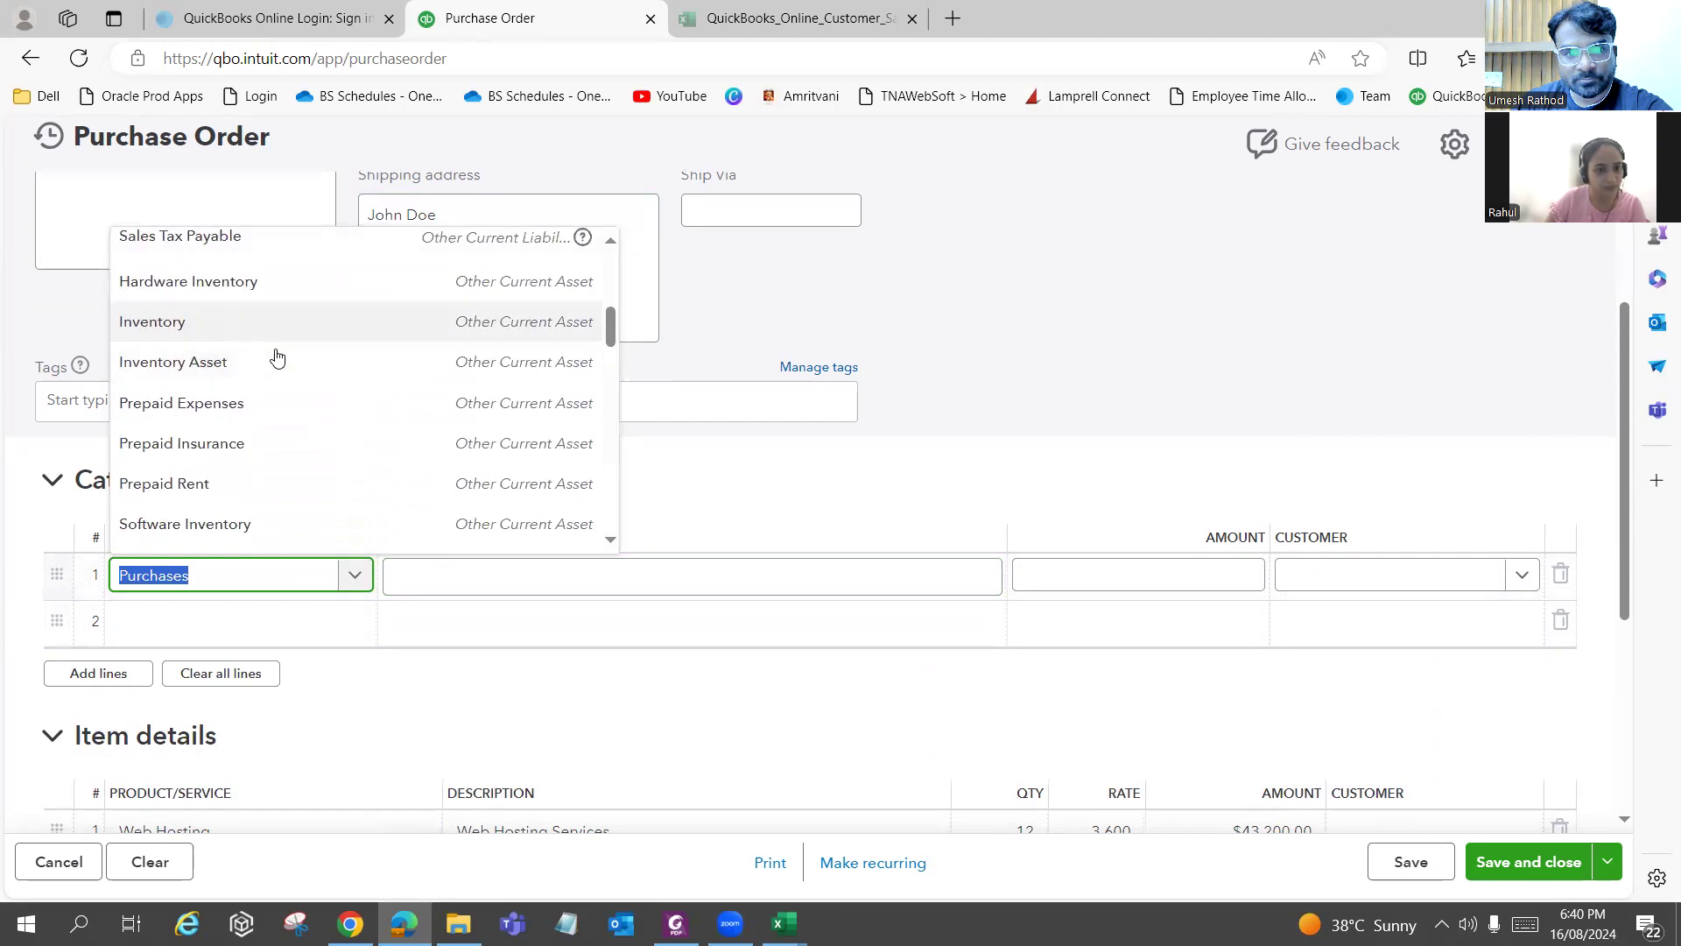
pyautogui.scroll(-2, 285, 367)
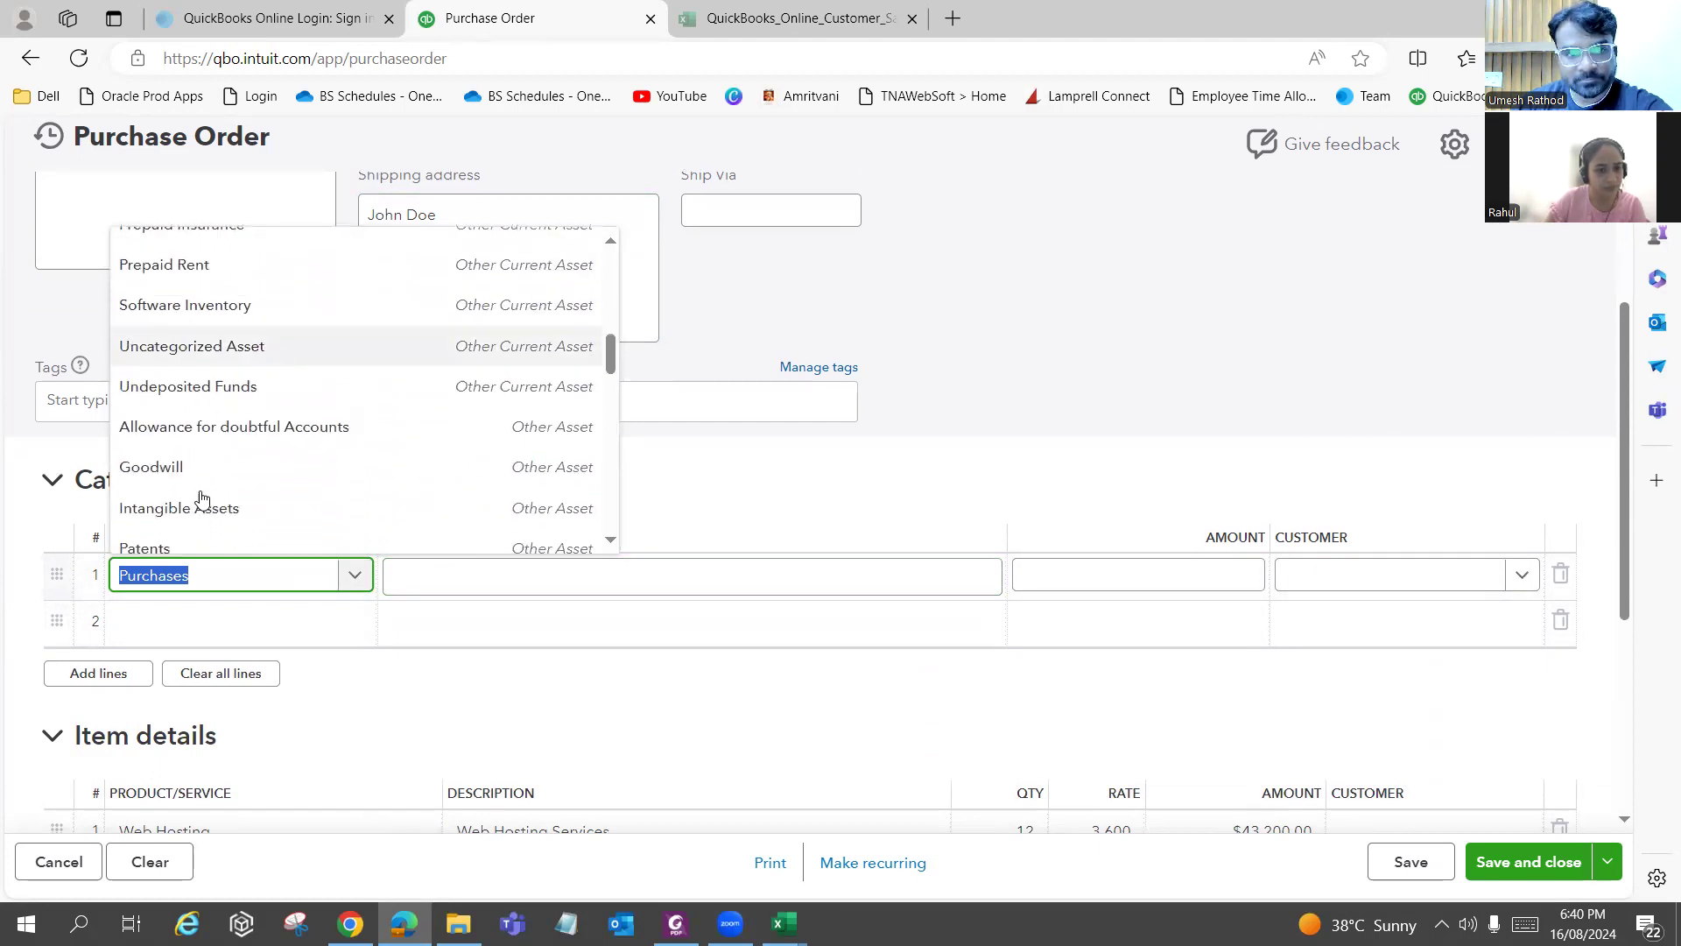
pyautogui.scroll(2, 250, 398)
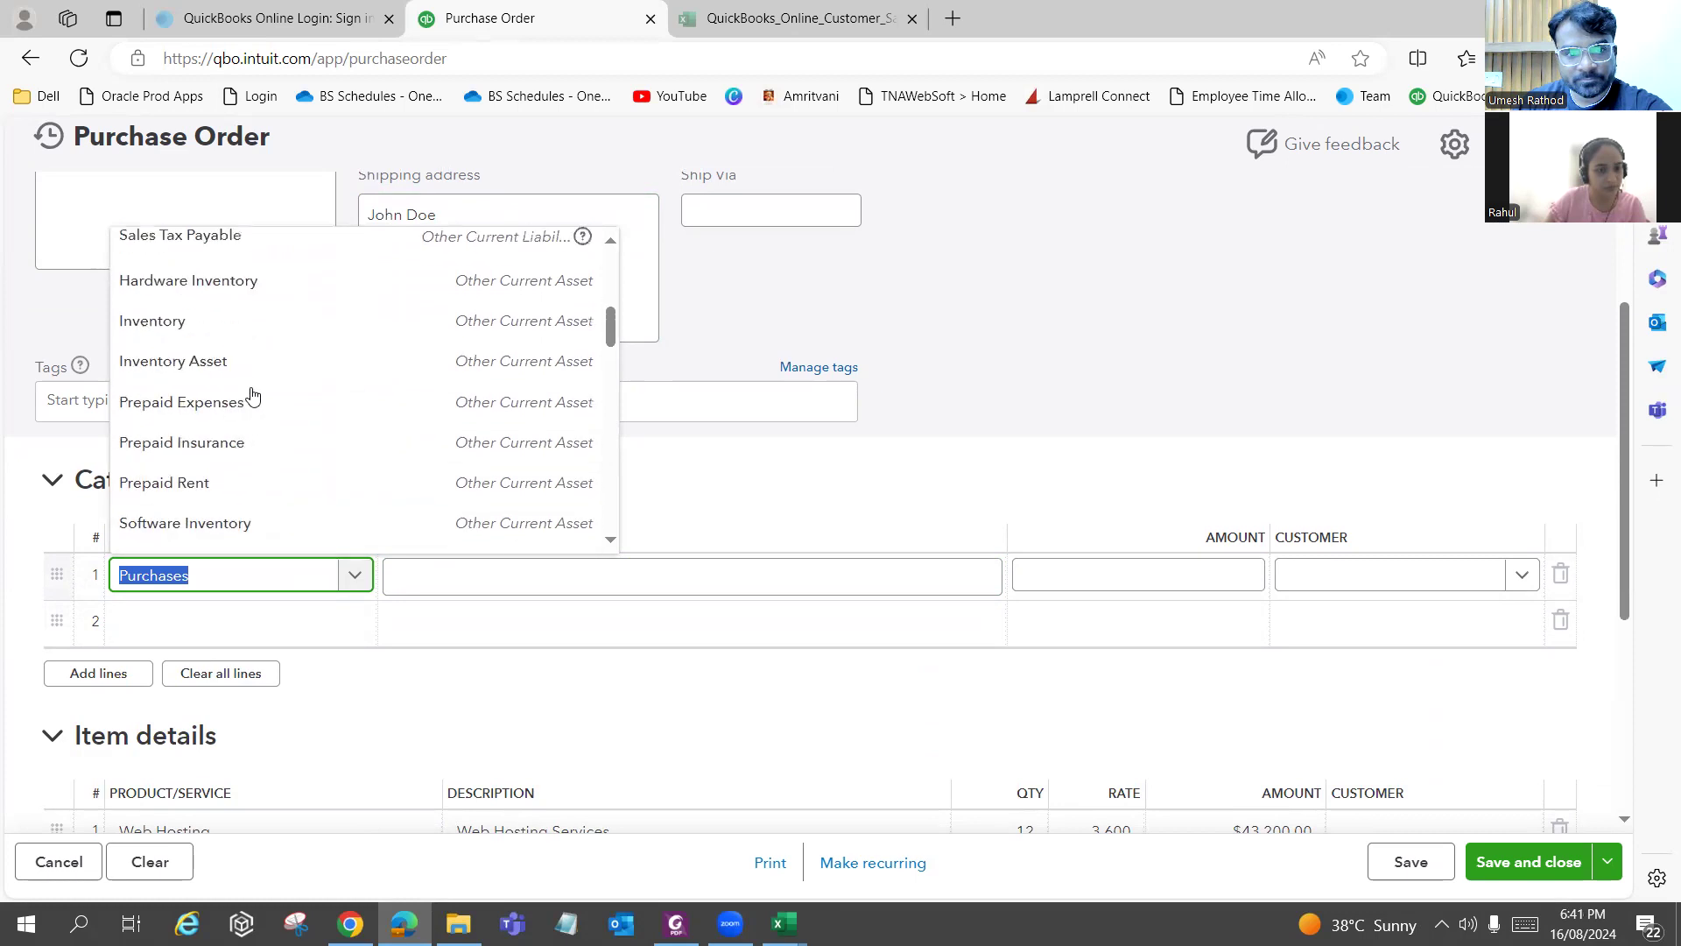
pyautogui.click(288, 333)
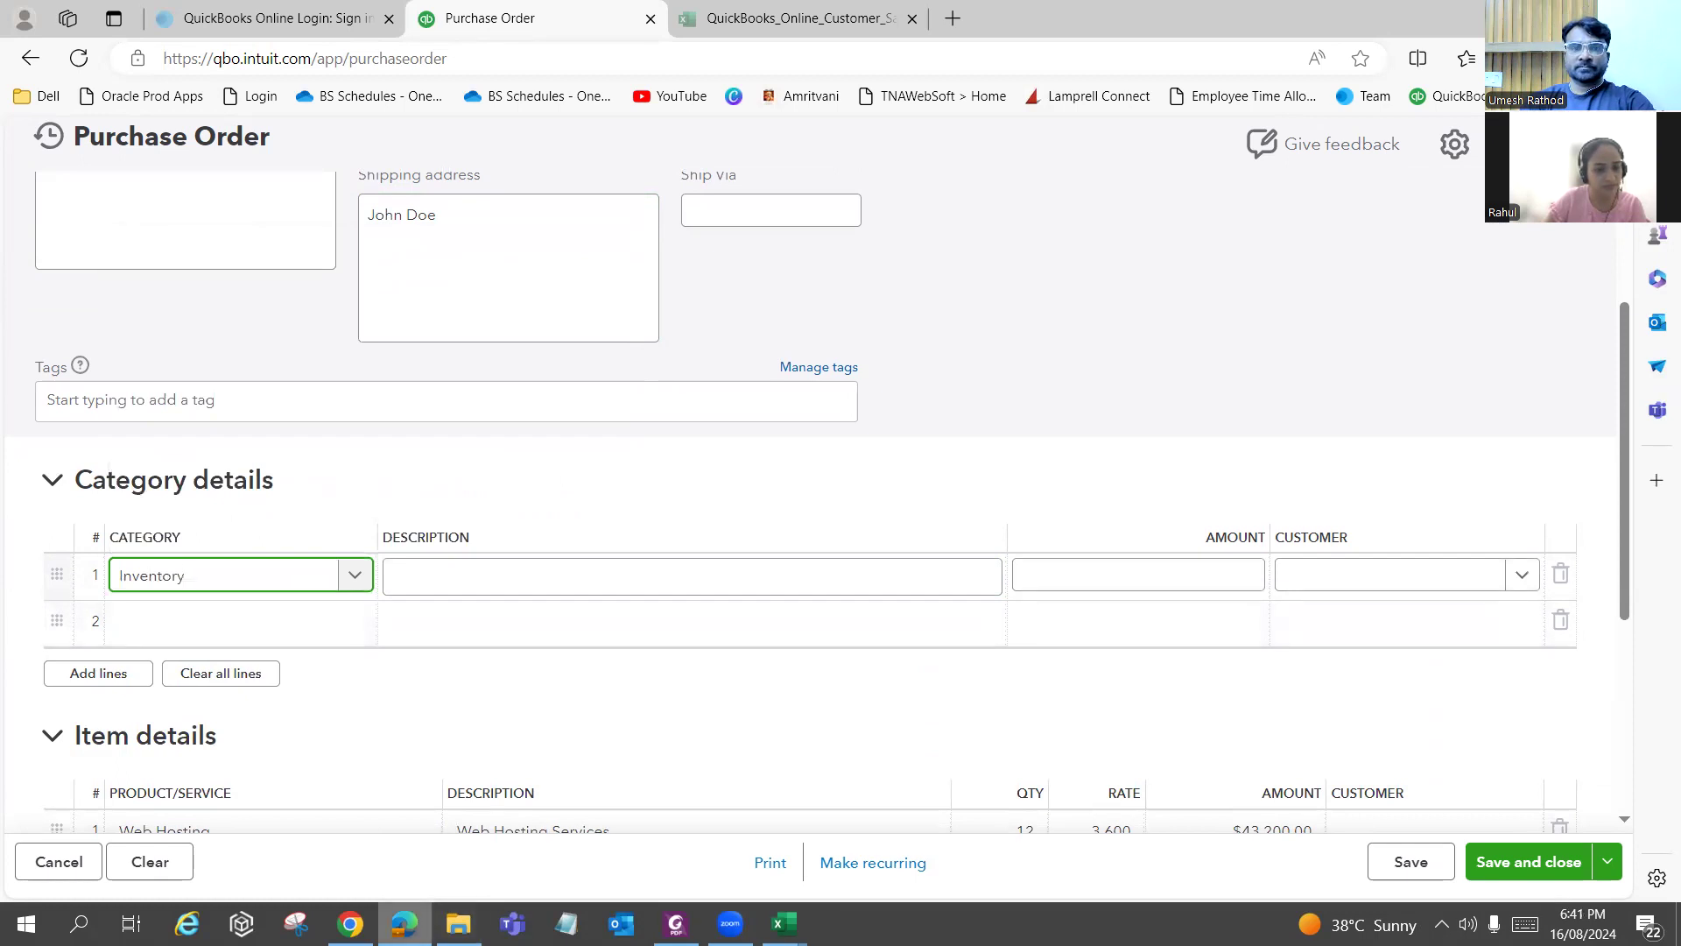
# Recheck exercise 87 in the PDF and look through the other accounts available for the first category line.
pyautogui.click(675, 923)
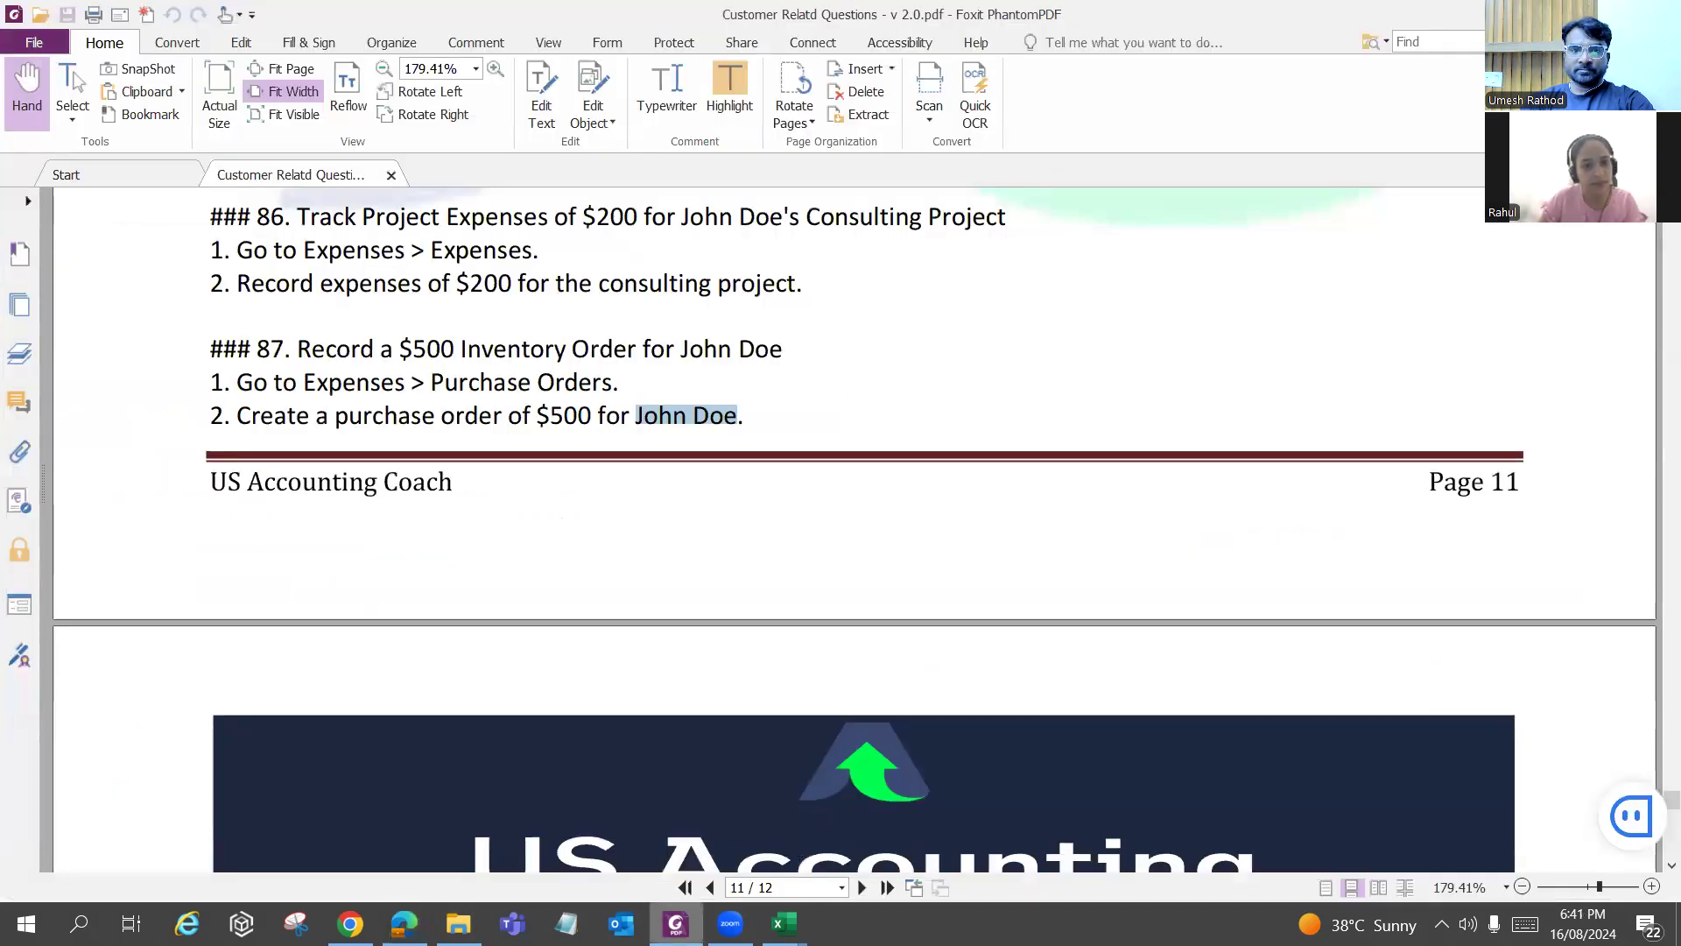
pyautogui.hotkey('alt', 'Tab')
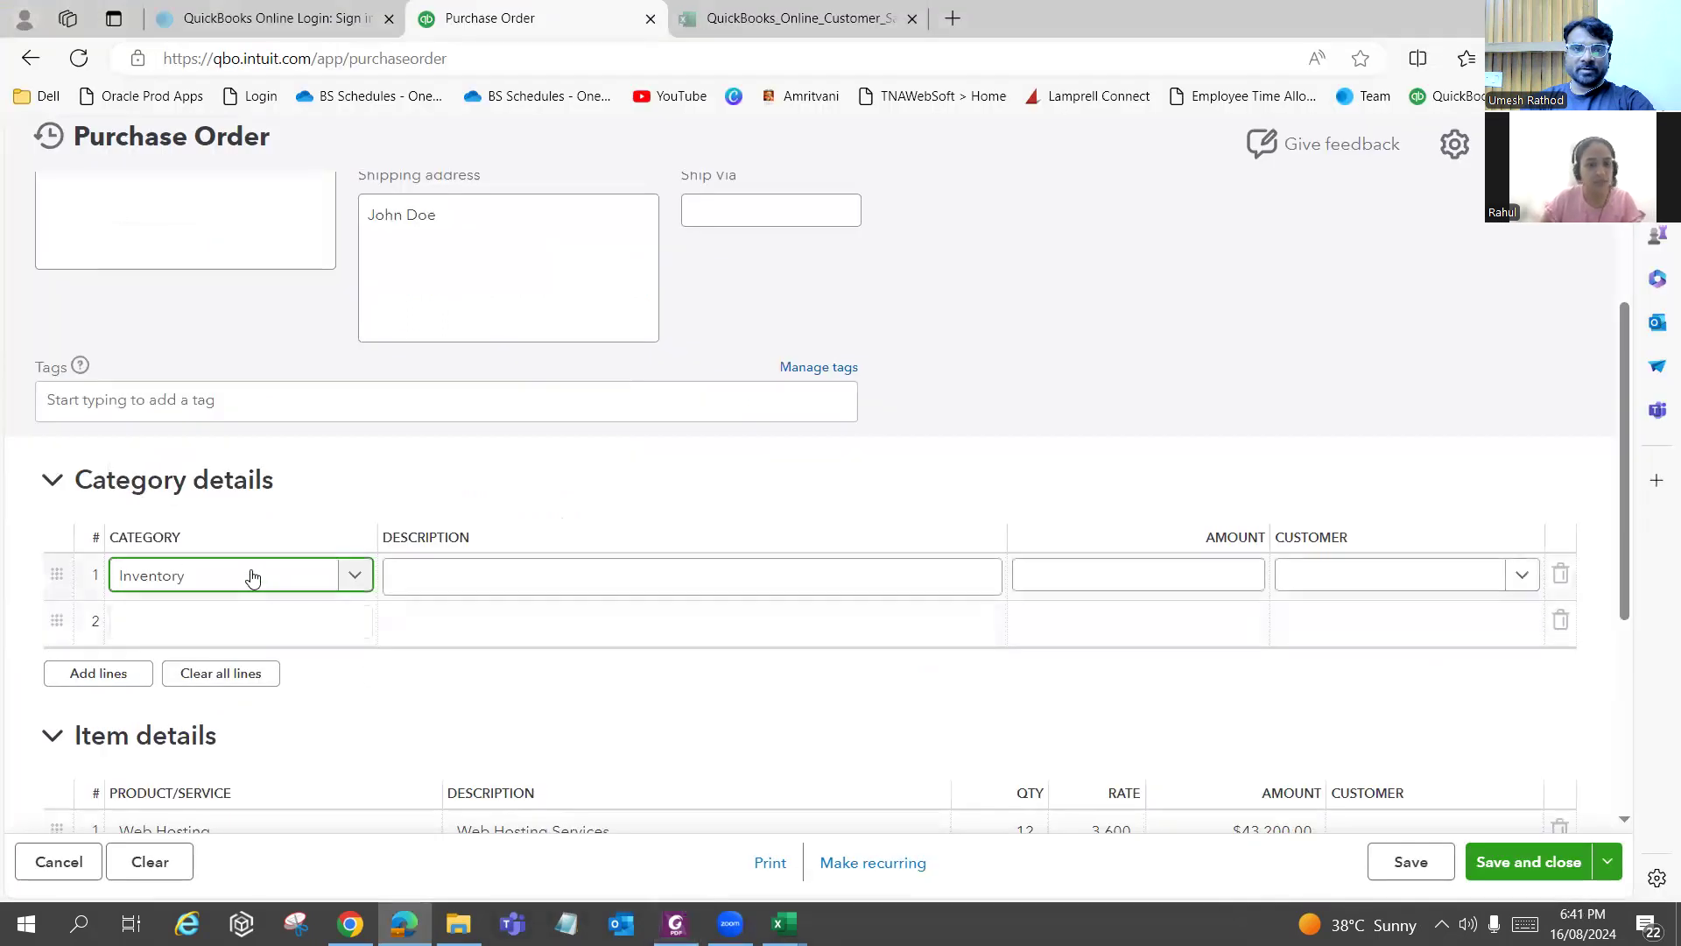
pyautogui.click(350, 575)
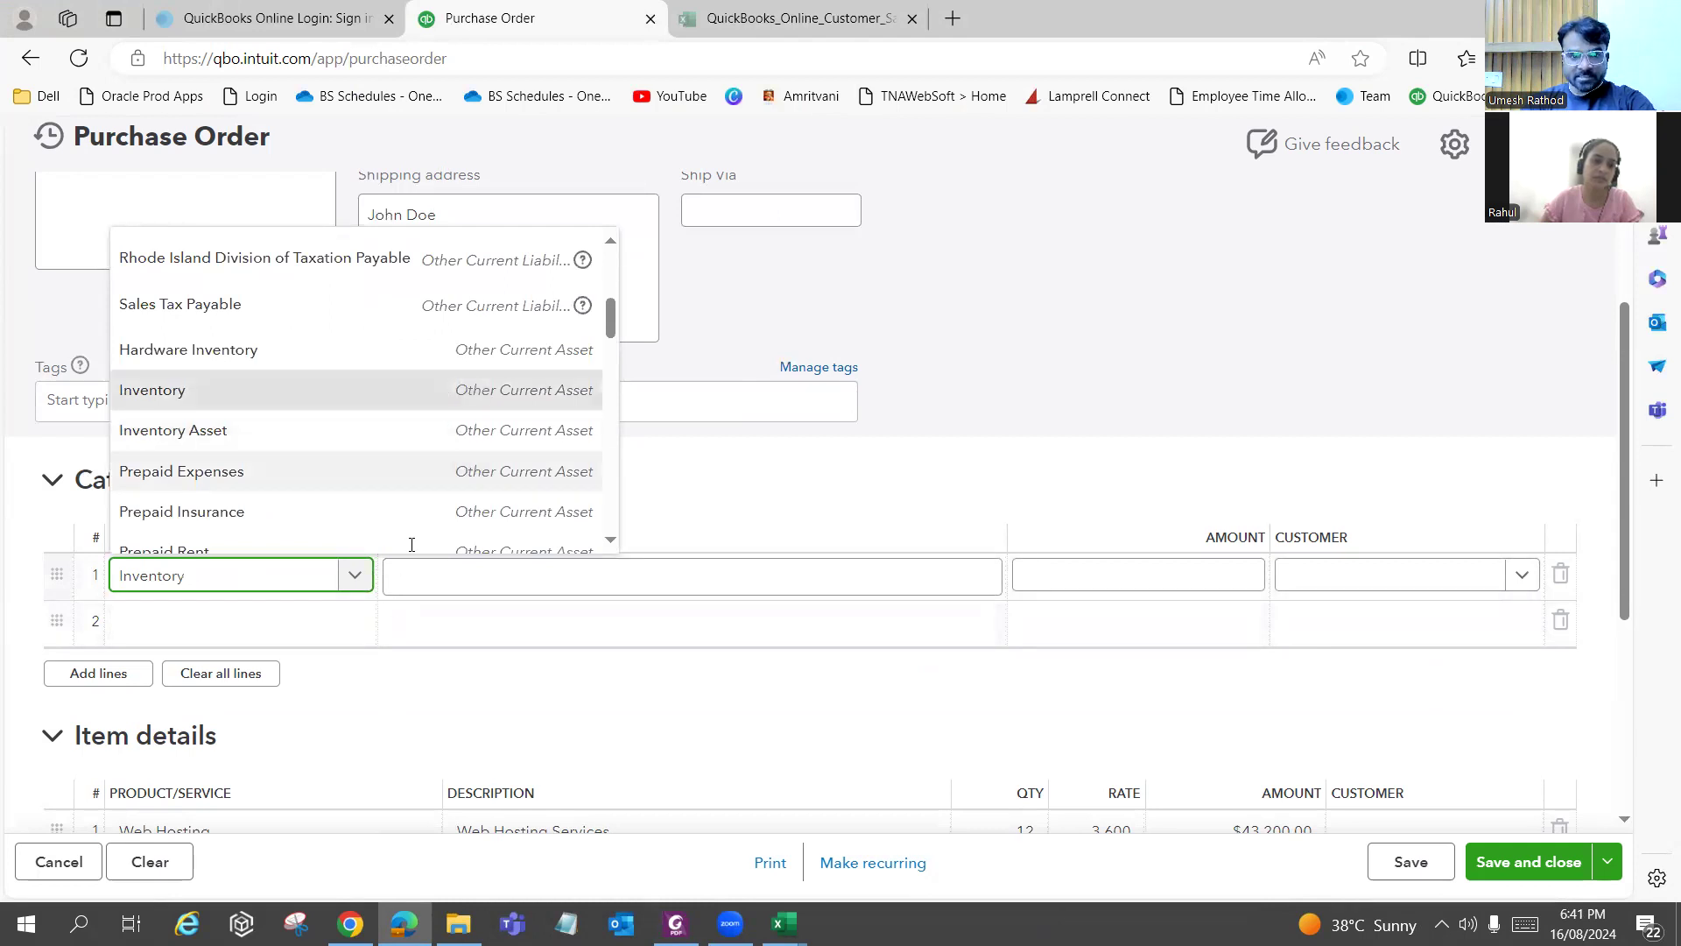
pyautogui.scroll(-1, 467, 447)
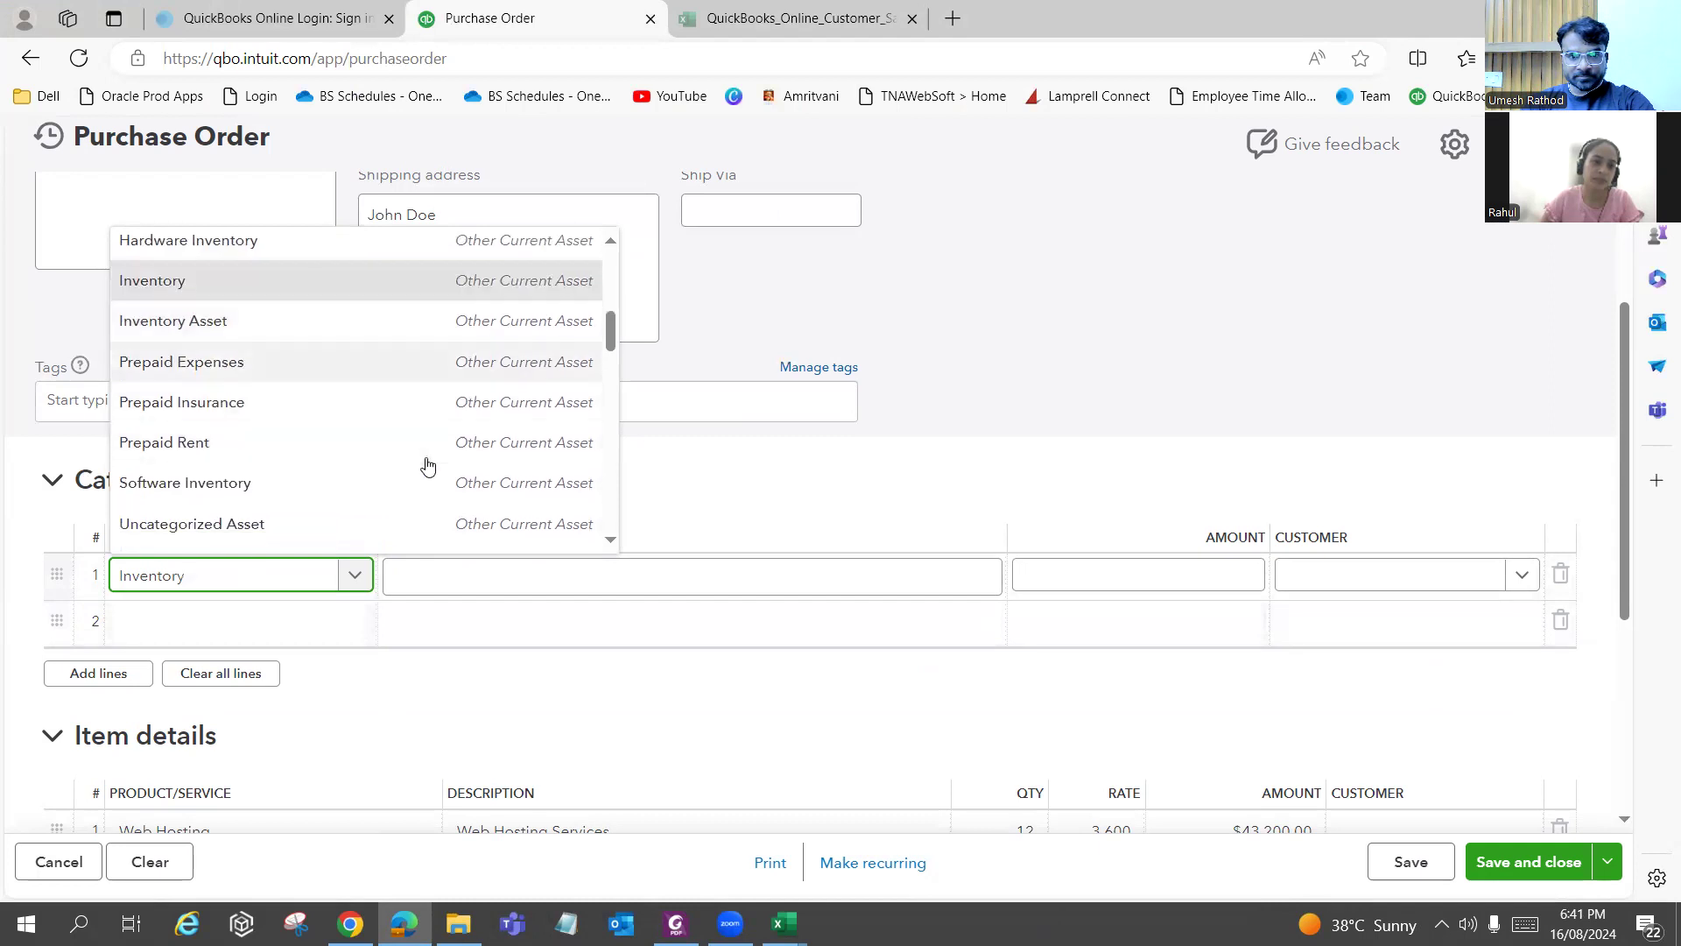
pyautogui.scroll(-1, 429, 466)
pyautogui.scroll(-2, 428, 466)
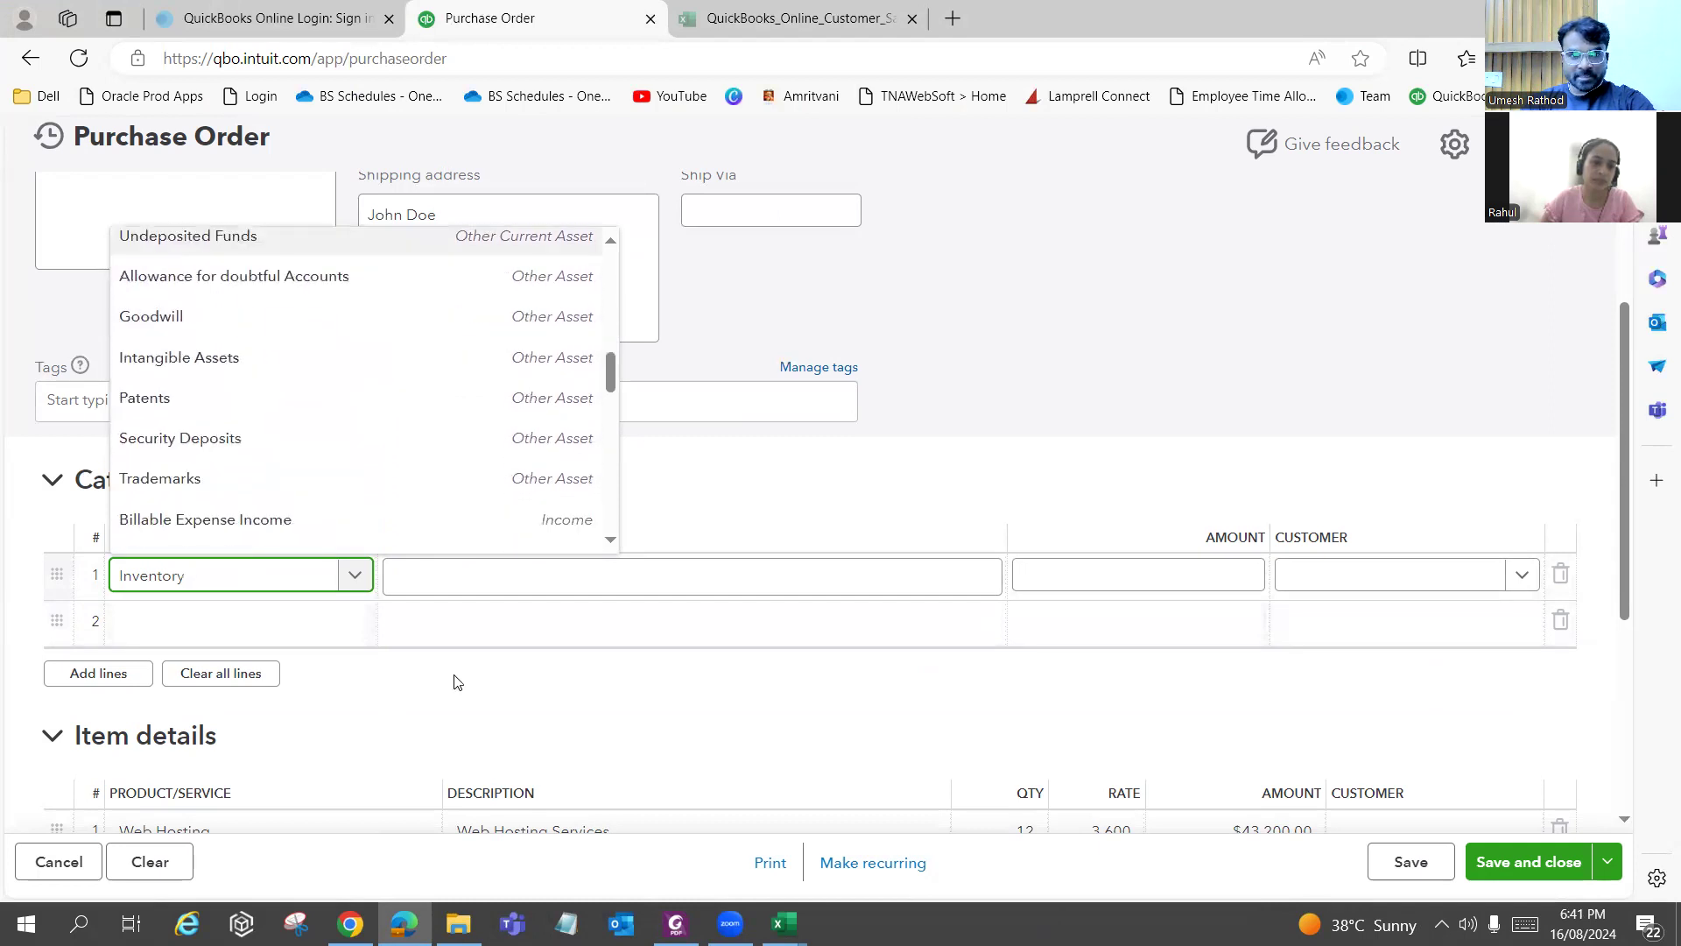
pyautogui.click(455, 677)
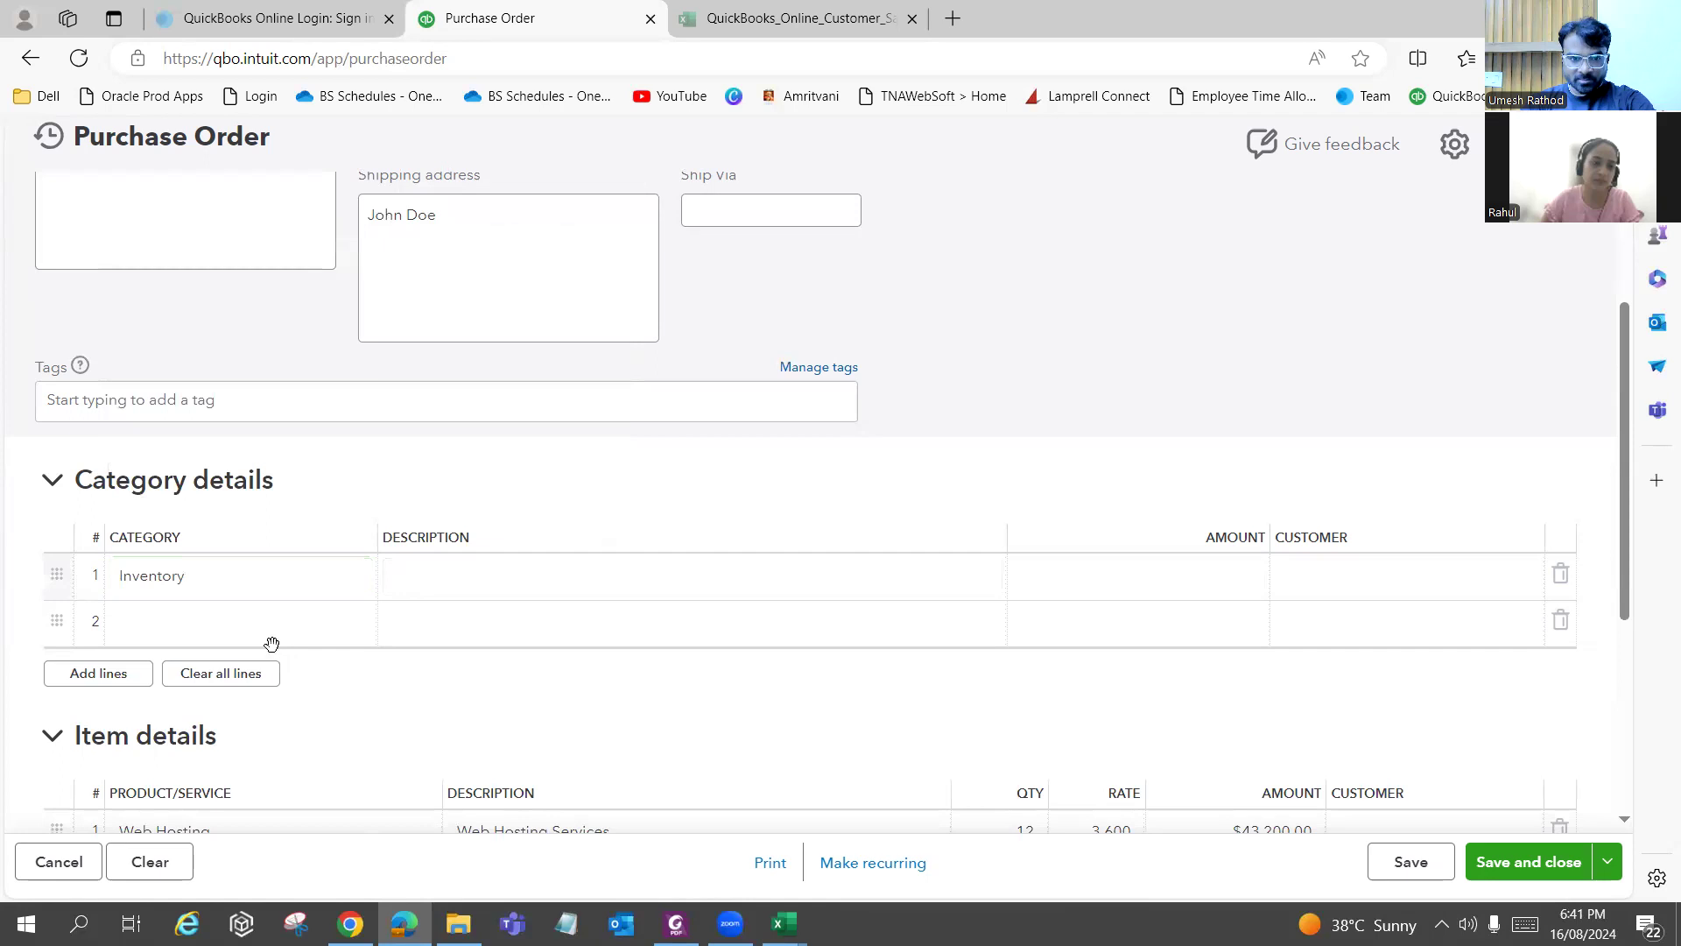
# Review the purchase order's category and item lines, including the accounts offered for the first category line.
pyautogui.click(262, 623)
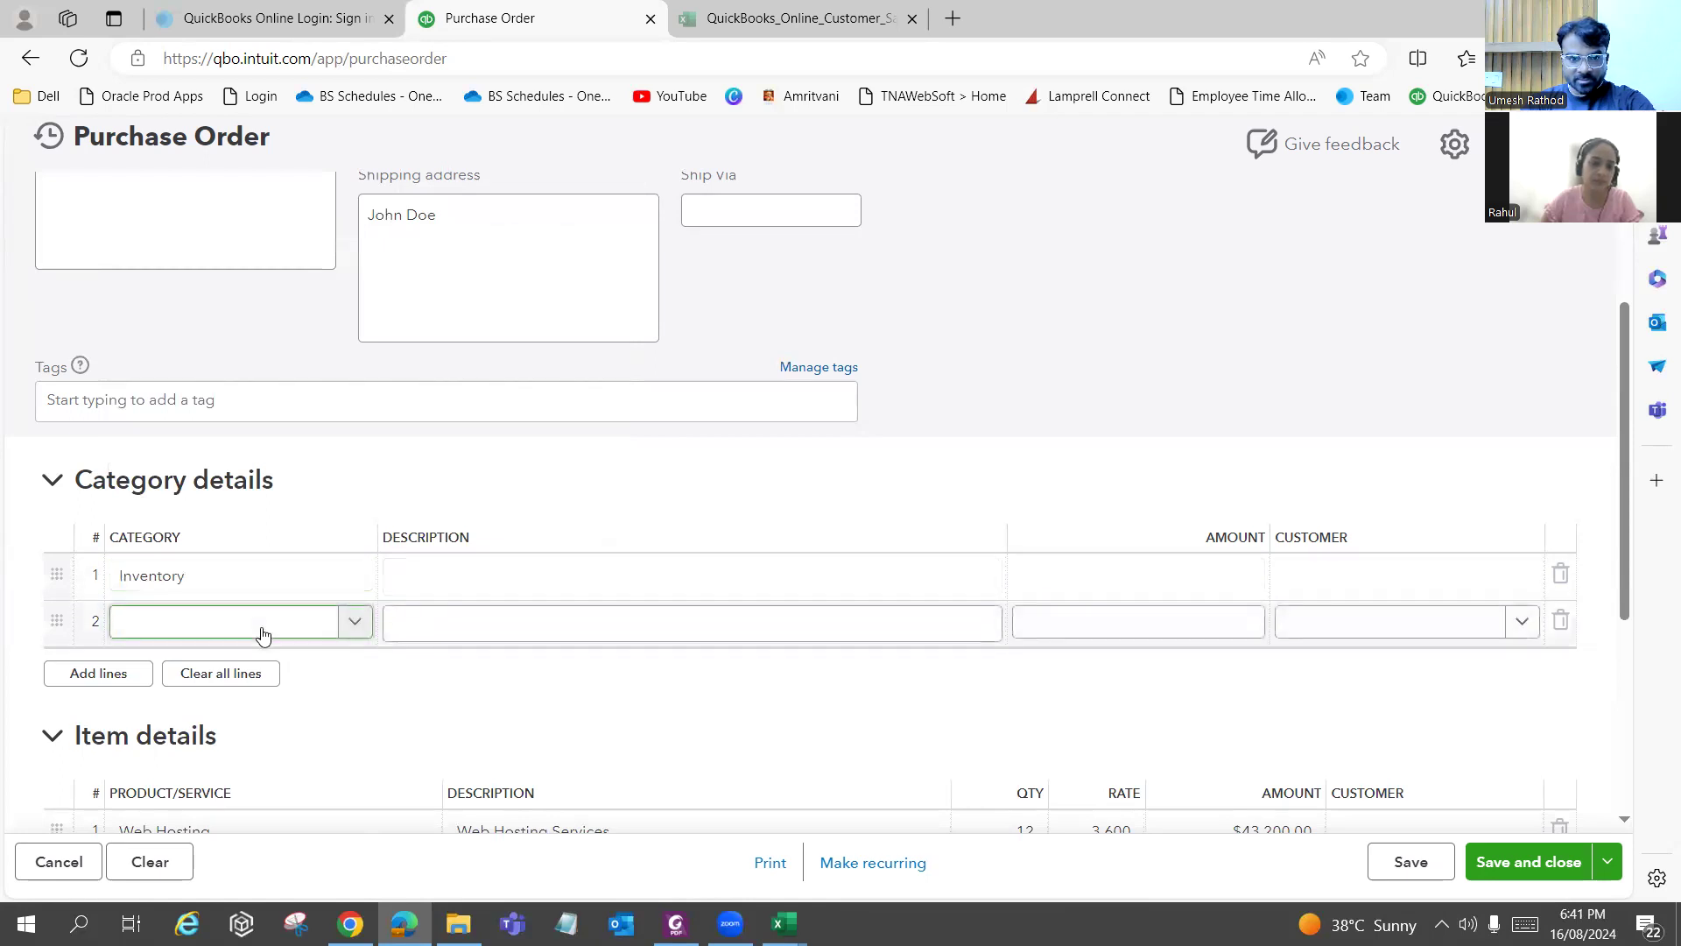
pyautogui.scroll(-3, 302, 676)
pyautogui.click(300, 679)
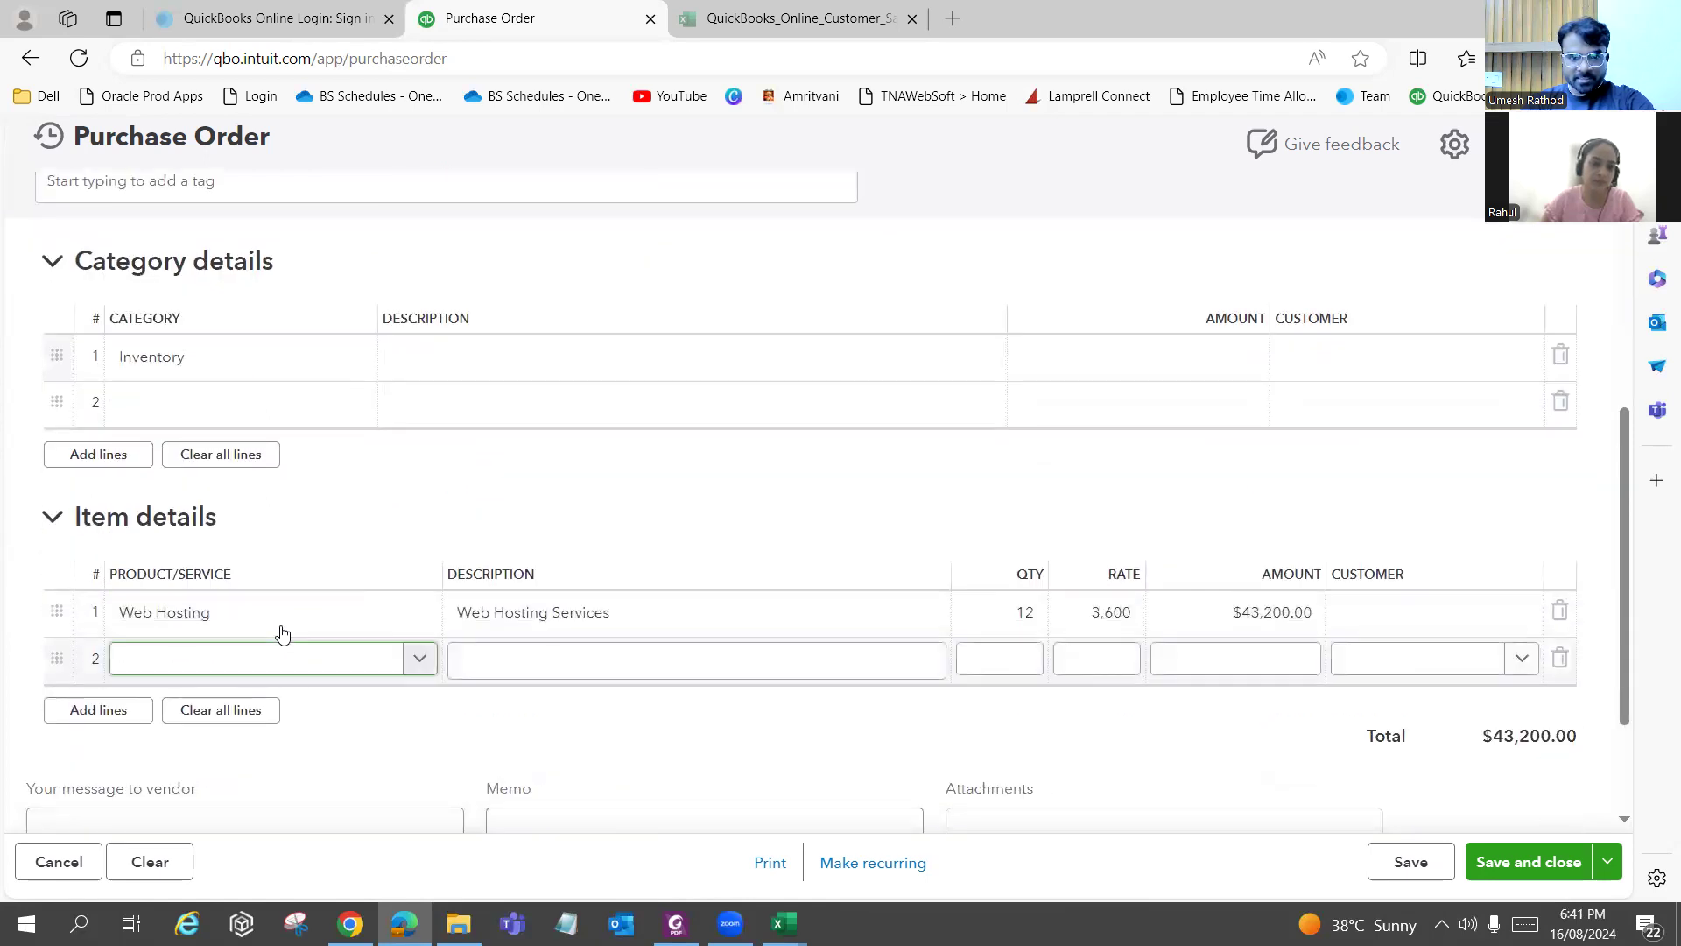
pyautogui.click(281, 634)
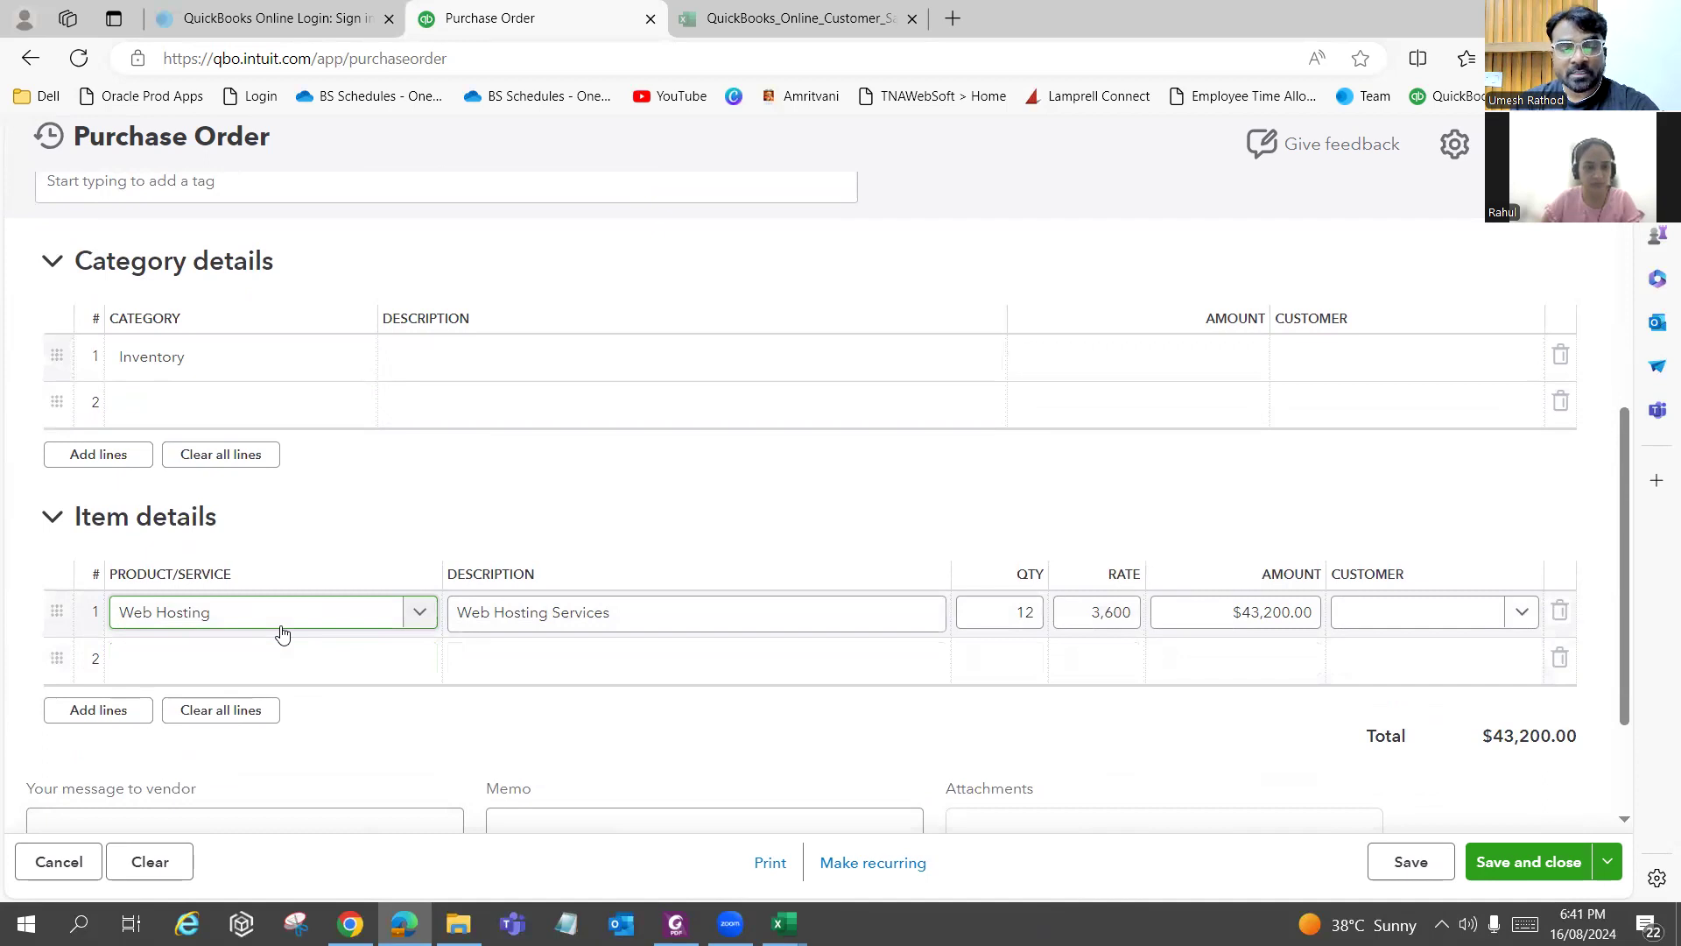
pyautogui.click(275, 291)
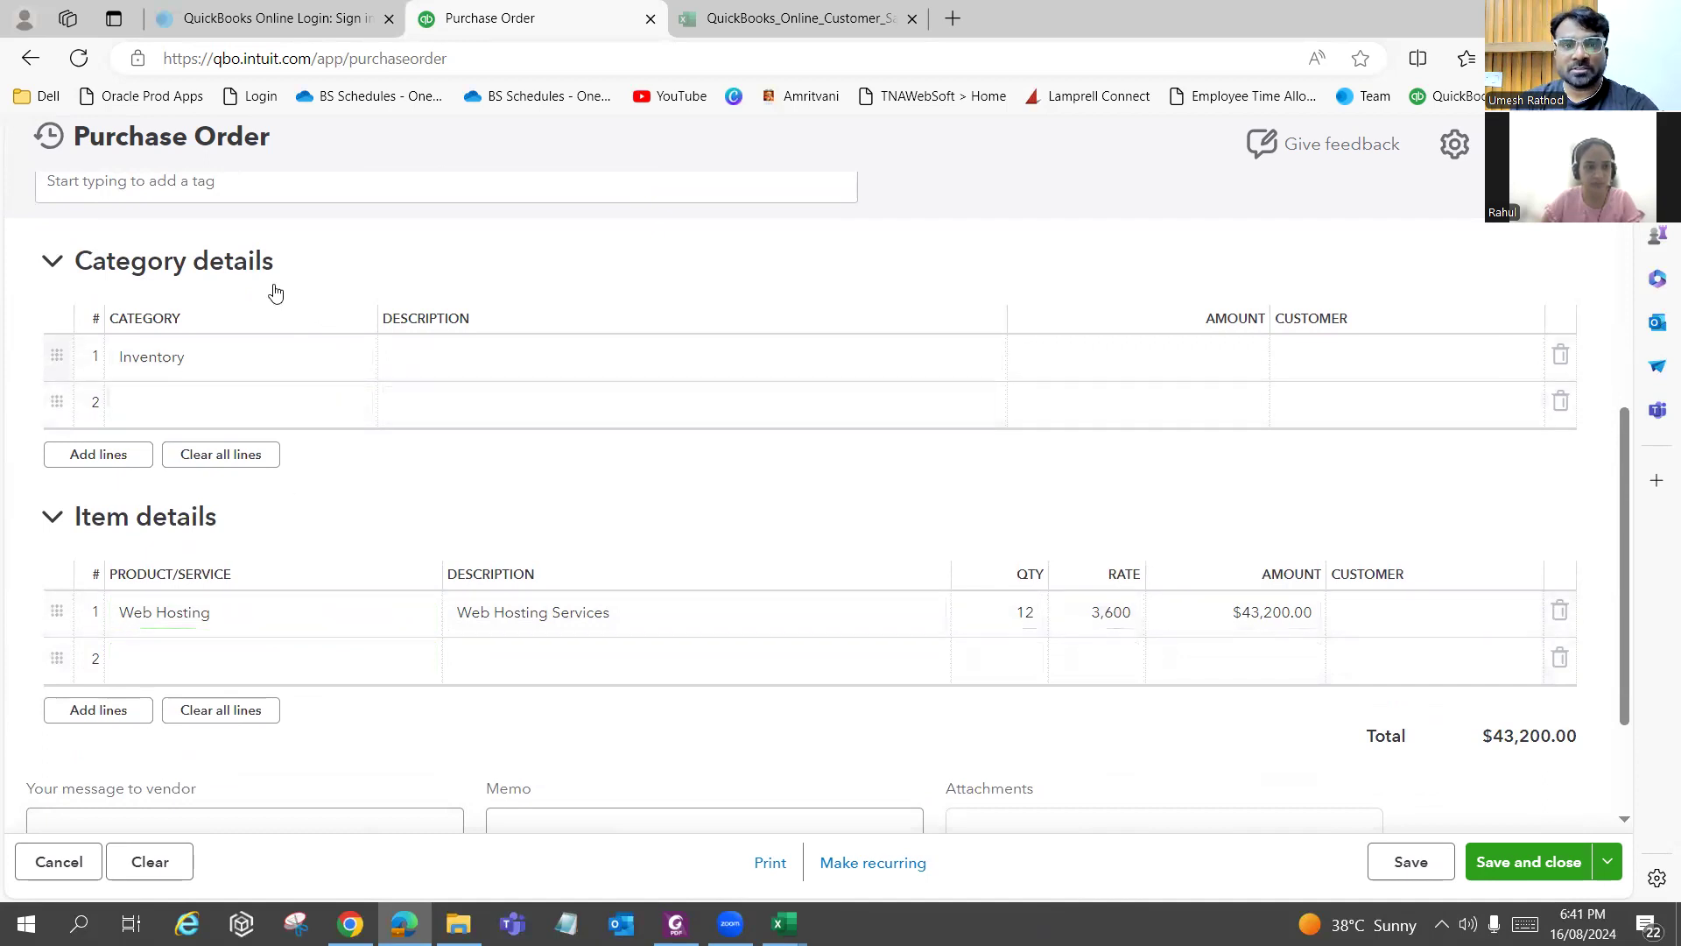
pyautogui.click(352, 630)
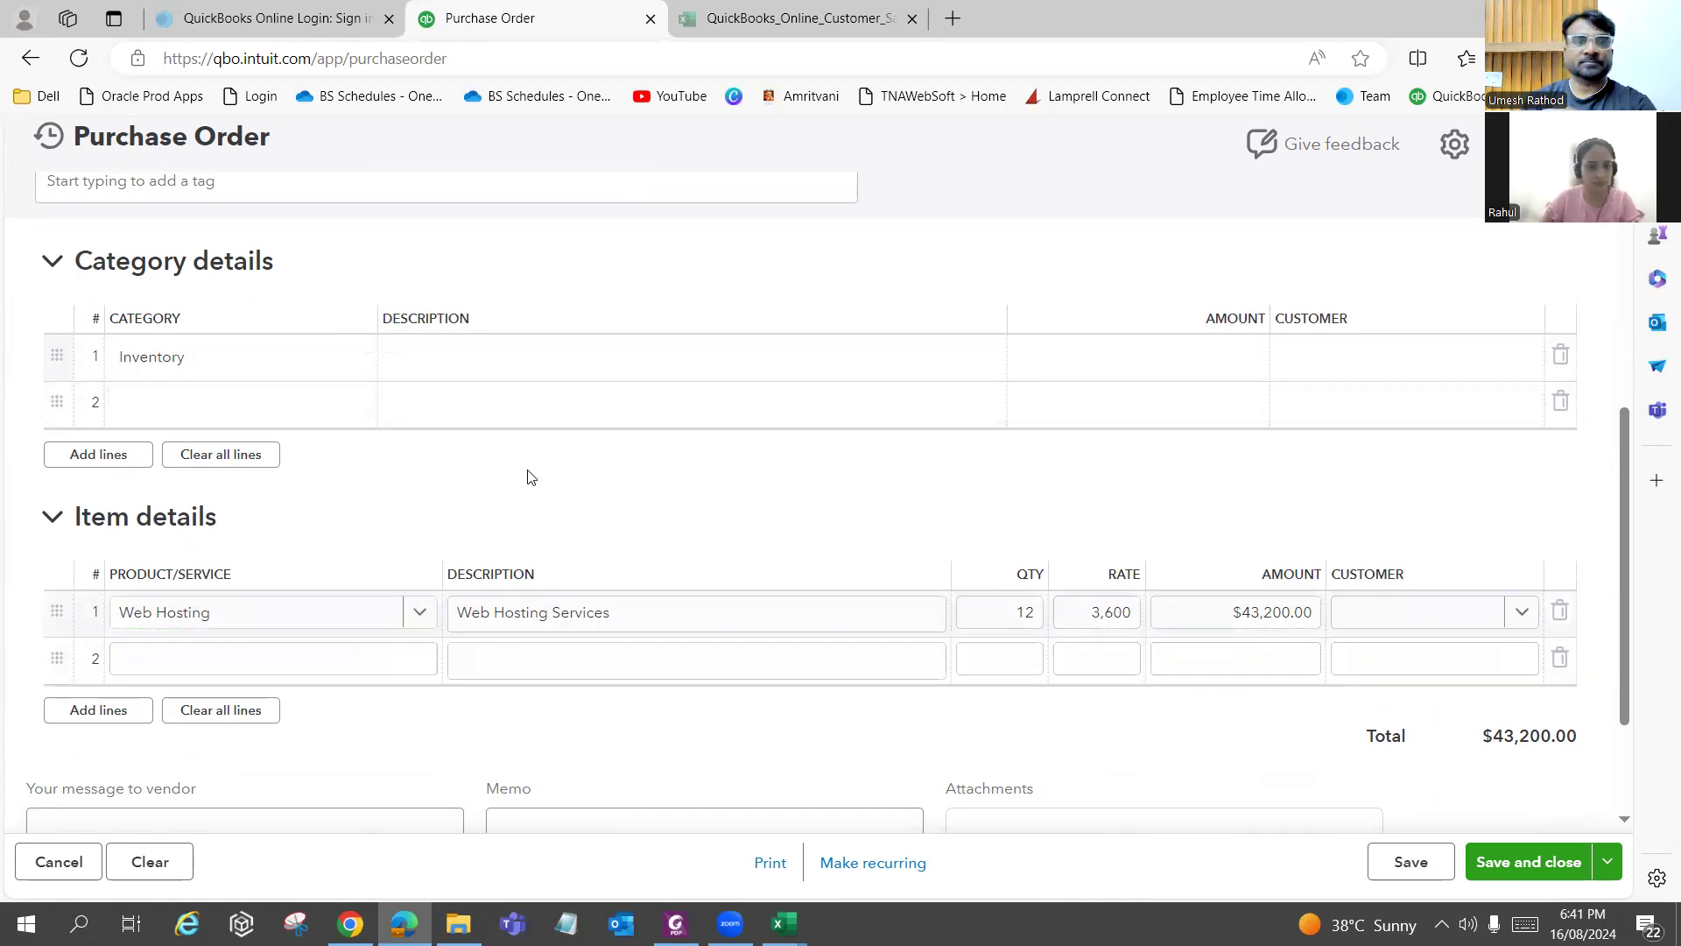
pyautogui.click(536, 360)
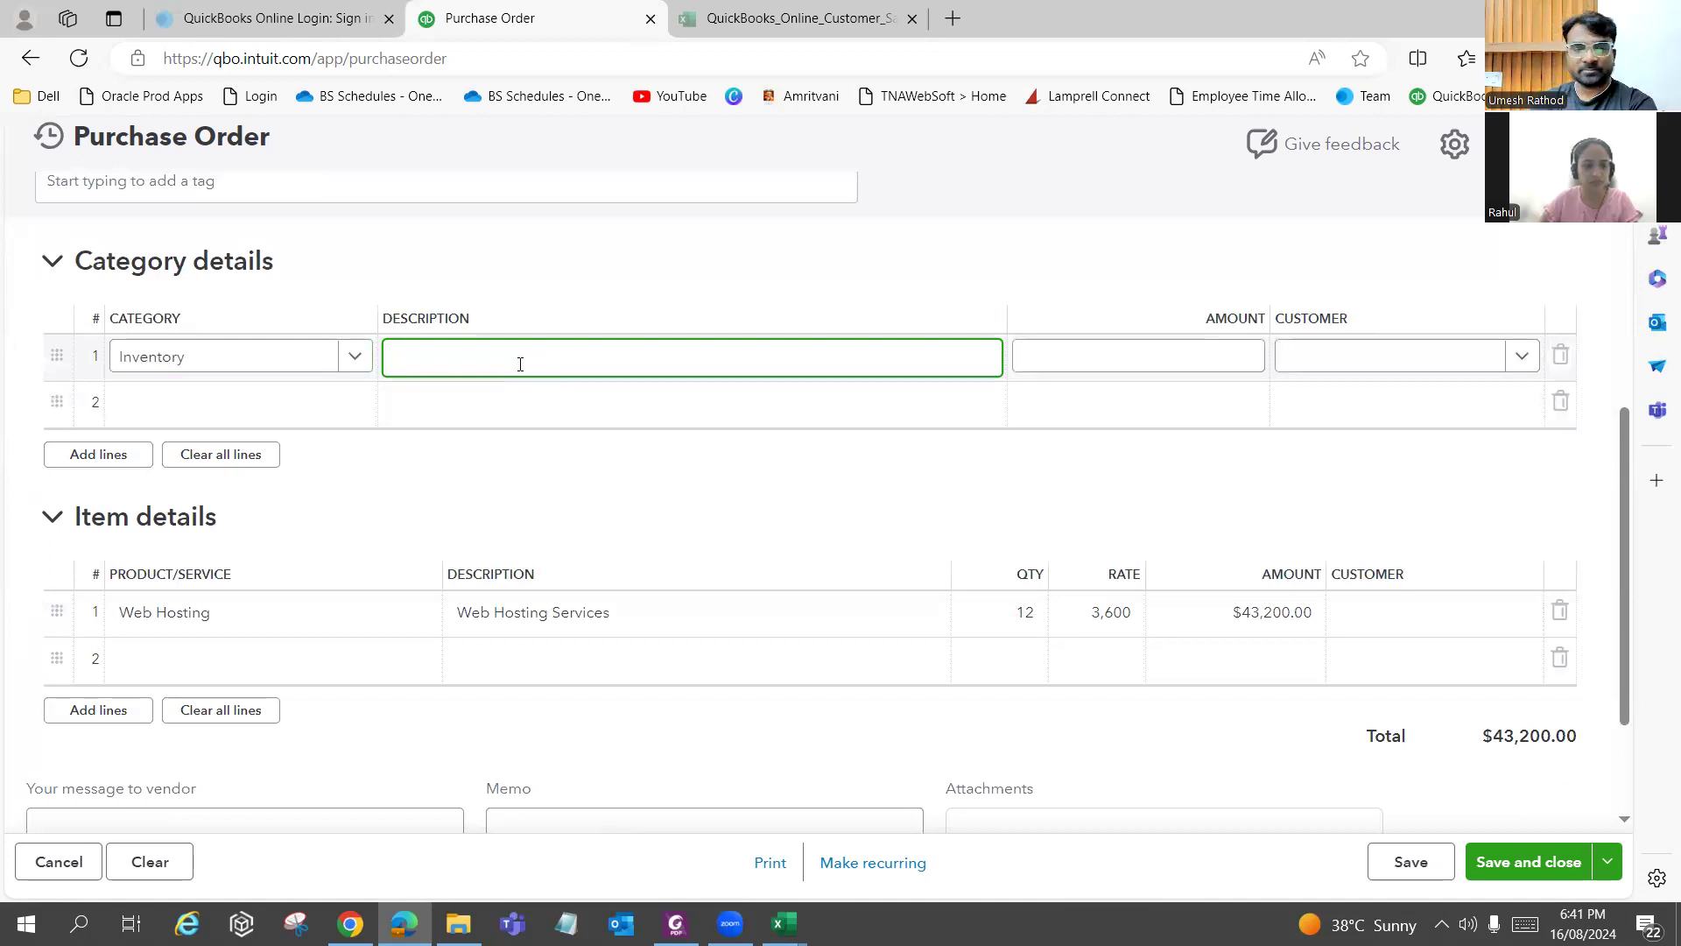
pyautogui.click(355, 359)
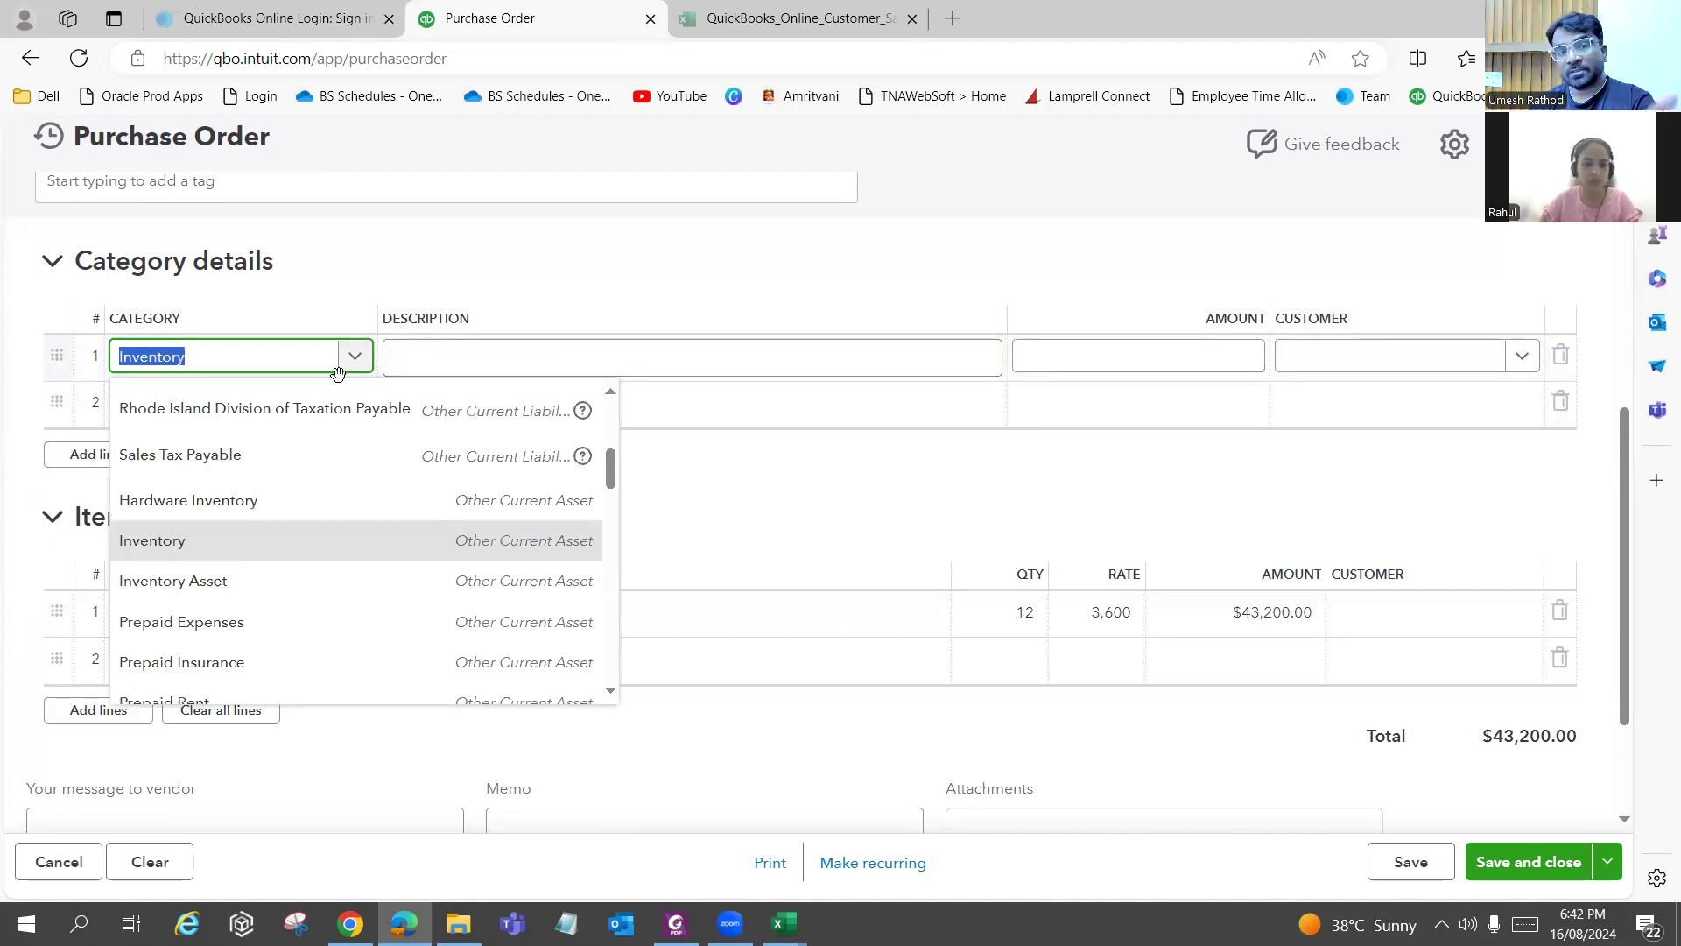
pyautogui.click(337, 368)
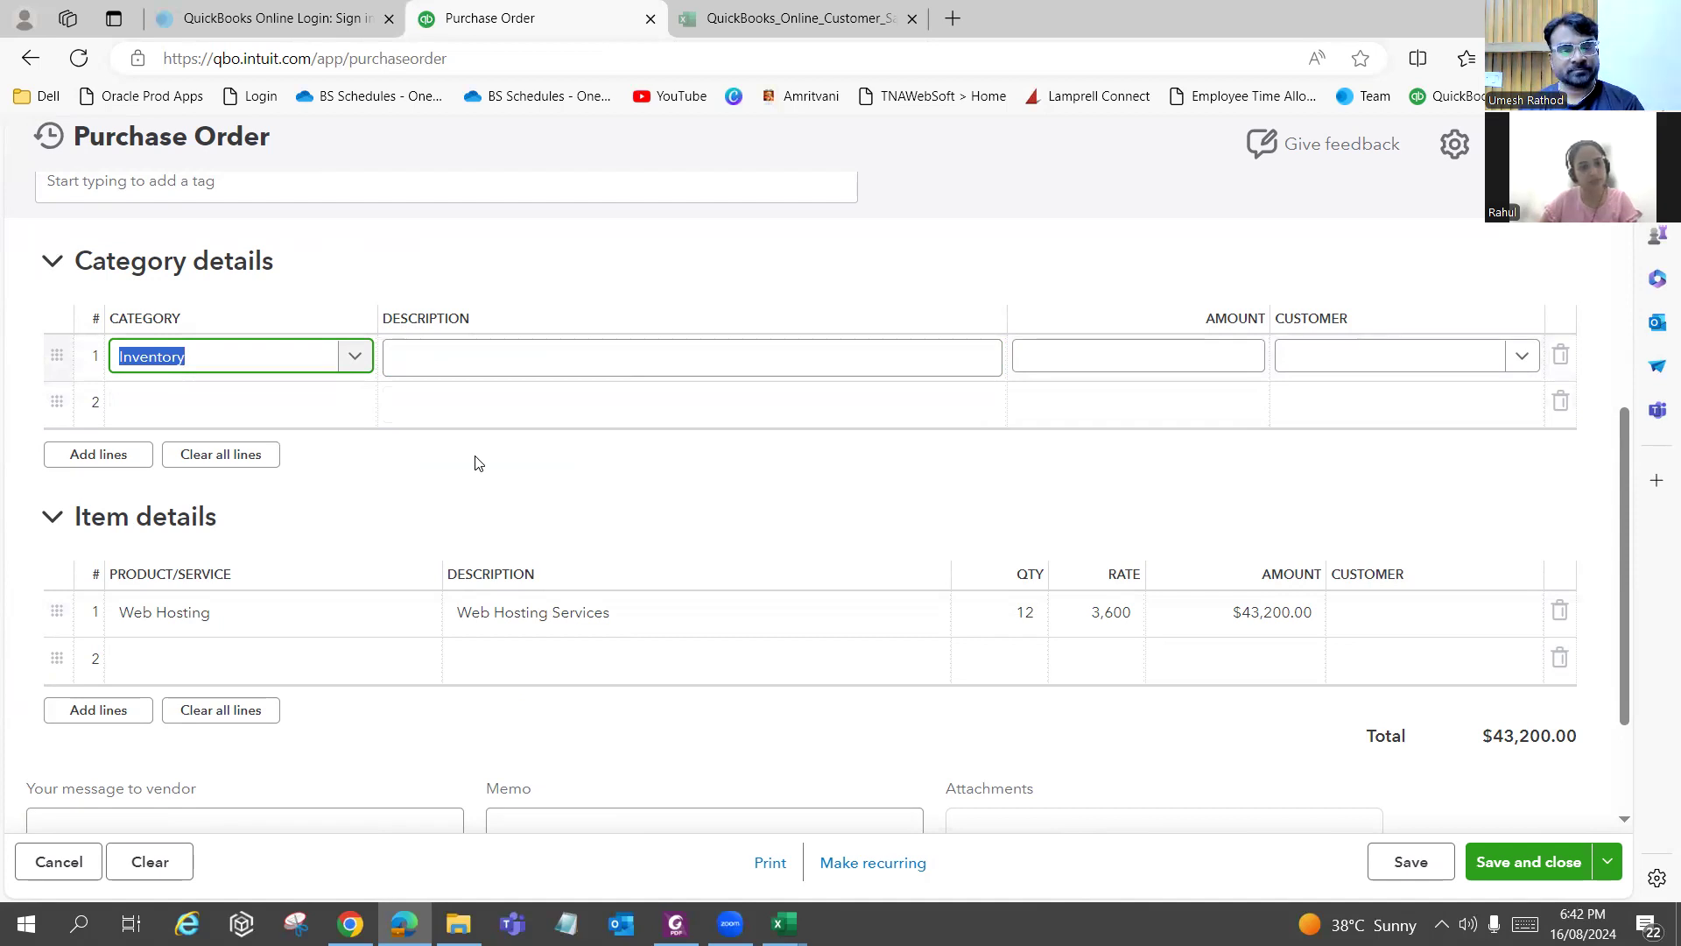
pyautogui.click(605, 620)
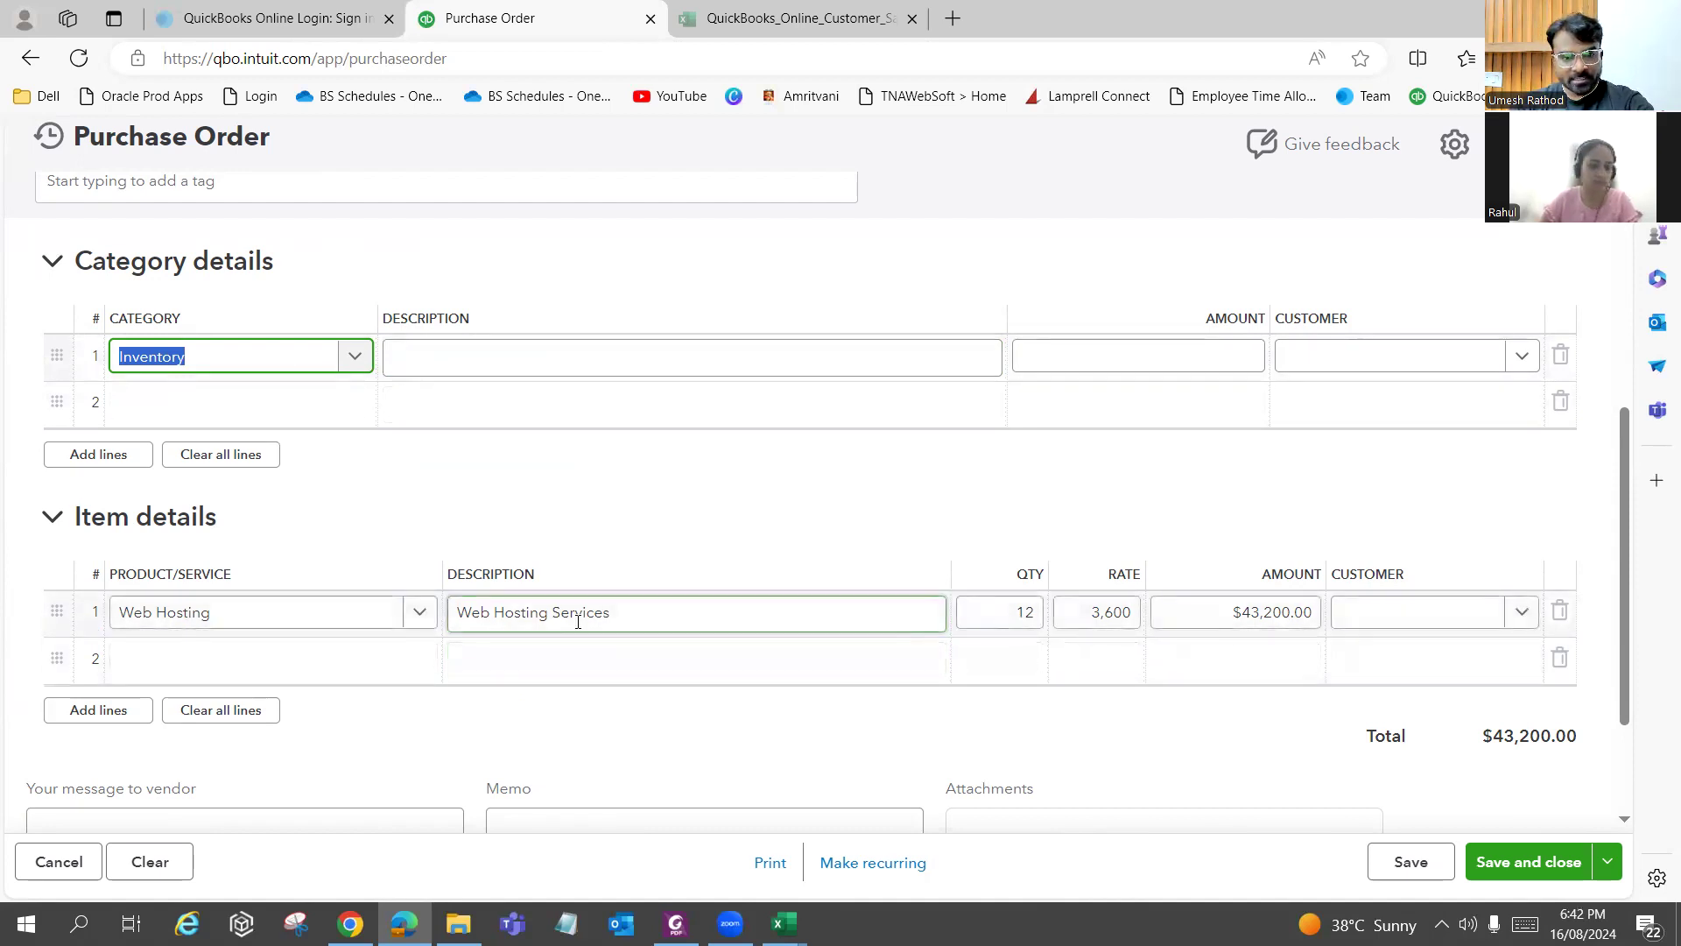
pyautogui.click(389, 619)
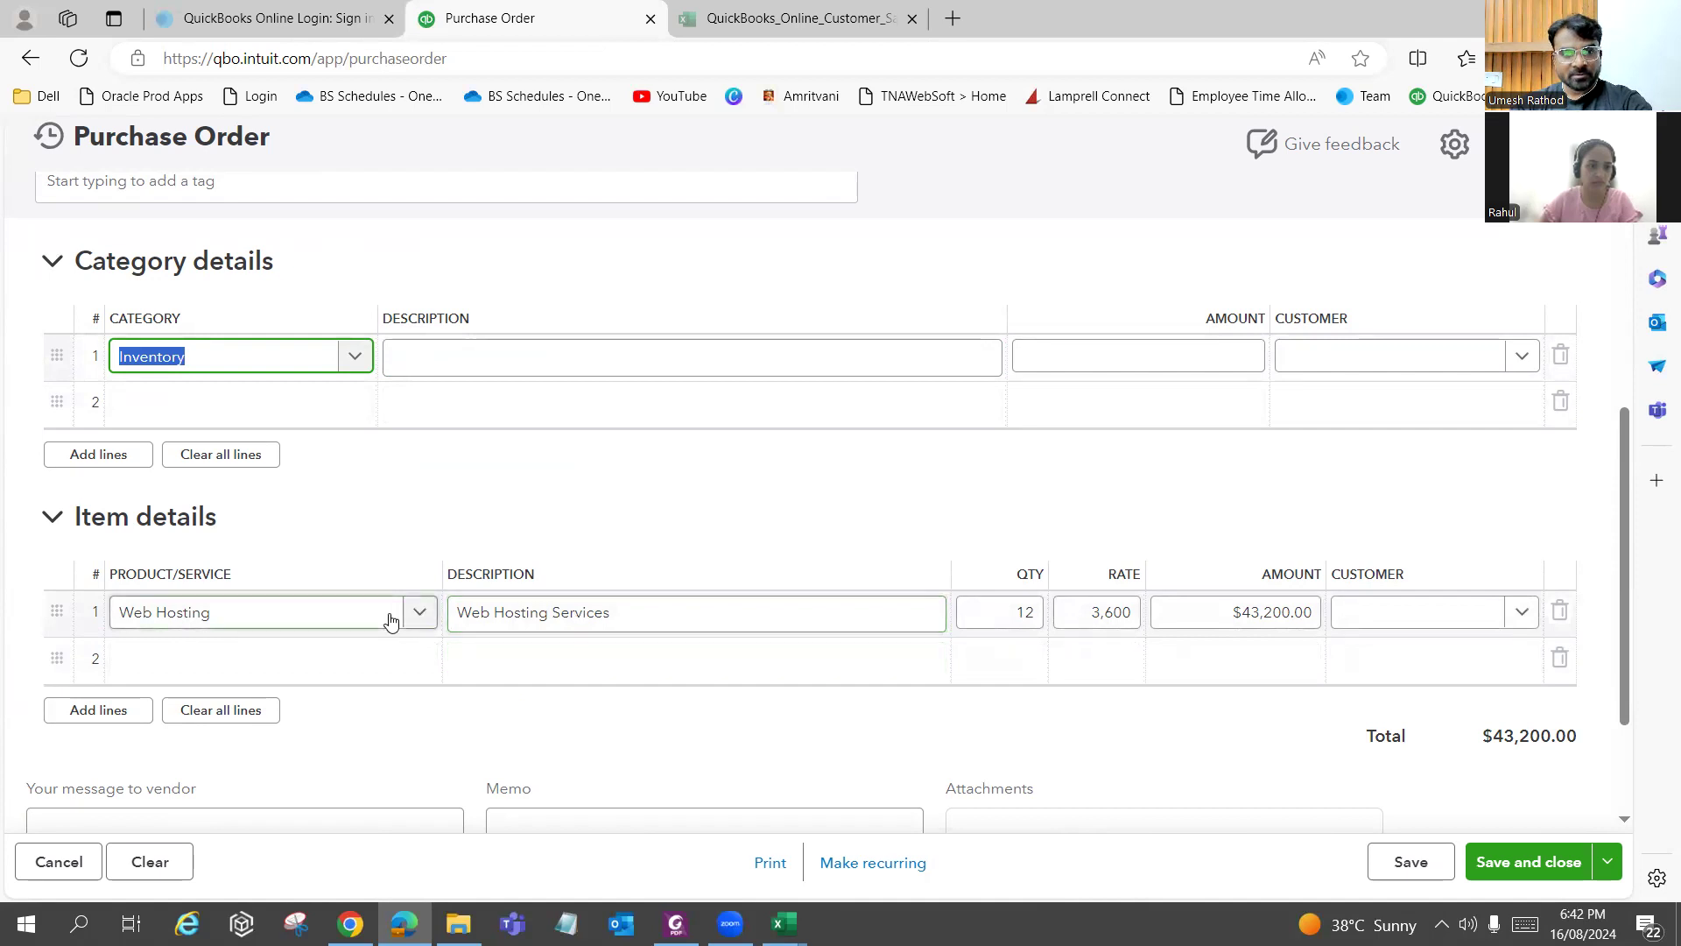
# Start a new product from the first item line, naming it Staplers with the item type Inventory item.
pyautogui.click(422, 613)
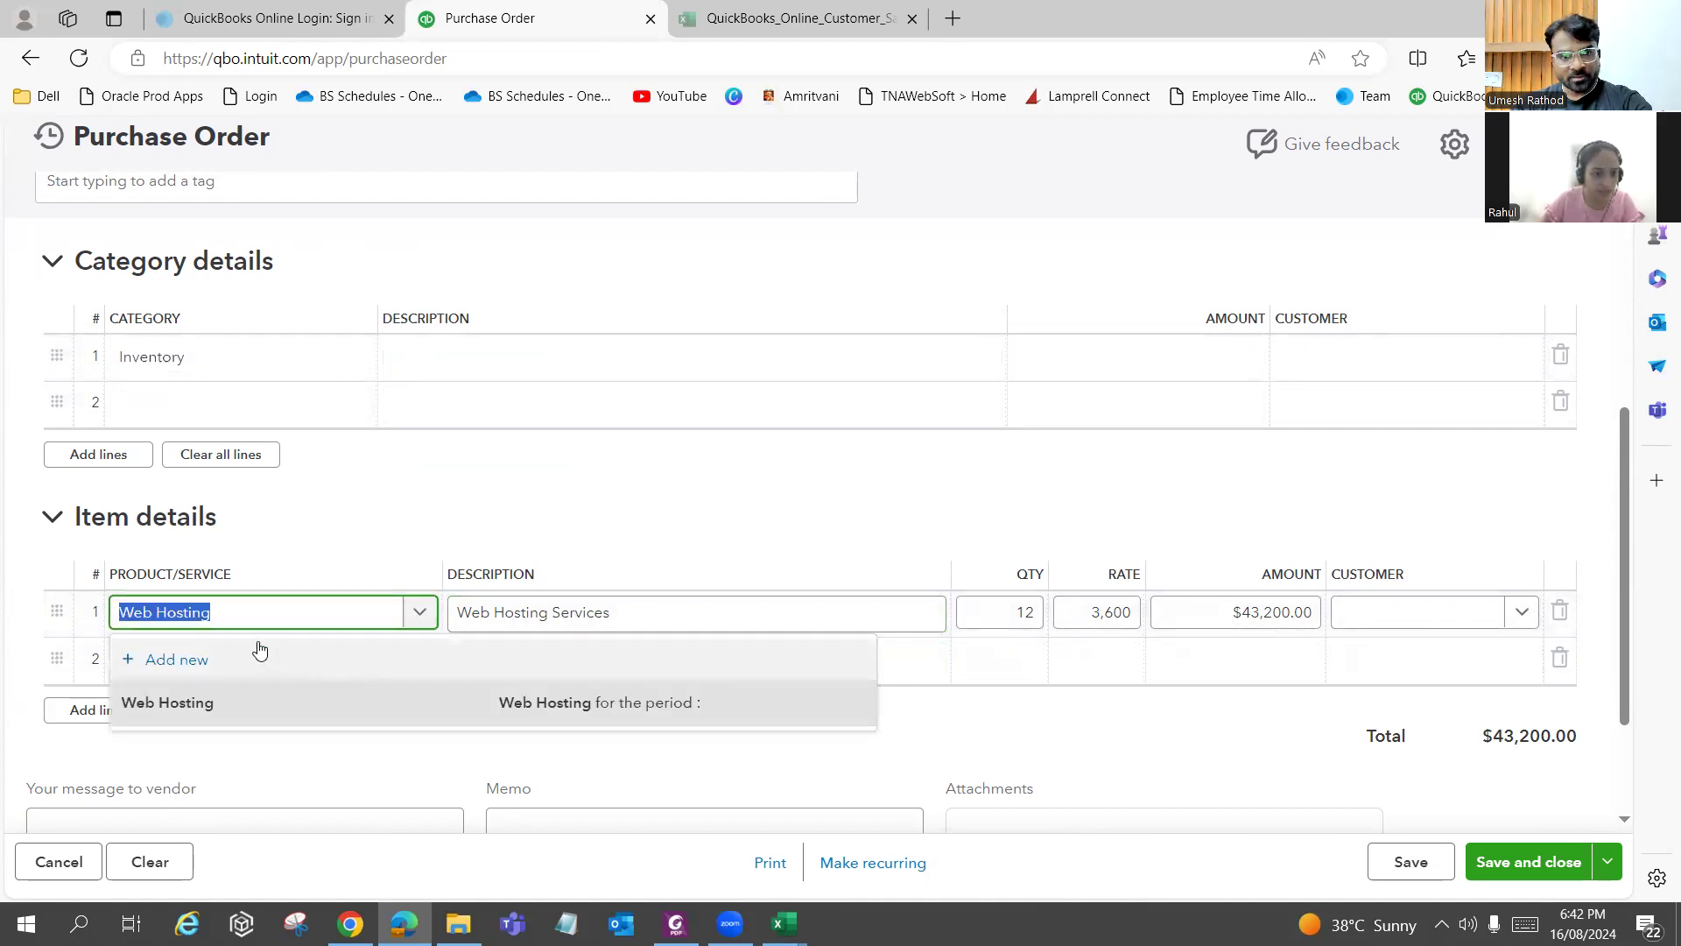
pyautogui.click(232, 663)
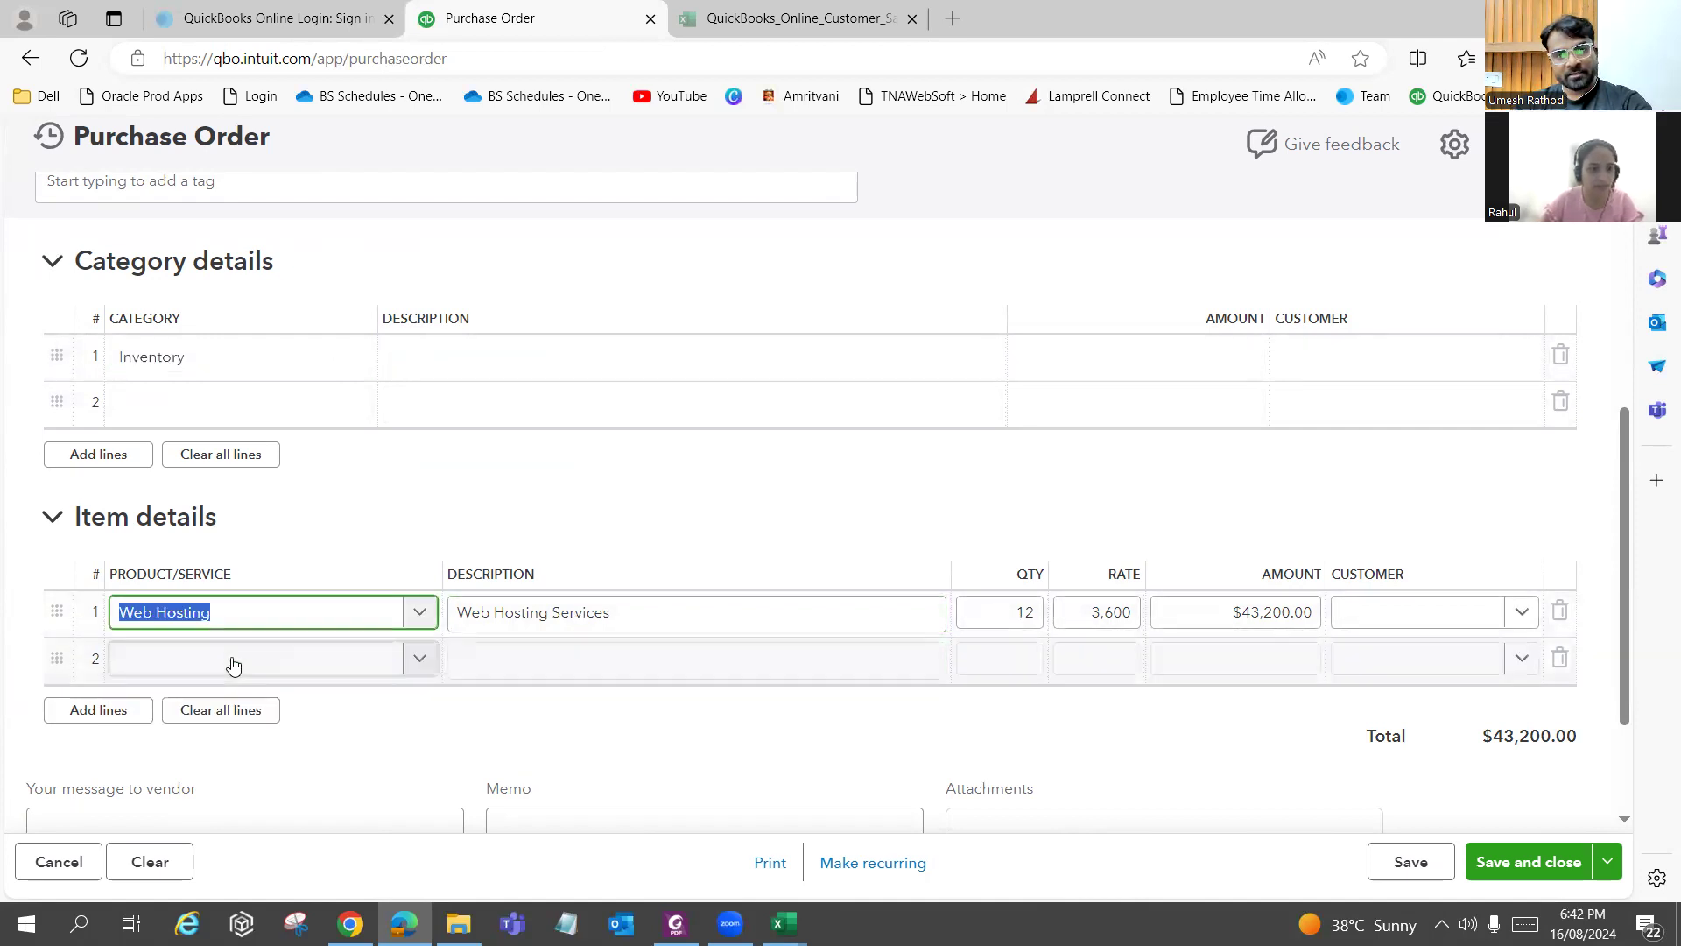
pyautogui.click(421, 617)
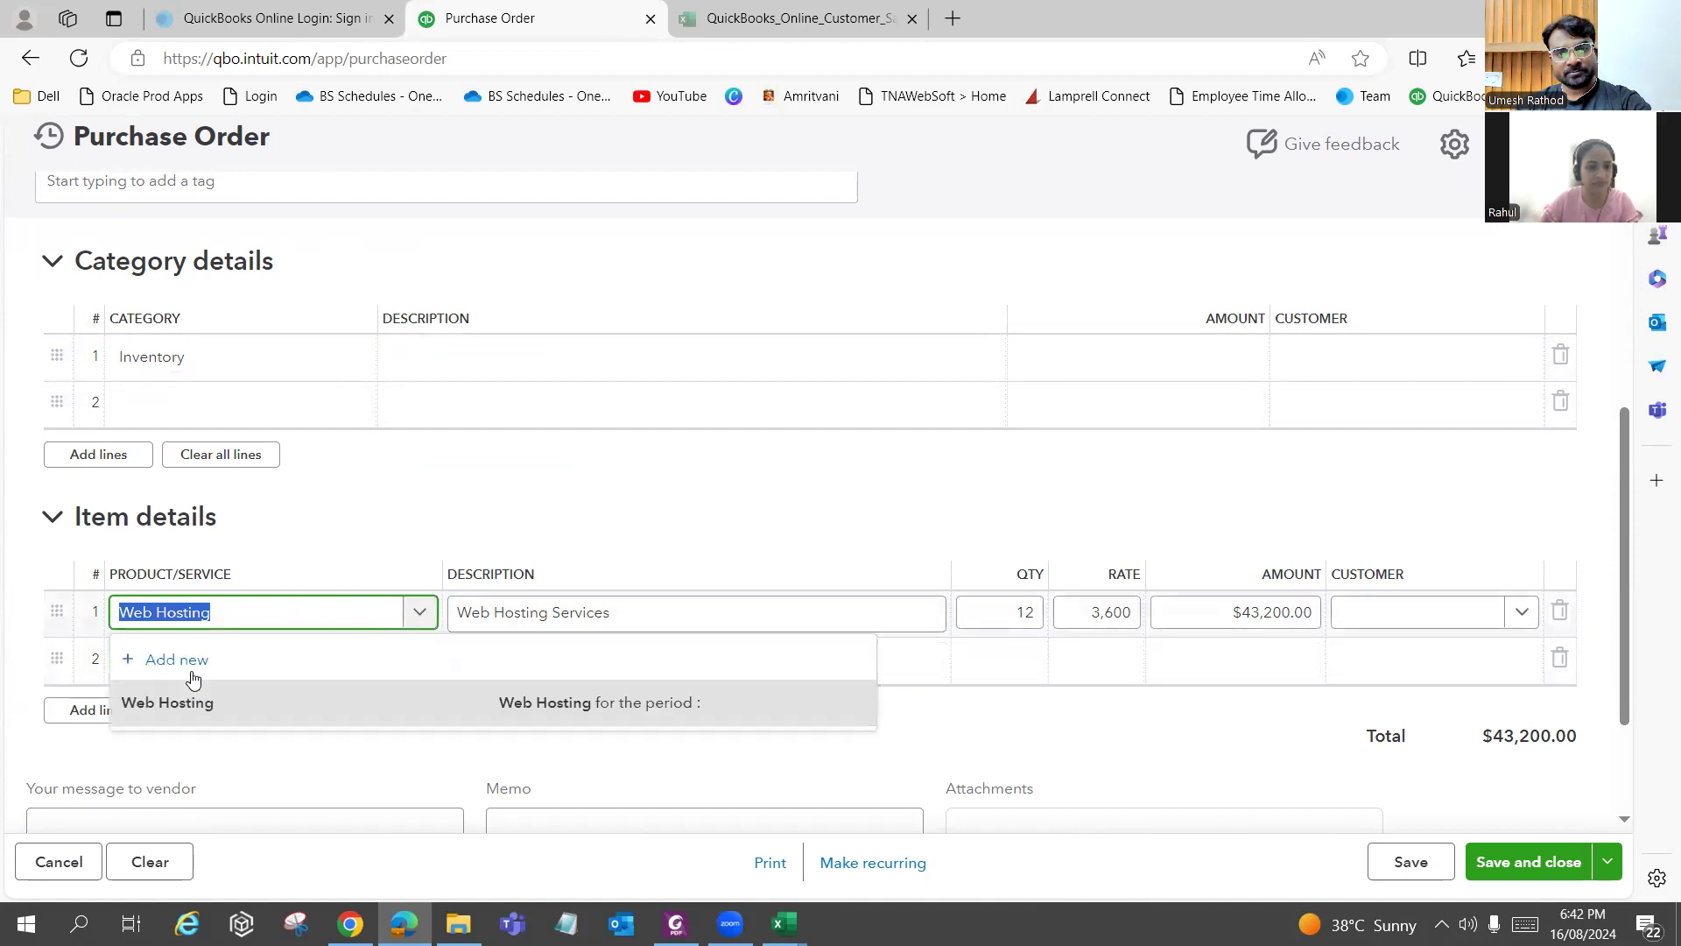
pyautogui.click(192, 658)
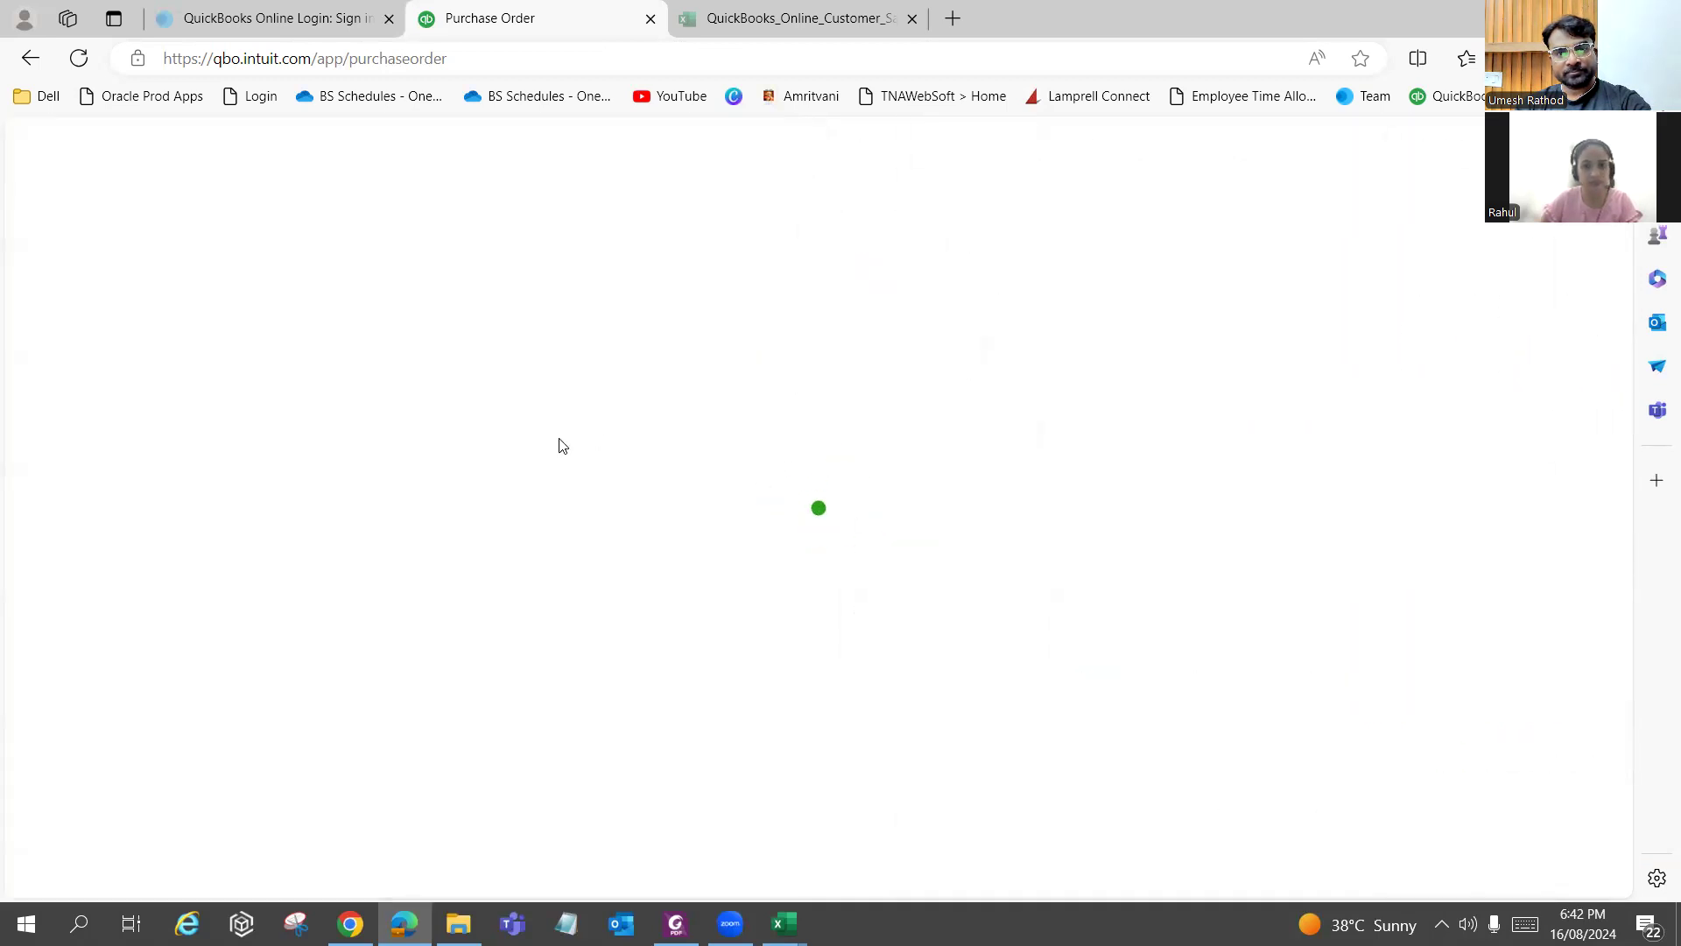
pyautogui.click(352, 625)
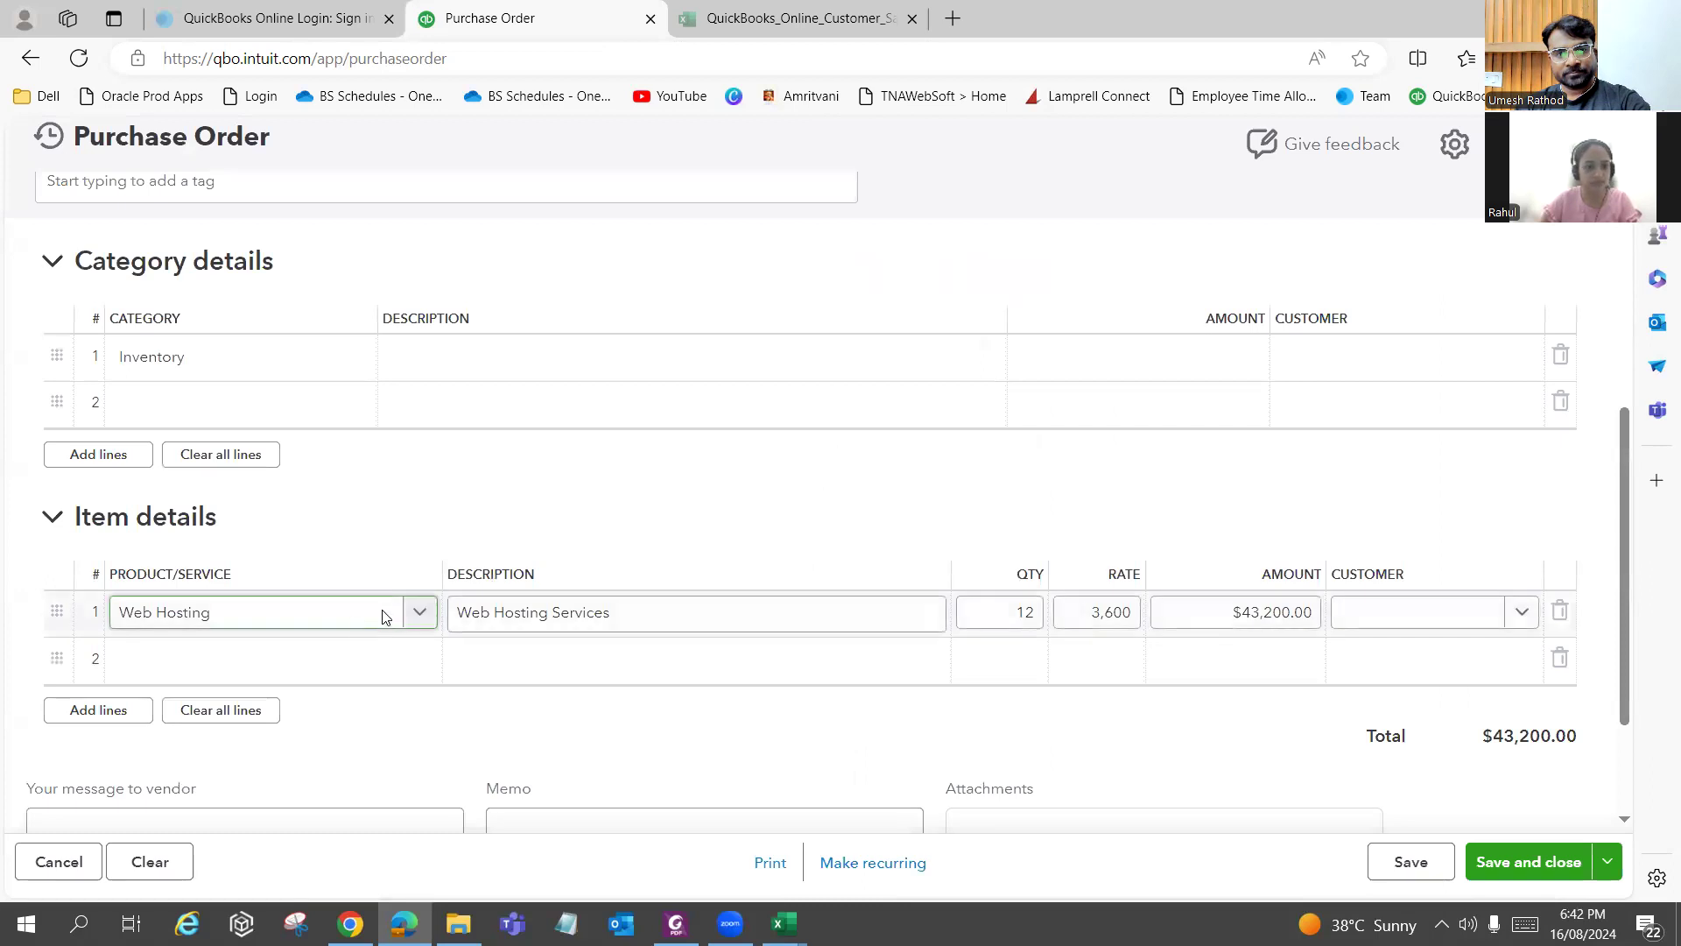
pyautogui.click(311, 622)
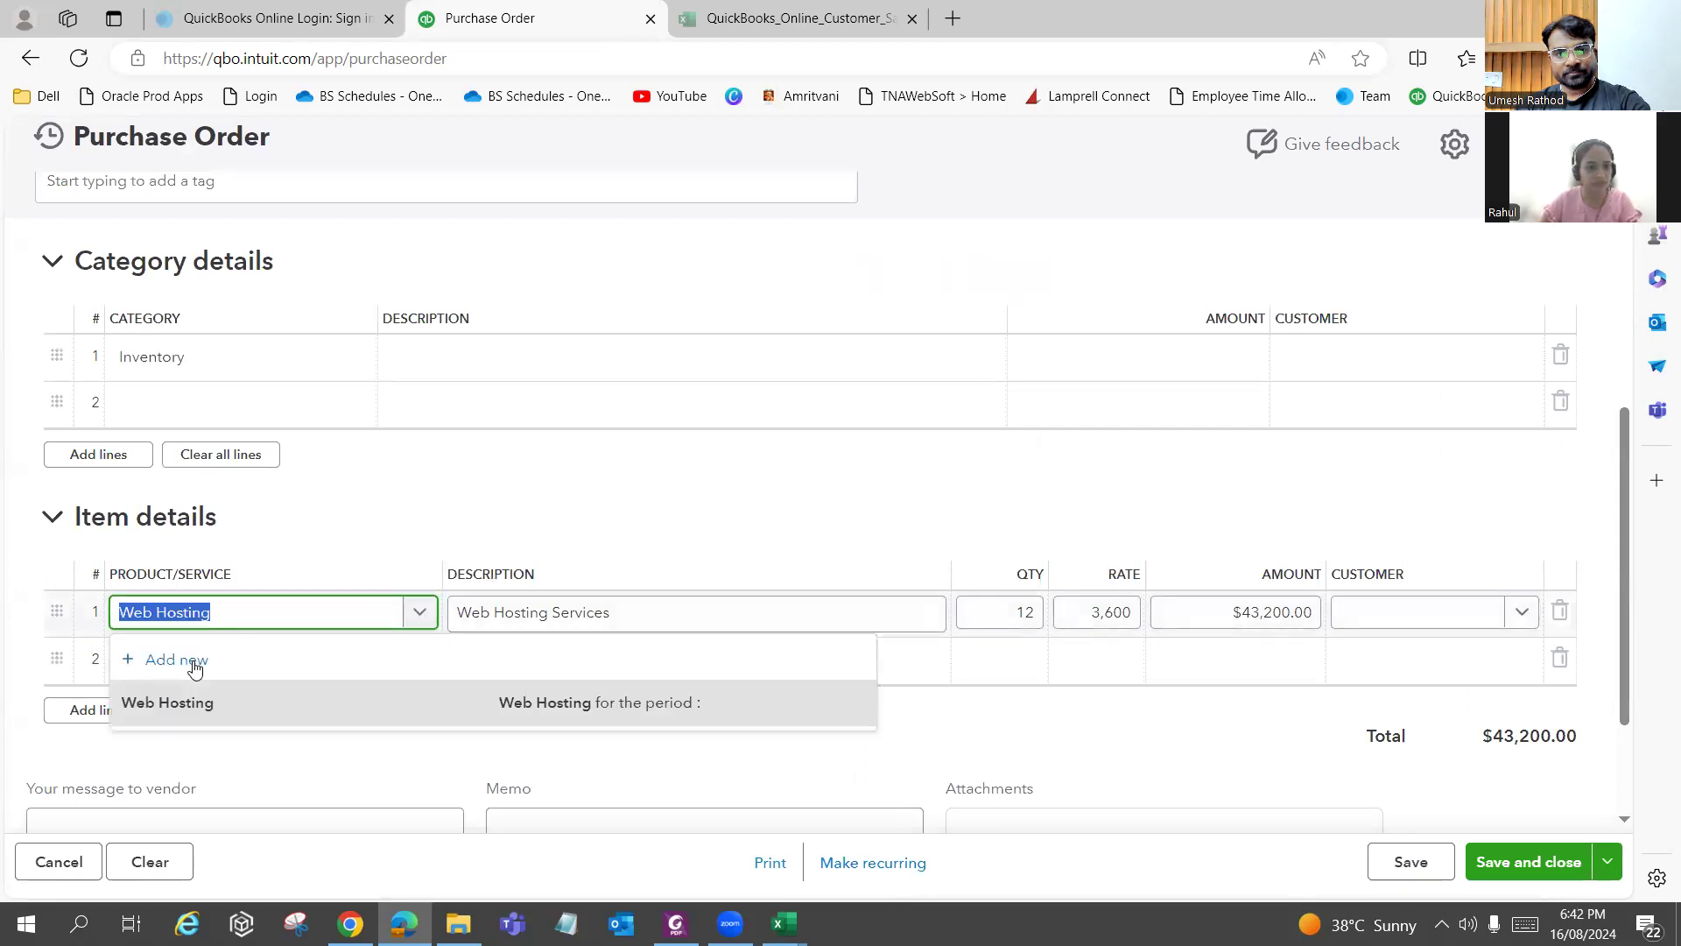
pyautogui.click(261, 642)
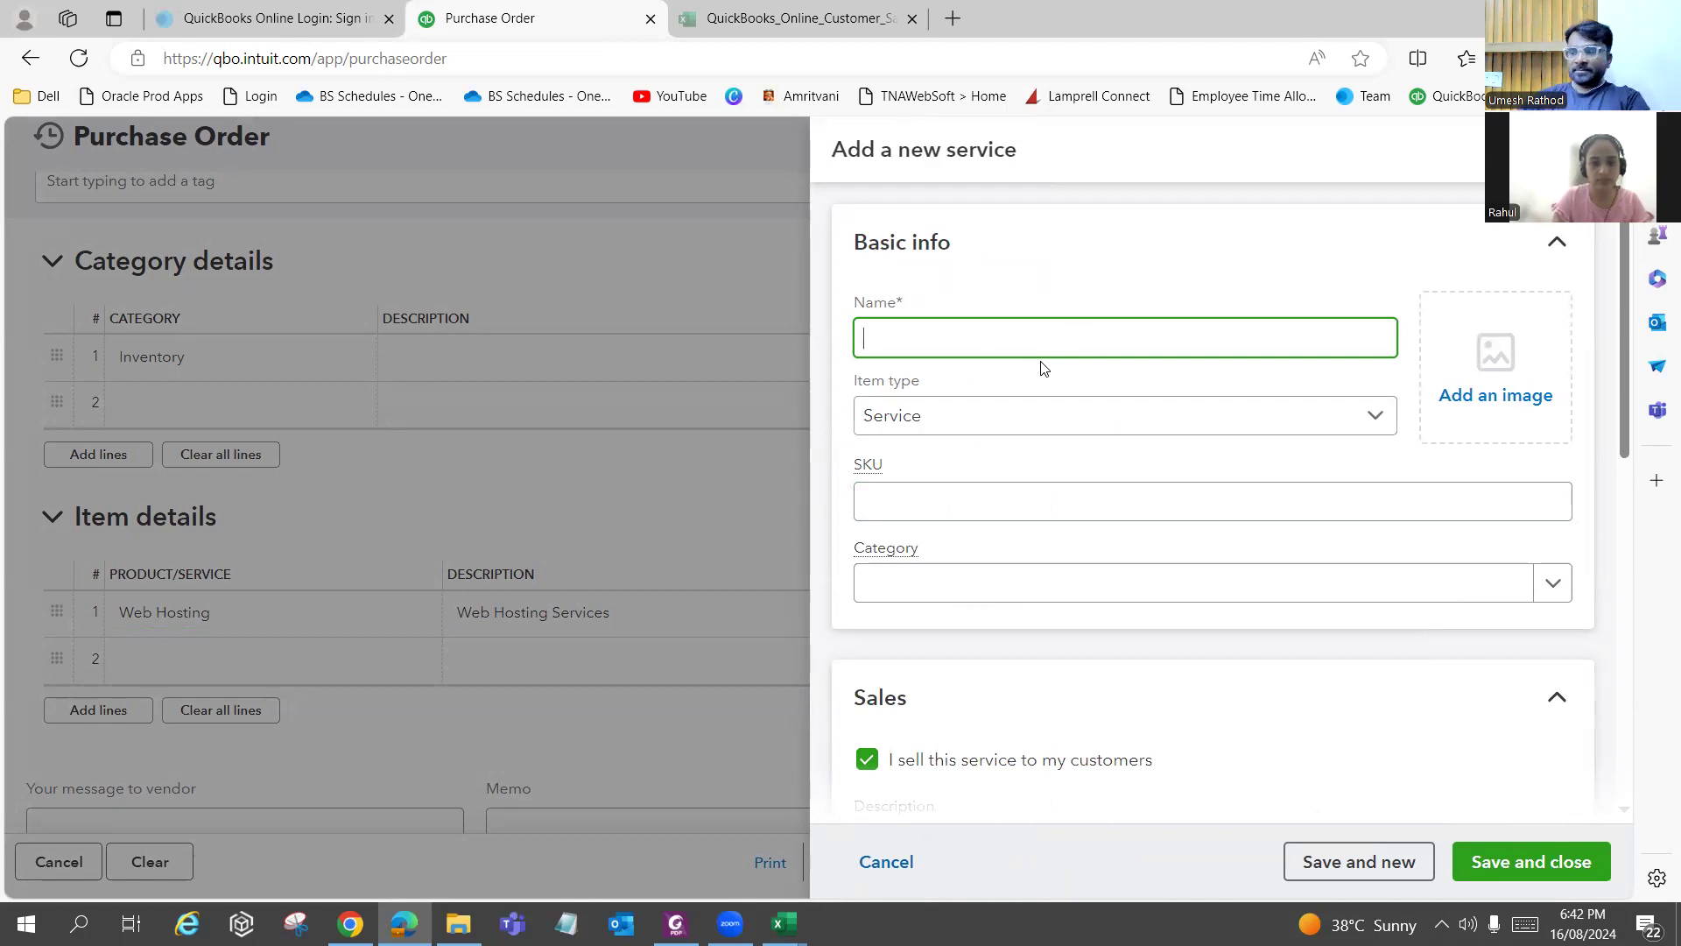
pyautogui.write('Staplers')
pyautogui.click(954, 425)
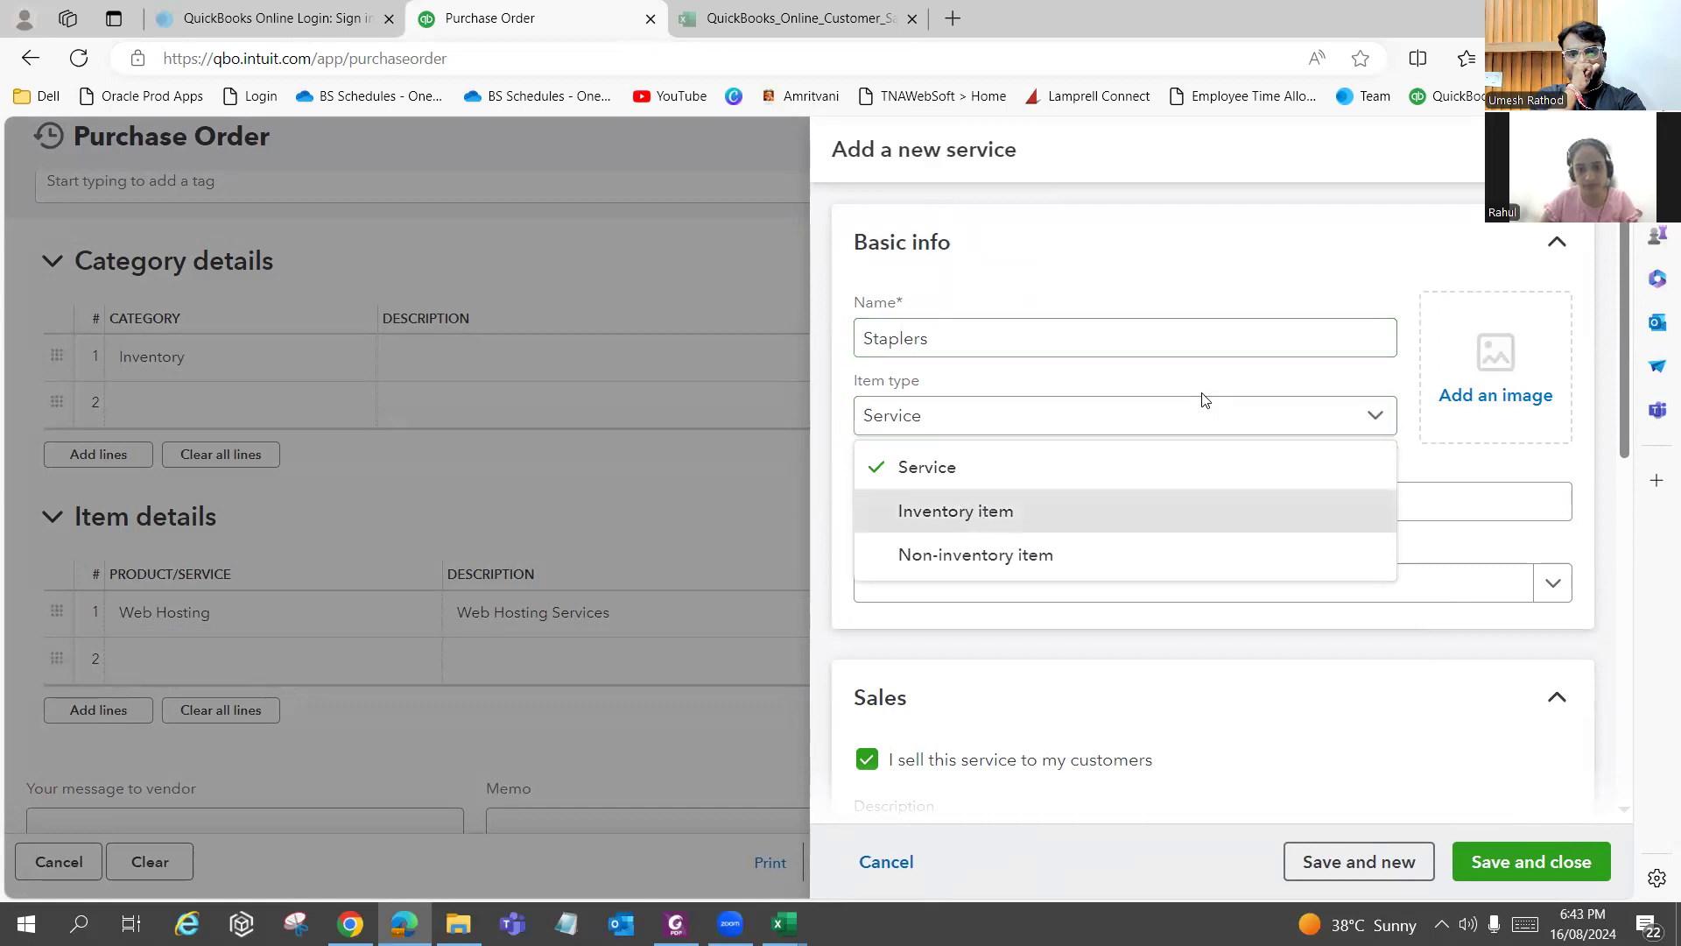
pyautogui.press('Return')
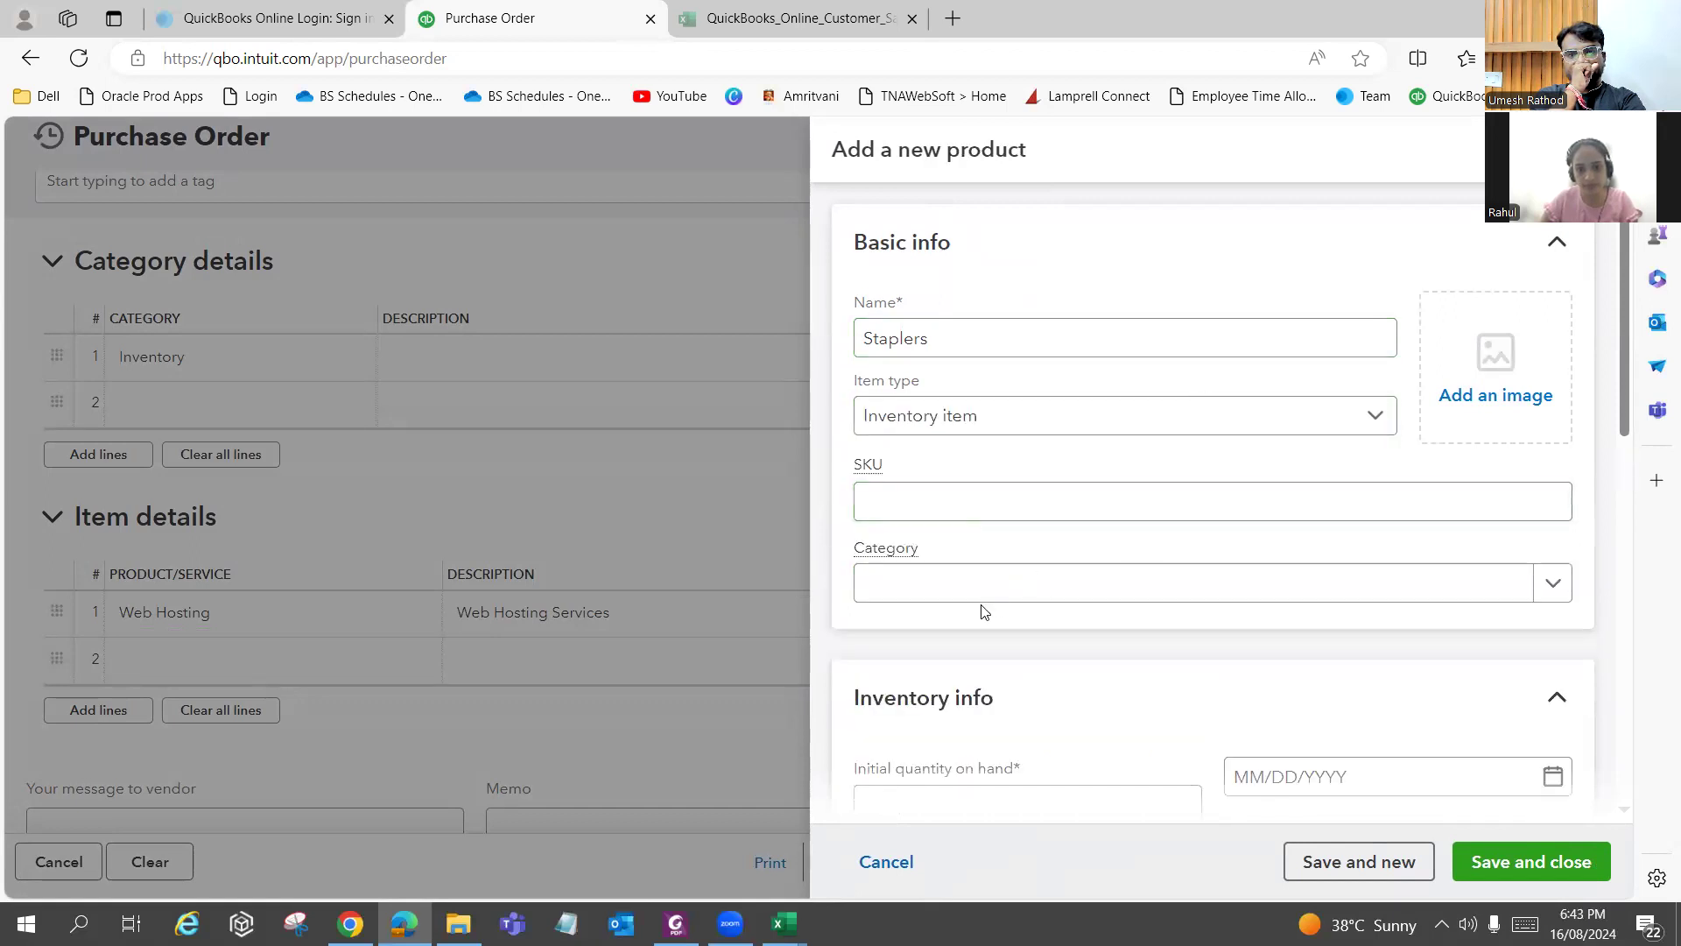
# Start a new category for the product and try making it a sub-category with Stationery as the parent.
pyautogui.click(975, 593)
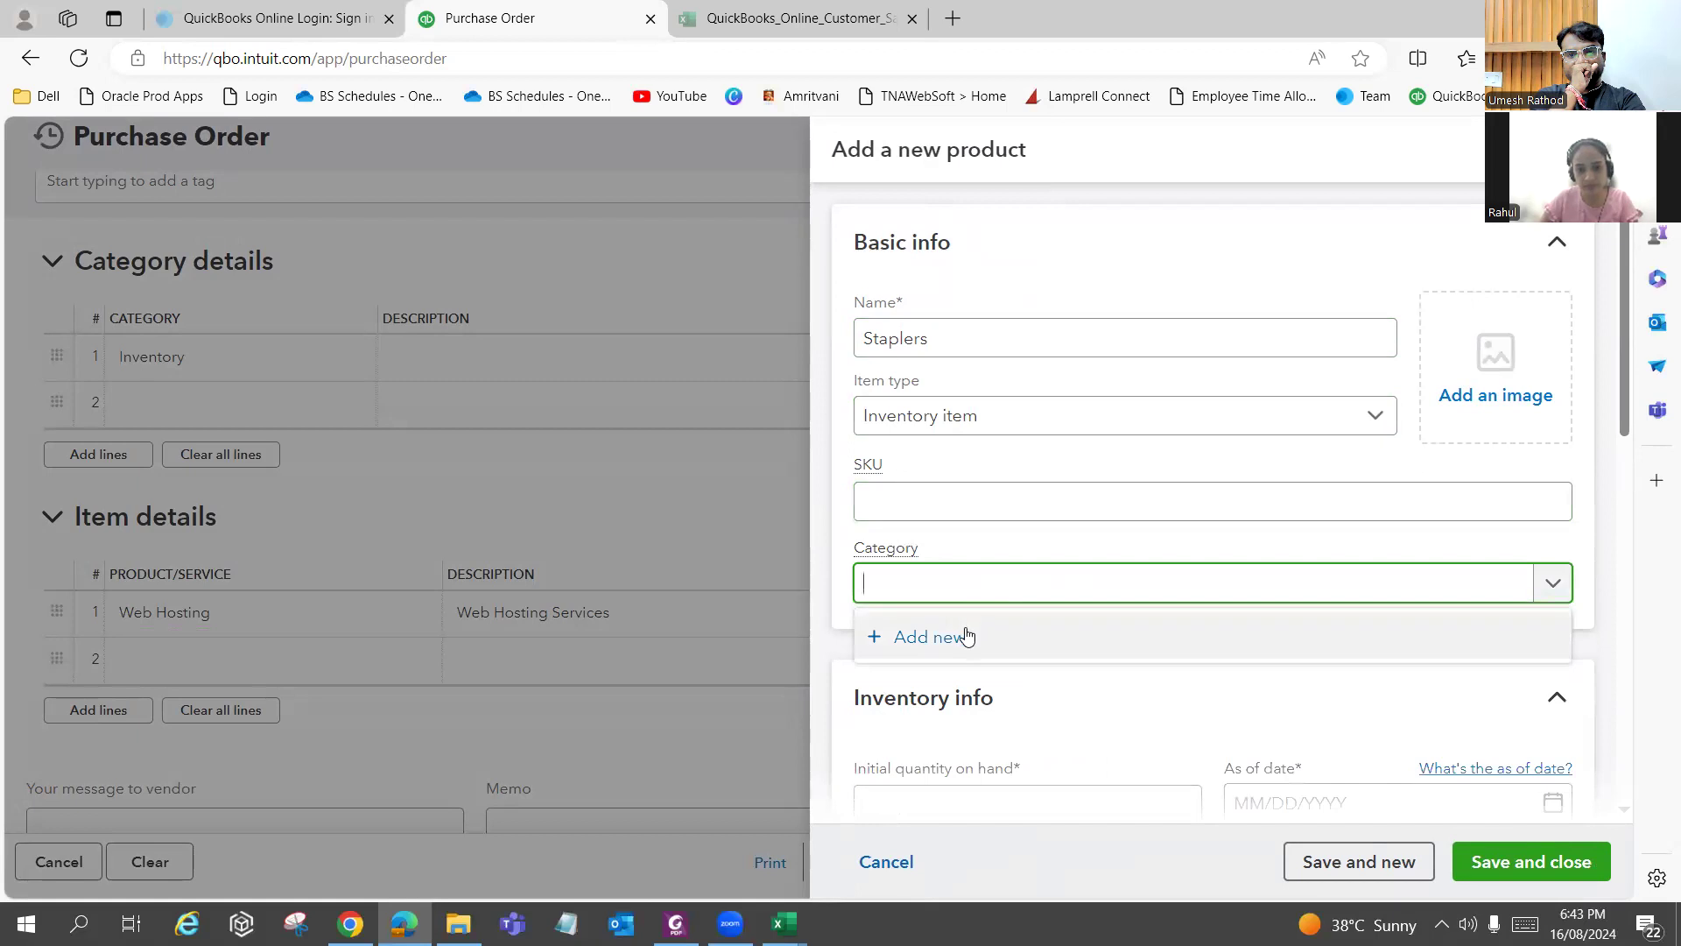
pyautogui.click(1003, 617)
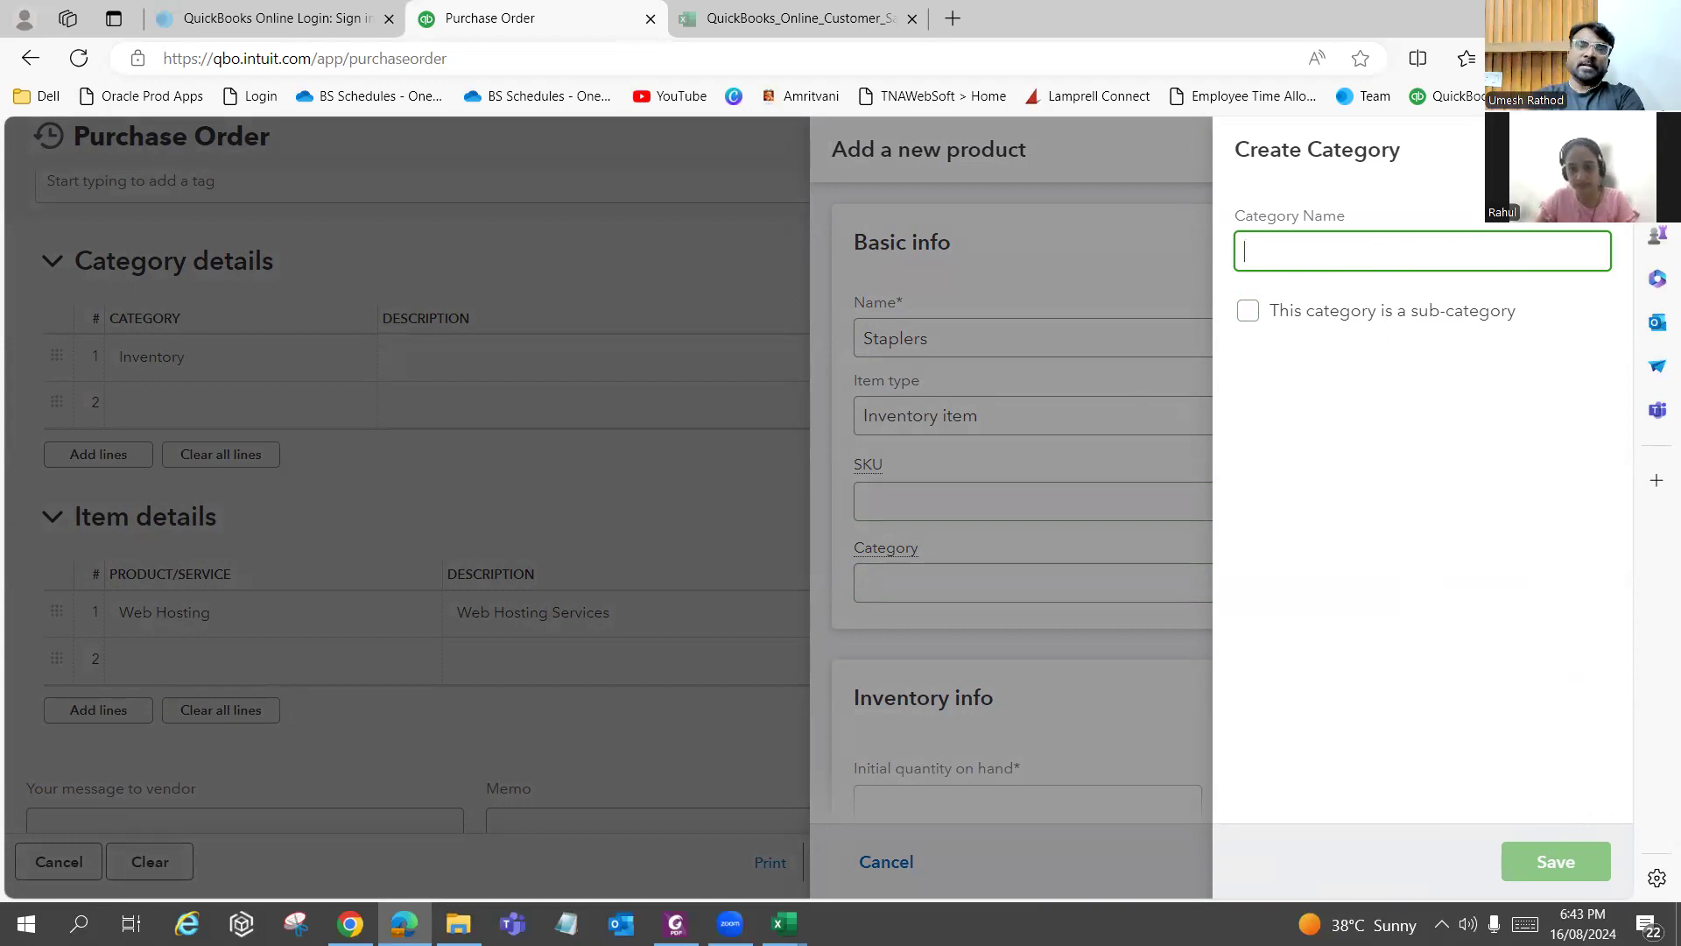
pyautogui.click(1248, 312)
pyautogui.click(1301, 405)
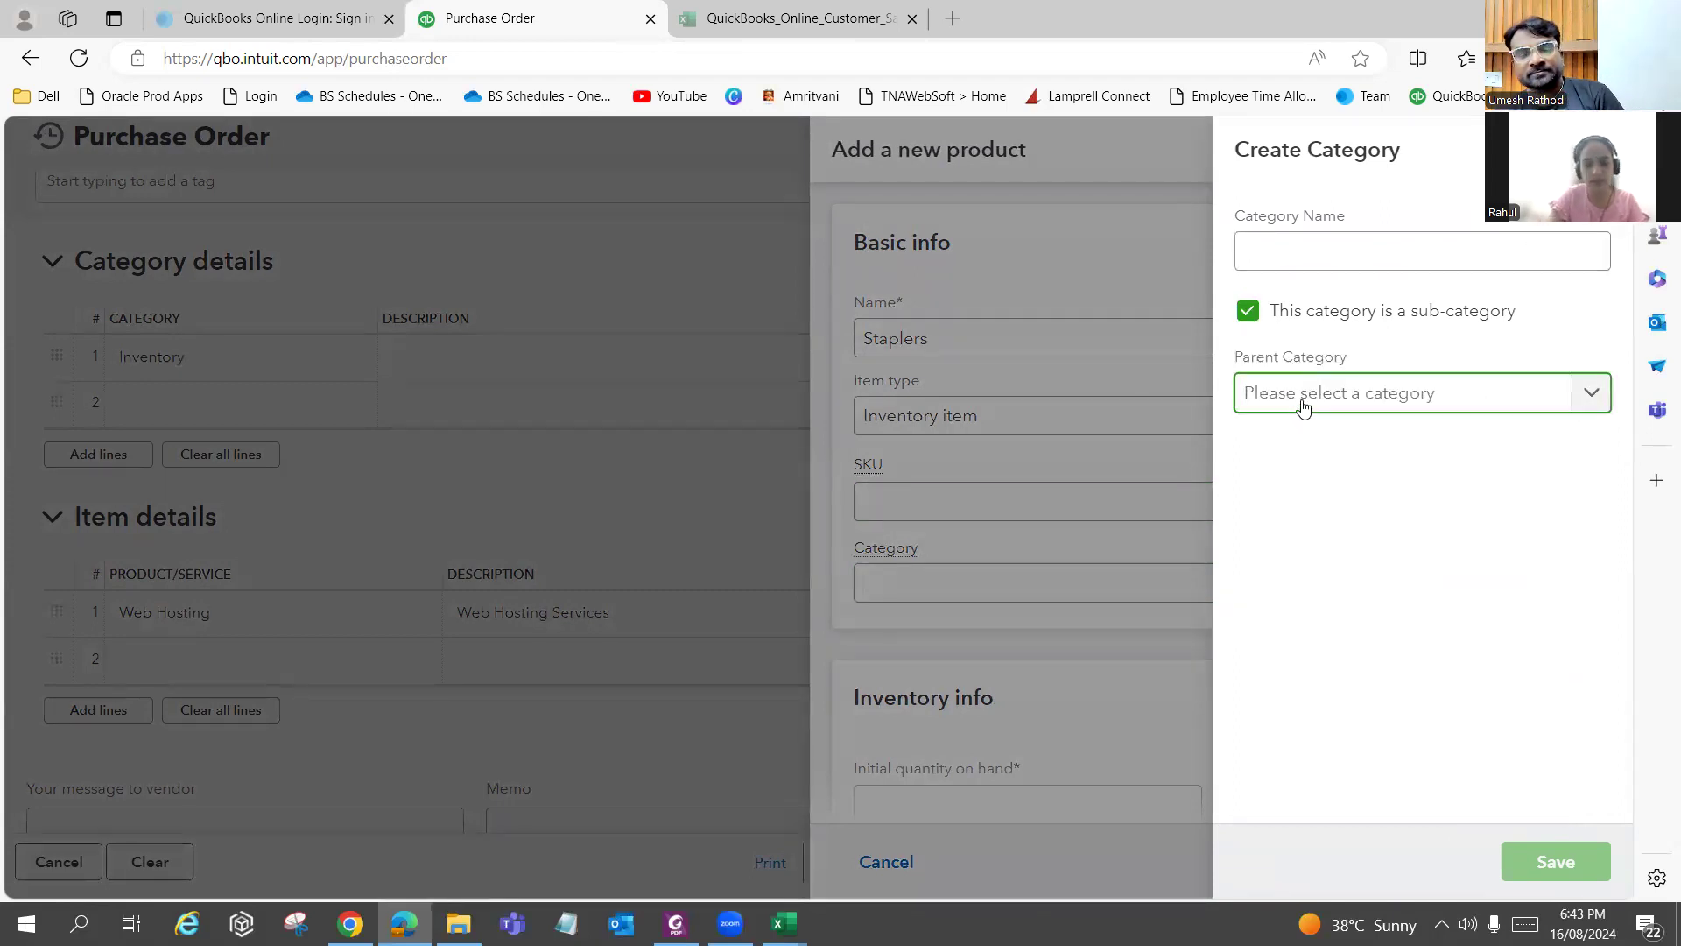
pyautogui.write('Stationery')
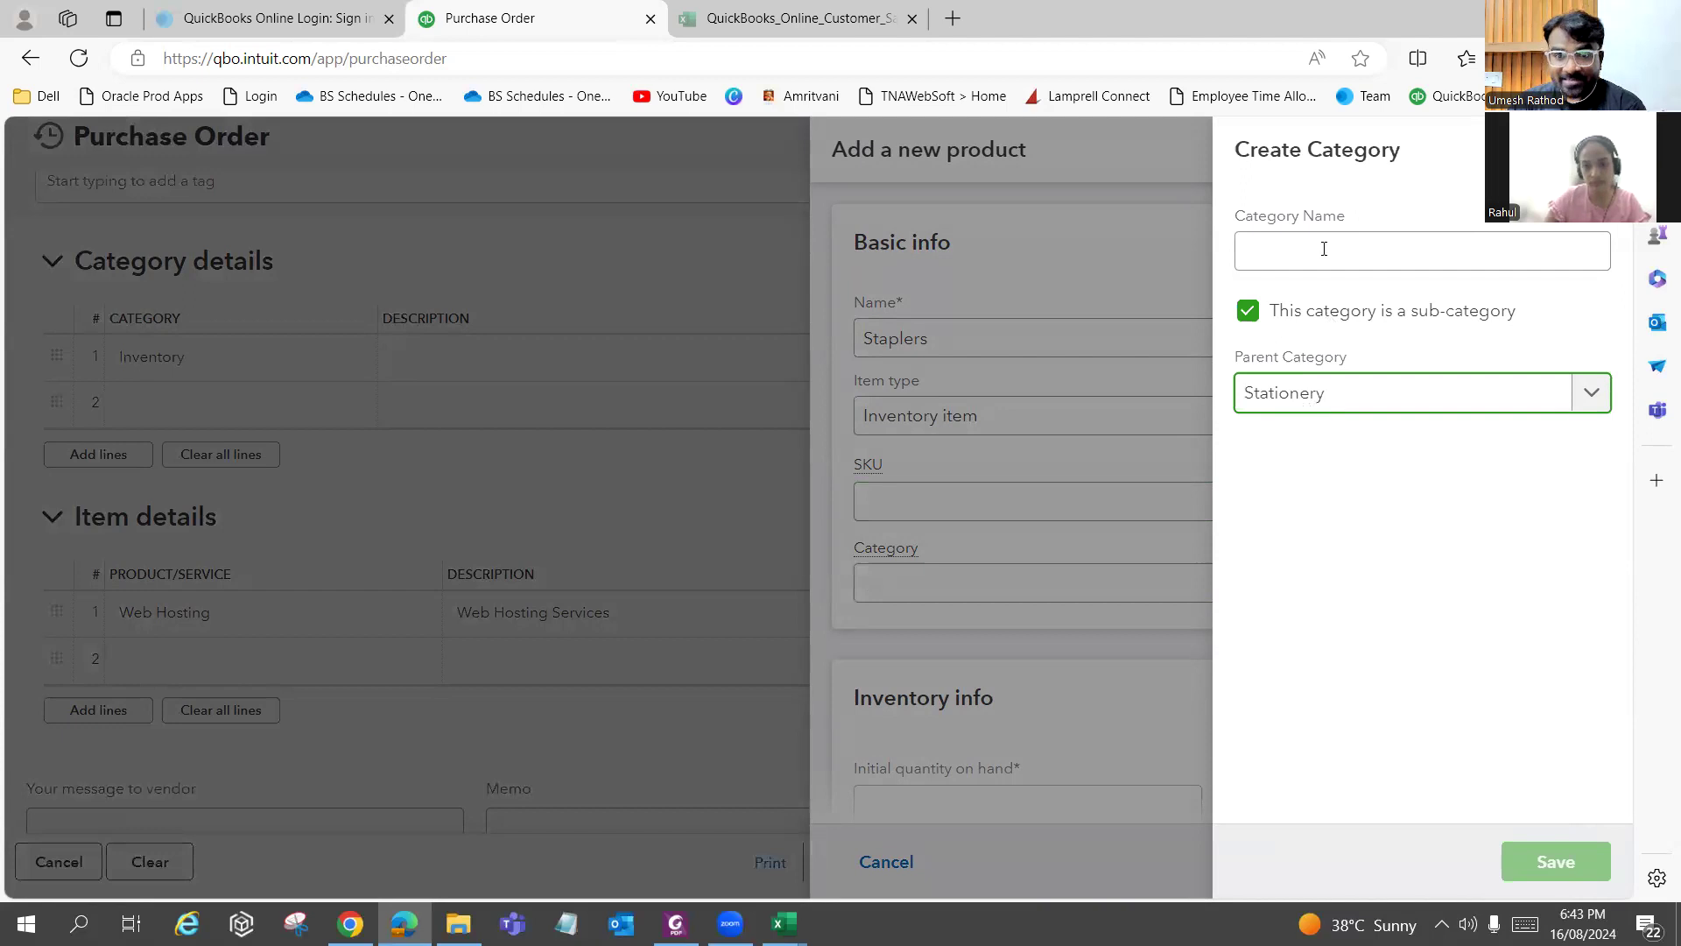
# Name the new category Stationery, remove its sub-category setting and save it.
pyautogui.click(1313, 259)
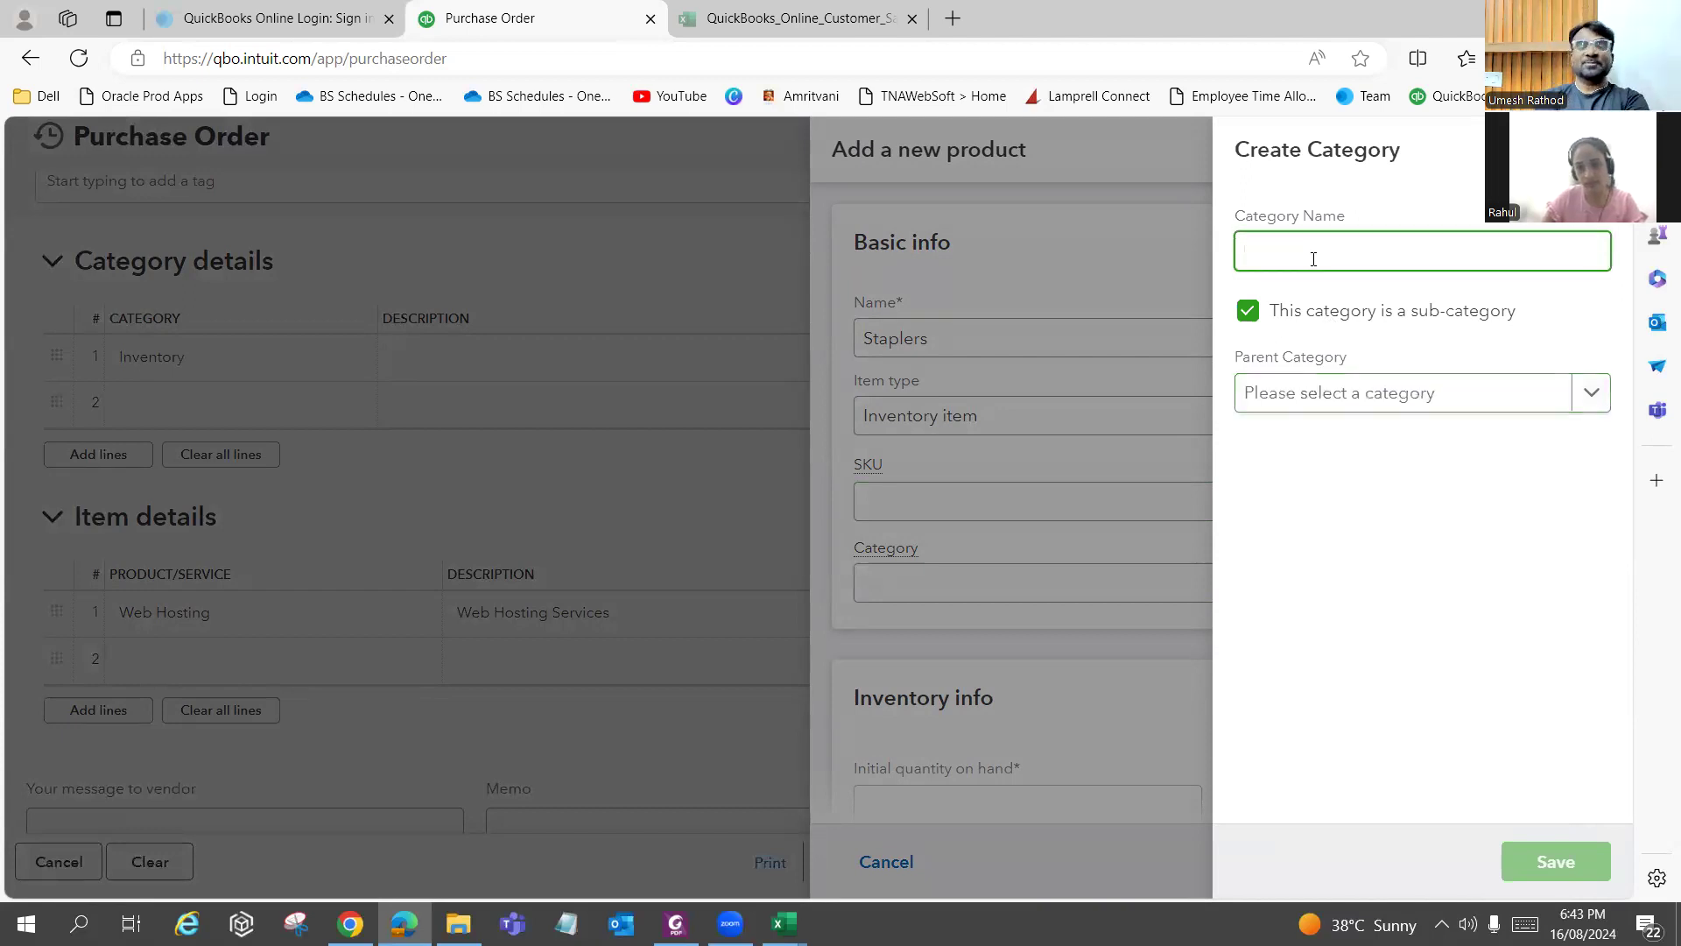
pyautogui.write('Statuo')
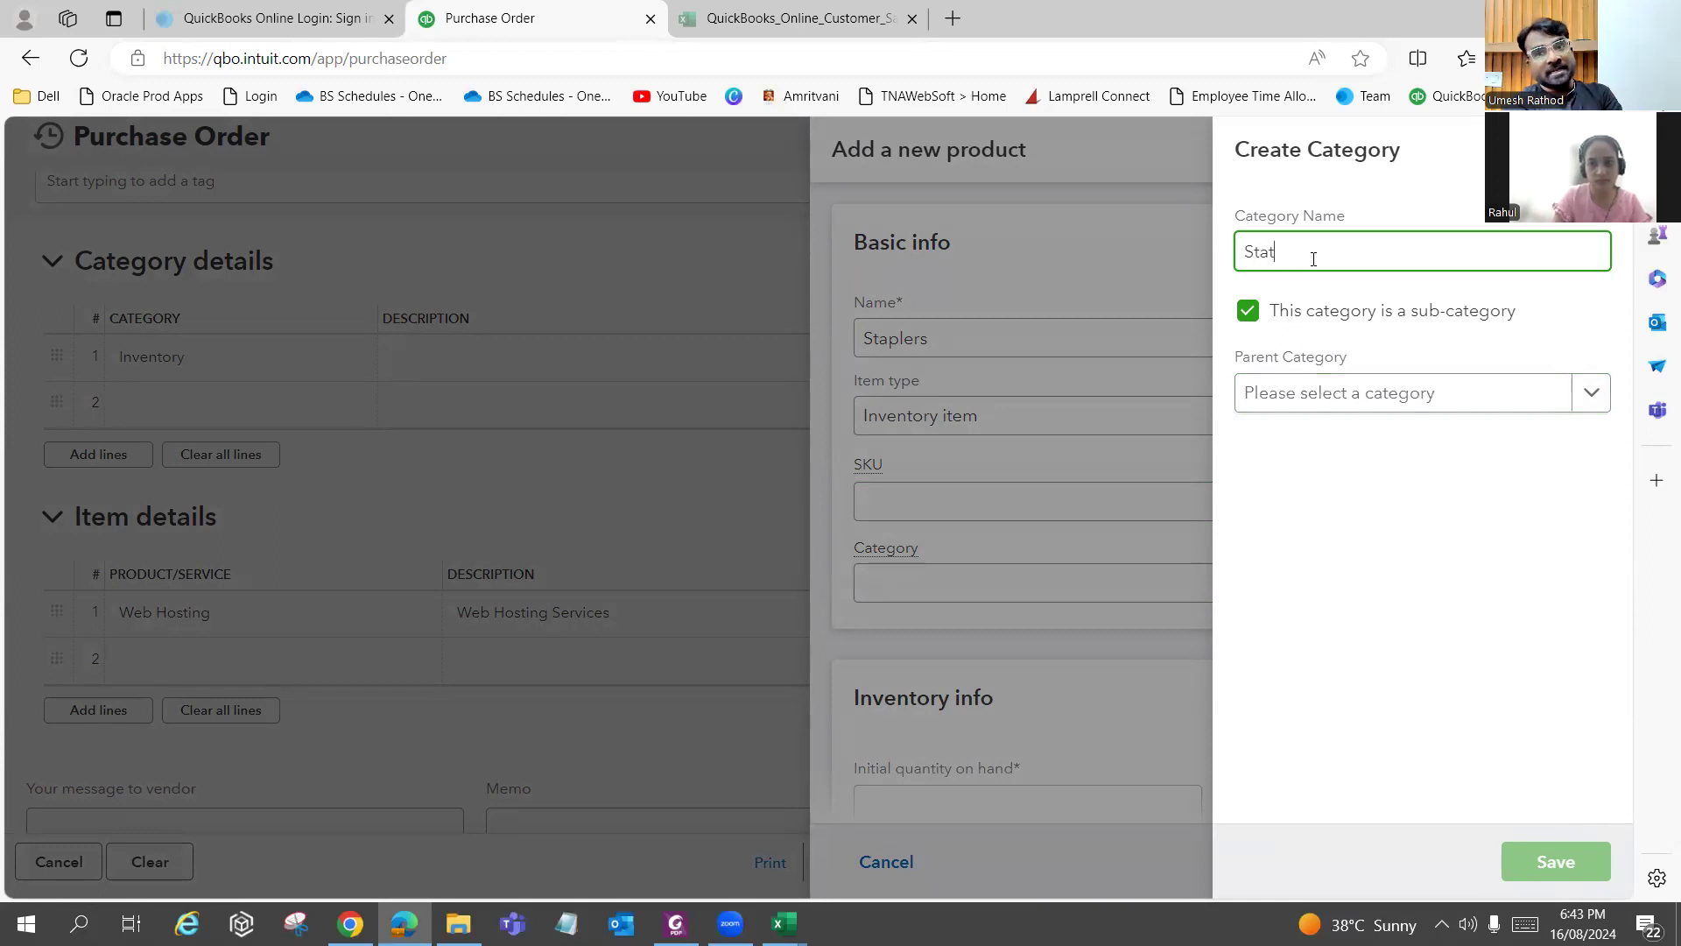
pyautogui.press('BackSpace')
pyautogui.press('BackSpace')
pyautogui.write('ionery')
pyautogui.click(1290, 398)
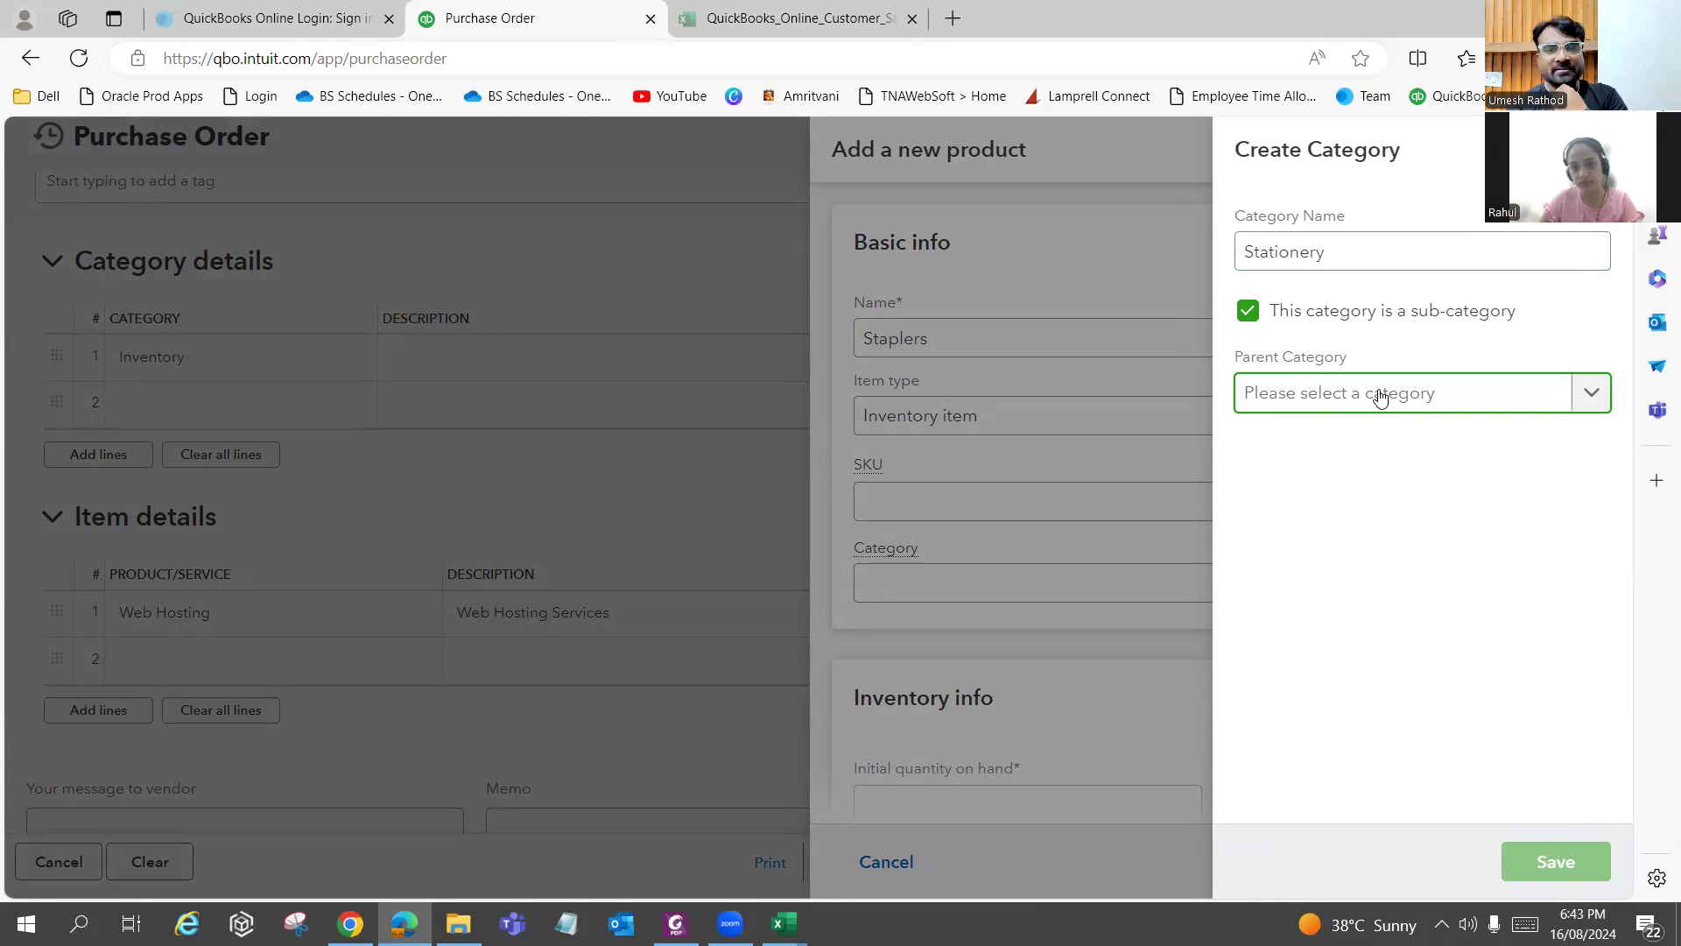
pyautogui.click(1248, 328)
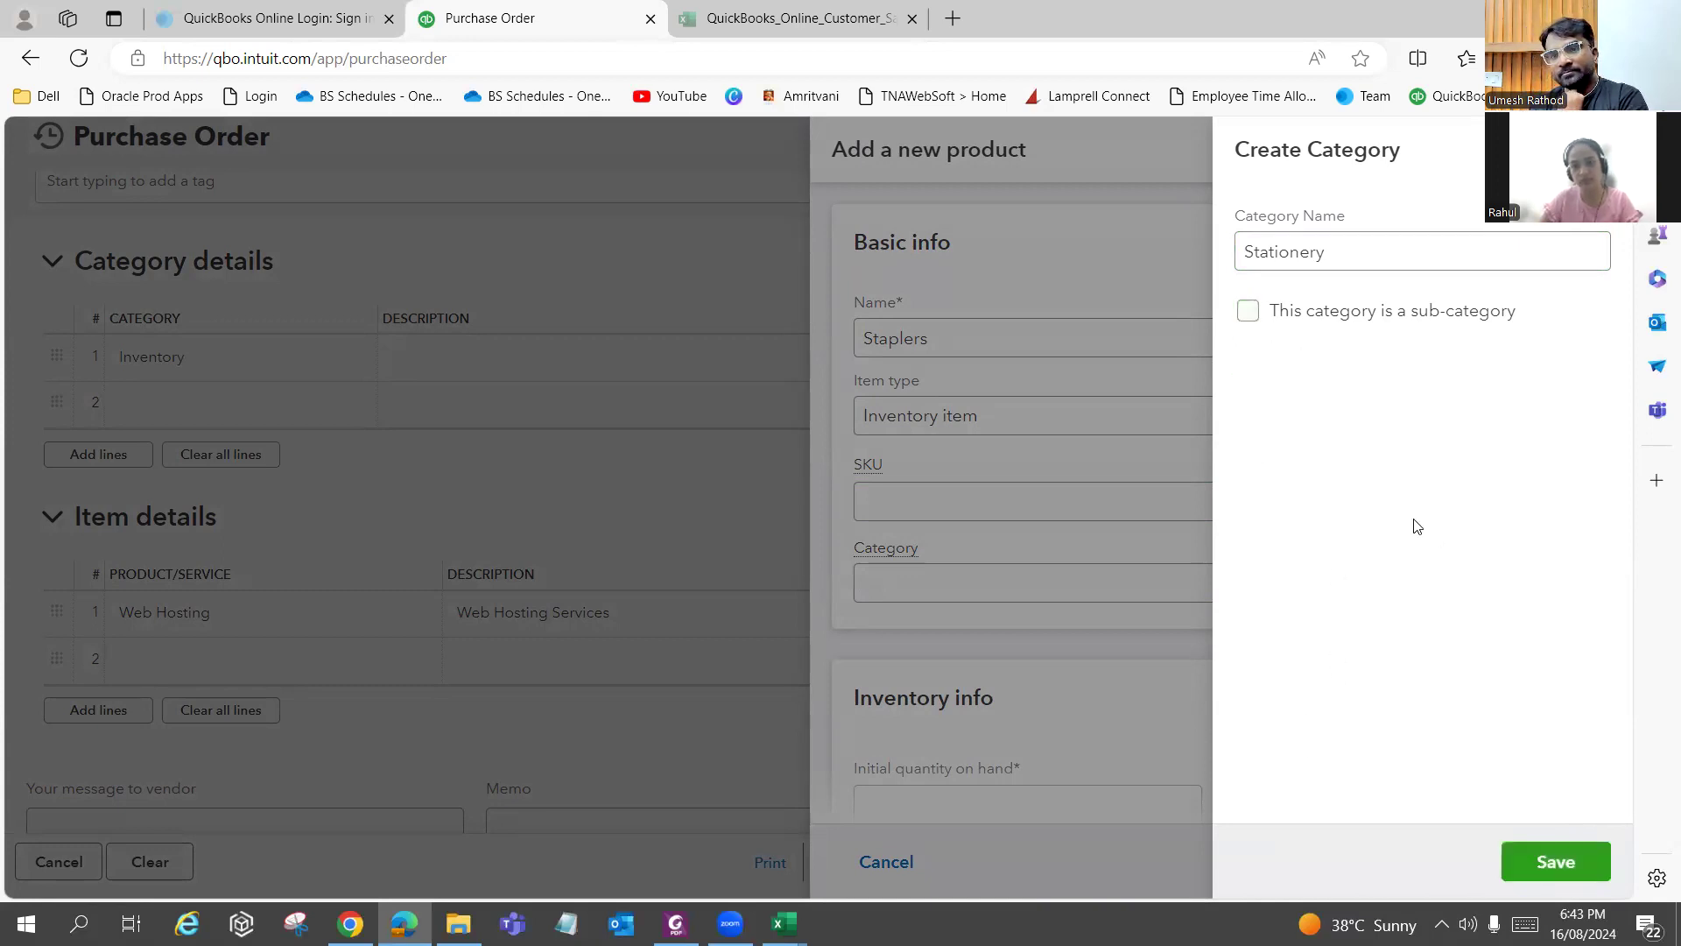
pyautogui.click(1568, 864)
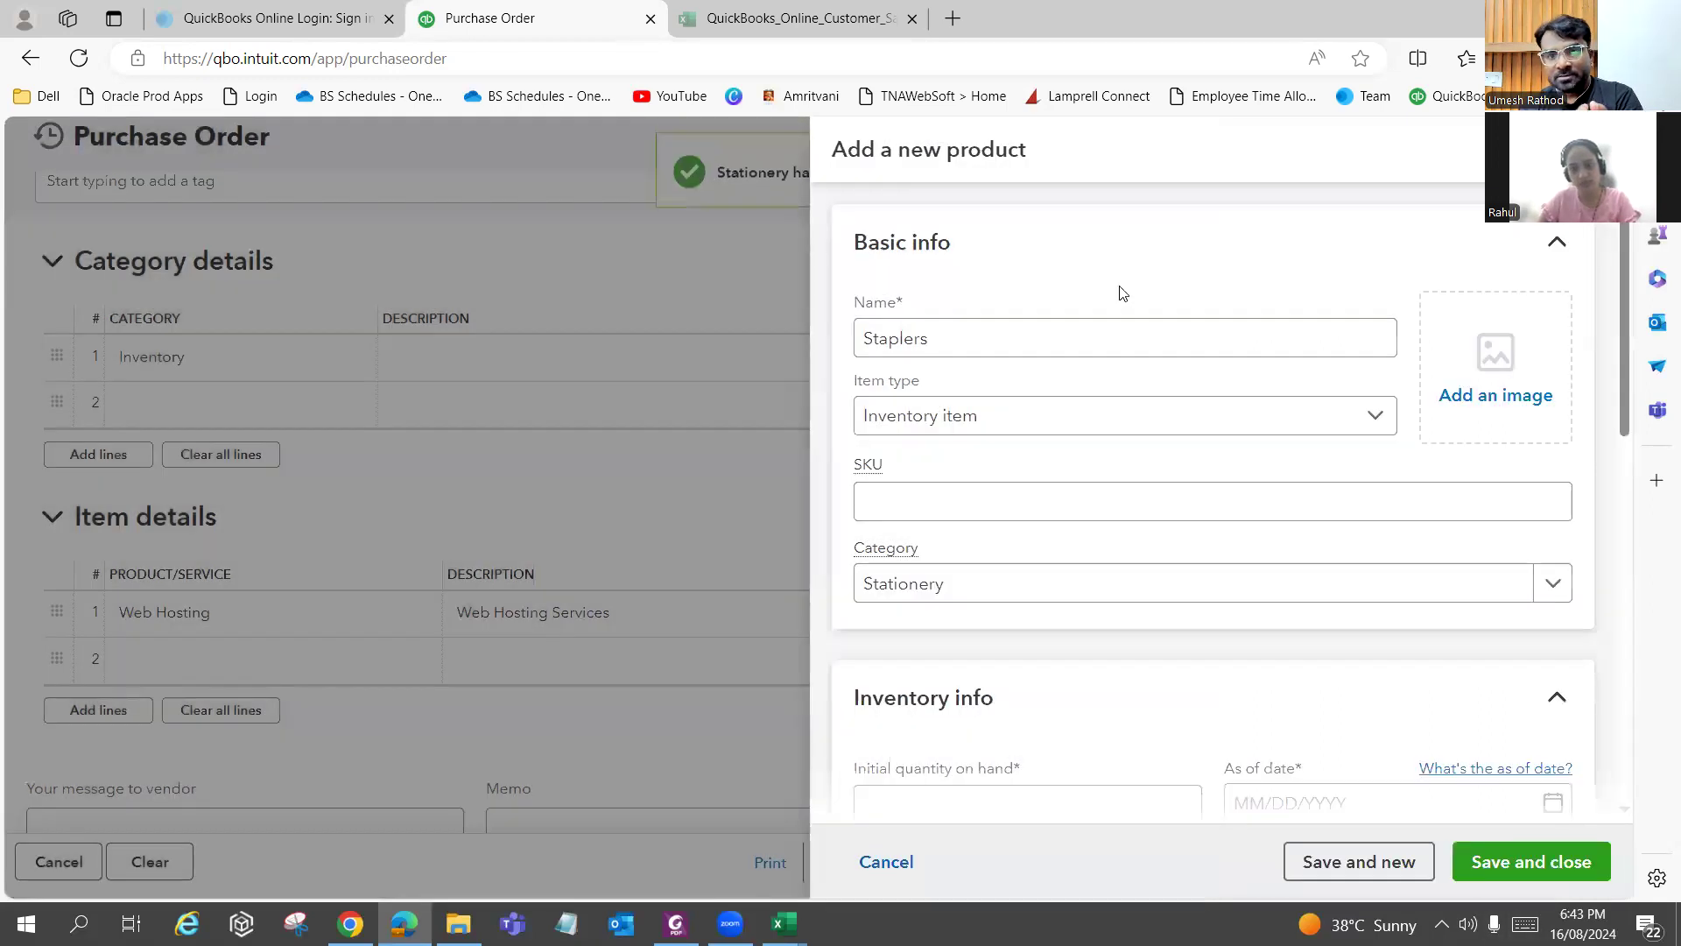
# Try to save the Staplers product and open its initial quantity on hand for entry.
pyautogui.scroll(-1, 964, 507)
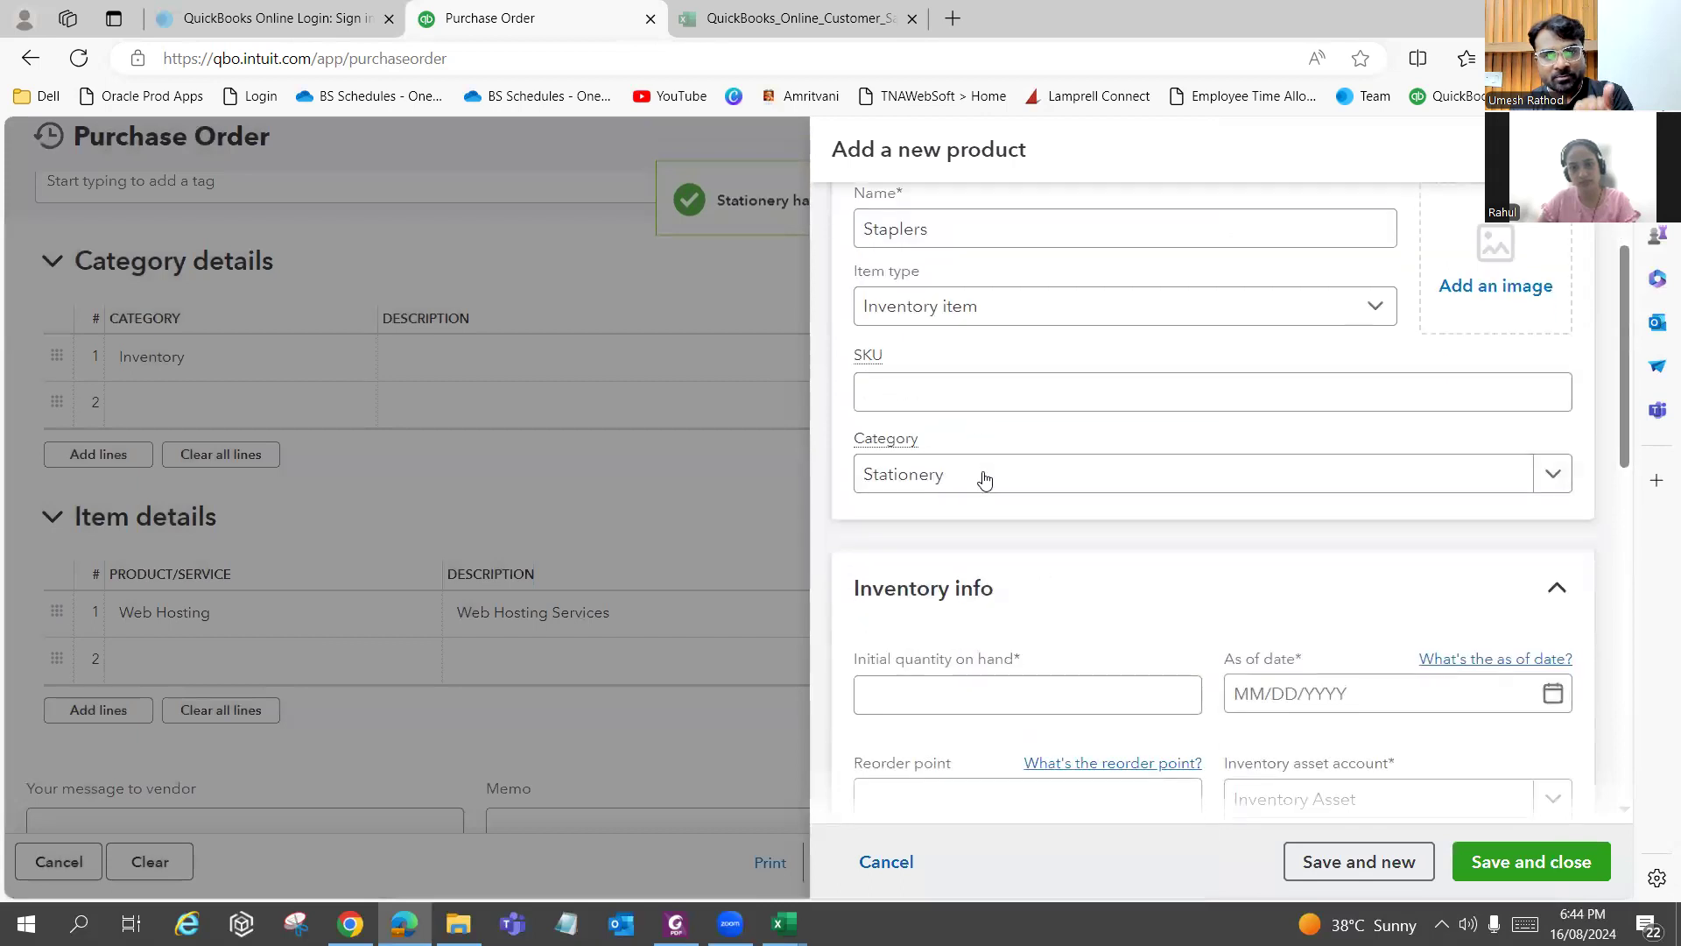
pyautogui.scroll(1, 1012, 426)
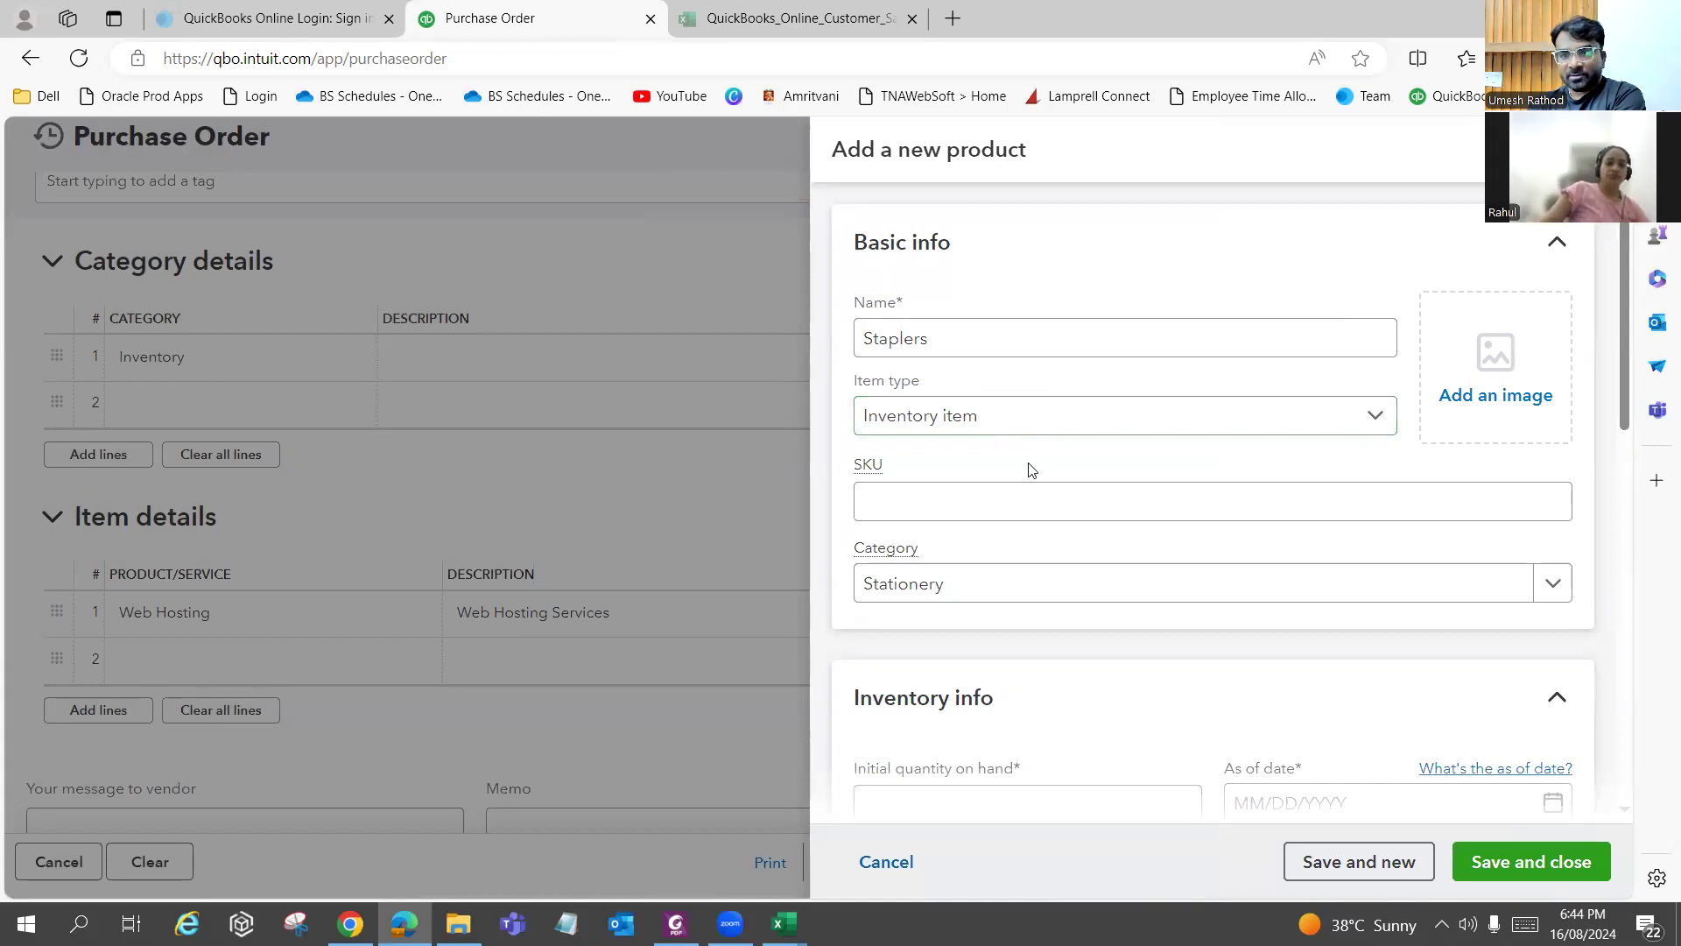
pyautogui.click(1541, 871)
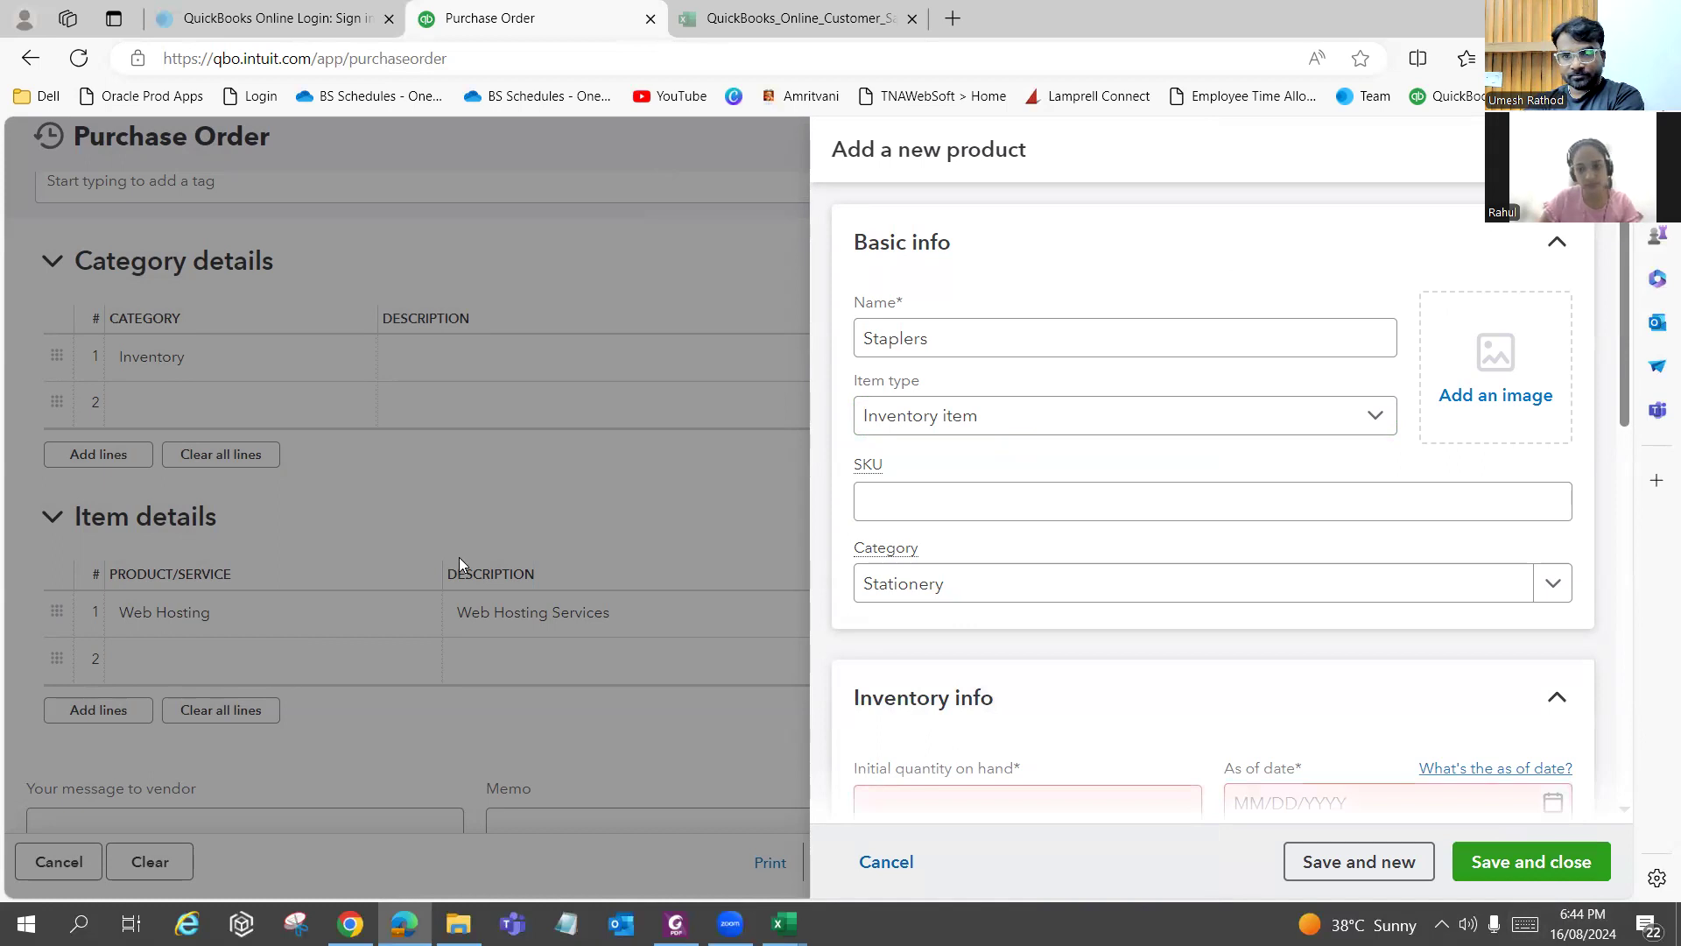
pyautogui.click(1492, 859)
pyautogui.scroll(3, 1094, 382)
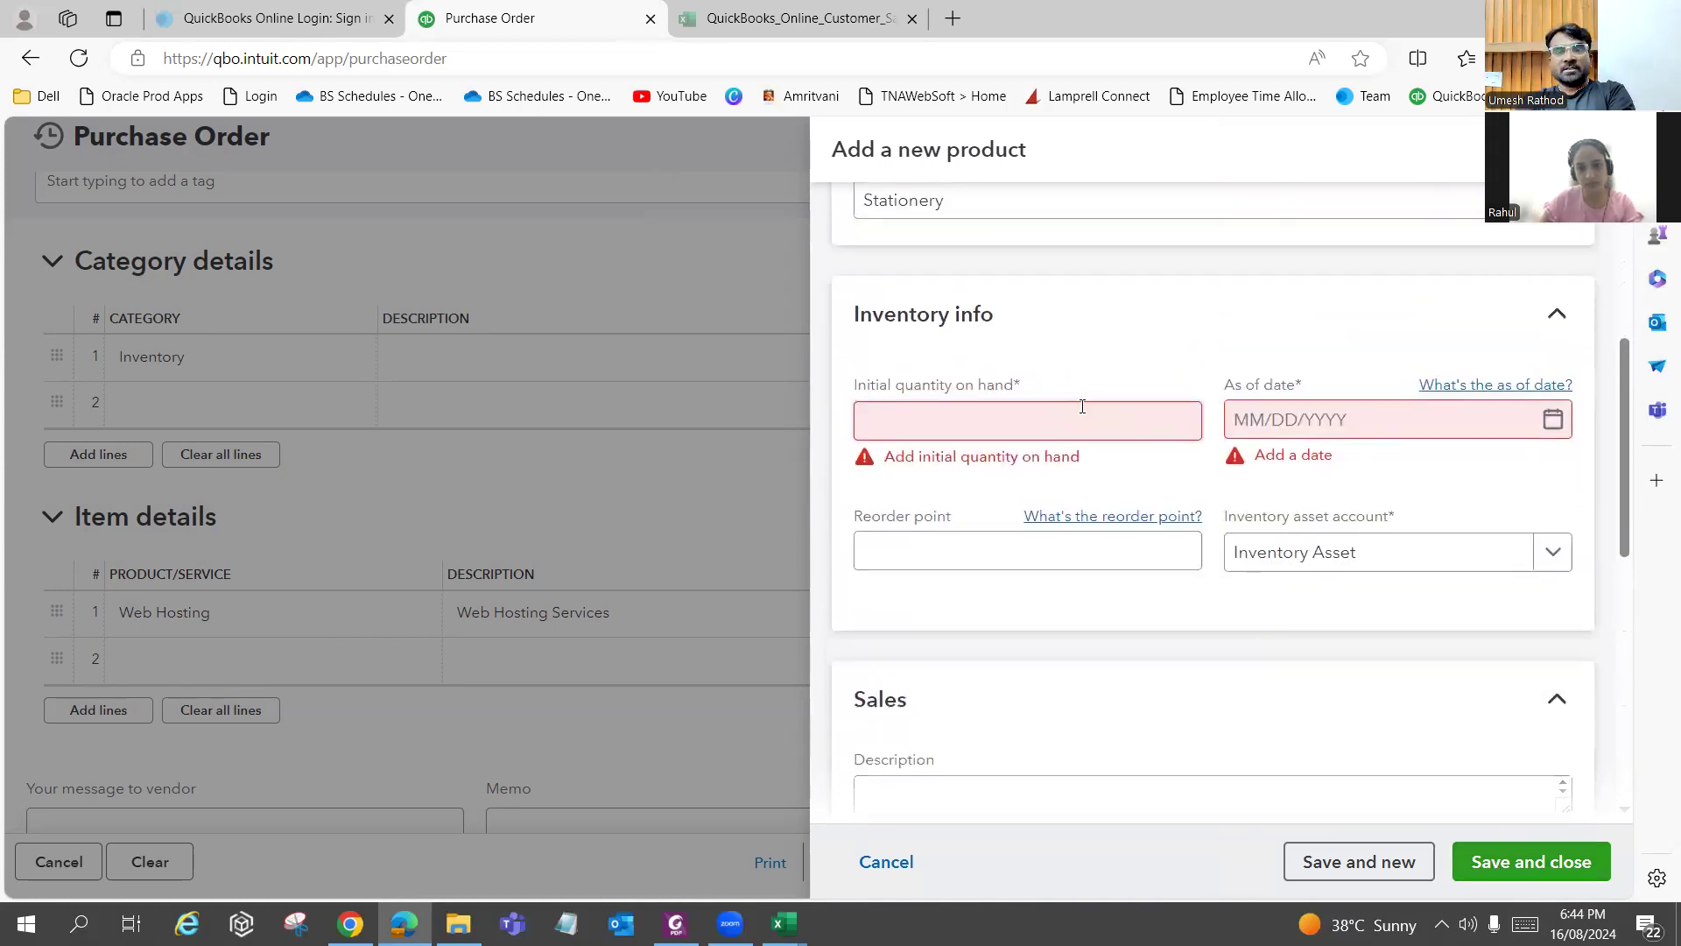
pyautogui.click(959, 422)
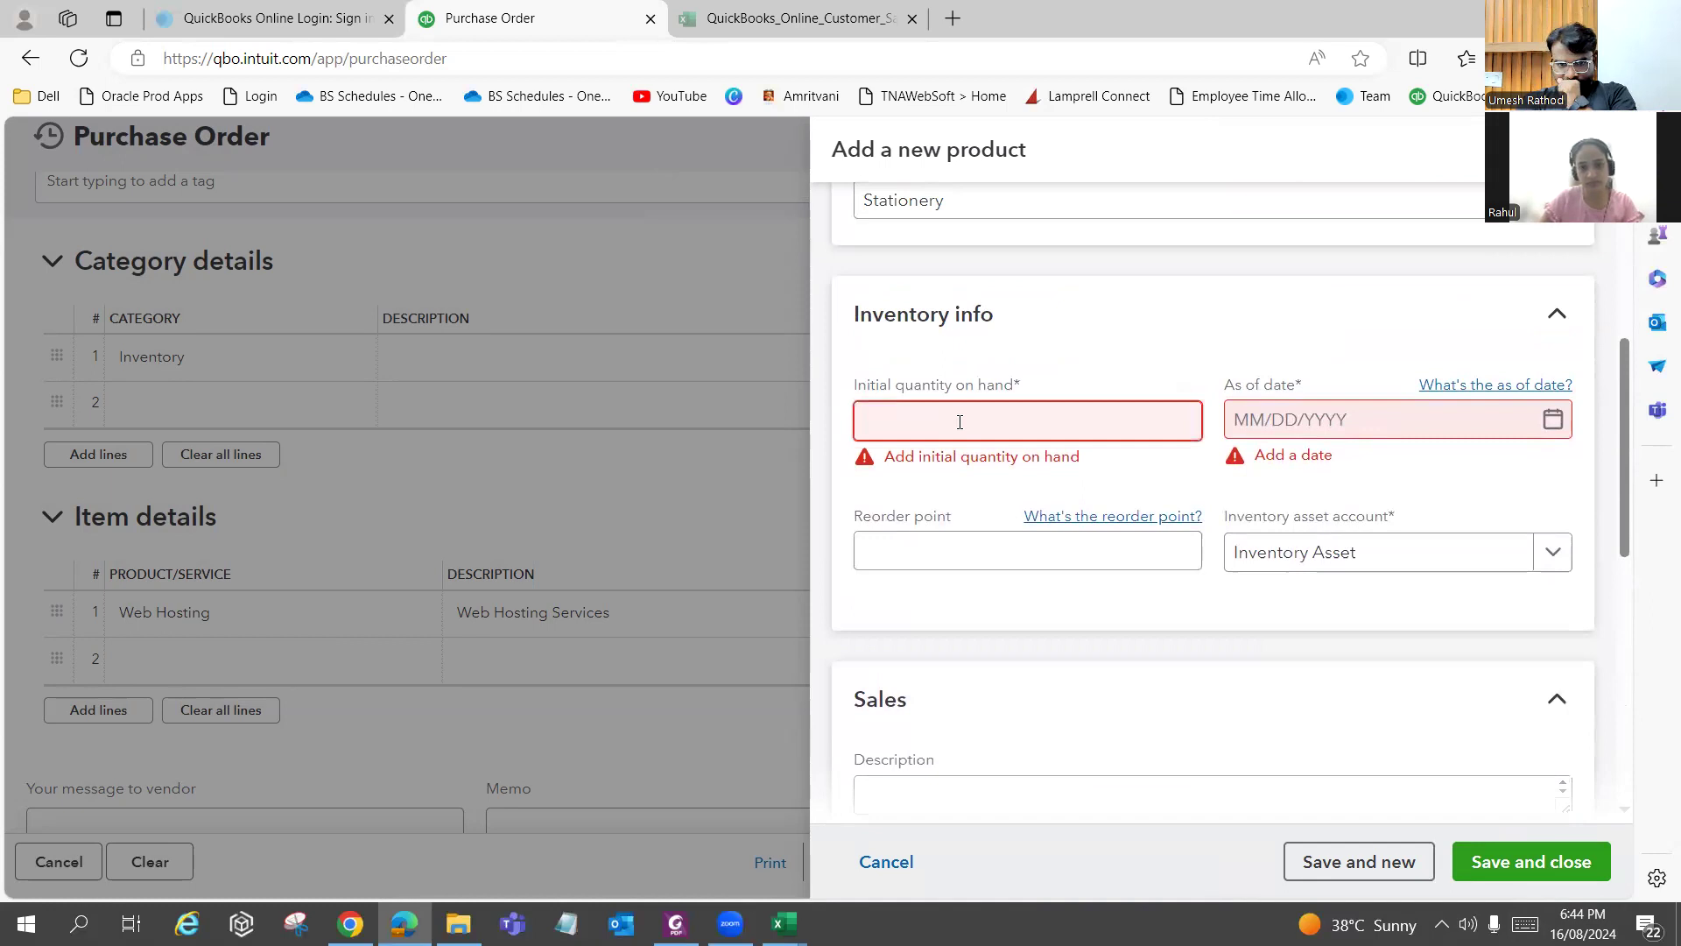
# Set the new stationery product's initial quantity on hand to 100 as of 08/16/2024, then save and close it.
pyautogui.write('100')
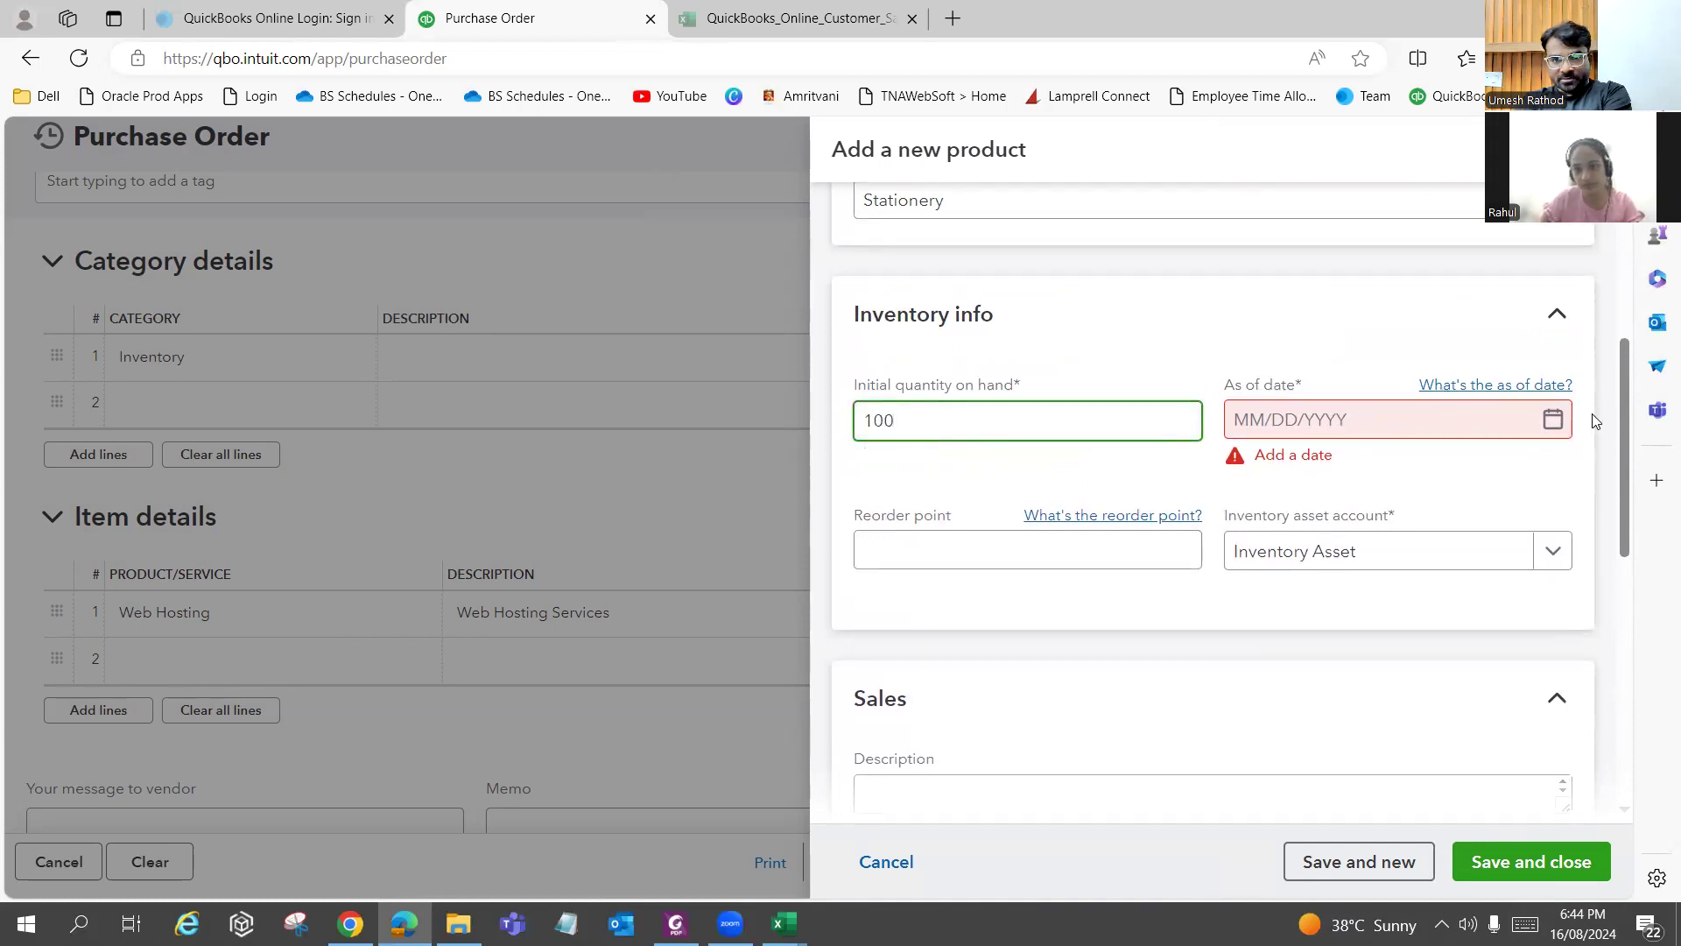
pyautogui.click(1547, 423)
pyautogui.click(1429, 622)
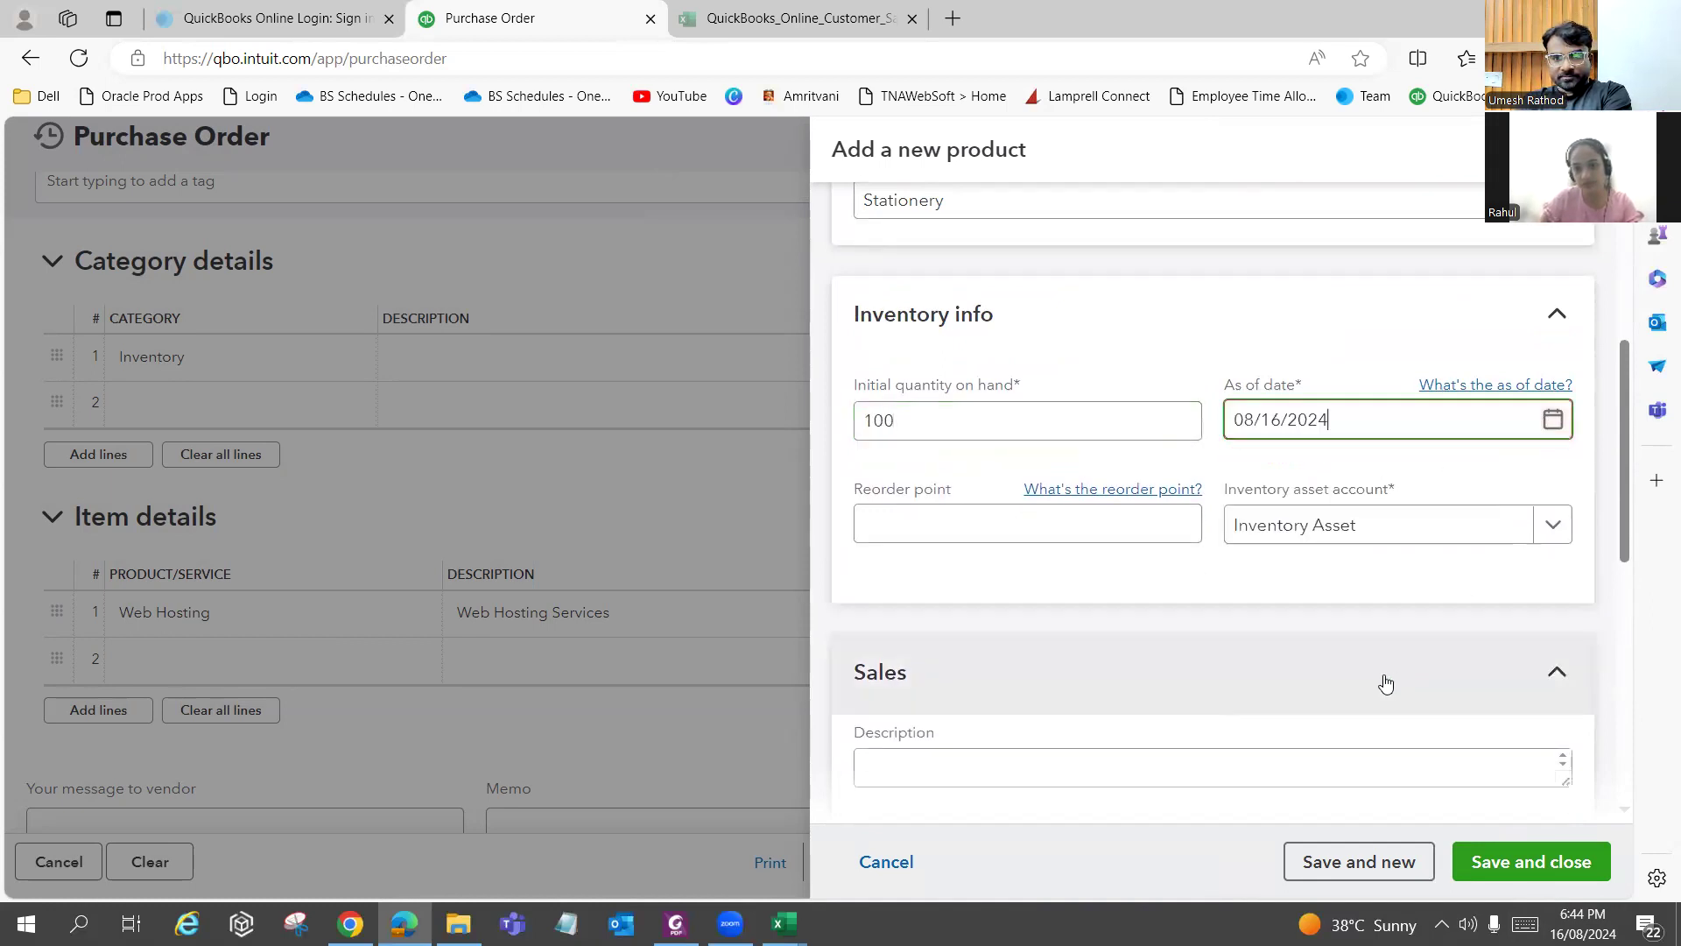
pyautogui.click(1554, 861)
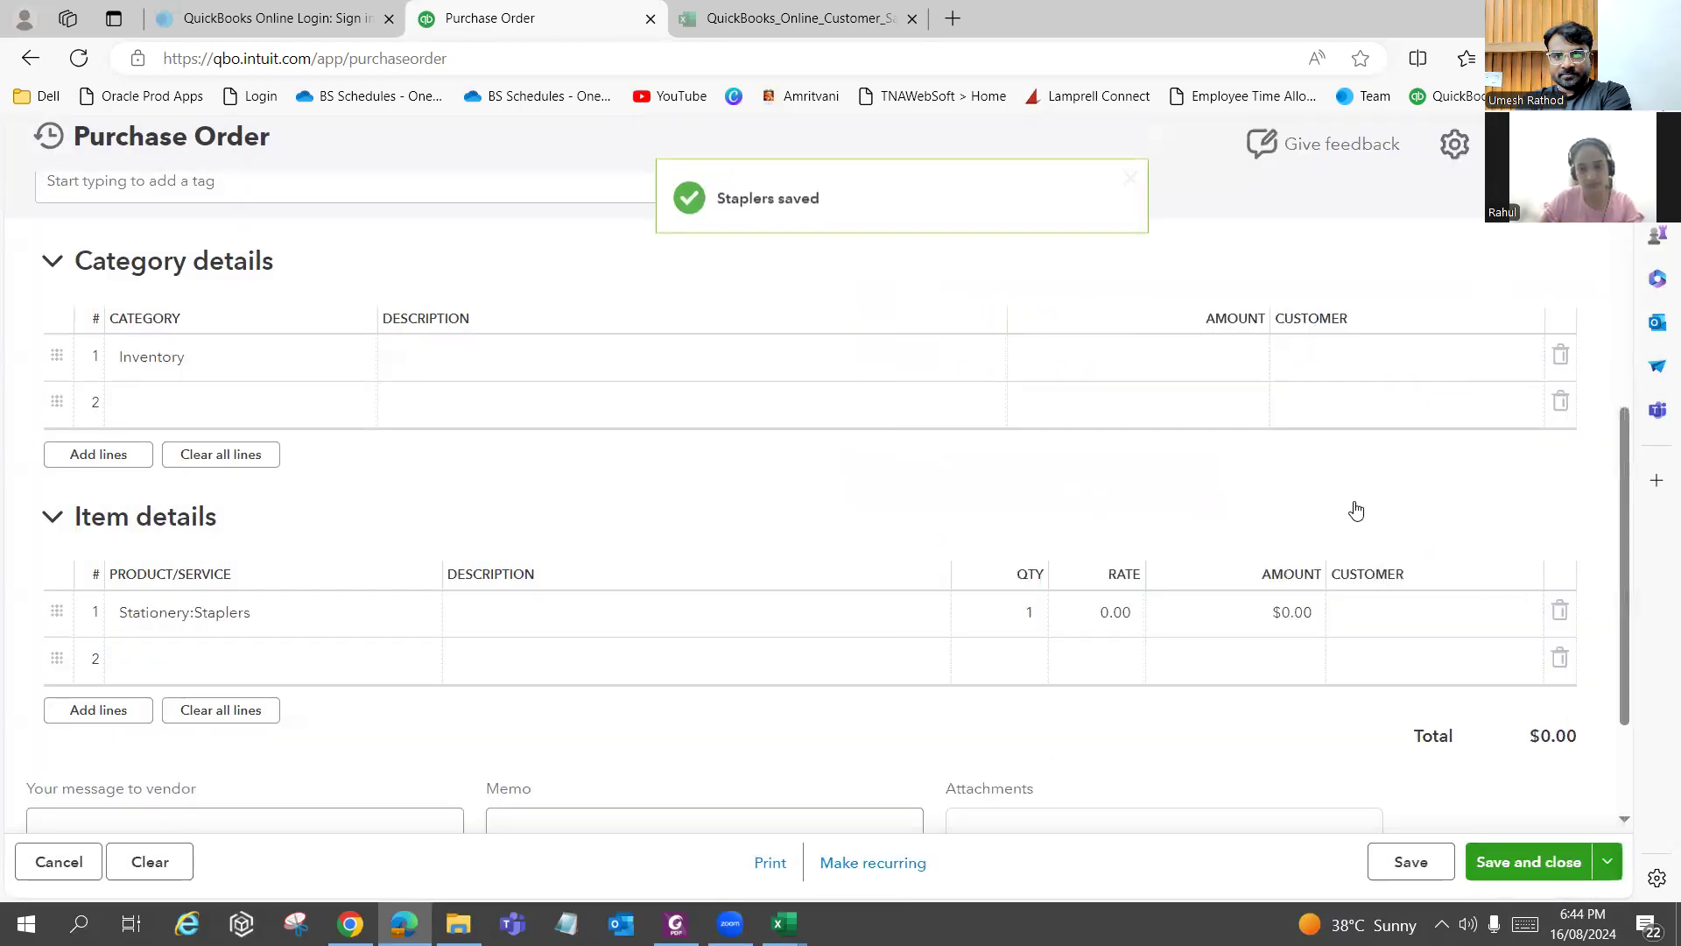
# Check the inventory order exercise in the Foxit PDF, return to the purchase order and set the Staplers line's rate to 500.
pyautogui.click(1031, 611)
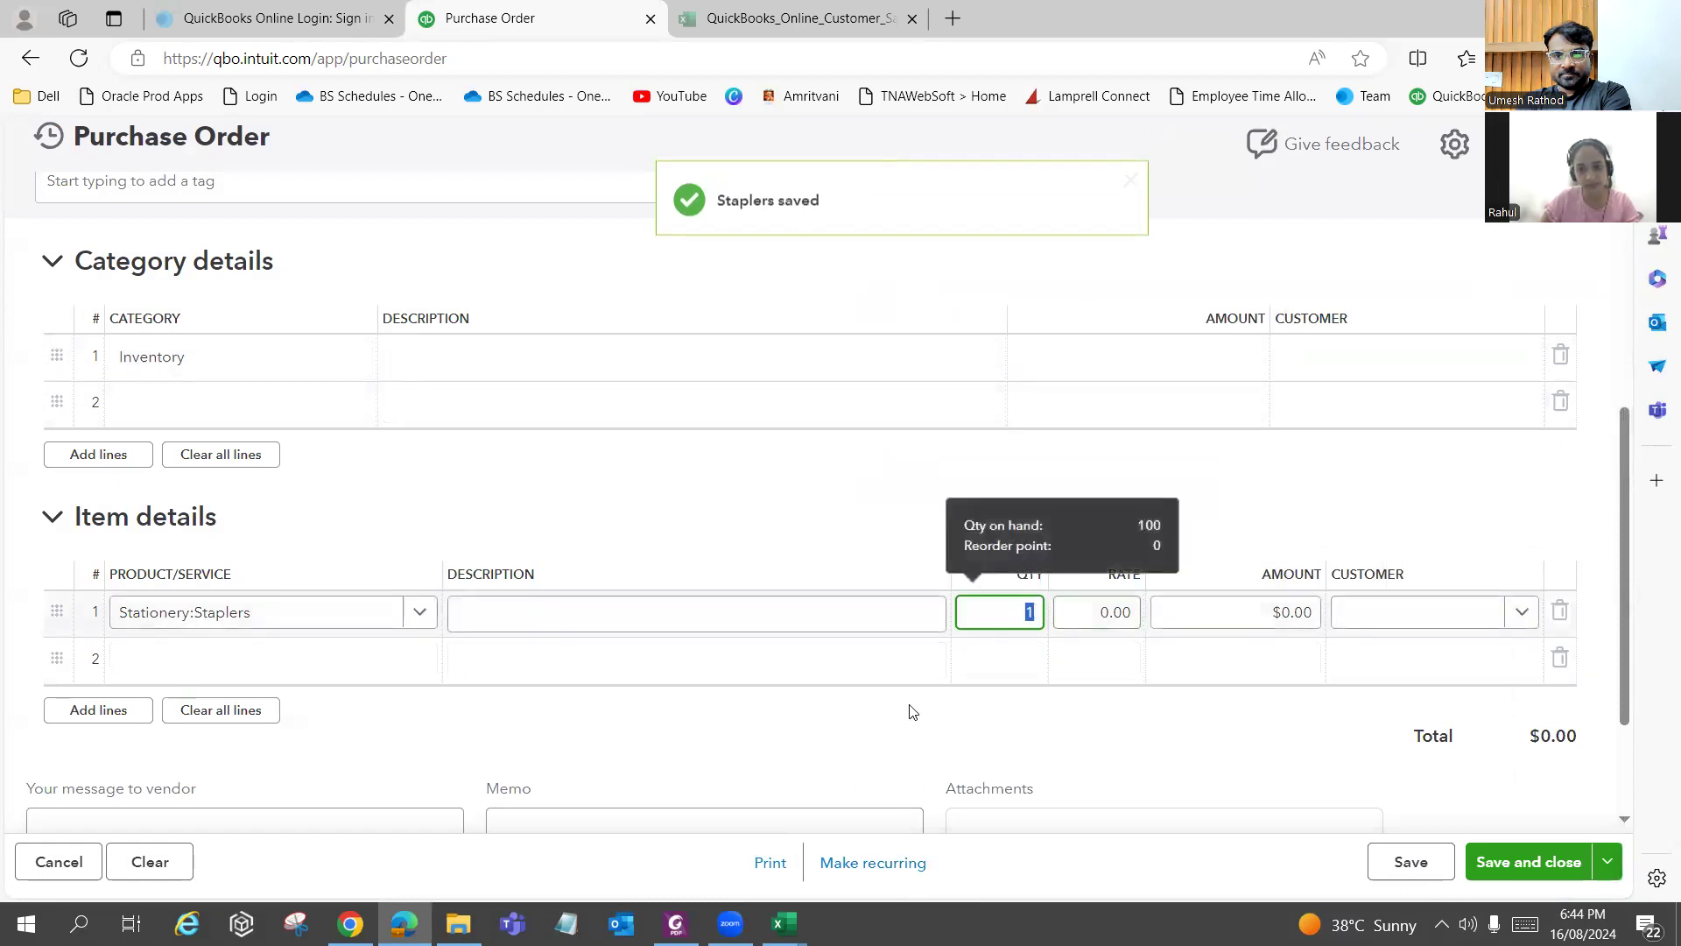
pyautogui.click(675, 922)
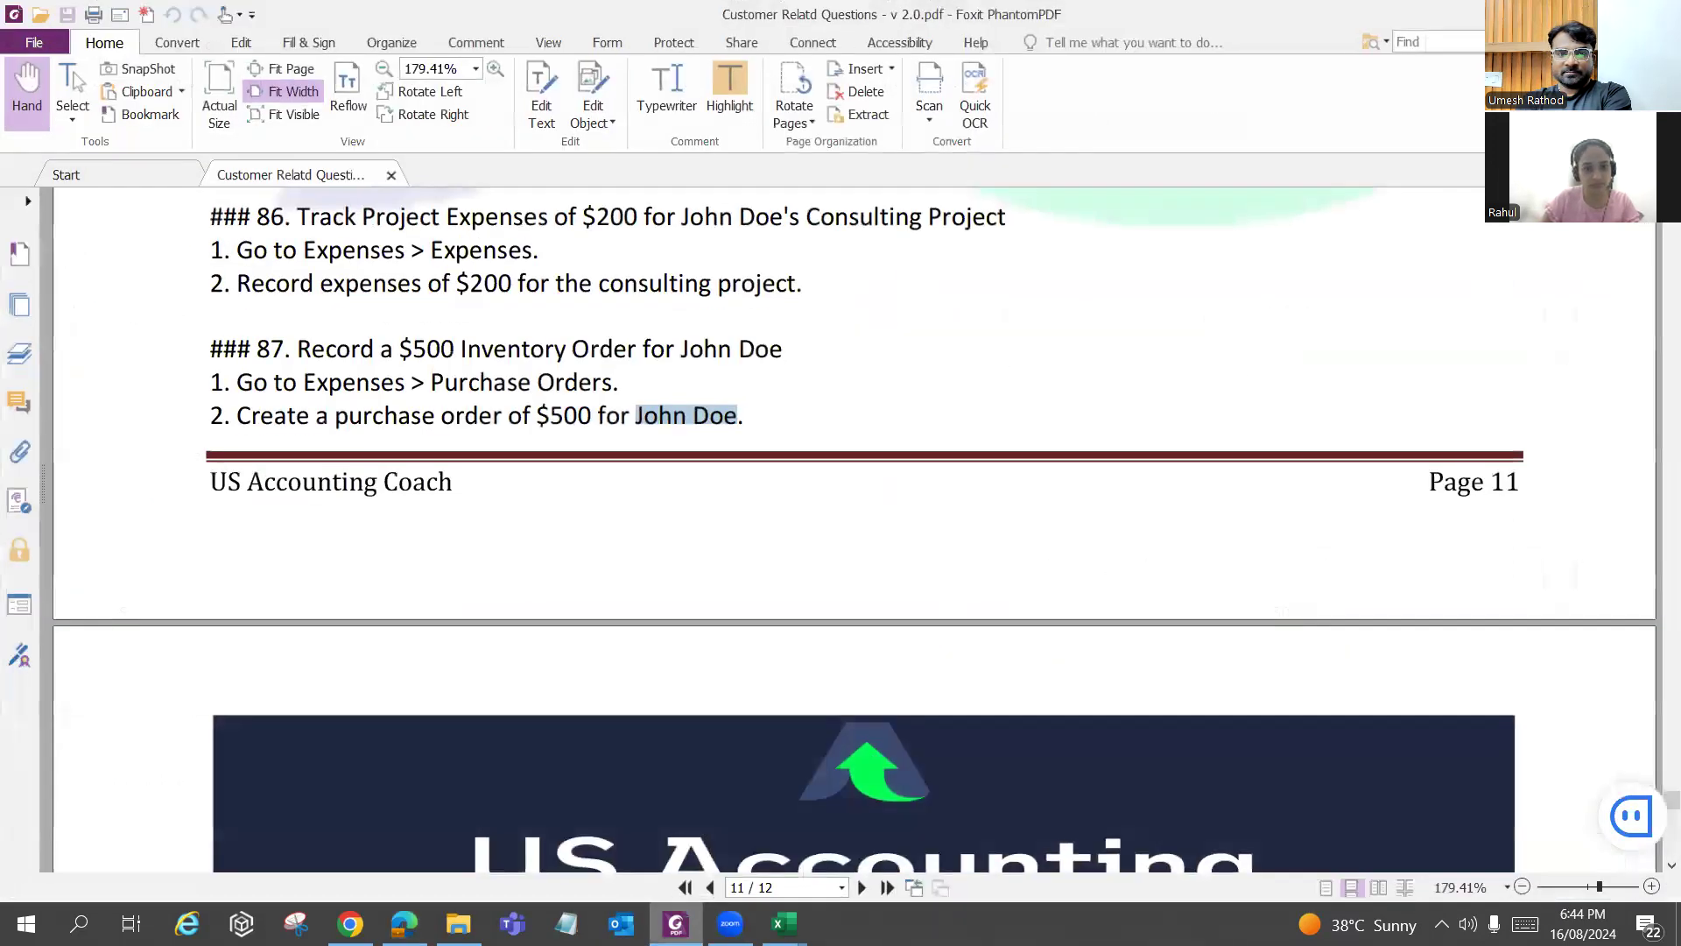
pyautogui.hotkey('alt', 'Tab')
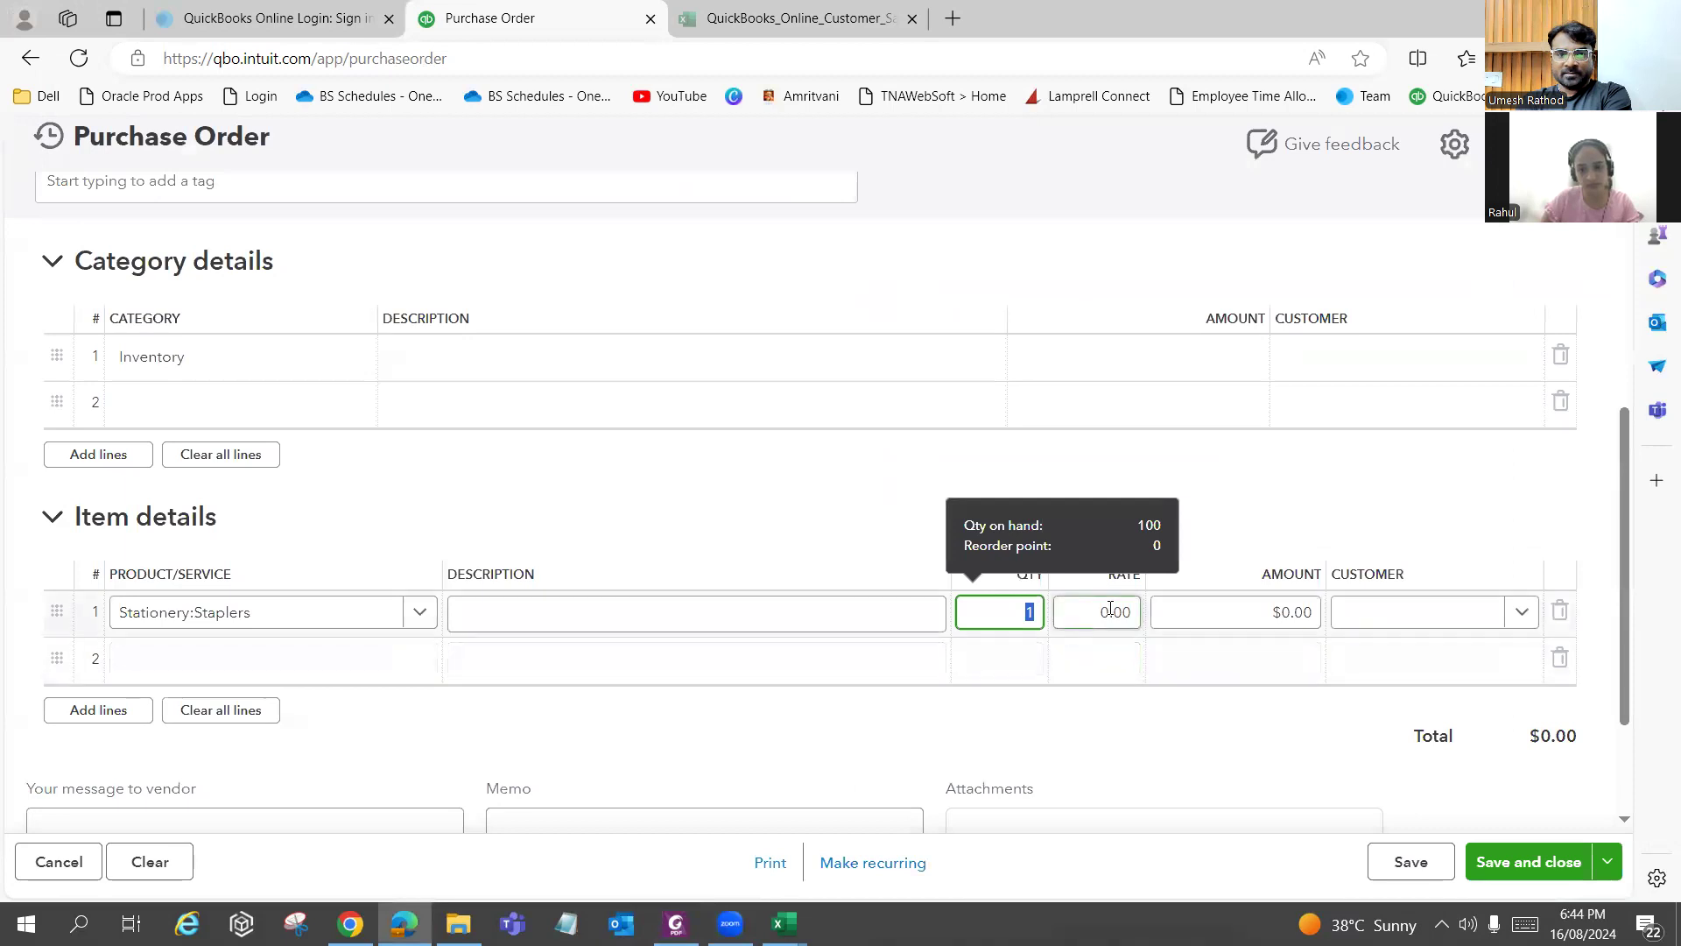
pyautogui.click(1115, 611)
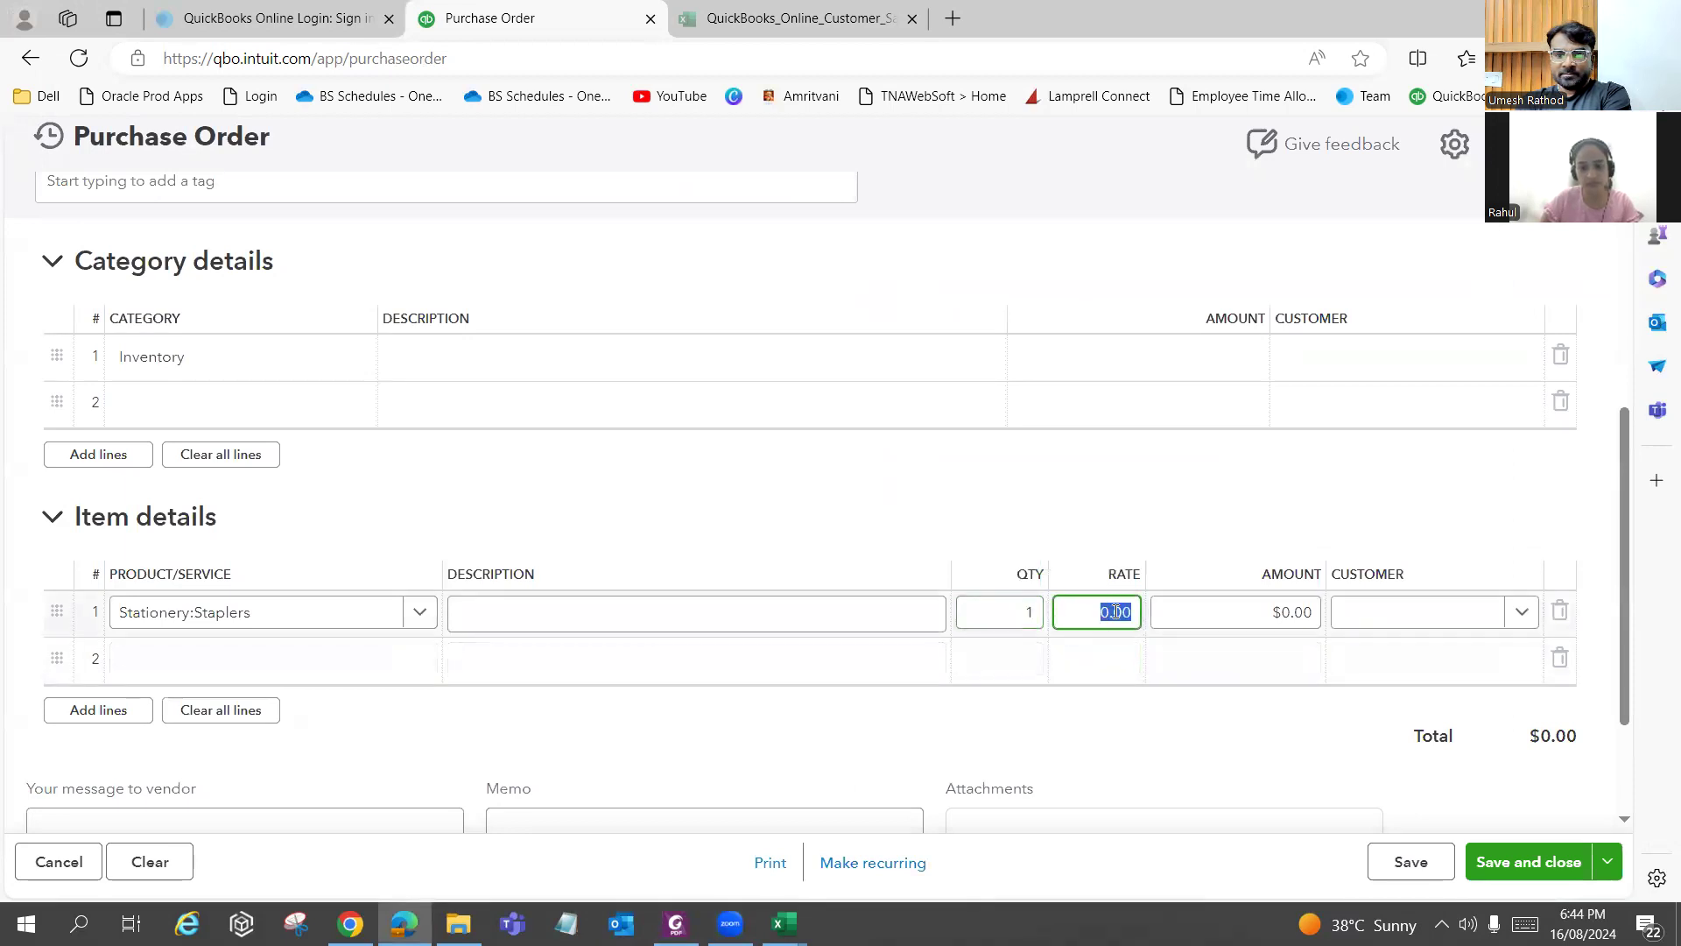
pyautogui.write('500')
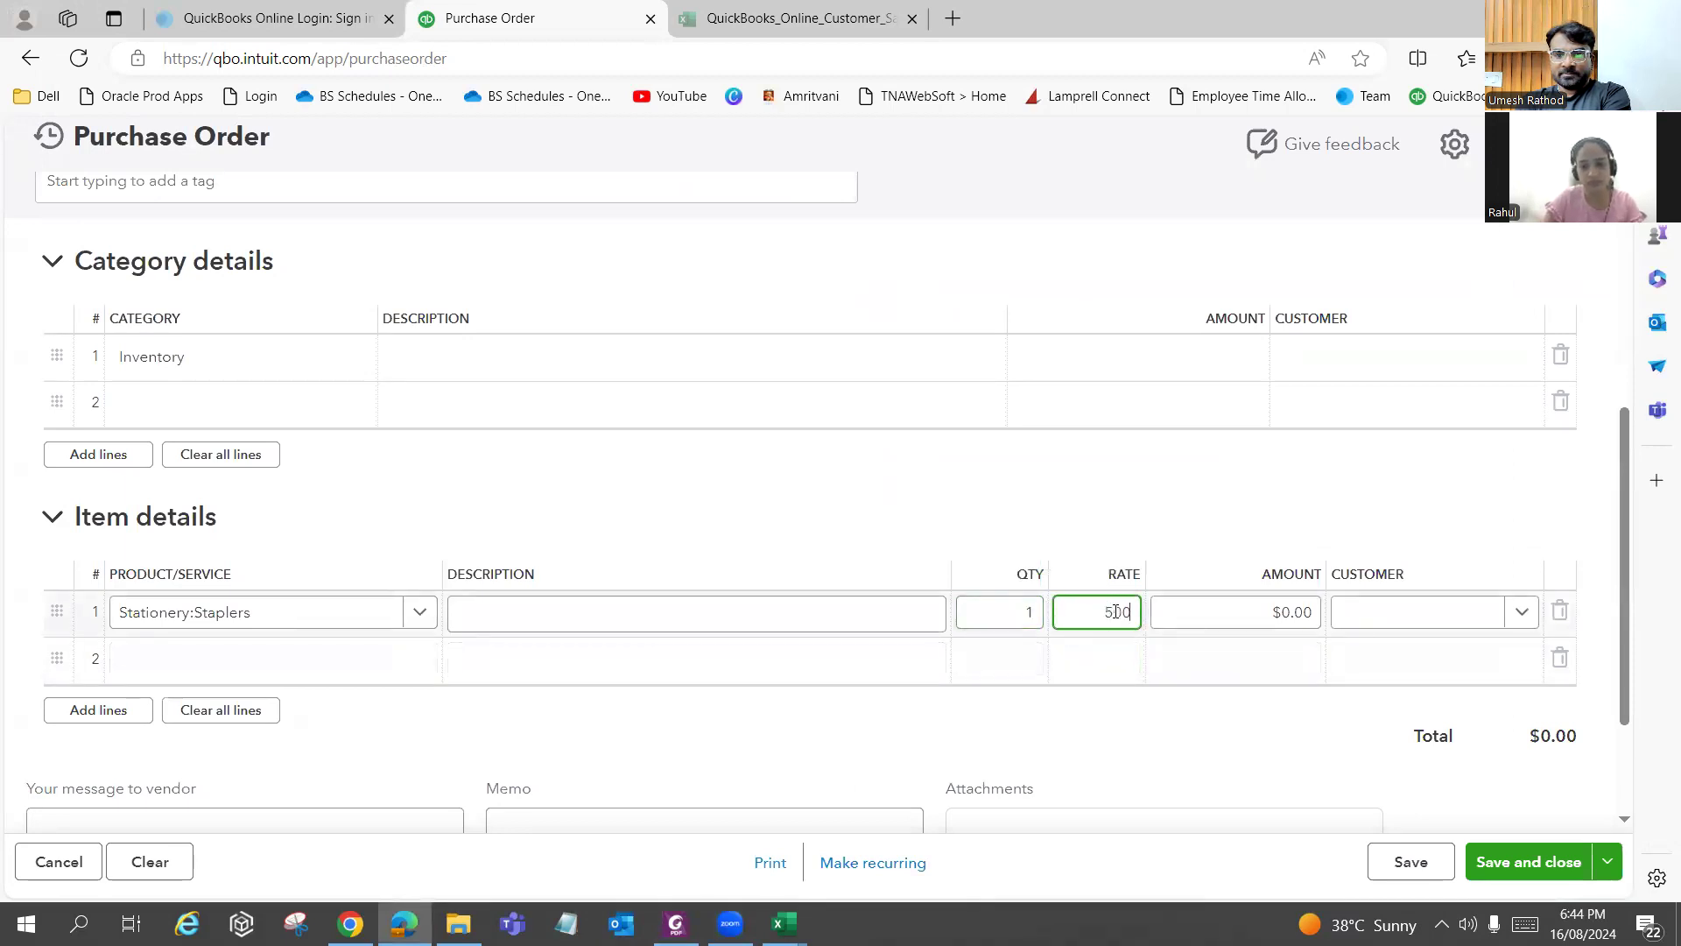
# Set the Staplers line's quantity to 50 and its rate to 10 in the item details.
pyautogui.click(1016, 608)
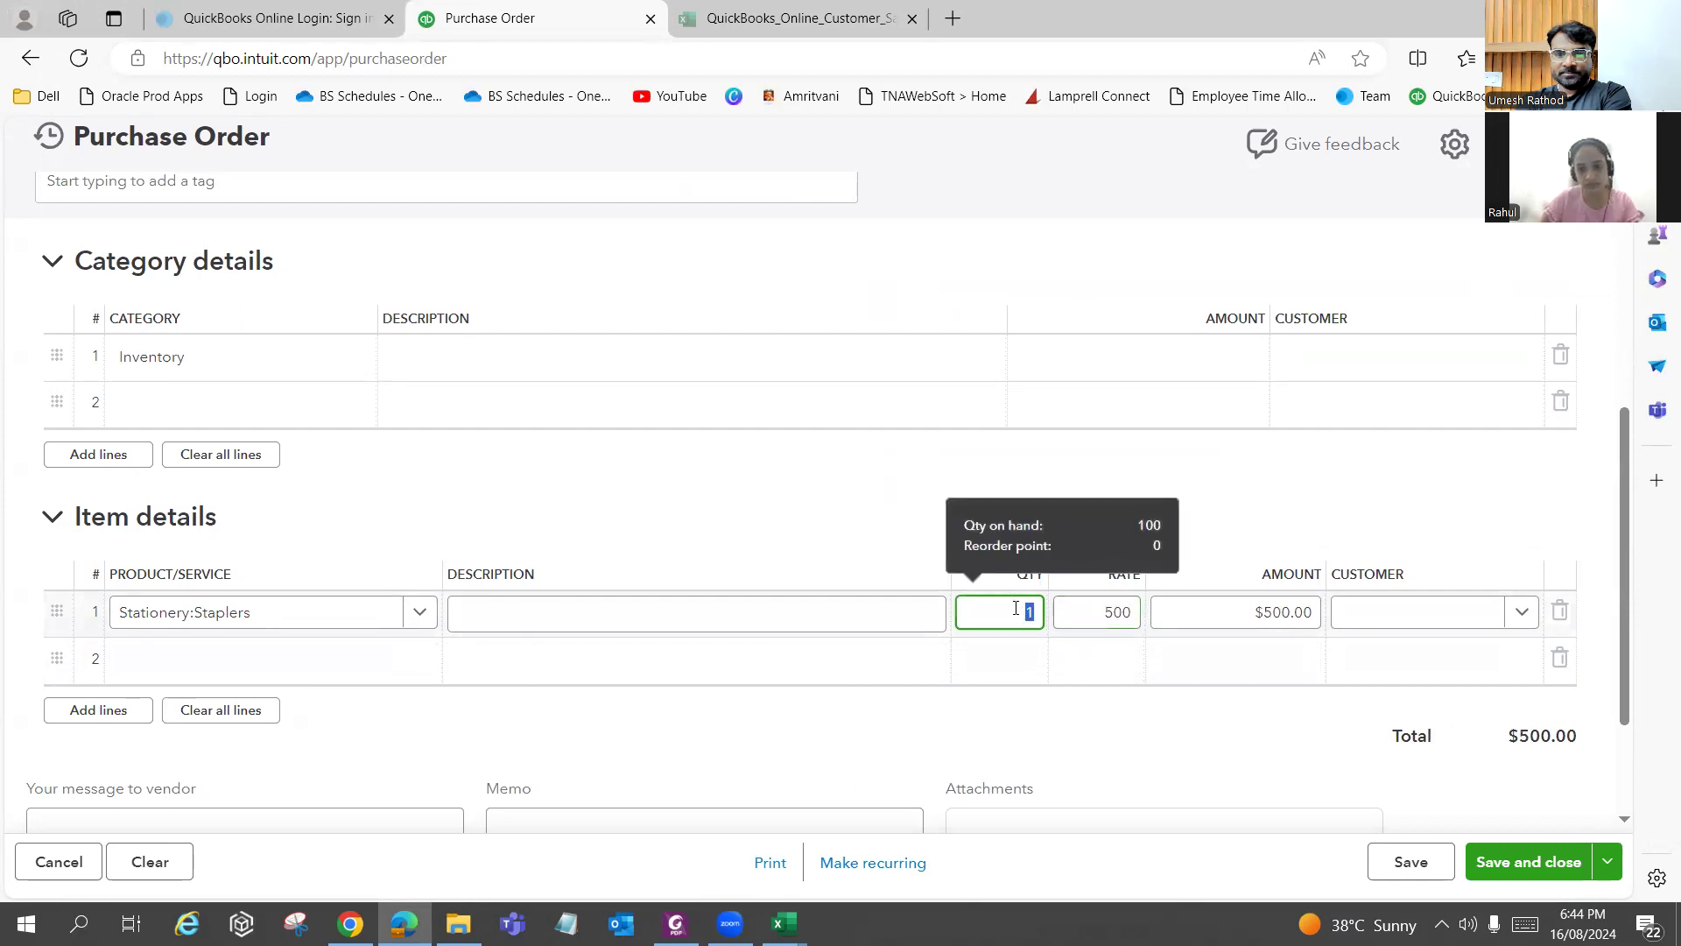
pyautogui.write('50')
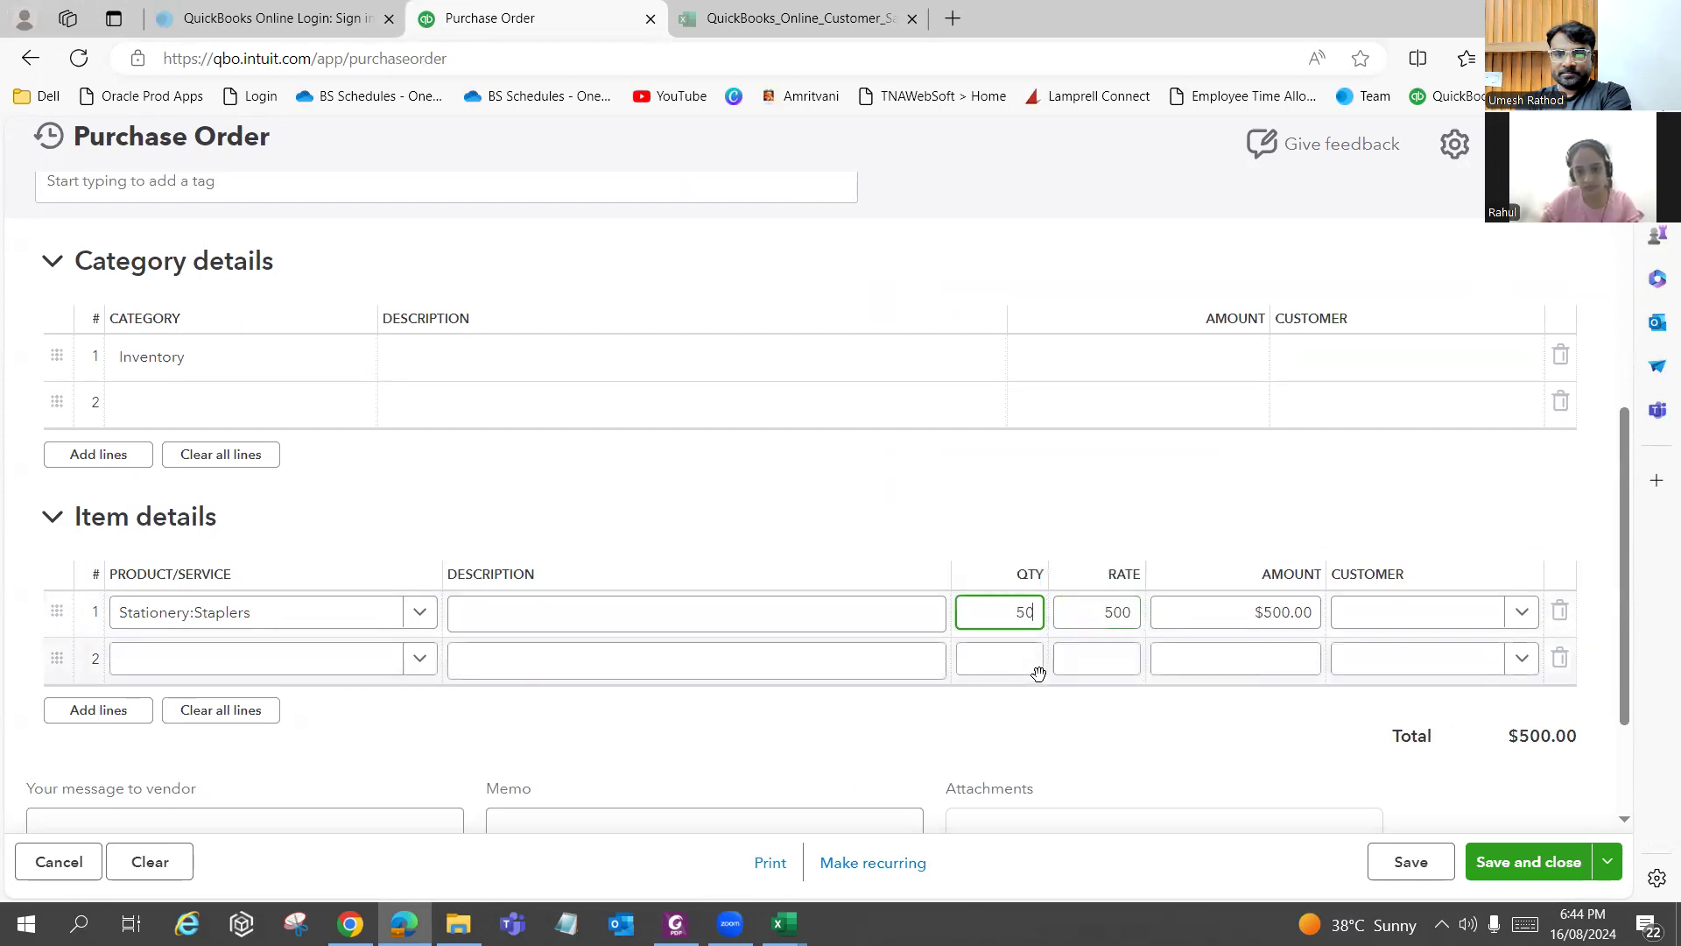
pyautogui.click(1120, 612)
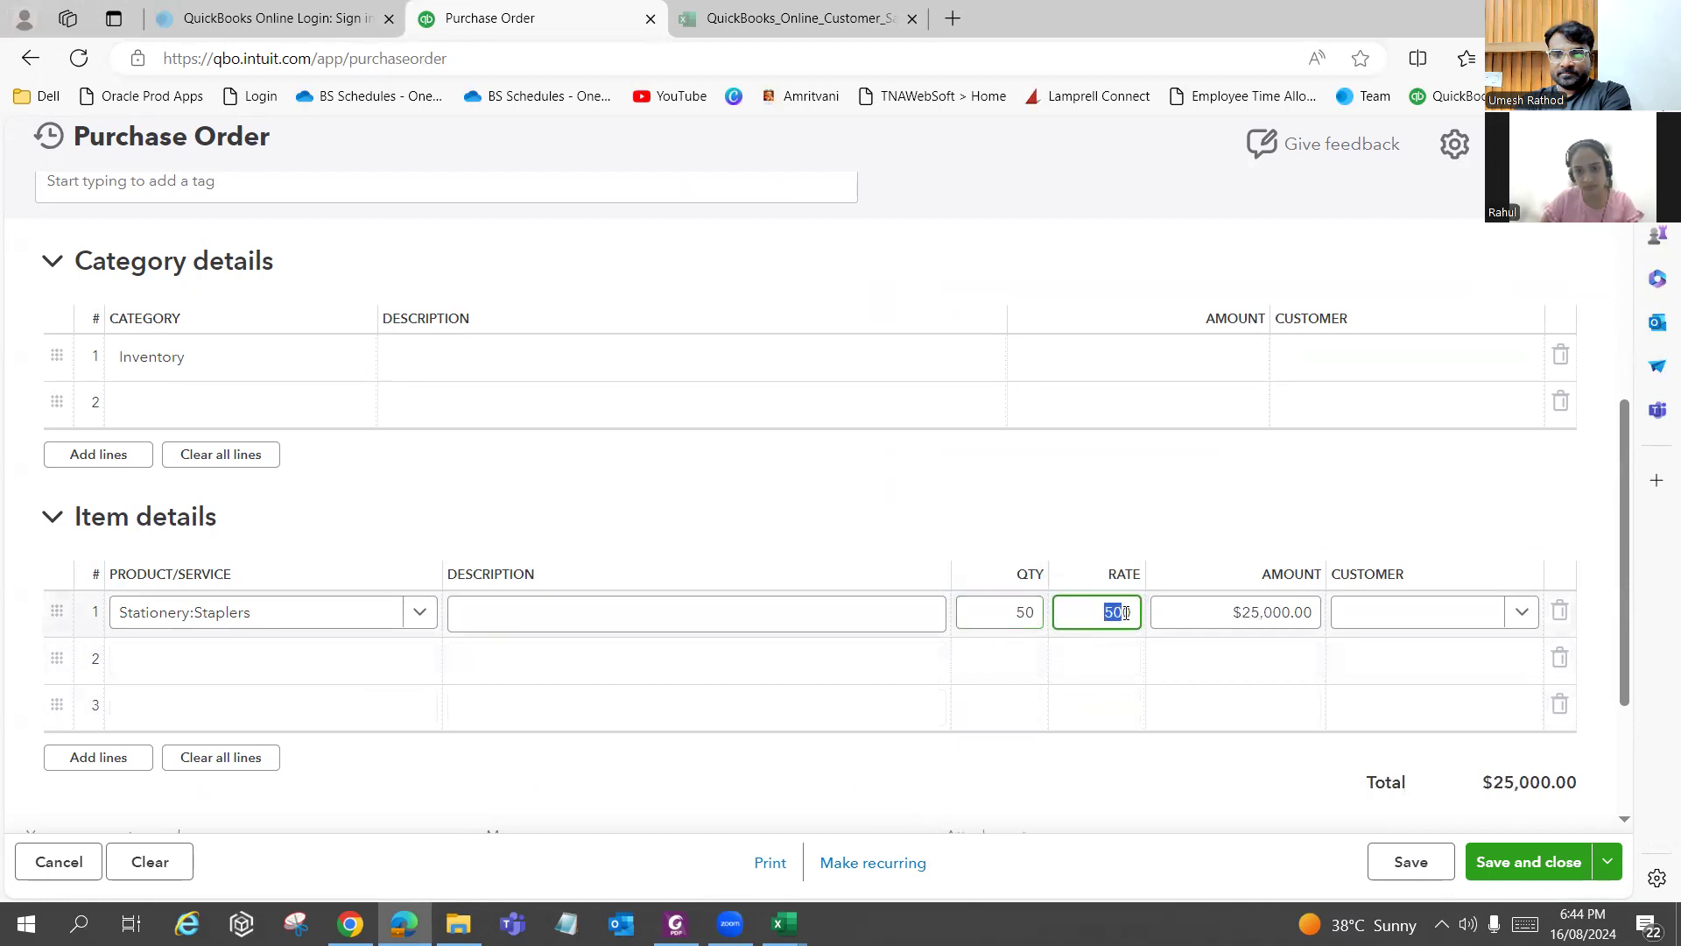
pyautogui.press('BackSpace')
pyautogui.write('10')
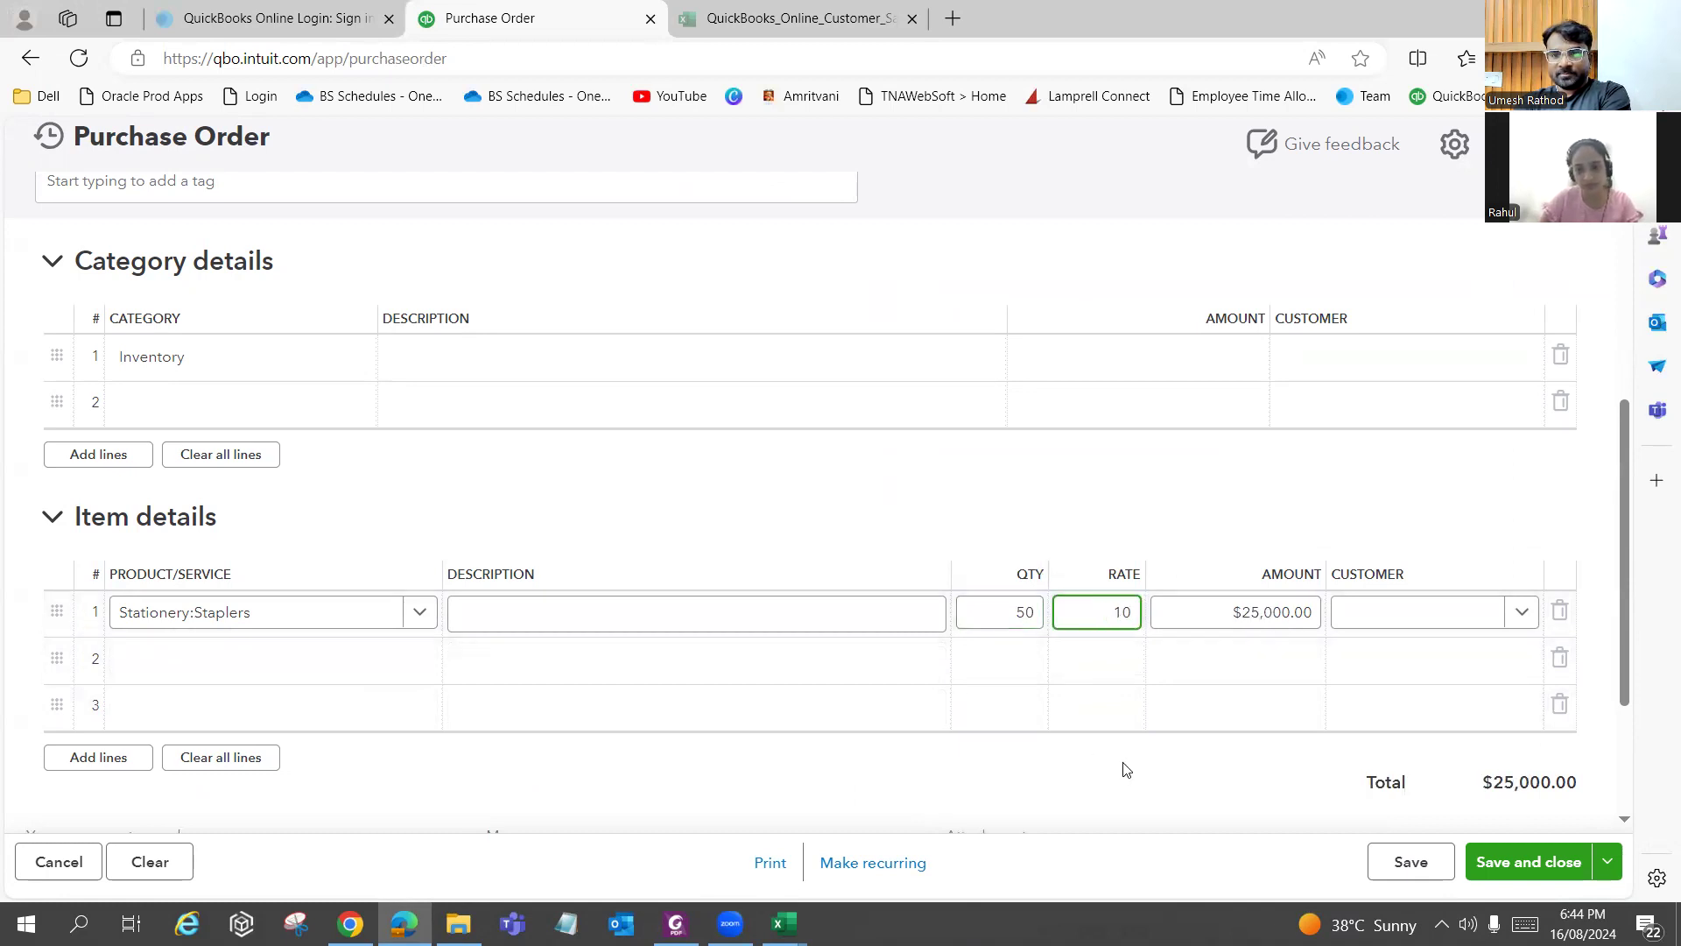
pyautogui.click(1287, 716)
# Recheck the order exercise in the Foxit PDF, then return to the purchase order and save and close it.
pyautogui.hotkey('alt', 'Tab')
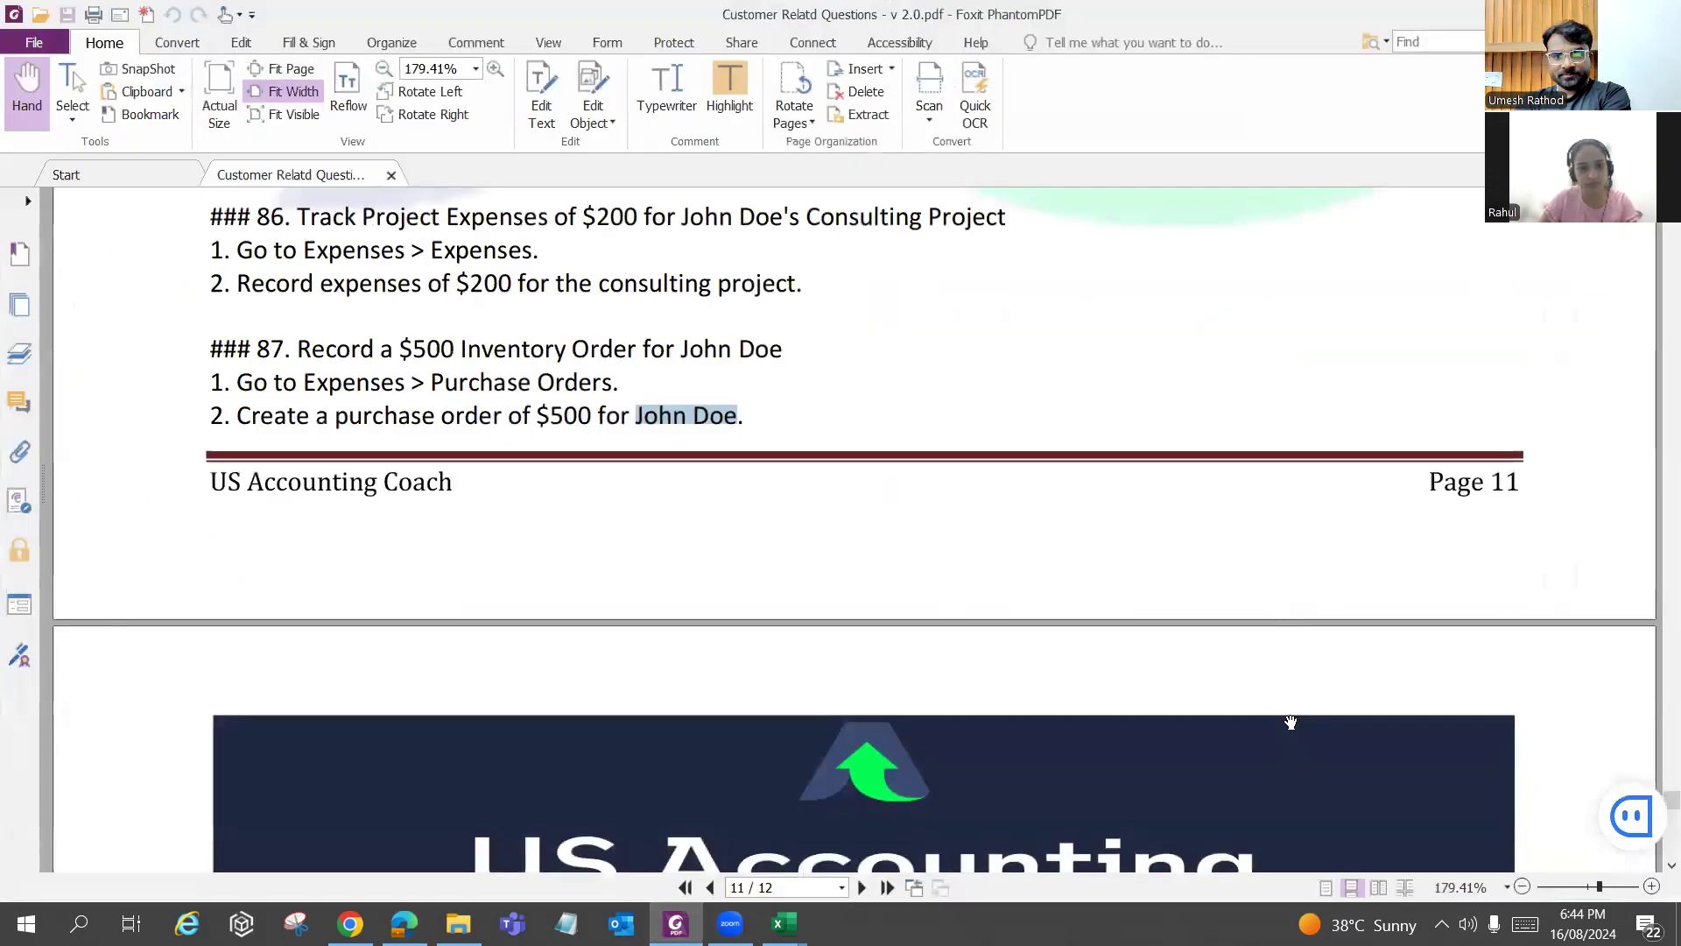
pyautogui.hotkey('alt', 'Tab')
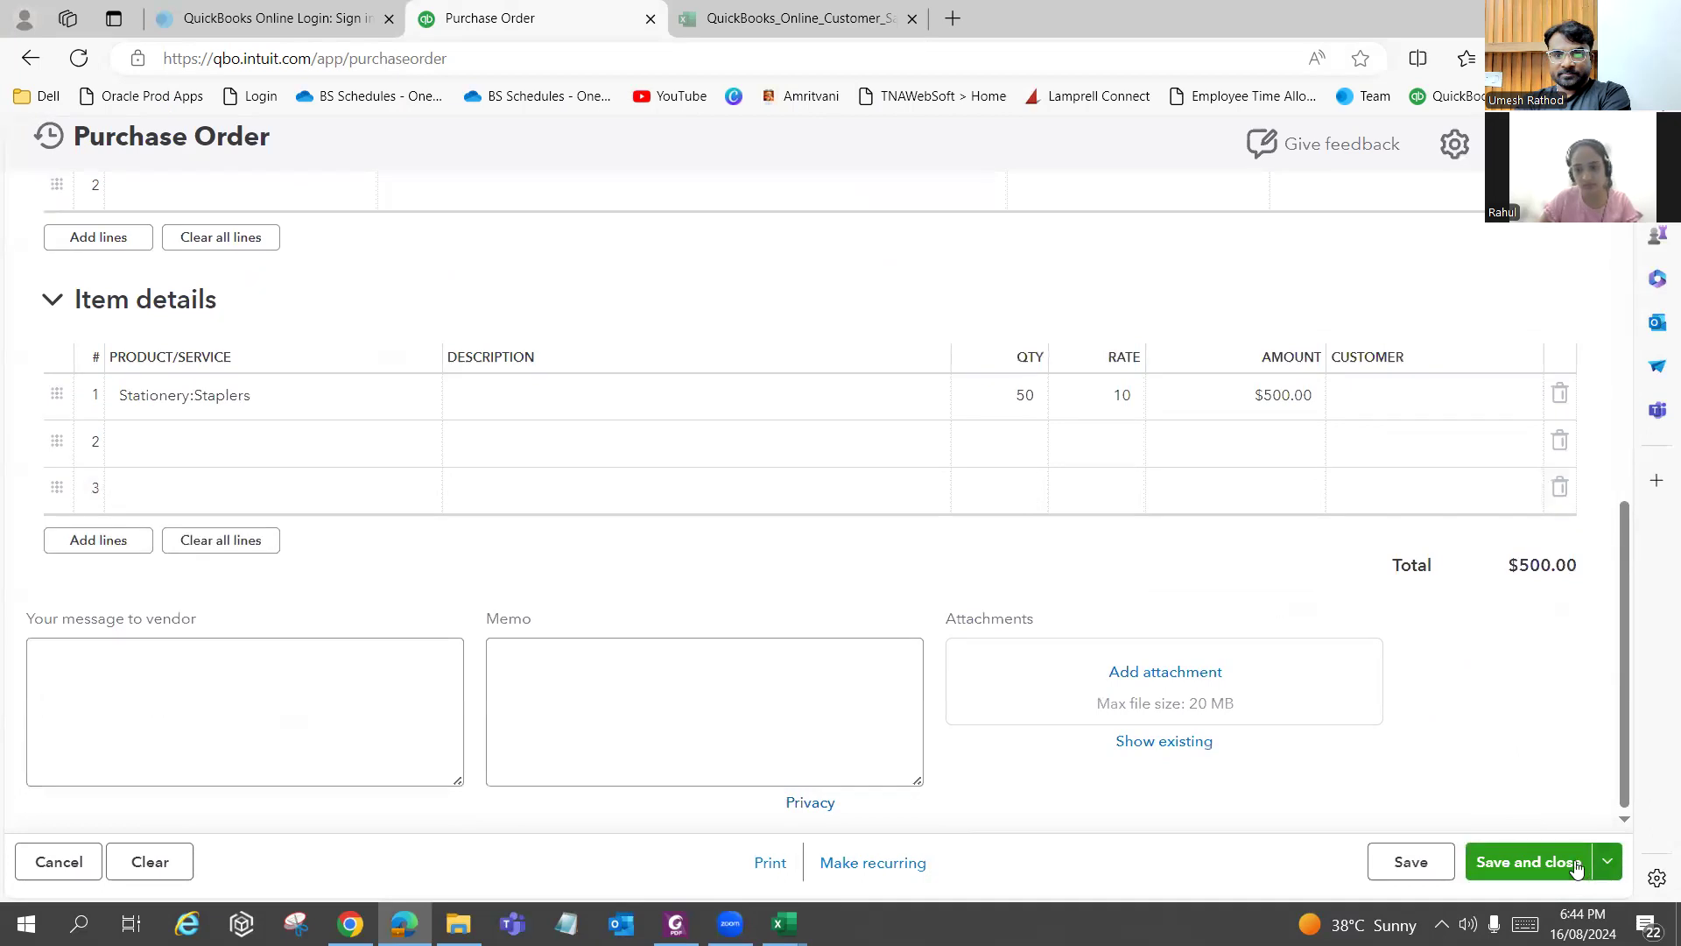
pyautogui.click(1544, 853)
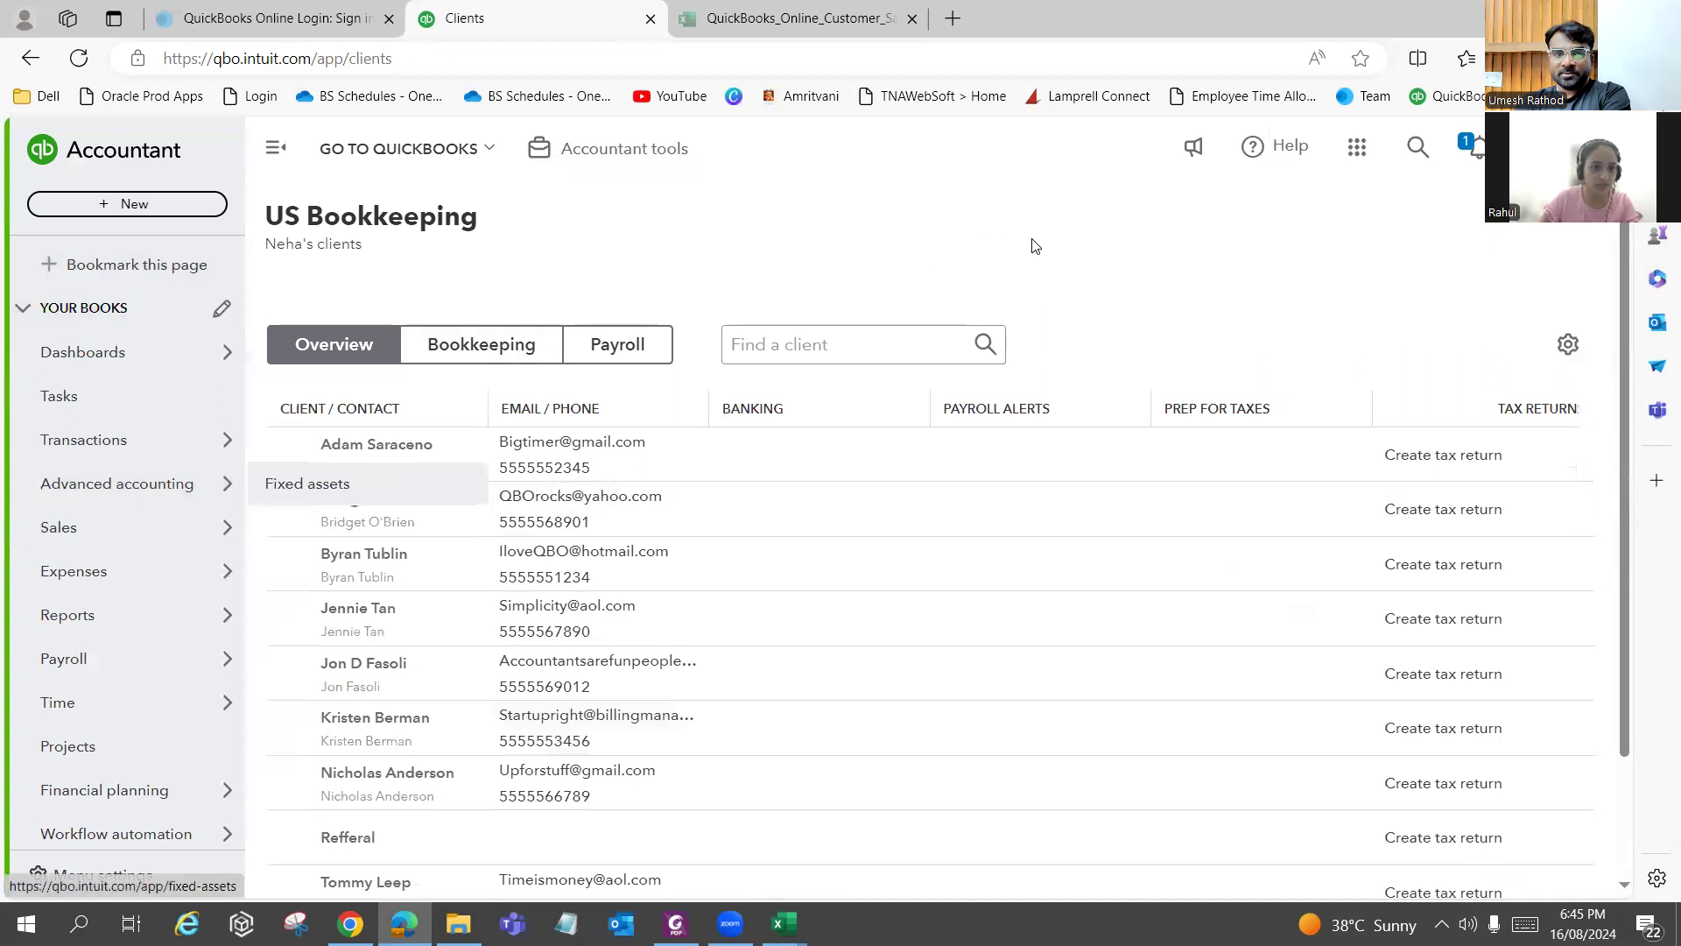
# Reopen the saved $500.00 Hyperzone purchase order from the recent transactions and look over its details.
pyautogui.click(1416, 149)
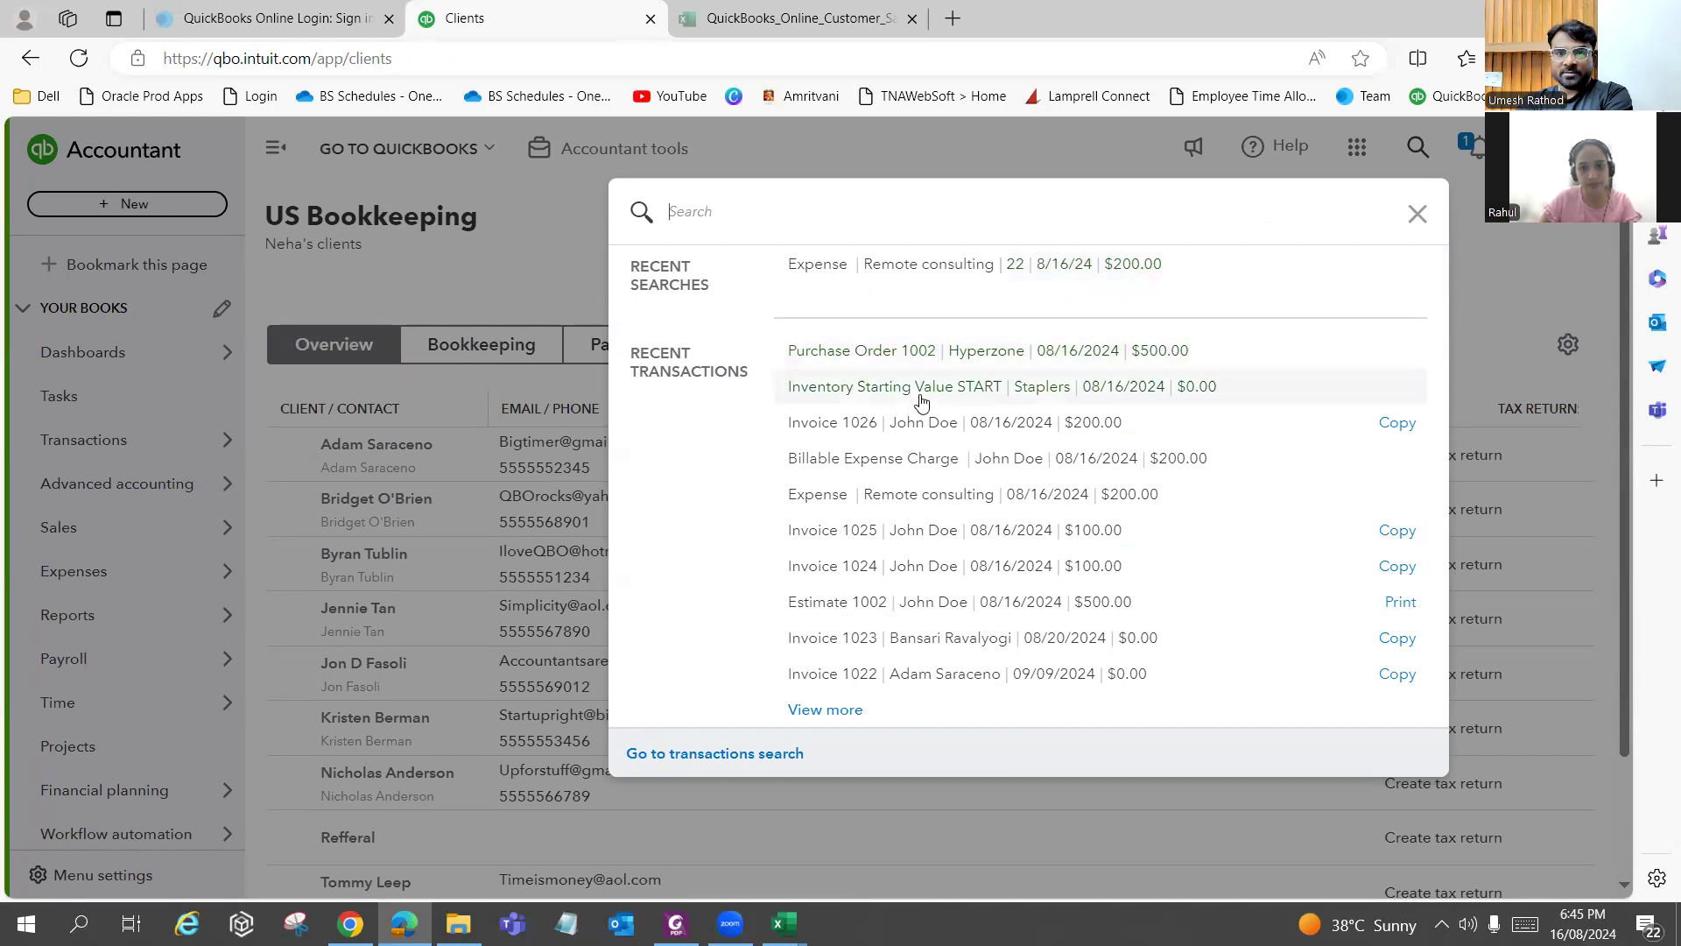
pyautogui.click(926, 366)
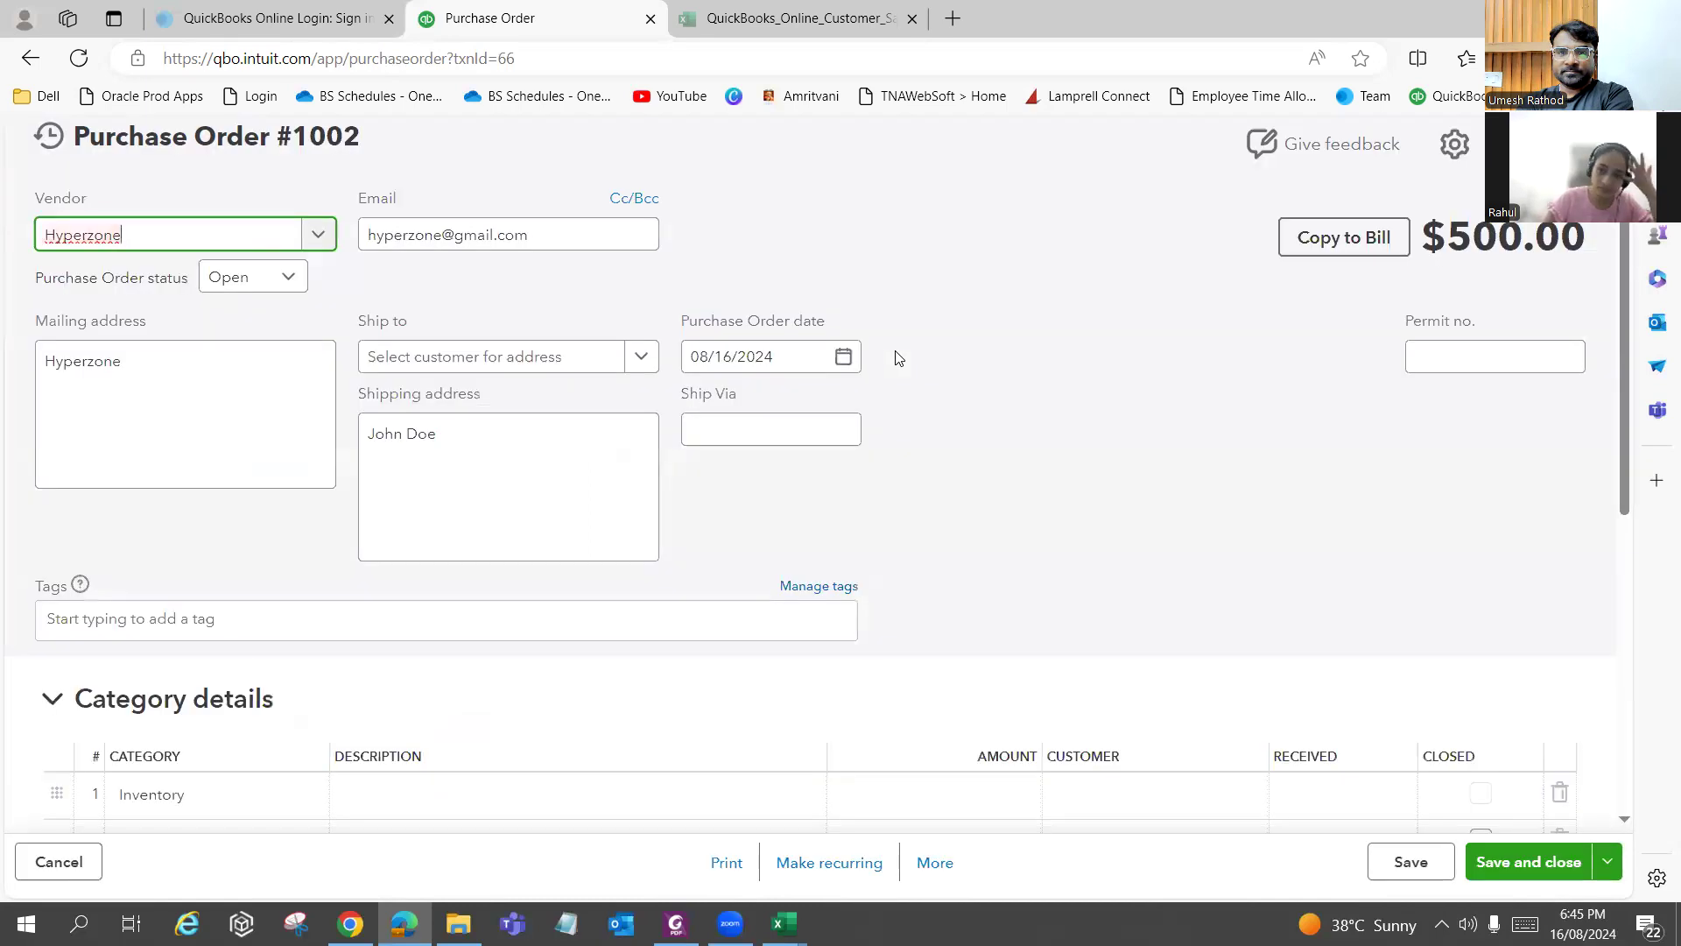
pyautogui.scroll(-2, 1199, 547)
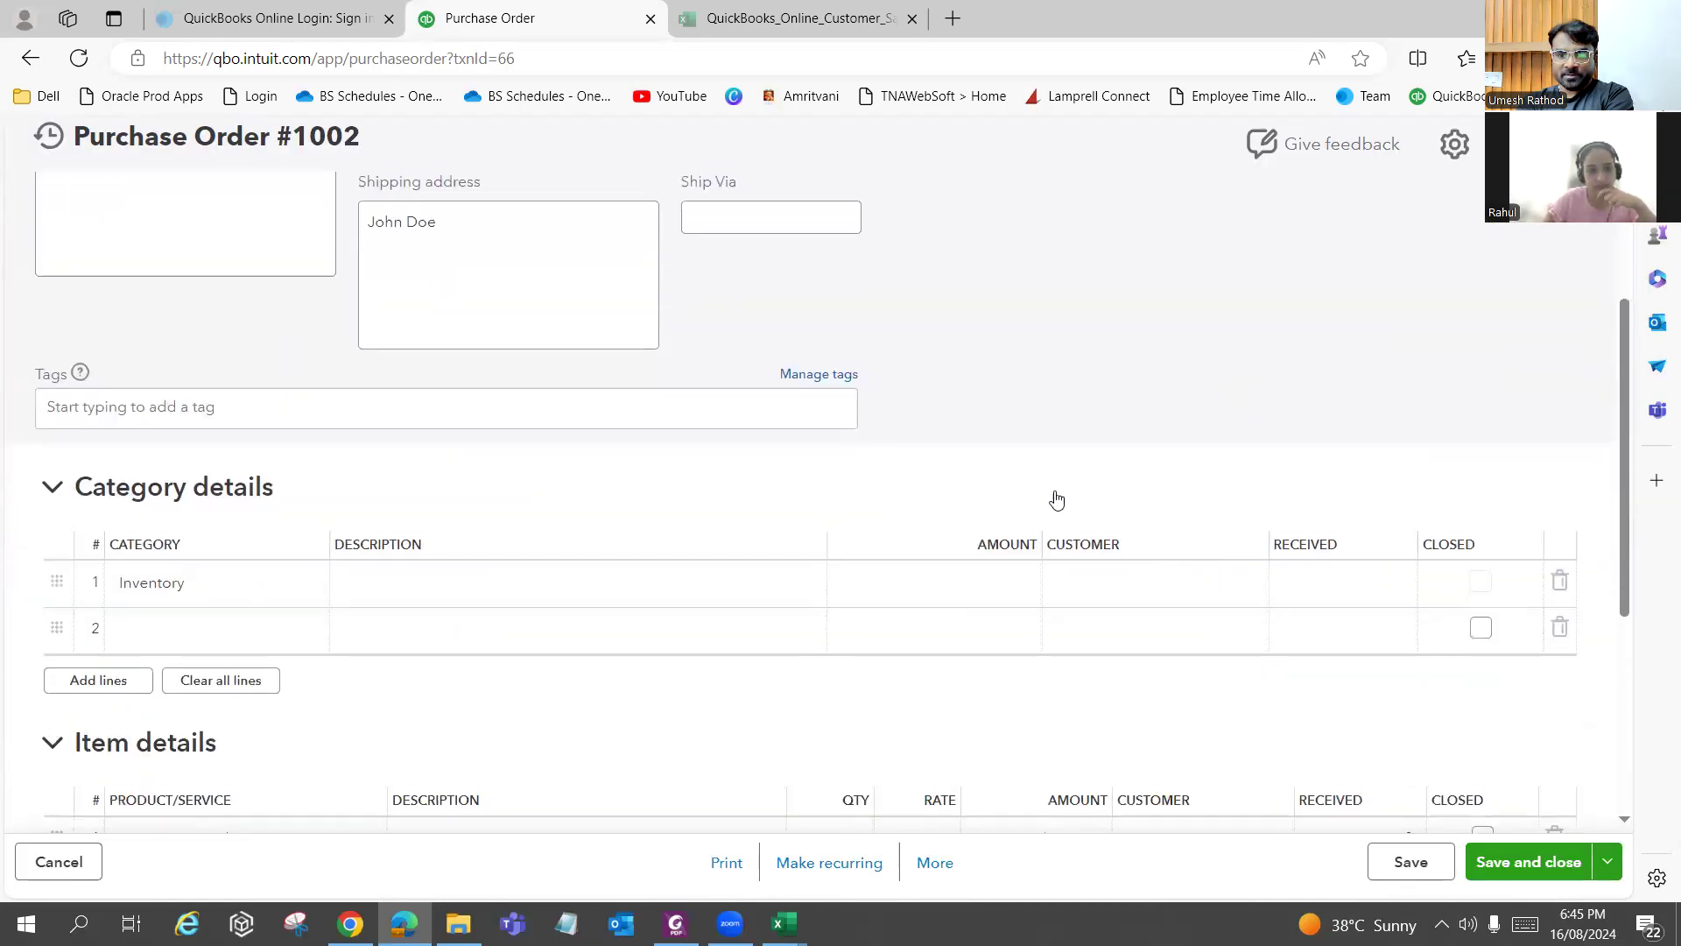
pyautogui.scroll(2, 1054, 499)
# Set the purchase order's ship-to customer to the person already named in the shipping address.
pyautogui.click(440, 362)
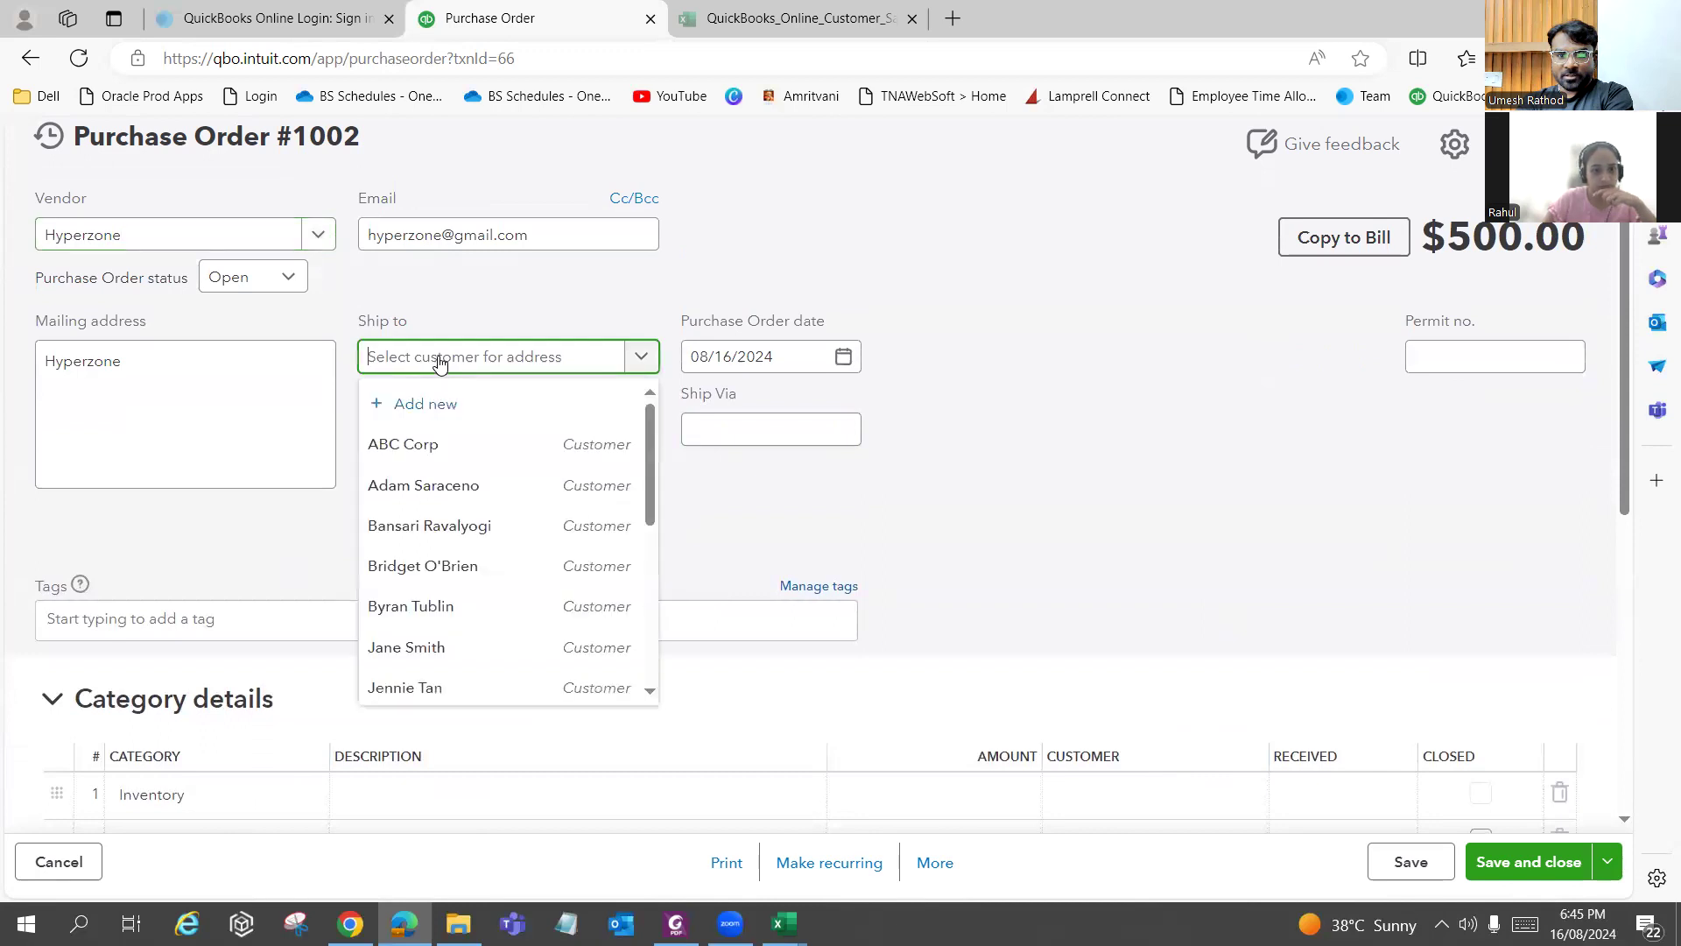
pyautogui.click(758, 539)
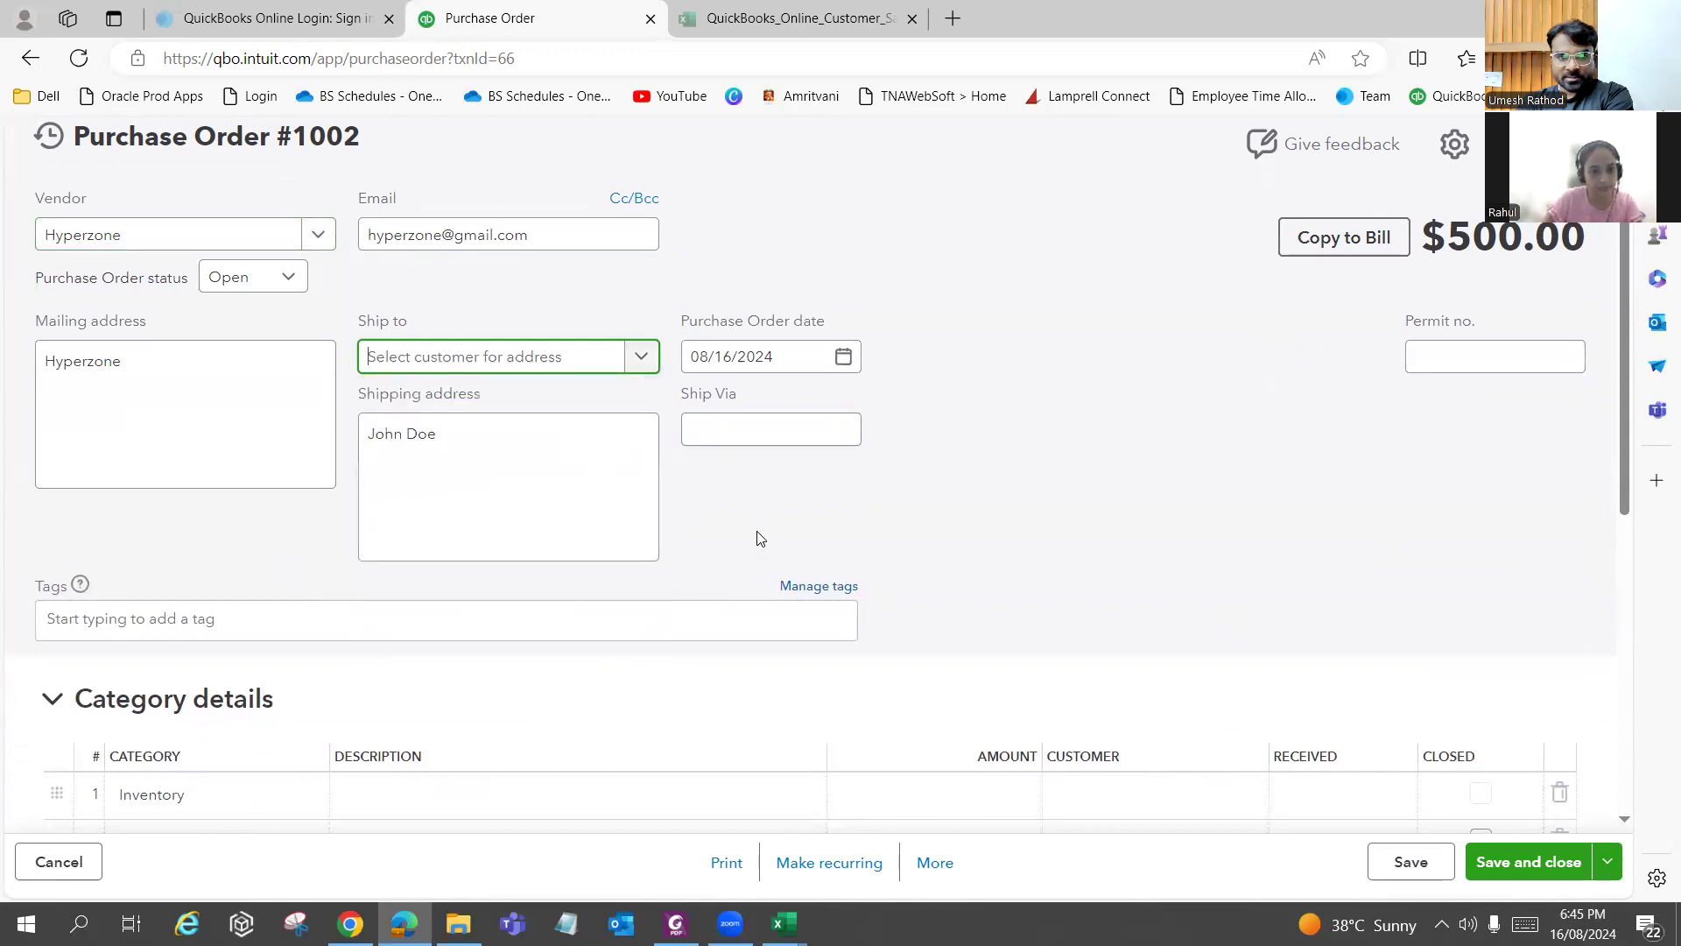
pyautogui.write('joh')
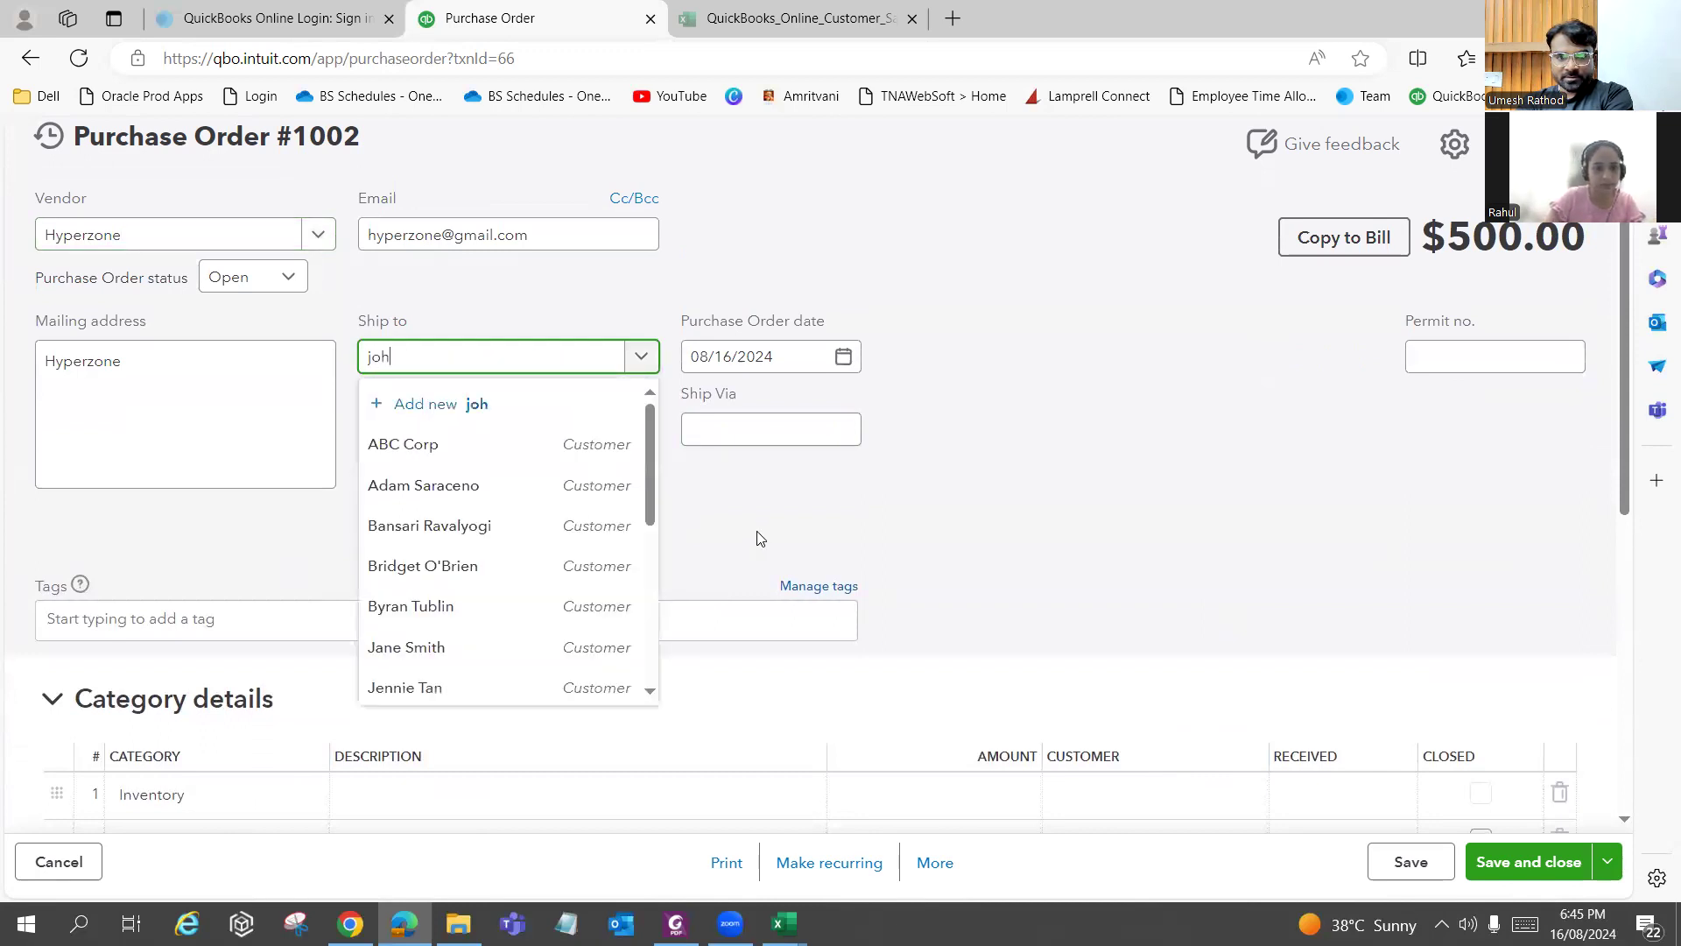
pyautogui.click(608, 452)
# Assign the ship-to customer to the Staplers line in the item details.
pyautogui.scroll(-2, 797, 558)
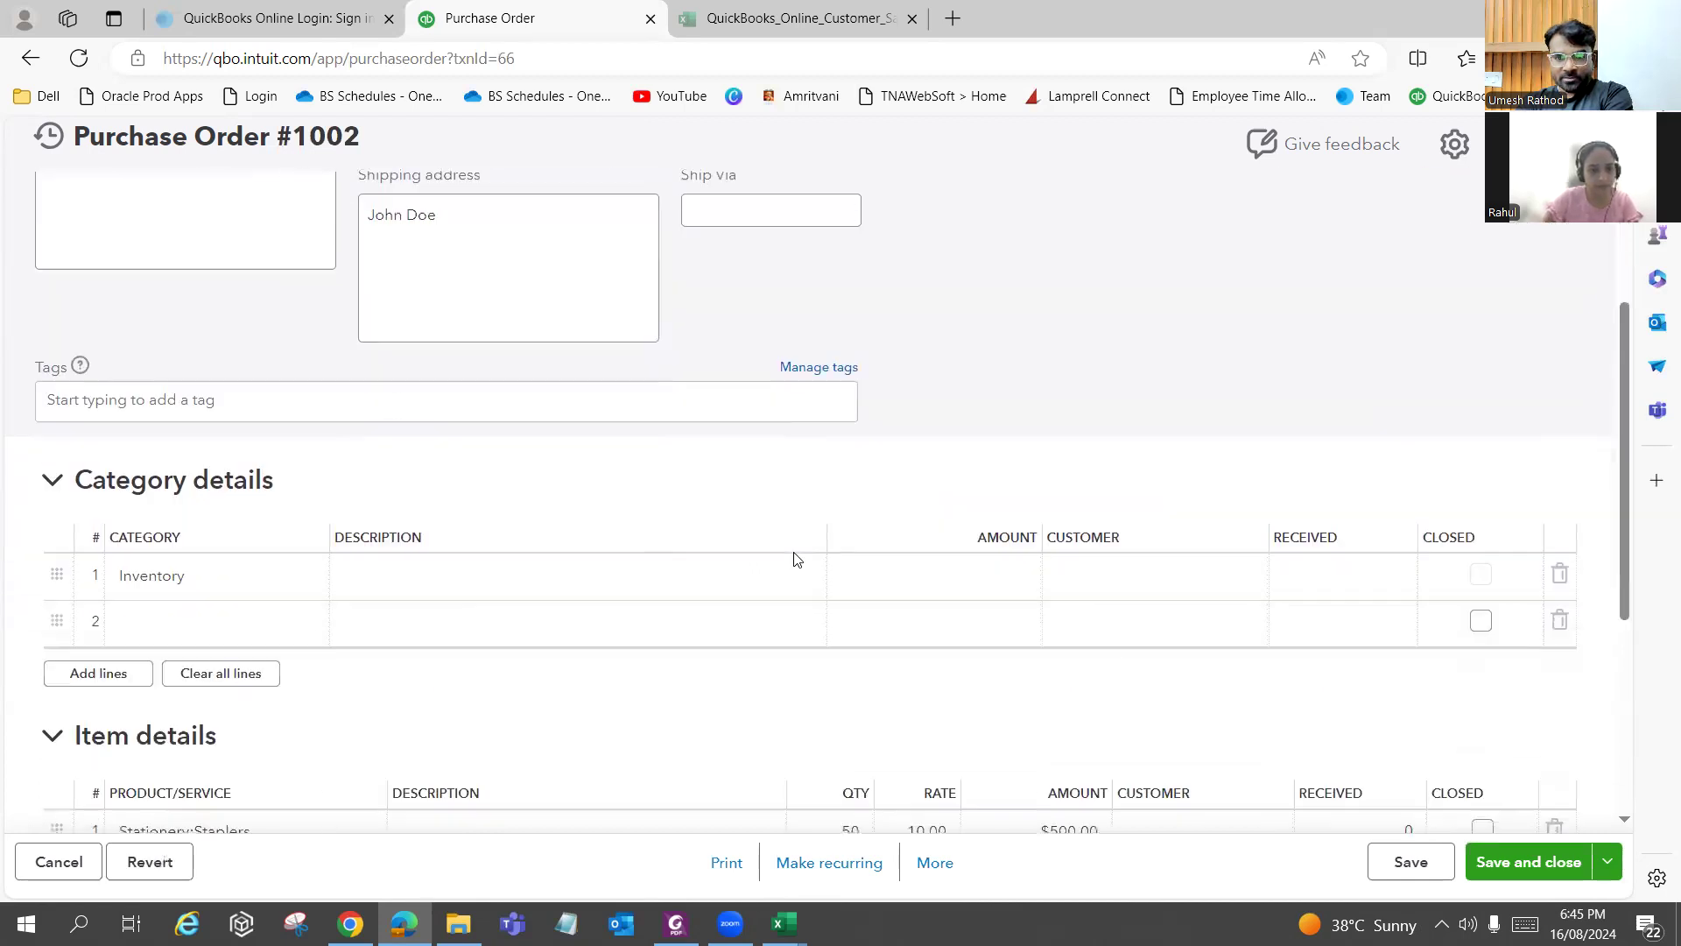
pyautogui.scroll(-2, 796, 558)
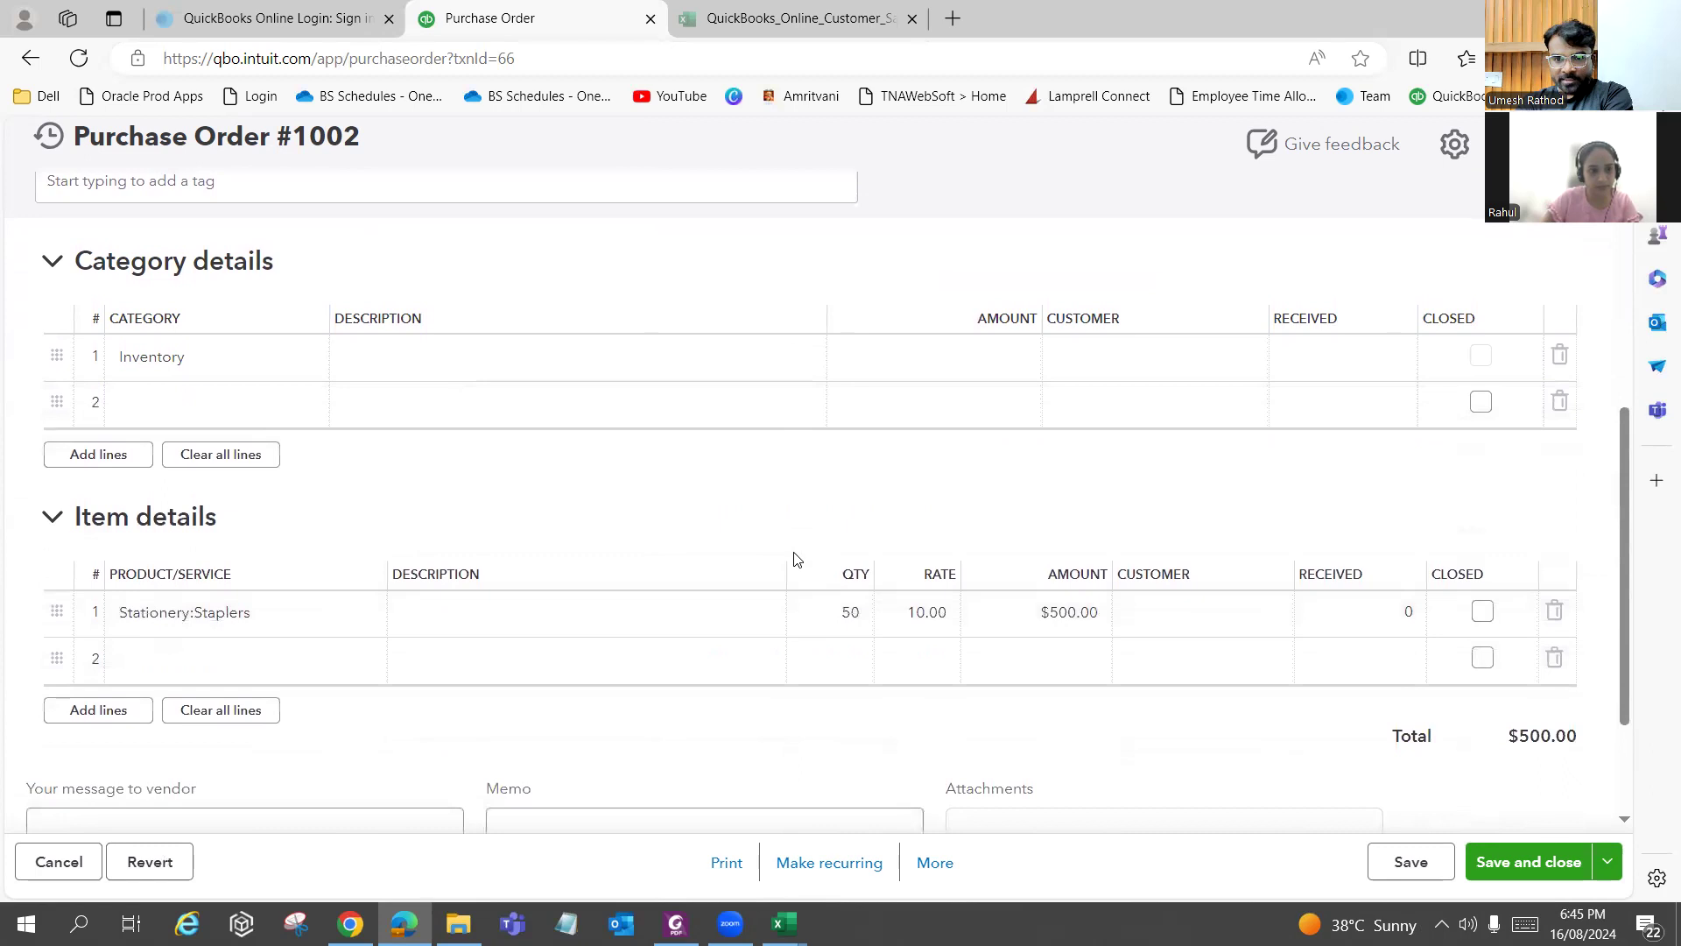
pyautogui.scroll(-2, 797, 559)
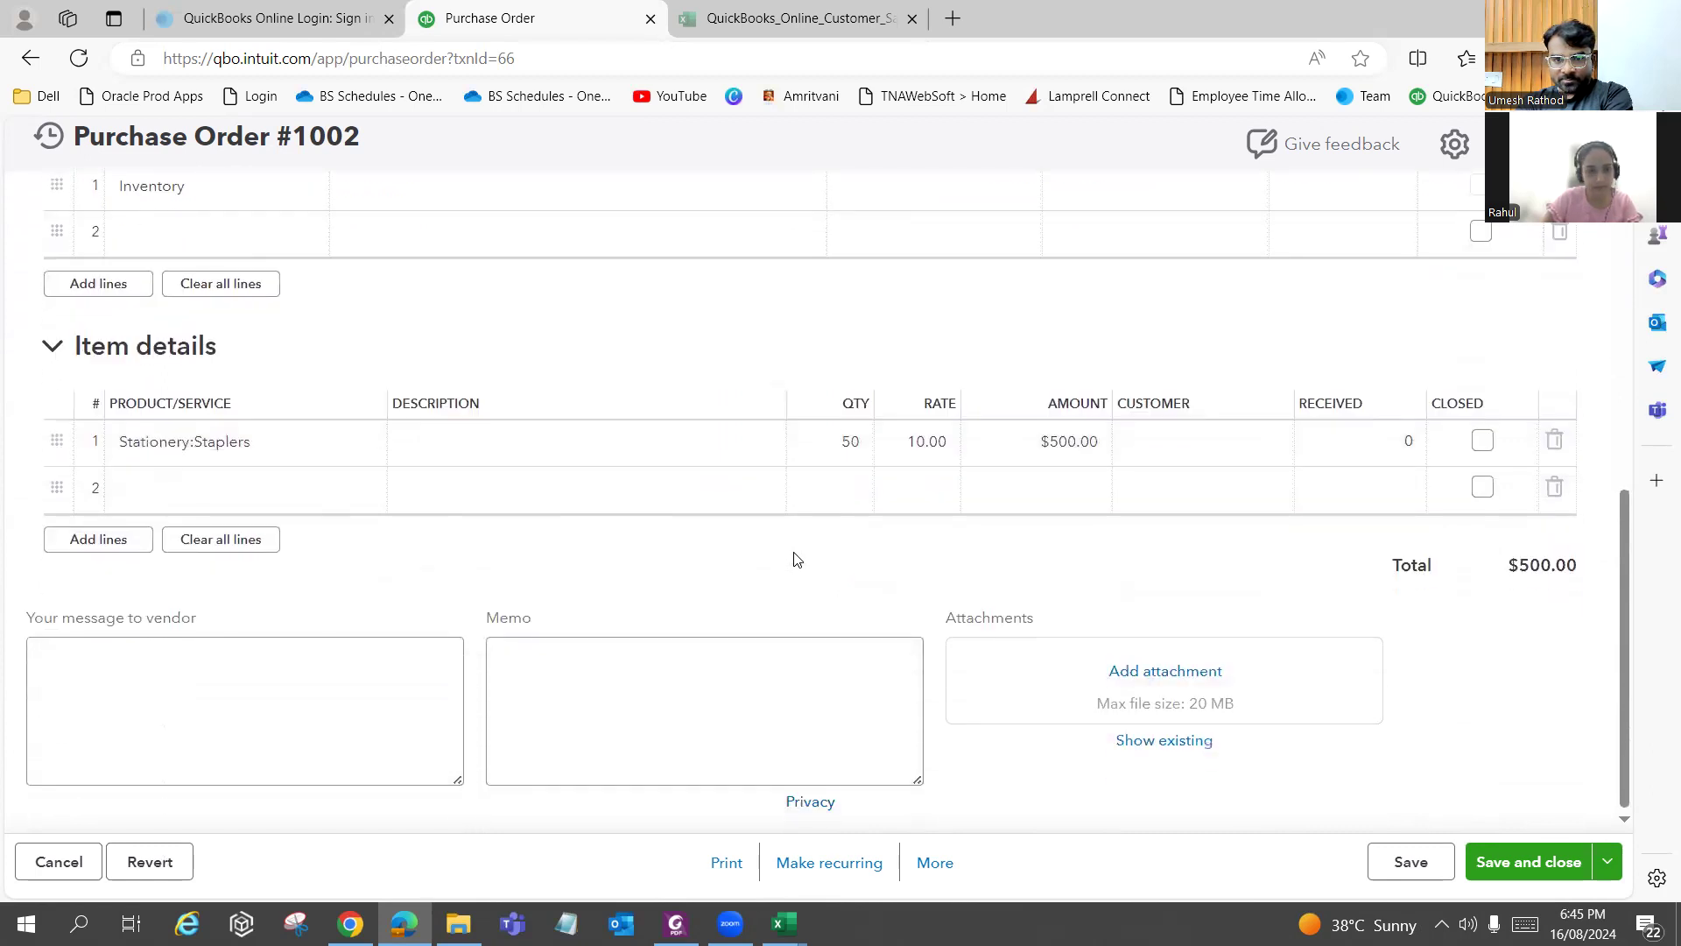
pyautogui.click(1201, 457)
pyautogui.click(1188, 456)
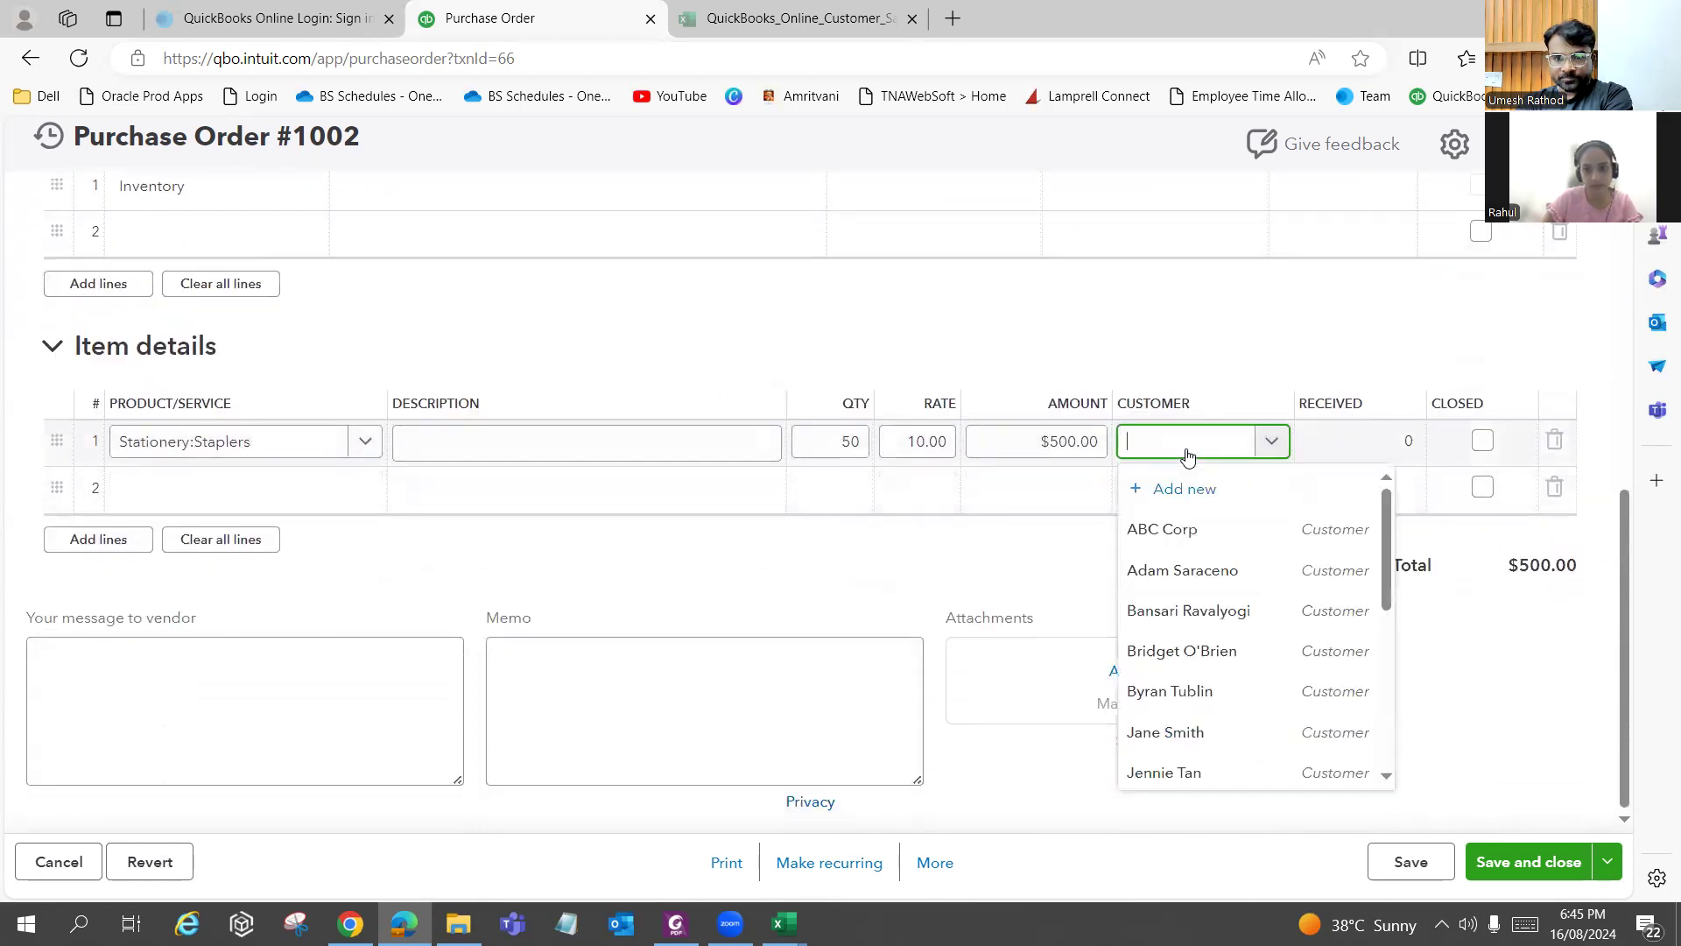
pyautogui.write('john')
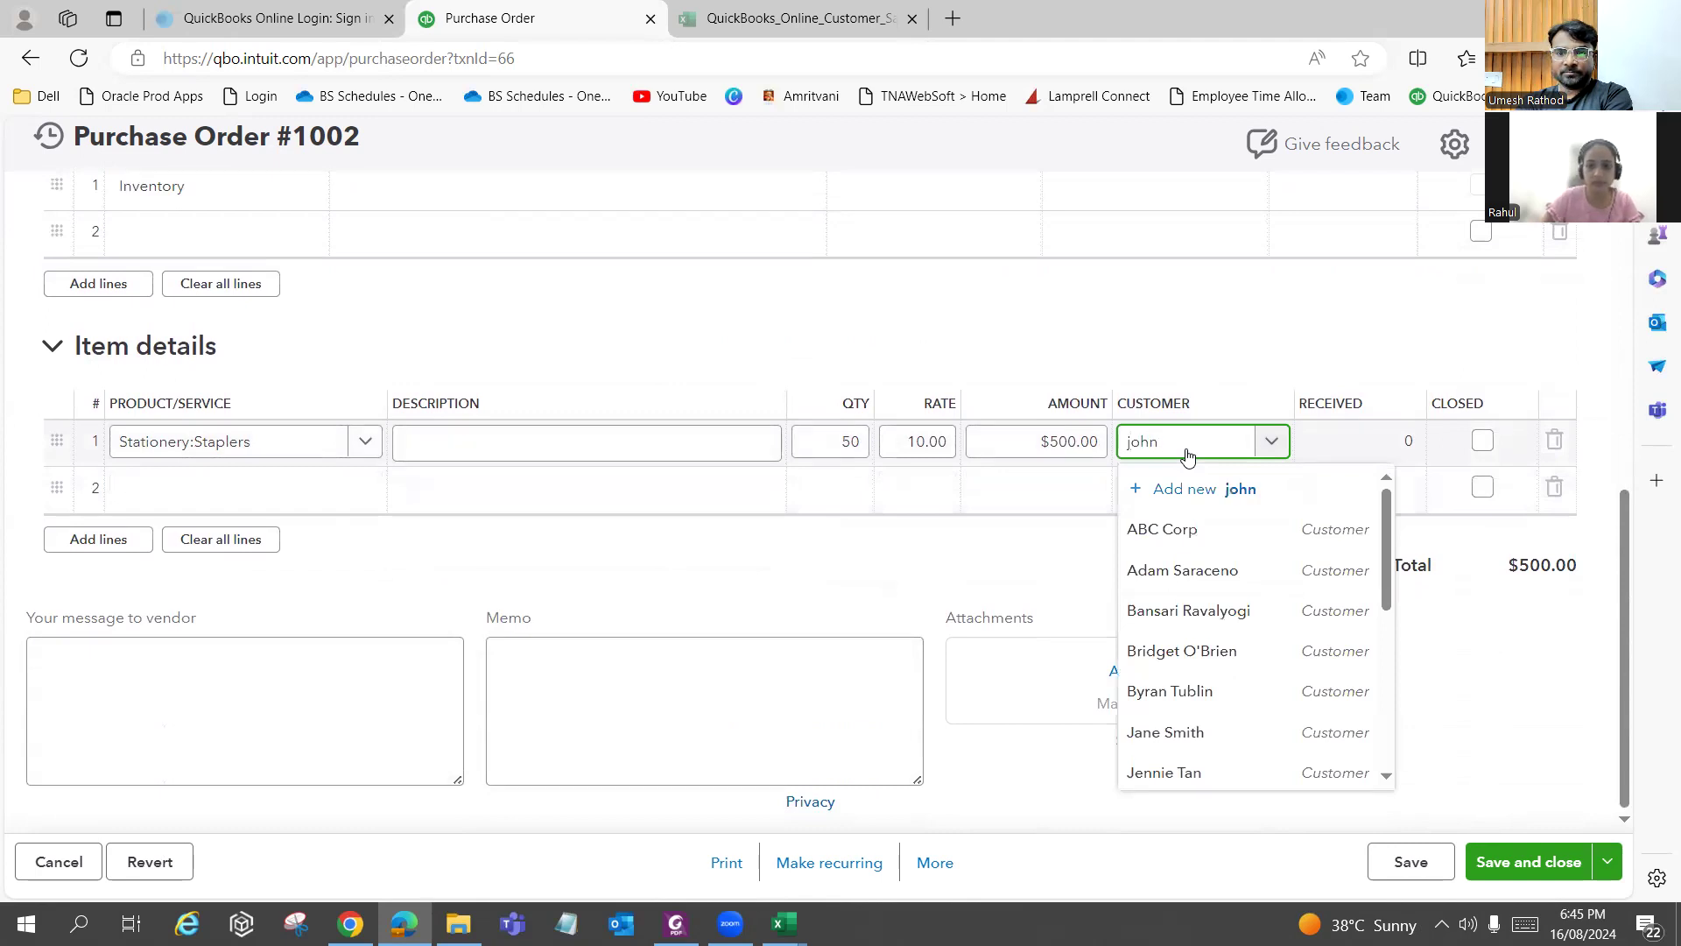
pyautogui.click(1174, 525)
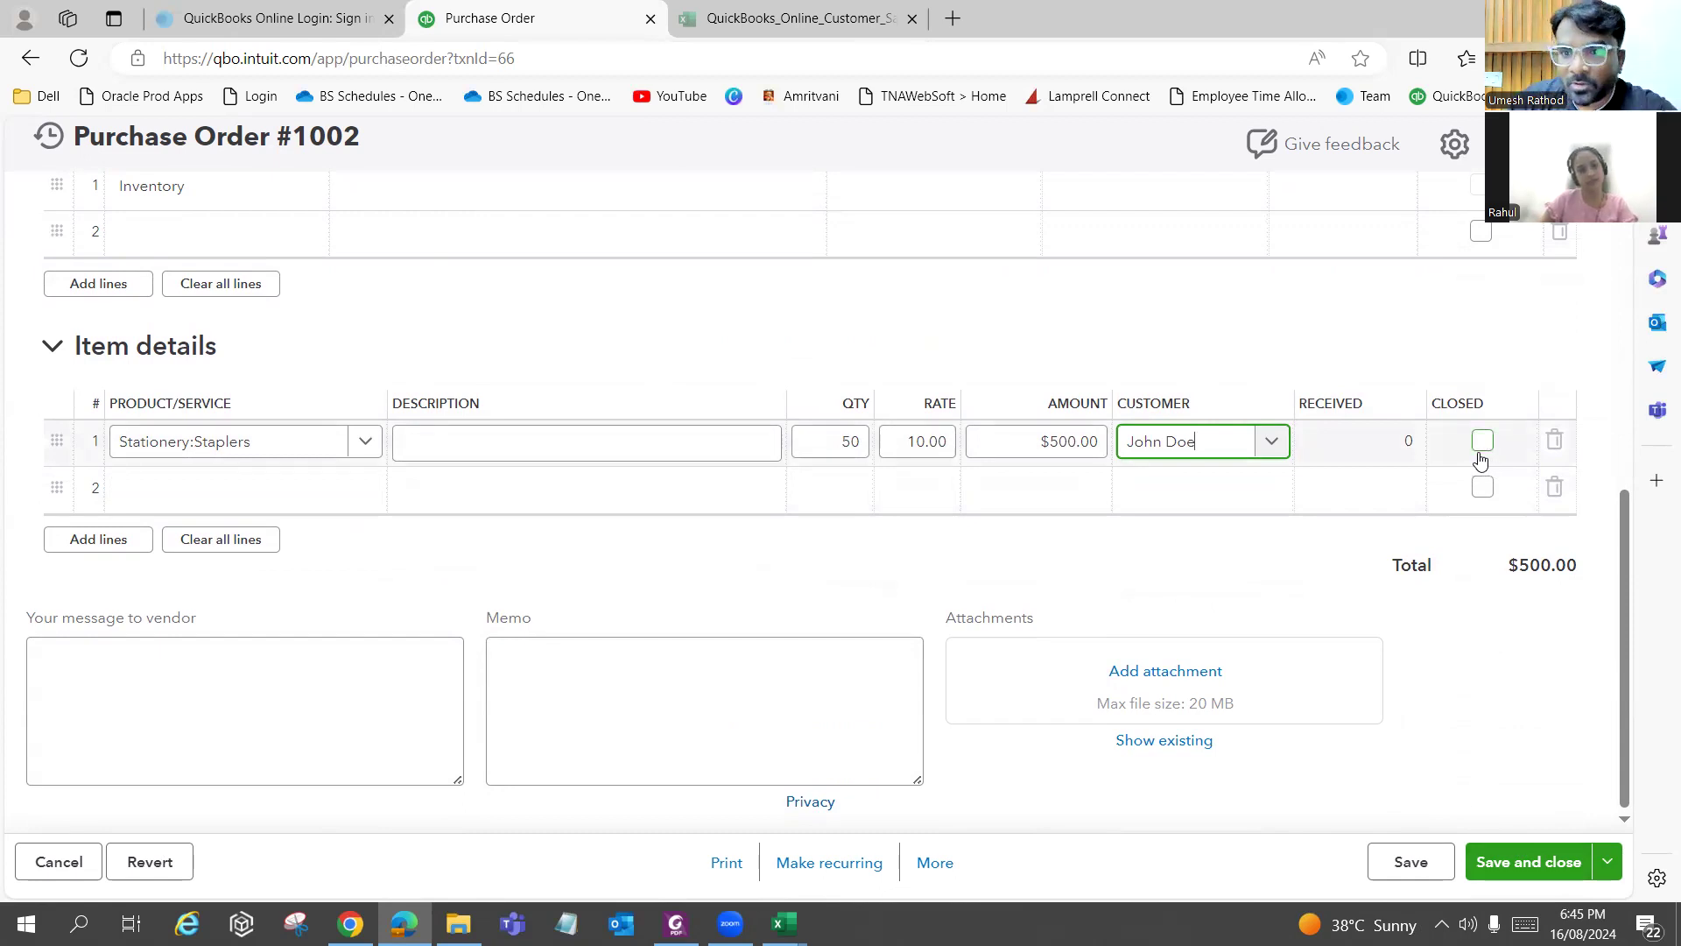
# Review the purchase order's header and line details, then save and close the updated order.
pyautogui.scroll(1, 1314, 482)
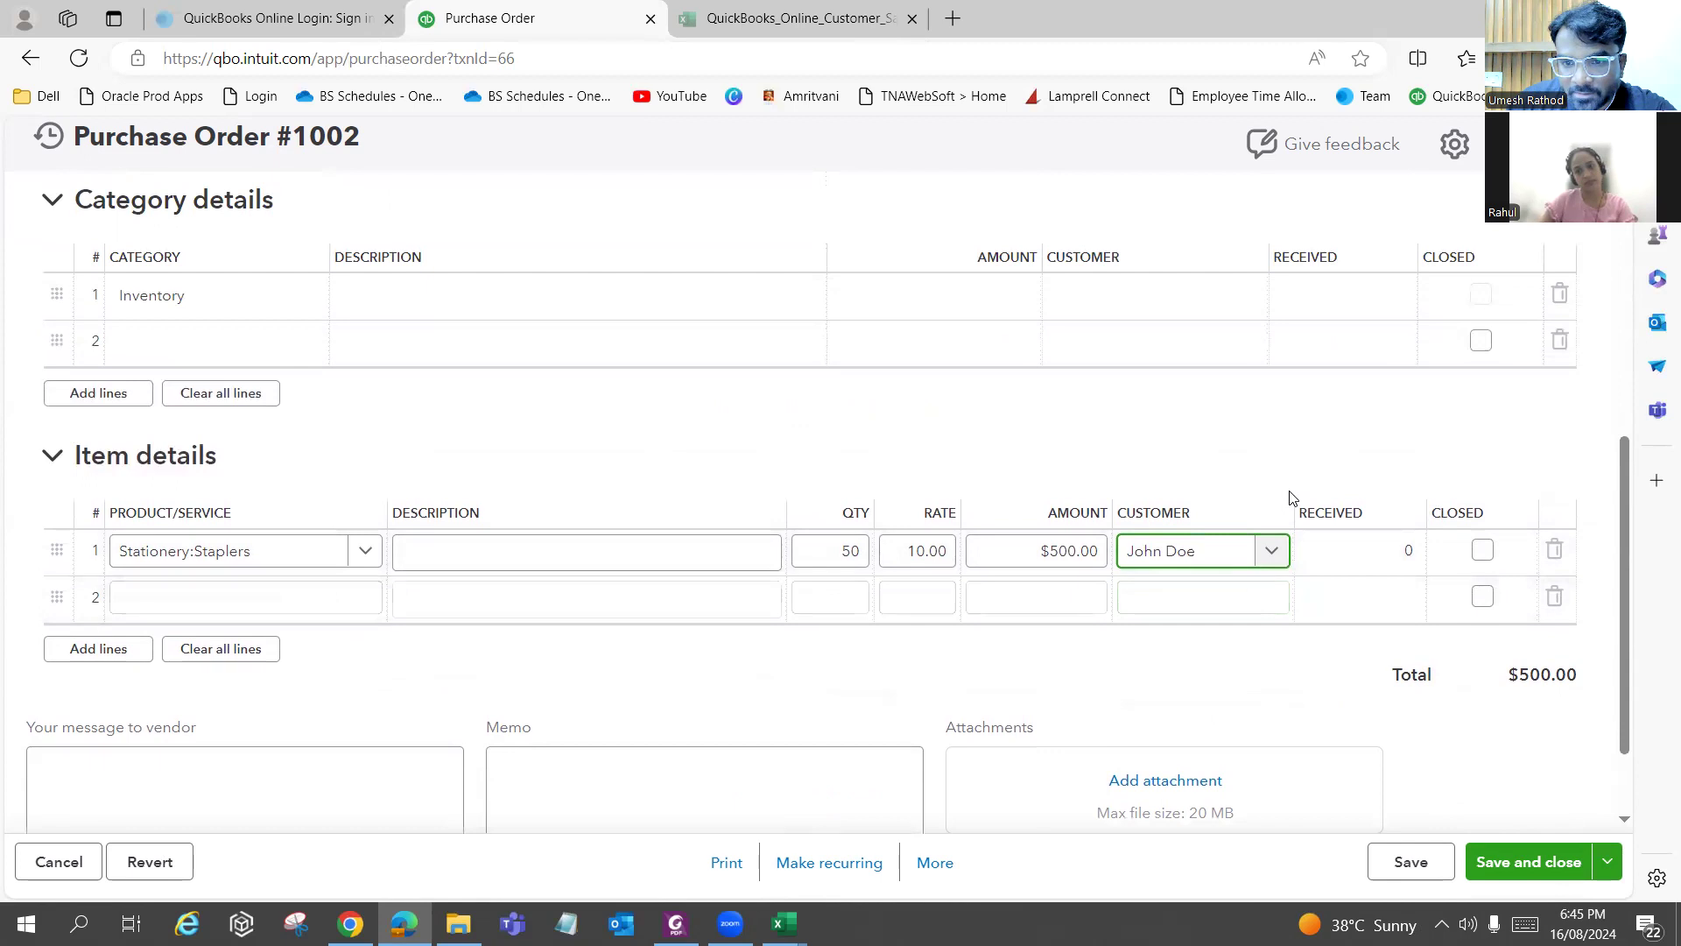
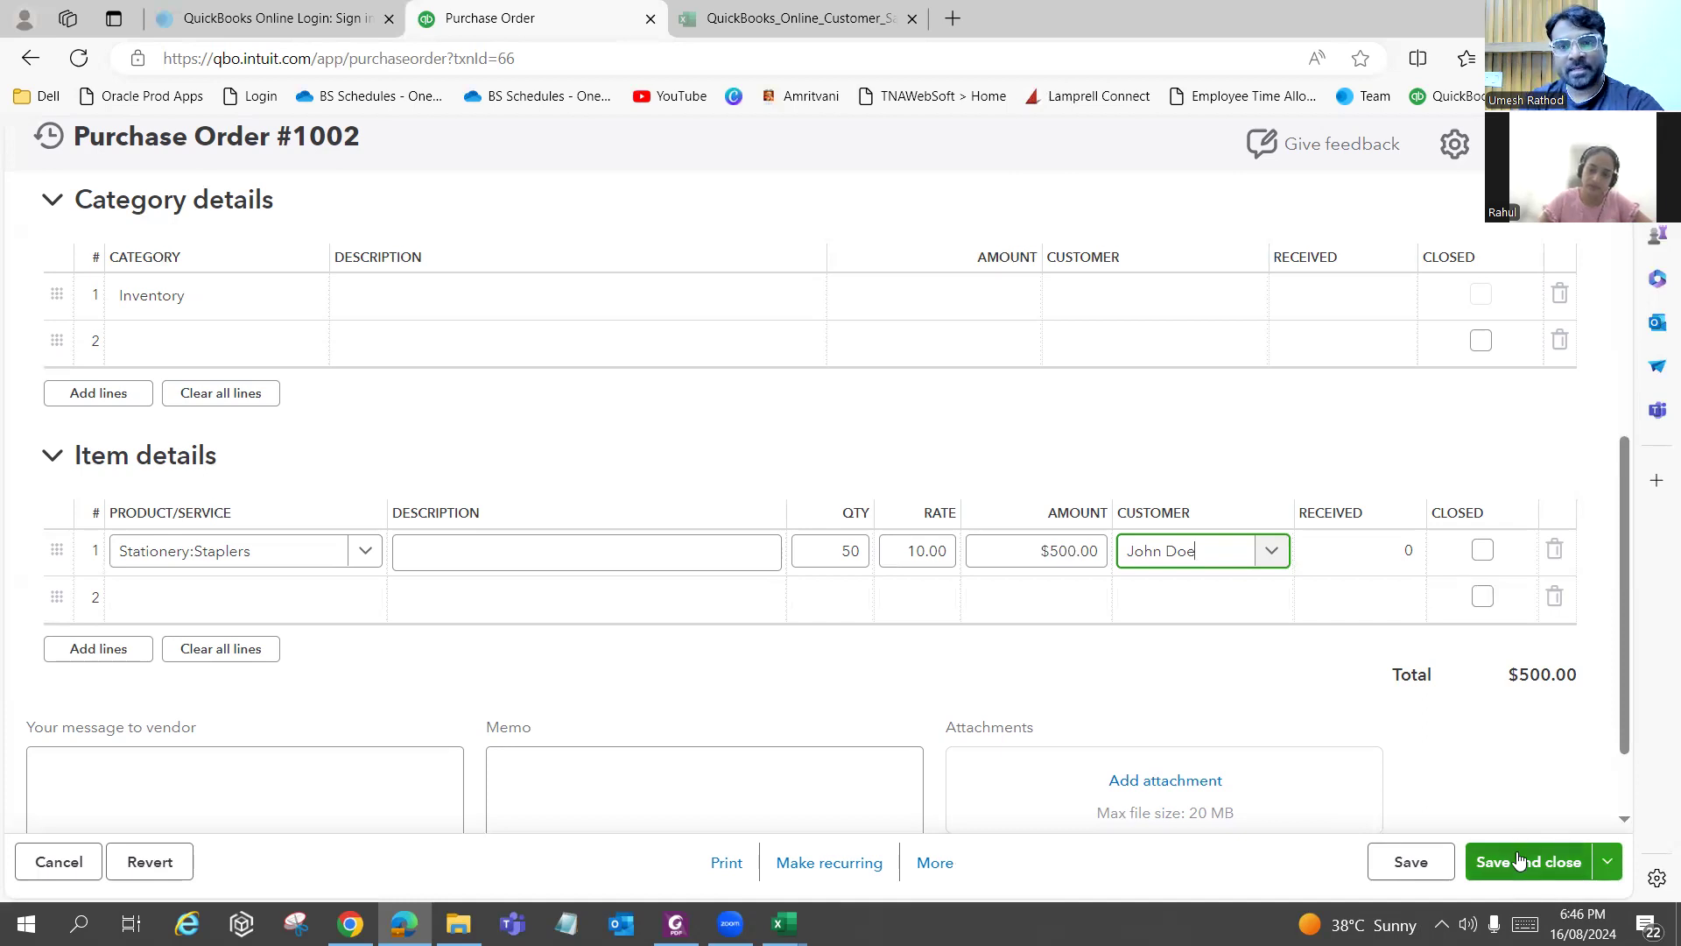
pyautogui.scroll(4, 823, 591)
pyautogui.scroll(-1, 826, 600)
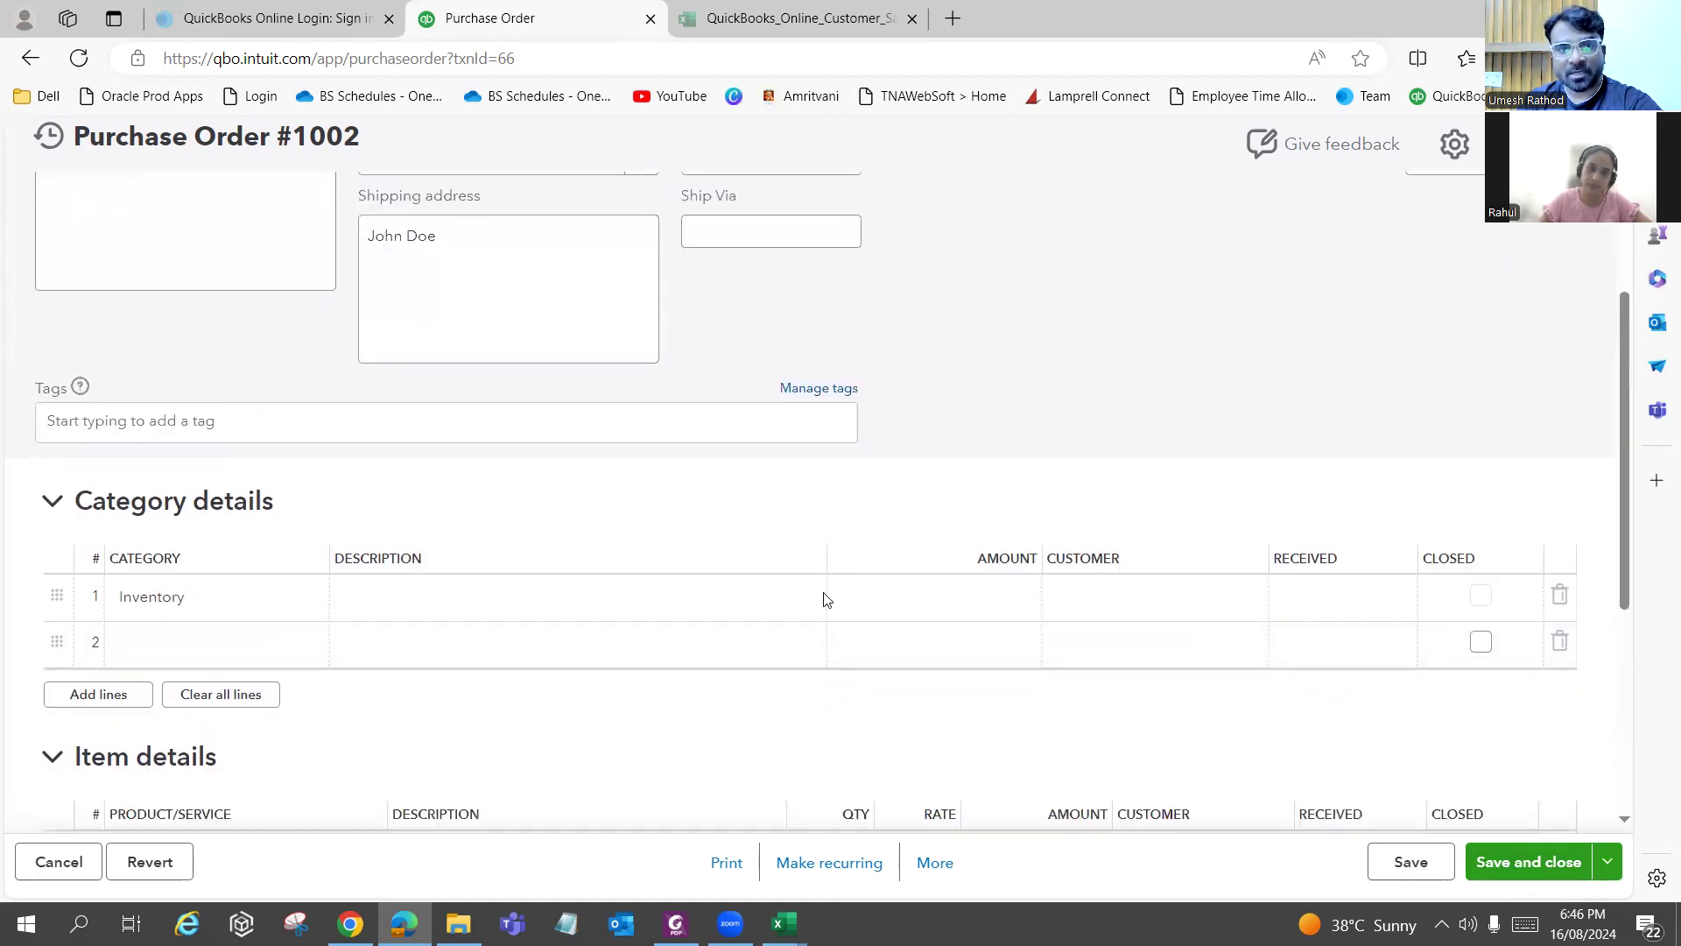
pyautogui.scroll(-2, 825, 601)
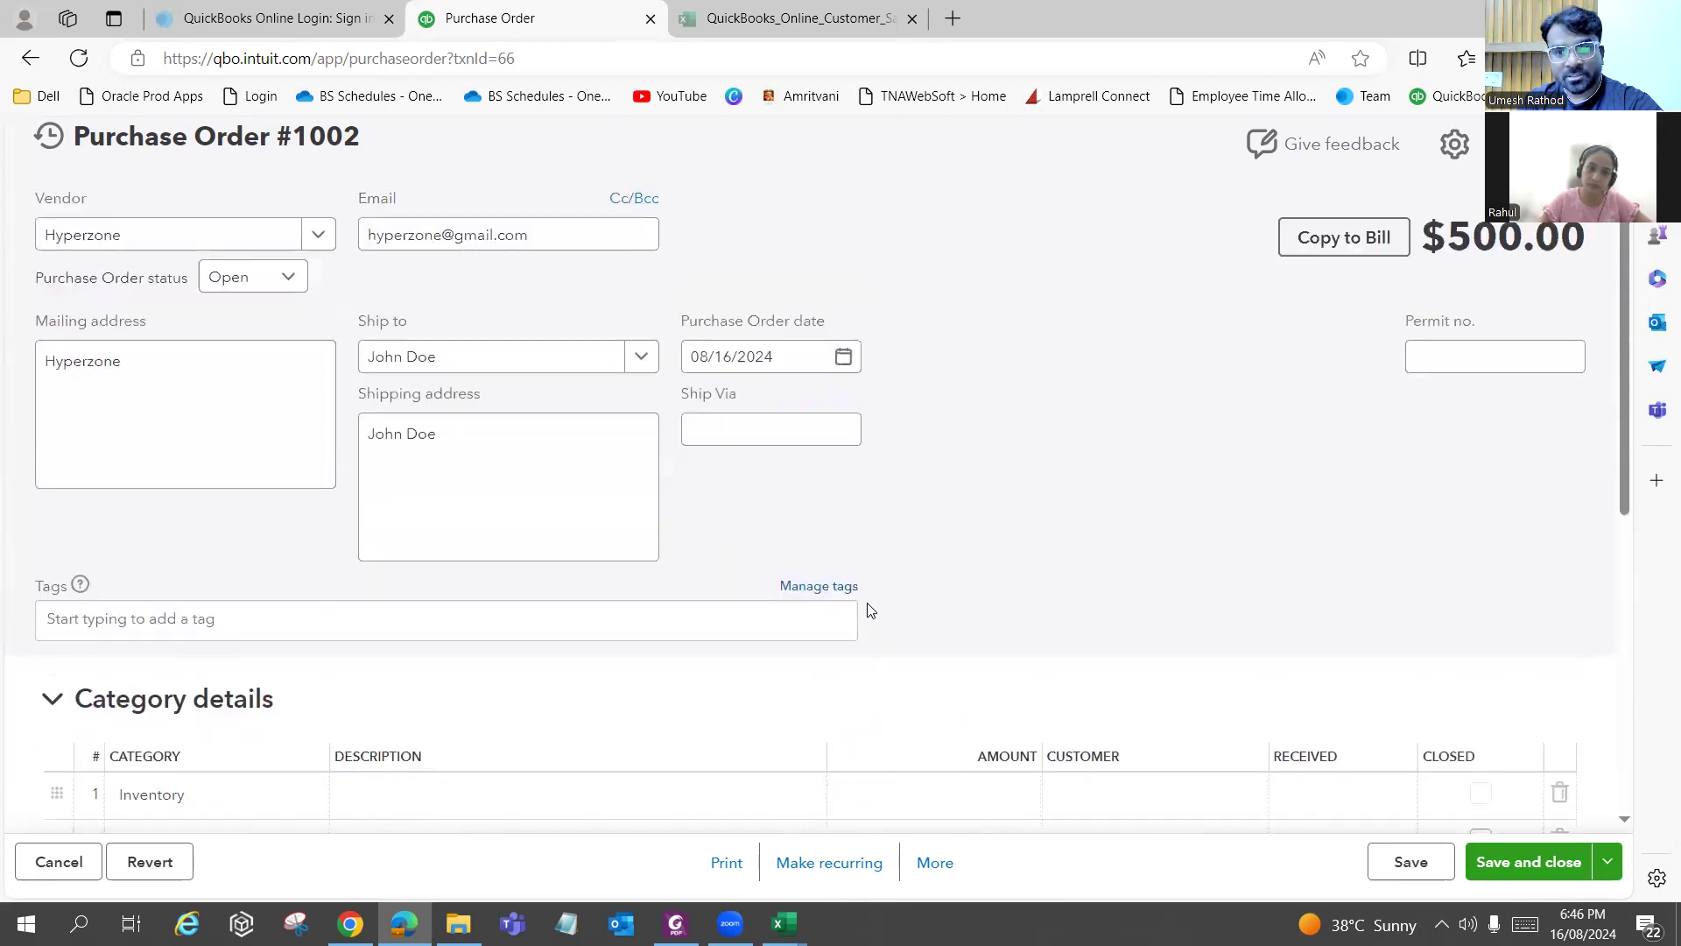
pyautogui.scroll(-3, 868, 610)
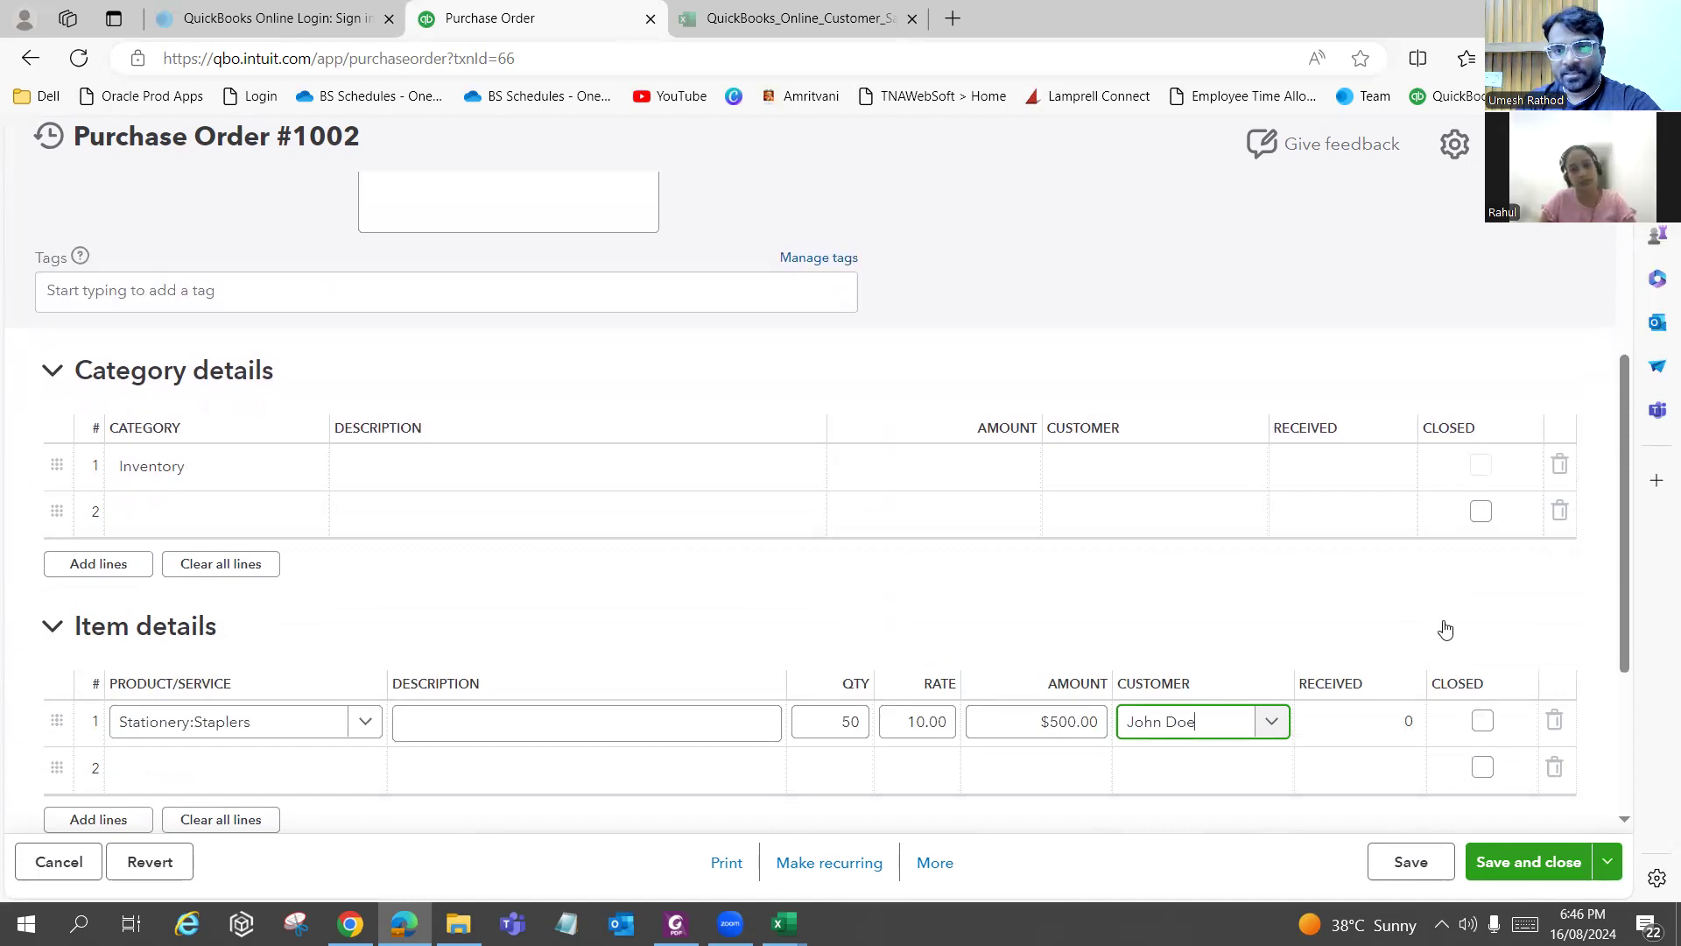
pyautogui.click(1547, 865)
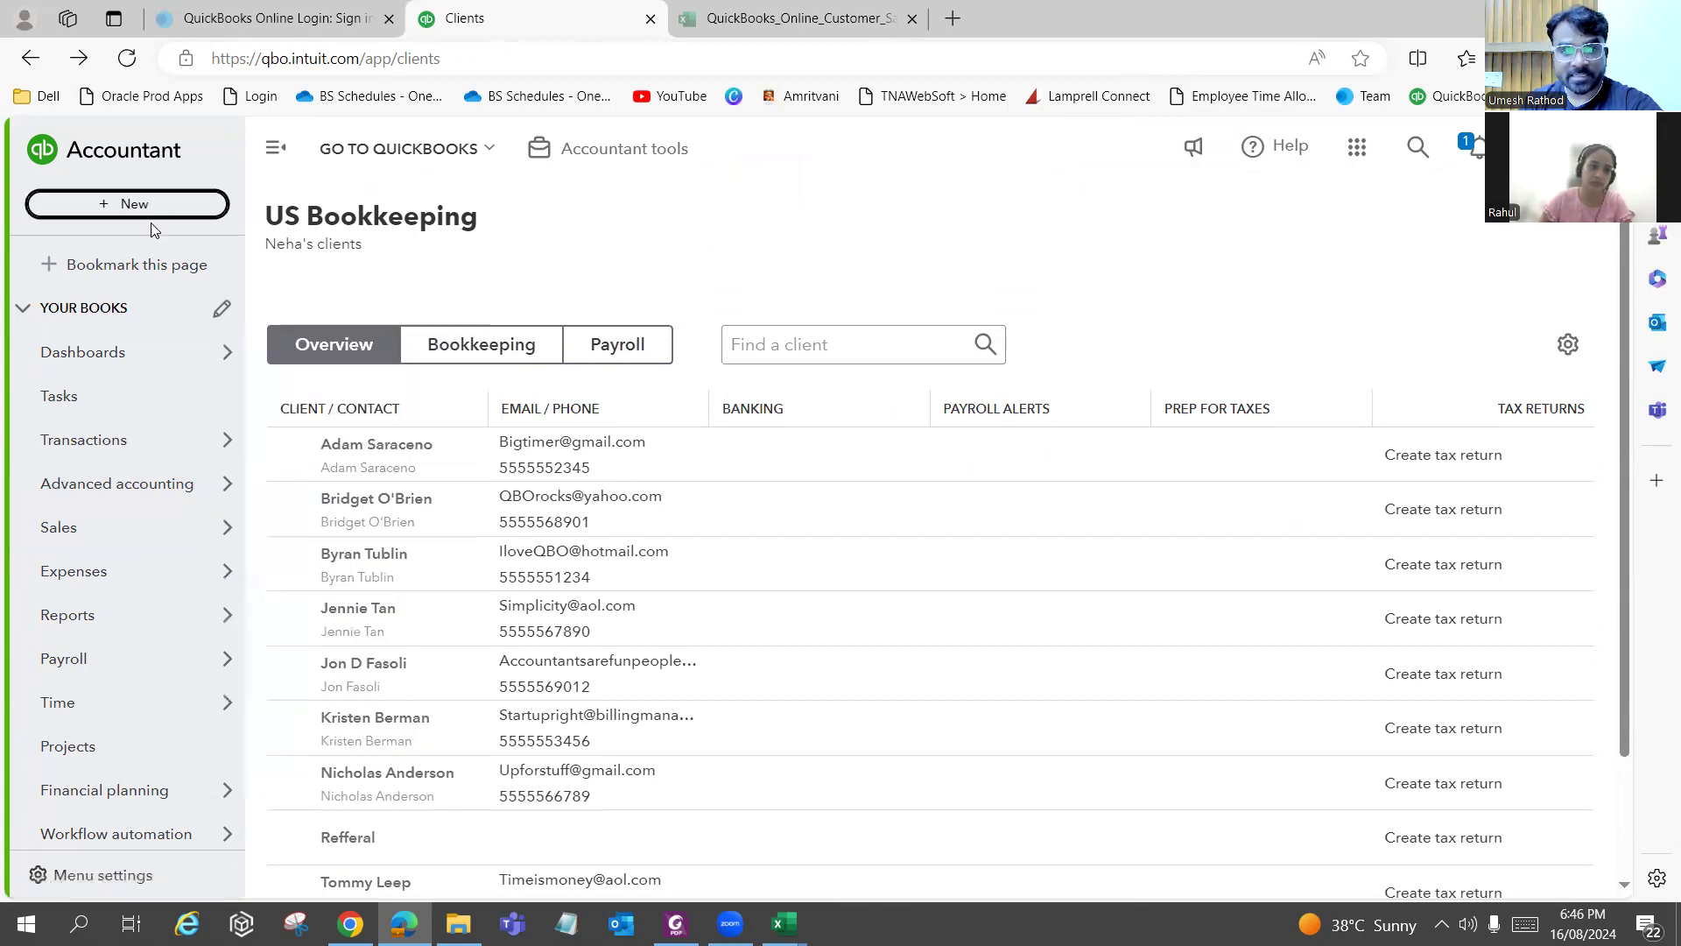
# Open the vendors list in the Expenses area.
pyautogui.moveTo(131, 574)
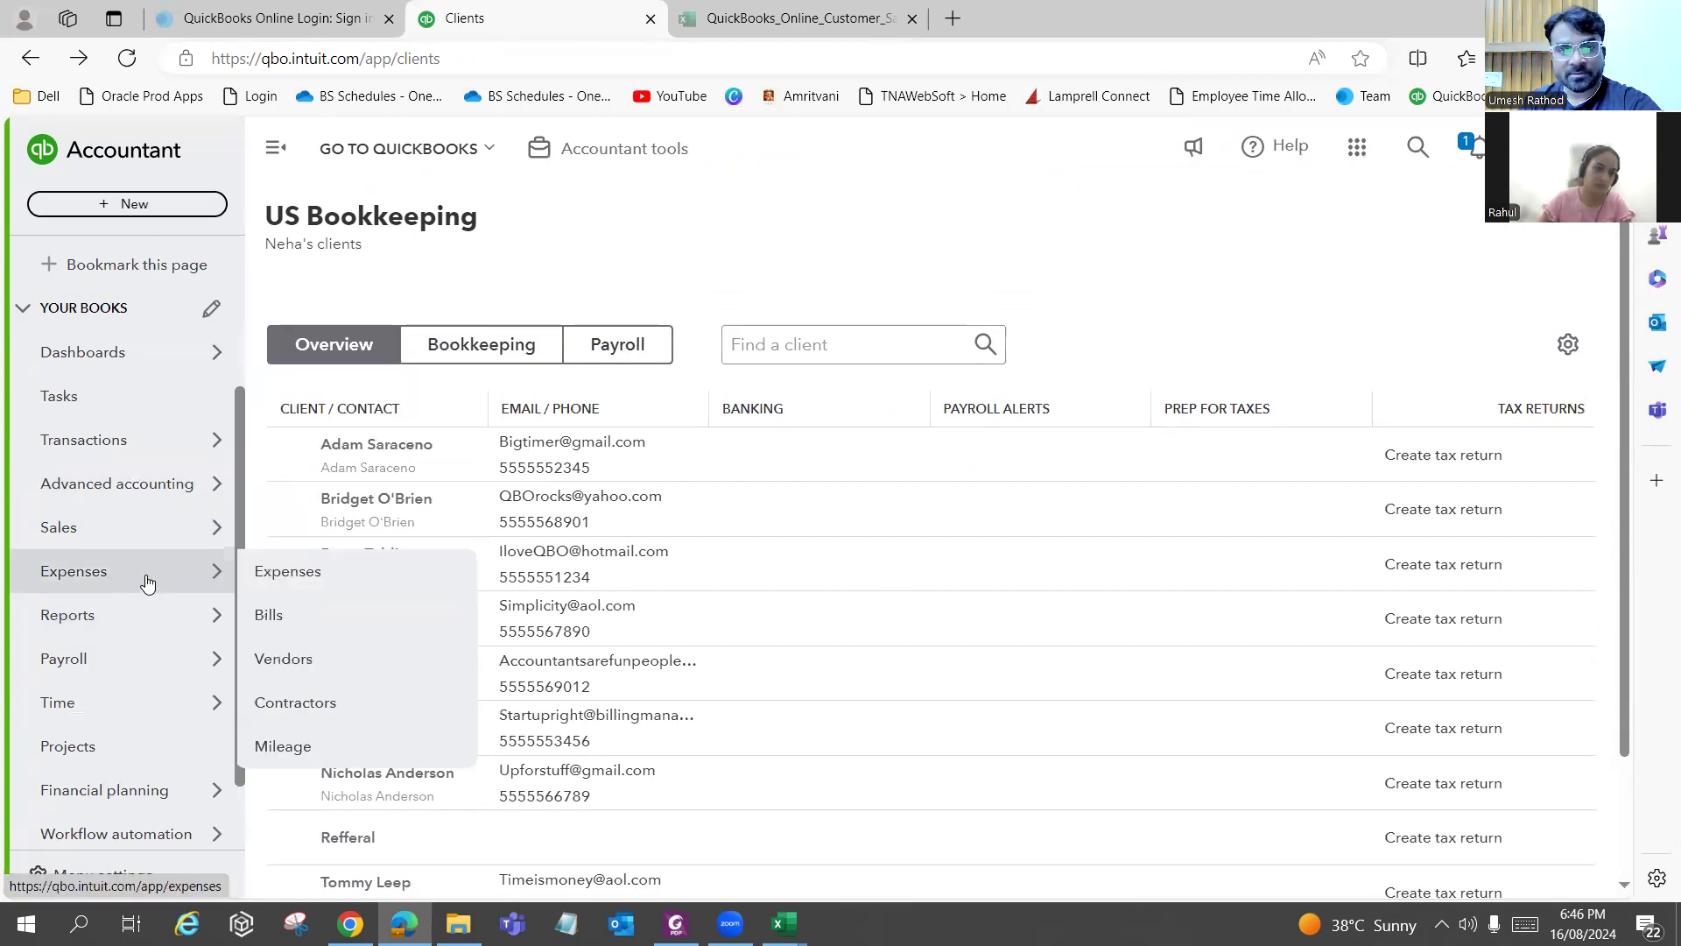
pyautogui.click(283, 658)
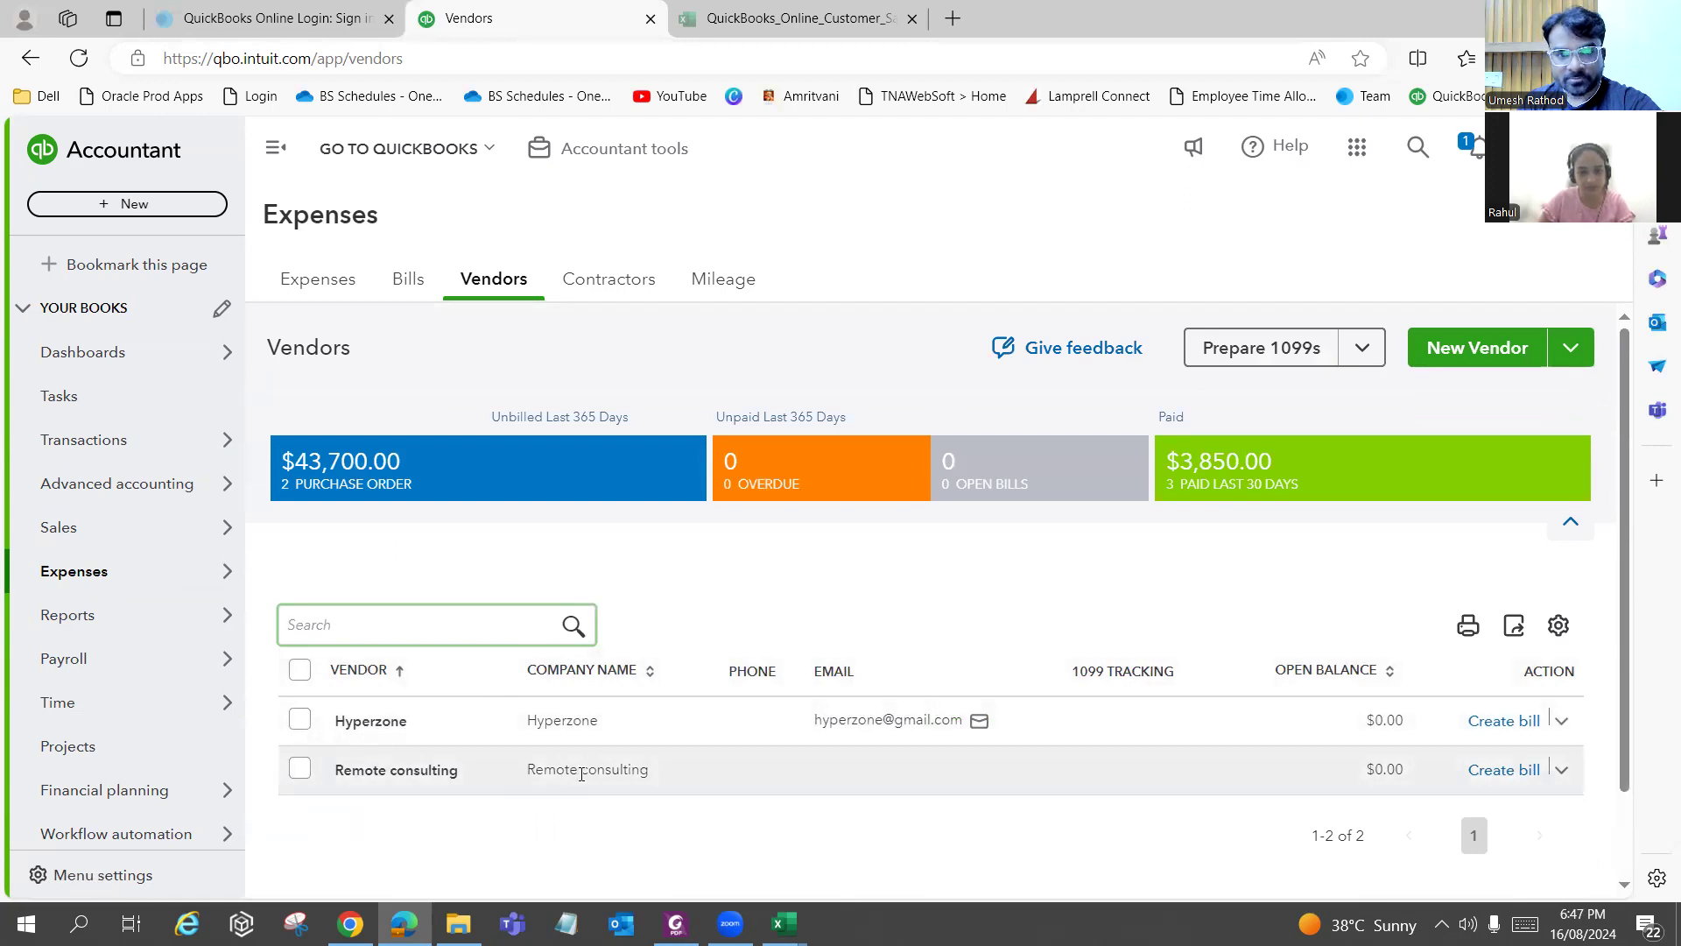
# Open the Hyperzone vendor record, dismiss the column tip in its transaction list, and start a new bill for this vendor.
pyautogui.click(605, 719)
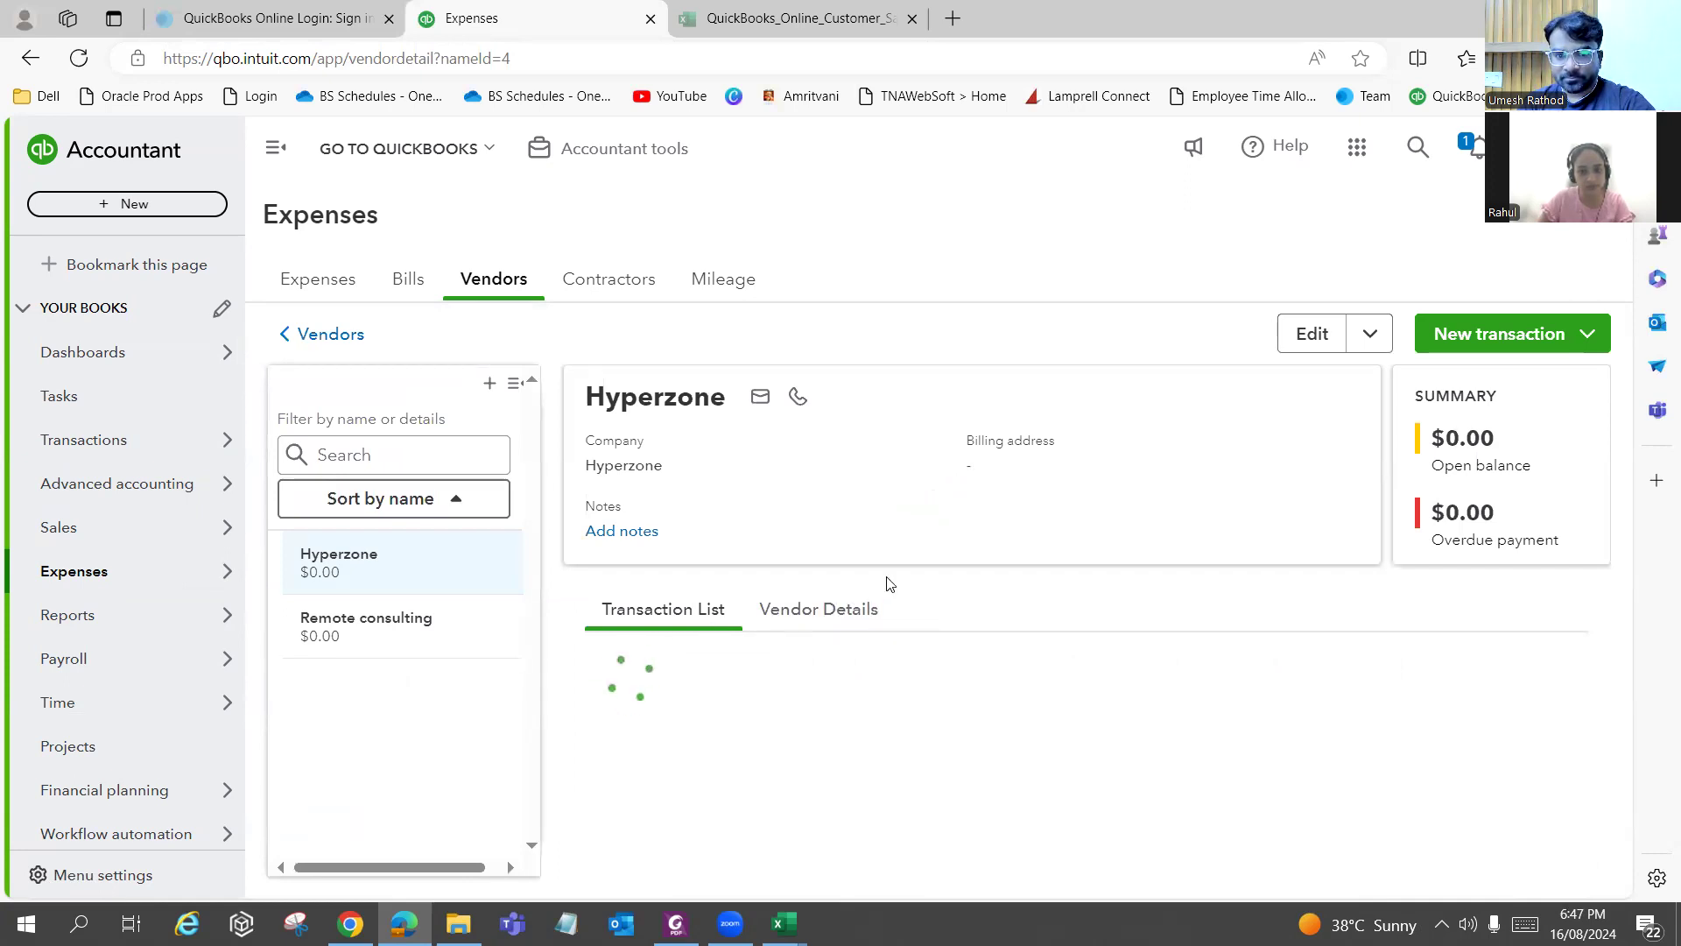
pyautogui.scroll(-3, 889, 583)
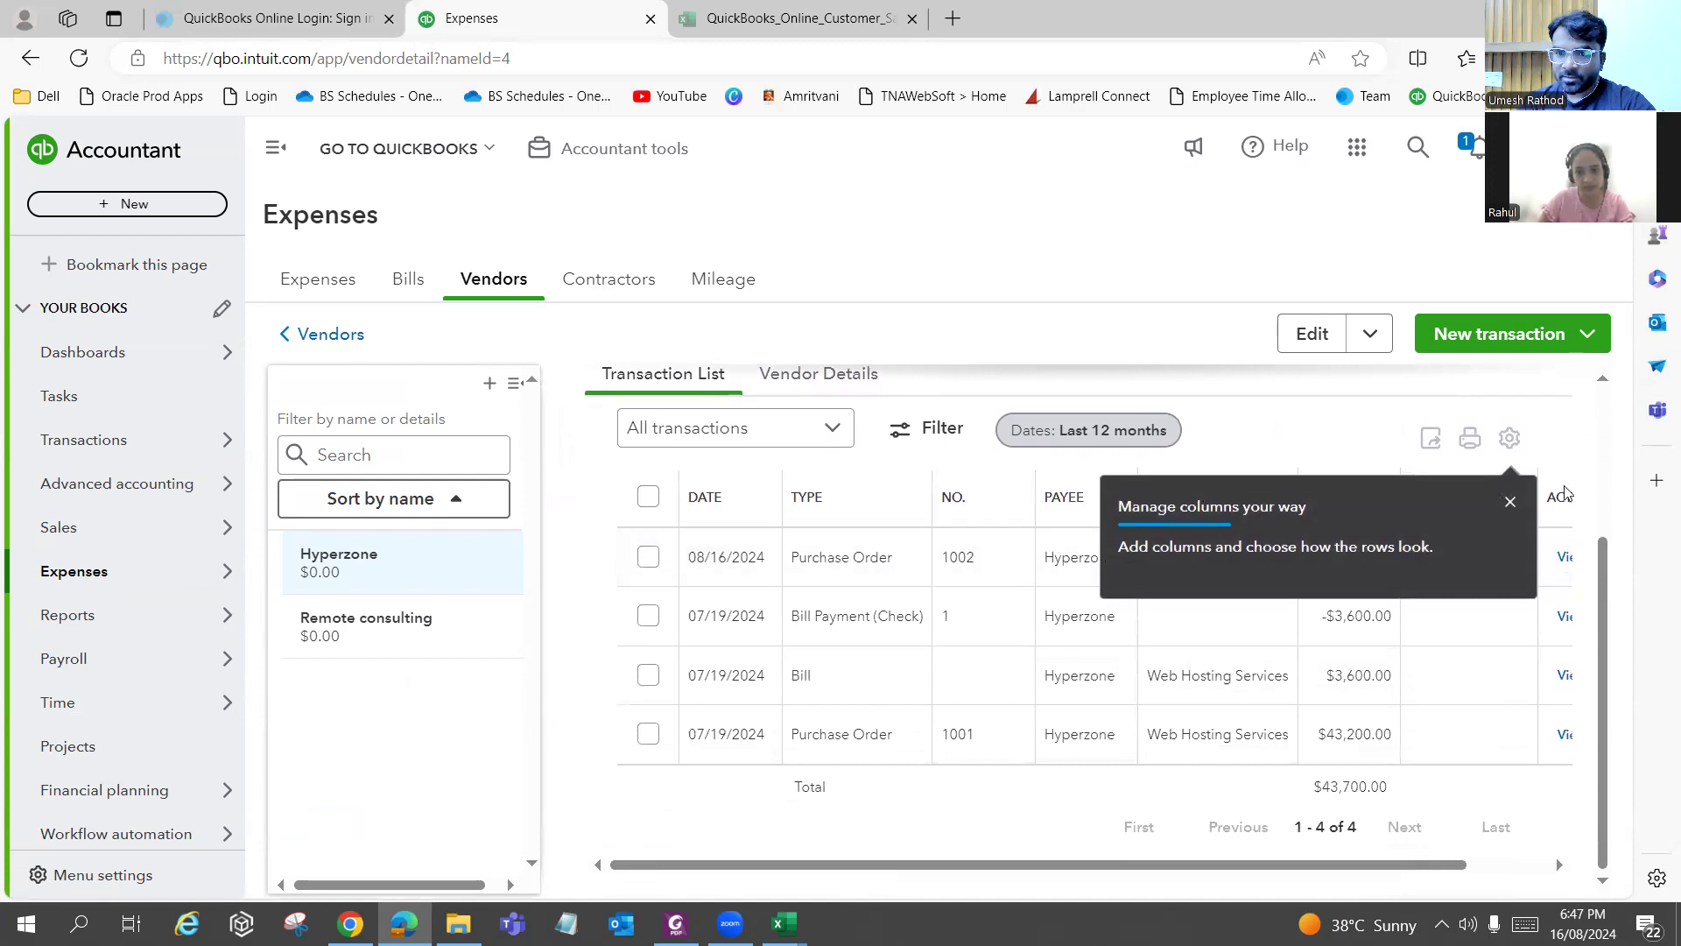
pyautogui.click(1510, 502)
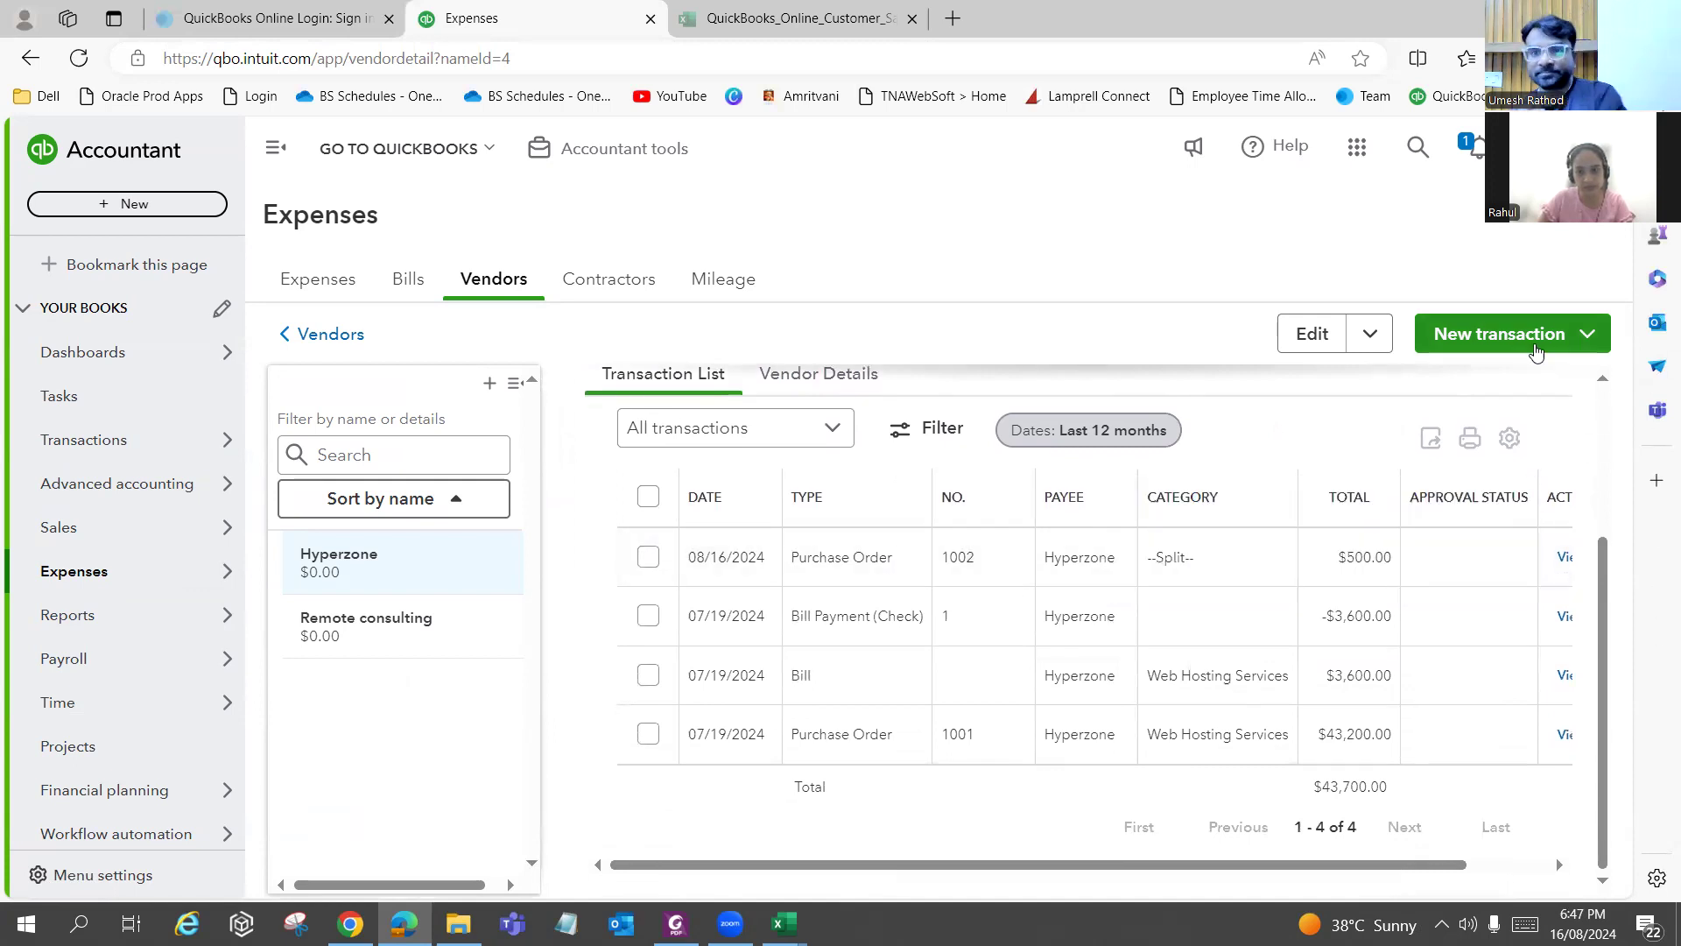
pyautogui.click(1532, 334)
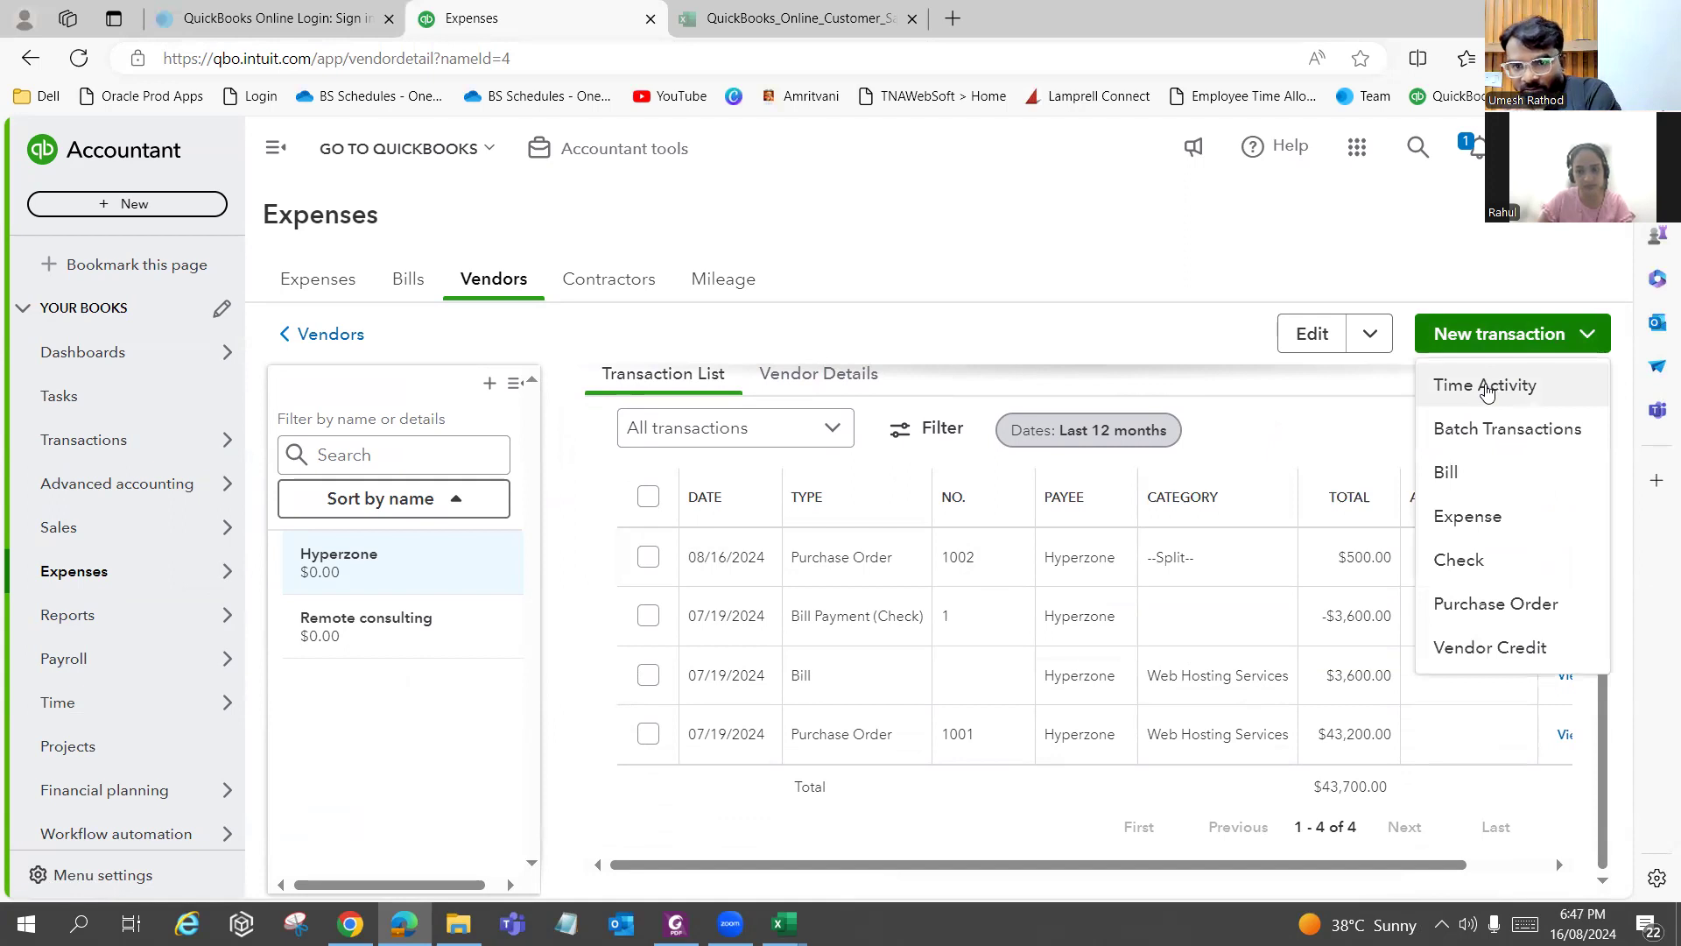
pyautogui.click(1446, 472)
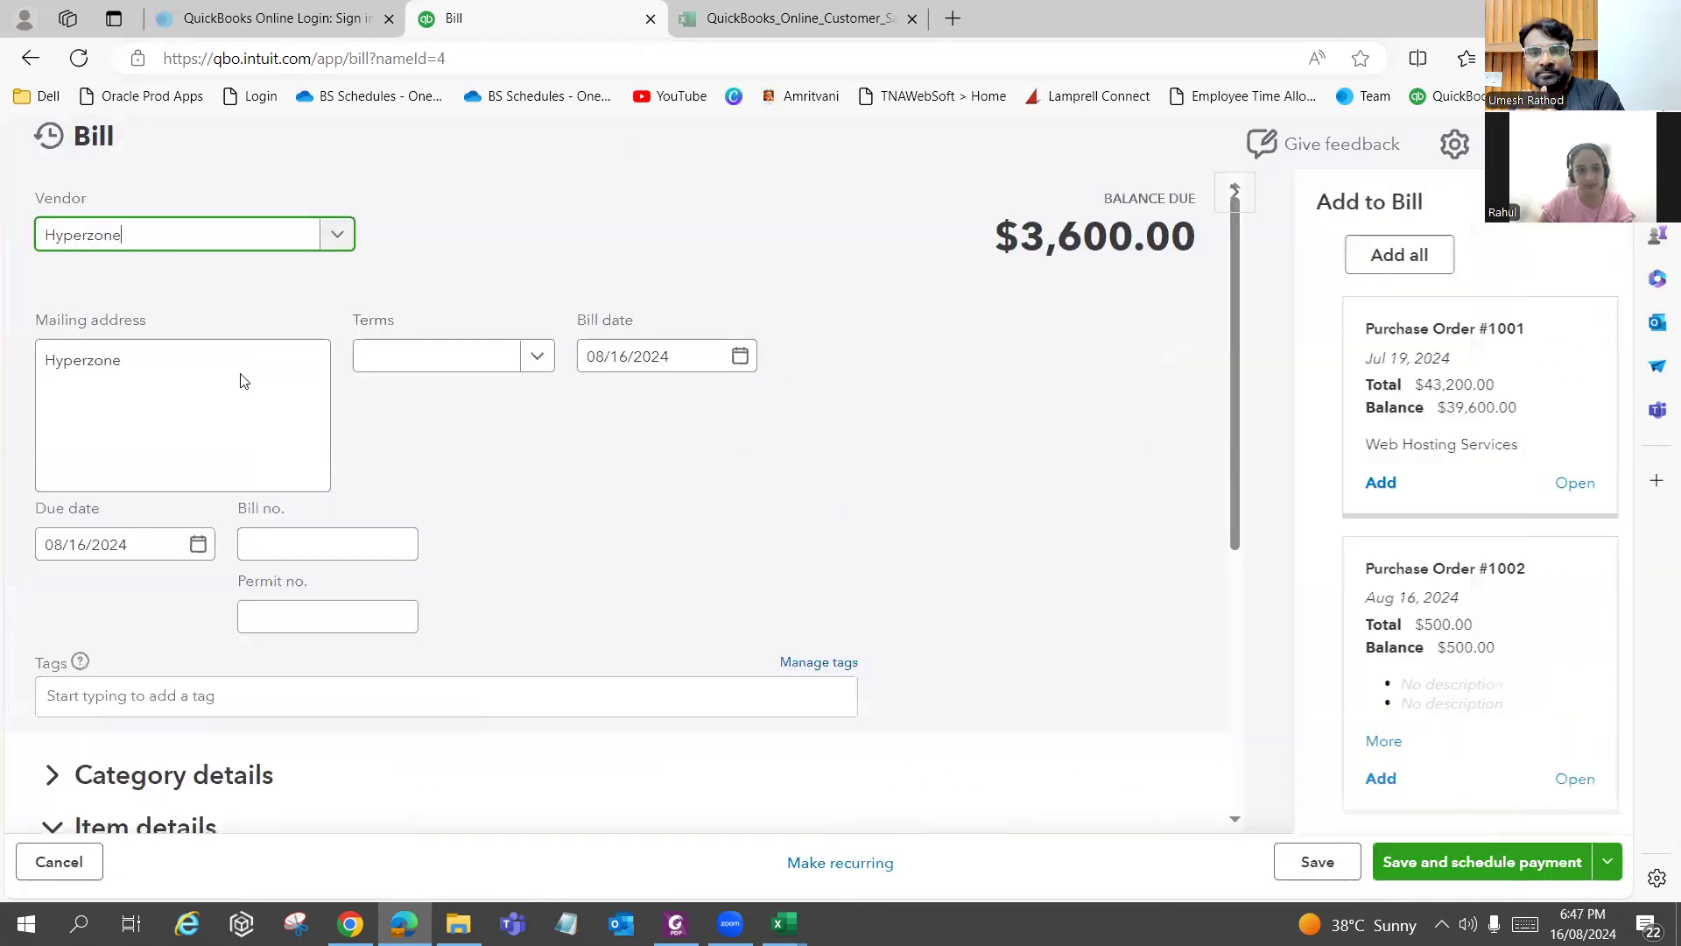
# Add the $500 purchase order dated Aug 16, 2024 to the bill and delete the Web Hosting line from the item details.
pyautogui.scroll(-2, 408, 506)
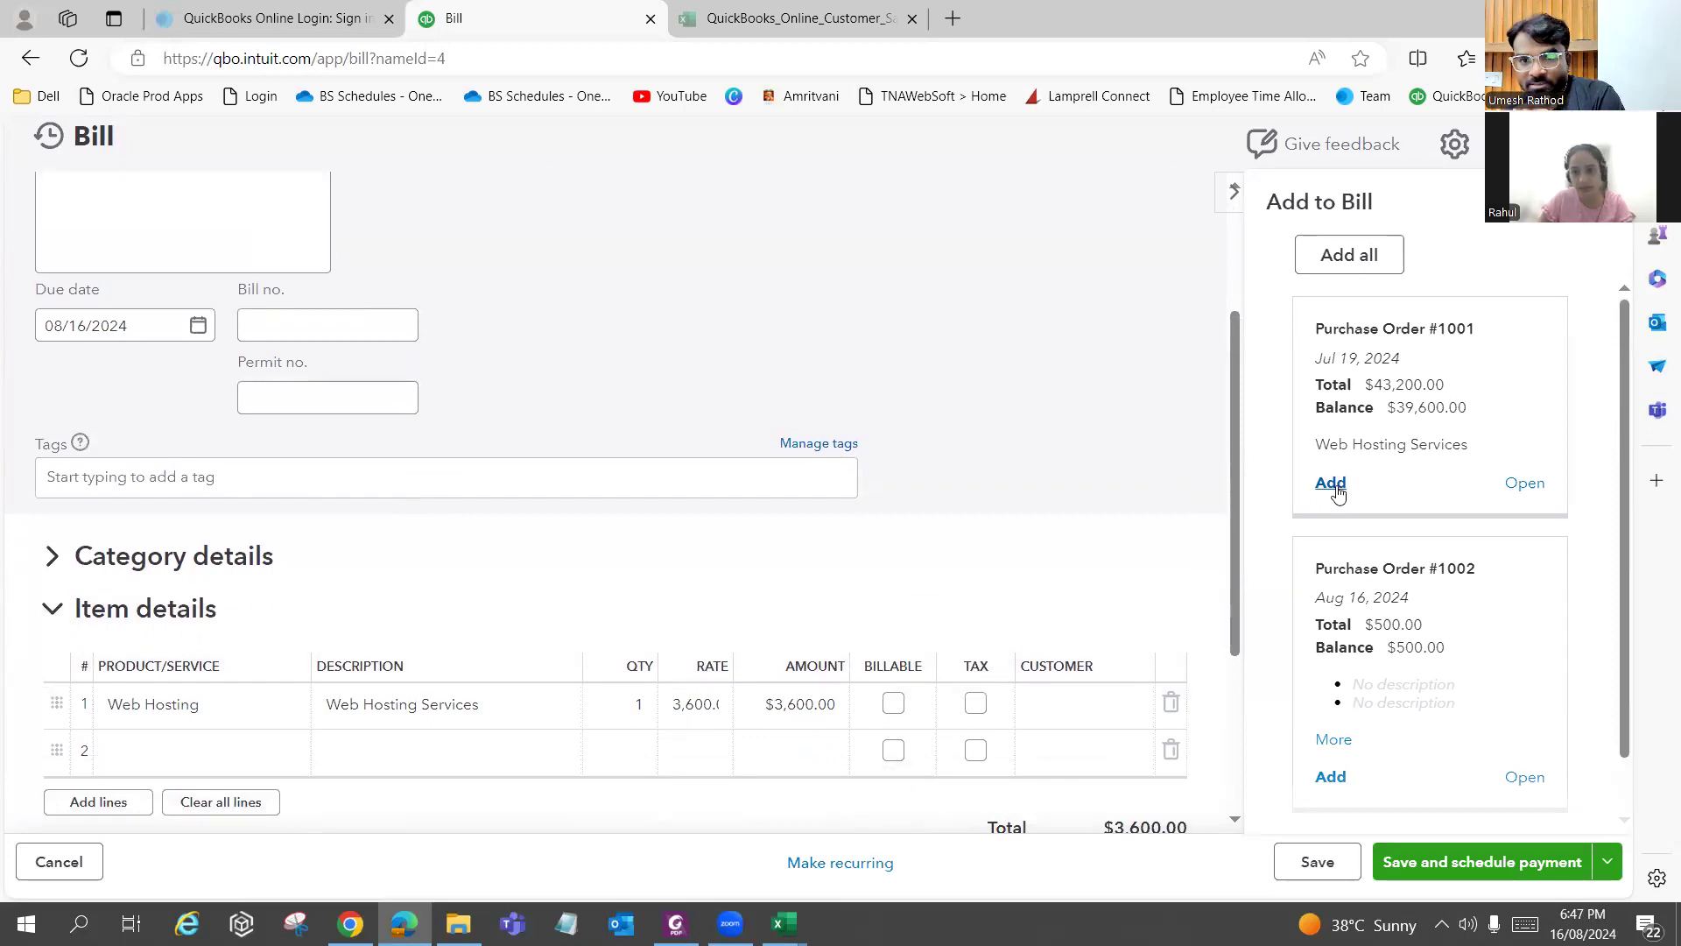
pyautogui.scroll(-1, 1380, 627)
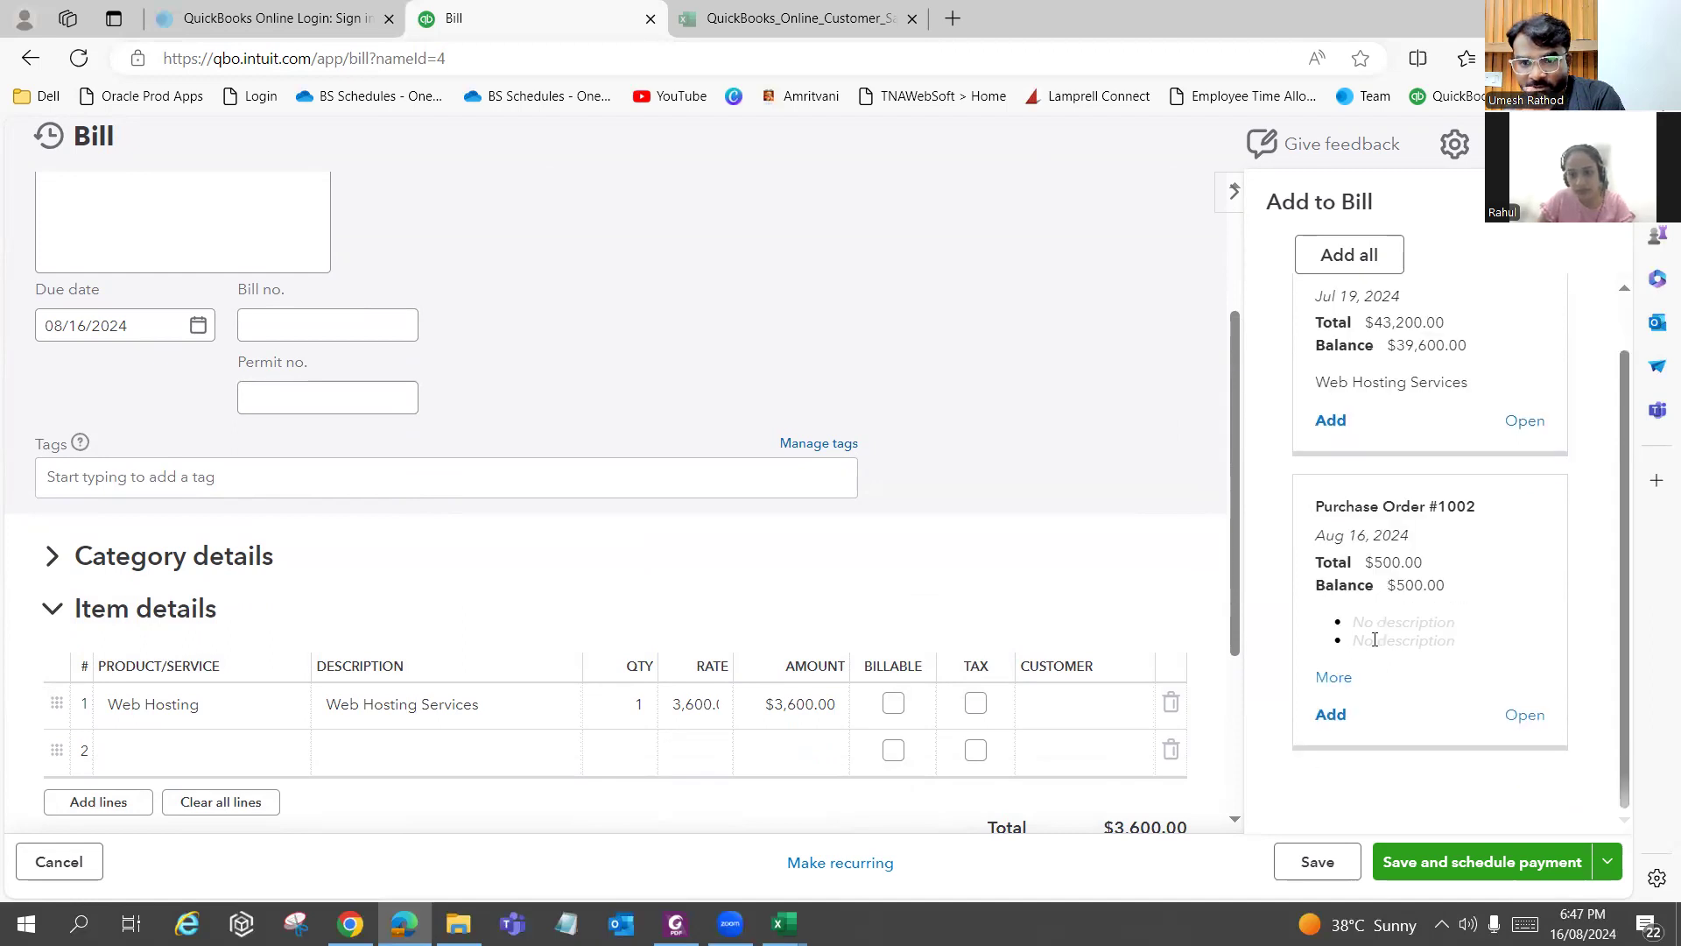
pyautogui.click(1330, 716)
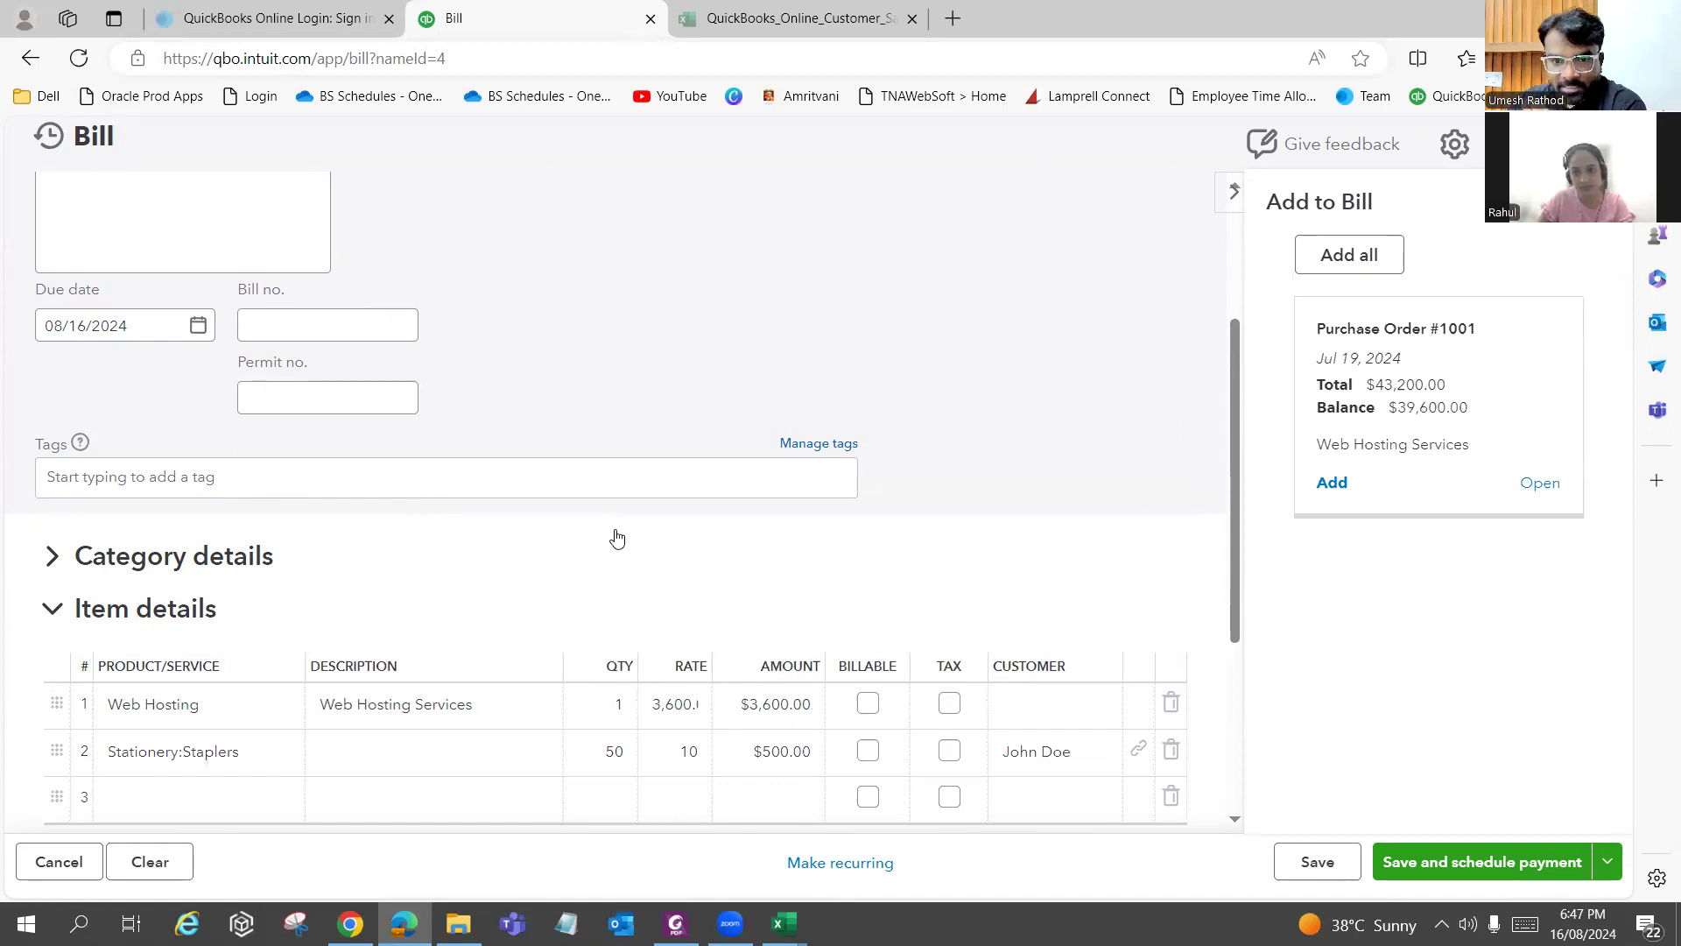
pyautogui.click(1130, 688)
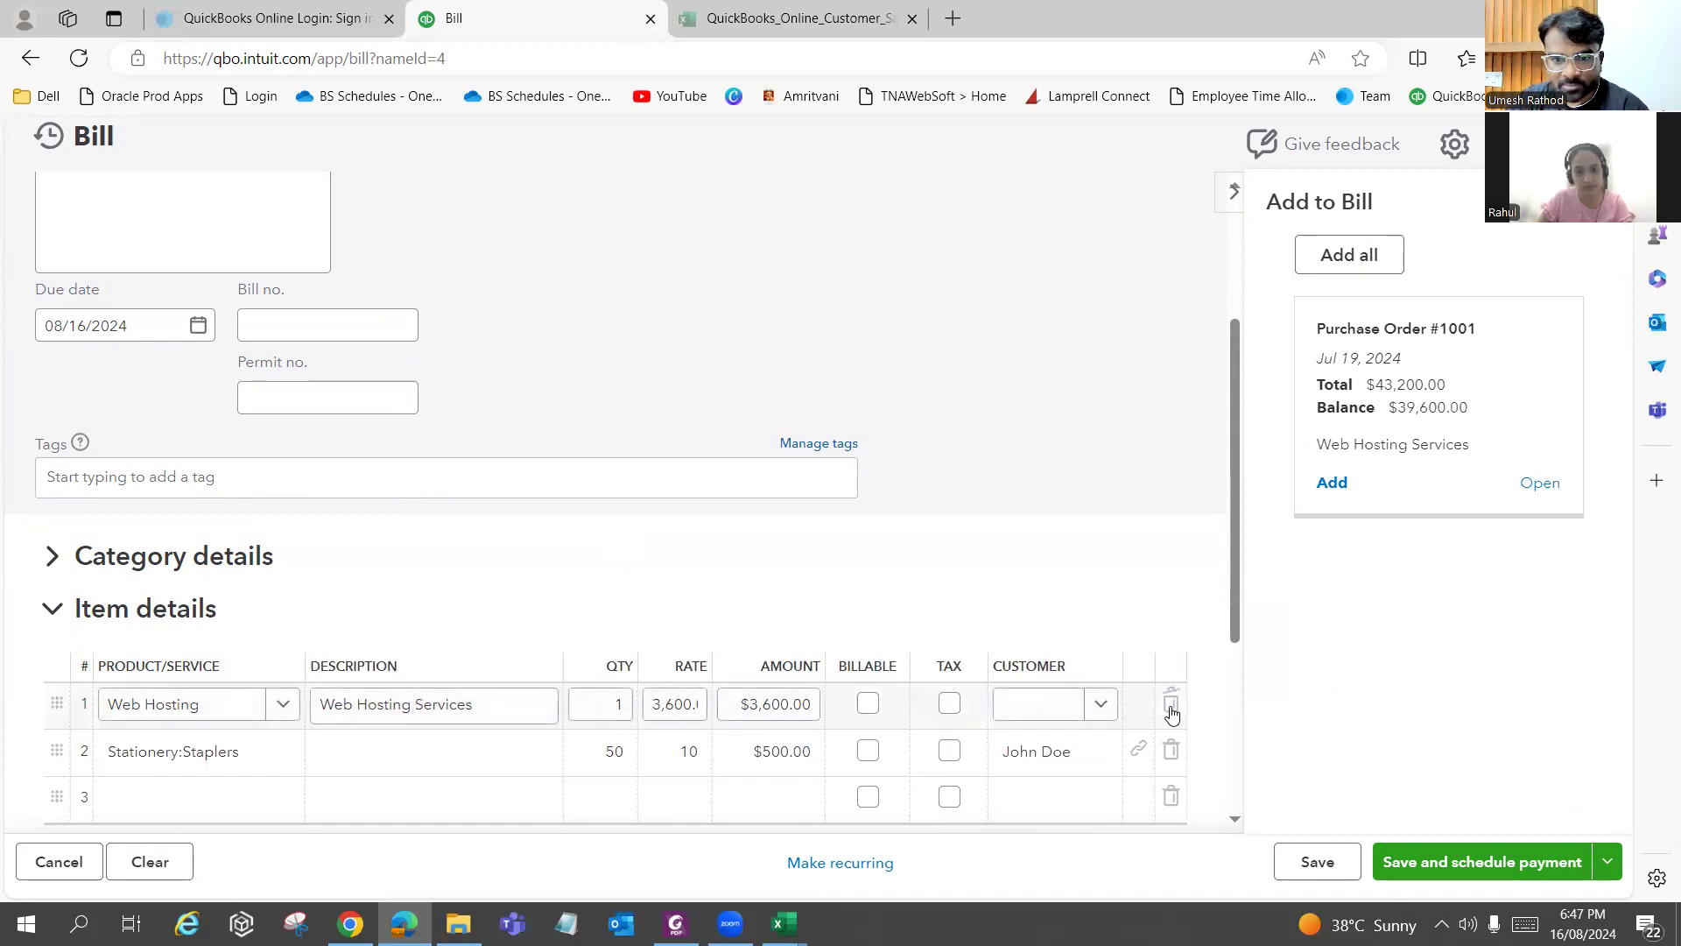
pyautogui.click(1171, 705)
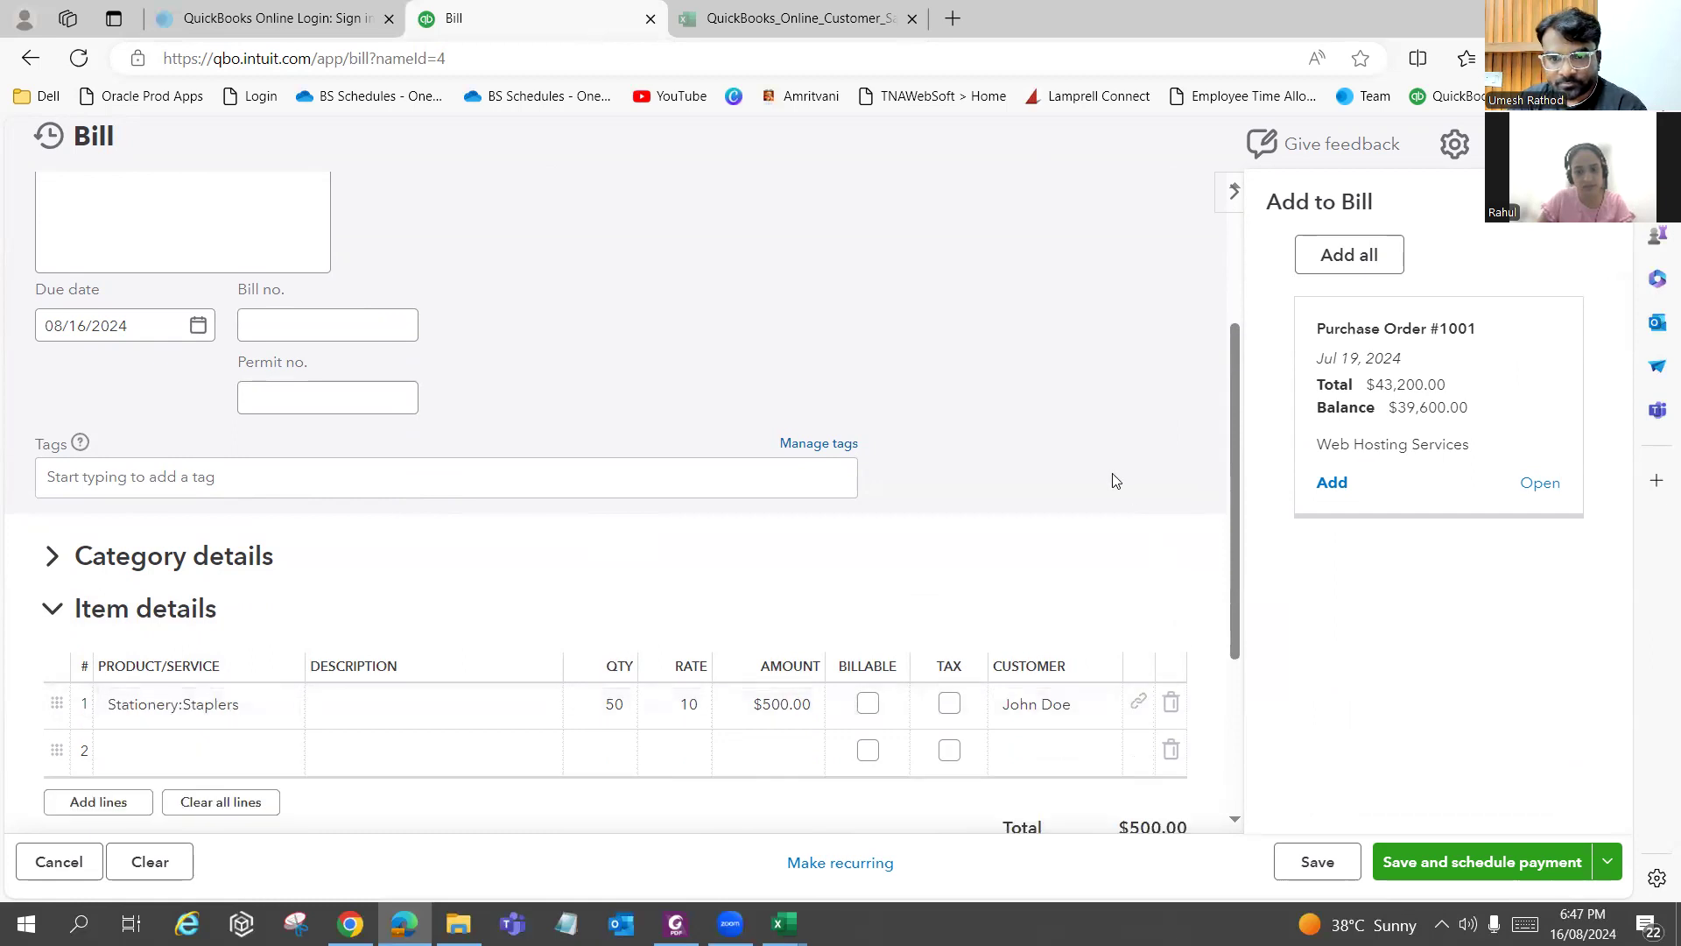
# Set the bill's Staplers quantity to 20 and save the bill.
pyautogui.scroll(-3, 1016, 475)
pyautogui.click(1016, 475)
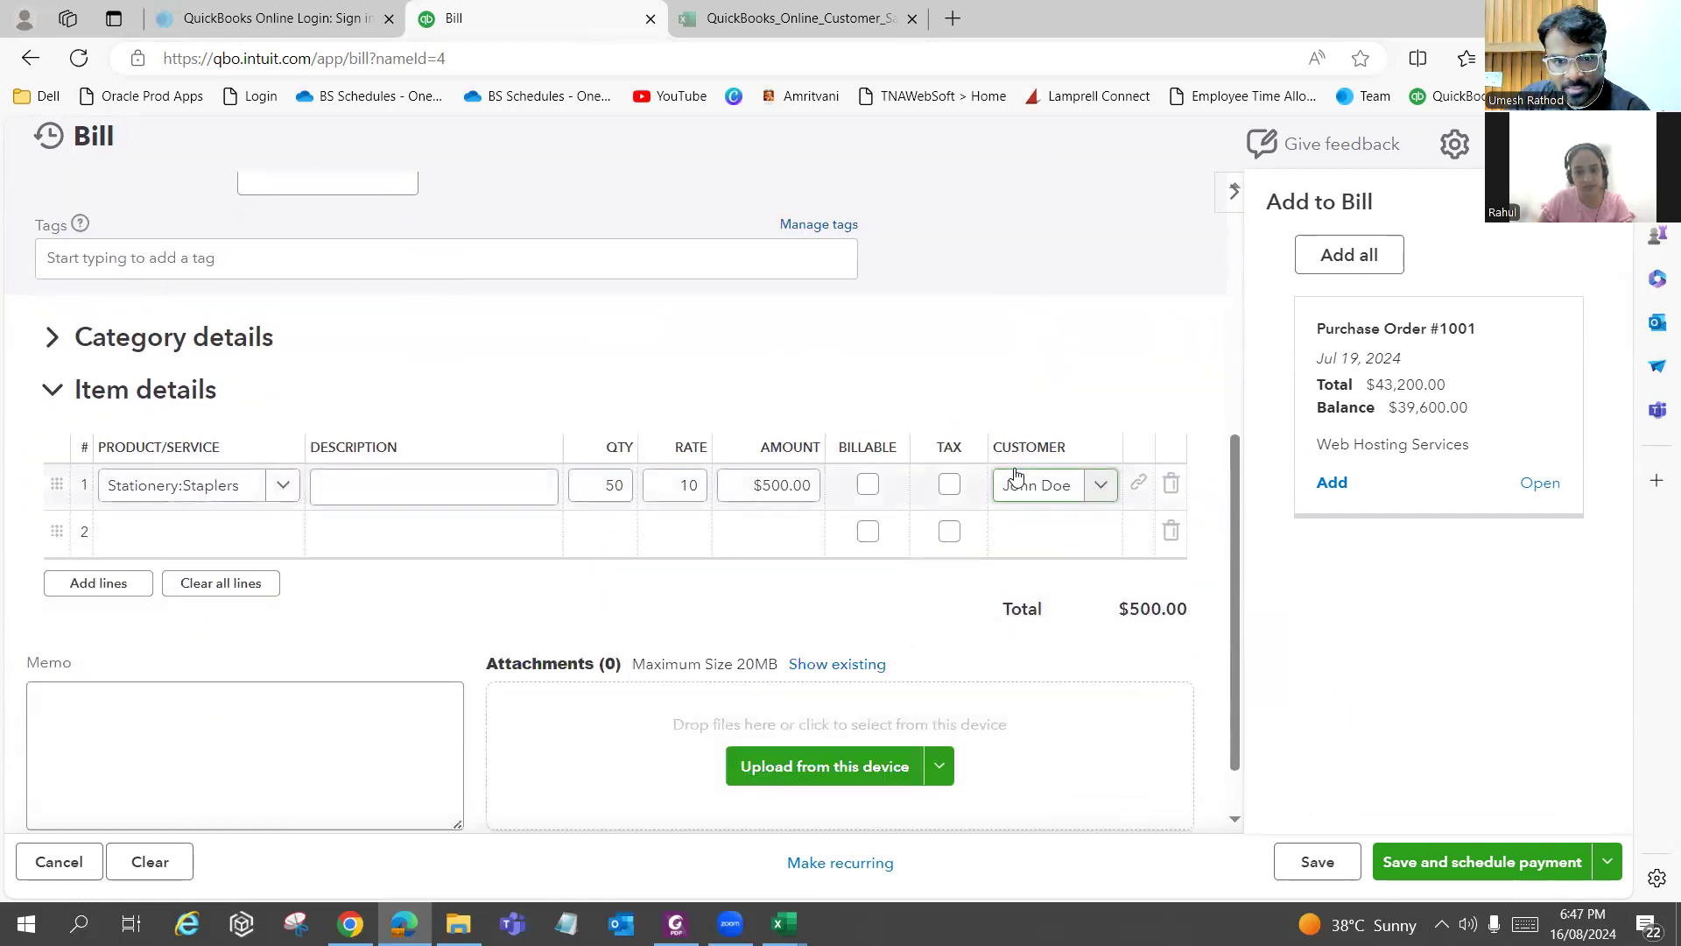
pyautogui.click(613, 486)
pyautogui.doubleClick(613, 486)
pyautogui.write('20')
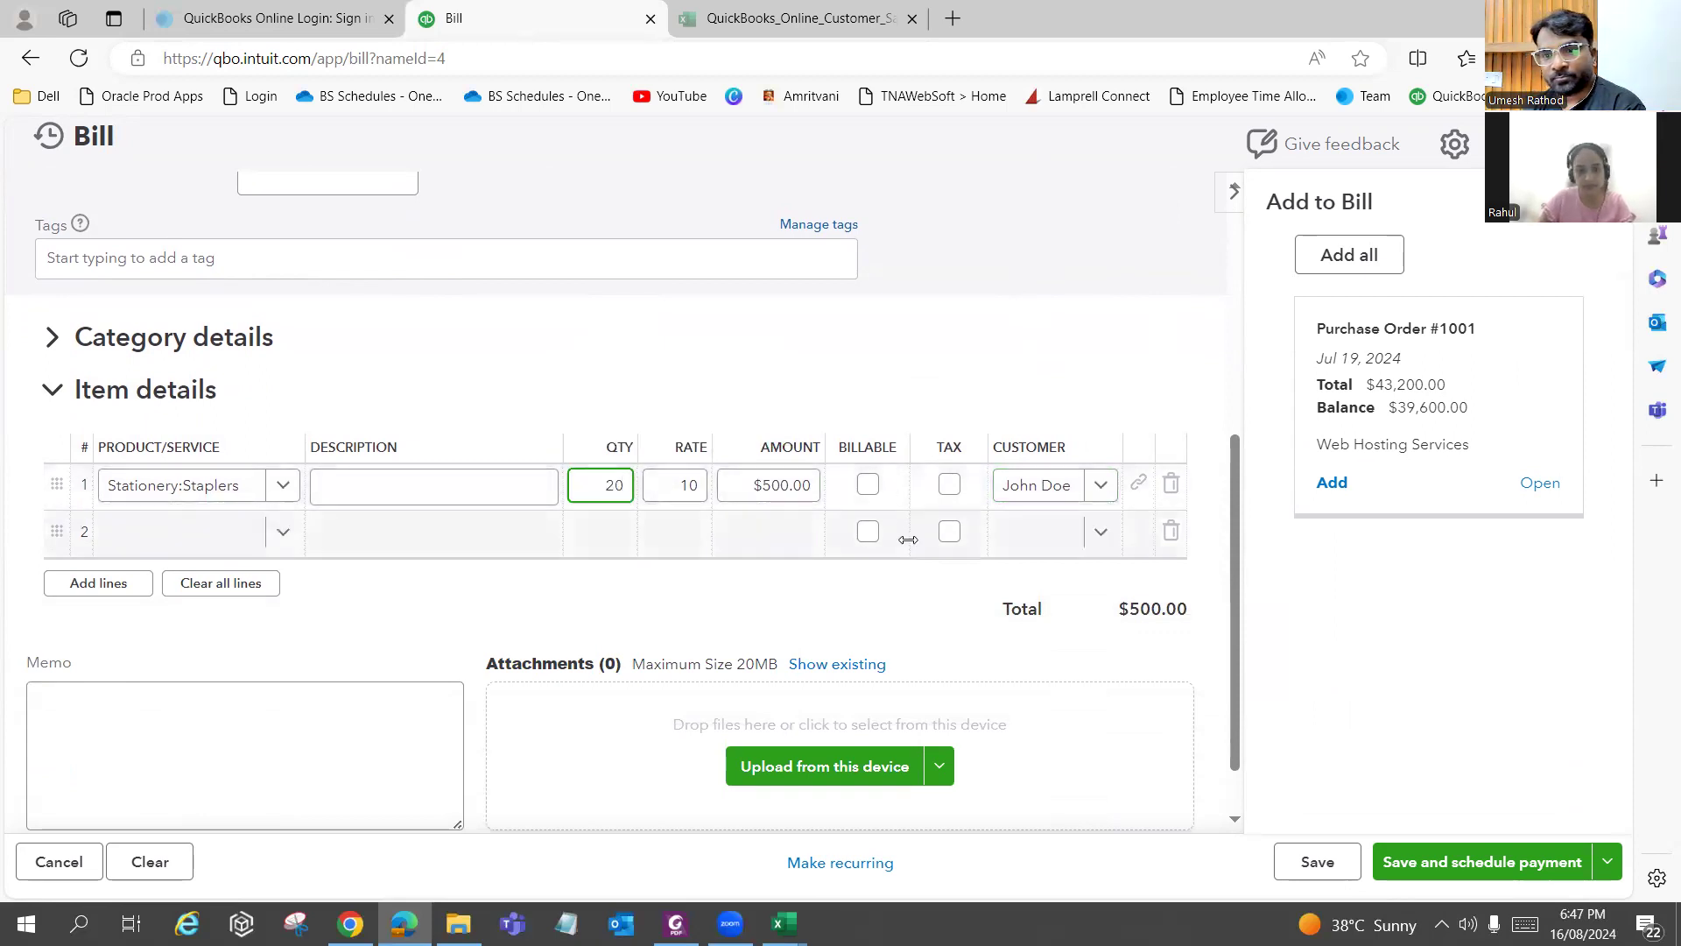
pyautogui.click(939, 604)
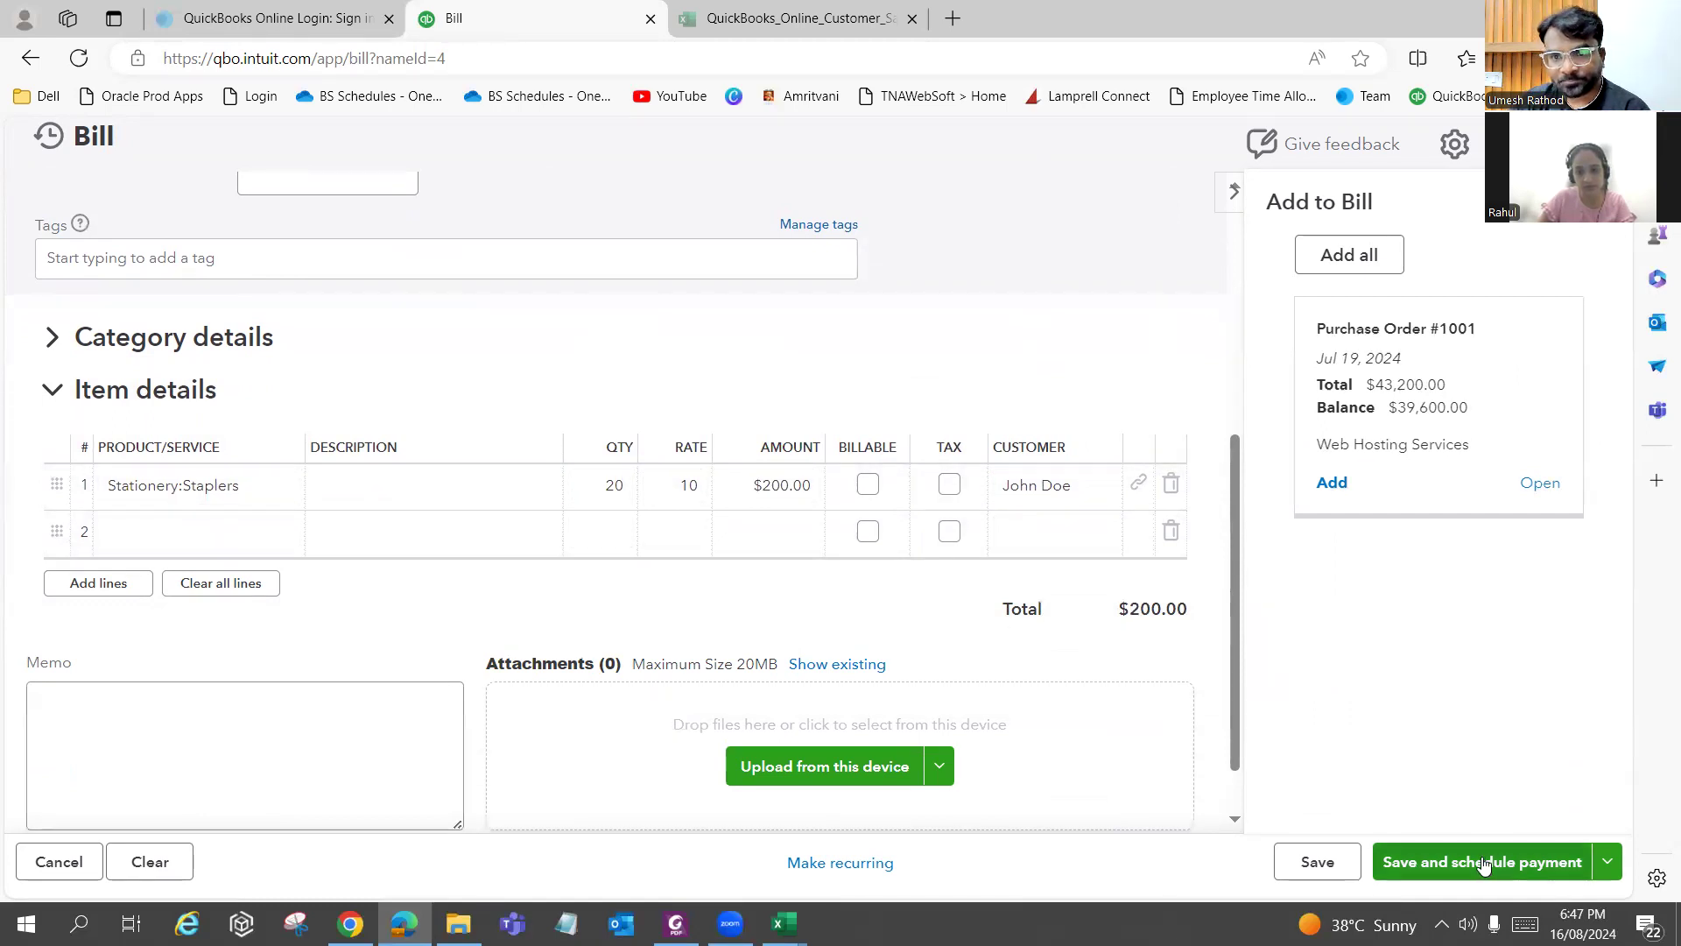
pyautogui.click(1339, 862)
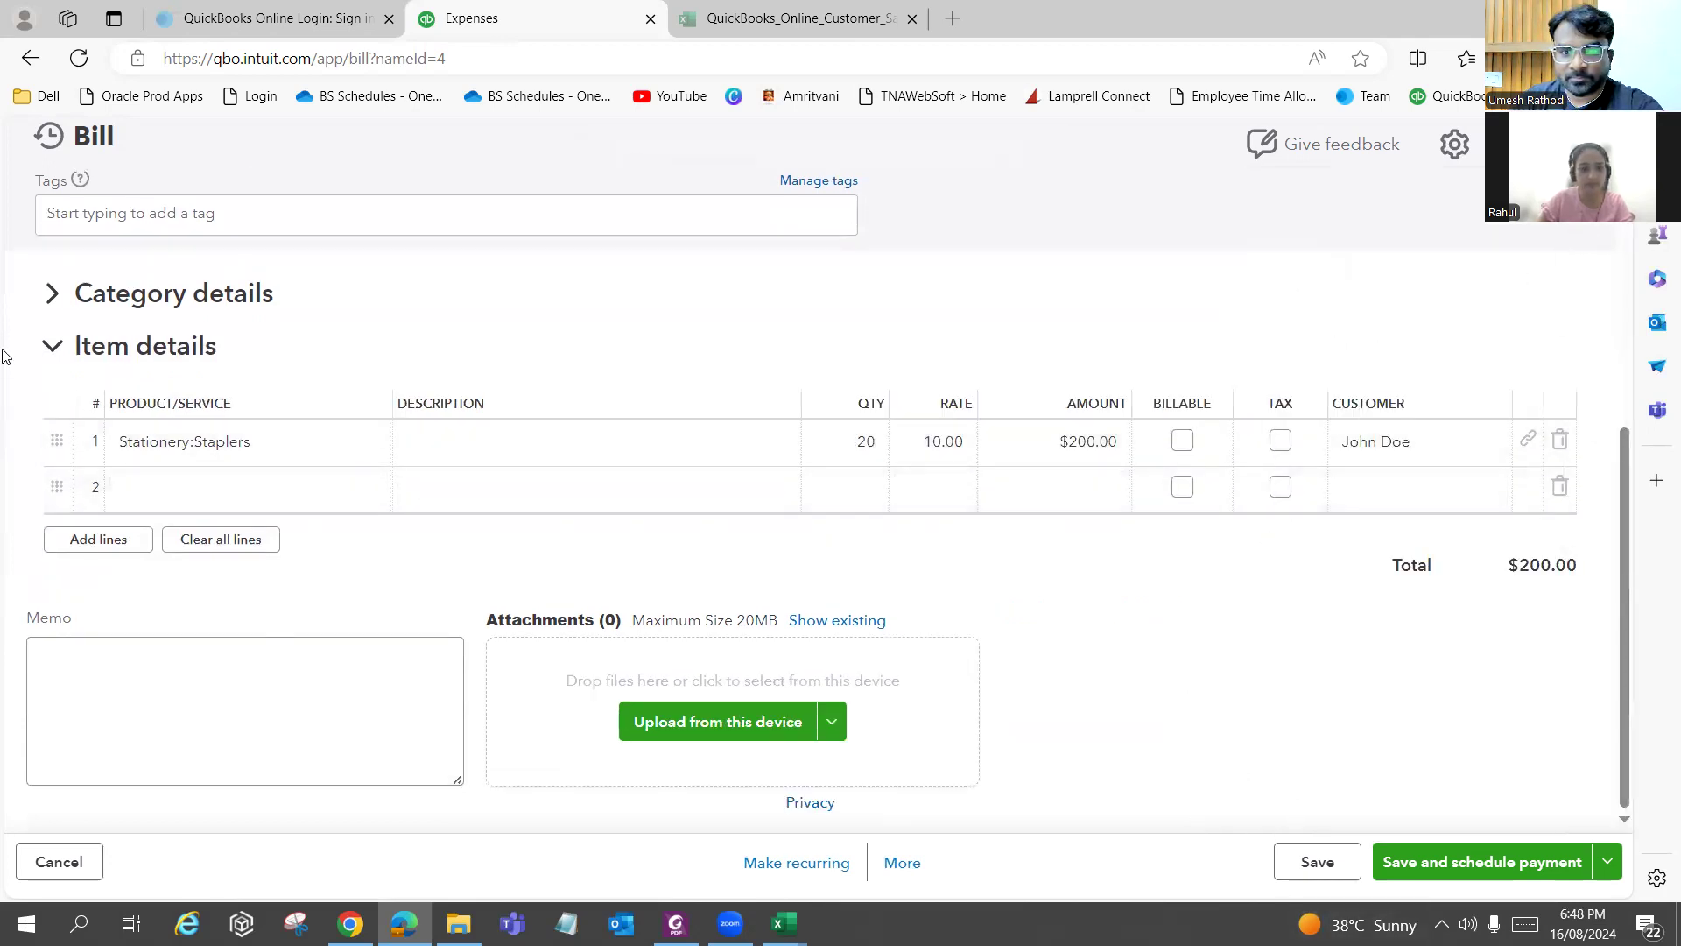
# Open the $500 purchase order from Hyperzone's transactions, check the received Staplers quantity, save and close it, and return to the vendor page.
pyautogui.click(31, 57)
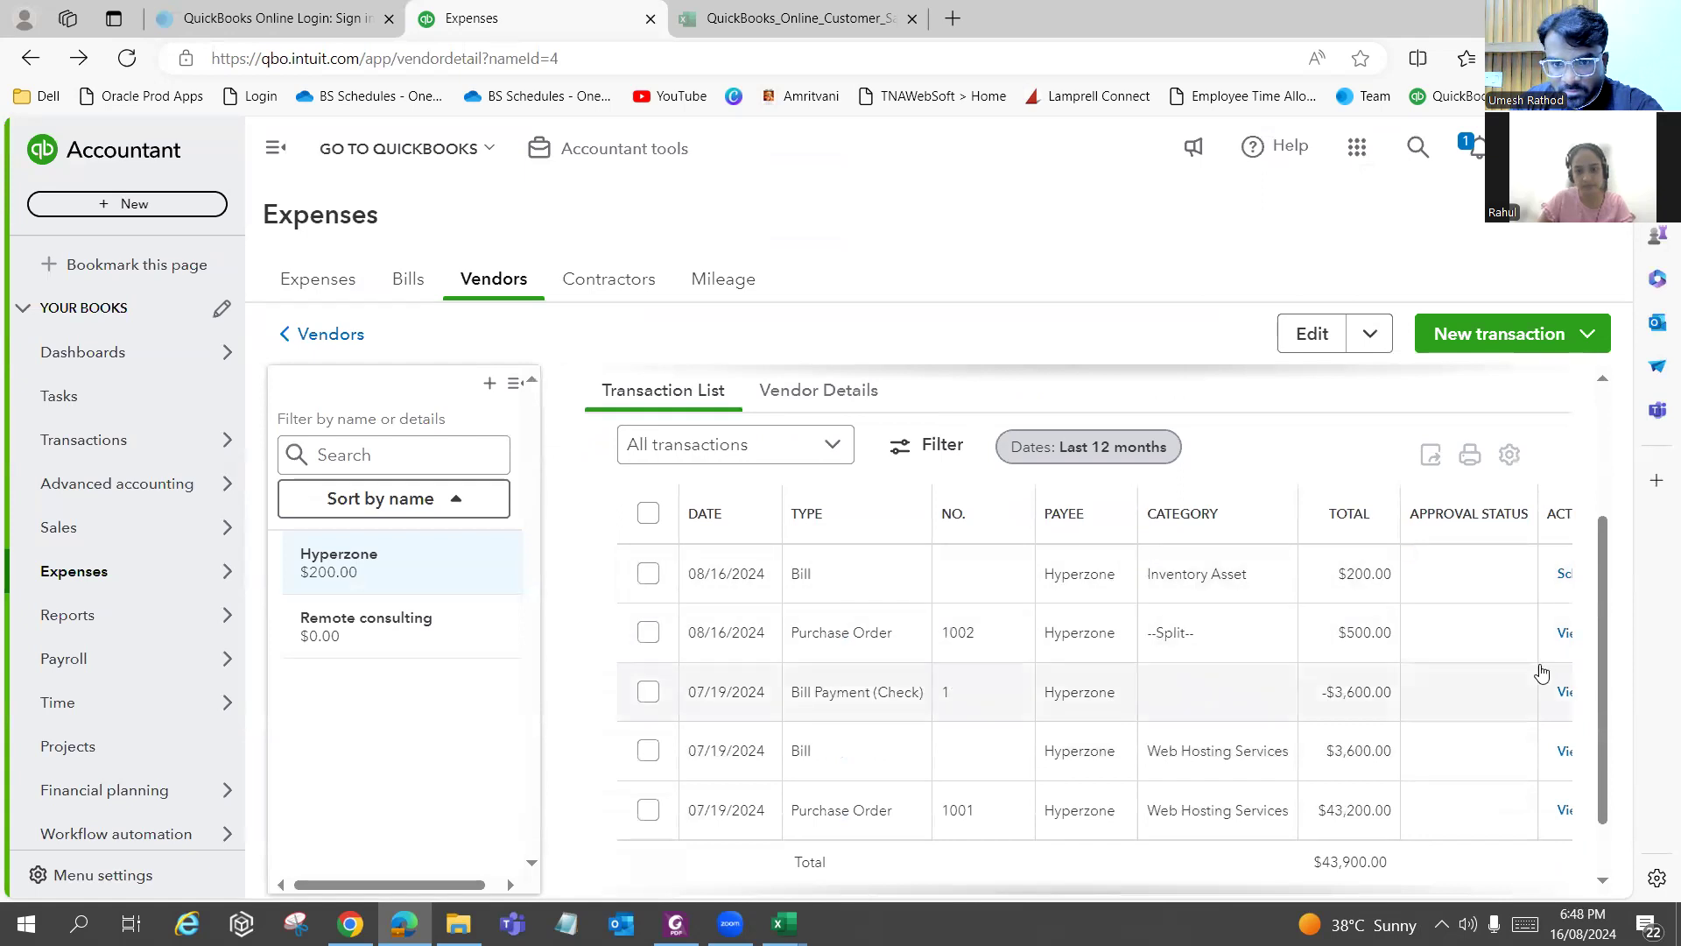
pyautogui.click(888, 632)
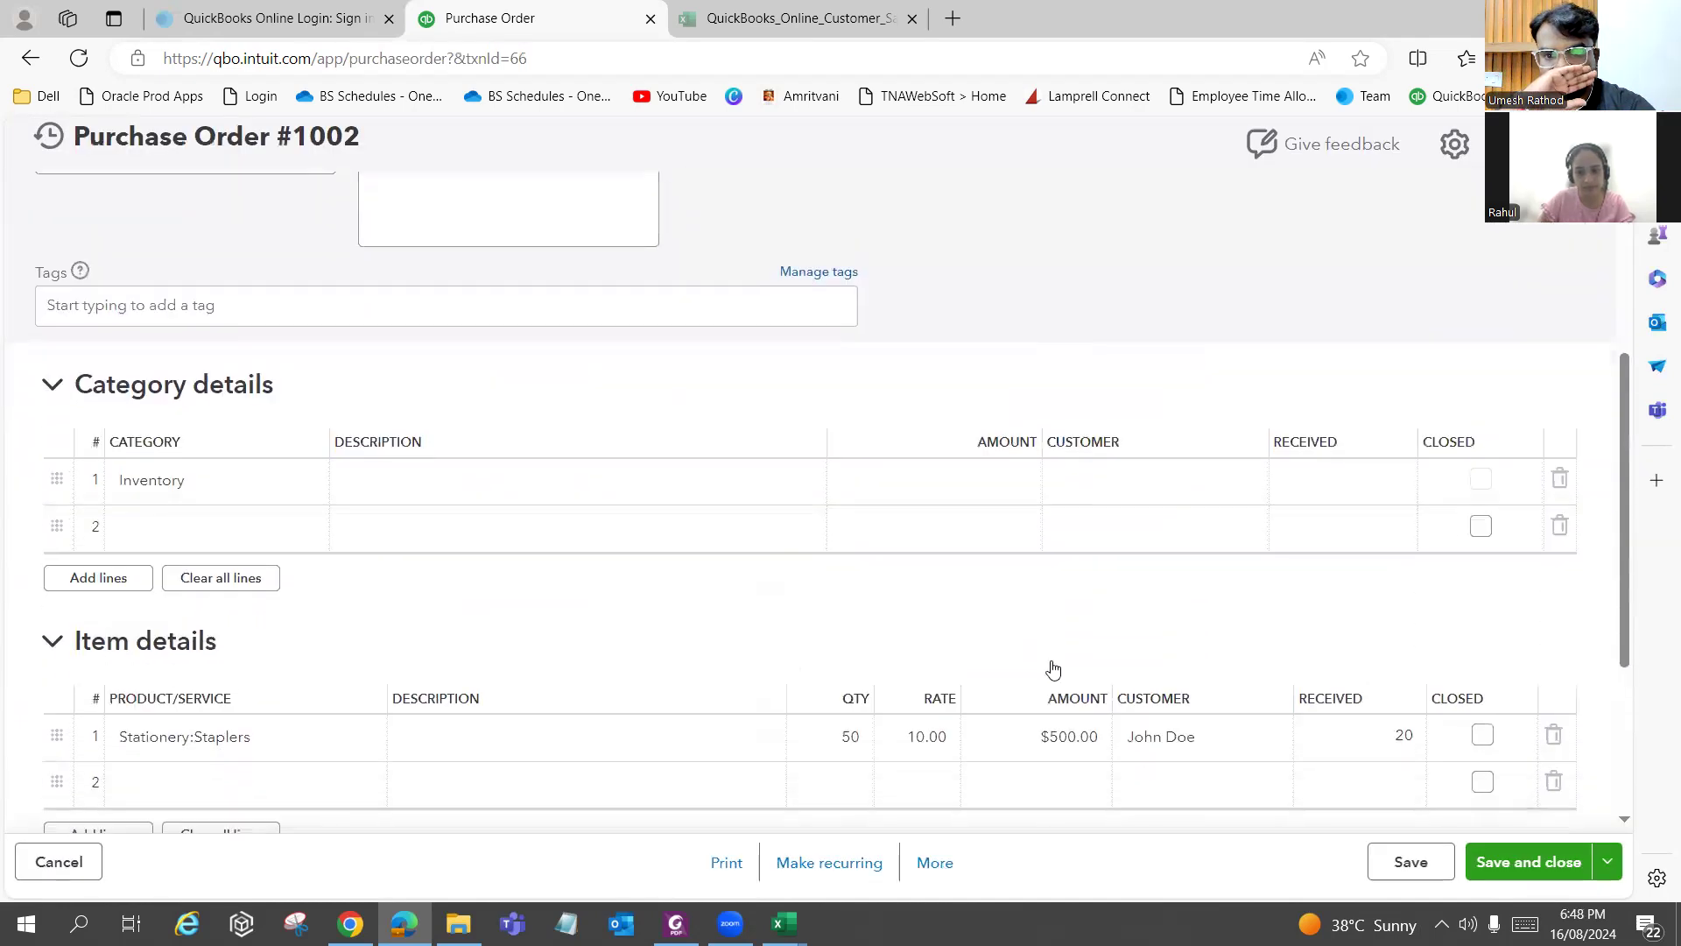
pyautogui.scroll(-1, 1054, 670)
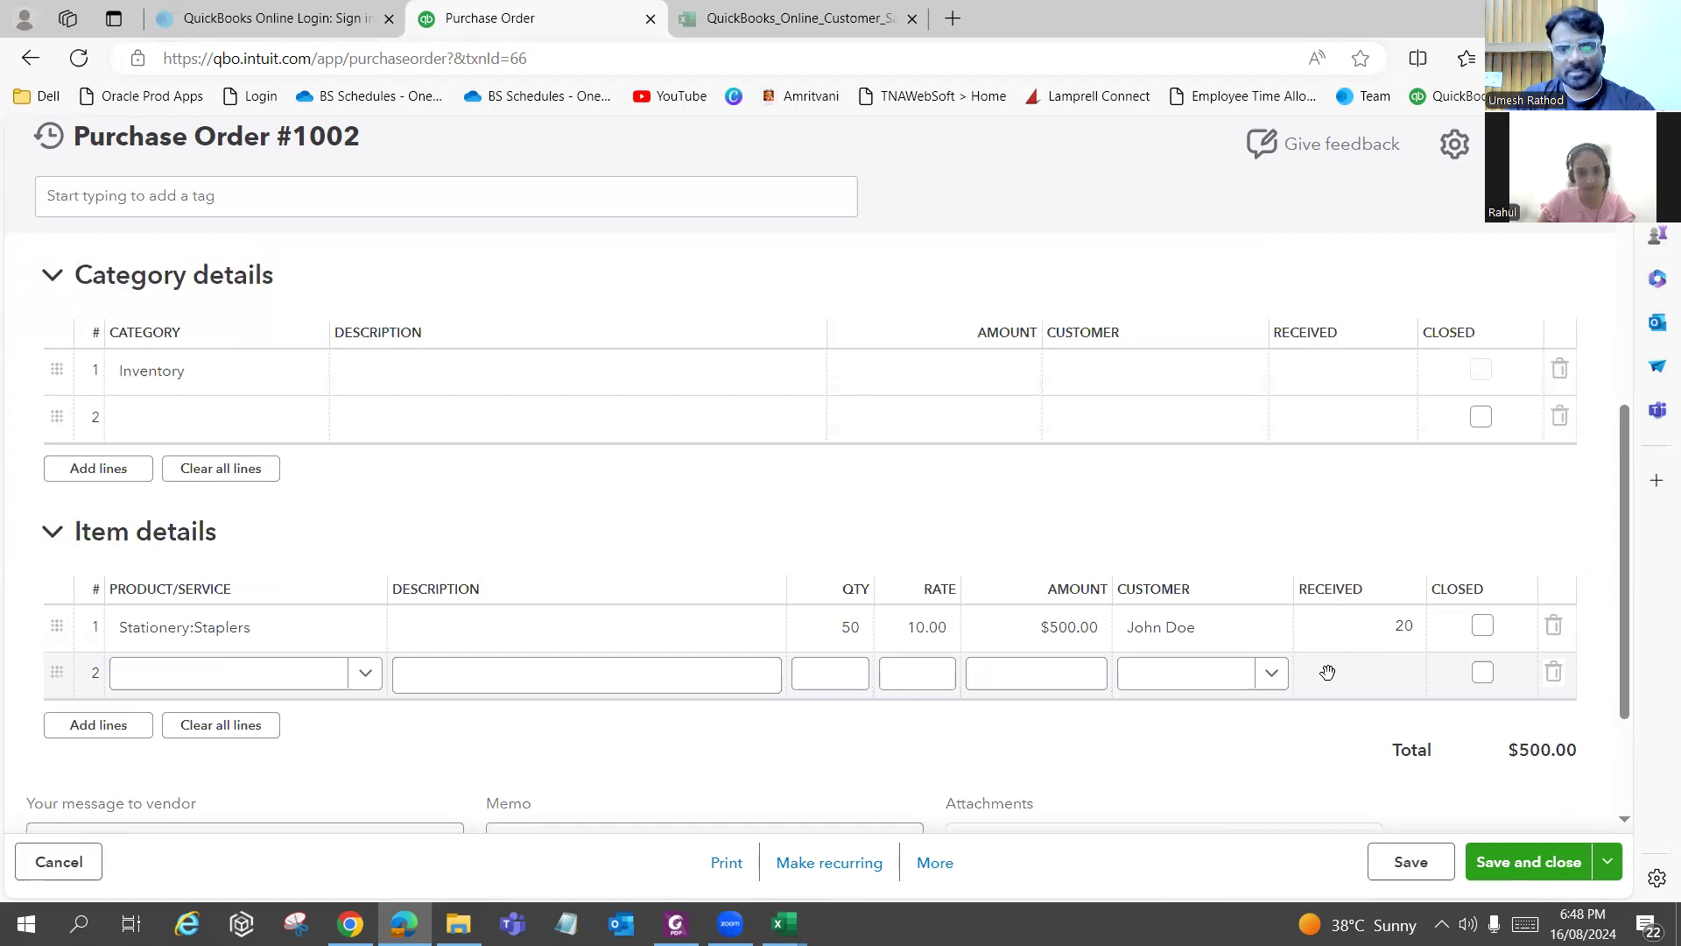
pyautogui.scroll(-2, 1094, 694)
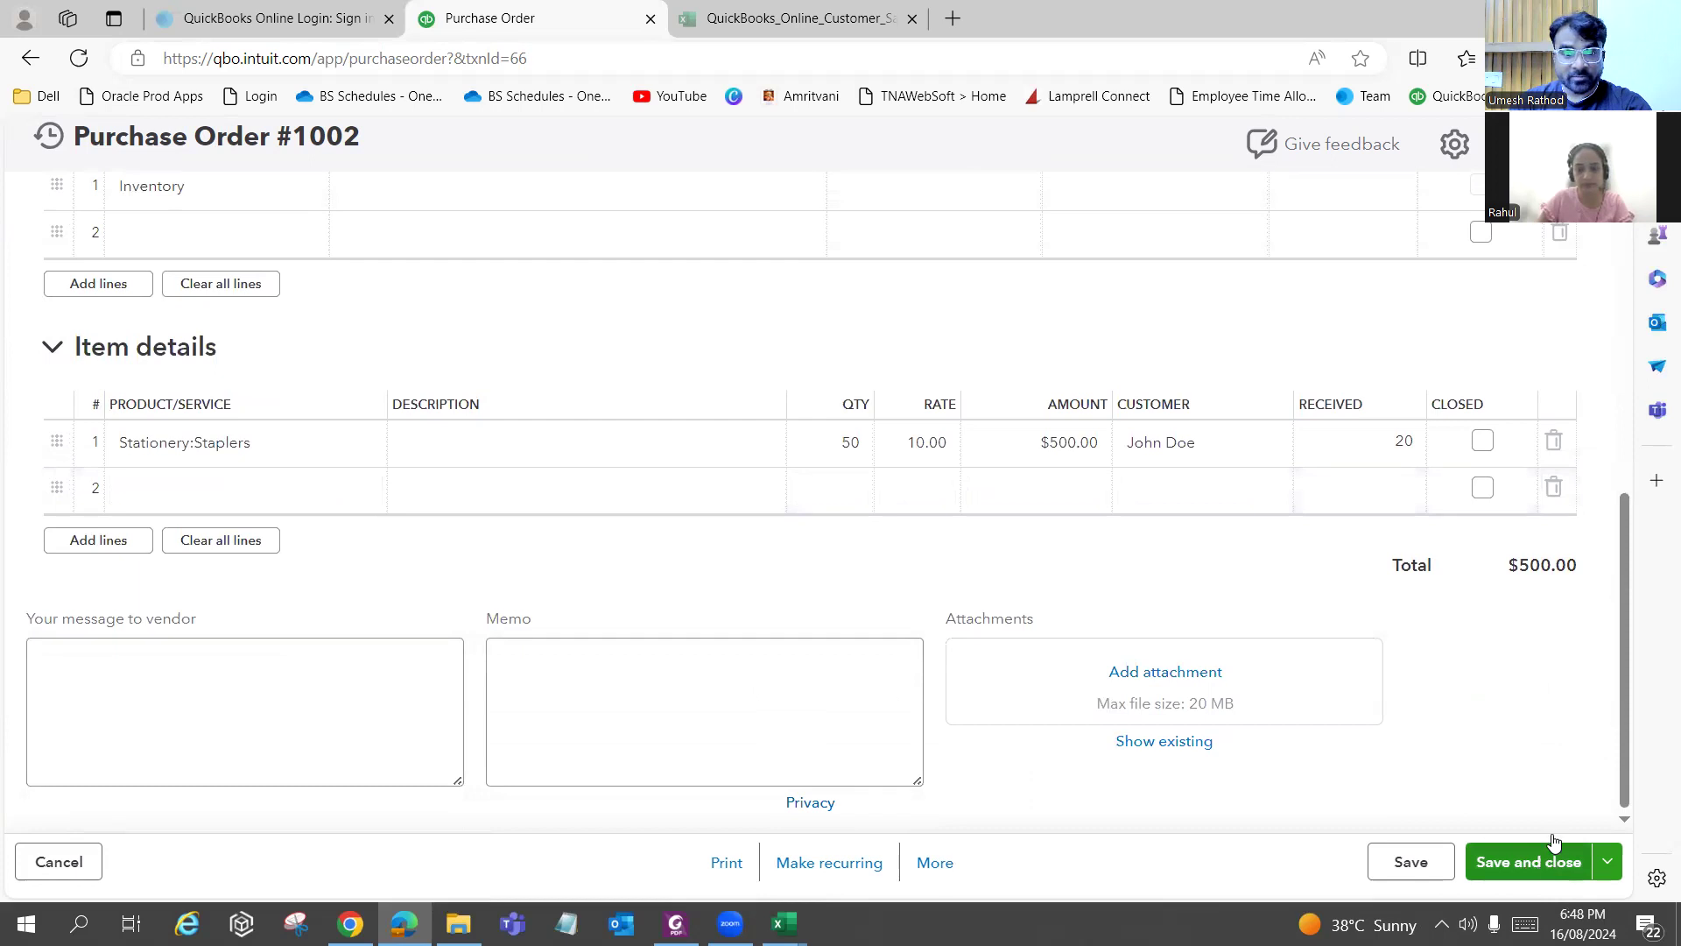
pyautogui.click(1541, 863)
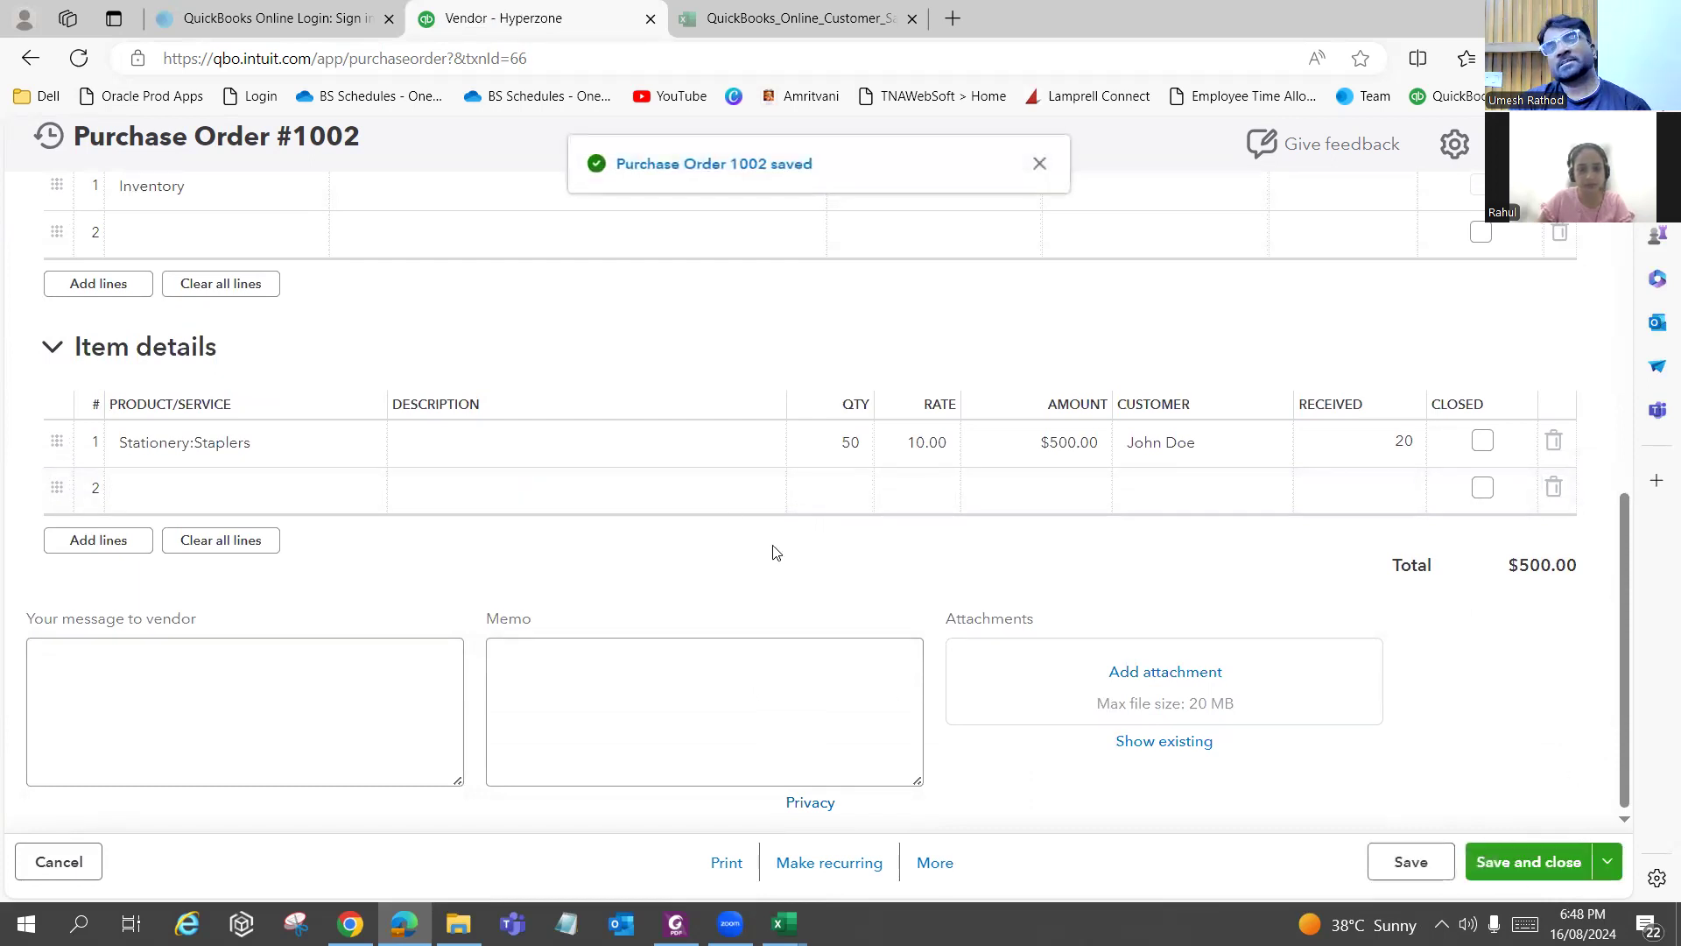
pyautogui.click(29, 60)
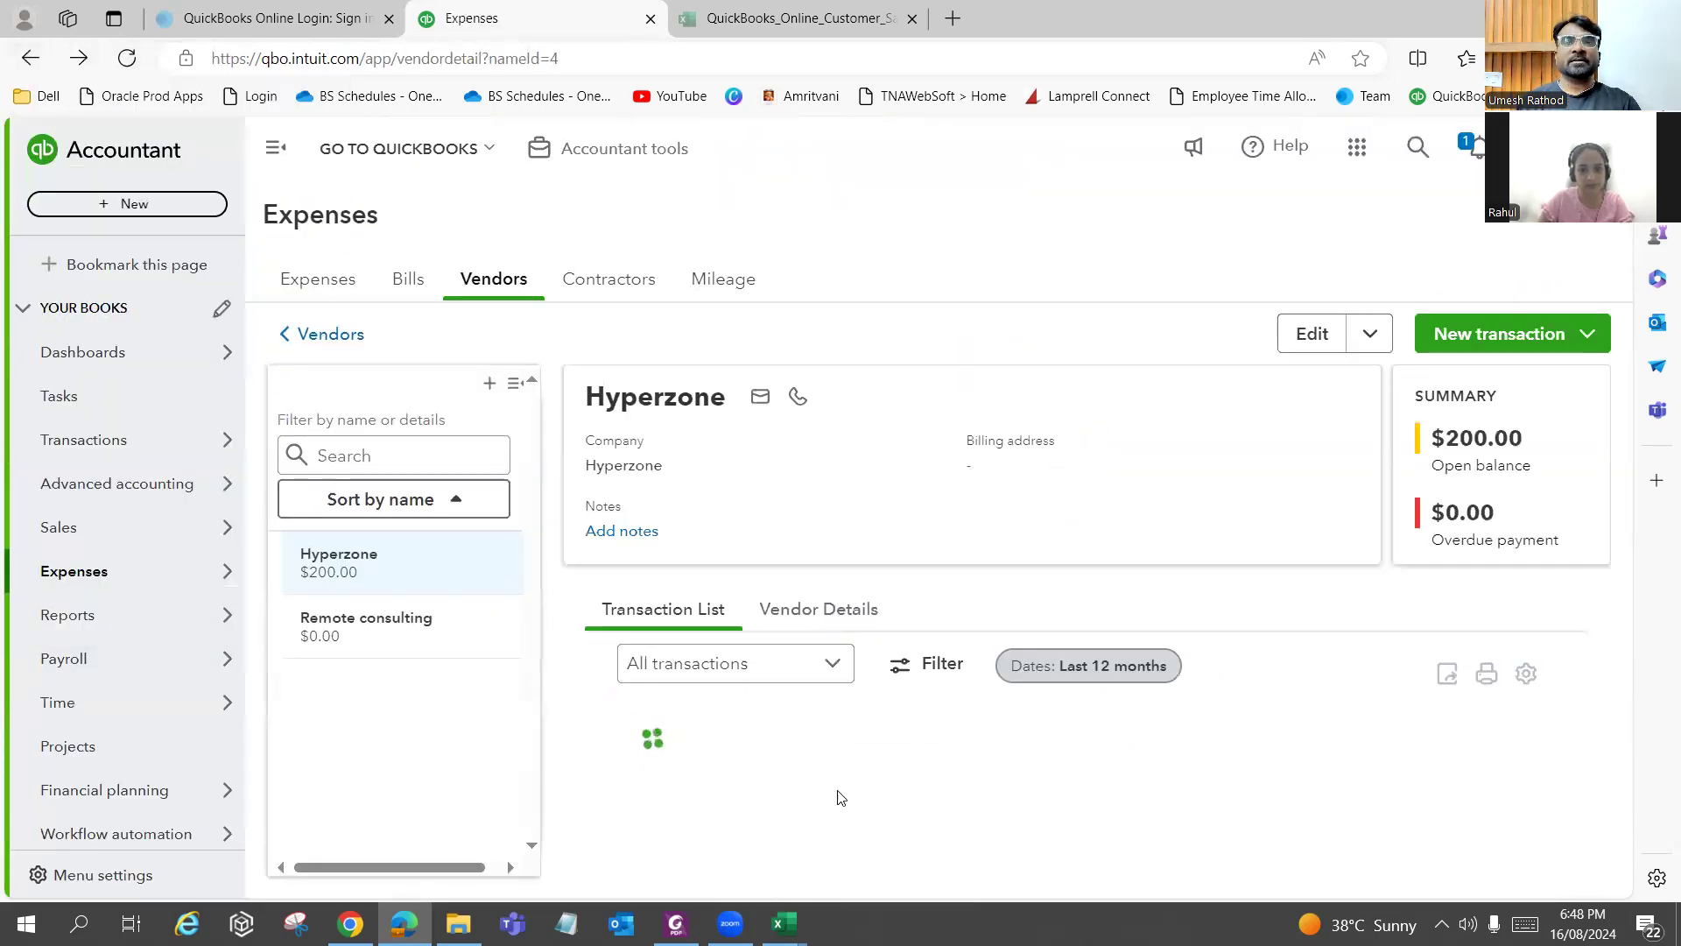
# Switch to Foxit PhantomPDF and read the exercises on tracking inventory delivery status and recording a $50 inventory return.
pyautogui.click(675, 923)
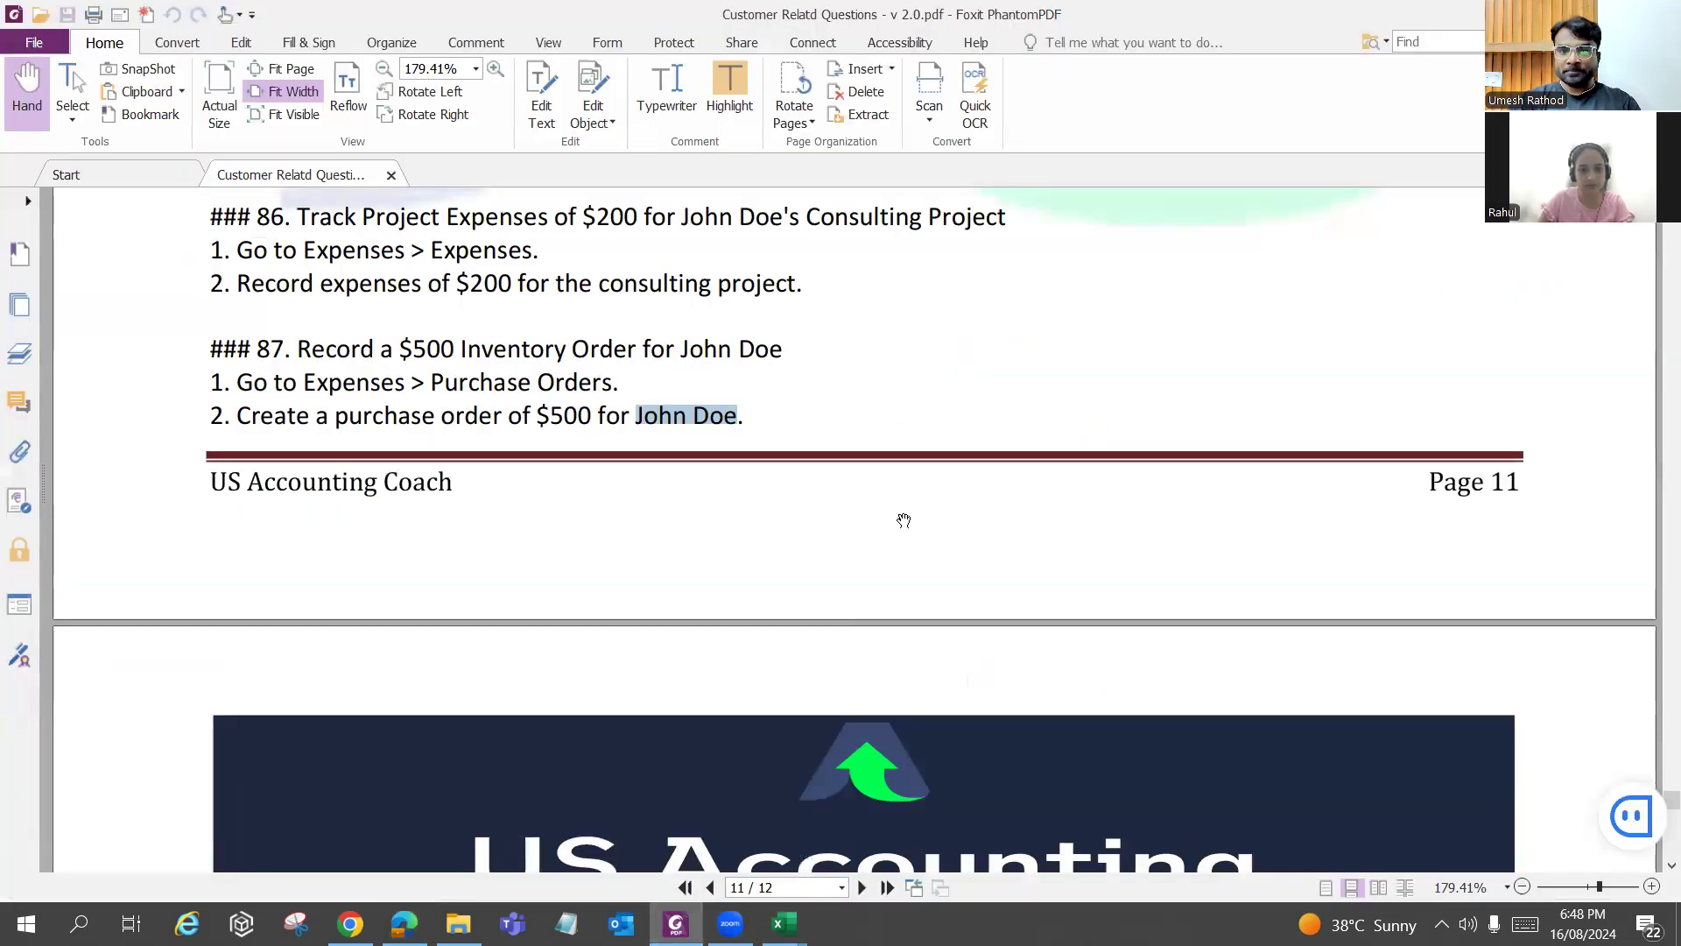
pyautogui.scroll(-3, 903, 520)
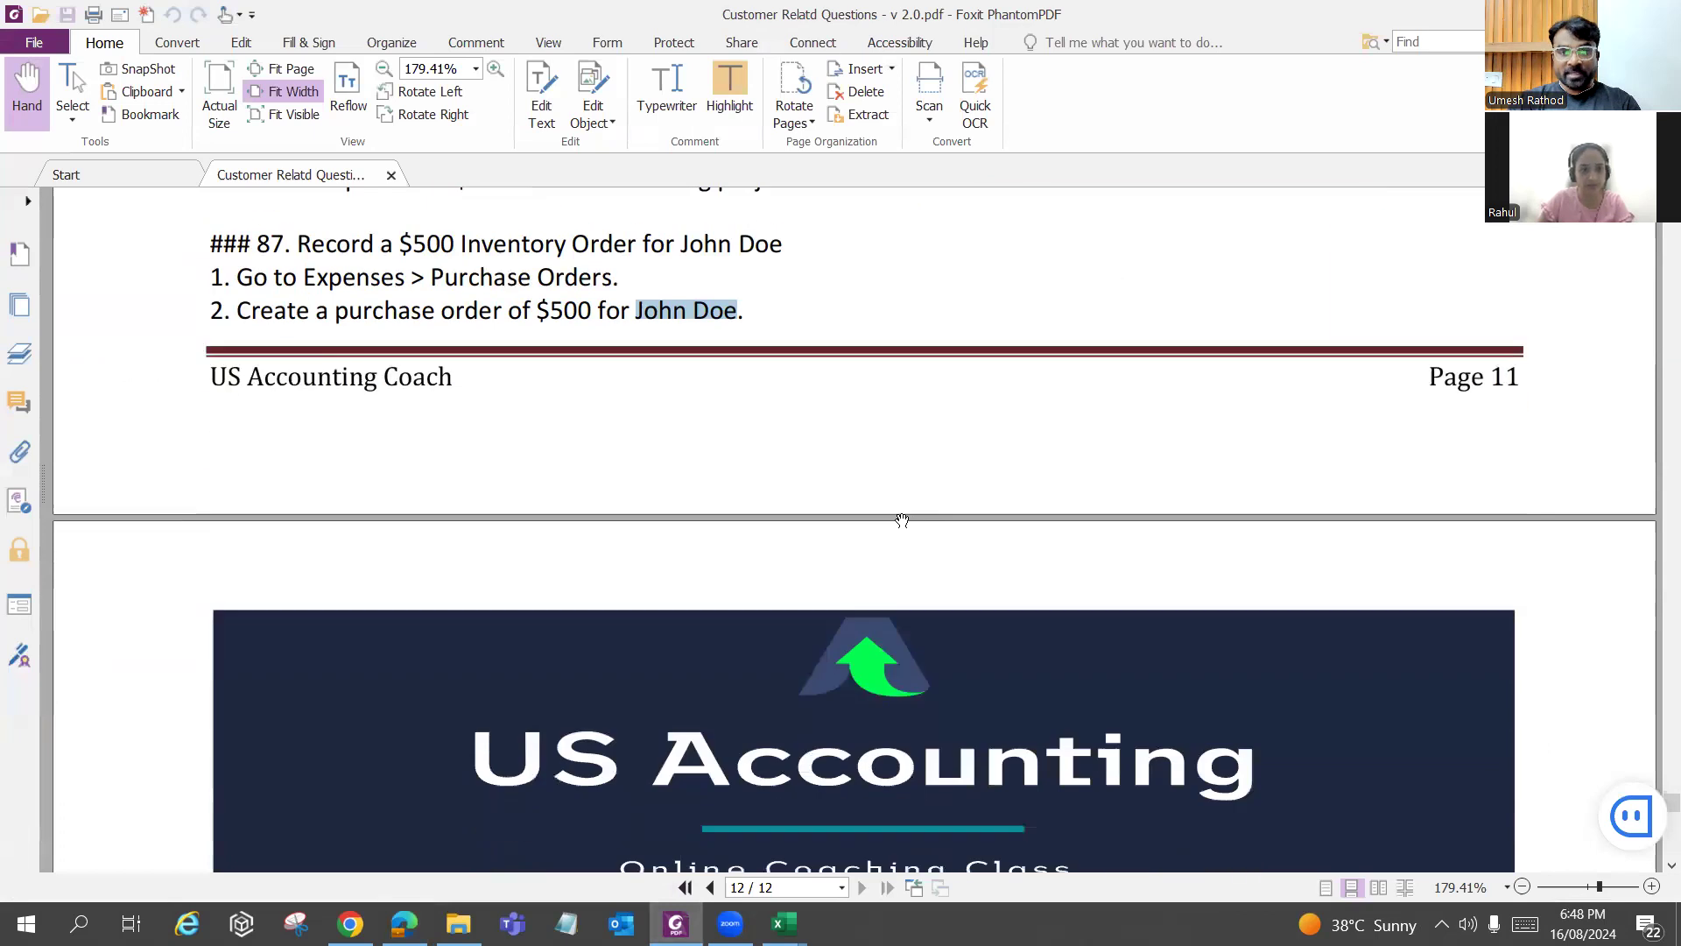
pyautogui.scroll(-10, 902, 520)
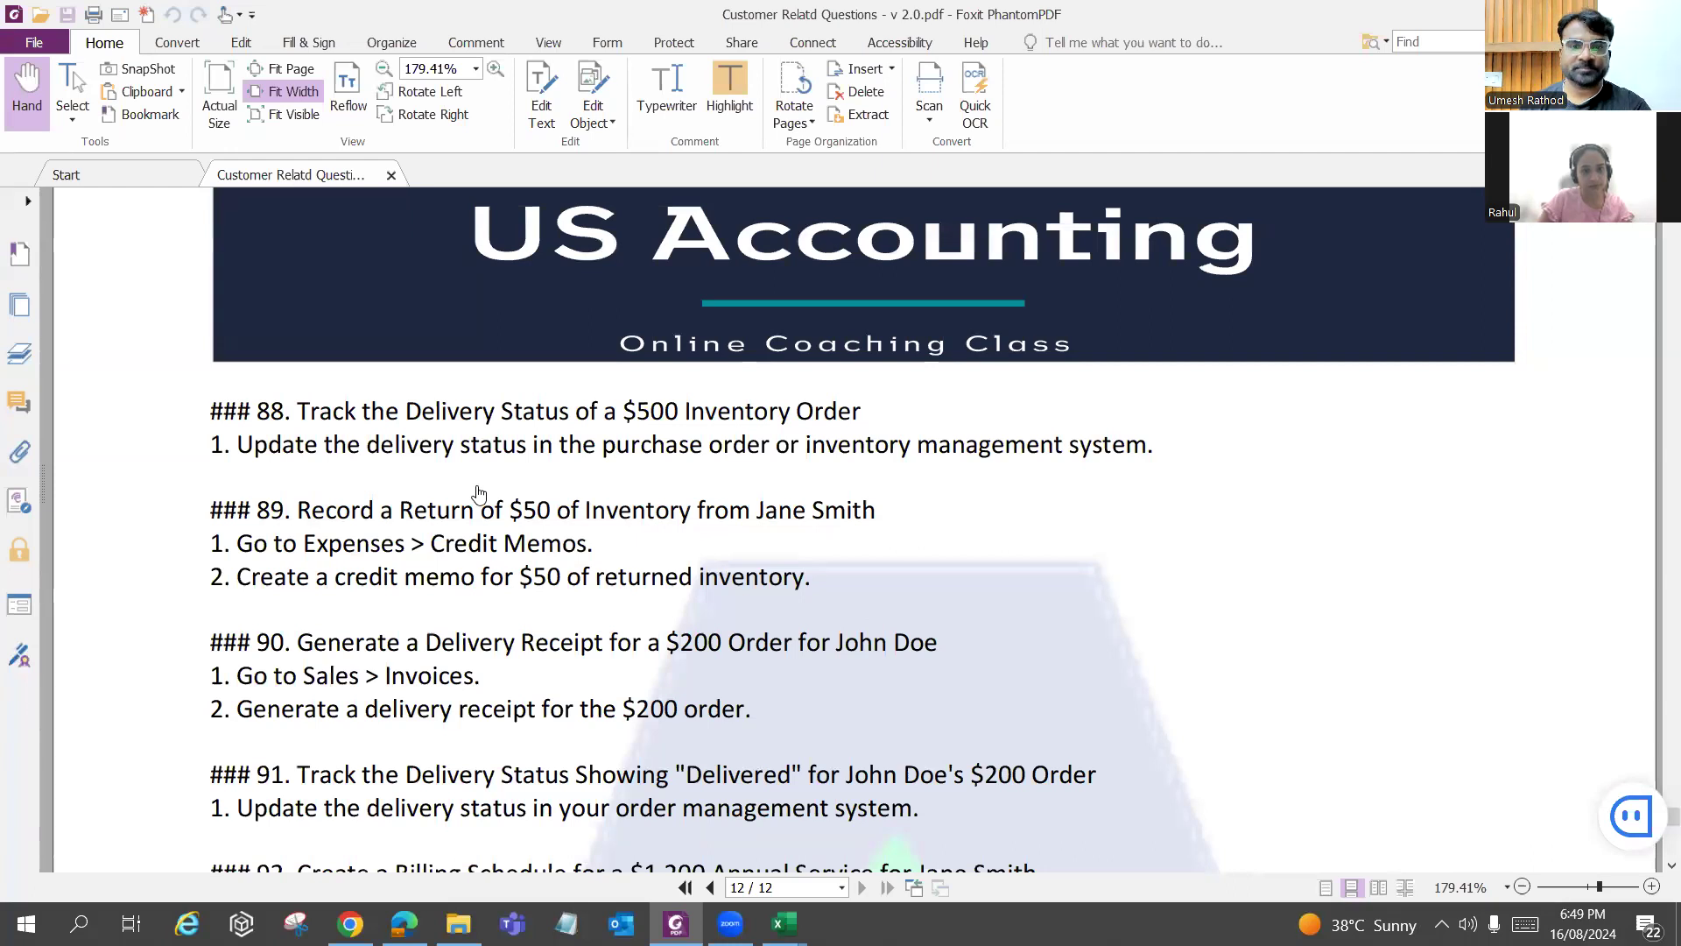
# Switch to QuickBooks and check the new transaction types in Expenses for a credit memo, comparing them with the return exercise in the PDF.
pyautogui.hotkey('alt', 'Tab')
pyautogui.click(341, 285)
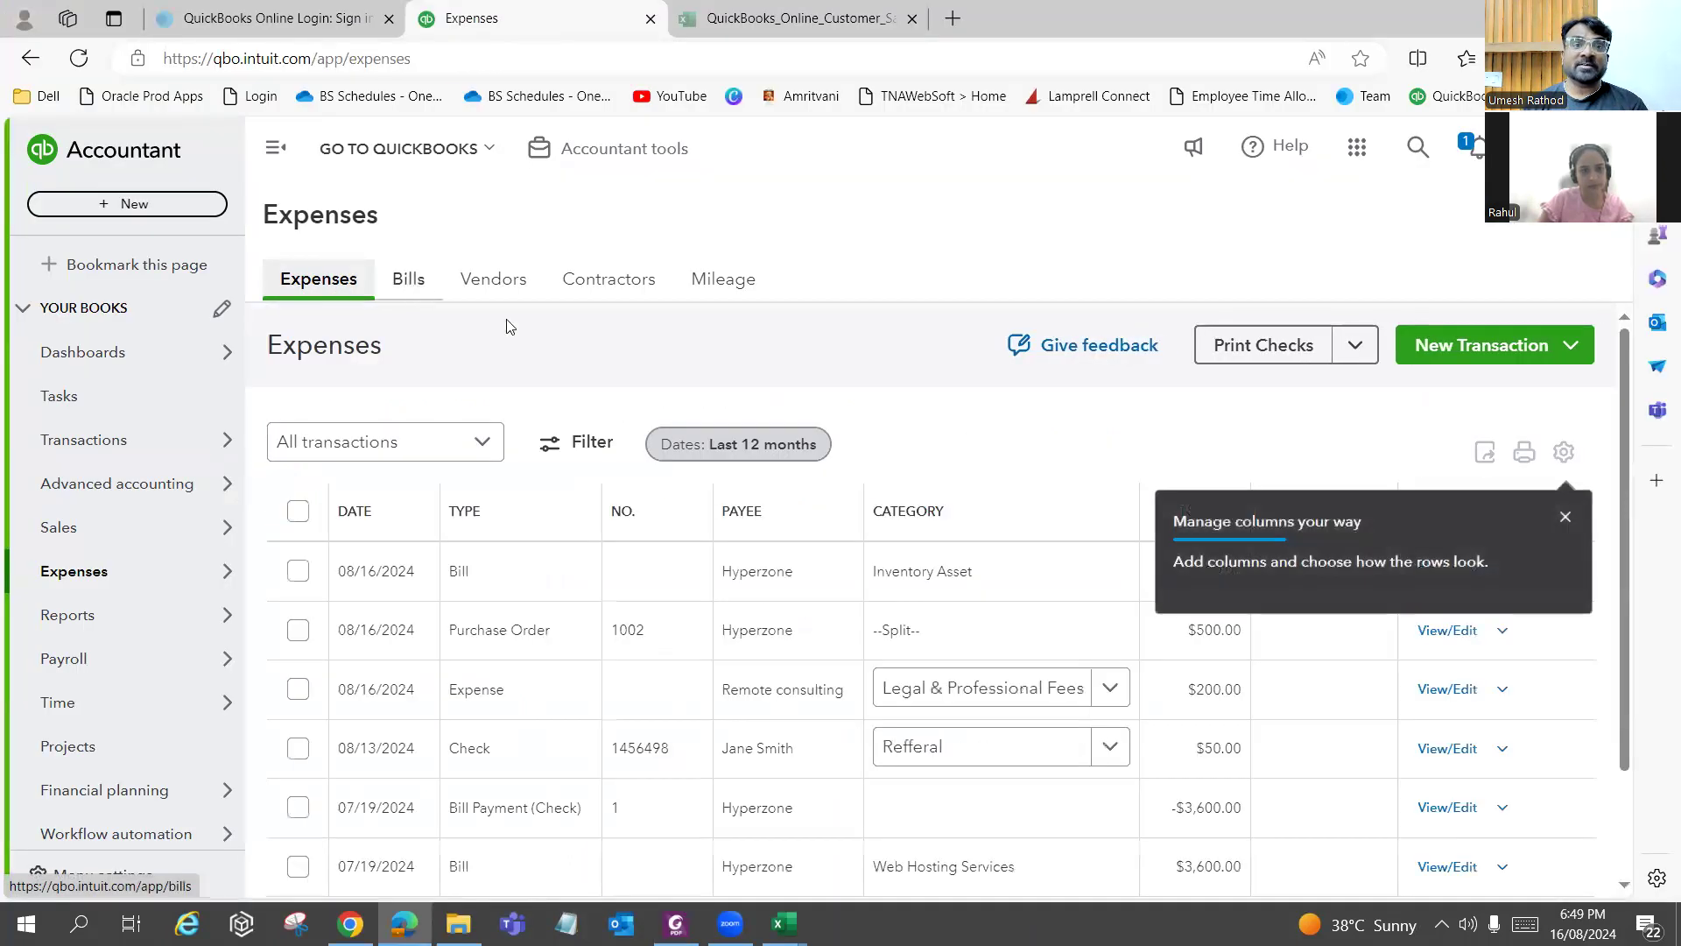
pyautogui.click(1572, 348)
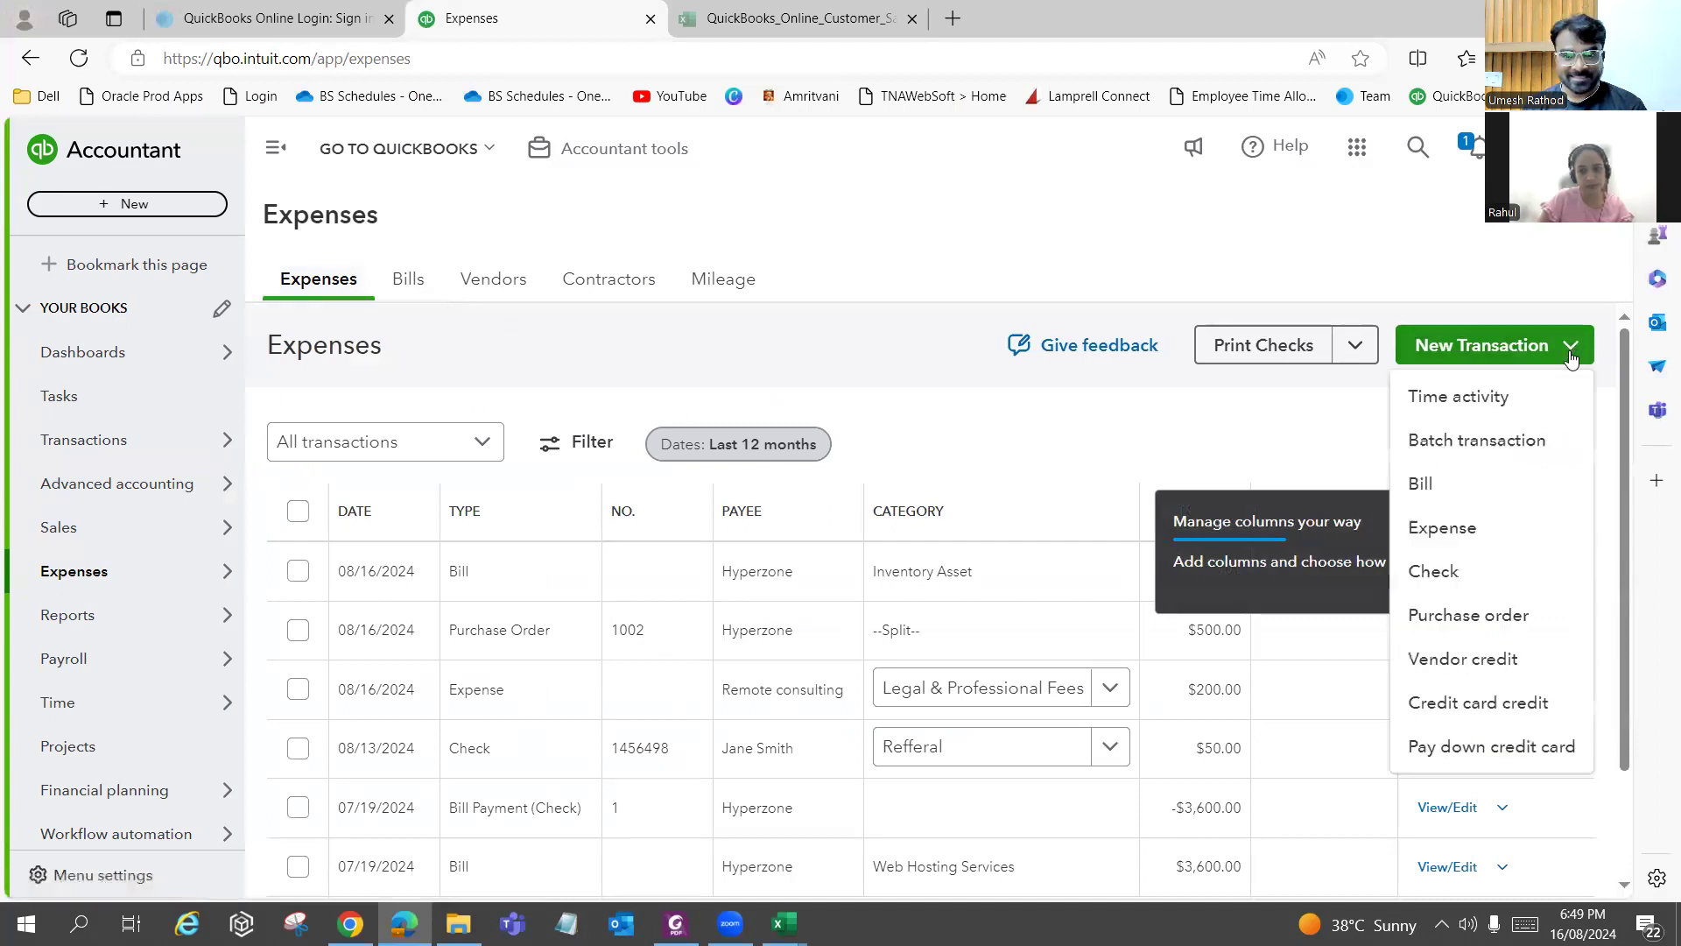
pyautogui.hotkey('alt', 'Tab')
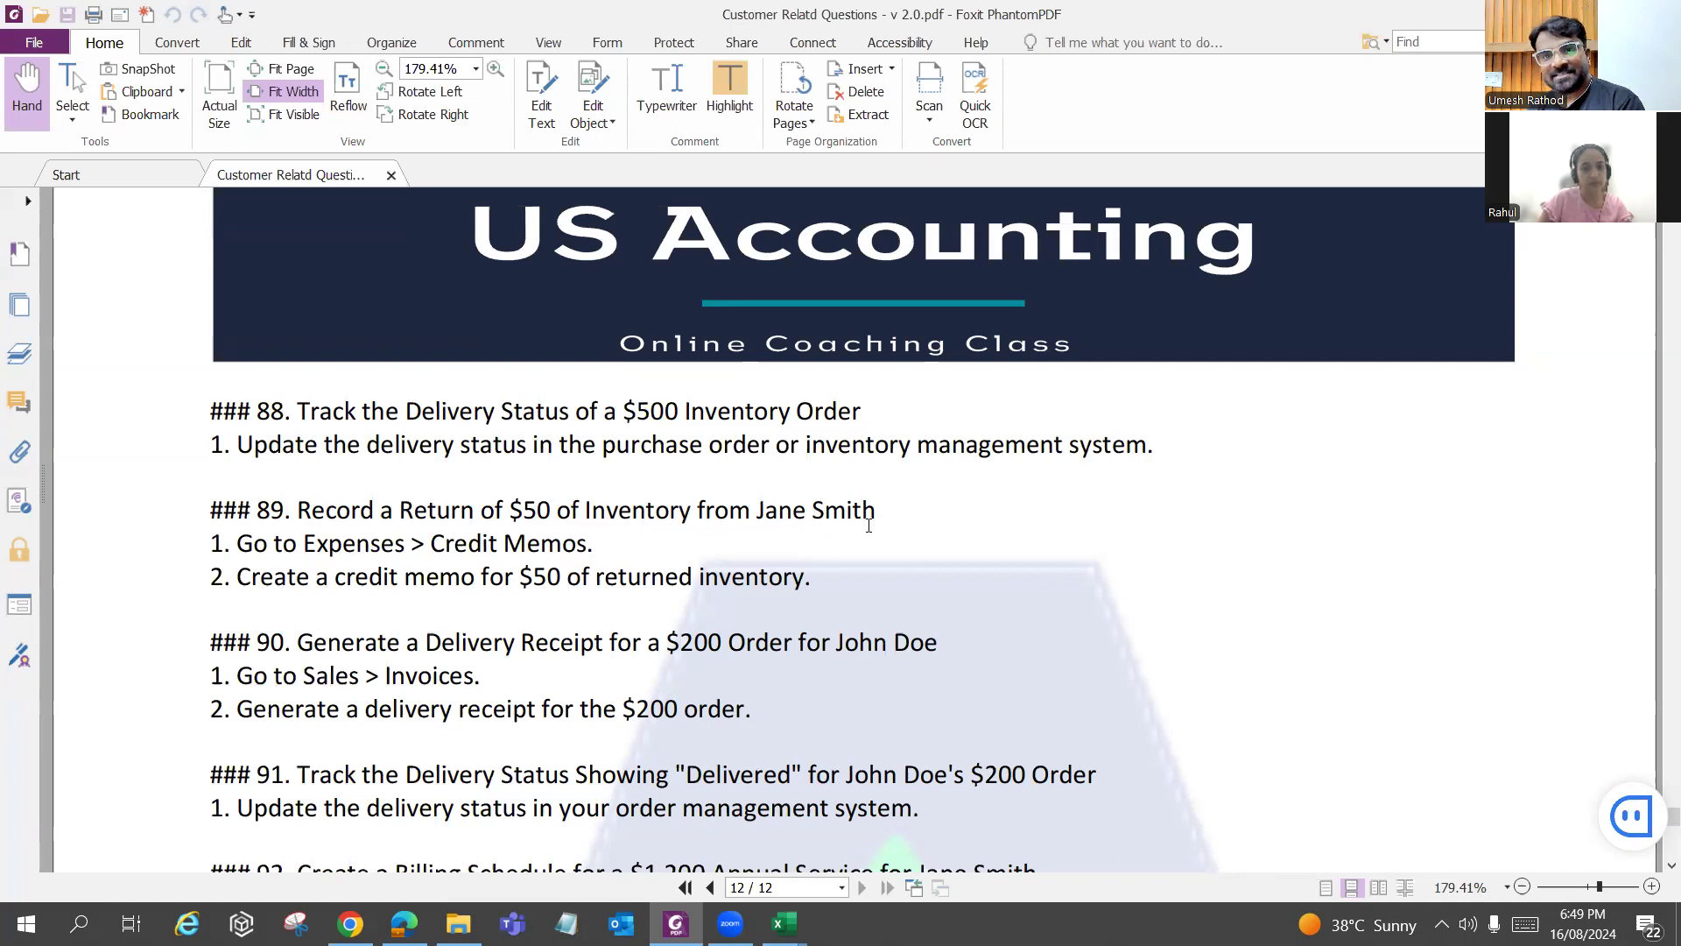
pyautogui.hotkey('alt', 'Tab')
# Look for a credit memo option among the customer and invoice creation choices in Sales, and return to the customers list.
pyautogui.moveTo(130, 527)
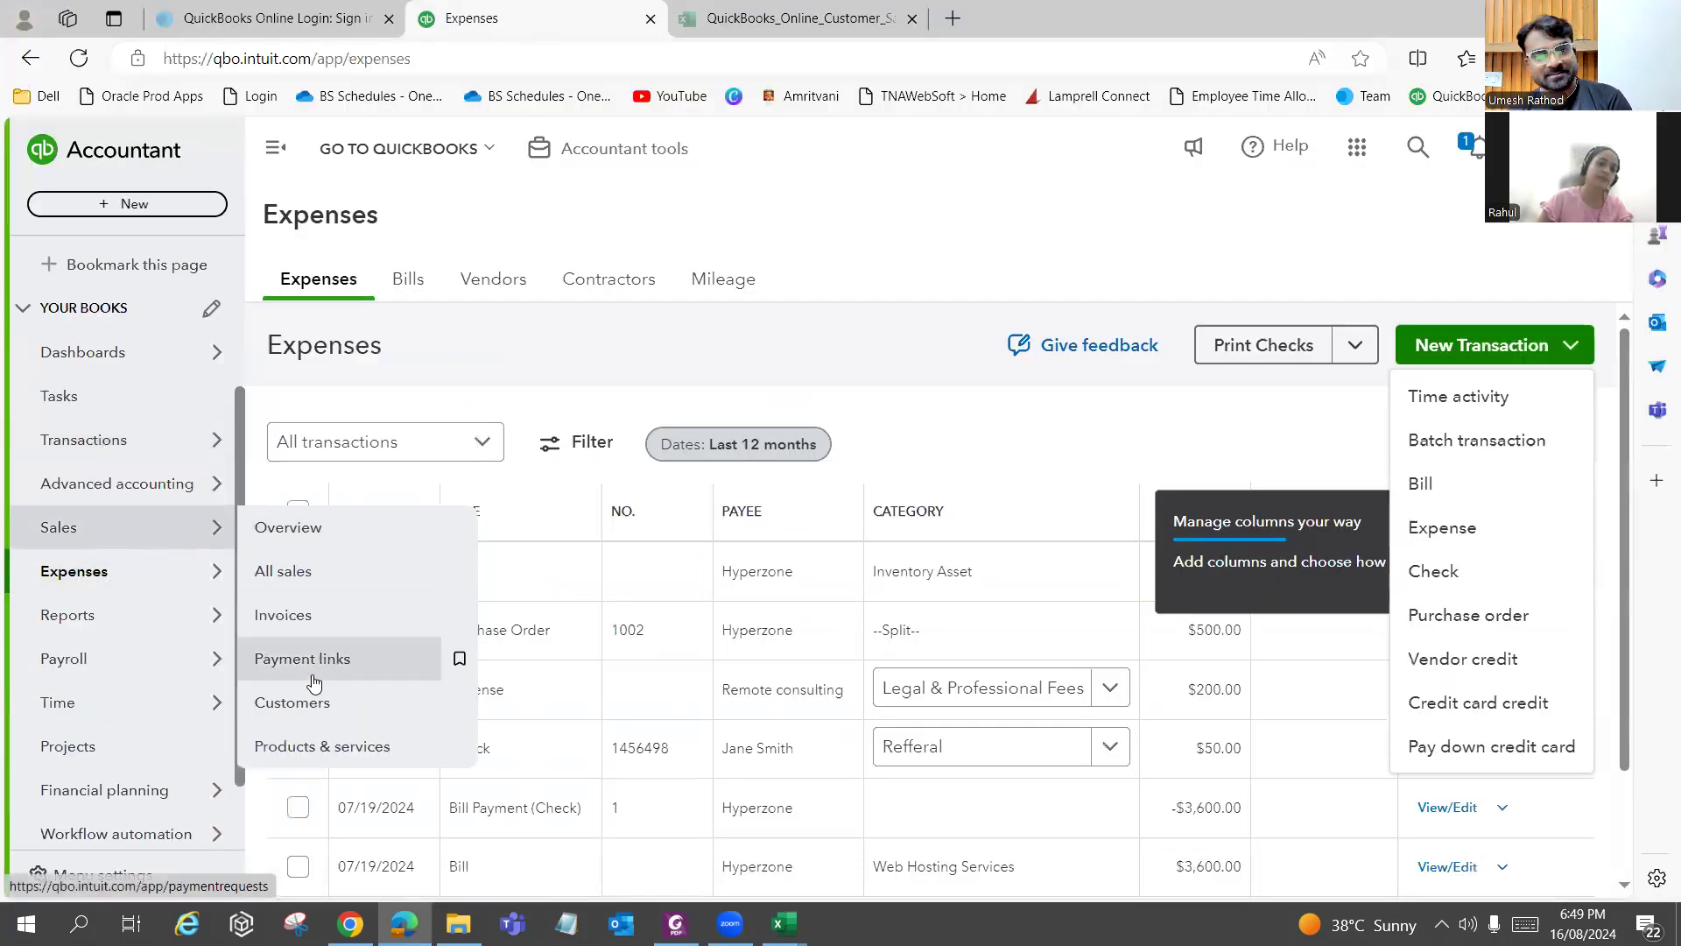
pyautogui.click(394, 696)
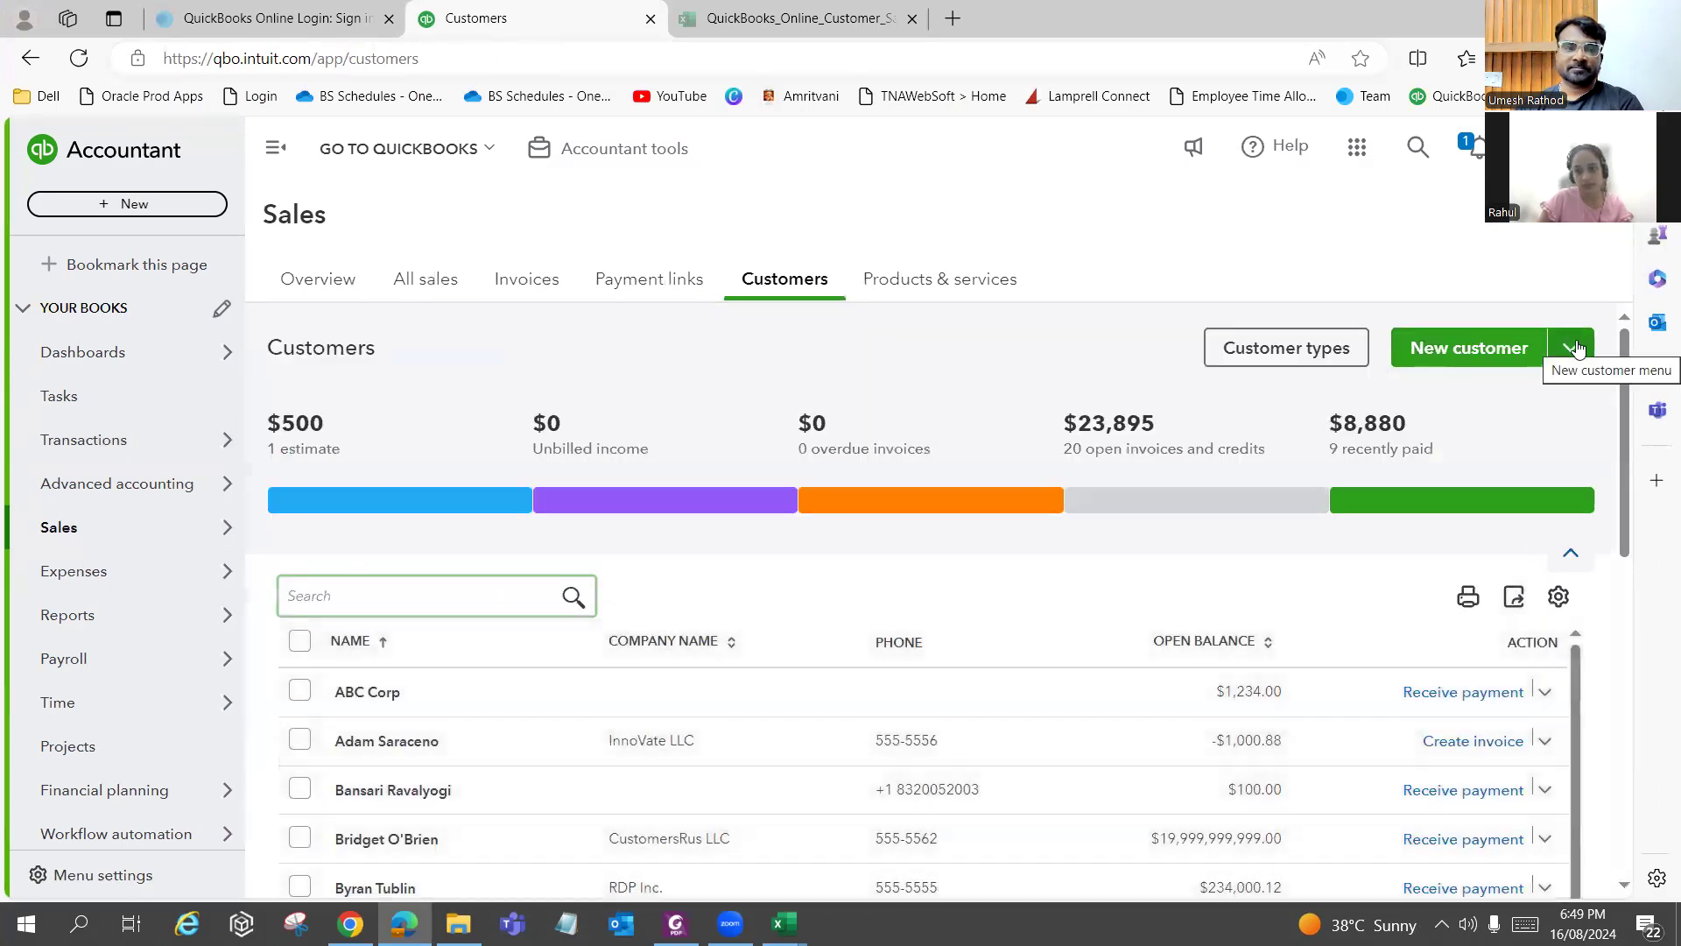
pyautogui.click(526, 279)
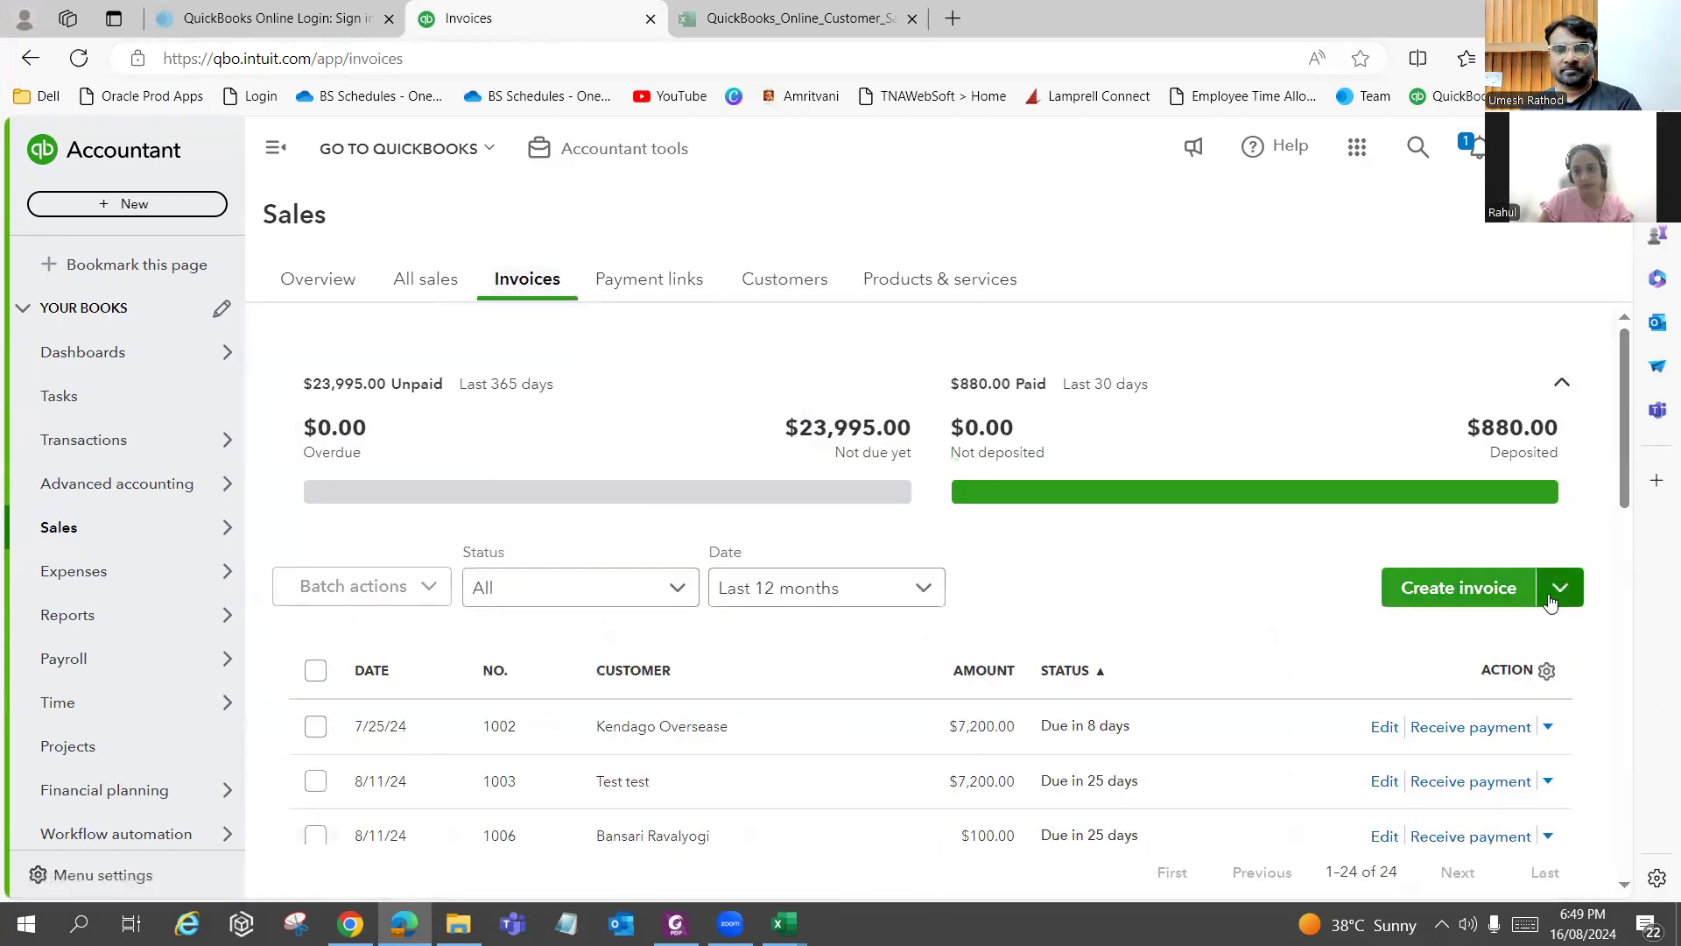
pyautogui.click(1552, 598)
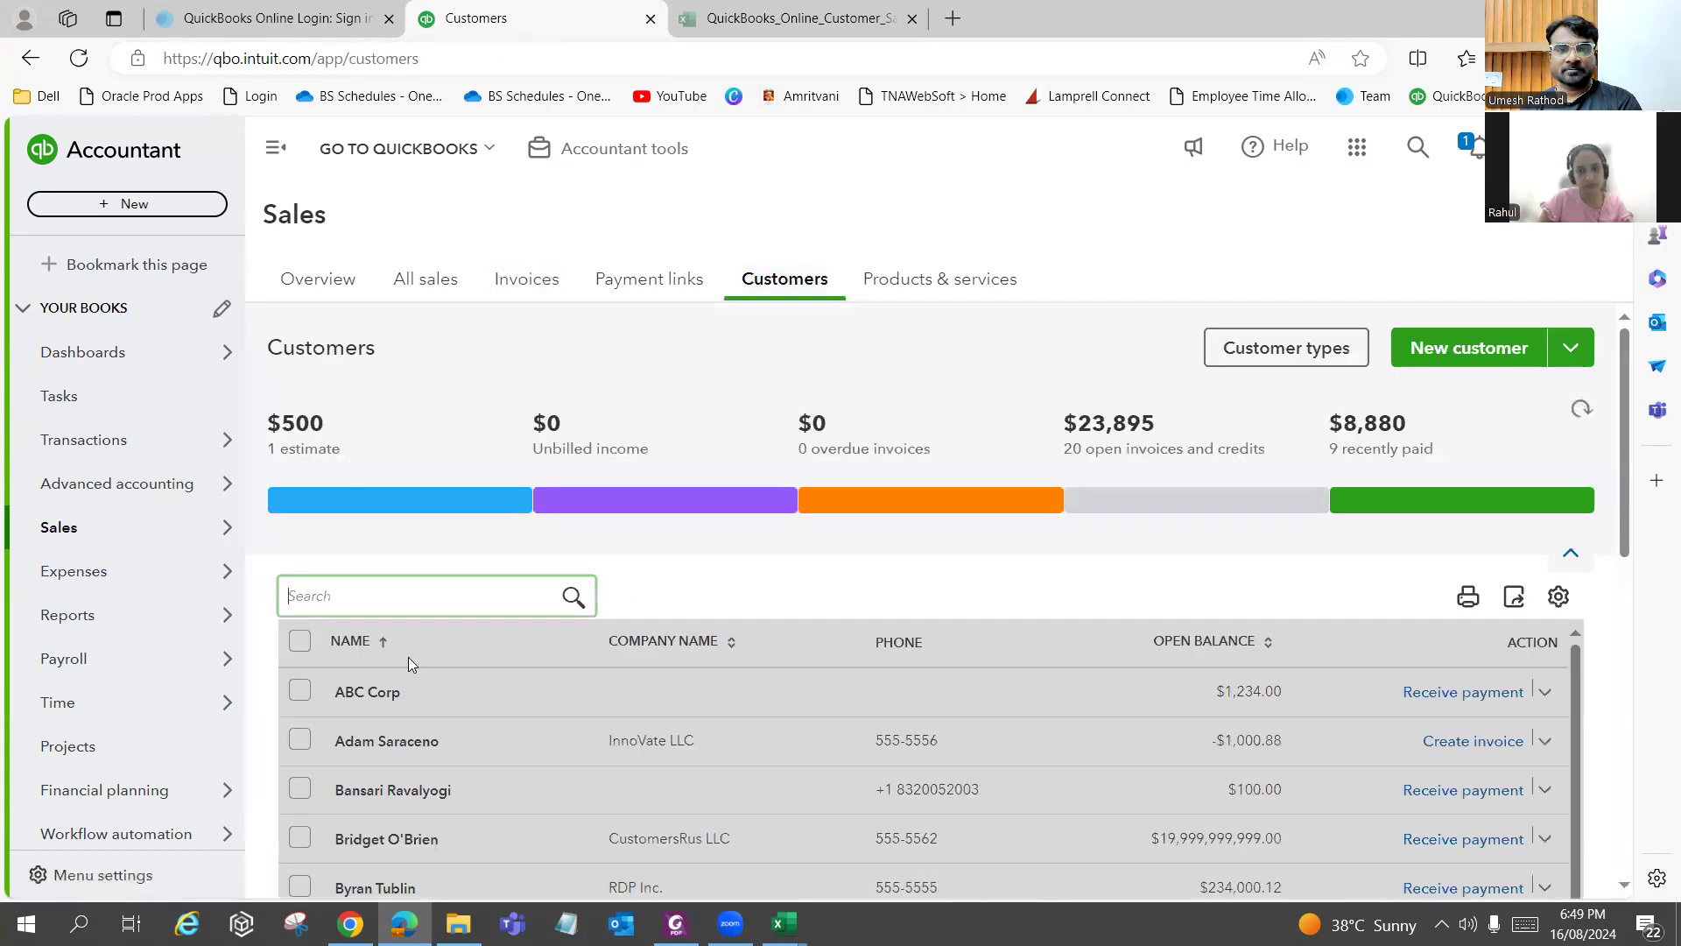
# Search the customers list for the customer named in the return exercise, open the record, and start a new credit memo.
pyautogui.write('jane')
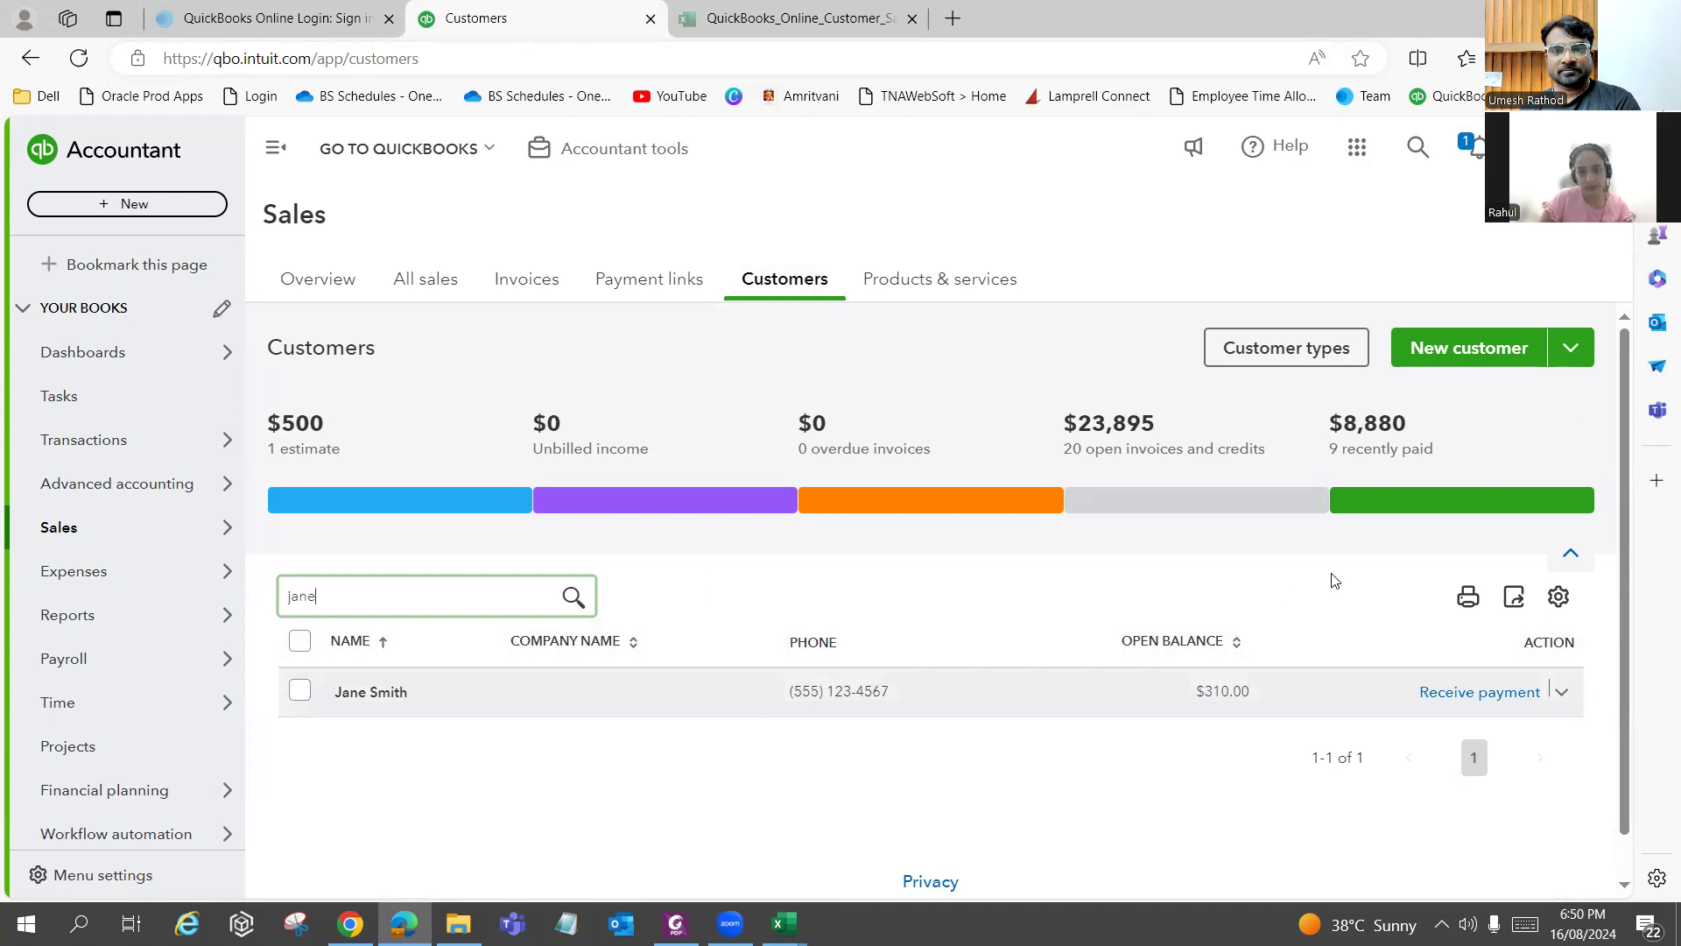
pyautogui.press('Return')
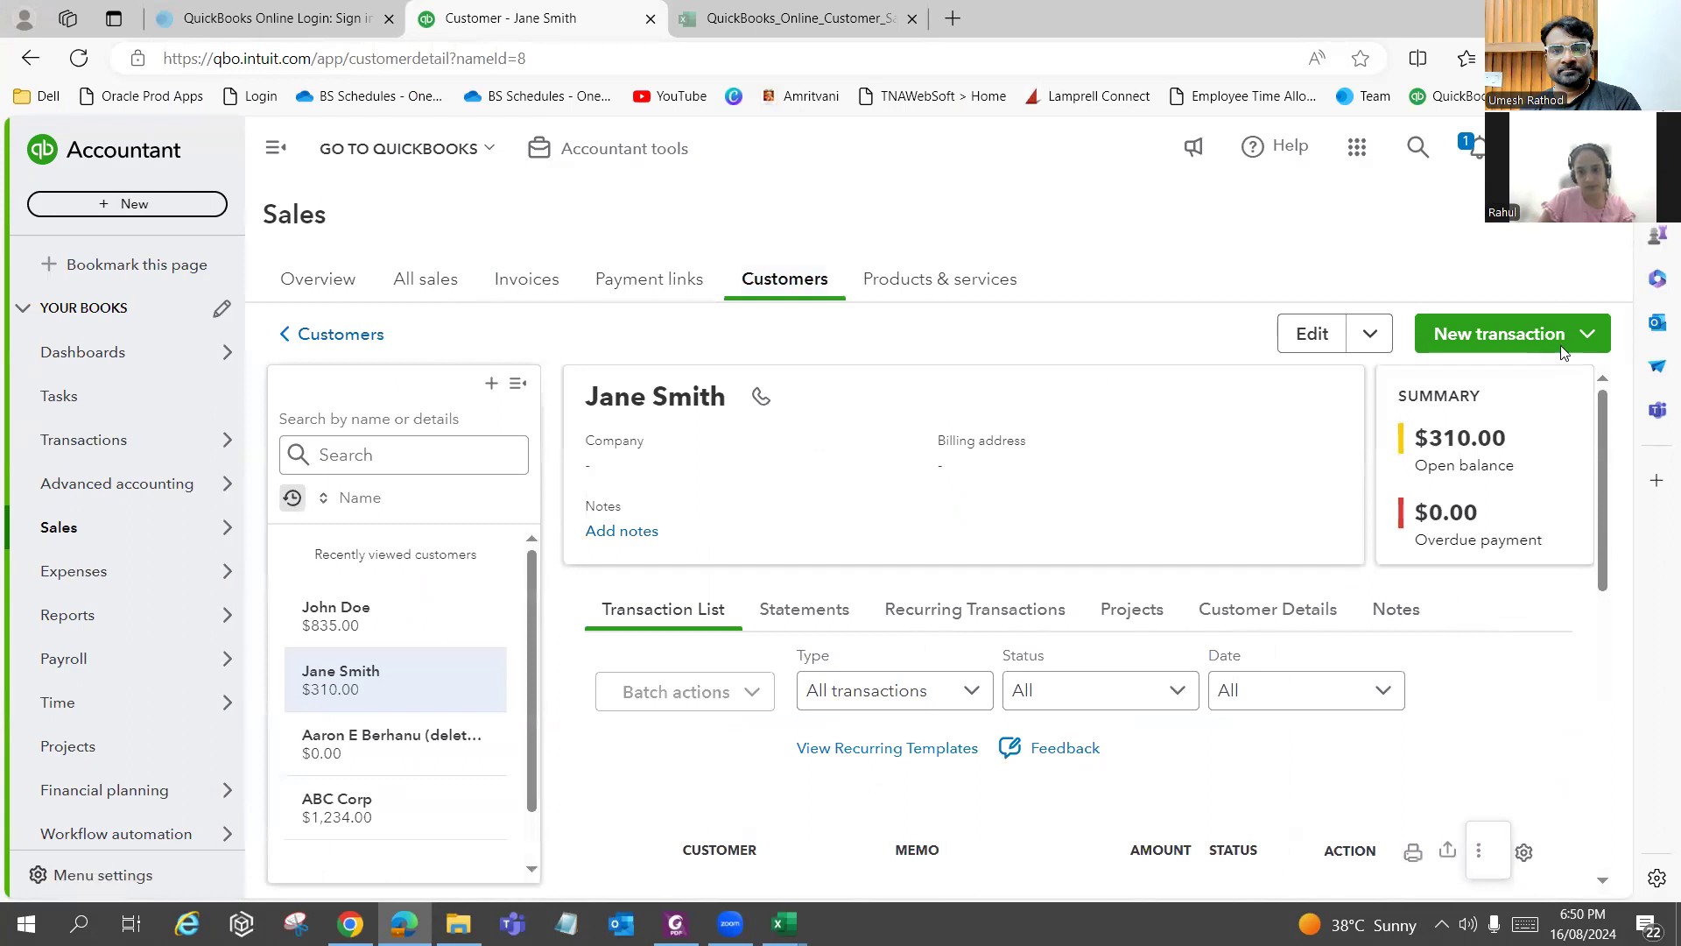
pyautogui.click(1587, 337)
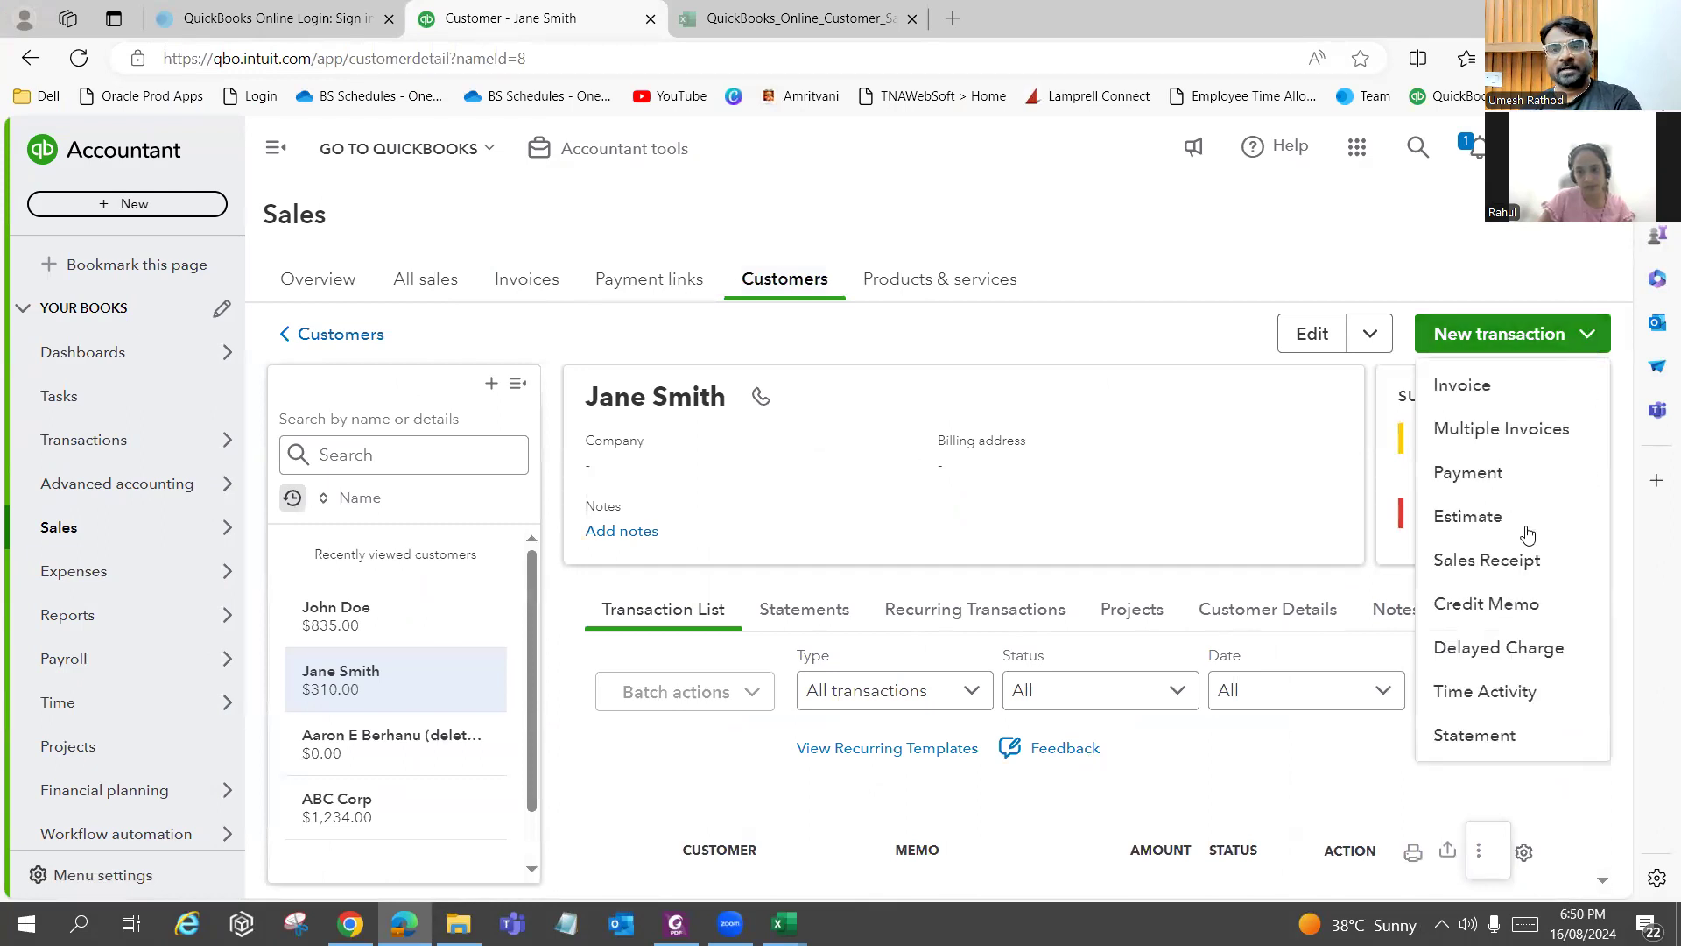
pyautogui.click(1489, 604)
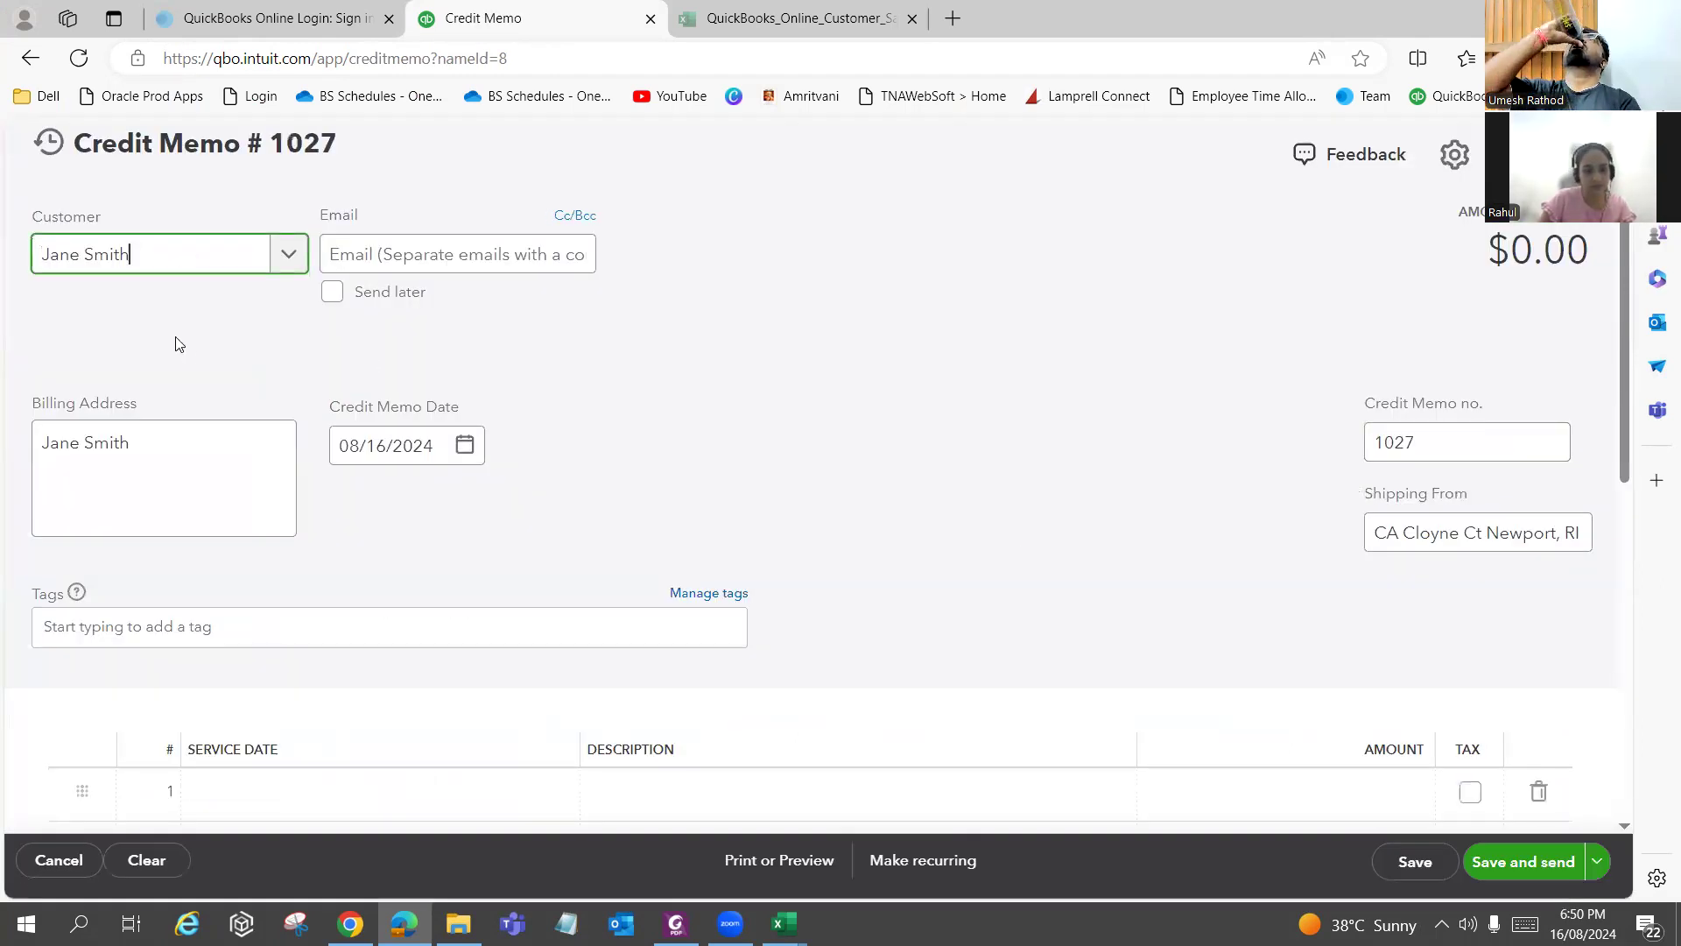
pyautogui.scroll(-3, 319, 566)
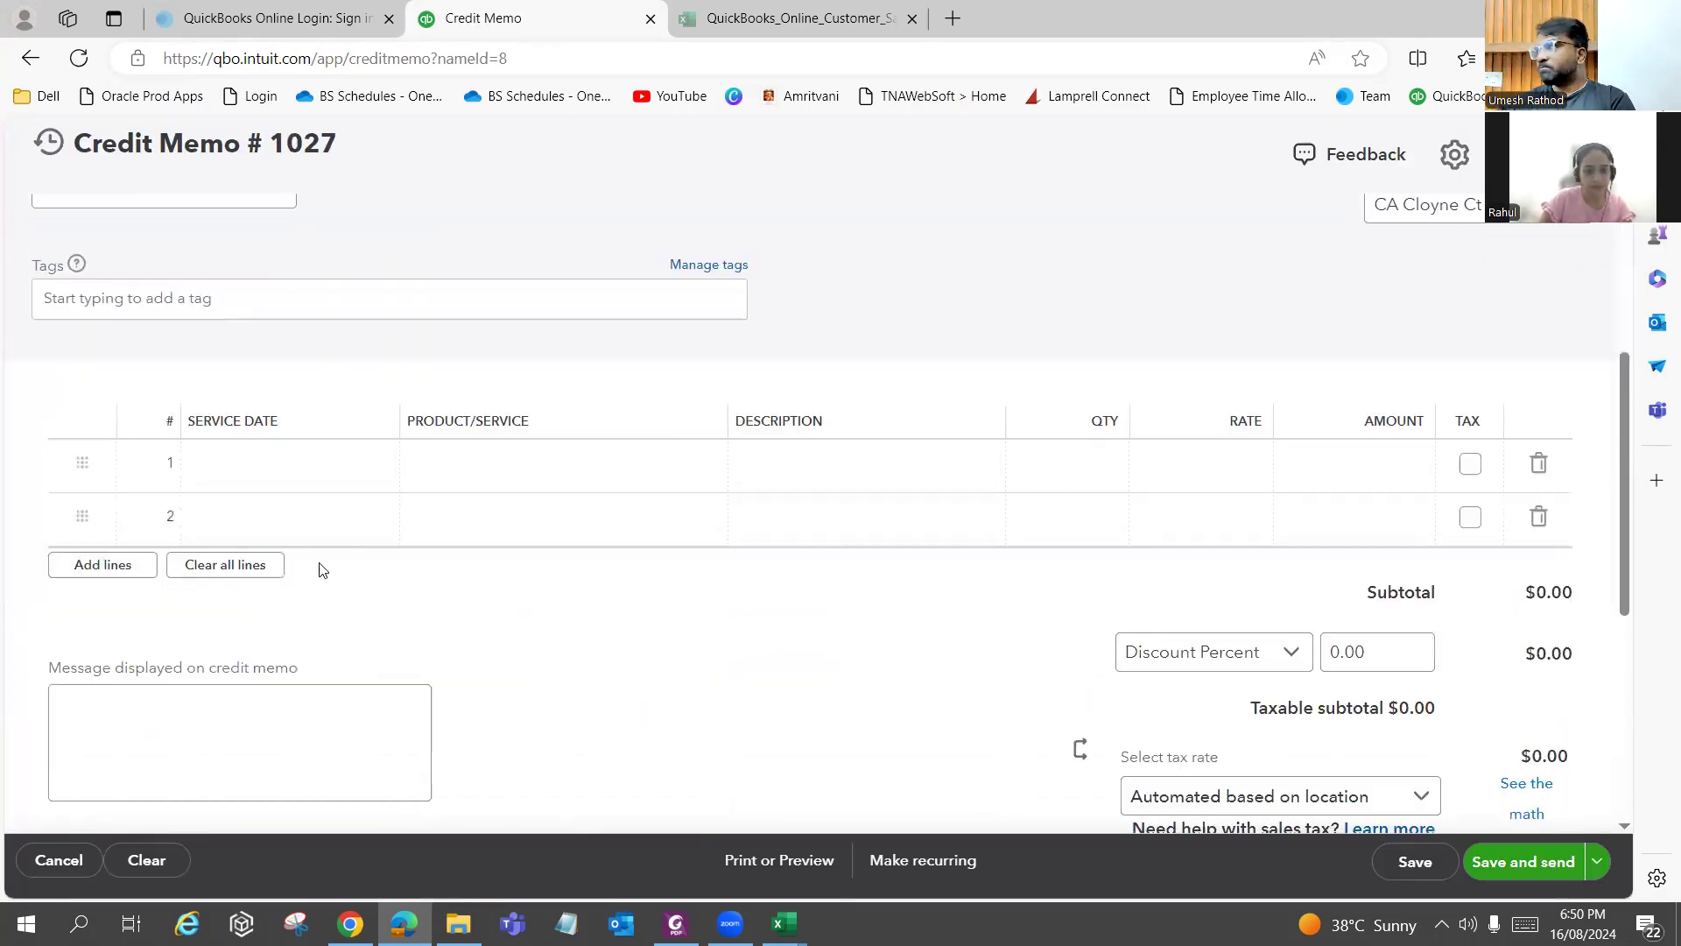
# Check the $50 return exercise in Foxit PhantomPDF, and set the first line's product to Staplers on the QuickBooks credit memo.
pyautogui.hotkey('alt', 'Tab')
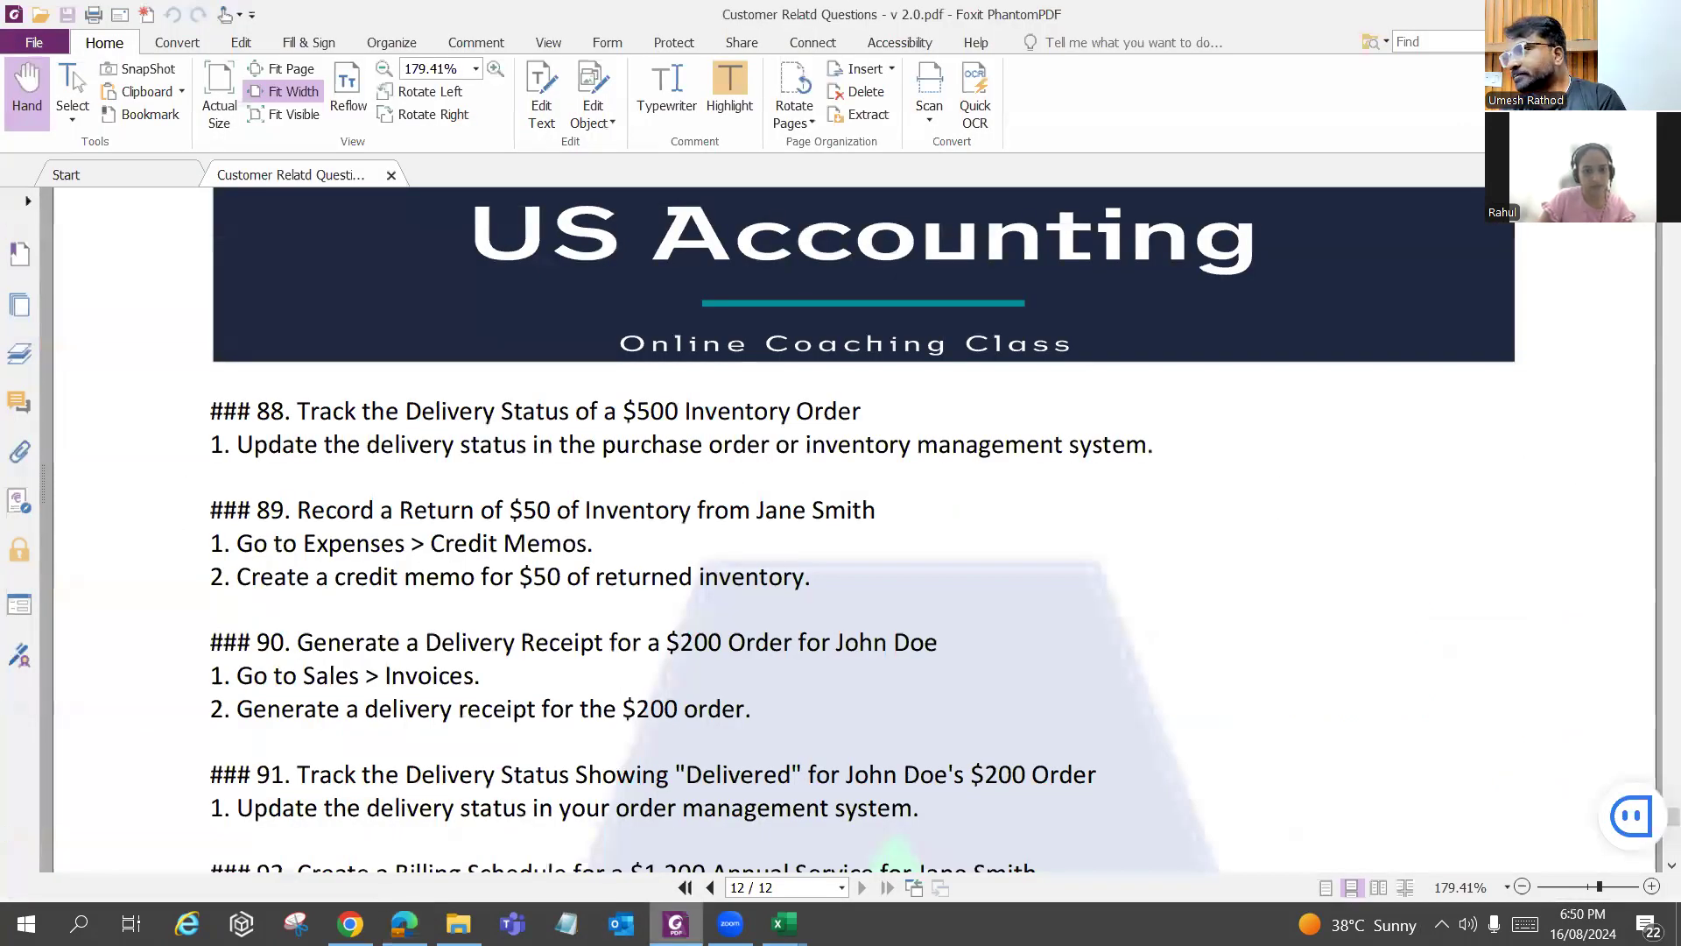
pyautogui.hotkey('alt', 'Tab')
pyautogui.click(355, 383)
pyautogui.scroll(4, 359, 403)
pyautogui.scroll(-5, 359, 403)
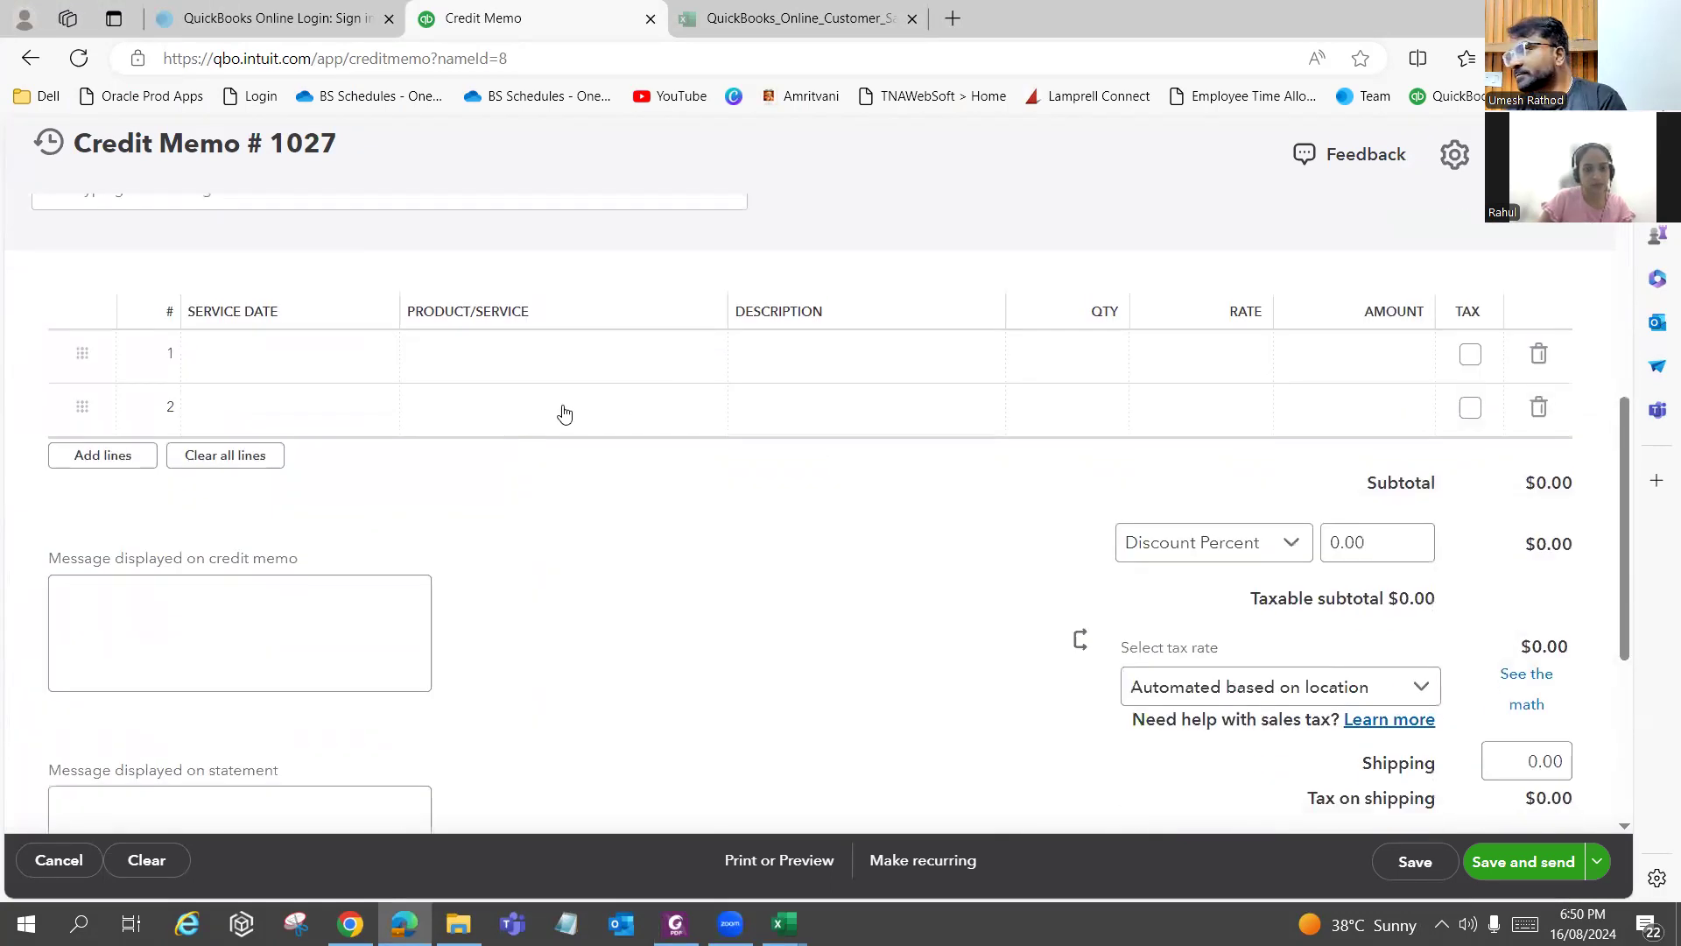
pyautogui.scroll(1, 665, 490)
pyautogui.click(612, 473)
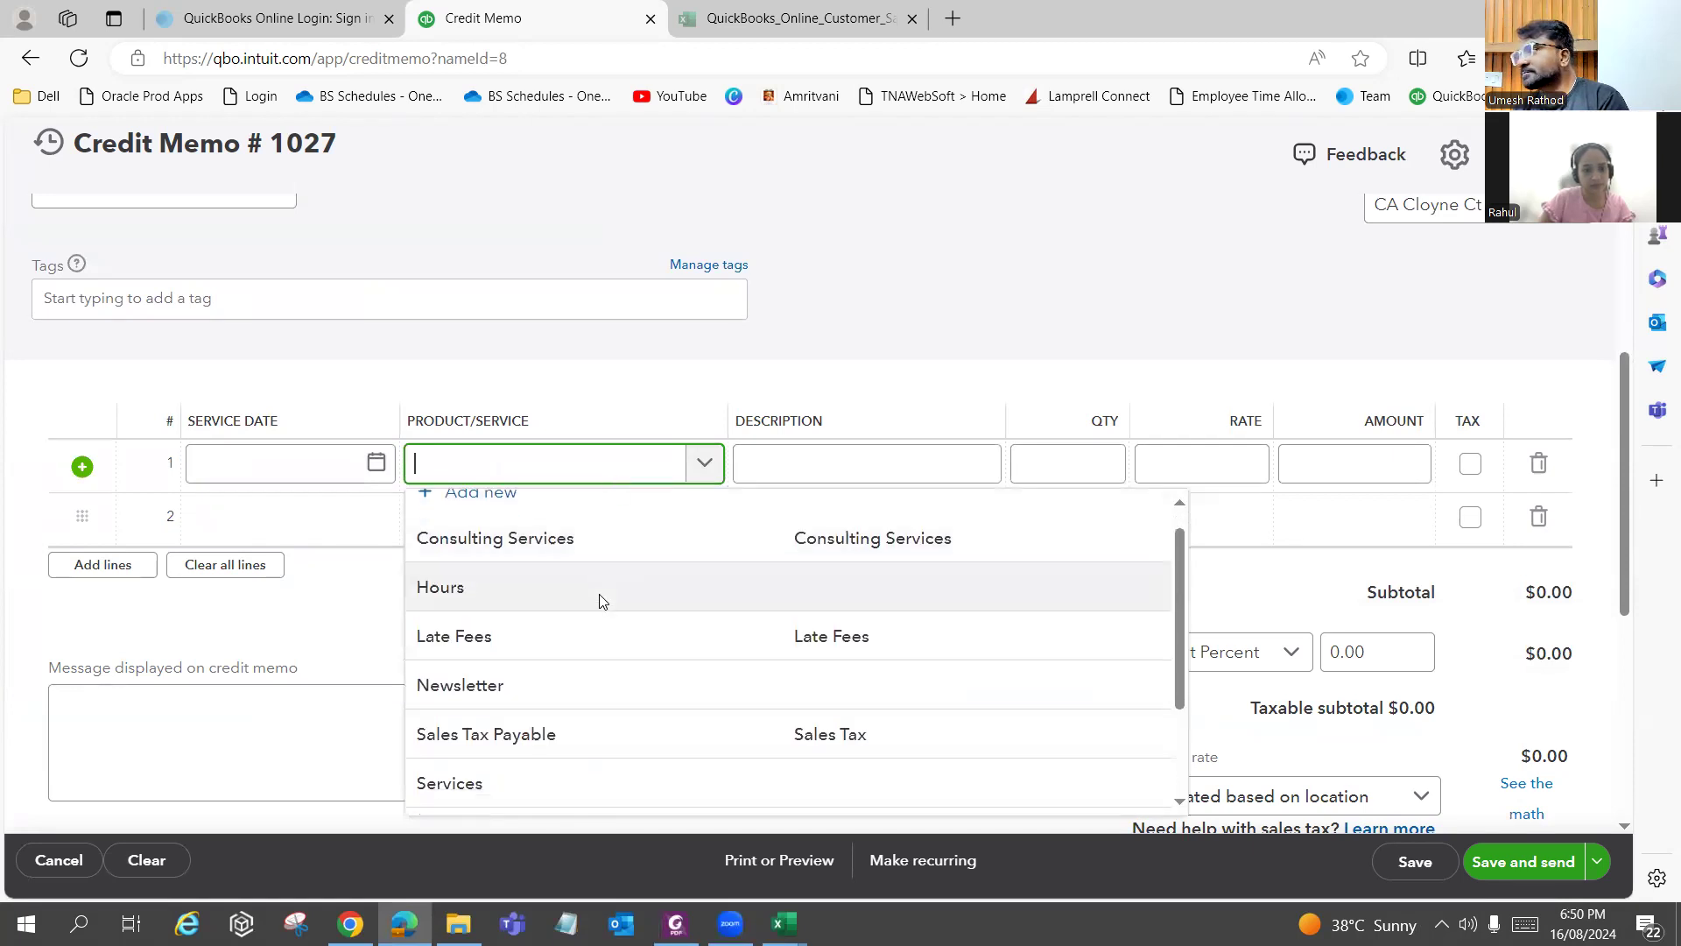
pyautogui.scroll(-2, 577, 630)
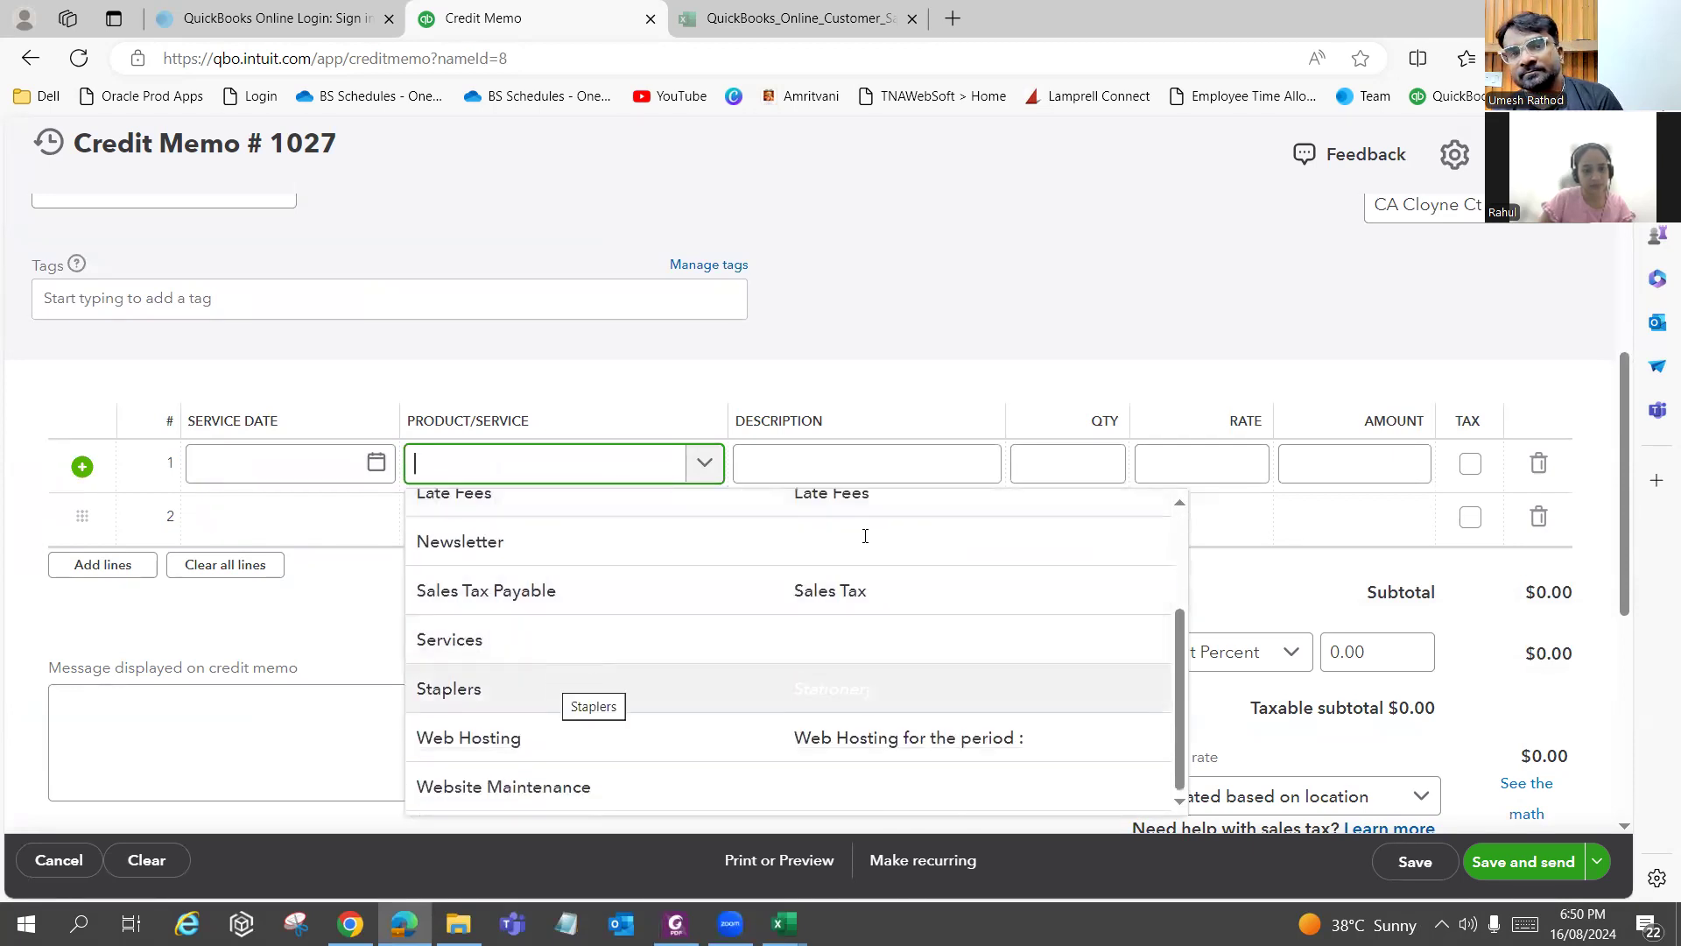
pyautogui.press('Return')
pyautogui.click(875, 461)
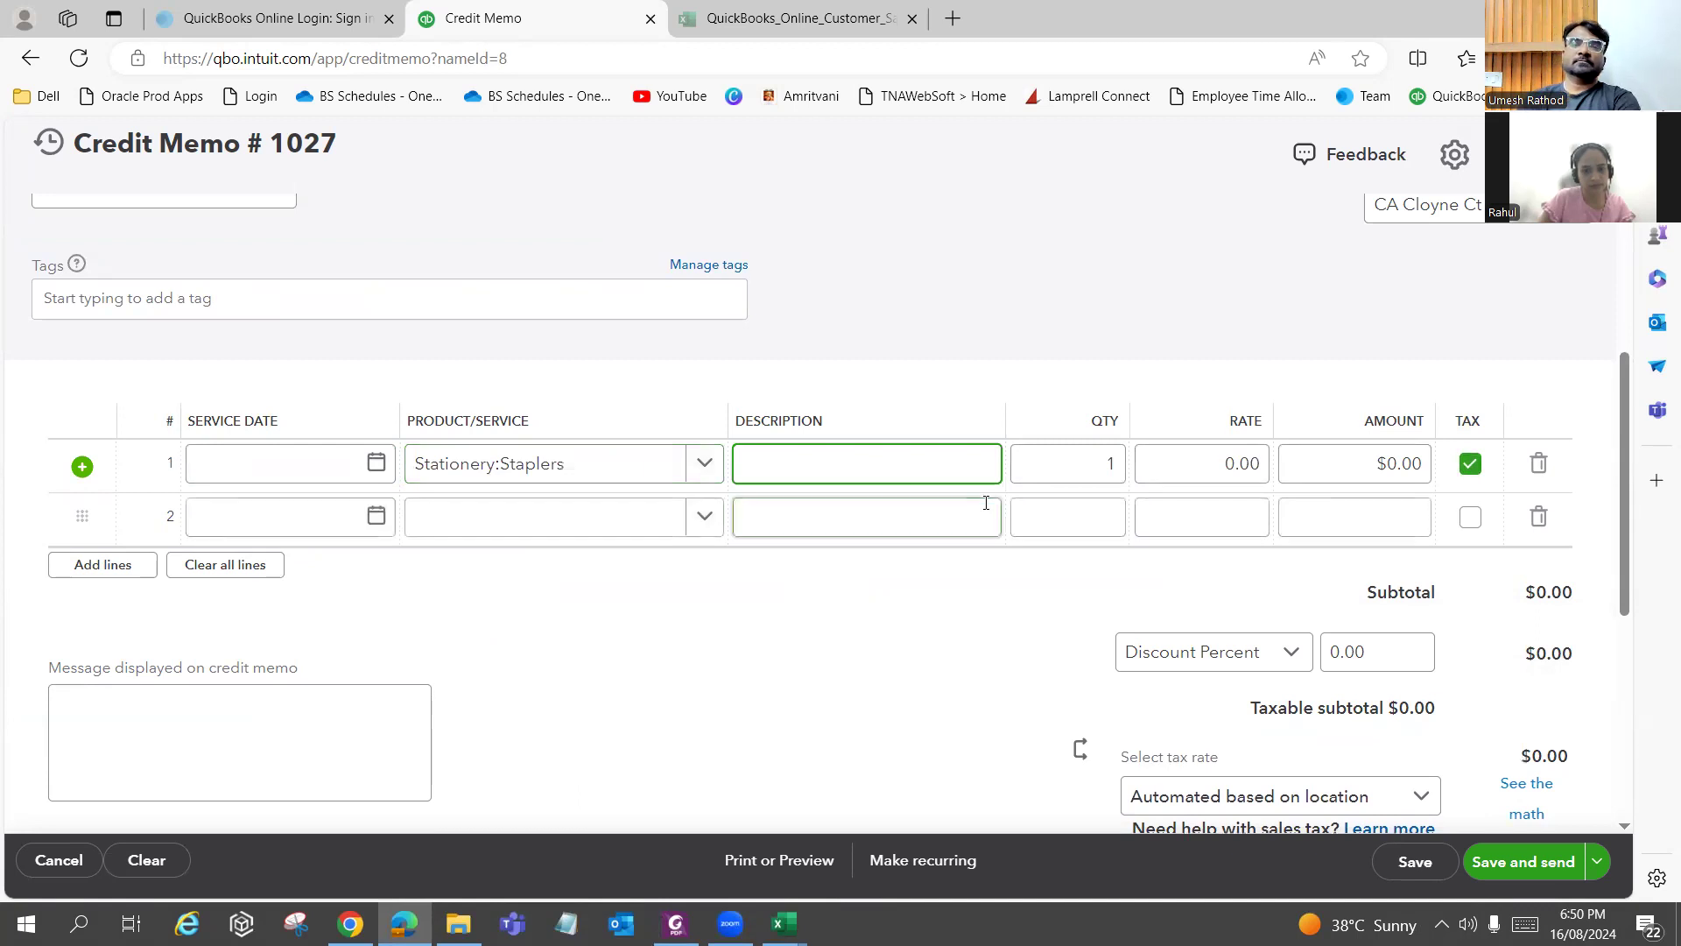
# Compare the return exercise in Foxit PhantomPDF with the product choices and Staplers line of the QuickBooks credit memo.
pyautogui.hotkey('alt', 'Tab')
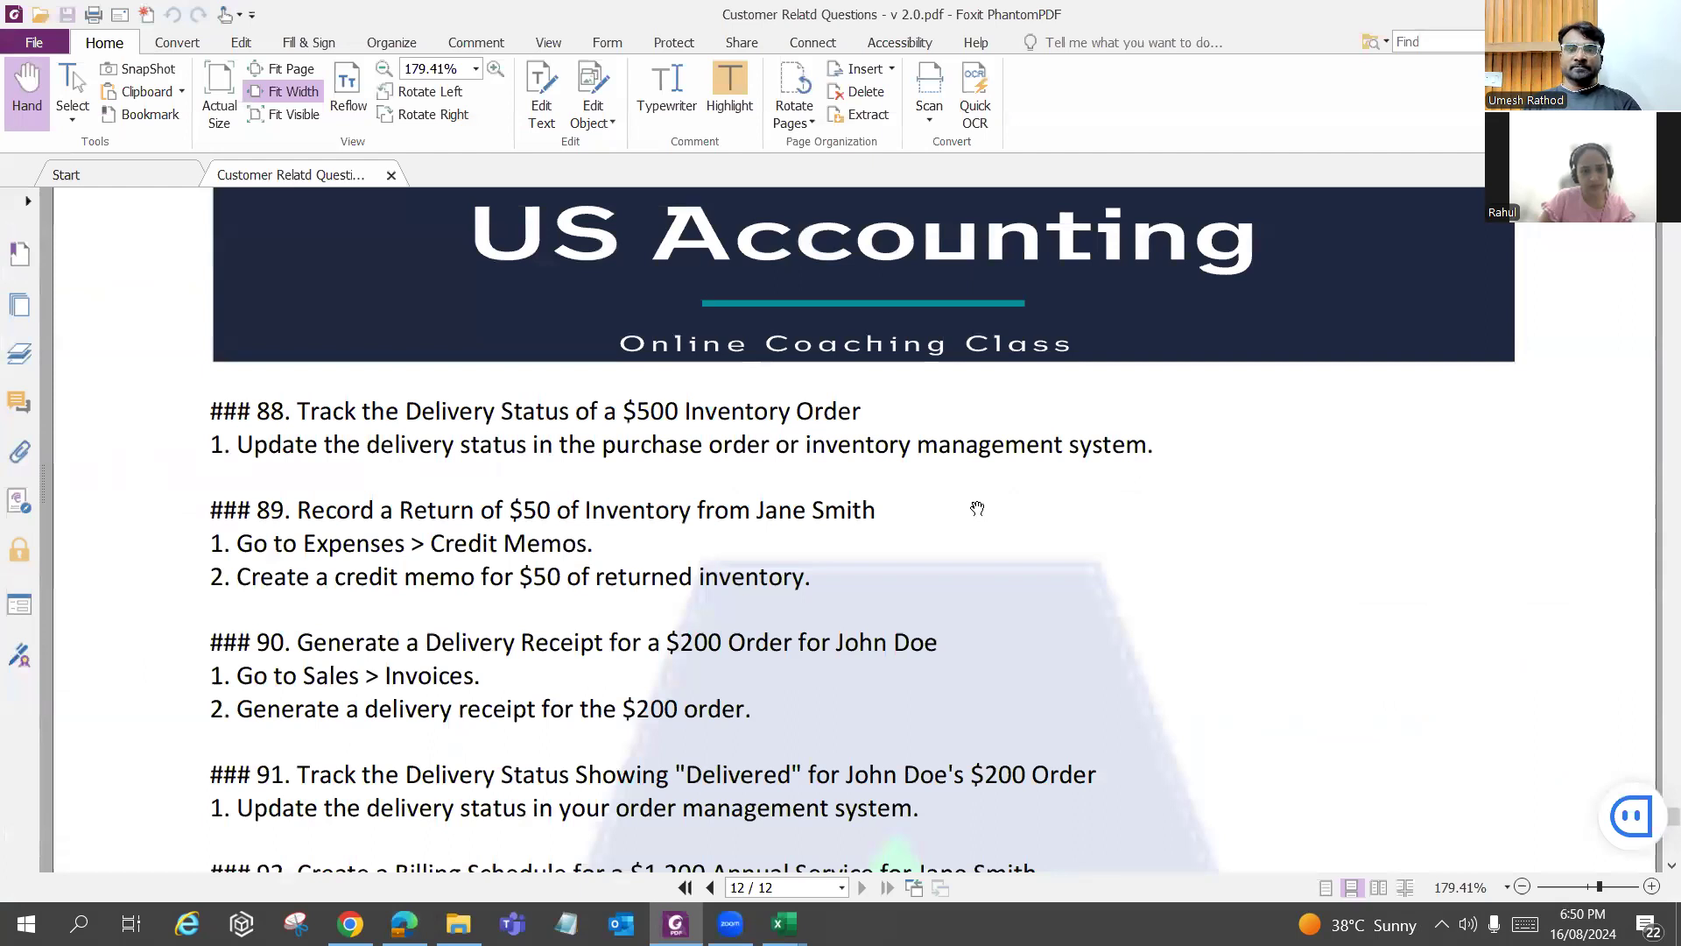
pyautogui.hotkey('alt', 'Tab')
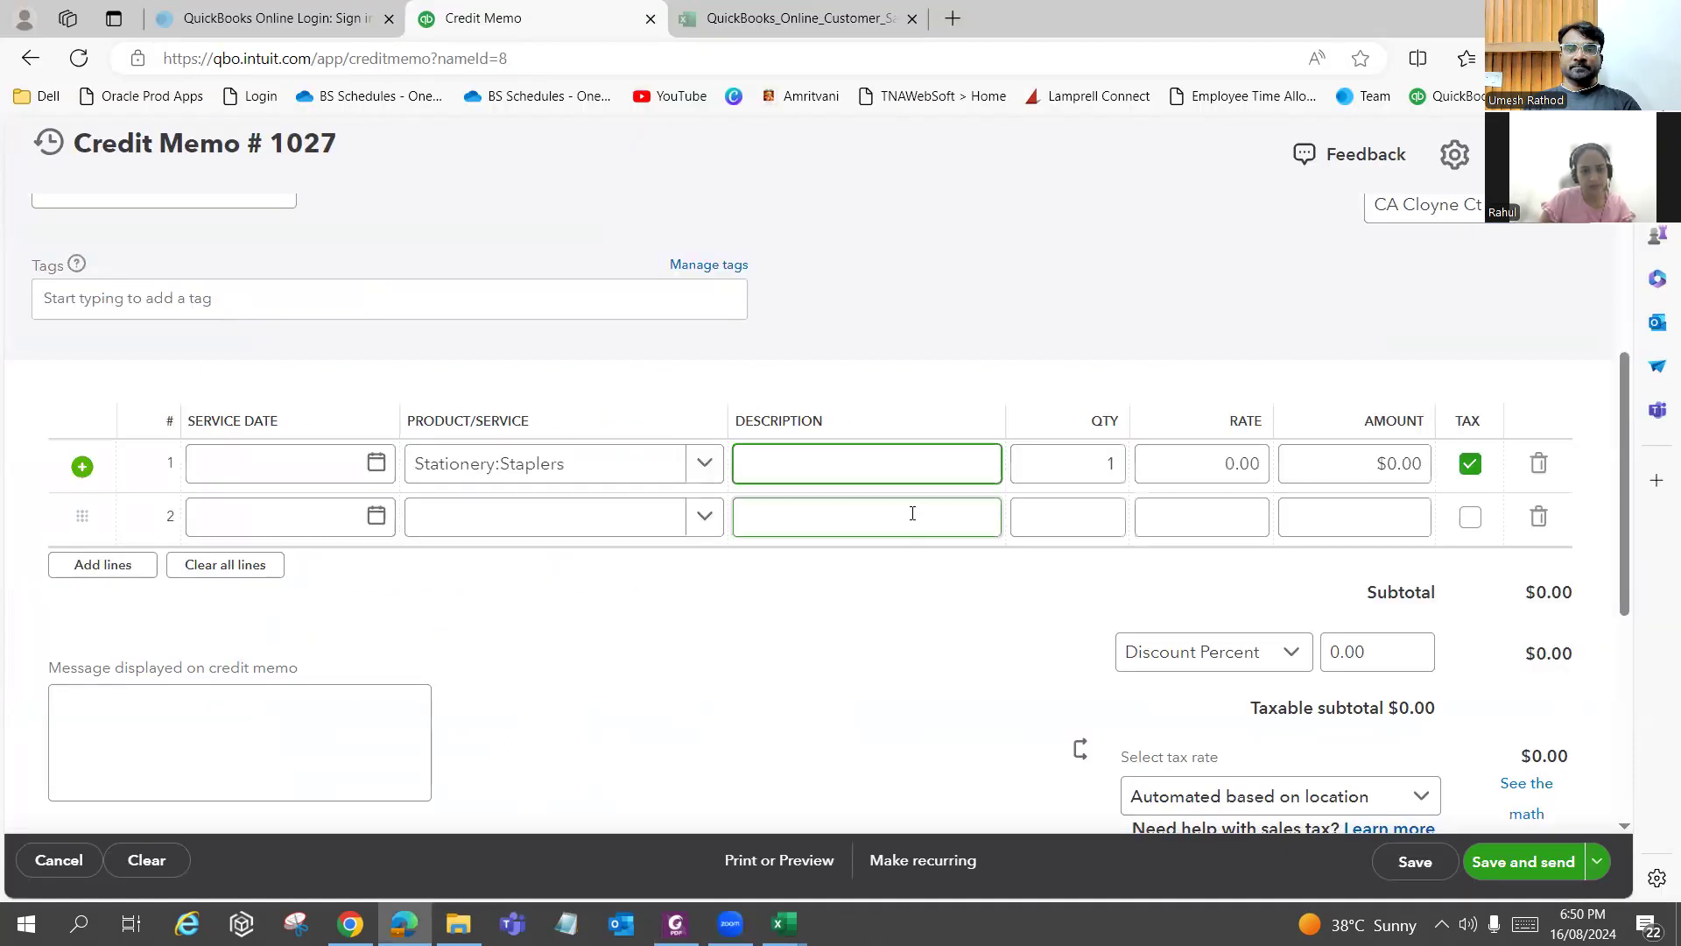
pyautogui.click(706, 468)
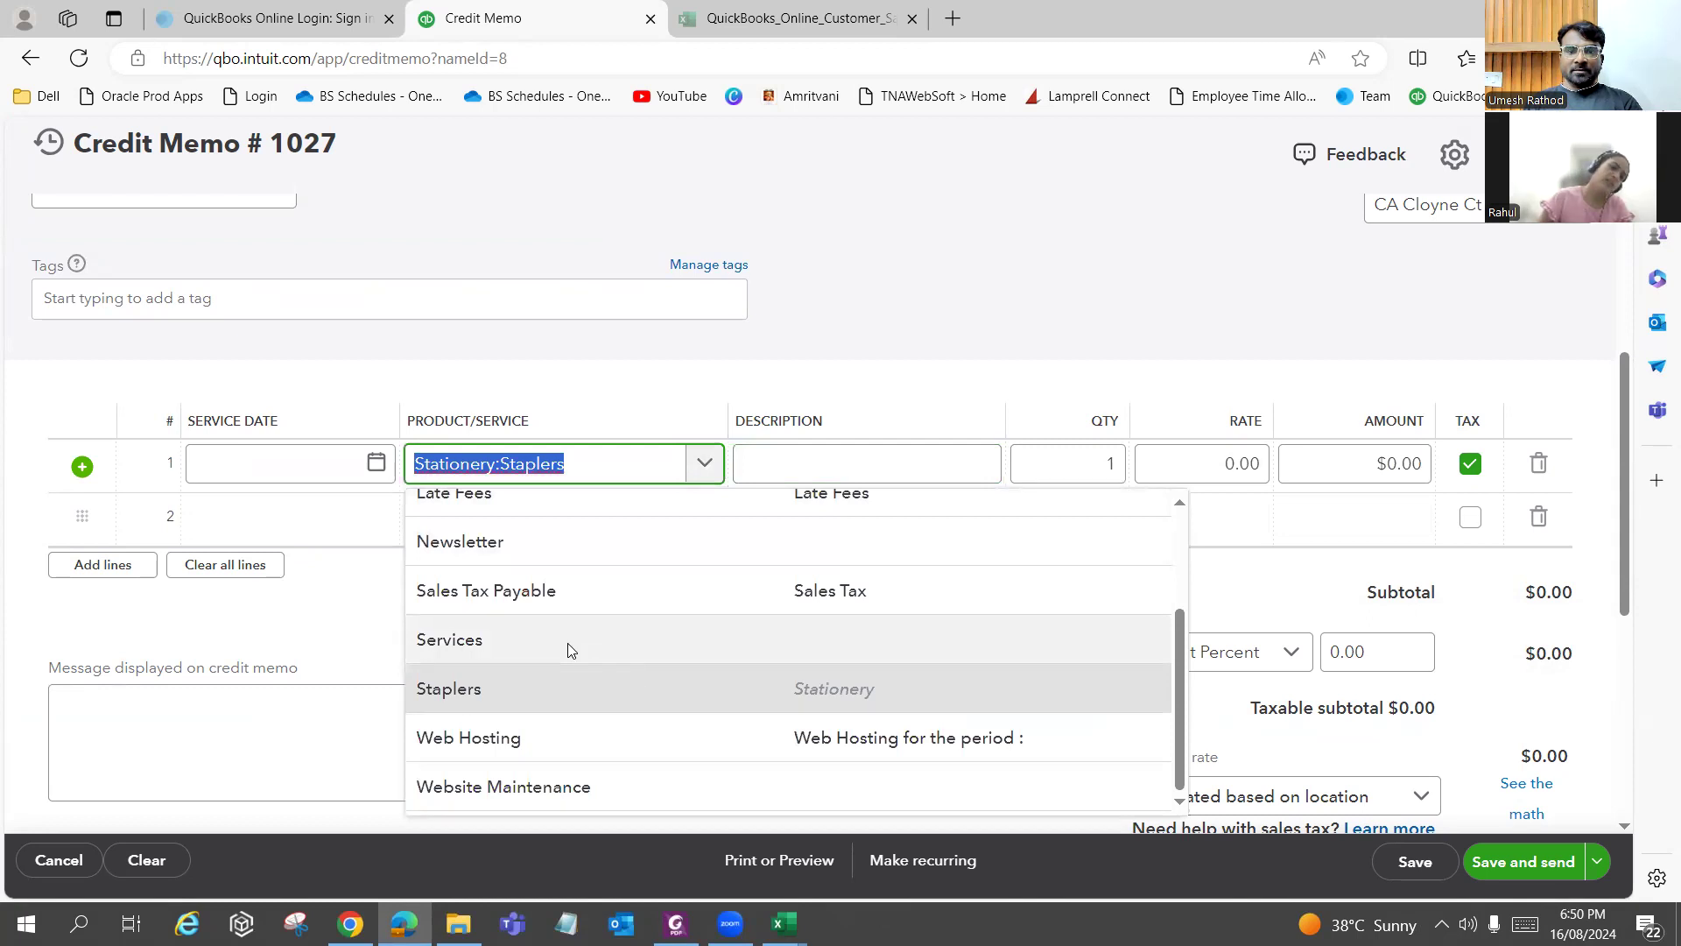
pyautogui.scroll(2, 567, 650)
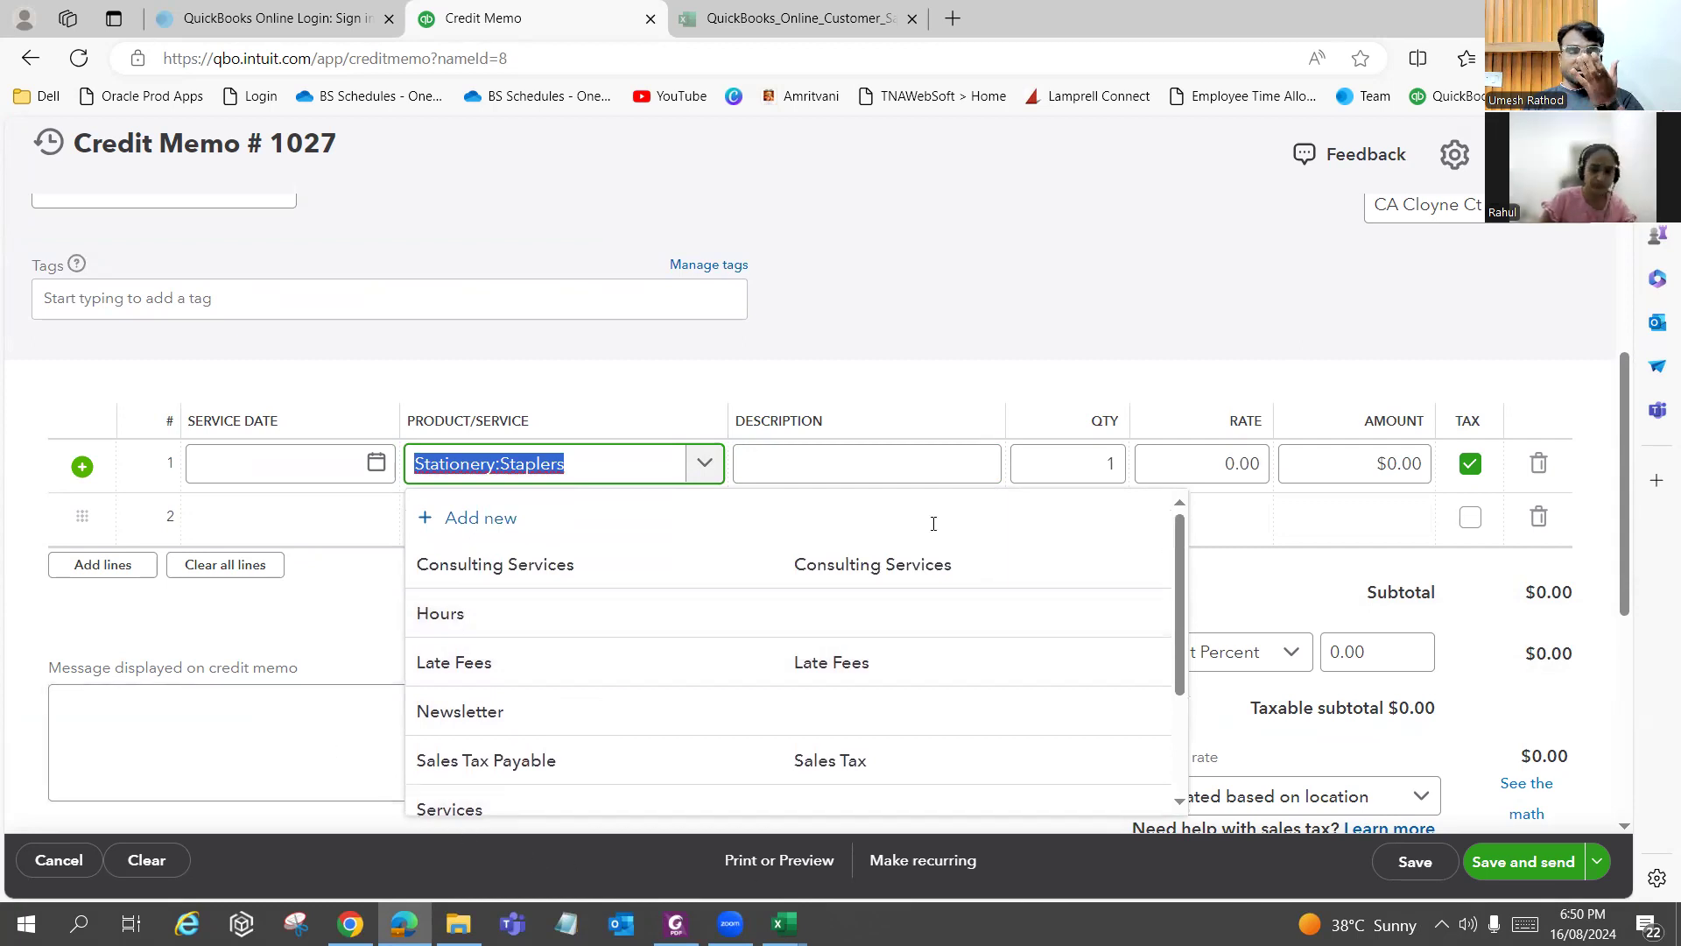
pyautogui.hotkey('alt', 'Tab')
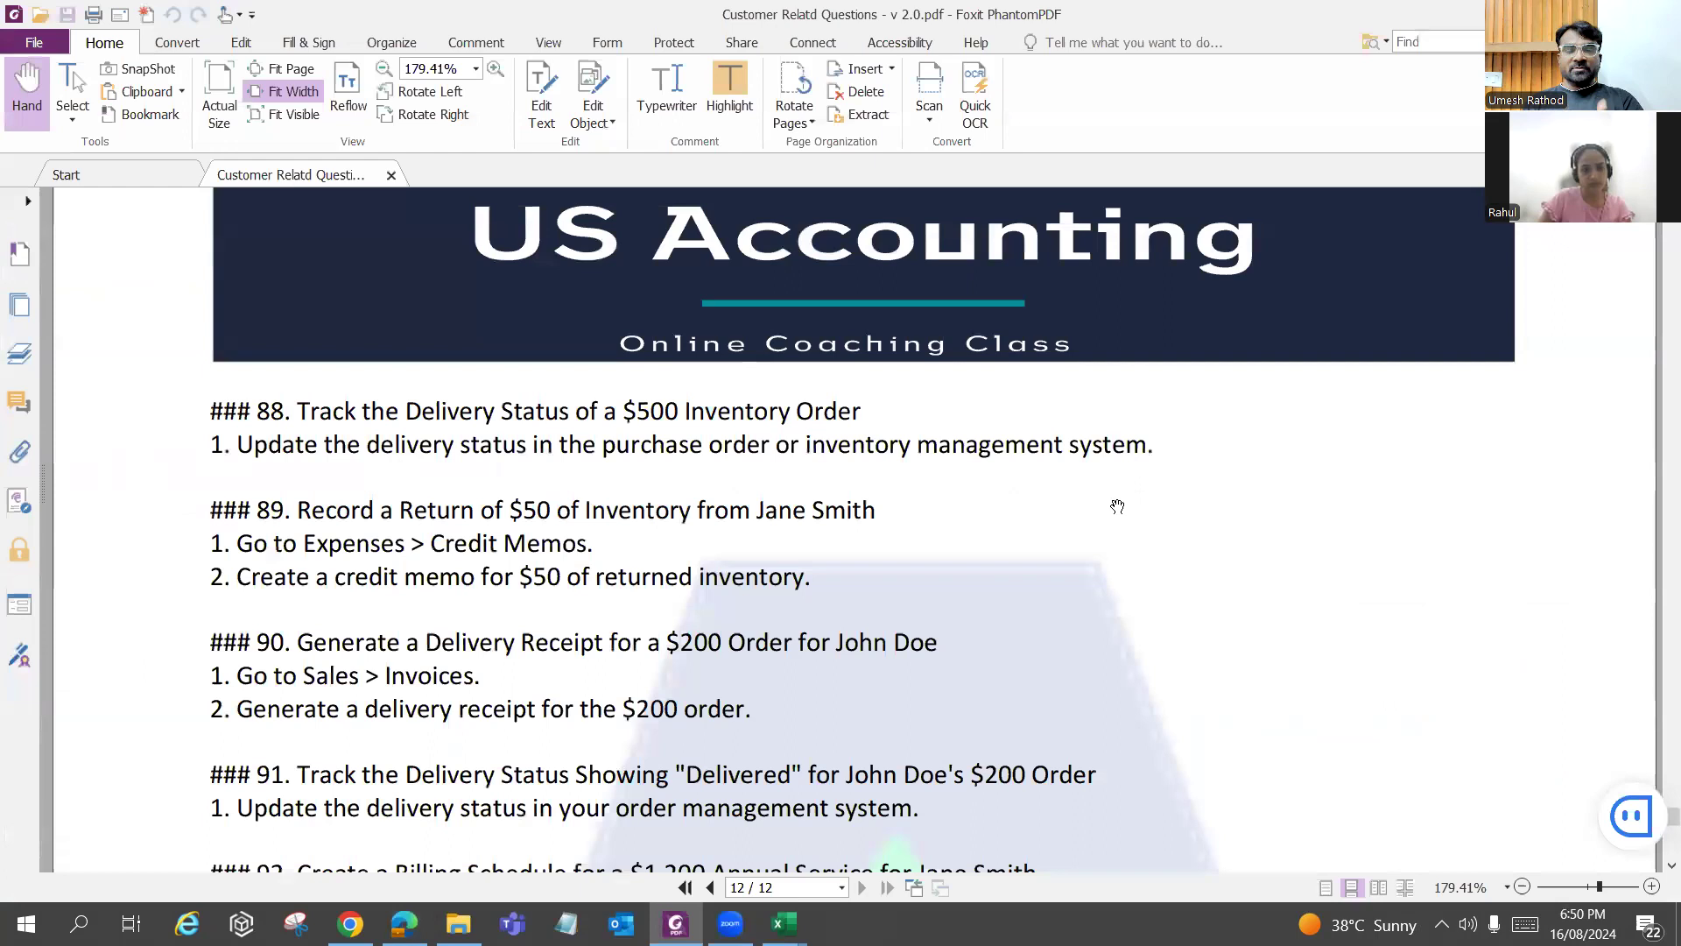
pyautogui.hotkey('alt', 'Tab')
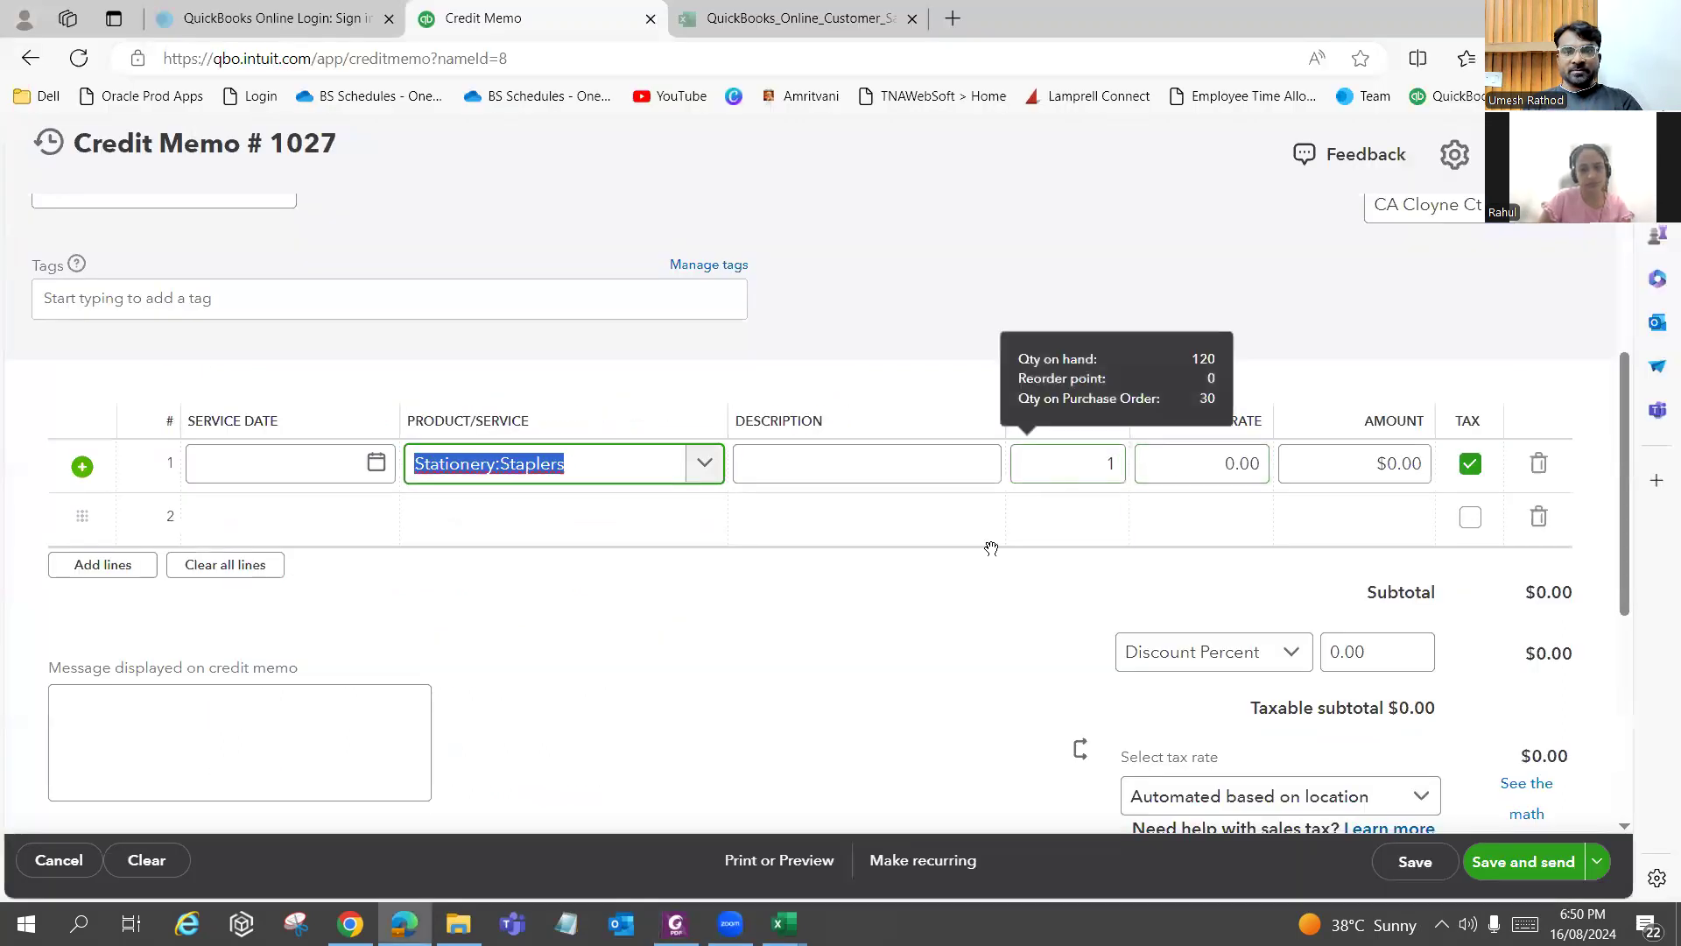
pyautogui.hotkey('alt', 'Tab')
pyautogui.hotkey('alt', 'Tab')
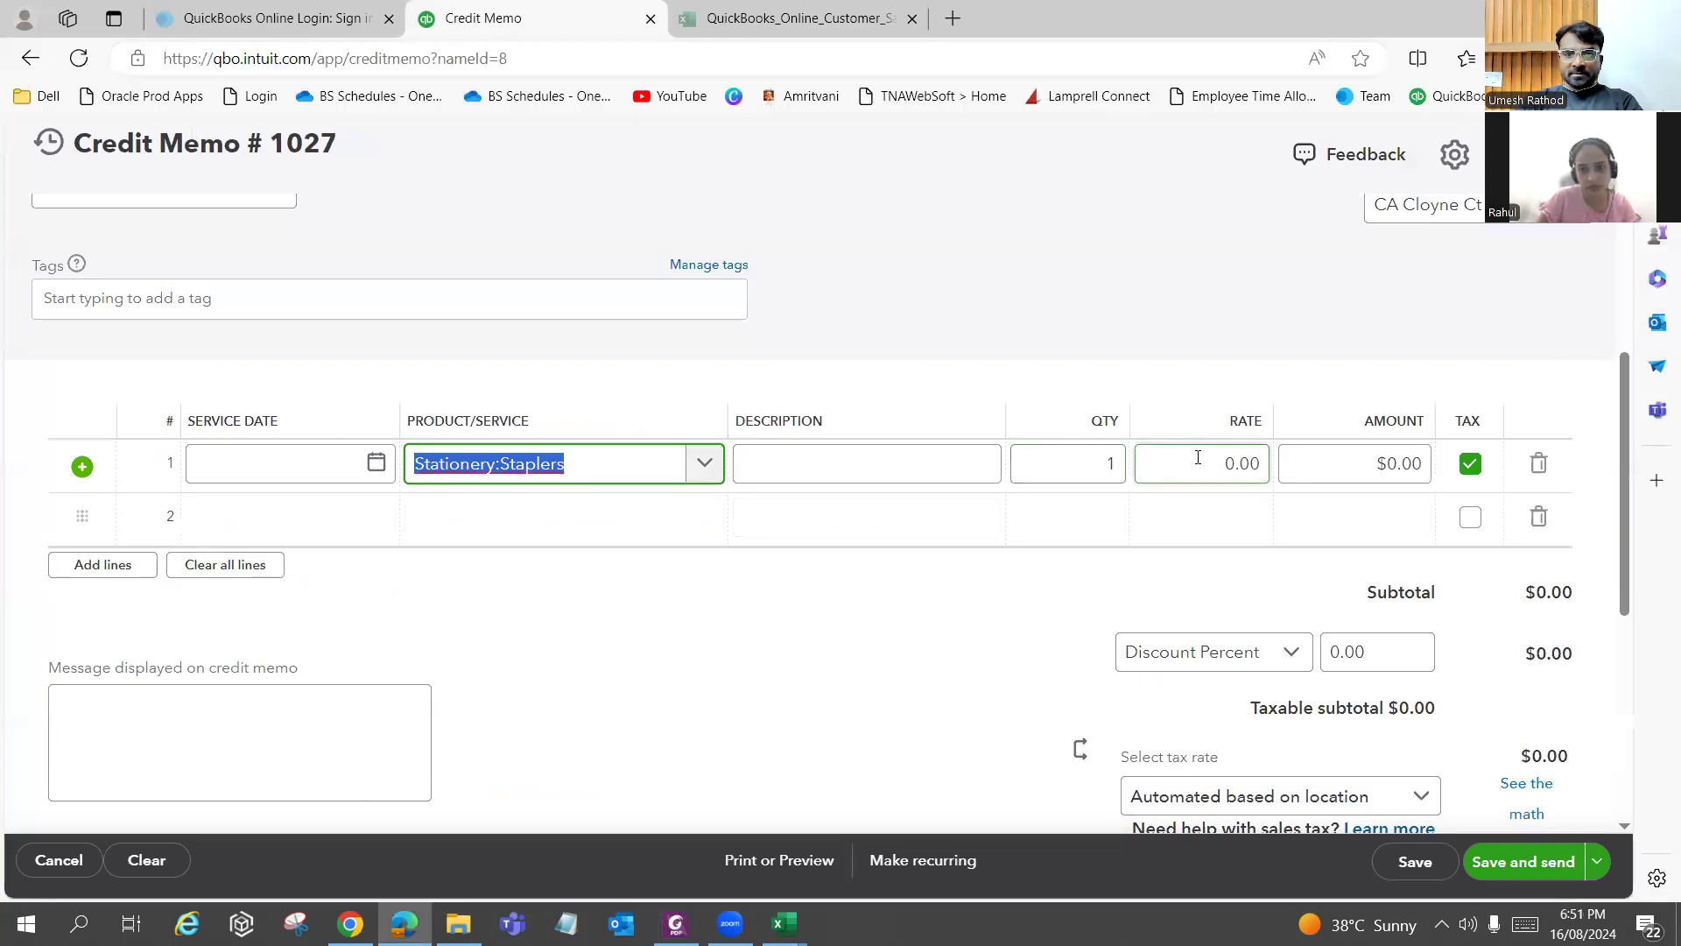
# Set the Staplers line's rate to 50 without tax, and save and close the credit memo.
pyautogui.click(1198, 457)
pyautogui.press('BackSpace')
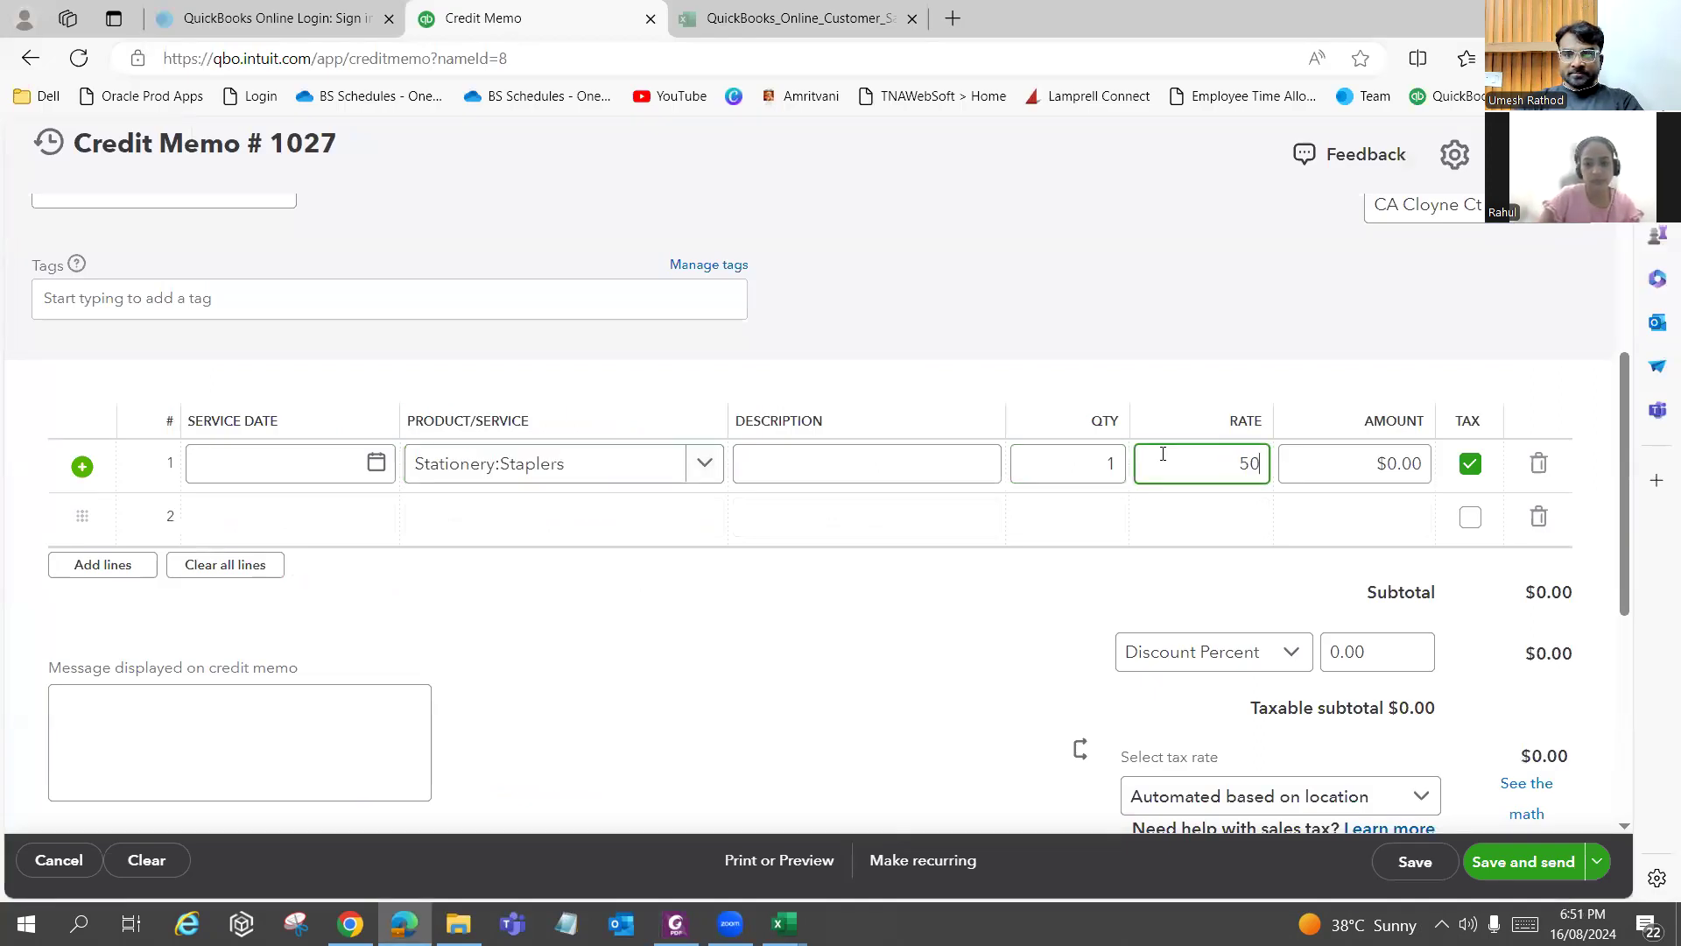
pyautogui.click(1233, 687)
pyautogui.scroll(-2, 1225, 683)
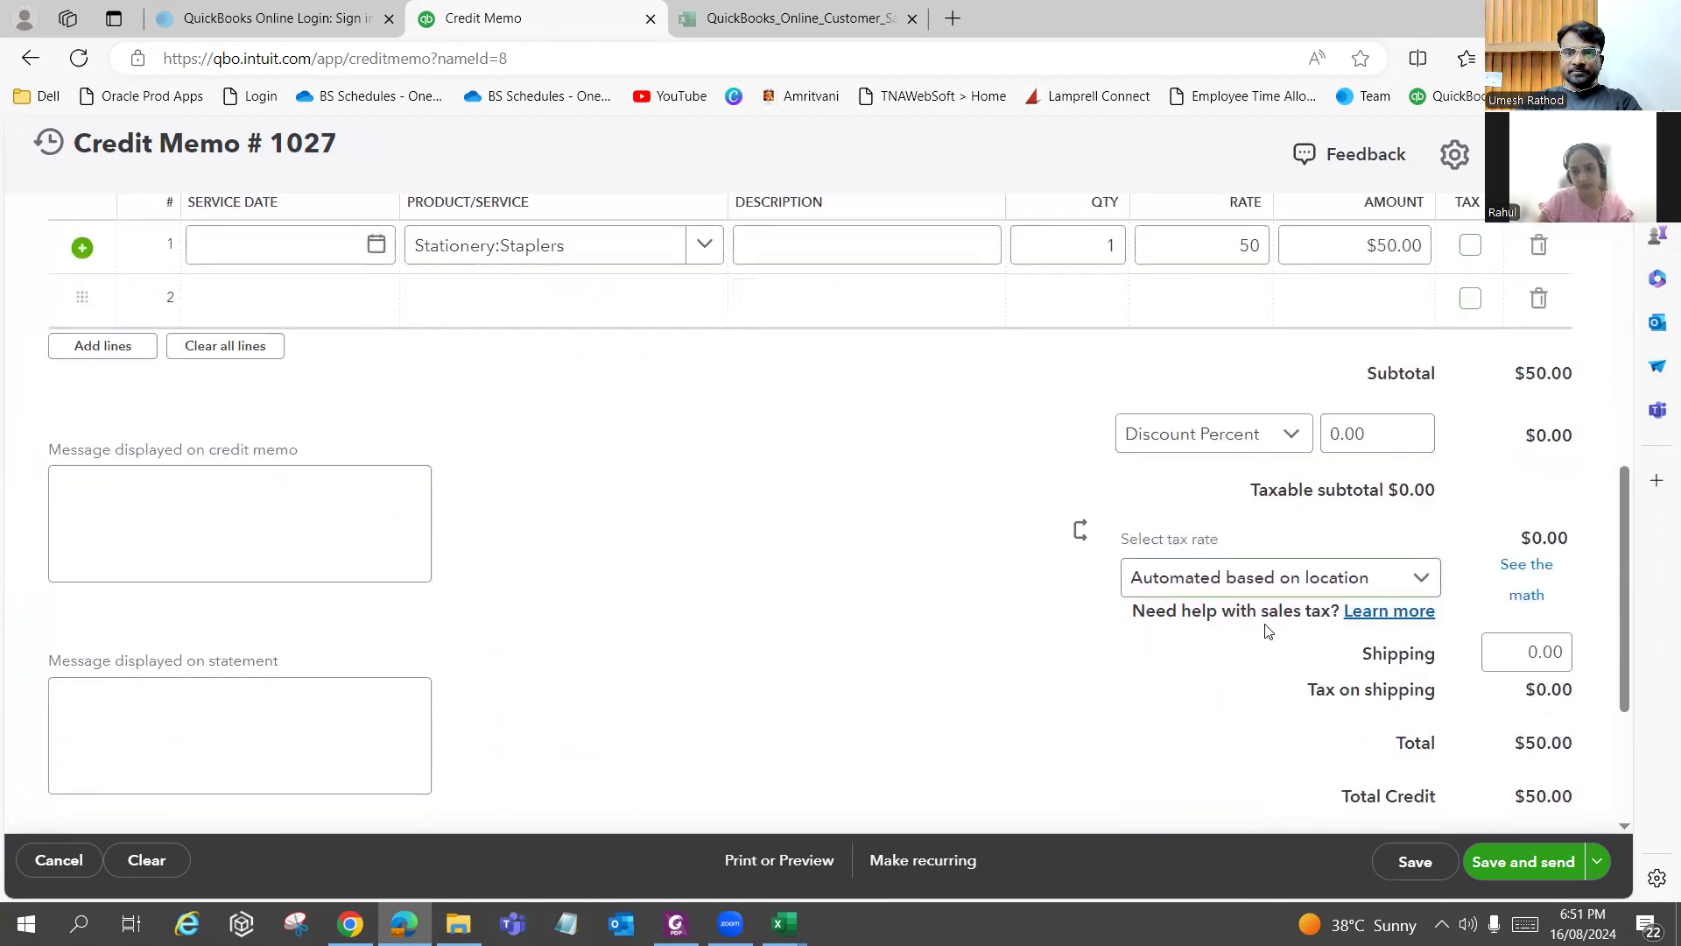
pyautogui.click(1597, 862)
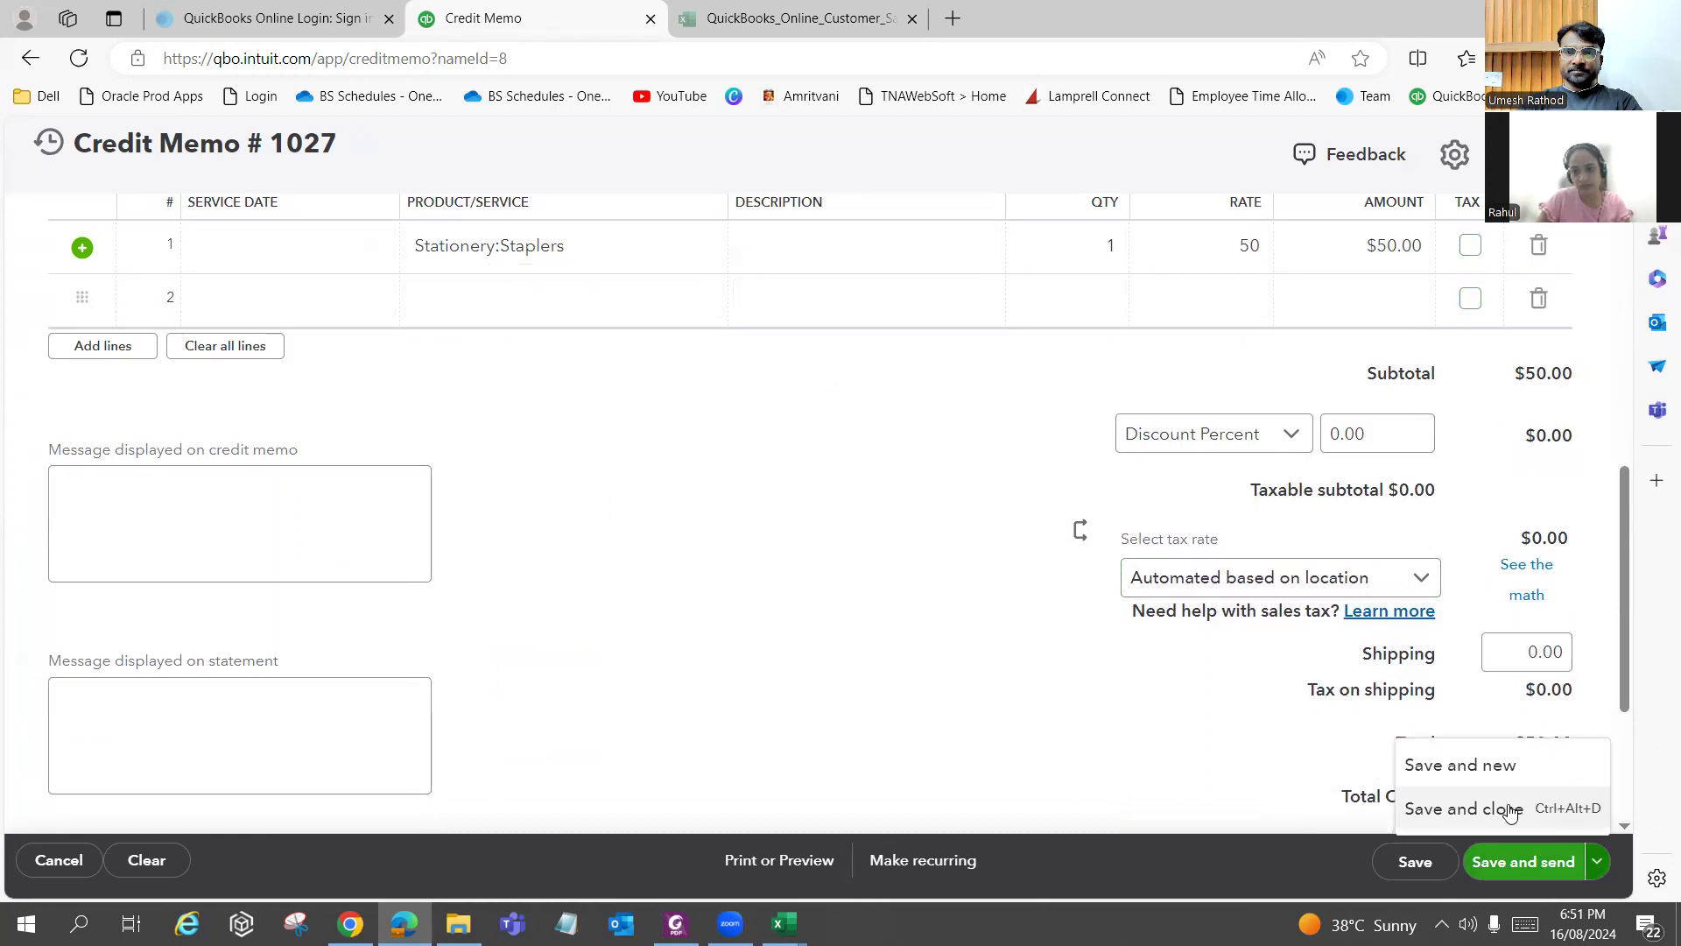
pyautogui.click(1510, 810)
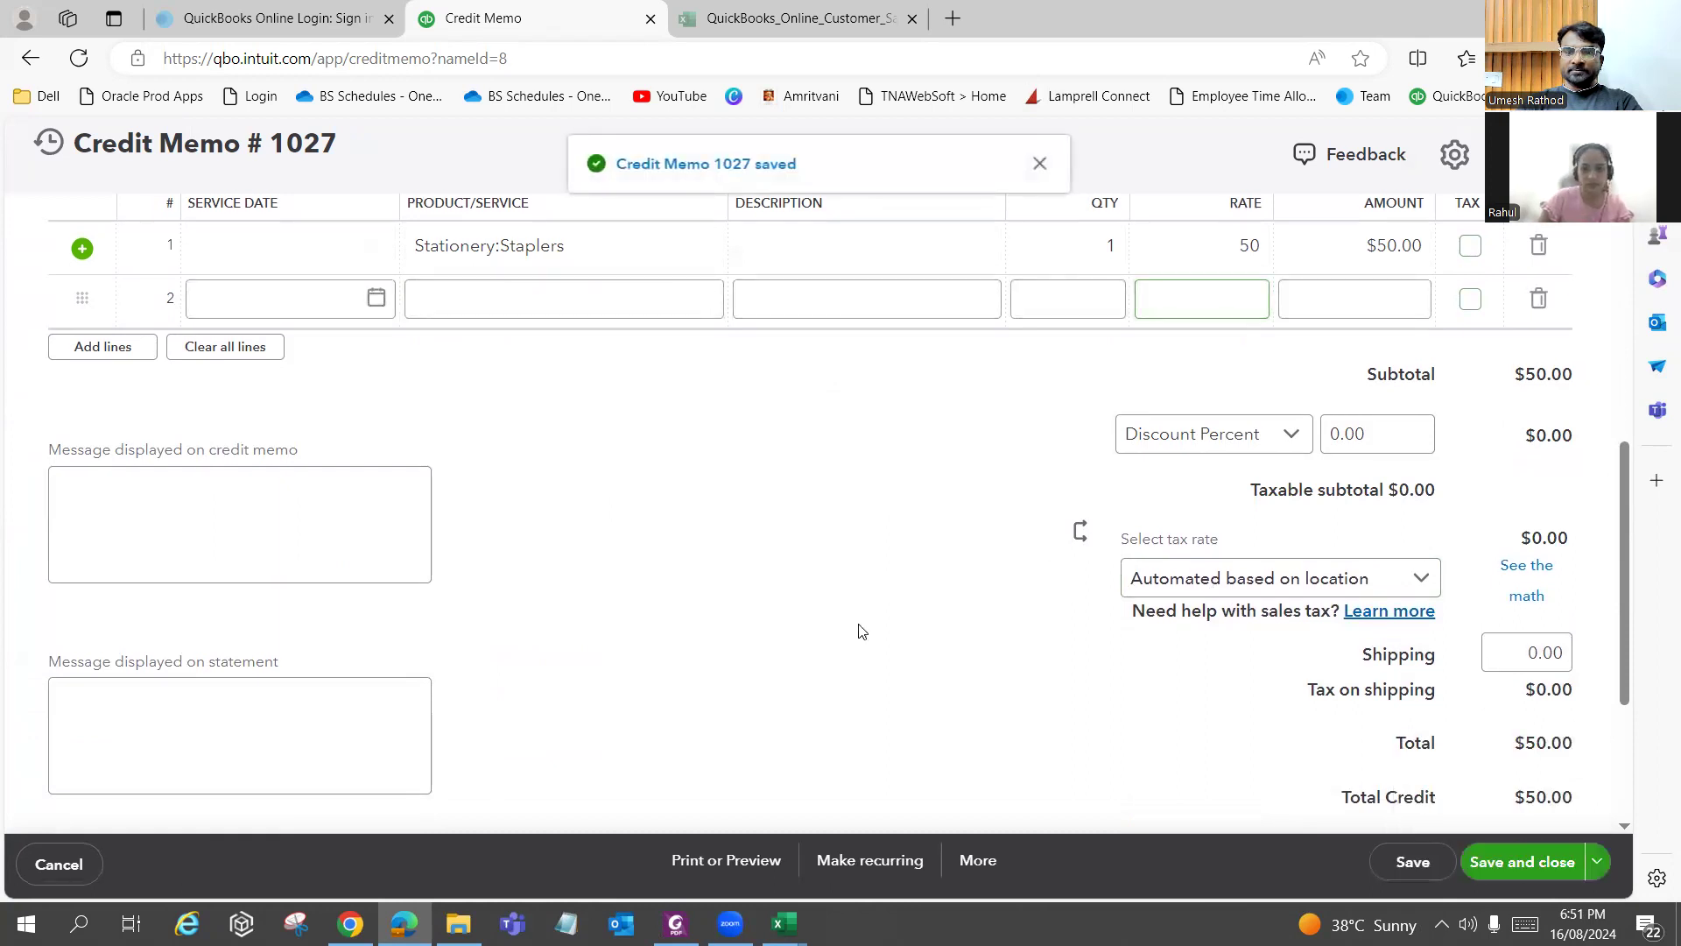
# Switch to Foxit PhantomPDF and read the exercises on generating a delivery receipt and tracking the delivery of a $200 order.
pyautogui.hotkey('alt', 'Tab')
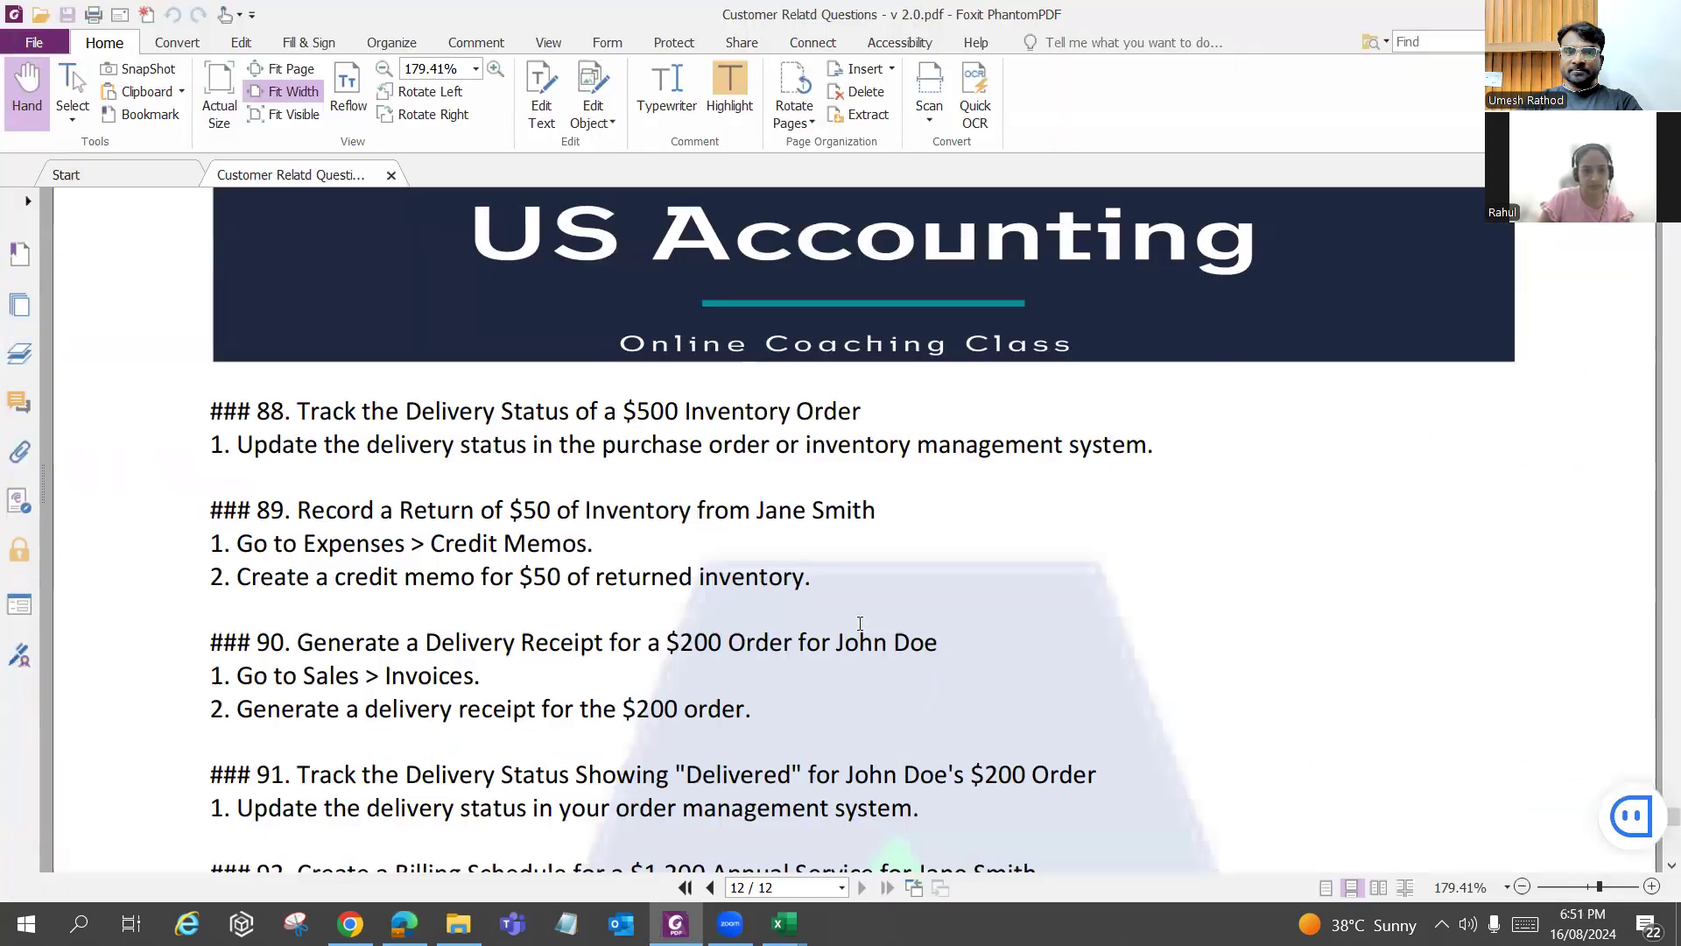
pyautogui.scroll(-1, 859, 624)
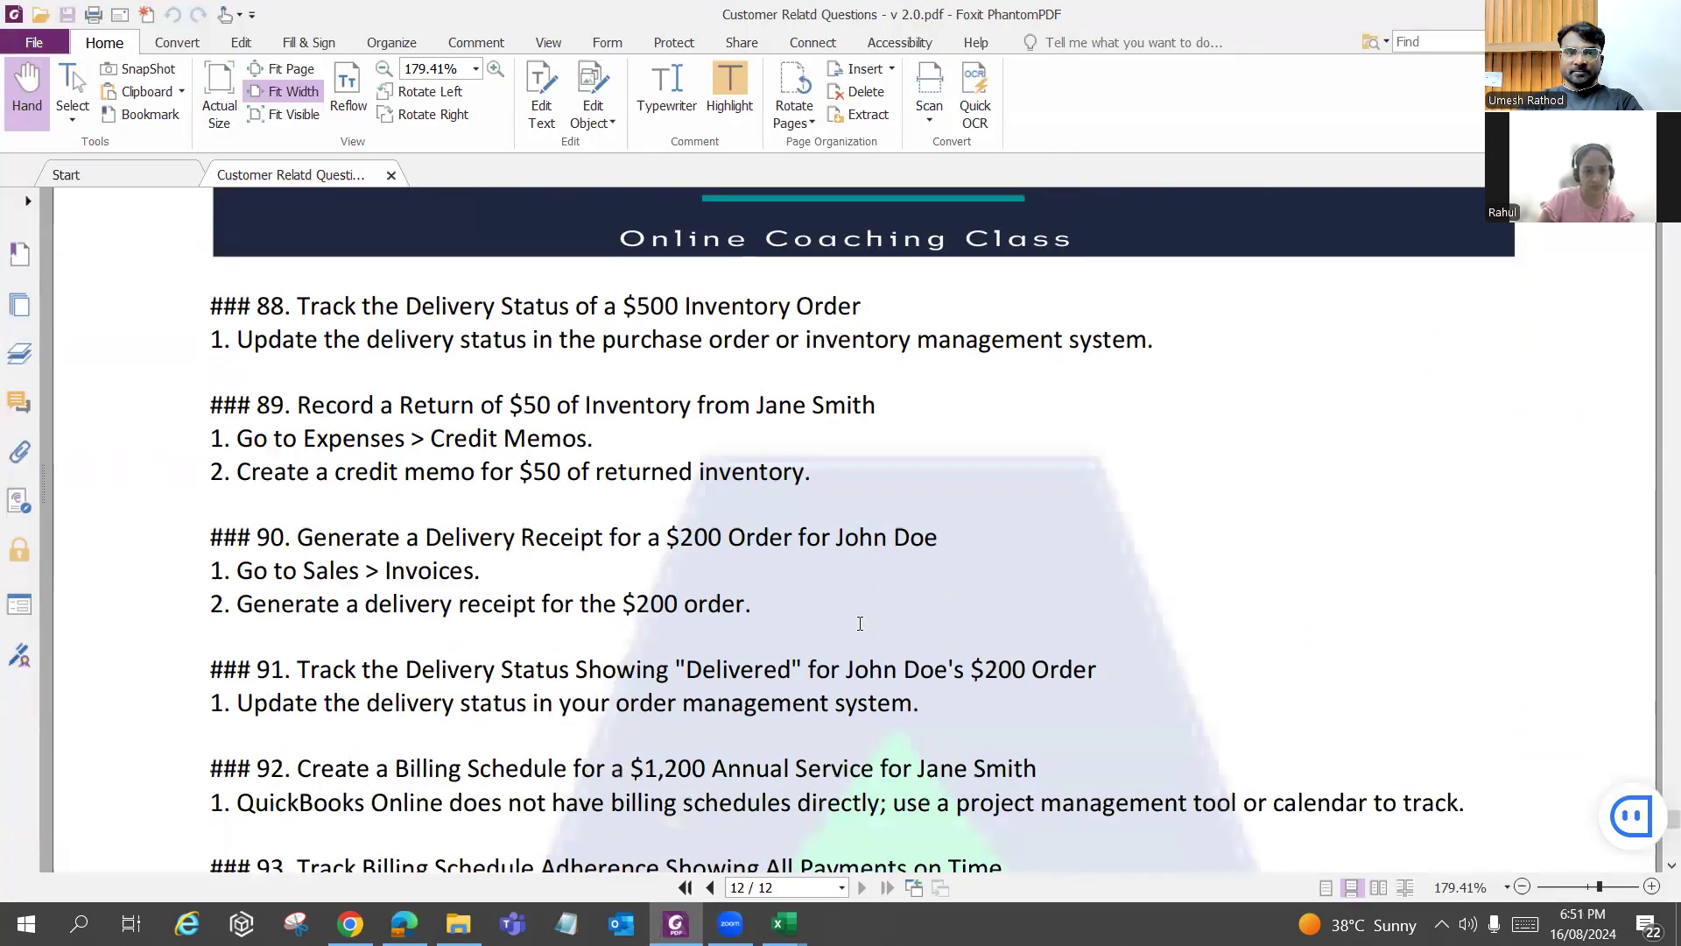
pyautogui.scroll(-1, 859, 624)
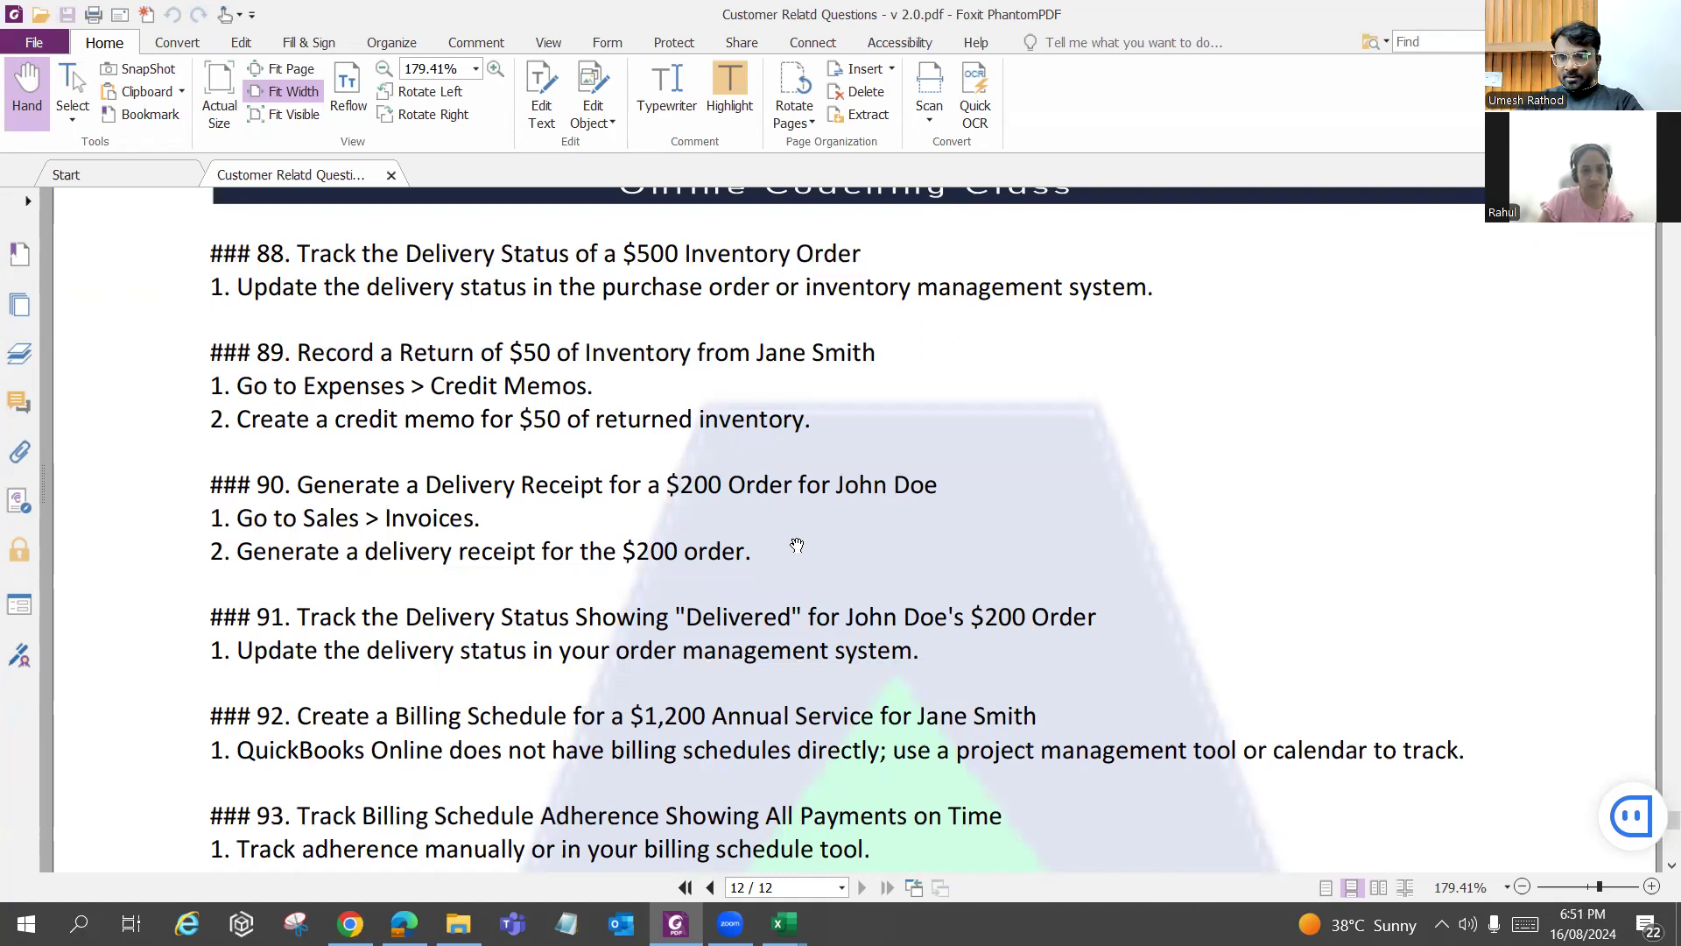
# Switch to QuickBooks, open the sales invoices, and check the invoice creation options for a delivery receipt.
pyautogui.hotkey('alt', 'Tab')
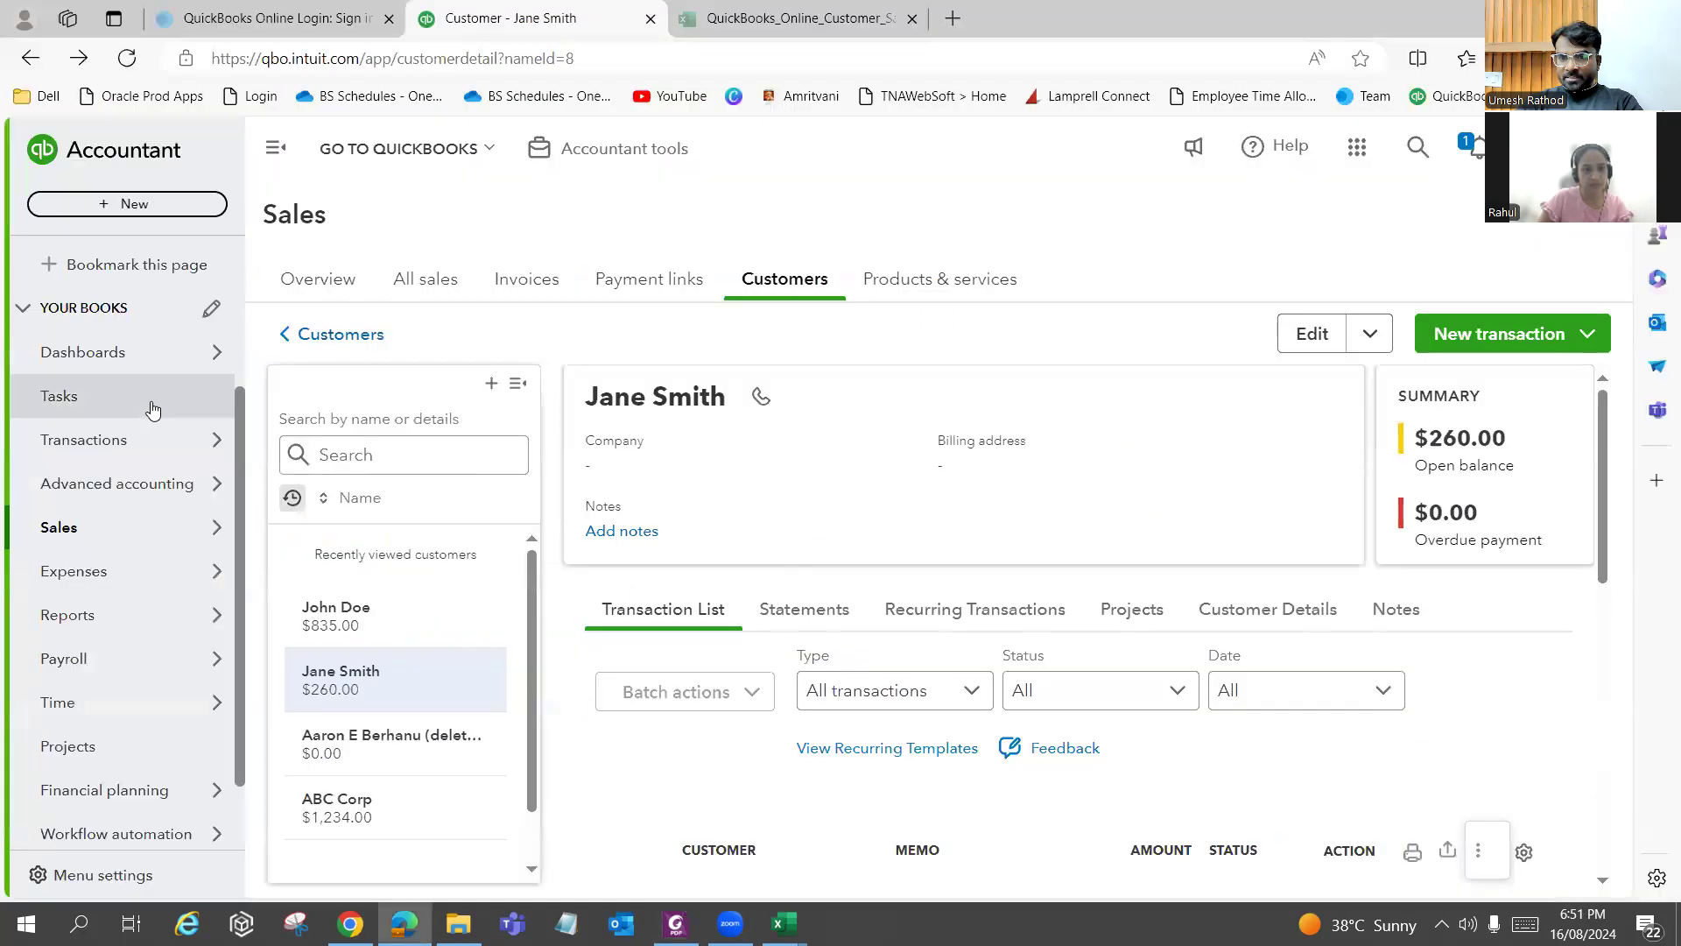
pyautogui.moveTo(98, 541)
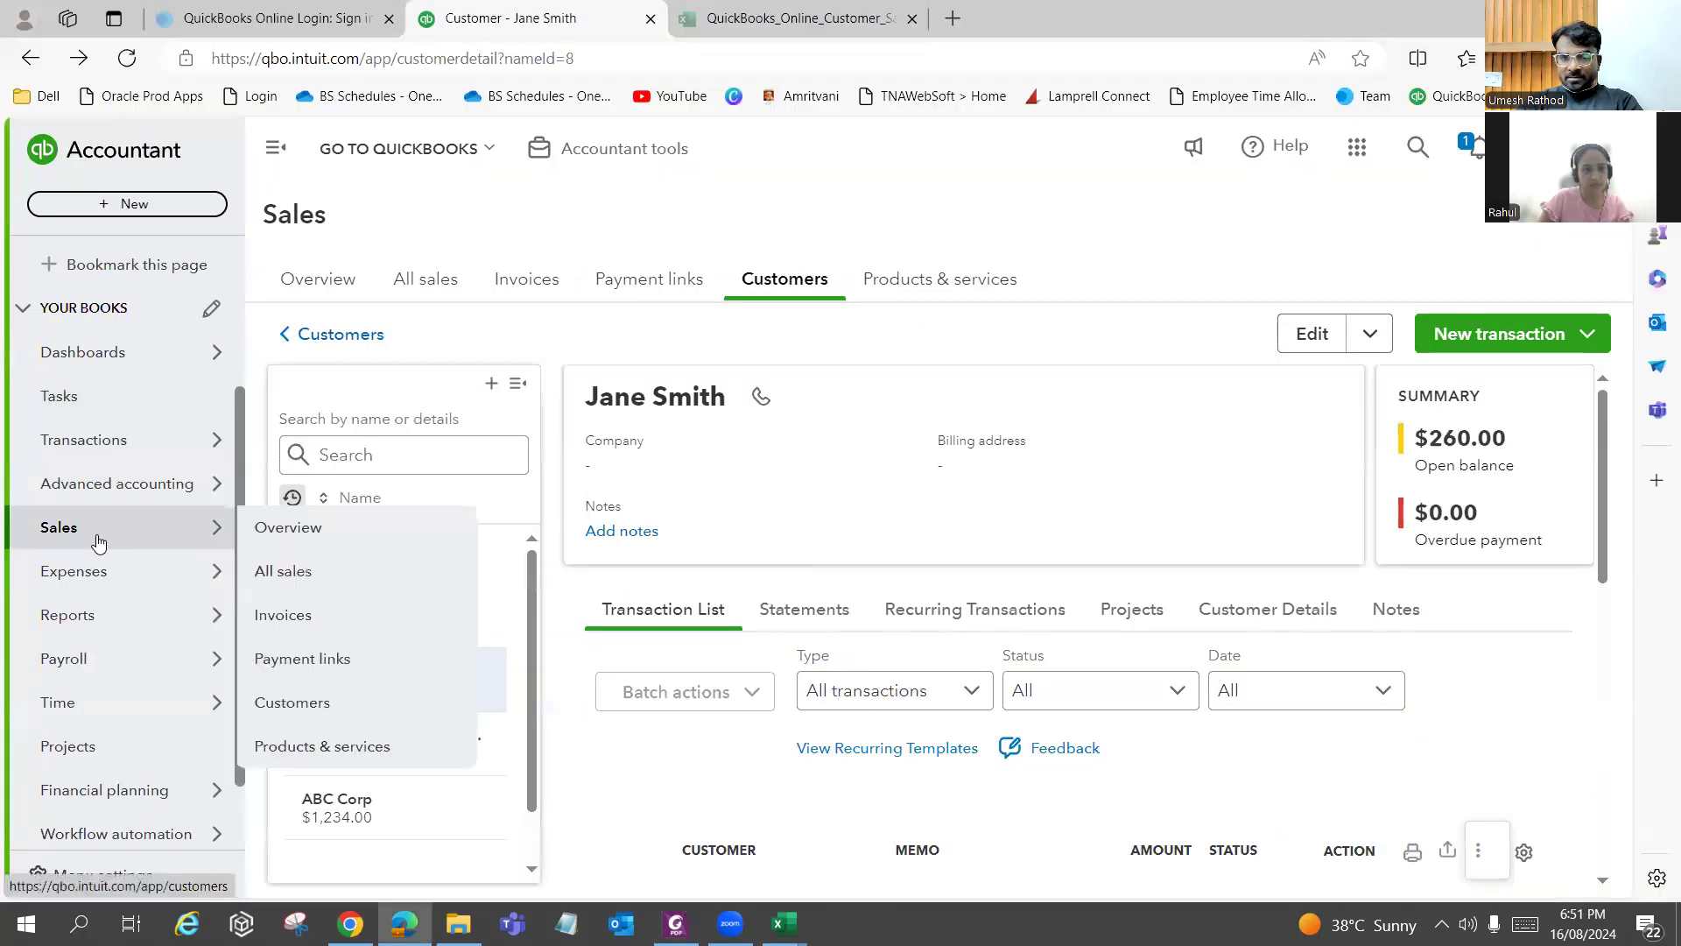
pyautogui.click(342, 624)
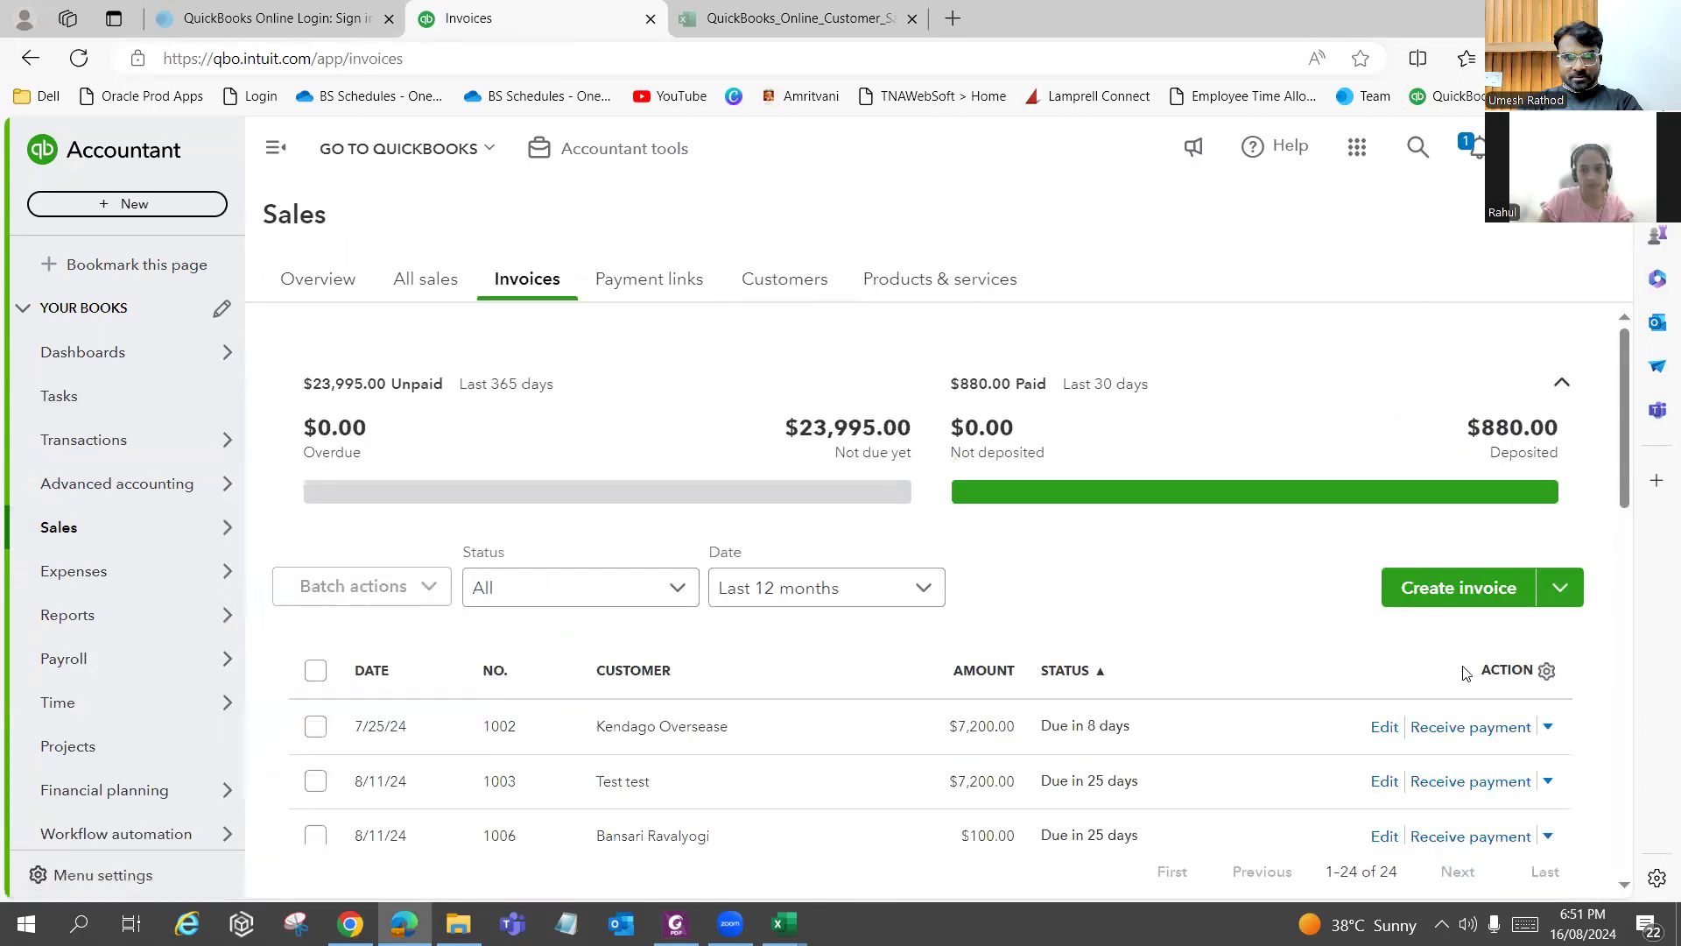
pyautogui.click(1556, 591)
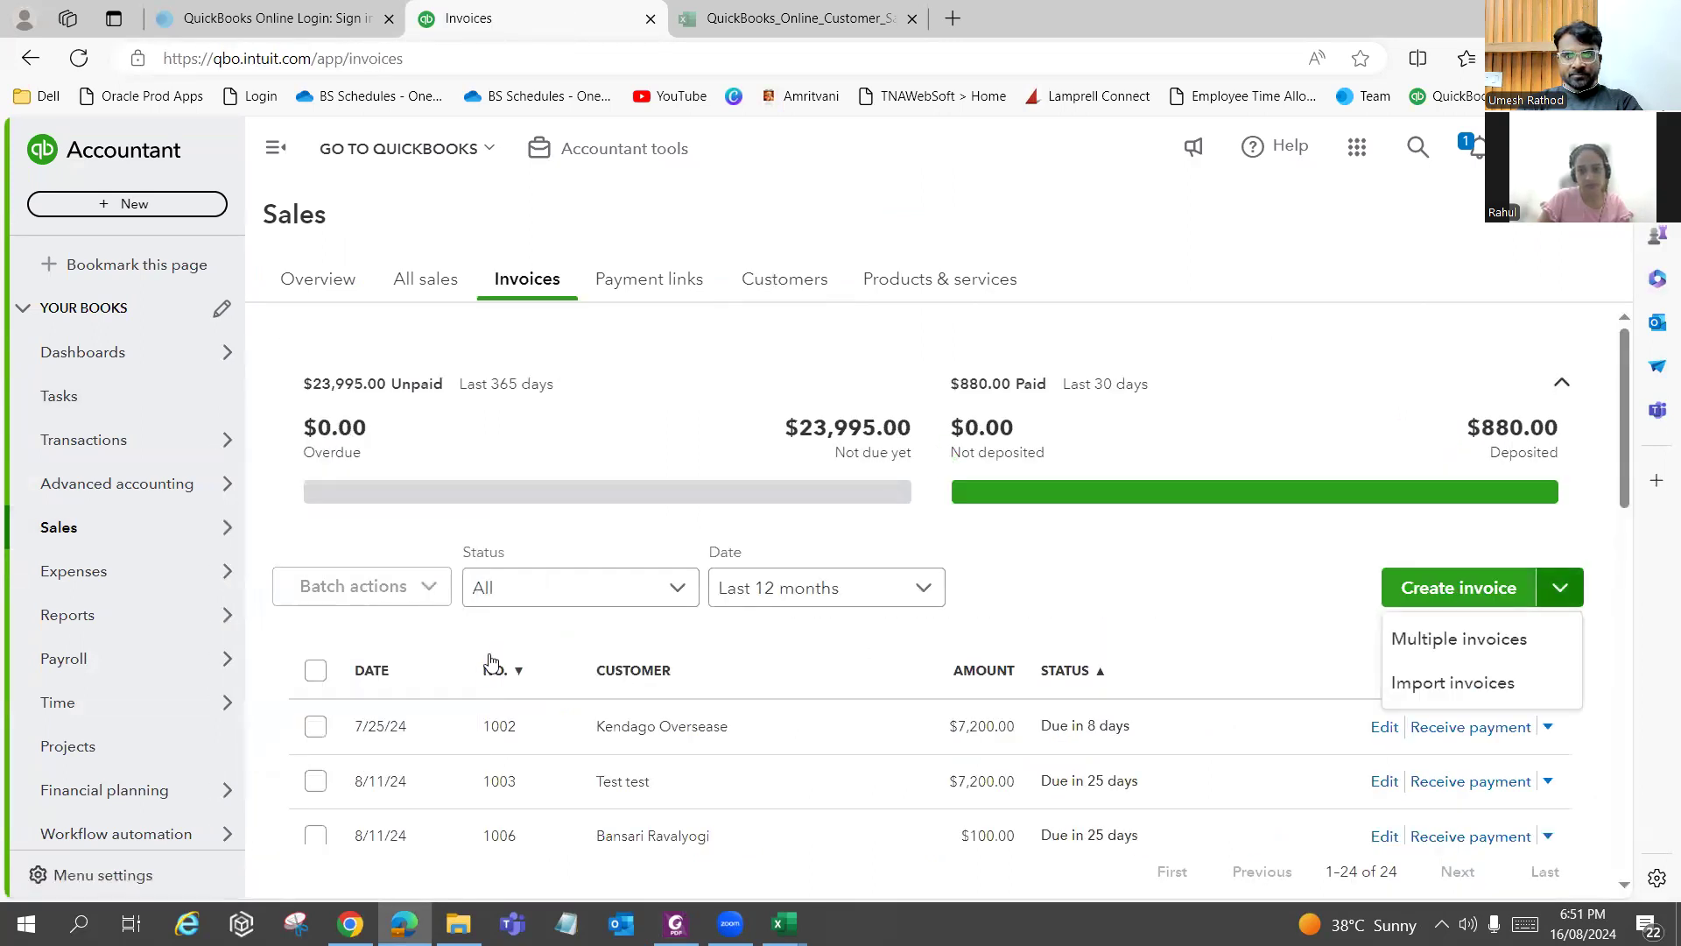
# Search the customers list for the customer from the return exercise, open the record, and check the new transaction types.
pyautogui.click(792, 285)
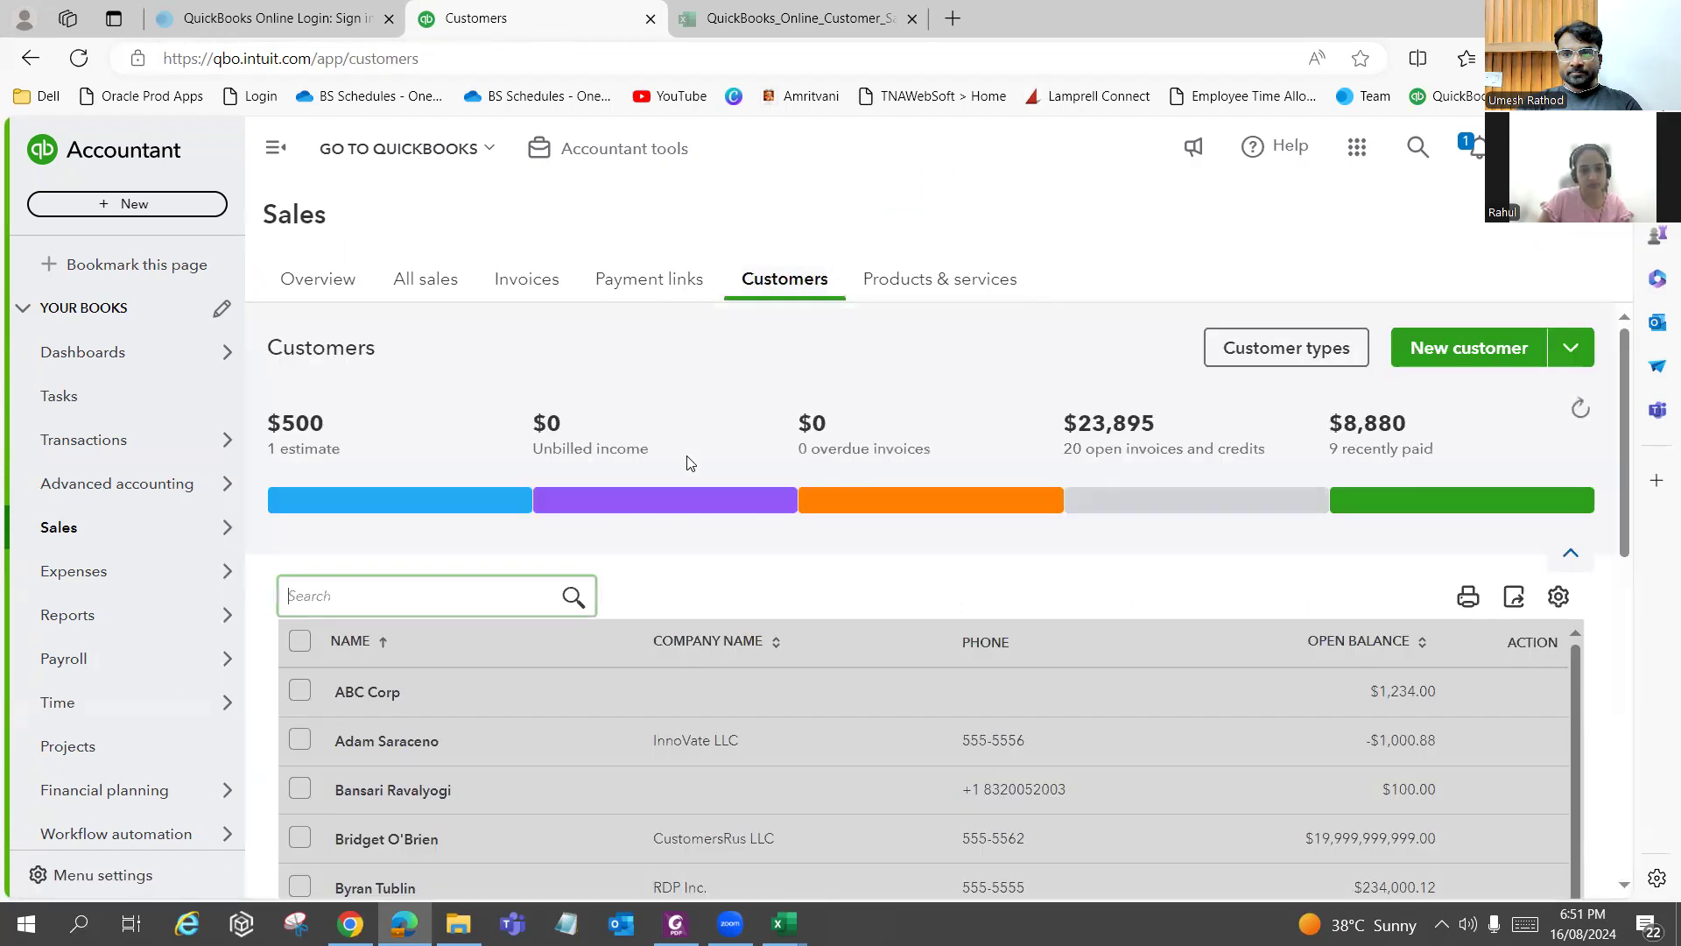
pyautogui.click(479, 580)
pyautogui.write('jane smith')
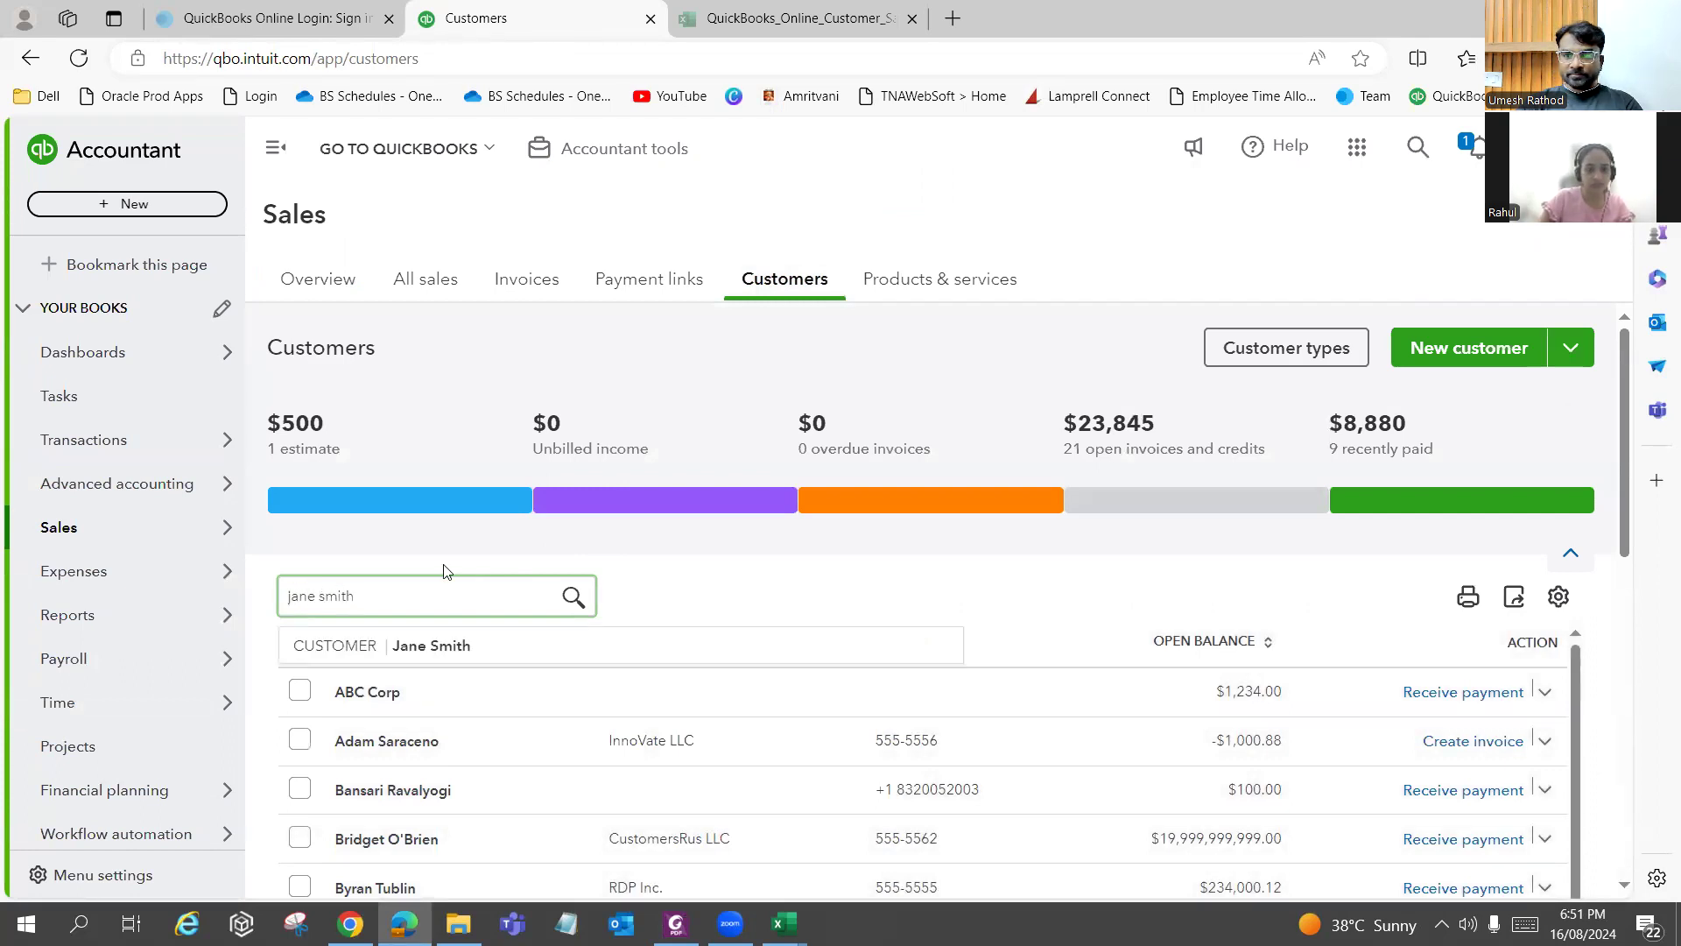
pyautogui.click(452, 646)
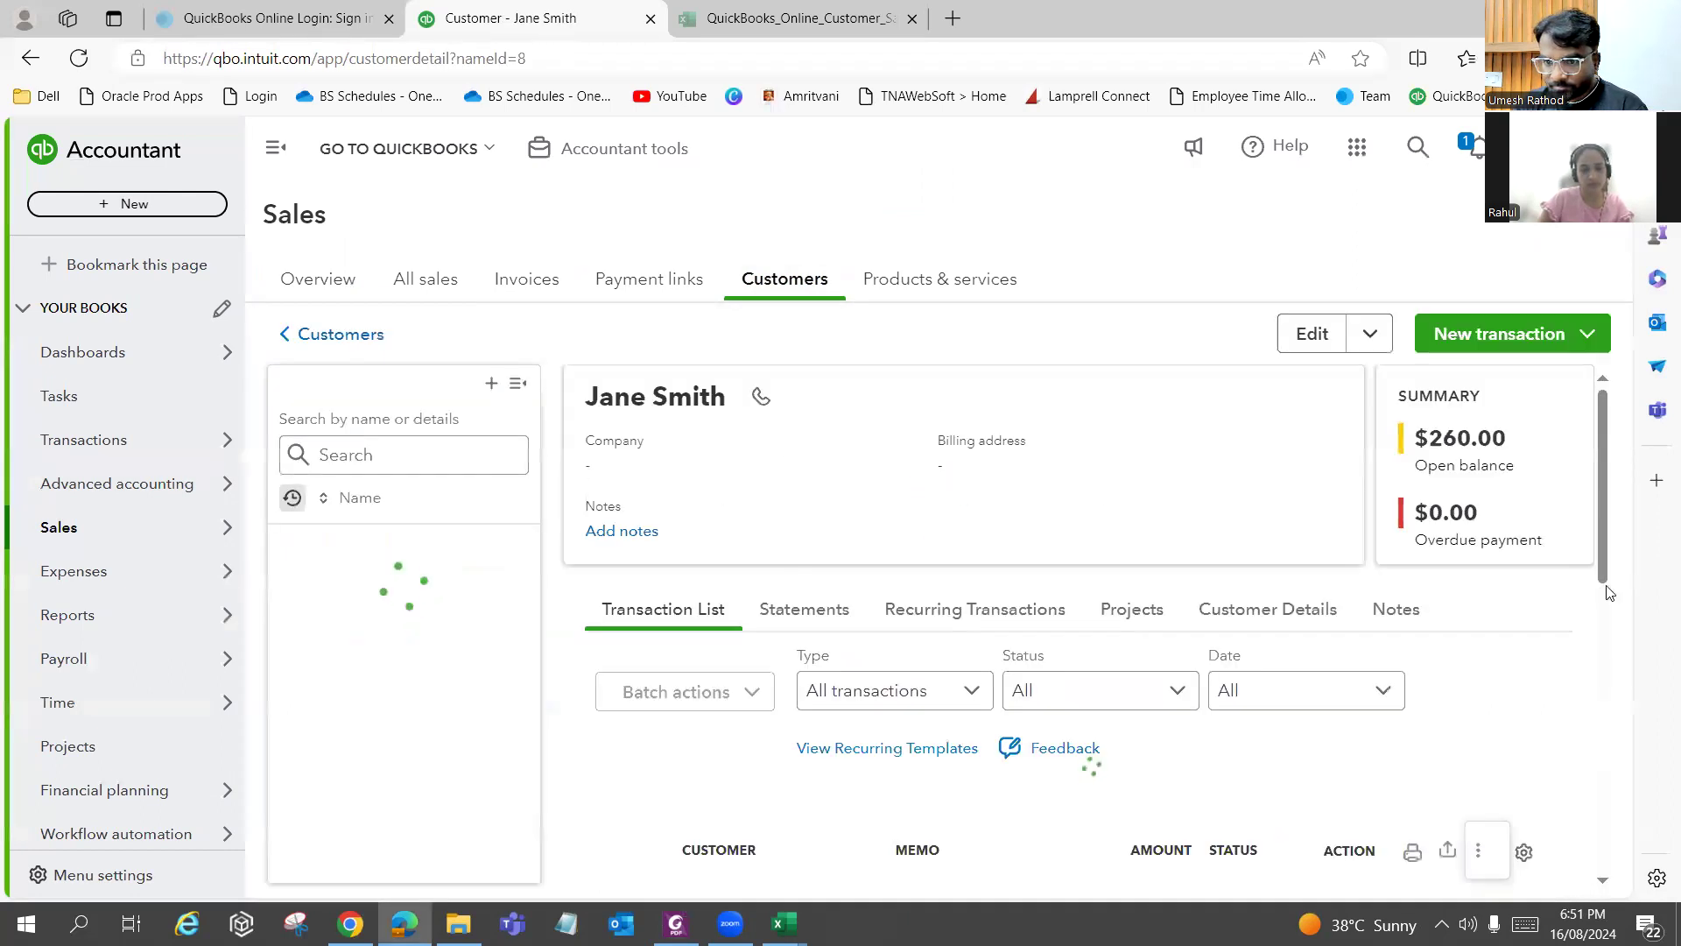
pyautogui.click(1579, 350)
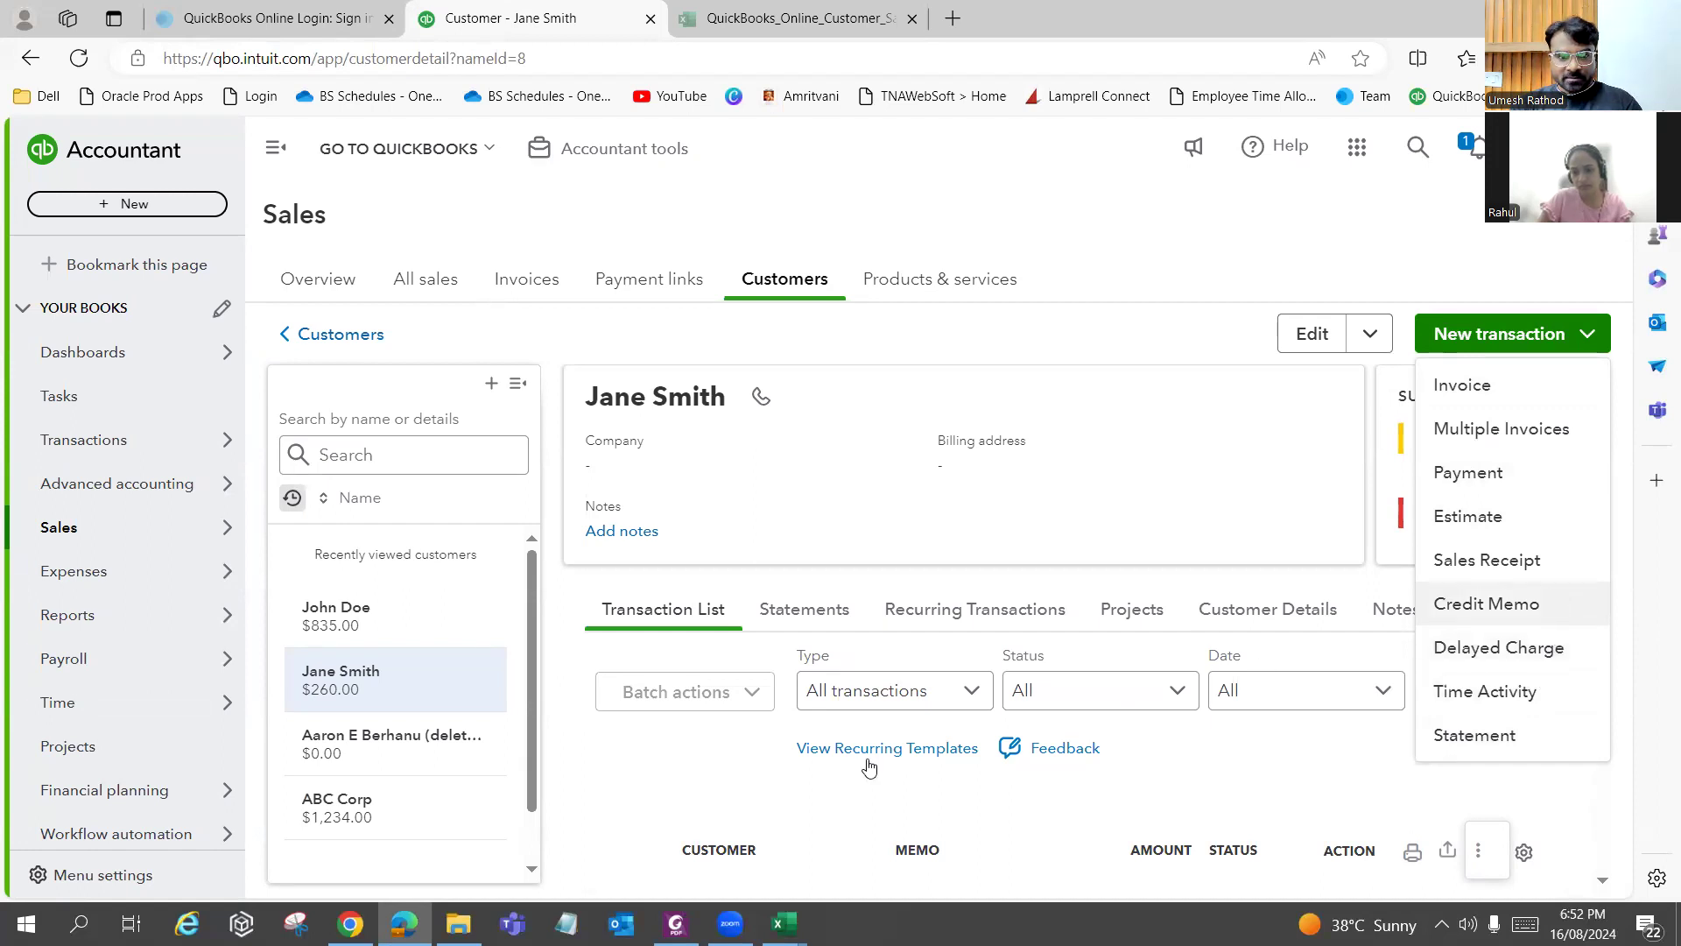
# Reread the delivery receipt exercise in Foxit PhantomPDF, and examine a new QuickBooks invoice for the customer for delivery options.
pyautogui.click(675, 924)
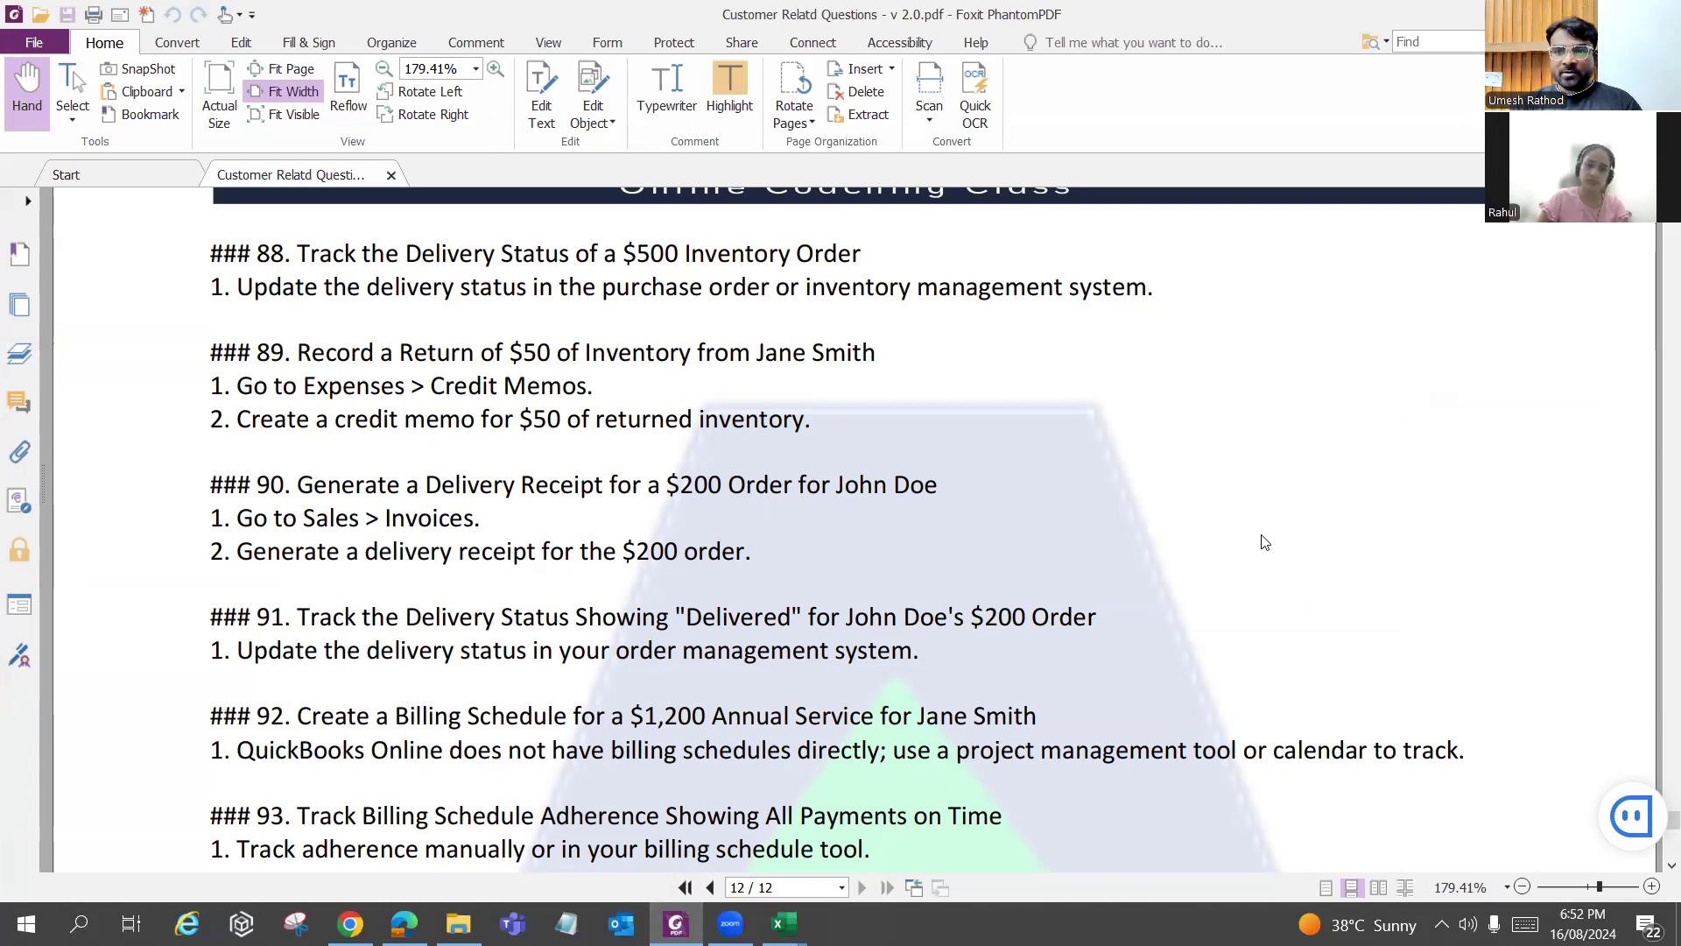
pyautogui.hotkey('alt', 'Tab')
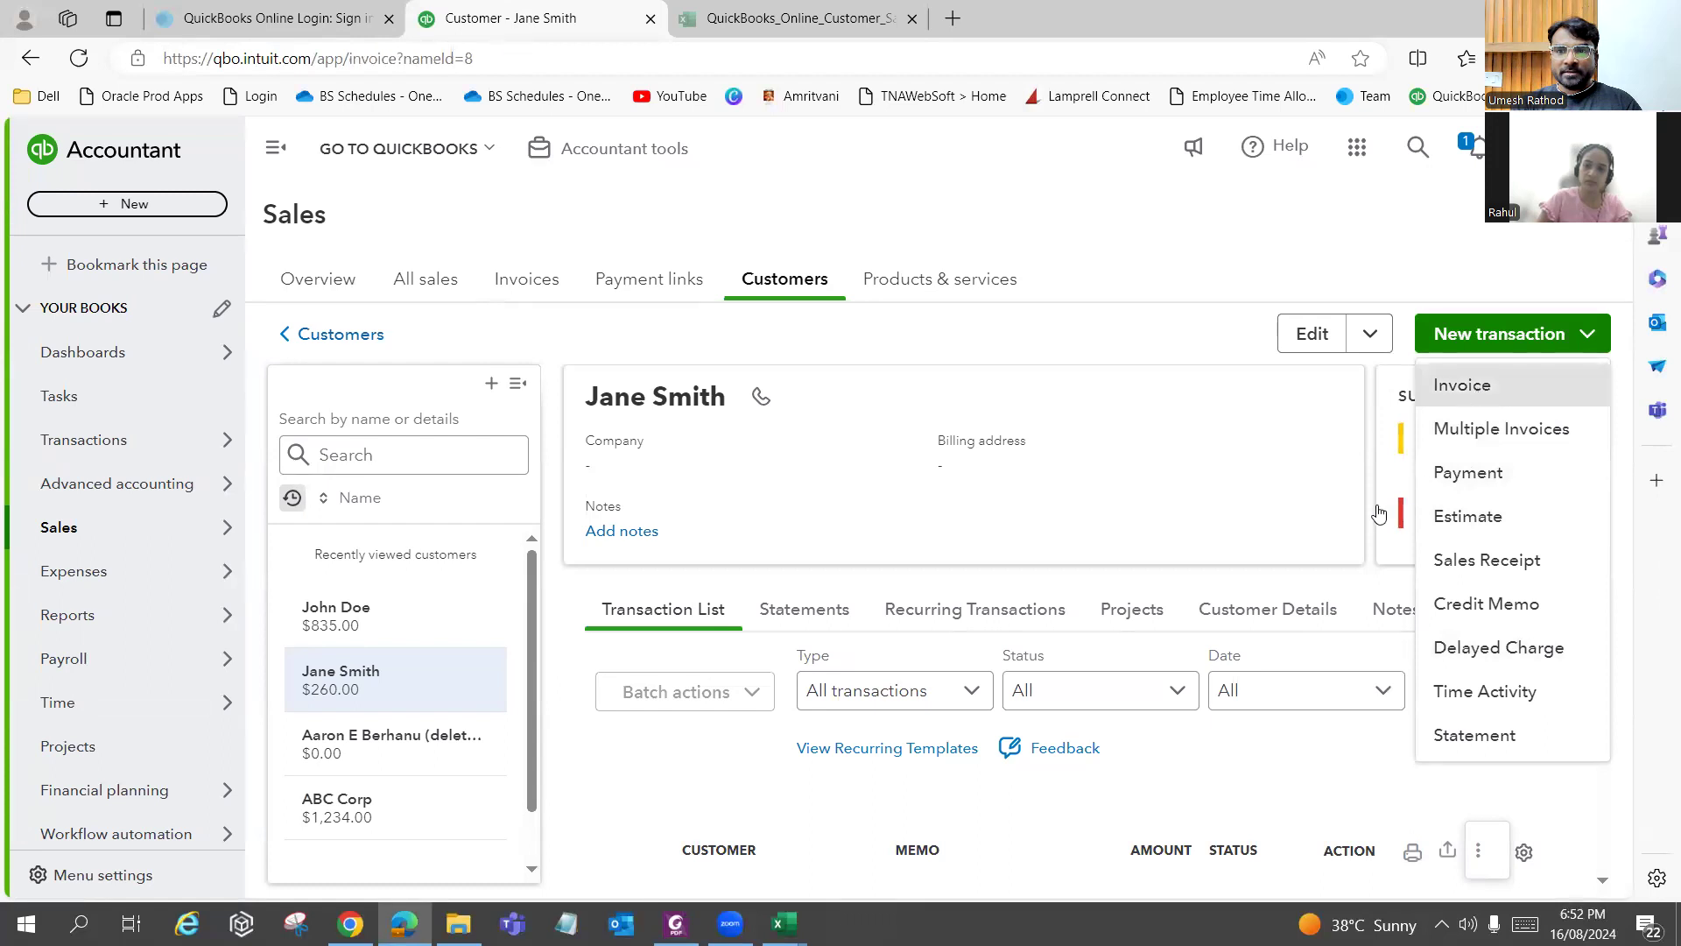
pyautogui.scroll(-2, 1379, 514)
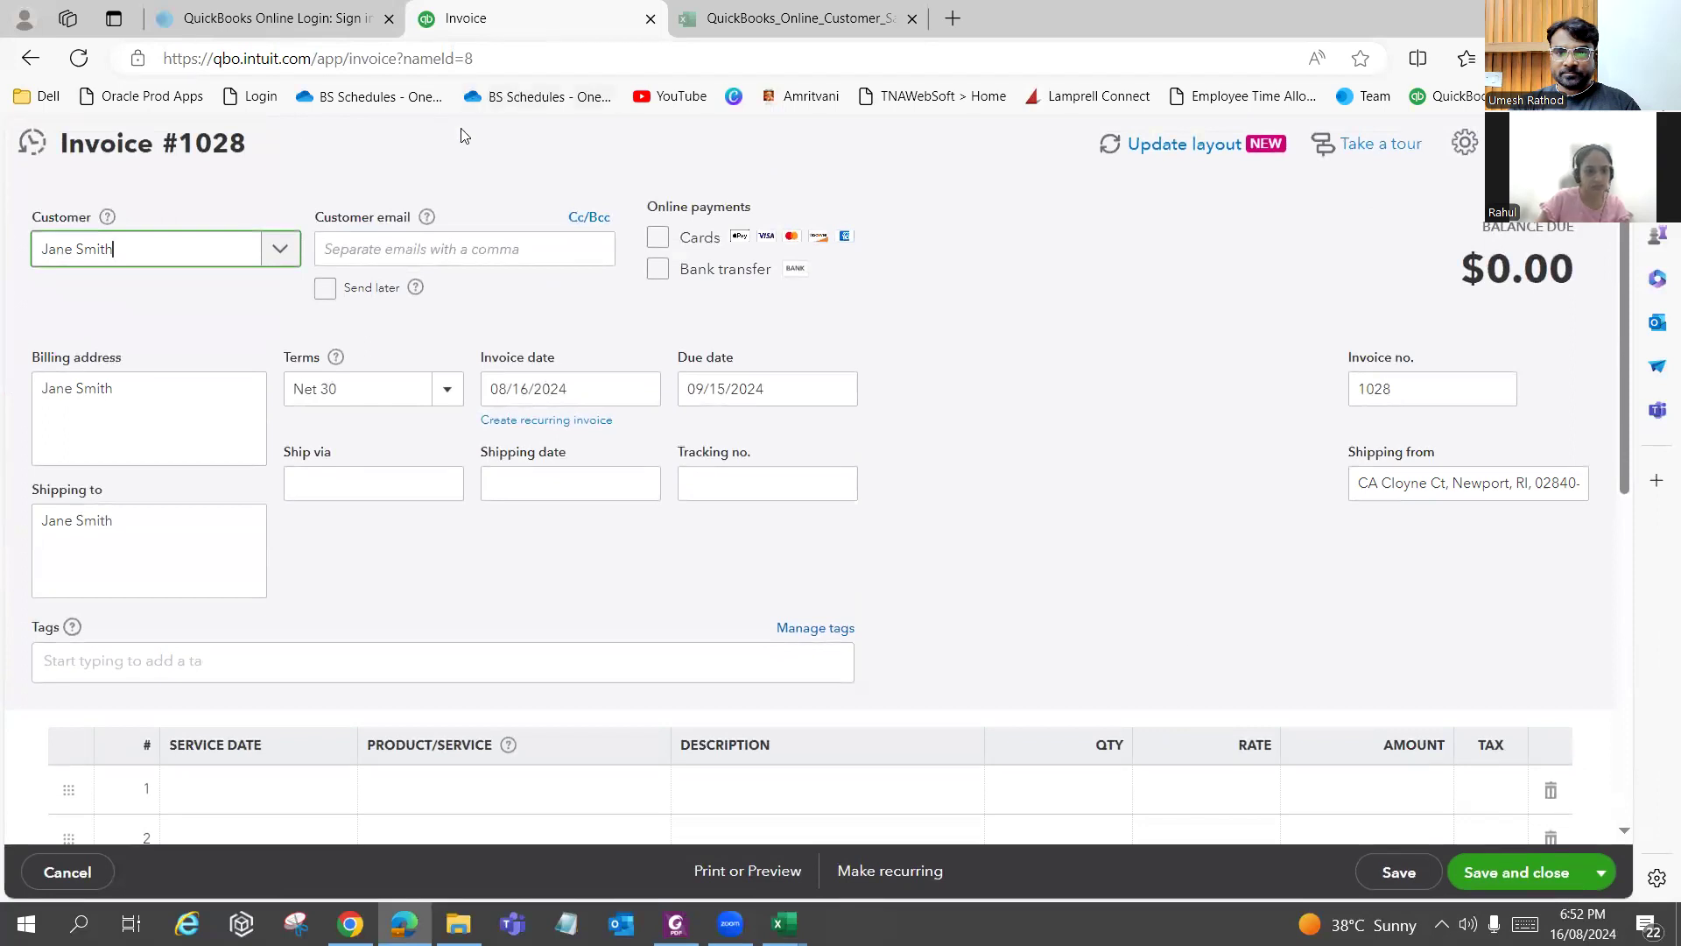
pyautogui.scroll(-3, 750, 442)
pyautogui.scroll(-5, 326, 473)
pyautogui.scroll(3, 326, 468)
pyautogui.scroll(6, 525, 412)
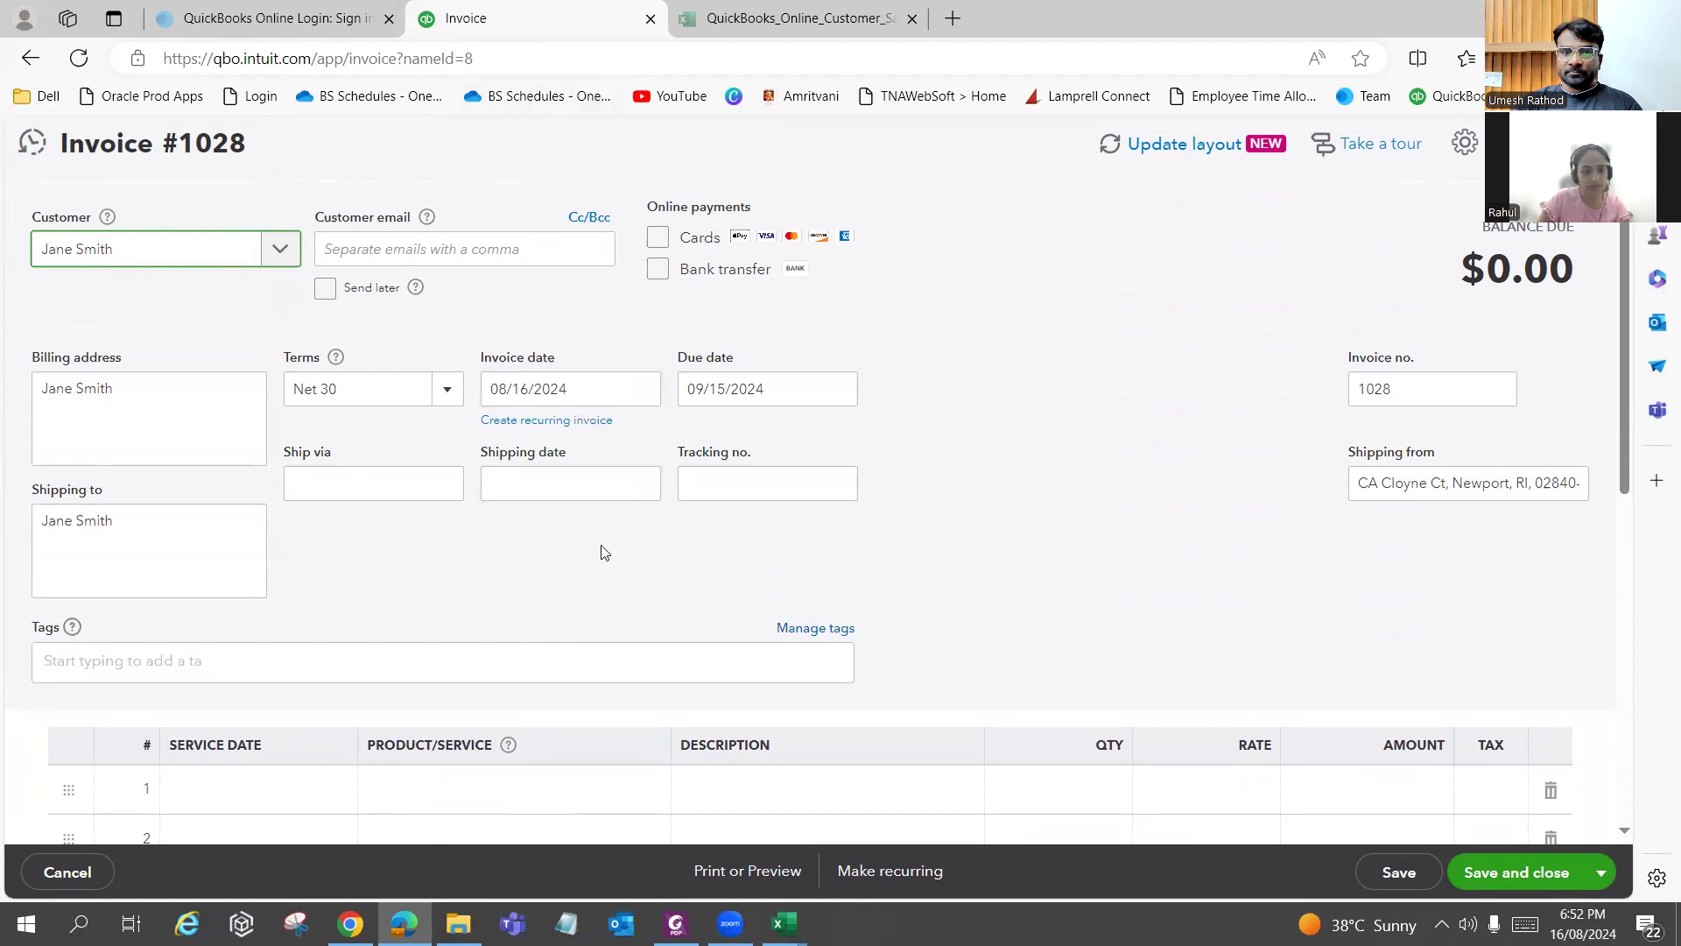
pyautogui.scroll(-3, 603, 550)
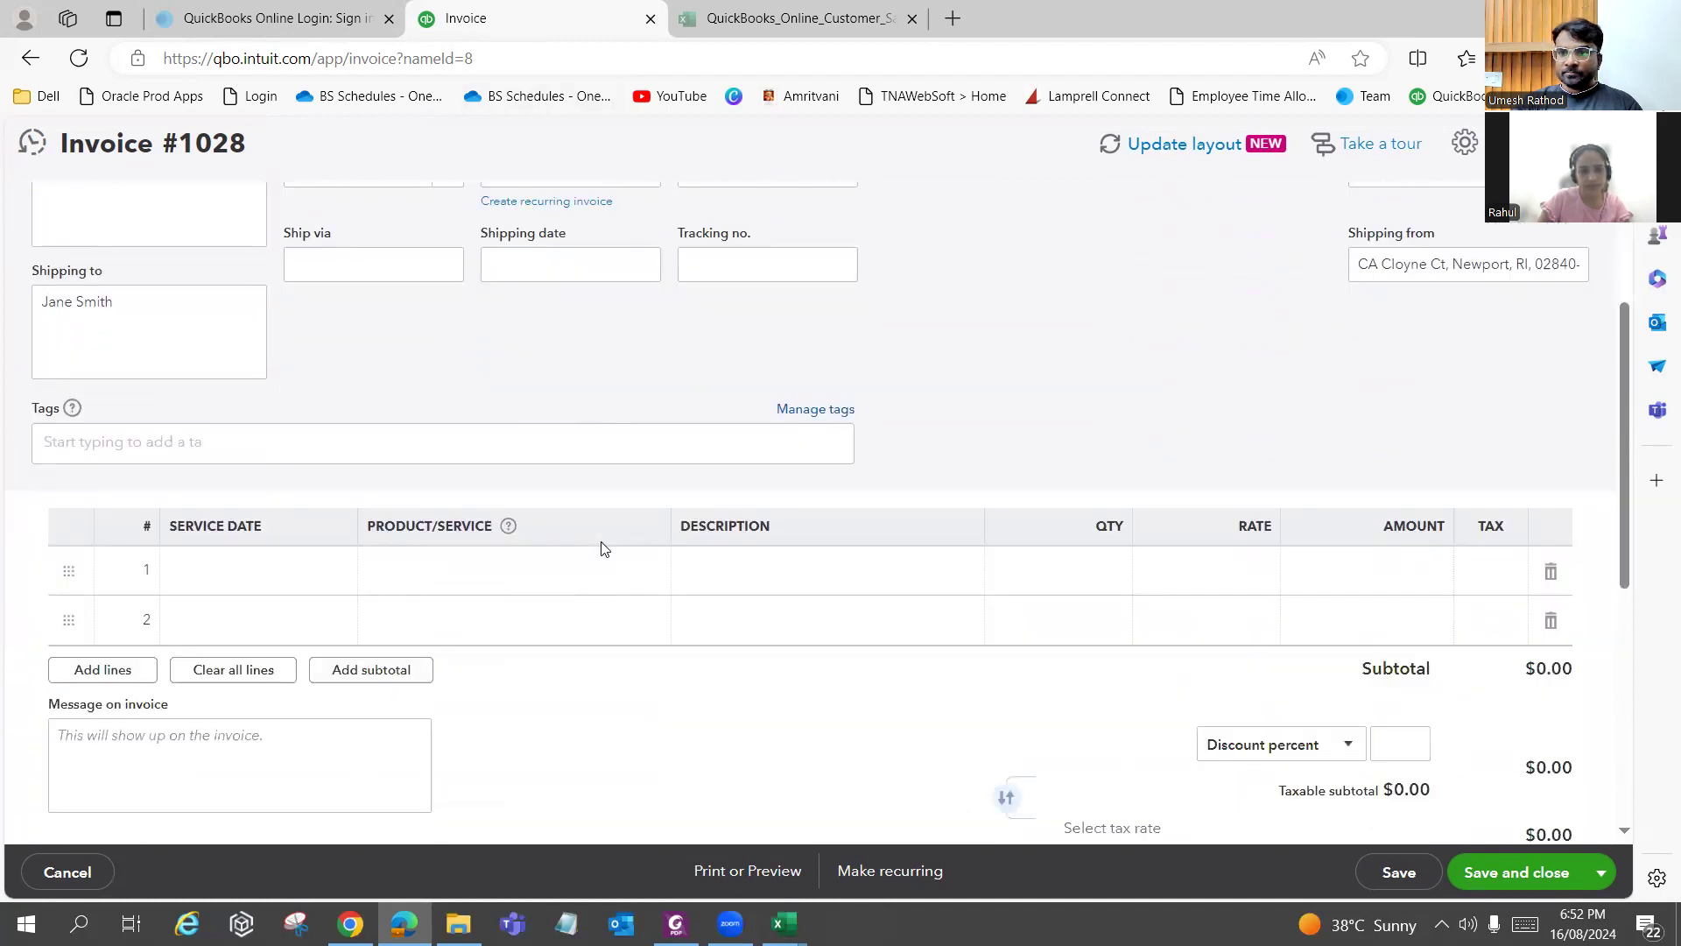
# Recheck the delivery receipt exercise in Foxit PhantomPDF, return to the customer's record in QuickBooks, and review its transaction list.
pyautogui.hotkey('alt', 'Tab')
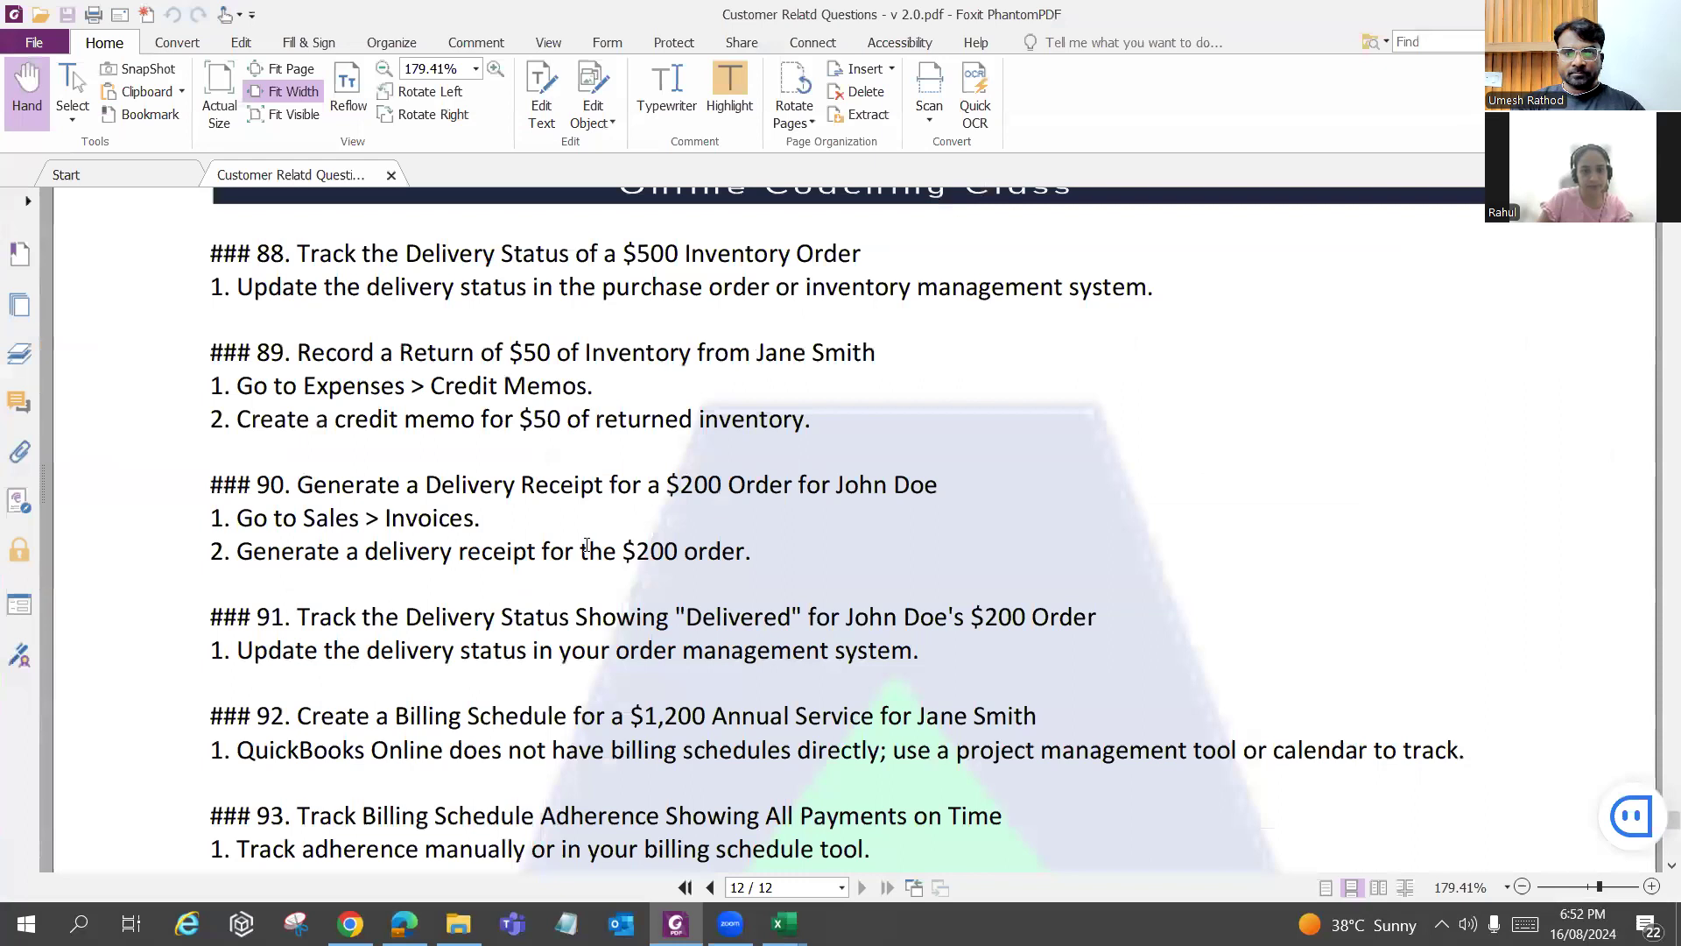
pyautogui.hotkey('alt', 'Tab')
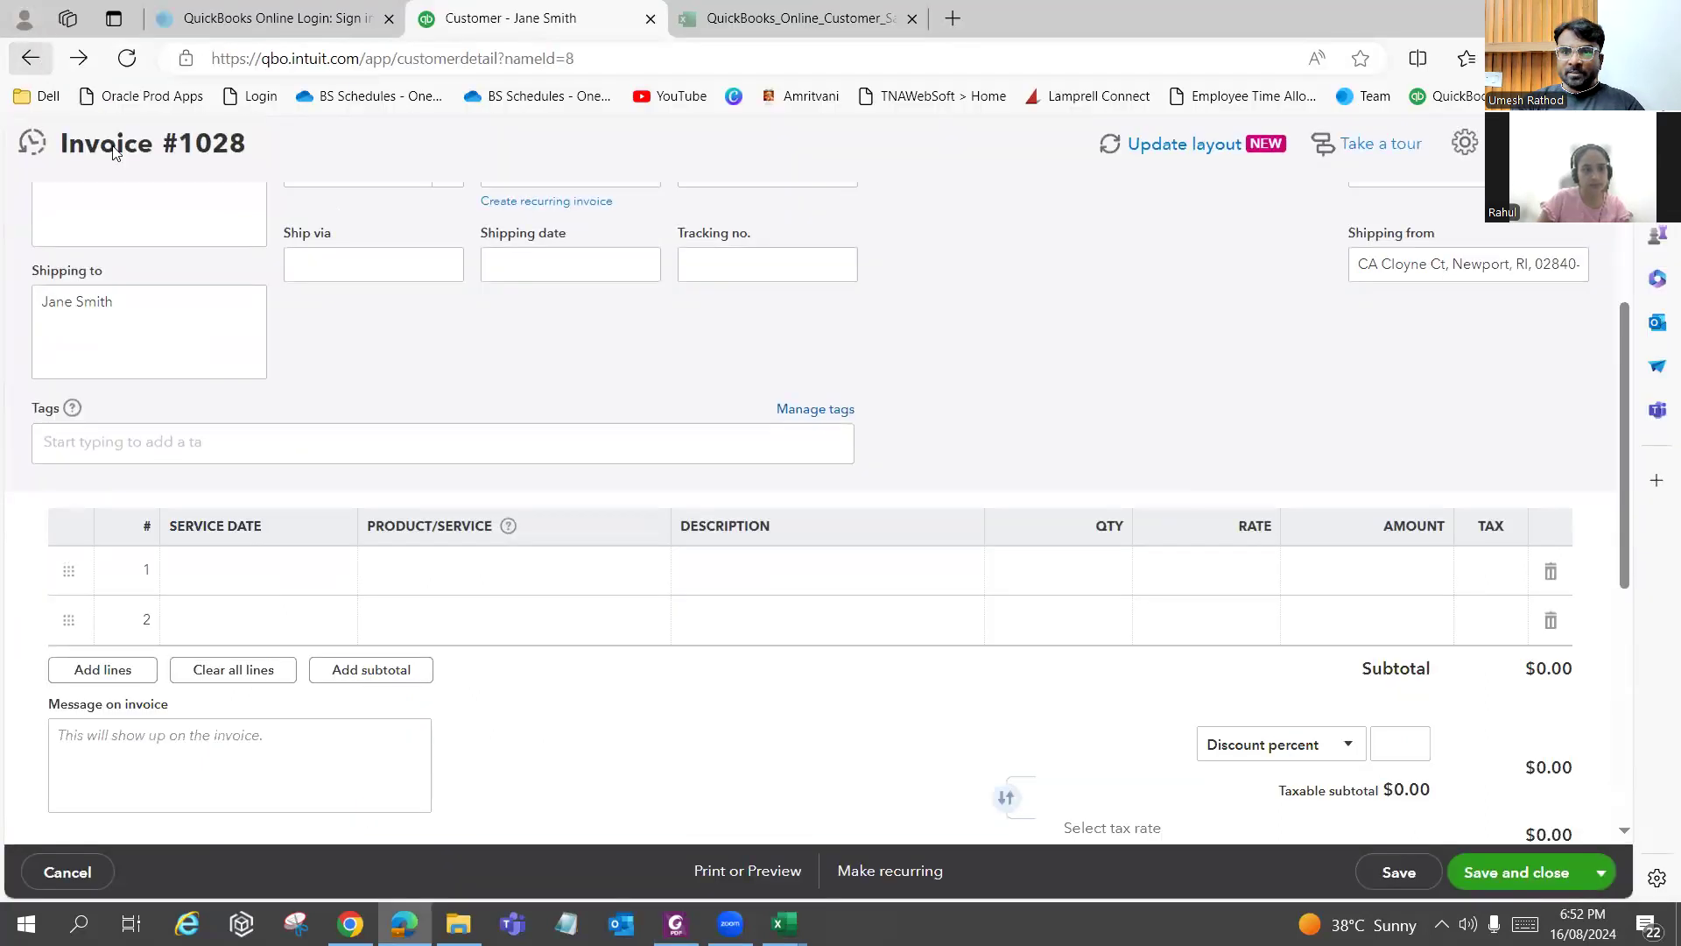
pyautogui.scroll(-3, 1080, 604)
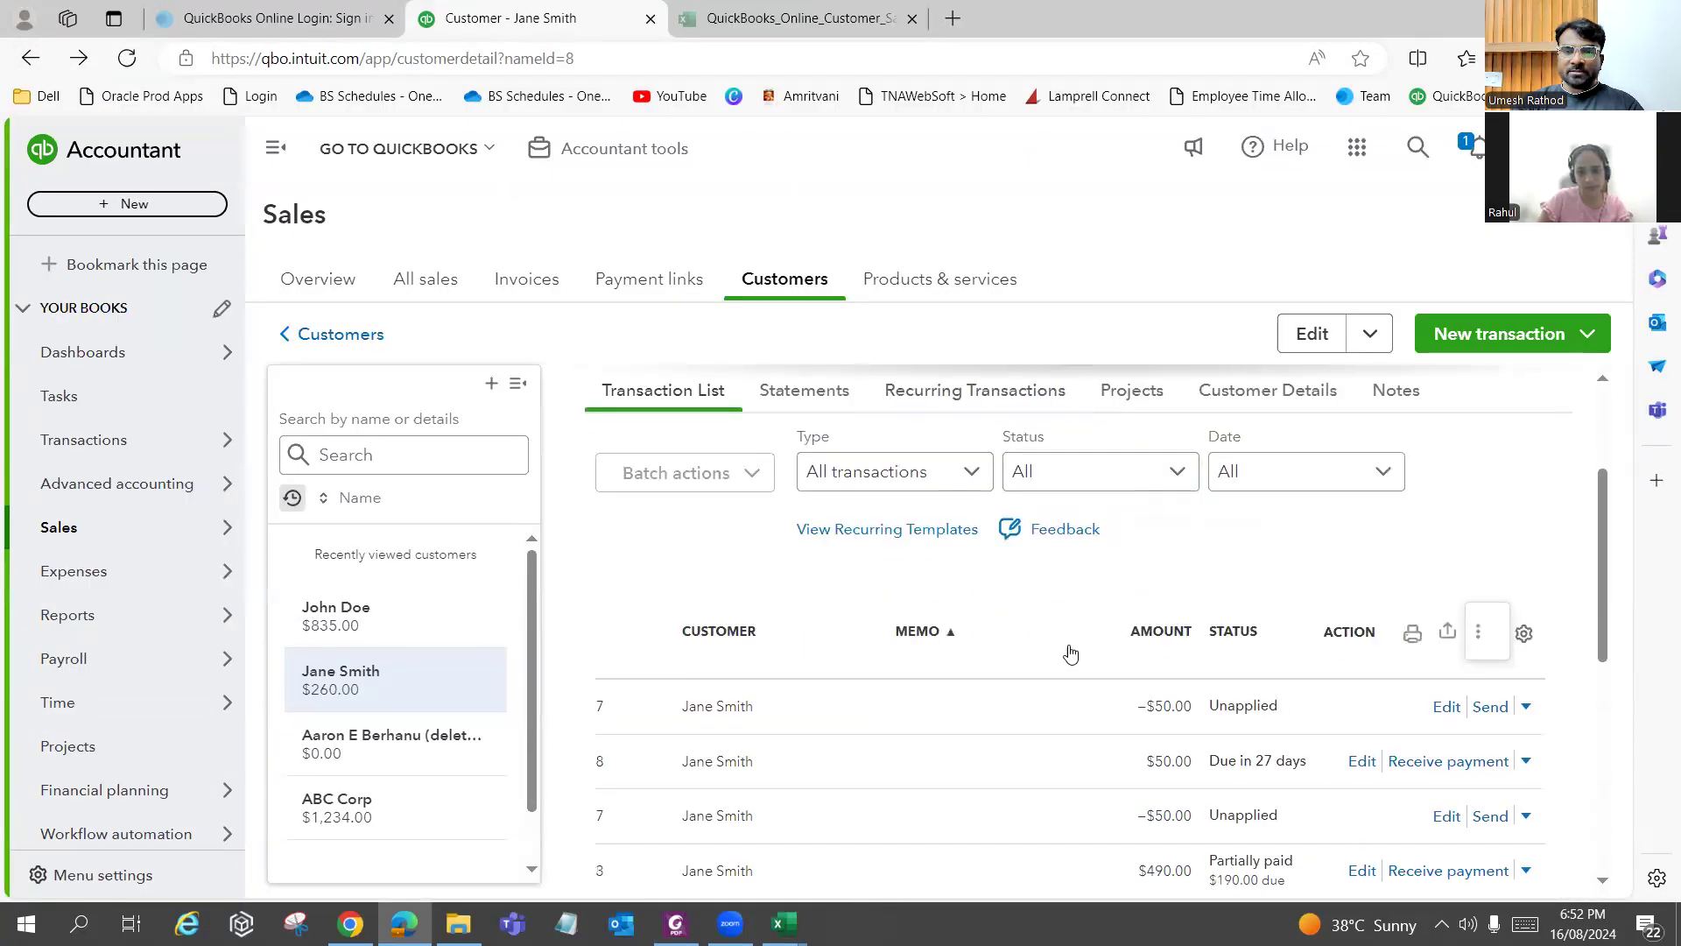
# Review the customer's transactions, reopen the same record through a customers list search, and check its editing options.
pyautogui.scroll(-5, 1066, 652)
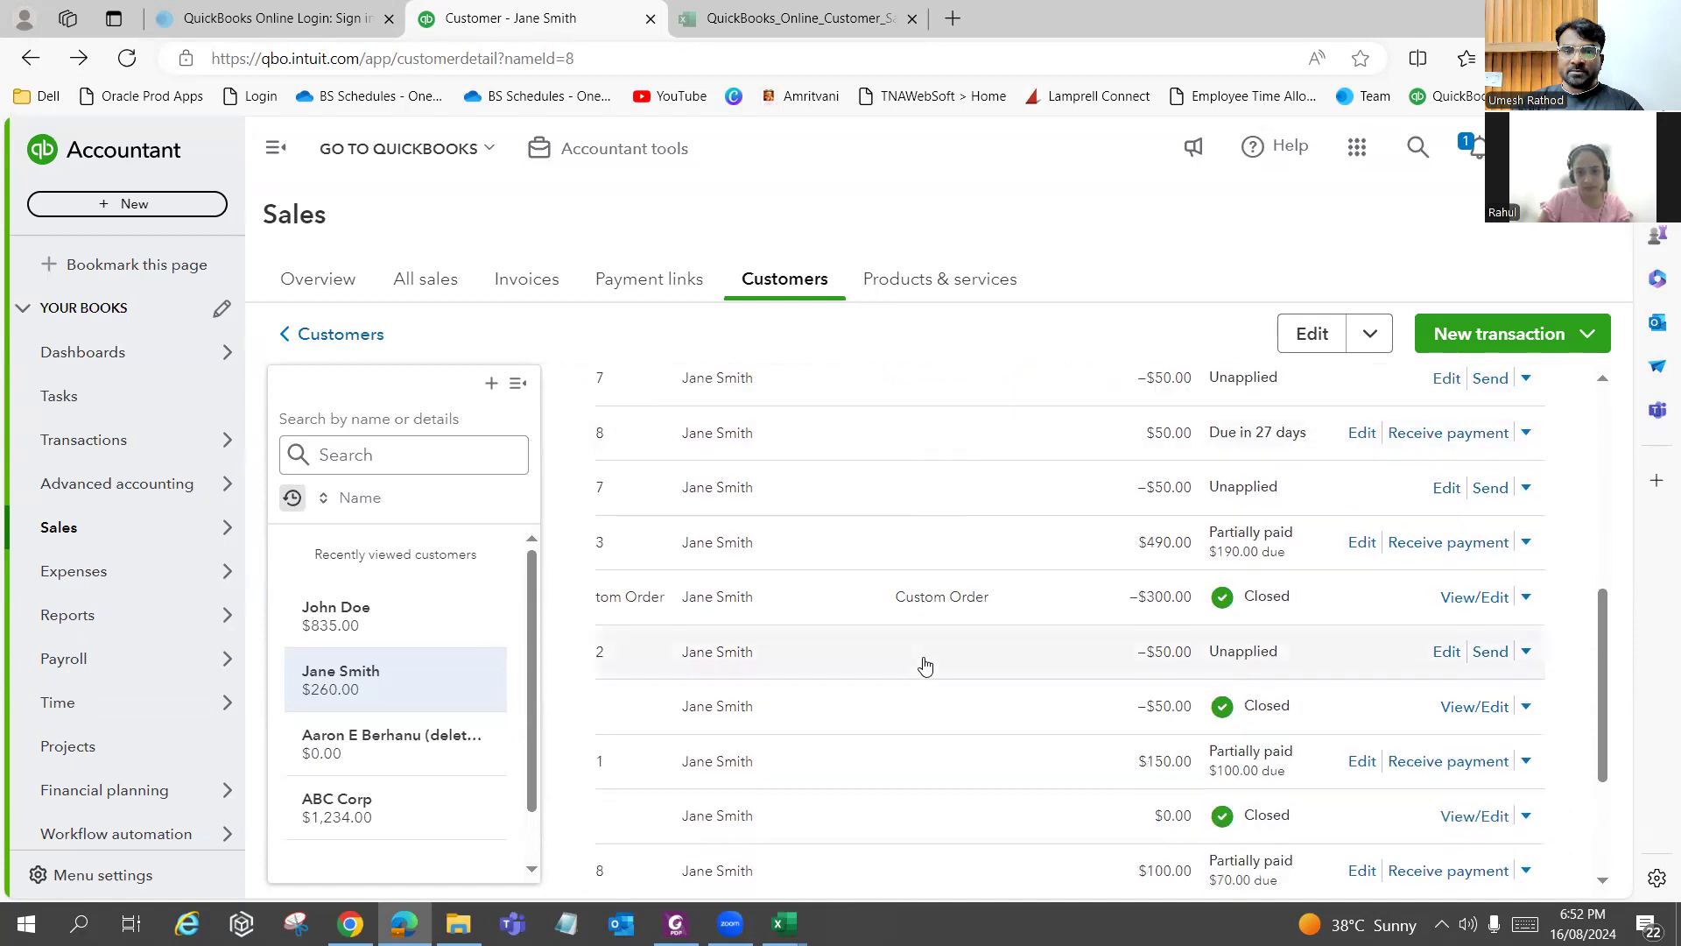
pyautogui.scroll(-3, 925, 666)
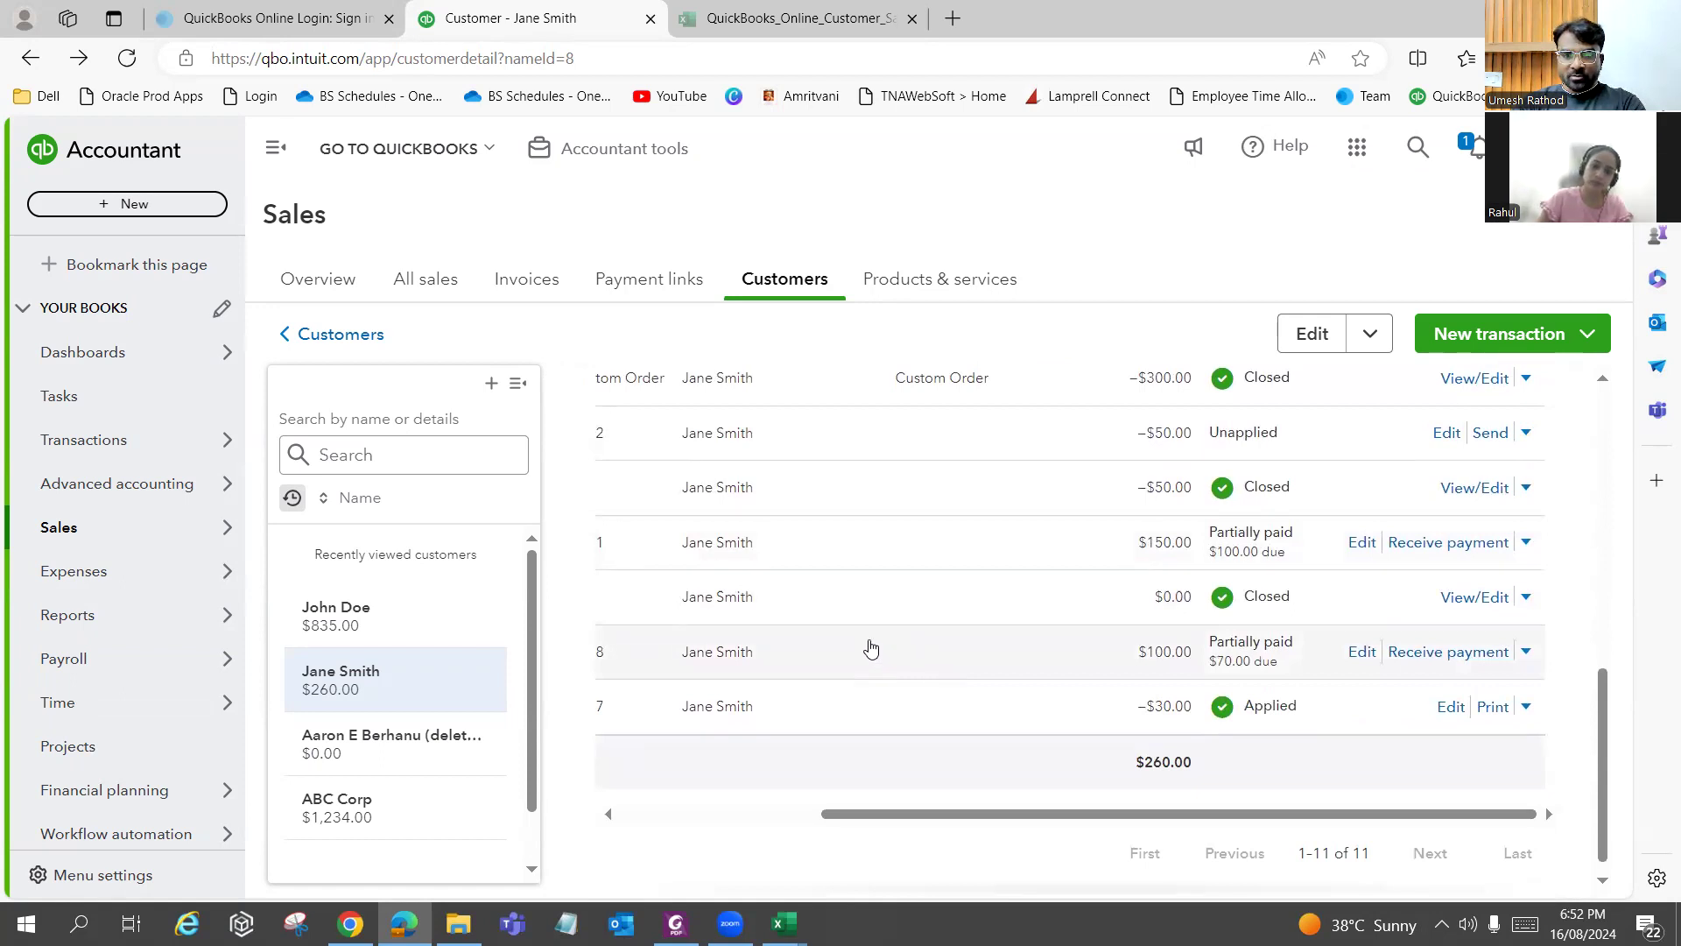
pyautogui.click(287, 334)
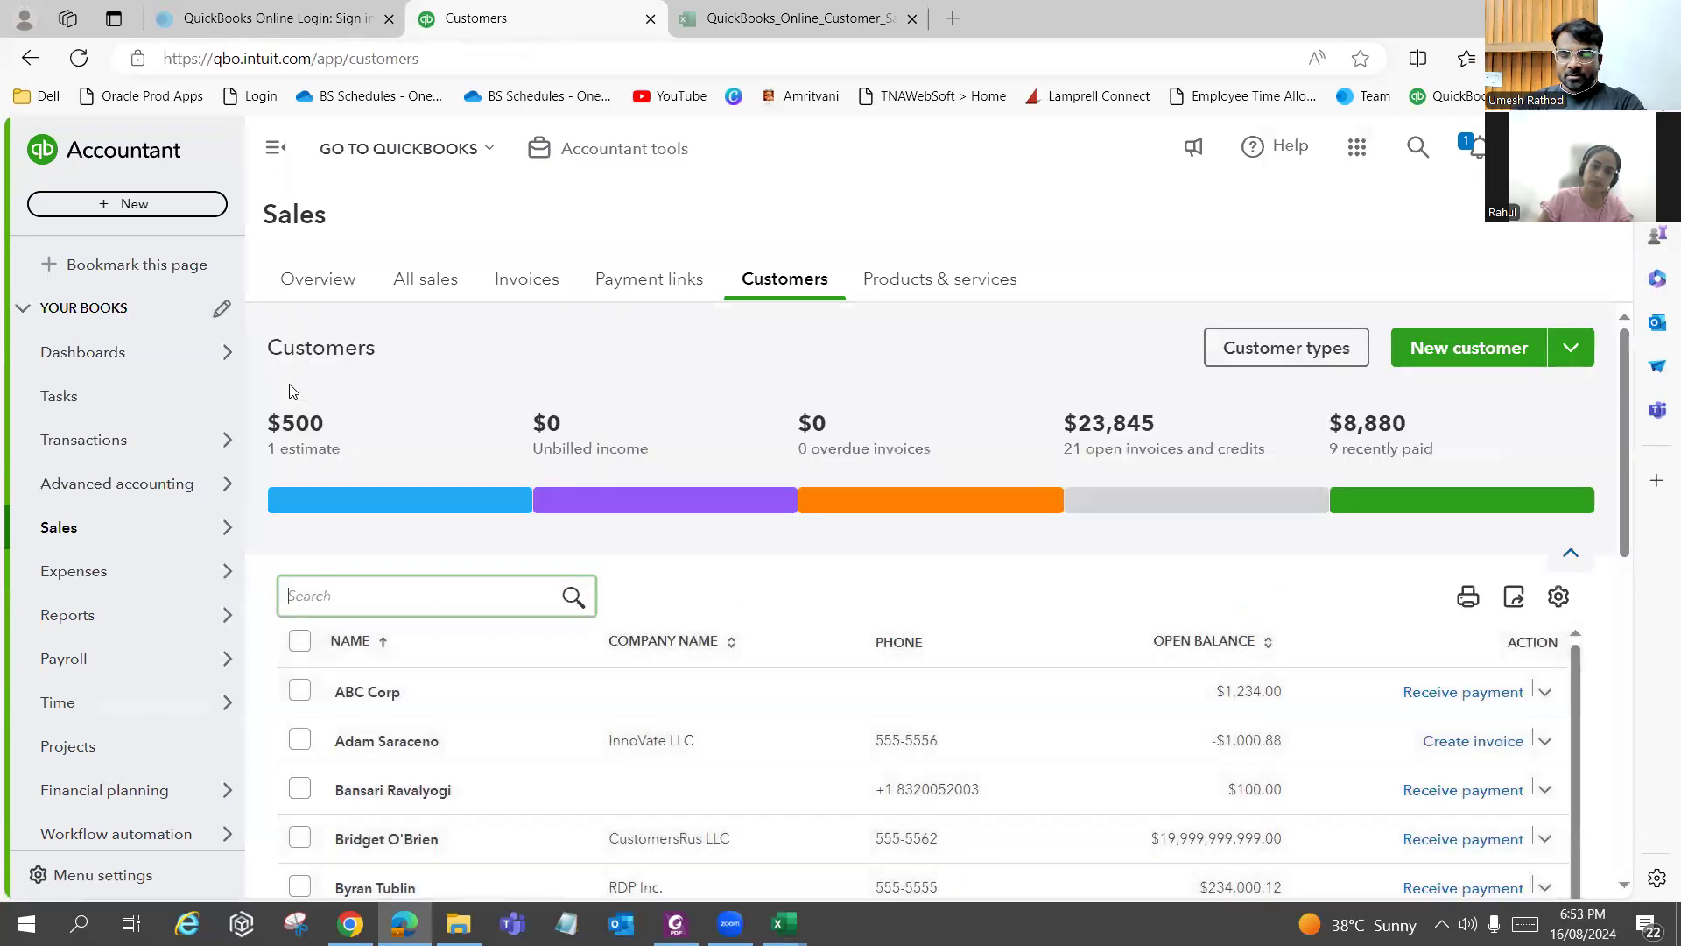
pyautogui.write('jane')
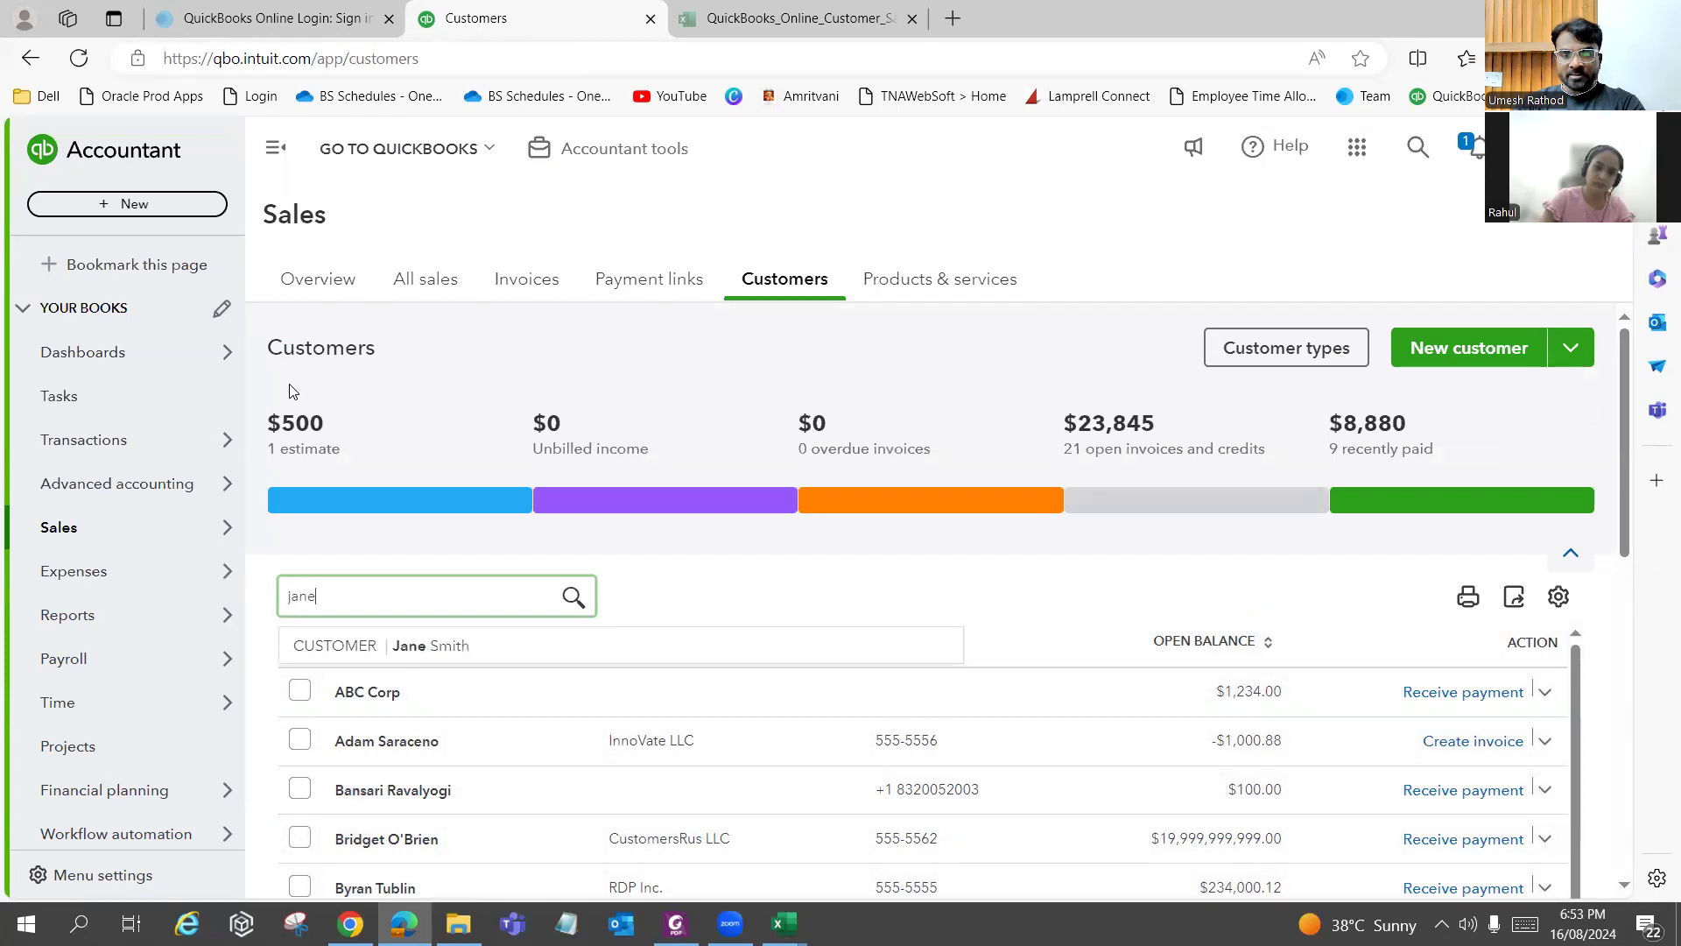
pyautogui.click(437, 647)
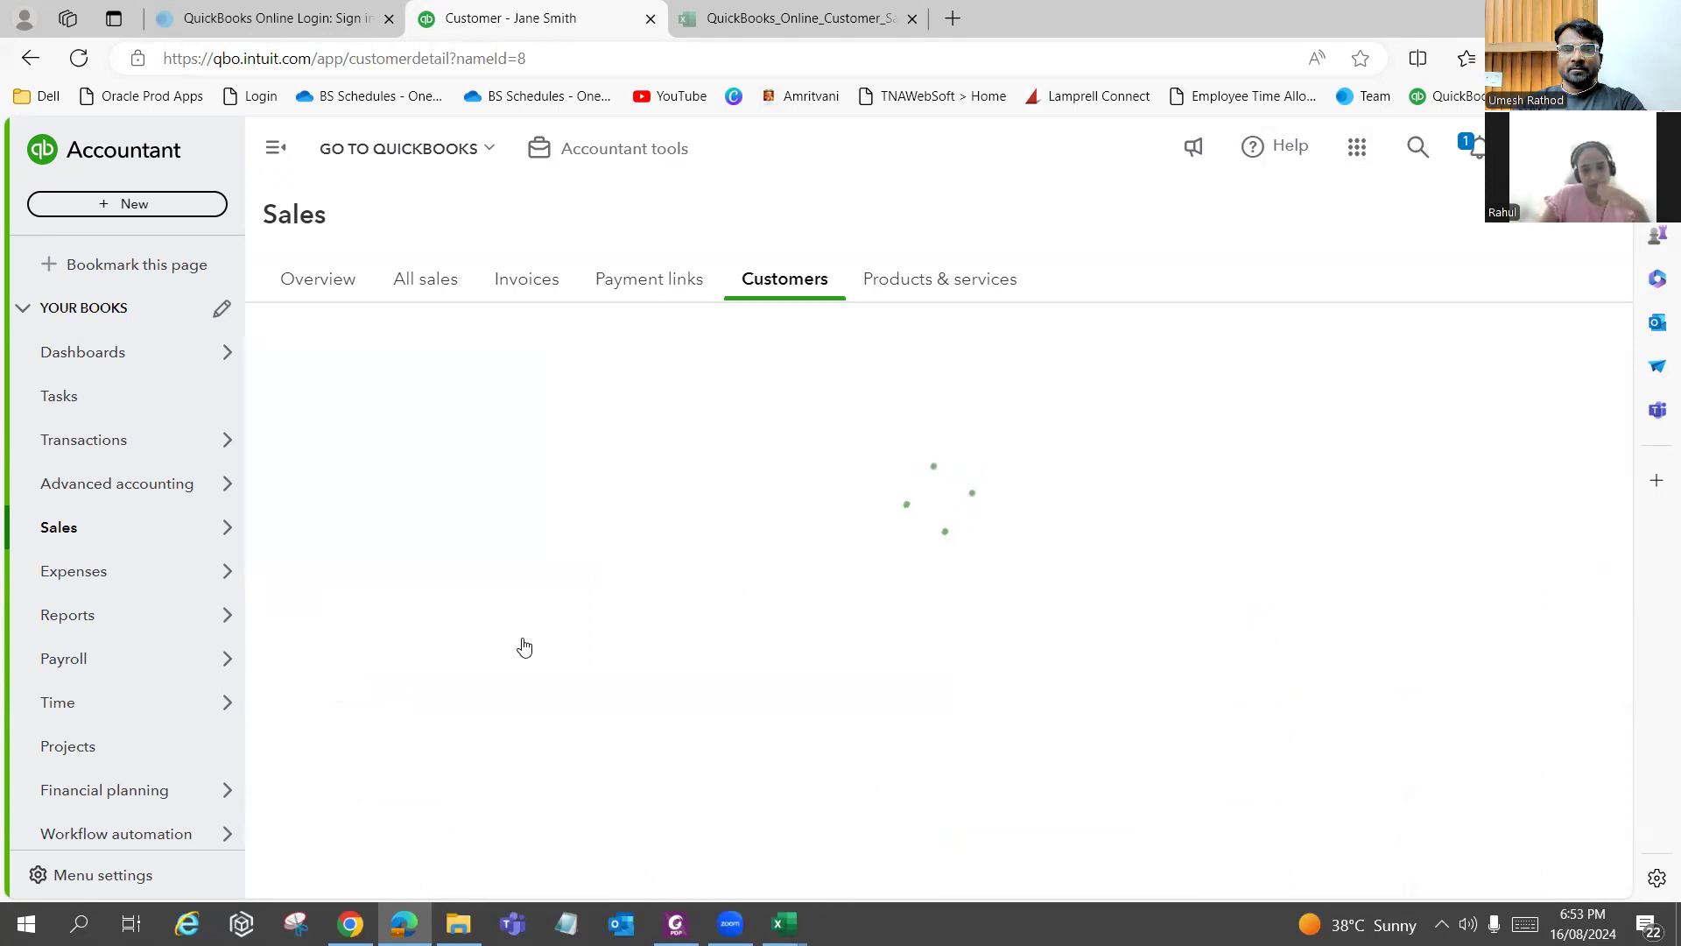
pyautogui.scroll(-4, 1269, 696)
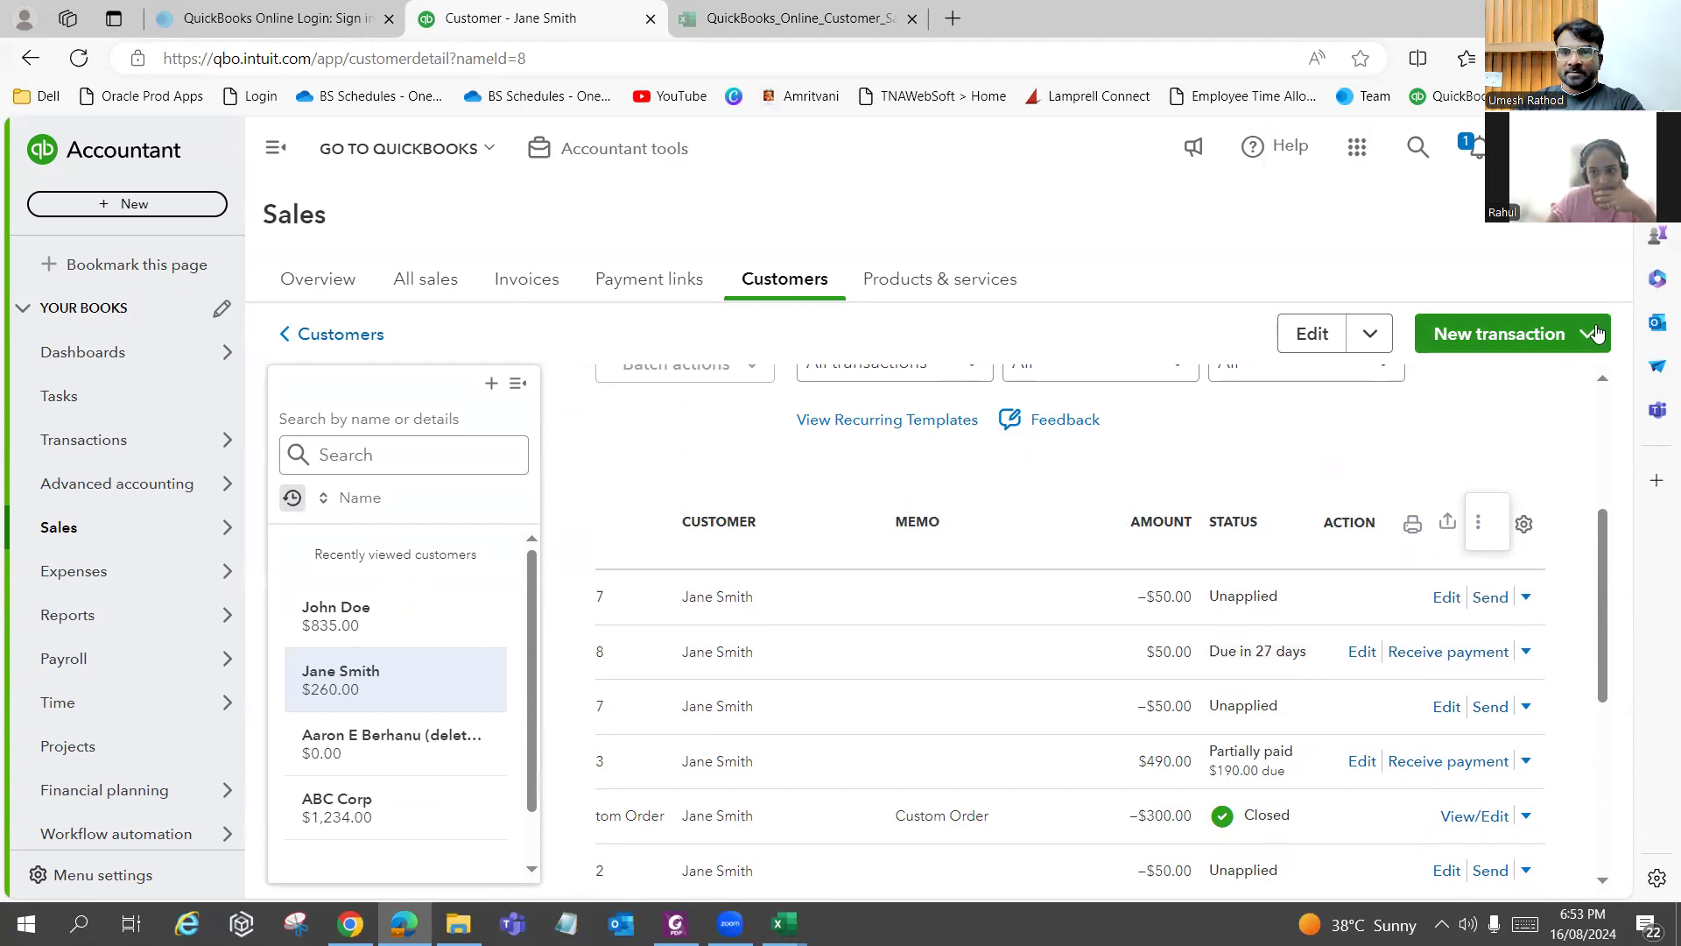
pyautogui.click(1371, 333)
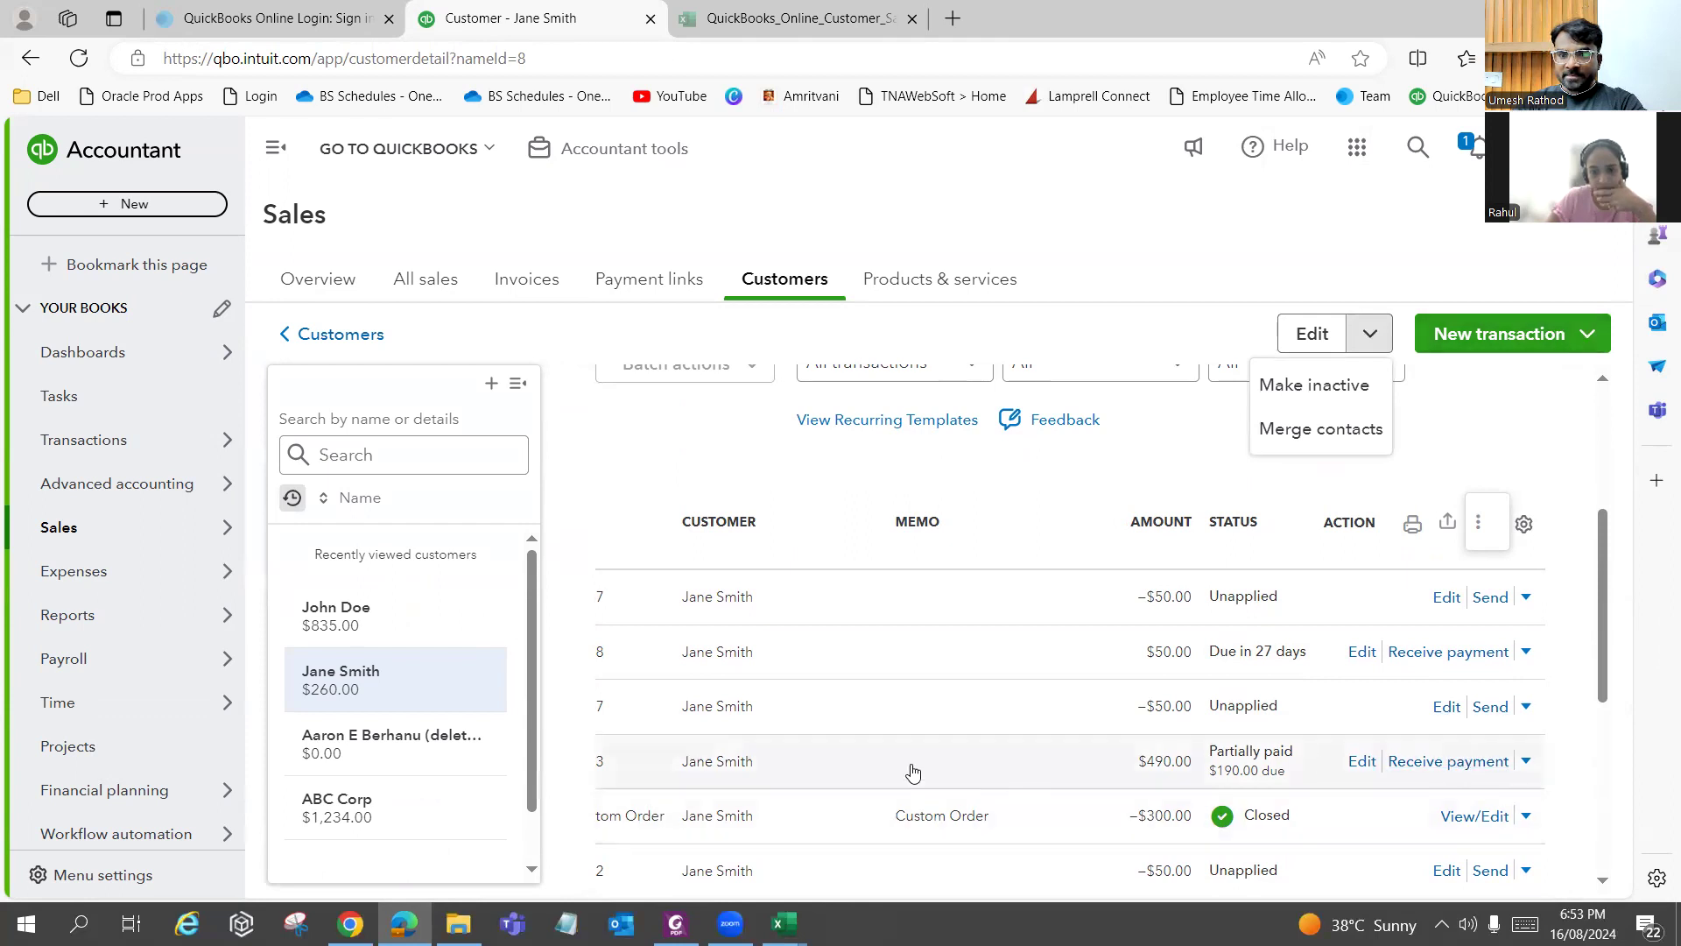
# Open the customer's partially paid $490 invoice and generate its packing slip for printing.
pyautogui.click(876, 766)
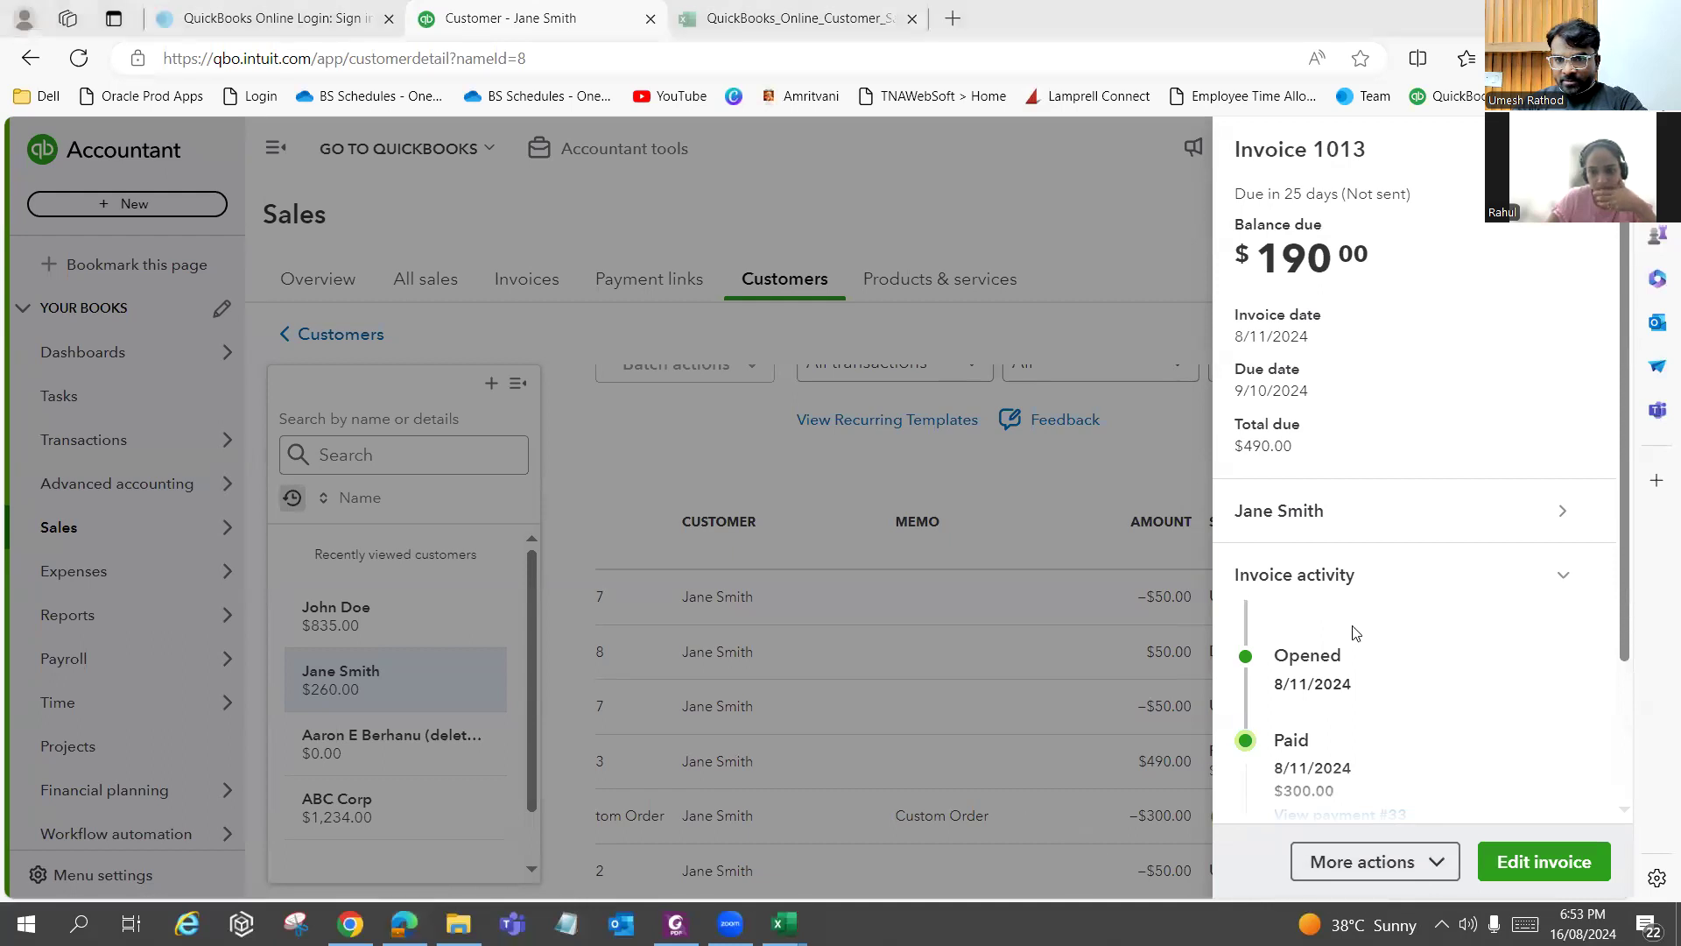
pyautogui.scroll(-2, 1543, 708)
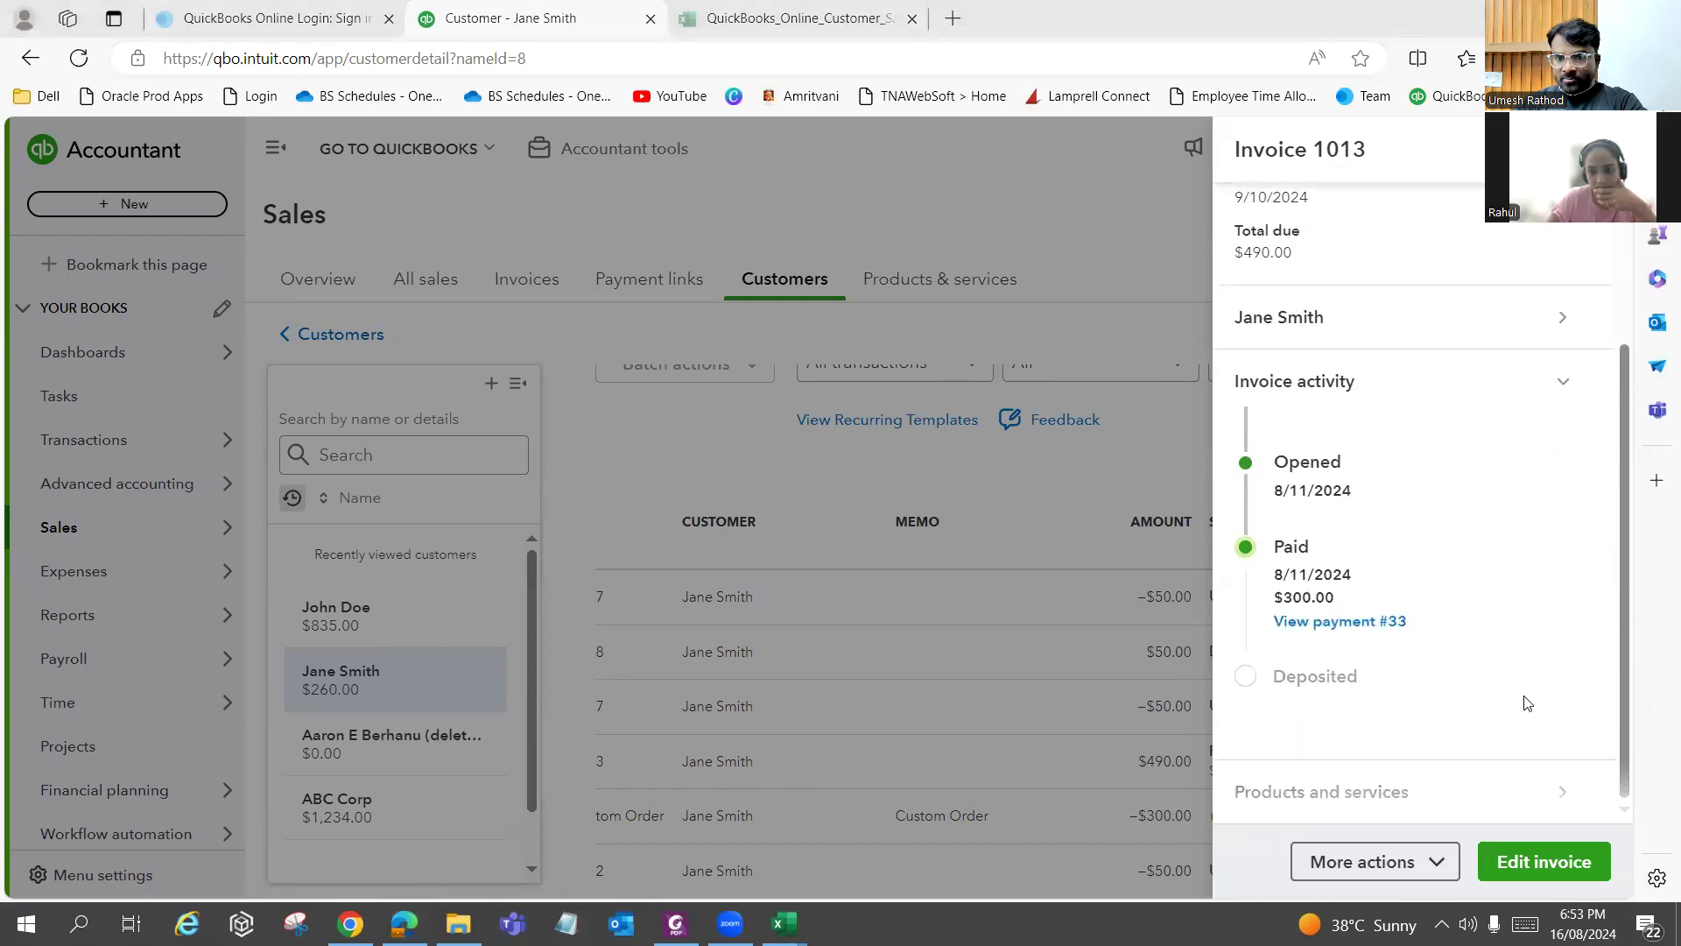
pyautogui.click(1385, 863)
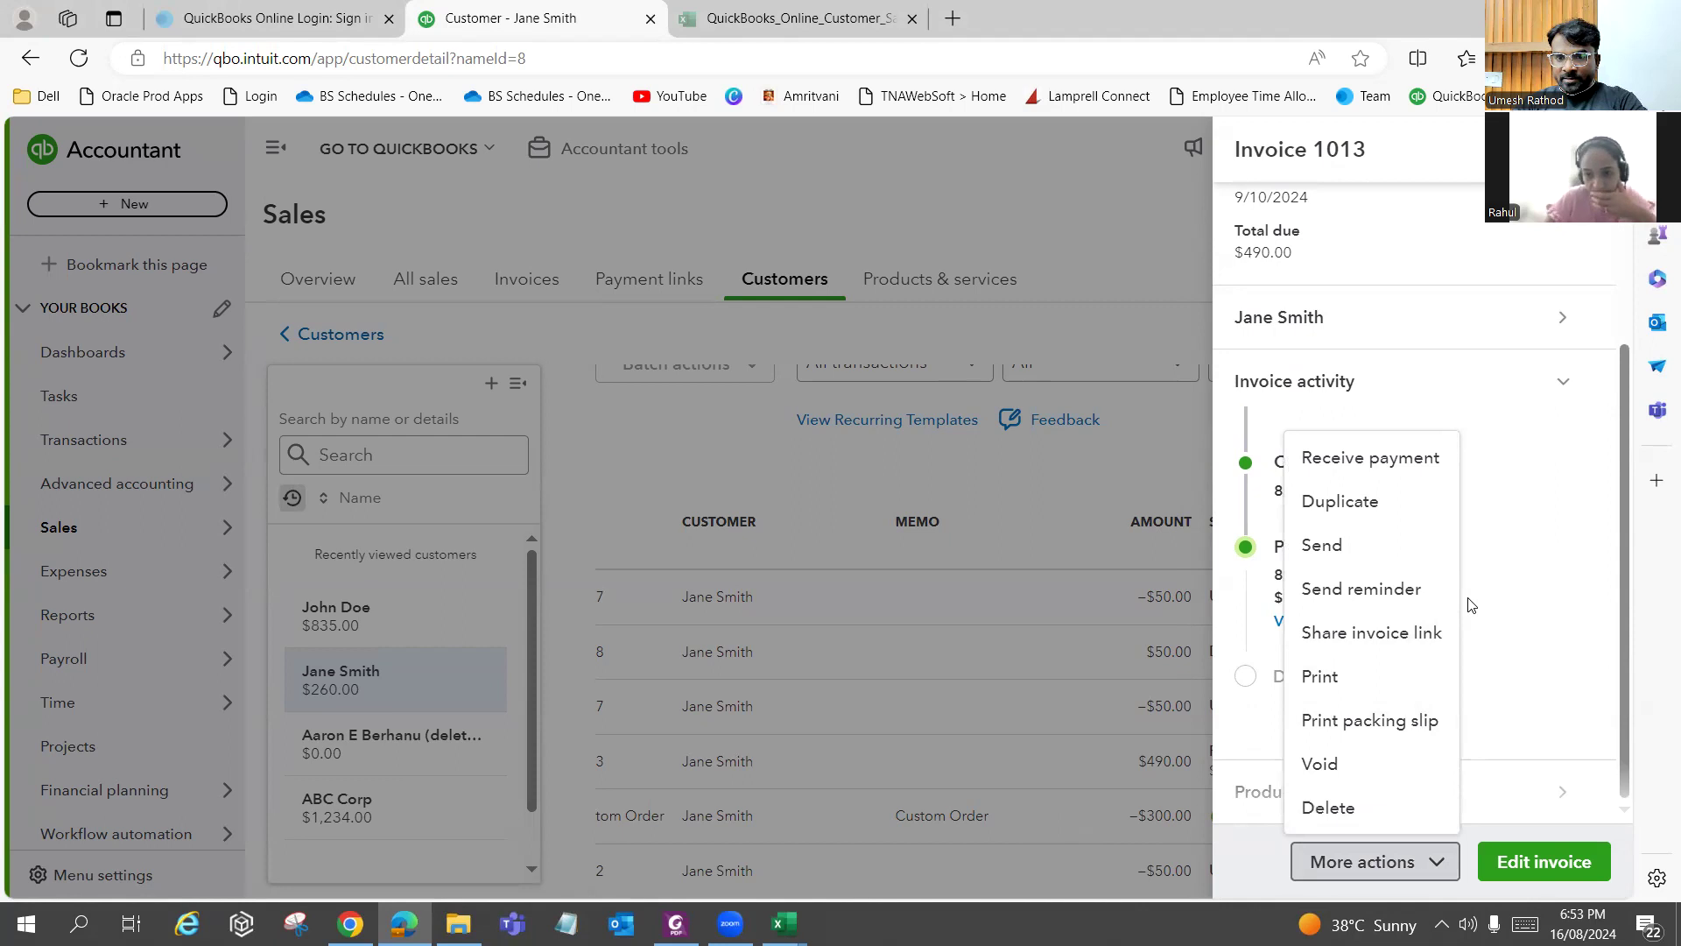
pyautogui.click(1375, 730)
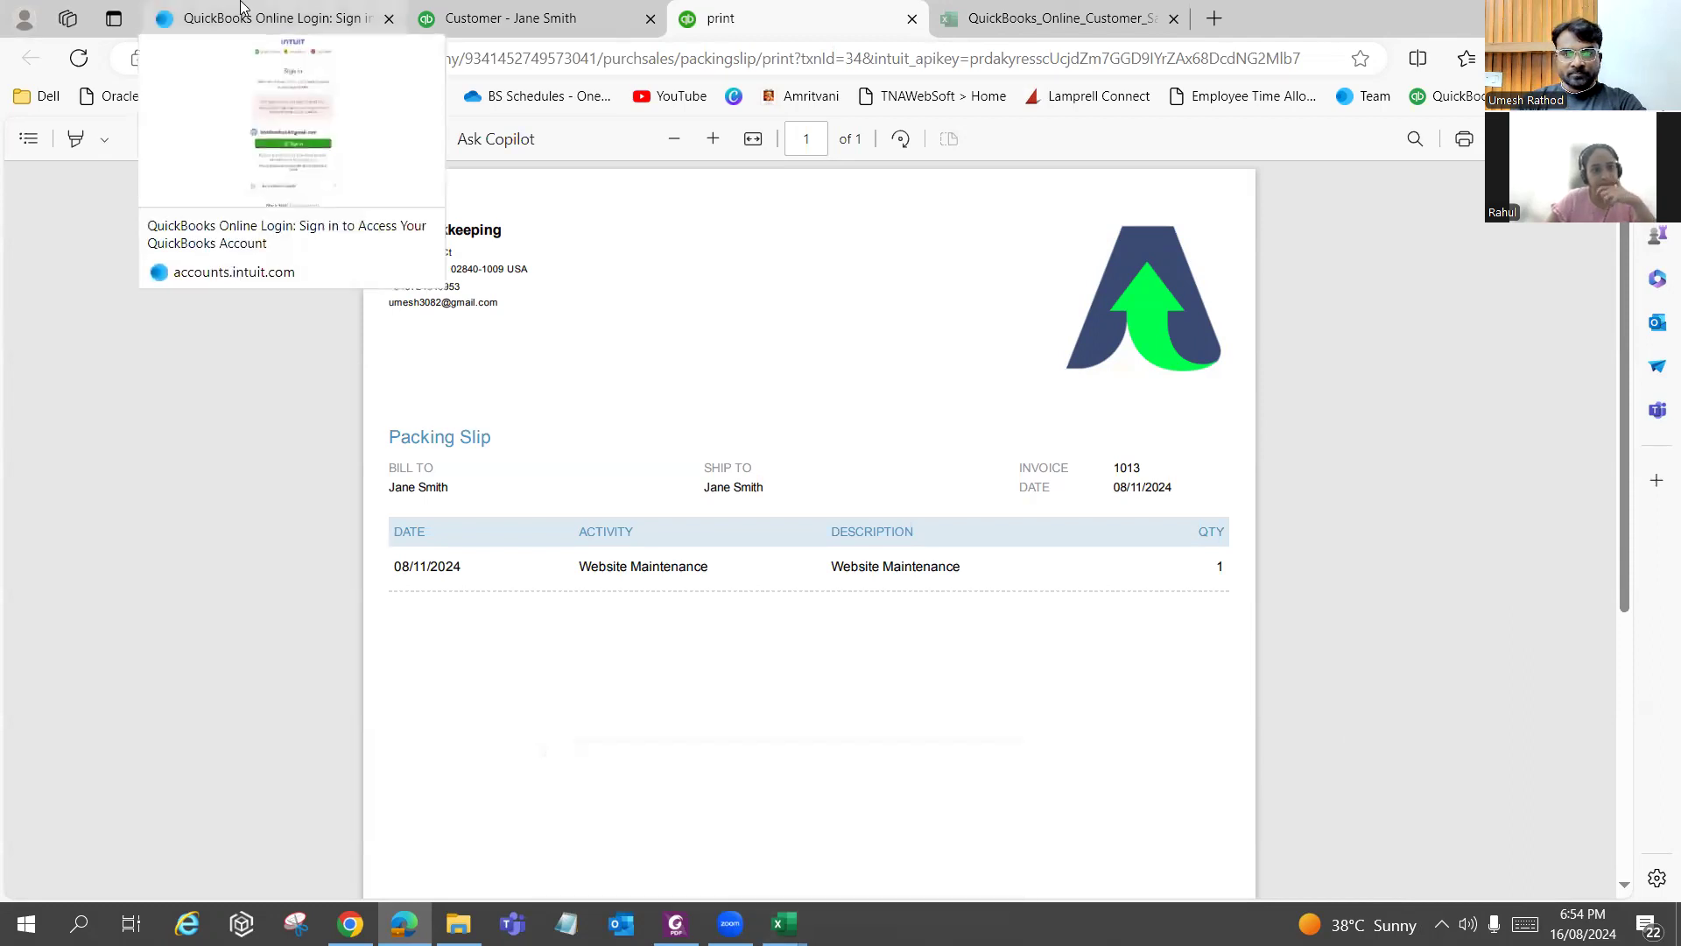
# Switch to Foxit PhantomPDF and read the exercises on delivery status, billing schedules and payment plans.
pyautogui.hotkey('alt', 'Tab')
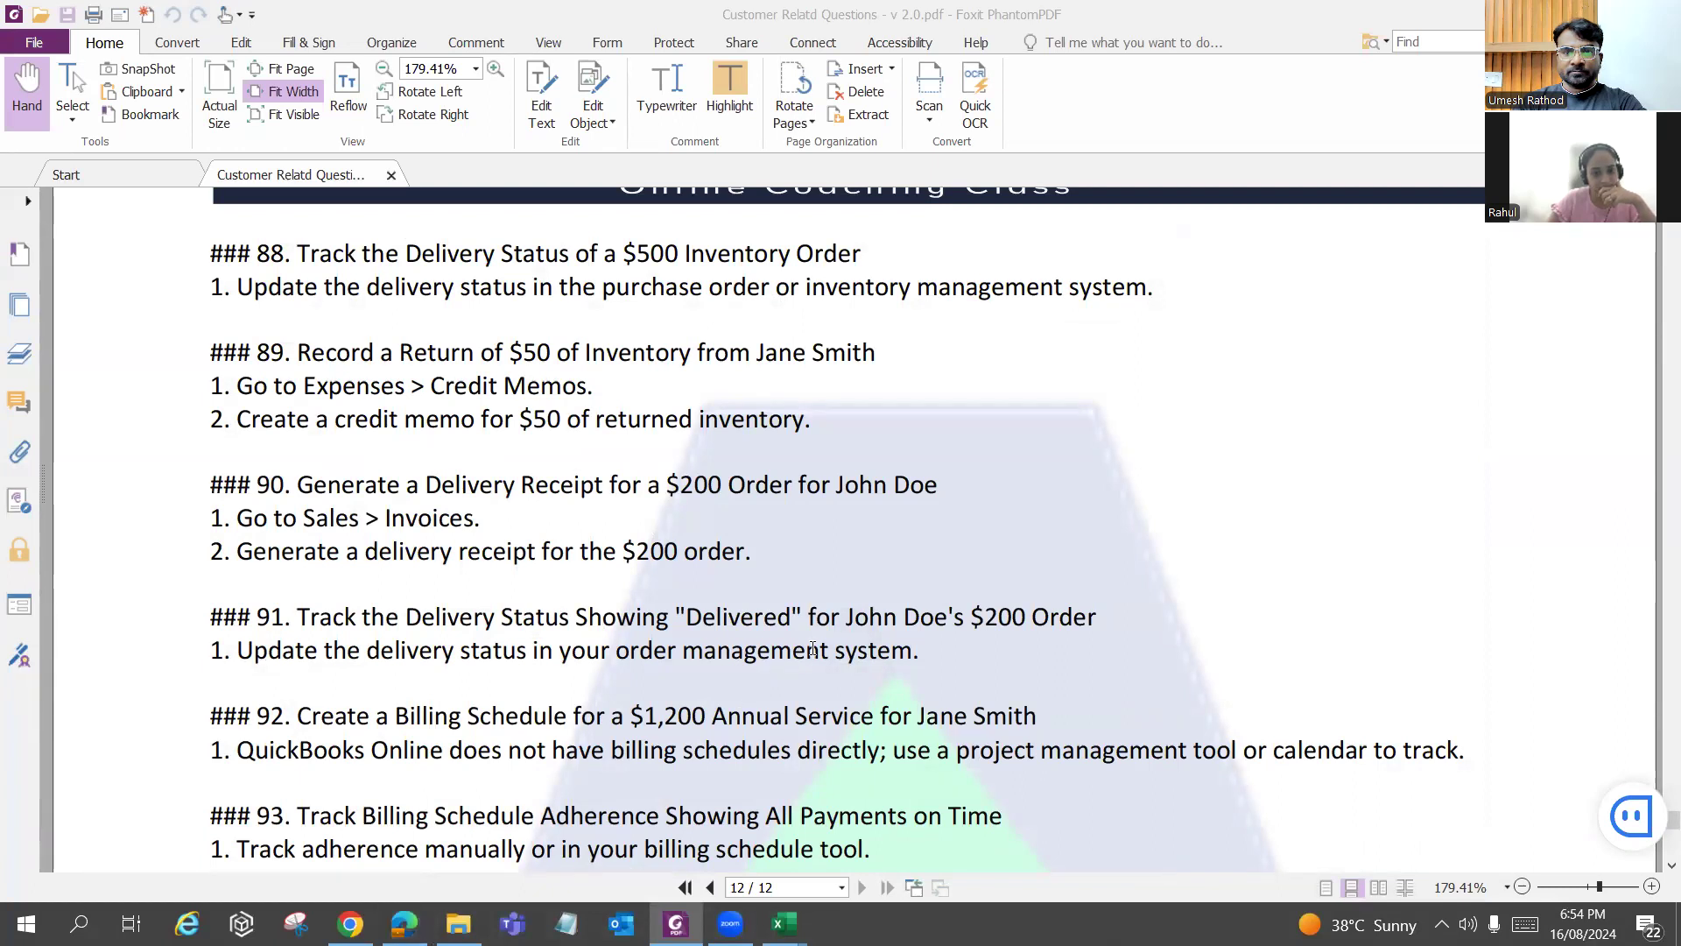
pyautogui.scroll(-1, 812, 648)
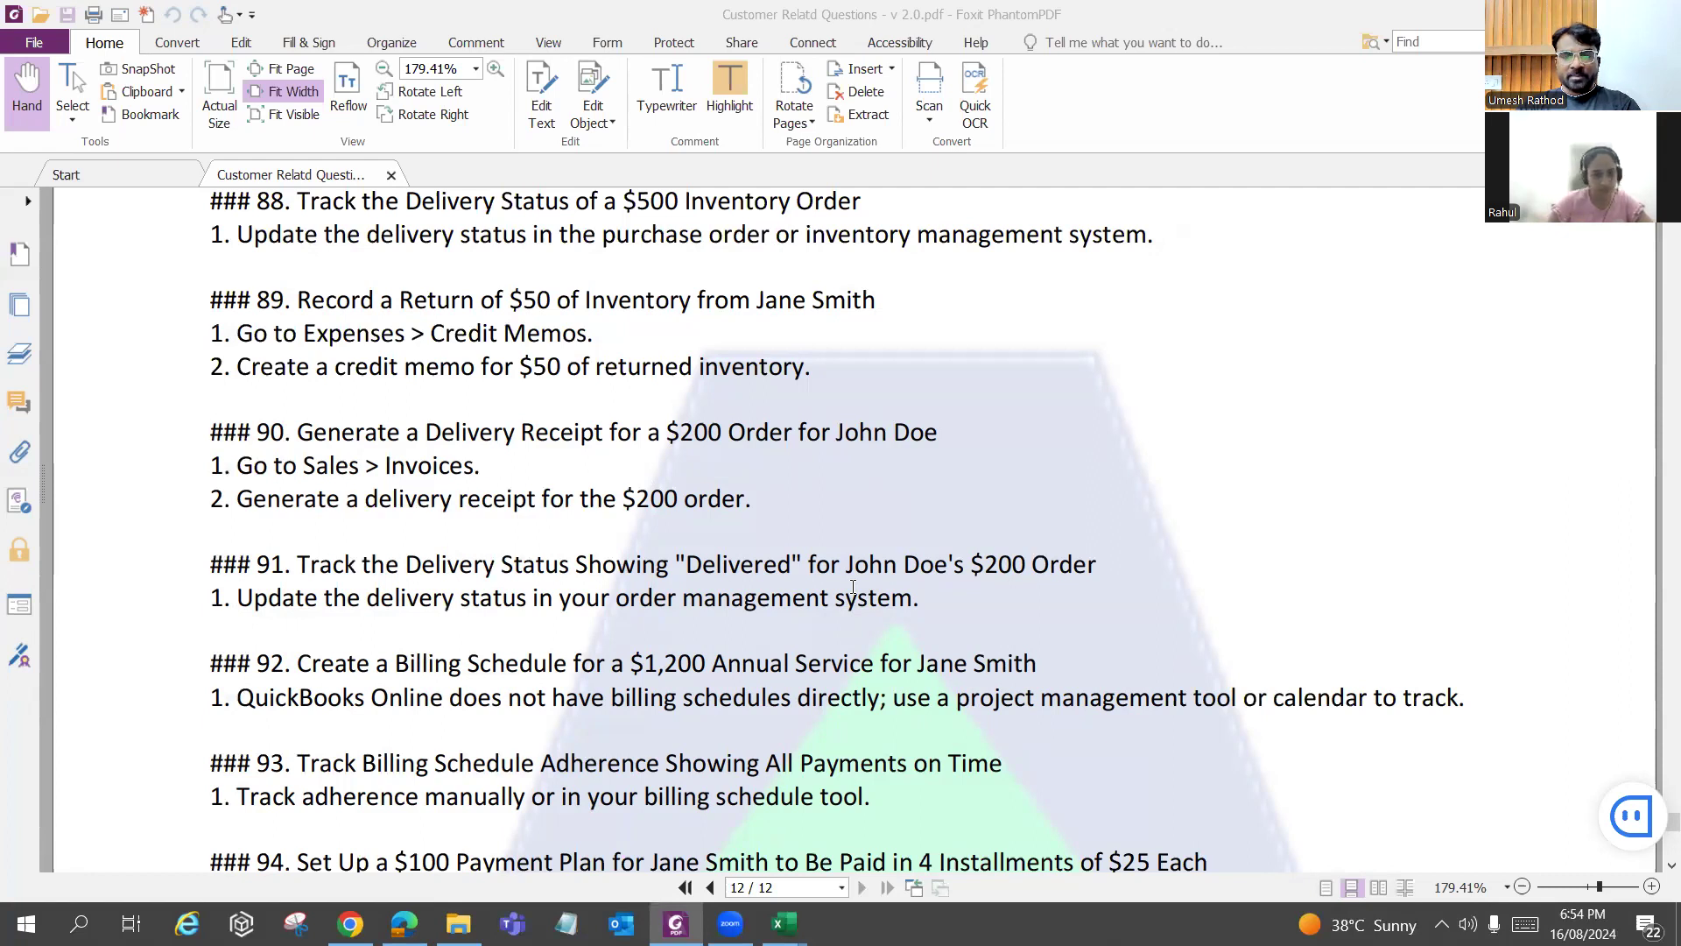
pyautogui.scroll(-3, 730, 662)
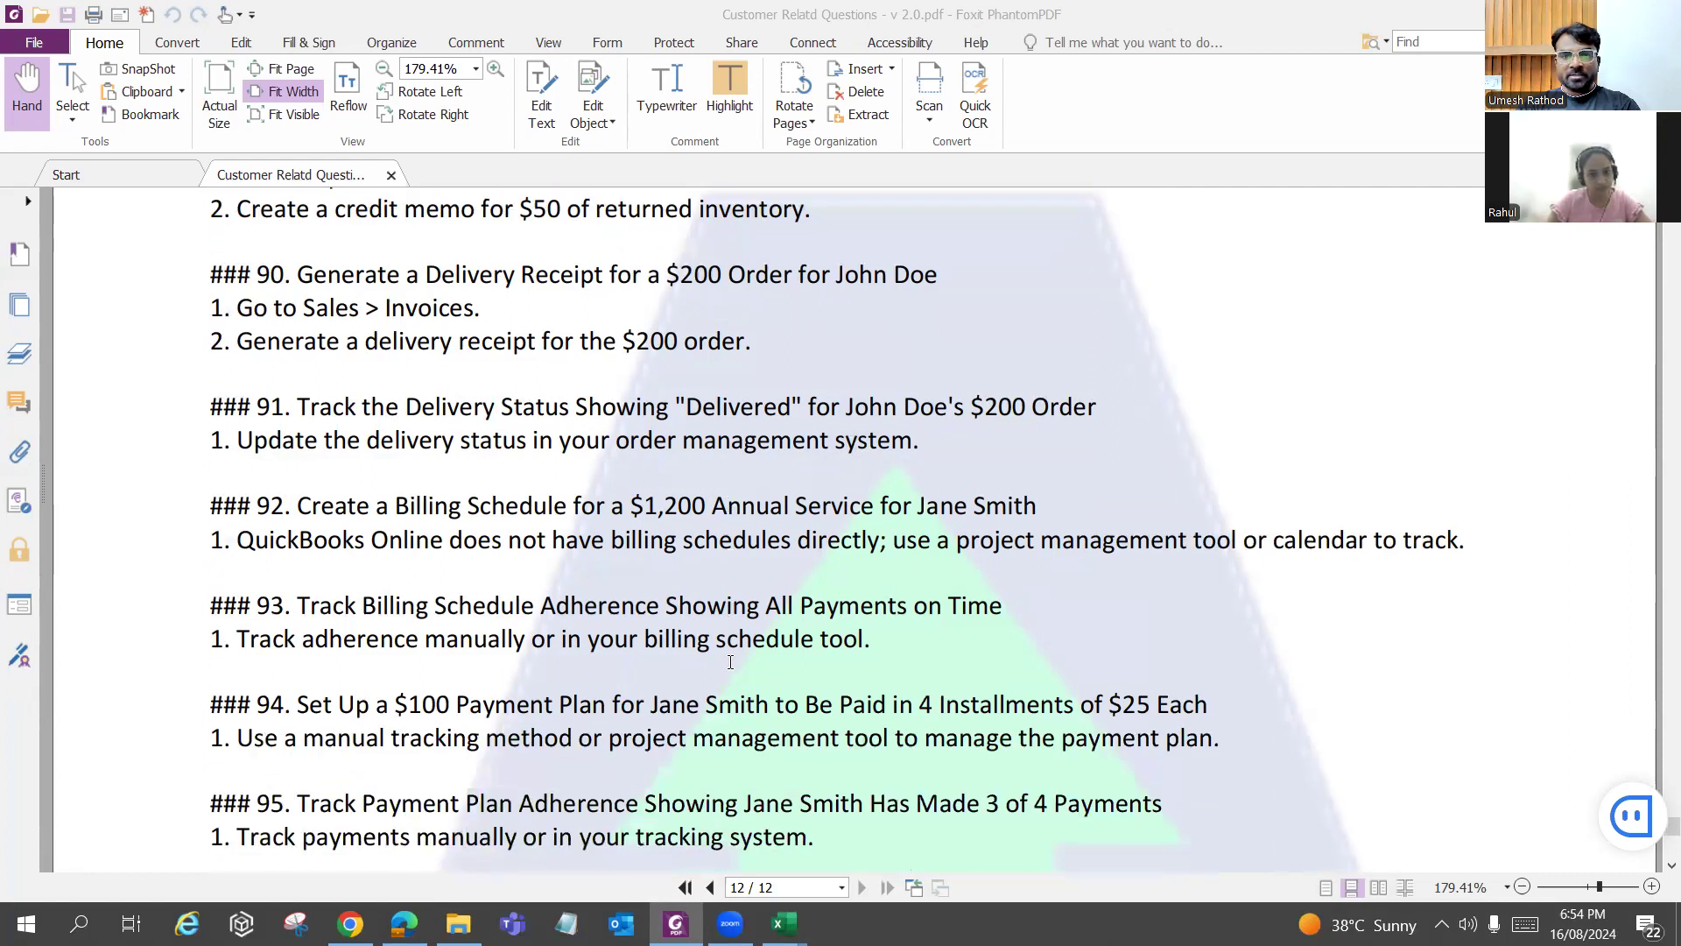
pyautogui.scroll(-1, 730, 661)
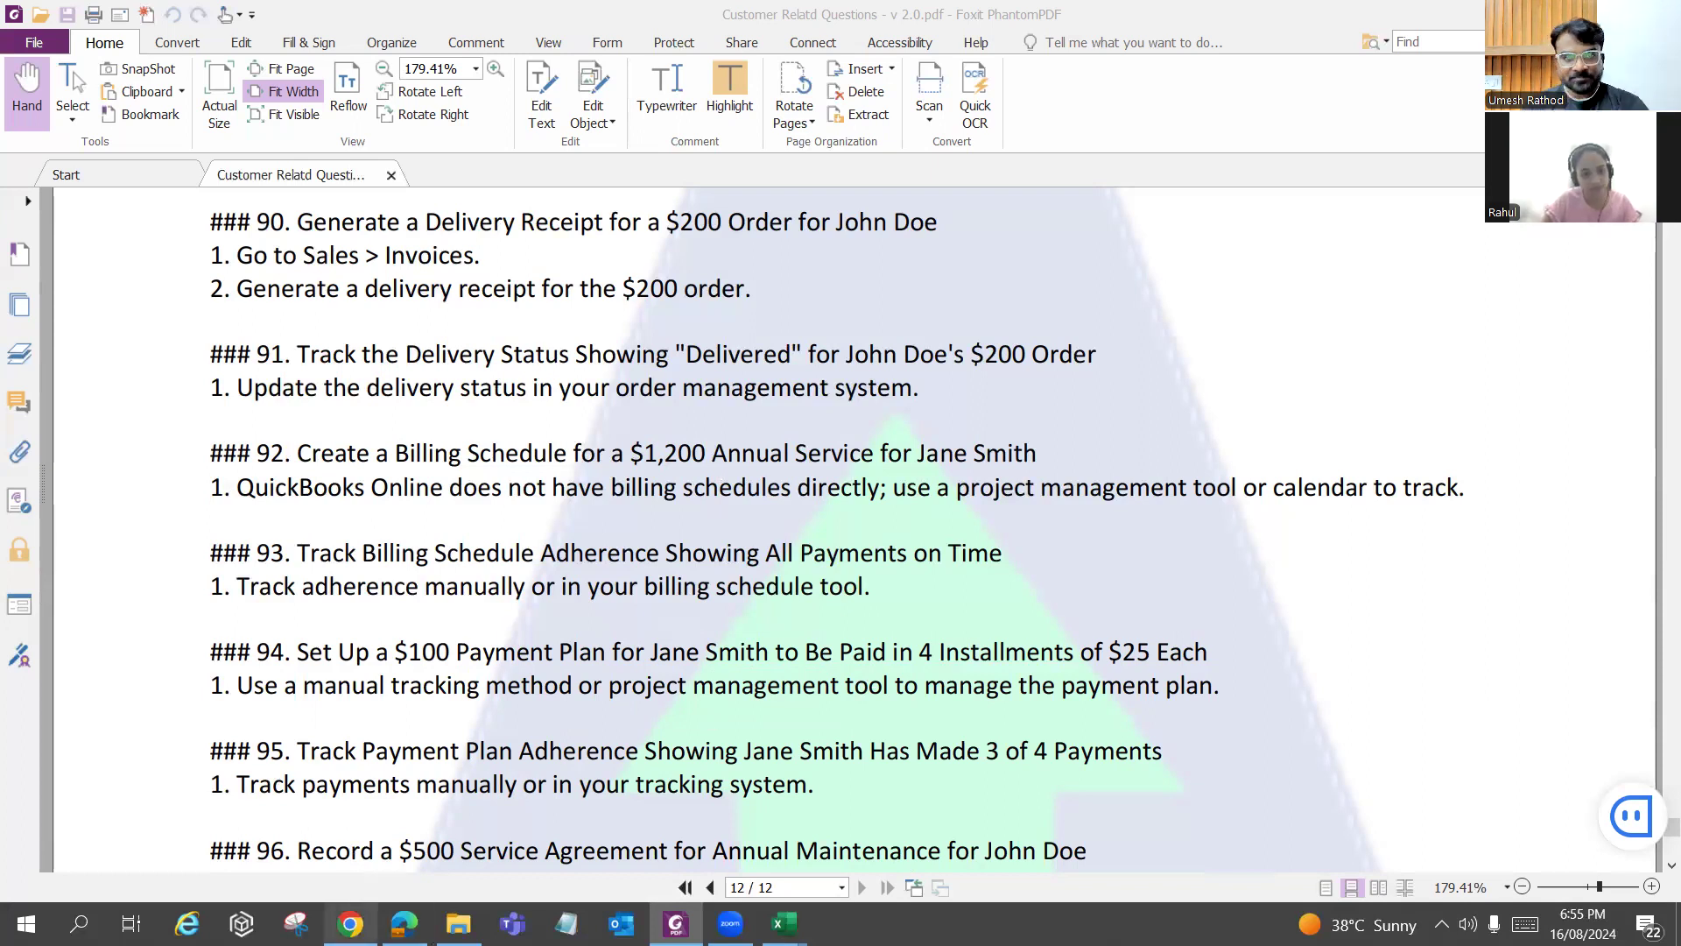
# Switch to the browser, look over the sign-in page and the packing slip, and return to the customer's record.
pyautogui.moveTo(351, 924)
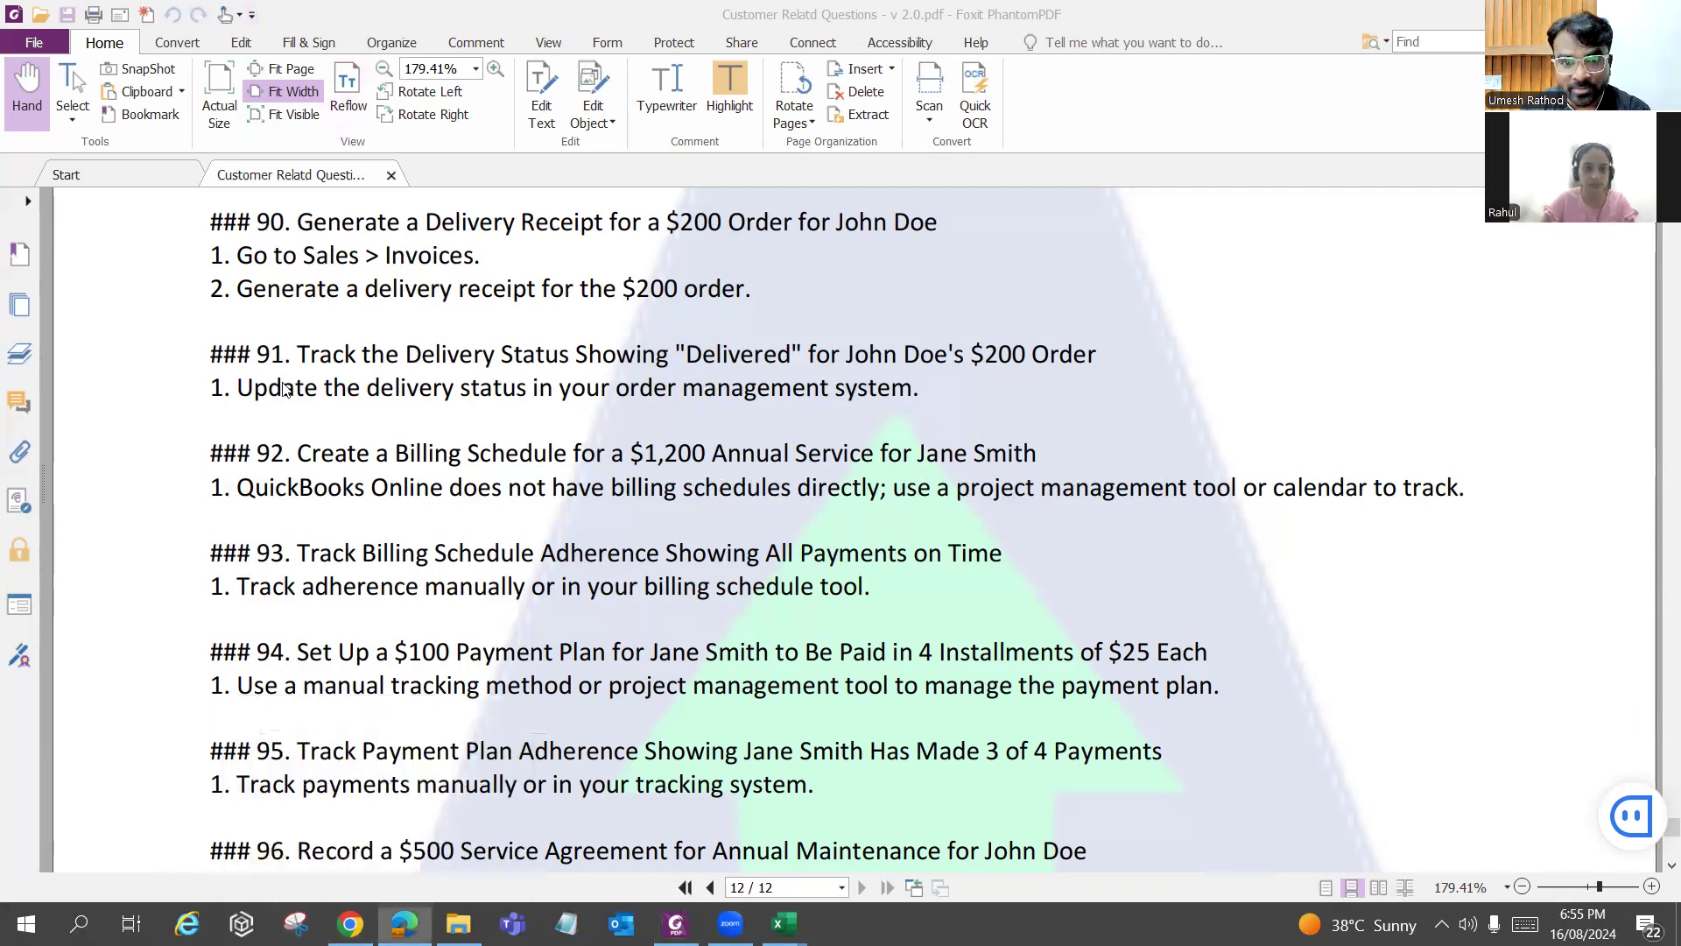
pyautogui.hotkey('alt', 'Tab')
pyautogui.click(278, 19)
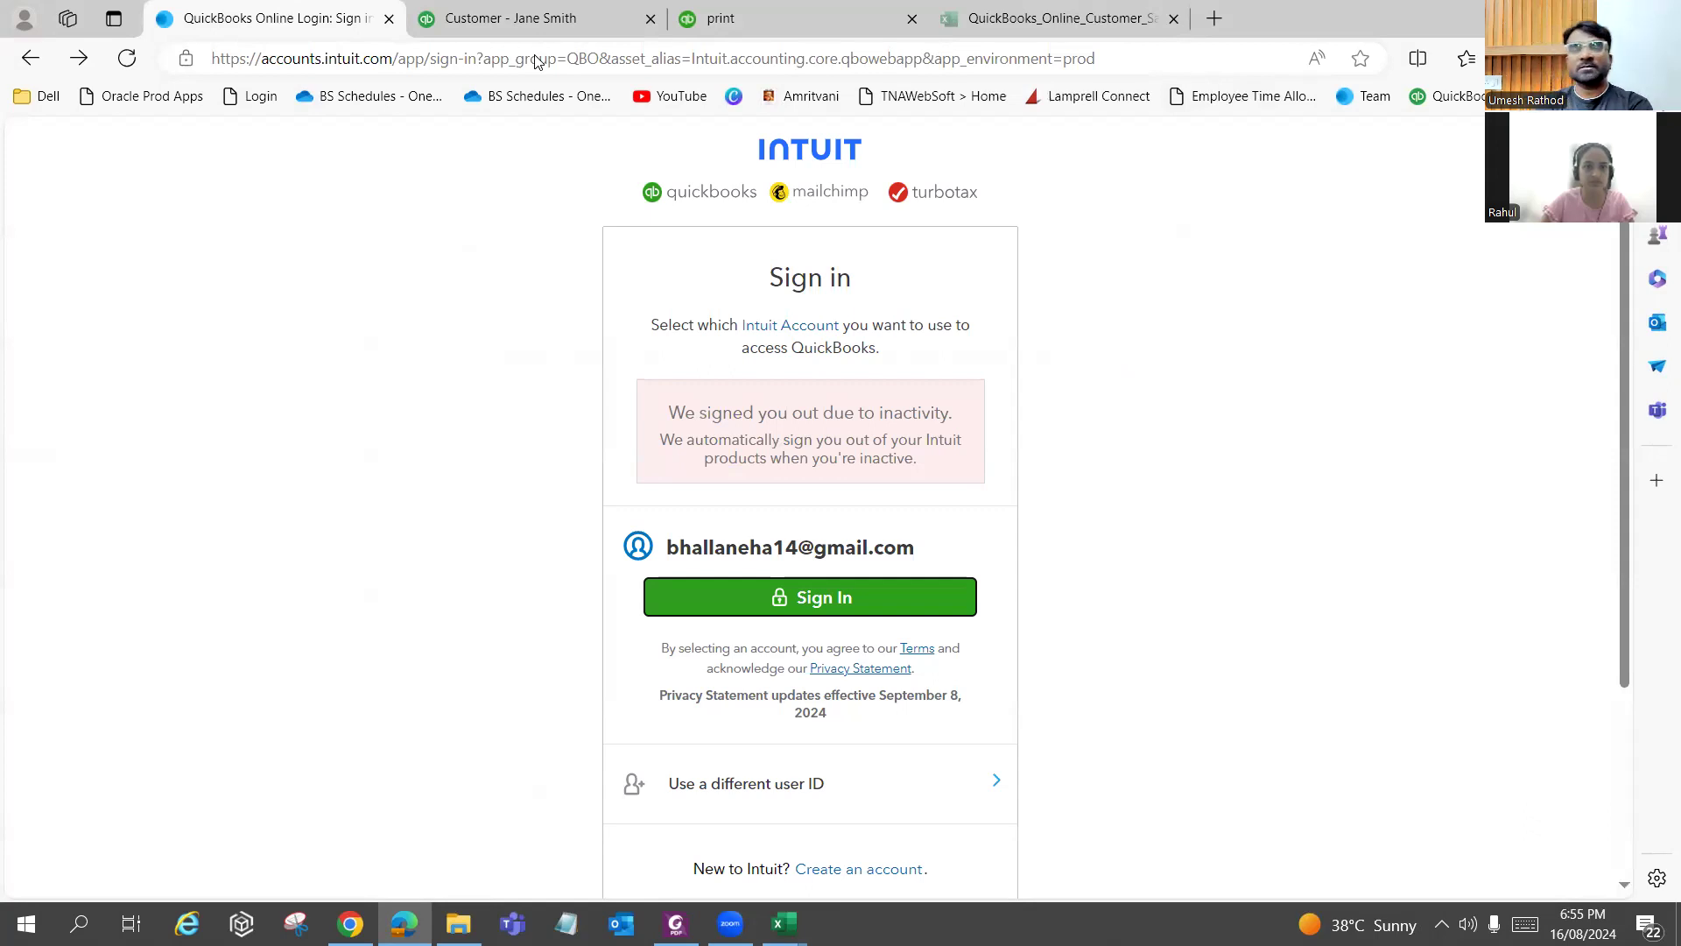
pyautogui.click(788, 17)
pyautogui.click(996, 9)
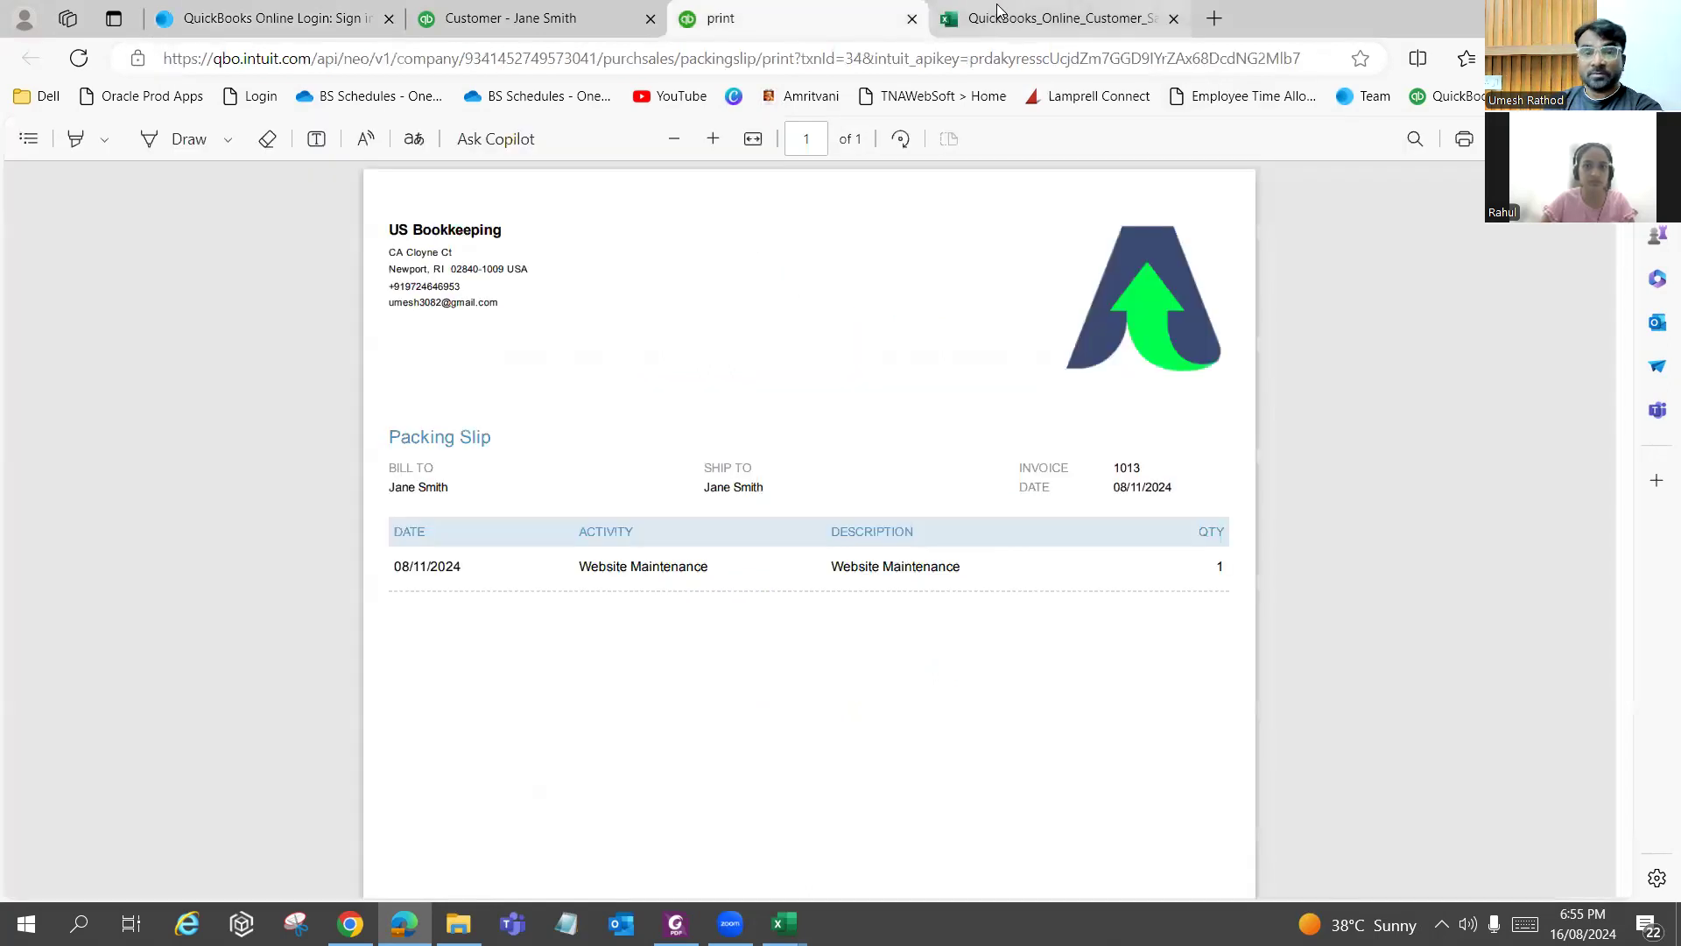
pyautogui.click(594, 11)
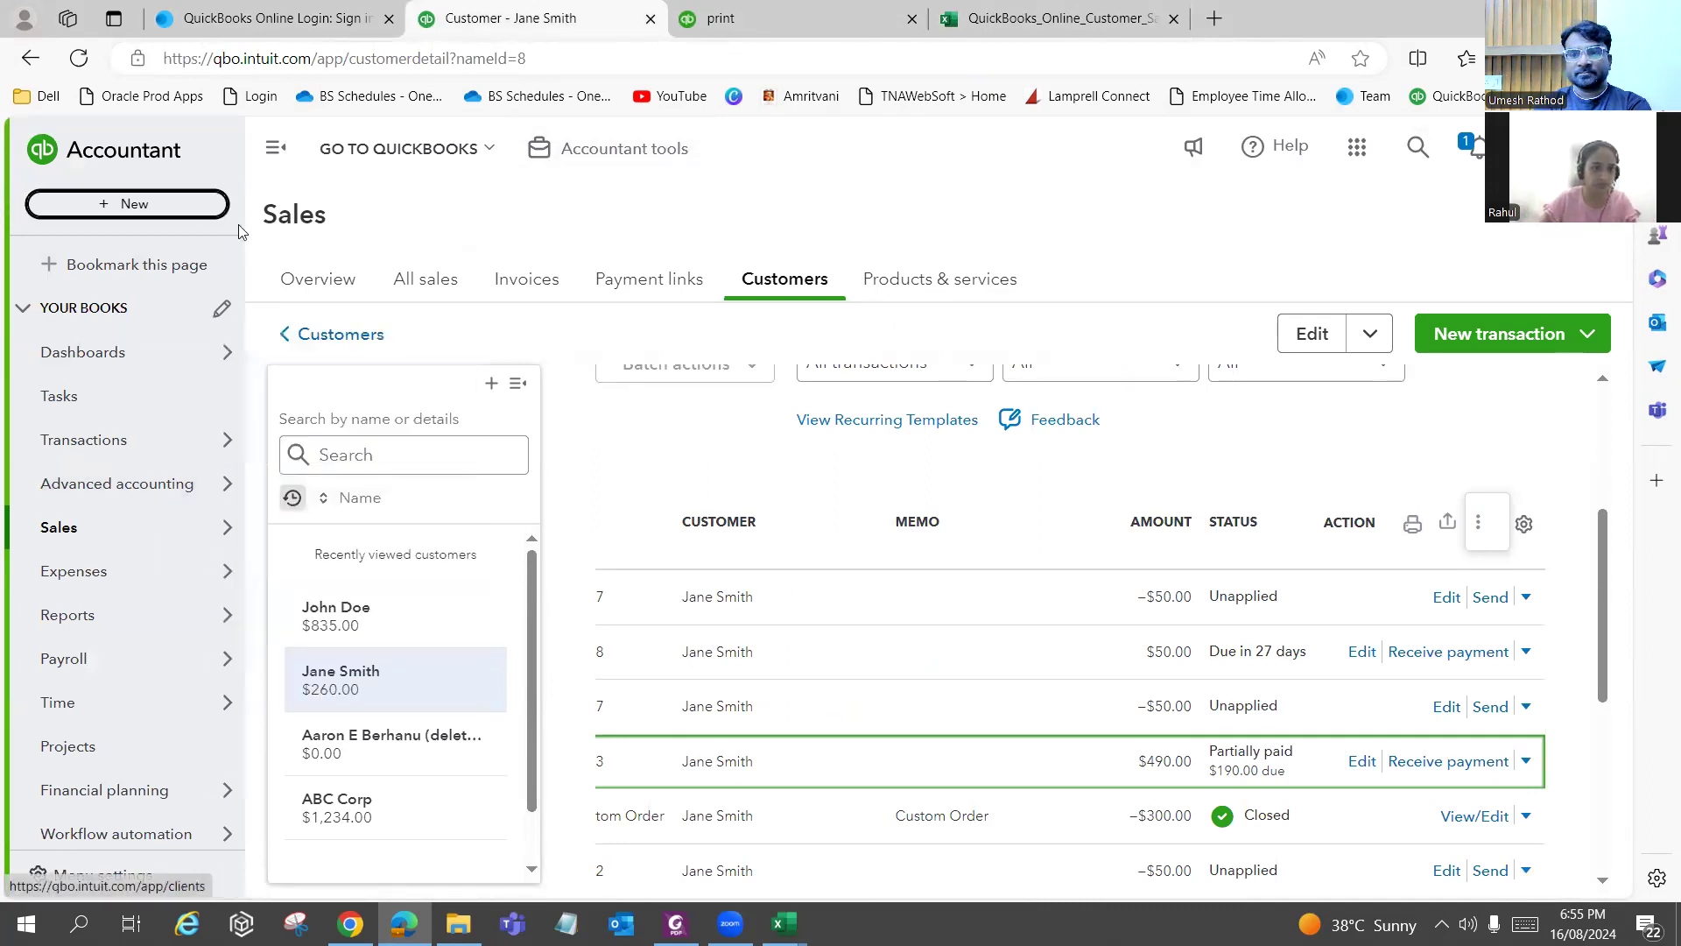
# Read the billing schedule, payment plan and service agreement exercises in Foxit PhantomPDF.
pyautogui.click(675, 924)
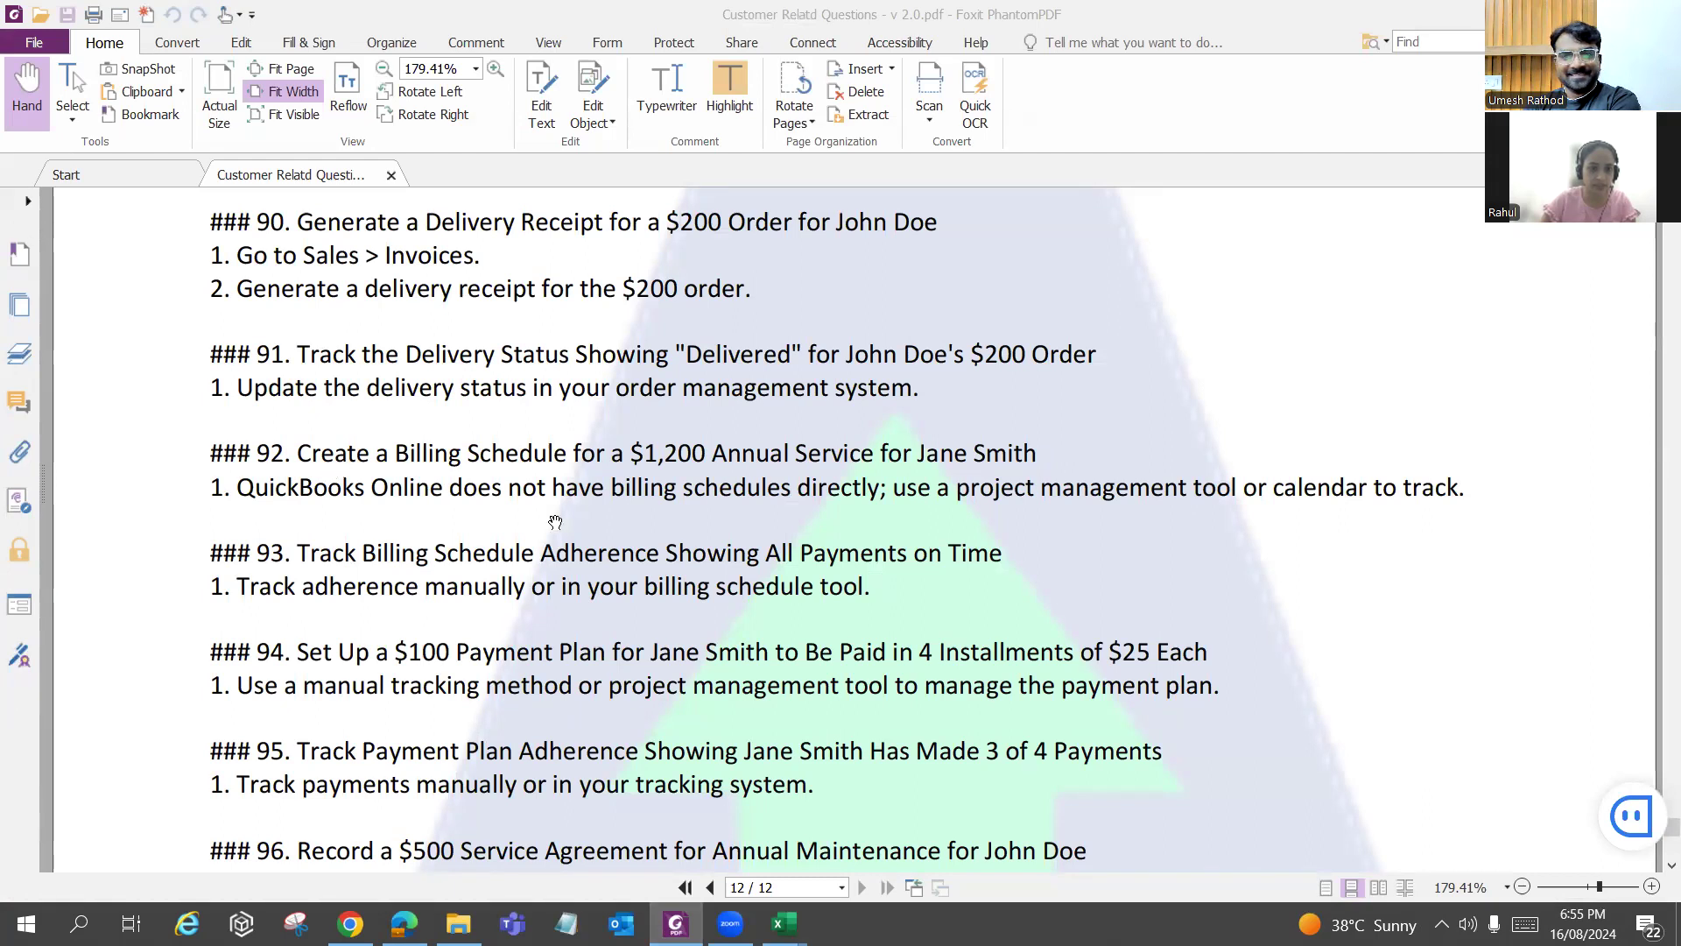
pyautogui.hotkey('alt', 'Tab')
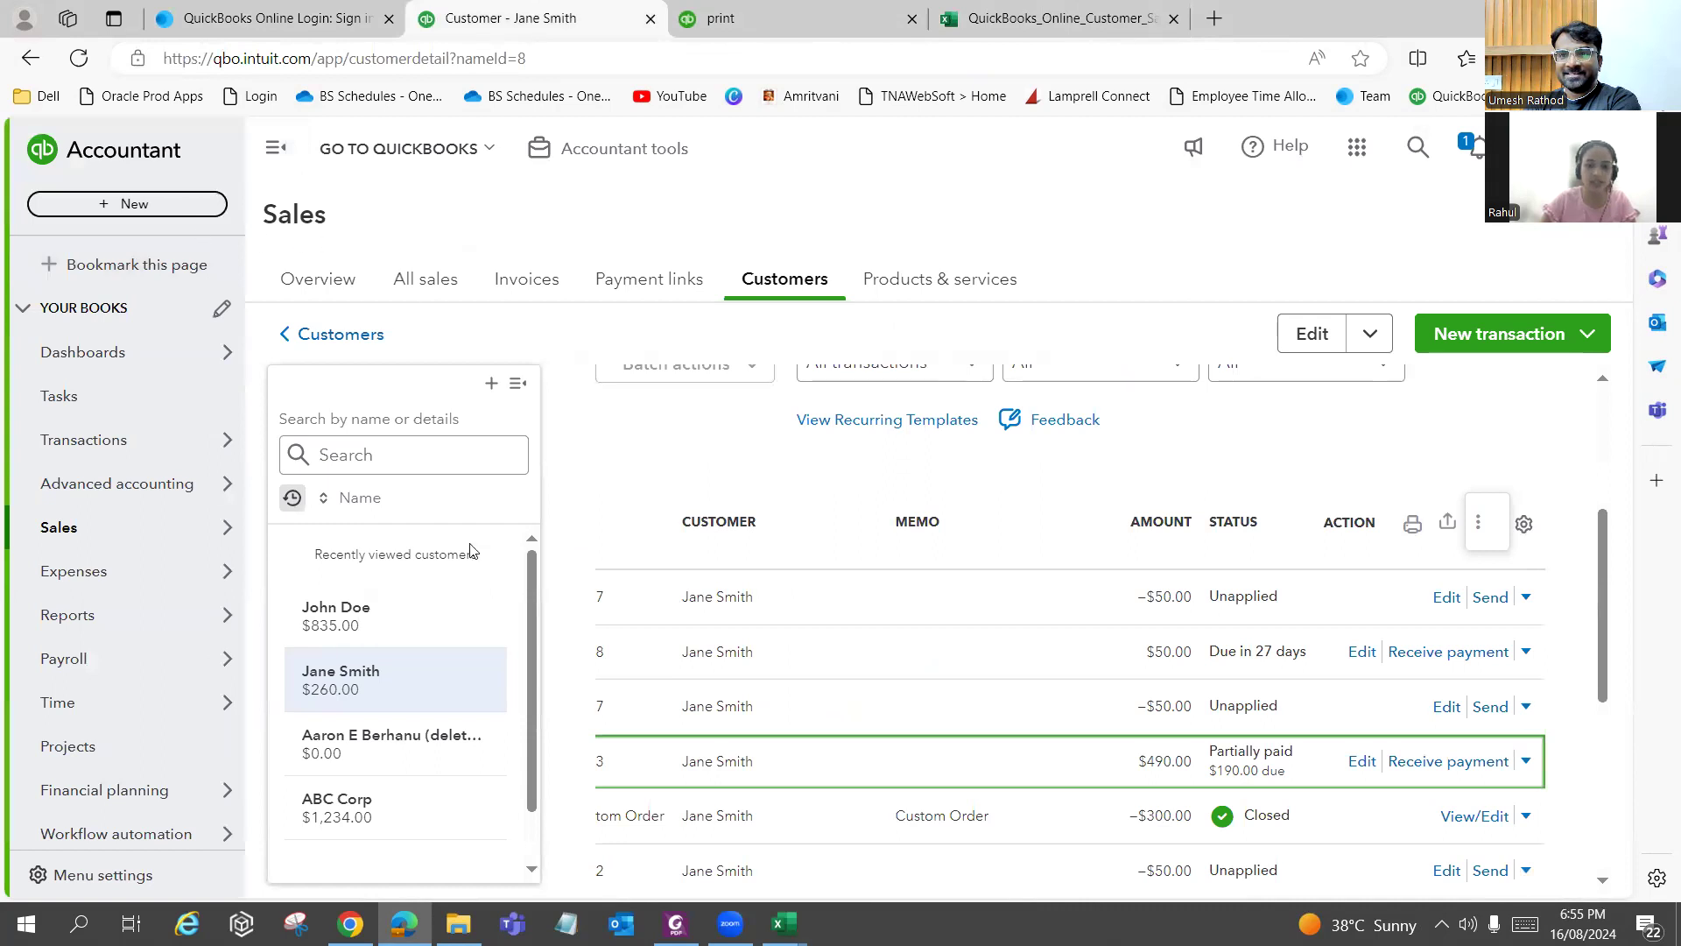
pyautogui.hotkey('alt', 'Tab')
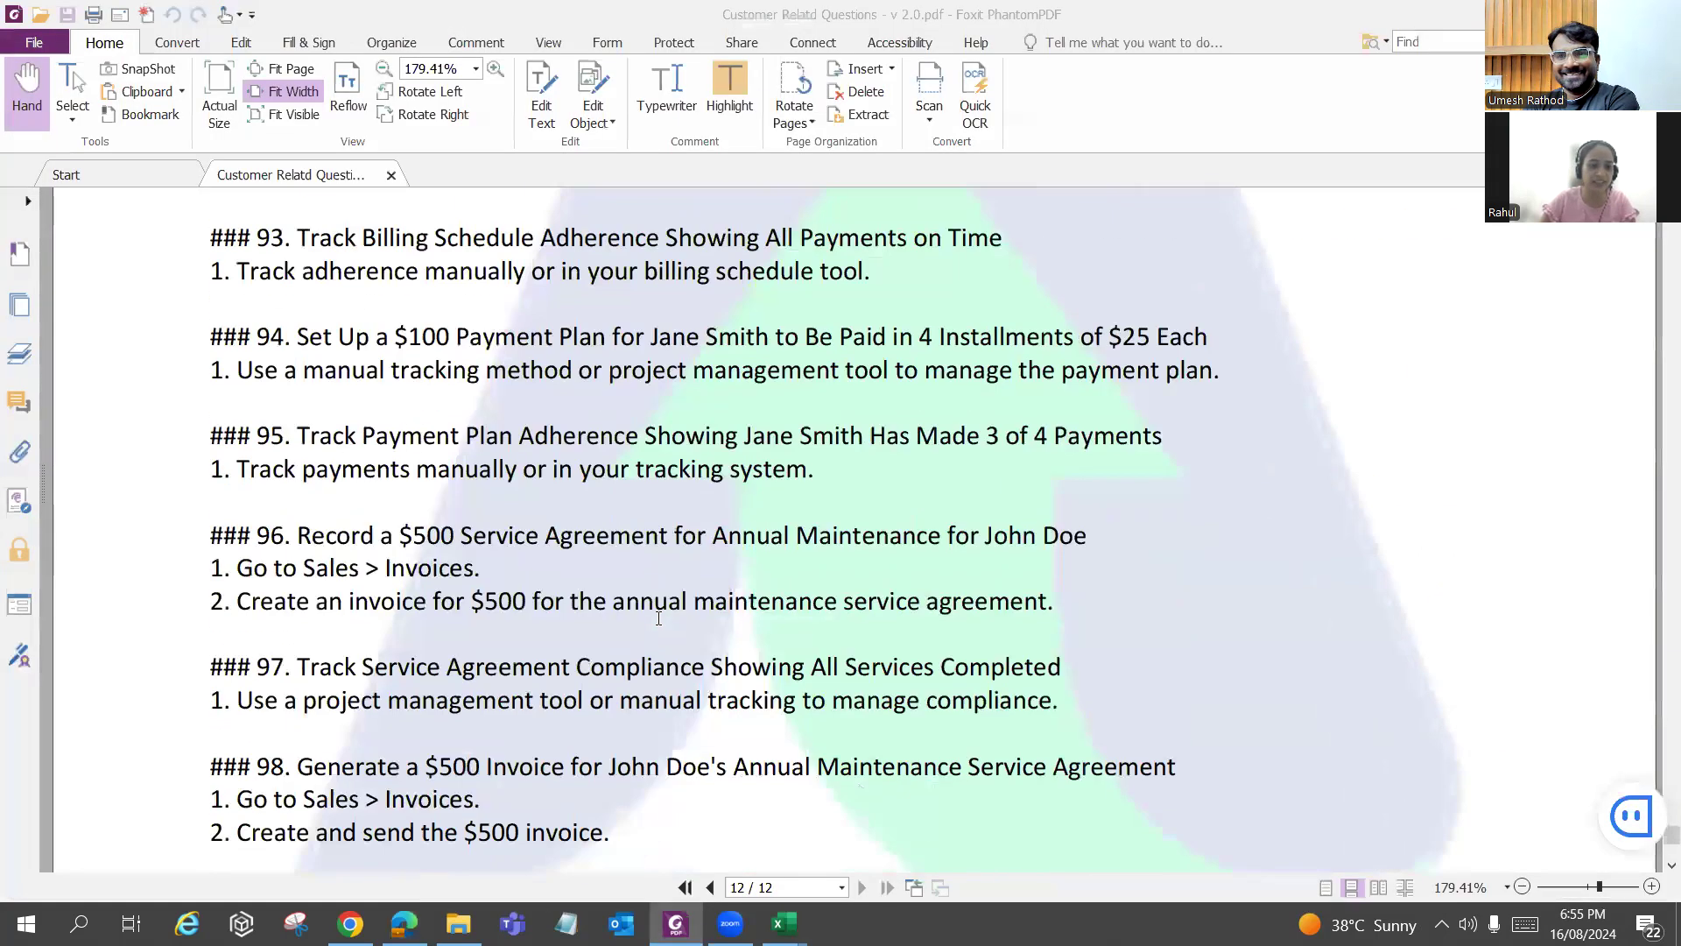
pyautogui.scroll(3, 657, 618)
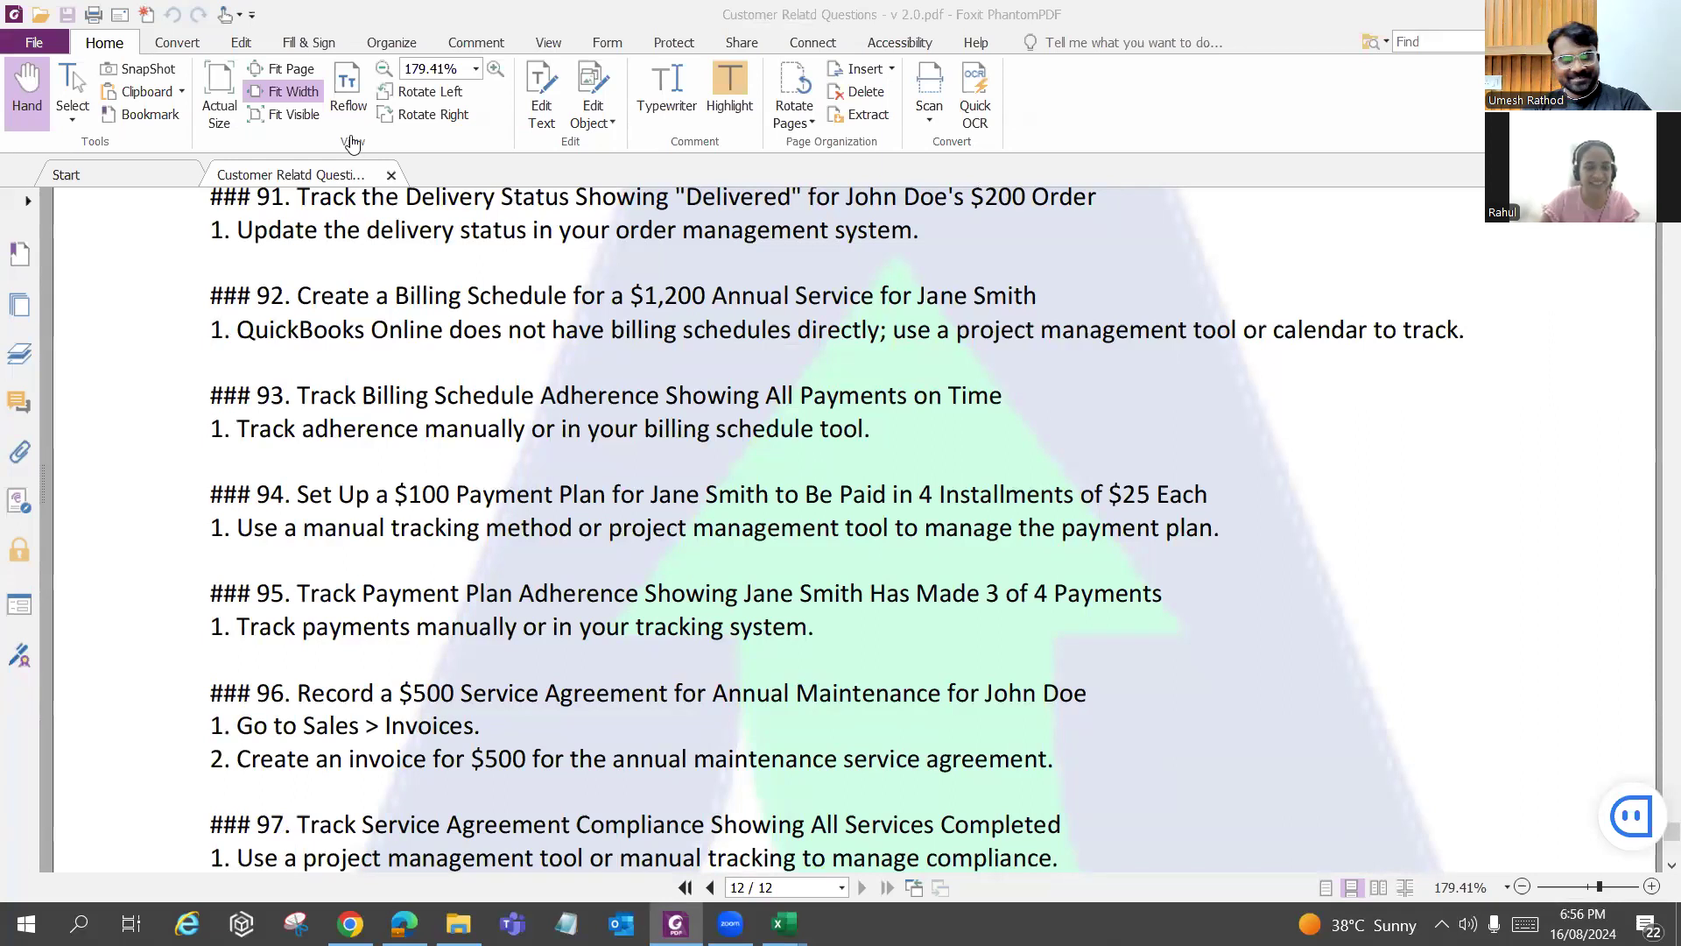
# Switch to QuickBooks and start a new customer invoice.
pyautogui.hotkey('alt', 'Tab')
pyautogui.click(185, 214)
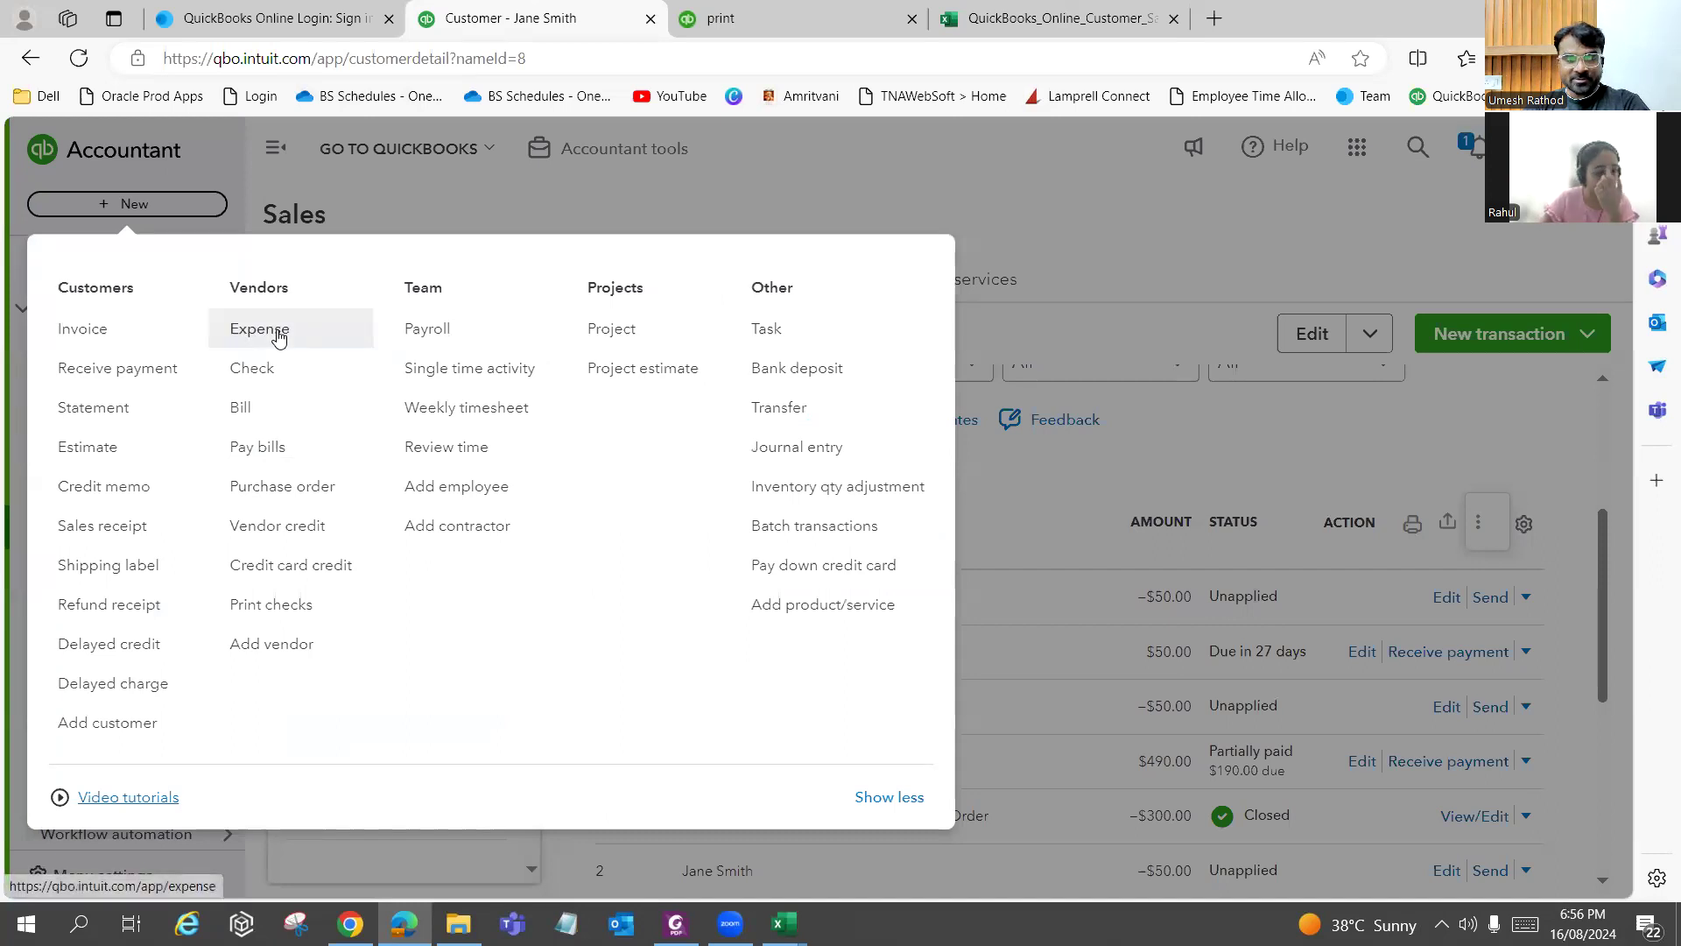
pyautogui.click(100, 332)
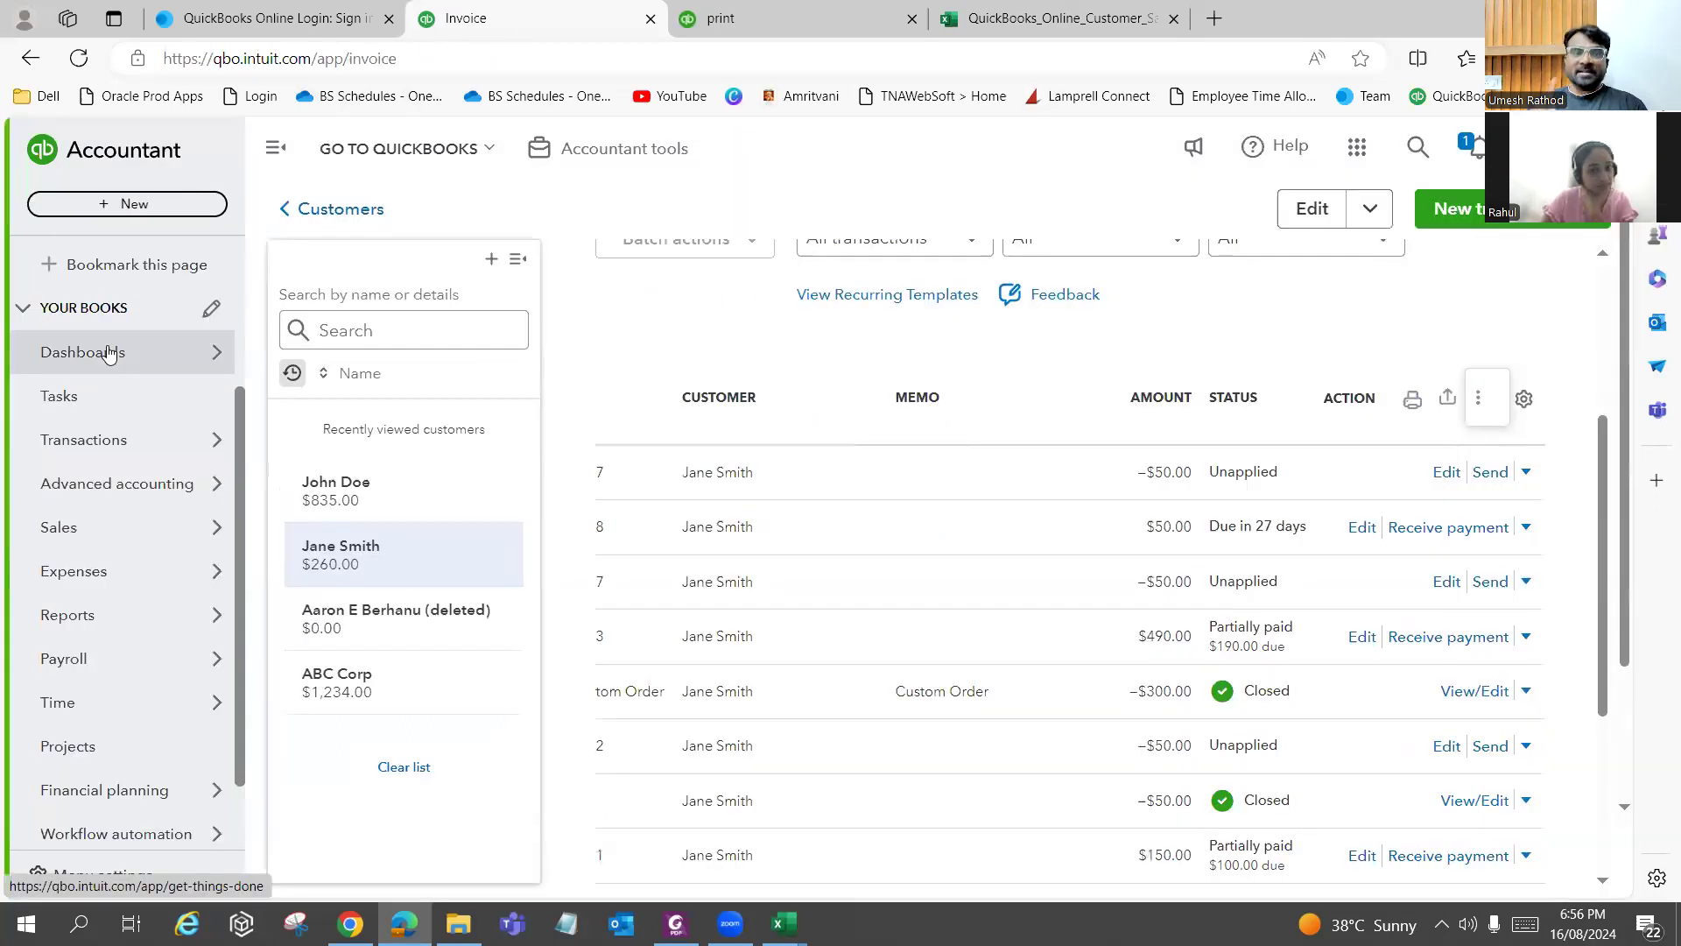
# Reread the billing schedule exercise in Foxit PhantomPDF and select its customer on the new QuickBooks invoice.
pyautogui.click(675, 923)
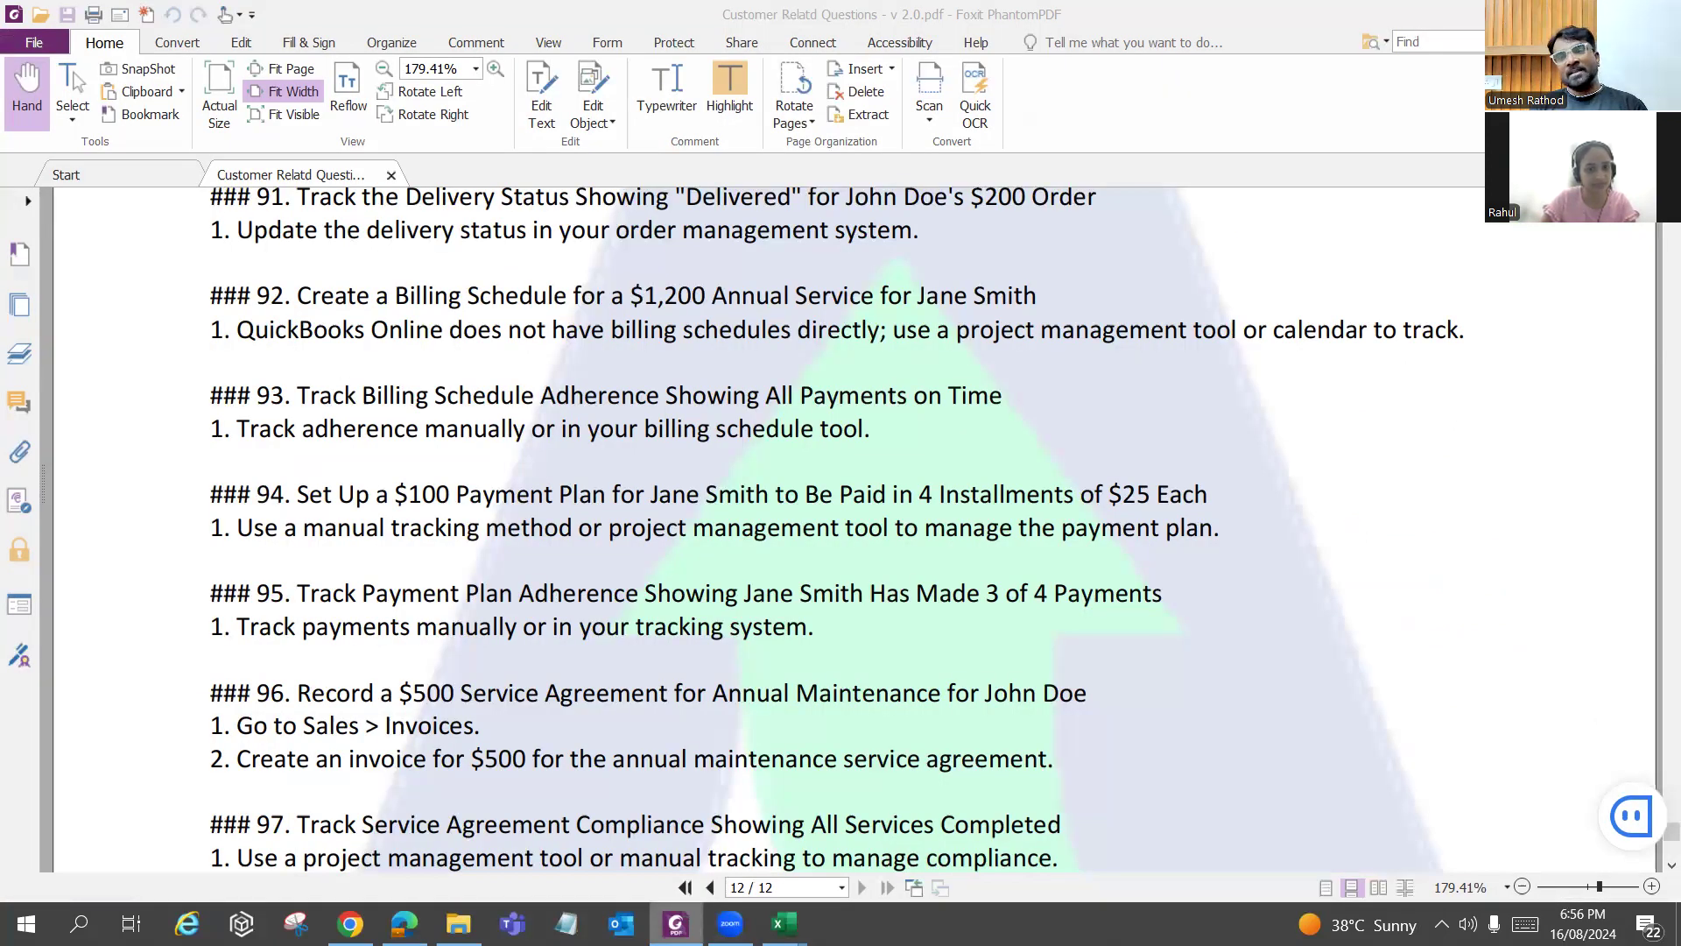
pyautogui.scroll(3, 977, 676)
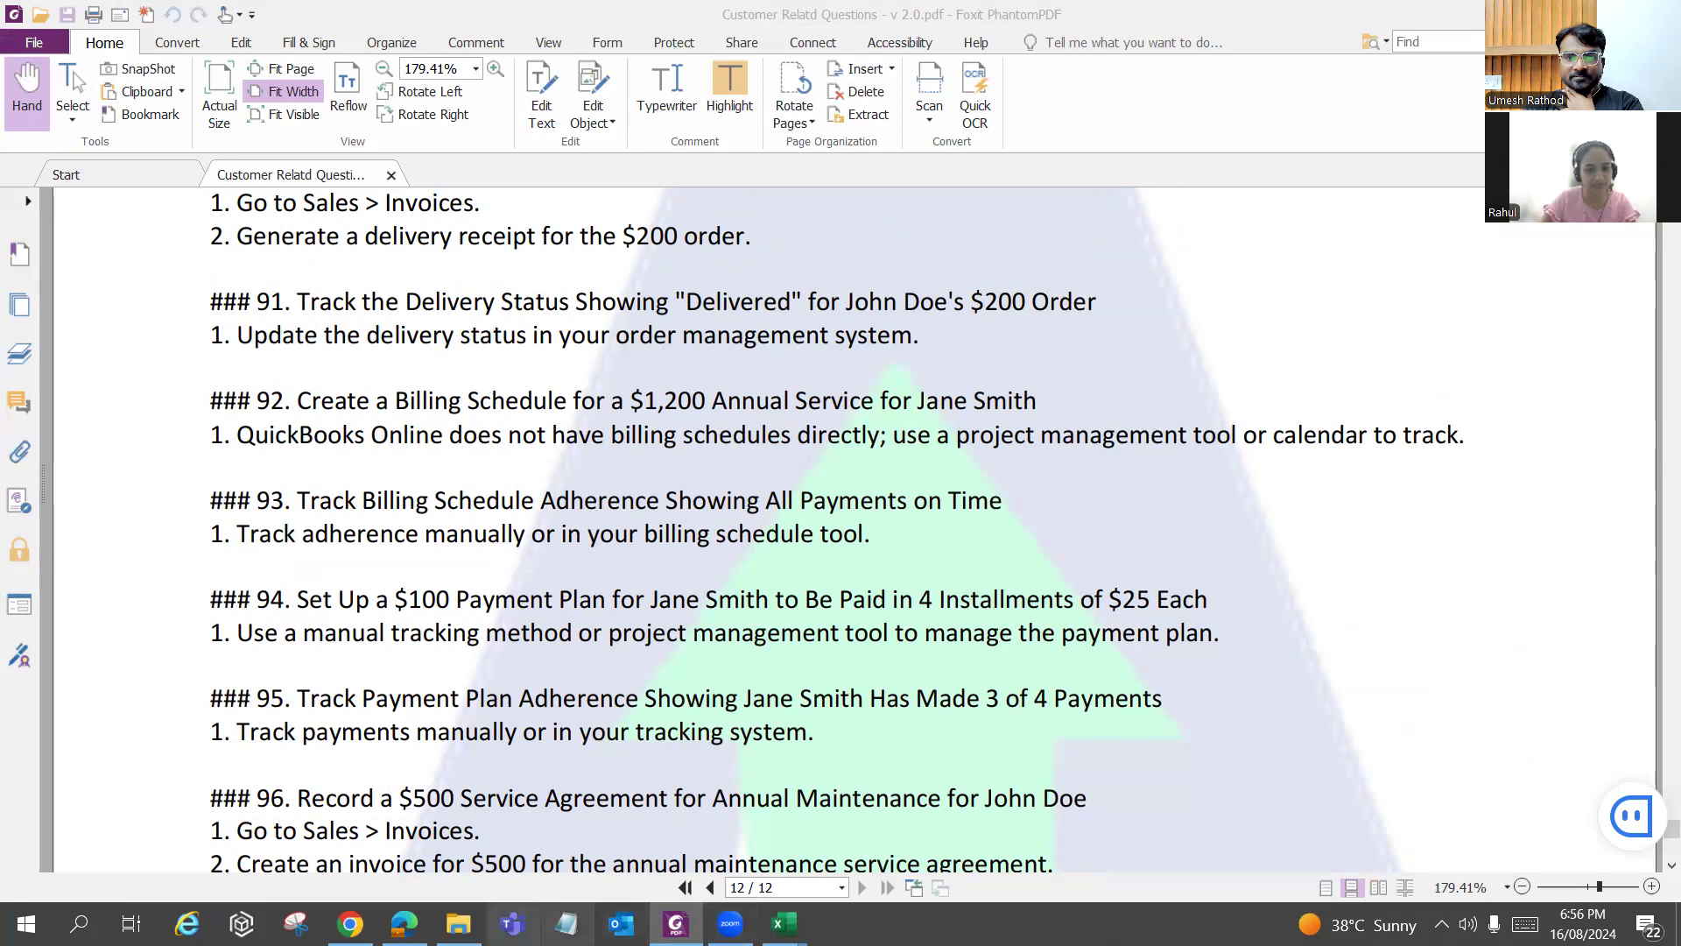
pyautogui.click(404, 923)
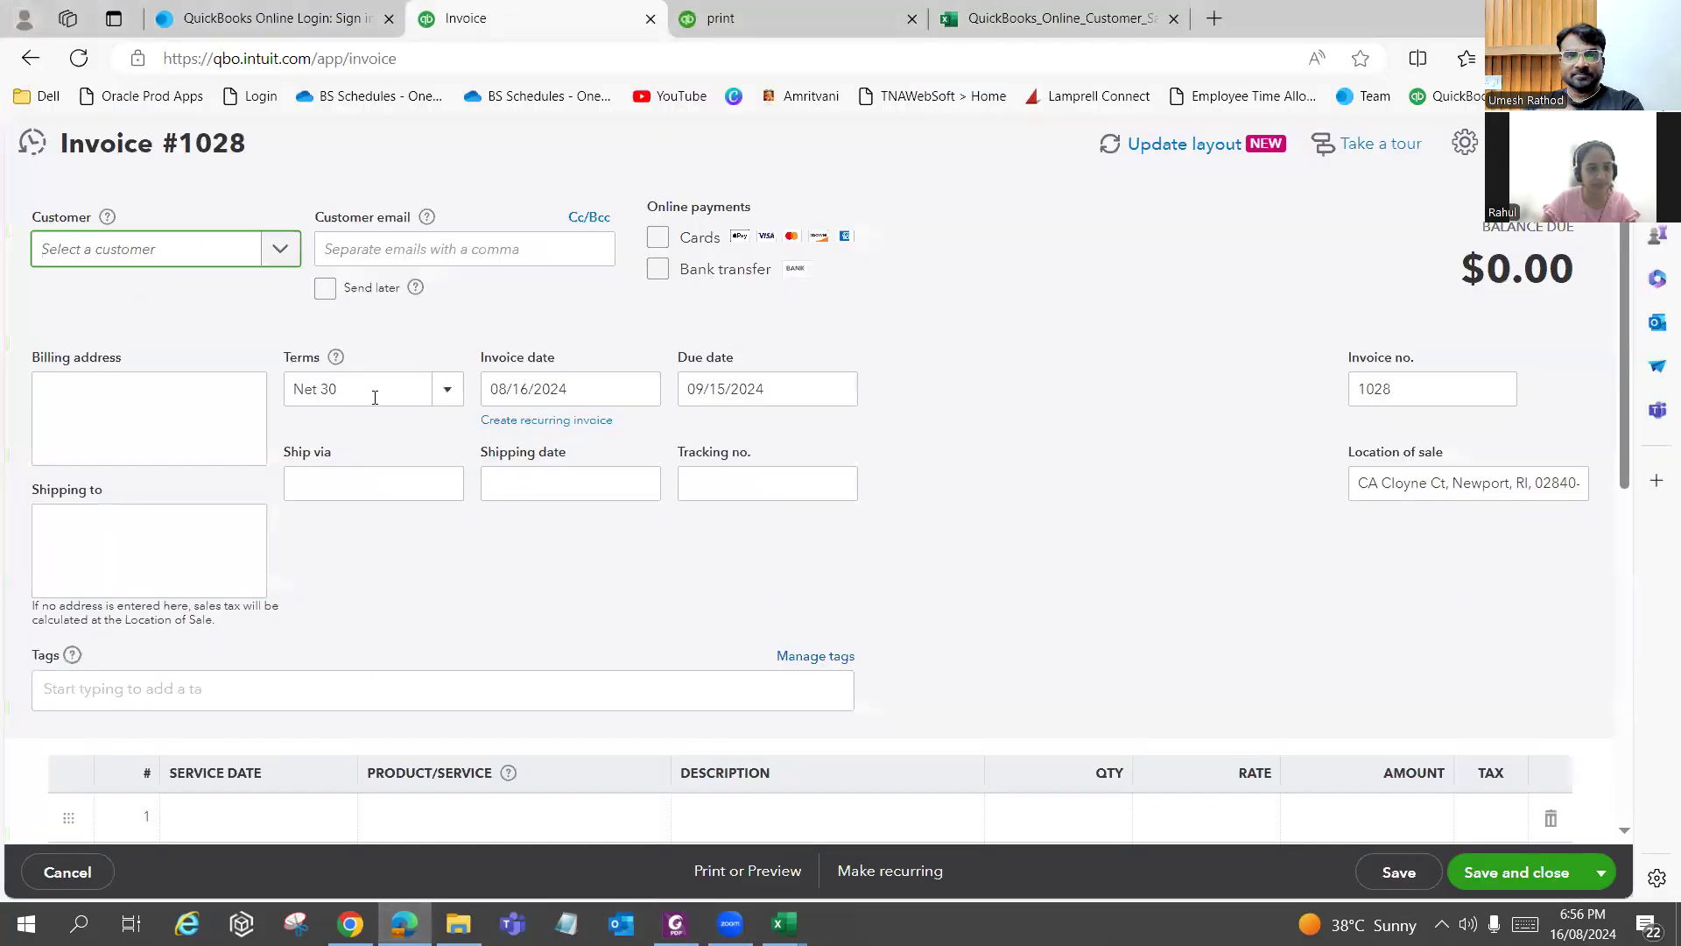
pyautogui.hotkey('alt', 'Tab')
pyautogui.hotkey('alt', 'Tab')
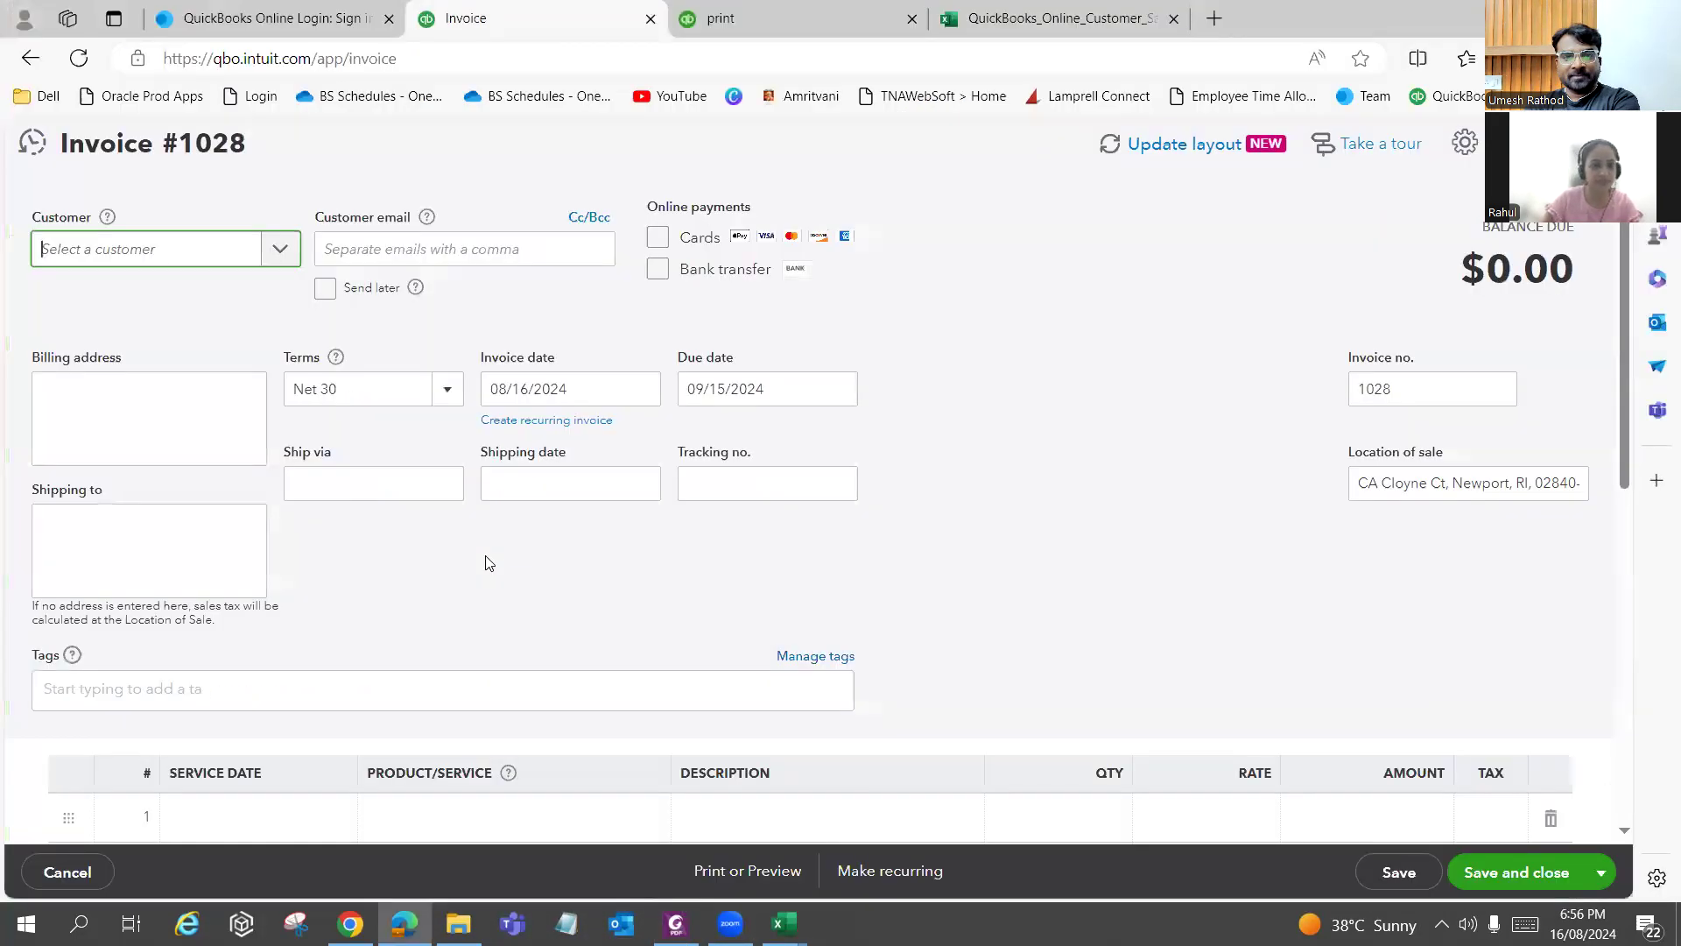
pyautogui.write('jane')
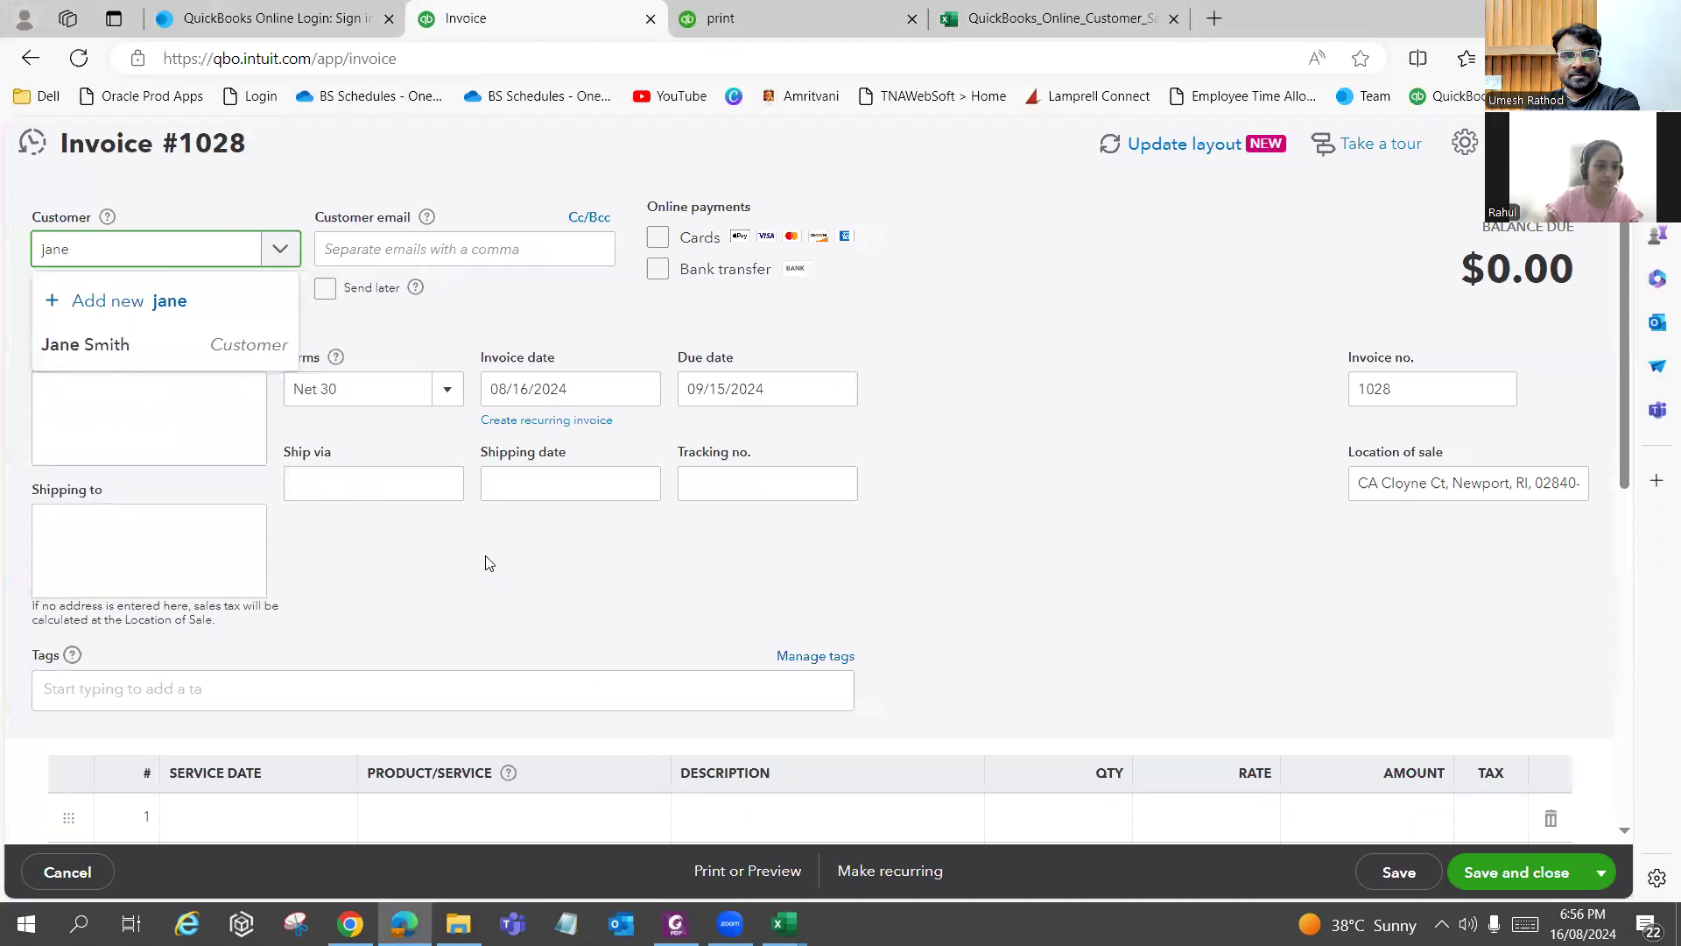
pyautogui.click(189, 345)
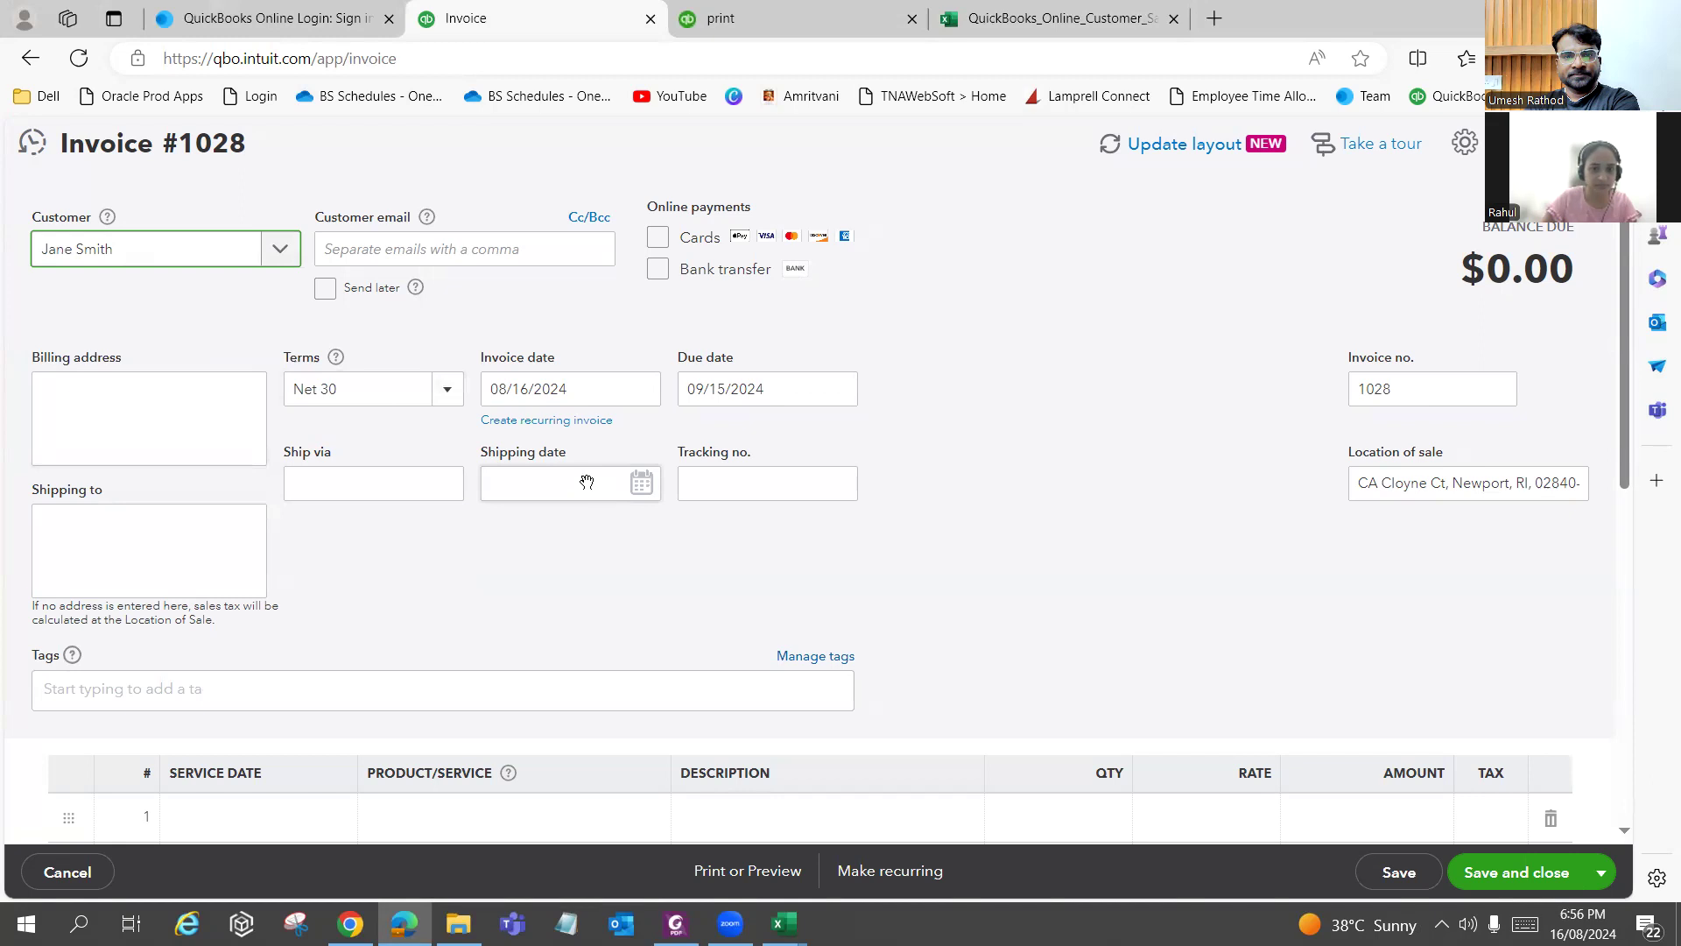
# Recheck the $1,200 annual service exercise in Foxit PhantomPDF, and turn the new QuickBooks invoice into a recurring invoice template.
pyautogui.hotkey('alt', 'Tab')
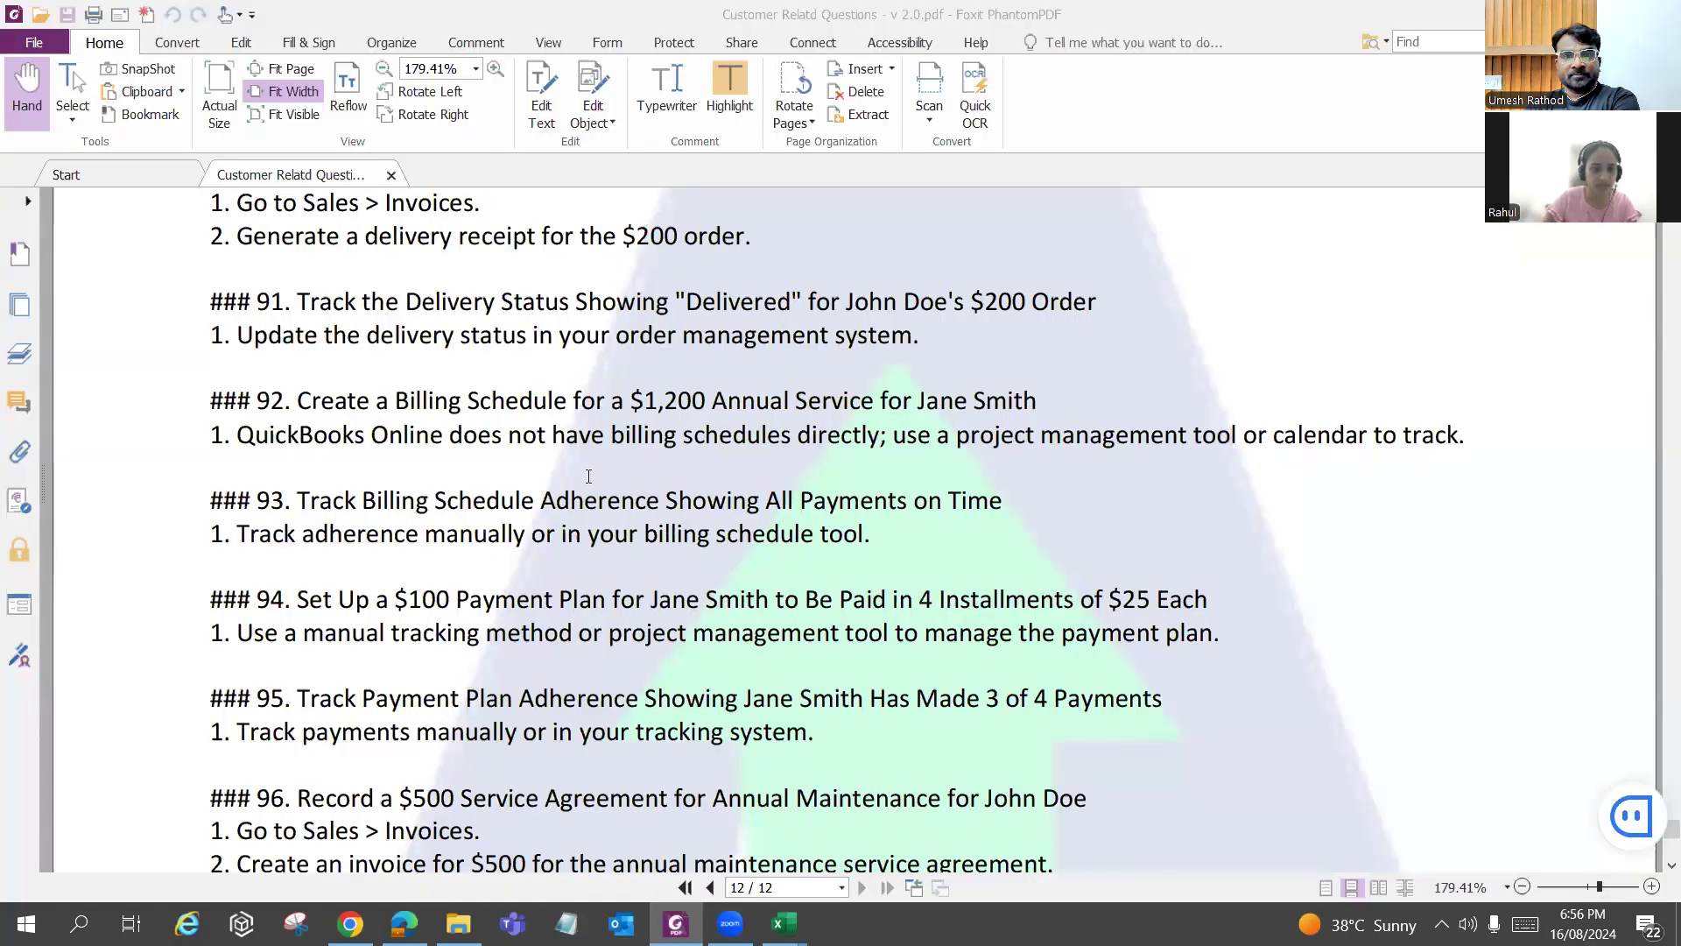
pyautogui.hotkey('alt', 'Tab')
pyautogui.hotkey('alt', 'Tab')
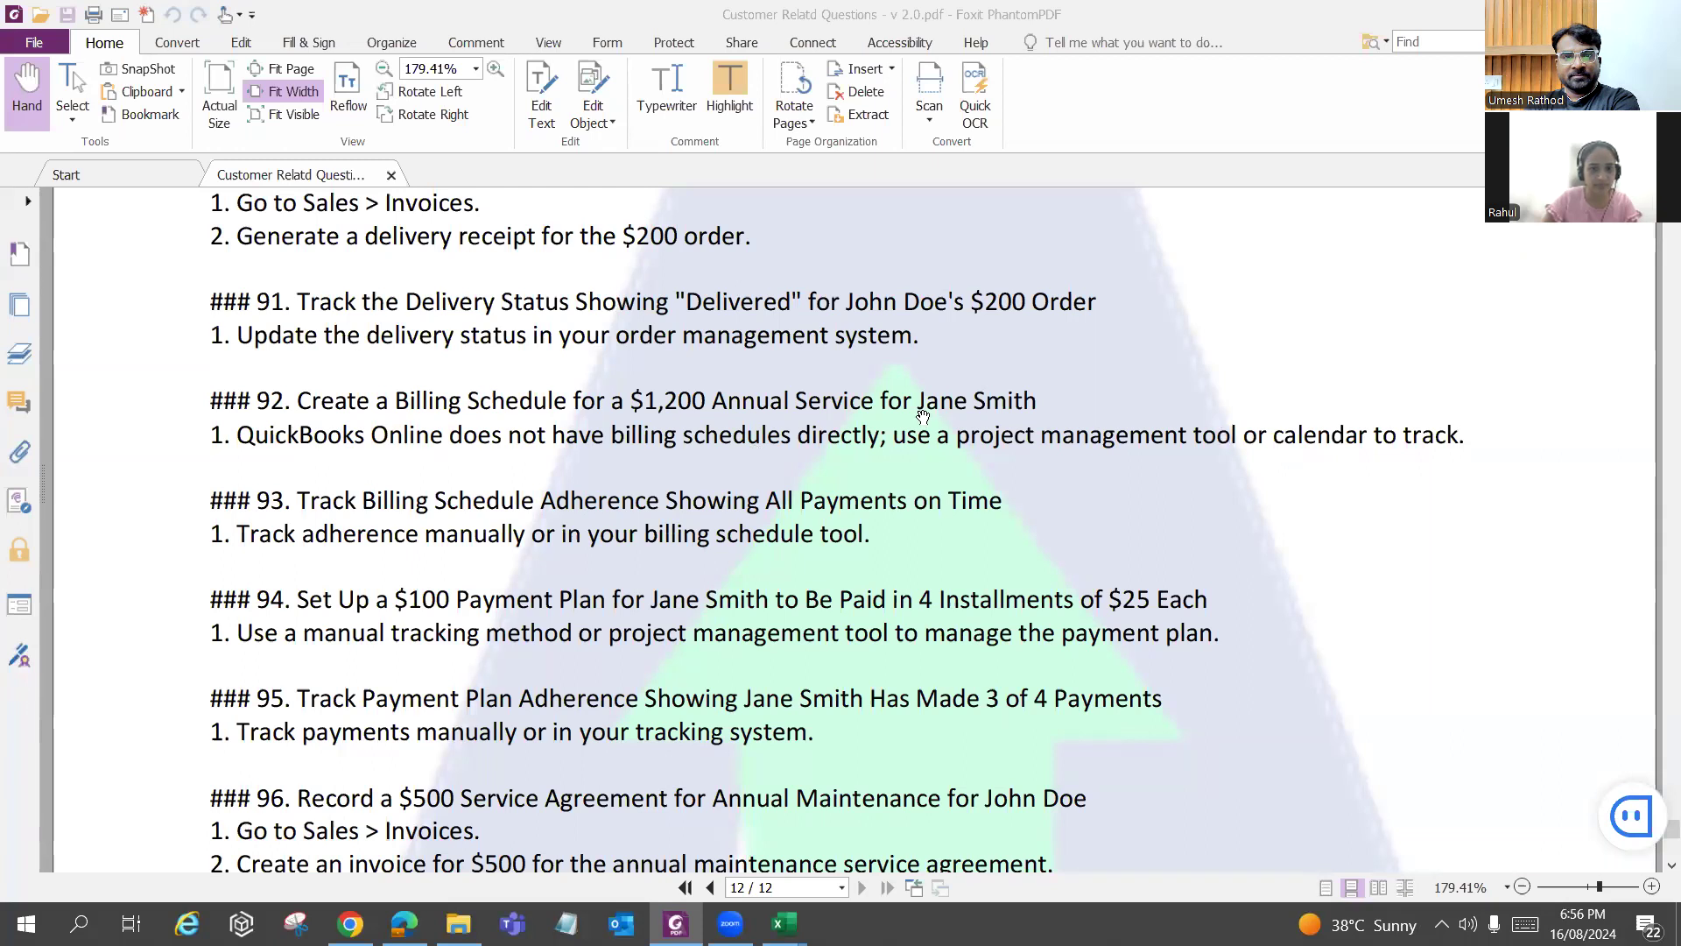
pyautogui.hotkey('alt', 'Tab')
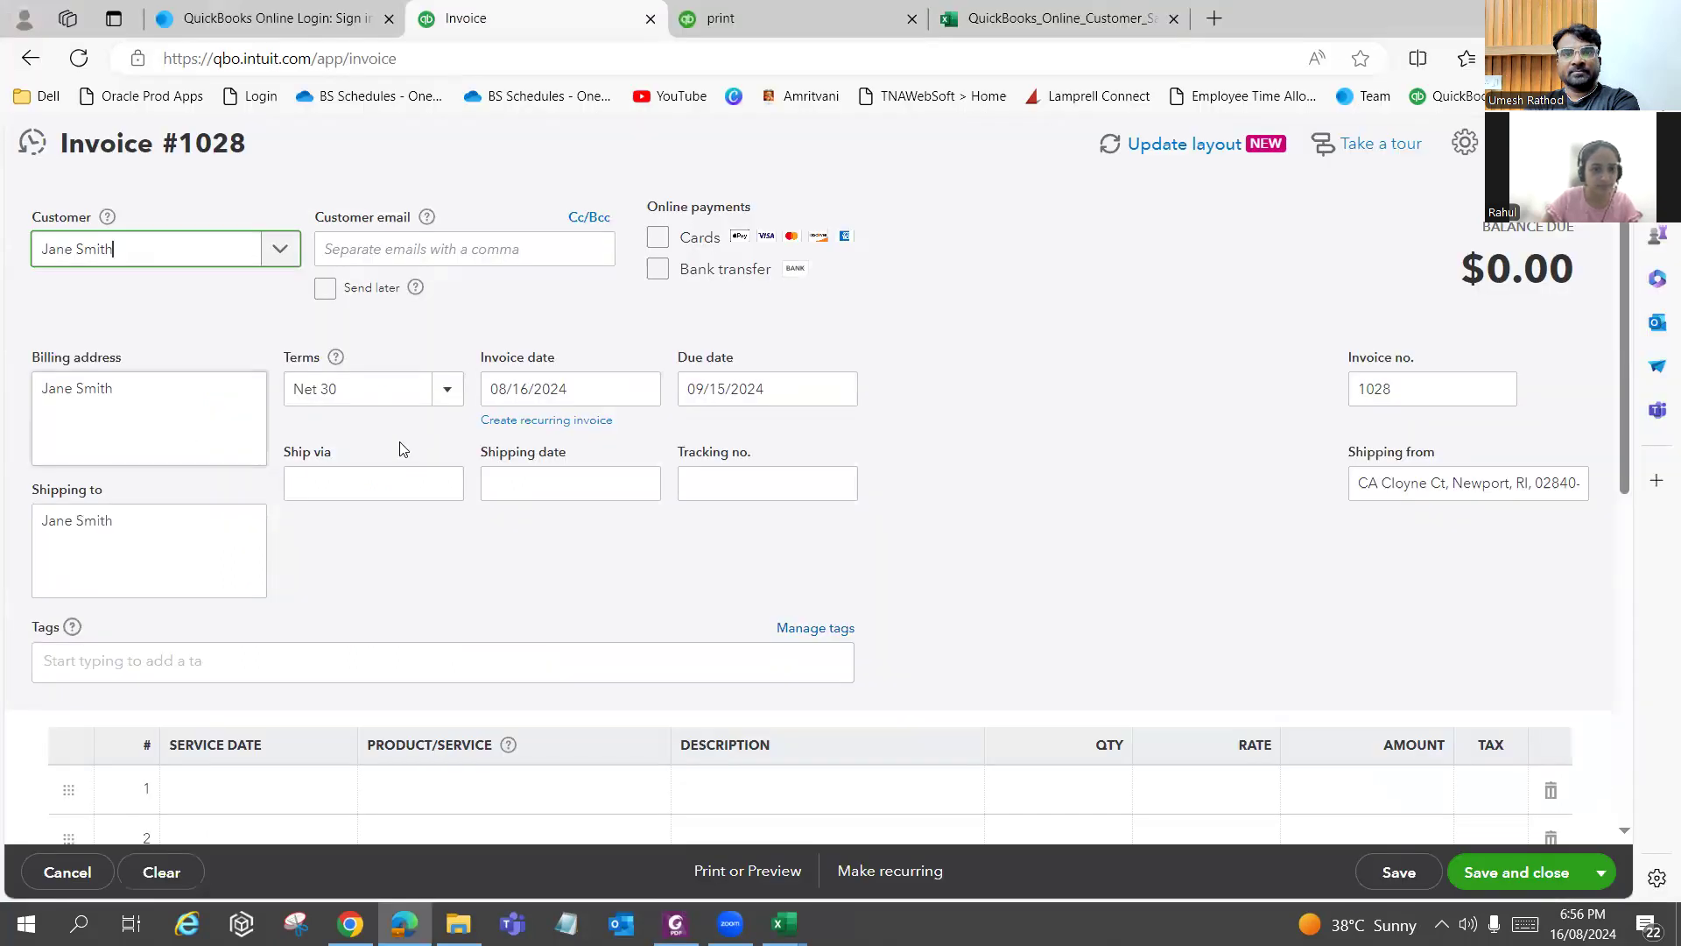
pyautogui.click(534, 422)
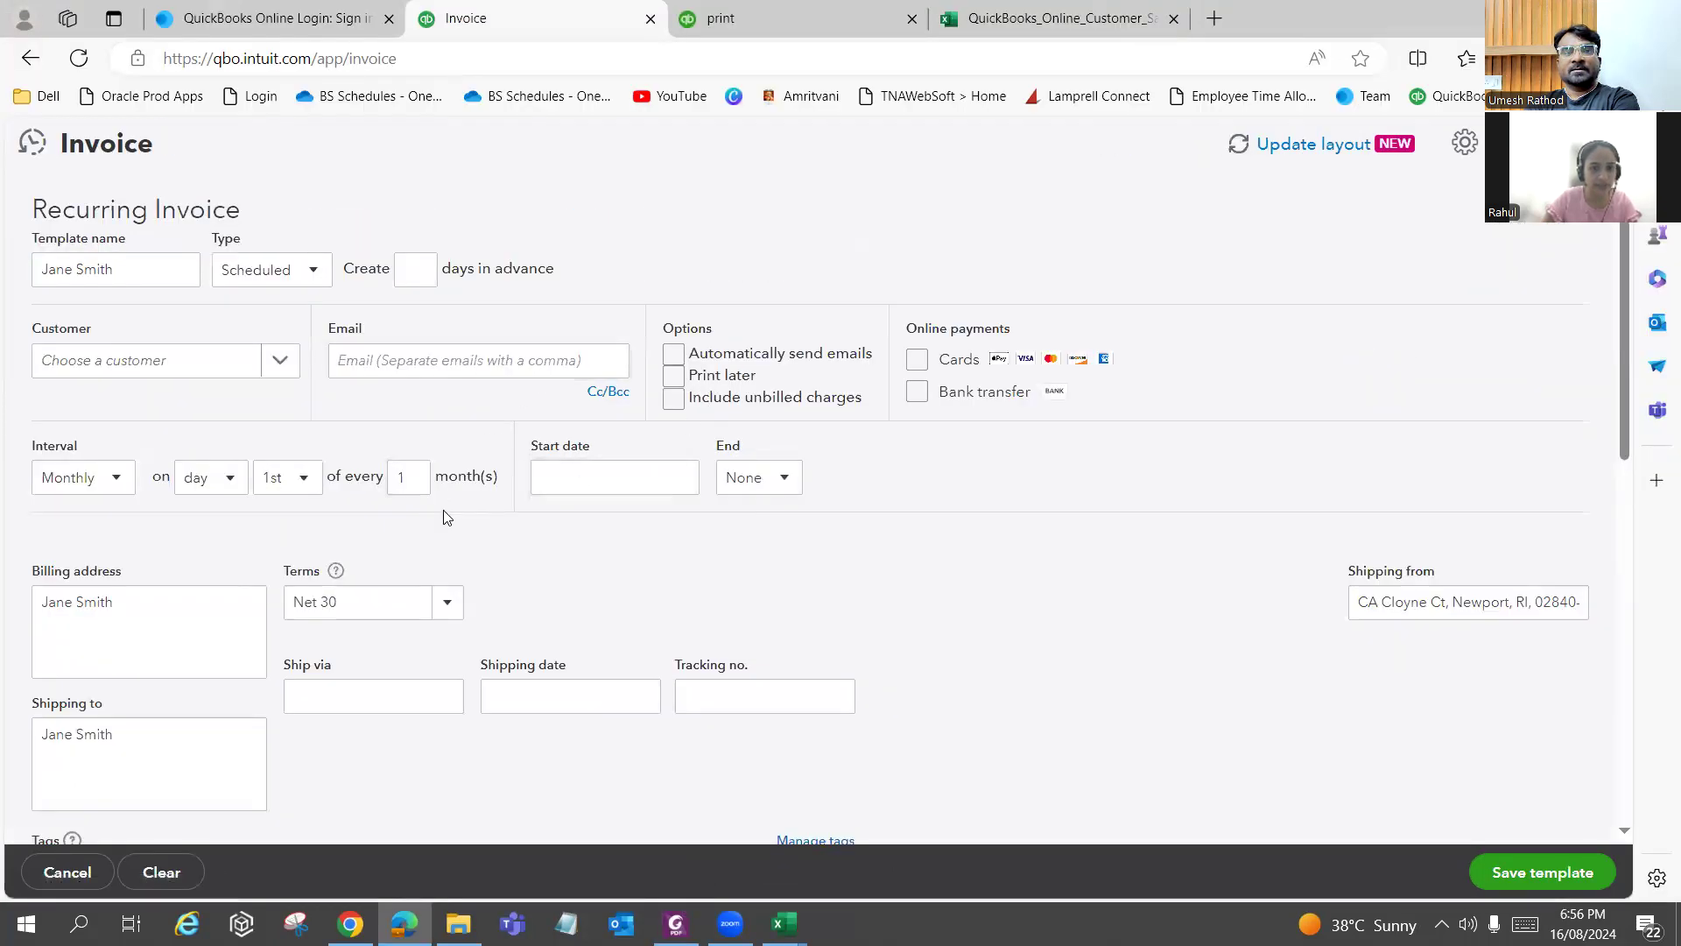
# Recheck the $1,200 annual billing schedule exercise in Foxit PhantomPDF and return to the recurring invoice template in QuickBooks.
pyautogui.hotkey('alt', 'Tab')
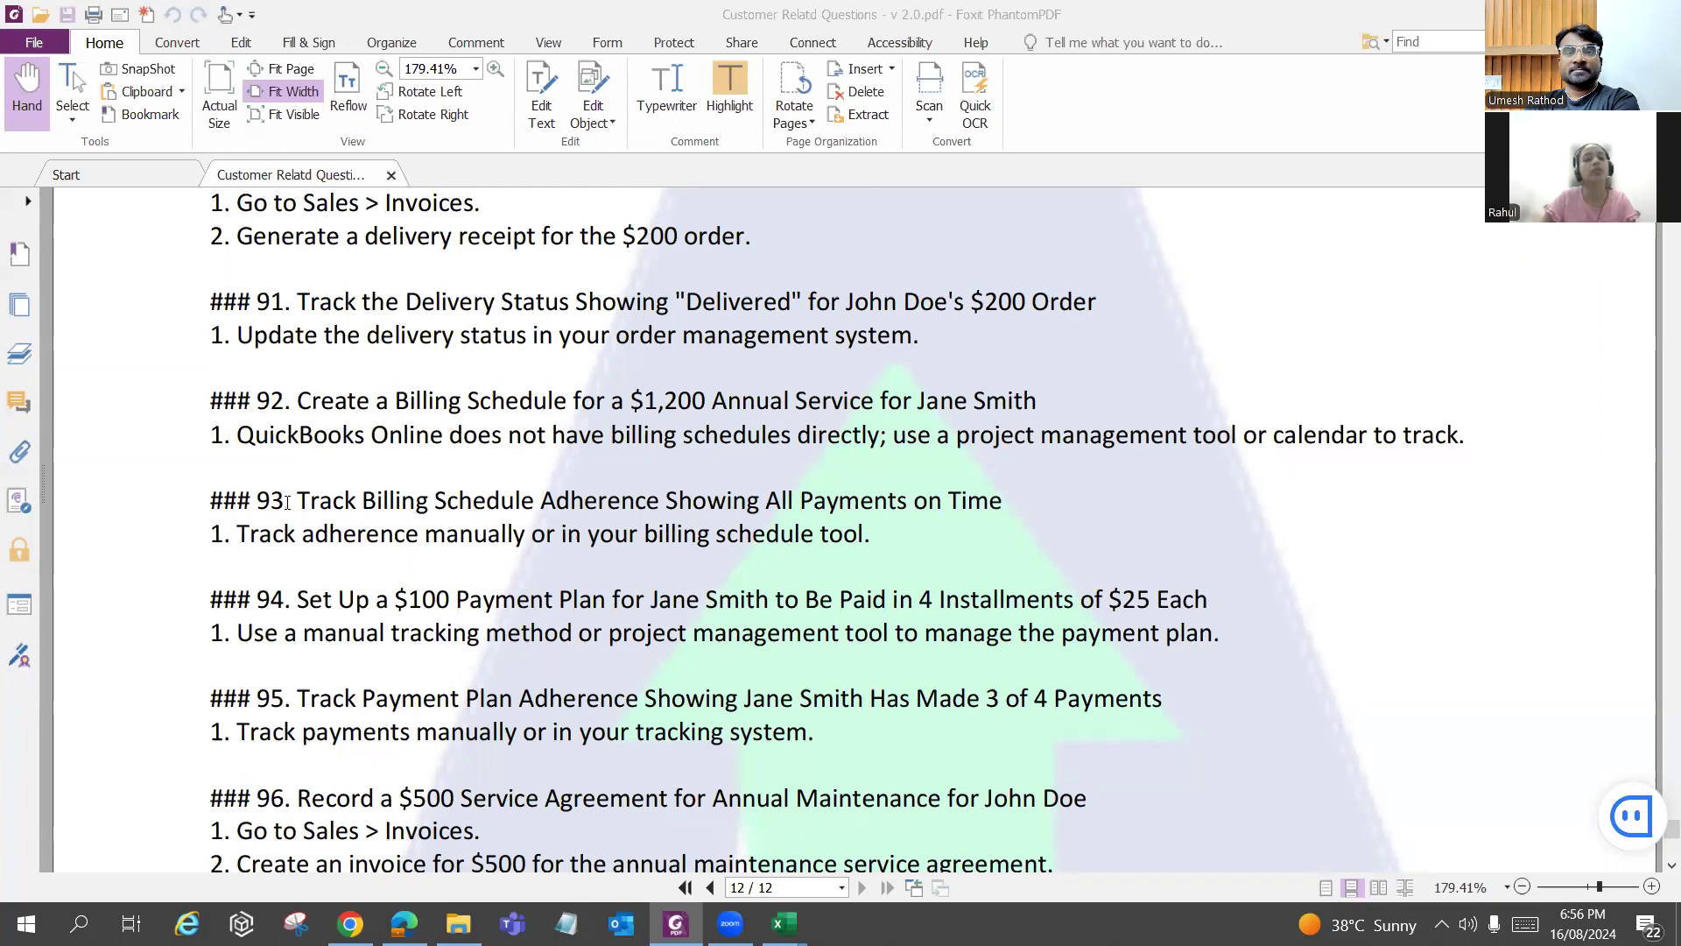
pyautogui.hotkey('alt', 'Tab')
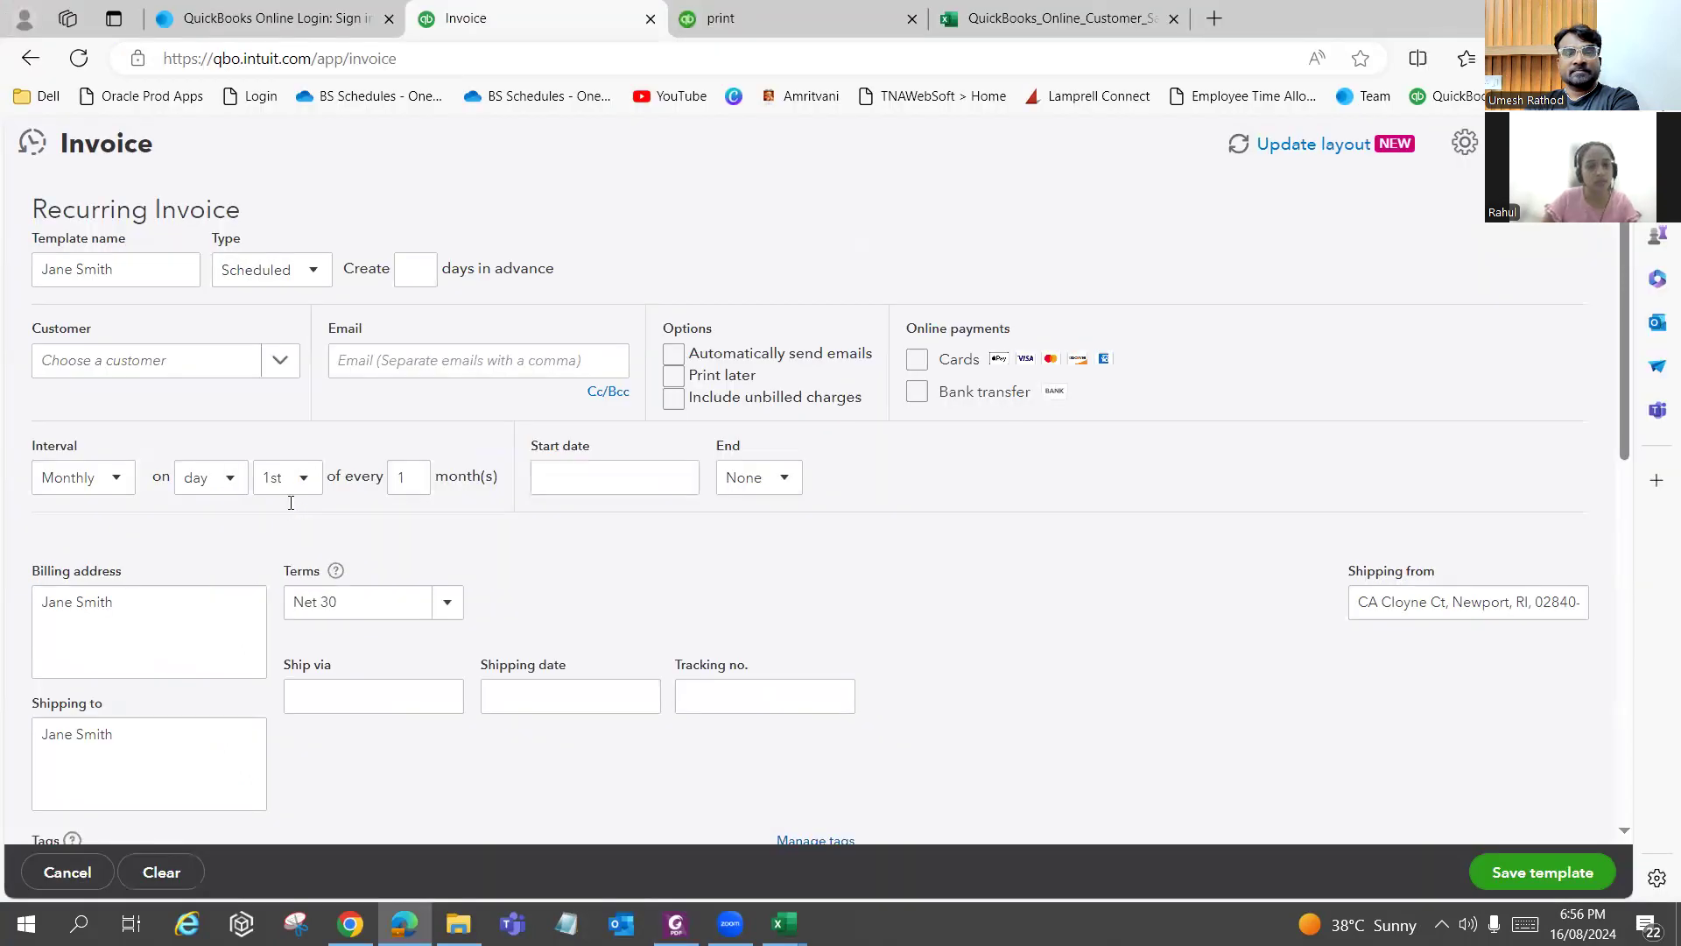
pyautogui.hotkey('alt', 'Tab')
pyautogui.hotkey('alt', 'Tab')
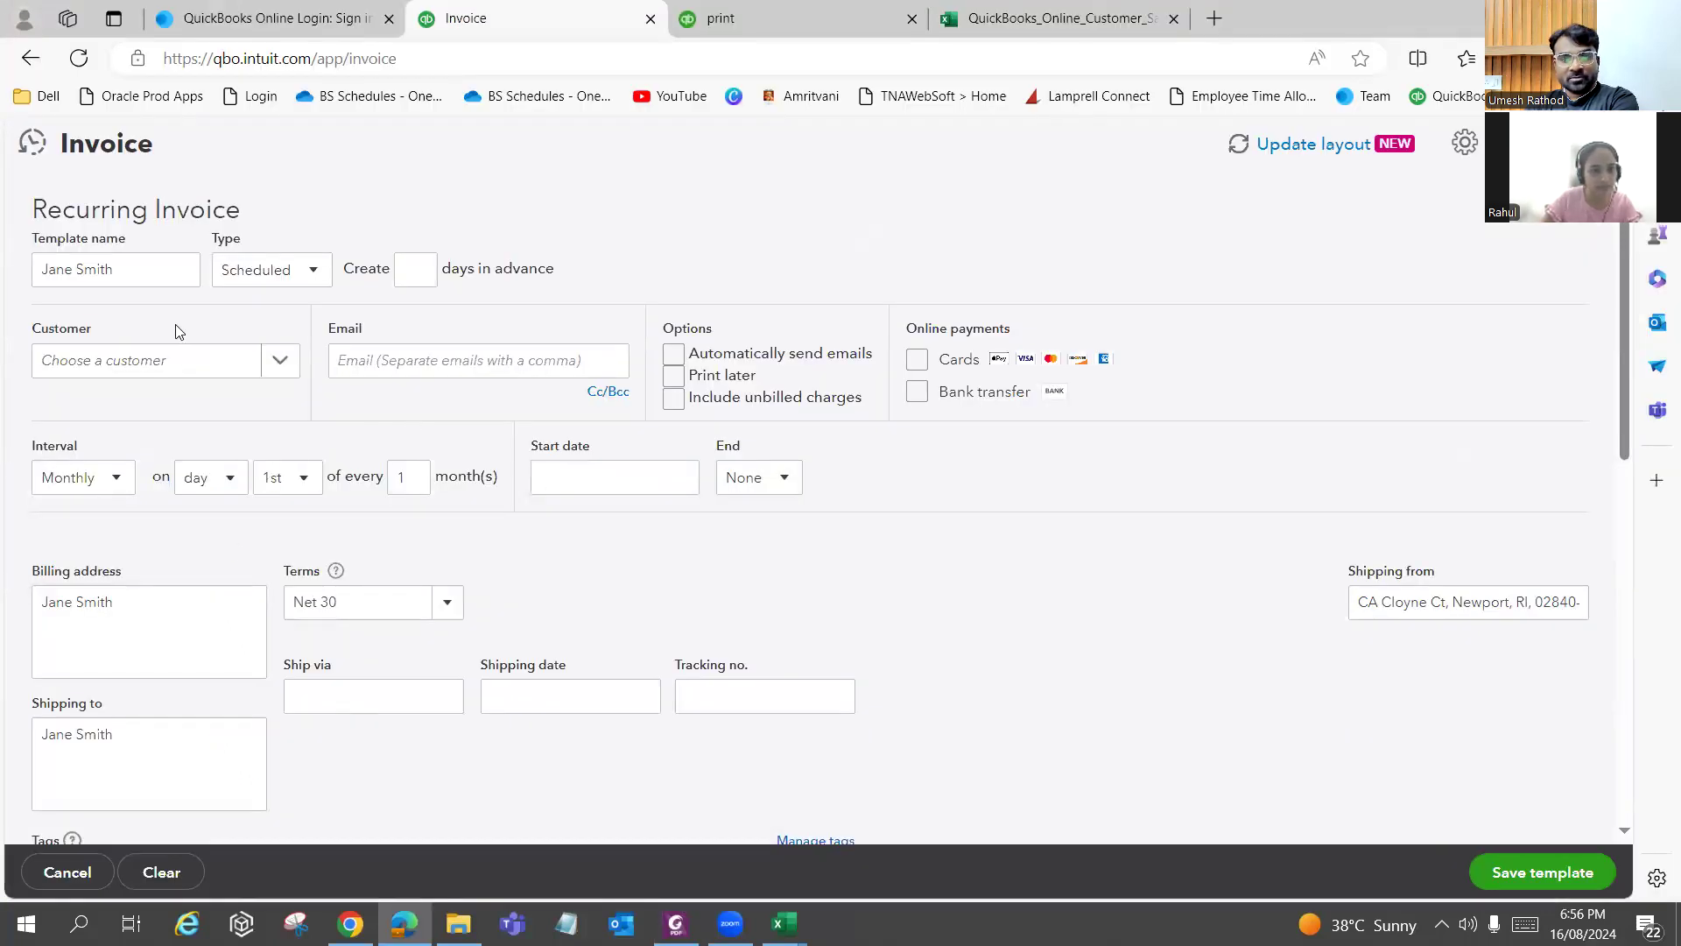
# Check the template type options, keeping Scheduled, and cancel the recurring invoice template to return to the regular invoice.
pyautogui.click(280, 271)
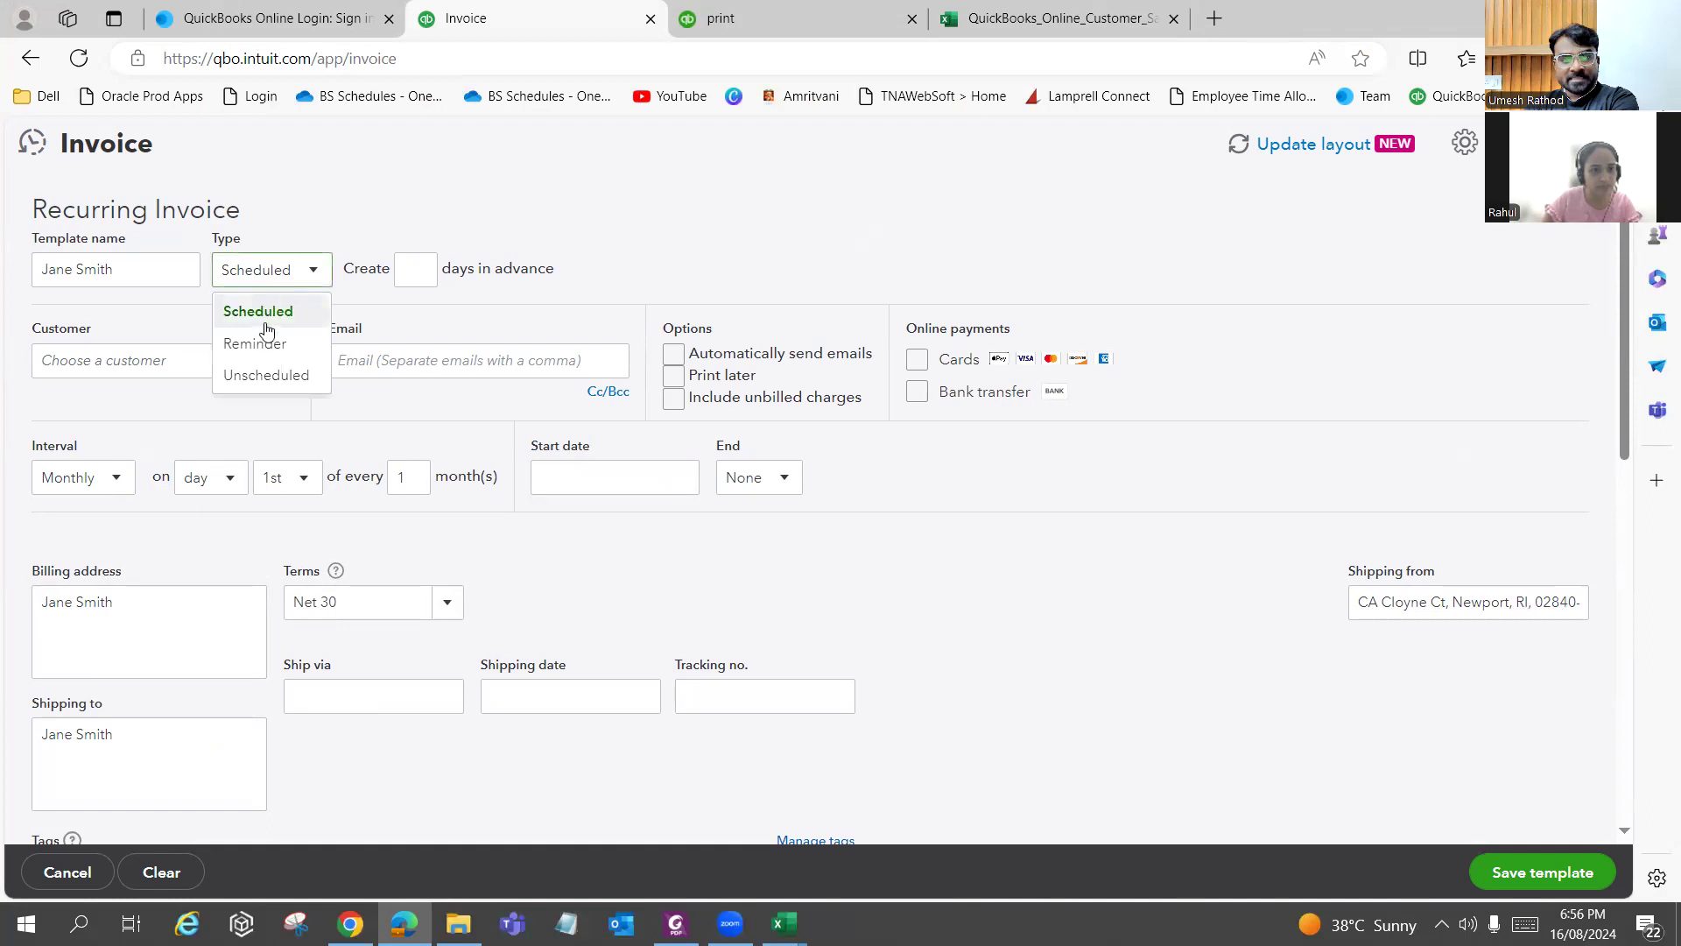
pyautogui.click(274, 317)
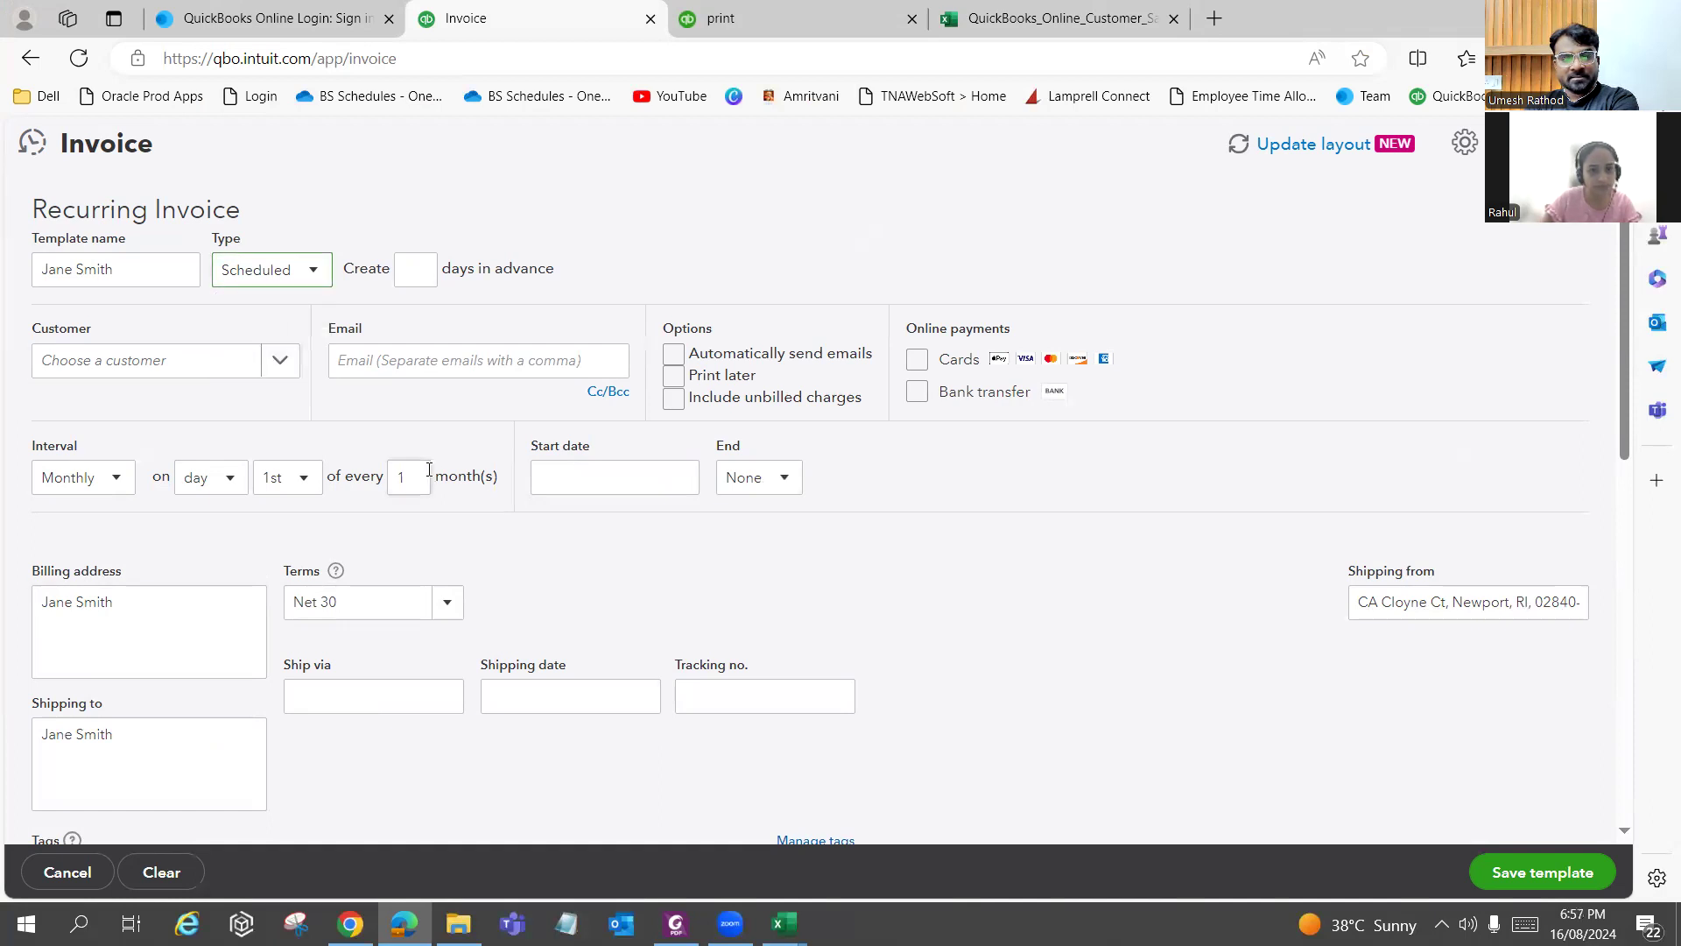
pyautogui.scroll(-4, 832, 510)
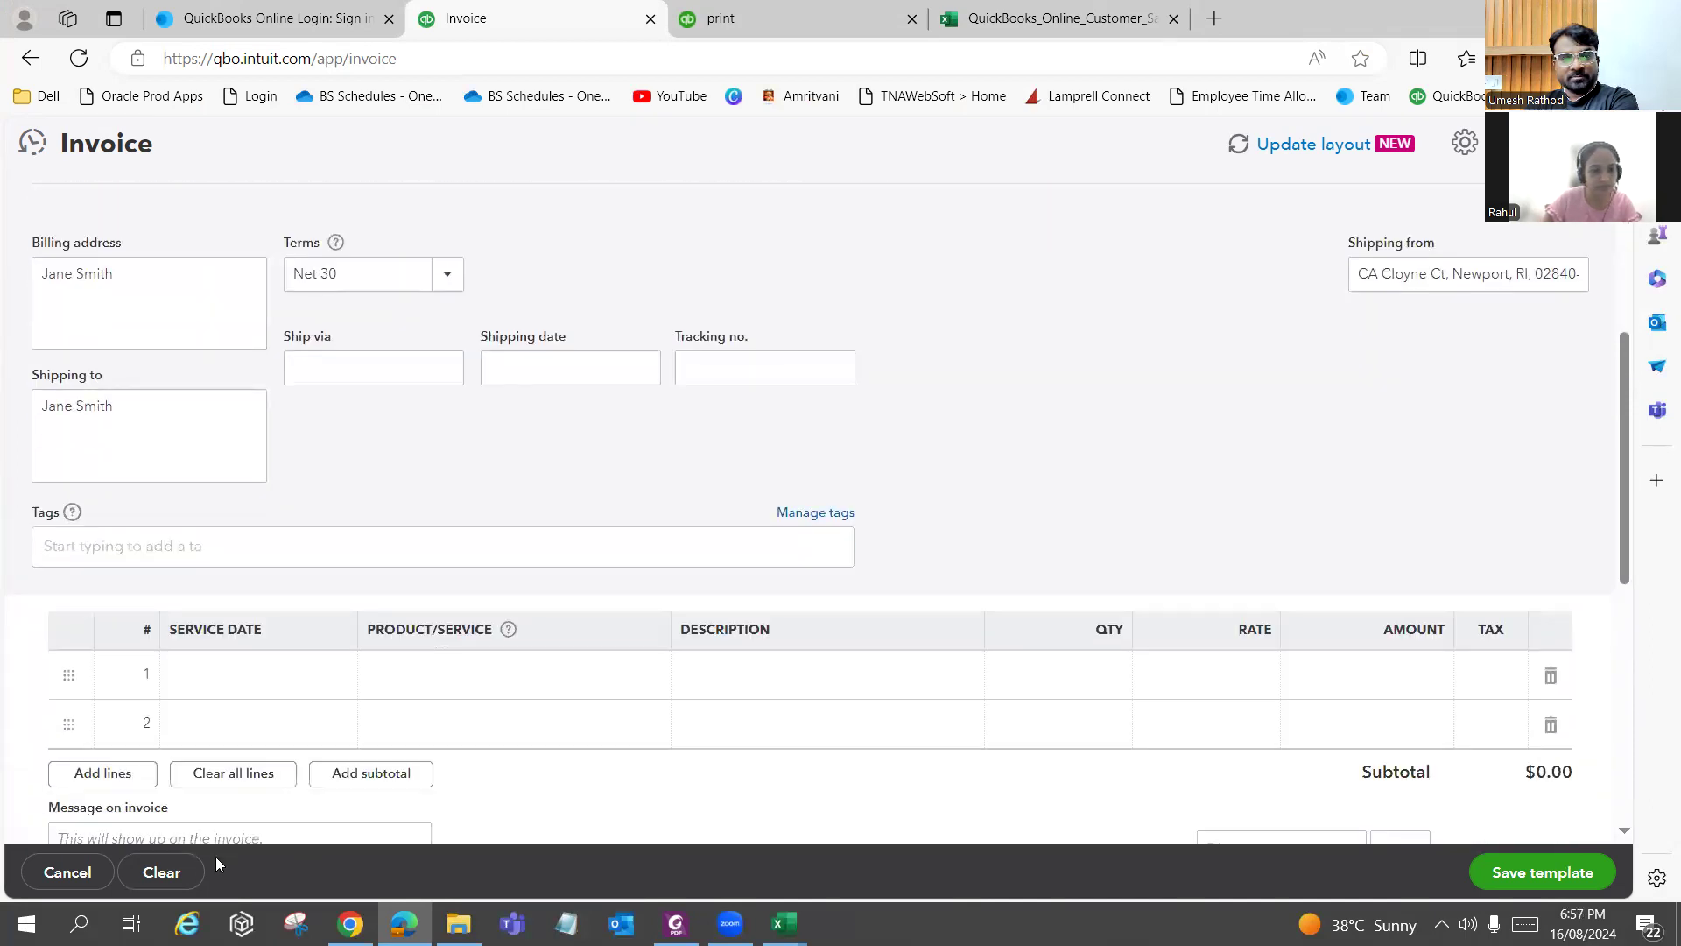
pyautogui.click(78, 873)
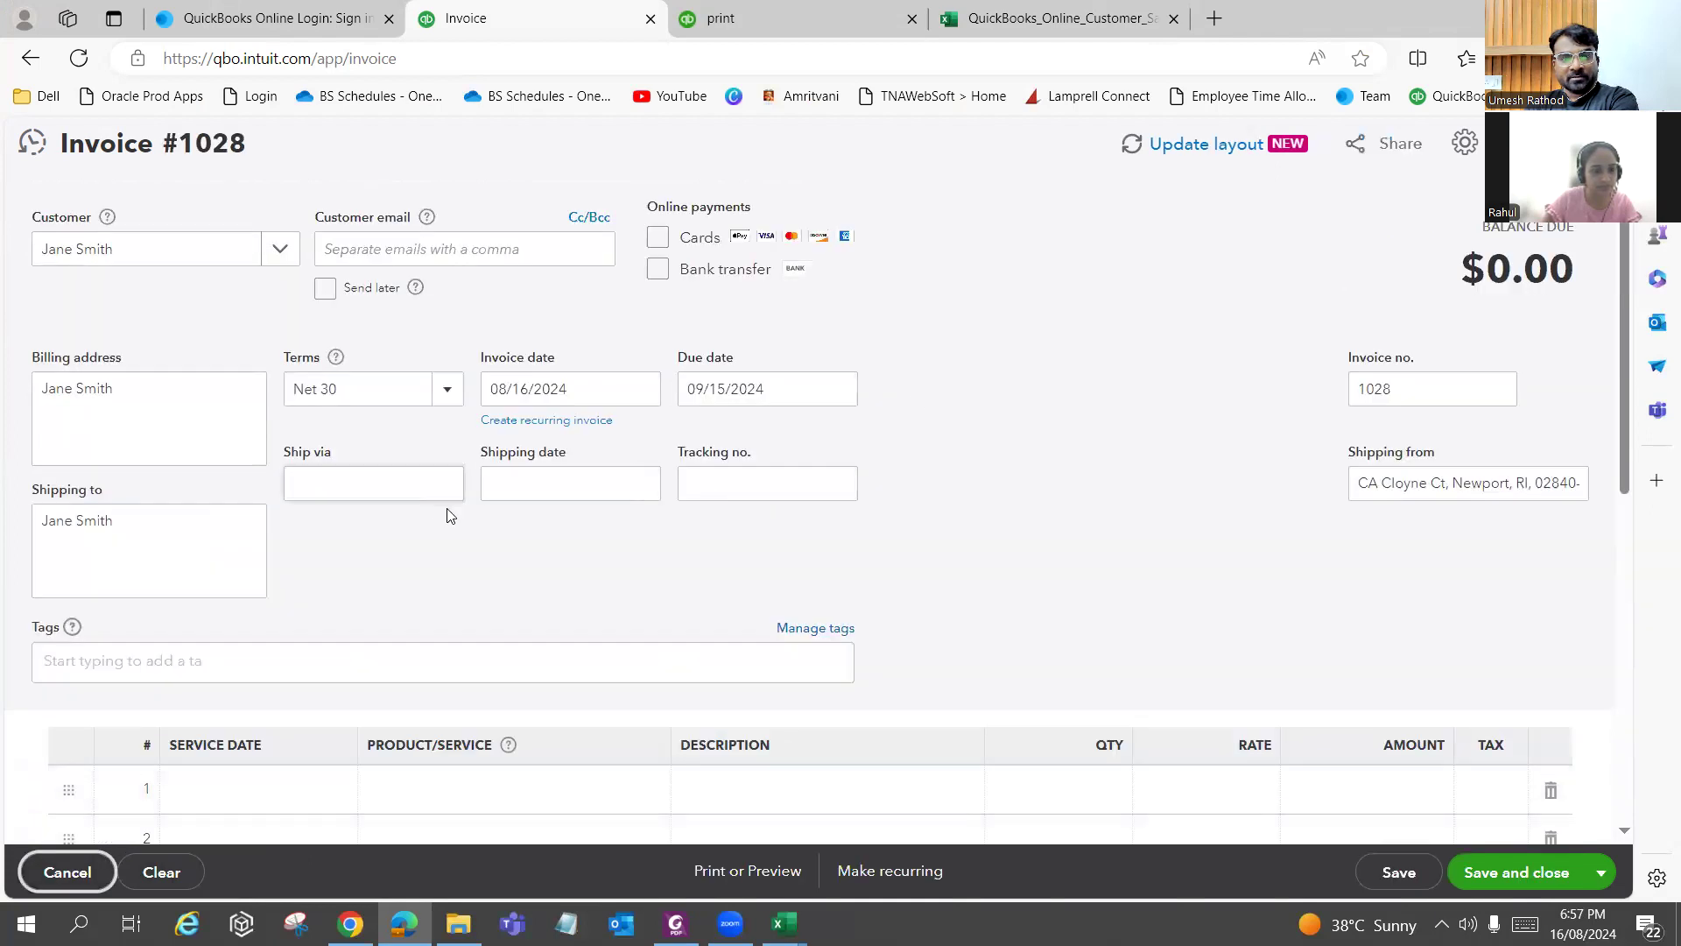
# Fill the first invoice line with service date 08/16/2024 and the Web Hosting product.
pyautogui.scroll(-3, 447, 515)
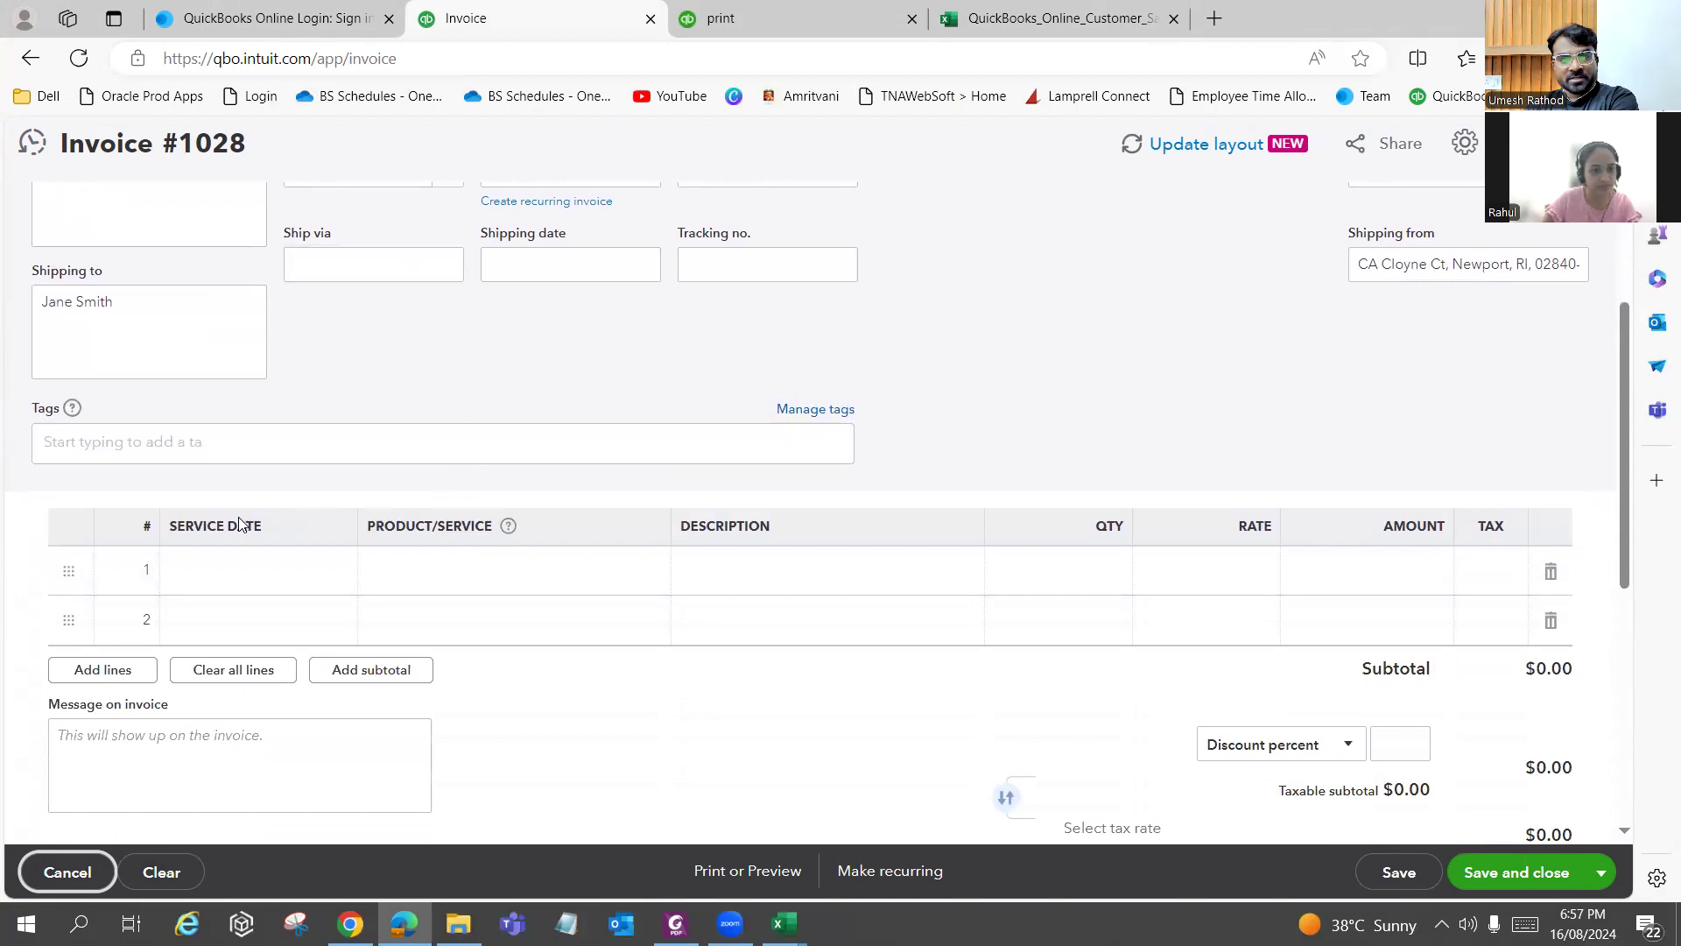
pyautogui.click(263, 571)
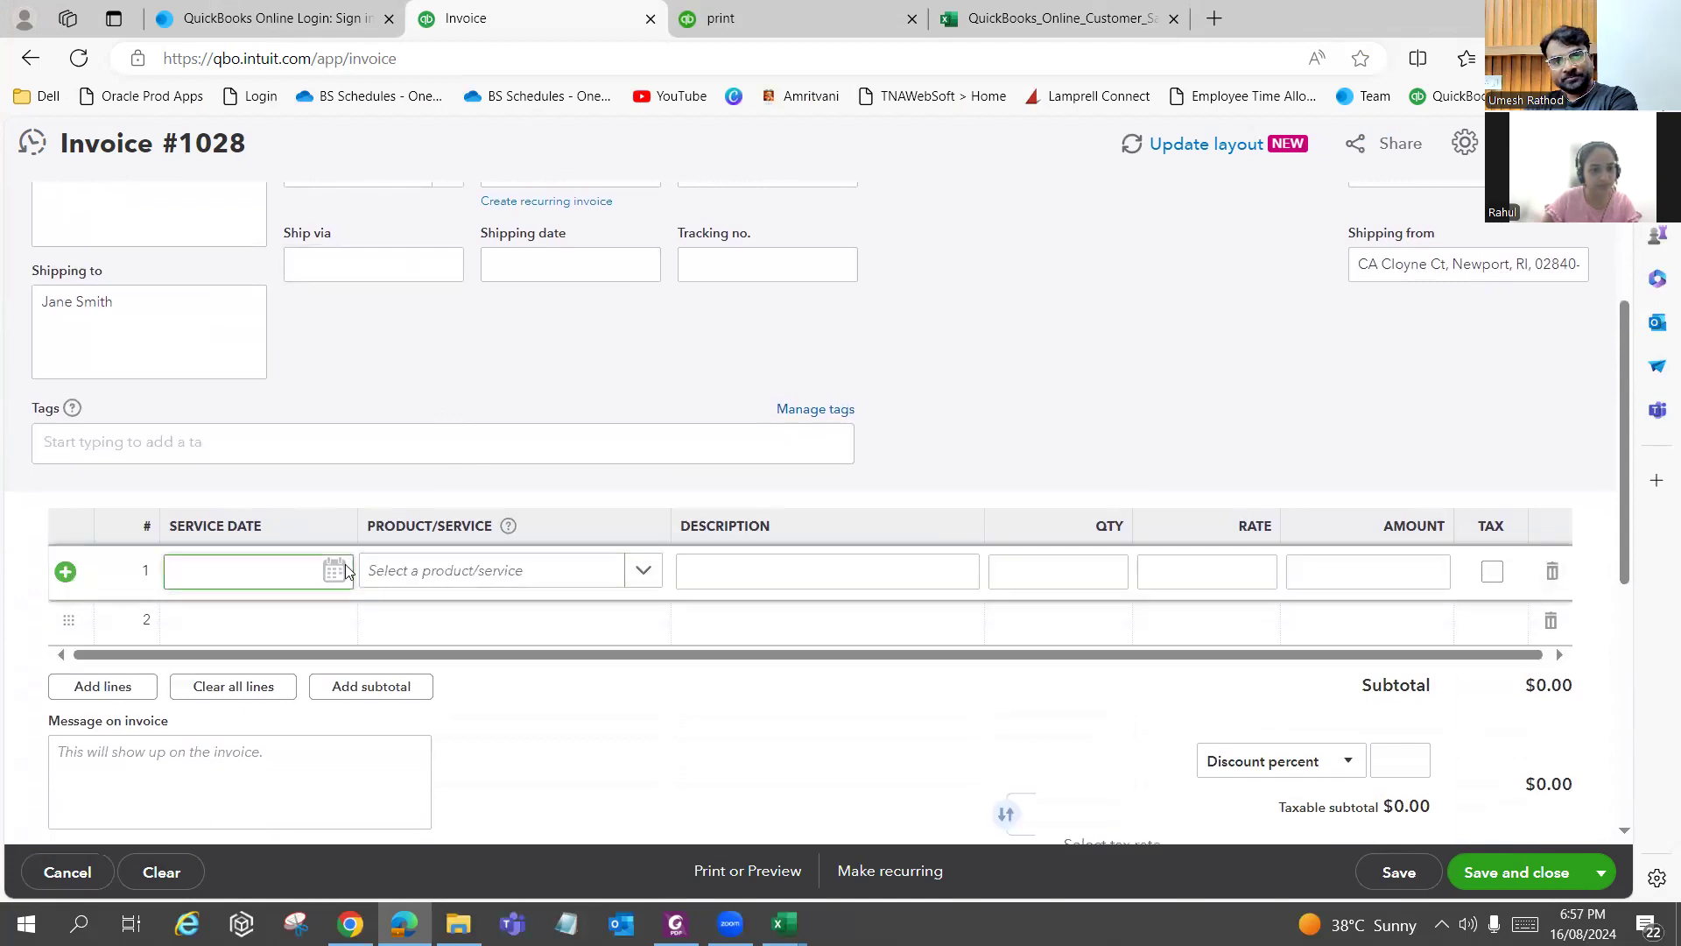
pyautogui.click(344, 571)
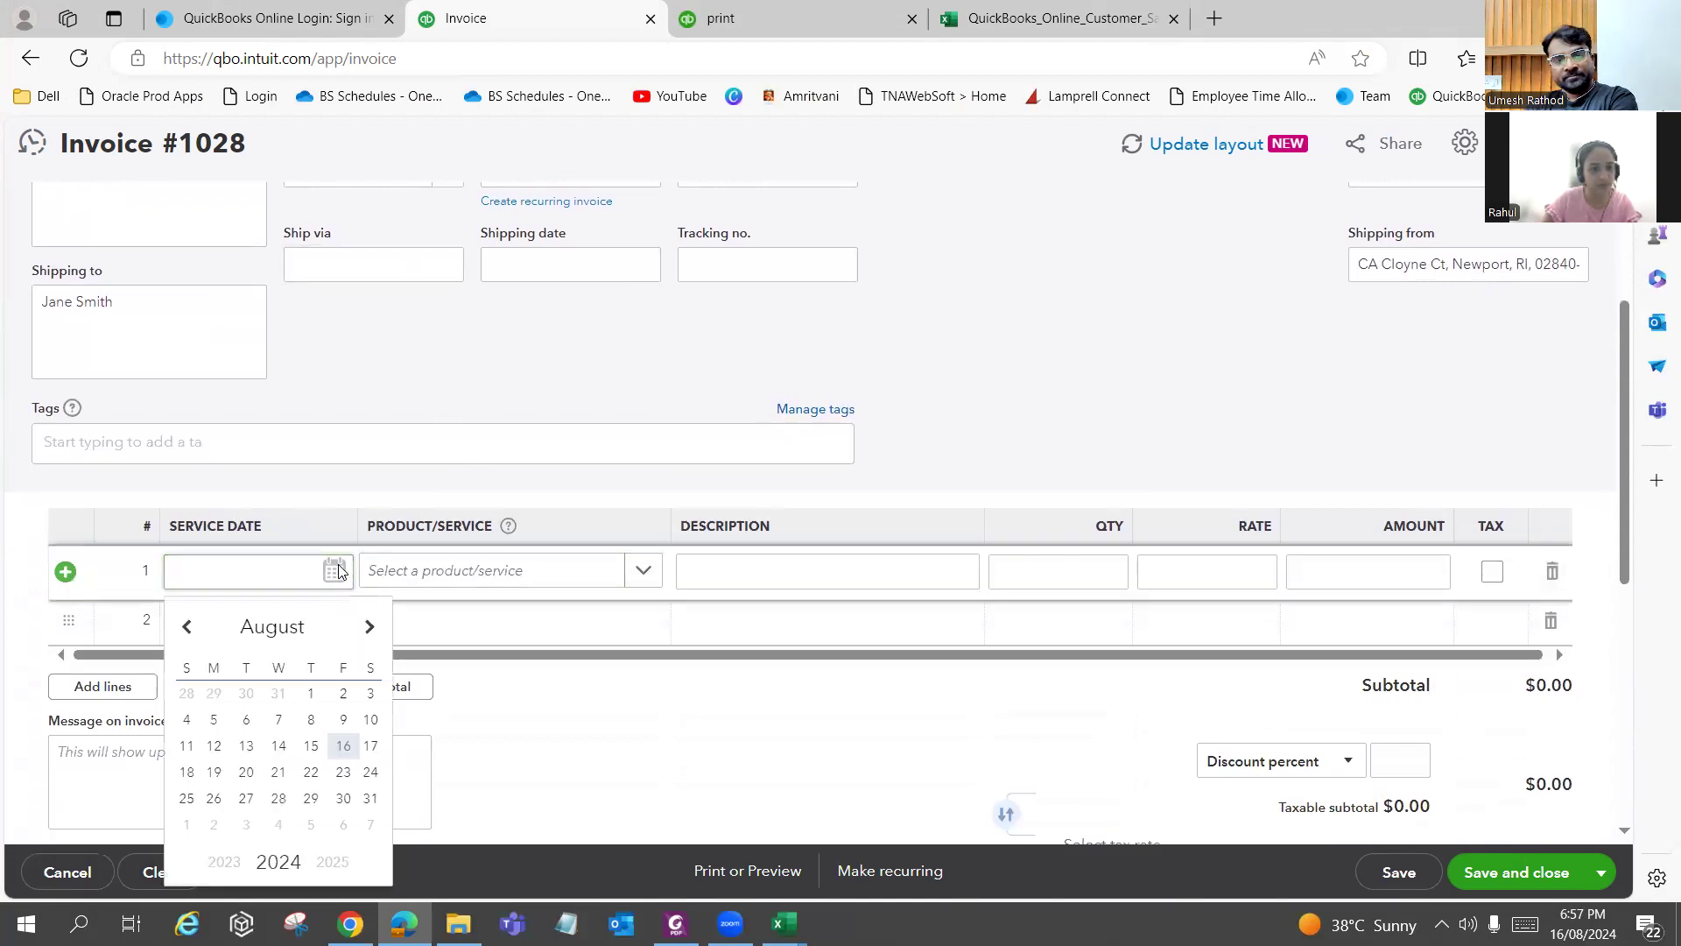
pyautogui.click(344, 746)
pyautogui.click(412, 570)
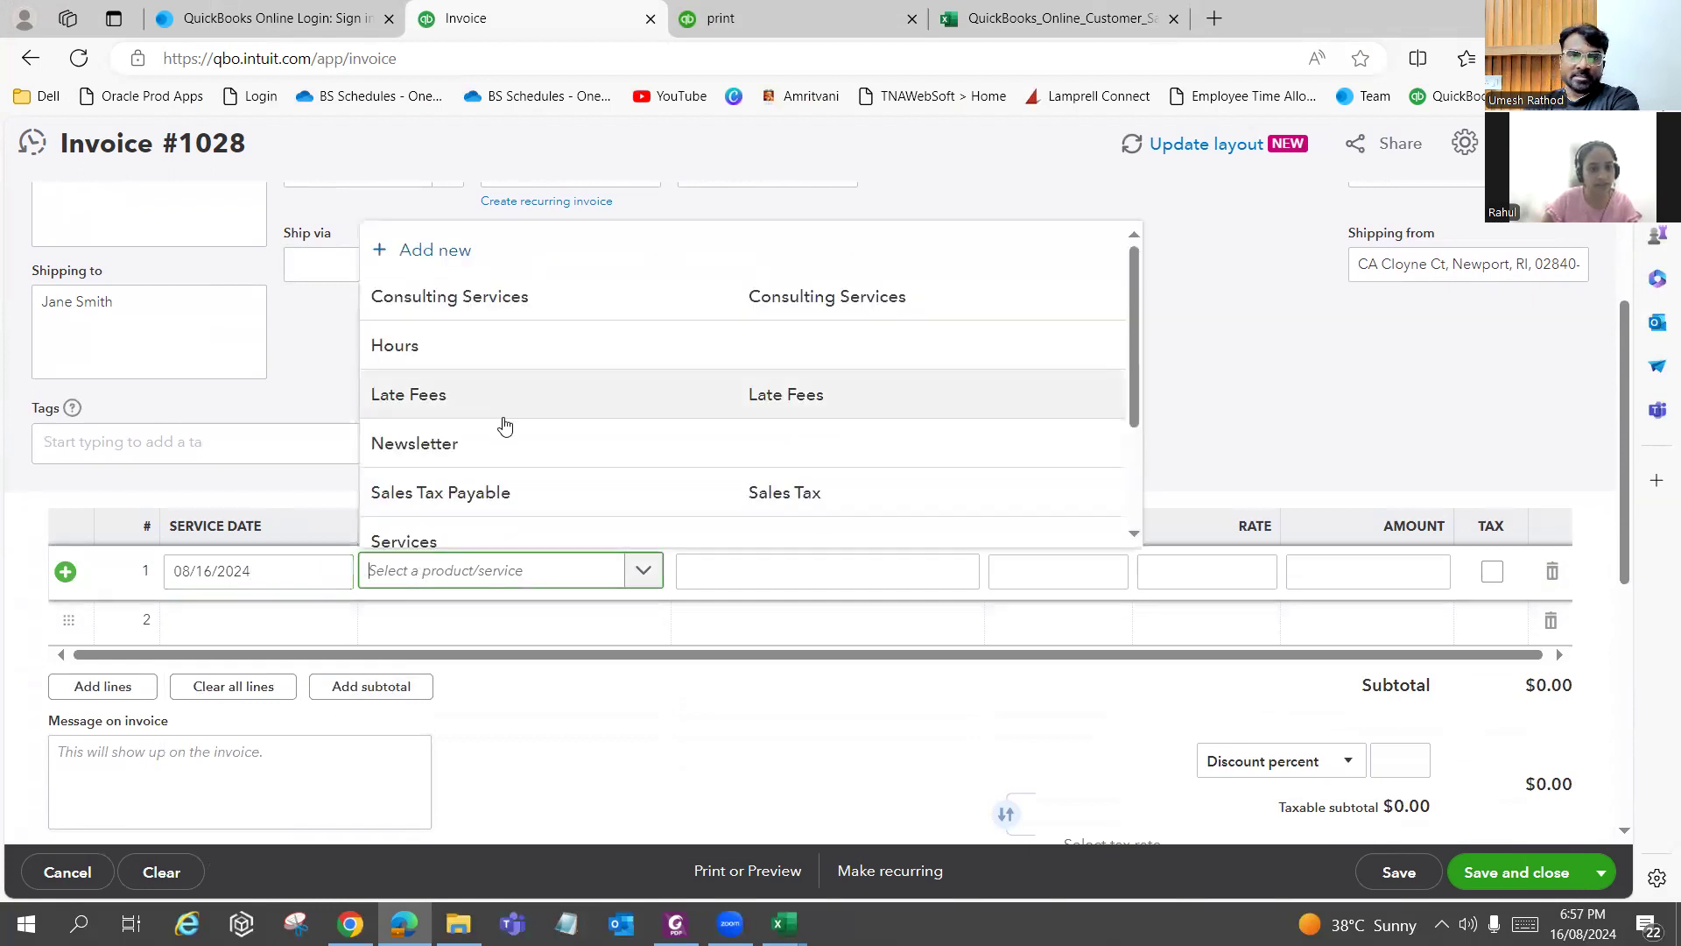
pyautogui.scroll(-3, 501, 429)
pyautogui.scroll(3, 504, 434)
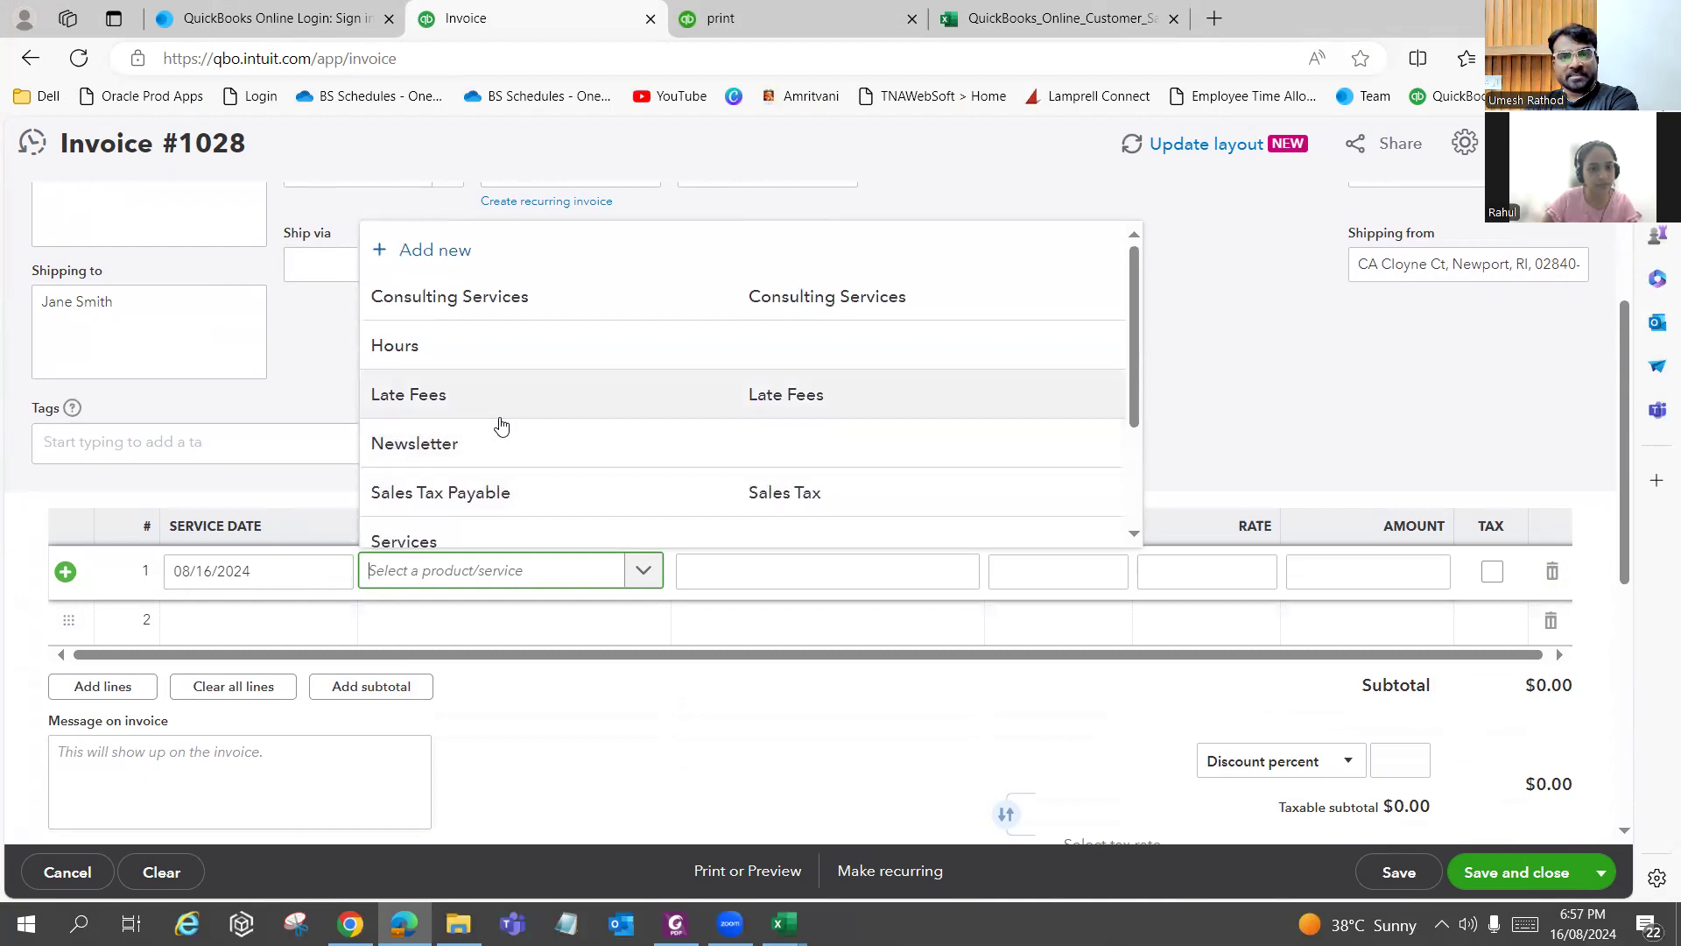
pyautogui.scroll(-2, 502, 429)
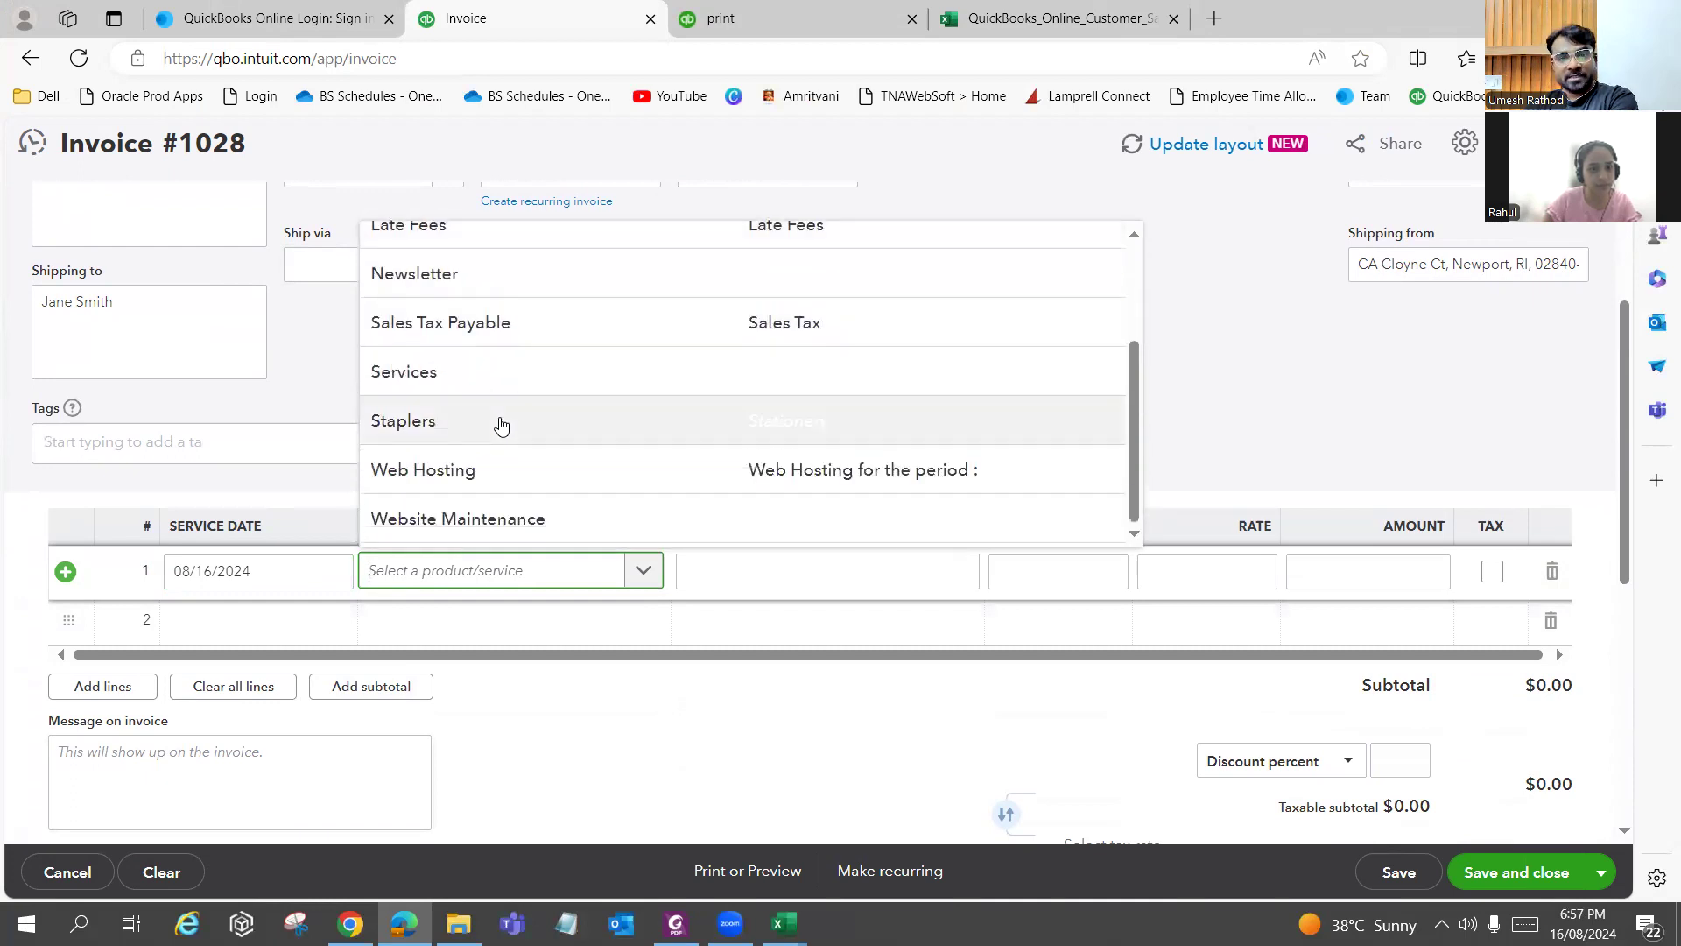
pyautogui.click(493, 470)
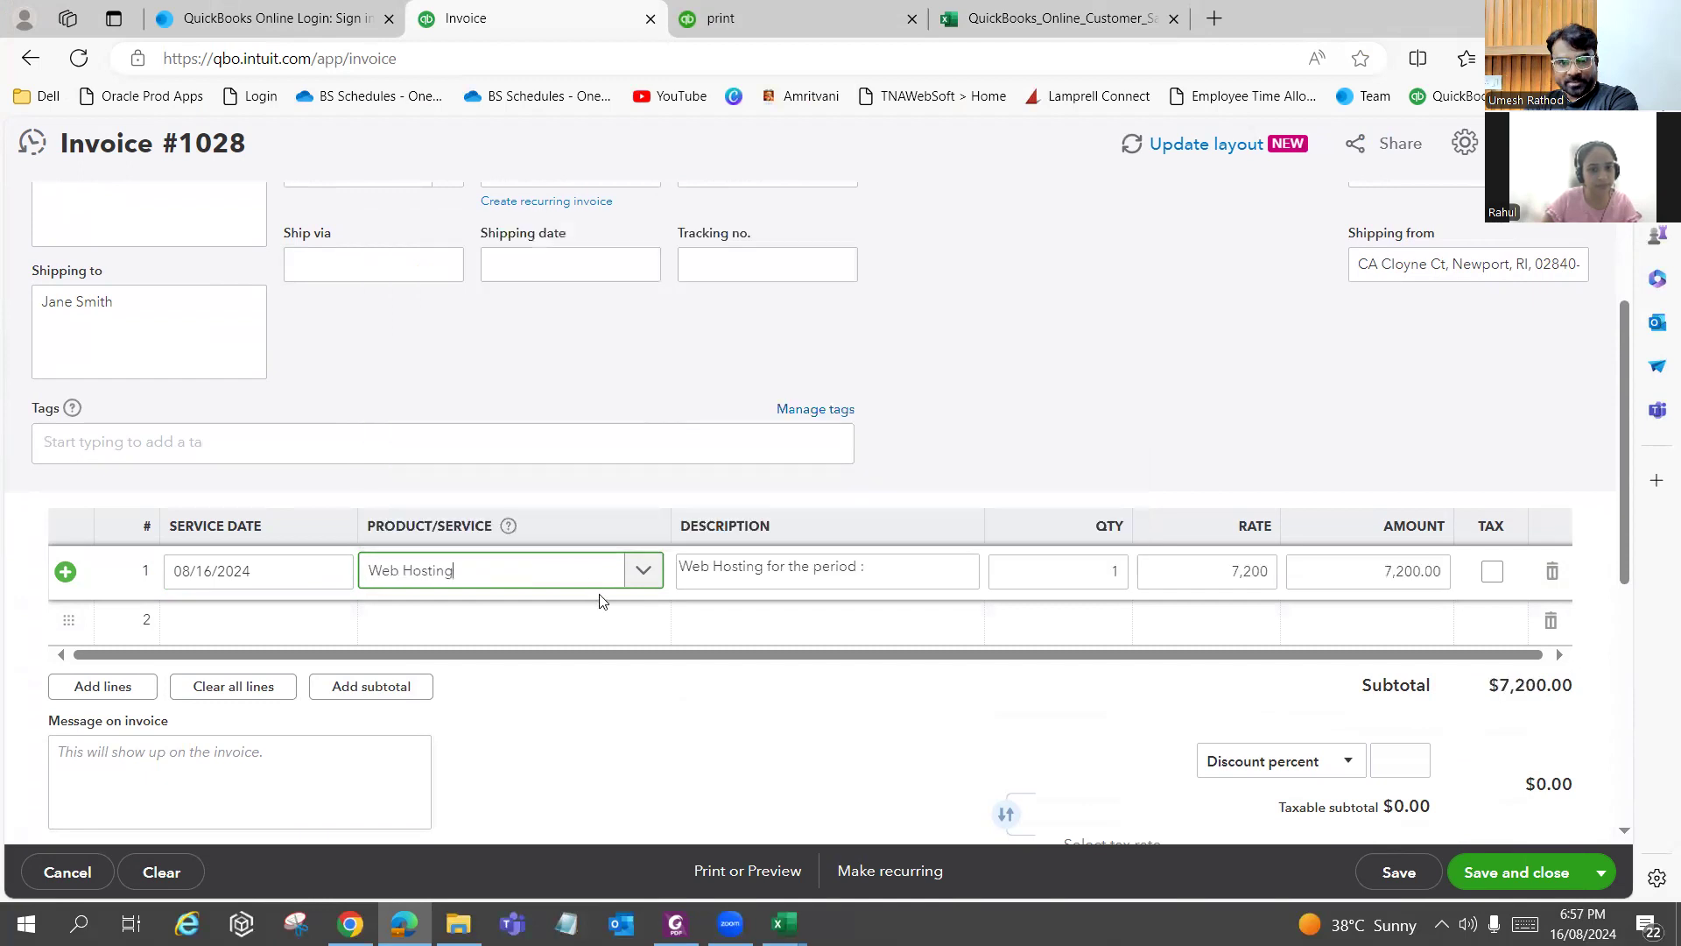
# Set the Web Hosting line's rate to 1200, and save and close the invoice.
pyautogui.click(1233, 574)
pyautogui.press('BackSpace')
pyautogui.write('1200')
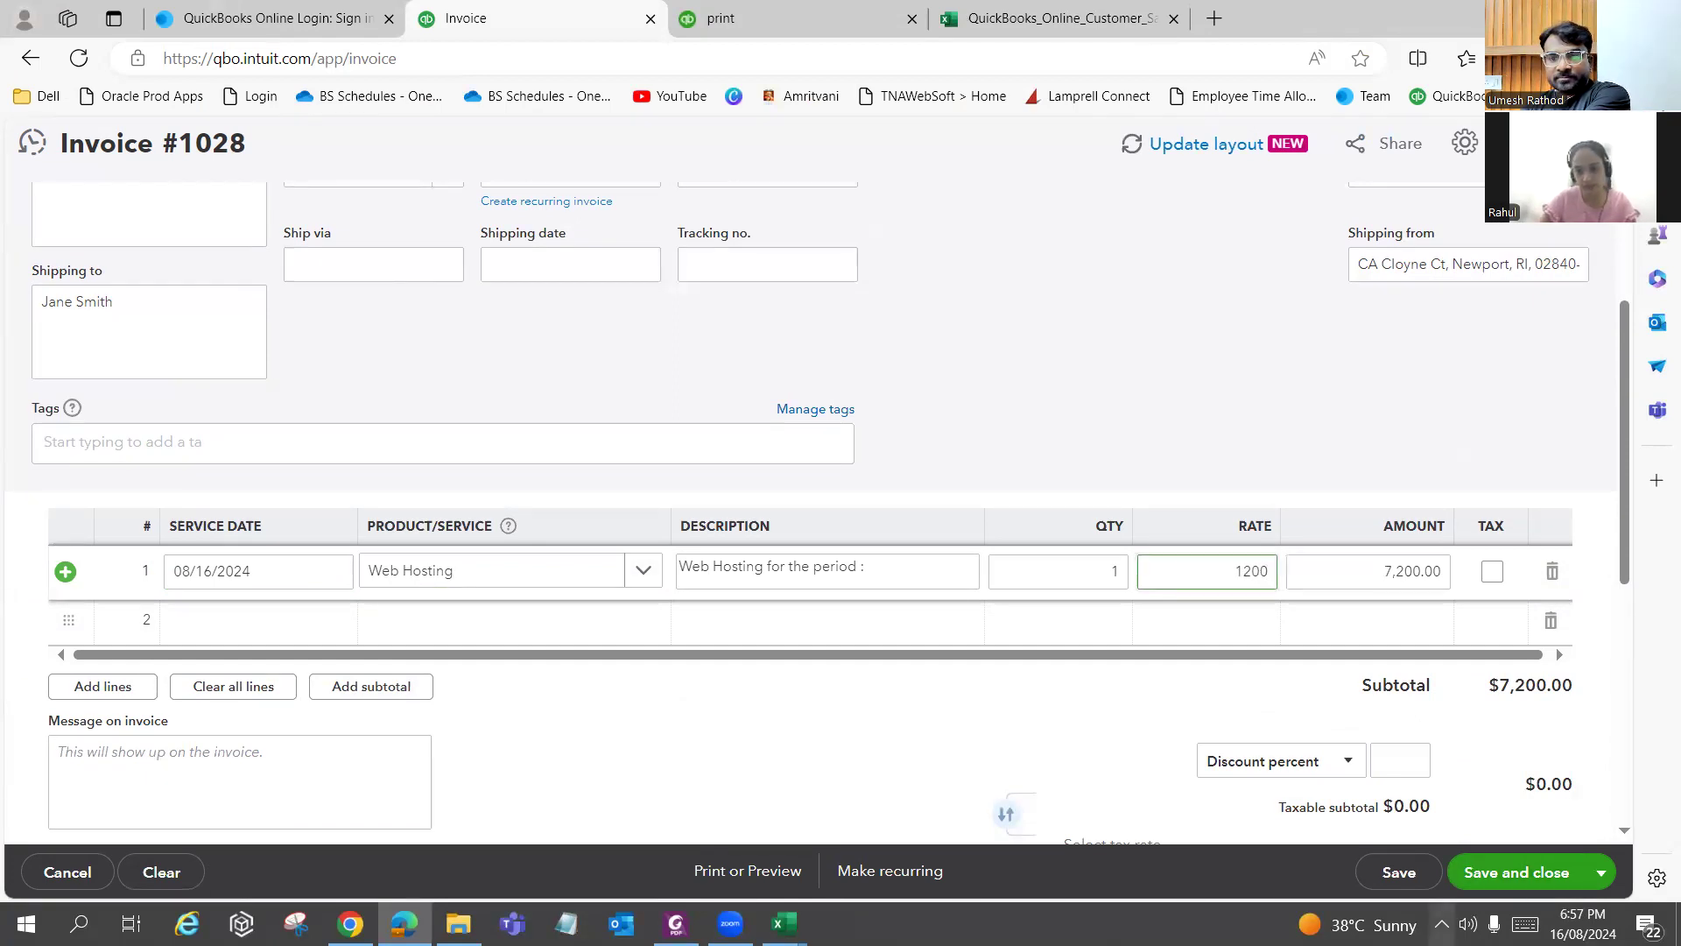
pyautogui.click(1441, 925)
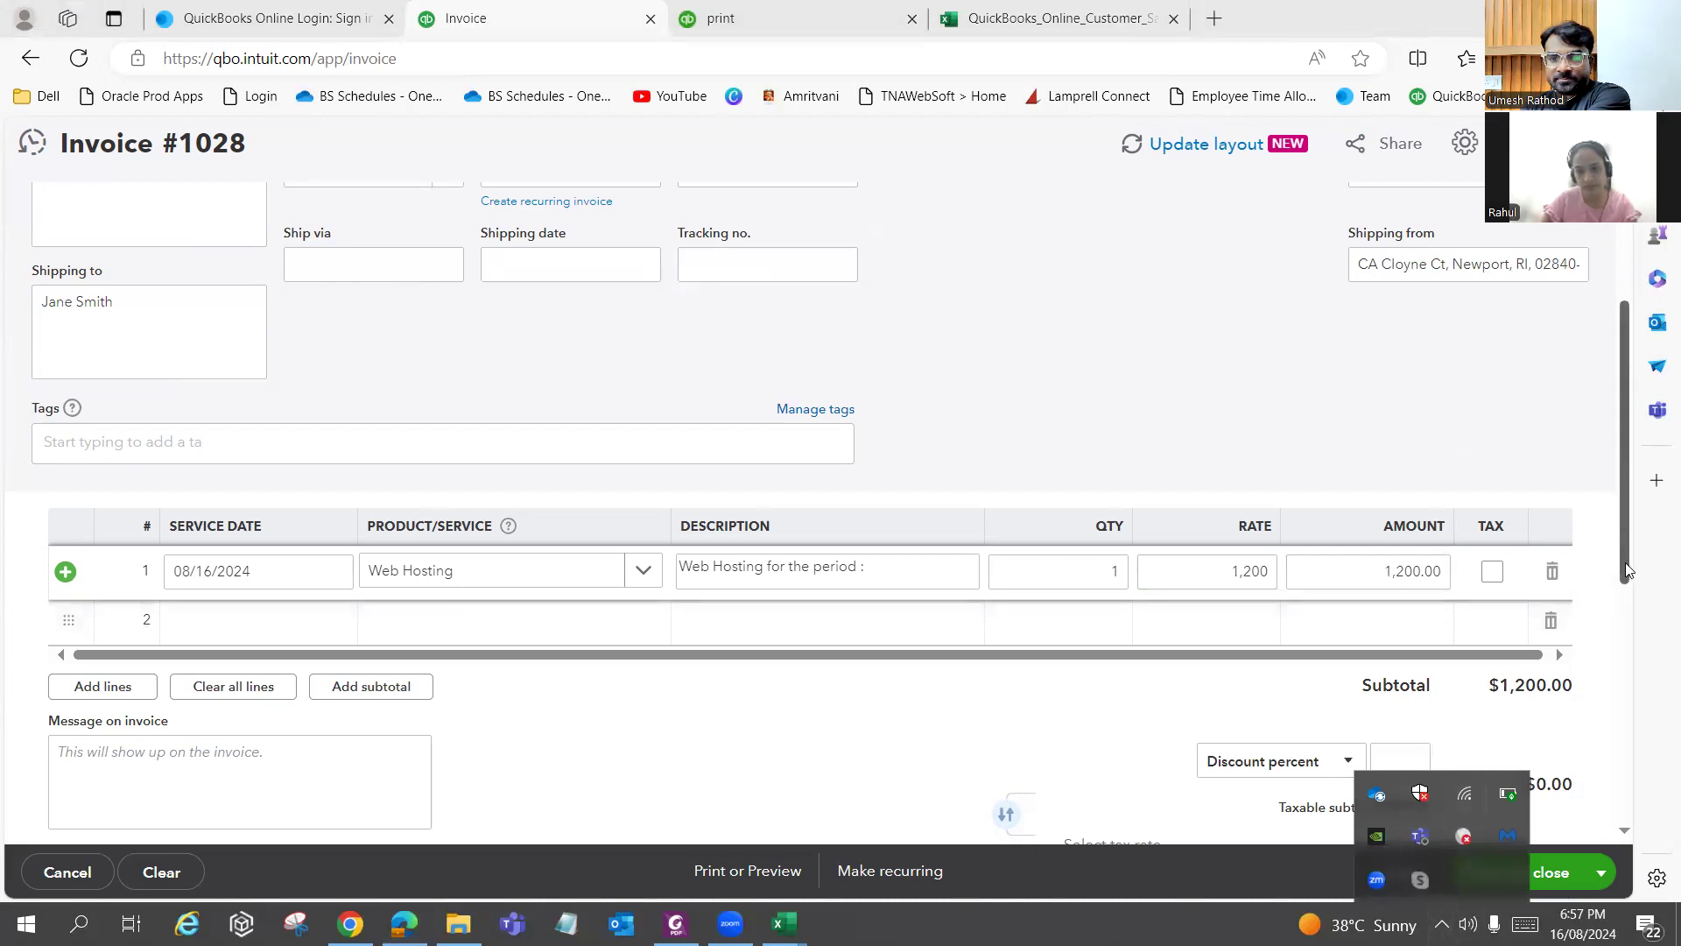
pyautogui.moveTo(1625, 569); pyautogui.dragTo(1625, 713)
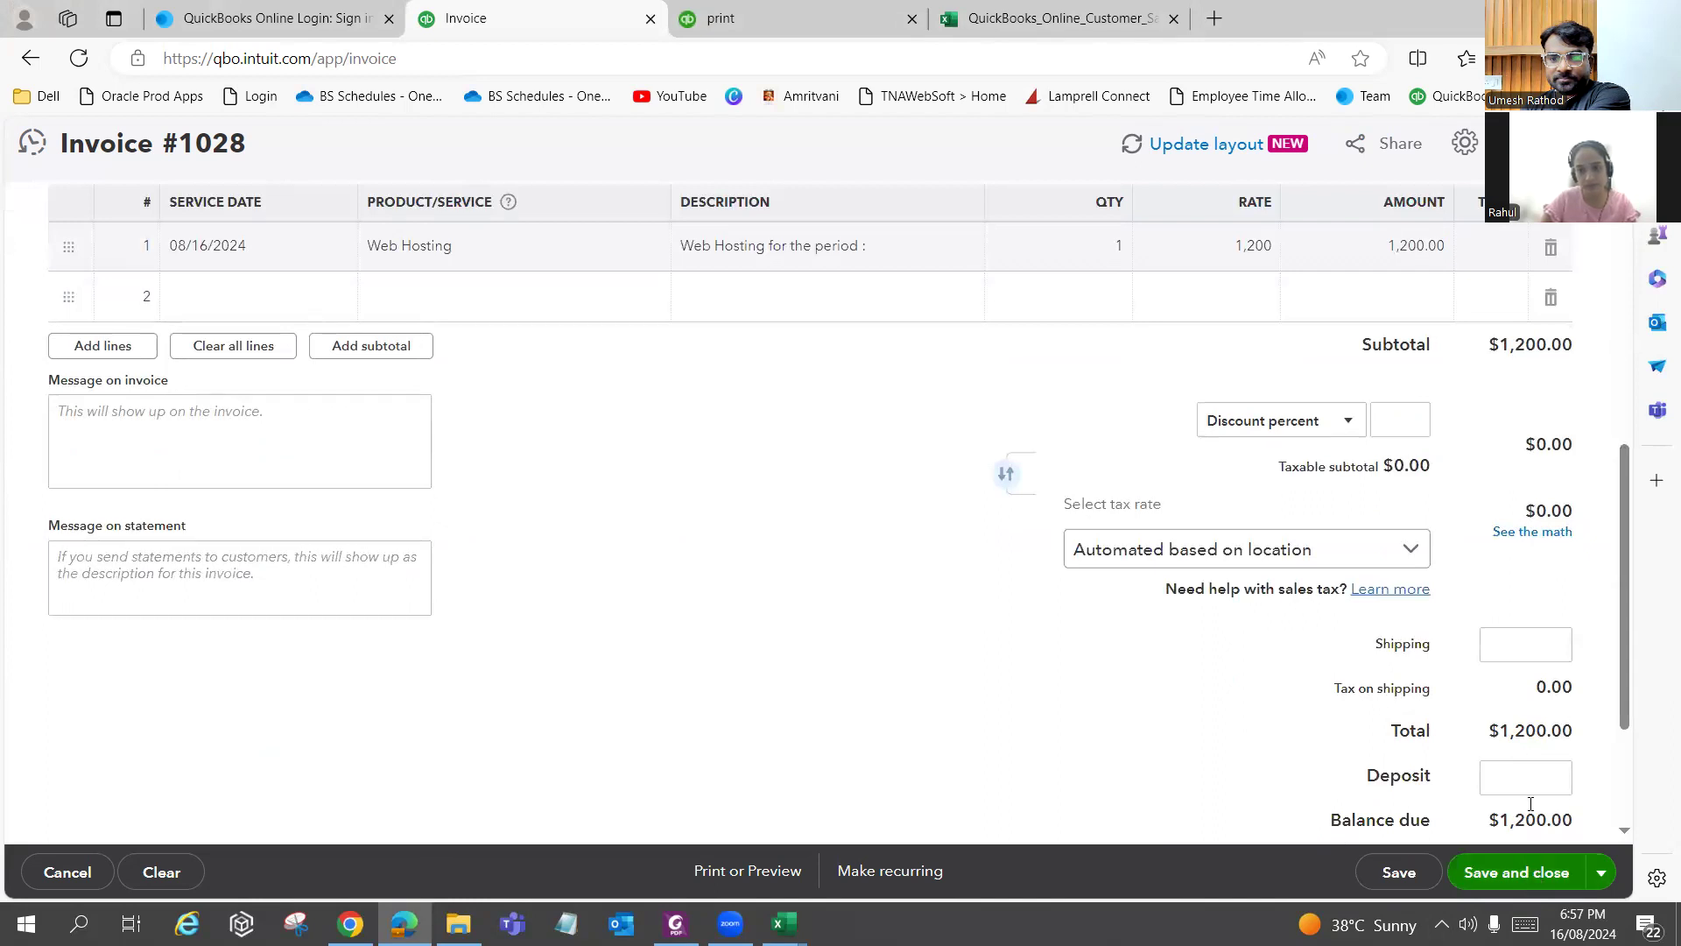
pyautogui.click(1516, 872)
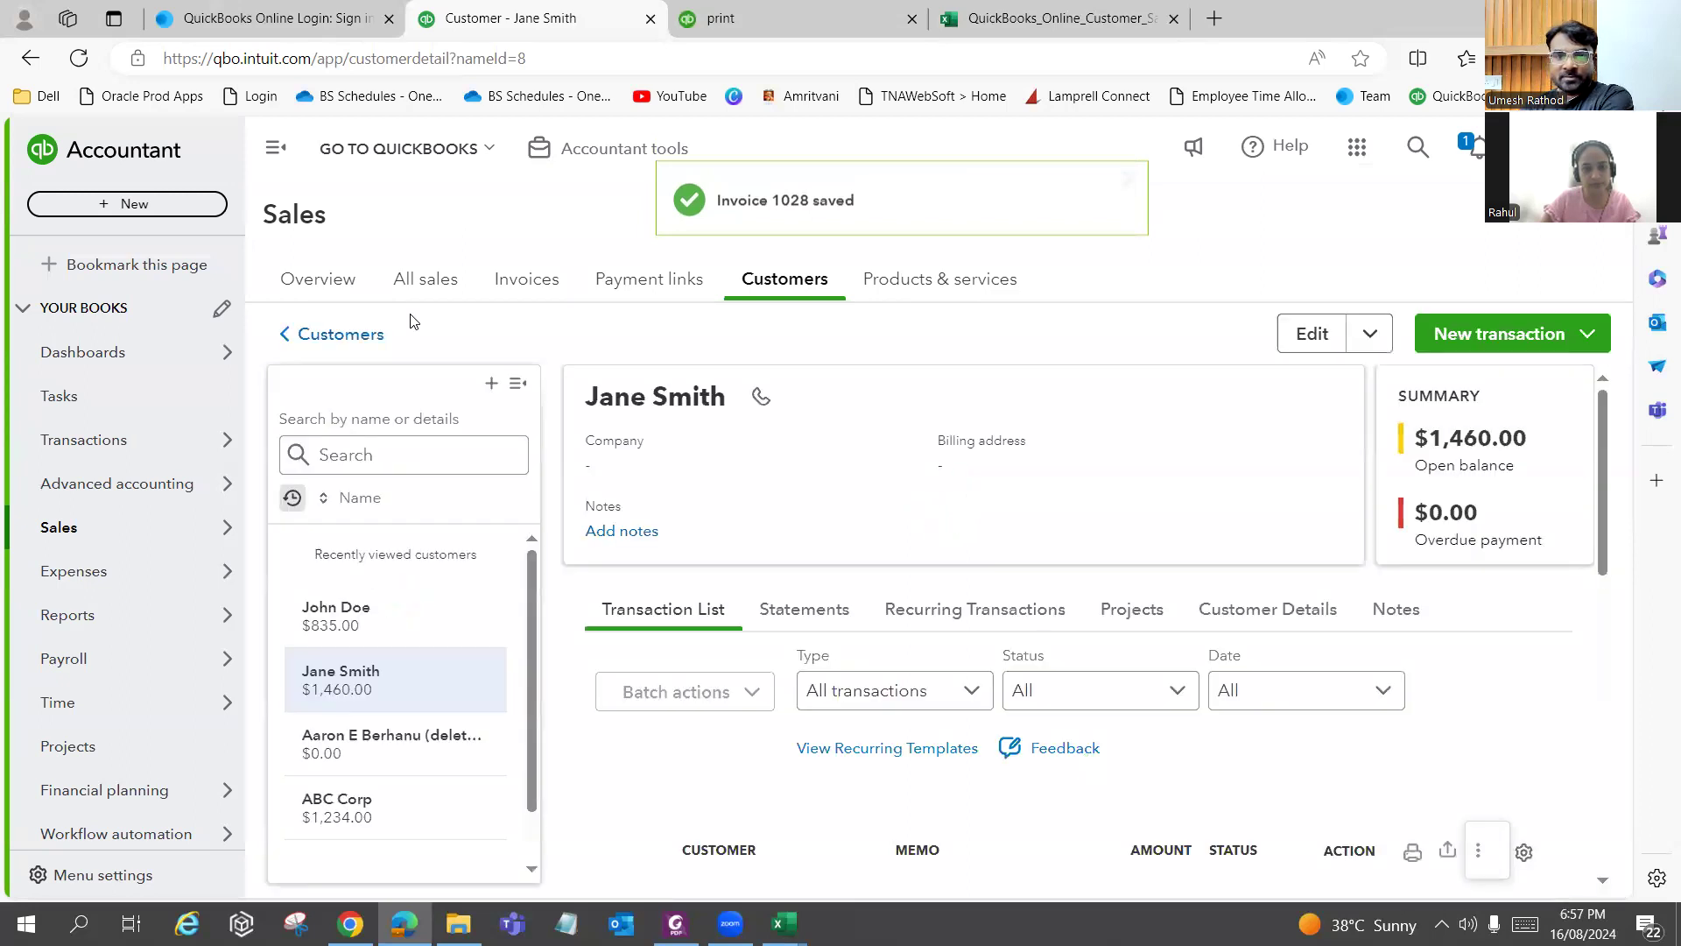
# Examine the saved $1,200 invoice's summary, activity timeline and available actions from the customer's transaction list.
pyautogui.scroll(-1, 875, 536)
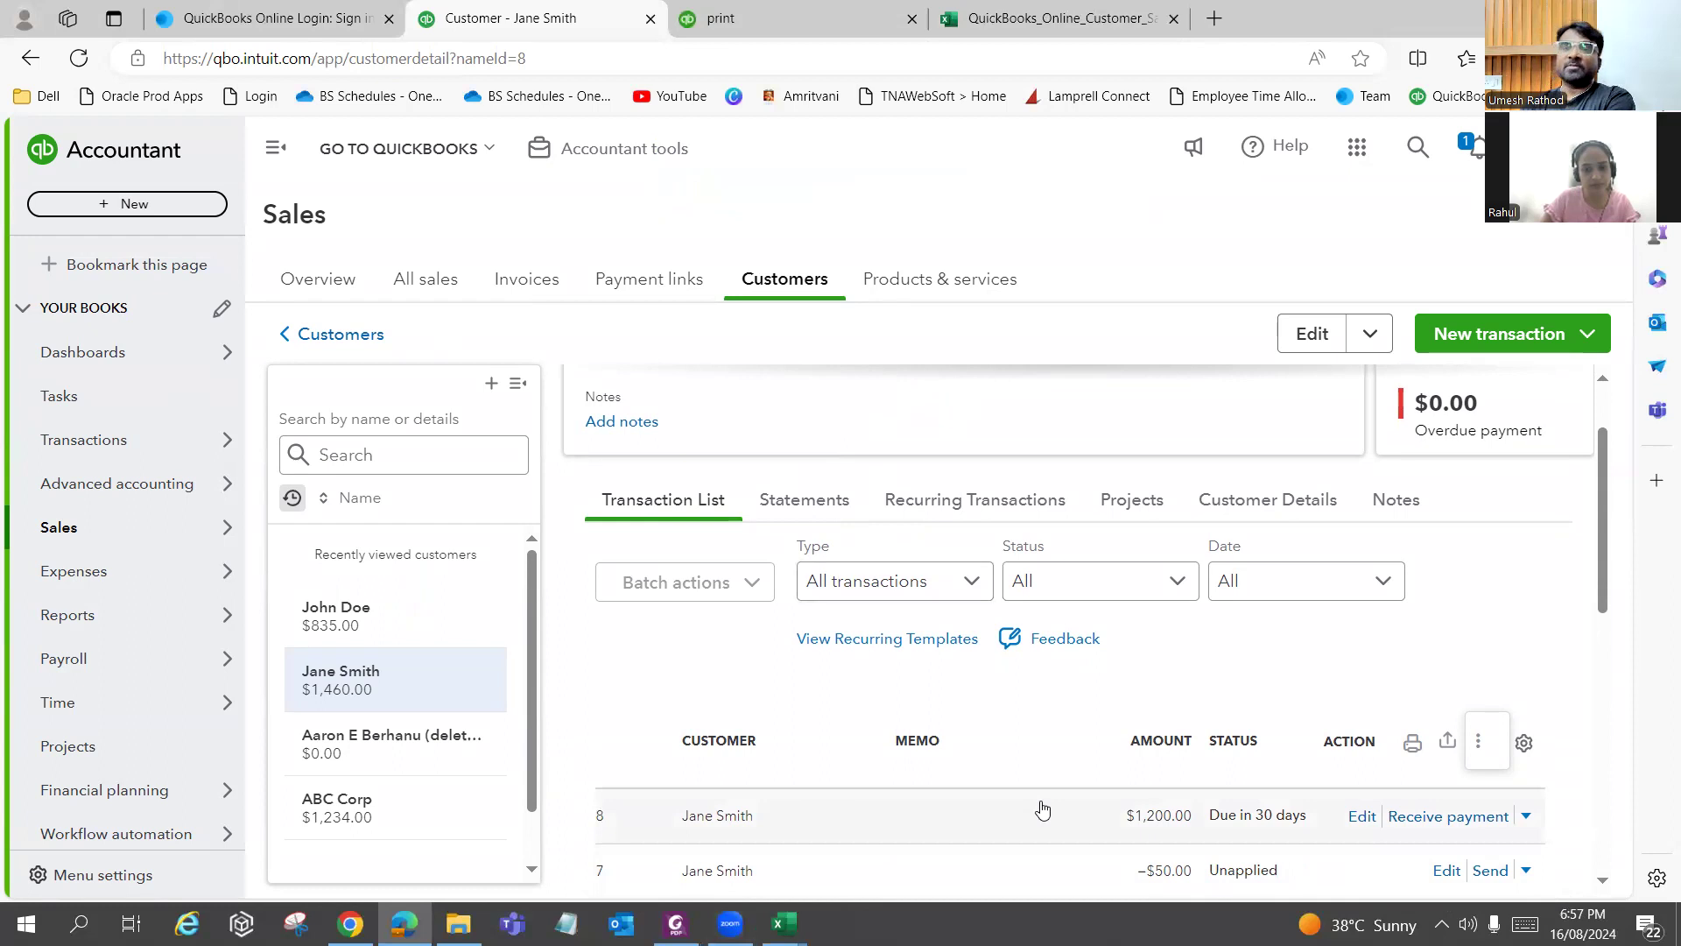
pyautogui.click(1526, 816)
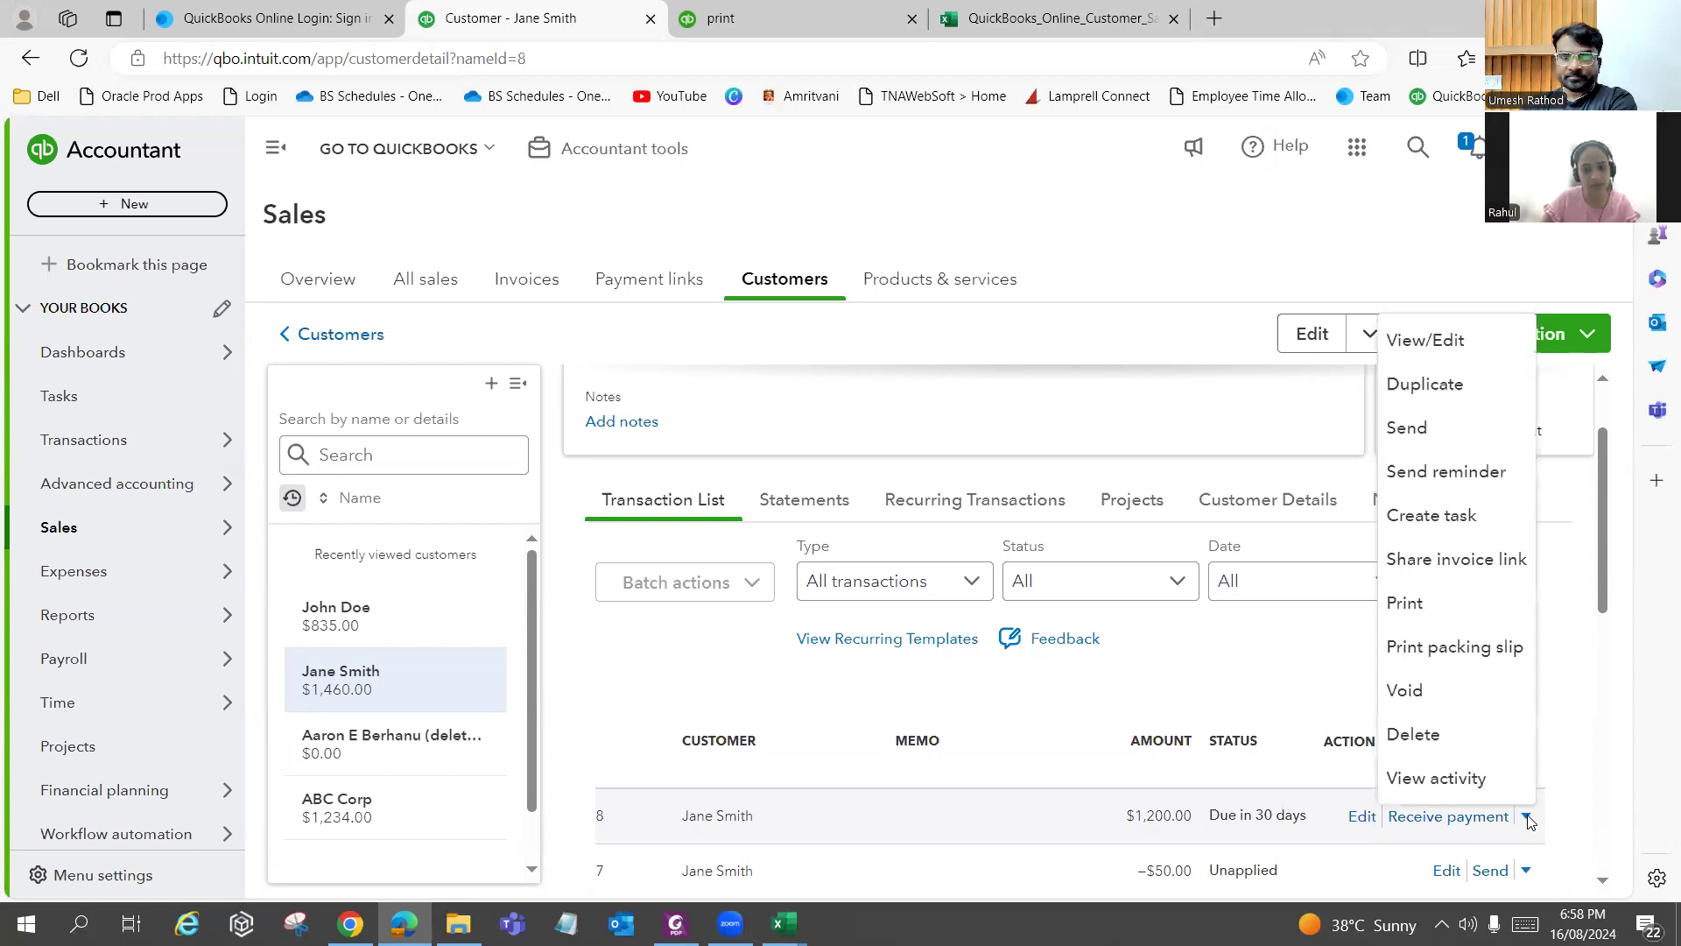
pyautogui.click(950, 819)
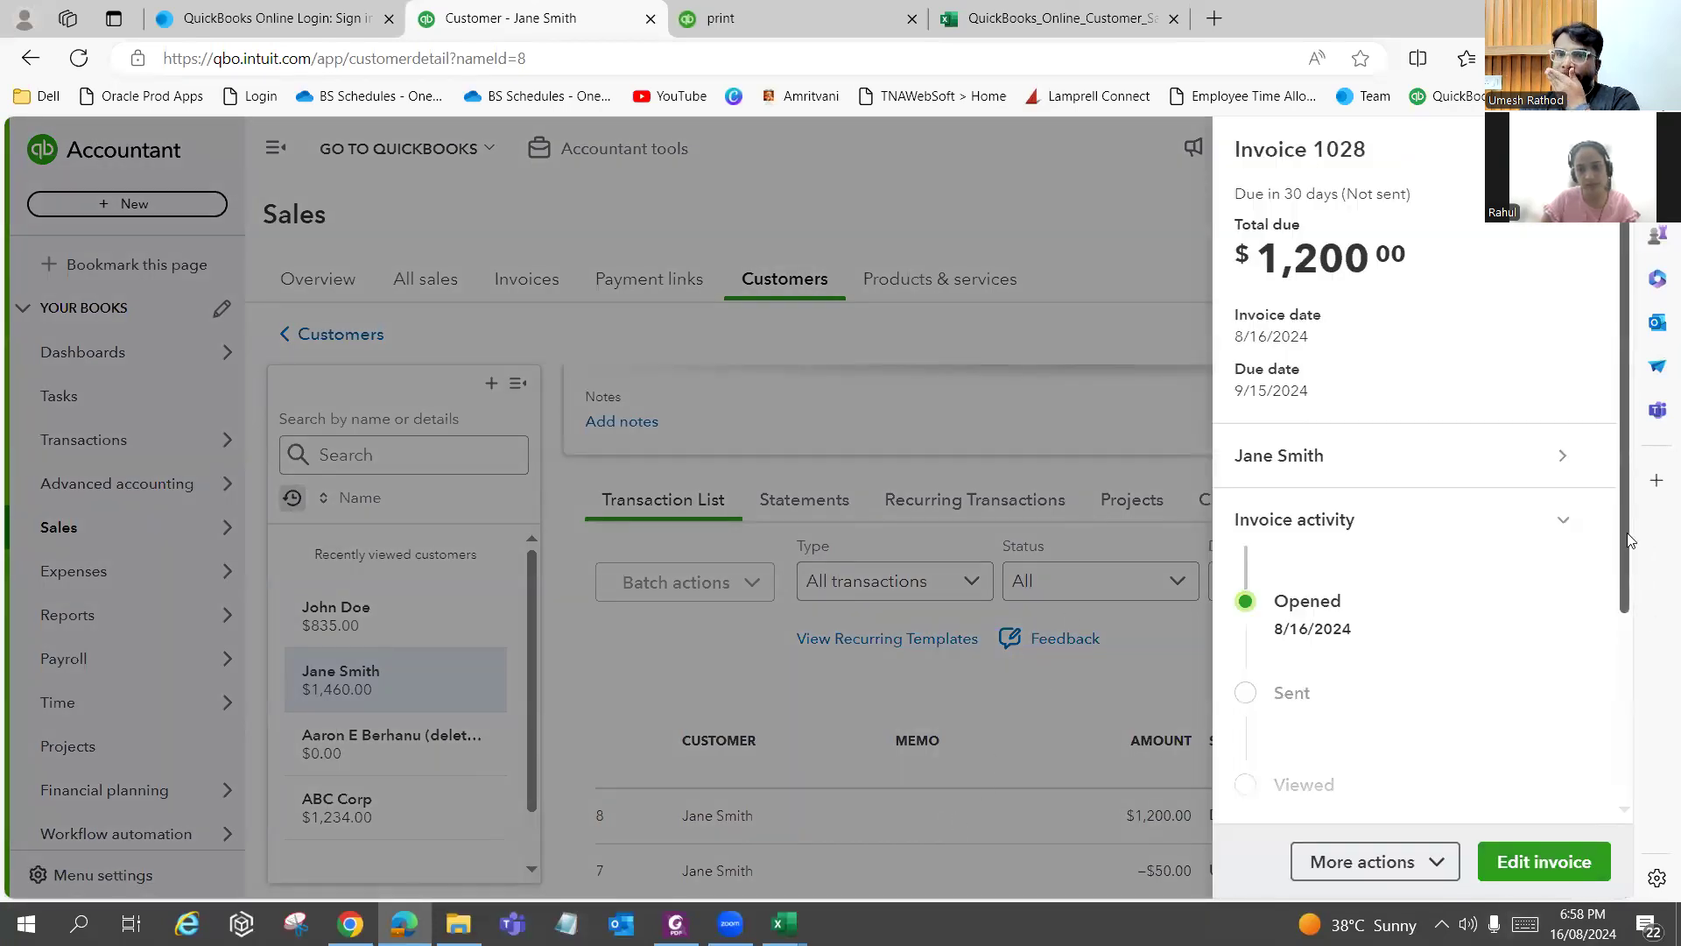
pyautogui.click(912, 891)
pyautogui.click(1086, 820)
pyautogui.click(872, 497)
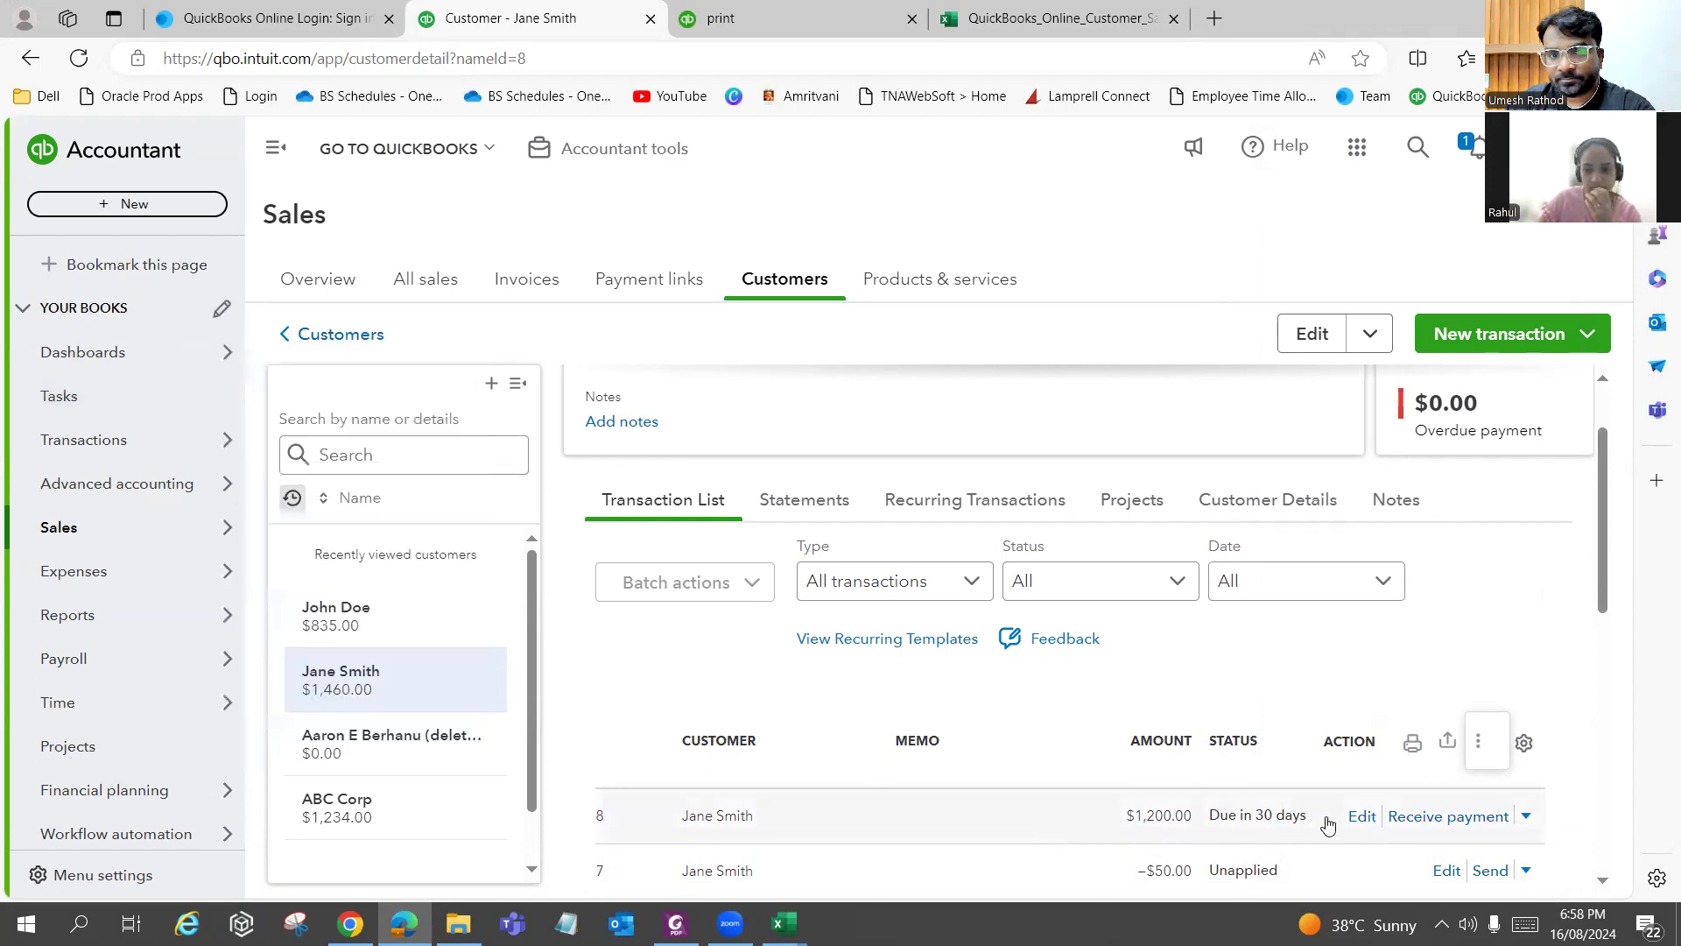
pyautogui.click(1166, 814)
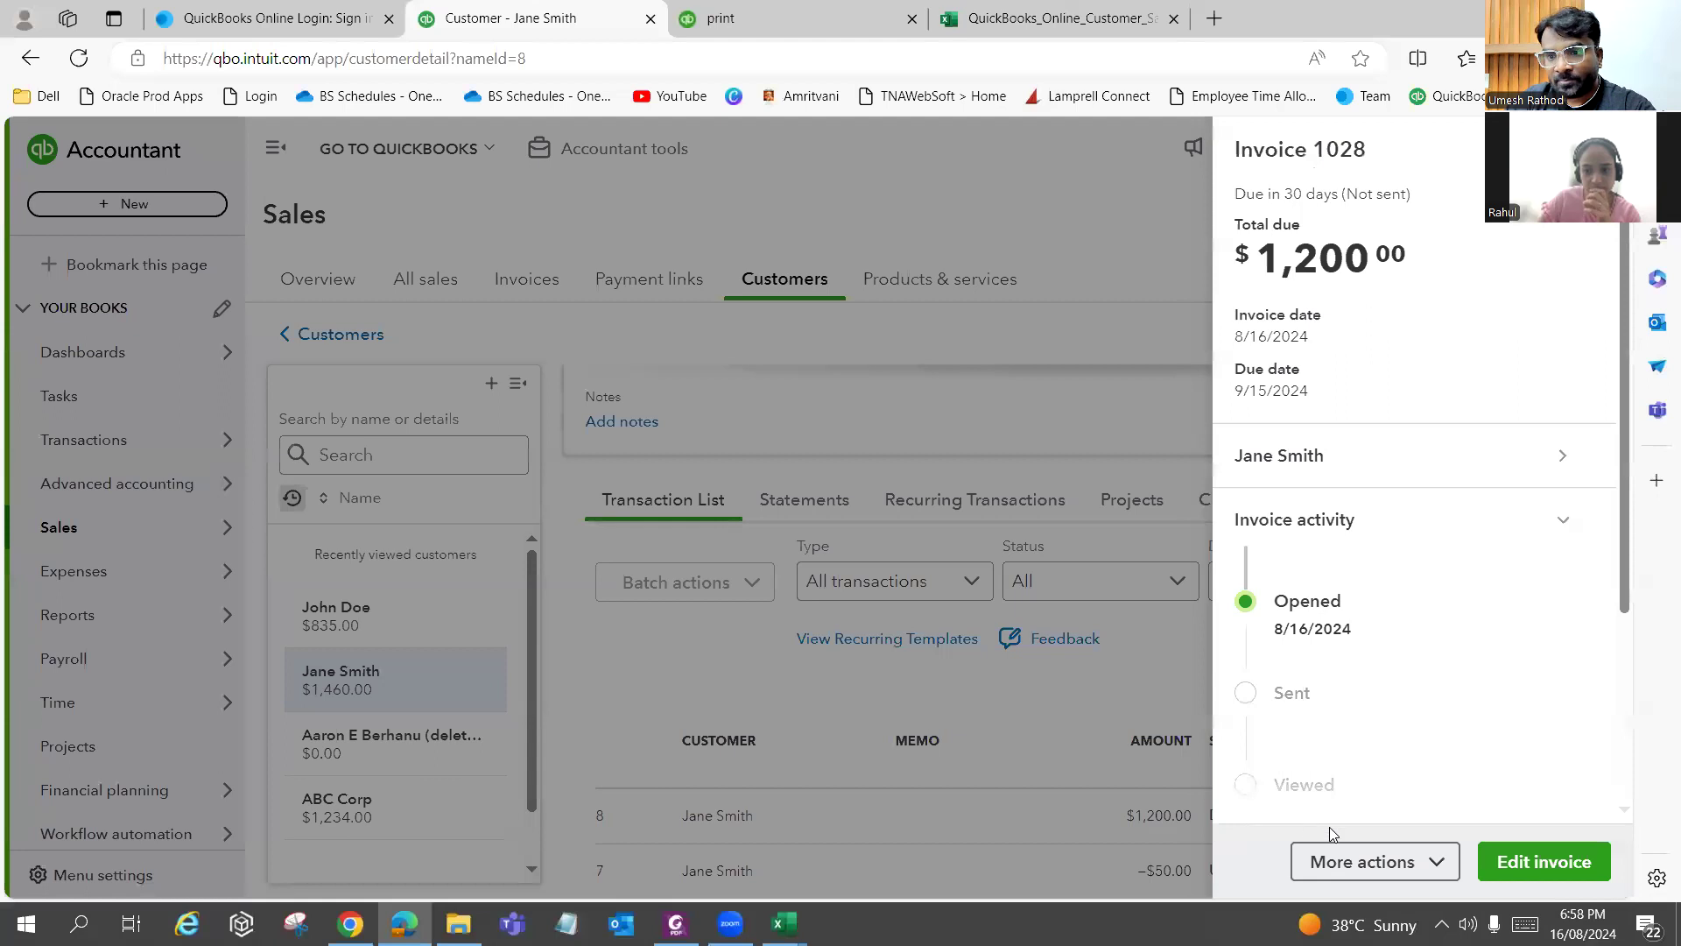
pyautogui.scroll(-2, 1357, 553)
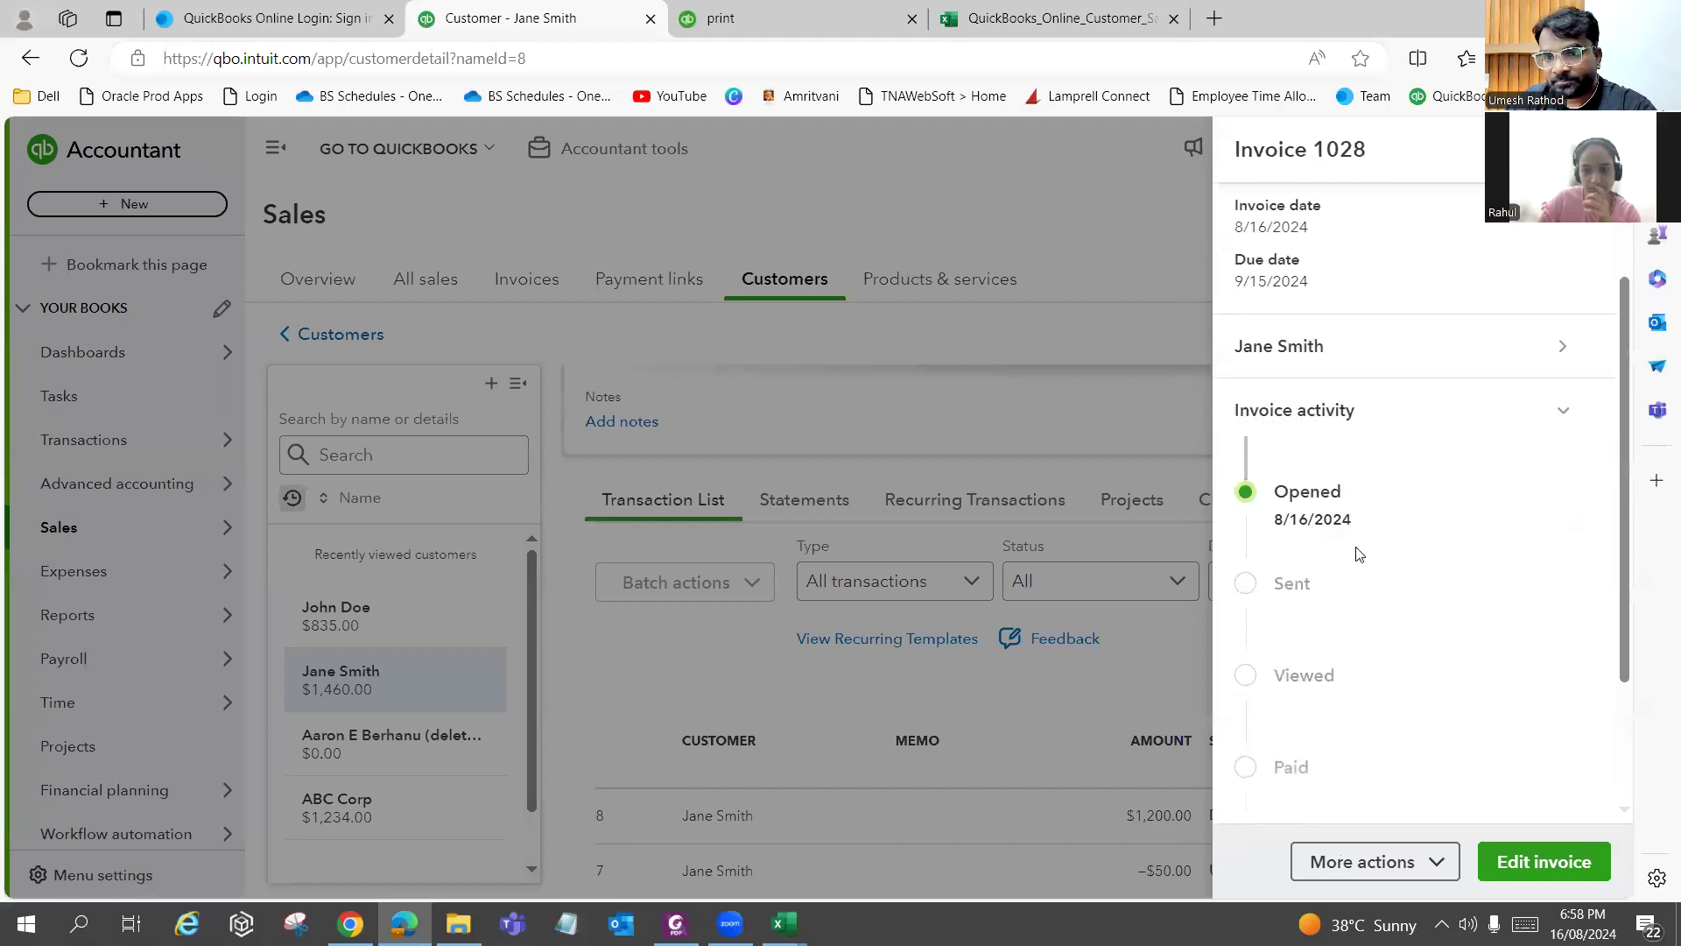
pyautogui.click(1427, 863)
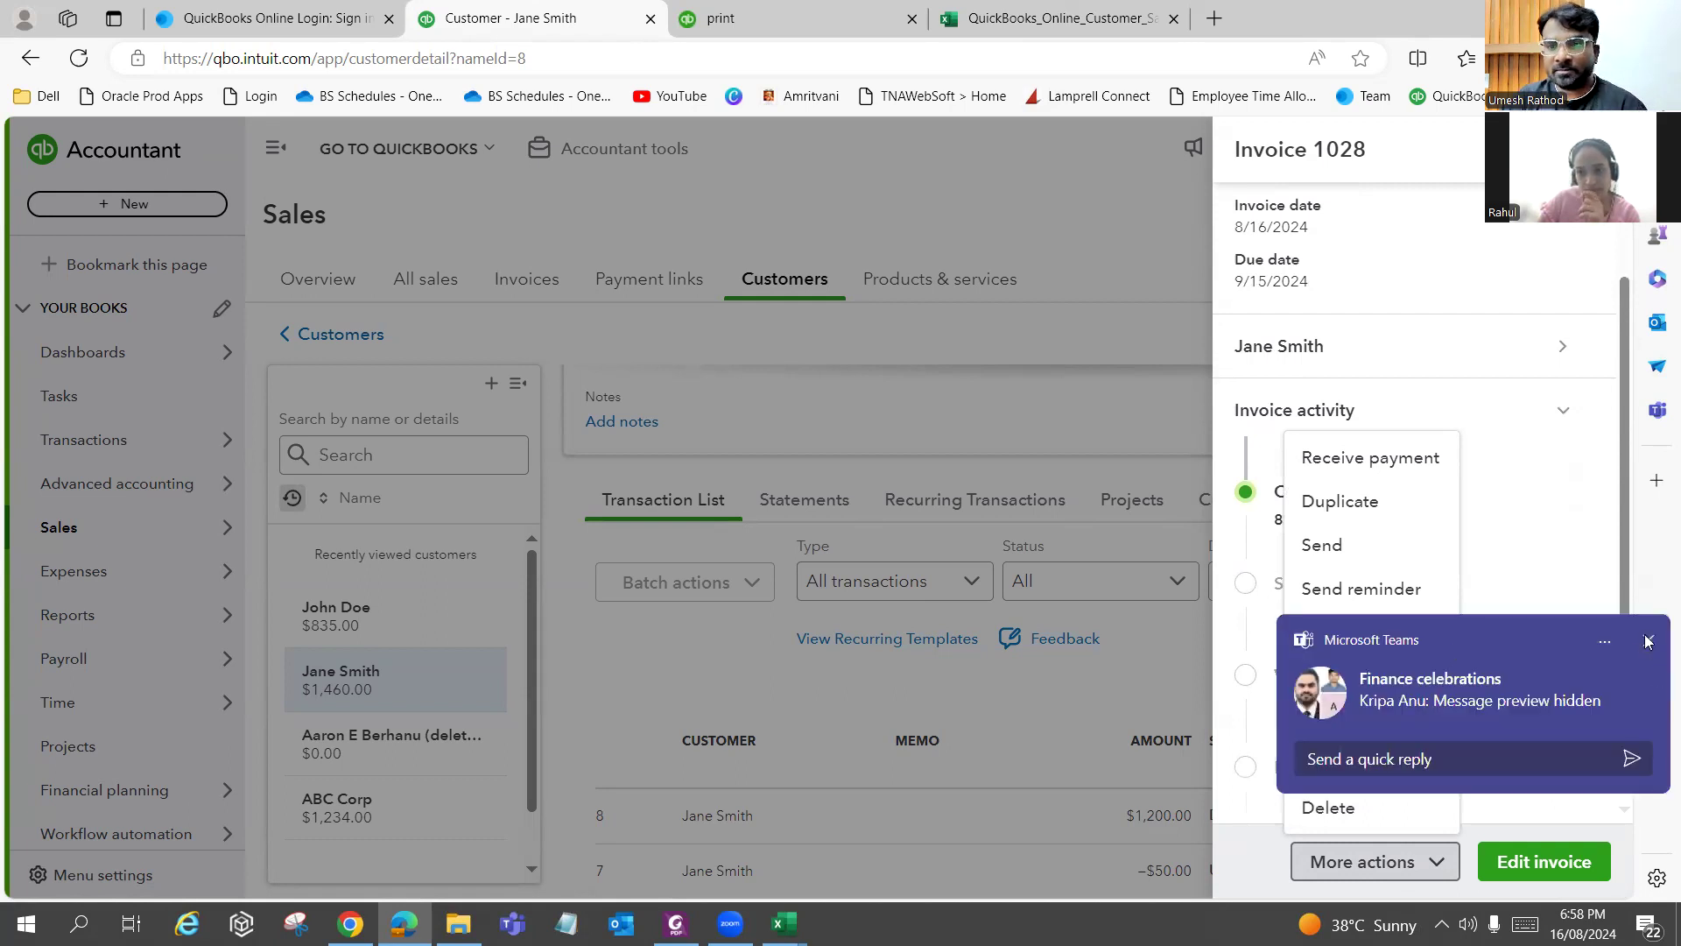
# Dismiss the Microsoft Teams notifications and close the $1,200 invoice's summary.
pyautogui.click(1643, 642)
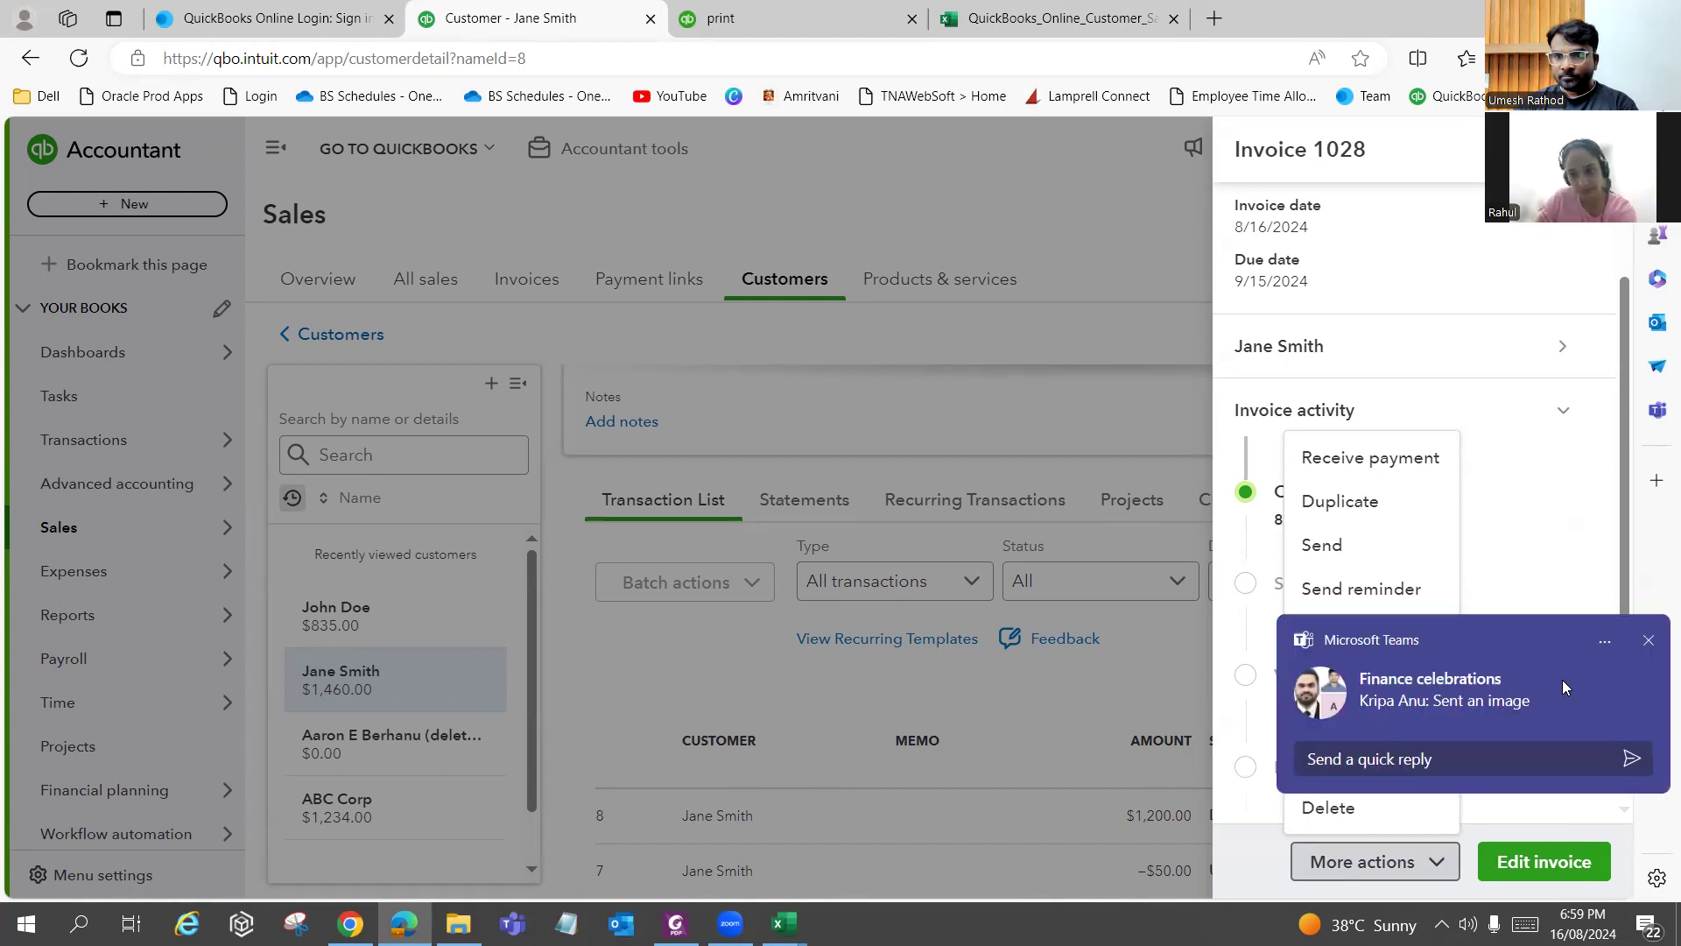
pyautogui.click(1648, 640)
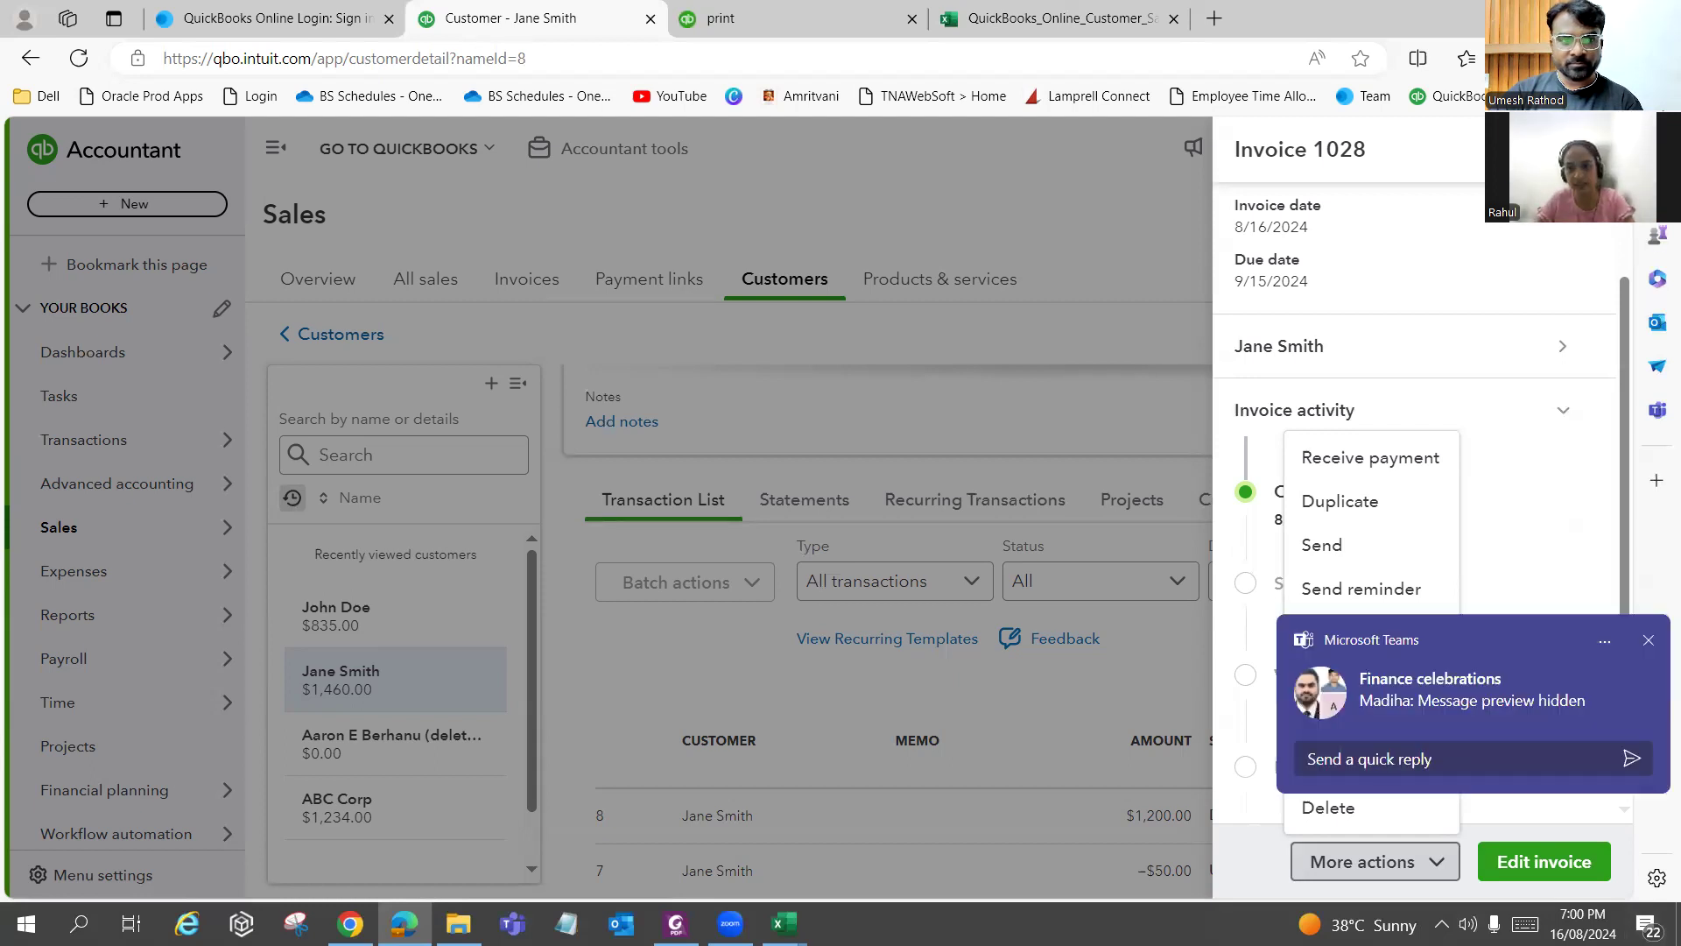
pyautogui.click(1650, 641)
pyautogui.click(1650, 642)
# Open the $1,200 invoice for editing and review its dates, Web Hosting line and totals.
pyautogui.scroll(-3, 1169, 661)
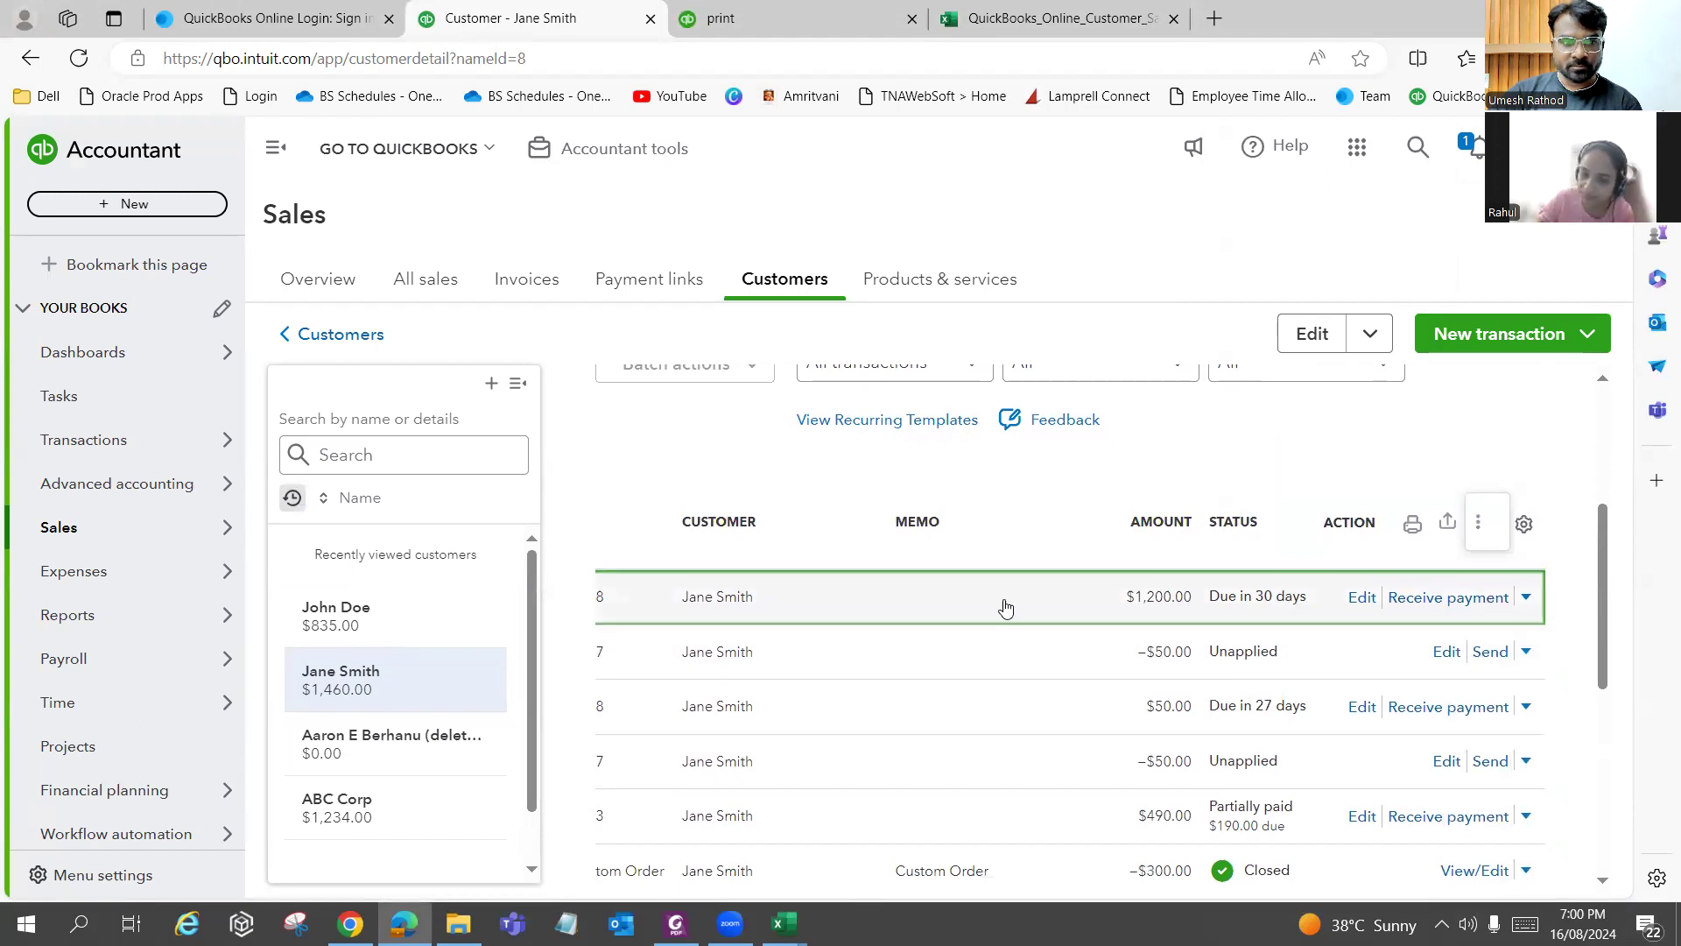
pyautogui.click(1361, 597)
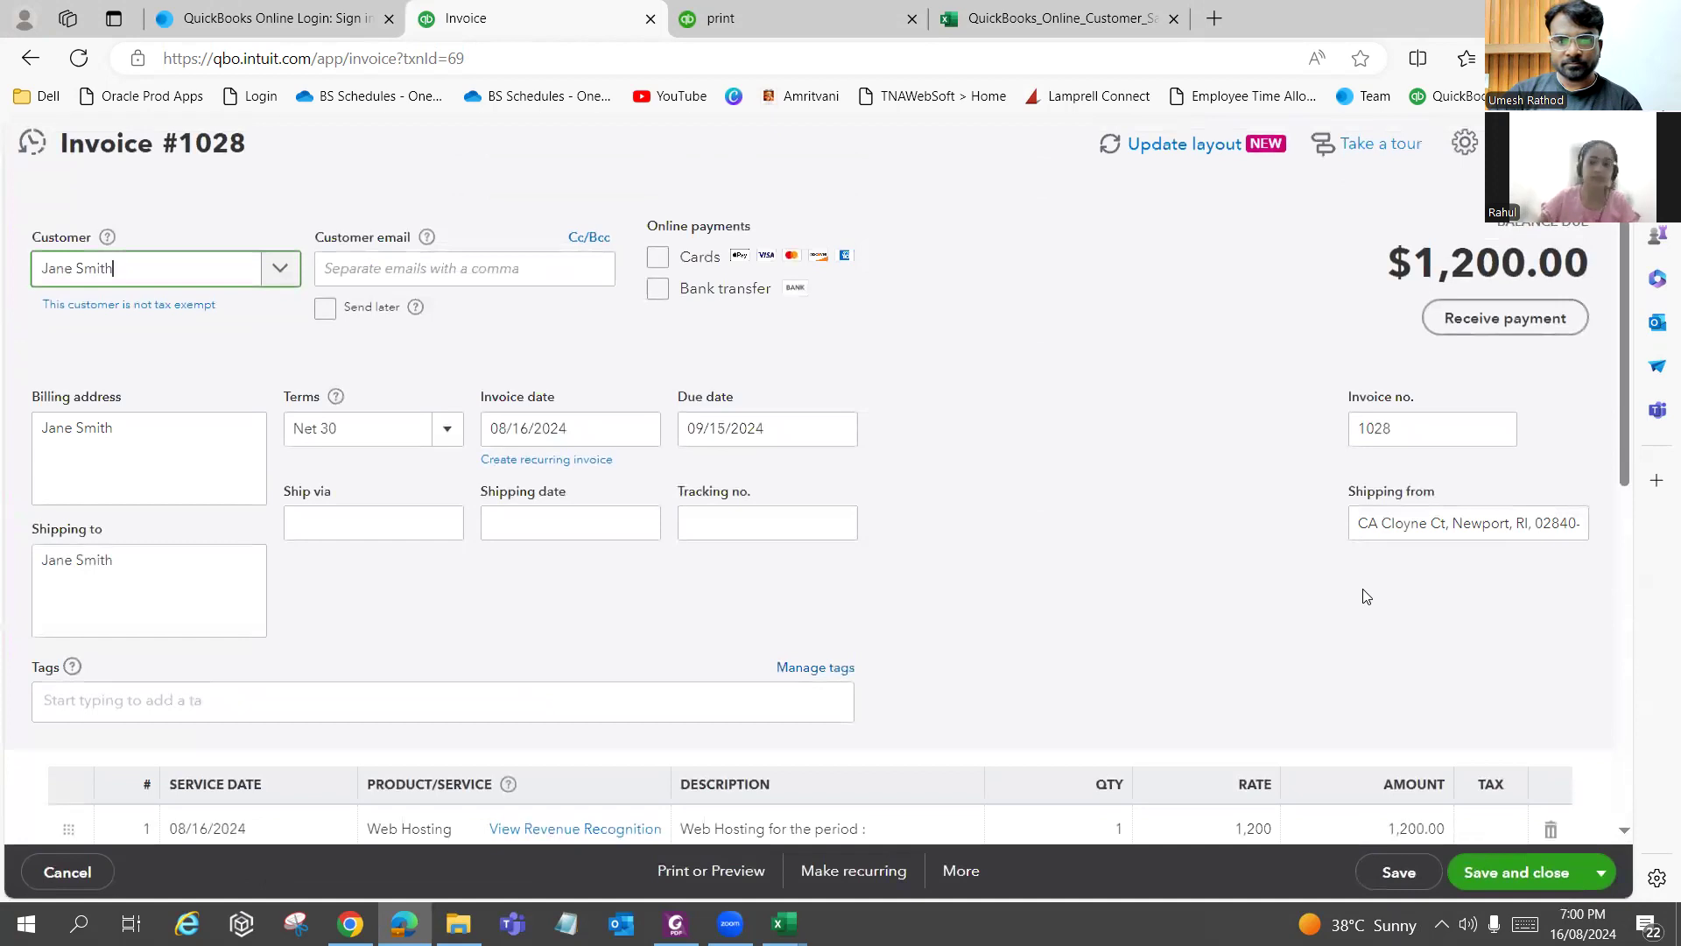
pyautogui.scroll(-2, 1434, 552)
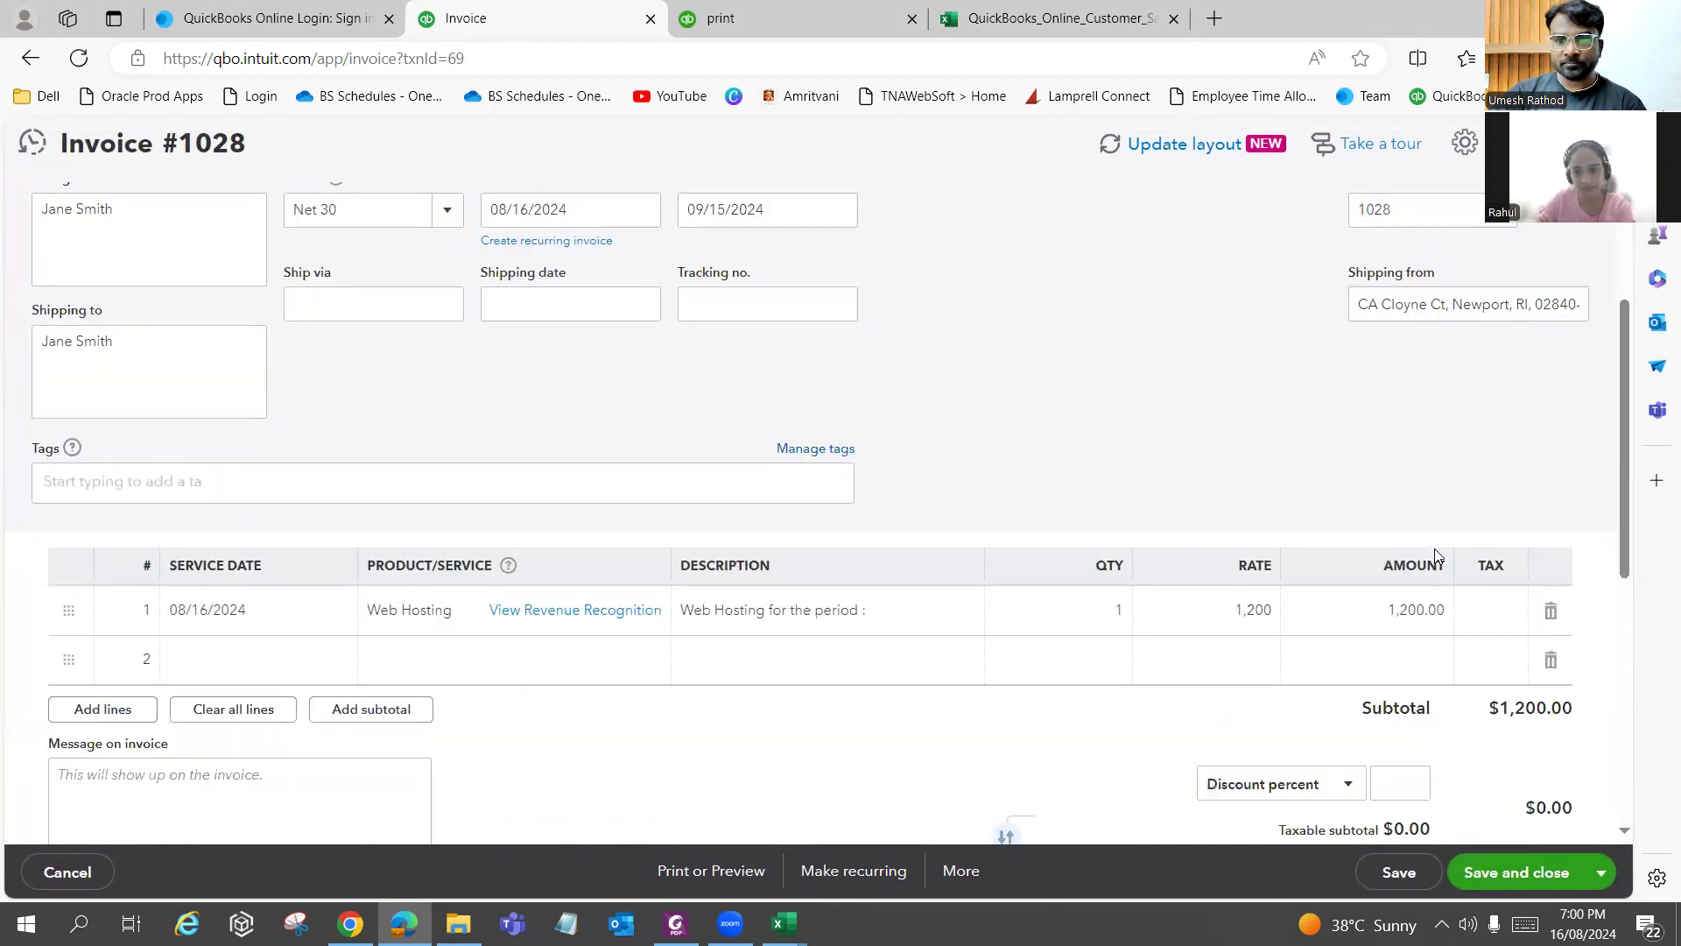
pyautogui.scroll(1, 1434, 550)
pyautogui.scroll(-4, 1434, 555)
pyautogui.click(1647, 644)
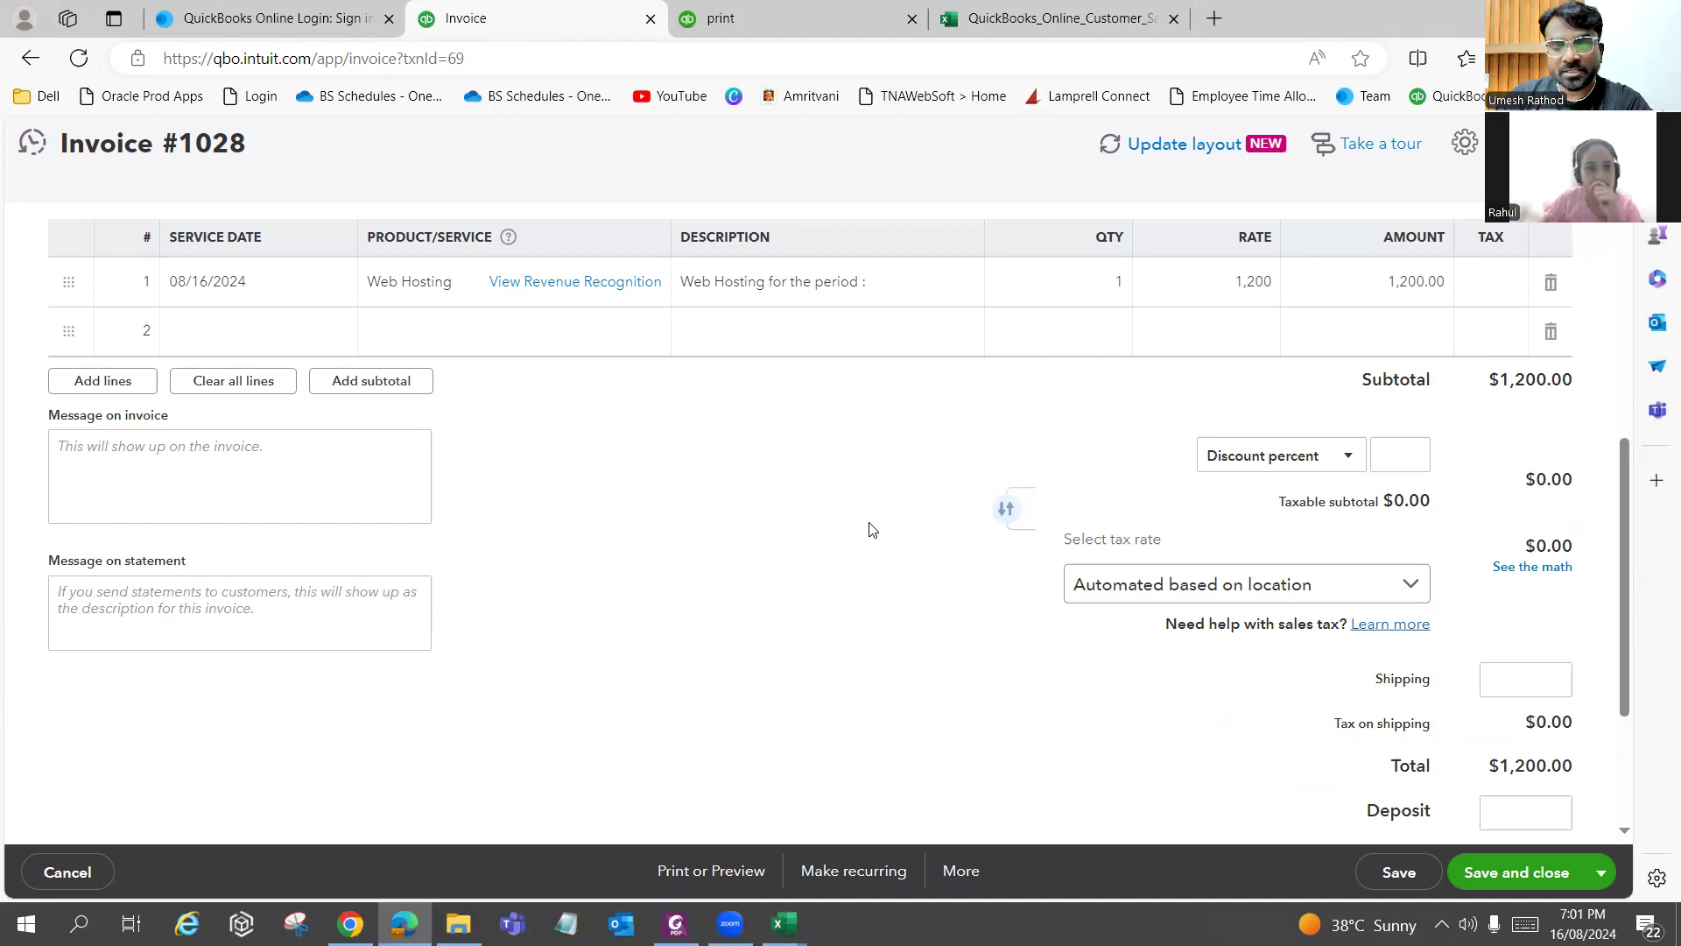
# Leave the invoice without saving, search the reports for "balan" and open the Balance Sheet.
pyautogui.click(31, 58)
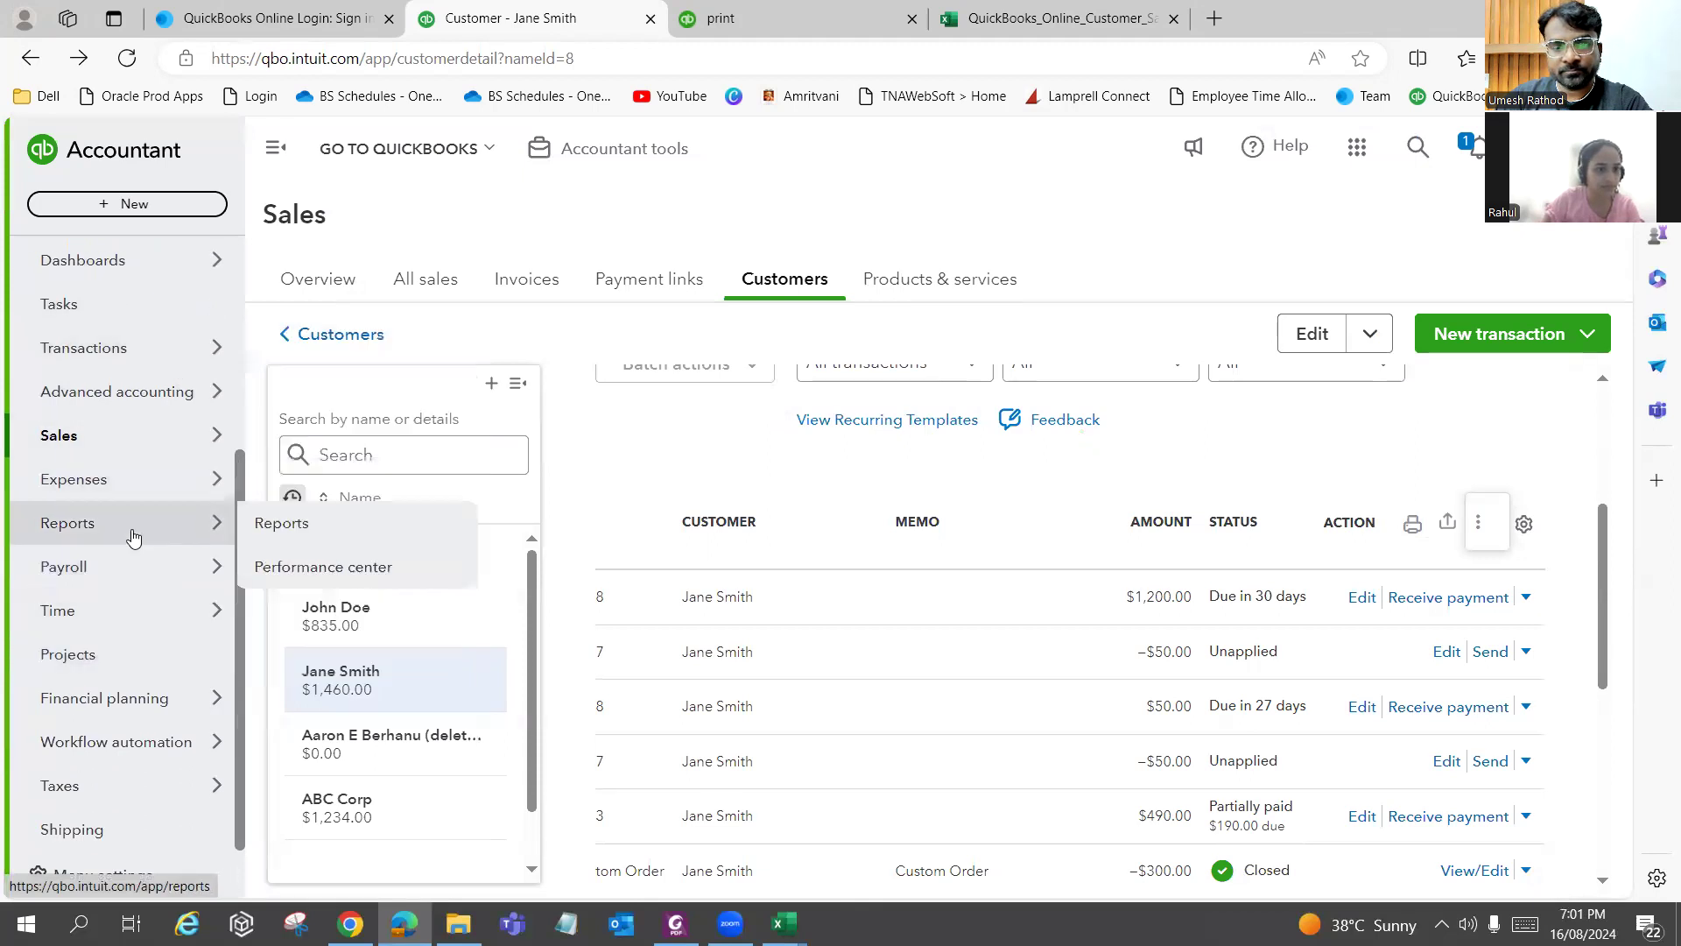
pyautogui.moveTo(128, 505)
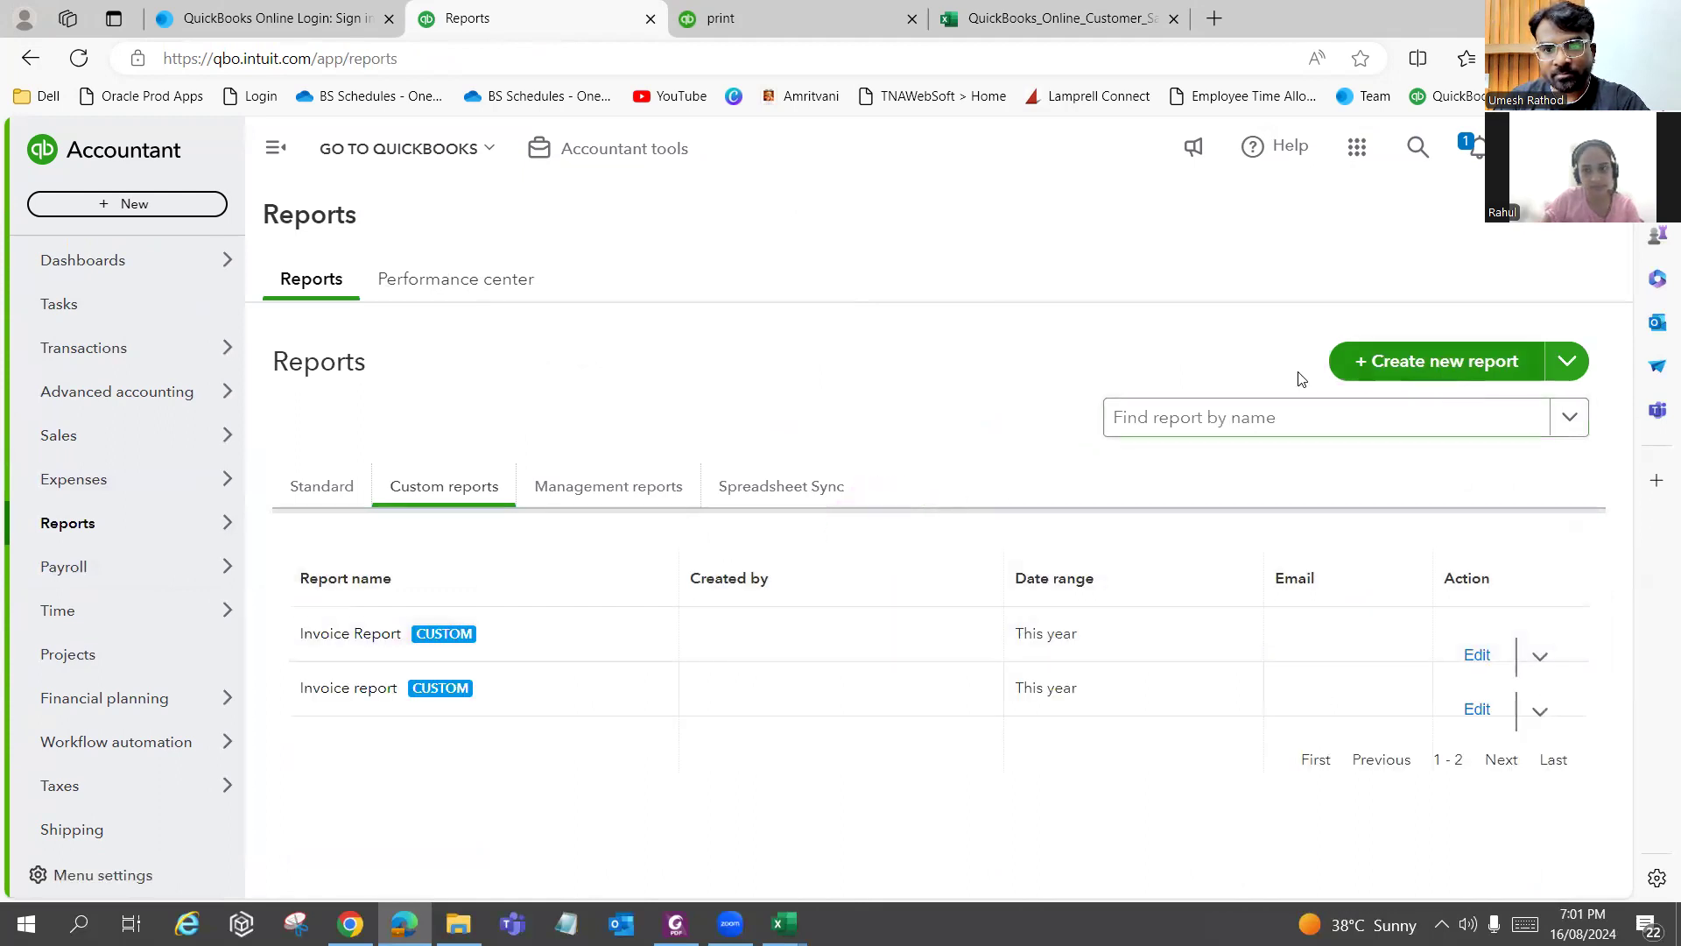
pyautogui.click(1145, 431)
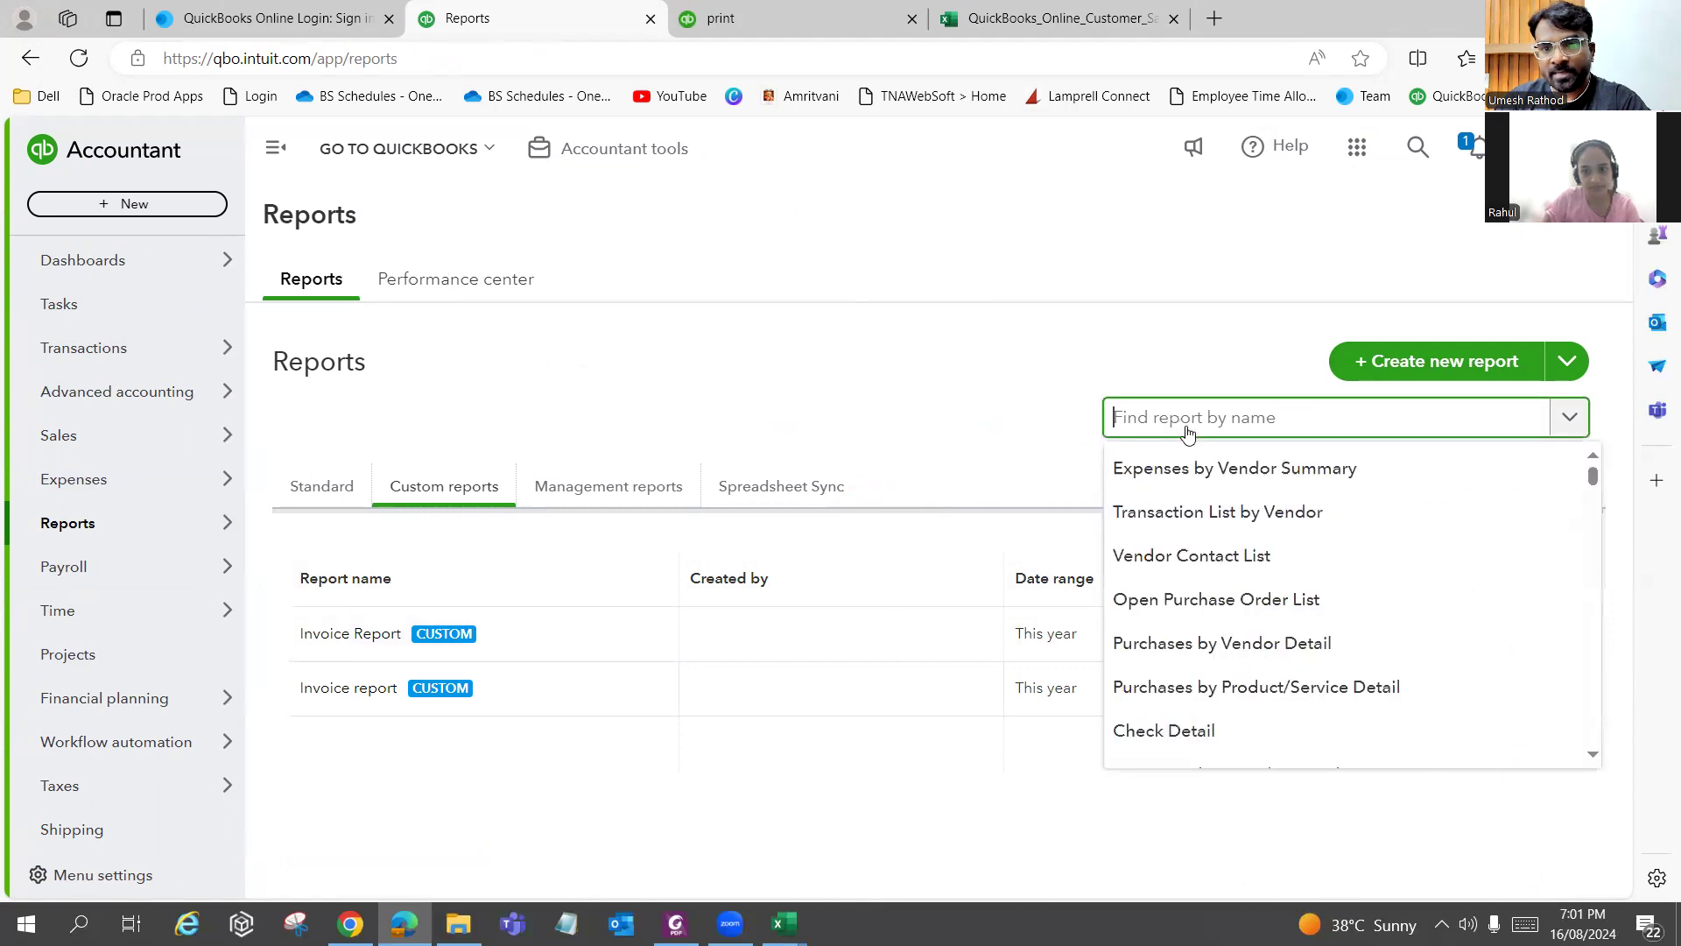
pyautogui.write('balan')
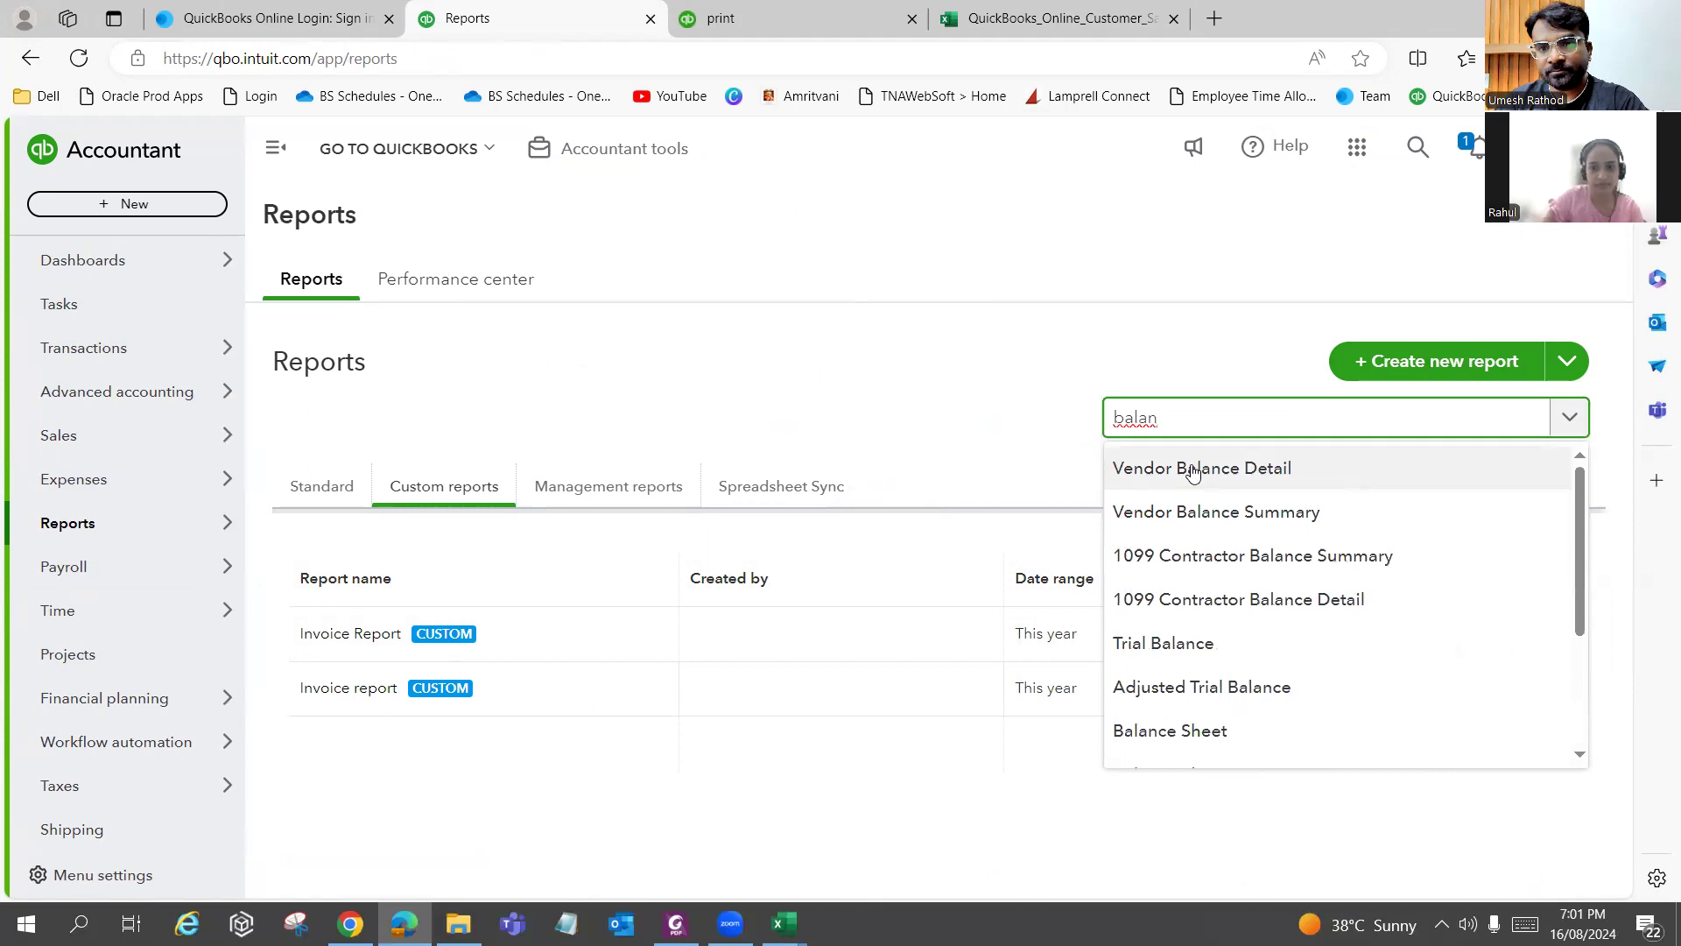
pyautogui.click(1182, 730)
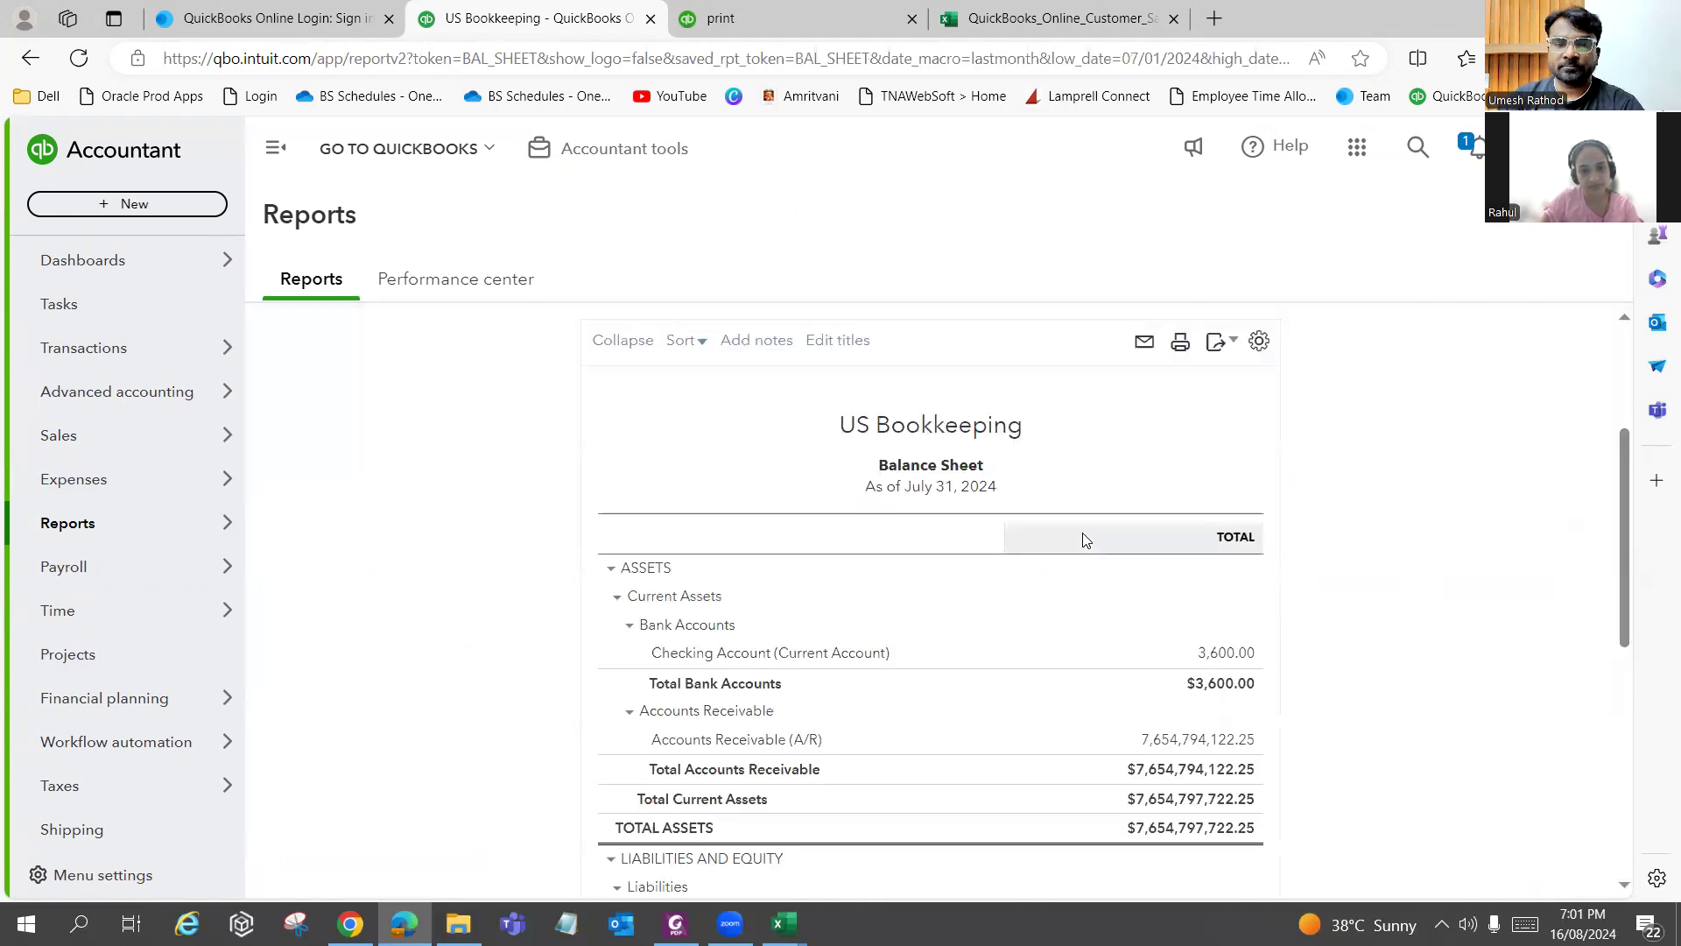
# Examine the Balance Sheet's assets, liabilities and equity, including the Deferred Revenue line.
pyautogui.scroll(-4, 1013, 612)
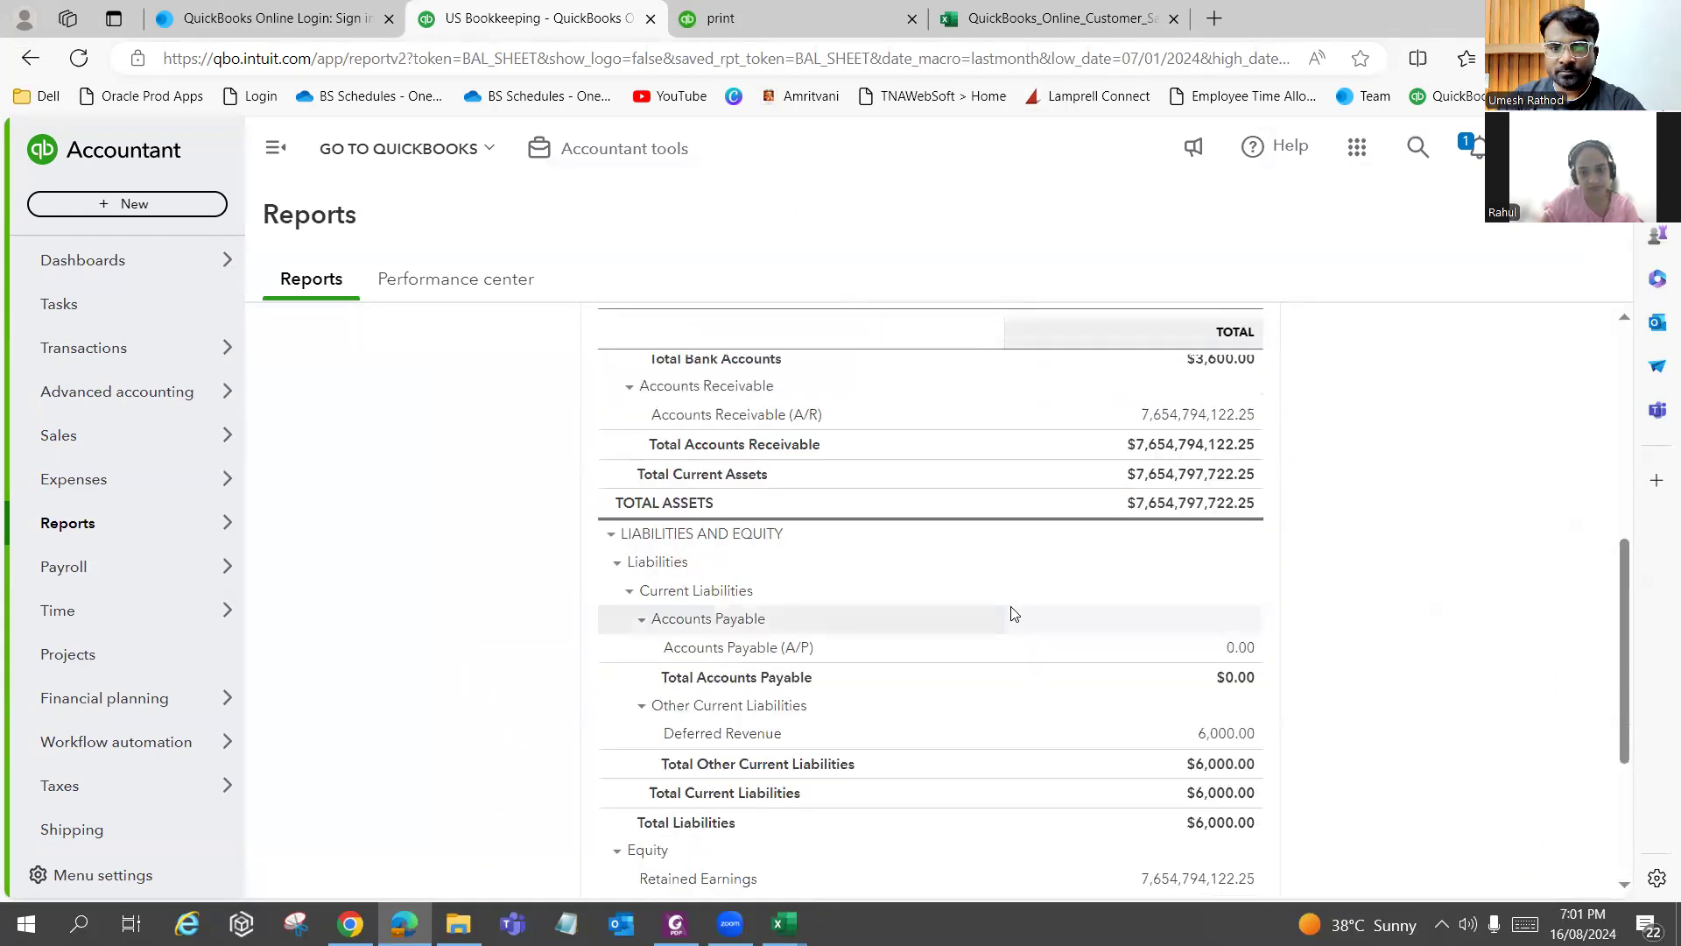
pyautogui.scroll(-2, 1013, 613)
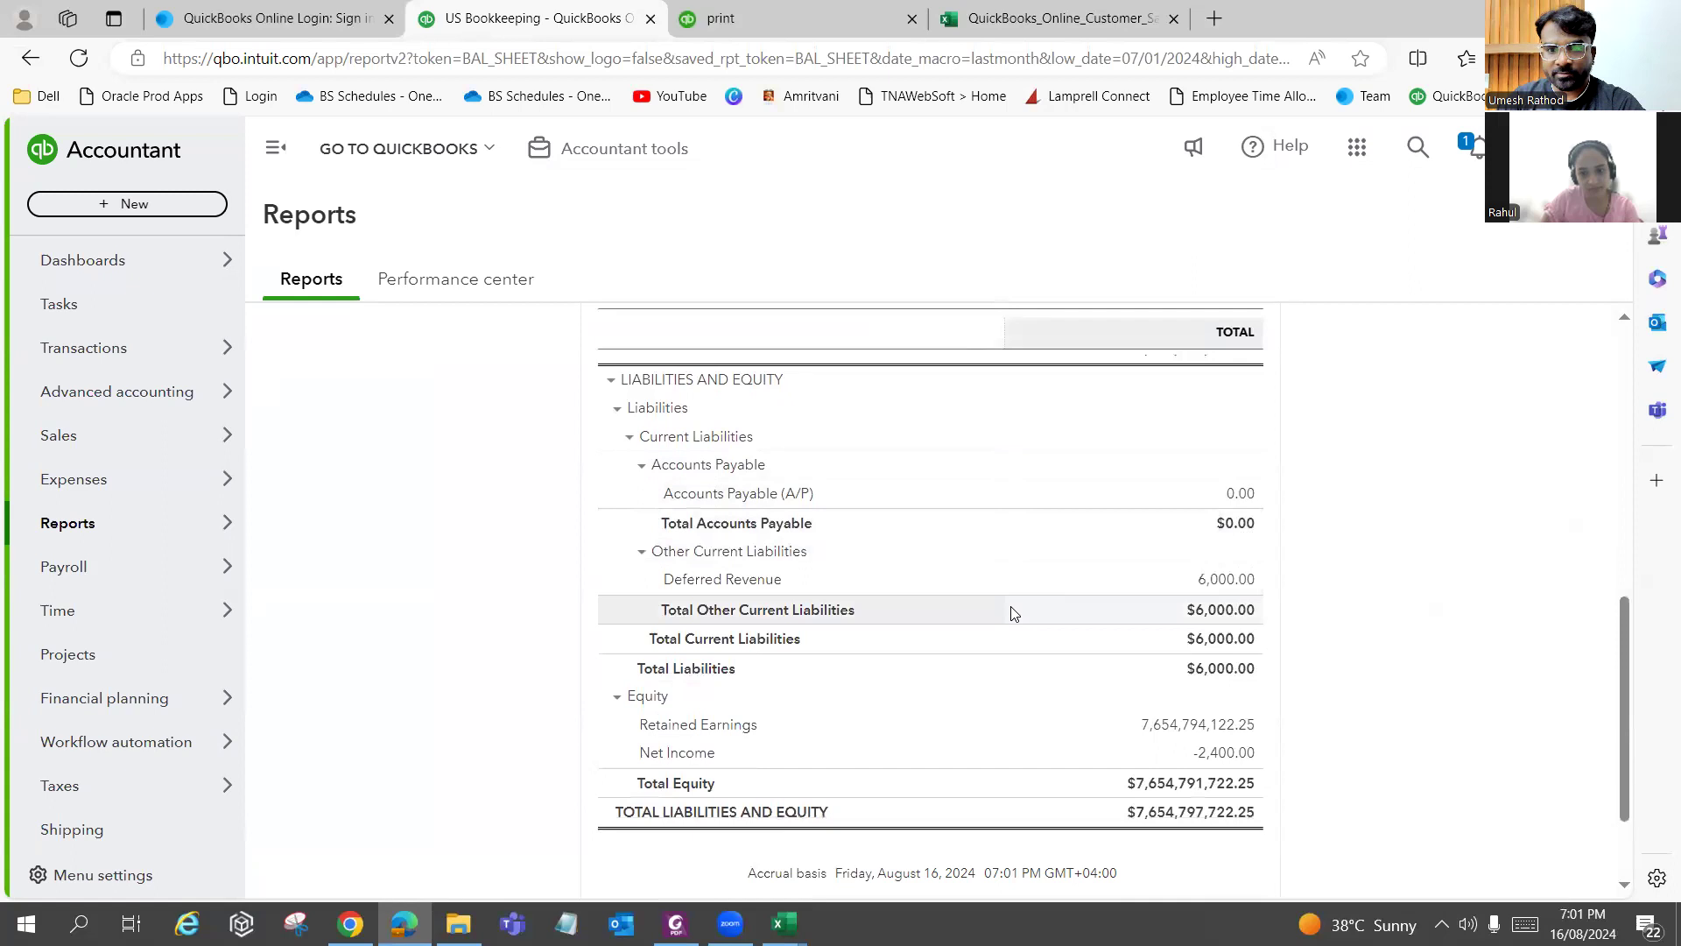
pyautogui.scroll(-1, 1013, 613)
pyautogui.scroll(4, 1013, 613)
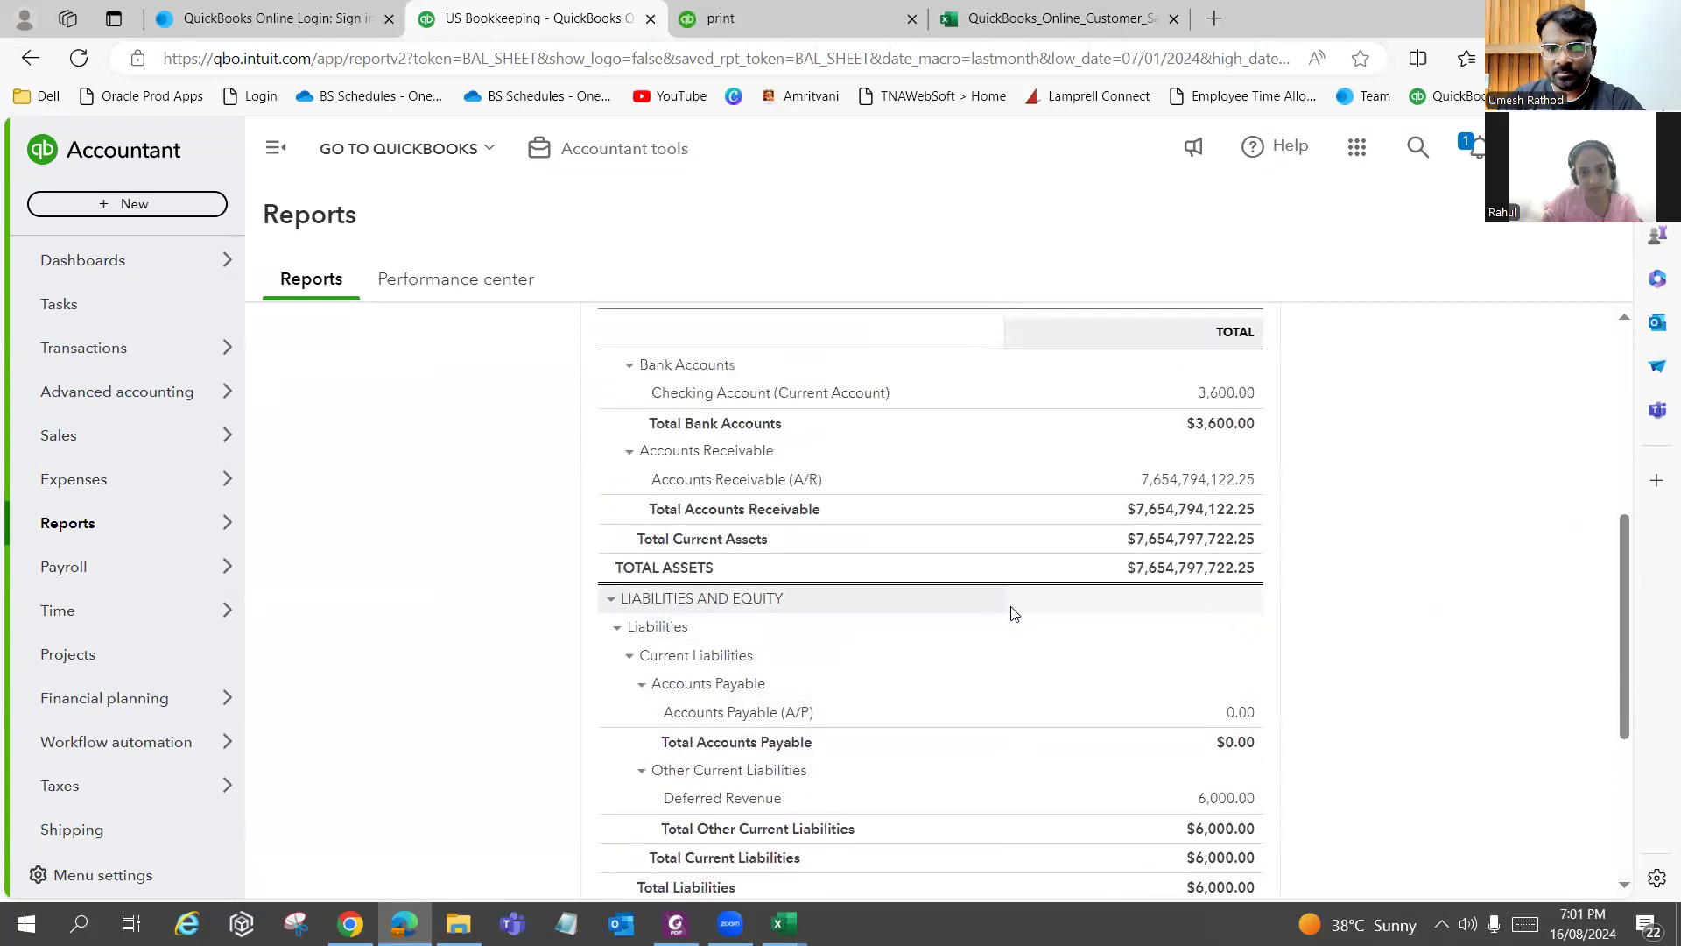
pyautogui.scroll(2, 1013, 613)
pyautogui.scroll(-3, 1013, 612)
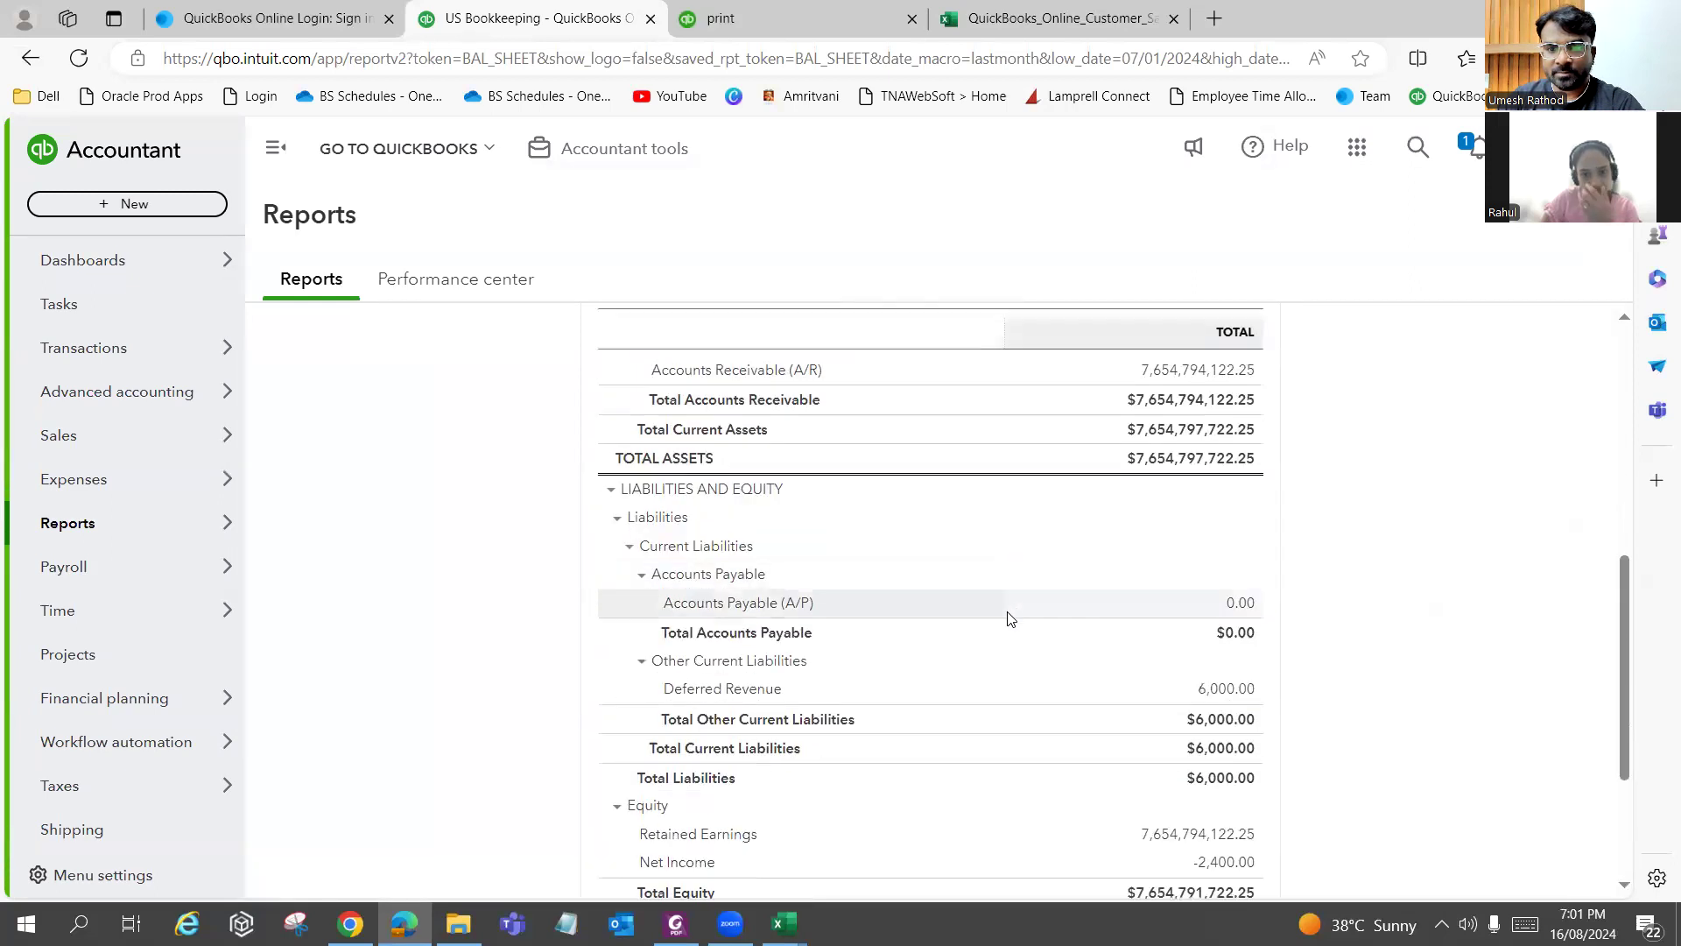
pyautogui.scroll(-2, 1011, 619)
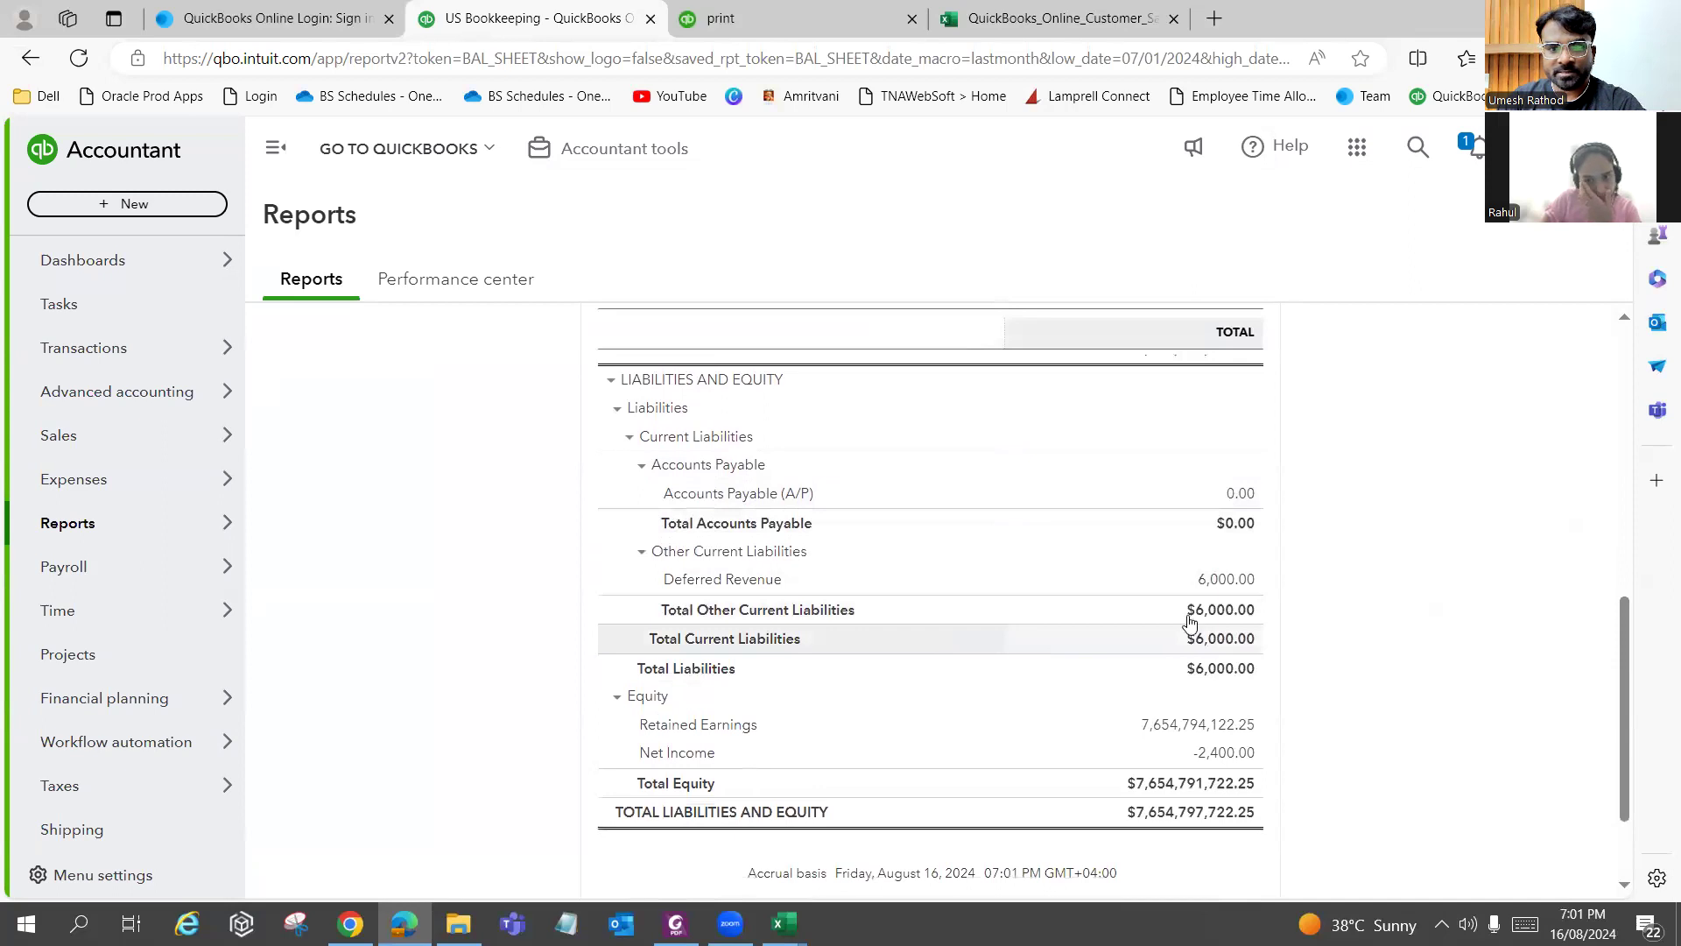
# Open the Deferred Revenue transaction report from the Balance Sheet and set its end date to 08/16/2024.
pyautogui.click(1227, 582)
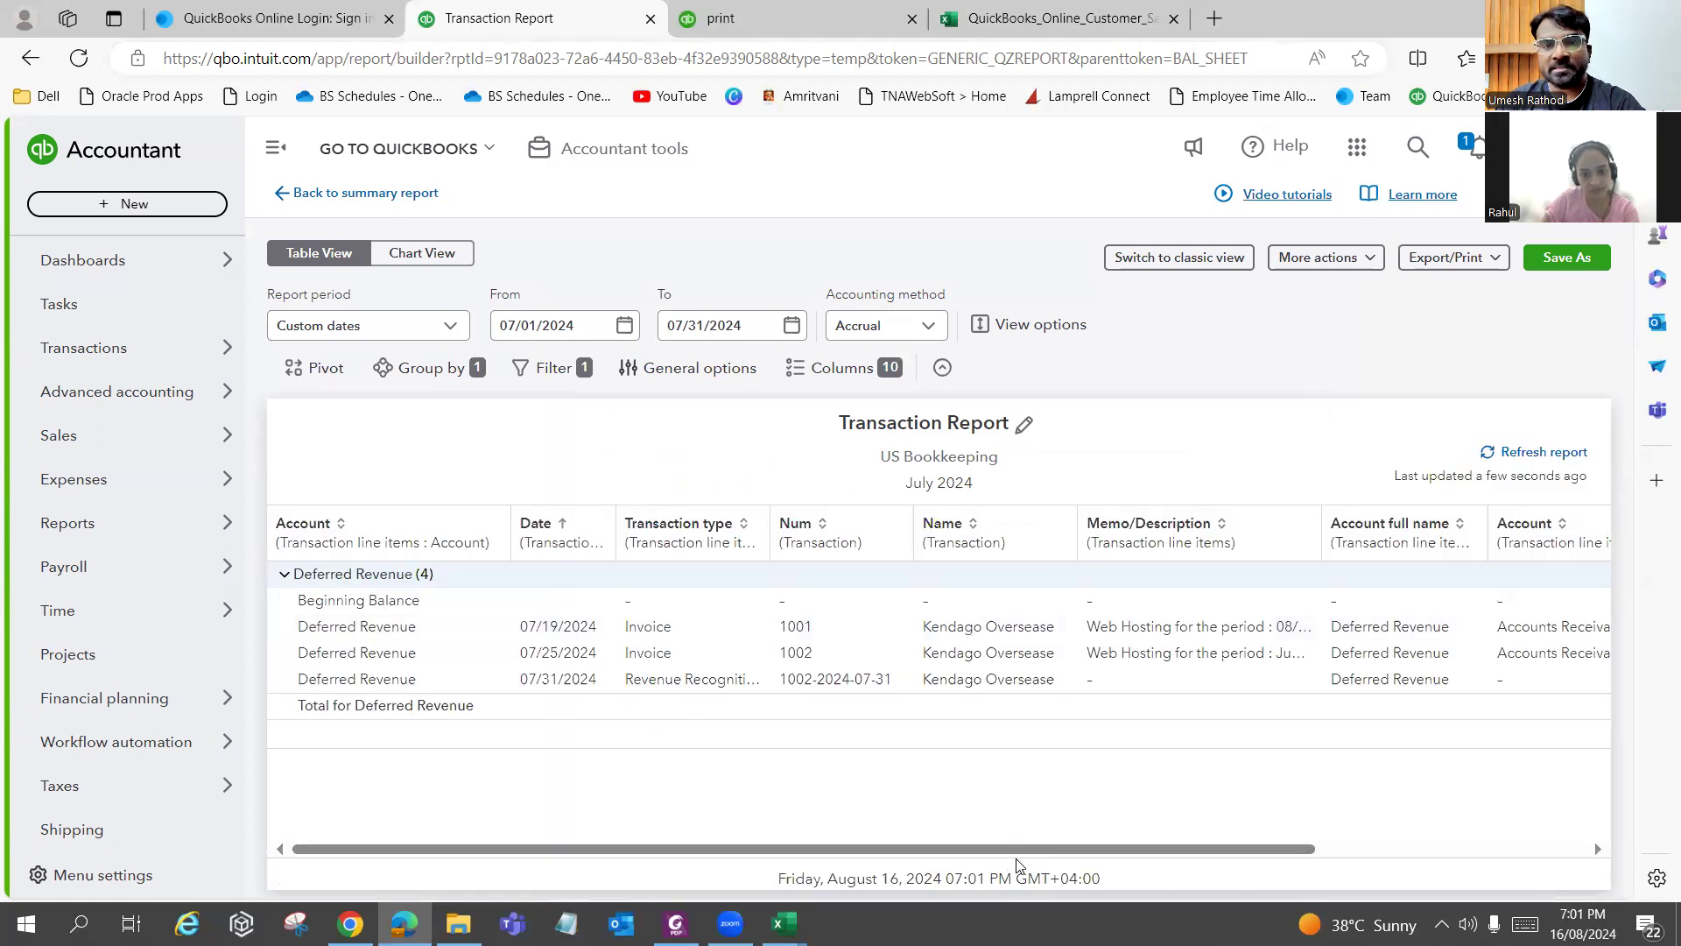
pyautogui.moveTo(1016, 876); pyautogui.dragTo(702, 823)
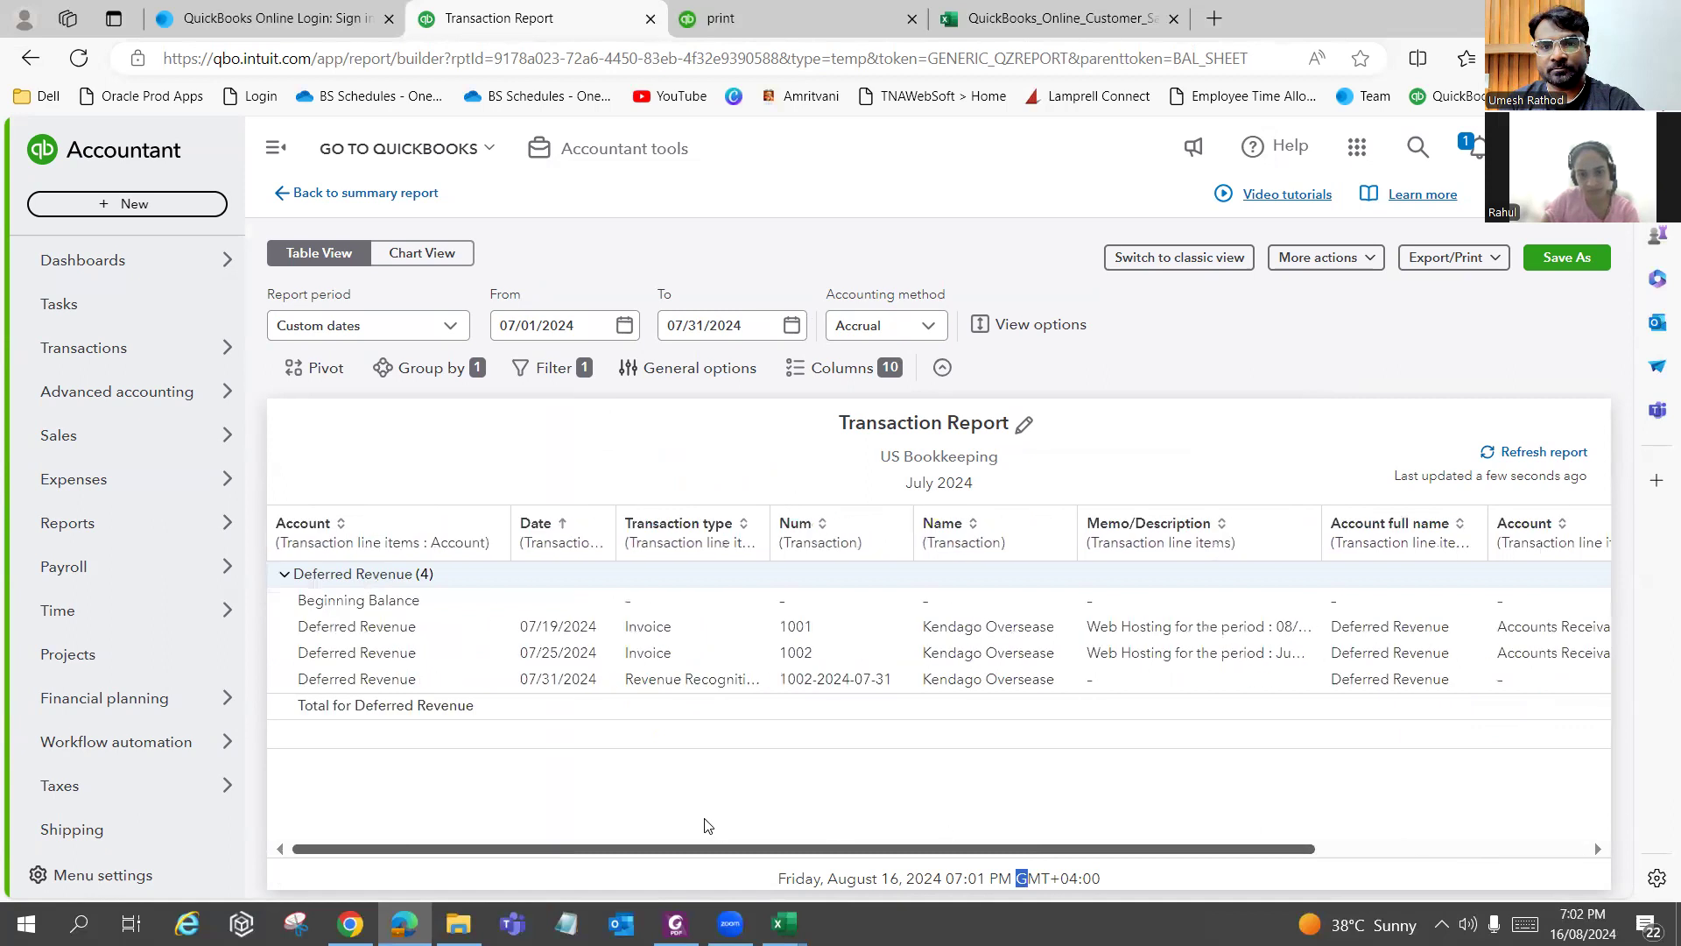
pyautogui.click(789, 331)
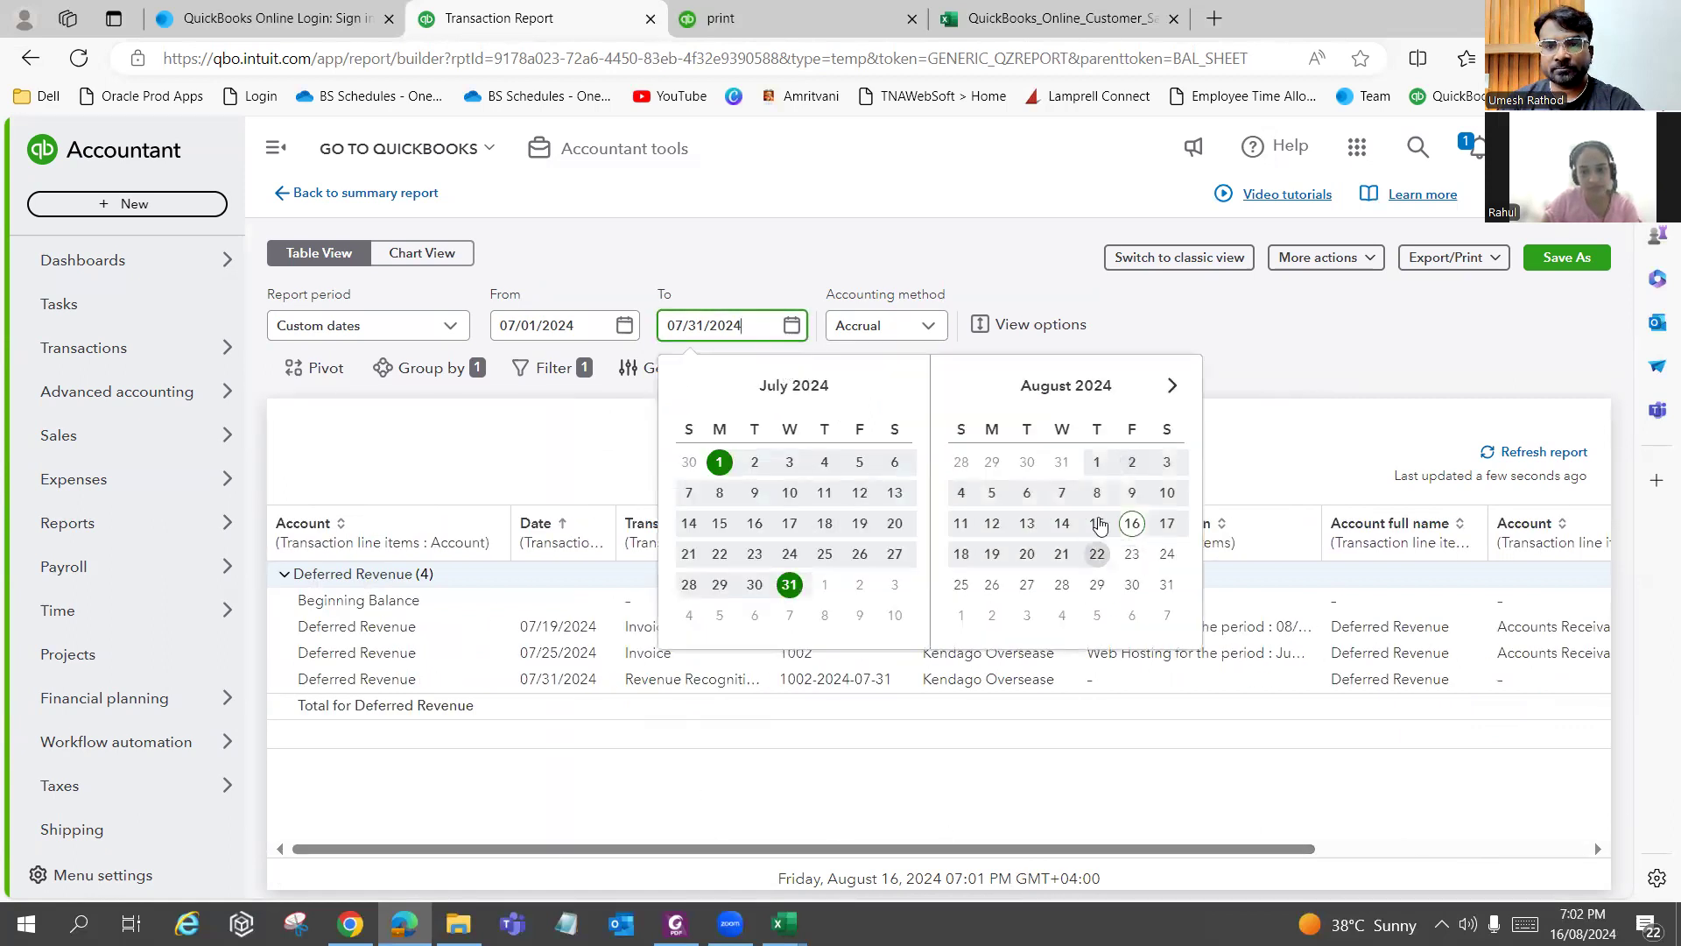
pyautogui.click(1132, 522)
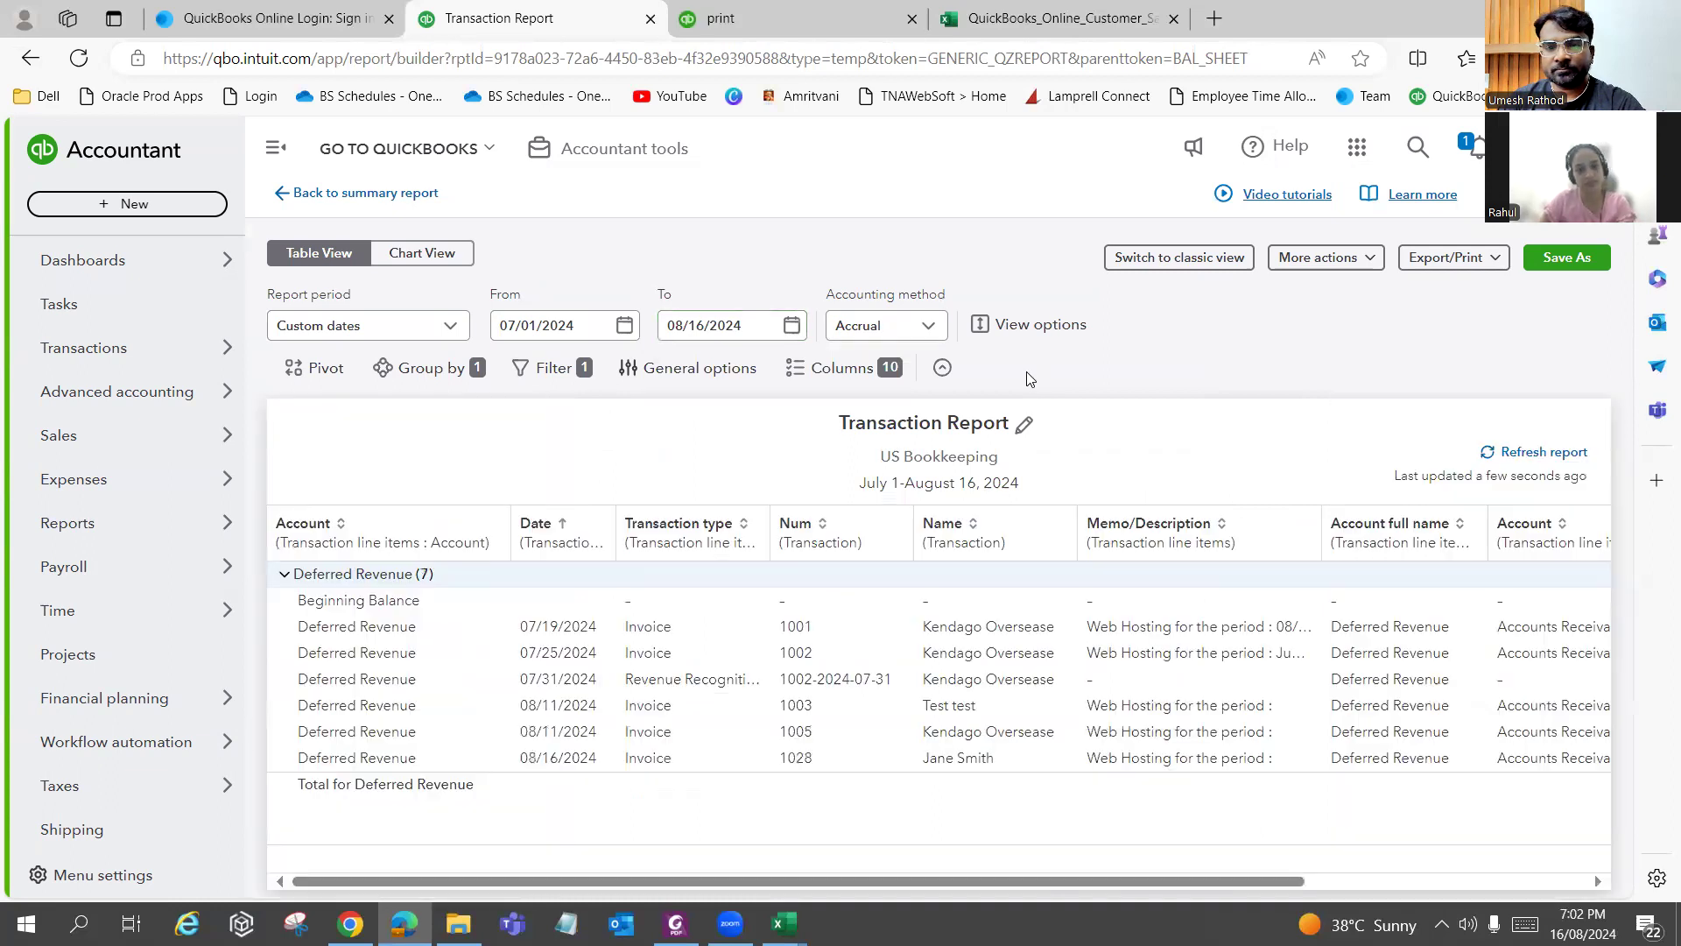
# Examine the Deferred Revenue report's invoice rows across the name, account, amount and balance columns.
pyautogui.moveTo(716, 853); pyautogui.dragTo(1013, 888)
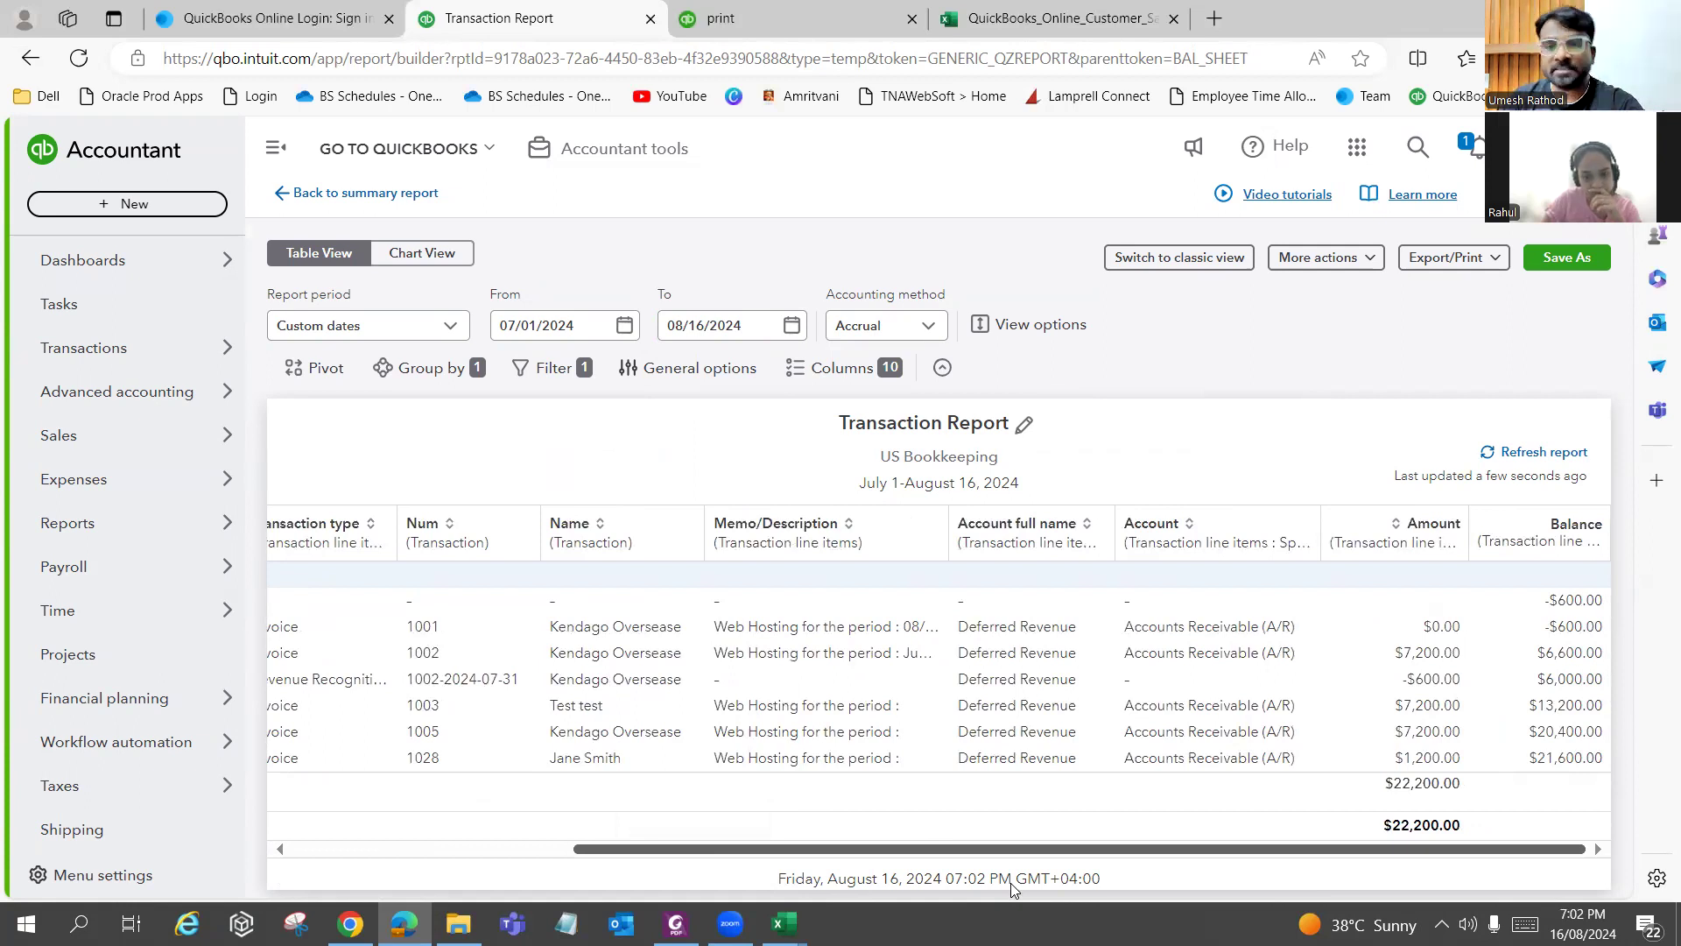
pyautogui.hscroll(-5, 876, 880)
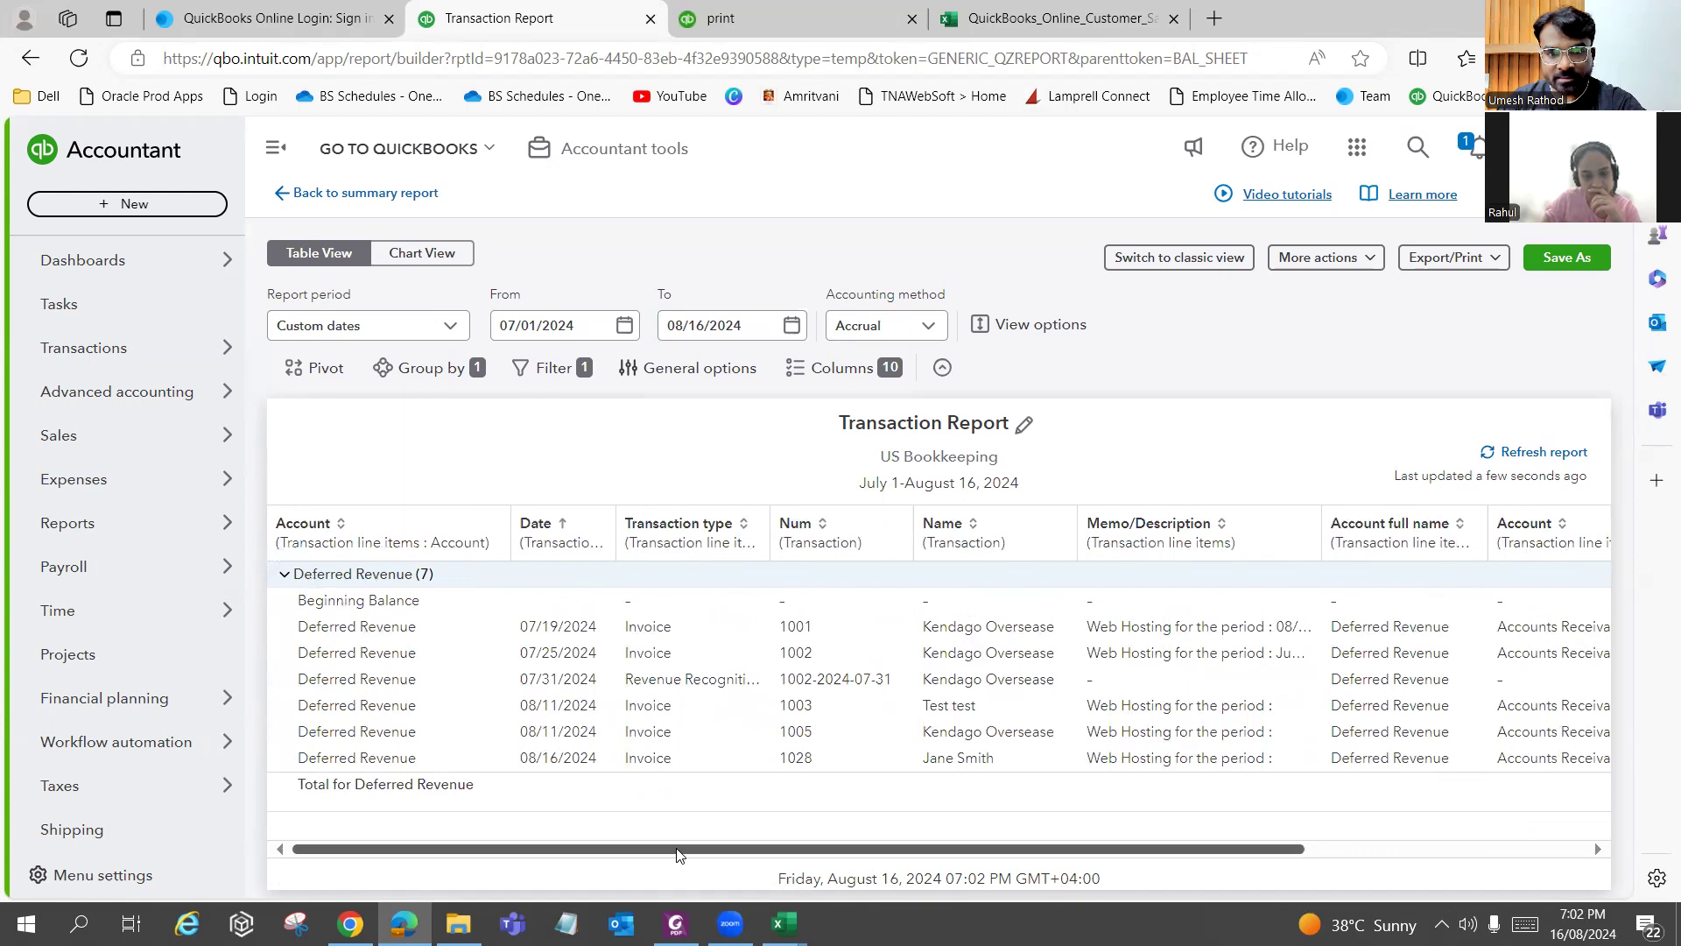
pyautogui.moveTo(679, 854); pyautogui.dragTo(1124, 909)
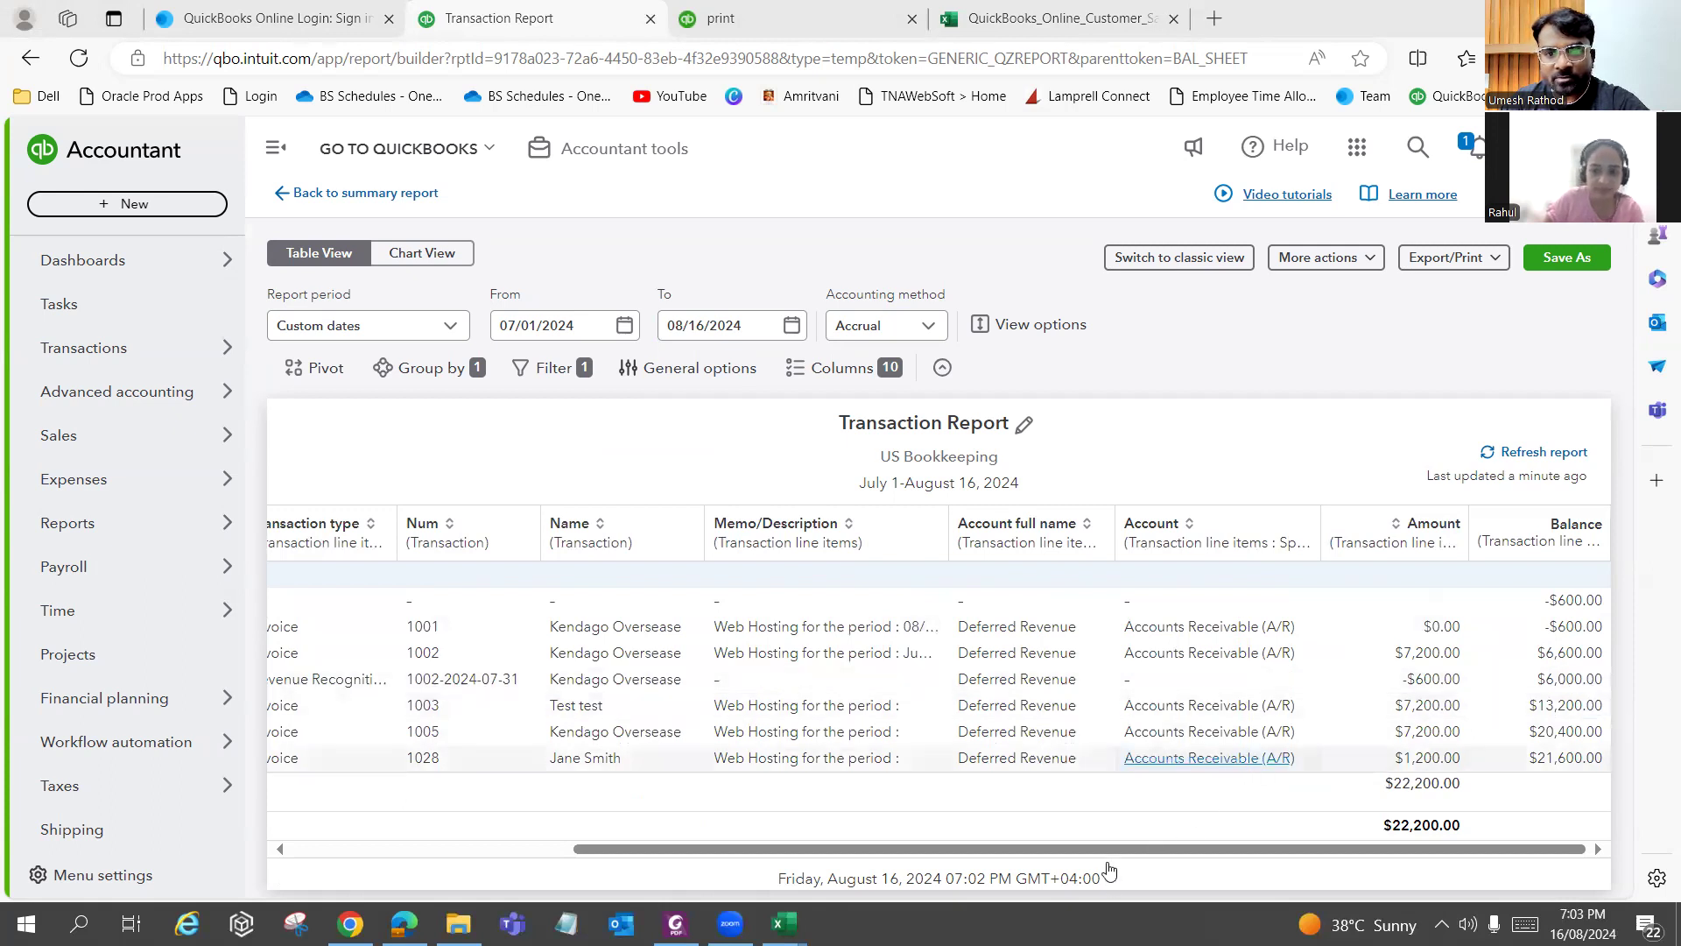
pyautogui.hscroll(-5, 893, 829)
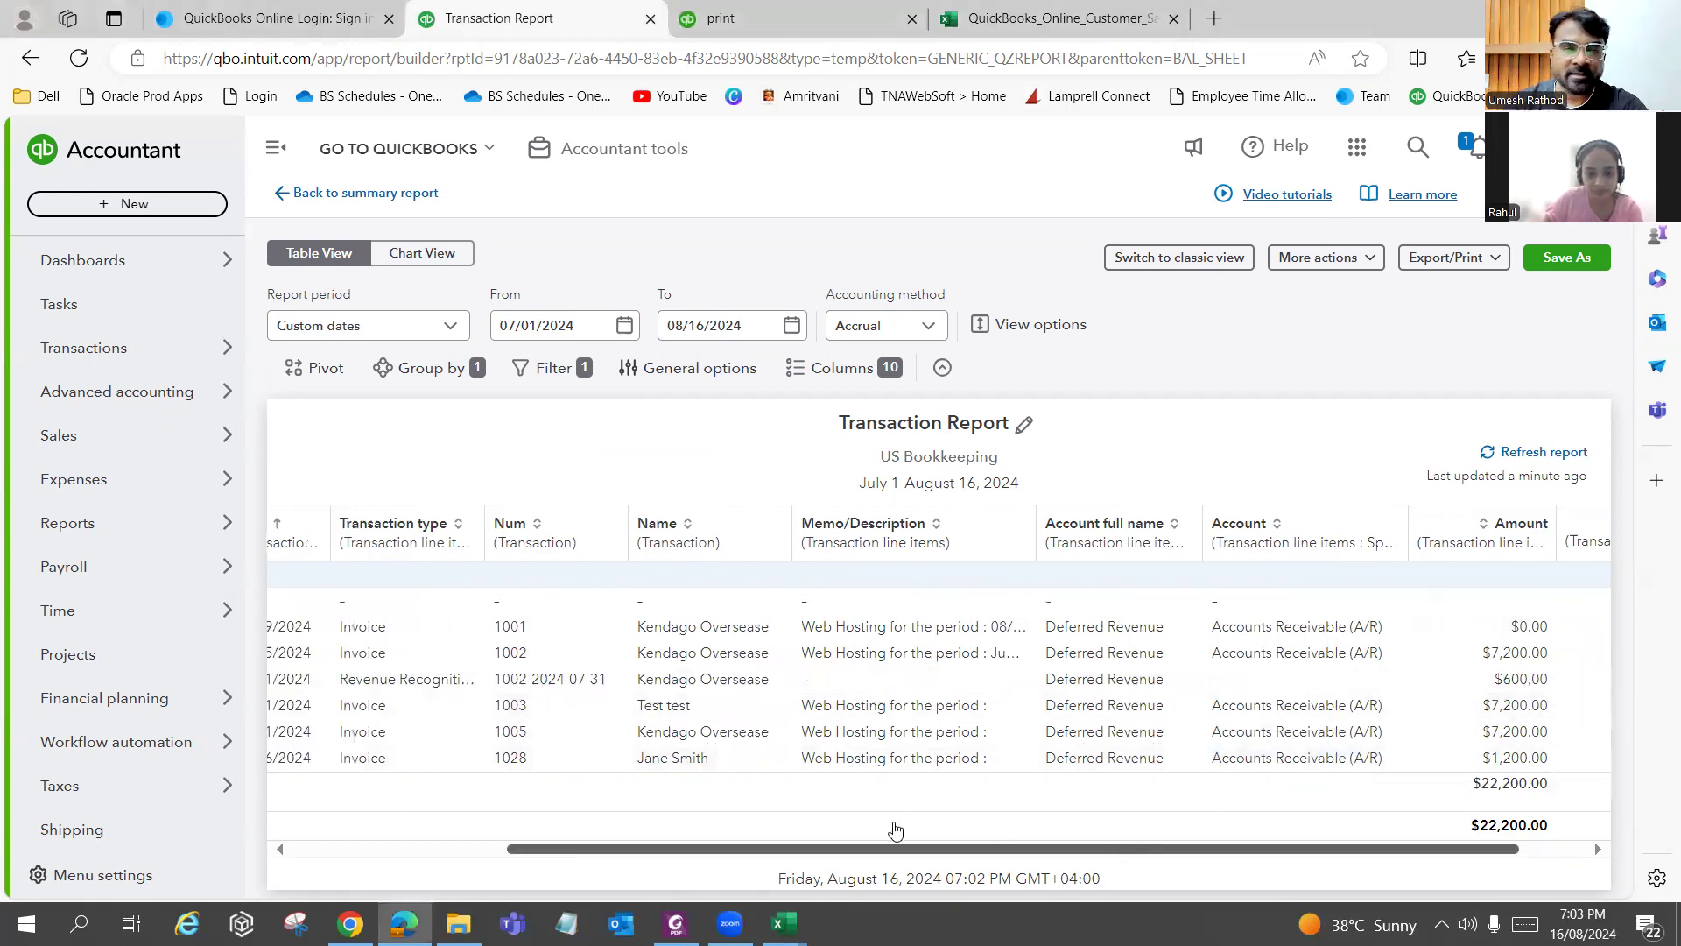
pyautogui.hscroll(-2, 814, 832)
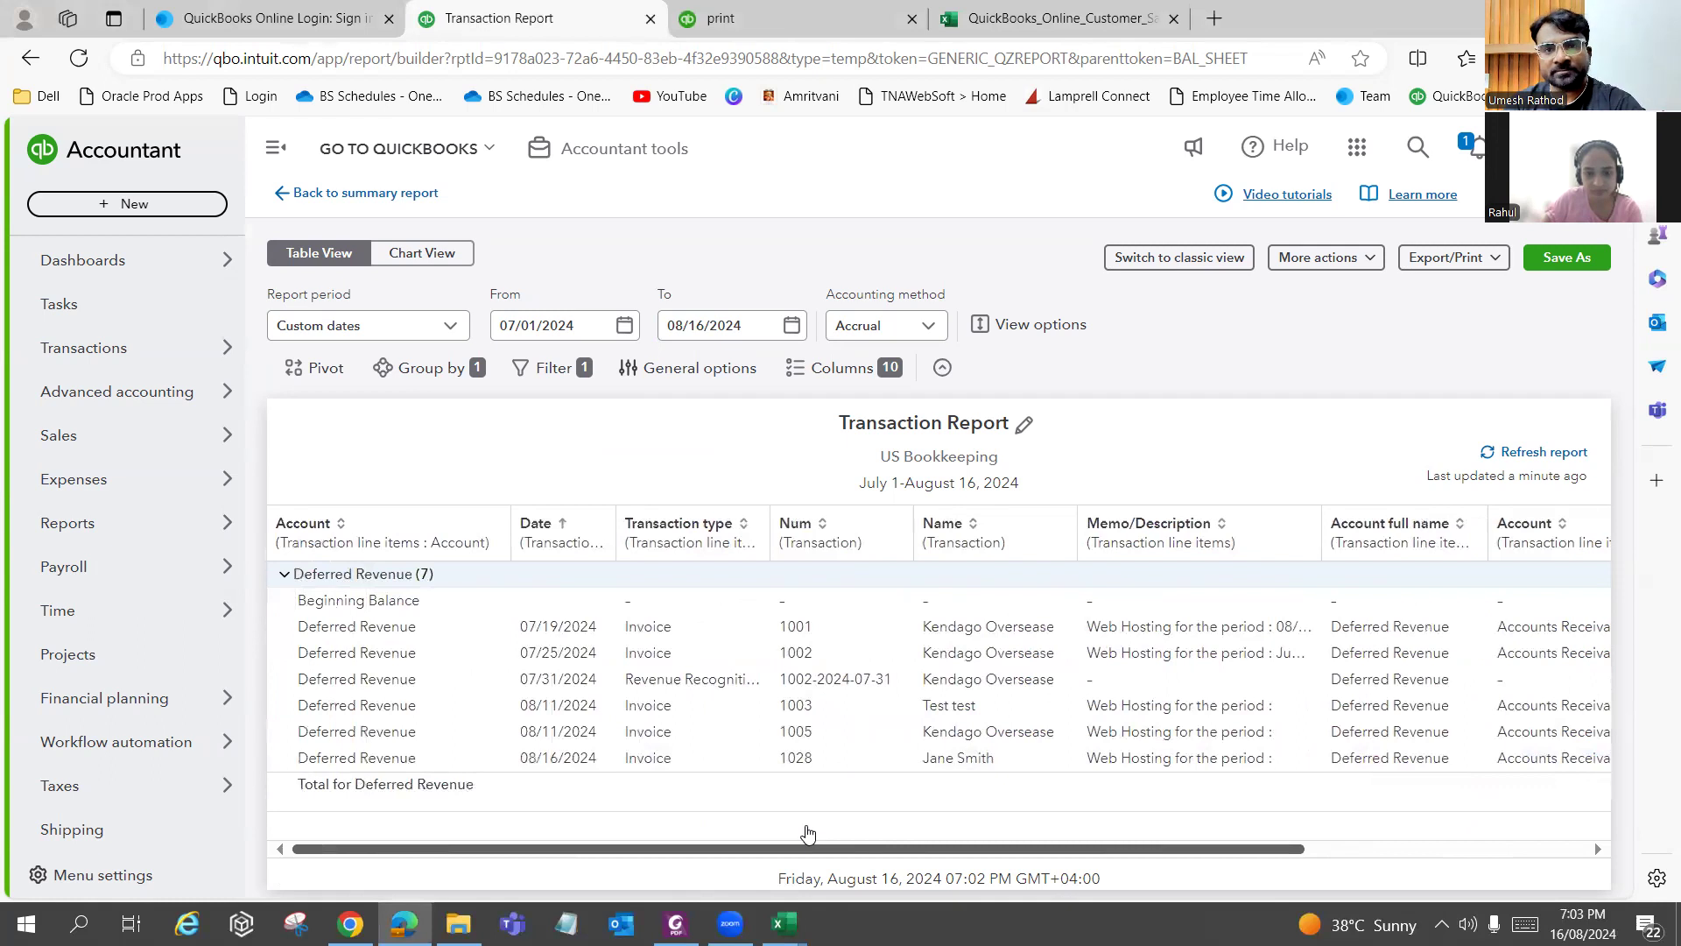
pyautogui.hscroll(2, 894, 873)
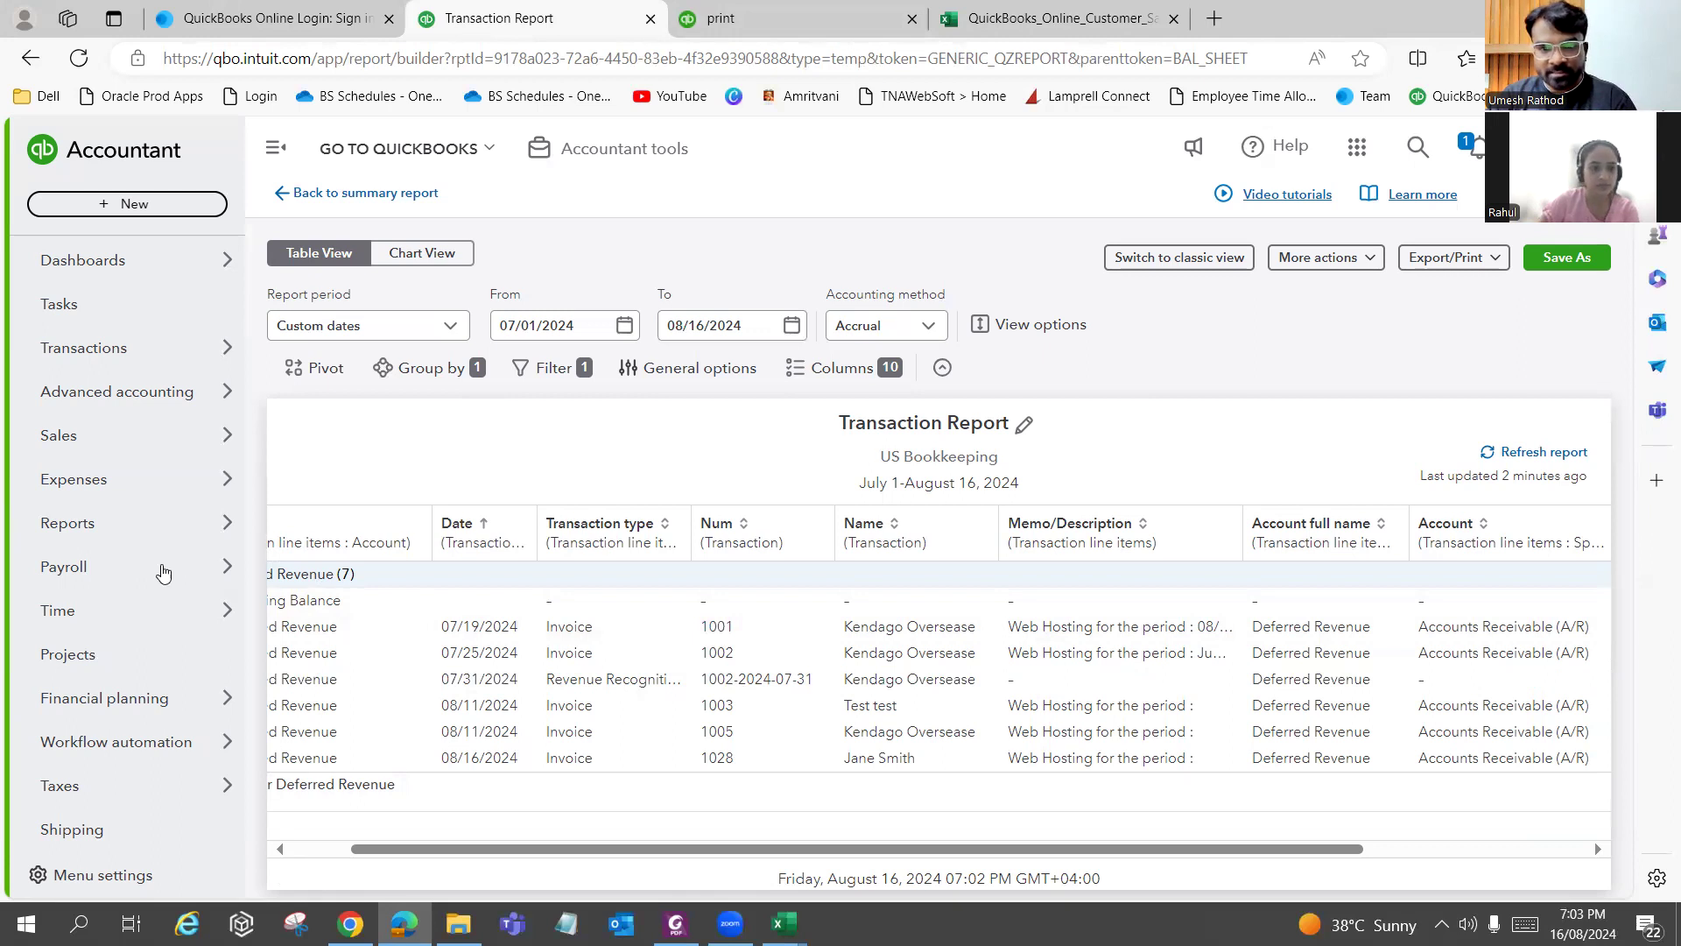
# Open the chart of accounts and filter the accounts by "web".
pyautogui.moveTo(99, 528)
pyautogui.moveTo(101, 569)
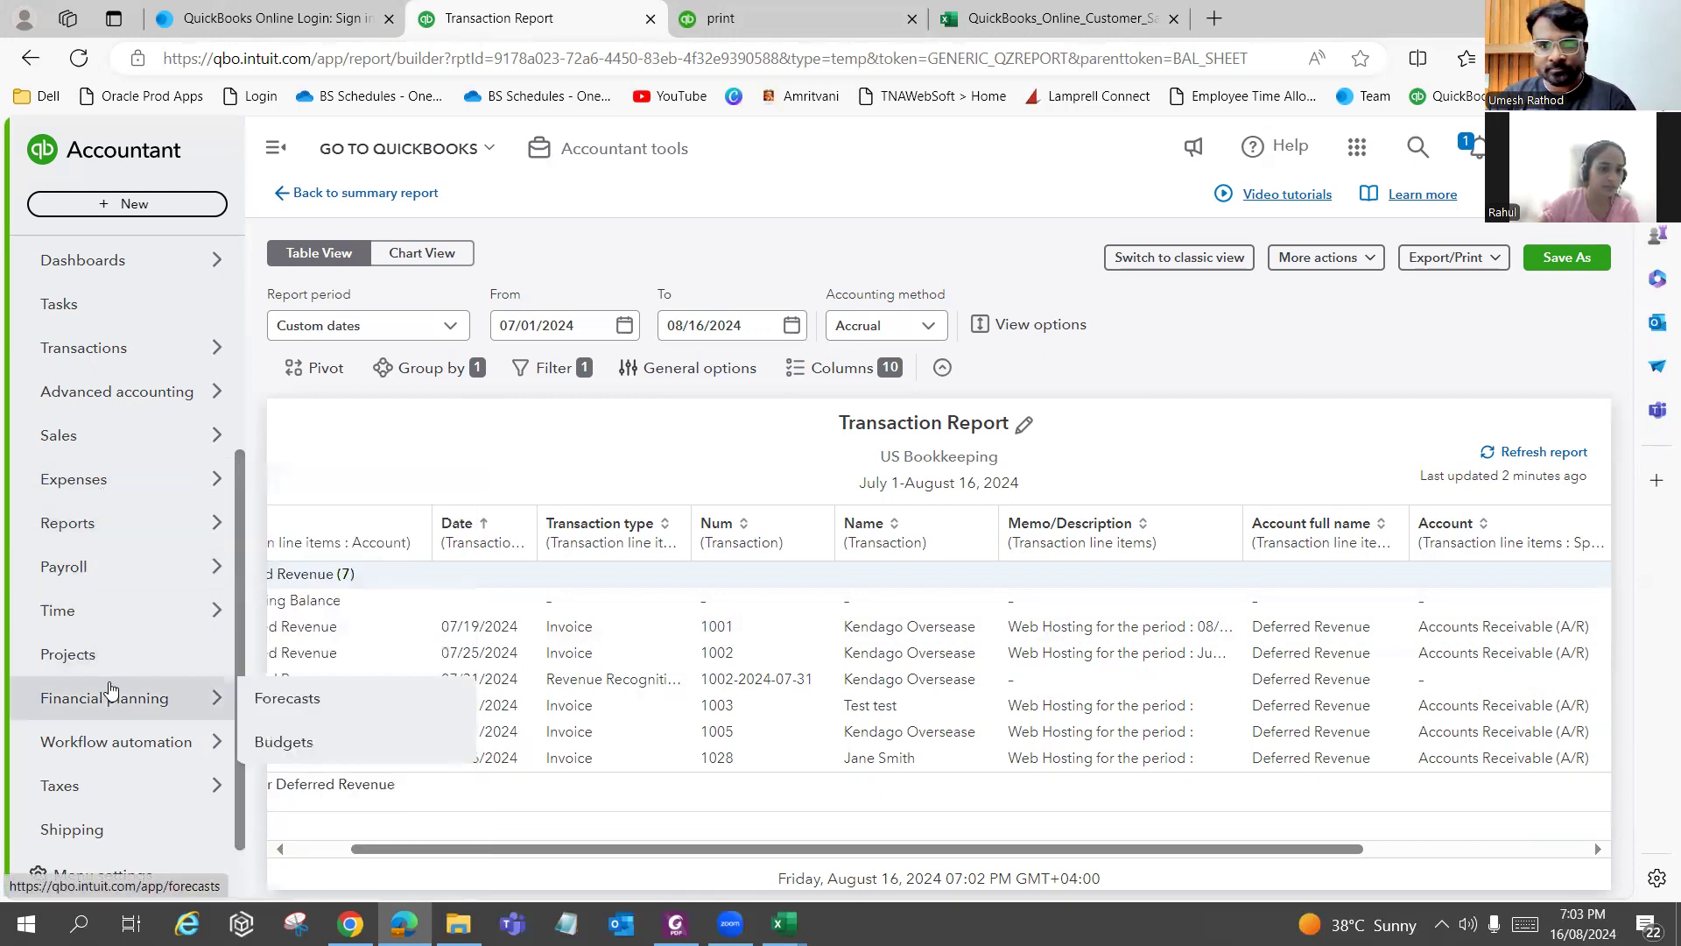
pyautogui.moveTo(124, 422)
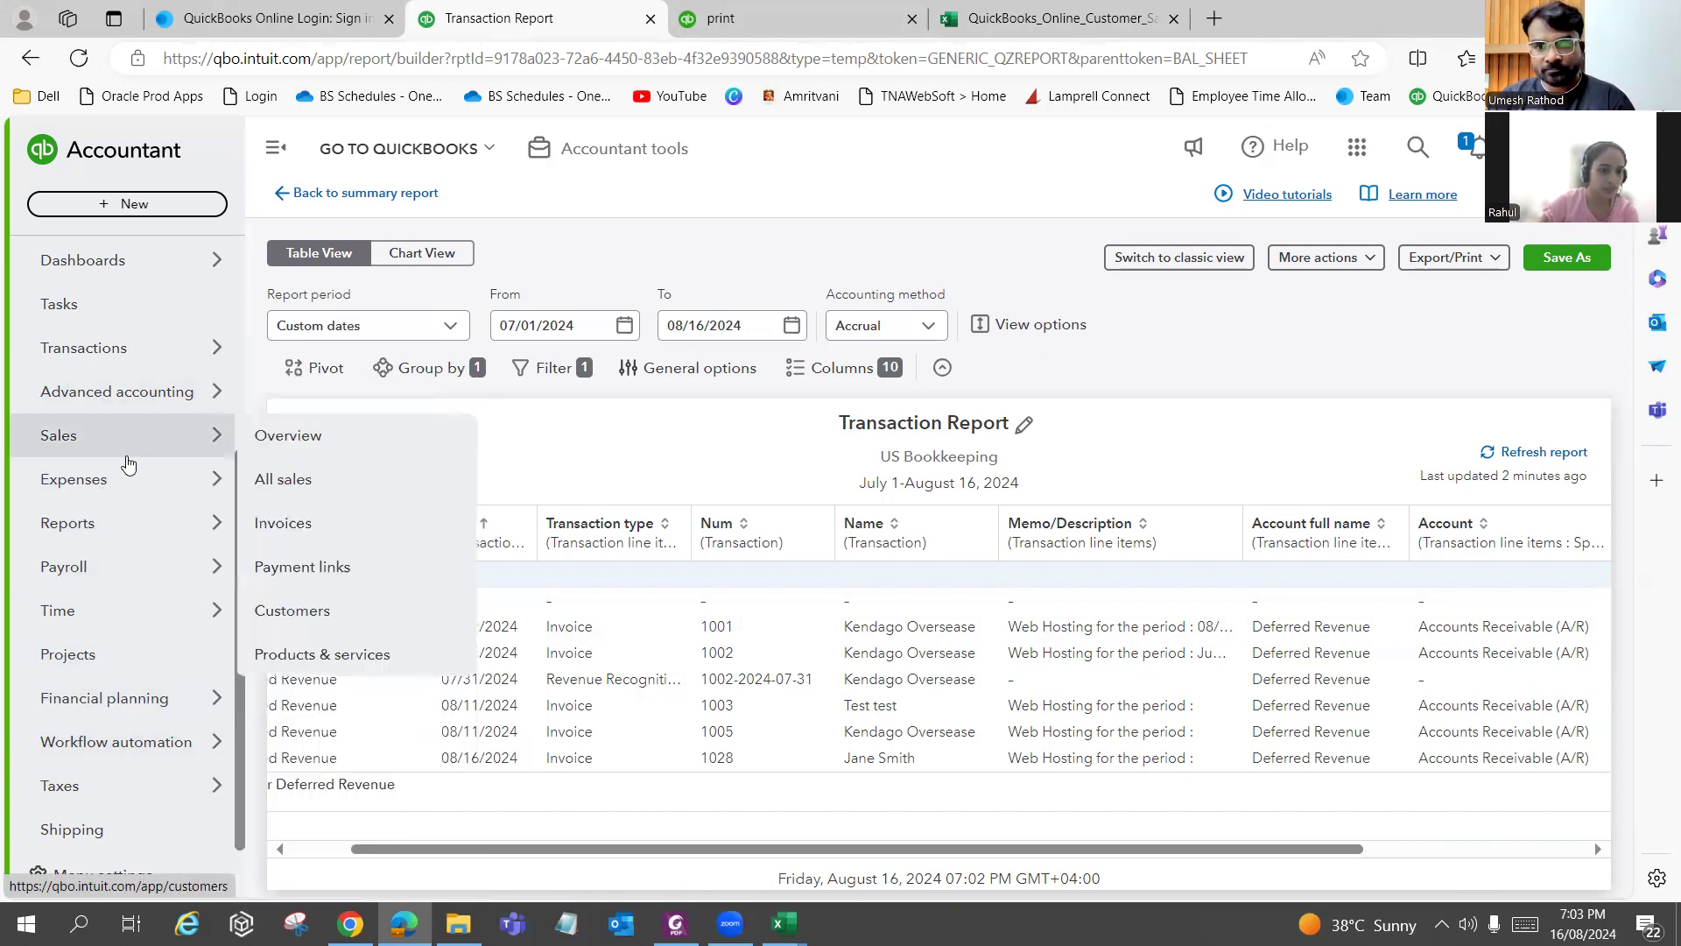
pyautogui.moveTo(166, 353)
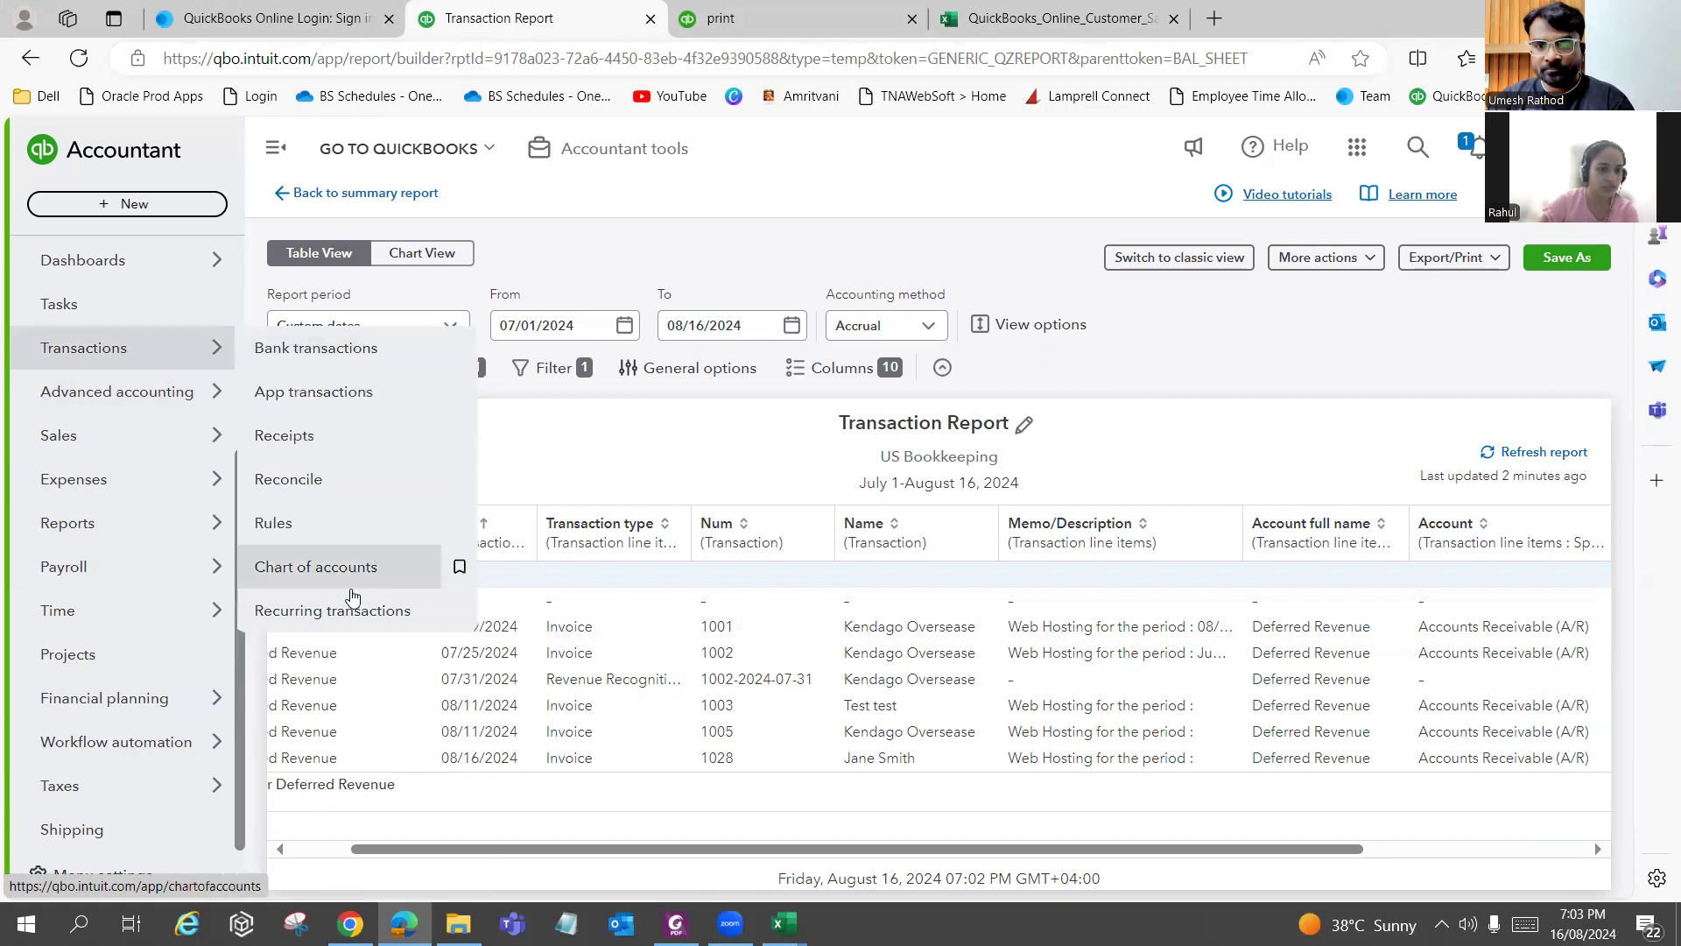
pyautogui.click(457, 566)
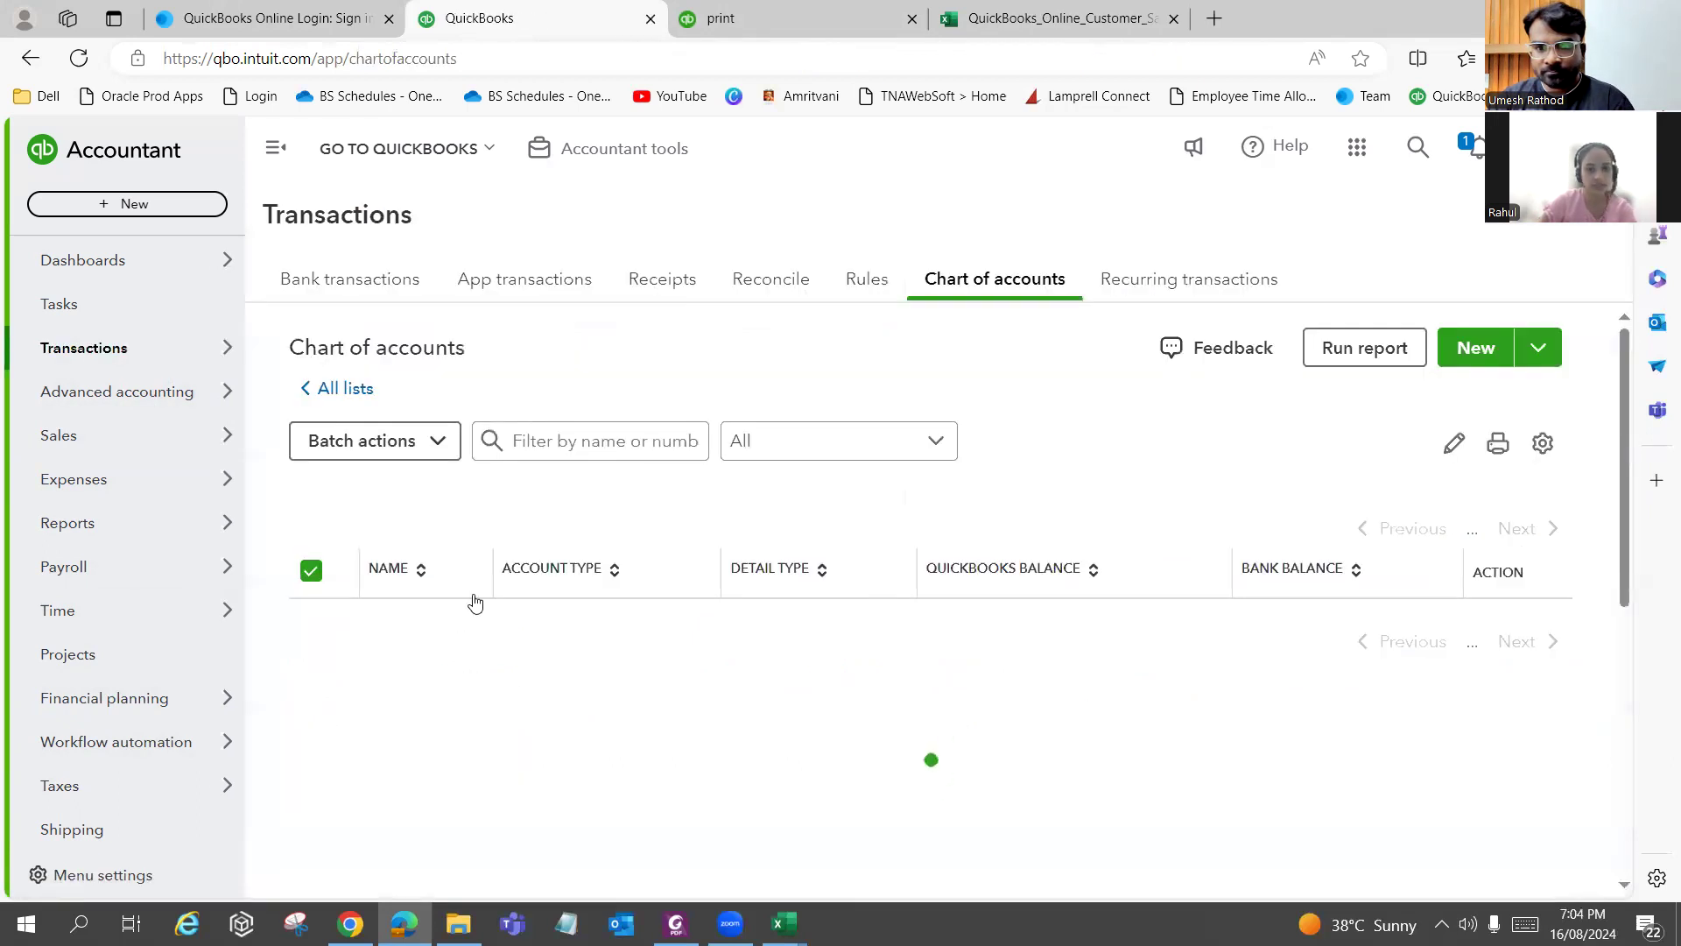
pyautogui.click(413, 440)
pyautogui.click(641, 434)
pyautogui.write('web')
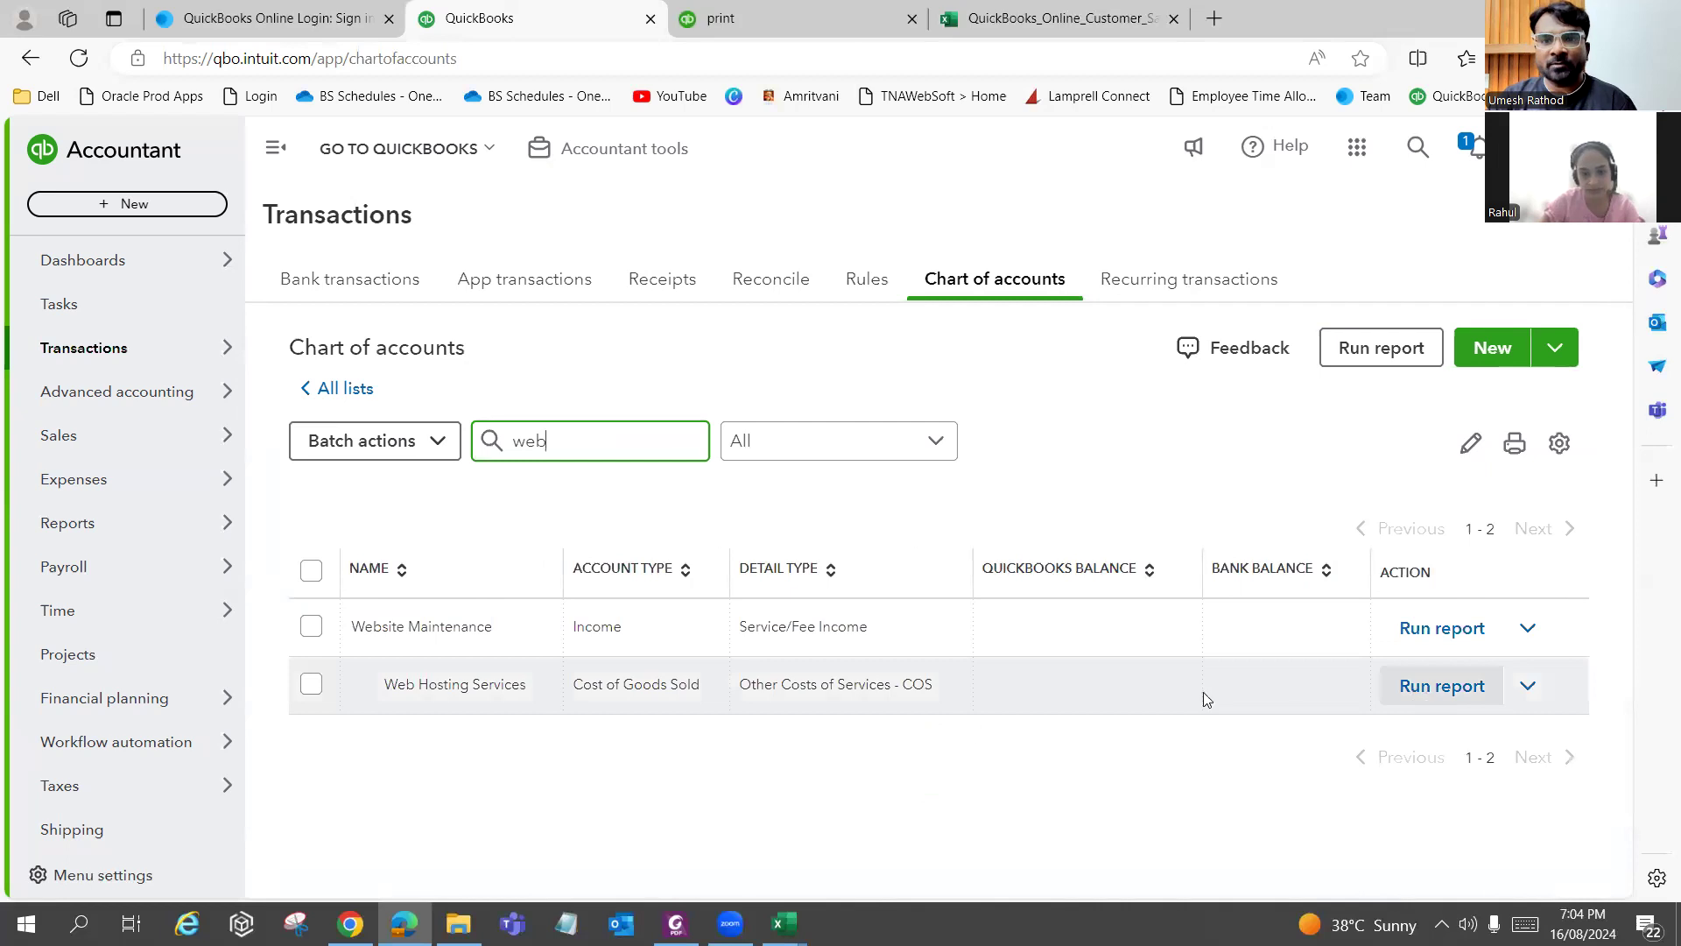
pyautogui.click(1523, 692)
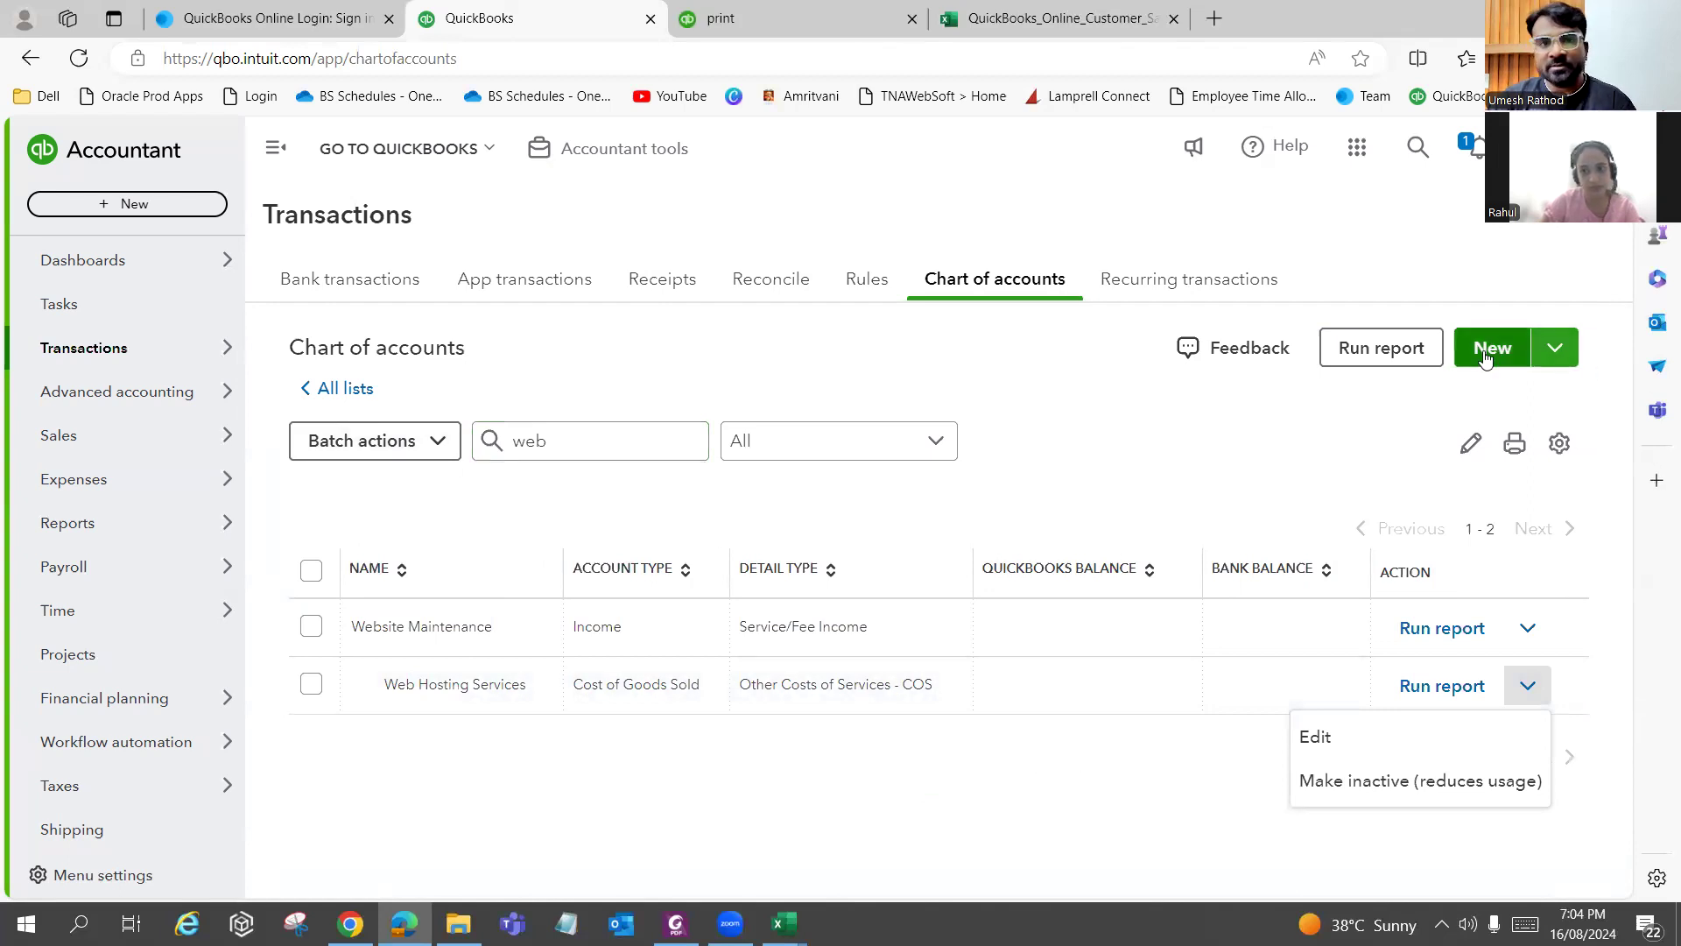
pyautogui.click(1449, 413)
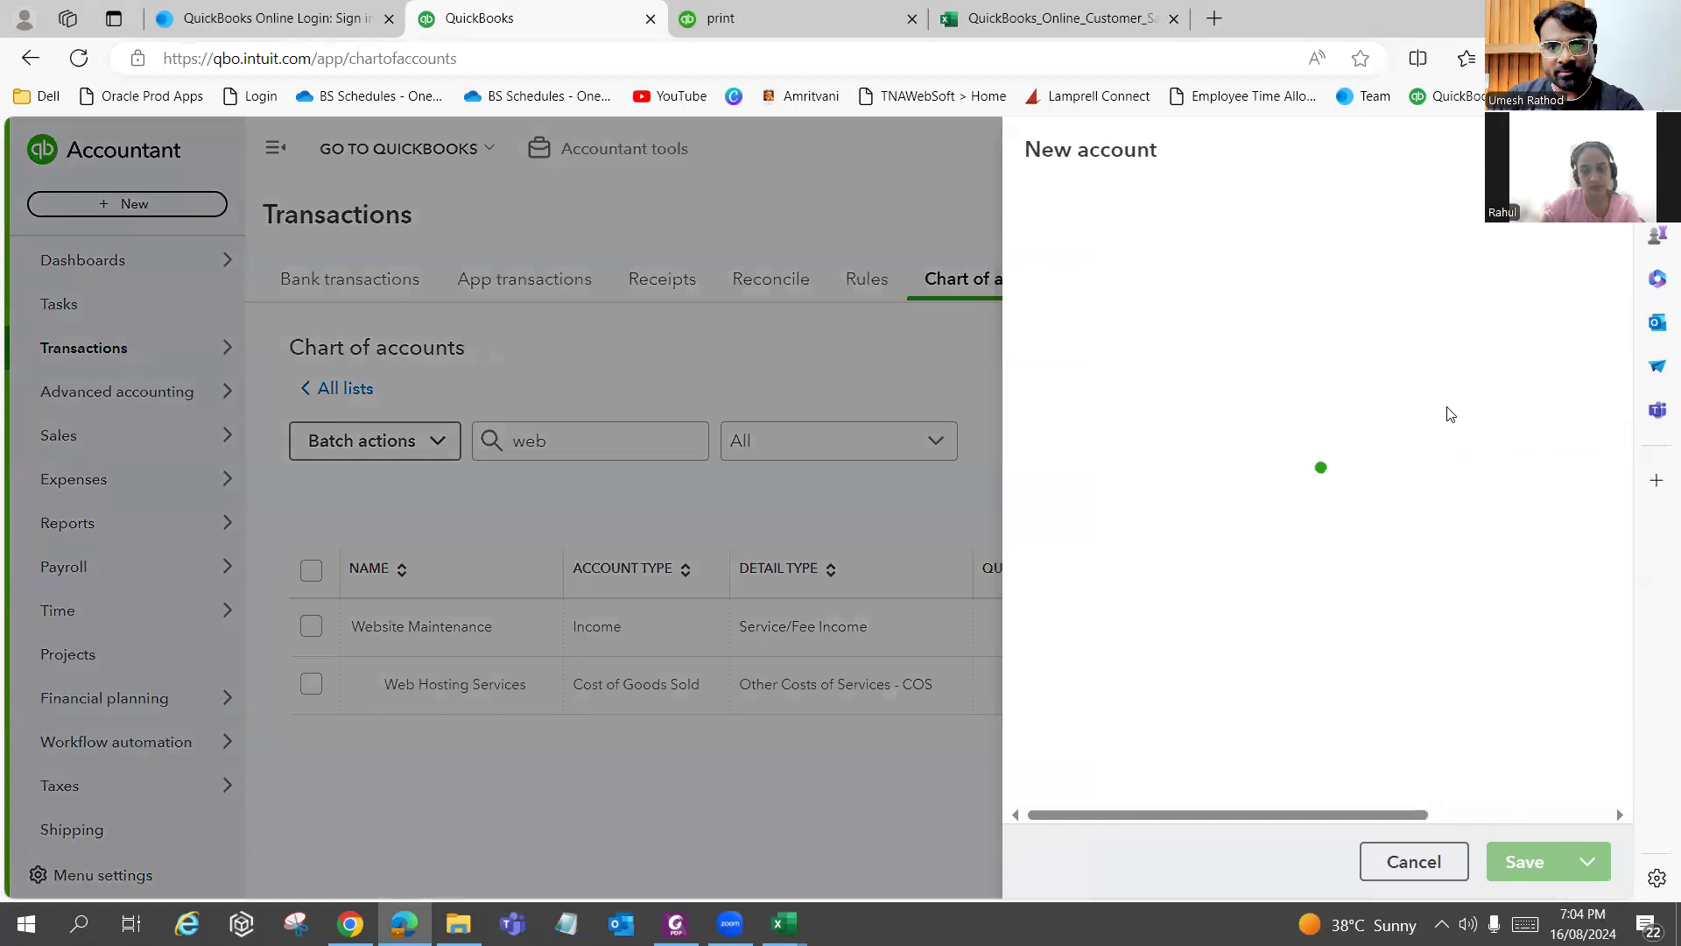
pyautogui.click(1208, 225)
pyautogui.click(1649, 640)
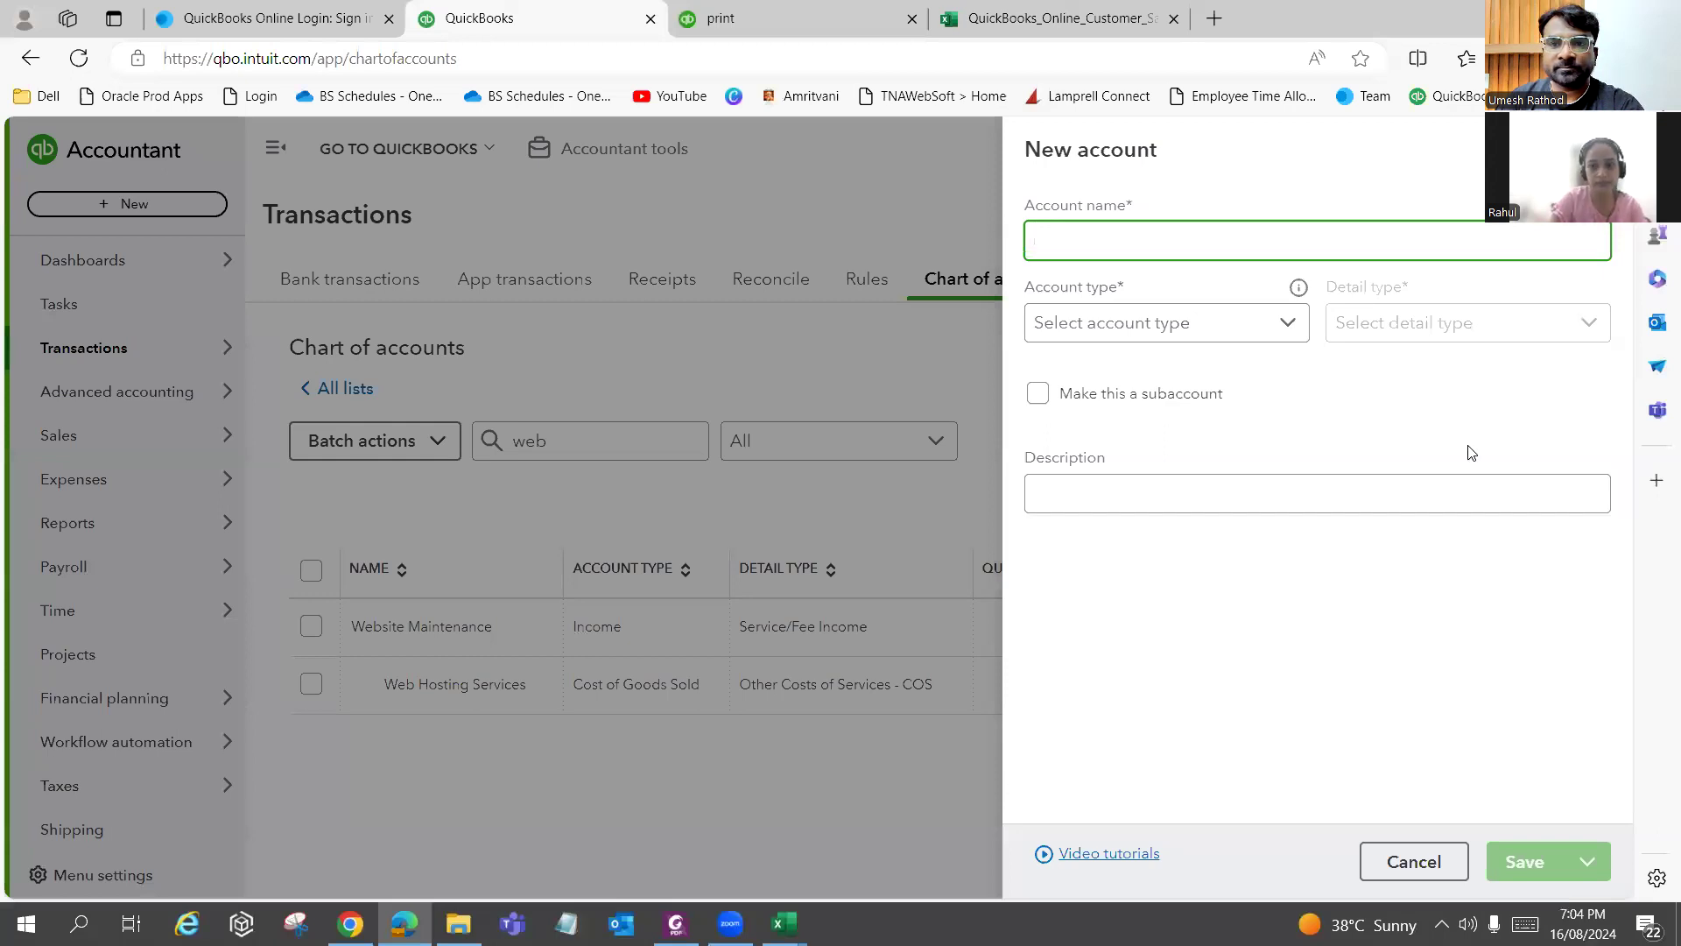
pyautogui.write('we')
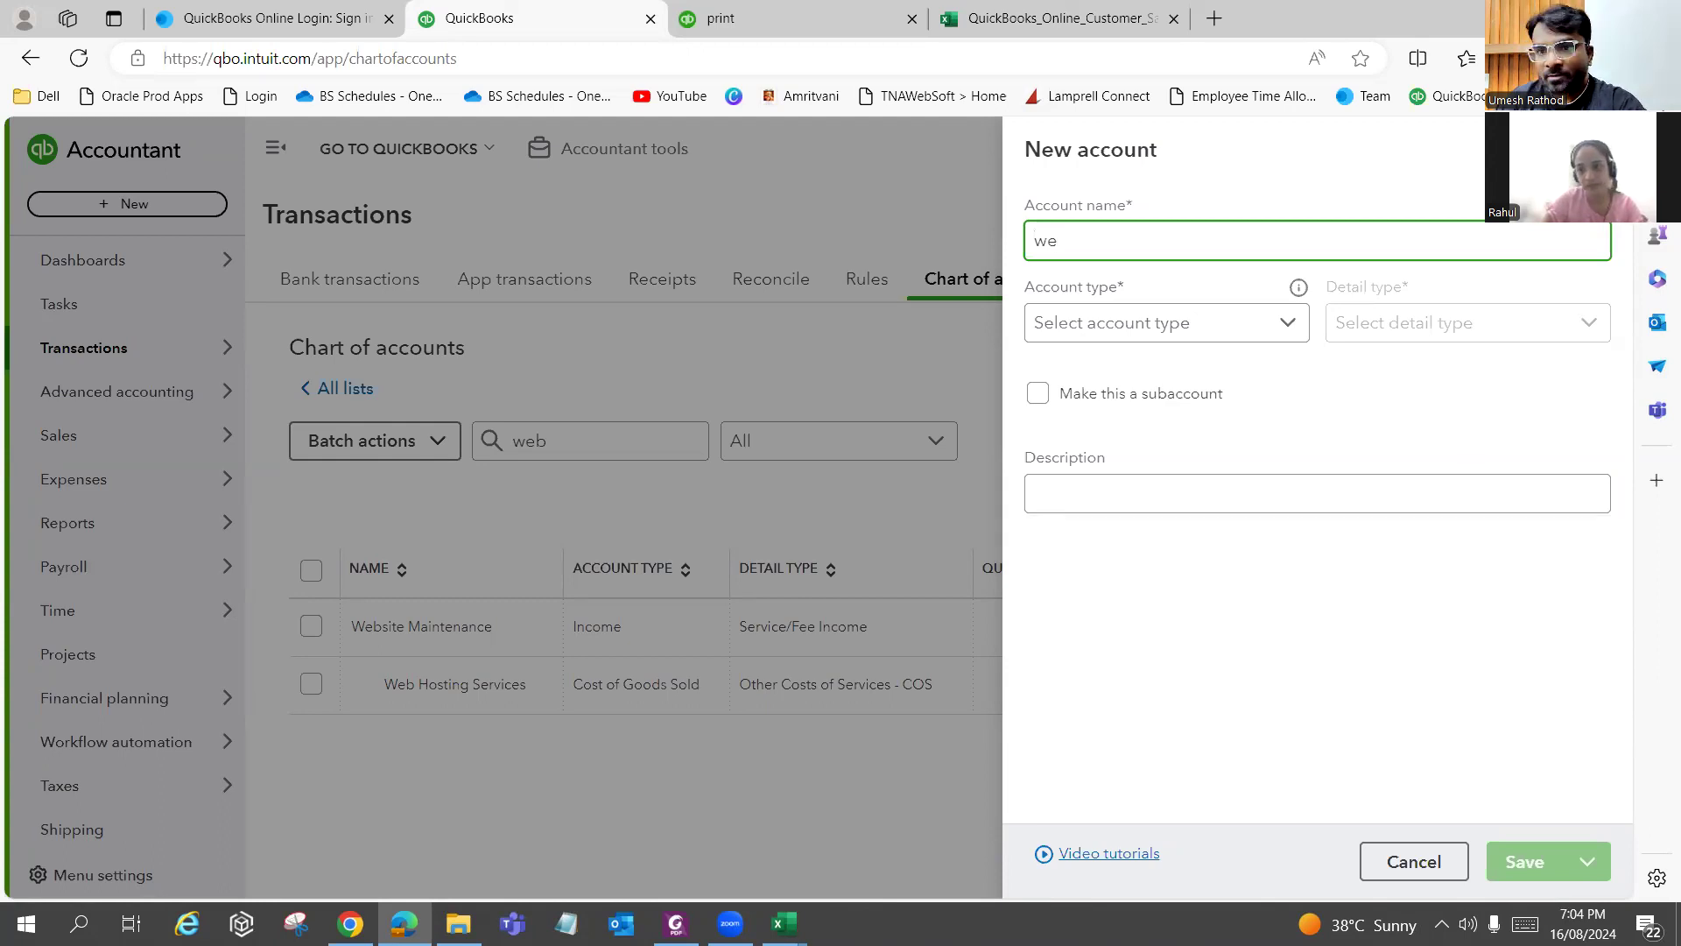
pyautogui.click(1602, 148)
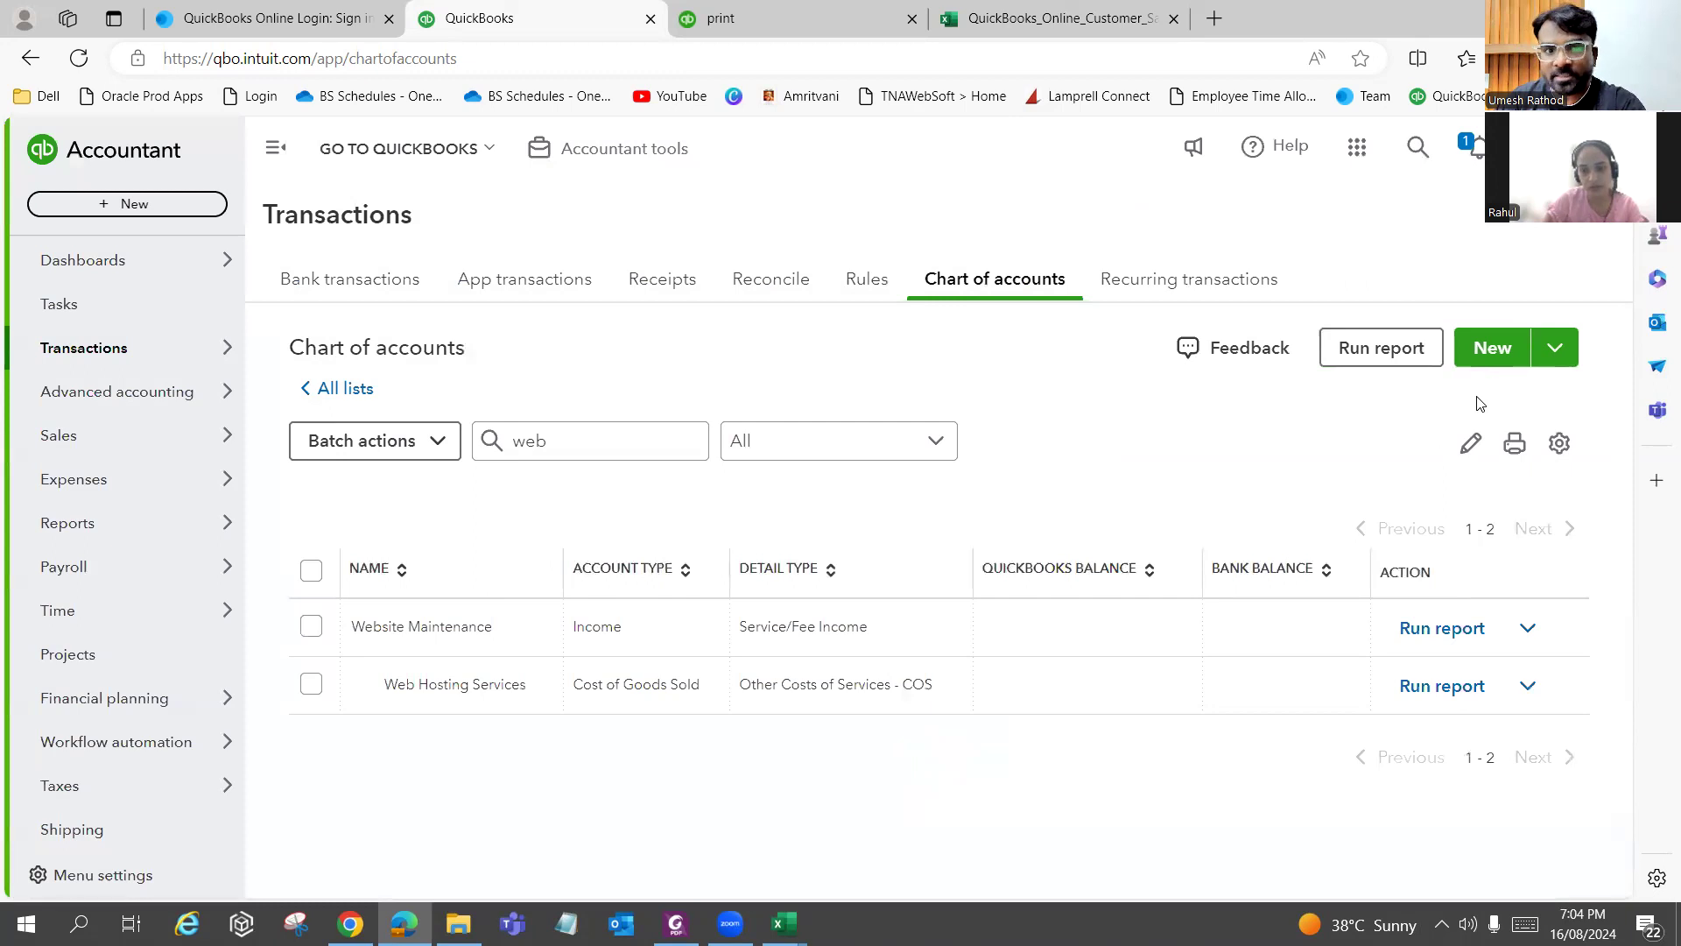
pyautogui.click(1492, 352)
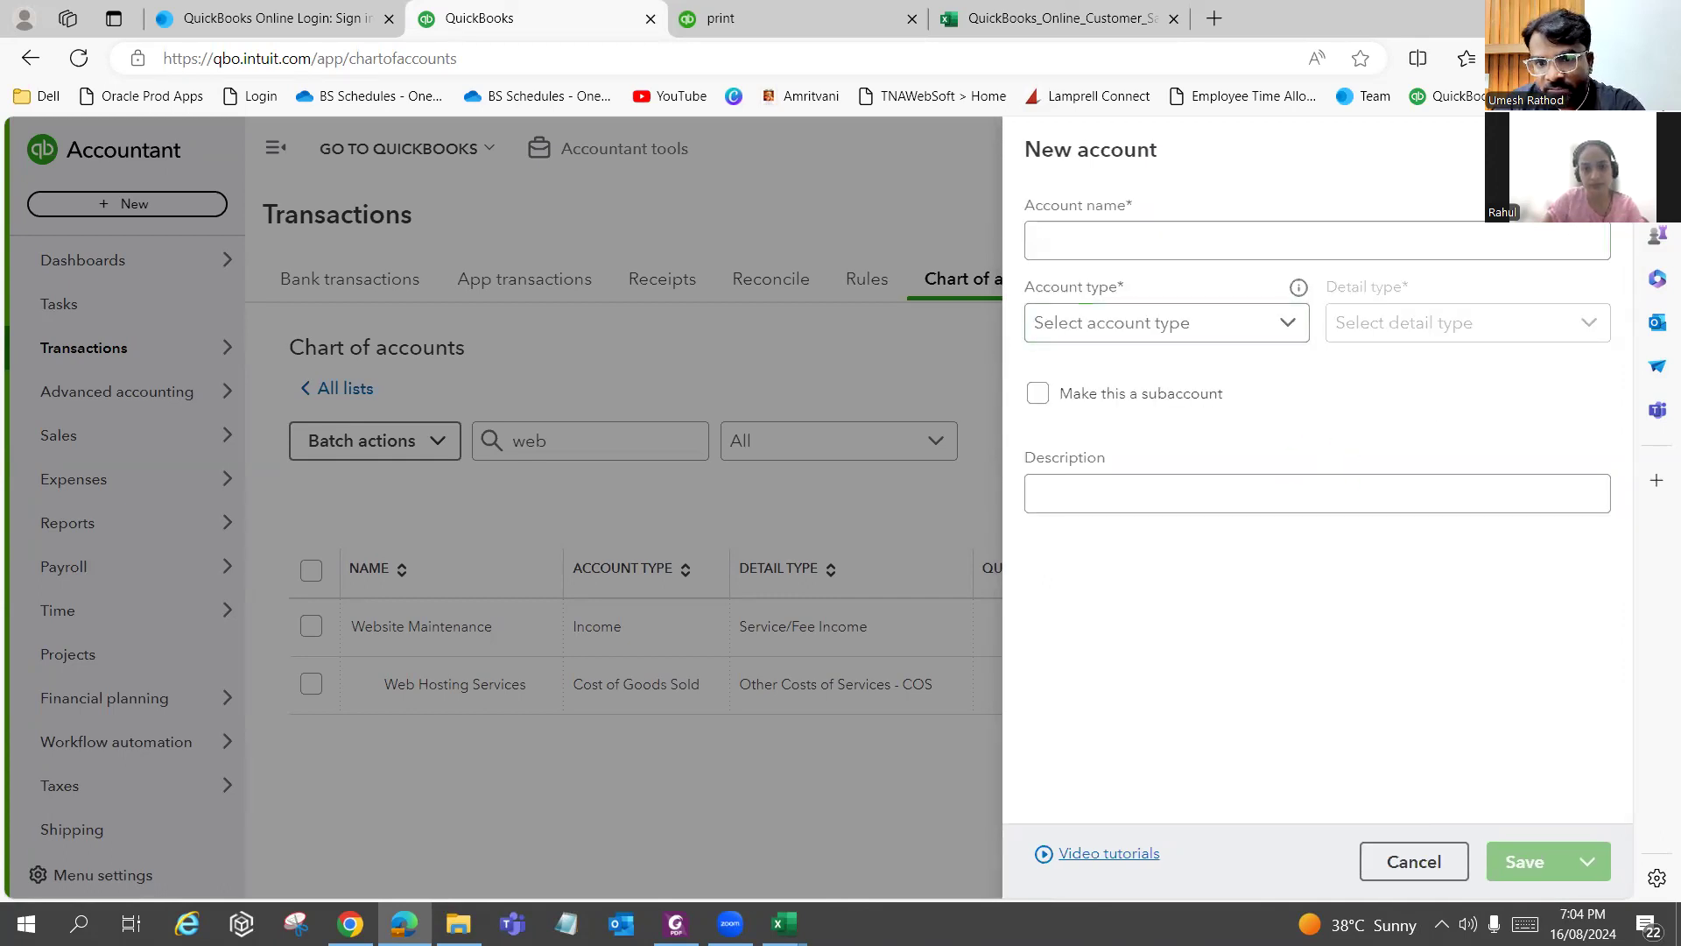
pyautogui.click(870, 570)
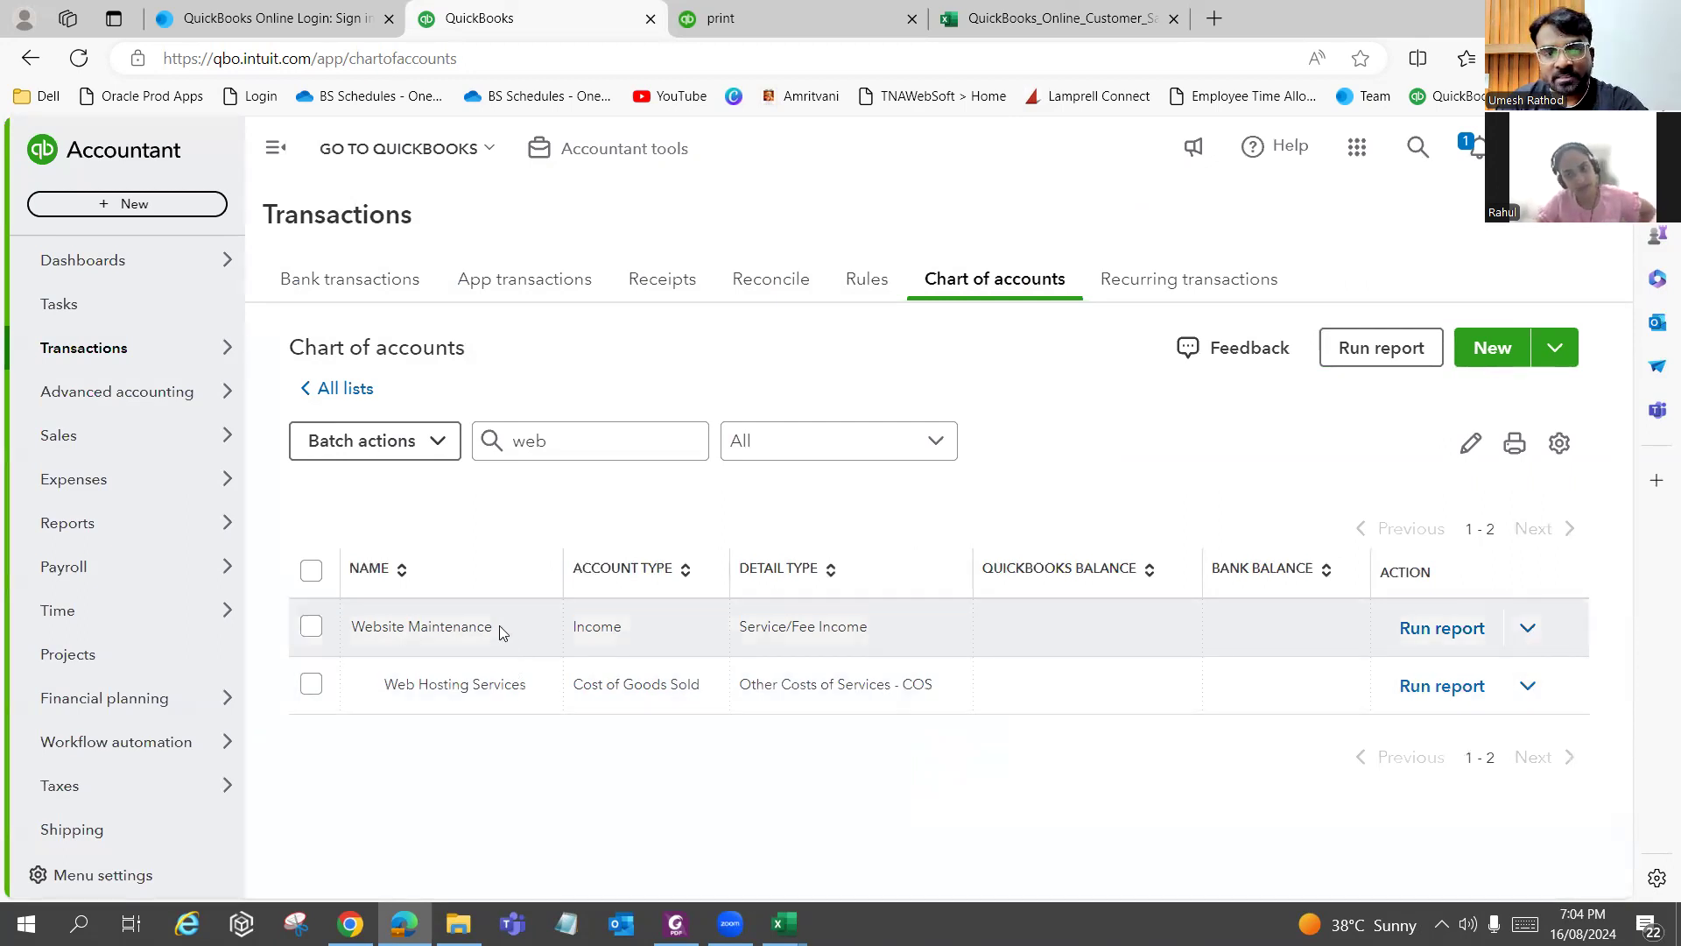
pyautogui.click(1493, 348)
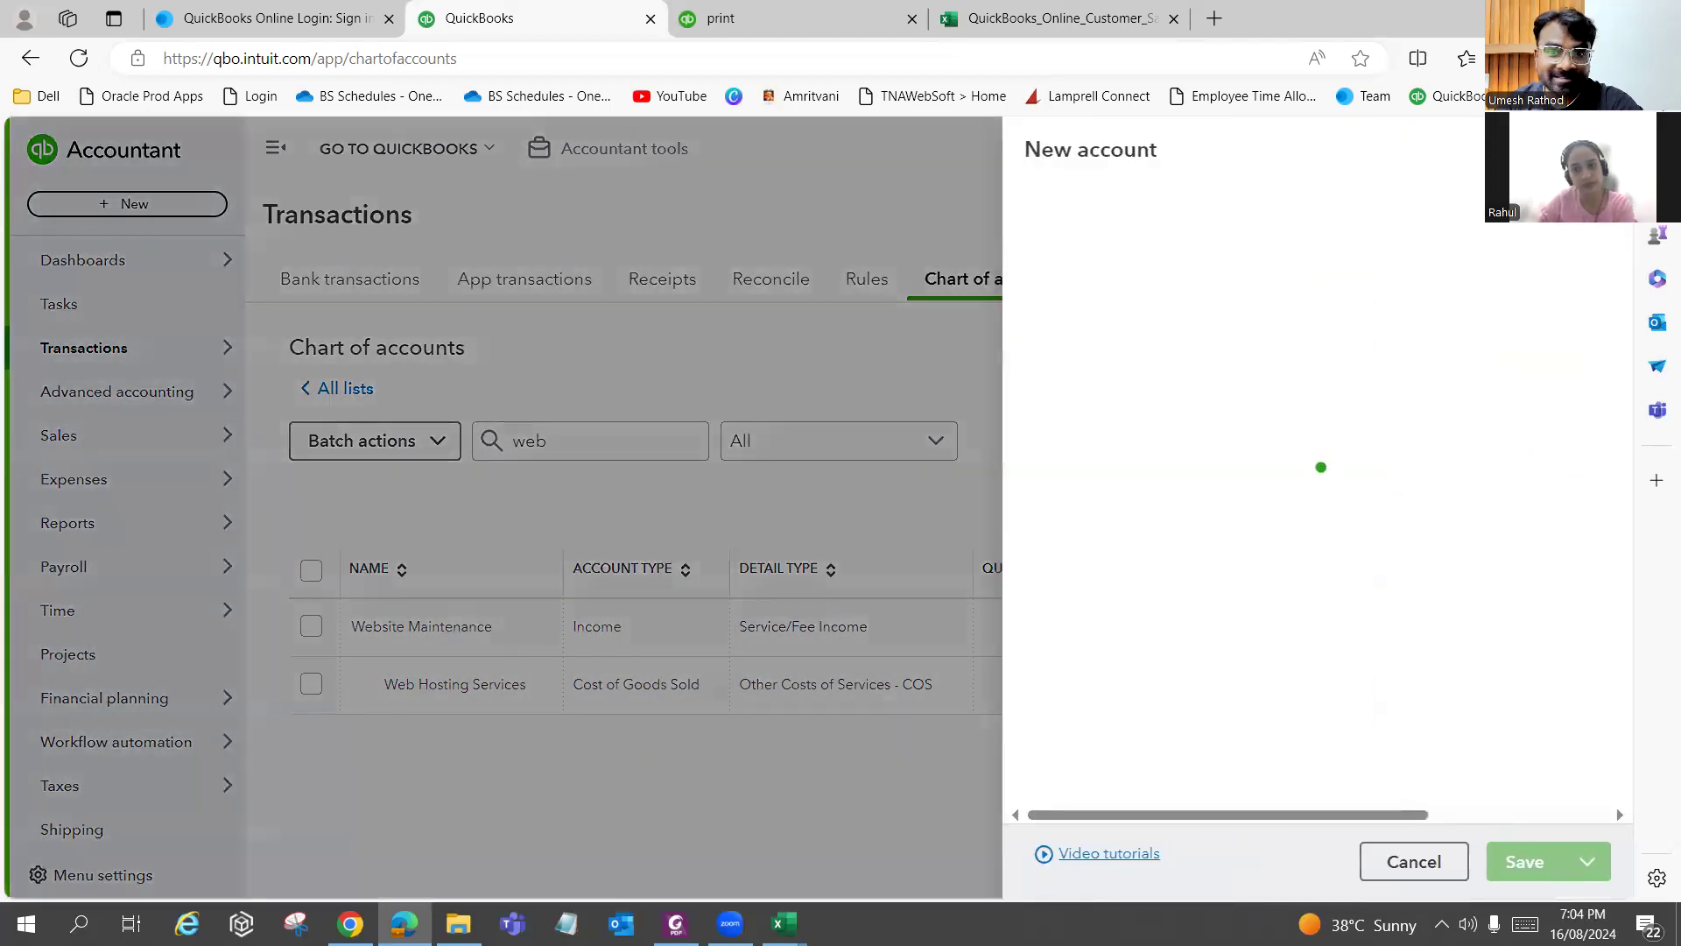
pyautogui.click(1601, 148)
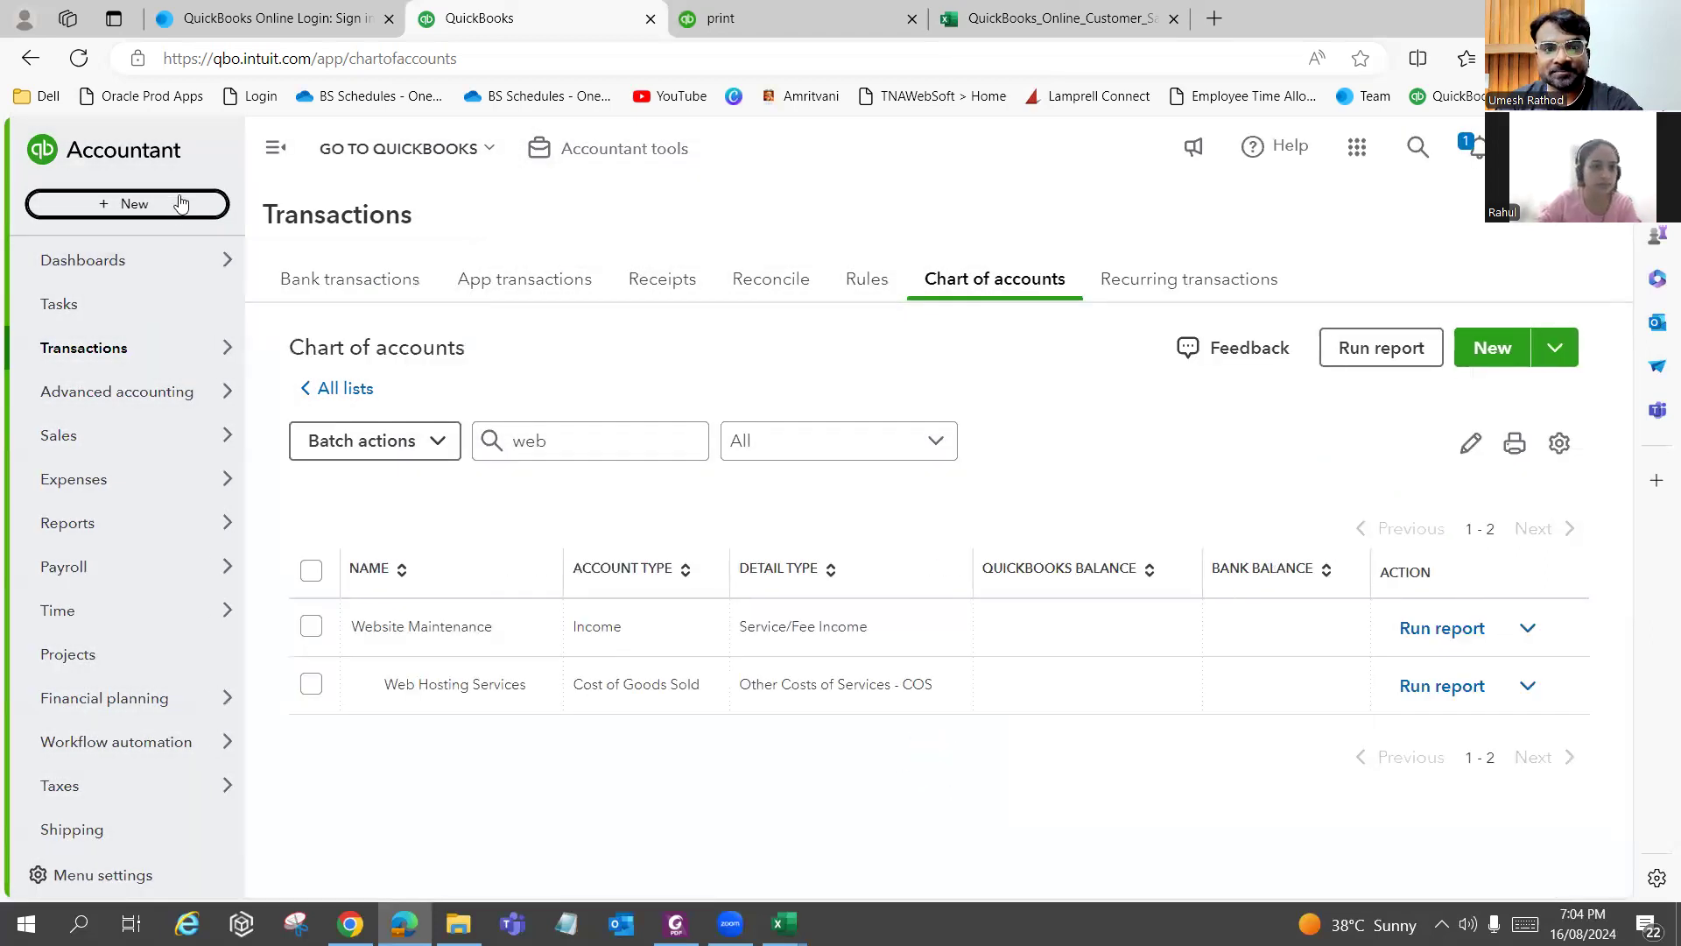
# Open the Products & services list from the option for adding a product or service.
pyautogui.click(206, 215)
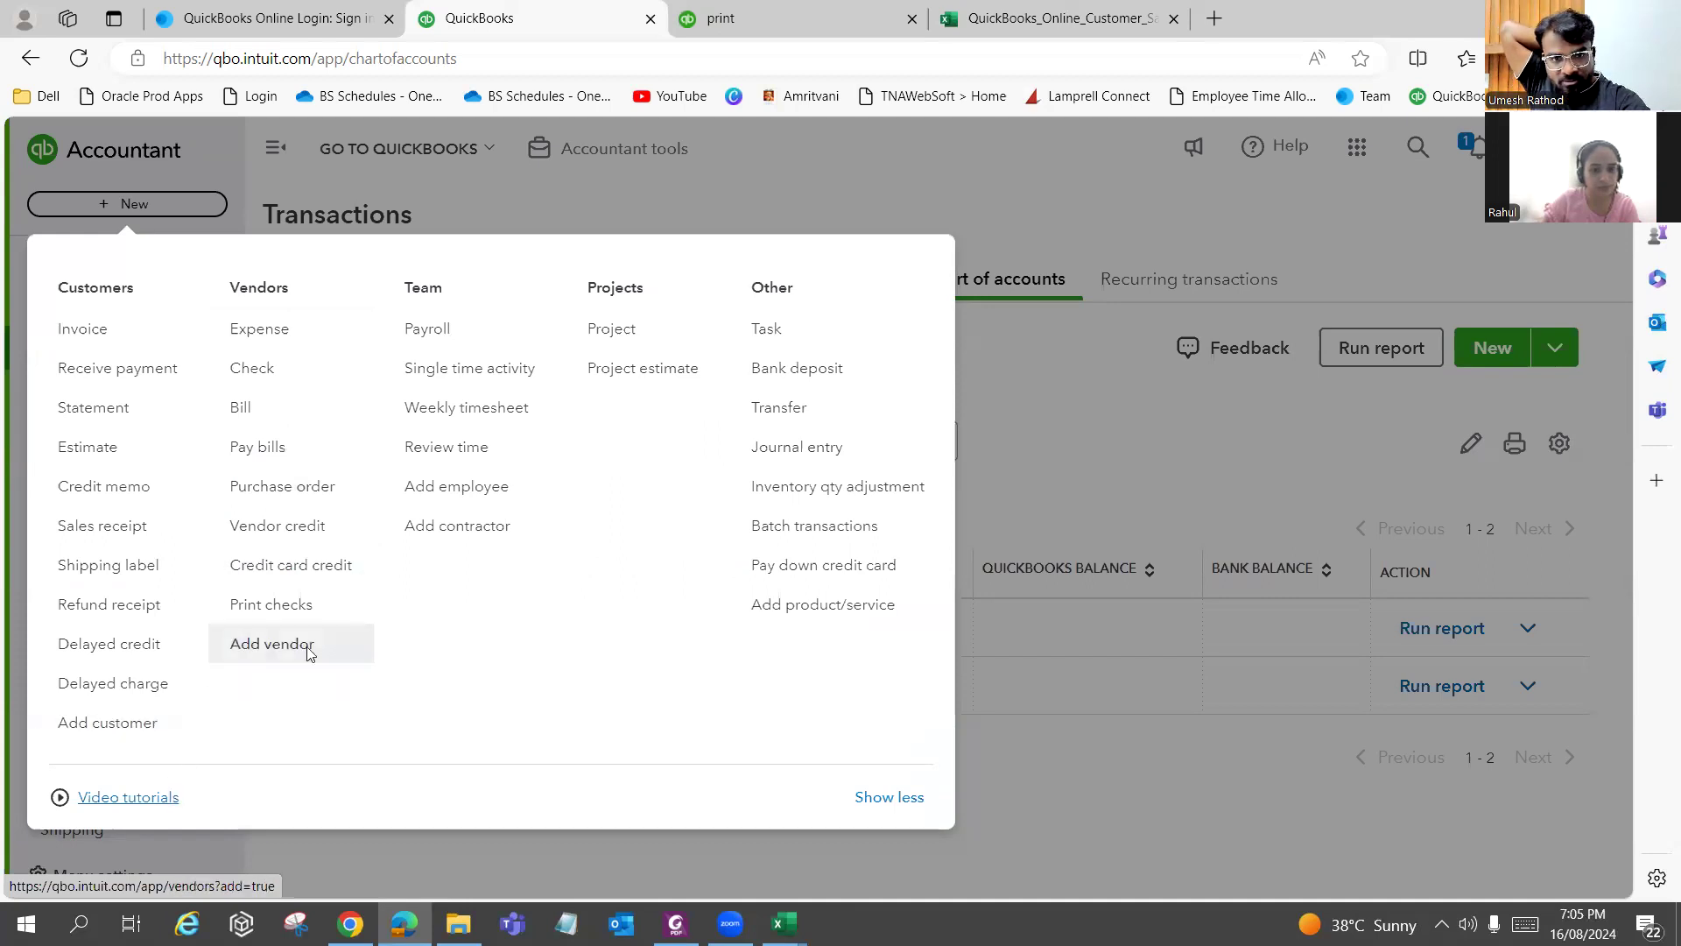
pyautogui.click(828, 611)
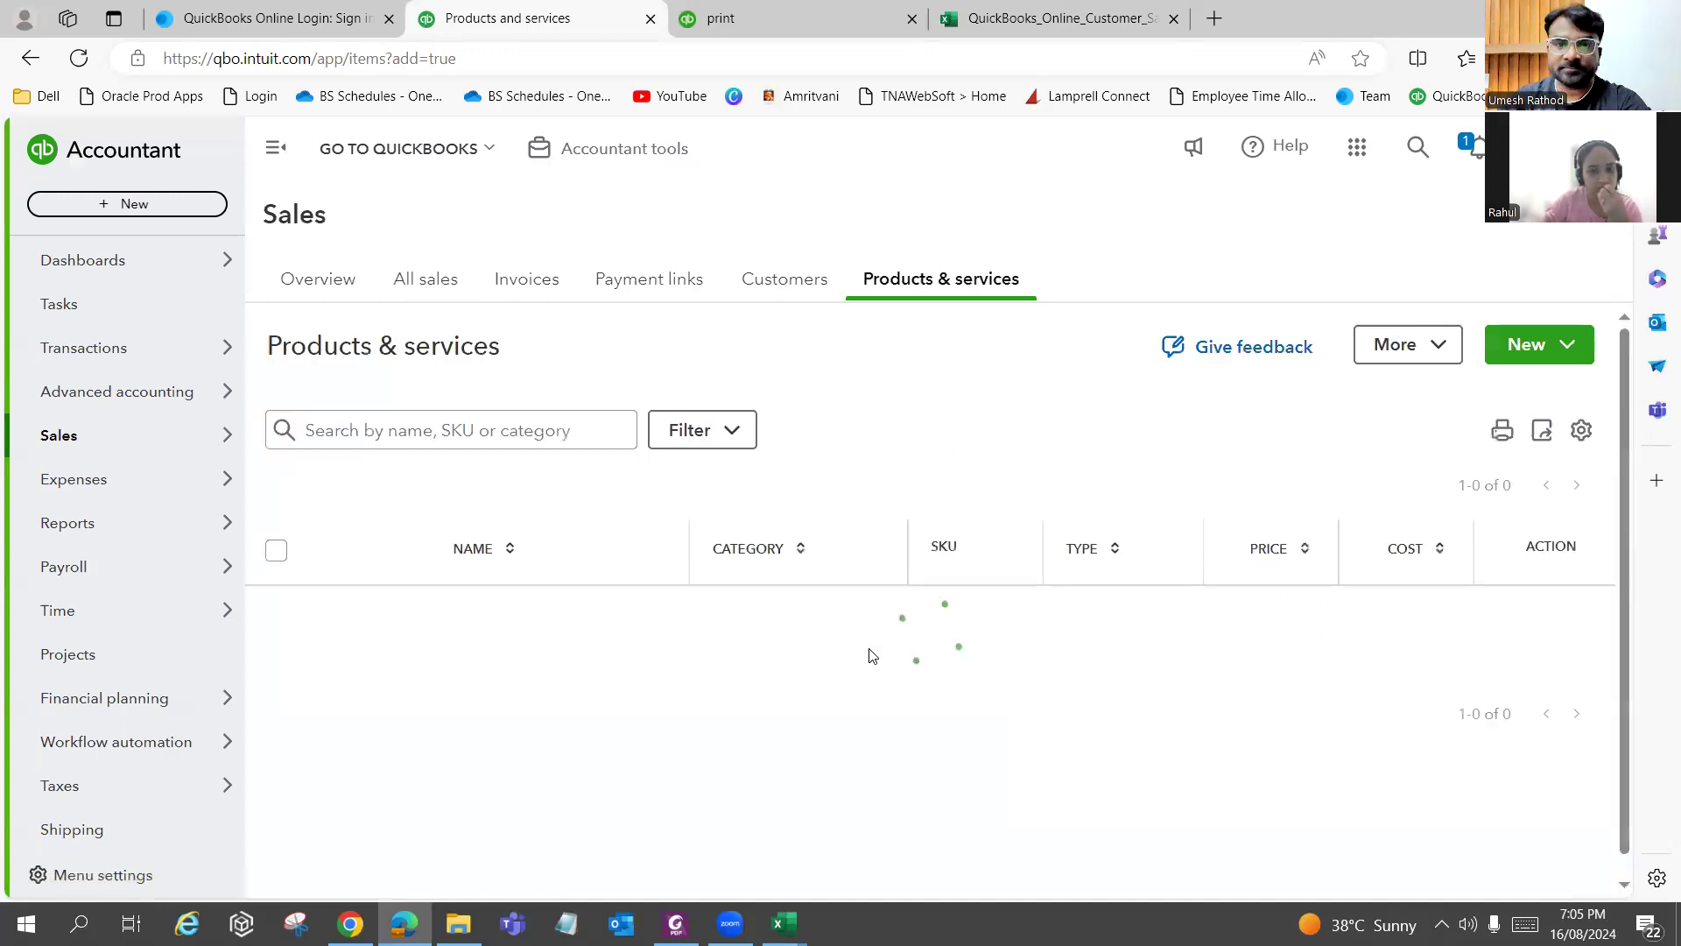
pyautogui.scroll(-3, 655, 669)
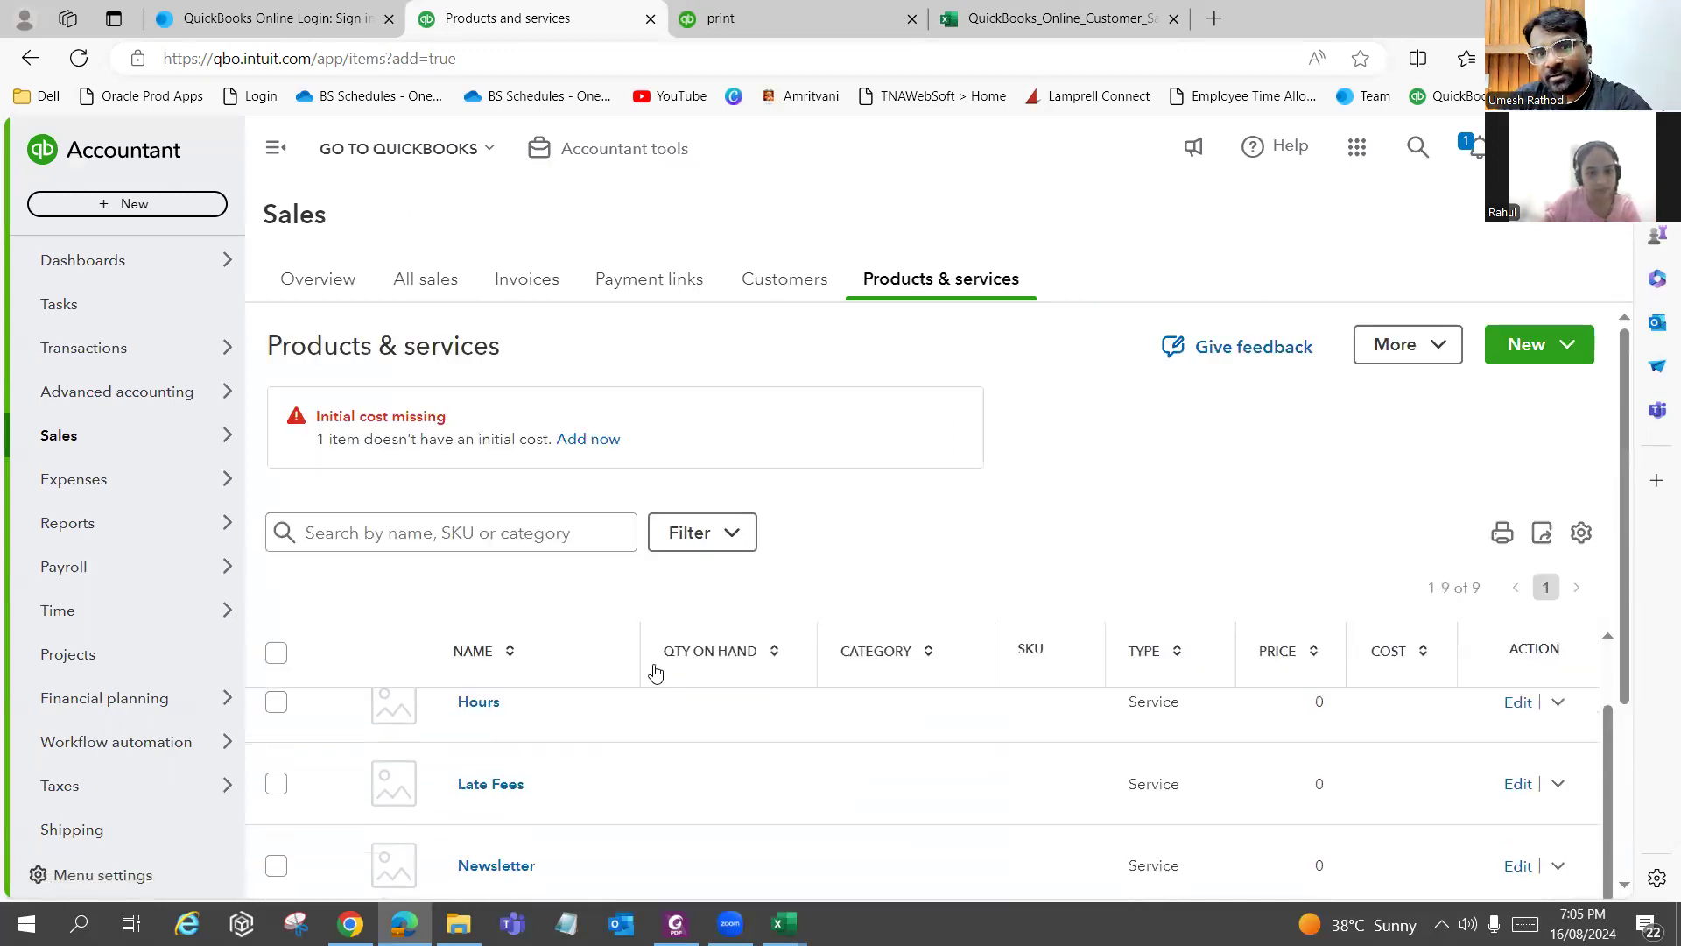
# Start a new service item and examine its Basic info, Sales, Revenue Recognition and Purchasing sections.
pyautogui.click(1522, 344)
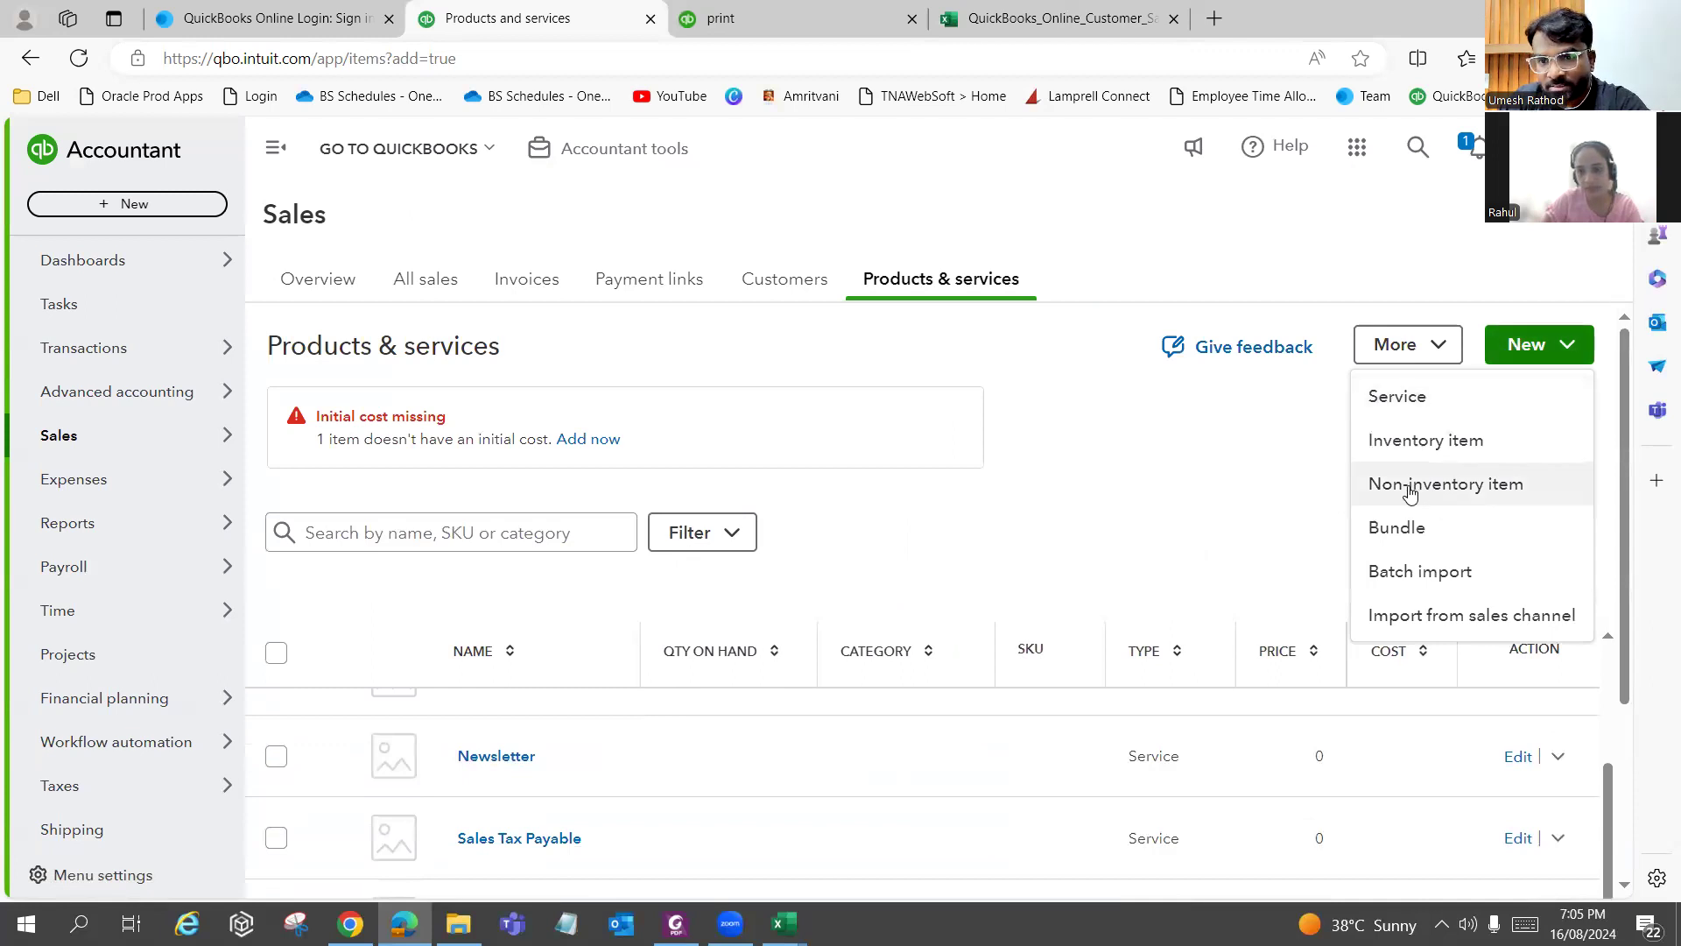
pyautogui.click(1405, 398)
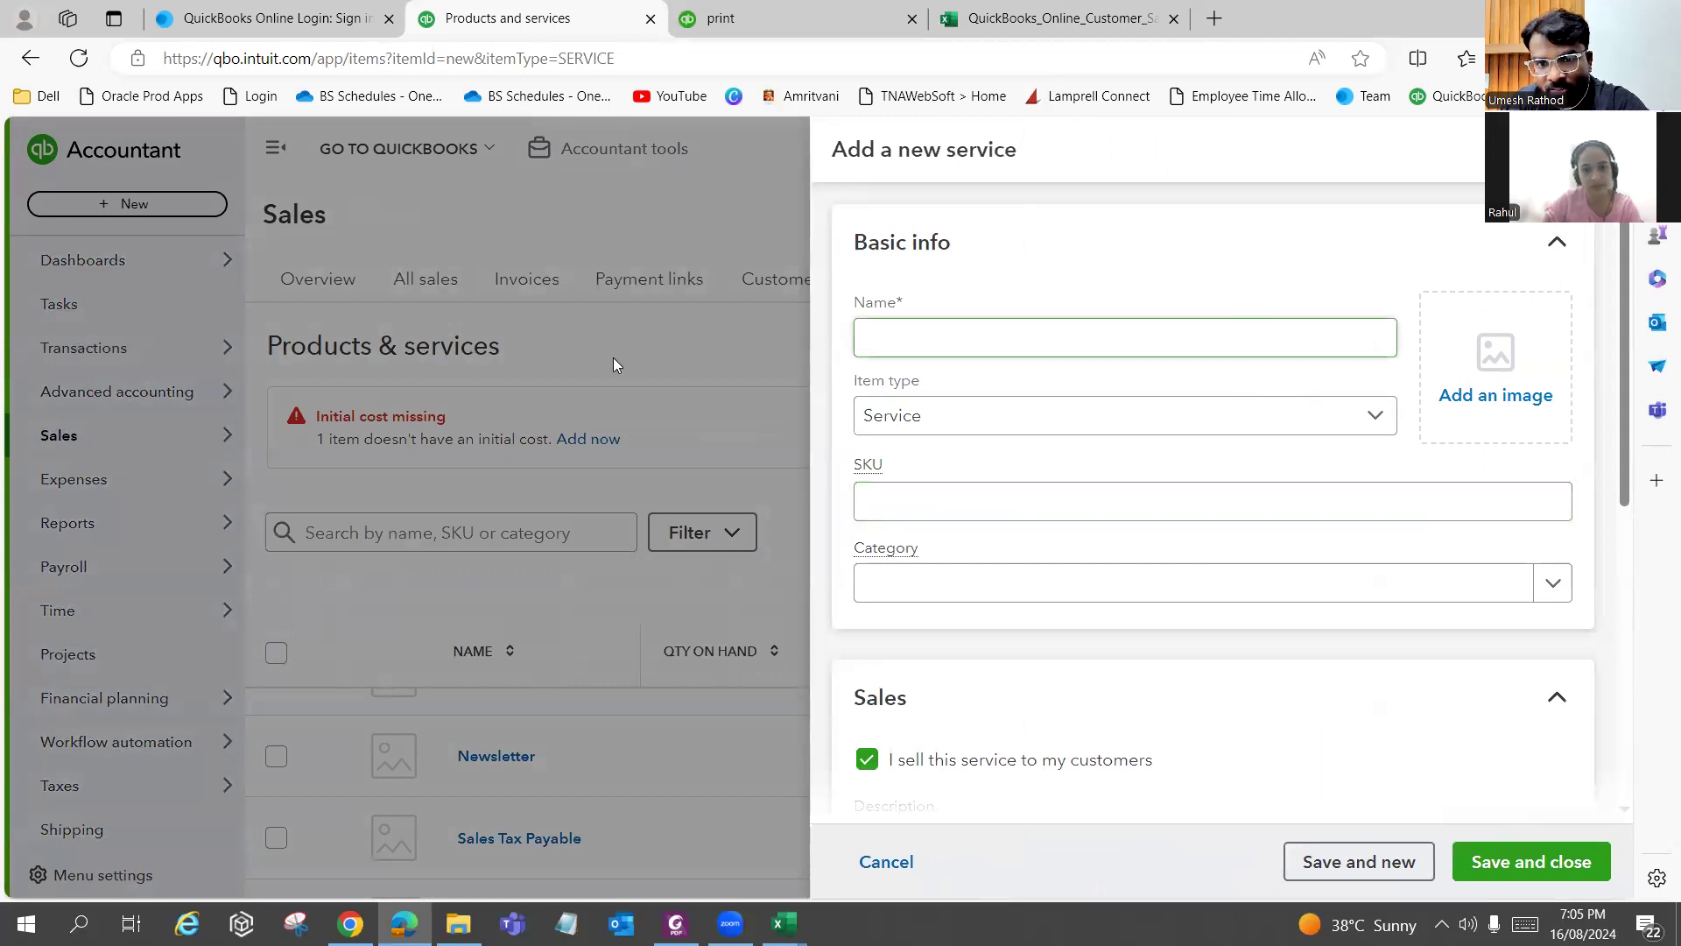
pyautogui.scroll(-2, 1174, 473)
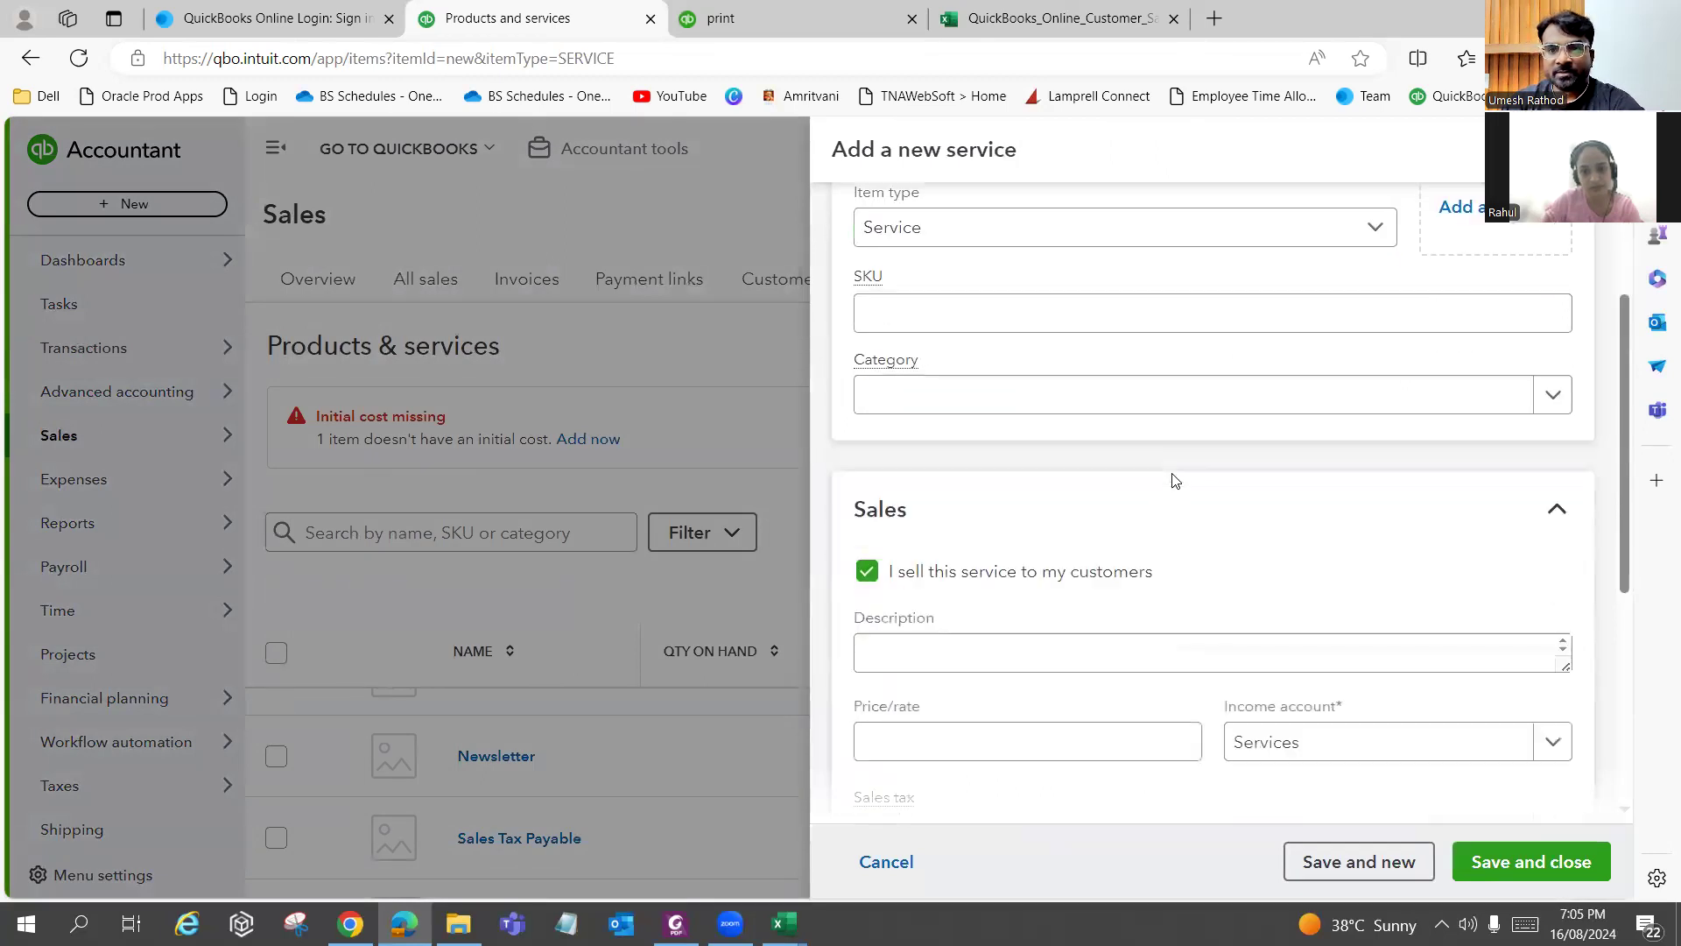
pyautogui.scroll(-2, 1174, 479)
pyautogui.scroll(-1, 1173, 474)
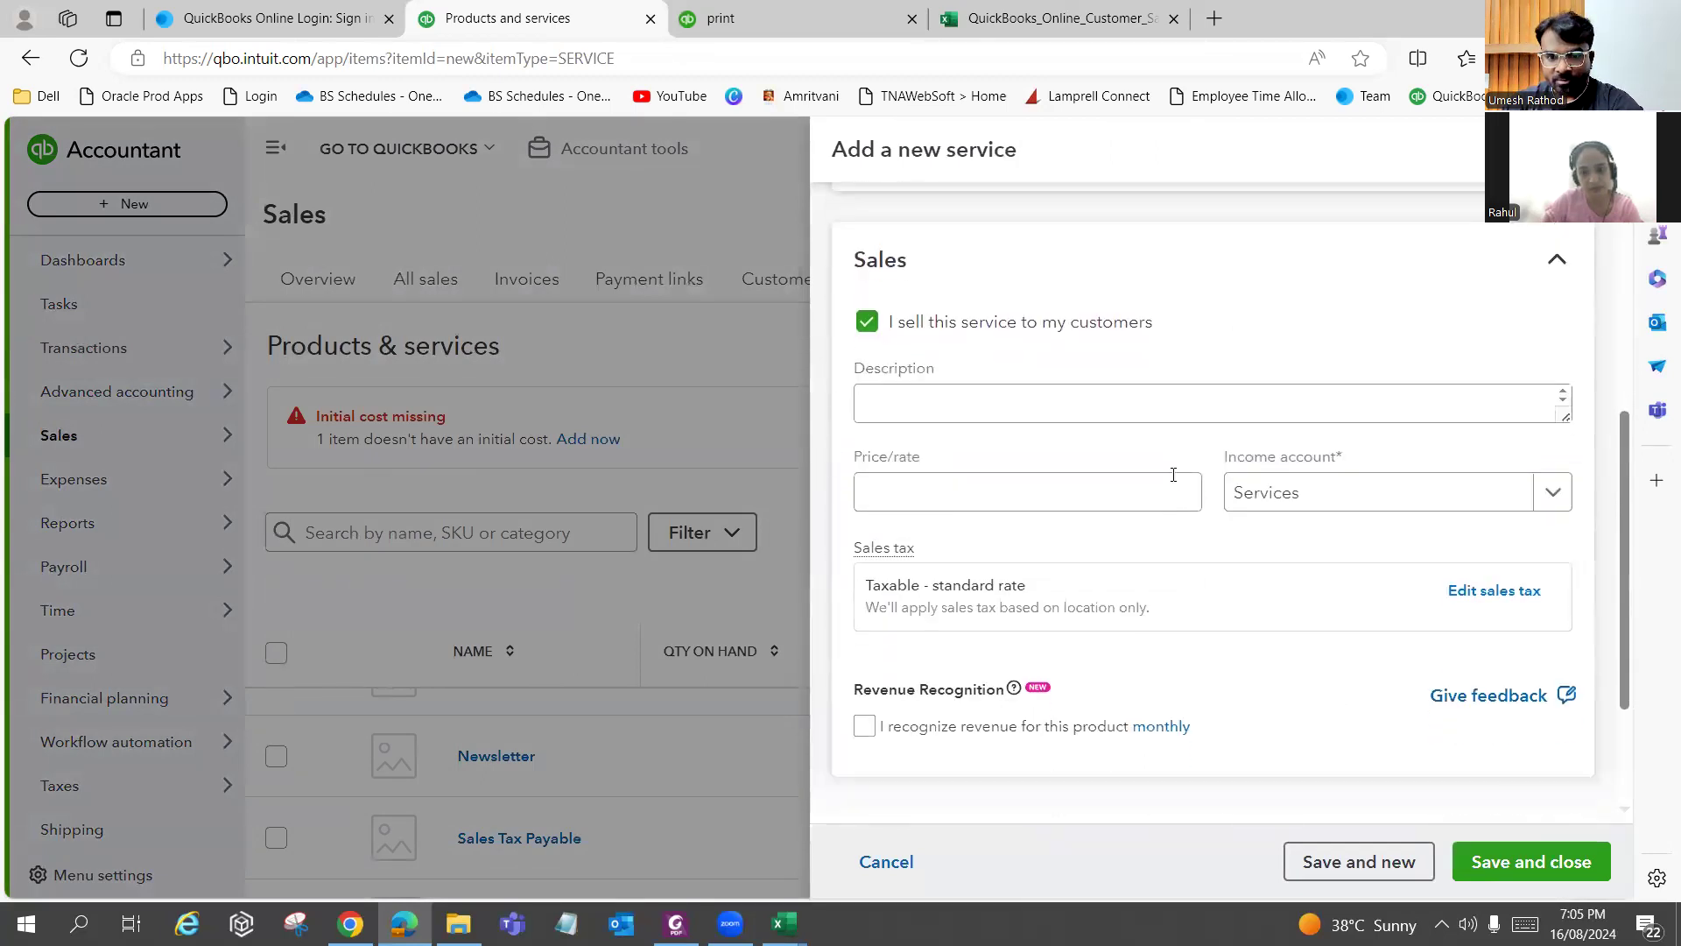
pyautogui.scroll(-2, 1173, 477)
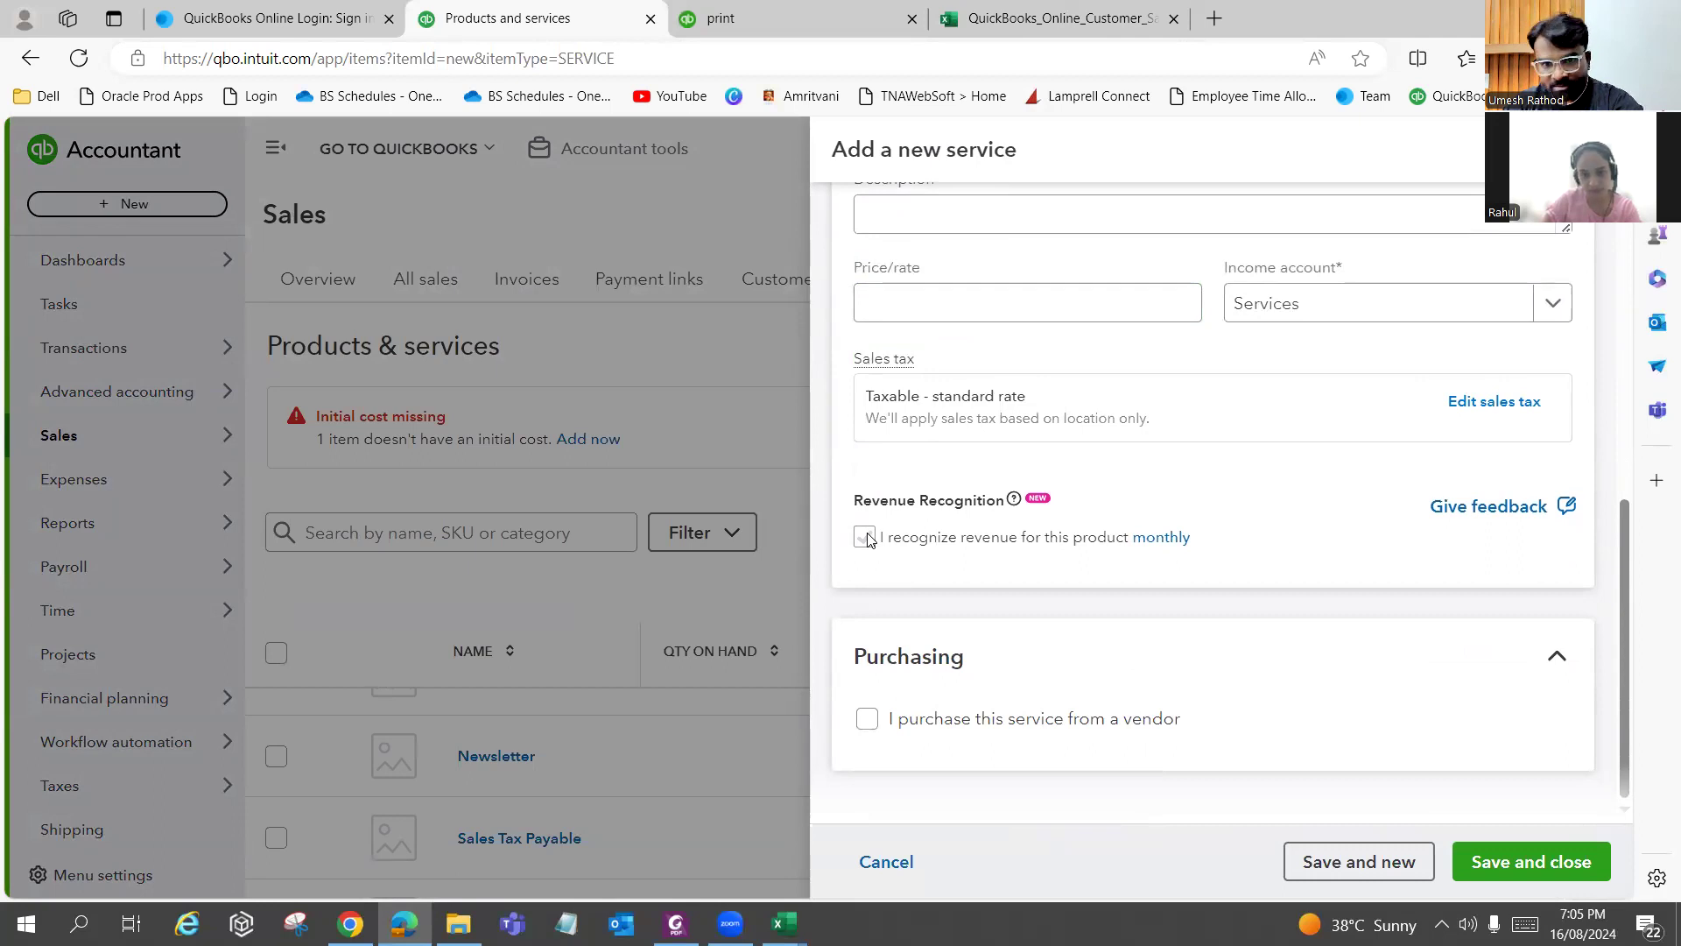
# Open the sales settings from the monthly revenue recognition option and examine the sales form content and products and services settings.
pyautogui.click(1173, 541)
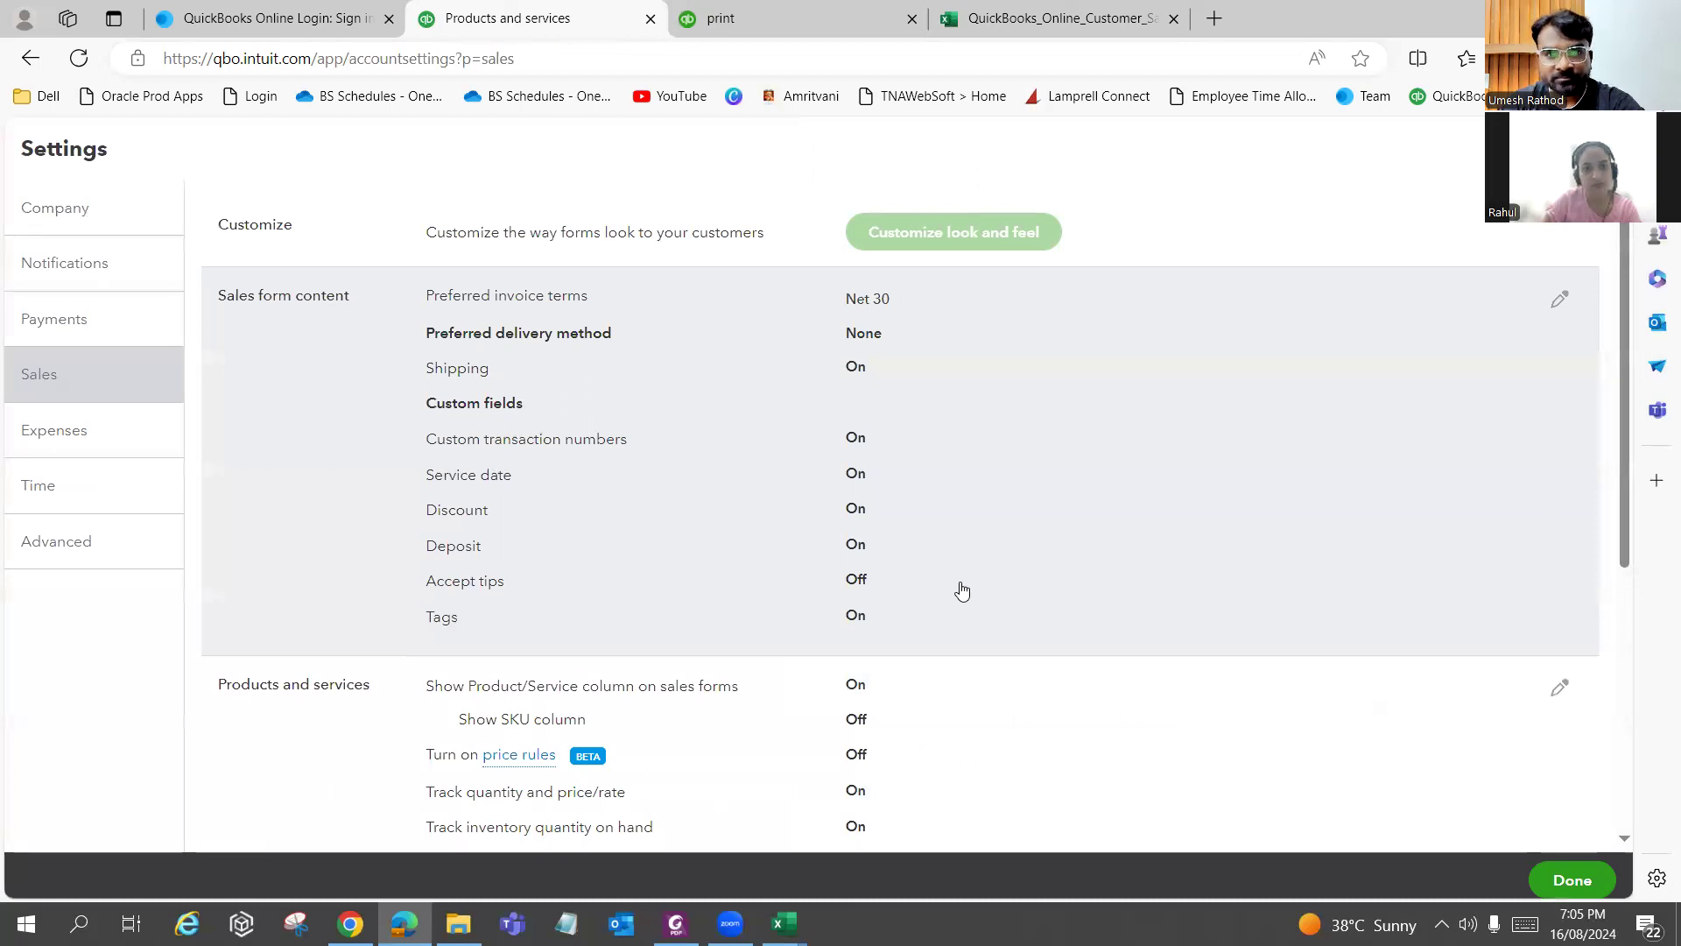
pyautogui.scroll(-5, 962, 591)
pyautogui.scroll(-1, 964, 599)
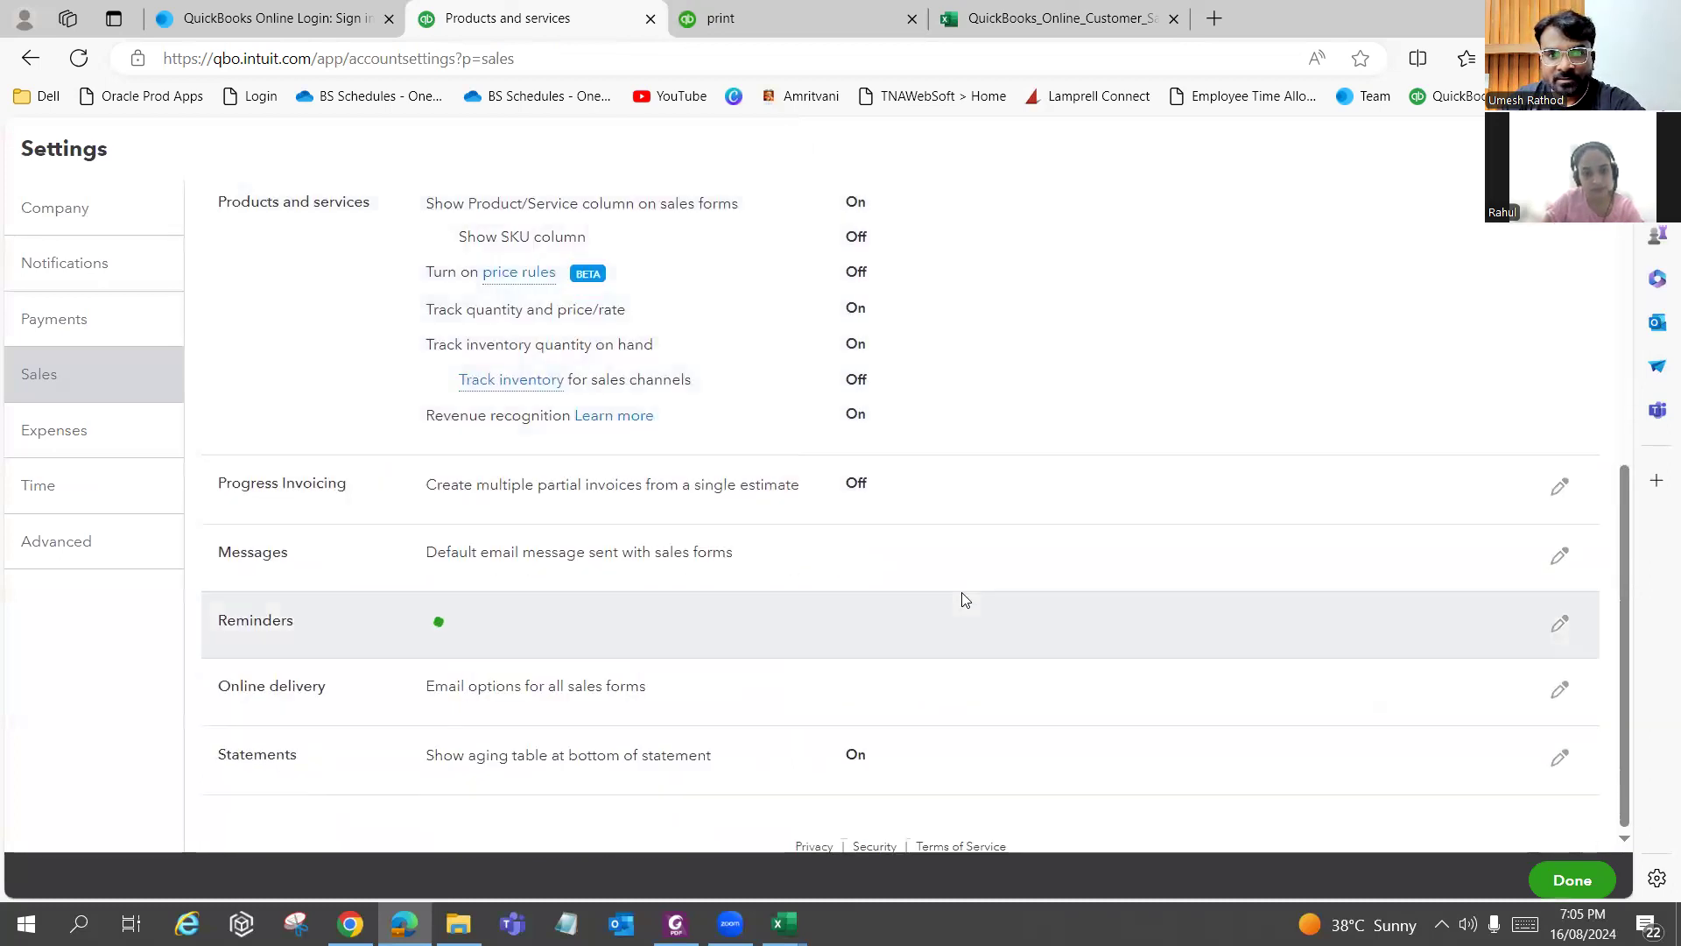
pyautogui.scroll(4, 963, 599)
pyautogui.scroll(2, 964, 601)
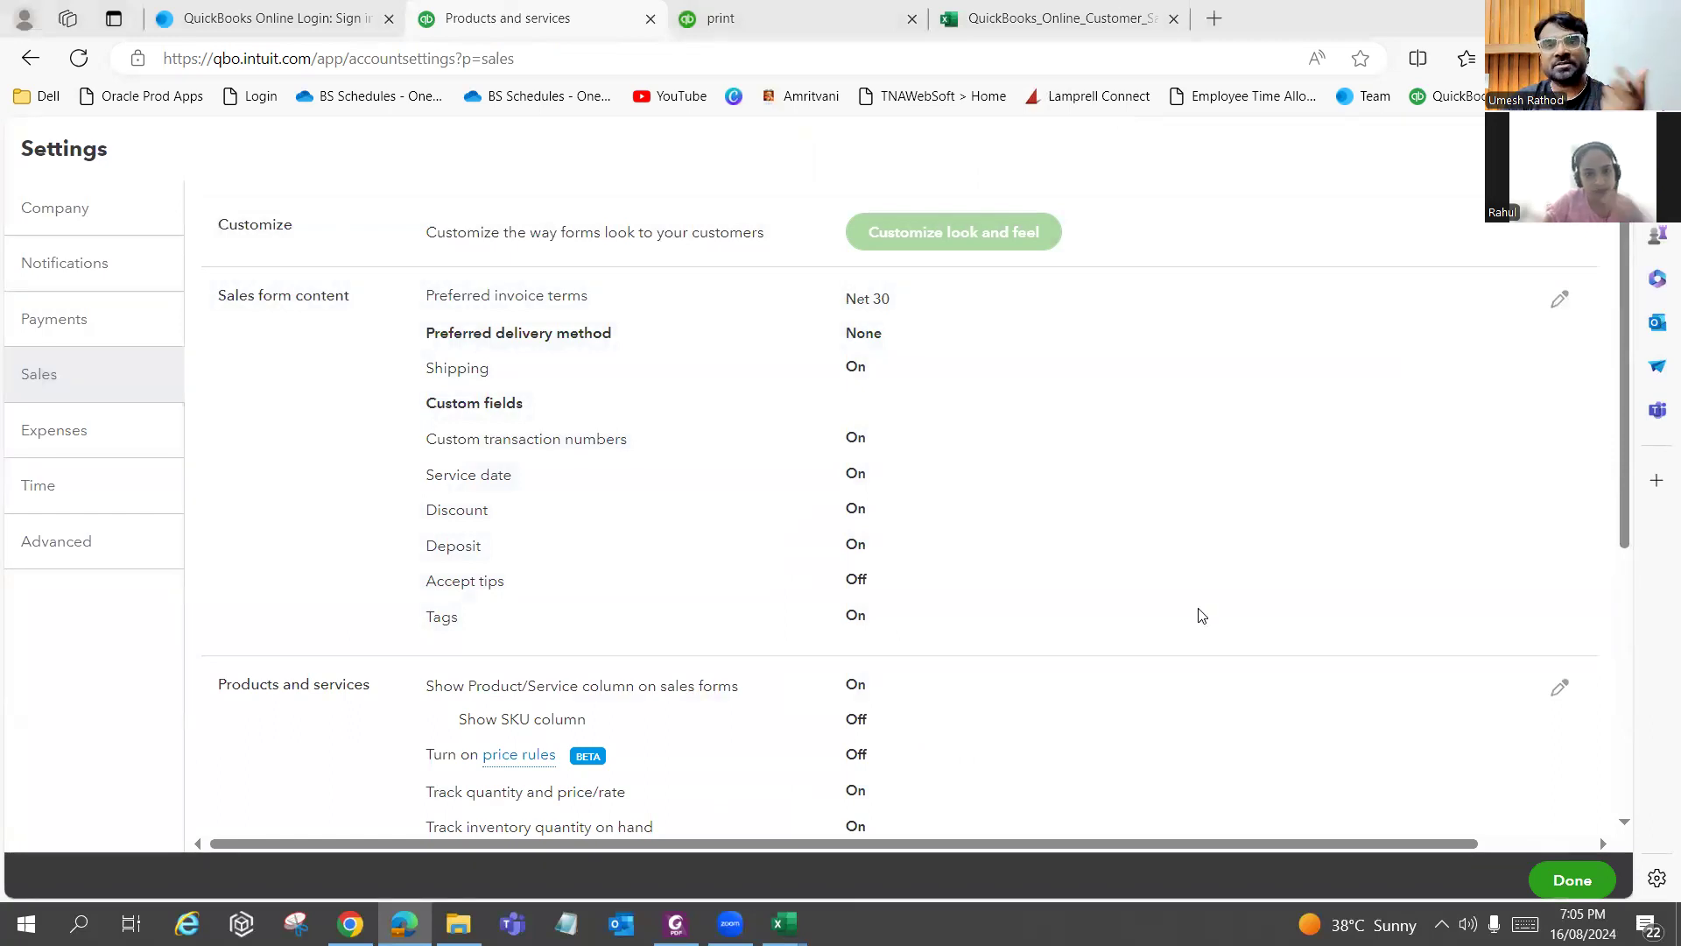
pyautogui.scroll(-3, 1197, 611)
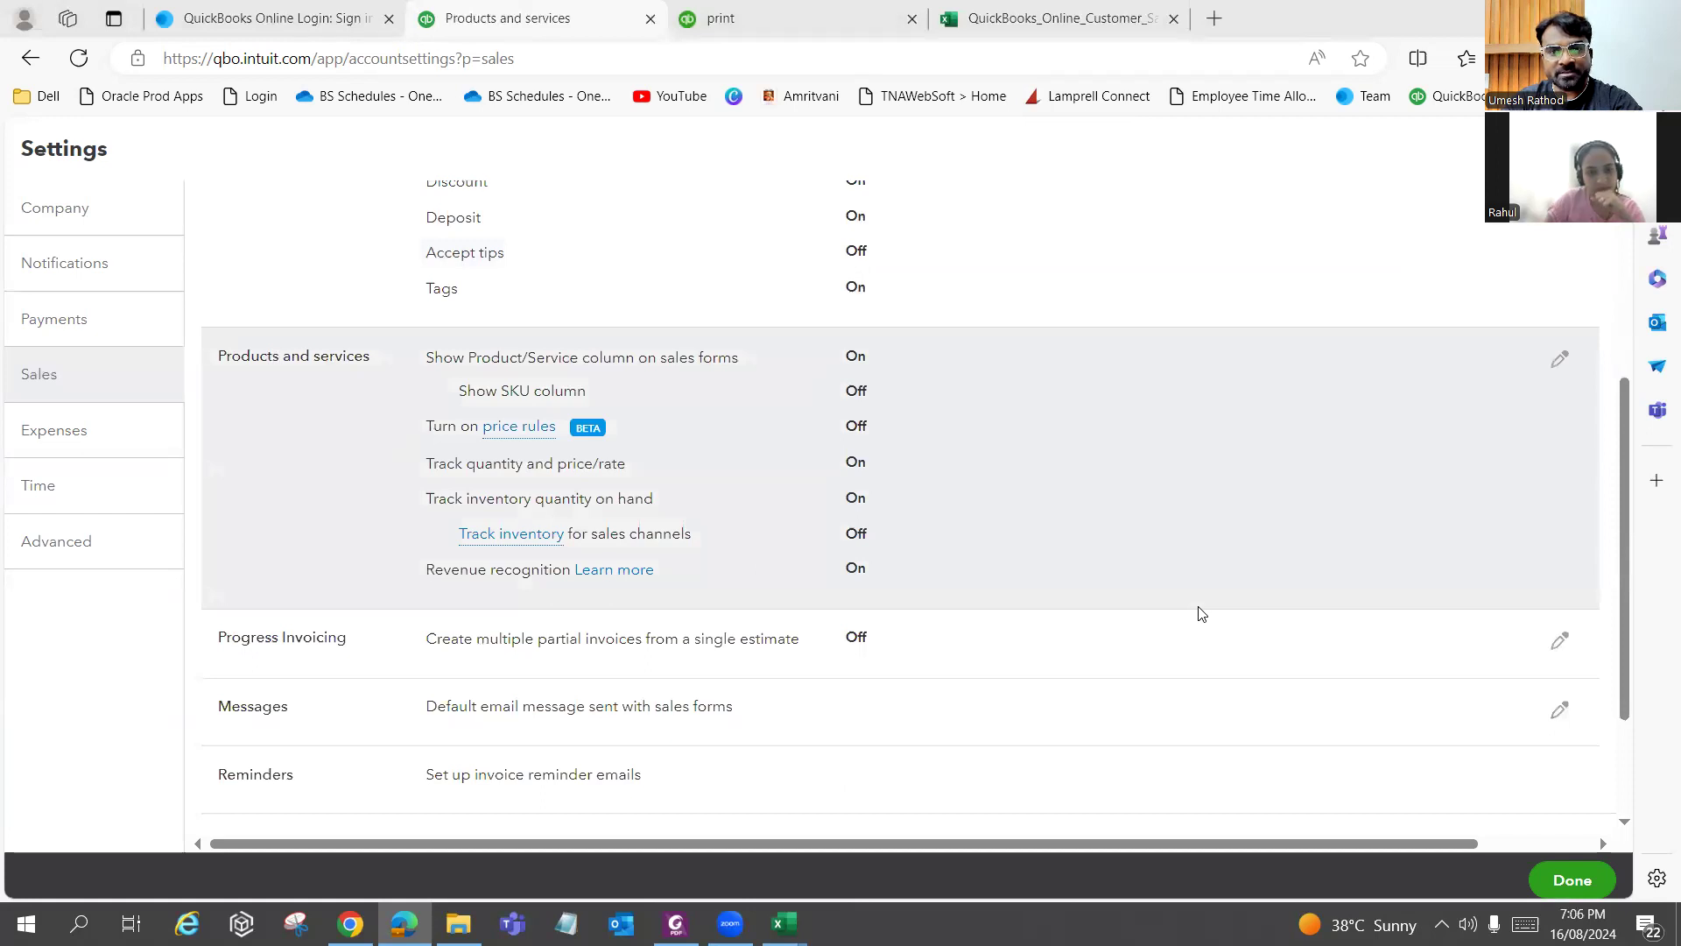
pyautogui.scroll(1, 1200, 612)
pyautogui.scroll(2, 1199, 613)
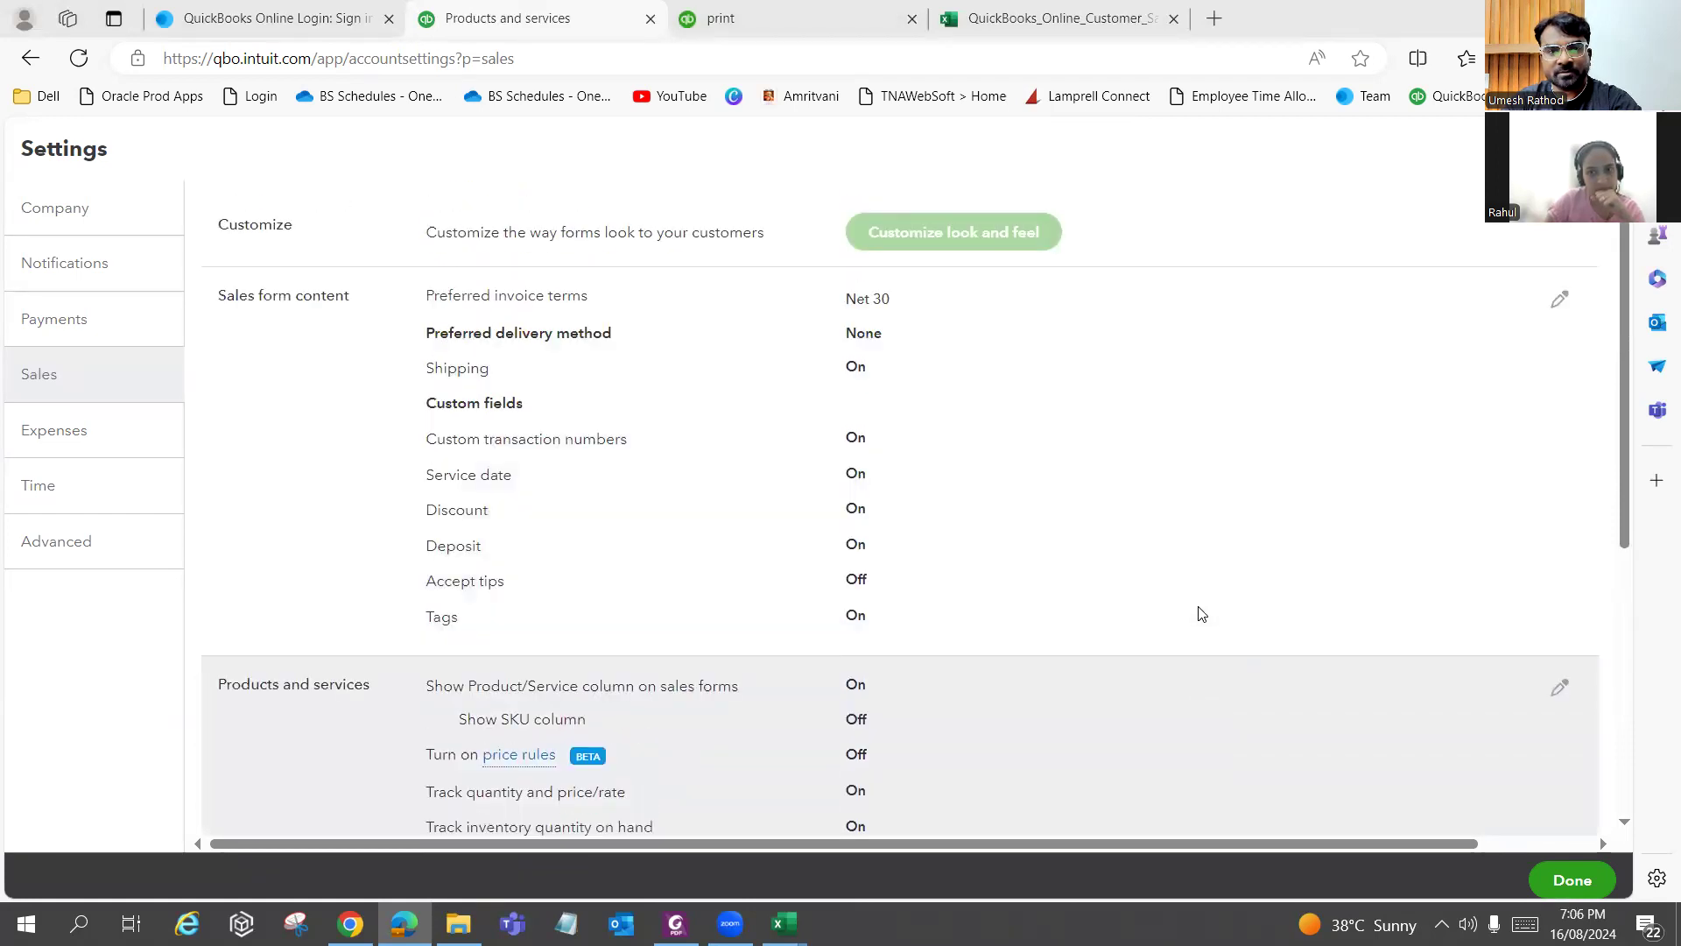
pyautogui.scroll(-5, 1201, 614)
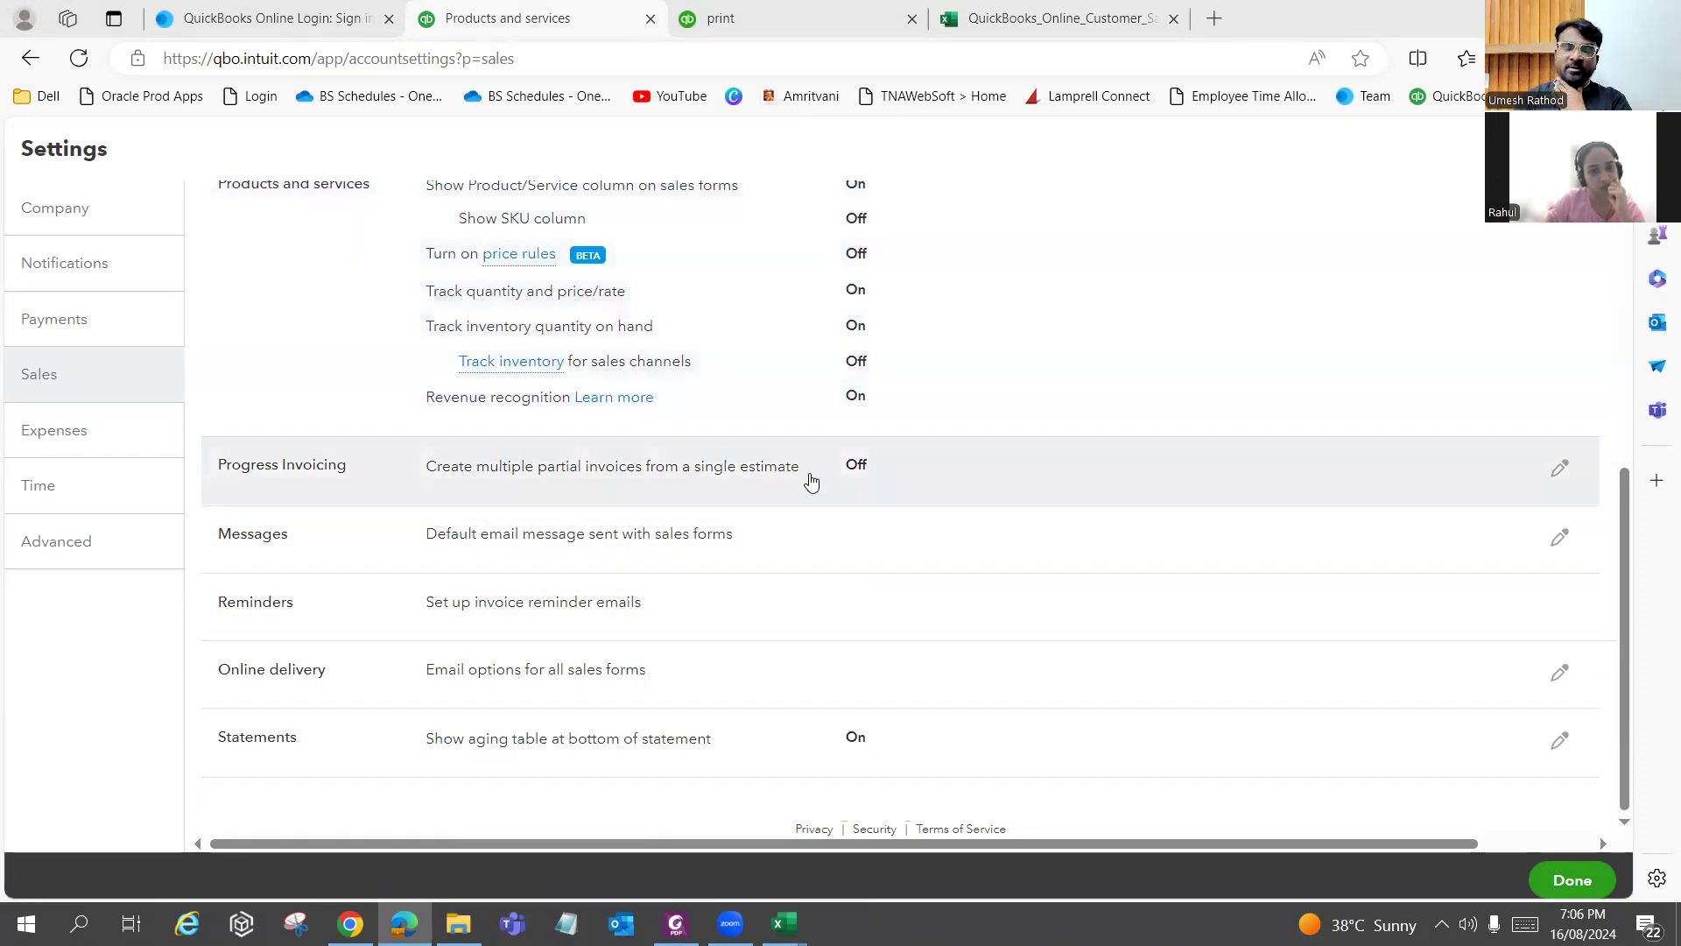
pyautogui.scroll(1, 810, 482)
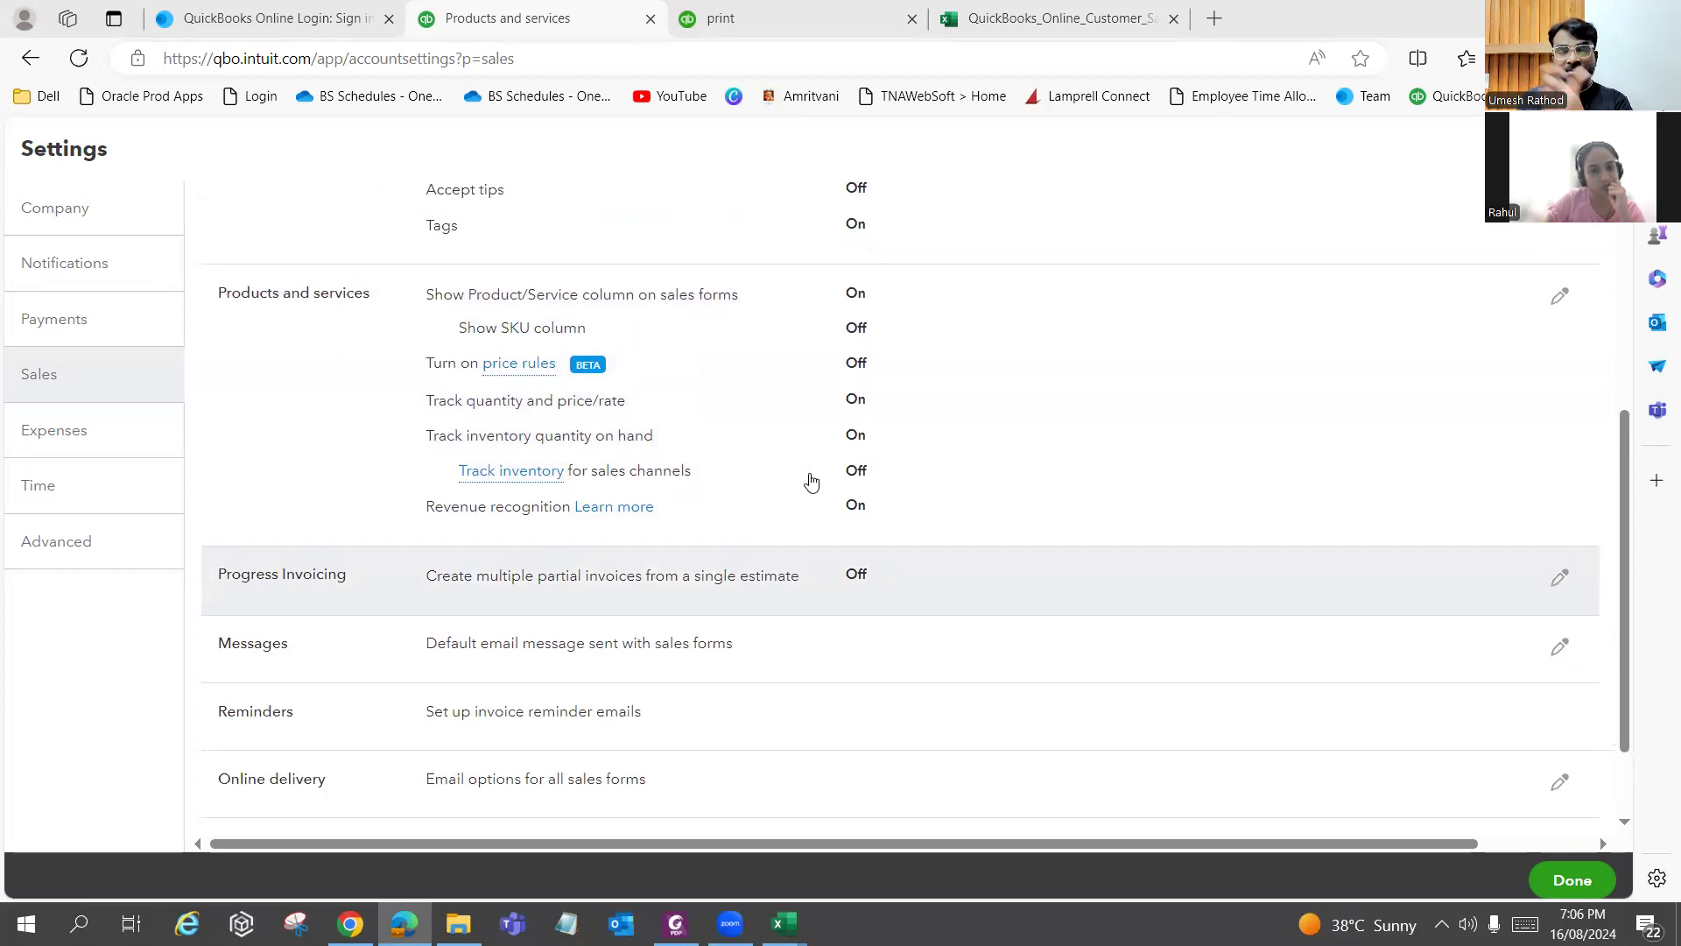
pyautogui.scroll(4, 810, 480)
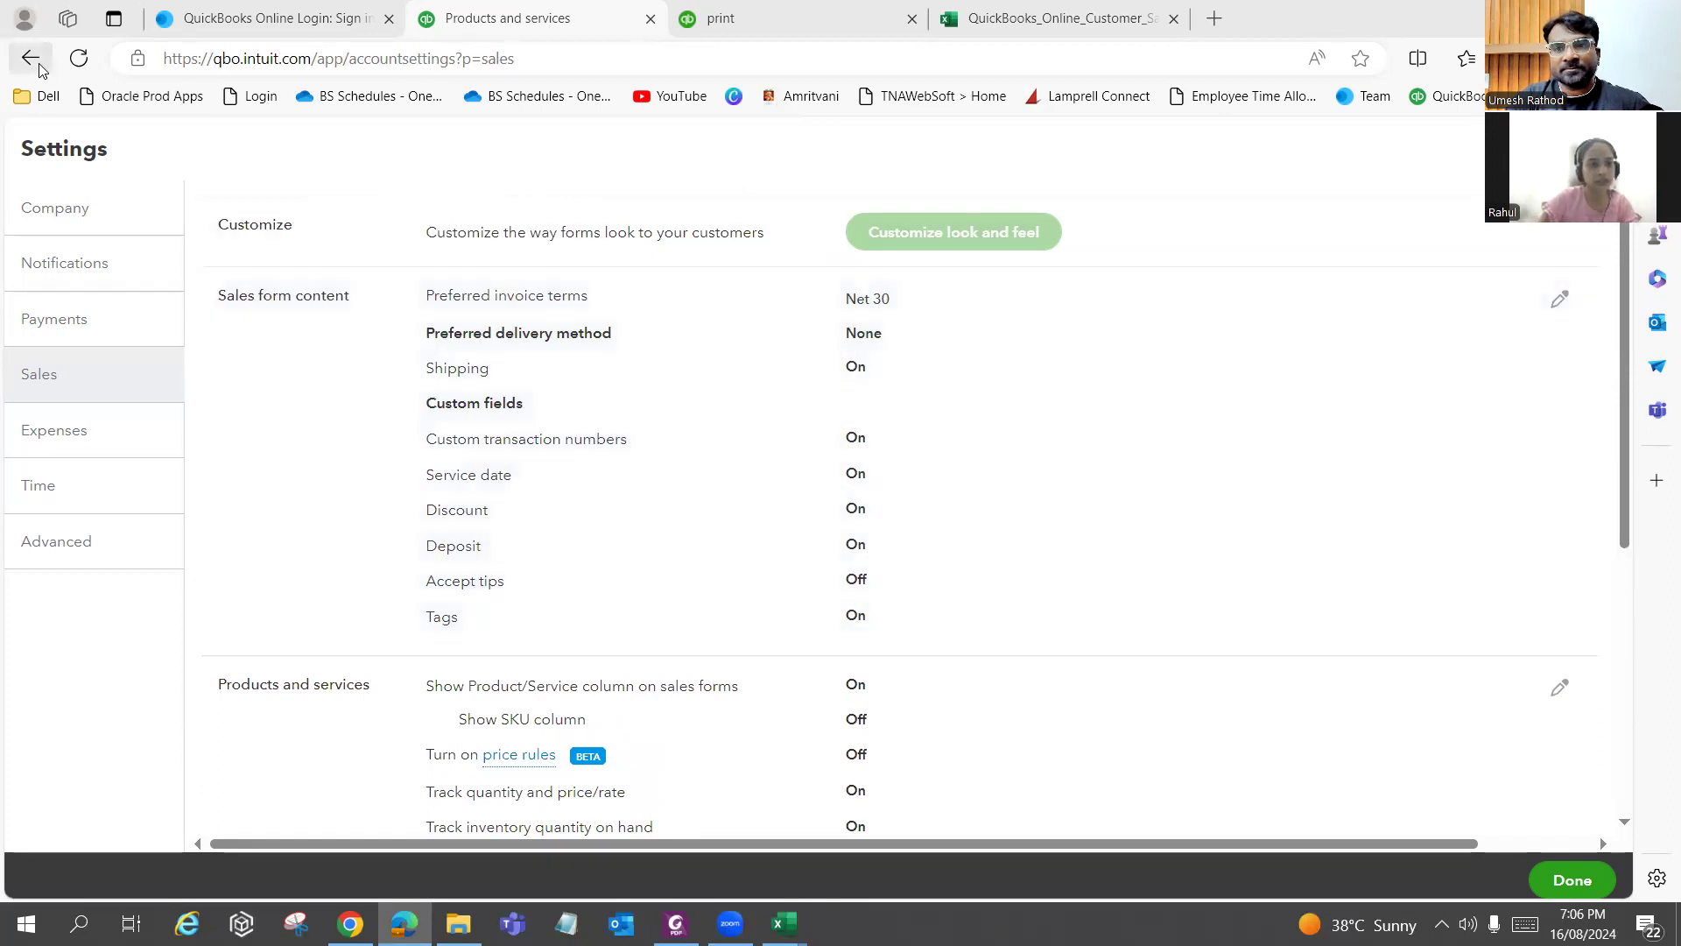
# Return to the Products & services list and try to start a new inventory item.
pyautogui.click(30, 57)
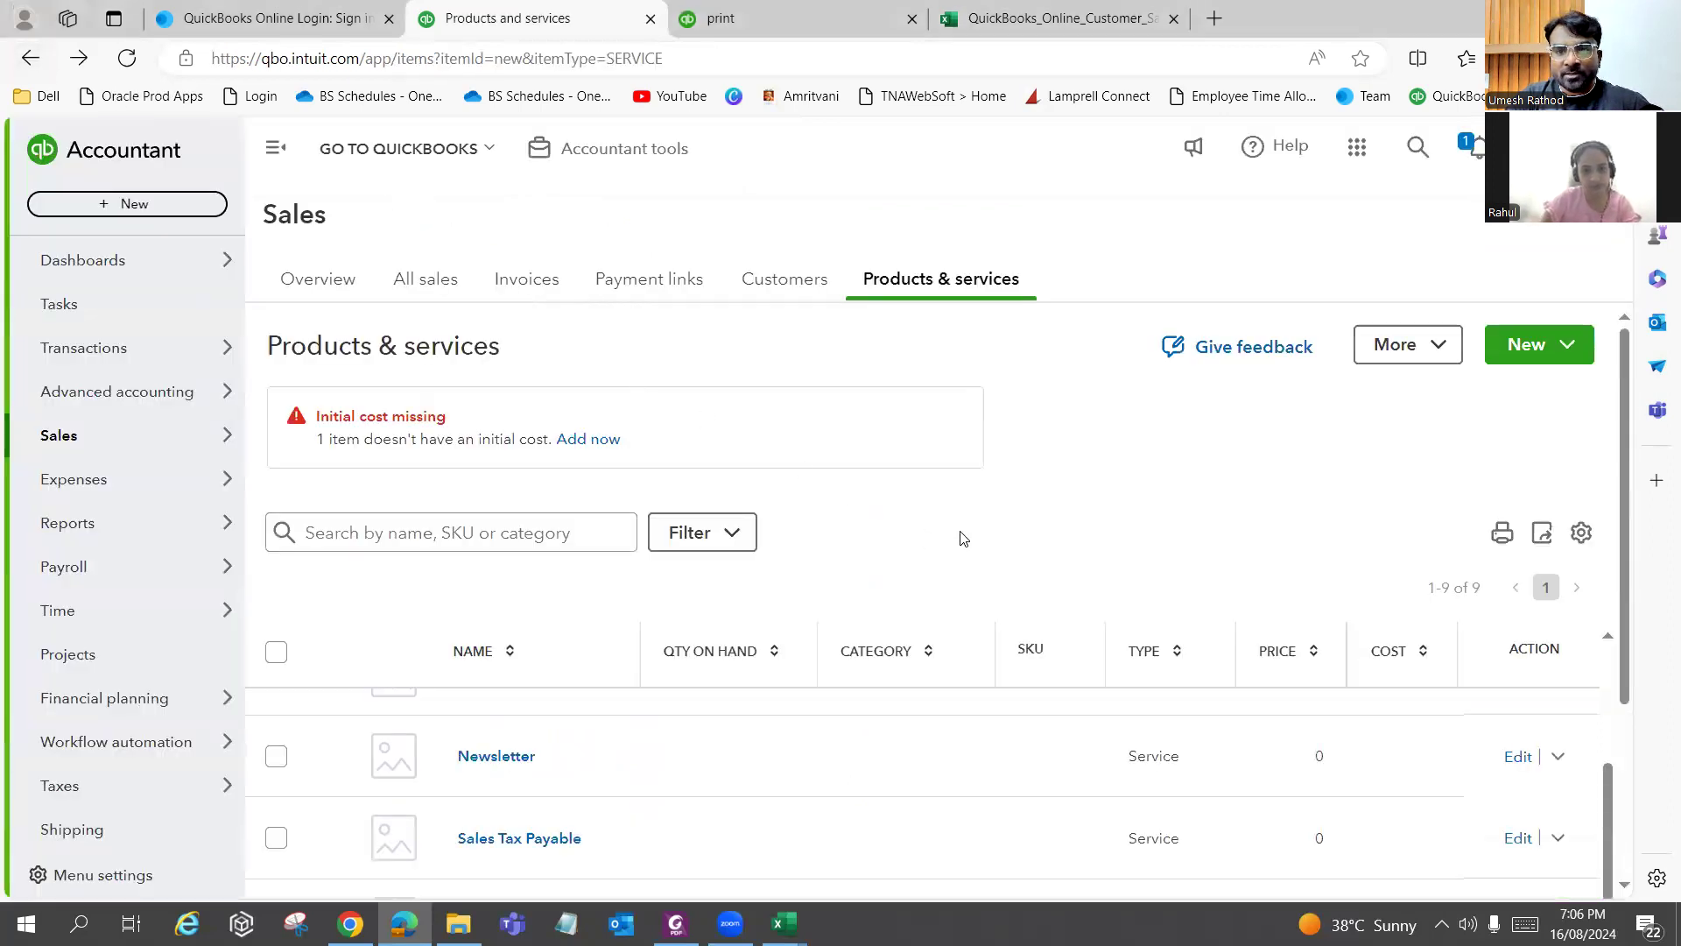
pyautogui.click(1520, 347)
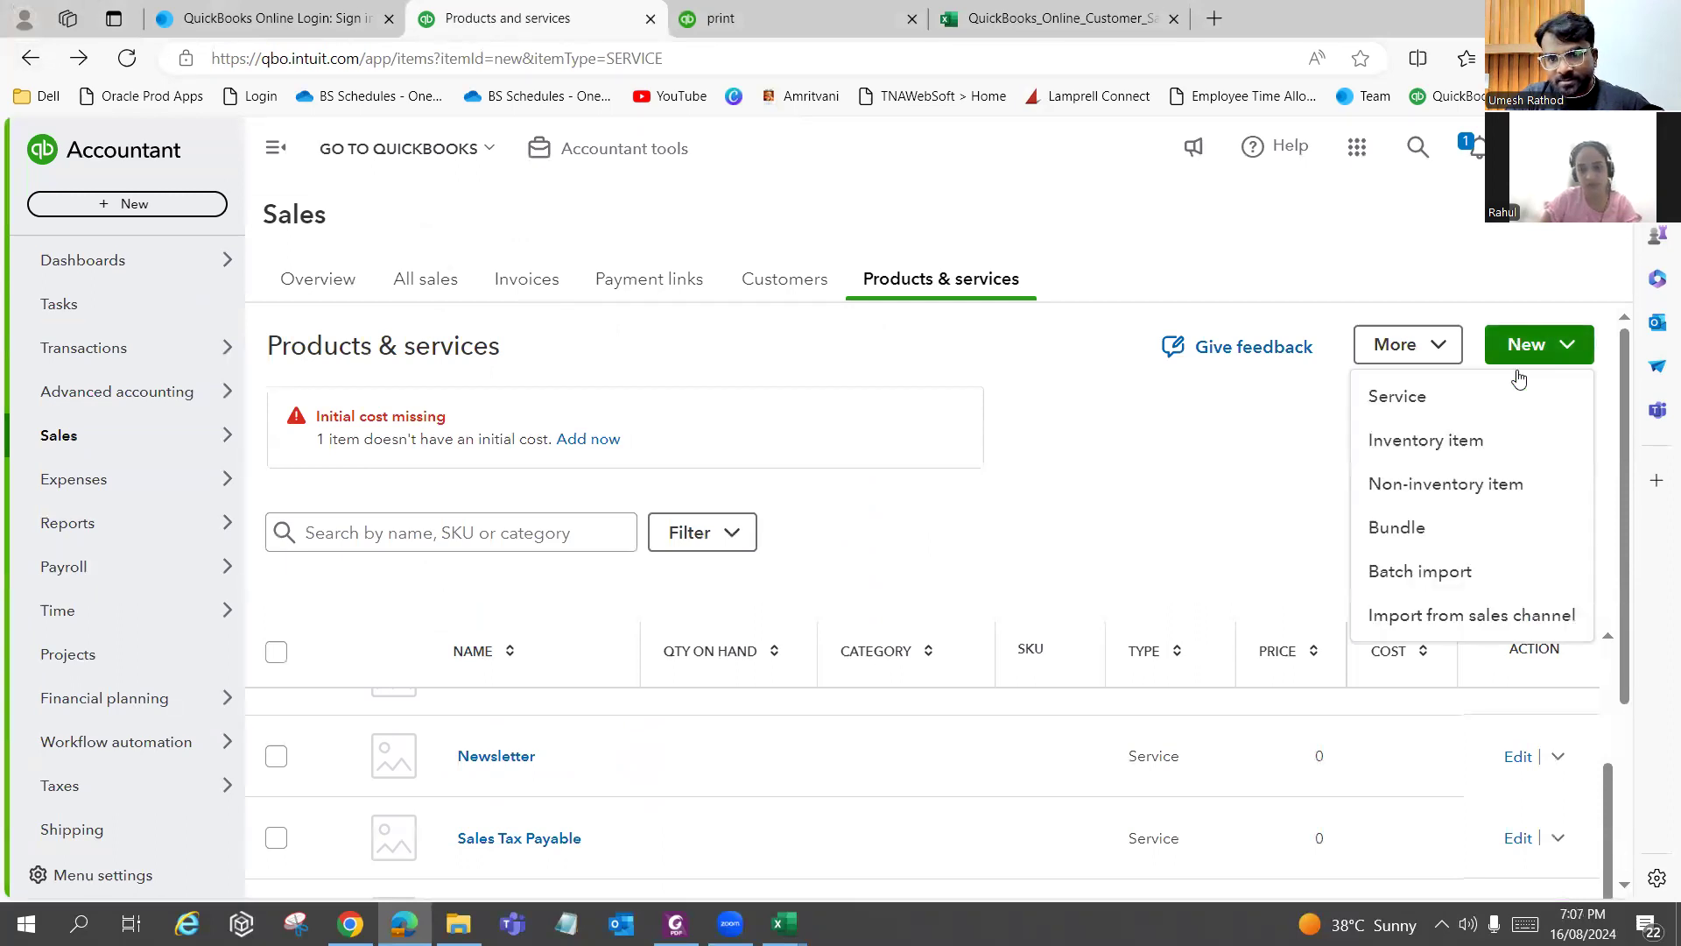
pyautogui.click(1440, 442)
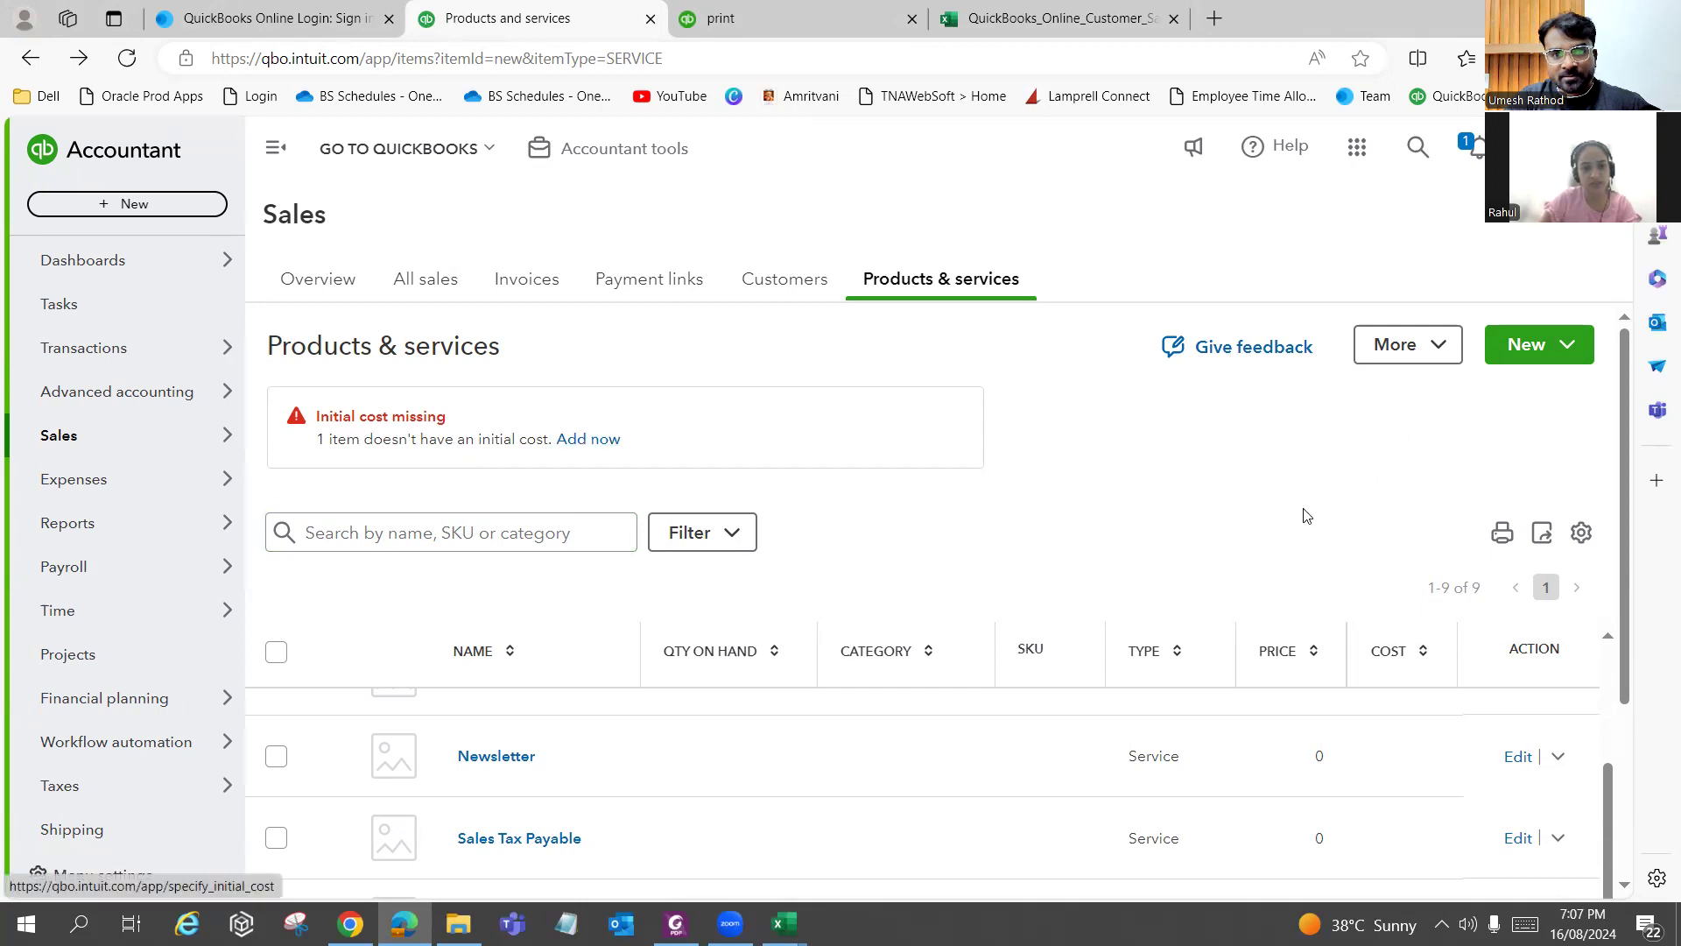
pyautogui.click(1539, 345)
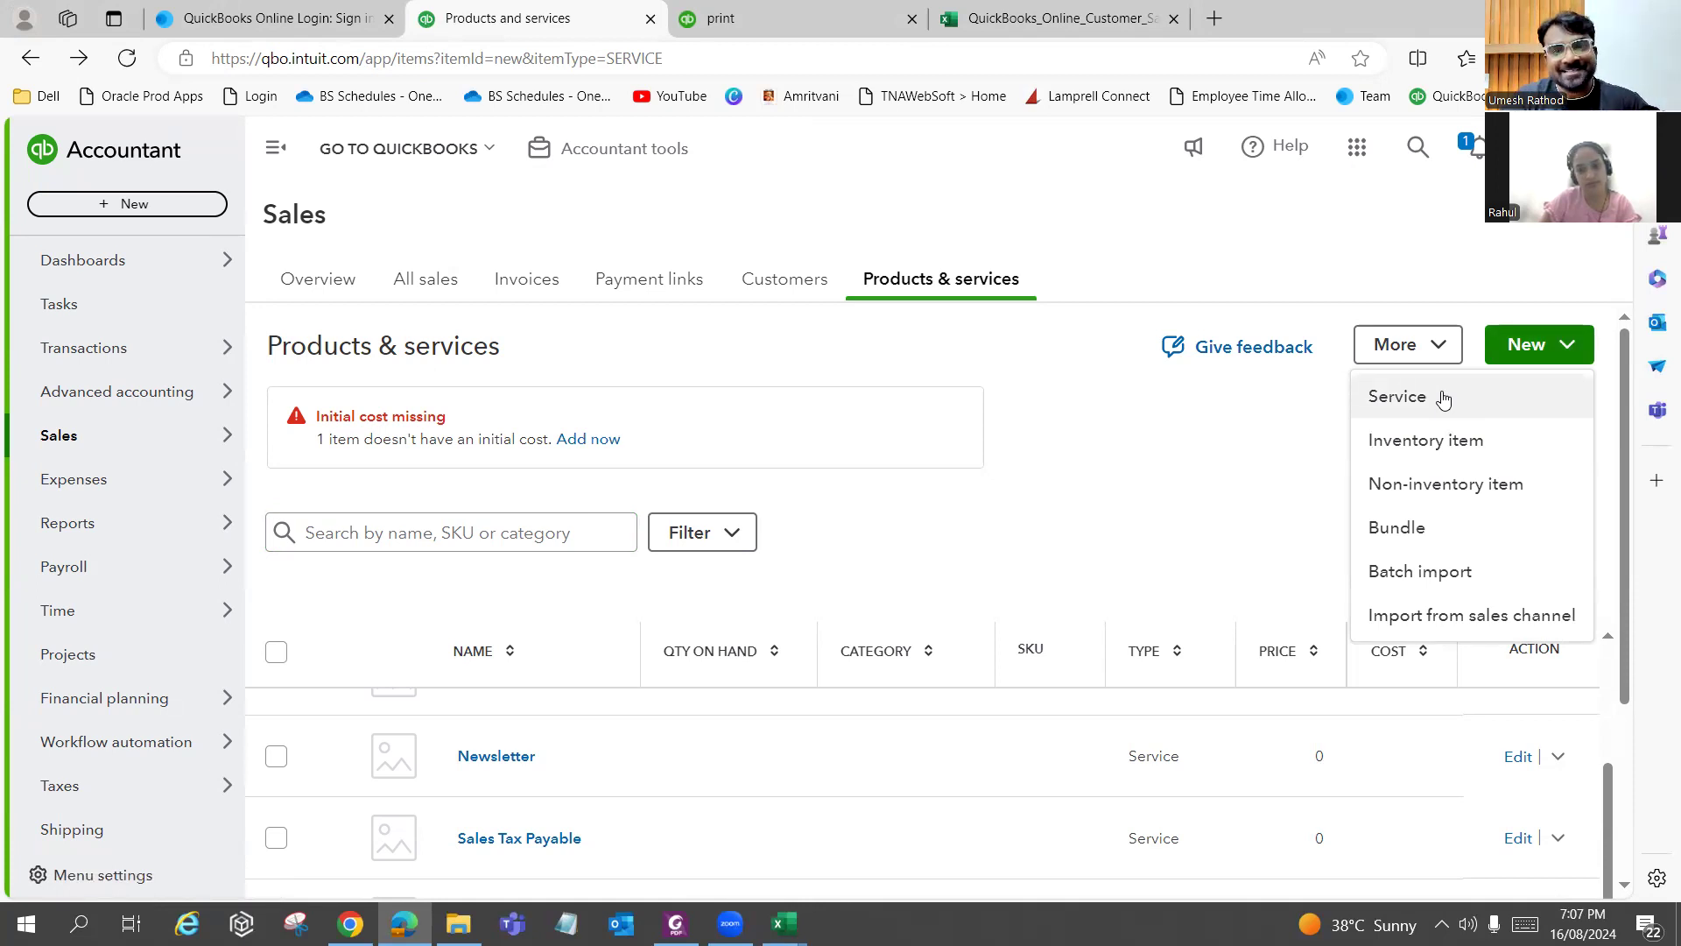
pyautogui.click(1208, 514)
# Open the missing initial cost entry for products and set the Staplers' initial cost to 10.
pyautogui.scroll(-1, 826, 656)
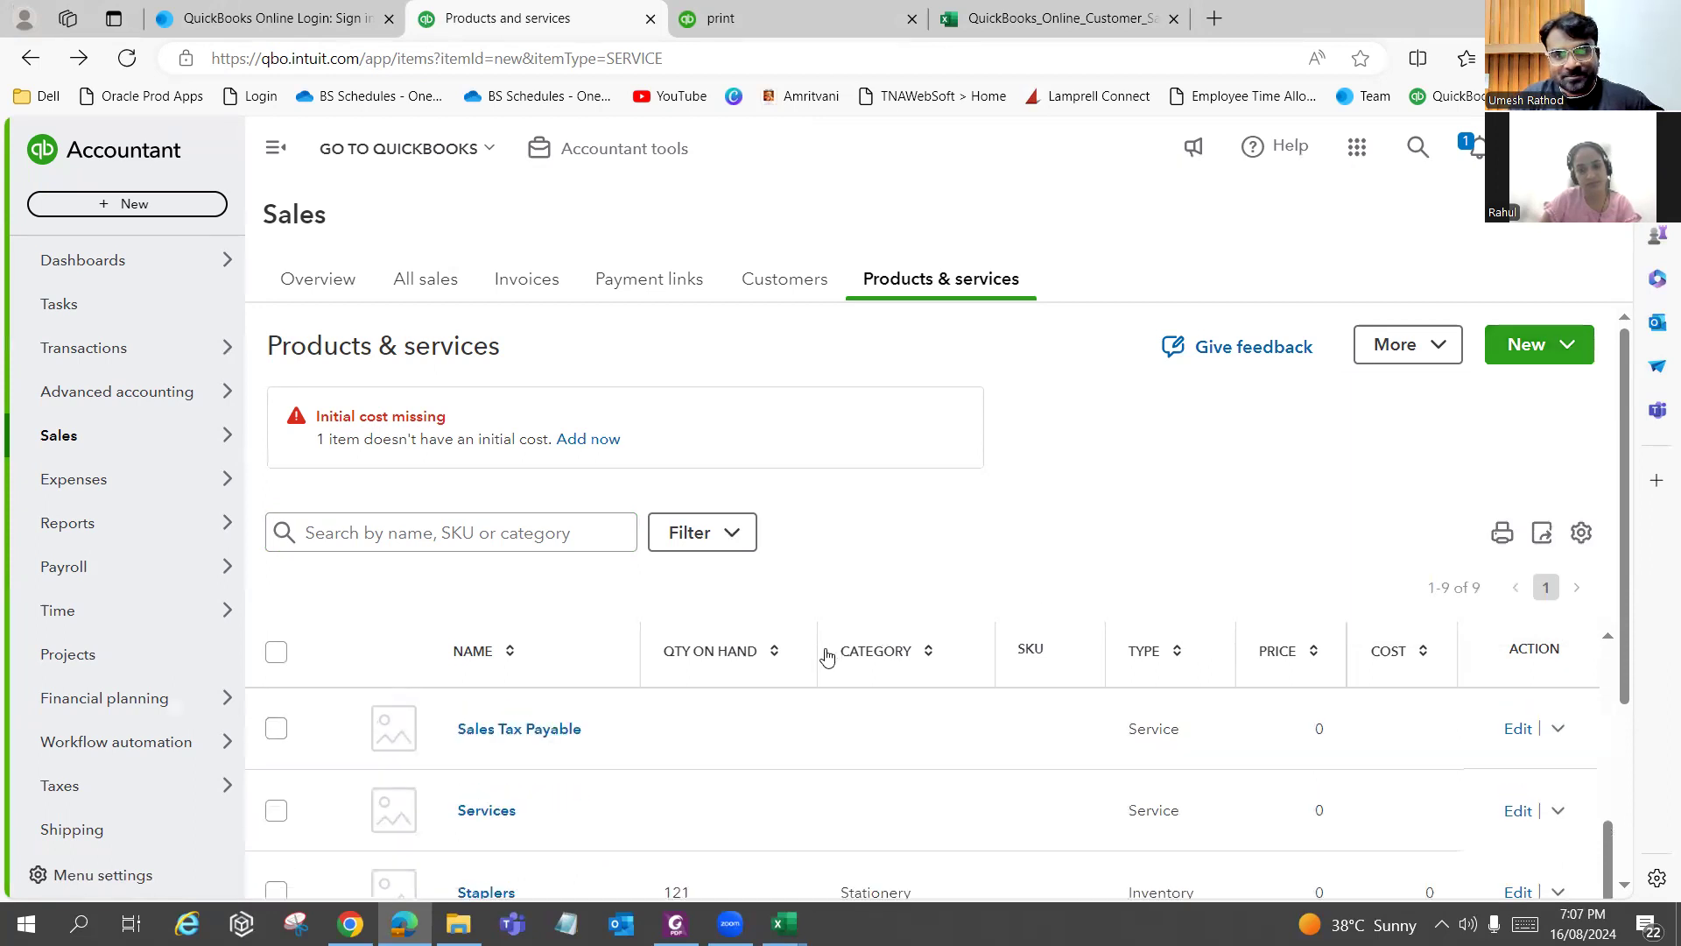
pyautogui.scroll(3, 758, 705)
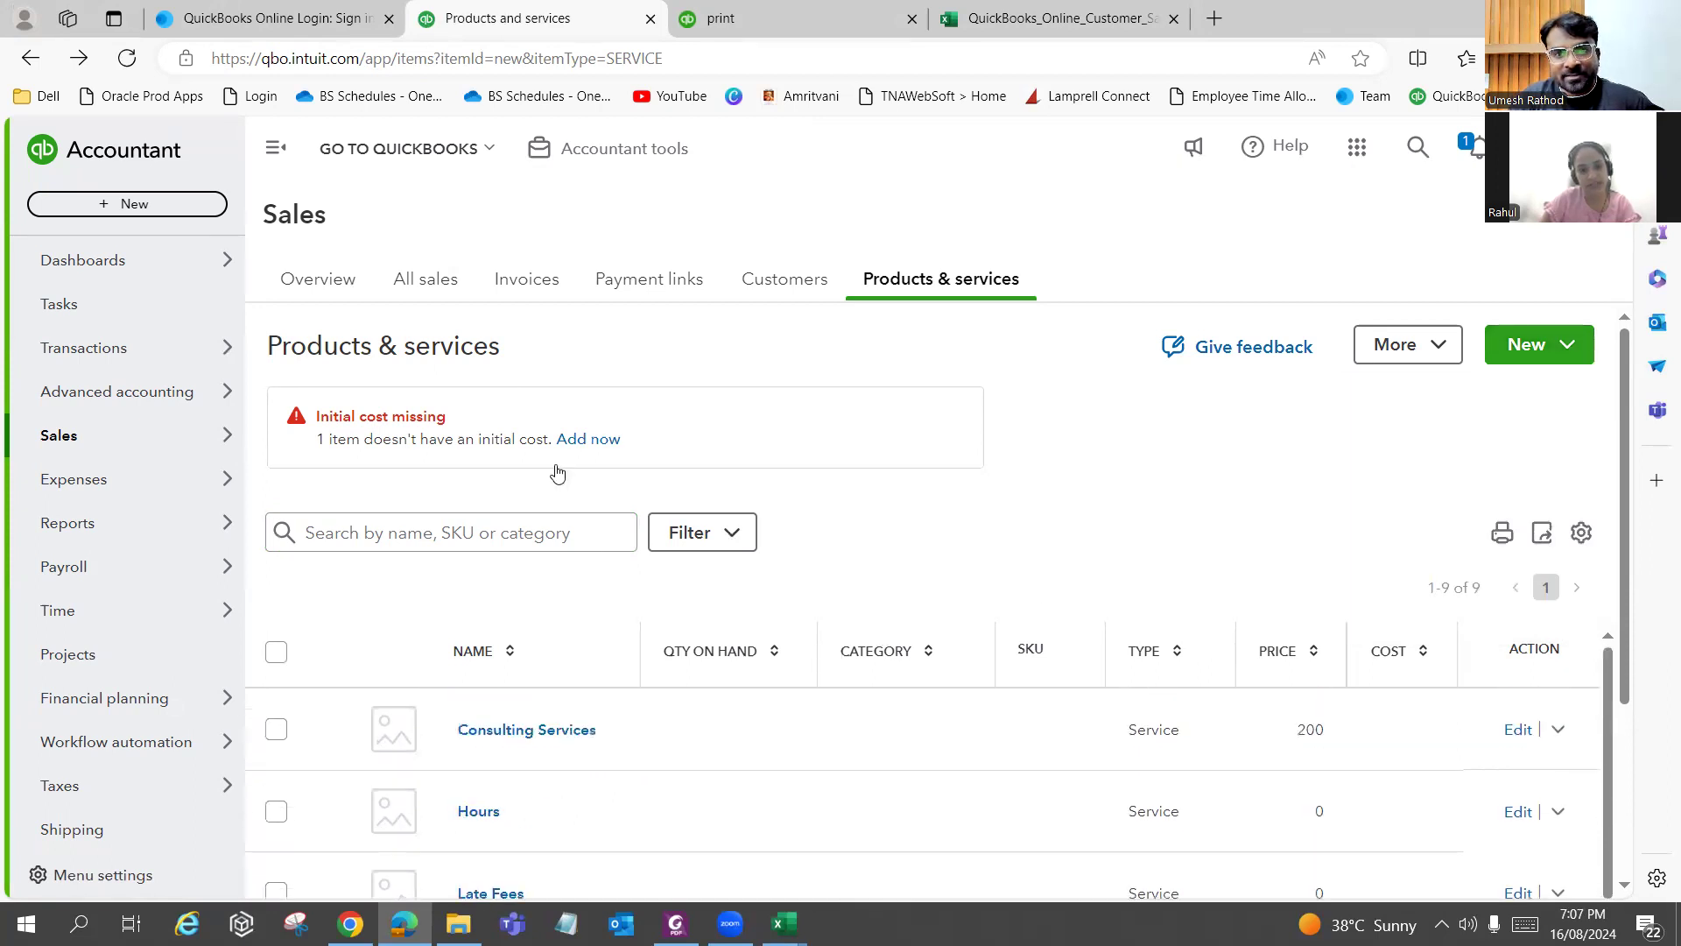
pyautogui.click(587, 440)
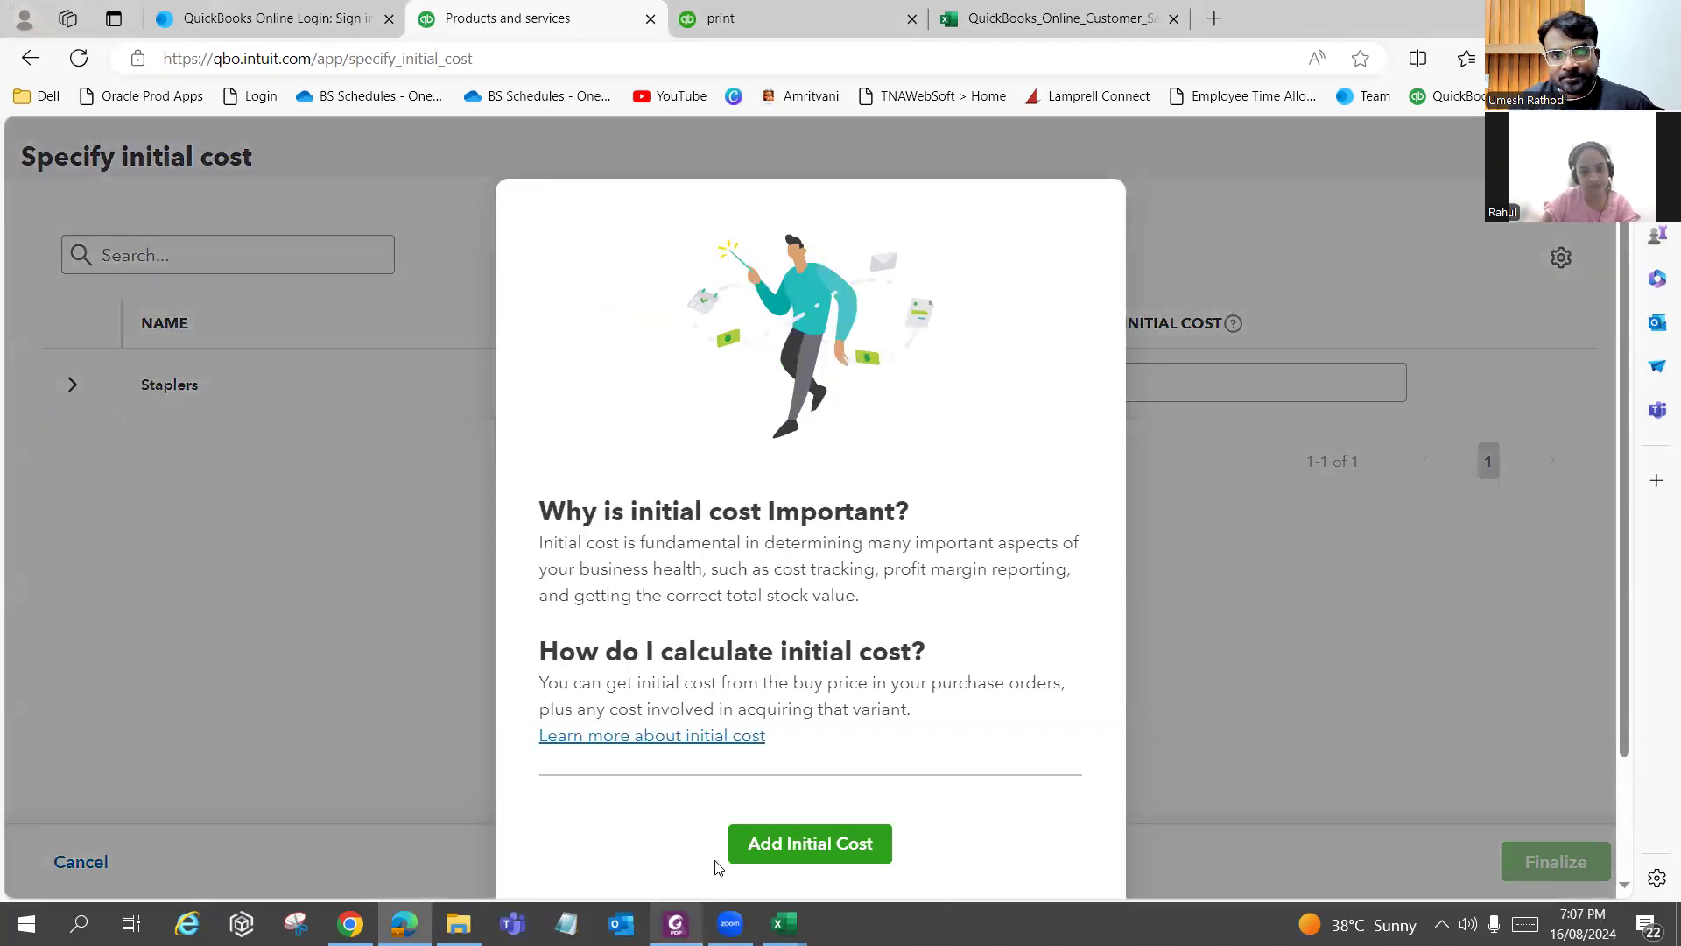
pyautogui.scroll(-2, 867, 797)
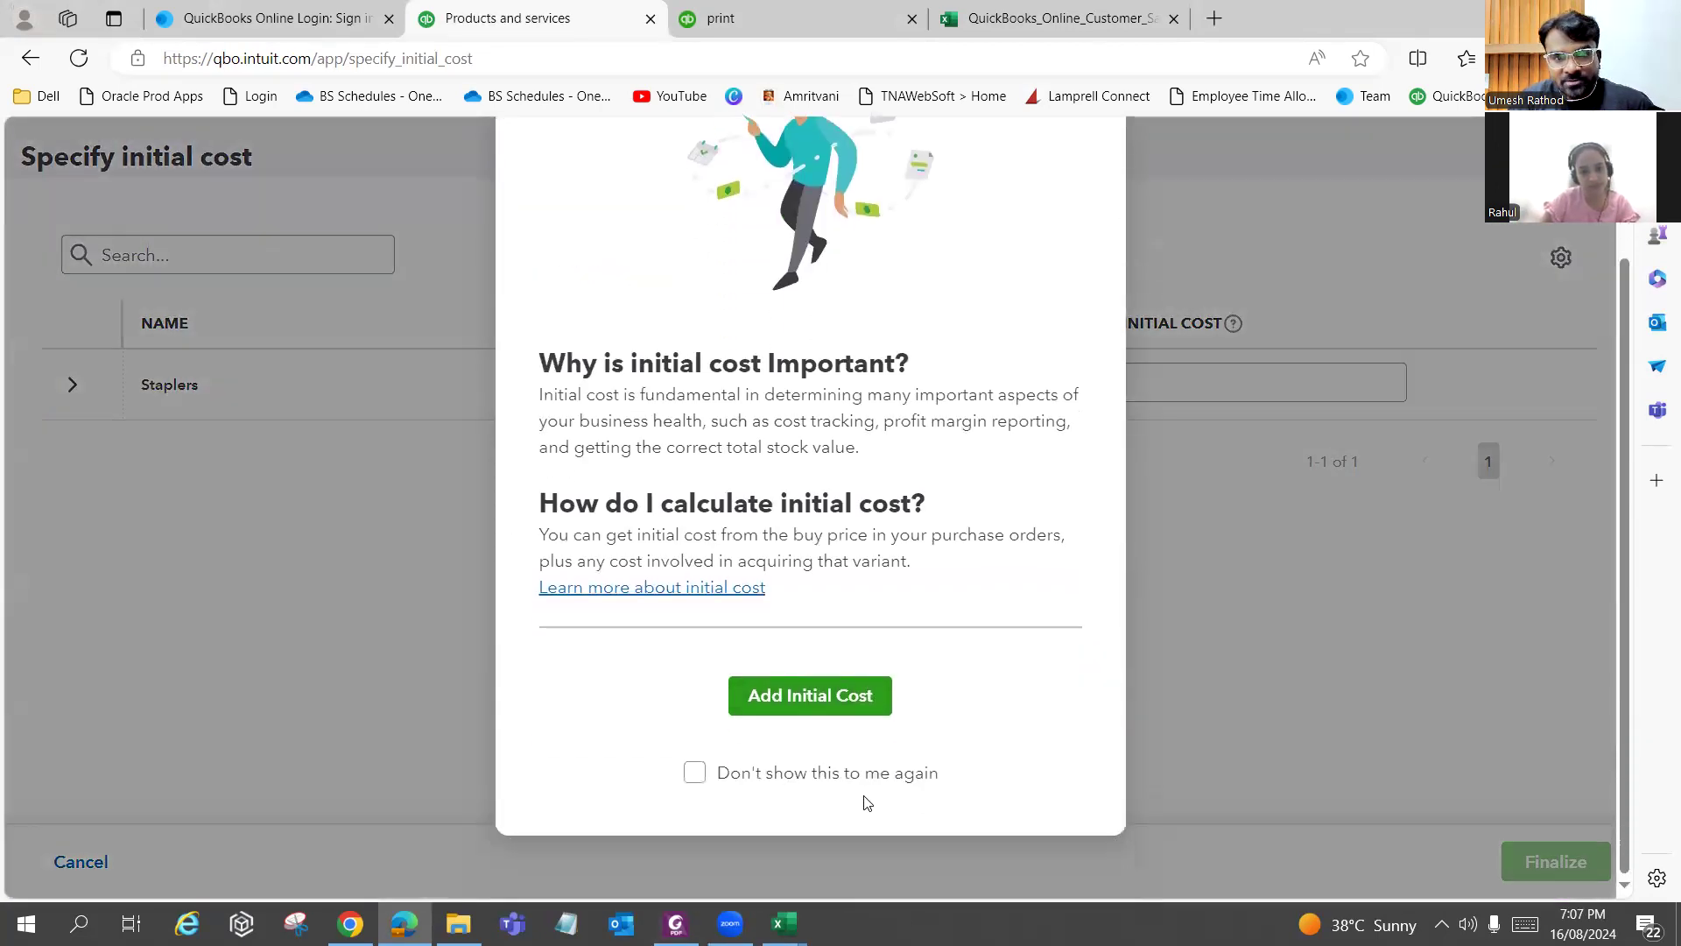
pyautogui.click(825, 700)
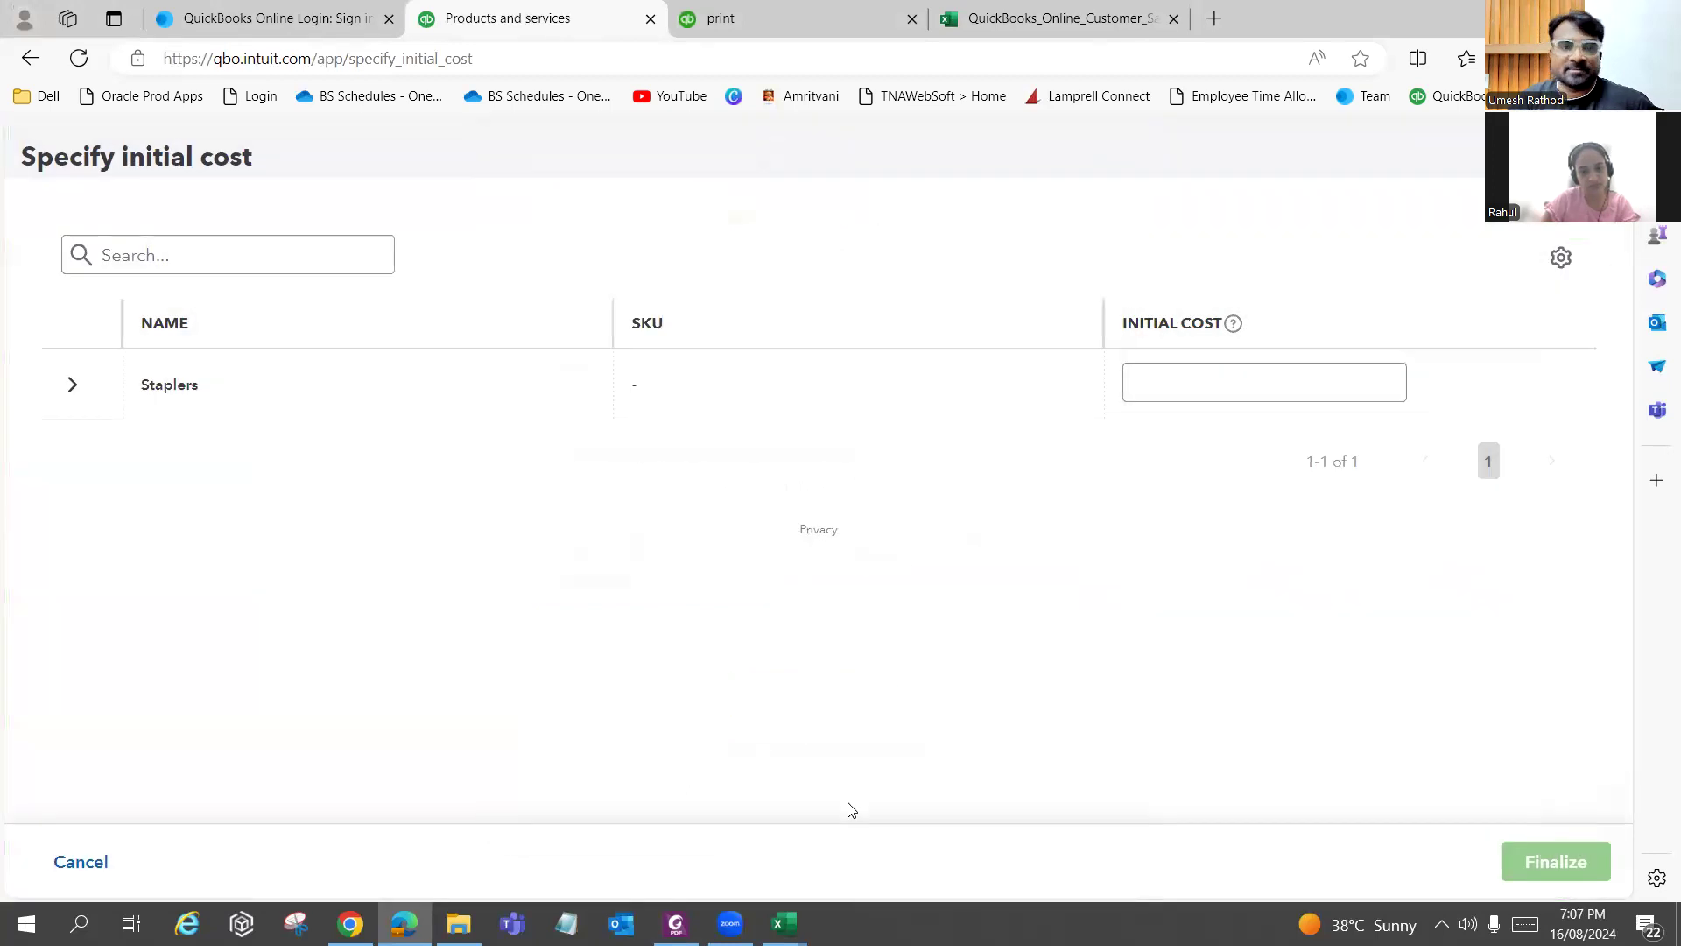
pyautogui.click(1166, 380)
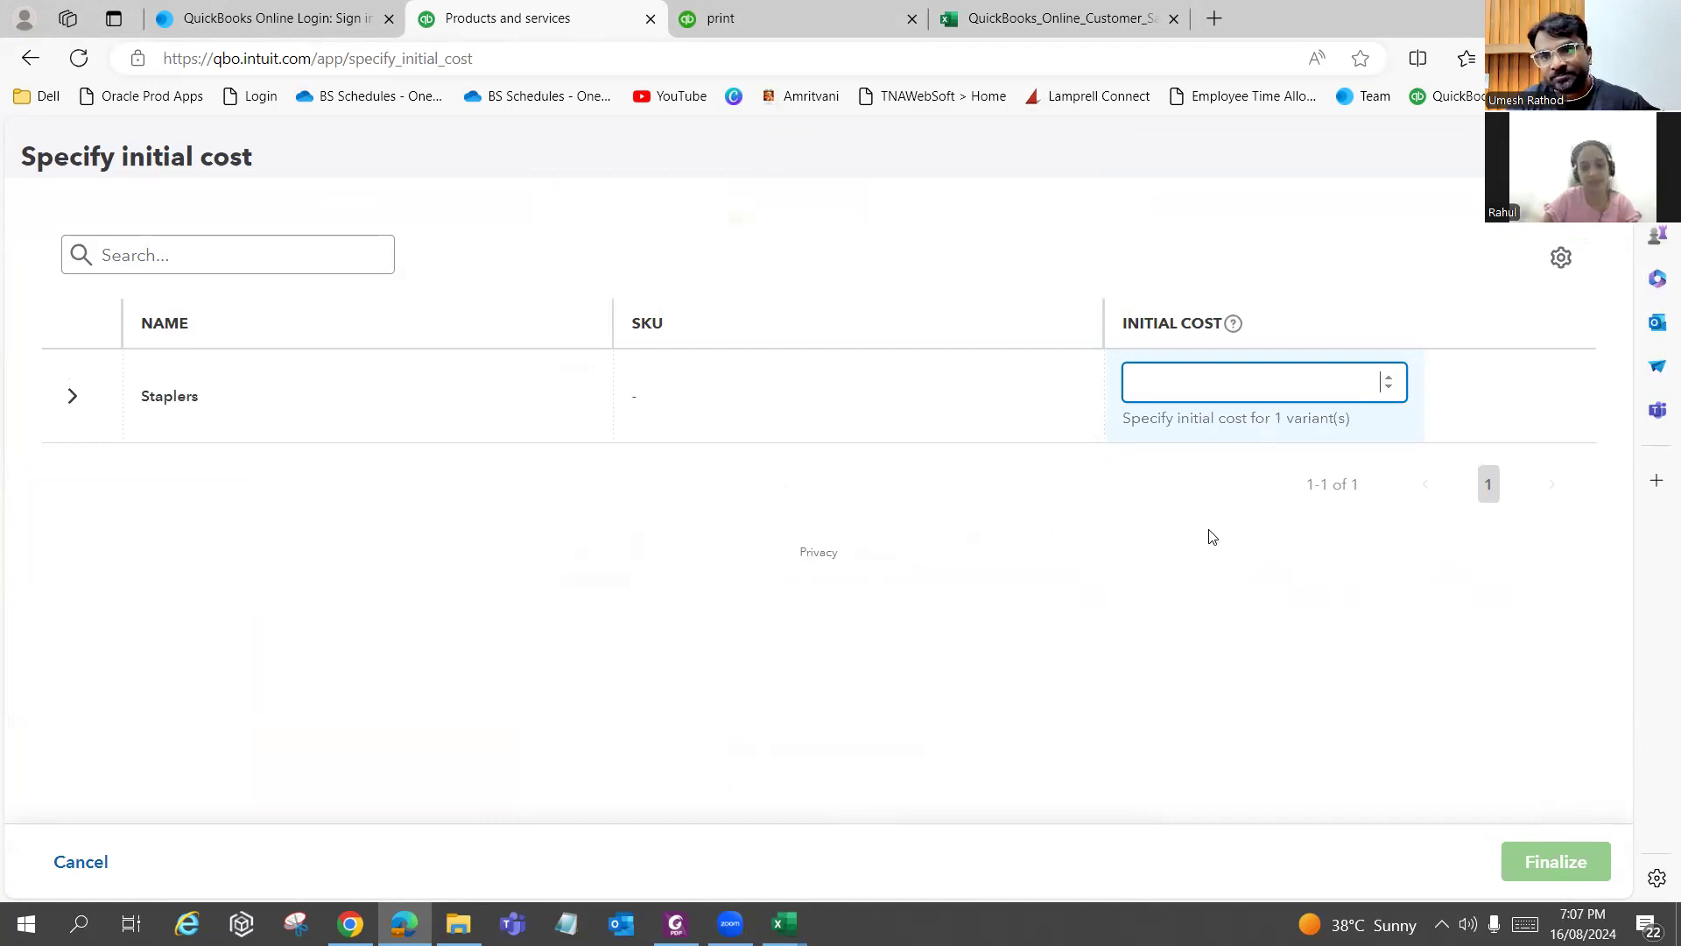
pyautogui.write('10')
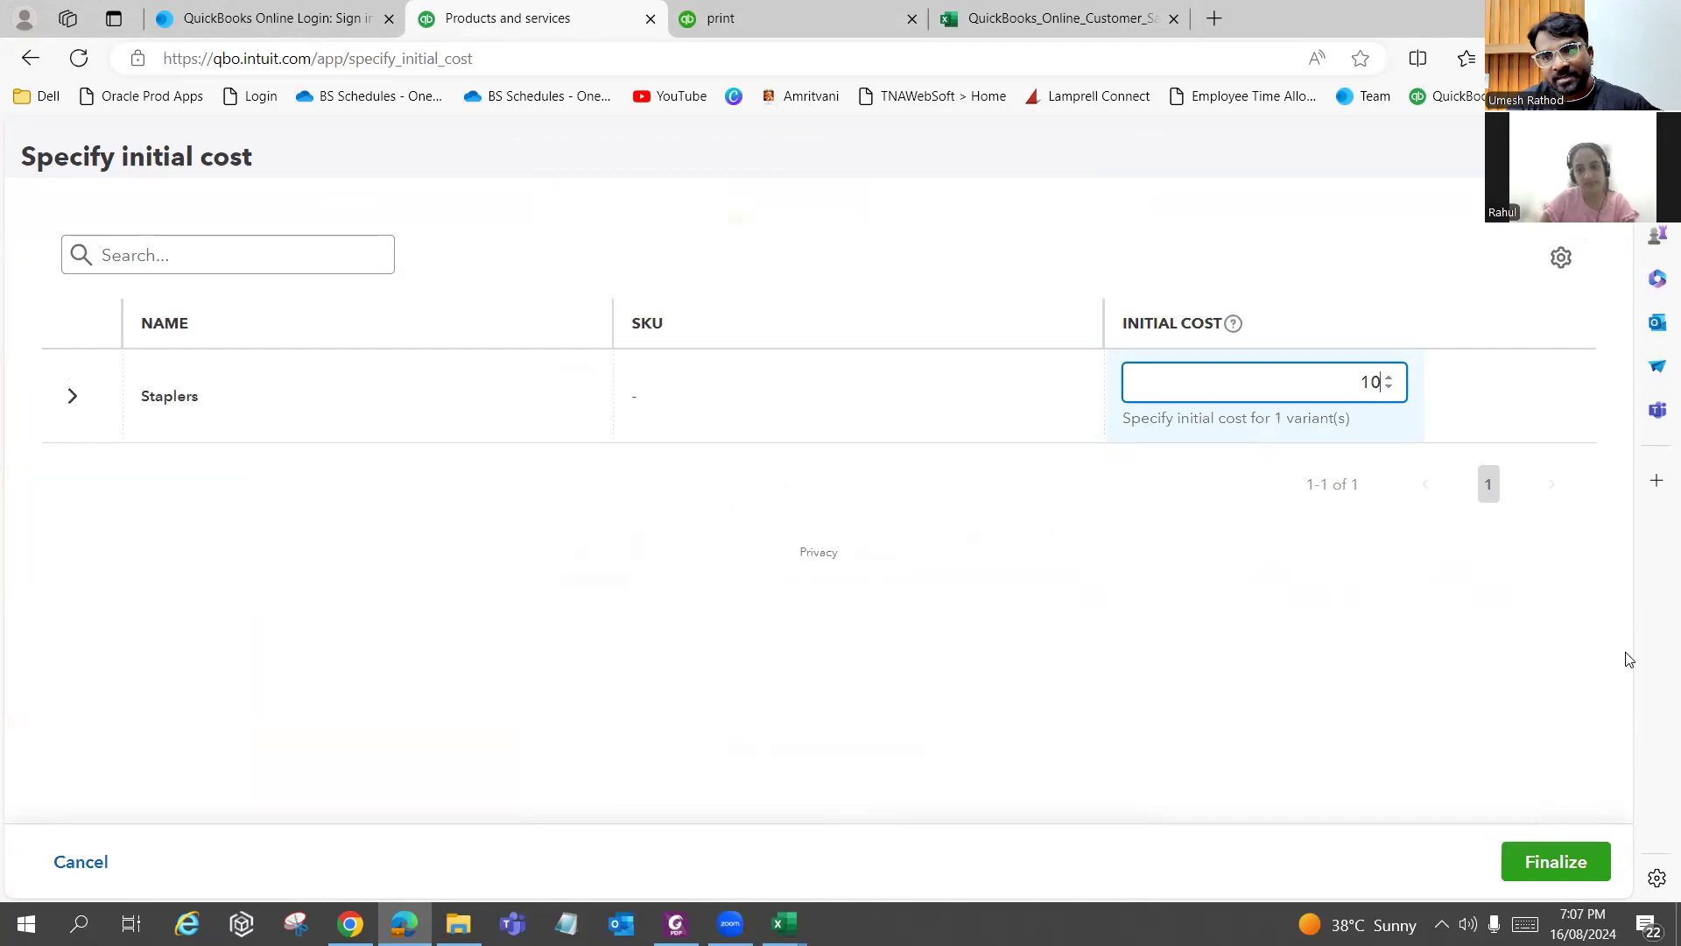
# Finalize and save the Staplers' initial cost, declining to leave without saving.
pyautogui.click(1562, 859)
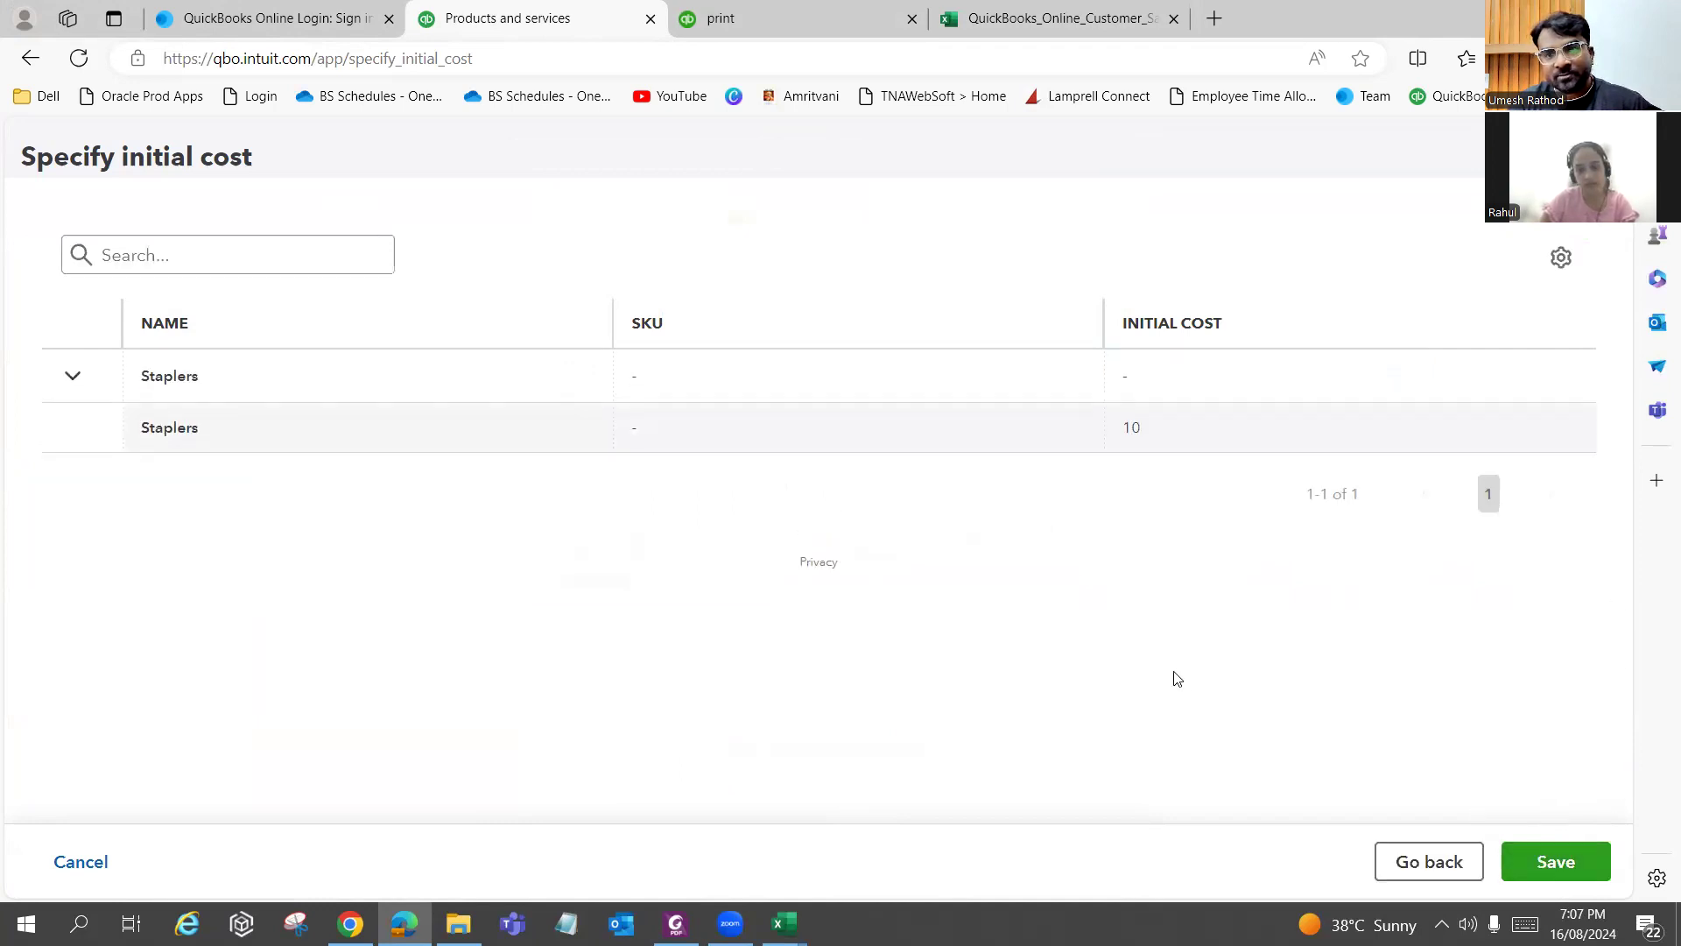
pyautogui.click(1422, 871)
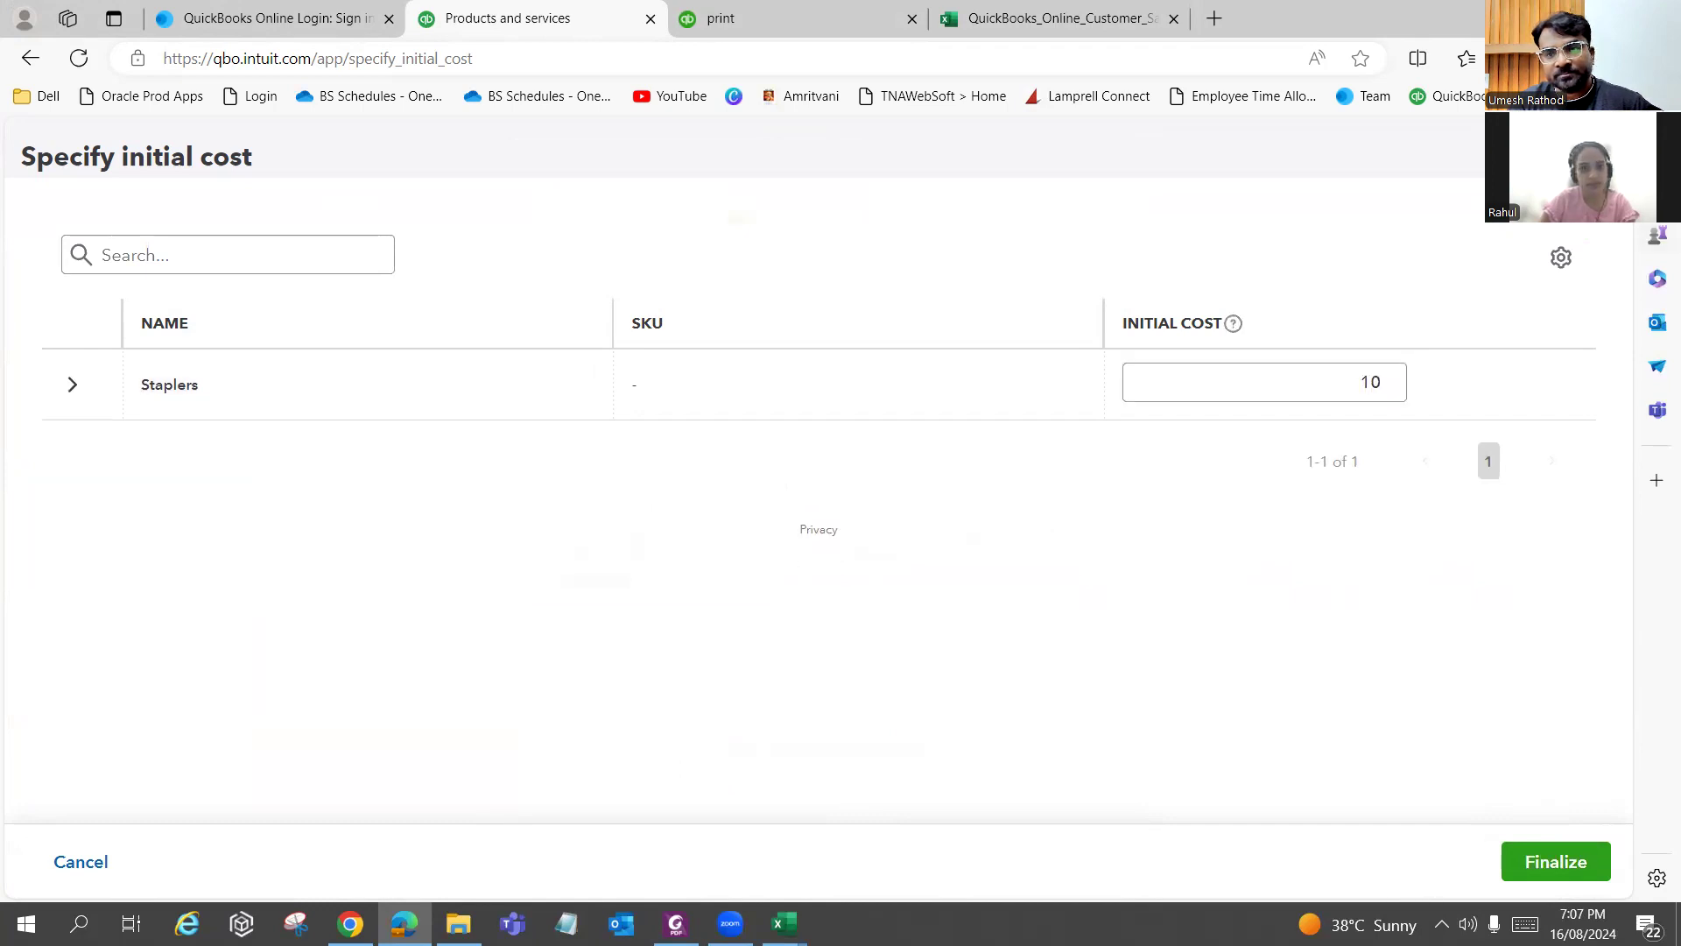
pyautogui.press('Escape')
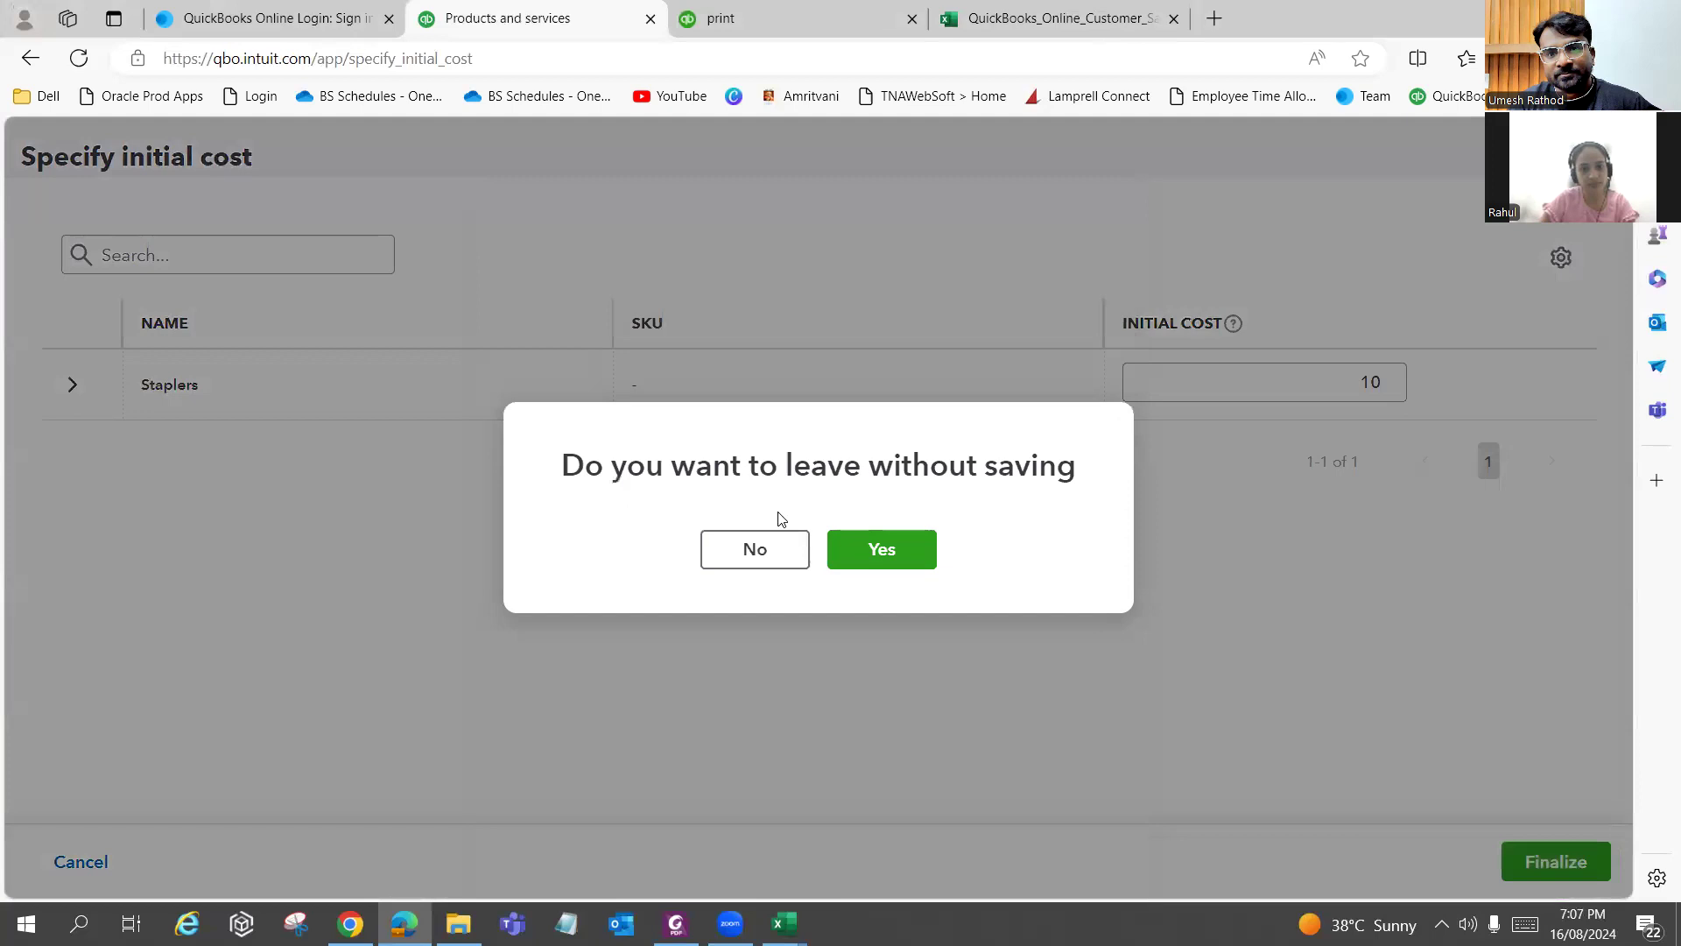
pyautogui.click(796, 552)
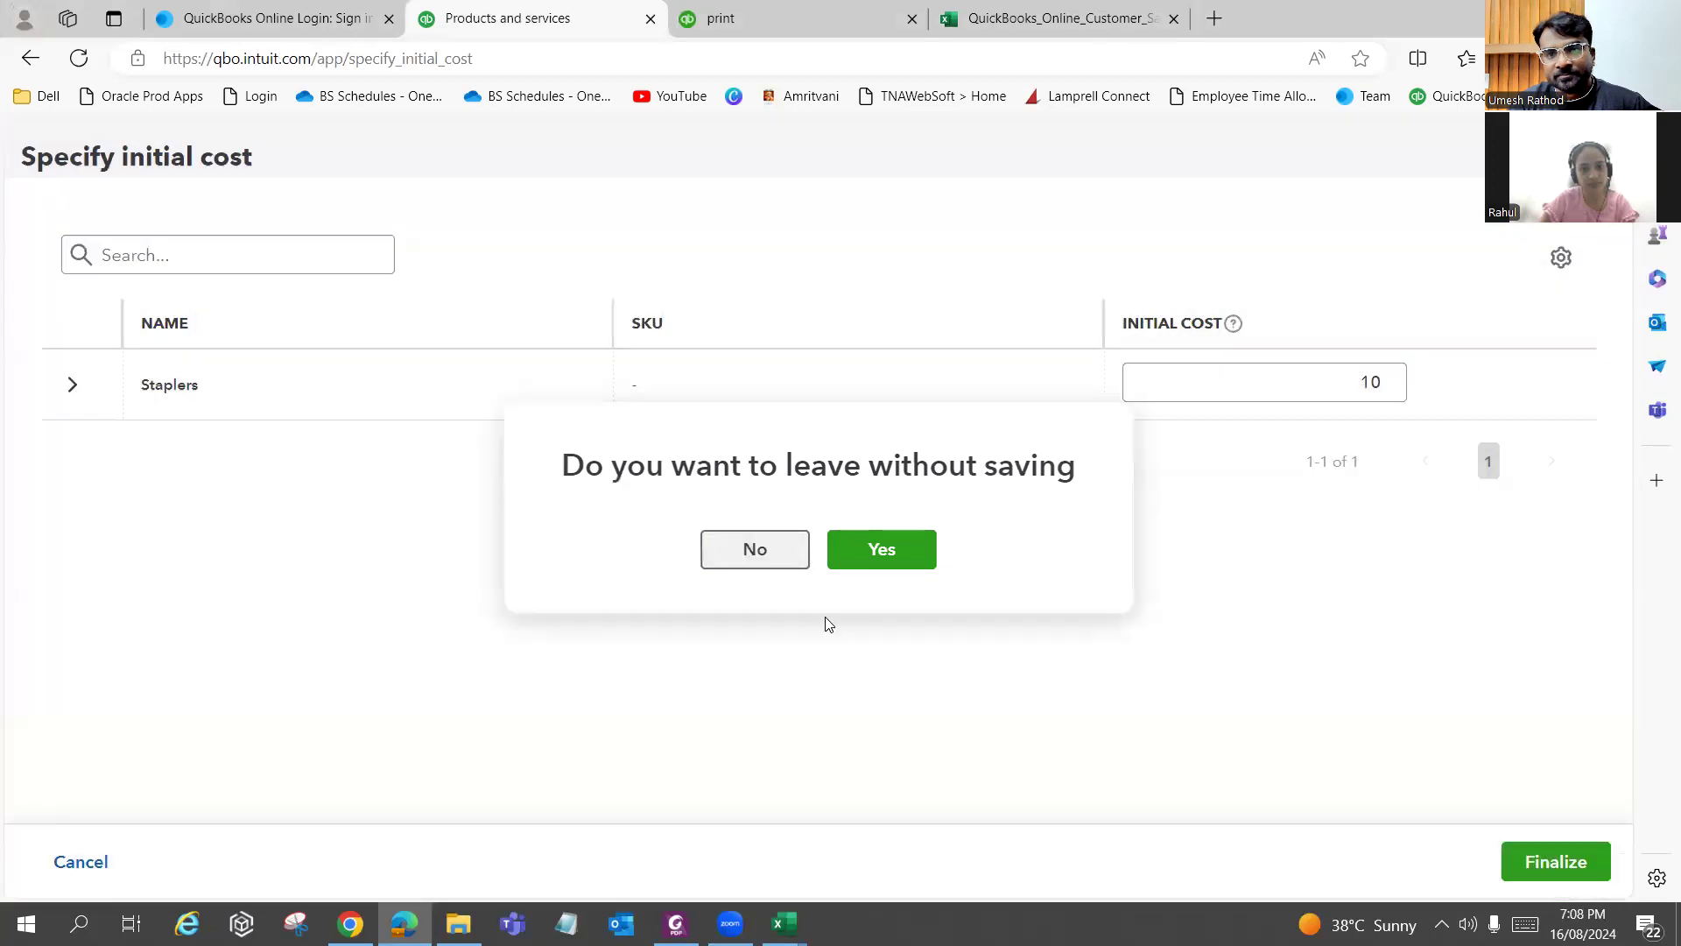
pyautogui.click(1537, 874)
pyautogui.click(1543, 858)
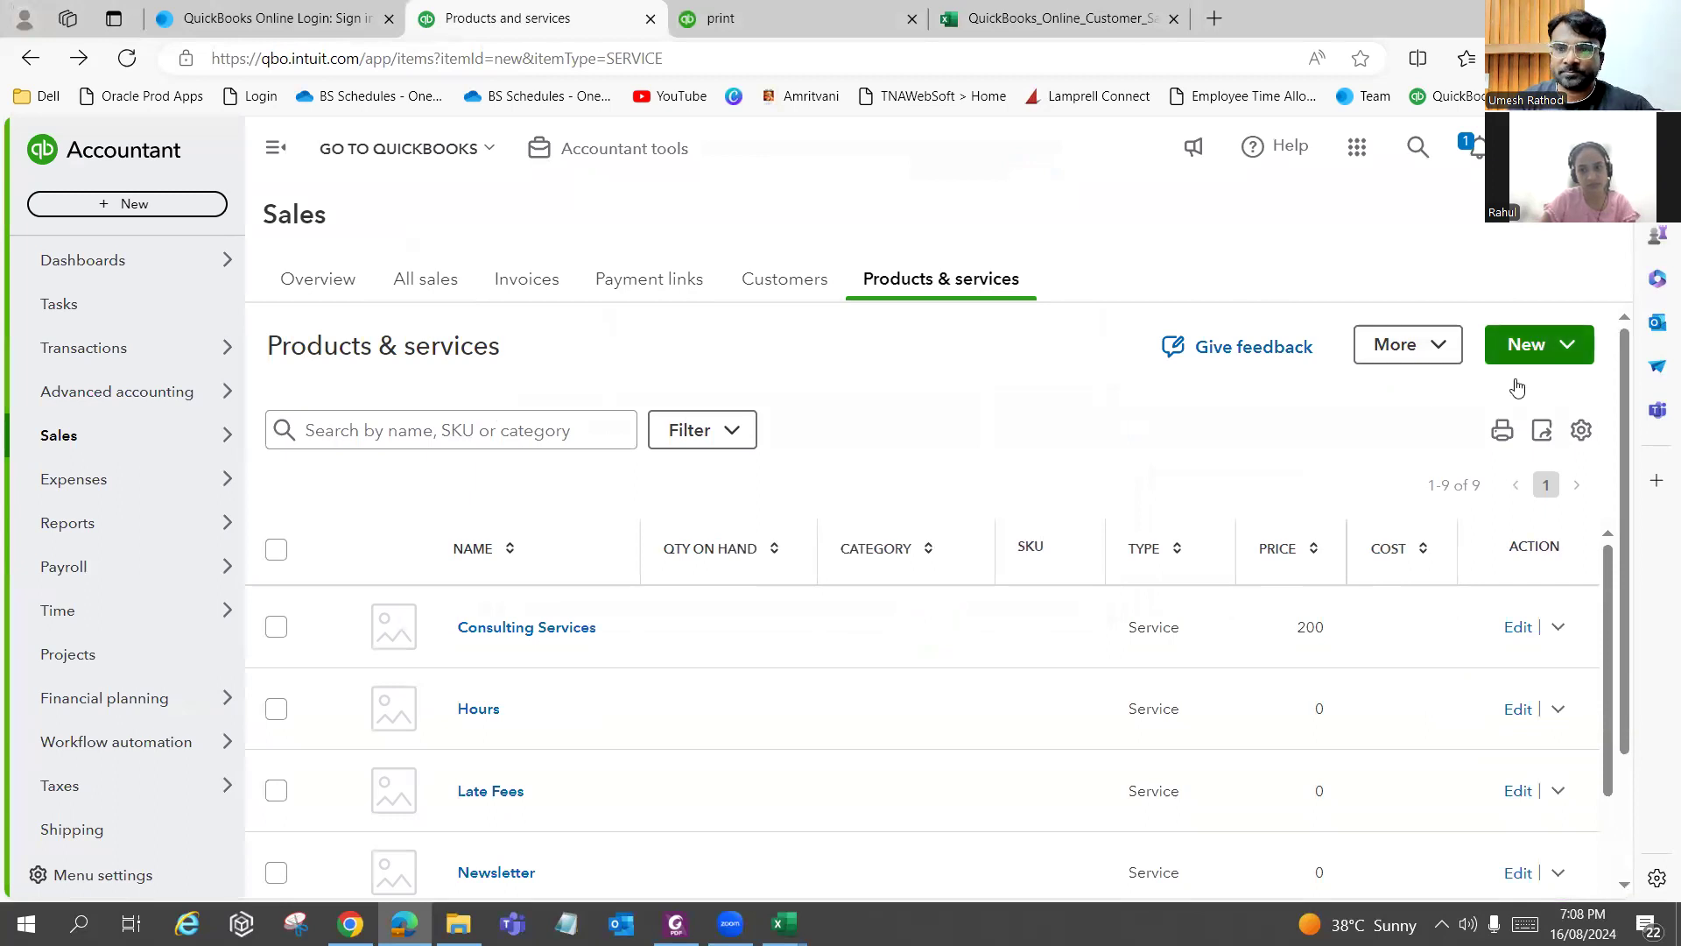
# Try to start a new service and a new inventory item from the Products & services list.
pyautogui.click(1526, 354)
pyautogui.click(1411, 395)
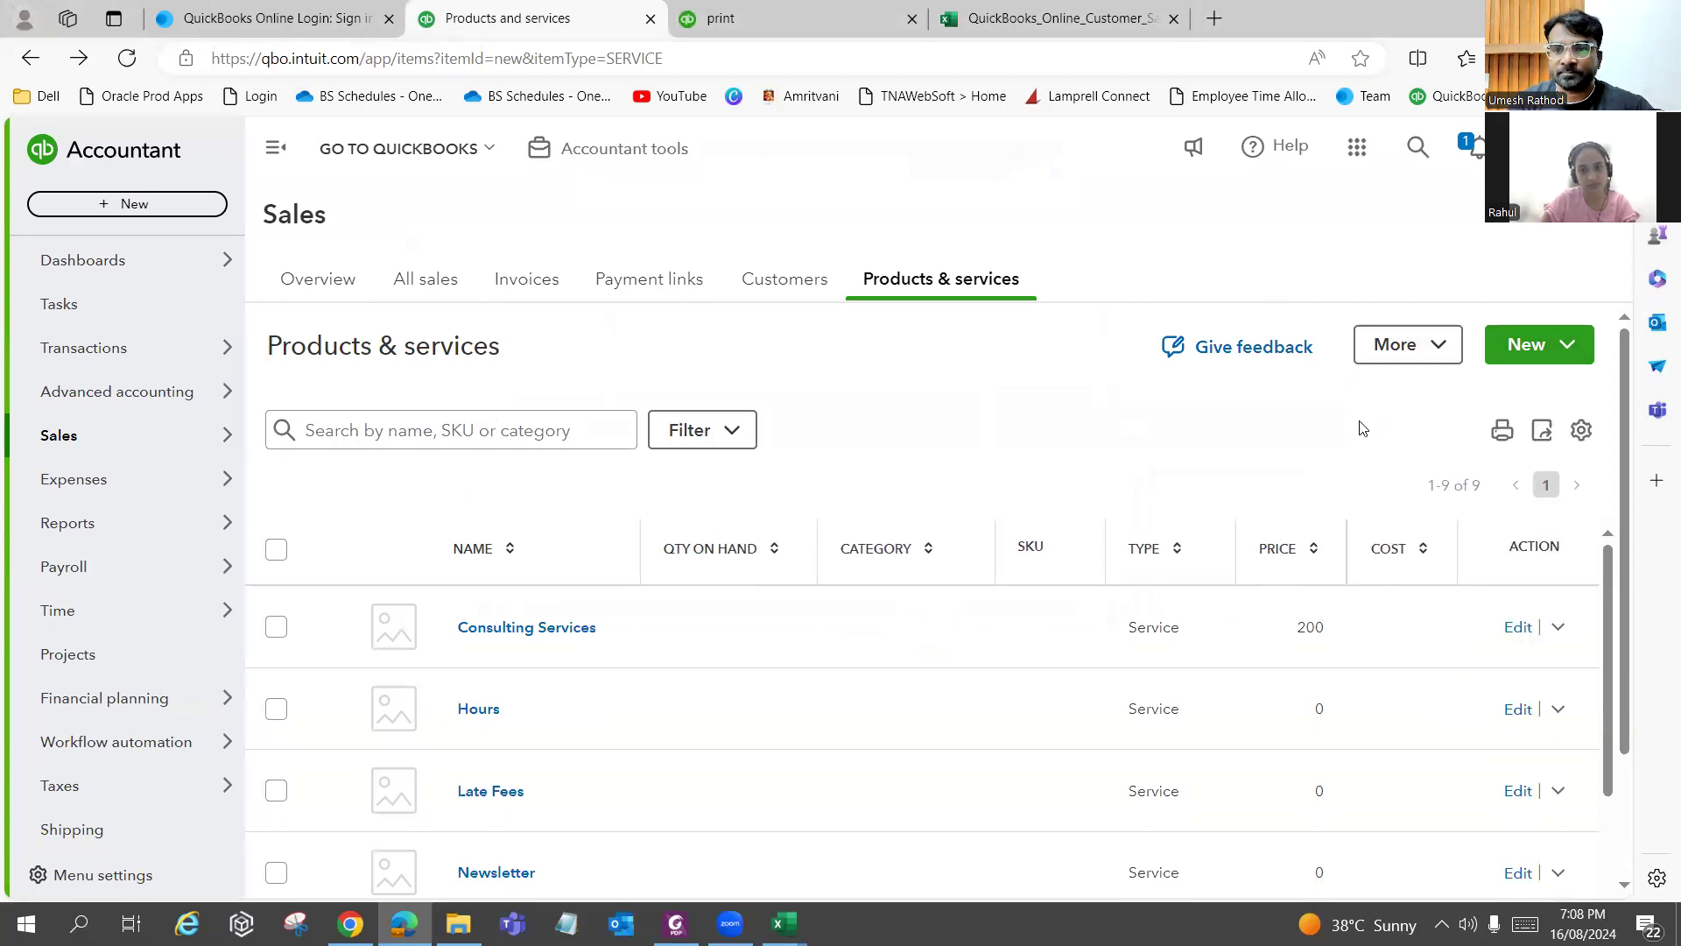
pyautogui.click(524, 438)
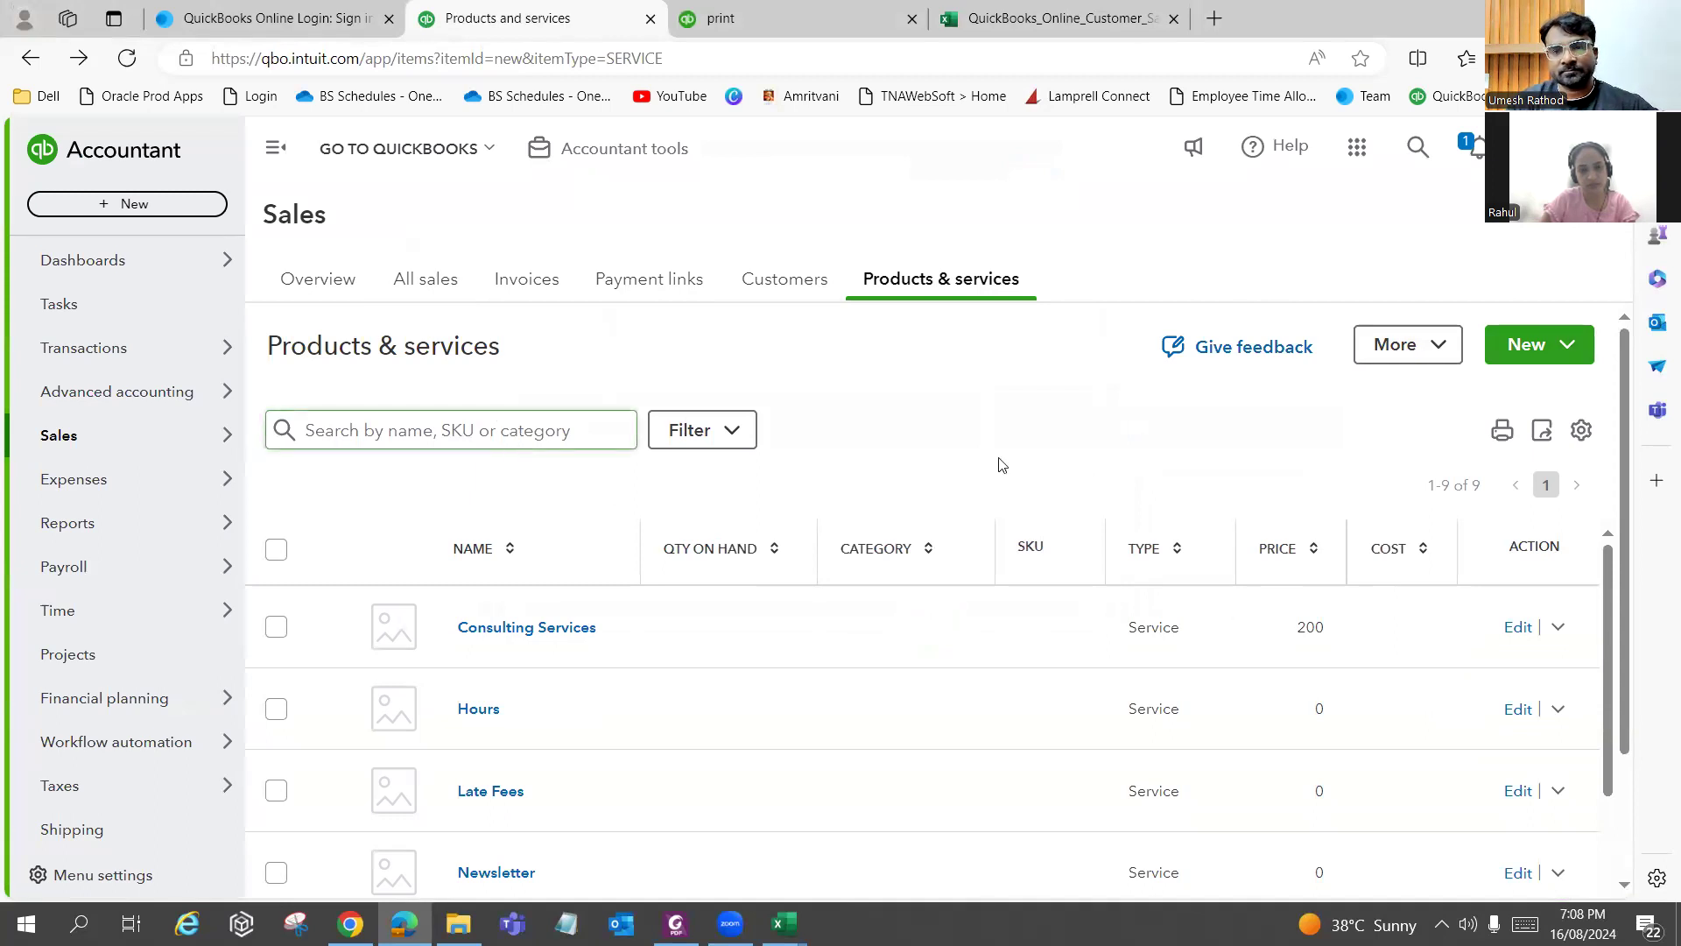
pyautogui.scroll(-5, 657, 706)
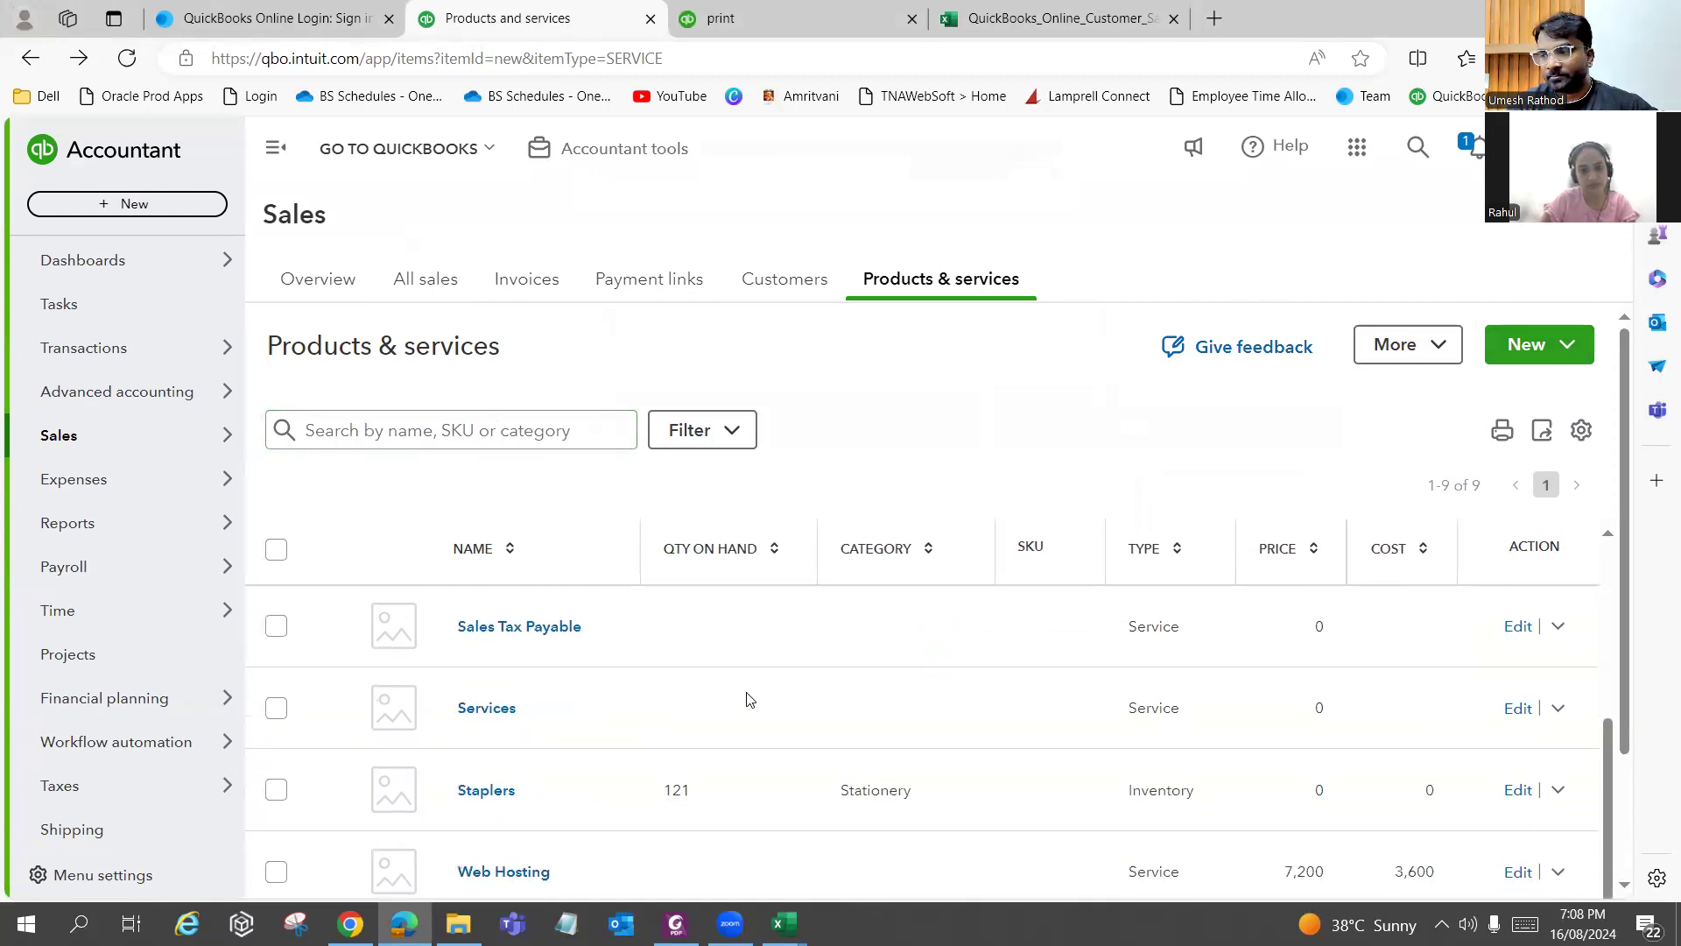
pyautogui.click(1551, 347)
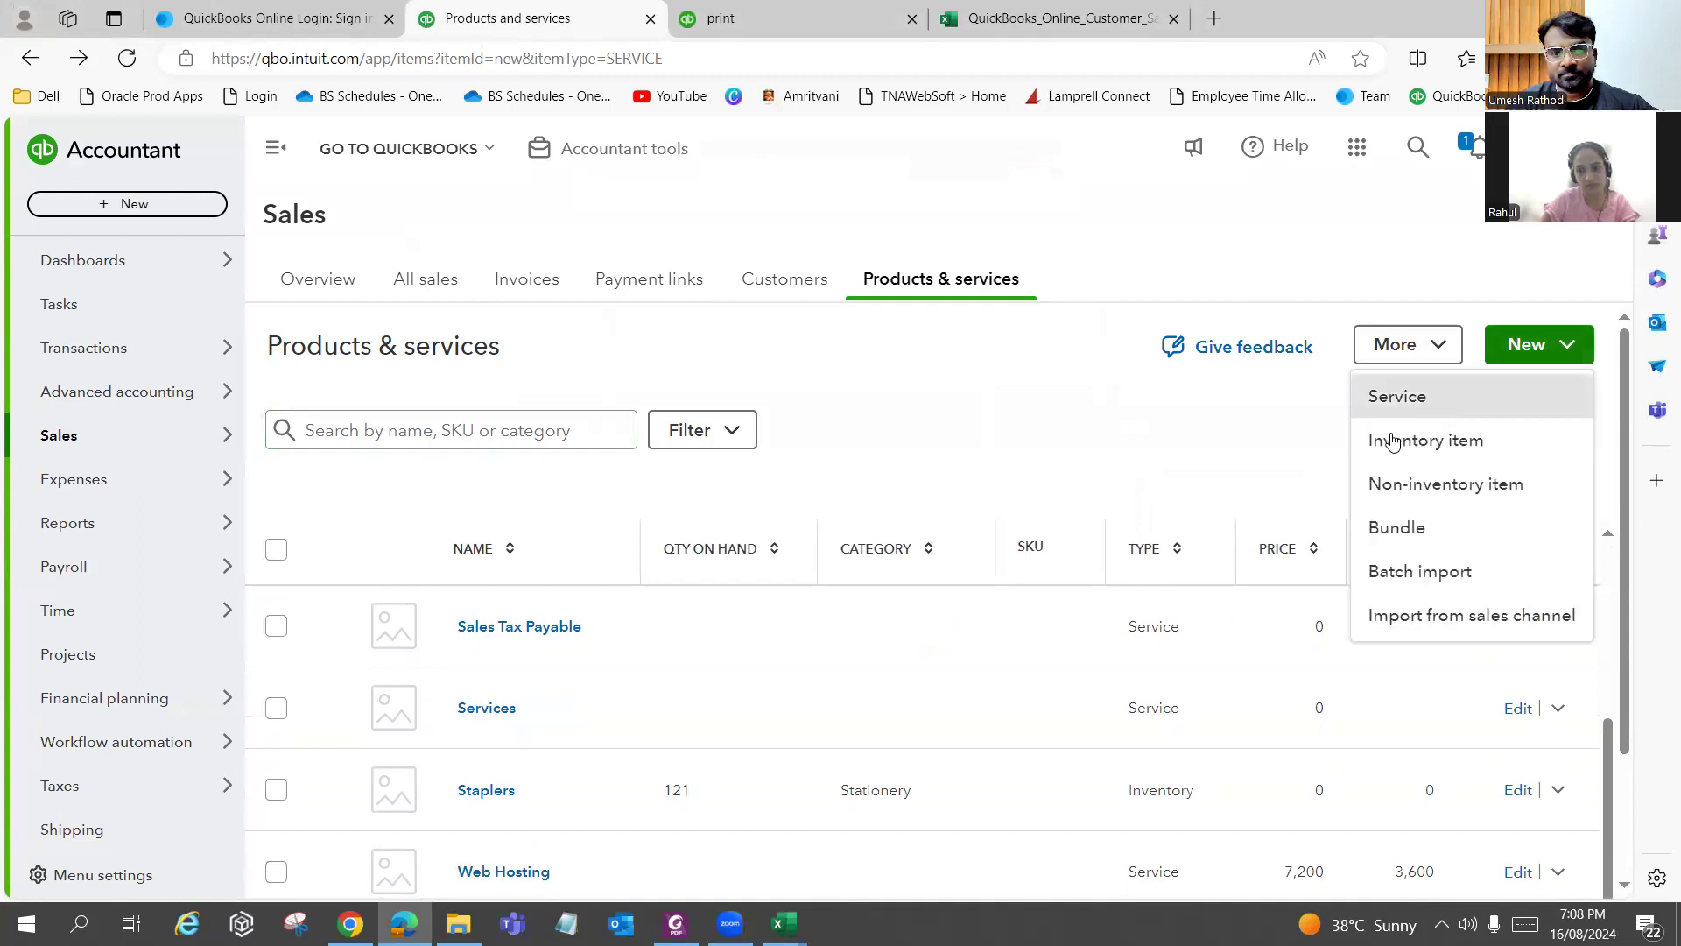
pyautogui.click(1393, 442)
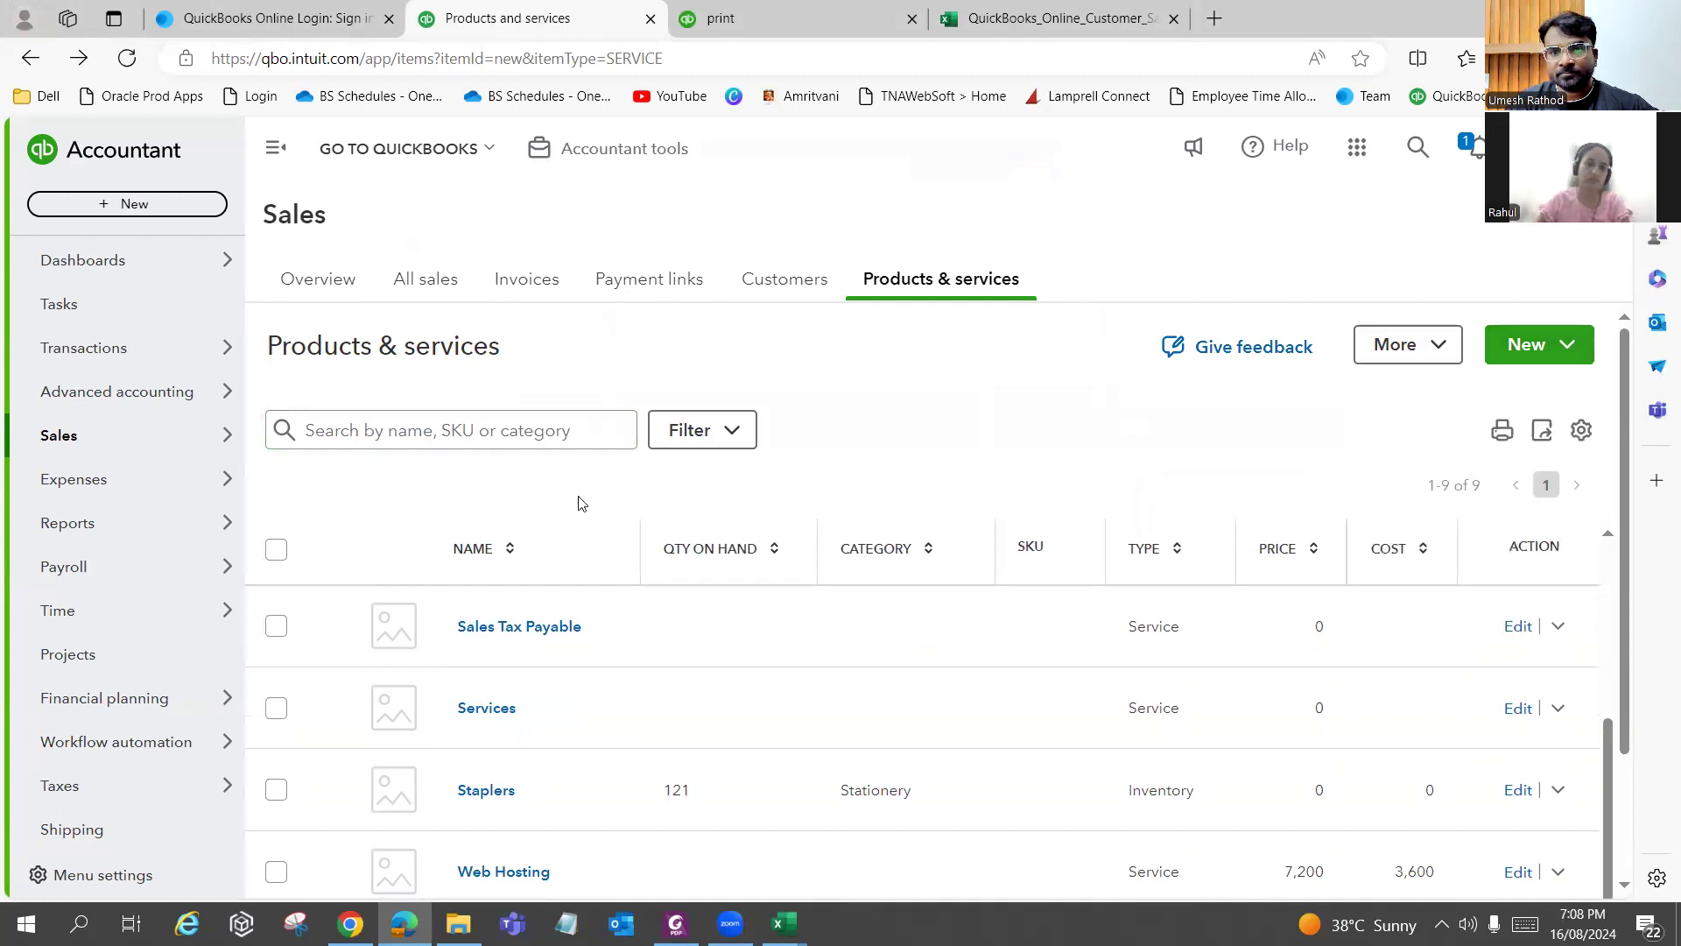
# Open the Web Hosting service from the product list and examine its basic info, sales and purchasing details.
pyautogui.scroll(-2, 657, 611)
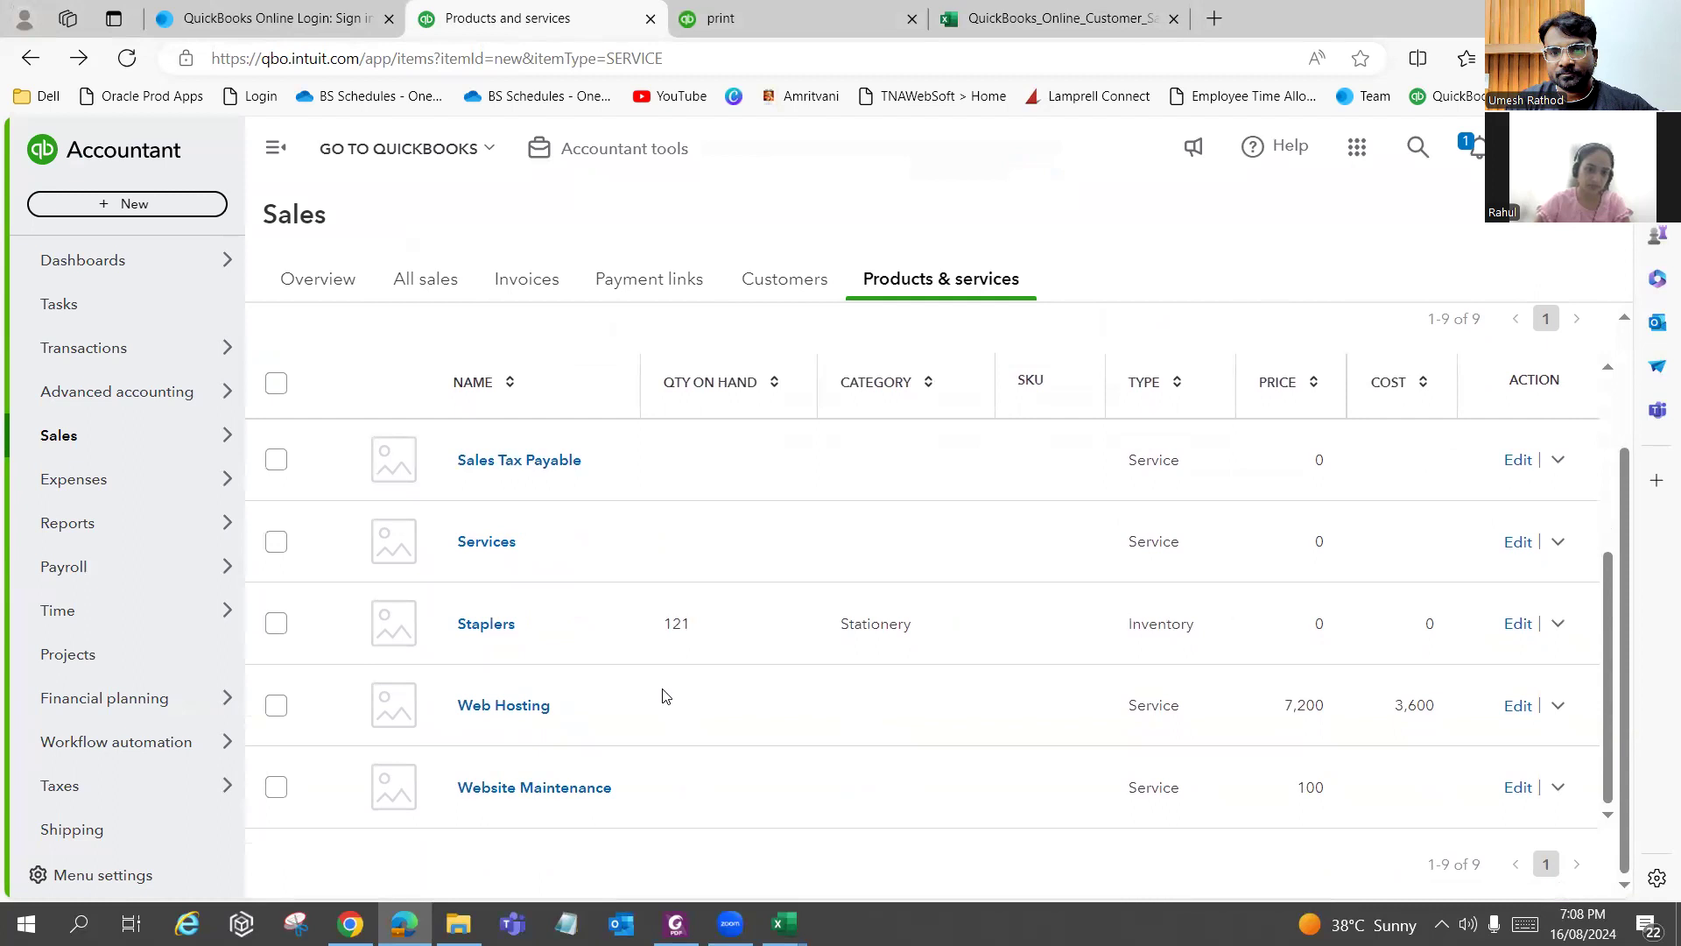
pyautogui.scroll(4, 663, 696)
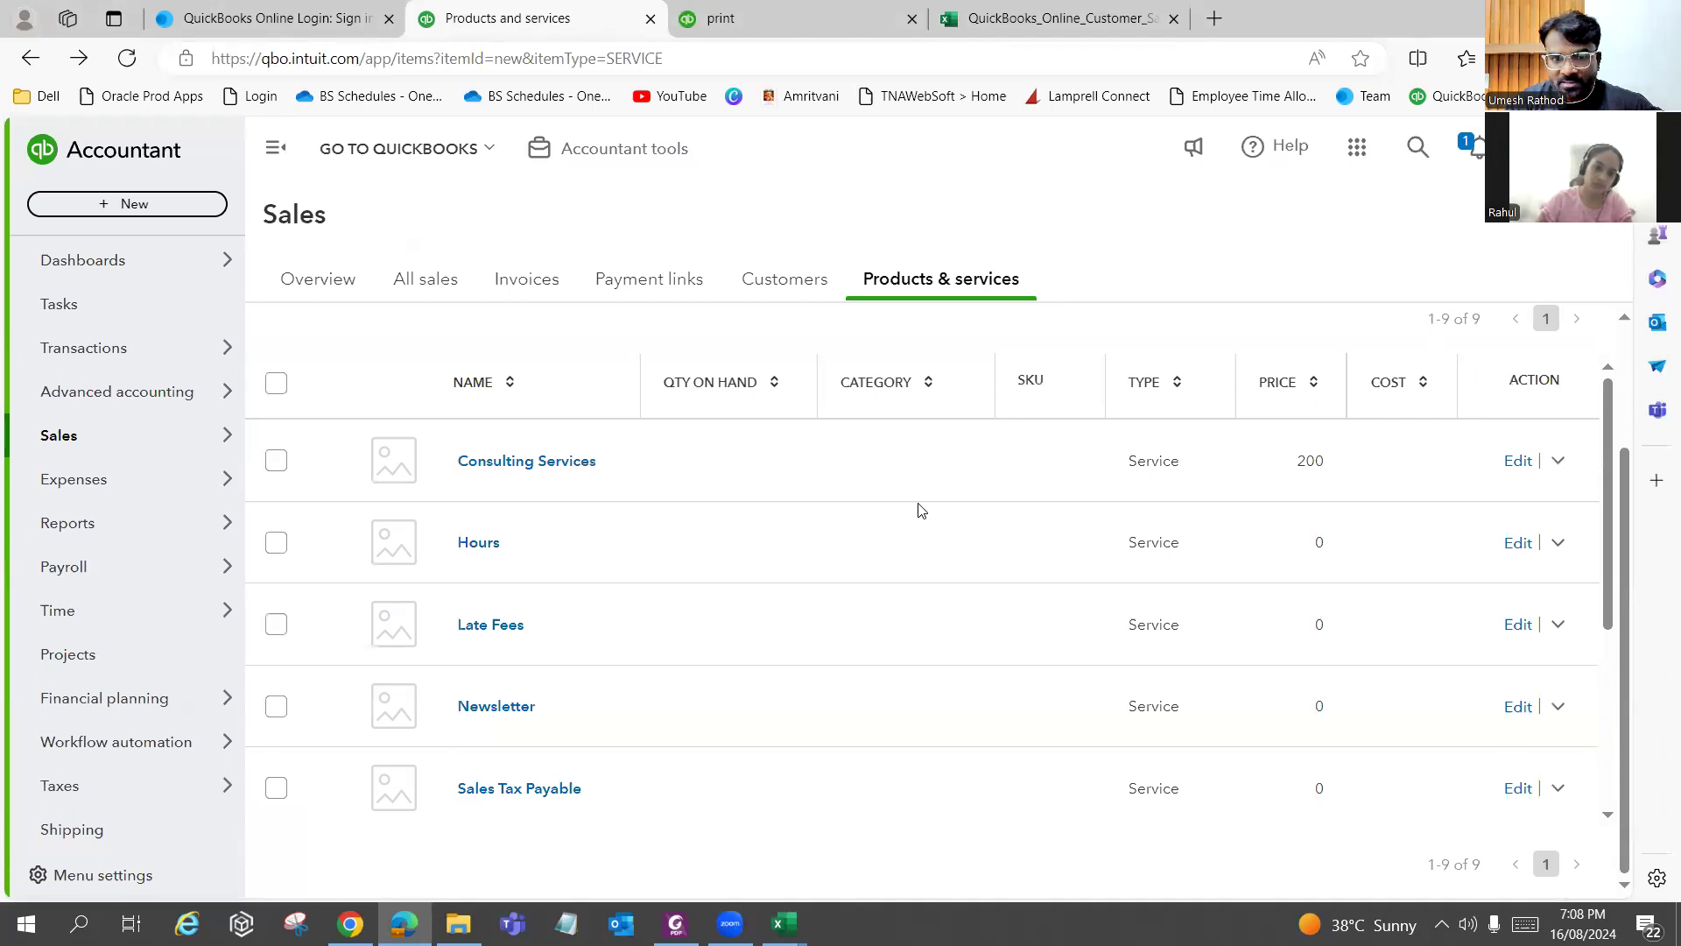
pyautogui.scroll(-3, 921, 511)
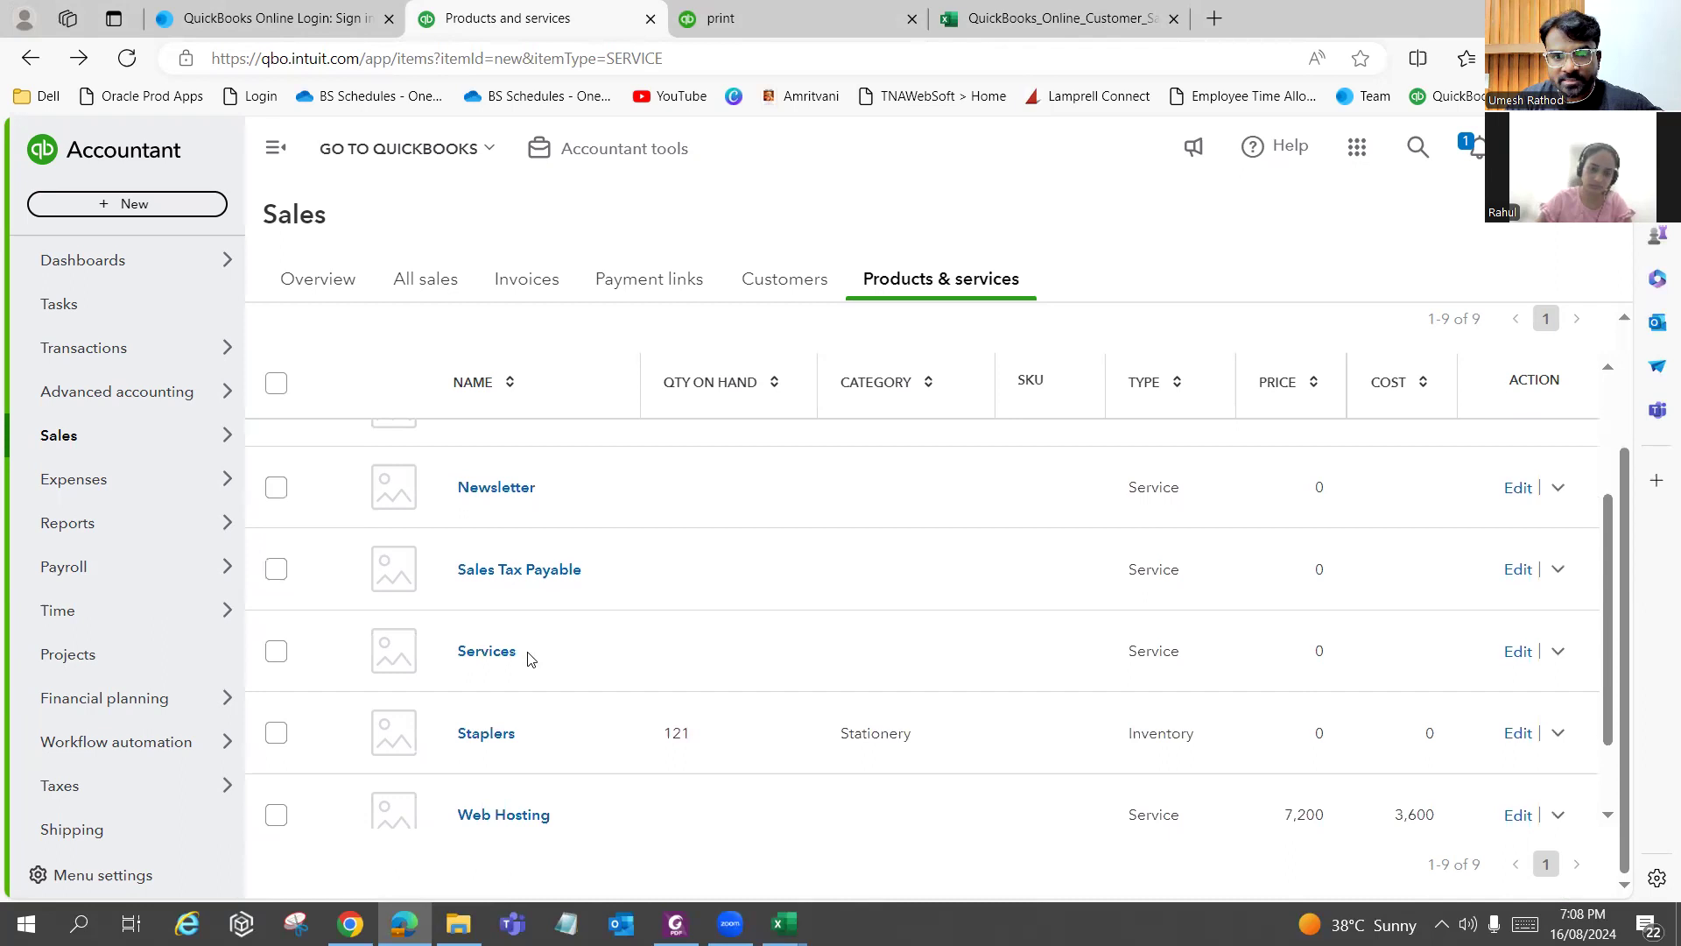
pyautogui.scroll(-2, 563, 644)
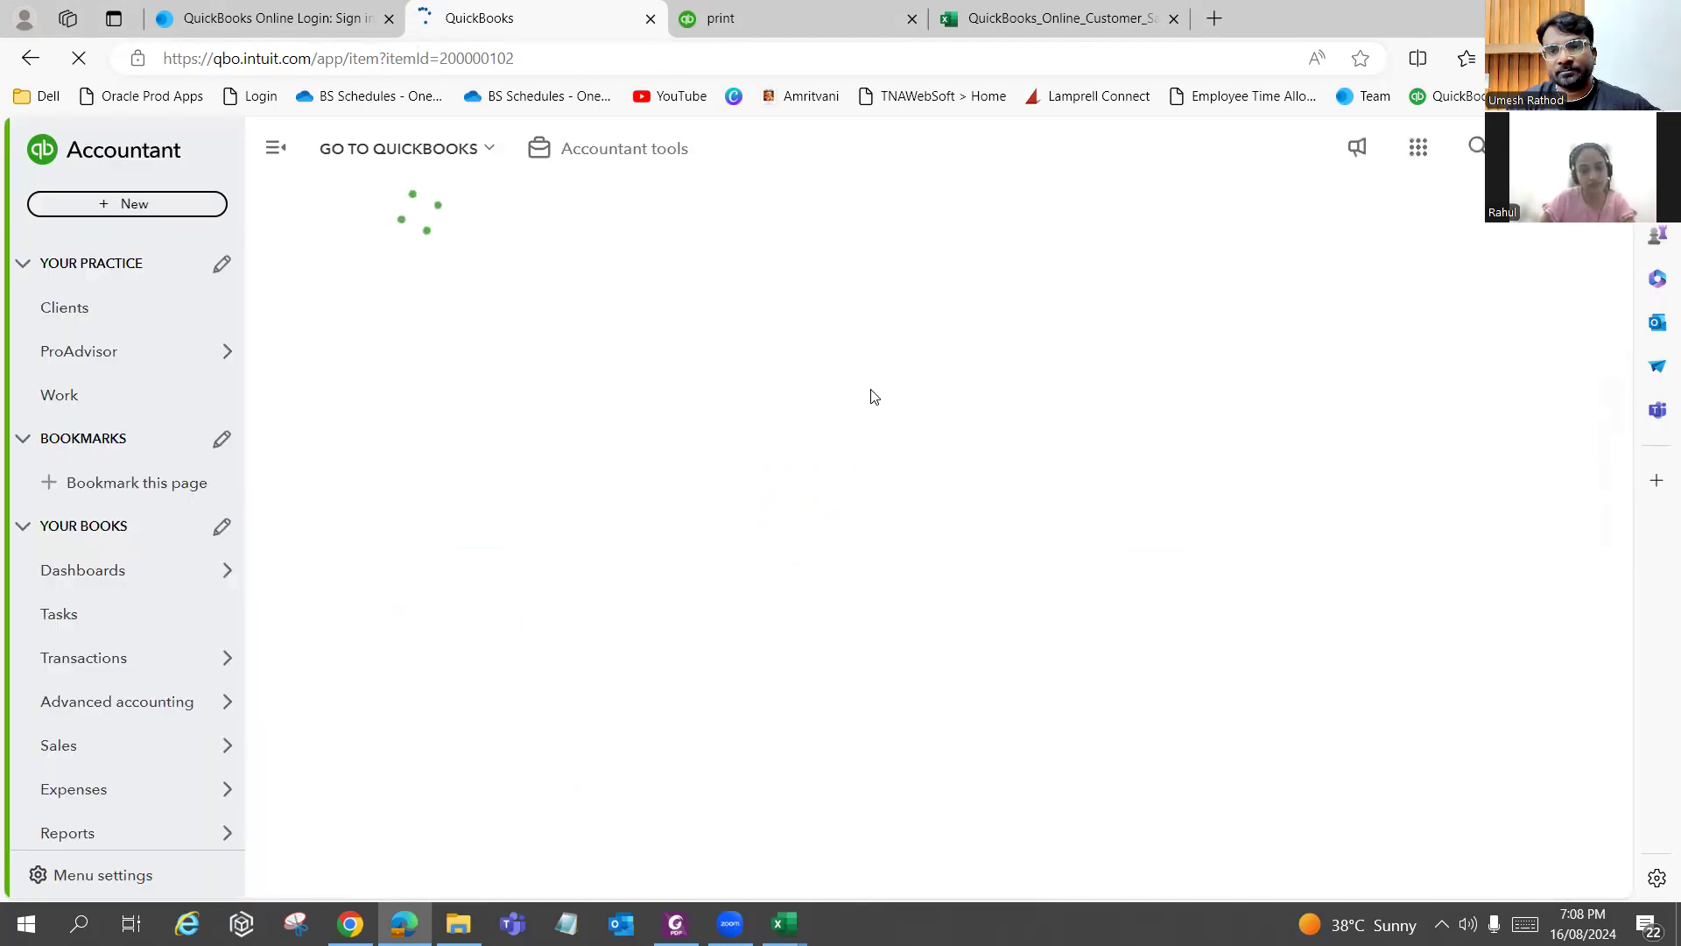
pyautogui.scroll(-1, 1002, 566)
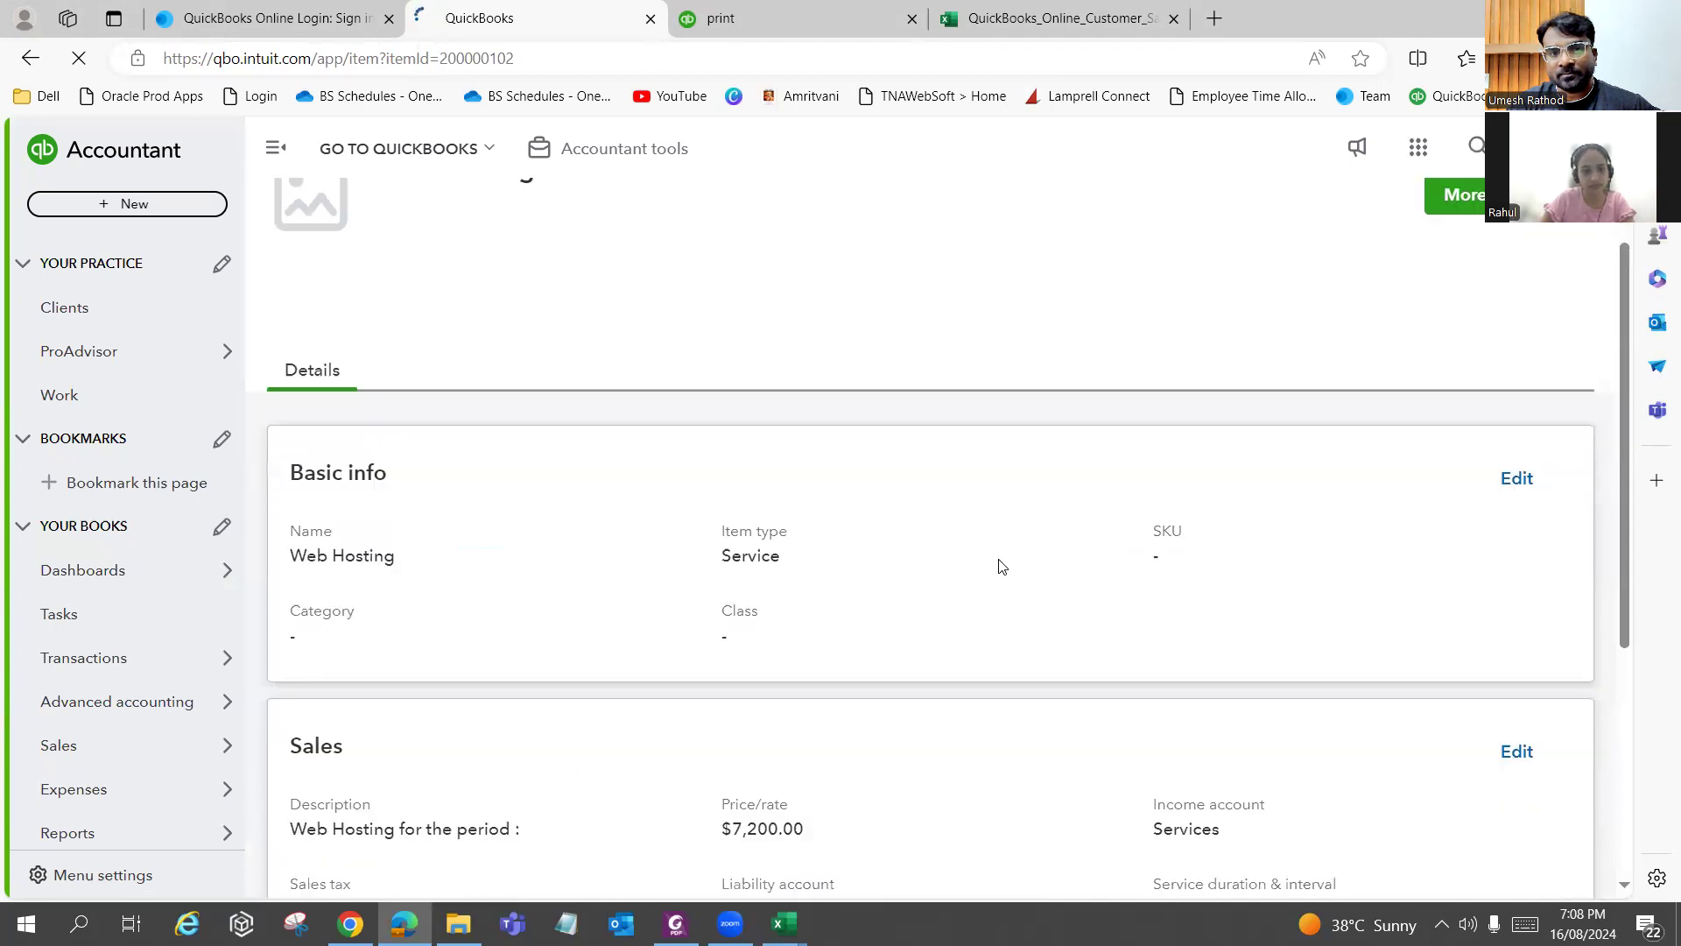
pyautogui.scroll(-3, 1002, 567)
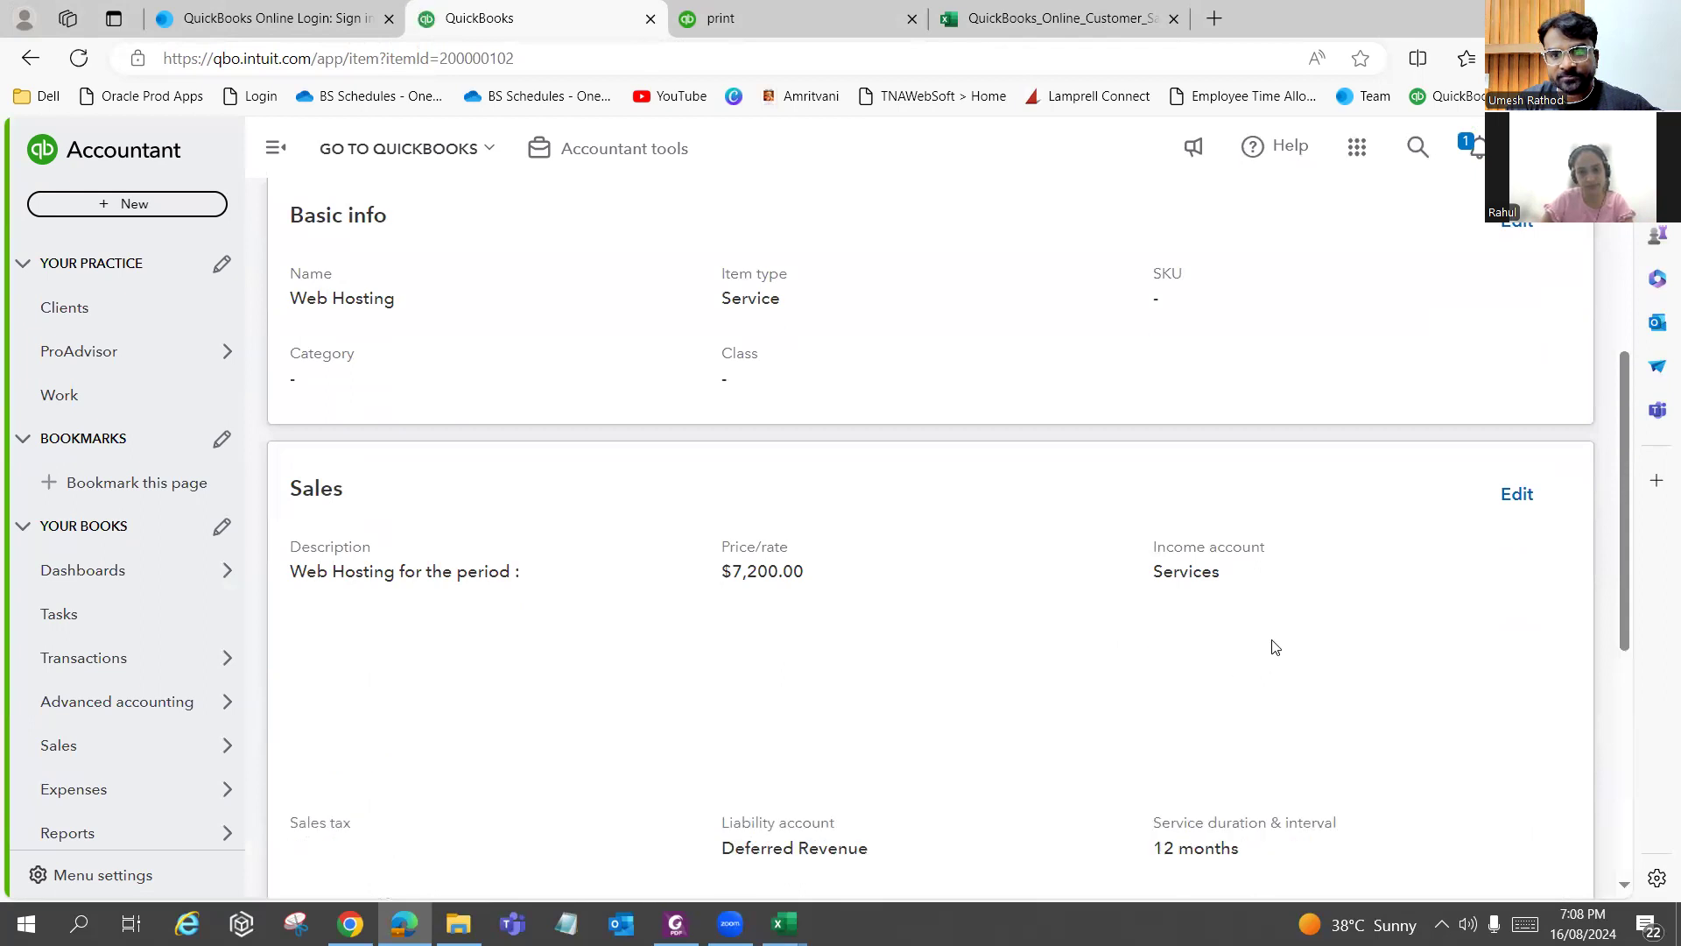
pyautogui.scroll(-2, 1274, 648)
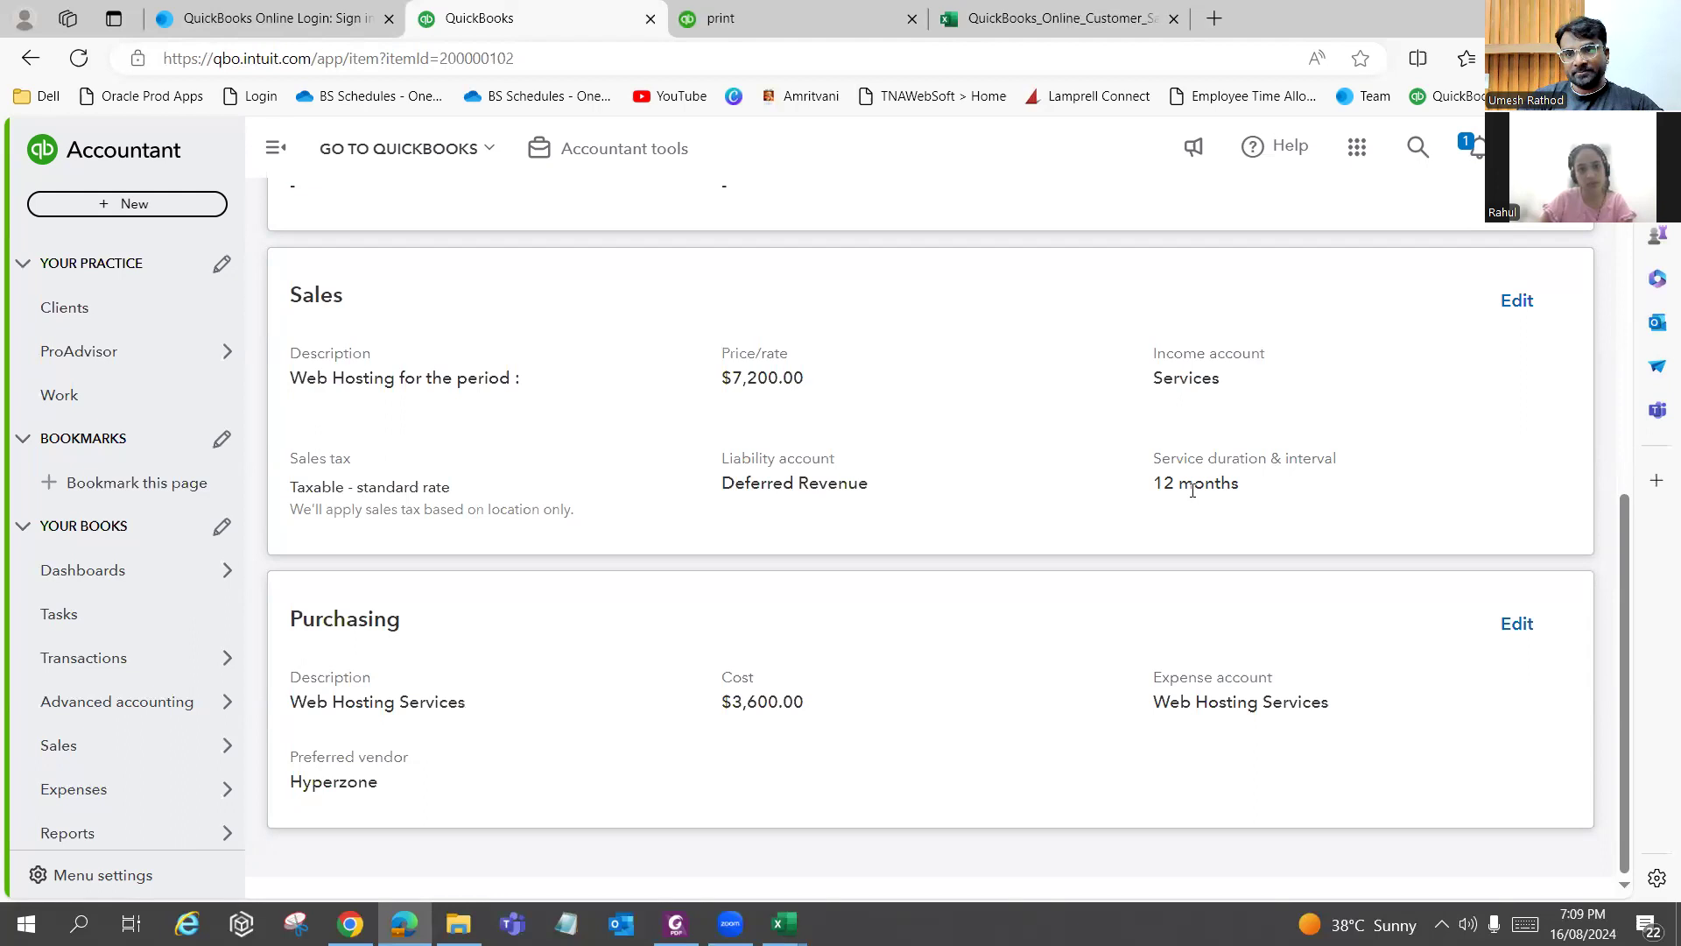
pyautogui.scroll(1, 1191, 491)
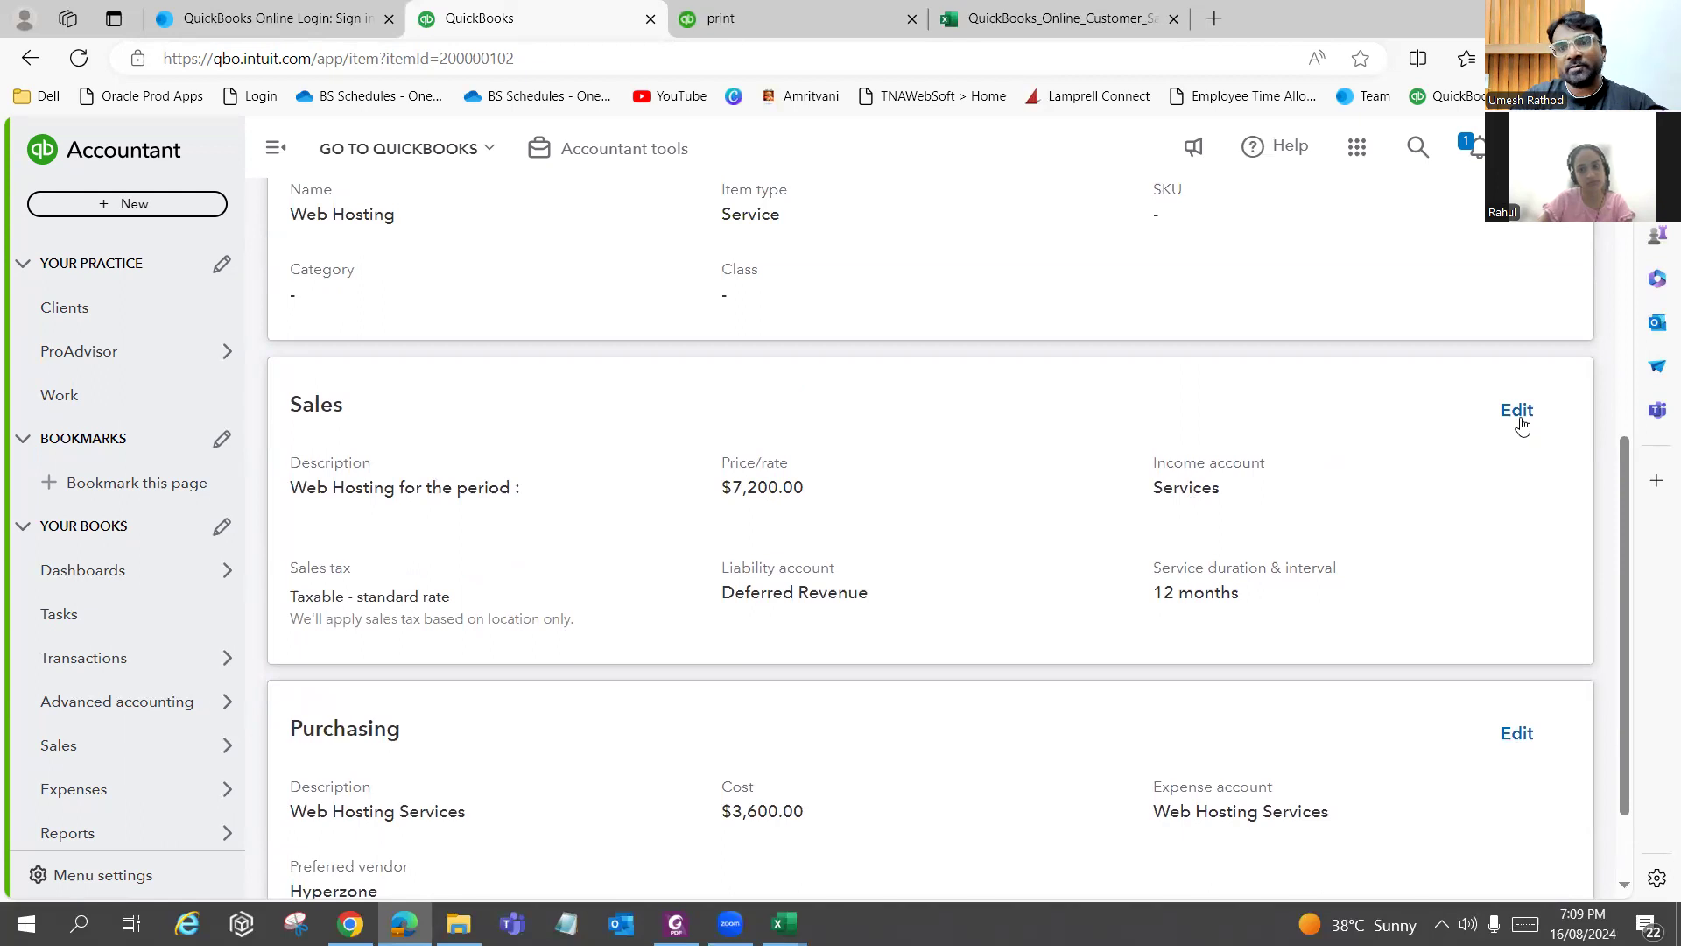
# Open Web Hosting's sales details for editing and examine the basic info, pricing, revenue recognition and purchasing fields.
pyautogui.click(1488, 413)
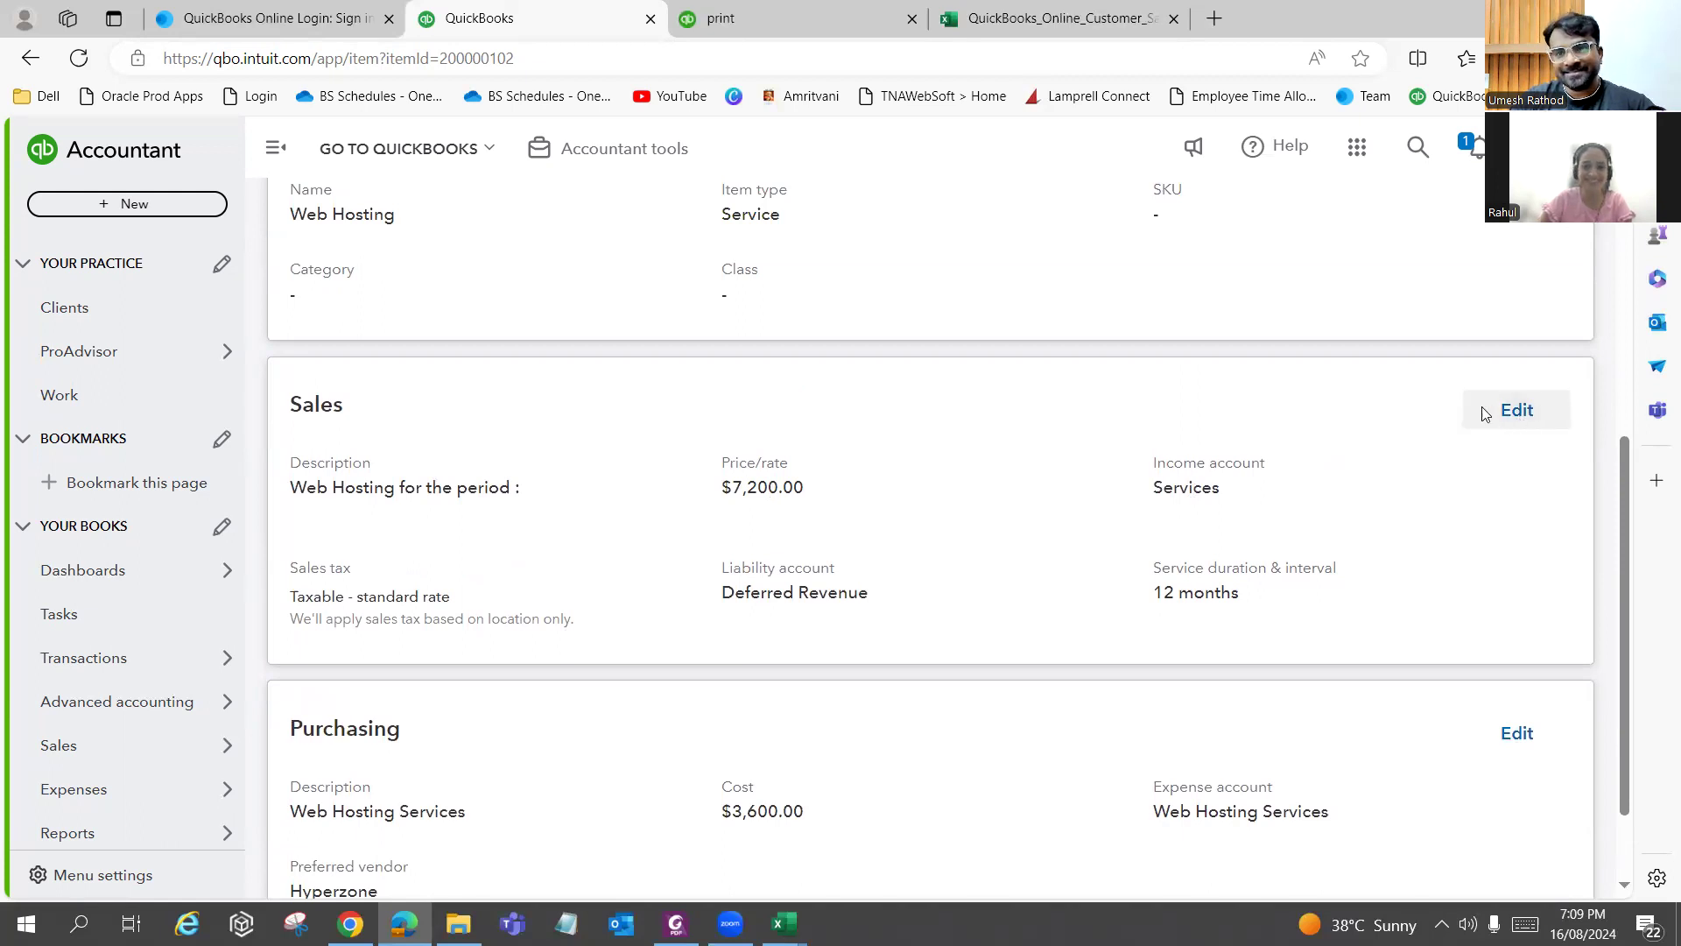
pyautogui.scroll(-3, 1200, 476)
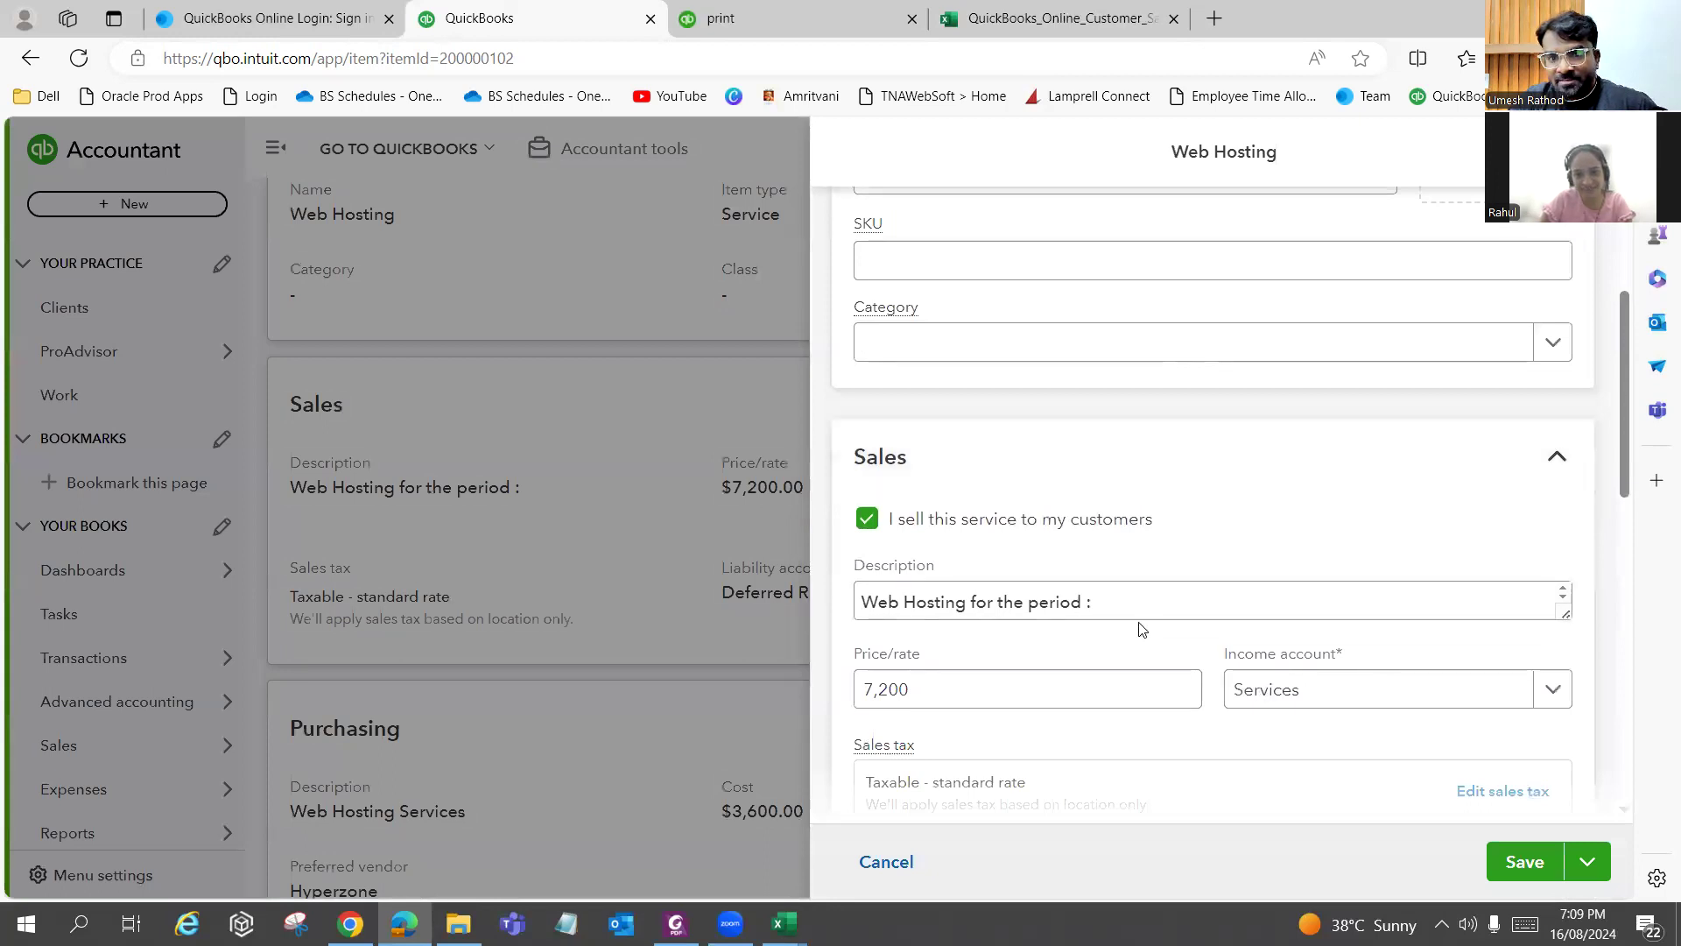
pyautogui.scroll(-6, 1143, 630)
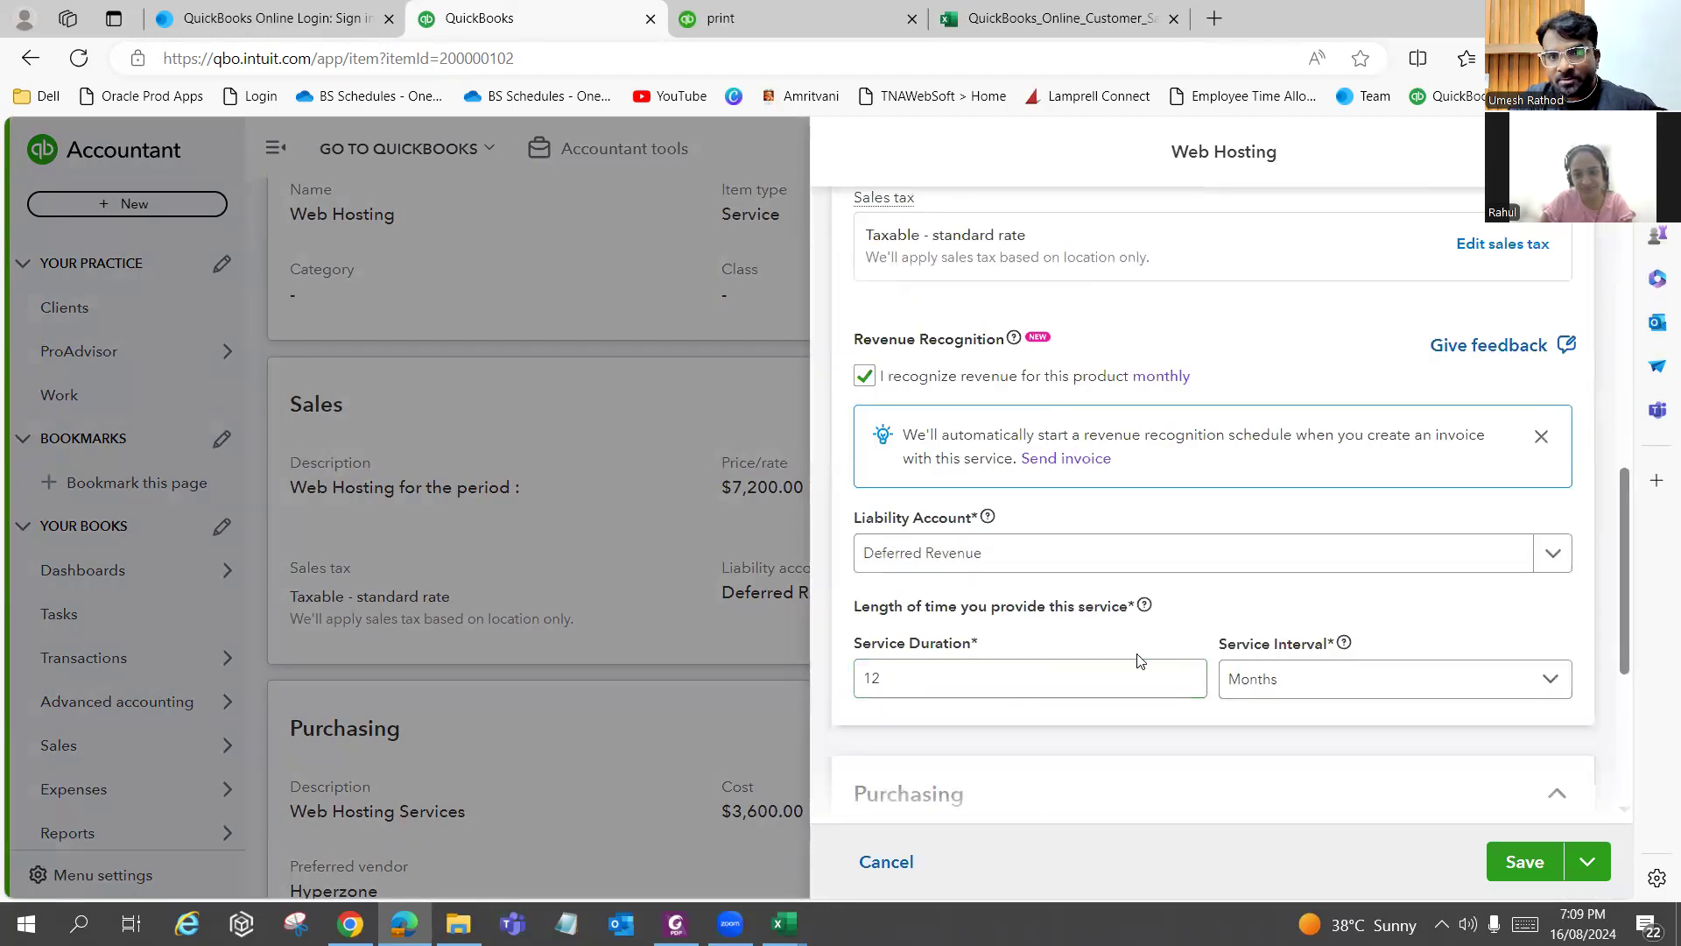
pyautogui.scroll(8, 1102, 619)
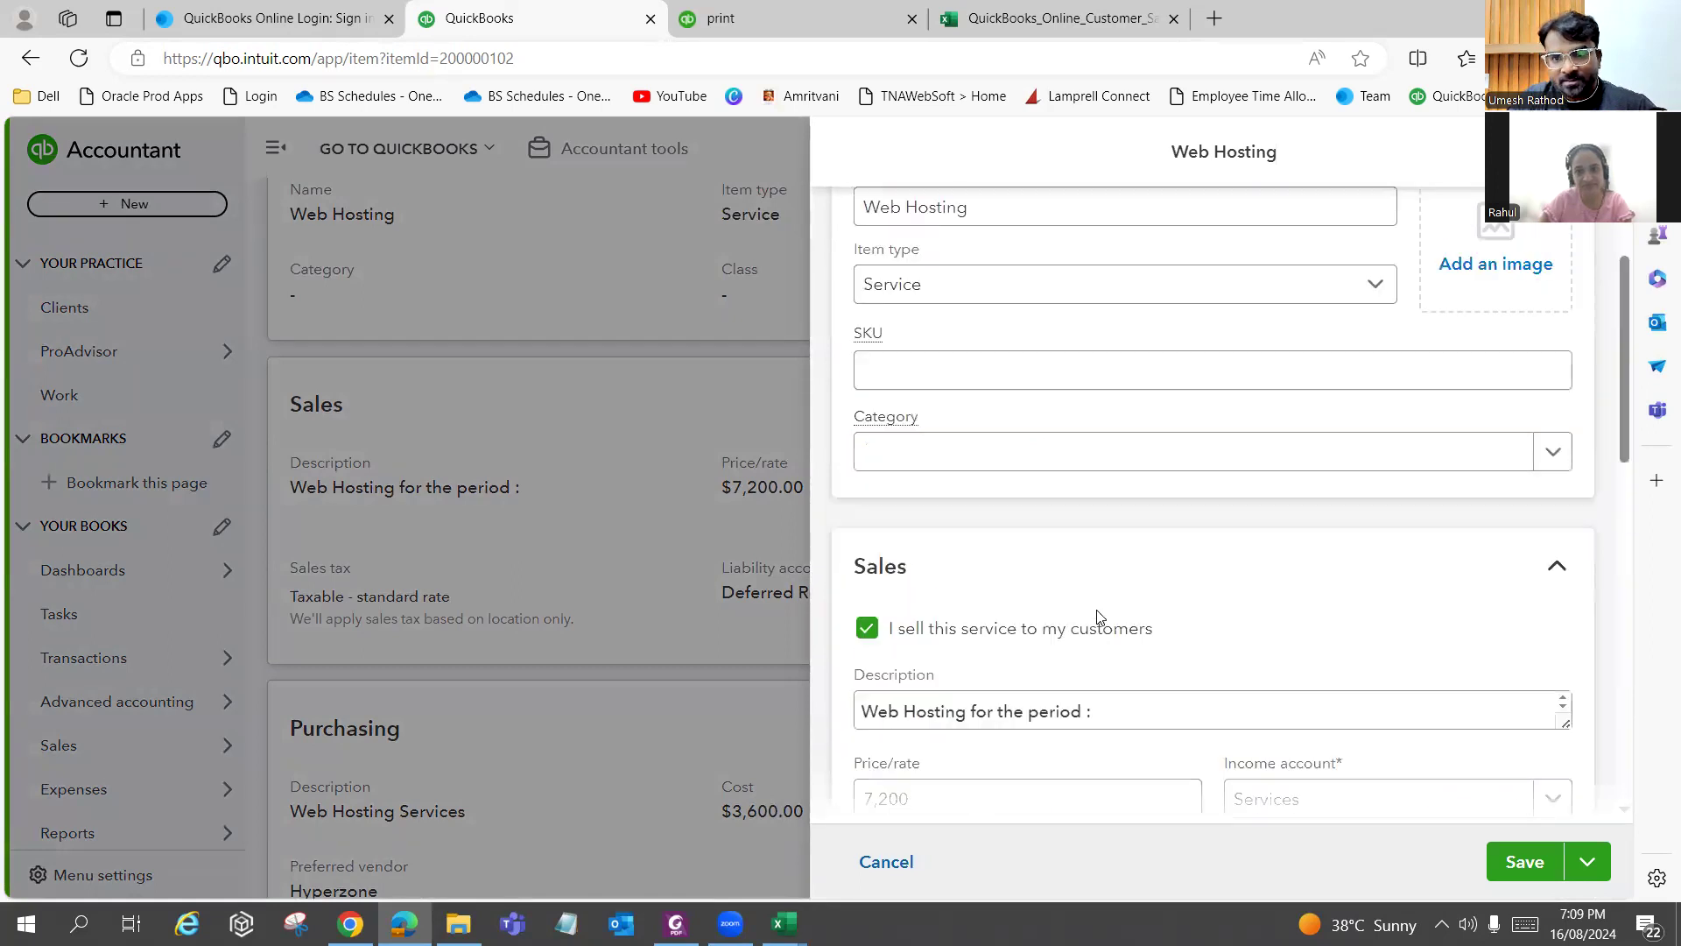
pyautogui.scroll(2, 1099, 617)
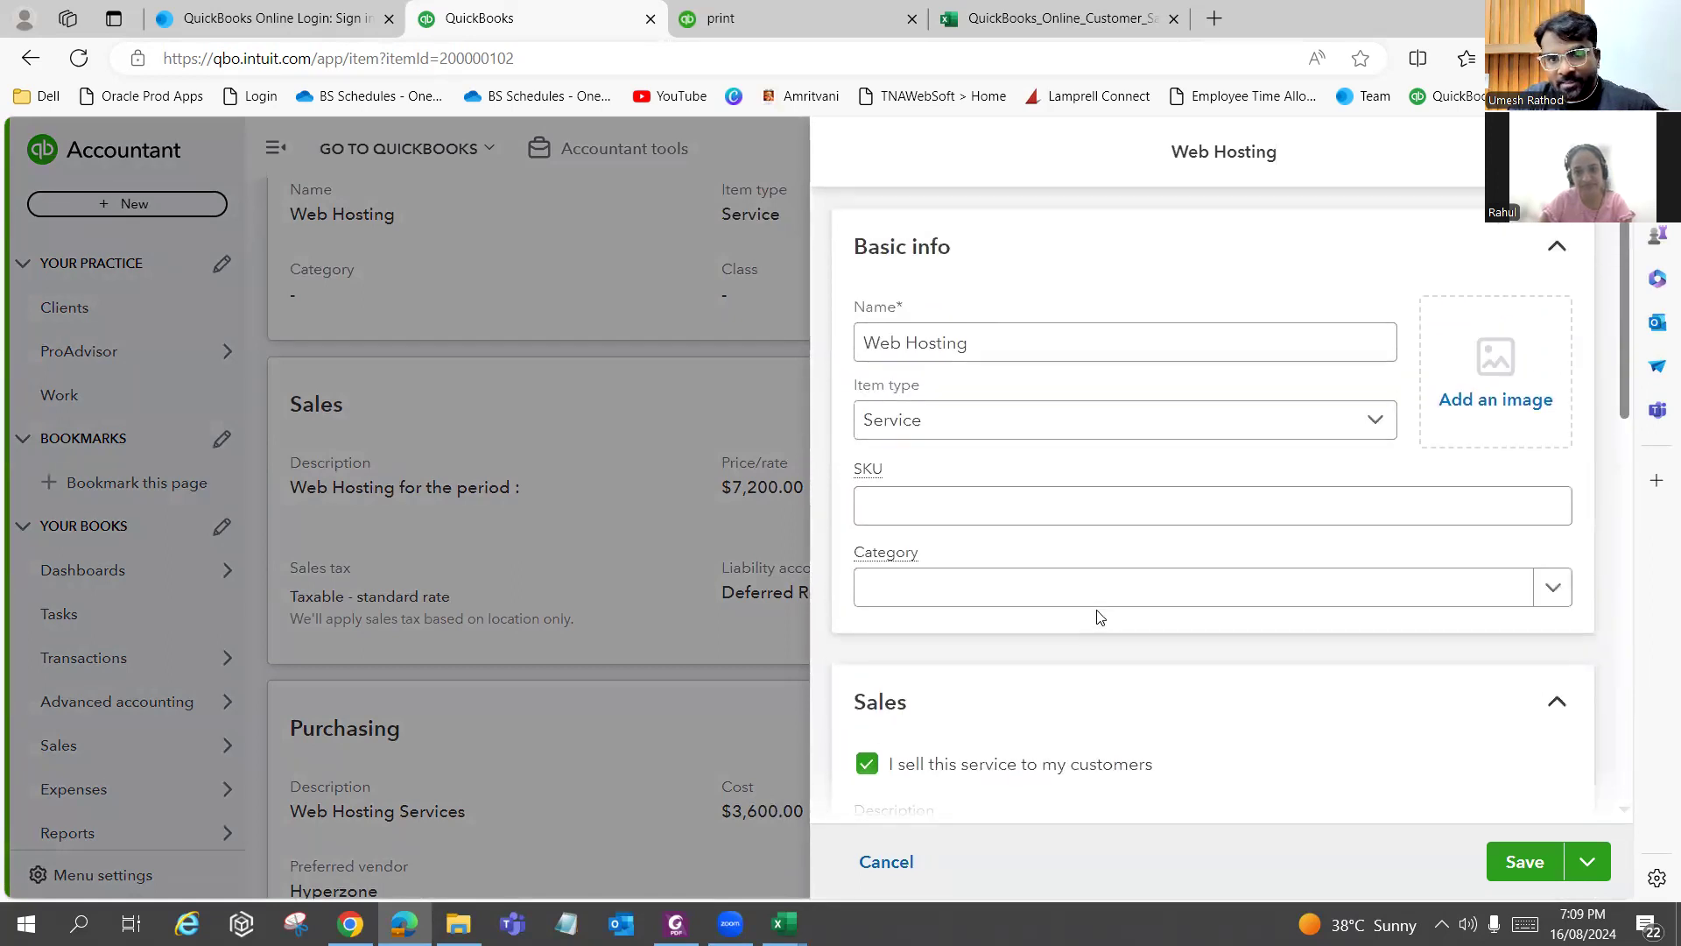
pyautogui.scroll(-10, 1100, 617)
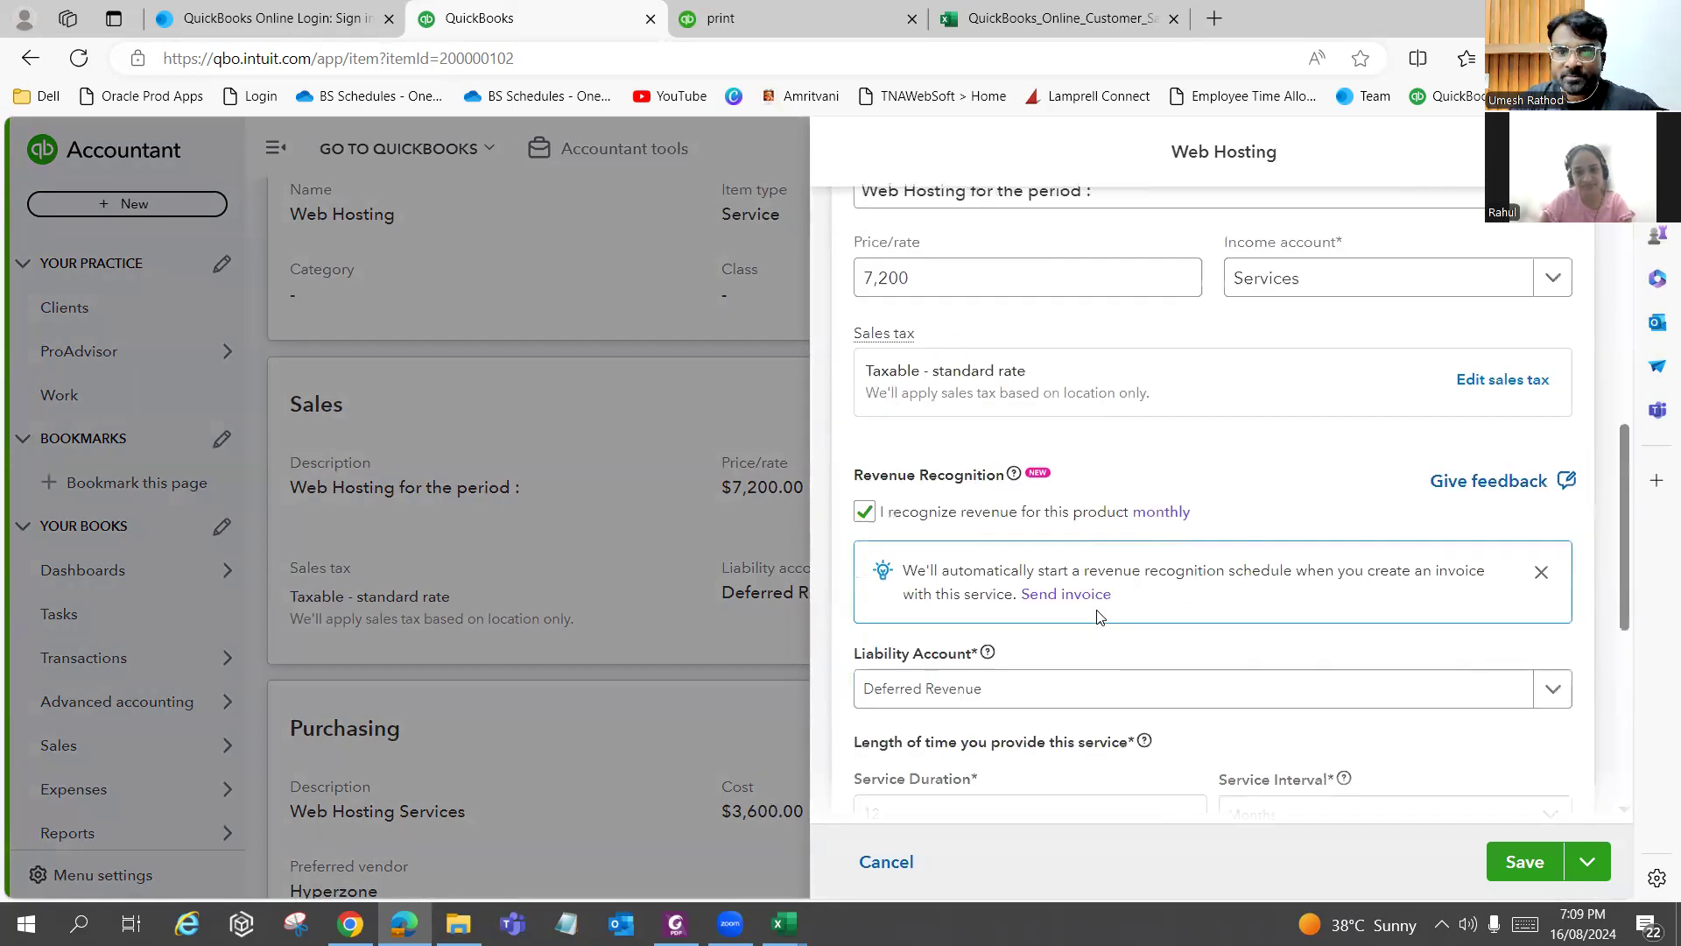
pyautogui.scroll(10, 1099, 617)
pyautogui.scroll(-2, 1098, 578)
pyautogui.scroll(-2, 1101, 585)
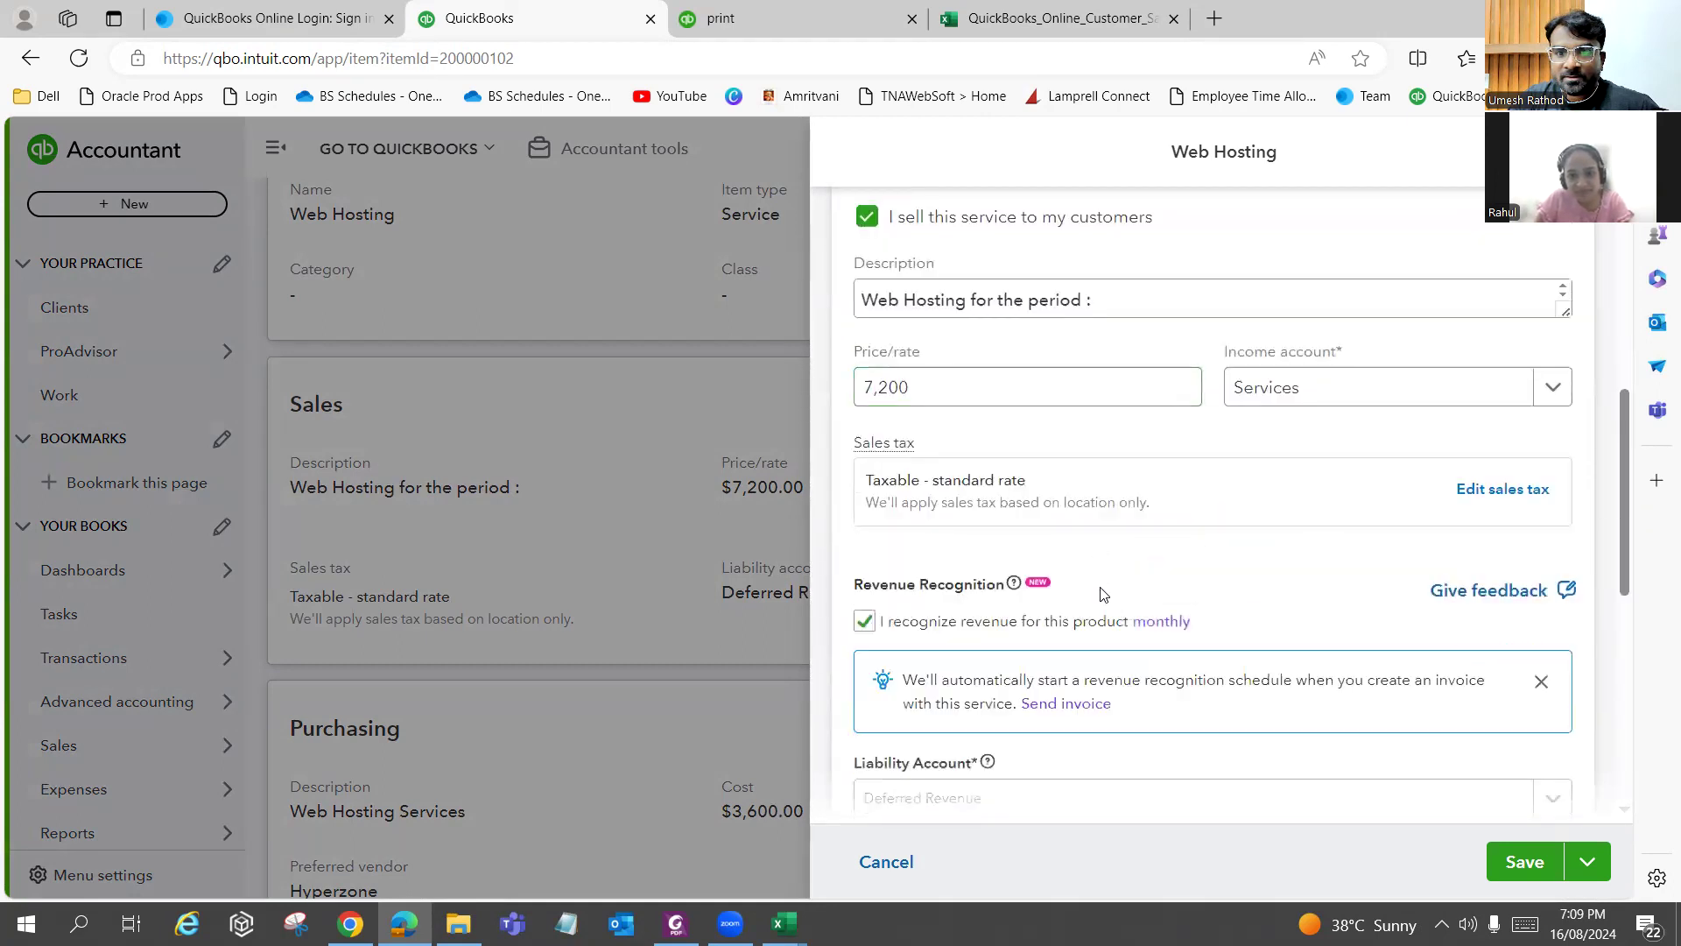
pyautogui.scroll(-3, 1102, 591)
pyautogui.scroll(-5, 1101, 593)
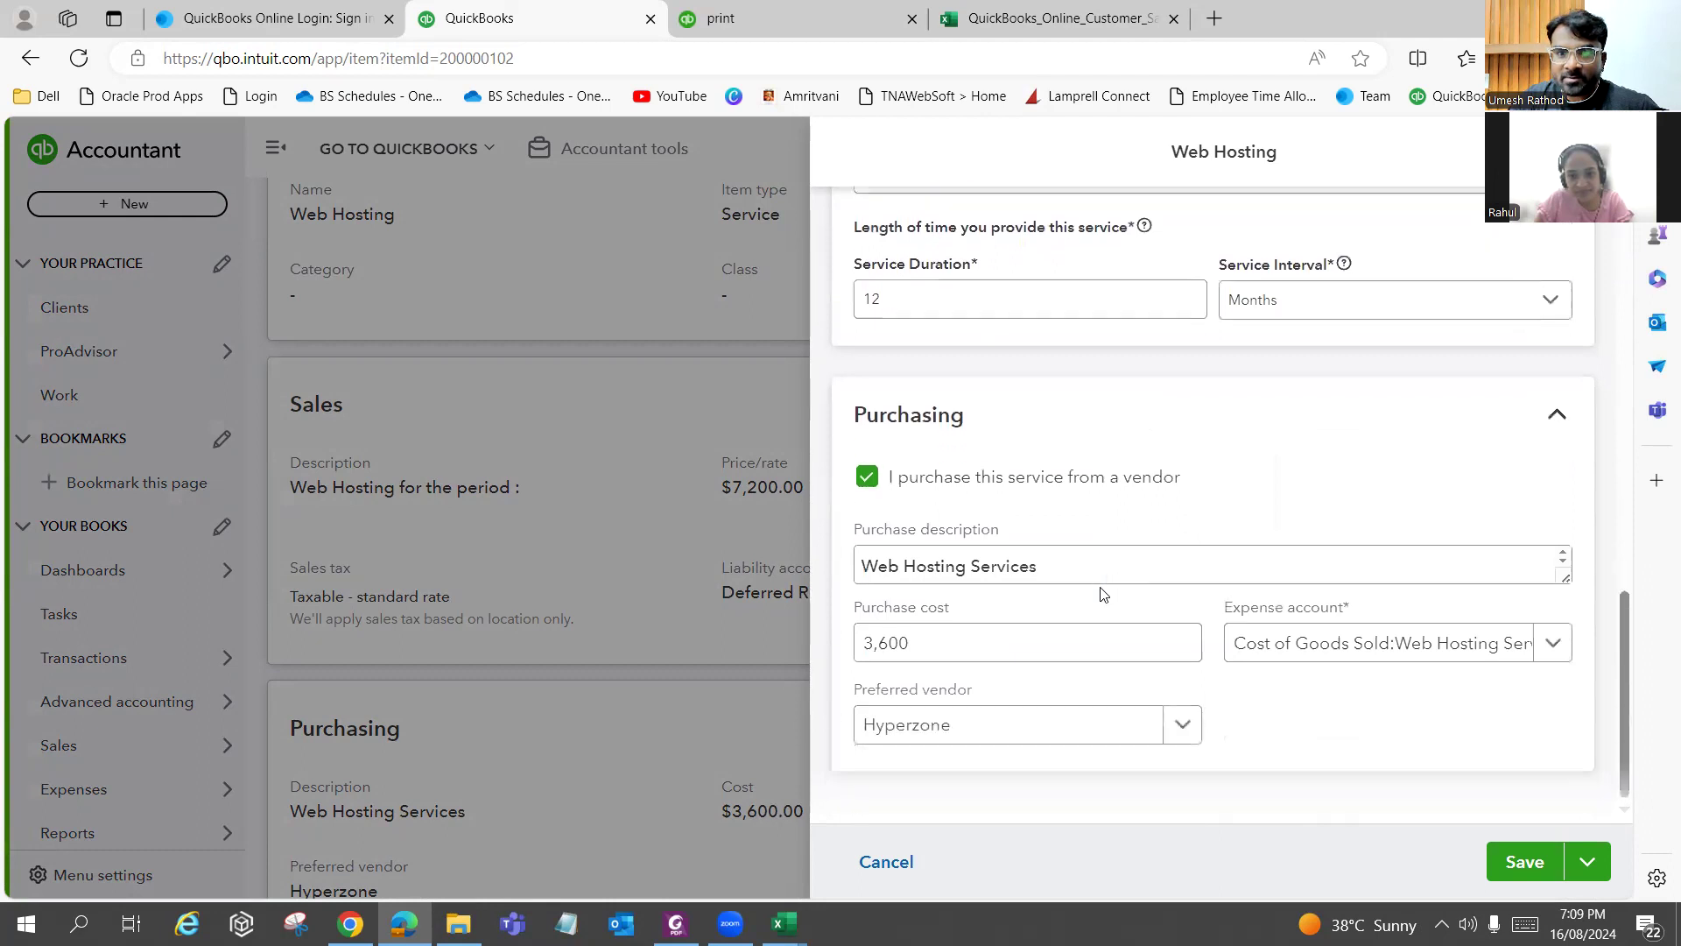
pyautogui.scroll(6, 1102, 593)
pyautogui.scroll(6, 1101, 593)
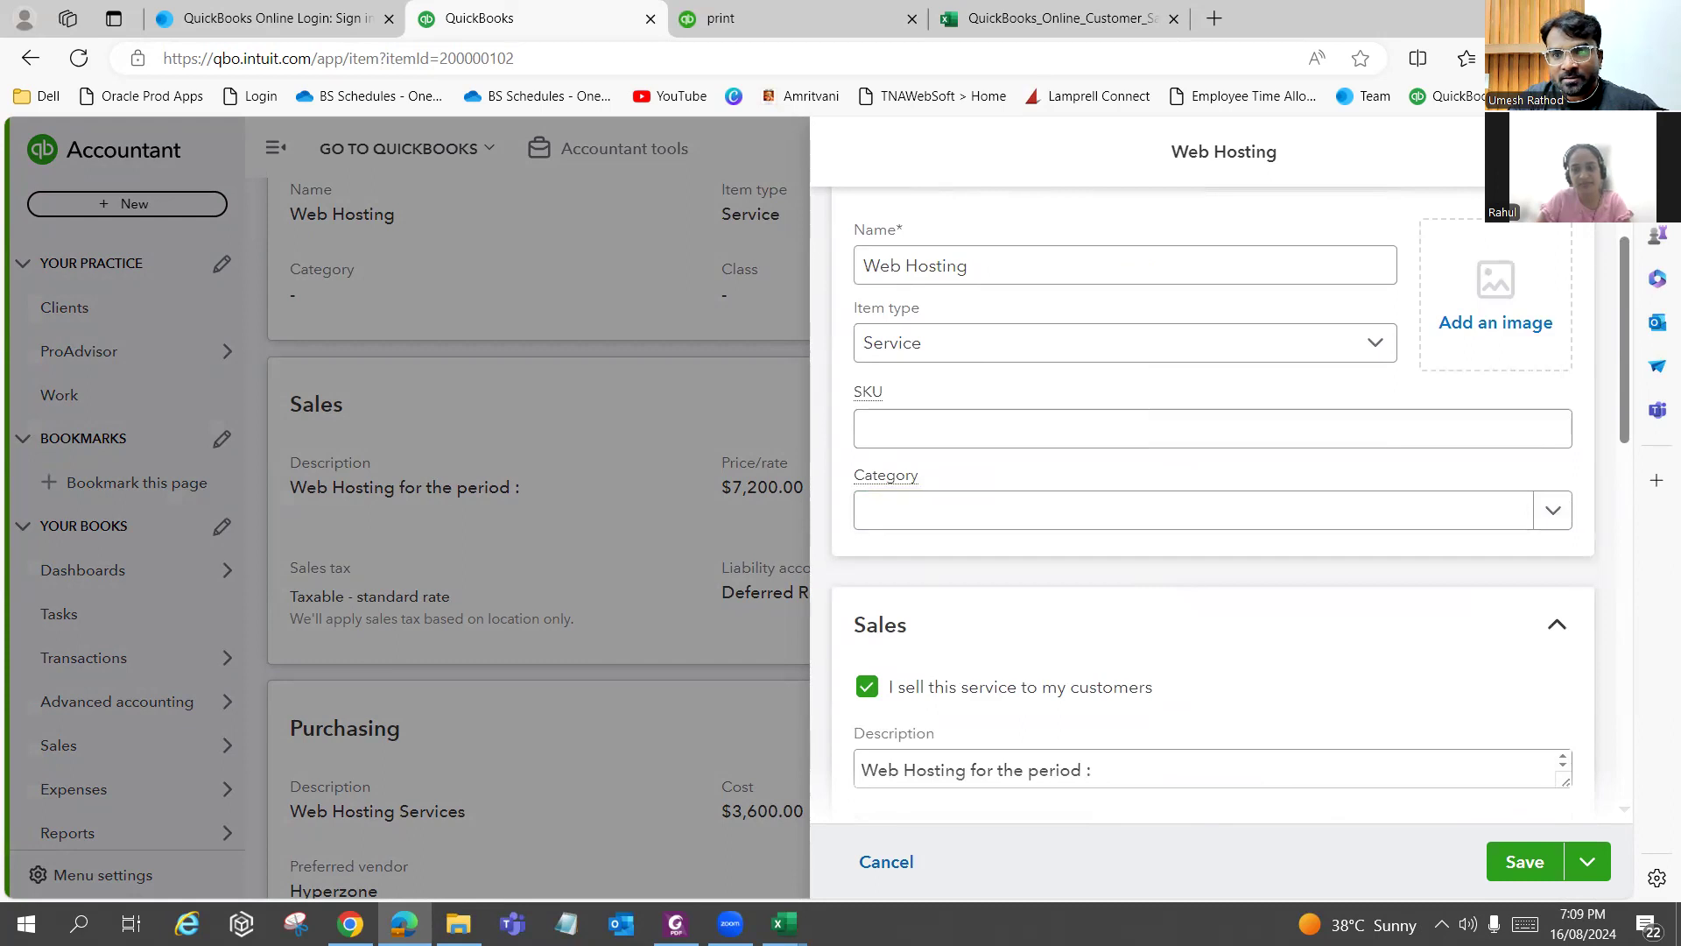
pyautogui.click(1319, 488)
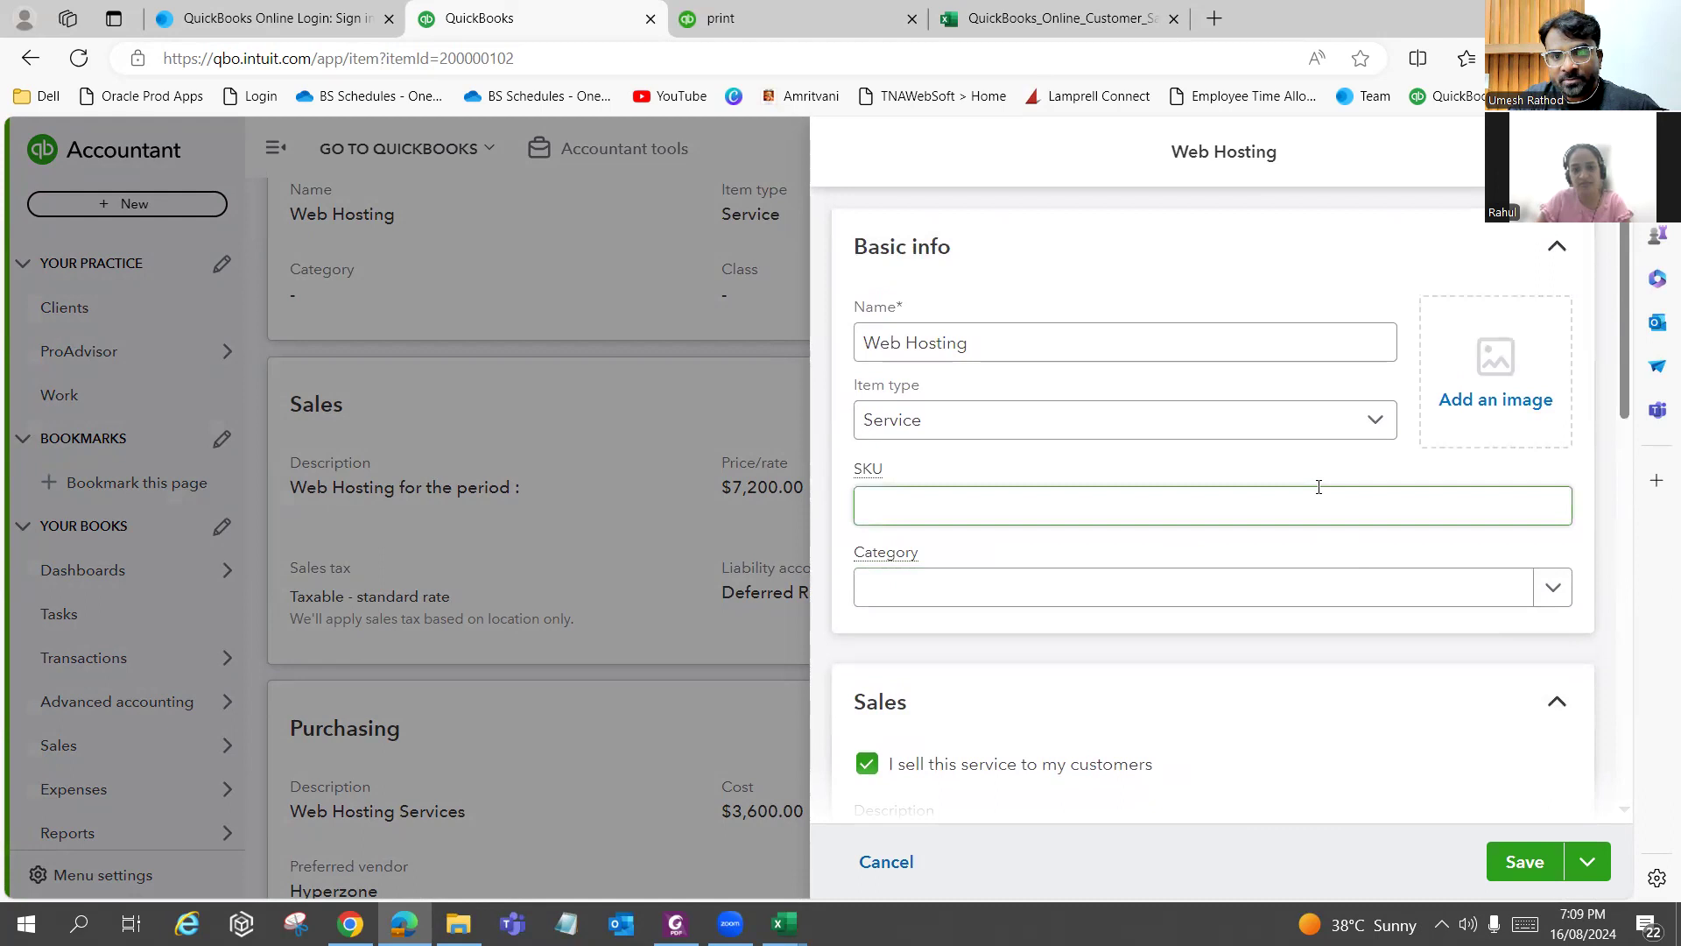
pyautogui.click(965, 336)
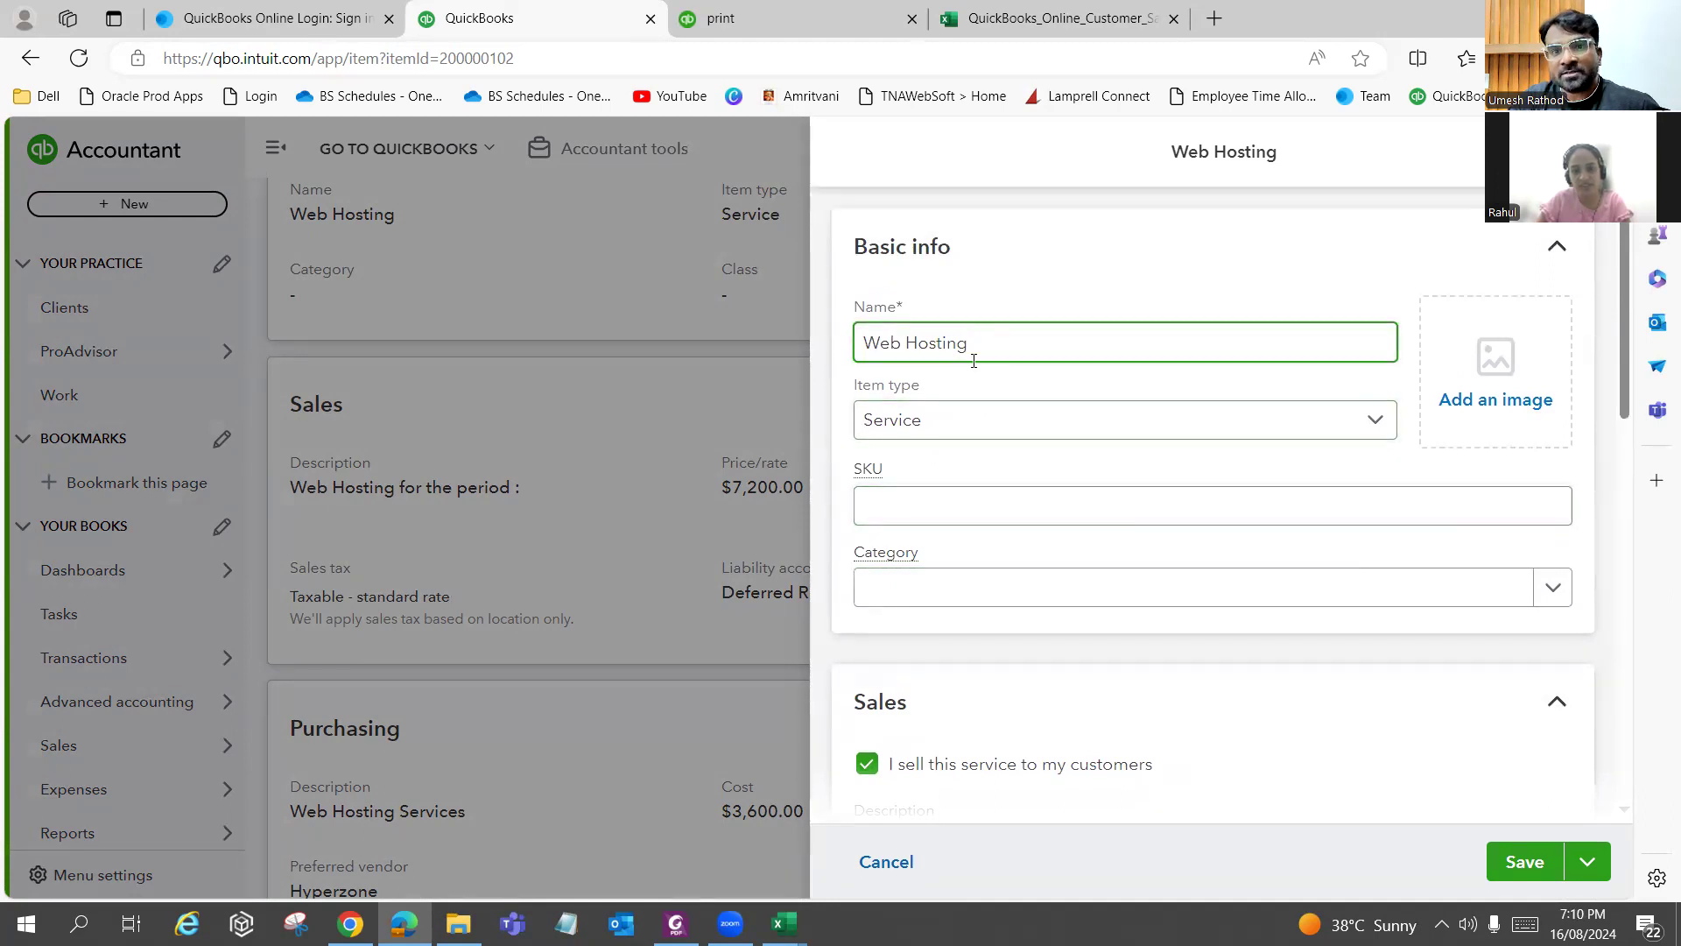
# Collapse the Basic info, Sales and Purchasing sections of the Web Hosting form.
pyautogui.click(956, 251)
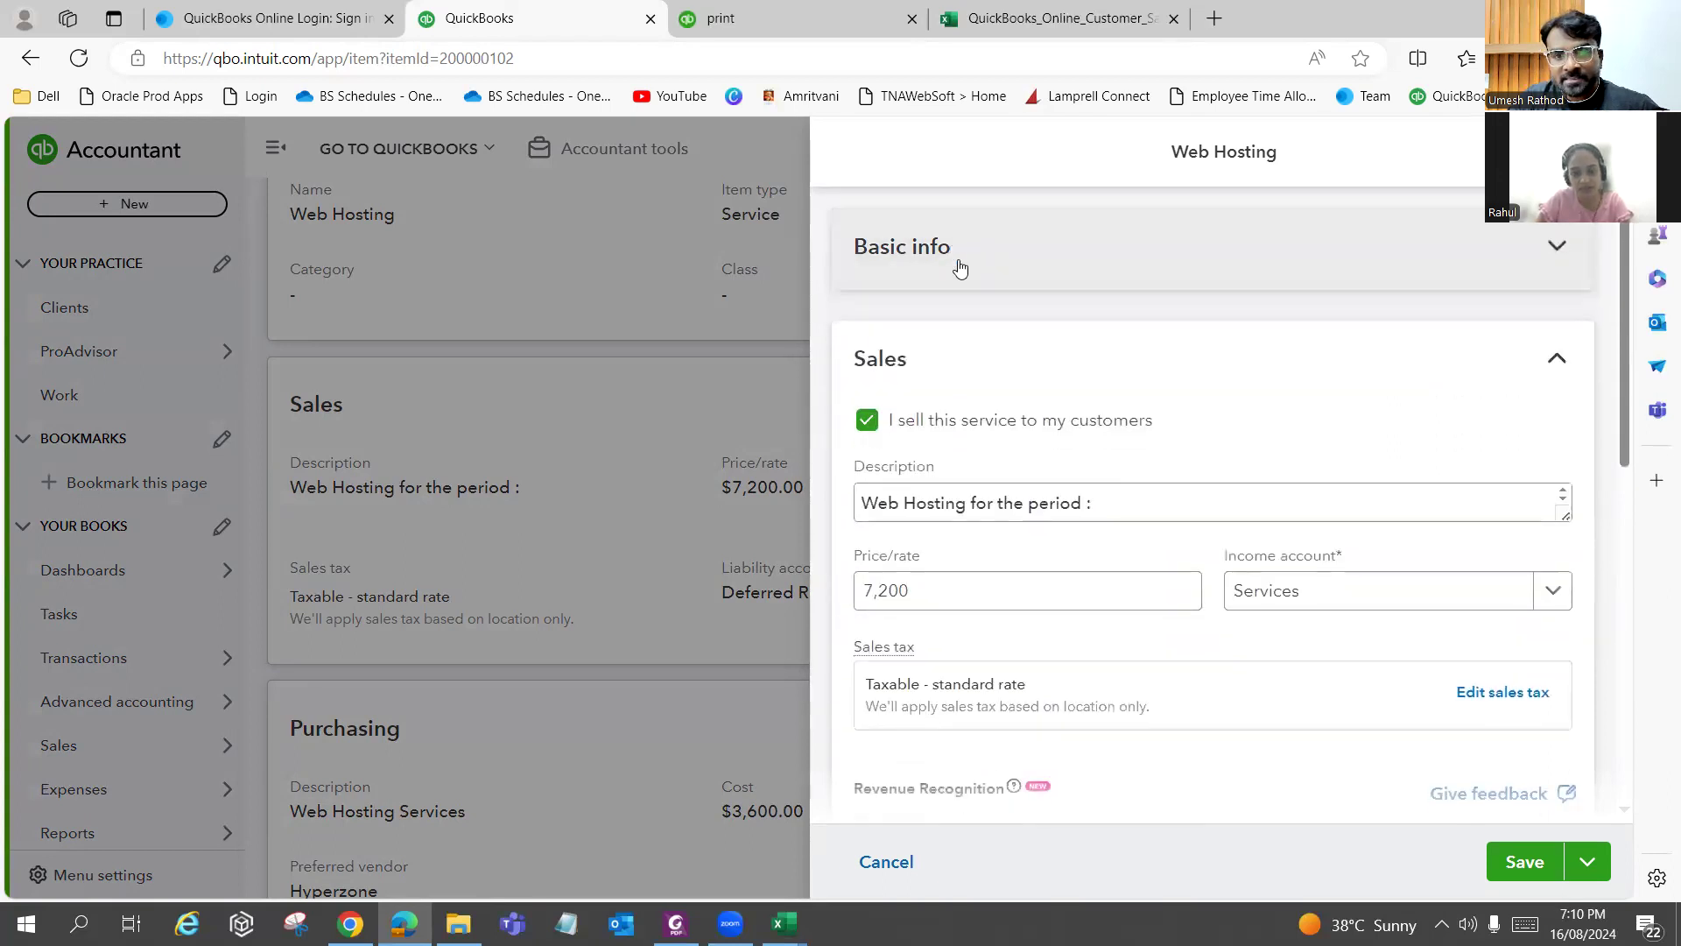
pyautogui.click(1474, 364)
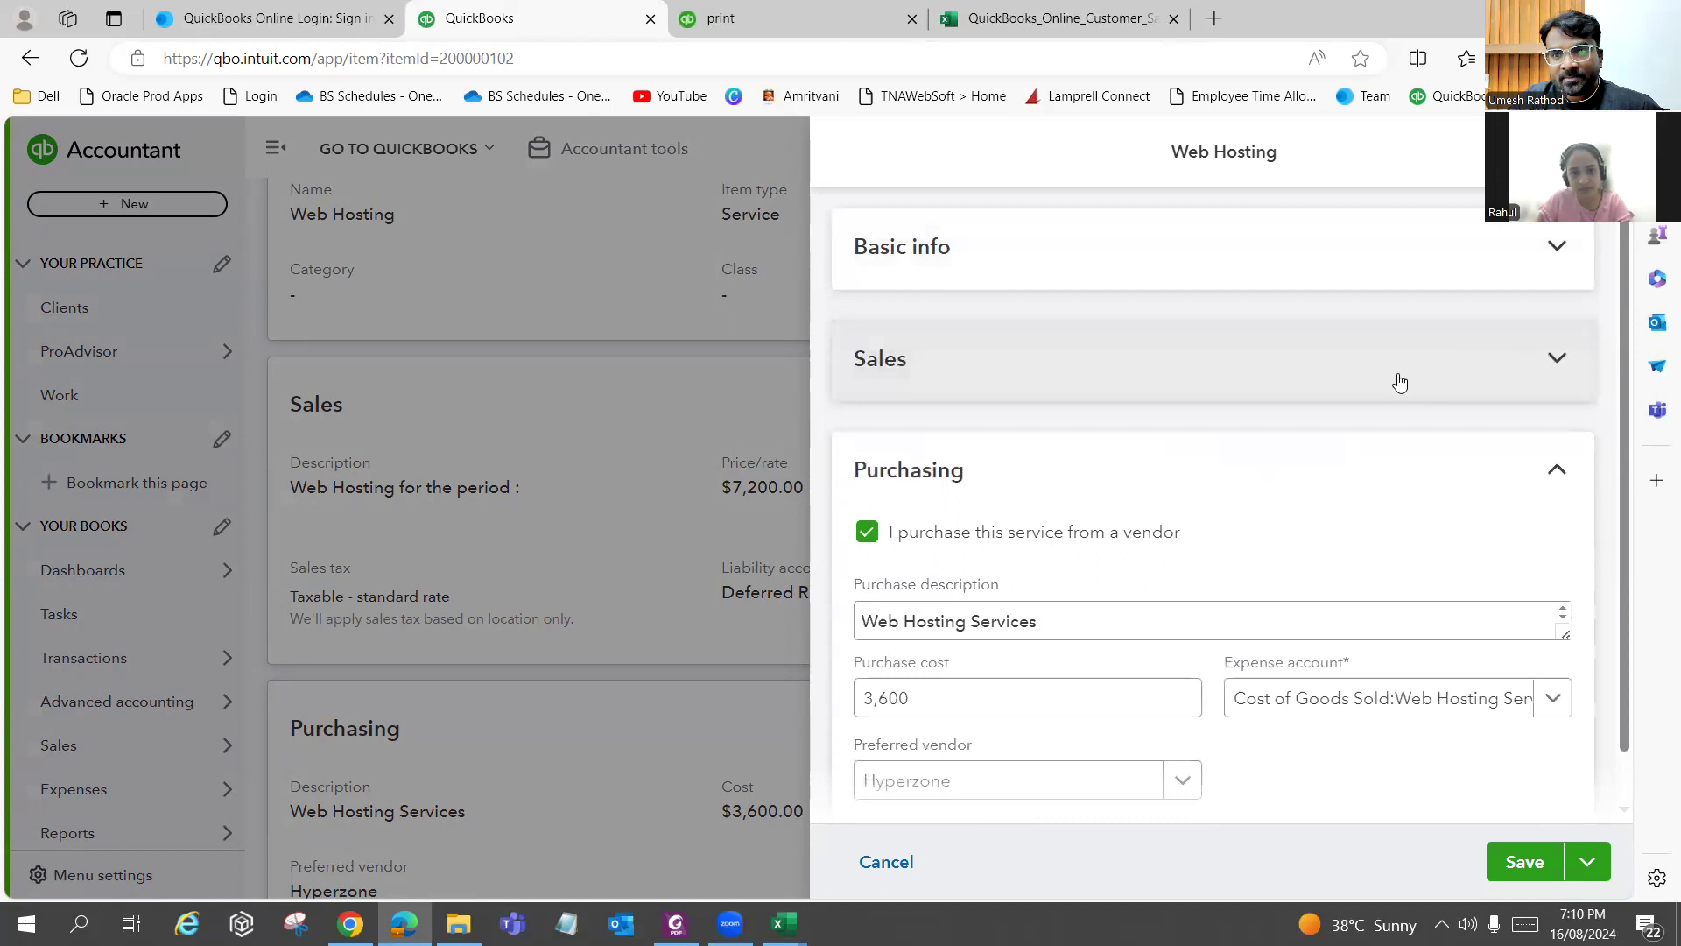
pyautogui.scroll(-1, 1154, 452)
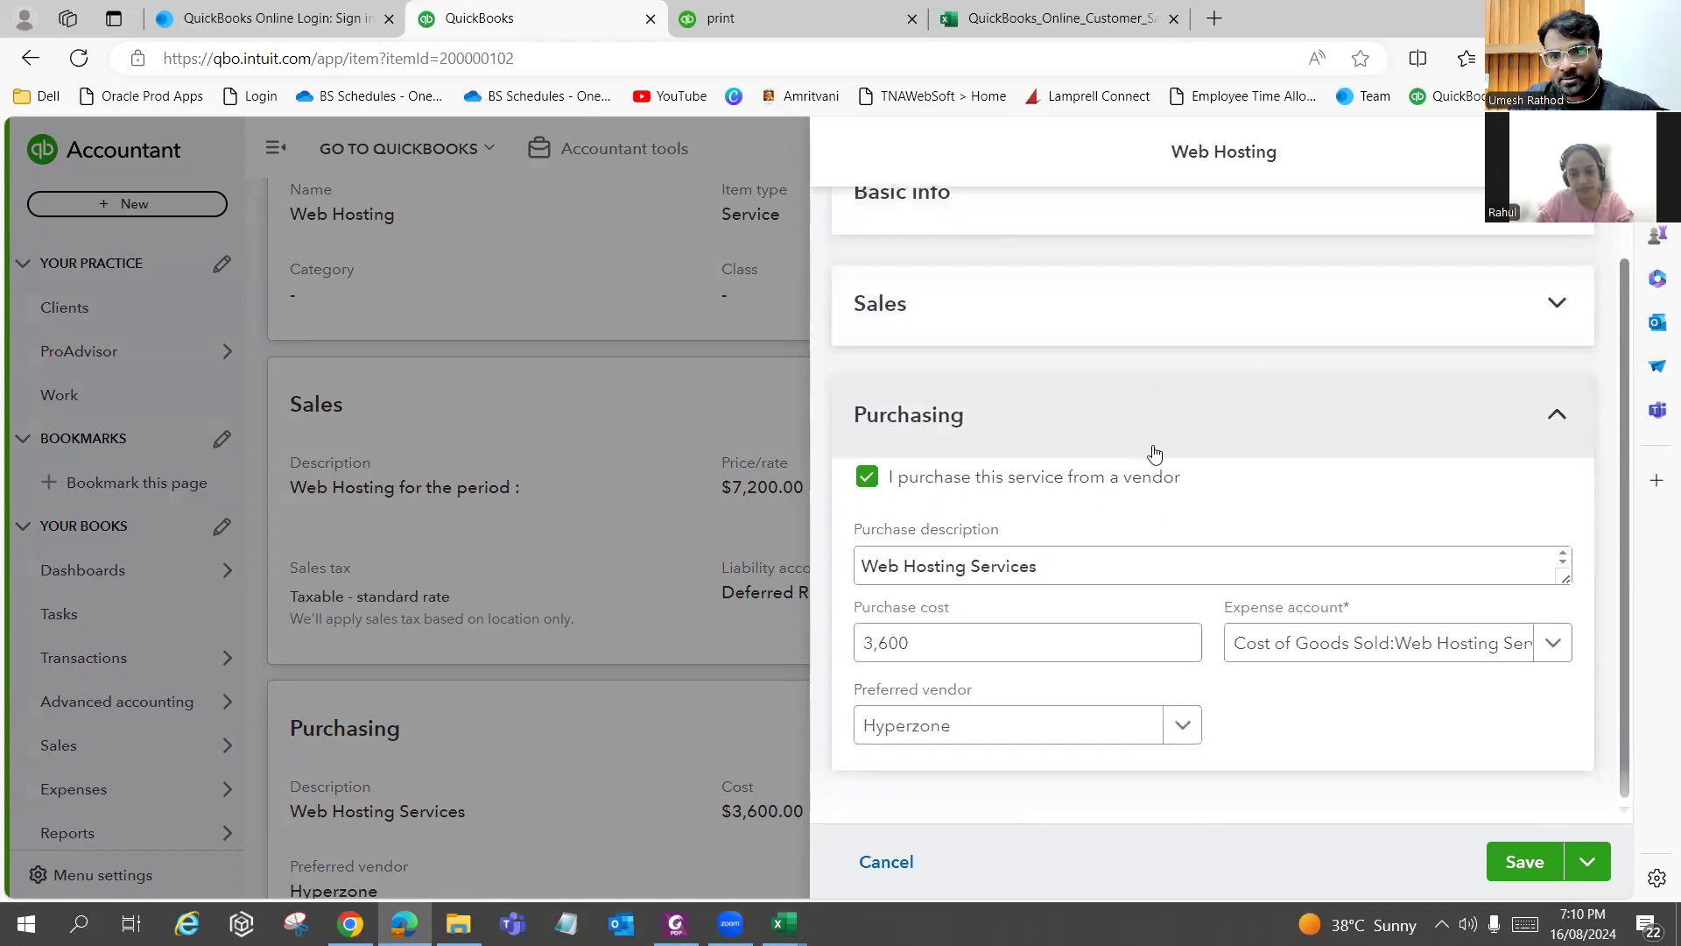
pyautogui.click(1557, 415)
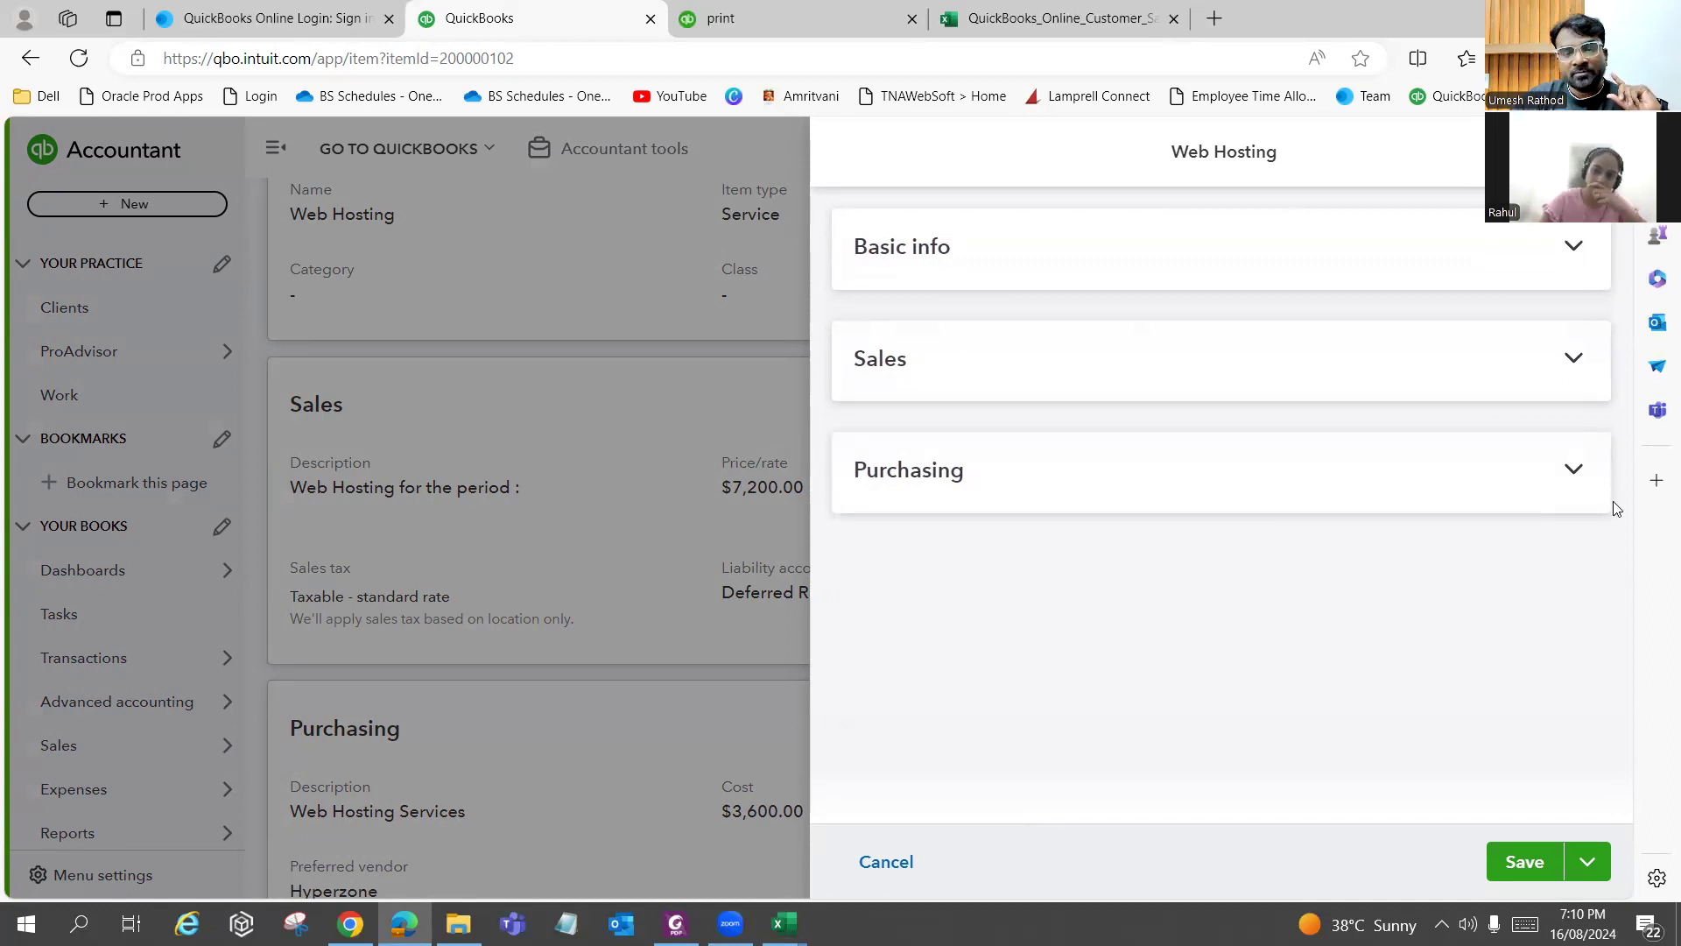
# Expand Web Hosting's Sales section, examine its price, income account and revenue recognition settings, and collapse it again.
pyautogui.click(1568, 366)
pyautogui.scroll(-1, 1372, 481)
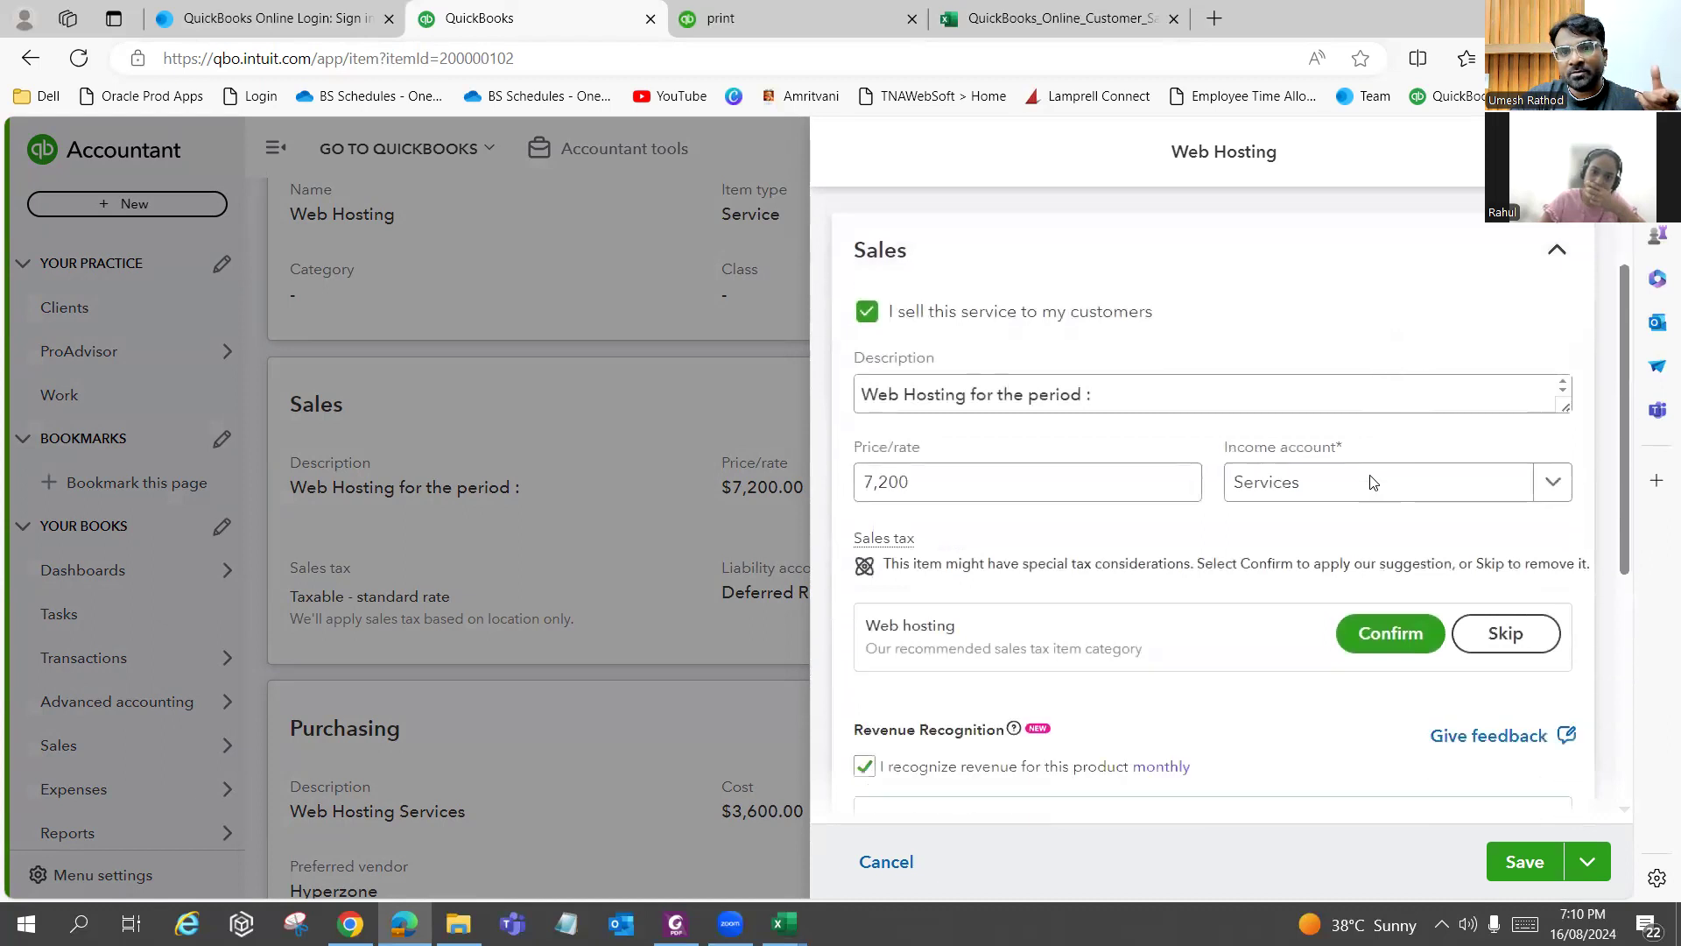
pyautogui.click(1089, 446)
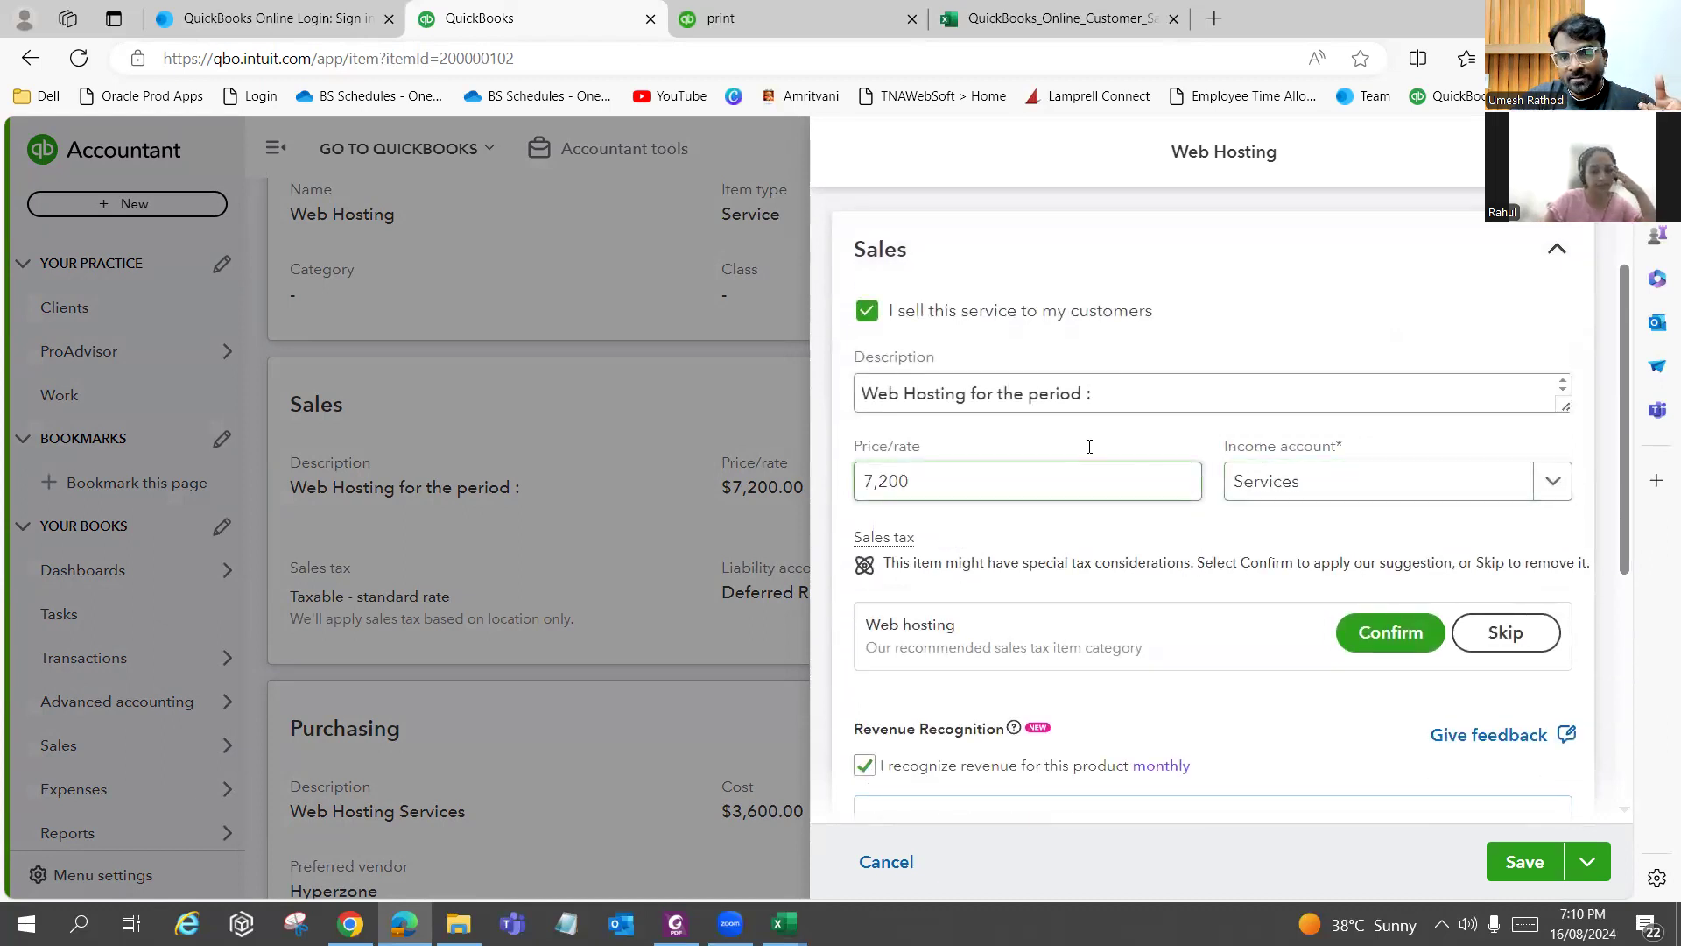
pyautogui.scroll(-3, 1108, 542)
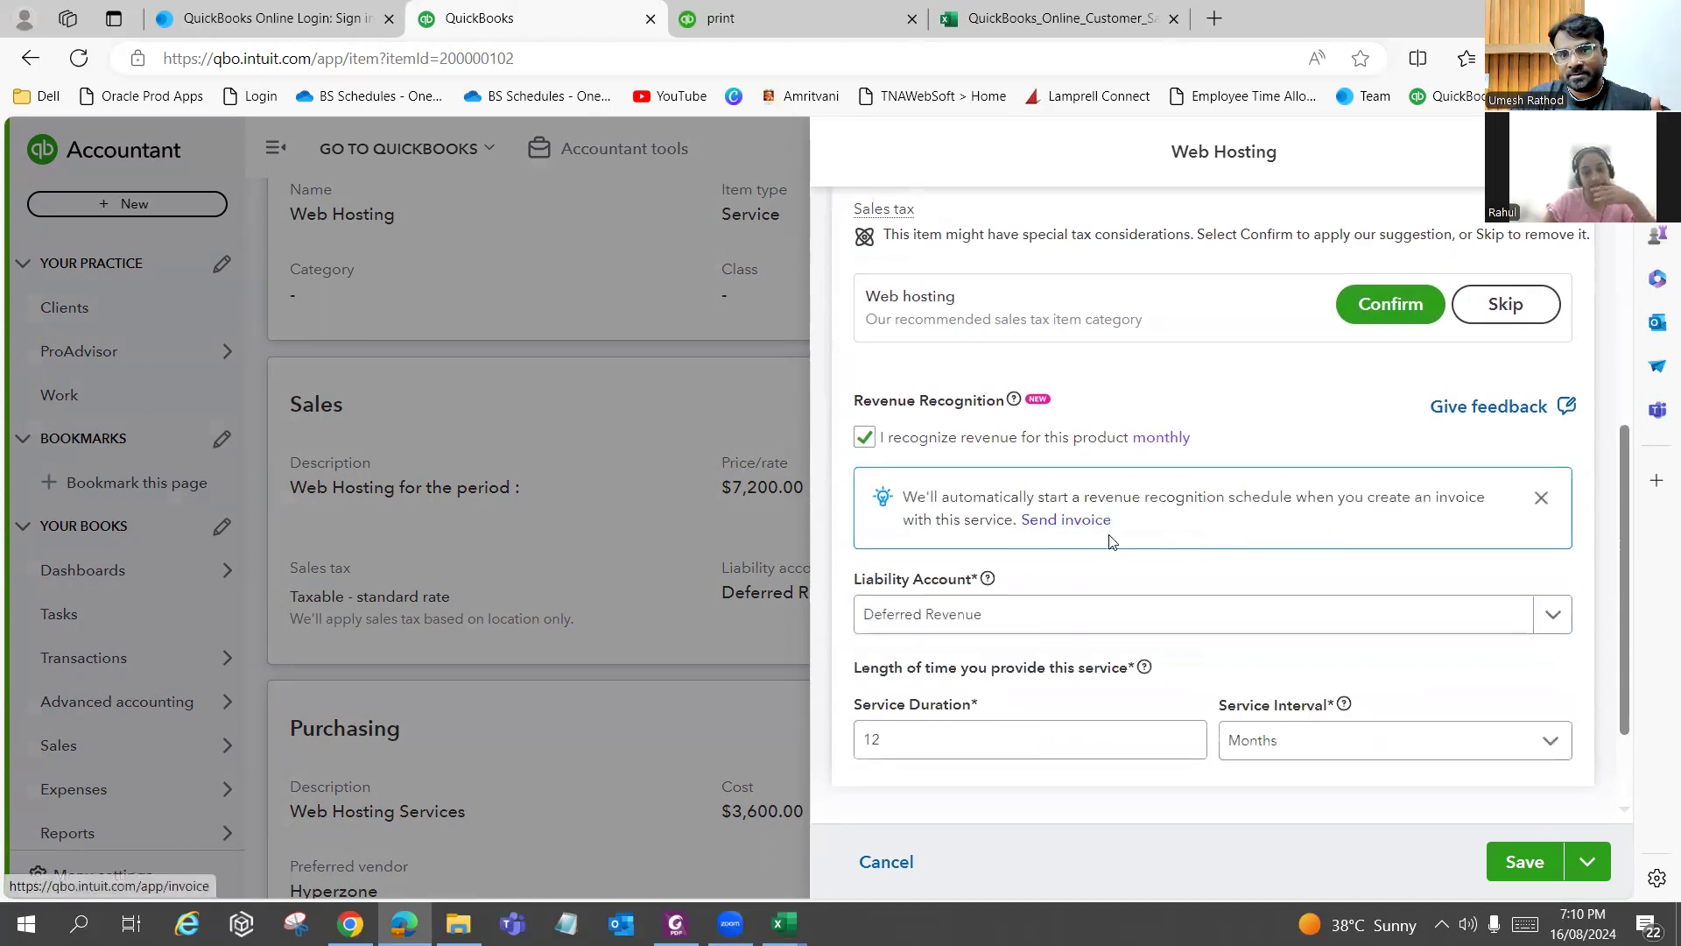
pyautogui.scroll(5, 1523, 341)
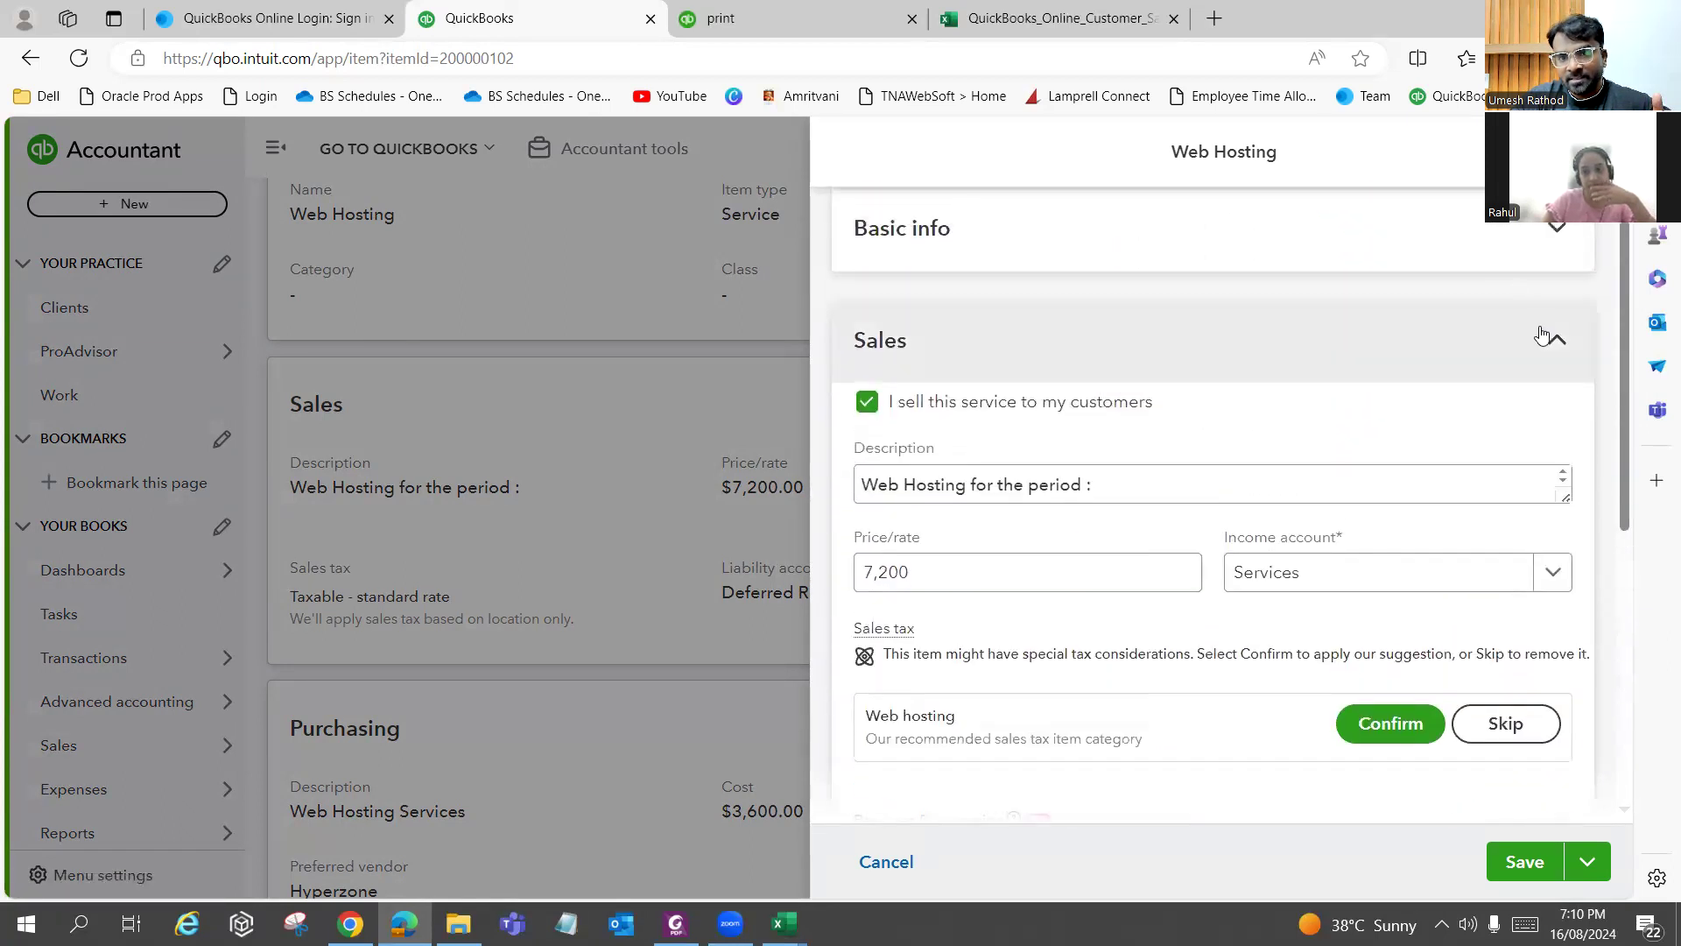
pyautogui.click(1306, 345)
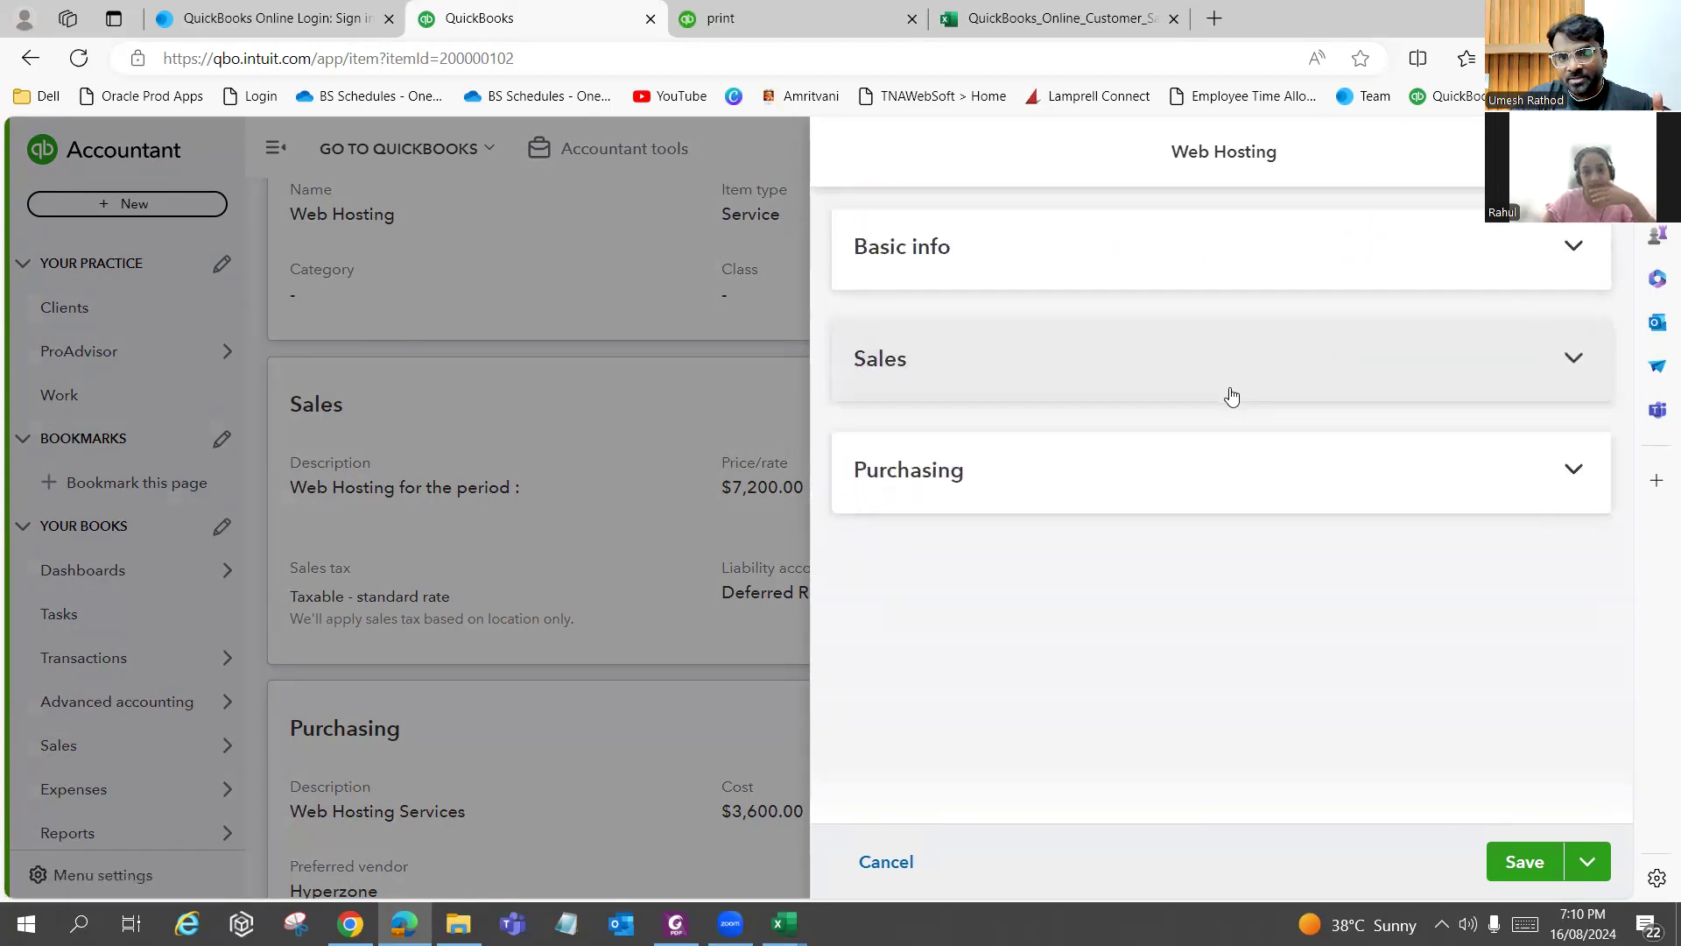
# Expand the Purchasing section to review the cost, expense account and preferred vendor, and reopen the Sales section.
pyautogui.click(1432, 478)
pyautogui.scroll(-1, 1425, 462)
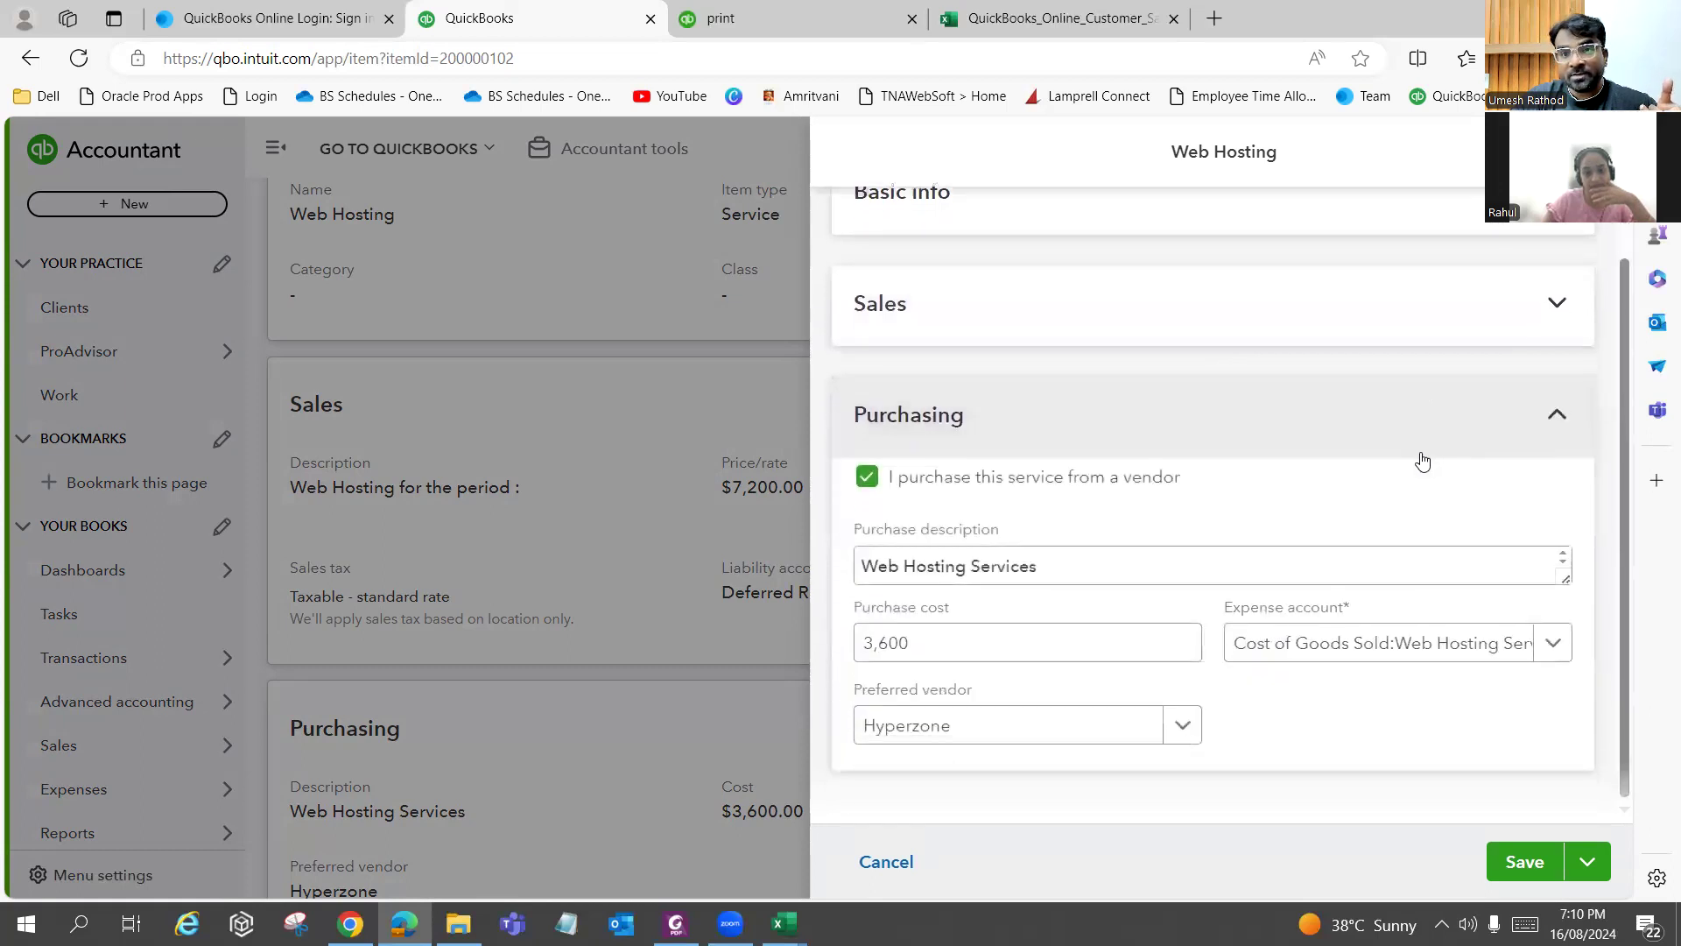
pyautogui.click(1103, 305)
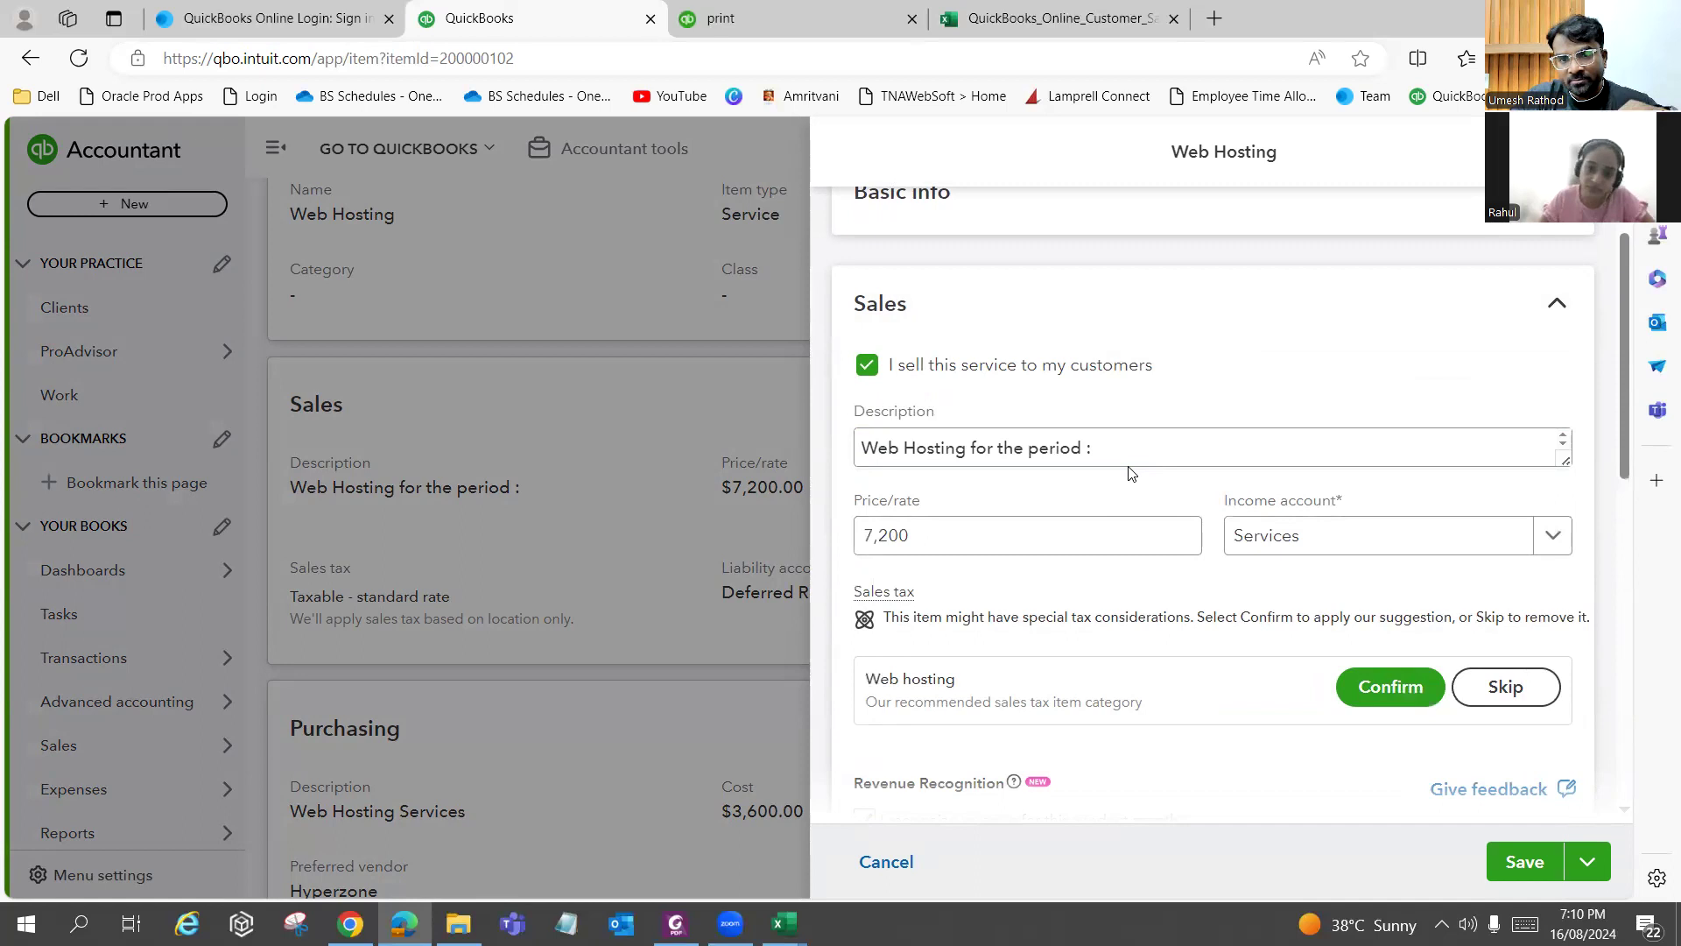
# Examine Web Hosting's revenue recognition, liability account, service duration and purchasing settings, keeping the edit form open.
pyautogui.scroll(-5, 1152, 582)
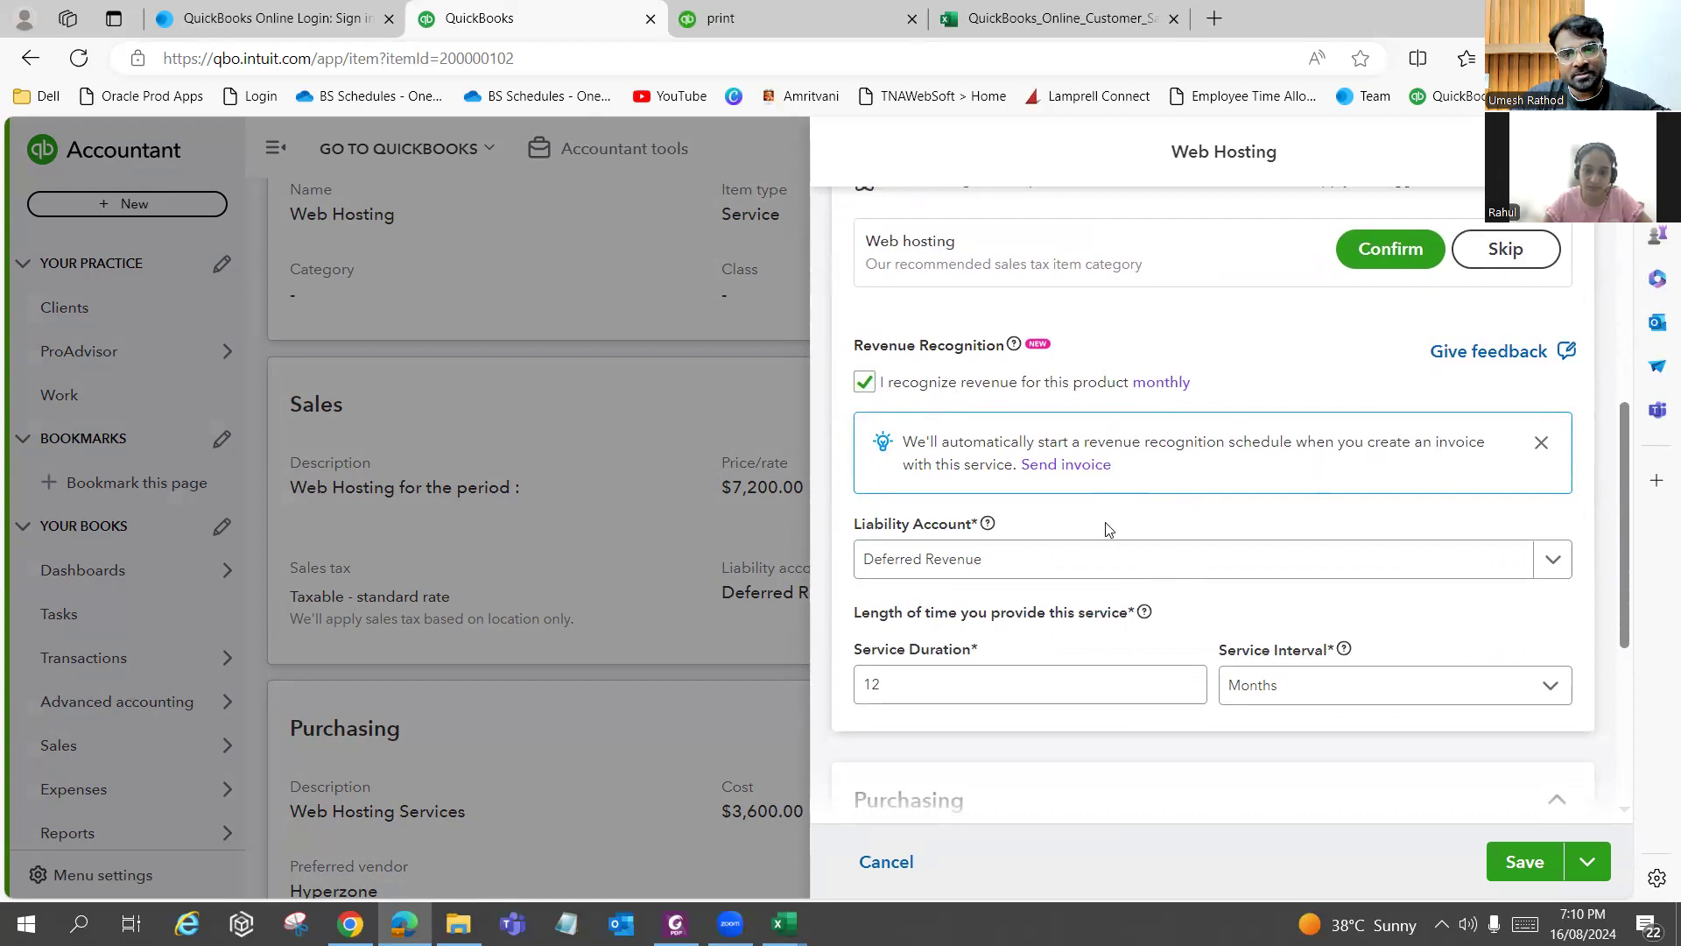
pyautogui.scroll(-2, 1106, 529)
pyautogui.click(1295, 480)
pyautogui.press('Escape')
pyautogui.click(1102, 389)
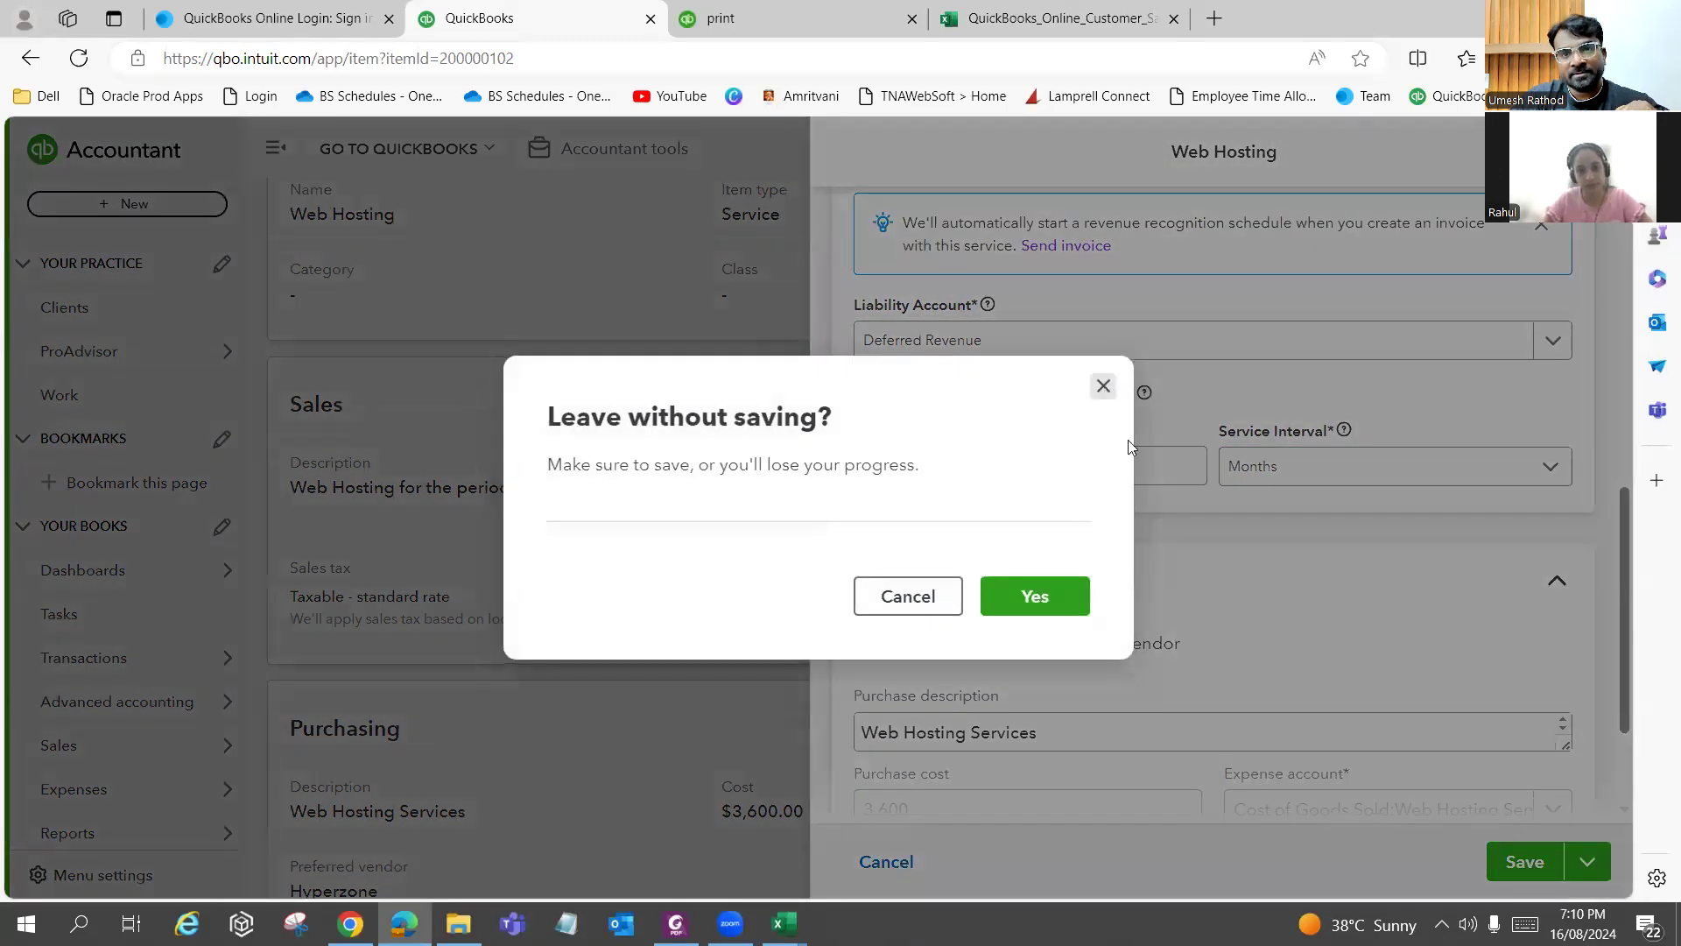
pyautogui.scroll(-2, 1308, 556)
pyautogui.click(1305, 554)
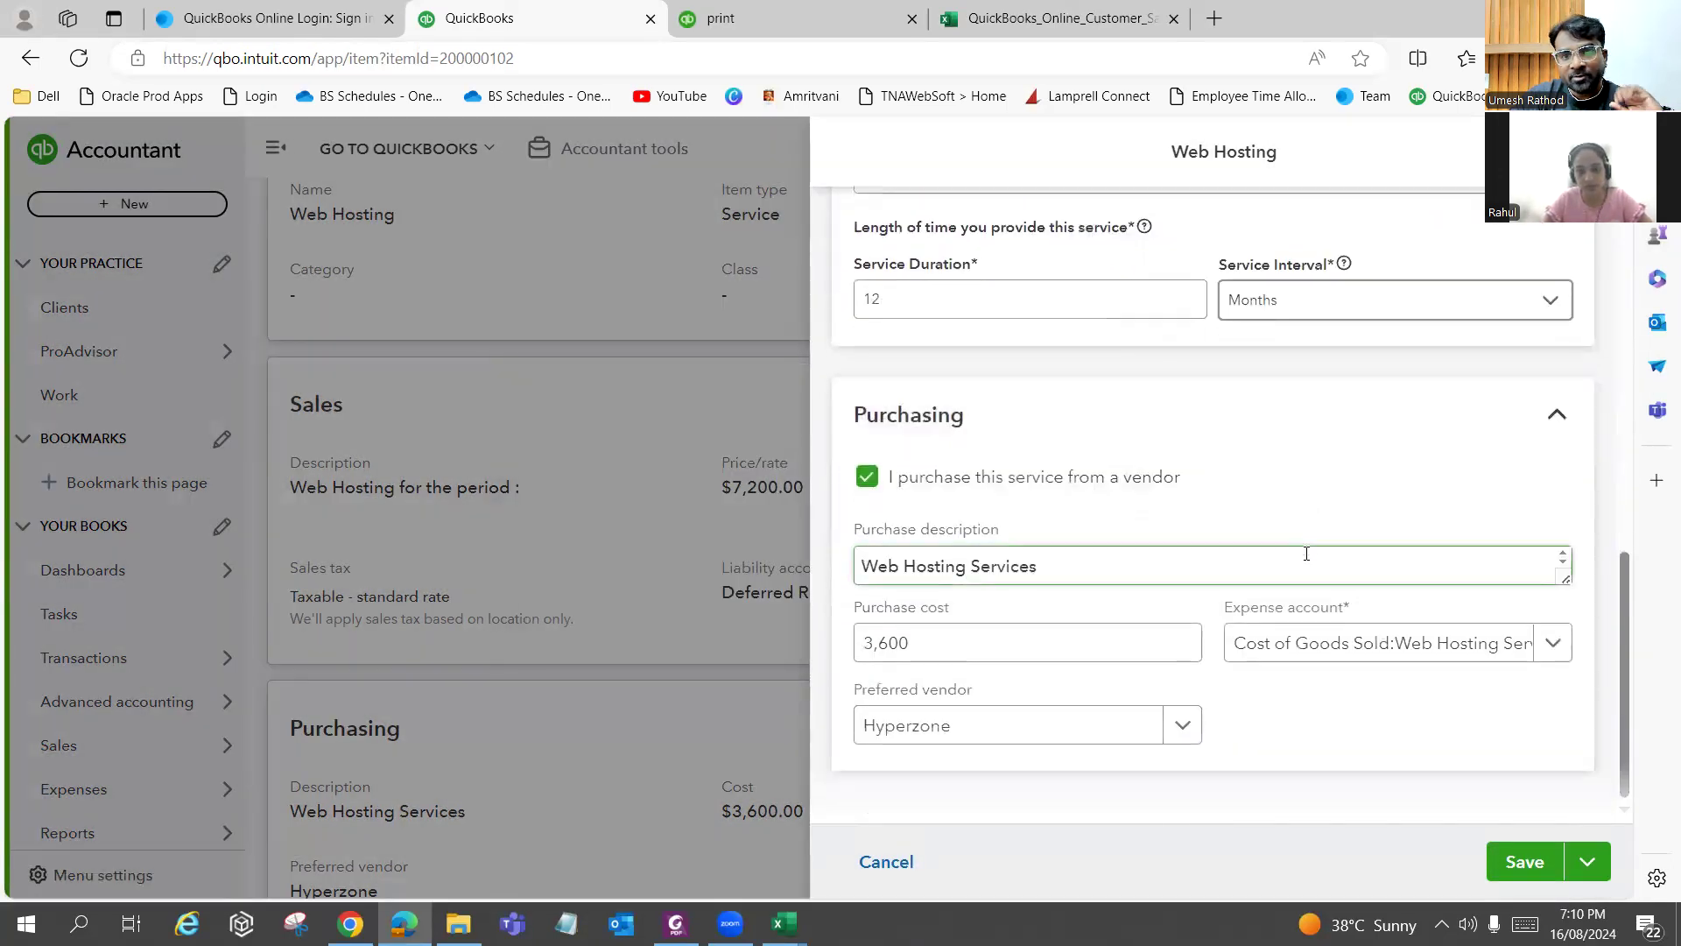
pyautogui.click(1324, 501)
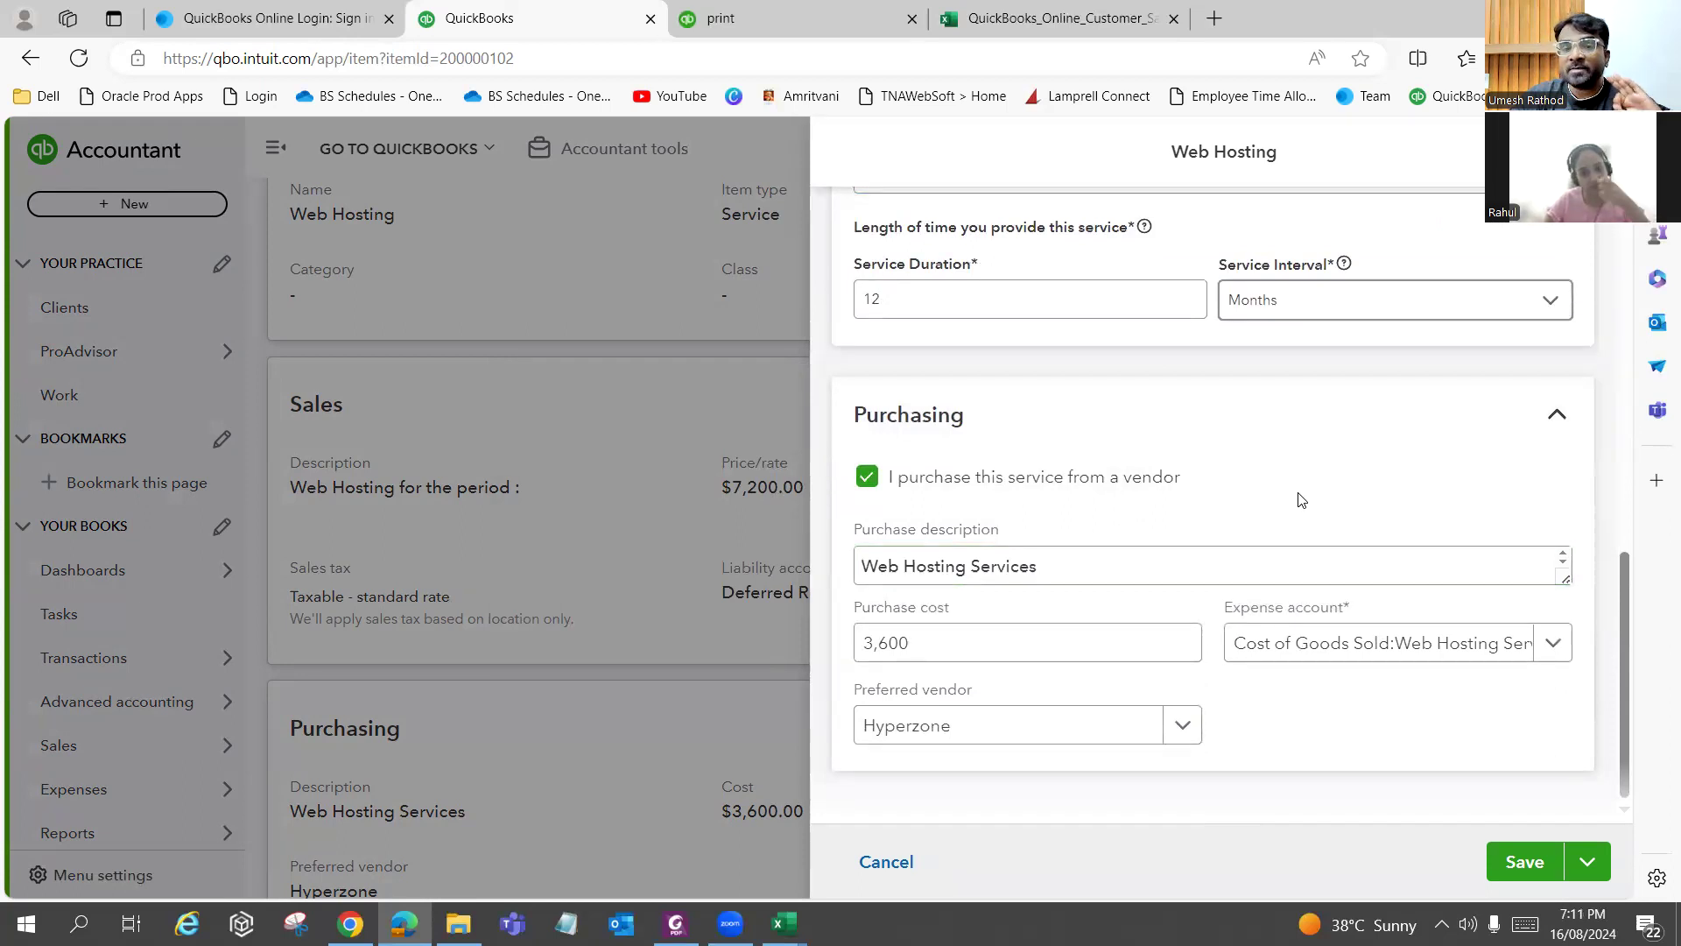
# Collapse the Purchasing and Sales sections of the Web Hosting form.
pyautogui.click(1554, 420)
pyautogui.scroll(3, 1528, 331)
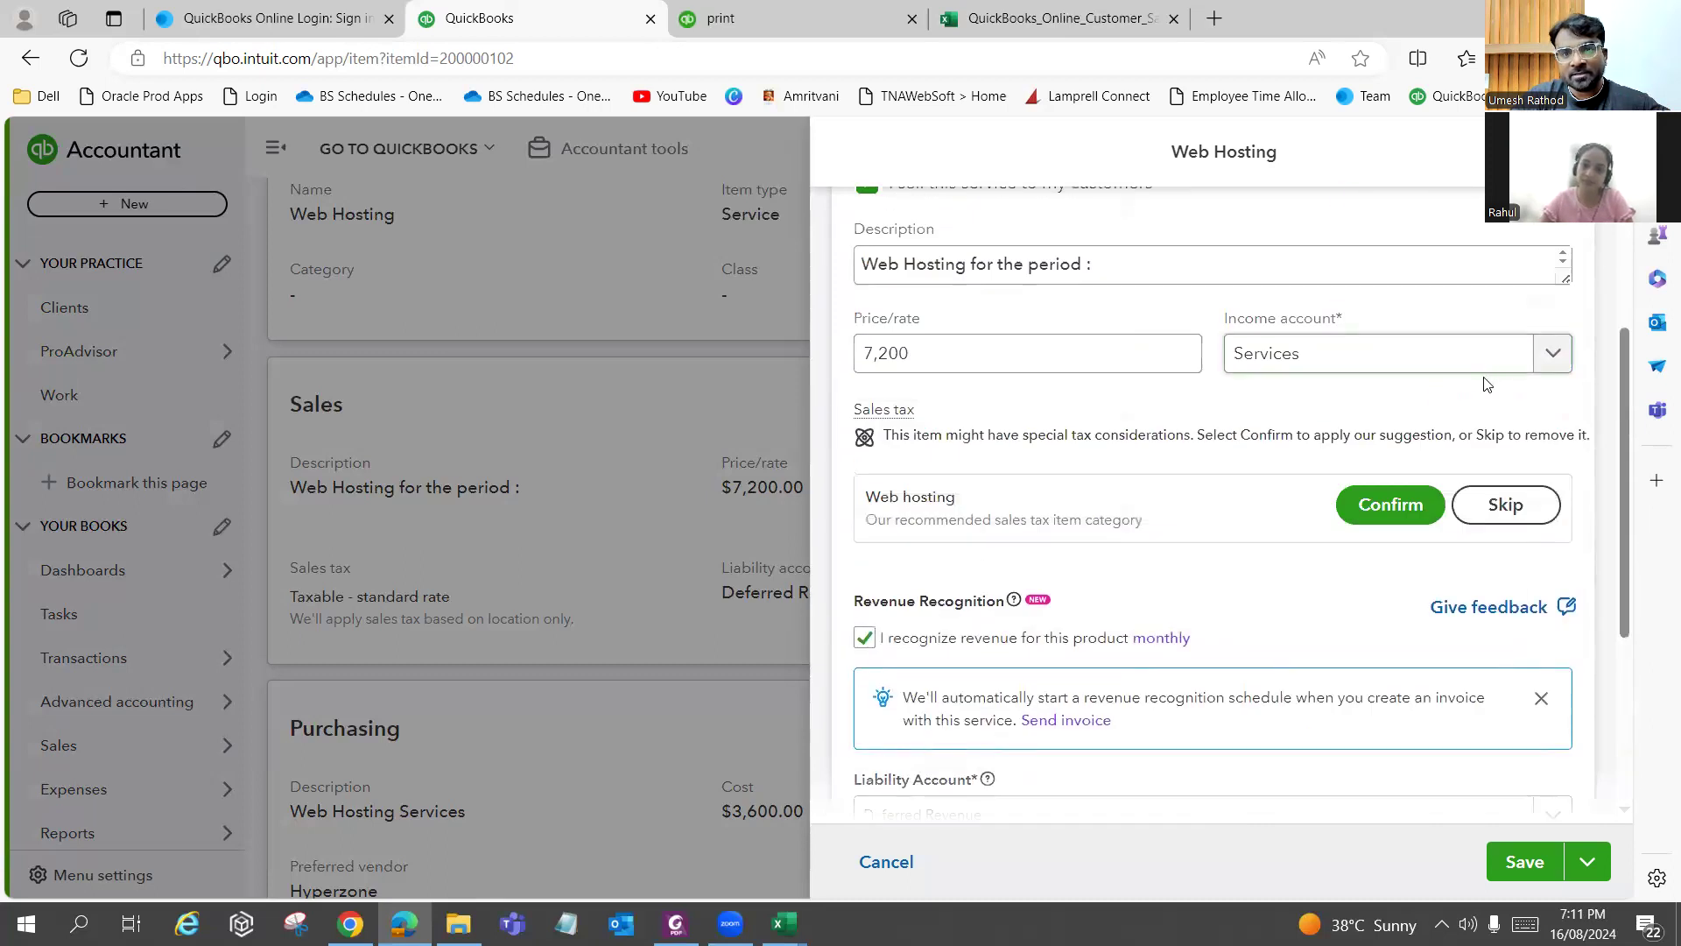
pyautogui.scroll(3, 1524, 354)
pyautogui.click(1554, 355)
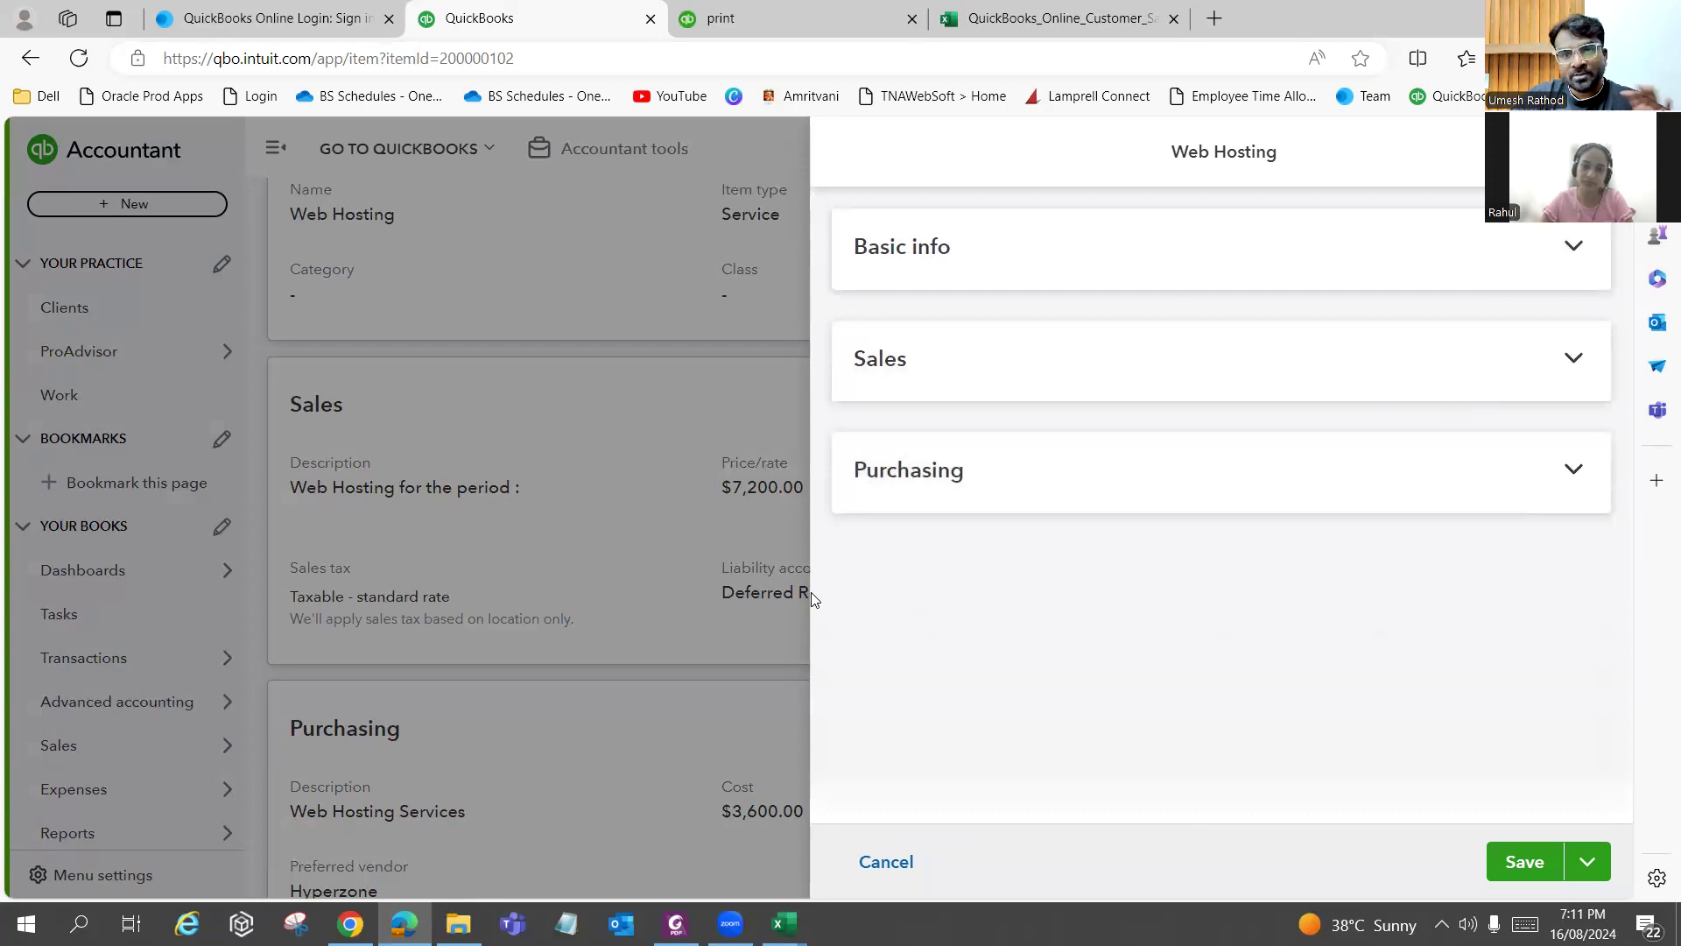
# Leave the Web Hosting edit form without saving and return to the Products & services list.
pyautogui.click(879, 865)
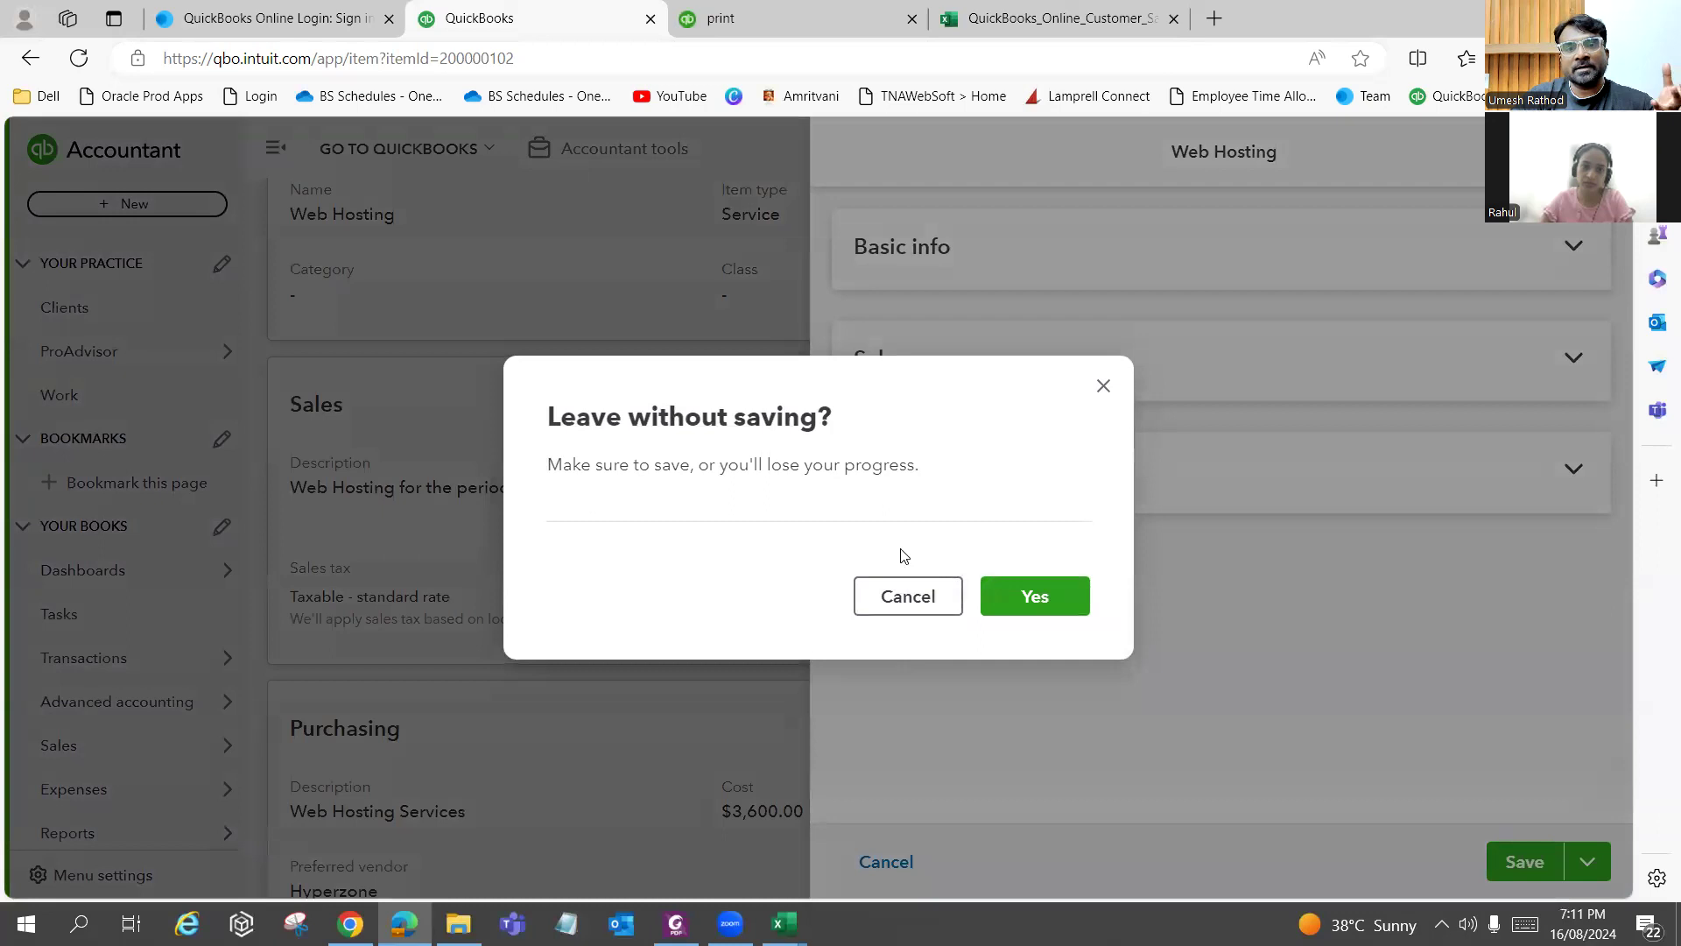
pyautogui.click(910, 600)
pyautogui.click(885, 860)
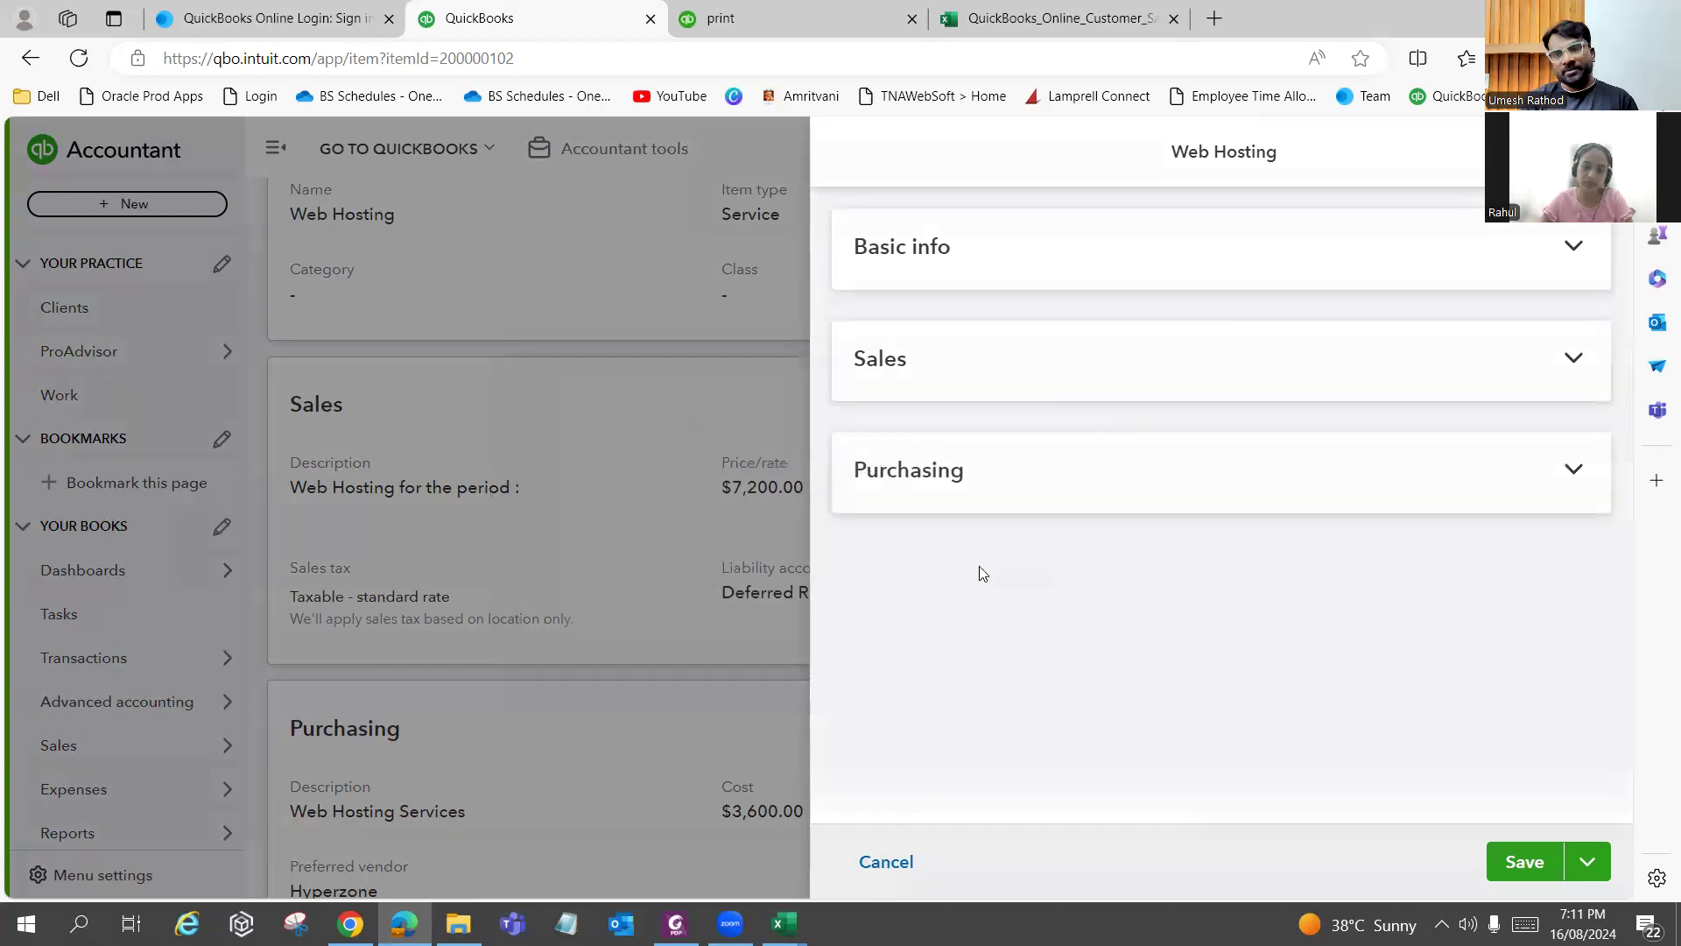
pyautogui.click(1035, 601)
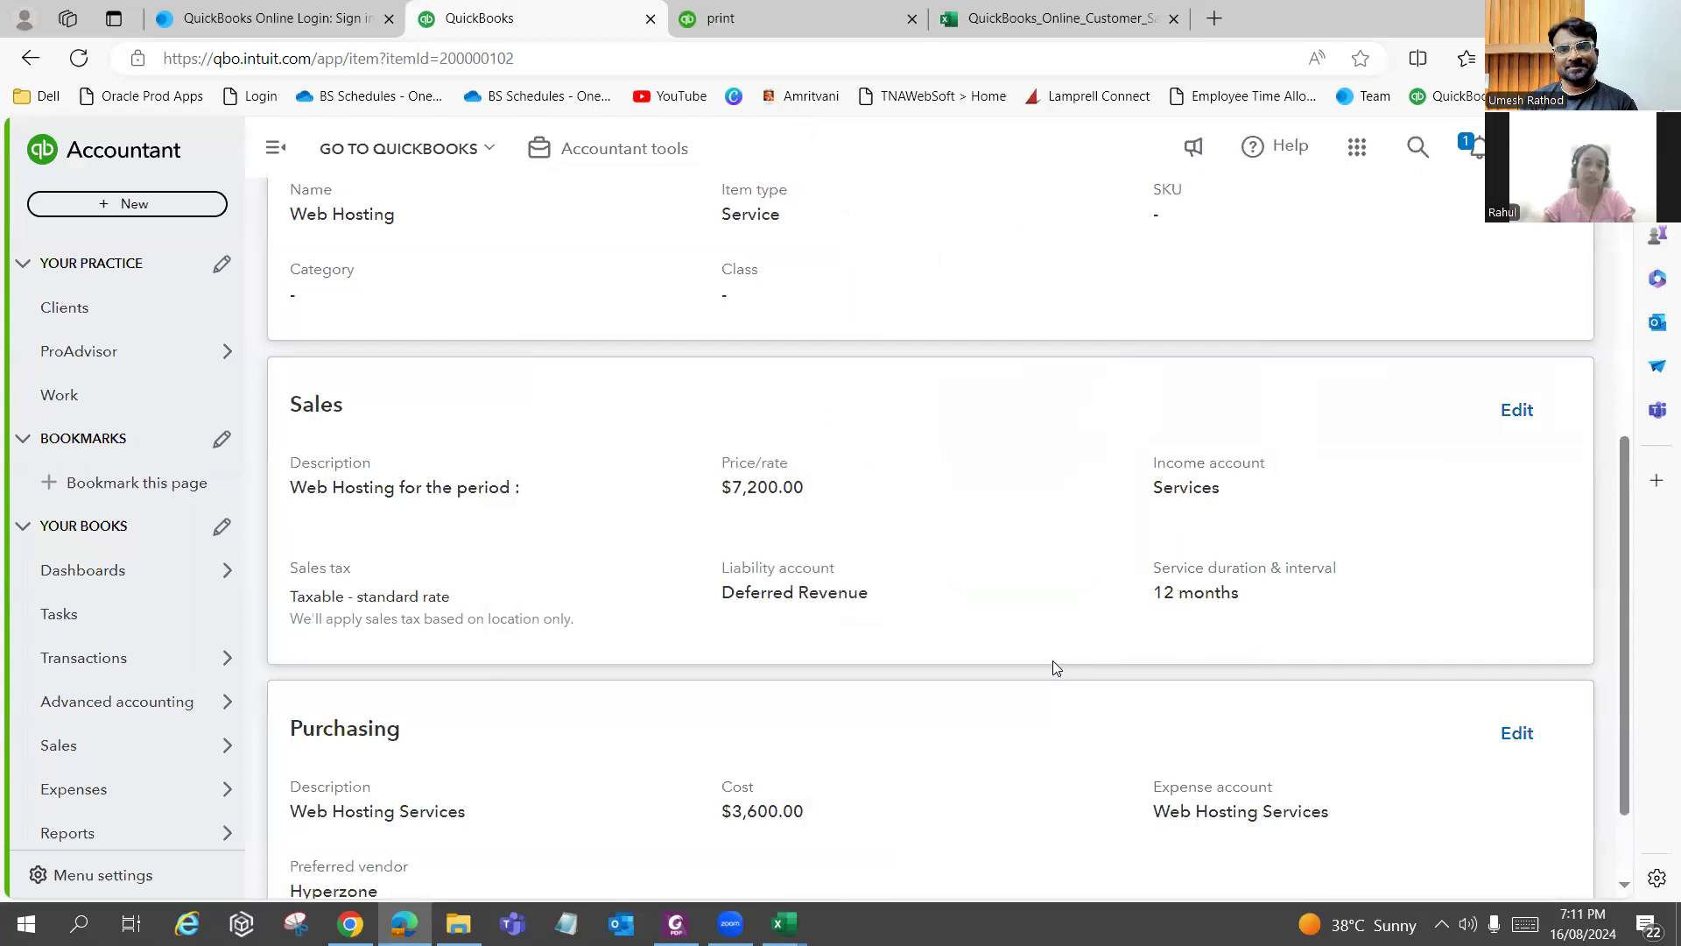
pyautogui.scroll(5, 863, 610)
pyautogui.scroll(1, 862, 610)
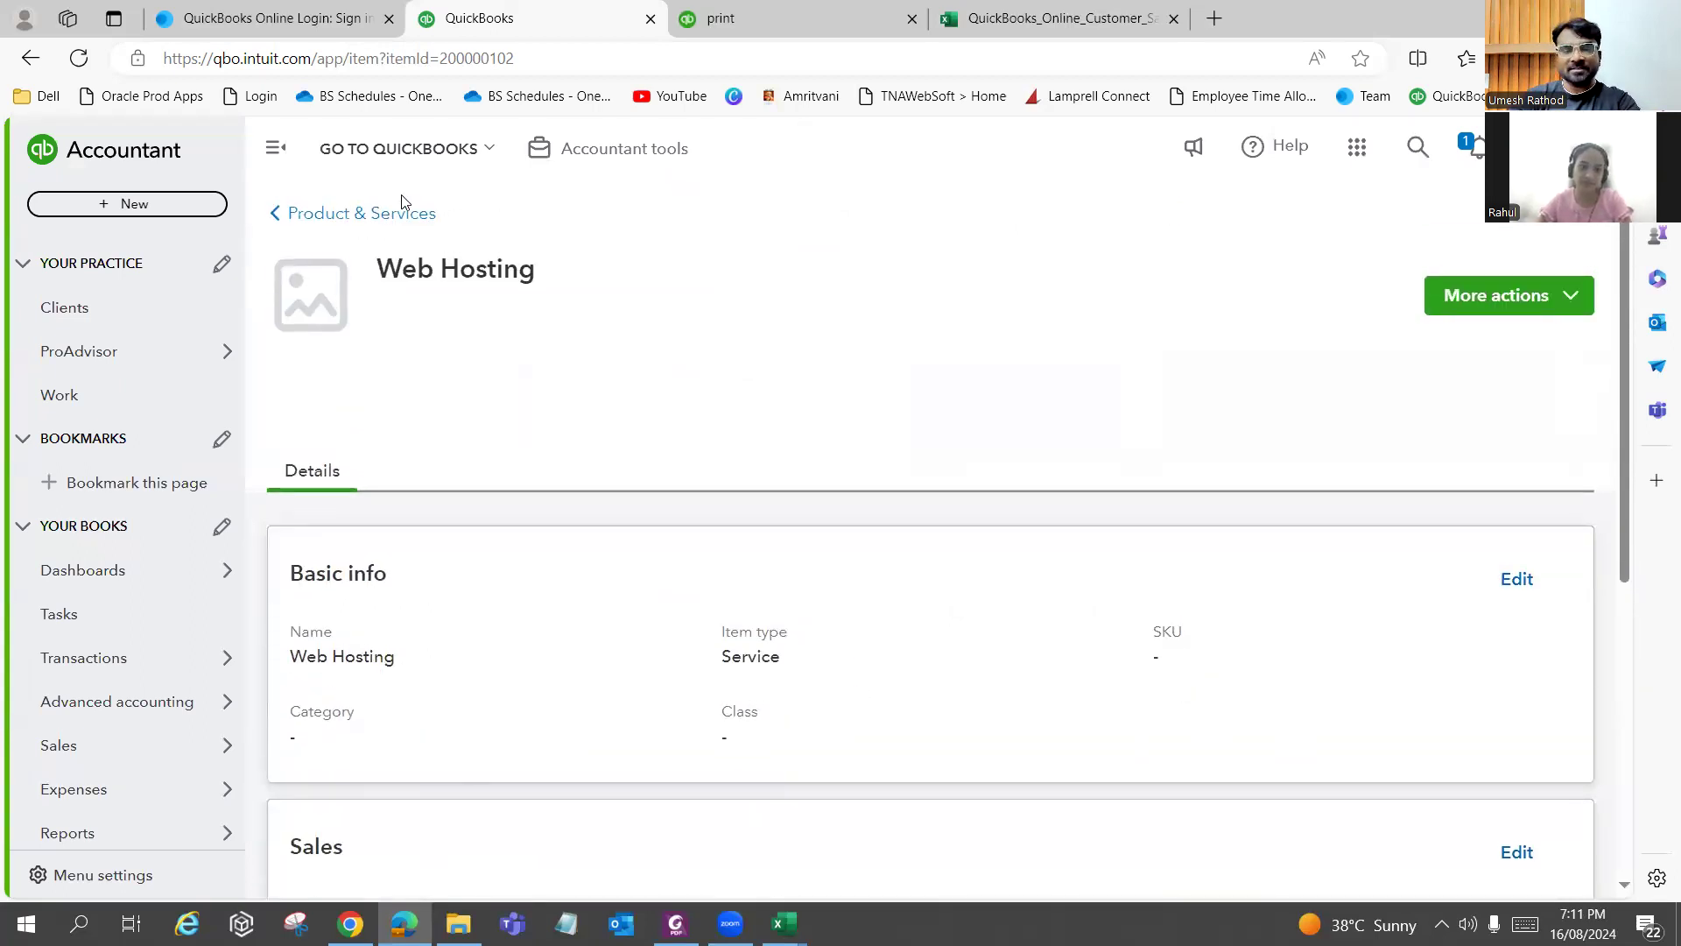
pyautogui.click(359, 226)
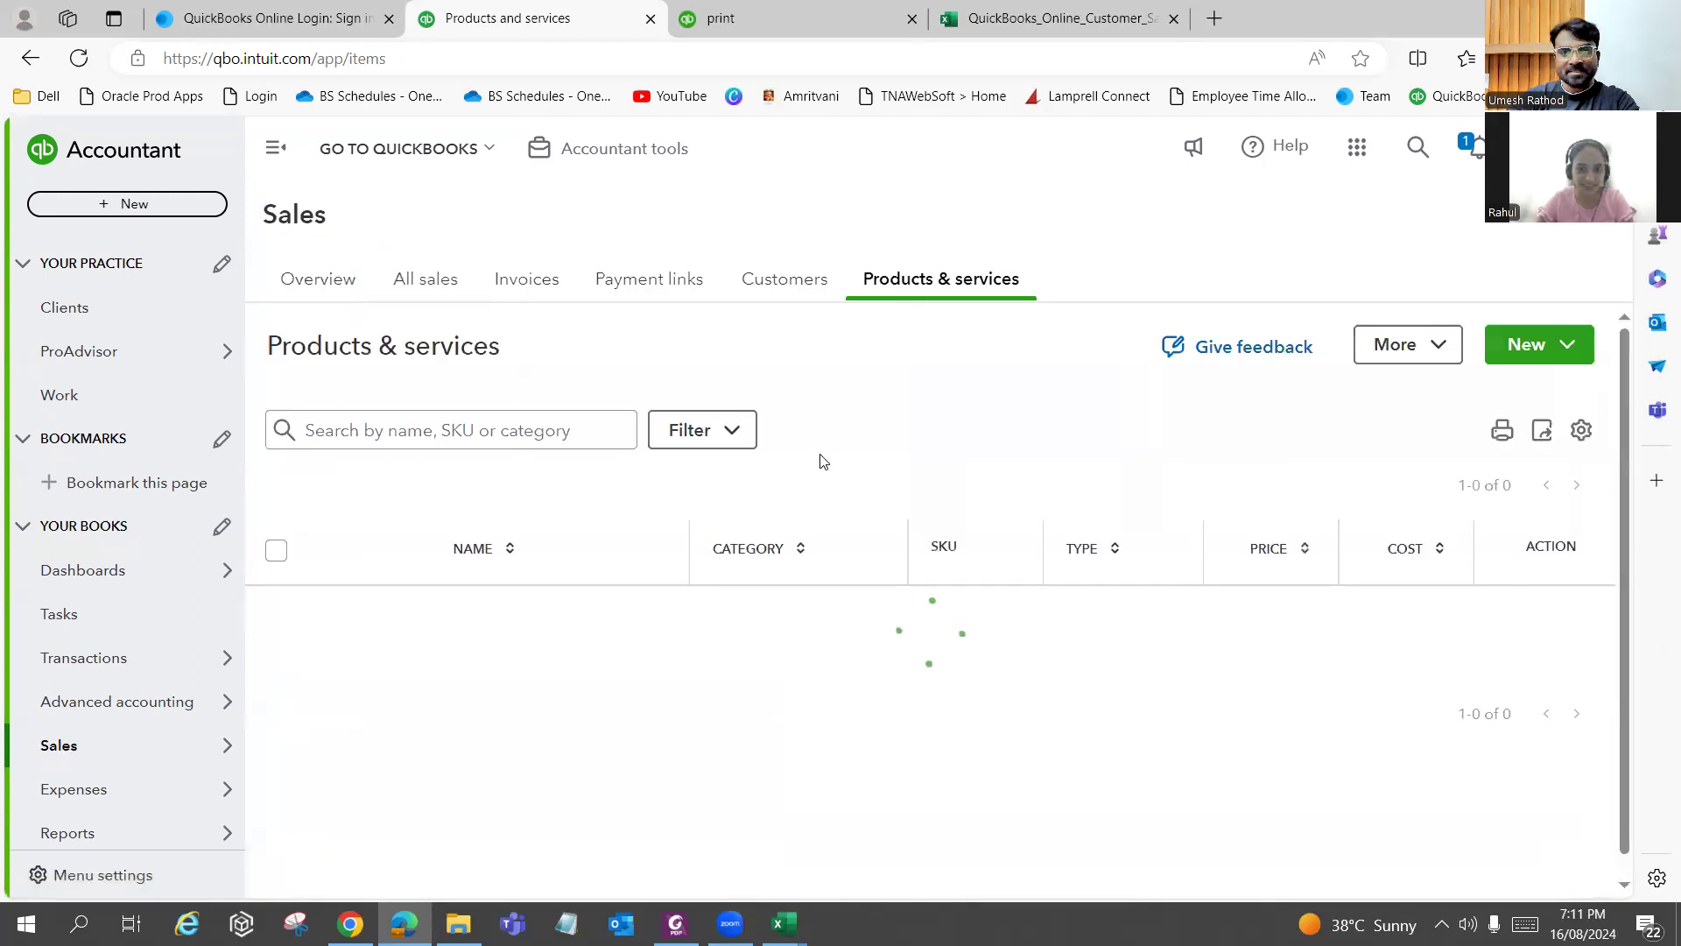
# Switch to the customer questions PDF in Foxit PhantomPDF and read exercises 92 to 100 on billing schedules, payment plans and service agreements.
pyautogui.click(675, 924)
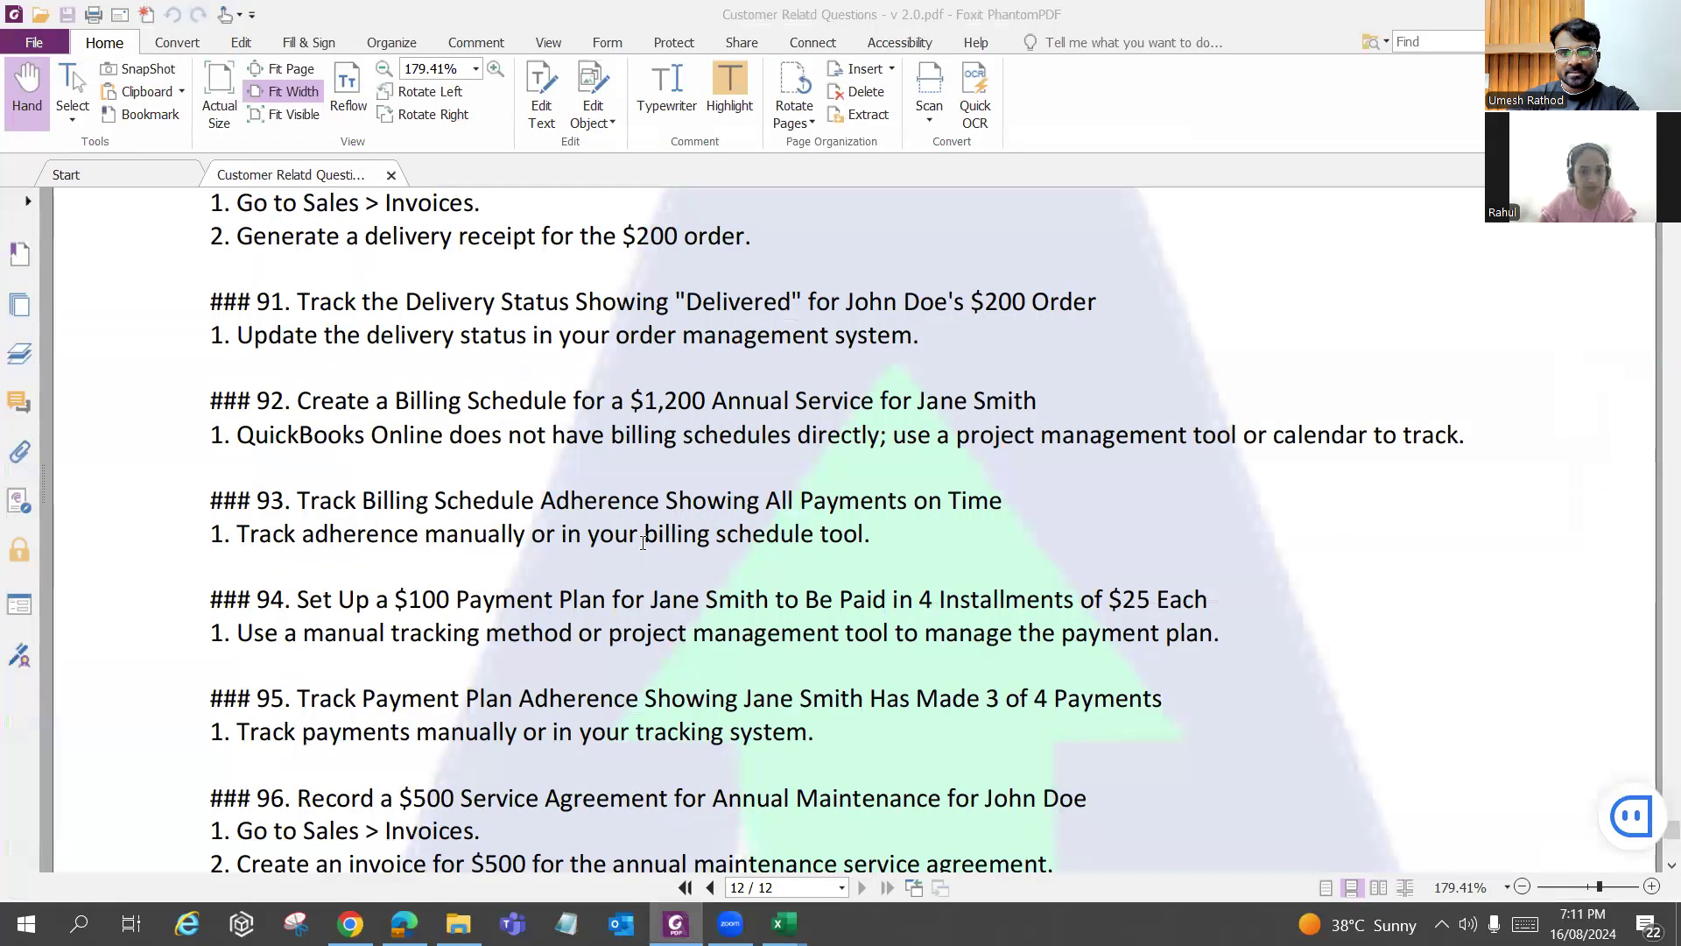
pyautogui.scroll(-1, 642, 542)
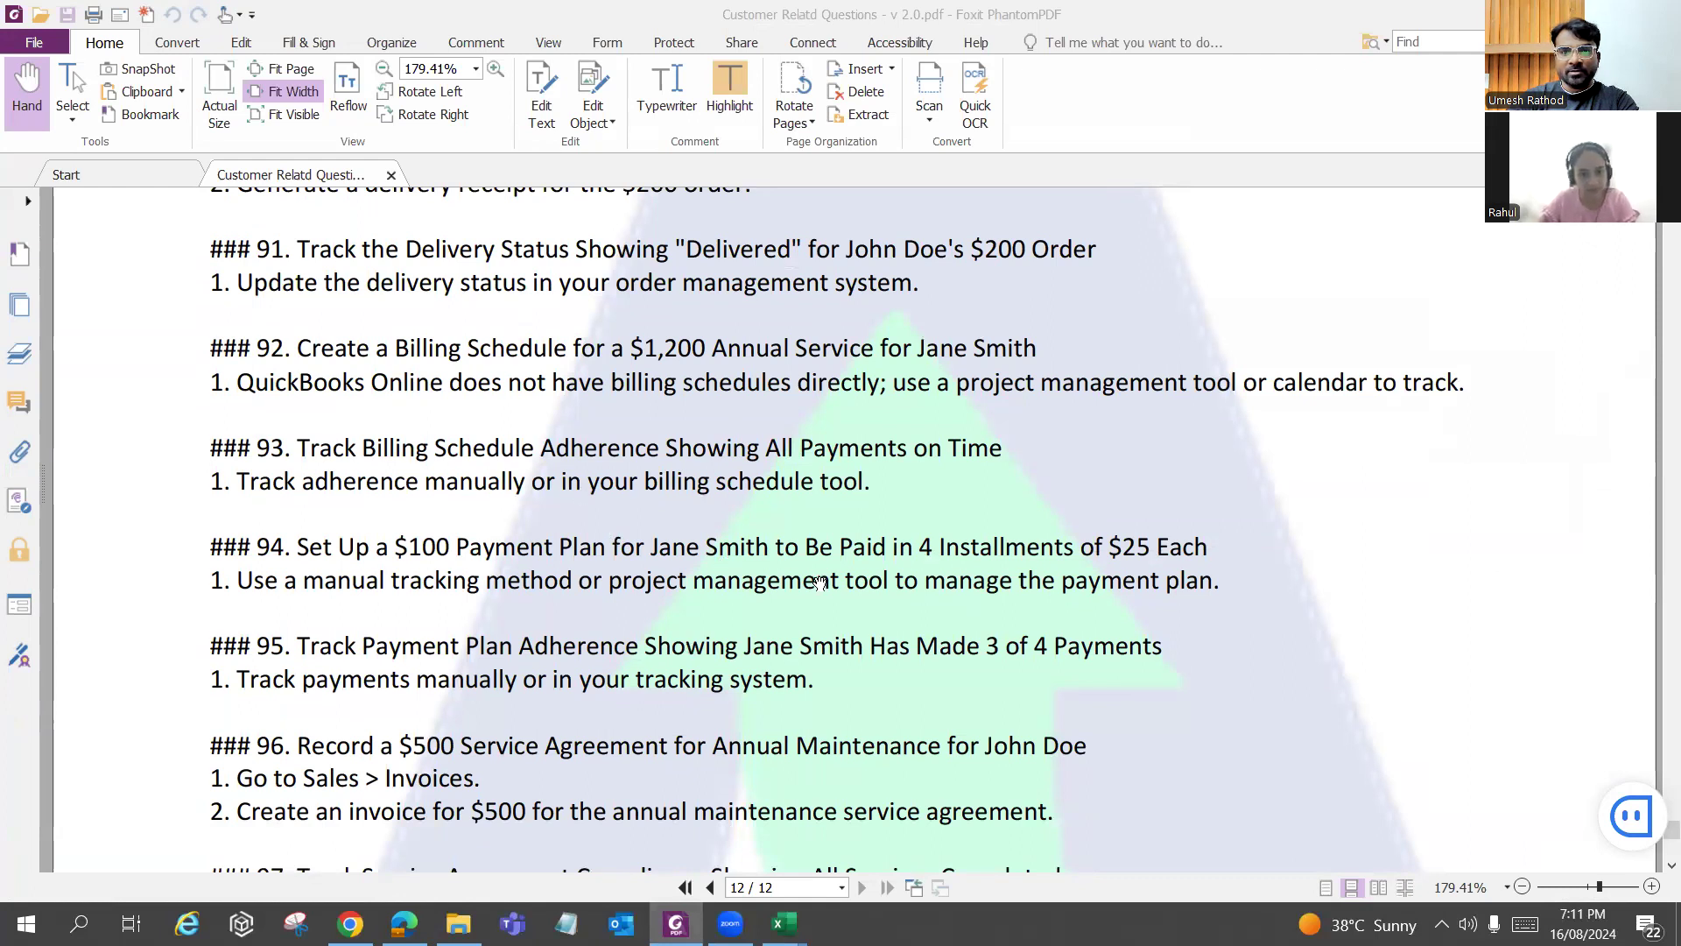
pyautogui.scroll(-1, 820, 577)
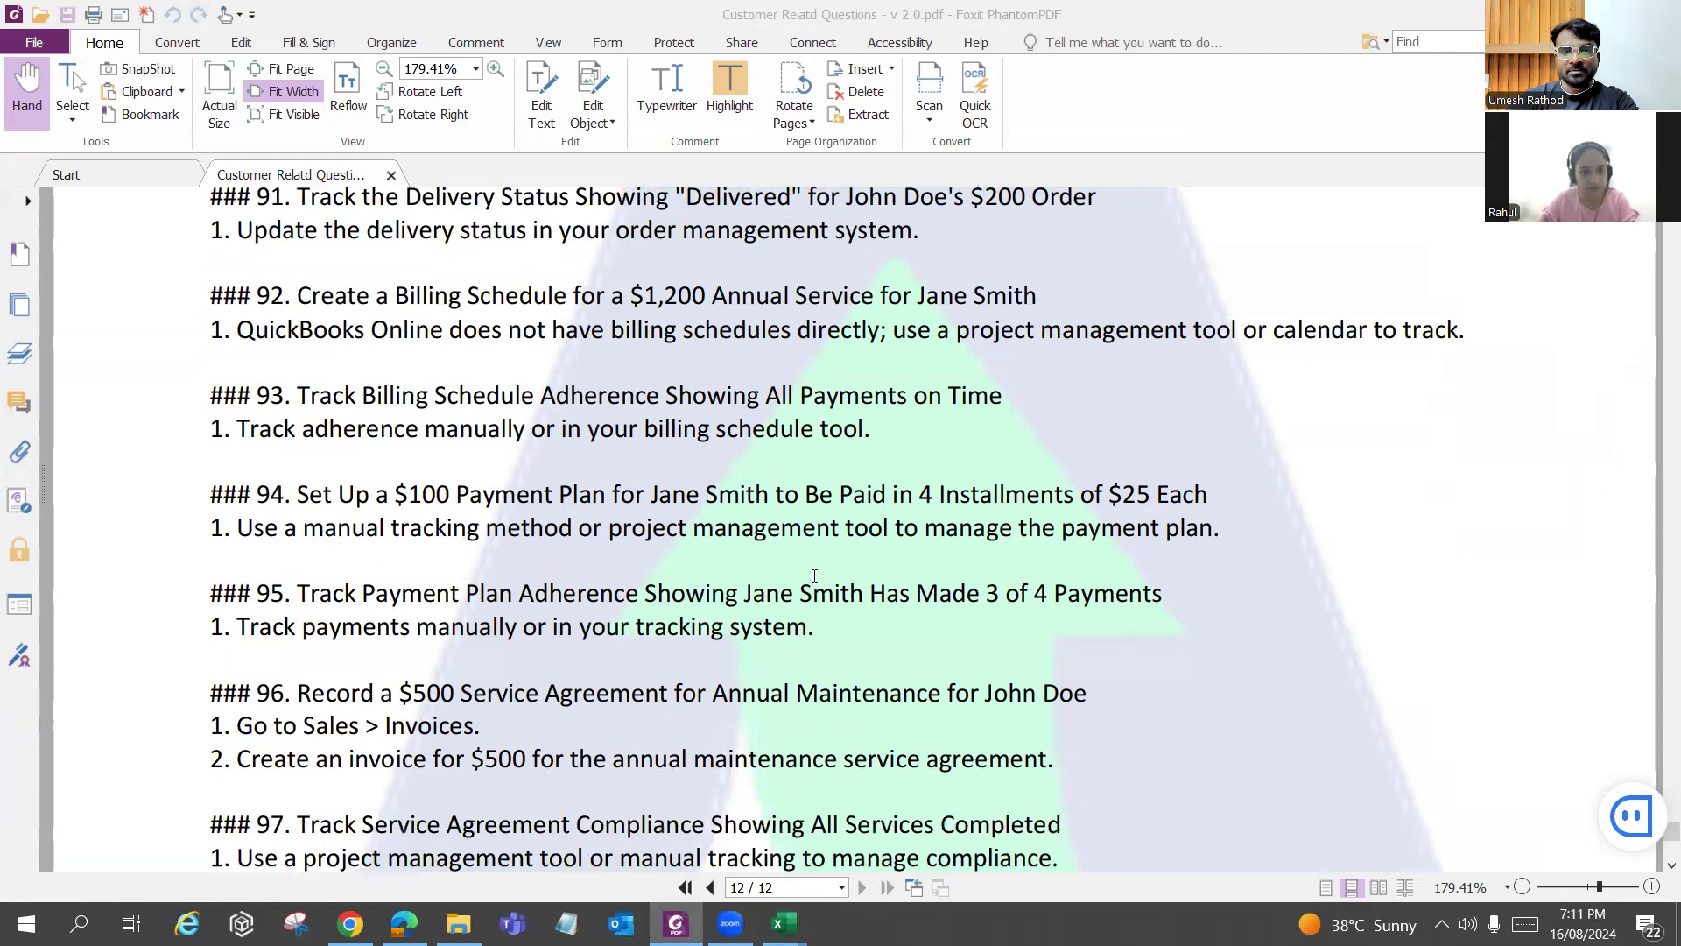
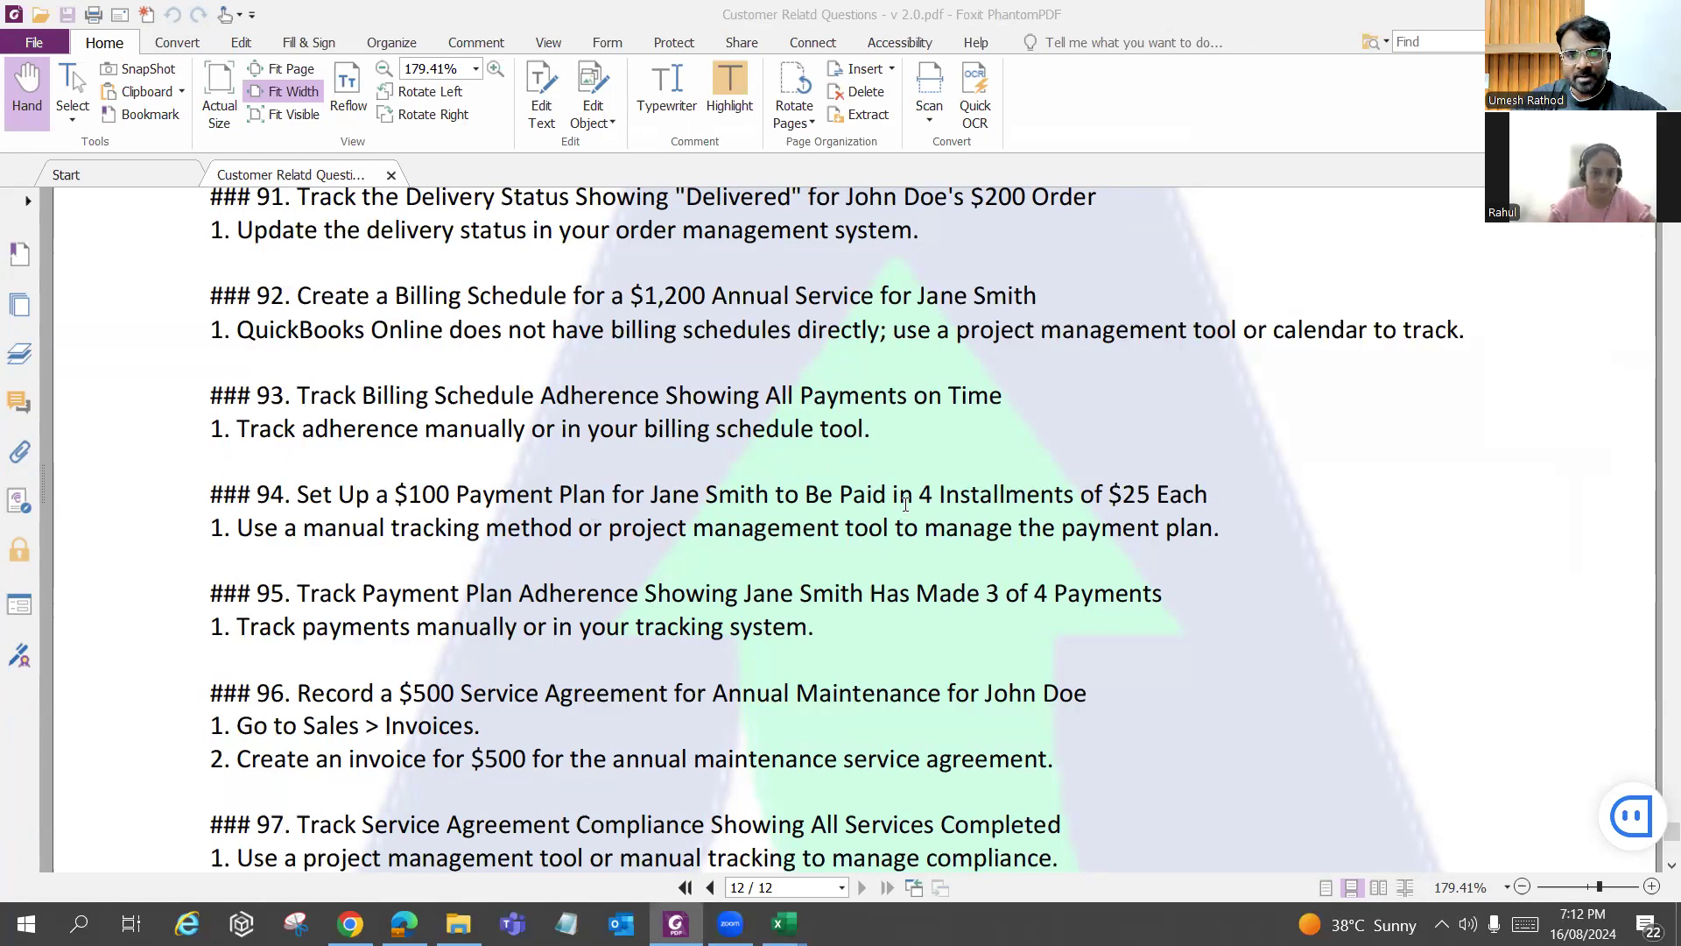
pyautogui.scroll(-1, 905, 504)
pyautogui.scroll(-1, 906, 505)
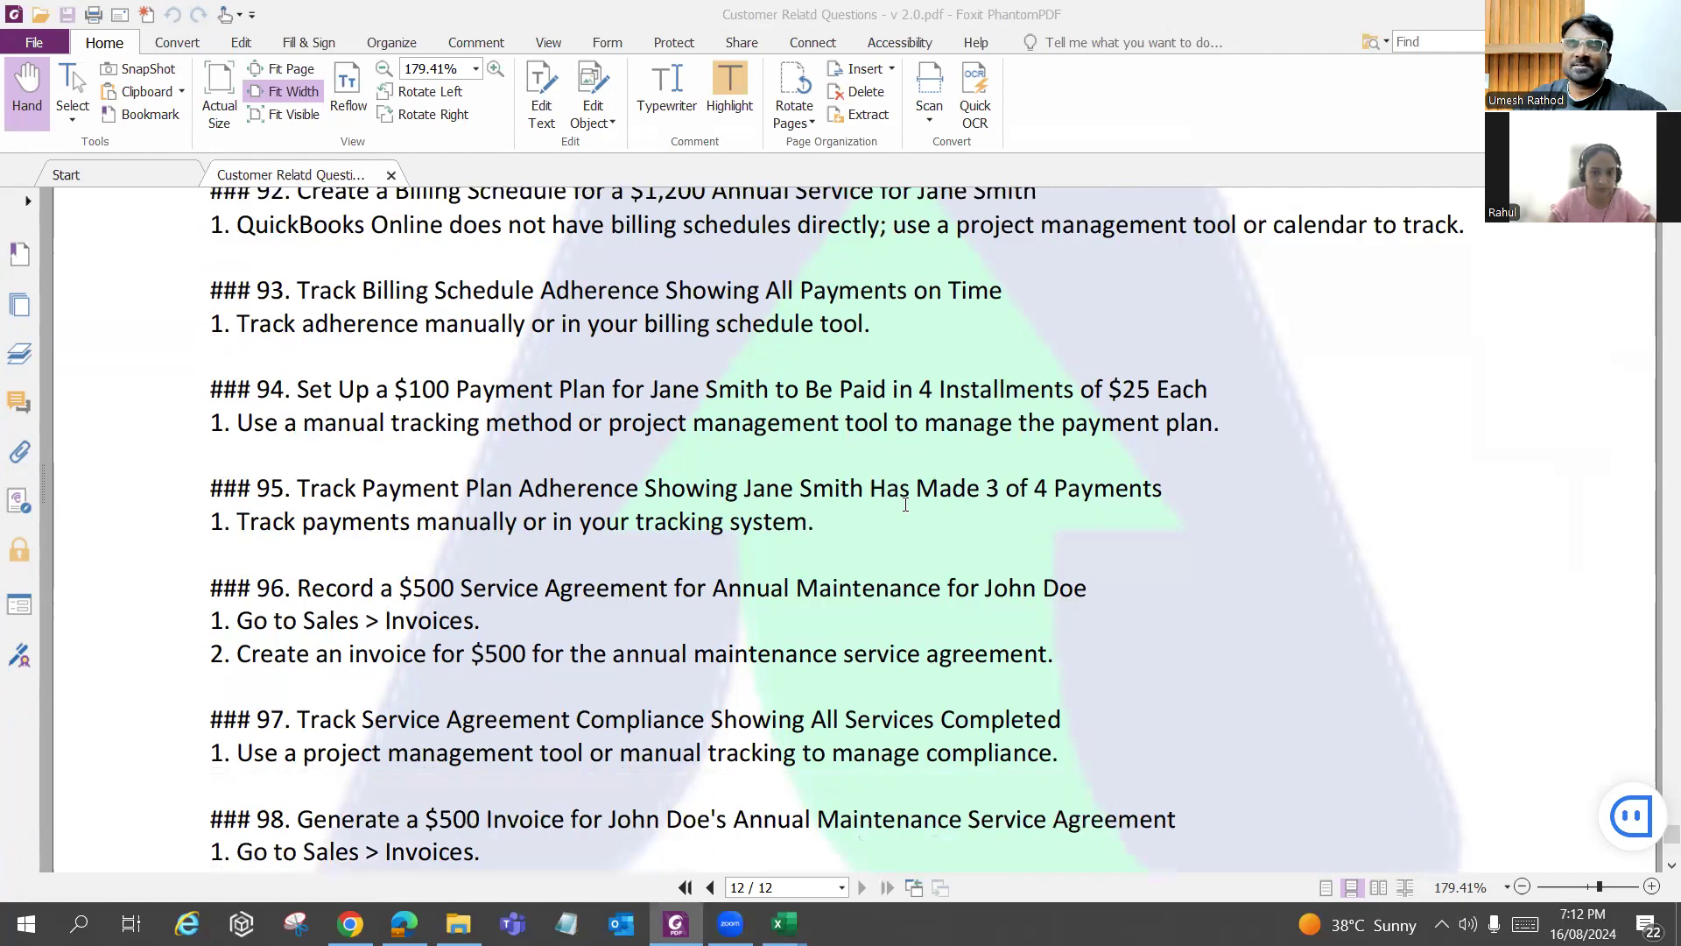
pyautogui.scroll(-1, 906, 504)
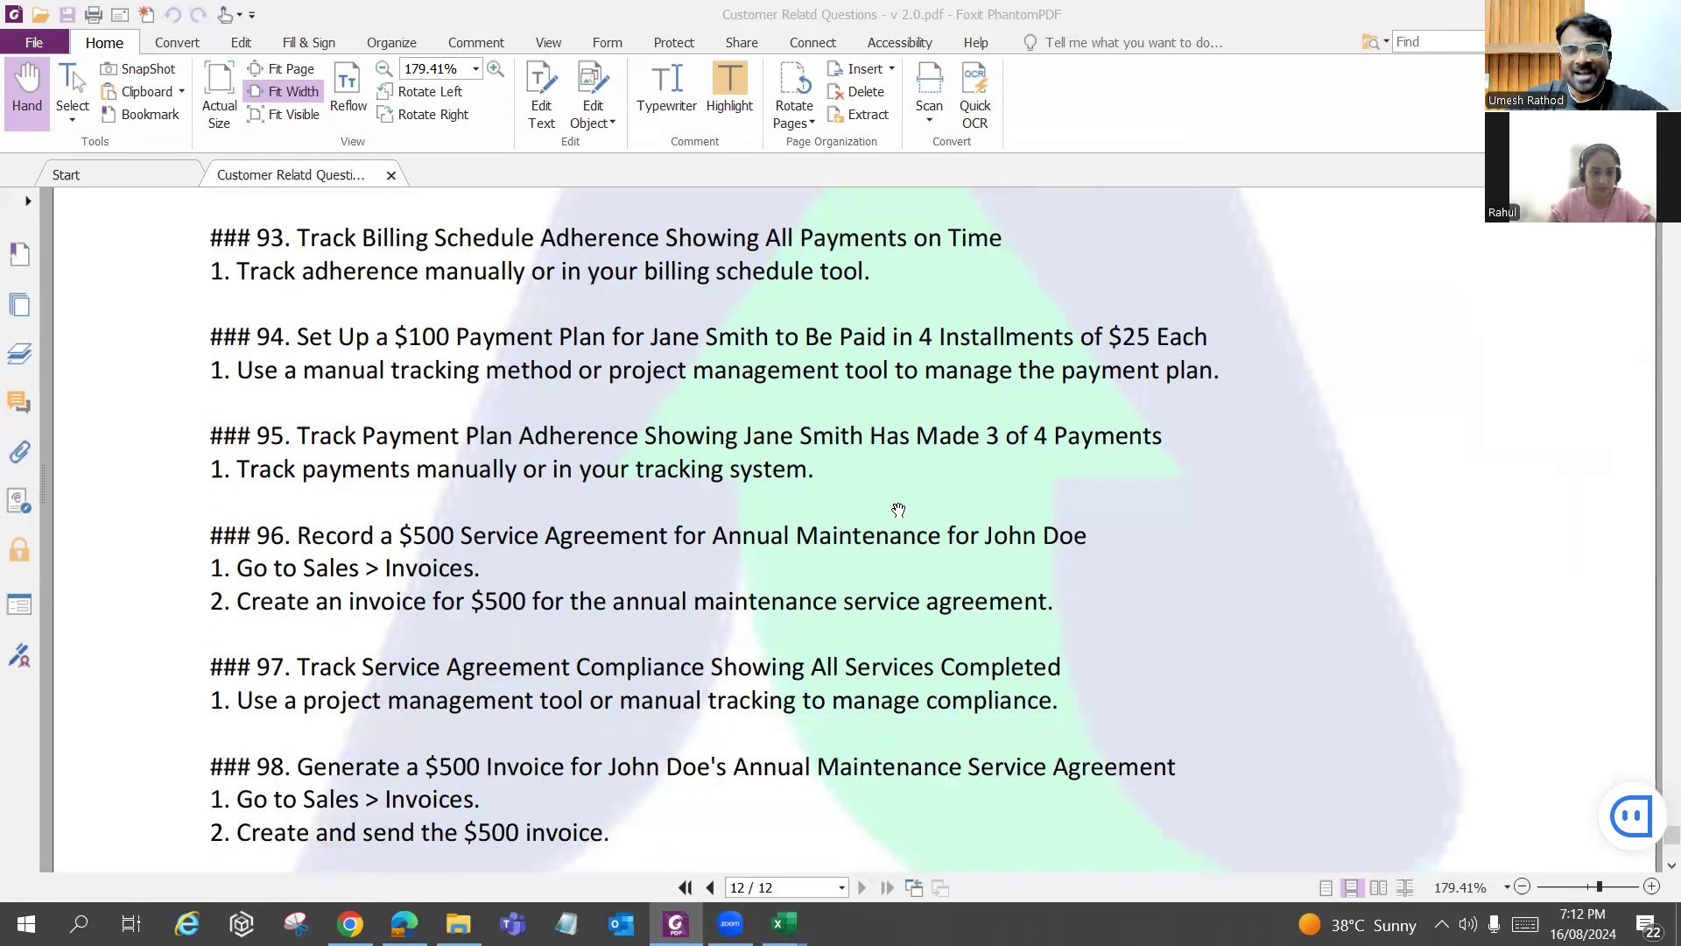
pyautogui.scroll(-2, 898, 509)
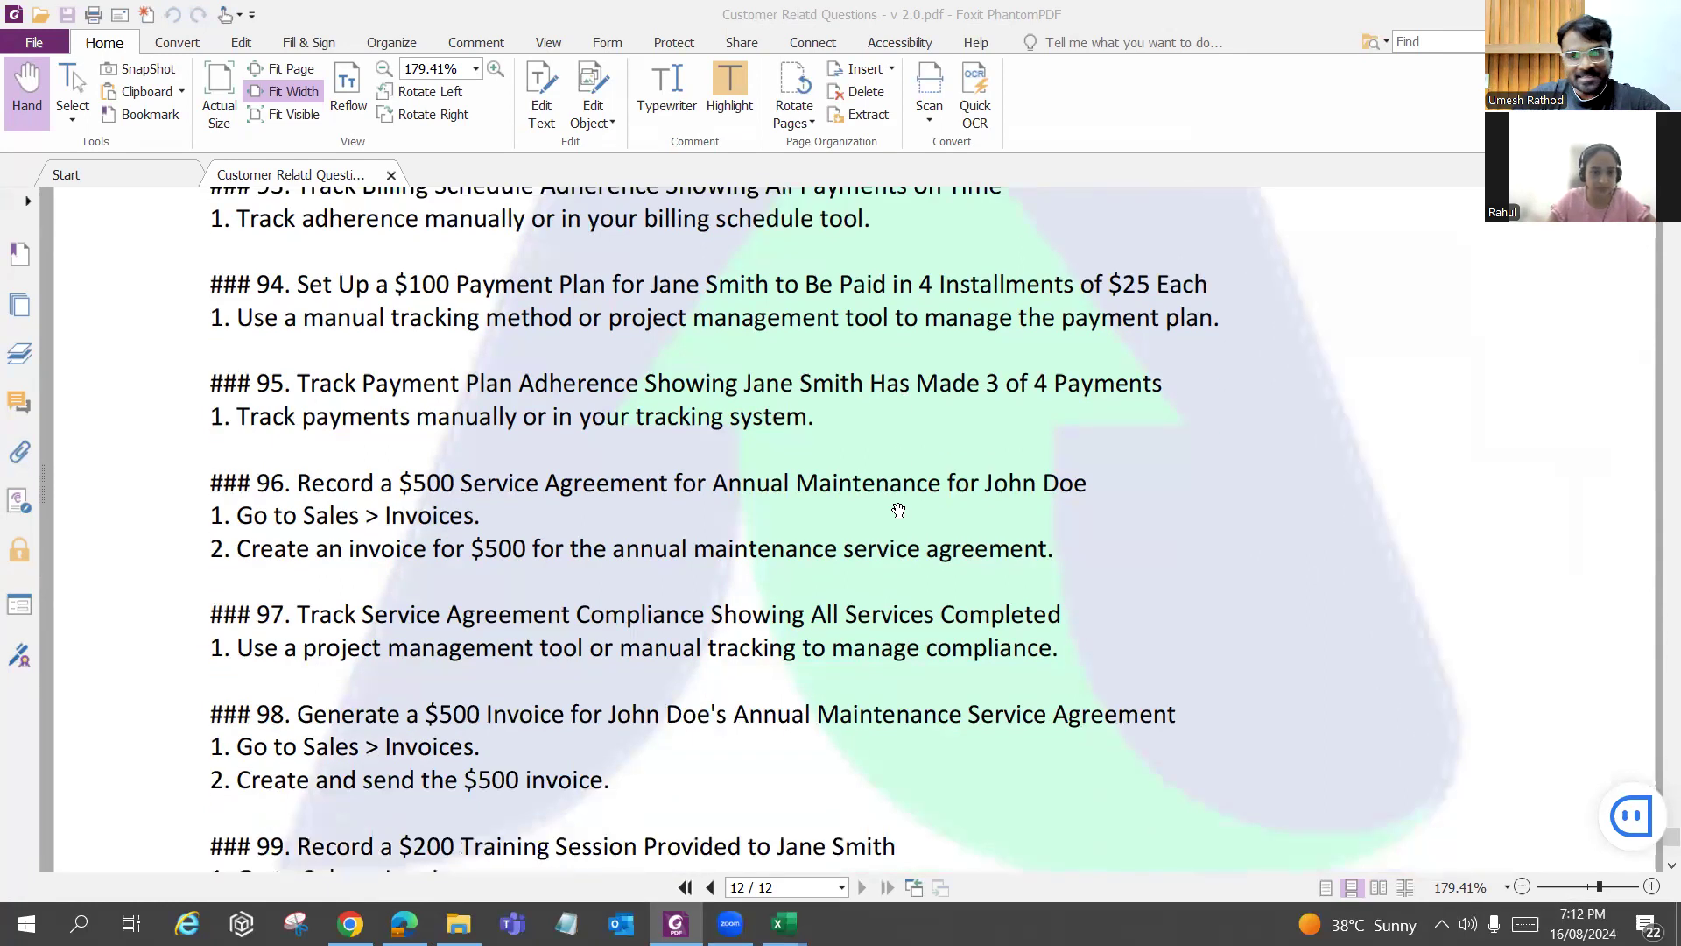
pyautogui.scroll(-1, 898, 509)
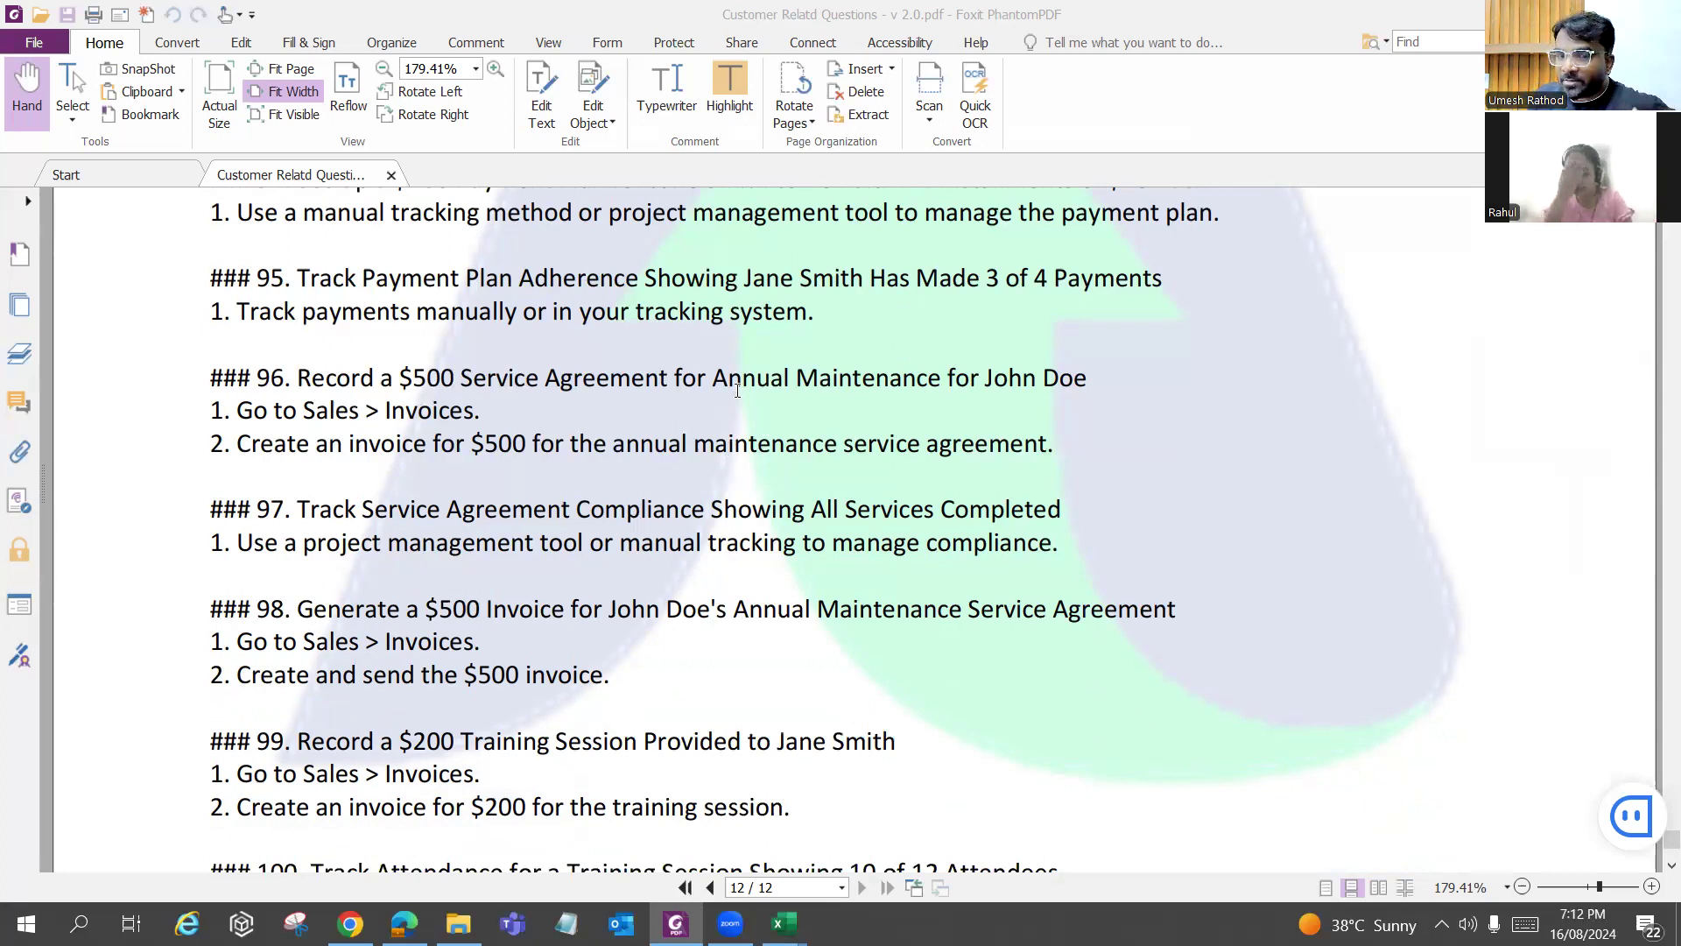
pyautogui.scroll(2, 875, 262)
pyautogui.scroll(-2, 884, 354)
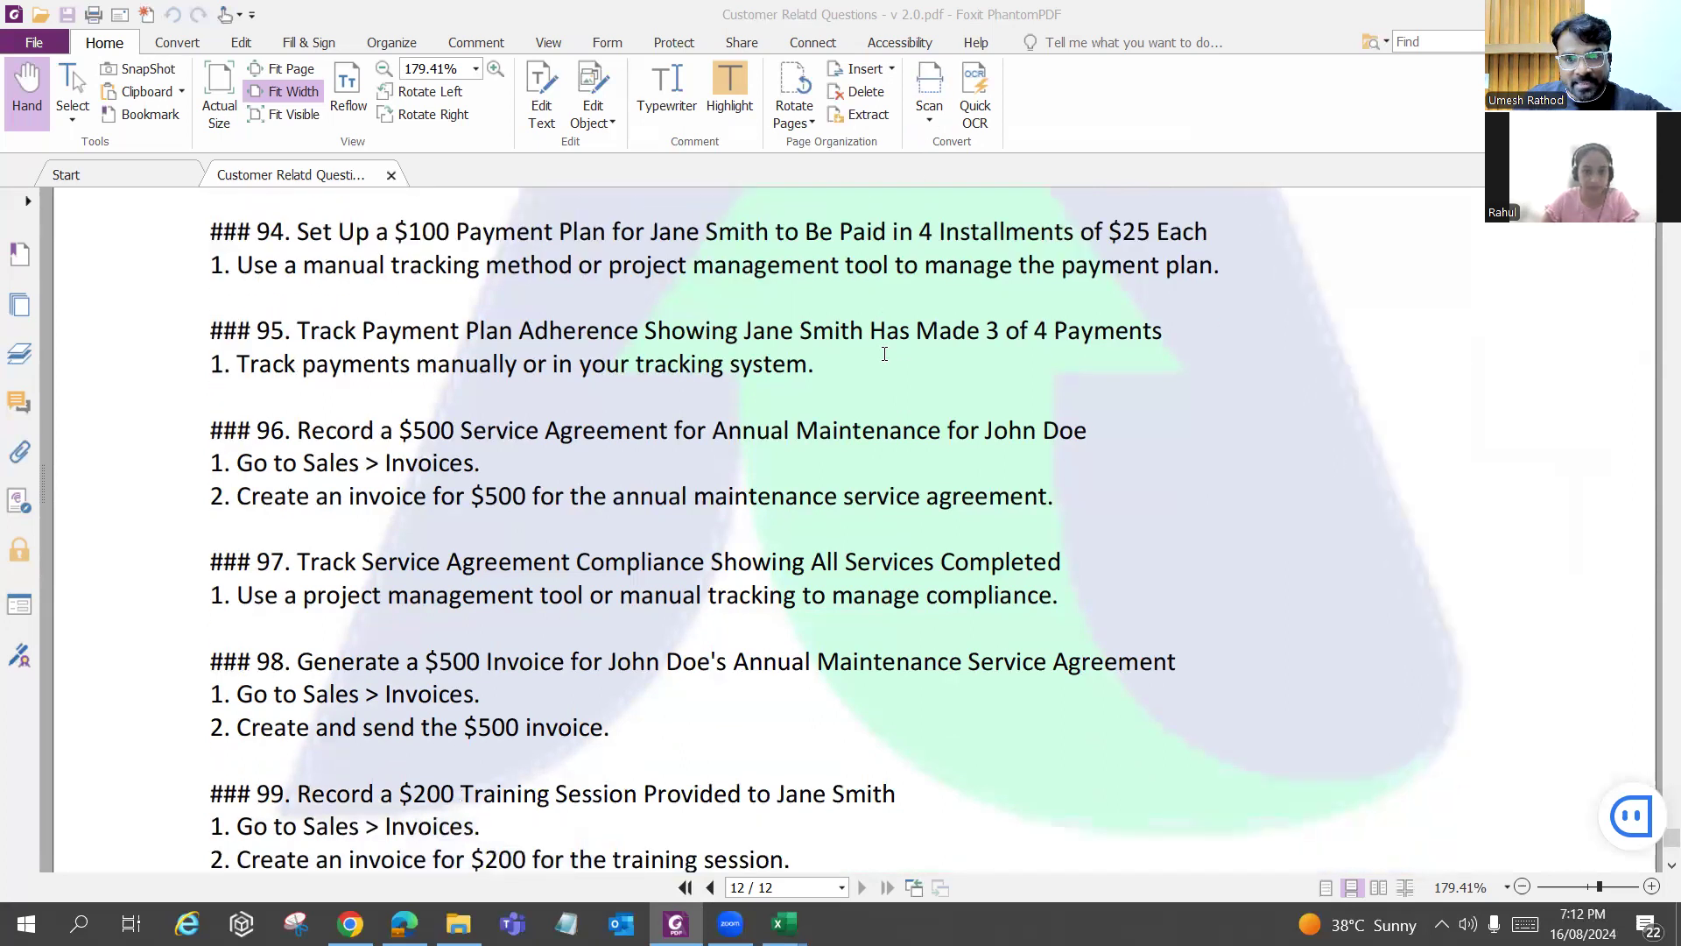
pyautogui.scroll(-1, 884, 354)
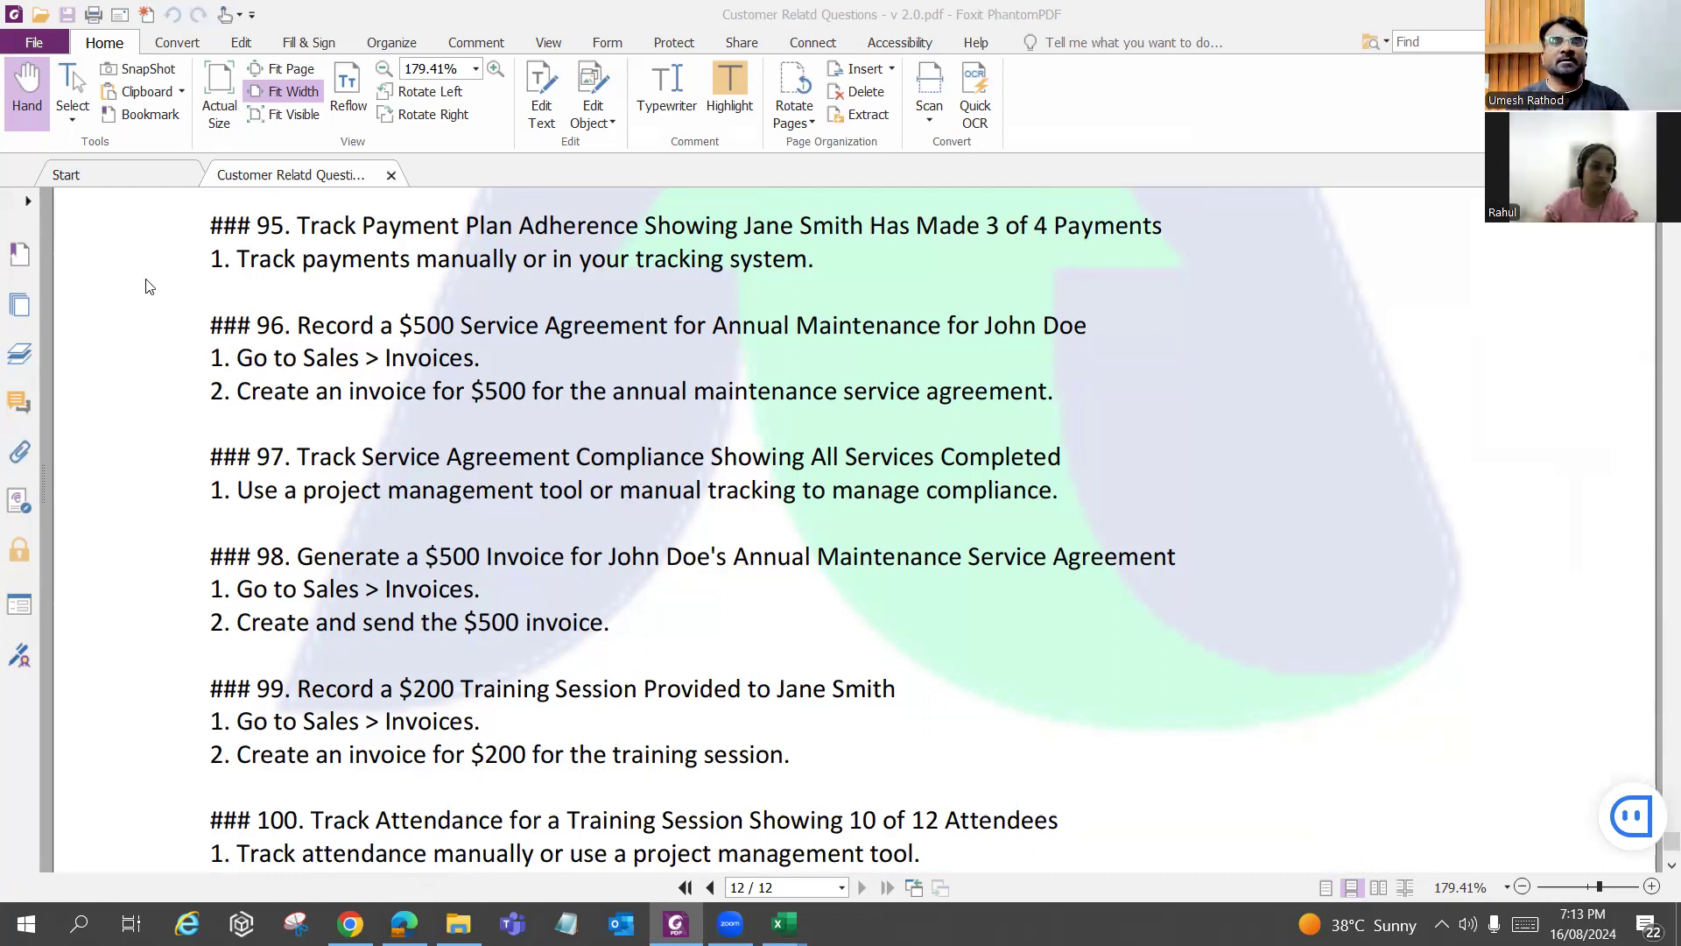
# Switch back to QuickBooks and start a new product/service named "Annual maintainance contract" with the item type Service.
pyautogui.hotkey('alt', 'Tab')
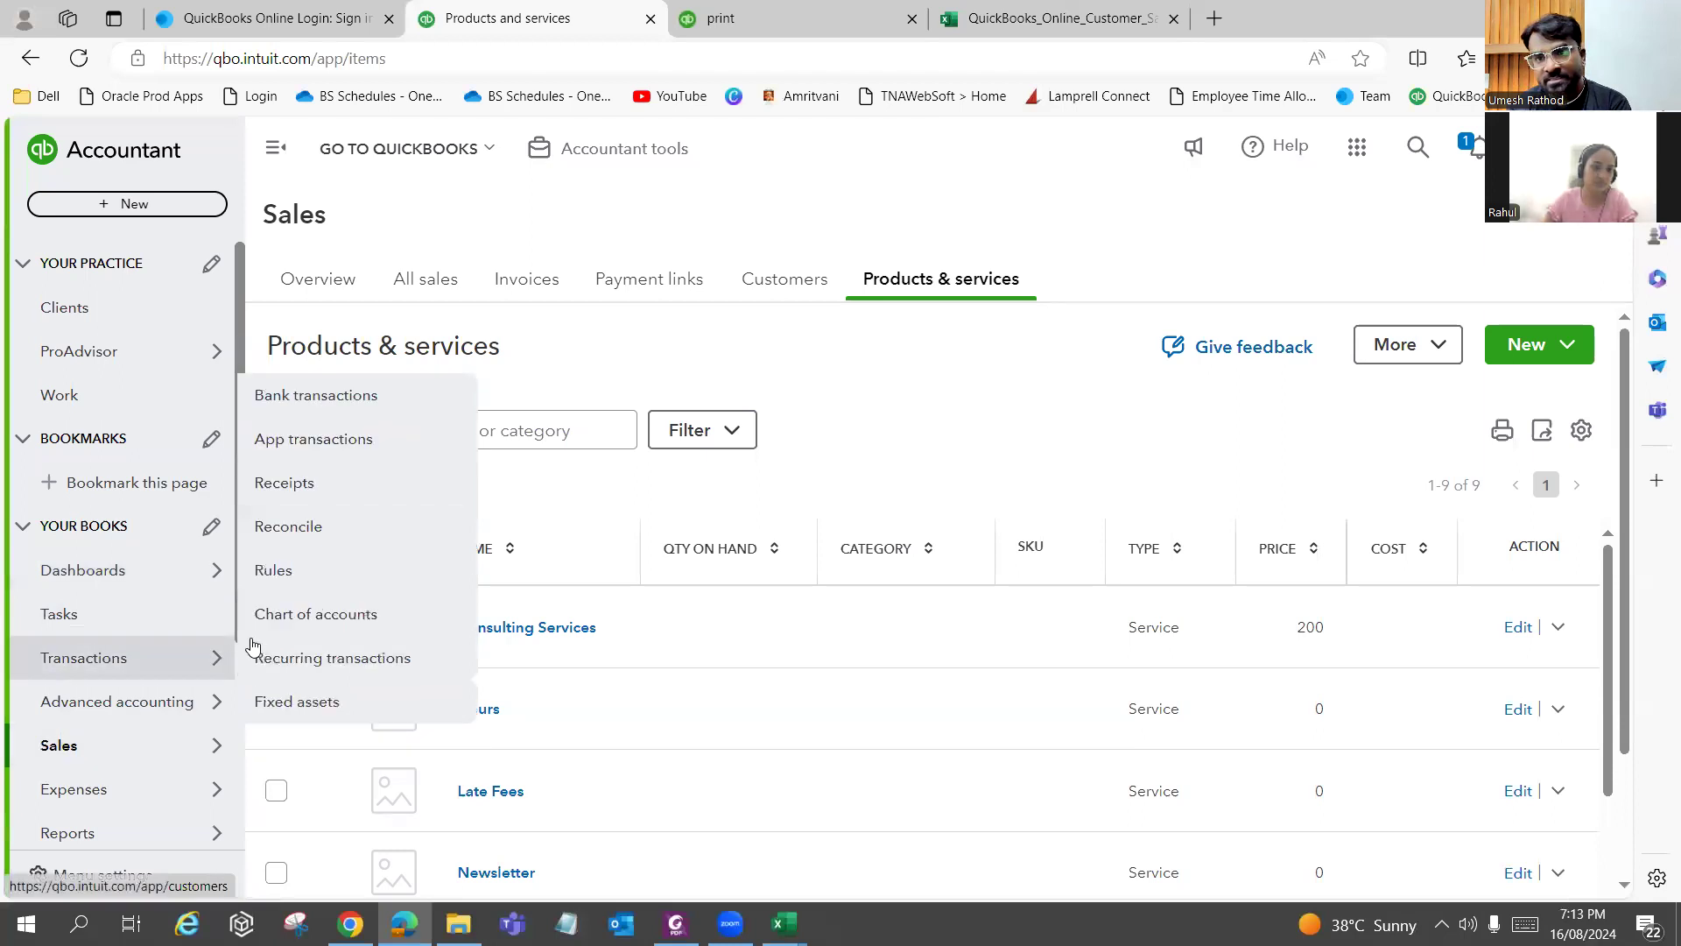
pyautogui.moveTo(178, 745)
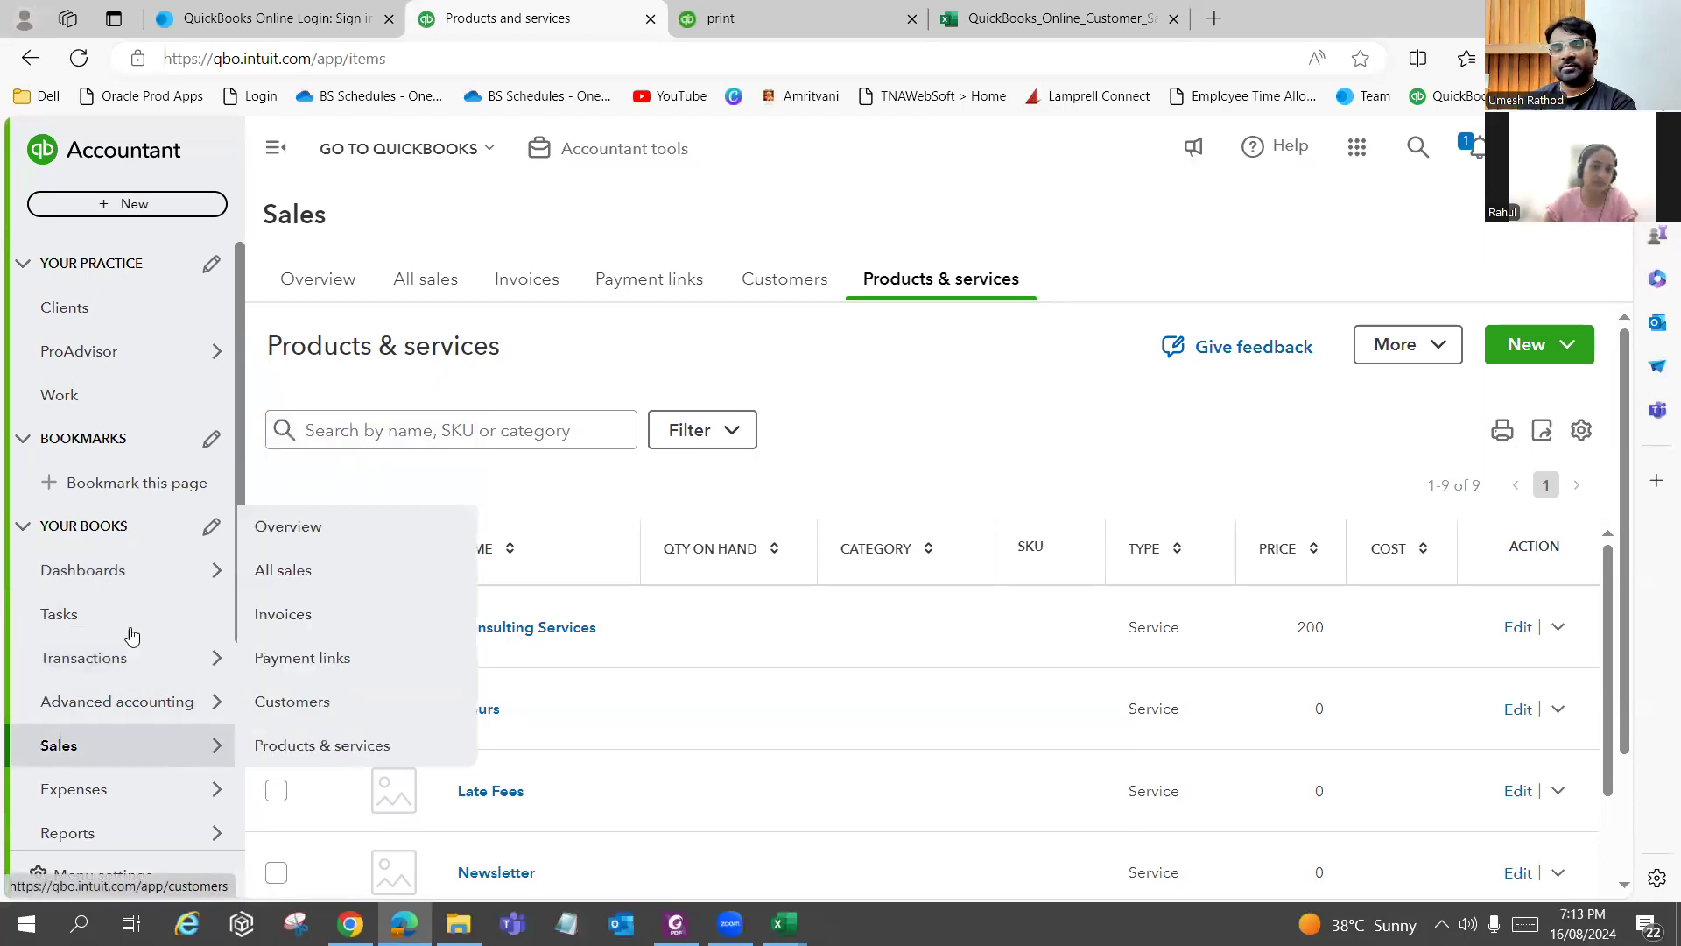
pyautogui.click(196, 199)
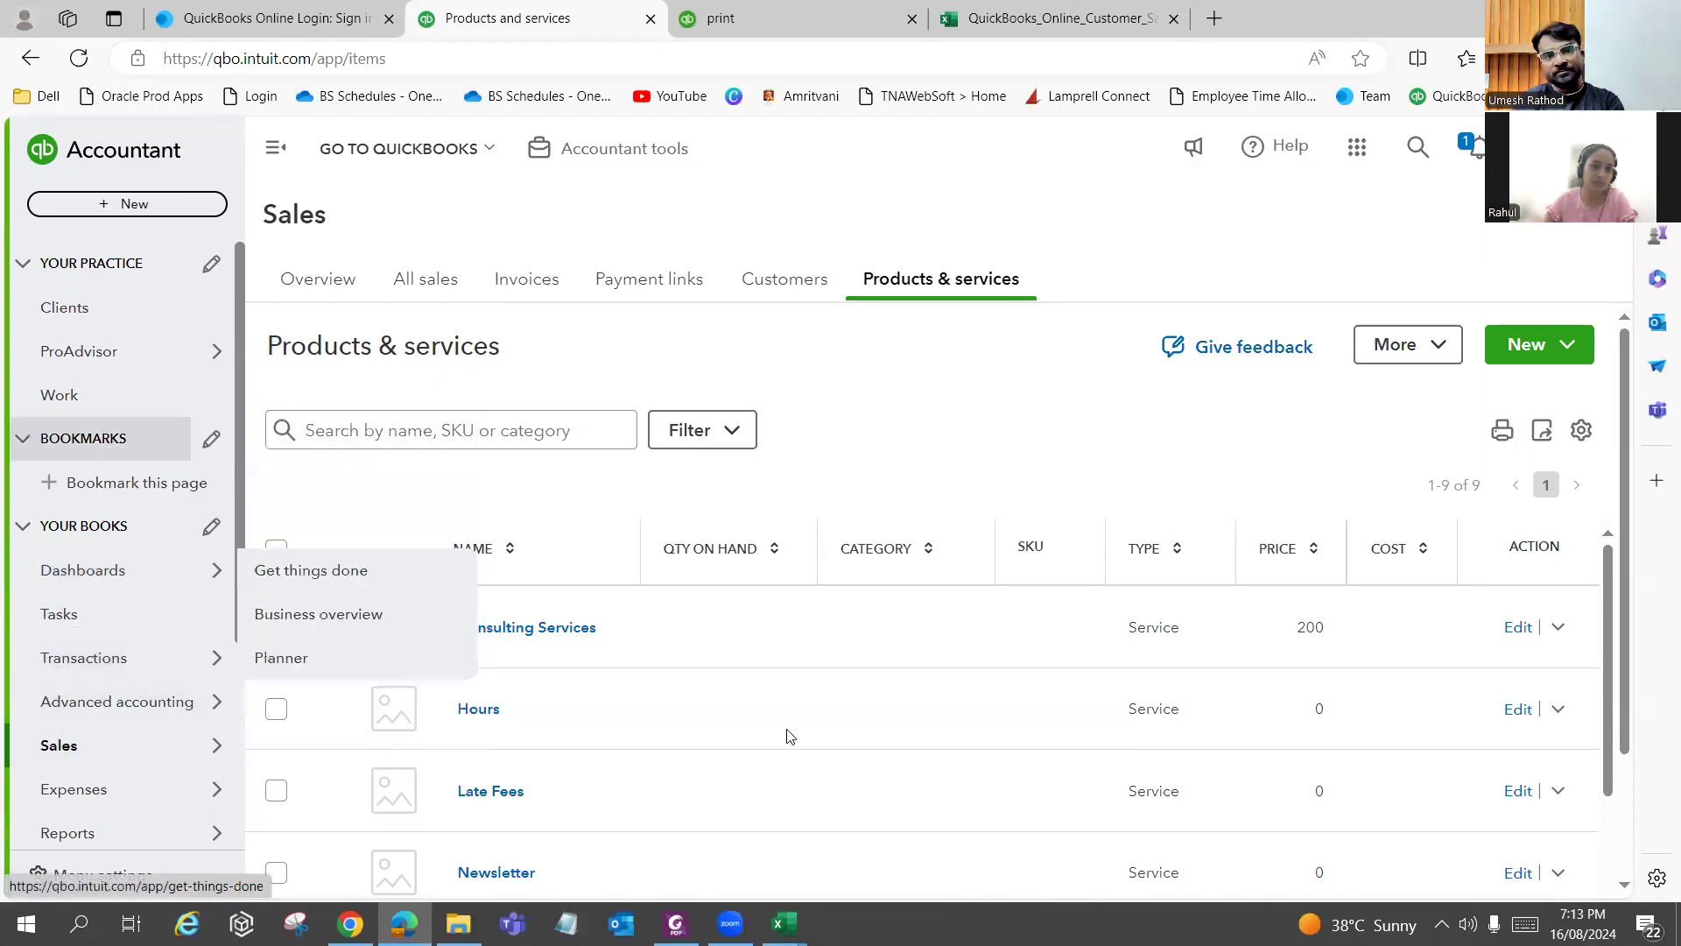
pyautogui.click(847, 608)
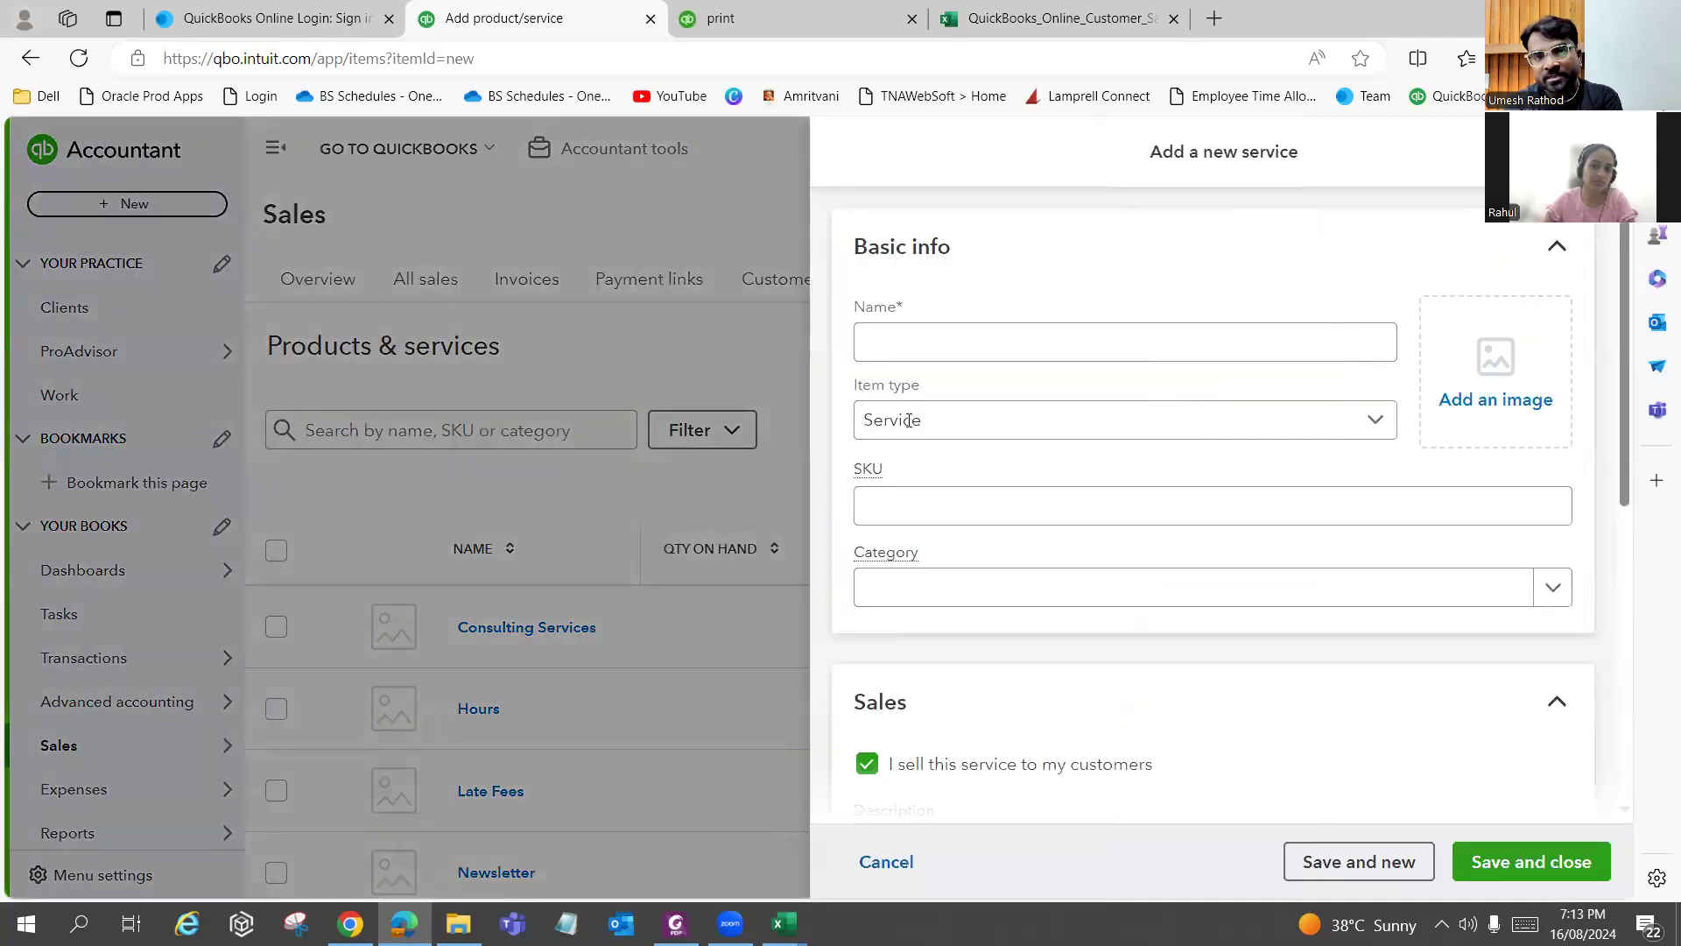
pyautogui.click(928, 343)
pyautogui.write('Annual maintainna')
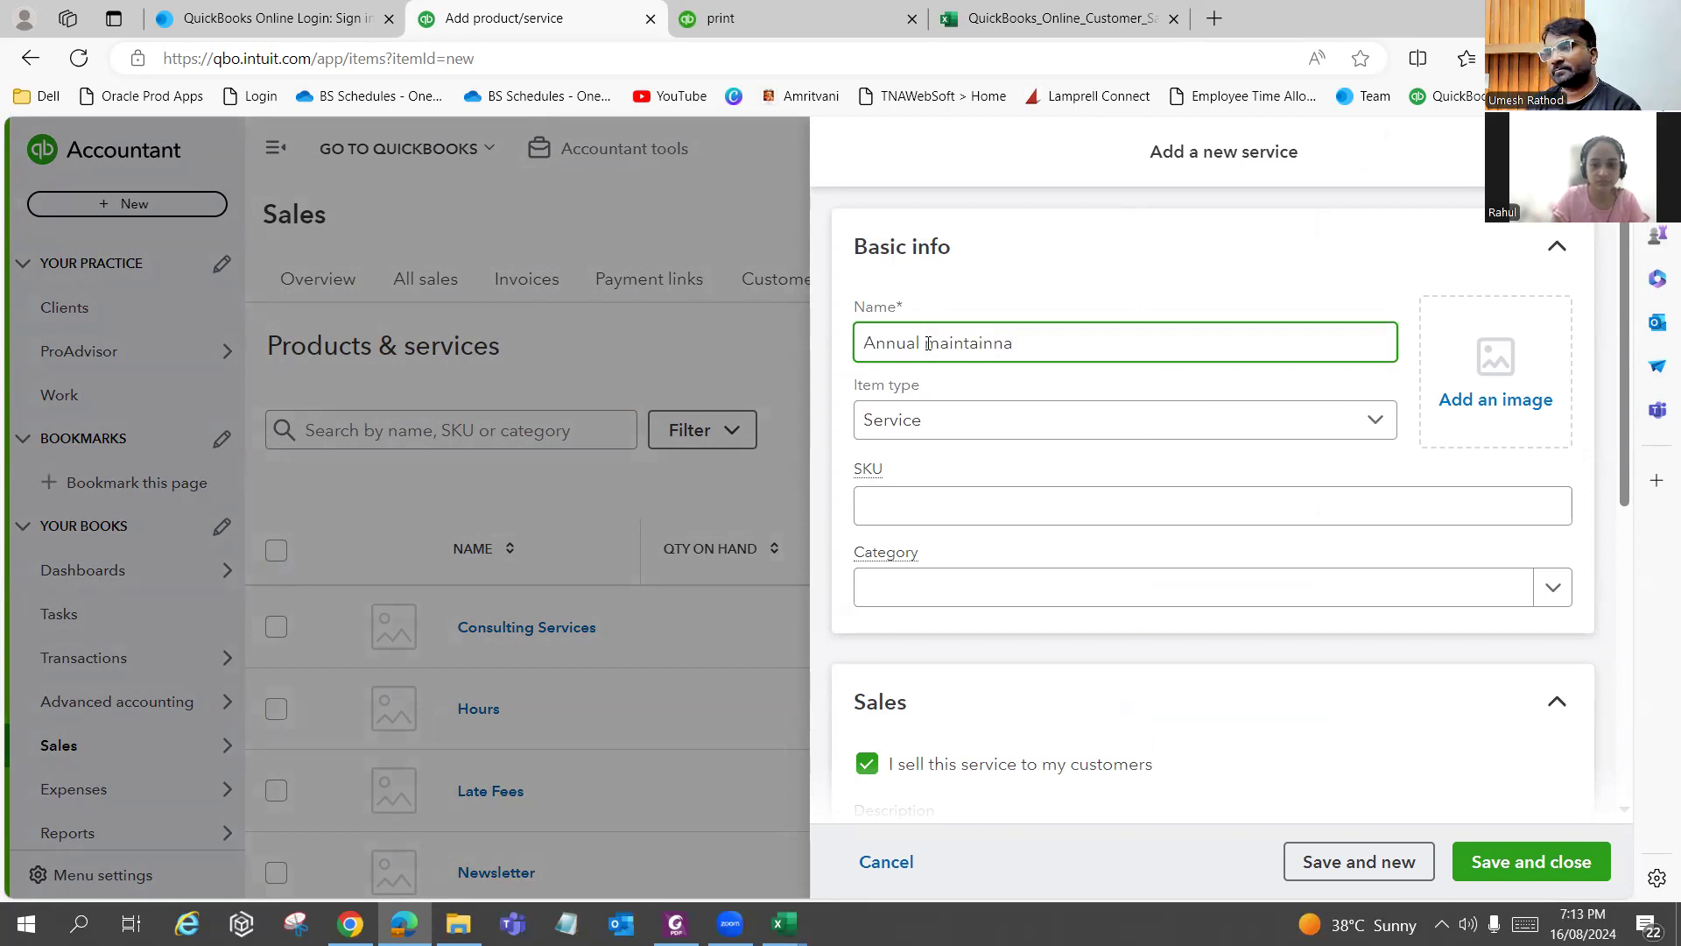
pyautogui.press('BackSpace')
pyautogui.press('BackSpace')
pyautogui.write('ance')
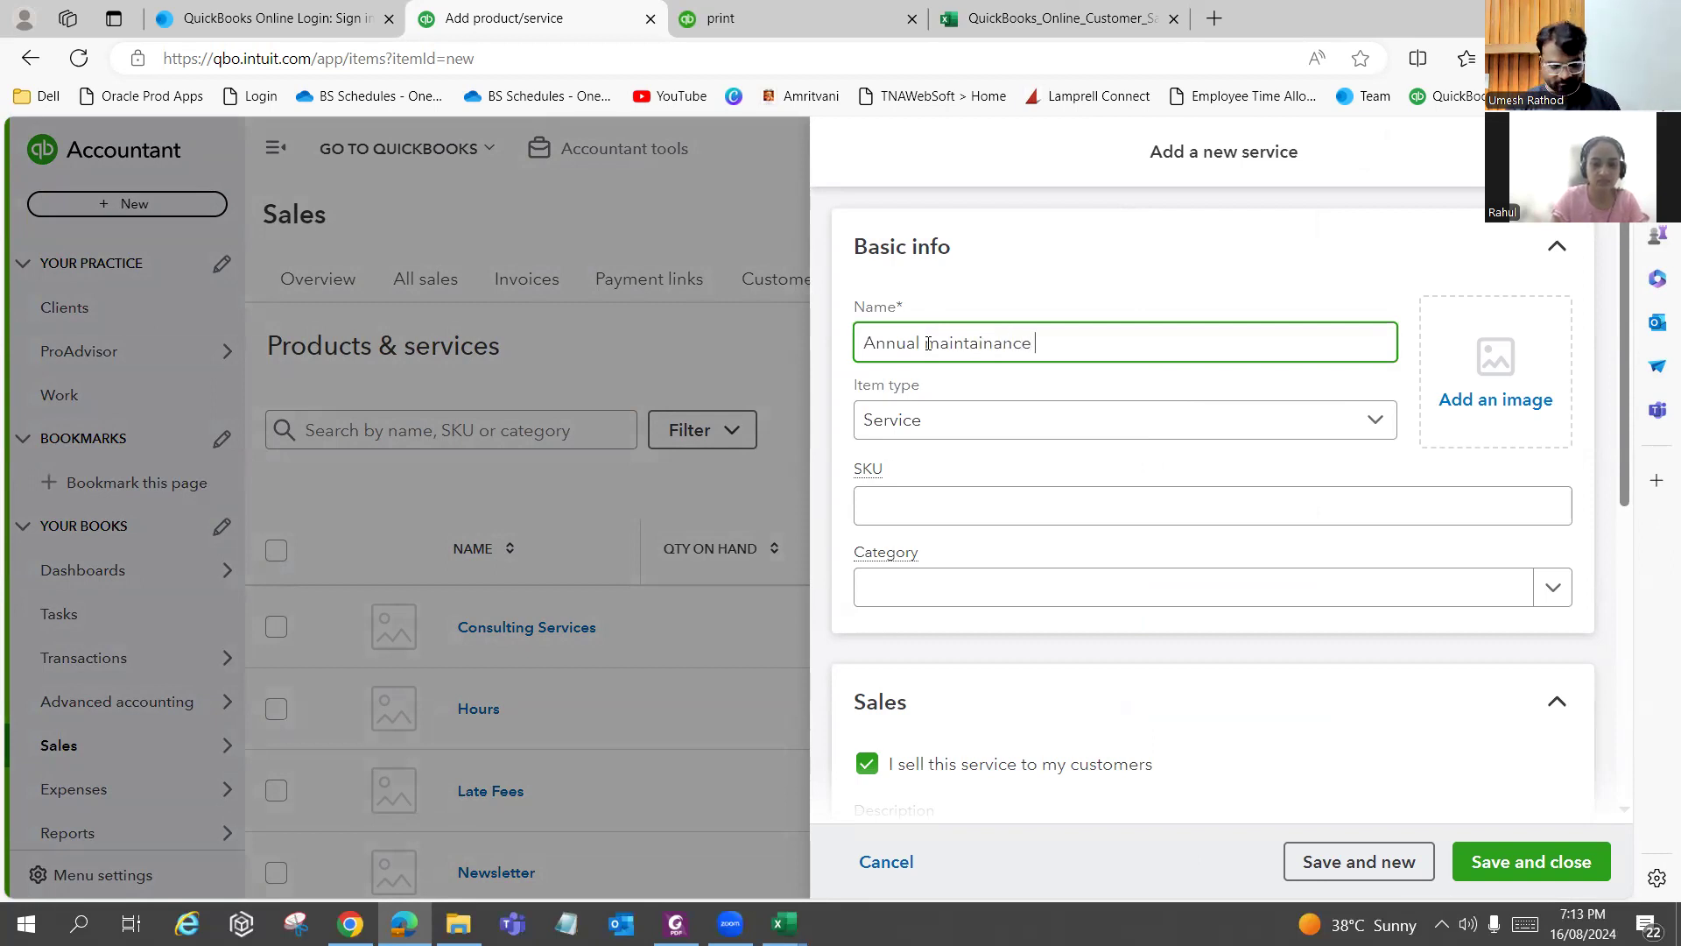
pyautogui.write(' contract')
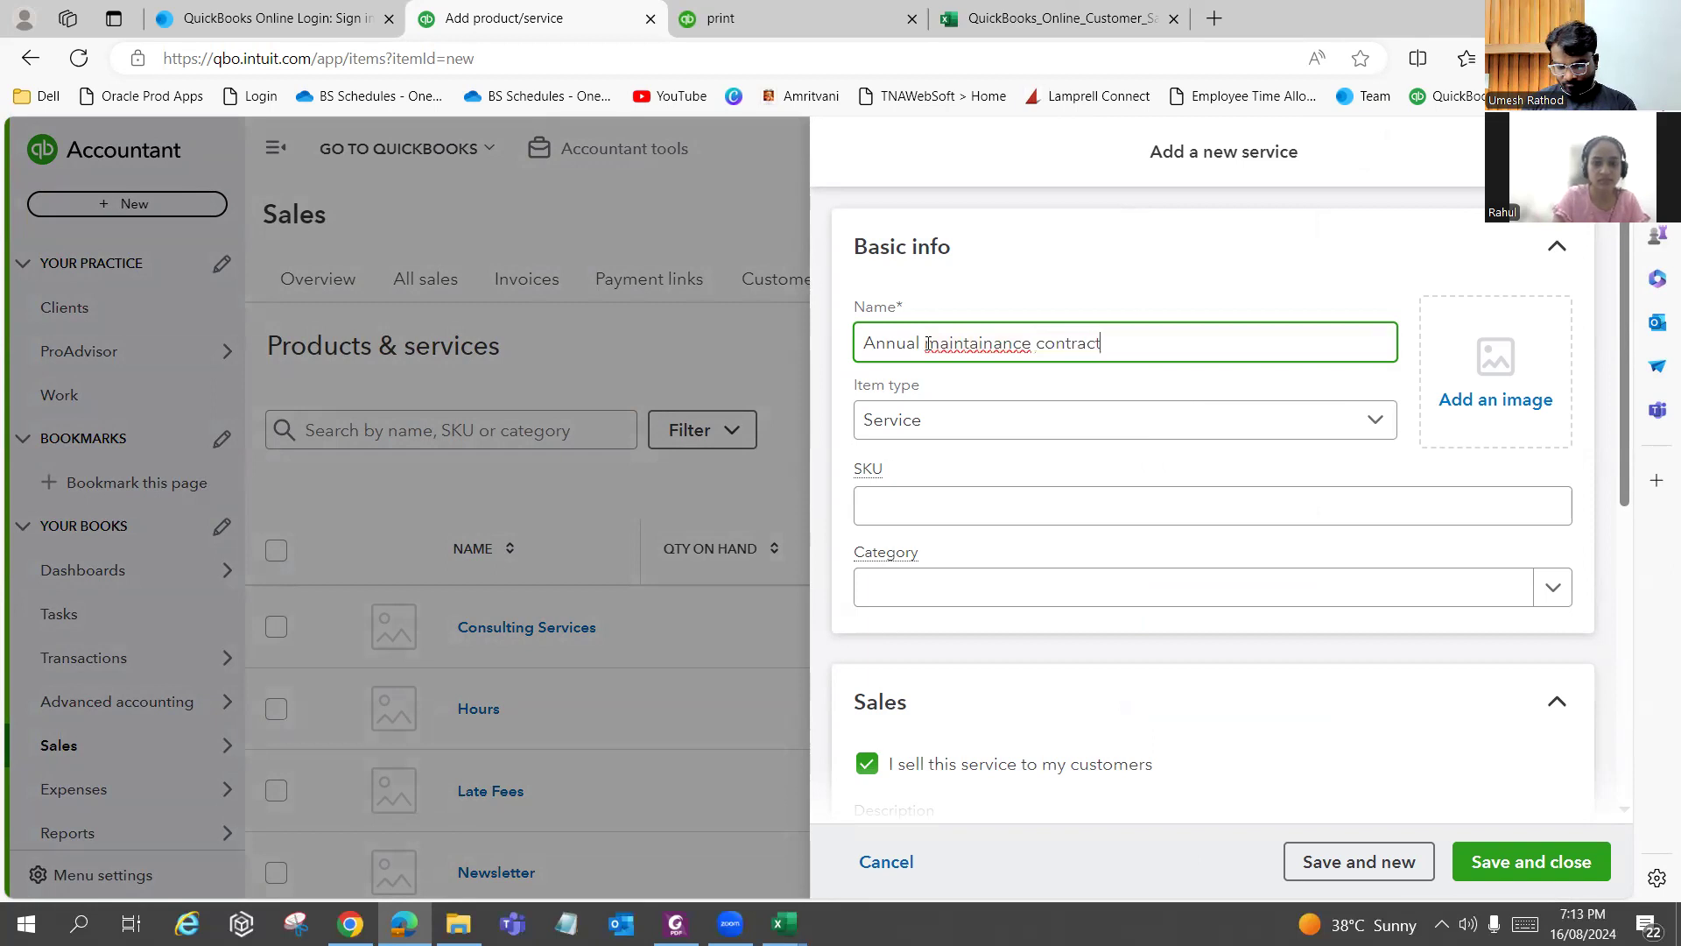
pyautogui.click(904, 421)
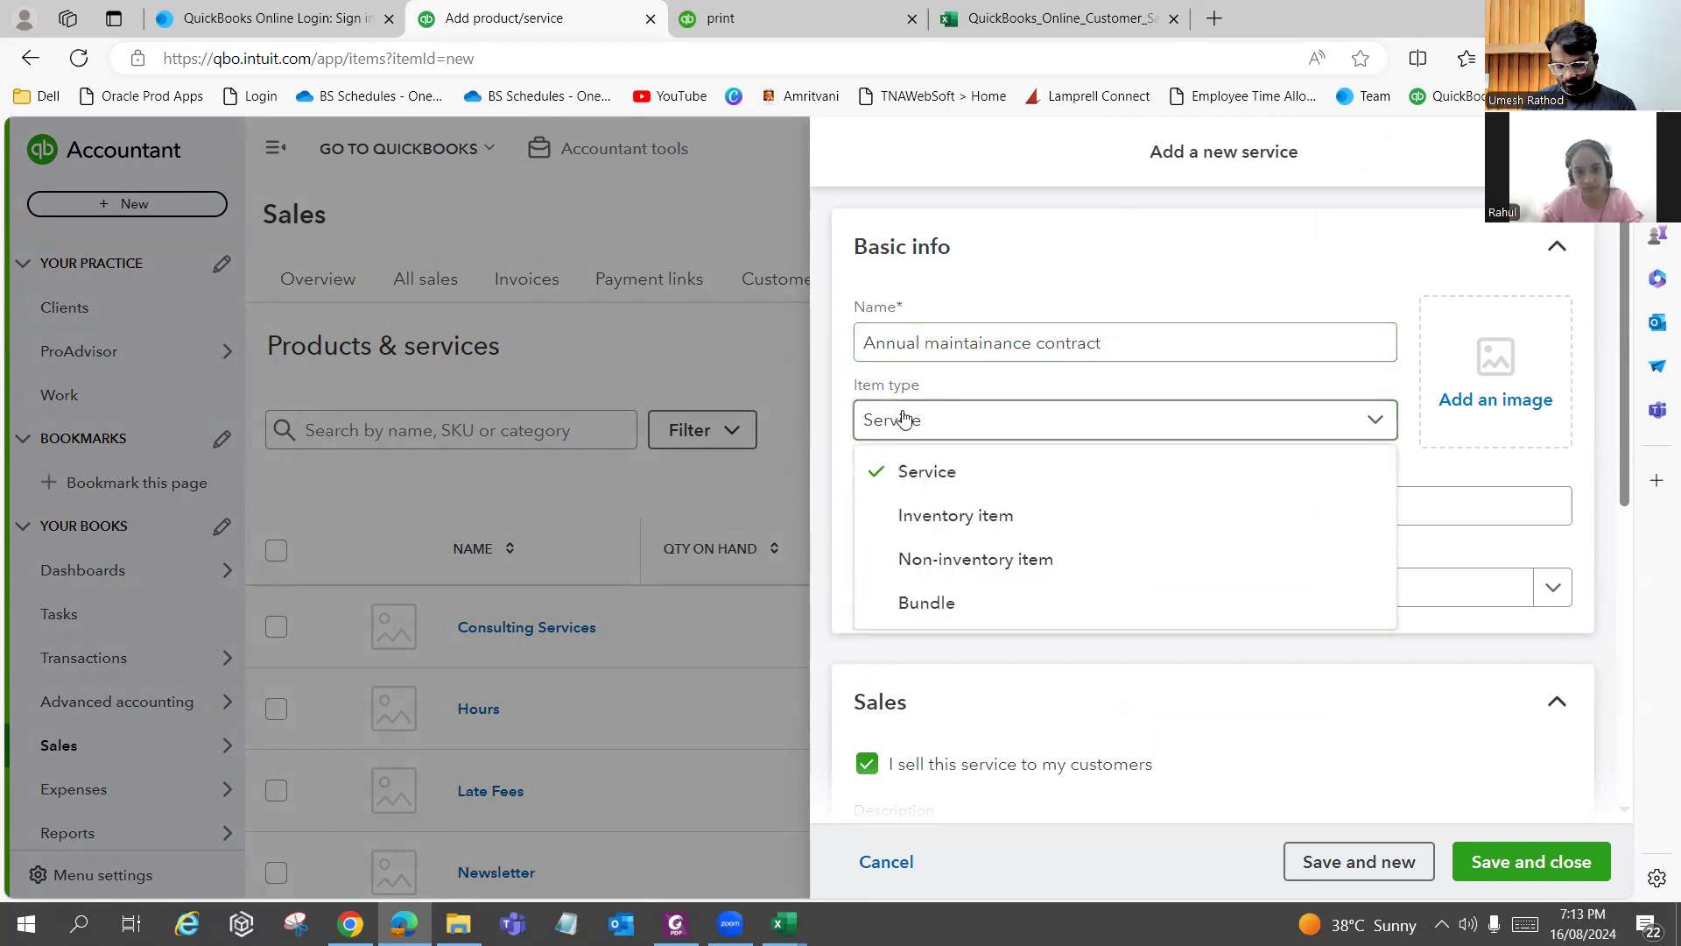
pyautogui.click(962, 472)
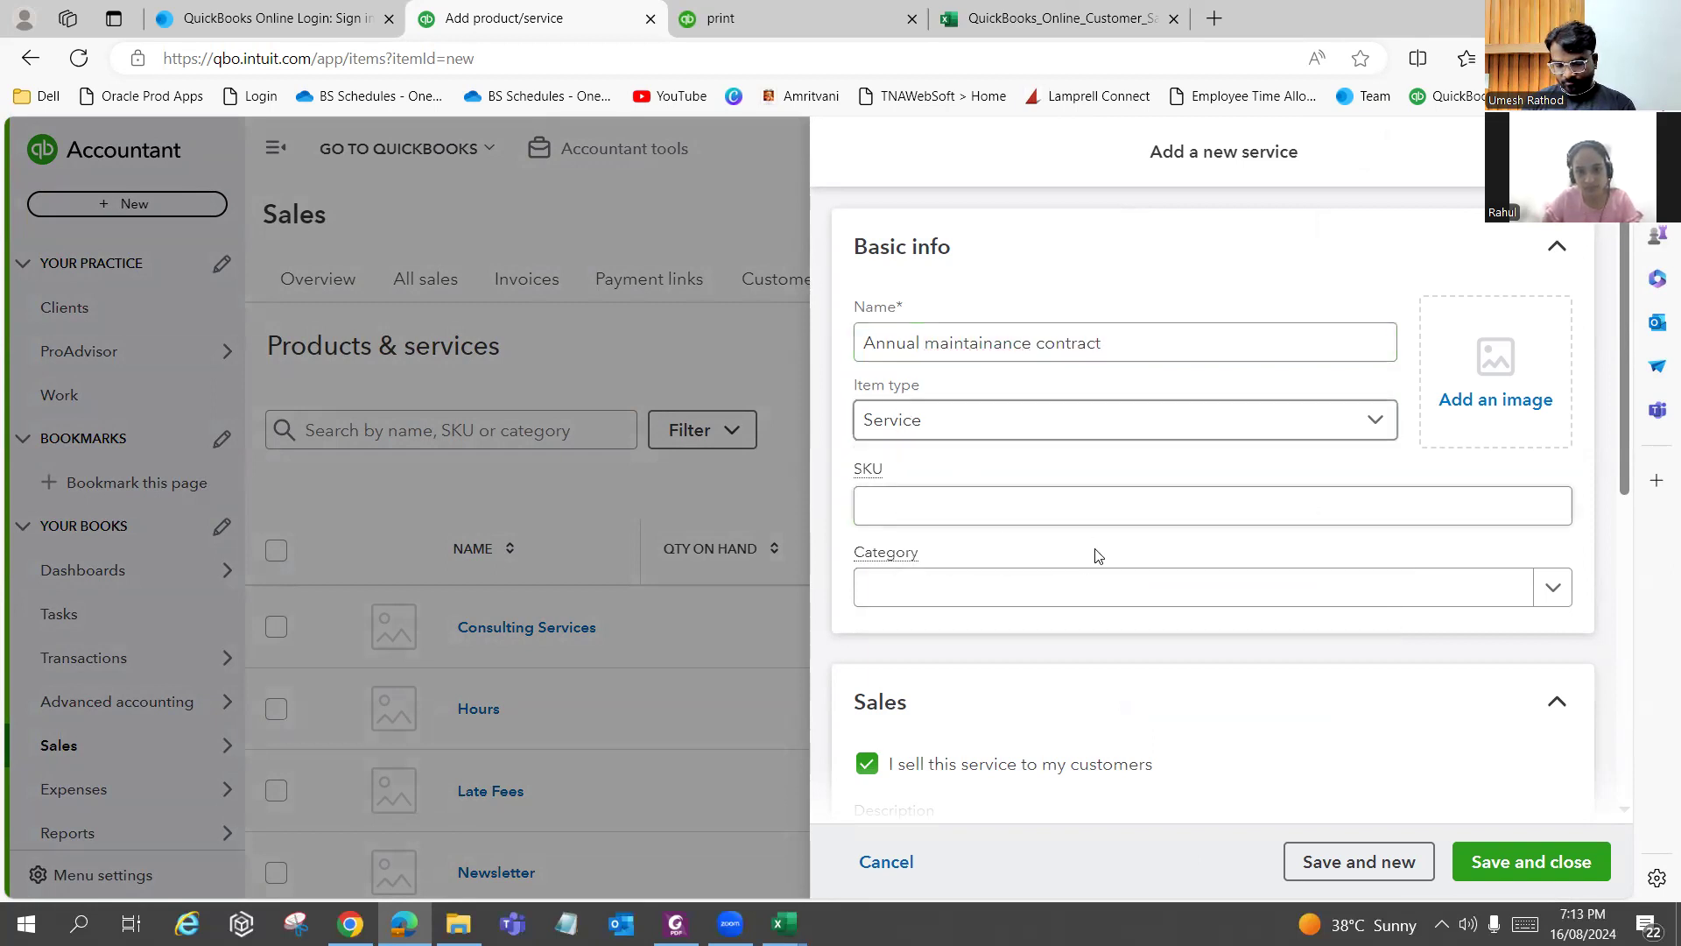
# Create a new category named "Air conditioners" and assign it to the annual maintenance contract service.
pyautogui.click(959, 594)
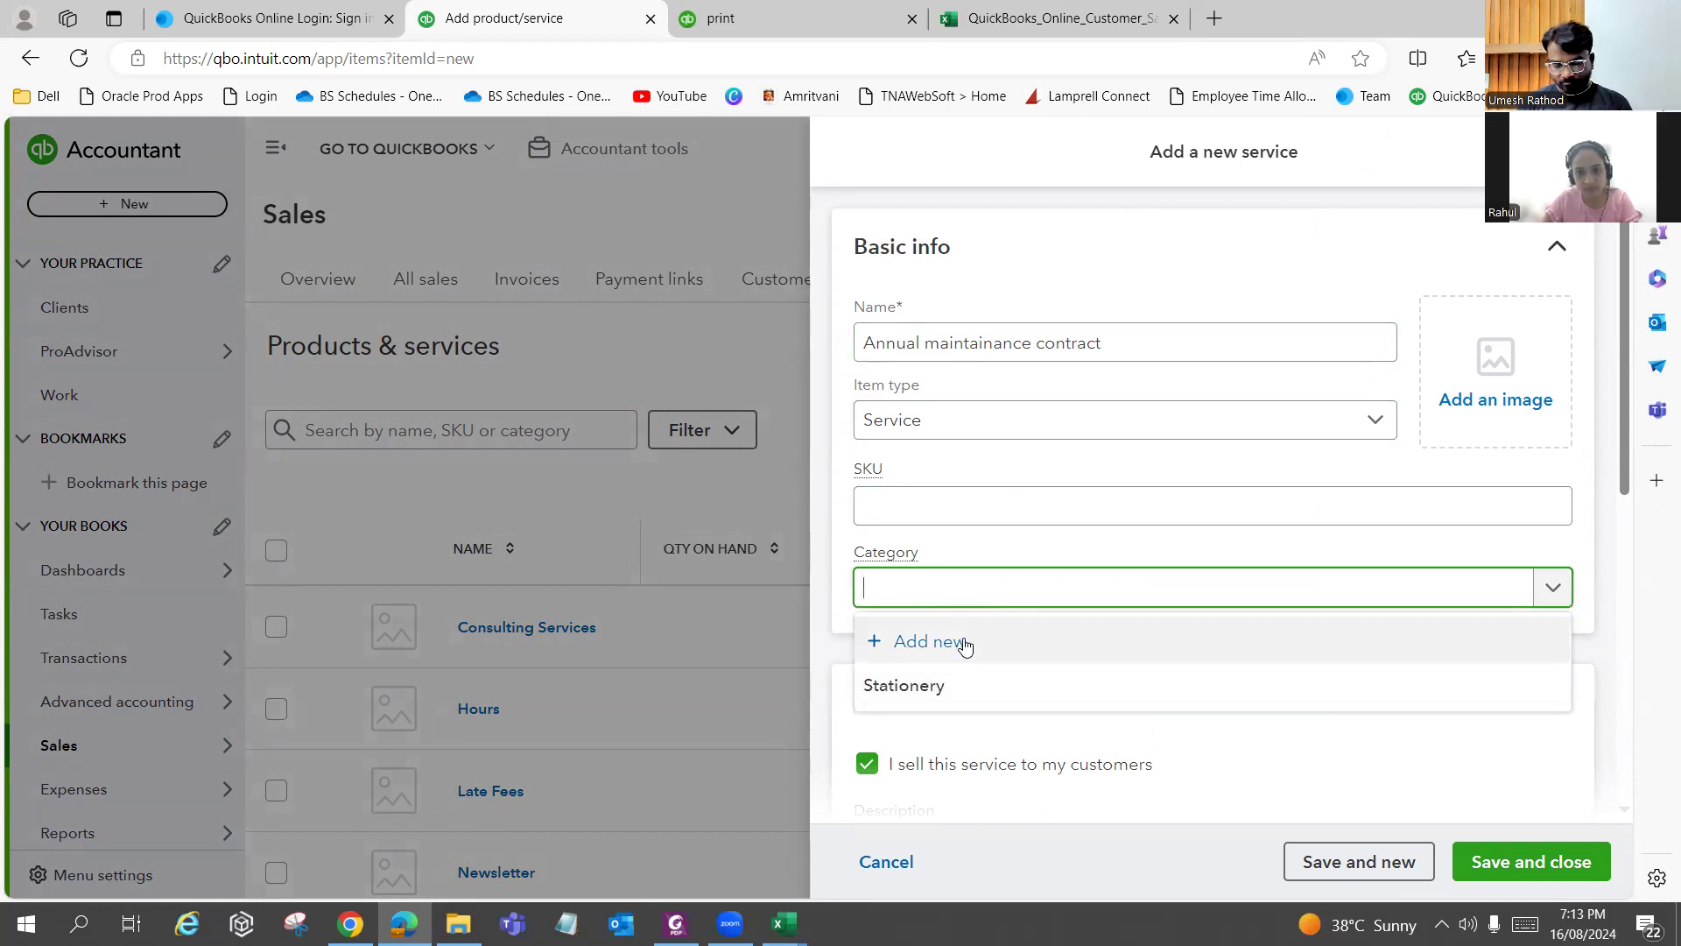
pyautogui.click(965, 643)
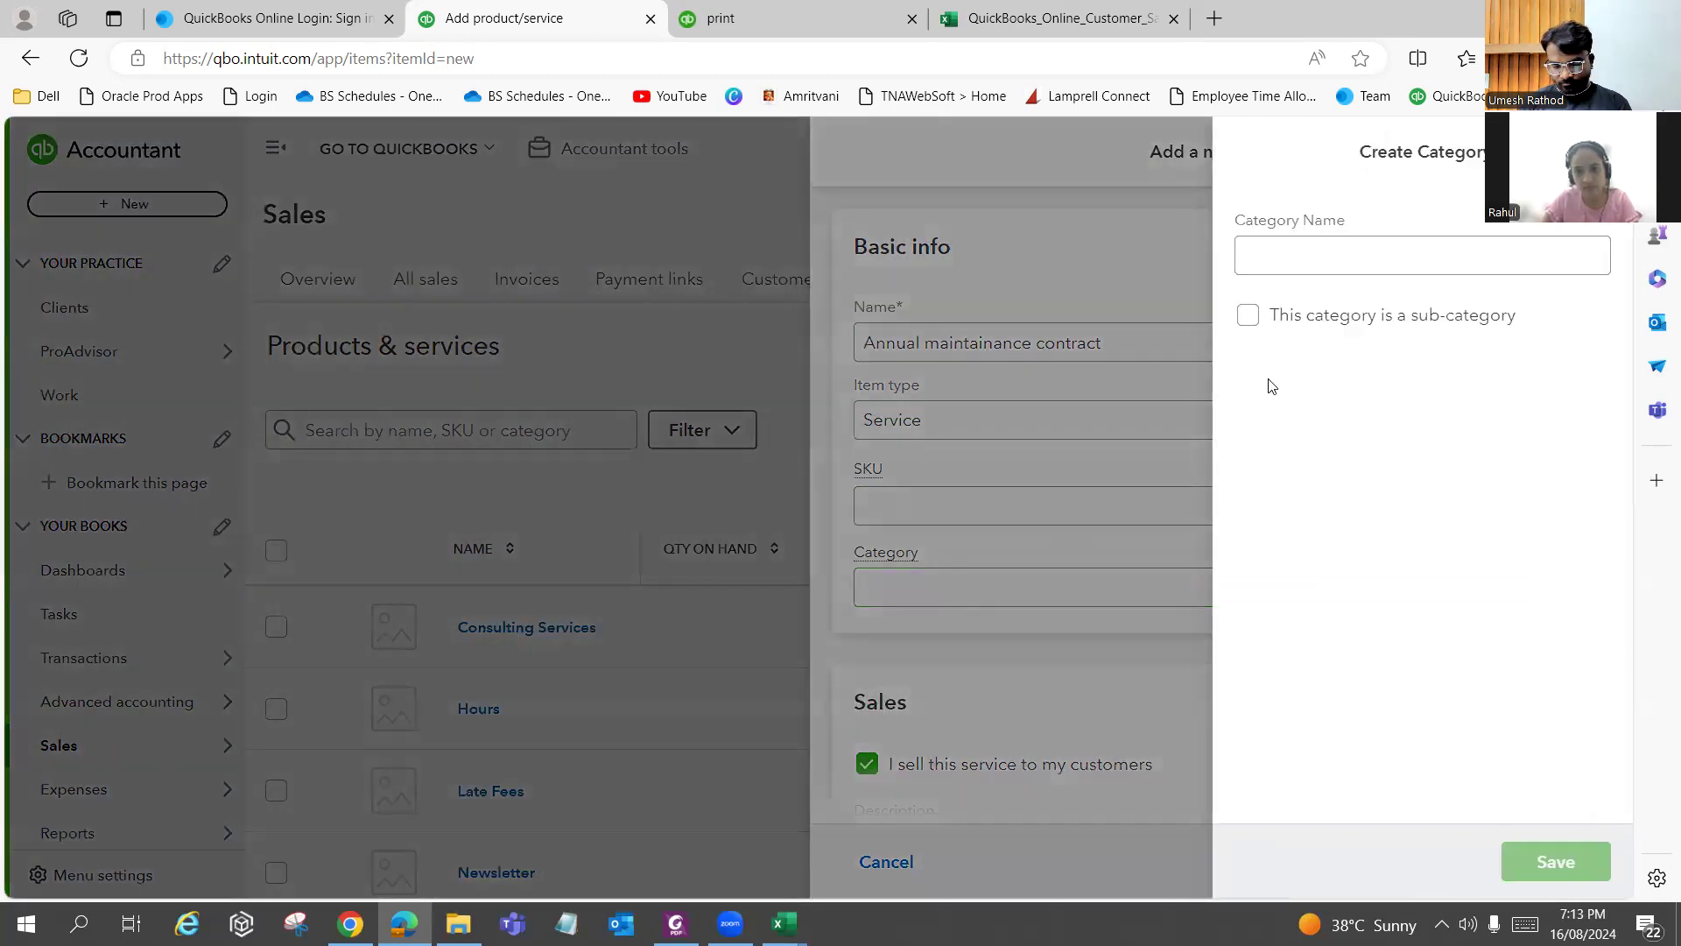
pyautogui.click(1287, 252)
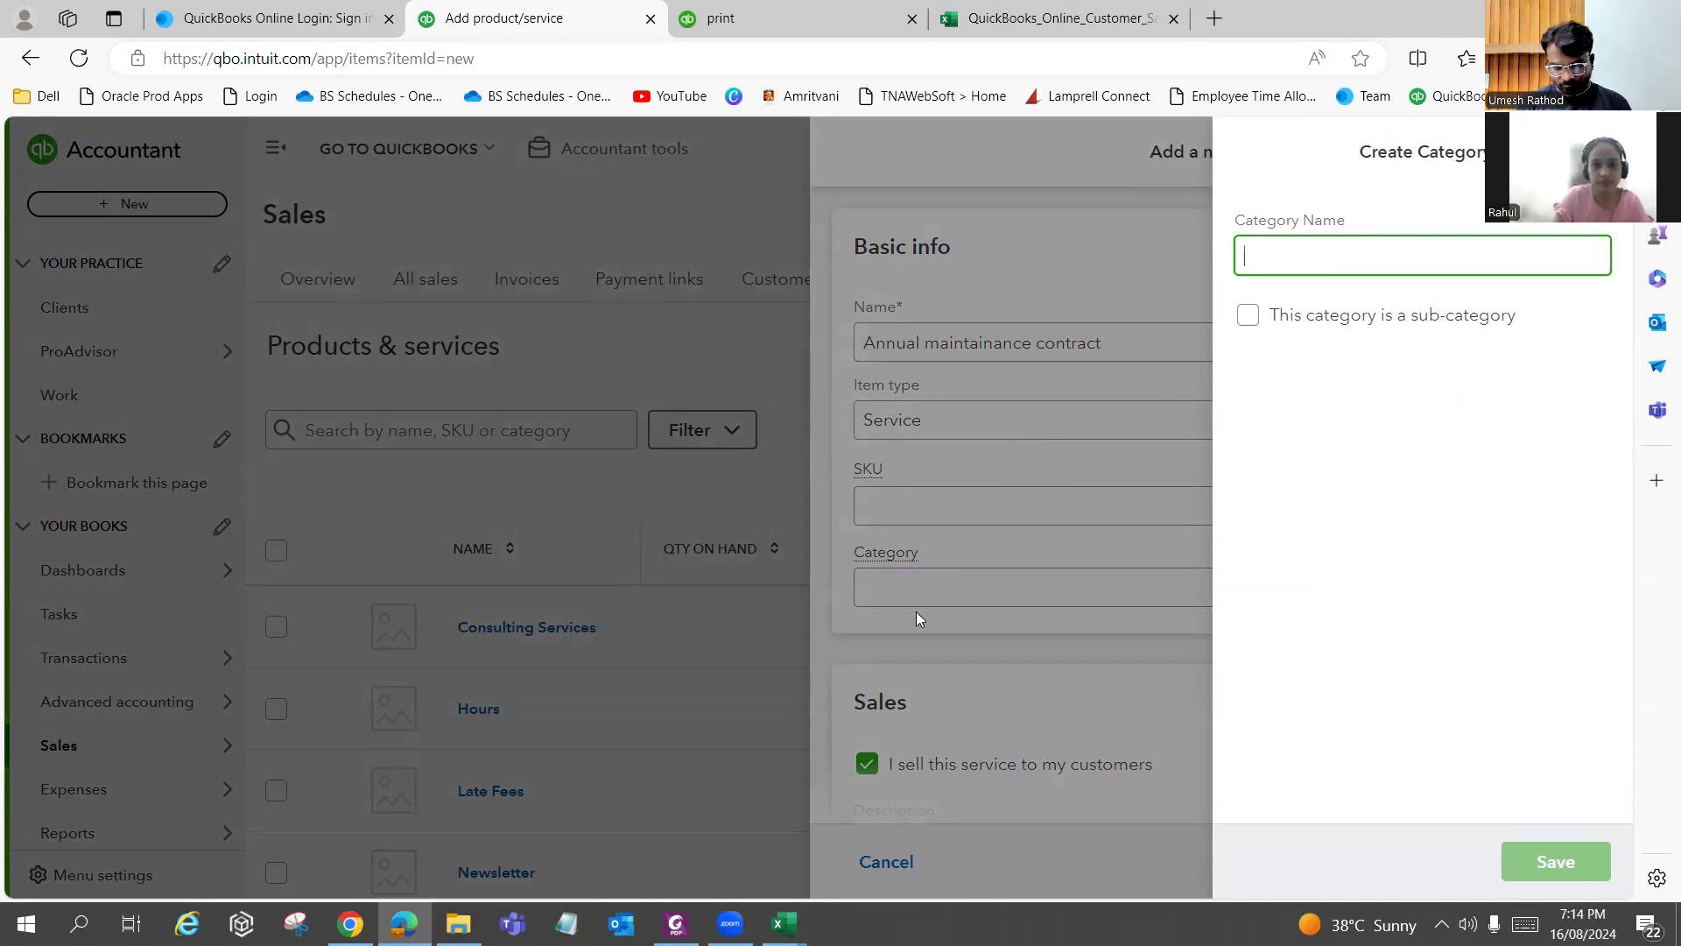
pyautogui.write('A')
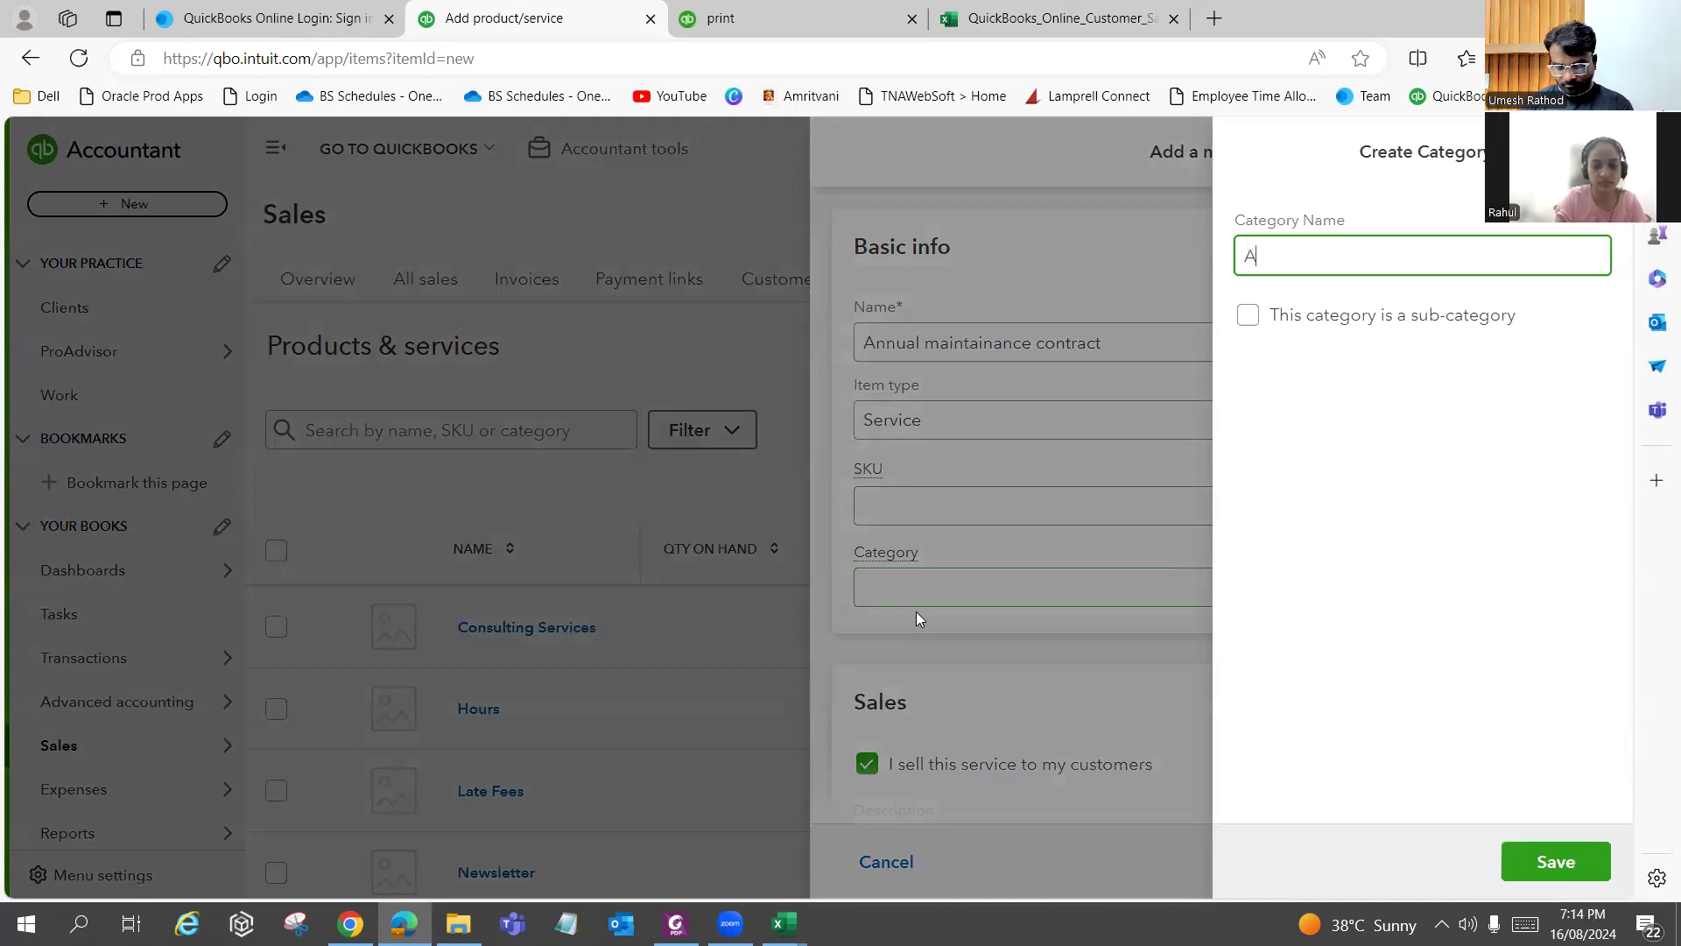
pyautogui.write('ir ')
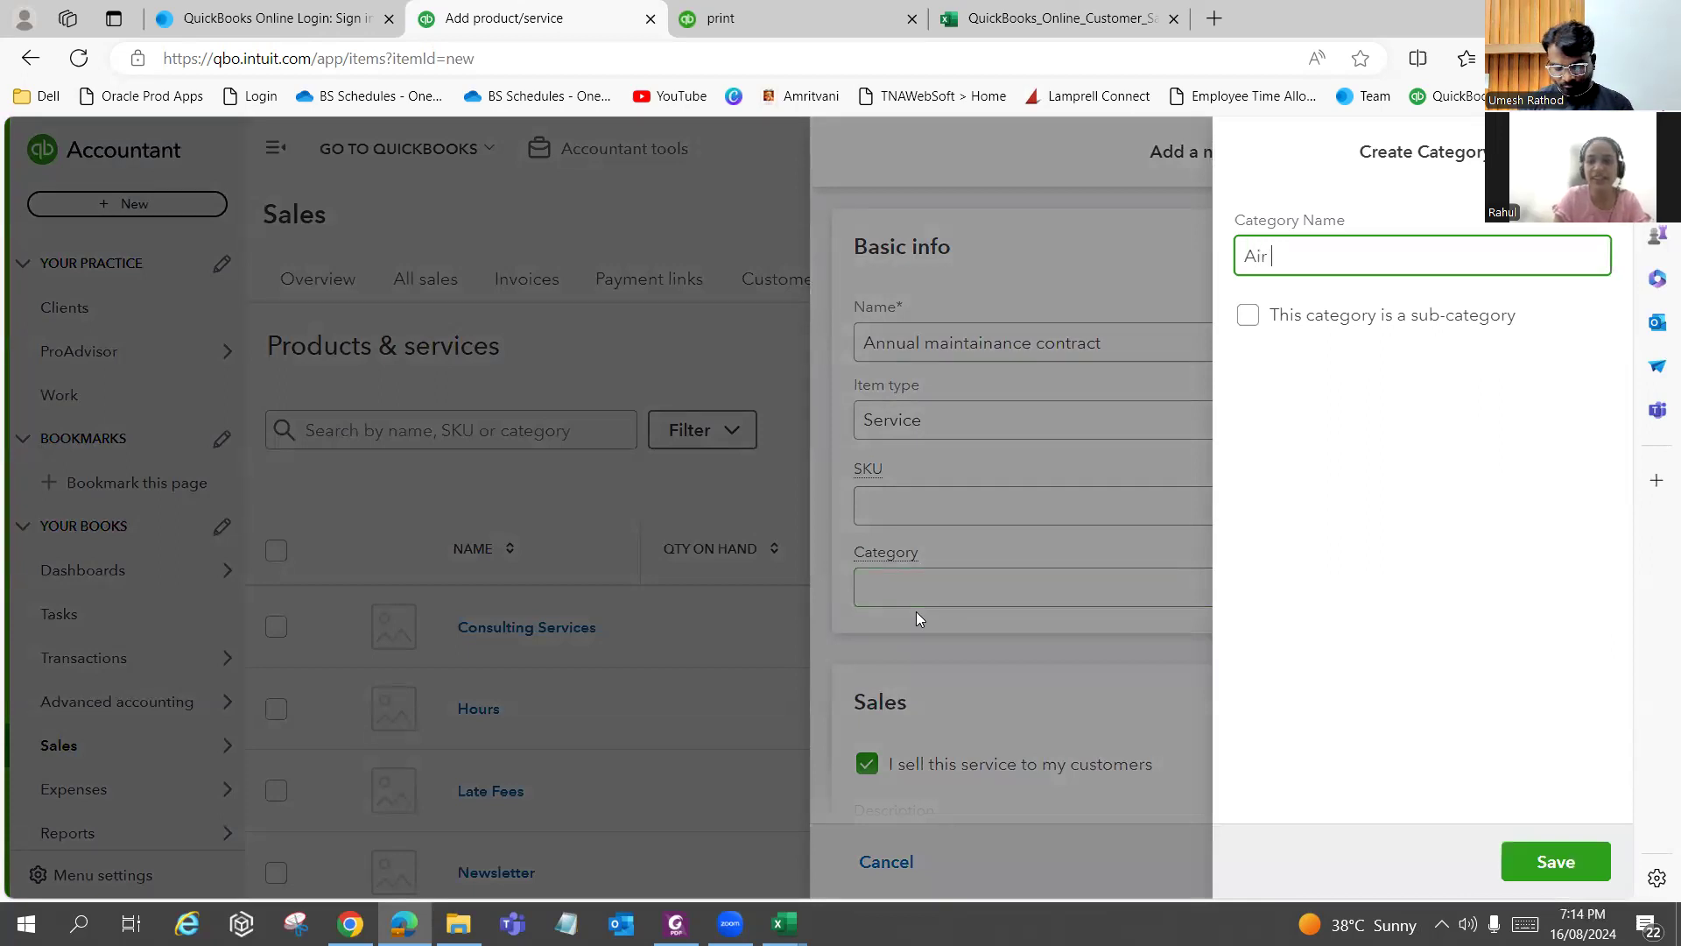
pyautogui.write('conditioners')
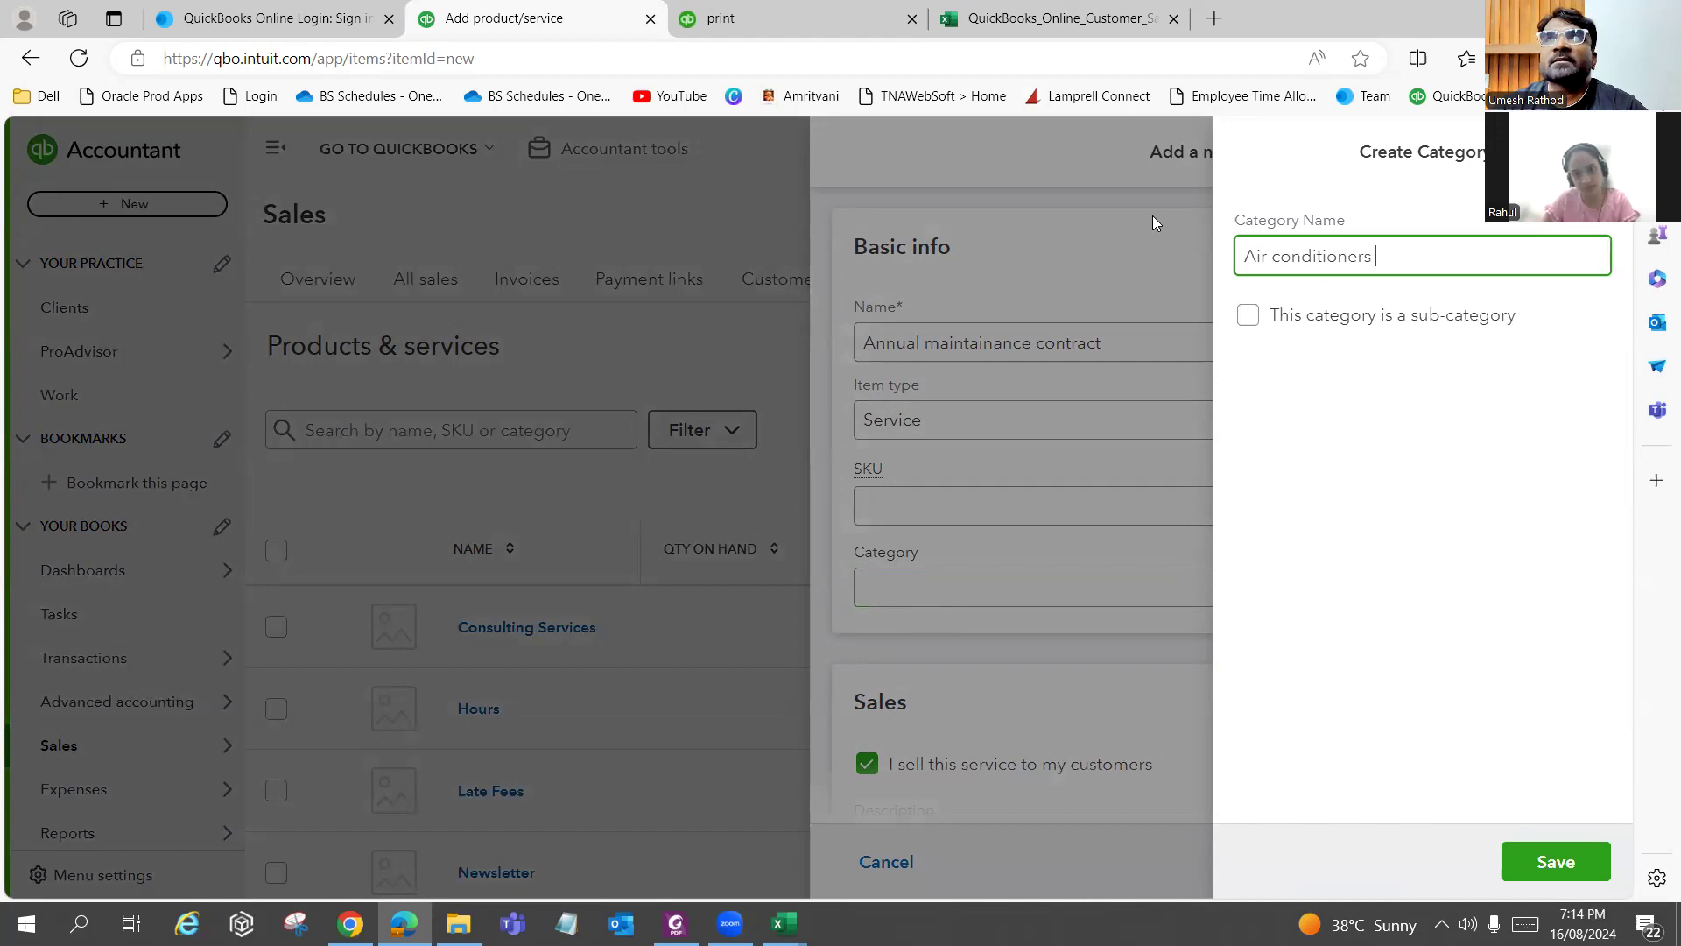
pyautogui.click(1562, 861)
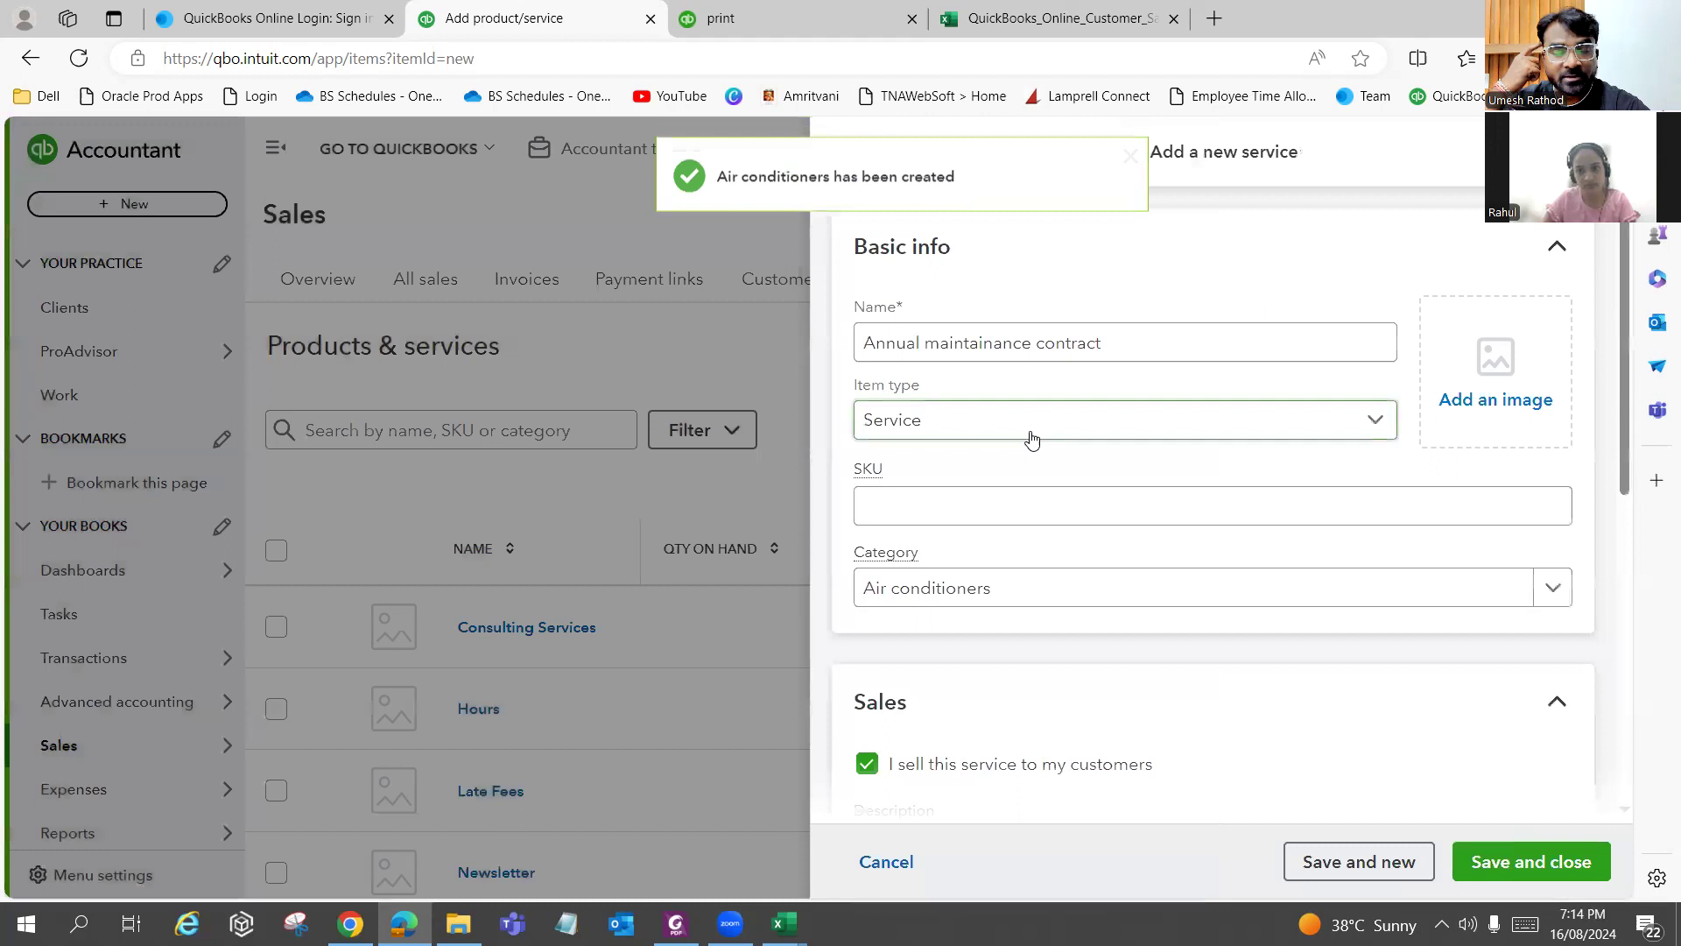
# Choose Services as the income account in the service's sales details.
pyautogui.scroll(-3, 1107, 593)
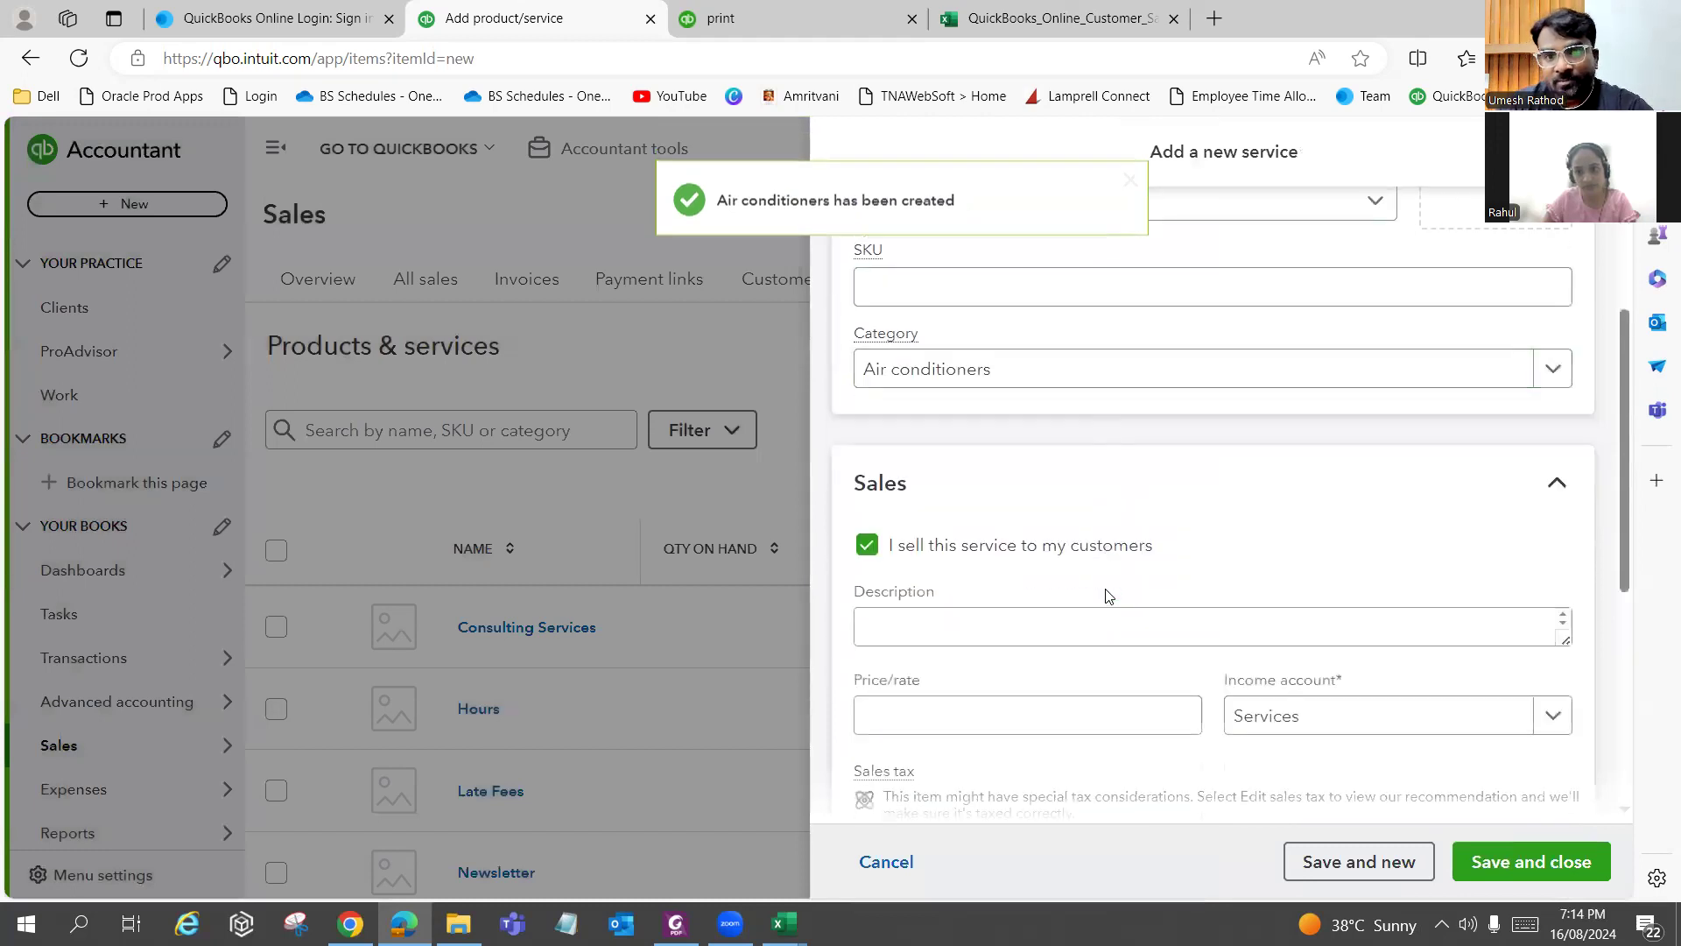
pyautogui.click(1289, 730)
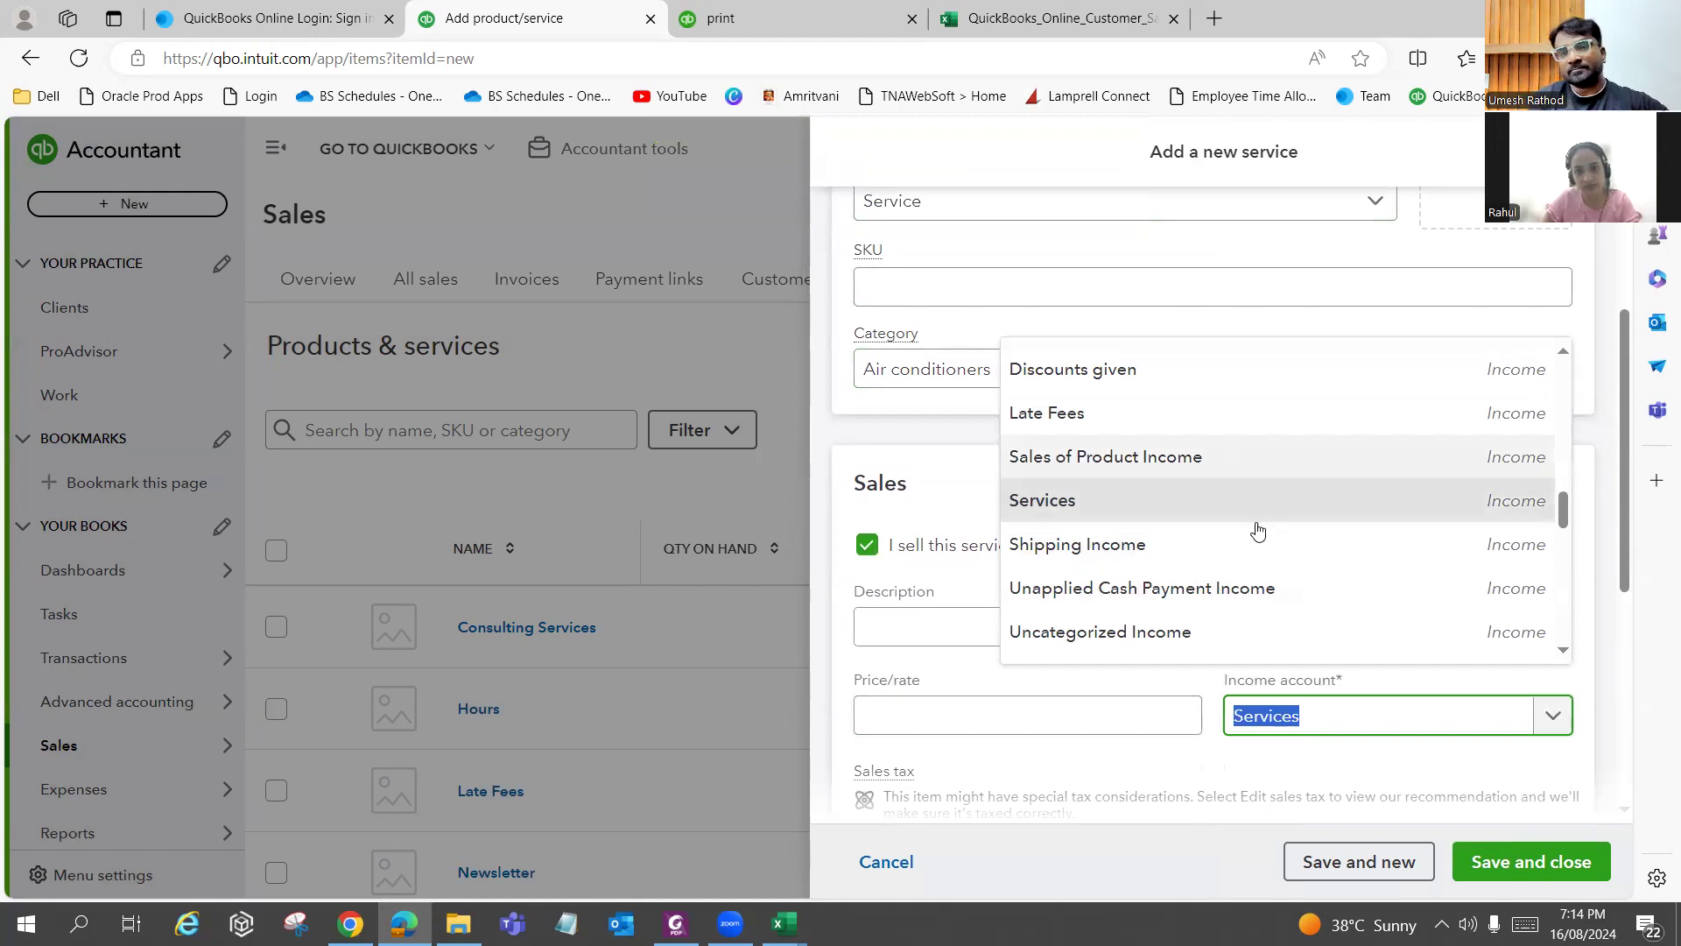
pyautogui.scroll(-3, 1283, 542)
pyautogui.scroll(-2, 1278, 541)
pyautogui.scroll(5, 1186, 541)
pyautogui.click(1121, 505)
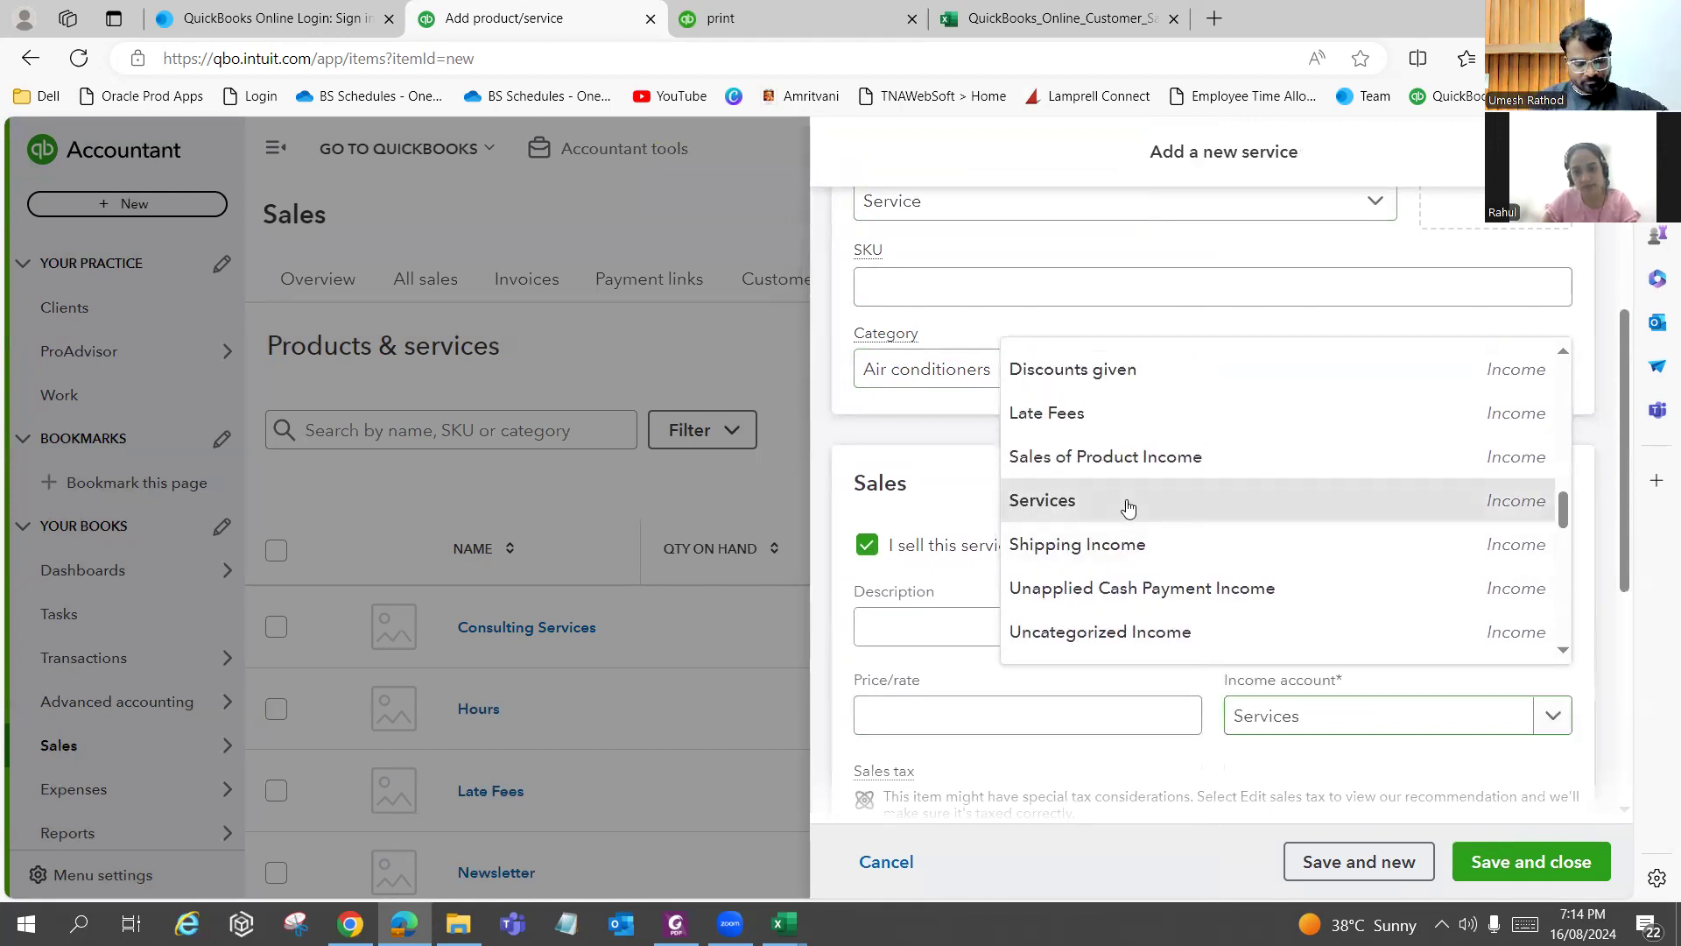
# Turn on monthly revenue recognition for the service and set its duration to 6 with a service interval of Months.
pyautogui.scroll(-1, 1013, 681)
pyautogui.scroll(-3, 1054, 563)
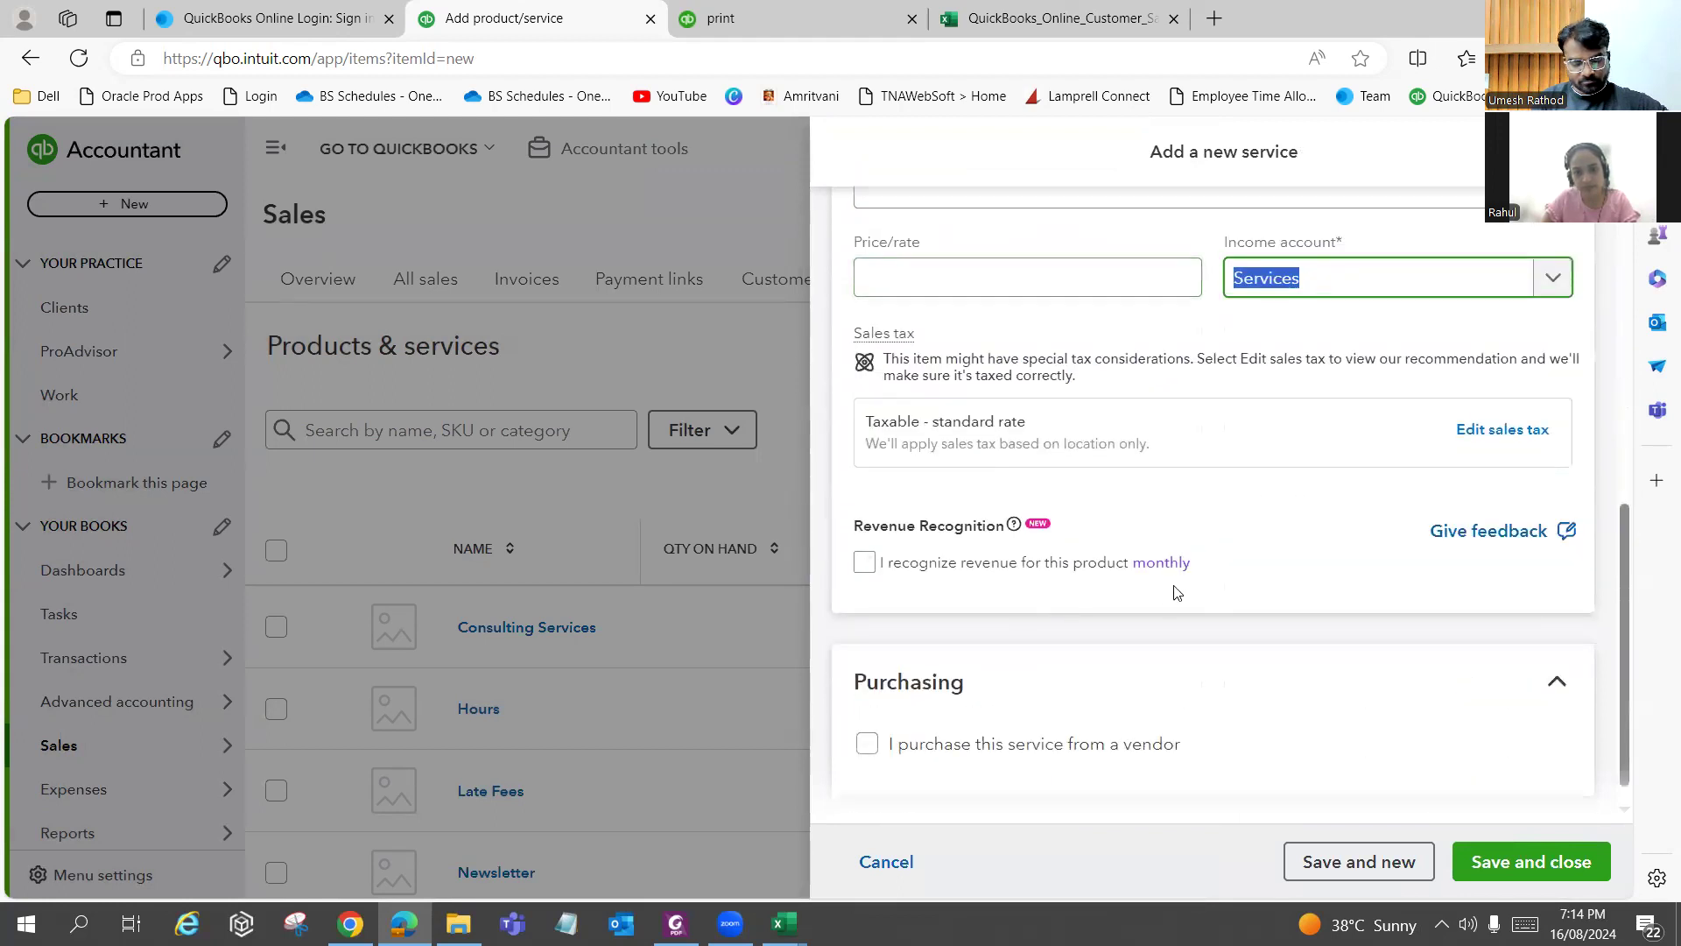
pyautogui.click(864, 562)
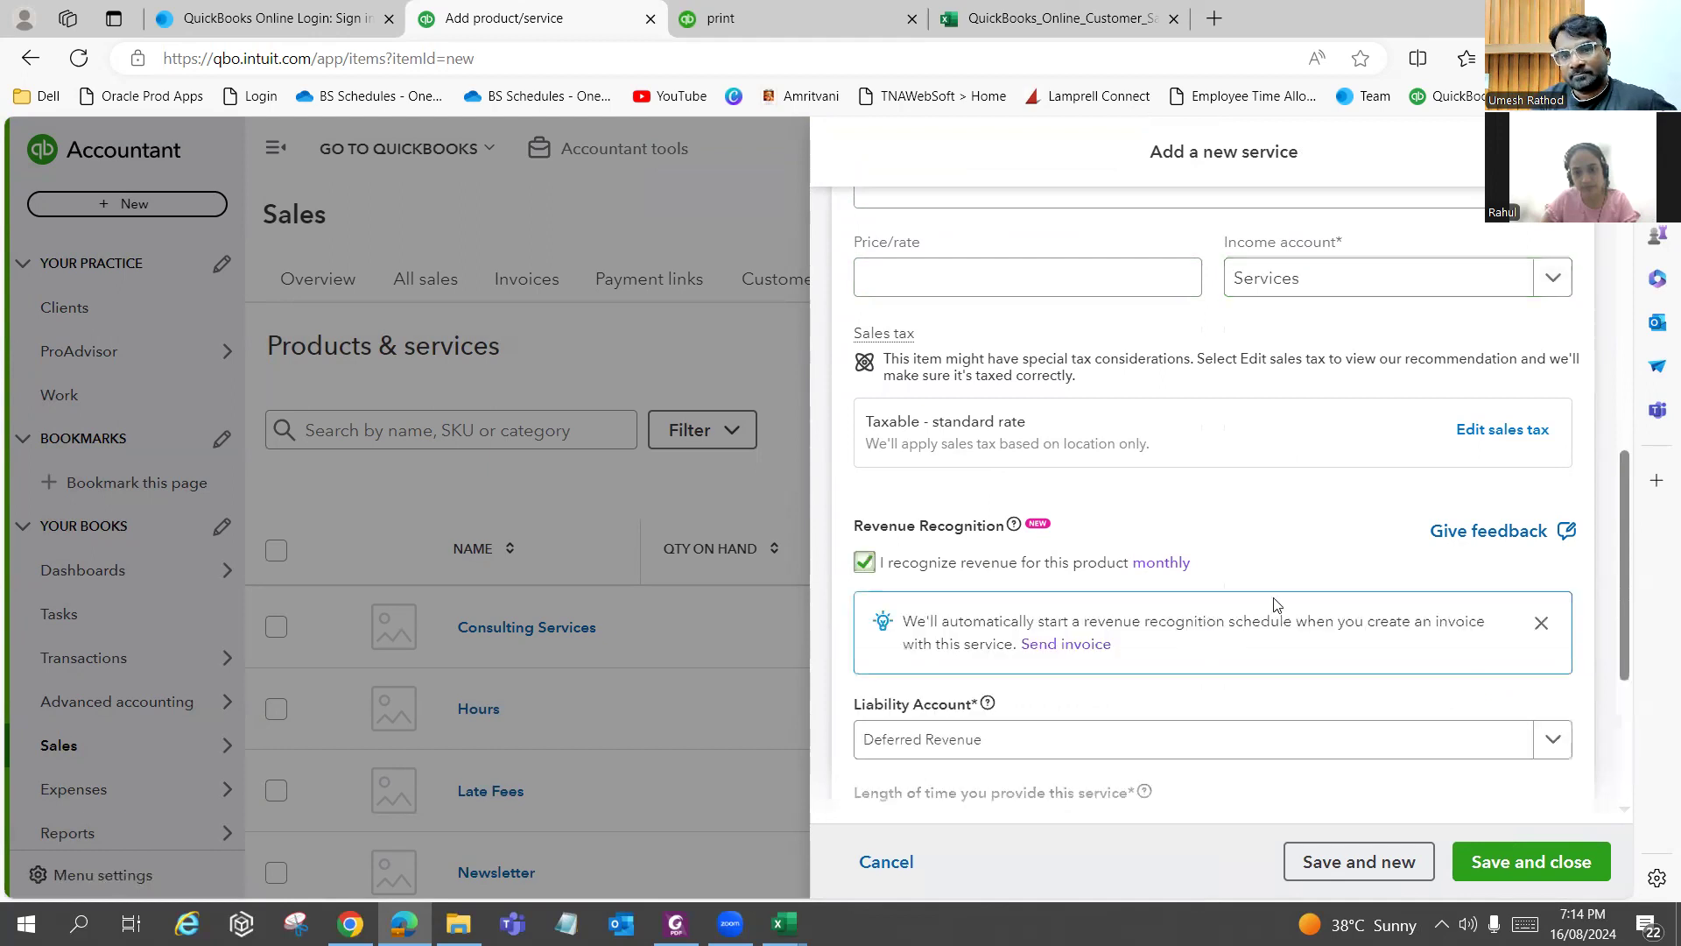
pyautogui.scroll(-1, 1276, 602)
pyautogui.scroll(-1, 1276, 605)
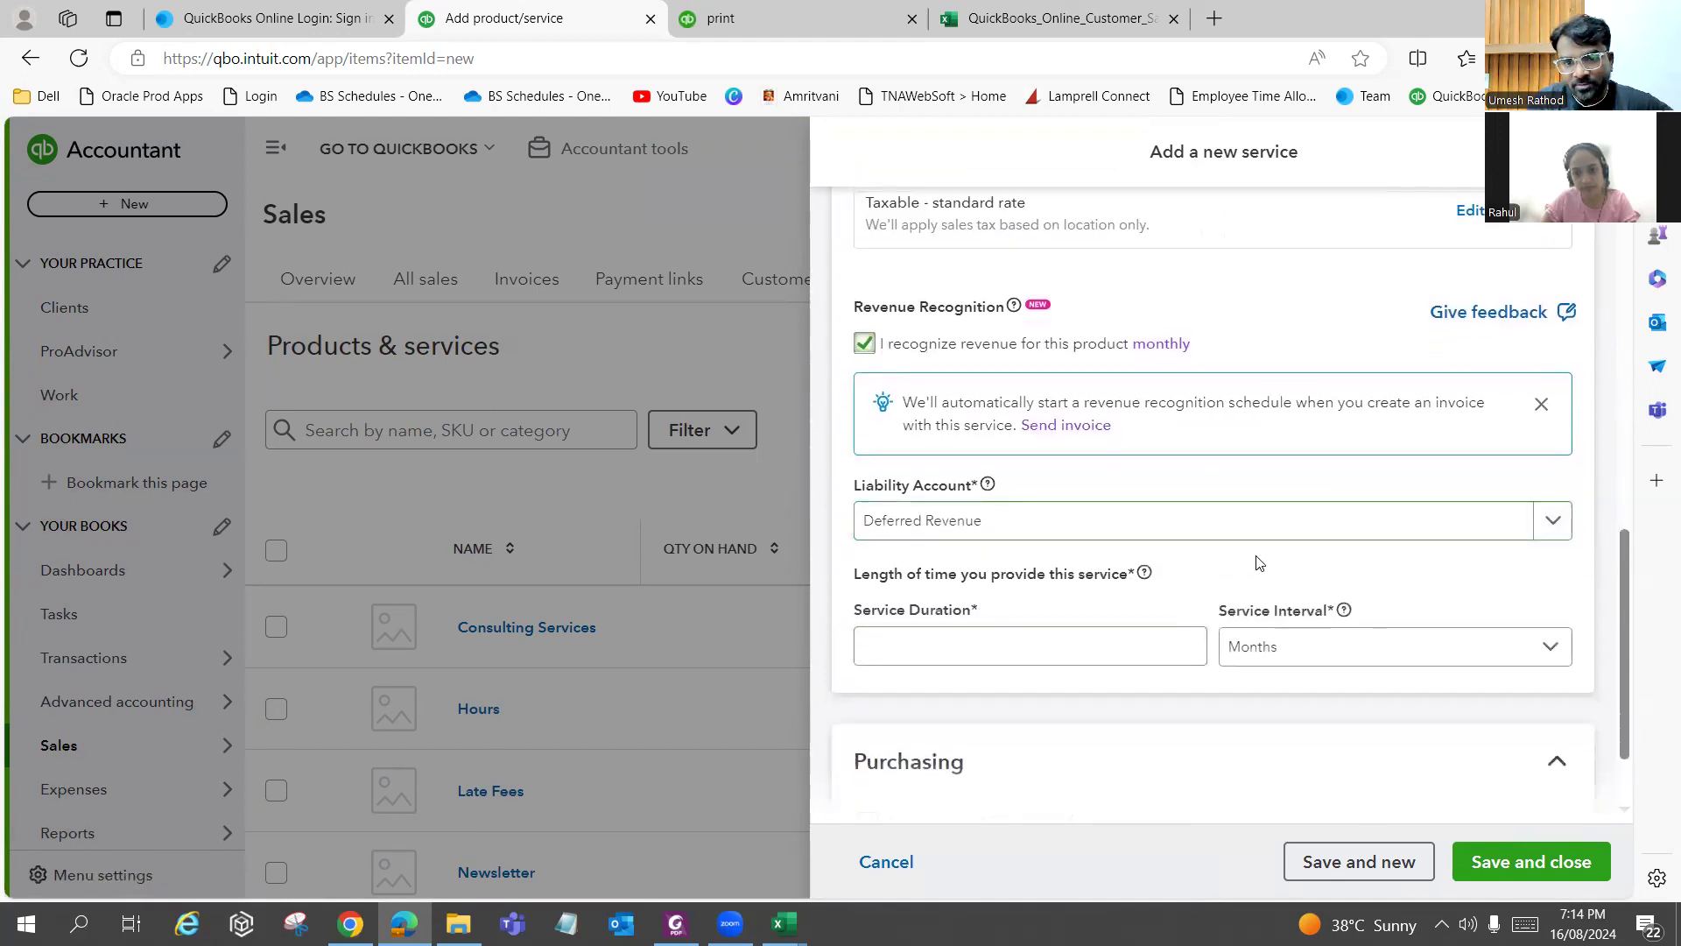
pyautogui.scroll(-1, 1193, 525)
pyautogui.click(1125, 547)
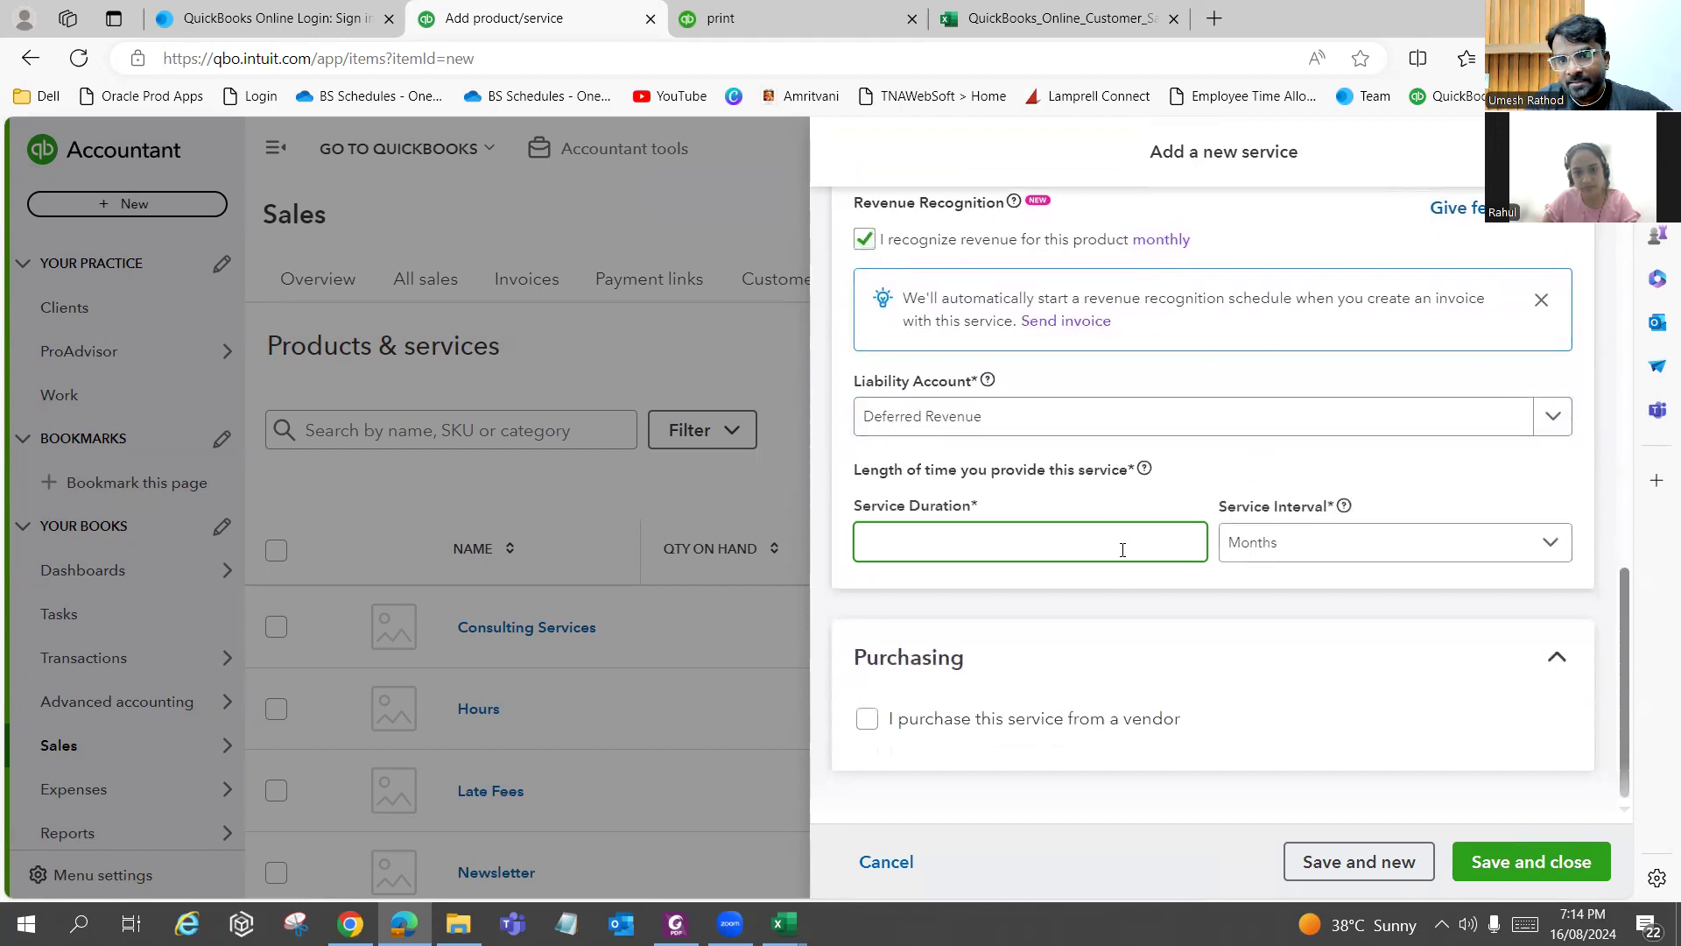
pyautogui.write('1')
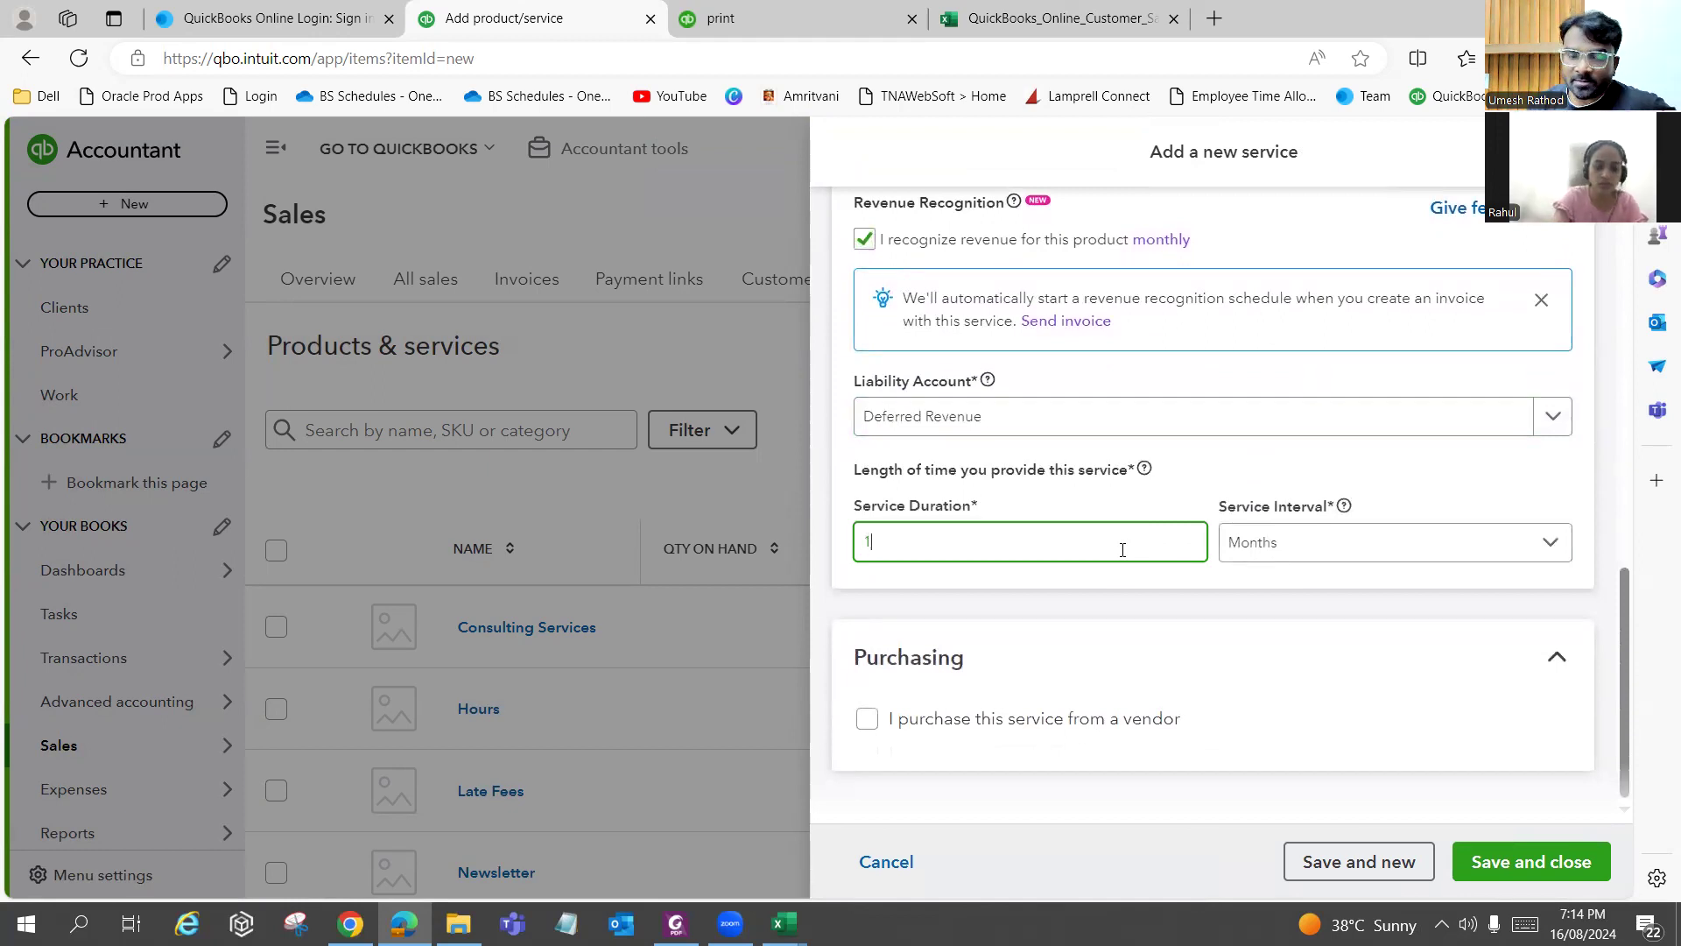
pyautogui.press('BackSpace')
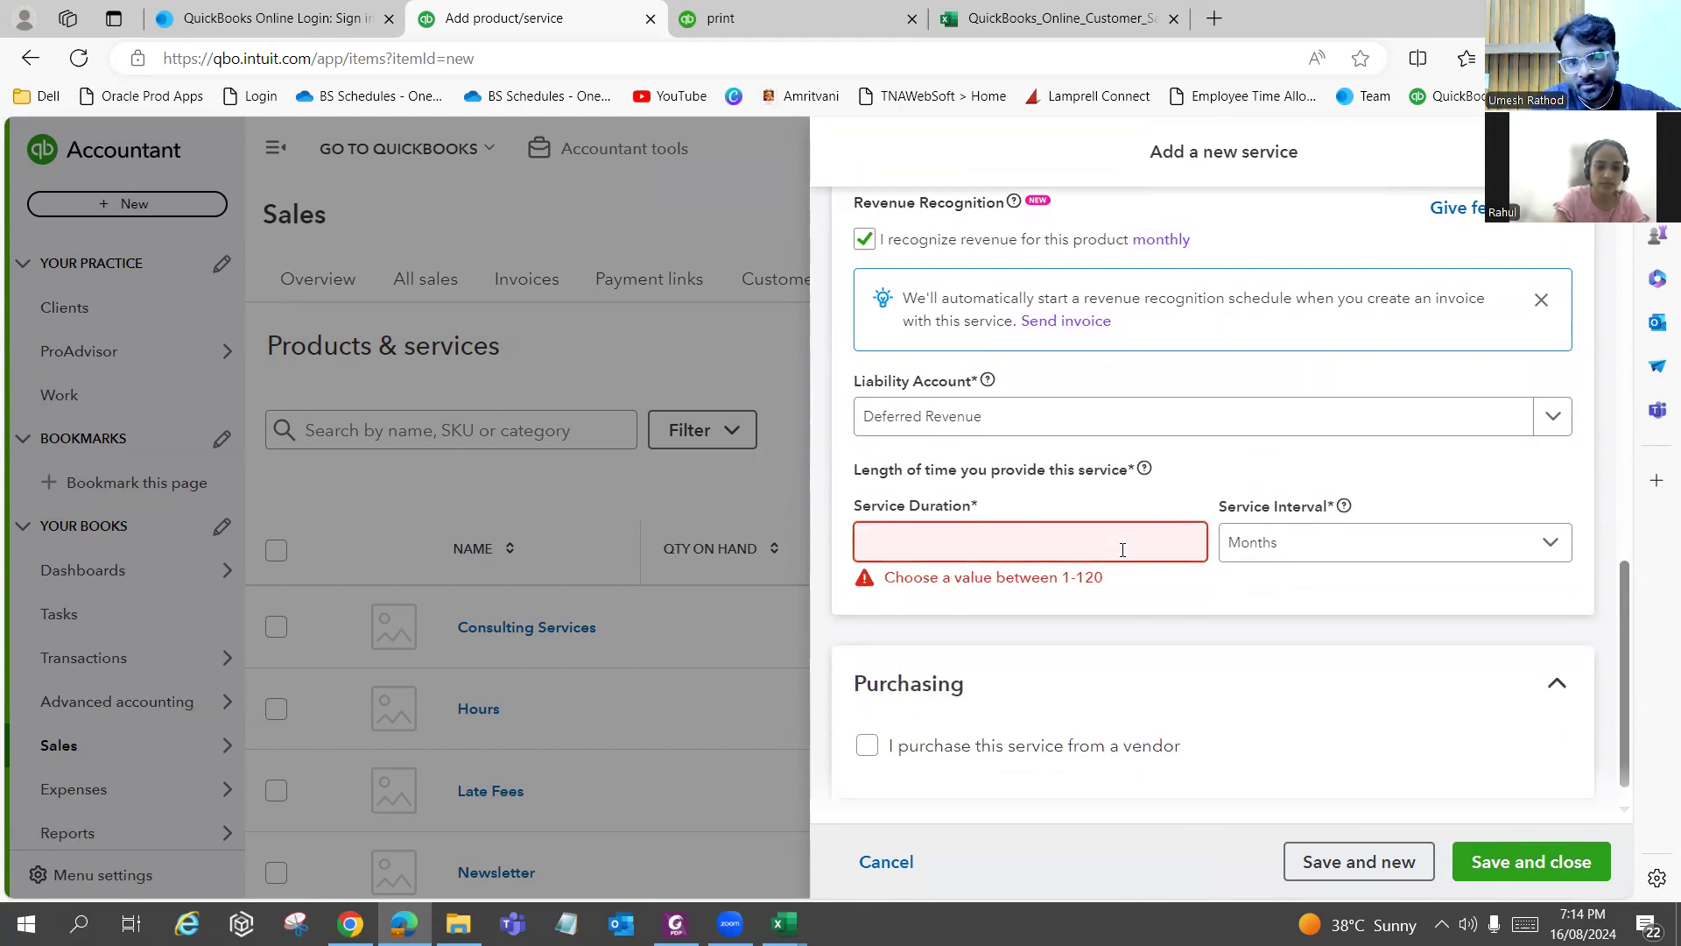
pyautogui.write('6')
pyautogui.click(1376, 542)
pyautogui.click(1357, 593)
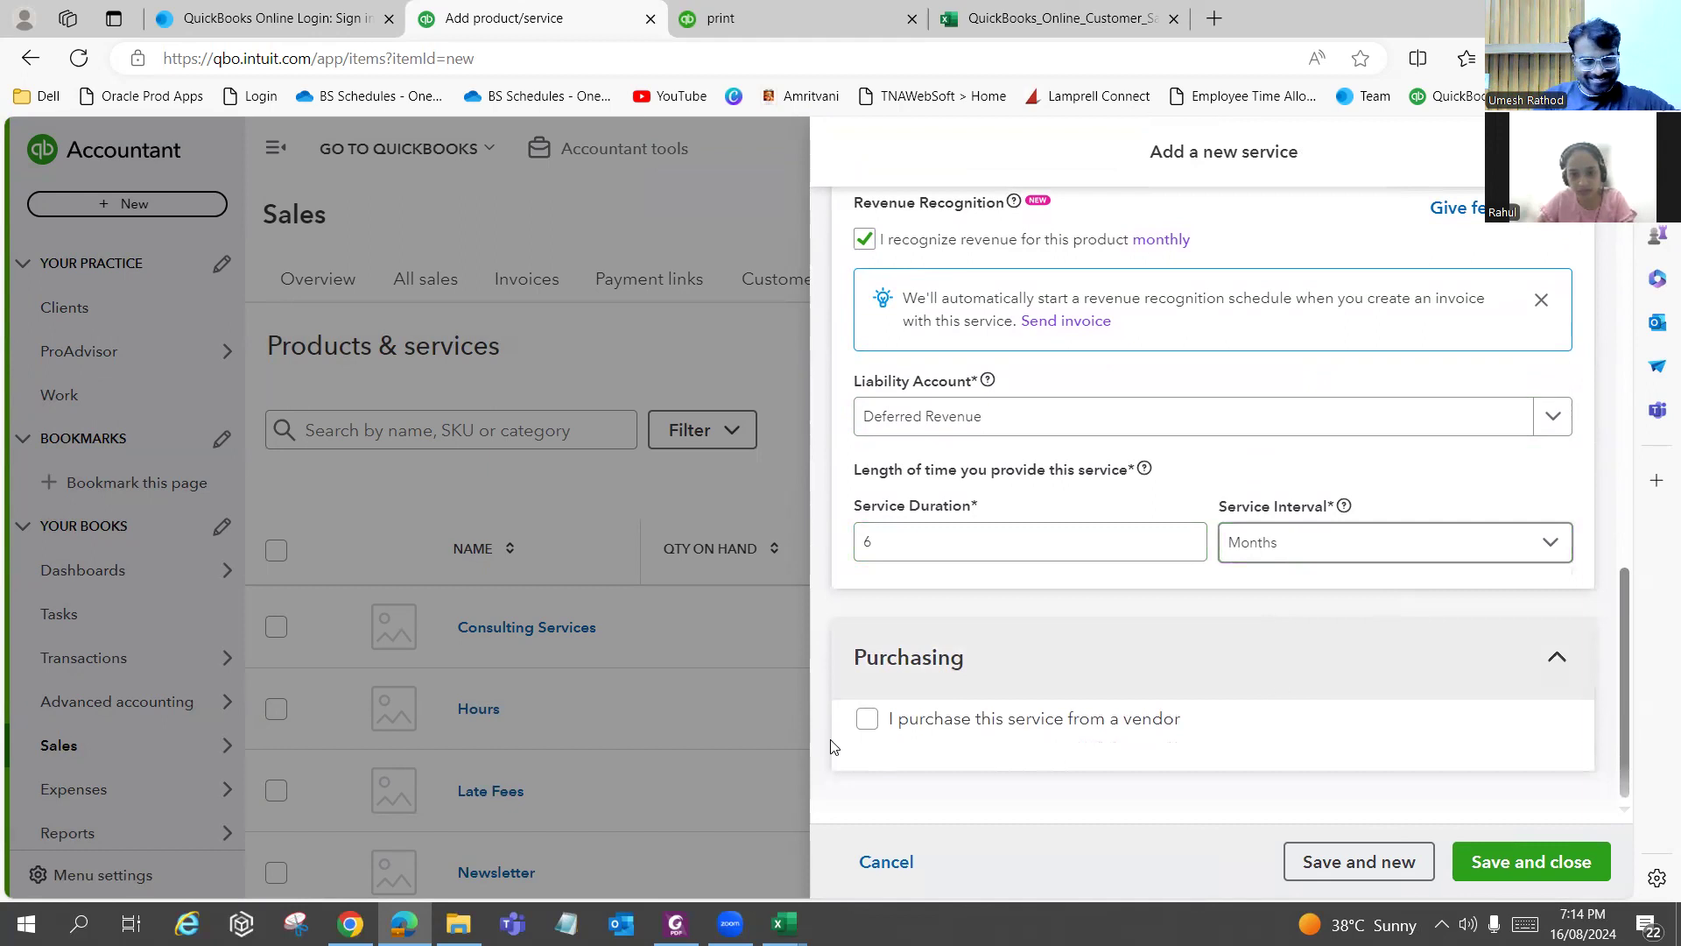
# Mark the service as purchased from a vendor, with the purchase description "Compressors" and a purchase cost of 3900.
pyautogui.click(867, 719)
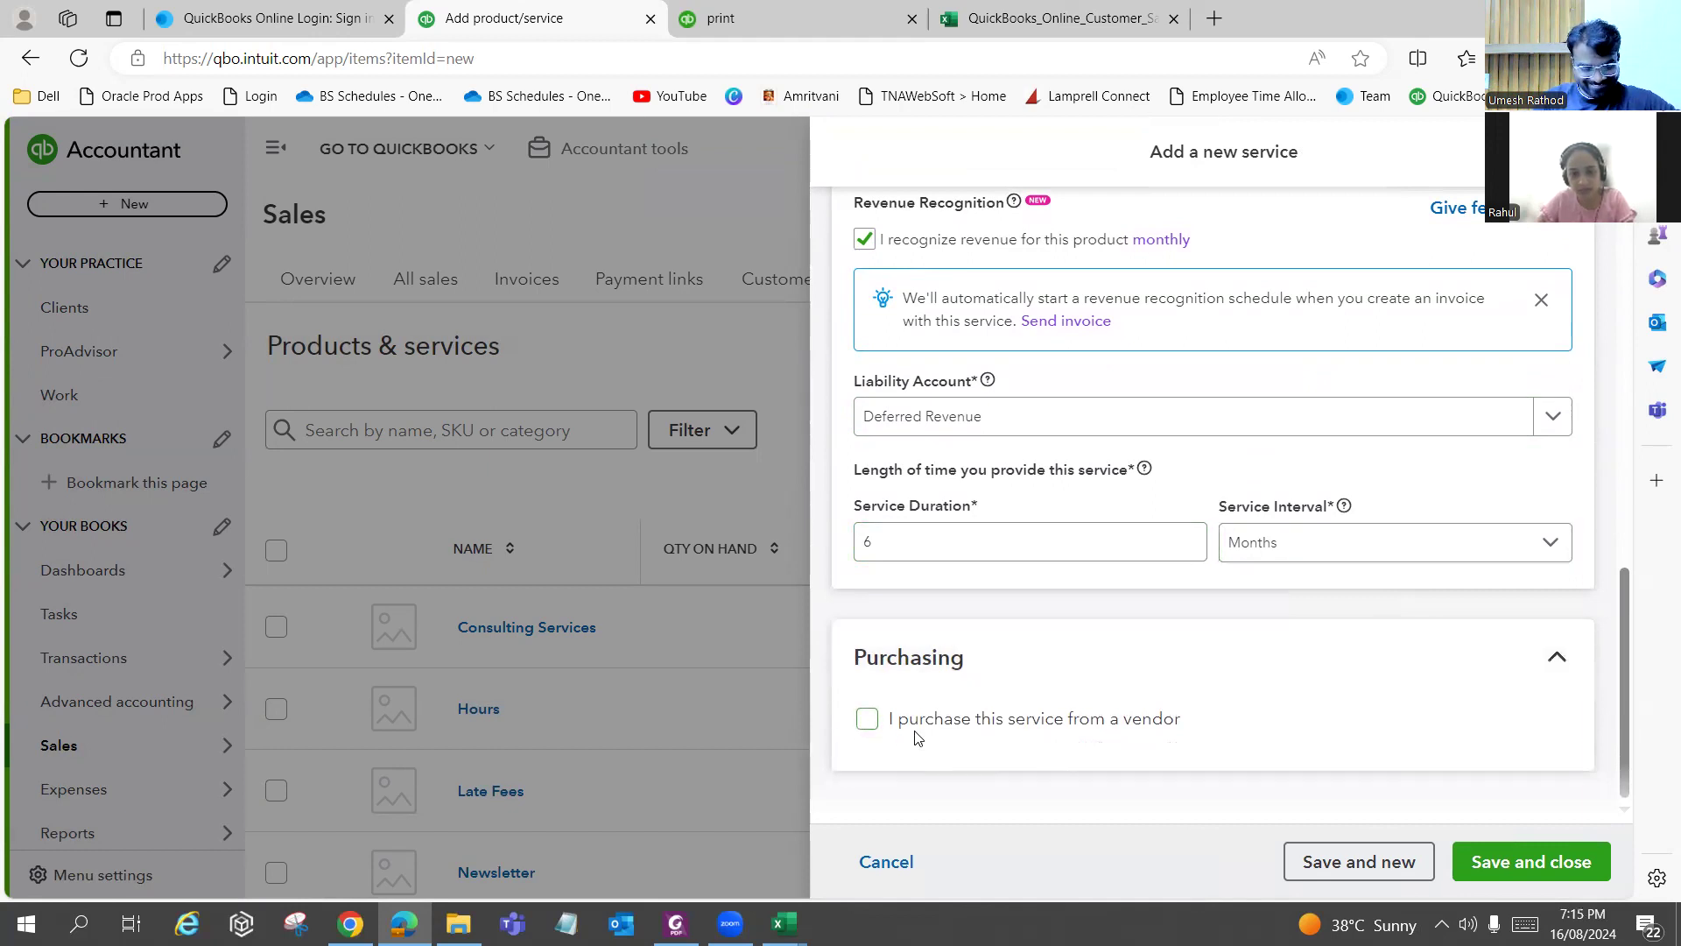
pyautogui.scroll(-3, 1229, 699)
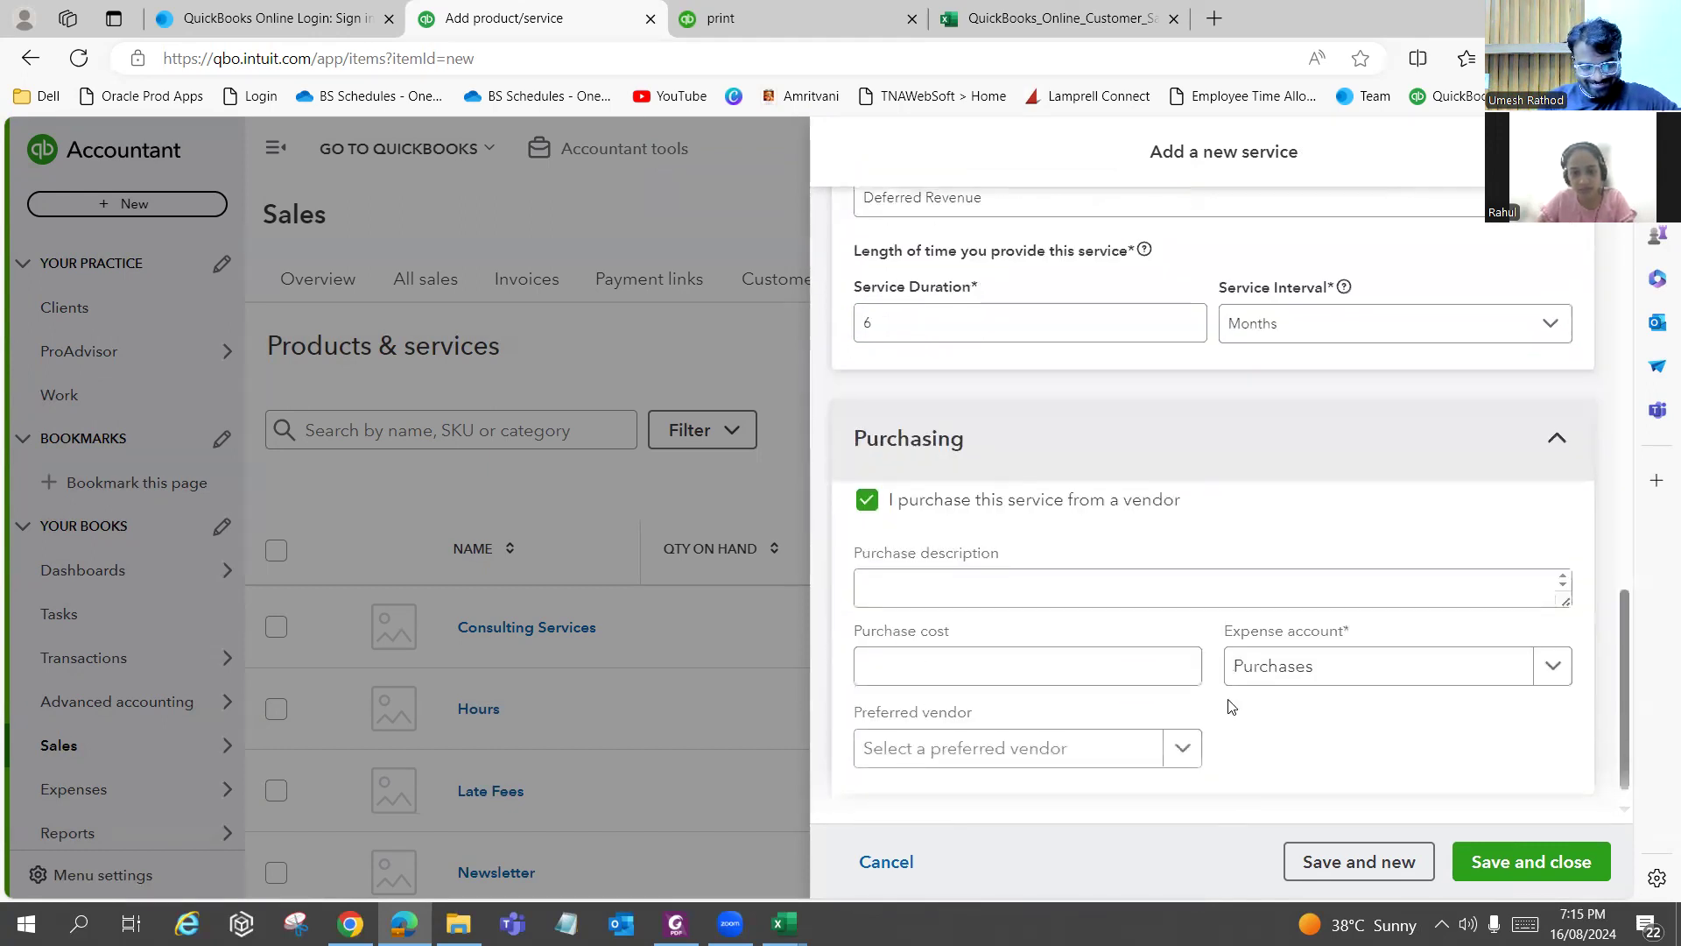
pyautogui.click(989, 591)
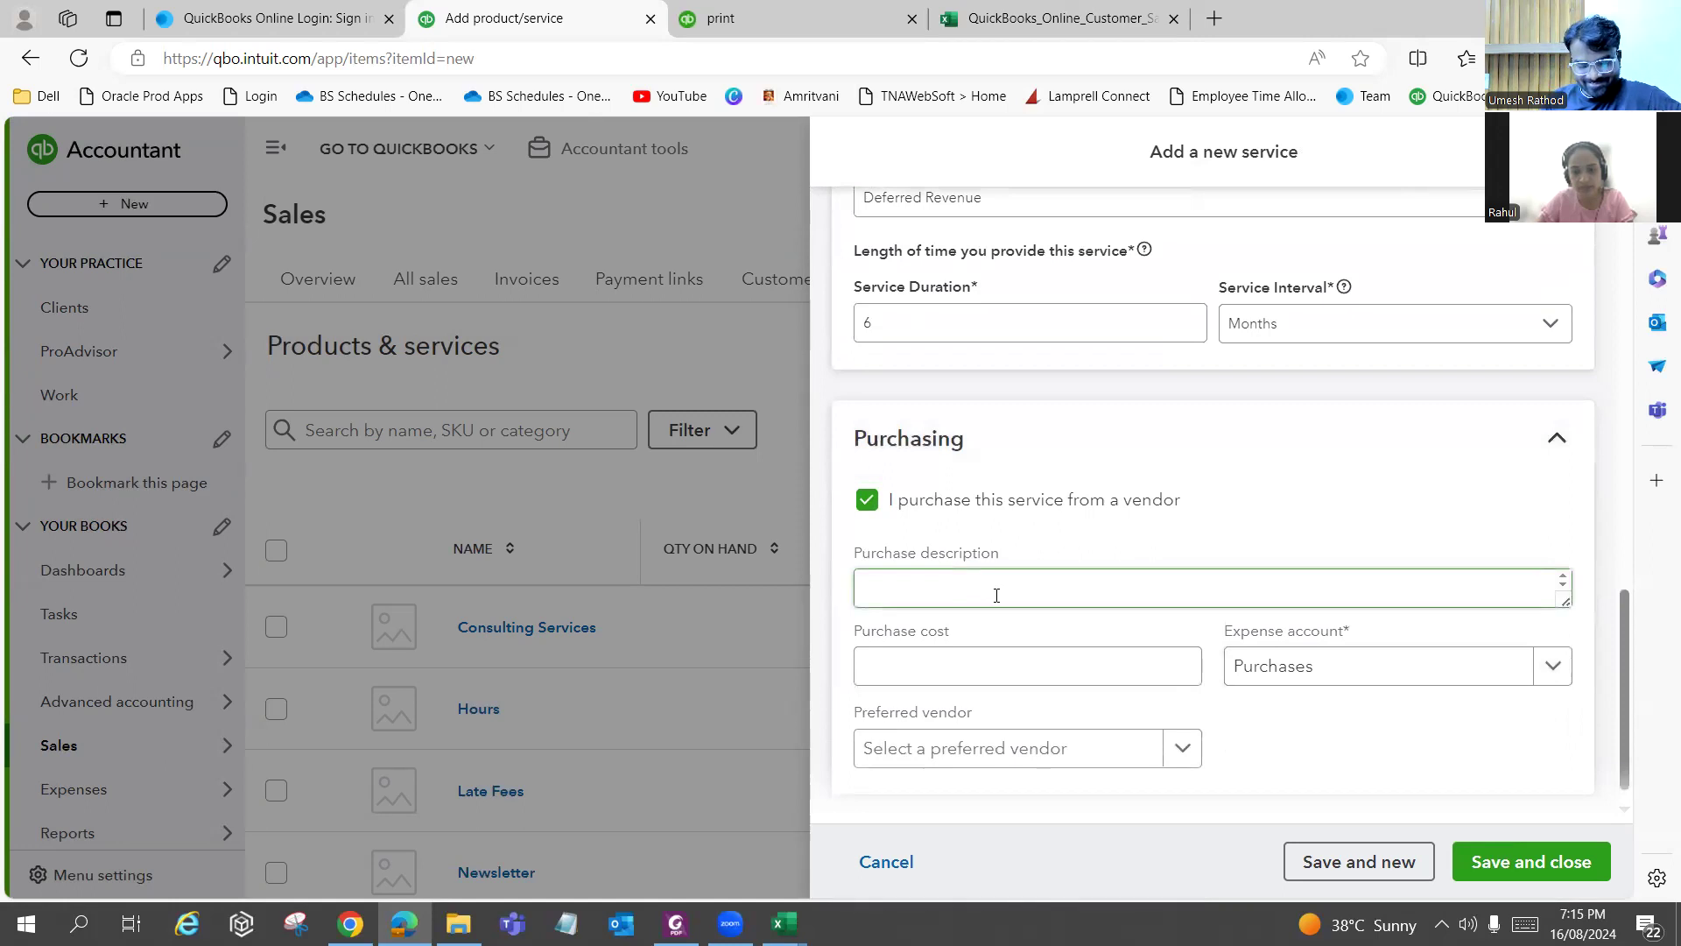
pyautogui.click(1076, 581)
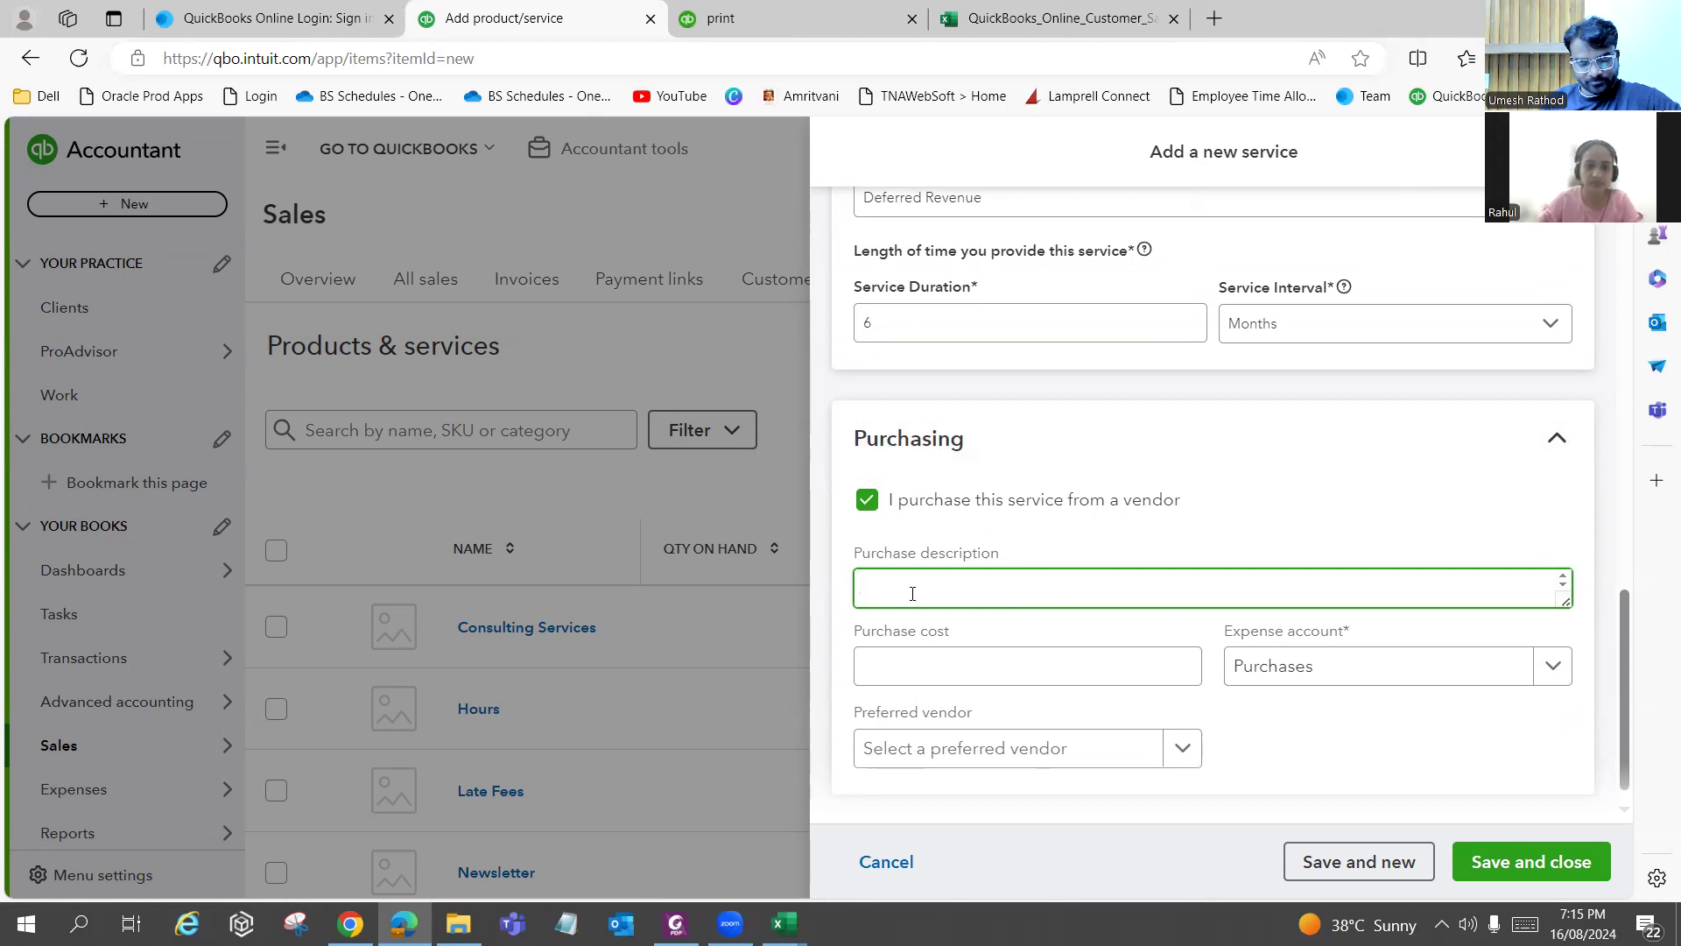
pyautogui.write('Compres')
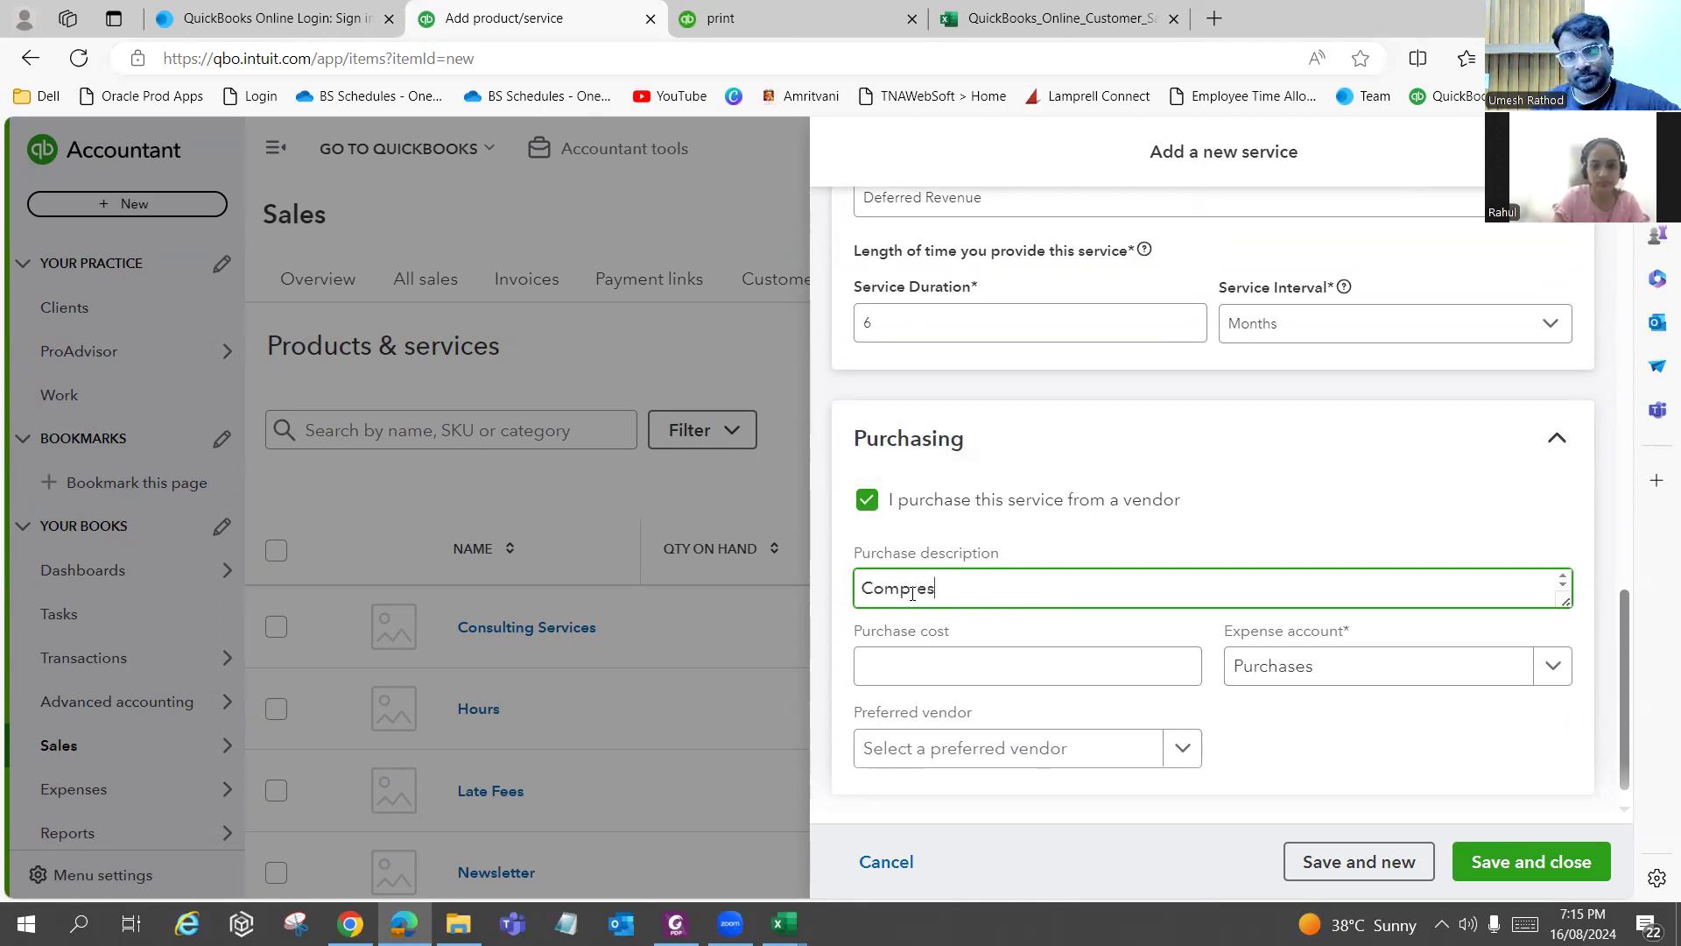
pyautogui.write('sors')
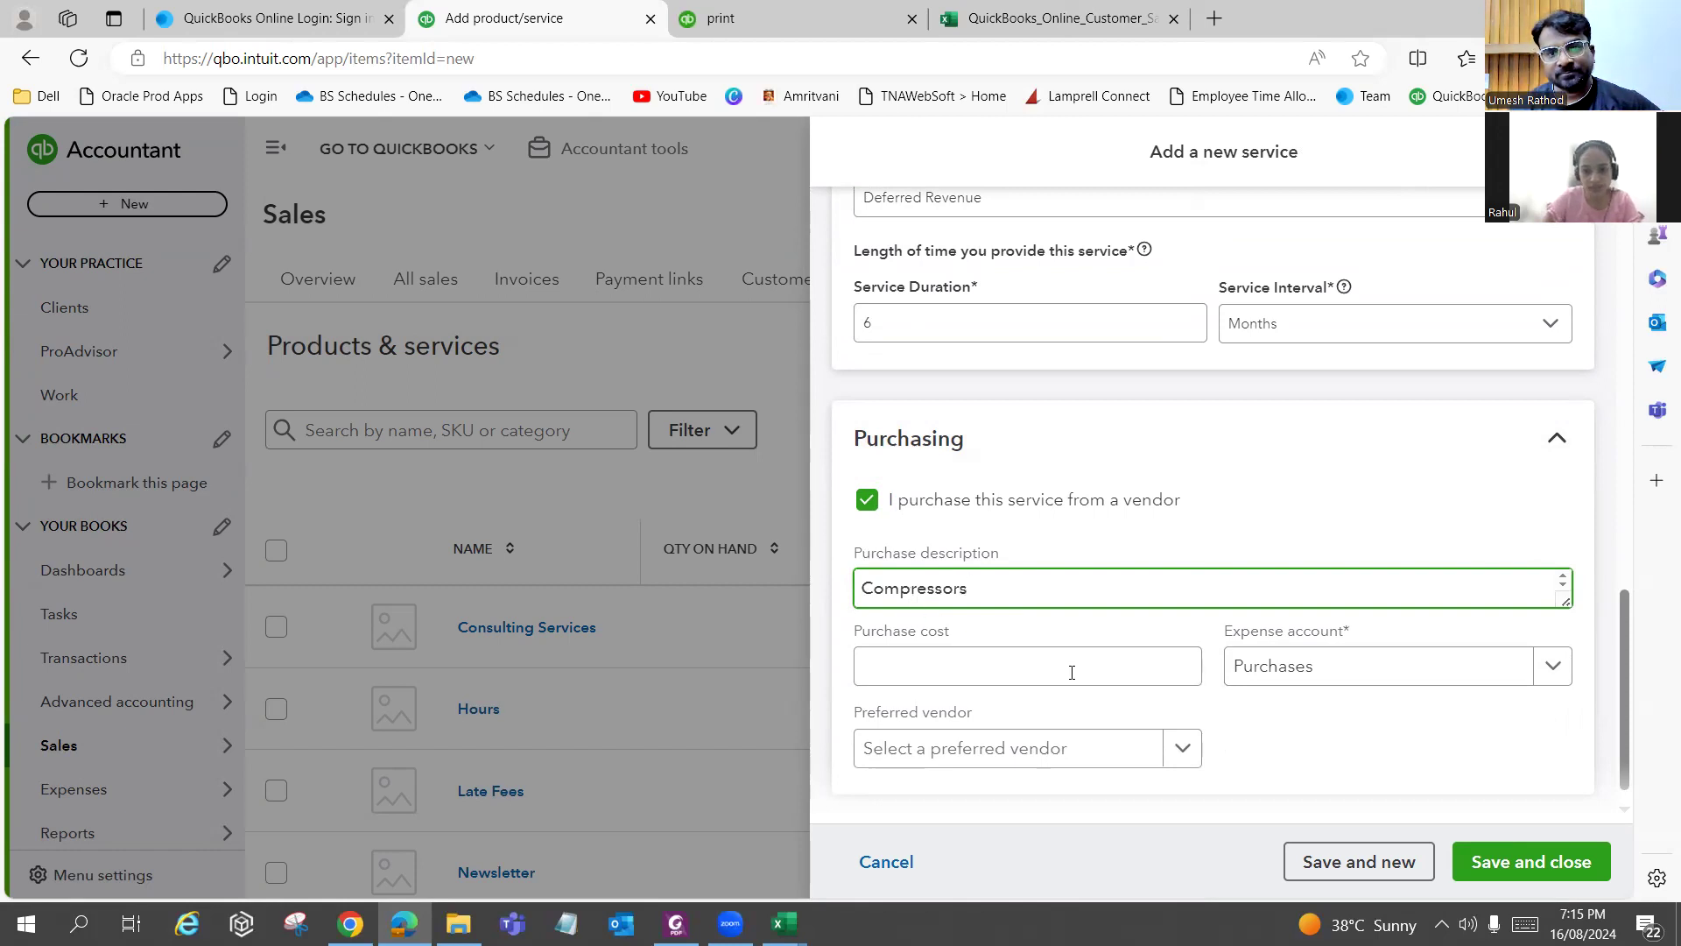
pyautogui.click(1037, 670)
pyautogui.write('3')
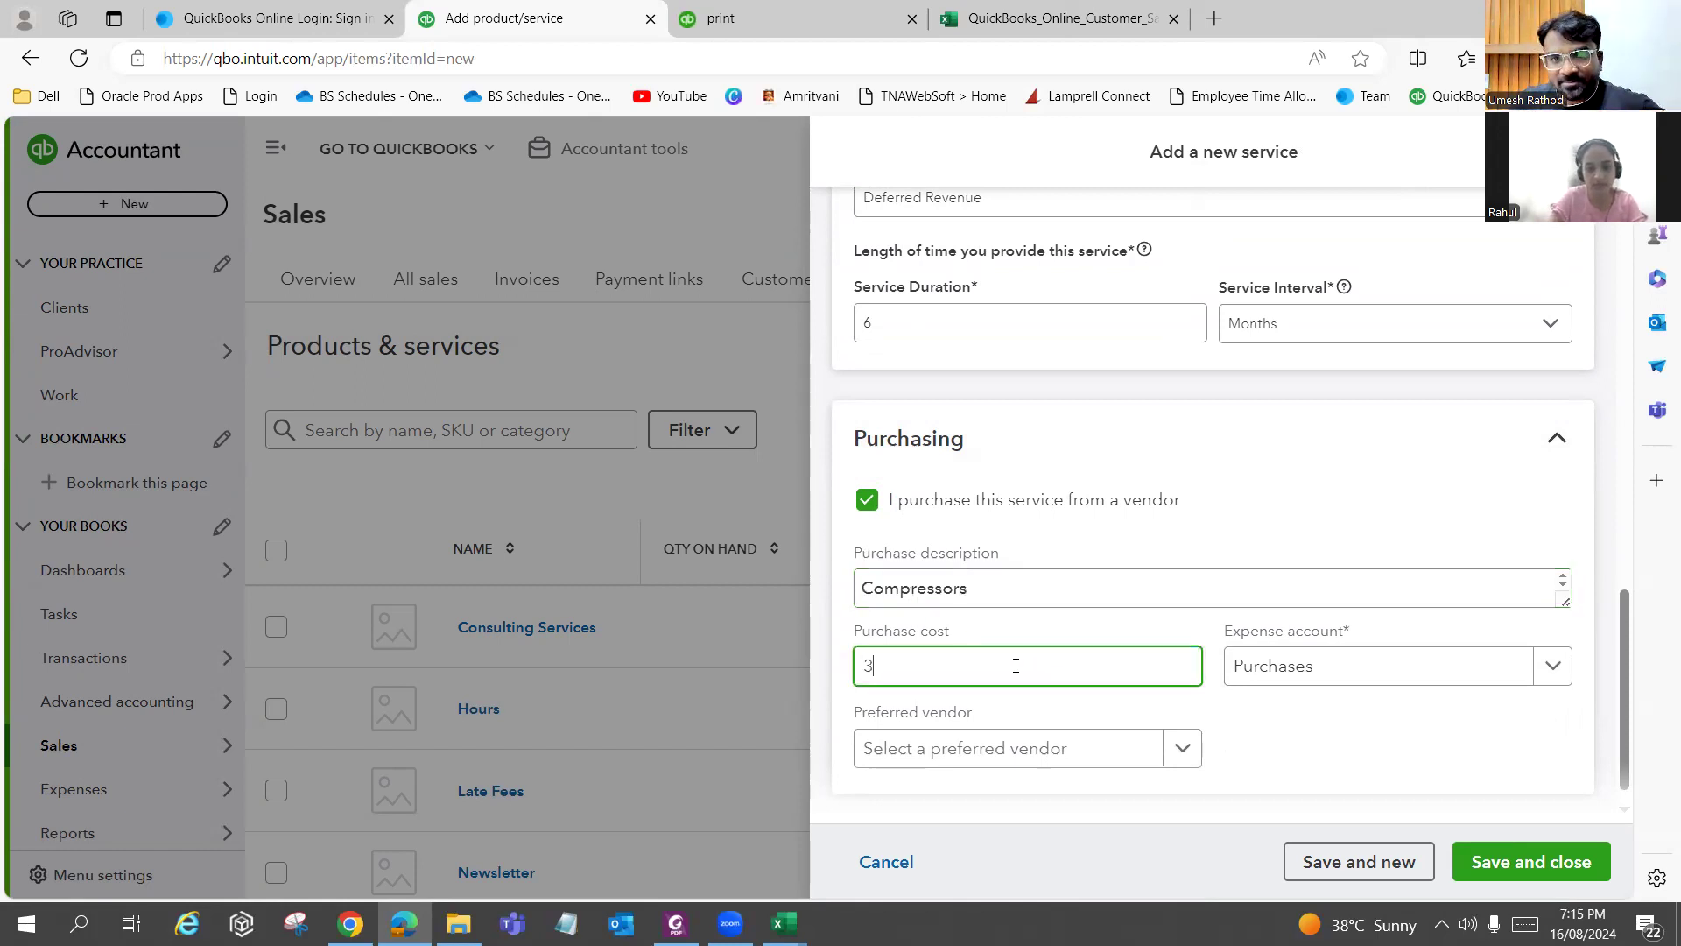
pyautogui.write('900')
# Choose Purchases as the expense account and Hyperzone as the preferred vendor.
pyautogui.click(1322, 675)
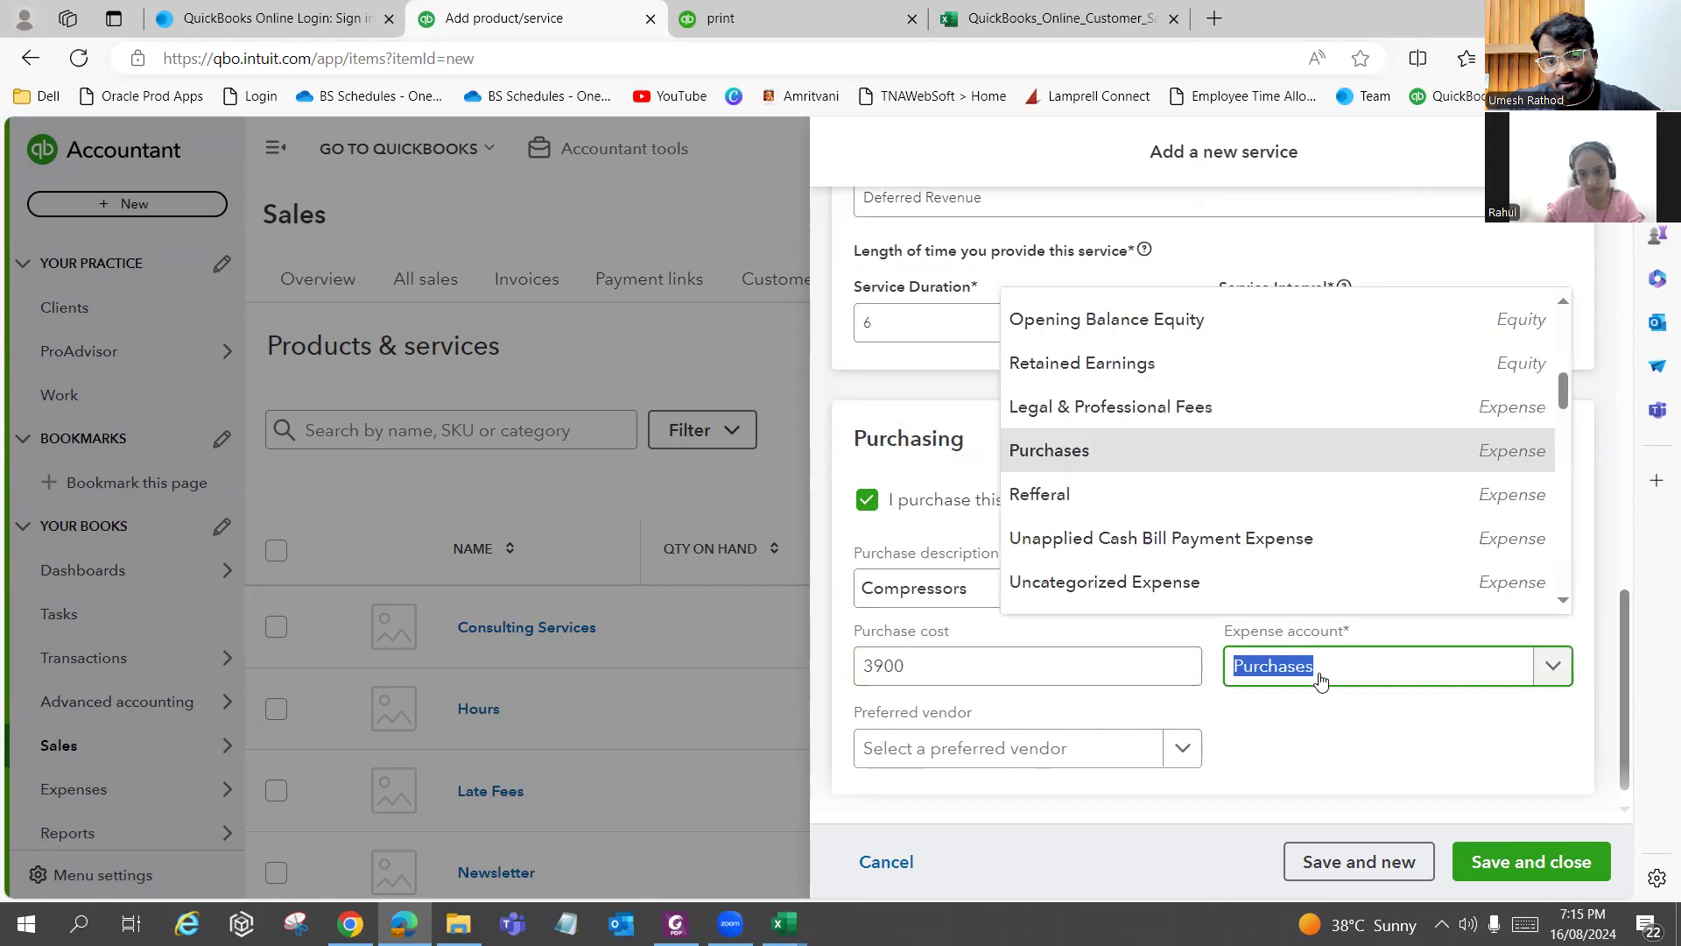
pyautogui.click(1189, 466)
pyautogui.scroll(-1, 1094, 714)
pyautogui.click(1033, 726)
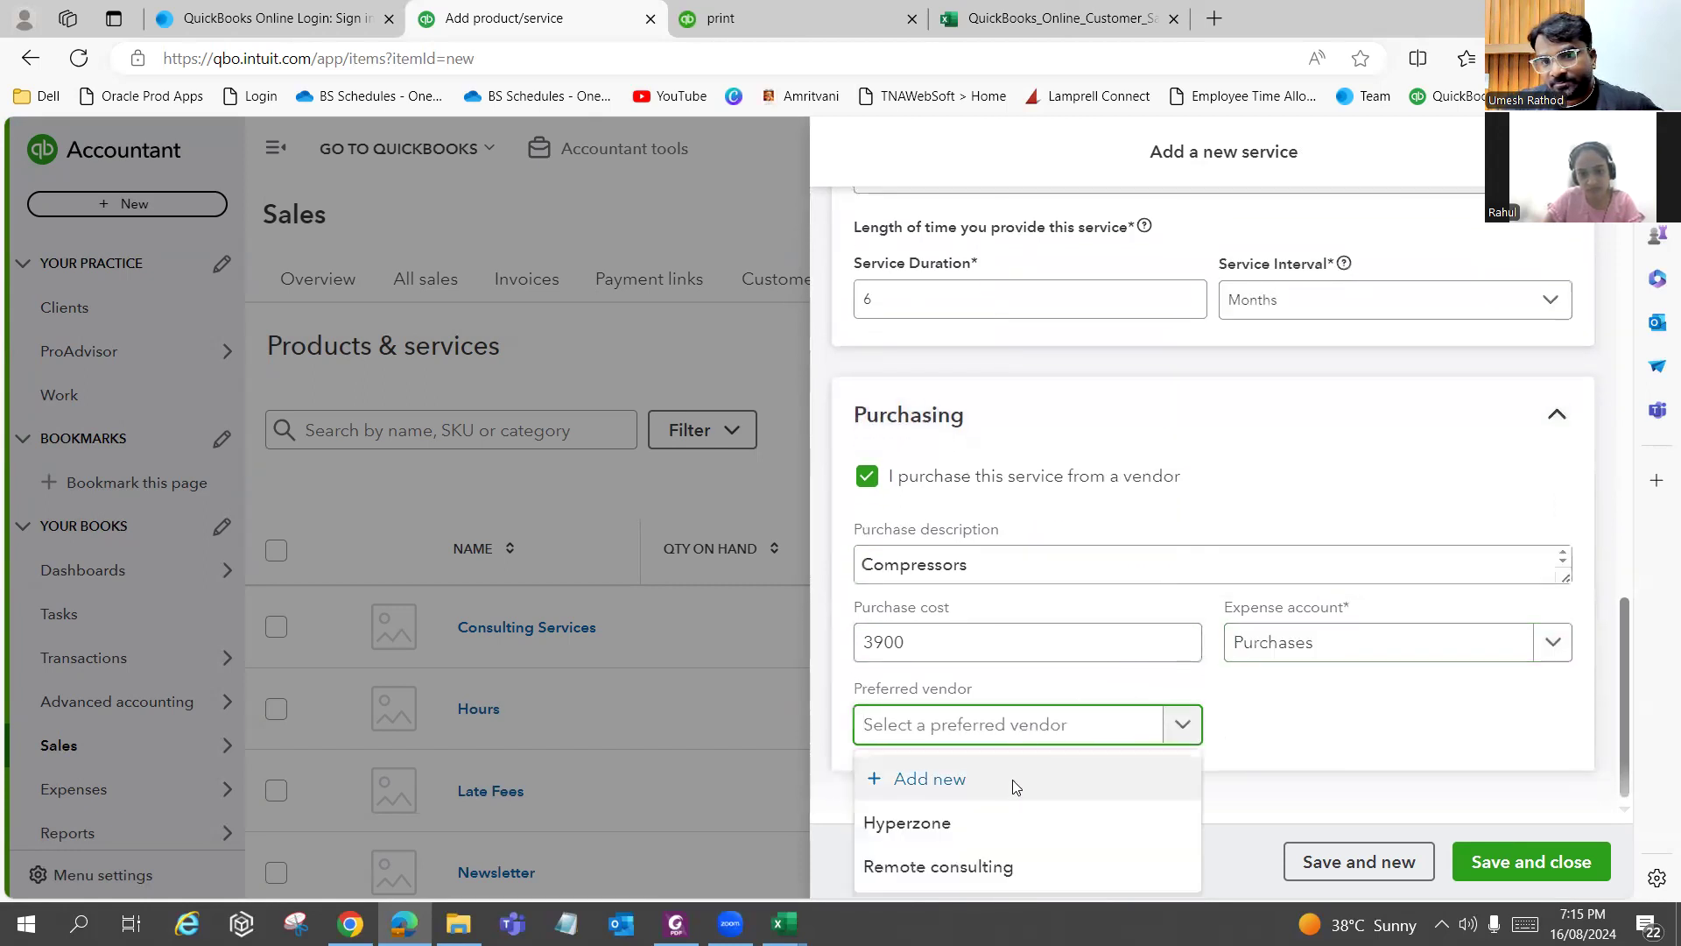
pyautogui.click(998, 820)
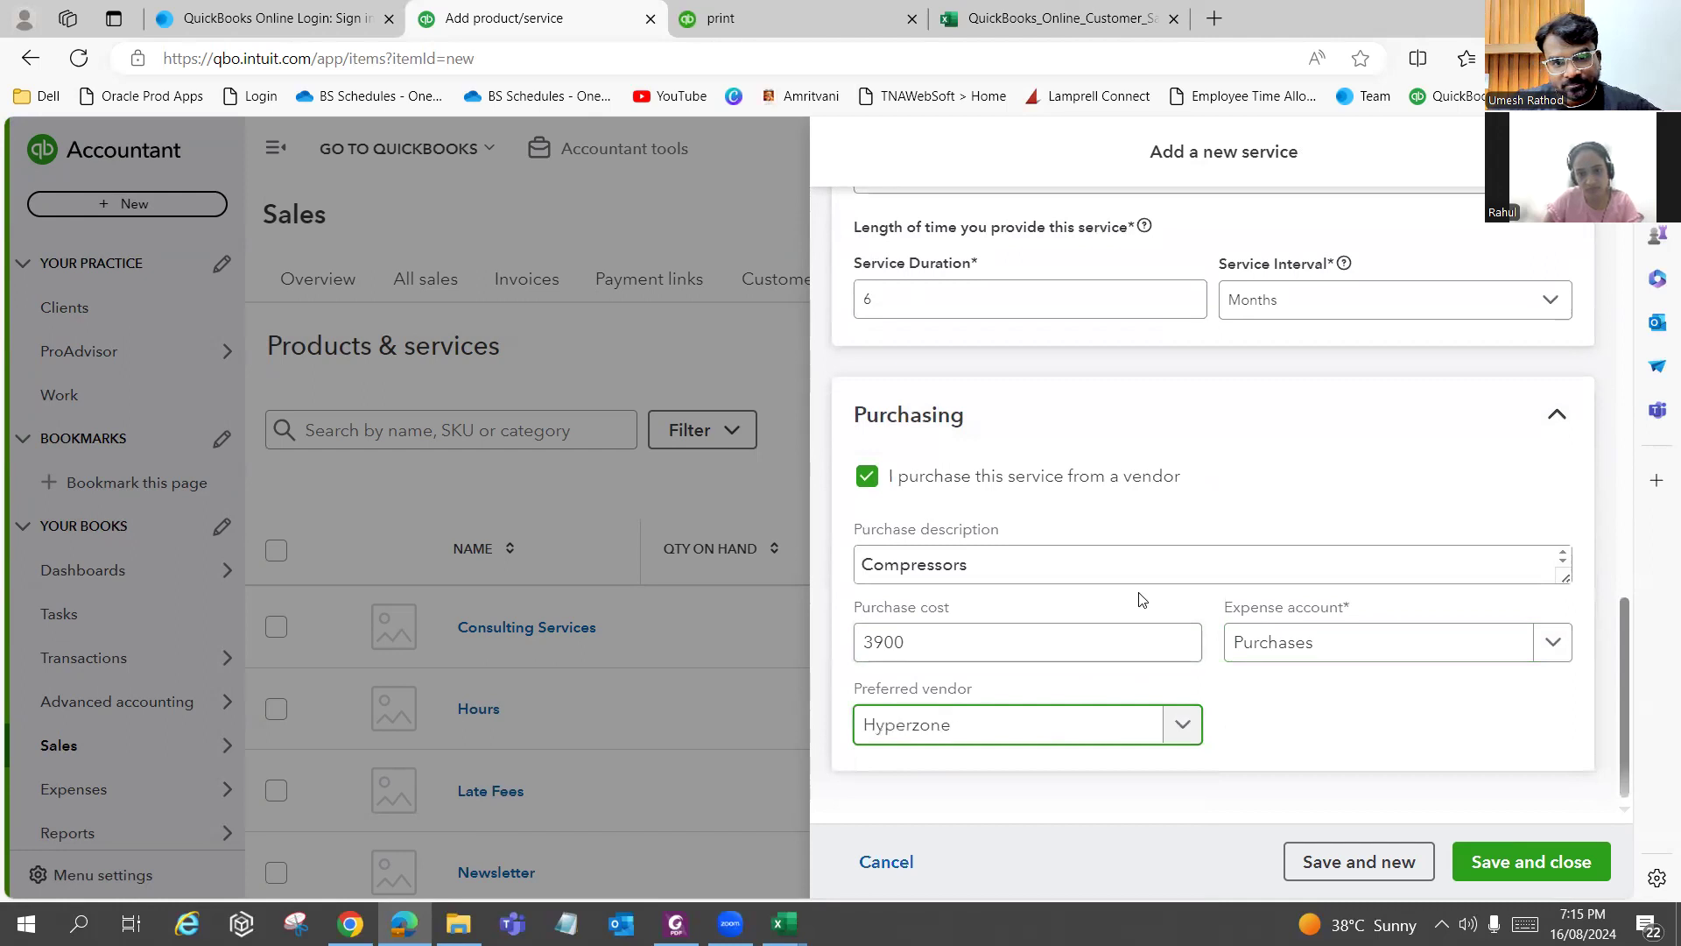
# Review the service's sales details, and switch to the customer questions PDF in Foxit PhantomPDF to check the annual maintenance agreement exercise.
pyautogui.scroll(8, 1085, 686)
pyautogui.scroll(5, 1086, 622)
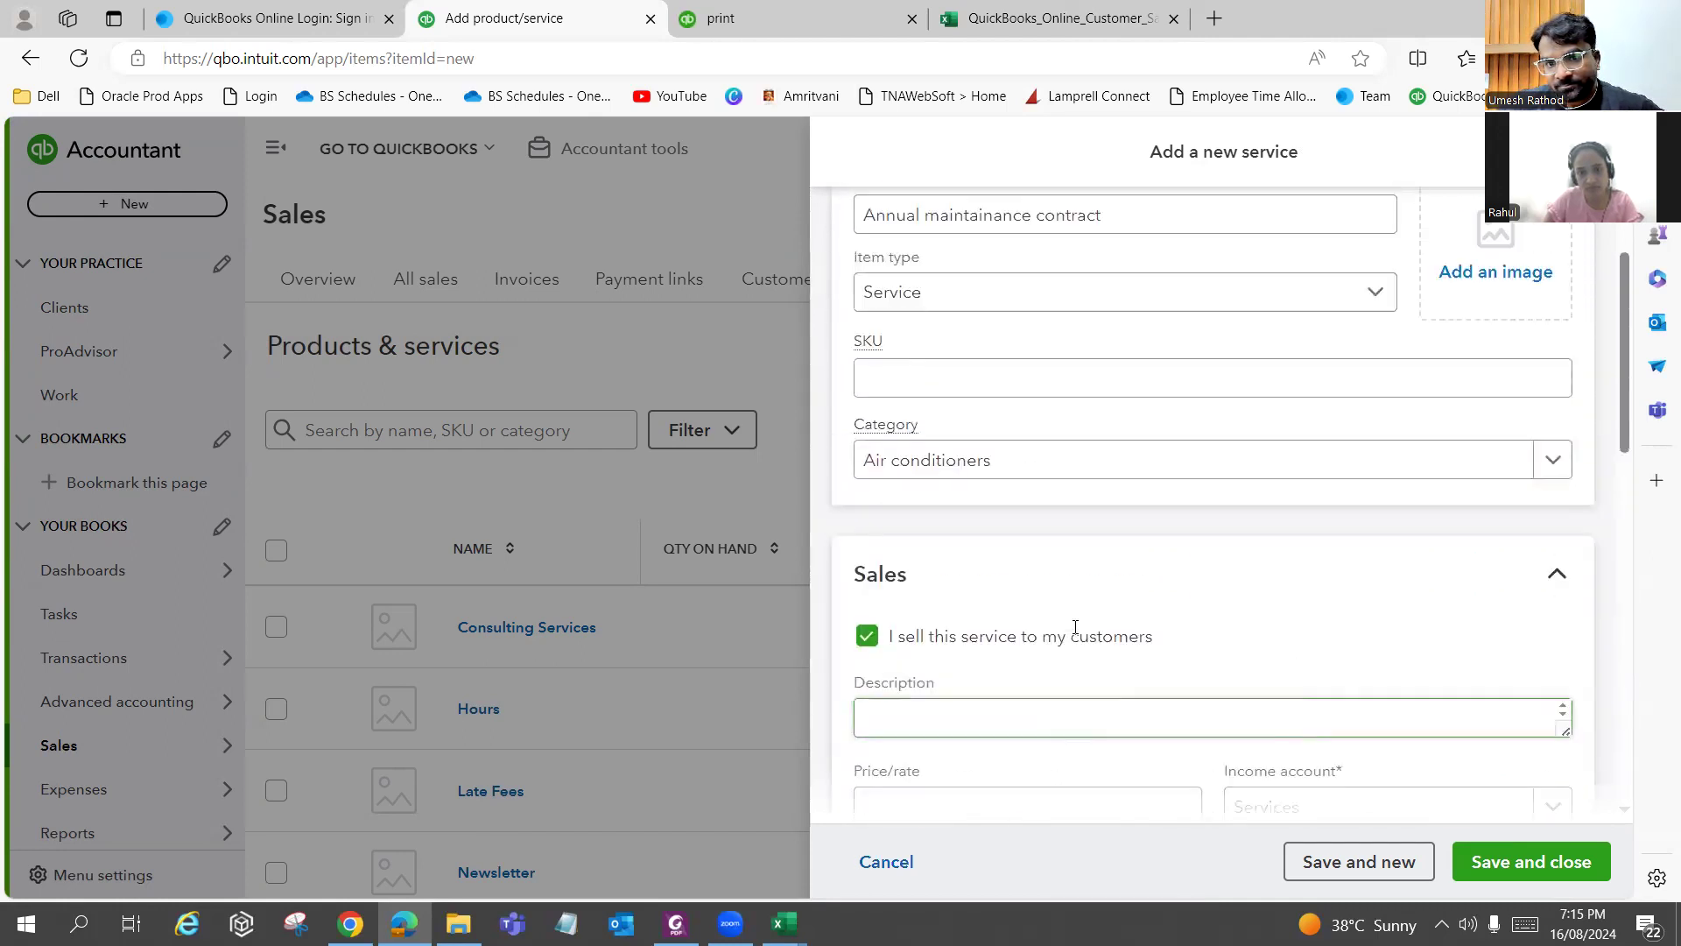
pyautogui.scroll(-3, 1072, 635)
pyautogui.click(1000, 692)
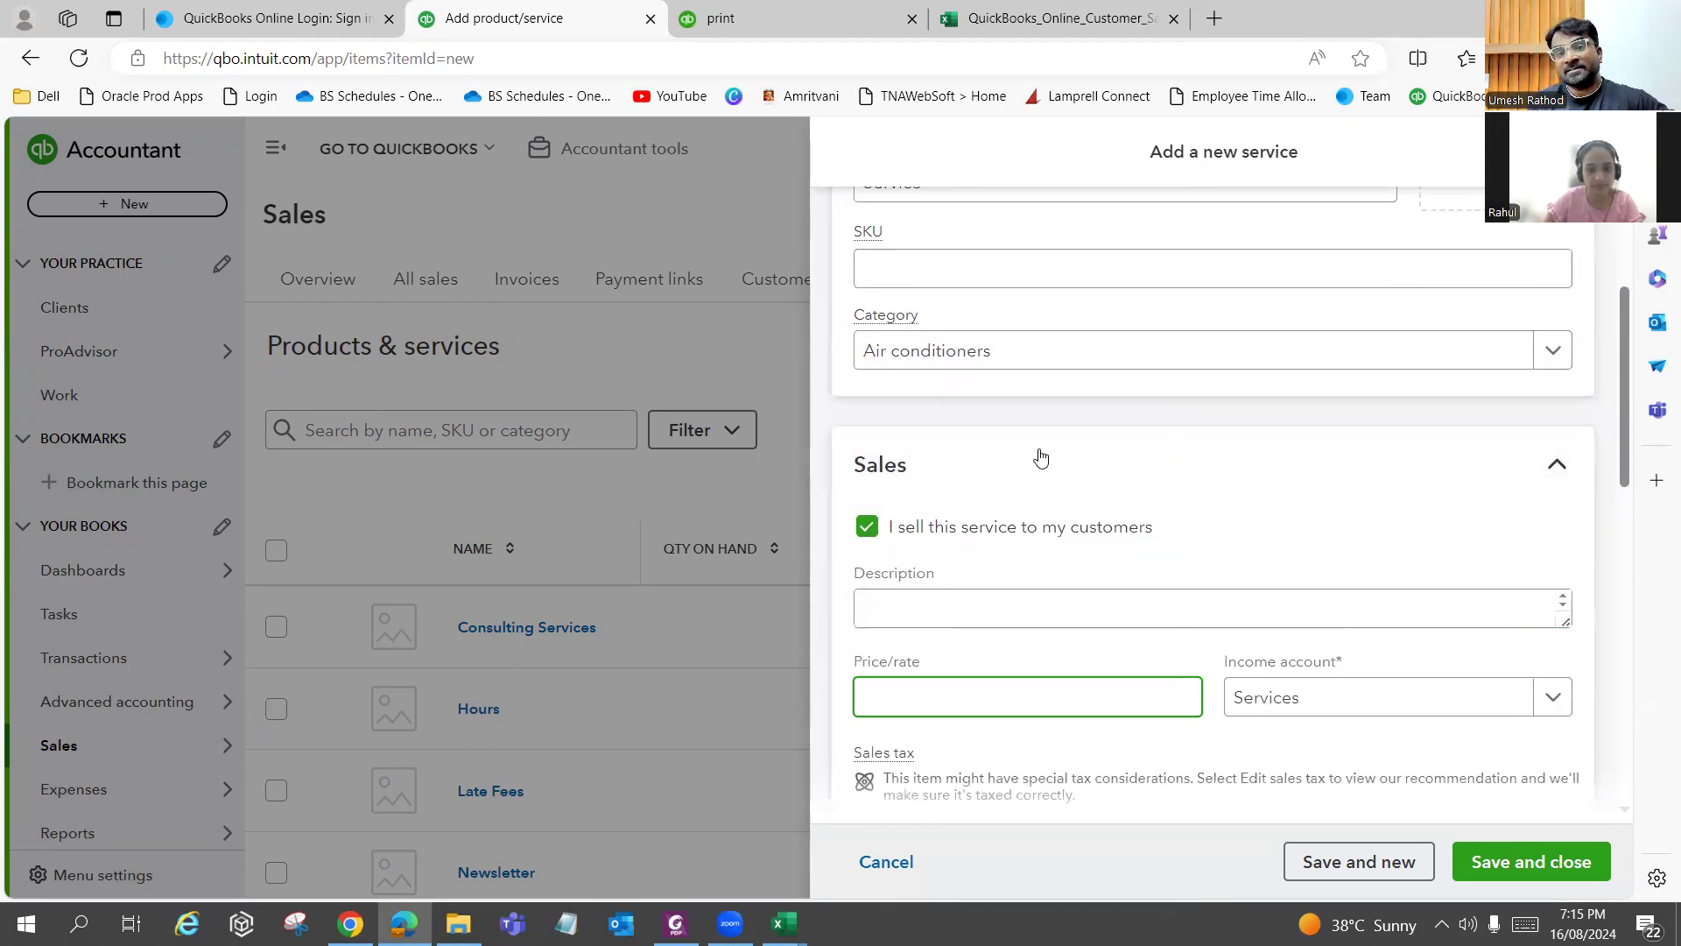
pyautogui.scroll(3, 1050, 455)
pyautogui.scroll(-6, 1056, 452)
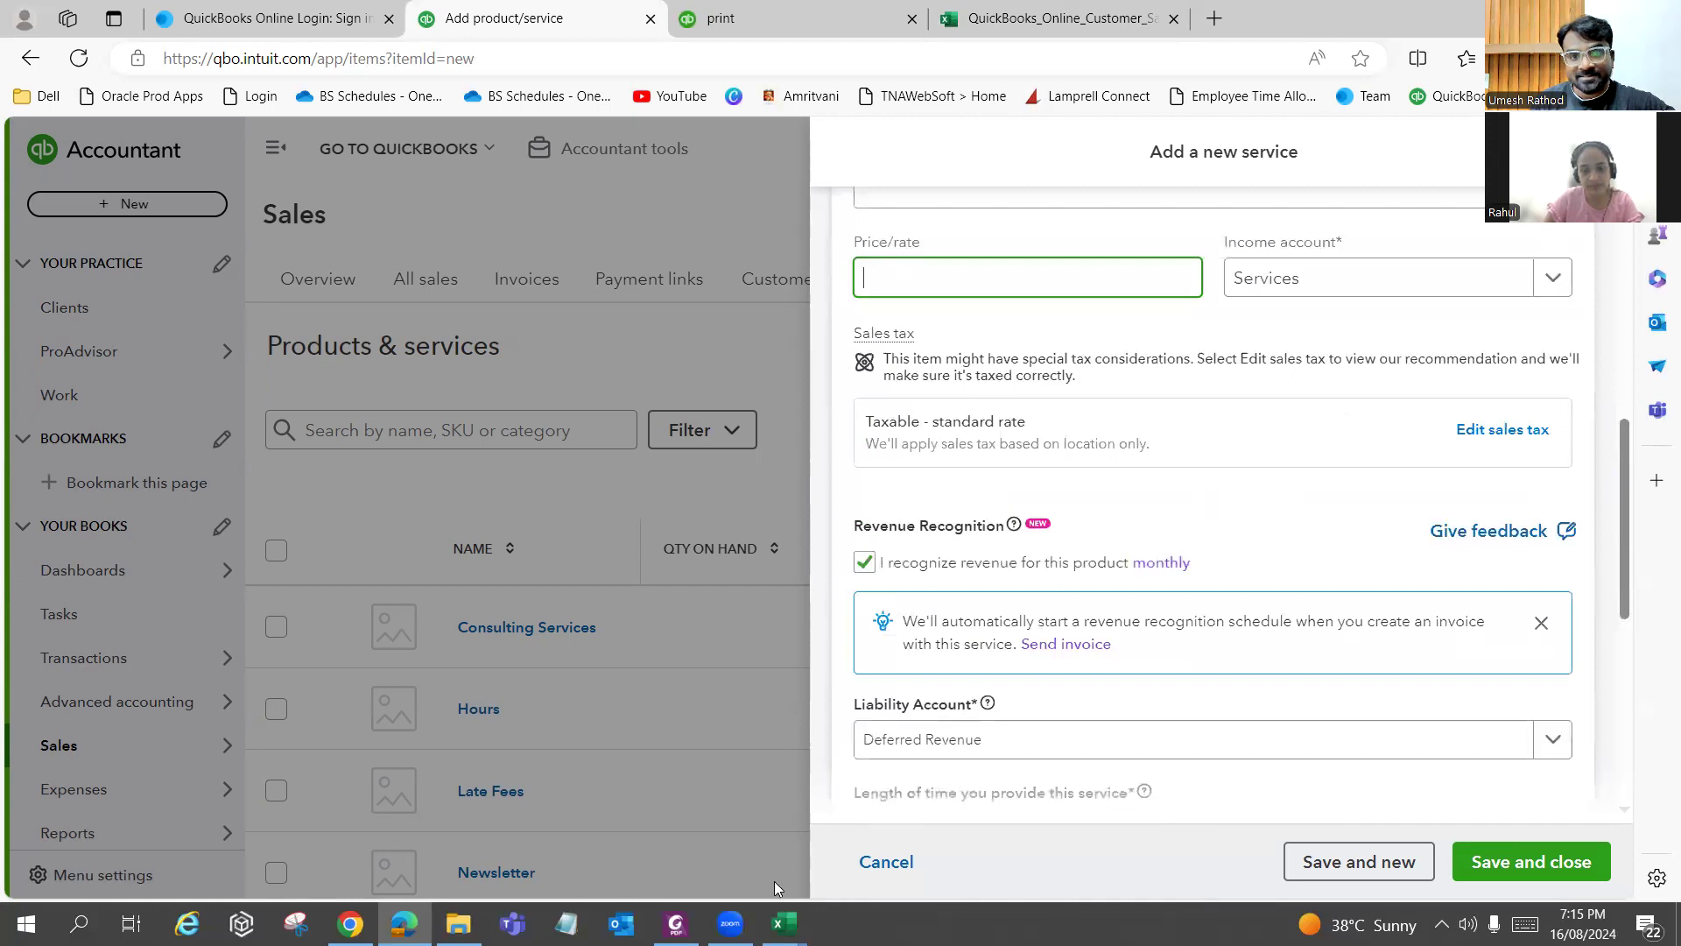
pyautogui.click(675, 923)
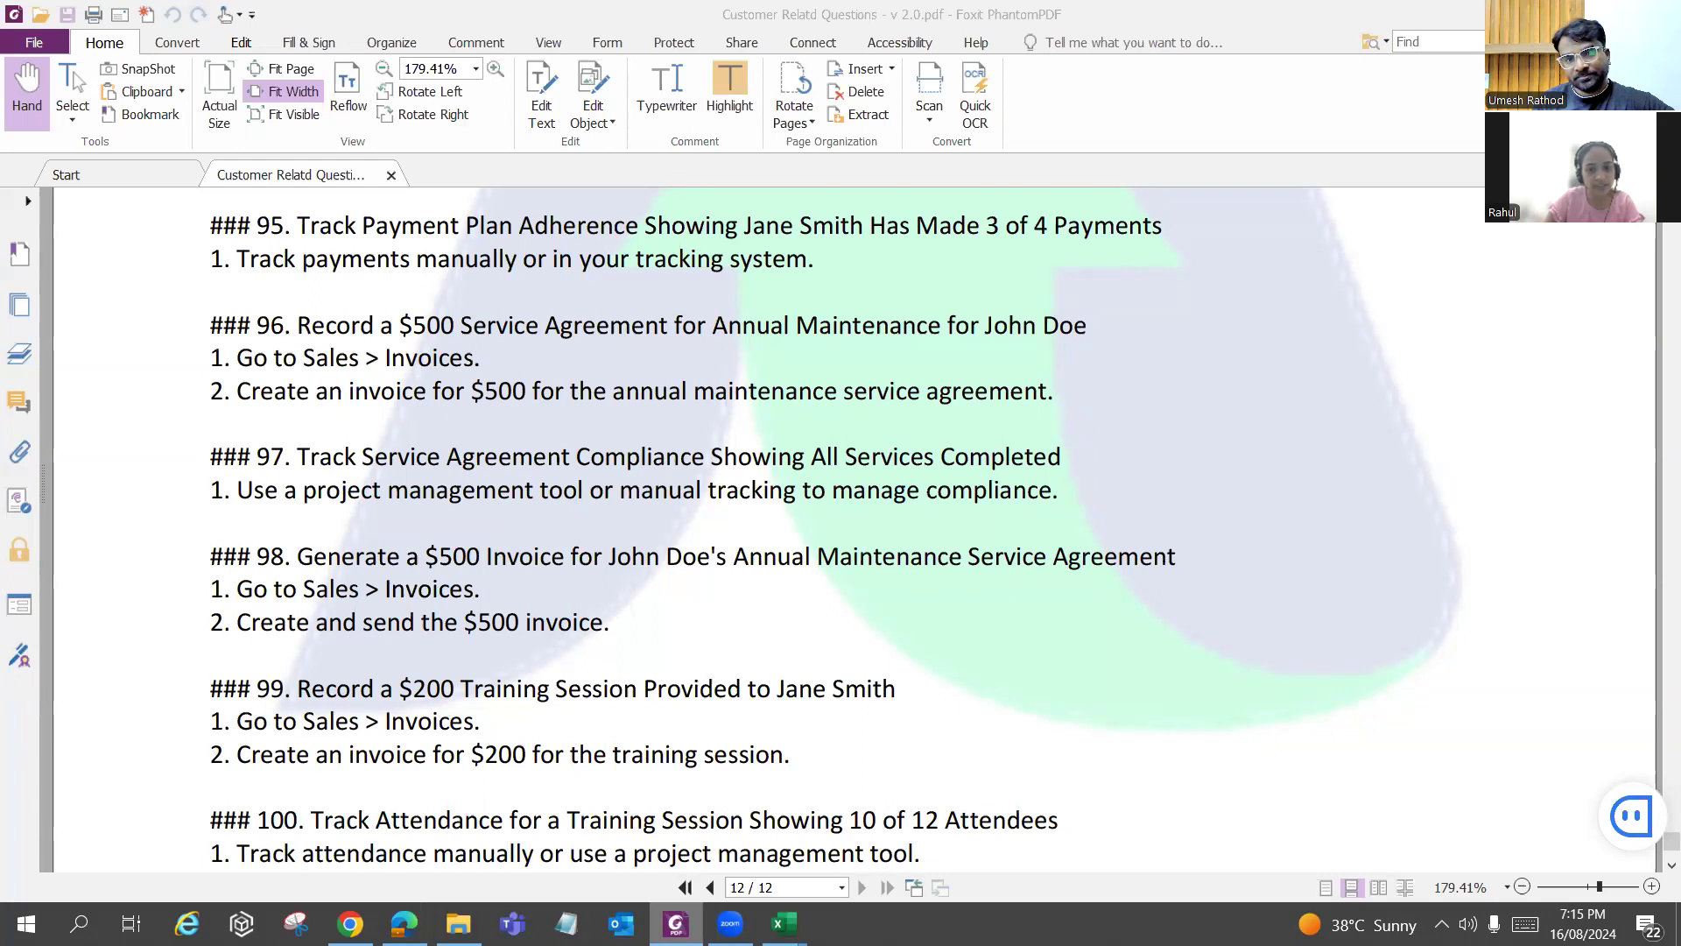
# Switch back to QuickBooks and set the service's purchase cost to 280.
pyautogui.hotkey('alt', 'Tab')
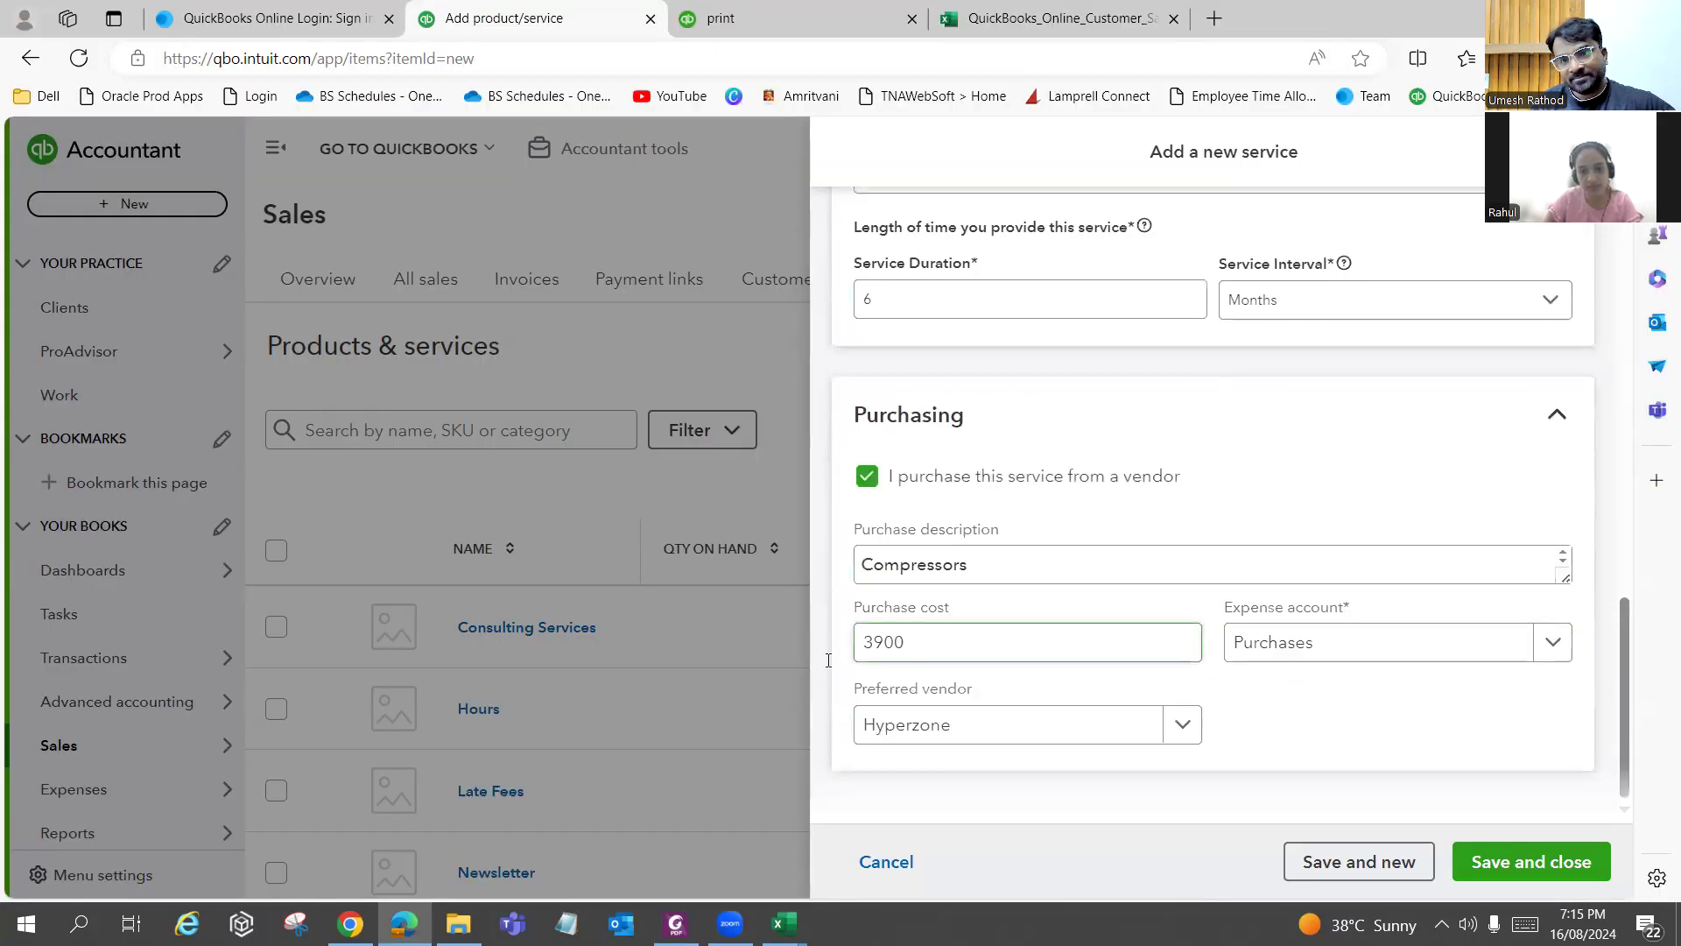
pyautogui.press('BackSpace')
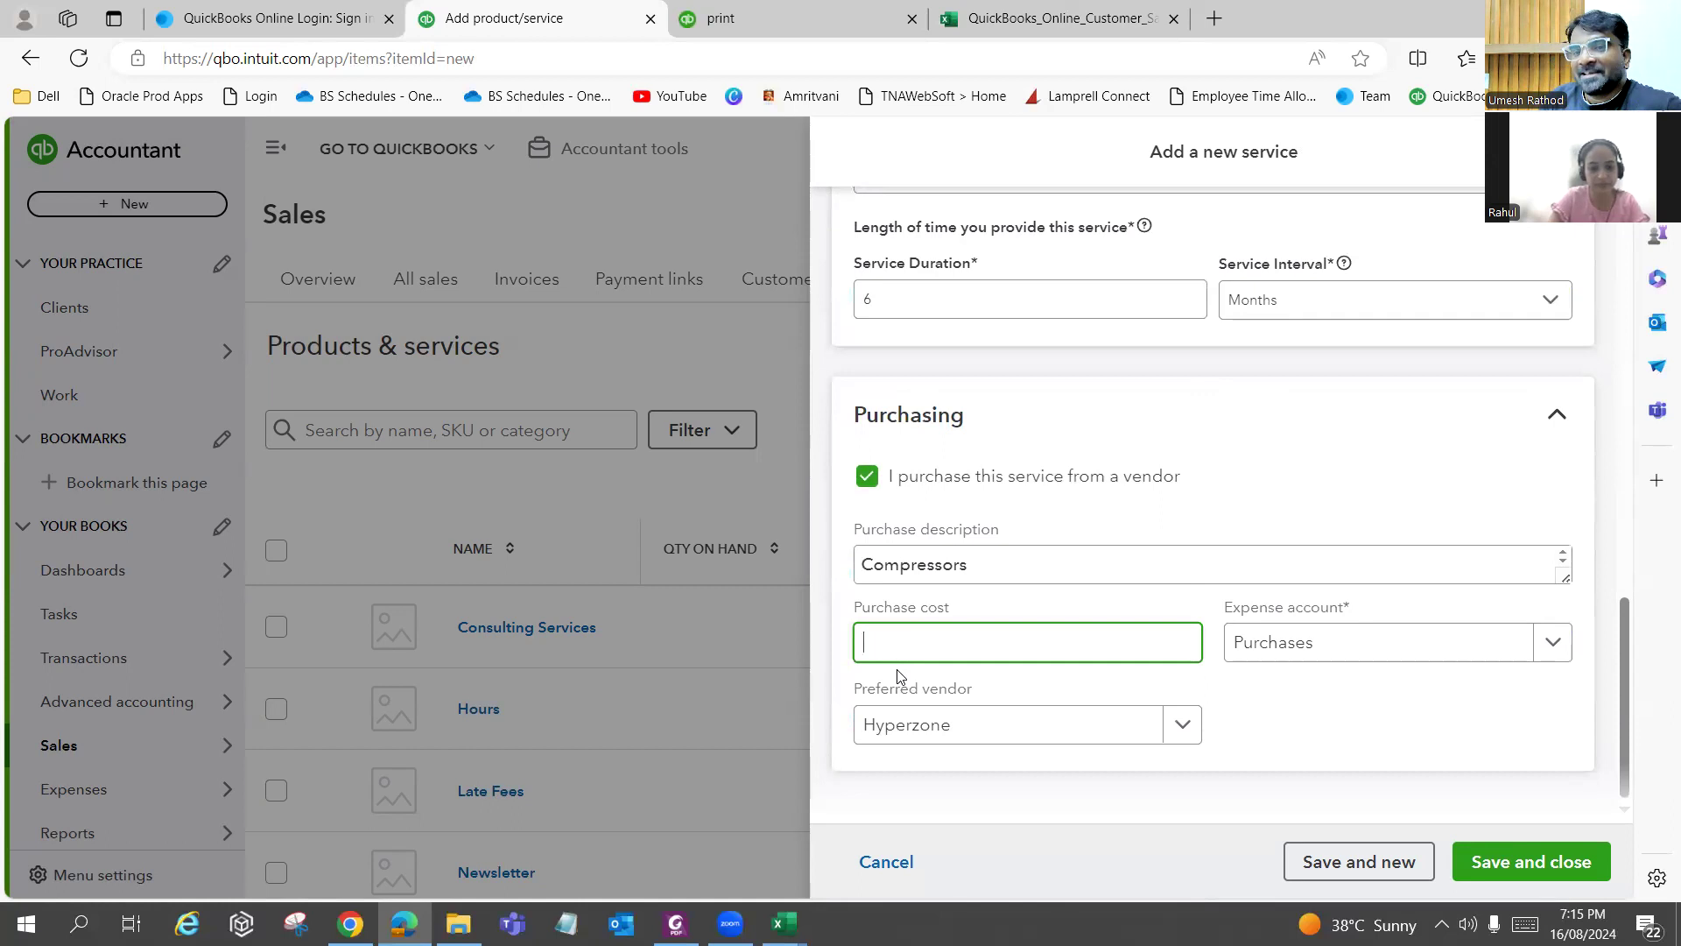
pyautogui.write('2')
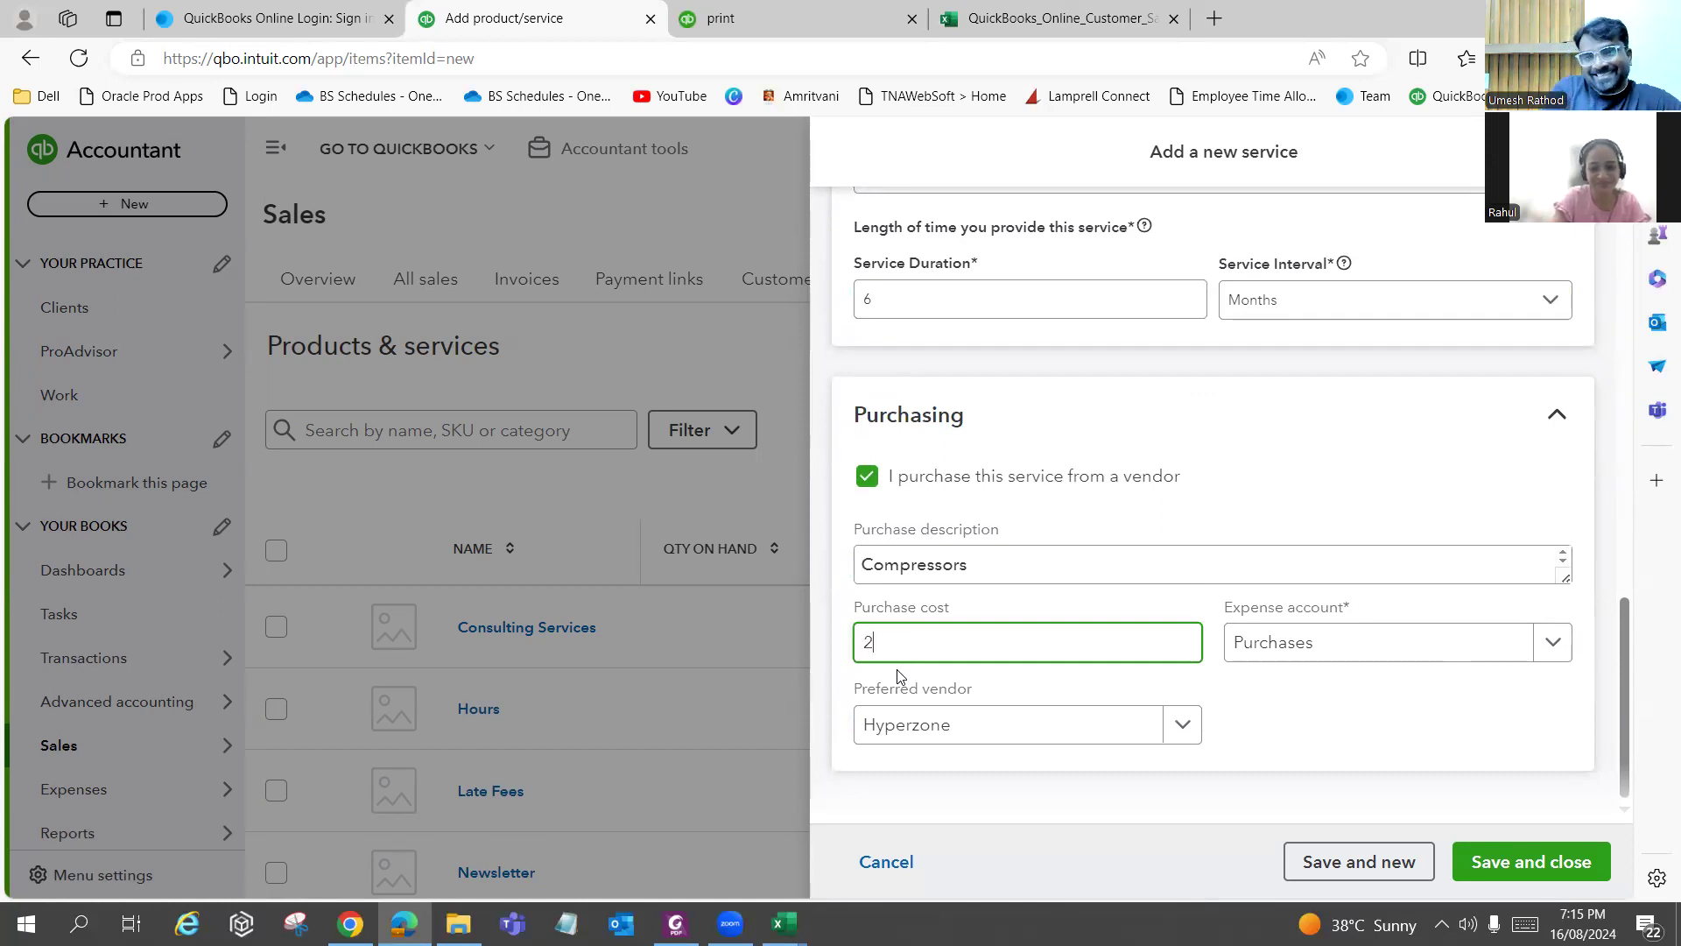
pyautogui.write('80')
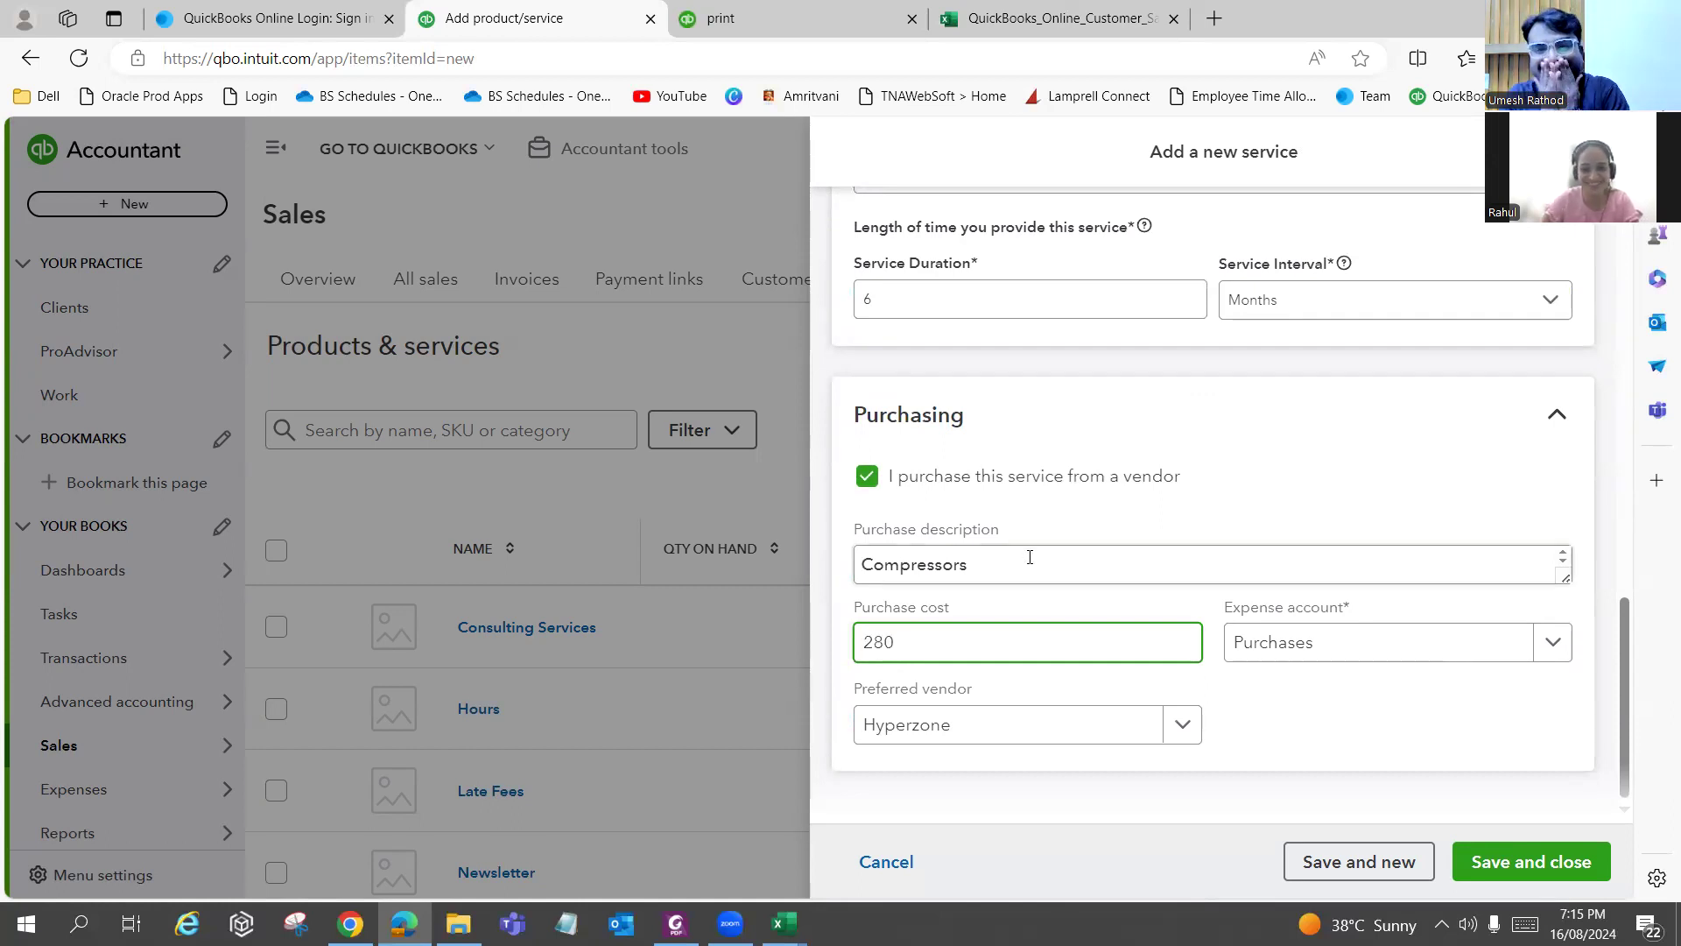
# Clear the purchase description of the annual maintenance service.
pyautogui.moveTo(1029, 565); pyautogui.dragTo(802, 578)
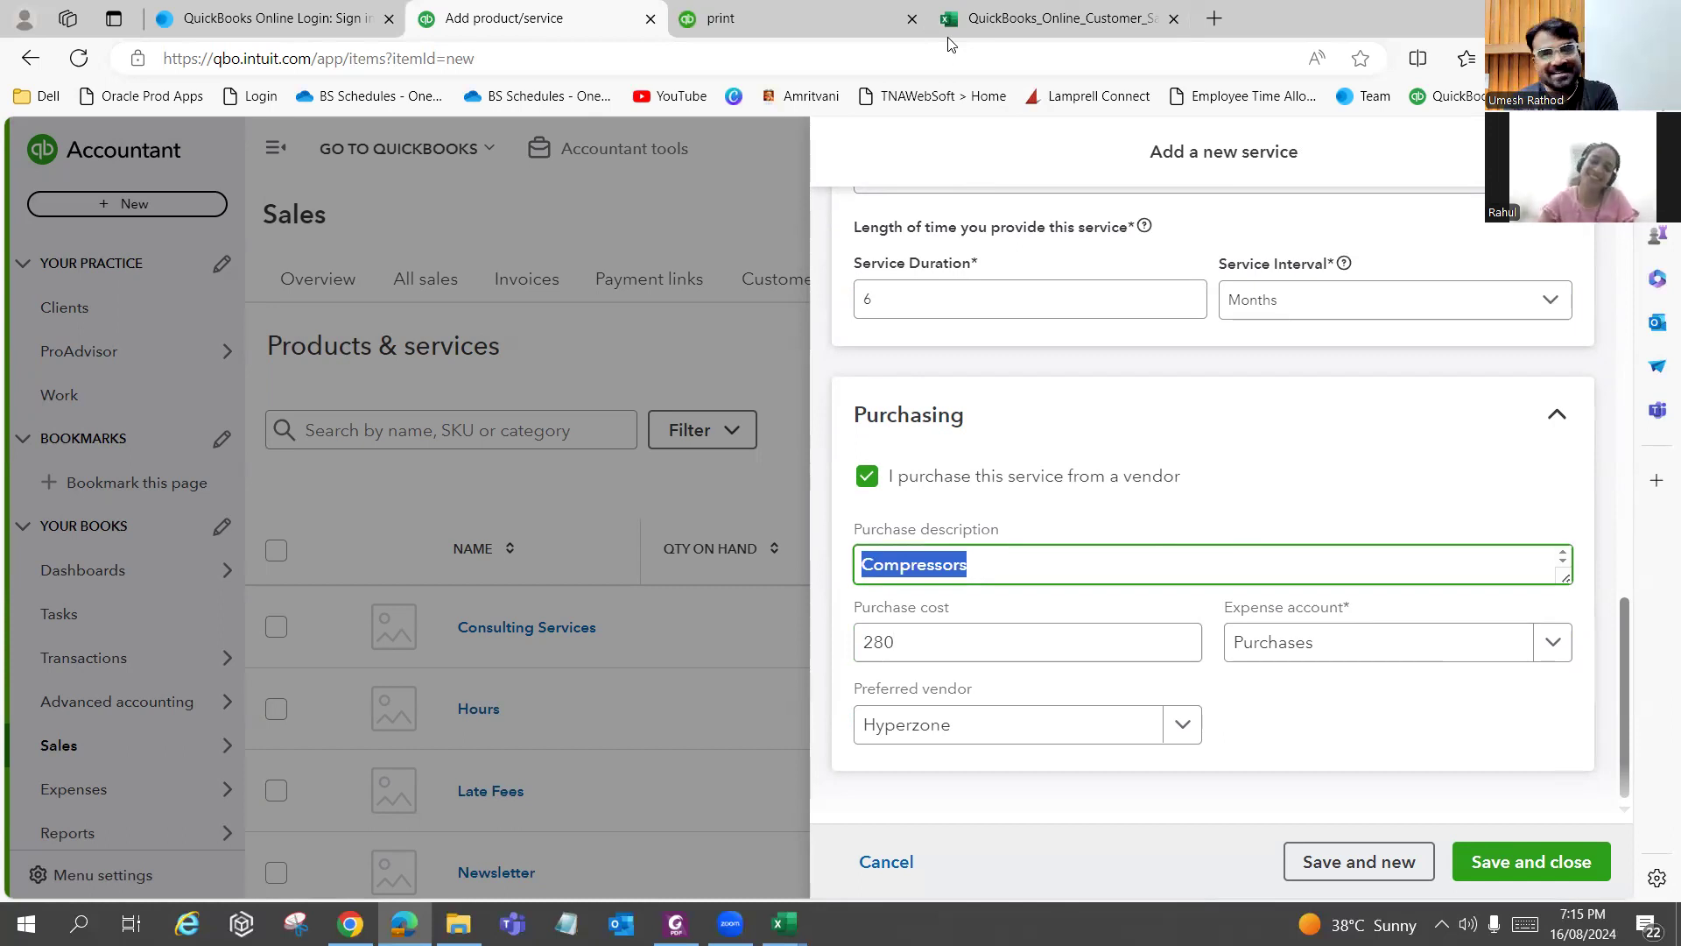
pyautogui.press('BackSpace')
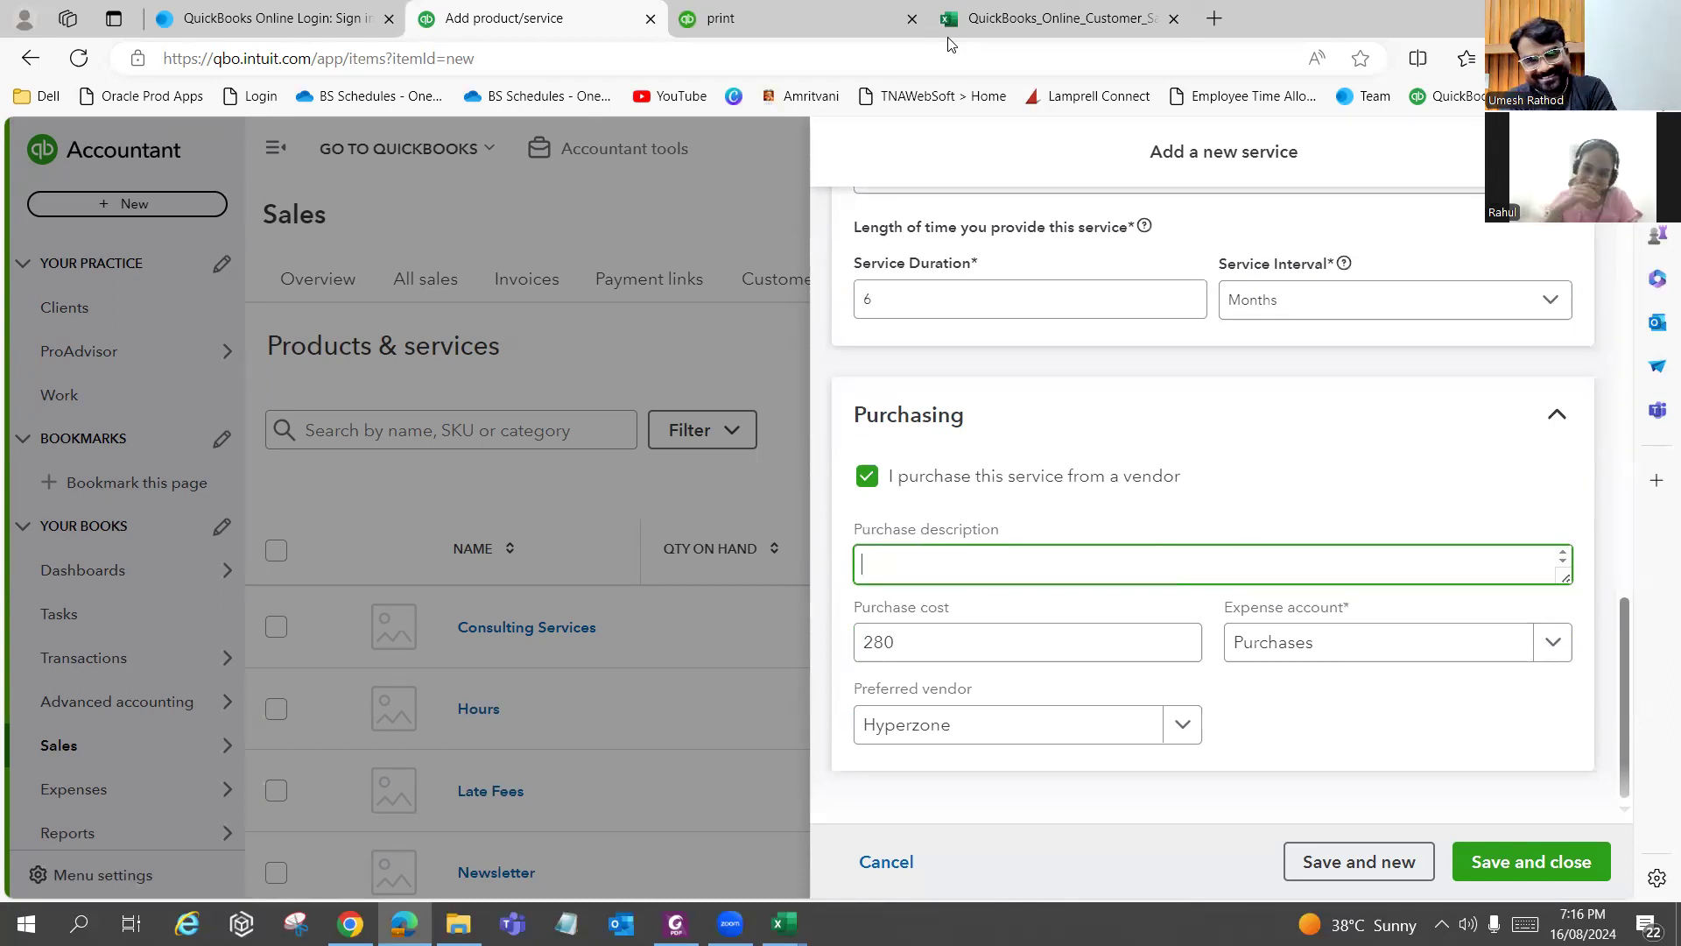
pyautogui.write('Clae')
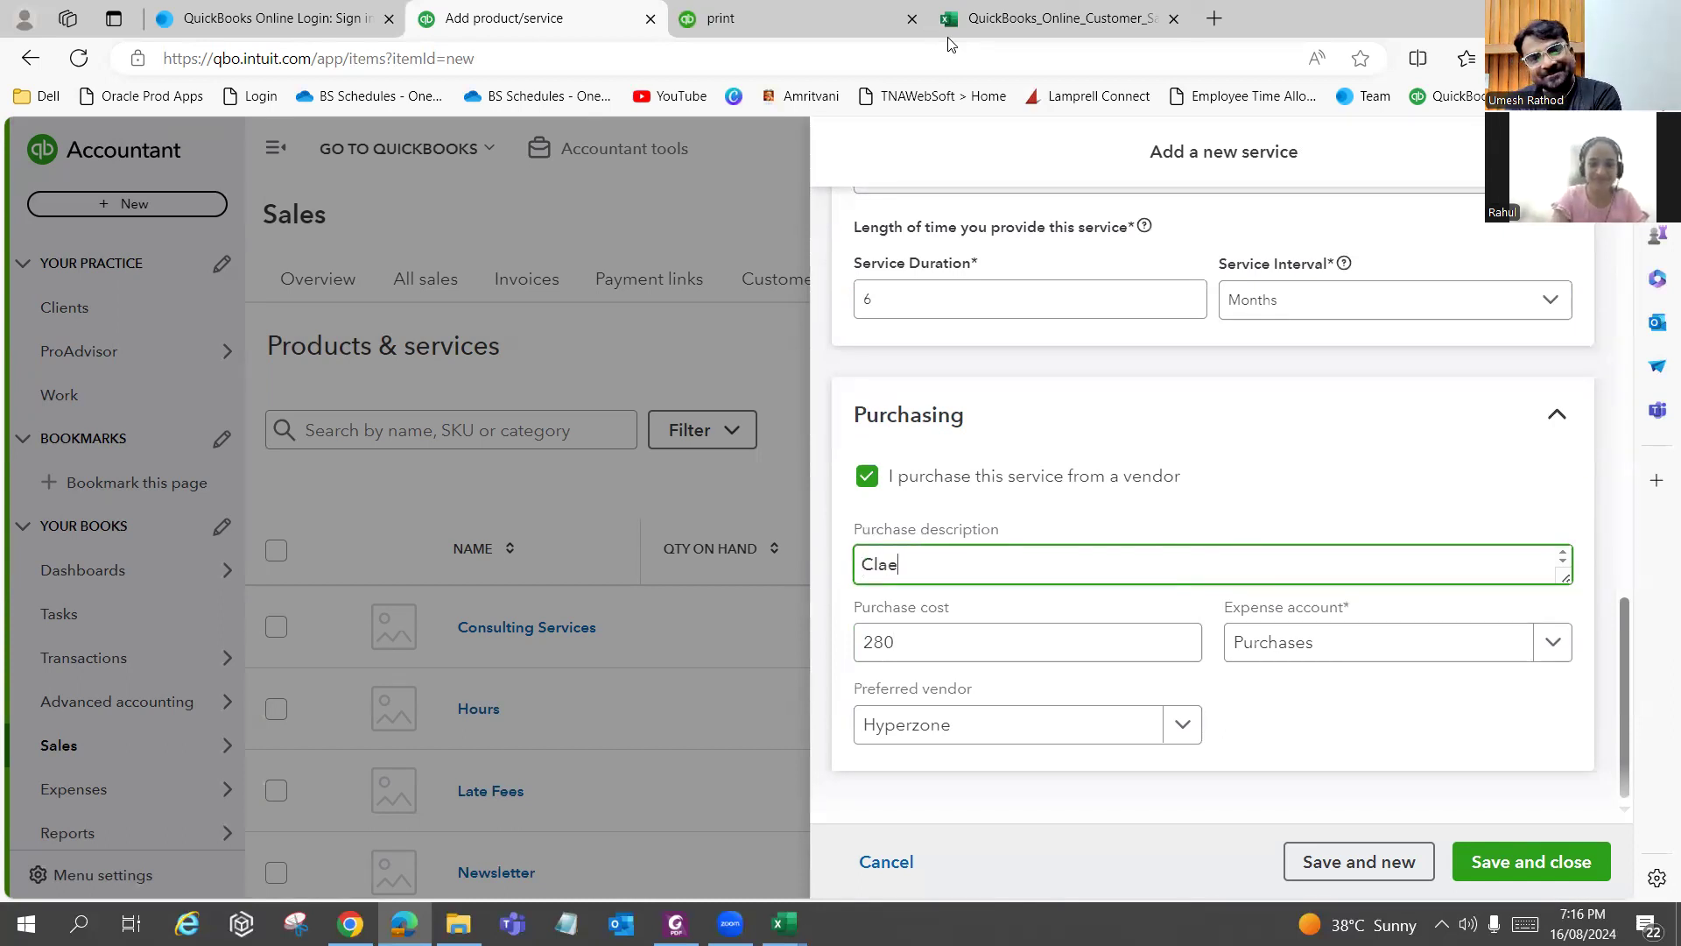
pyautogui.press('BackSpace')
pyautogui.press('BackSpace')
pyautogui.press('BackSpace')
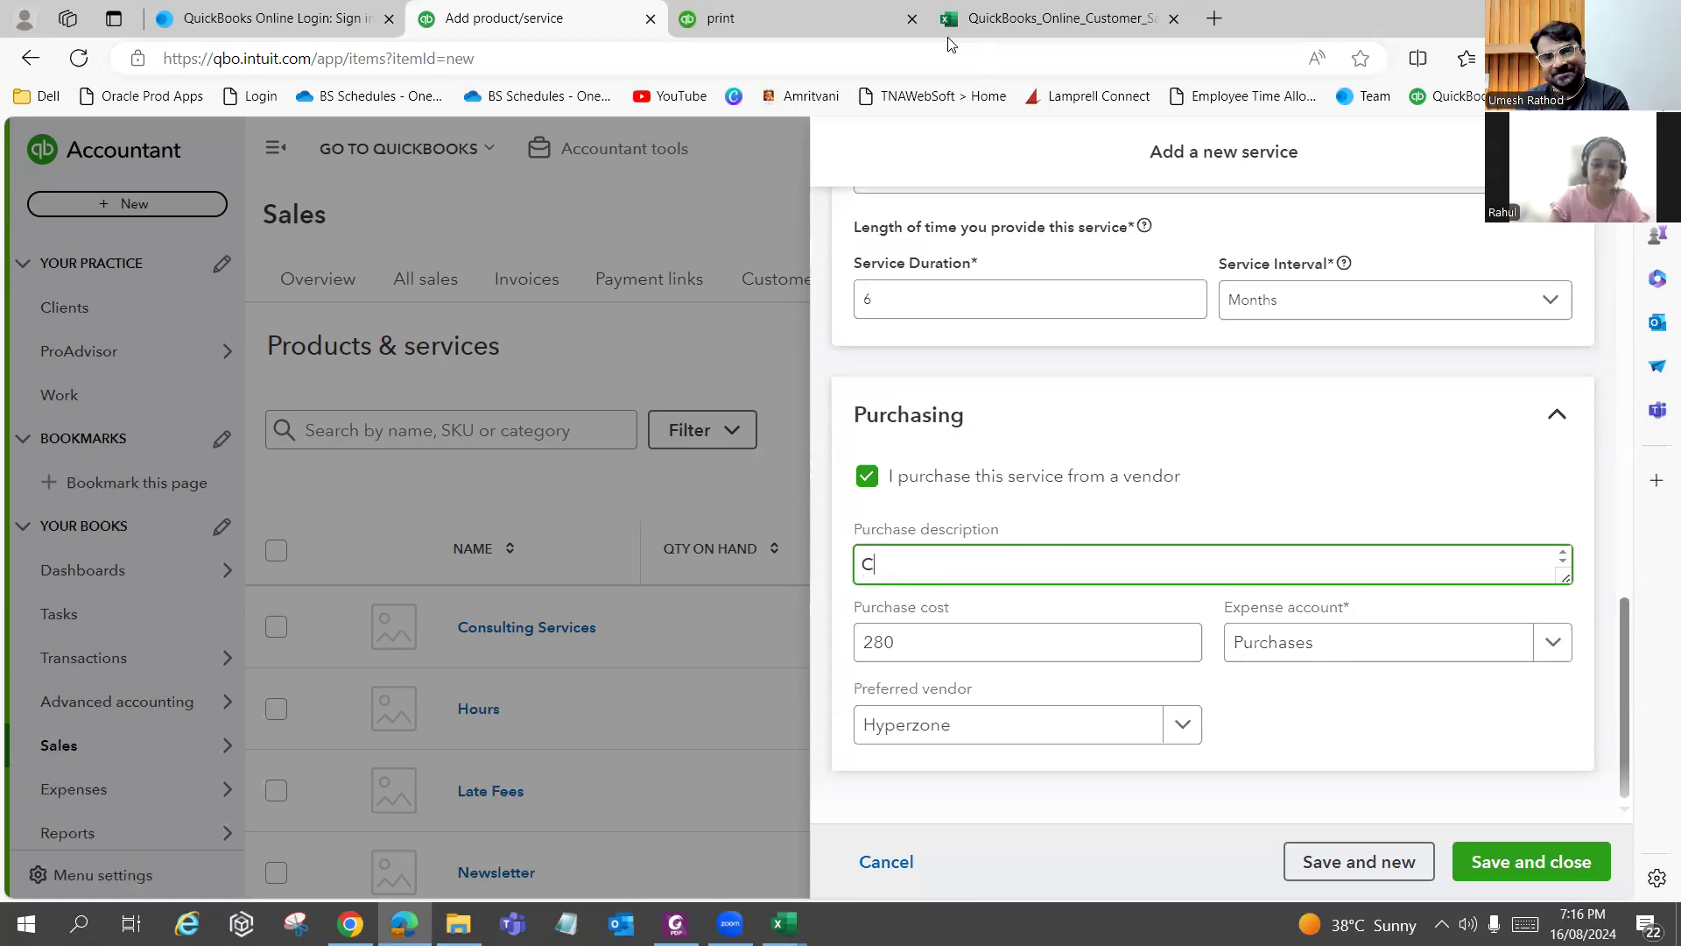
pyautogui.write('leaning')
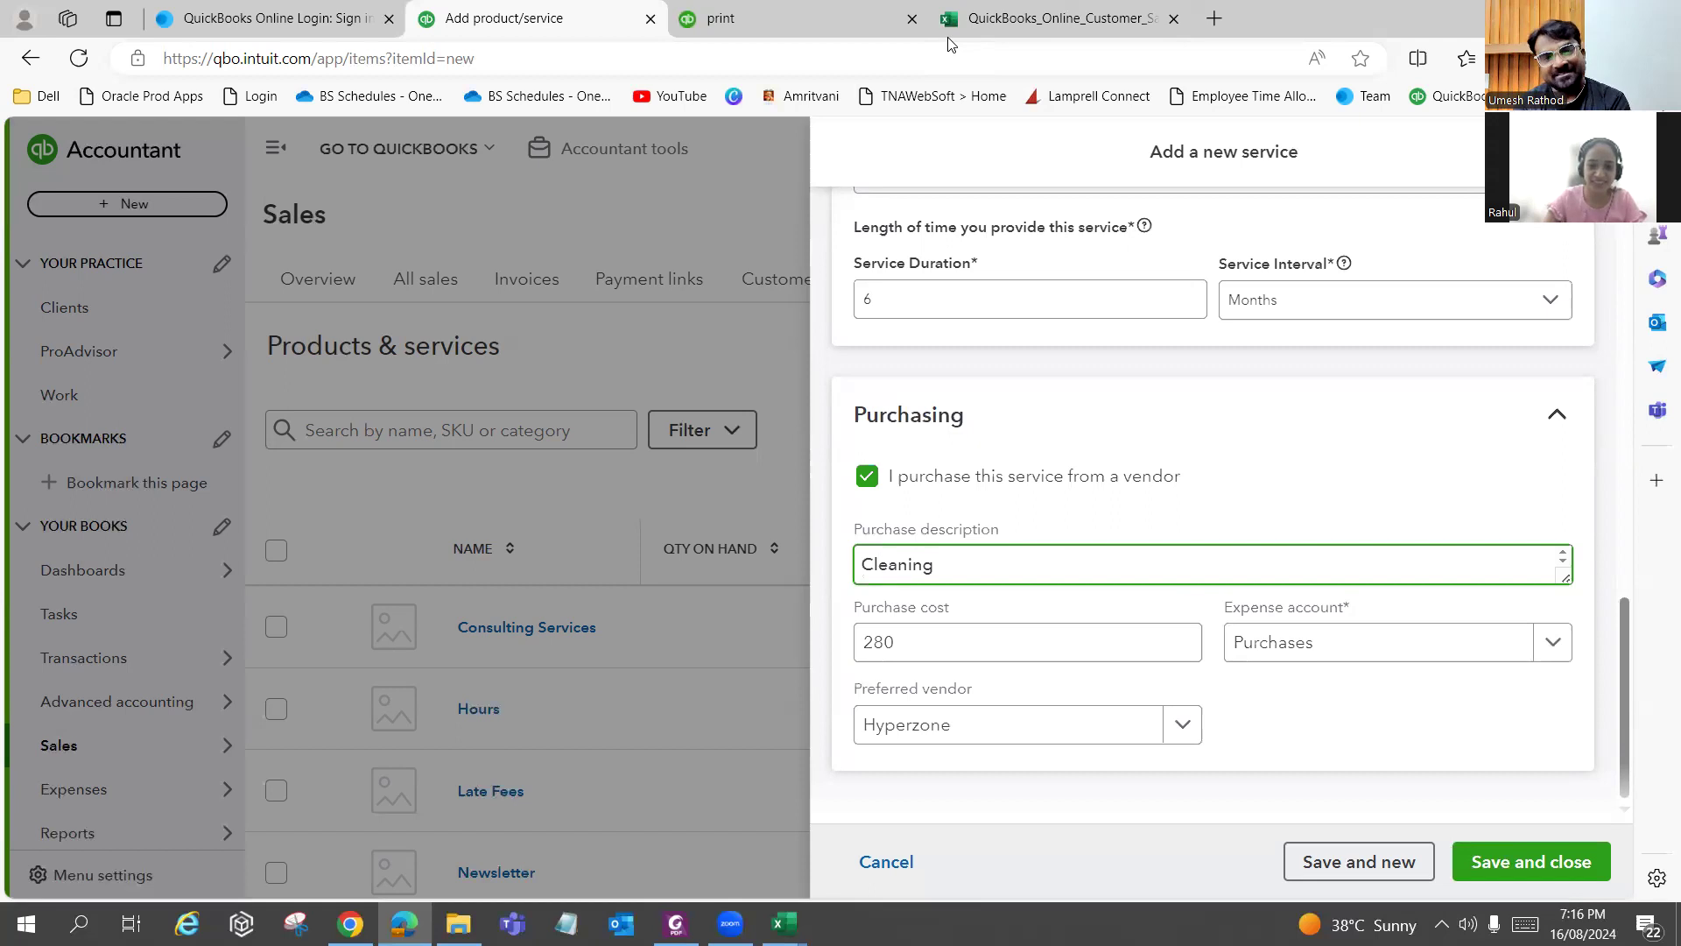
pyautogui.press('BackSpace')
pyautogui.press('BackSpace')
pyautogui.press('BackSpace')
pyautogui.press('BackSpace')
pyautogui.press('BackSpace')
pyautogui.press('BackSpace')
pyautogui.press('BackSpace')
pyautogui.press('BackSpace')
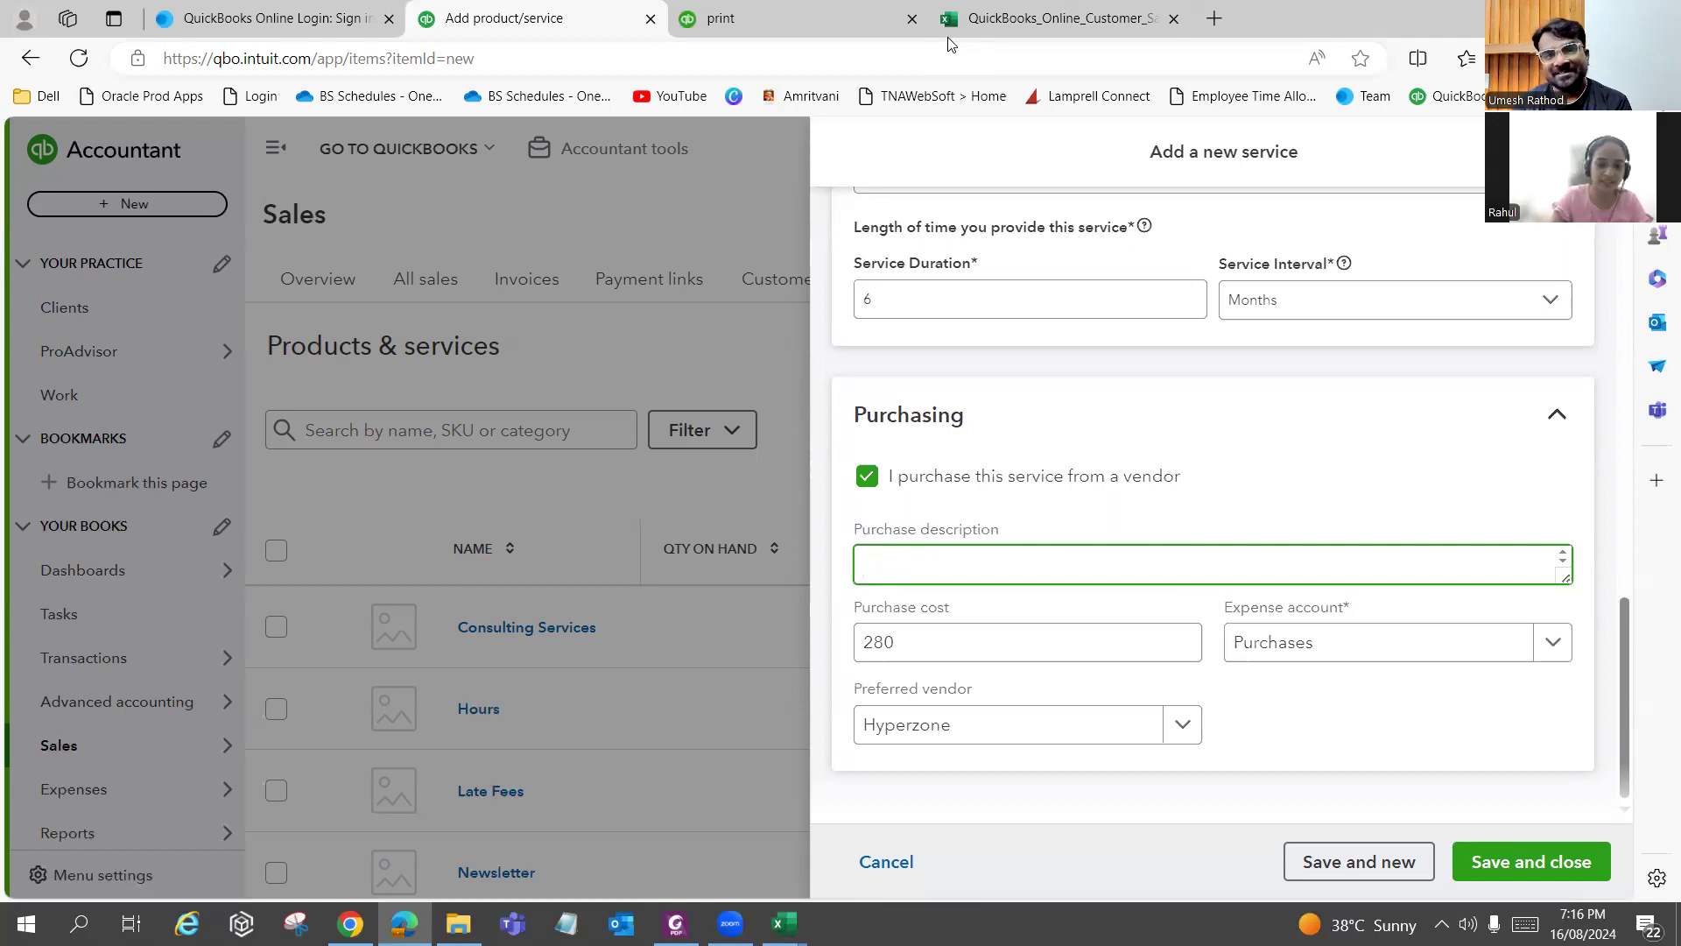
# Enter "Fan" as the service's purchase description, and save and close the service.
pyautogui.write('Fan')
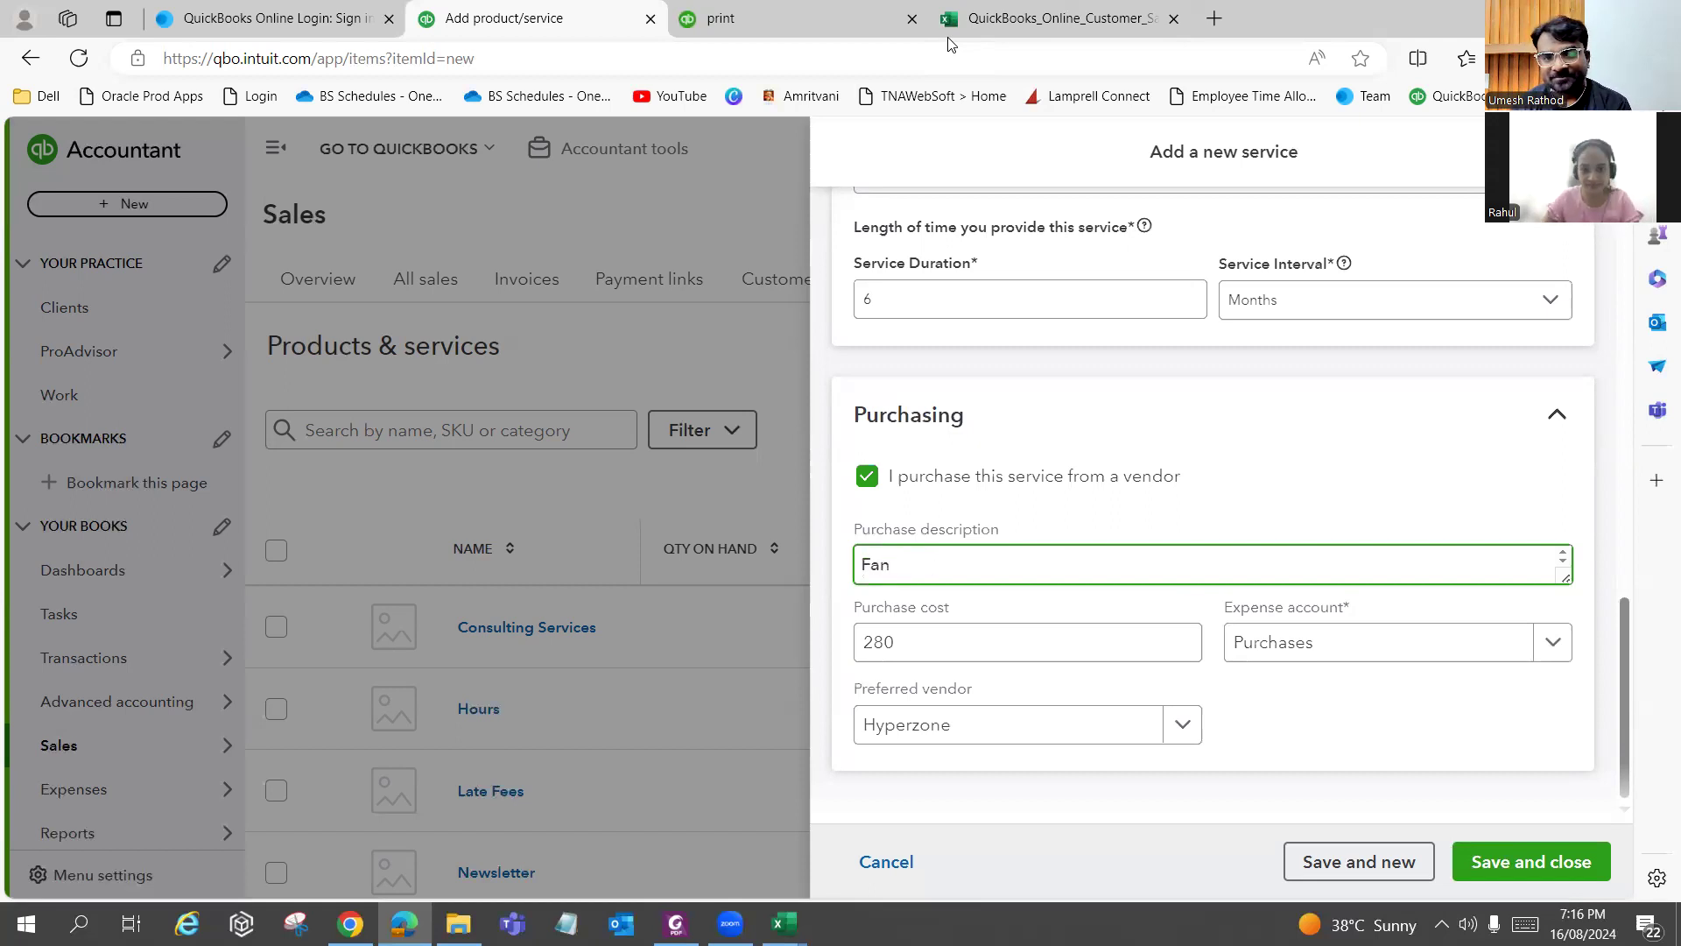
pyautogui.click(1524, 864)
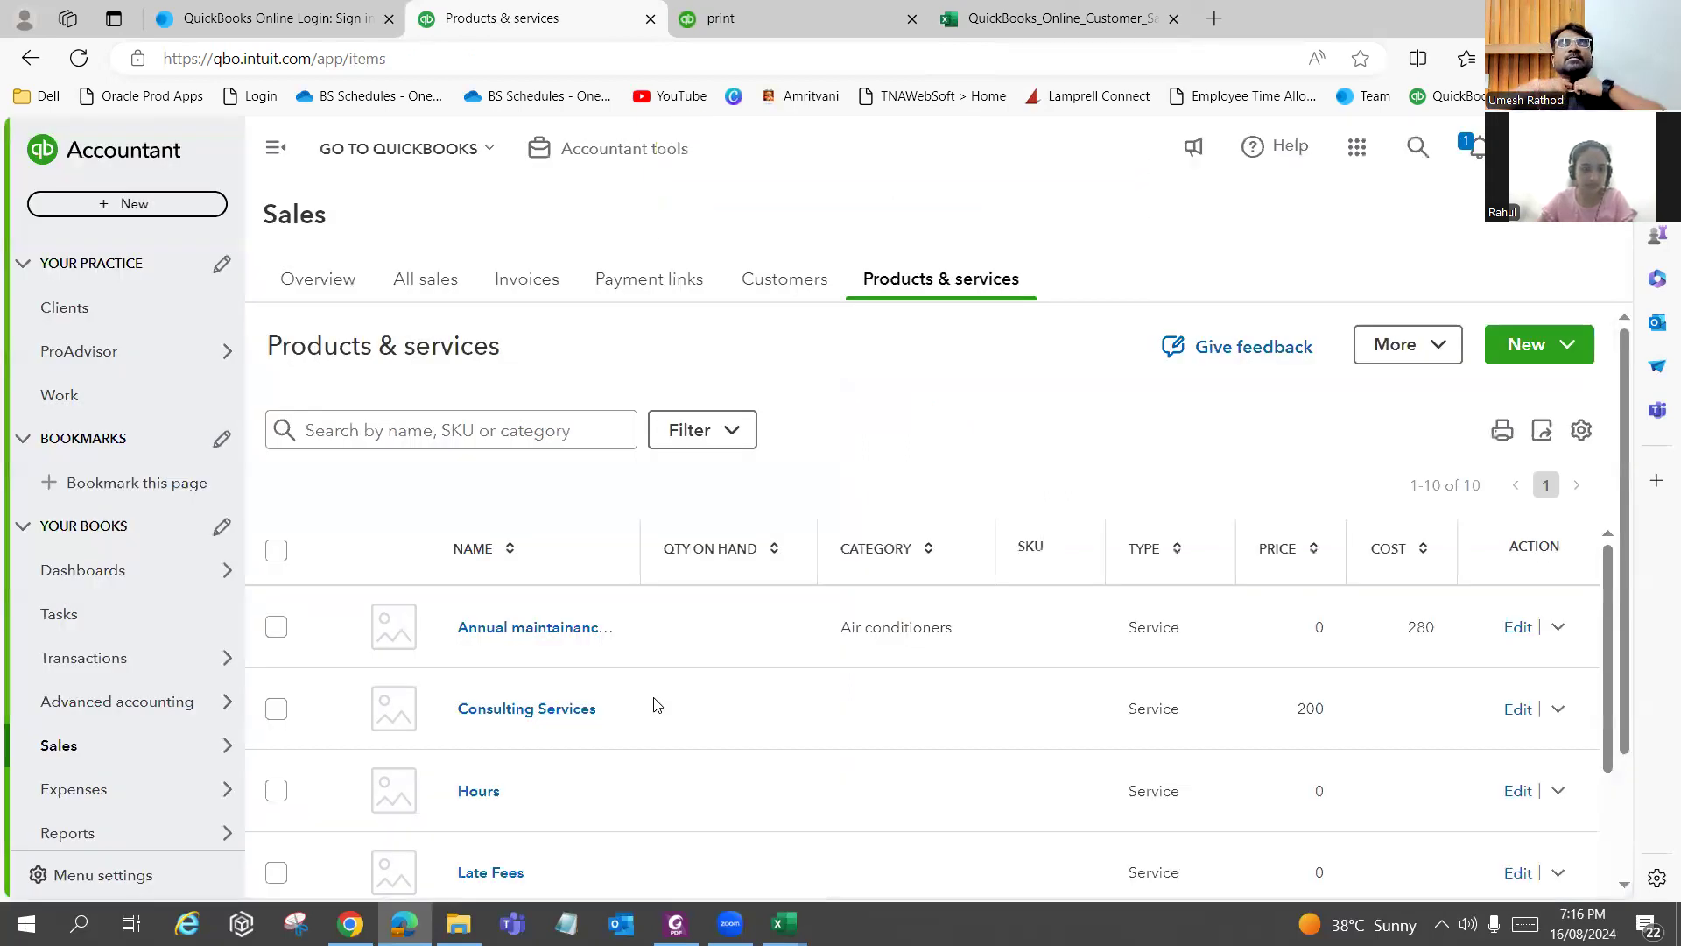
# Start a new sales invoice, and switch to the customer questions PDF in Foxit PhantomPDF to check the $500 annual maintenance exercise.
pyautogui.scroll(-3, 656, 705)
pyautogui.scroll(3, 657, 705)
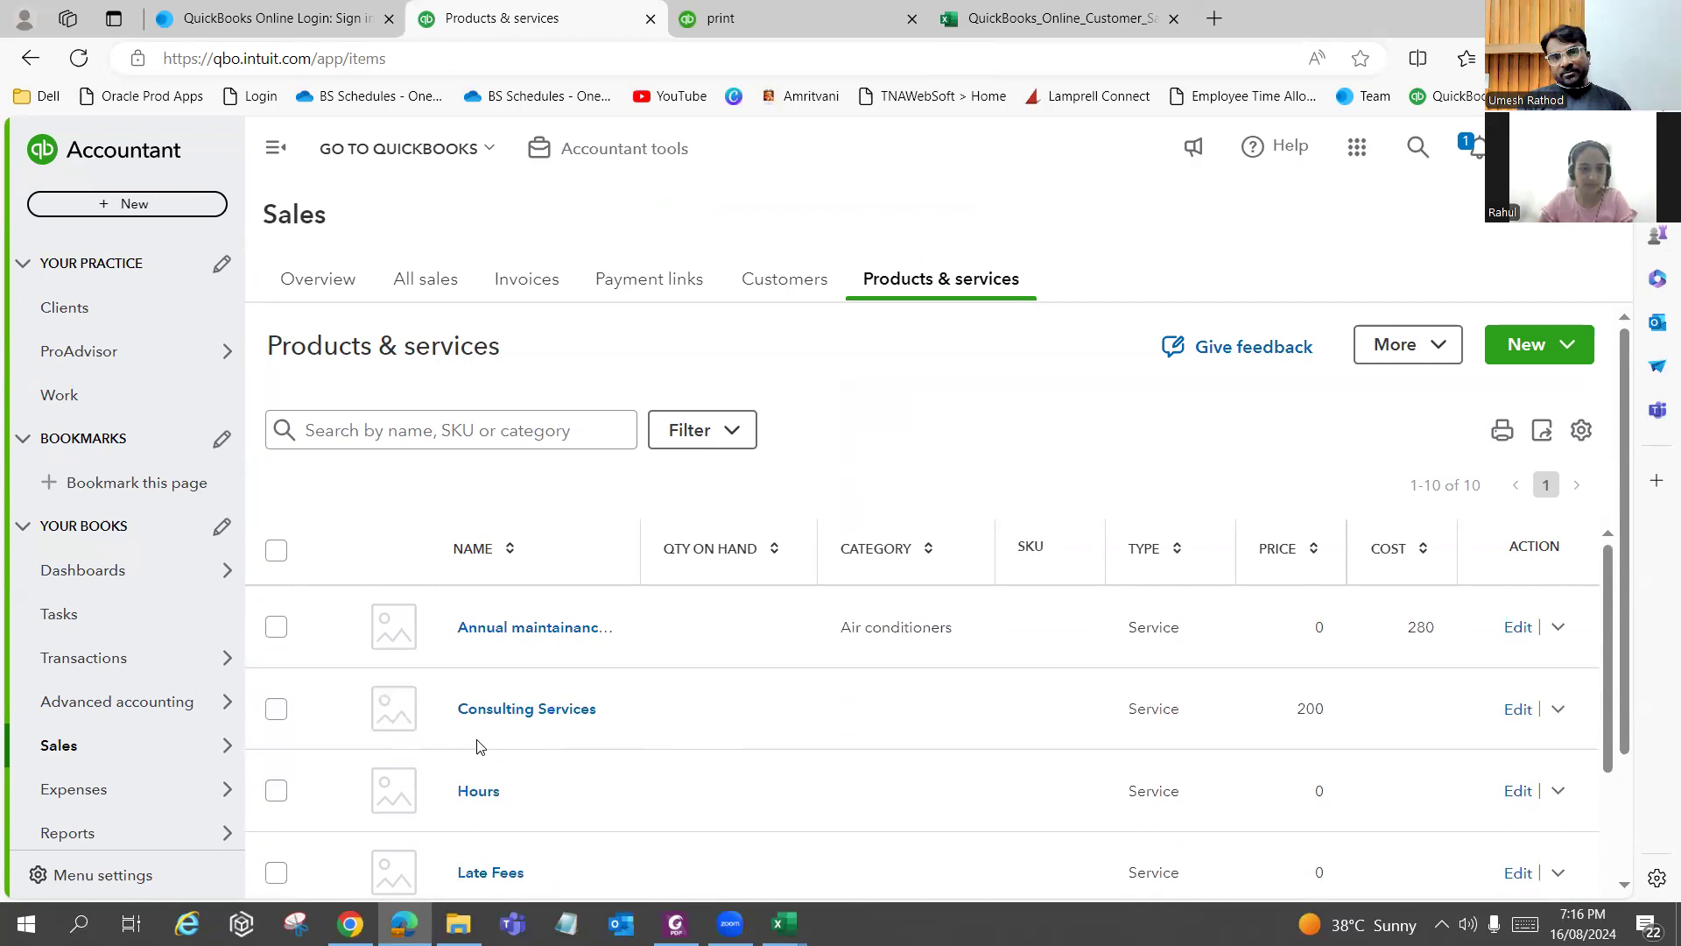
pyautogui.moveTo(101, 746)
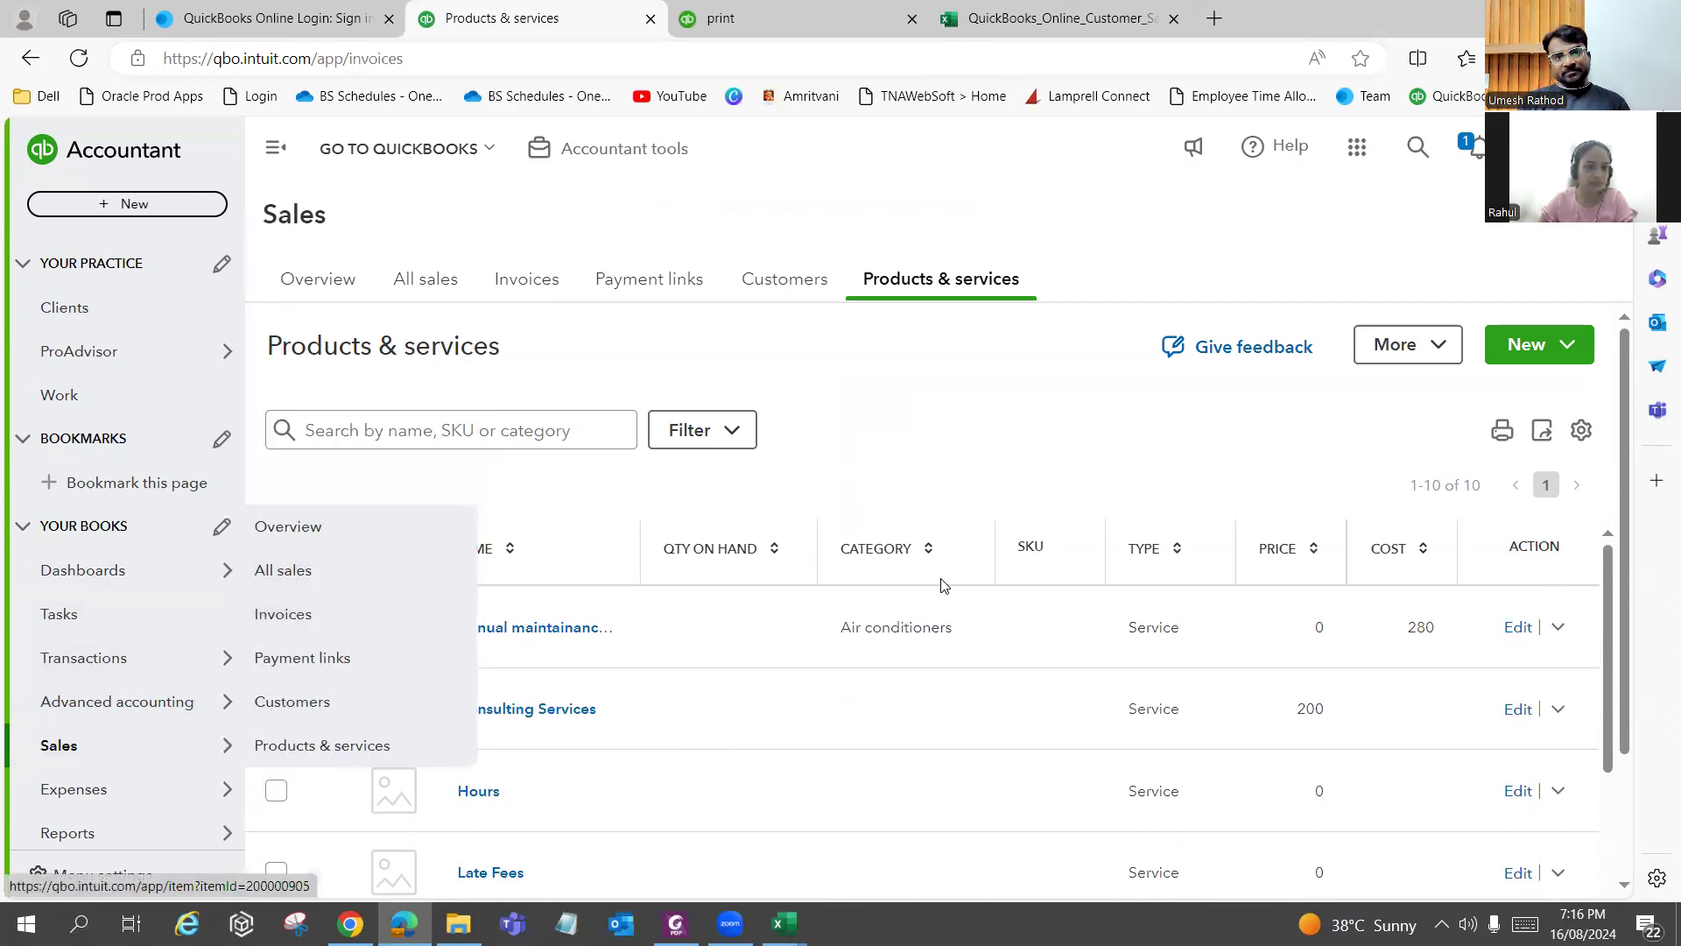
pyautogui.click(1461, 598)
pyautogui.click(675, 922)
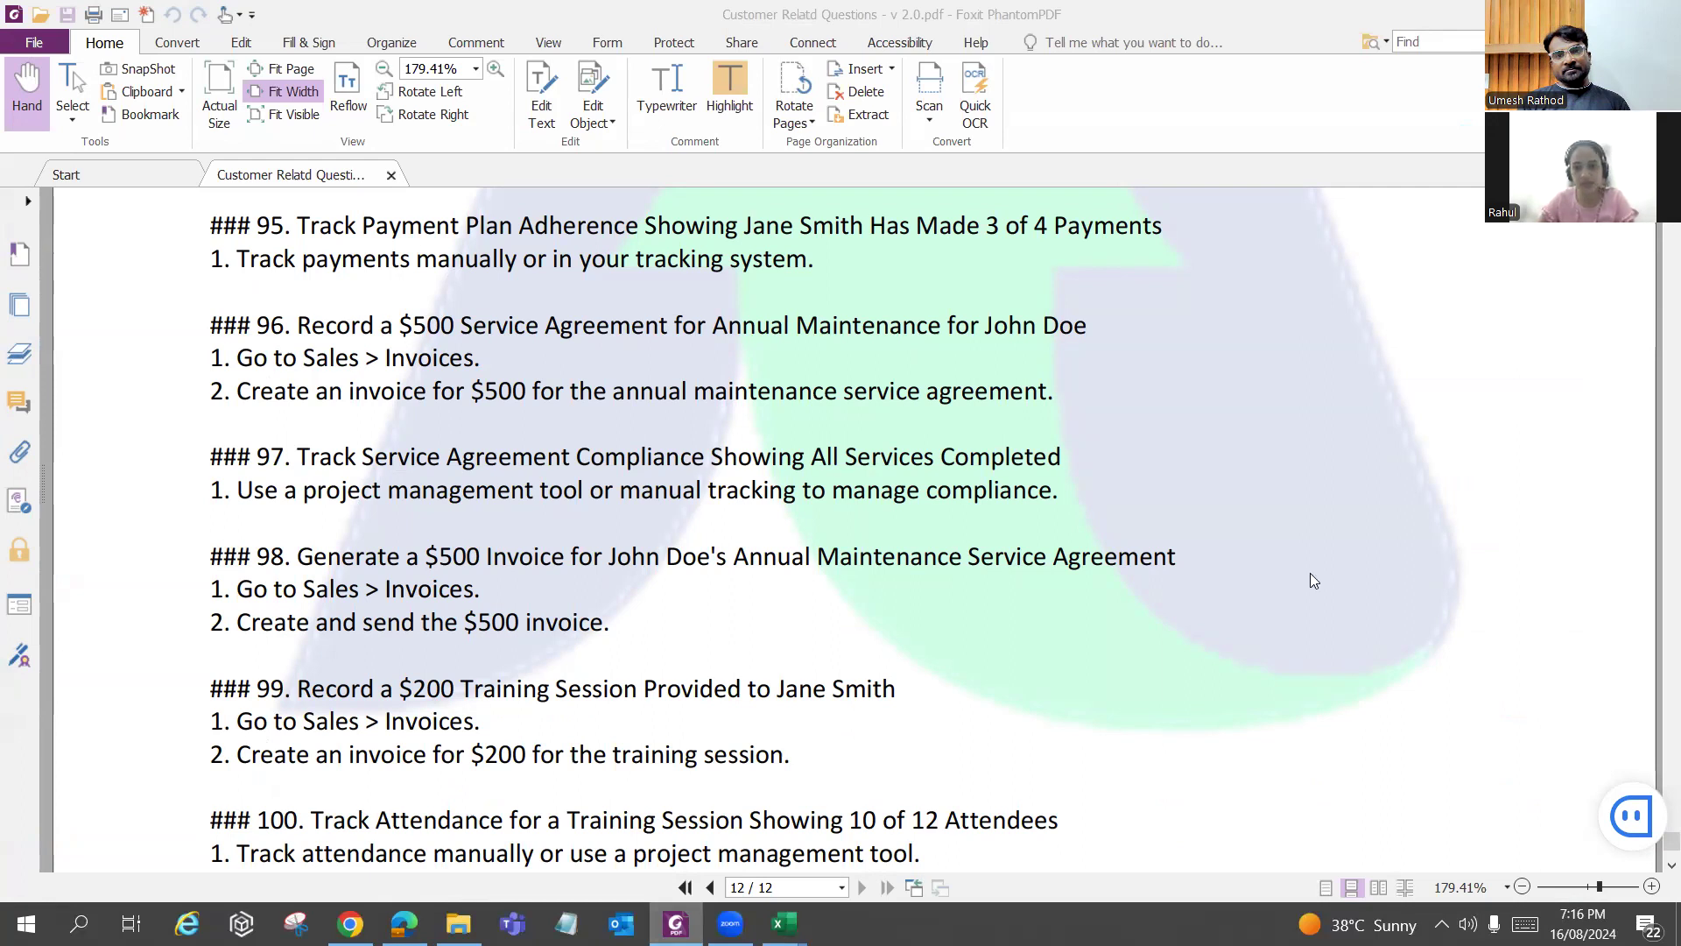
# Switch back to QuickBooks and choose the customer named in the annual maintenance exercise for the new invoice.
pyautogui.hotkey('alt', 'Tab')
pyautogui.click(203, 251)
pyautogui.write('joh')
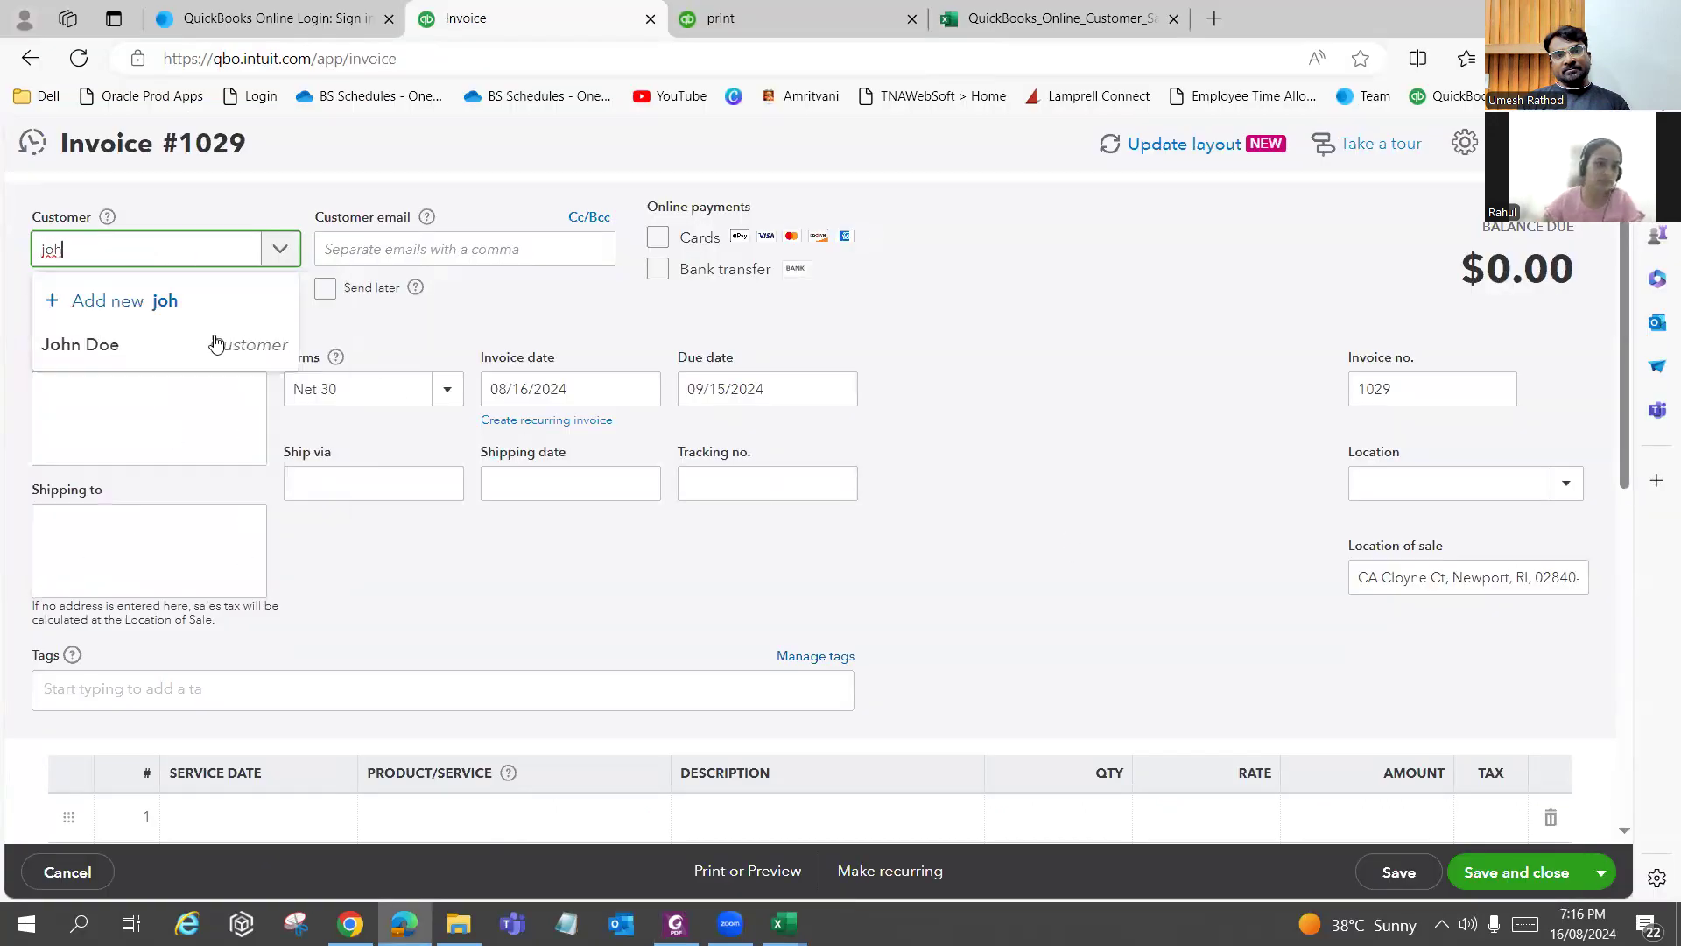
pyautogui.click(200, 346)
pyautogui.scroll(-1, 564, 444)
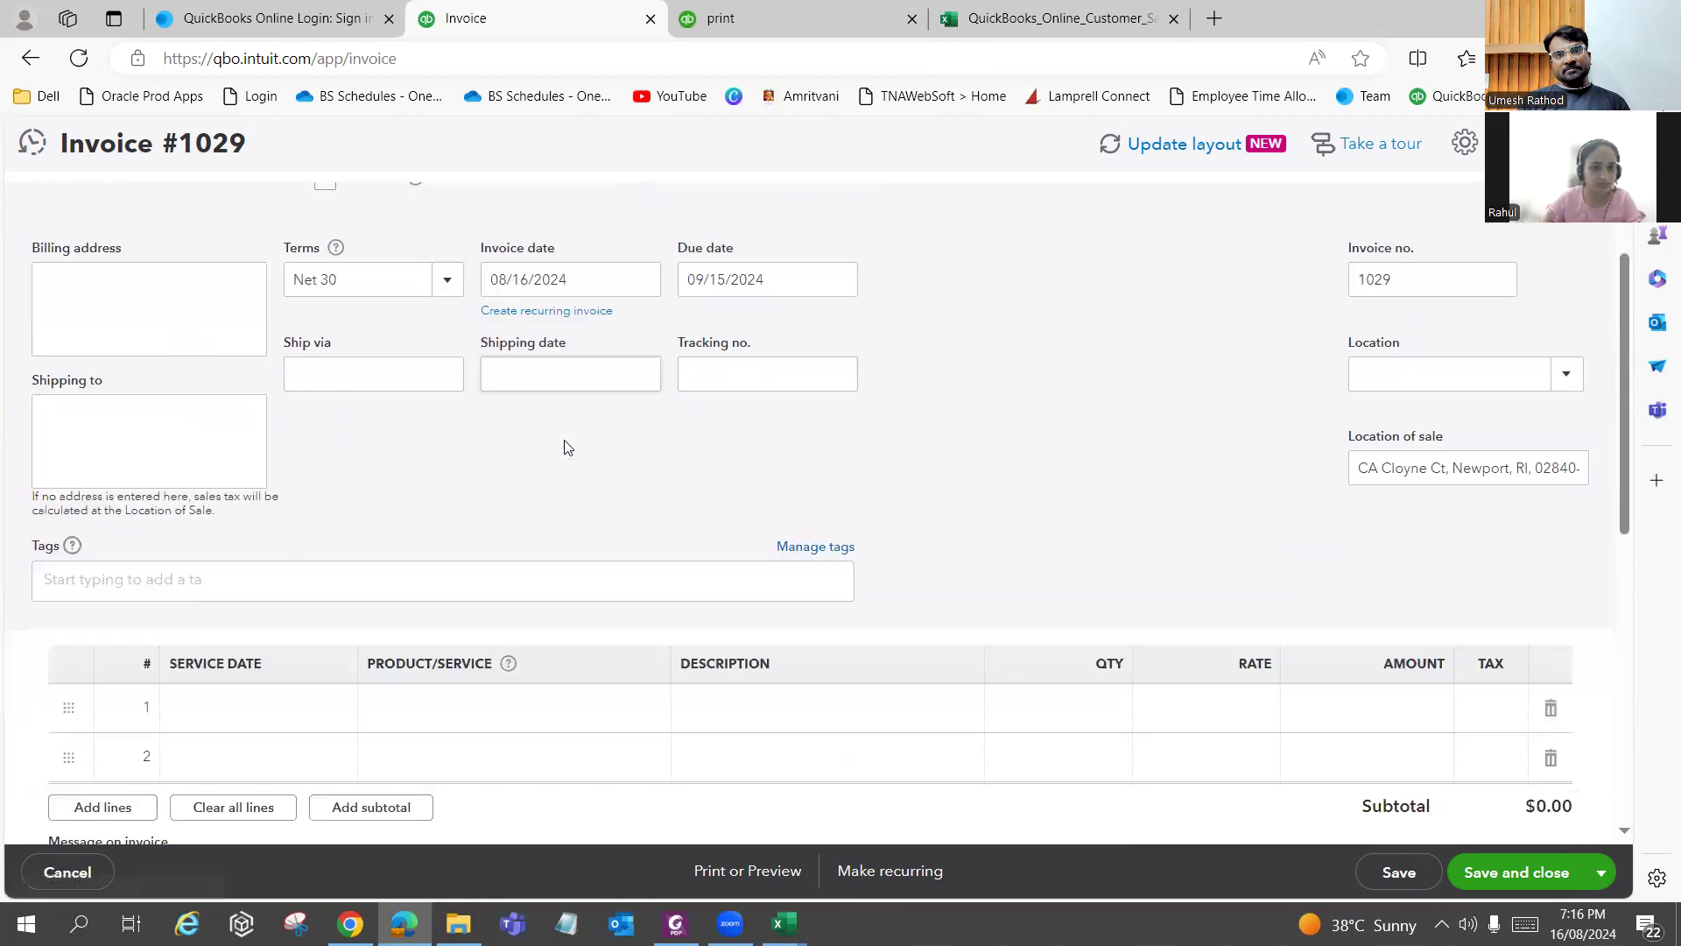
pyautogui.scroll(1, 420, 390)
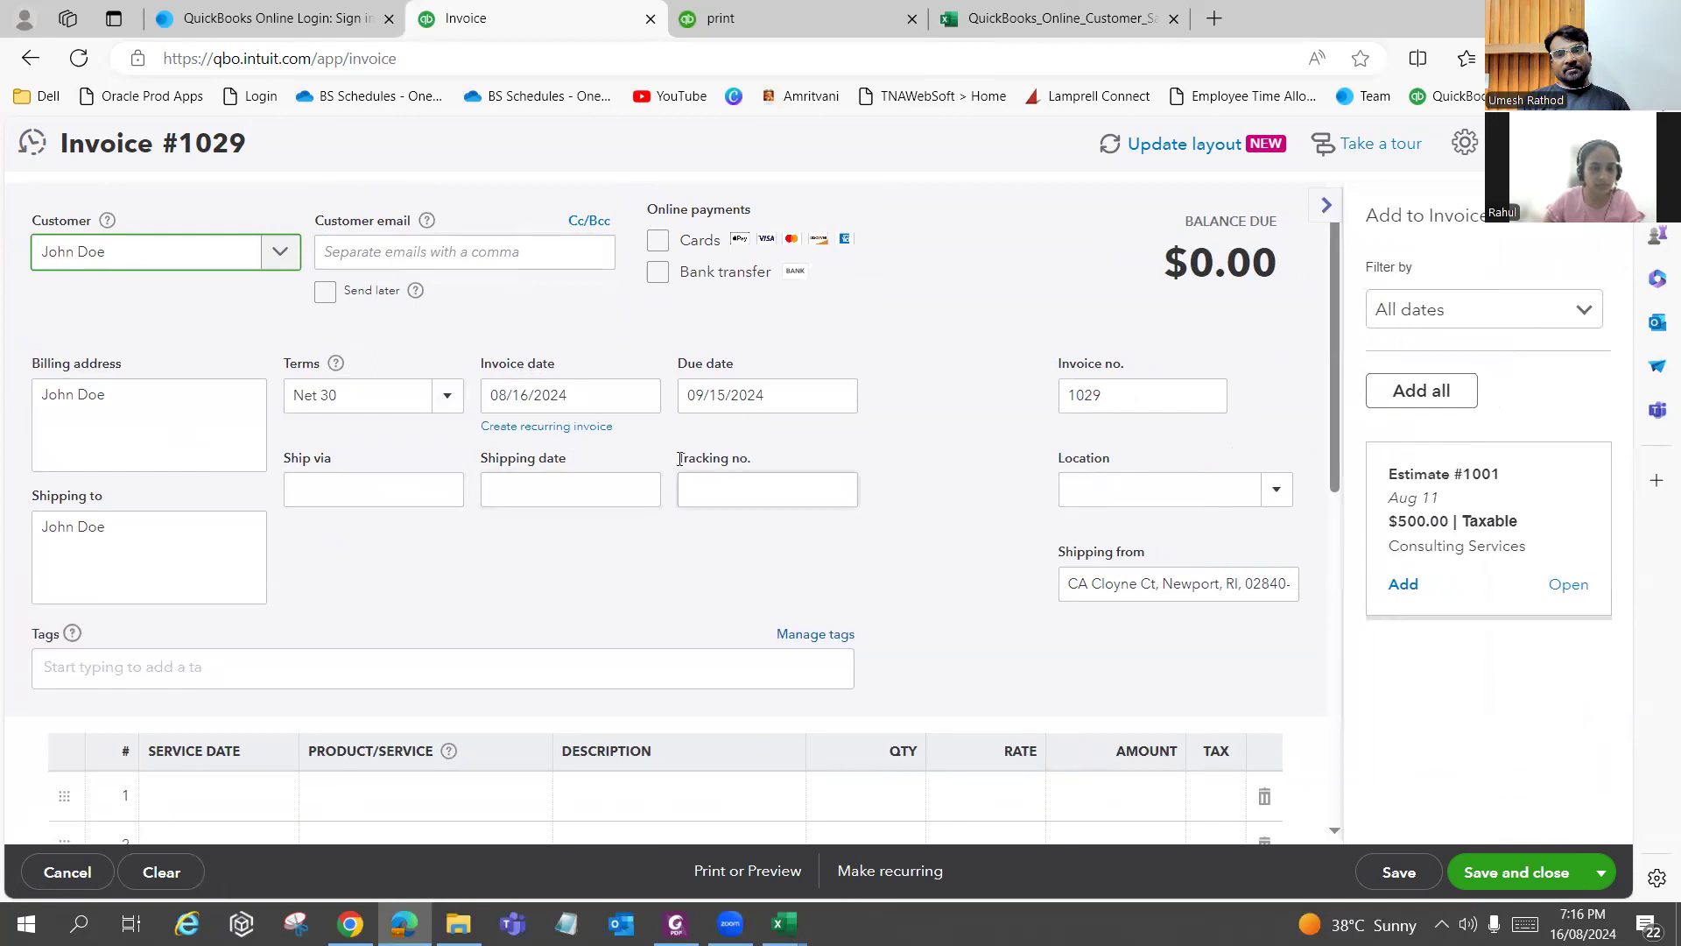
# Fill the first invoice line with service date 08/16/2024 and the Annual maintainance contract service under Air conditioners.
pyautogui.scroll(-3, 420, 521)
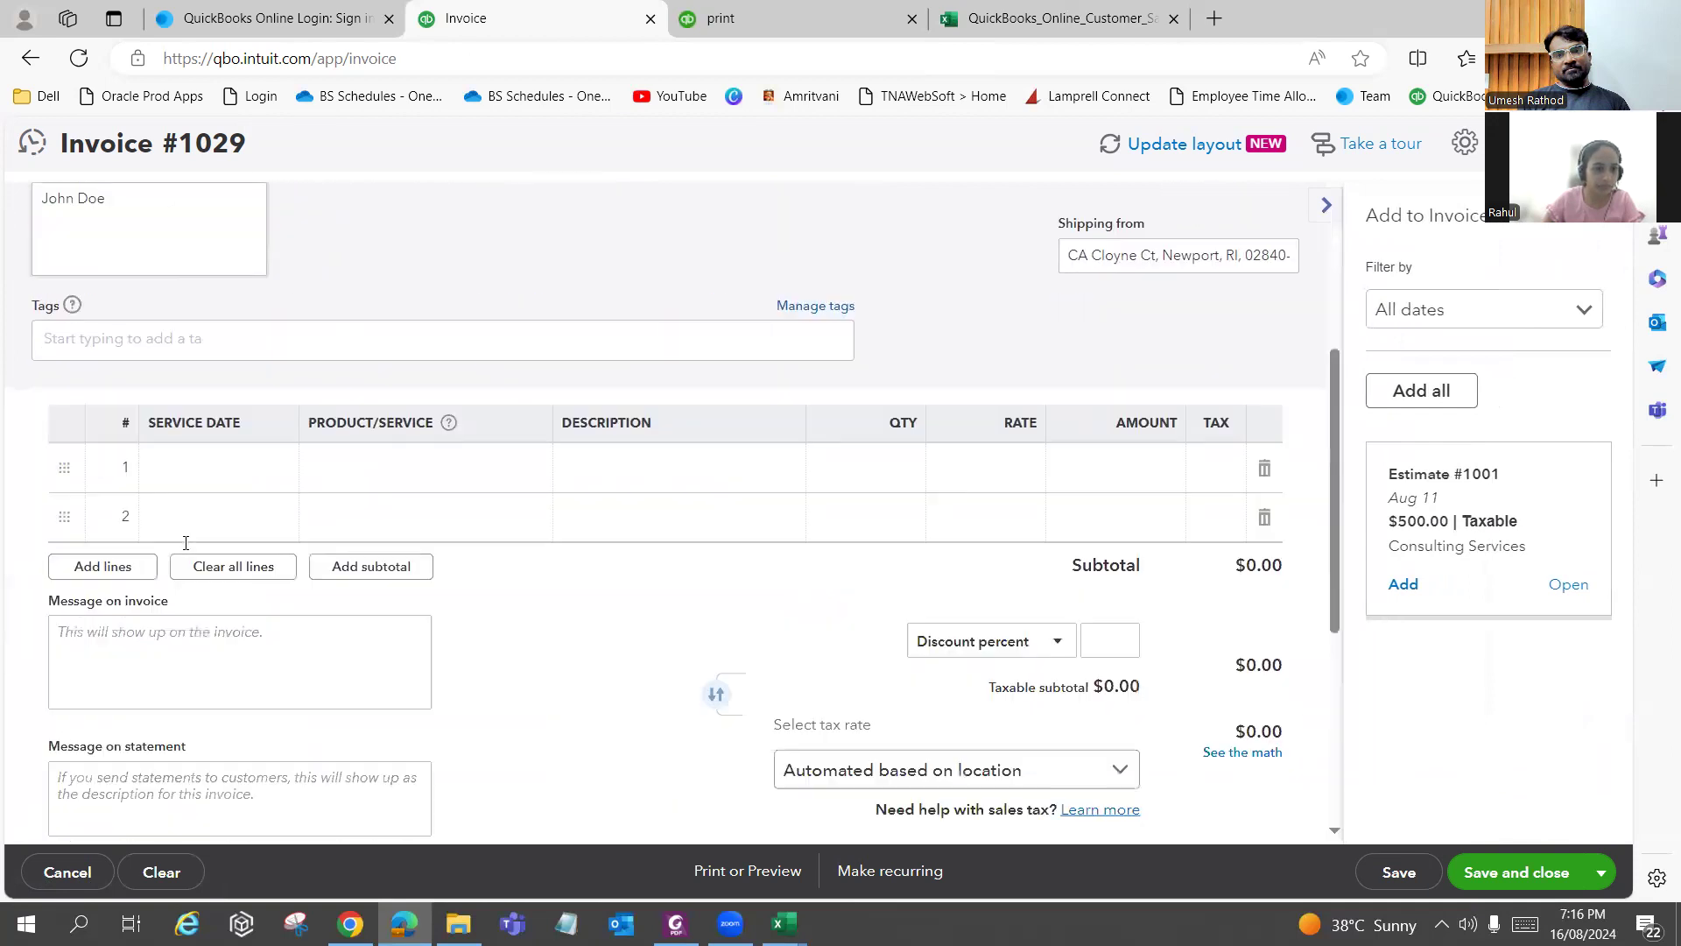
pyautogui.click(263, 469)
pyautogui.click(274, 473)
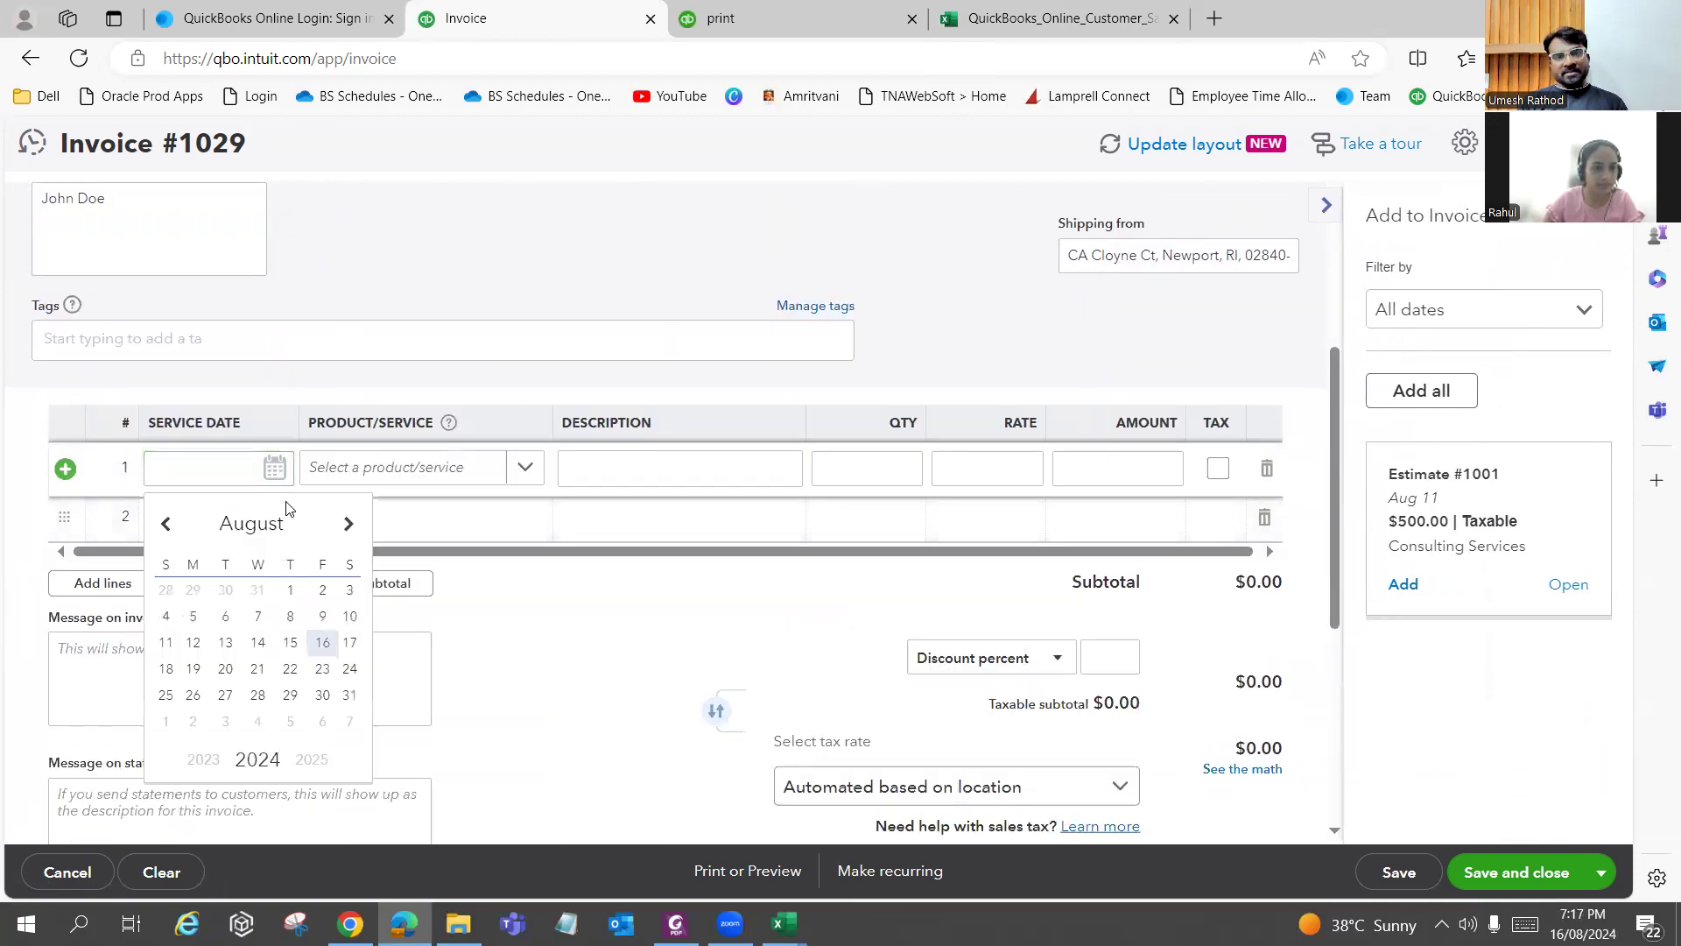
pyautogui.click(323, 643)
pyautogui.click(438, 471)
pyautogui.click(463, 569)
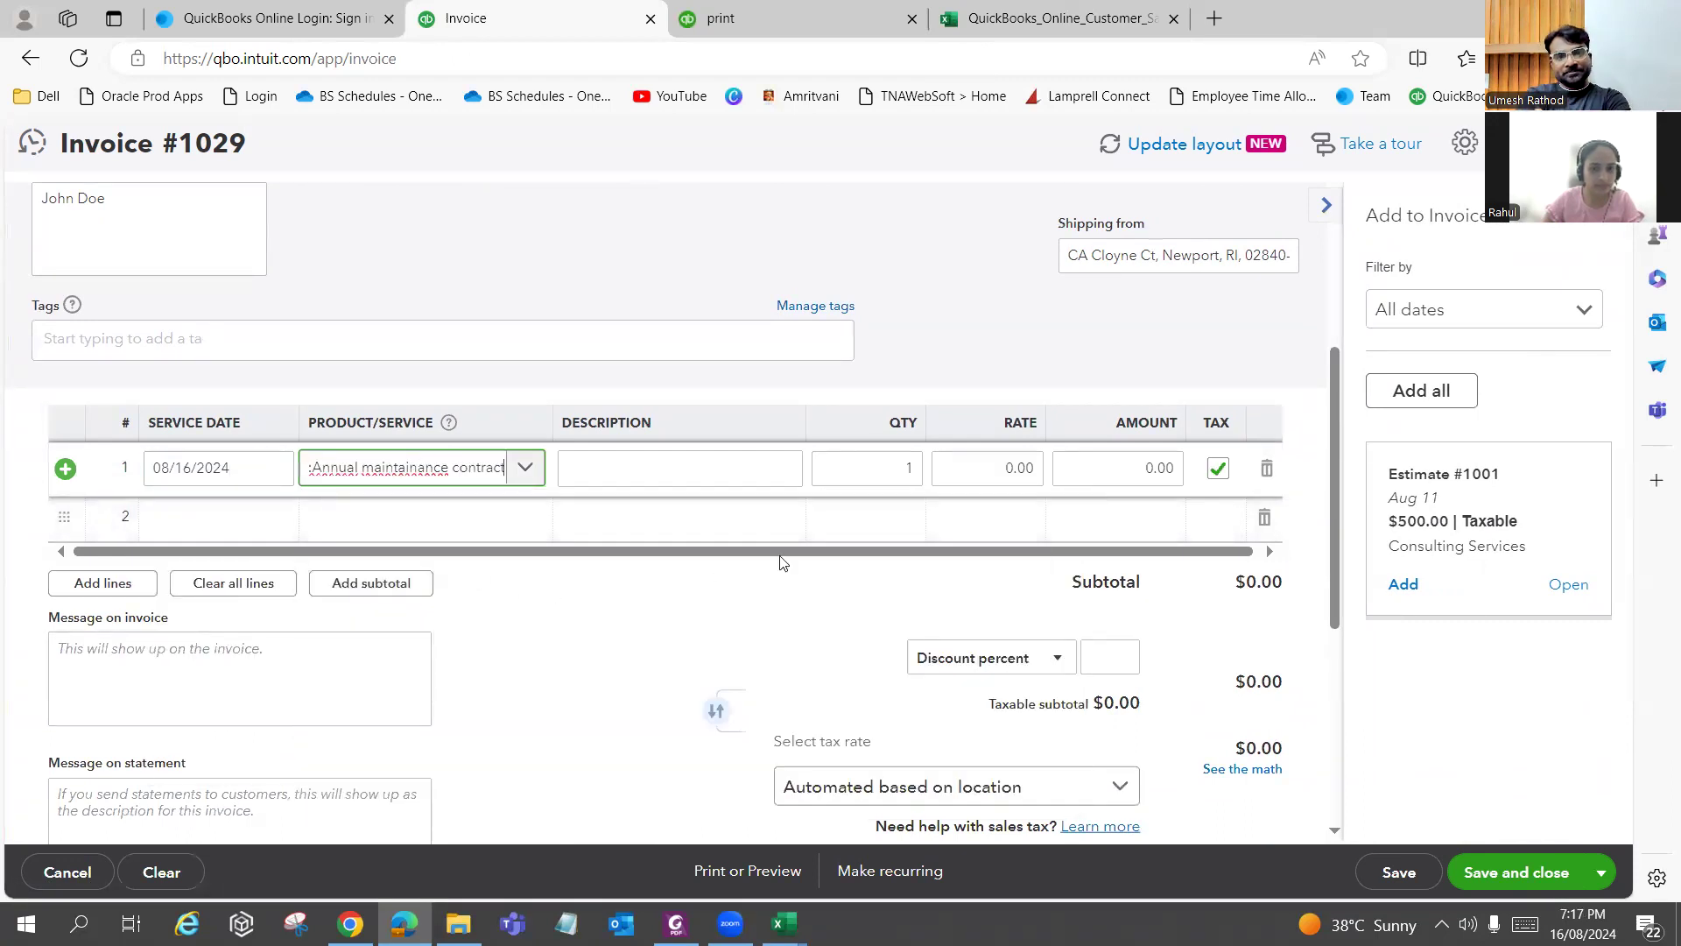
# Set the maintenance contract line's rate to 500, and check the exercise in the Foxit PhantomPDF document before returning to QuickBooks.
pyautogui.click(985, 471)
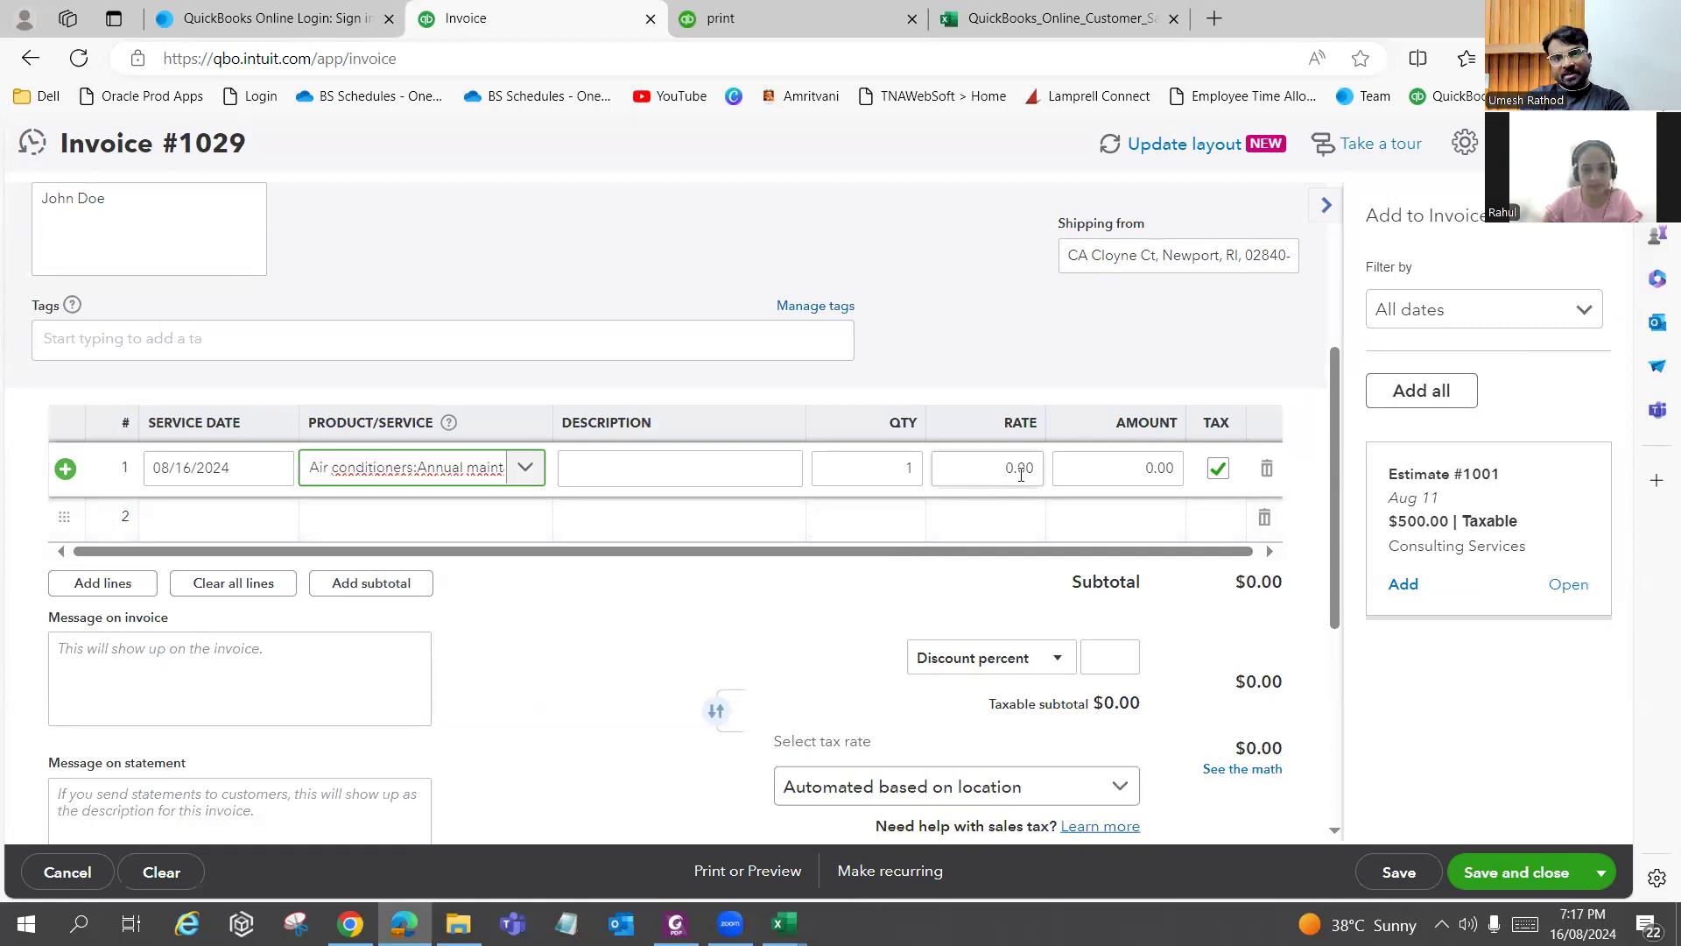
pyautogui.press('BackSpace')
pyautogui.write('500')
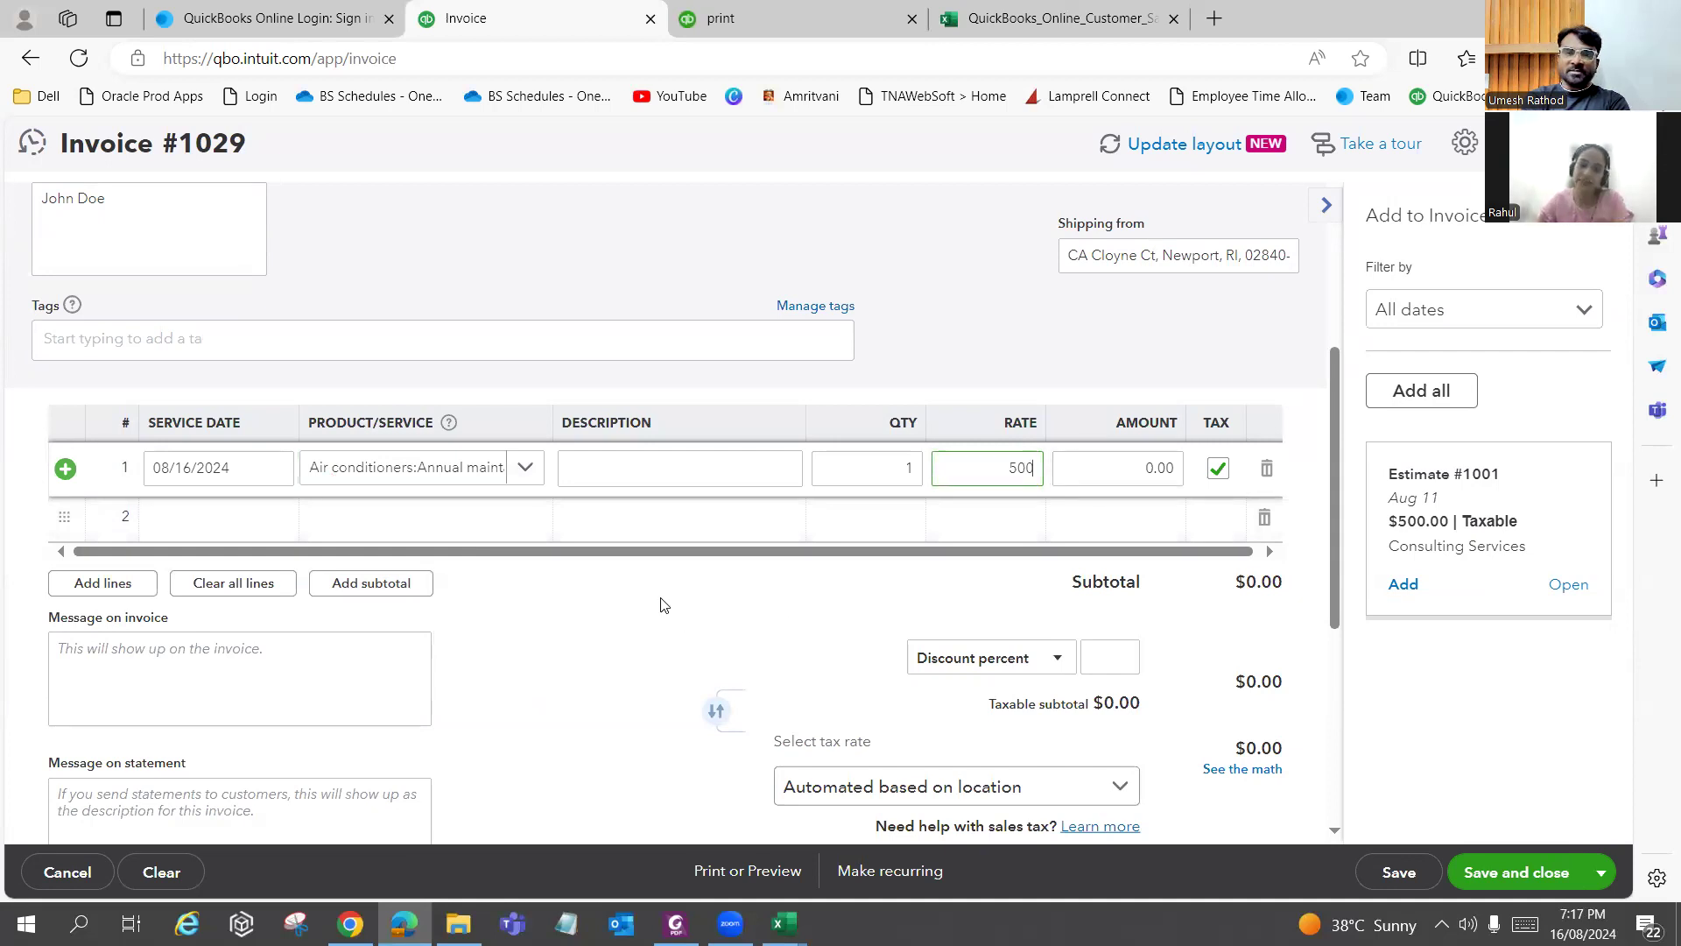
pyautogui.hotkey('alt', 'Tab')
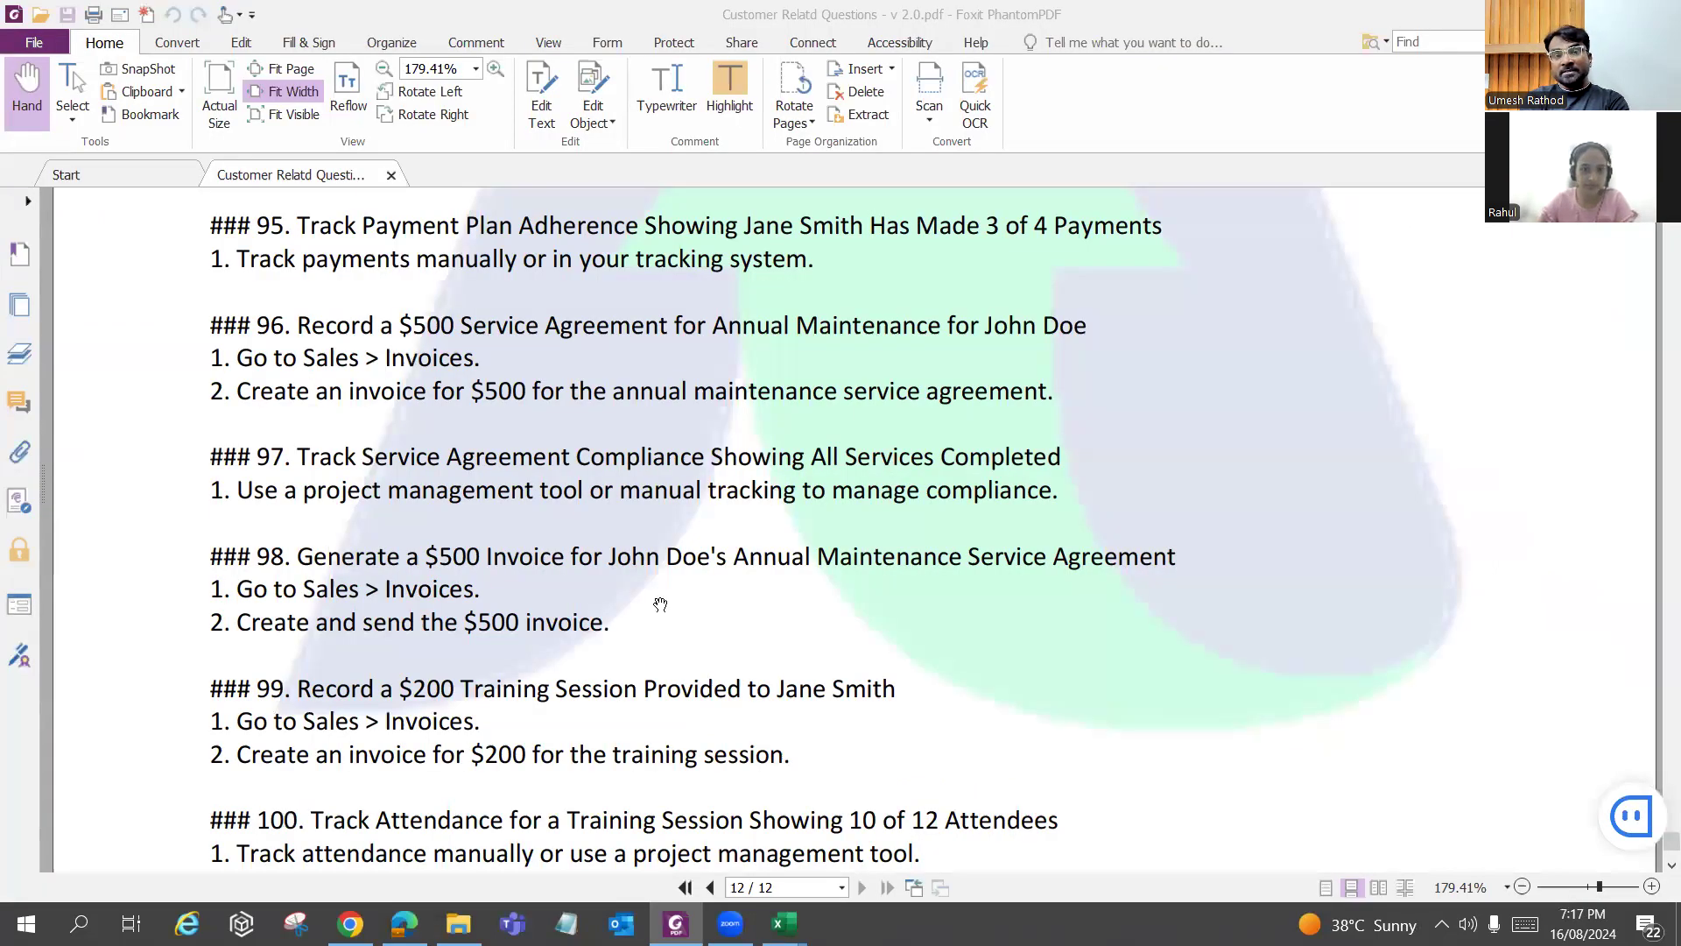
pyautogui.hotkey('alt', 'Tab')
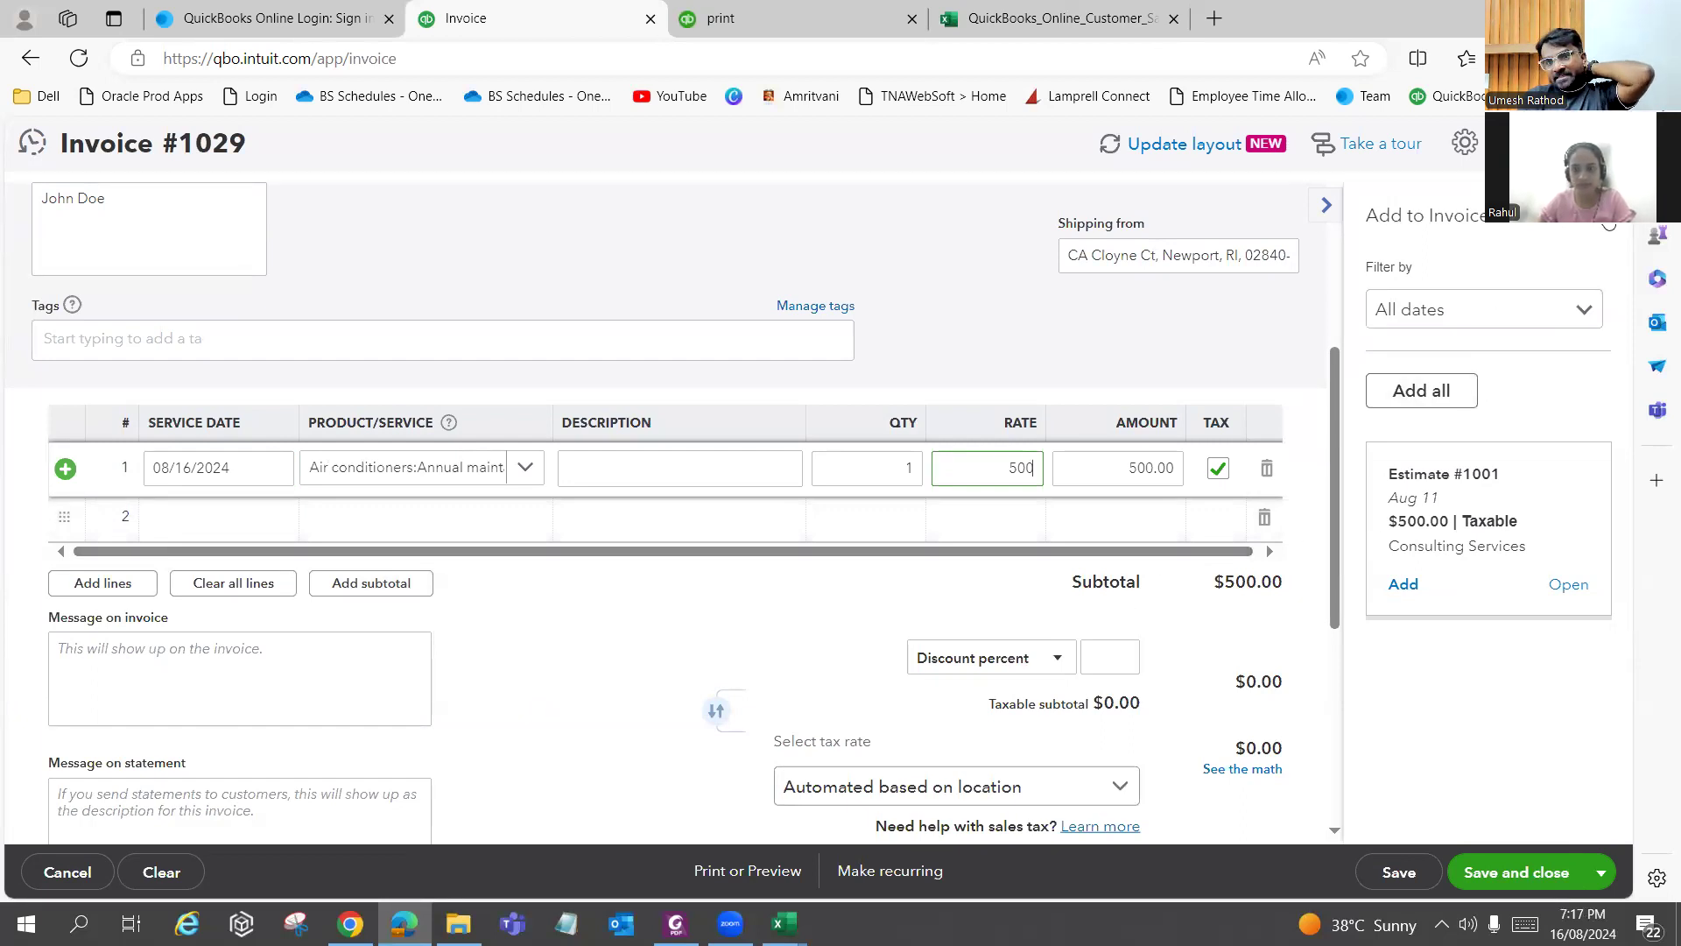
# Make the maintenance contract line non-taxable, and save and close the invoice.
pyautogui.click(1218, 473)
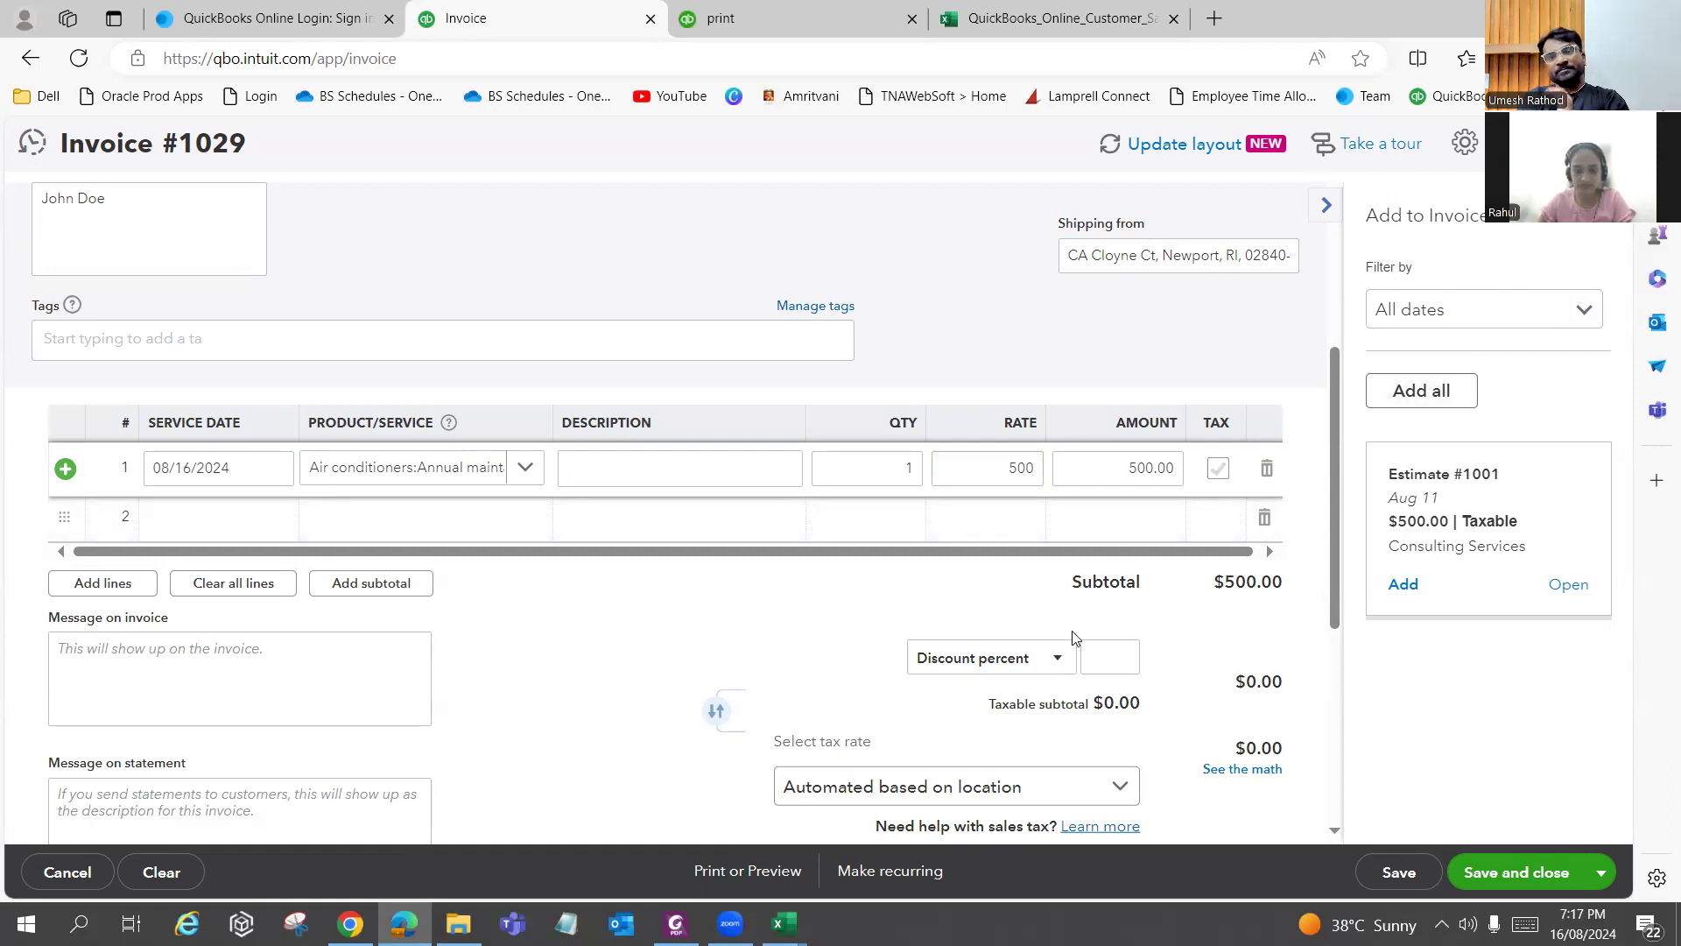
pyautogui.scroll(-1, 1014, 637)
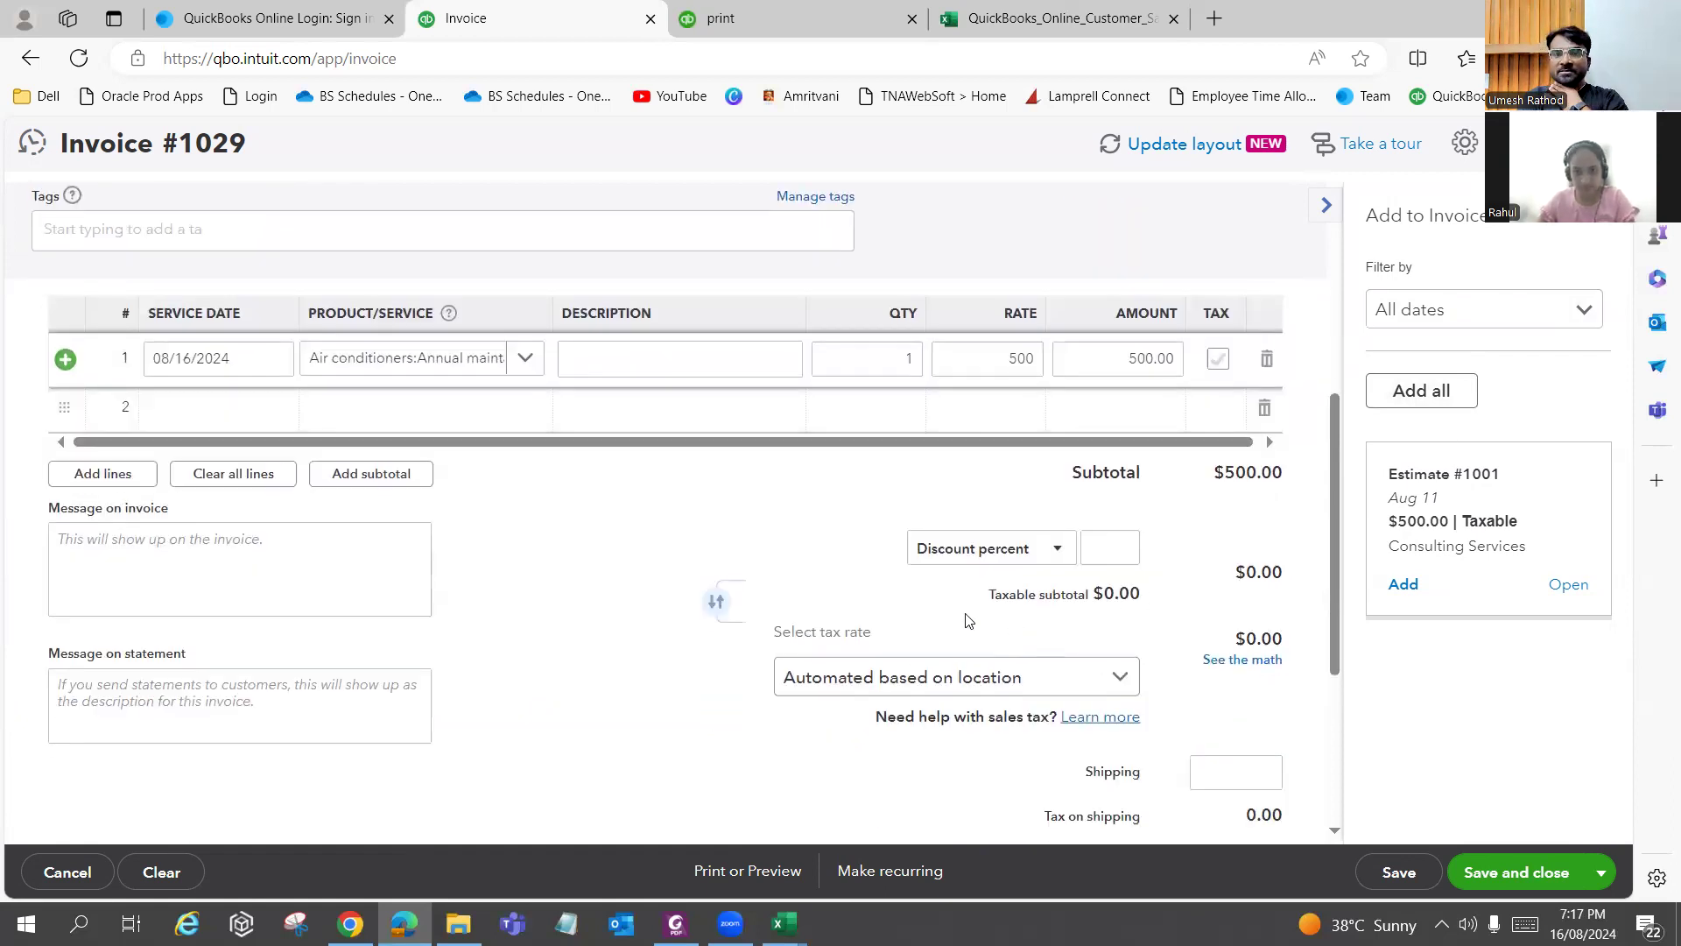
pyautogui.scroll(-3, 969, 620)
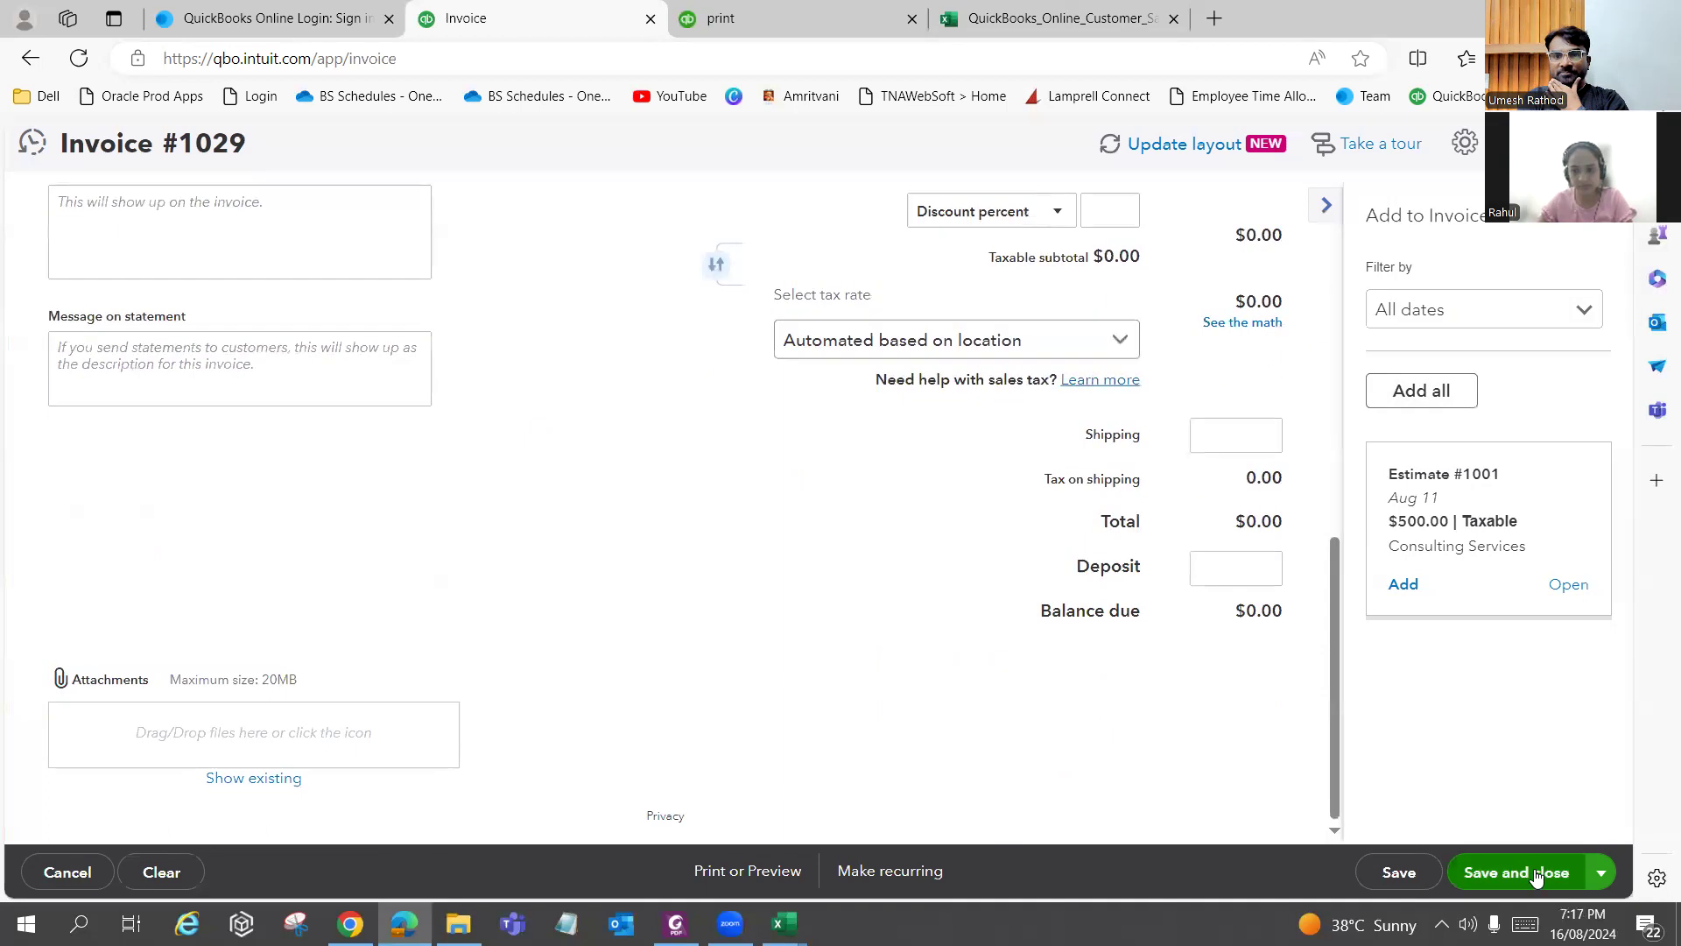
pyautogui.click(1536, 873)
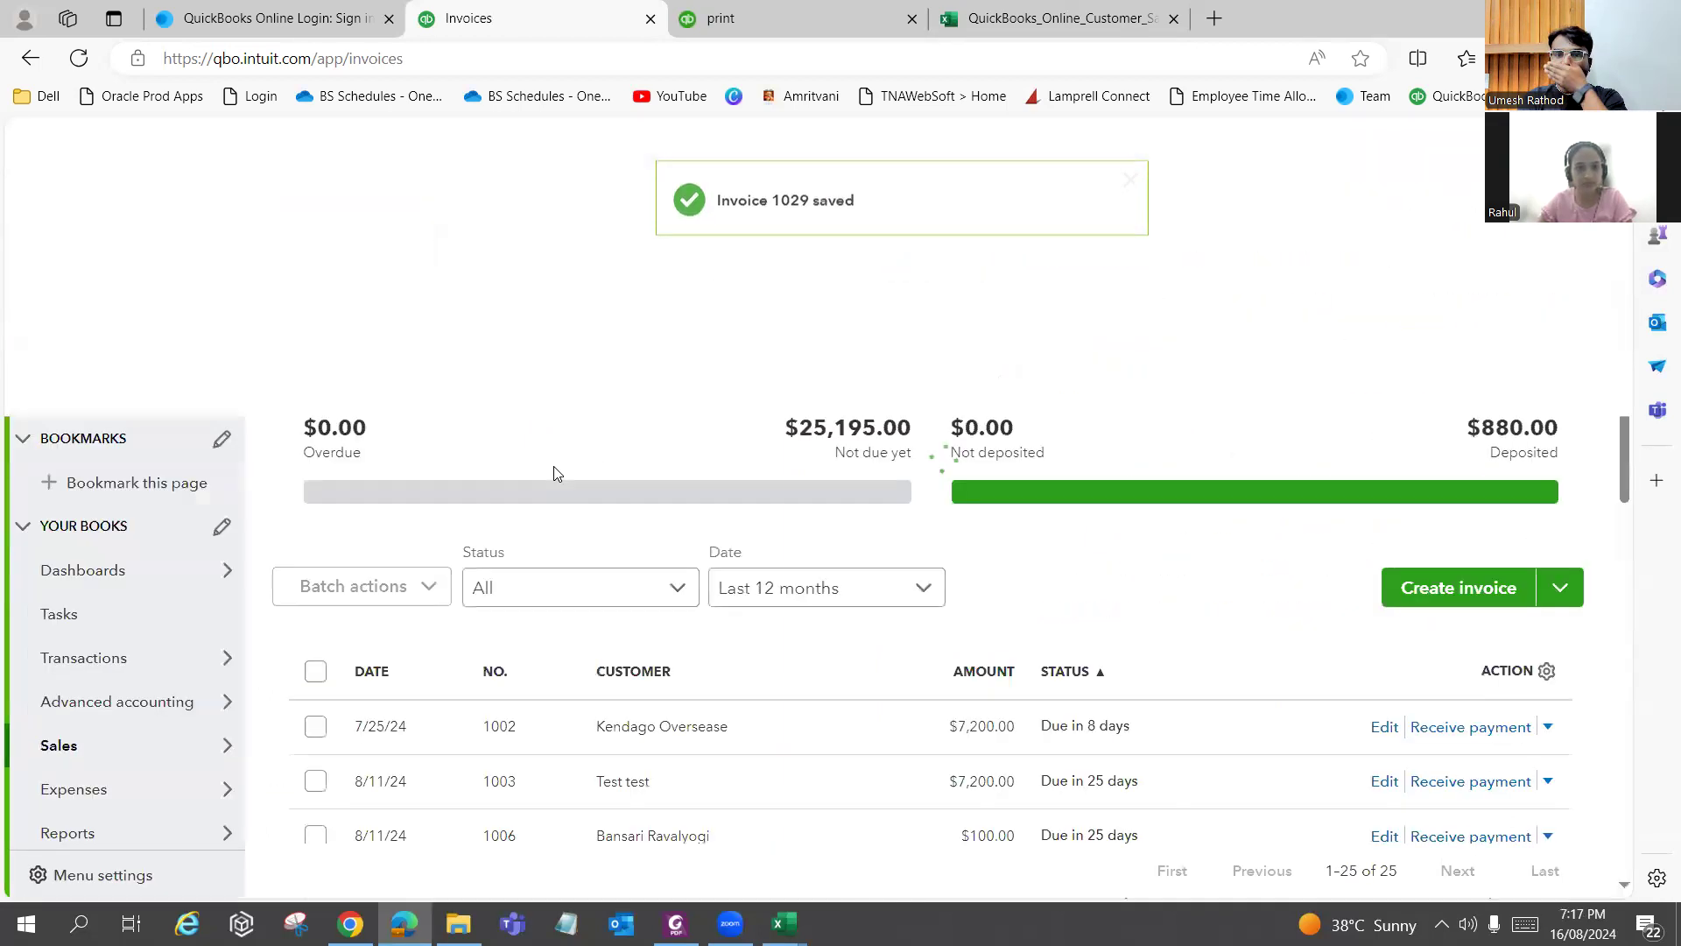
pyautogui.scroll(-1, 553, 473)
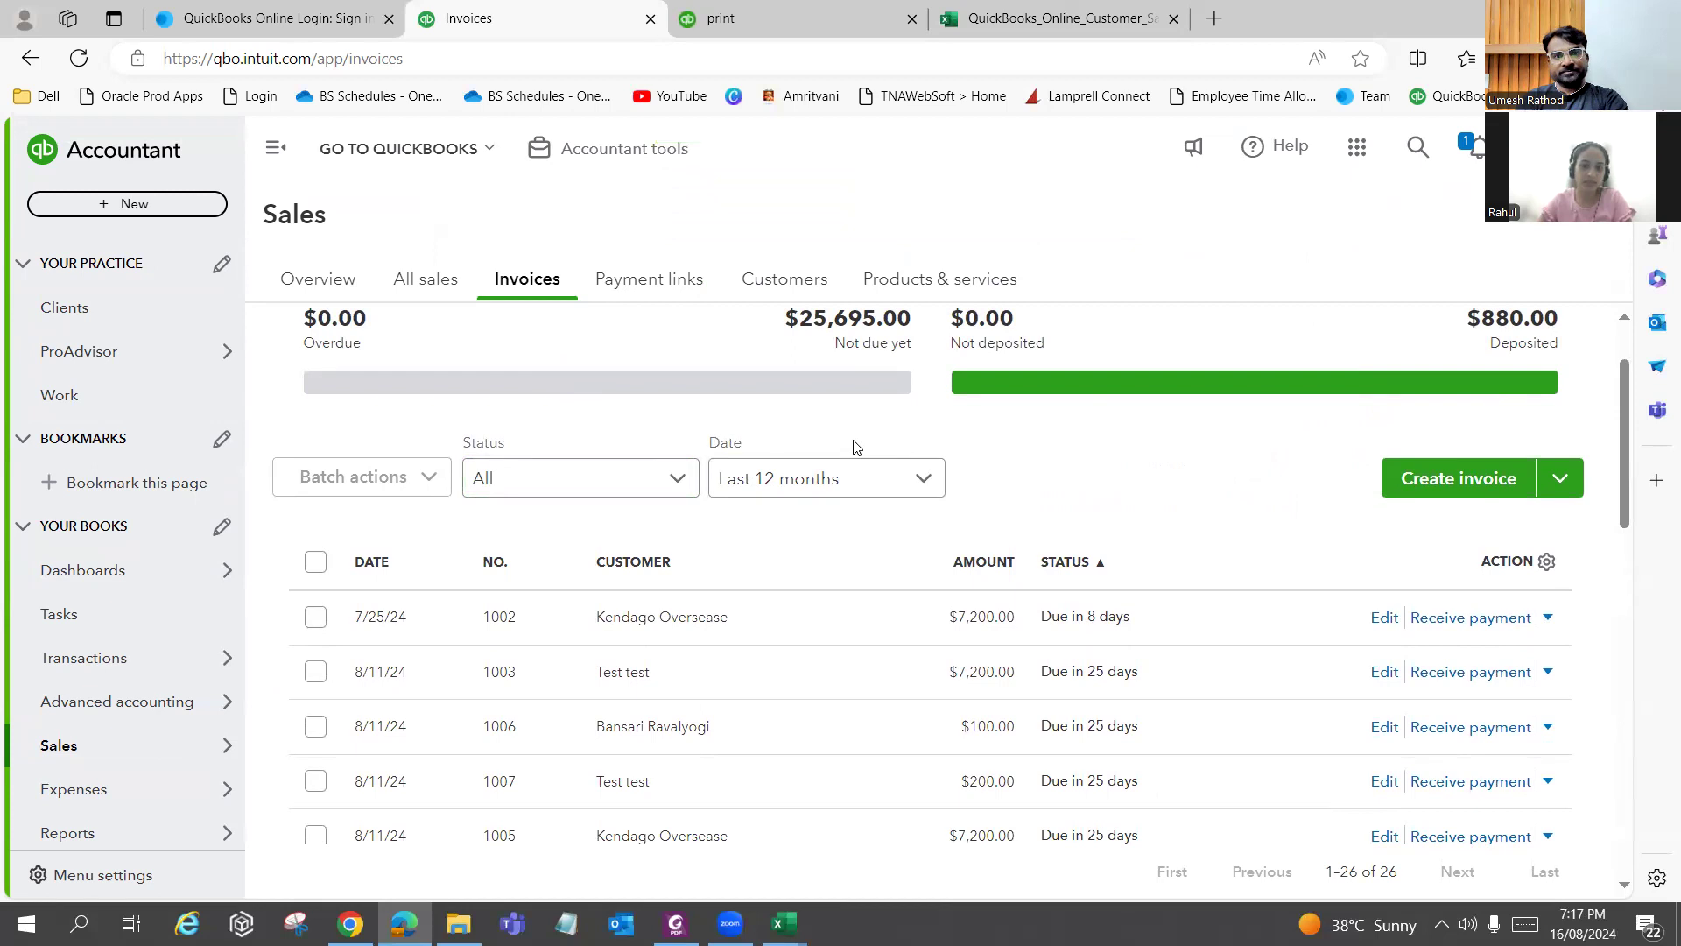
# Switch to the customer questions PDF in Foxit PhantomPDF and review the final exercises through number 100 and the earlier ones from number 88.
pyautogui.hotkey('alt', 'Tab')
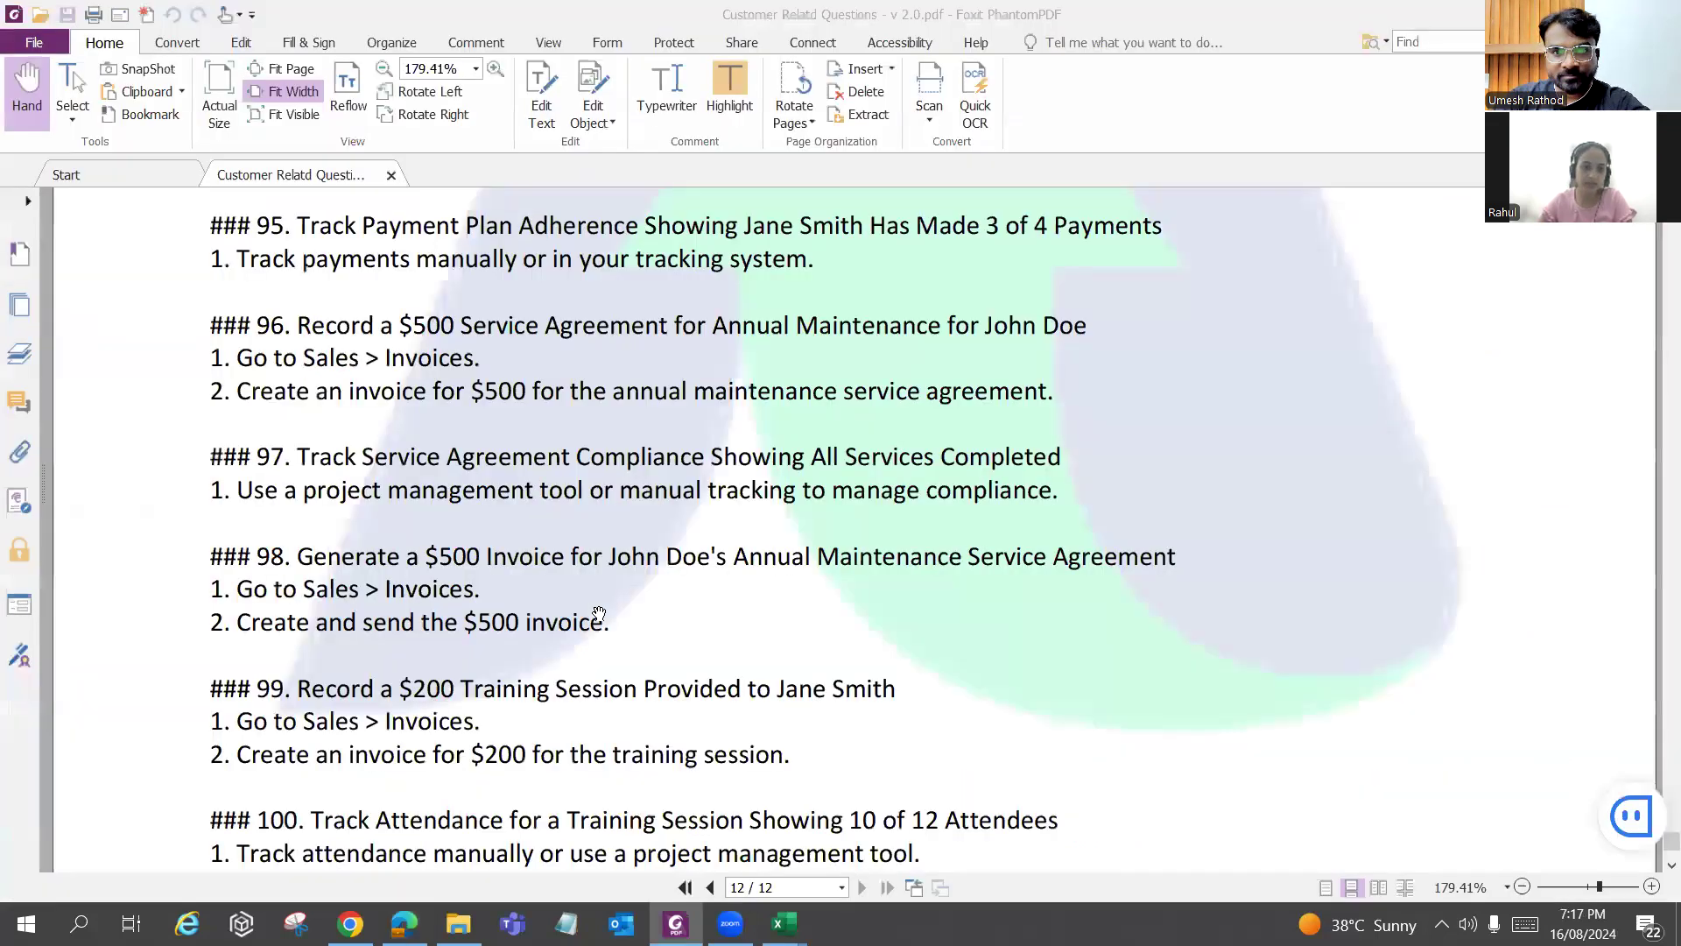
pyautogui.scroll(-1, 788, 523)
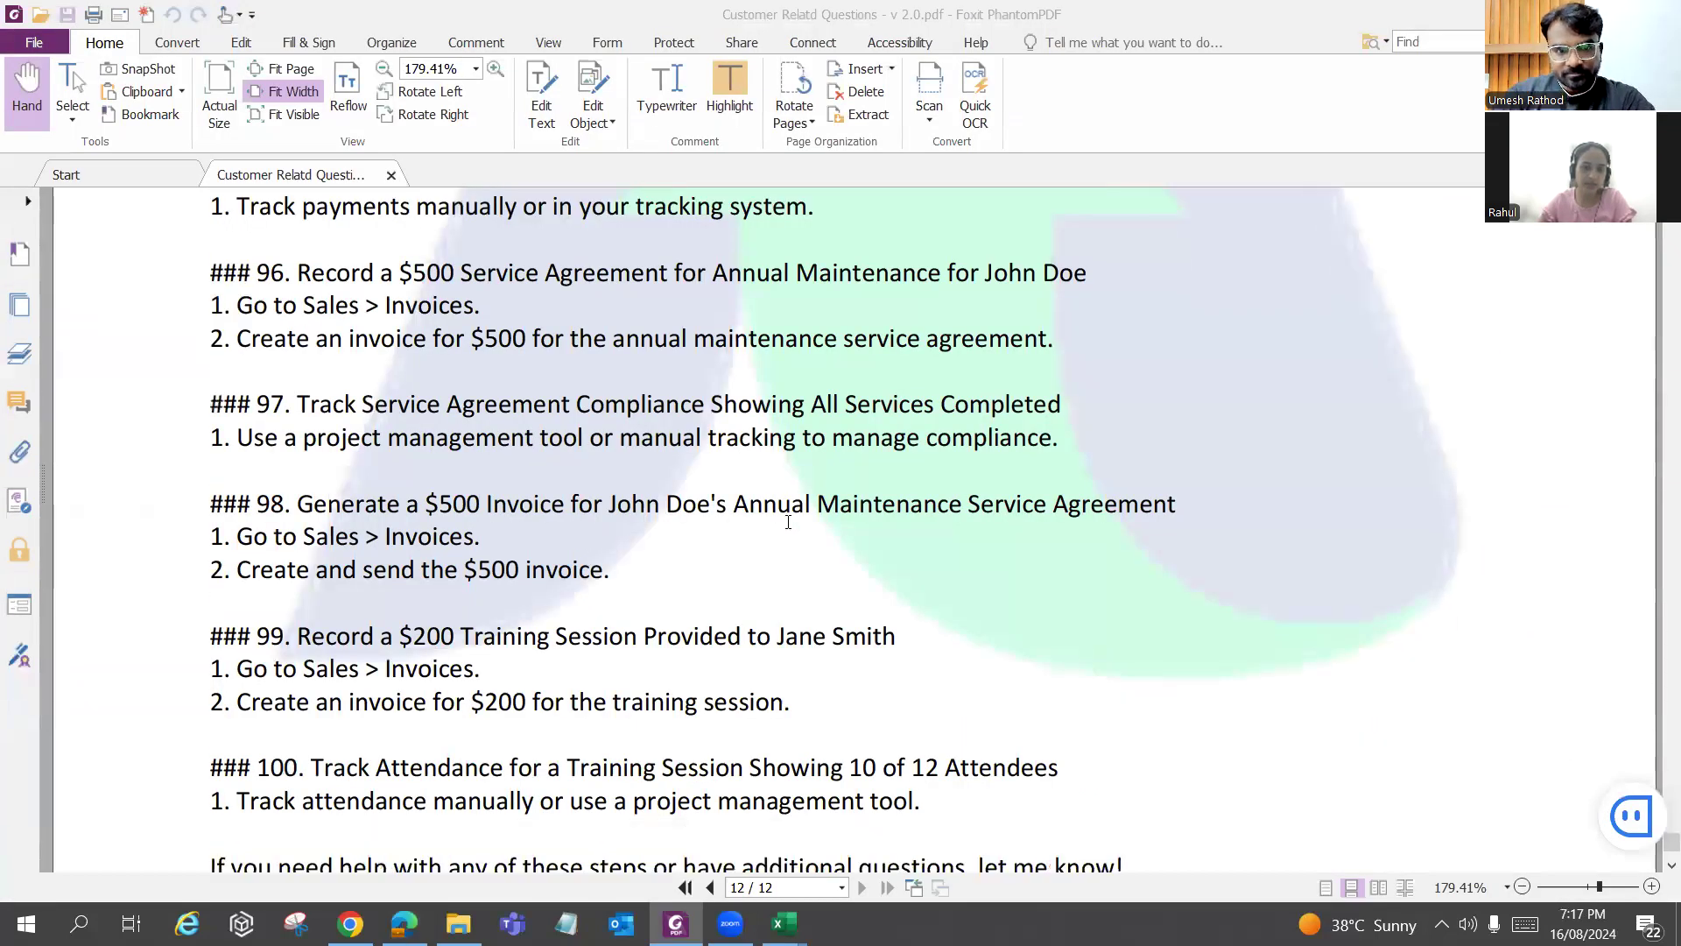
pyautogui.scroll(-1, 788, 522)
pyautogui.scroll(-2, 784, 529)
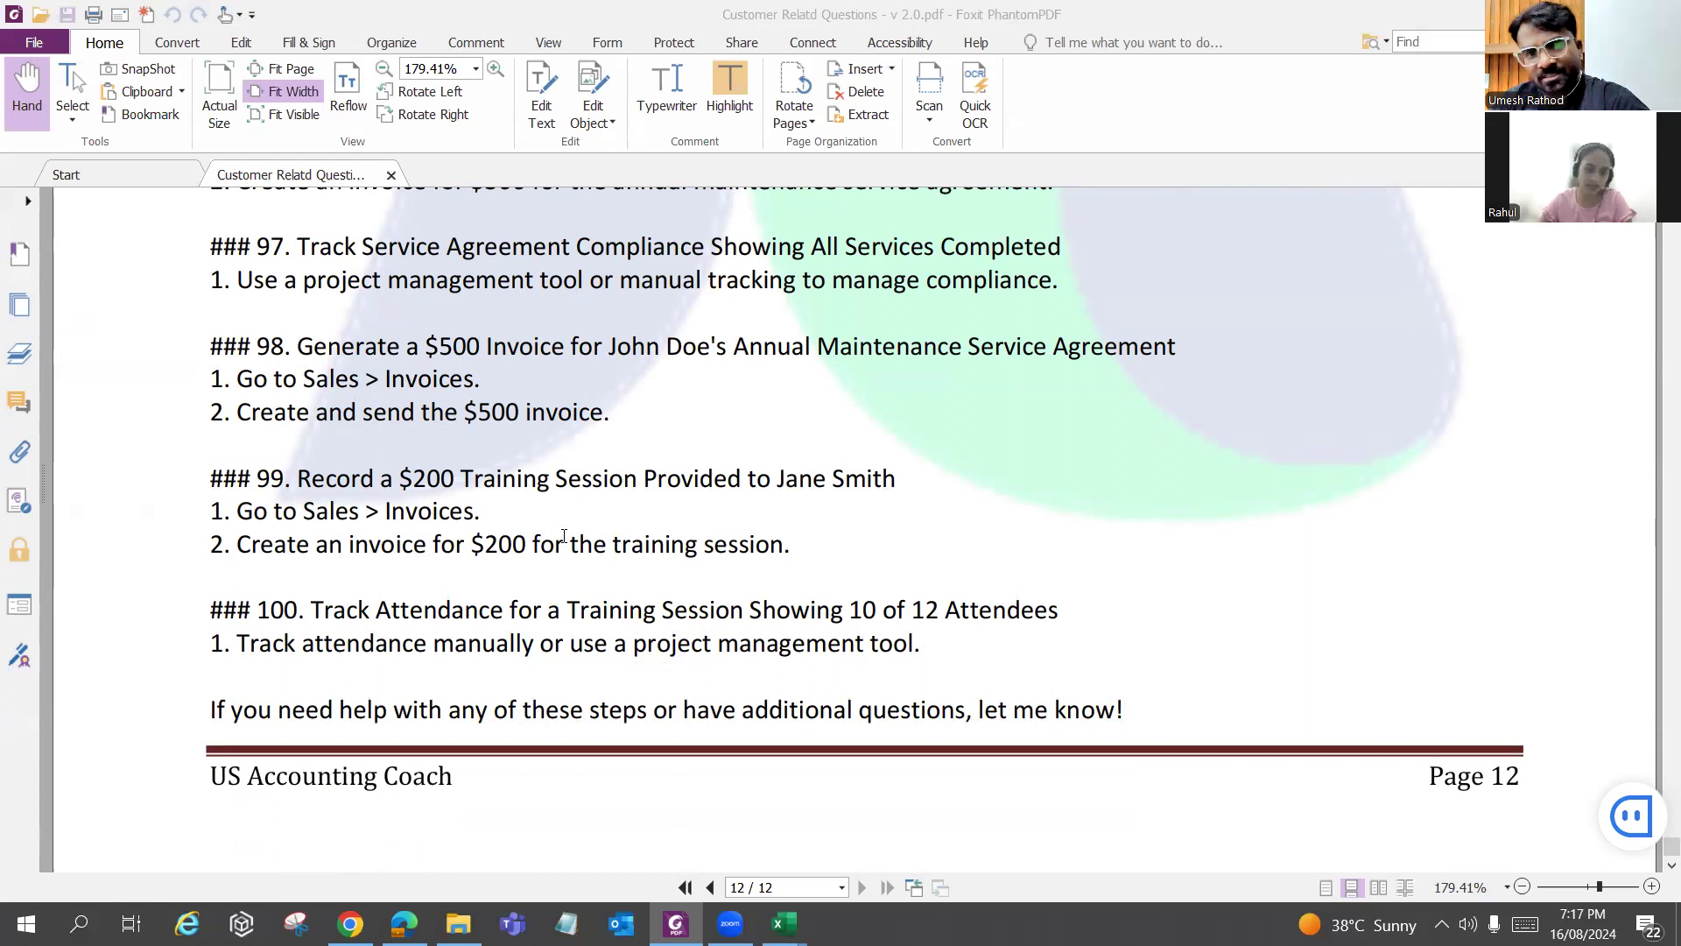
pyautogui.scroll(-1, 566, 533)
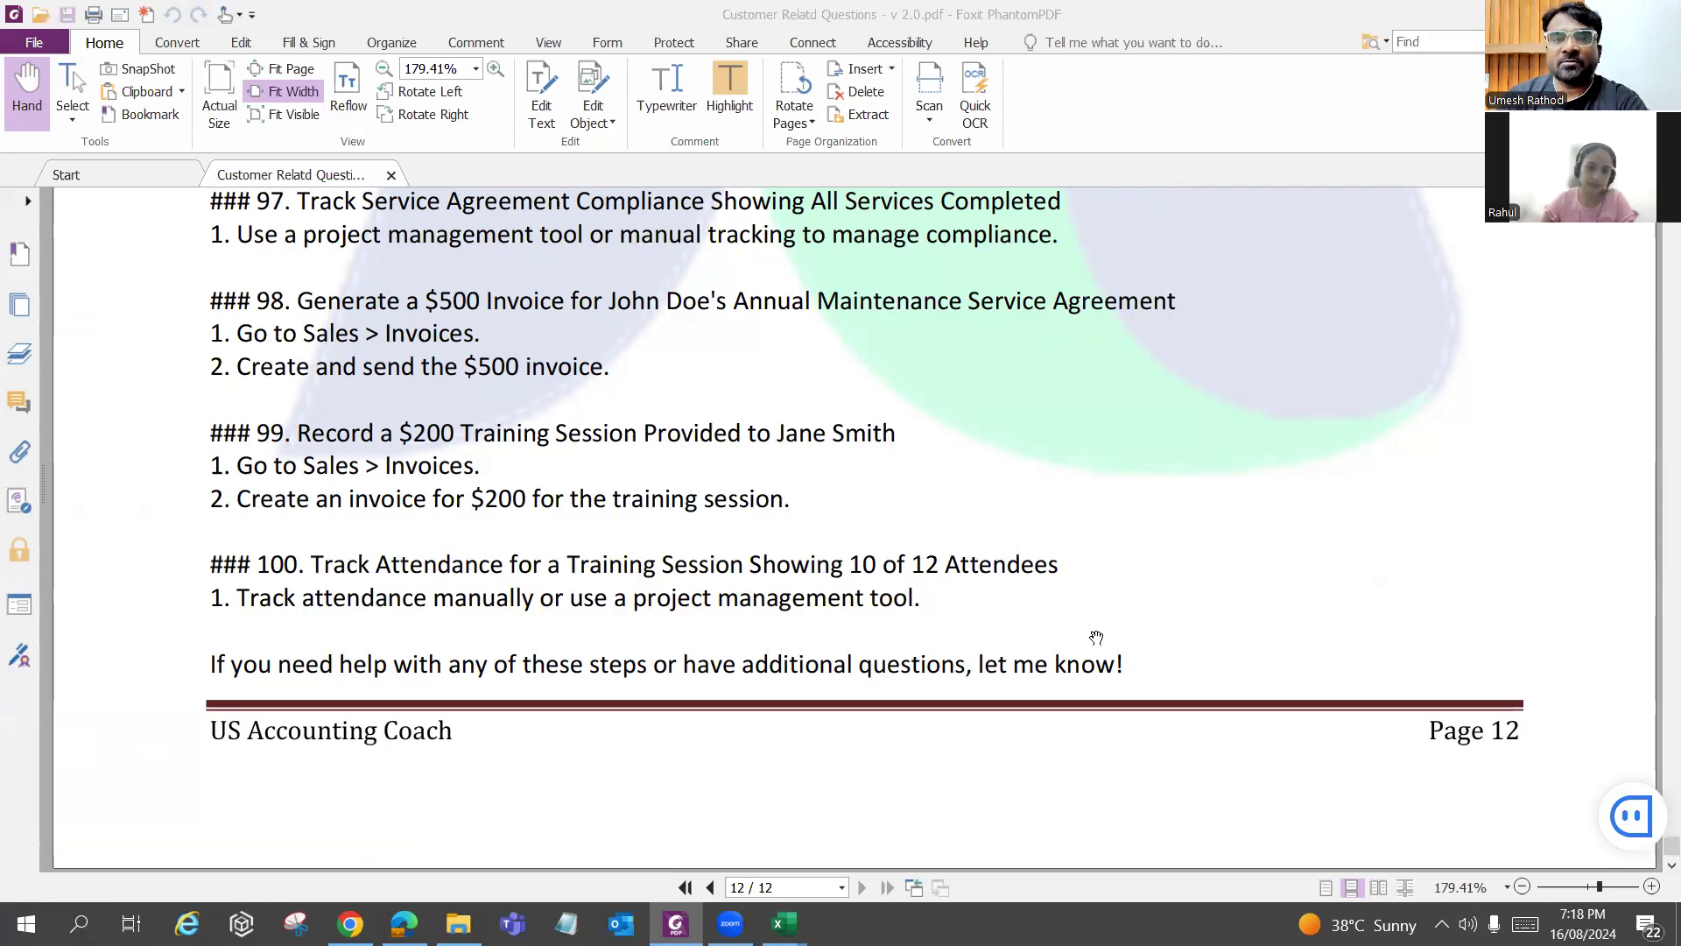
pyautogui.scroll(10, 1094, 639)
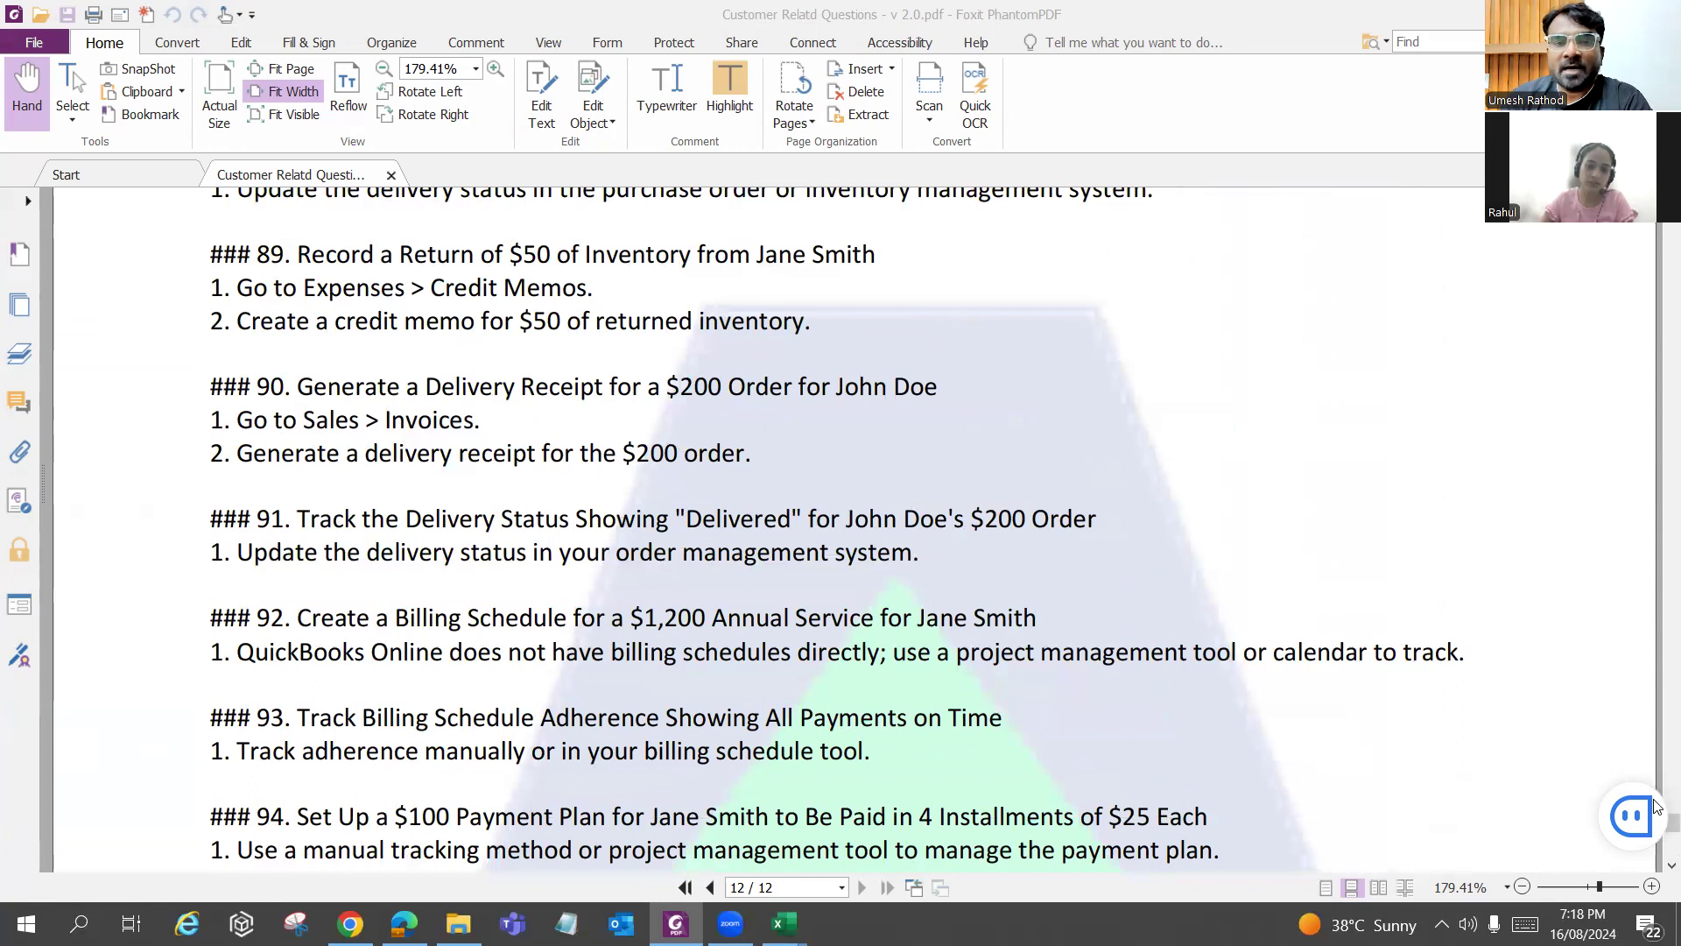
pyautogui.scroll(3, 758, 777)
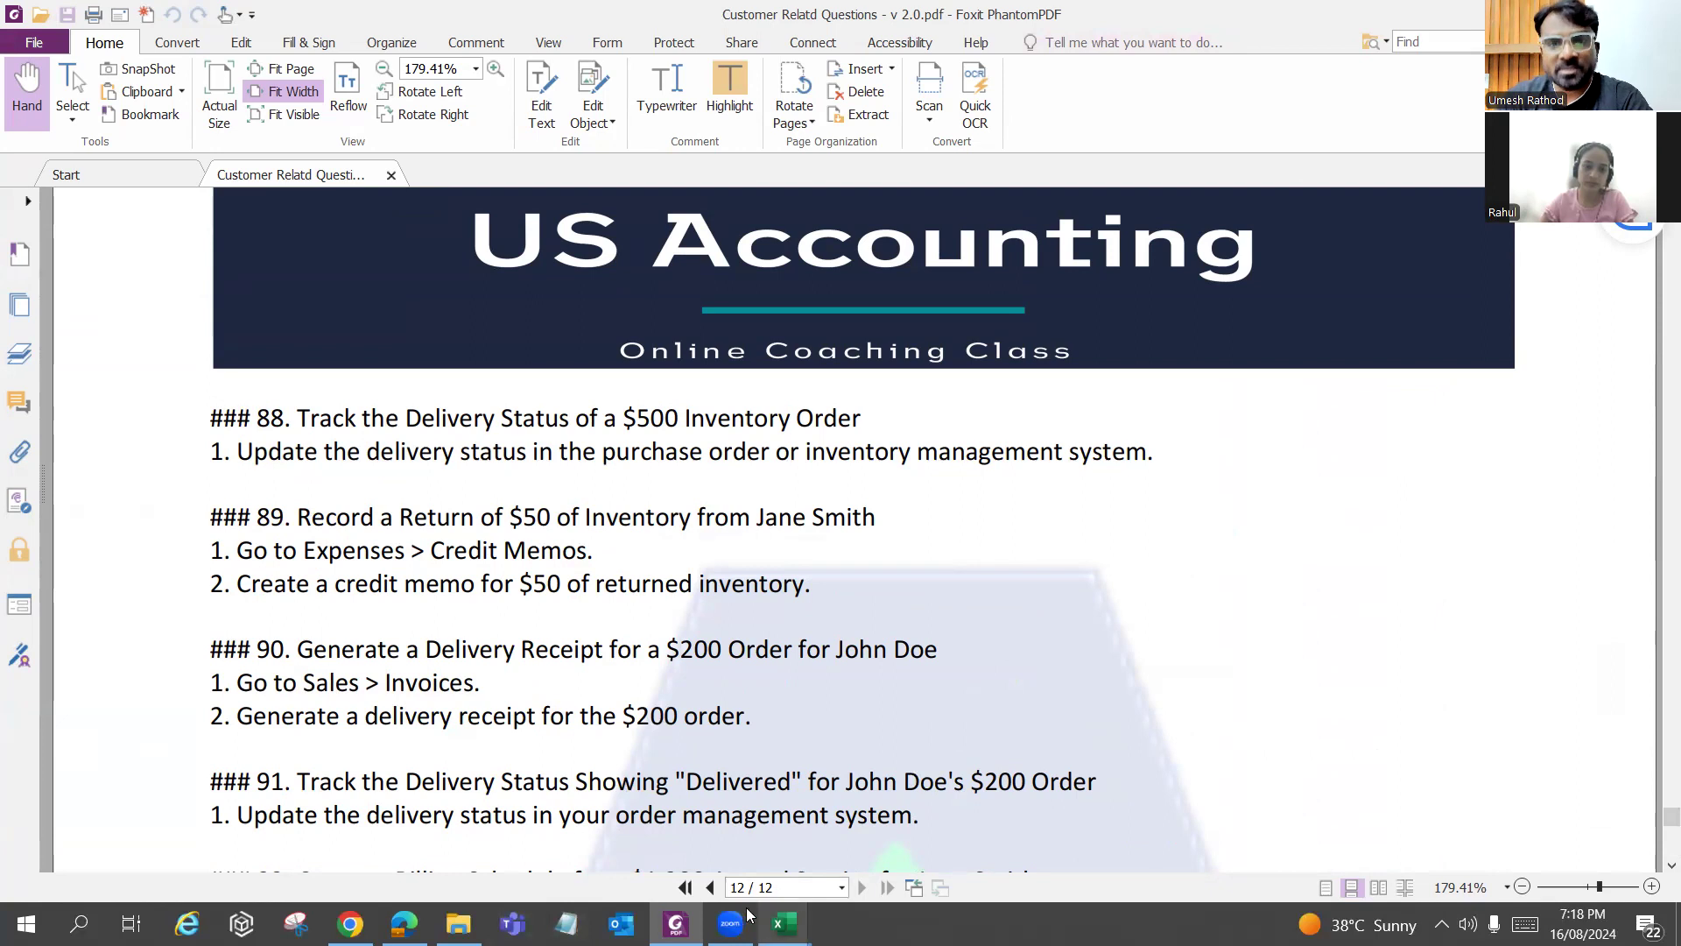
pyautogui.moveTo(675, 924)
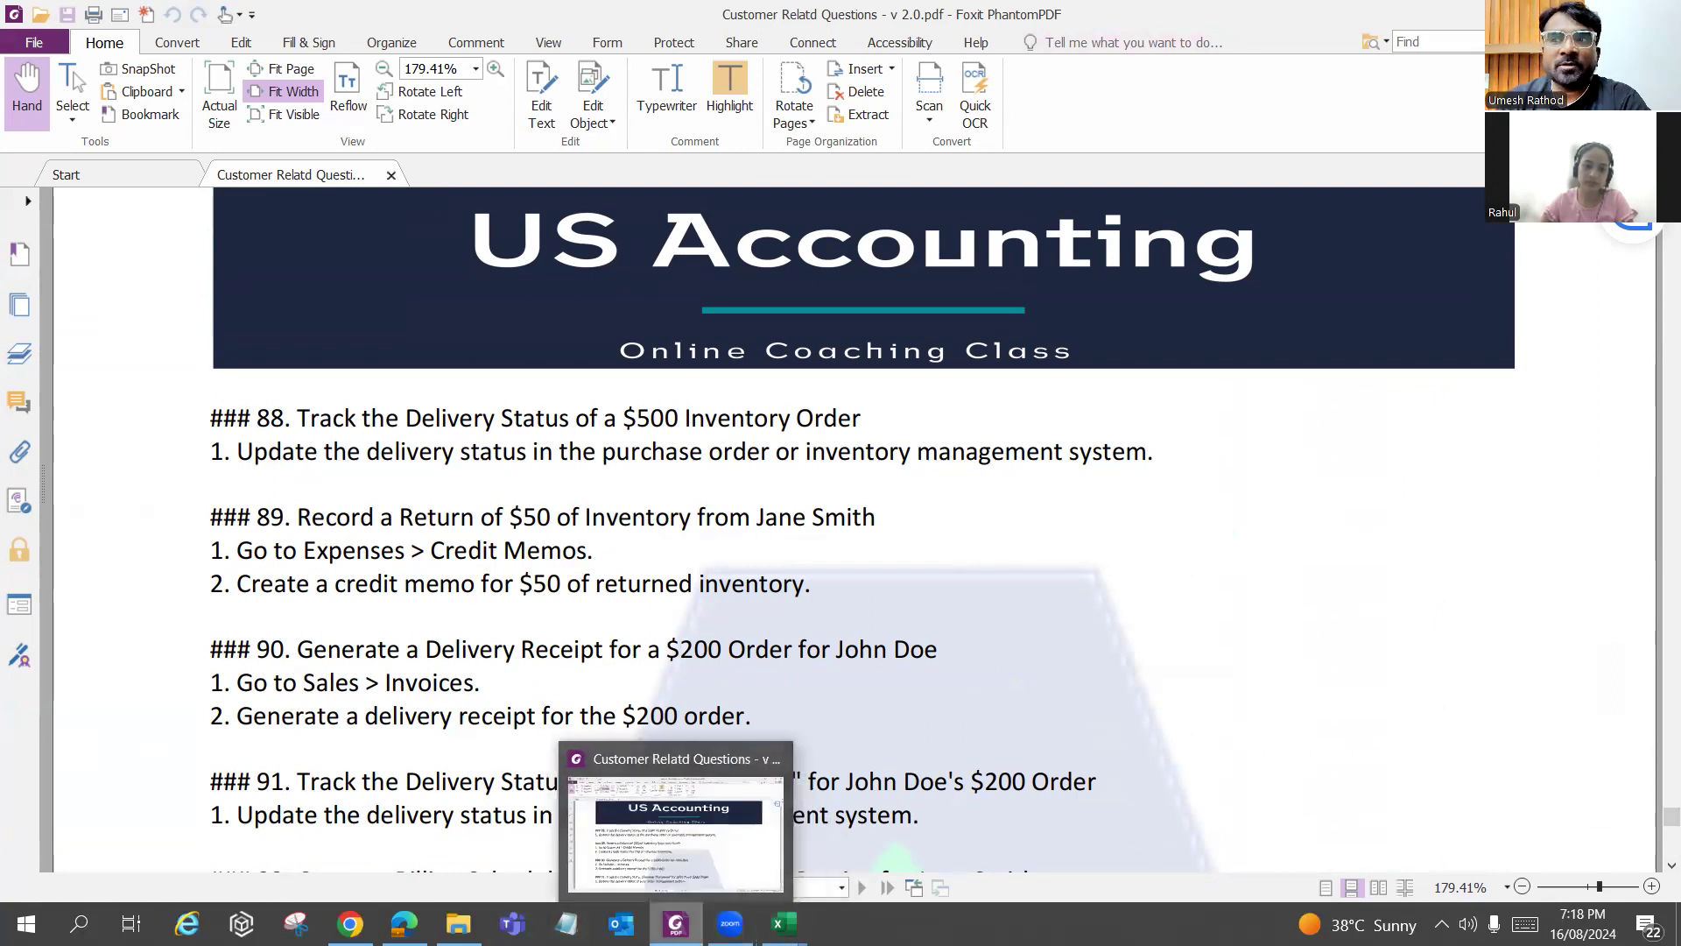